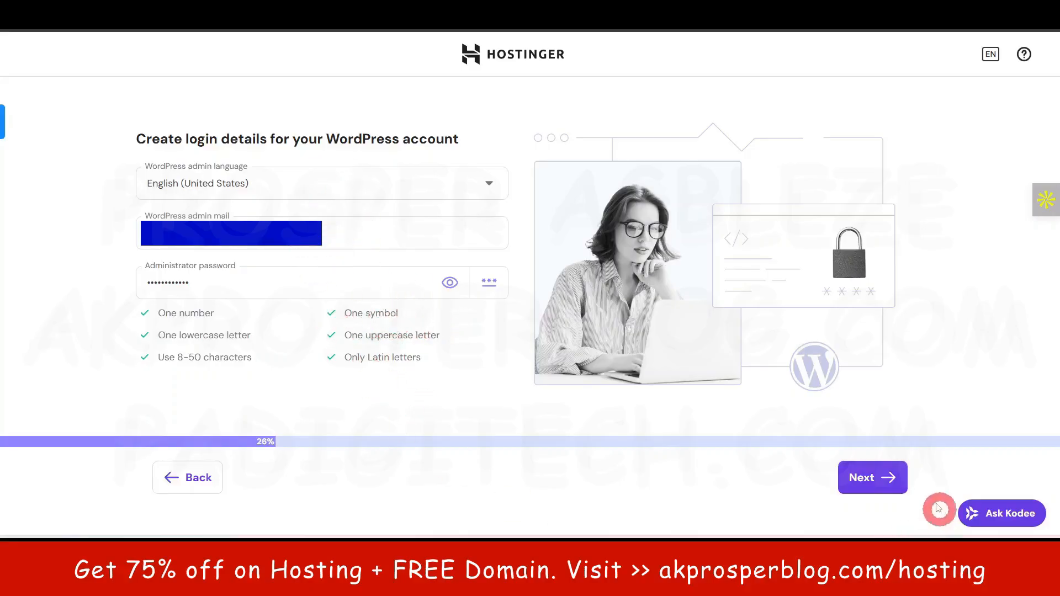
Accept the WordPress login details and choose to create a blank site.
{"action": "left_click", "coordinate": [866, 479]}
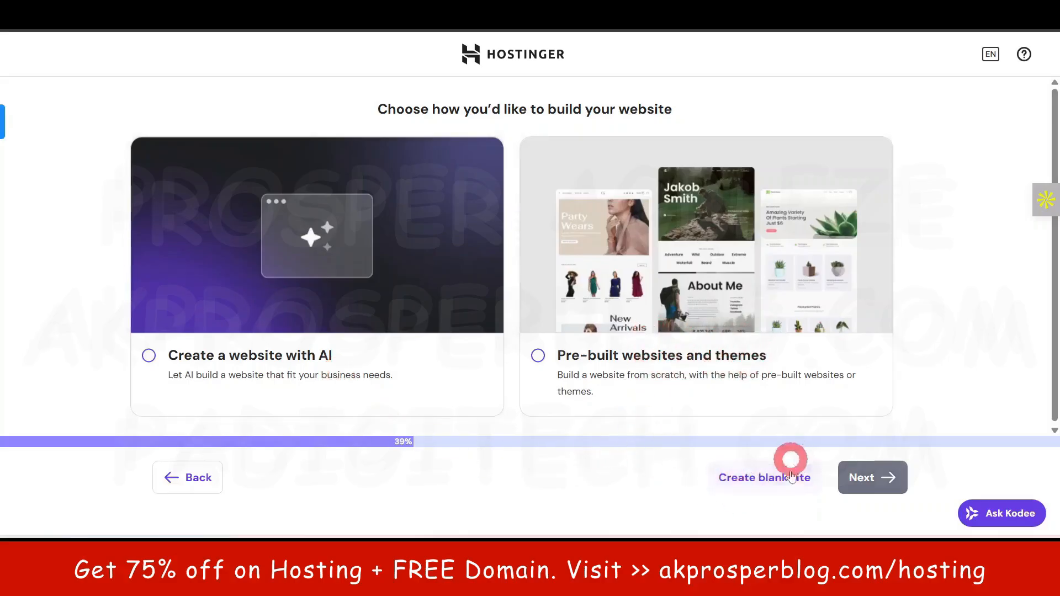
{"action": "left_click", "coordinate": [771, 484]}
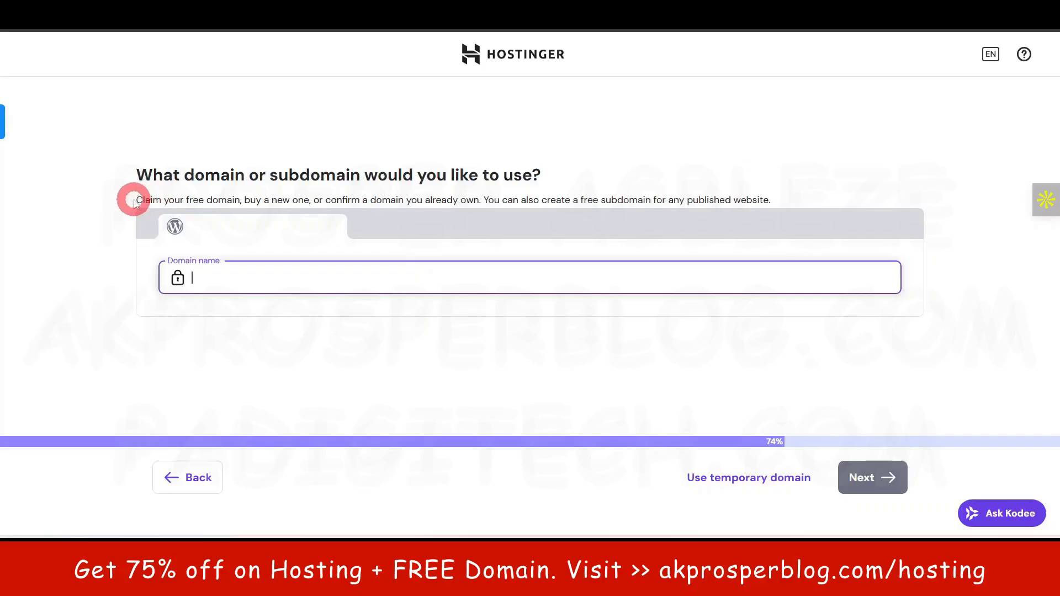
{"action": "left_click_drag", "start_coordinate": [135, 200], "coordinate": [482, 201]}
{"action": "left_click", "coordinate": [109, 214]}
{"action": "left_click", "coordinate": [85, 199]}
{"action": "left_click", "coordinate": [101, 249]}
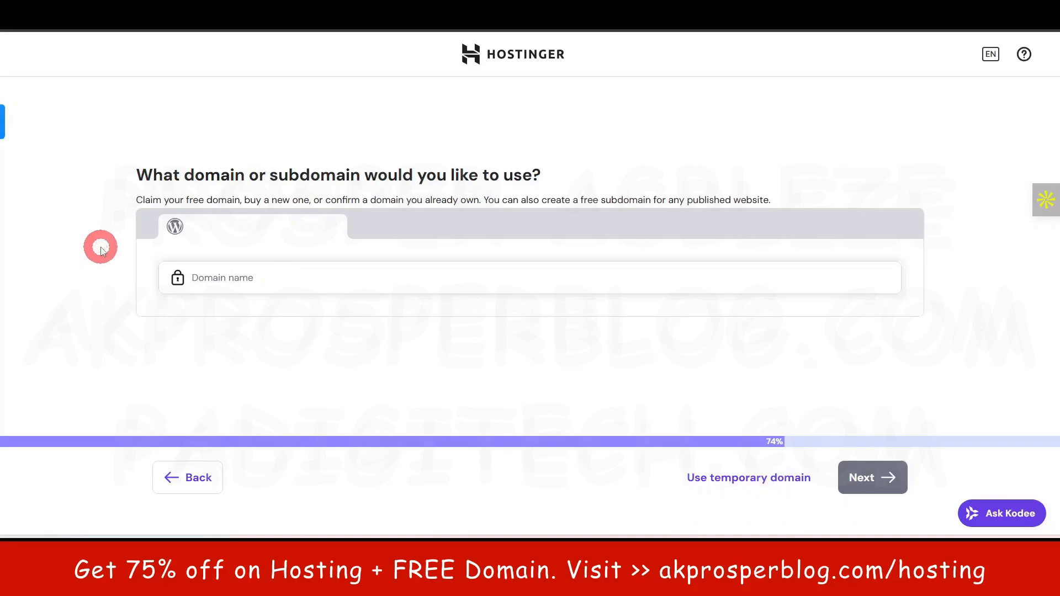
{"action": "left_click_drag", "start_coordinate": [138, 197], "coordinate": [240, 200]}
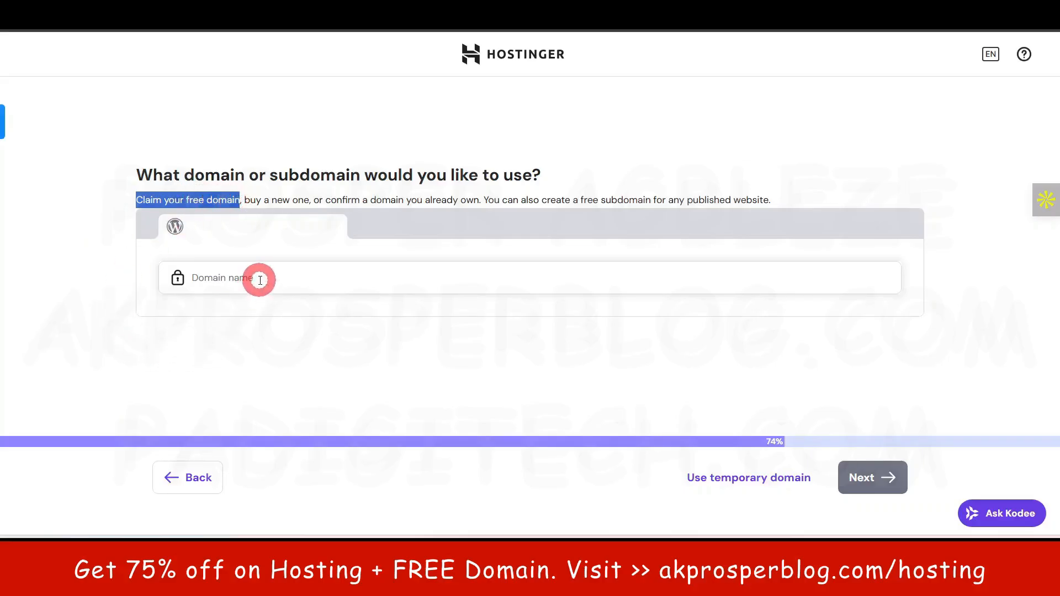
Copy the domain gazettegpt.com from the sticky note and return to the domain setup page.
{"action": "left_click", "coordinate": [463, 552]}
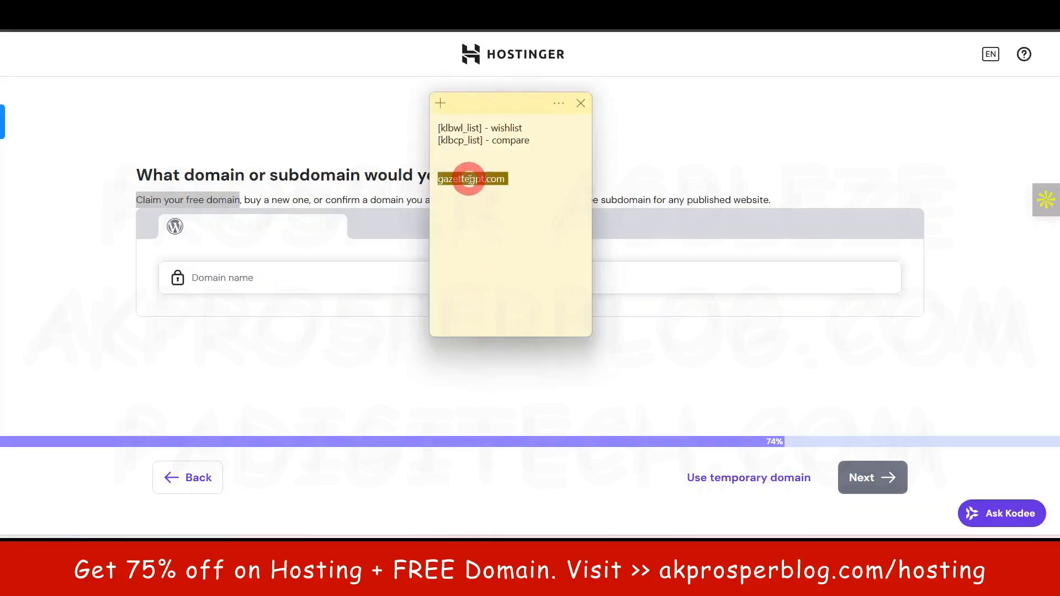
{"action": "key", "text": "ctrl+c"}
{"action": "left_click", "coordinate": [38, 339]}
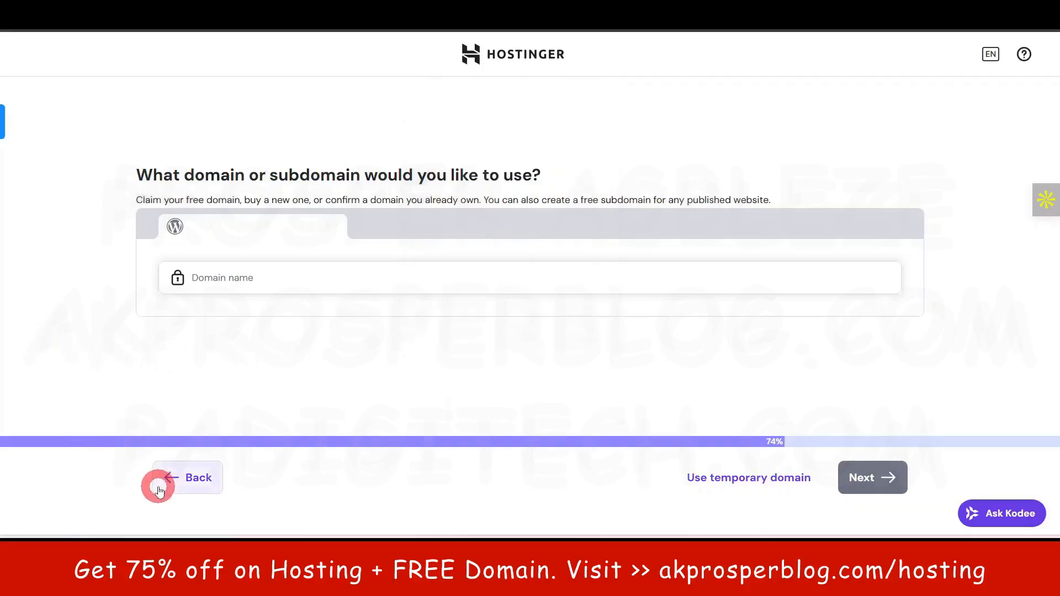
{"action": "left_click", "coordinate": [238, 279]}
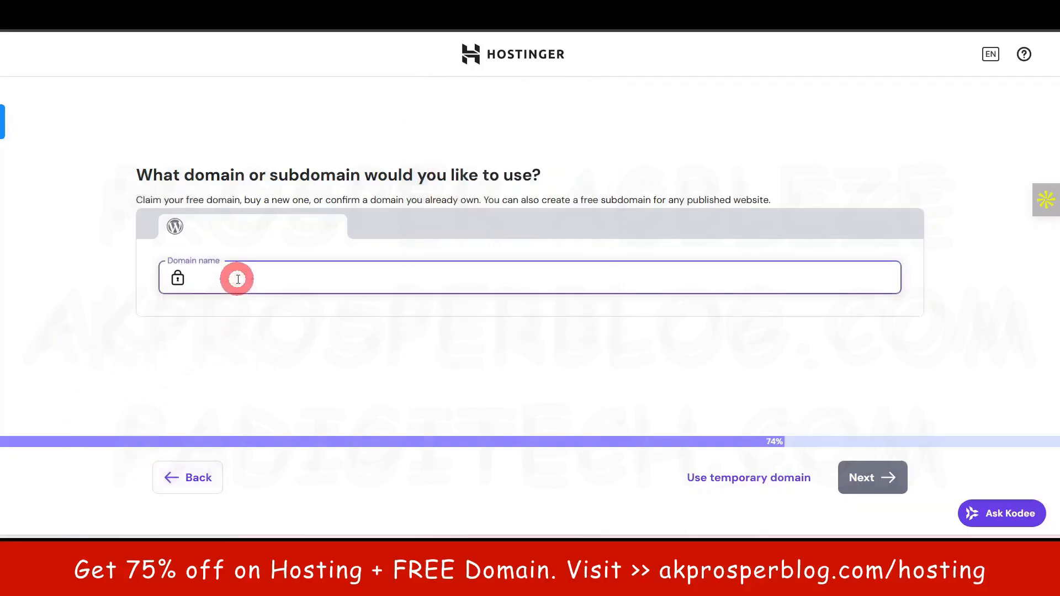
{"action": "key", "text": "ctrl+v"}
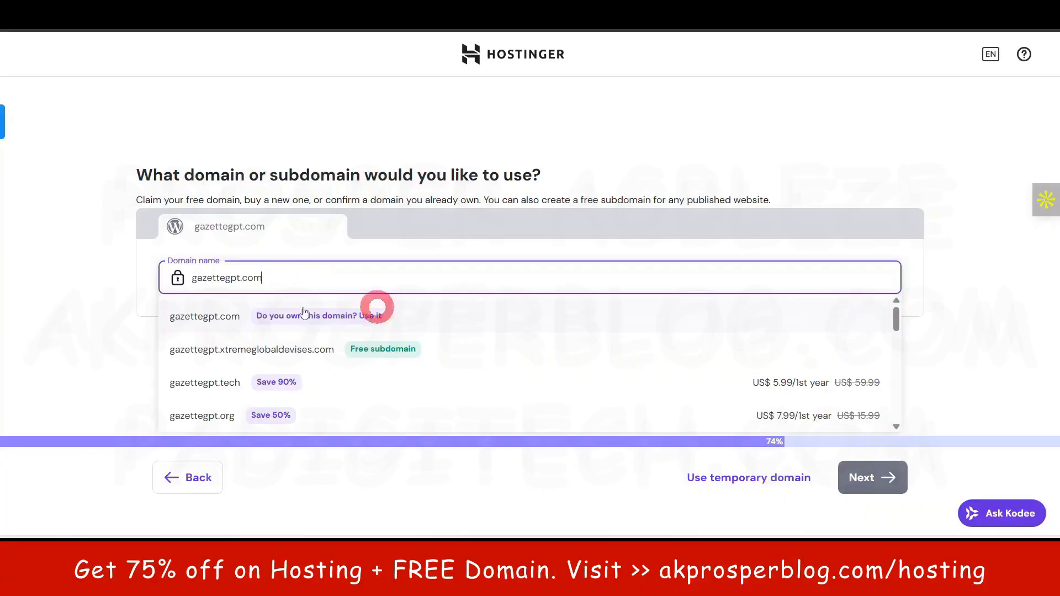
{"action": "left_click", "coordinate": [71, 320]}
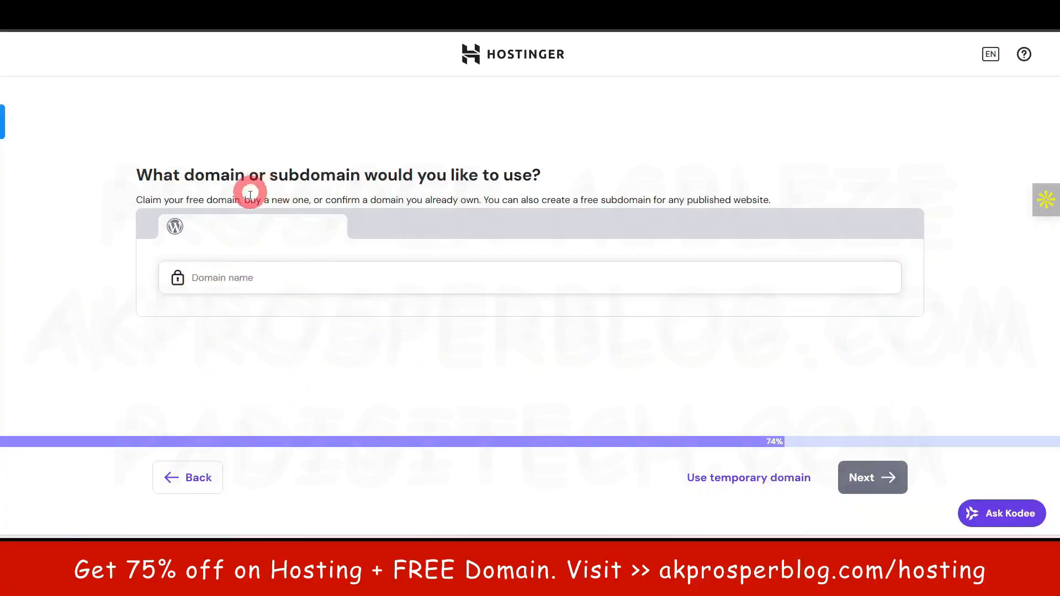
{"action": "left_click_drag", "start_coordinate": [246, 199], "coordinate": [311, 200]}
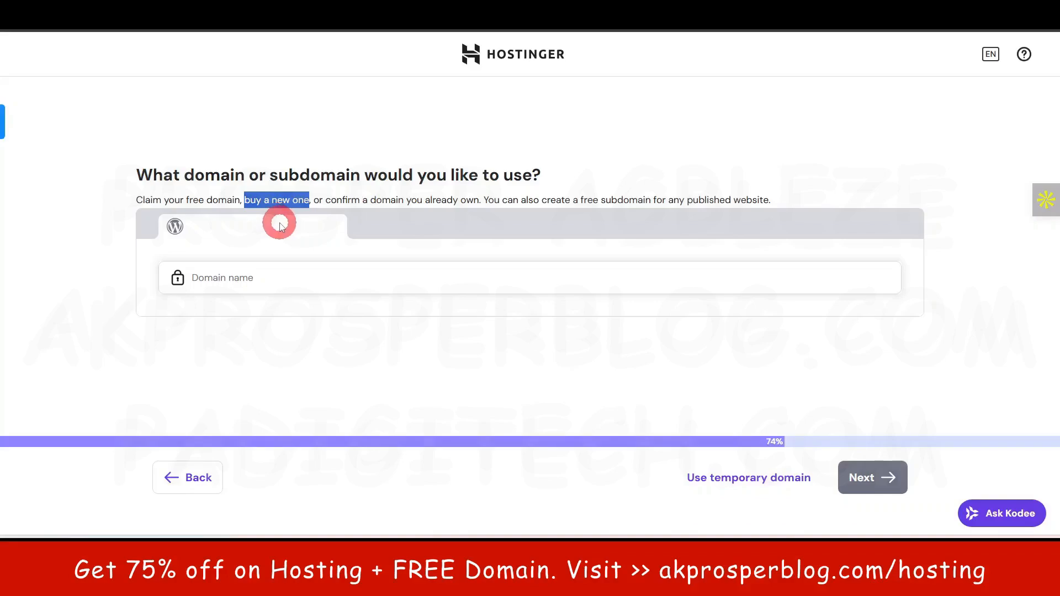
{"action": "left_click_drag", "start_coordinate": [136, 200], "coordinate": [241, 202]}
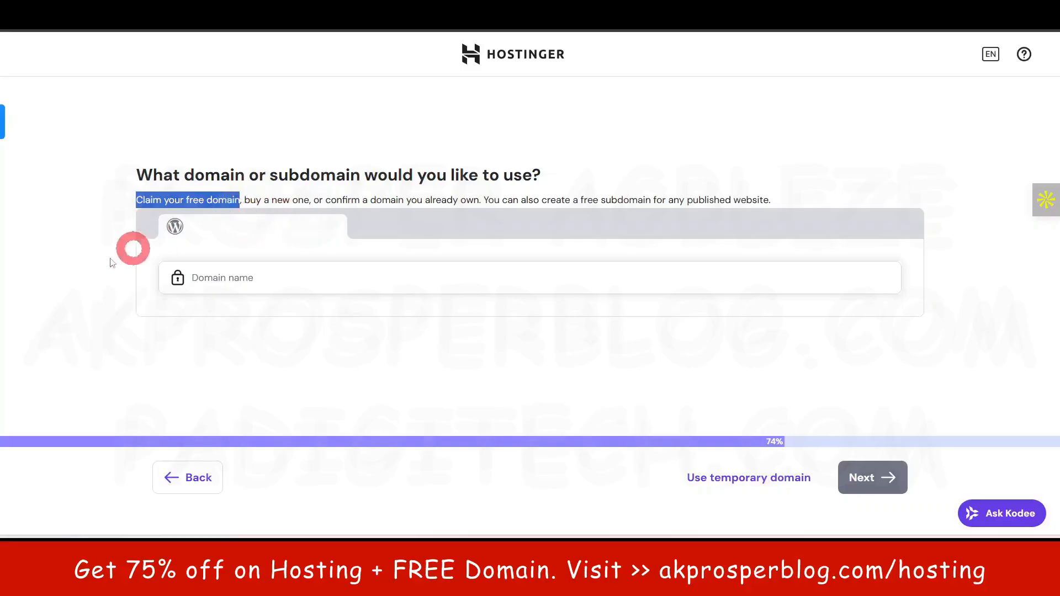
{"action": "left_click", "coordinate": [105, 257]}
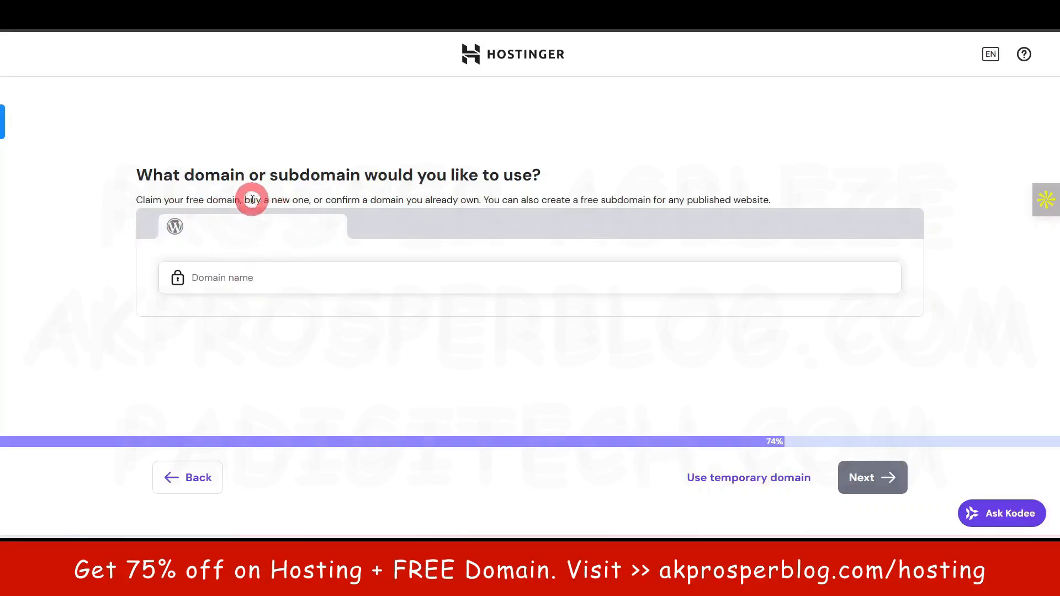
{"action": "left_click_drag", "start_coordinate": [245, 199], "coordinate": [308, 202]}
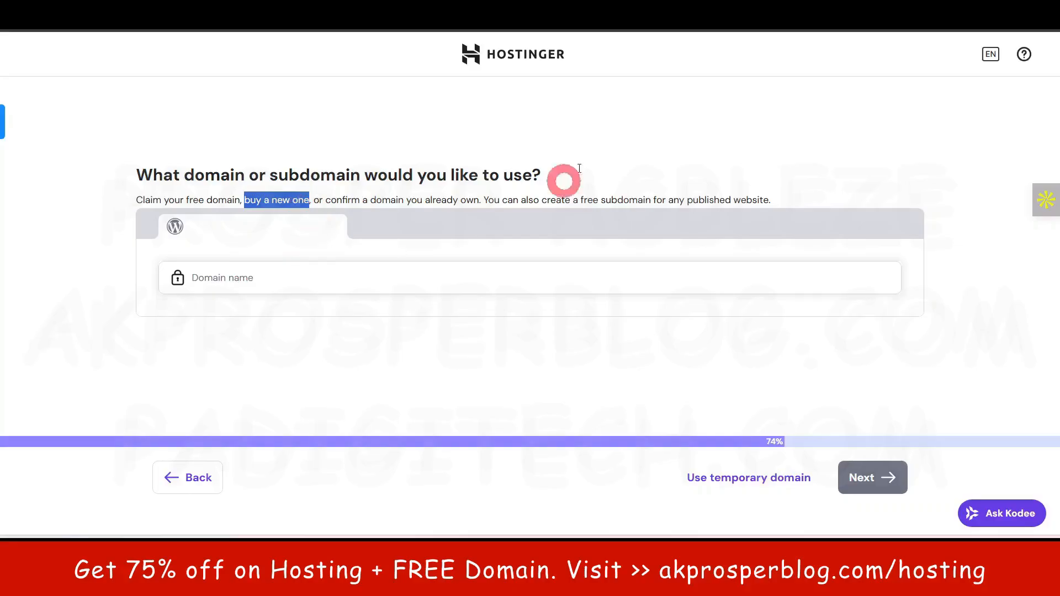
{"action": "left_click", "coordinate": [113, 286]}
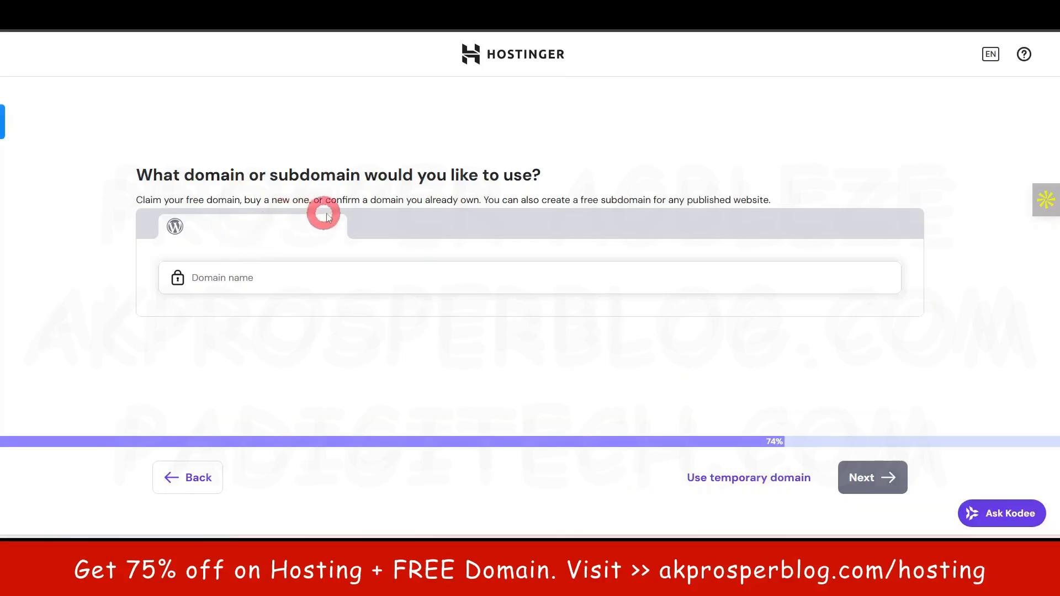
{"action": "left_click_drag", "start_coordinate": [326, 200], "coordinate": [474, 200]}
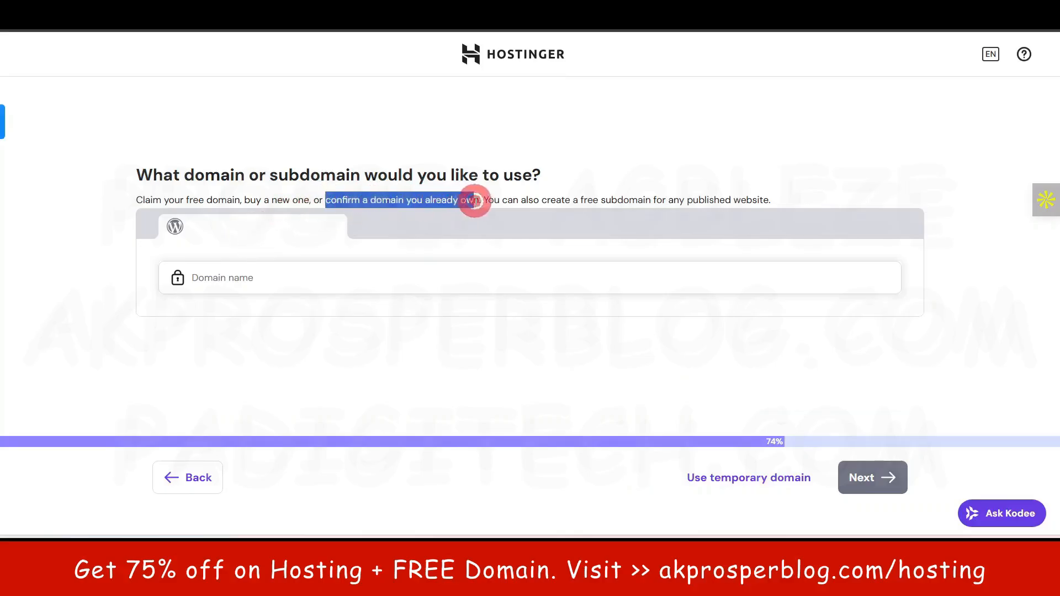
{"action": "left_click", "coordinate": [88, 279]}
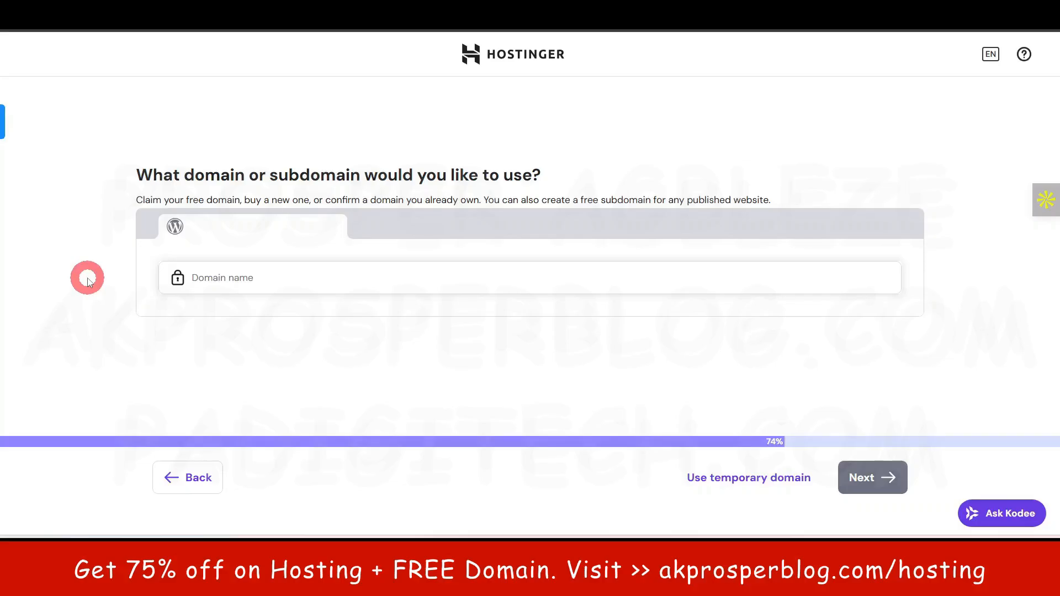
Set the site's domain to the already owned gazettegpt.com and install WordPress on it.
{"action": "left_click", "coordinate": [321, 280]}
{"action": "key", "text": "ctrl+v"}
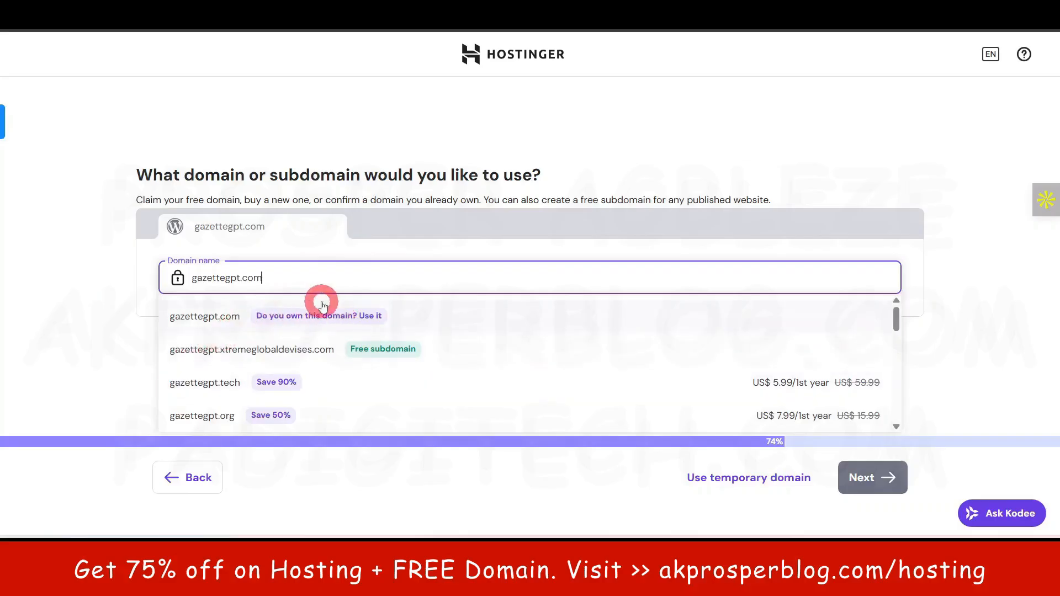
{"action": "left_click", "coordinate": [461, 318]}
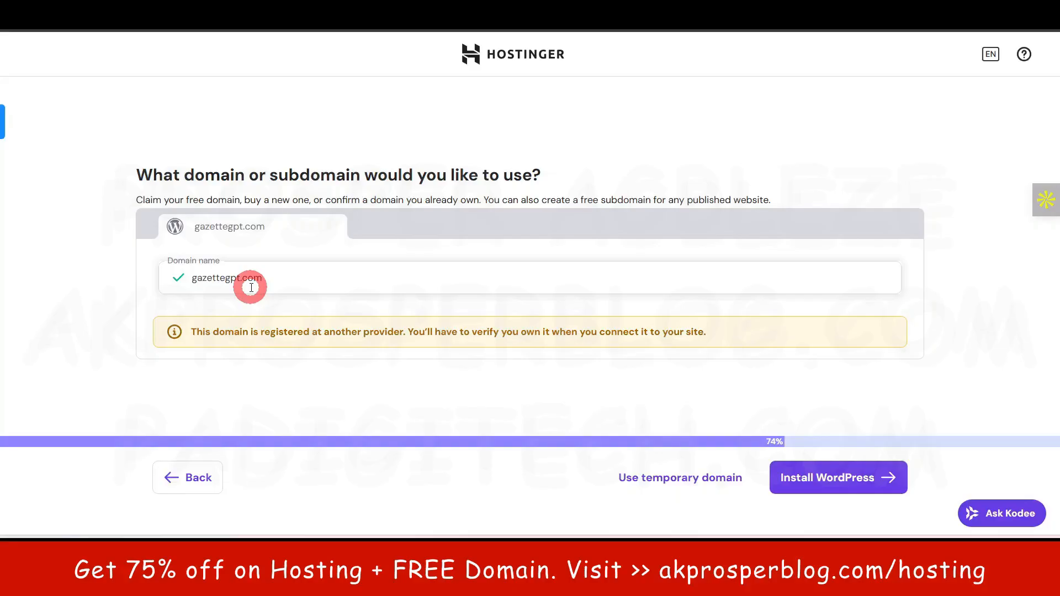
{"action": "left_click", "coordinate": [835, 479]}
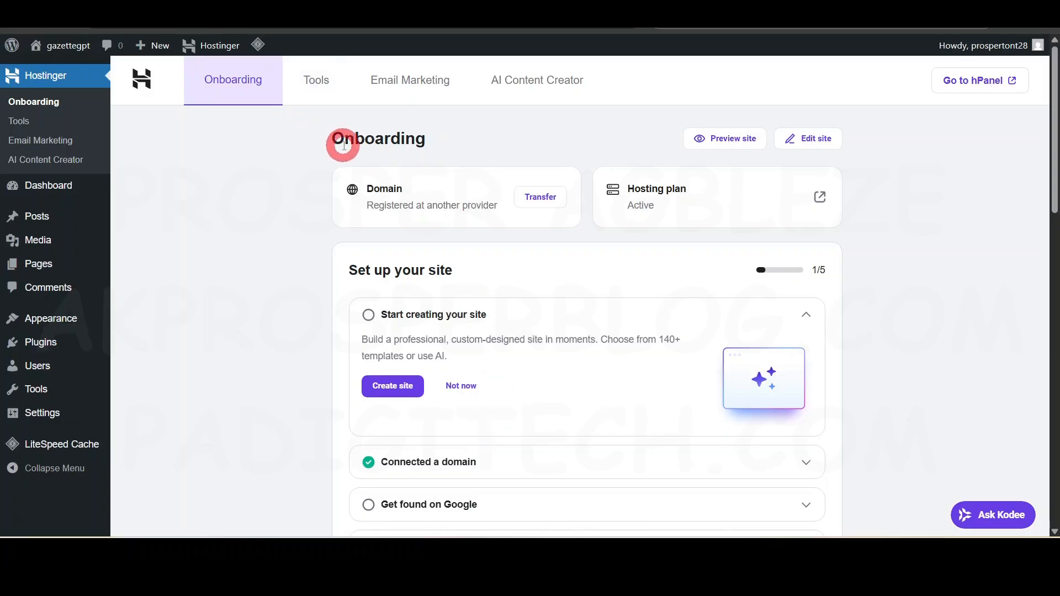
Open the logged-in administrator's profile for editing in the WordPress dashboard.
{"action": "left_click_drag", "start_coordinate": [330, 140], "coordinate": [445, 150]}
{"action": "left_click", "coordinate": [268, 261]}
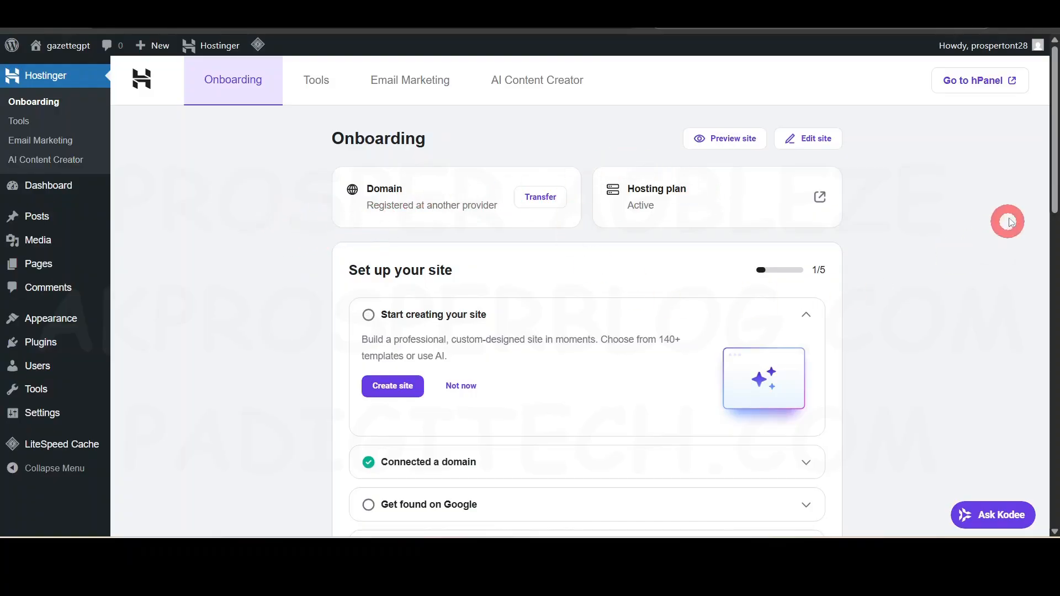
{"action": "mouse_move", "coordinate": [985, 45]}
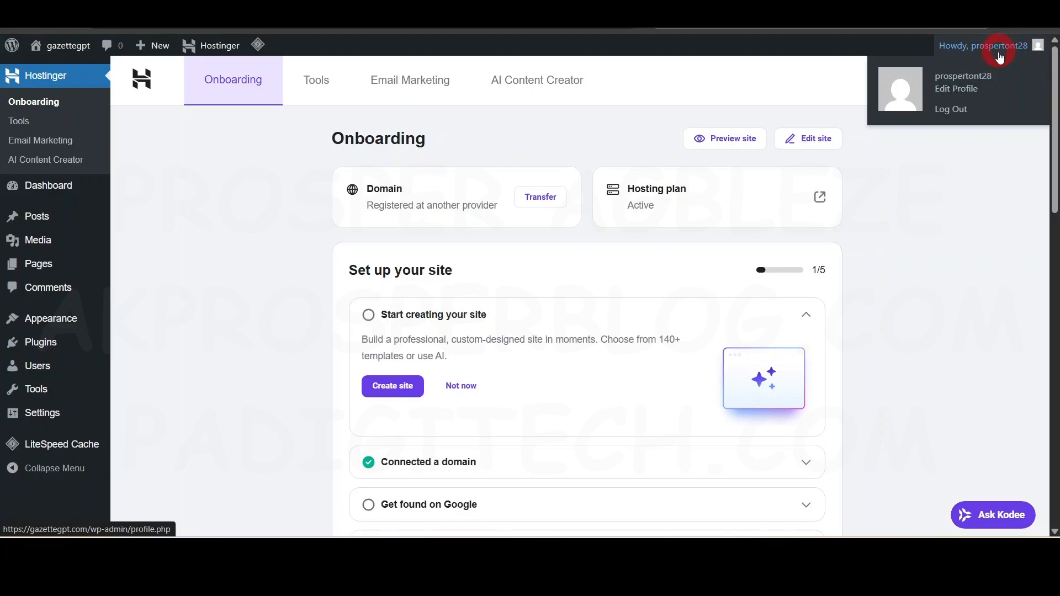
{"action": "left_click", "coordinate": [959, 89]}
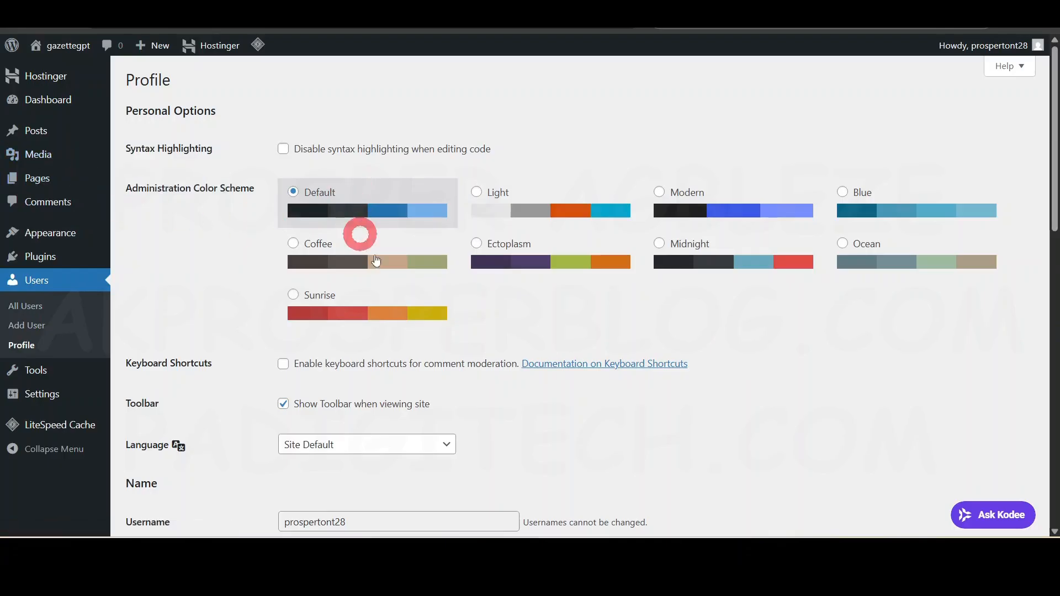
Try the Midnight and Ocean administration color schemes and restore the Default scheme.
{"action": "left_click", "coordinate": [719, 261]}
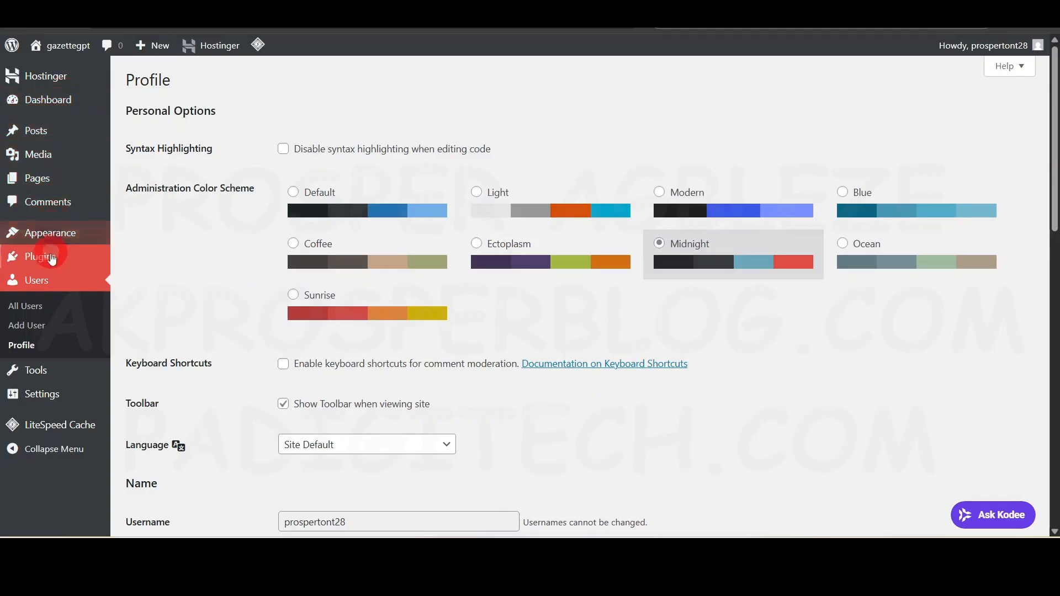
{"action": "left_click", "coordinate": [902, 243]}
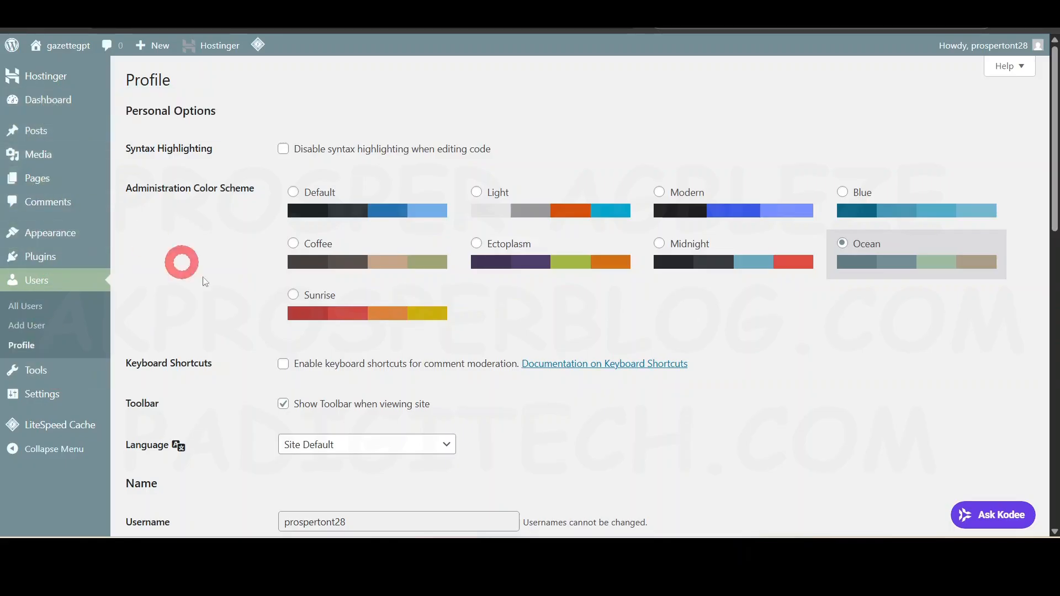
{"action": "left_click", "coordinate": [345, 194]}
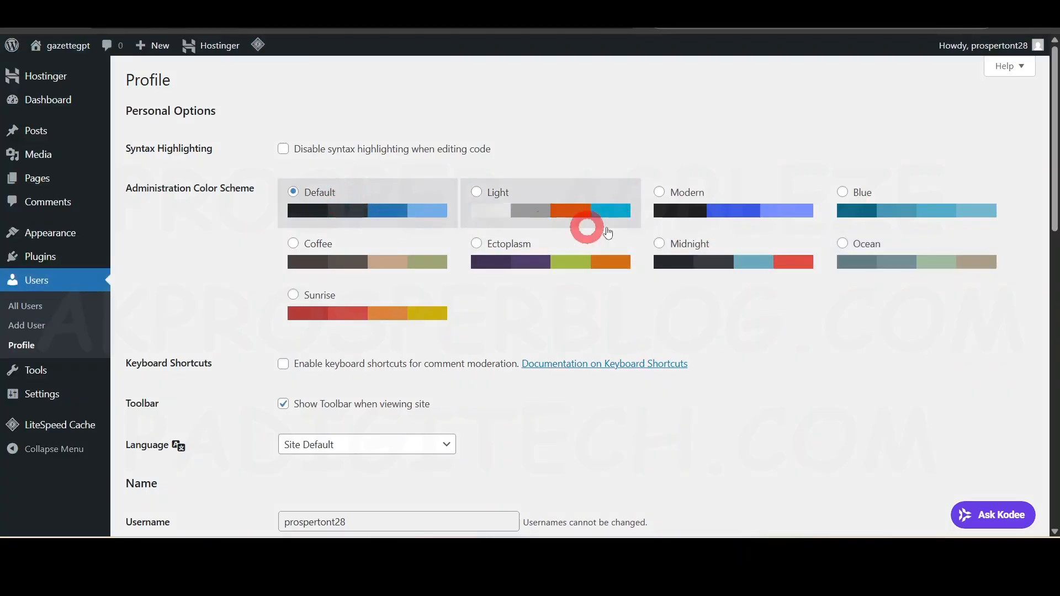
Browse the languages available for the profile, keeping the Site Default setting.
{"action": "scroll", "coordinate": [721, 292], "scroll_direction": "down", "scroll_amount": 3}
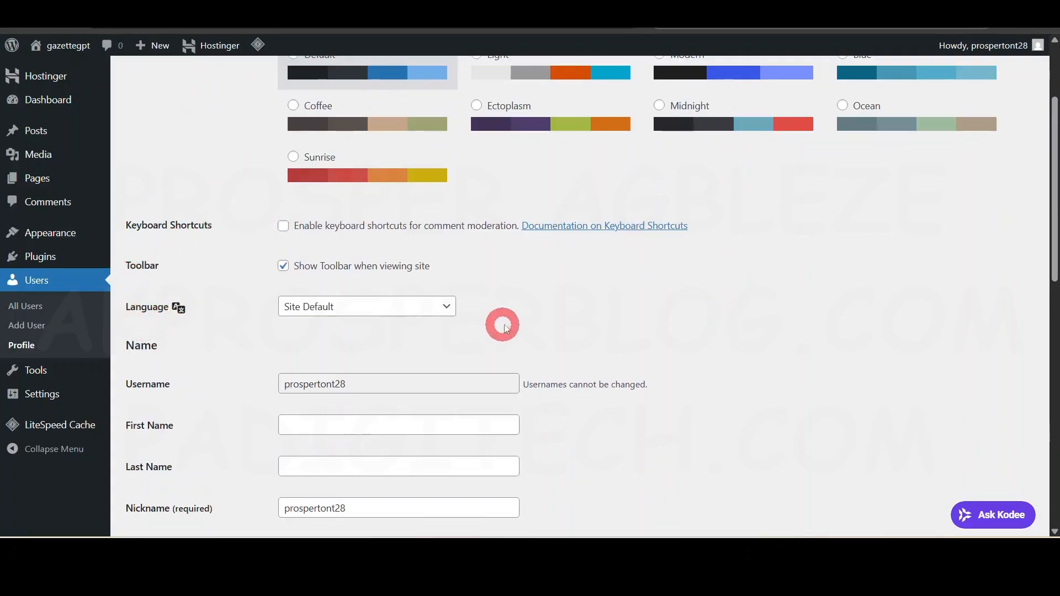
{"action": "scroll", "coordinate": [524, 315], "scroll_direction": "down", "scroll_amount": 1}
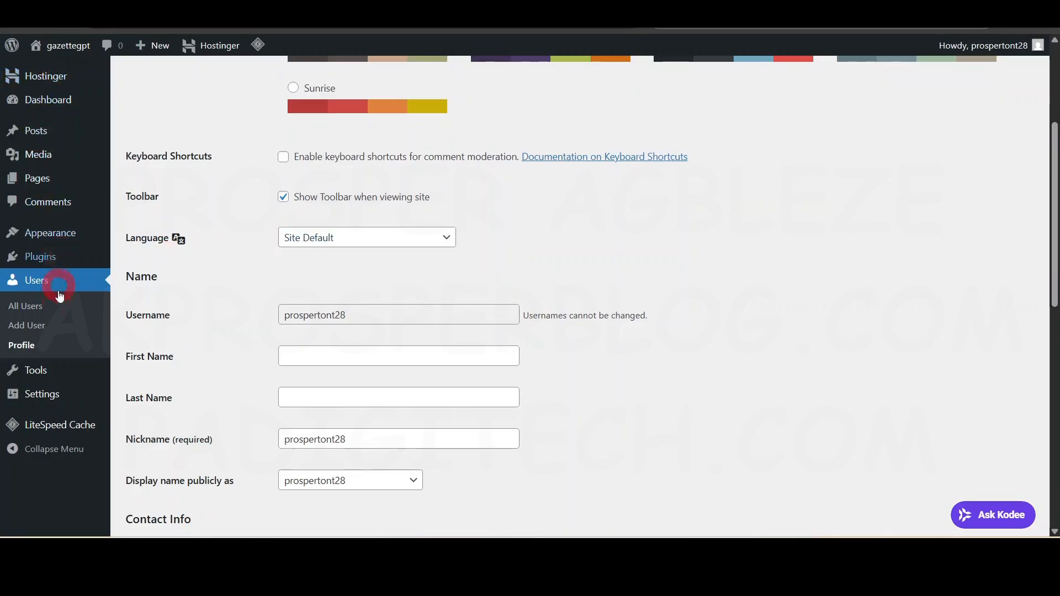
{"action": "left_click", "coordinate": [447, 238]}
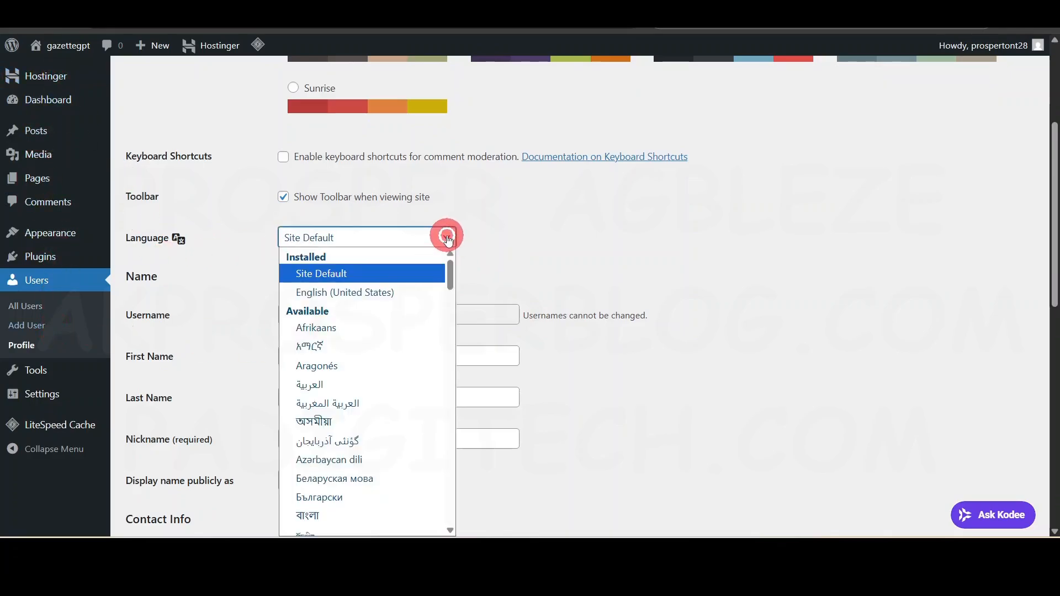
{"action": "scroll", "coordinate": [369, 321], "scroll_direction": "down", "scroll_amount": 6}
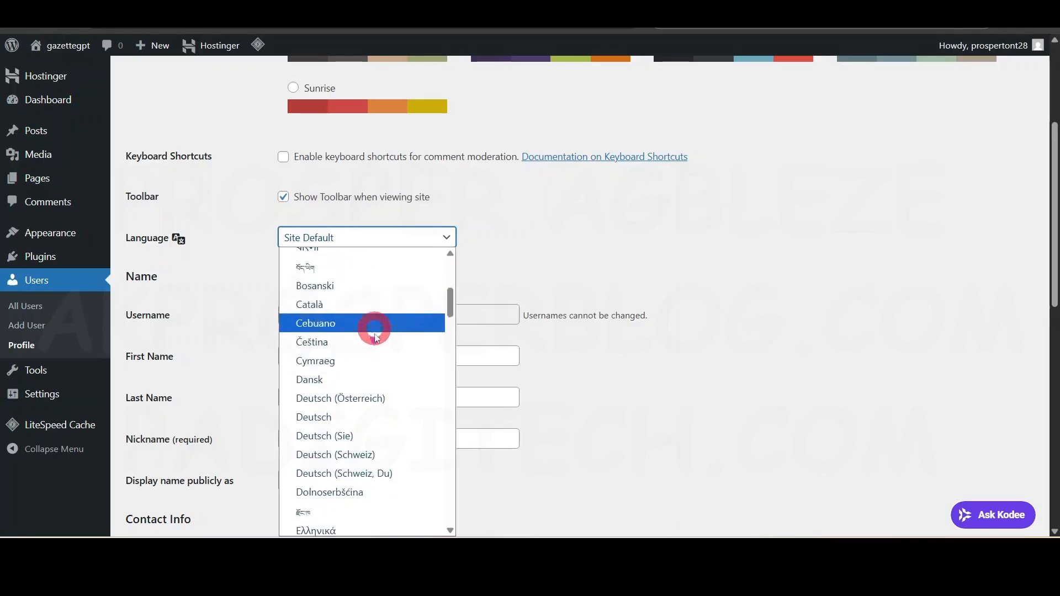
{"action": "left_click", "coordinate": [560, 250]}
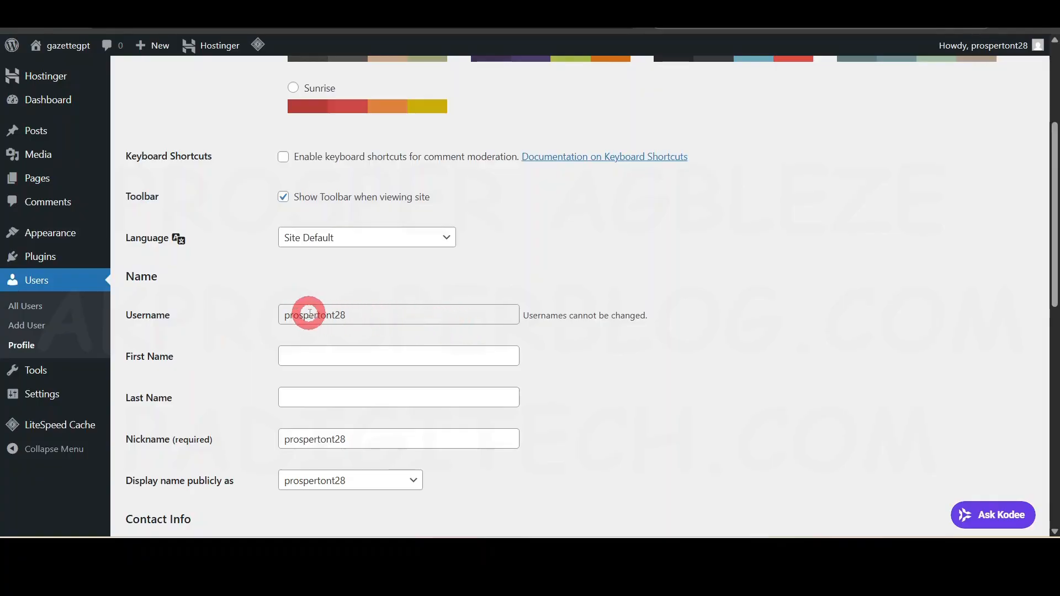
Fill in the profile's First Name field with the chosen name.
{"action": "scroll", "coordinate": [387, 314], "scroll_direction": "down", "scroll_amount": 3}
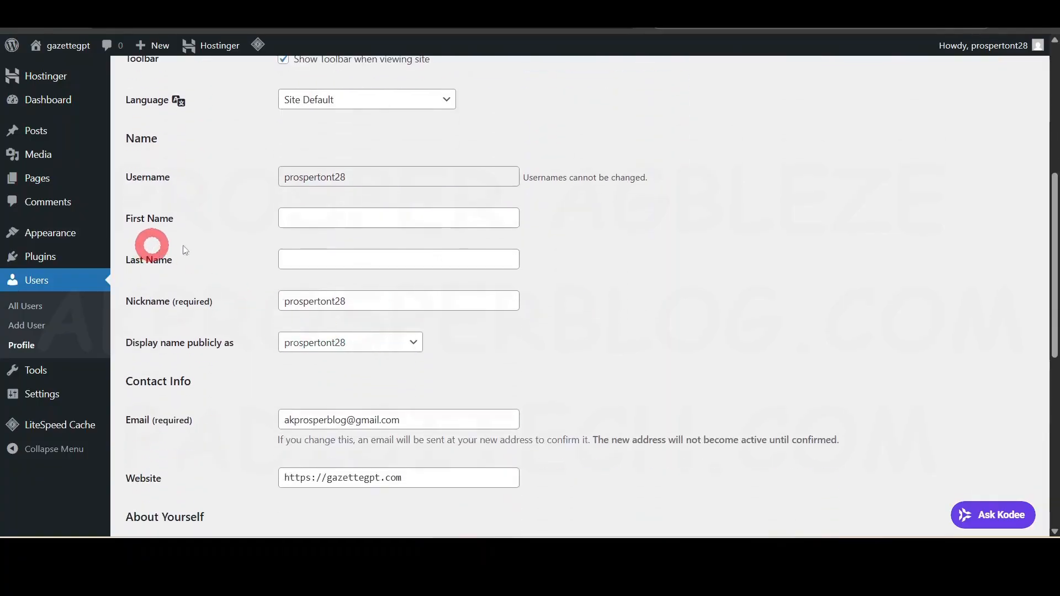
{"action": "mouse_move", "coordinate": [1003, 51]}
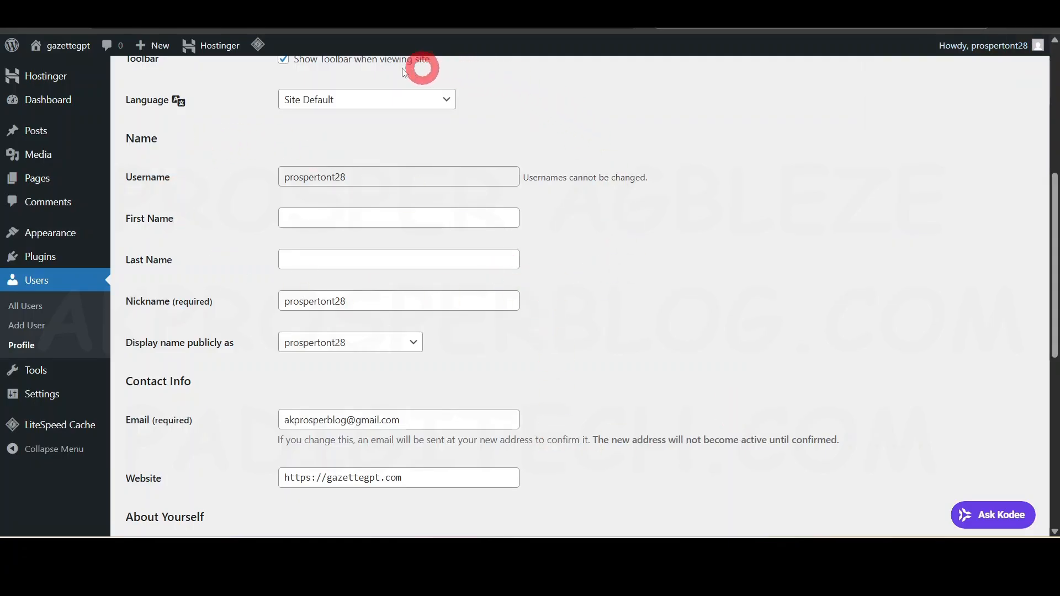
{"action": "left_click", "coordinate": [367, 218]}
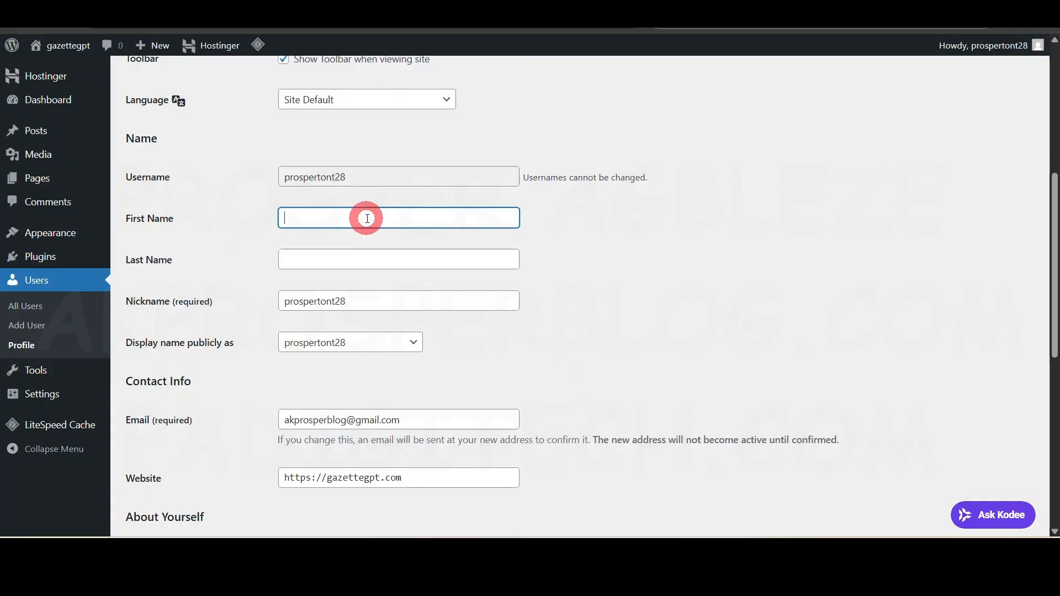
{"action": "type", "text": "Prosper"}
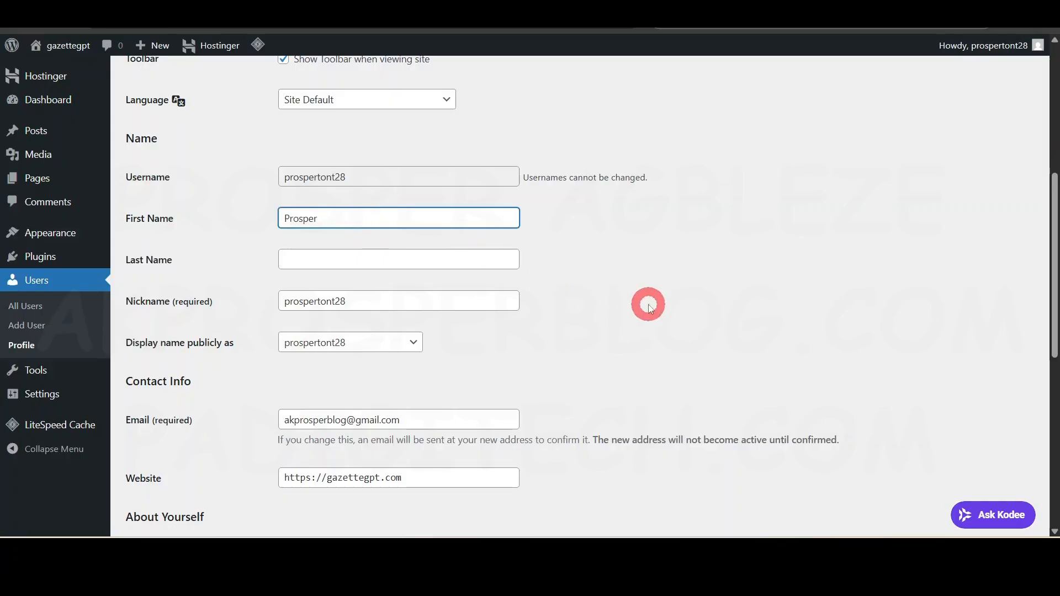
{"action": "type", "text": " Fashion"}
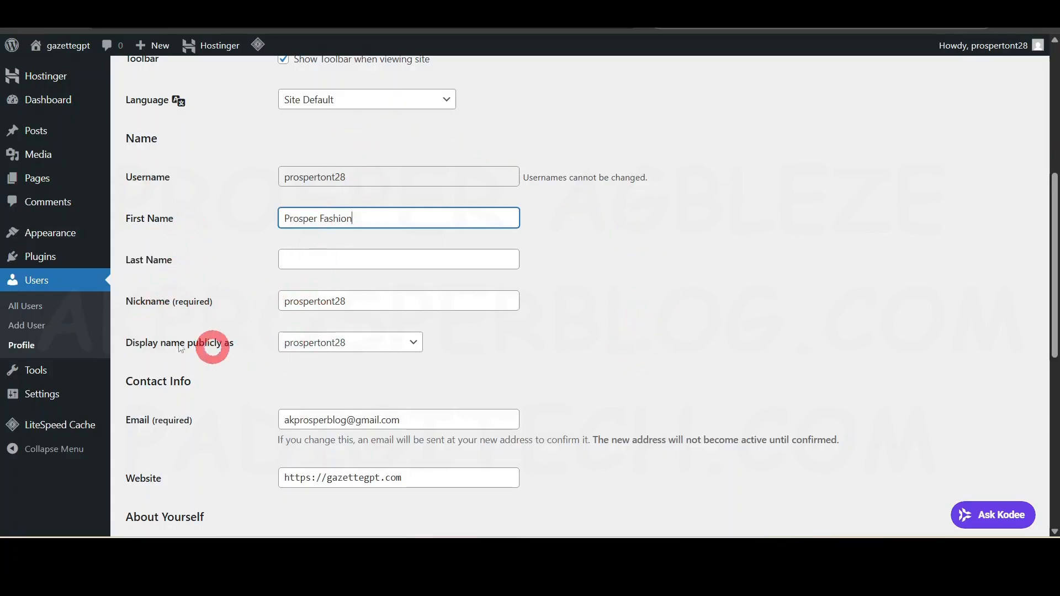
Set the publicly displayed name to the newly entered first name instead of the username, and update the profile.
{"action": "left_click", "coordinate": [338, 343]}
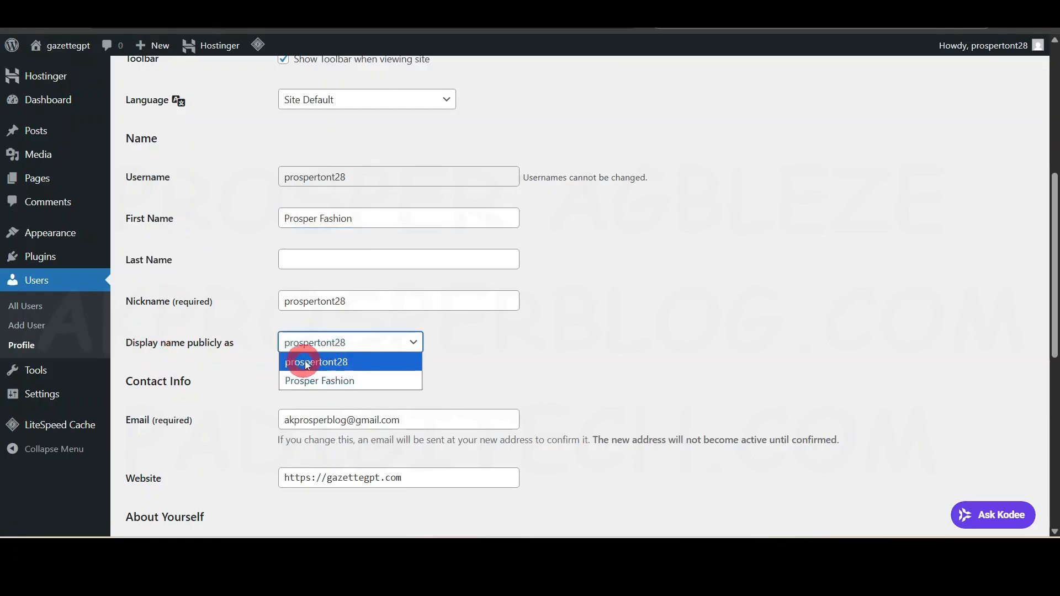
{"action": "left_click", "coordinate": [331, 380]}
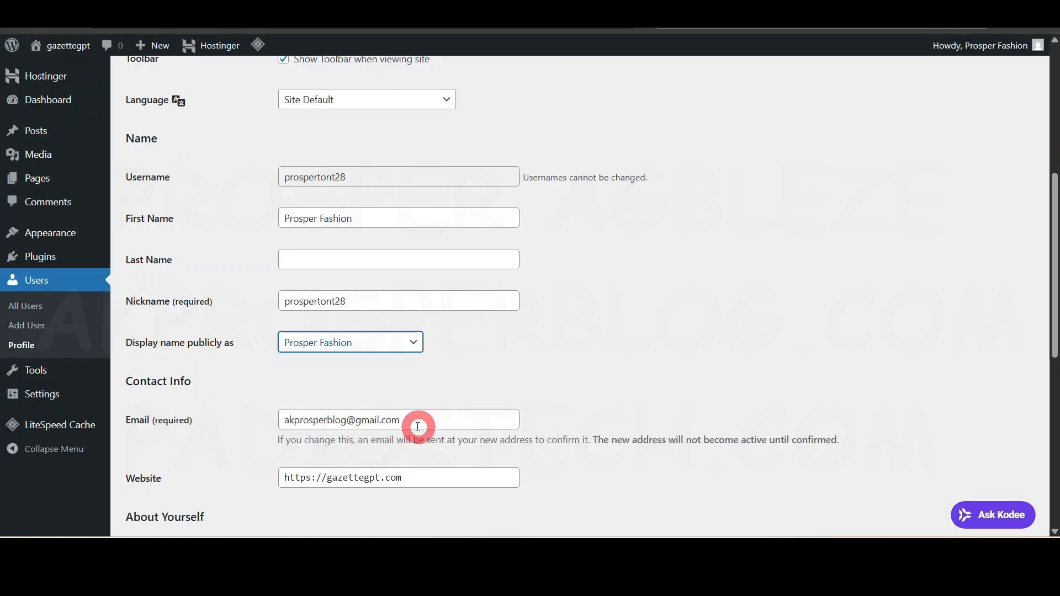
{"action": "scroll", "coordinate": [514, 411], "scroll_direction": "down", "scroll_amount": 1}
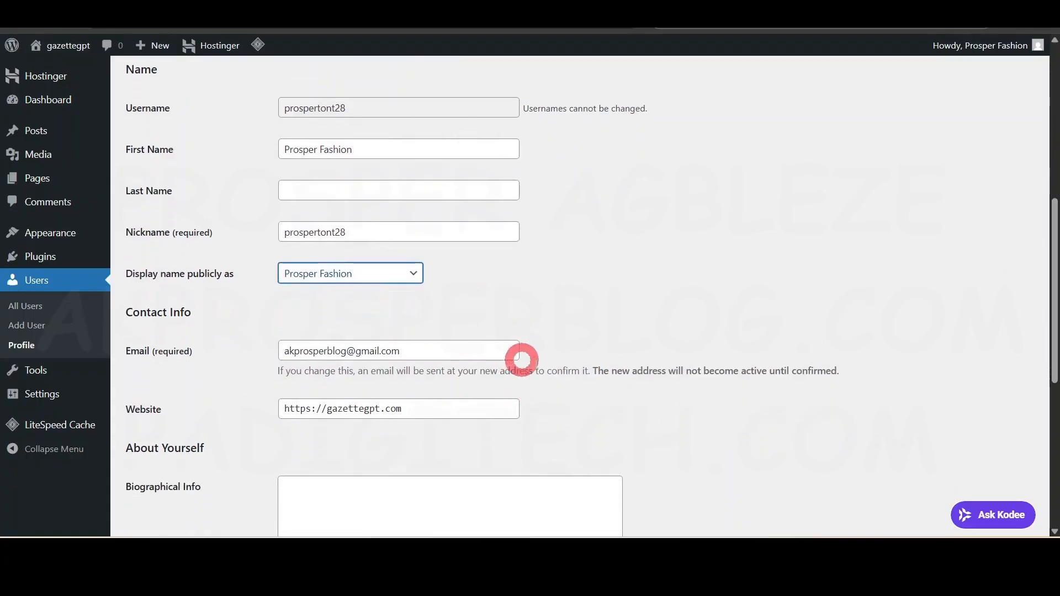
{"action": "left_click_drag", "start_coordinate": [277, 370], "coordinate": [747, 370]}
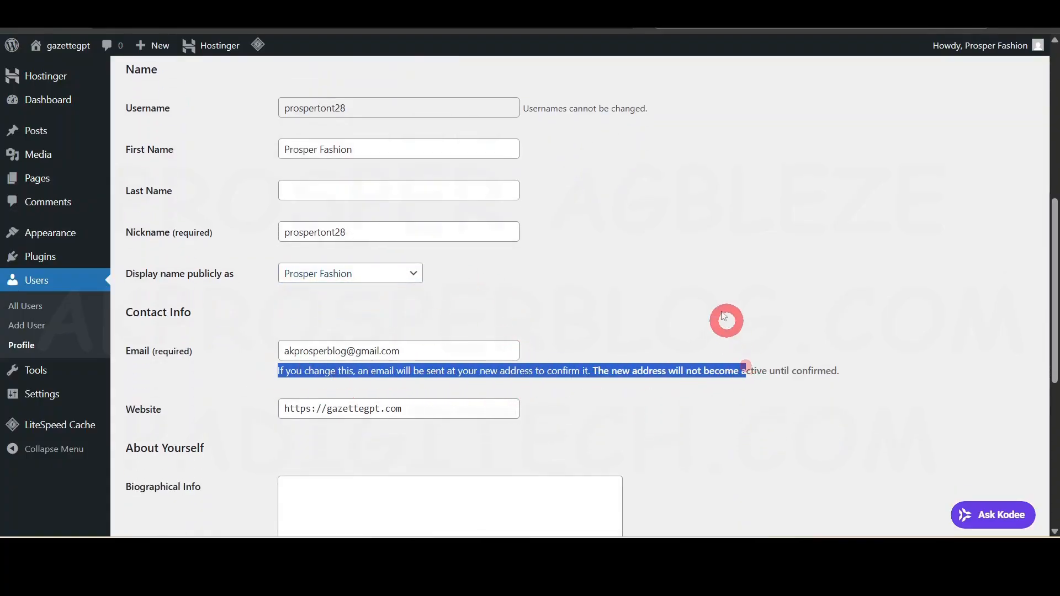
{"action": "left_click", "coordinate": [684, 245]}
{"action": "scroll", "coordinate": [655, 307], "scroll_direction": "up", "scroll_amount": 3}
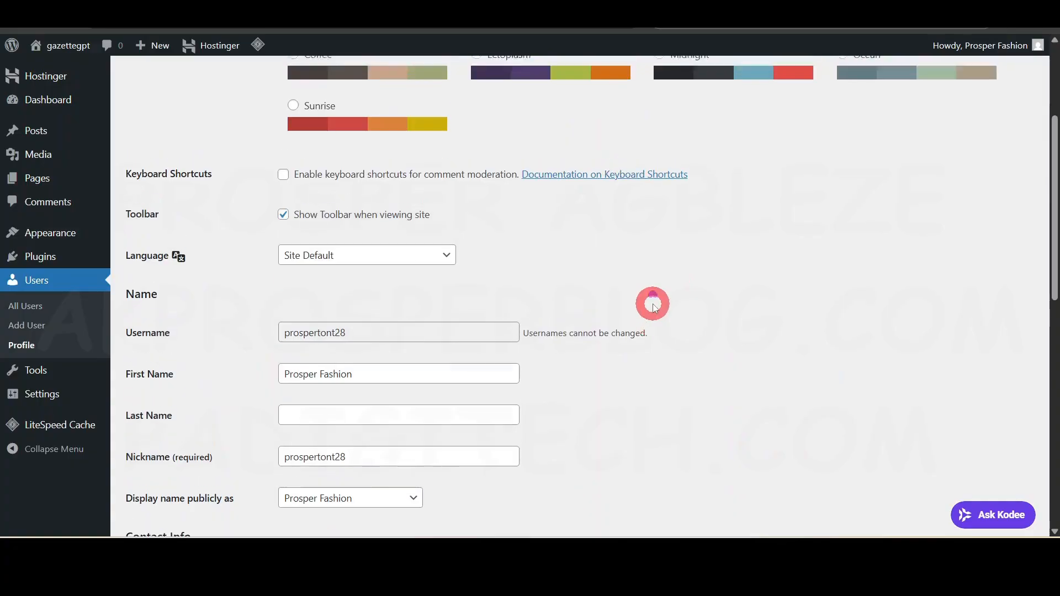
{"action": "scroll", "coordinate": [652, 306], "scroll_direction": "down", "scroll_amount": 6}
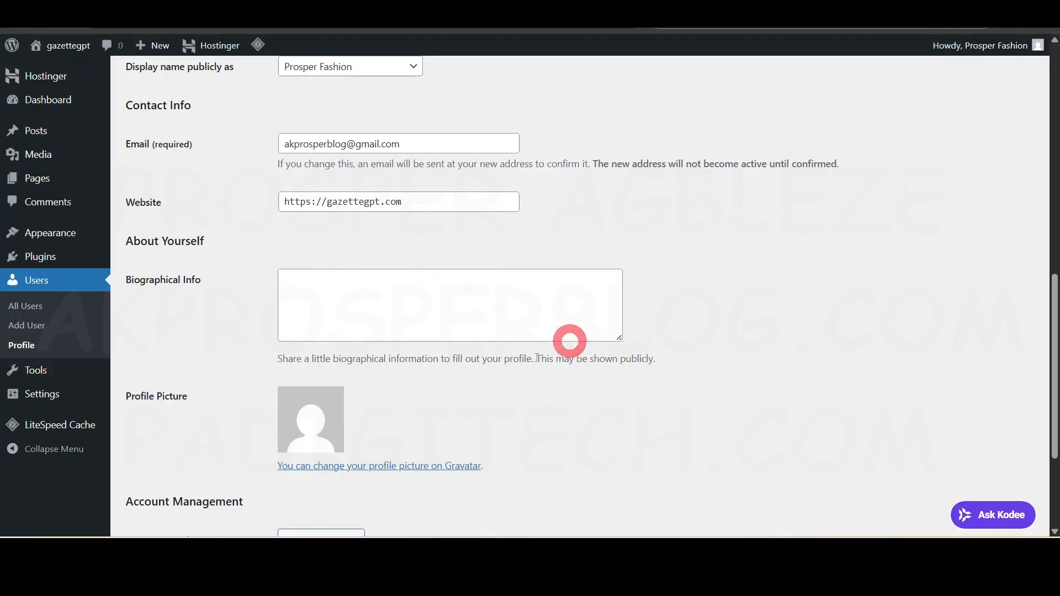
{"action": "scroll", "coordinate": [386, 440], "scroll_direction": "down", "scroll_amount": 3}
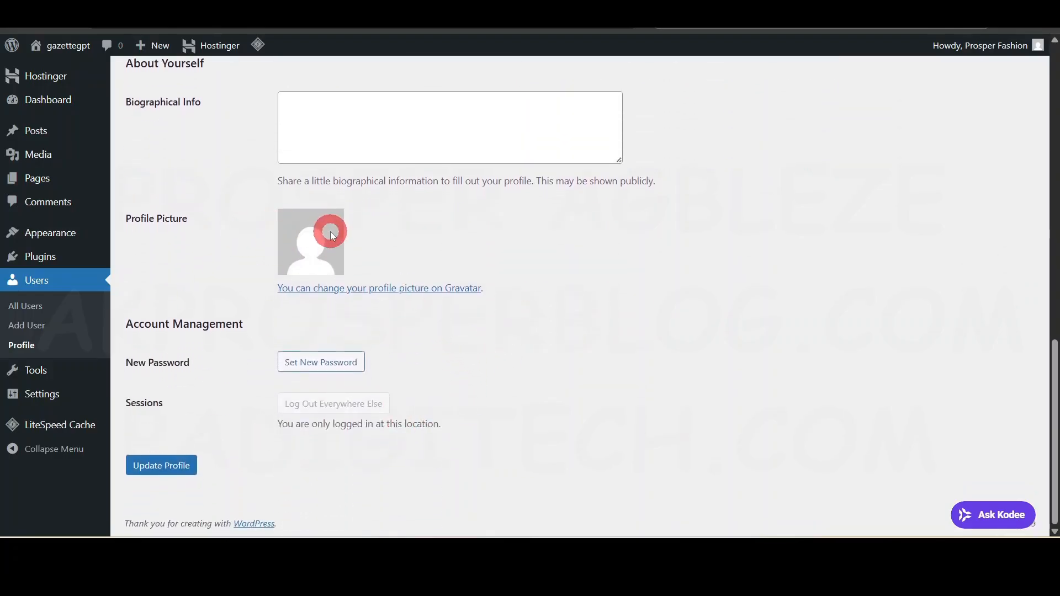
{"action": "left_click", "coordinate": [161, 467]}
{"action": "left_click", "coordinate": [989, 46]}
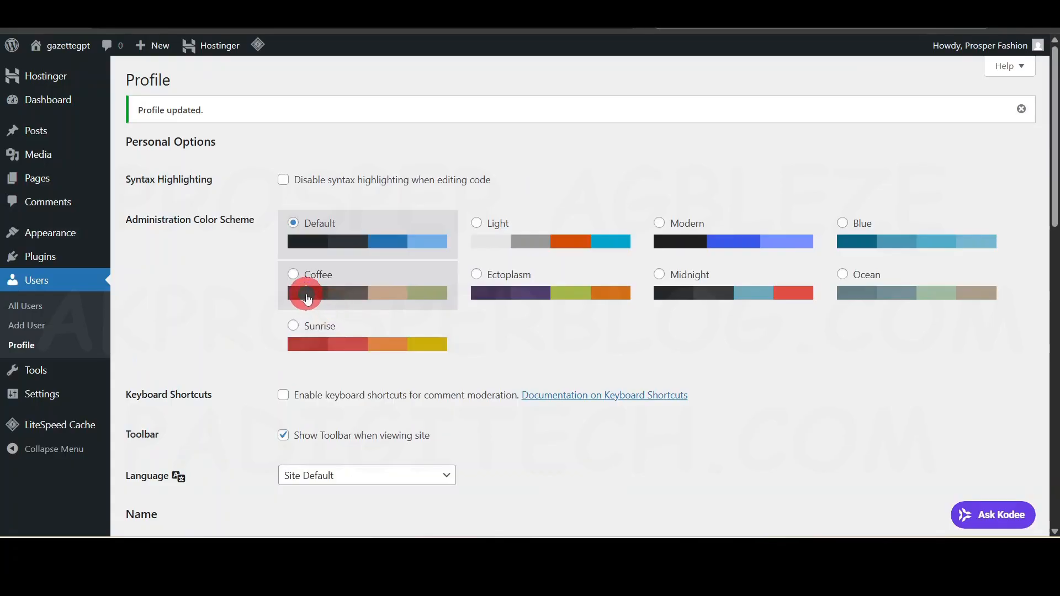
Open the Hostinger onboarding page and shrink the browser window temporarily to examine the site's wp-admin address.
{"action": "mouse_move", "coordinate": [32, 72]}
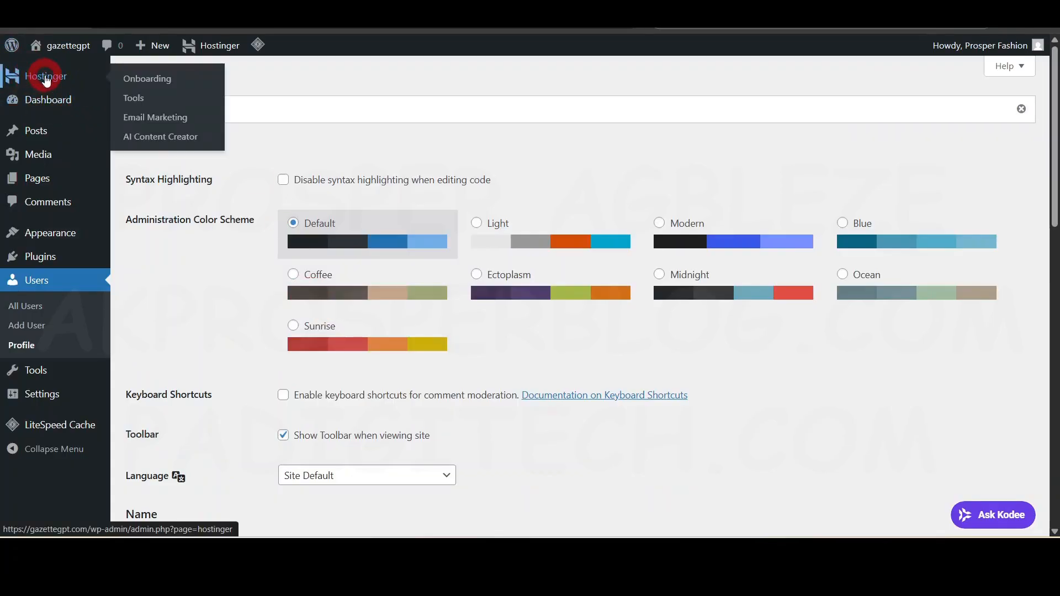
{"action": "left_click", "coordinate": [46, 77]}
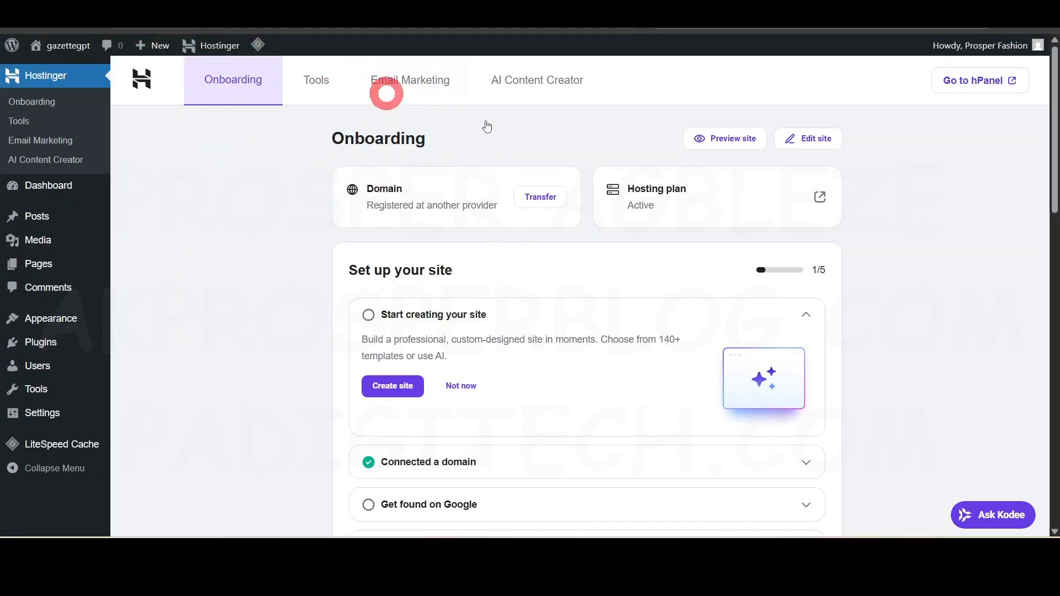
{"action": "left_click", "coordinate": [1012, 5]}
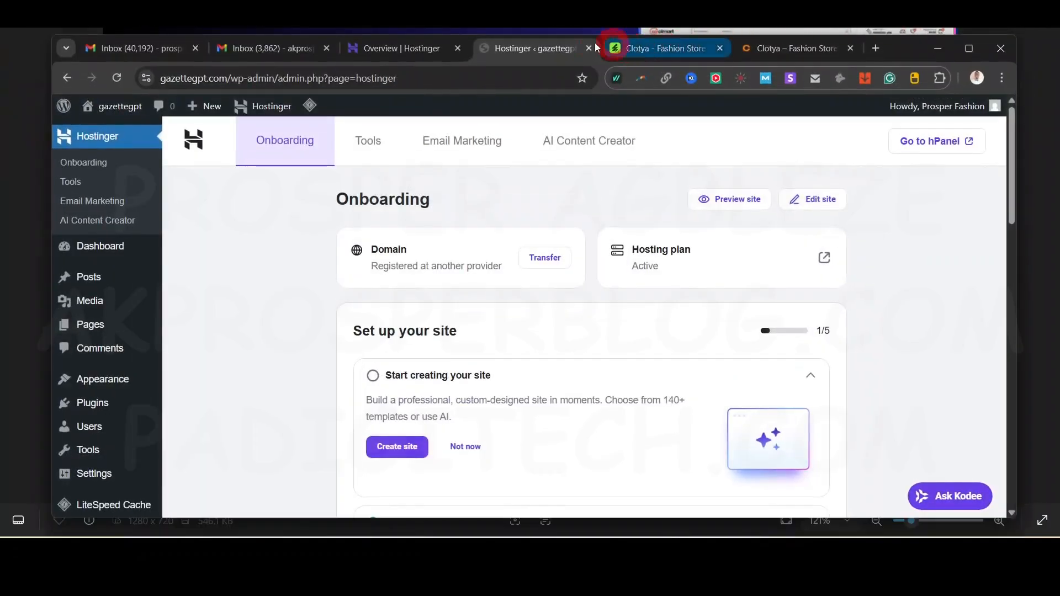
{"action": "left_click_drag", "start_coordinate": [906, 50], "coordinate": [904, 33]}
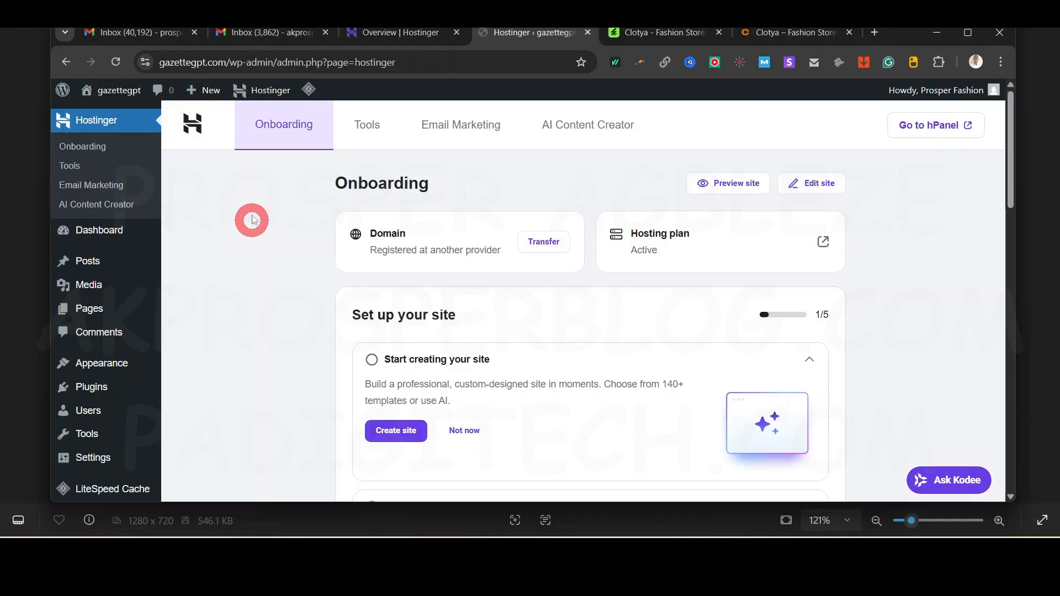
{"action": "left_click", "coordinate": [183, 54]}
{"action": "left_click", "coordinate": [262, 313]}
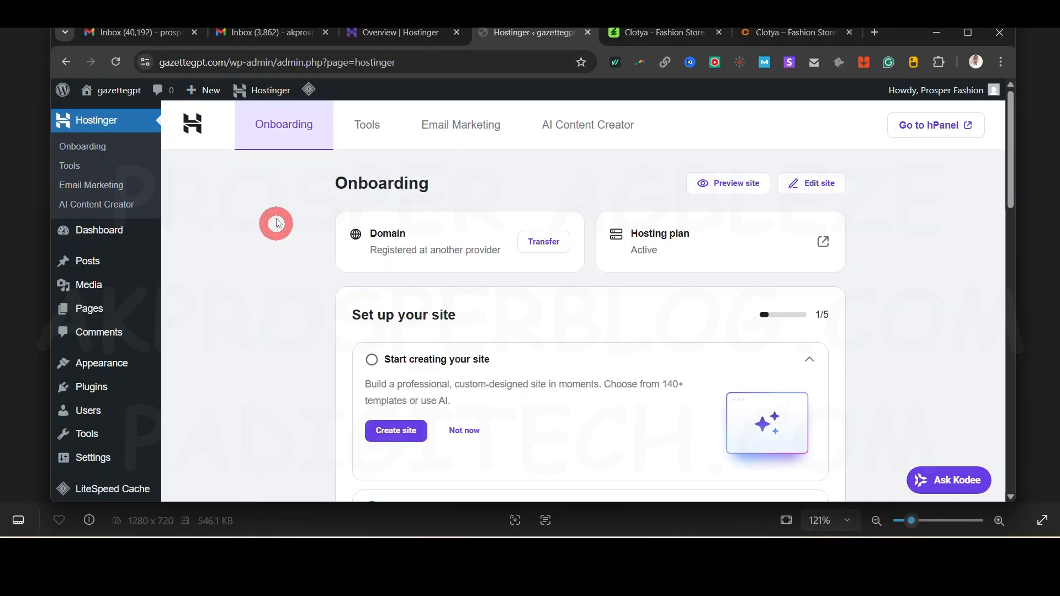
{"action": "left_click", "coordinate": [206, 56]}
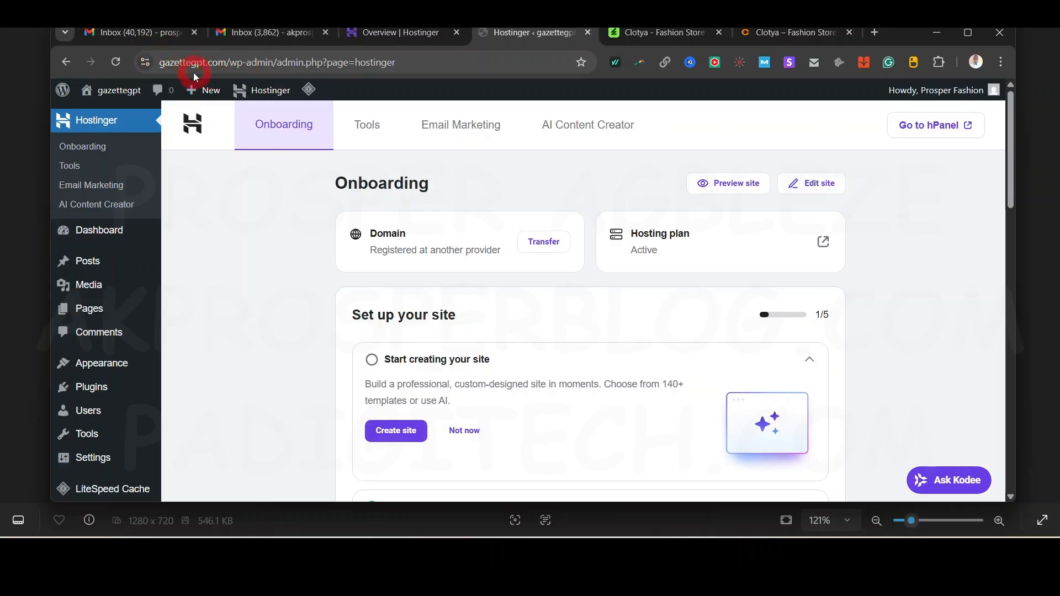
{"action": "left_click", "coordinate": [252, 230]}
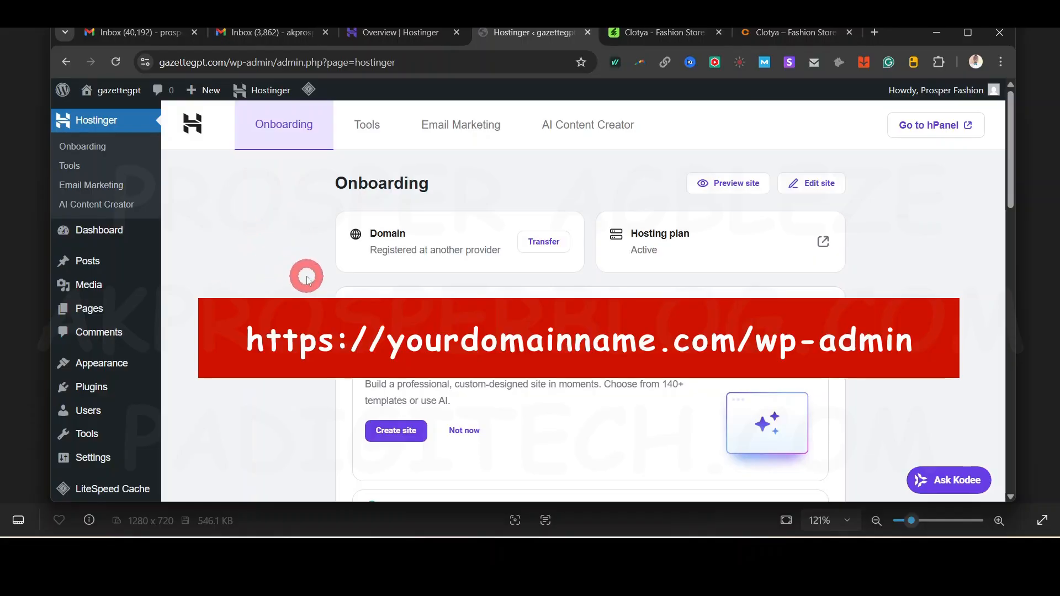
{"action": "left_click", "coordinate": [968, 34]}
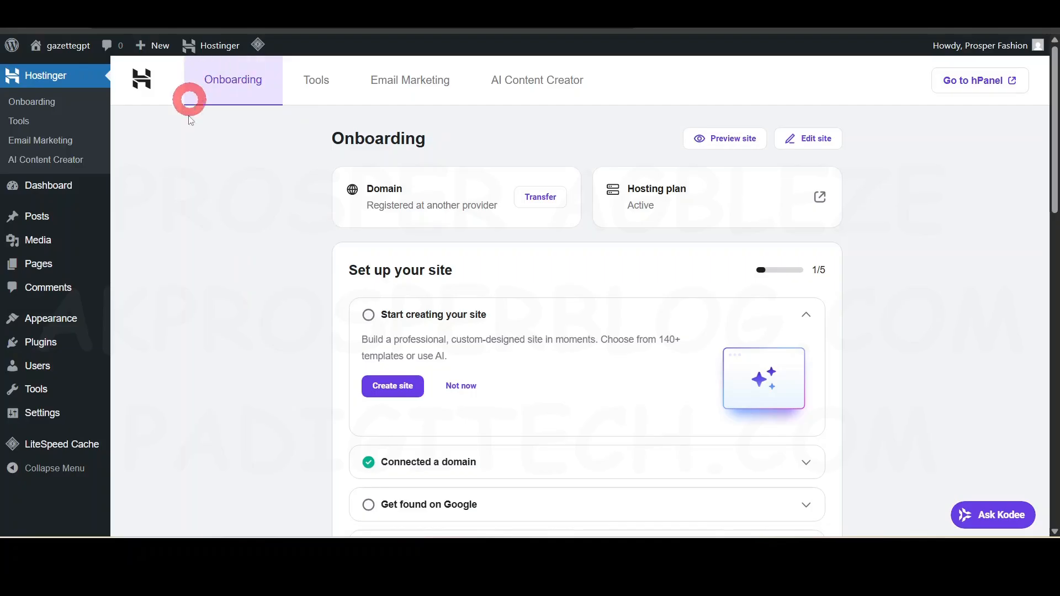
Bulk-deactivate the Hostinger AI, Hostinger Easy Onboarding, Hostinger Reach and Hostinger Tools plugins, leaving LiteSpeed Cache active.
{"action": "left_click", "coordinate": [79, 117]}
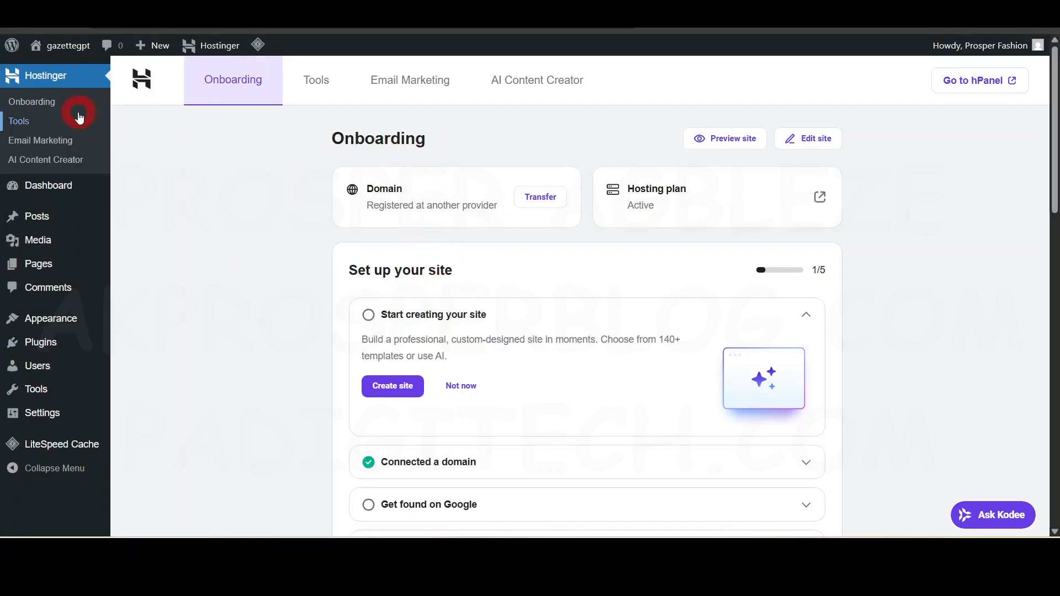
{"action": "mouse_move", "coordinate": [44, 343]}
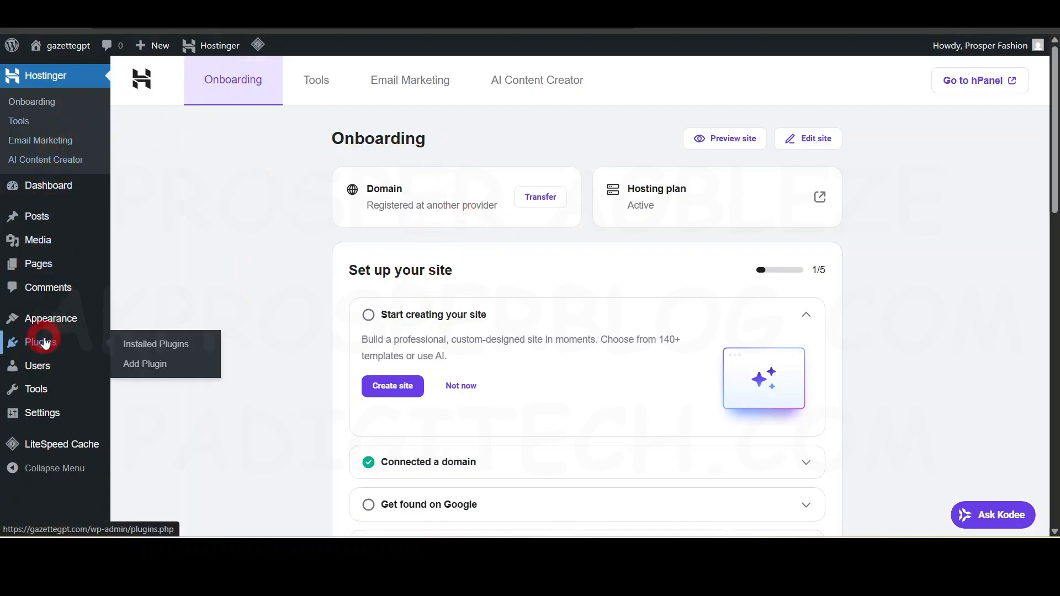
{"action": "left_click", "coordinate": [44, 343]}
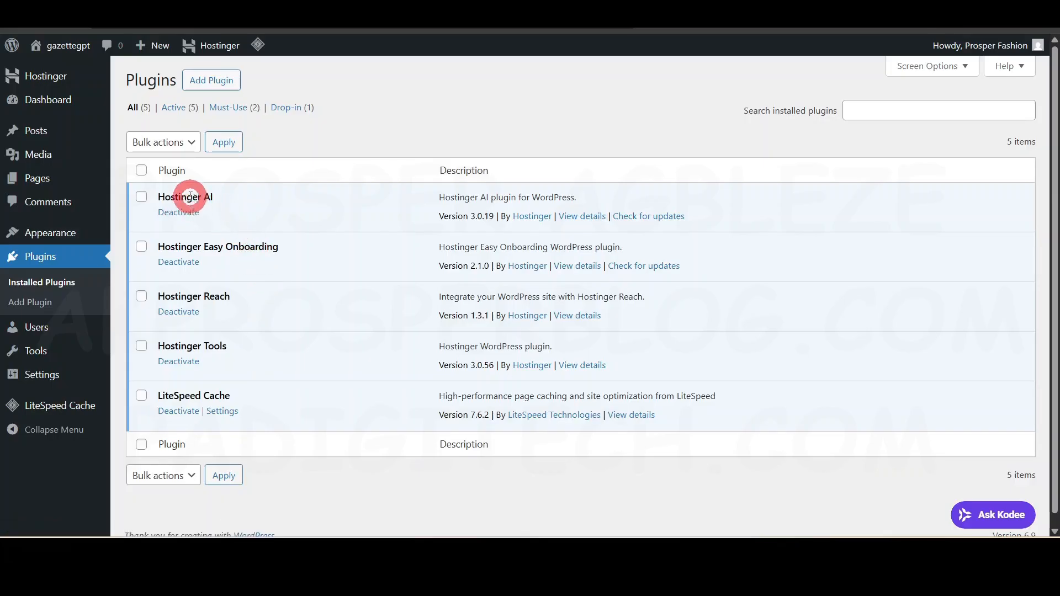
{"action": "left_click", "coordinate": [140, 197]}
{"action": "left_click", "coordinate": [141, 247]}
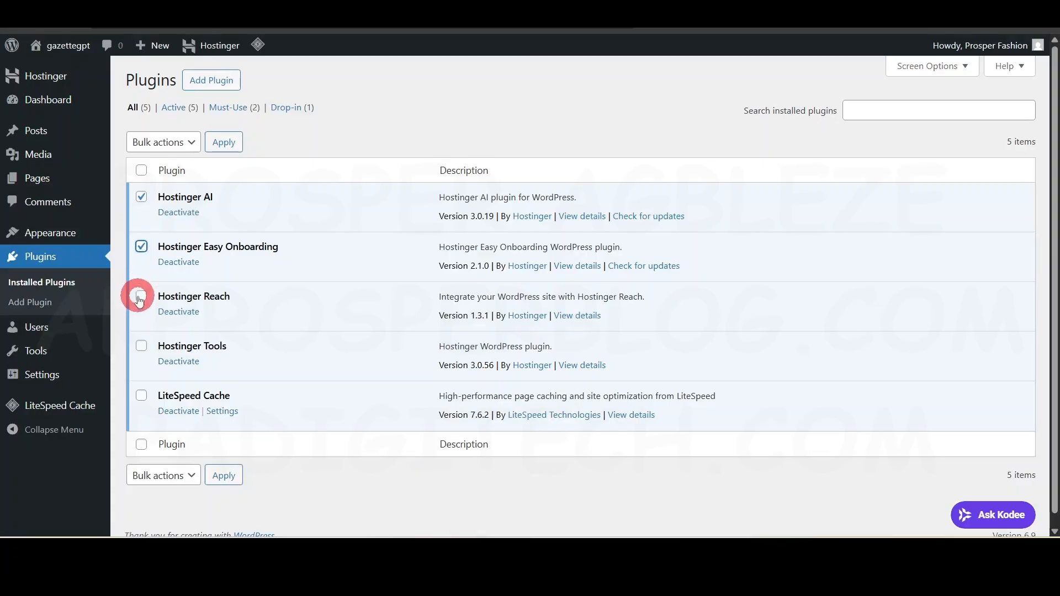
{"action": "left_click", "coordinate": [141, 300]}
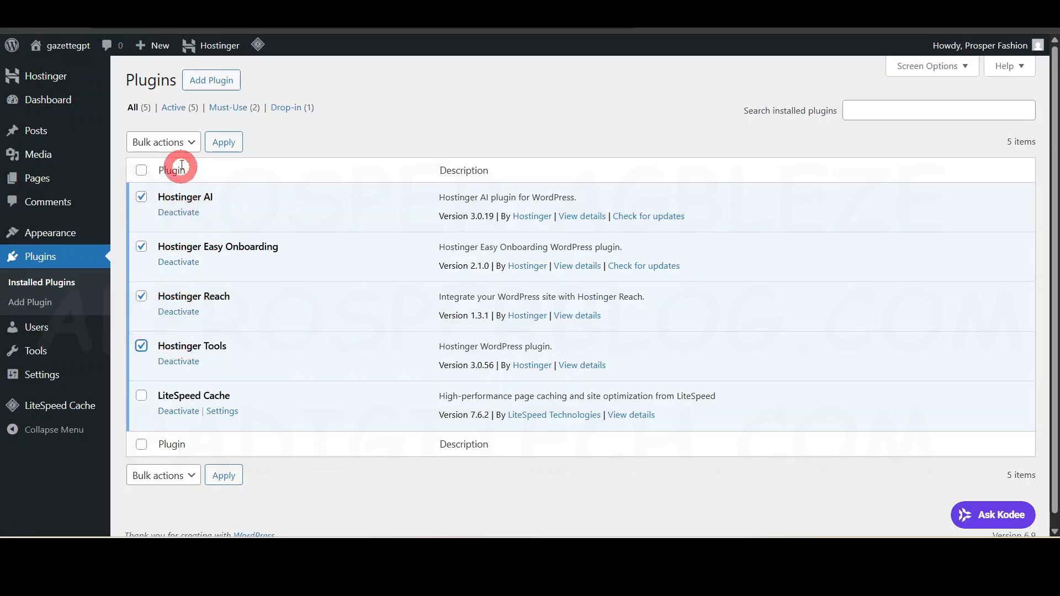
{"action": "left_click", "coordinate": [175, 144]}
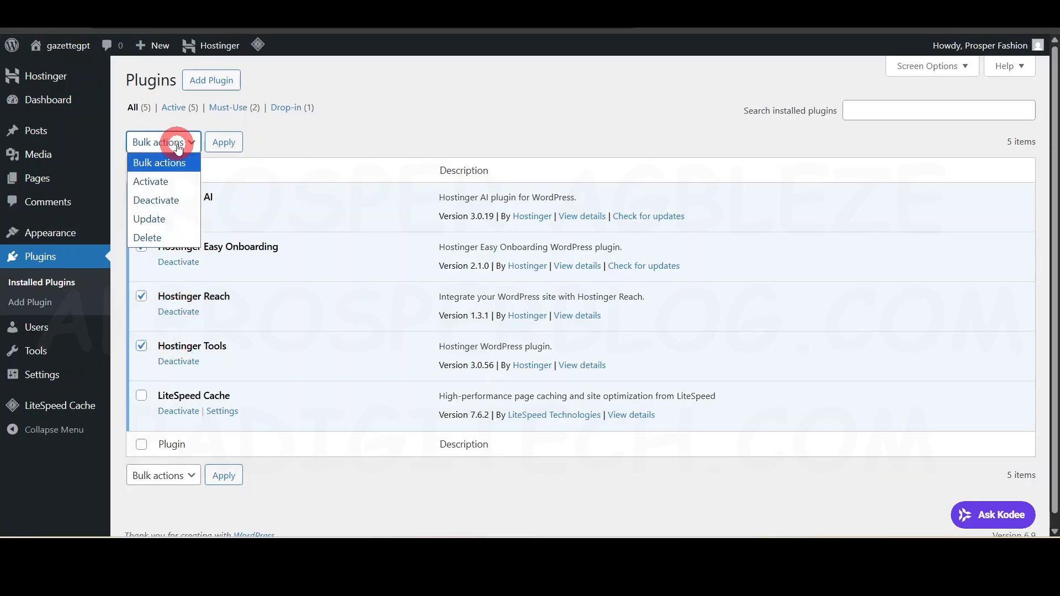
{"action": "left_click", "coordinate": [170, 201]}
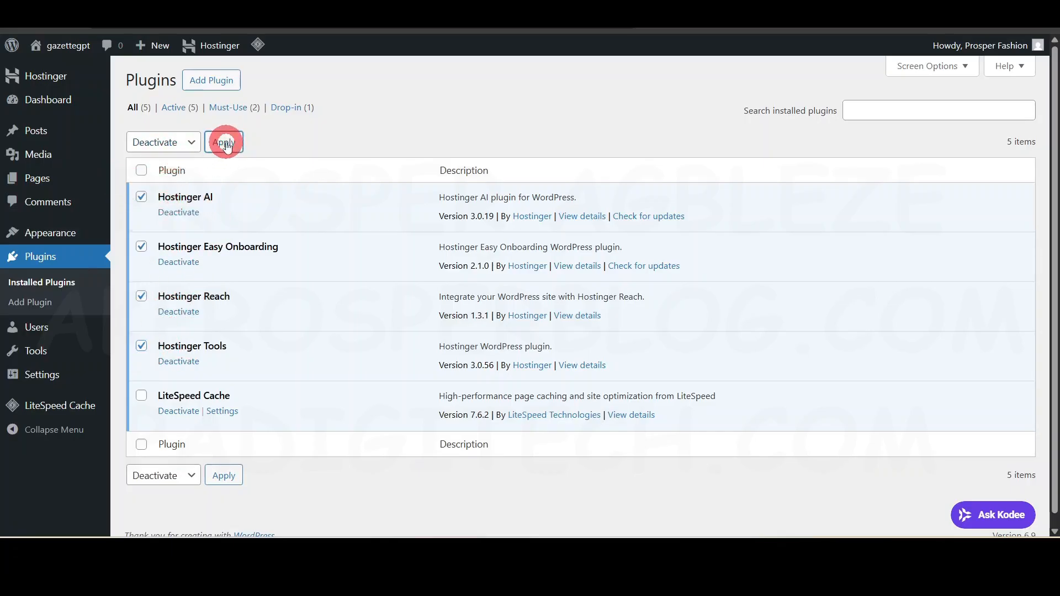
{"action": "left_click", "coordinate": [225, 145]}
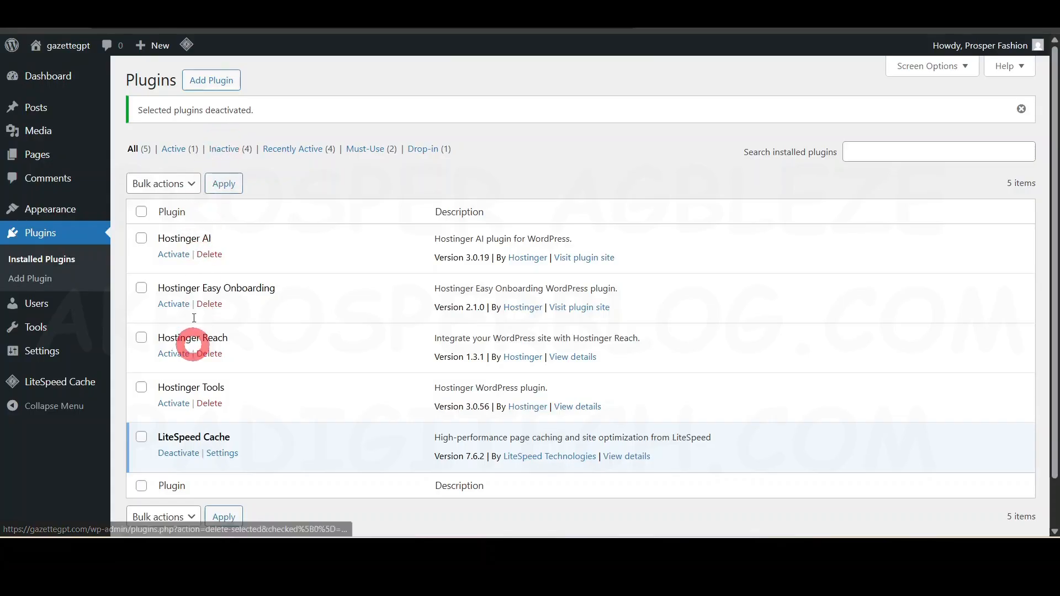
Bulk-delete the deactivated Hostinger AI, Hostinger Easy Onboarding, Hostinger Reach and Hostinger Tools plugins and confirm the deletion.
{"action": "left_click", "coordinate": [141, 238]}
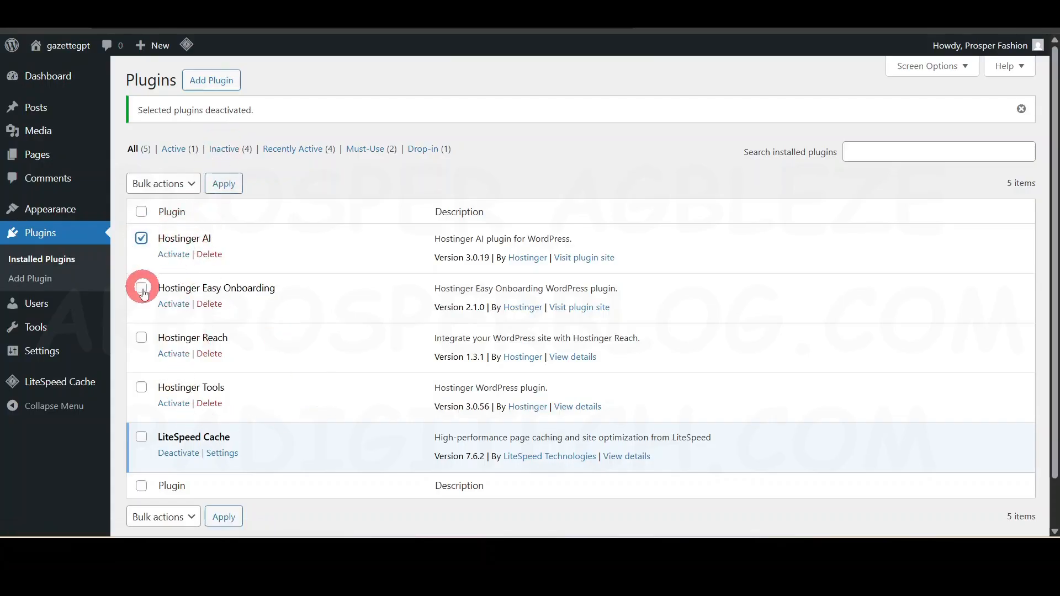
{"action": "left_click", "coordinate": [141, 337]}
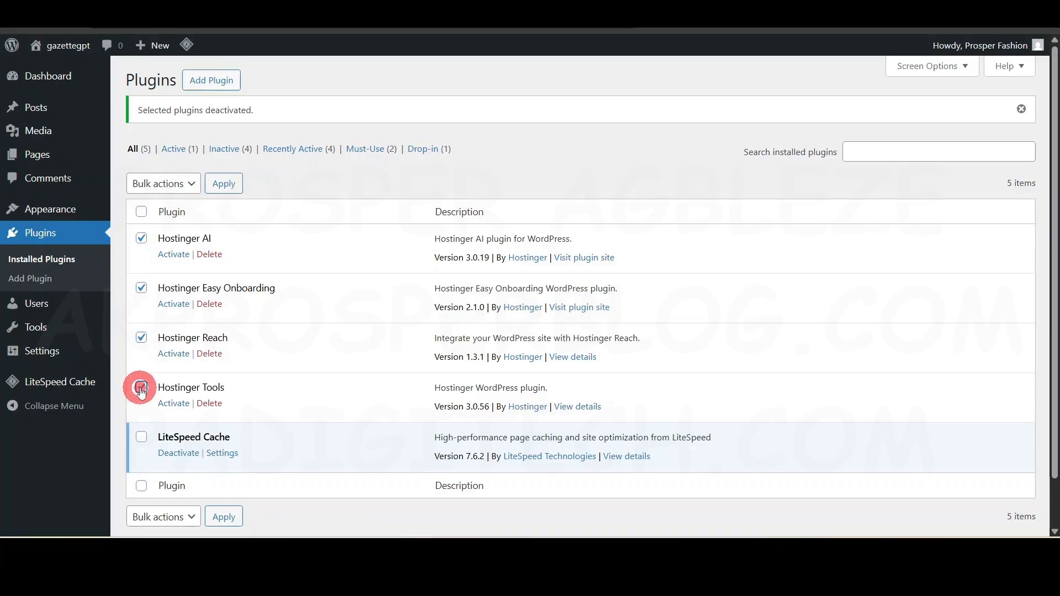
{"action": "left_click", "coordinate": [177, 184]}
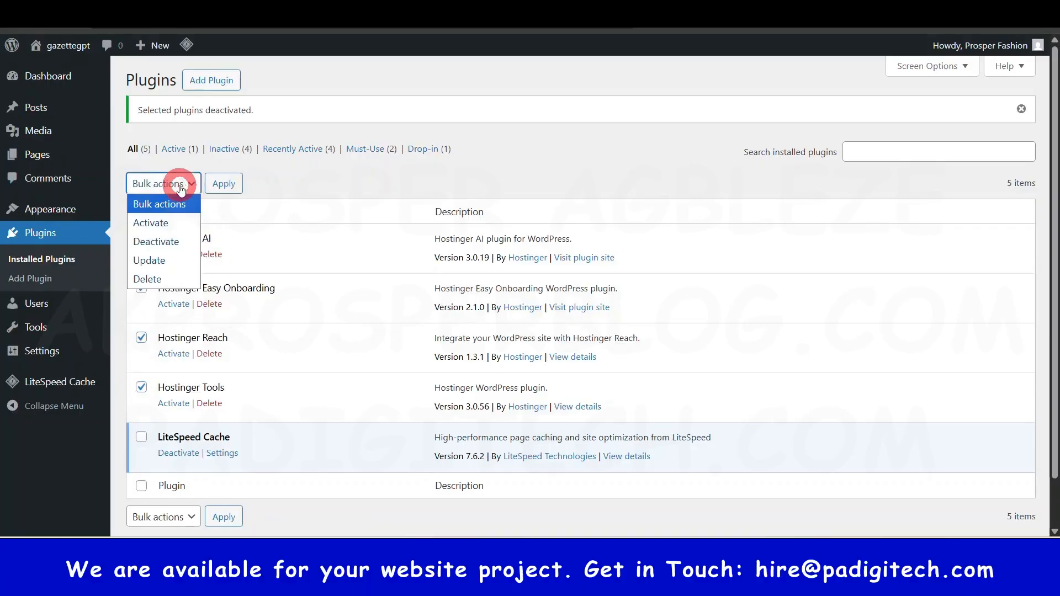
{"action": "left_click", "coordinate": [148, 279]}
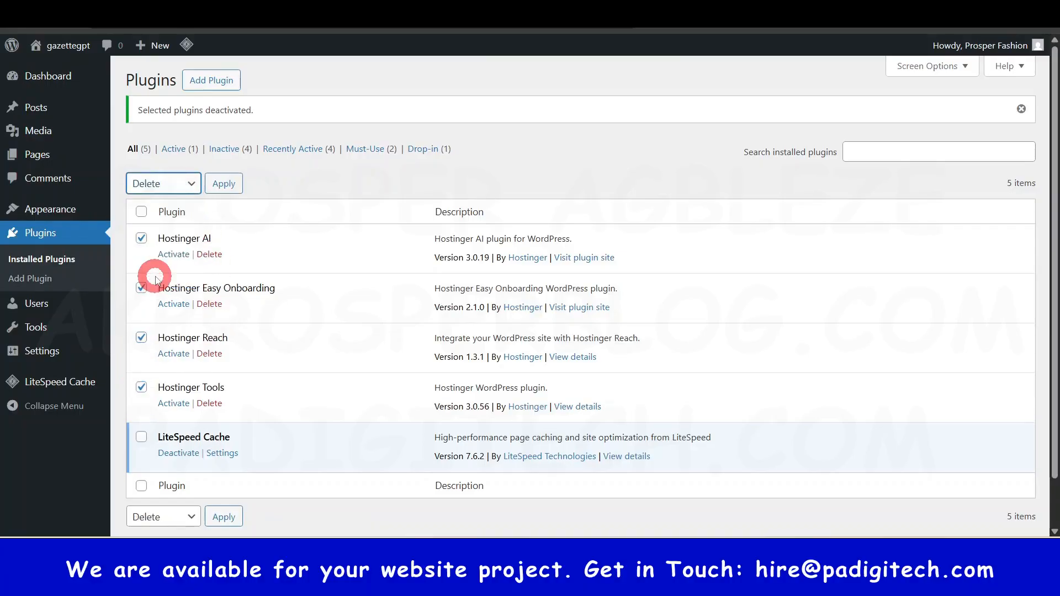
{"action": "left_click", "coordinate": [234, 186]}
{"action": "left_click", "coordinate": [585, 119]}
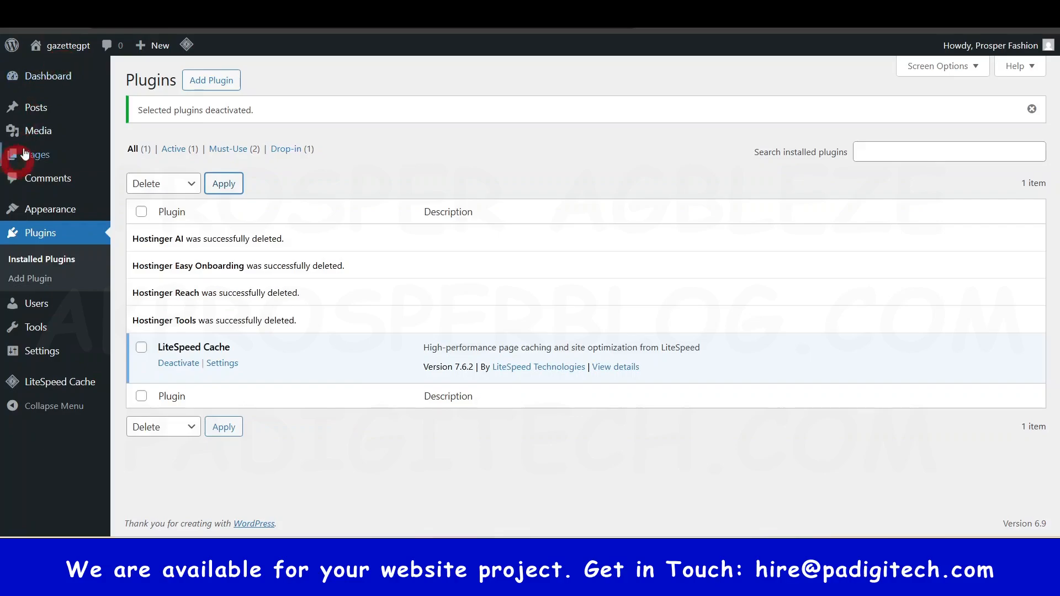
Open the WordPress dashboard's home page and look over its welcome area and widgets.
{"action": "mouse_move", "coordinate": [53, 75]}
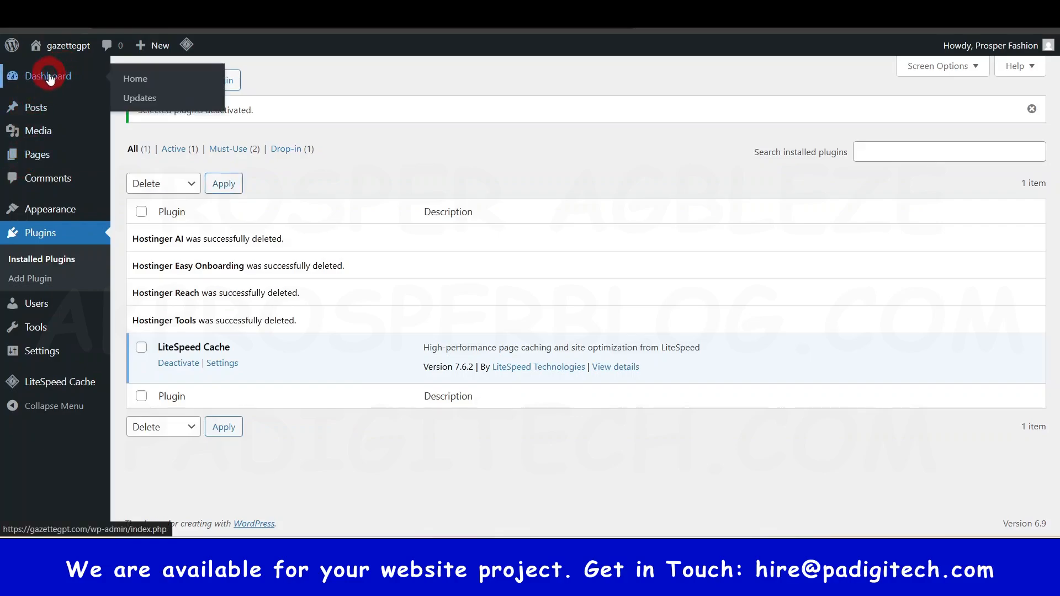
{"action": "left_click", "coordinate": [49, 77]}
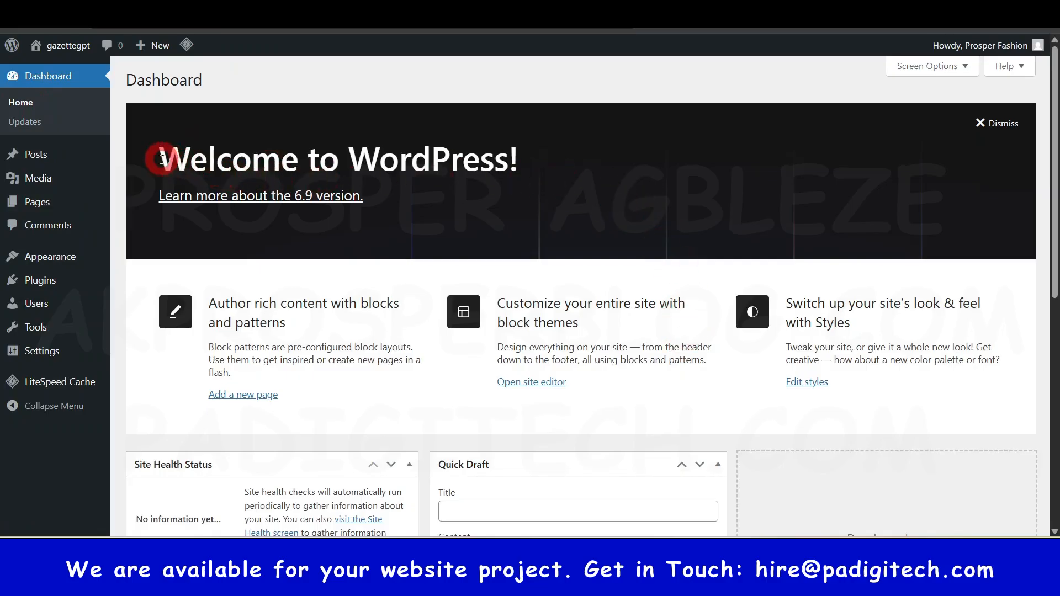
{"action": "left_click_drag", "start_coordinate": [161, 160], "coordinate": [519, 162]}
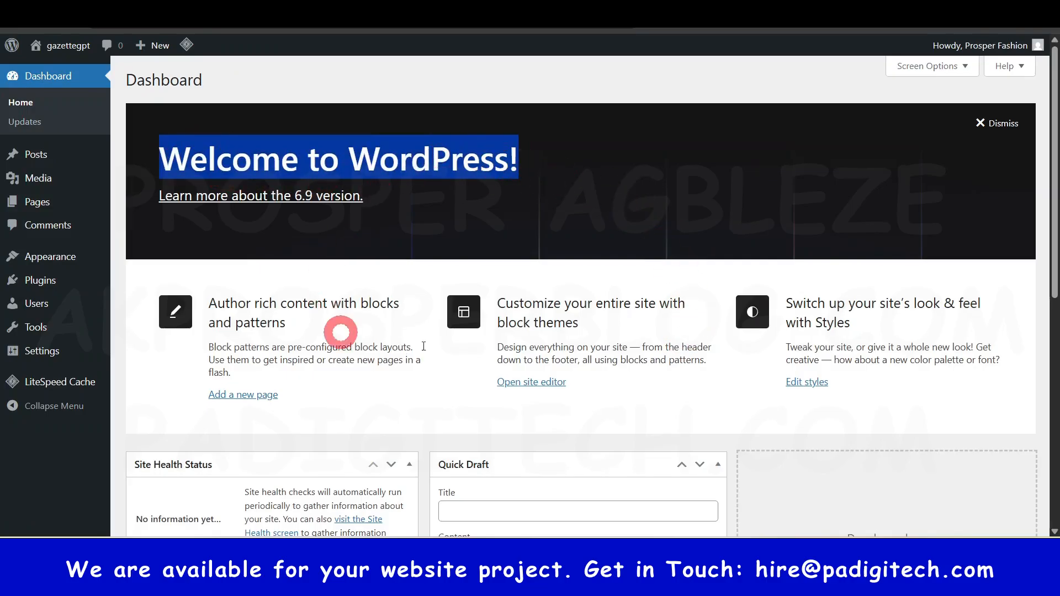
{"action": "scroll", "coordinate": [516, 331], "scroll_direction": "down", "scroll_amount": 8}
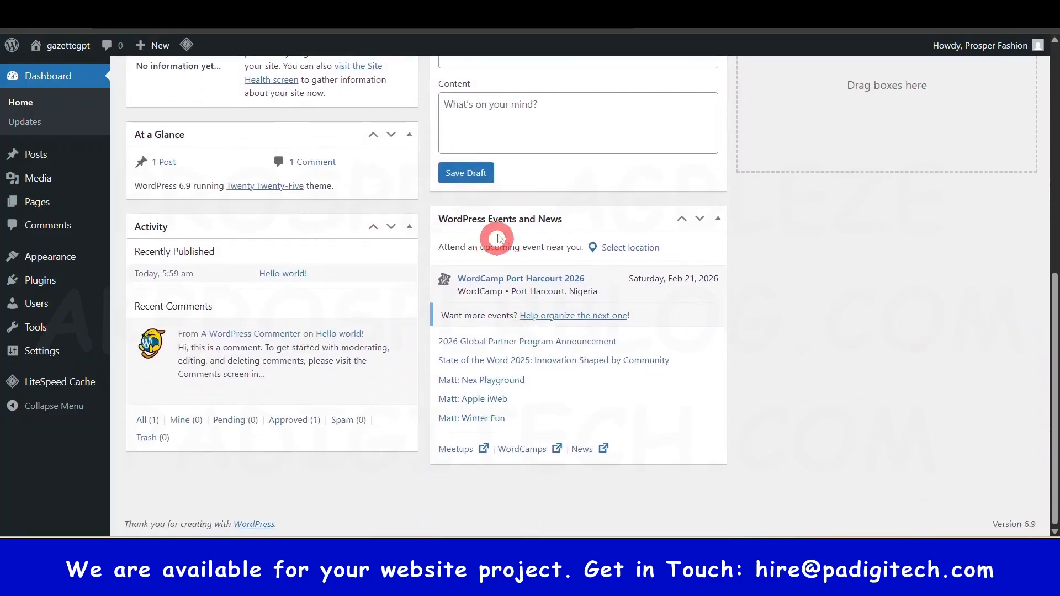
{"action": "scroll", "coordinate": [348, 296], "scroll_direction": "up", "scroll_amount": 6}
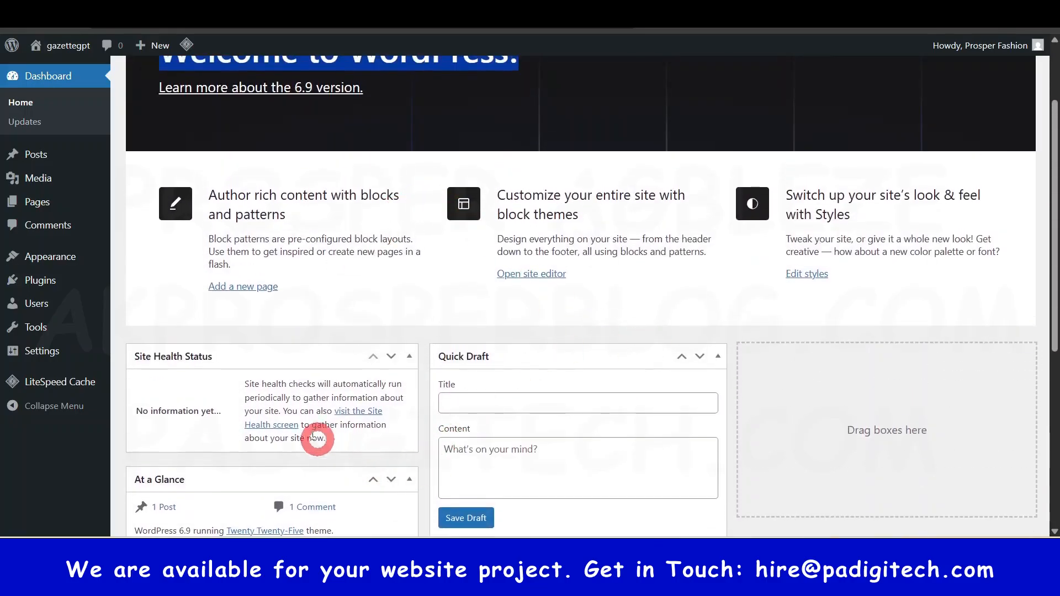
{"action": "scroll", "coordinate": [386, 340], "scroll_direction": "up", "scroll_amount": 2}
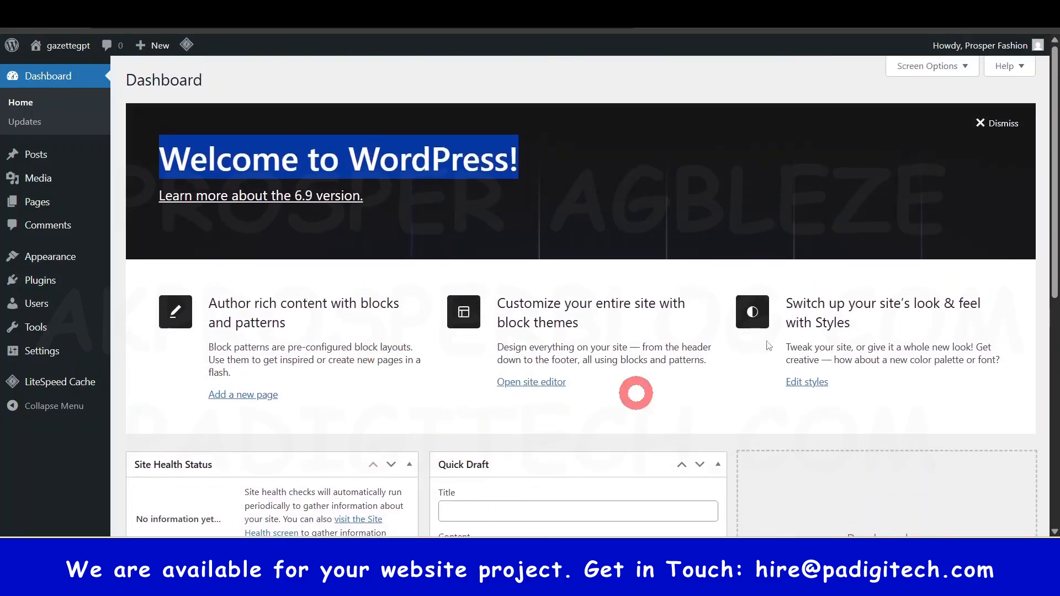
Hide the Site Health Status, At a Glance, Activity, Quick Draft, WordPress Events and News, and Welcome elements from the dashboard.
{"action": "left_click", "coordinate": [957, 66]}
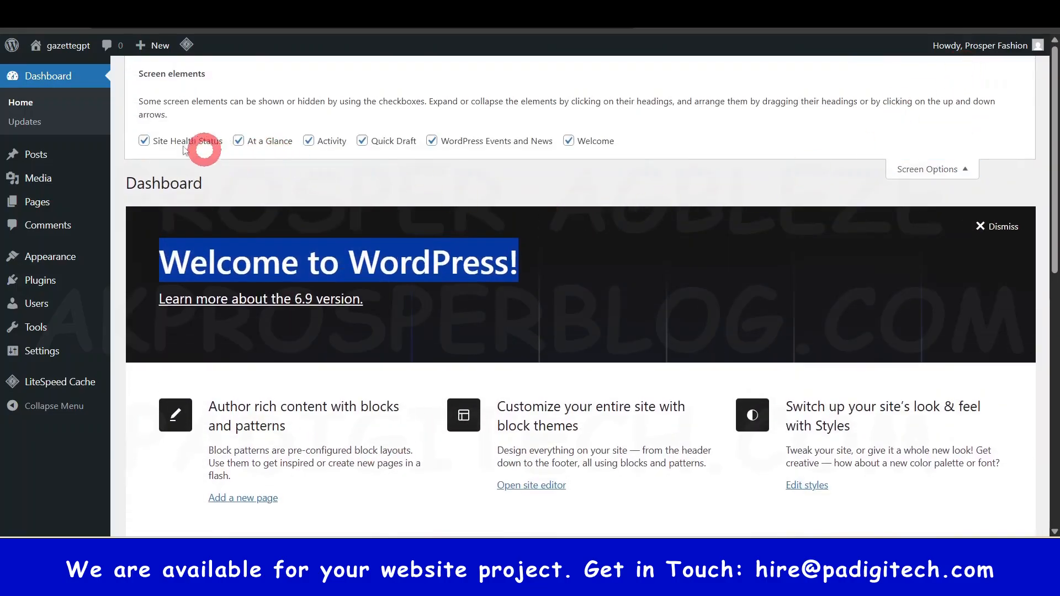
{"action": "left_click", "coordinate": [144, 141]}
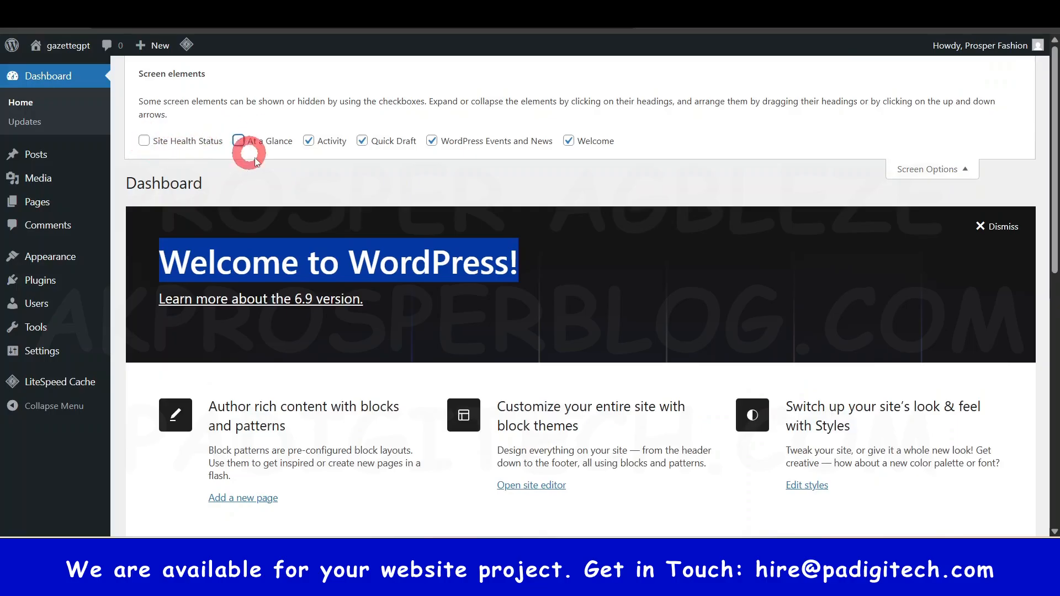
{"action": "left_click", "coordinate": [308, 141]}
{"action": "left_click", "coordinate": [362, 141]}
{"action": "left_click", "coordinate": [432, 141]}
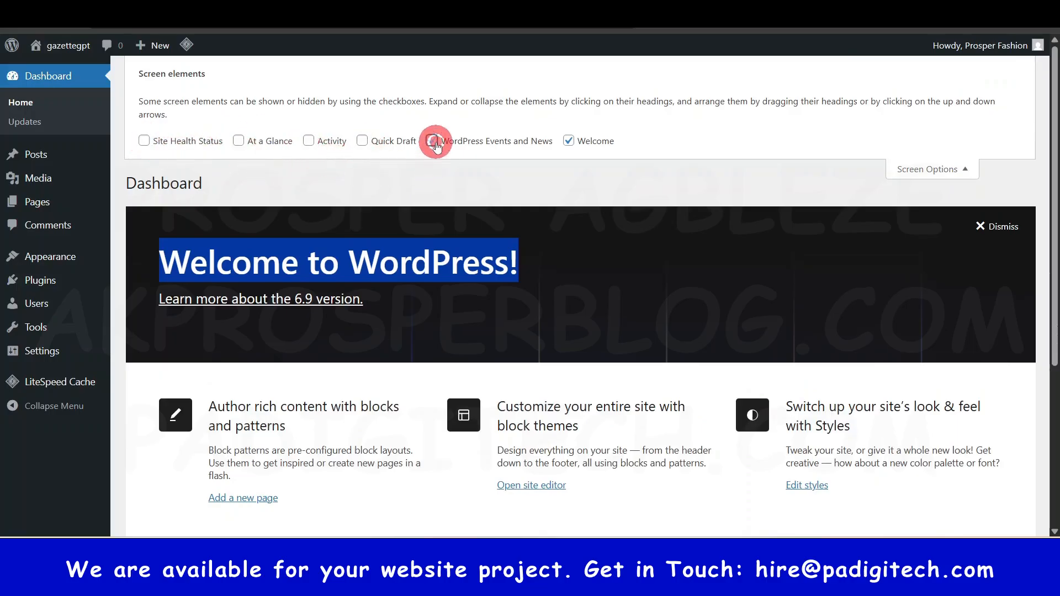
{"action": "left_click", "coordinate": [569, 141]}
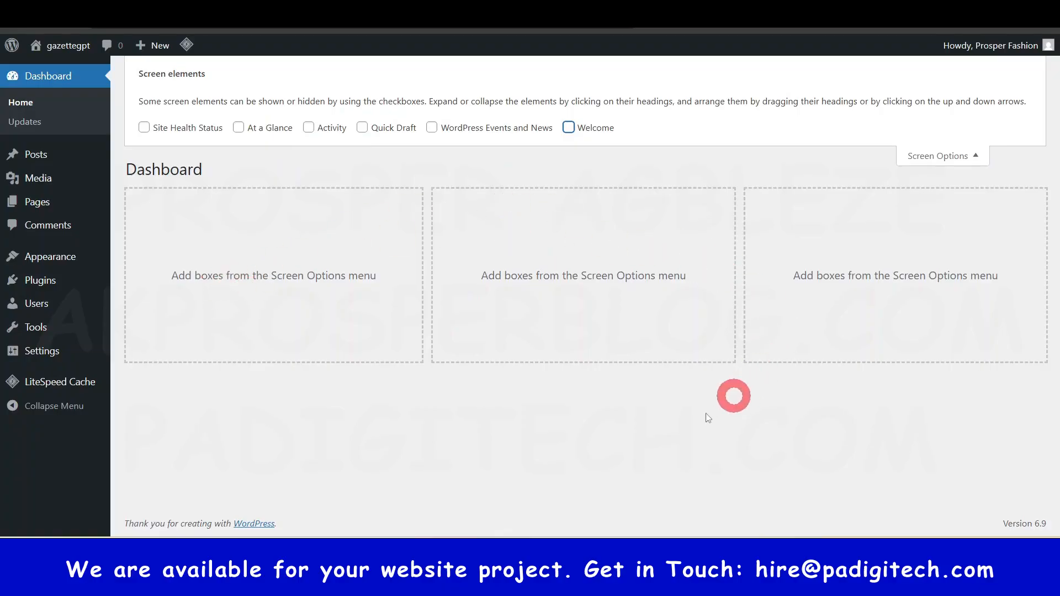
{"action": "left_click", "coordinate": [978, 158]}
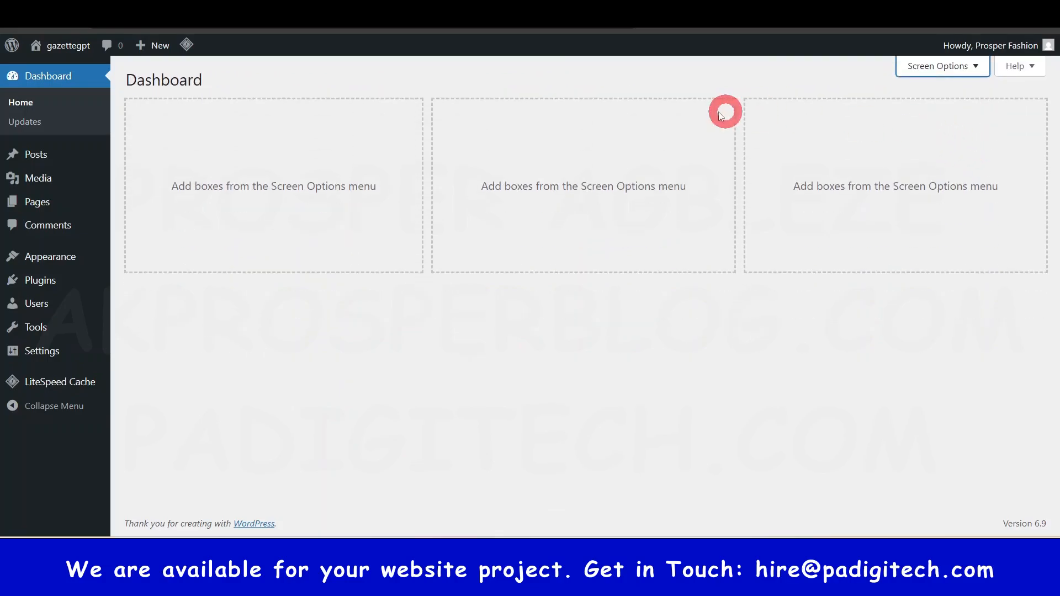
{"action": "left_click", "coordinate": [504, 411]}
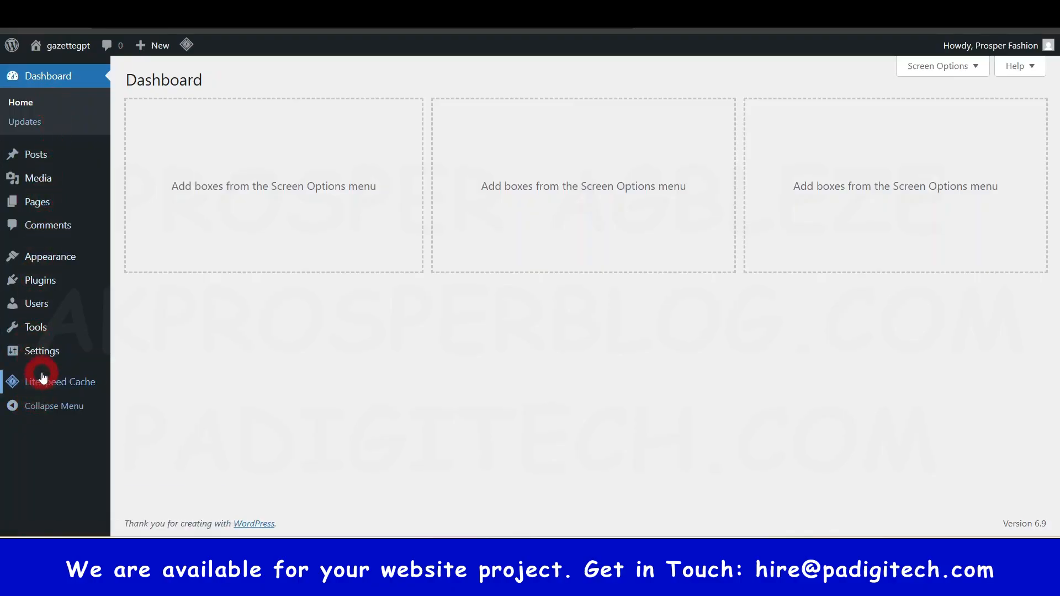
Open the Posts, Media and Pages sections in separate browser tabs and switch to the list of all posts.
{"action": "mouse_move", "coordinate": [43, 374]}
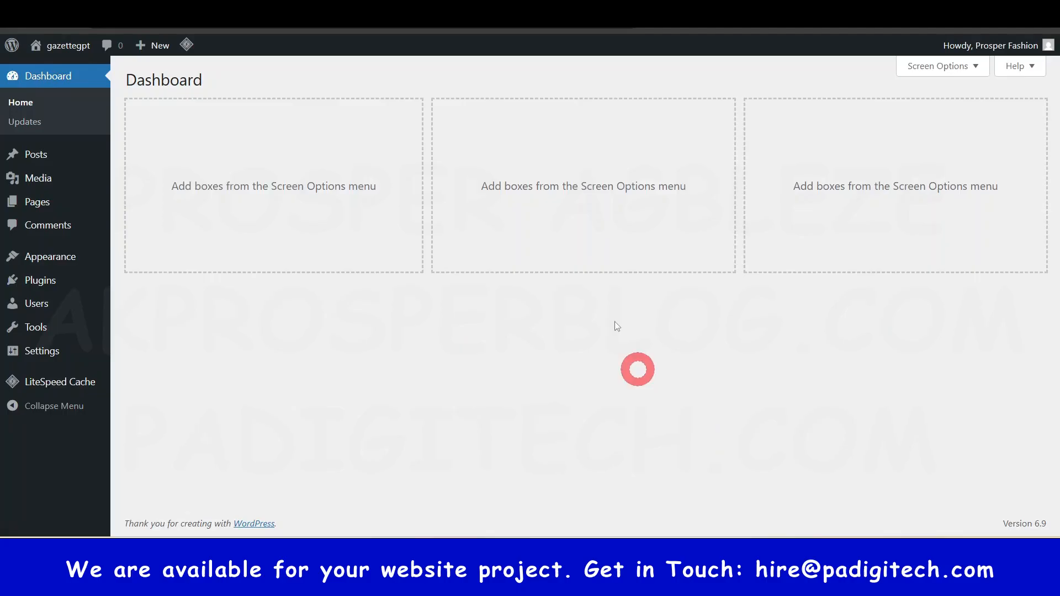
{"action": "right_click", "coordinate": [35, 157]}
{"action": "left_click", "coordinate": [90, 201]}
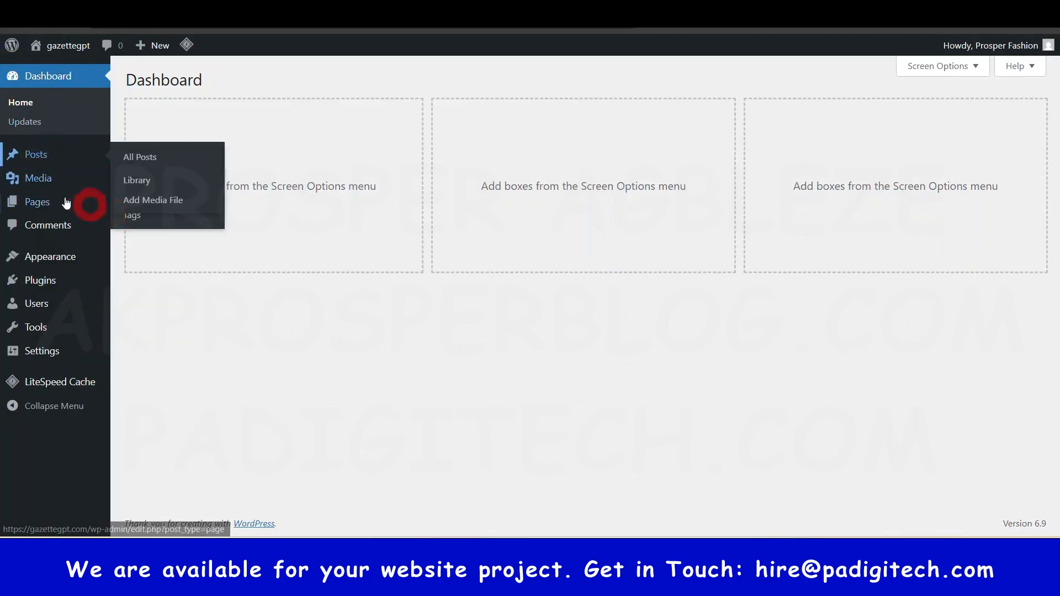
{"action": "right_click", "coordinate": [59, 189]}
{"action": "left_click", "coordinate": [44, 204]}
{"action": "right_click", "coordinate": [64, 208]}
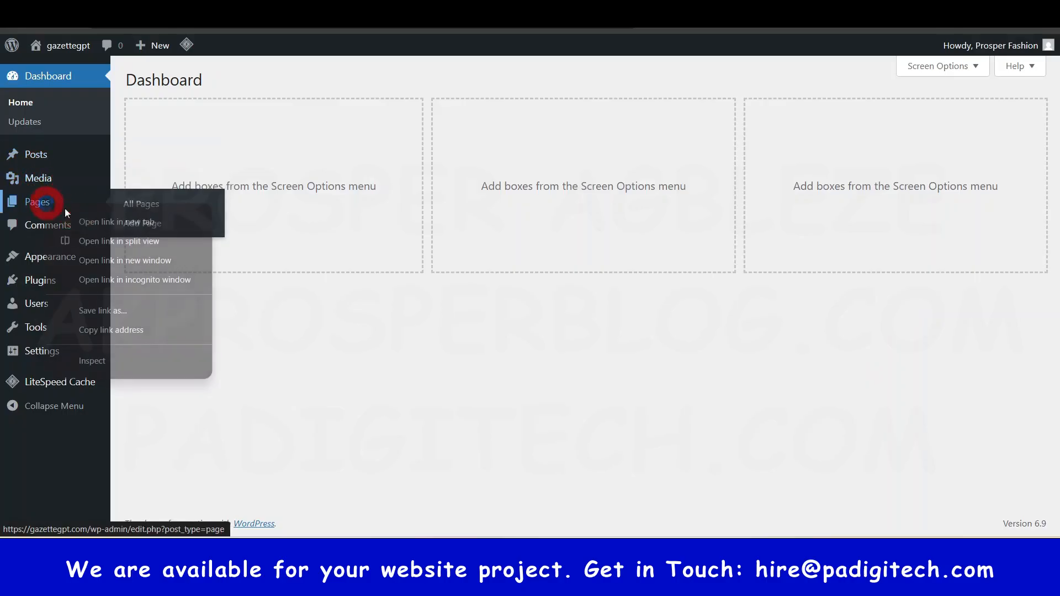
{"action": "left_click", "coordinate": [682, 64]}
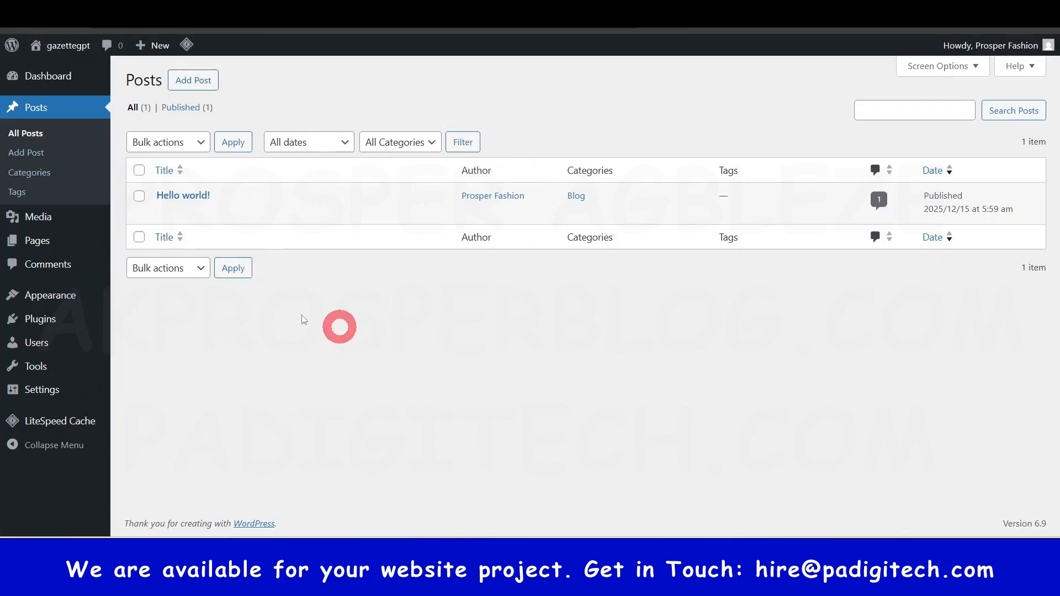
Create a new post and title it "Best Female Wear for Summer".
{"action": "left_click", "coordinate": [193, 81]}
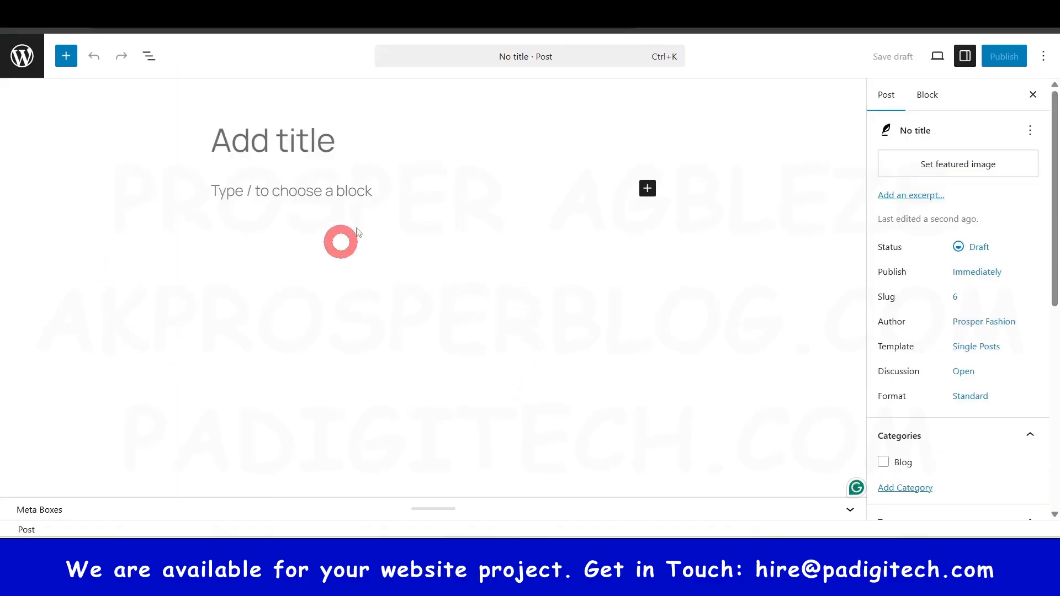
{"action": "left_click", "coordinate": [222, 144]}
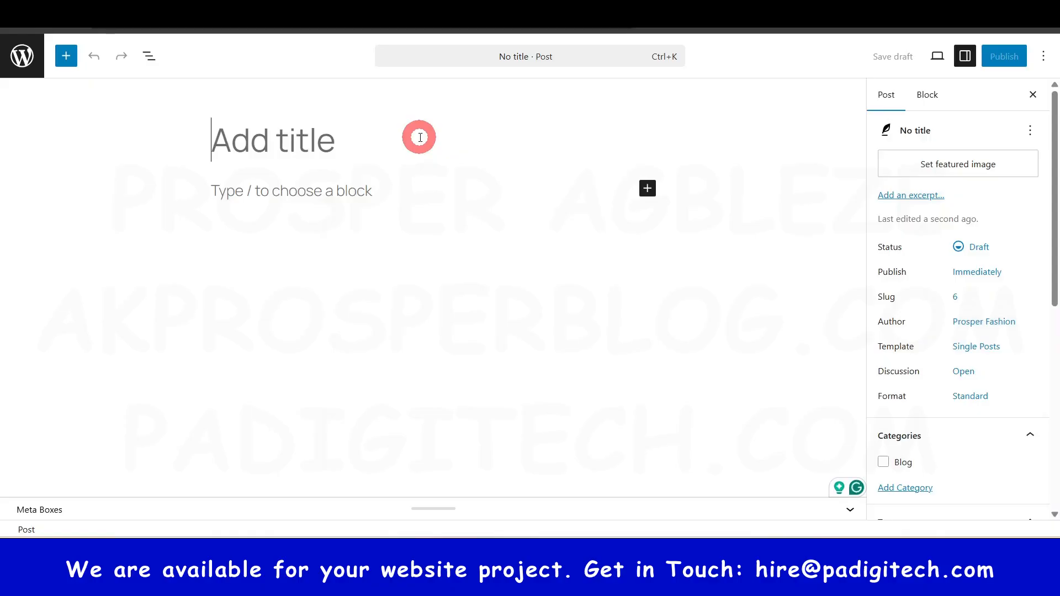
{"action": "type", "text": "Best Female"}
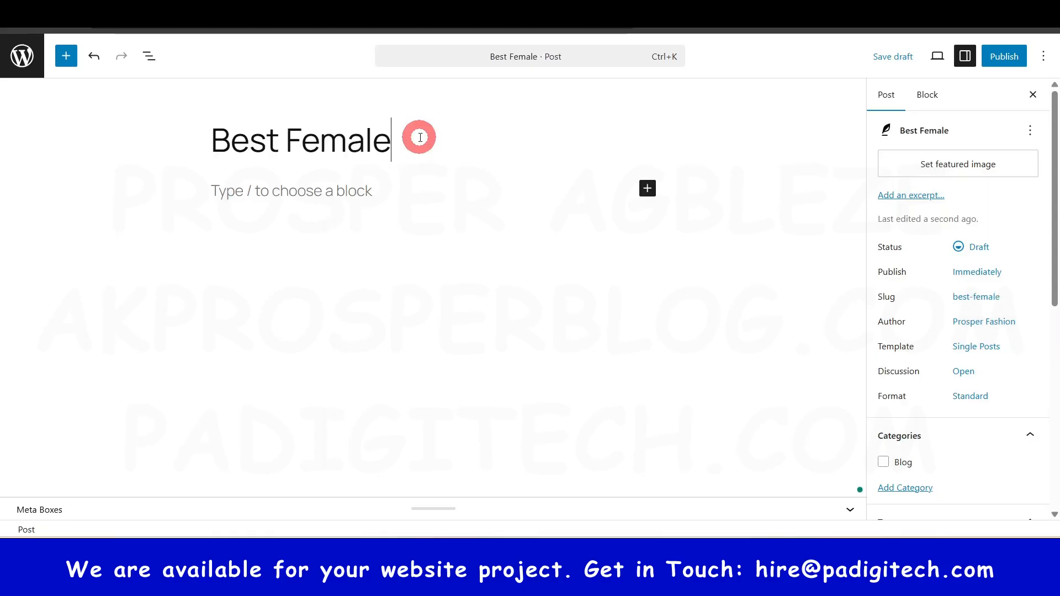
{"action": "type", "text": " Wear for"}
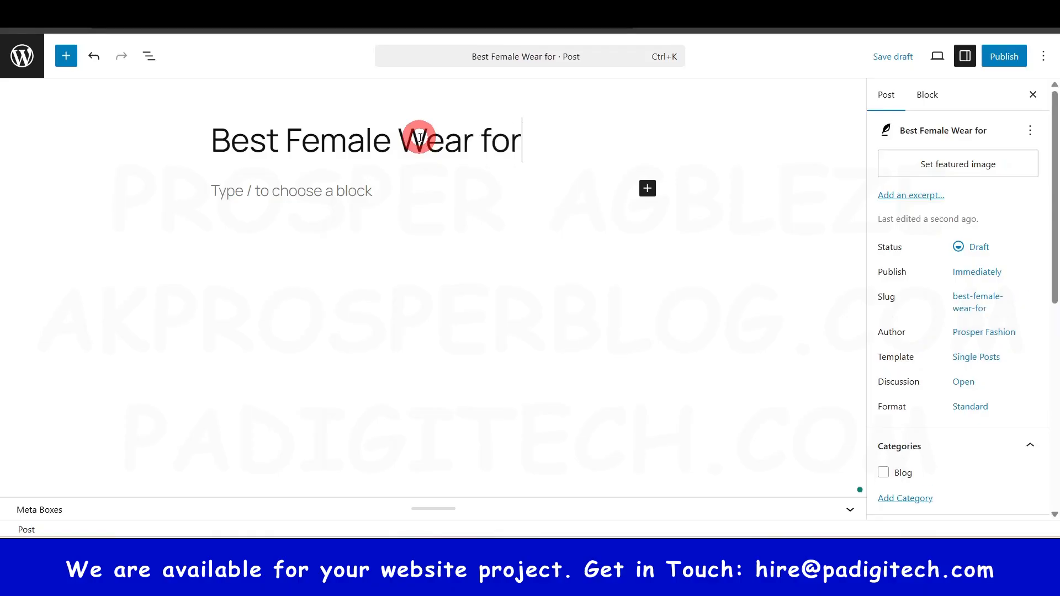
{"action": "type", "text": " Summe"}
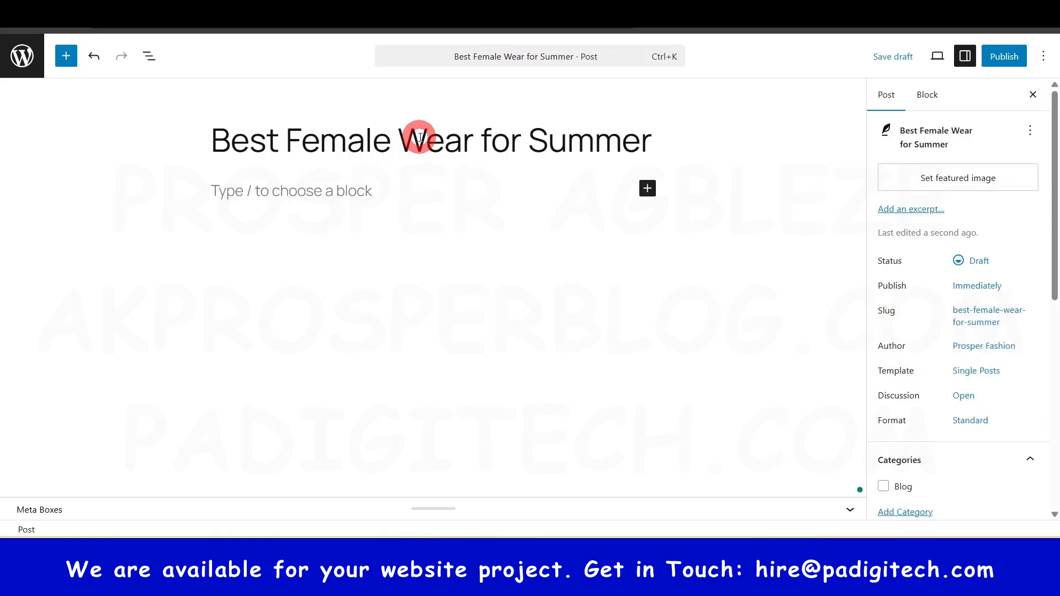
{"action": "type", "text": "r"}
Write "this" as the post's first paragraph and start a new empty block below it.
{"action": "left_click", "coordinate": [314, 190]}
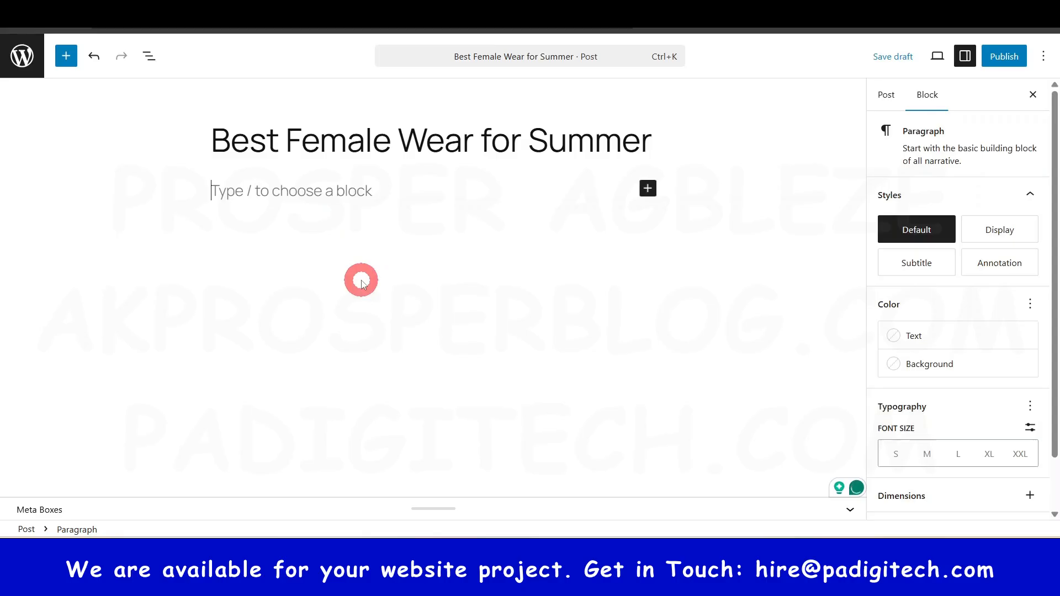
{"action": "type", "text": "this"}
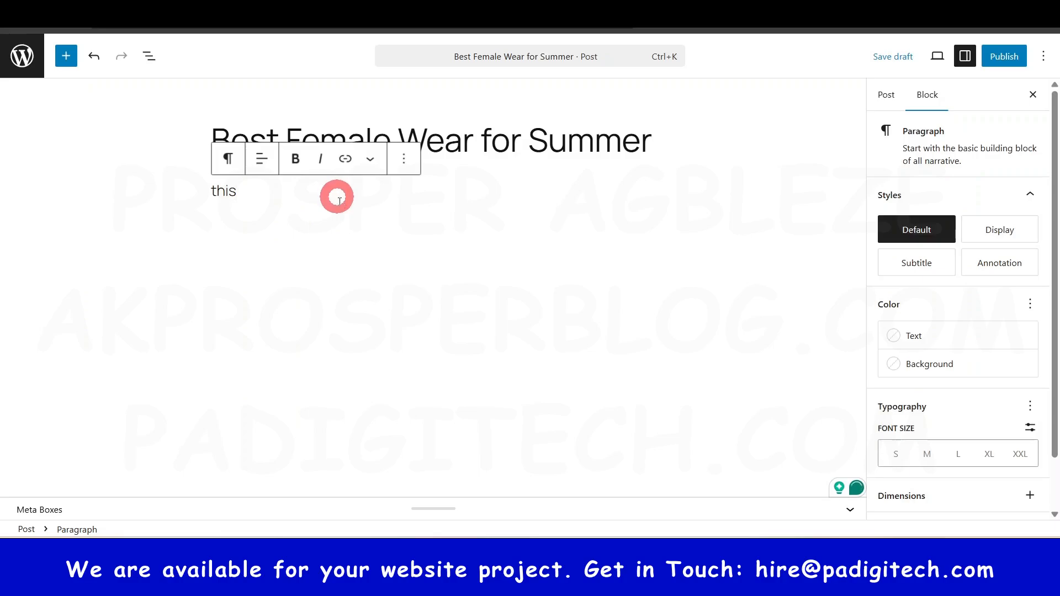
{"action": "key", "text": "Return"}
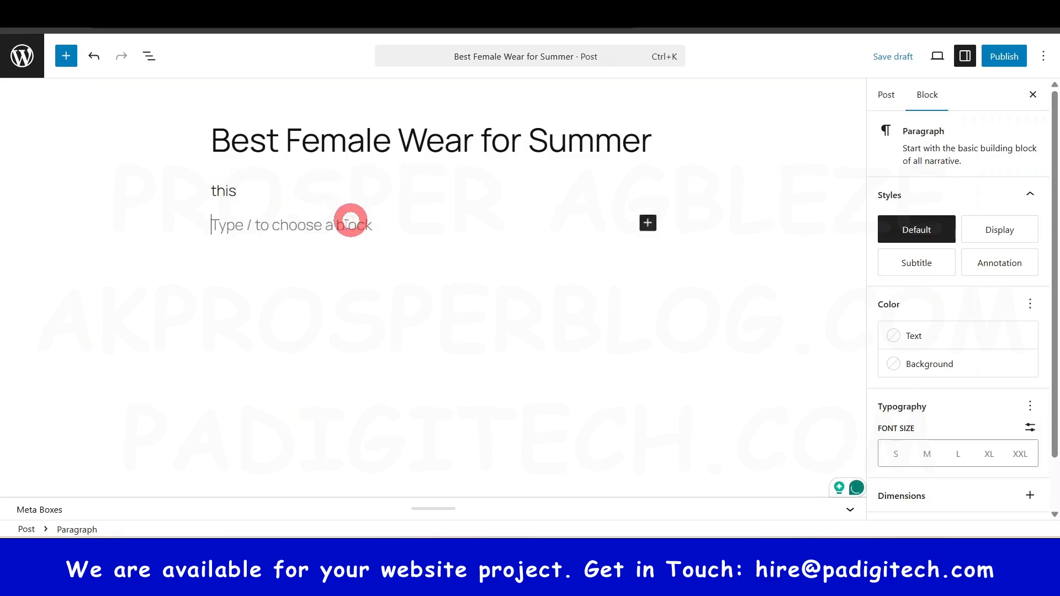
Add an image block below the first paragraph and upload the "ladies wears" picture from the CLO folder into it.
{"action": "left_click", "coordinate": [648, 224]}
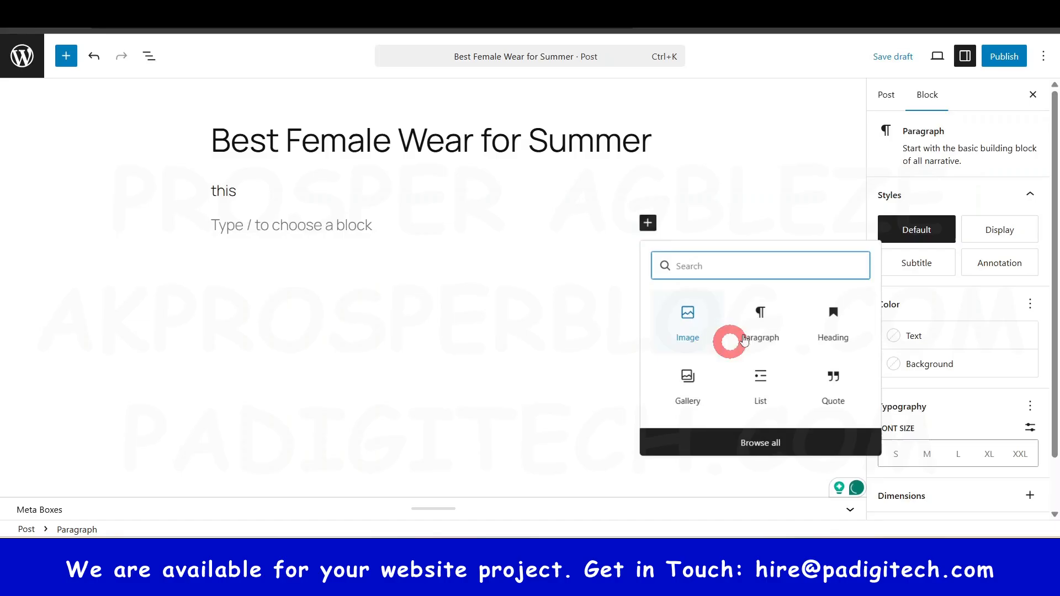
{"action": "left_click", "coordinate": [694, 320]}
{"action": "left_click", "coordinate": [252, 305]}
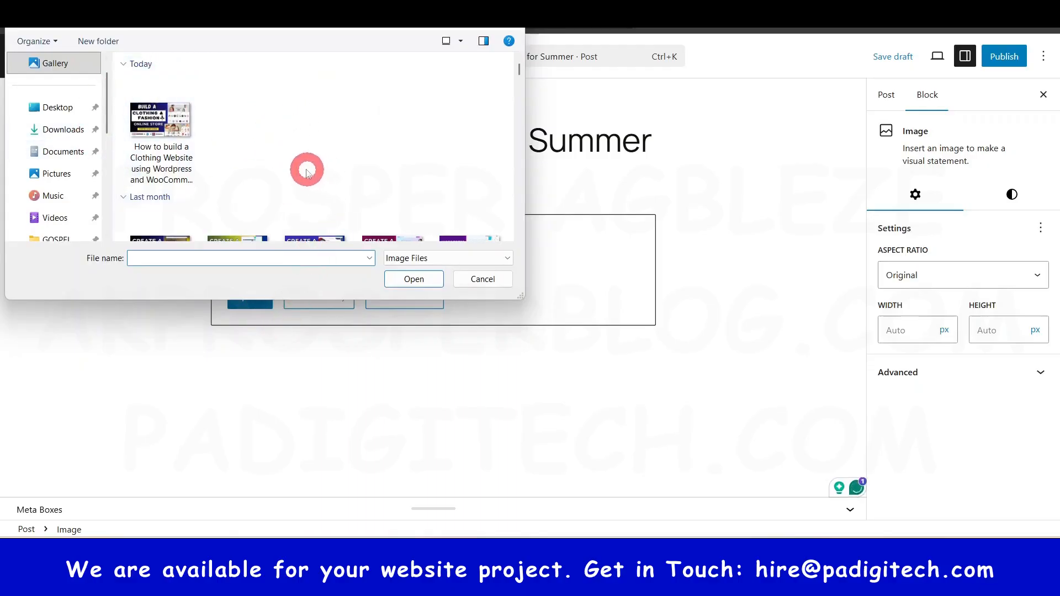
{"action": "scroll", "coordinate": [74, 167], "scroll_direction": "down", "scroll_amount": 2}
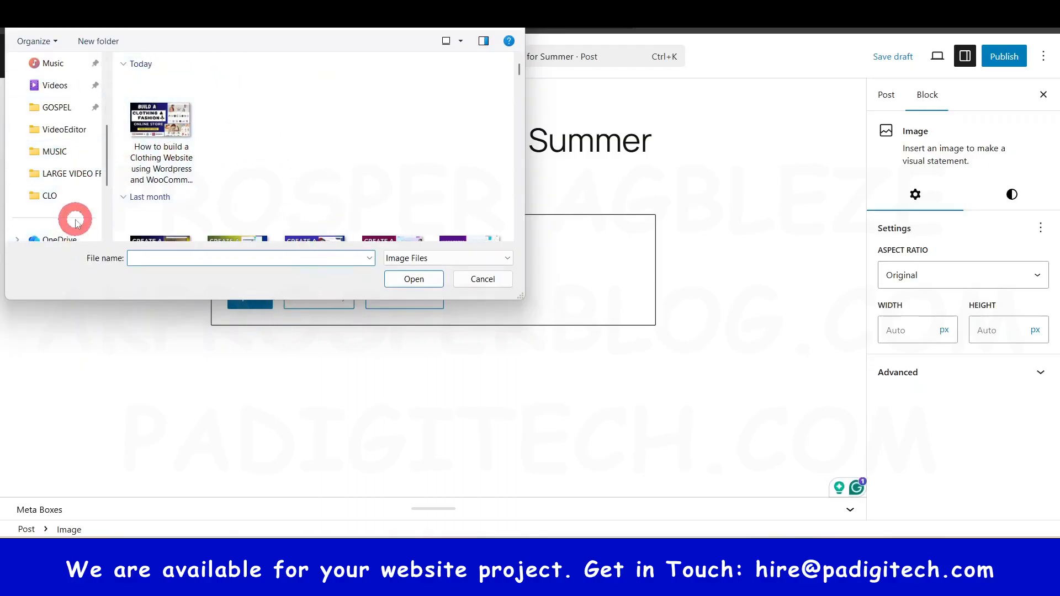
{"action": "left_click", "coordinate": [71, 195]}
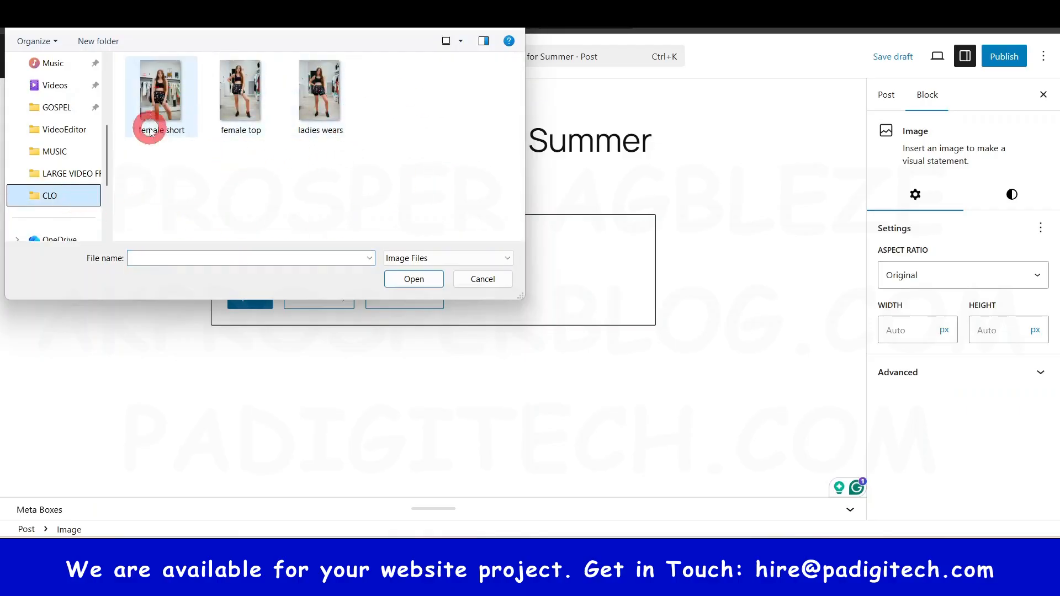
{"action": "left_click", "coordinate": [319, 93]}
{"action": "left_click", "coordinate": [414, 278]}
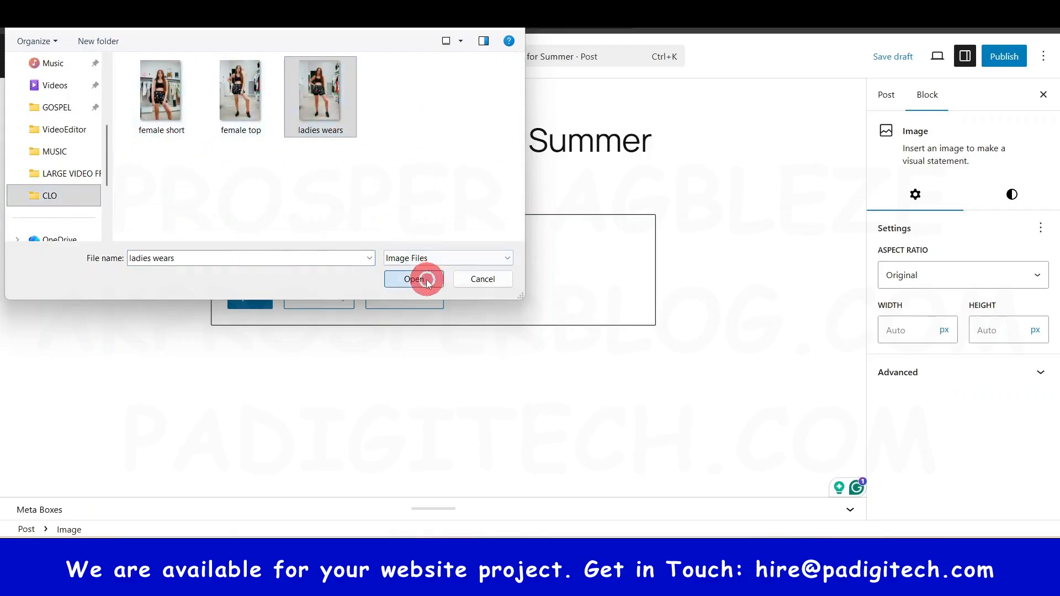
{"action": "scroll", "coordinate": [741, 347], "scroll_direction": "down", "scroll_amount": 10}
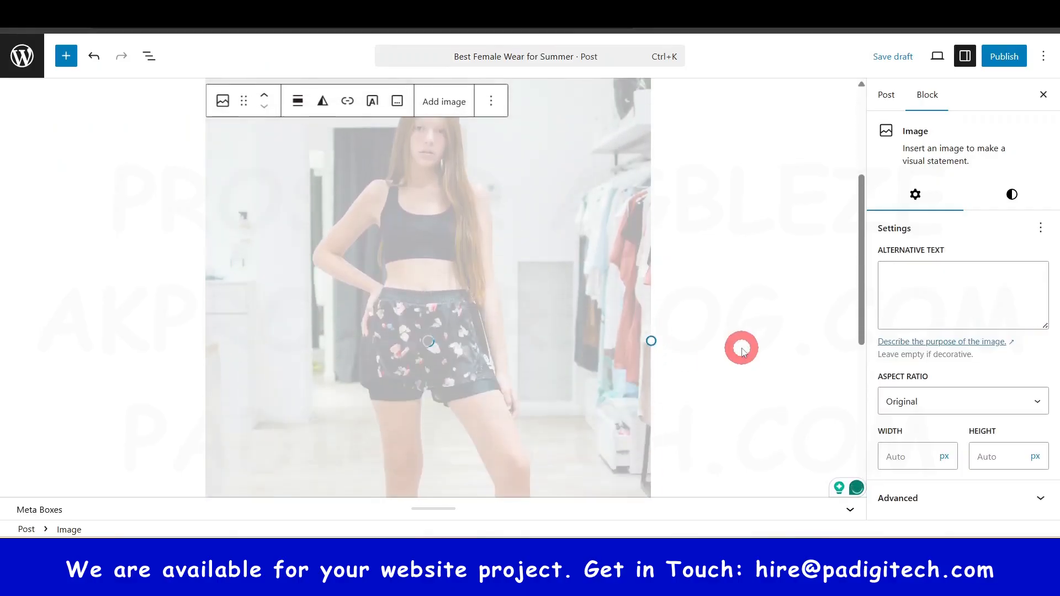
Add a paragraph reading "df" below the image and start another empty block under it.
{"action": "left_click", "coordinate": [446, 354]}
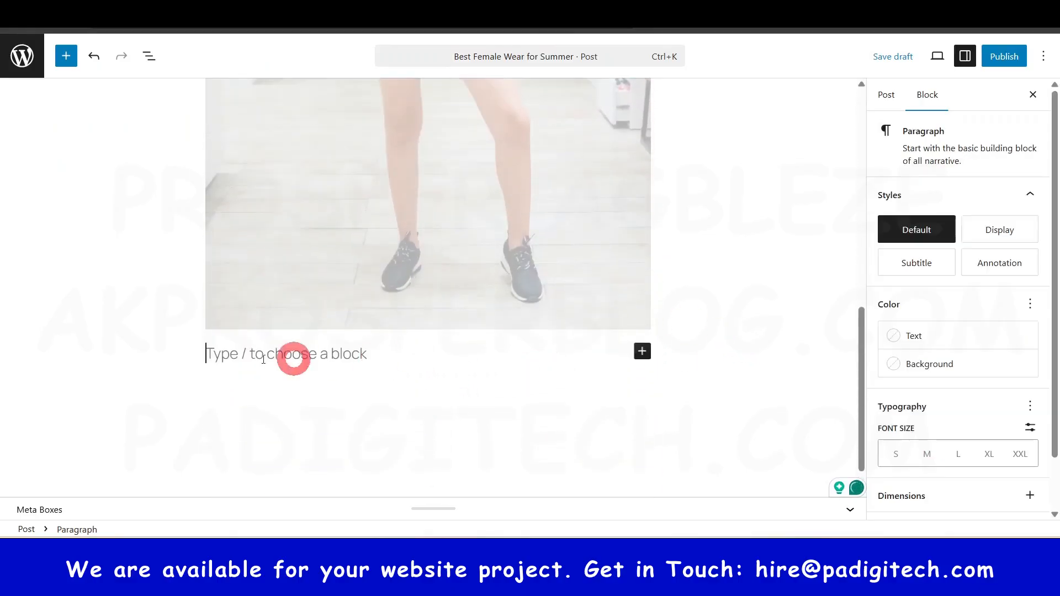
{"action": "type", "text": "d"}
{"action": "scroll", "coordinate": [321, 367], "scroll_direction": "down", "scroll_amount": 1}
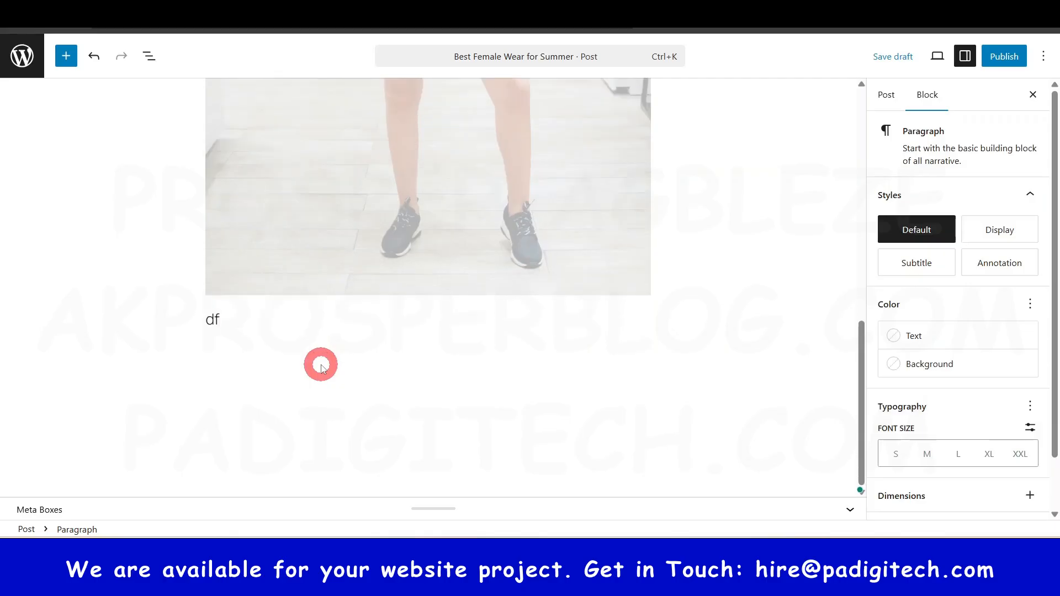
{"action": "type", "text": "f"}
{"action": "left_click", "coordinate": [392, 355]}
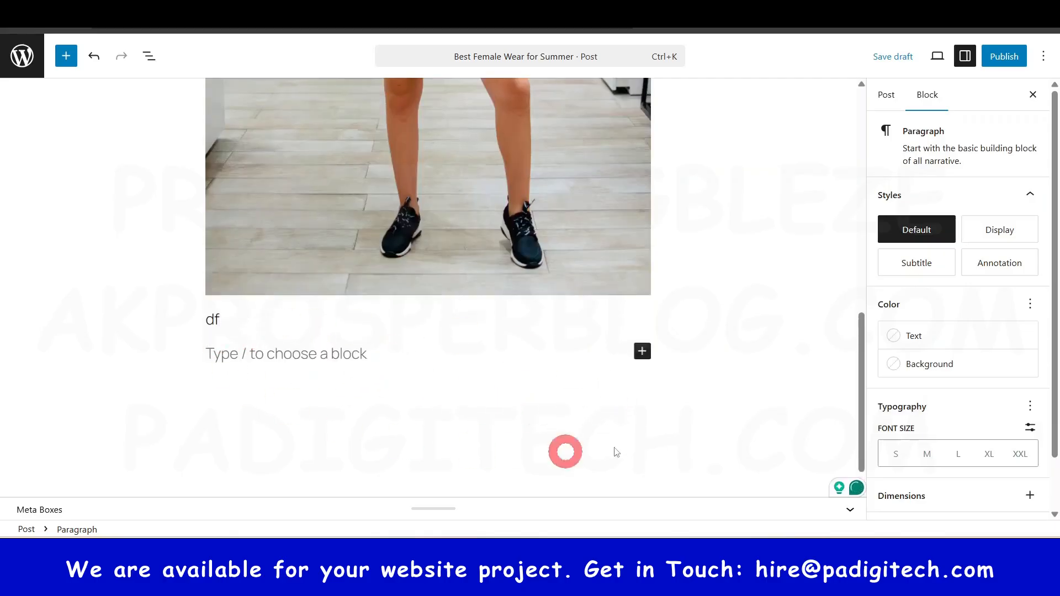
Browse the full block library, look over its Media and Design blocks, and close it.
{"action": "left_click", "coordinate": [641, 350]}
{"action": "scroll", "coordinate": [665, 412], "scroll_direction": "down", "scroll_amount": 1}
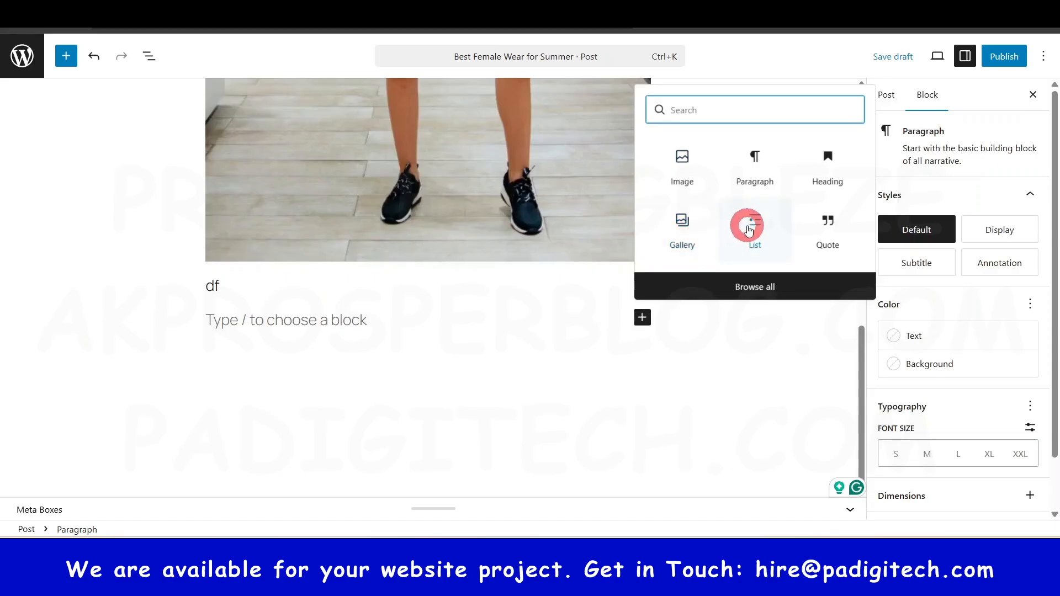
{"action": "left_click", "coordinate": [769, 289]}
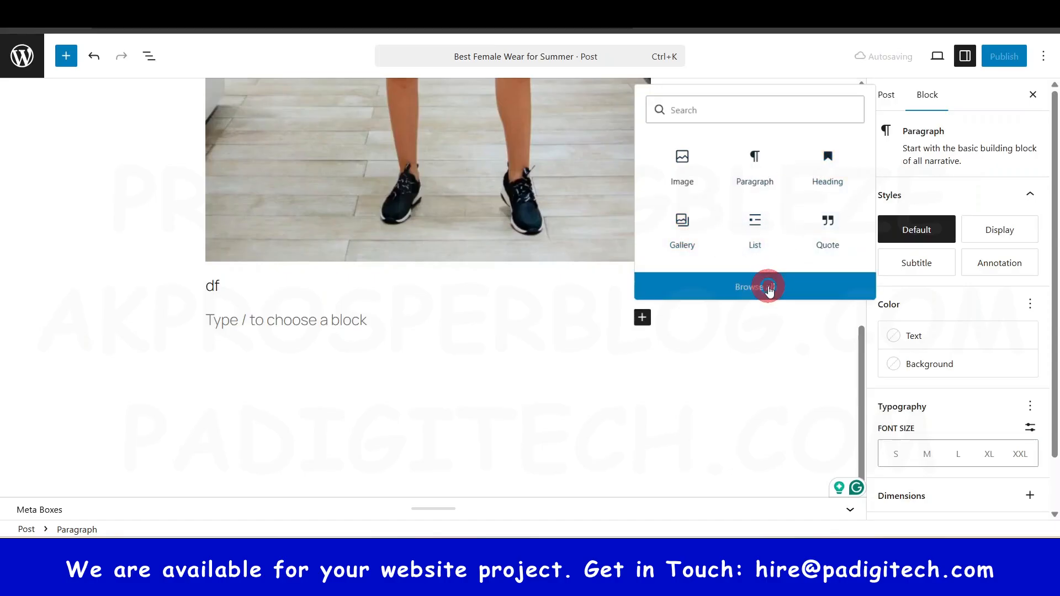
{"action": "scroll", "coordinate": [161, 276], "scroll_direction": "down", "scroll_amount": 5}
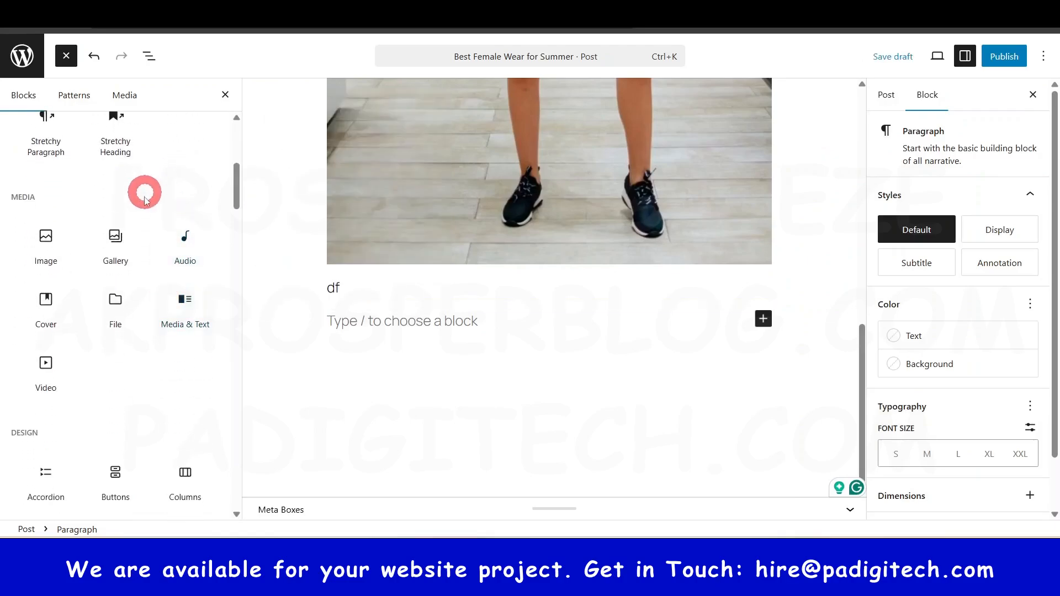
{"action": "scroll", "coordinate": [130, 390], "scroll_direction": "down", "scroll_amount": 4}
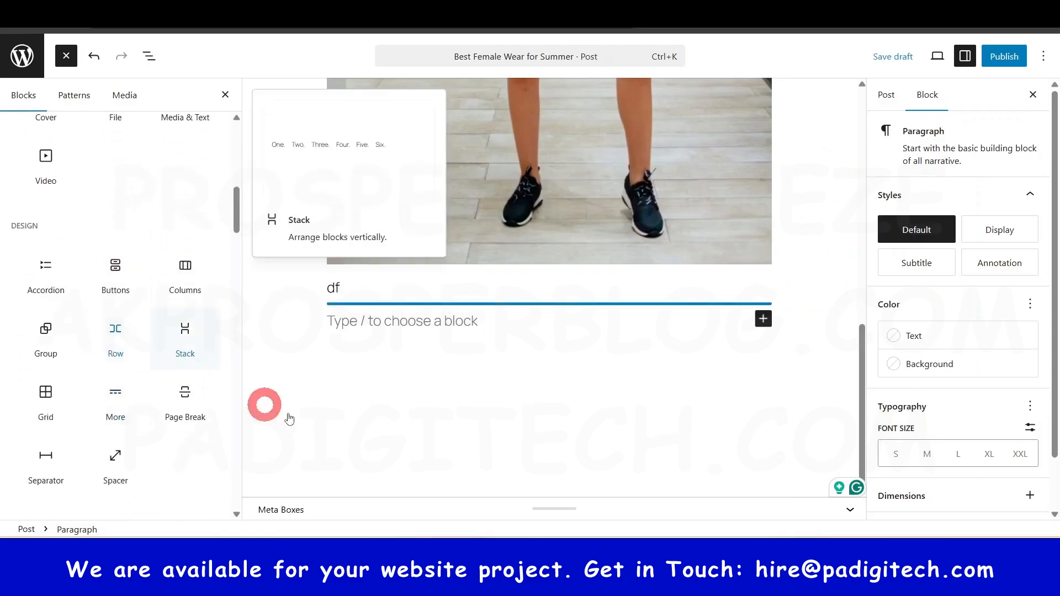
{"action": "left_click", "coordinate": [224, 97]}
Review the post's content and the paragraph block's settings, and switch to the post-level settings.
{"action": "scroll", "coordinate": [681, 379], "scroll_direction": "up", "scroll_amount": 5}
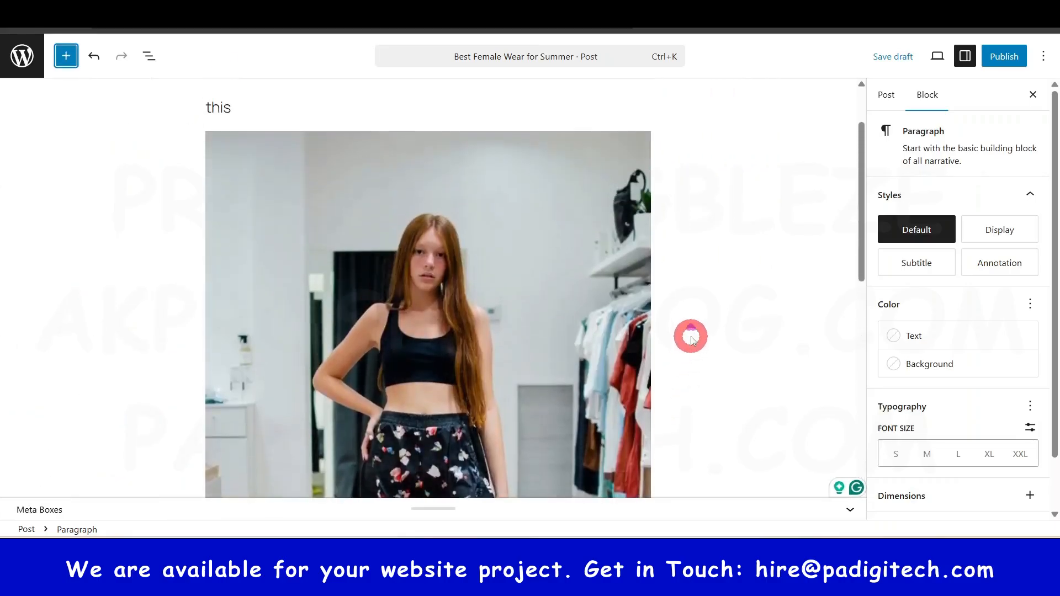
{"action": "scroll", "coordinate": [690, 335], "scroll_direction": "down", "scroll_amount": 10}
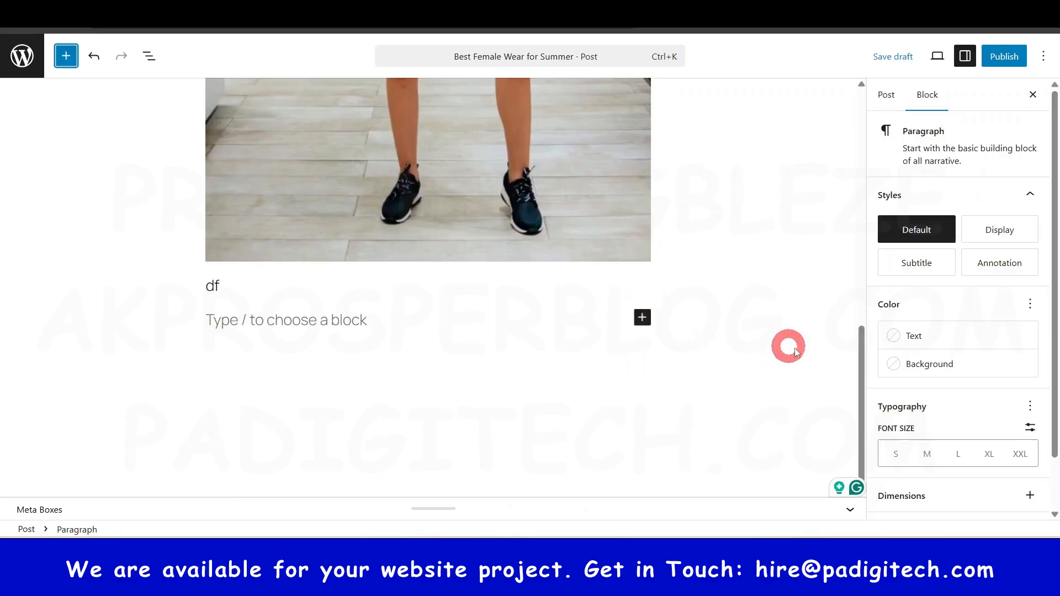
{"action": "scroll", "coordinate": [943, 254], "scroll_direction": "down", "scroll_amount": 1}
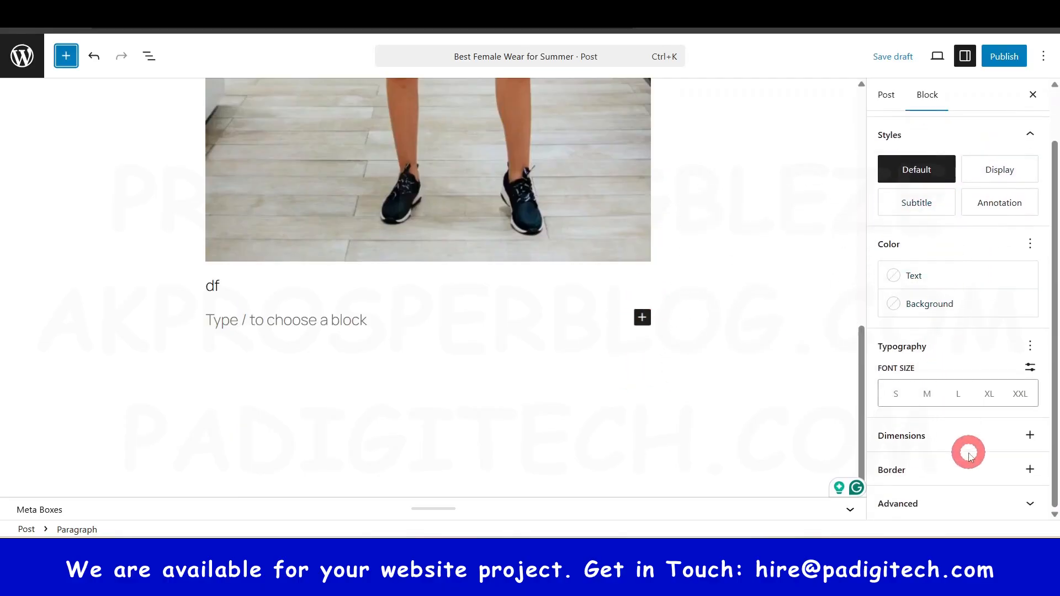
{"action": "scroll", "coordinate": [967, 457], "scroll_direction": "up", "scroll_amount": 1}
{"action": "left_click", "coordinate": [888, 100]}
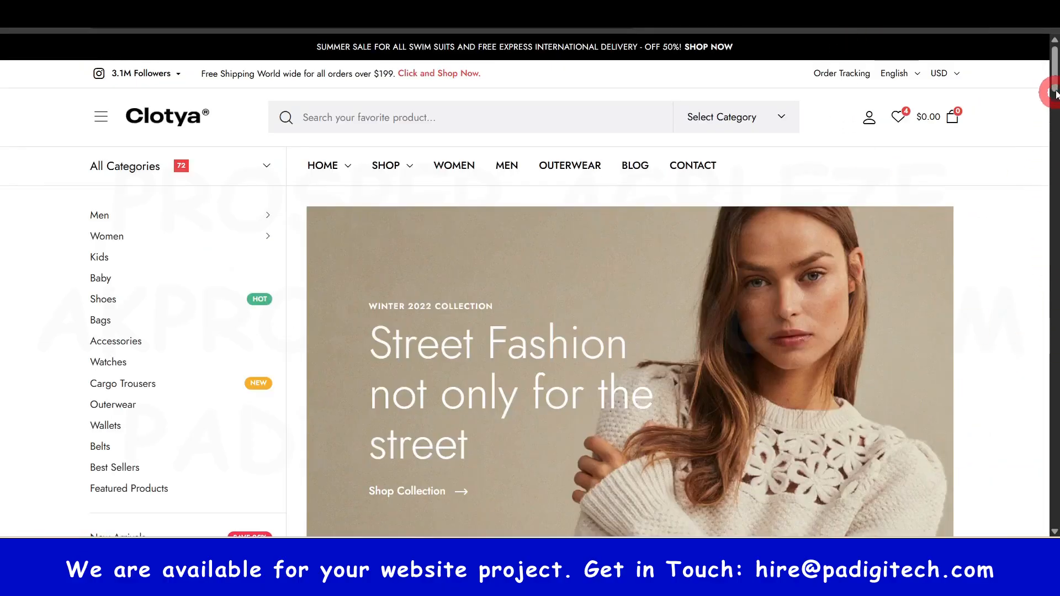
Return to the post editor, examine the post's publish date and time options, and close them without changing the schedule.
{"action": "mouse_move", "coordinate": [1055, 94]}
{"action": "left_mouse_down"}
{"action": "mouse_move", "coordinate": [1053, 489]}
{"action": "mouse_move", "coordinate": [1048, 445]}
{"action": "mouse_move", "coordinate": [711, 356]}
{"action": "left_mouse_up"}
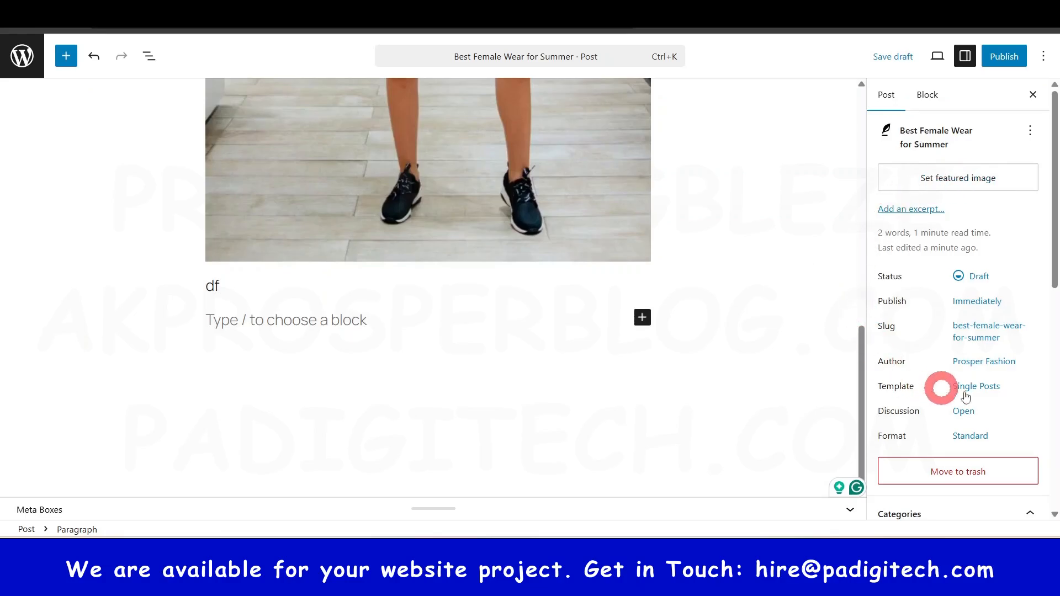
{"action": "left_click", "coordinate": [993, 306]}
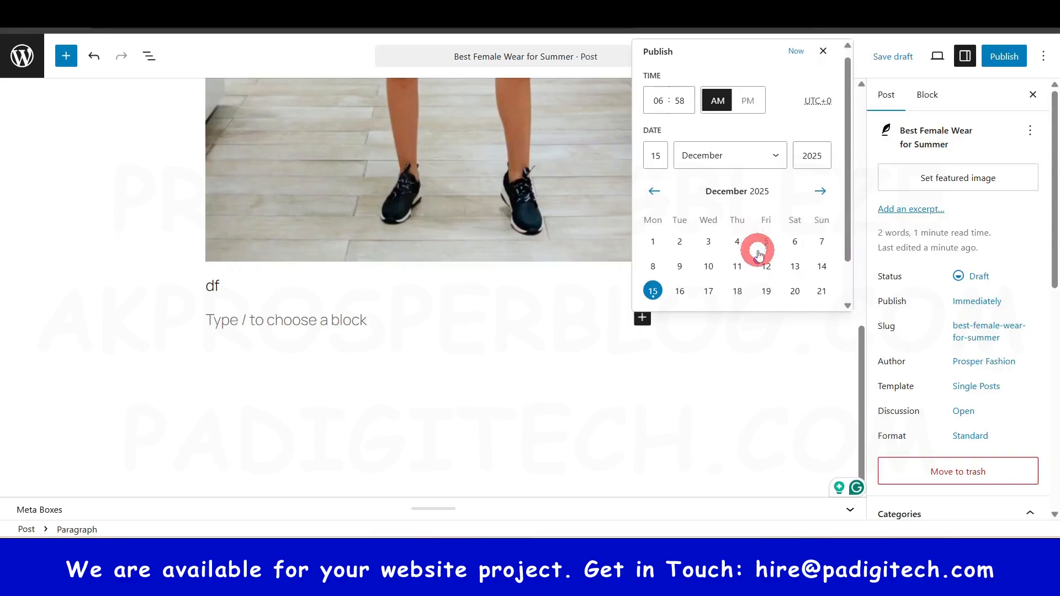
{"action": "scroll", "coordinate": [751, 242], "scroll_direction": "down", "scroll_amount": 1}
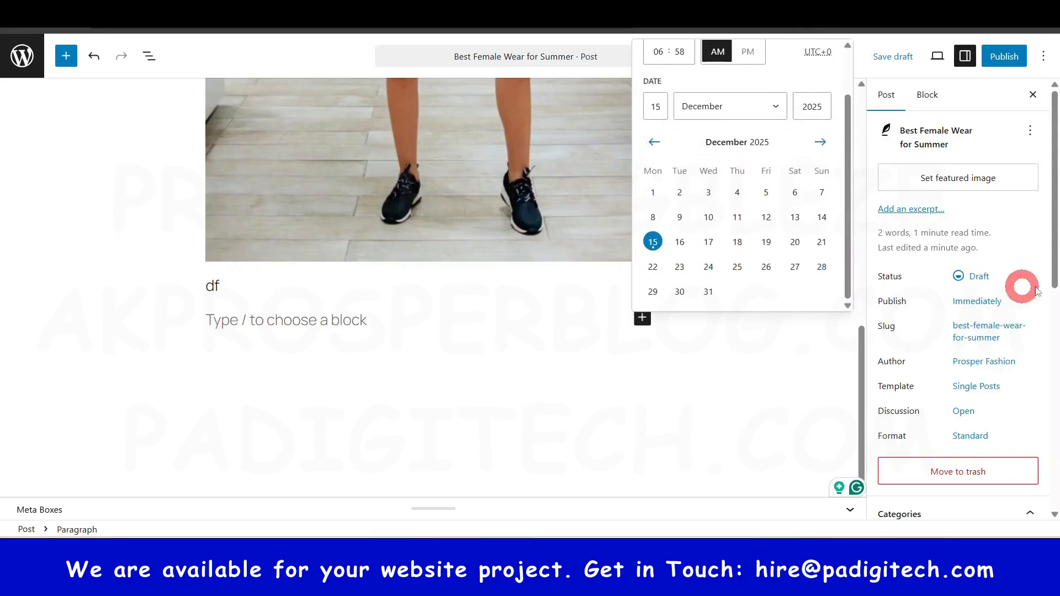
{"action": "scroll", "coordinate": [979, 409], "scroll_direction": "down", "scroll_amount": 5}
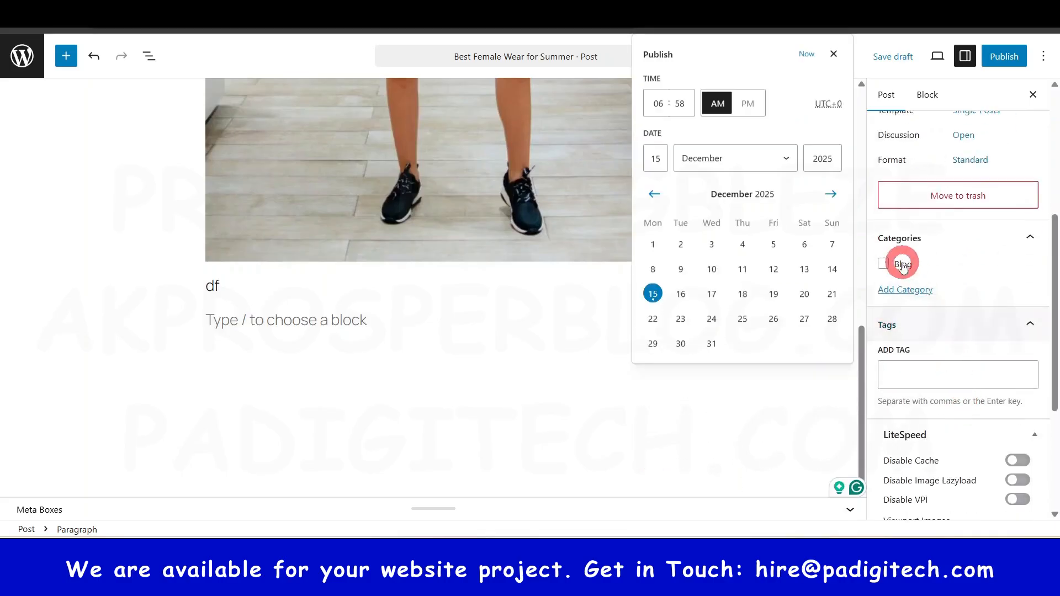
{"action": "left_click", "coordinate": [988, 266]}
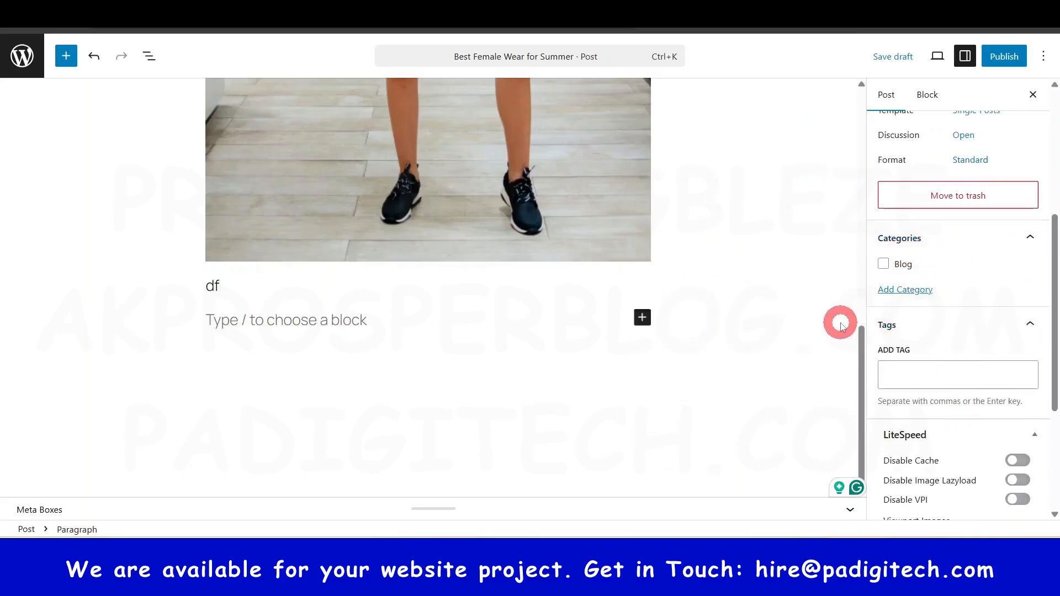
Look over the post's category, tag and LiteSpeed settings, including the new category form and the Blog category option.
{"action": "scroll", "coordinate": [822, 338], "scroll_direction": "up", "scroll_amount": 10}
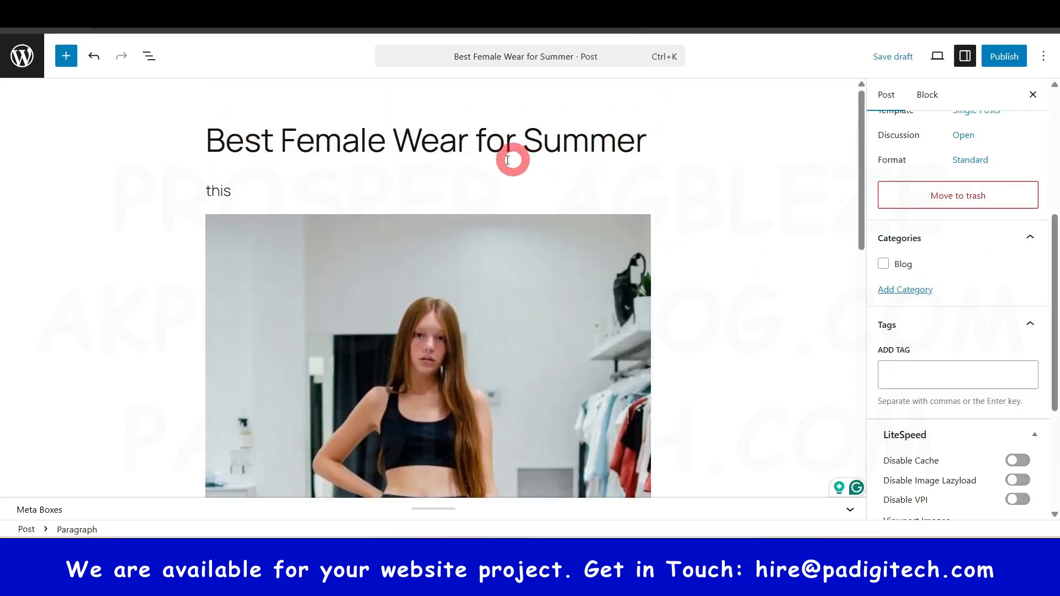
{"action": "scroll", "coordinate": [922, 373], "scroll_direction": "down", "scroll_amount": 4}
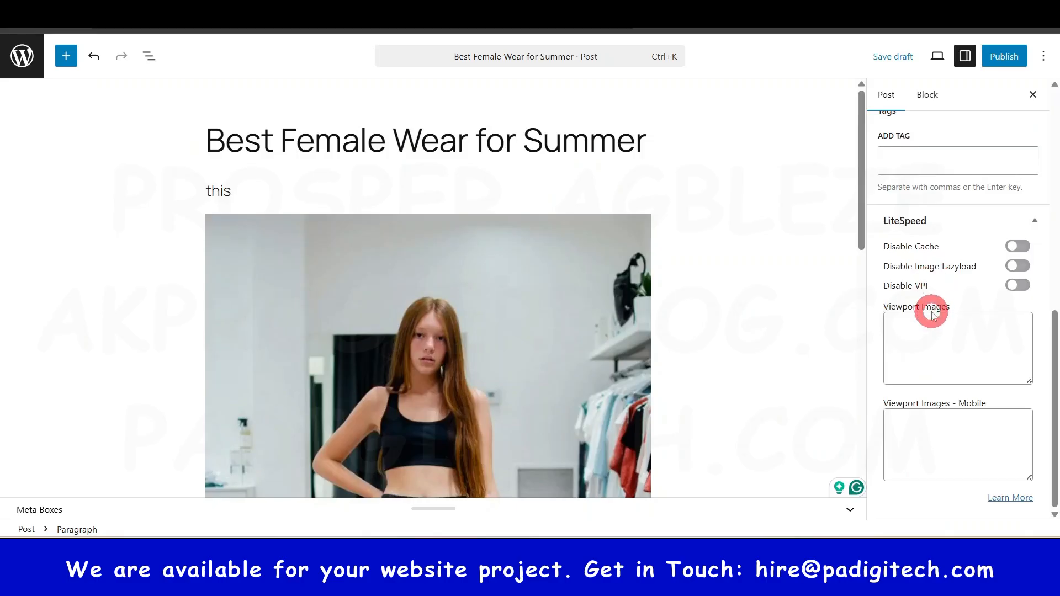
{"action": "scroll", "coordinate": [930, 307], "scroll_direction": "up", "scroll_amount": 4}
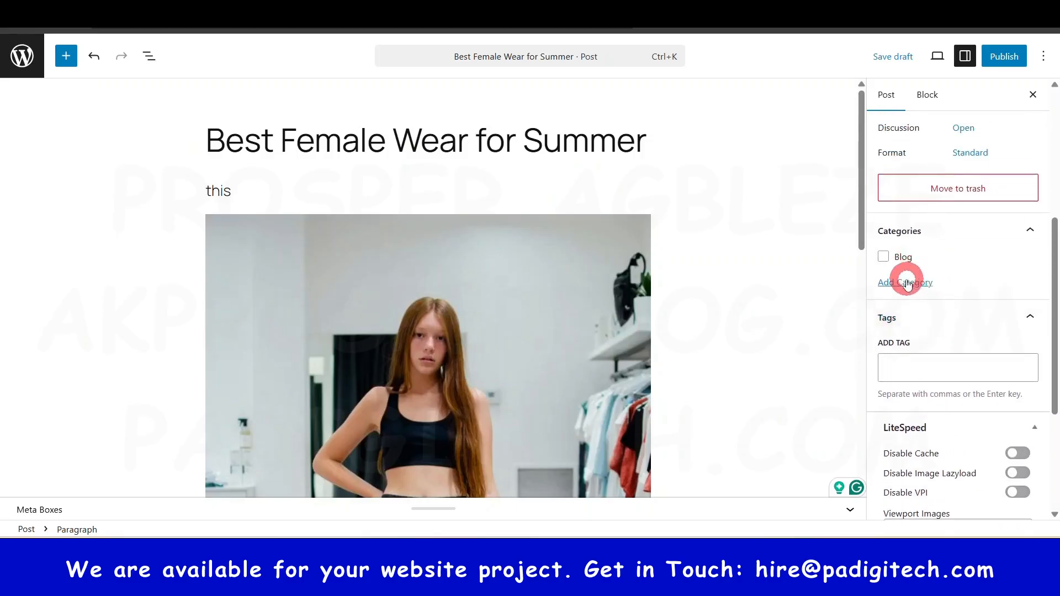
{"action": "left_click", "coordinate": [895, 288]}
{"action": "left_click", "coordinate": [924, 331]}
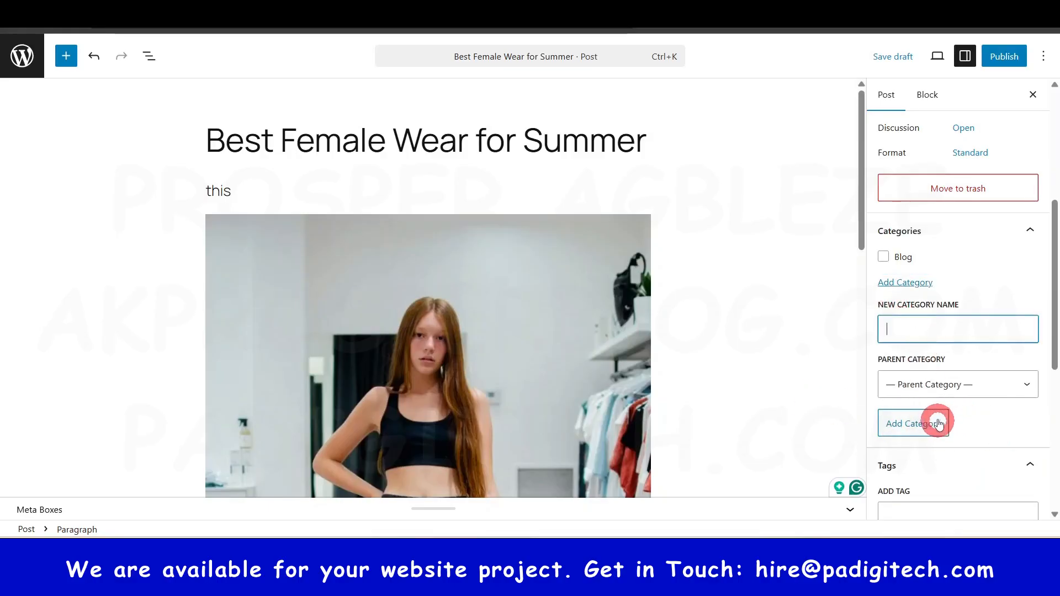
{"action": "left_click", "coordinate": [884, 257]}
{"action": "left_click", "coordinate": [883, 255]}
{"action": "scroll", "coordinate": [943, 301], "scroll_direction": "down", "scroll_amount": 2}
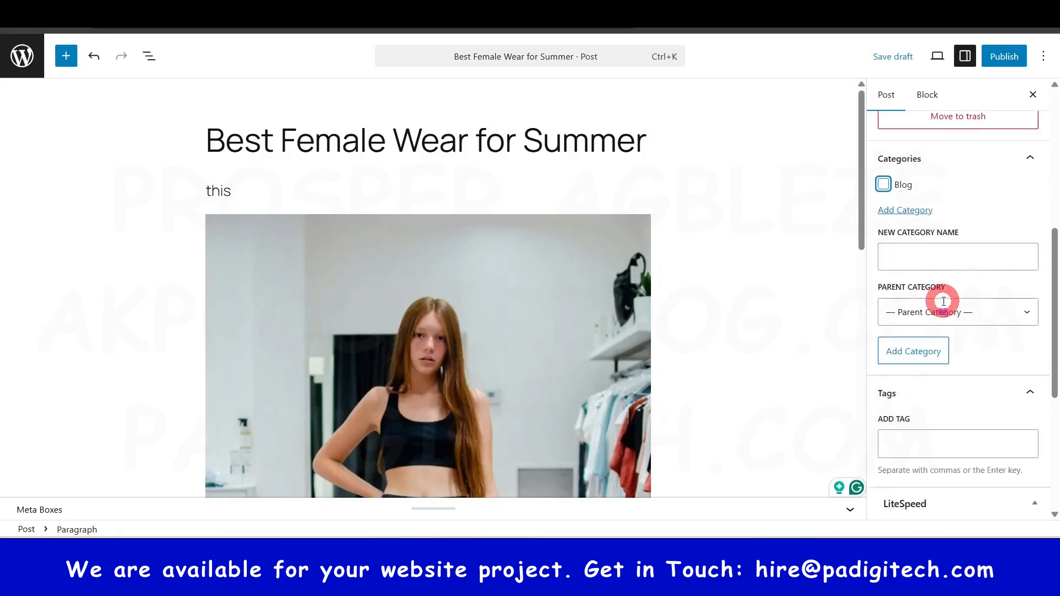
{"action": "scroll", "coordinate": [943, 302], "scroll_direction": "down", "scroll_amount": 5}
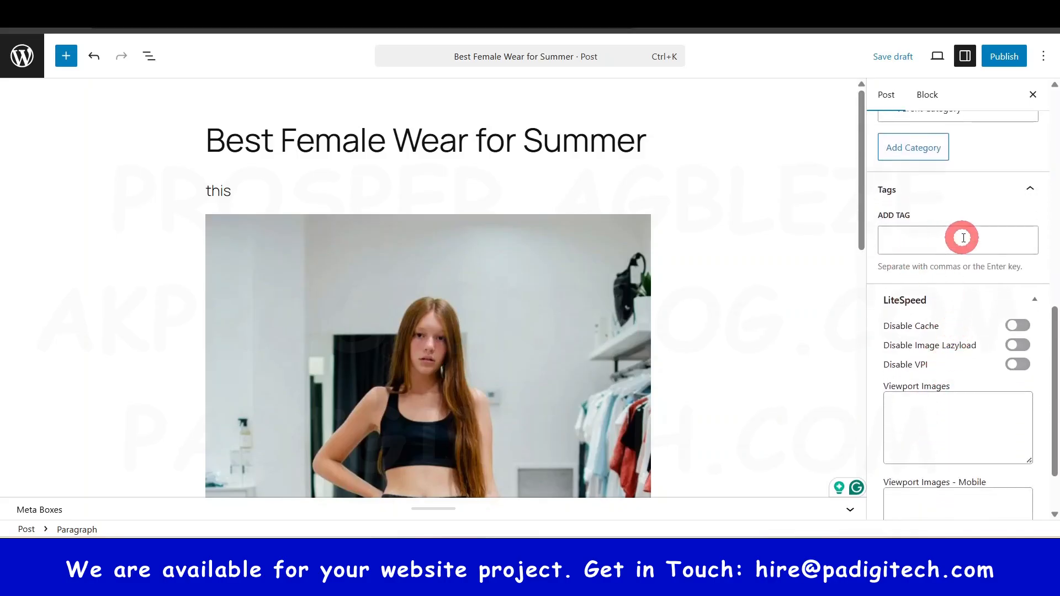
{"action": "scroll", "coordinate": [963, 238], "scroll_direction": "down", "scroll_amount": 2}
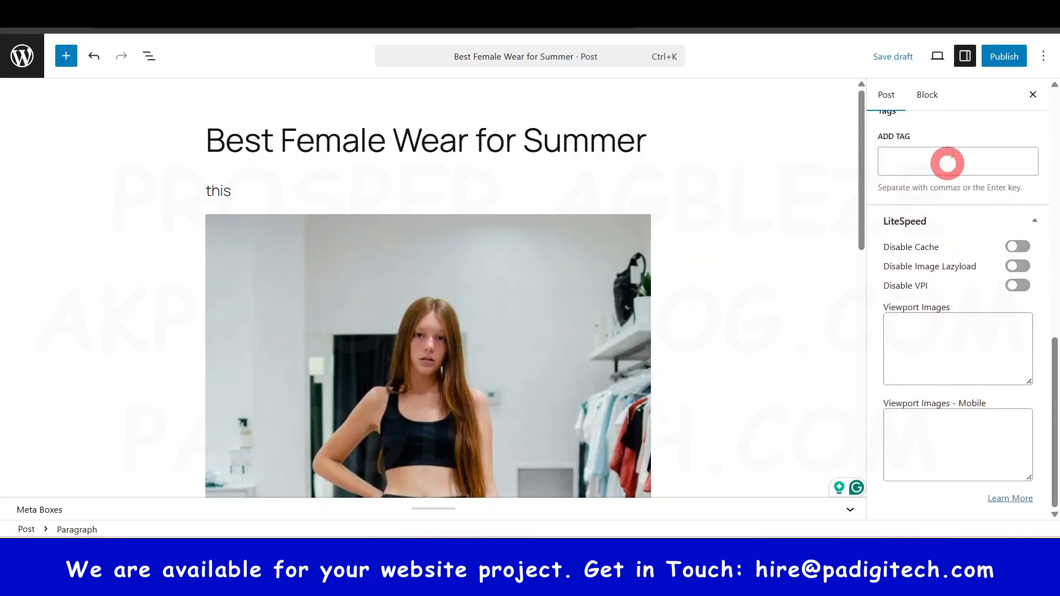
Publish the post "Best Female Wear for Summer" immediately with public visibility.
{"action": "left_click", "coordinate": [1005, 57]}
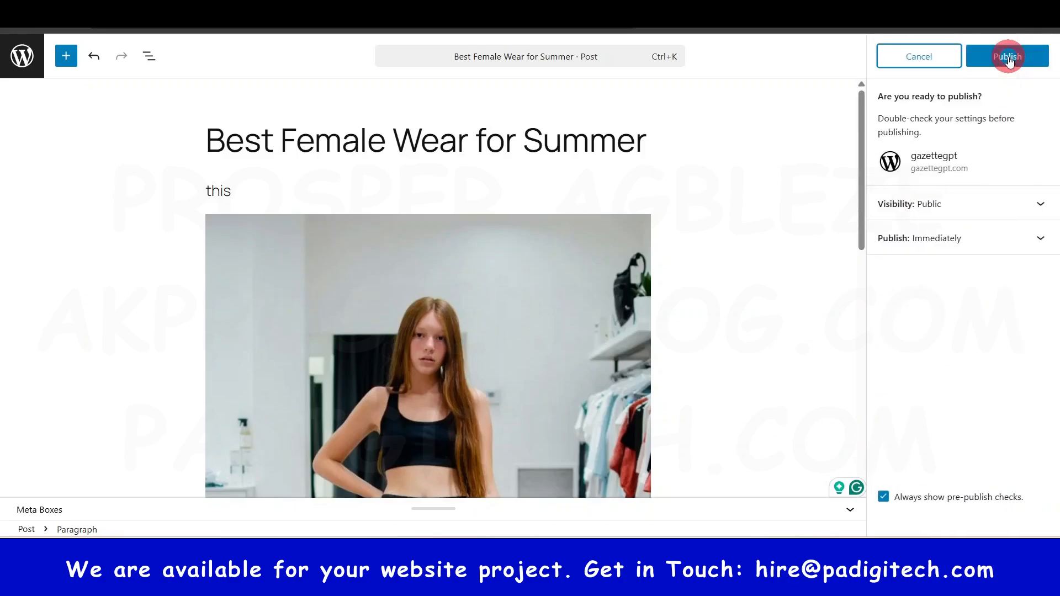
{"action": "left_click", "coordinate": [1007, 58]}
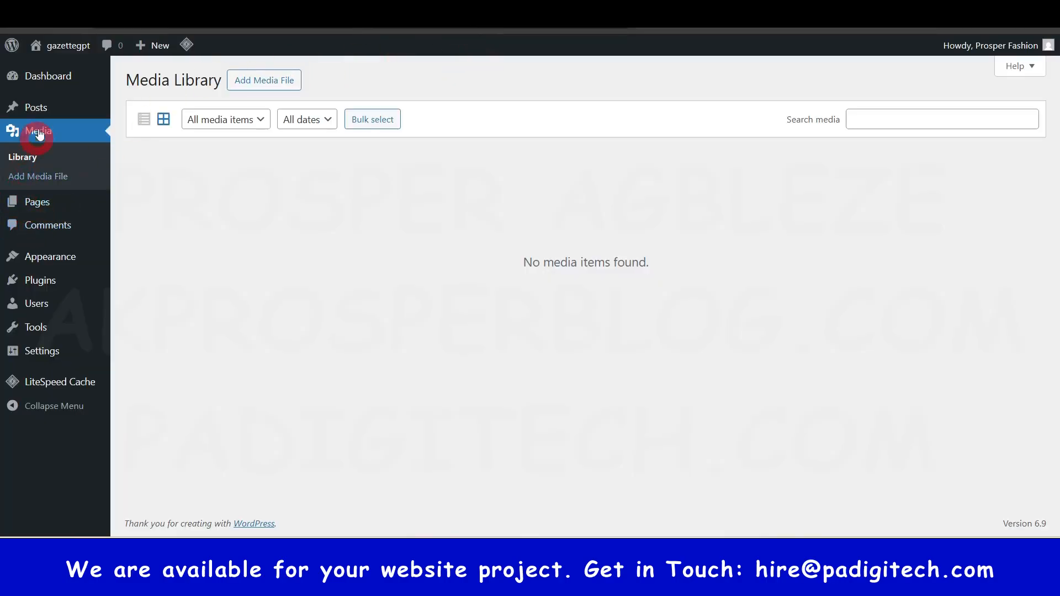
Check the media library for the uploaded image, view the pages list, and look over the Appearance and Plugins options.
{"action": "mouse_move", "coordinate": [44, 109]}
{"action": "left_click", "coordinate": [66, 14]}
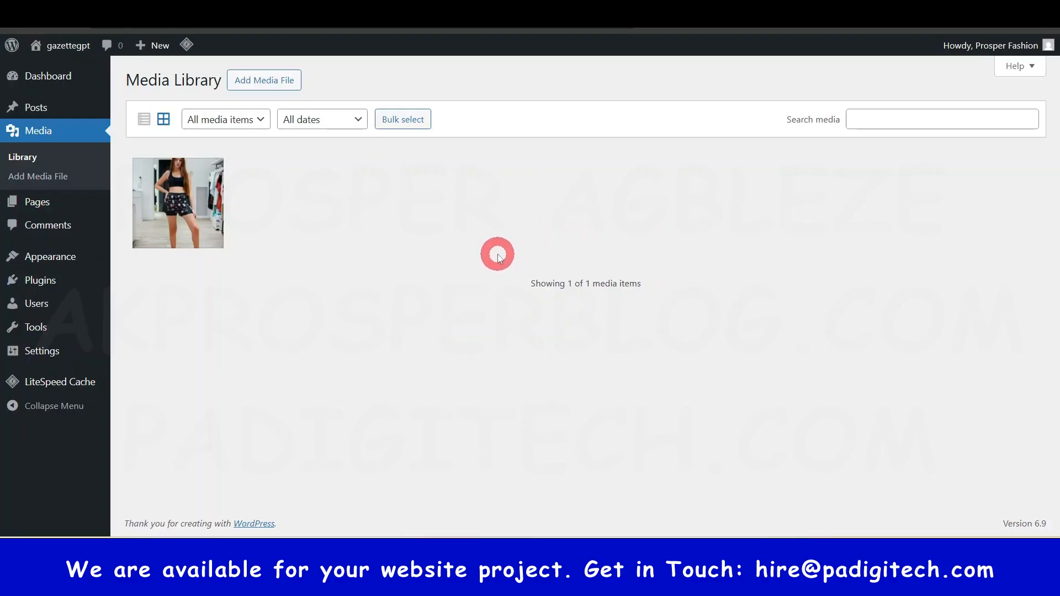
{"action": "left_click", "coordinate": [38, 203]}
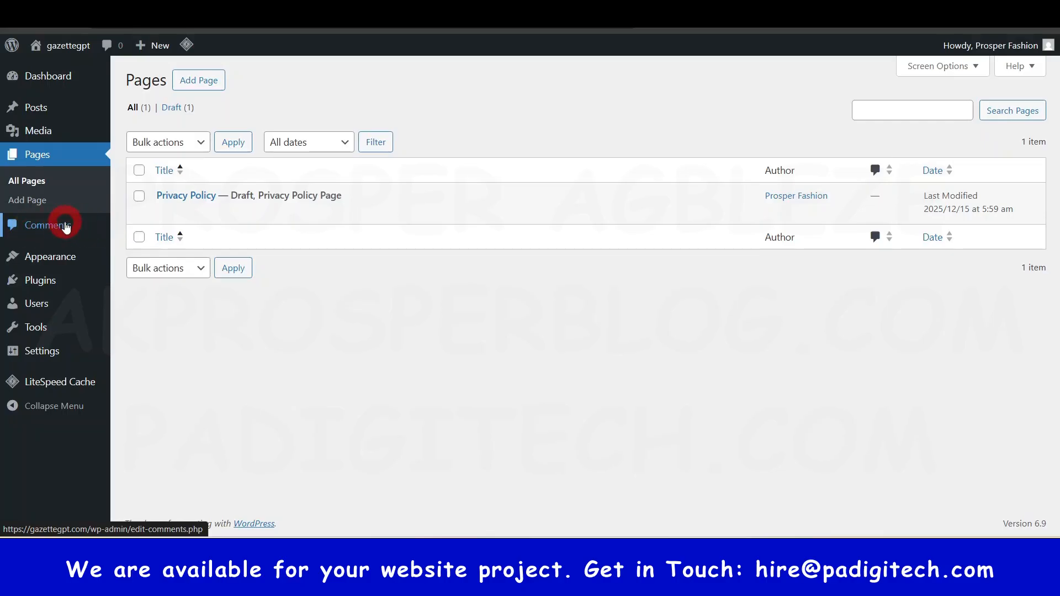
{"action": "mouse_move", "coordinate": [49, 263]}
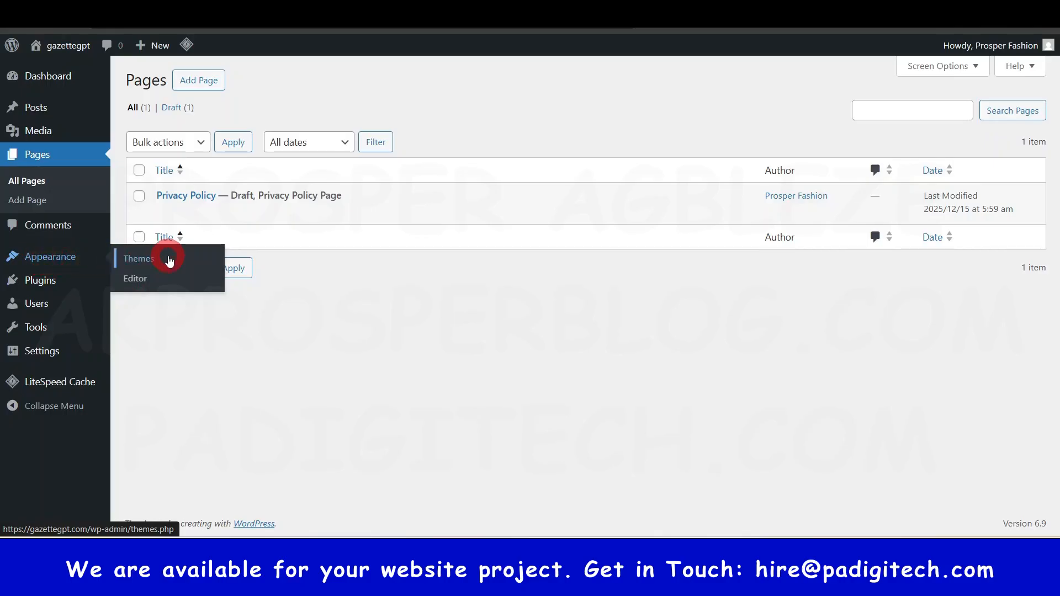
{"action": "mouse_move", "coordinate": [15, 286]}
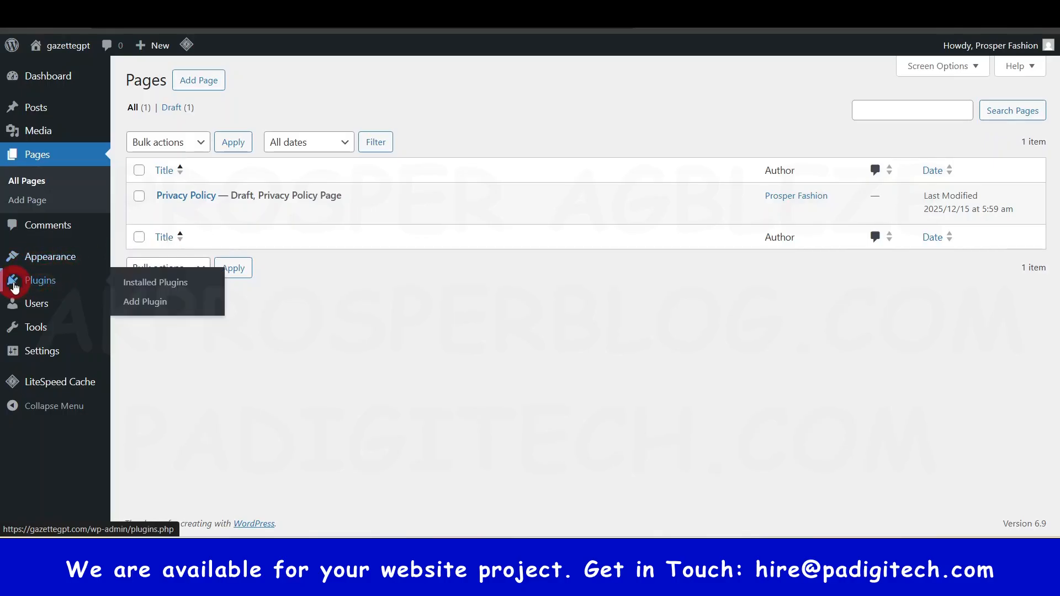
Open the site's users list in a new browser tab and review the existing account's role.
{"action": "mouse_move", "coordinate": [24, 307]}
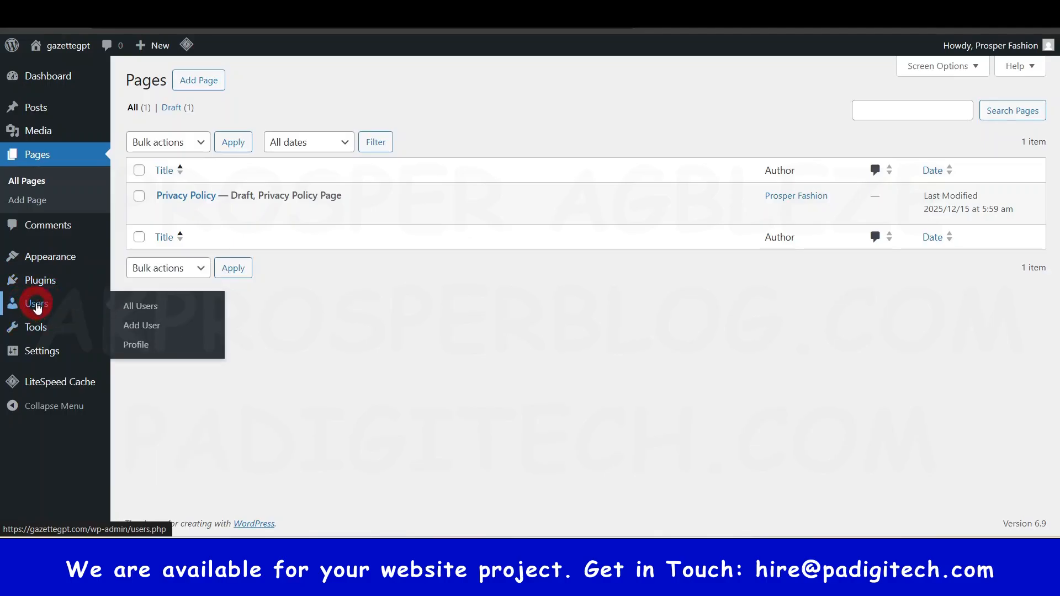
{"action": "right_click", "coordinate": [34, 307]}
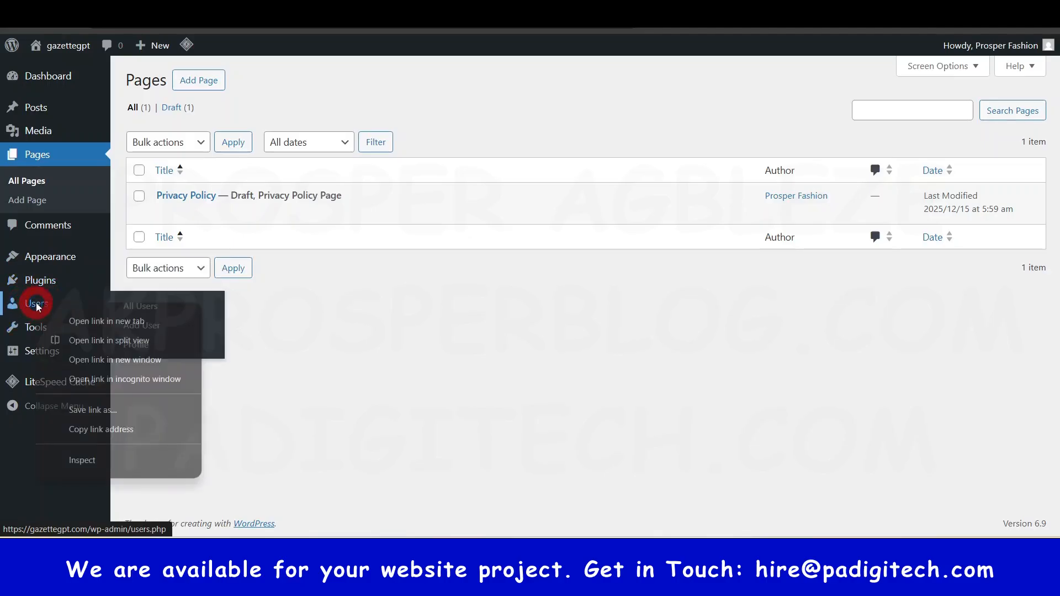
{"action": "left_click", "coordinate": [76, 319]}
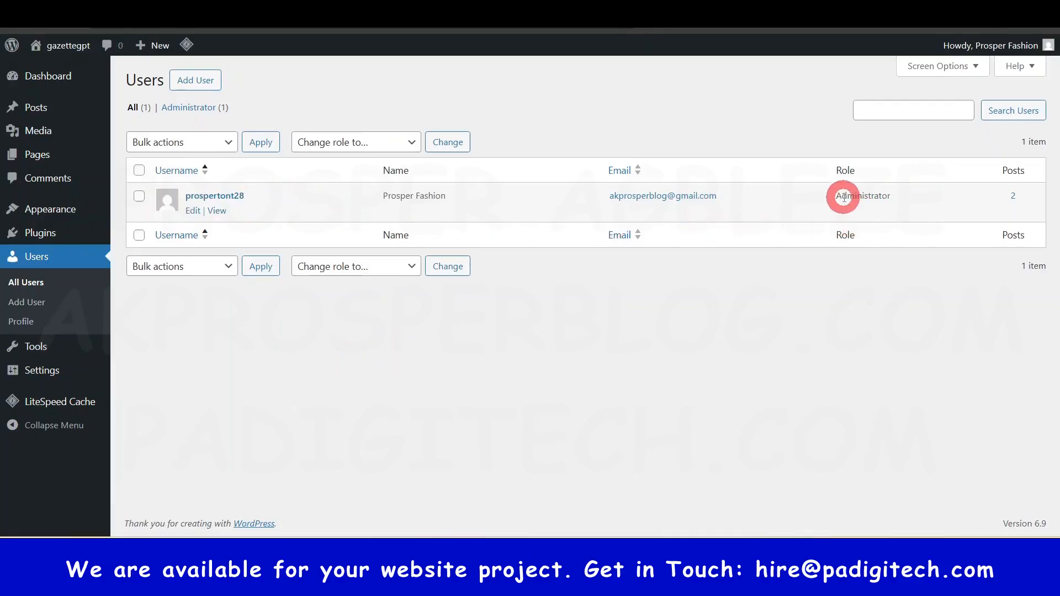
{"action": "left_click", "coordinate": [828, 319]}
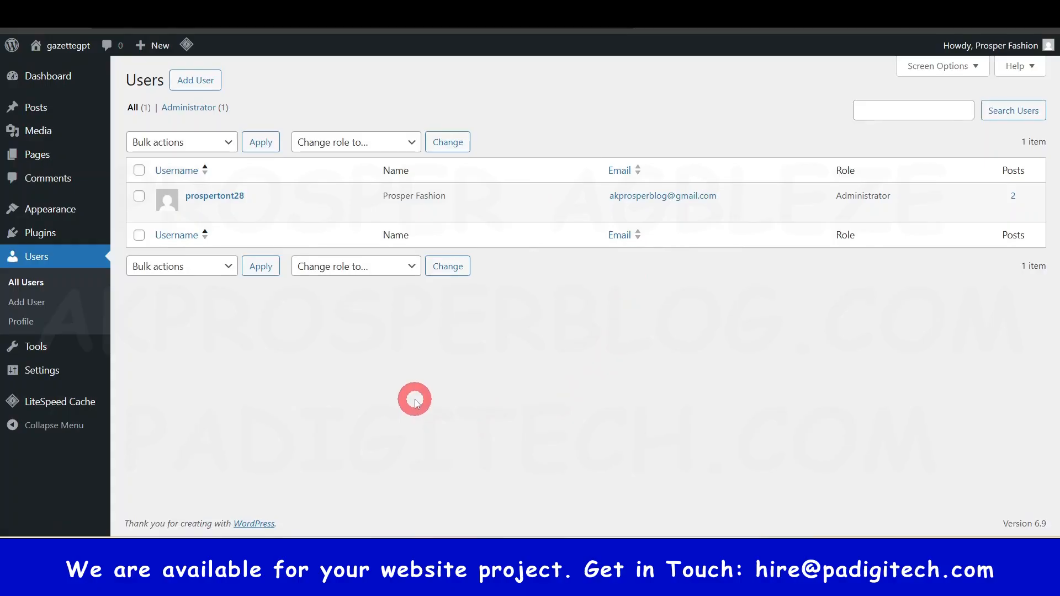
Open the new user form and examine its fields and the roles available for a new user.
{"action": "left_click", "coordinate": [195, 81]}
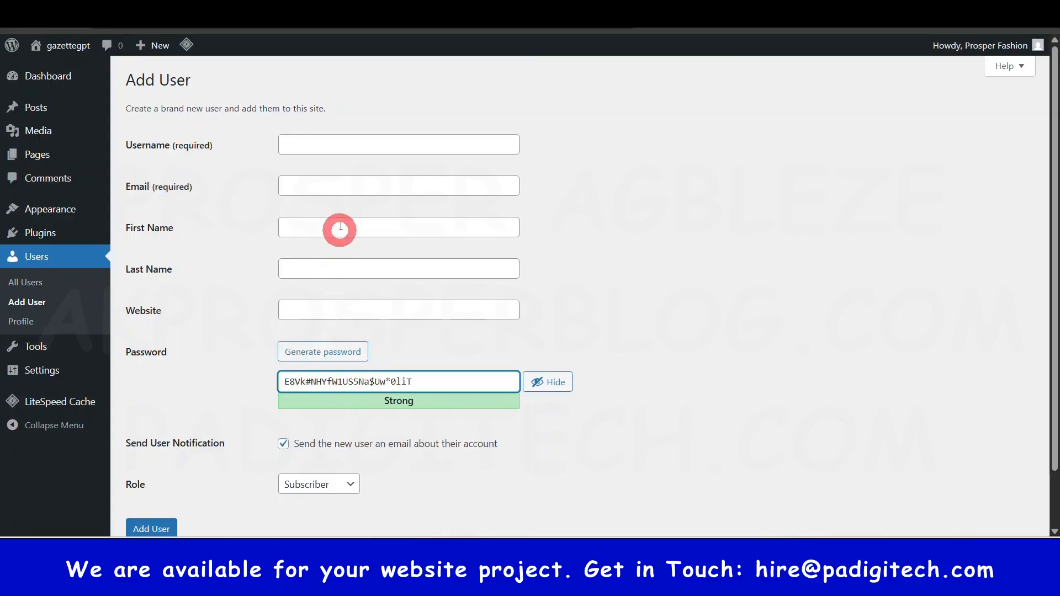
{"action": "scroll", "coordinate": [343, 243], "scroll_direction": "down", "scroll_amount": 2}
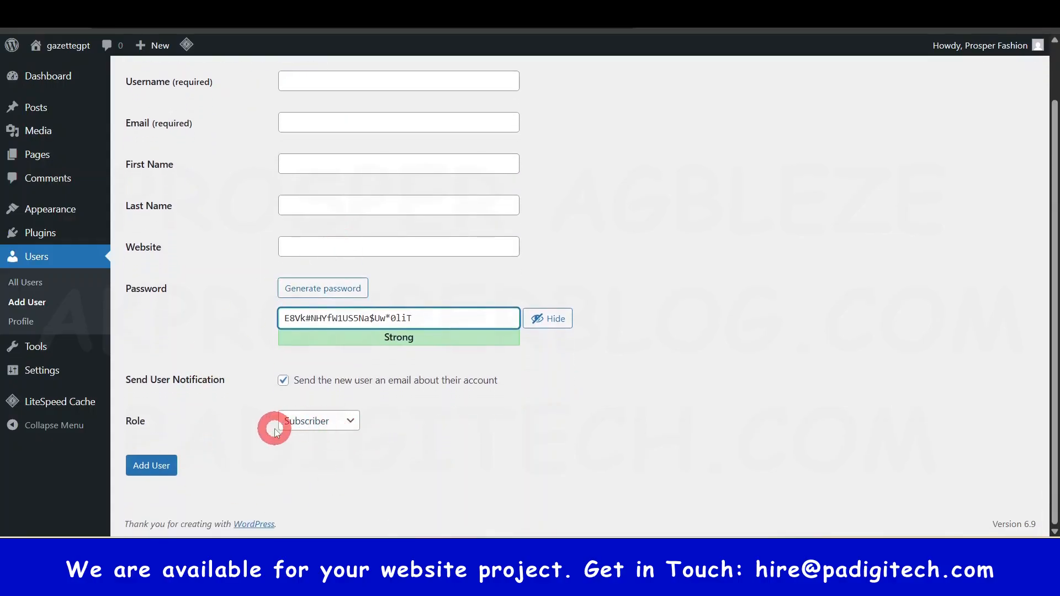
{"action": "left_click", "coordinate": [342, 421]}
{"action": "left_click", "coordinate": [341, 438]}
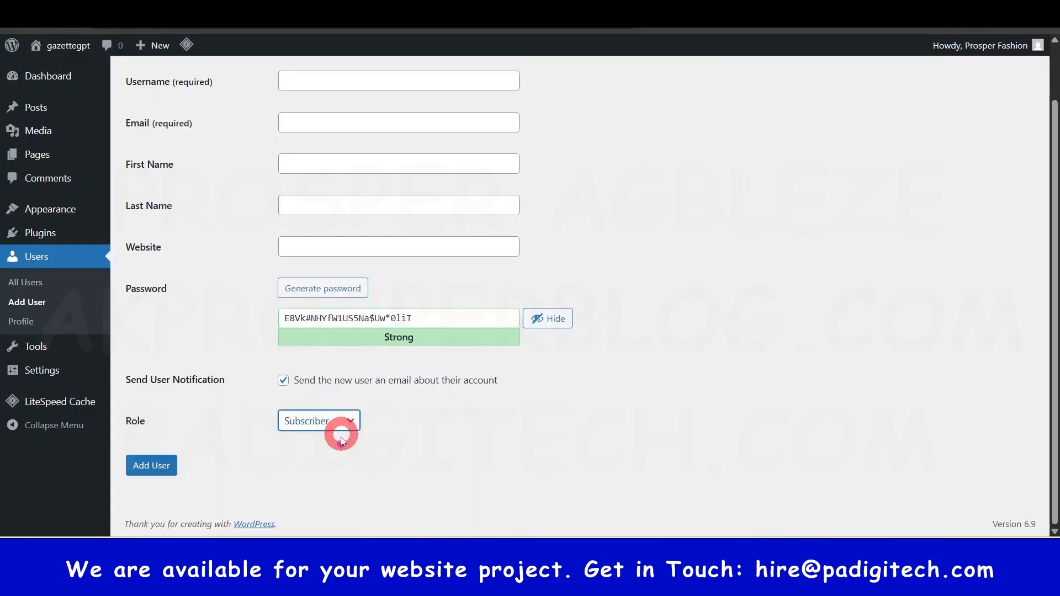
{"action": "left_click", "coordinate": [347, 426]}
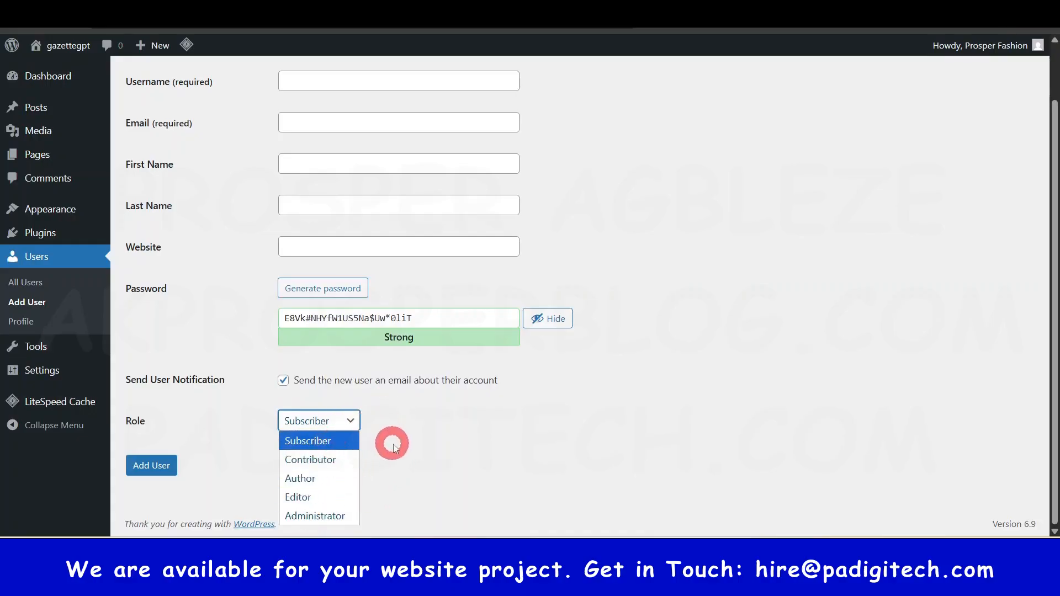
{"action": "left_click", "coordinate": [544, 429]}
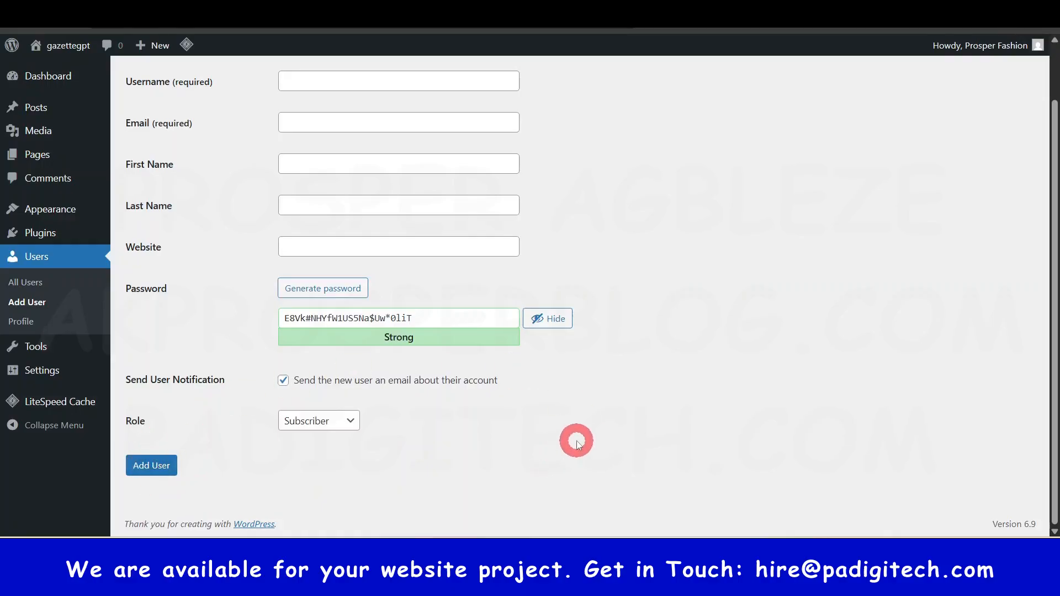
Look over the Tools and Settings options, then leave the new user form unsaved and open the General settings.
{"action": "mouse_move", "coordinate": [31, 348]}
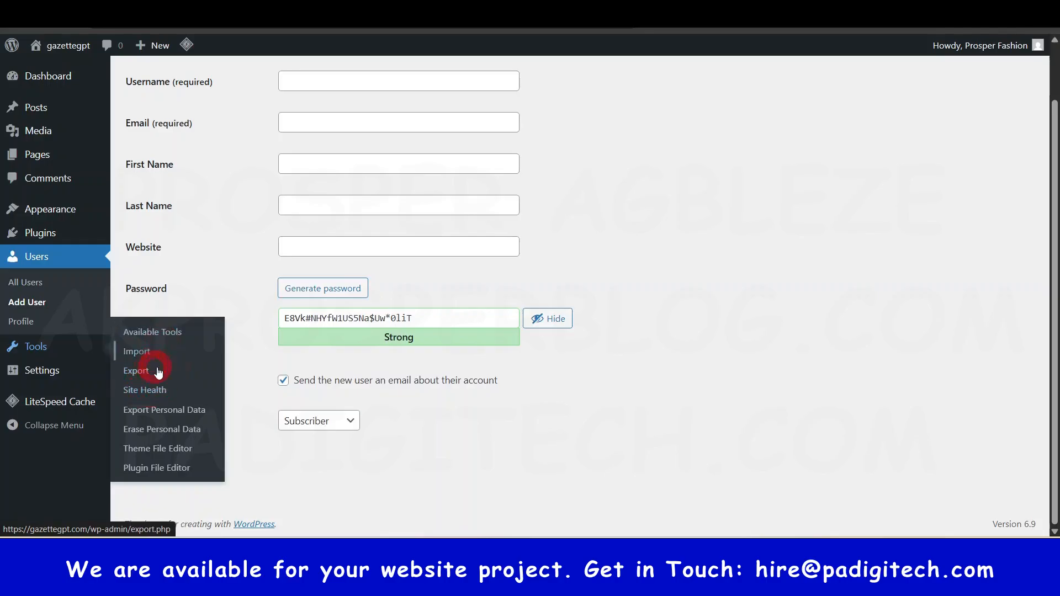
{"action": "mouse_move", "coordinate": [40, 371]}
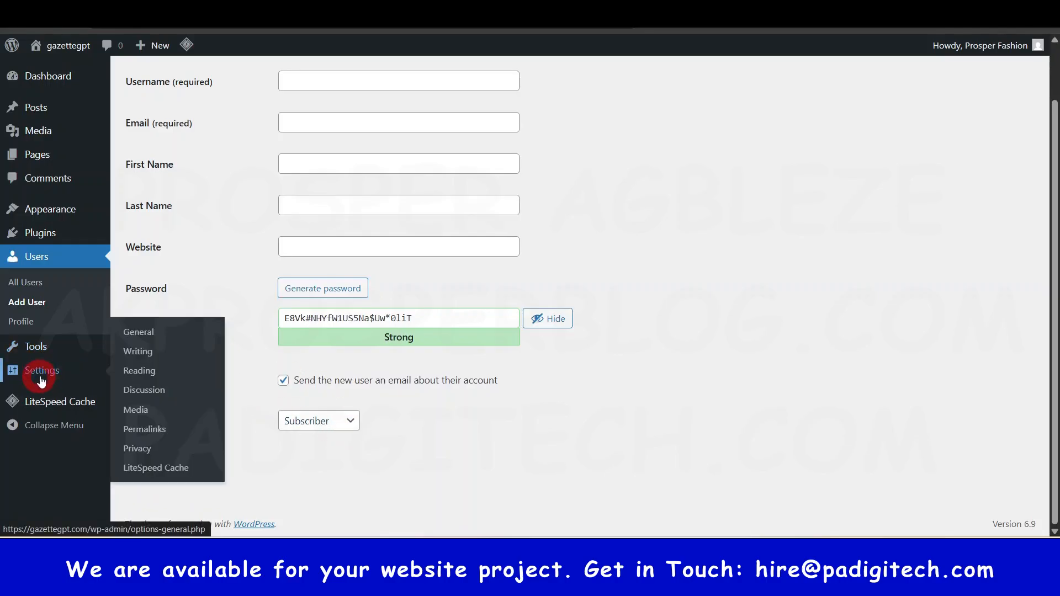
{"action": "left_click", "coordinate": [138, 334]}
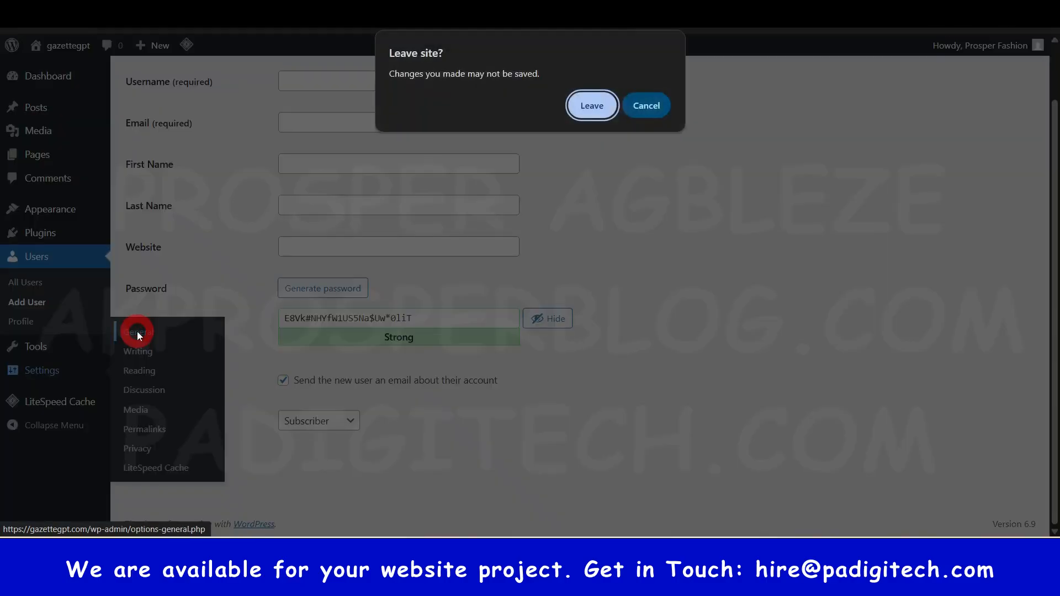
{"action": "left_click", "coordinate": [662, 103]}
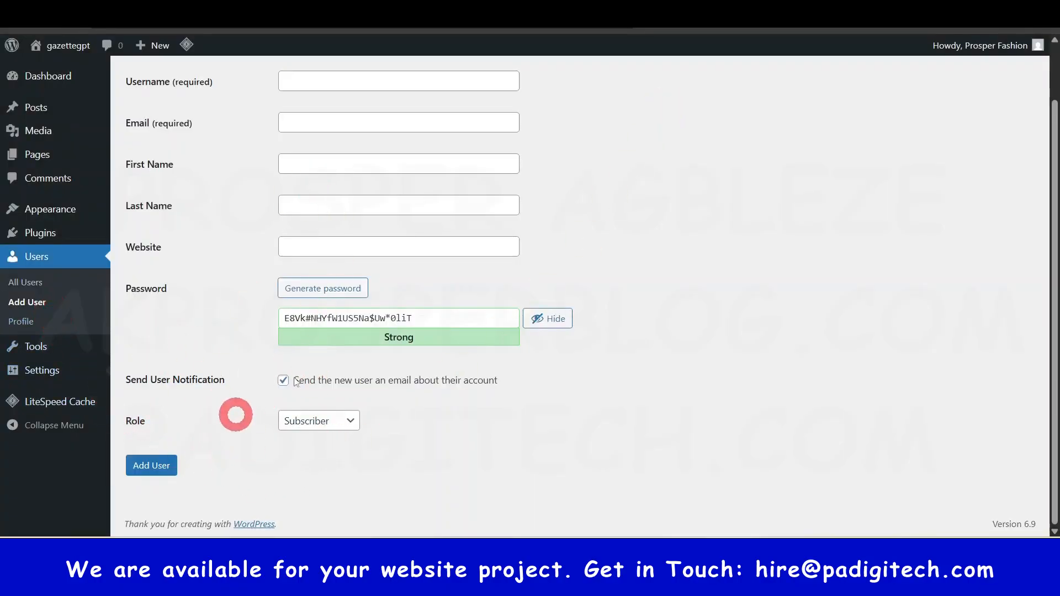
{"action": "mouse_move", "coordinate": [42, 369]}
{"action": "left_click", "coordinate": [157, 346]}
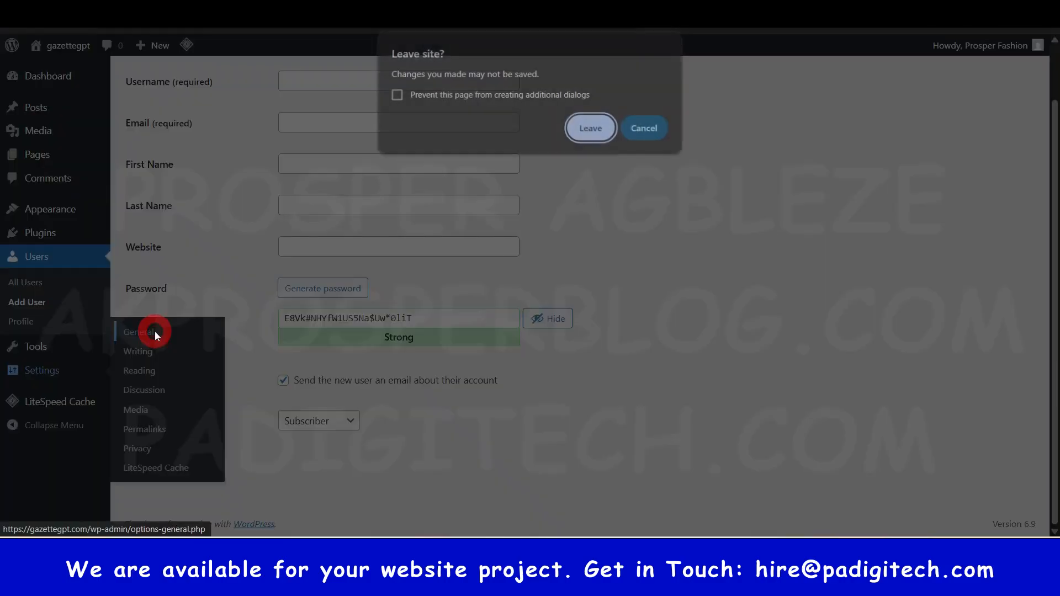
{"action": "left_click", "coordinate": [635, 125]}
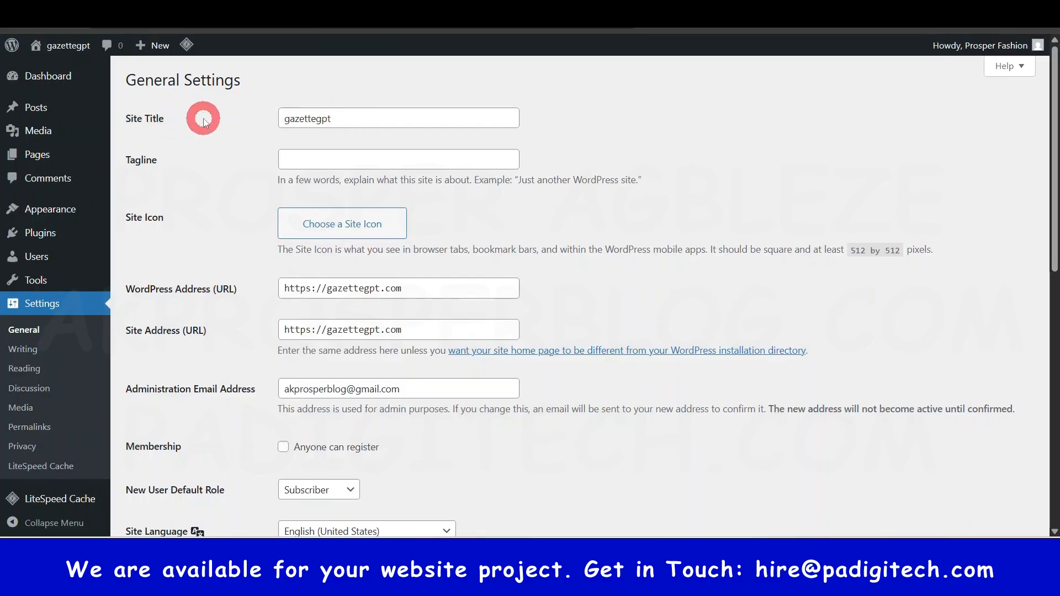
Replace the site title with "Prosper Fashion", closing the mouse tool's licence reminder on the way.
{"action": "left_click", "coordinate": [392, 116]}
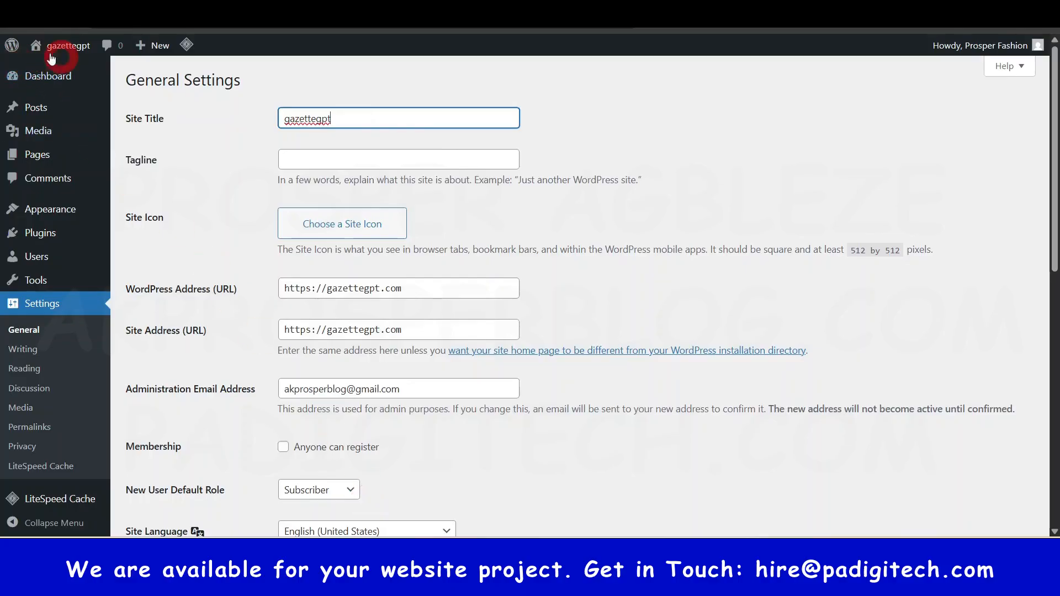
{"action": "key", "text": "ctrl+a"}
{"action": "mouse_move", "coordinate": [777, 579]}
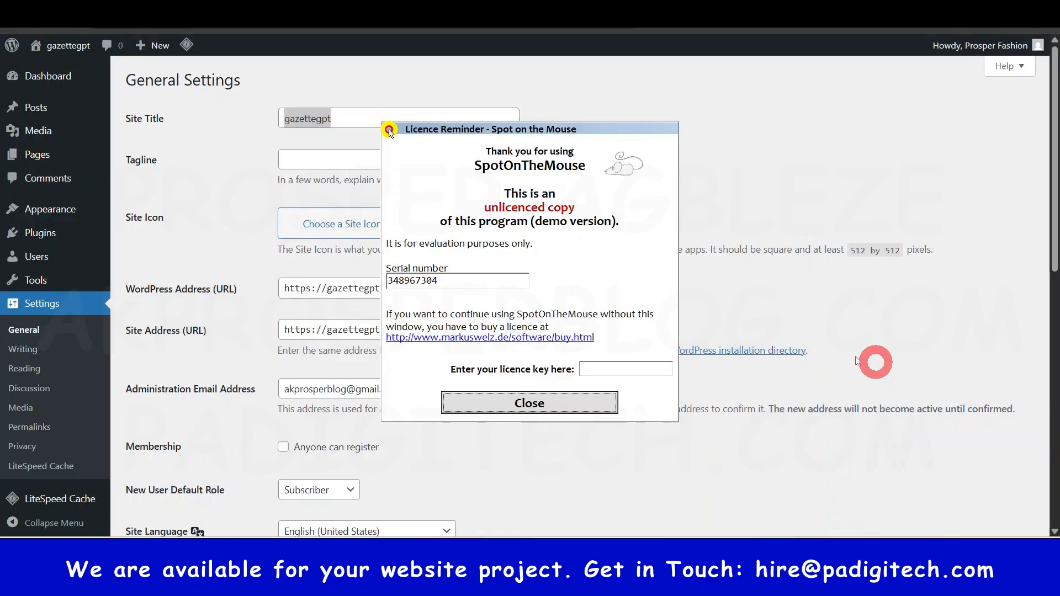
{"action": "left_click", "coordinate": [565, 401]}
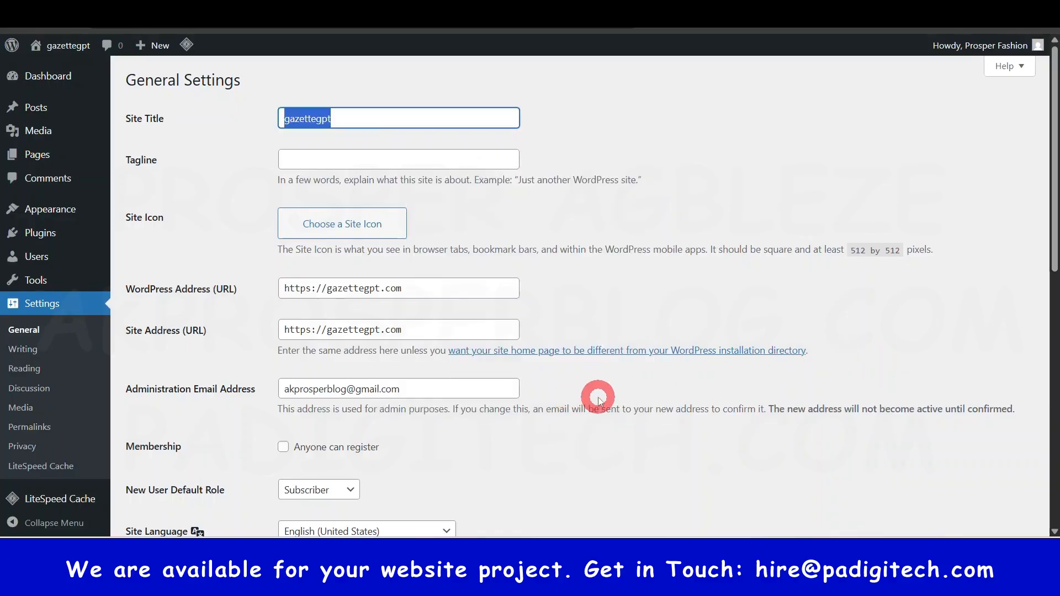
{"action": "type", "text": "Prosper "}
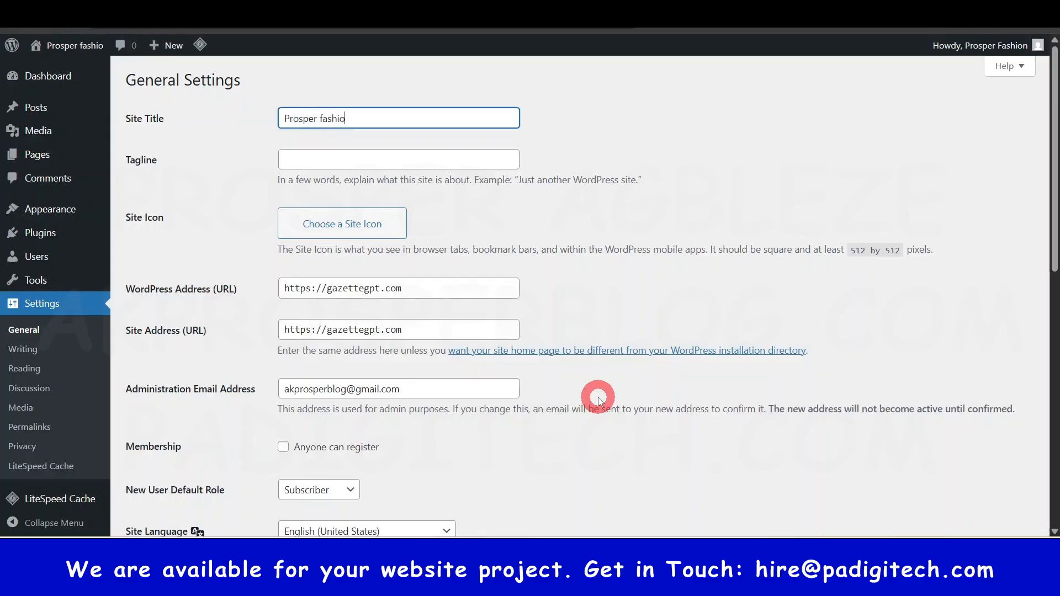
{"action": "type", "text": "fashio"}
{"action": "key", "text": "BackSpace"}
{"action": "key", "text": "BackSpace"}
{"action": "key", "text": "BackSpace"}
{"action": "key", "text": "BackSpace"}
{"action": "key", "text": "BackSpace"}
{"action": "key", "text": "BackSpace"}
{"action": "type", "text": "Fas"}
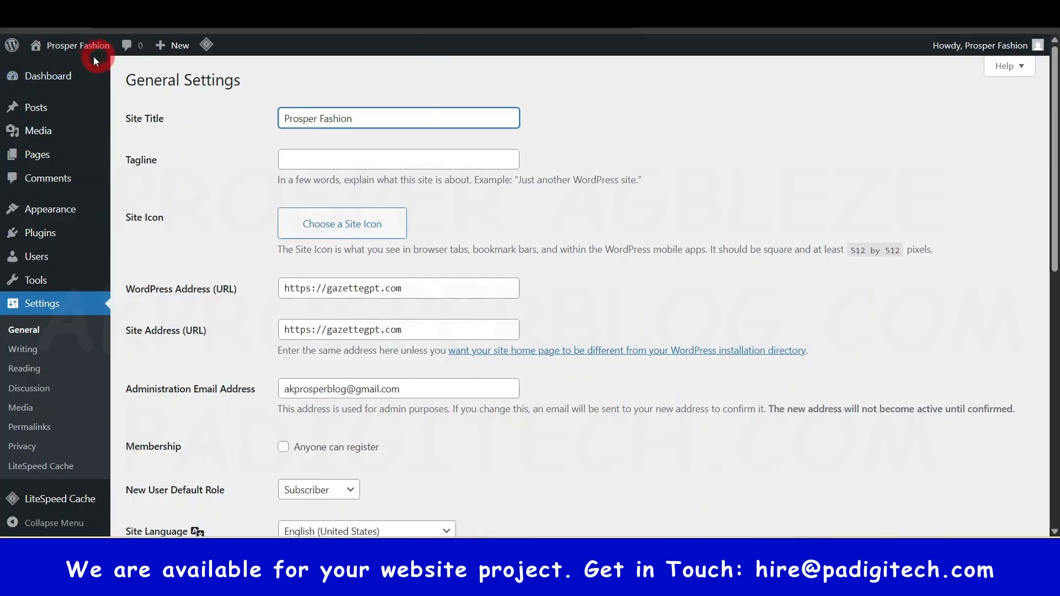
{"action": "mouse_move", "coordinate": [84, 51]}
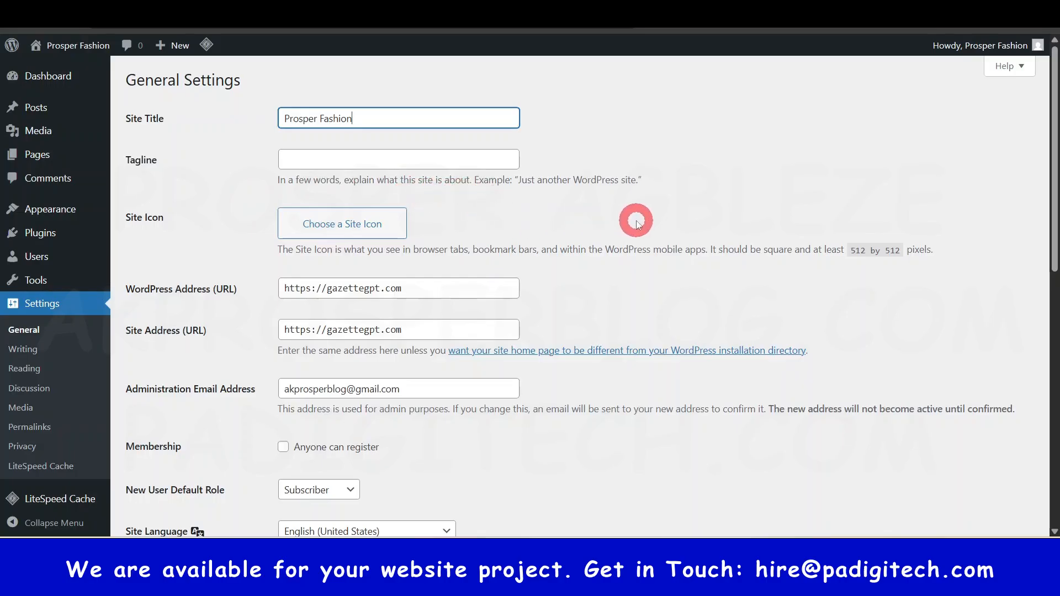
Set the site tagline to "appear classy and stylish in prosper fashion".
{"action": "left_click", "coordinate": [310, 157]}
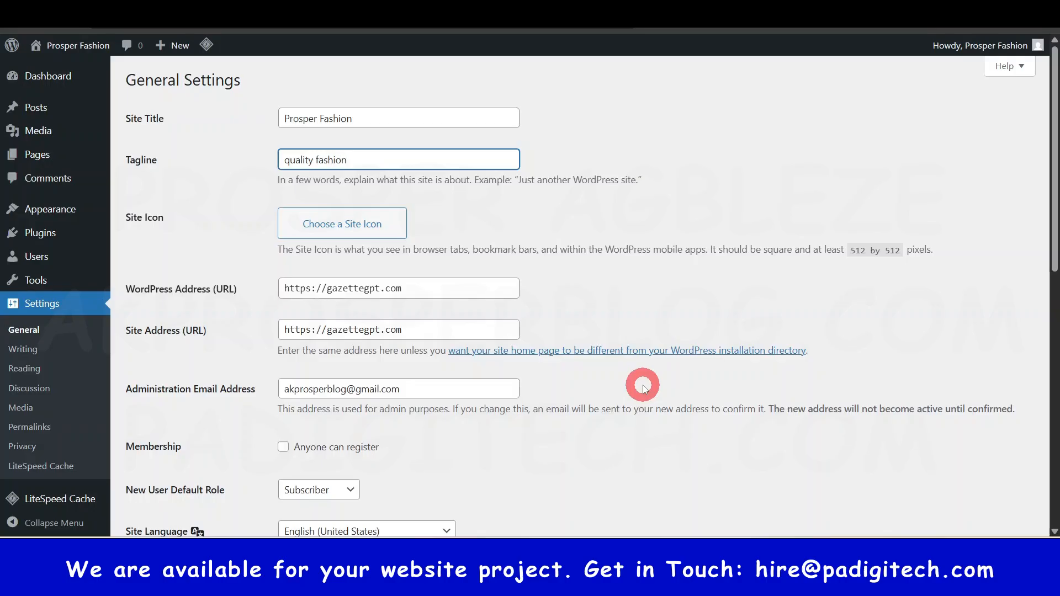
{"action": "key", "text": "ctrl+a"}
{"action": "type", "text": "d"}
{"action": "key", "text": "ctrl+a"}
{"action": "type", "text": "appear classy and"}
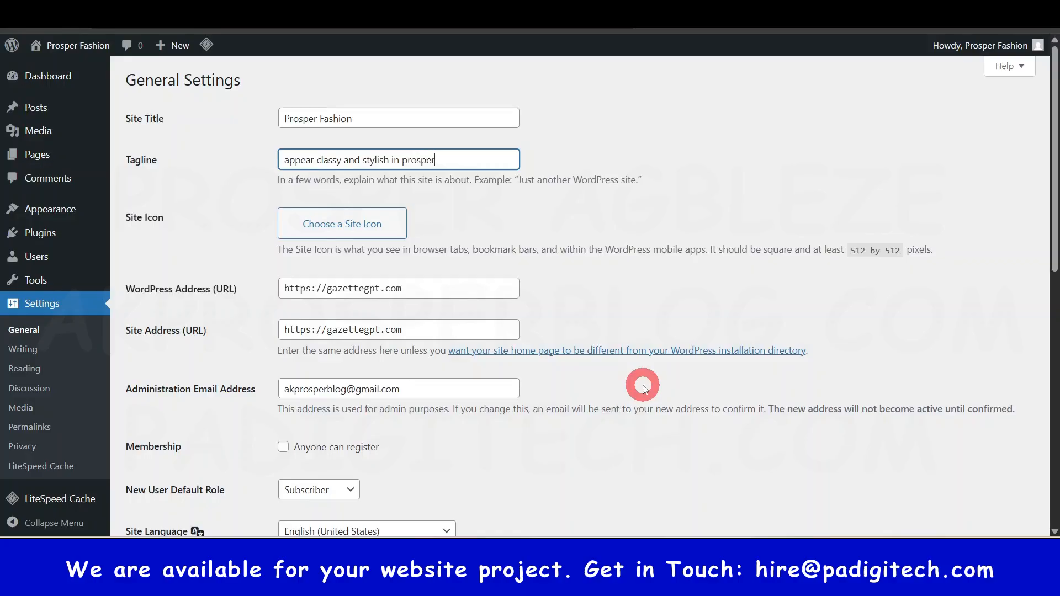
{"action": "type", "text": "shion"}
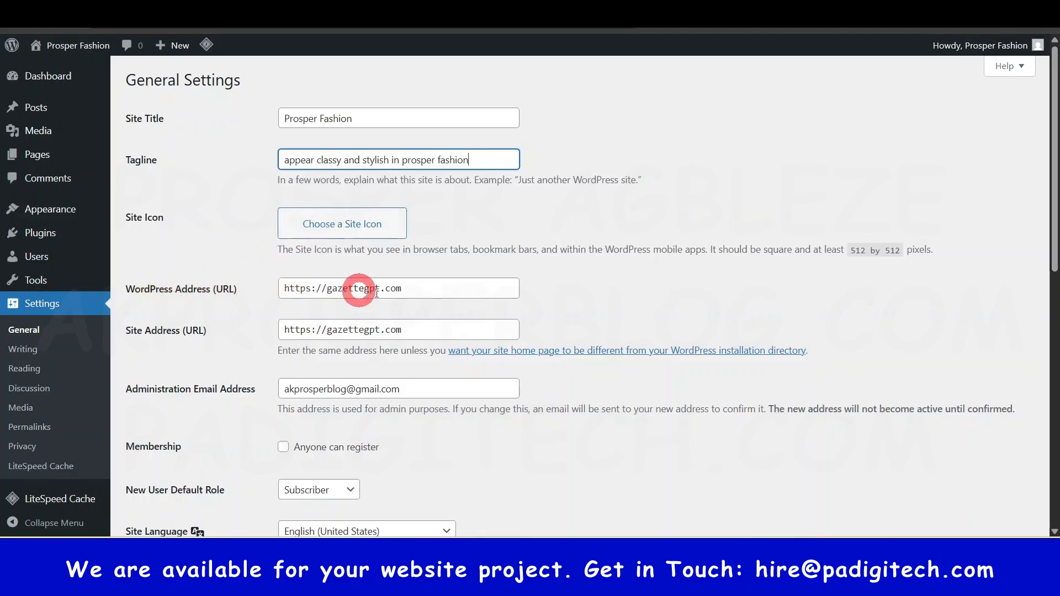
Allow anyone to register on the site and keep Subscriber as the default role for new users.
{"action": "scroll", "coordinate": [361, 305], "scroll_direction": "down", "scroll_amount": 3}
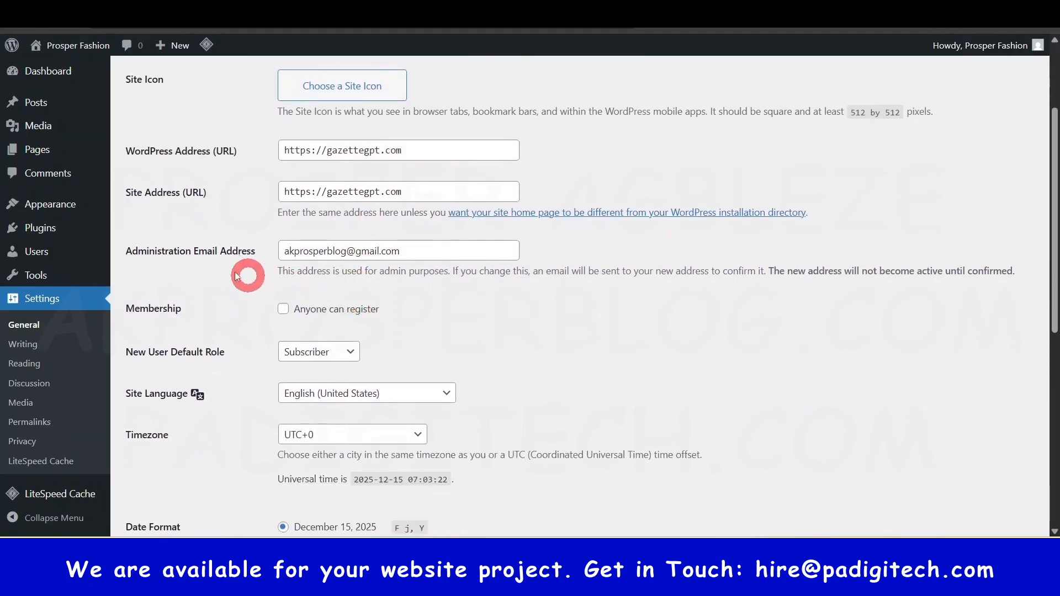
{"action": "scroll", "coordinate": [359, 256], "scroll_direction": "down", "scroll_amount": 3}
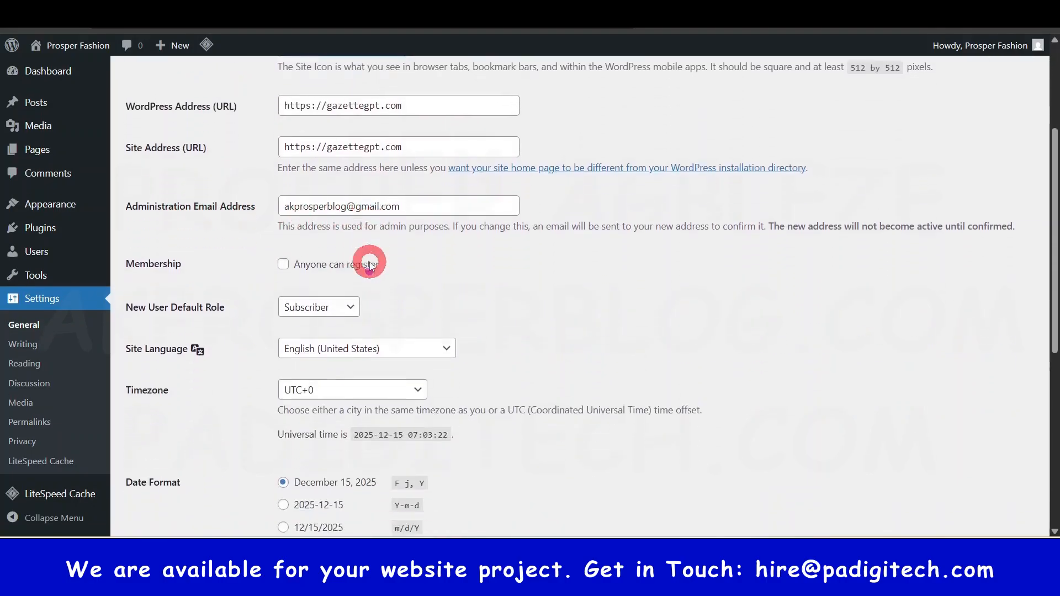
{"action": "scroll", "coordinate": [279, 220], "scroll_direction": "up", "scroll_amount": 1}
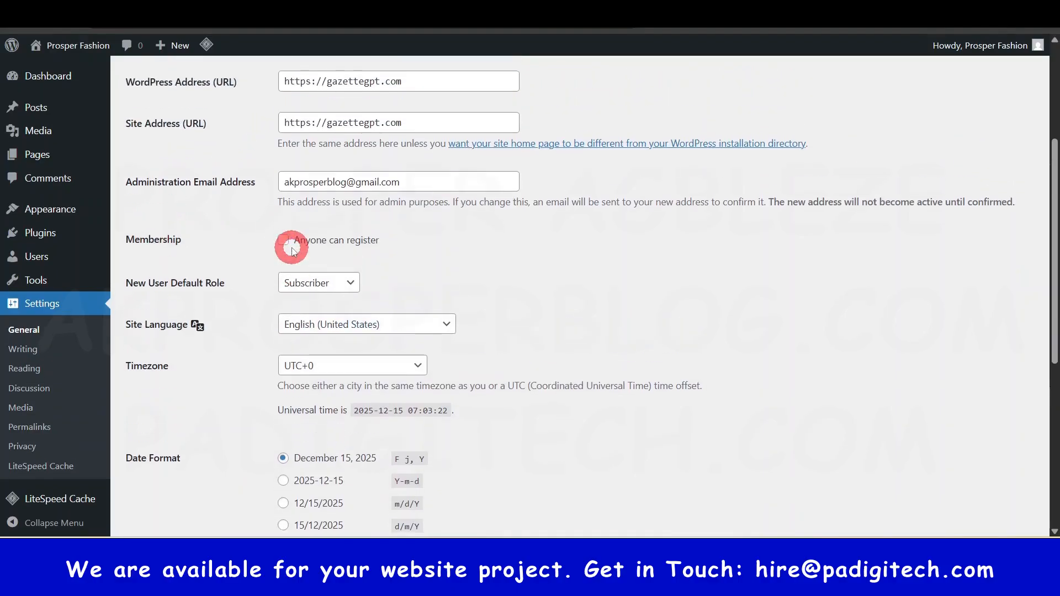
{"action": "left_click", "coordinate": [282, 240]}
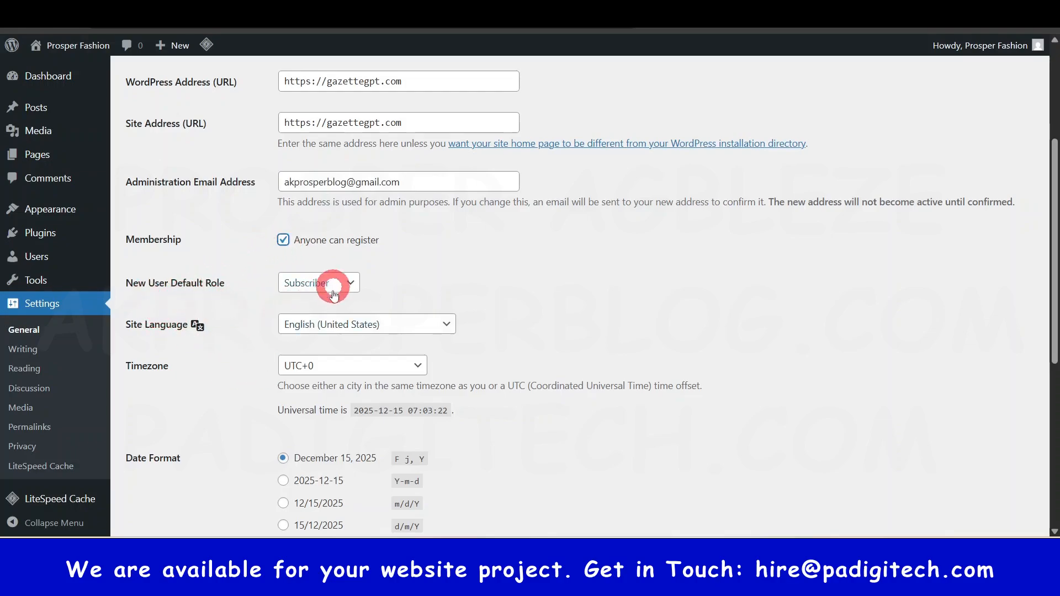
{"action": "left_click", "coordinate": [351, 284]}
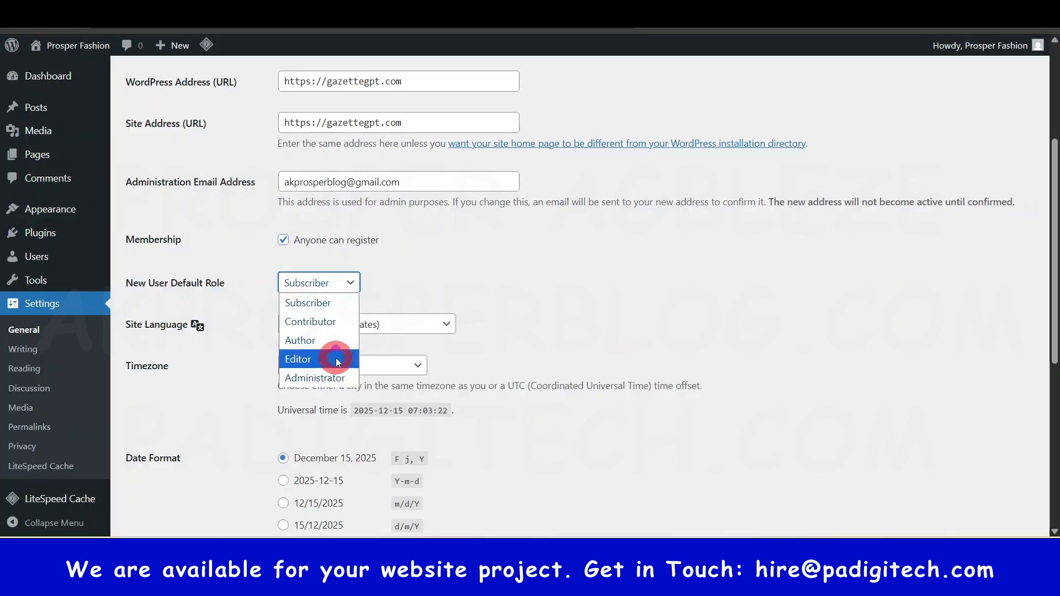
{"action": "left_click", "coordinate": [355, 279]}
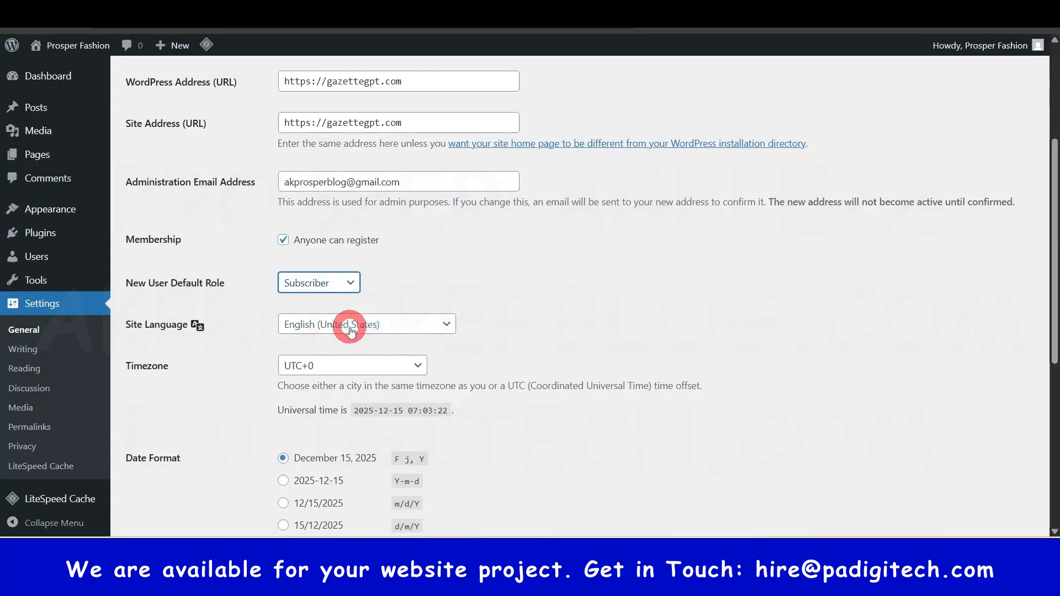
Leave the language, timezone, date and time formats as they are and save the General settings.
{"action": "scroll", "coordinate": [497, 392], "scroll_direction": "down", "scroll_amount": 2}
{"action": "left_click", "coordinate": [555, 397]}
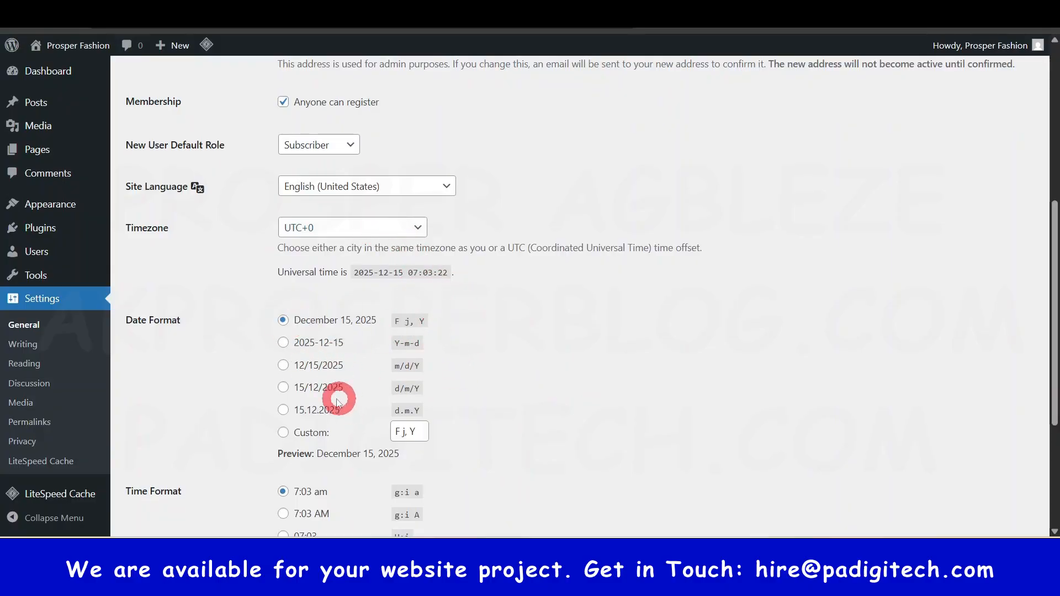
{"action": "scroll", "coordinate": [270, 359], "scroll_direction": "down", "scroll_amount": 2}
{"action": "scroll", "coordinate": [362, 385], "scroll_direction": "down", "scroll_amount": 2}
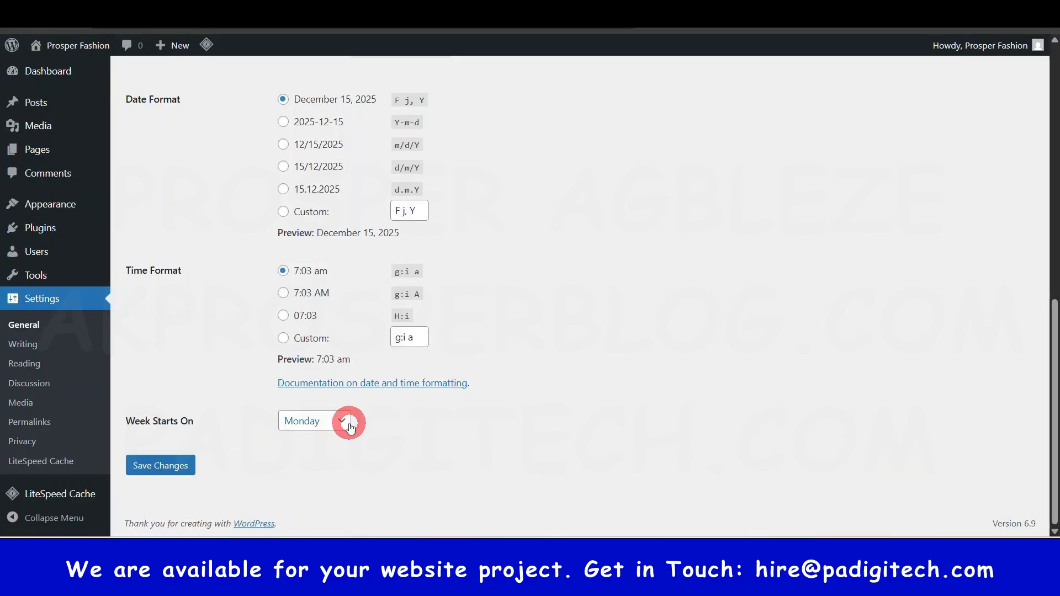
{"action": "left_click", "coordinate": [159, 468]}
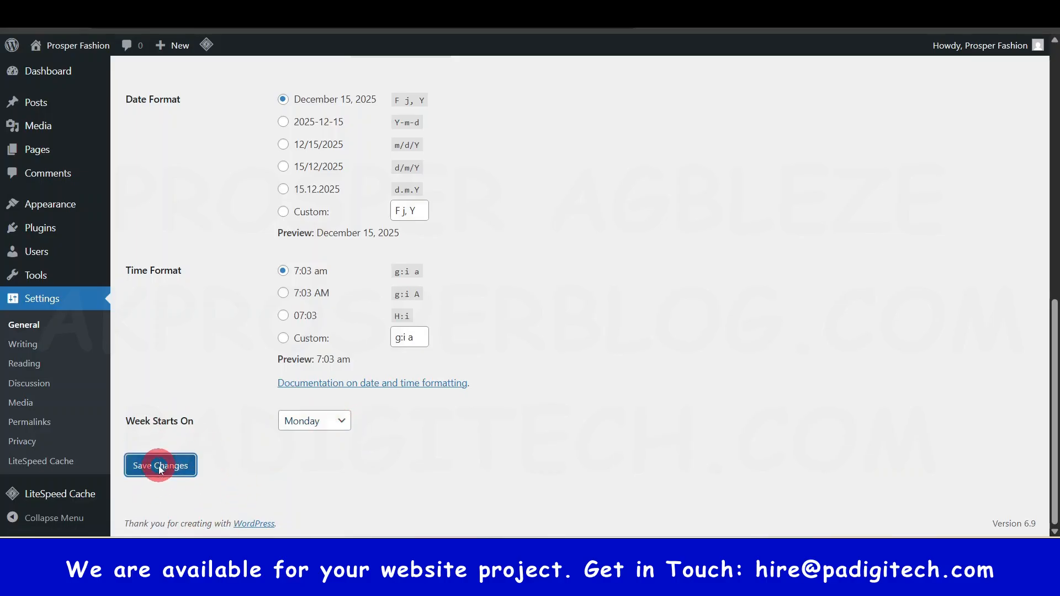
{"action": "scroll", "coordinate": [249, 406], "scroll_direction": "down", "scroll_amount": 2}
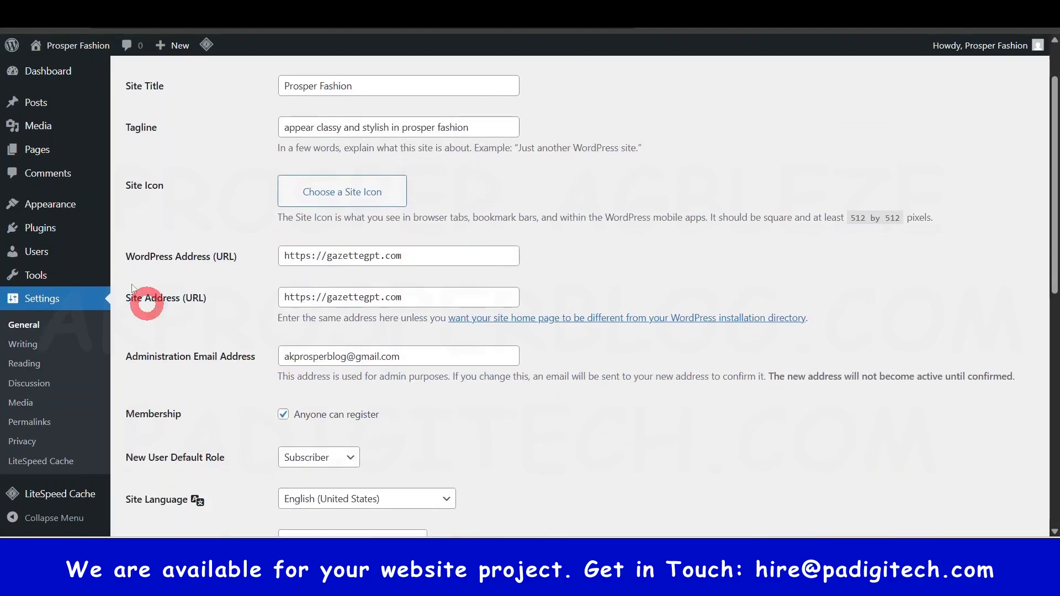
Look through the Writing, Discussion, Media and Permalink settings, then return to the General settings.
{"action": "left_click", "coordinate": [24, 345]}
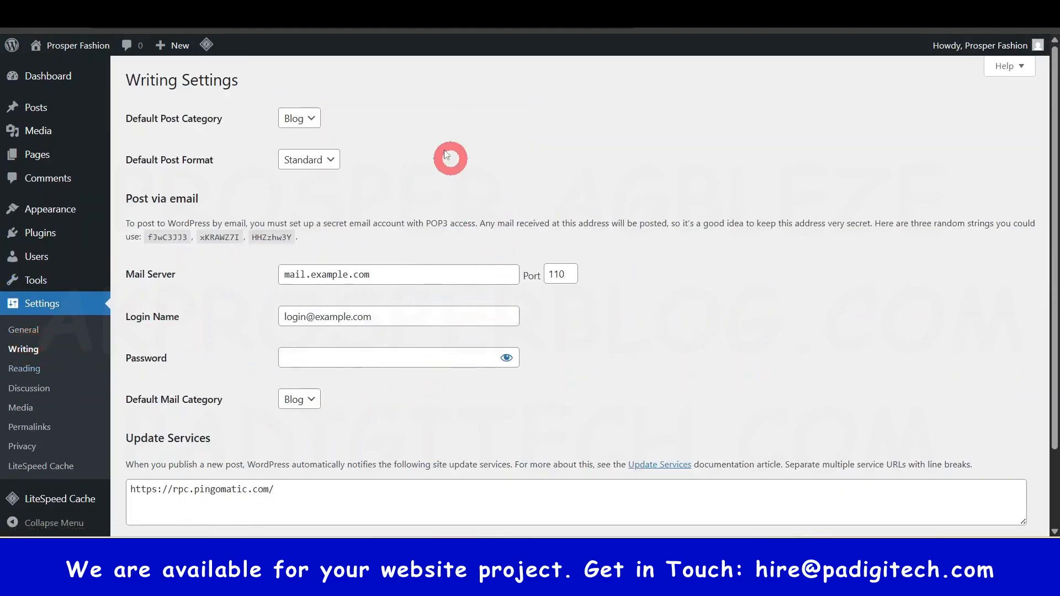
{"action": "scroll", "coordinate": [338, 220], "scroll_direction": "down", "scroll_amount": 2}
{"action": "scroll", "coordinate": [338, 221], "scroll_direction": "up", "scroll_amount": 2}
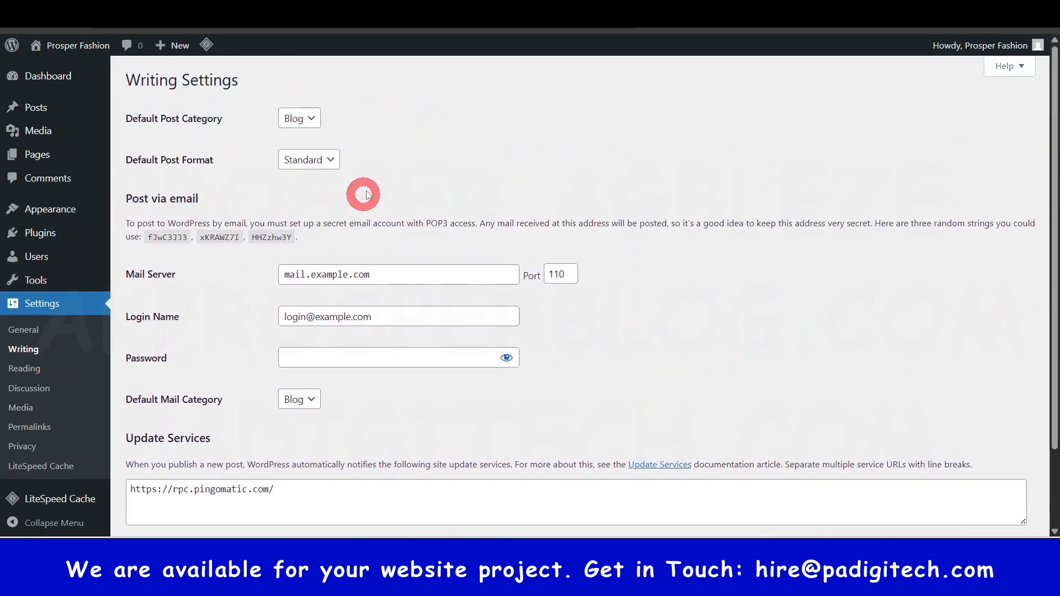
{"action": "left_click", "coordinate": [26, 369]}
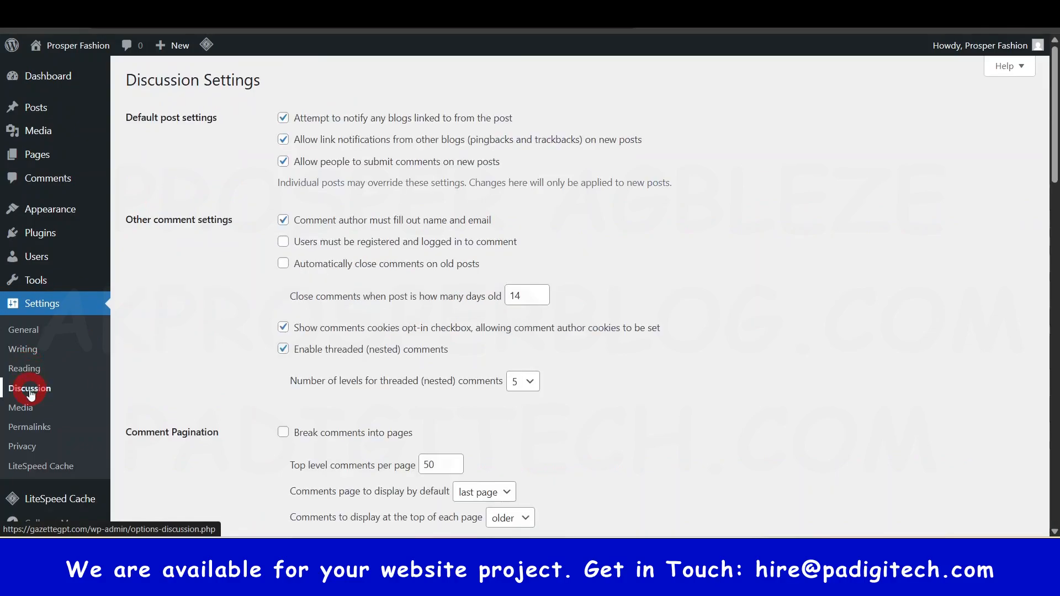
{"action": "scroll", "coordinate": [31, 393], "scroll_direction": "down", "scroll_amount": 1}
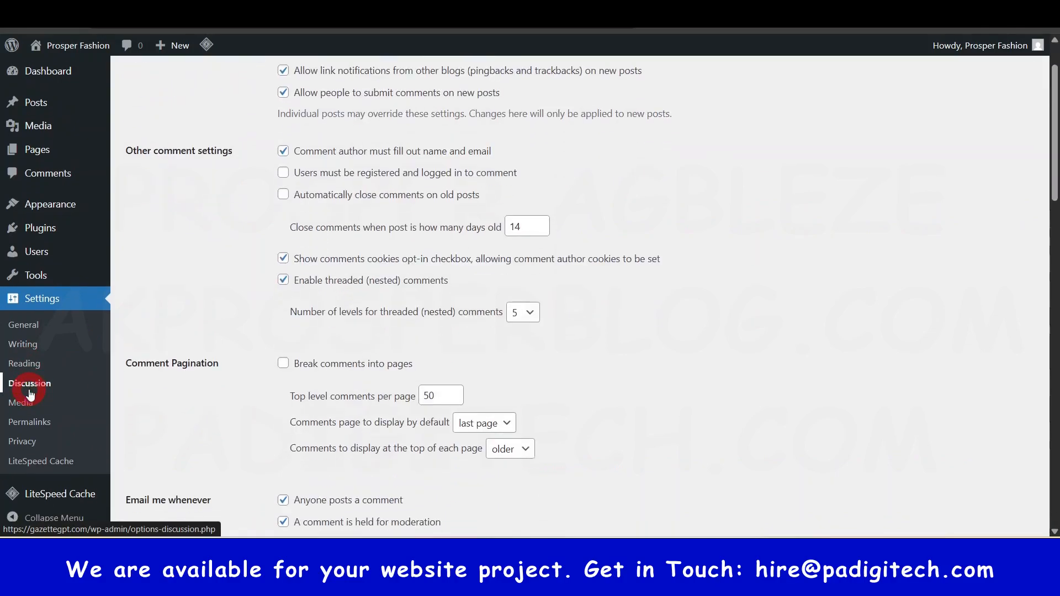
{"action": "scroll", "coordinate": [30, 394], "scroll_direction": "down", "scroll_amount": 2}
{"action": "left_click", "coordinate": [23, 404]}
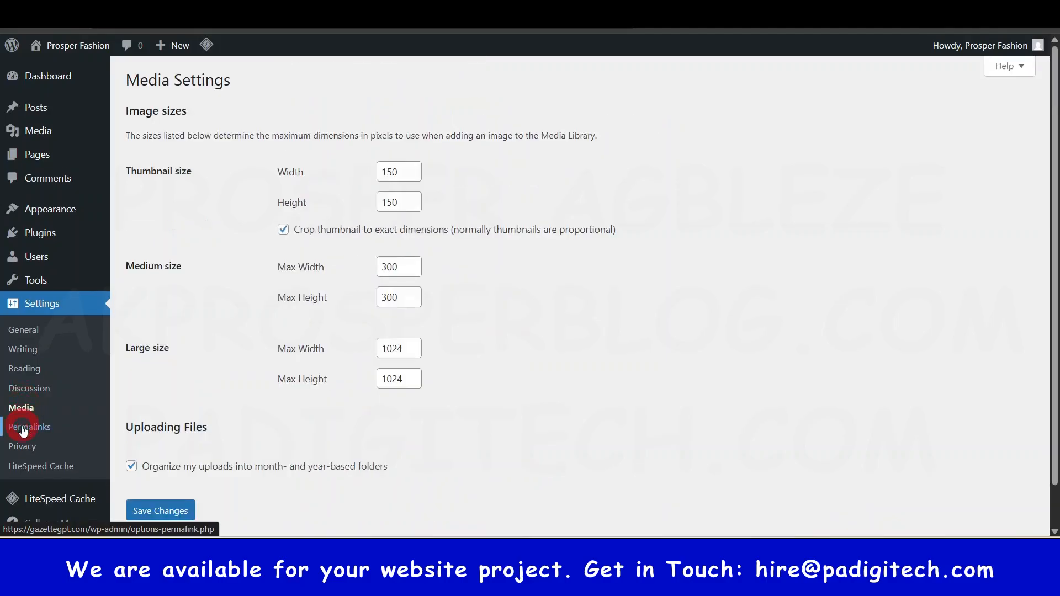
{"action": "left_click", "coordinate": [23, 428]}
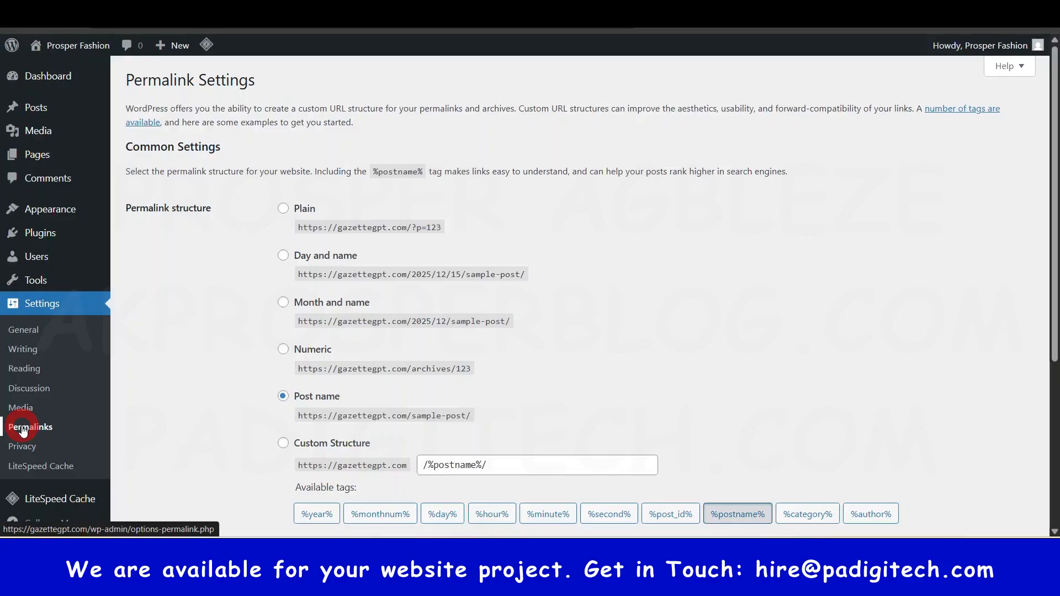
{"action": "left_click", "coordinate": [14, 334]}
{"action": "scroll", "coordinate": [487, 405], "scroll_direction": "down", "scroll_amount": 10}
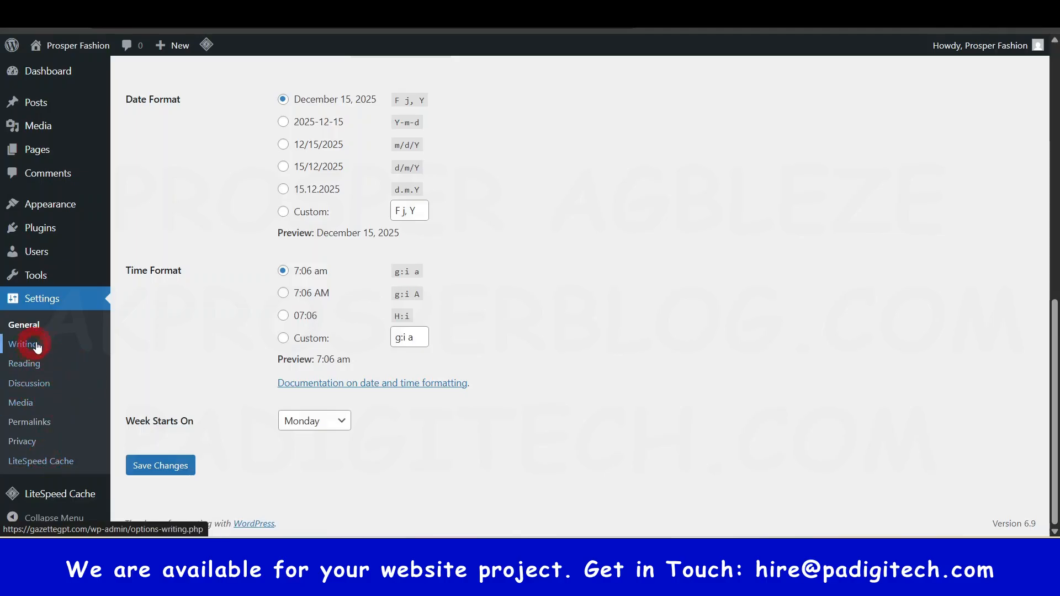
Apply the Advanced (Recommended) standard preset in LiteSpeed Cache.
{"action": "mouse_move", "coordinate": [44, 491]}
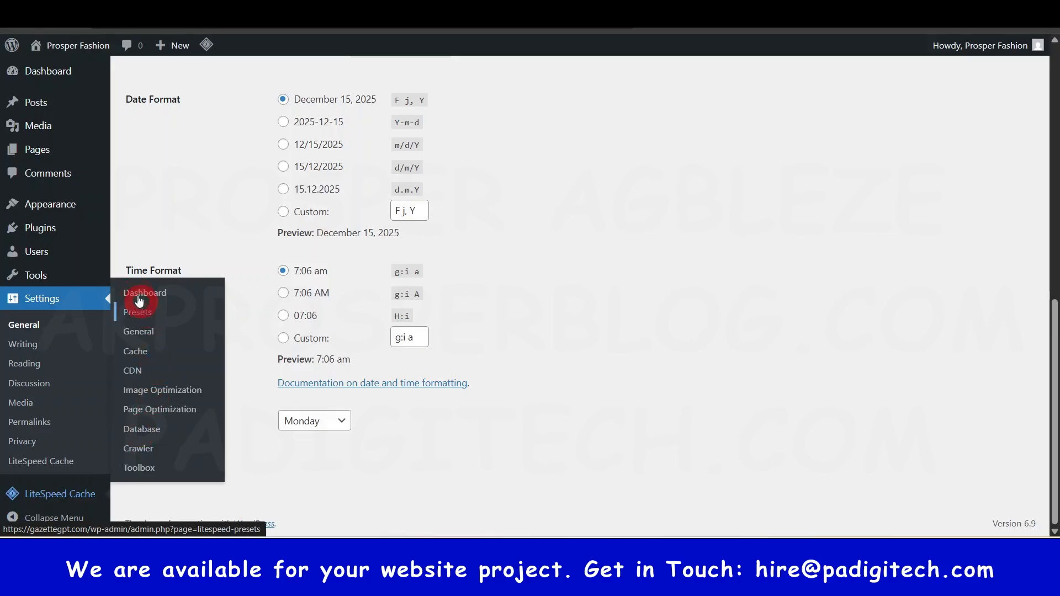
{"action": "left_click", "coordinate": [142, 314]}
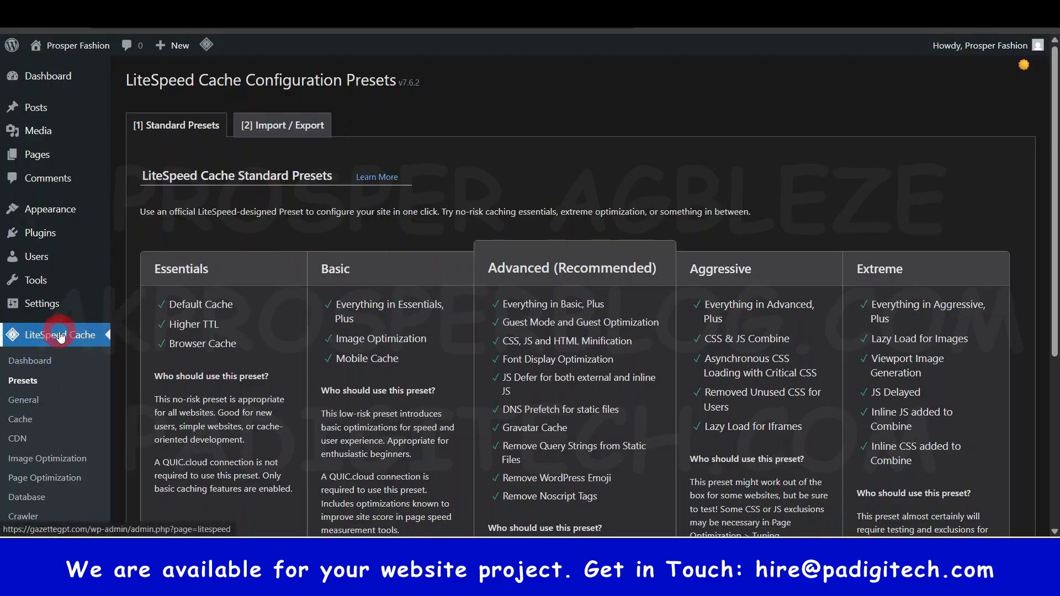
{"action": "left_click", "coordinate": [25, 381]}
{"action": "scroll", "coordinate": [585, 359], "scroll_direction": "down", "scroll_amount": 5}
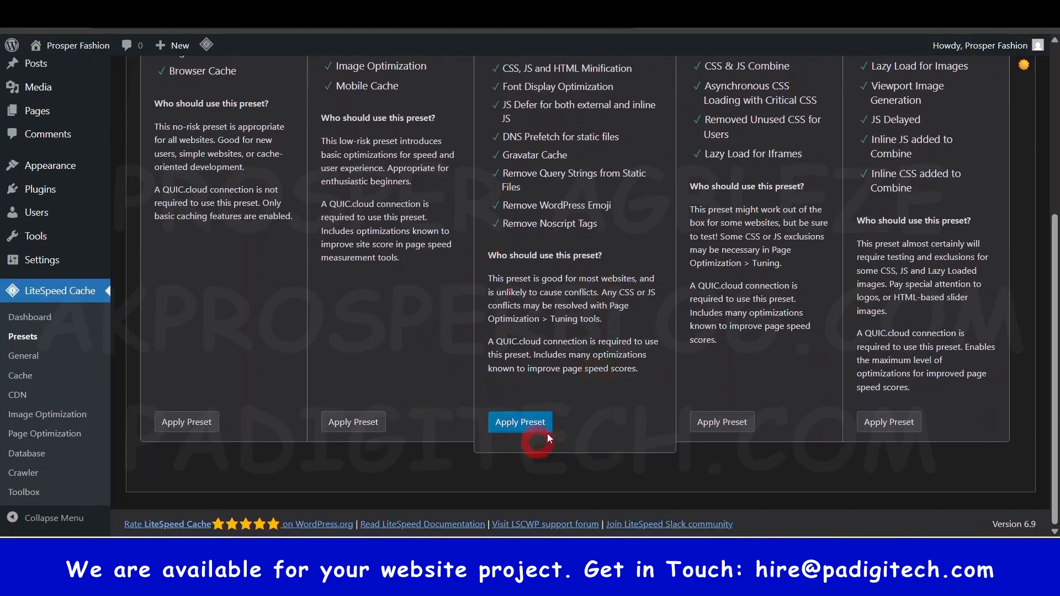
{"action": "left_click", "coordinate": [527, 422]}
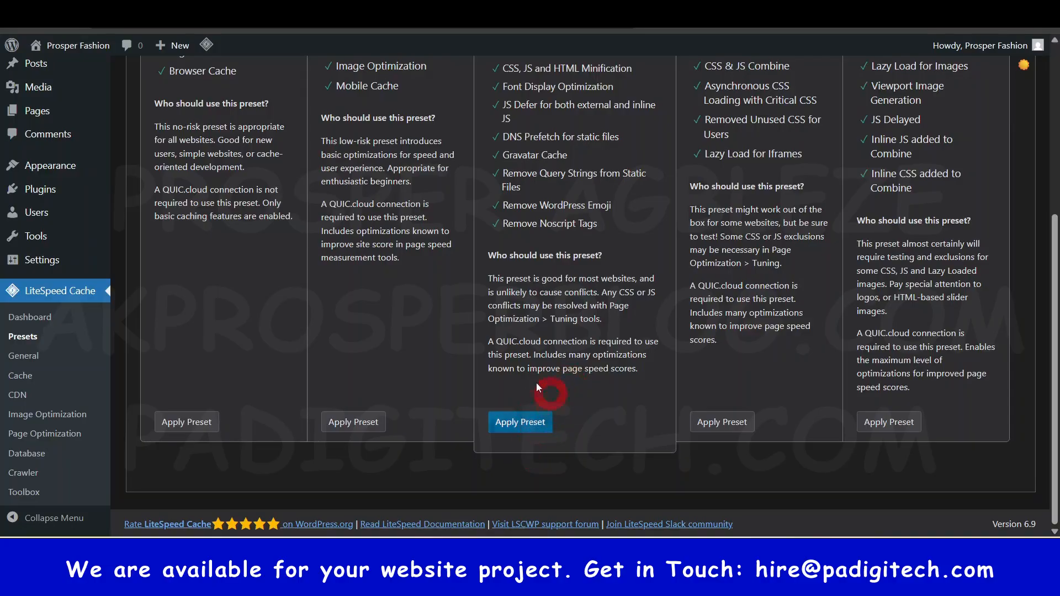
{"action": "left_click", "coordinate": [522, 426]}
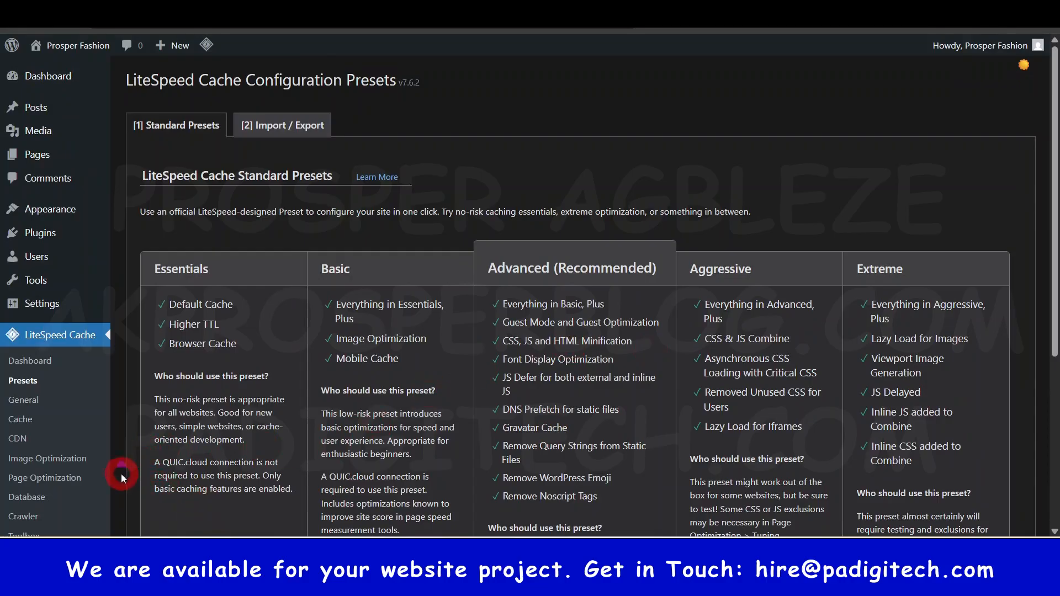
Go from the dashboard to the installed themes and open the live site in a new browser tab.
{"action": "left_click", "coordinate": [43, 80]}
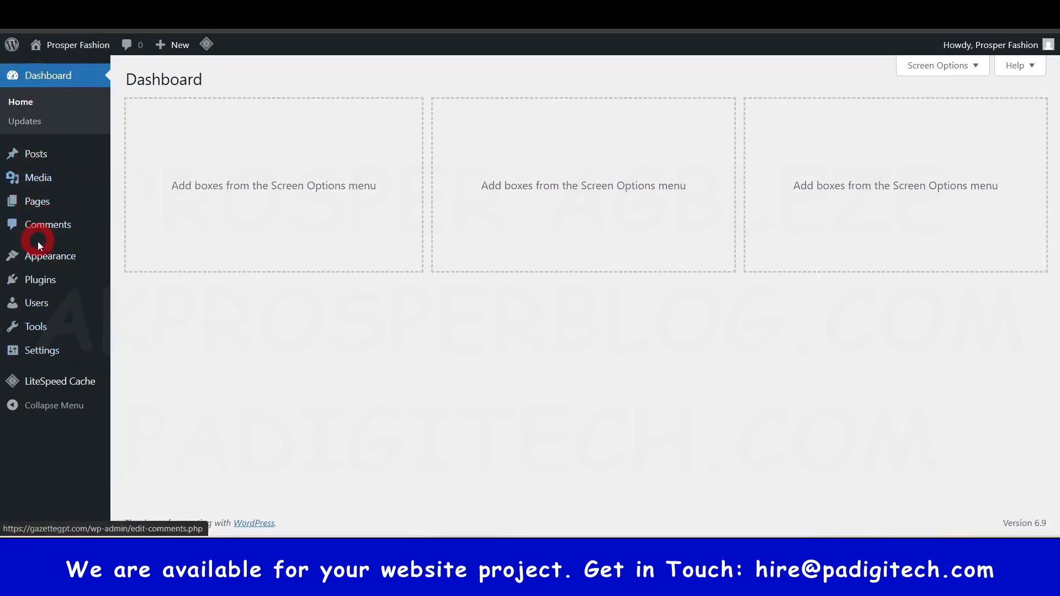
{"action": "mouse_move", "coordinate": [73, 258]}
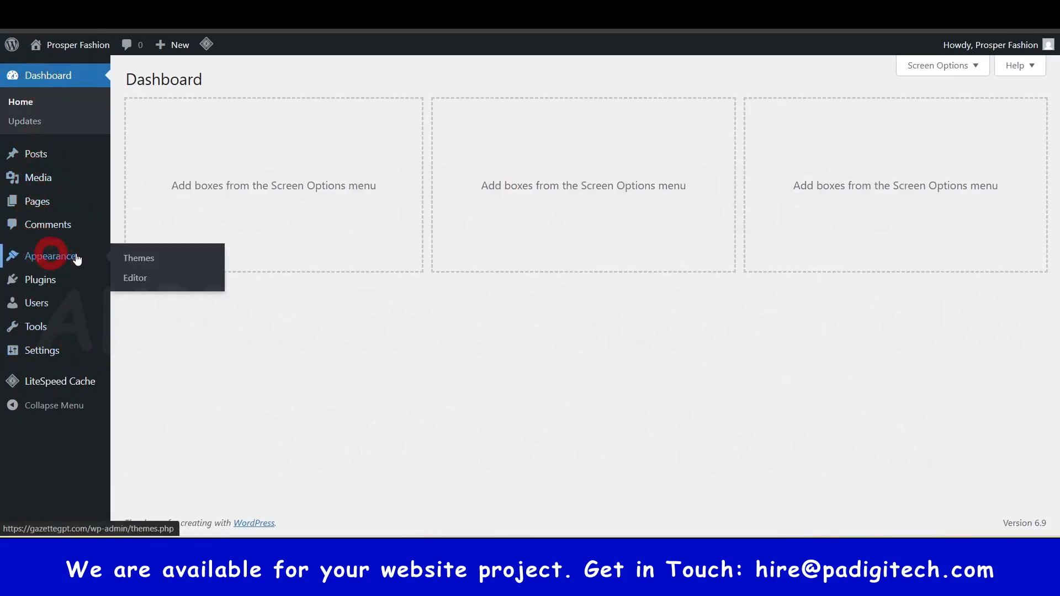
{"action": "left_click", "coordinate": [140, 260]}
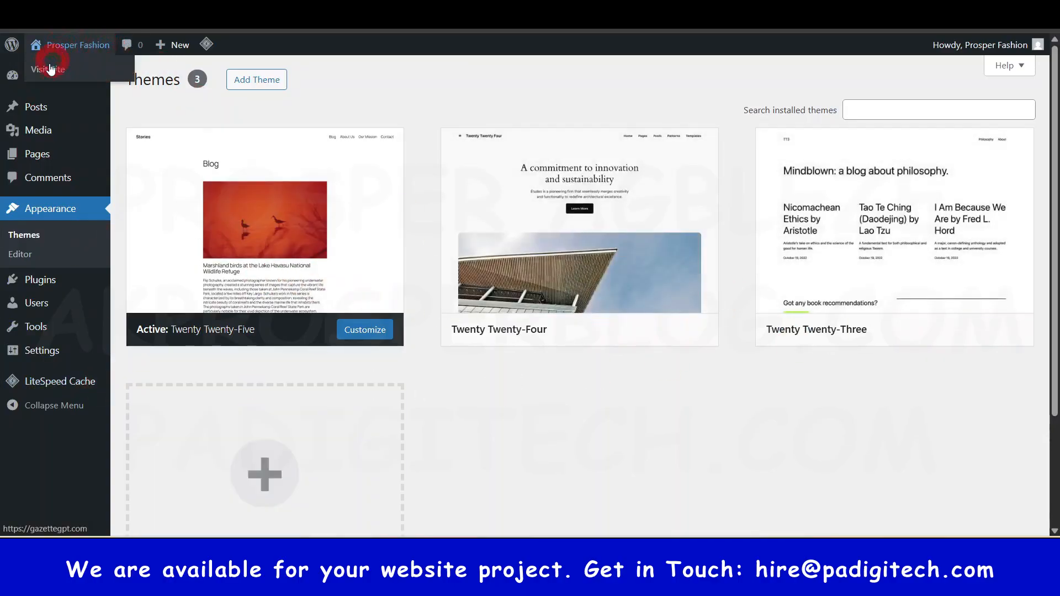
{"action": "right_click", "coordinate": [47, 68]}
{"action": "left_click", "coordinate": [77, 83]}
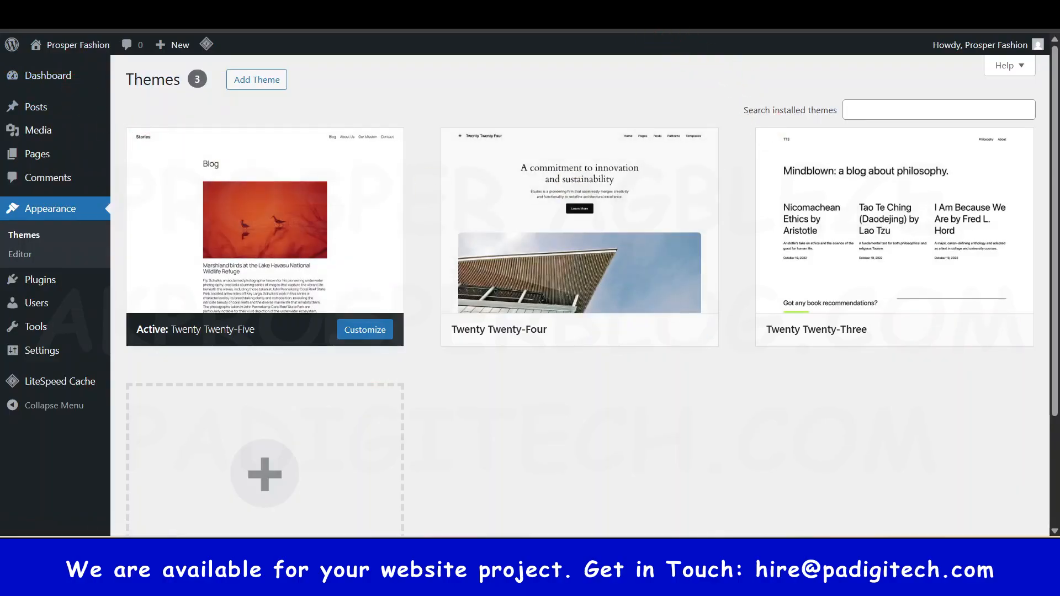
Look over the live site's blog posts and footer under the Twenty Twenty-Five theme.
{"action": "left_click", "coordinate": [309, 14]}
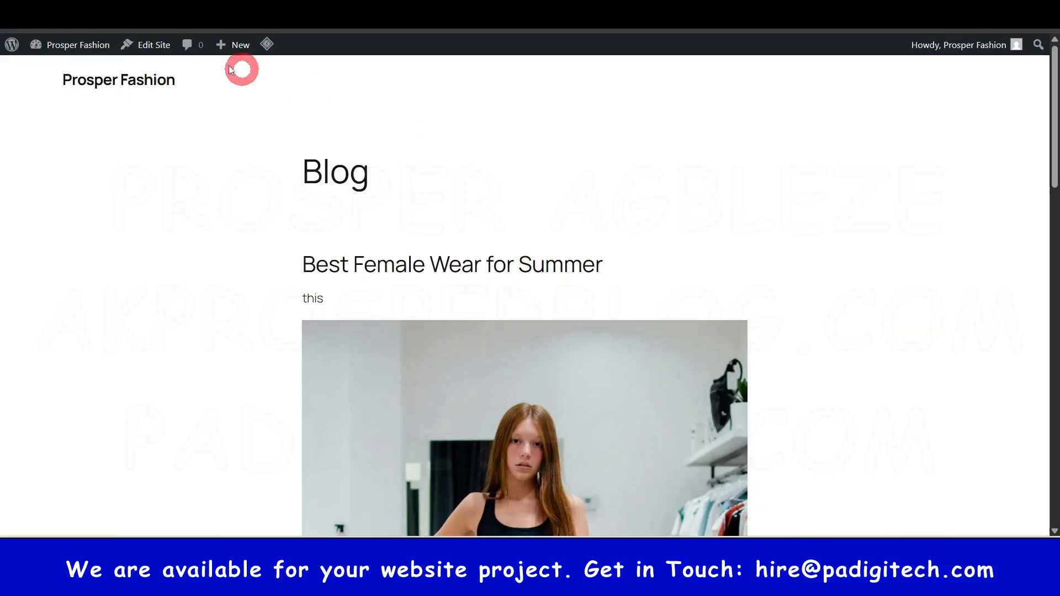
{"action": "scroll", "coordinate": [486, 205], "scroll_direction": "down", "scroll_amount": 5}
{"action": "scroll", "coordinate": [485, 262], "scroll_direction": "up", "scroll_amount": 5}
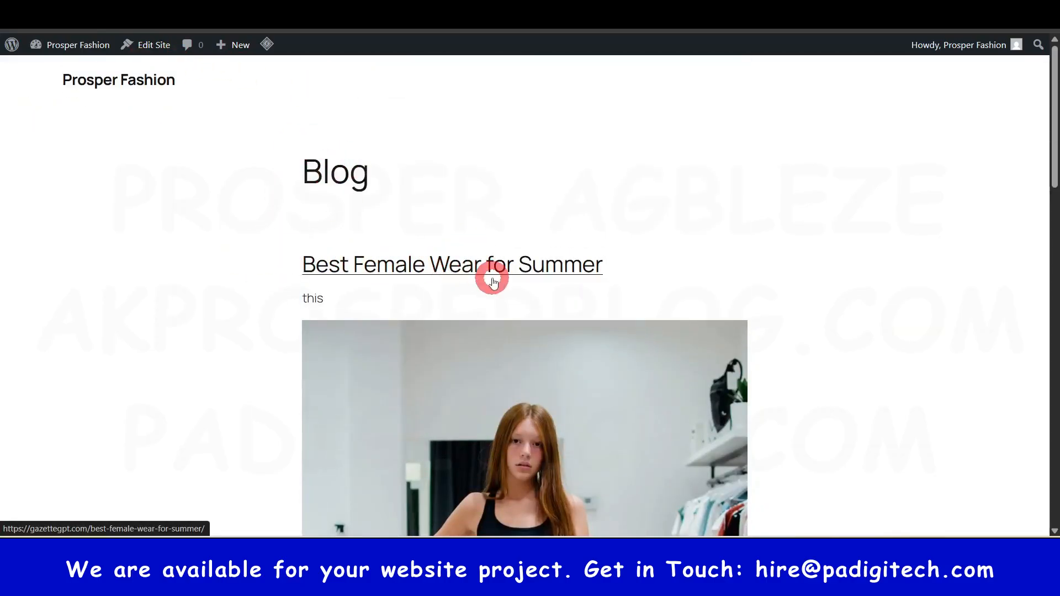
{"action": "scroll", "coordinate": [492, 283], "scroll_direction": "down", "scroll_amount": 15}
{"action": "scroll", "coordinate": [360, 191], "scroll_direction": "up", "scroll_amount": 2}
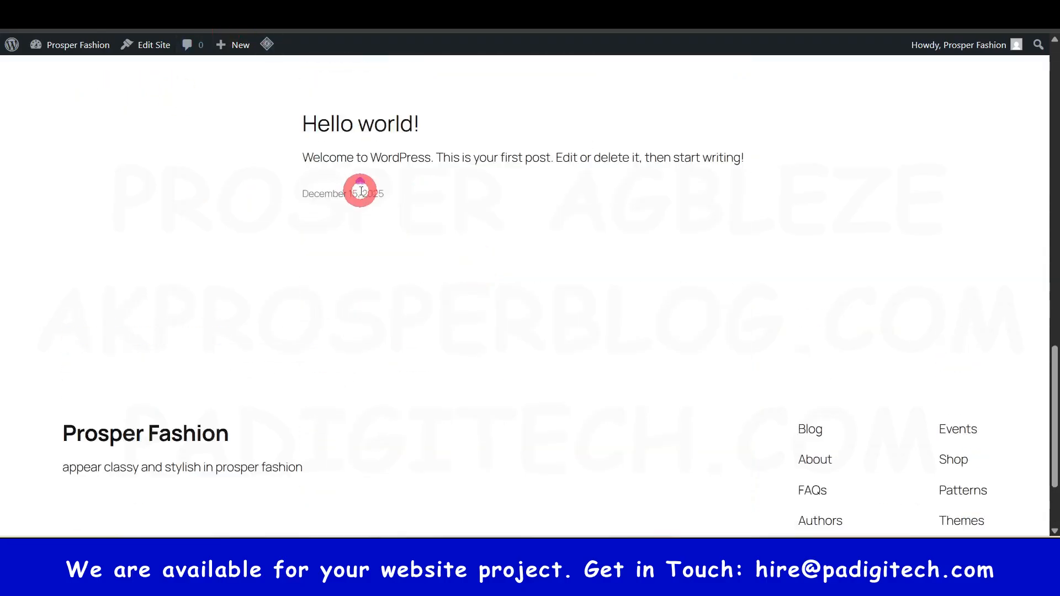
{"action": "scroll", "coordinate": [360, 191], "scroll_direction": "up", "scroll_amount": 1}
{"action": "scroll", "coordinate": [374, 220], "scroll_direction": "down", "scroll_amount": 3}
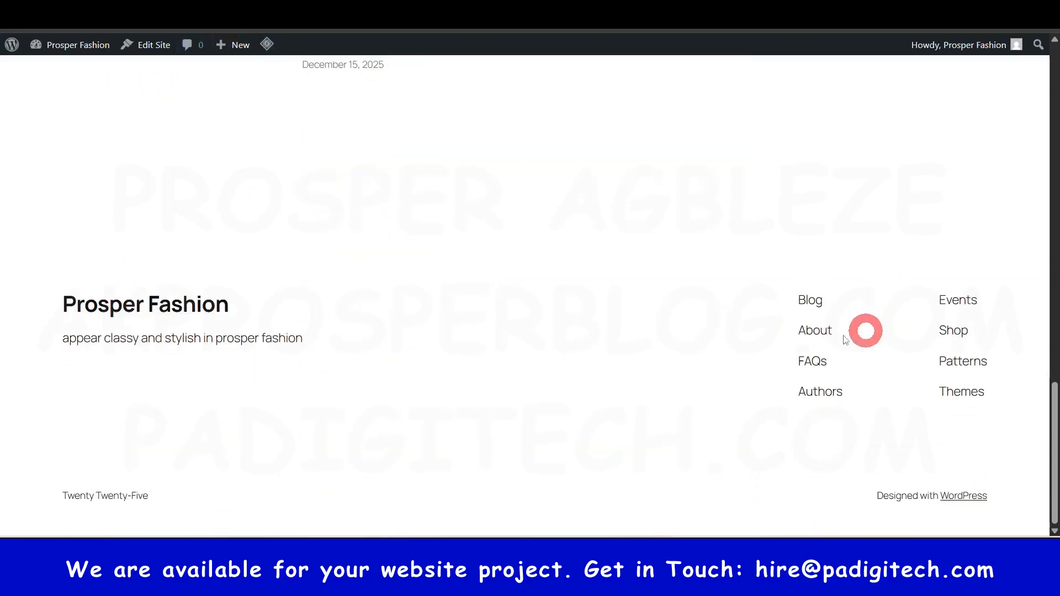
{"action": "scroll", "coordinate": [324, 339], "scroll_direction": "up", "scroll_amount": 7}
{"action": "scroll", "coordinate": [396, 314], "scroll_direction": "down", "scroll_amount": 2}
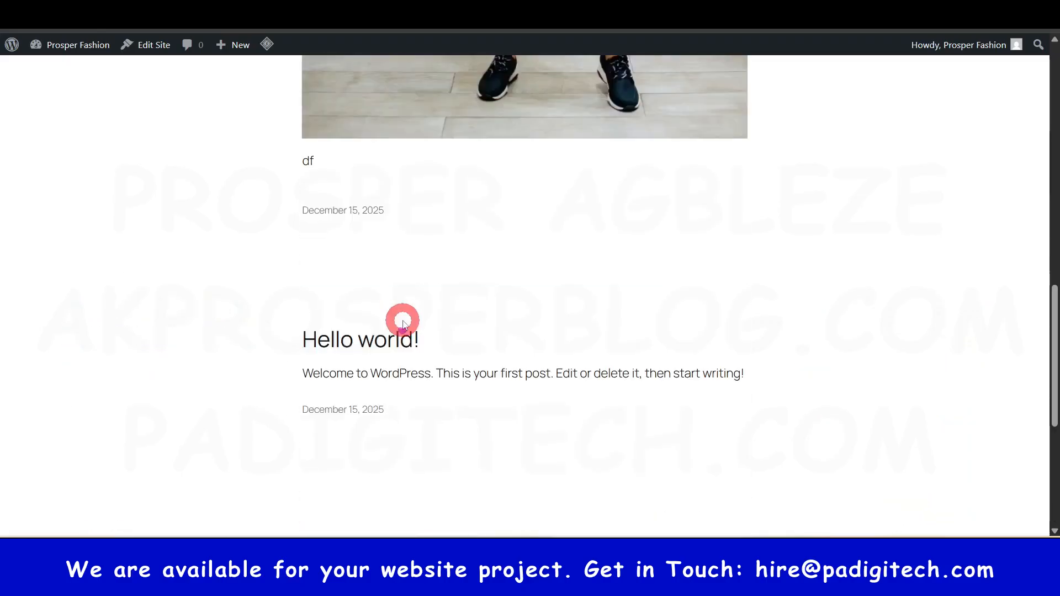
{"action": "scroll", "coordinate": [402, 324], "scroll_direction": "down", "scroll_amount": 5}
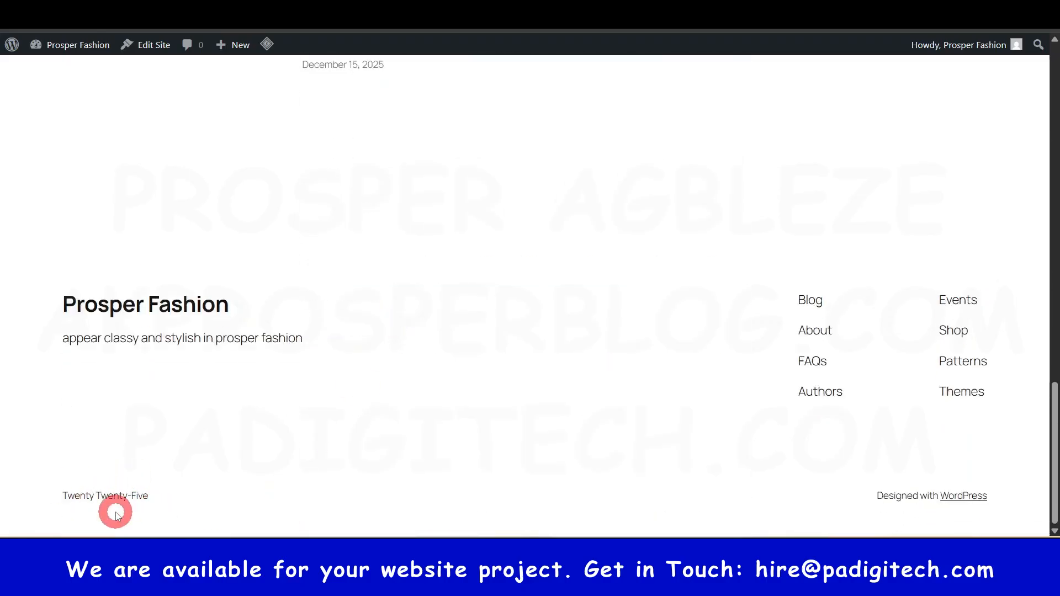
{"action": "scroll", "coordinate": [135, 393], "scroll_direction": "up", "scroll_amount": 15}
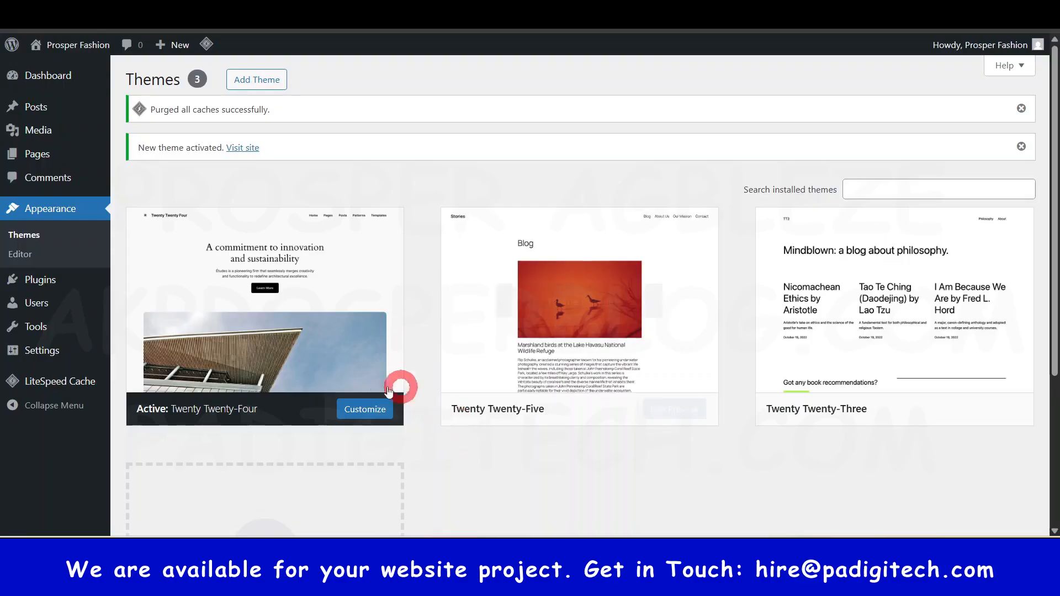
Reload the live site and look through its homepage under the Twenty Twenty-Four theme.
{"action": "left_click", "coordinate": [505, 15]}
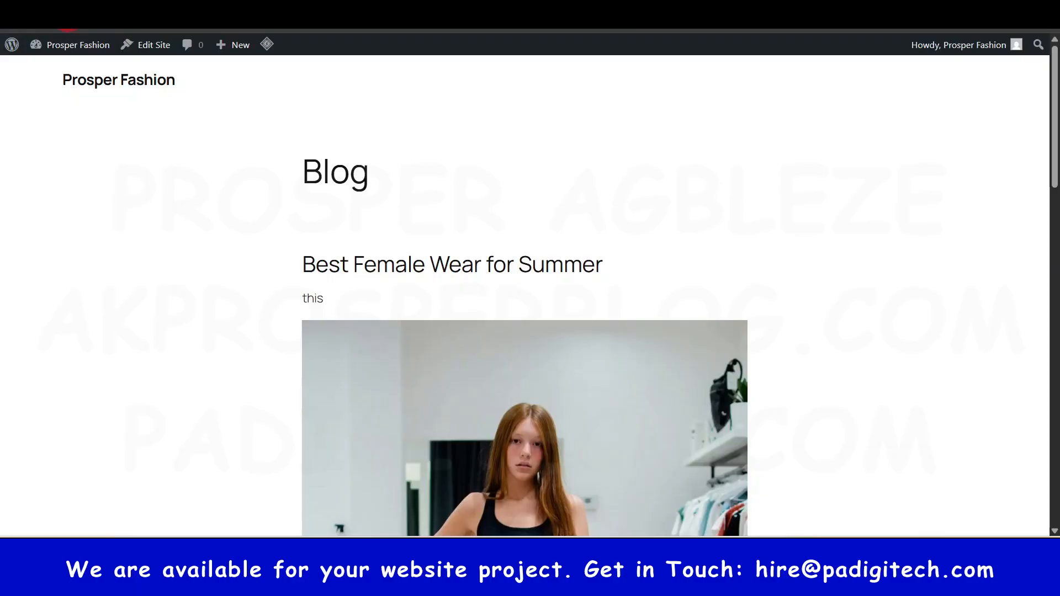
{"action": "left_click", "coordinate": [49, 45]}
{"action": "scroll", "coordinate": [620, 302], "scroll_direction": "down", "scroll_amount": 10}
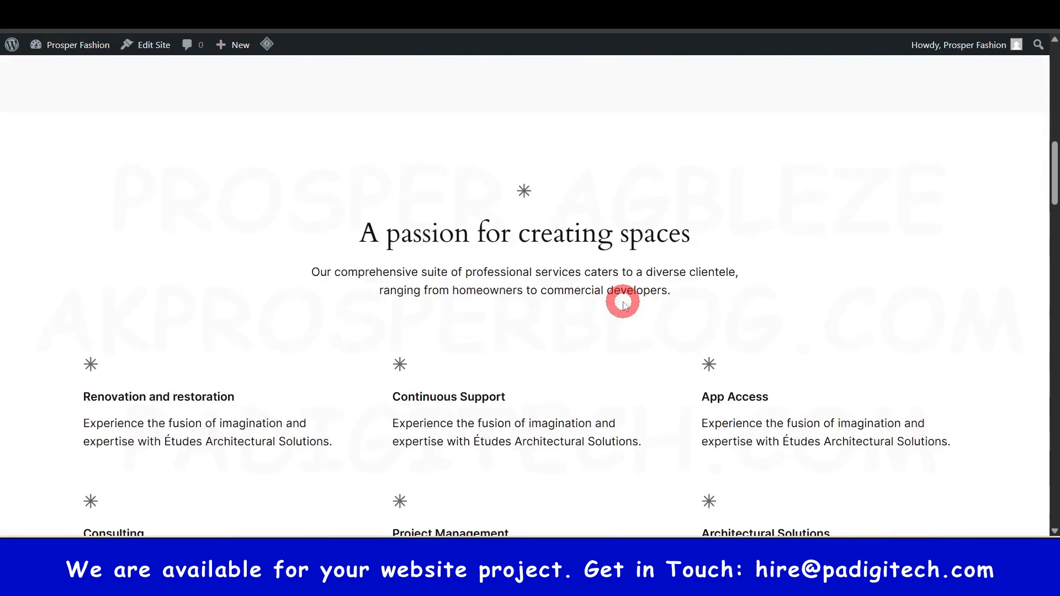
{"action": "scroll", "coordinate": [624, 305], "scroll_direction": "down", "scroll_amount": 15}
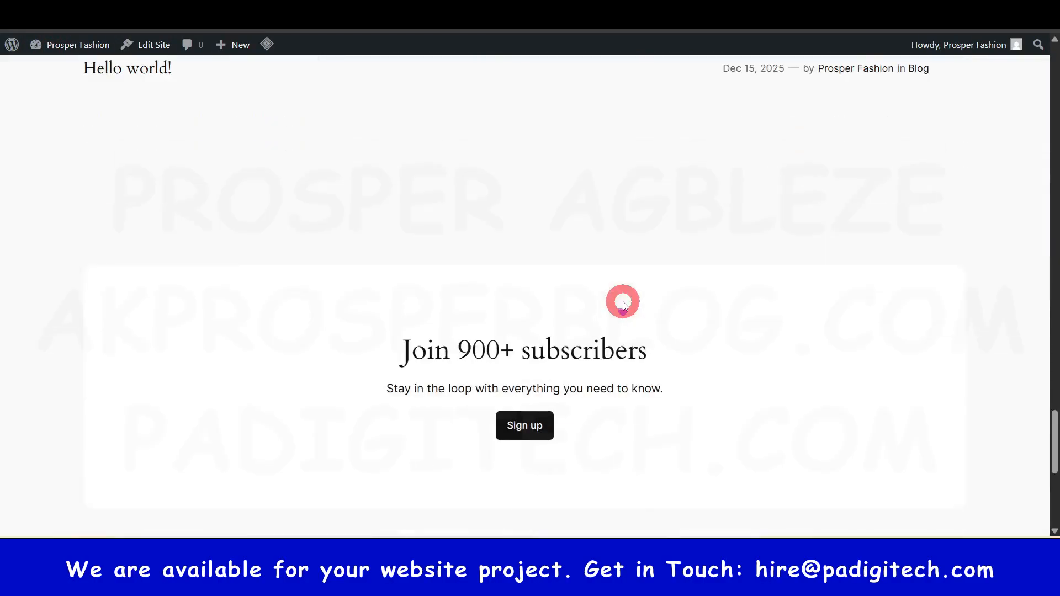
{"action": "scroll", "coordinate": [623, 305], "scroll_direction": "down", "scroll_amount": 4}
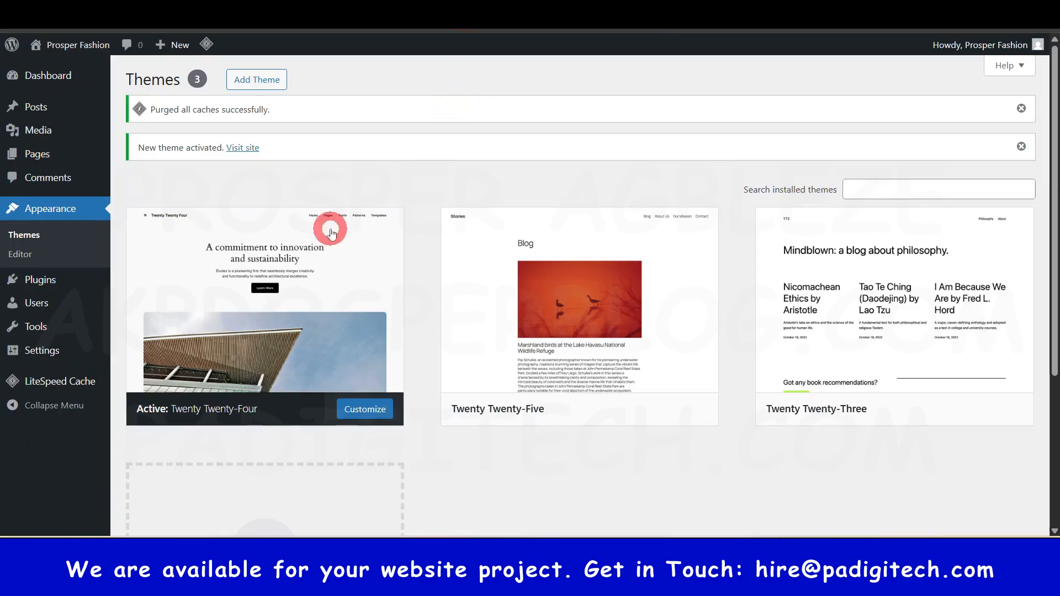
Activate the Twenty Twenty-Three theme, then reload the live site and review its homepage.
{"action": "mouse_move", "coordinate": [868, 390]}
{"action": "left_click", "coordinate": [929, 414]}
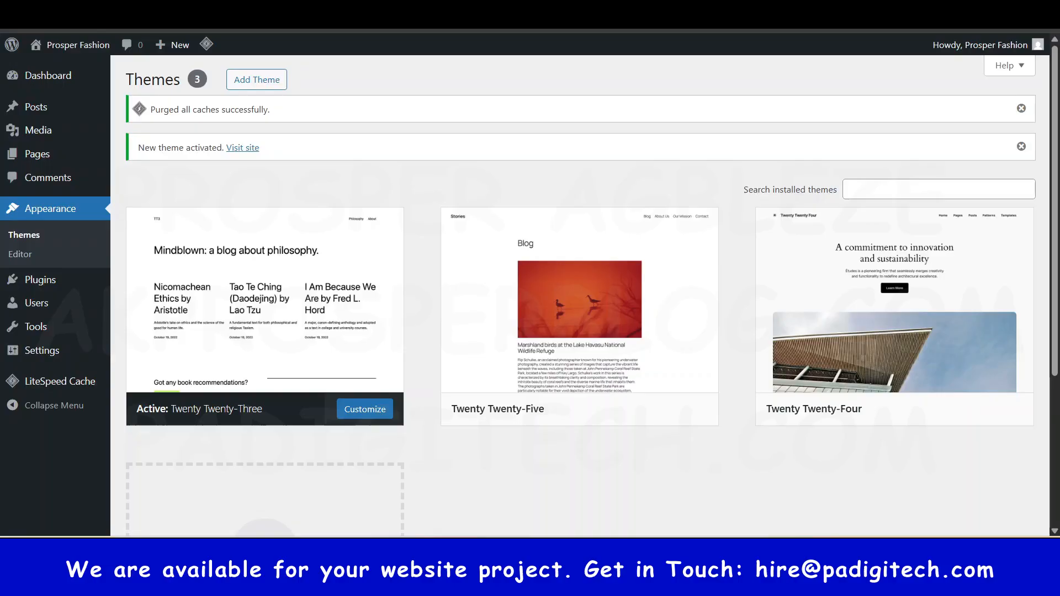
{"action": "left_click", "coordinate": [568, 11]}
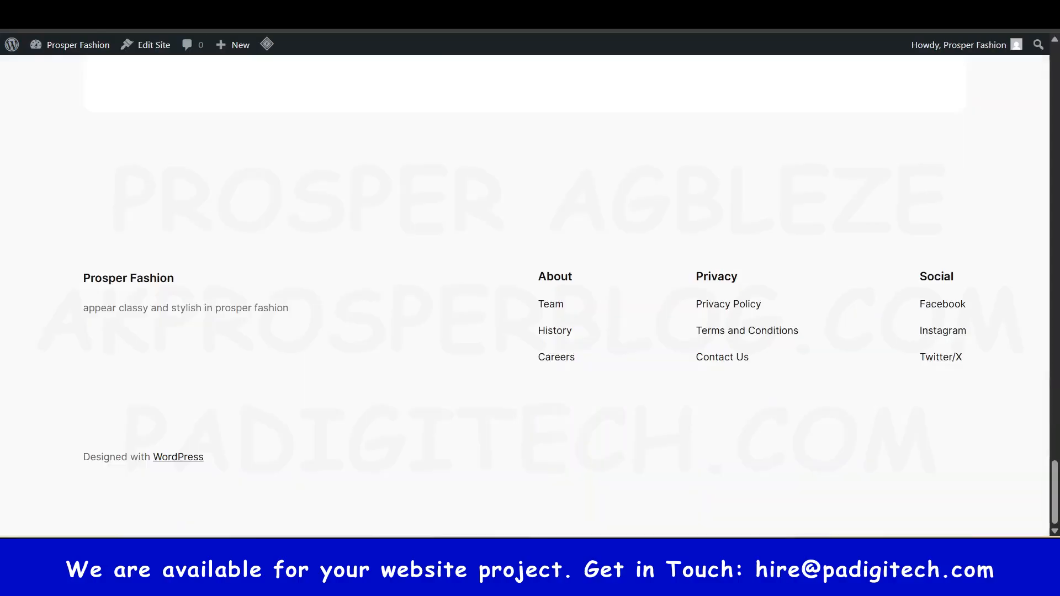
{"action": "left_click", "coordinate": [64, 17]}
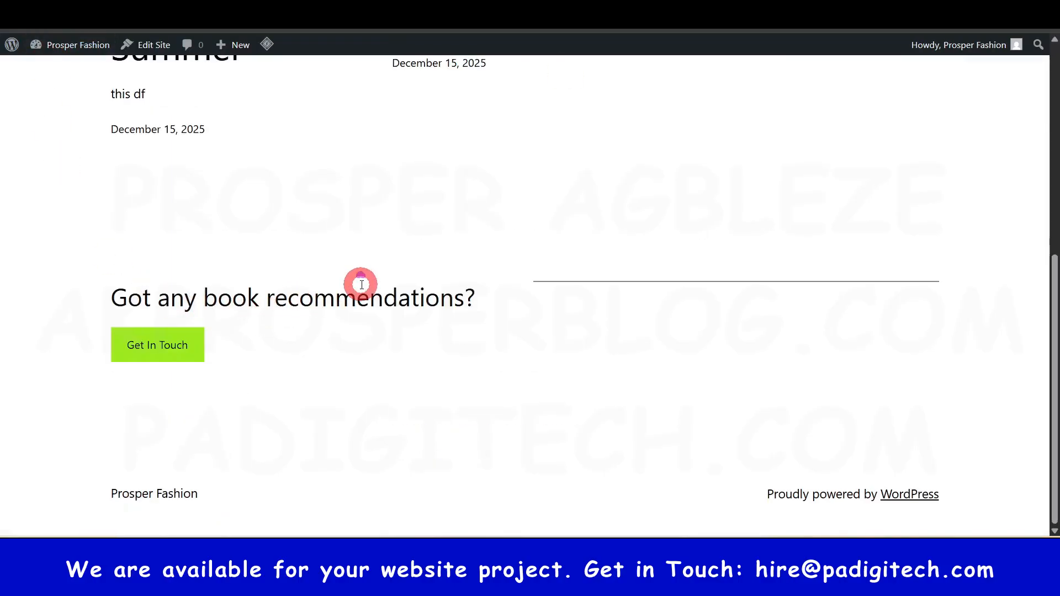
{"action": "scroll", "coordinate": [361, 284], "scroll_direction": "up", "scroll_amount": 6}
{"action": "scroll", "coordinate": [272, 450], "scroll_direction": "down", "scroll_amount": 2}
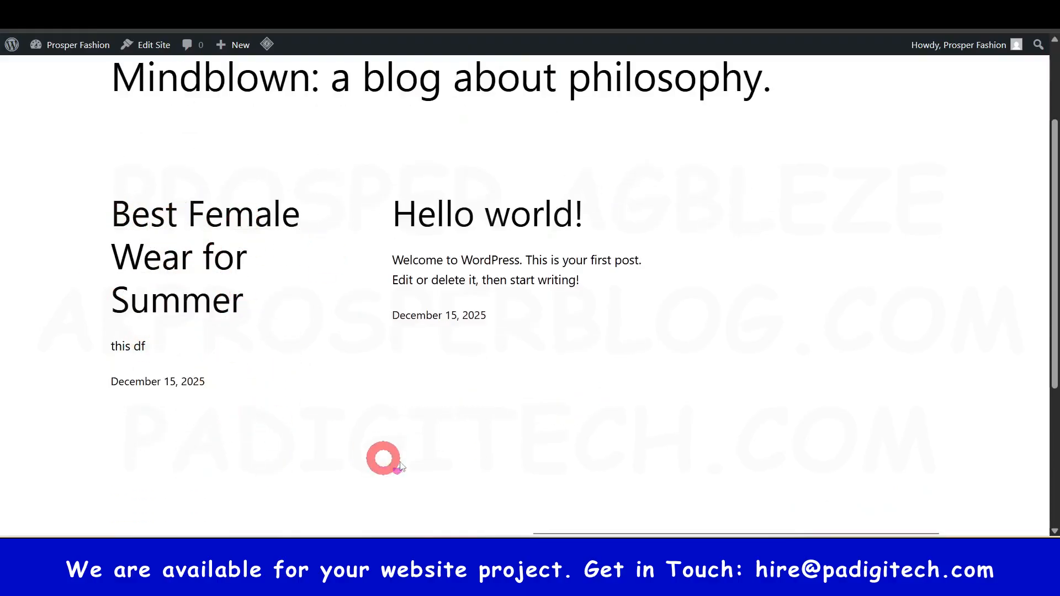
{"action": "scroll", "coordinate": [386, 458], "scroll_direction": "down", "scroll_amount": 4}
{"action": "left_click_drag", "start_coordinate": [1053, 426], "coordinate": [1043, 143]}
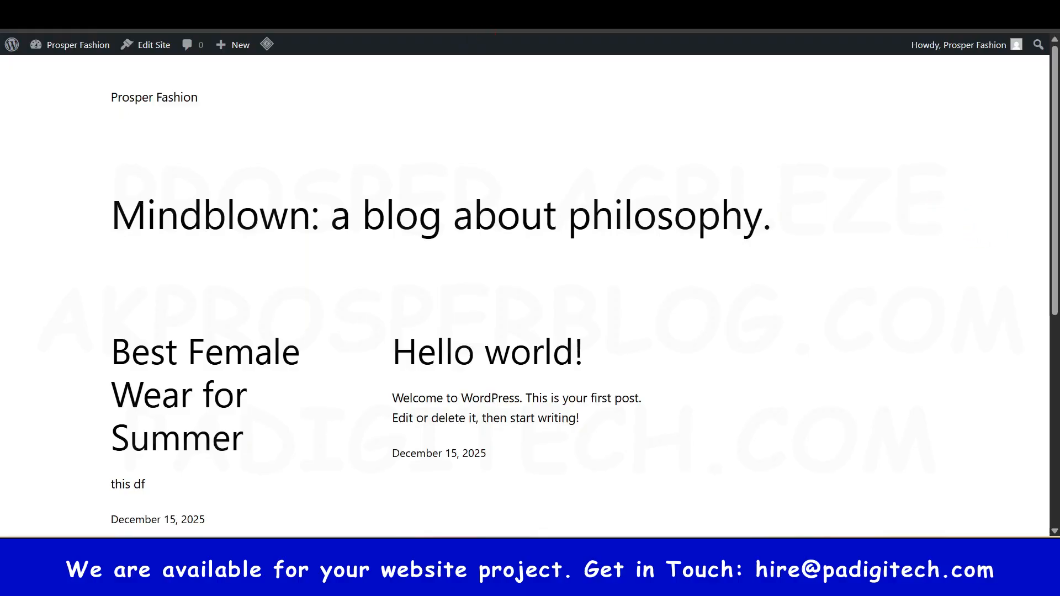
Browse the popular themes available to add from the WordPress dashboard, then open the form for uploading a theme file.
{"action": "left_click", "coordinate": [496, 19]}
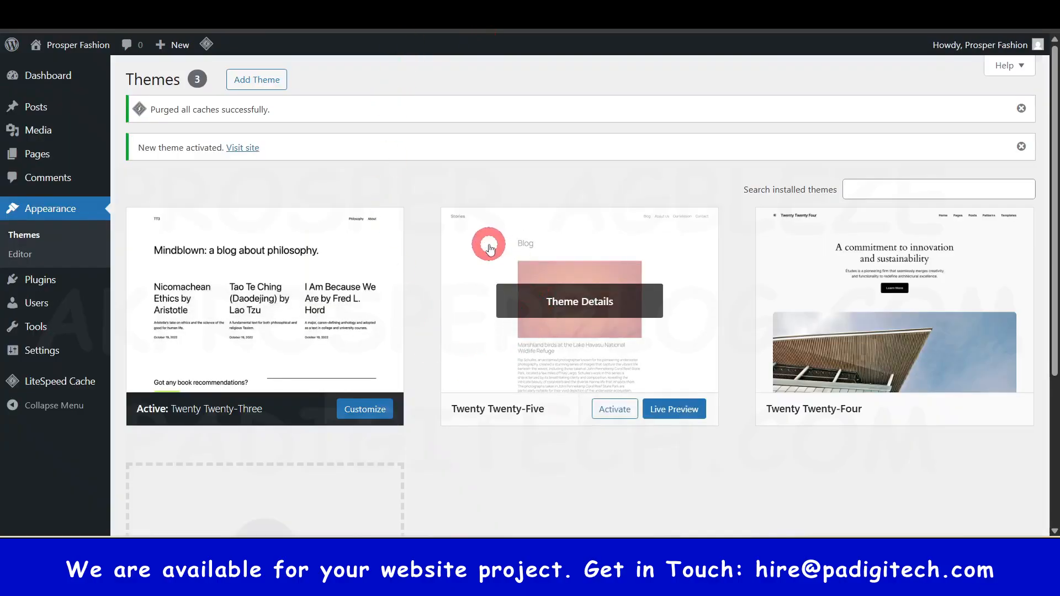
{"action": "left_click", "coordinate": [255, 80]}
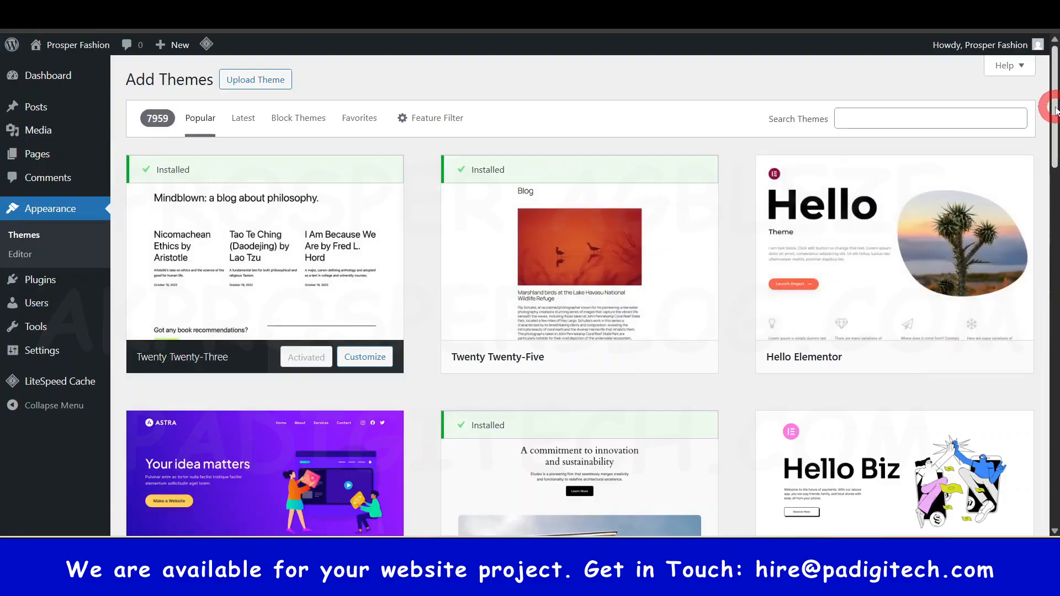
{"action": "left_click_drag", "start_coordinate": [1055, 110], "coordinate": [1054, 182]}
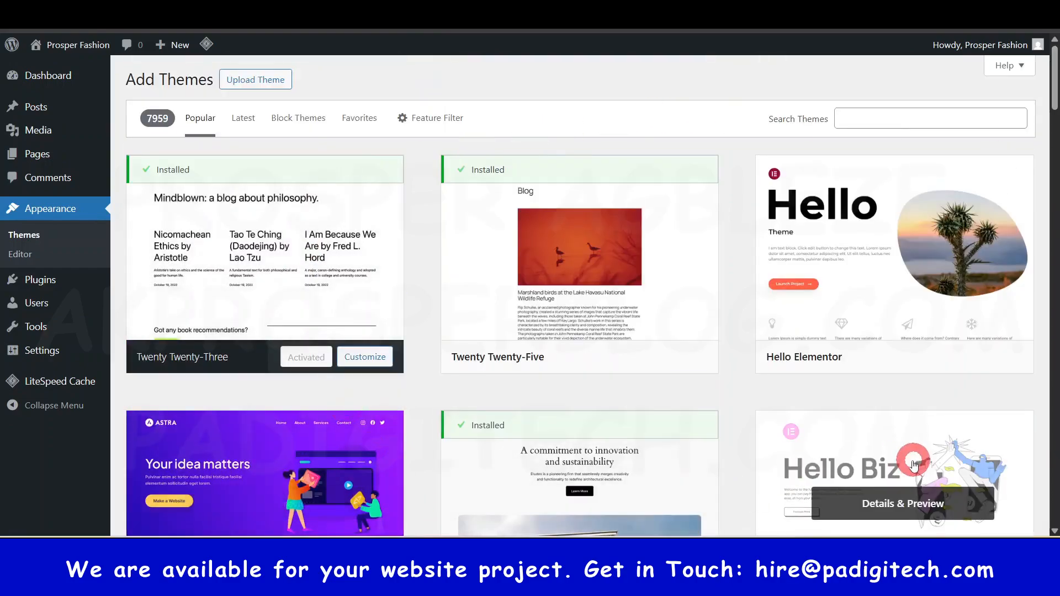
{"action": "scroll", "coordinate": [397, 197], "scroll_direction": "down", "scroll_amount": 3}
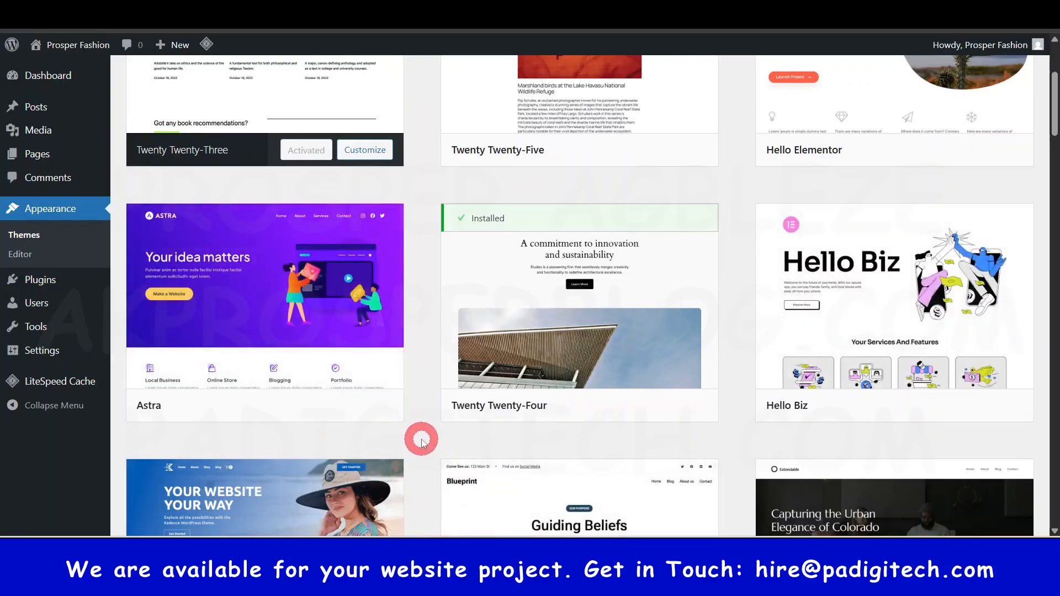
{"action": "scroll", "coordinate": [423, 441], "scroll_direction": "up", "scroll_amount": 3}
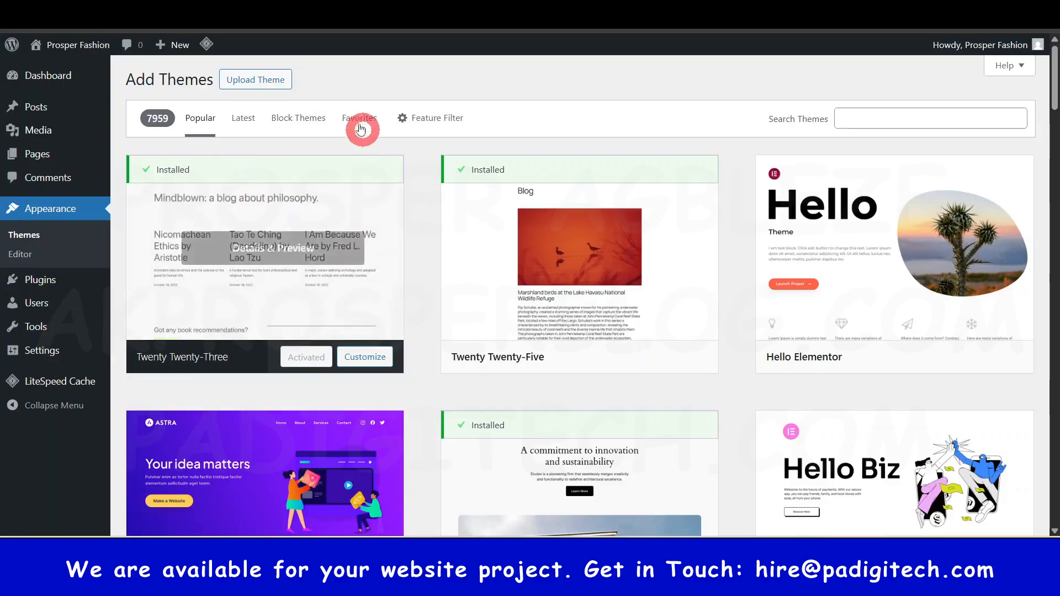
{"action": "left_click", "coordinate": [265, 81]}
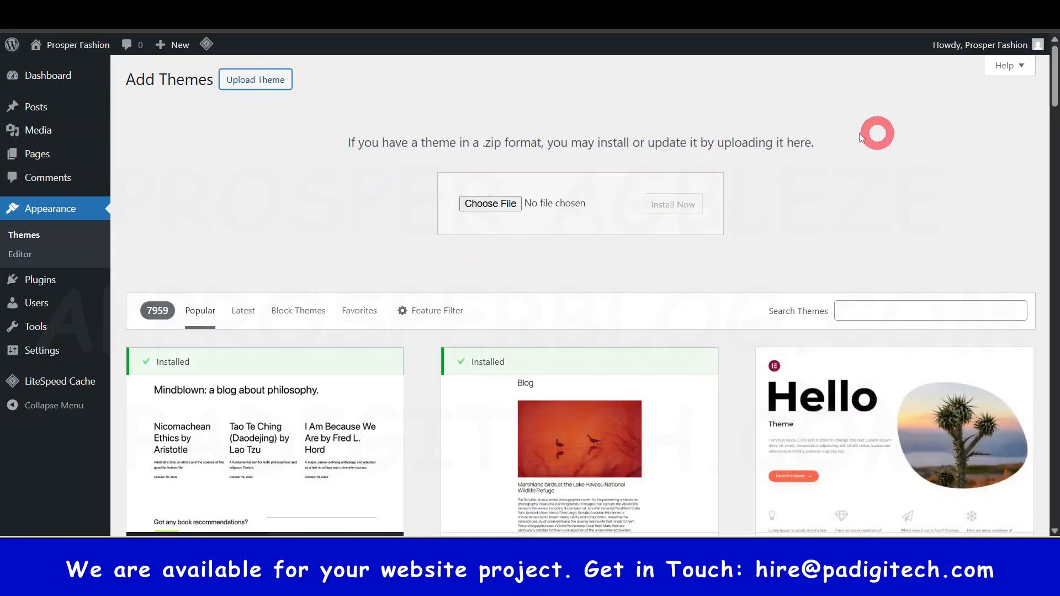
Switch to ThemeForest, add the Clotya - Fashion Store eCommerce Theme with a Regular License to the cart and proceed to checkout.
{"action": "key", "text": "ctrl+Tab"}
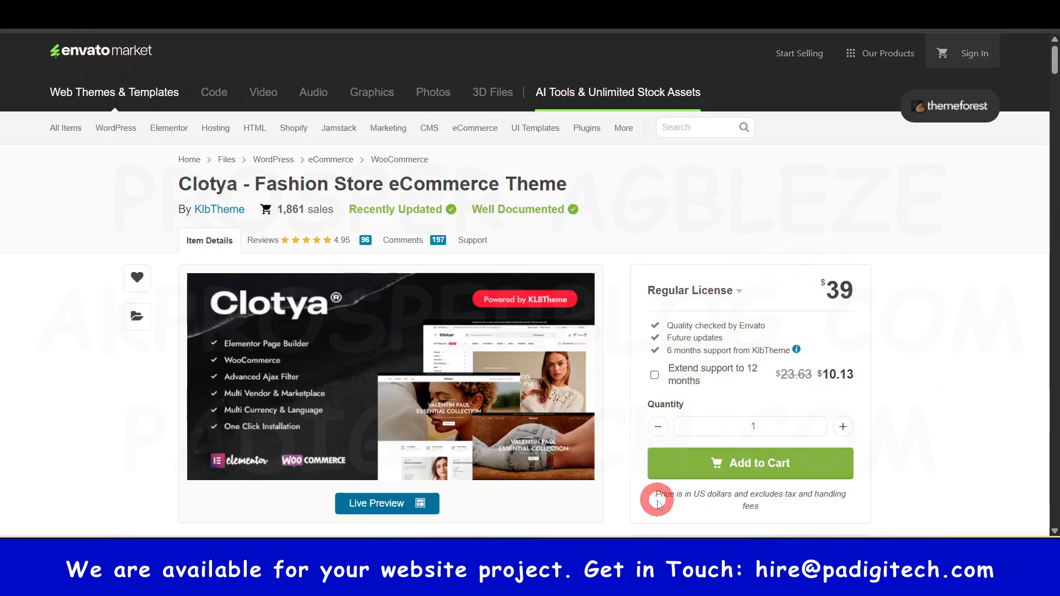
{"action": "left_click", "coordinate": [756, 468]}
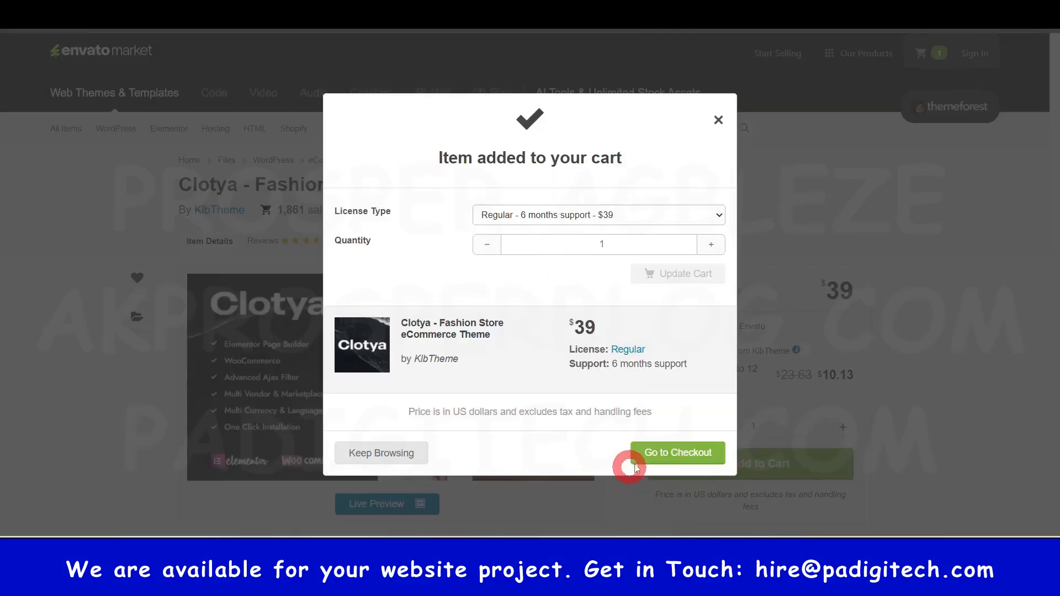
{"action": "left_click", "coordinate": [677, 456]}
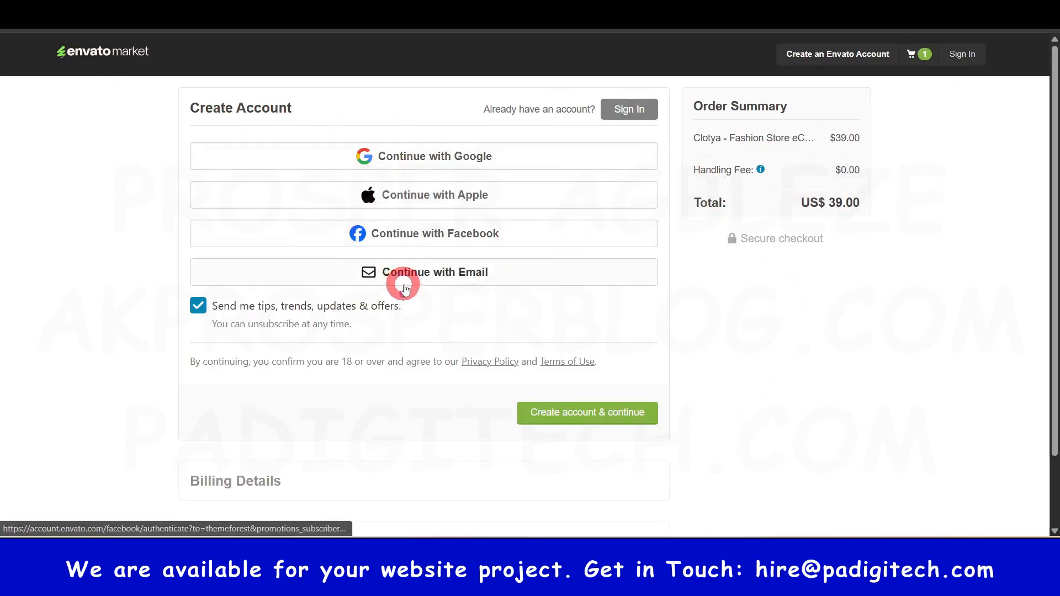
Look through the checkout's account creation options, the email sign-up form, and the billing and payment sections.
{"action": "scroll", "coordinate": [403, 281], "scroll_direction": "down", "scroll_amount": 2}
{"action": "scroll", "coordinate": [402, 282], "scroll_direction": "up", "scroll_amount": 2}
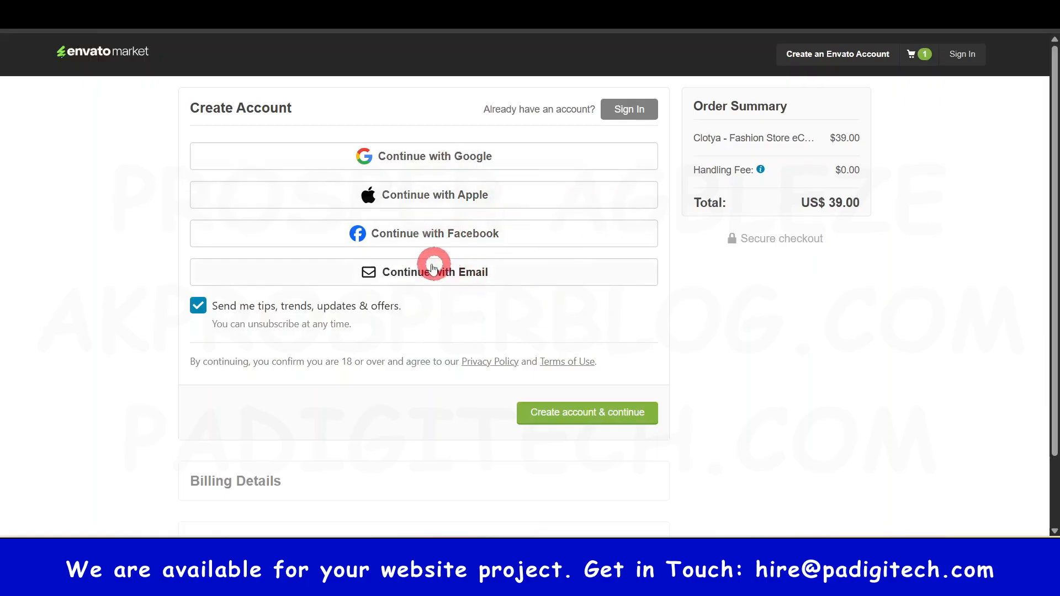
{"action": "left_click", "coordinate": [443, 281]}
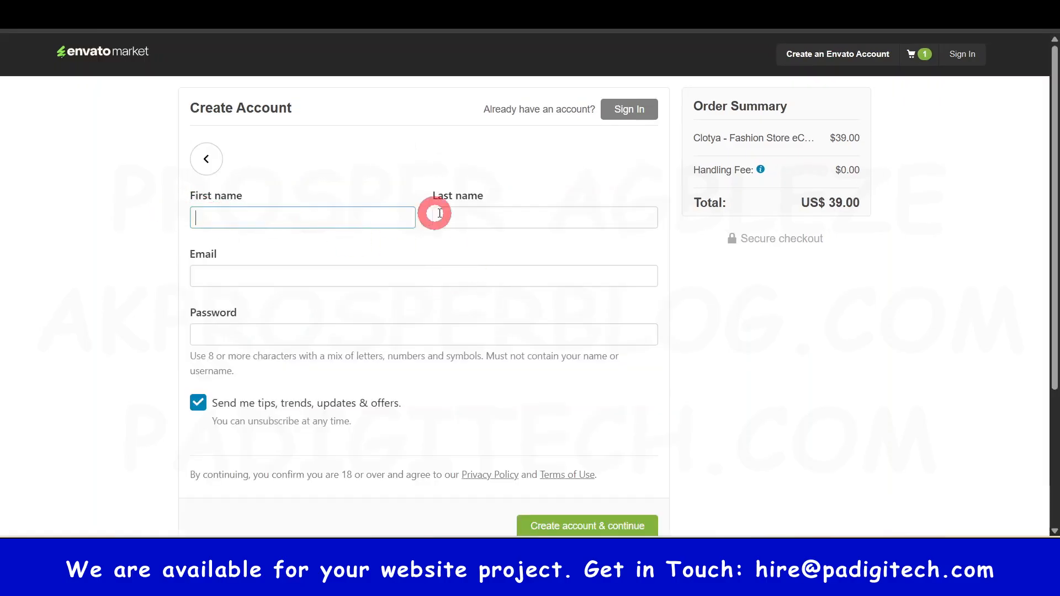
{"action": "scroll", "coordinate": [352, 360], "scroll_direction": "down", "scroll_amount": 3}
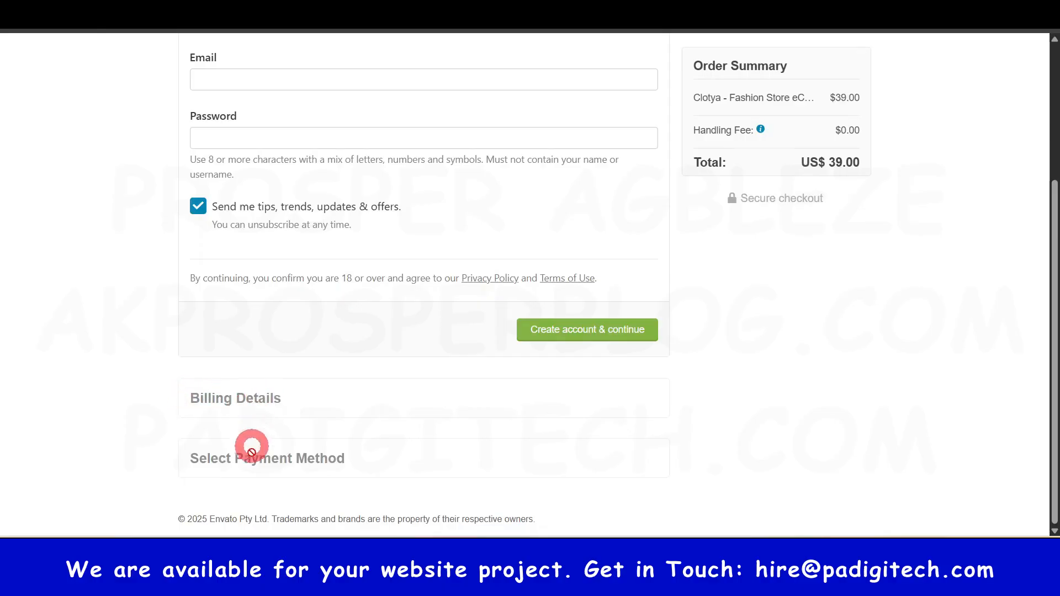
{"action": "scroll", "coordinate": [277, 449], "scroll_direction": "up", "scroll_amount": 4}
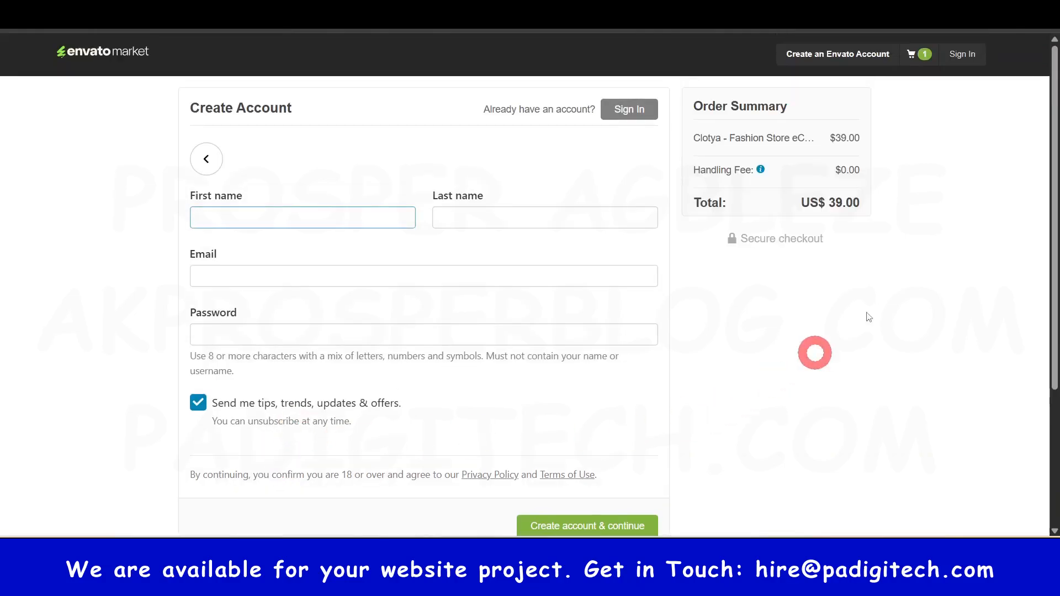
Sign in with the existing Envato account and dismiss the SpotOnTheMouse licence reminder.
{"action": "left_click", "coordinate": [965, 50]}
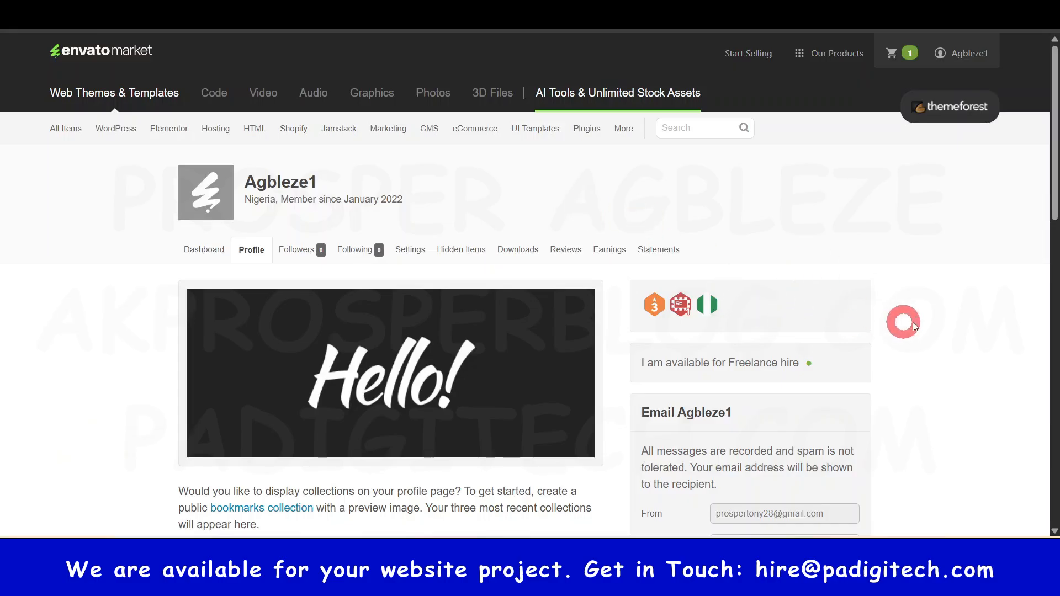
{"action": "left_click", "coordinate": [967, 53]}
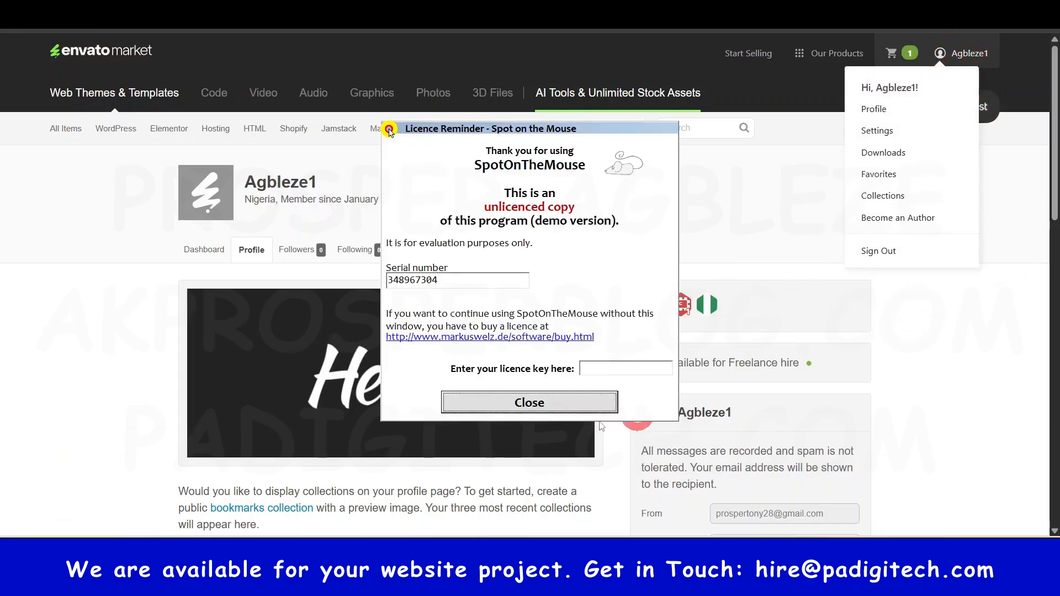
{"action": "left_click", "coordinate": [529, 402]}
Go to the Envato account's downloads and download the Clotya - Fashion Store eCommerce Theme.
{"action": "left_click", "coordinate": [963, 53]}
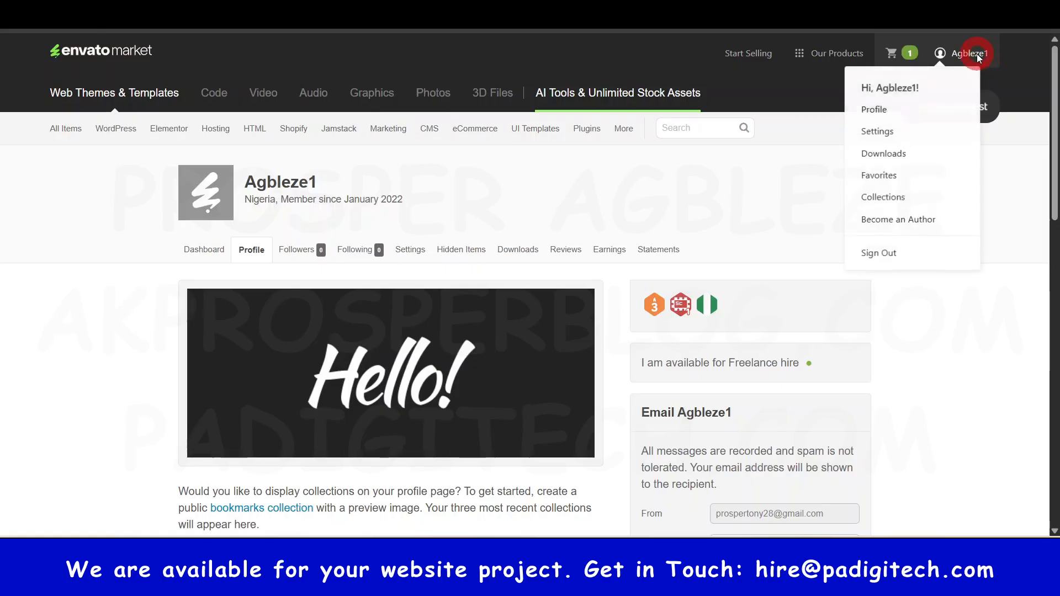
{"action": "left_click", "coordinate": [888, 155]}
{"action": "scroll", "coordinate": [915, 293], "scroll_direction": "down", "scroll_amount": 3}
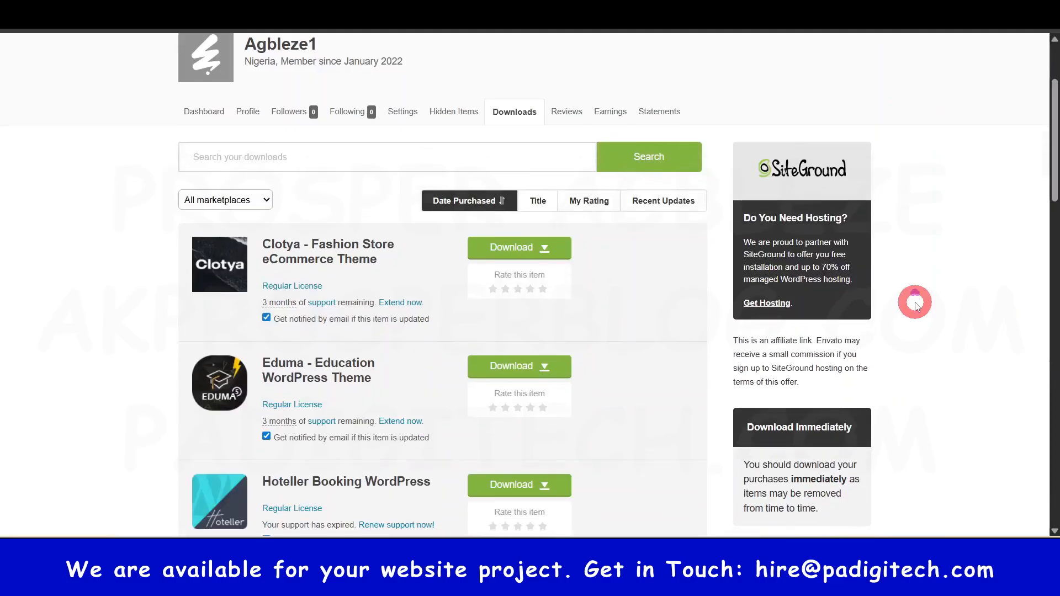
{"action": "scroll", "coordinate": [911, 300], "scroll_direction": "up", "scroll_amount": 3}
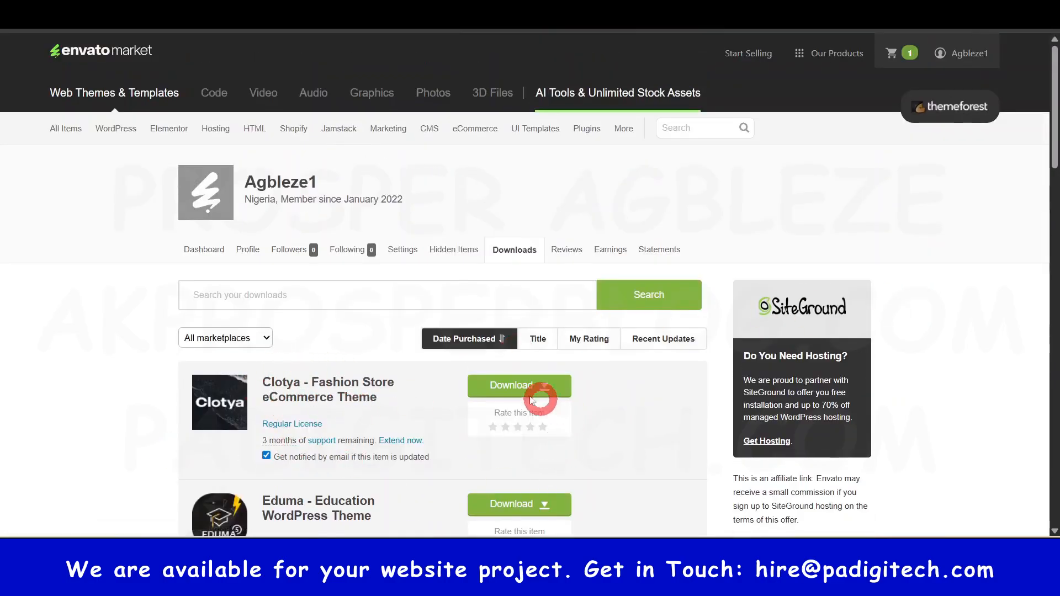
{"action": "left_click", "coordinate": [544, 385]}
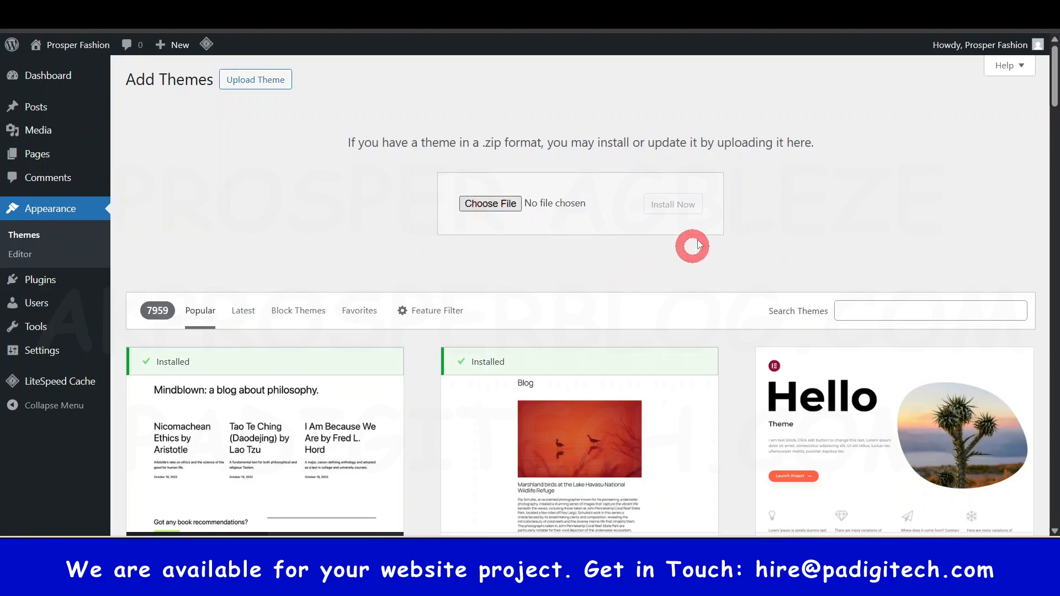
Return to the ThemeForest downloads and choose Clotya's "Installable WordPress file only" download.
{"action": "left_click", "coordinate": [521, 204]}
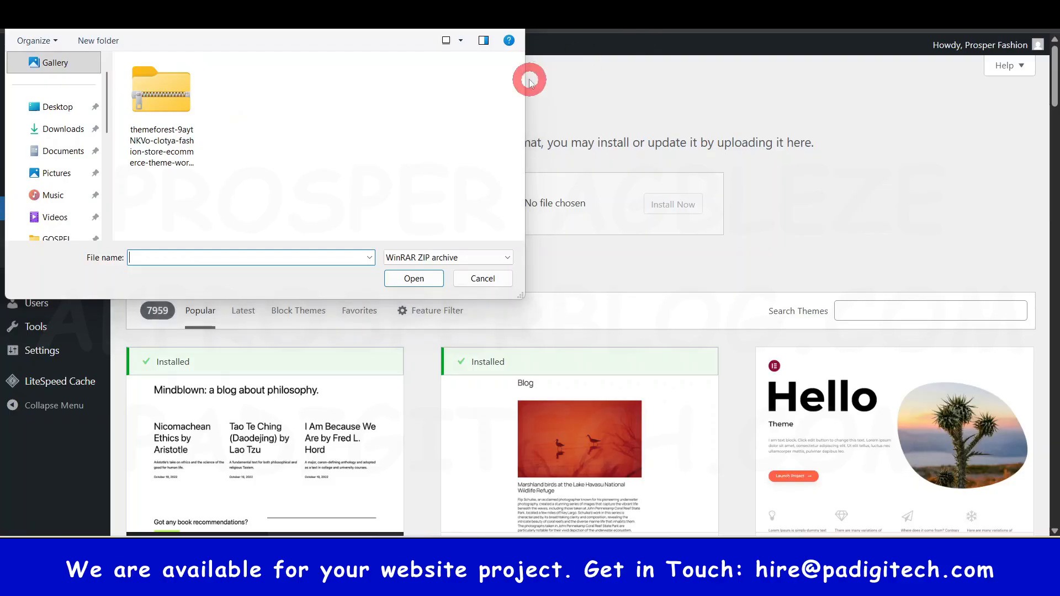
{"action": "left_click", "coordinate": [512, 15]}
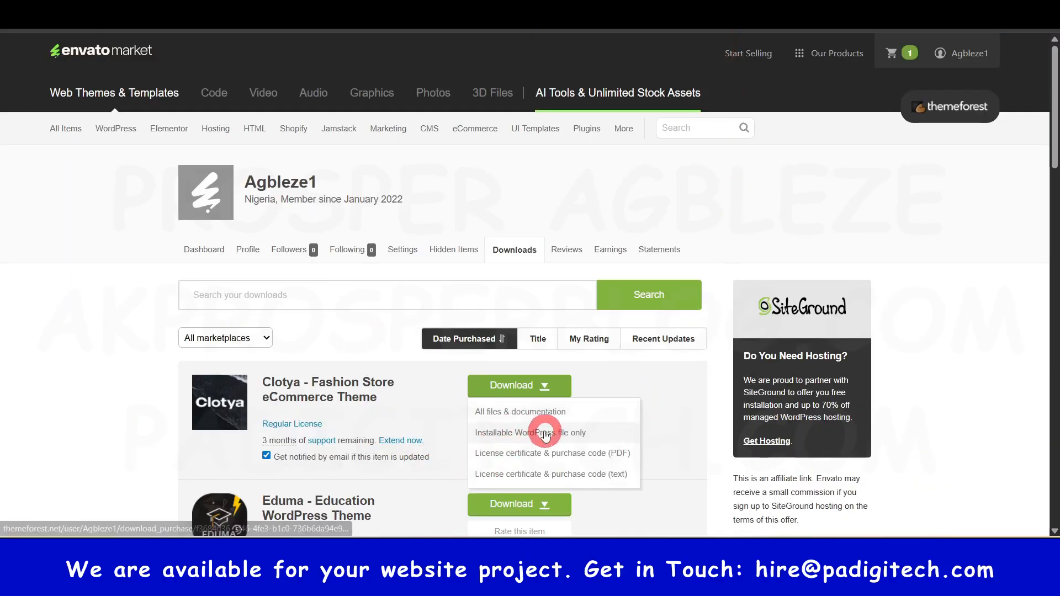
{"action": "left_click", "coordinate": [545, 434]}
{"action": "left_click", "coordinate": [864, 82]}
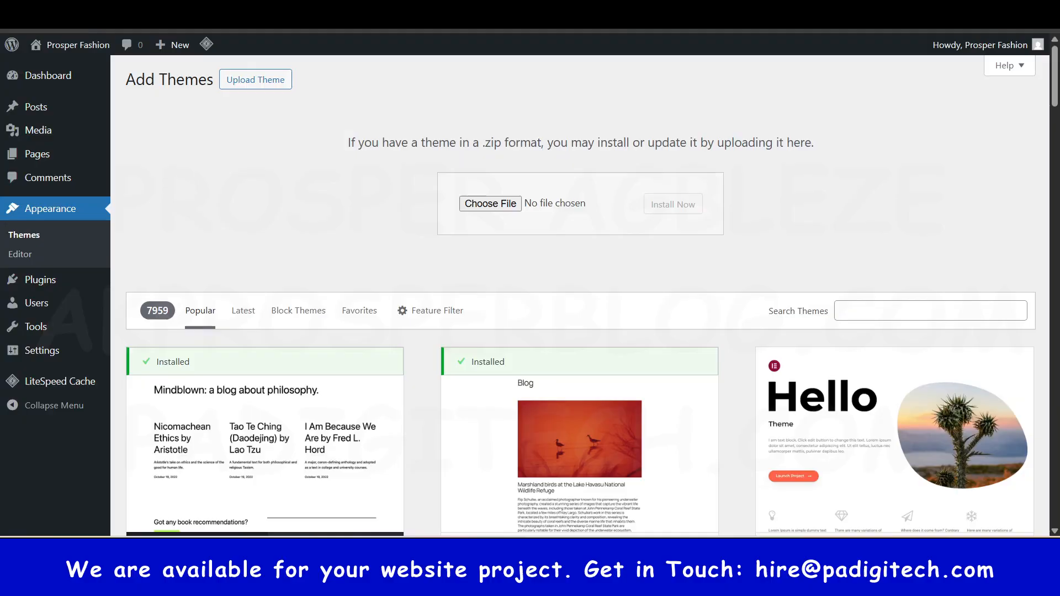
Upload the ThemeForest Clotya theme zip to the WordPress site and install it.
{"action": "left_click", "coordinate": [502, 206]}
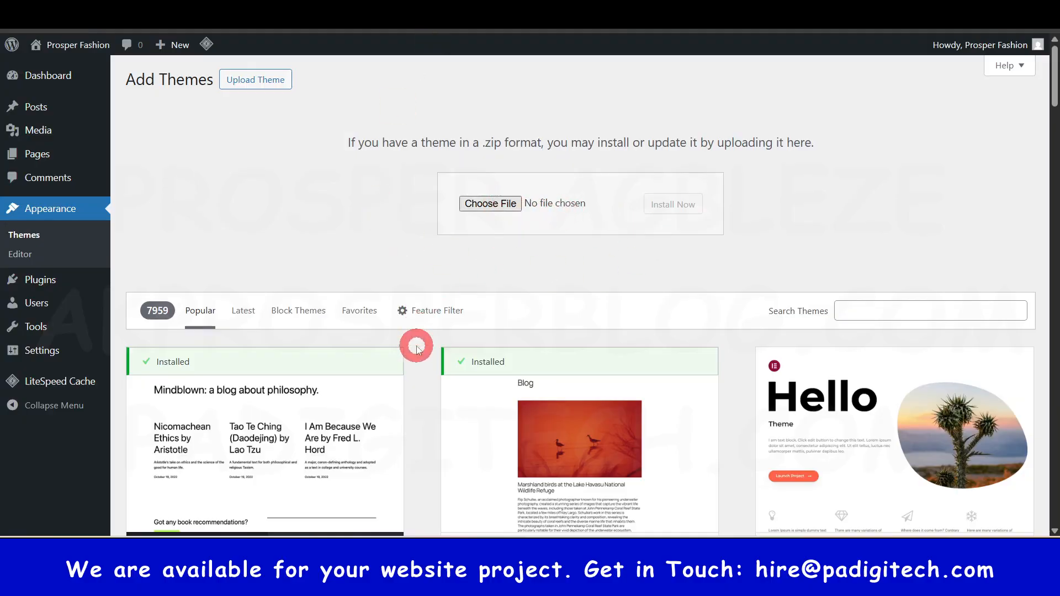
{"action": "left_click", "coordinate": [513, 205]}
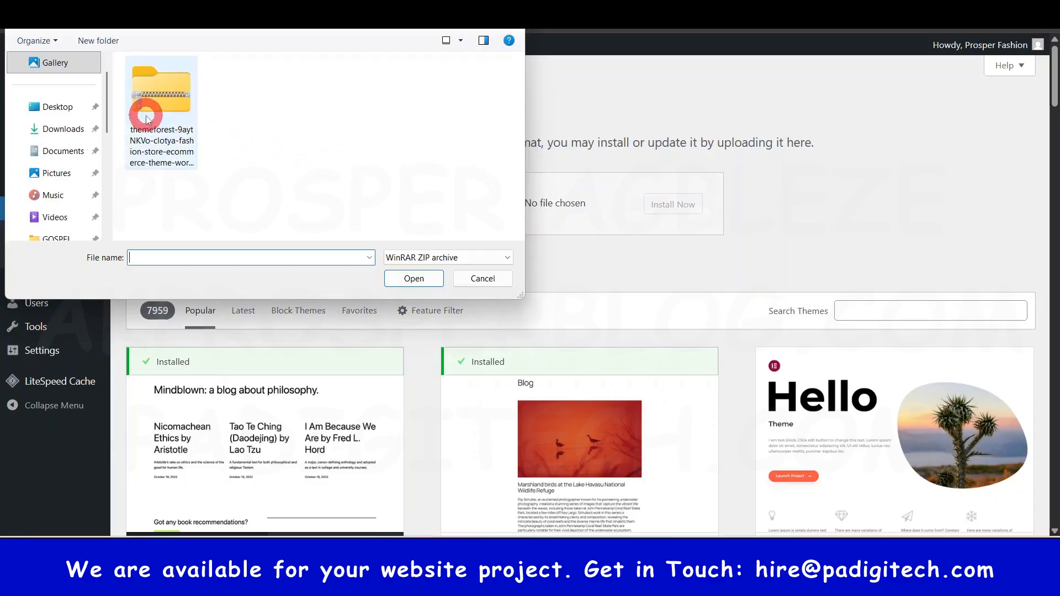
{"action": "left_click", "coordinate": [185, 147]}
{"action": "left_click", "coordinate": [415, 280]}
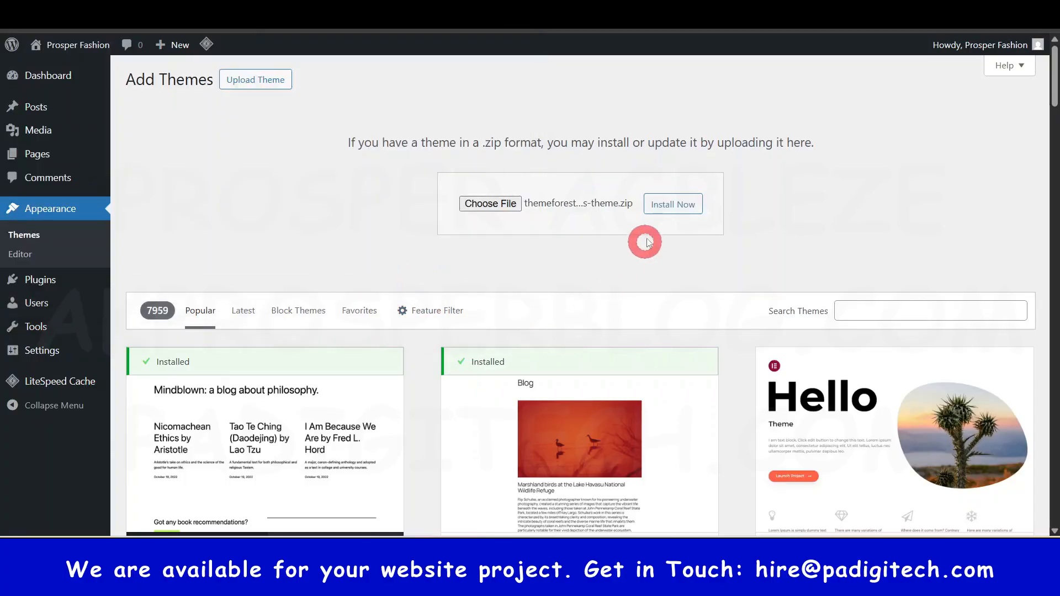
{"action": "left_click", "coordinate": [673, 209]}
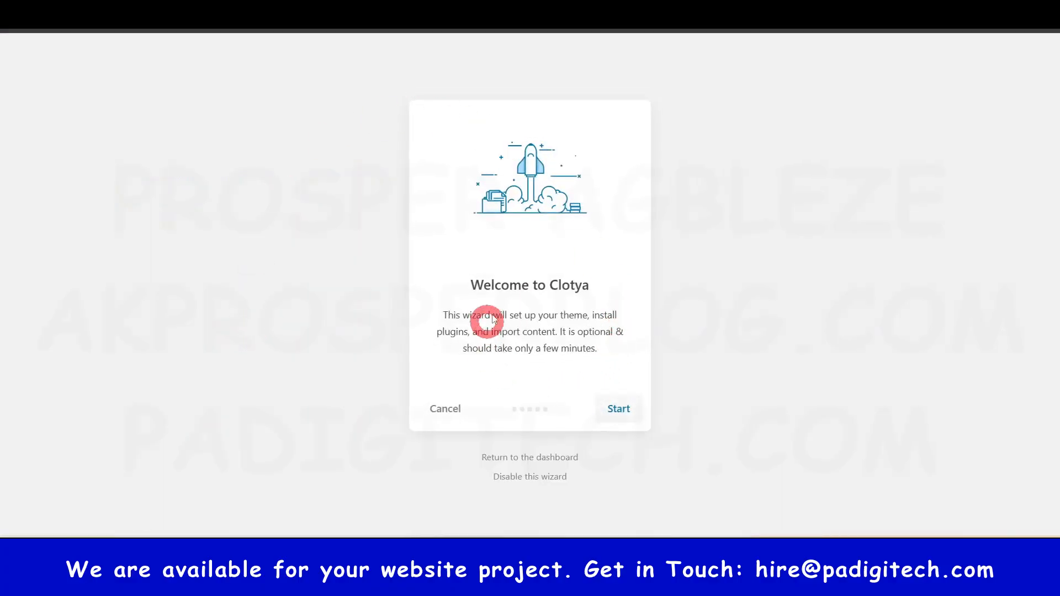
Start the Clotya setup wizard, install the child theme, and get the item purchase code from the Envato license certificate.
{"action": "left_click", "coordinate": [619, 411]}
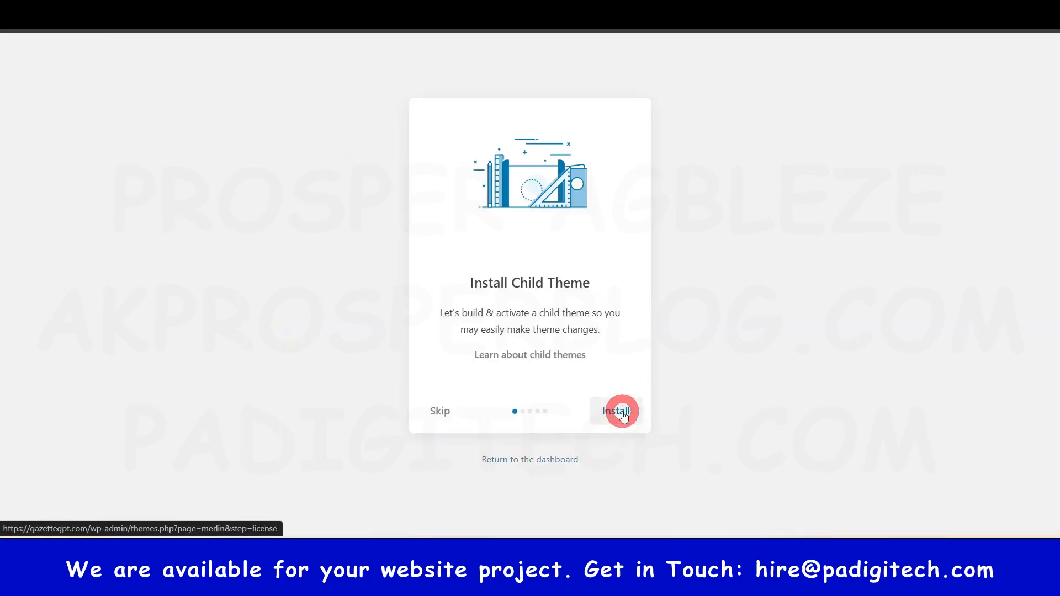
{"action": "left_click", "coordinate": [617, 411]}
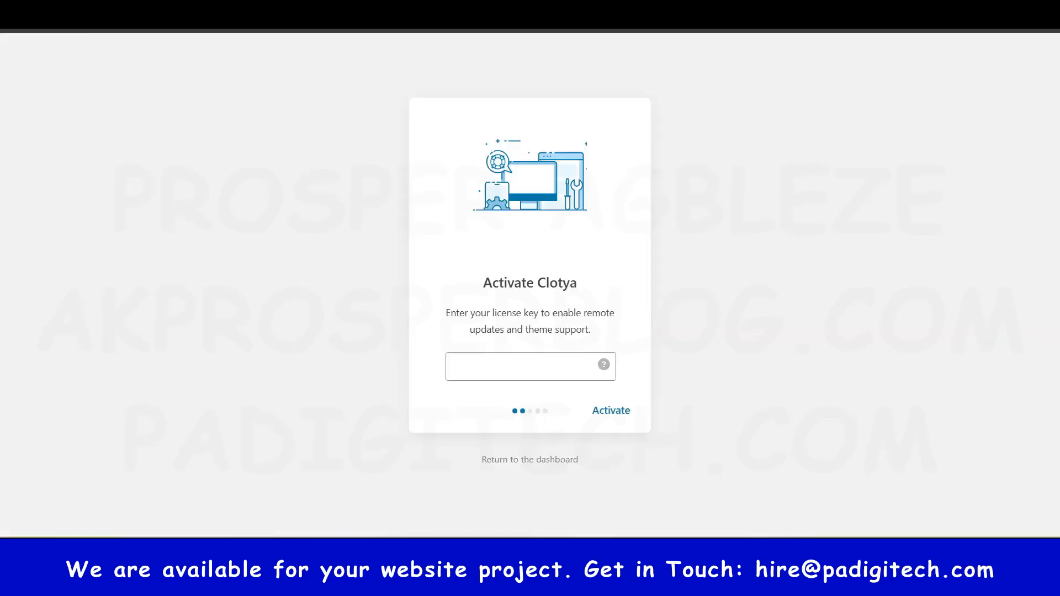
{"action": "left_click", "coordinate": [646, 499]}
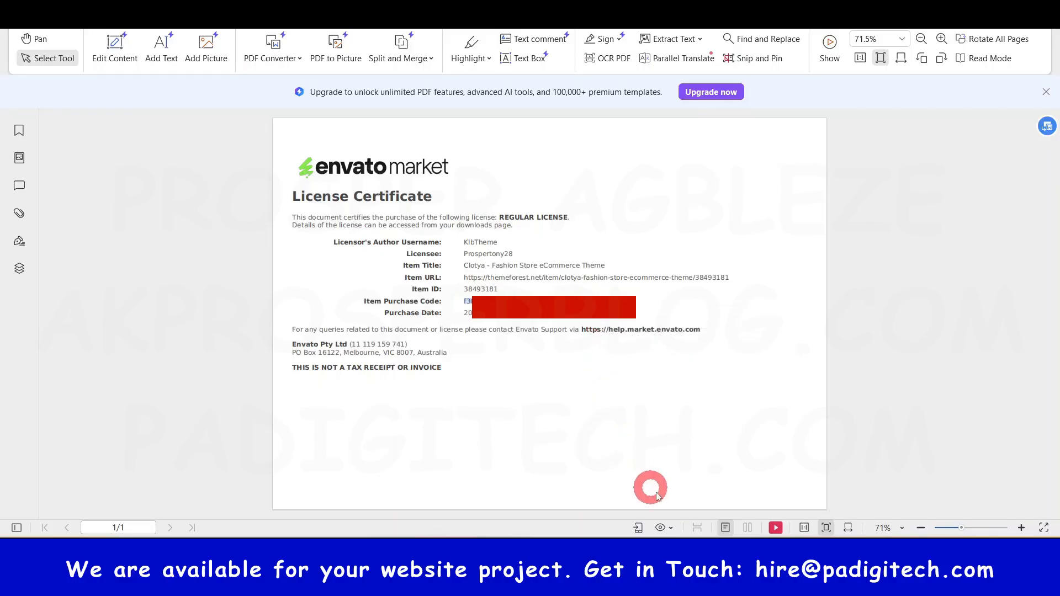
{"action": "mouse_move", "coordinate": [667, 543]}
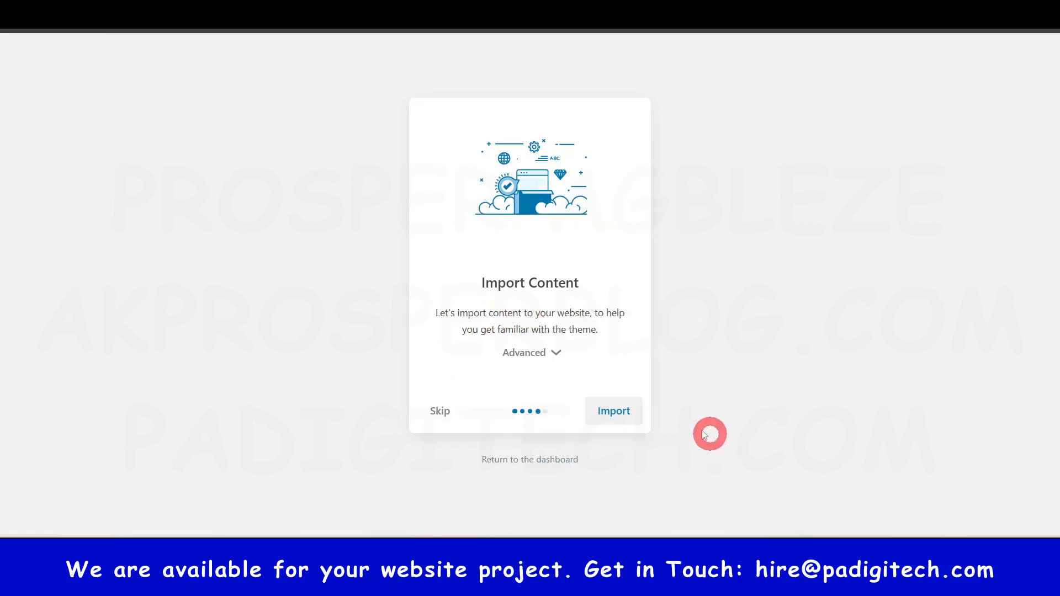
Import the Clotya demo content in the setup wizard and open the finished website.
{"action": "left_click", "coordinate": [614, 413]}
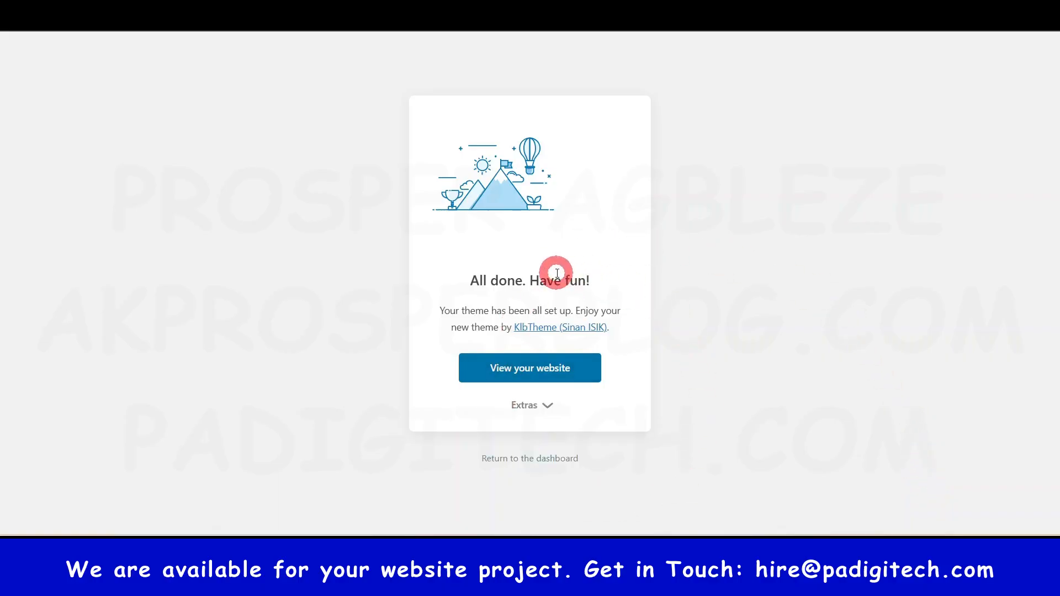
{"action": "left_click_drag", "start_coordinate": [460, 291], "coordinate": [623, 287]}
{"action": "left_click", "coordinate": [583, 270]}
{"action": "left_click", "coordinate": [538, 371]}
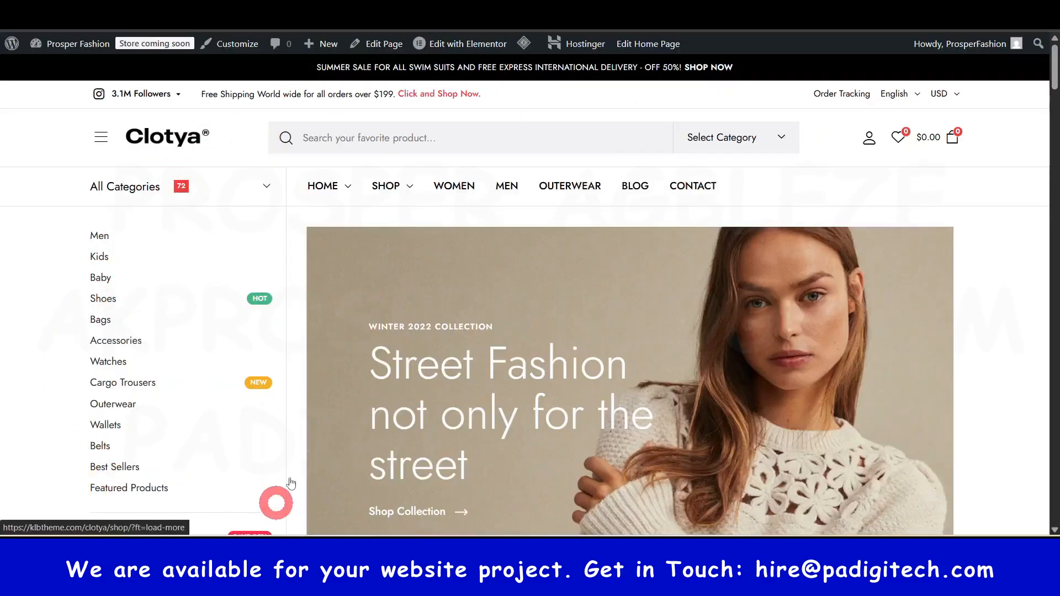
Look through the imported storefront homepage, including its banners, best seller products and category list.
{"action": "scroll", "coordinate": [283, 267], "scroll_direction": "down", "scroll_amount": 15}
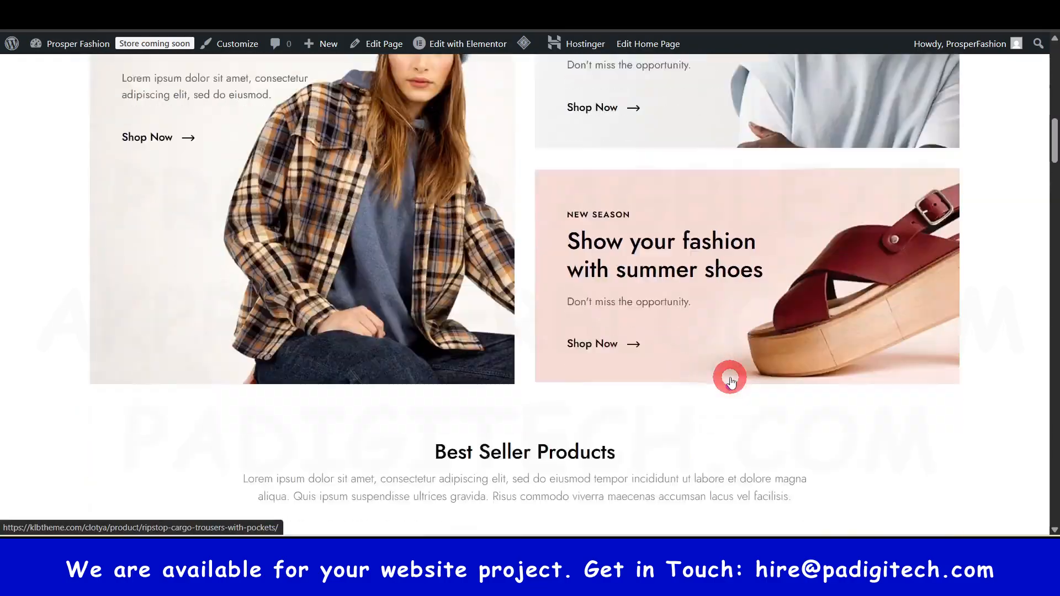
{"action": "scroll", "coordinate": [615, 398], "scroll_direction": "down", "scroll_amount": 6}
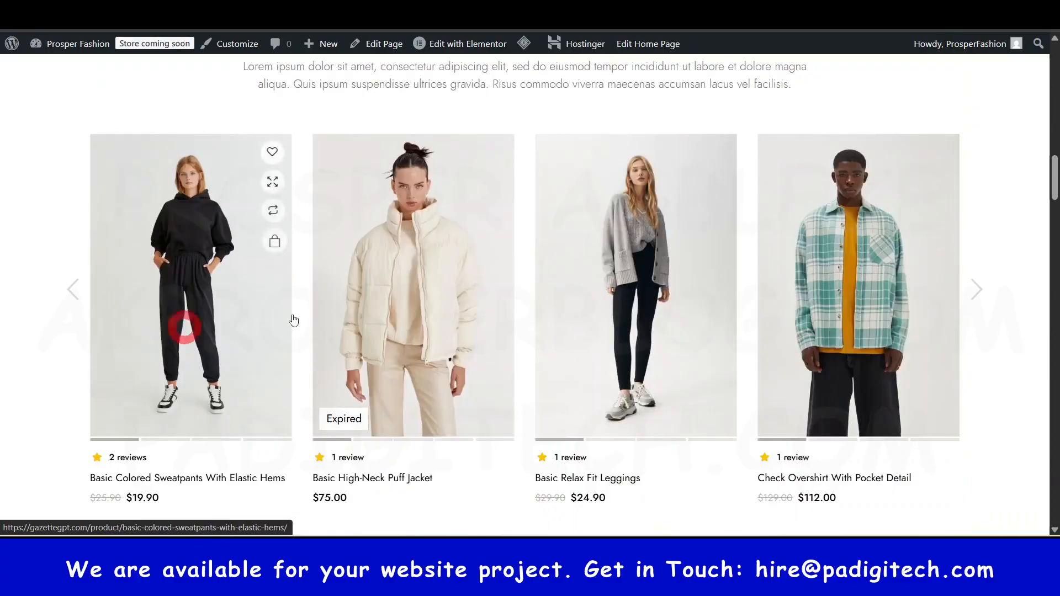
{"action": "scroll", "coordinate": [681, 342], "scroll_direction": "down", "scroll_amount": 8}
{"action": "scroll", "coordinate": [681, 342], "scroll_direction": "down", "scroll_amount": 5}
{"action": "left_click_drag", "start_coordinate": [1043, 220], "coordinate": [1051, 52]}
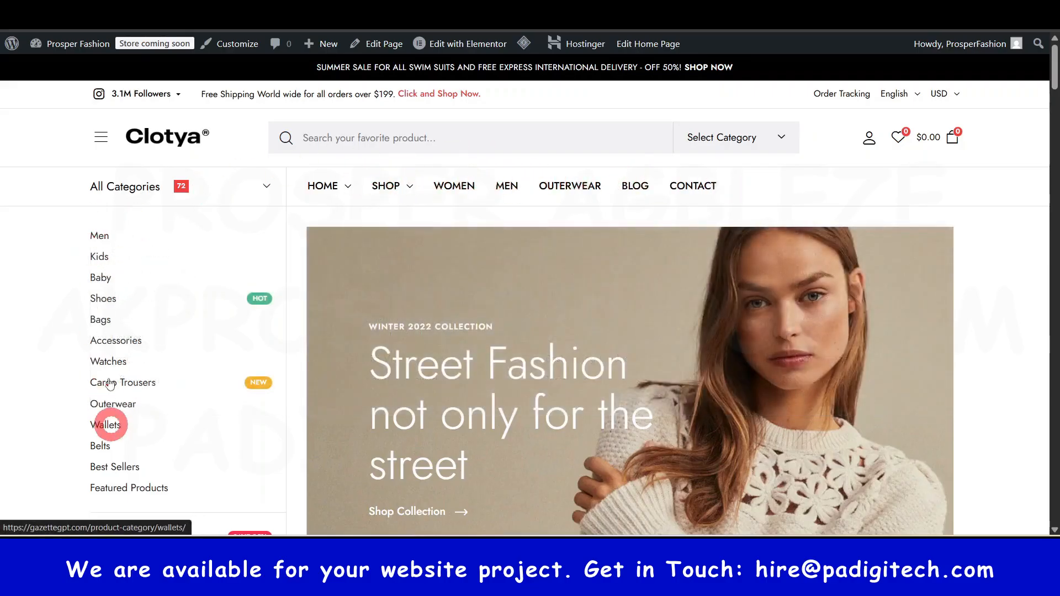
{"action": "scroll", "coordinate": [172, 298], "scroll_direction": "down", "scroll_amount": 20}
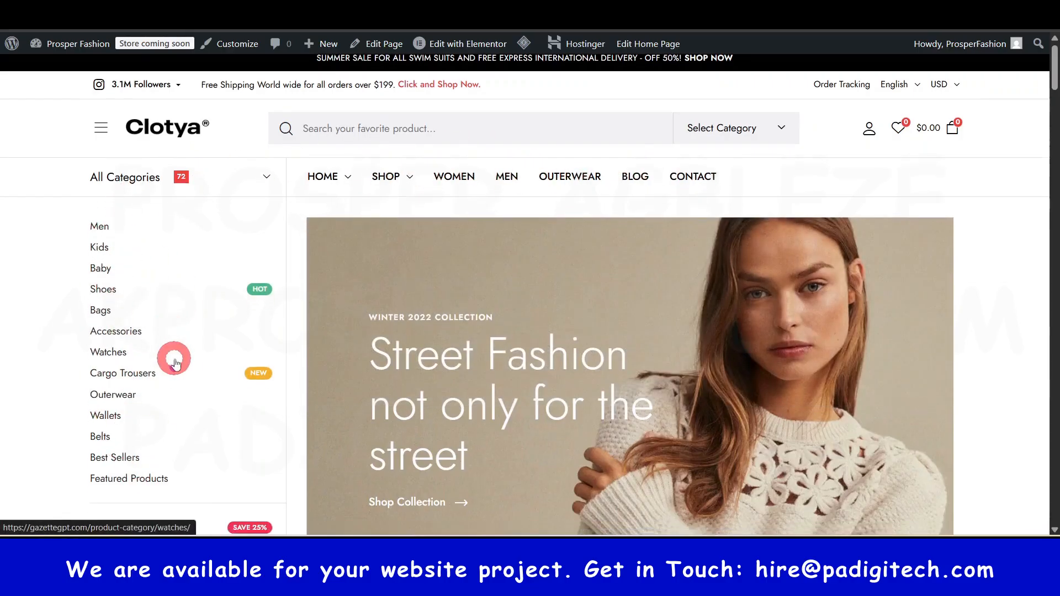
{"action": "scroll", "coordinate": [1053, 209], "scroll_direction": "down", "scroll_amount": 15}
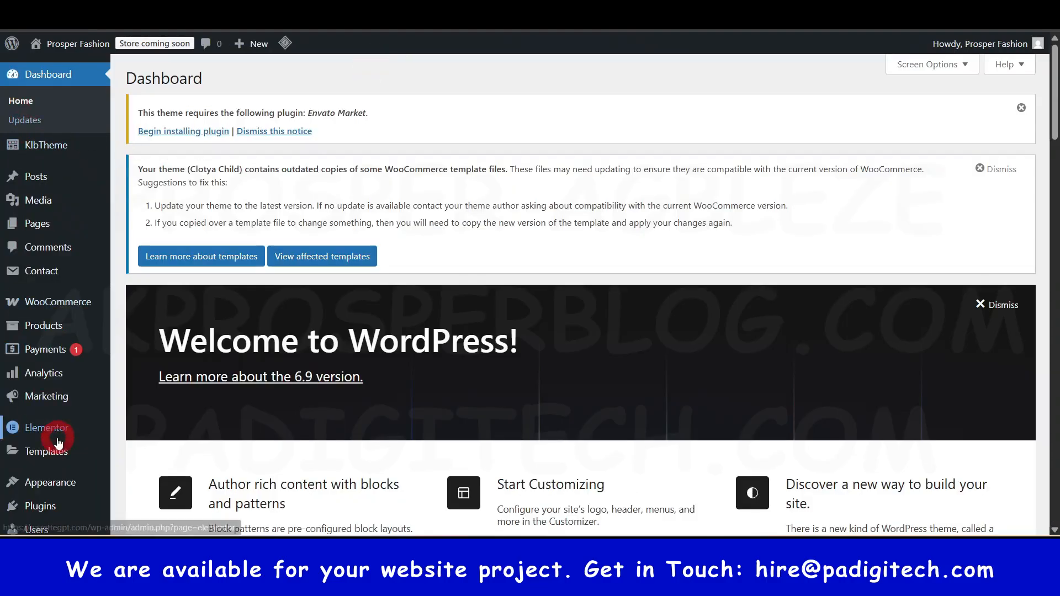
Review the LiteSpeed Cache standard presets in WordPress admin and apply the Advanced (Recommended) preset.
{"action": "scroll", "coordinate": [34, 436], "scroll_direction": "down", "scroll_amount": 3}
{"action": "mouse_move", "coordinate": [46, 491]}
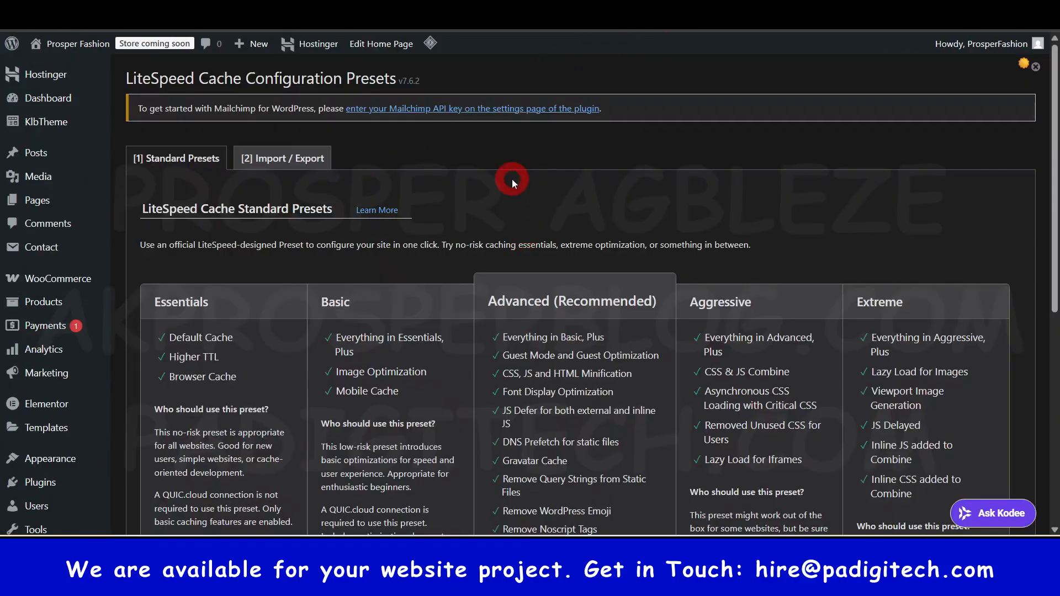
{"action": "scroll", "coordinate": [508, 180], "scroll_direction": "down", "scroll_amount": 5}
{"action": "scroll", "coordinate": [610, 172], "scroll_direction": "up", "scroll_amount": 5}
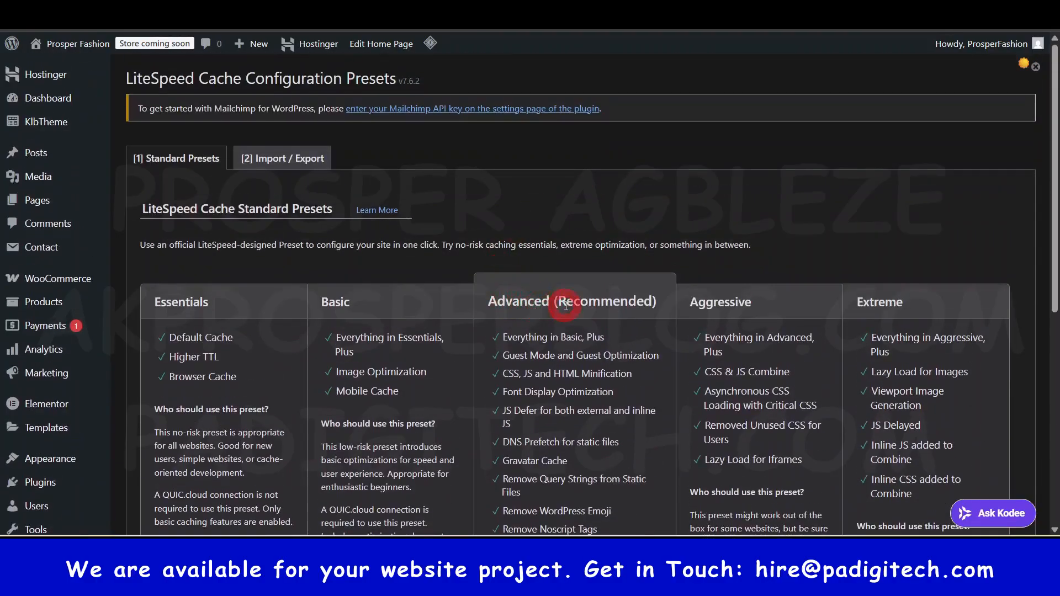
{"action": "scroll", "coordinate": [566, 305], "scroll_direction": "down", "scroll_amount": 7}
{"action": "left_click", "coordinate": [520, 333]}
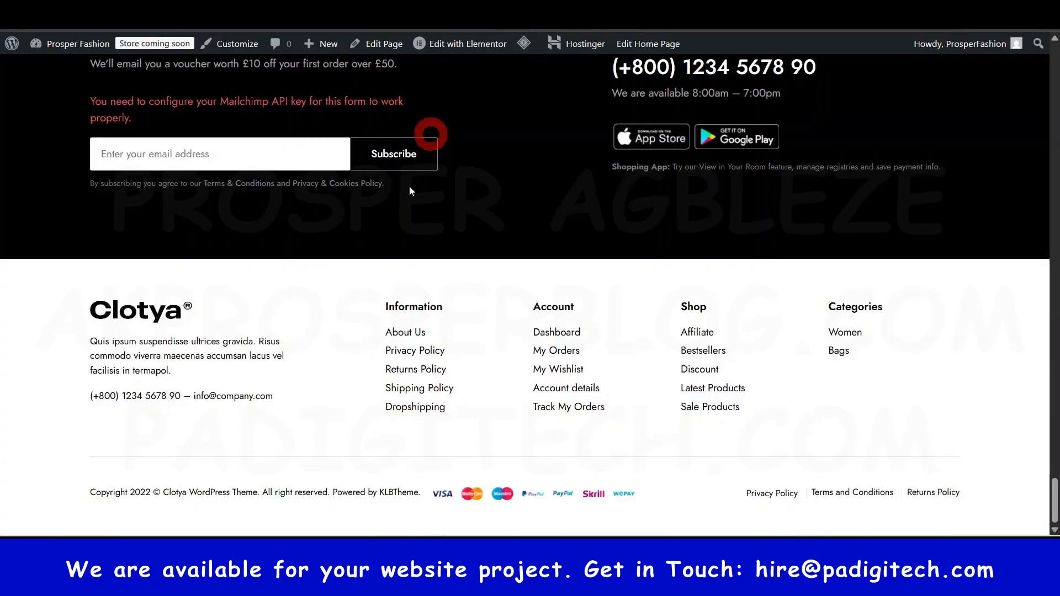
Check the storefront's newsletter and footer sections, and find the Flush Cache option in Hostinger's WordPress overview for the site.
{"action": "scroll", "coordinate": [863, 374], "scroll_direction": "up", "scroll_amount": 4}
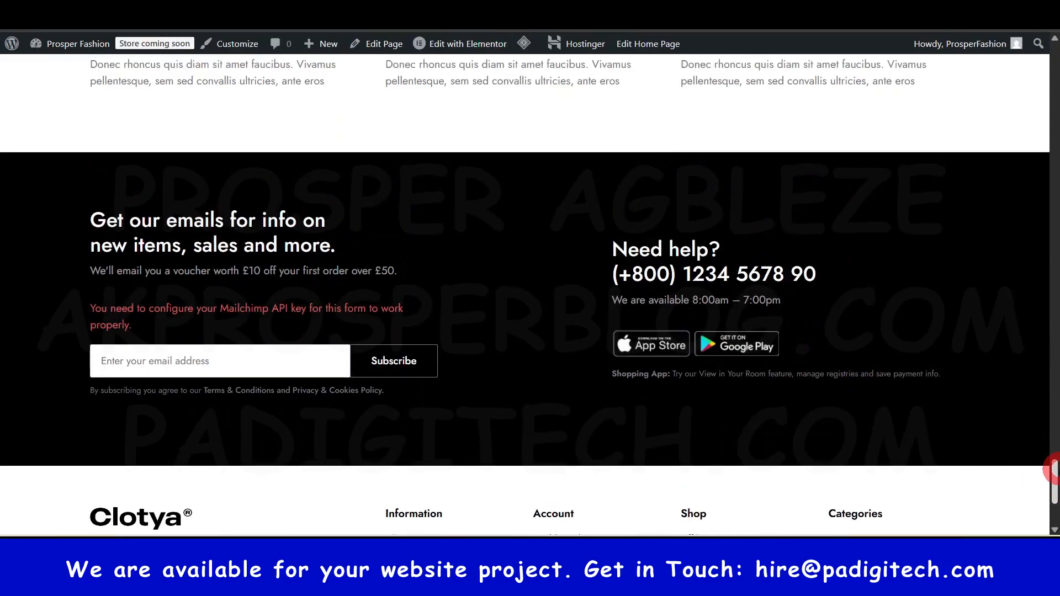
{"action": "left_click_drag", "start_coordinate": [1051, 477], "coordinate": [1046, 52]}
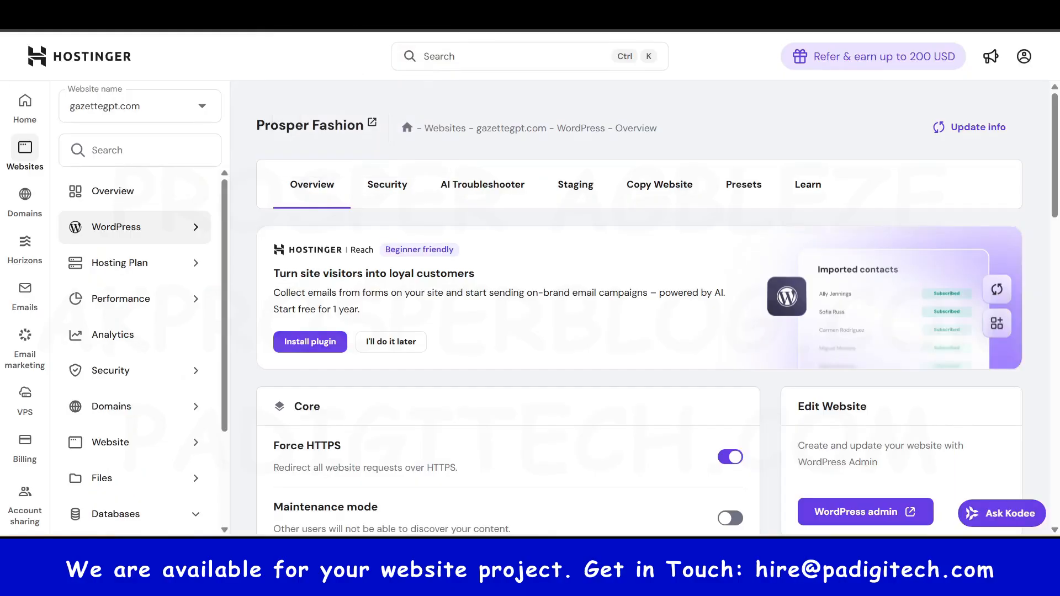
{"action": "left_click", "coordinate": [266, 412]}
{"action": "left_click", "coordinate": [124, 206]}
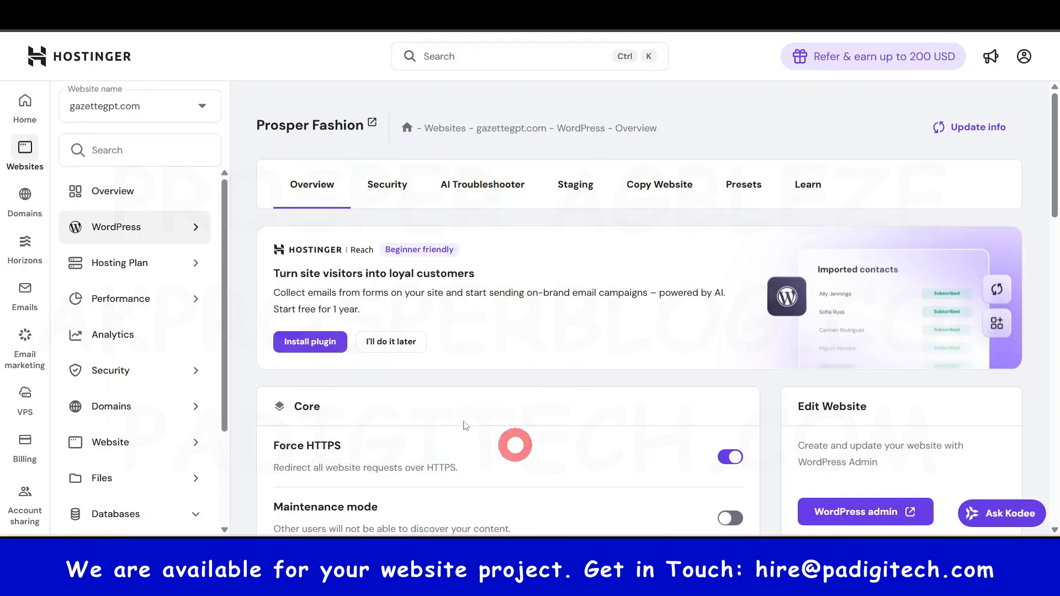
{"action": "scroll", "coordinate": [459, 287], "scroll_direction": "down", "scroll_amount": 5}
{"action": "scroll", "coordinate": [457, 299], "scroll_direction": "down", "scroll_amount": 2}
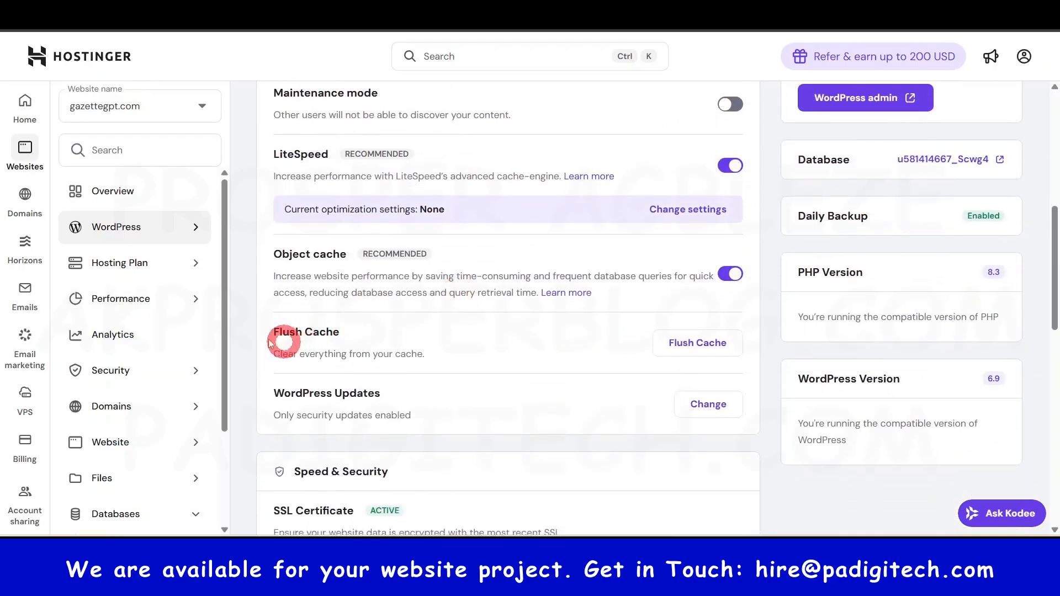
{"action": "left_click_drag", "start_coordinate": [260, 332], "coordinate": [380, 342]}
{"action": "left_click", "coordinate": [343, 329]}
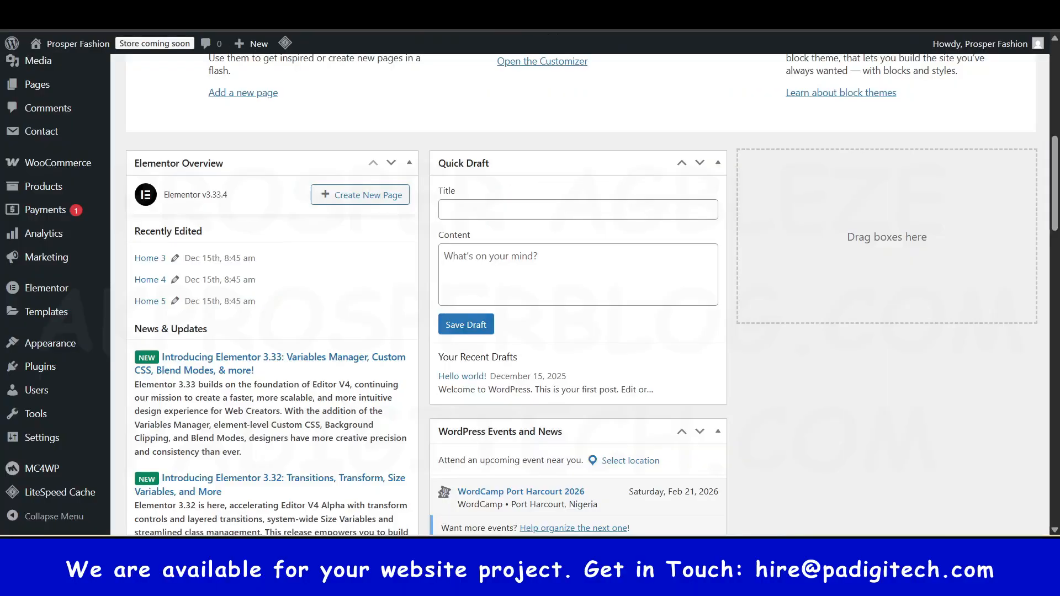
Look through the WordPress dashboard's notices and widgets, including Elementor Overview, Activity and the WooCommerce reviews and status.
{"action": "scroll", "coordinate": [348, 324], "scroll_direction": "up", "scroll_amount": 10}
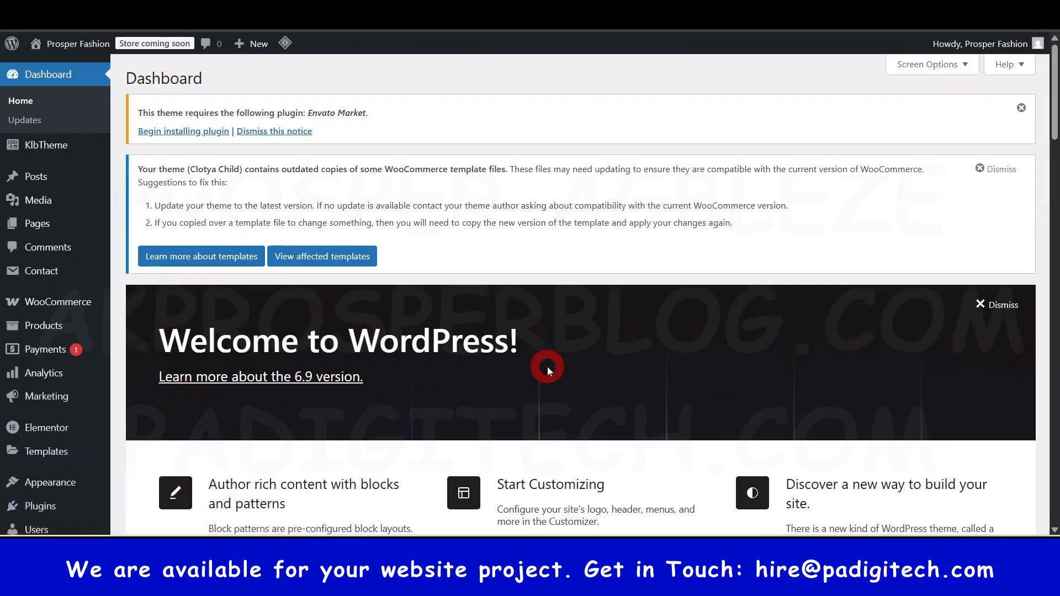
{"action": "scroll", "coordinate": [547, 365], "scroll_direction": "down", "scroll_amount": 10}
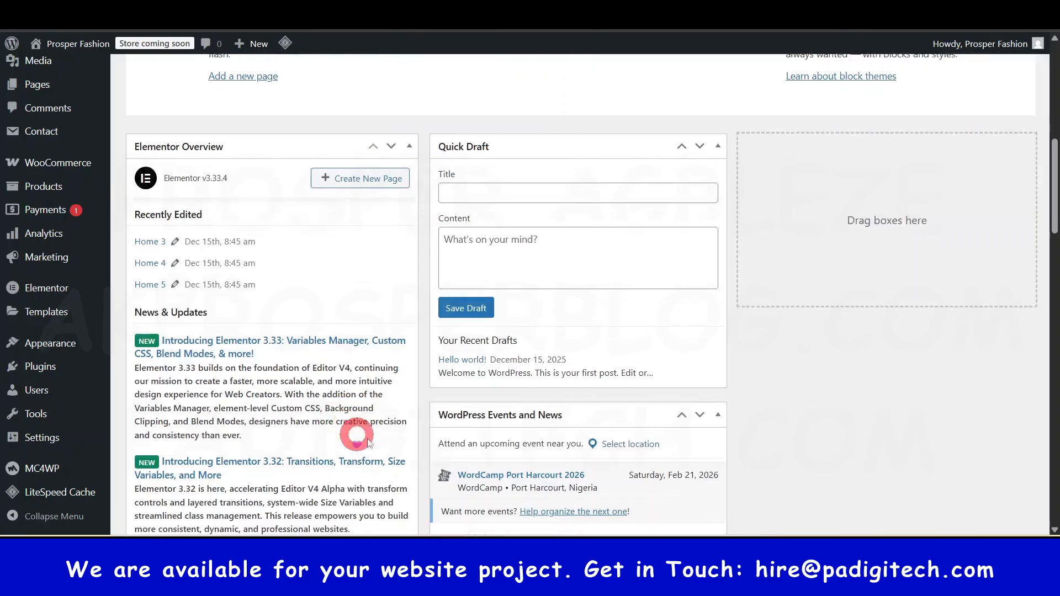
{"action": "scroll", "coordinate": [368, 442], "scroll_direction": "down", "scroll_amount": 15}
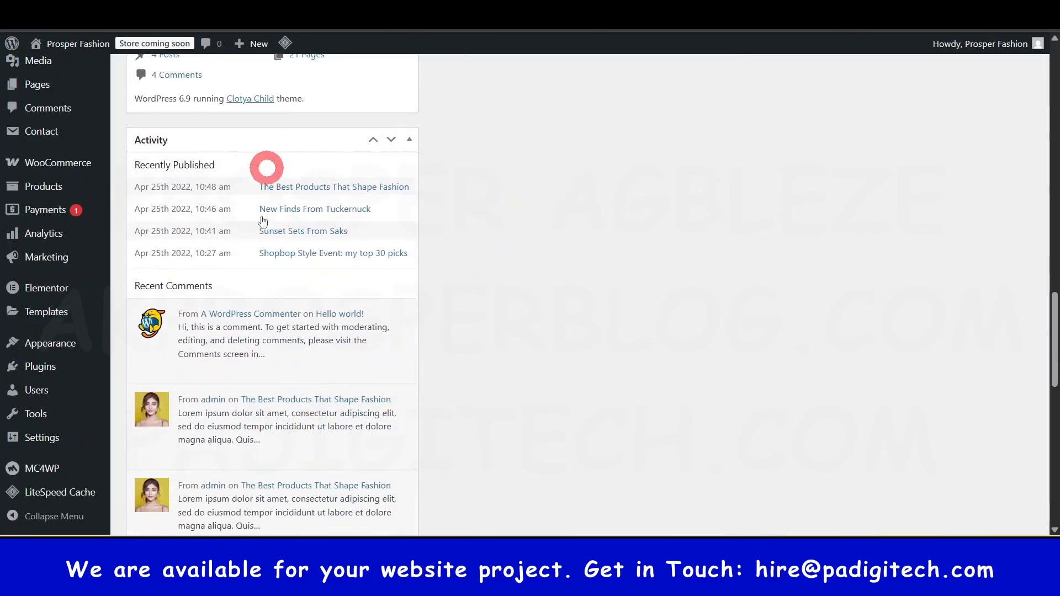
{"action": "scroll", "coordinate": [249, 371], "scroll_direction": "down", "scroll_amount": 10}
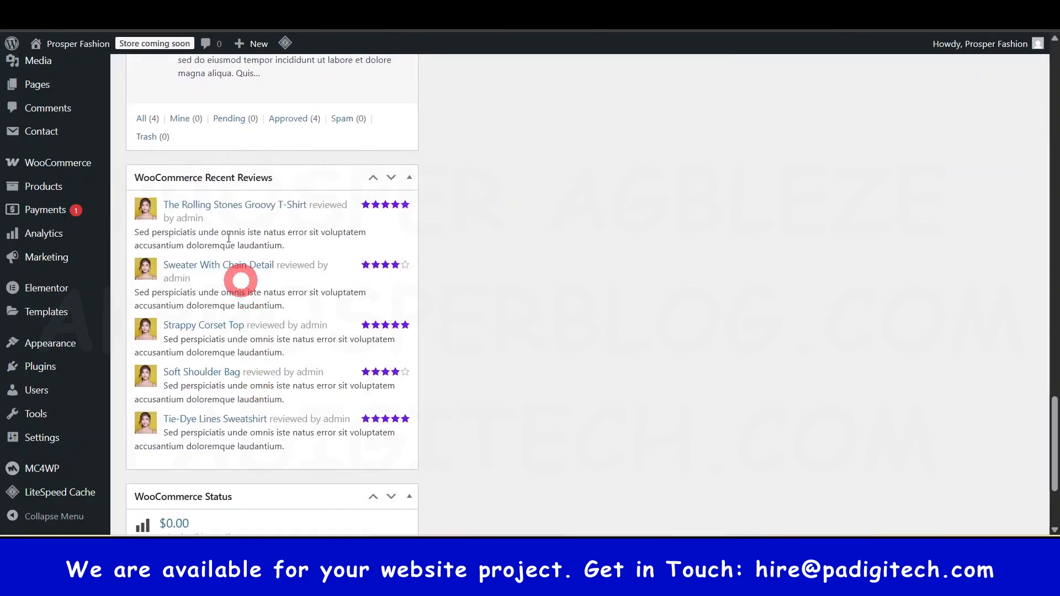
{"action": "scroll", "coordinate": [310, 383], "scroll_direction": "down", "scroll_amount": 3}
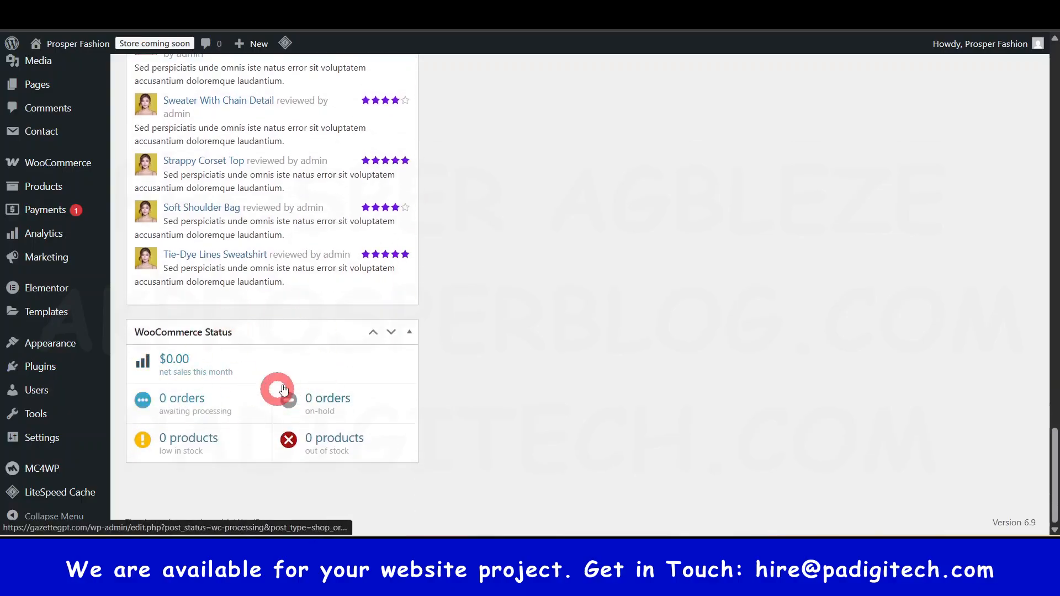
{"action": "scroll", "coordinate": [343, 402], "scroll_direction": "up", "scroll_amount": 20}
{"action": "scroll", "coordinate": [348, 364], "scroll_direction": "up", "scroll_amount": 3}
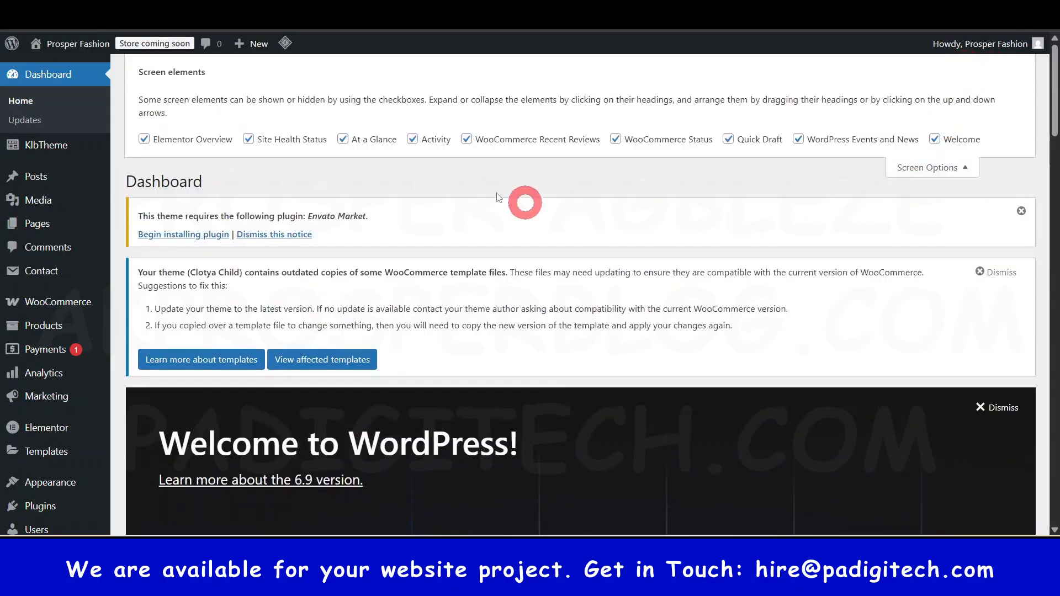
Hide the Elementor Overview, Site Health Status, At a Glance, Activity, WooCommerce Status and Quick Draft widgets from the dashboard.
{"action": "left_click", "coordinate": [248, 139]}
{"action": "left_click", "coordinate": [149, 141]}
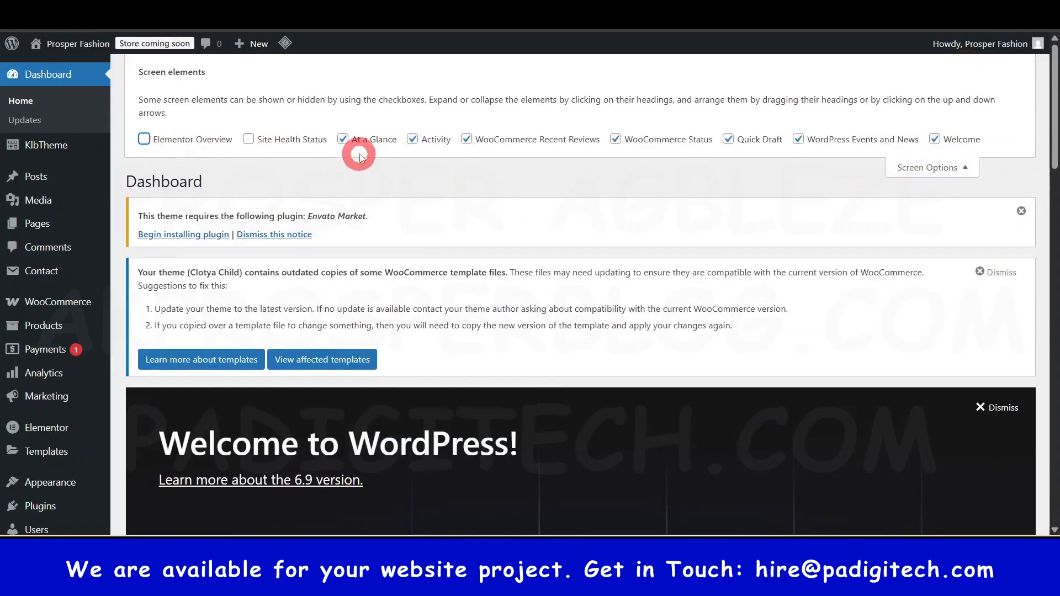
{"action": "left_click", "coordinate": [343, 139]}
{"action": "left_click", "coordinate": [419, 138]}
{"action": "left_click", "coordinate": [614, 140]}
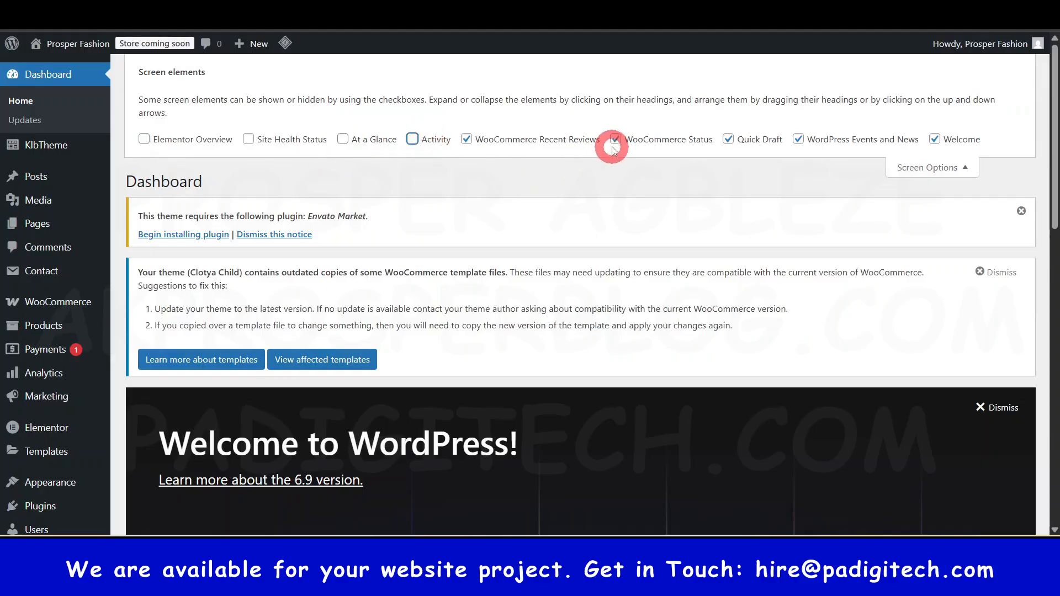
{"action": "left_click", "coordinate": [730, 140]}
{"action": "left_click", "coordinate": [961, 167]}
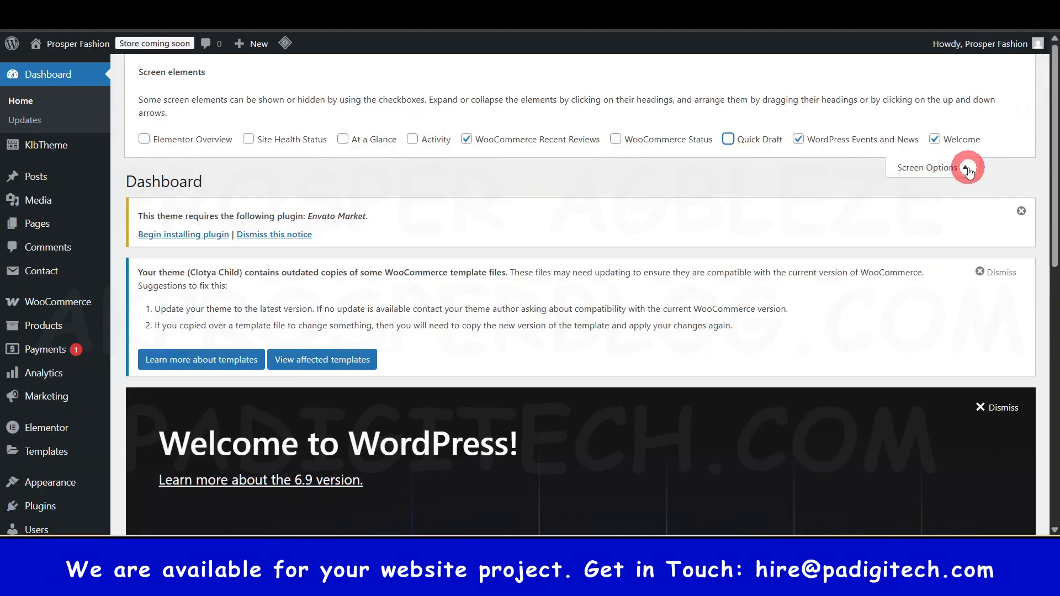
Dismiss the dashboard's Welcome panel and look through the WooCommerce general settings.
{"action": "left_click", "coordinate": [987, 303]}
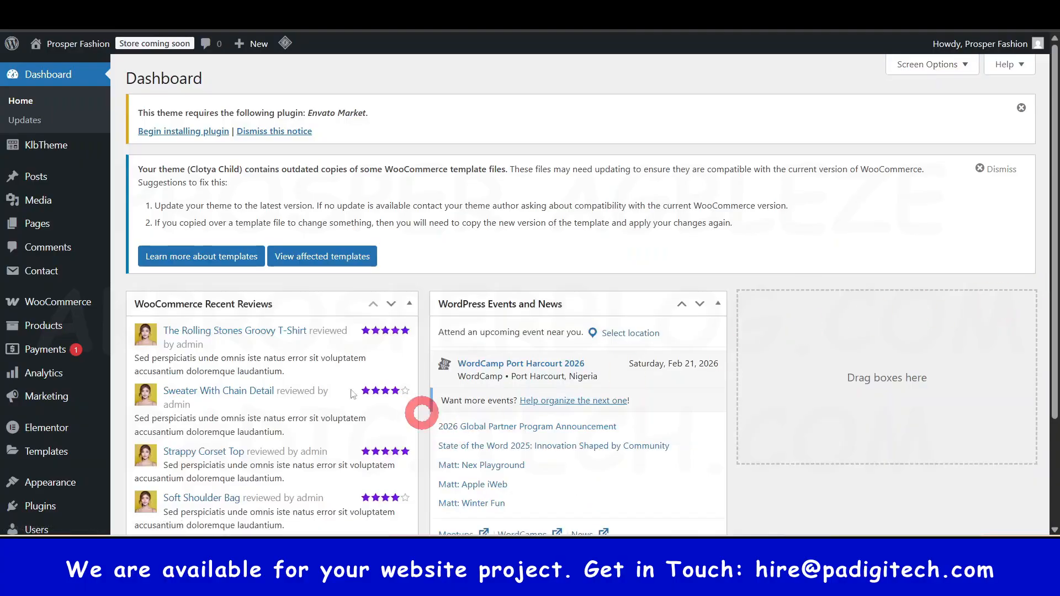
{"action": "mouse_move", "coordinate": [44, 302]}
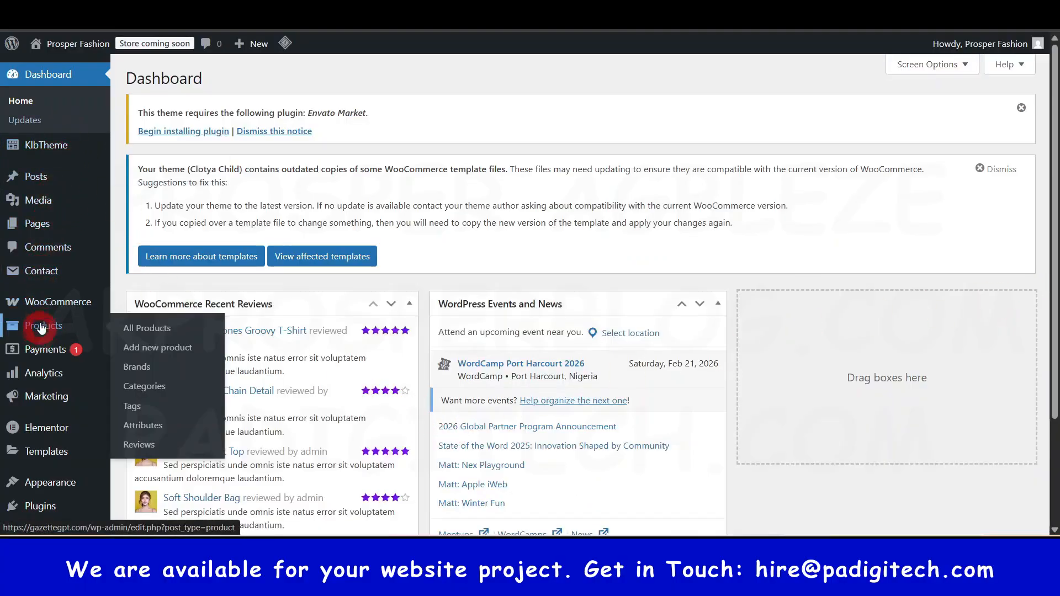
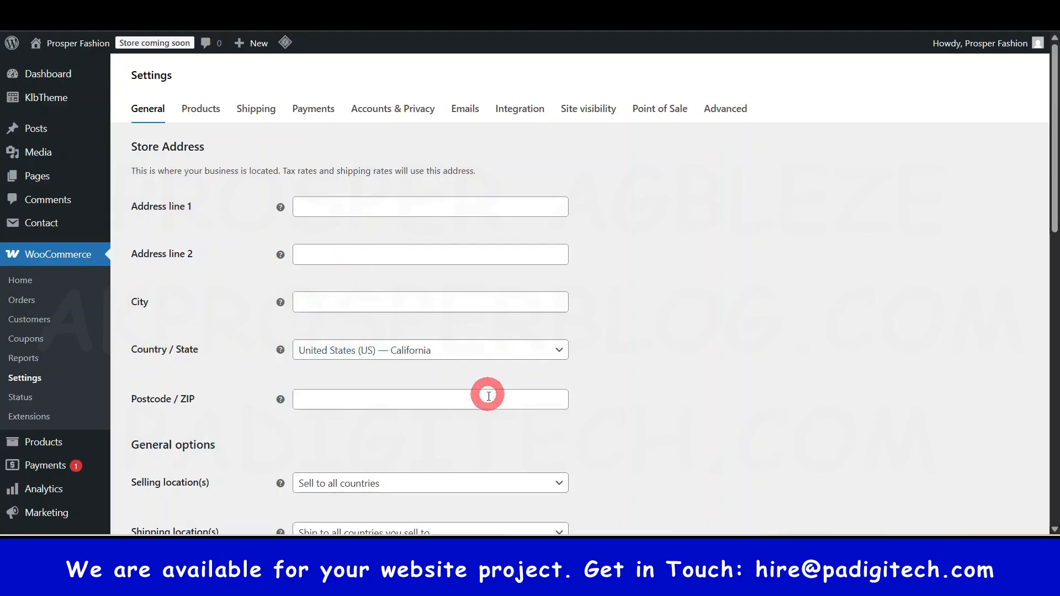
{"action": "scroll", "coordinate": [397, 403], "scroll_direction": "down", "scroll_amount": 4}
{"action": "scroll", "coordinate": [392, 318], "scroll_direction": "up", "scroll_amount": 4}
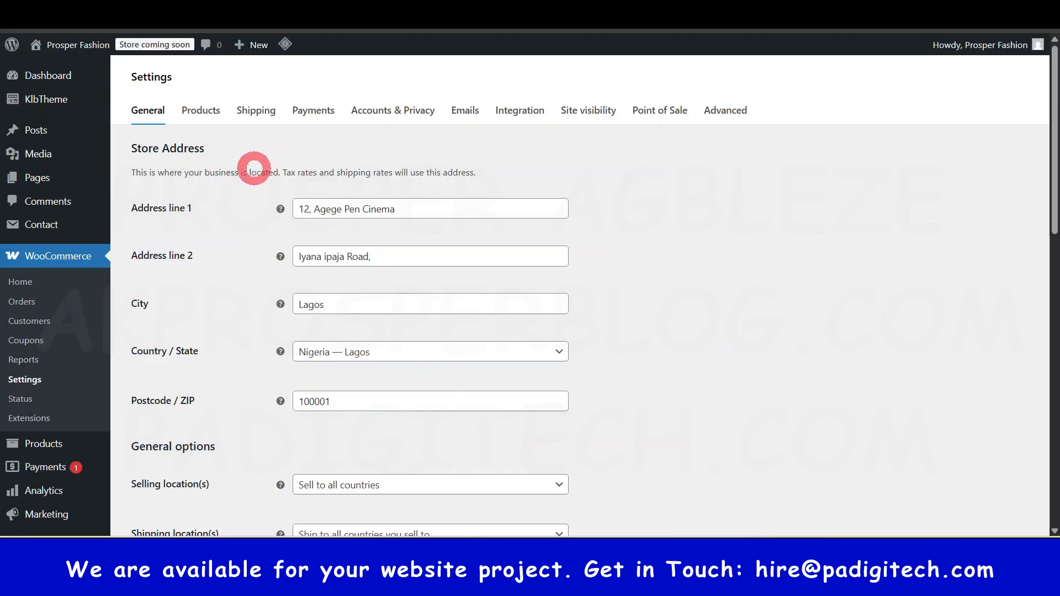
Review the Store Address section and the available options for the selling locations.
{"action": "left_click_drag", "start_coordinate": [199, 147], "coordinate": [141, 144]}
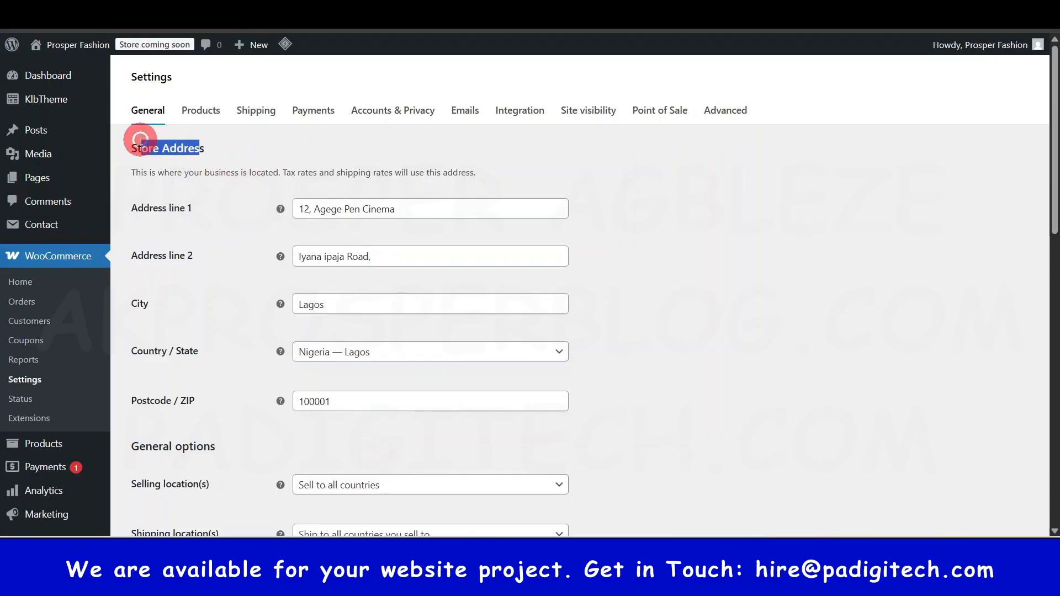
{"action": "left_click", "coordinate": [745, 347]}
{"action": "scroll", "coordinate": [563, 335], "scroll_direction": "down", "scroll_amount": 5}
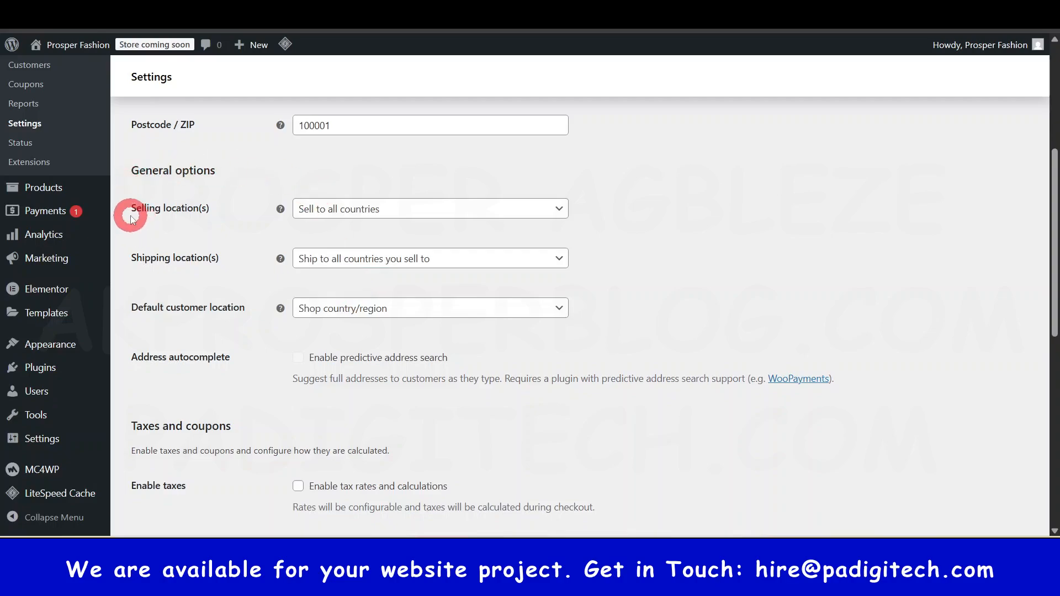
{"action": "left_click", "coordinate": [455, 214]}
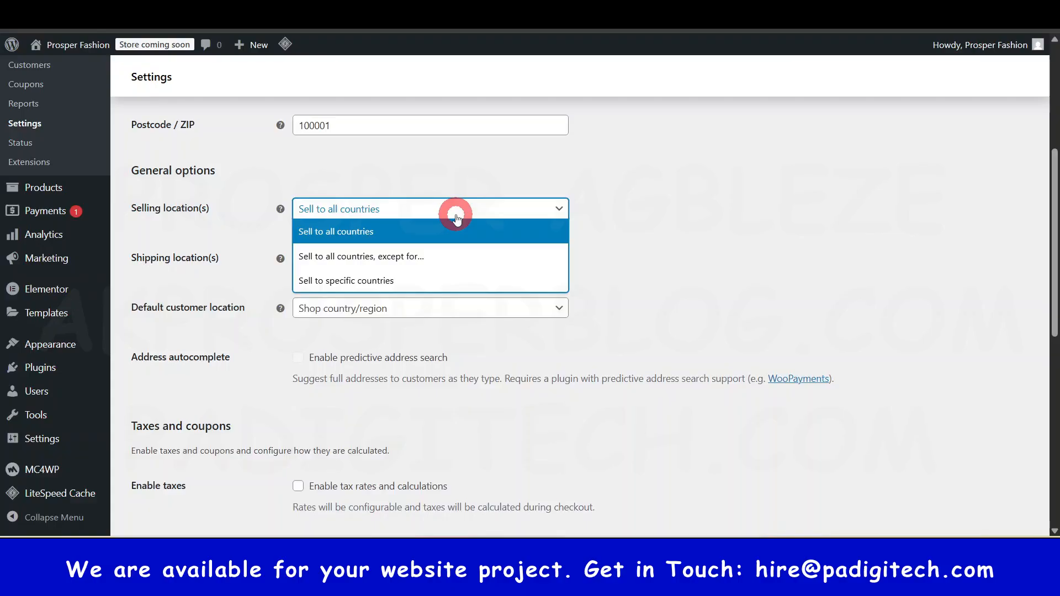
{"action": "left_click", "coordinate": [680, 236]}
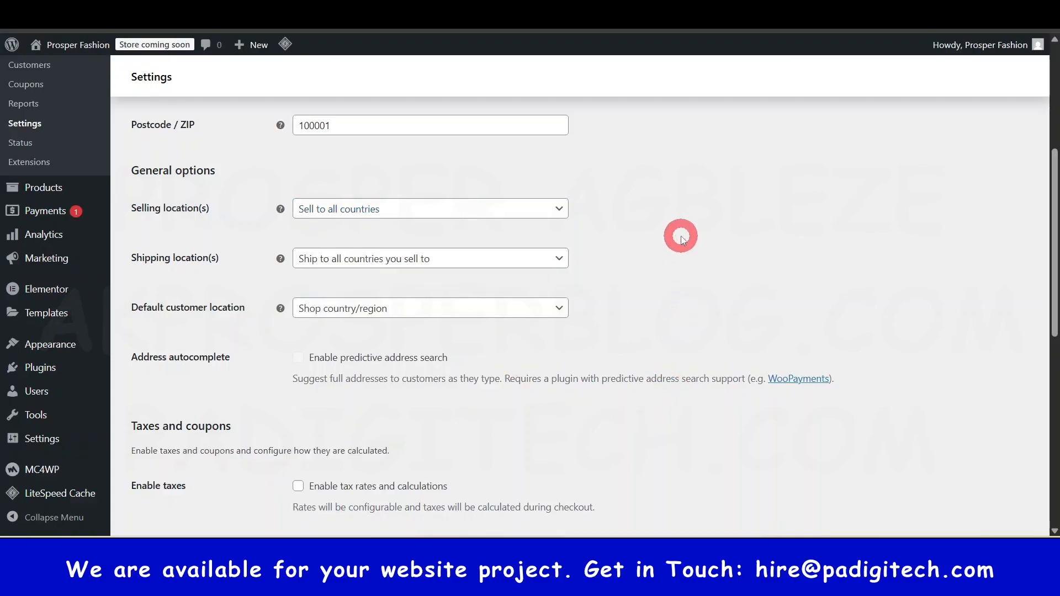
Try the selling location option "Sell to all countries, except for..." and browse its list of countries to exclude.
{"action": "left_click", "coordinate": [348, 216]}
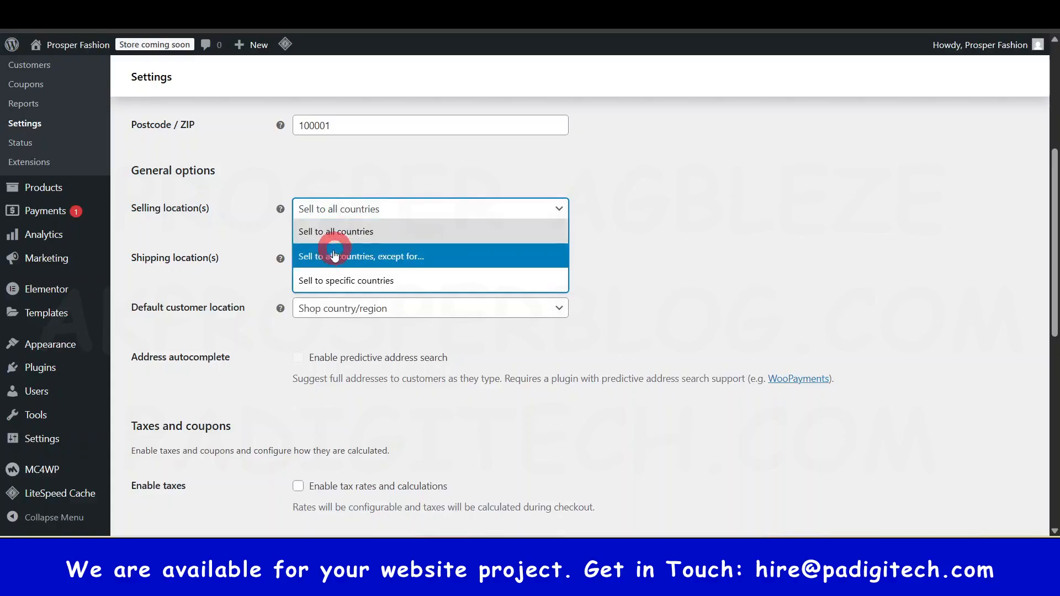
{"action": "left_click", "coordinate": [389, 261]}
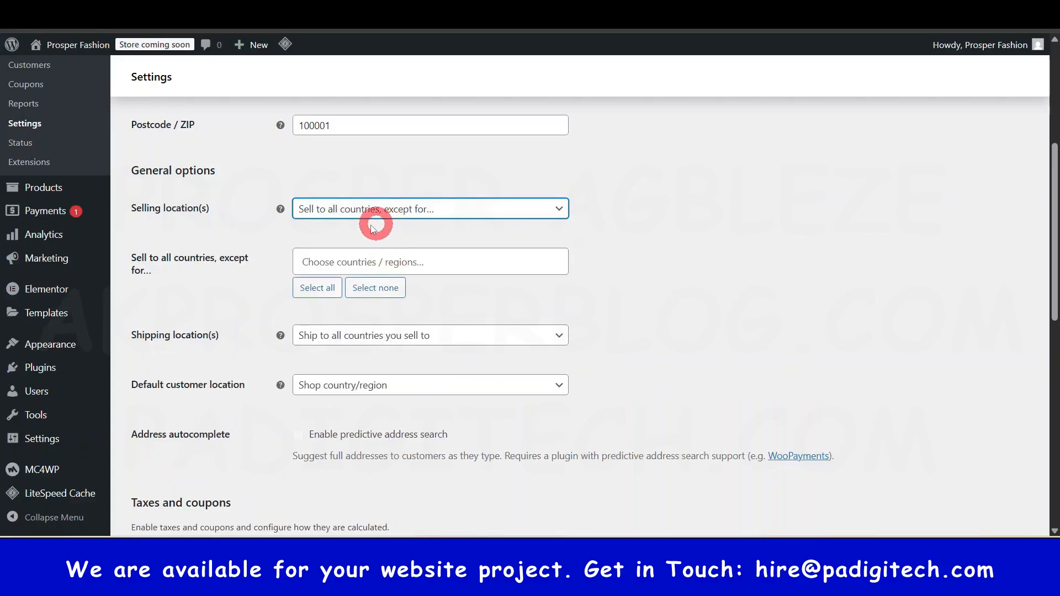
{"action": "left_click", "coordinate": [355, 262]}
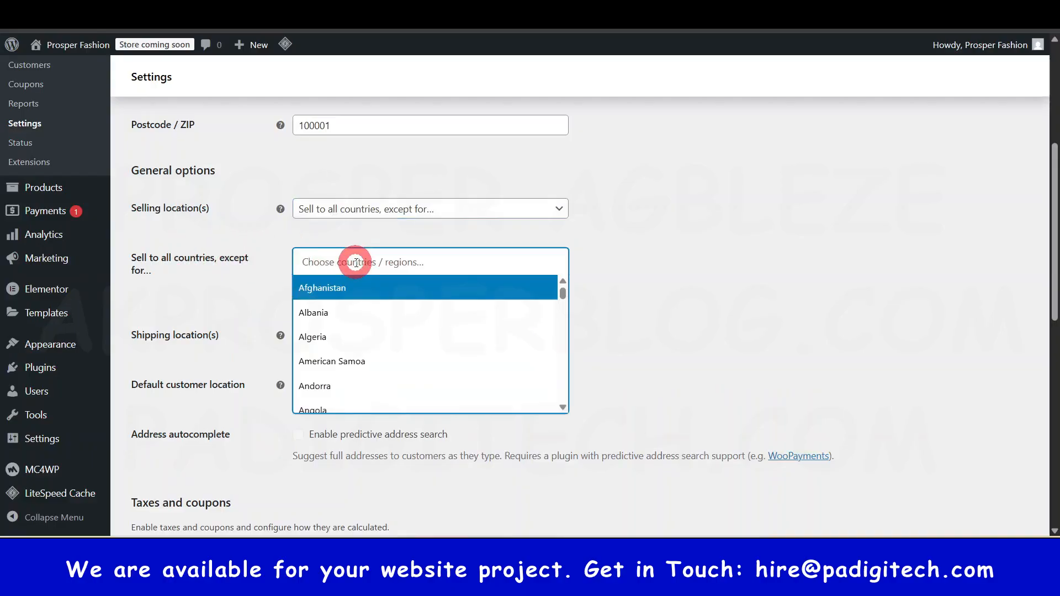
{"action": "scroll", "coordinate": [343, 361], "scroll_direction": "down", "scroll_amount": 8}
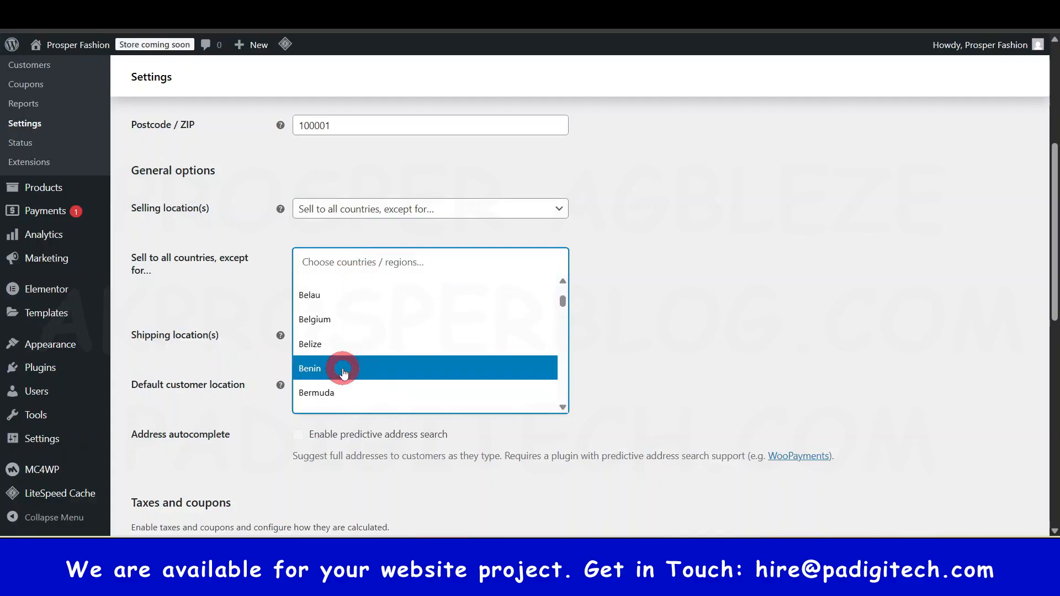
{"action": "left_click", "coordinate": [386, 262]}
Try selling only to specific countries with Nigeria and United States (US) added, and return the selling location to "Sell to all countries".
{"action": "left_click", "coordinate": [451, 210]}
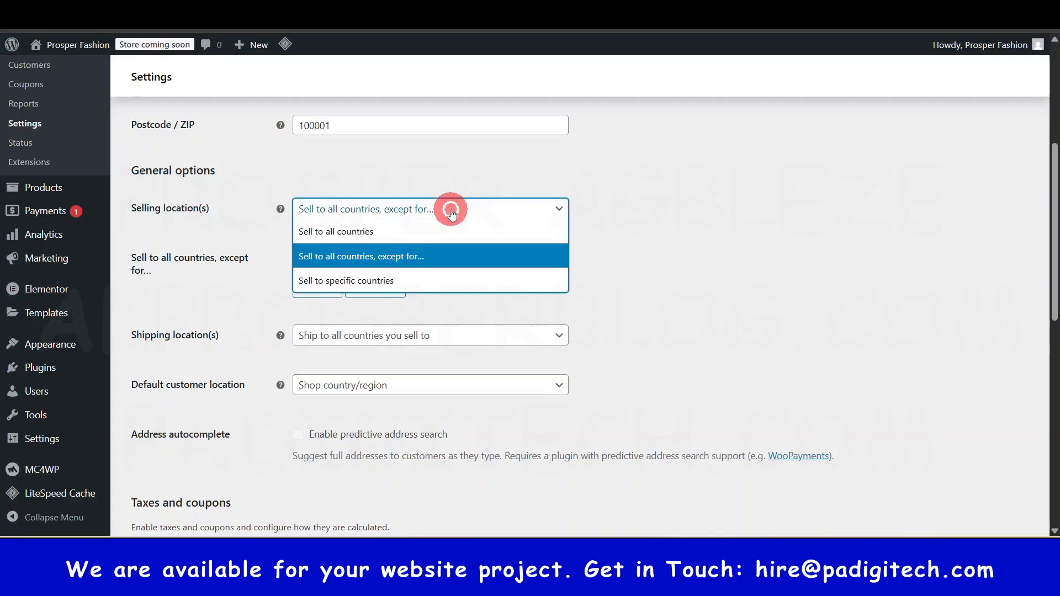
{"action": "left_click", "coordinate": [370, 283]}
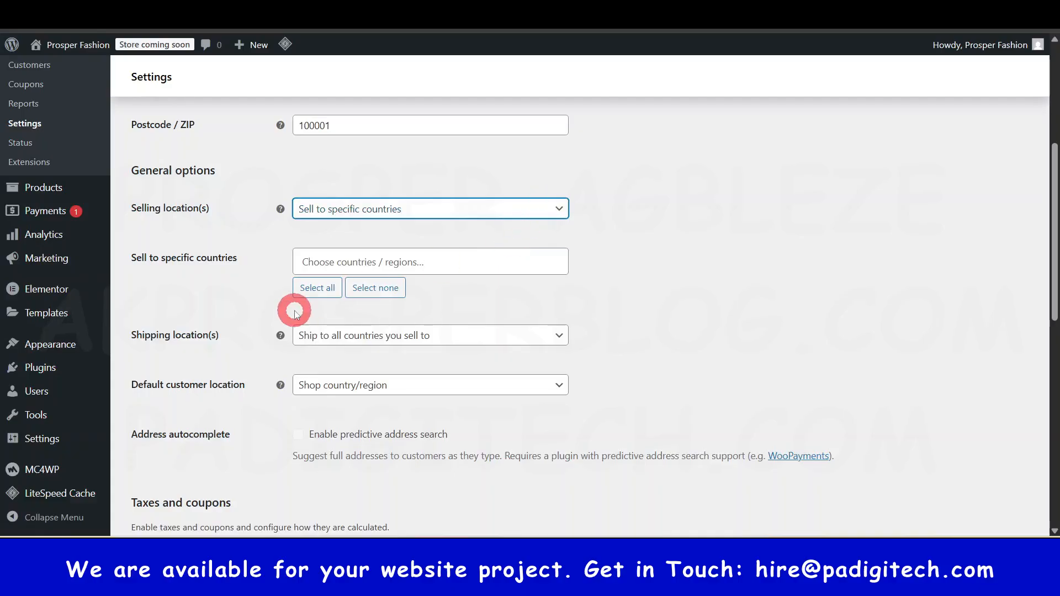
{"action": "left_click", "coordinate": [367, 262]}
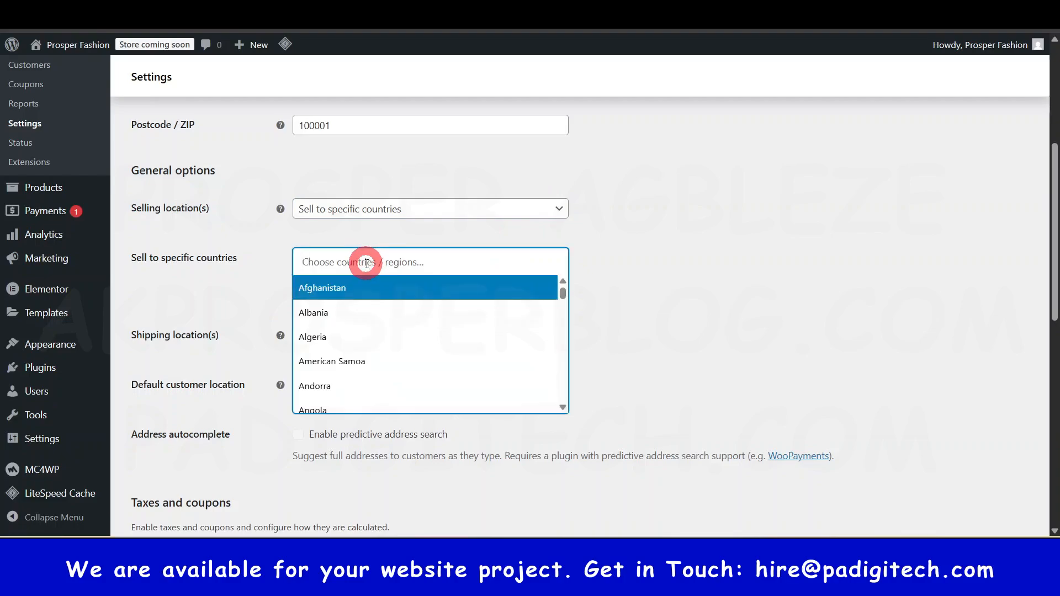
{"action": "type", "text": "nig"}
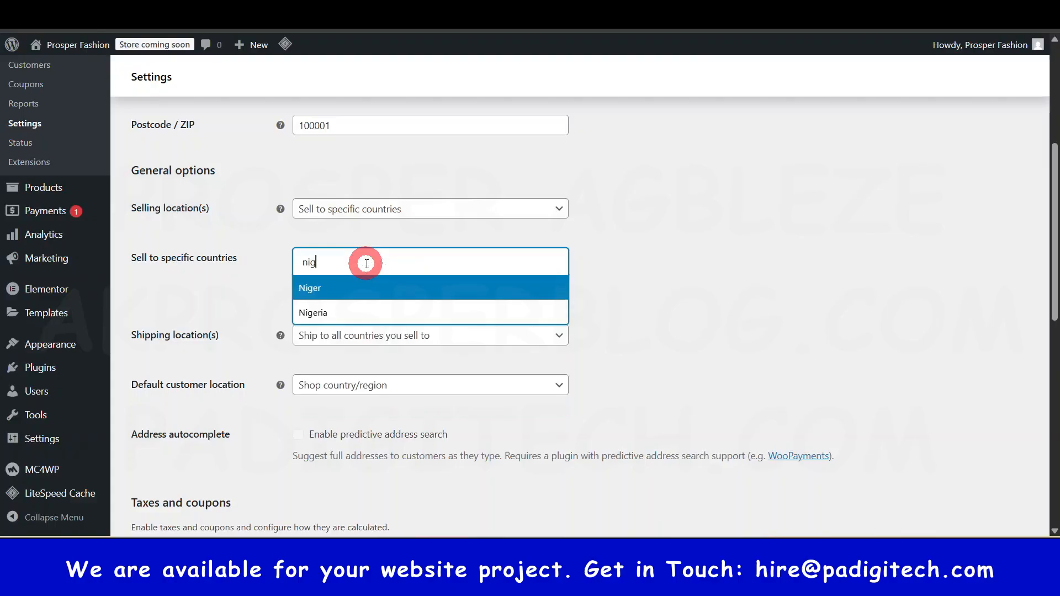
{"action": "type", "text": "er"}
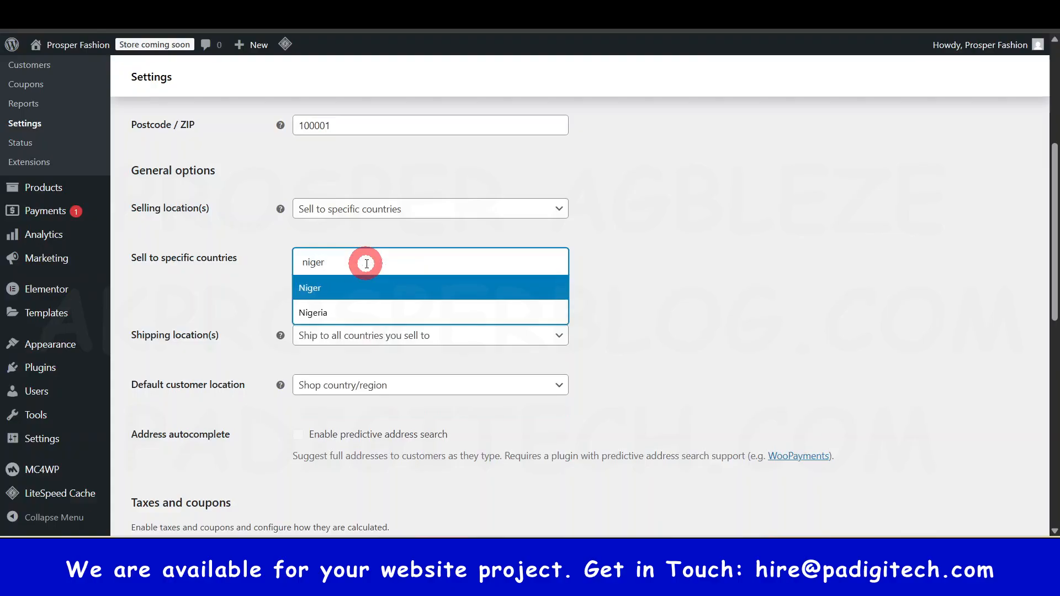
{"action": "left_click", "coordinate": [342, 315]}
{"action": "type", "text": "ubit"}
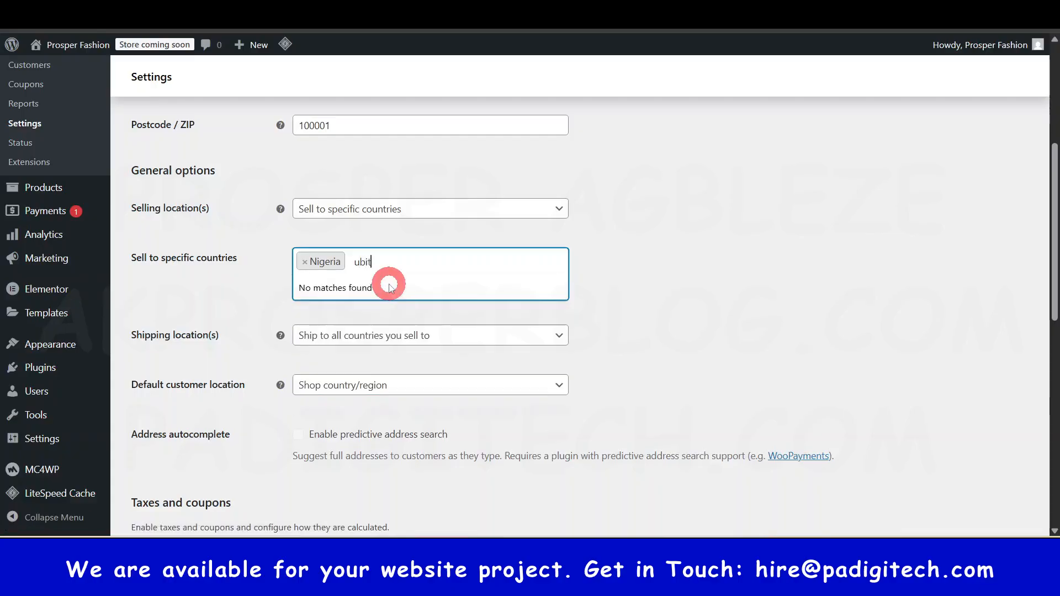
{"action": "key", "text": "BackSpace"}
{"action": "key", "text": "BackSpace"}
{"action": "key", "text": "BackSpace"}
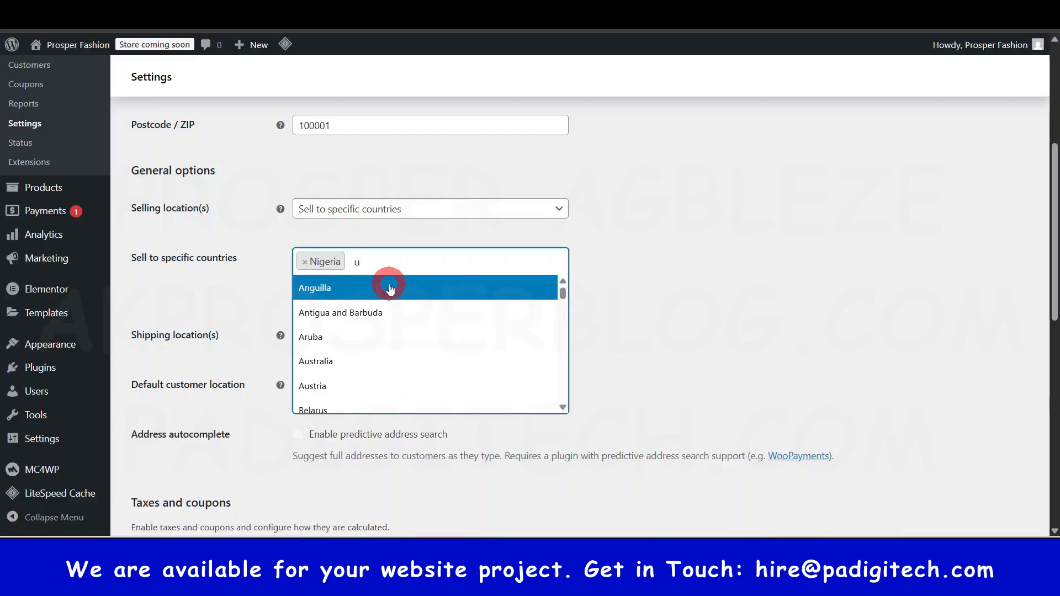
{"action": "type", "text": "nite"}
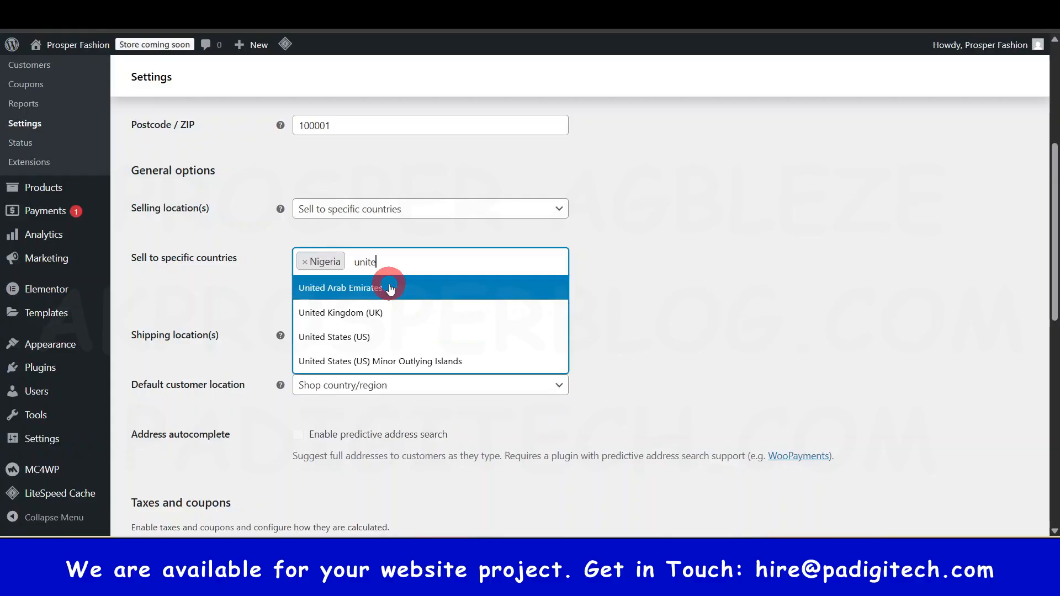
{"action": "left_click", "coordinate": [381, 337]}
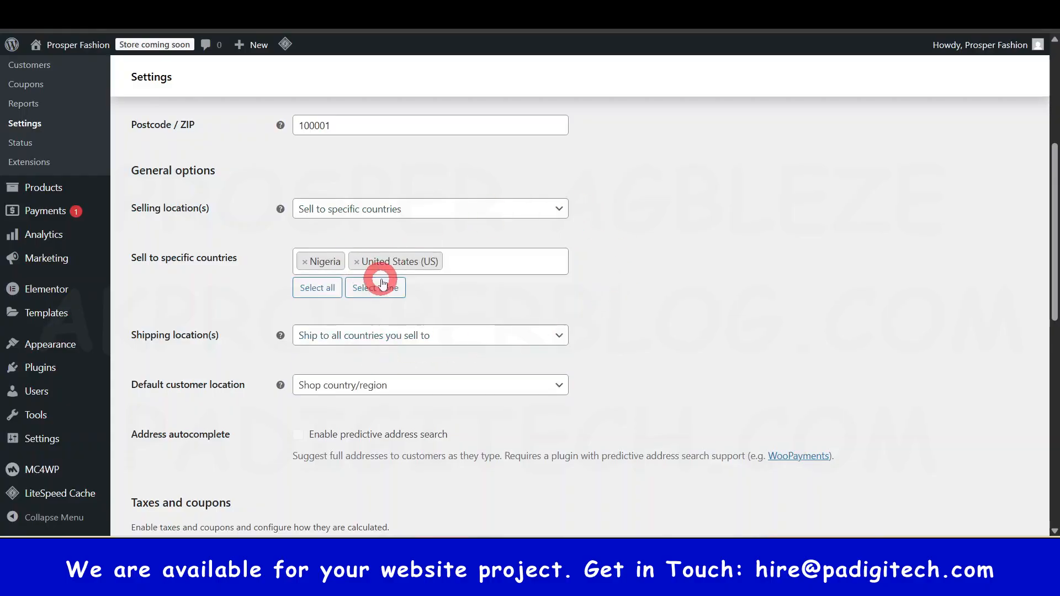
{"action": "left_click", "coordinate": [428, 292]}
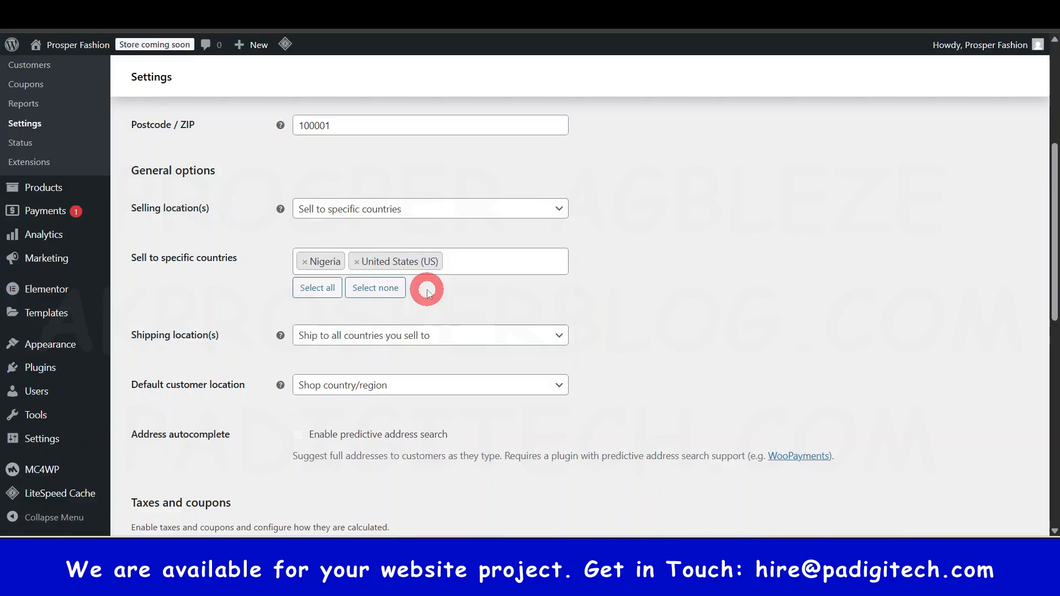
{"action": "left_click", "coordinate": [516, 205]}
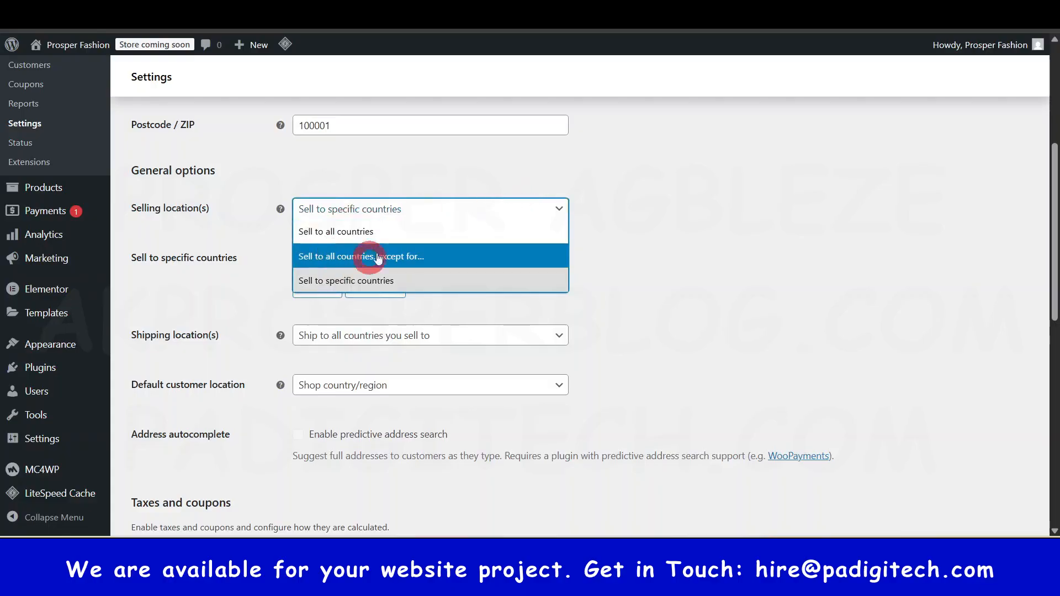
{"action": "left_click", "coordinate": [359, 239]}
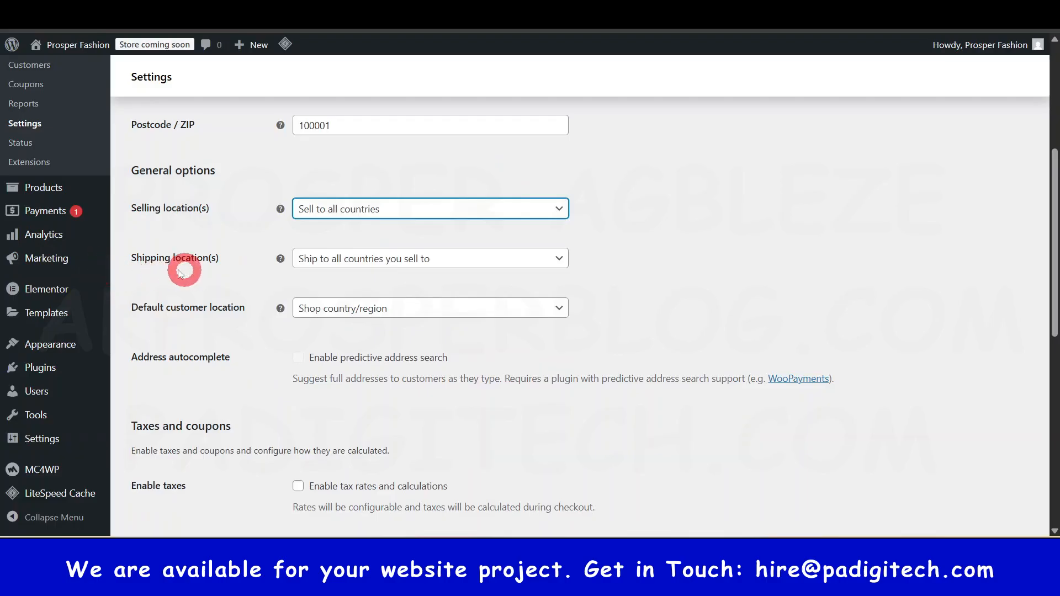
Examine the shipping location and default customer location options, and read the help notes for default customer location and Country / State.
{"action": "left_click", "coordinate": [549, 260]}
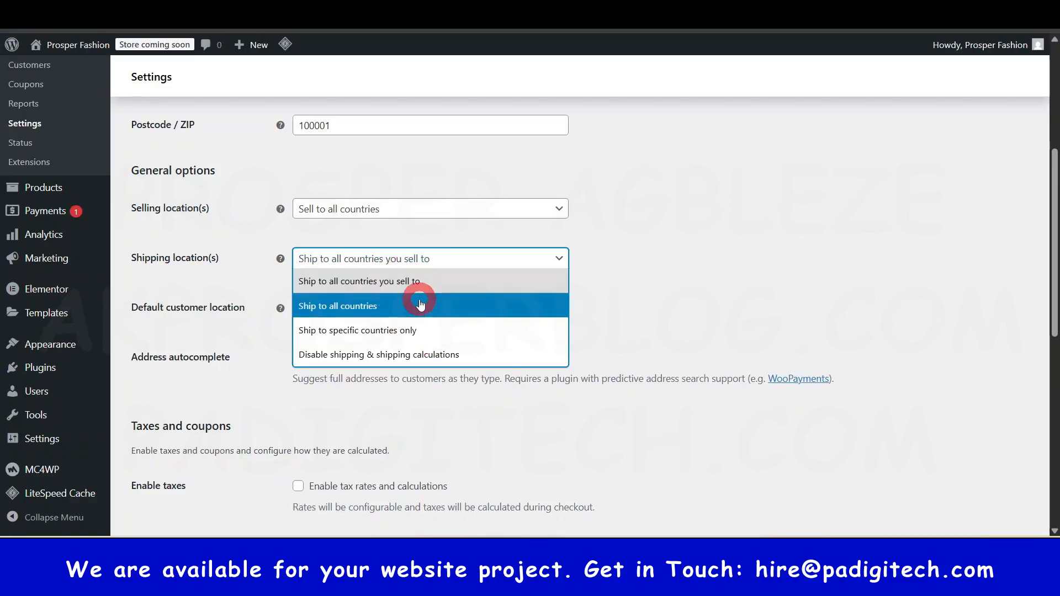
{"action": "left_click", "coordinate": [683, 298]}
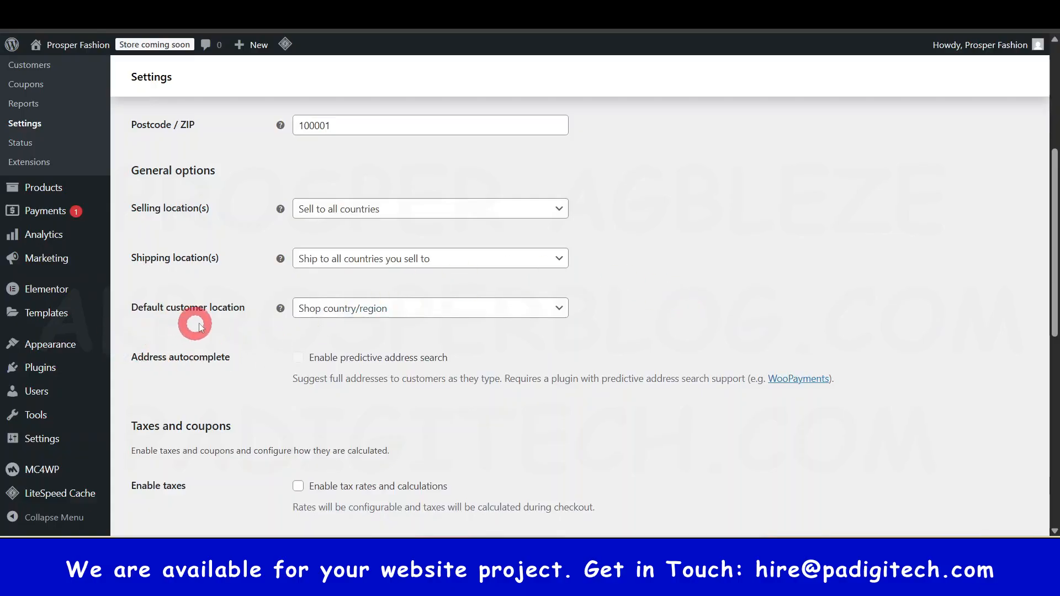
{"action": "left_click", "coordinate": [413, 309]}
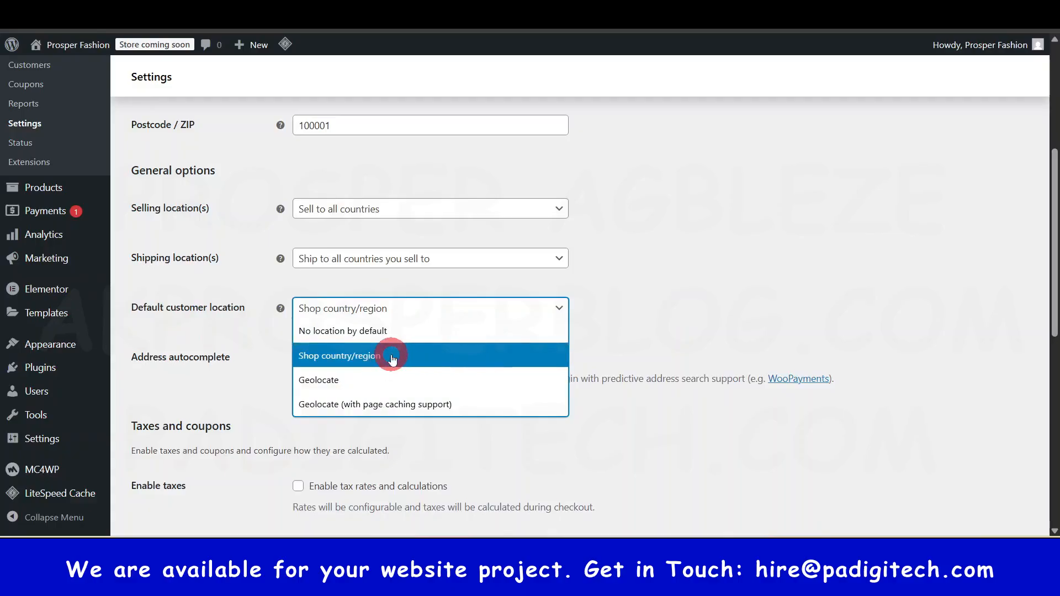
{"action": "left_click", "coordinate": [698, 328]}
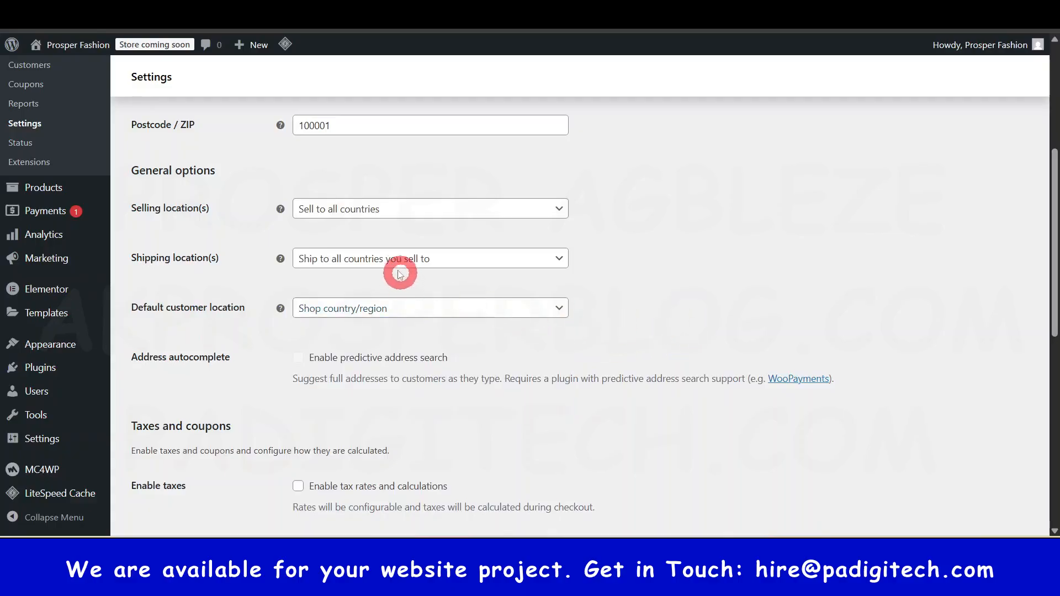
{"action": "mouse_move", "coordinate": [282, 310]}
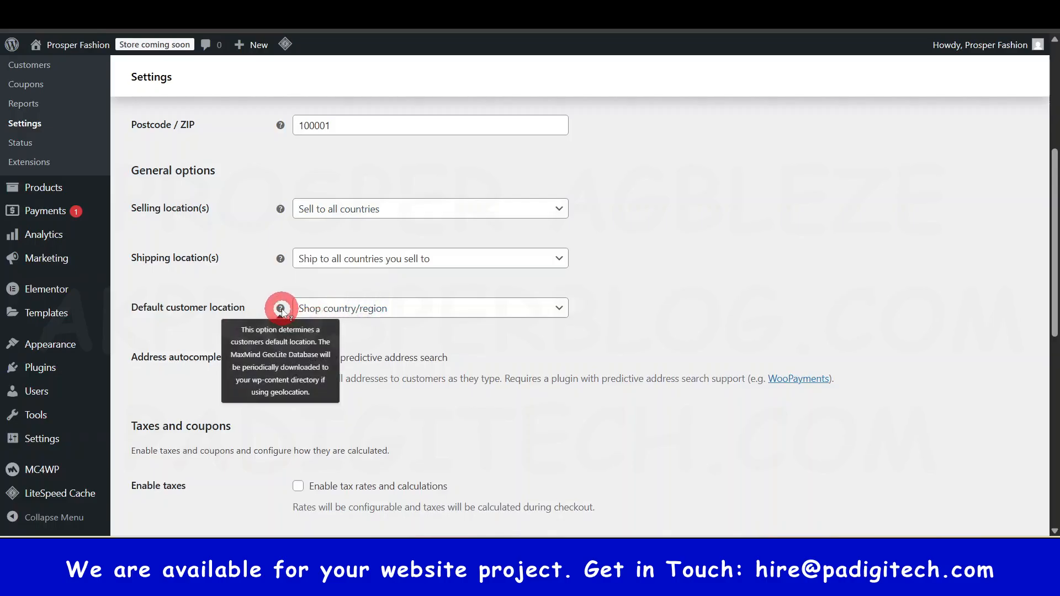
{"action": "scroll", "coordinate": [288, 192], "scroll_direction": "up", "scroll_amount": 5}
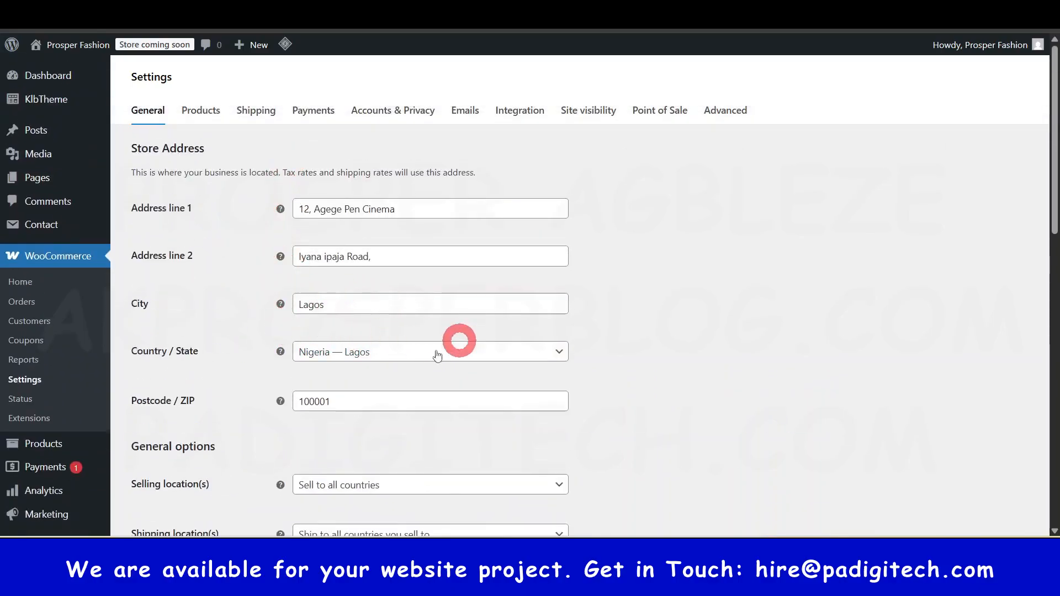
{"action": "mouse_move", "coordinate": [282, 354]}
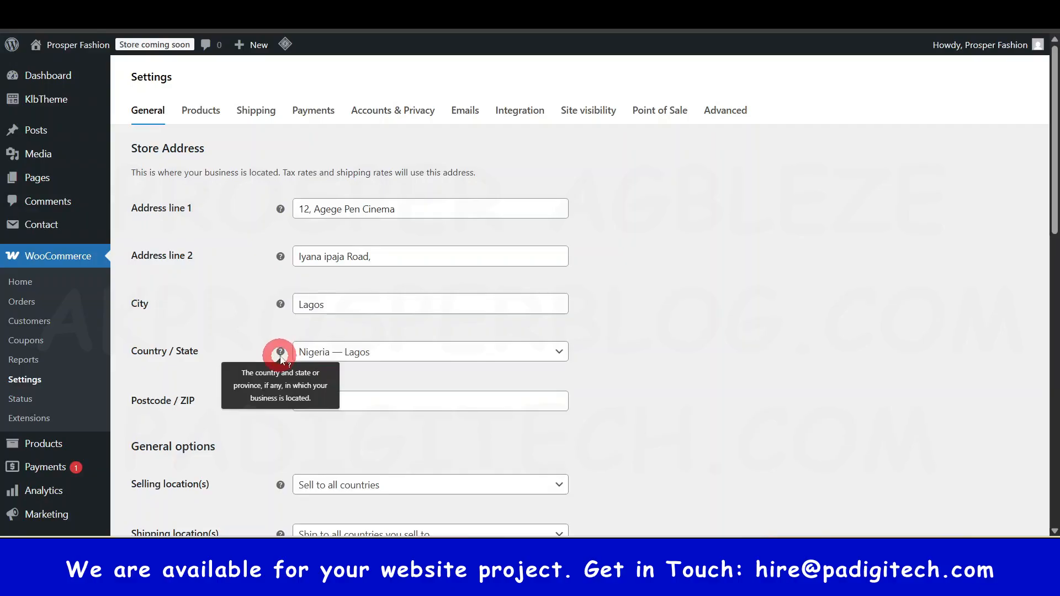
Review the Taxes and coupons section of the general settings and enable tax rates and calculations.
{"action": "scroll", "coordinate": [434, 406], "scroll_direction": "down", "scroll_amount": 9}
{"action": "scroll", "coordinate": [450, 378], "scroll_direction": "up", "scroll_amount": 4}
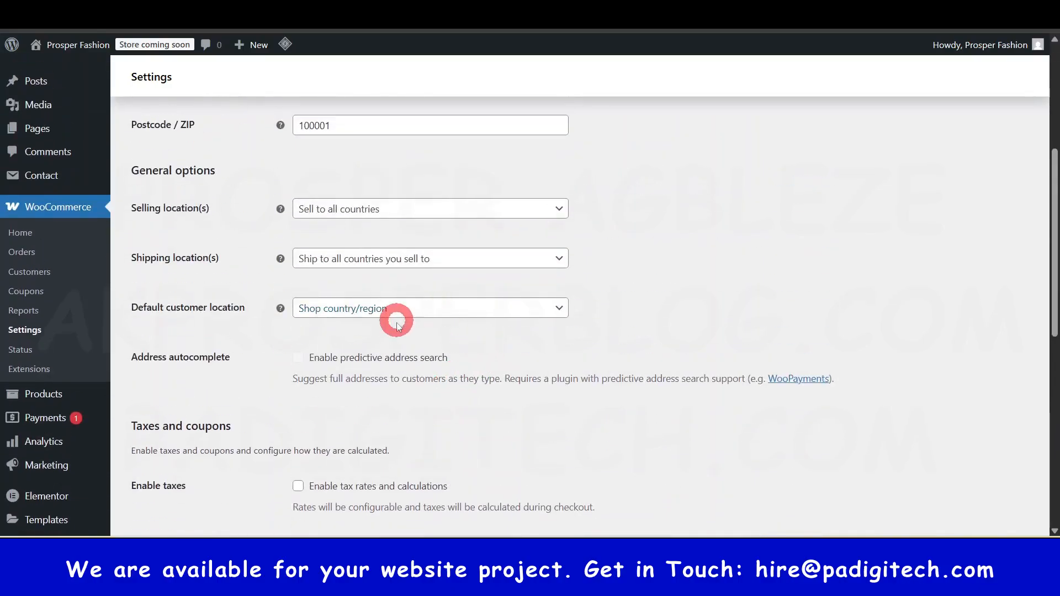
{"action": "scroll", "coordinate": [364, 342], "scroll_direction": "down", "scroll_amount": 4}
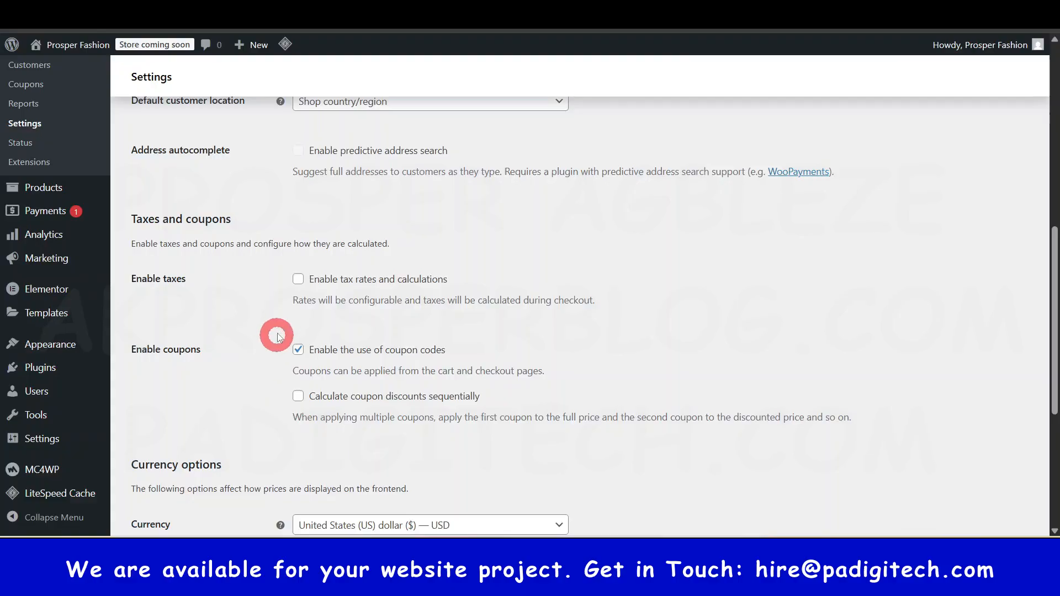
{"action": "scroll", "coordinate": [359, 348], "scroll_direction": "up", "scroll_amount": 9}
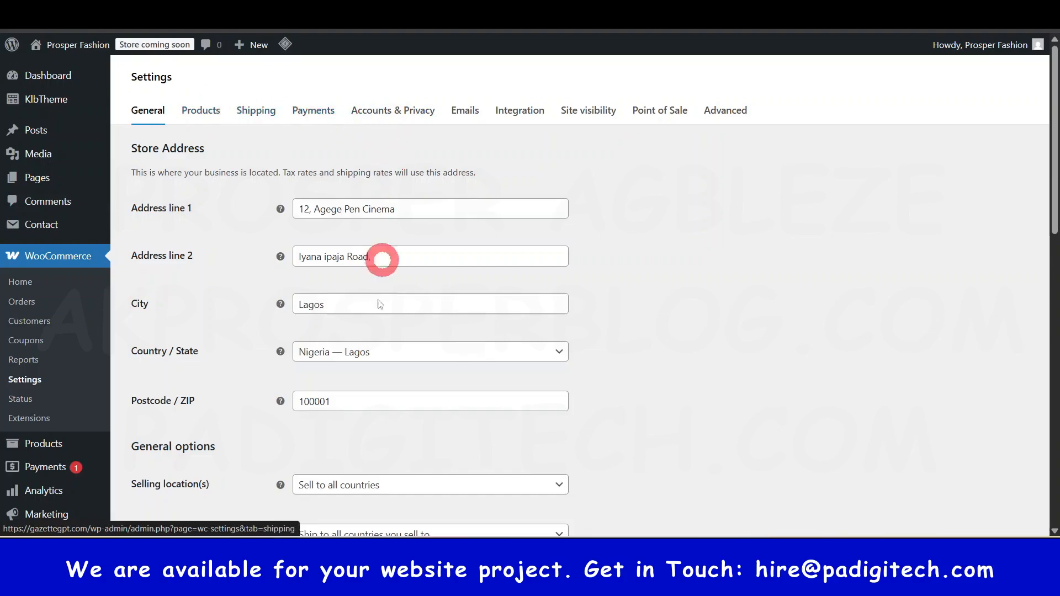
{"action": "scroll", "coordinate": [376, 331], "scroll_direction": "down", "scroll_amount": 10}
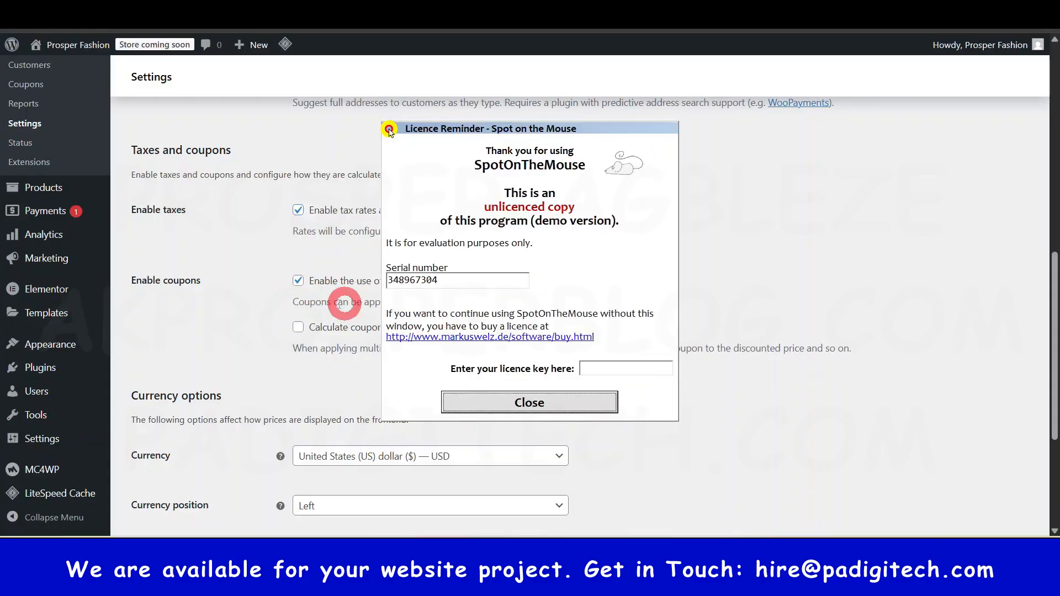
Dismiss the licence reminder and examine the available store currencies and currency positions, leaving the position at Left.
{"action": "left_click", "coordinate": [545, 403]}
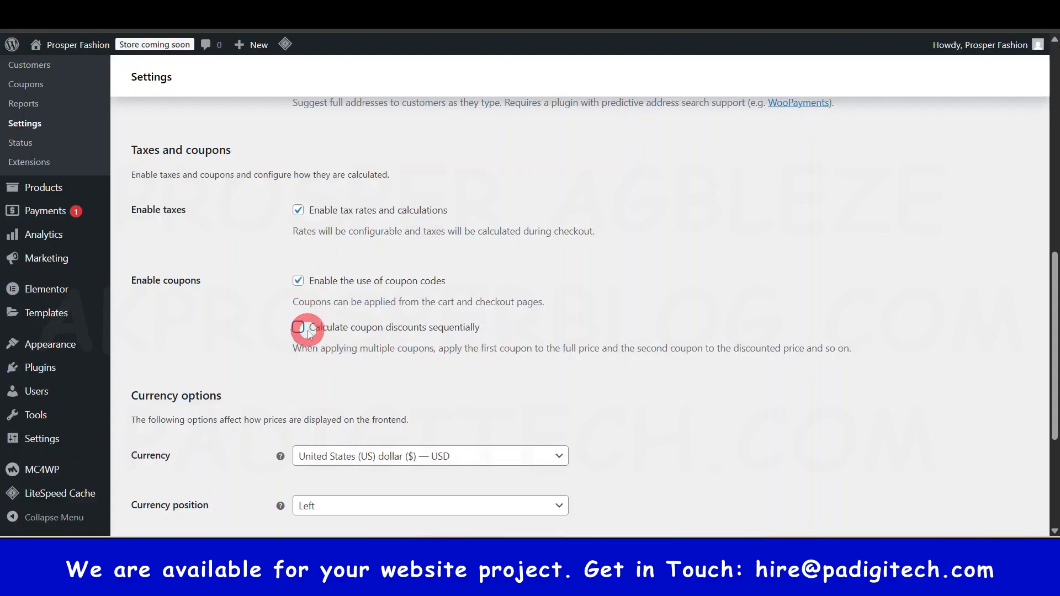
{"action": "scroll", "coordinate": [435, 351], "scroll_direction": "down", "scroll_amount": 4}
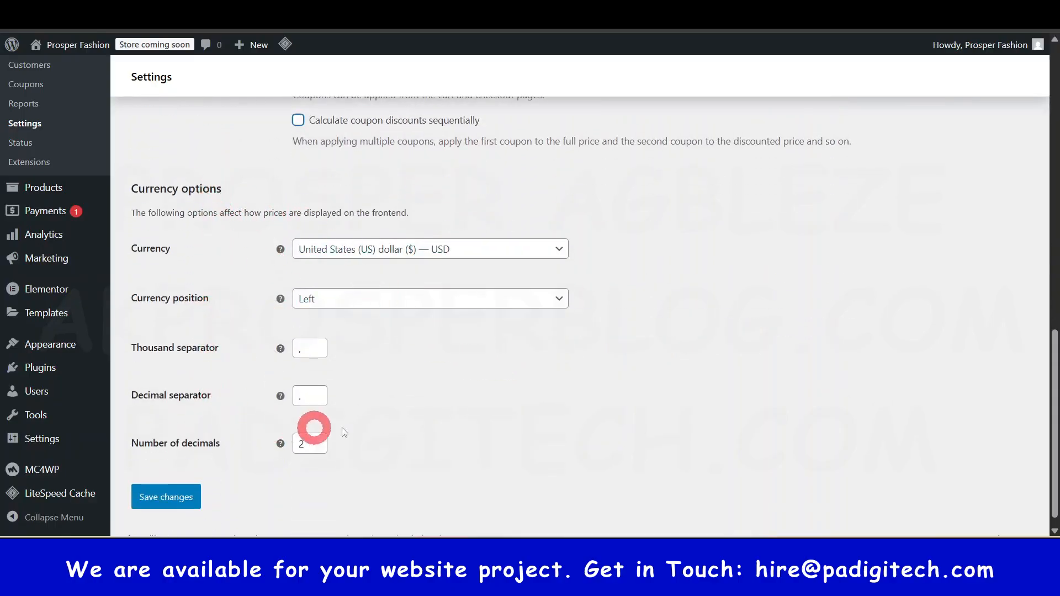
{"action": "left_click", "coordinate": [501, 251]}
{"action": "scroll", "coordinate": [480, 351], "scroll_direction": "down", "scroll_amount": 3}
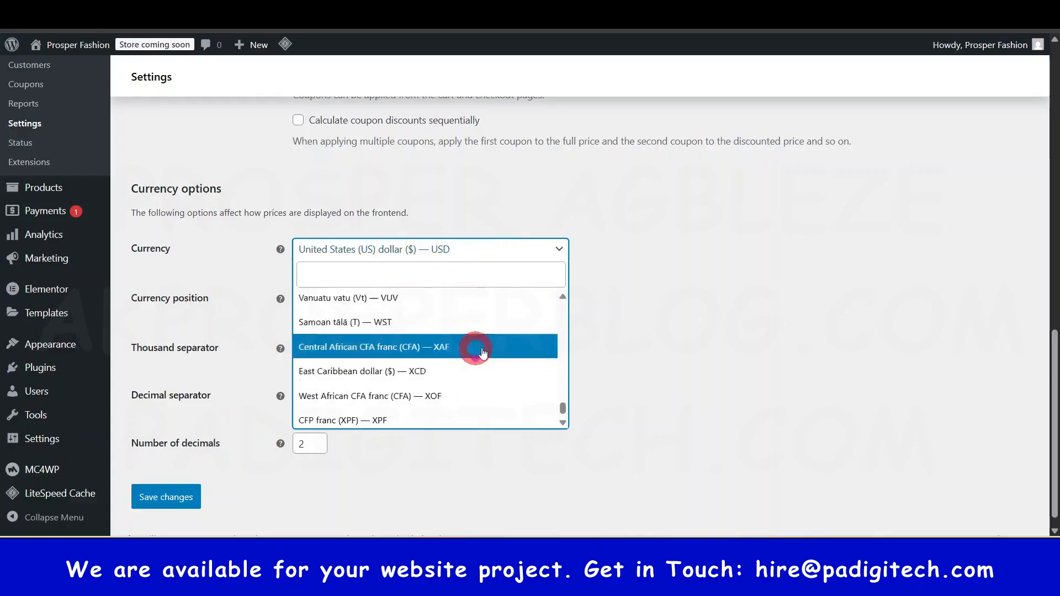
{"action": "scroll", "coordinate": [545, 413], "scroll_direction": "down", "scroll_amount": 2}
{"action": "left_click_drag", "start_coordinate": [563, 418], "coordinate": [561, 303]}
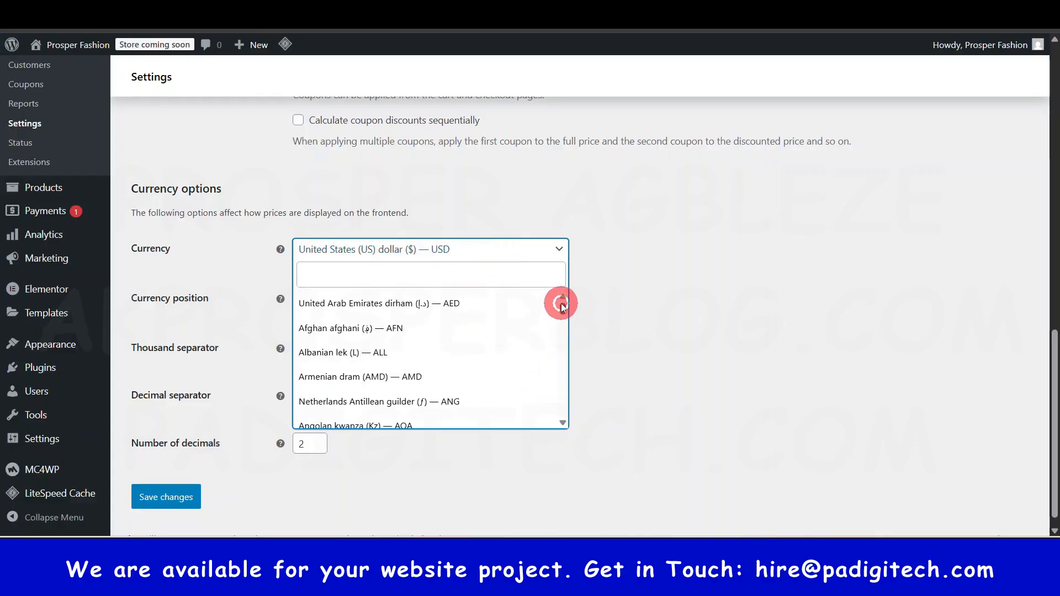
{"action": "left_click", "coordinate": [639, 335]}
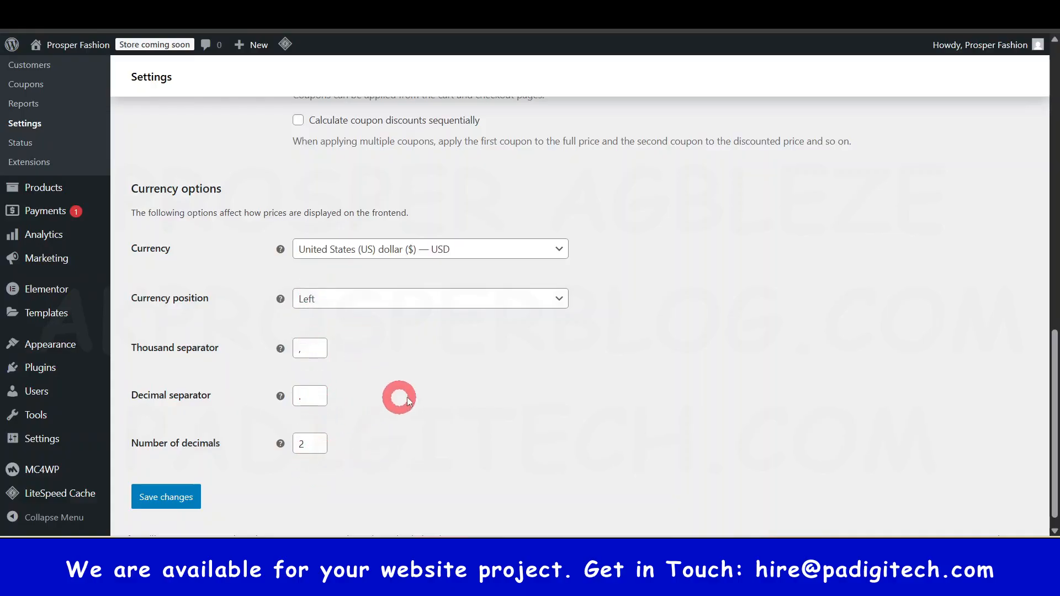
{"action": "left_click", "coordinate": [559, 302]}
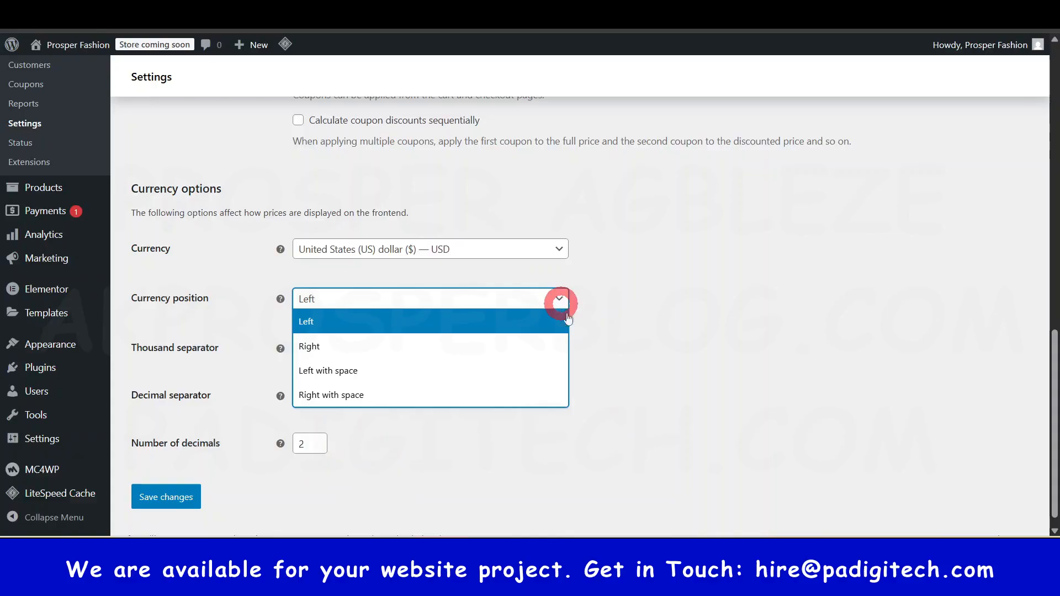
{"action": "left_click", "coordinate": [567, 319]}
Save the WooCommerce general settings so that the enabled tax option takes effect.
{"action": "scroll", "coordinate": [452, 428], "scroll_direction": "down", "scroll_amount": 1}
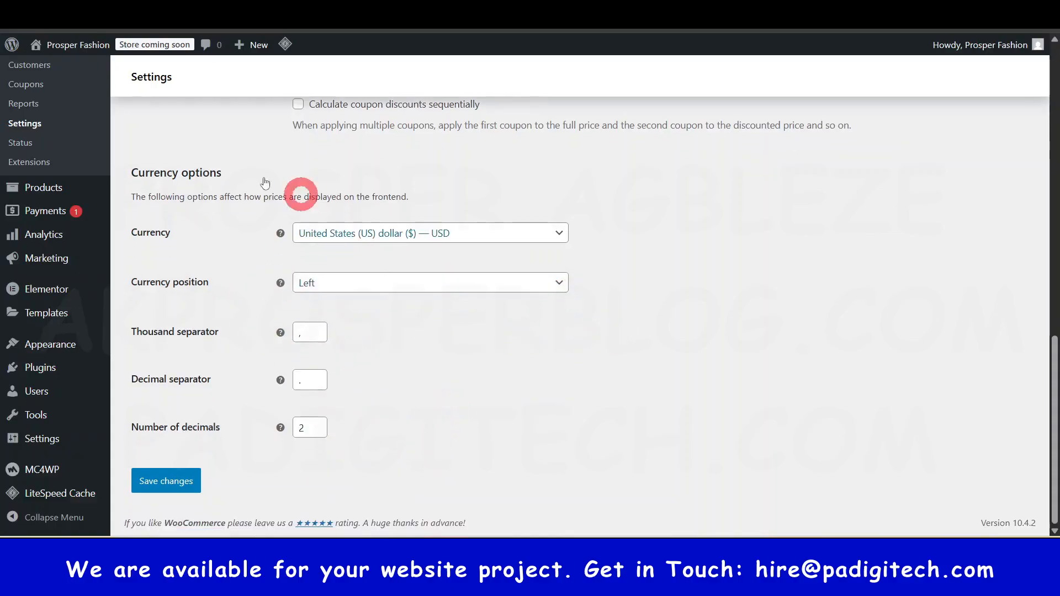
{"action": "left_click", "coordinate": [159, 482]}
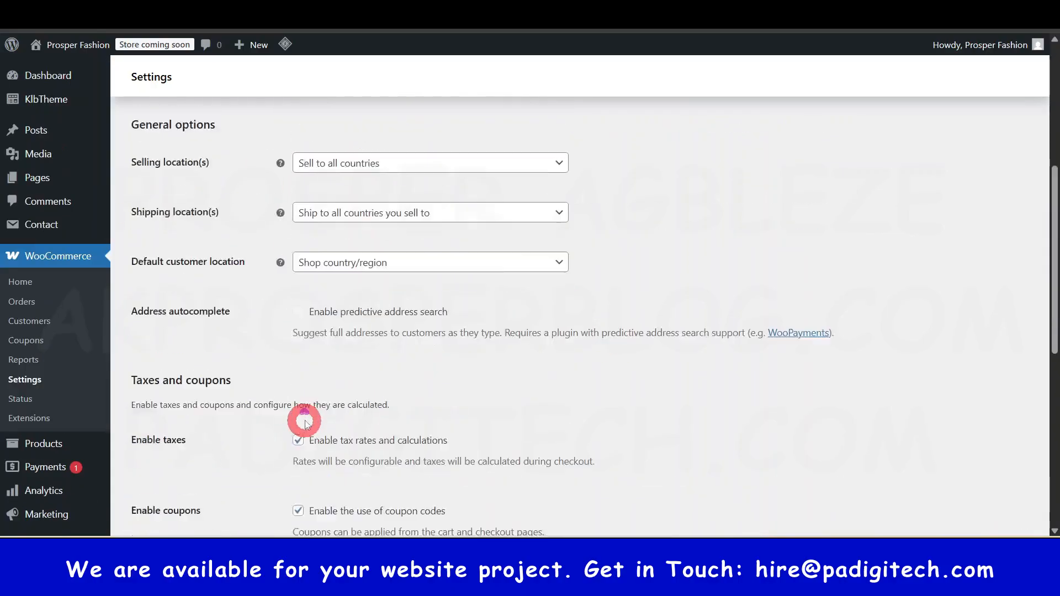
{"action": "scroll", "coordinate": [286, 444], "scroll_direction": "down", "scroll_amount": 2}
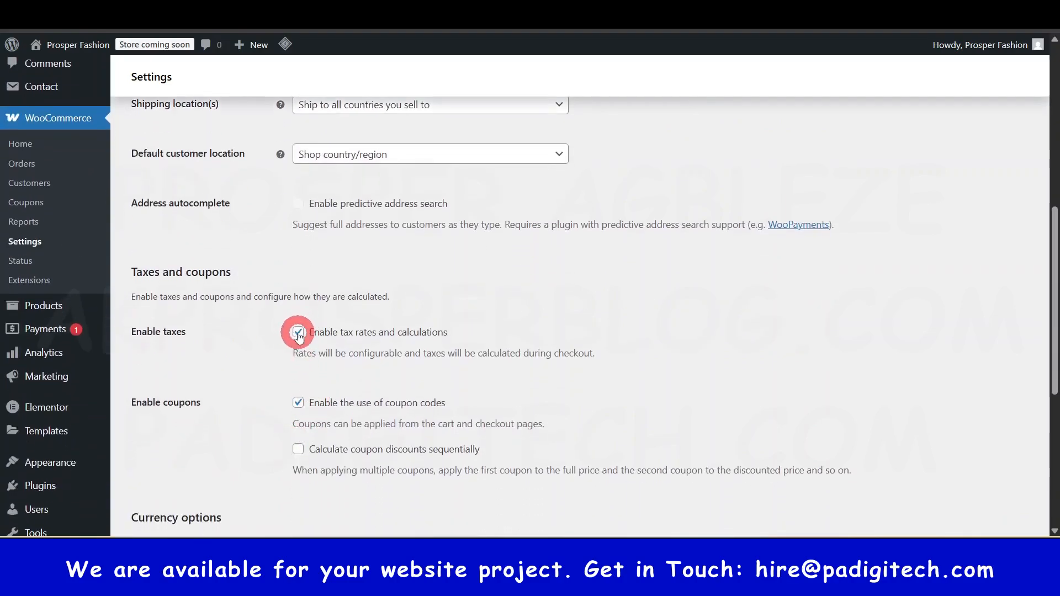
{"action": "scroll", "coordinate": [301, 350], "scroll_direction": "down", "scroll_amount": 6}
{"action": "left_click", "coordinate": [193, 481]}
{"action": "scroll", "coordinate": [379, 363], "scroll_direction": "up", "scroll_amount": 11}
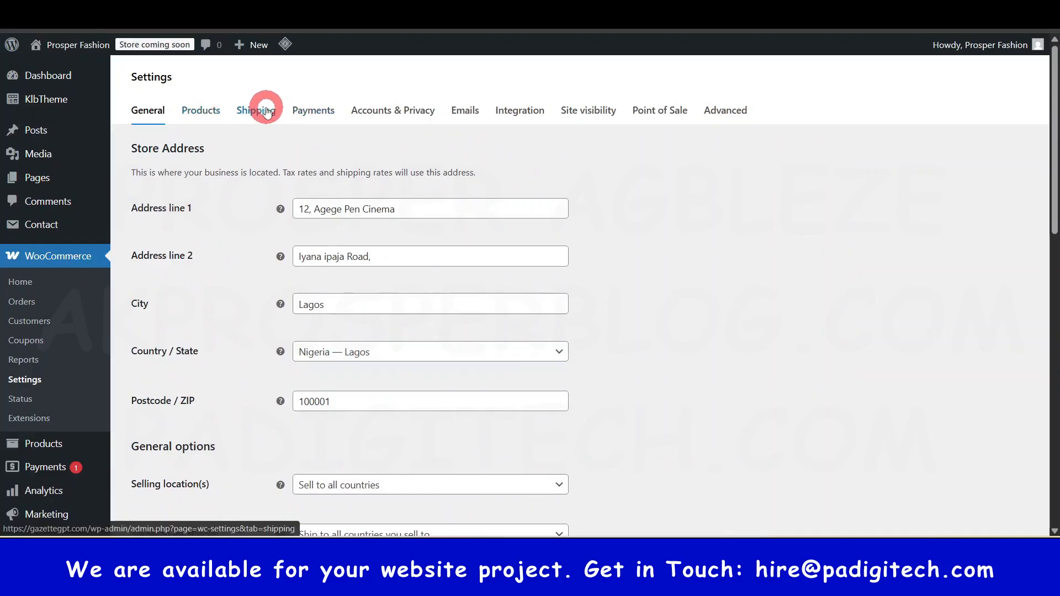
{"action": "scroll", "coordinate": [326, 293], "scroll_direction": "down", "scroll_amount": 10}
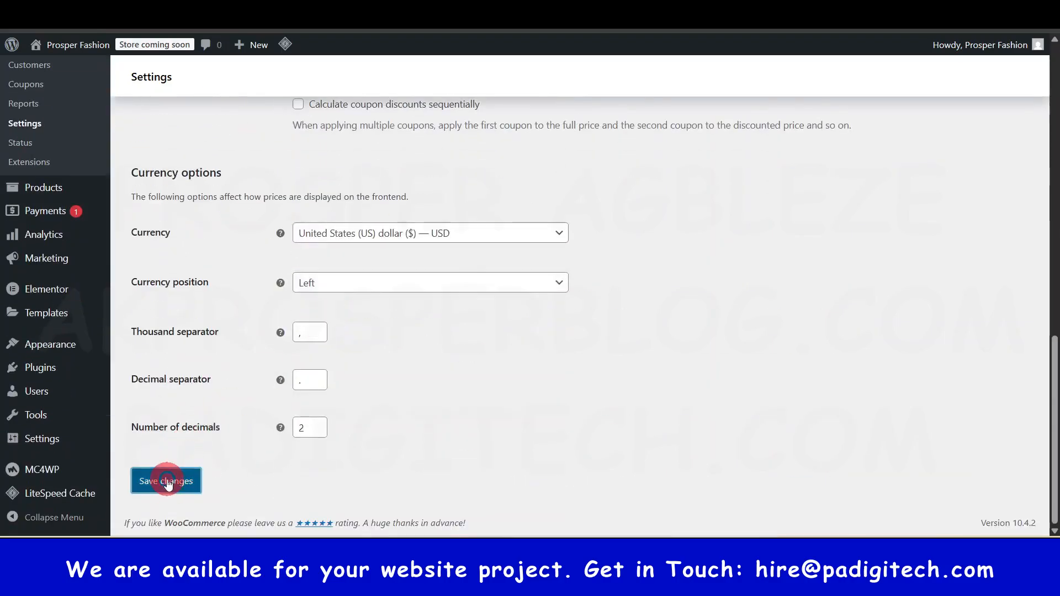
{"action": "left_click", "coordinate": [169, 481]}
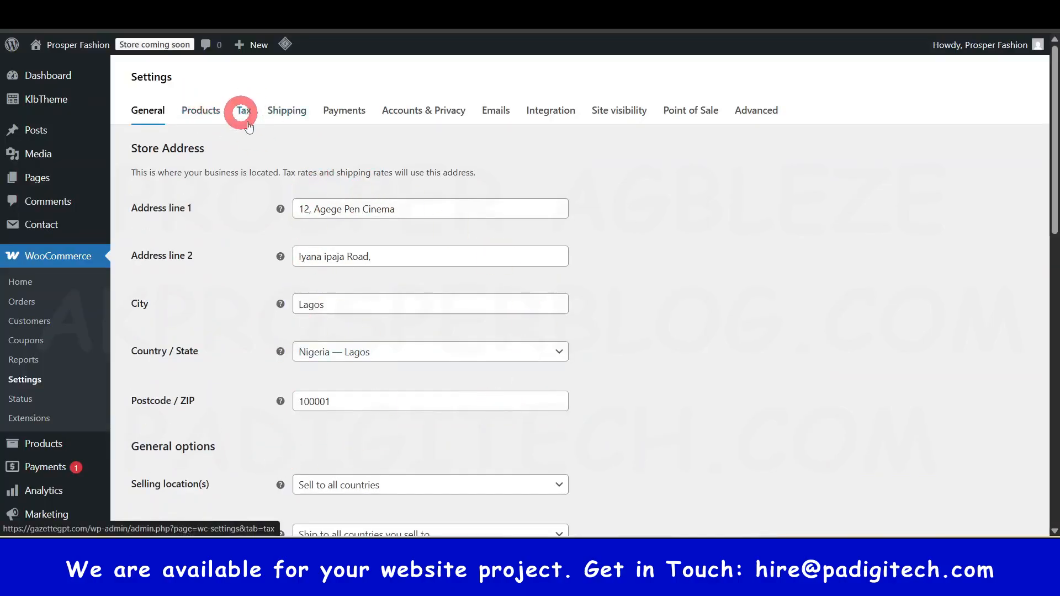
Set the shop page to Shop in the WooCommerce product settings.
{"action": "left_click", "coordinate": [202, 112]}
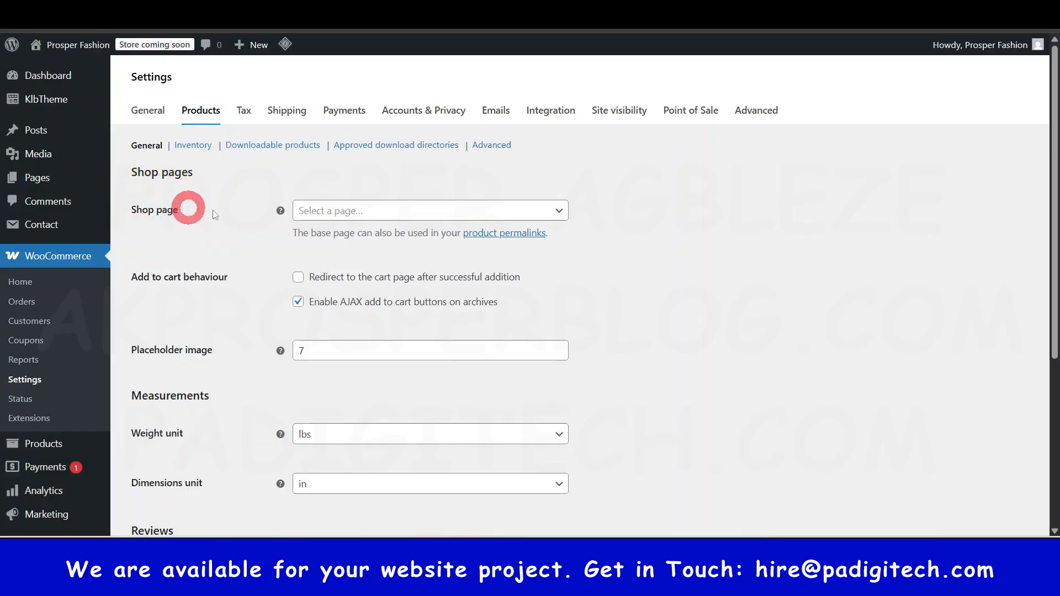
{"action": "left_click", "coordinate": [382, 213]}
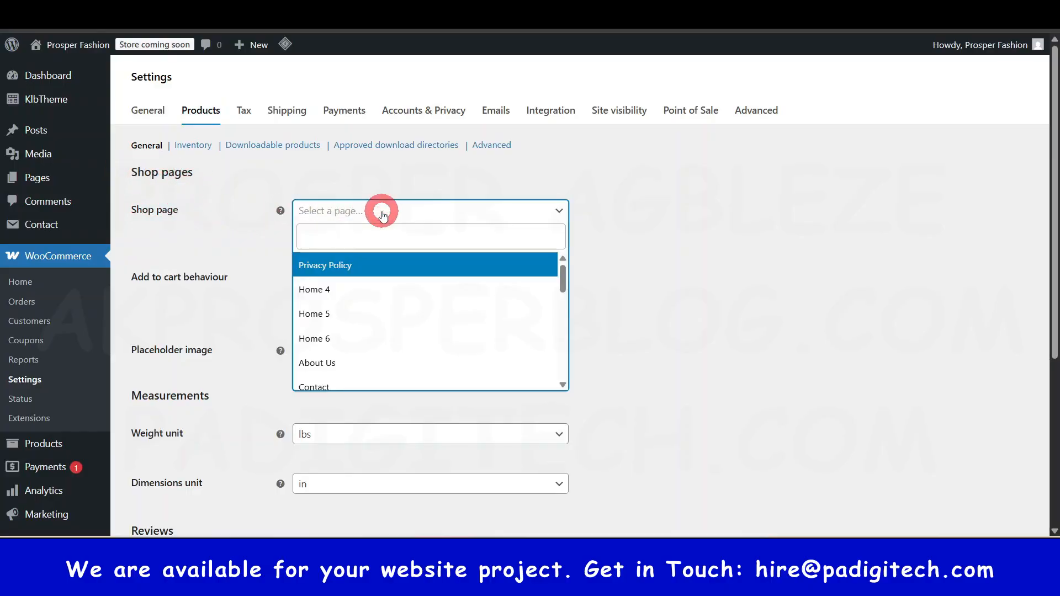
{"action": "scroll", "coordinate": [362, 298], "scroll_direction": "down", "scroll_amount": 5}
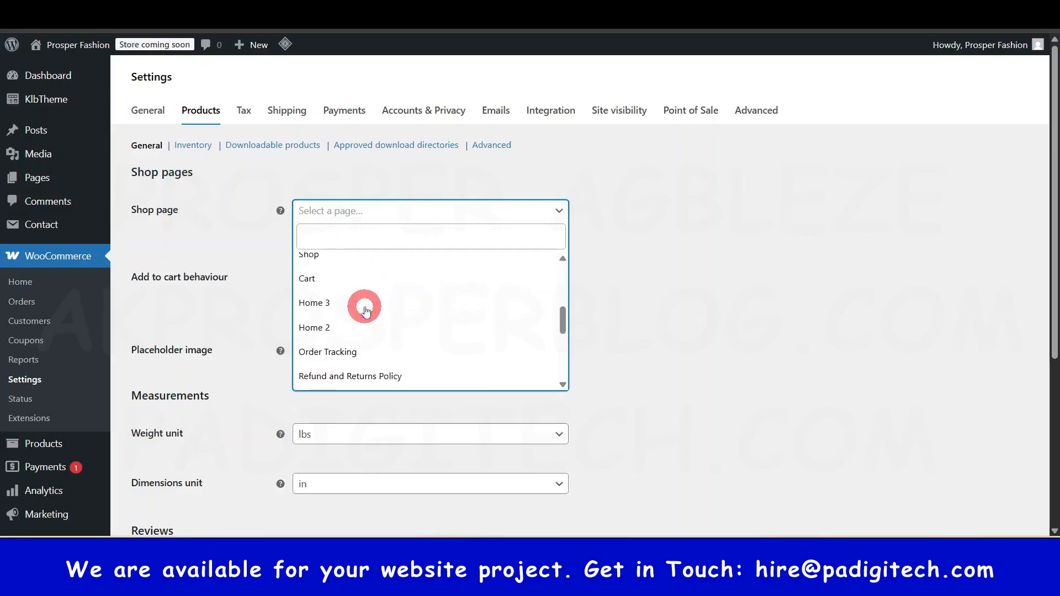
{"action": "scroll", "coordinate": [356, 300], "scroll_direction": "down", "scroll_amount": 3}
{"action": "scroll", "coordinate": [336, 324], "scroll_direction": "down", "scroll_amount": 4}
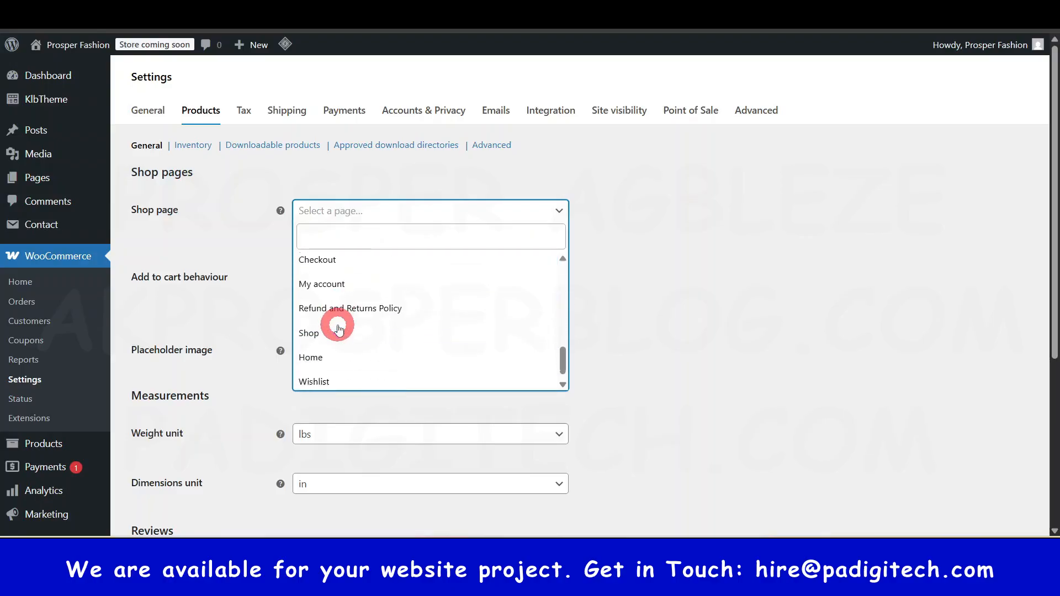
{"action": "scroll", "coordinate": [340, 353], "scroll_direction": "up", "scroll_amount": 4}
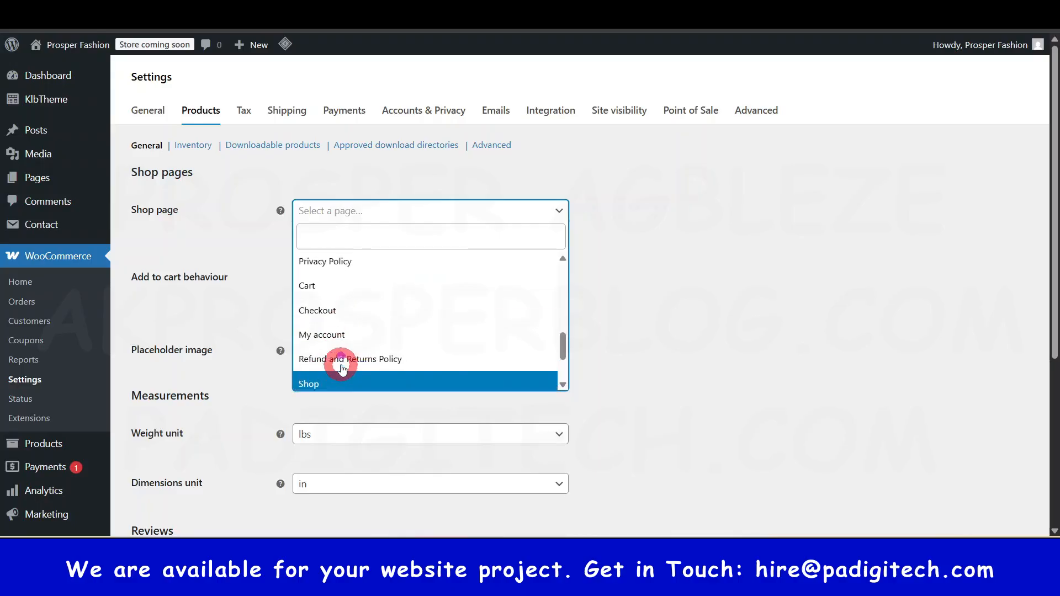
{"action": "scroll", "coordinate": [332, 298], "scroll_direction": "up", "scroll_amount": 5}
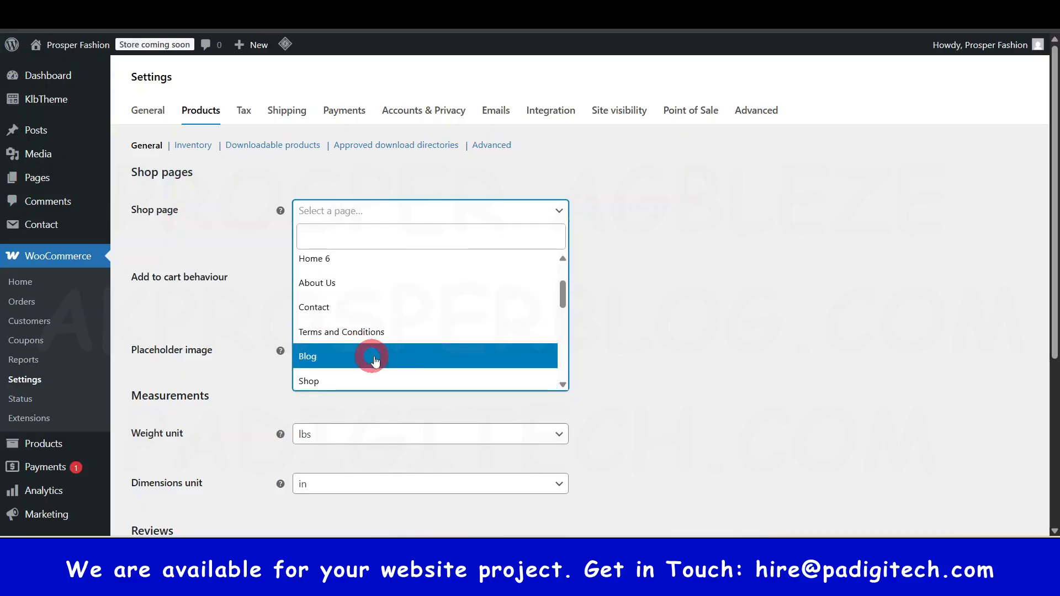
{"action": "scroll", "coordinate": [372, 345], "scroll_direction": "down", "scroll_amount": 3}
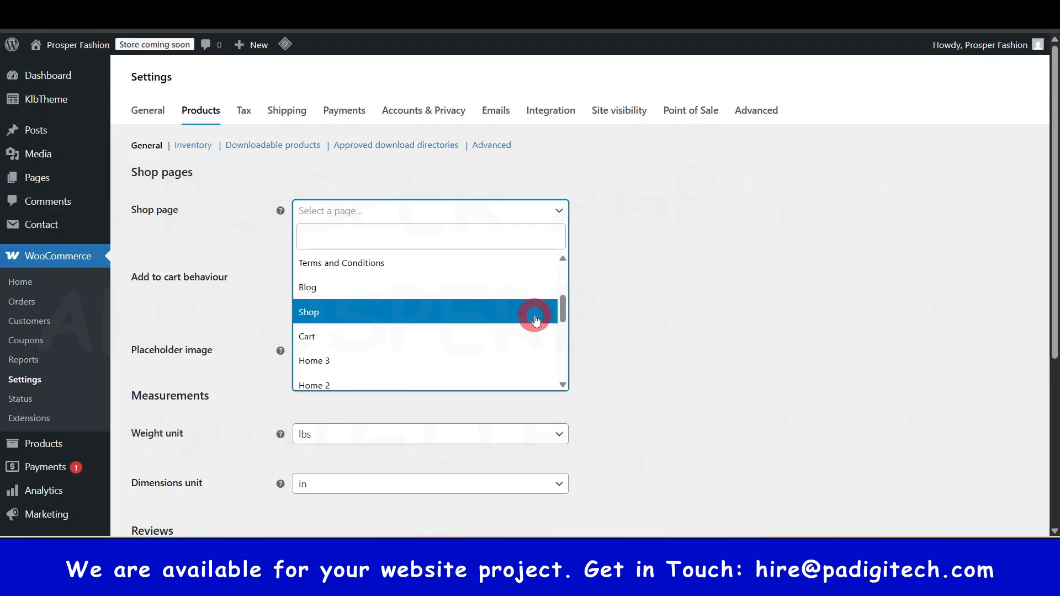
{"action": "left_click", "coordinate": [322, 313]}
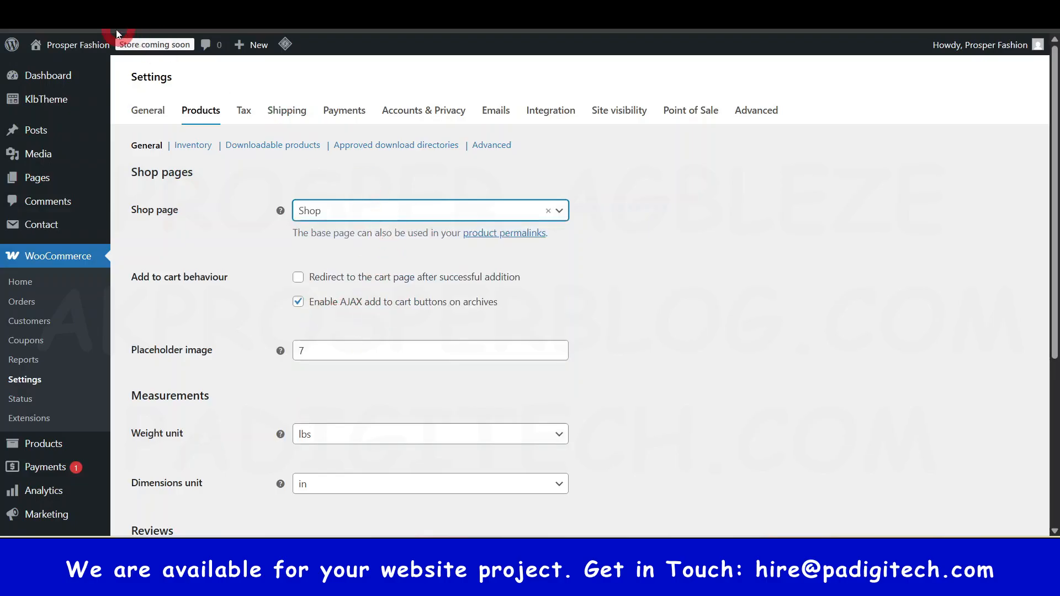
Check the placeholder image setting and open the Media Library in a separate browser tab.
{"action": "mouse_move", "coordinate": [74, 49]}
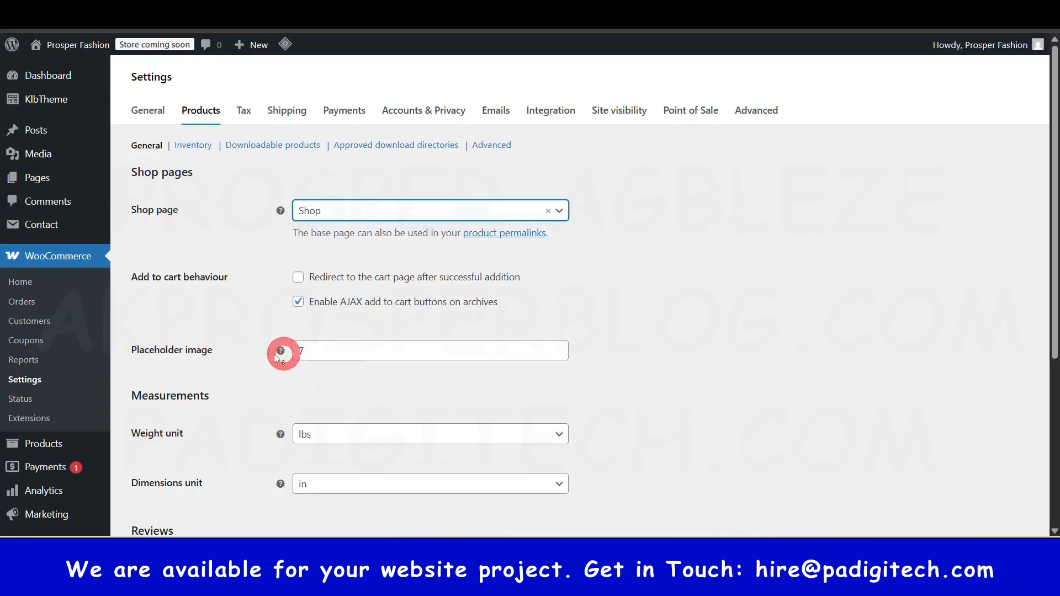
{"action": "mouse_move", "coordinate": [283, 355]}
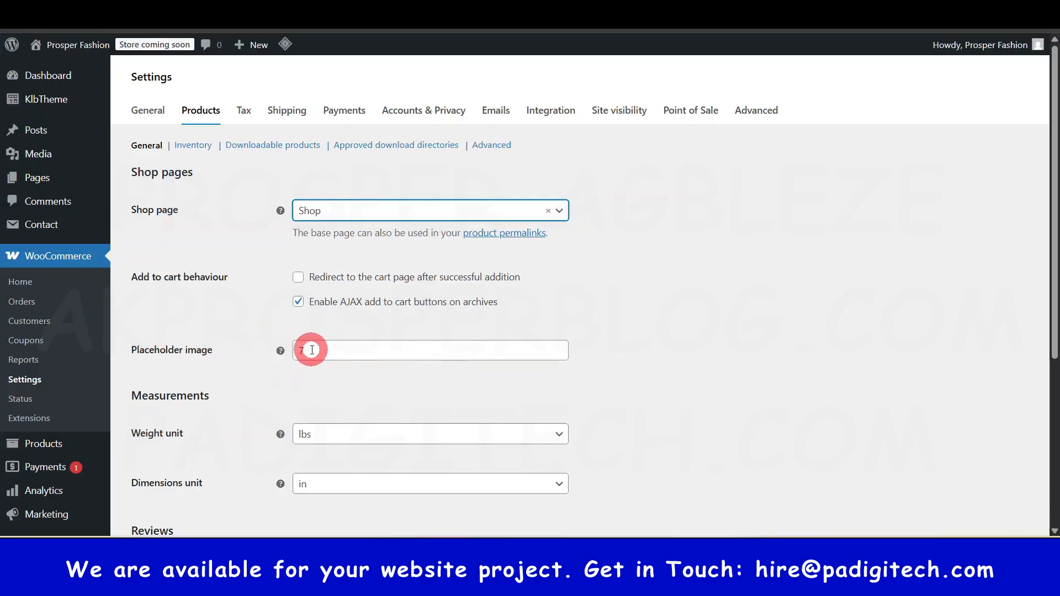
{"action": "right_click", "coordinate": [36, 153]}
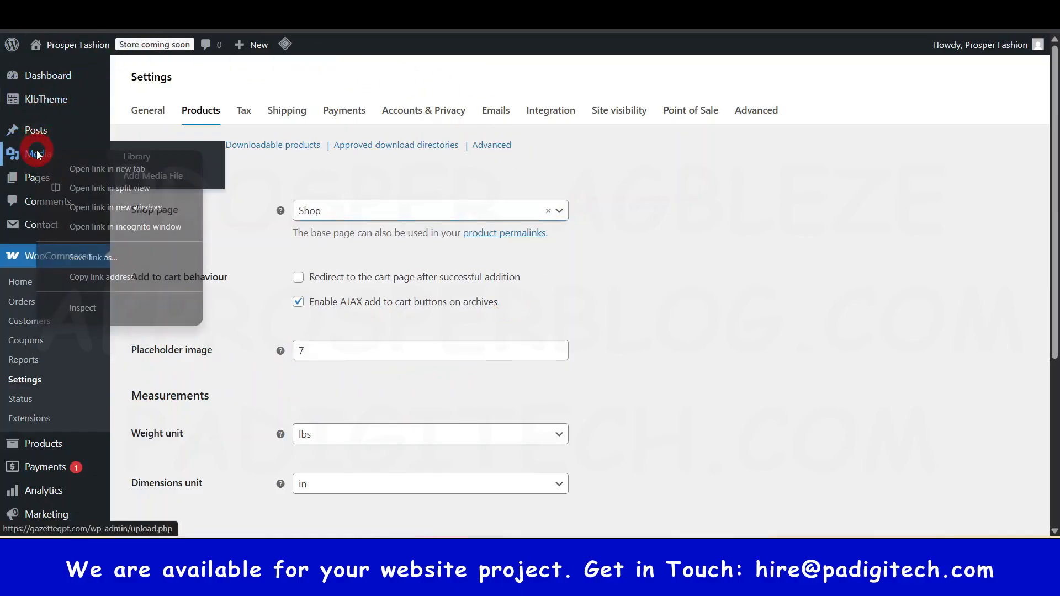
{"action": "left_click", "coordinate": [77, 164]}
{"action": "left_click", "coordinate": [38, 154]}
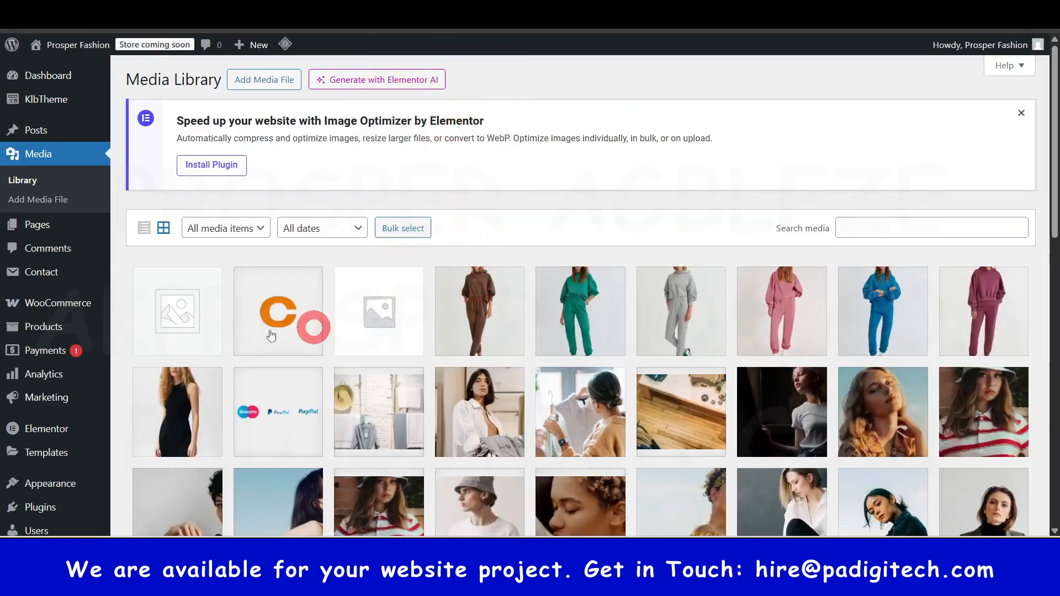
Look up the attachment ID of woocommerce-placeholder.webp in its page address, and close its attachment details.
{"action": "left_click", "coordinate": [186, 306]}
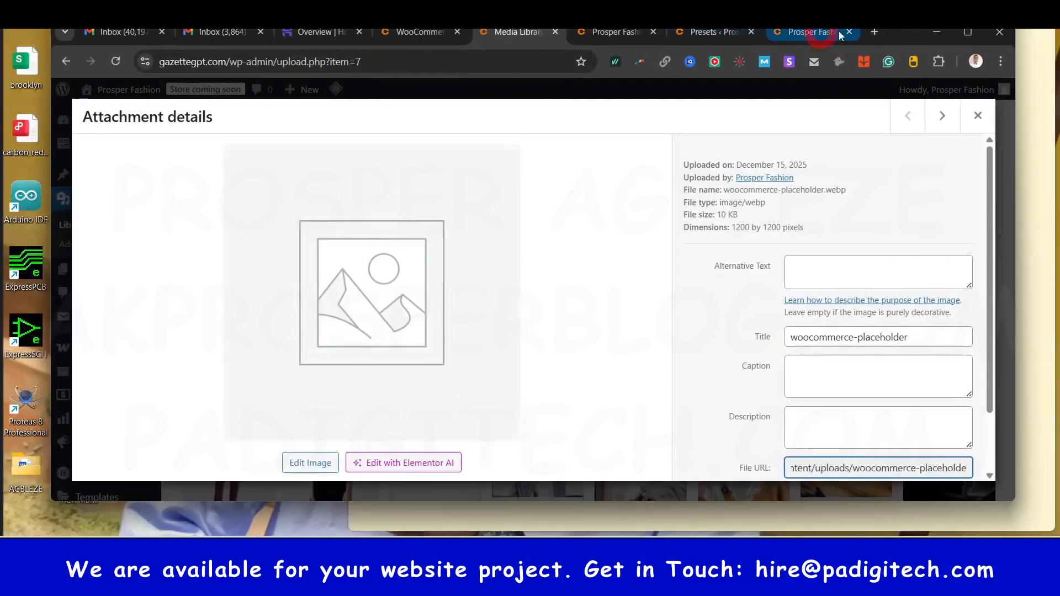
{"action": "left_click_drag", "start_coordinate": [899, 31], "coordinate": [883, 42]}
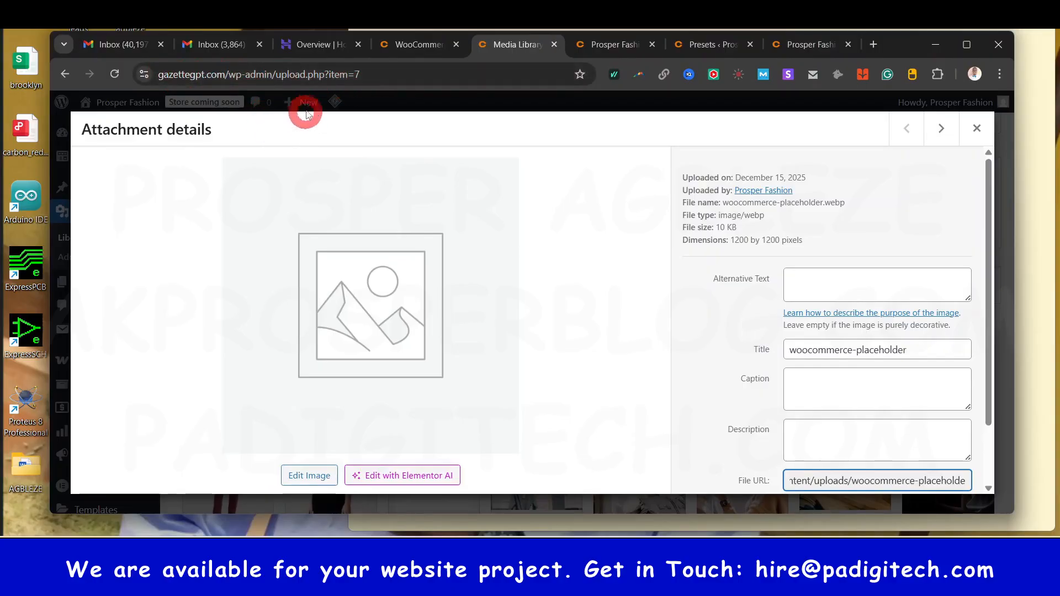
{"action": "left_click", "coordinate": [358, 72]}
{"action": "double_click", "coordinate": [358, 72]}
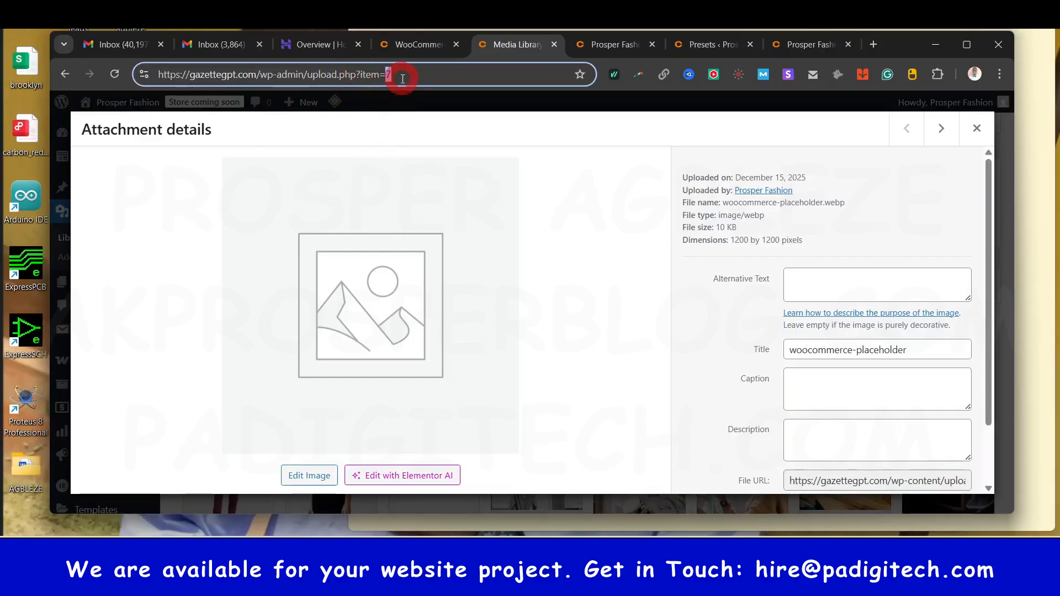
{"action": "left_click", "coordinate": [967, 45]}
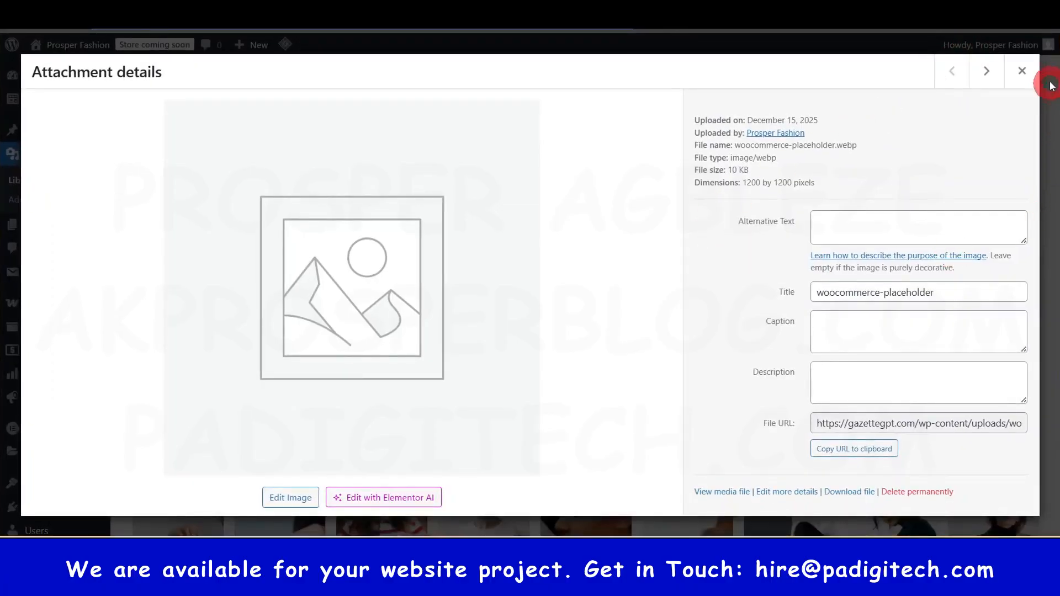
{"action": "left_click", "coordinate": [1021, 71]}
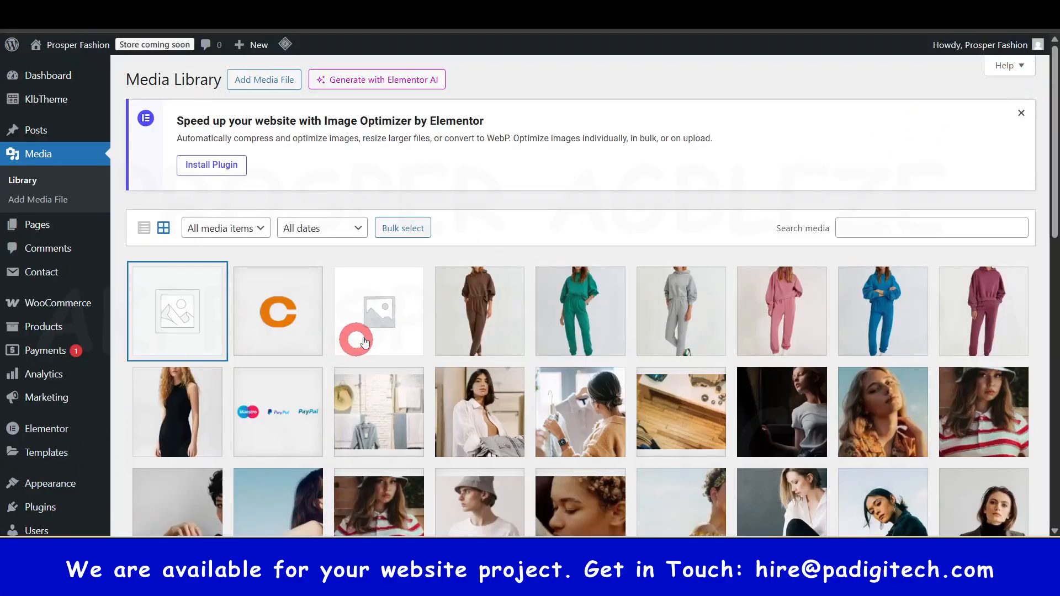
Look up the attachment ID of woocommerce-placeholder.png and return to the WooCommerce product settings.
{"action": "left_click", "coordinate": [379, 287]}
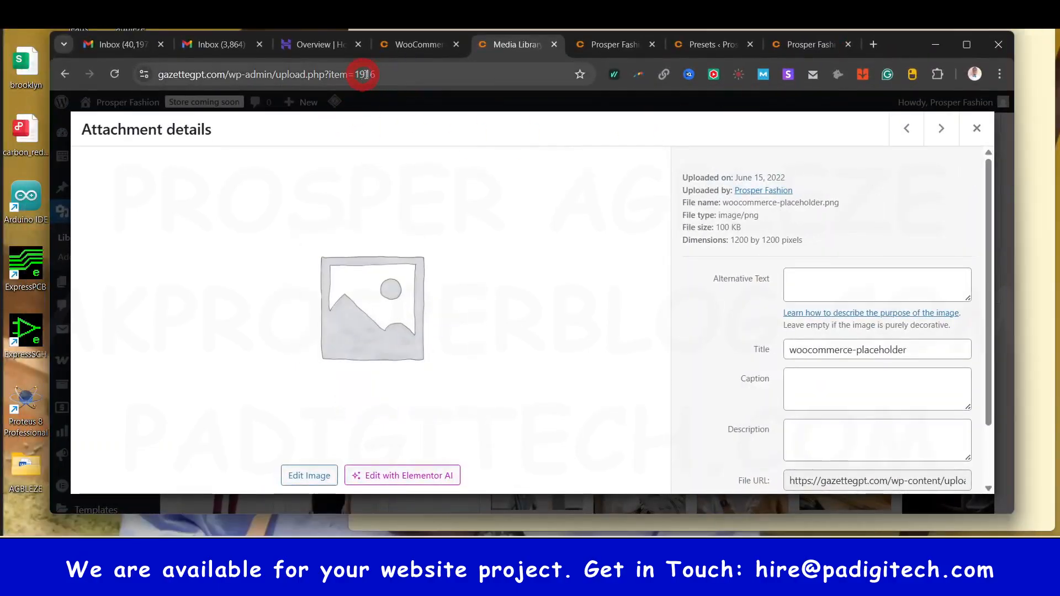
{"action": "left_click", "coordinate": [966, 46]}
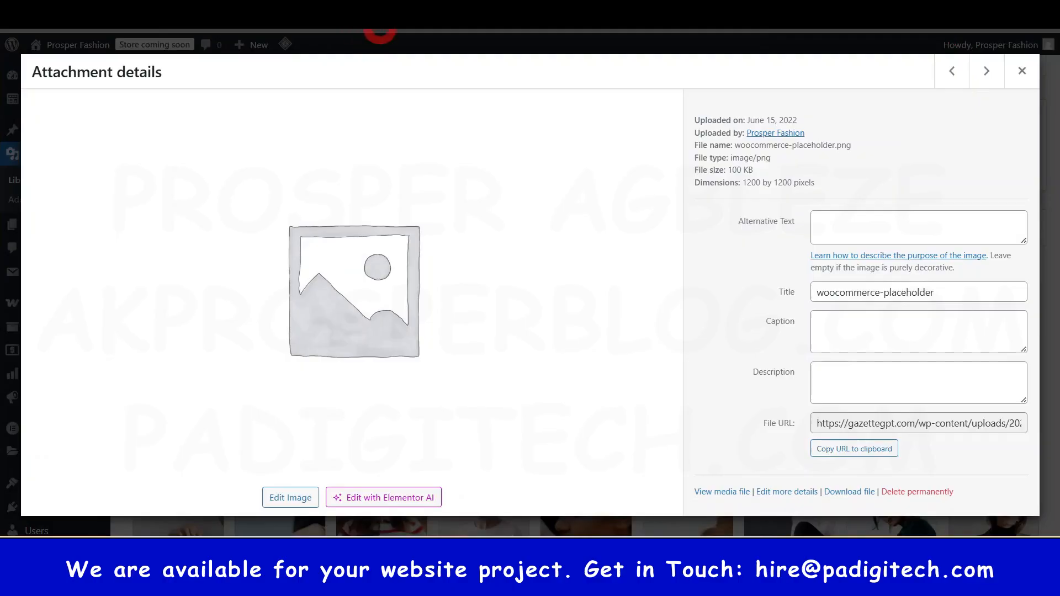
{"action": "left_click", "coordinate": [376, 8]}
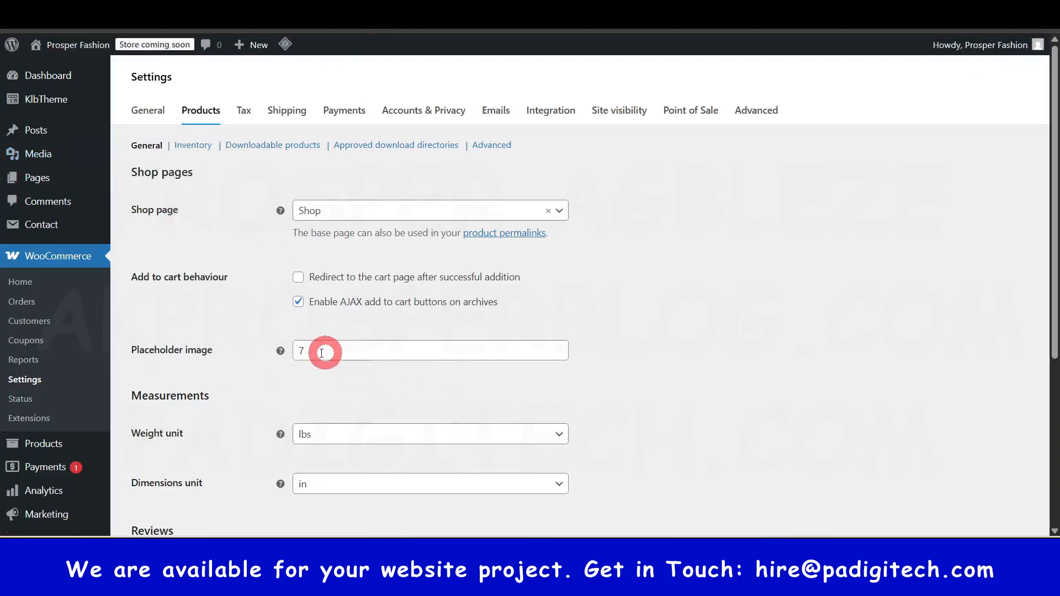
Examine the weight unit options under Measurements without changing the selected unit.
{"action": "scroll", "coordinate": [651, 362], "scroll_direction": "down", "scroll_amount": 3}
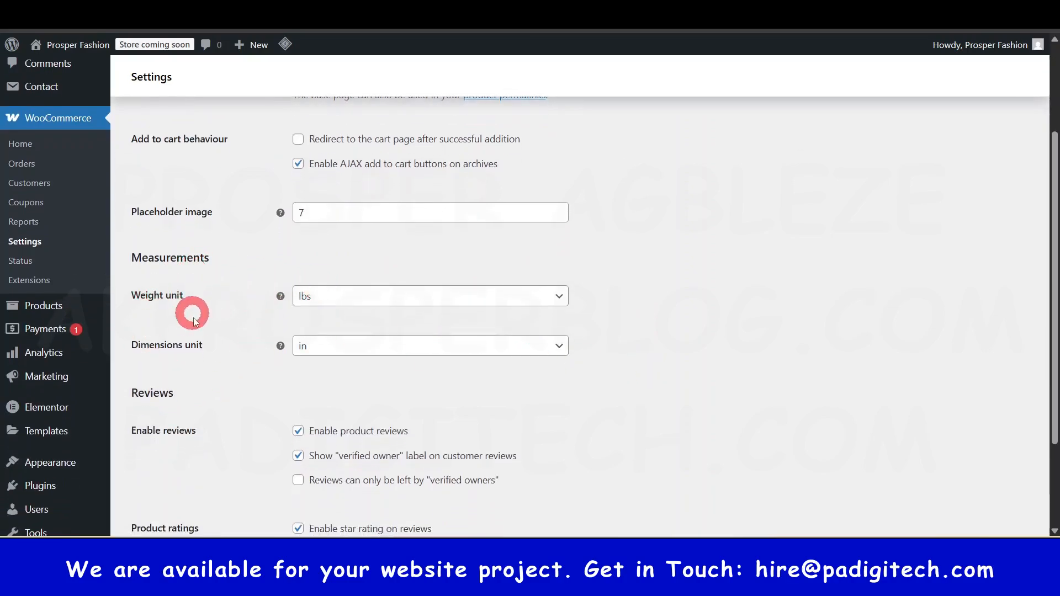
{"action": "left_click", "coordinate": [351, 297]}
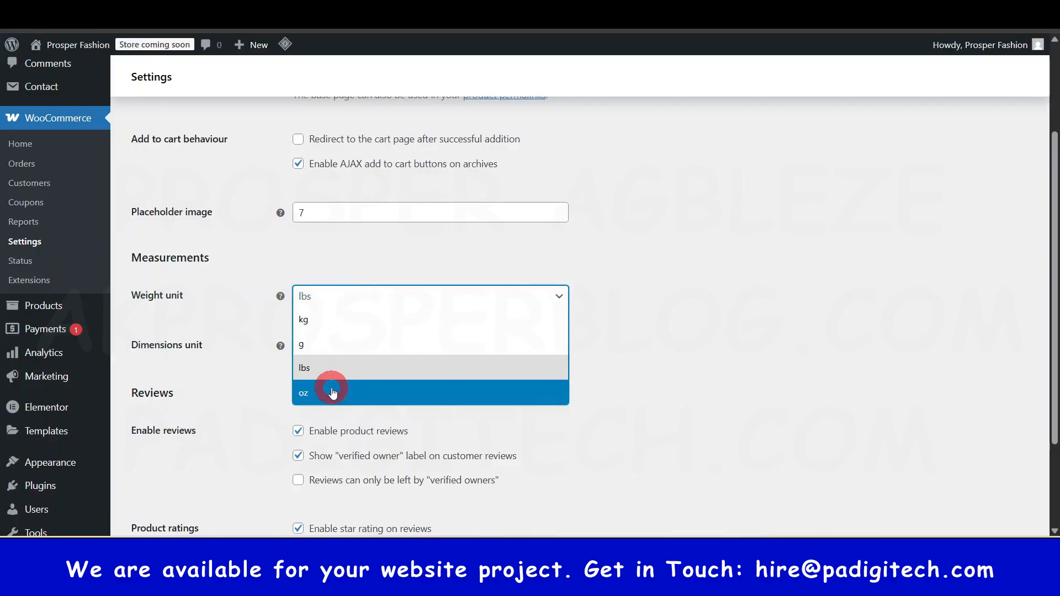
{"action": "left_click", "coordinate": [256, 361]}
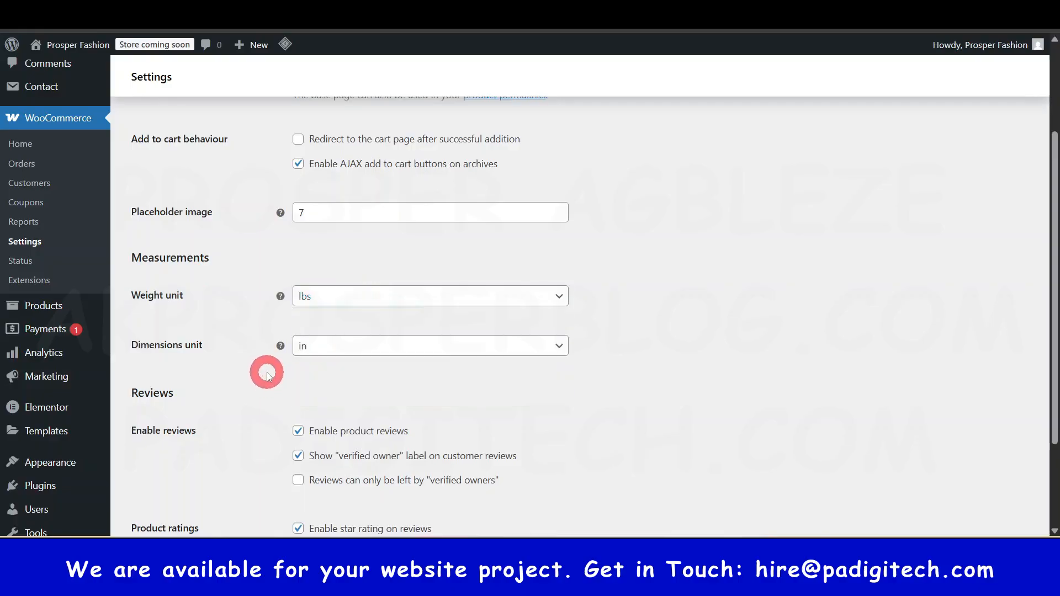
Check the dimensions unit options without changing the selection, and save the general product settings.
{"action": "left_click", "coordinate": [392, 345]}
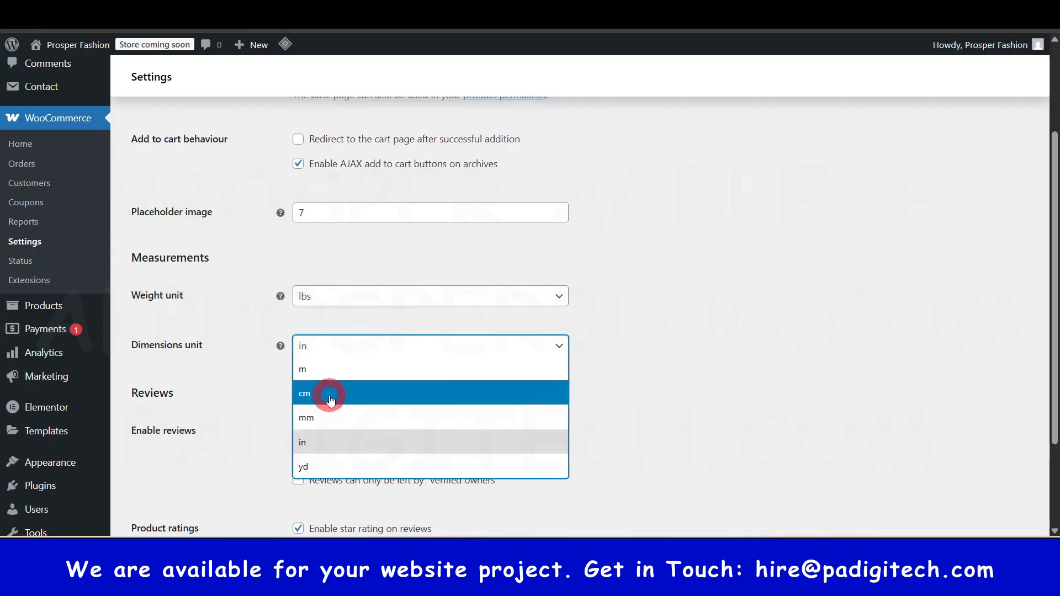
{"action": "left_click", "coordinate": [632, 353]}
{"action": "scroll", "coordinate": [610, 372], "scroll_direction": "down", "scroll_amount": 3}
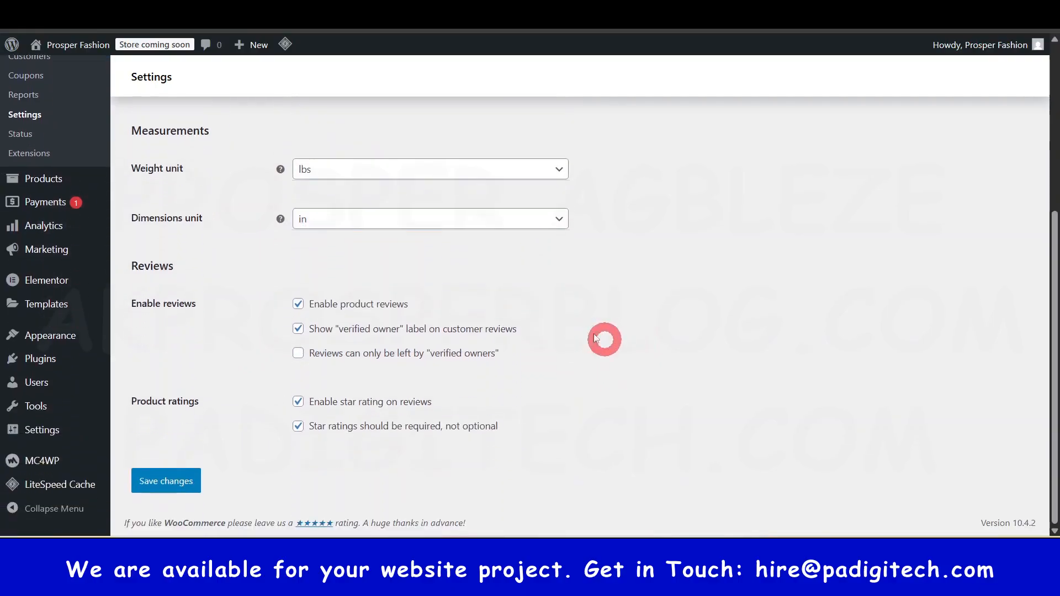
{"action": "left_click", "coordinate": [298, 304]}
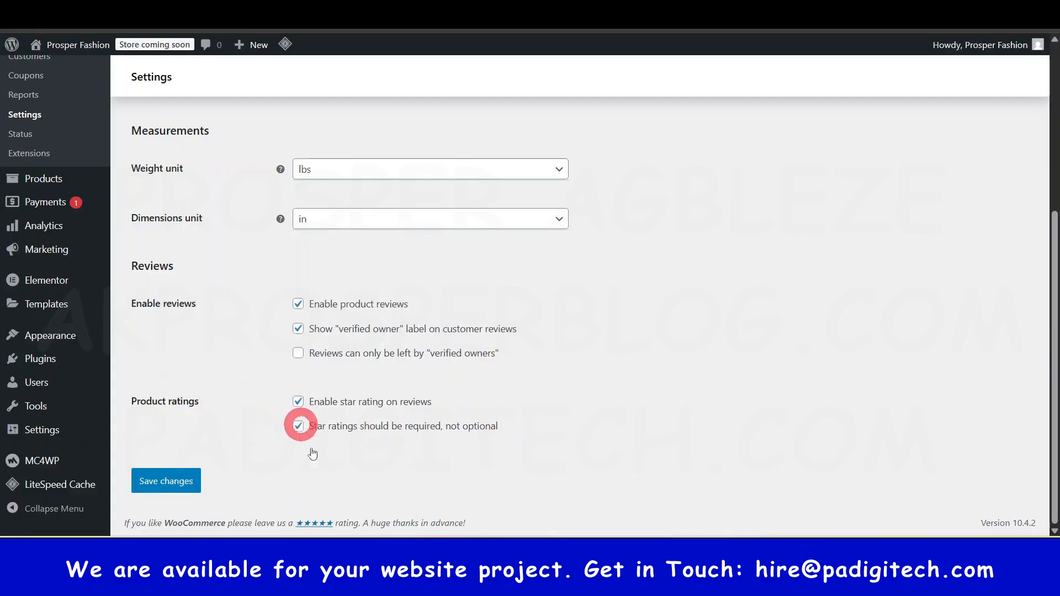
{"action": "left_click", "coordinate": [169, 489]}
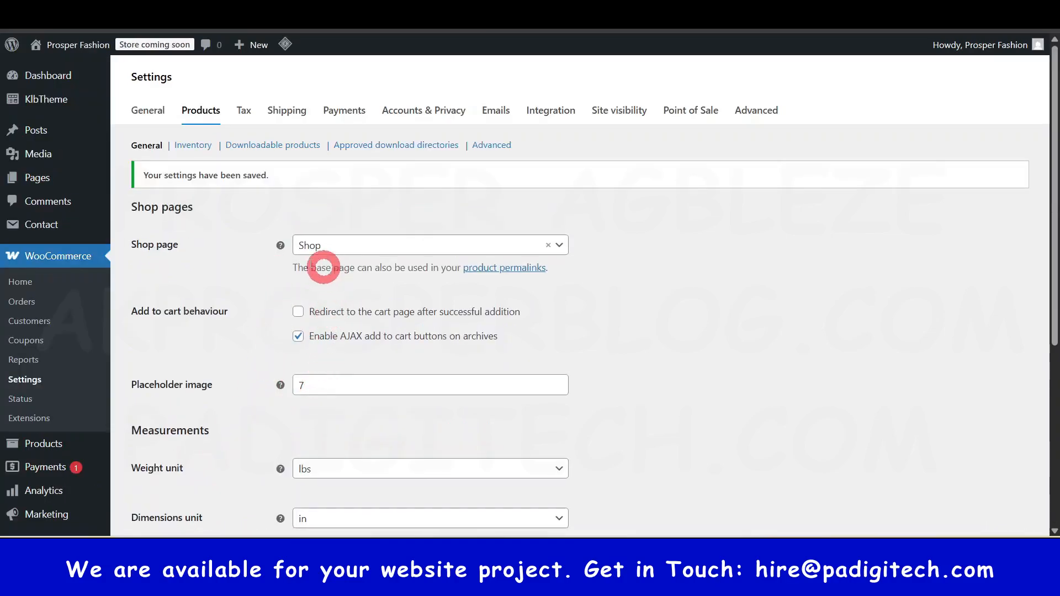
Look through the product settings for Inventory, Downloadable products and Approved download directories.
{"action": "left_click", "coordinate": [191, 148]}
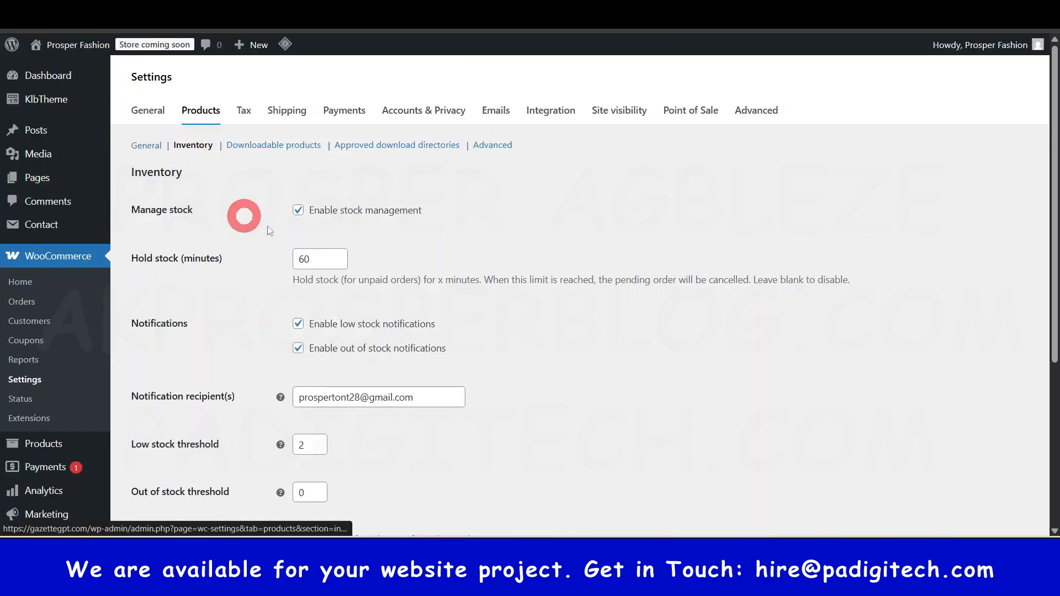
{"action": "scroll", "coordinate": [287, 246], "scroll_direction": "down", "scroll_amount": 5}
{"action": "scroll", "coordinate": [290, 243], "scroll_direction": "up", "scroll_amount": 5}
{"action": "left_click", "coordinate": [280, 147]}
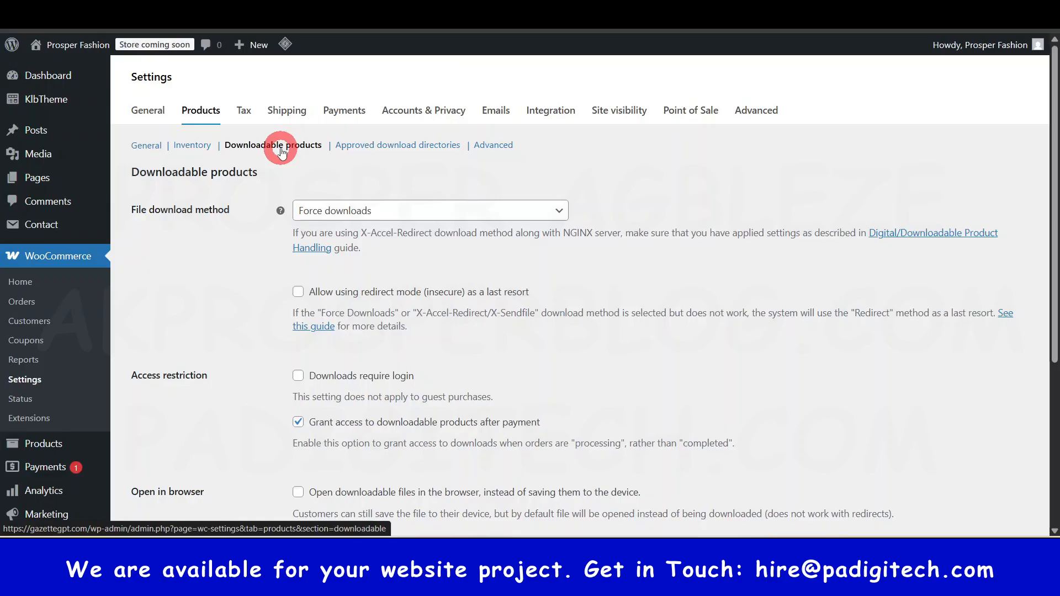
{"action": "left_click", "coordinate": [407, 149]}
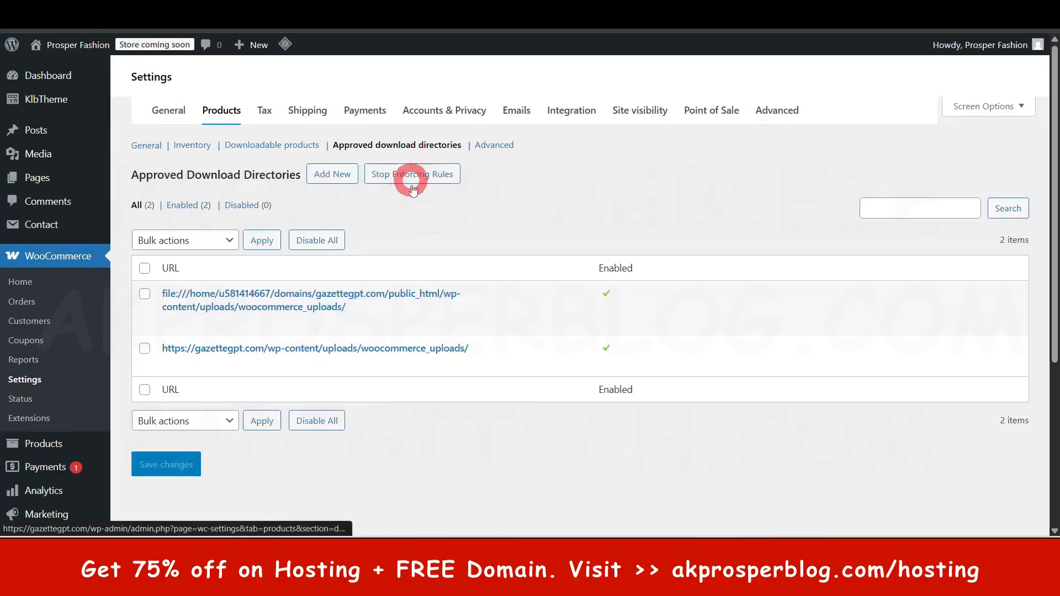
Return to the Inventory settings and examine the notification recipient, stock threshold, visibility and stock display options.
{"action": "left_click", "coordinate": [193, 149]}
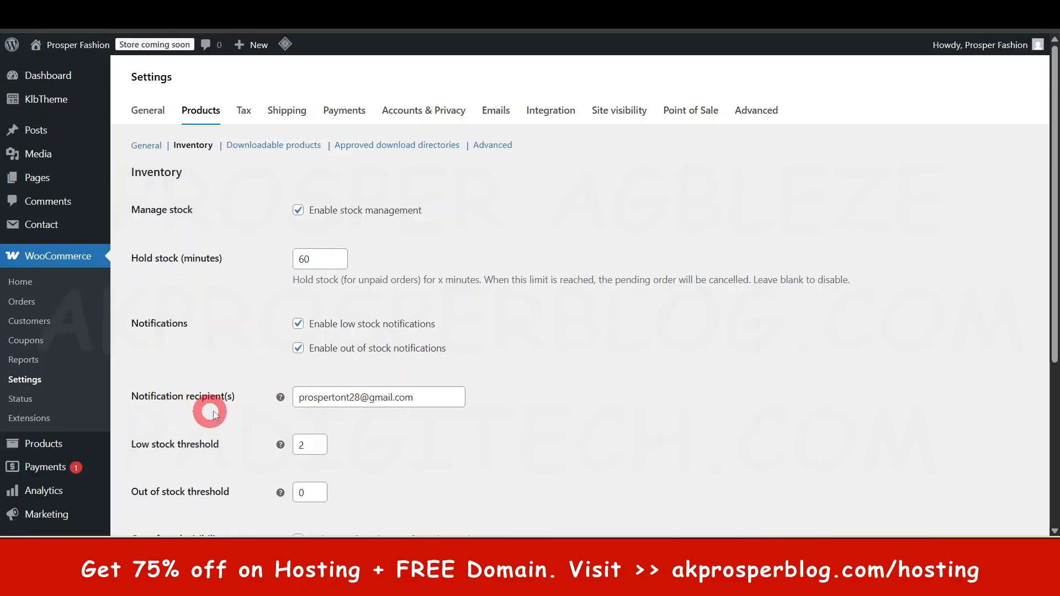
{"action": "scroll", "coordinate": [255, 431], "scroll_direction": "down", "scroll_amount": 5}
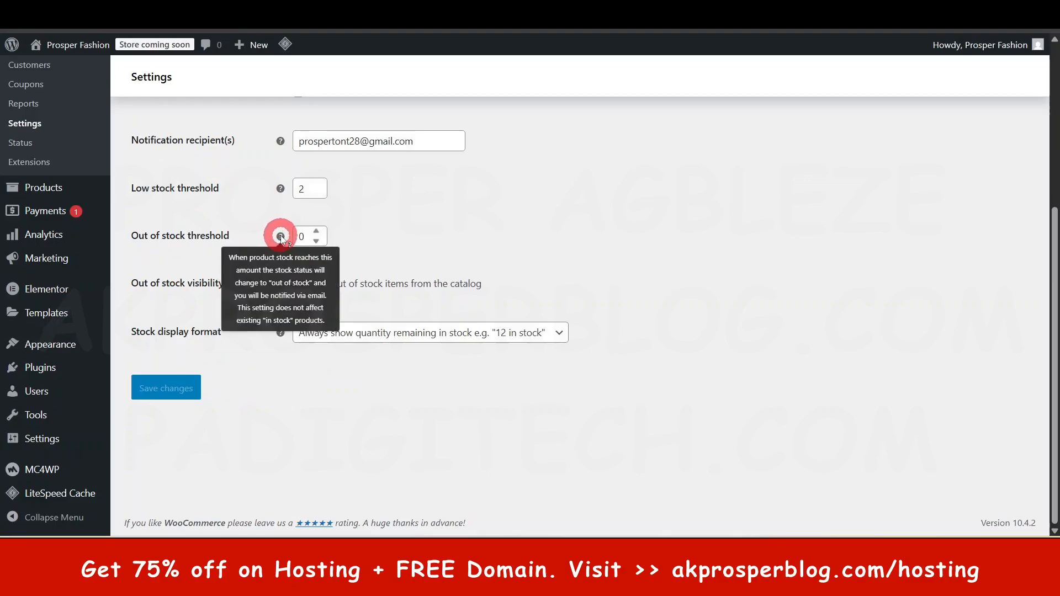
{"action": "mouse_move", "coordinate": [287, 144]}
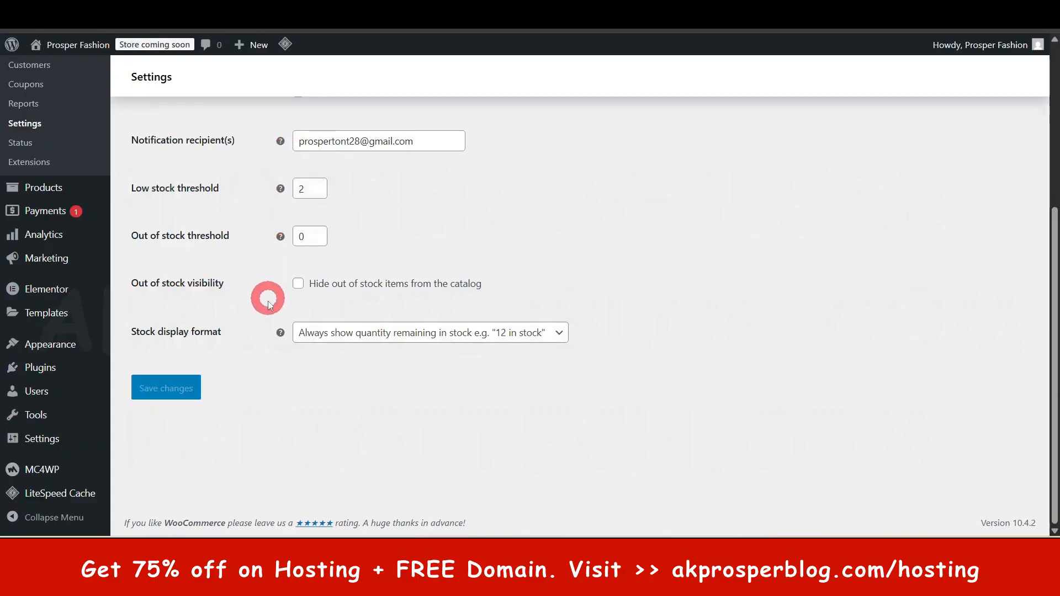
{"action": "scroll", "coordinate": [266, 312], "scroll_direction": "up", "scroll_amount": 5}
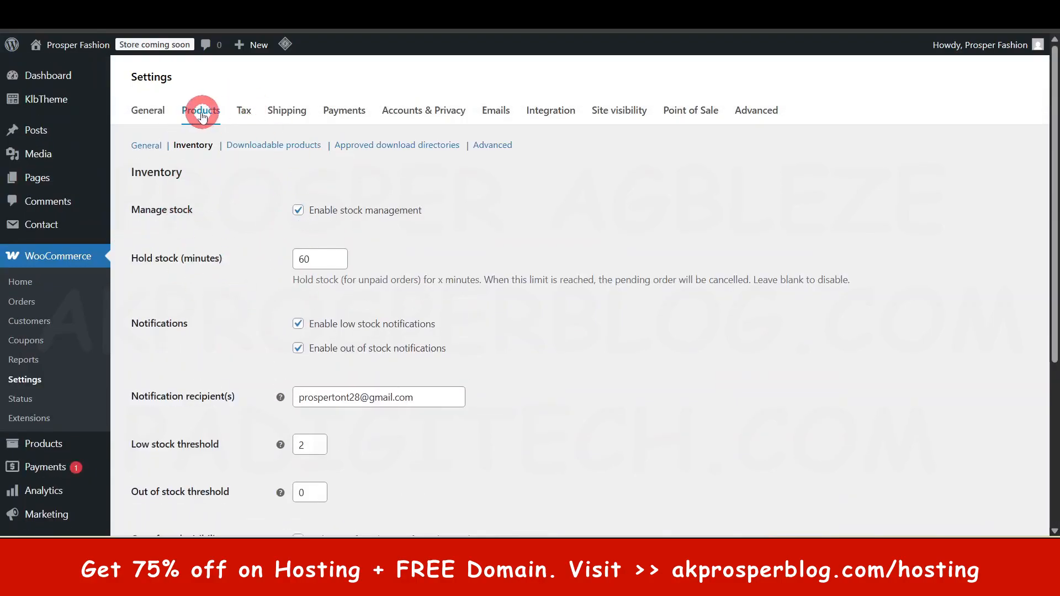
Open the WooCommerce tax settings and look over the Clotya storefront's products, dismissing the SpotOnTheMouse licence reminder.
{"action": "left_click", "coordinate": [243, 113]}
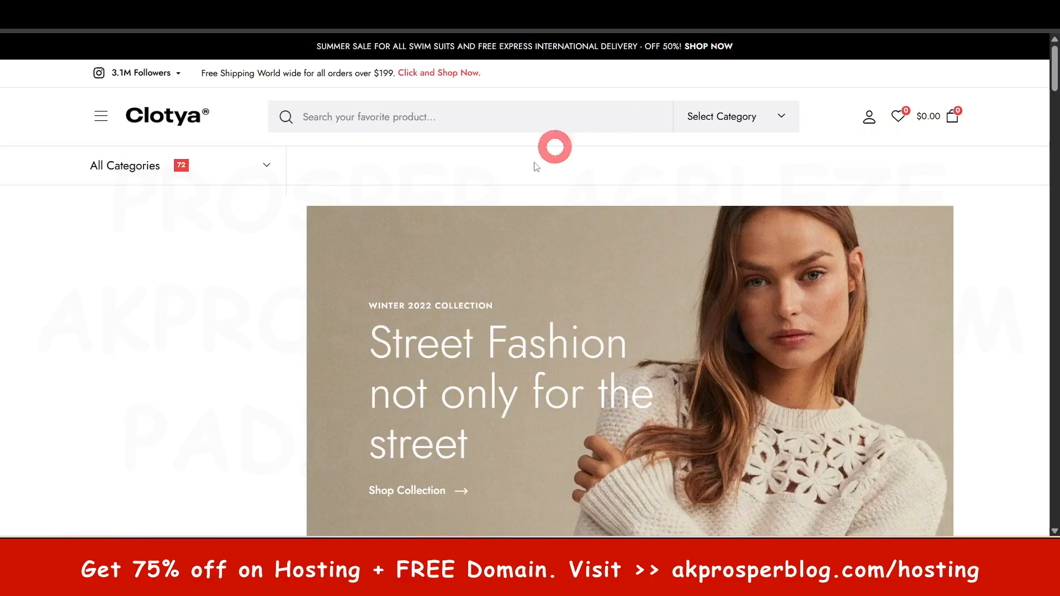
{"action": "scroll", "coordinate": [629, 349], "scroll_direction": "down", "scroll_amount": 15}
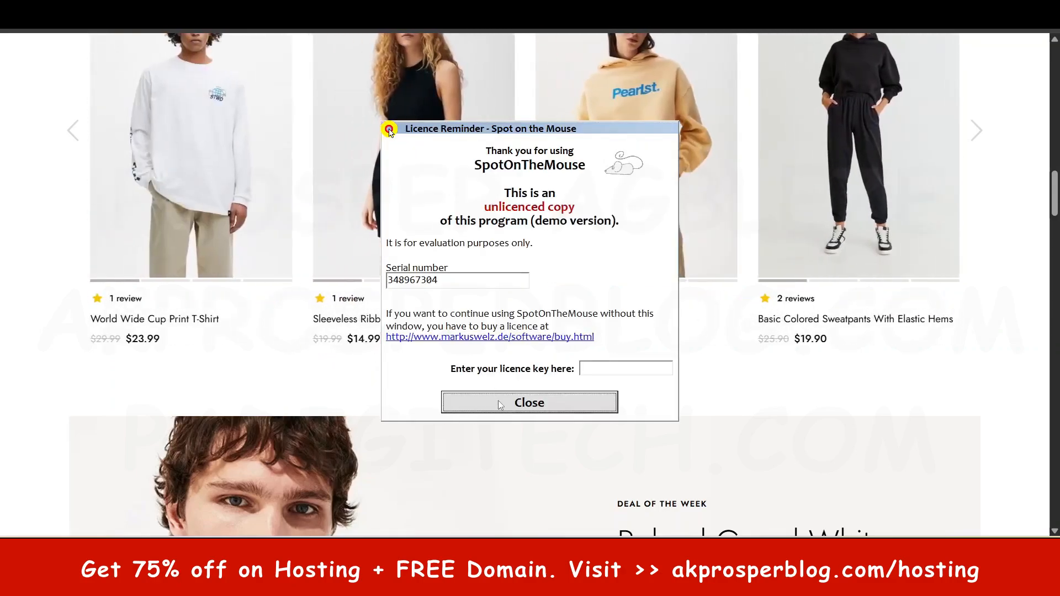
{"action": "left_click", "coordinate": [501, 405]}
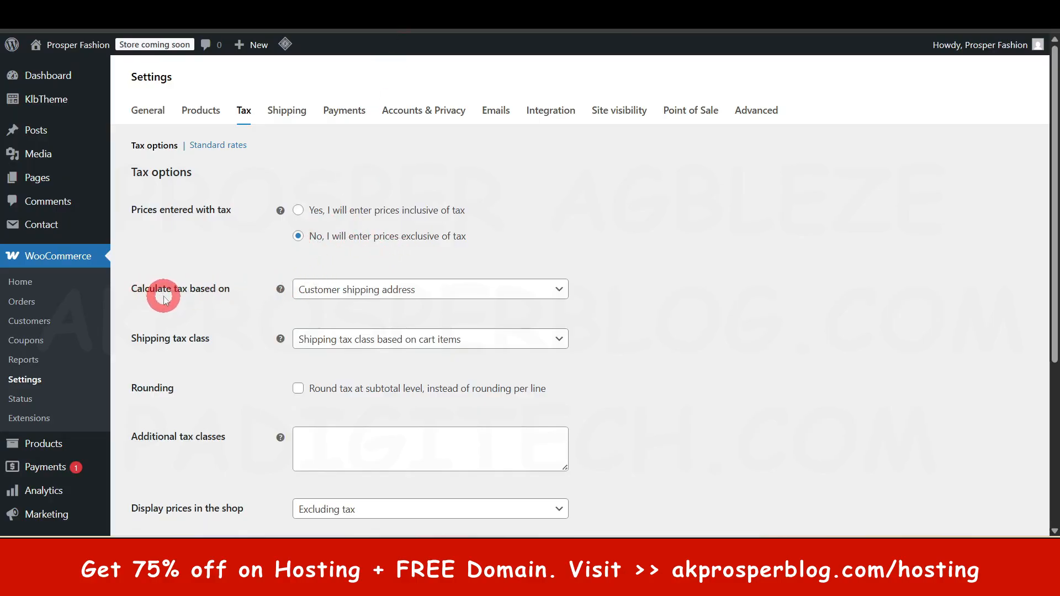
Examine the choices for the tax calculation address and the shipping tax class without changing either one.
{"action": "left_click", "coordinate": [359, 298]}
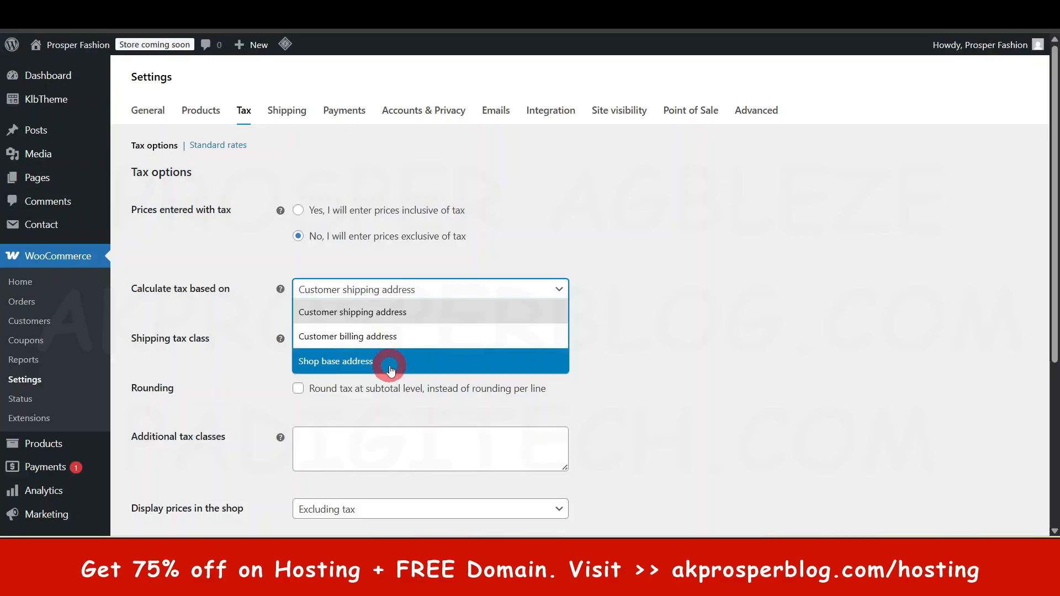
{"action": "left_click", "coordinate": [282, 291]}
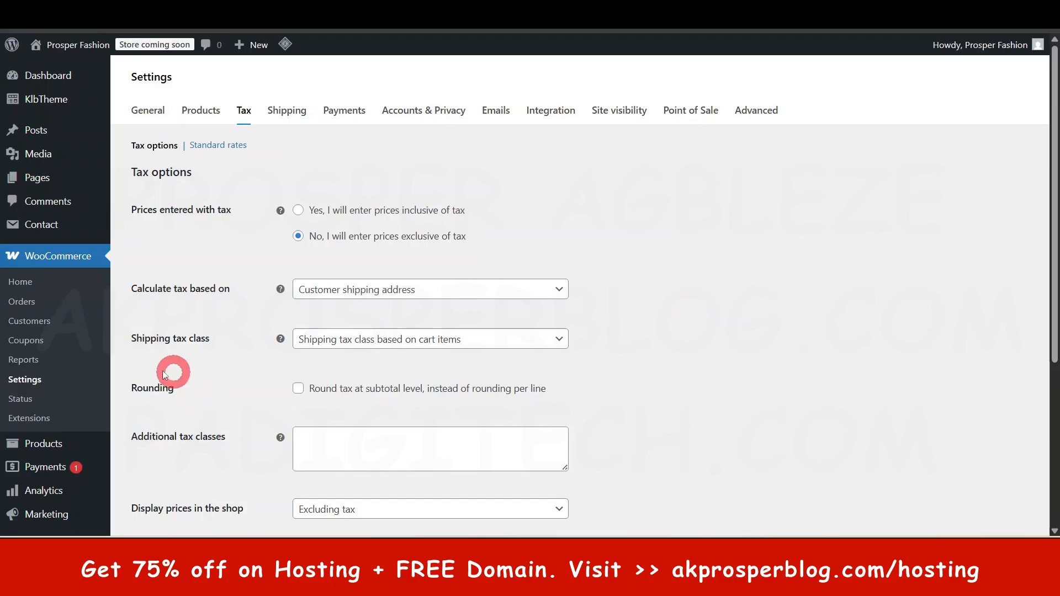
{"action": "left_click", "coordinate": [465, 345]}
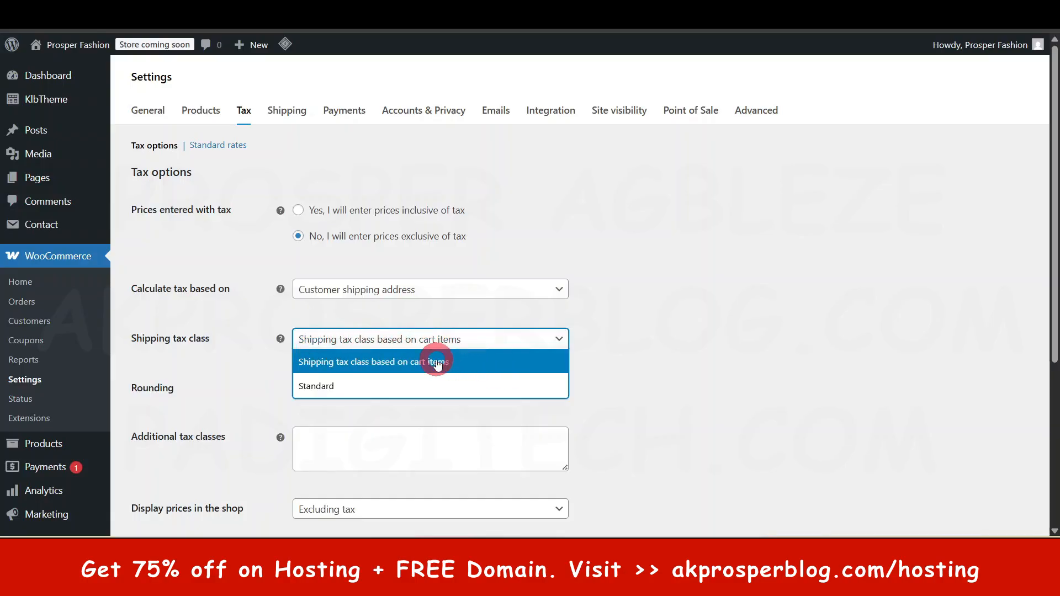
{"action": "left_click", "coordinate": [644, 351]}
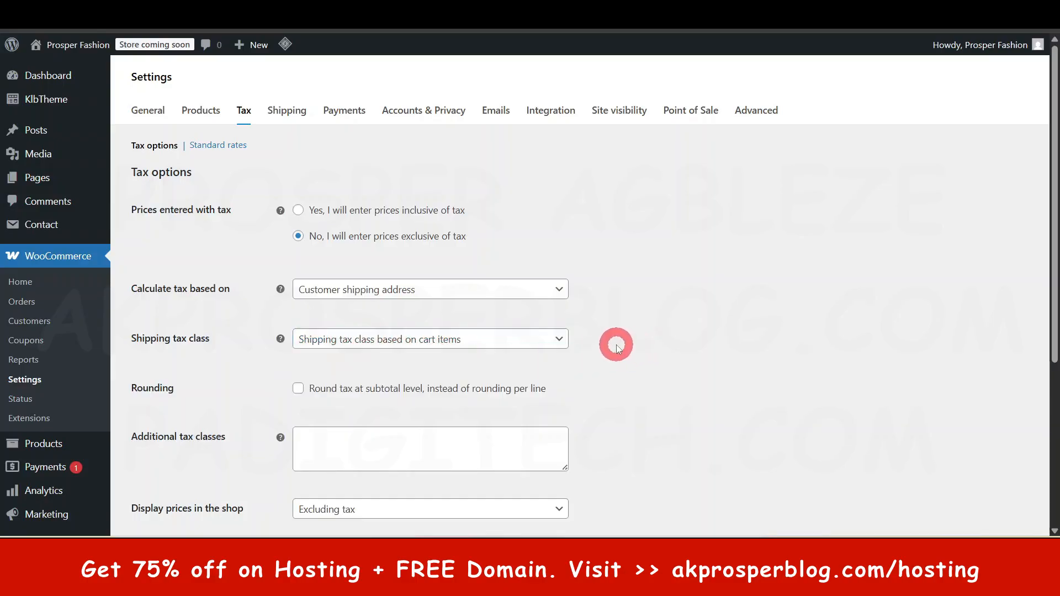
Review the additional tax classes, price display and tax total options, and the Standard tax rates table.
{"action": "scroll", "coordinate": [560, 381], "scroll_direction": "down", "scroll_amount": 3}
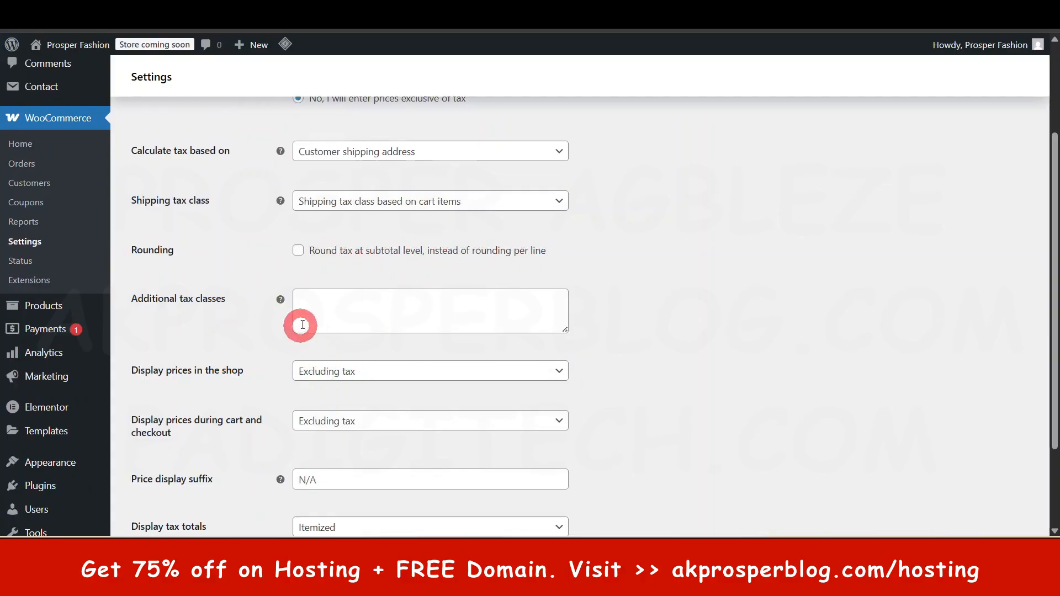
{"action": "scroll", "coordinate": [500, 408], "scroll_direction": "down", "scroll_amount": 2}
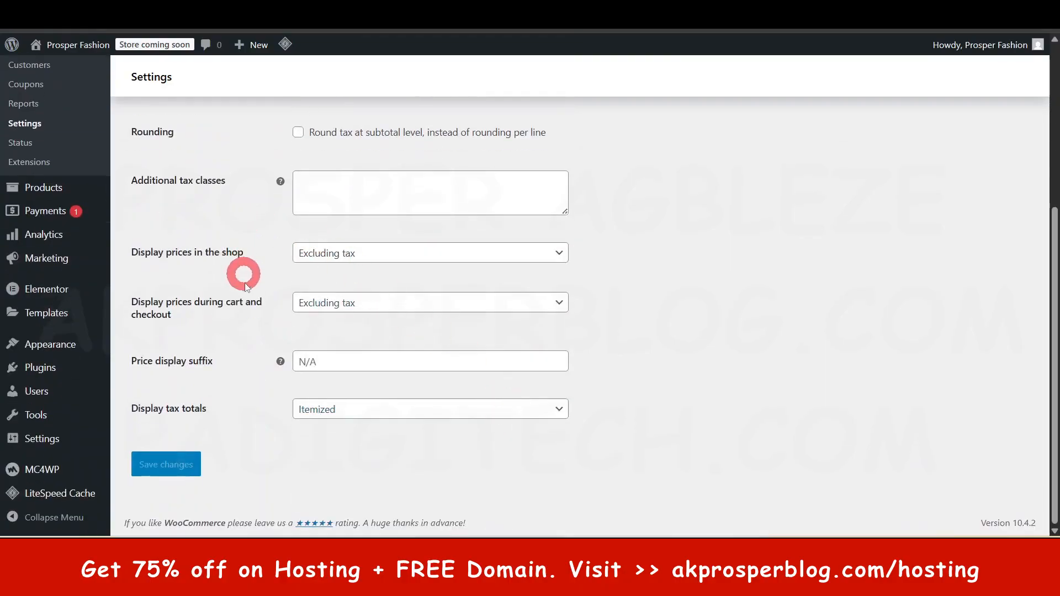
{"action": "scroll", "coordinate": [296, 273], "scroll_direction": "up", "scroll_amount": 5}
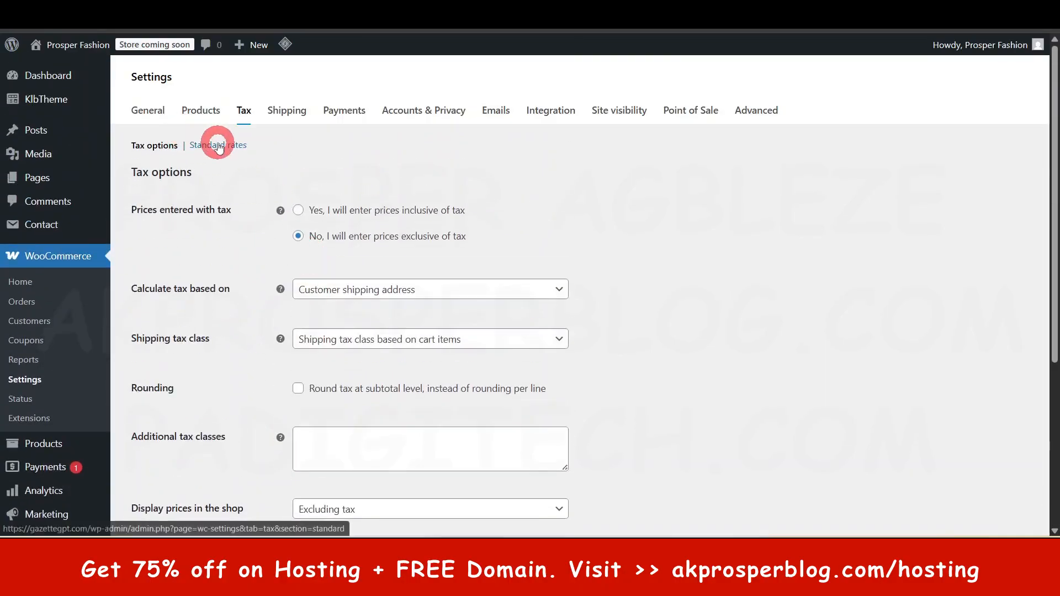
{"action": "scroll", "coordinate": [362, 359], "scroll_direction": "down", "scroll_amount": 4}
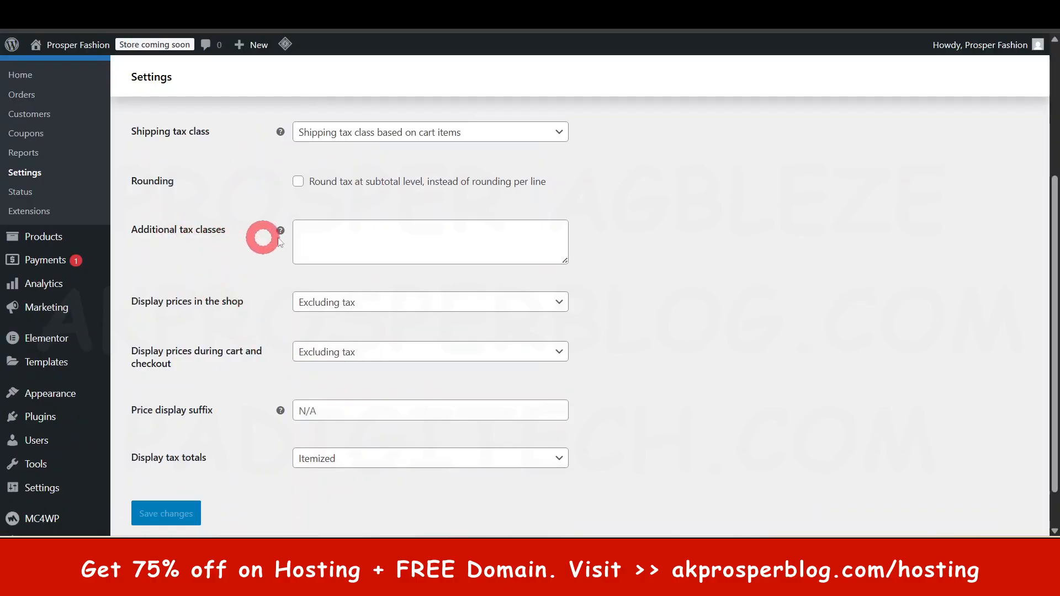
{"action": "mouse_move", "coordinate": [282, 233]}
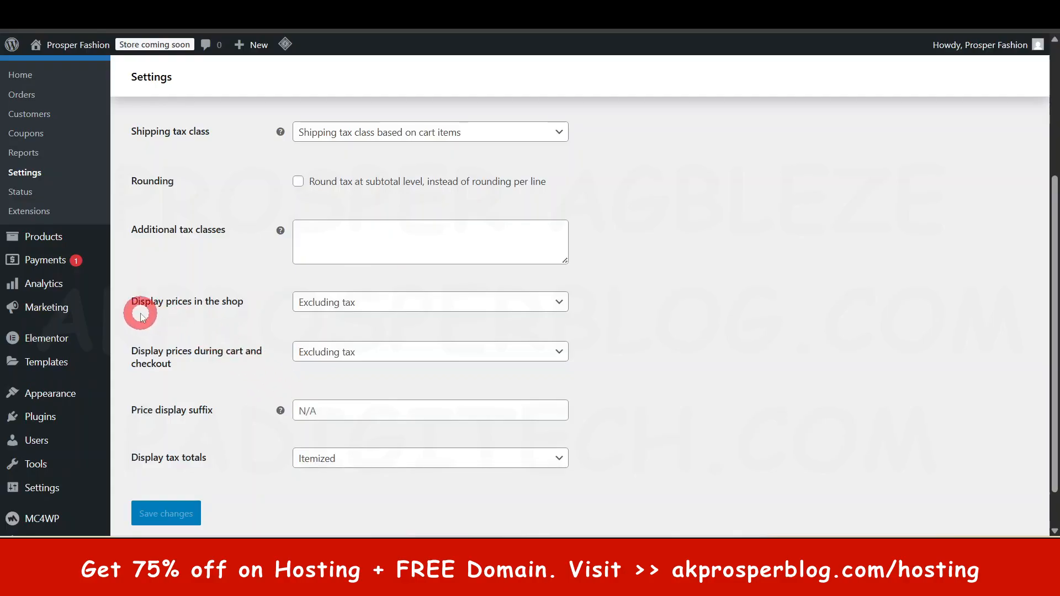
{"action": "left_click", "coordinate": [362, 303]}
{"action": "left_click", "coordinate": [362, 309]}
{"action": "scroll", "coordinate": [362, 309], "scroll_direction": "up", "scroll_amount": 3}
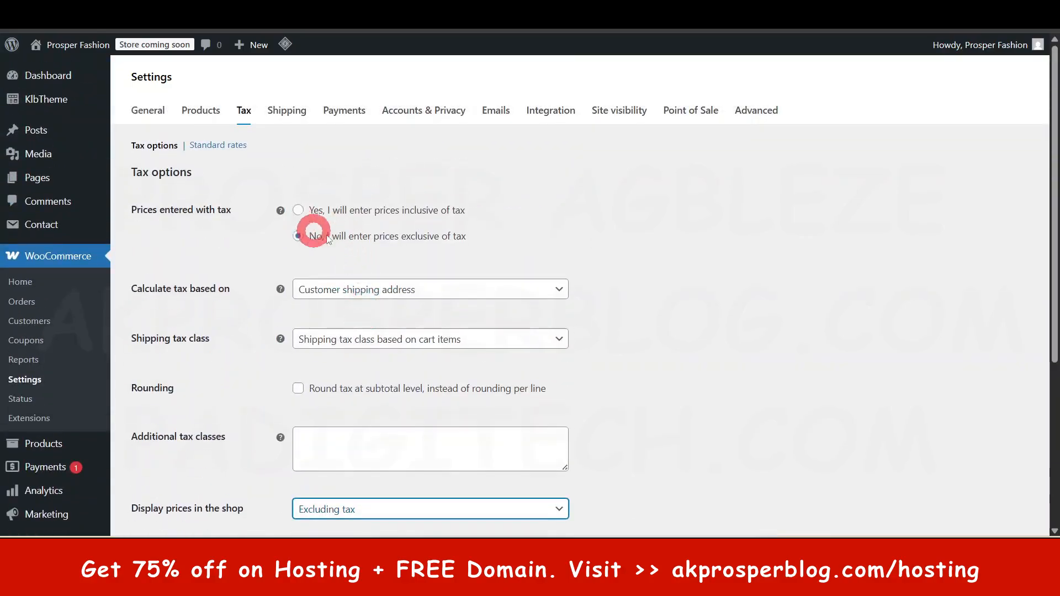
{"action": "scroll", "coordinate": [300, 348], "scroll_direction": "down", "scroll_amount": 4}
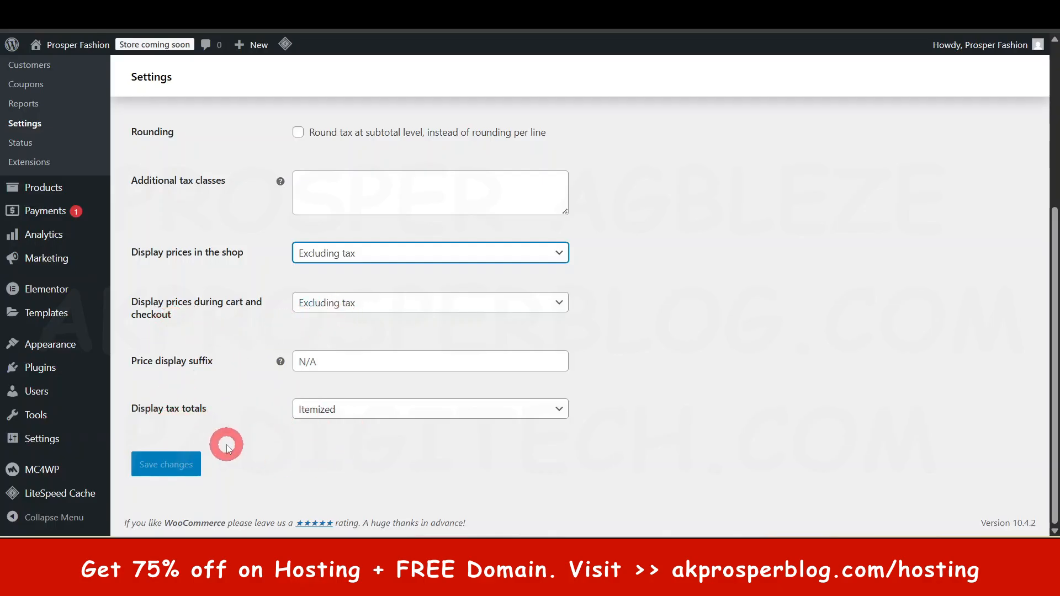
{"action": "scroll", "coordinate": [232, 436], "scroll_direction": "up", "scroll_amount": 4}
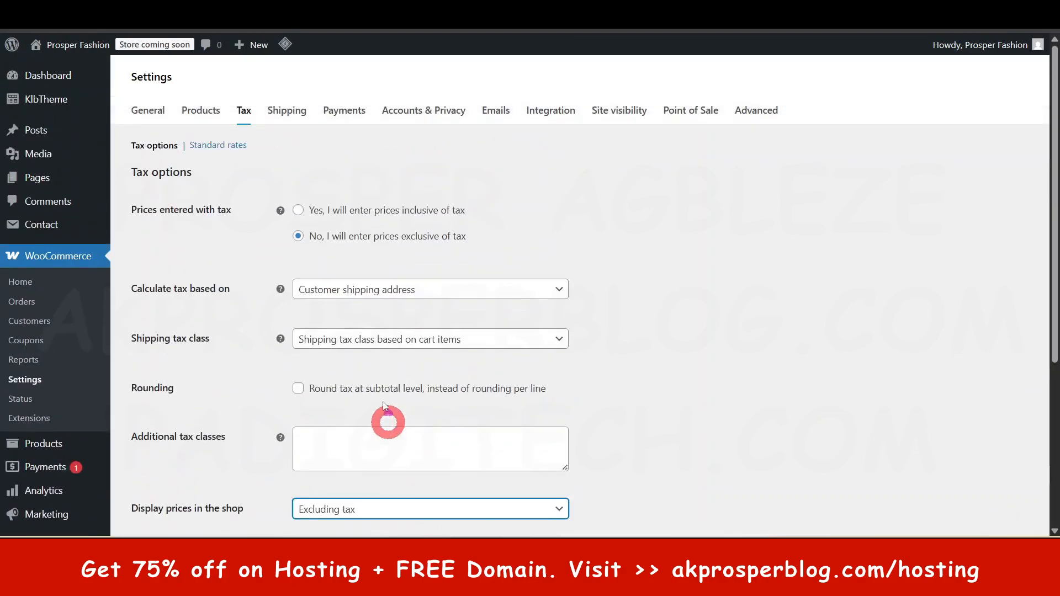
{"action": "scroll", "coordinate": [359, 361], "scroll_direction": "down", "scroll_amount": 4}
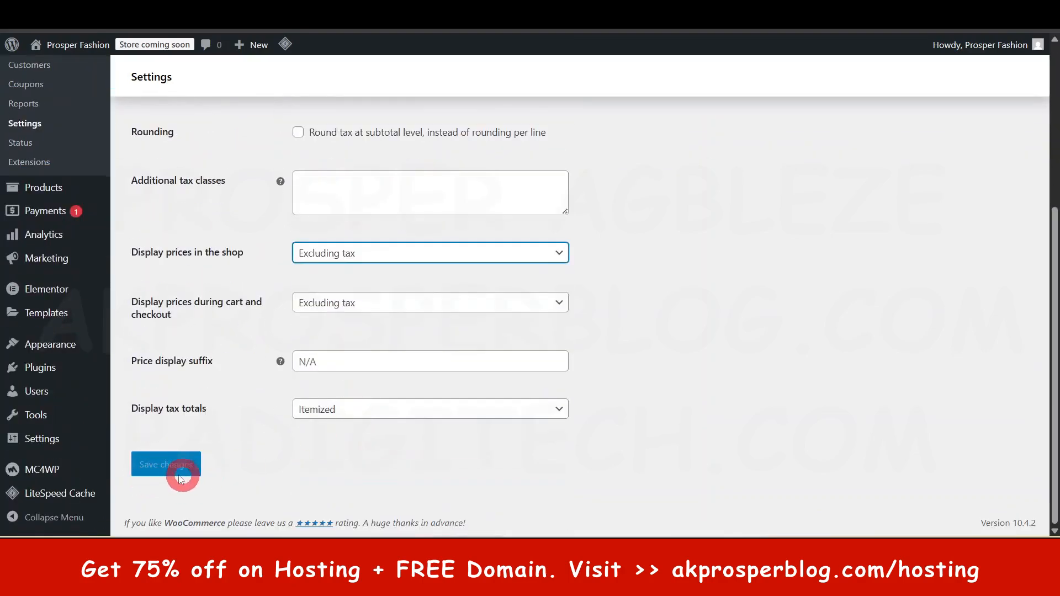
{"action": "scroll", "coordinate": [182, 476], "scroll_direction": "up", "scroll_amount": 4}
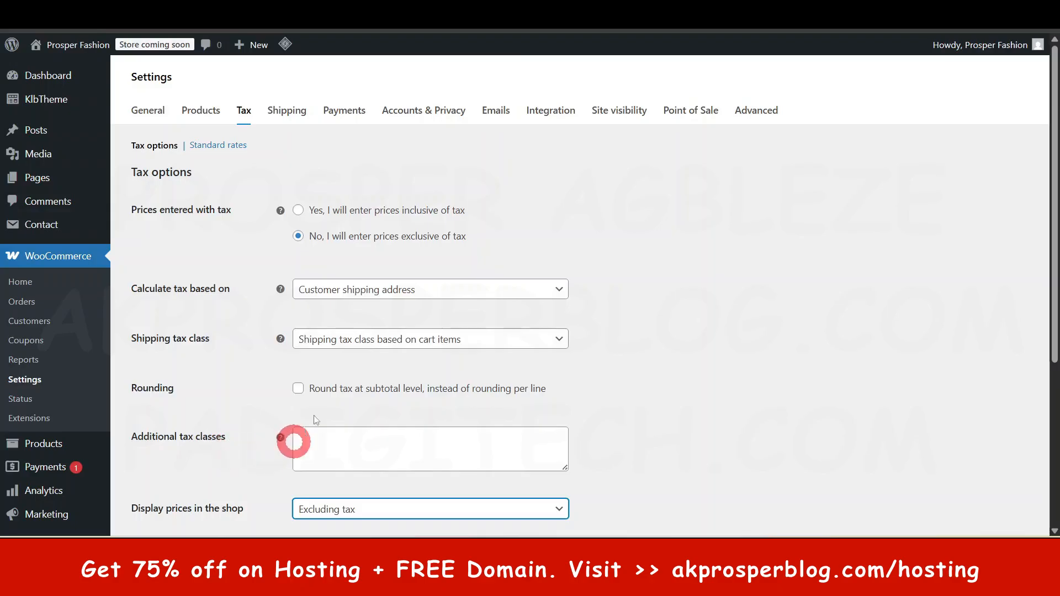
{"action": "left_click", "coordinate": [219, 146]}
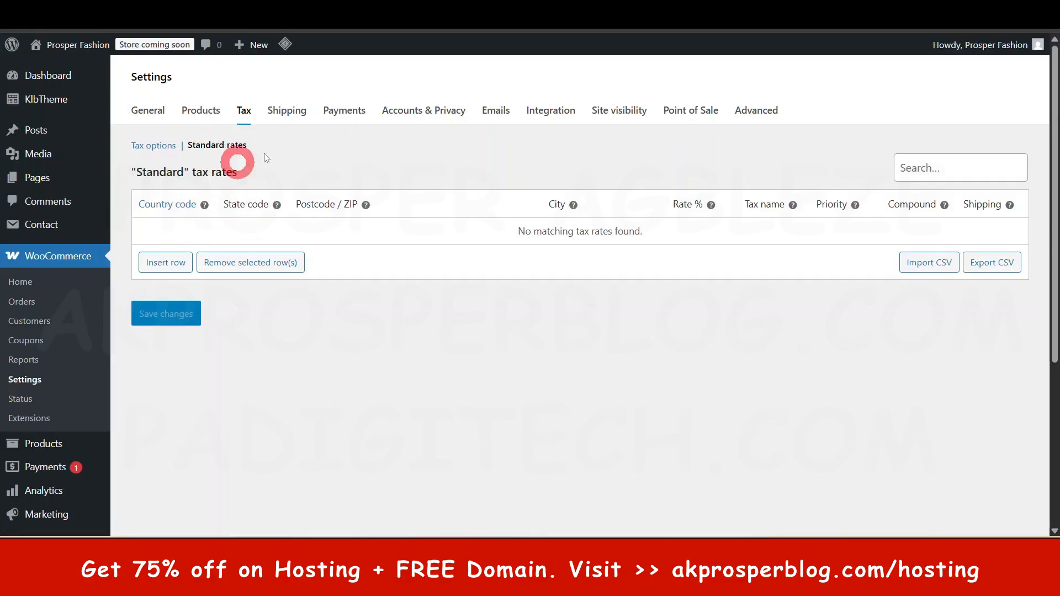
Return to the tax options, add VAT and GST as additional tax classes on separate lines, and save the changes.
{"action": "left_click", "coordinate": [157, 147]}
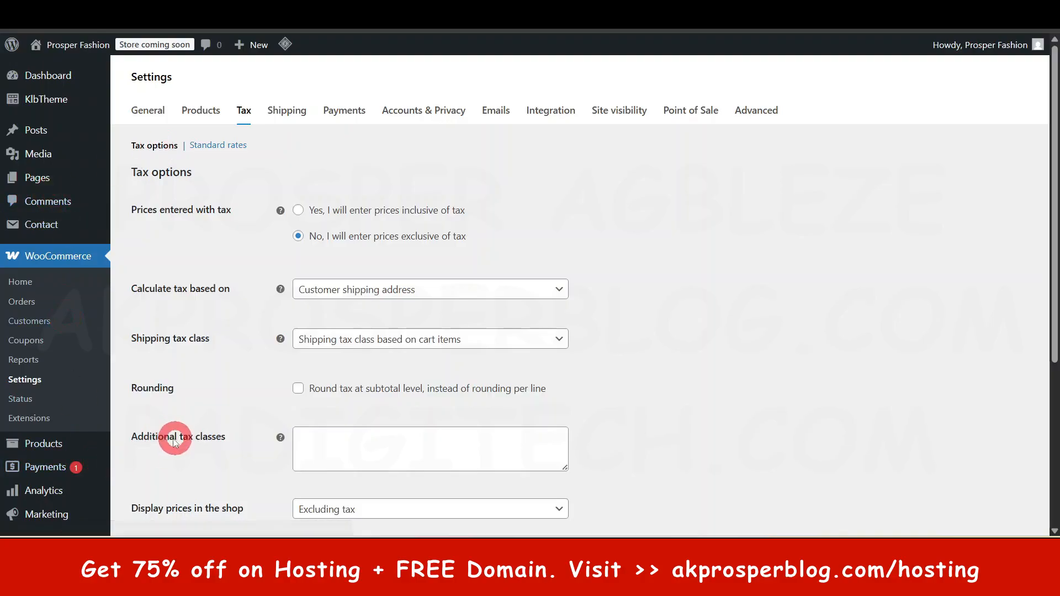
{"action": "left_click", "coordinate": [355, 445]}
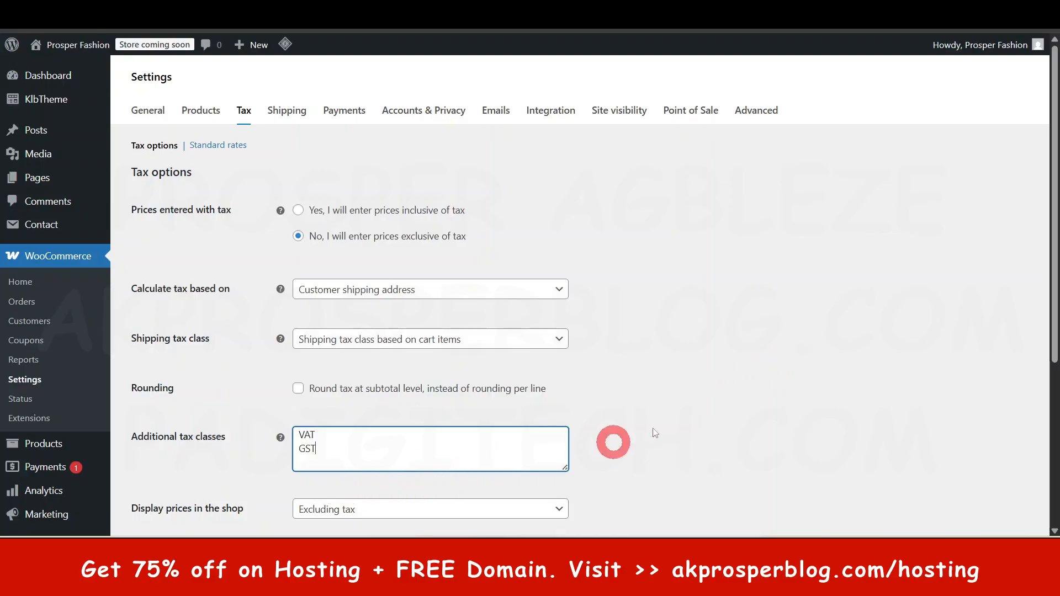
{"action": "scroll", "coordinate": [635, 430], "scroll_direction": "down", "scroll_amount": 1}
{"action": "scroll", "coordinate": [362, 362], "scroll_direction": "down", "scroll_amount": 2}
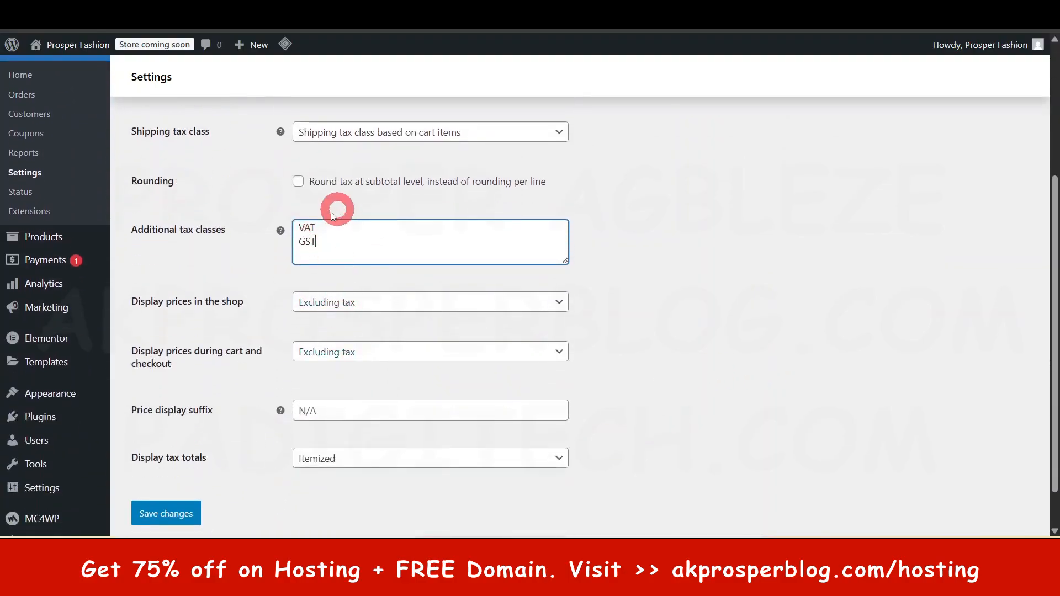
{"action": "scroll", "coordinate": [513, 354], "scroll_direction": "down", "scroll_amount": 1}
{"action": "left_click", "coordinate": [173, 466]}
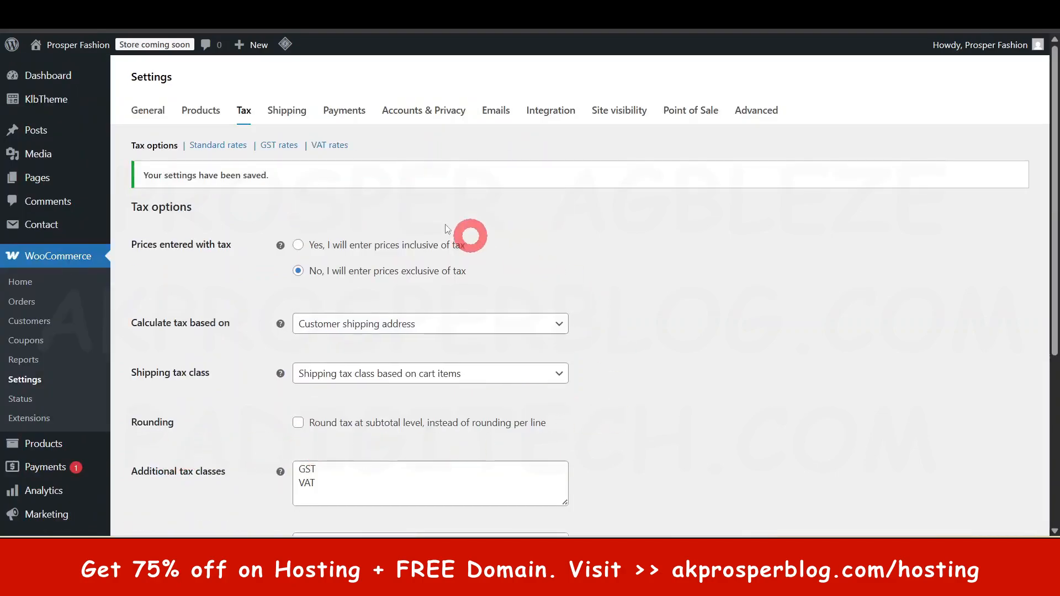
Check the Standard, GST and VAT tax rate tables.
{"action": "left_click", "coordinate": [226, 145]}
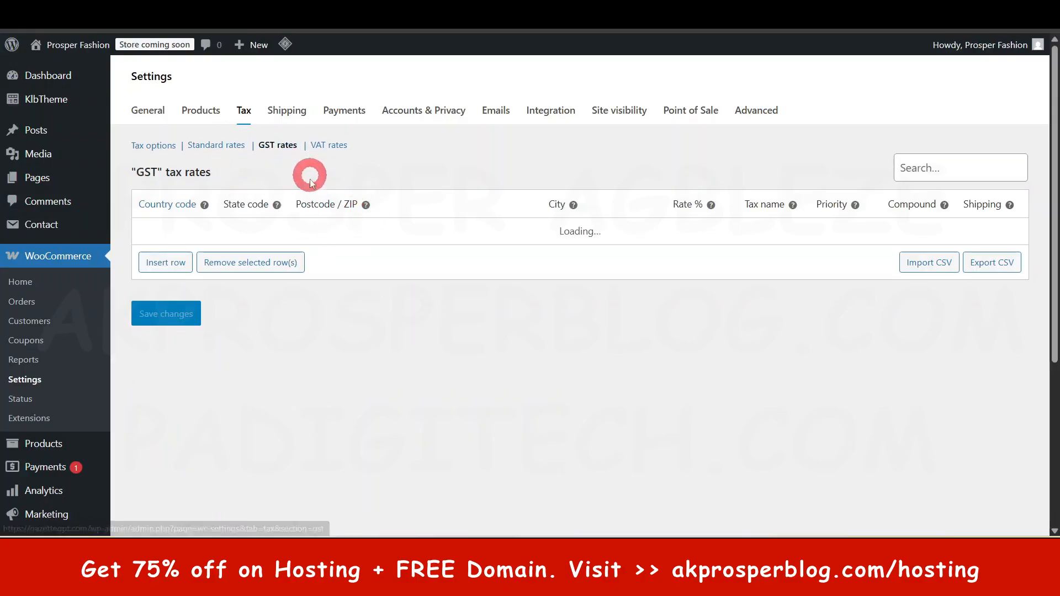
{"action": "left_click", "coordinate": [331, 148]}
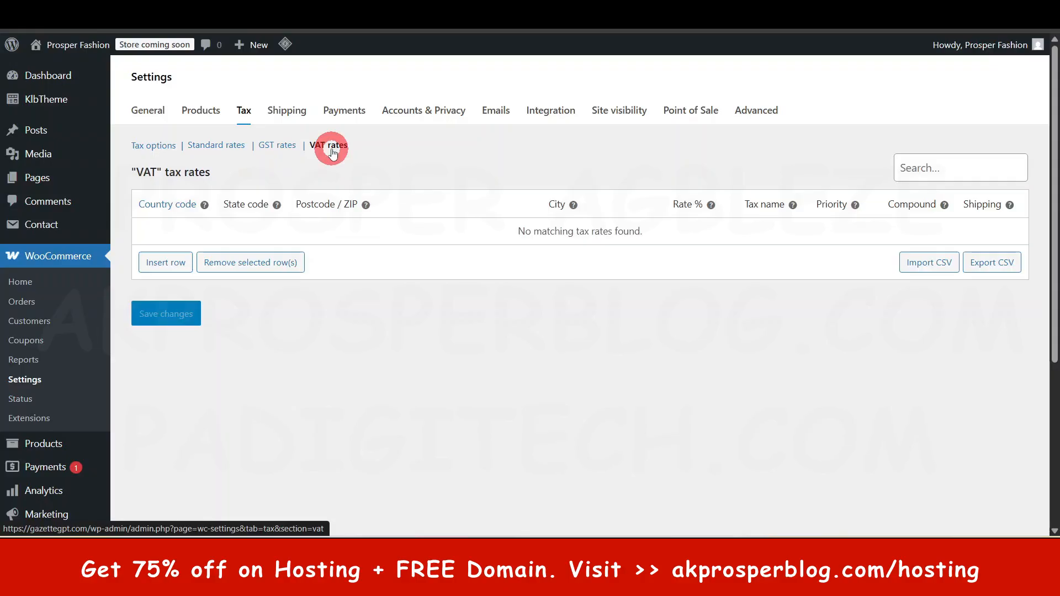
Insert a new row in the VAT tax rates table and stay on the page to keep the unsaved row.
{"action": "left_click", "coordinate": [176, 264]}
{"action": "left_click", "coordinate": [175, 230]}
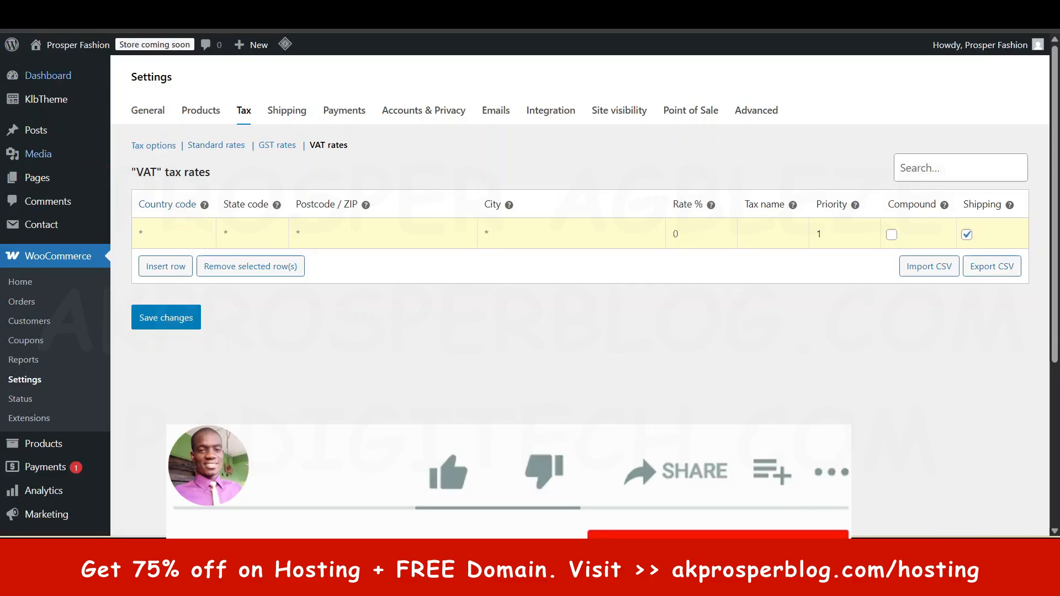
{"action": "left_click", "coordinate": [159, 145]}
{"action": "left_click", "coordinate": [348, 192]}
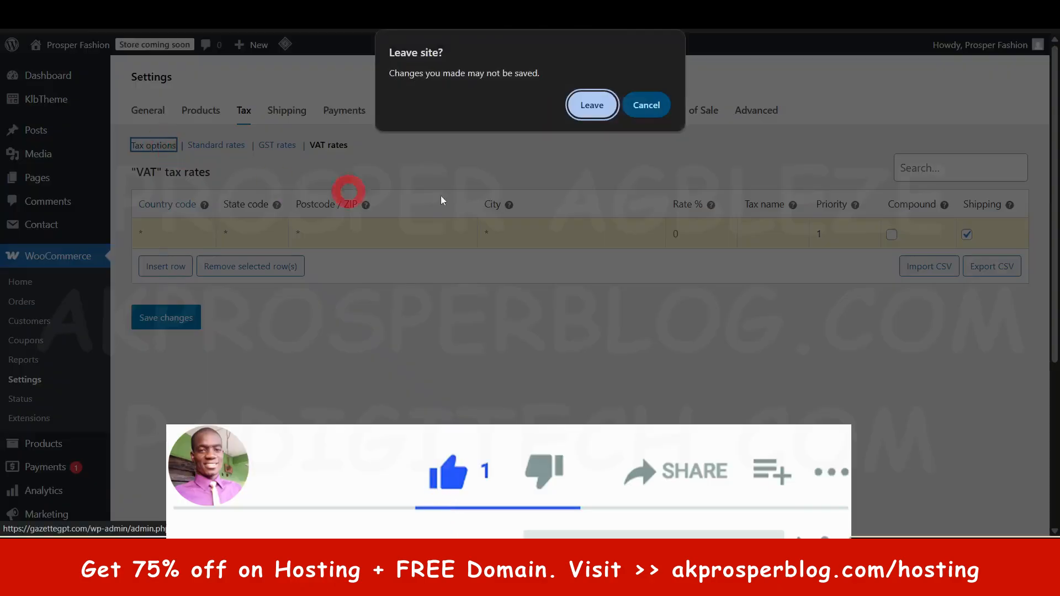
{"action": "left_click", "coordinate": [633, 109]}
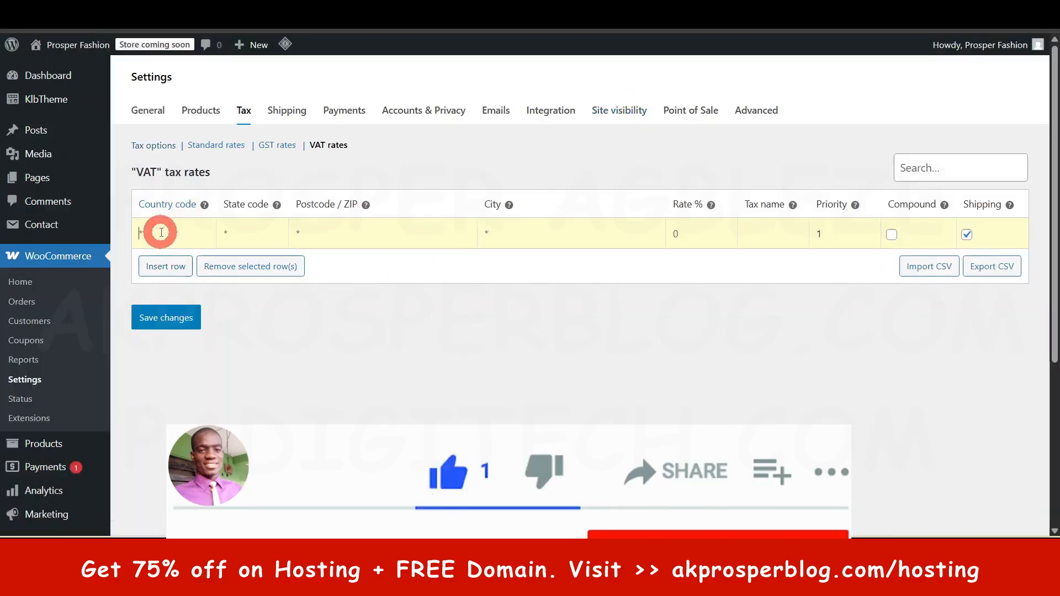
Set the new VAT rate row's country code to NG by choosing Nigeria from the country suggestions.
{"action": "left_click", "coordinate": [161, 232]}
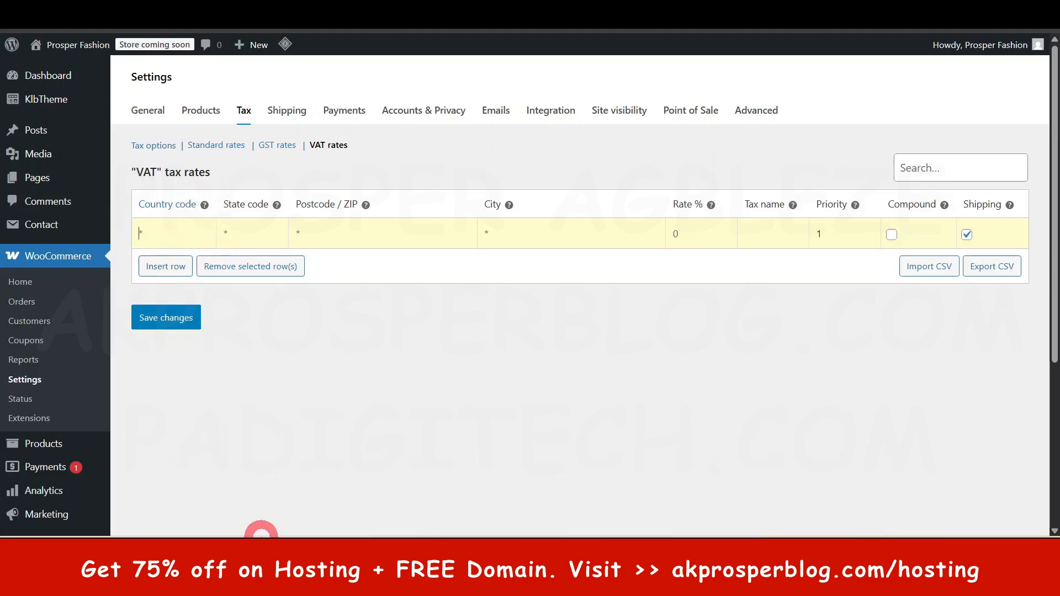
{"action": "type", "text": "NG"}
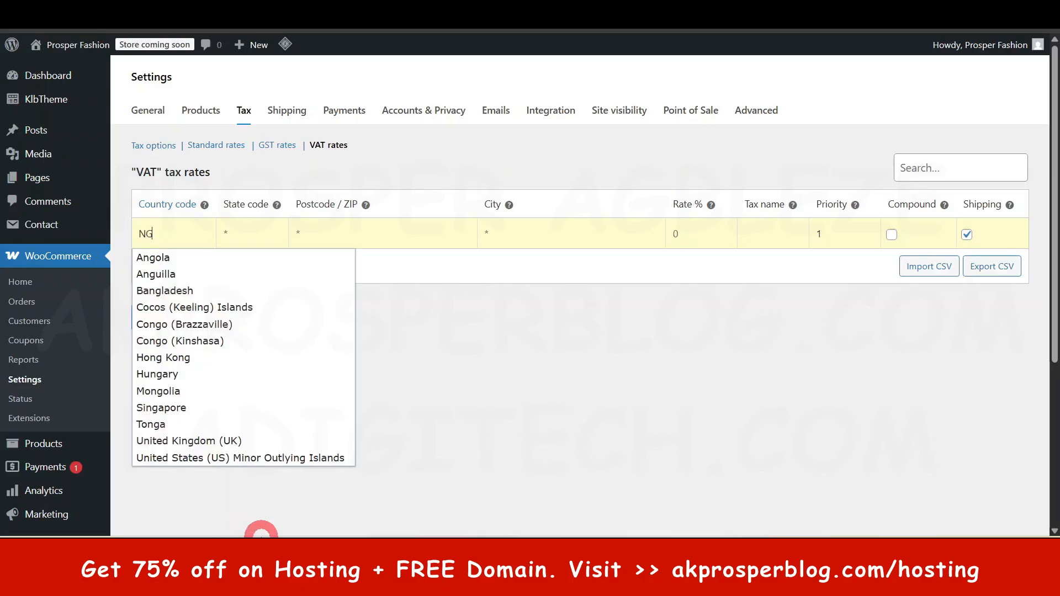
{"action": "left_click", "coordinate": [444, 359]}
{"action": "left_click", "coordinate": [193, 242]}
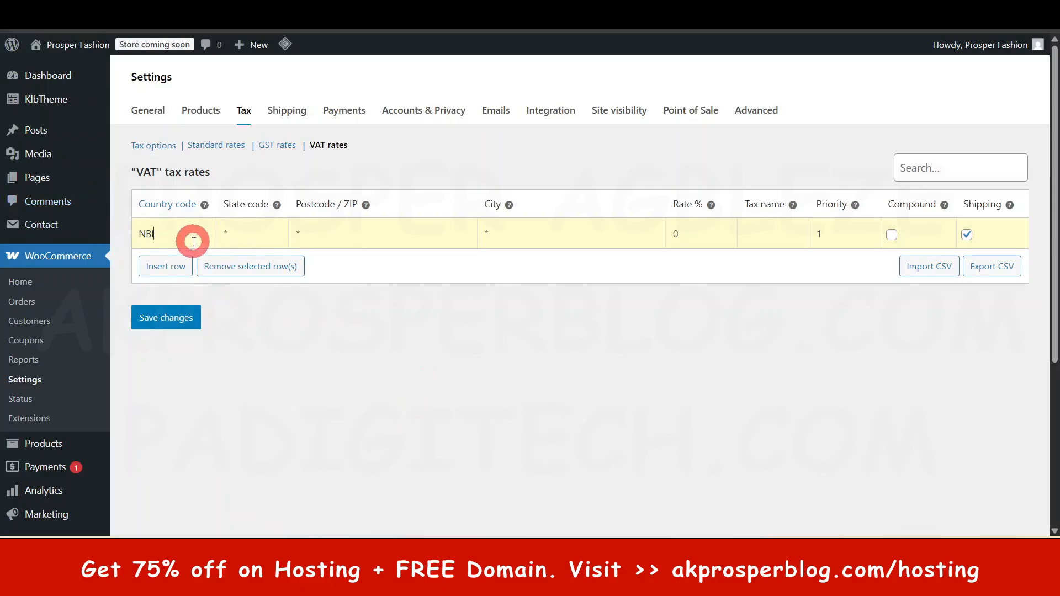
{"action": "key", "text": "BackSpace"}
{"action": "key", "text": "BackSpace"}
{"action": "type", "text": "IG"}
{"action": "key", "text": "BackSpace"}
{"action": "key", "text": "BackSpace"}
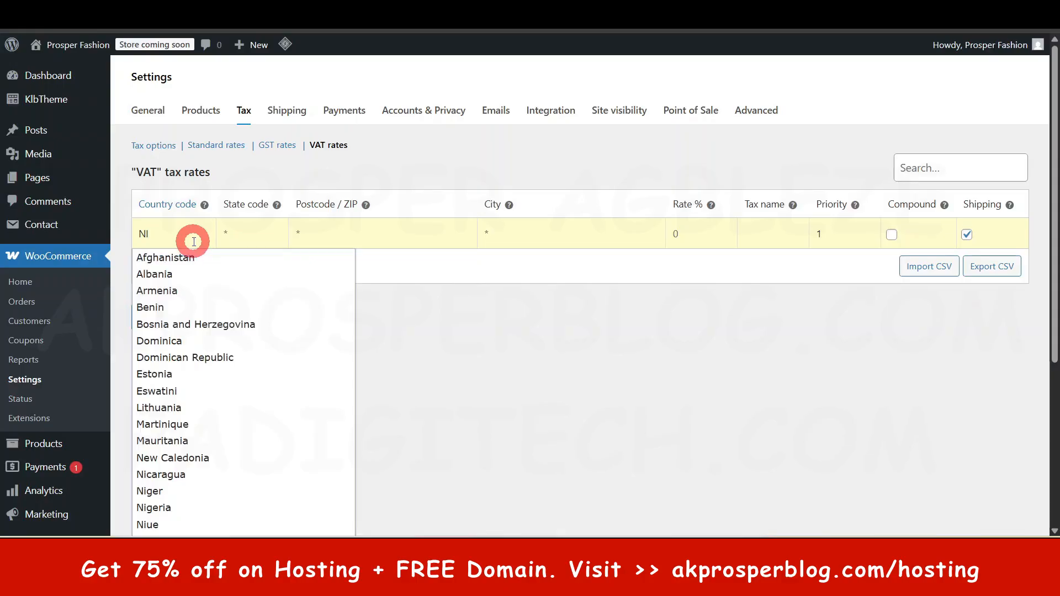
{"action": "left_click", "coordinate": [161, 507]}
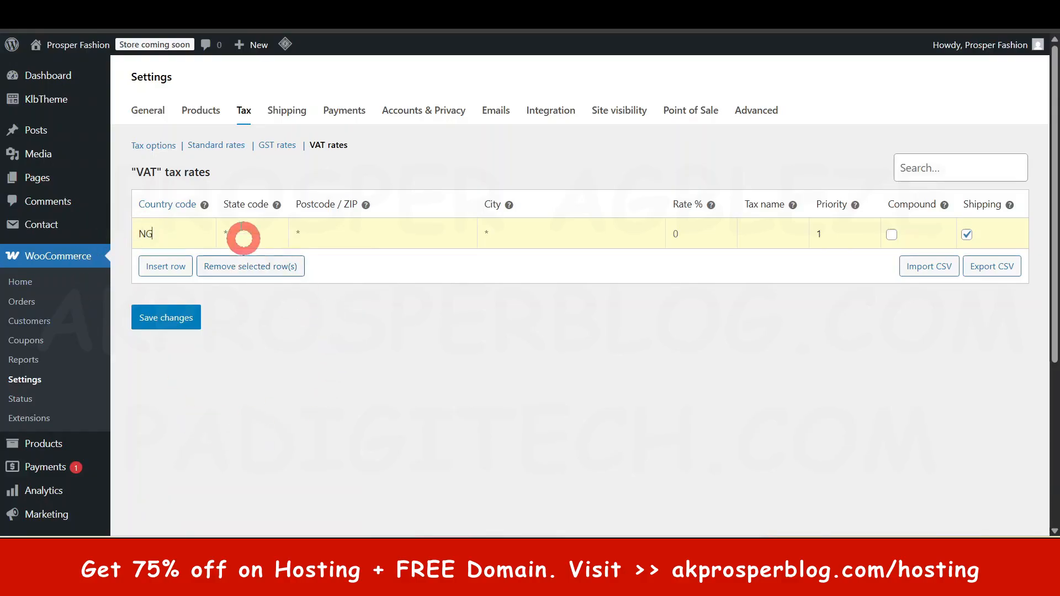
Set the Nigerian VAT row's rate to 5 percent and its tax name to VAT, and save the changes.
{"action": "mouse_move", "coordinate": [276, 209]}
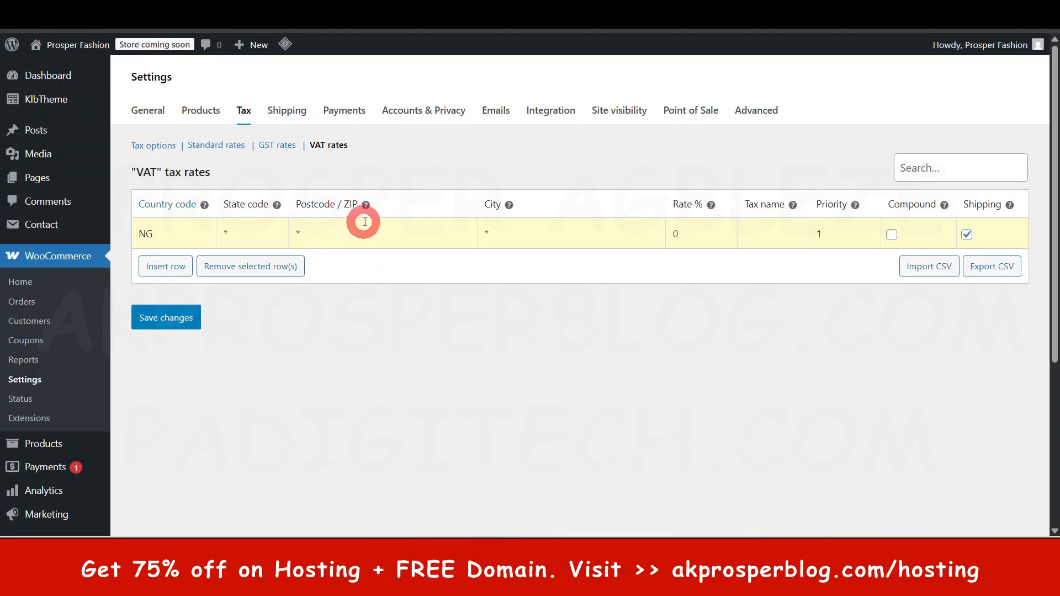
{"action": "mouse_move", "coordinate": [366, 206]}
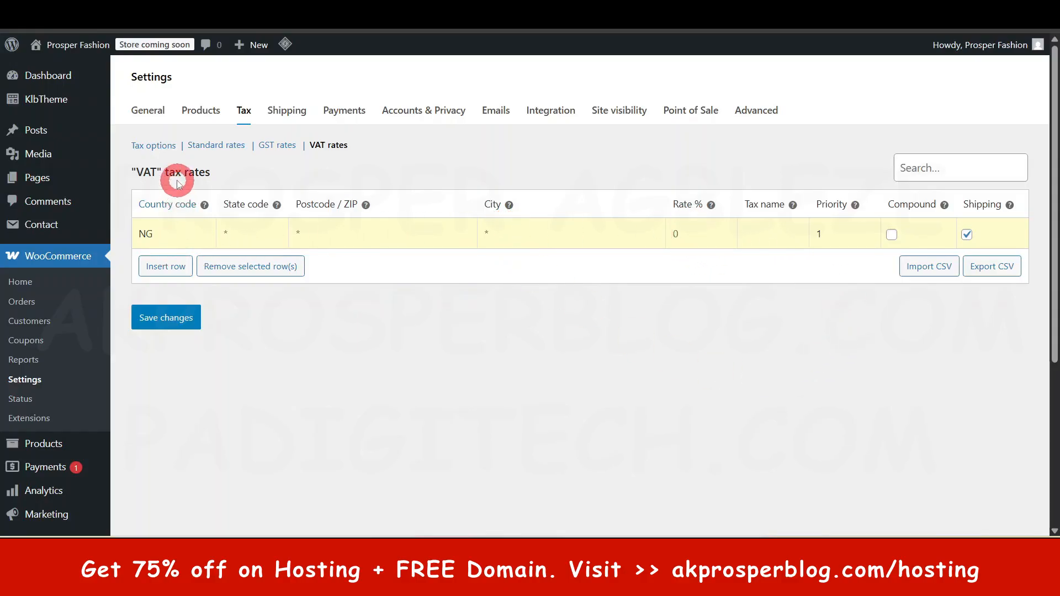
{"action": "left_click", "coordinate": [689, 233]}
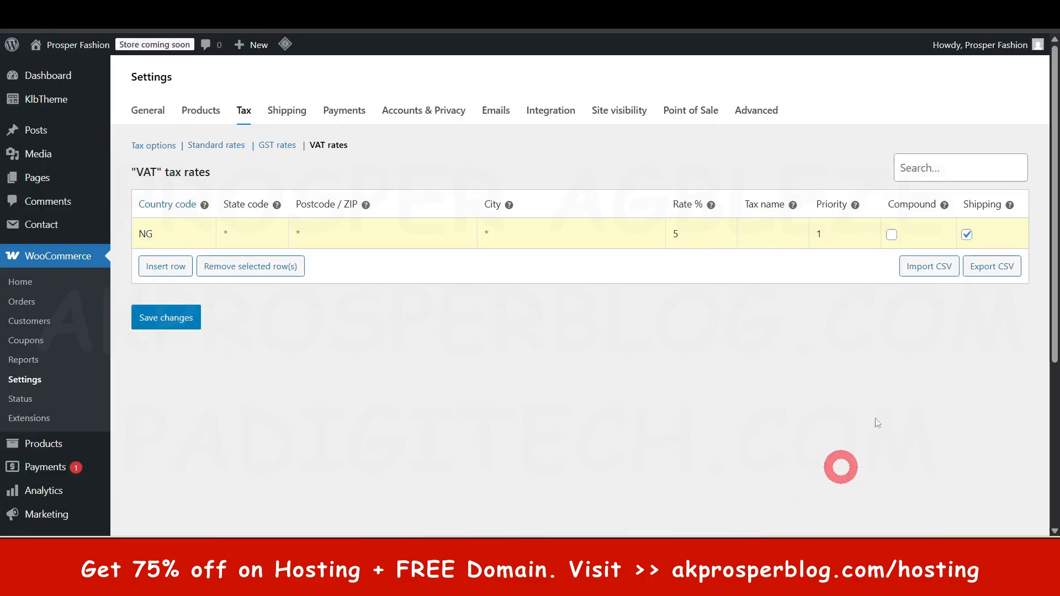
{"action": "mouse_move", "coordinate": [793, 206]}
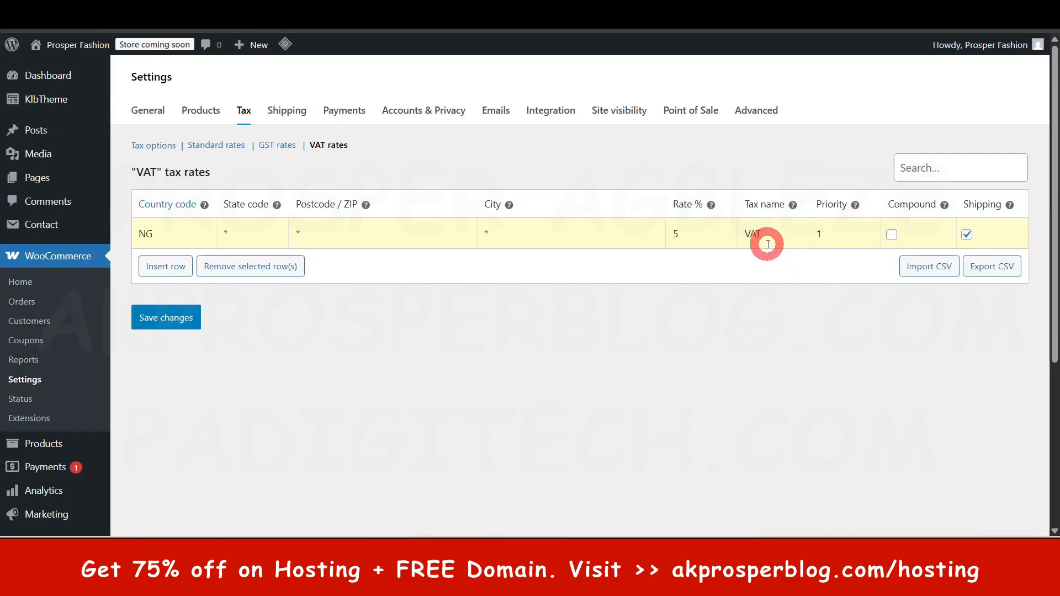
{"action": "mouse_move", "coordinate": [856, 205]}
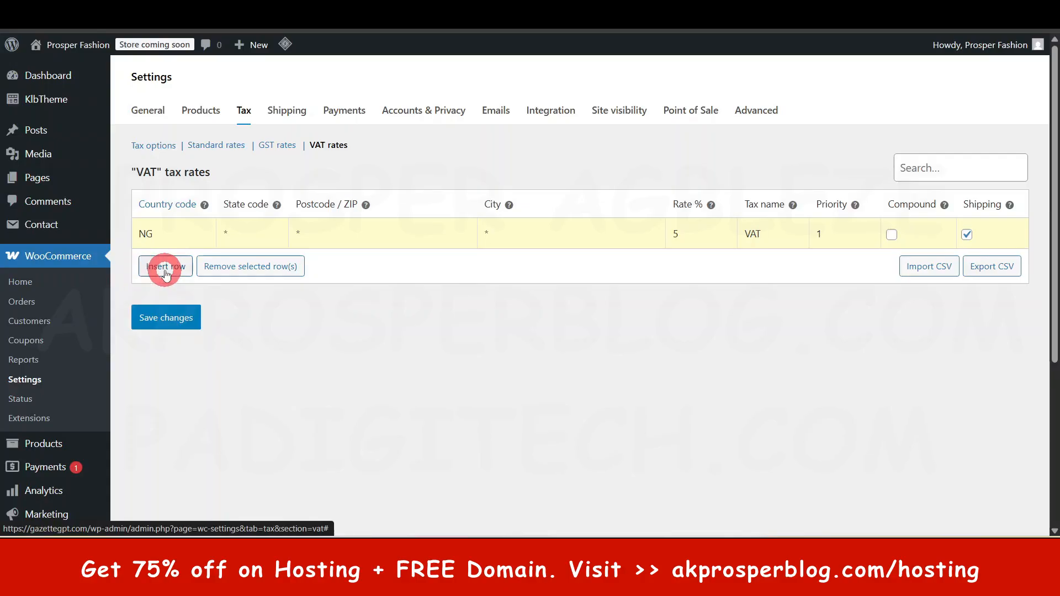
{"action": "left_click", "coordinate": [170, 318]}
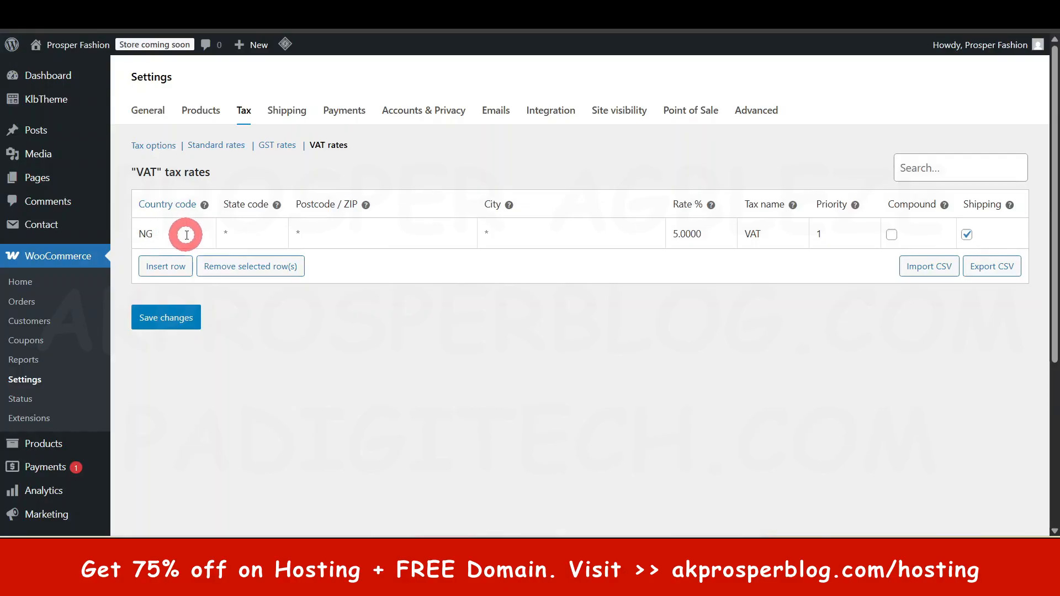
Review the general tax options and return to the VAT tax rates table.
{"action": "left_click", "coordinate": [164, 146]}
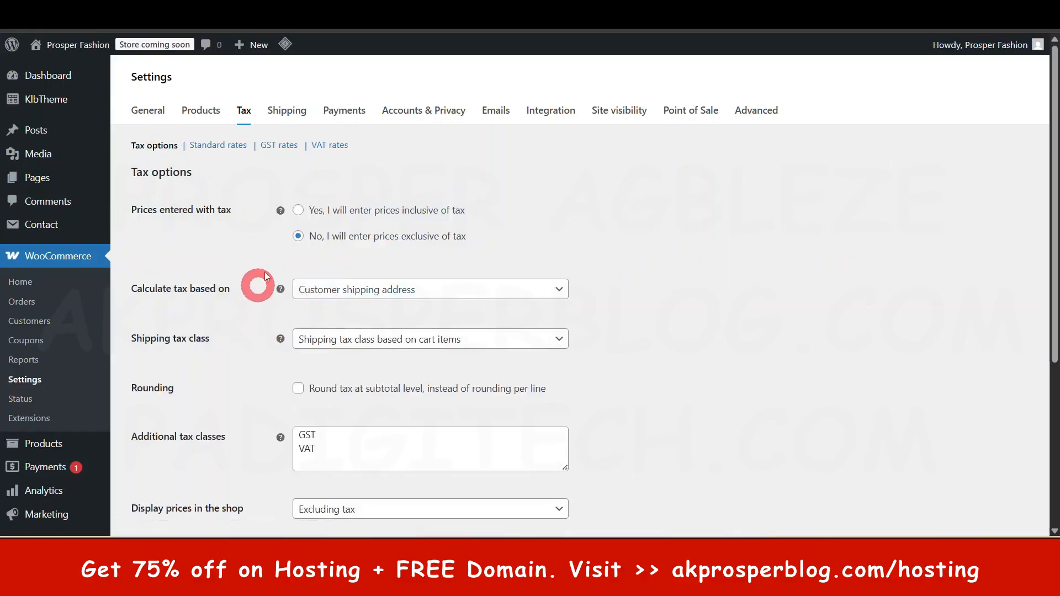
{"action": "scroll", "coordinate": [317, 298], "scroll_direction": "down", "scroll_amount": 3}
{"action": "scroll", "coordinate": [320, 302], "scroll_direction": "down", "scroll_amount": 1}
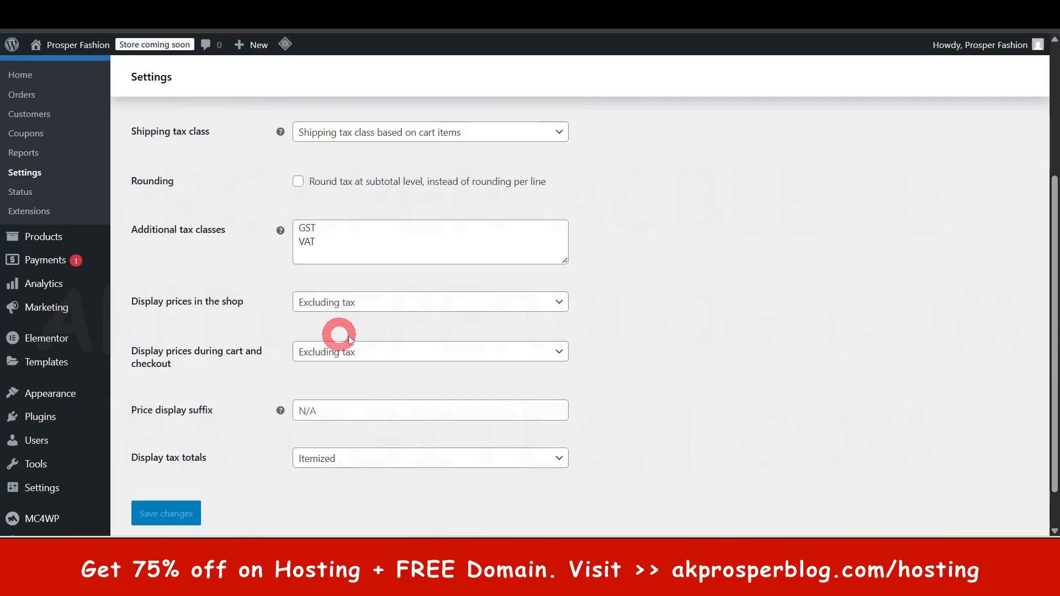
{"action": "scroll", "coordinate": [364, 329], "scroll_direction": "down", "scroll_amount": 1}
{"action": "scroll", "coordinate": [362, 321], "scroll_direction": "up", "scroll_amount": 5}
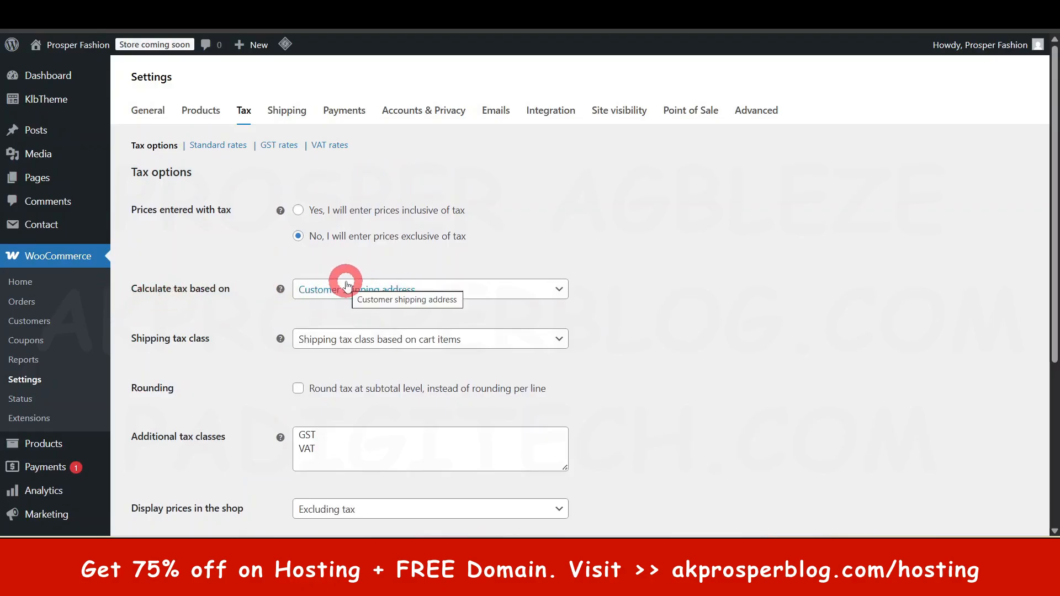
{"action": "left_click", "coordinate": [338, 147]}
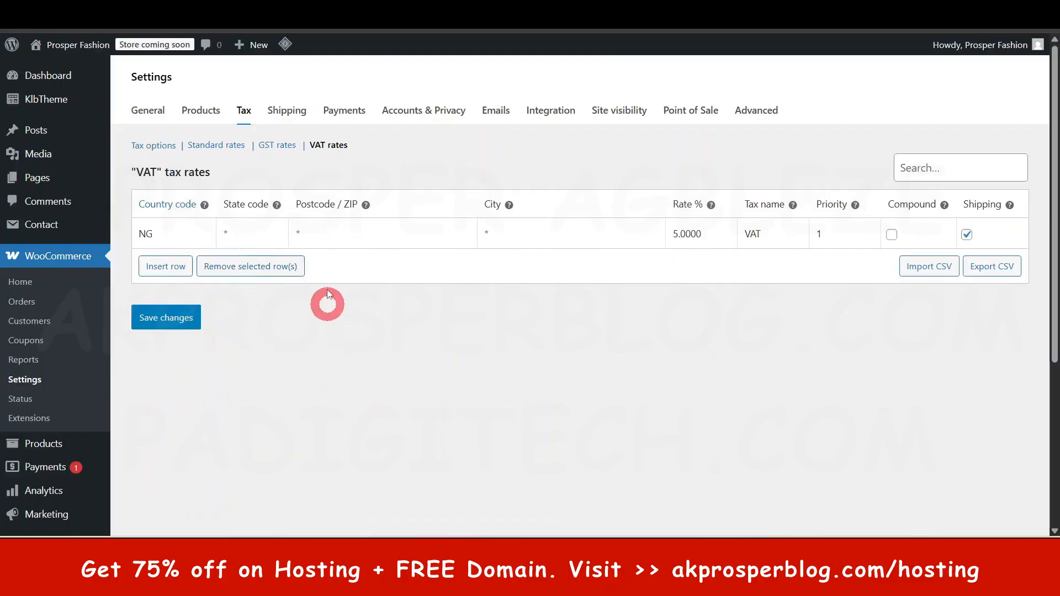
Open the shipping zones settings, add a new zone and name it NG.
{"action": "left_click", "coordinate": [285, 113]}
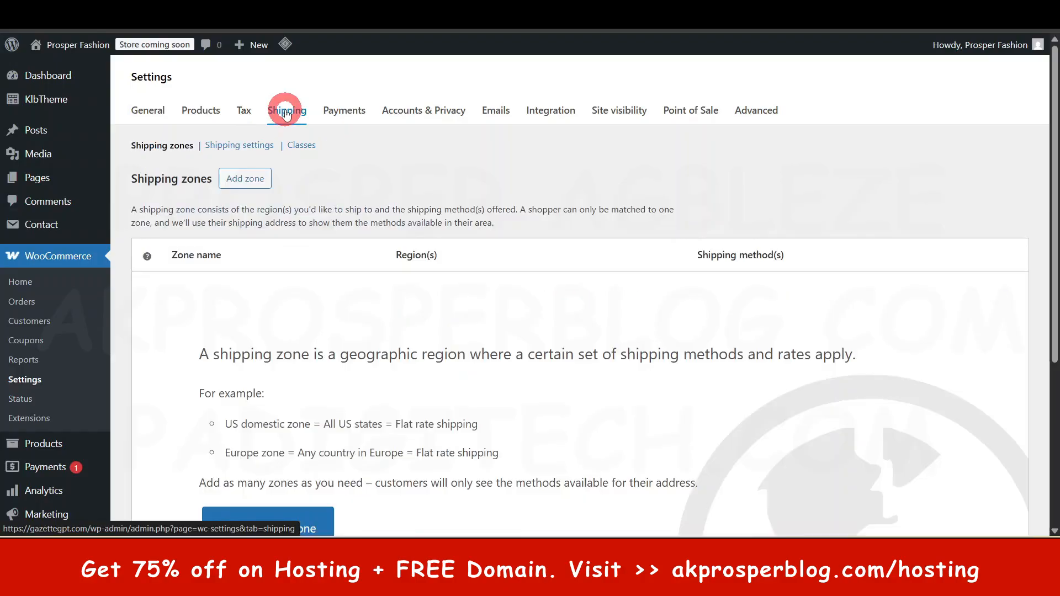
{"action": "scroll", "coordinate": [946, 390], "scroll_direction": "down", "scroll_amount": 1}
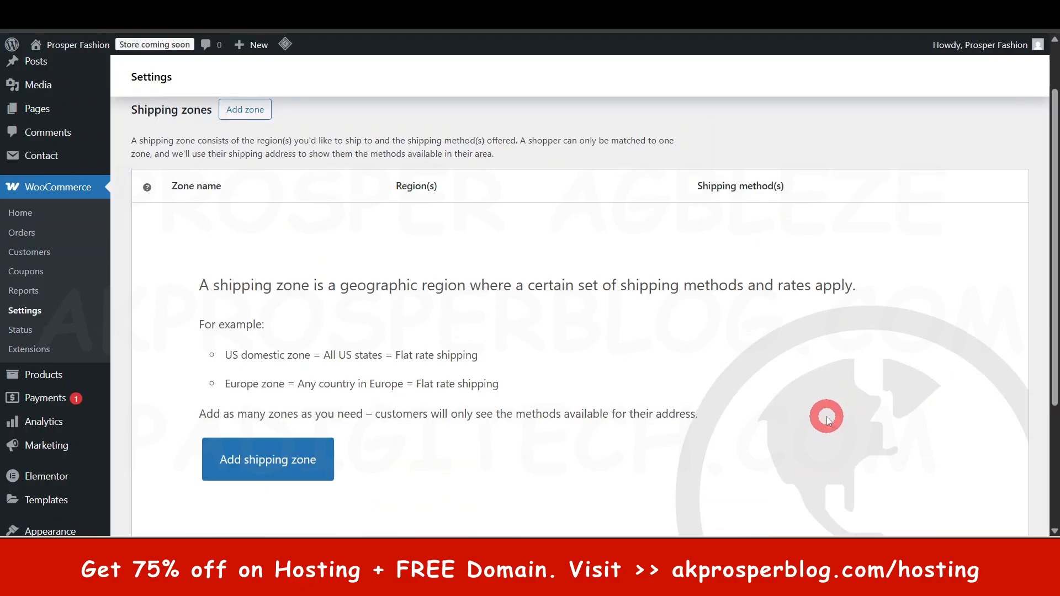
{"action": "scroll", "coordinate": [827, 419], "scroll_direction": "up", "scroll_amount": 1}
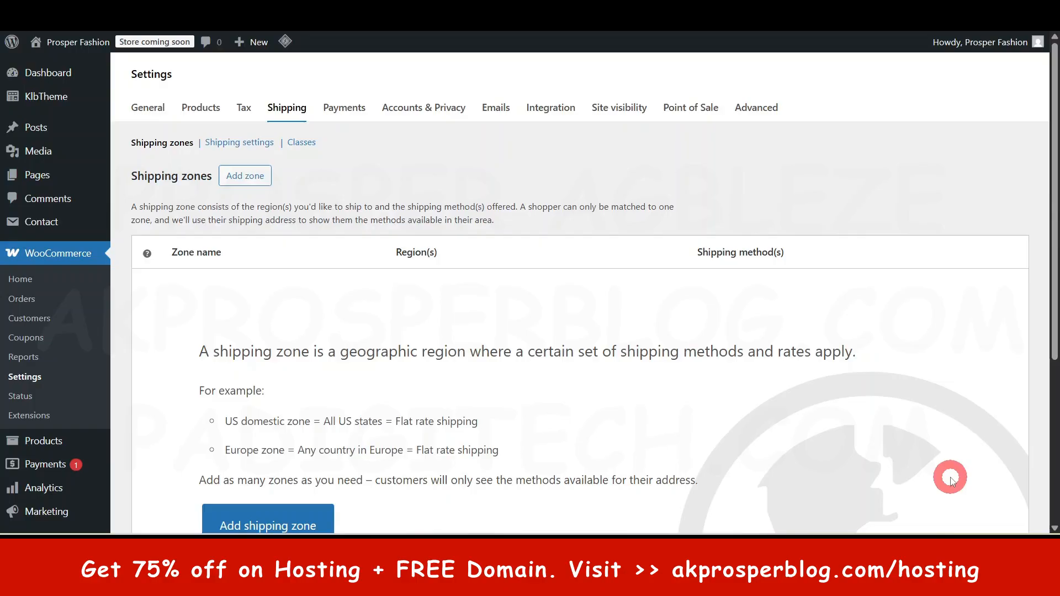
{"action": "left_click", "coordinate": [239, 178]}
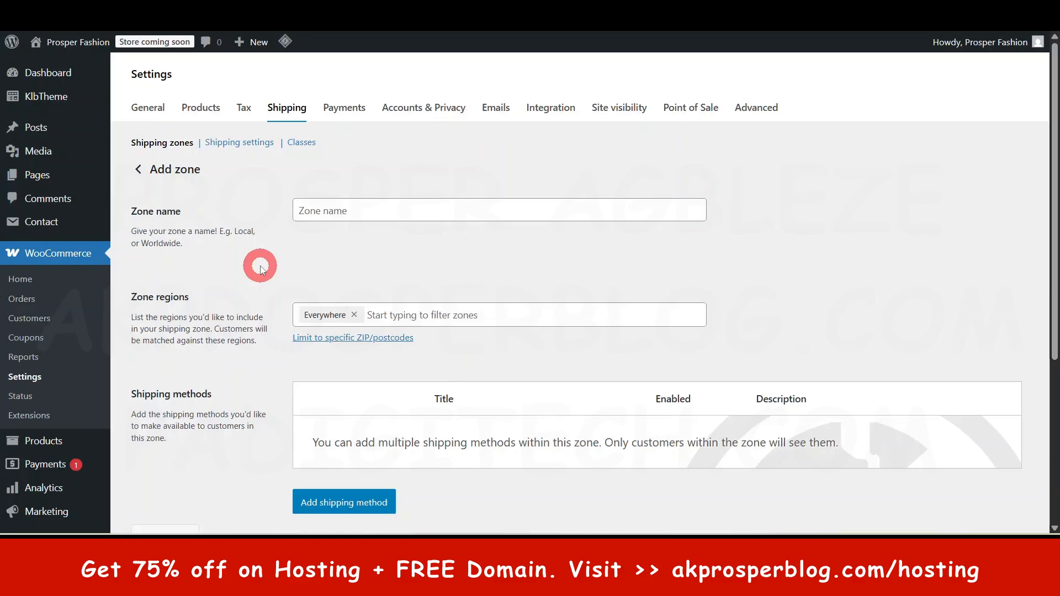
{"action": "left_click", "coordinate": [381, 211]}
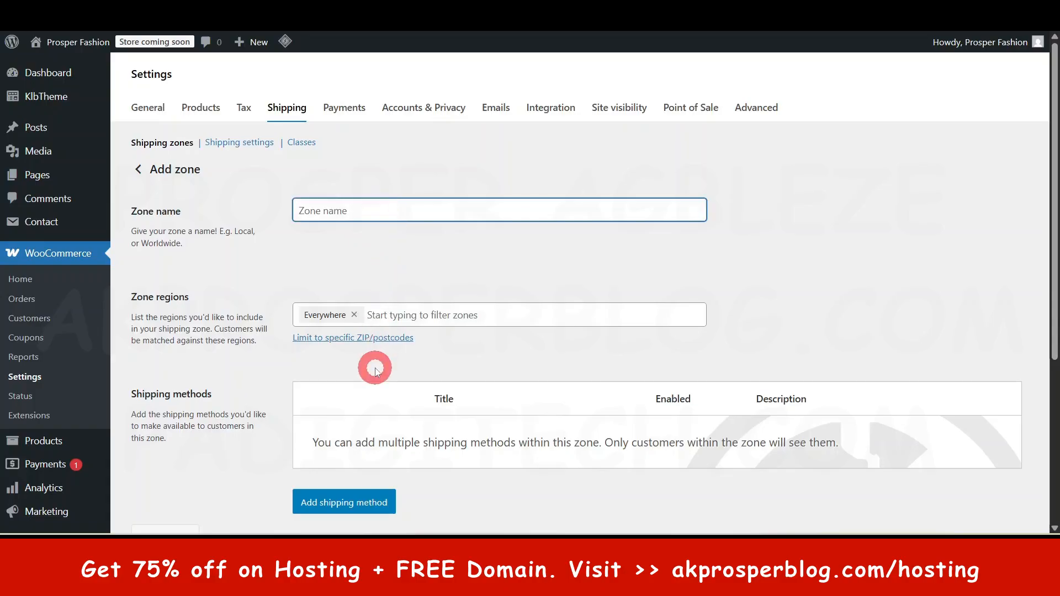
{"action": "key", "text": "shift"}
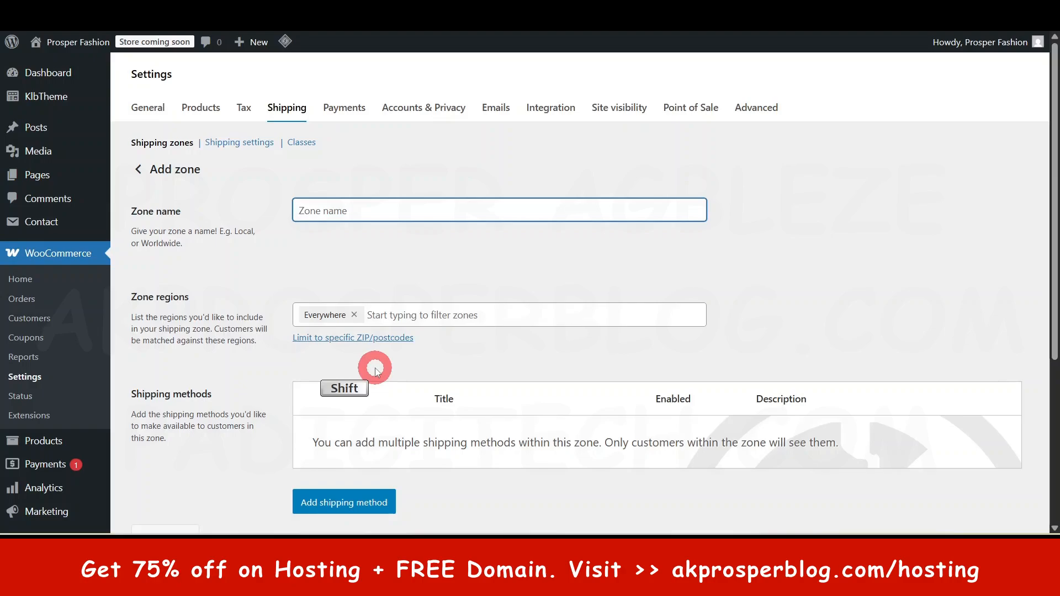
{"action": "type", "text": "ng"}
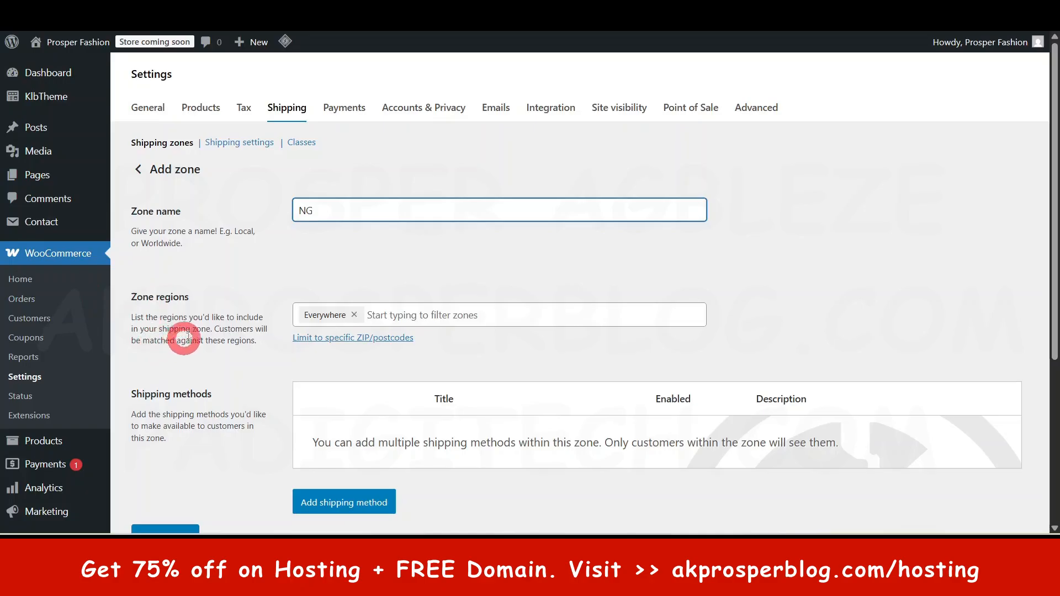
Replace the Everywhere zone region with Africa and add Nigeria from the country list.
{"action": "left_click", "coordinate": [353, 318]}
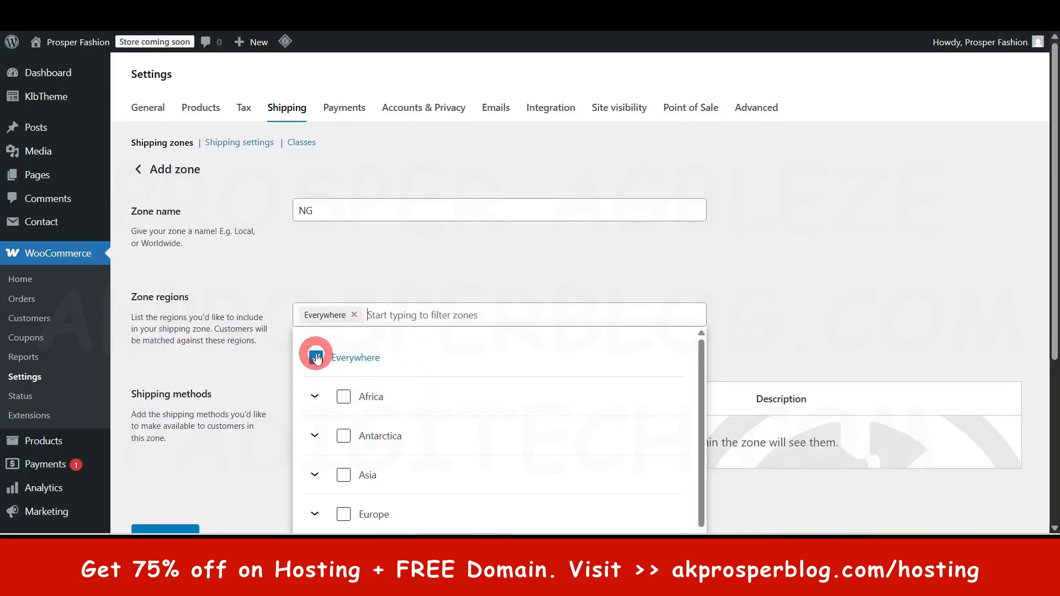
{"action": "left_click", "coordinate": [344, 397]}
{"action": "scroll", "coordinate": [412, 416], "scroll_direction": "down", "scroll_amount": 15}
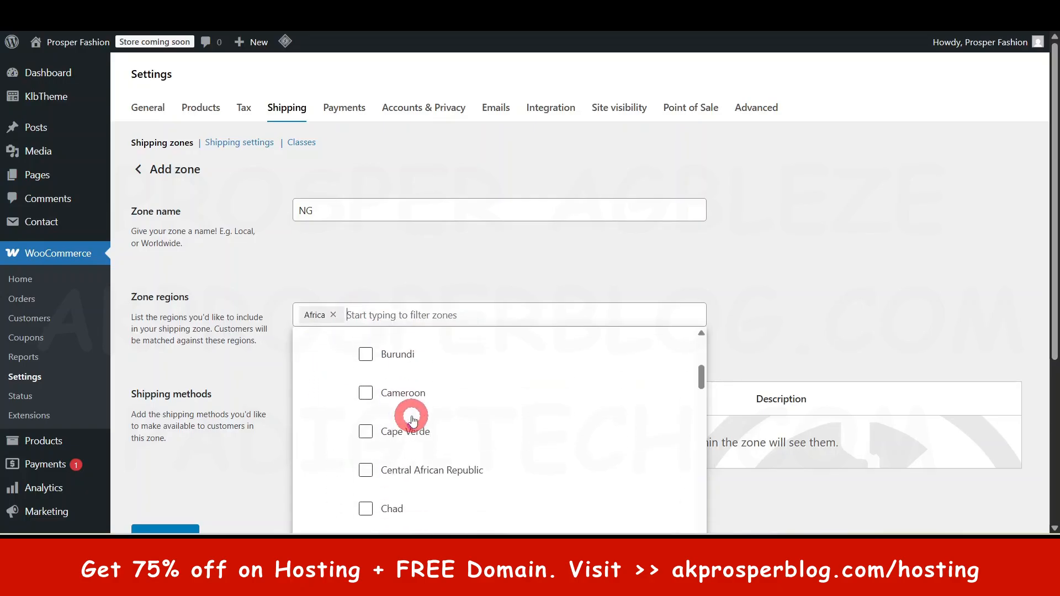
{"action": "scroll", "coordinate": [413, 419], "scroll_direction": "down", "scroll_amount": 8}
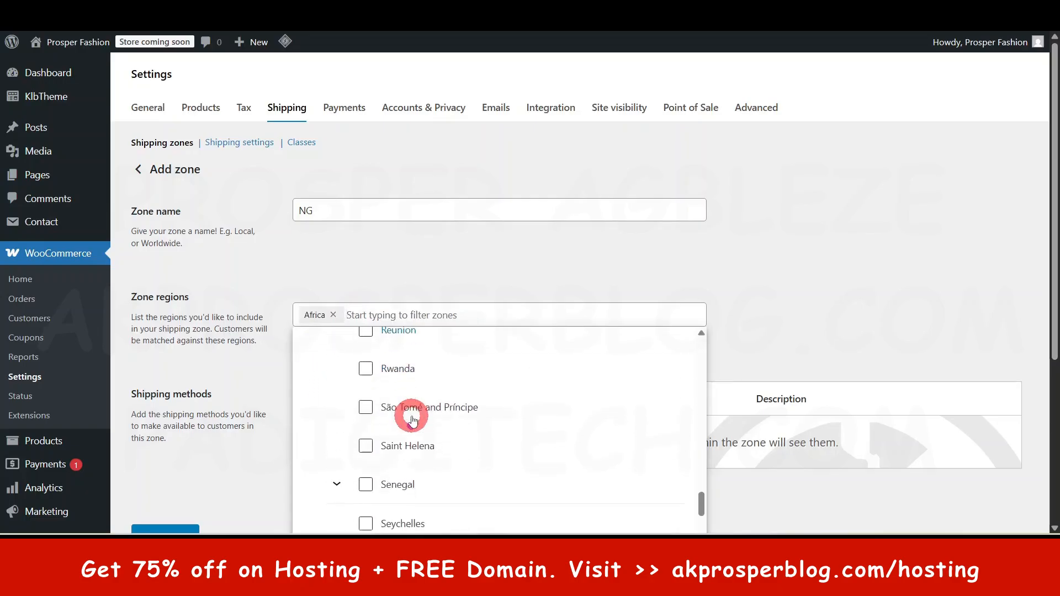
{"action": "scroll", "coordinate": [413, 419], "scroll_direction": "up", "scroll_amount": 3}
{"action": "left_click", "coordinate": [364, 430]}
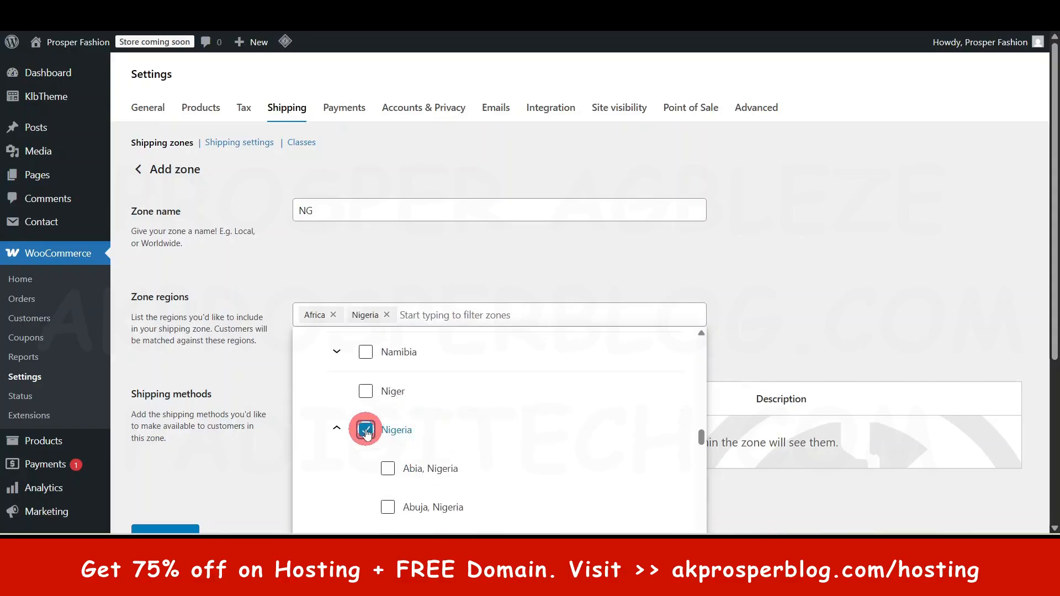
Look through Nigeria's states and remove Africa from the zone regions, keeping only Nigeria.
{"action": "scroll", "coordinate": [386, 428], "scroll_direction": "down", "scroll_amount": 1}
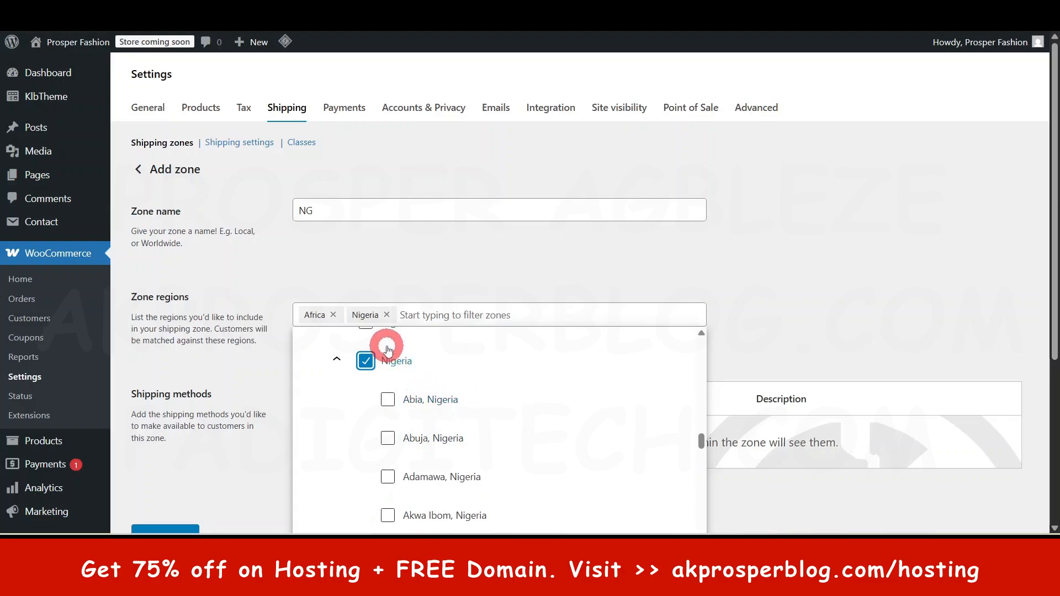
{"action": "scroll", "coordinate": [466, 466], "scroll_direction": "down", "scroll_amount": 3}
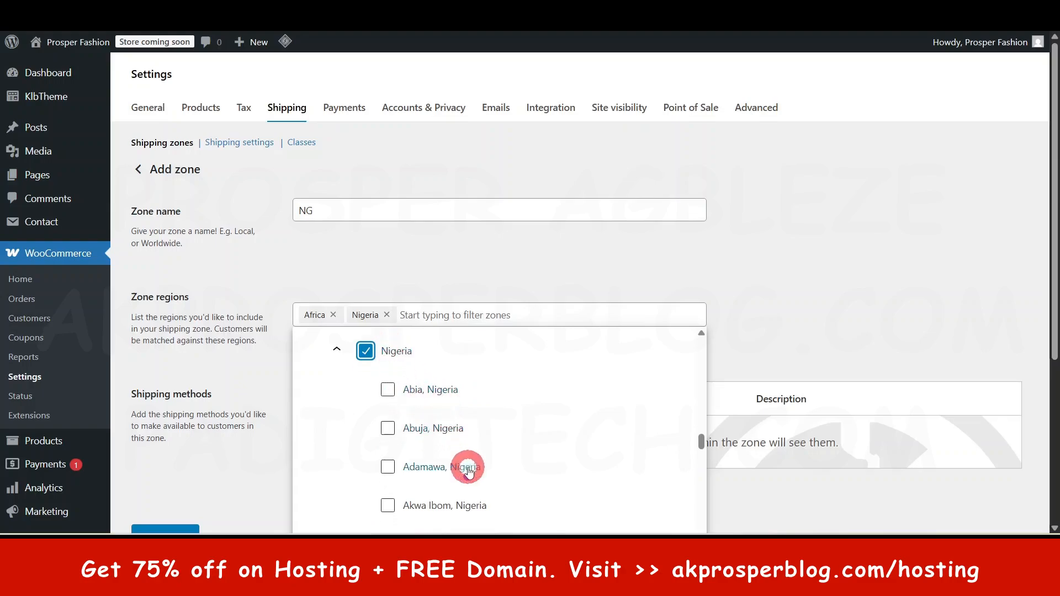
{"action": "scroll", "coordinate": [468, 470], "scroll_direction": "up", "scroll_amount": 5}
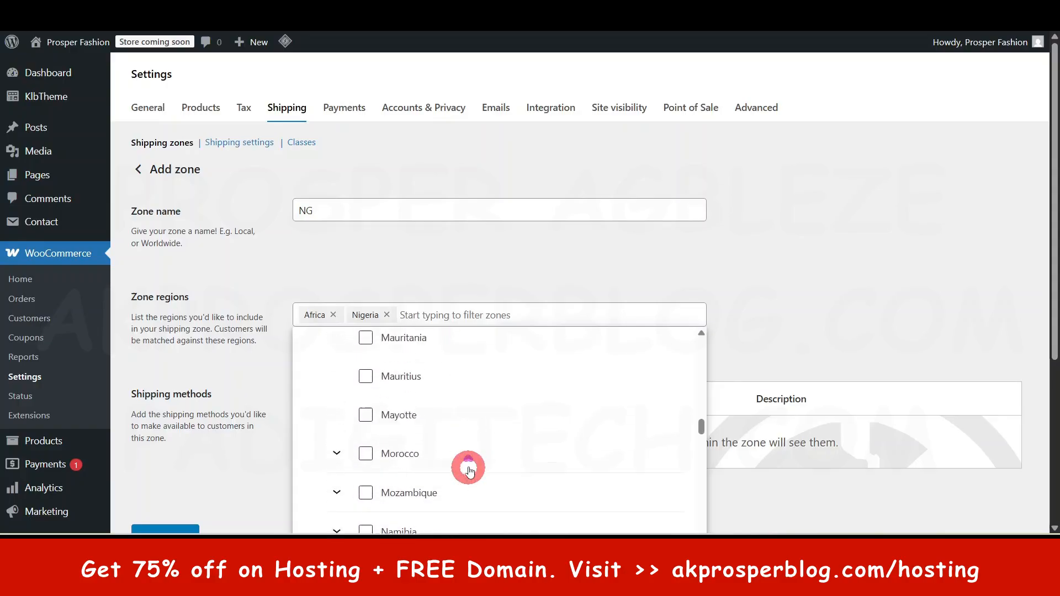
{"action": "left_click", "coordinate": [476, 268]}
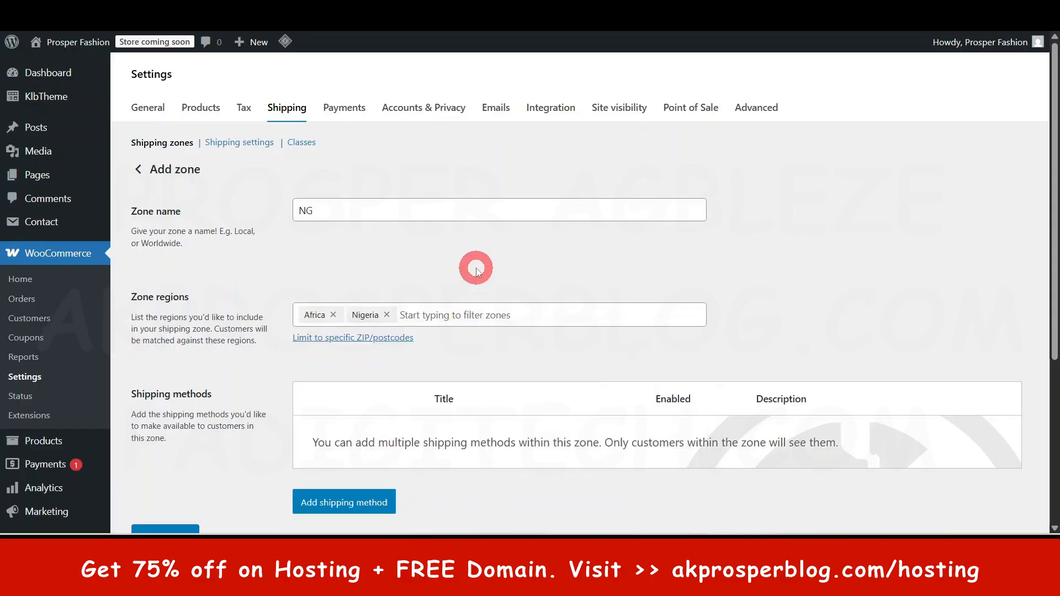
{"action": "left_click", "coordinate": [334, 314]}
{"action": "left_click", "coordinate": [422, 269]}
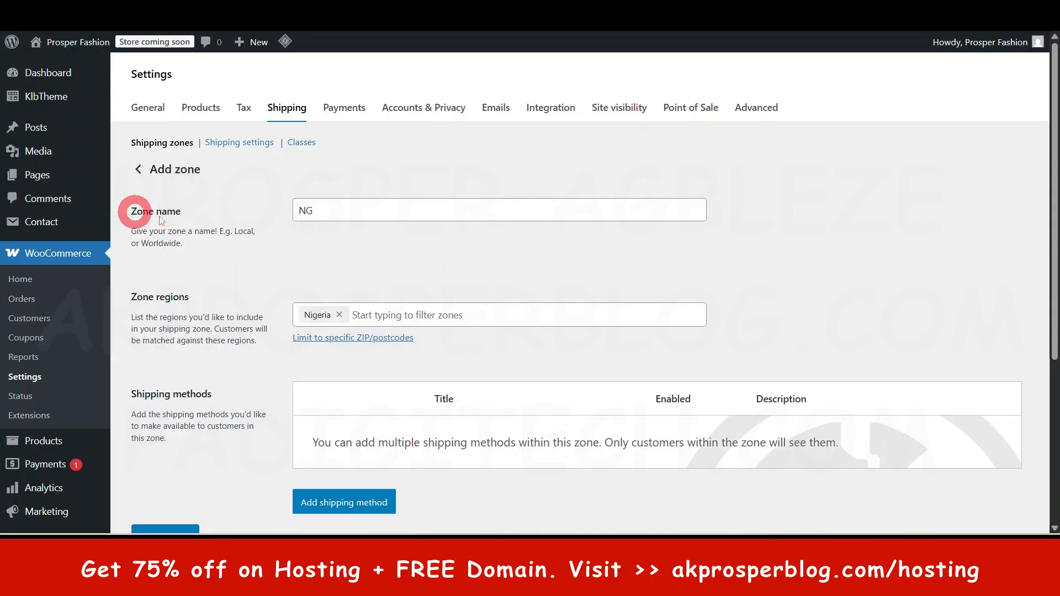
Replace the shipping zone's name with AFRICA.
{"action": "left_click", "coordinate": [332, 210]}
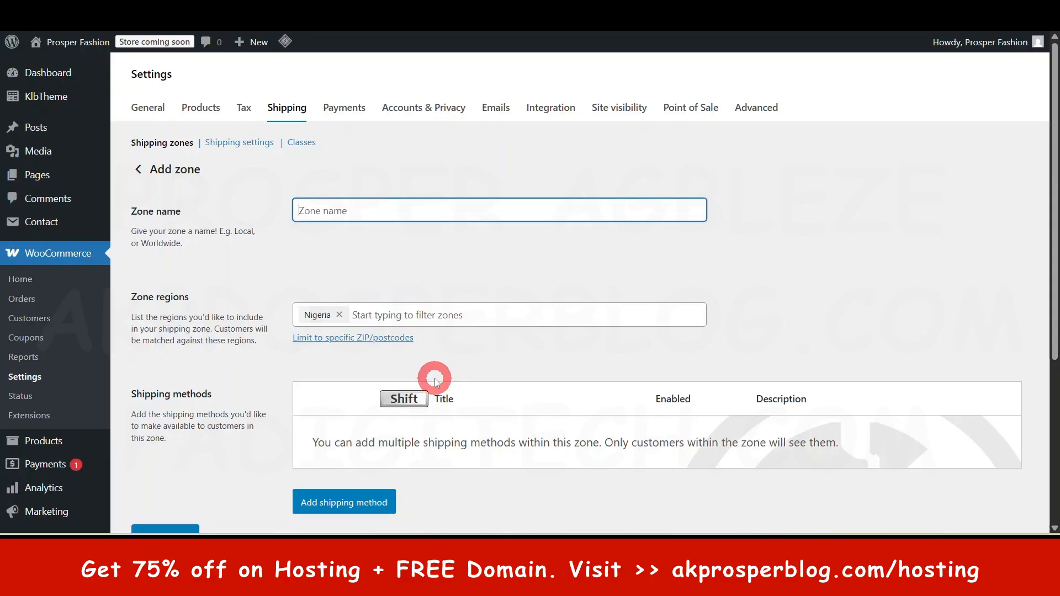
{"action": "type", "text": "aFRI"}
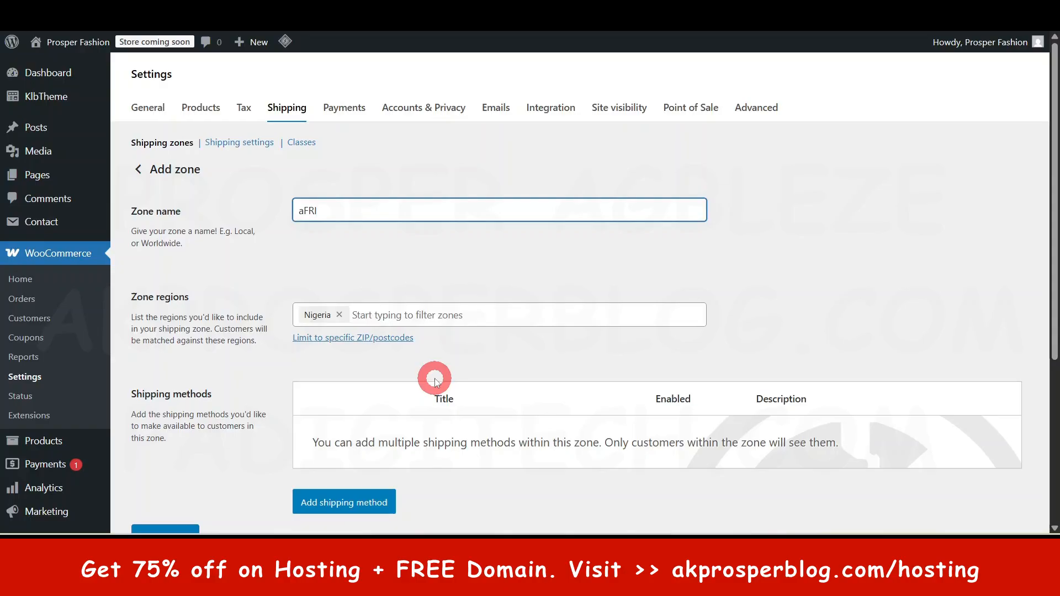
{"action": "key", "text": "ctrl+a"}
{"action": "type", "text": "A"}
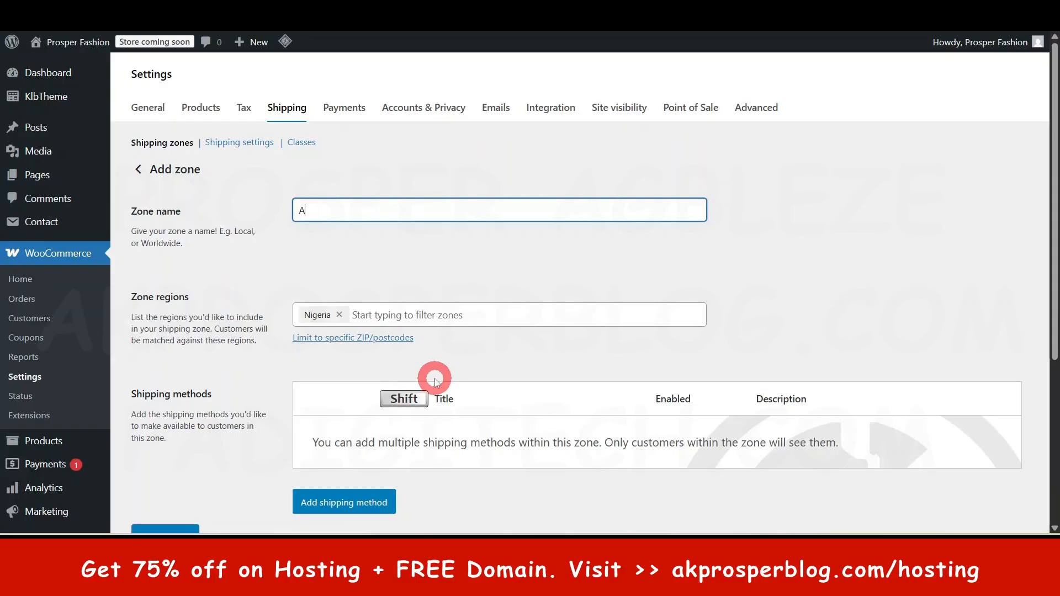
{"action": "type", "text": "FRICA"}
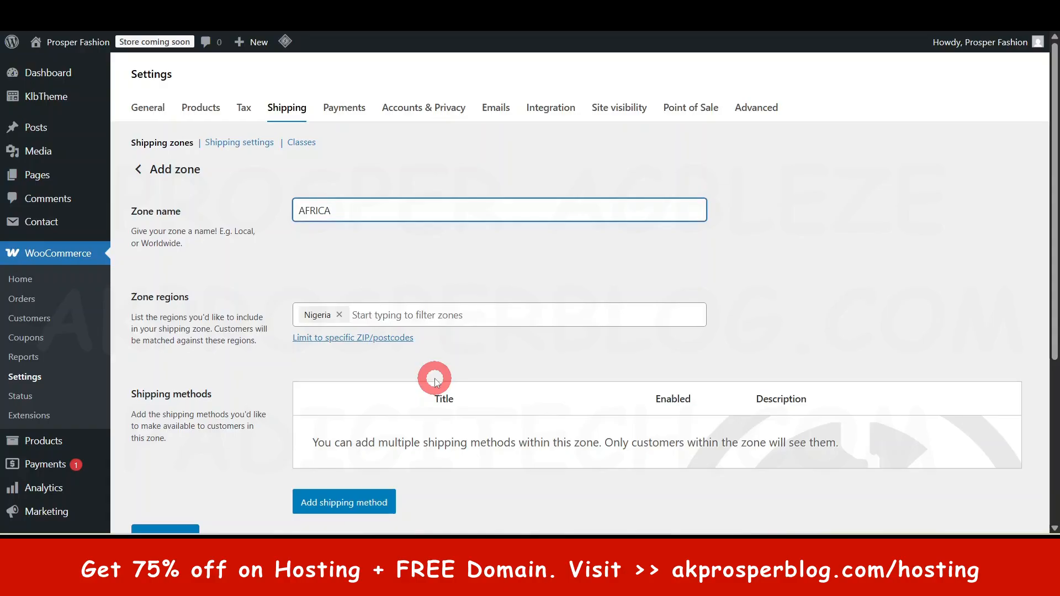
{"action": "left_click", "coordinate": [422, 257]}
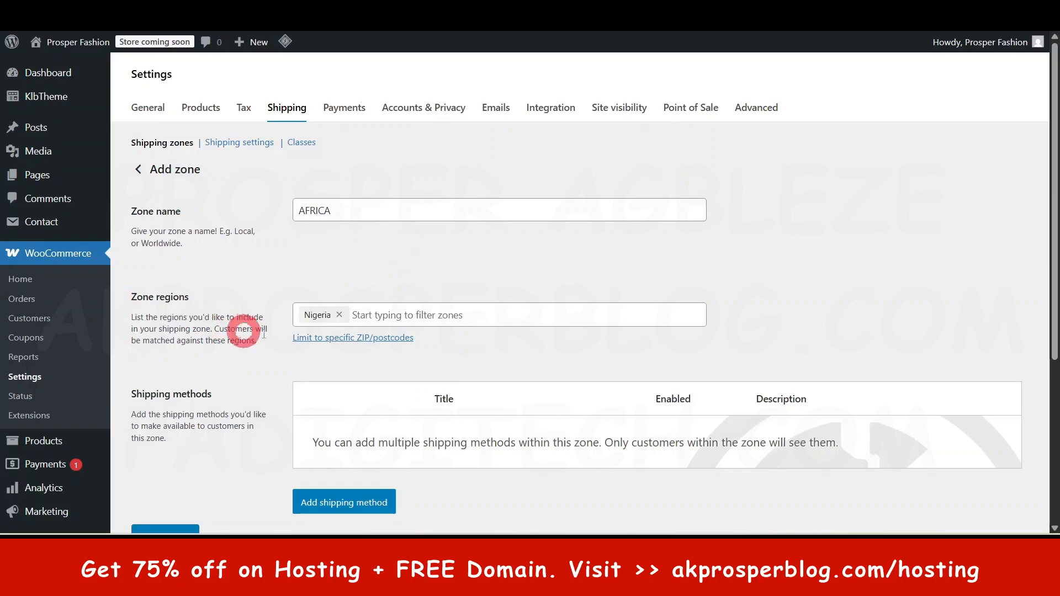
Find Ghana in the zone regions list and add it alongside Nigeria.
{"action": "left_click", "coordinate": [386, 315]}
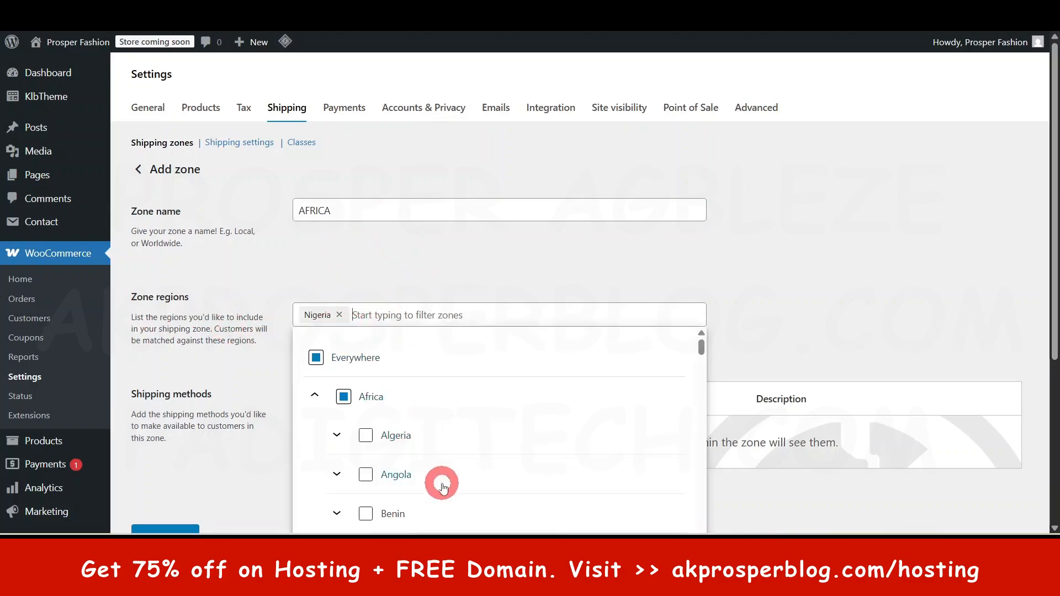
{"action": "type", "text": "g"}
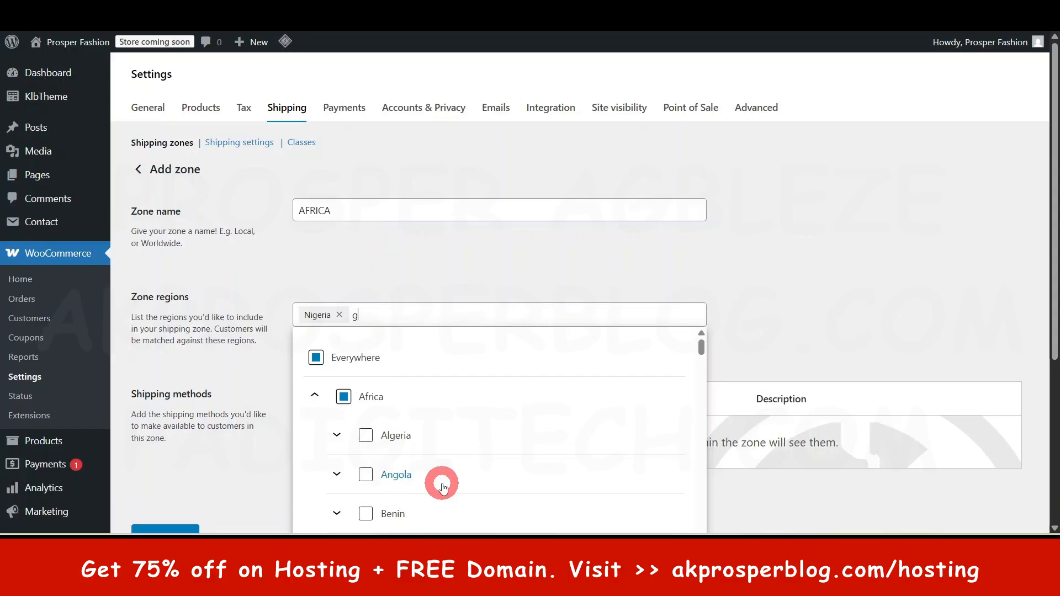
{"action": "type", "text": "hana"}
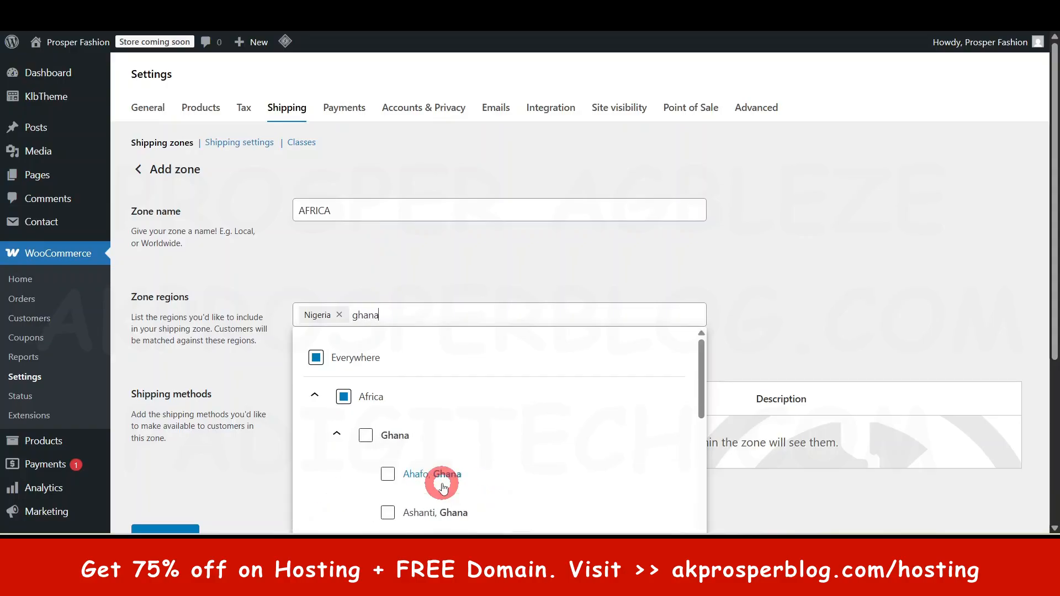
{"action": "left_click", "coordinate": [366, 435]}
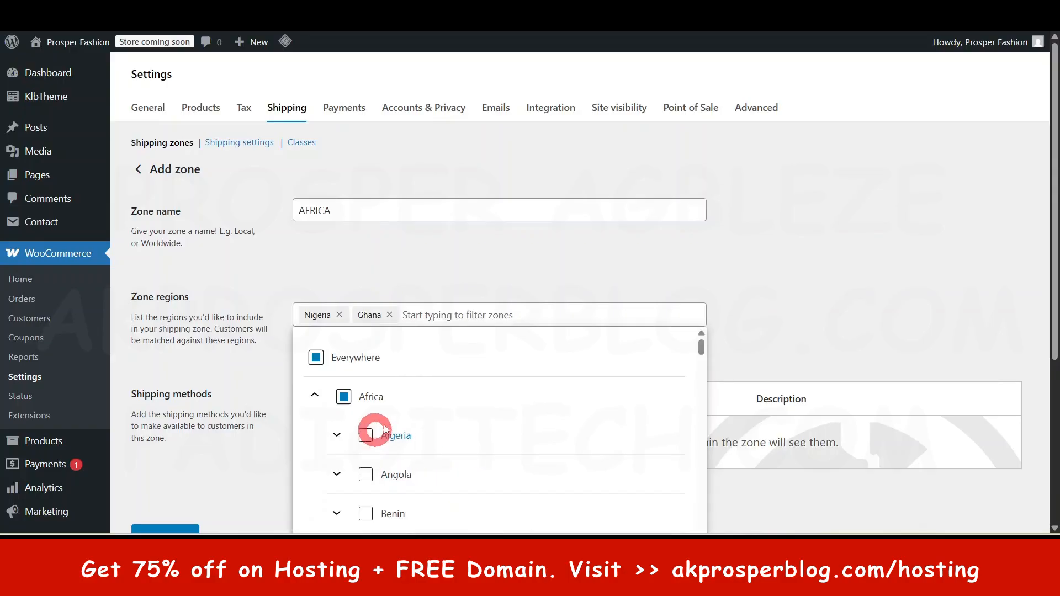
{"action": "left_click", "coordinate": [478, 270]}
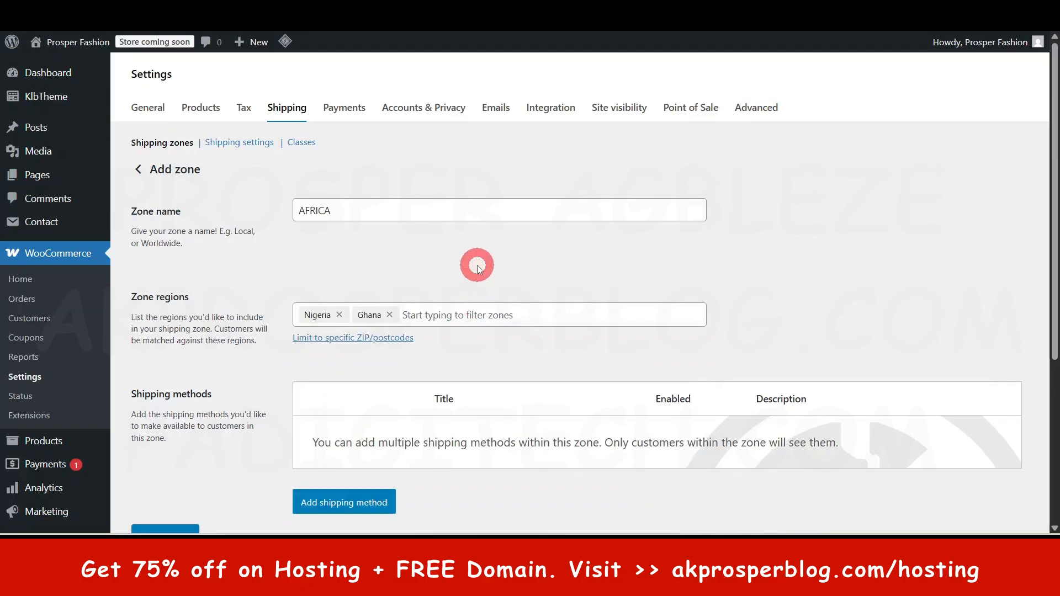
Open the list of zone regions for the AFRICA shipping zone.
{"action": "left_click", "coordinate": [436, 315]}
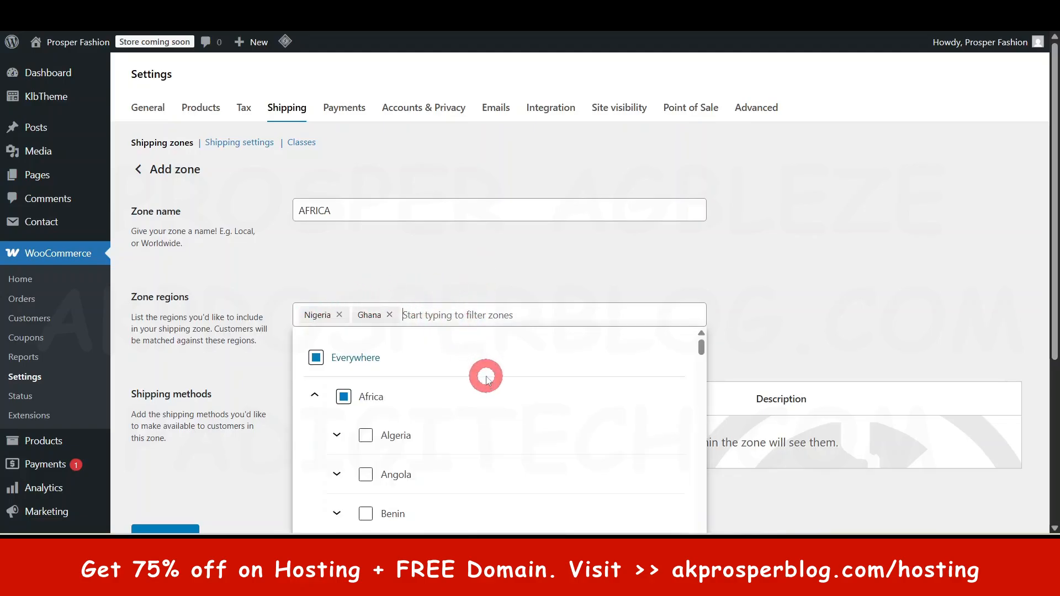
Add South Africa to the AFRICA shipping zone's regions.
{"action": "type", "text": "south"}
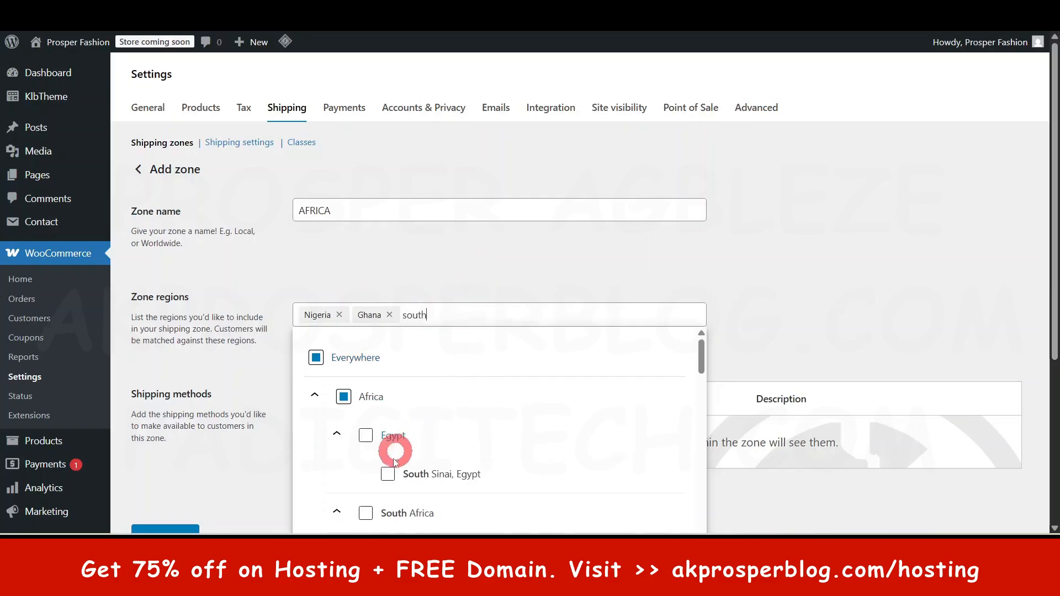
{"action": "left_click", "coordinate": [365, 512]}
{"action": "left_click", "coordinate": [540, 281]}
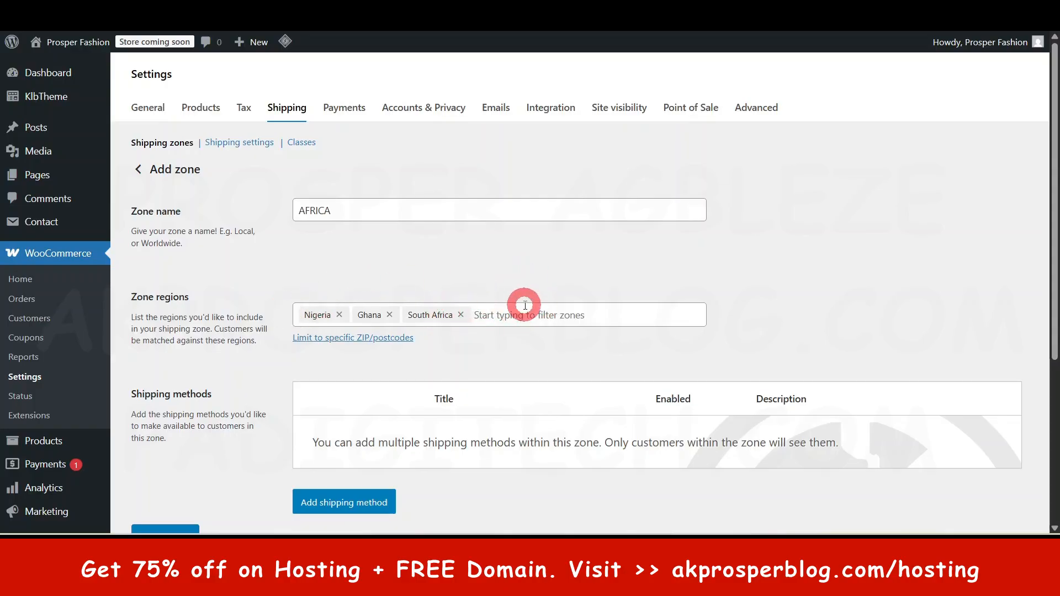
{"action": "scroll", "coordinate": [395, 202], "scroll_direction": "down", "scroll_amount": 1}
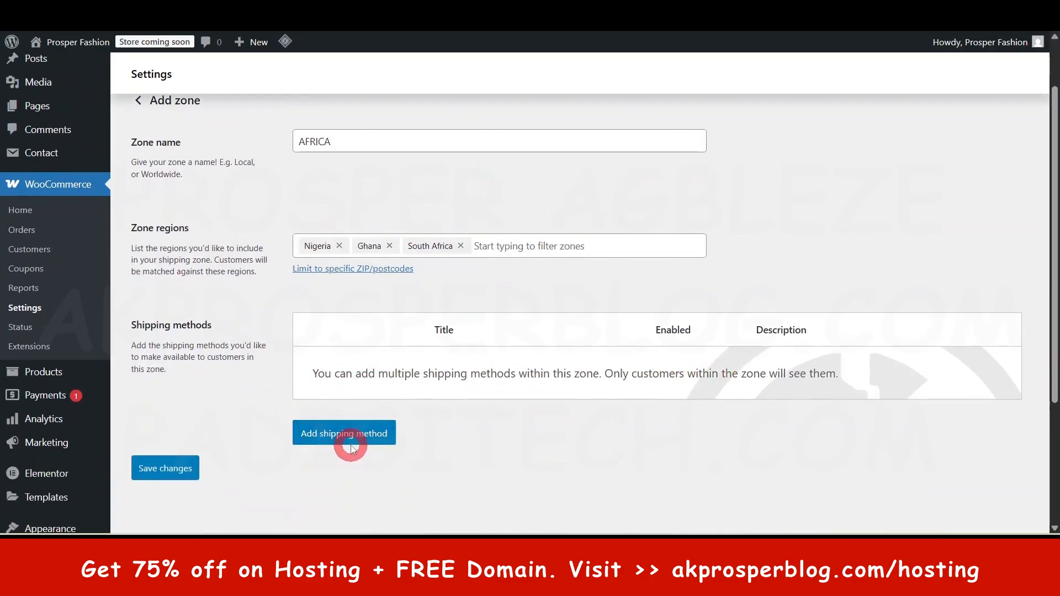
{"action": "left_click", "coordinate": [337, 434]}
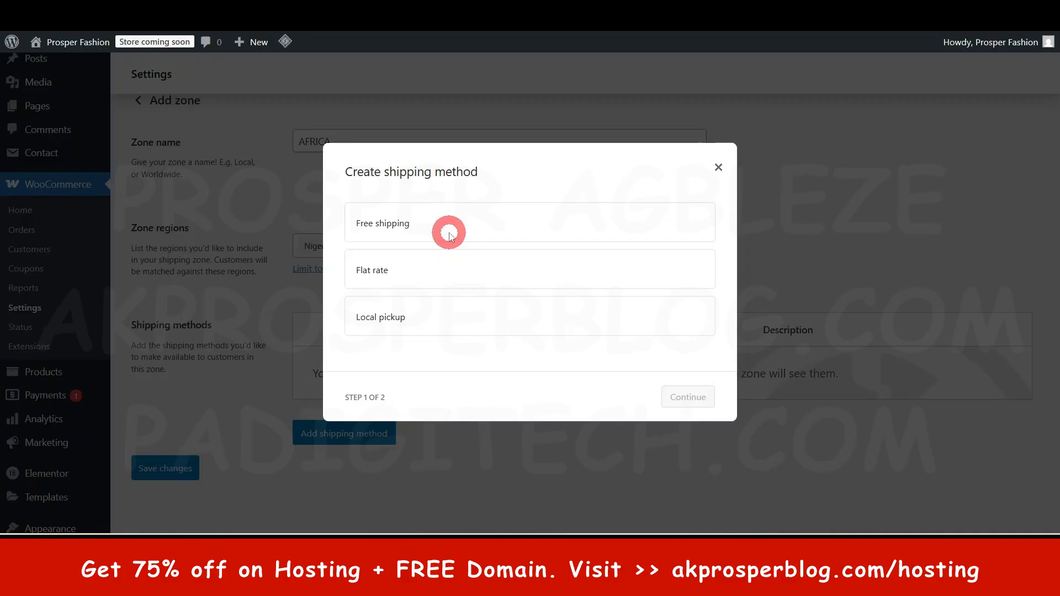
{"action": "left_click", "coordinate": [415, 269]}
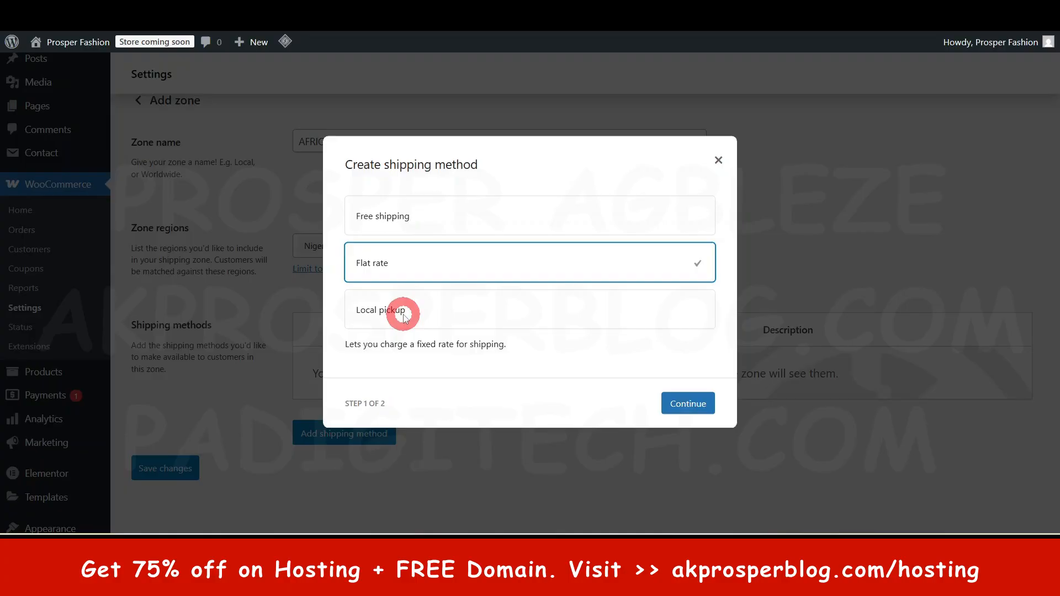
{"action": "left_click", "coordinate": [448, 210]}
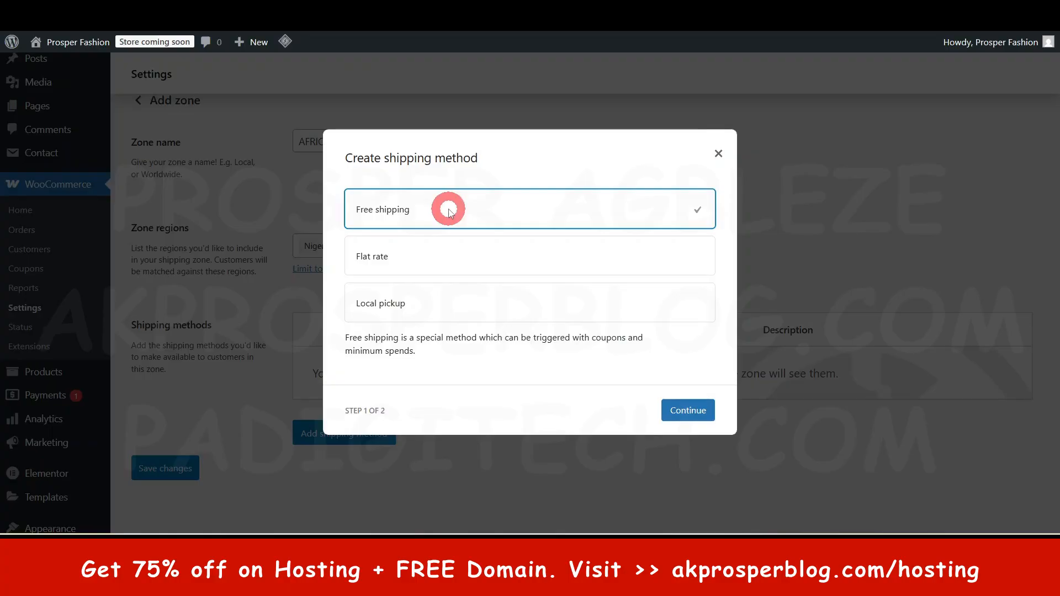
{"action": "left_click", "coordinate": [689, 411]}
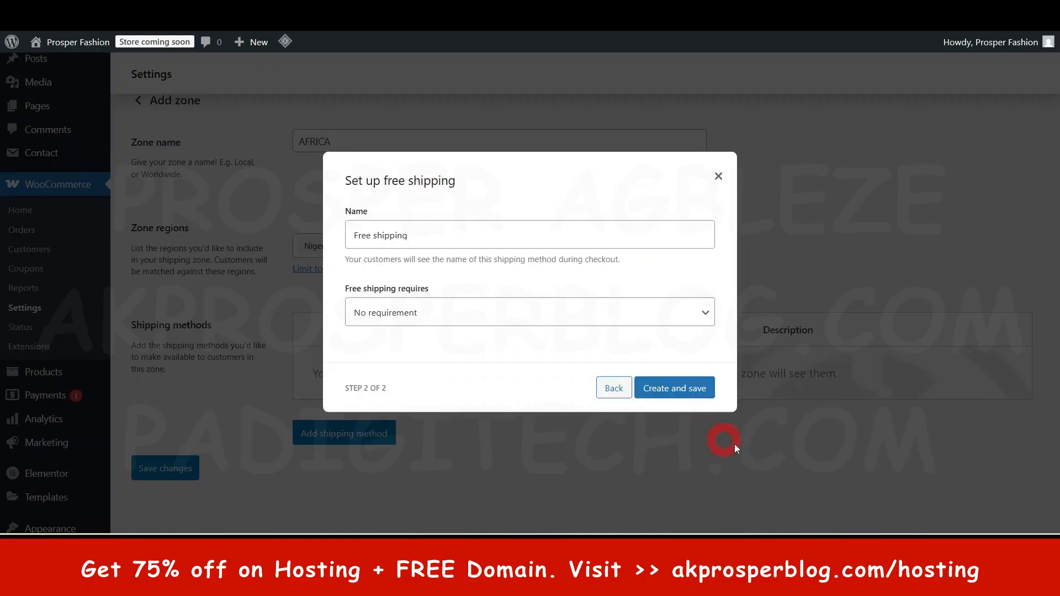
{"action": "left_click", "coordinate": [444, 237]}
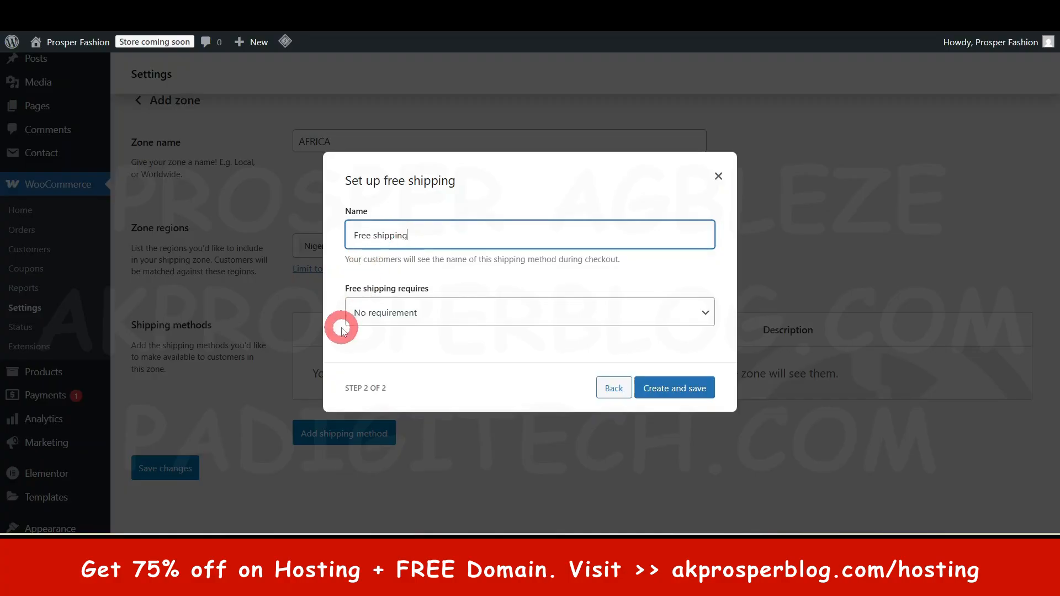
{"action": "left_click", "coordinate": [706, 314]}
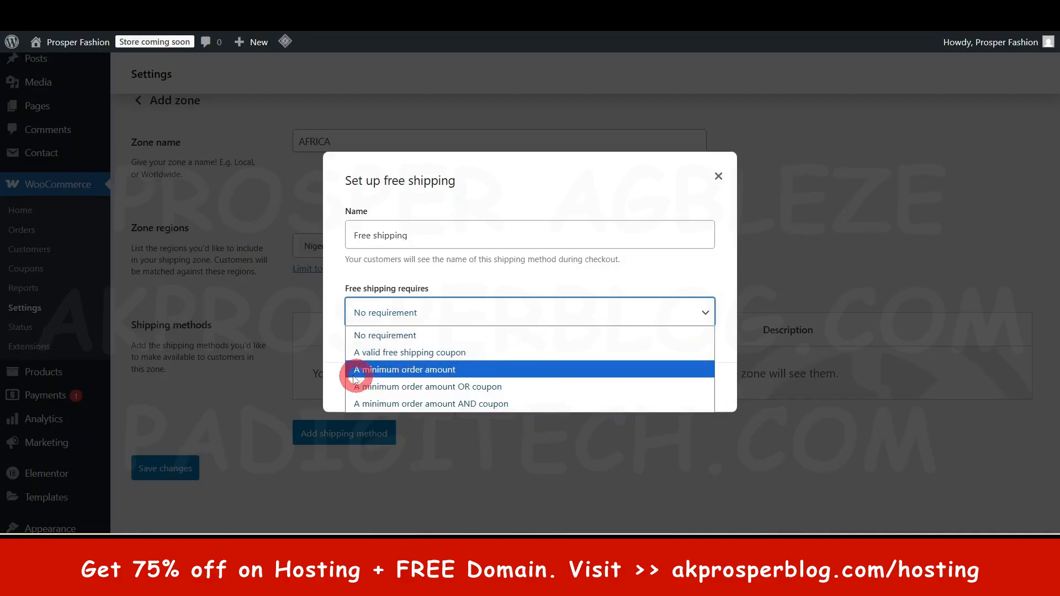
{"action": "left_click", "coordinate": [433, 368]}
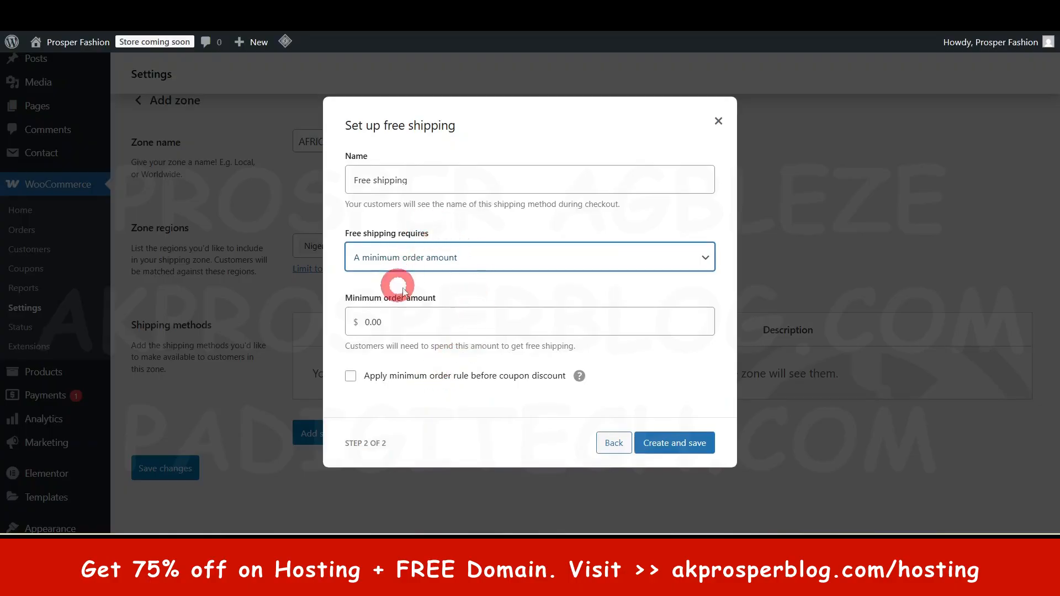
{"action": "double_click", "coordinate": [395, 321]}
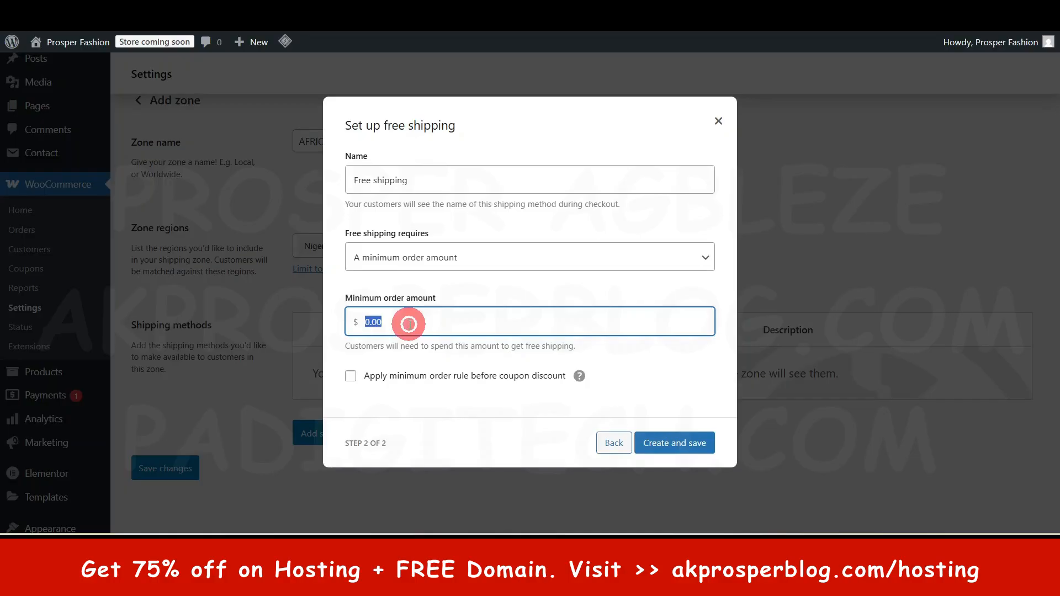
{"action": "left_click", "coordinate": [410, 324]}
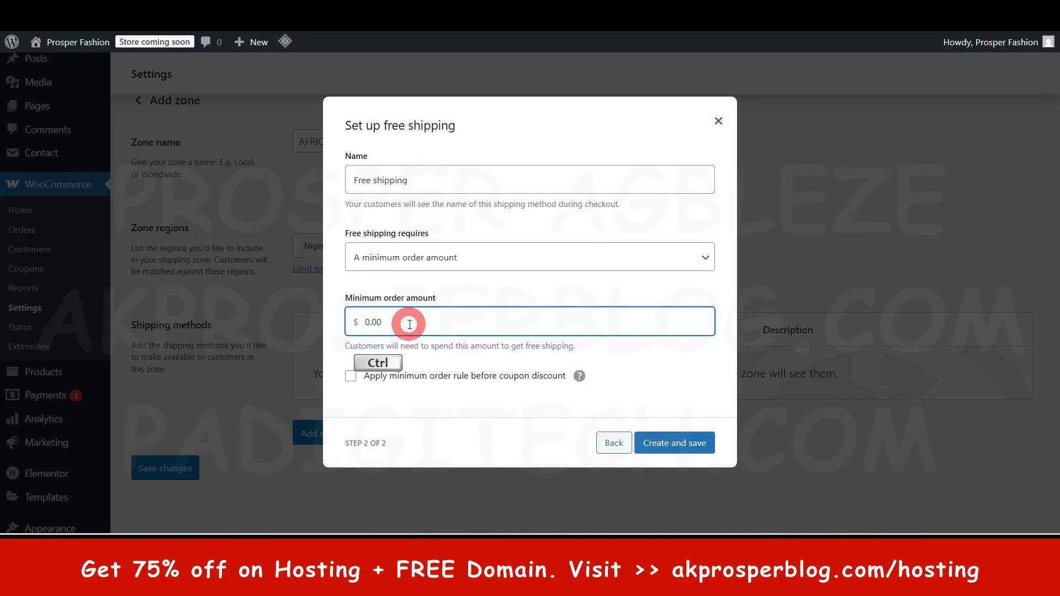
{"action": "key", "text": "ctrl+a"}
{"action": "type", "text": "1"}
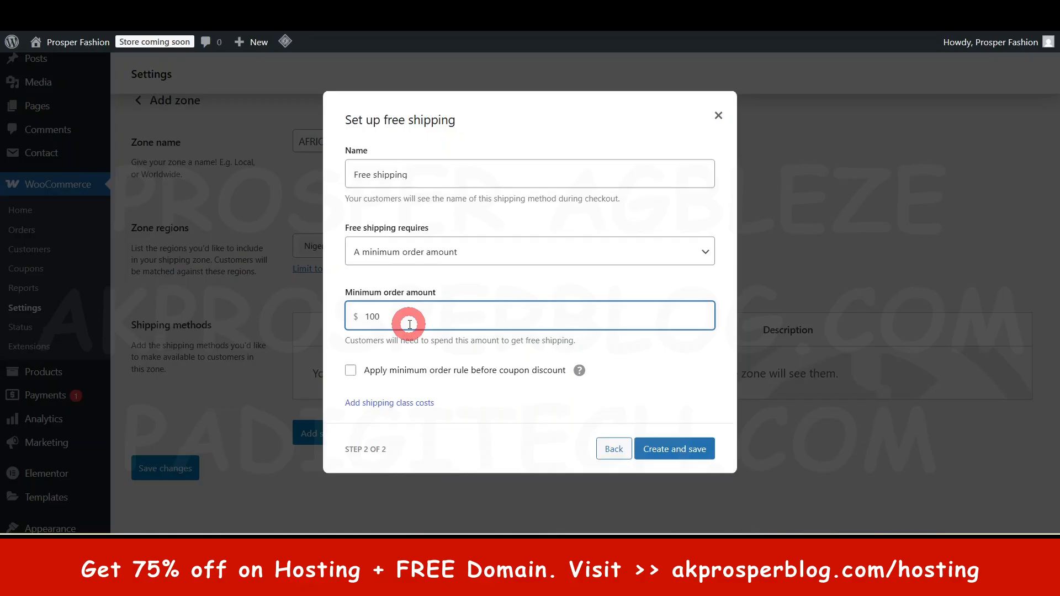
{"action": "left_click", "coordinate": [557, 293]}
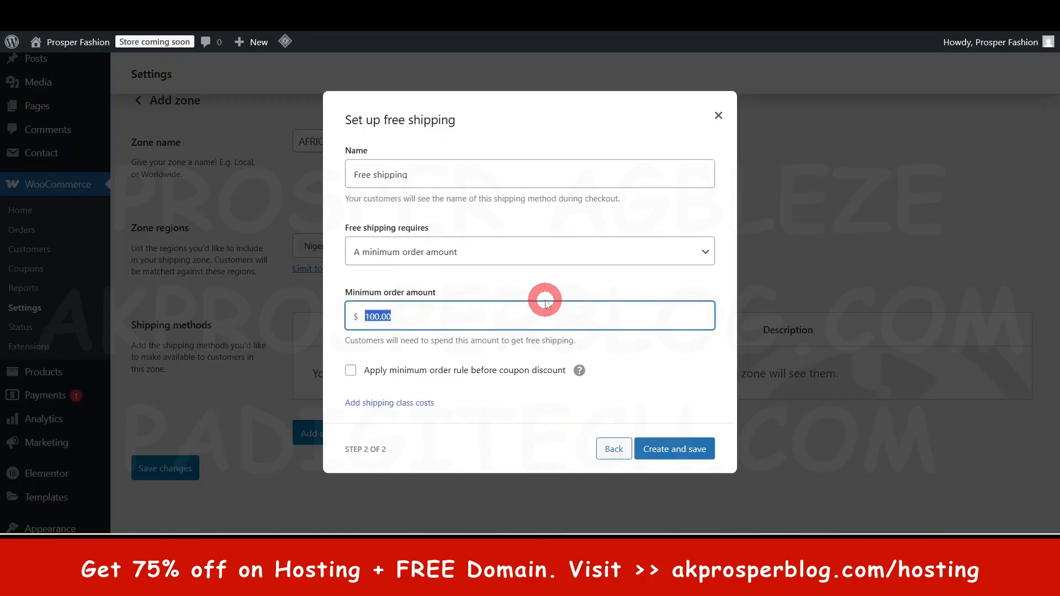
{"action": "left_click", "coordinate": [471, 263]}
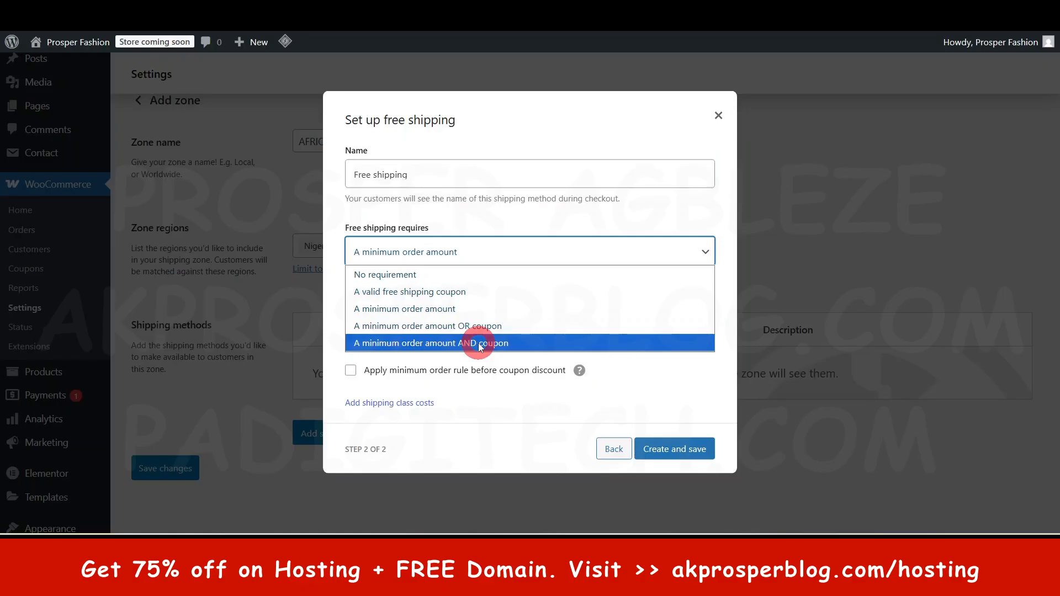
{"action": "left_click", "coordinate": [416, 276]}
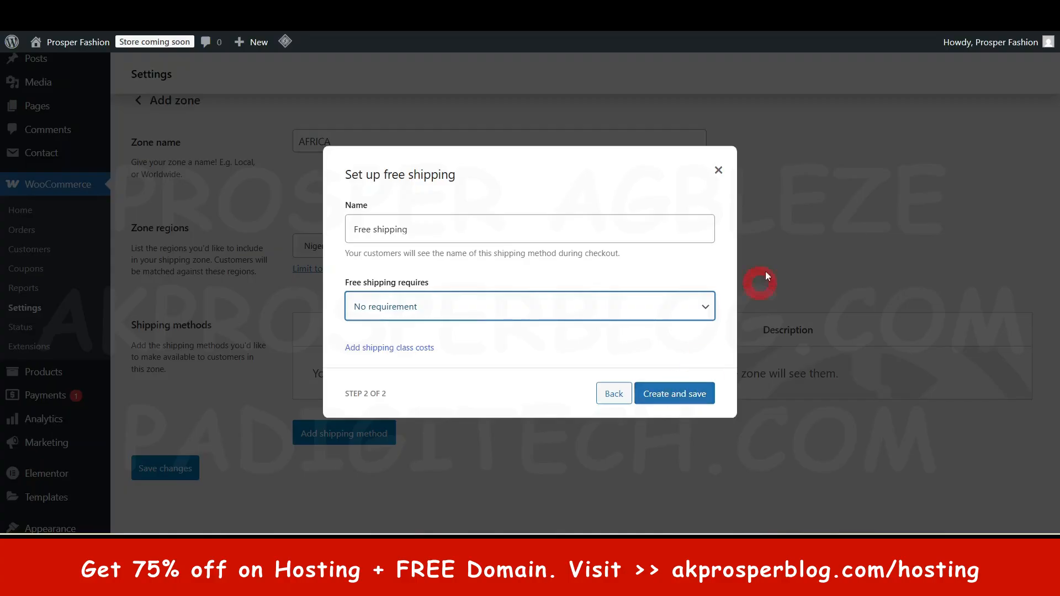
{"action": "left_click", "coordinate": [717, 169]}
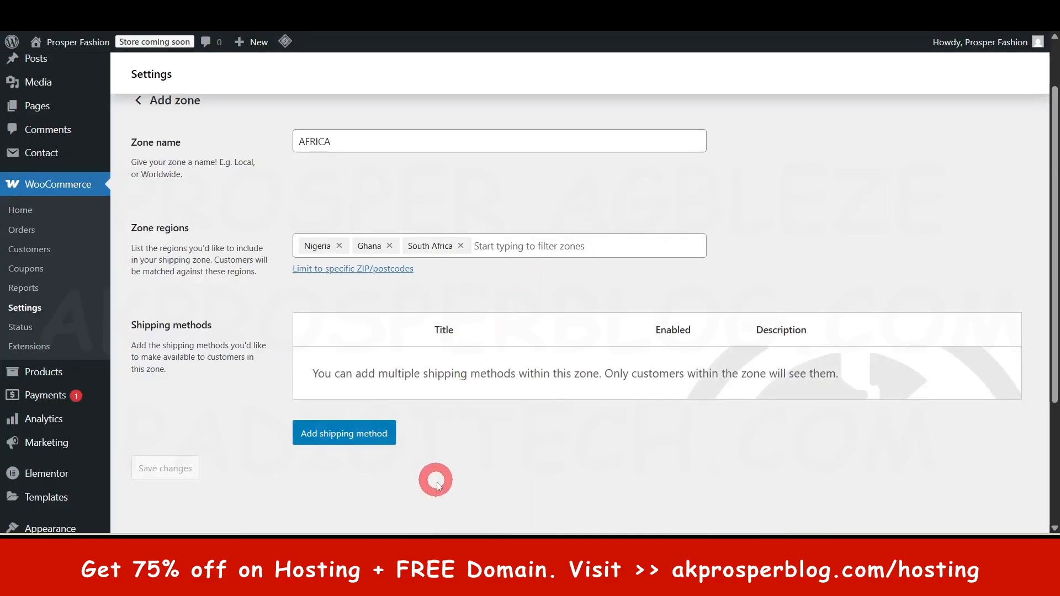
Start a flat rate shipping method for the AFRICA zone and set its tax status to None.
{"action": "left_click", "coordinate": [354, 437]}
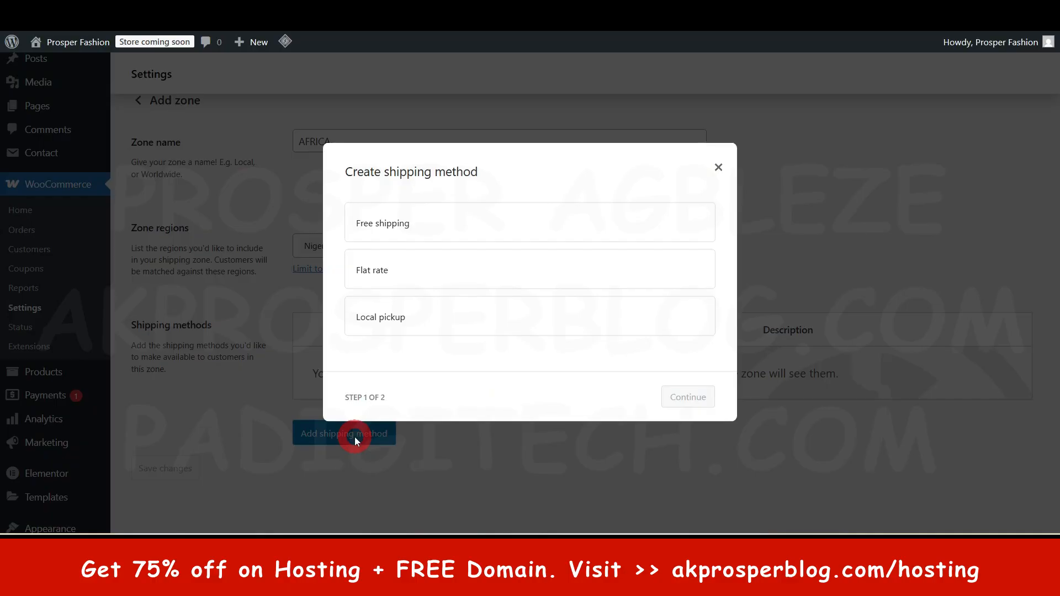
{"action": "left_click", "coordinate": [422, 273]}
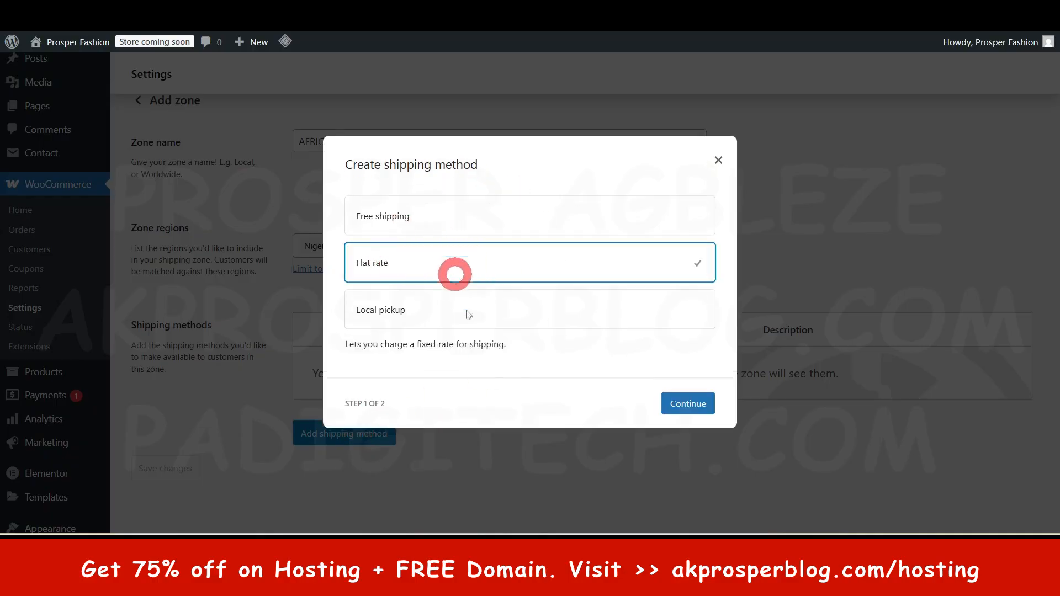
{"action": "left_click", "coordinate": [687, 405]}
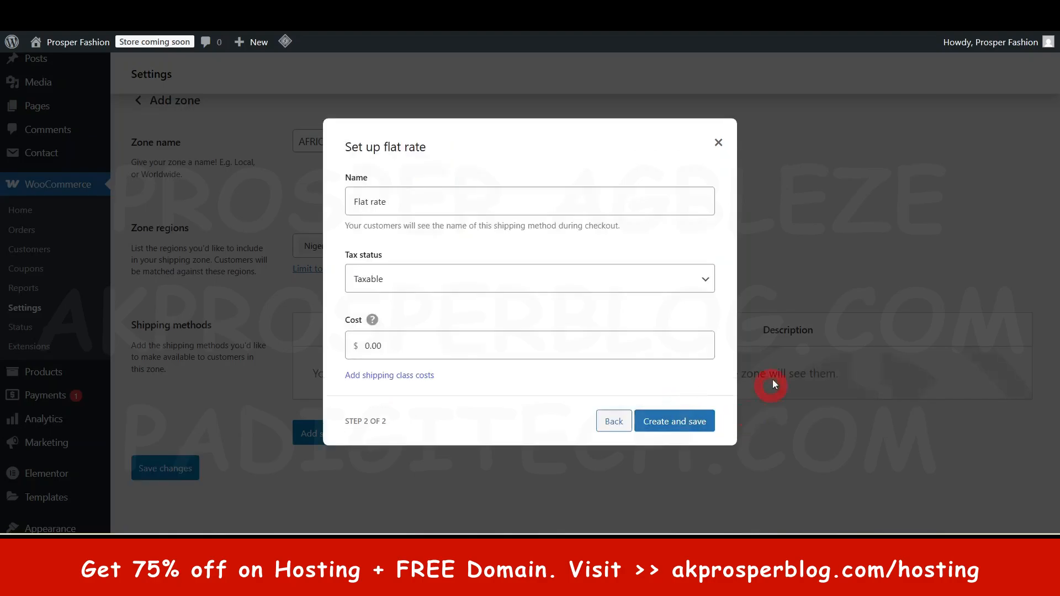
{"action": "left_click", "coordinate": [418, 202]}
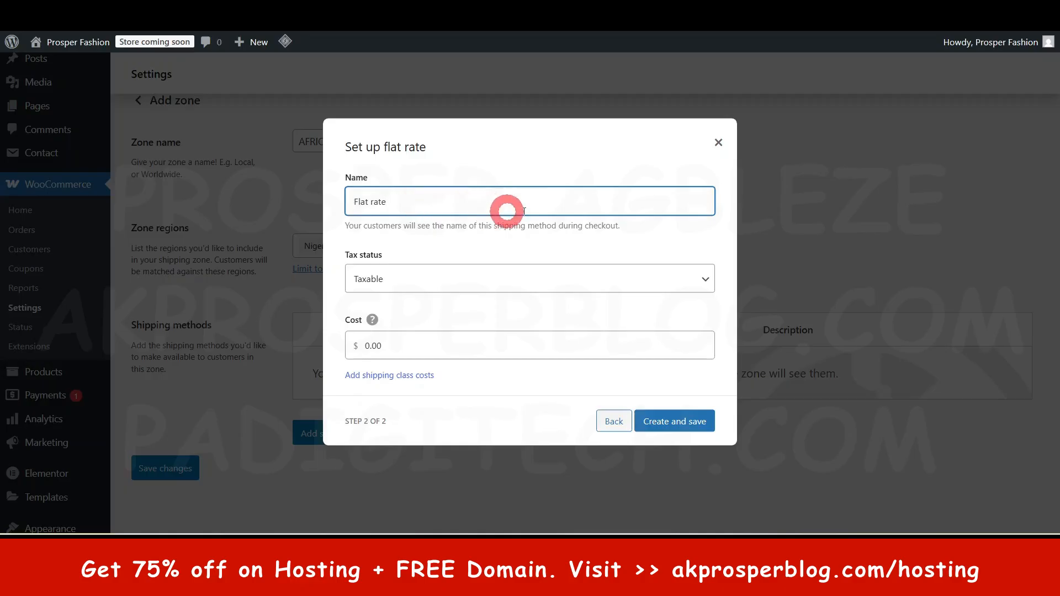
{"action": "left_click", "coordinate": [432, 279]}
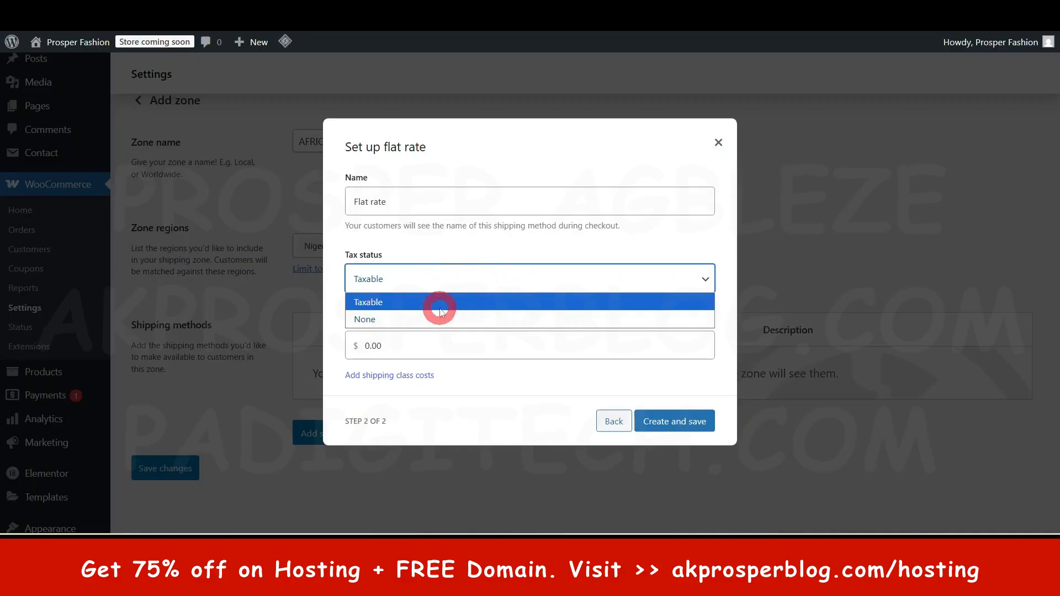
{"action": "left_click", "coordinate": [394, 302]}
{"action": "left_click", "coordinate": [438, 288]}
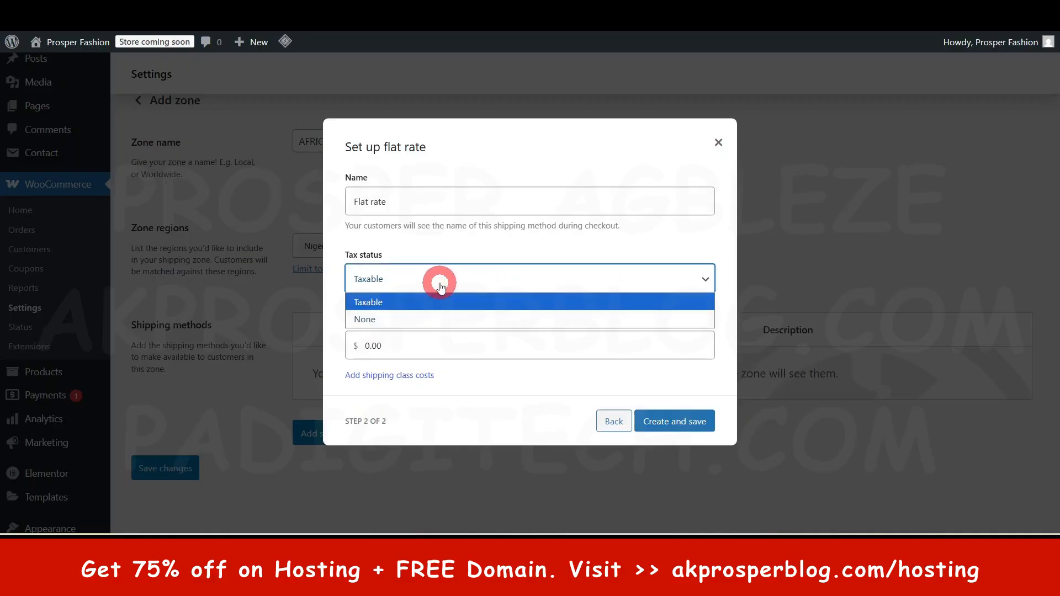
{"action": "left_click", "coordinate": [398, 318]}
Set the flat rate cost to 5.00*[qty] and save the shipping method.
{"action": "double_click", "coordinate": [400, 345]}
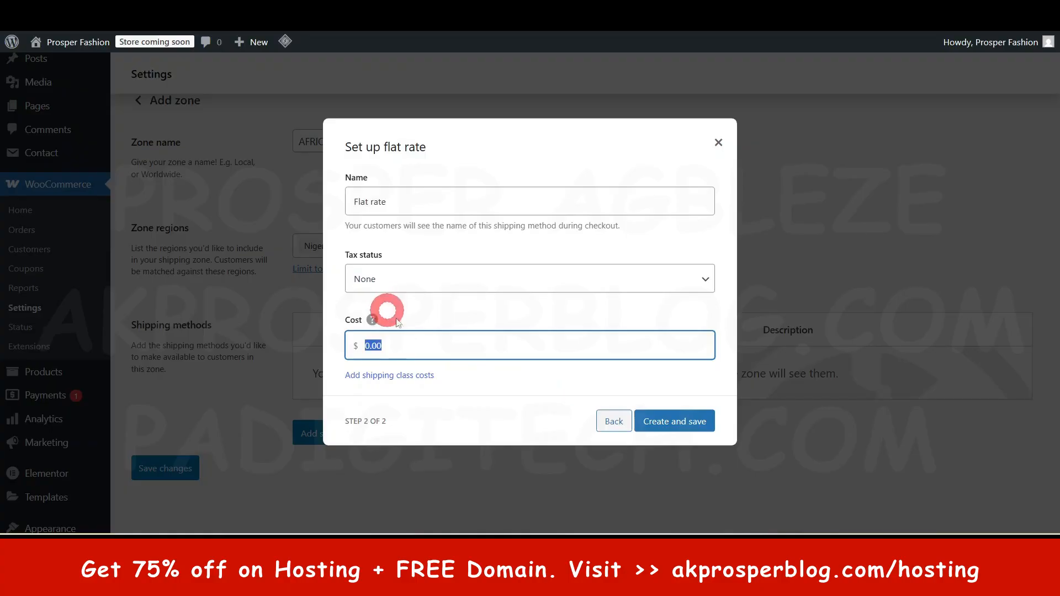
{"action": "mouse_move", "coordinate": [372, 322]}
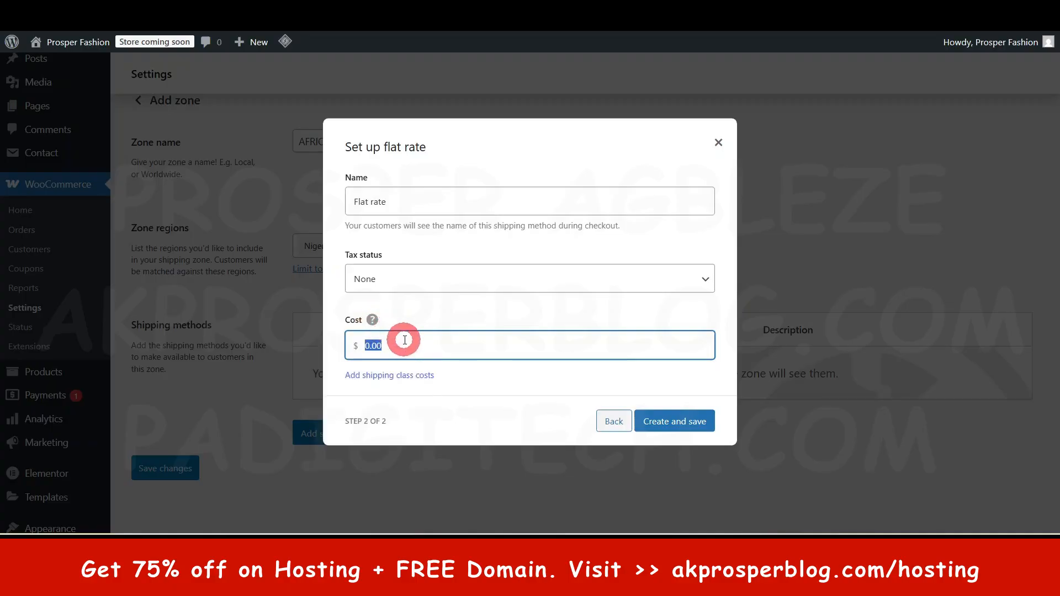
{"action": "type", "text": "5"}
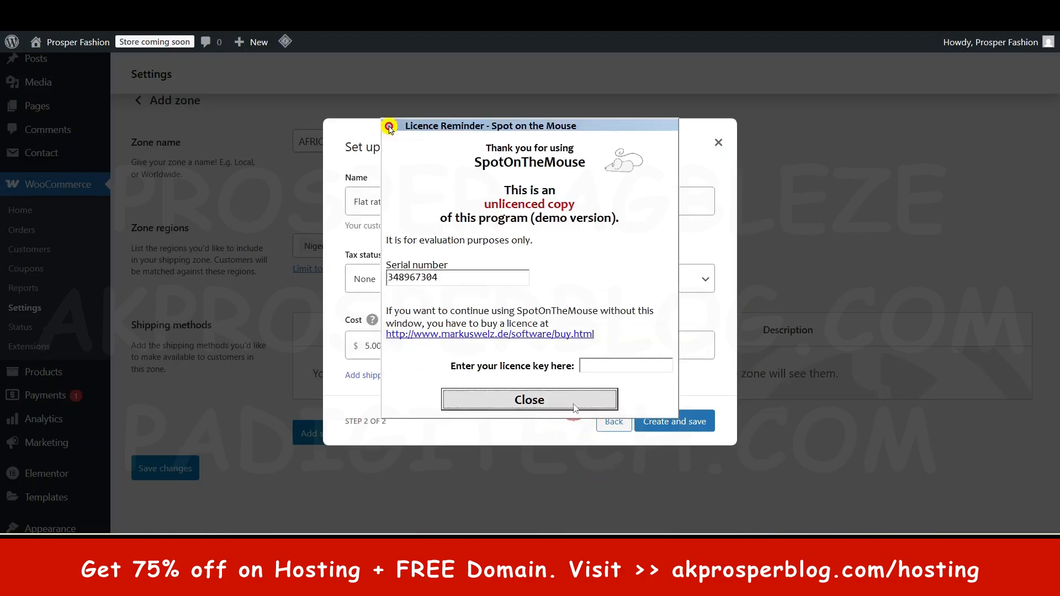
{"action": "left_click", "coordinate": [528, 399]}
{"action": "left_click", "coordinate": [425, 346]}
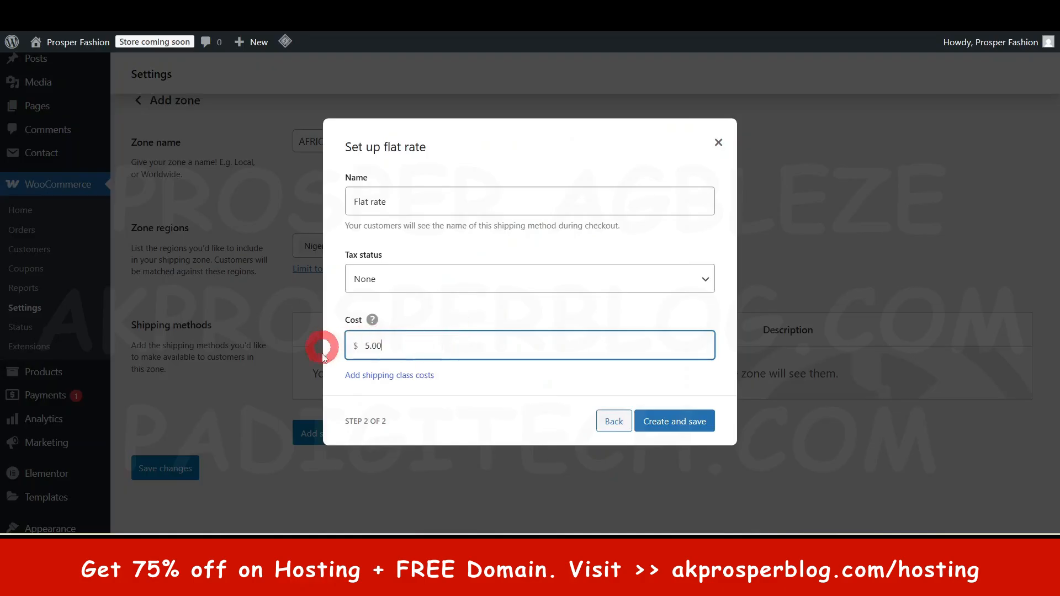
{"action": "double_click", "coordinate": [356, 346]}
{"action": "double_click", "coordinate": [406, 349]}
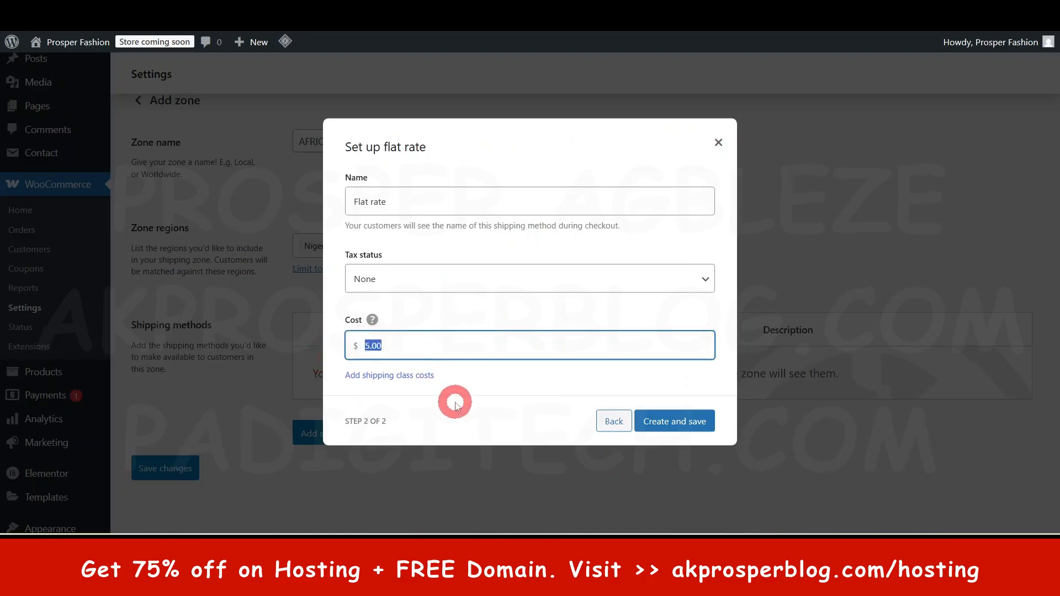
{"action": "left_click", "coordinate": [422, 349]}
{"action": "mouse_move", "coordinate": [694, 537]}
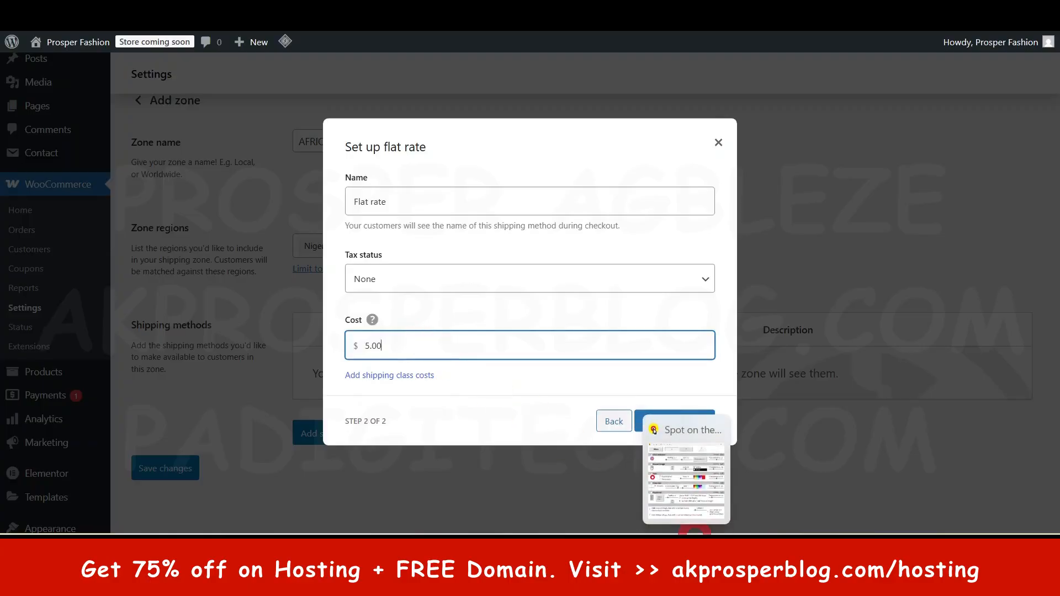
{"action": "type", "text": "*"}
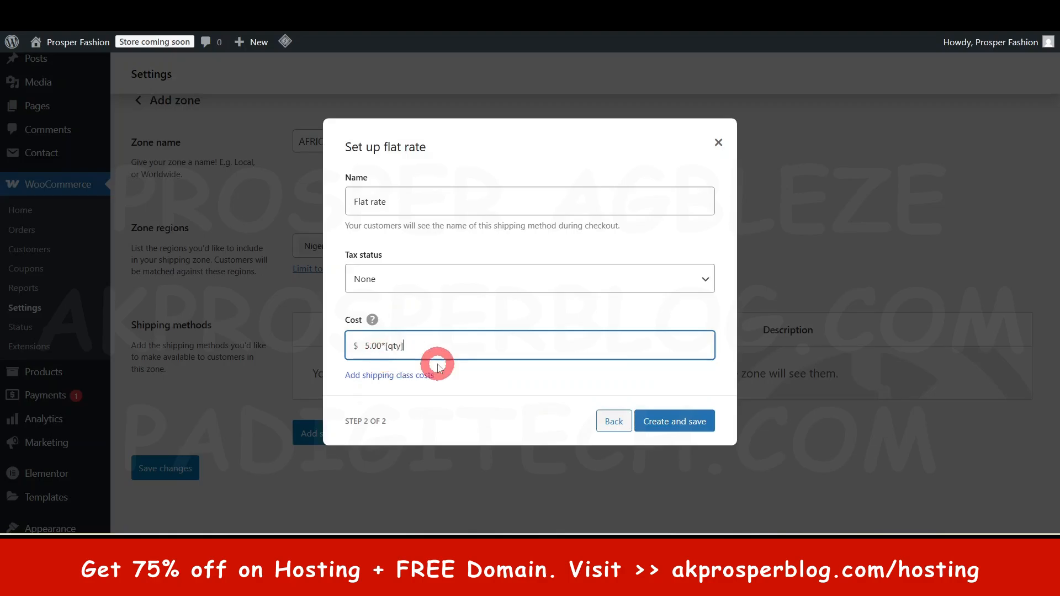
{"action": "left_click", "coordinate": [665, 422]}
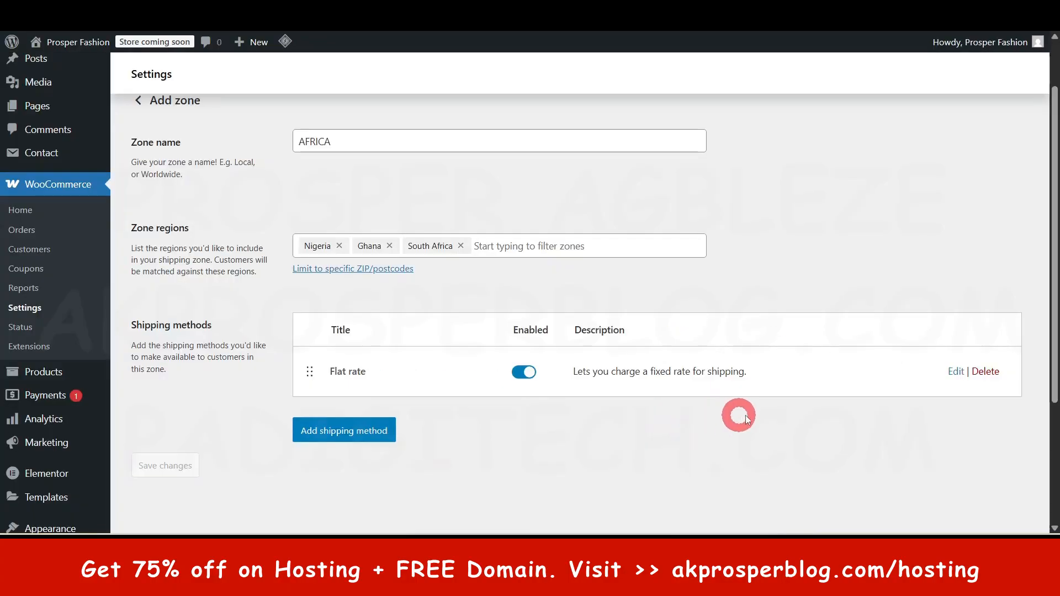
Add a free shipping method to the AFRICA zone that requires a minimum order amount of 100, and save it.
{"action": "left_click", "coordinate": [348, 433]}
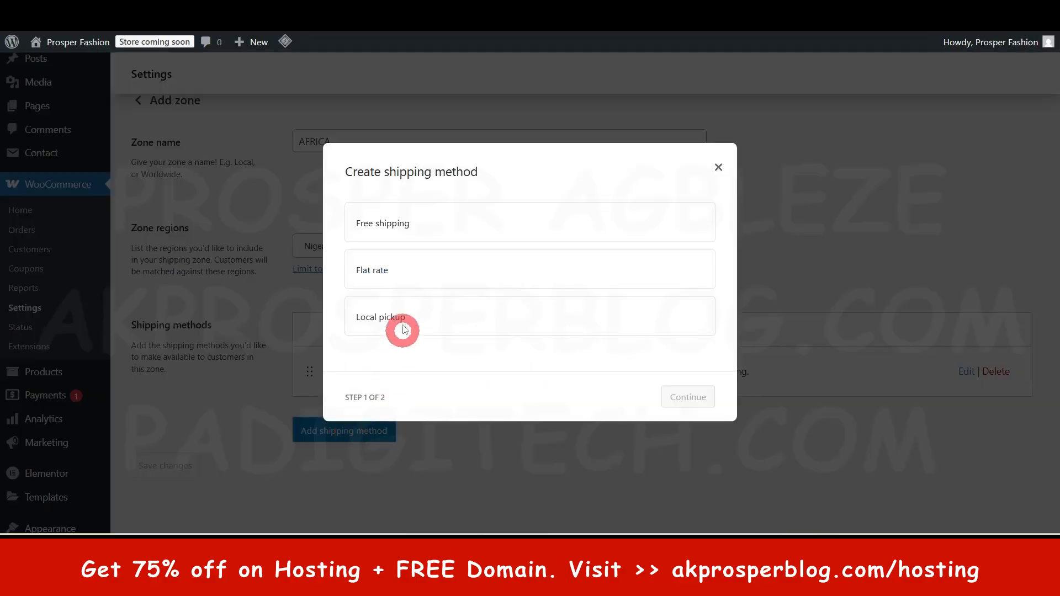
{"action": "left_click", "coordinate": [396, 222]}
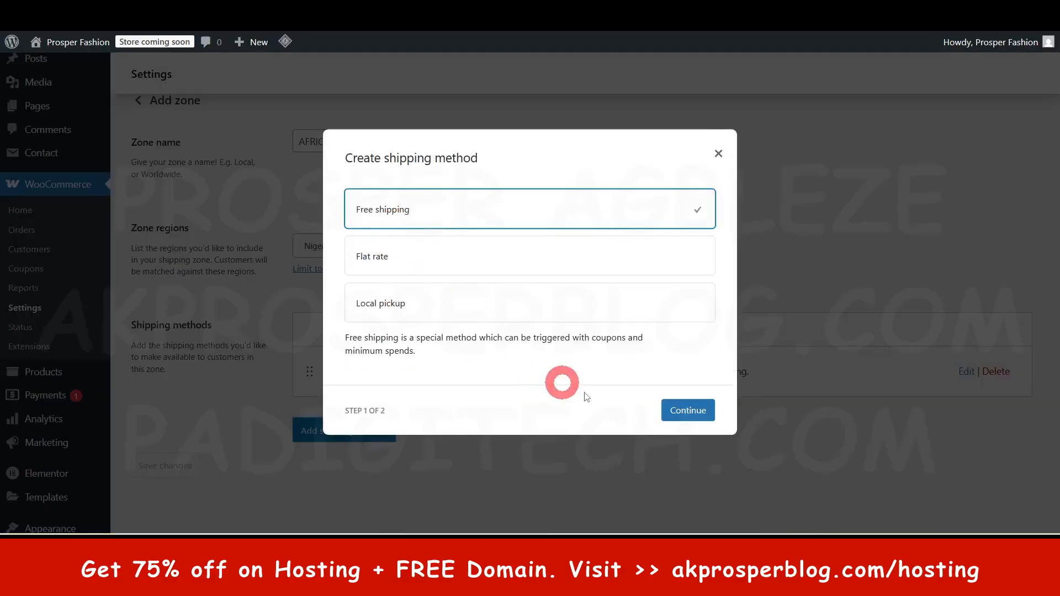
{"action": "left_click", "coordinate": [699, 411]}
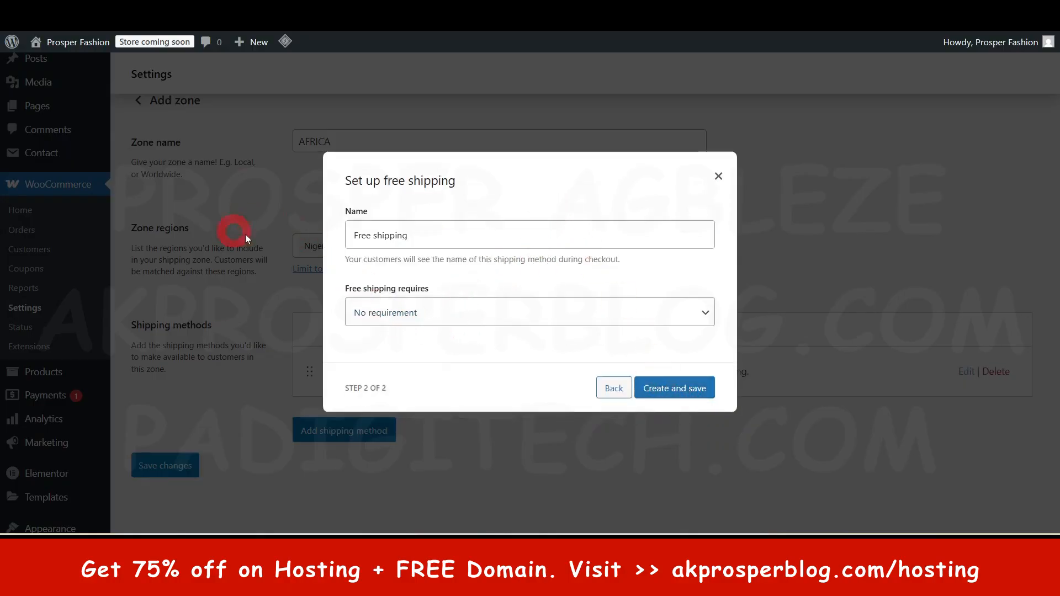
{"action": "left_click", "coordinate": [486, 313]}
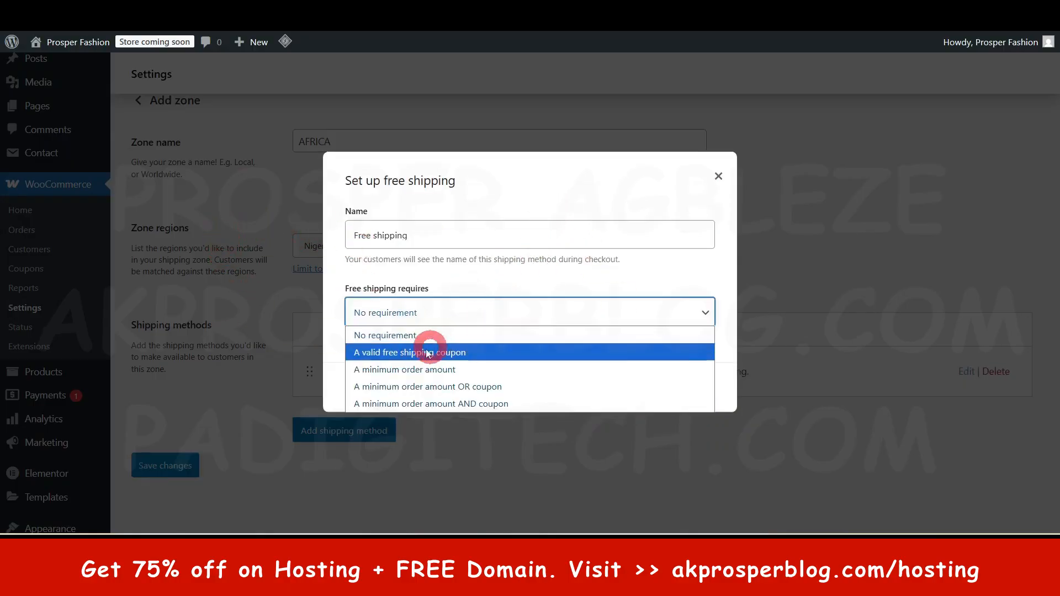
{"action": "left_click", "coordinate": [395, 369]}
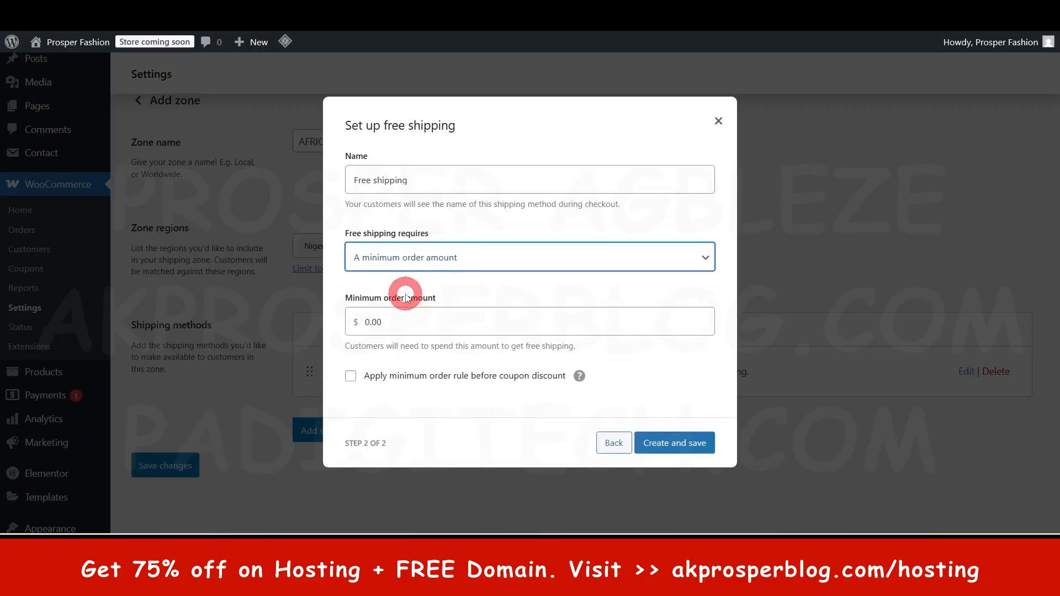
{"action": "left_click", "coordinate": [391, 322]}
{"action": "type", "text": "100"}
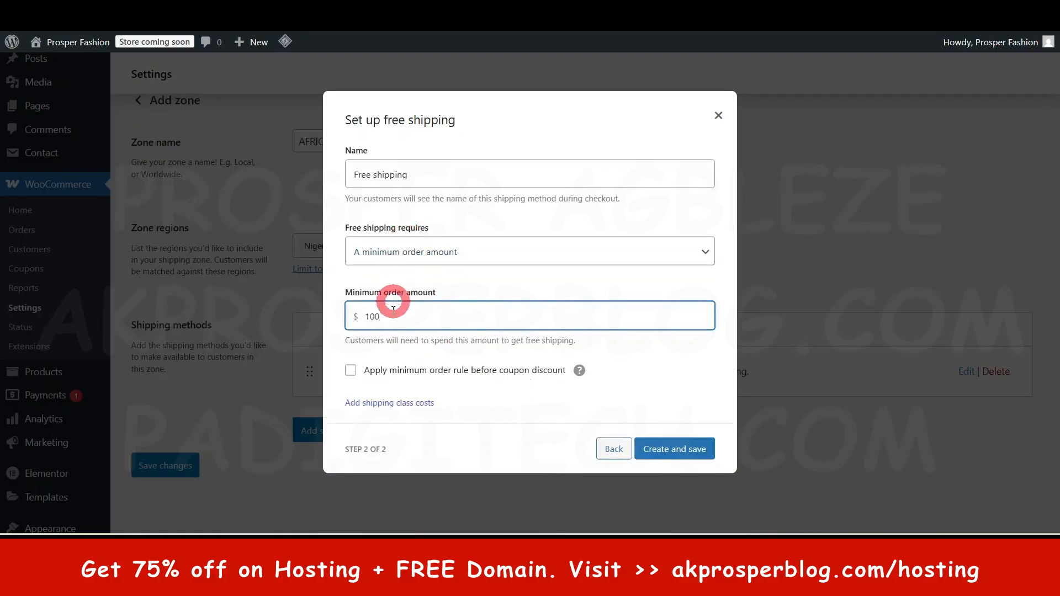
{"action": "left_click", "coordinate": [668, 455]}
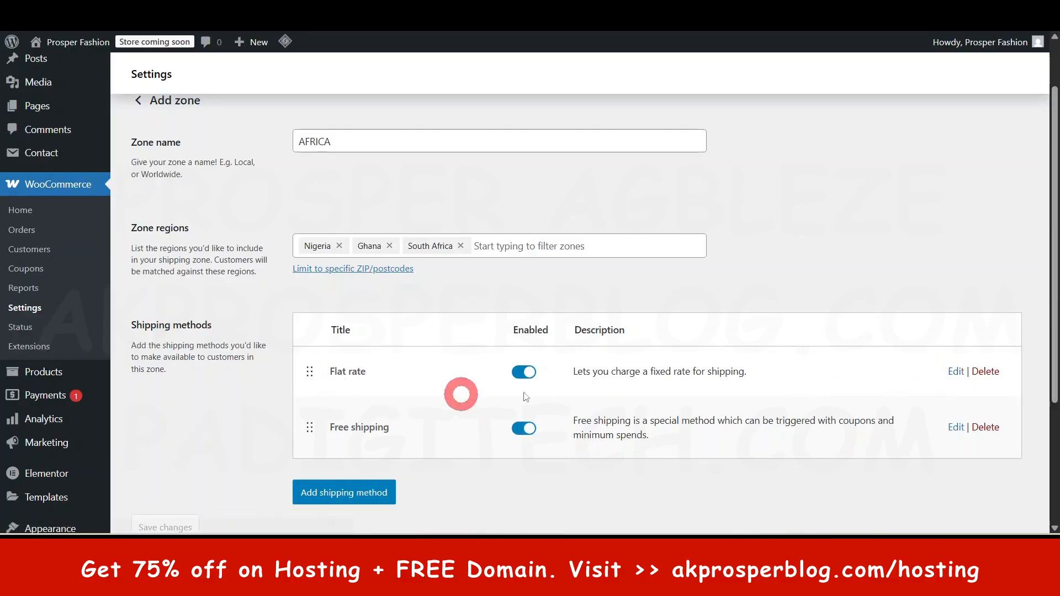
Open the shipping classes page from the flat rate method's shipping class costs option.
{"action": "left_click", "coordinate": [958, 373]}
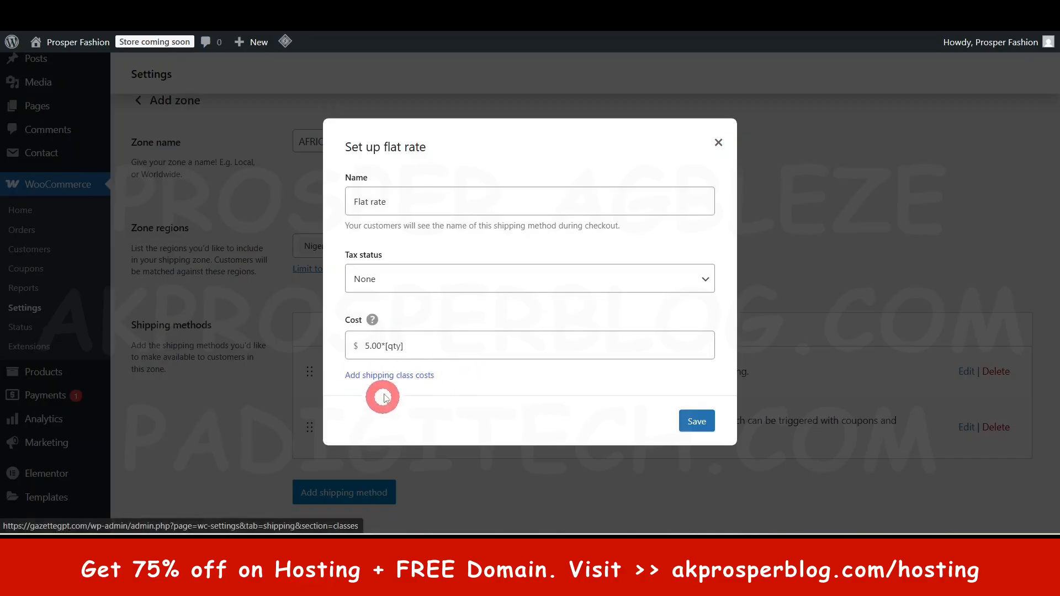
{"action": "left_click", "coordinate": [389, 376]}
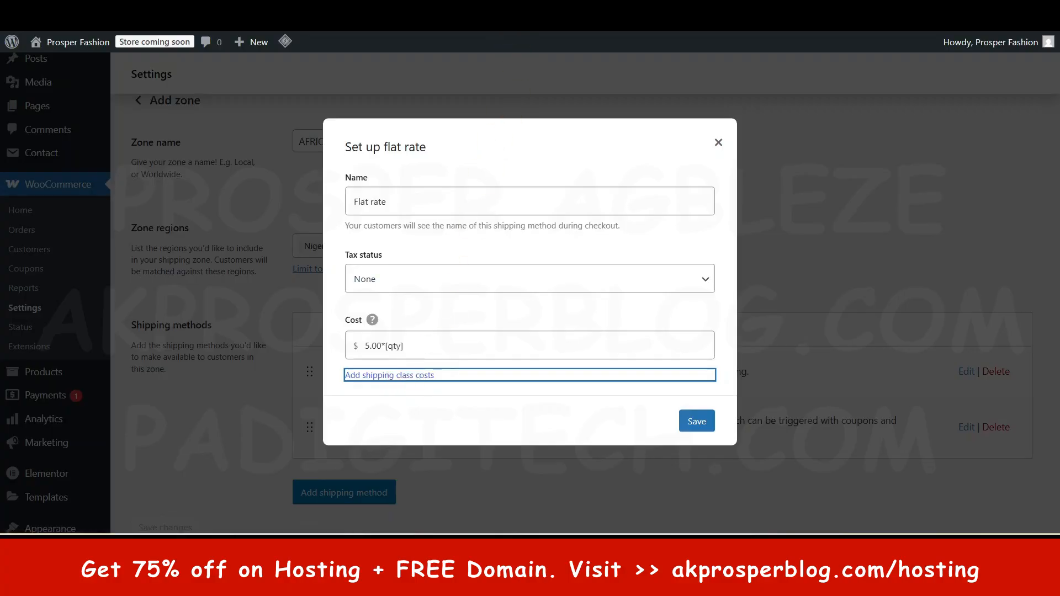
{"action": "left_click", "coordinate": [431, 15]}
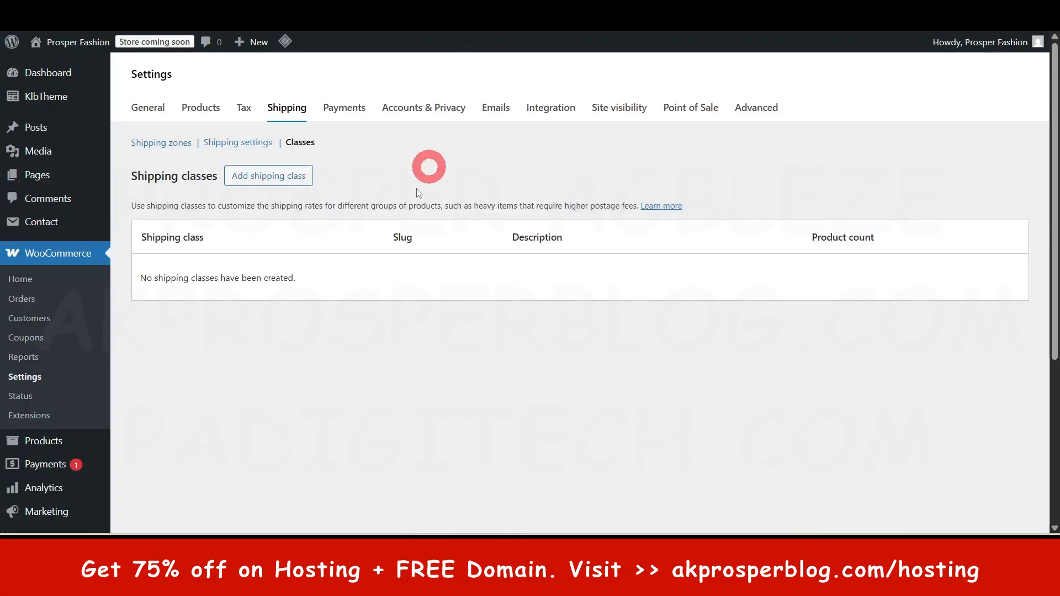
Create a shipping class named Heavy with the description "For fragile items".
{"action": "left_click", "coordinate": [261, 181]}
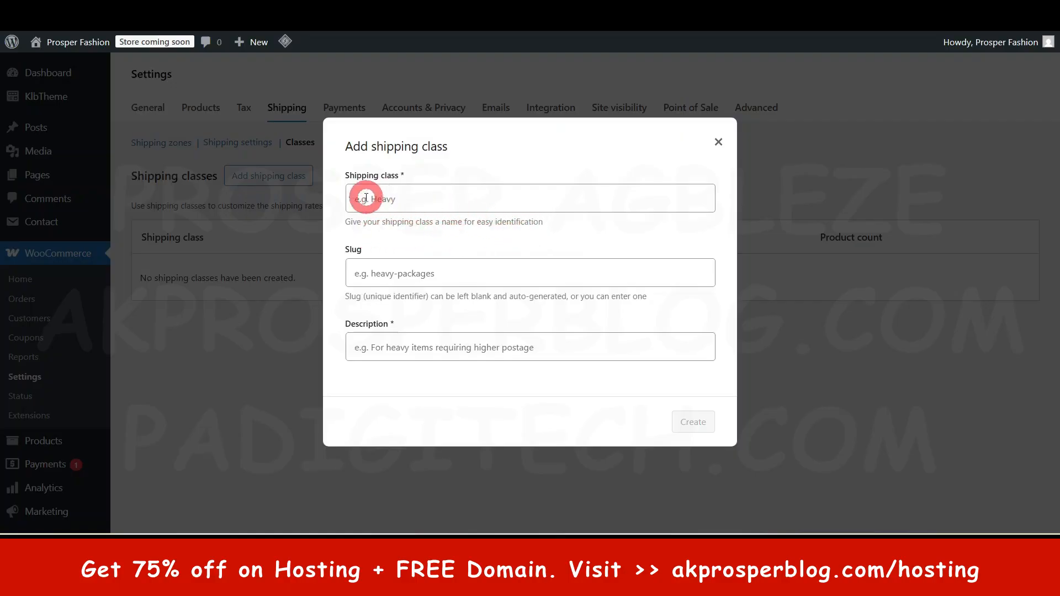
{"action": "left_click", "coordinate": [417, 197]}
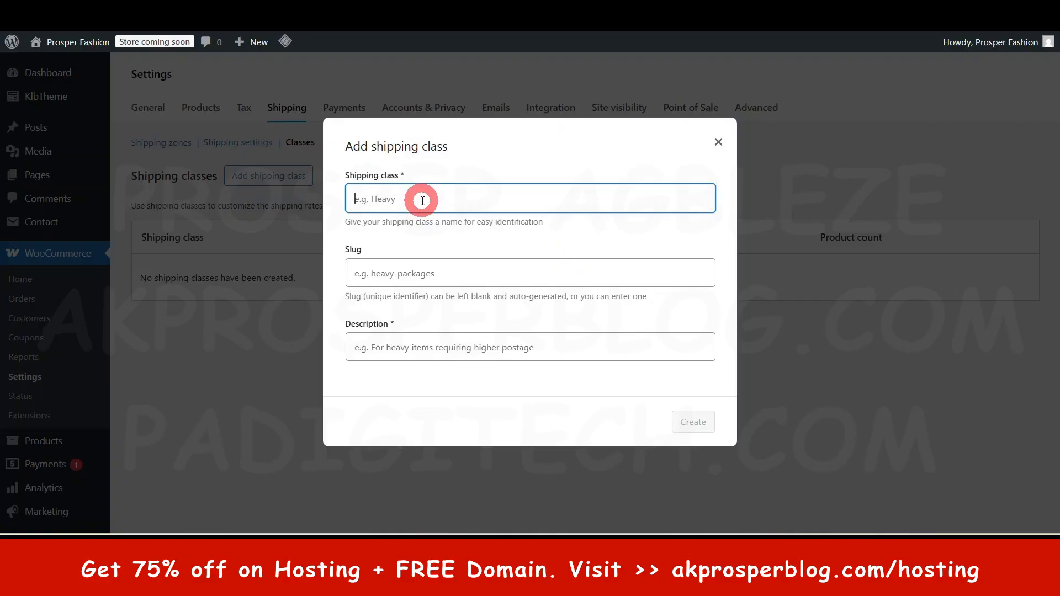
{"action": "type", "text": "hea"}
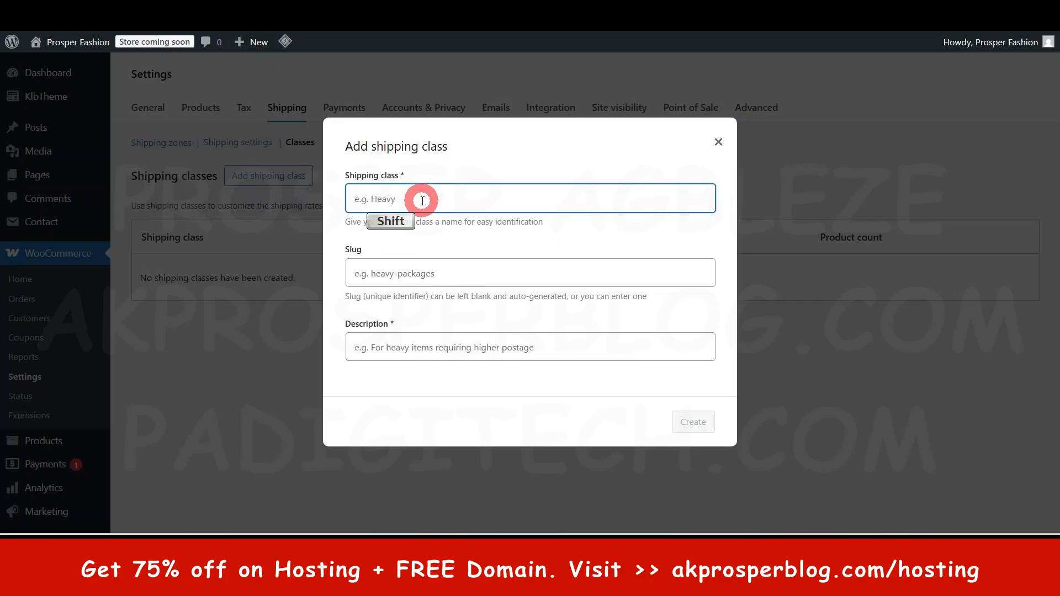
{"action": "type", "text": "Ha"}
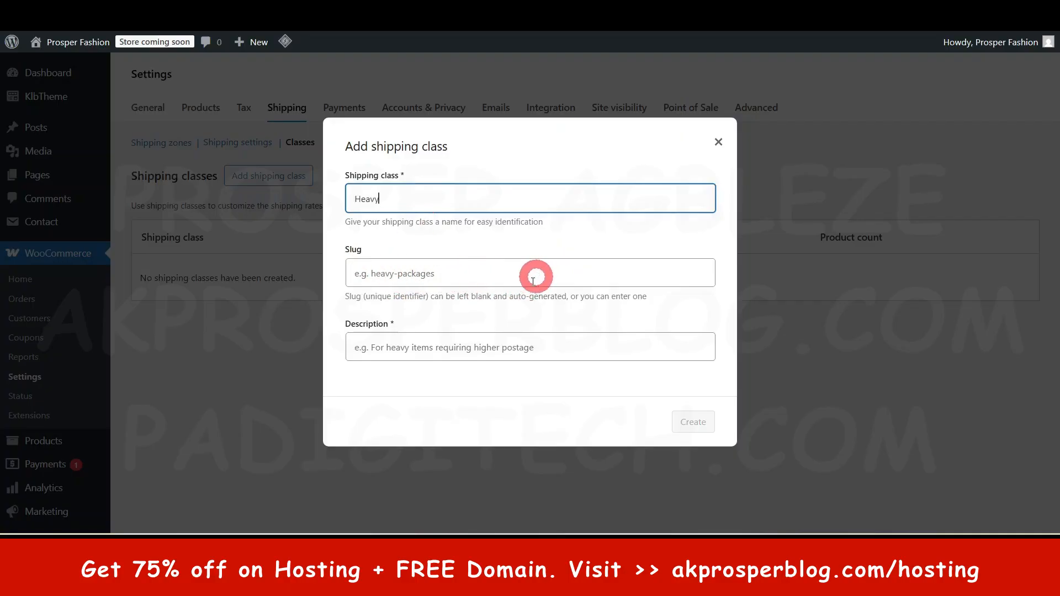
{"action": "left_click", "coordinate": [415, 348]}
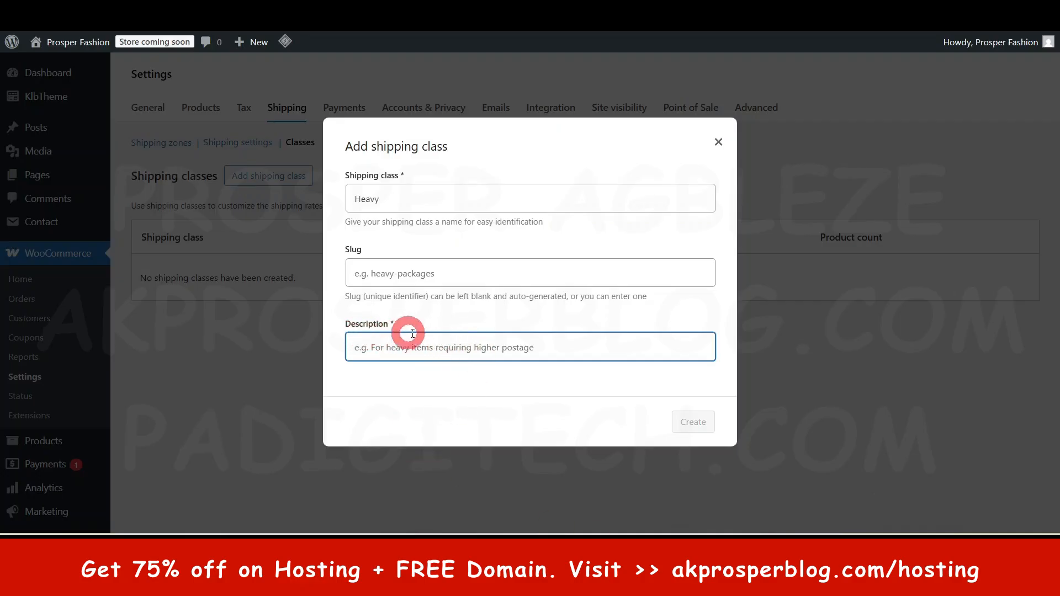
{"action": "type", "text": "For fragile items"}
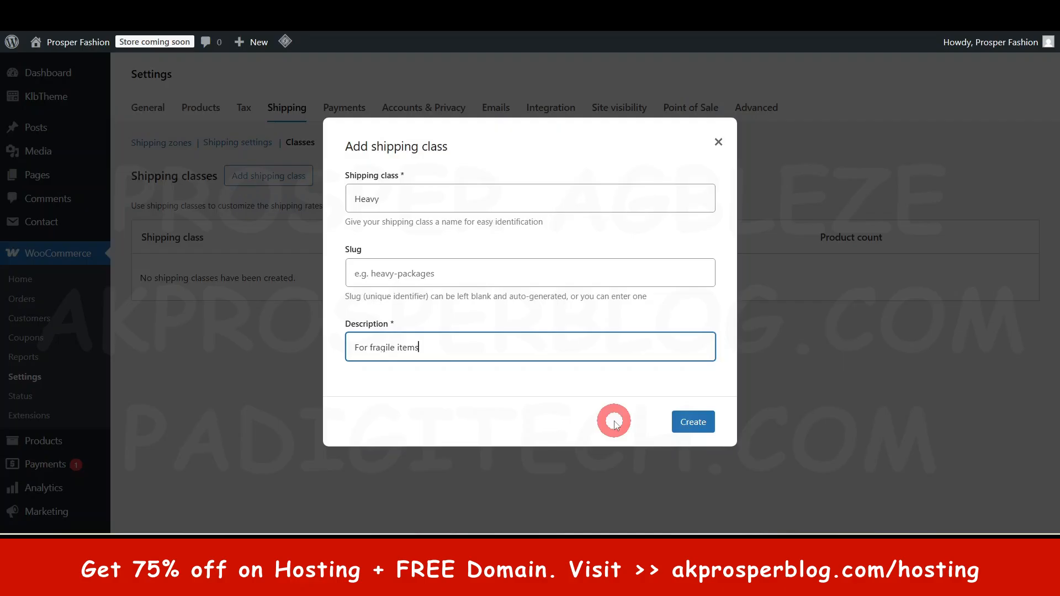
{"action": "left_click", "coordinate": [697, 423]}
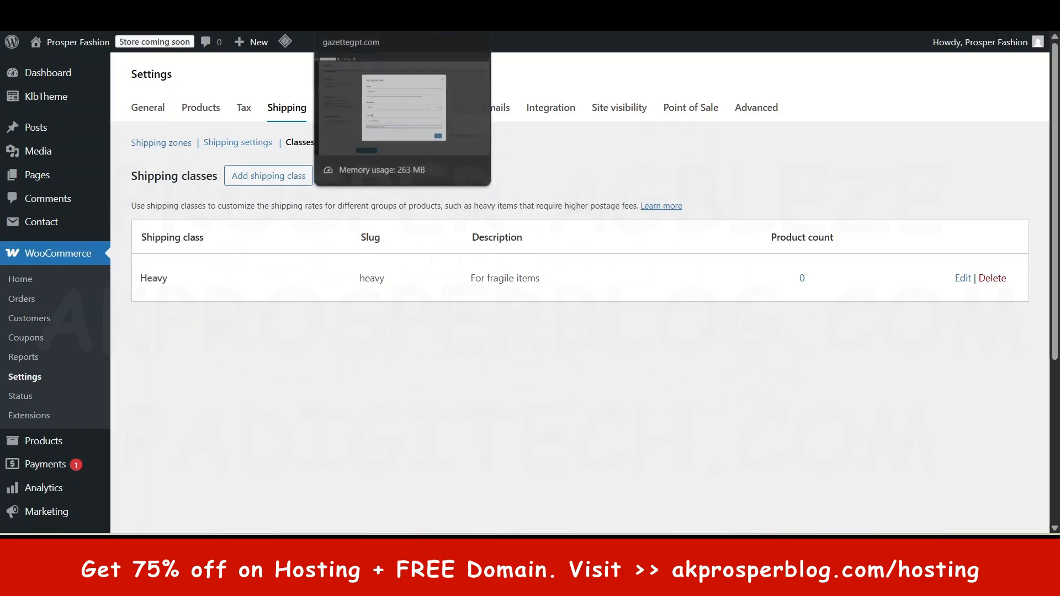
Save the flat rate method again and check the Heavy shipping class's details through the shipping class costs option.
{"action": "left_click", "coordinate": [356, 6]}
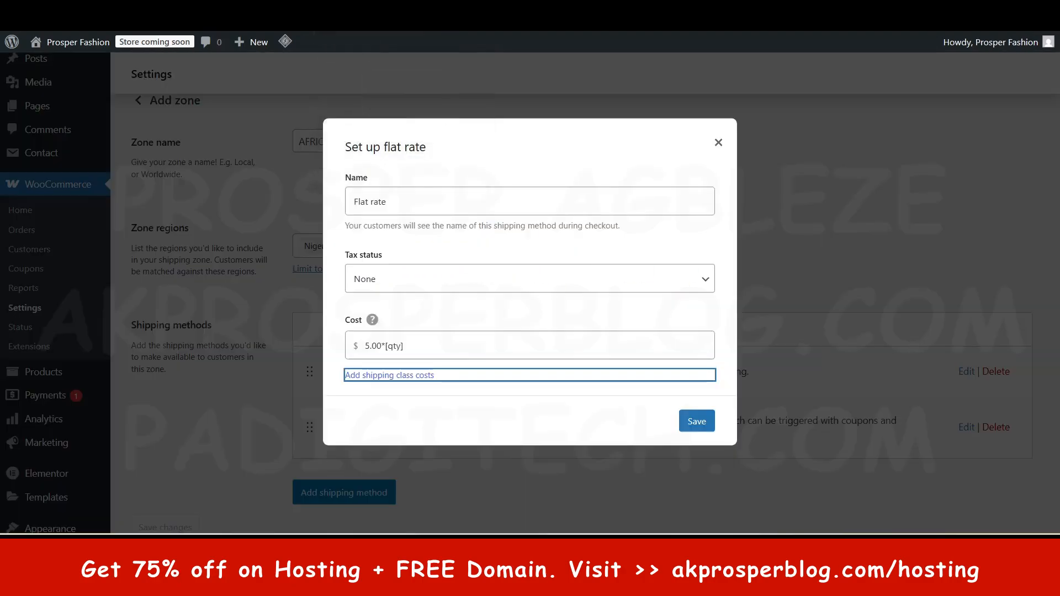
{"action": "left_click", "coordinate": [696, 423]}
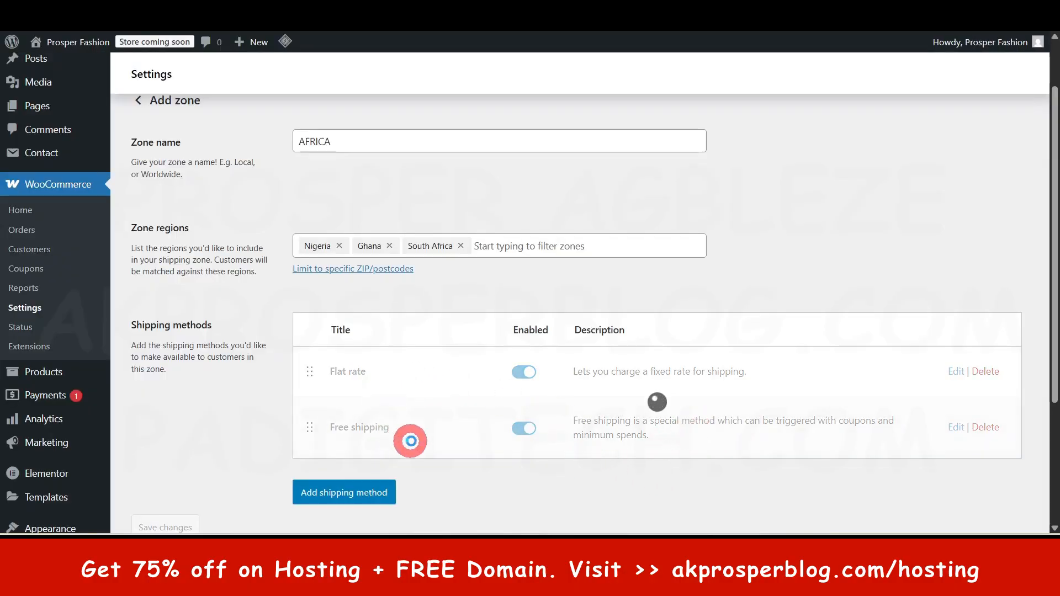
{"action": "left_click", "coordinate": [955, 371]}
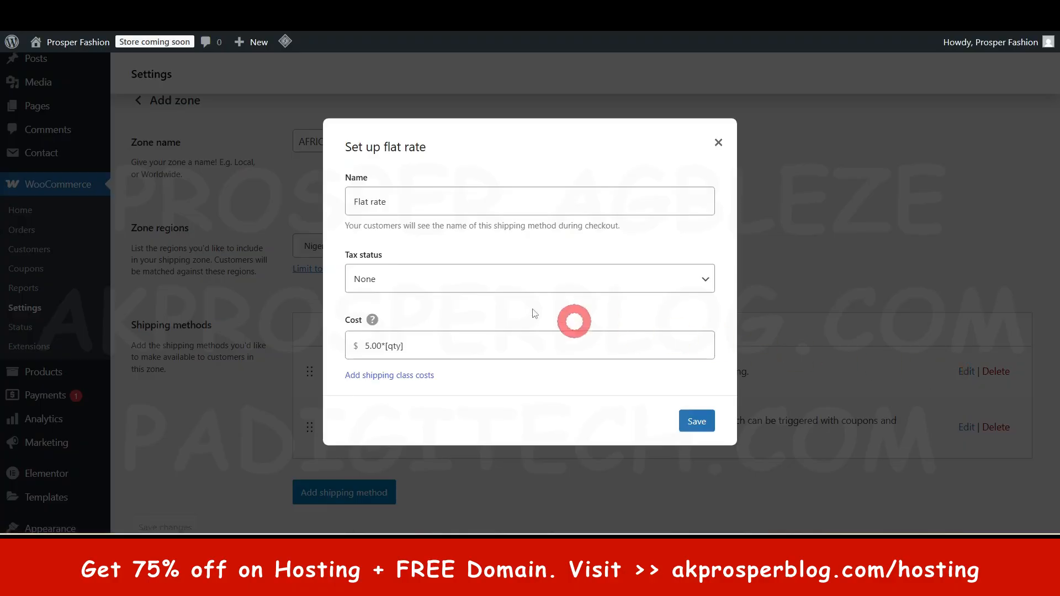
{"action": "left_click", "coordinate": [396, 376]}
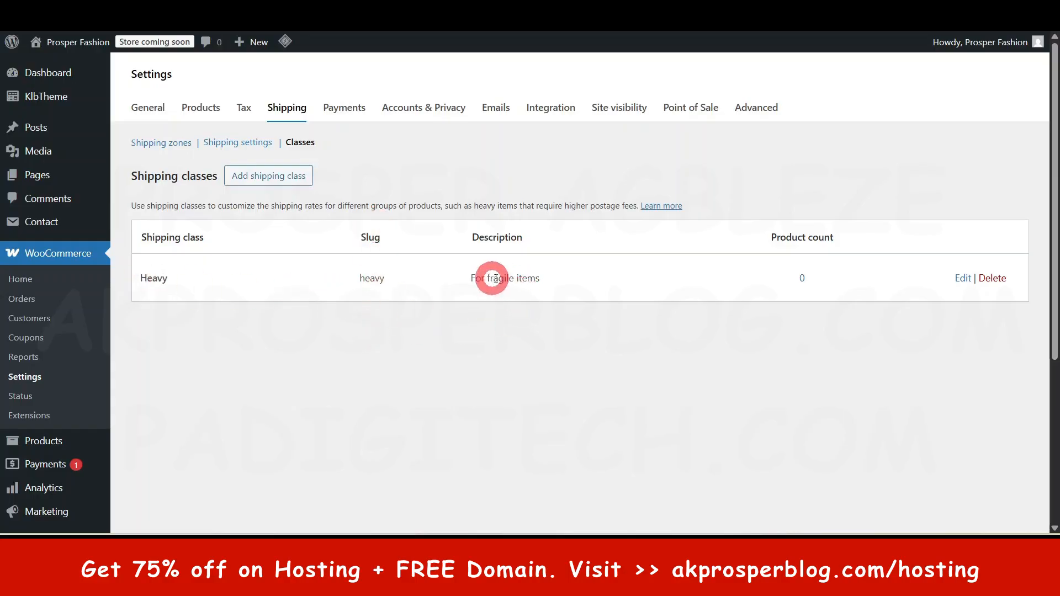
{"action": "left_click", "coordinate": [963, 277]}
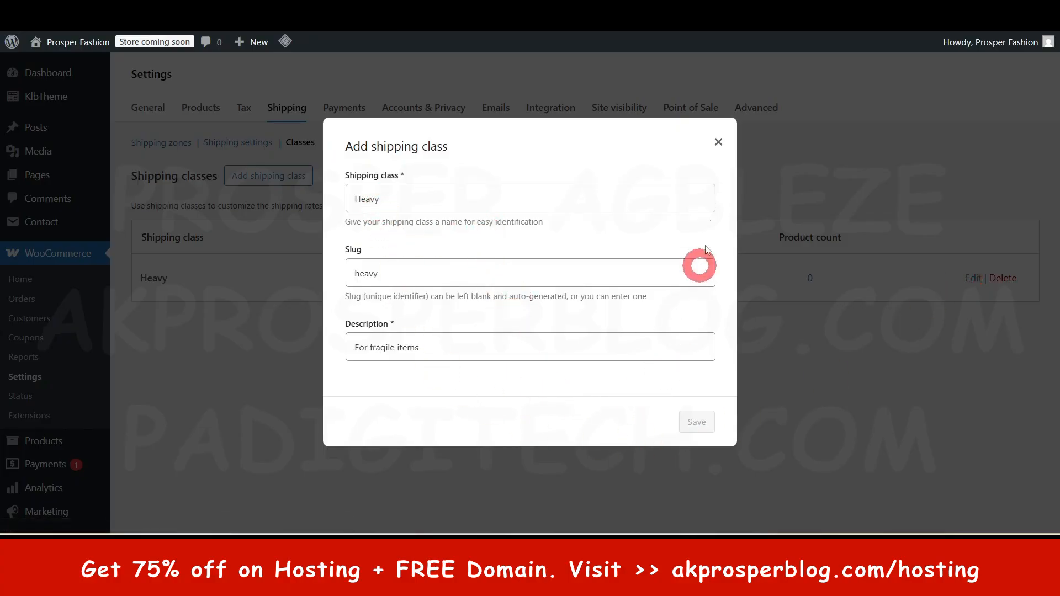
{"action": "left_click", "coordinate": [718, 142]}
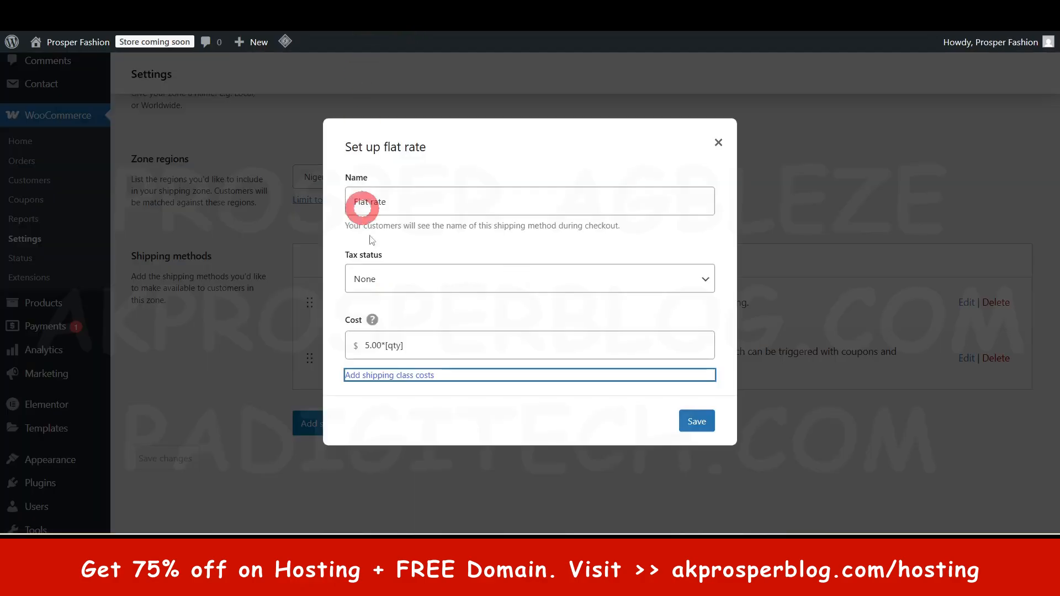
Save and reopen the AFRICA zone's flat rate method and set its Heavy shipping class cost to 8.00*[qty].
{"action": "left_click", "coordinate": [699, 420]}
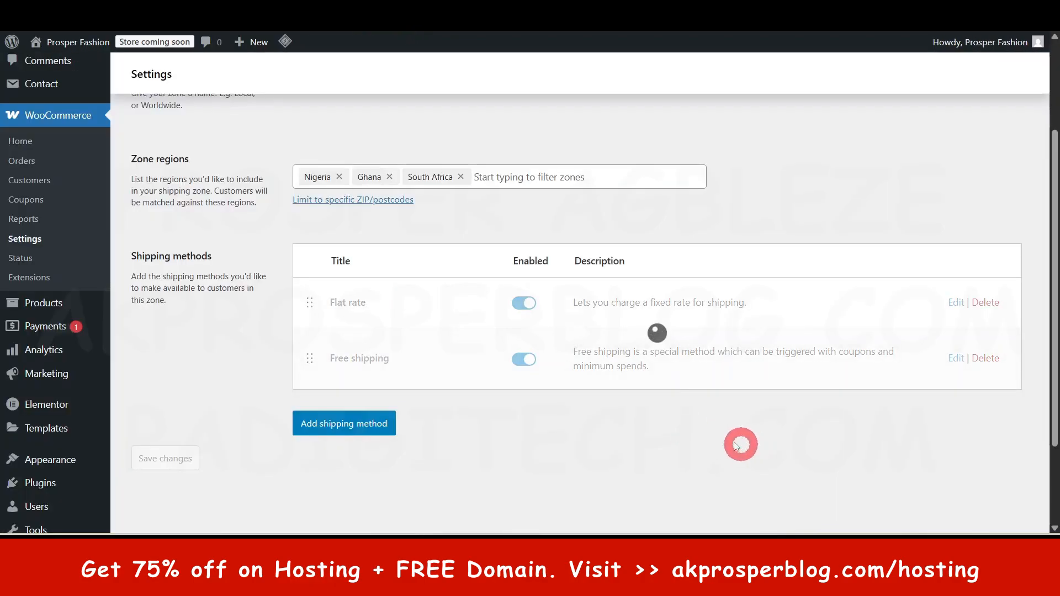
{"action": "left_click", "coordinate": [955, 302]}
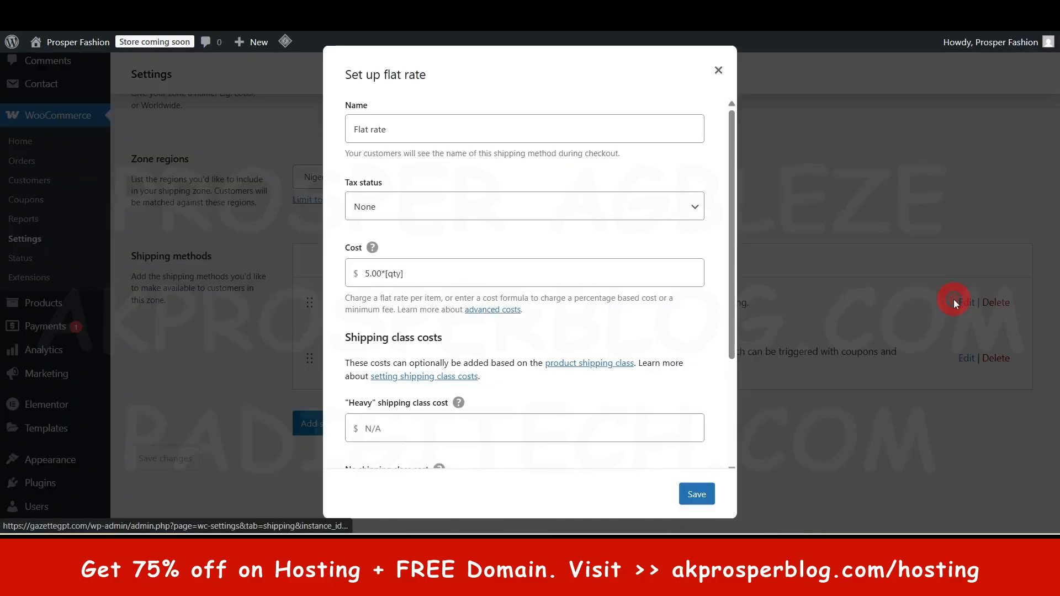
{"action": "left_click", "coordinate": [394, 278]}
{"action": "scroll", "coordinate": [394, 278], "scroll_direction": "down", "scroll_amount": 1}
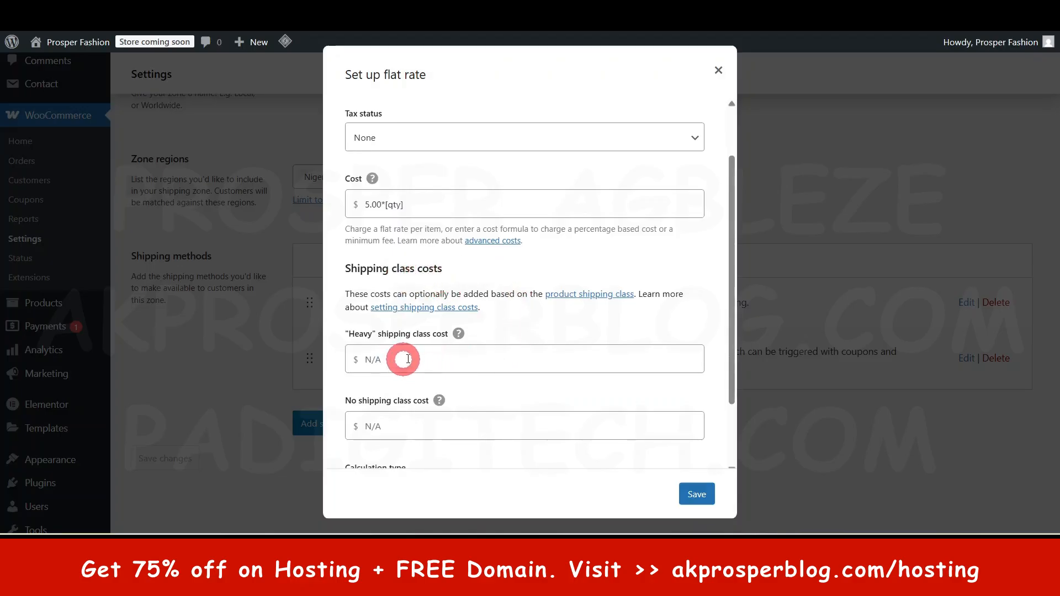
{"action": "scroll", "coordinate": [436, 381], "scroll_direction": "down", "scroll_amount": 1}
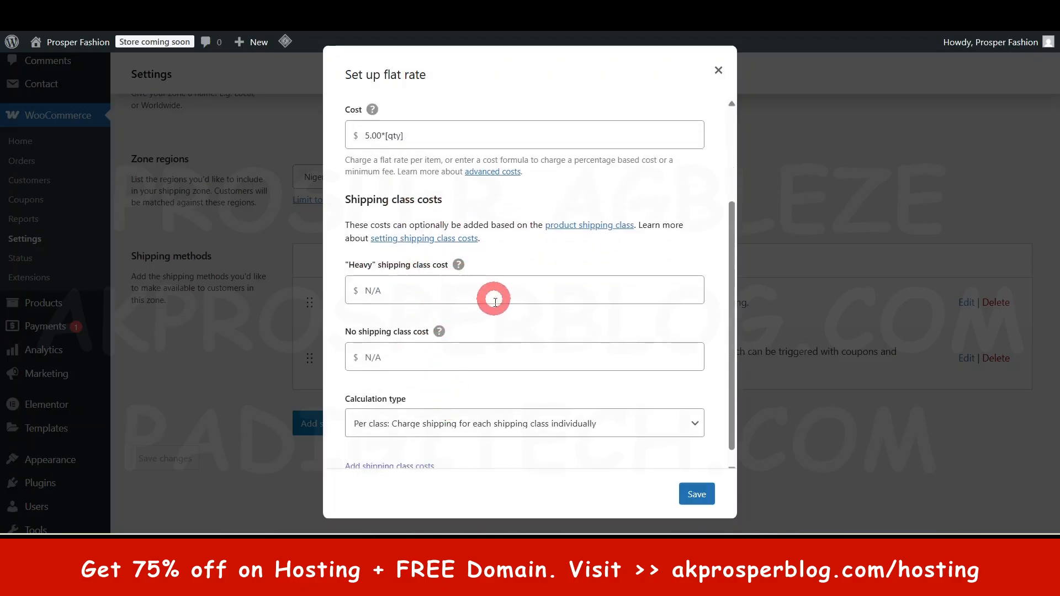
{"action": "scroll", "coordinate": [489, 281], "scroll_direction": "up", "scroll_amount": 2}
{"action": "scroll", "coordinate": [436, 307], "scroll_direction": "down", "scroll_amount": 2}
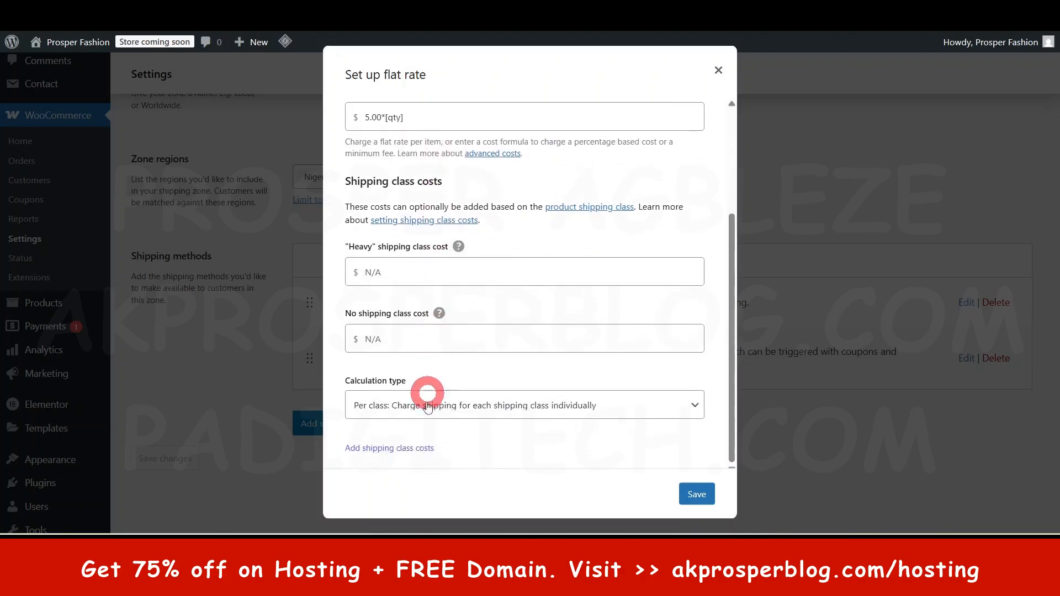
{"action": "left_click", "coordinate": [409, 270]}
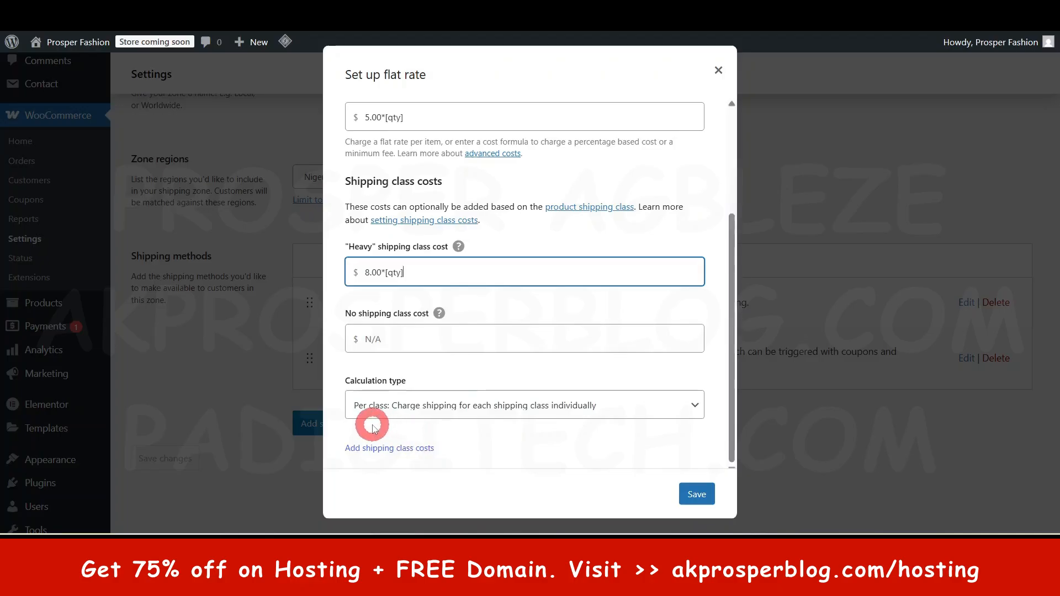
Choose the calculation type "Per class: Charge shipping for each shipping class individually" and save the flat rate method.
{"action": "left_click", "coordinate": [491, 406]}
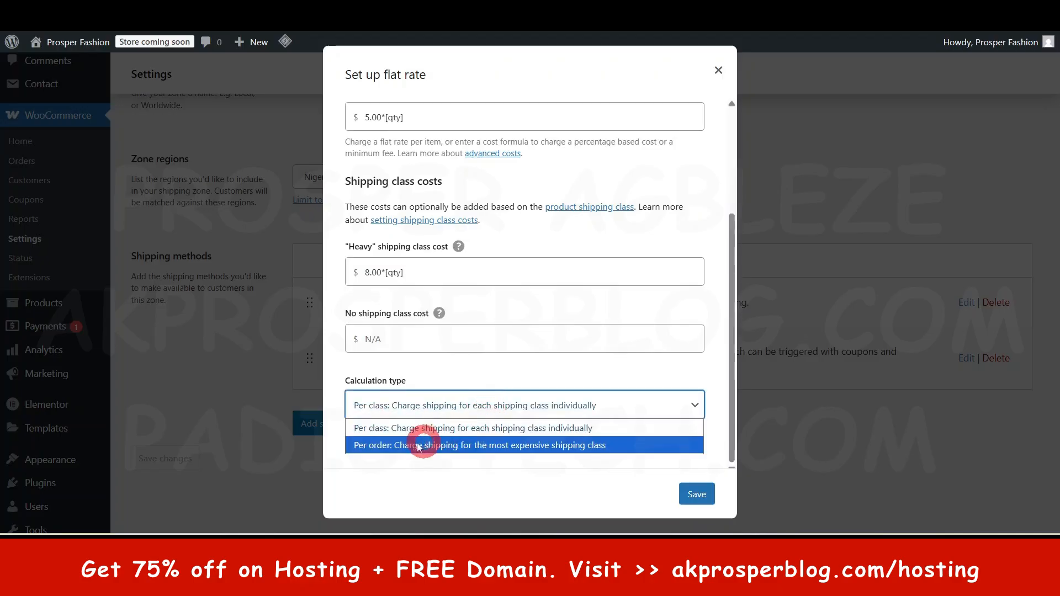
{"action": "left_click", "coordinate": [591, 428]}
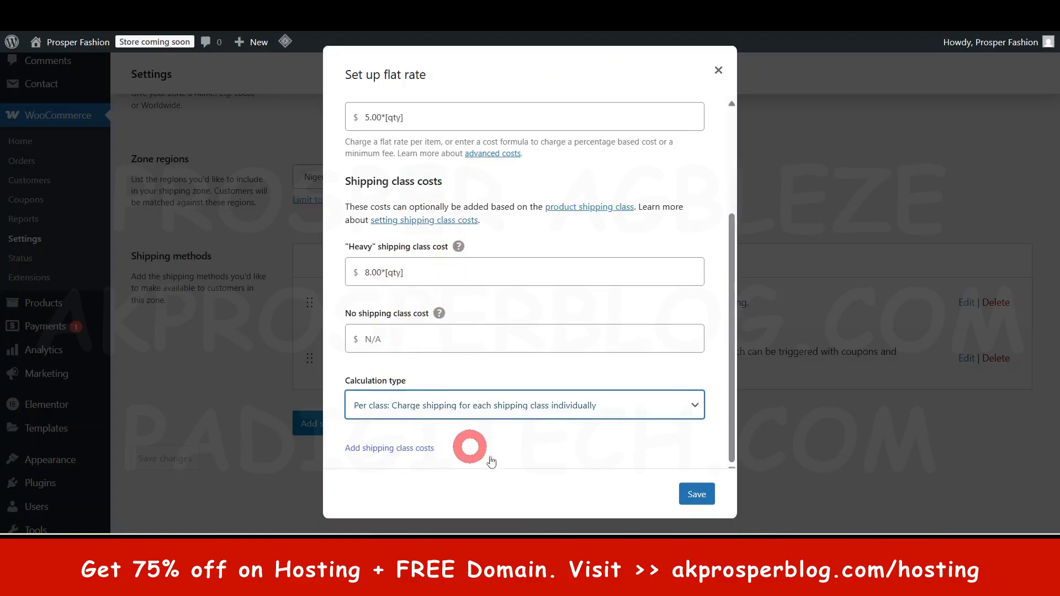
{"action": "left_click", "coordinate": [700, 494]}
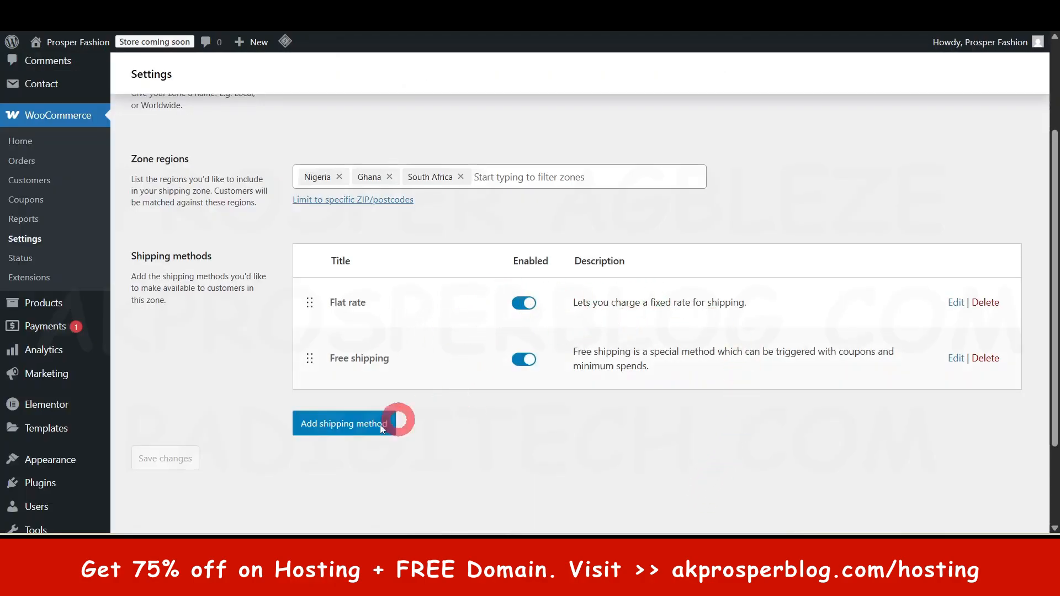
{"action": "scroll", "coordinate": [466, 426], "scroll_direction": "up", "scroll_amount": 3}
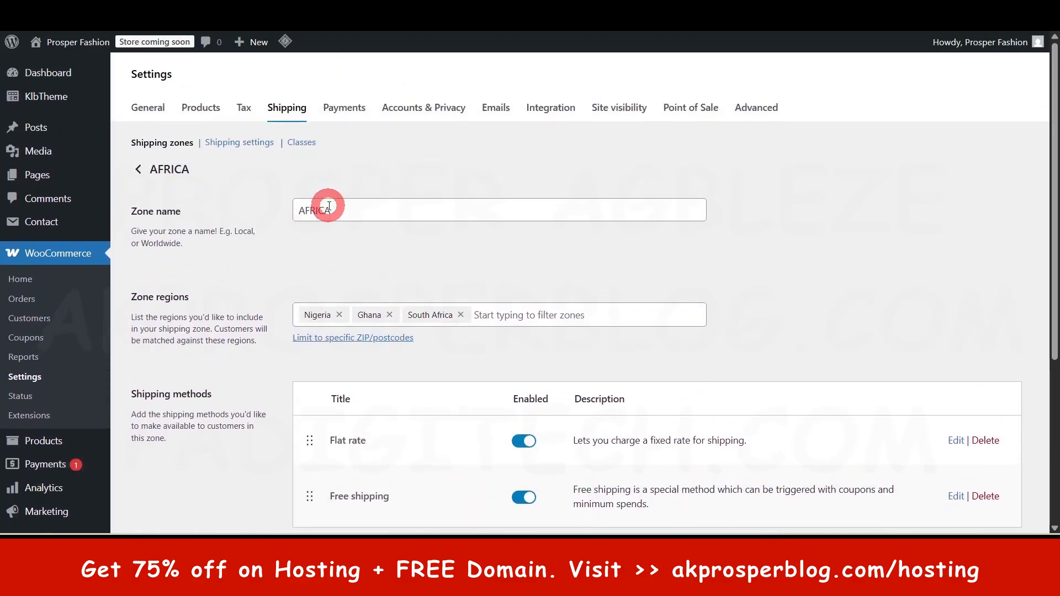
{"action": "scroll", "coordinate": [407, 355], "scroll_direction": "down", "scroll_amount": 3}
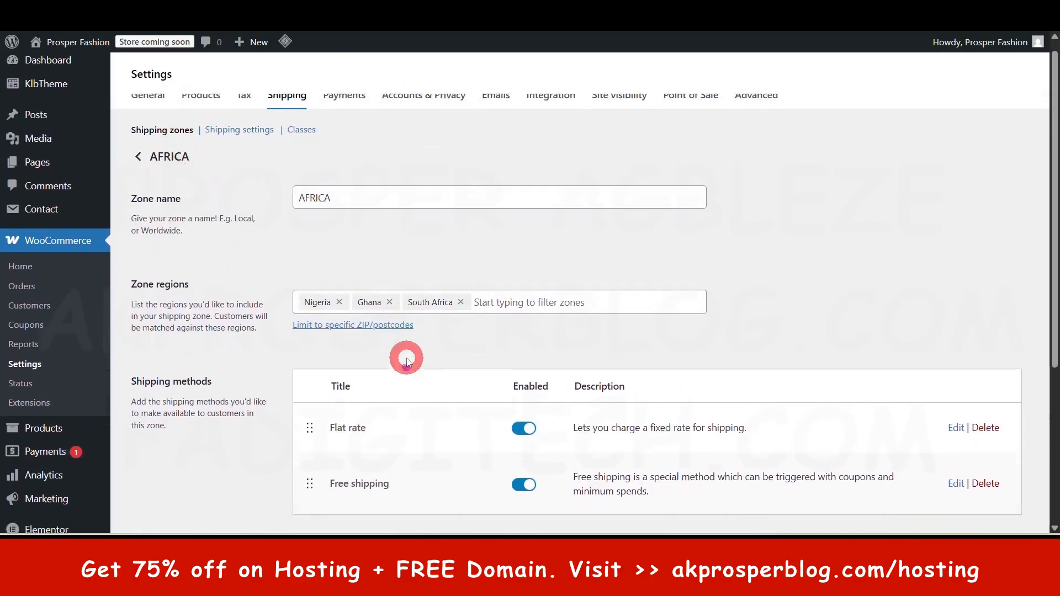
{"action": "scroll", "coordinate": [364, 381], "scroll_direction": "up", "scroll_amount": 3}
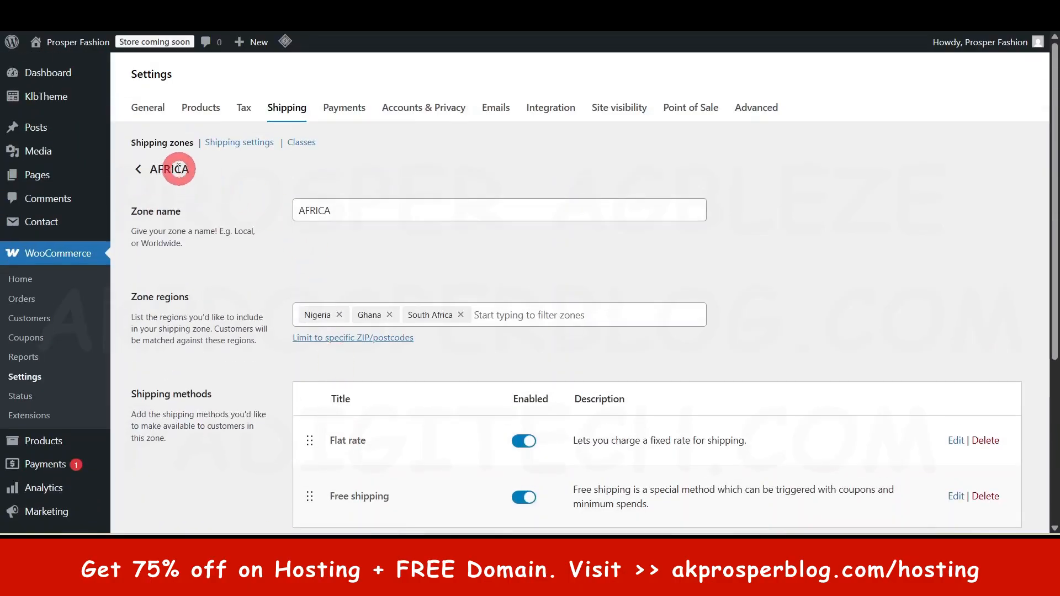
Leave the AFRICA zone and start a new shipping zone named US.
{"action": "left_click", "coordinate": [137, 171]}
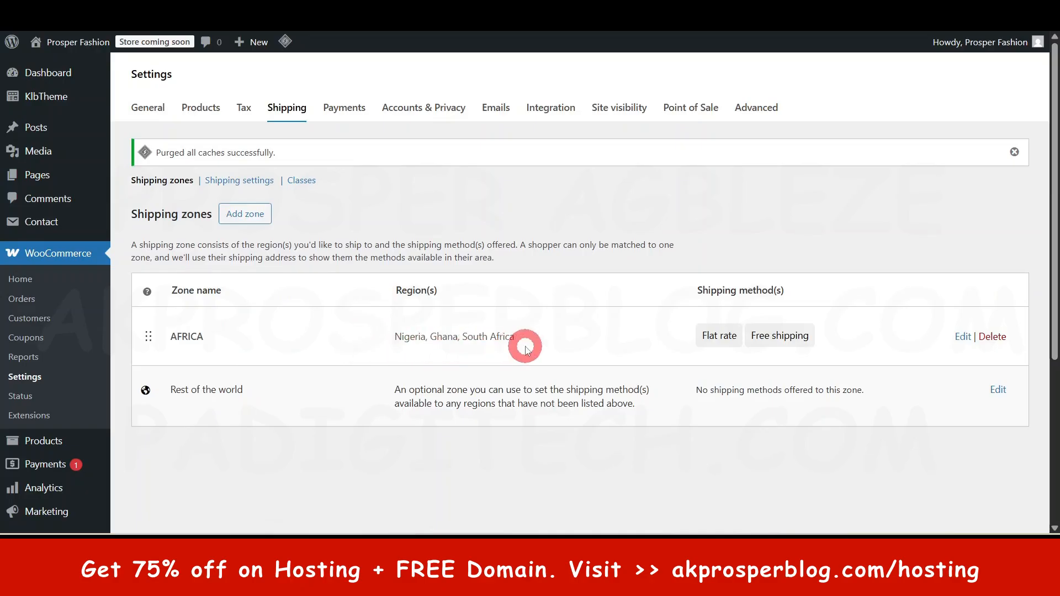
{"action": "left_click", "coordinate": [243, 218]}
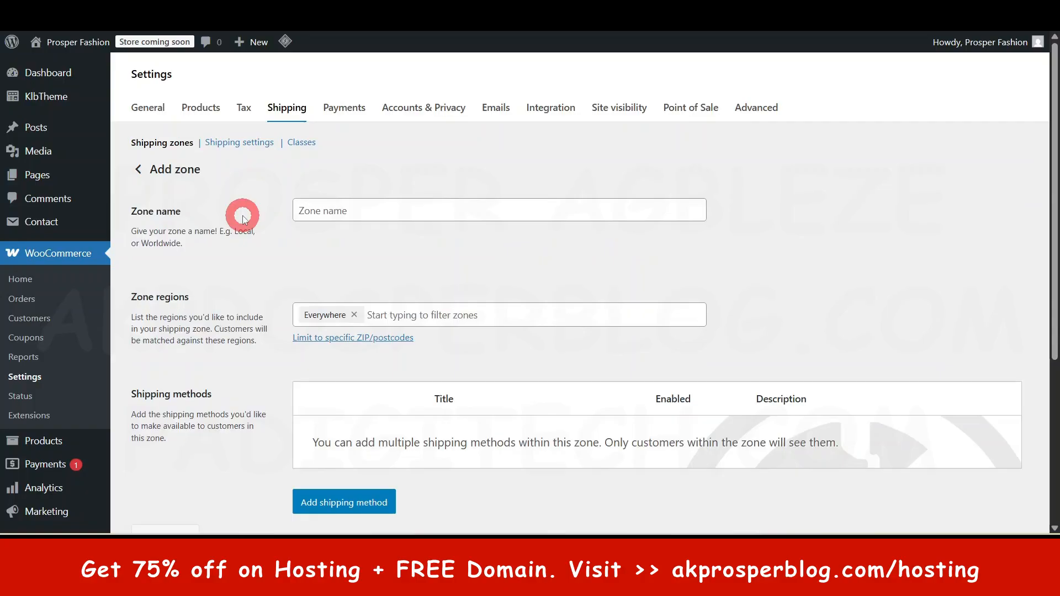
{"action": "left_click", "coordinate": [438, 215]}
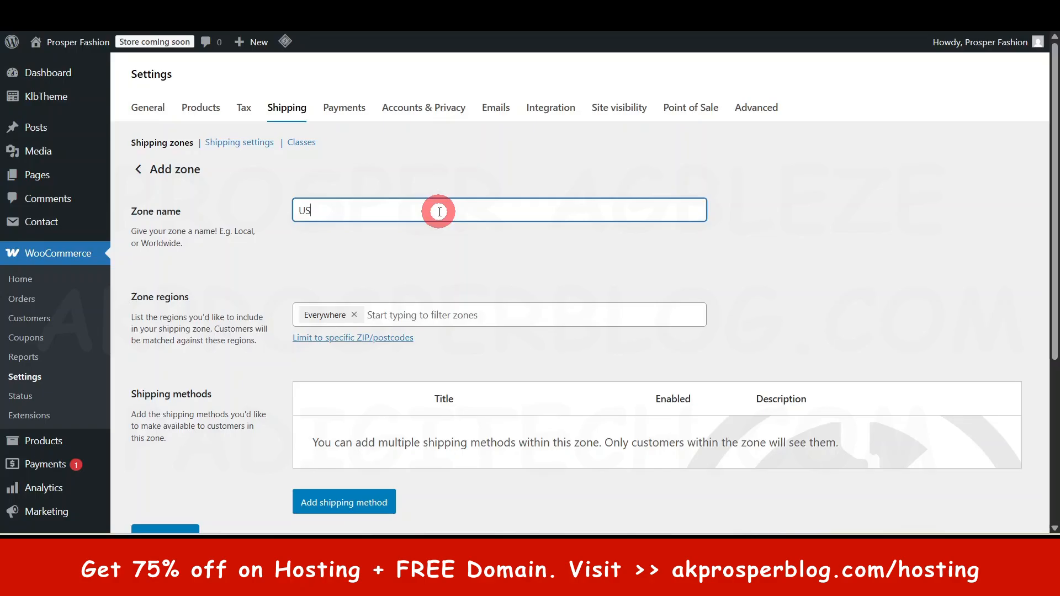
Set the US zone's region to United States (US) by filtering the regions for "united s".
{"action": "left_click", "coordinate": [393, 314]}
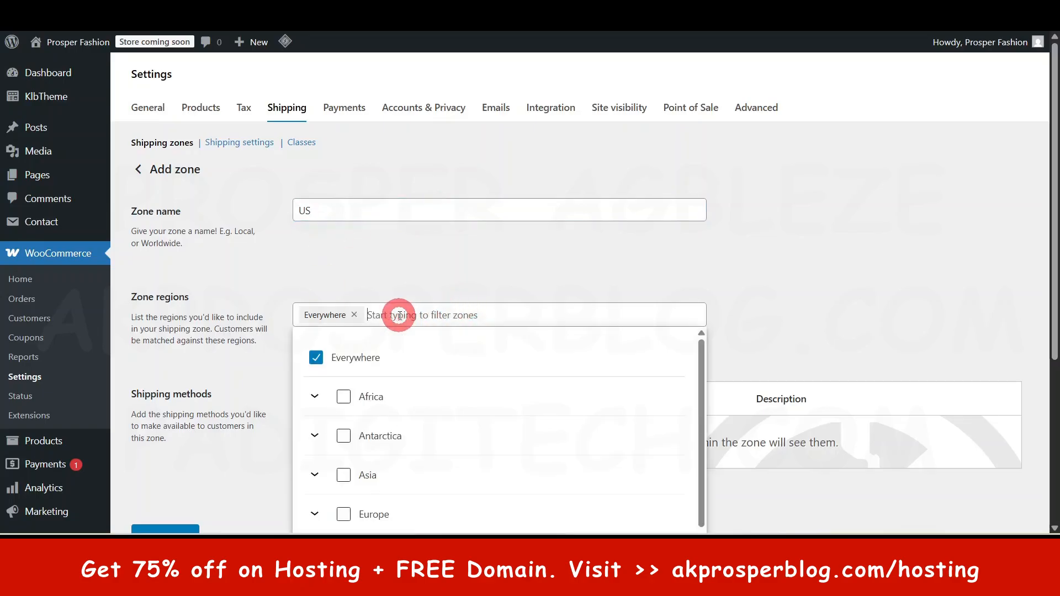
{"action": "scroll", "coordinate": [439, 397], "scroll_direction": "down", "scroll_amount": 3}
{"action": "scroll", "coordinate": [442, 398], "scroll_direction": "down", "scroll_amount": 3}
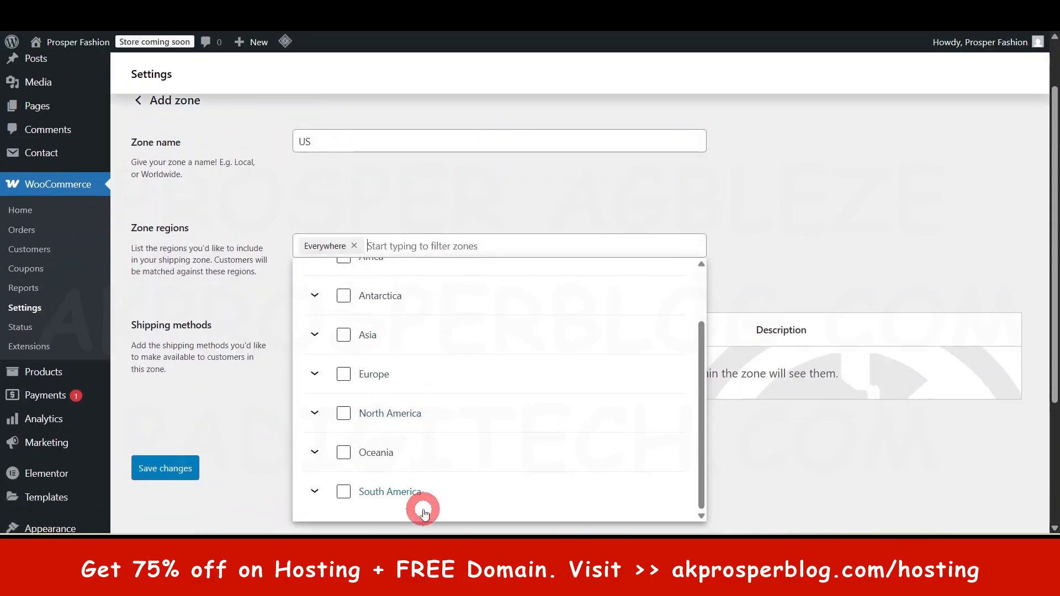
{"action": "type", "text": "united s"}
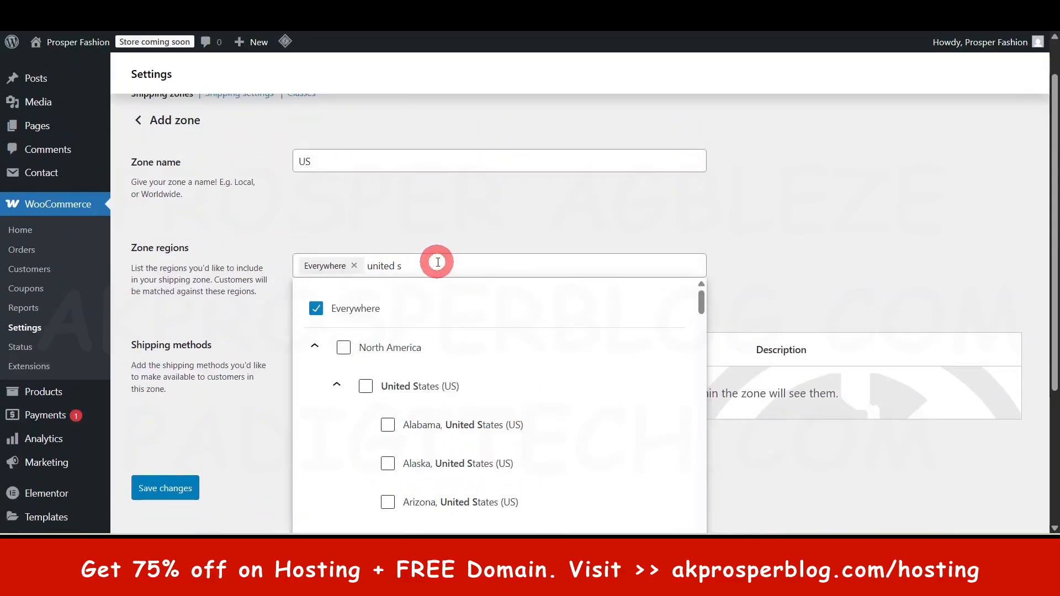
{"action": "left_click", "coordinate": [370, 386]}
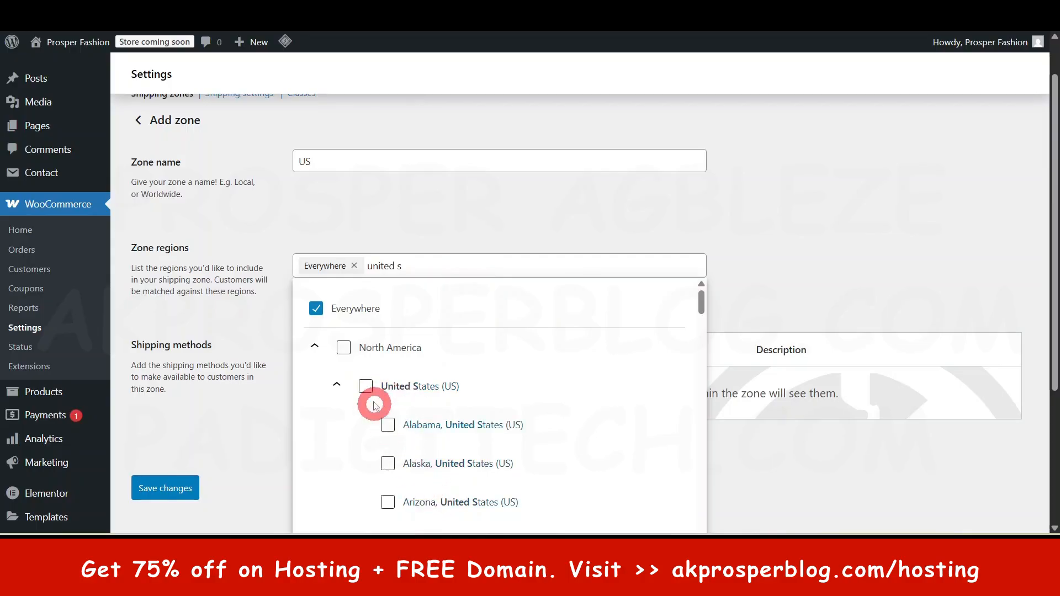
{"action": "left_click", "coordinate": [367, 386]}
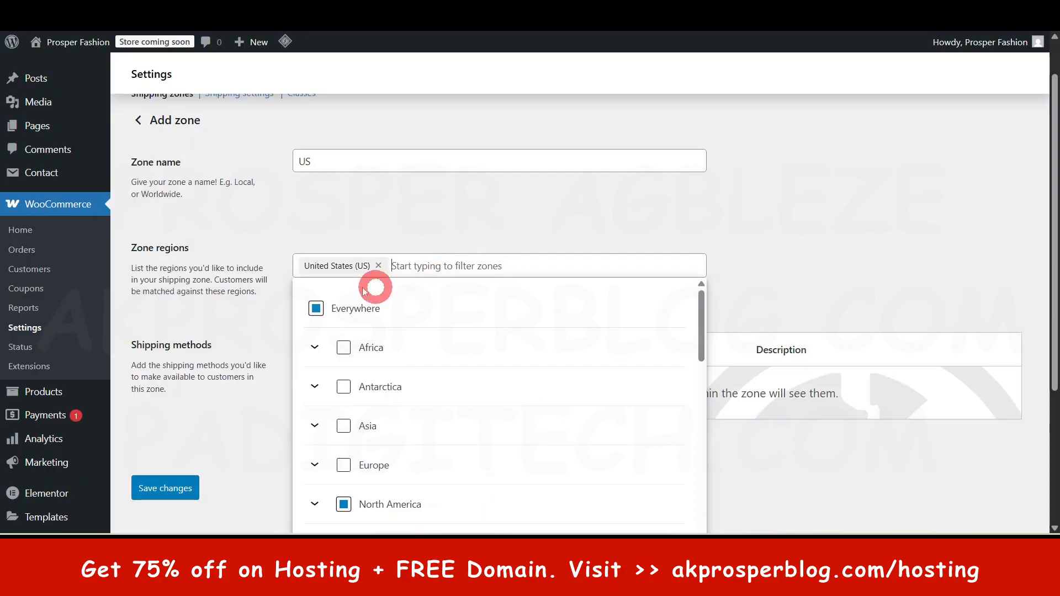
{"action": "scroll", "coordinate": [387, 398], "scroll_direction": "down", "scroll_amount": 10}
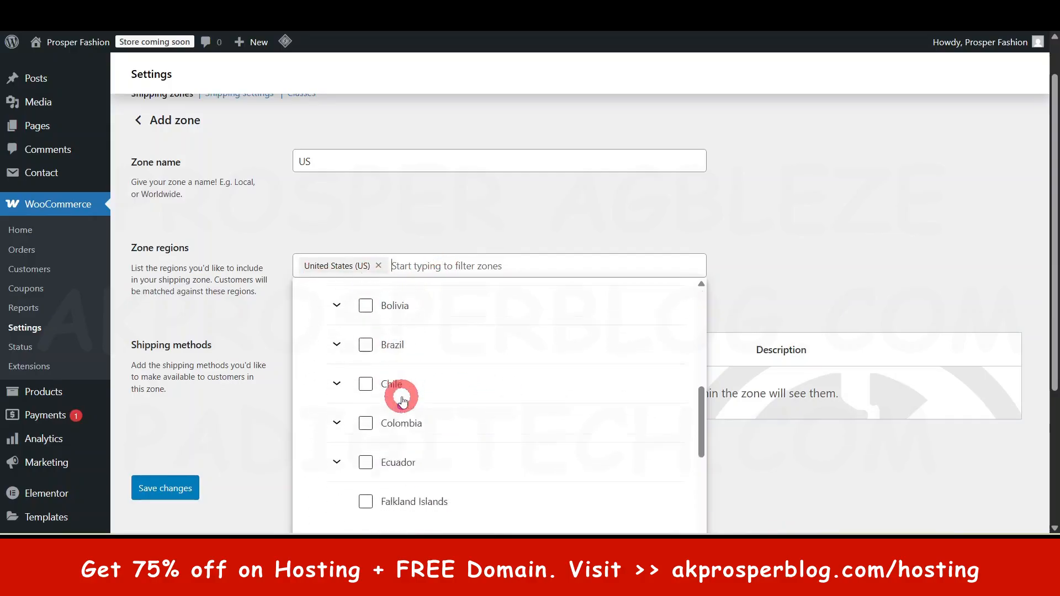
{"action": "scroll", "coordinate": [402, 401], "scroll_direction": "up", "scroll_amount": 10}
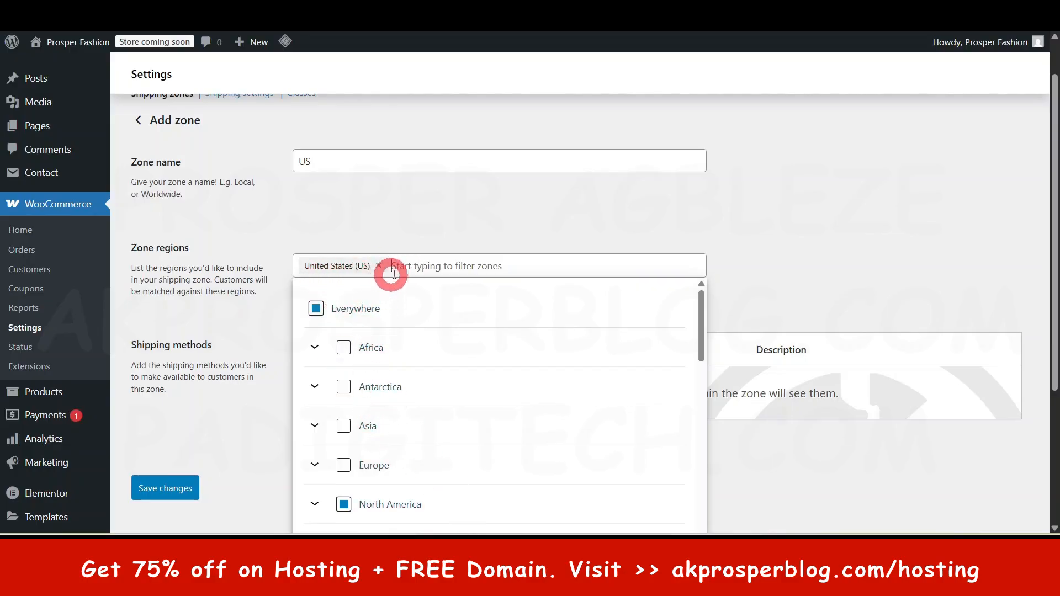
{"action": "left_click", "coordinate": [447, 233]}
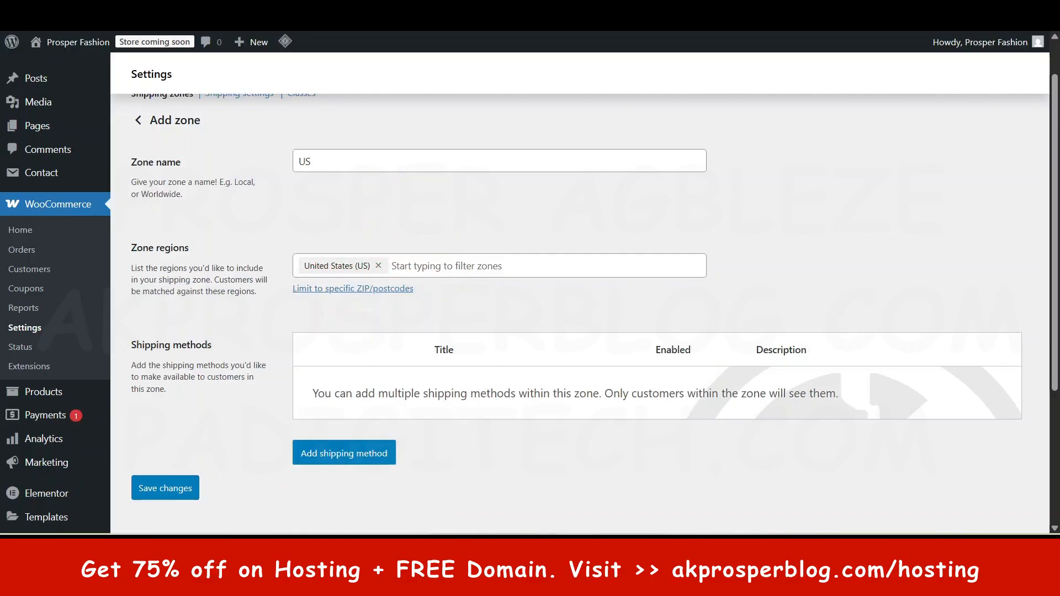
Add a free shipping method with no requirement to the US zone and return to the shipping zones list.
{"action": "left_click", "coordinate": [347, 454]}
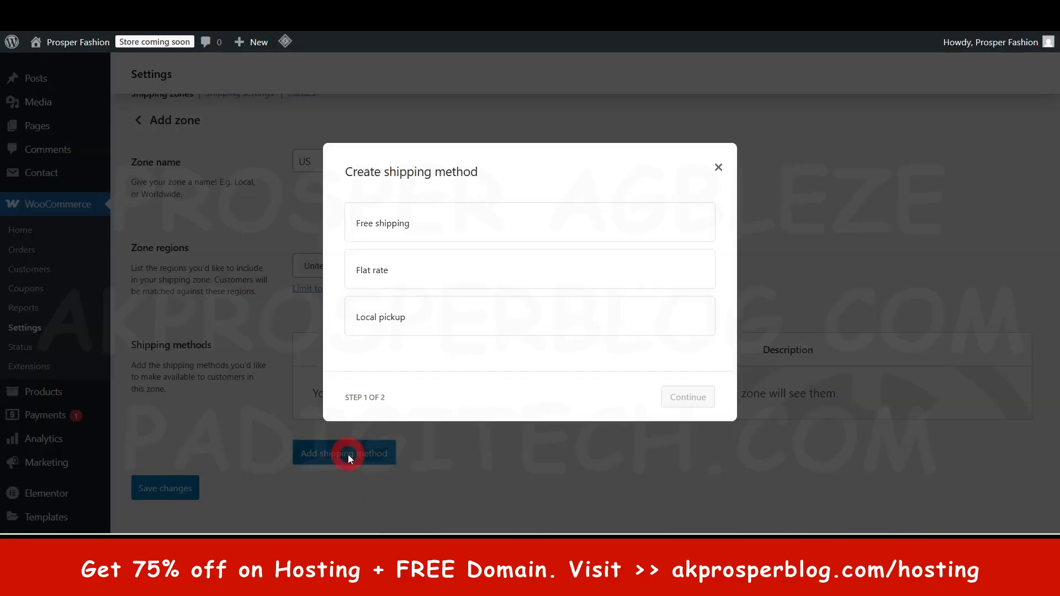
{"action": "left_click", "coordinate": [444, 219]}
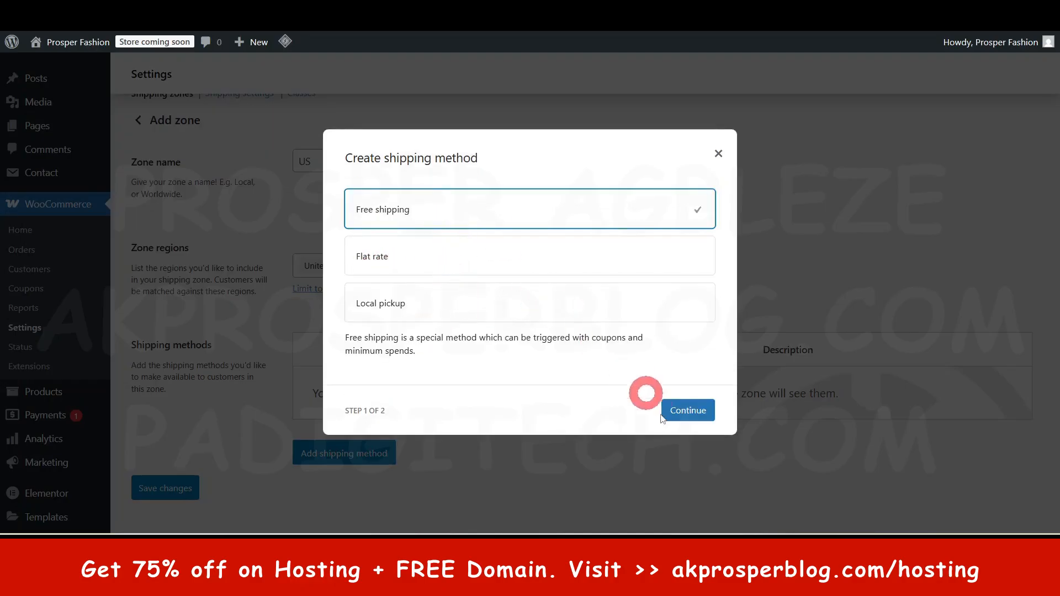
{"action": "left_click", "coordinate": [689, 411]}
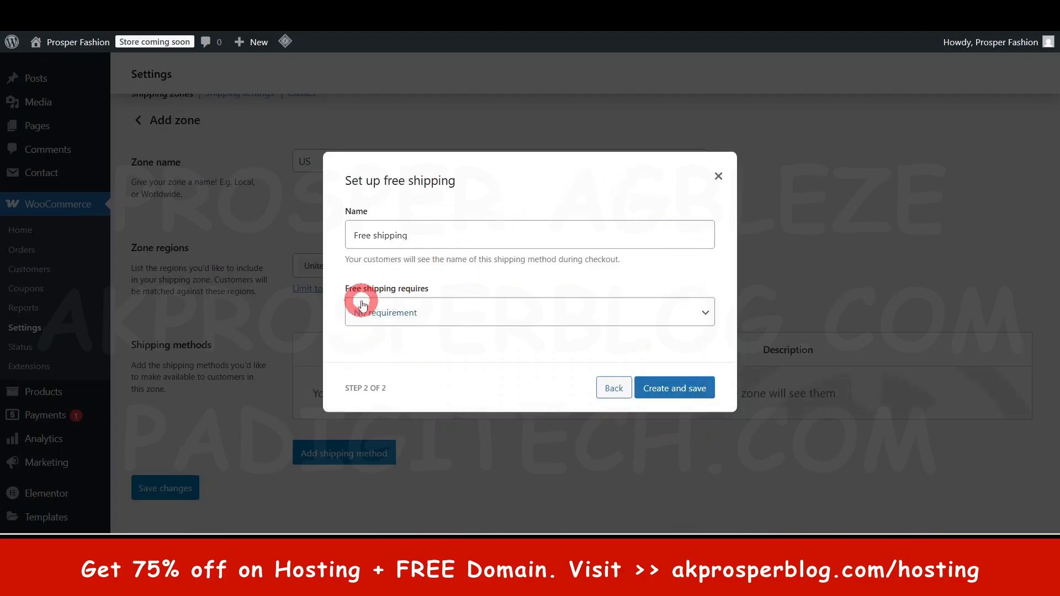
{"action": "left_click", "coordinate": [667, 393]}
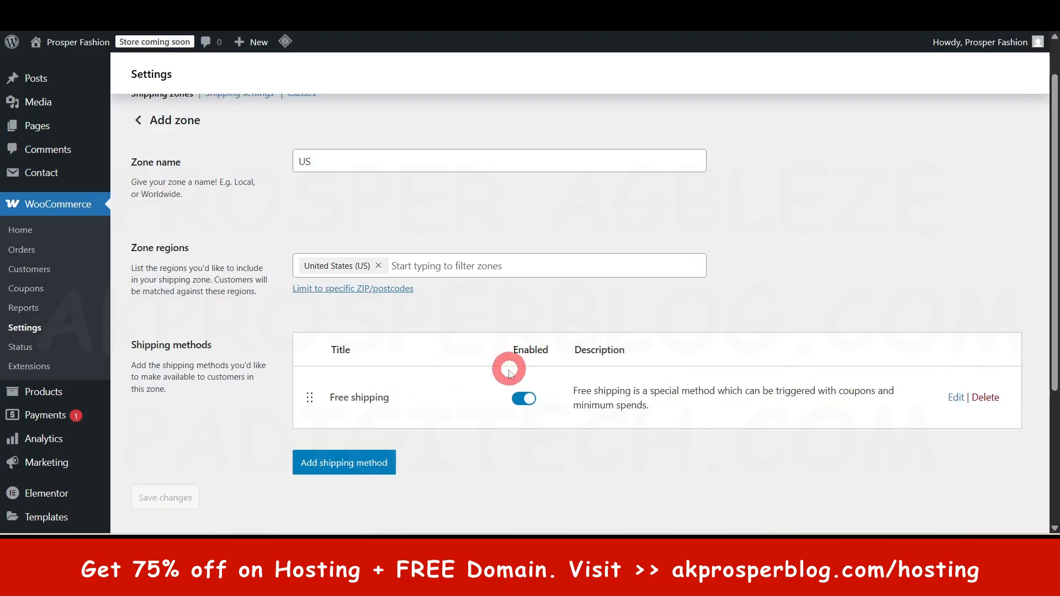
{"action": "scroll", "coordinate": [665, 364], "scroll_direction": "down", "scroll_amount": 2}
{"action": "scroll", "coordinate": [473, 343], "scroll_direction": "up", "scroll_amount": 3}
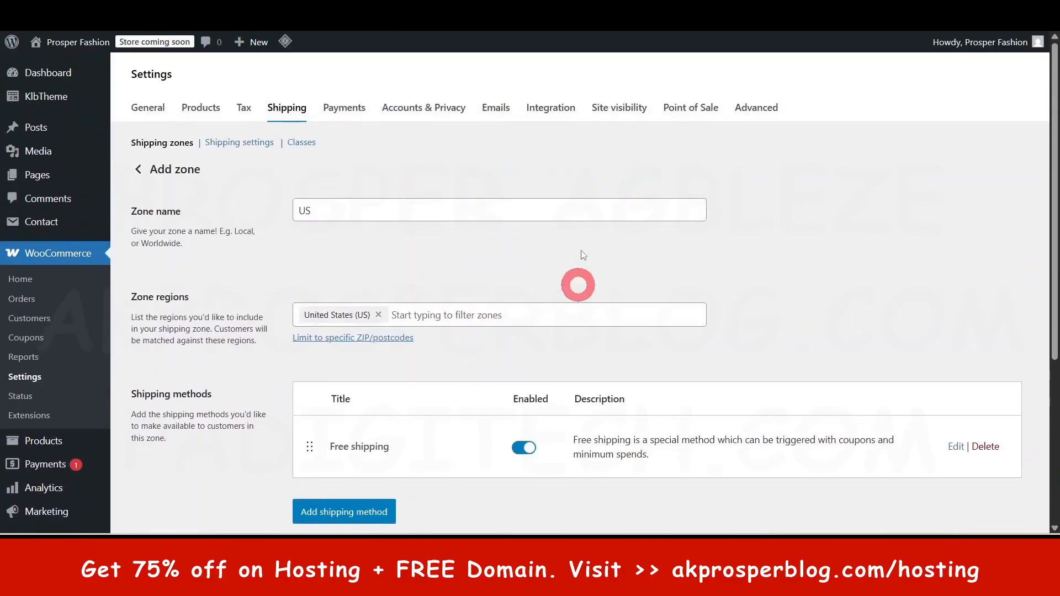
{"action": "left_click", "coordinate": [138, 169]}
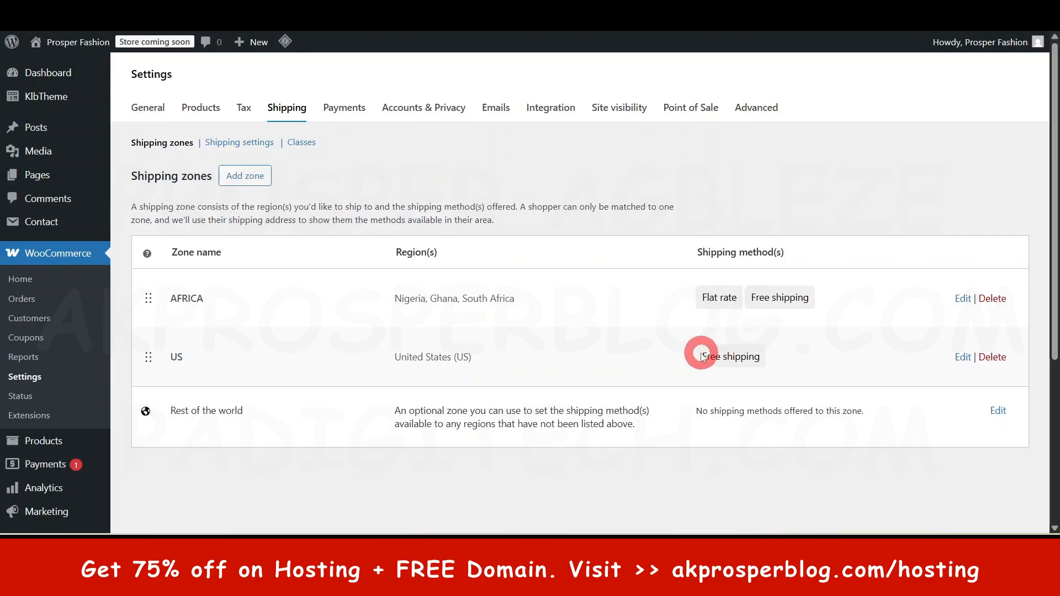
{"action": "left_click_drag", "start_coordinate": [702, 358], "coordinate": [749, 356]}
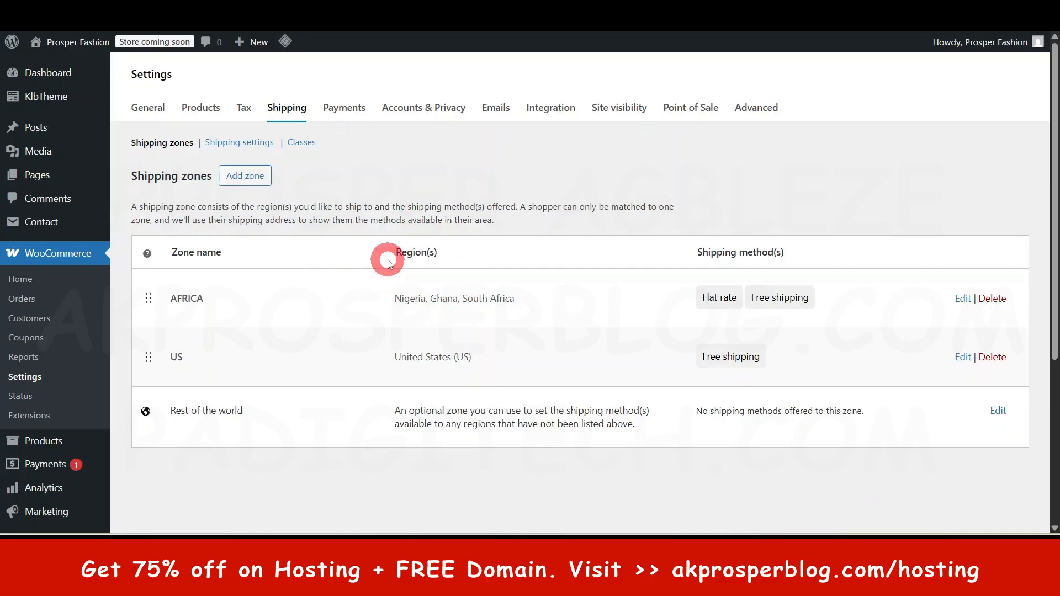
Open the payments settings and expand the additional payment options to review the available providers.
{"action": "left_click", "coordinate": [345, 109]}
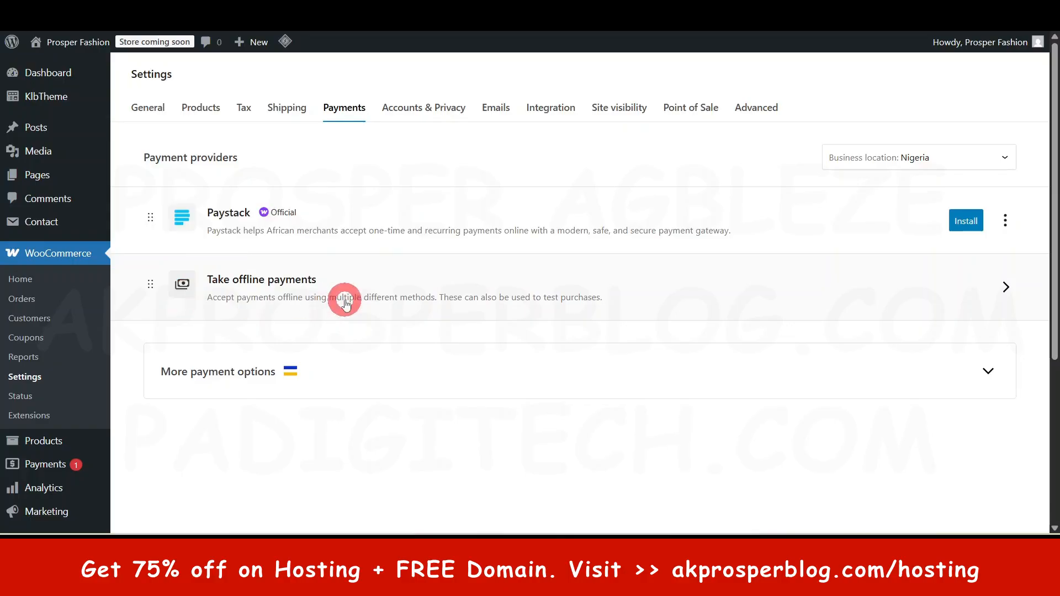
{"action": "left_click", "coordinate": [989, 372]}
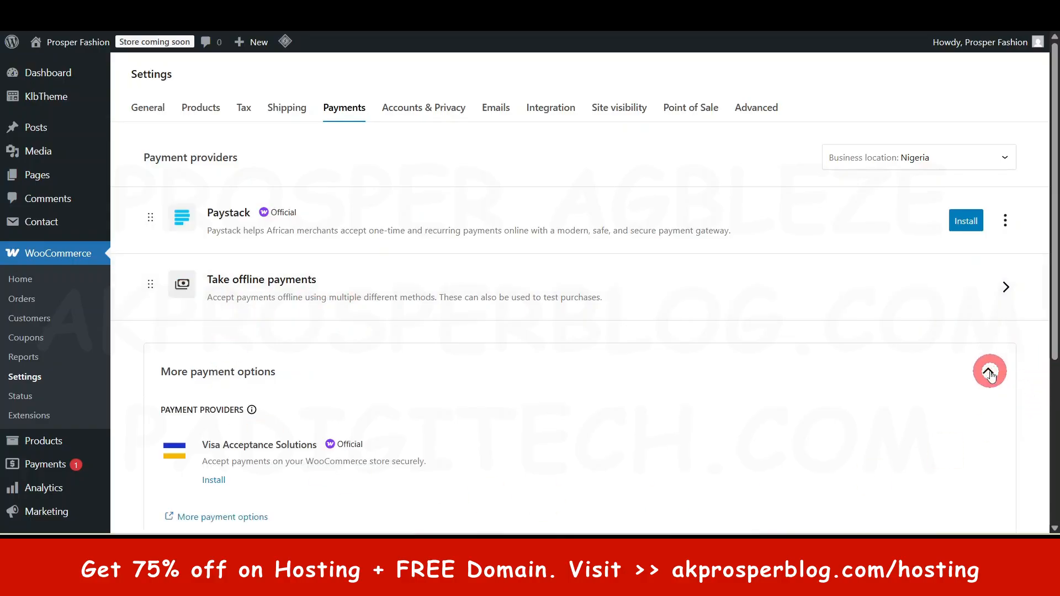
{"action": "scroll", "coordinate": [339, 355], "scroll_direction": "down", "scroll_amount": 5}
{"action": "scroll", "coordinate": [340, 356], "scroll_direction": "up", "scroll_amount": 5}
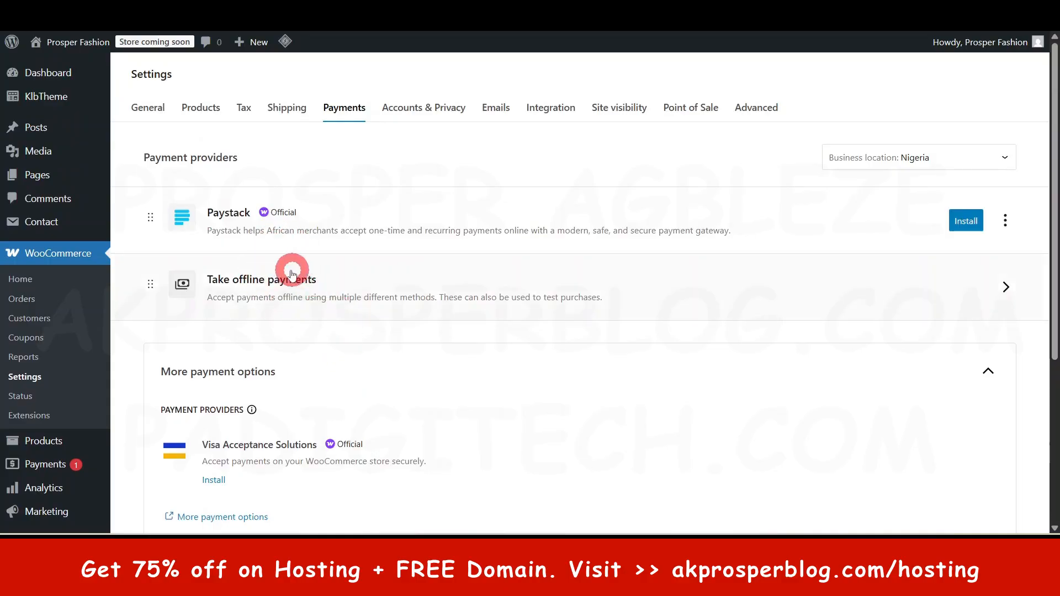
{"action": "scroll", "coordinate": [52, 230], "scroll_direction": "down", "scroll_amount": 4}
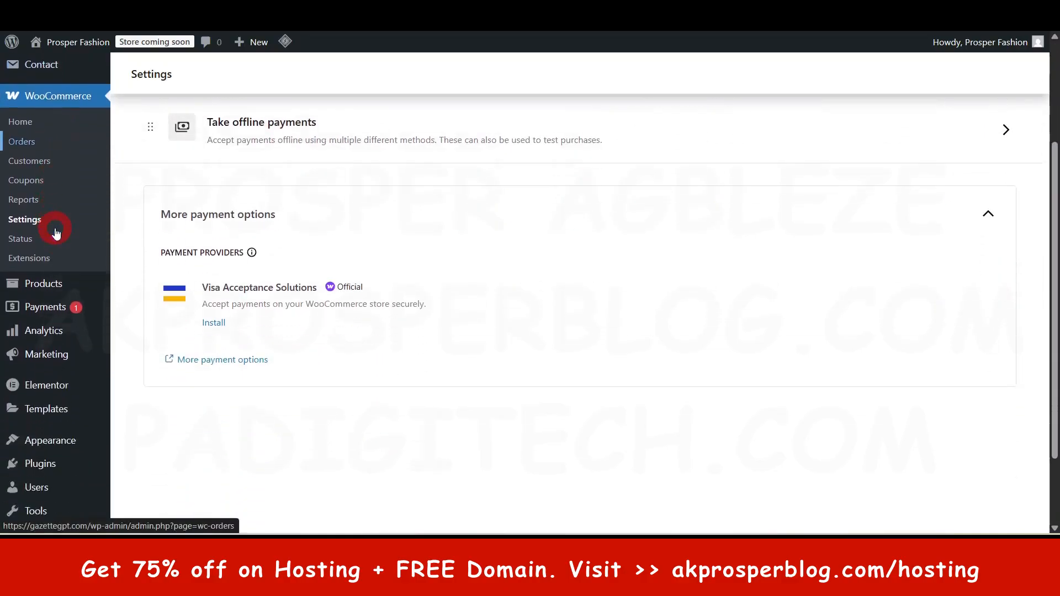
Open the page for adding plugins in a separate browser tab and search for "payment plugin for stripe".
{"action": "mouse_move", "coordinate": [31, 415]}
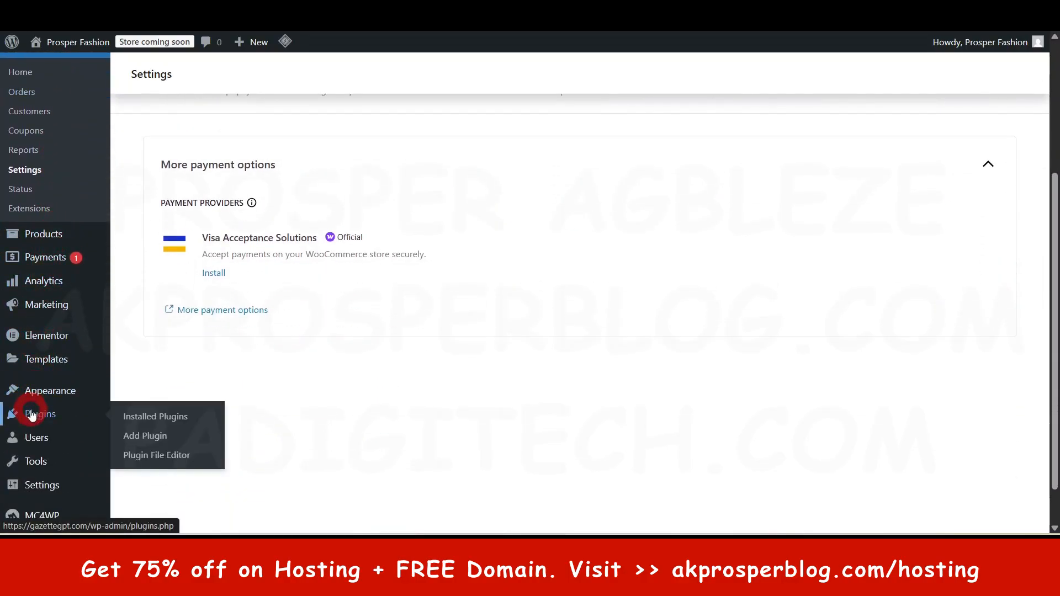
{"action": "right_click", "coordinate": [138, 436]}
{"action": "left_click", "coordinate": [211, 274]}
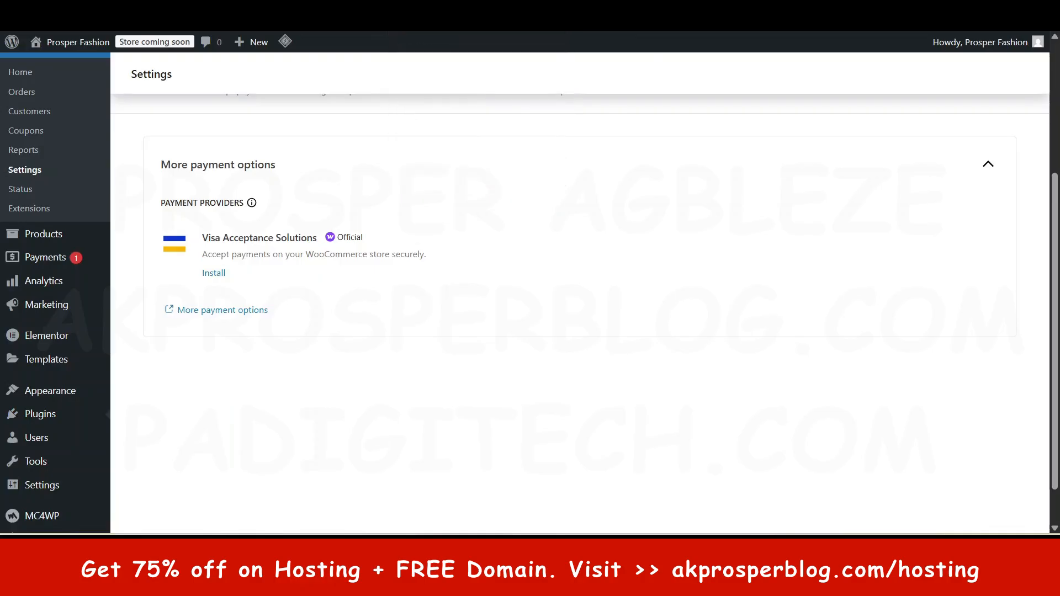
{"action": "key", "text": "ctrl+Tab"}
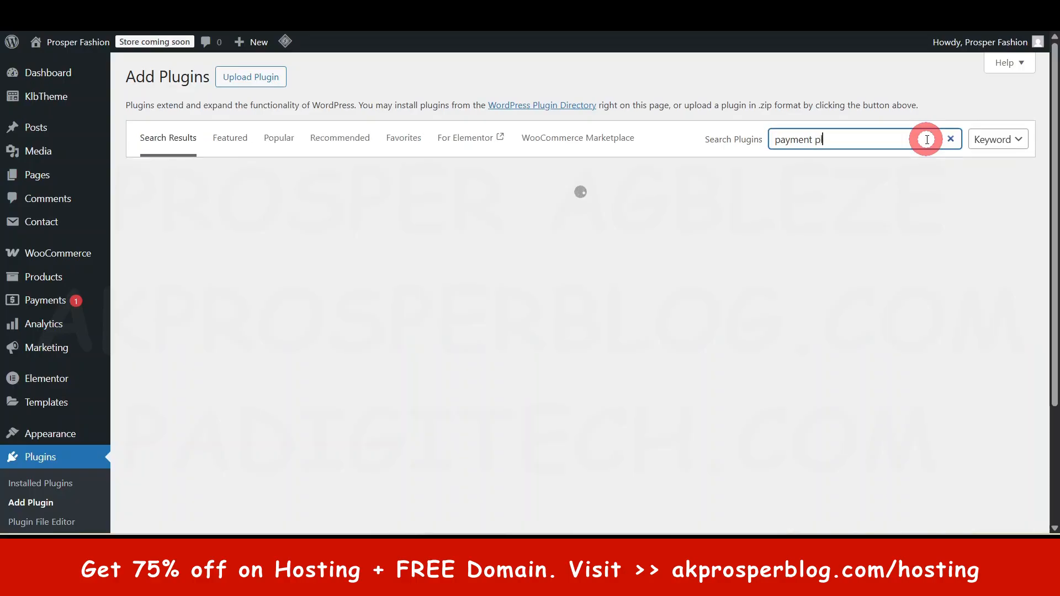
{"action": "type", "text": "ugin for"}
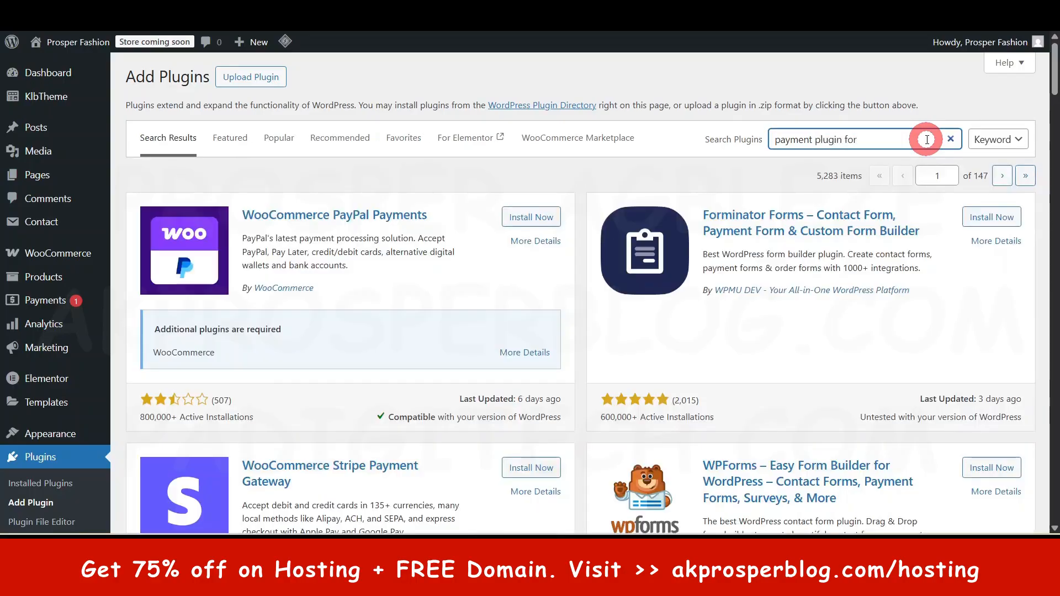
{"action": "type", "text": " stripe"}
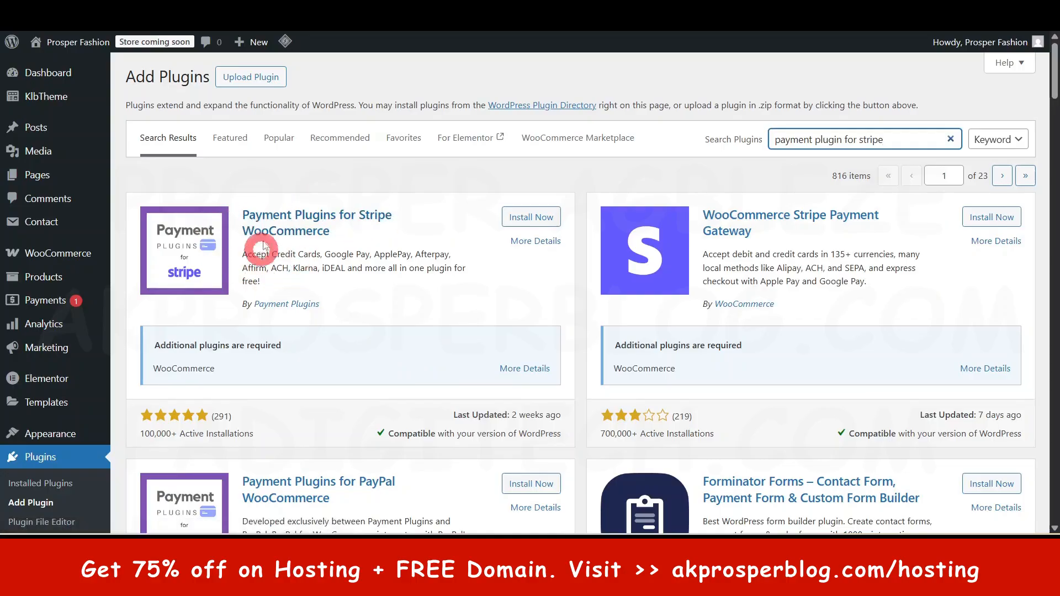
Install Payment Plugins for PayPal WooCommerce and Payment Plugins for Stripe WooCommerce.
{"action": "scroll", "coordinate": [326, 249], "scroll_direction": "down", "scroll_amount": 1}
{"action": "scroll", "coordinate": [378, 449], "scroll_direction": "down", "scroll_amount": 1}
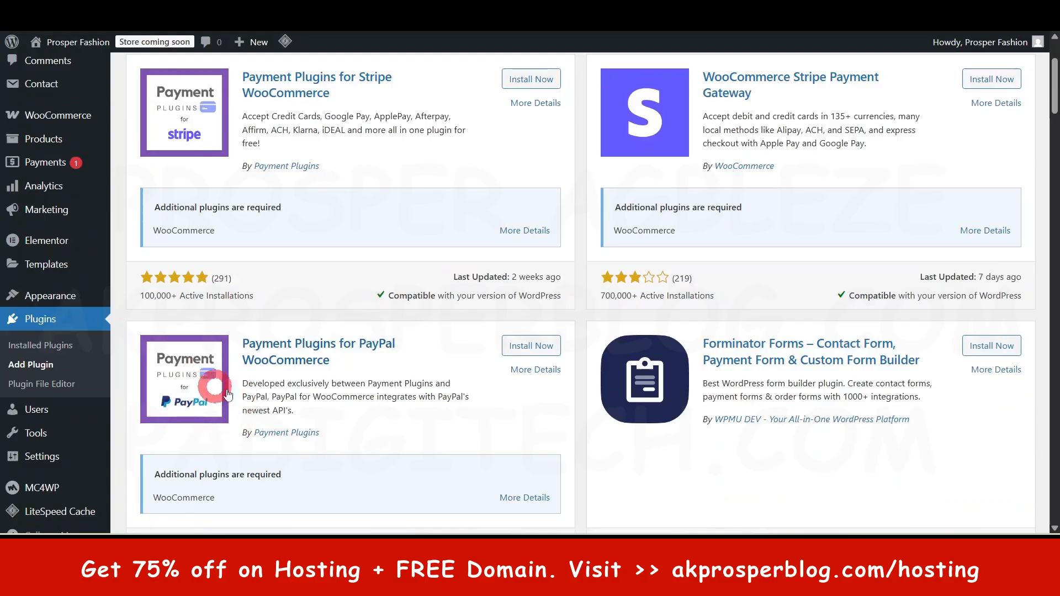
{"action": "left_click", "coordinate": [518, 347]}
{"action": "scroll", "coordinate": [475, 358], "scroll_direction": "up", "scroll_amount": 2}
{"action": "left_click", "coordinate": [533, 217]}
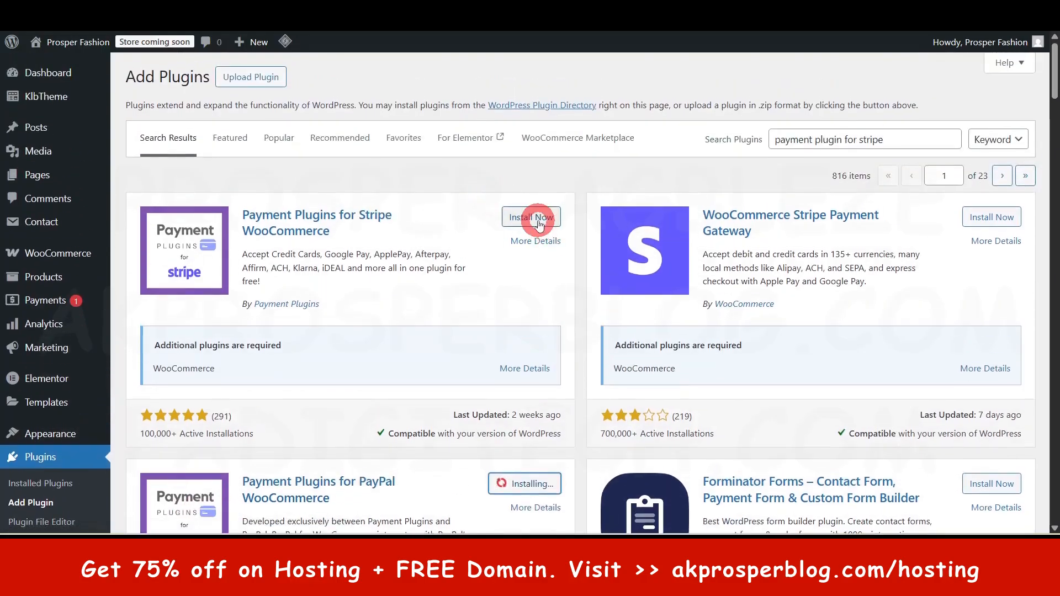
Go back to the WooCommerce payments settings and look over the listed payment providers.
{"action": "left_click", "coordinate": [159, 271]}
{"action": "left_click", "coordinate": [210, 251]}
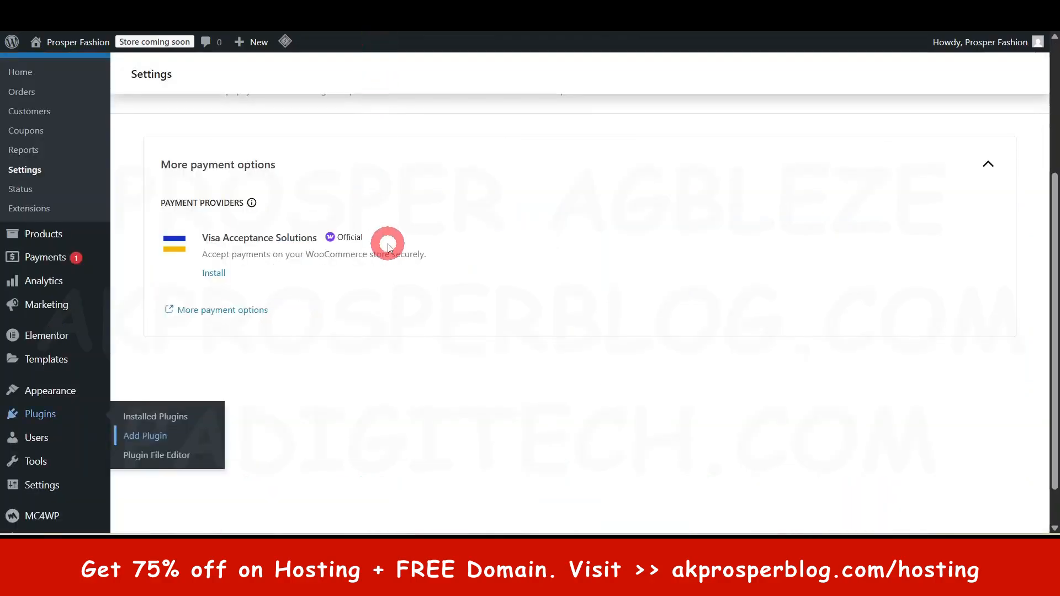
{"action": "scroll", "coordinate": [387, 247], "scroll_direction": "up", "scroll_amount": 4}
{"action": "scroll", "coordinate": [546, 373], "scroll_direction": "down", "scroll_amount": 1}
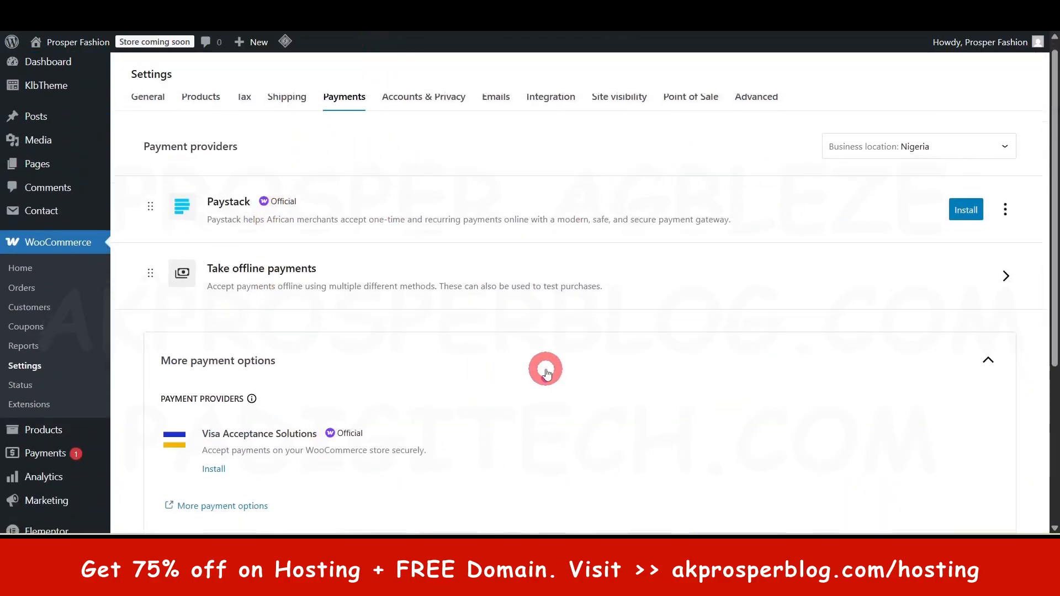
{"action": "scroll", "coordinate": [547, 373], "scroll_direction": "down", "scroll_amount": 4}
{"action": "left_click", "coordinate": [567, 397]}
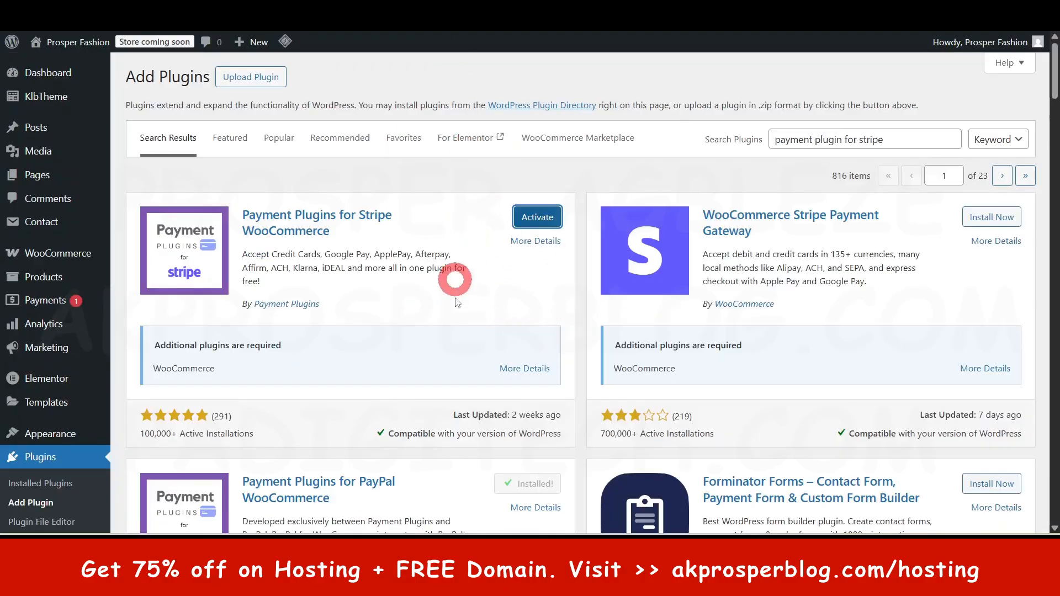
Activate Payment Plugins for Stripe WooCommerce and check the Stripe gateways in the payments settings.
{"action": "scroll", "coordinate": [463, 294], "scroll_direction": "down", "scroll_amount": 3}
{"action": "scroll", "coordinate": [467, 294], "scroll_direction": "up", "scroll_amount": 3}
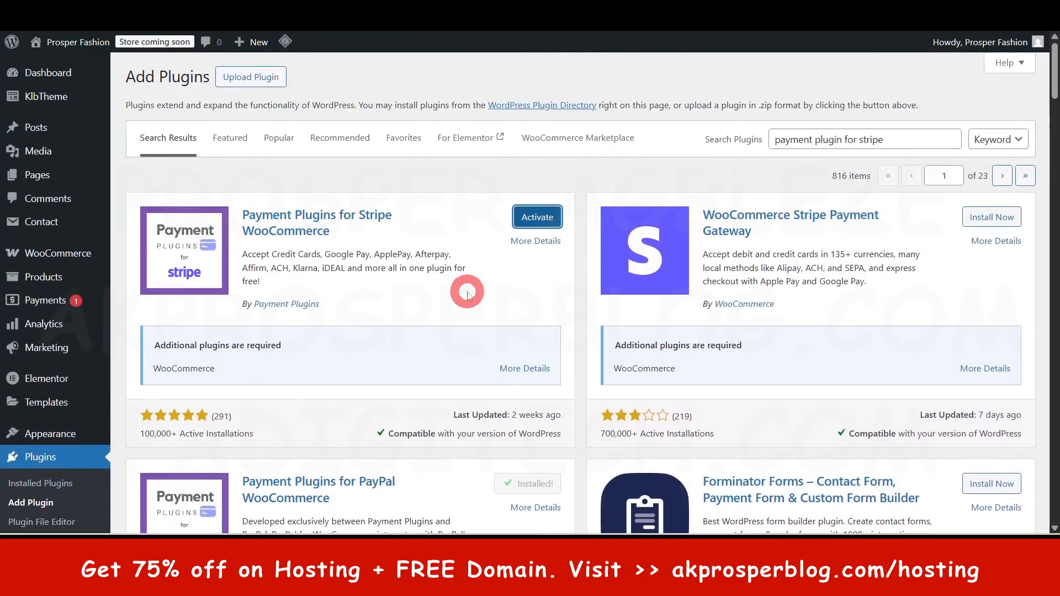
{"action": "left_click", "coordinate": [543, 219]}
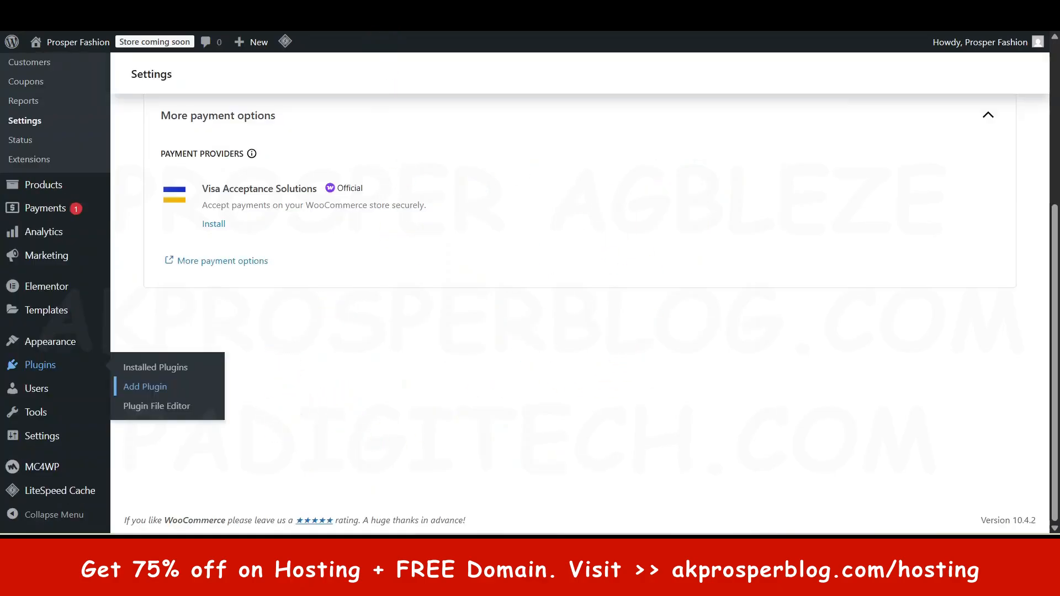
{"action": "scroll", "coordinate": [385, 190], "scroll_direction": "up", "scroll_amount": 5}
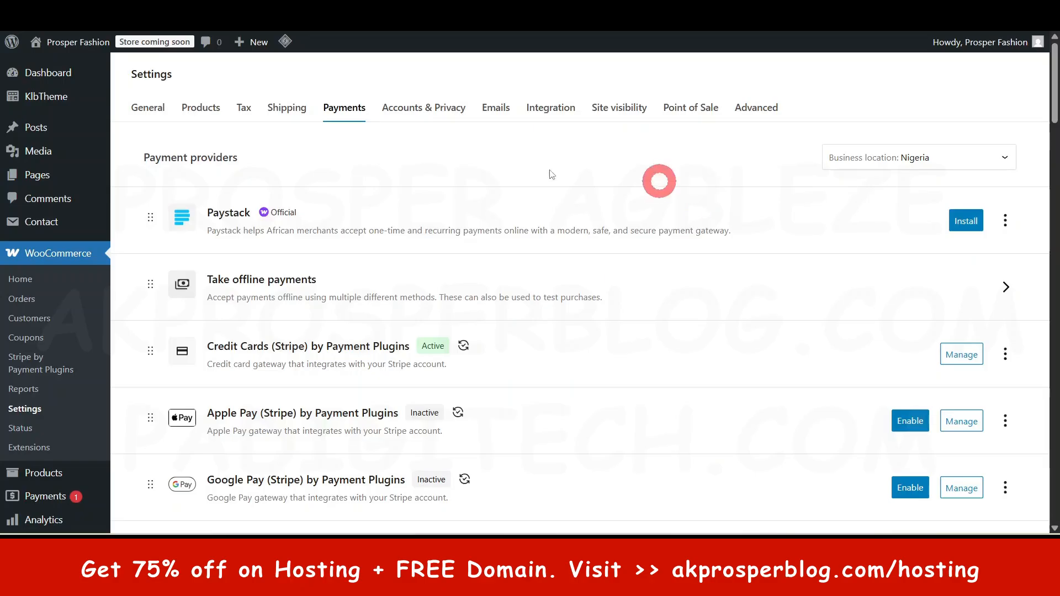
Look through the Stripe gateways in the payment providers list and check which ones can be enabled or managed.
{"action": "scroll", "coordinate": [300, 372], "scroll_direction": "down", "scroll_amount": 3}
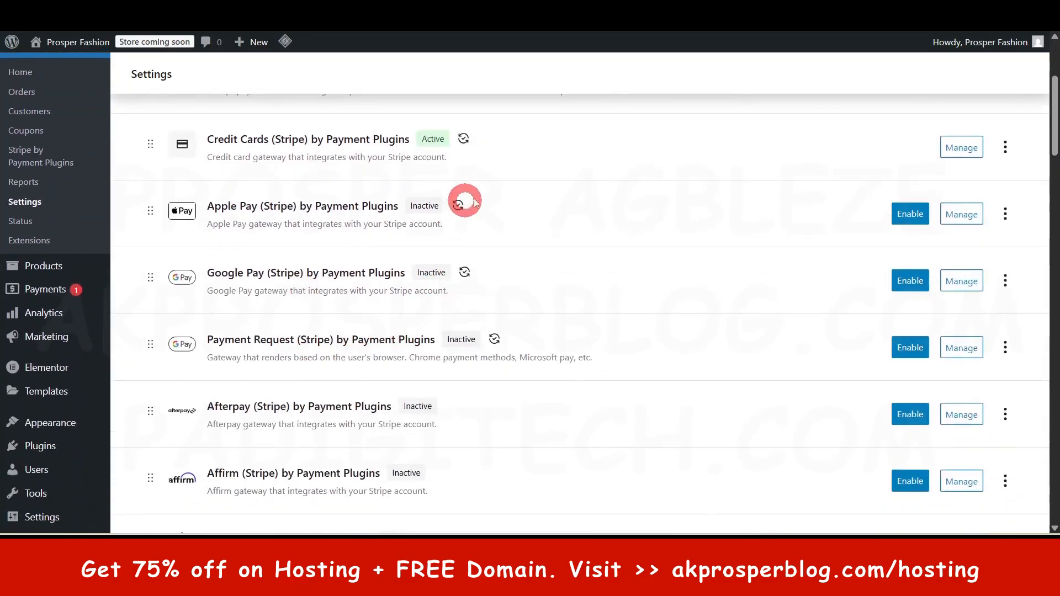
{"action": "scroll", "coordinate": [622, 355], "scroll_direction": "down", "scroll_amount": 3}
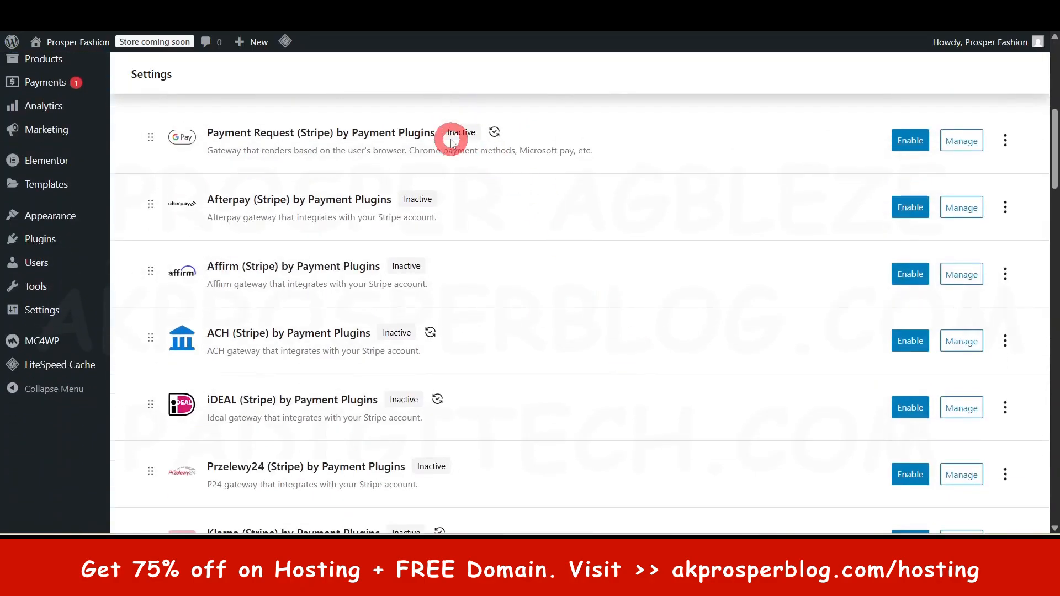
{"action": "scroll", "coordinate": [489, 270], "scroll_direction": "up", "scroll_amount": 6}
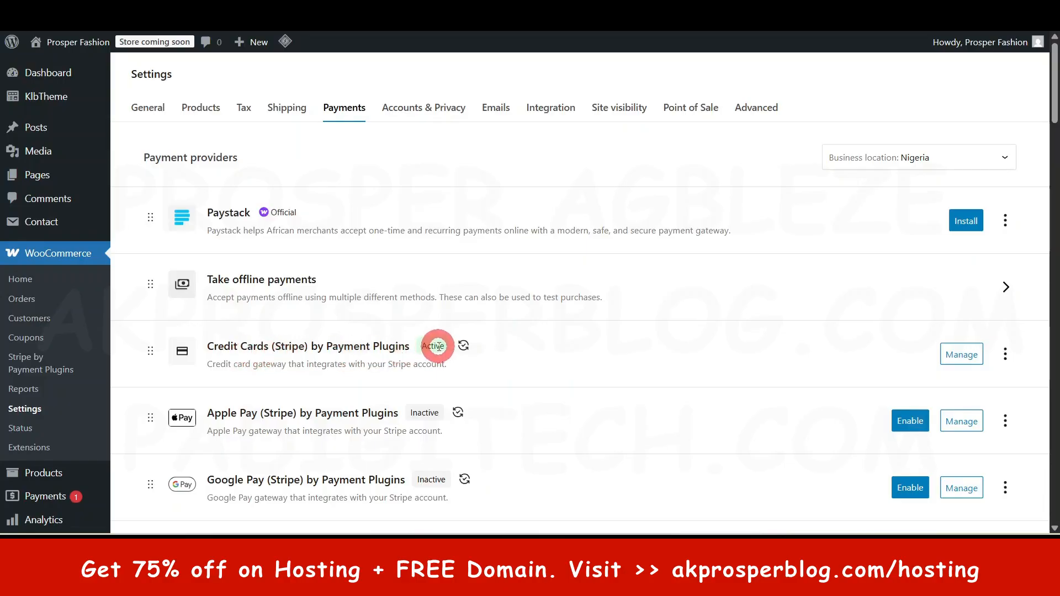
{"action": "scroll", "coordinate": [438, 346], "scroll_direction": "down", "scroll_amount": 2}
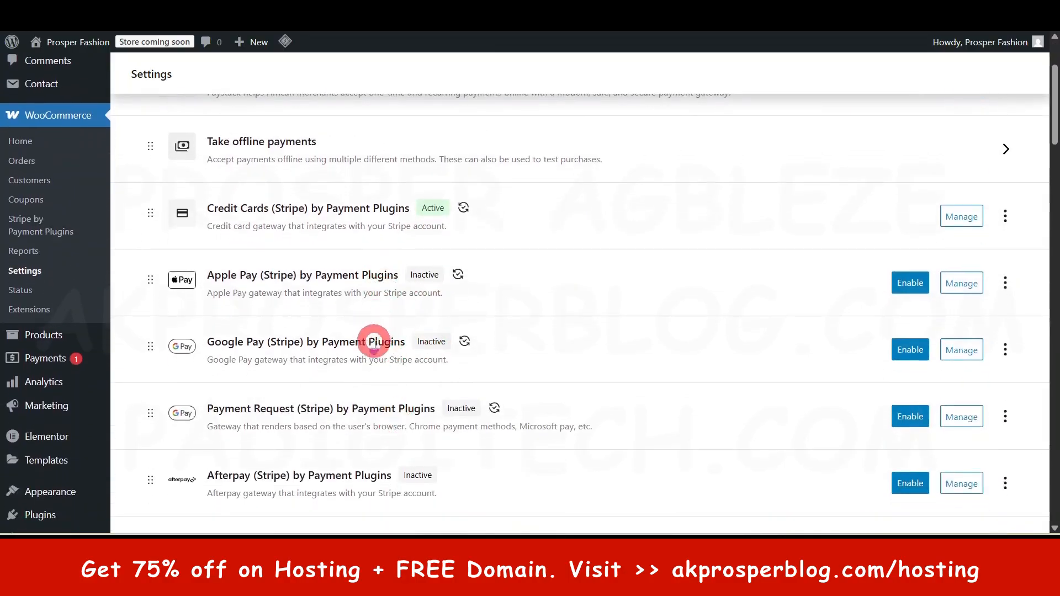
{"action": "scroll", "coordinate": [374, 342], "scroll_direction": "down", "scroll_amount": 2}
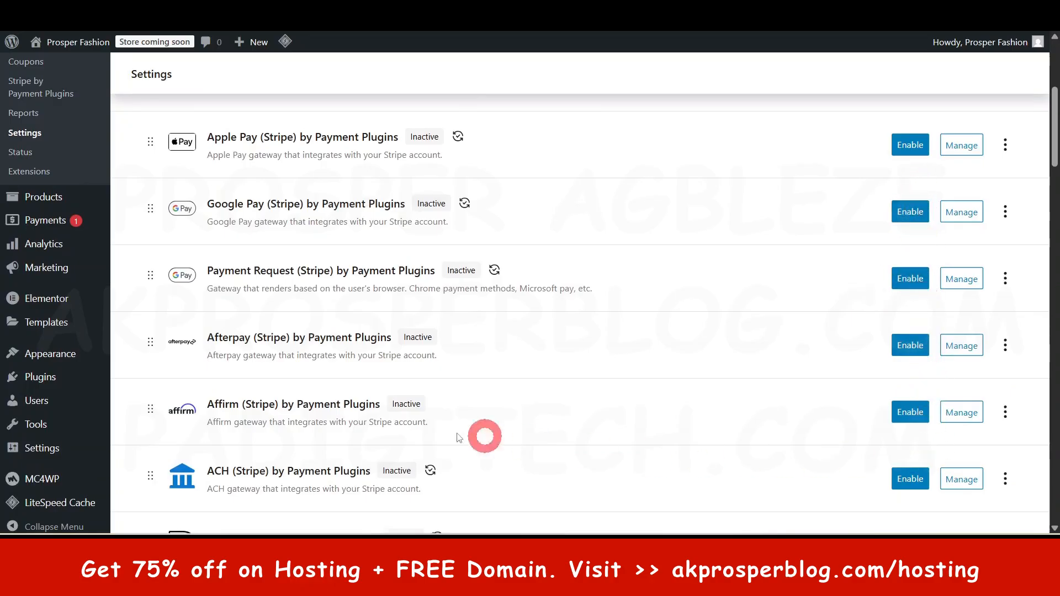
{"action": "scroll", "coordinate": [276, 469], "scroll_direction": "down", "scroll_amount": 2}
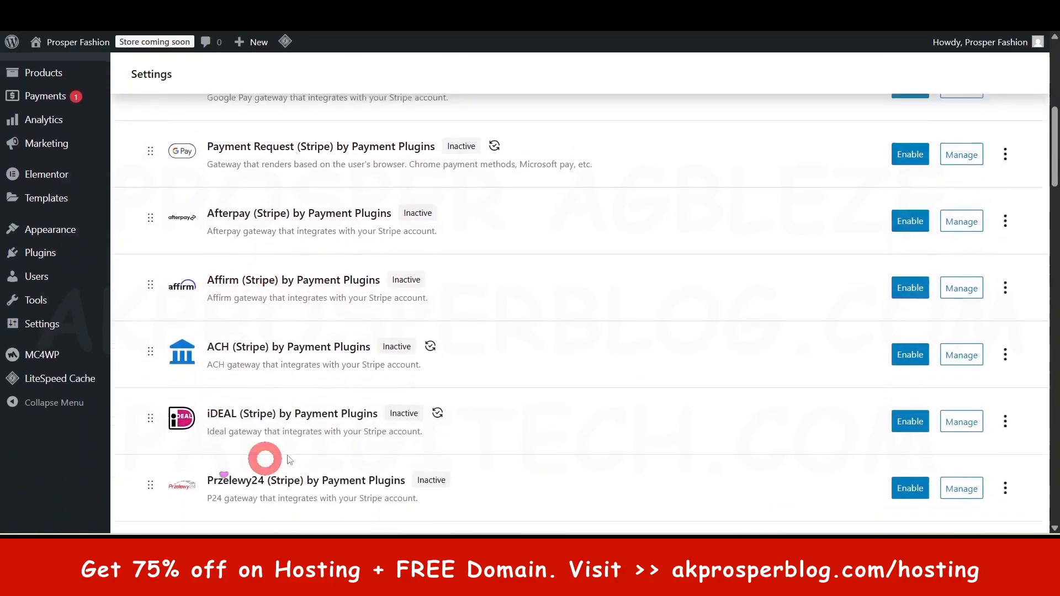
{"action": "scroll", "coordinate": [288, 460], "scroll_direction": "down", "scroll_amount": 4}
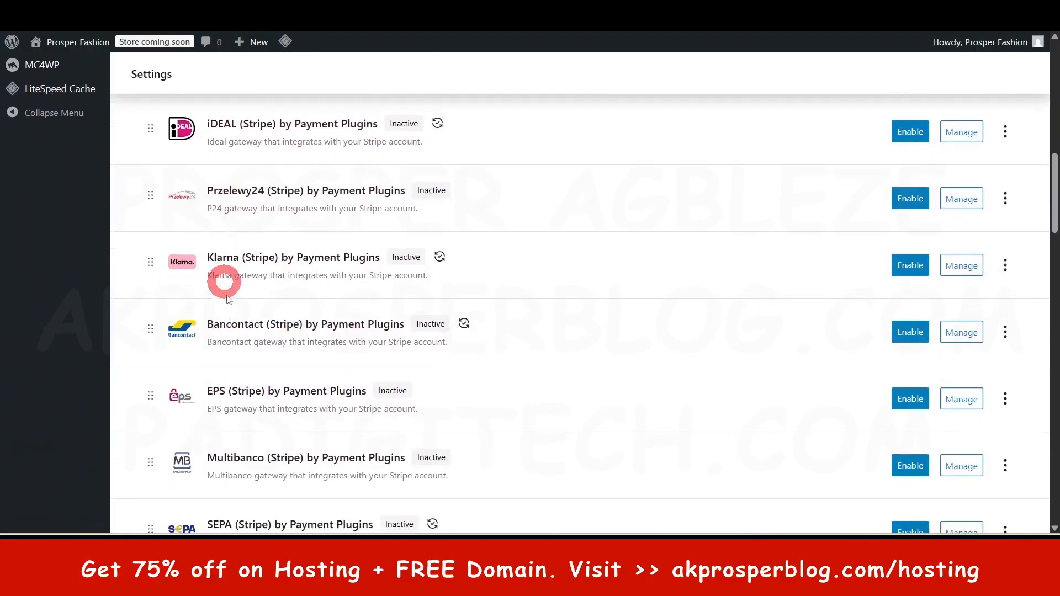
{"action": "scroll", "coordinate": [228, 299], "scroll_direction": "down", "scroll_amount": 5}
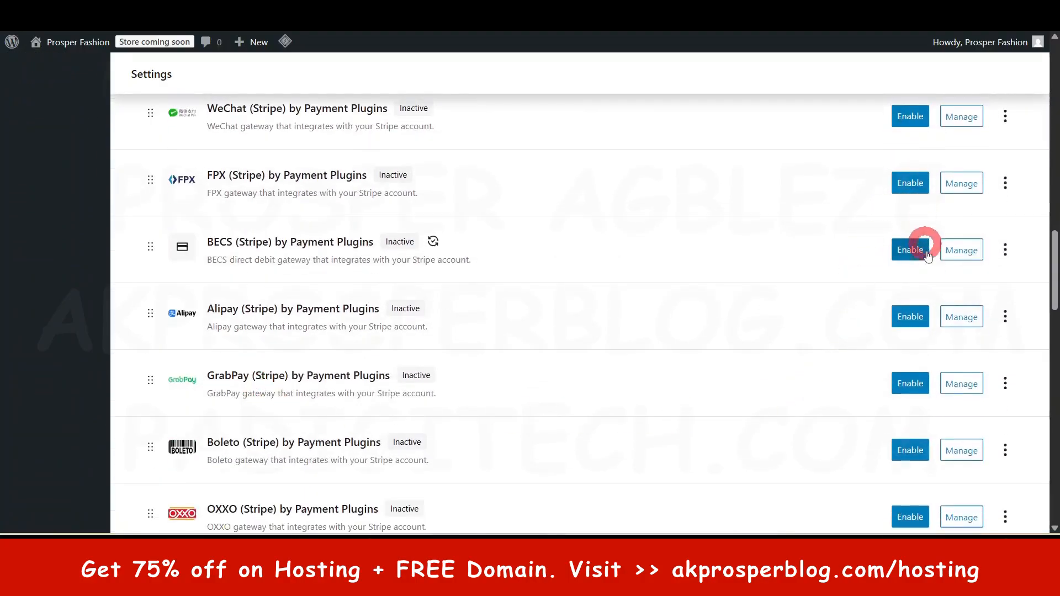
{"action": "scroll", "coordinate": [908, 309], "scroll_direction": "down", "scroll_amount": 5}
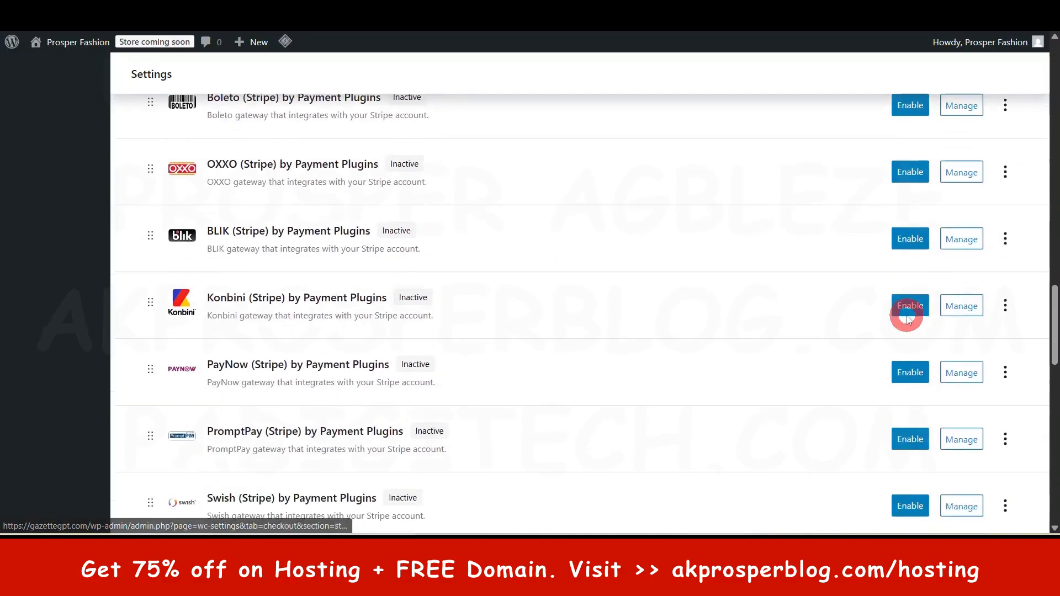
{"action": "scroll", "coordinate": [908, 315], "scroll_direction": "up", "scroll_amount": 20}
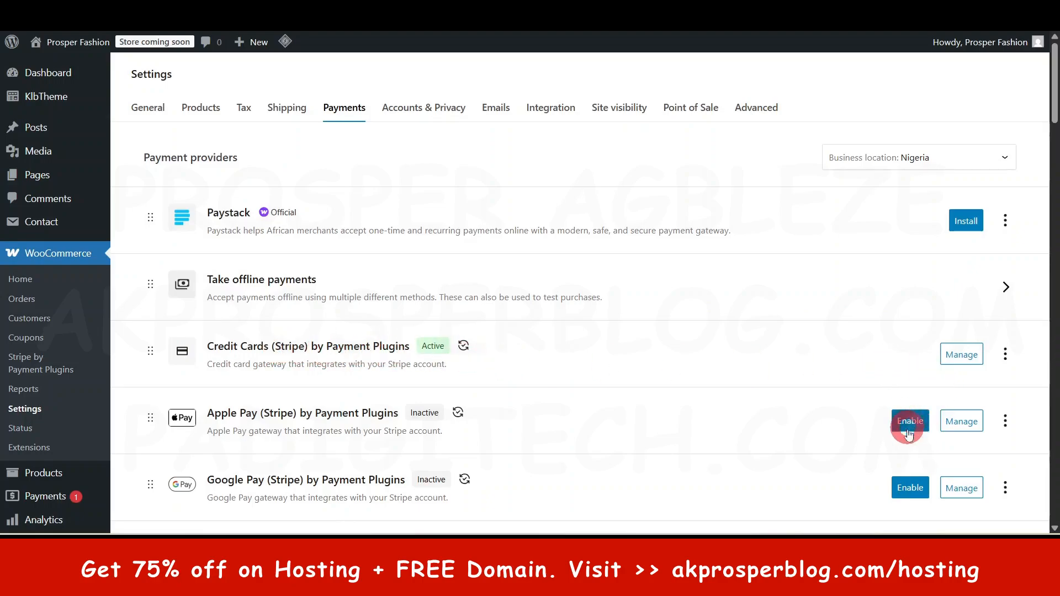
{"action": "scroll", "coordinate": [785, 414], "scroll_direction": "down", "scroll_amount": 3}
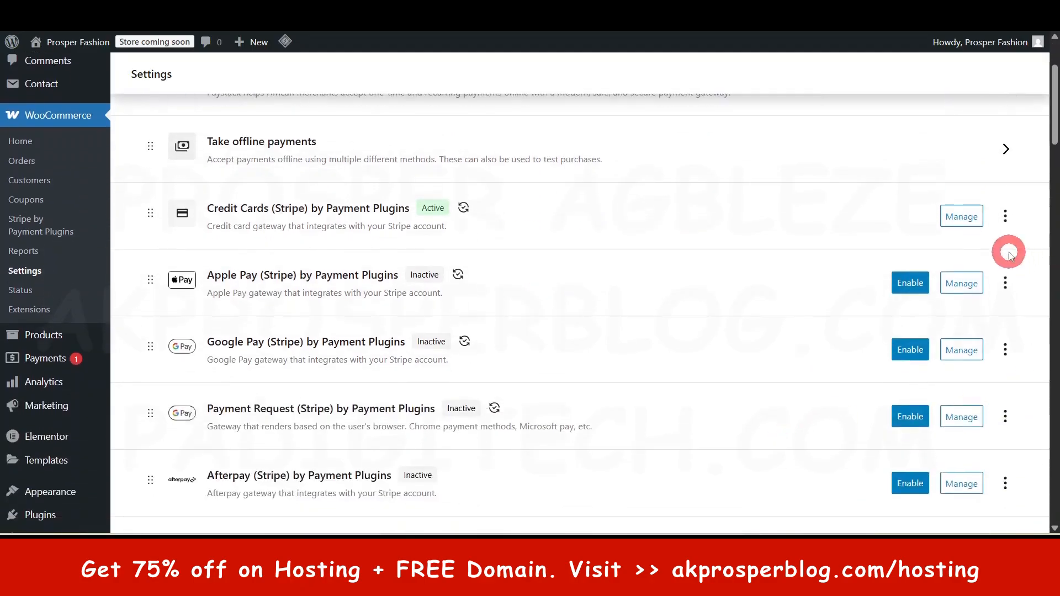
{"action": "scroll", "coordinate": [727, 277], "scroll_direction": "up", "scroll_amount": 3}
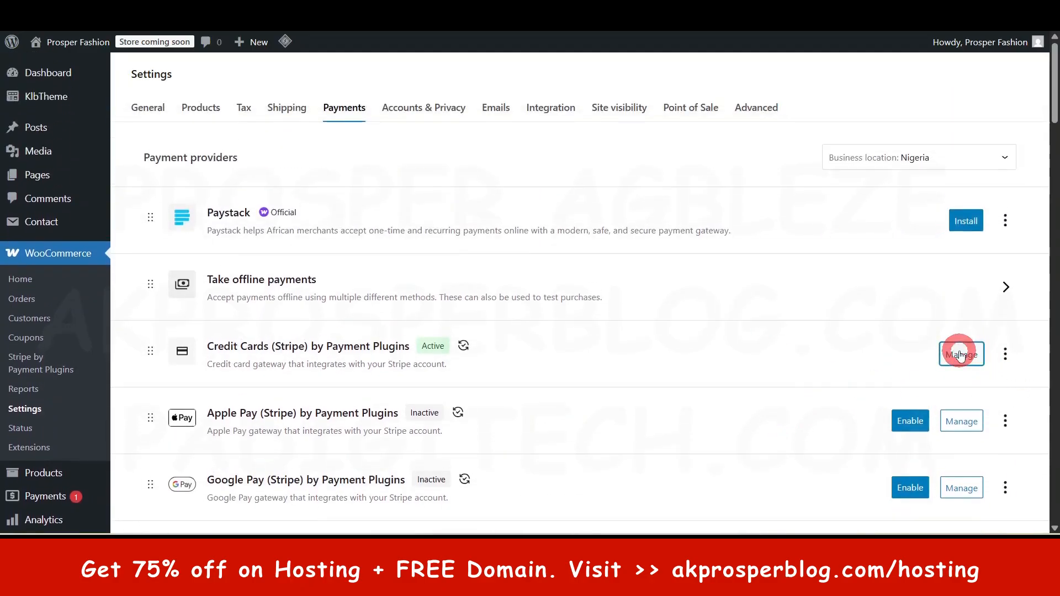
Open the Credit Cards (Stripe) gateway's management page and set the mode to Live in the plugin's API settings.
{"action": "left_click", "coordinate": [959, 355]}
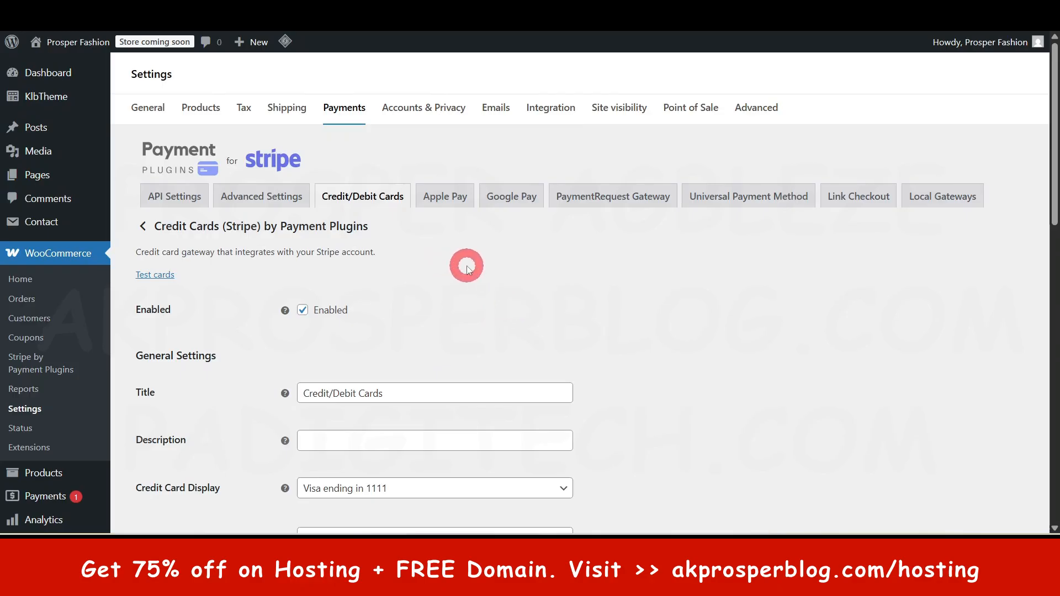
{"action": "scroll", "coordinate": [259, 325], "scroll_direction": "down", "scroll_amount": 2}
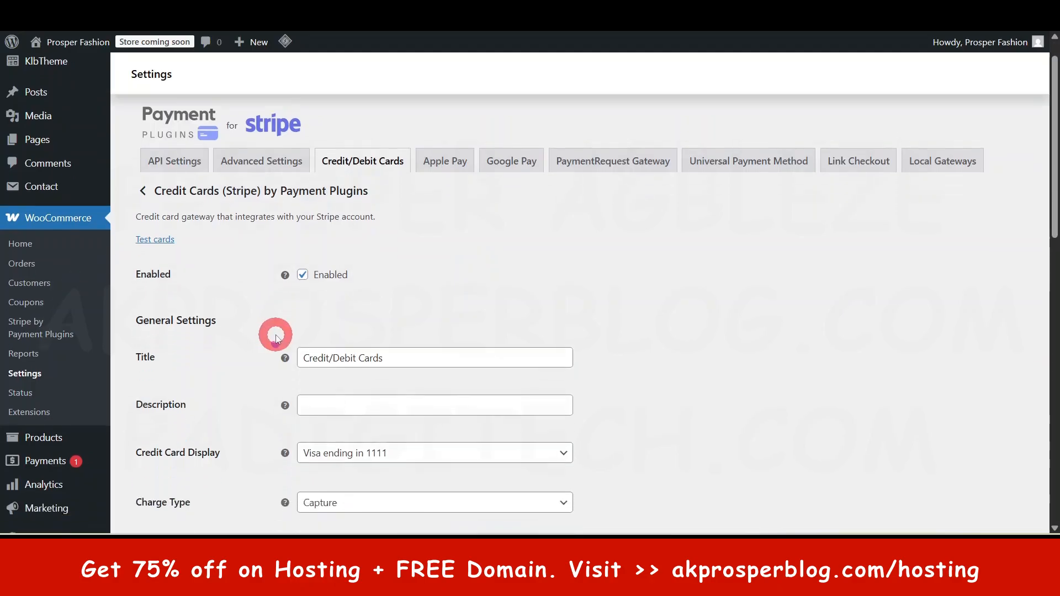
{"action": "left_click", "coordinate": [167, 131]}
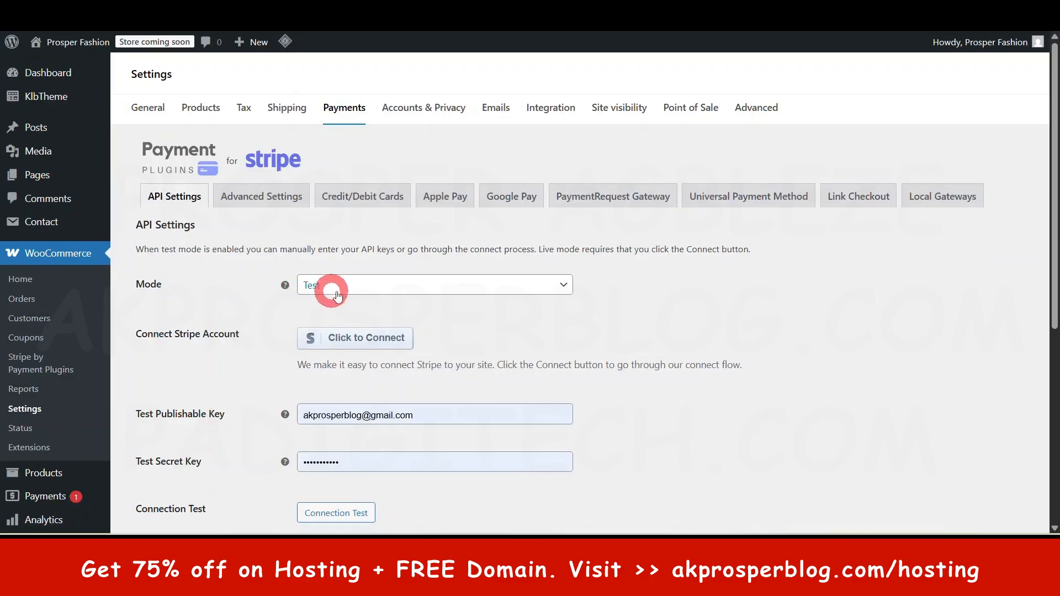
{"action": "left_click", "coordinate": [342, 287]}
{"action": "left_click", "coordinate": [338, 332]}
{"action": "scroll", "coordinate": [603, 355], "scroll_direction": "down", "scroll_amount": 4}
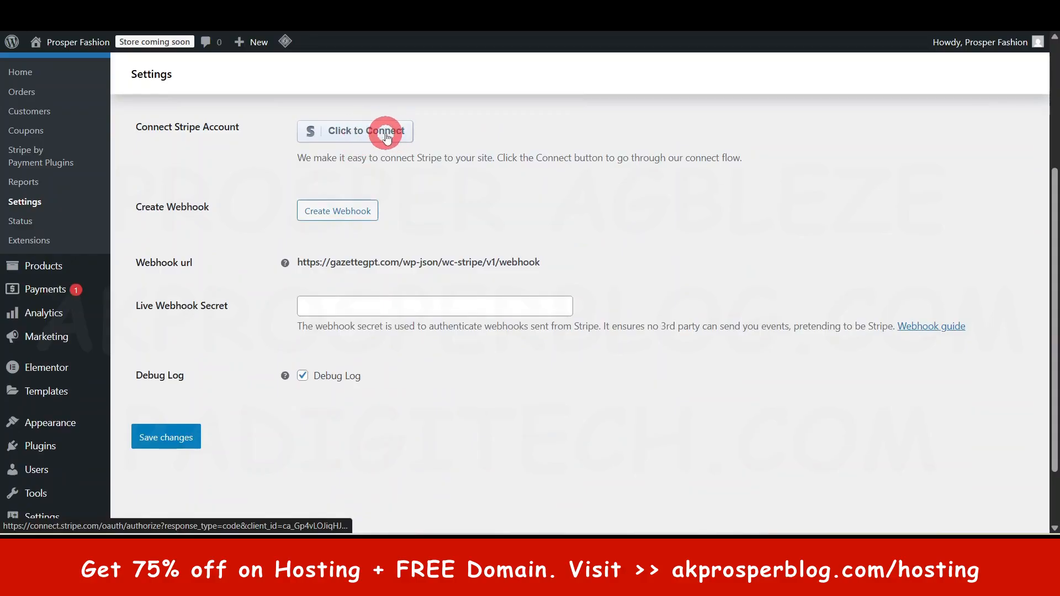
Try to connect the Stripe account, stay on the page when asked about leaving, and save the API settings.
{"action": "left_click", "coordinate": [386, 137]}
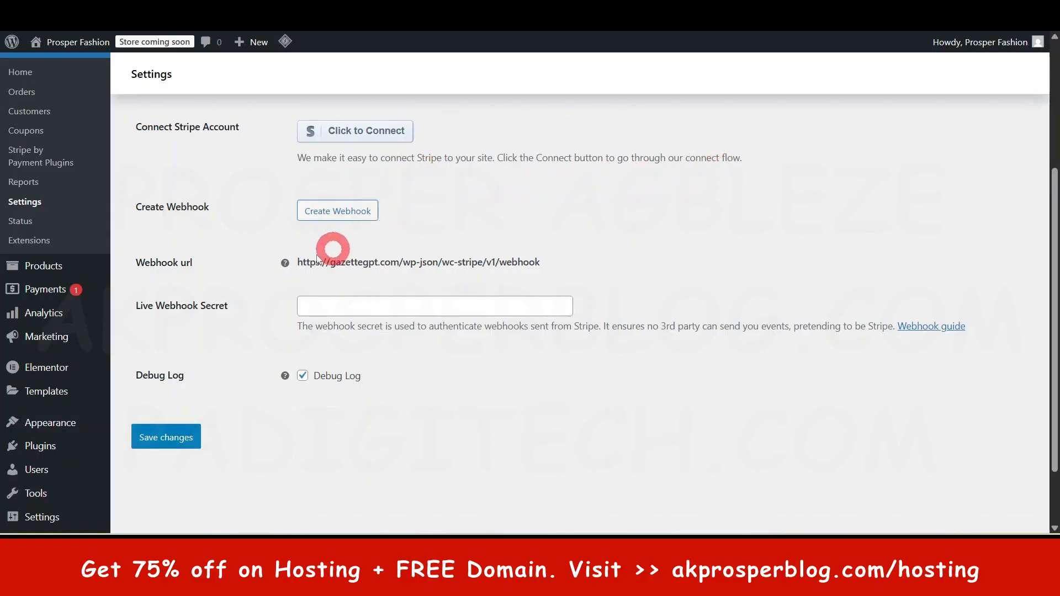
{"action": "scroll", "coordinate": [340, 215], "scroll_direction": "up", "scroll_amount": 1}
{"action": "left_click", "coordinate": [360, 202]}
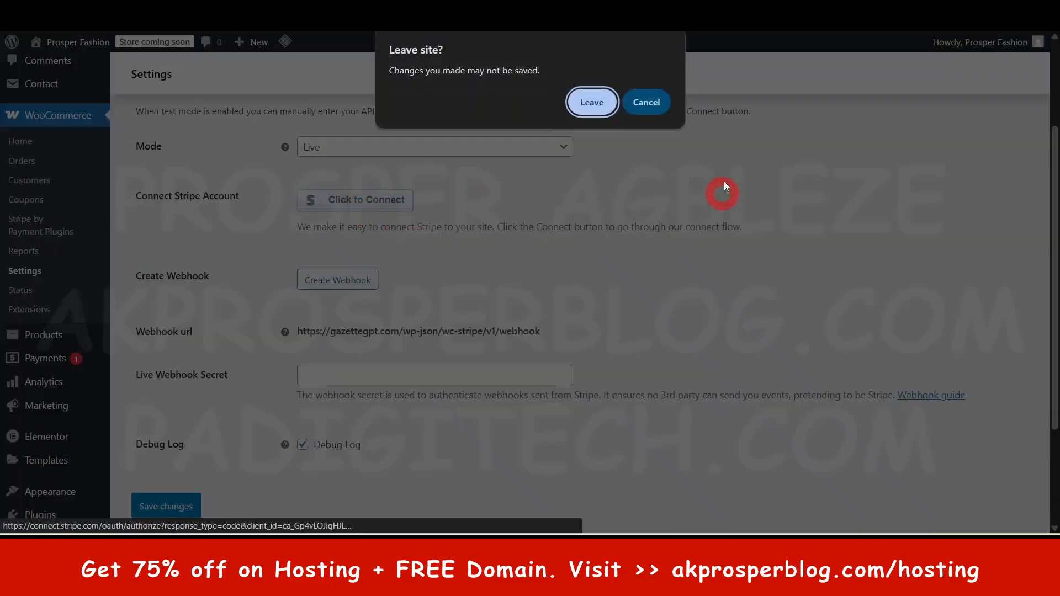
{"action": "left_click", "coordinate": [646, 103]}
{"action": "left_click", "coordinate": [190, 506]}
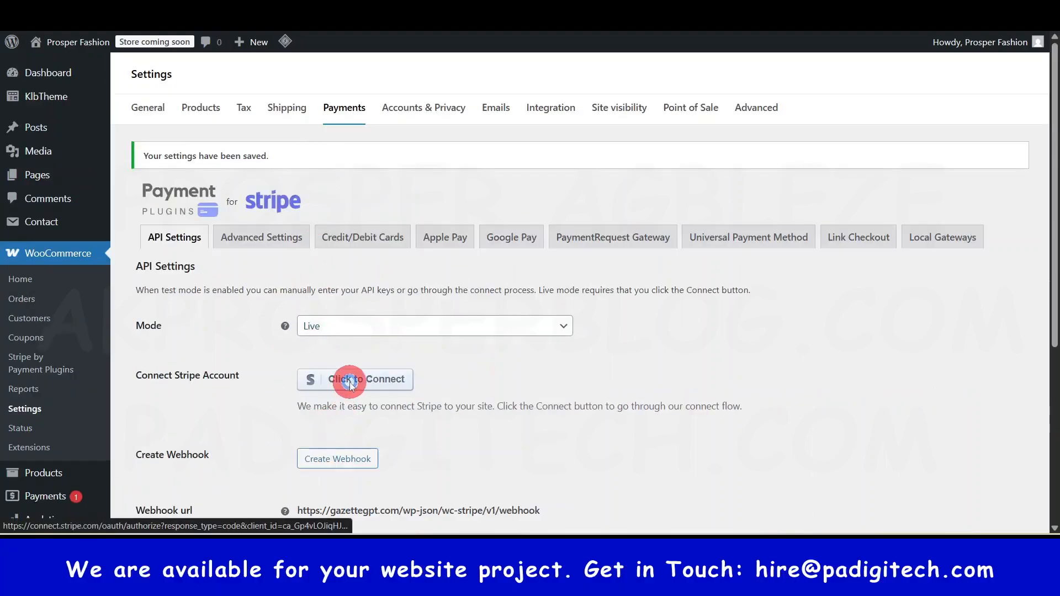
Open the Stripe account connection page in a separate browser tab, view its starting form, and return to the API settings.
{"action": "right_click", "coordinate": [351, 380]}
{"action": "left_click", "coordinate": [418, 225]}
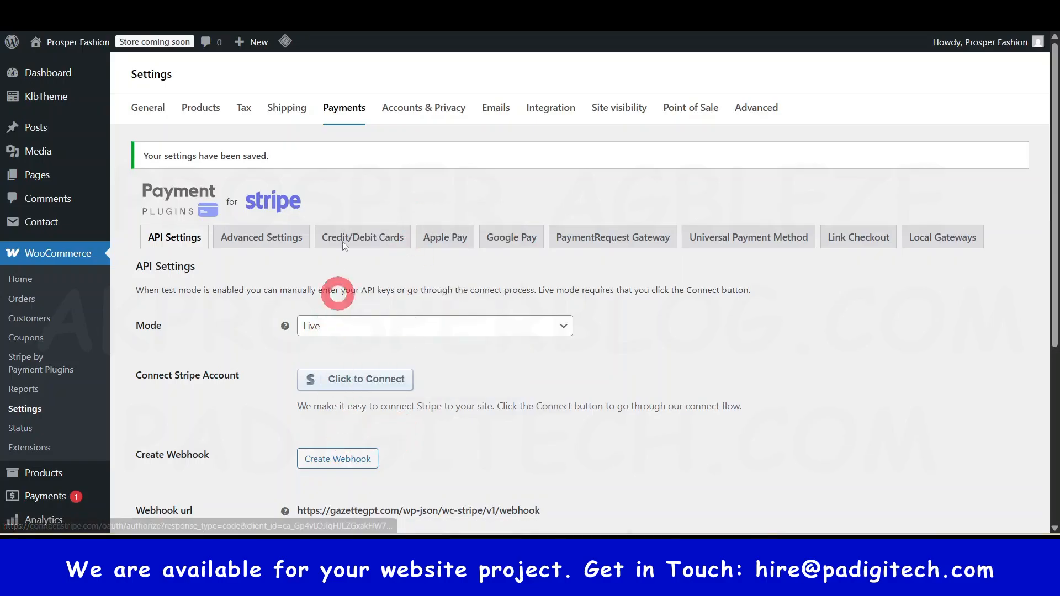
{"action": "left_click", "coordinate": [456, 28]}
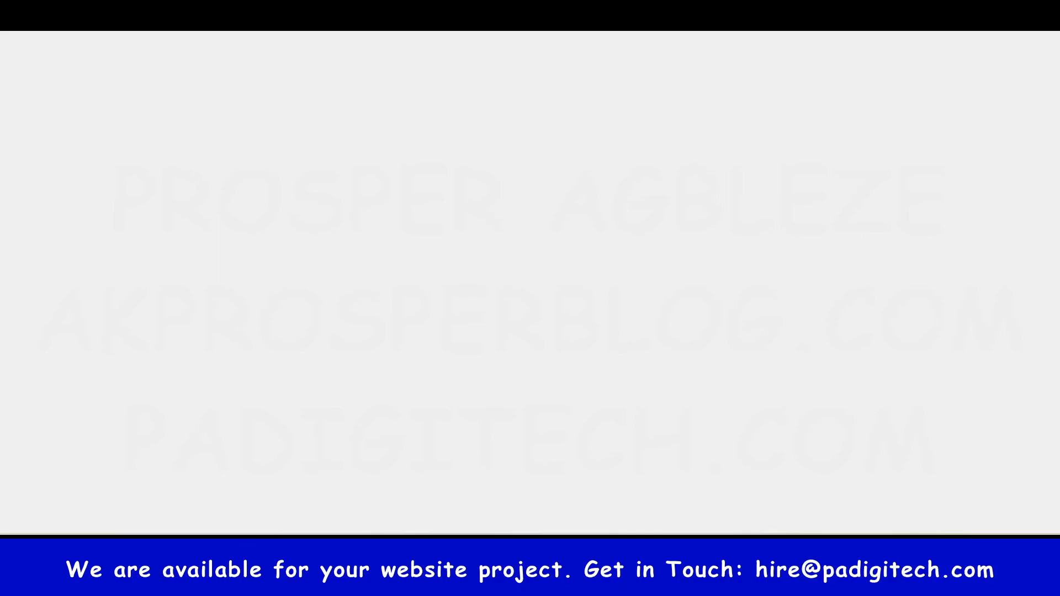
{"action": "left_click", "coordinate": [414, 166]}
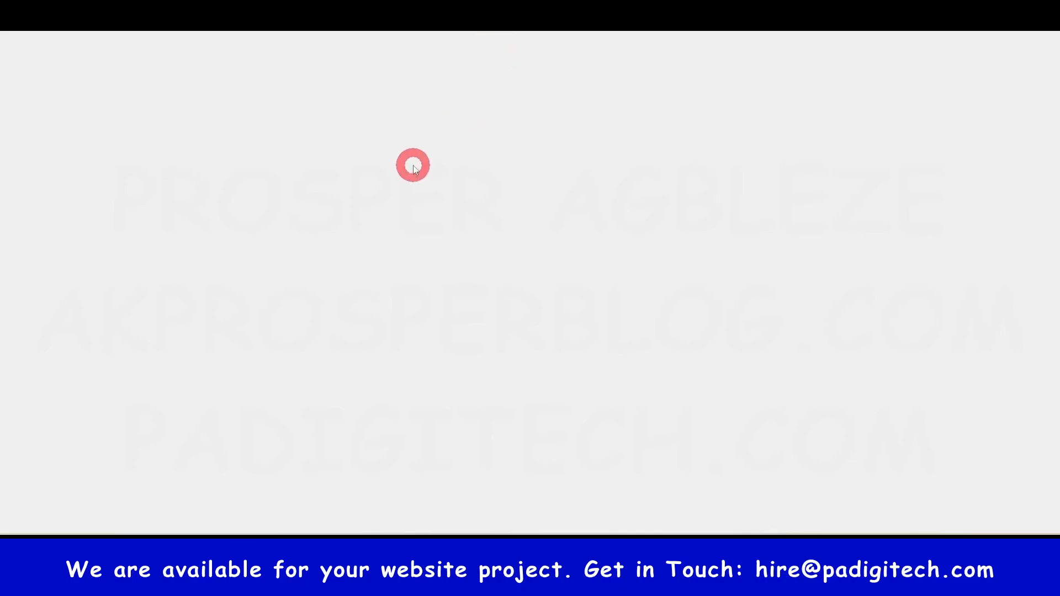
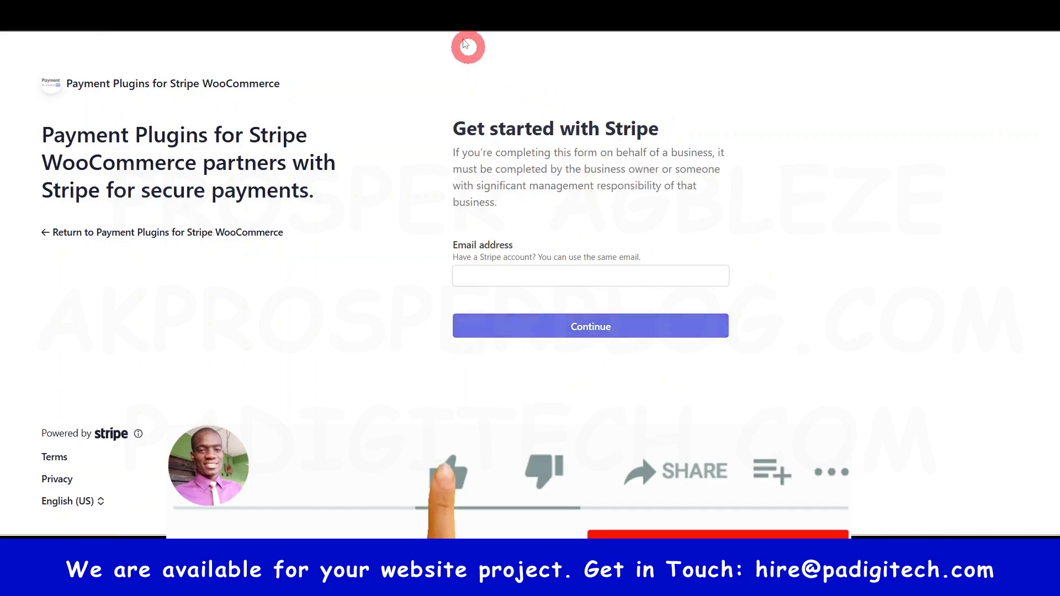
{"action": "left_click", "coordinate": [307, 267]}
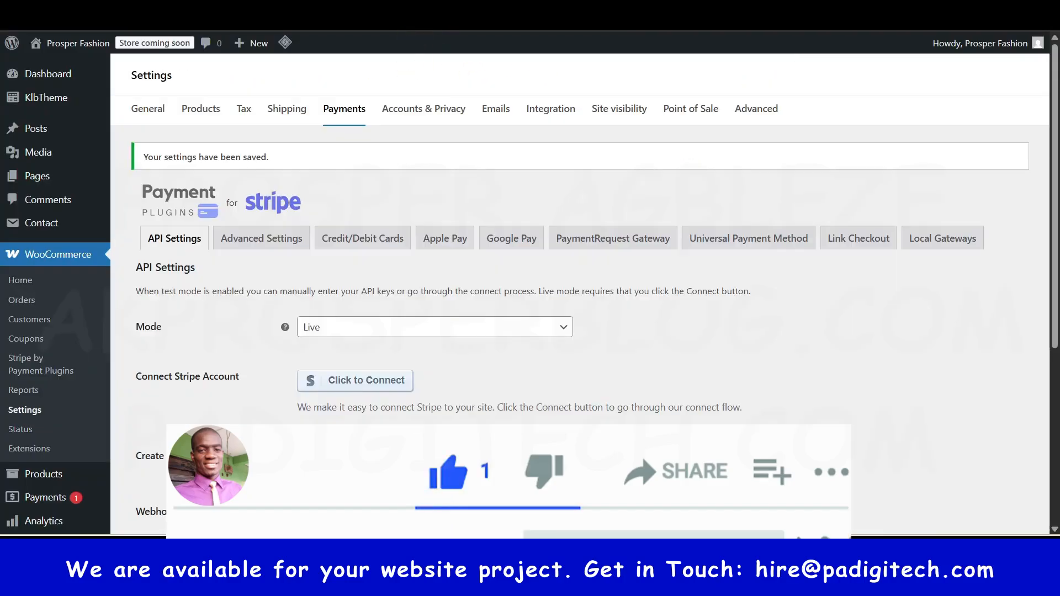
Review the webhook options in the Stripe API settings and save the changes again.
{"action": "scroll", "coordinate": [541, 340], "scroll_direction": "down", "scroll_amount": 2}
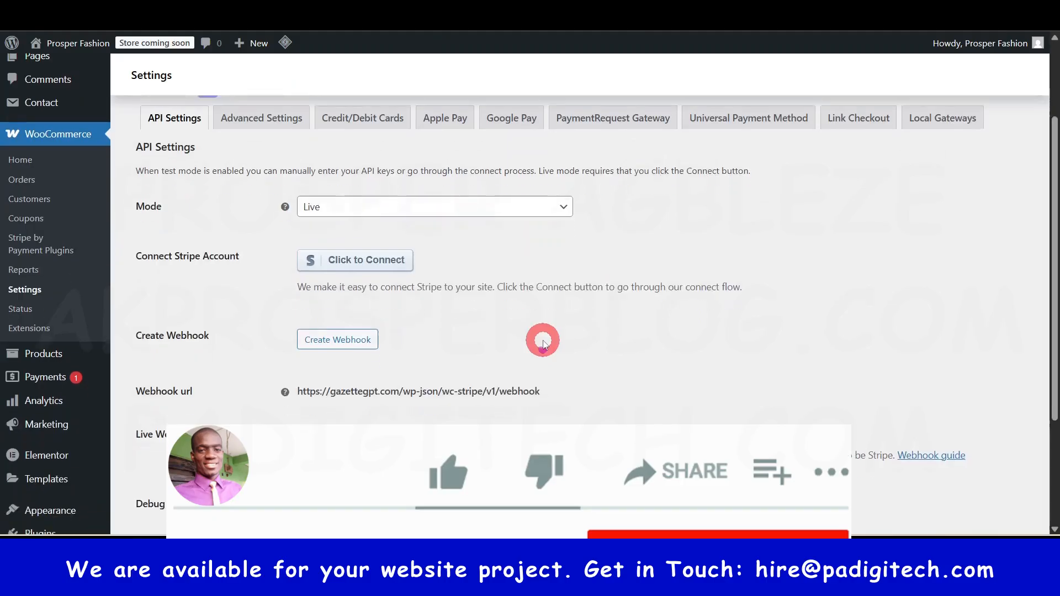
{"action": "scroll", "coordinate": [542, 341], "scroll_direction": "down", "scroll_amount": 1}
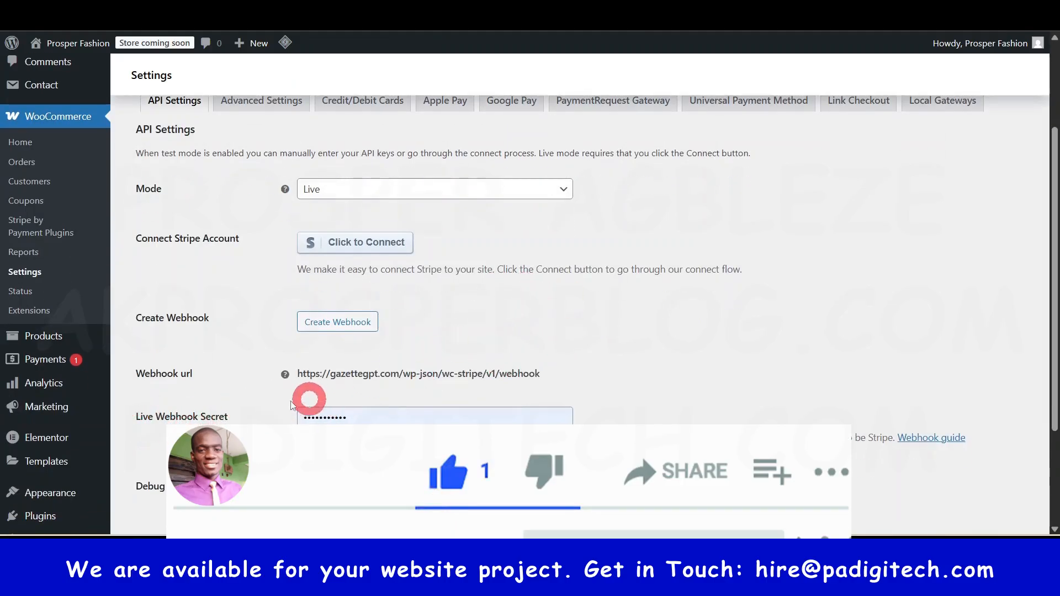
{"action": "scroll", "coordinate": [290, 441], "scroll_direction": "down", "scroll_amount": 1}
{"action": "left_click", "coordinate": [157, 478]}
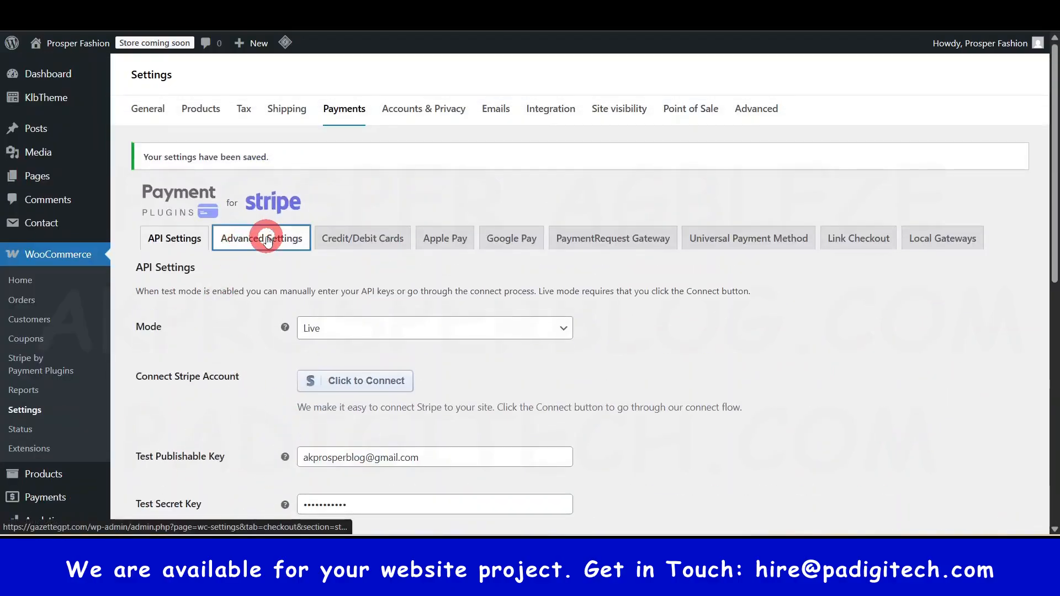
Look over the Stripe plugin's advanced settings, from Locale Type to Email Receipt, and return to the API settings.
{"action": "left_click", "coordinate": [266, 238]}
{"action": "left_click", "coordinate": [372, 397]}
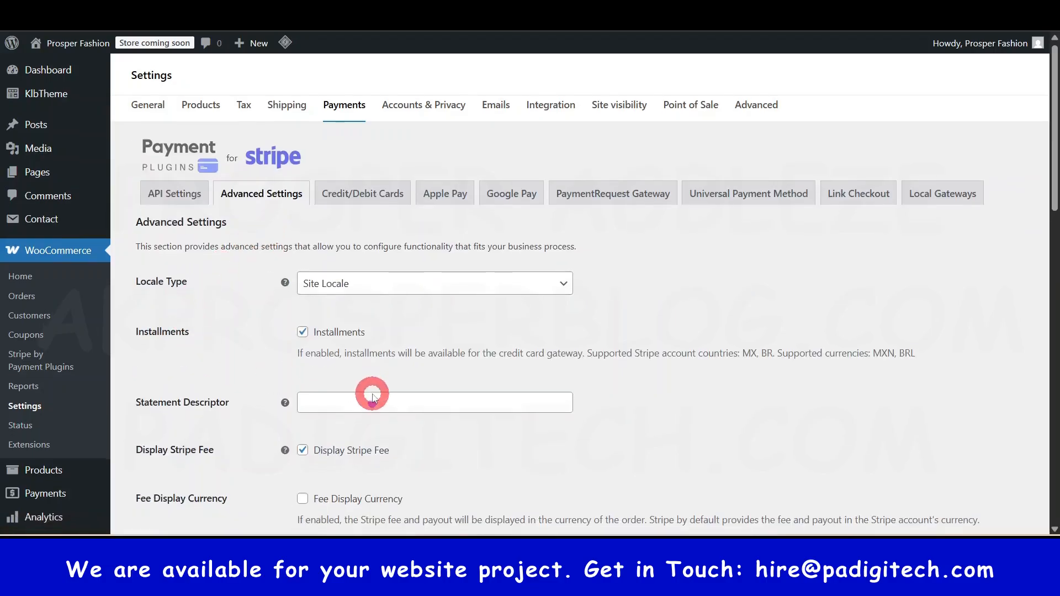
{"action": "scroll", "coordinate": [373, 398], "scroll_direction": "down", "scroll_amount": 2}
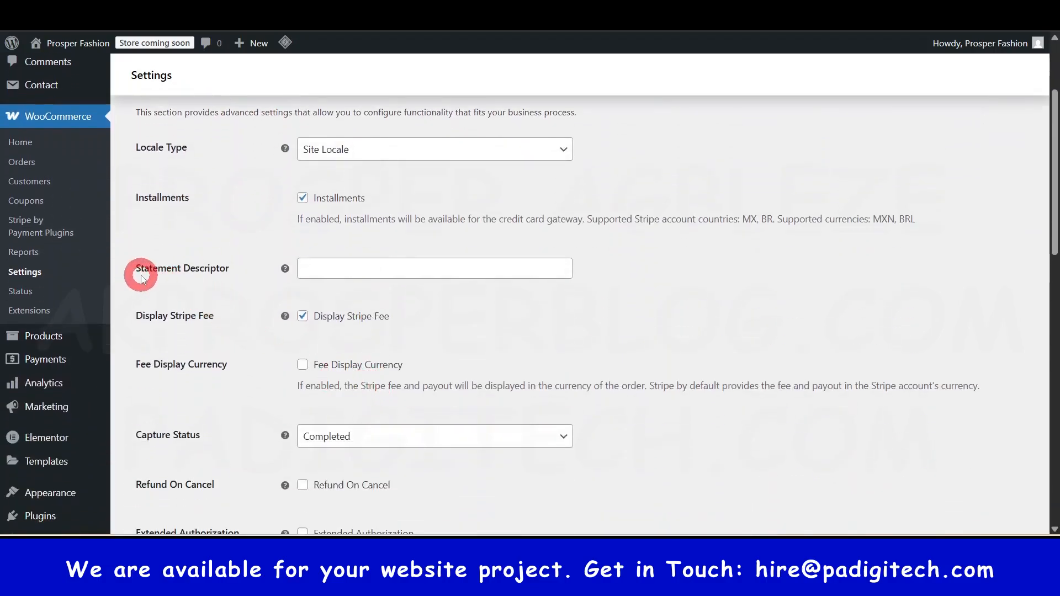
{"action": "mouse_move", "coordinate": [285, 269]}
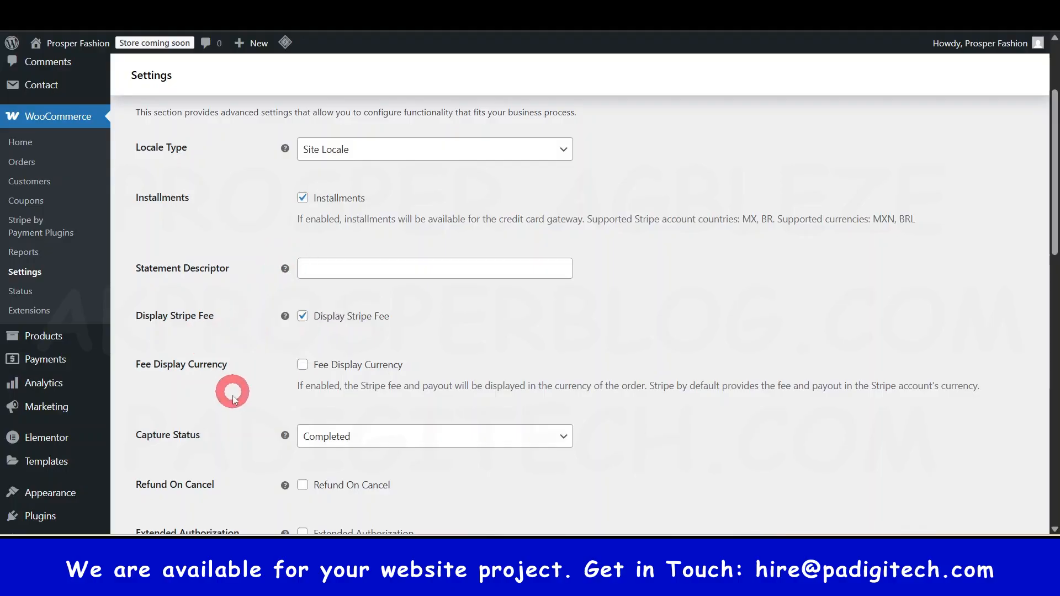
{"action": "scroll", "coordinate": [296, 440], "scroll_direction": "down", "scroll_amount": 3}
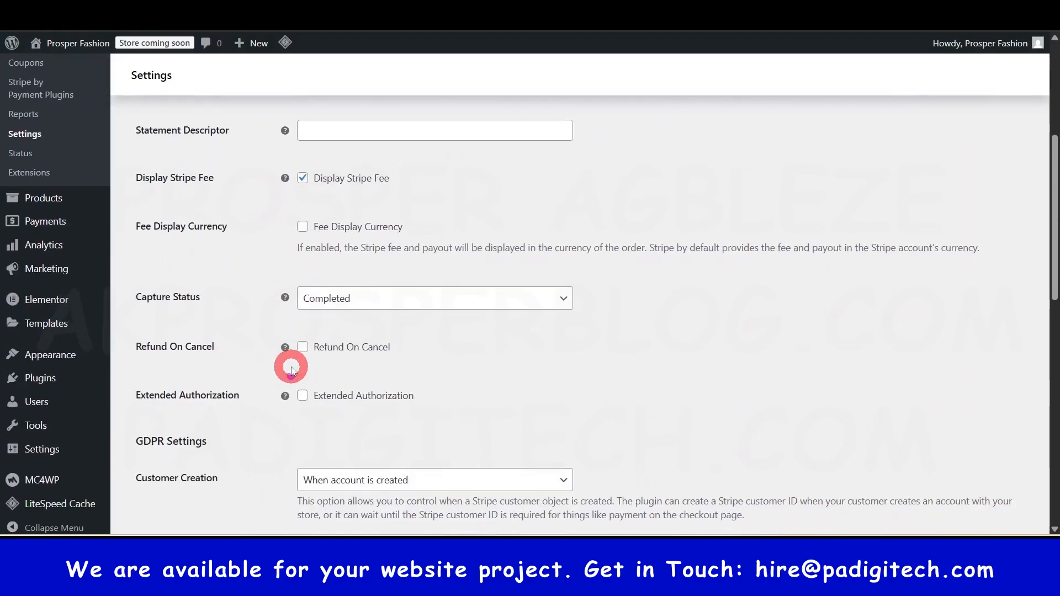
{"action": "scroll", "coordinate": [288, 364], "scroll_direction": "down", "scroll_amount": 3}
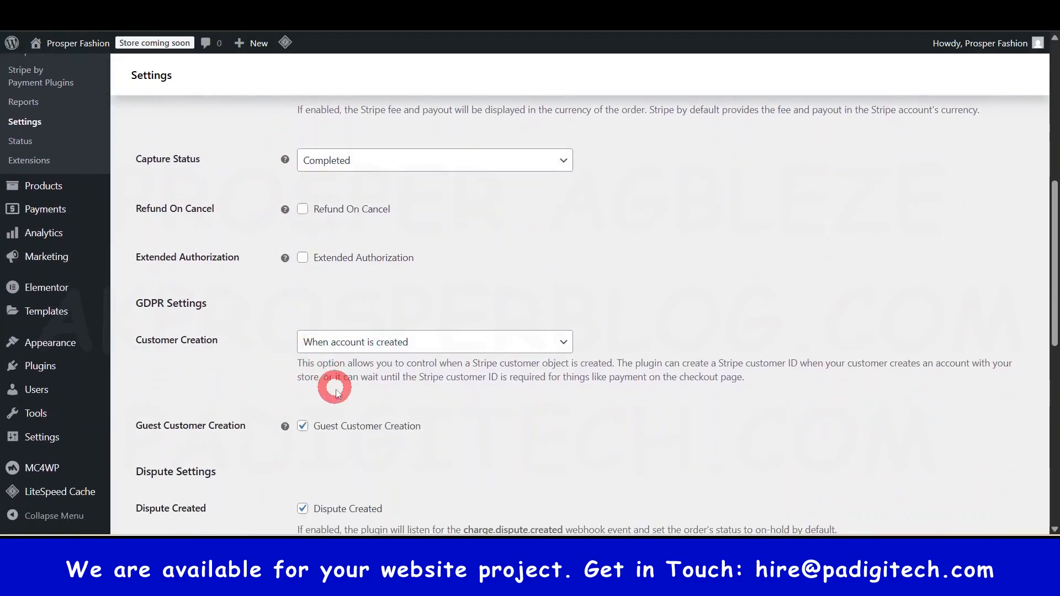
{"action": "scroll", "coordinate": [316, 370], "scroll_direction": "down", "scroll_amount": 8}
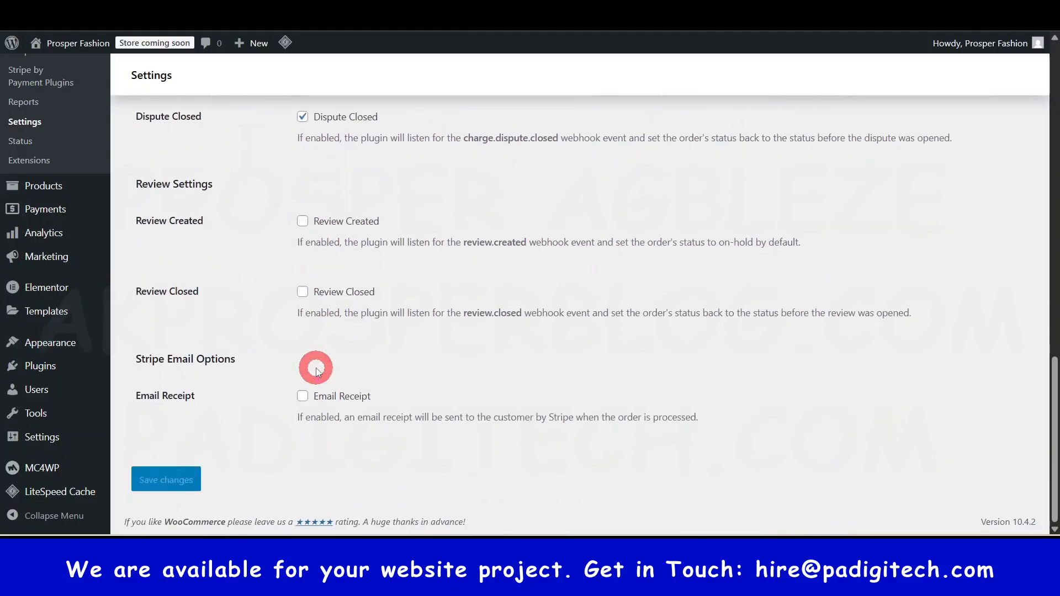
{"action": "scroll", "coordinate": [316, 369], "scroll_direction": "up", "scroll_amount": 15}
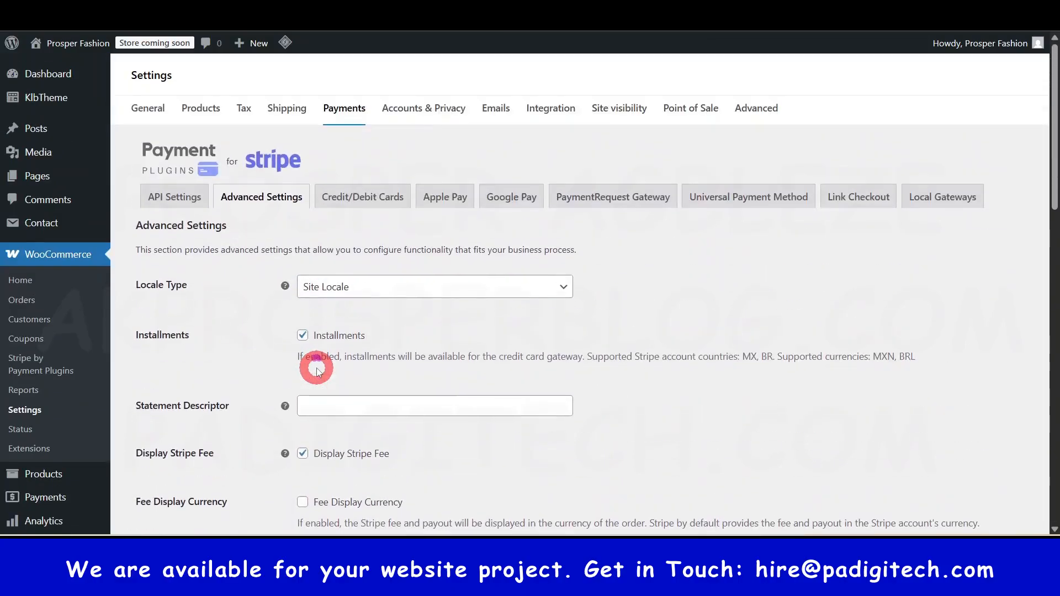
{"action": "left_click", "coordinate": [180, 202]}
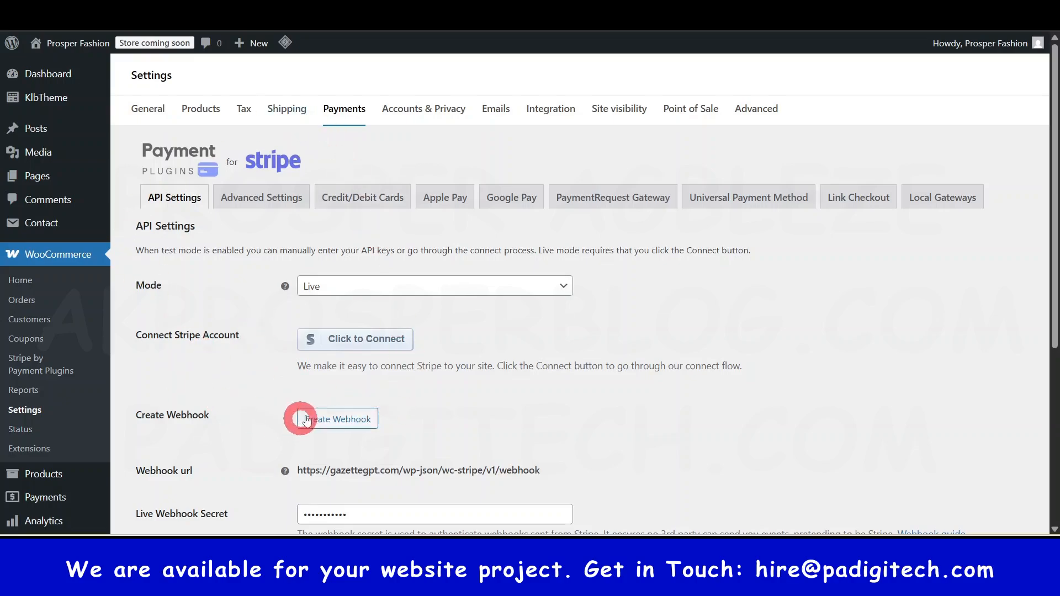
Review the Stripe plugin's Credit/Debit Cards settings, from the Enabled option and Title through to Theme and Notices Location.
{"action": "left_click", "coordinate": [353, 201]}
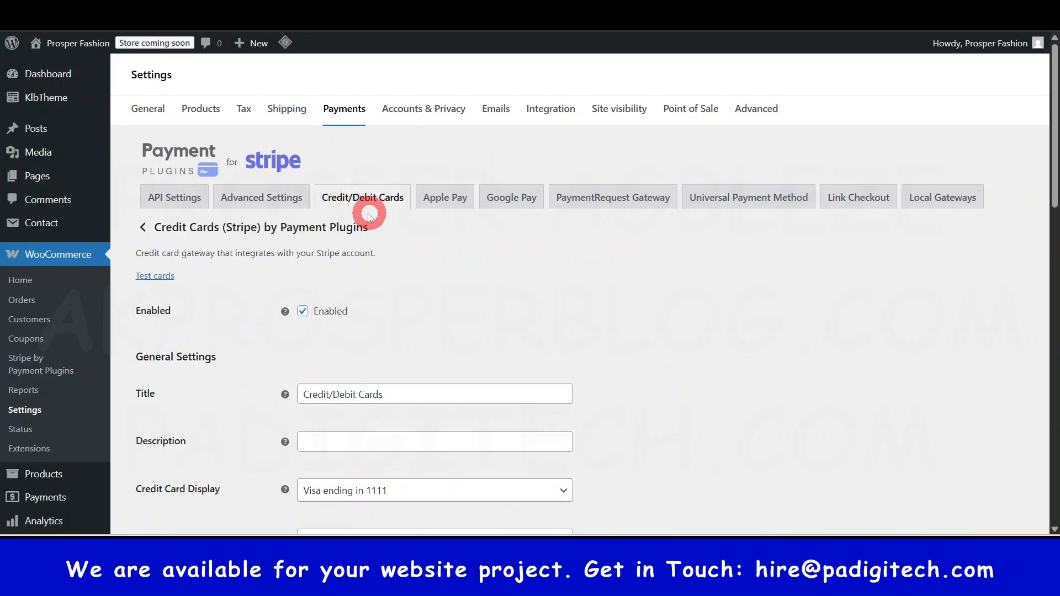
{"action": "scroll", "coordinate": [321, 396], "scroll_direction": "down", "scroll_amount": 1}
{"action": "scroll", "coordinate": [321, 396], "scroll_direction": "down", "scroll_amount": 3}
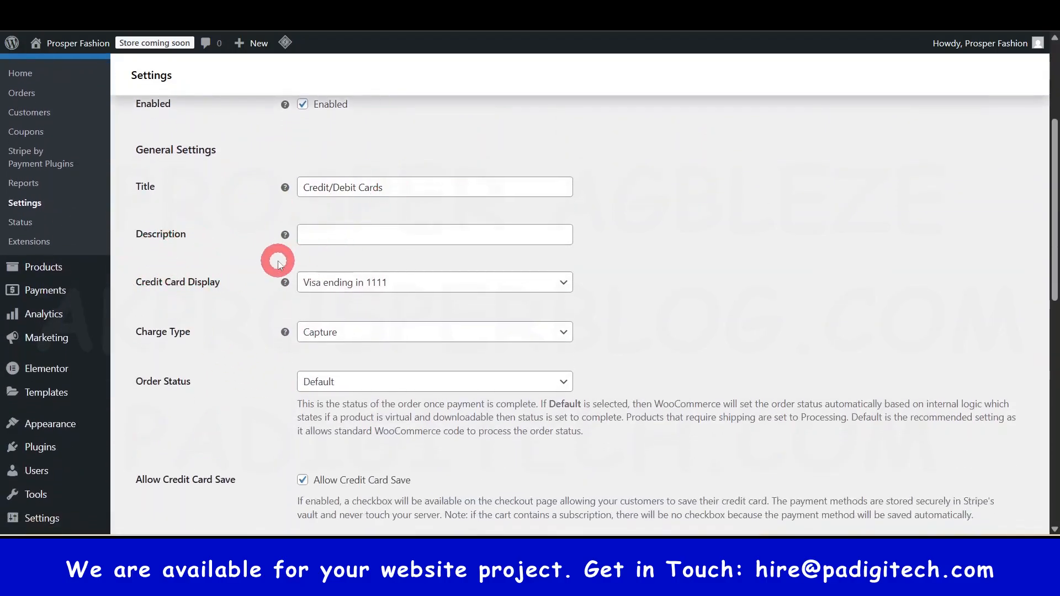
{"action": "scroll", "coordinate": [326, 367], "scroll_direction": "down", "scroll_amount": 4}
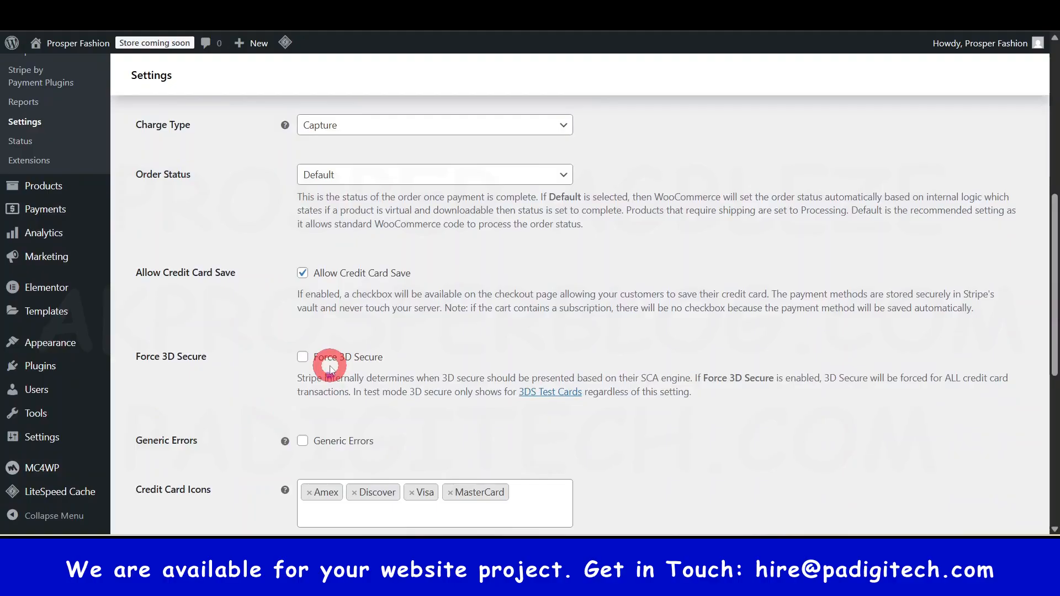
{"action": "scroll", "coordinate": [330, 368], "scroll_direction": "down", "scroll_amount": 4}
{"action": "scroll", "coordinate": [274, 378], "scroll_direction": "down", "scroll_amount": 3}
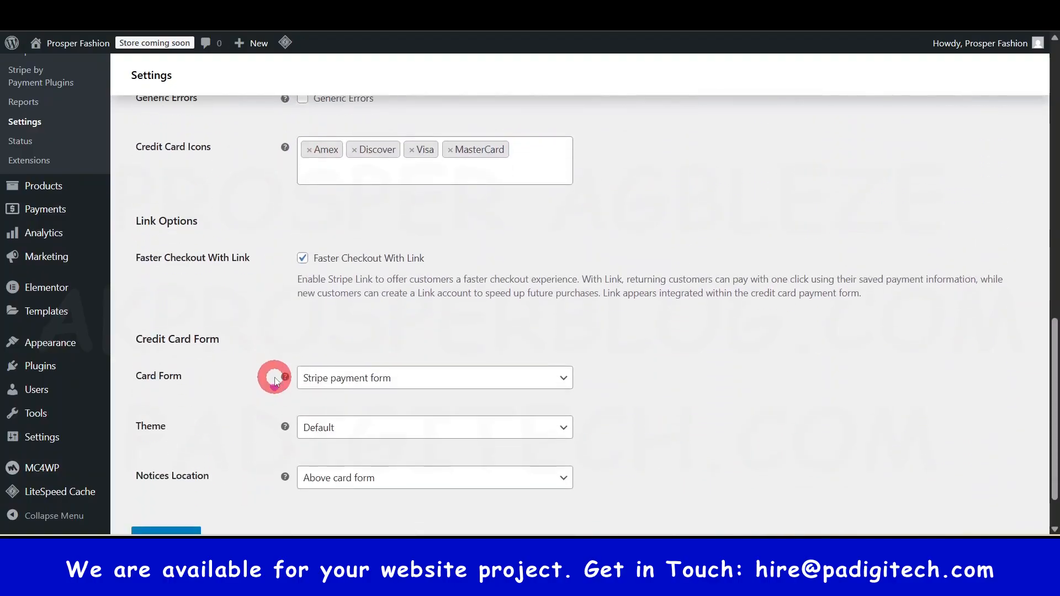
{"action": "scroll", "coordinate": [274, 380], "scroll_direction": "down", "scroll_amount": 1}
{"action": "scroll", "coordinate": [274, 379], "scroll_direction": "up", "scroll_amount": 10}
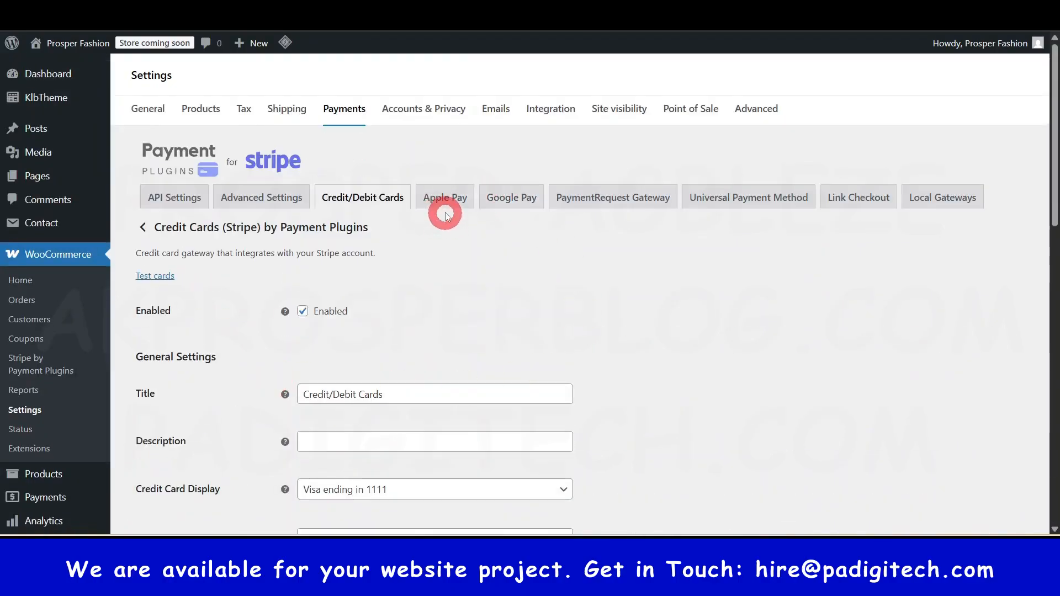
{"action": "left_click", "coordinate": [448, 205]}
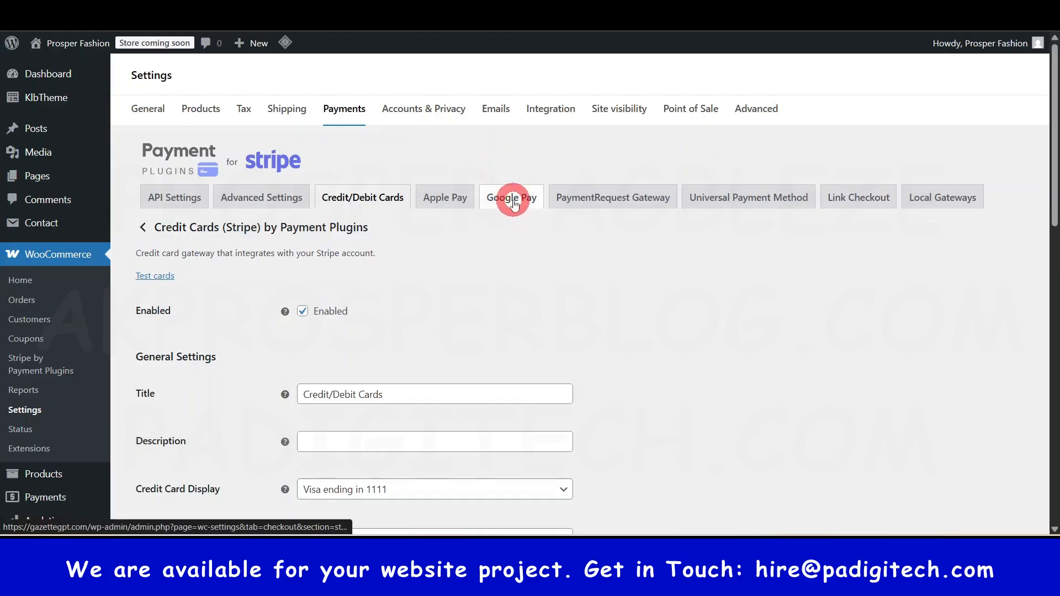
{"action": "scroll", "coordinate": [433, 357], "scroll_direction": "down", "scroll_amount": 6}
{"action": "scroll", "coordinate": [433, 357], "scroll_direction": "down", "scroll_amount": 7}
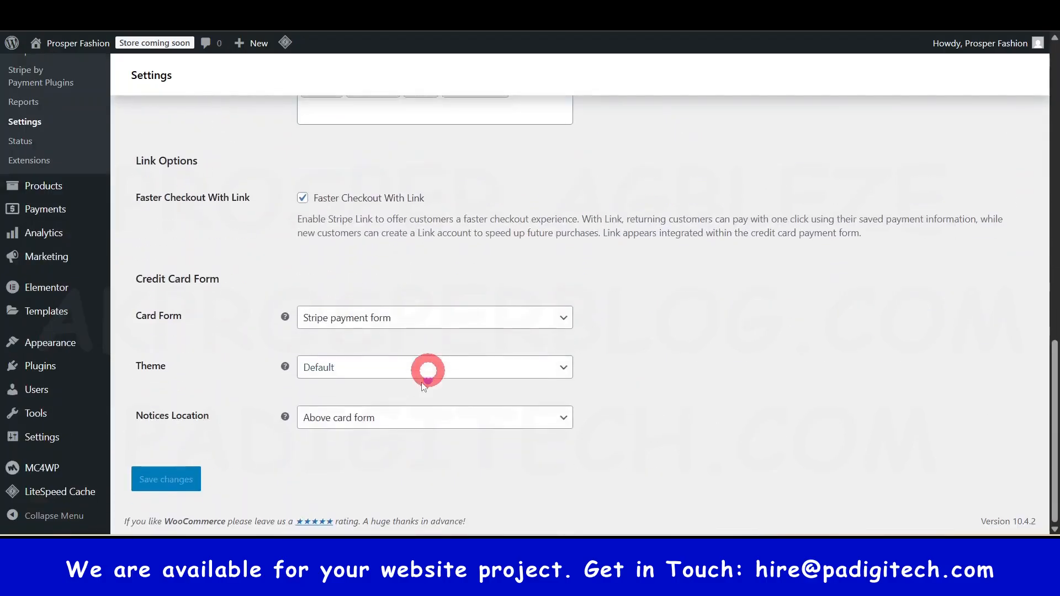
{"action": "scroll", "coordinate": [180, 485], "scroll_direction": "up", "scroll_amount": 13}
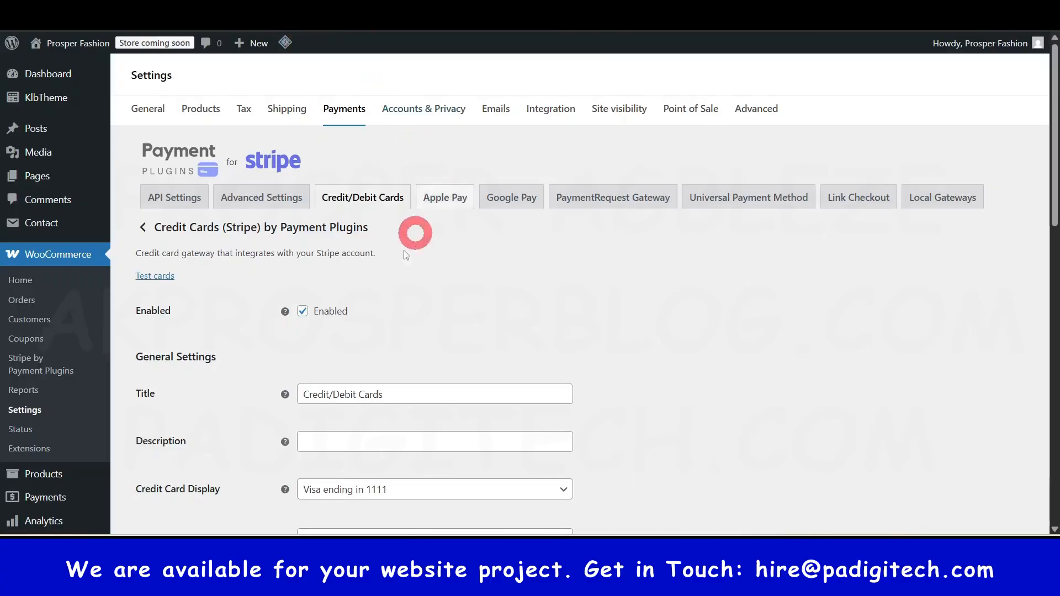
In the Accounts & Privacy settings, enable log-in during checkout and allow account creation during checkout and on the "My account" page.
{"action": "left_click", "coordinate": [414, 113]}
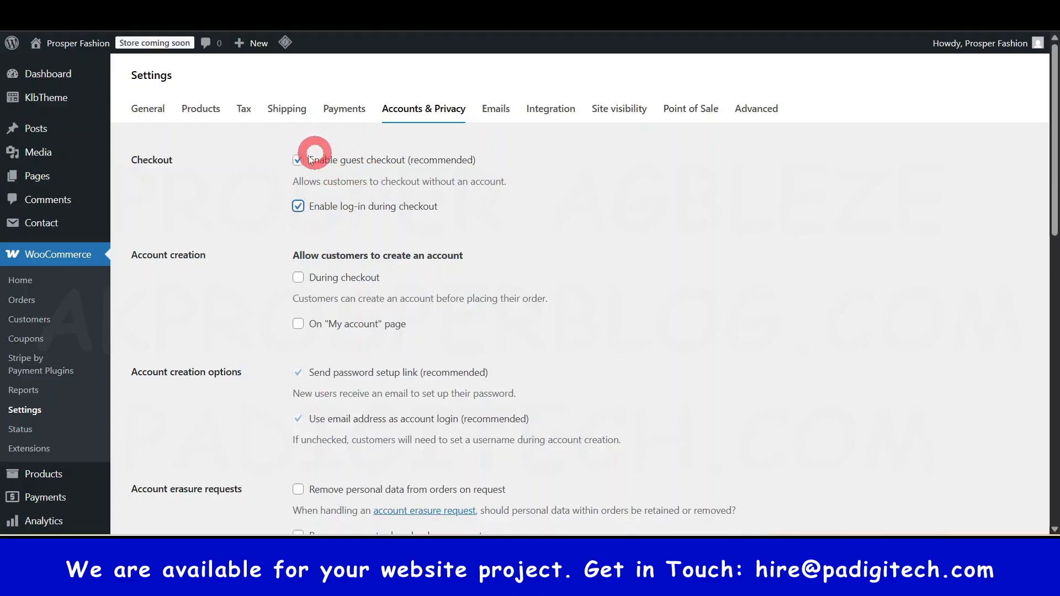
{"action": "scroll", "coordinate": [433, 208], "scroll_direction": "down", "scroll_amount": 2}
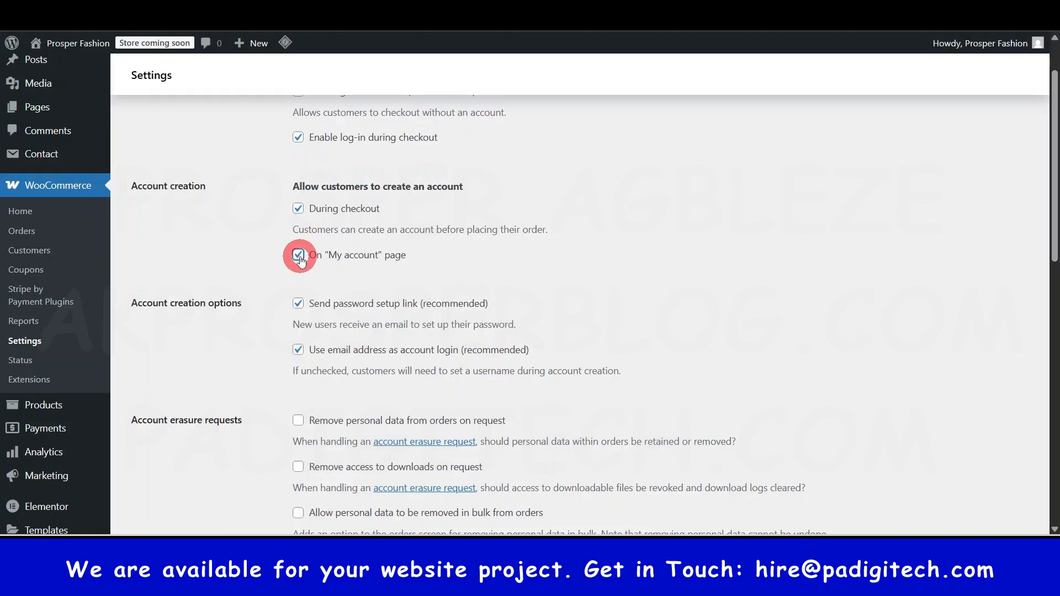
{"action": "scroll", "coordinate": [298, 265], "scroll_direction": "down", "scroll_amount": 2}
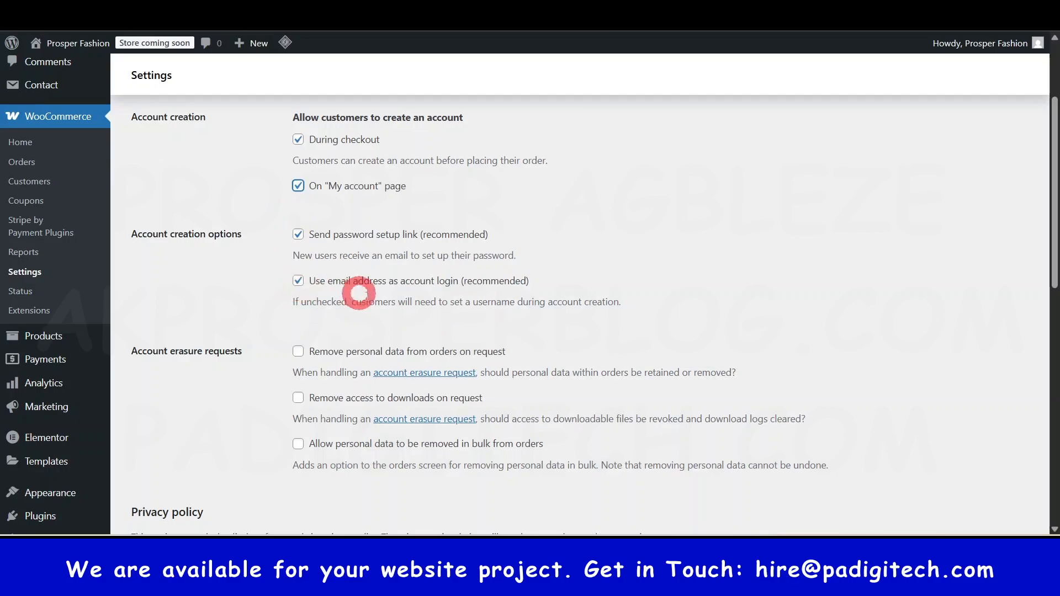
Read through the account erasure request options and the registration and checkout privacy policy texts.
{"action": "scroll", "coordinate": [369, 353], "scroll_direction": "down", "scroll_amount": 1}
{"action": "scroll", "coordinate": [369, 353], "scroll_direction": "down", "scroll_amount": 2}
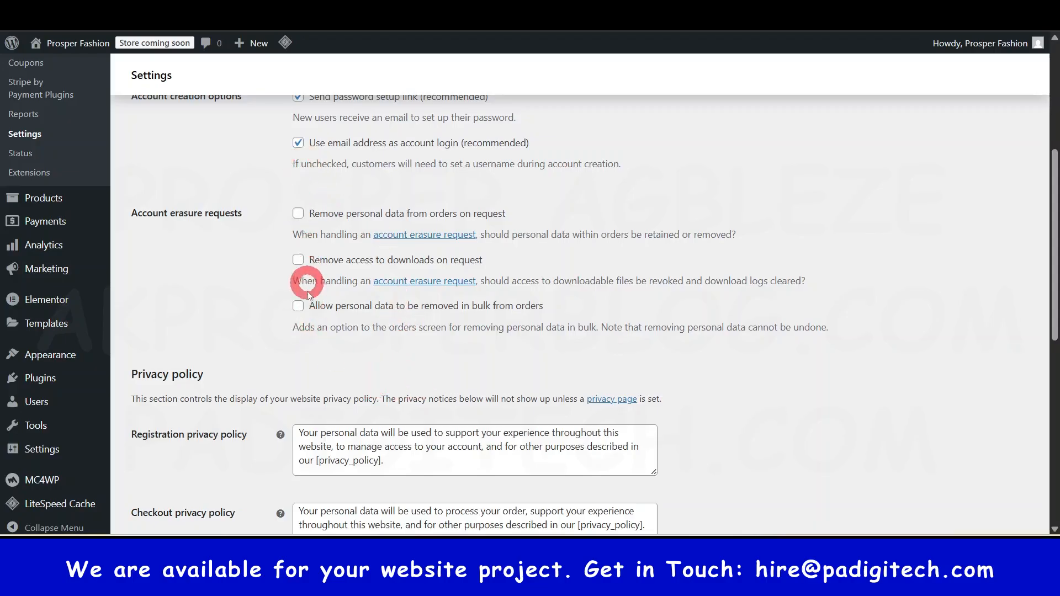
{"action": "left_click_drag", "start_coordinate": [315, 236], "coordinate": [736, 234]}
{"action": "left_click_drag", "start_coordinate": [291, 285], "coordinate": [812, 281]}
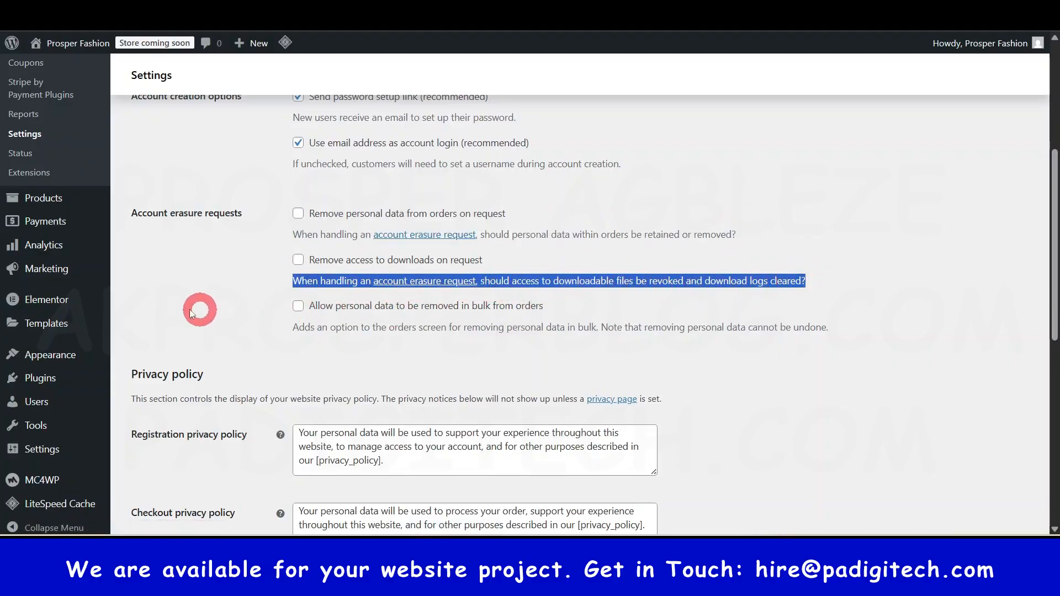
{"action": "left_click", "coordinate": [182, 289]}
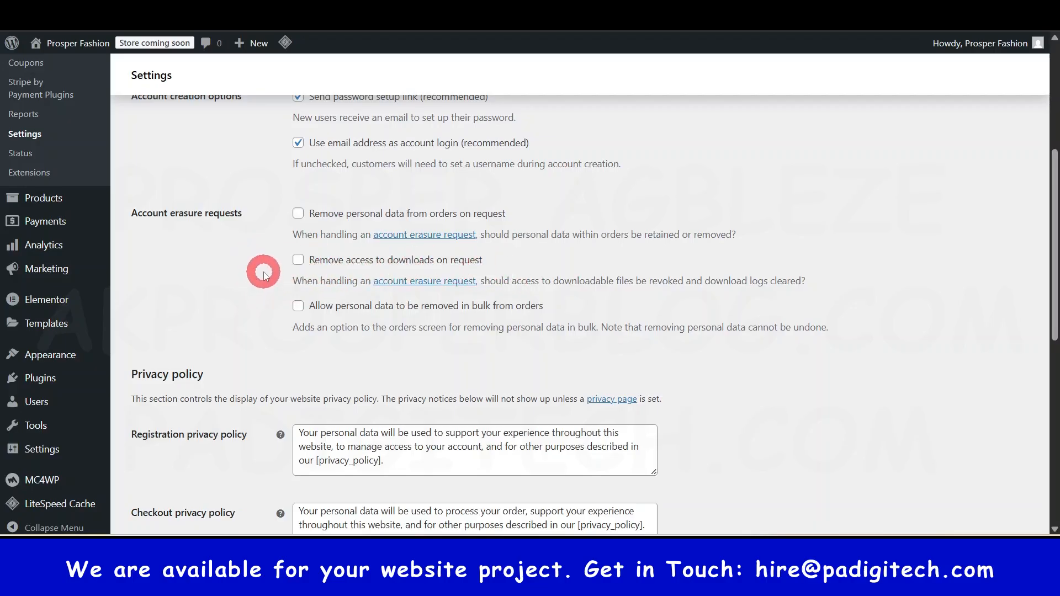
{"action": "scroll", "coordinate": [264, 274], "scroll_direction": "down", "scroll_amount": 3}
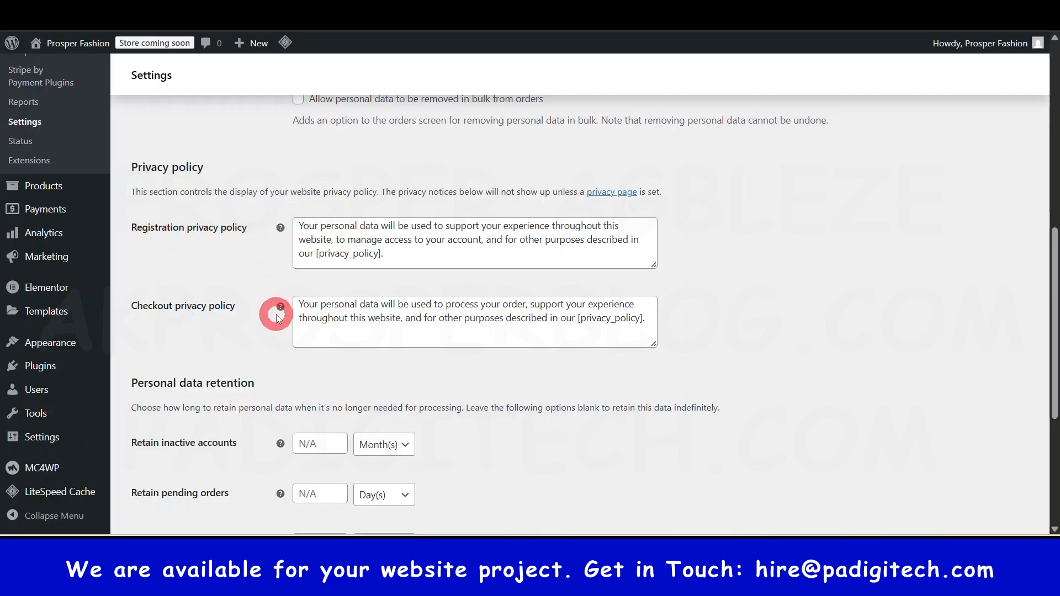
{"action": "left_click", "coordinate": [644, 319]}
{"action": "left_click_drag", "start_coordinate": [644, 319], "coordinate": [288, 300]}
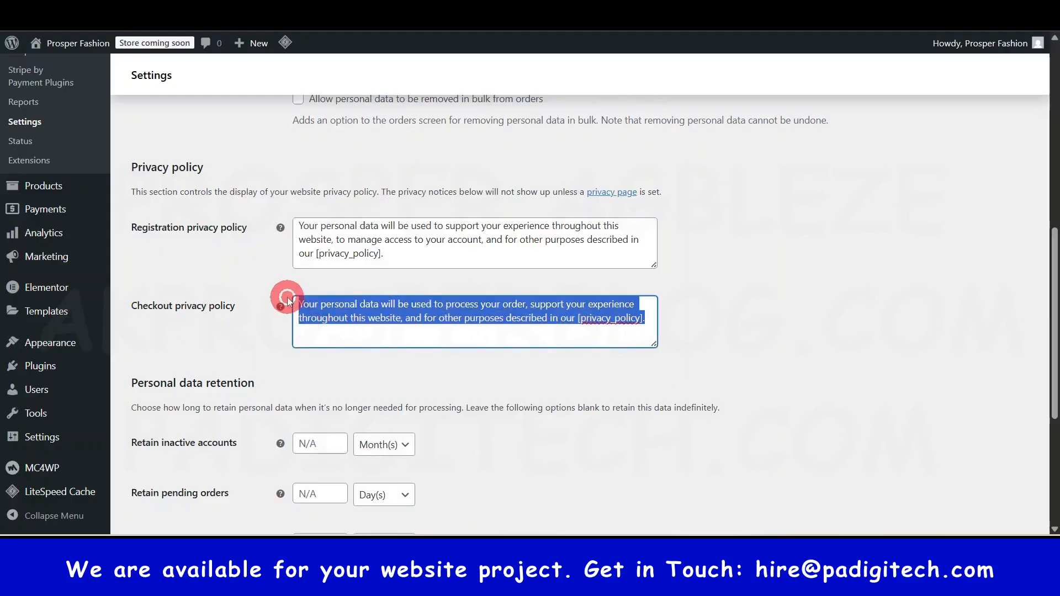
{"action": "left_click", "coordinate": [467, 319]}
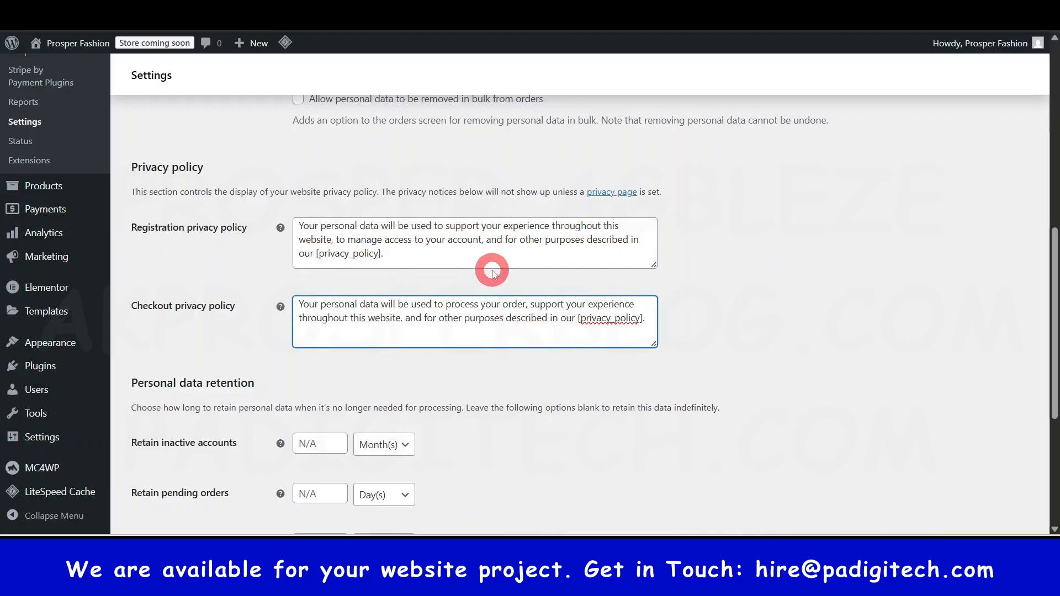
Check the personal data retention options, leave them blank, and save the Accounts & Privacy settings.
{"action": "scroll", "coordinate": [492, 267], "scroll_direction": "down", "scroll_amount": 1}
{"action": "scroll", "coordinate": [492, 268], "scroll_direction": "down", "scroll_amount": 2}
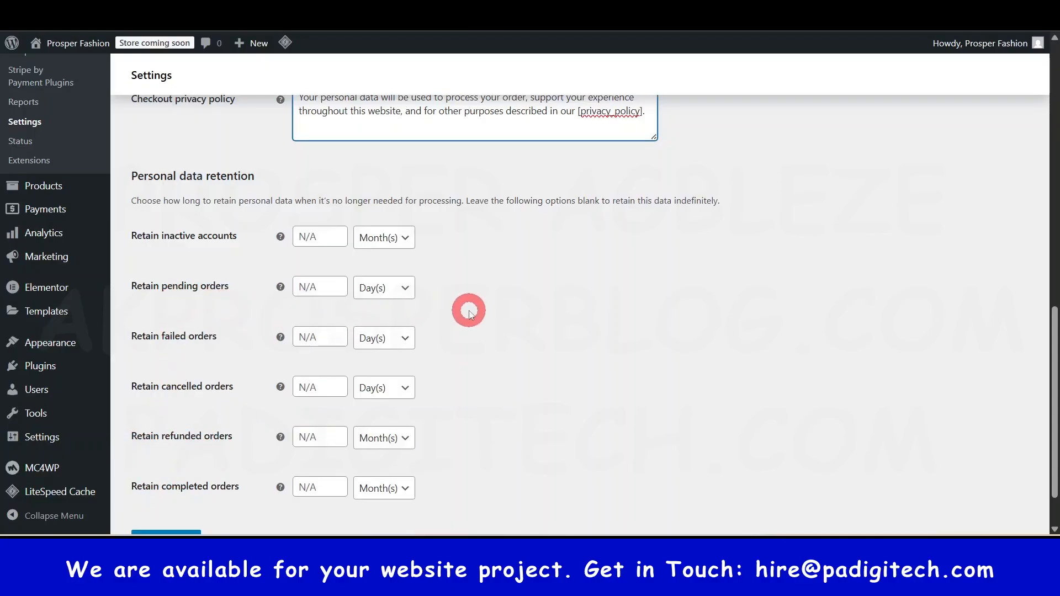
{"action": "scroll", "coordinate": [469, 320], "scroll_direction": "down", "scroll_amount": 2}
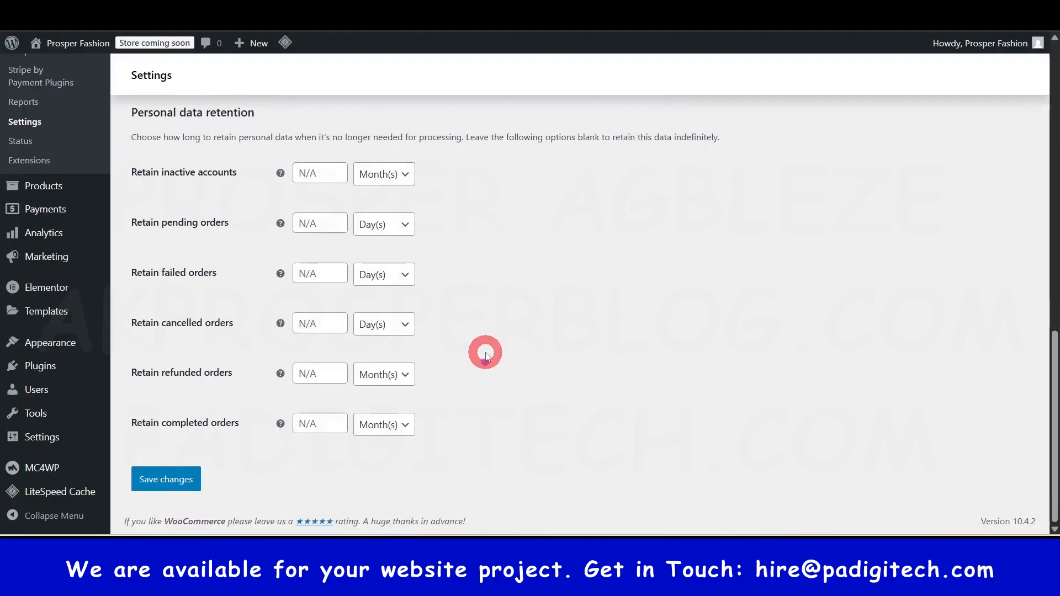
{"action": "scroll", "coordinate": [486, 356], "scroll_direction": "up", "scroll_amount": 3}
{"action": "scroll", "coordinate": [480, 331], "scroll_direction": "down", "scroll_amount": 3}
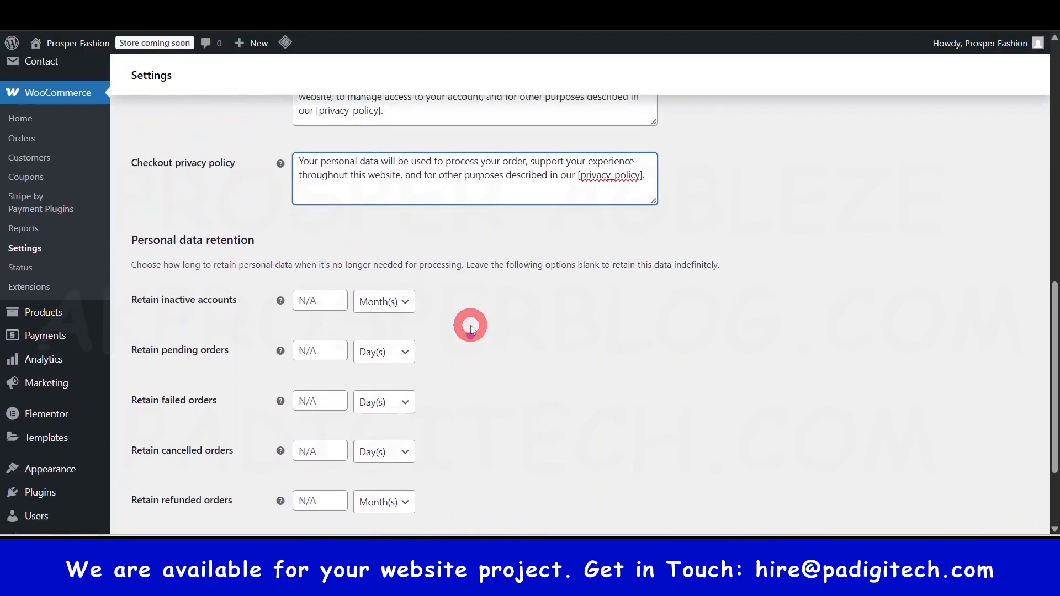
{"action": "left_click", "coordinate": [166, 479]}
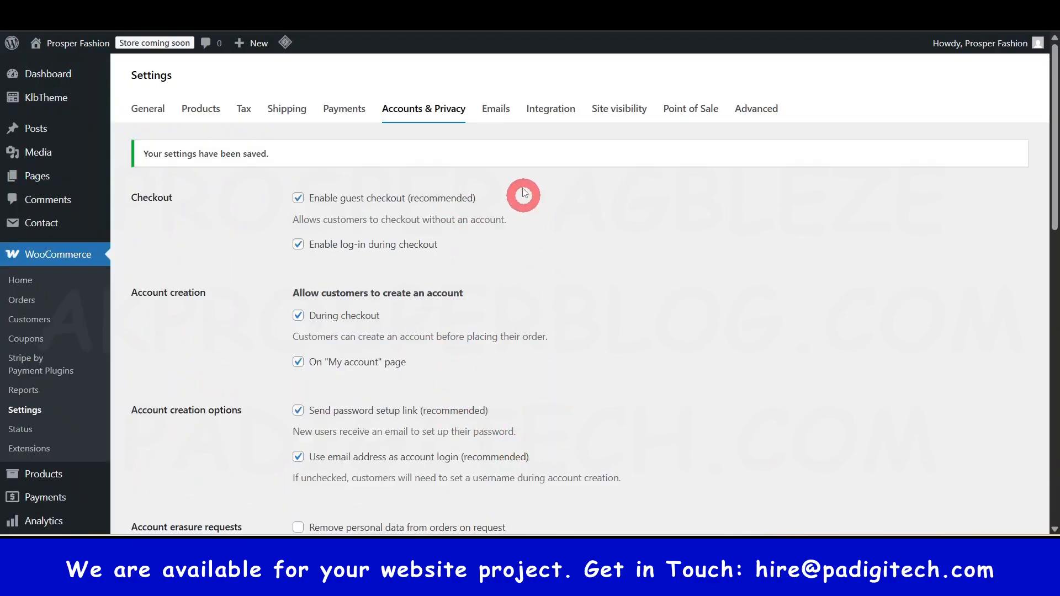
Review the store's email notifications in the Emails settings, including each one's enabled status and recipients.
{"action": "left_click", "coordinate": [499, 109]}
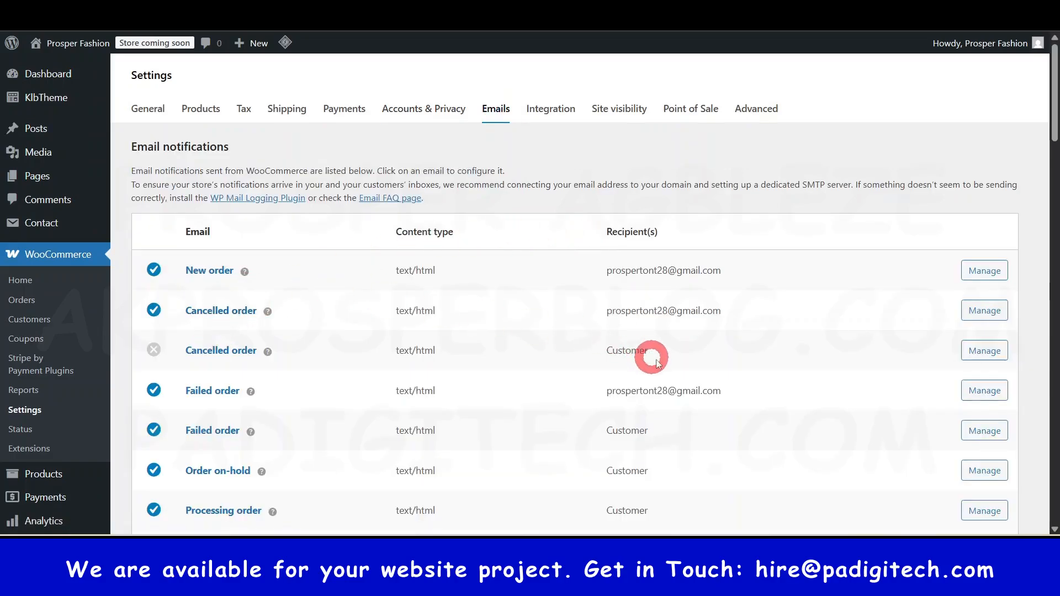
{"action": "scroll", "coordinate": [240, 296], "scroll_direction": "down", "scroll_amount": 3}
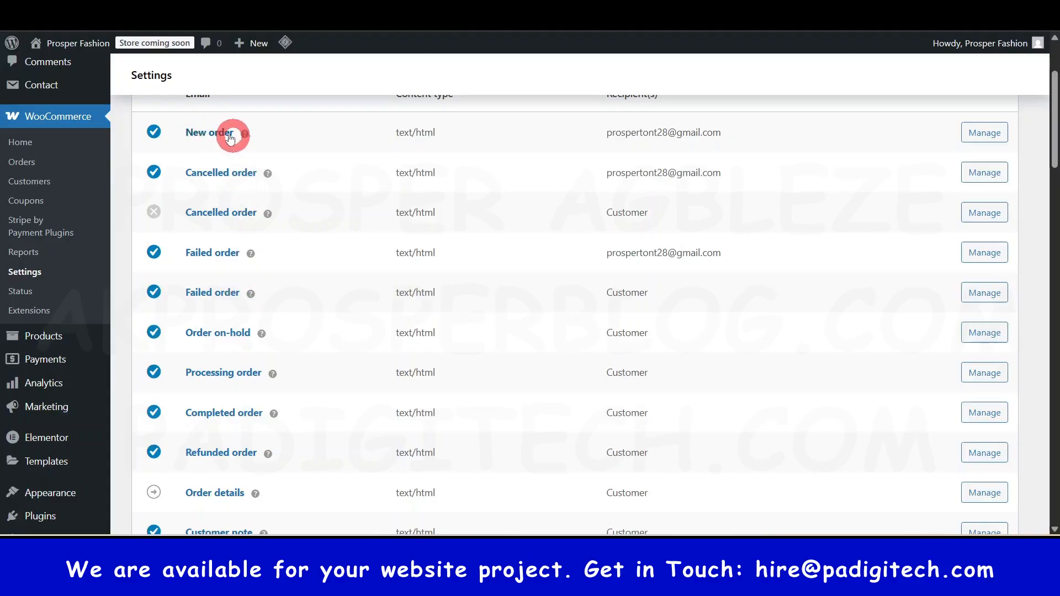
{"action": "scroll", "coordinate": [196, 182], "scroll_direction": "up", "scroll_amount": 2}
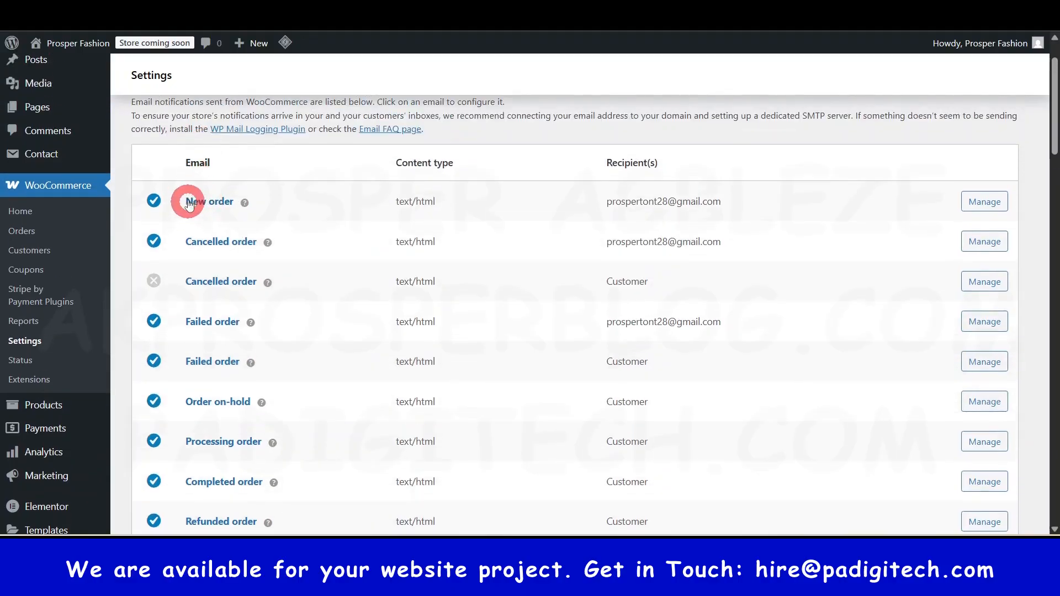
{"action": "scroll", "coordinate": [154, 342], "scroll_direction": "down", "scroll_amount": 5}
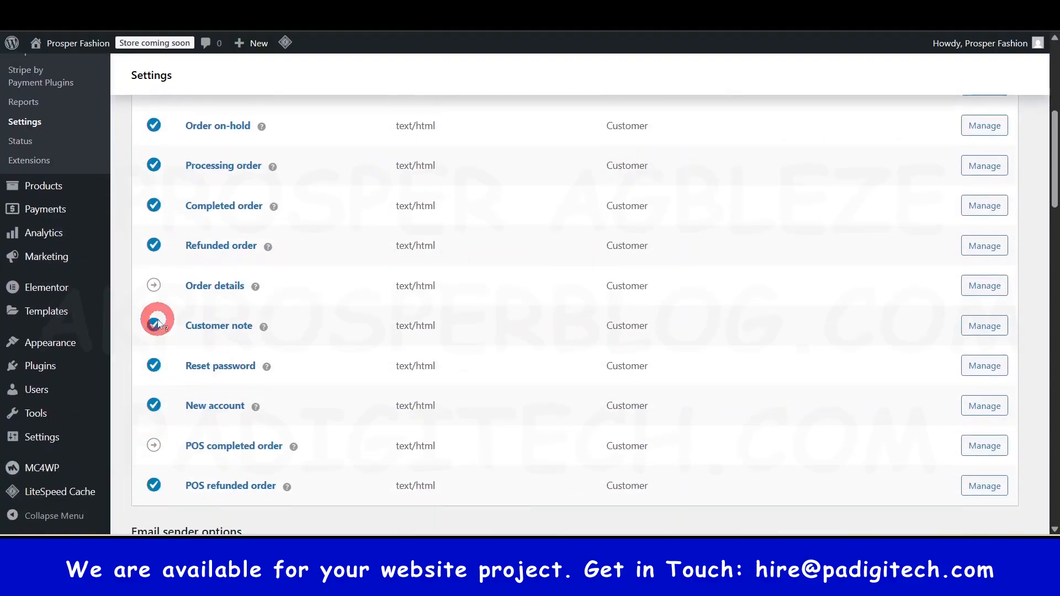
{"action": "scroll", "coordinate": [182, 447], "scroll_direction": "down", "scroll_amount": 1}
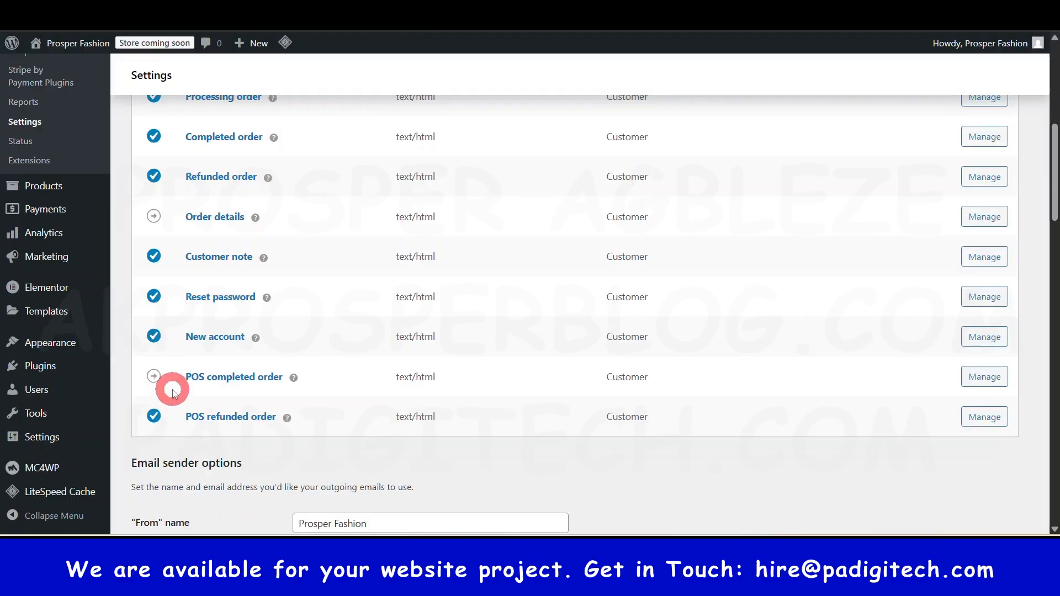
{"action": "scroll", "coordinate": [171, 343], "scroll_direction": "up", "scroll_amount": 1}
{"action": "scroll", "coordinate": [170, 326], "scroll_direction": "up", "scroll_amount": 5}
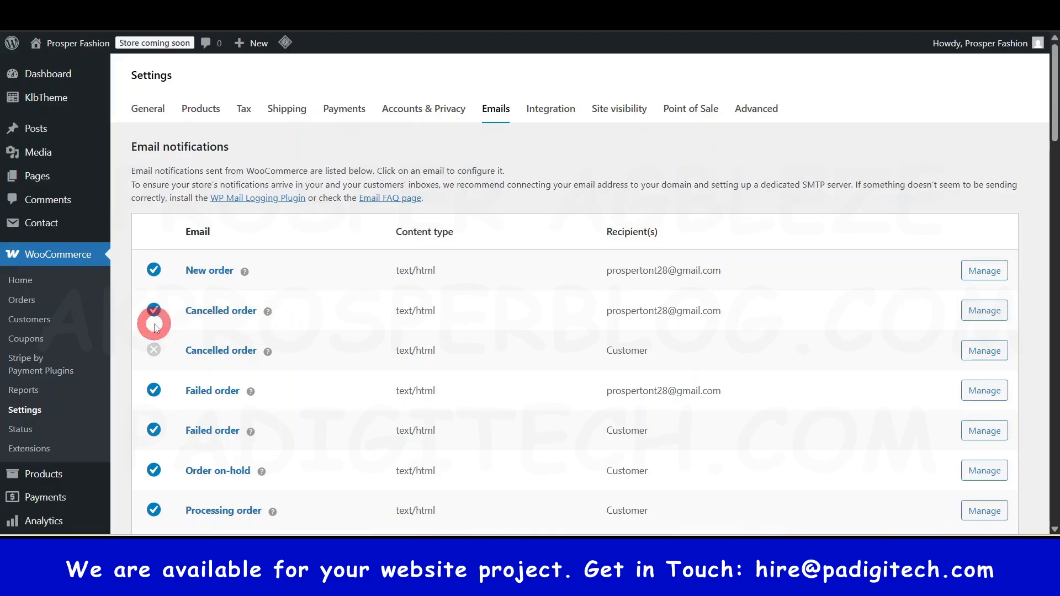
{"action": "scroll", "coordinate": [665, 306], "scroll_direction": "down", "scroll_amount": 1}
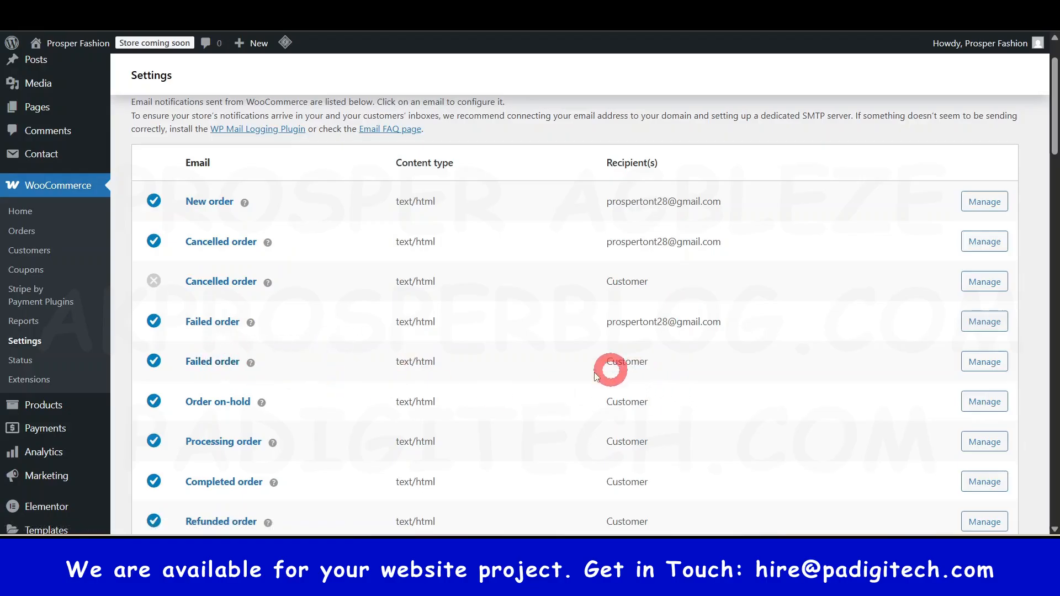
{"action": "scroll", "coordinate": [212, 425], "scroll_direction": "down", "scroll_amount": 3}
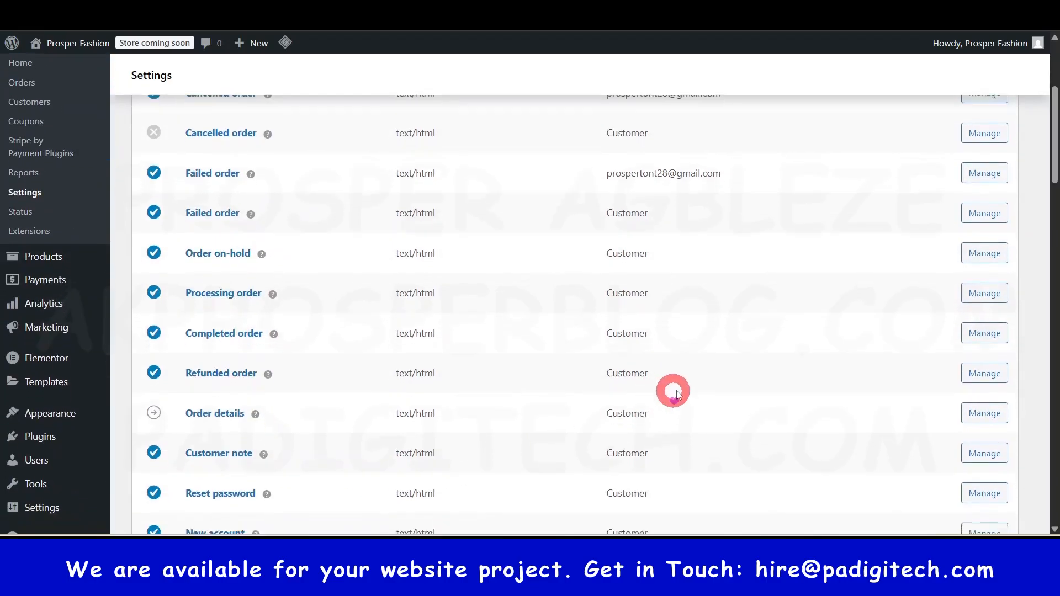
{"action": "scroll", "coordinate": [717, 386], "scroll_direction": "up", "scroll_amount": 4}
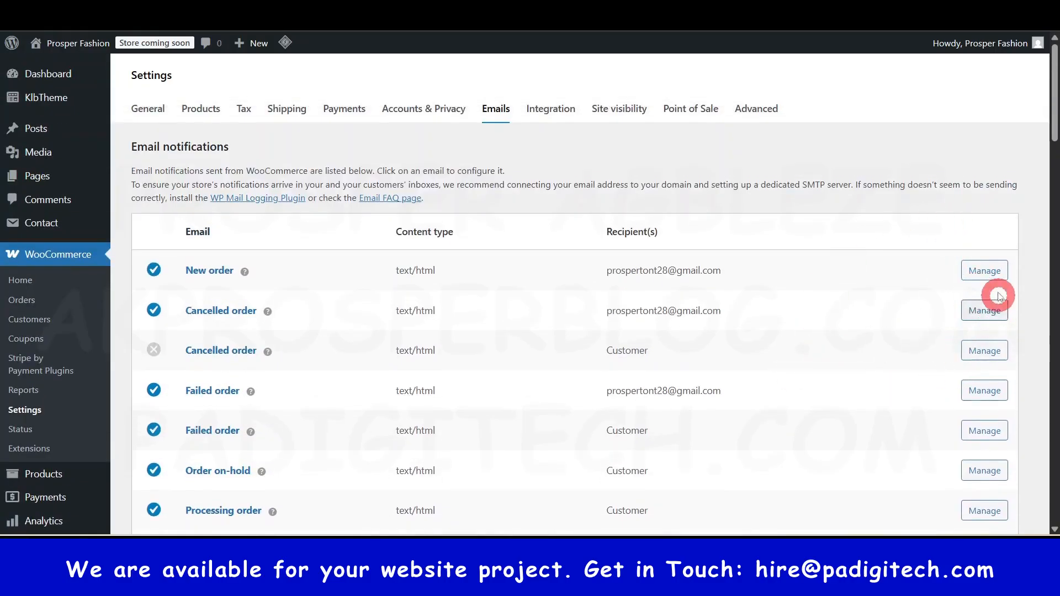
Open the New order email notification's settings and examine its fields and email preview down to the HTML template section.
{"action": "left_click", "coordinate": [984, 271]}
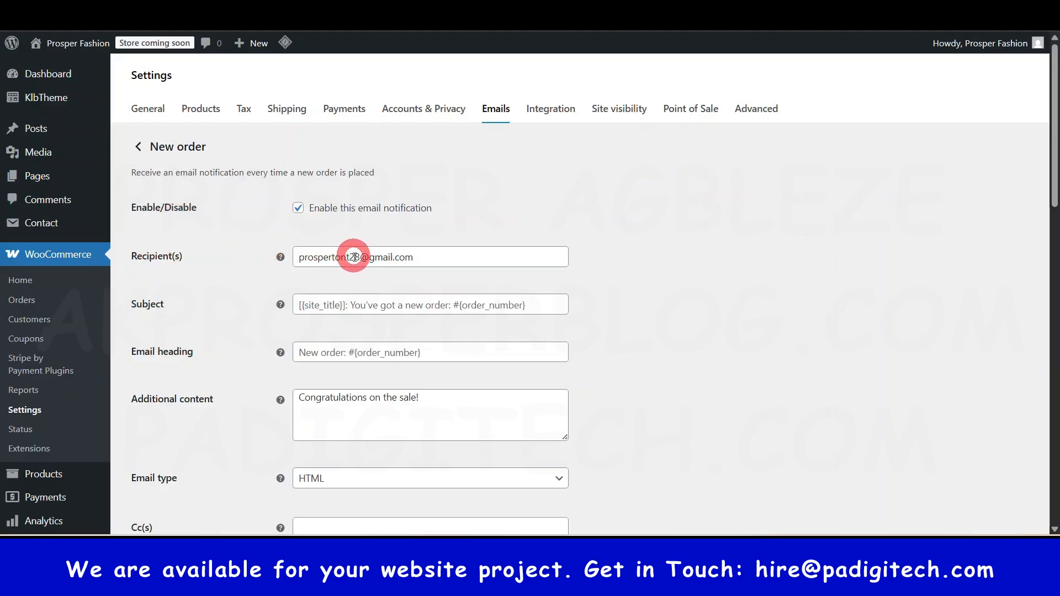
{"action": "scroll", "coordinate": [397, 359], "scroll_direction": "down", "scroll_amount": 9}
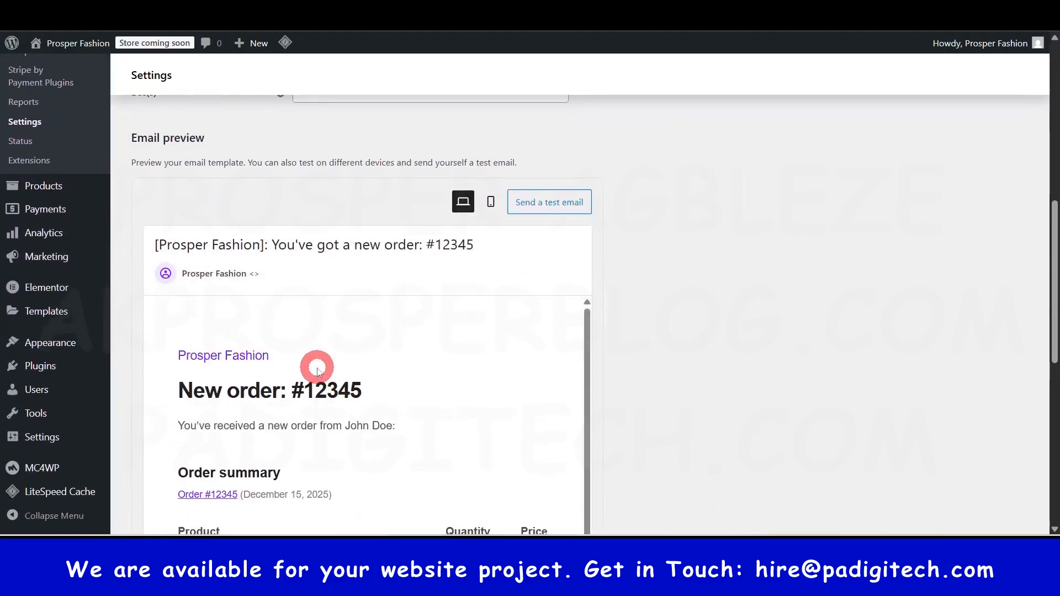
{"action": "scroll", "coordinate": [317, 381], "scroll_direction": "down", "scroll_amount": 4}
{"action": "scroll", "coordinate": [696, 367], "scroll_direction": "down", "scroll_amount": 5}
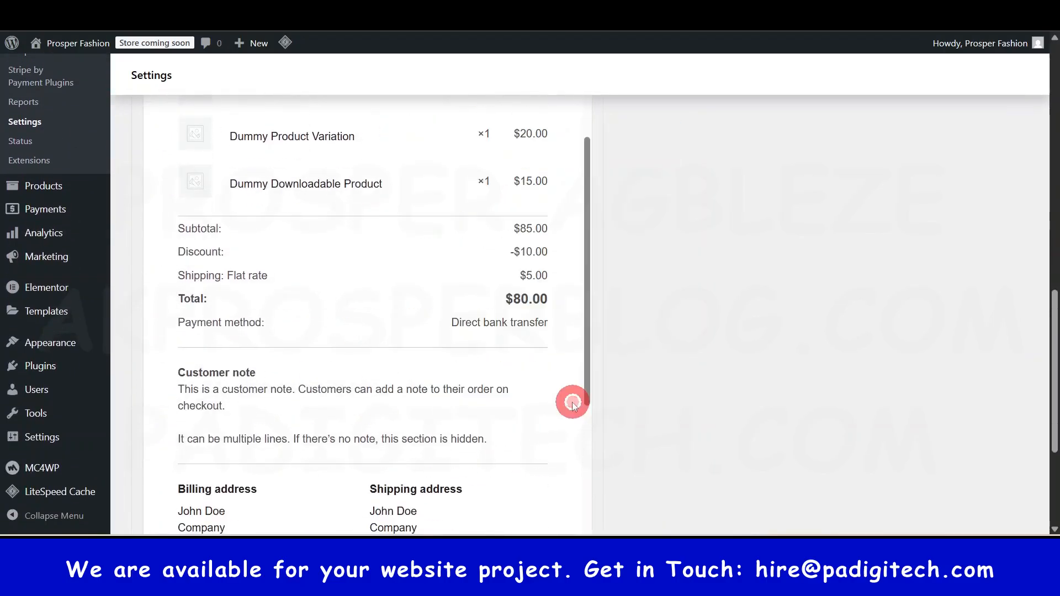
{"action": "scroll", "coordinate": [417, 331], "scroll_direction": "down", "scroll_amount": 8}
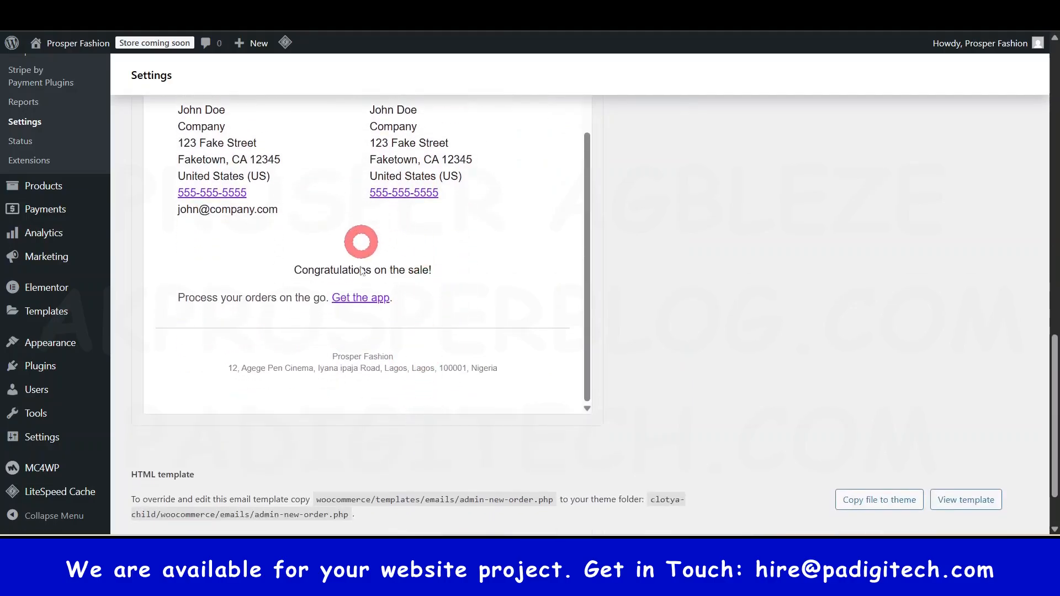
{"action": "scroll", "coordinate": [441, 284], "scroll_direction": "up", "scroll_amount": 5}
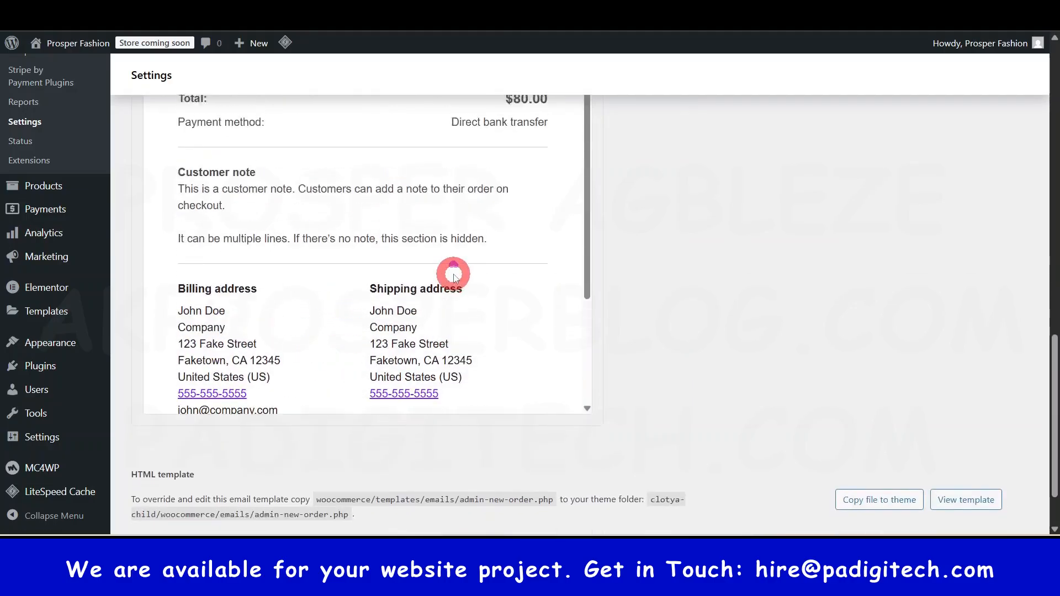
Examine the rest of the New order email preview and its settings fields, and return to the email notifications list.
{"action": "scroll", "coordinate": [454, 280], "scroll_direction": "down", "scroll_amount": 4}
{"action": "scroll", "coordinate": [453, 290], "scroll_direction": "up", "scroll_amount": 3}
{"action": "scroll", "coordinate": [452, 289], "scroll_direction": "up", "scroll_amount": 5}
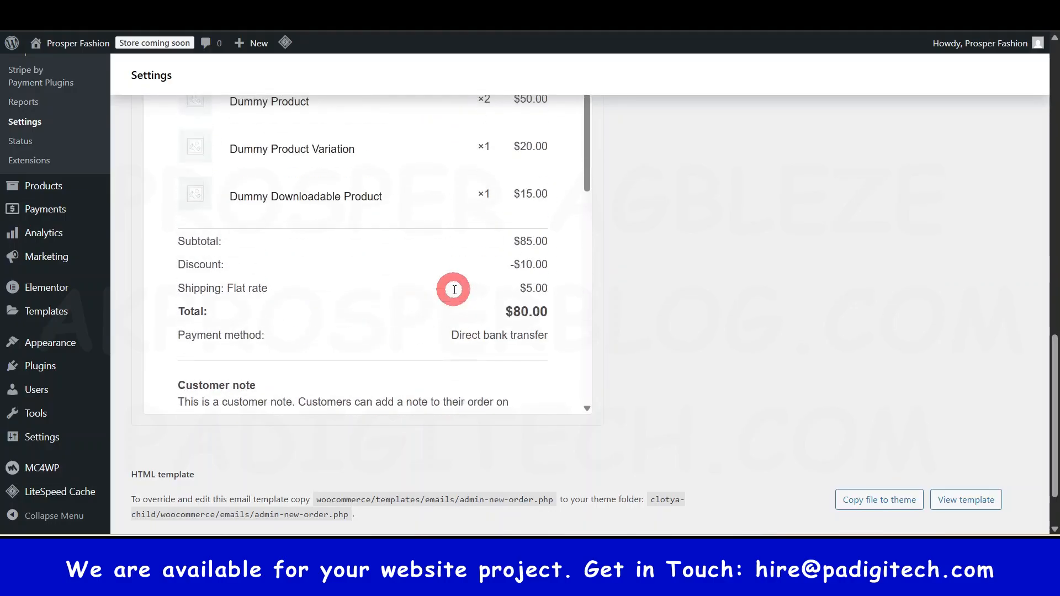
{"action": "scroll", "coordinate": [635, 305], "scroll_direction": "up", "scroll_amount": 5}
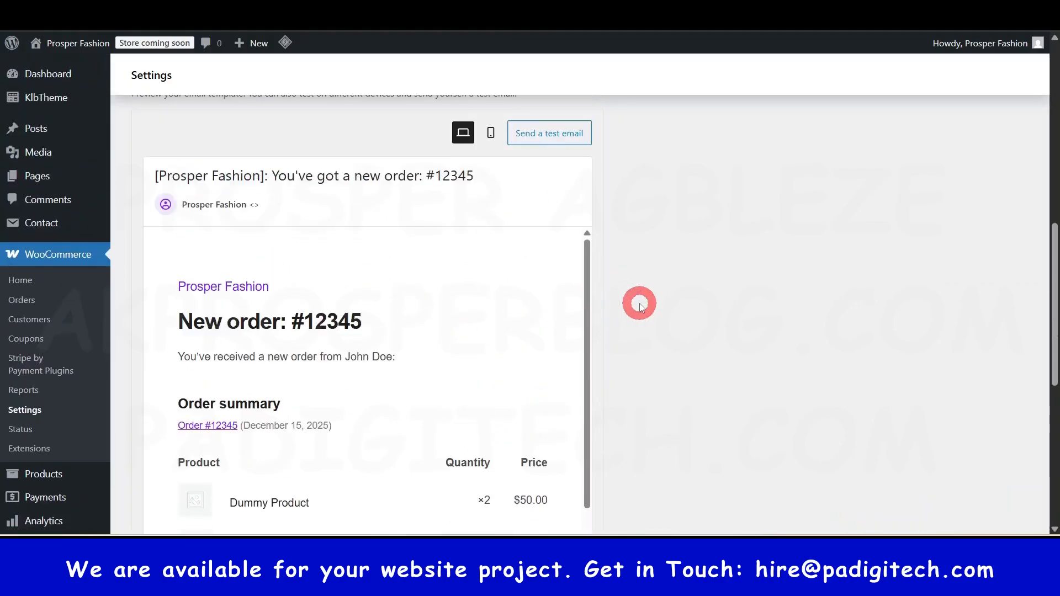
{"action": "scroll", "coordinate": [640, 307], "scroll_direction": "up", "scroll_amount": 4}
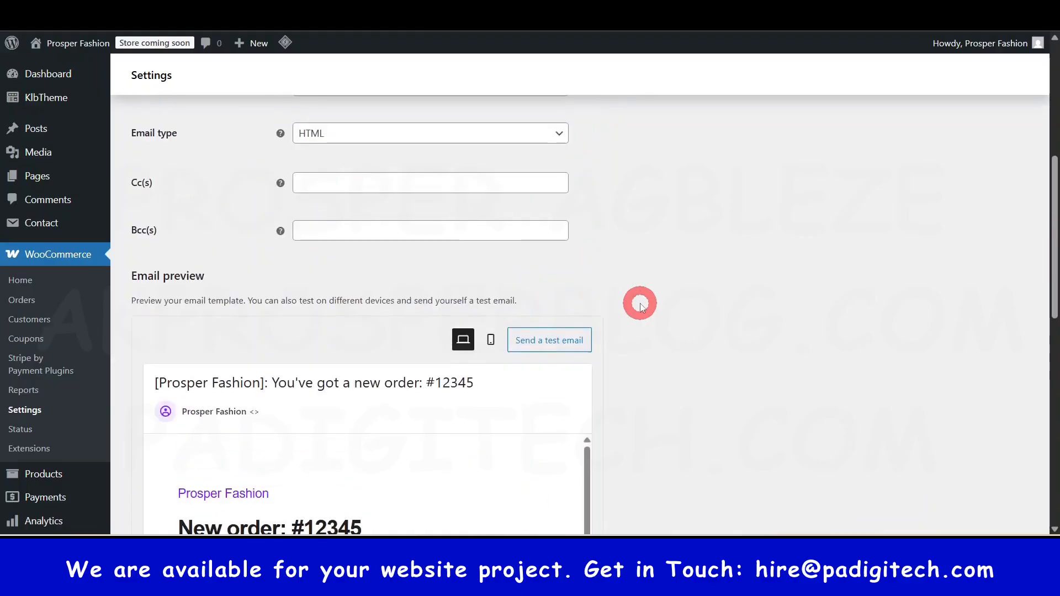
{"action": "scroll", "coordinate": [640, 307], "scroll_direction": "up", "scroll_amount": 4}
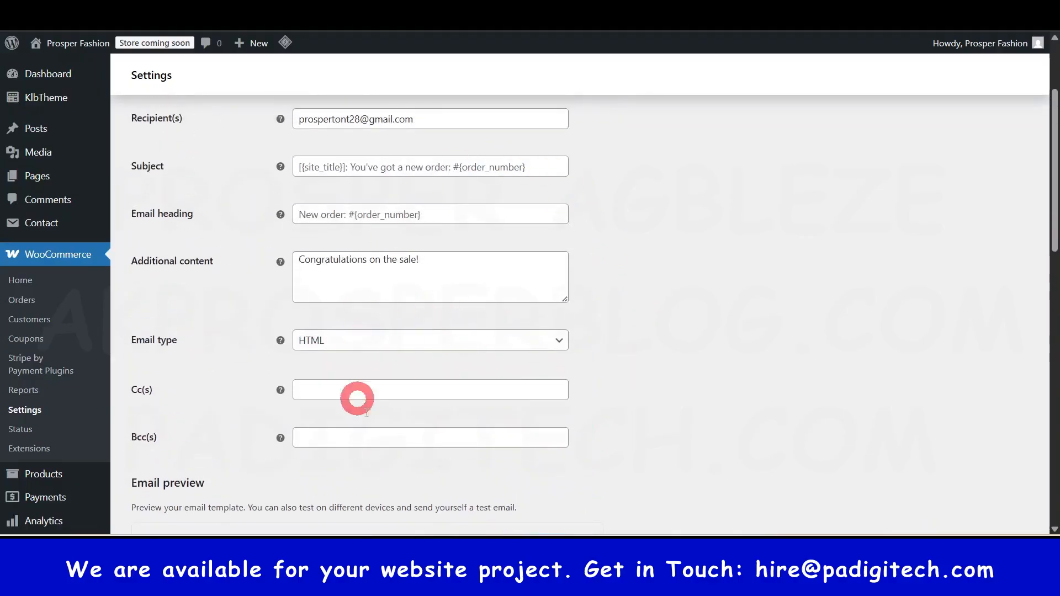
{"action": "scroll", "coordinate": [392, 353], "scroll_direction": "up", "scroll_amount": 1}
{"action": "scroll", "coordinate": [436, 309], "scroll_direction": "up", "scroll_amount": 1}
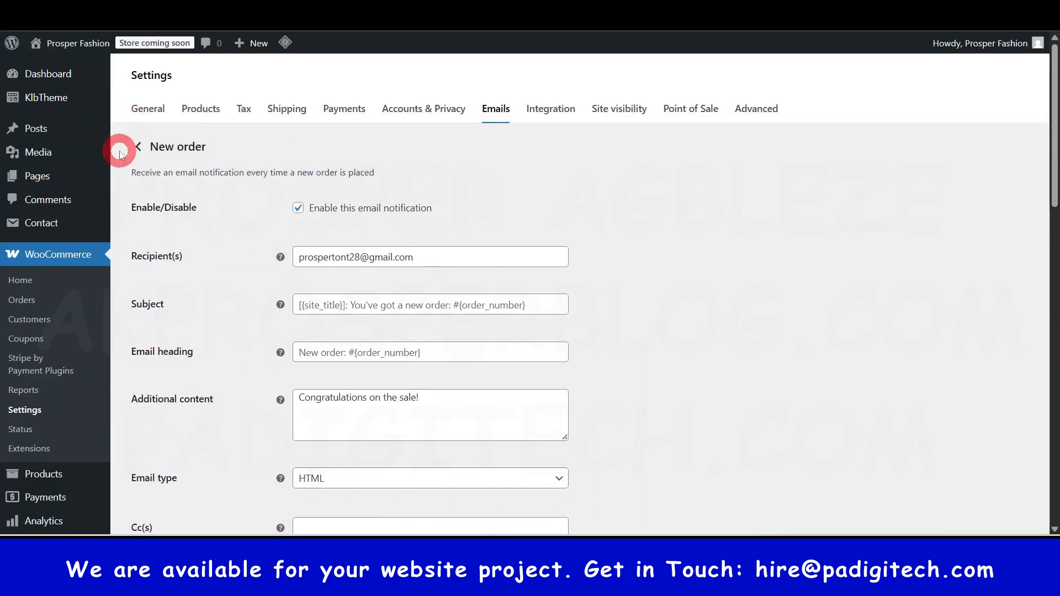
{"action": "left_click", "coordinate": [137, 145]}
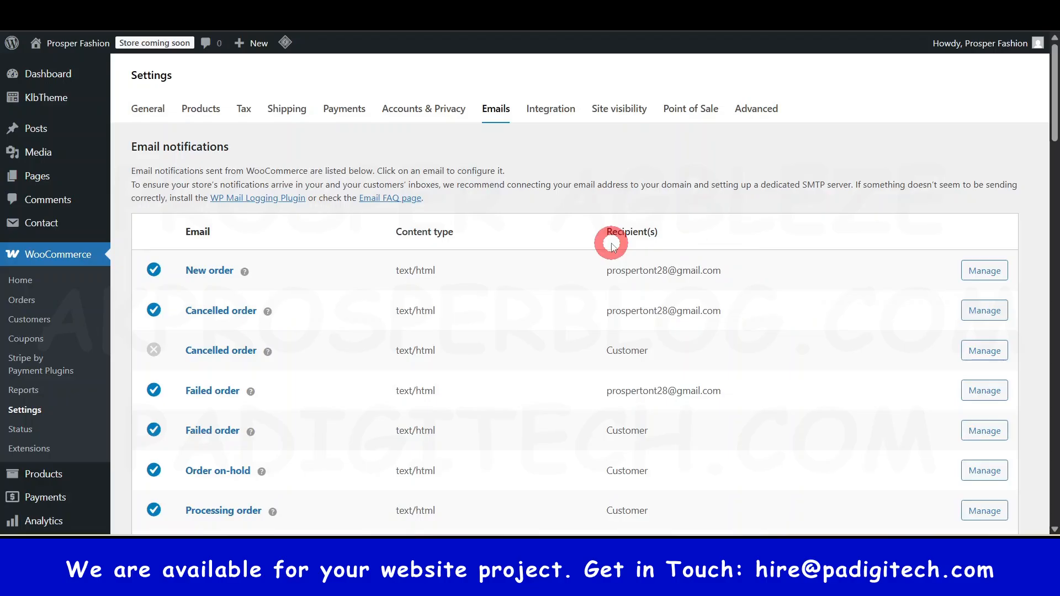
Check the recipients assigned to the New order and other notifications in the email list.
{"action": "left_click_drag", "start_coordinate": [733, 275], "coordinate": [630, 272]}
{"action": "scroll", "coordinate": [633, 312], "scroll_direction": "down", "scroll_amount": 3}
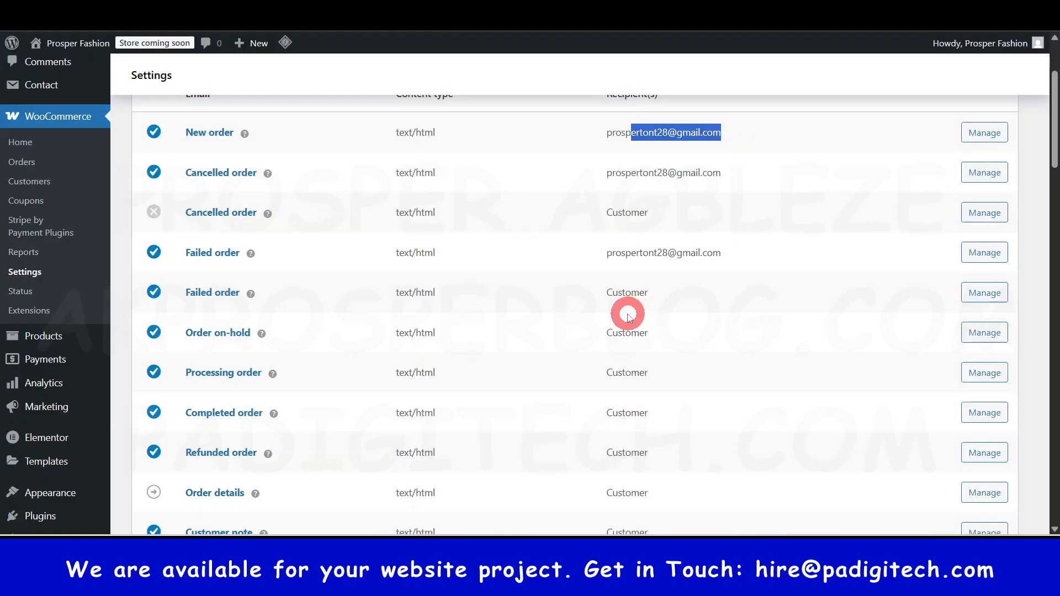
{"action": "scroll", "coordinate": [623, 310], "scroll_direction": "up", "scroll_amount": 3}
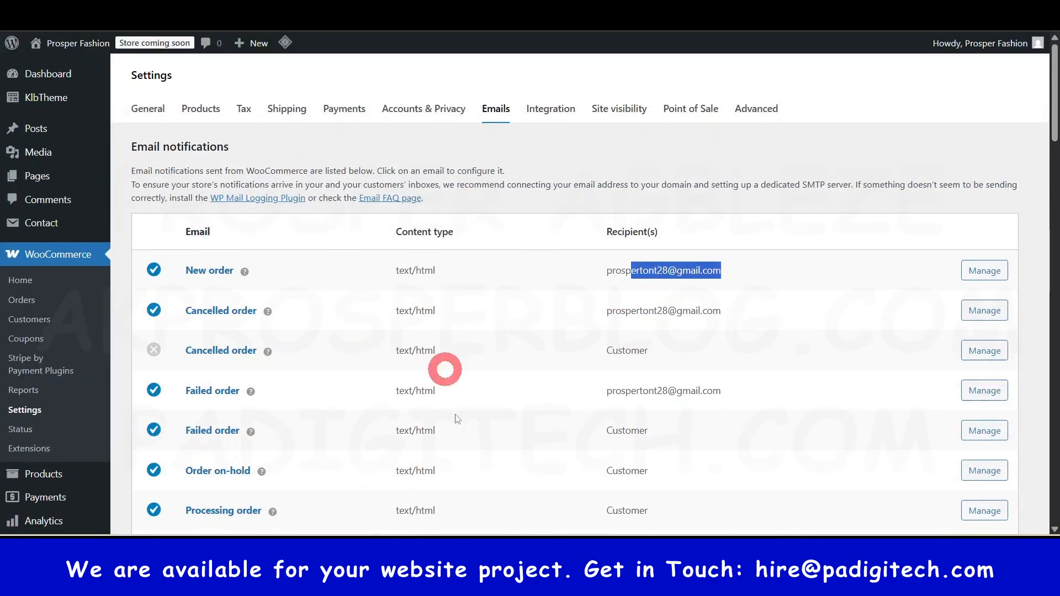
Review the email sender options, the email template fields, and the color palette in the Emails settings.
{"action": "scroll", "coordinate": [438, 366], "scroll_direction": "down", "scroll_amount": 10}
{"action": "scroll", "coordinate": [484, 440], "scroll_direction": "down", "scroll_amount": 4}
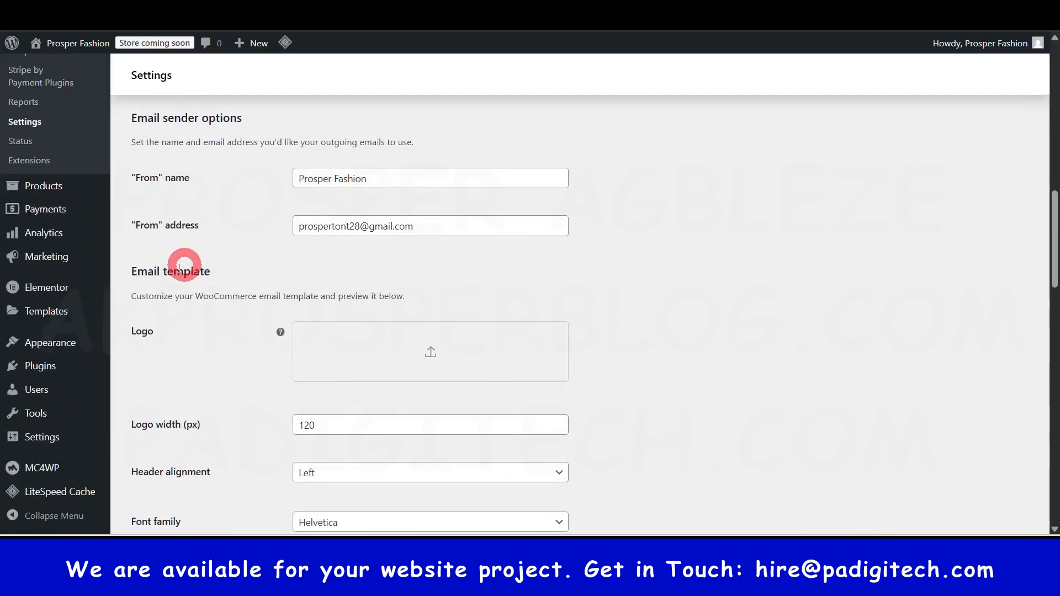
{"action": "scroll", "coordinate": [253, 398], "scroll_direction": "down", "scroll_amount": 3}
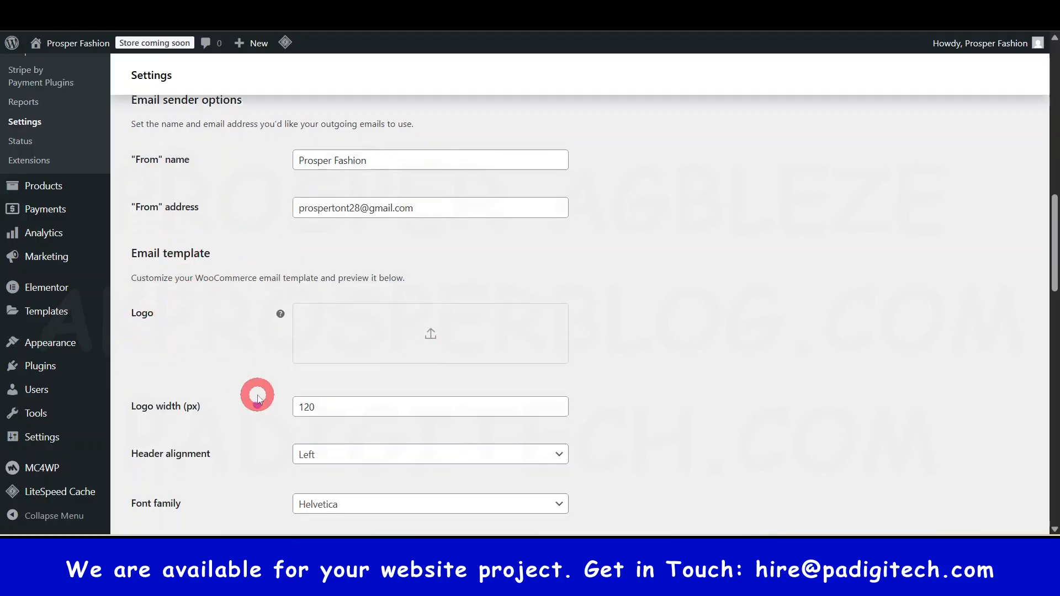
{"action": "scroll", "coordinate": [317, 363], "scroll_direction": "down", "scroll_amount": 5}
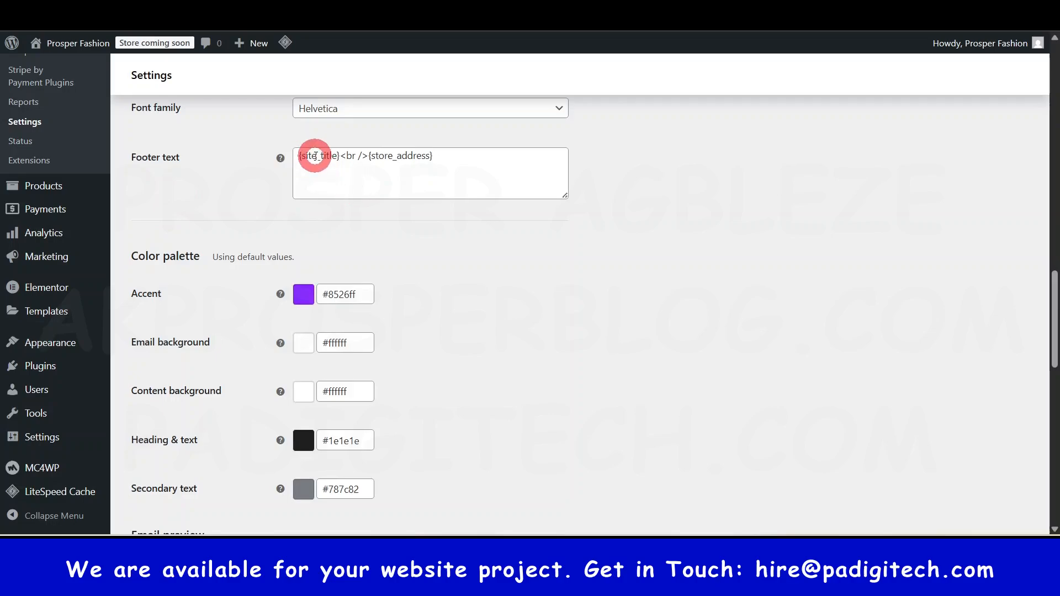
{"action": "scroll", "coordinate": [213, 355], "scroll_direction": "down", "scroll_amount": 5}
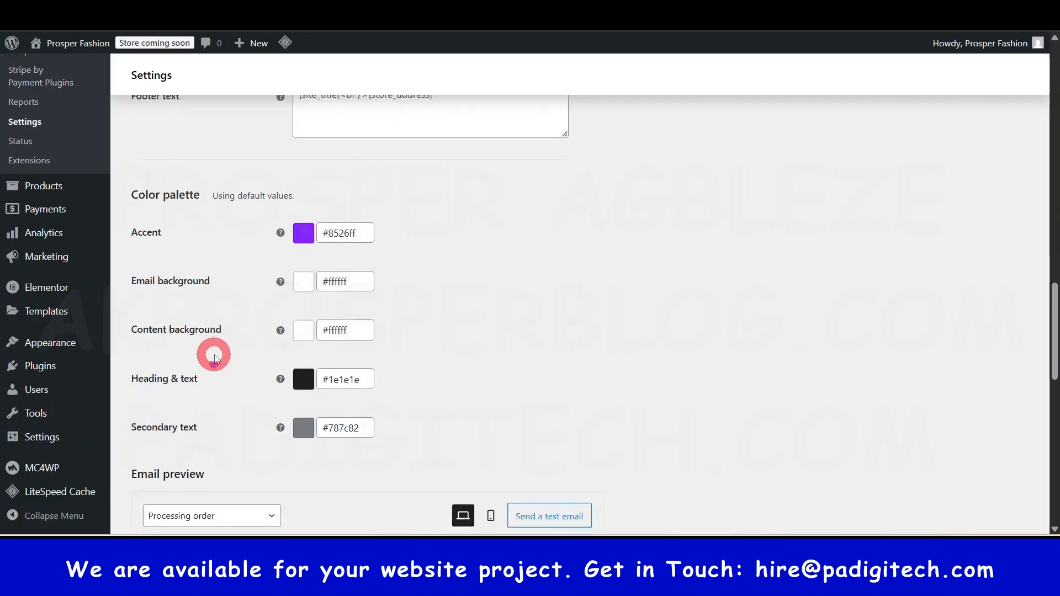
{"action": "scroll", "coordinate": [215, 359], "scroll_direction": "down", "scroll_amount": 4}
{"action": "scroll", "coordinate": [367, 450], "scroll_direction": "down", "scroll_amount": 1}
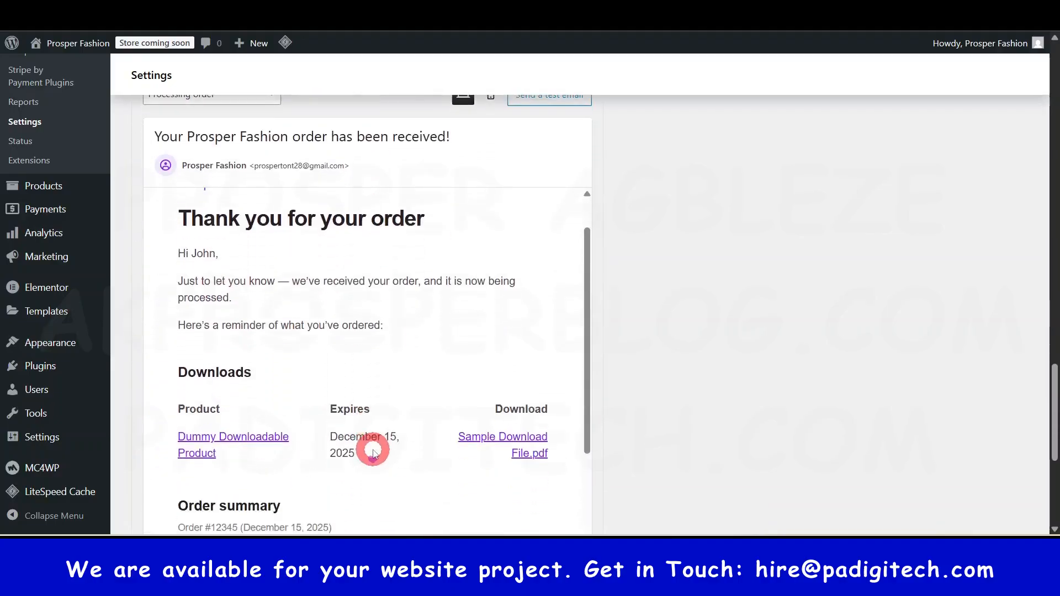
Examine the Processing order email preview from its heading to its footer, comparing it with the color palette settings.
{"action": "scroll", "coordinate": [377, 439], "scroll_direction": "up", "scroll_amount": 1}
{"action": "scroll", "coordinate": [639, 355], "scroll_direction": "up", "scroll_amount": 6}
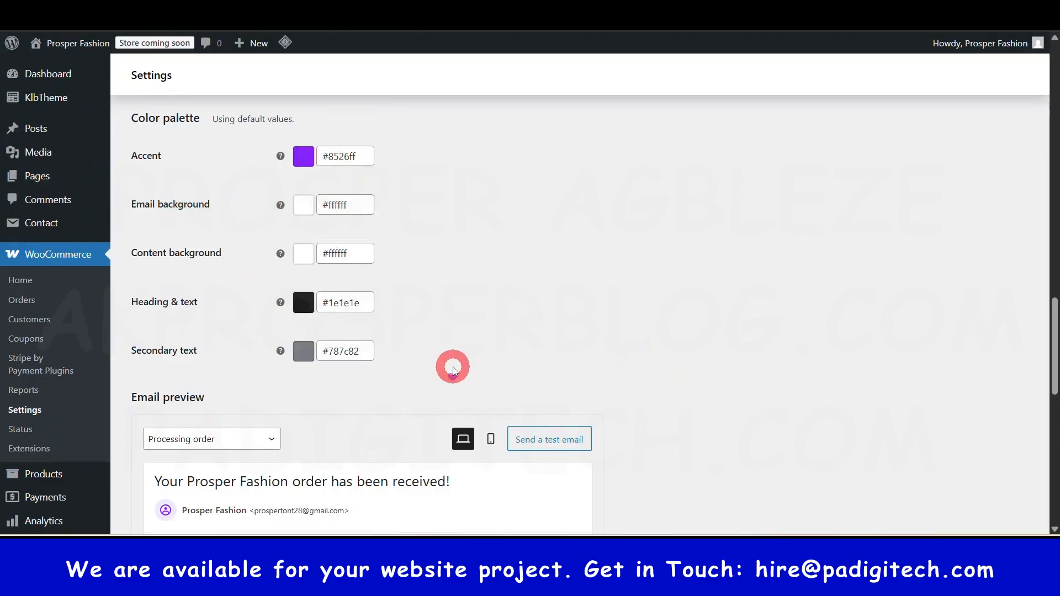
{"action": "scroll", "coordinate": [633, 340], "scroll_direction": "down", "scroll_amount": 10}
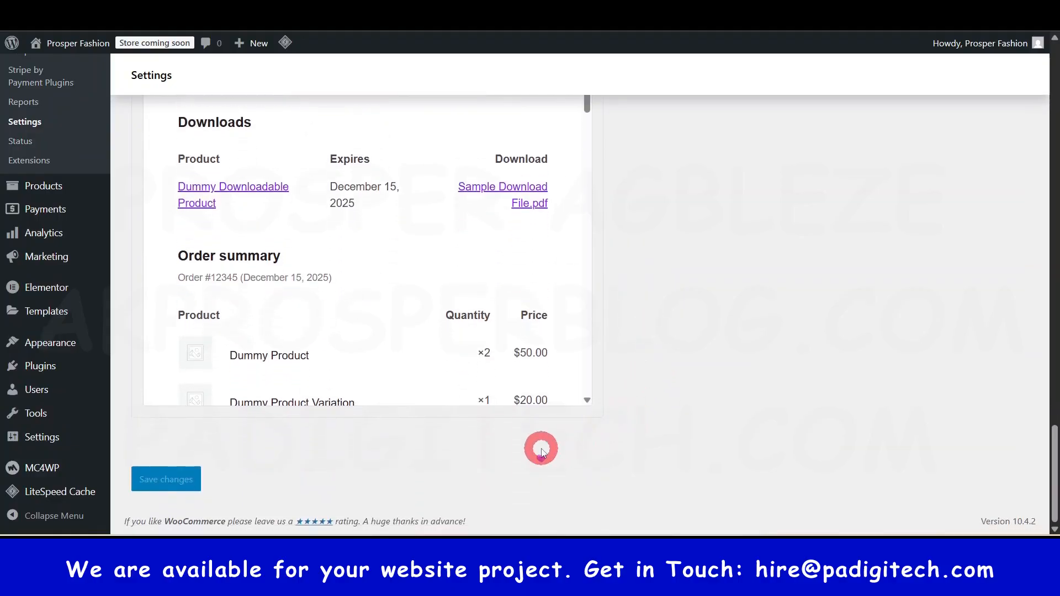
{"action": "scroll", "coordinate": [339, 269], "scroll_direction": "down", "scroll_amount": 10}
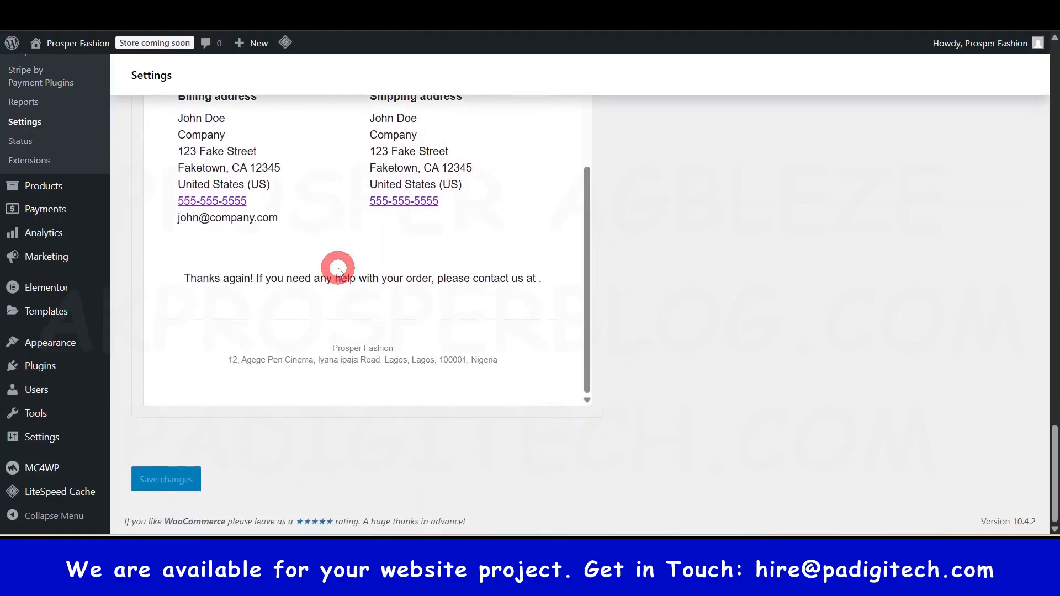
{"action": "scroll", "coordinate": [338, 268], "scroll_direction": "up", "scroll_amount": 10}
{"action": "scroll", "coordinate": [715, 330], "scroll_direction": "up", "scroll_amount": 5}
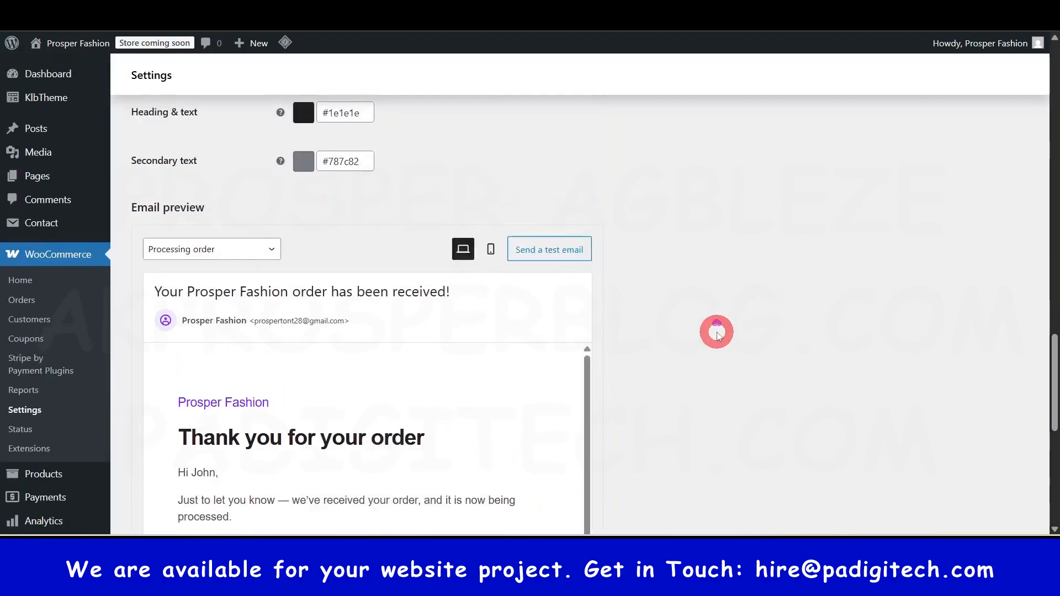
{"action": "scroll", "coordinate": [716, 331], "scroll_direction": "up", "scroll_amount": 5}
{"action": "scroll", "coordinate": [634, 361], "scroll_direction": "up", "scroll_amount": 3}
{"action": "scroll", "coordinate": [650, 361], "scroll_direction": "down", "scroll_amount": 10}
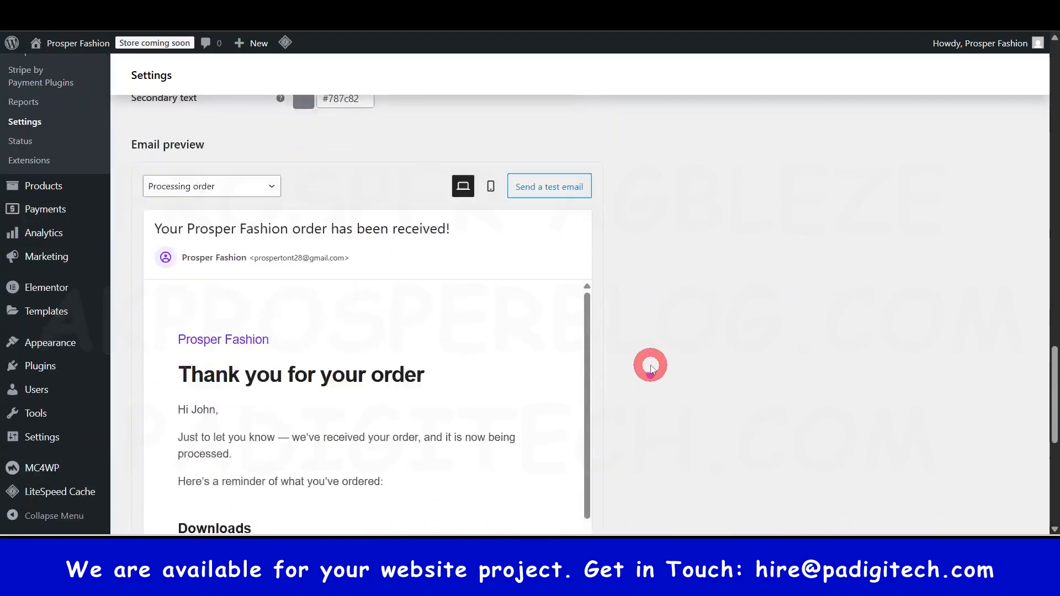
{"action": "scroll", "coordinate": [650, 369], "scroll_direction": "down", "scroll_amount": 7}
{"action": "scroll", "coordinate": [662, 360], "scroll_direction": "up", "scroll_amount": 20}
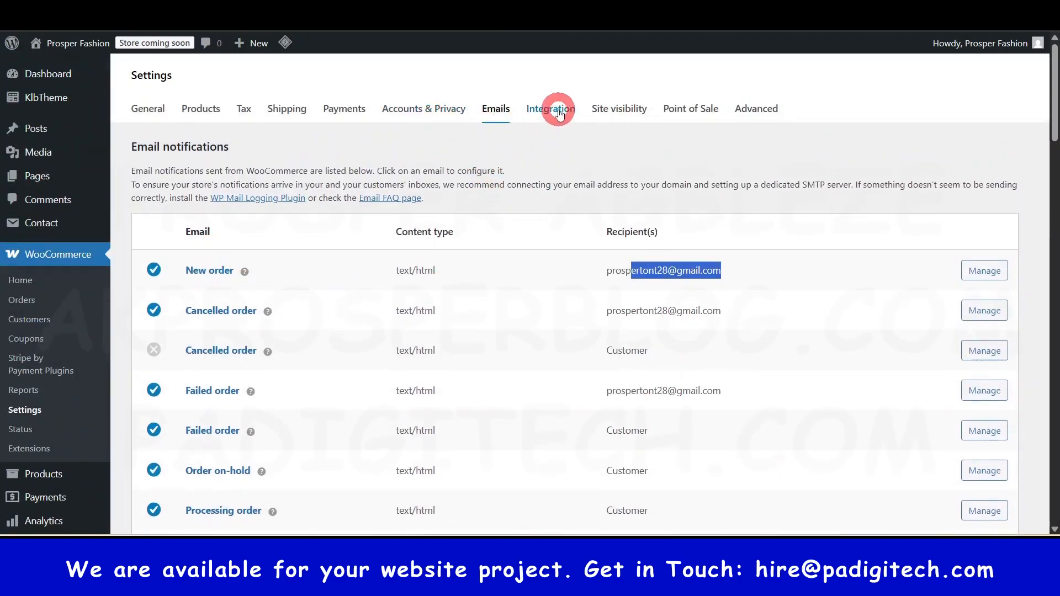
View the MaxMind Geolocation integration settings, set the site visibility to Live, and save the change.
{"action": "left_click", "coordinate": [558, 112]}
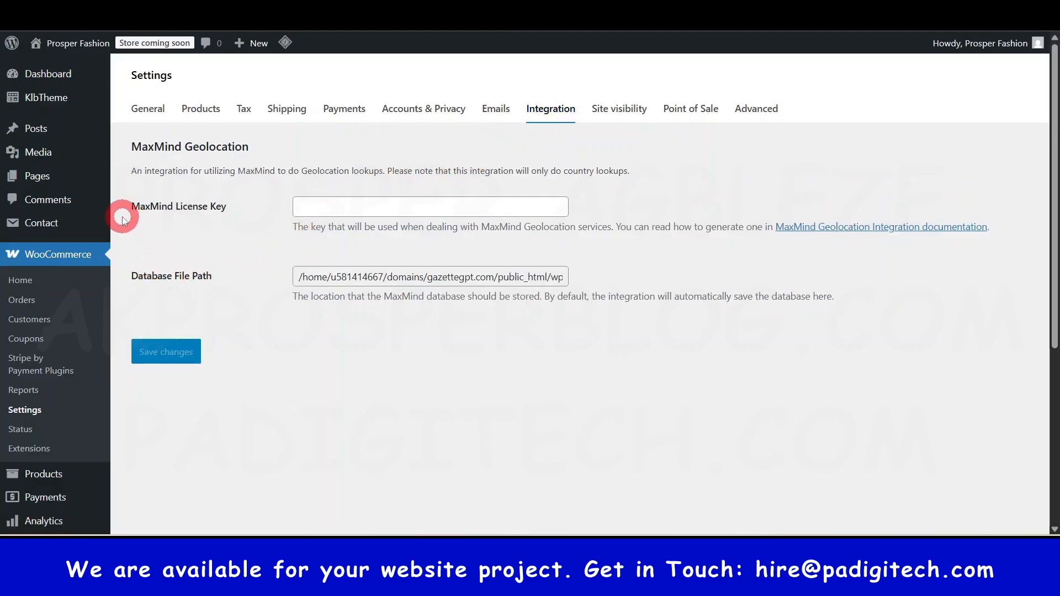
{"action": "left_click", "coordinate": [626, 114]}
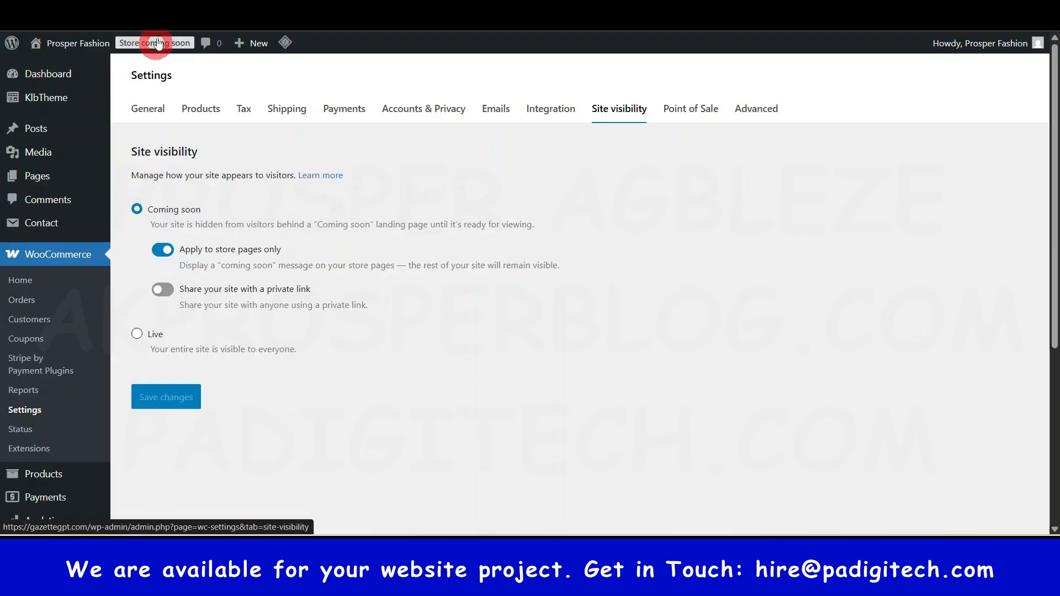
{"action": "left_click", "coordinate": [136, 333]}
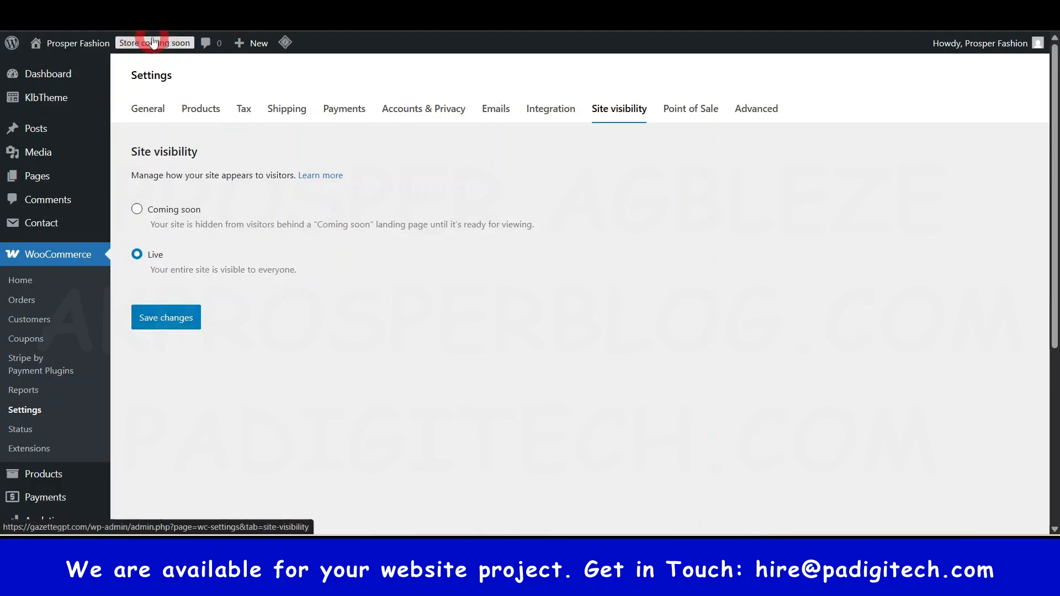
{"action": "left_click", "coordinate": [171, 325]}
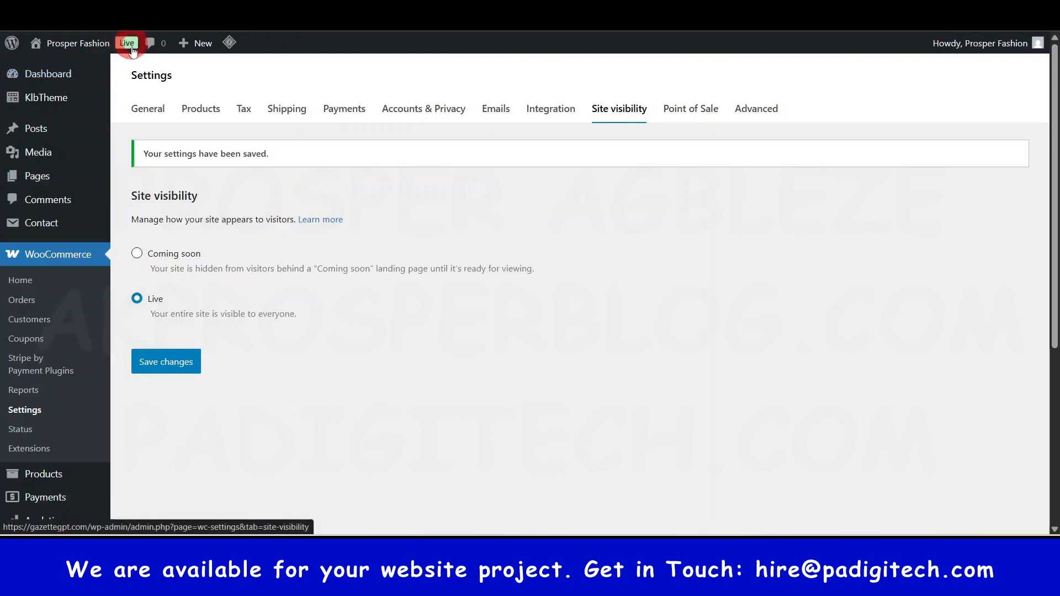
Look through the Point of Sale store details, including the physical address, phone number, email, and Refund & Returns Policy fields.
{"action": "left_click", "coordinate": [678, 114]}
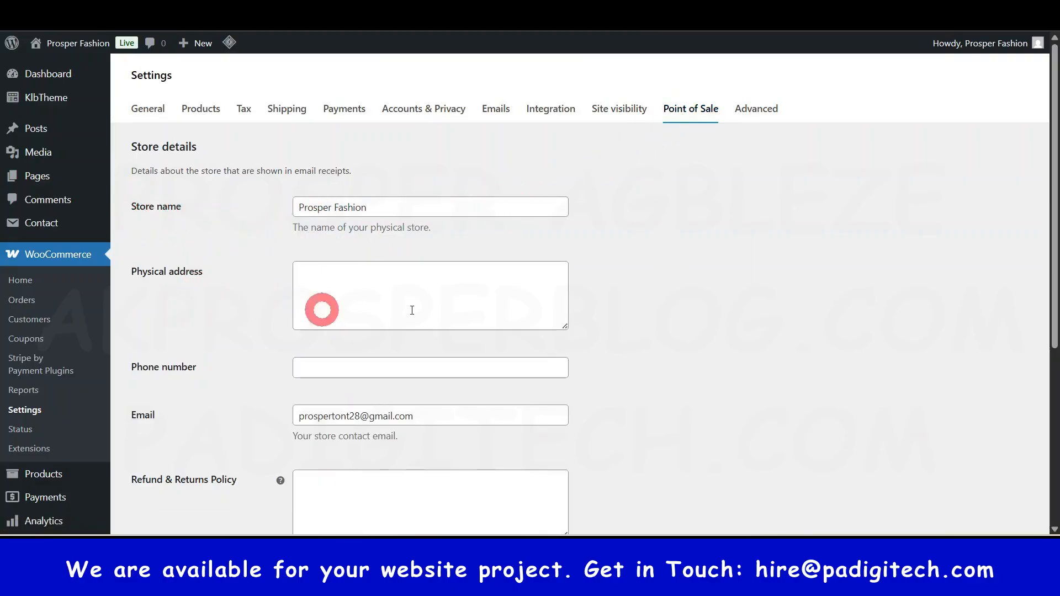
{"action": "left_click", "coordinate": [411, 292]}
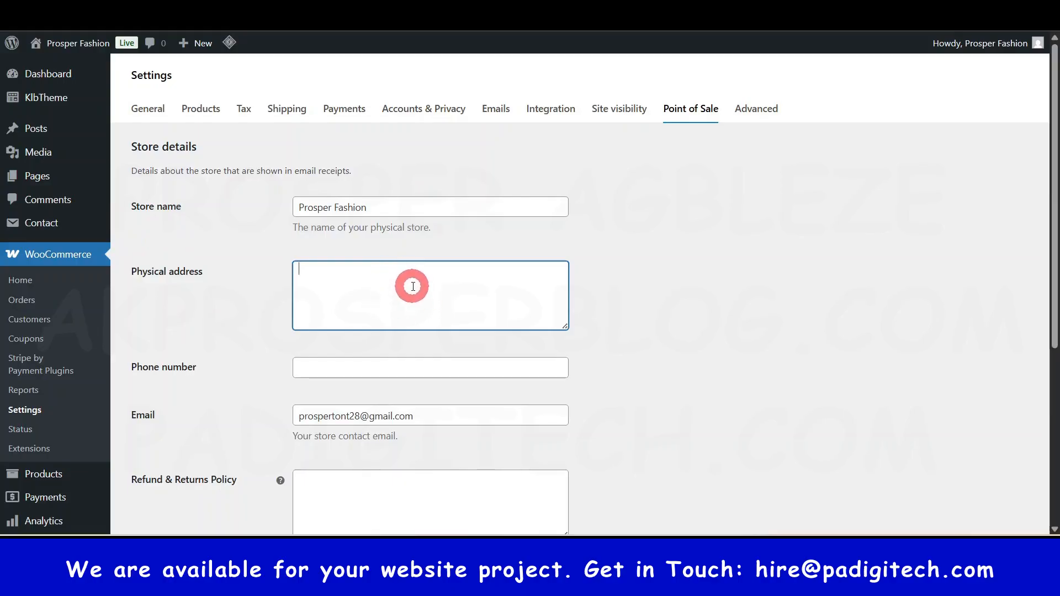
{"action": "left_click", "coordinate": [383, 365]}
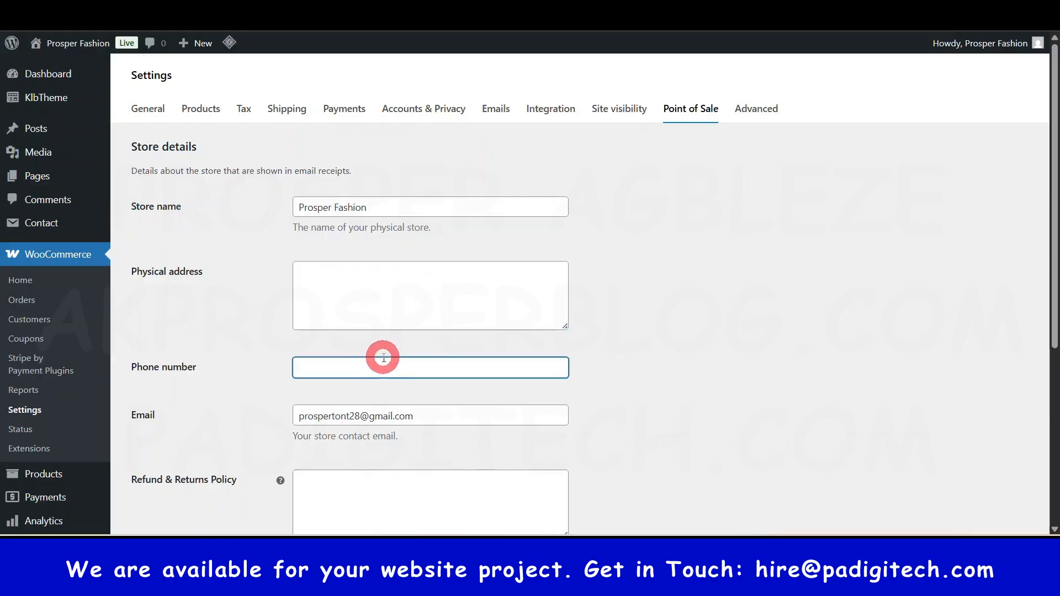
{"action": "scroll", "coordinate": [381, 364], "scroll_direction": "down", "scroll_amount": 3}
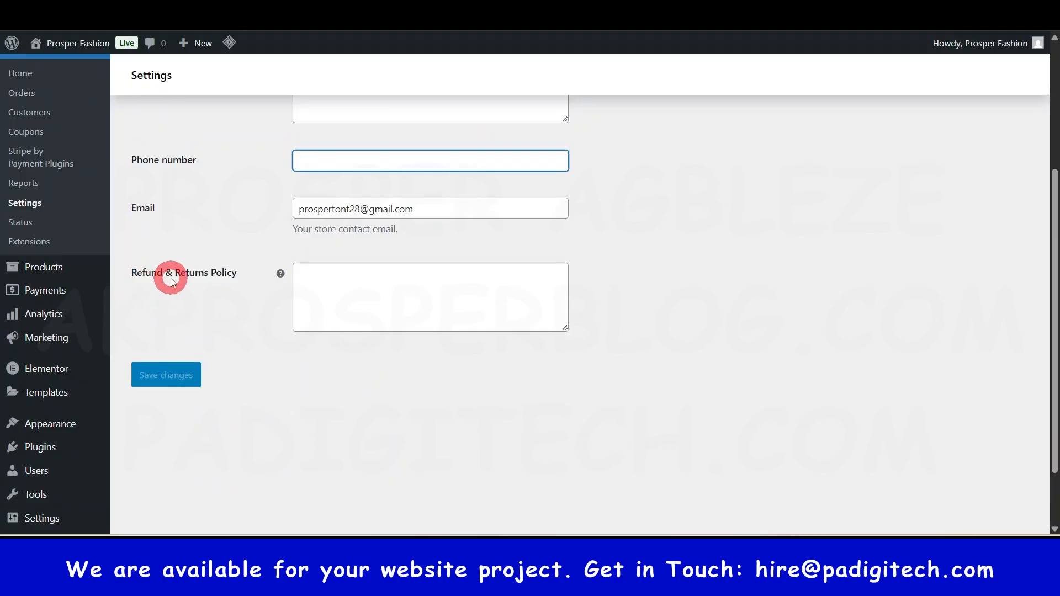
{"action": "left_click", "coordinate": [351, 290]}
{"action": "scroll", "coordinate": [425, 360], "scroll_direction": "up", "scroll_amount": 4}
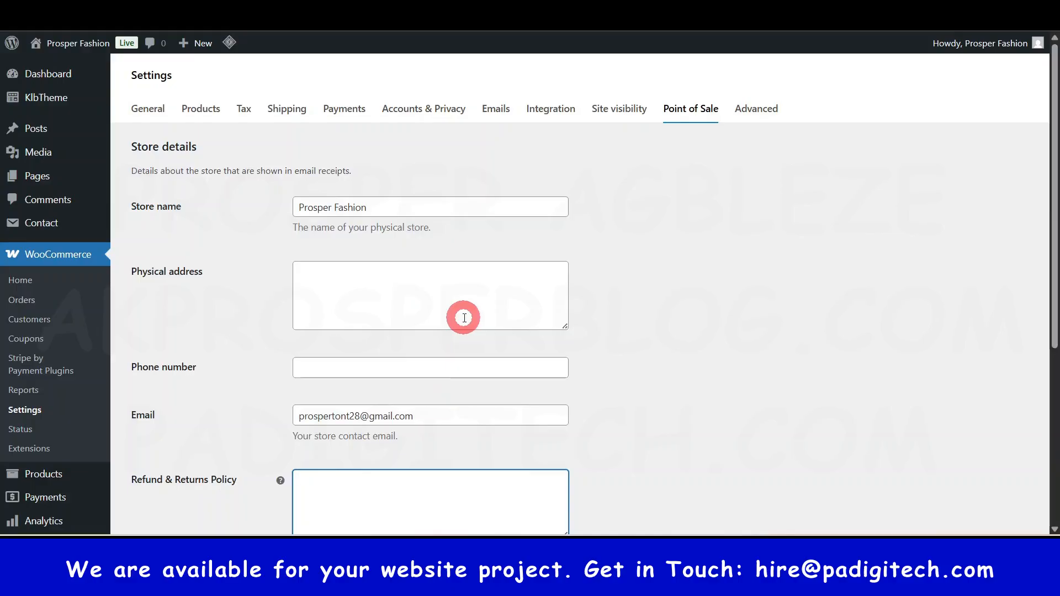
Review the Advanced settings' page setup assignments and the checkout and account endpoints, and return to the WordPress Dashboard.
{"action": "left_click", "coordinate": [757, 110]}
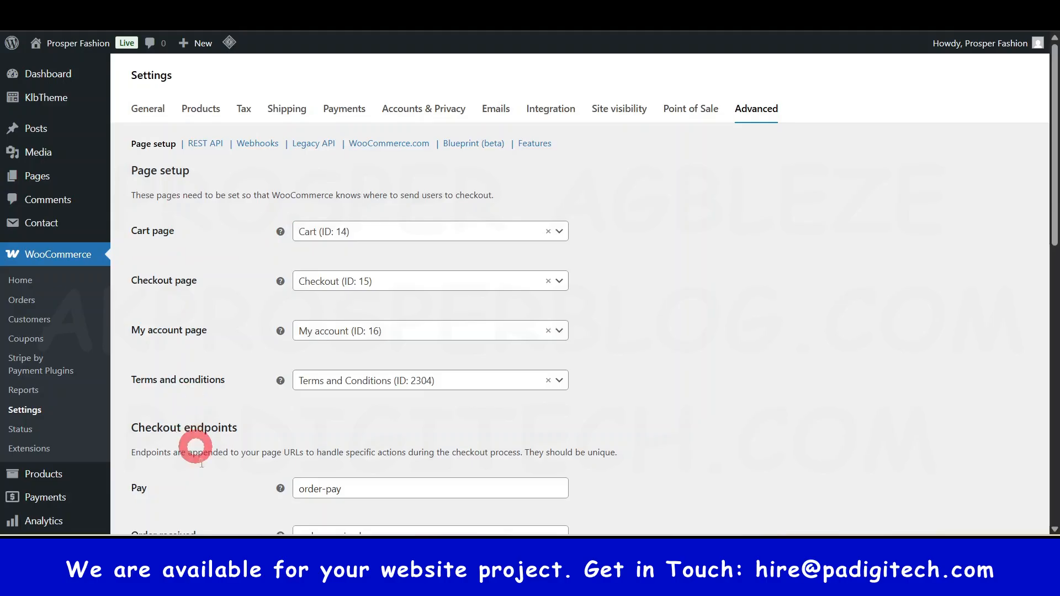
{"action": "scroll", "coordinate": [222, 486], "scroll_direction": "down", "scroll_amount": 3}
{"action": "scroll", "coordinate": [223, 387], "scroll_direction": "up", "scroll_amount": 3}
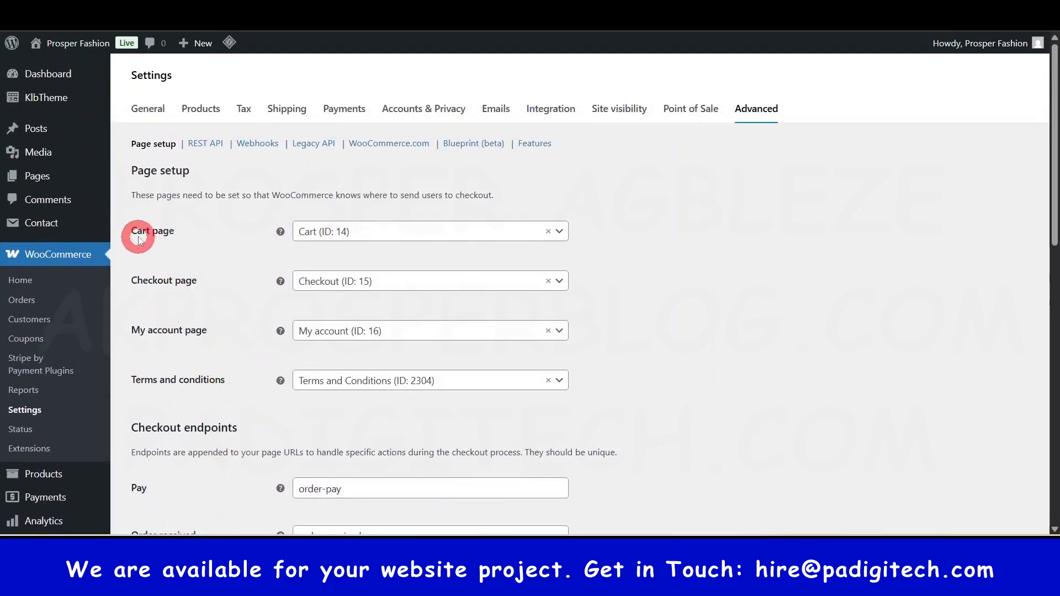
{"action": "left_click", "coordinate": [342, 230]}
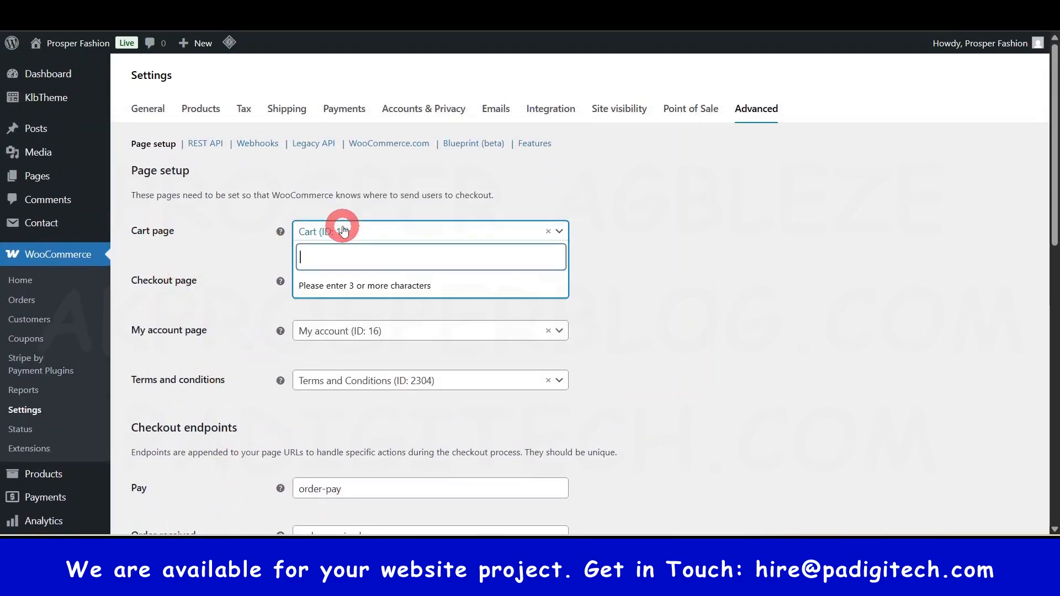
{"action": "left_click", "coordinate": [204, 237]}
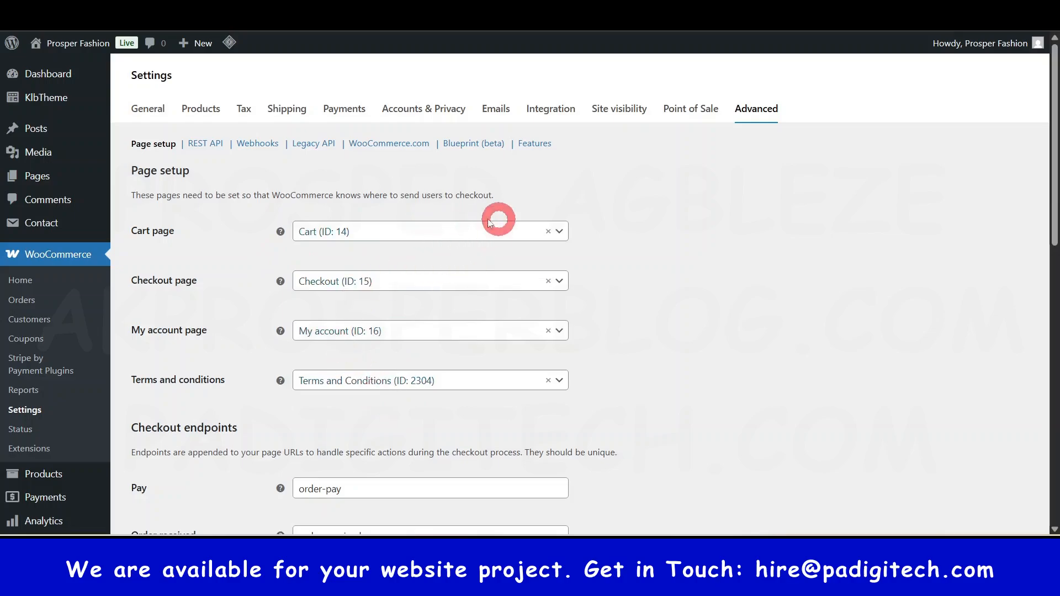
{"action": "scroll", "coordinate": [447, 385], "scroll_direction": "down", "scroll_amount": 12}
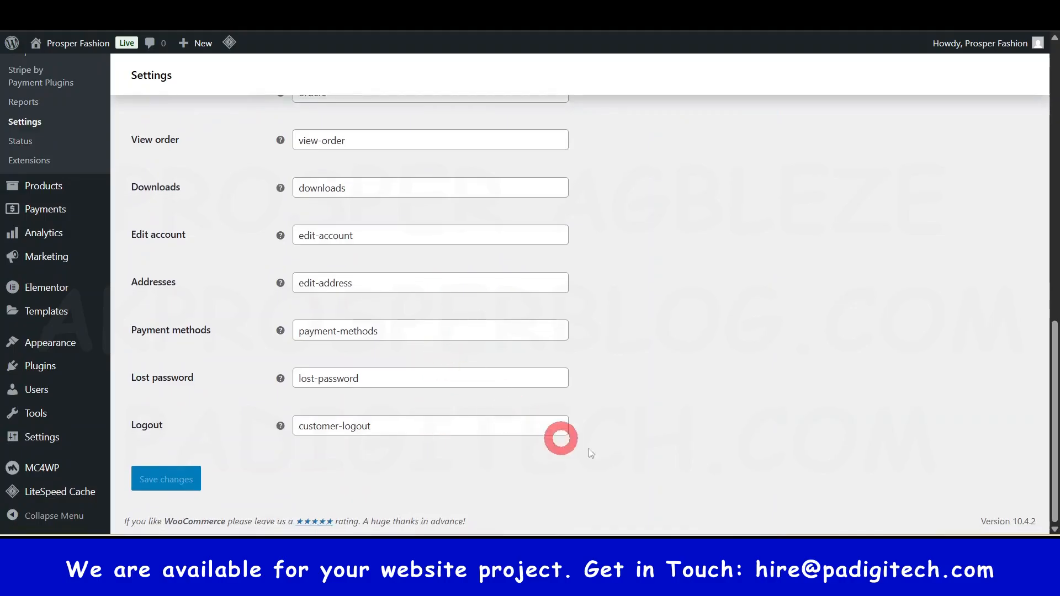
{"action": "scroll", "coordinate": [603, 309], "scroll_direction": "up", "scroll_amount": 6}
{"action": "scroll", "coordinate": [603, 313], "scroll_direction": "up", "scroll_amount": 5}
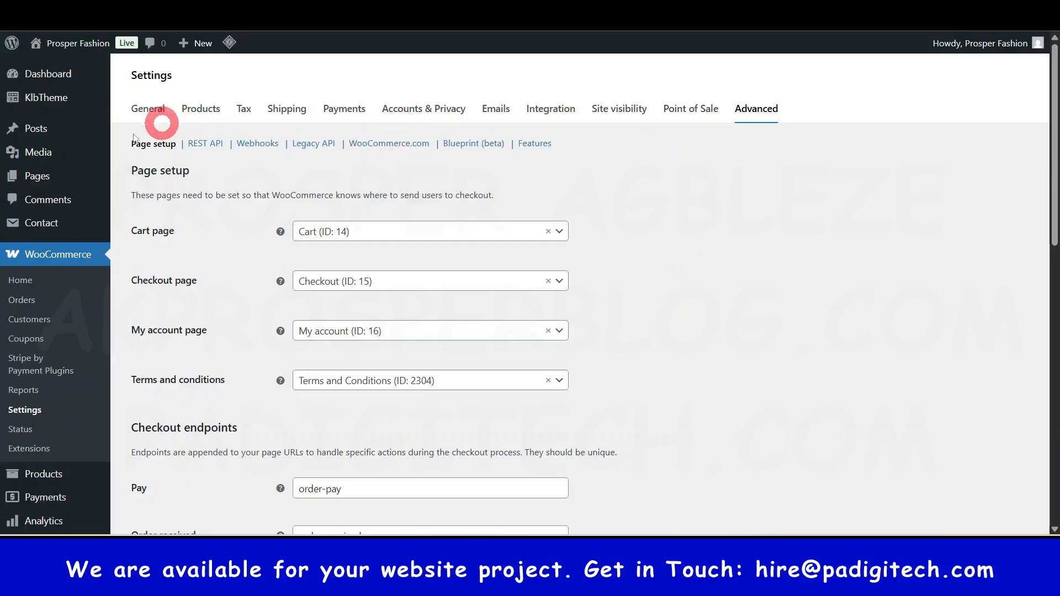
{"action": "left_click", "coordinate": [39, 79]}
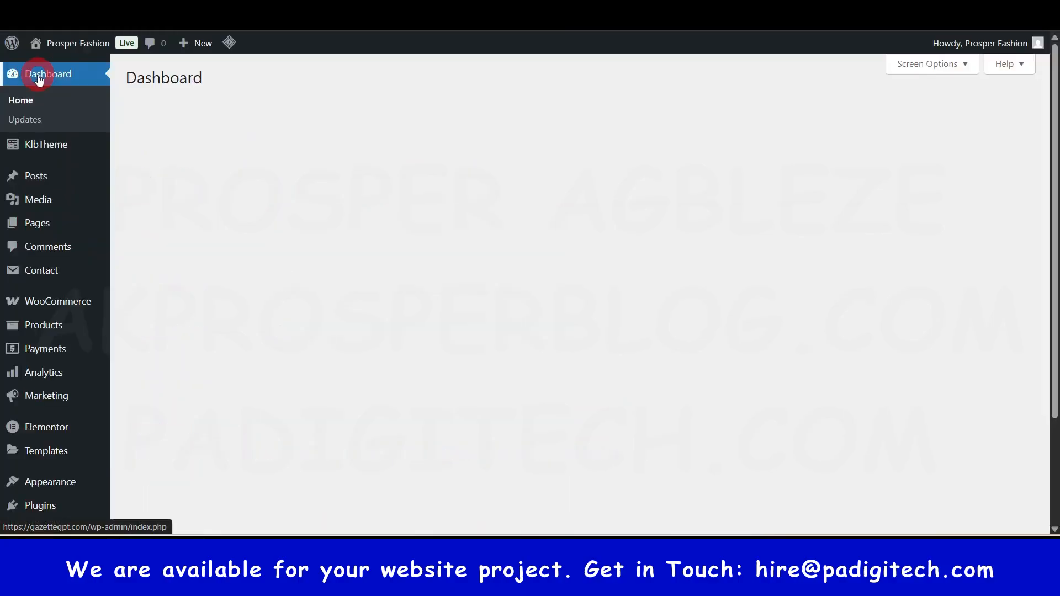
Open the All Products list in a separate tab and dismiss the Elementor AI pack-shots notice.
{"action": "scroll", "coordinate": [492, 310], "scroll_direction": "down", "scroll_amount": 3}
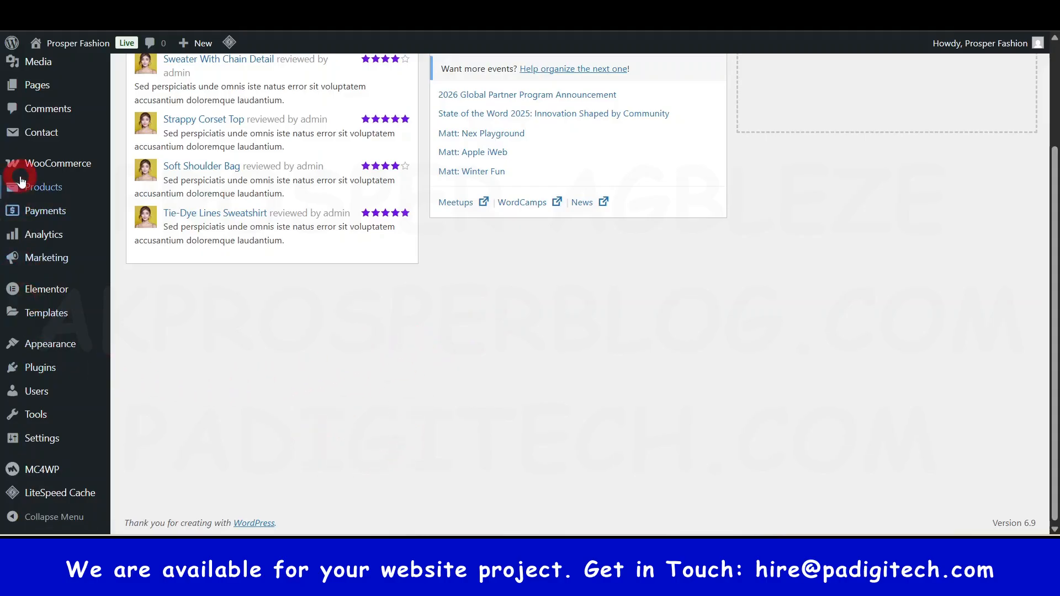
{"action": "mouse_move", "coordinate": [31, 189]}
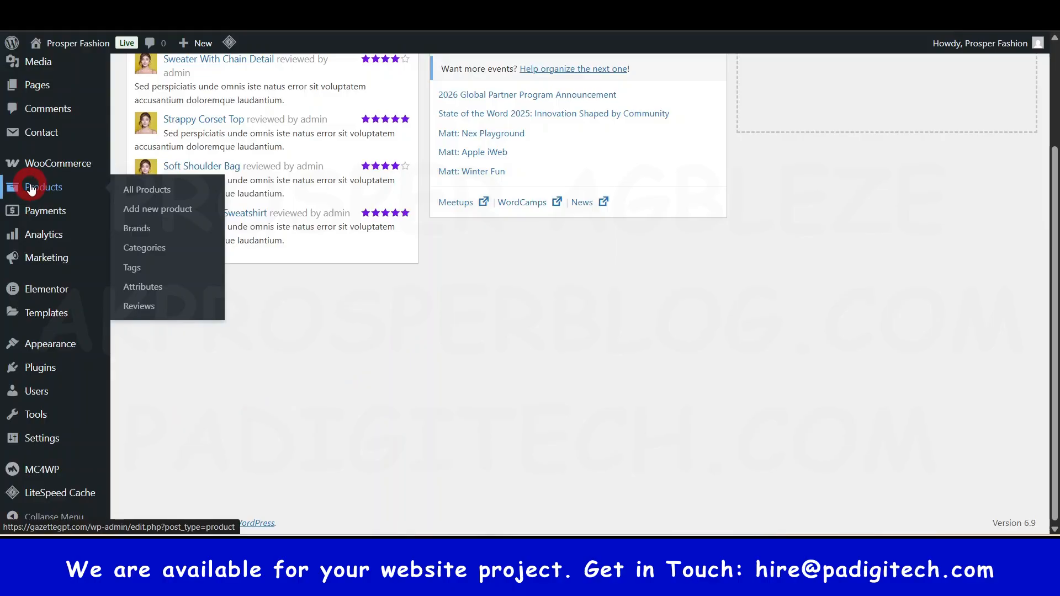
{"action": "right_click", "coordinate": [140, 193]}
{"action": "left_click", "coordinate": [194, 210]}
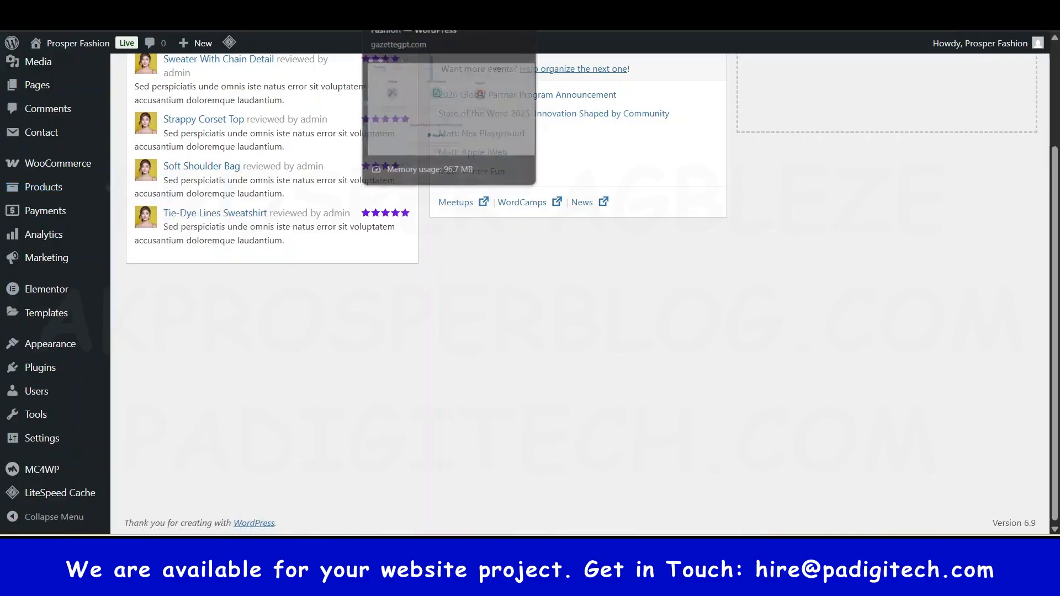
{"action": "left_click", "coordinate": [276, 11]}
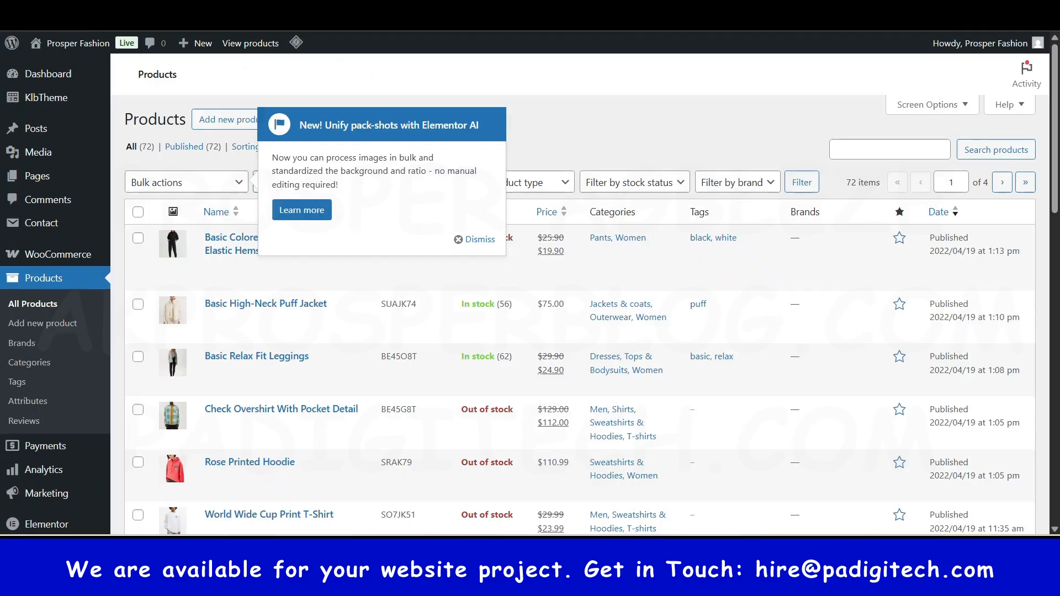
{"action": "left_click", "coordinate": [474, 238]}
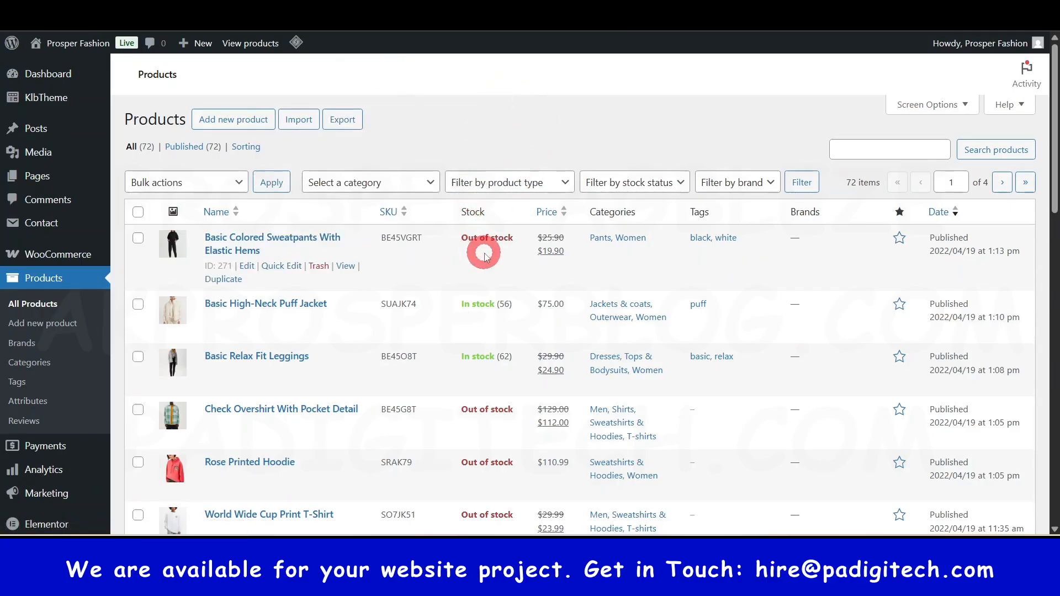
Look through the first page of products, checking their stock, prices and categories.
{"action": "scroll", "coordinate": [483, 271], "scroll_direction": "down", "scroll_amount": 3}
{"action": "scroll", "coordinate": [470, 339], "scroll_direction": "down", "scroll_amount": 10}
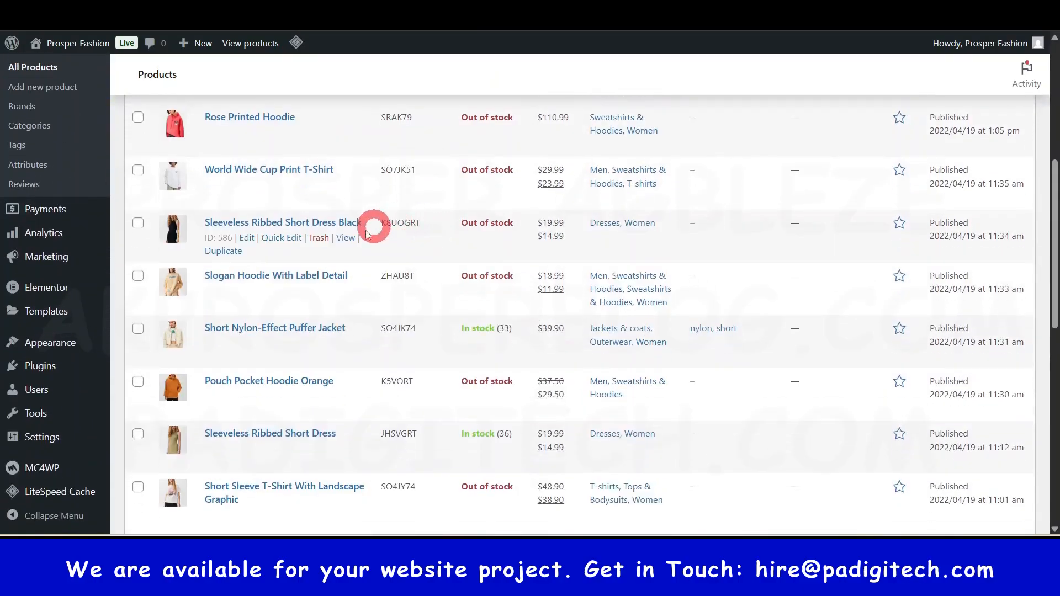
{"action": "scroll", "coordinate": [320, 440], "scroll_direction": "down", "scroll_amount": 4}
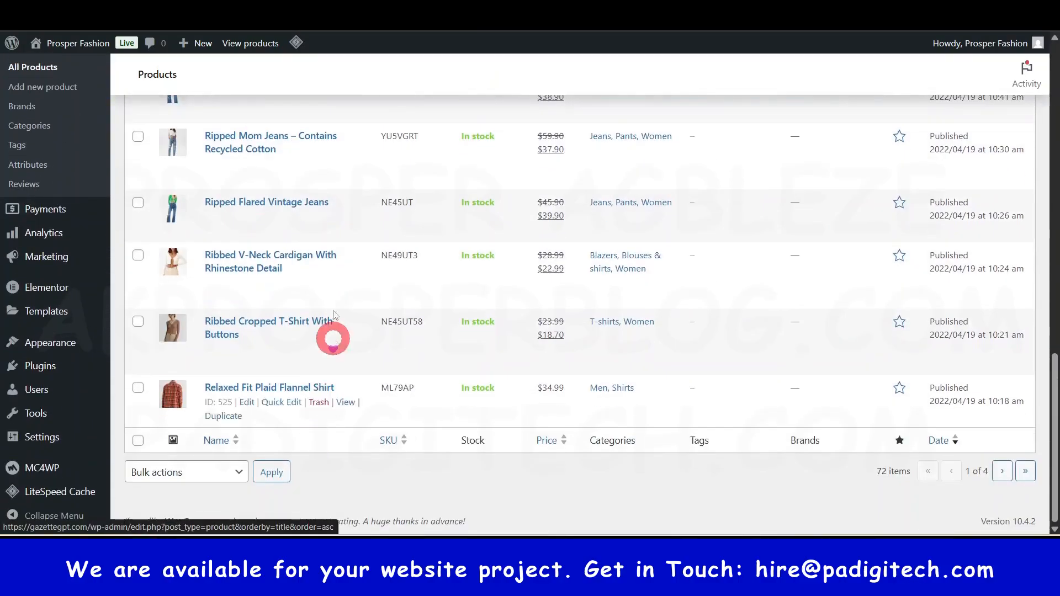
{"action": "left_click_drag", "start_coordinate": [1048, 486], "coordinate": [1053, 165]}
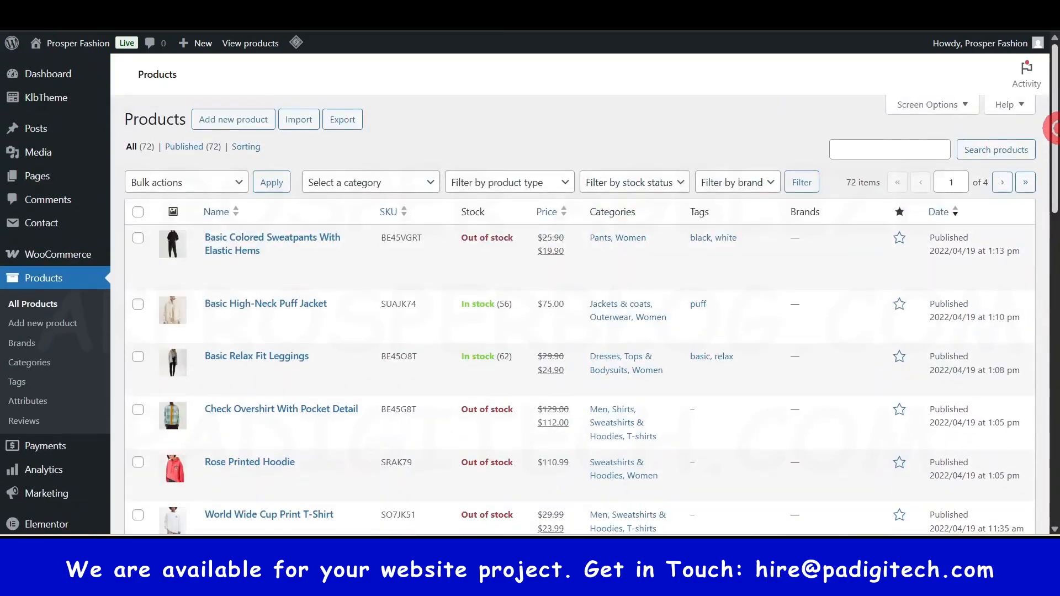
{"action": "scroll", "coordinate": [319, 386], "scroll_direction": "down", "scroll_amount": 2}
{"action": "scroll", "coordinate": [318, 387], "scroll_direction": "up", "scroll_amount": 2}
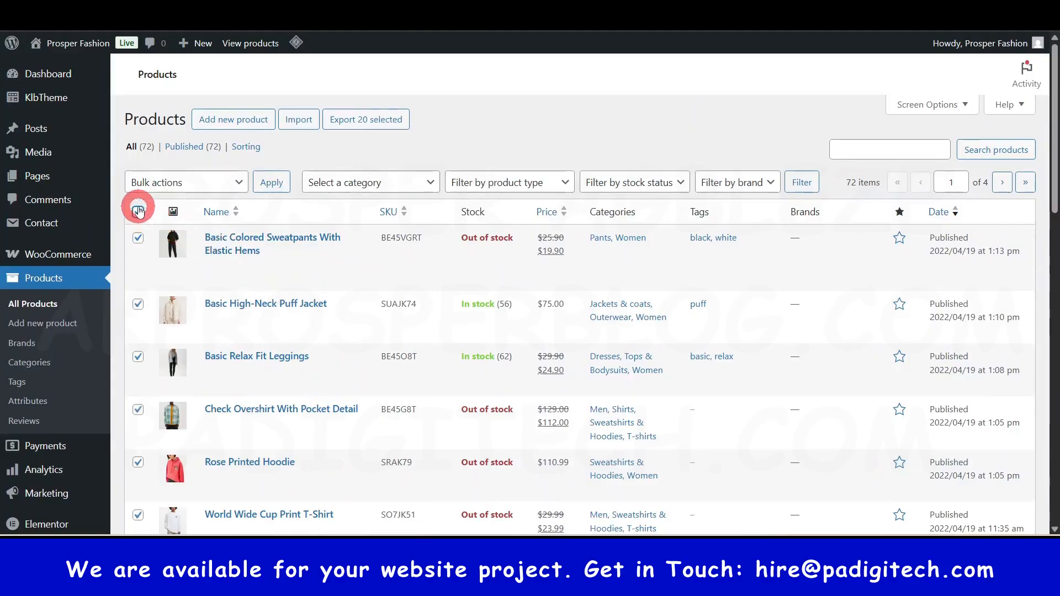
{"action": "left_click", "coordinate": [226, 183]}
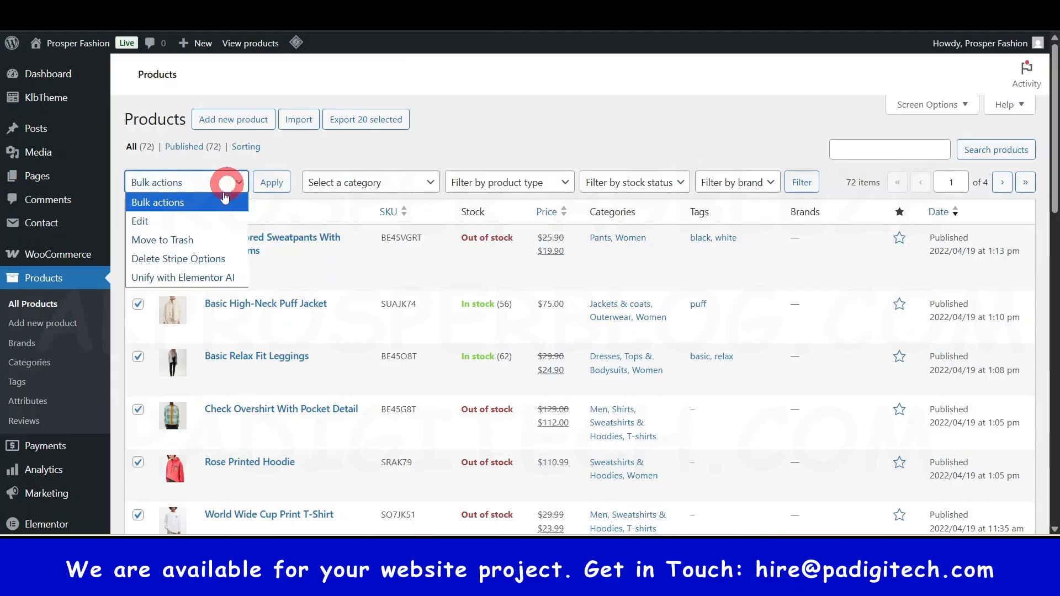
{"action": "left_click", "coordinate": [196, 240]}
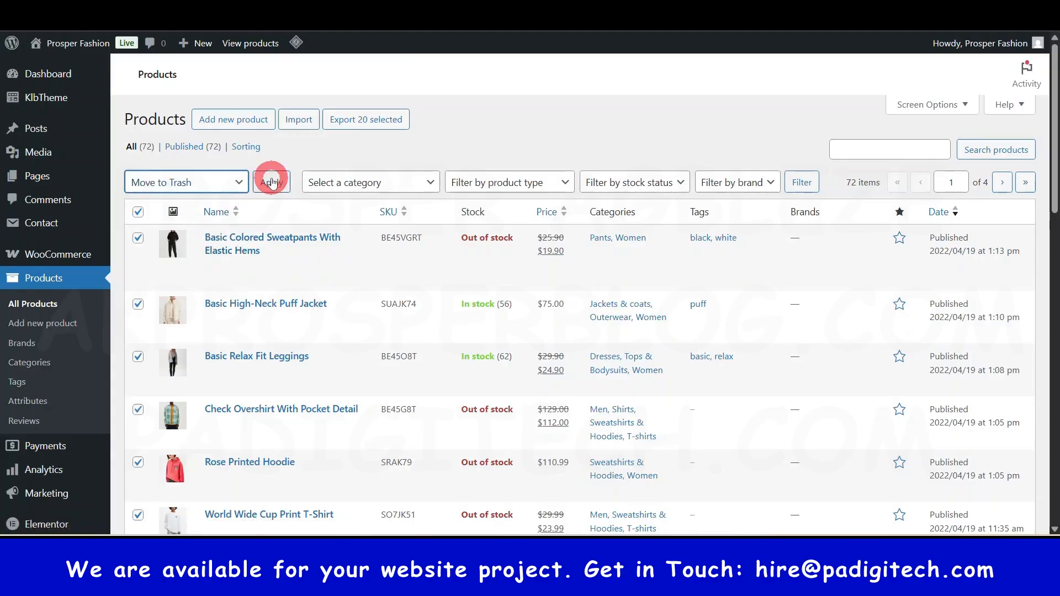
{"action": "left_click", "coordinate": [138, 212]}
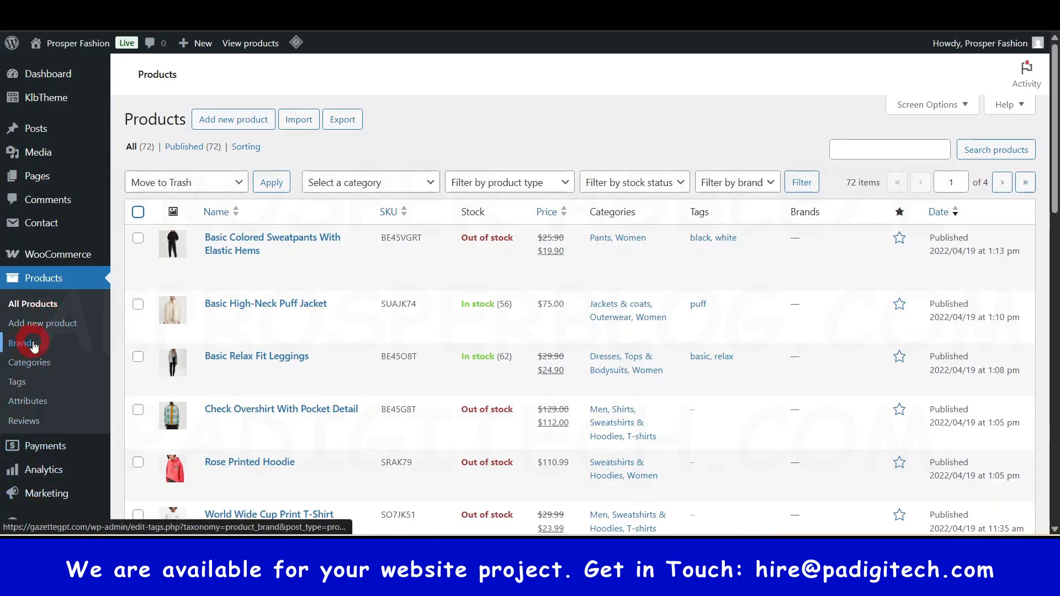
Skim the product list again and open the Product categories page in a separate tab.
{"action": "scroll", "coordinate": [811, 331], "scroll_direction": "down", "scroll_amount": 6}
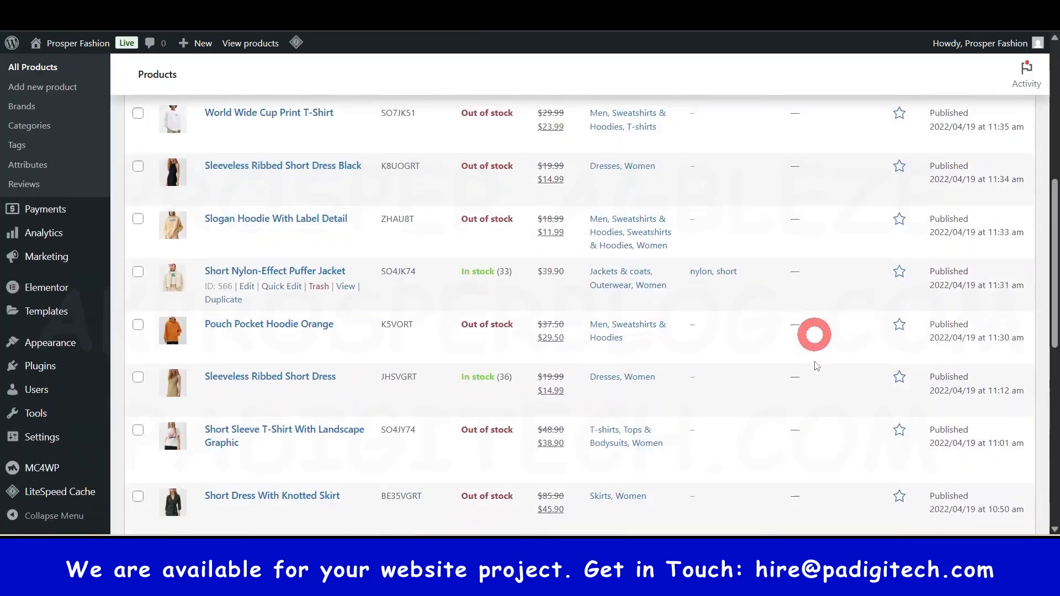
{"action": "scroll", "coordinate": [827, 378], "scroll_direction": "up", "scroll_amount": 7}
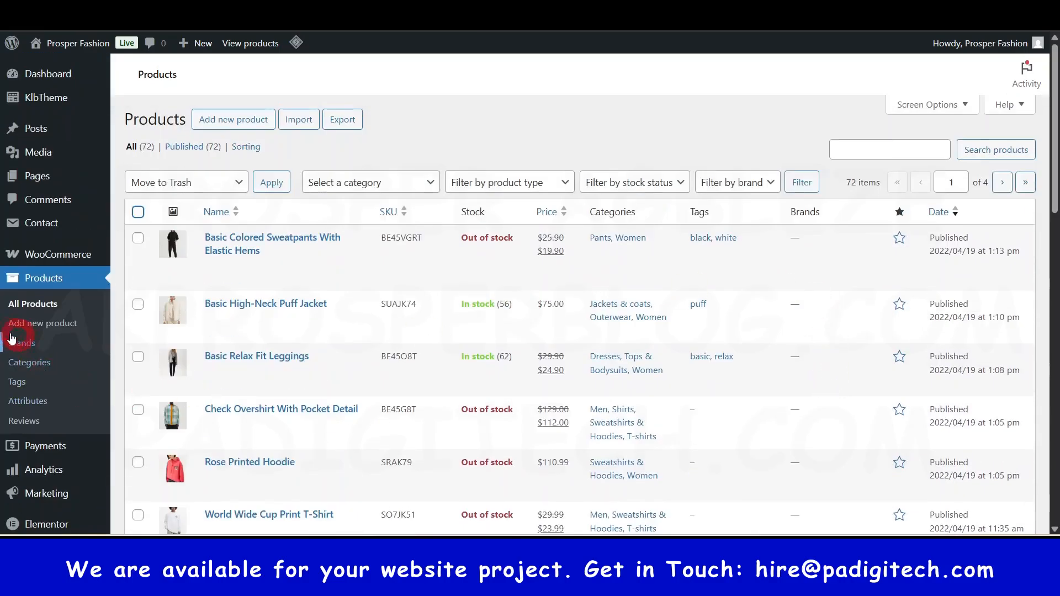
{"action": "right_click", "coordinate": [14, 362]}
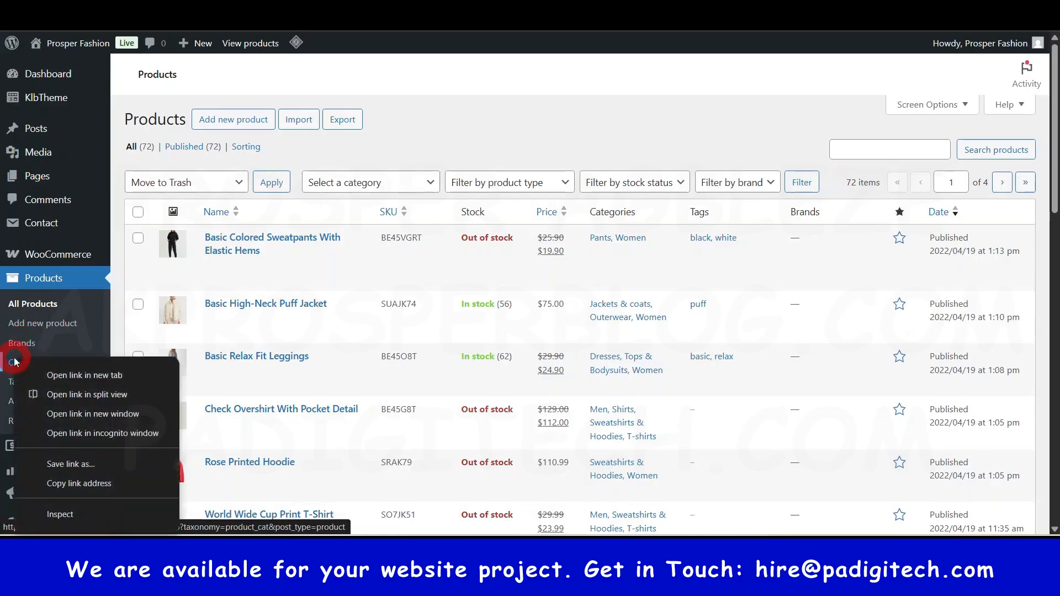
{"action": "left_click", "coordinate": [71, 375]}
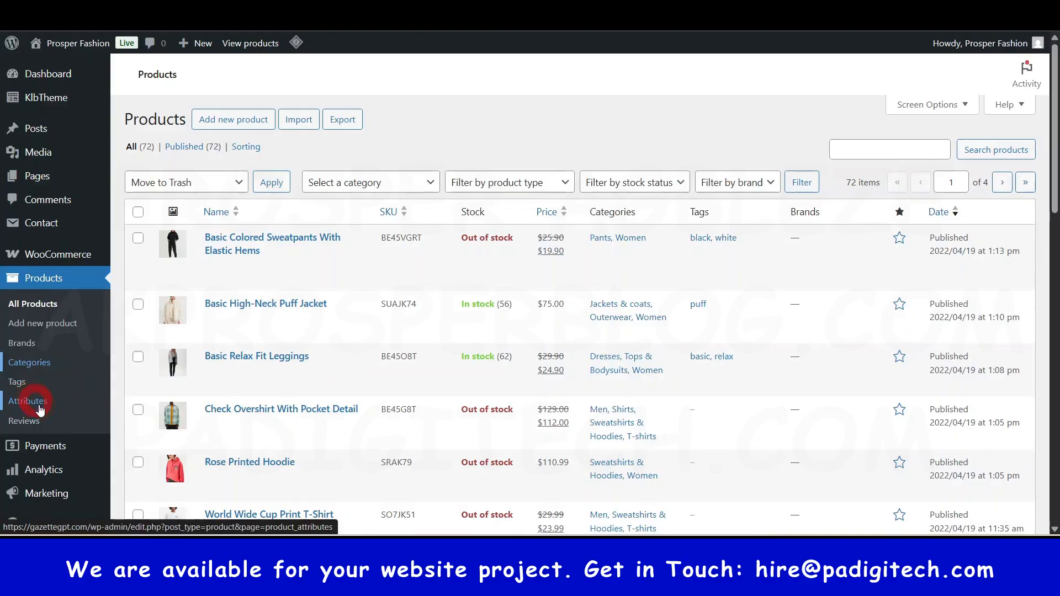
{"action": "left_click", "coordinate": [29, 362]}
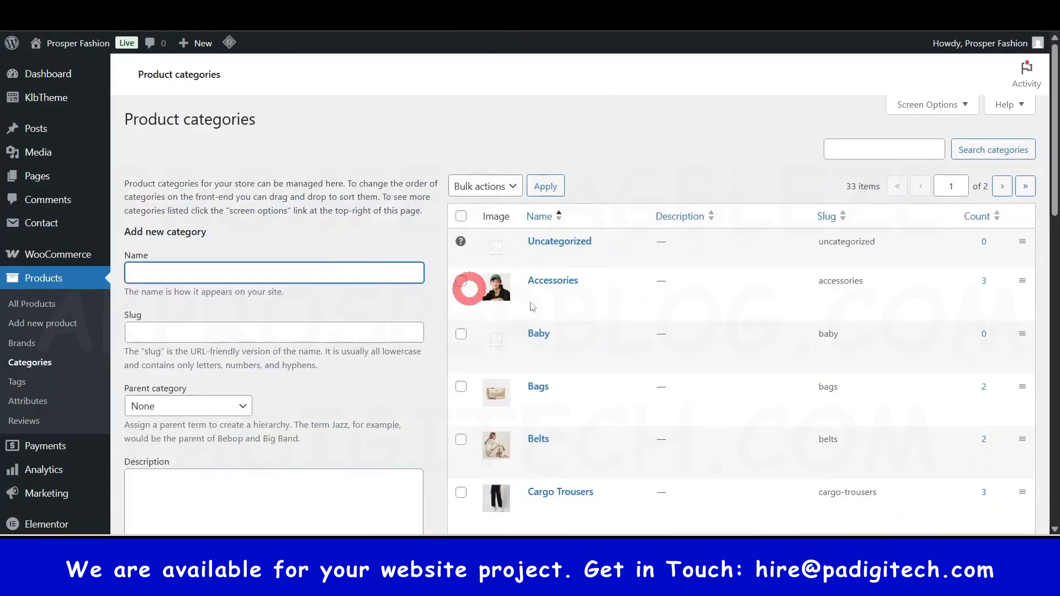
Review the existing product categories and subcategories and the fields for adding a new category.
{"action": "scroll", "coordinate": [681, 303], "scroll_direction": "down", "scroll_amount": 3}
{"action": "scroll", "coordinate": [682, 303], "scroll_direction": "down", "scroll_amount": 10}
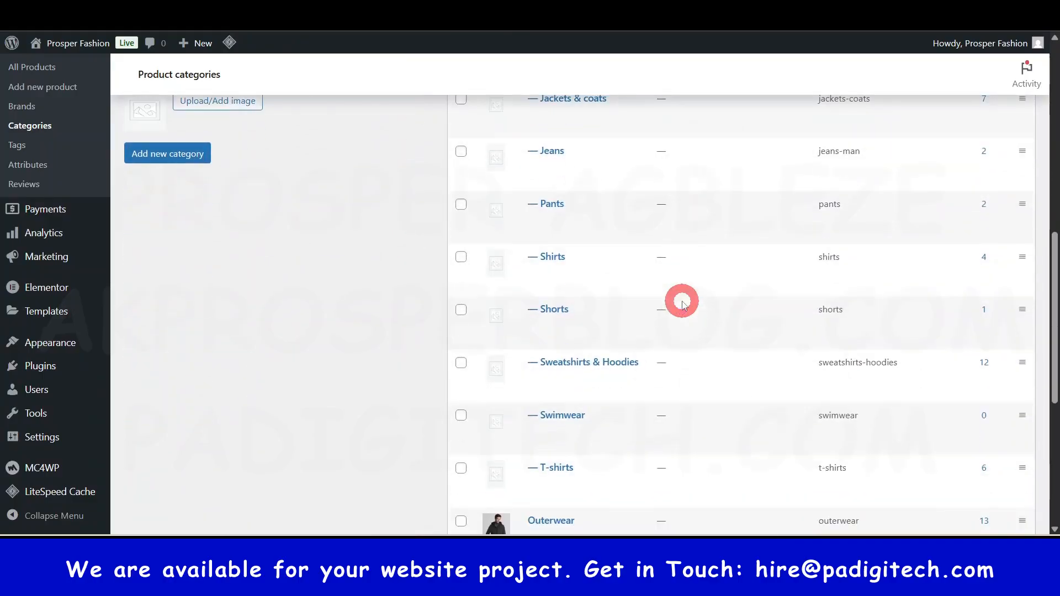
{"action": "scroll", "coordinate": [683, 304], "scroll_direction": "down", "scroll_amount": 2}
{"action": "scroll", "coordinate": [683, 304], "scroll_direction": "up", "scroll_amount": 15}
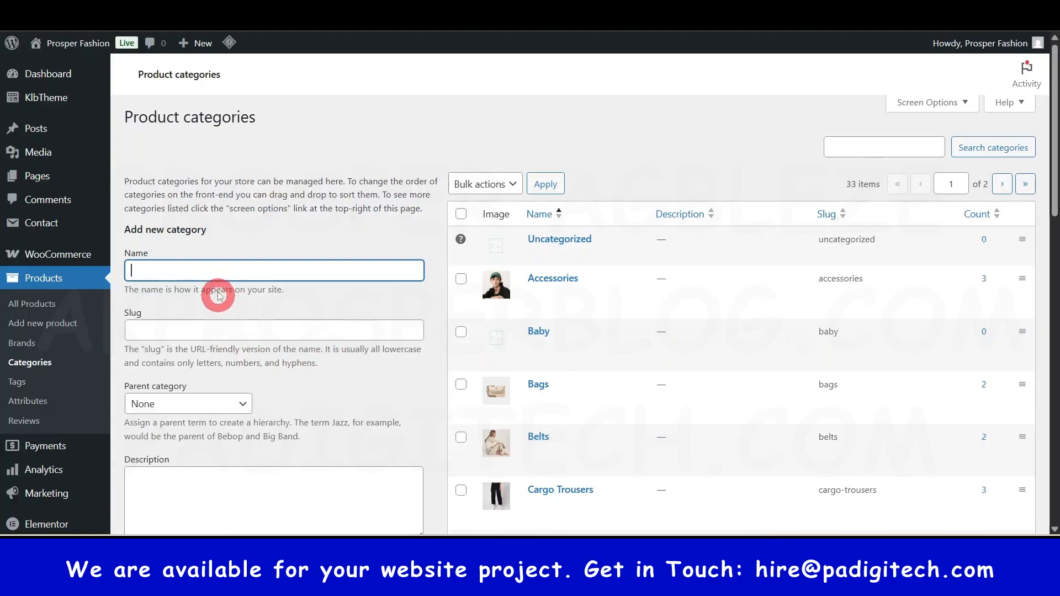
{"action": "scroll", "coordinate": [293, 277], "scroll_direction": "down", "scroll_amount": 3}
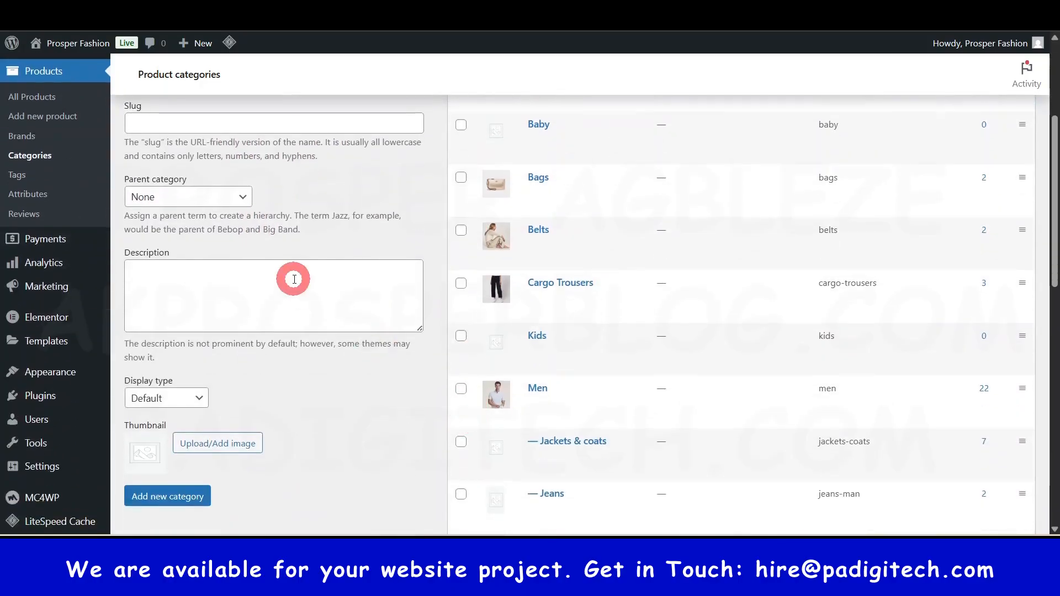
{"action": "scroll", "coordinate": [274, 267], "scroll_direction": "up", "scroll_amount": 3}
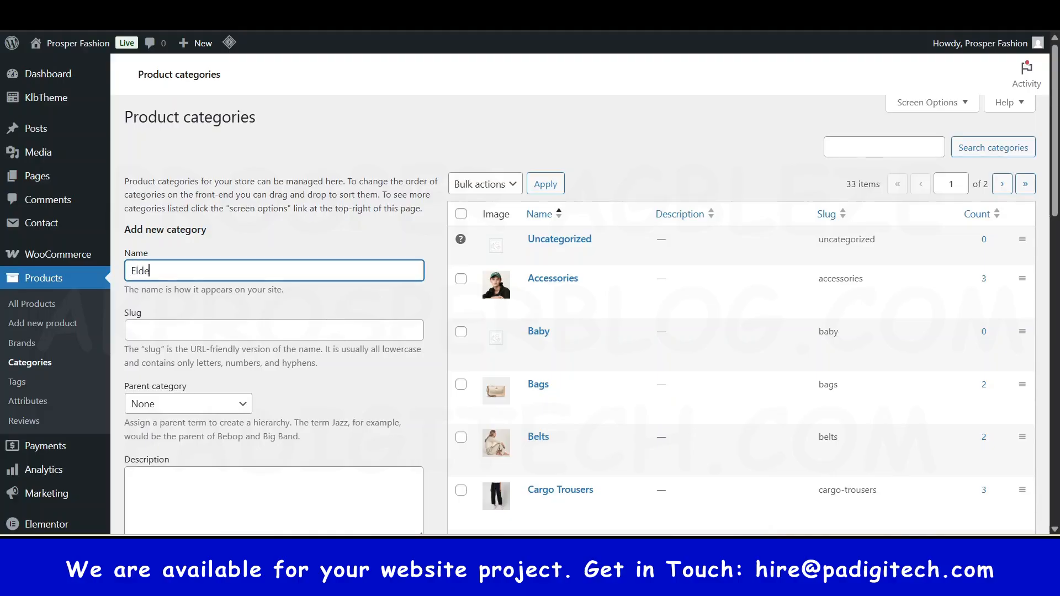
Name the new product category Elderly and keep None as its parent category.
{"action": "type", "text": "r"}
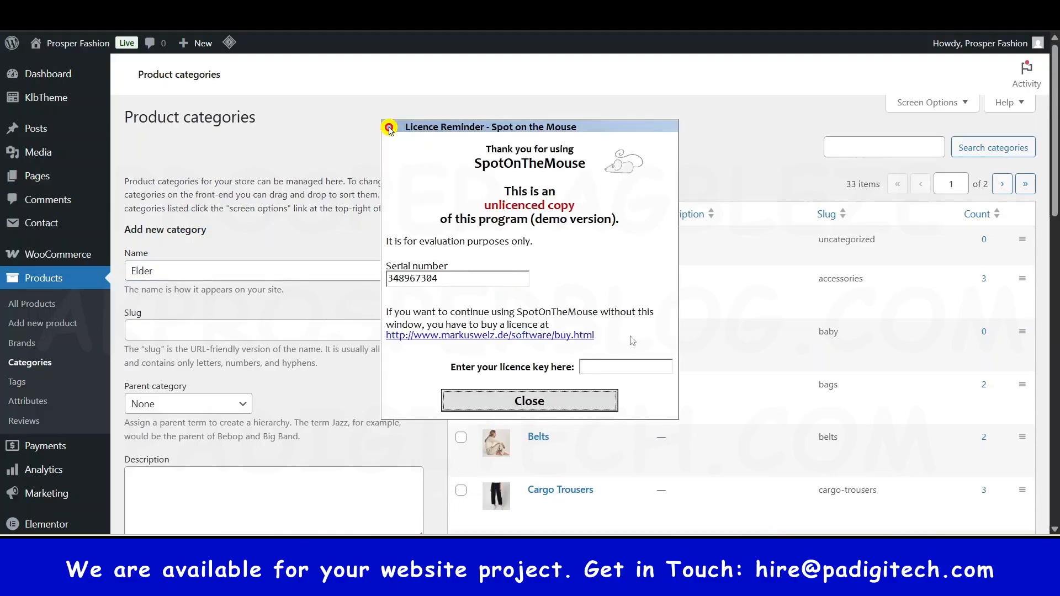
{"action": "left_click", "coordinate": [537, 397]}
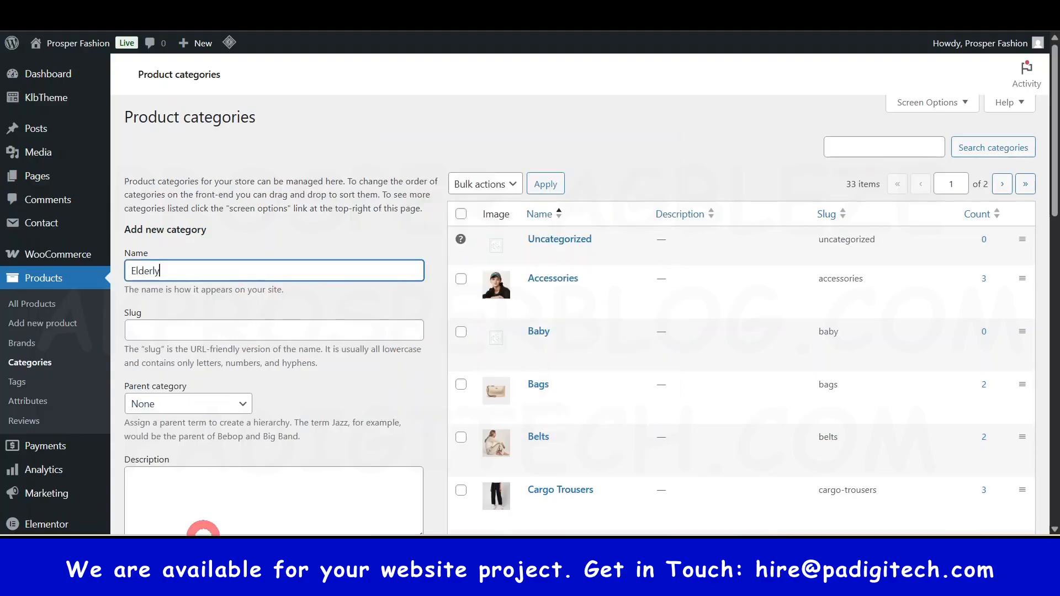
{"action": "scroll", "coordinate": [218, 320], "scroll_direction": "down", "scroll_amount": 4}
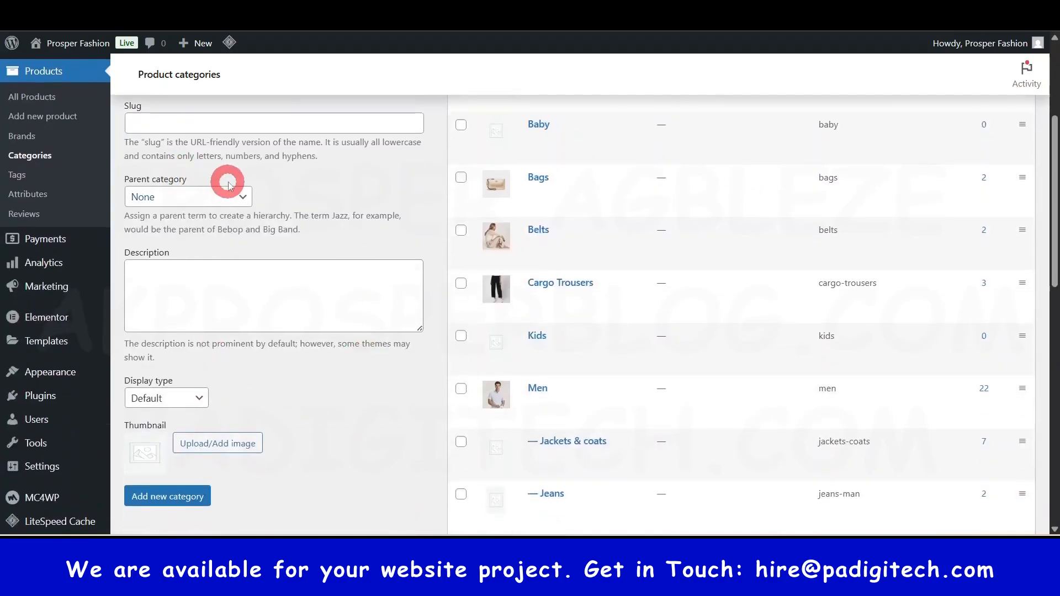
{"action": "scroll", "coordinate": [331, 202], "scroll_direction": "up", "scroll_amount": 4}
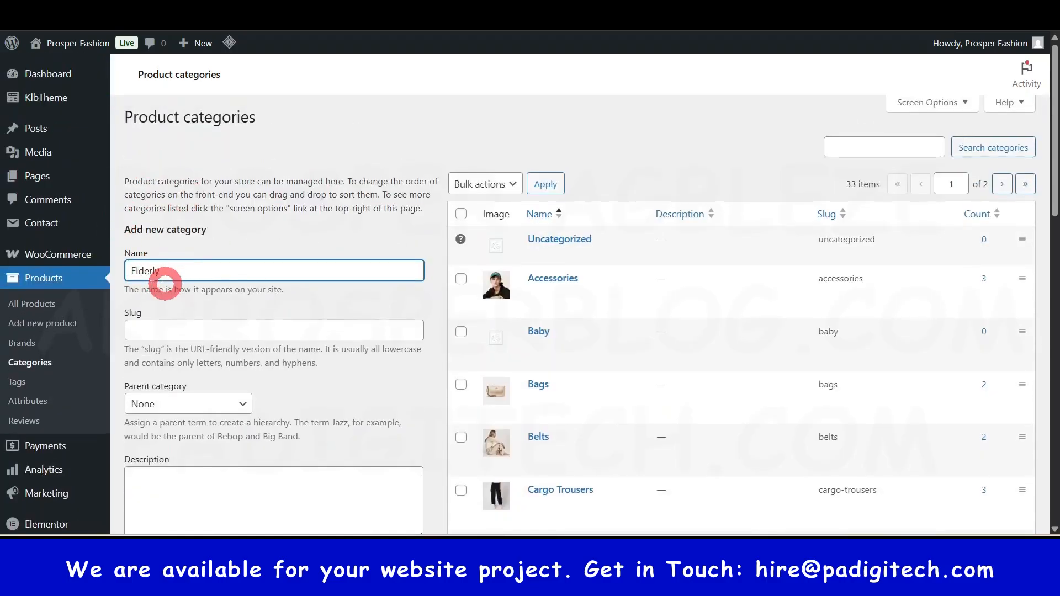
{"action": "left_click", "coordinate": [163, 412]}
{"action": "left_click", "coordinate": [162, 411]}
{"action": "scroll", "coordinate": [321, 411], "scroll_direction": "down", "scroll_amount": 3}
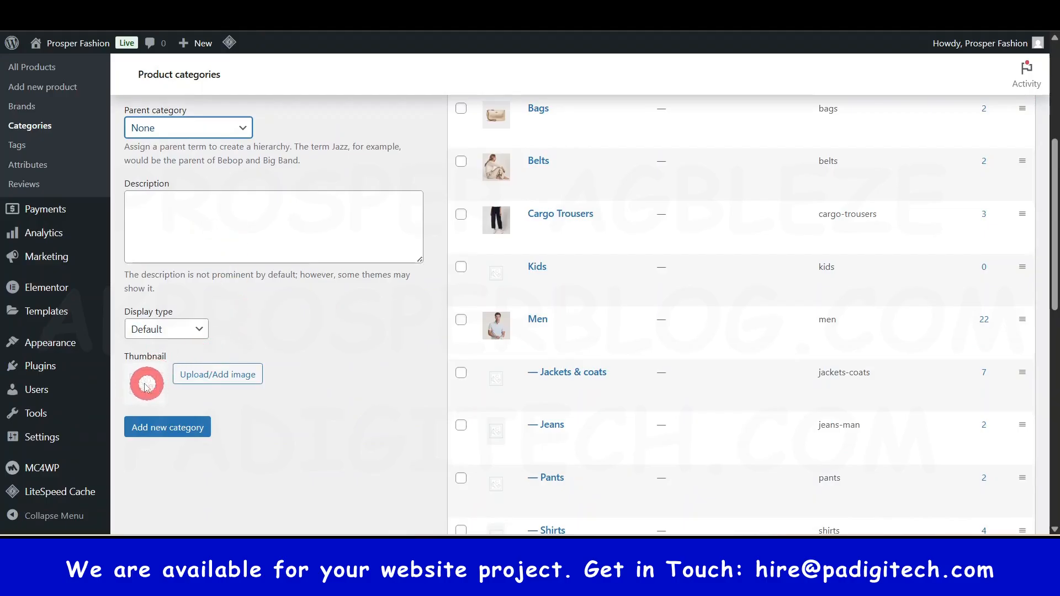
{"action": "scroll", "coordinate": [319, 441], "scroll_direction": "up", "scroll_amount": 2}
{"action": "scroll", "coordinate": [309, 485], "scroll_direction": "down", "scroll_amount": 1}
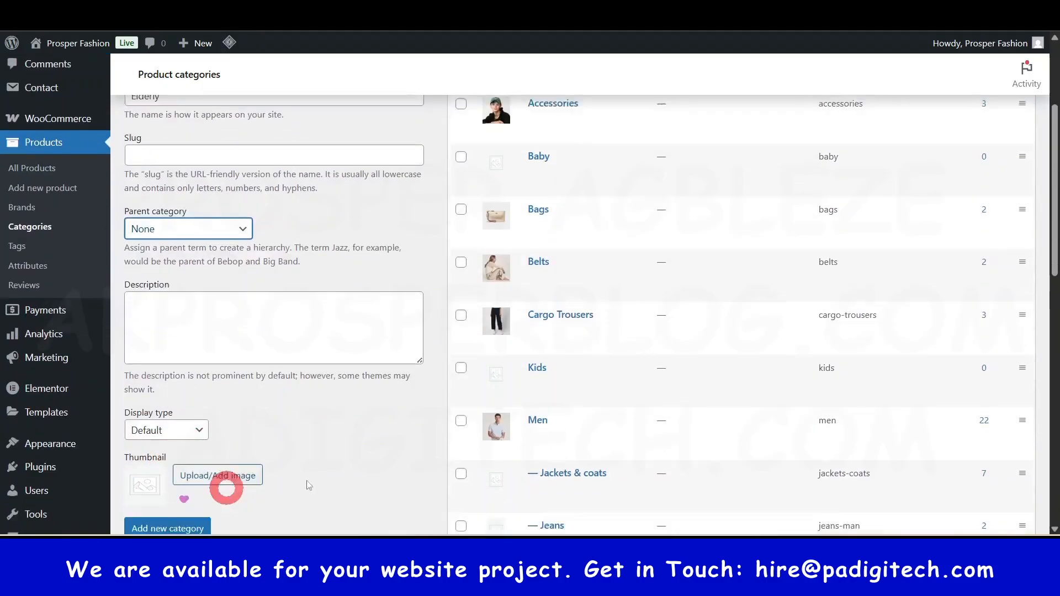
{"action": "scroll", "coordinate": [309, 485], "scroll_direction": "down", "scroll_amount": 1}
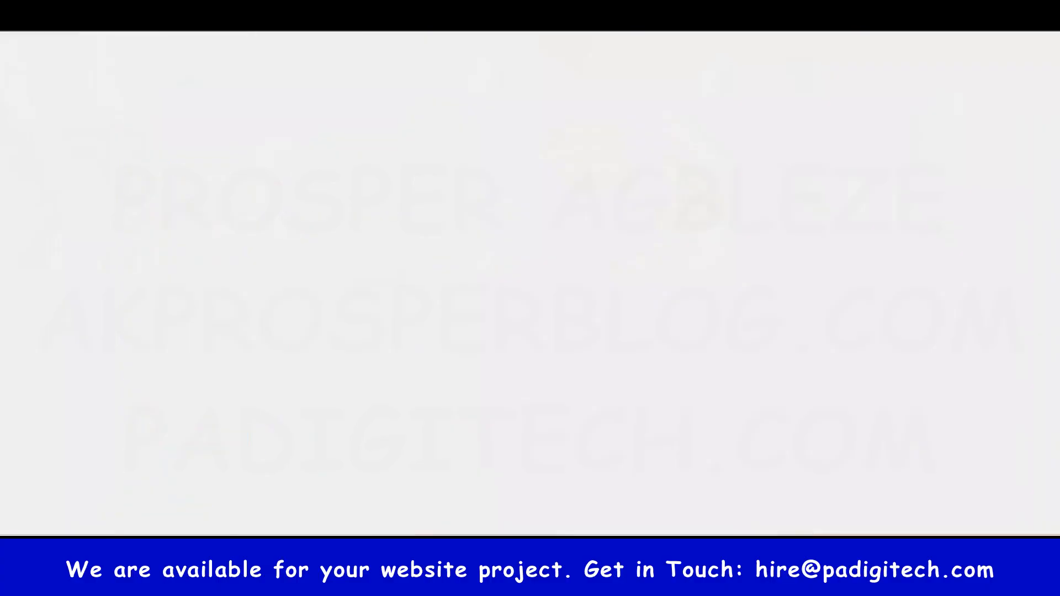
Examine the storefront homepage, including its category menu, promotional banners and Best Seller Products.
{"action": "left_click", "coordinate": [1017, 188]}
{"action": "left_click_drag", "start_coordinate": [1054, 187], "coordinate": [1055, 10]}
{"action": "left_click", "coordinate": [44, 196]}
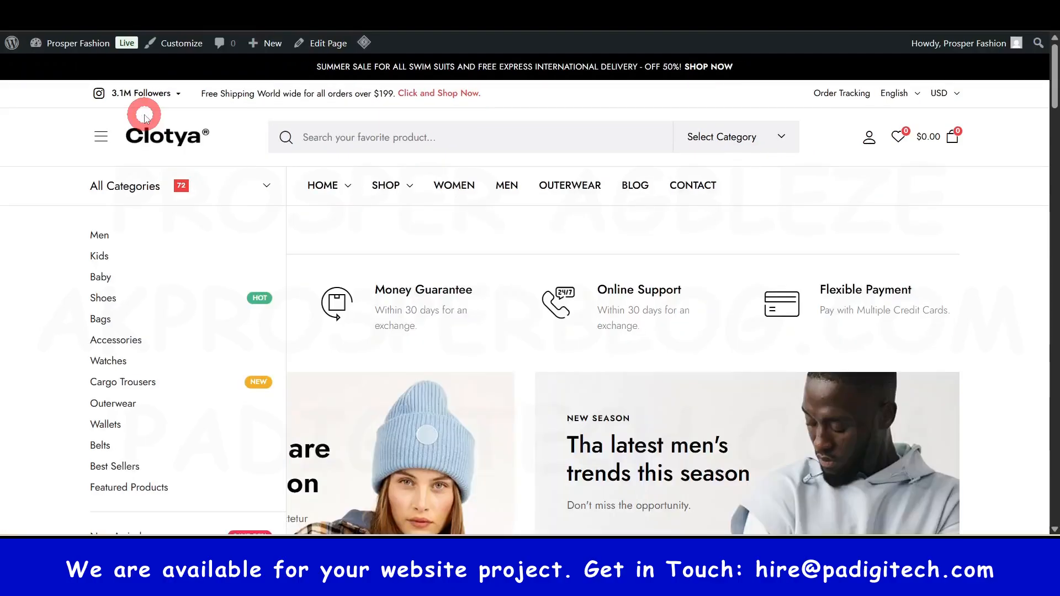
{"action": "scroll", "coordinate": [587, 249], "scroll_direction": "down", "scroll_amount": 15}
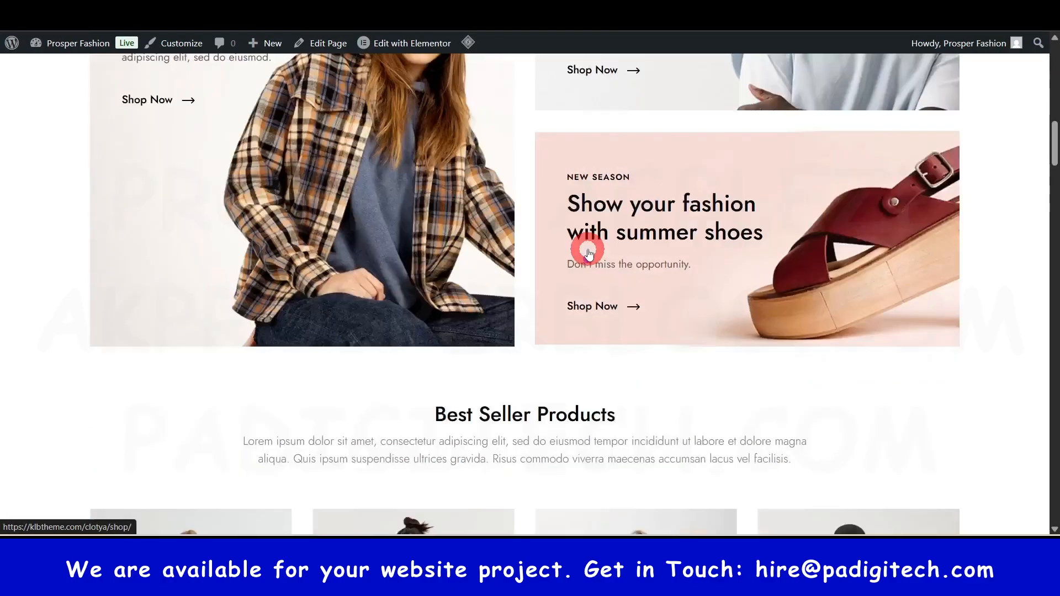
{"action": "scroll", "coordinate": [620, 261], "scroll_direction": "down", "scroll_amount": 8}
{"action": "scroll", "coordinate": [619, 257], "scroll_direction": "up", "scroll_amount": 14}
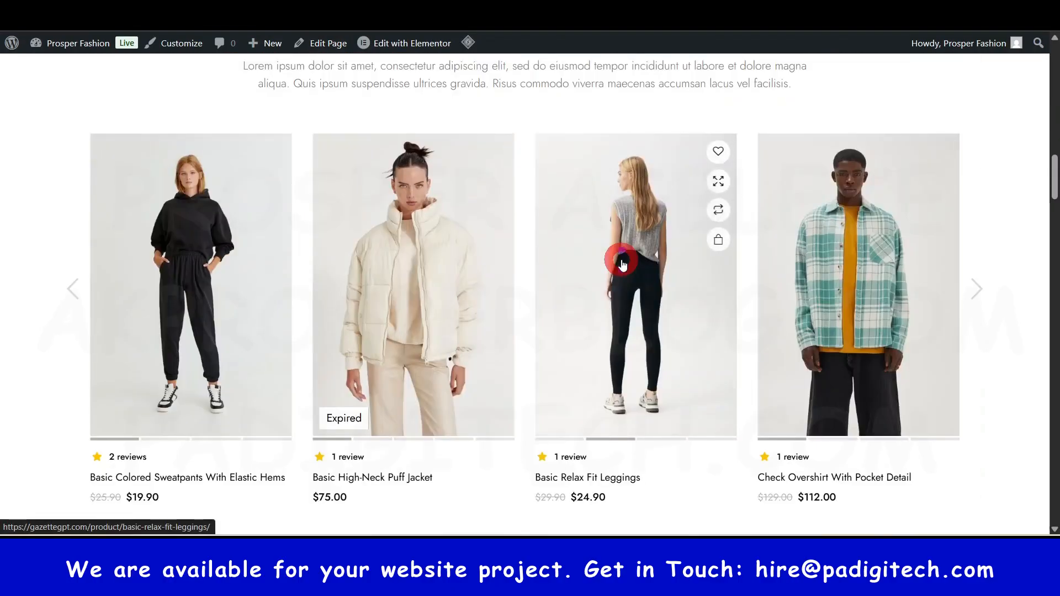
{"action": "scroll", "coordinate": [622, 261], "scroll_direction": "down", "scroll_amount": 14}
{"action": "left_click_drag", "start_coordinate": [1054, 270], "coordinate": [1055, 336]}
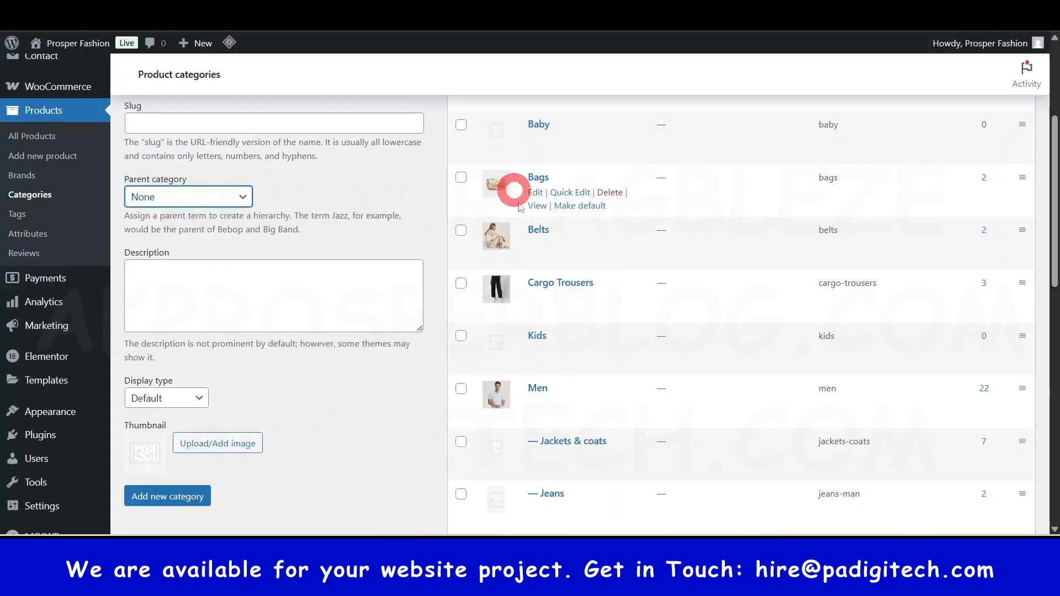
Add the Elderly category to the store with the default display type and no thumbnail.
{"action": "left_click", "coordinate": [538, 258]}
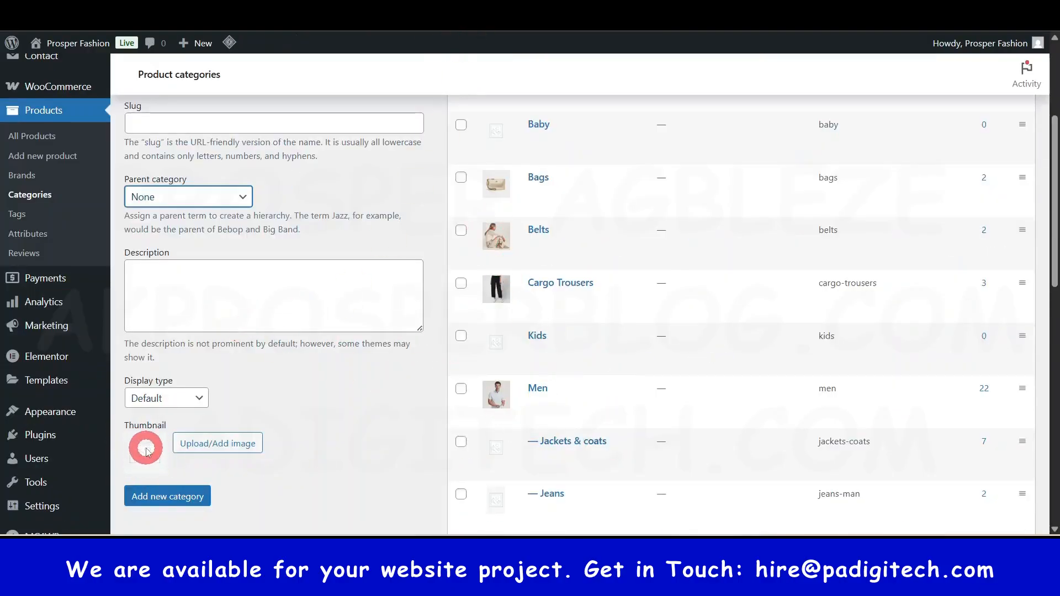
{"action": "left_click", "coordinate": [164, 500]}
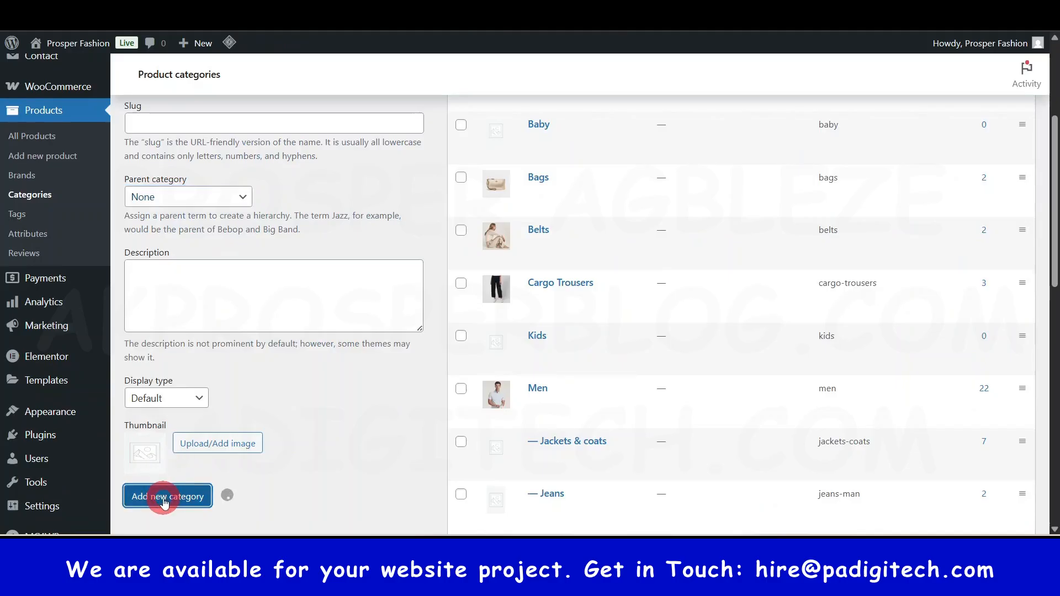
{"action": "left_click", "coordinate": [372, 386]}
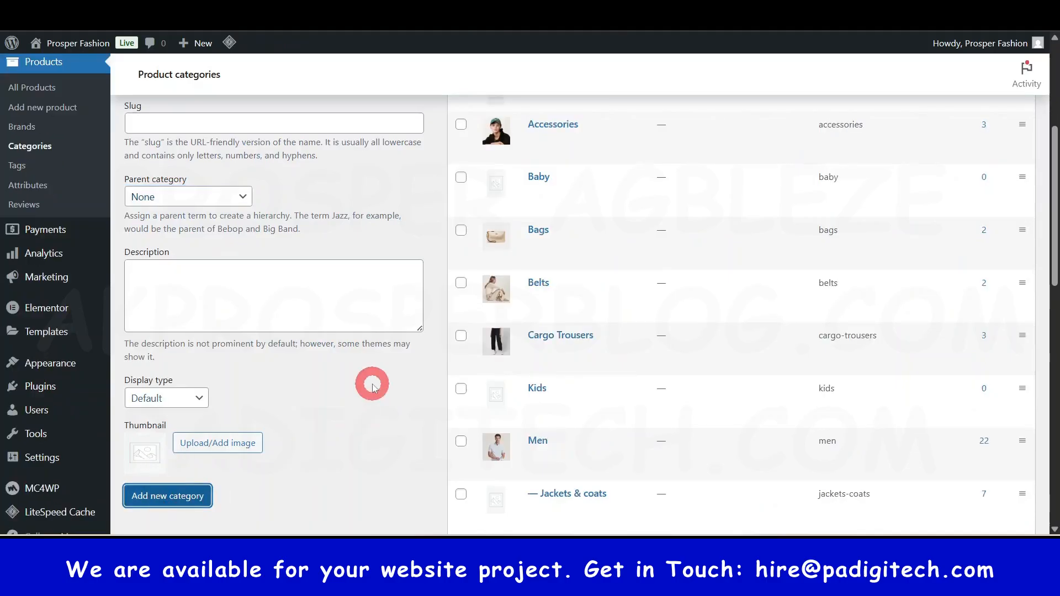
Add a product category named Grandma with Elderly as its parent category, keeping the default display type.
{"action": "scroll", "coordinate": [213, 246], "scroll_direction": "up", "scroll_amount": 3}
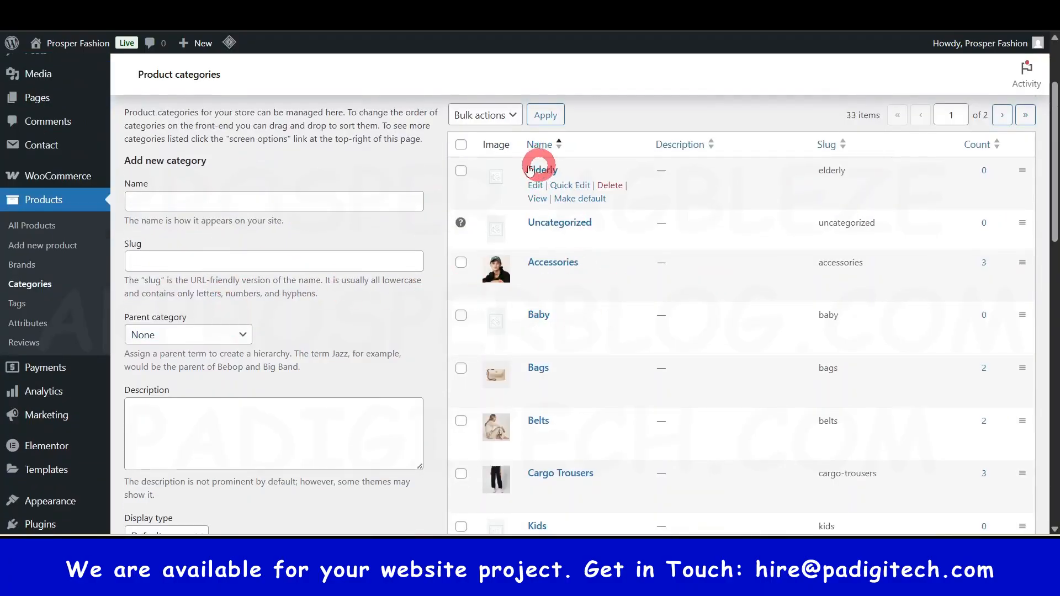
{"action": "scroll", "coordinate": [230, 445], "scroll_direction": "down", "scroll_amount": 5}
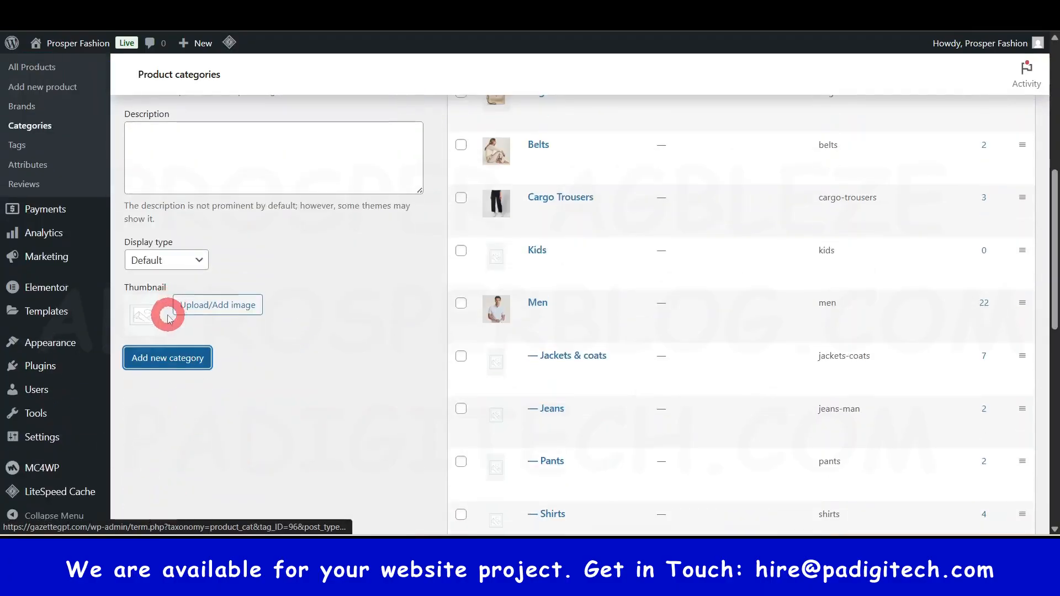
{"action": "scroll", "coordinate": [397, 308], "scroll_direction": "up", "scroll_amount": 3}
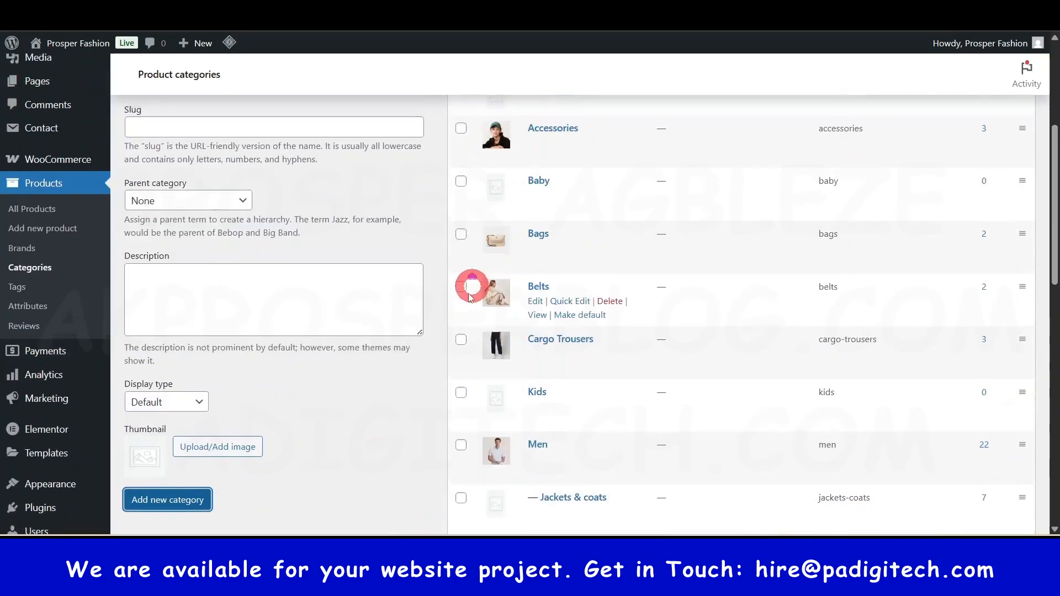
{"action": "scroll", "coordinate": [469, 297], "scroll_direction": "up", "scroll_amount": 3}
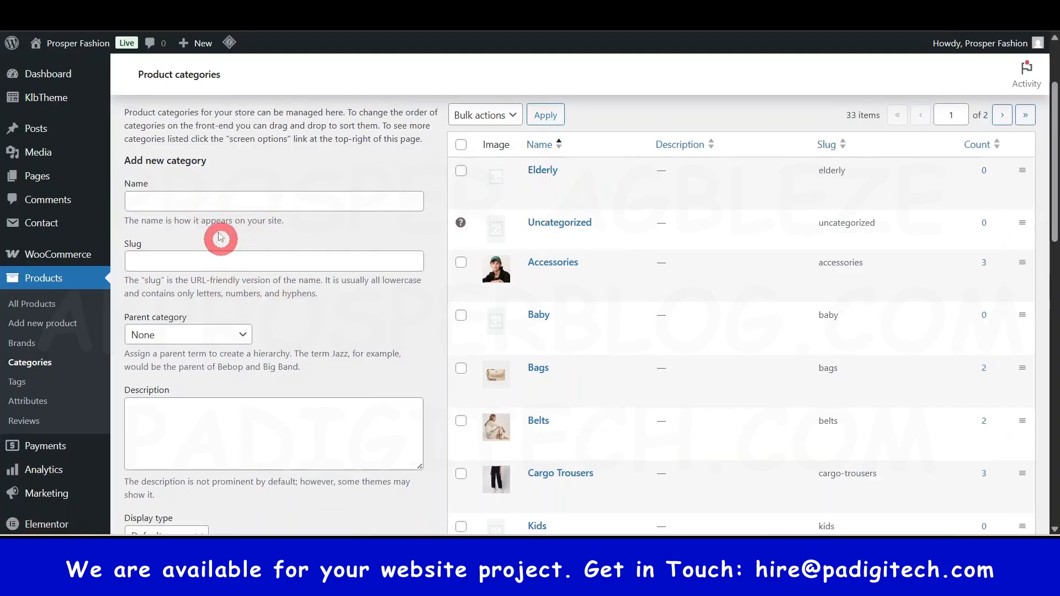
{"action": "left_click", "coordinate": [193, 202]}
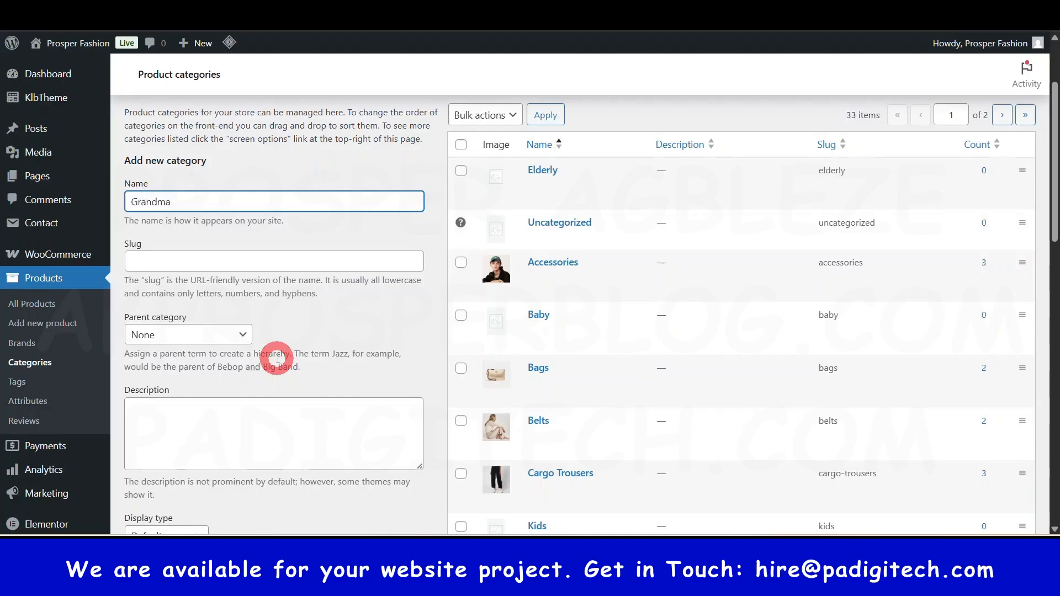
{"action": "left_click", "coordinate": [171, 338]}
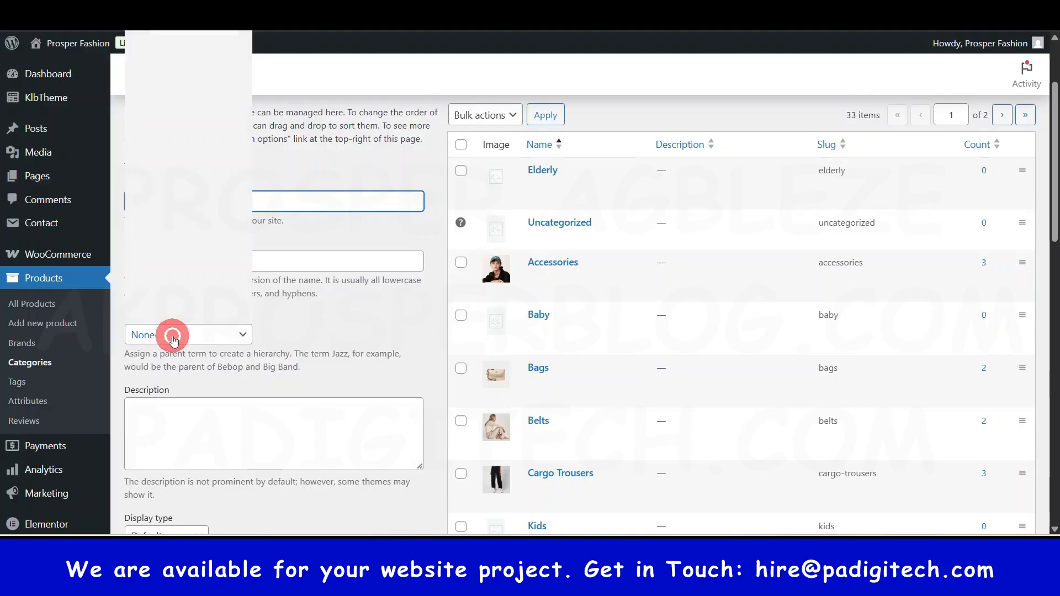
{"action": "left_click", "coordinate": [178, 4]}
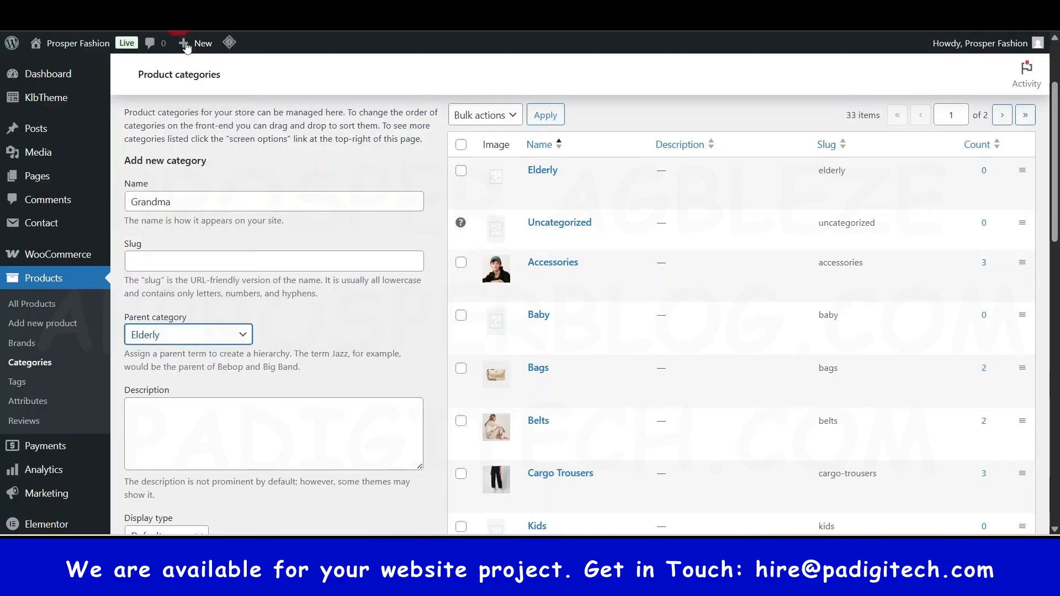
{"action": "scroll", "coordinate": [238, 347], "scroll_direction": "down", "scroll_amount": 2}
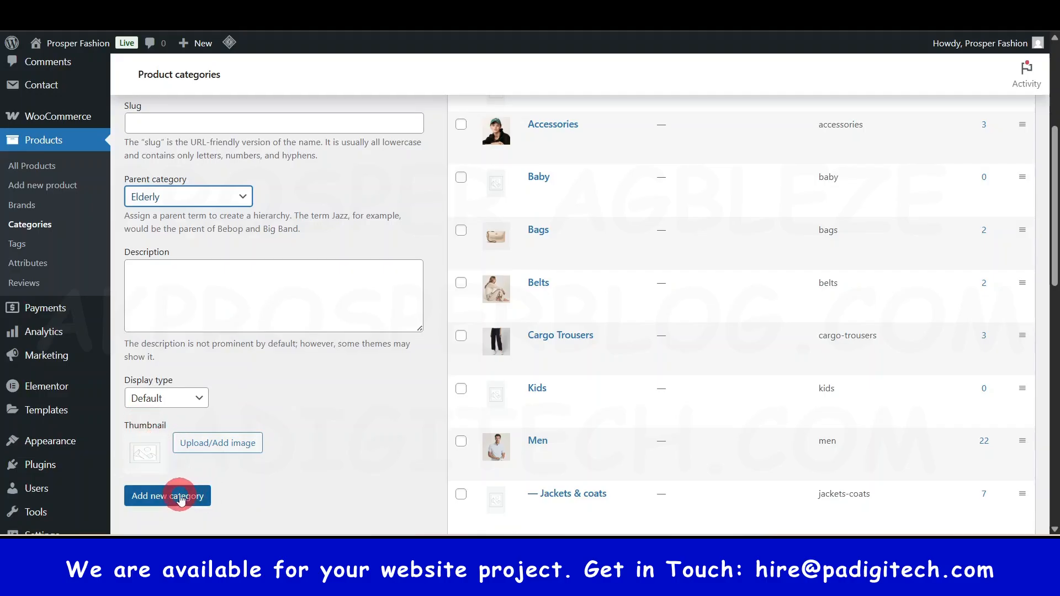
{"action": "scroll", "coordinate": [545, 389], "scroll_direction": "up", "scroll_amount": 3}
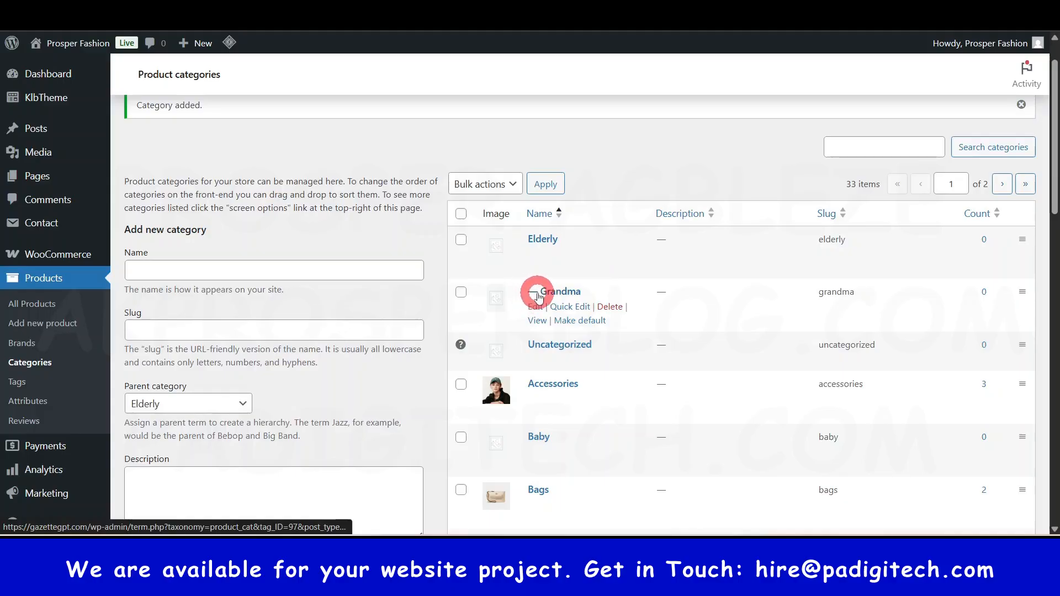
Review how parent categories and their subcategories, such as those under Men, are arranged in the product category list.
{"action": "scroll", "coordinate": [547, 287], "scroll_direction": "down", "scroll_amount": 10}
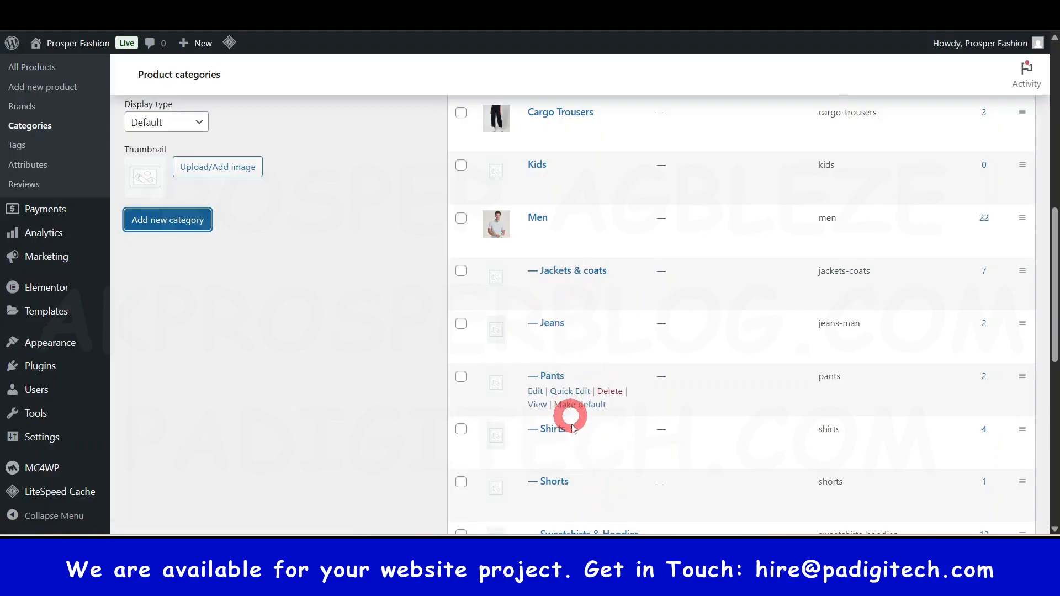
{"action": "scroll", "coordinate": [554, 245], "scroll_direction": "down", "scroll_amount": 1}
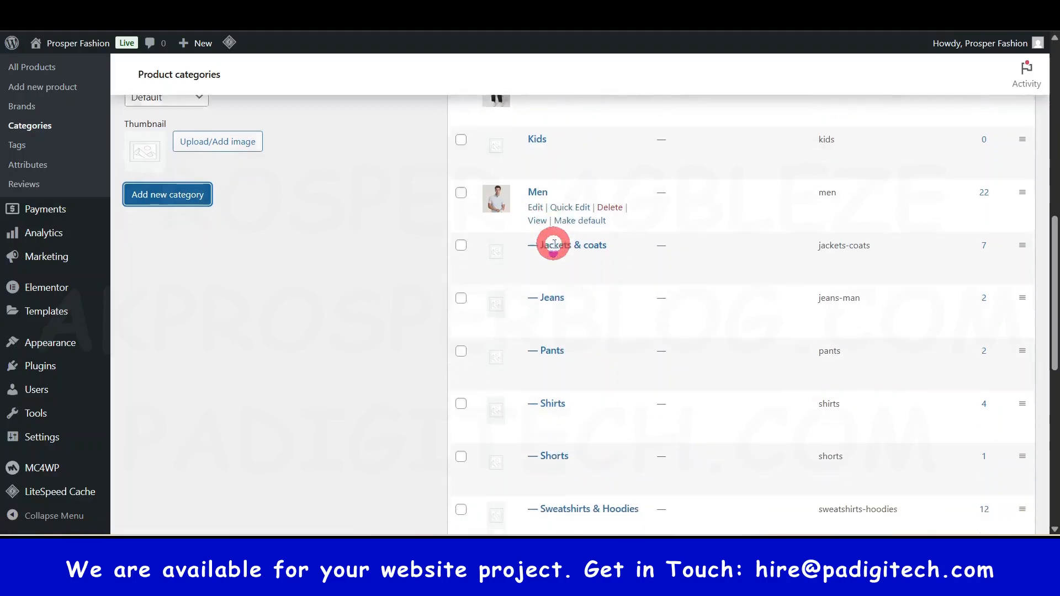
{"action": "scroll", "coordinate": [554, 245], "scroll_direction": "down", "scroll_amount": 9}
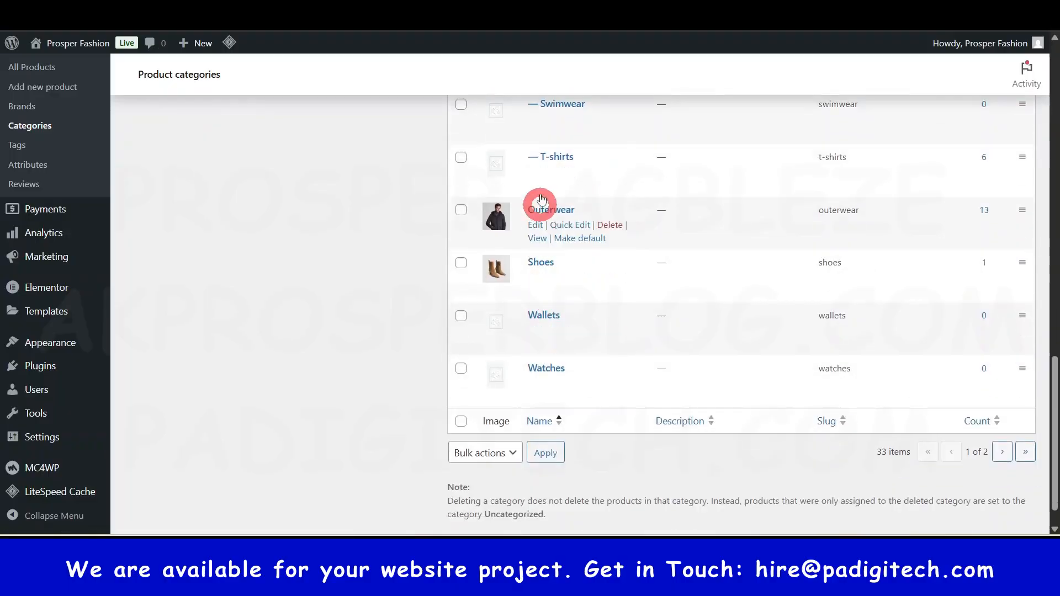
{"action": "scroll", "coordinate": [575, 276], "scroll_direction": "up", "scroll_amount": 20}
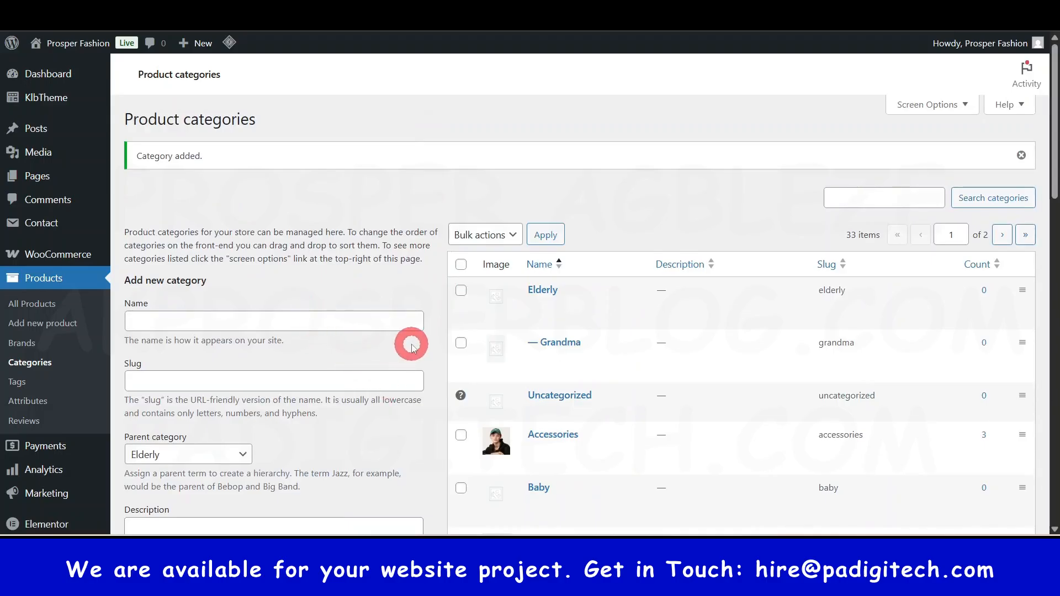
{"action": "scroll", "coordinate": [411, 346], "scroll_direction": "down", "scroll_amount": 3}
{"action": "scroll", "coordinate": [452, 321], "scroll_direction": "up", "scroll_amount": 3}
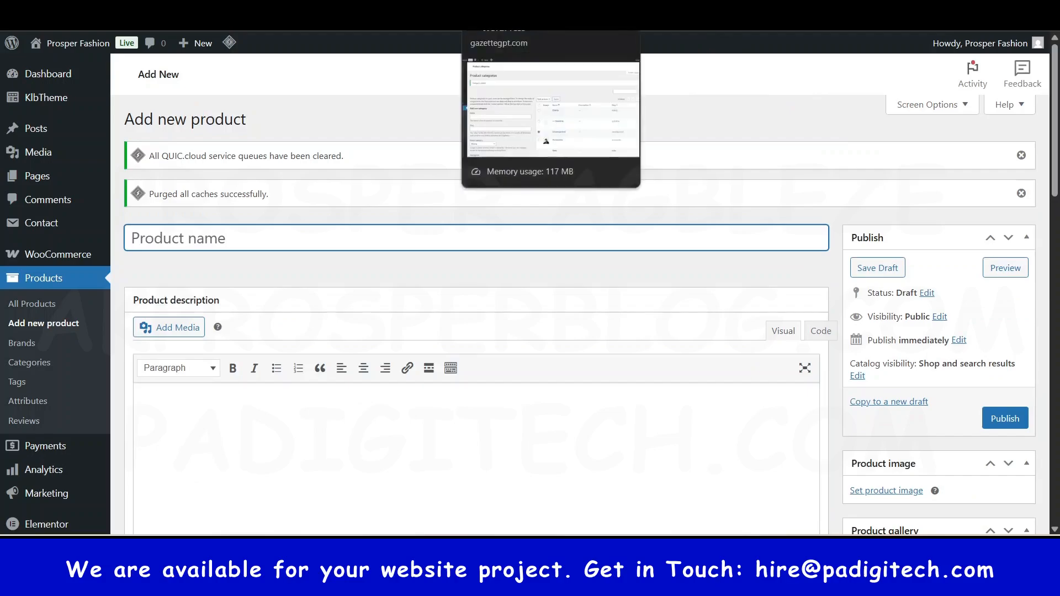
Dismiss the QUIC.cloud queue and cache purge notices on the Add new product page.
{"action": "left_click", "coordinate": [355, 397]}
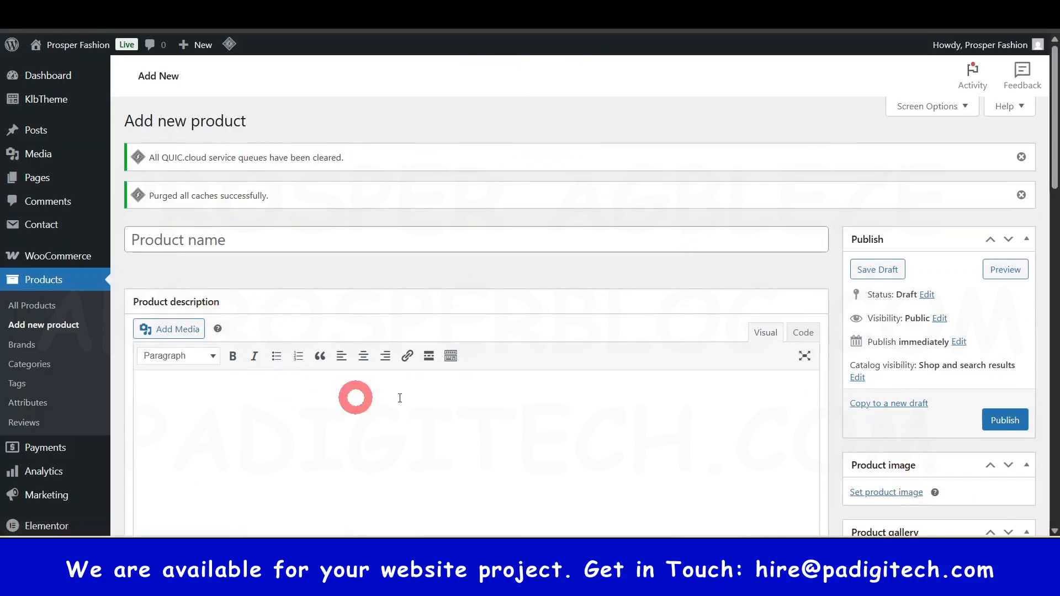
{"action": "left_click", "coordinate": [1021, 195]}
{"action": "left_click", "coordinate": [1020, 157]}
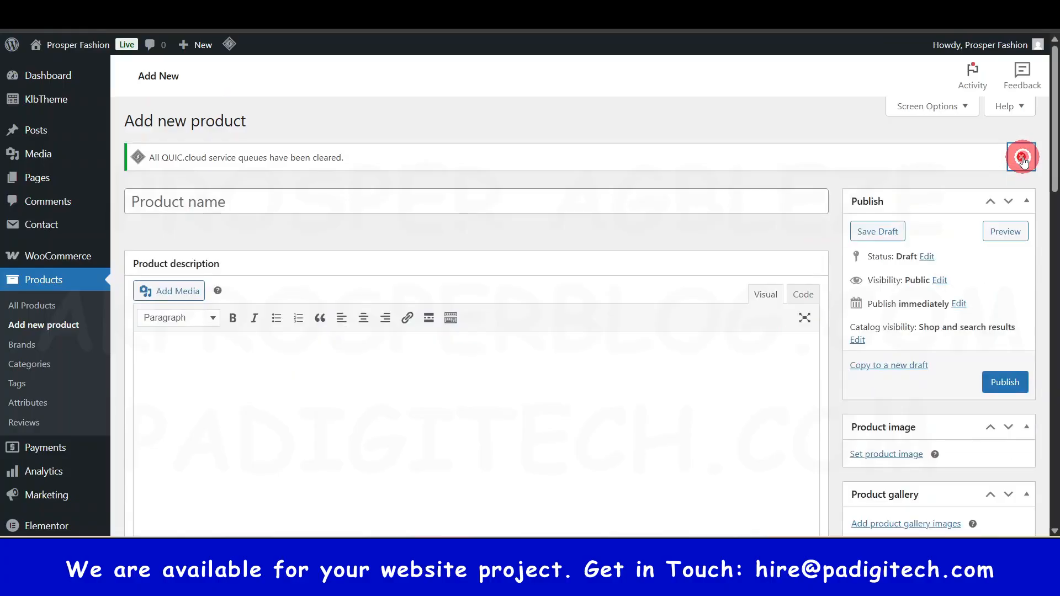
Examine the demo sweatpants' storefront page, including its title, price, short description, color and size options, SKU, categories and tags.
{"action": "left_click", "coordinate": [158, 170]}
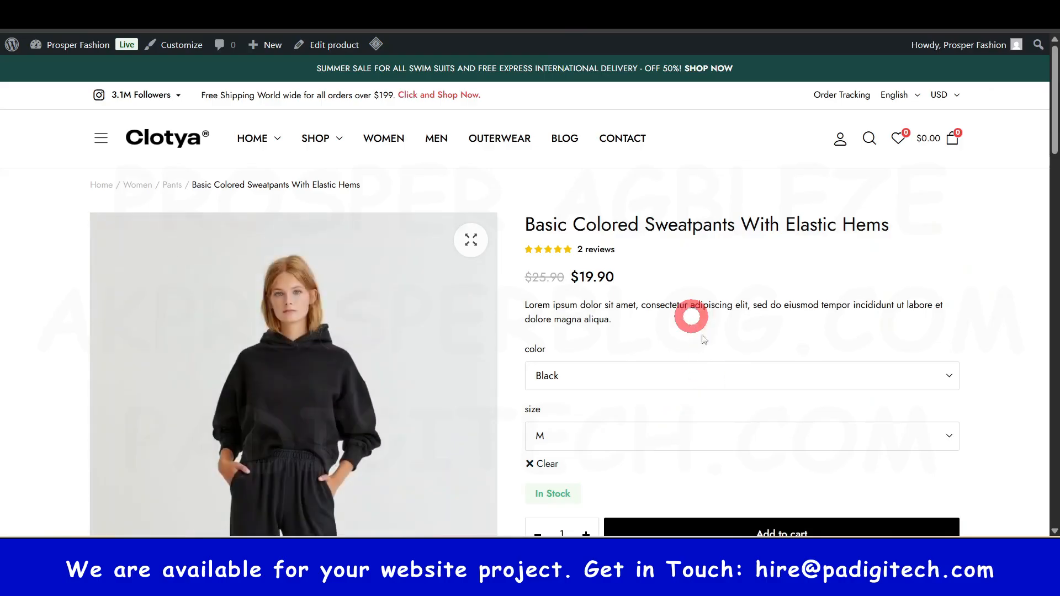
{"action": "scroll", "coordinate": [690, 315], "scroll_direction": "down", "scroll_amount": 4}
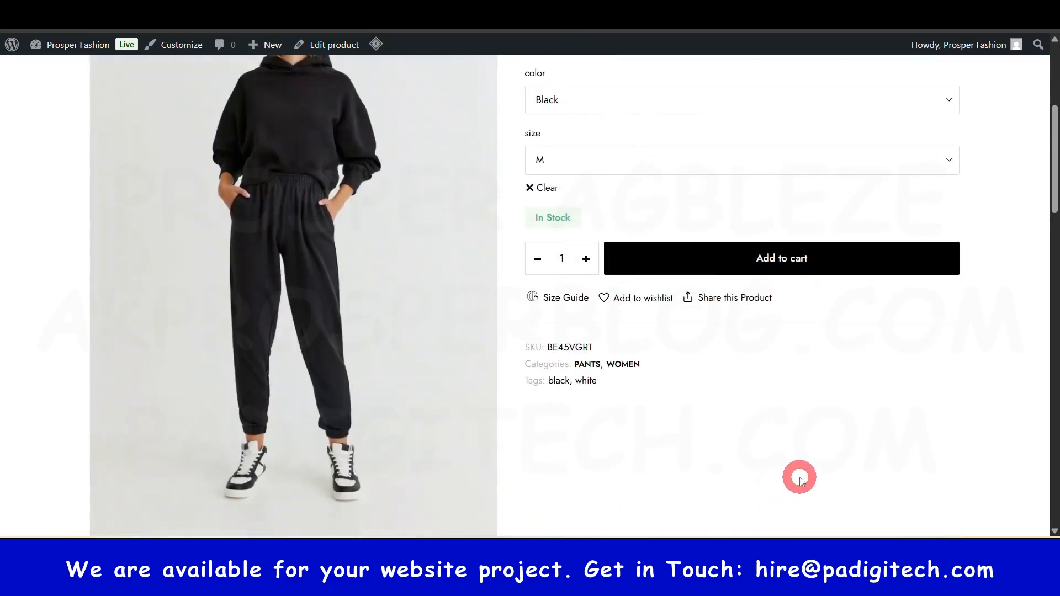
{"action": "scroll", "coordinate": [797, 473], "scroll_direction": "up", "scroll_amount": 3}
{"action": "scroll", "coordinate": [799, 477], "scroll_direction": "up", "scroll_amount": 2}
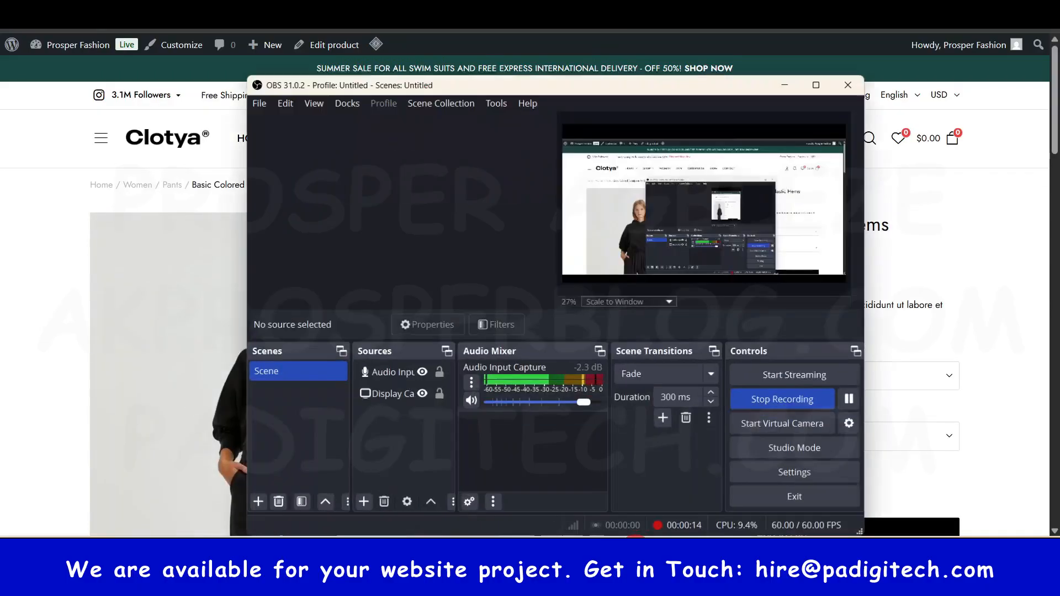
{"action": "left_click", "coordinate": [564, 270]}
{"action": "left_click", "coordinate": [543, 223]}
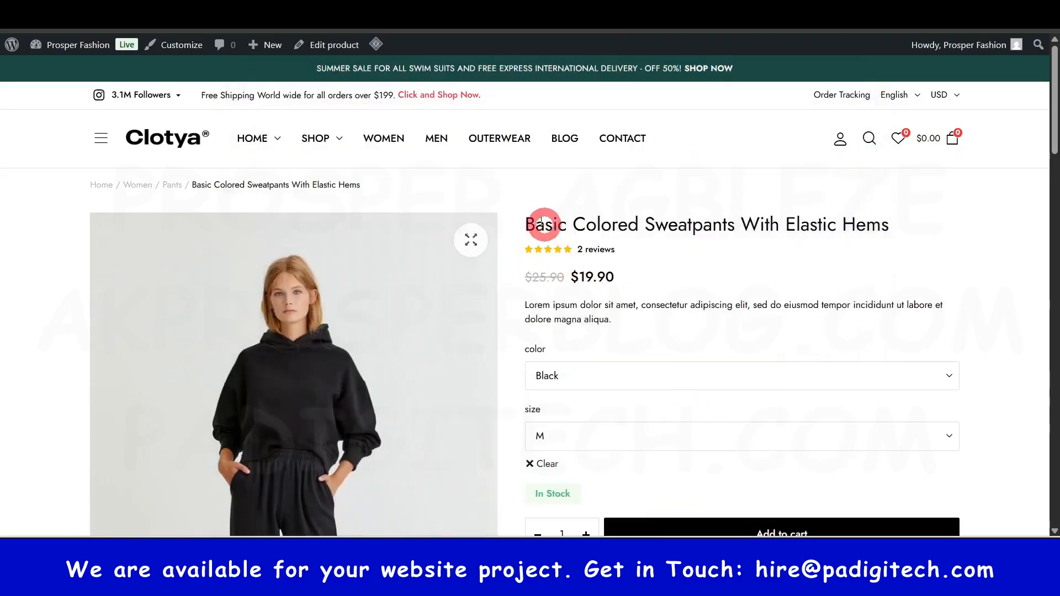
Copy the title Basic Colored Sweatpants With Elastic Hems from the storefront page into the new product's name.
{"action": "left_click_drag", "start_coordinate": [526, 223], "coordinate": [675, 218]}
{"action": "left_click", "coordinate": [815, 227]}
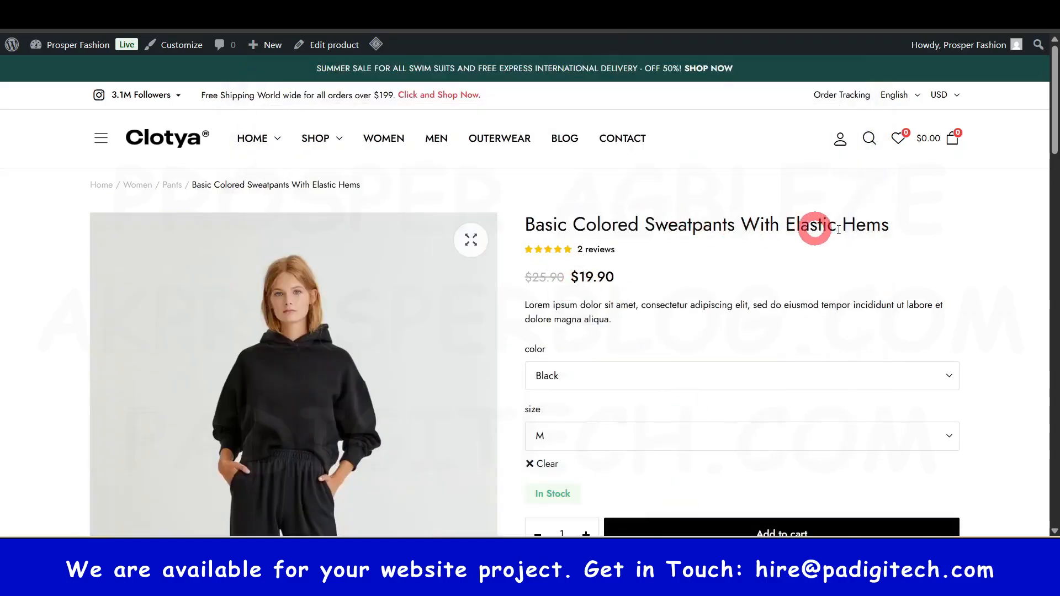
{"action": "left_click_drag", "start_coordinate": [900, 227], "coordinate": [533, 229]}
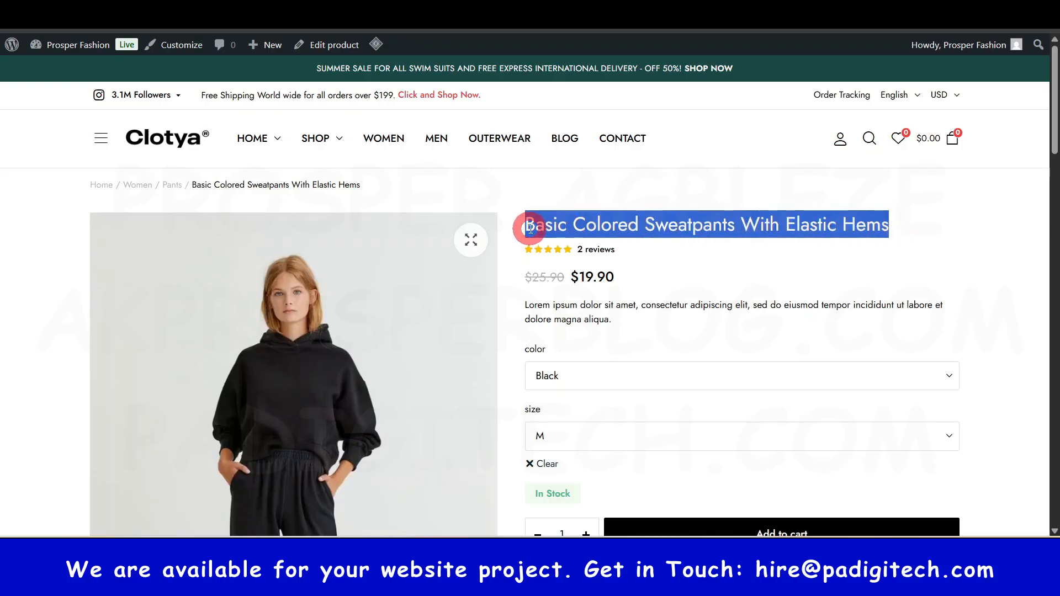
{"action": "key", "text": "ctrl+c"}
{"action": "key", "text": "ctrl+Tab"}
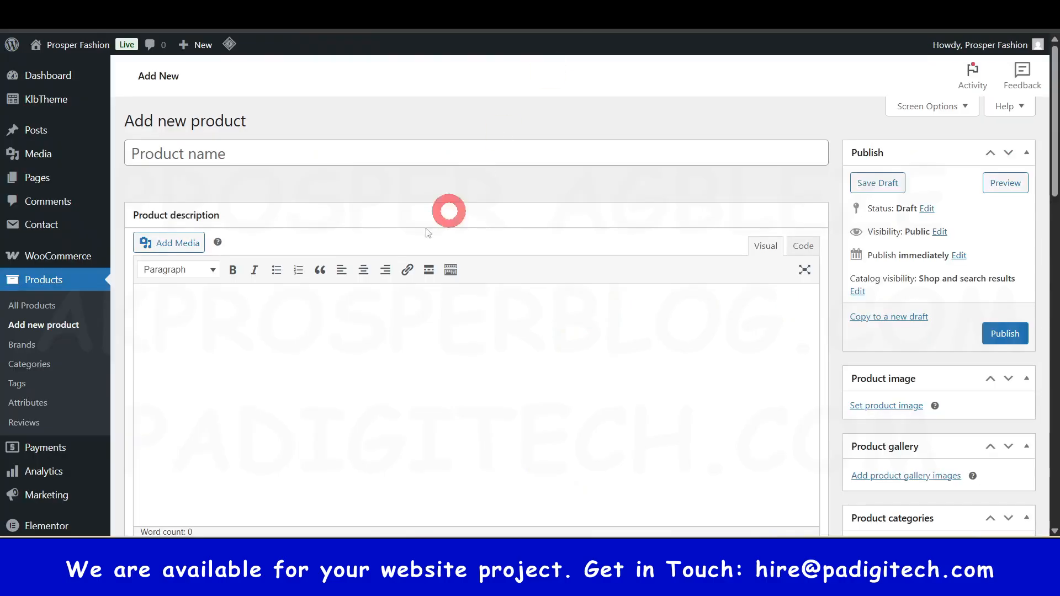
{"action": "left_click", "coordinate": [267, 153]}
{"action": "key", "text": "ctrl+v"}
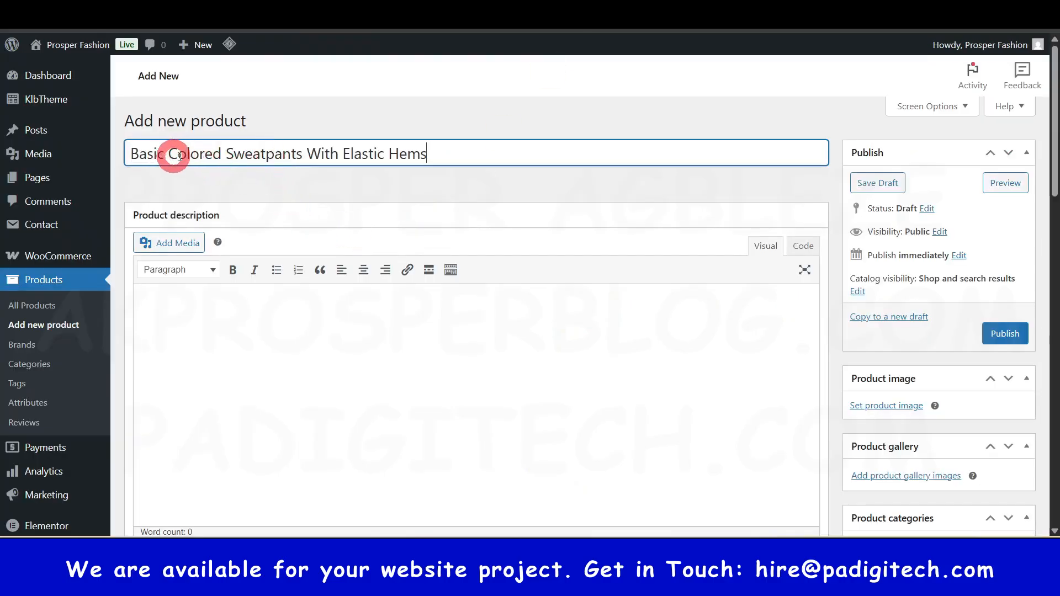
Replace Colored with Black so the product name reads Basic Black Sweatpants With Elastic Hems.
{"action": "double_click", "coordinate": [208, 154]}
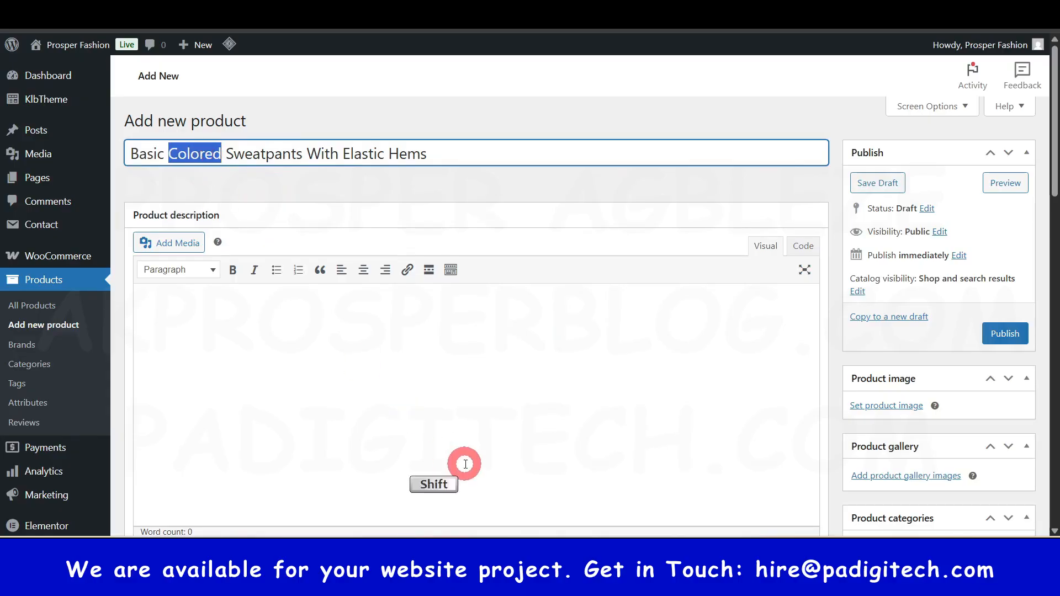
{"action": "type", "text": "Black"}
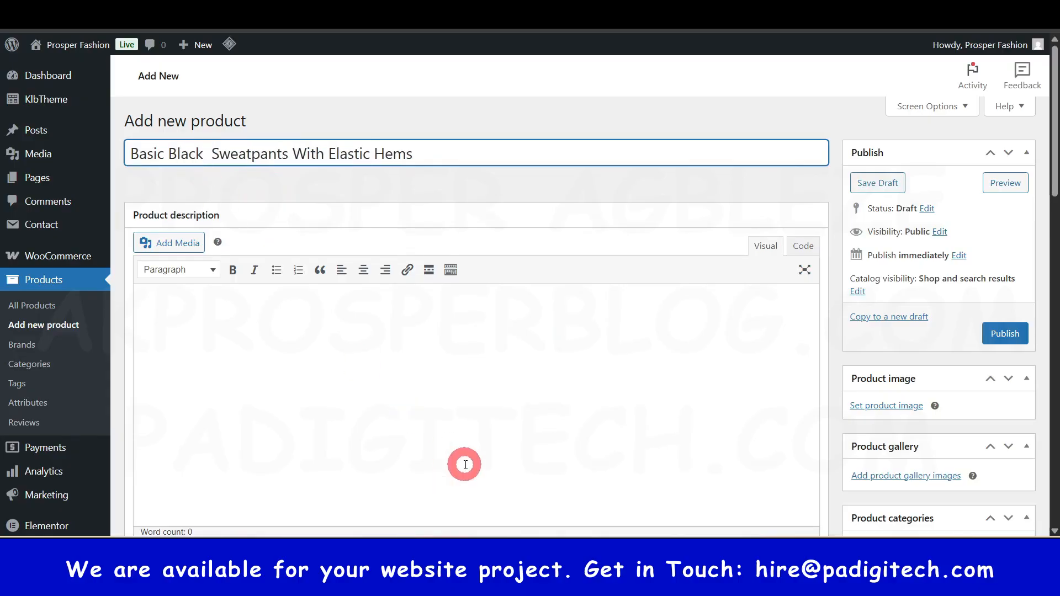
{"action": "key", "text": "Delete"}
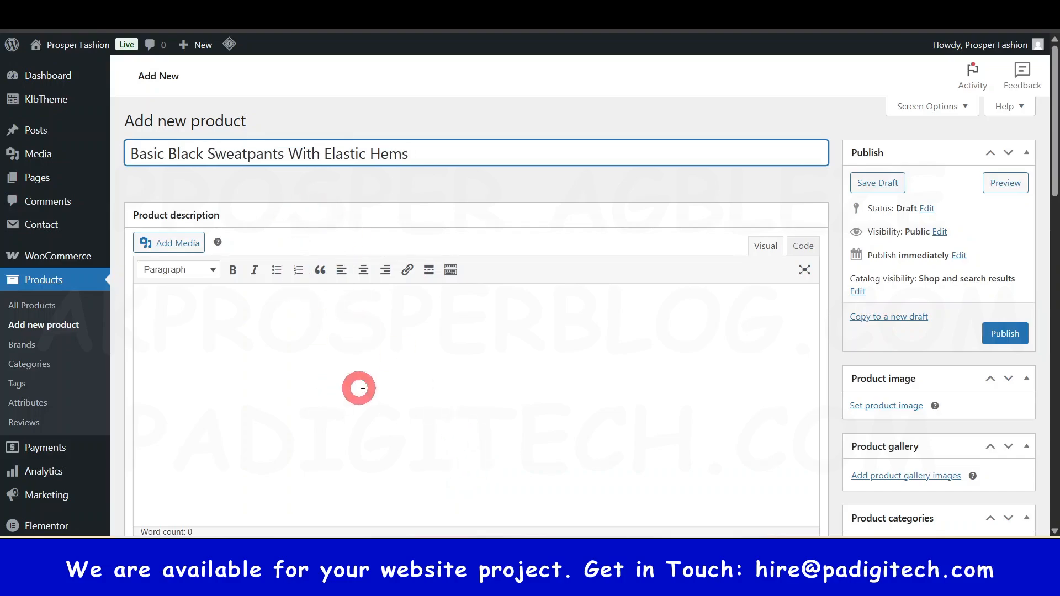
Copy both description paragraphs from the demo sweatpants' storefront page into the new product's description.
{"action": "scroll", "coordinate": [331, 381], "scroll_direction": "down", "scroll_amount": 2}
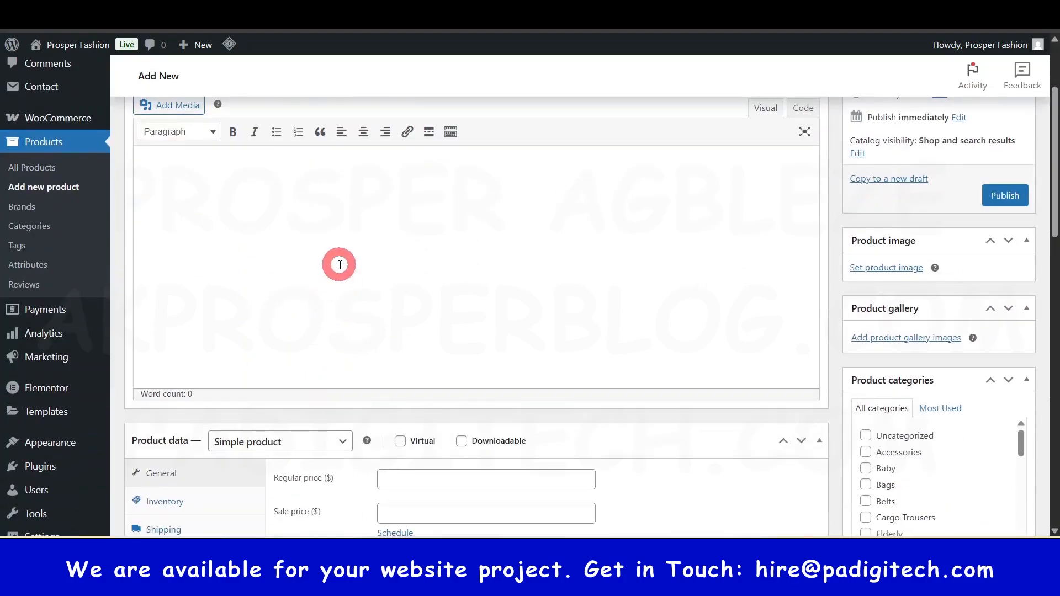
{"action": "scroll", "coordinate": [340, 264], "scroll_direction": "up", "scroll_amount": 1}
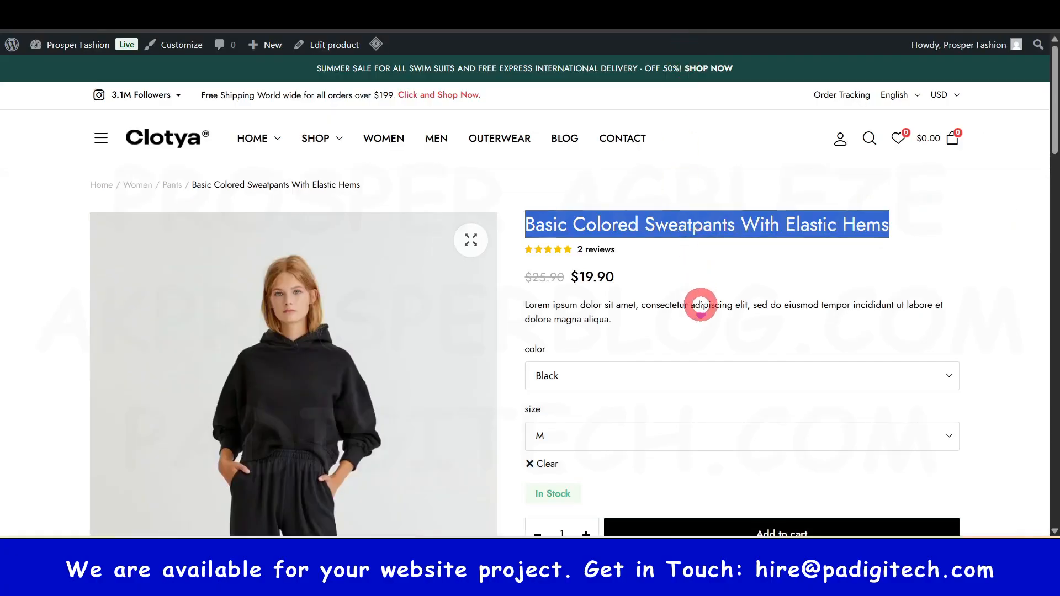
{"action": "scroll", "coordinate": [701, 307], "scroll_direction": "down", "scroll_amount": 10}
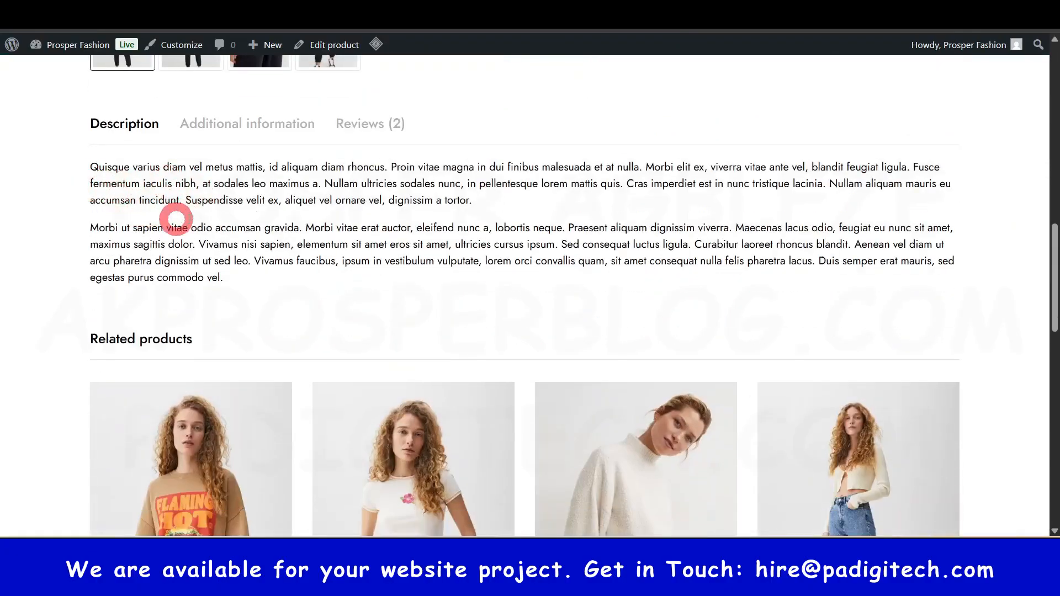
{"action": "left_click", "coordinate": [237, 123]}
{"action": "left_click", "coordinate": [113, 124]}
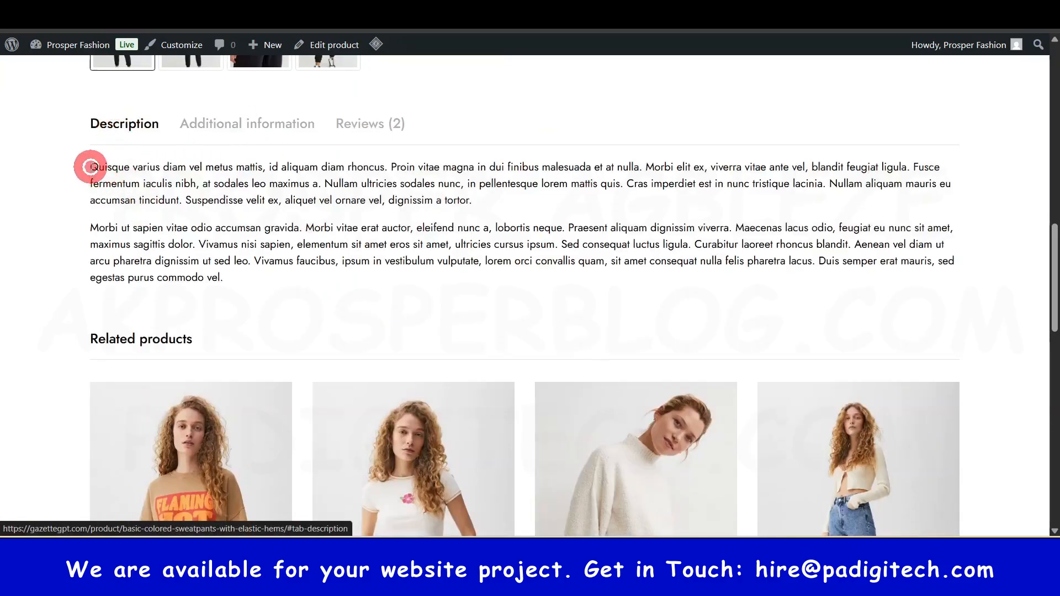
{"action": "left_click_drag", "start_coordinate": [90, 166], "coordinate": [232, 274]}
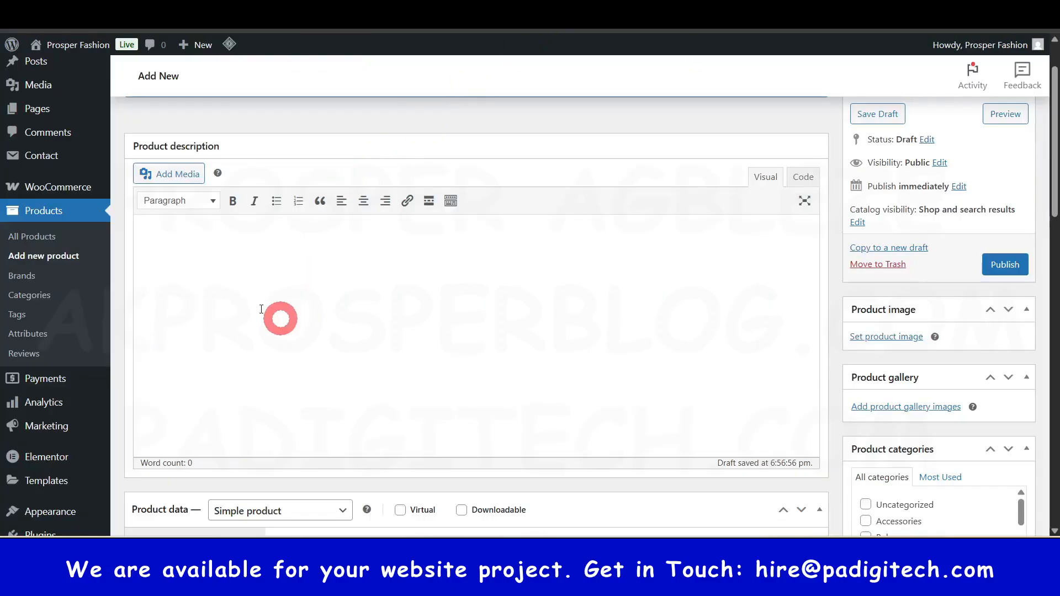
{"action": "left_click", "coordinate": [255, 276]}
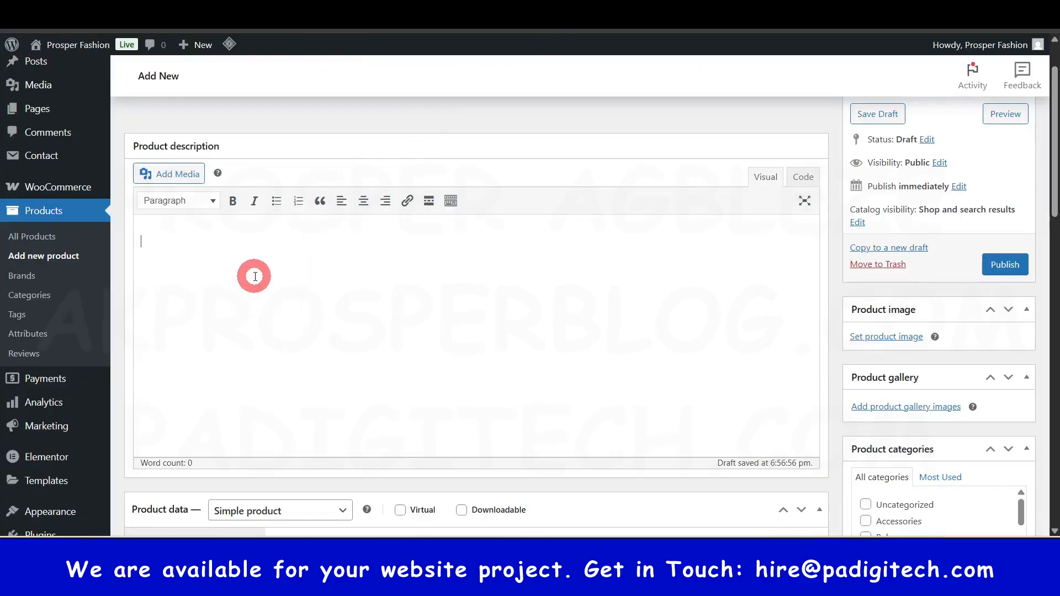
{"action": "key", "text": "ctrl+v"}
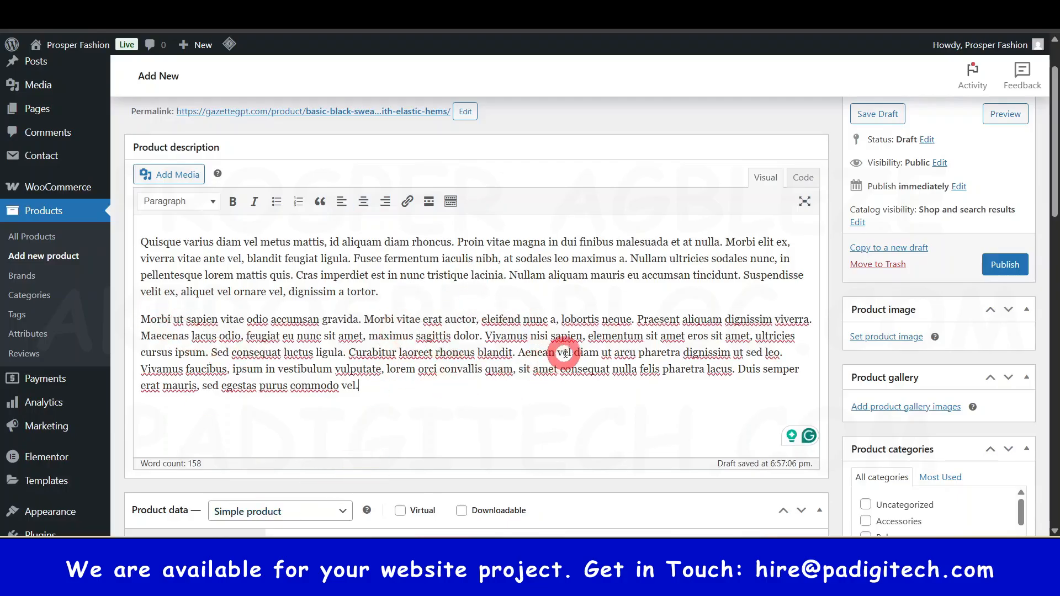
{"action": "scroll", "coordinate": [440, 320], "scroll_direction": "up", "scroll_amount": 2}
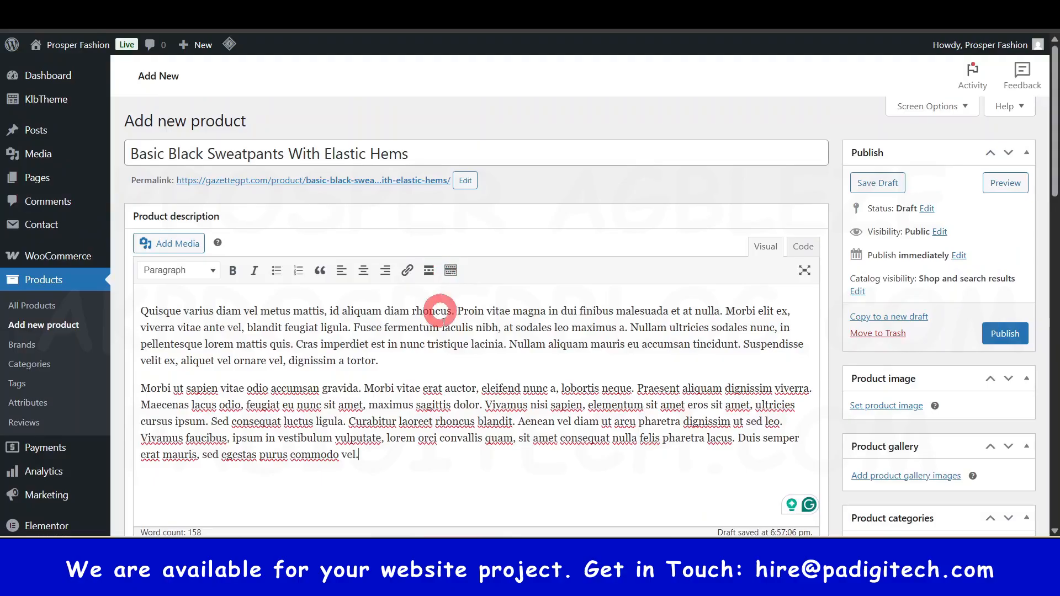
Examine the product type options available in the new product's data.
{"action": "scroll", "coordinate": [443, 338], "scroll_direction": "down", "scroll_amount": 6}
{"action": "scroll", "coordinate": [438, 265], "scroll_direction": "up", "scroll_amount": 5}
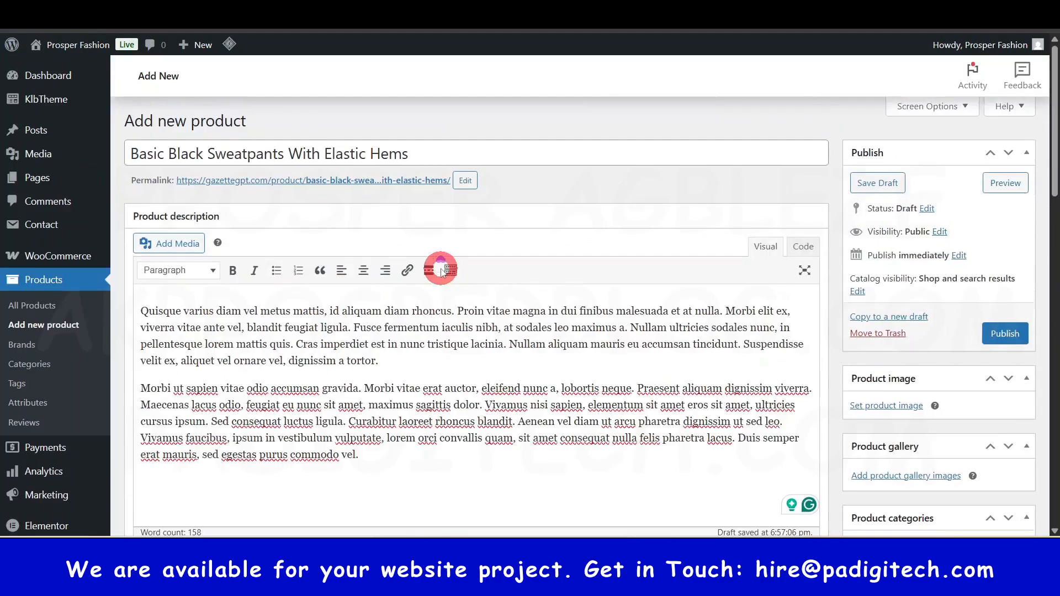
{"action": "scroll", "coordinate": [438, 265], "scroll_direction": "down", "scroll_amount": 5}
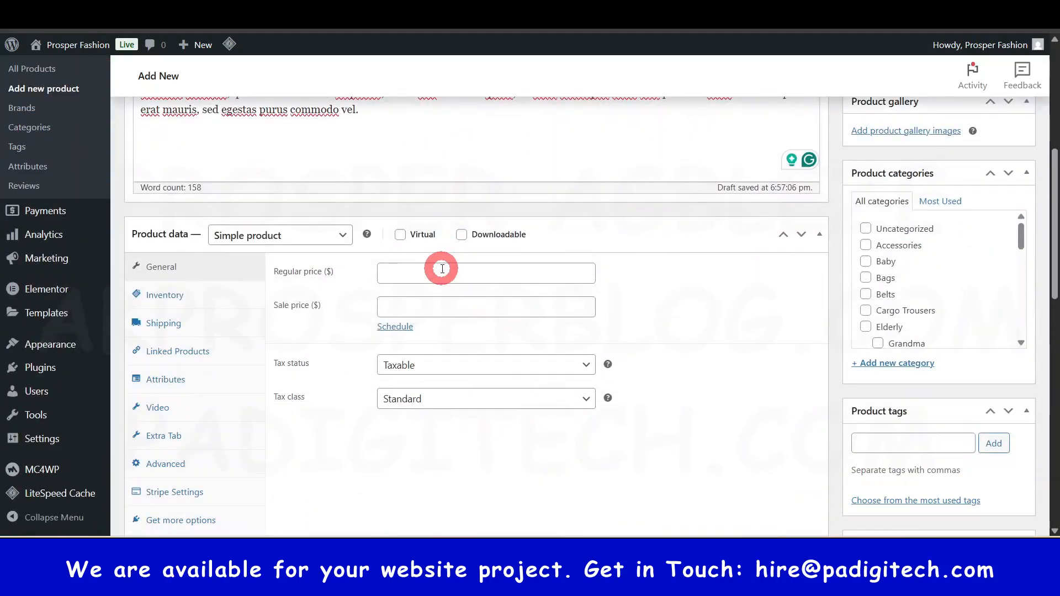
{"action": "left_click", "coordinate": [332, 236]}
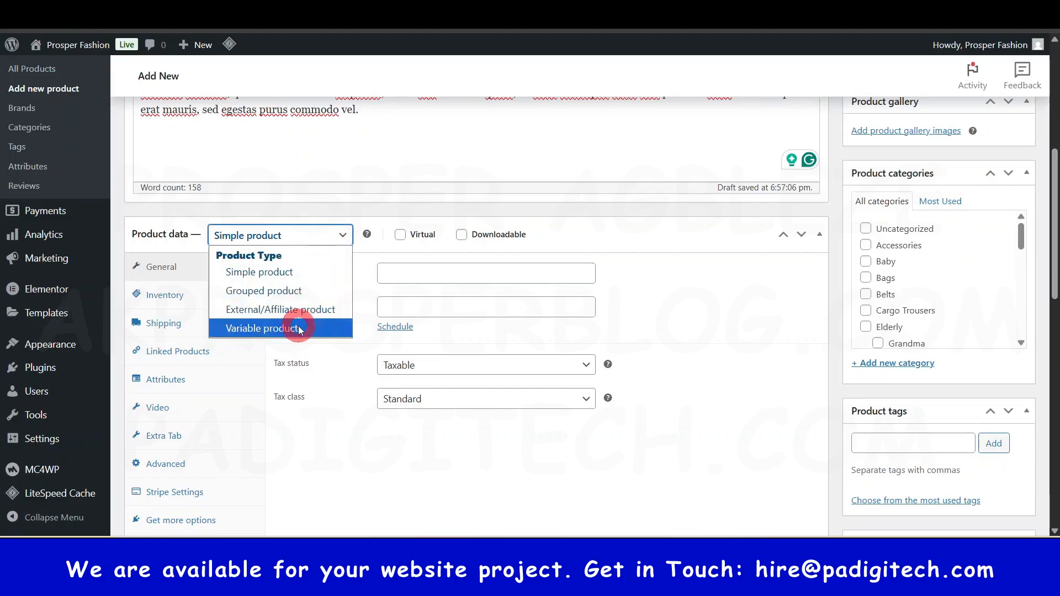
{"action": "left_click", "coordinate": [322, 238]}
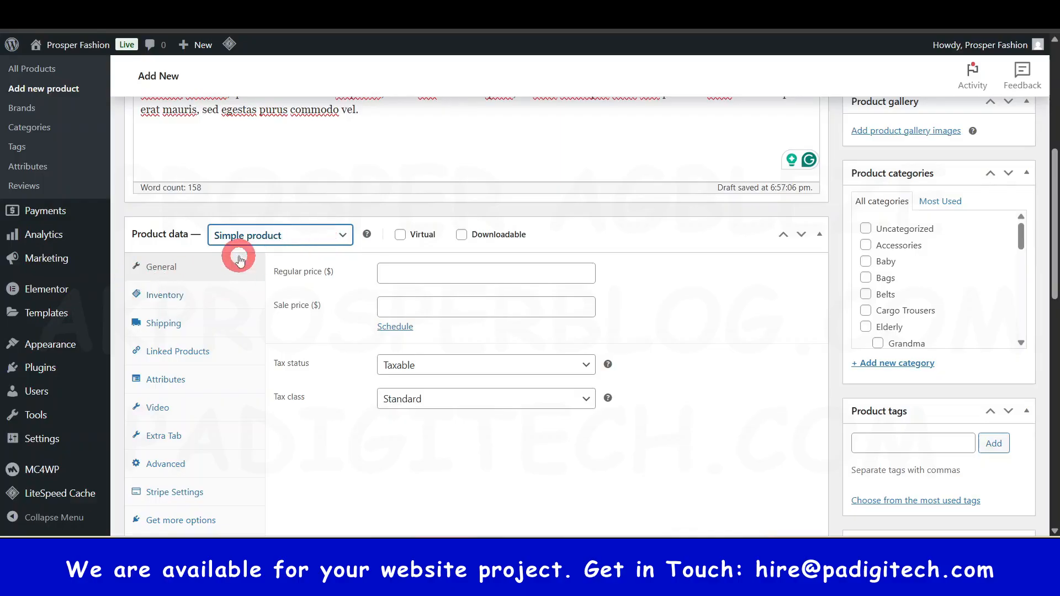
Check the demo sweatpants' price on its storefront page and set the new product's regular price to 30.
{"action": "left_click", "coordinate": [414, 270]}
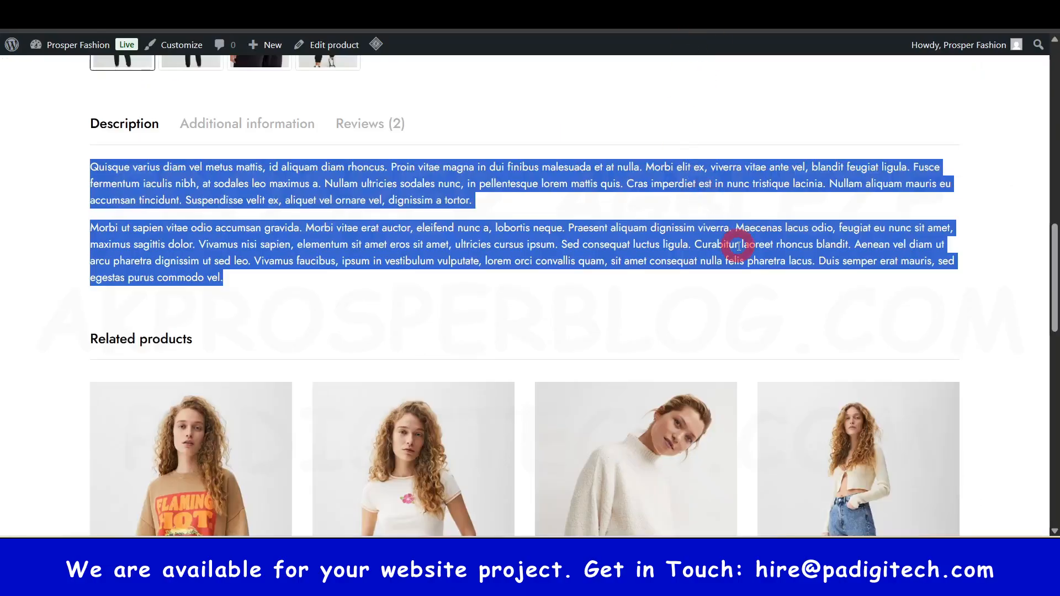
{"action": "scroll", "coordinate": [737, 243], "scroll_direction": "up", "scroll_amount": 10}
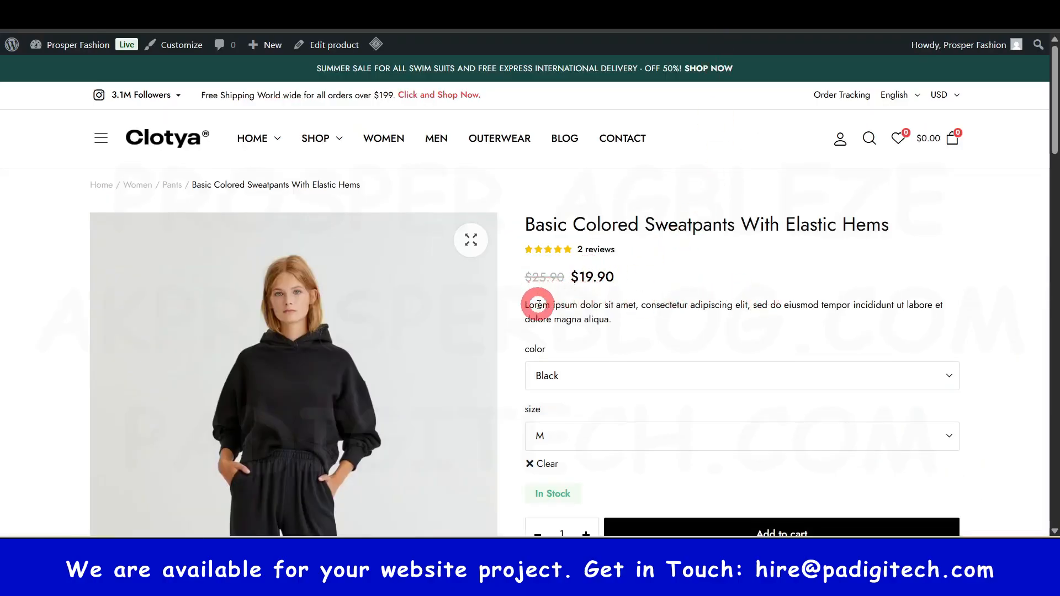
{"action": "left_click_drag", "start_coordinate": [532, 276], "coordinate": [556, 276]}
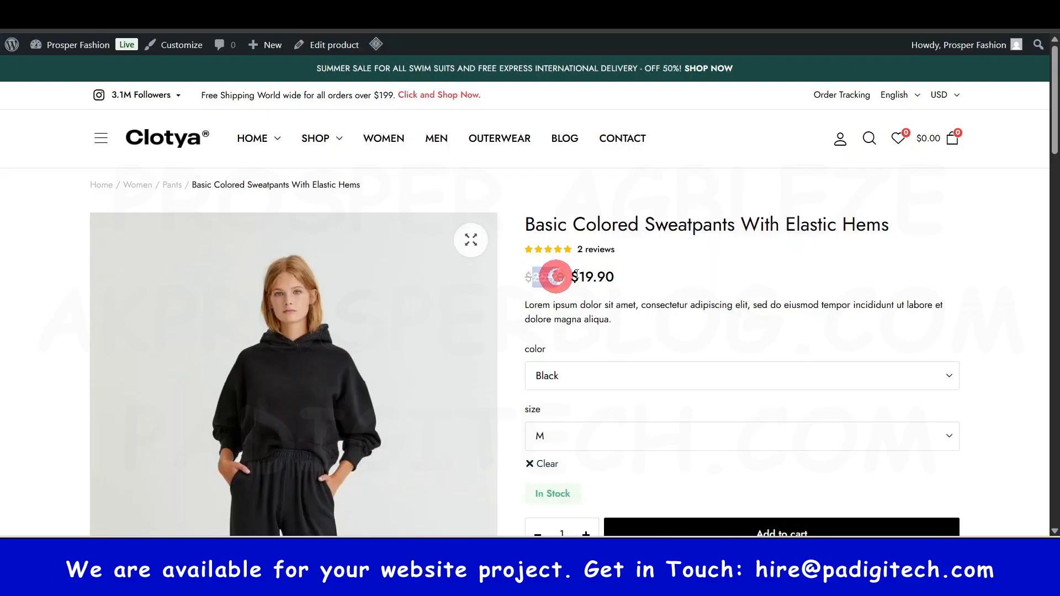
{"action": "left_click", "coordinate": [386, 14]}
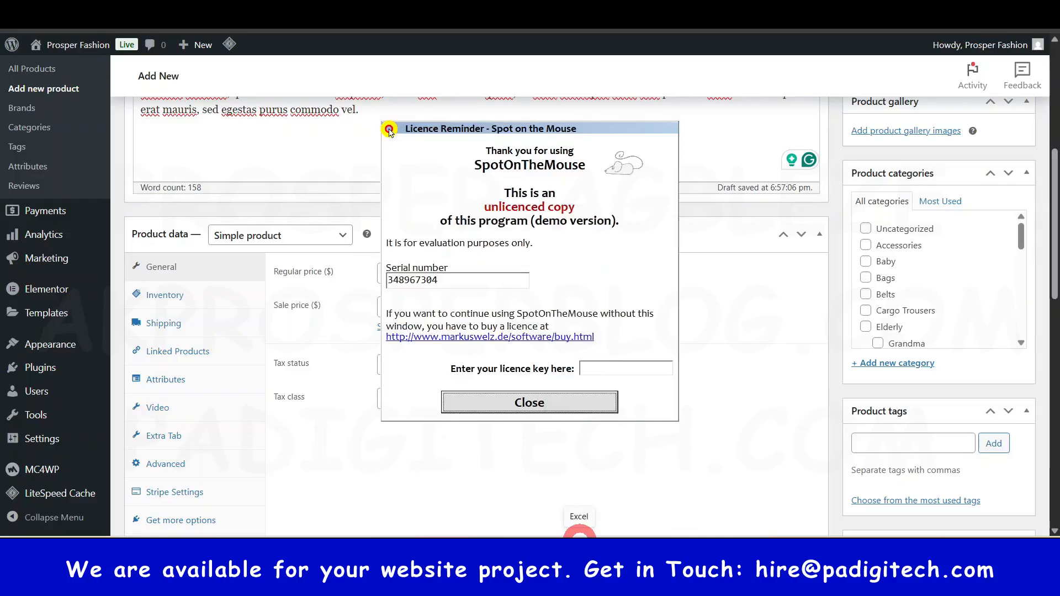
{"action": "left_click", "coordinate": [542, 401]}
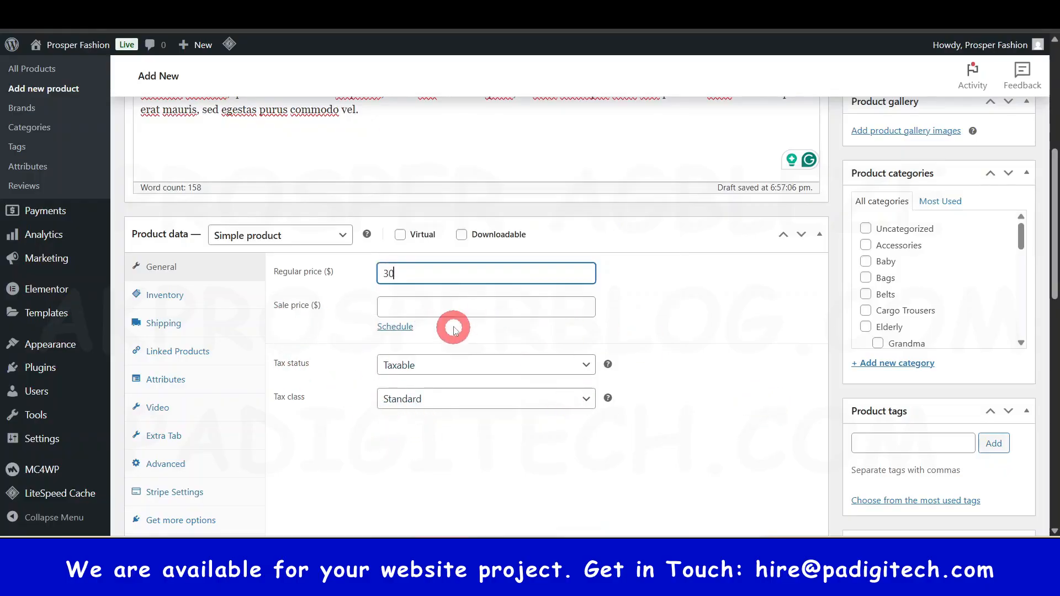
Set the product's sale price to 22.
{"action": "left_click", "coordinate": [464, 304]}
{"action": "type", "text": "2"}
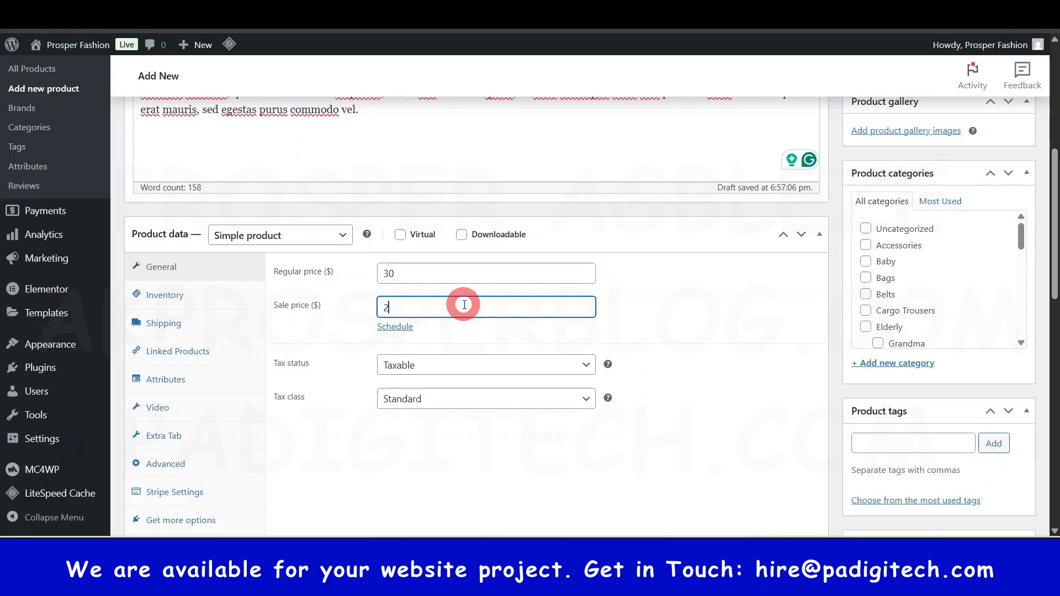
{"action": "type", "text": "2"}
{"action": "left_click", "coordinate": [745, 323]}
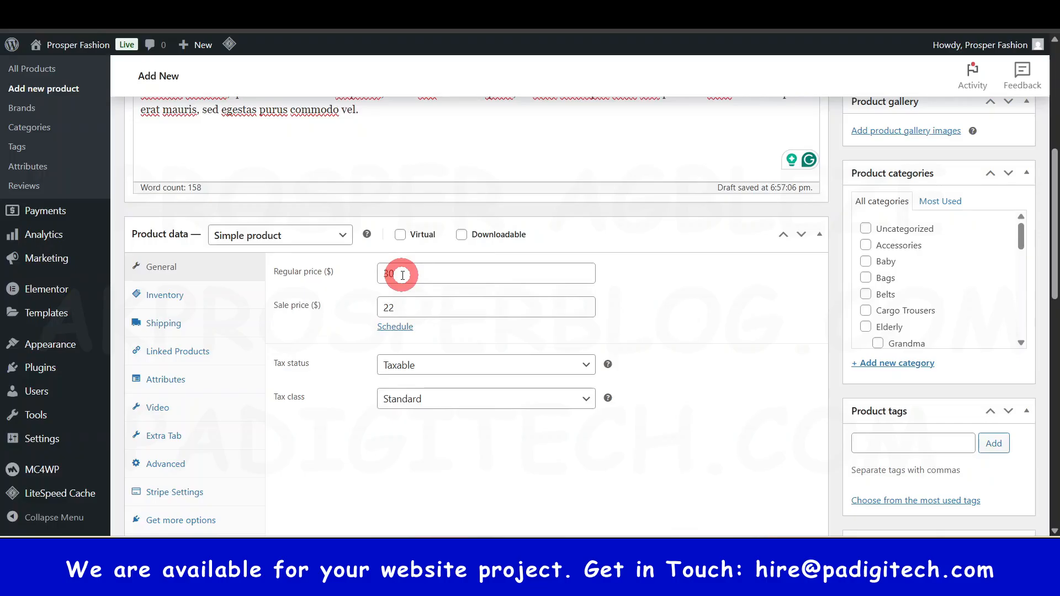
View the sale price date options, clear the sale price and cancel the sale schedule.
{"action": "left_click", "coordinate": [406, 326]}
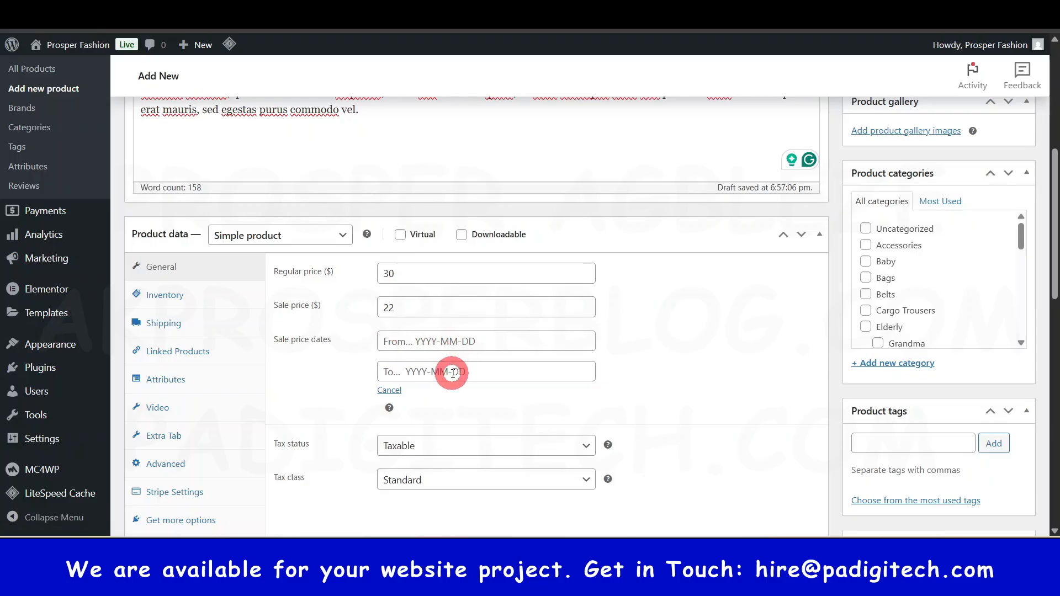
{"action": "left_click", "coordinate": [416, 309]}
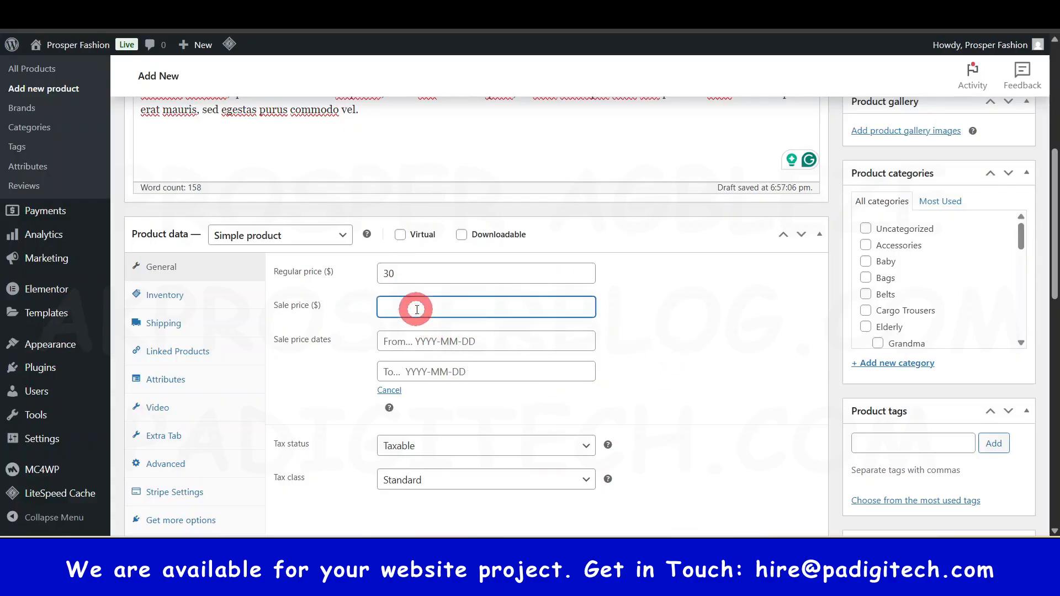
{"action": "left_click", "coordinate": [665, 338]}
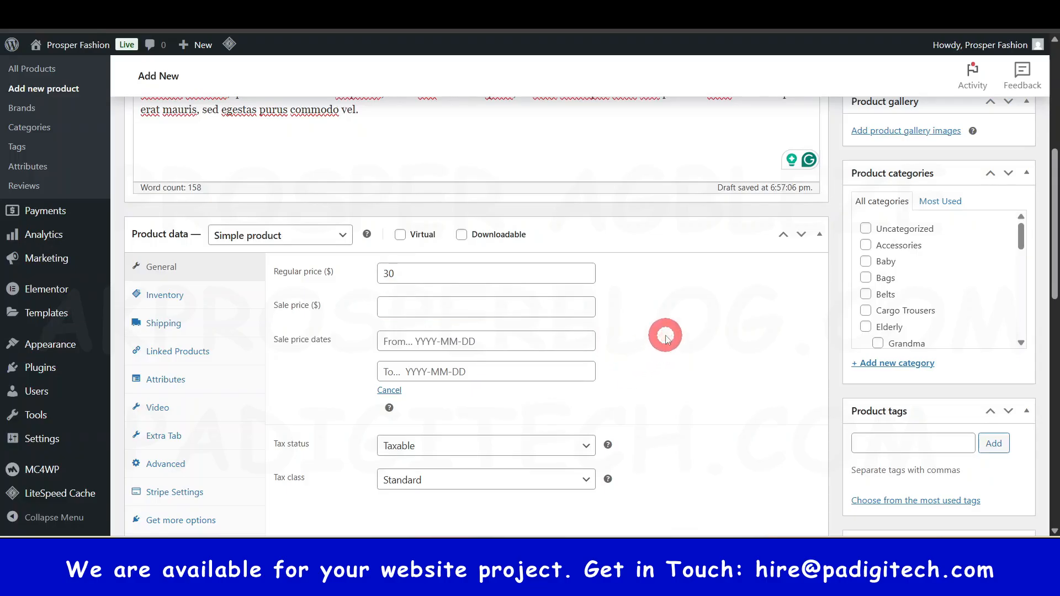
{"action": "left_click", "coordinate": [388, 390]}
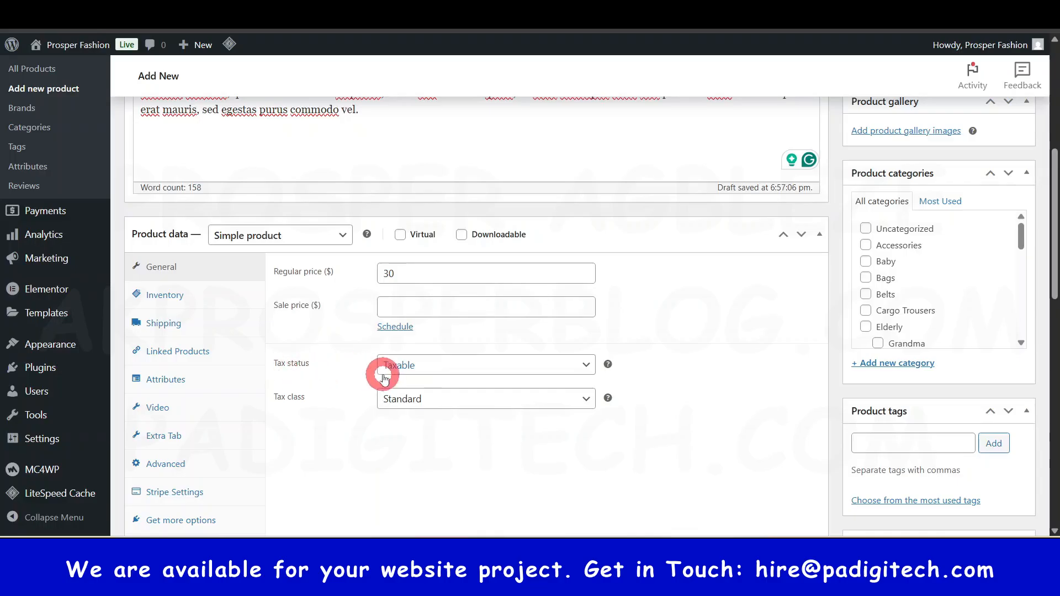
Review the tax options, choosing Taxable as the tax status and VAT as the tax class.
{"action": "left_click", "coordinate": [448, 366]}
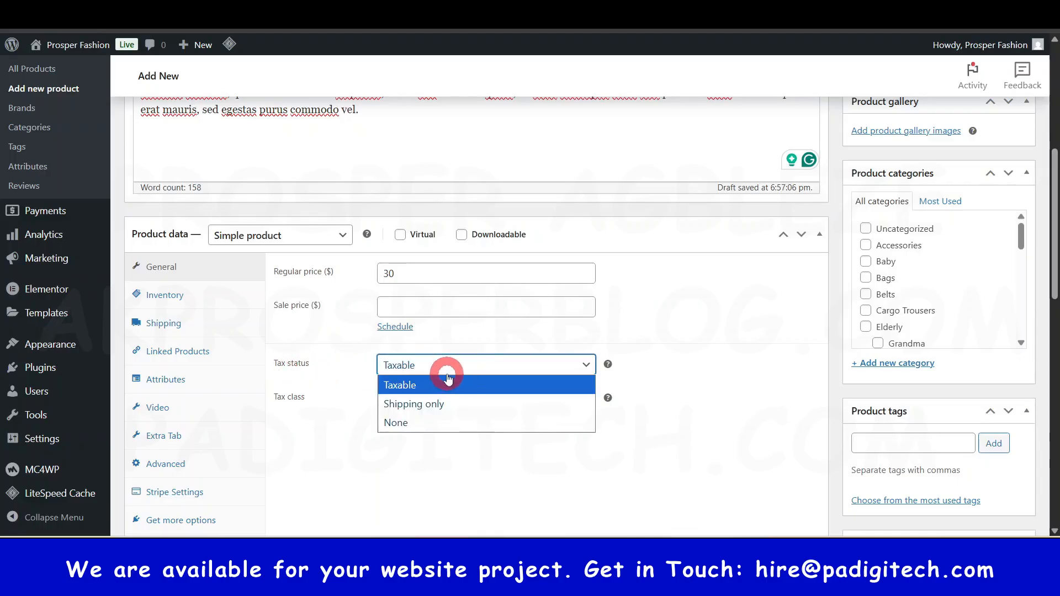
{"action": "left_click", "coordinate": [418, 383]}
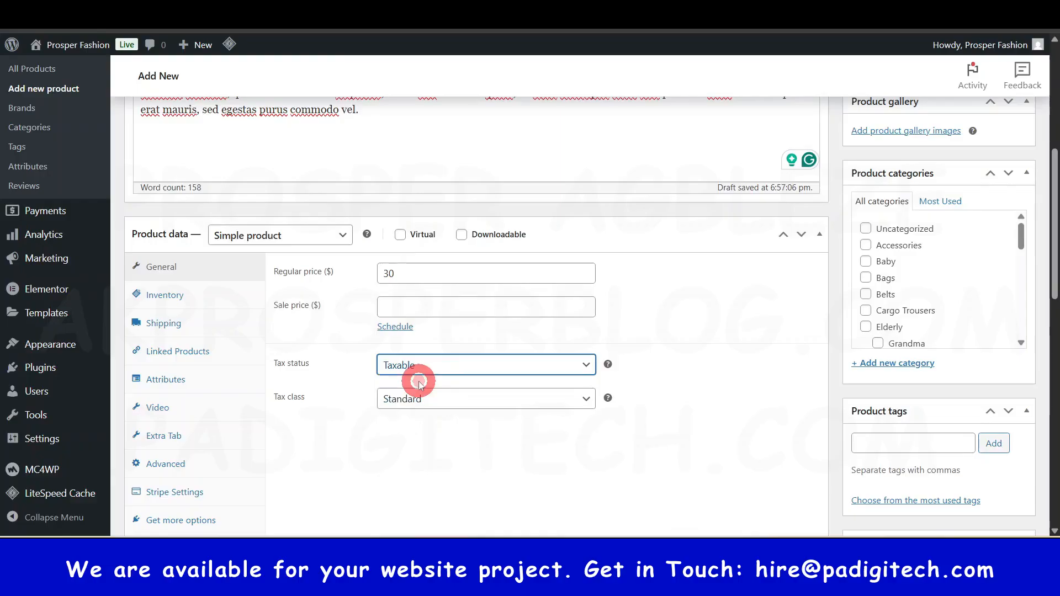
{"action": "left_click", "coordinate": [435, 401]}
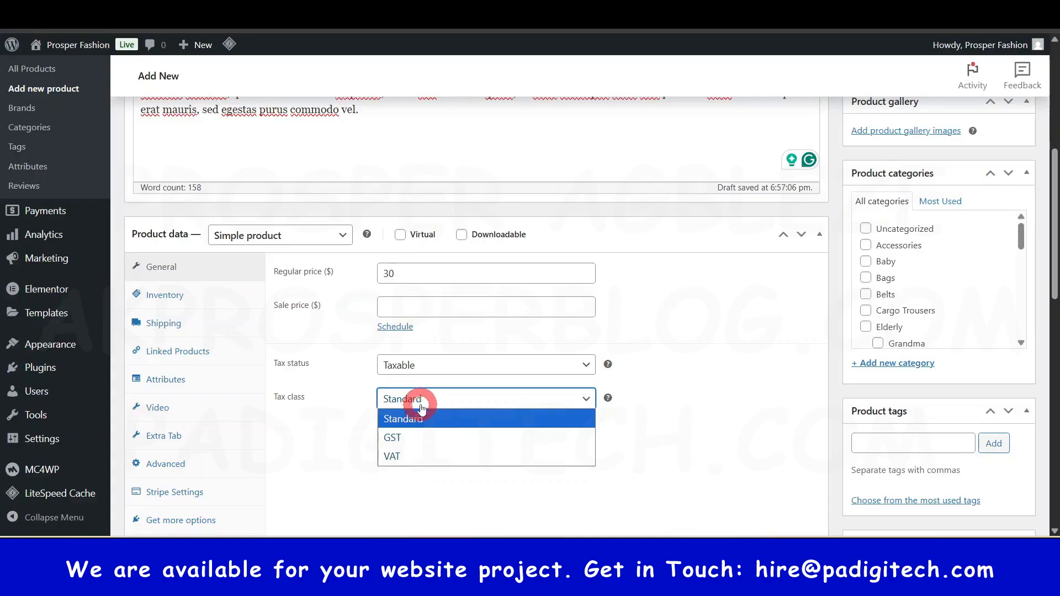
{"action": "left_click", "coordinate": [407, 422]}
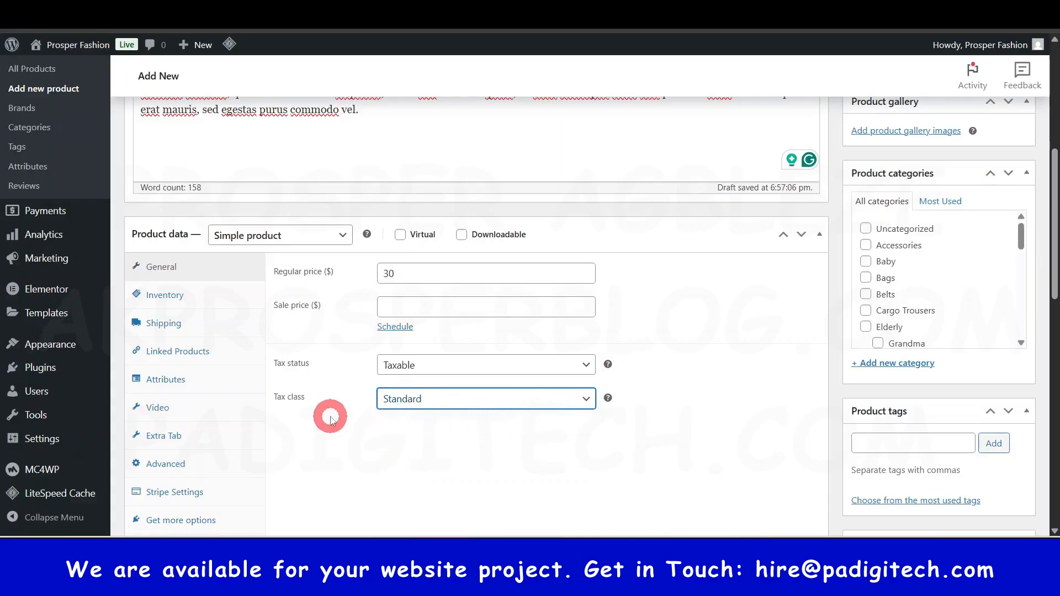
{"action": "left_click", "coordinate": [466, 401]}
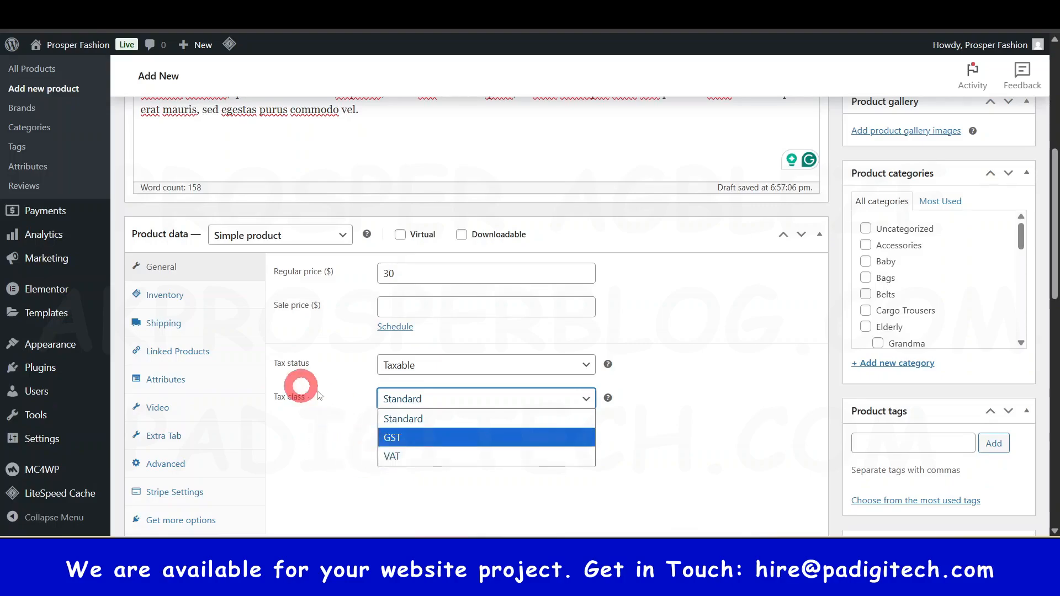
{"action": "left_click", "coordinate": [400, 456]}
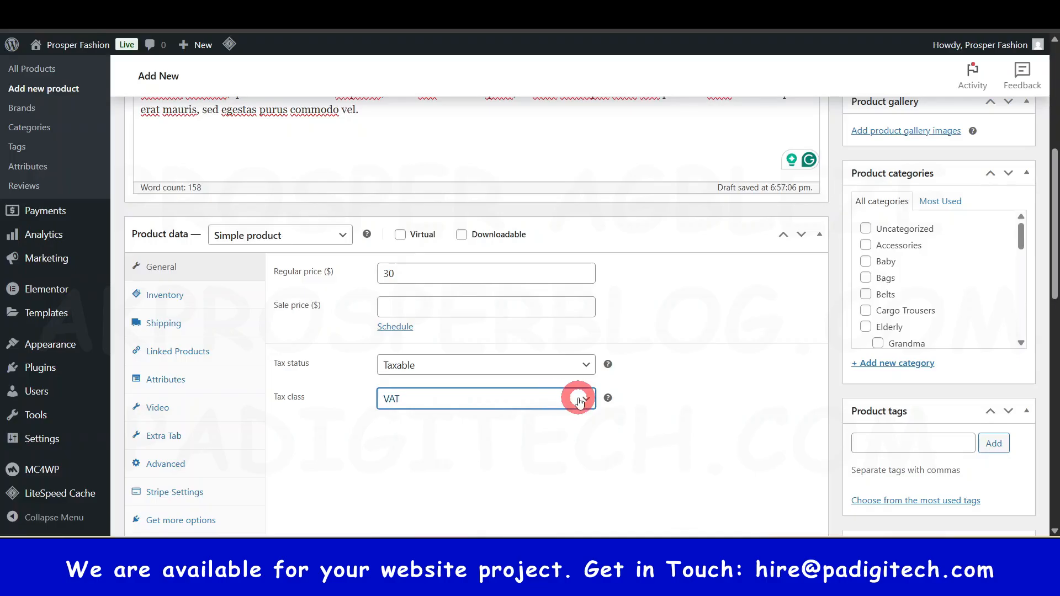
Enable stock quantity tracking in the product's inventory settings and set the quantity to 10.
{"action": "left_click", "coordinate": [172, 296]}
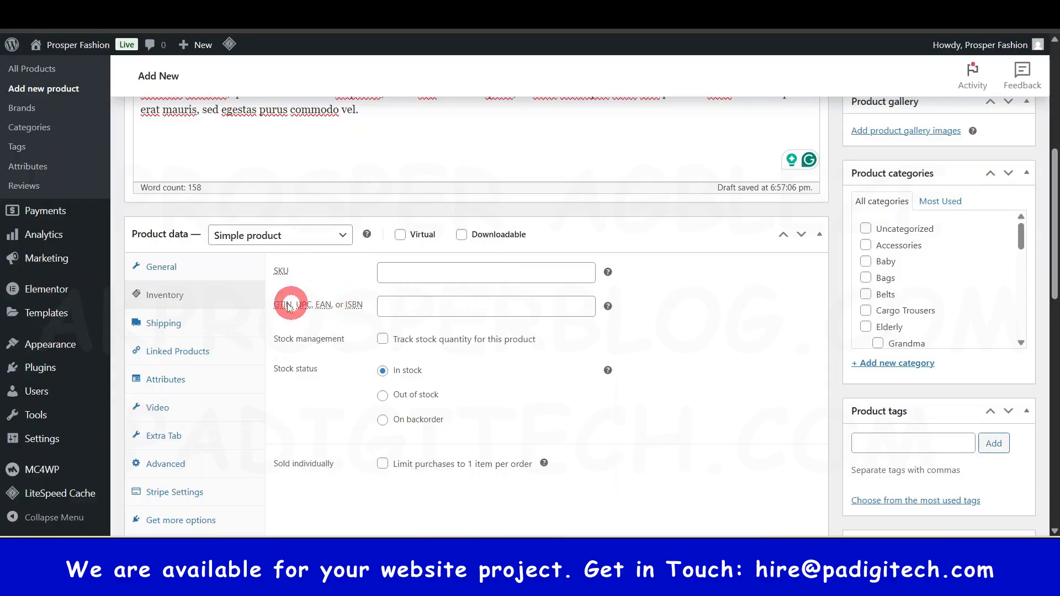
{"action": "left_click_drag", "start_coordinate": [274, 304], "coordinate": [364, 304]}
{"action": "left_click", "coordinate": [475, 311]}
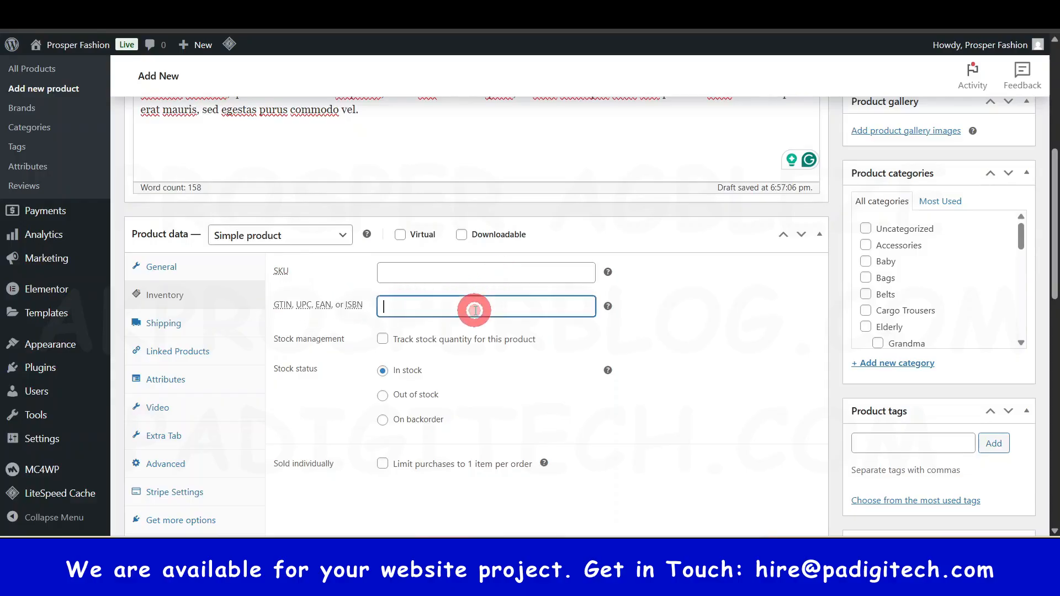
{"action": "left_click", "coordinate": [714, 393]}
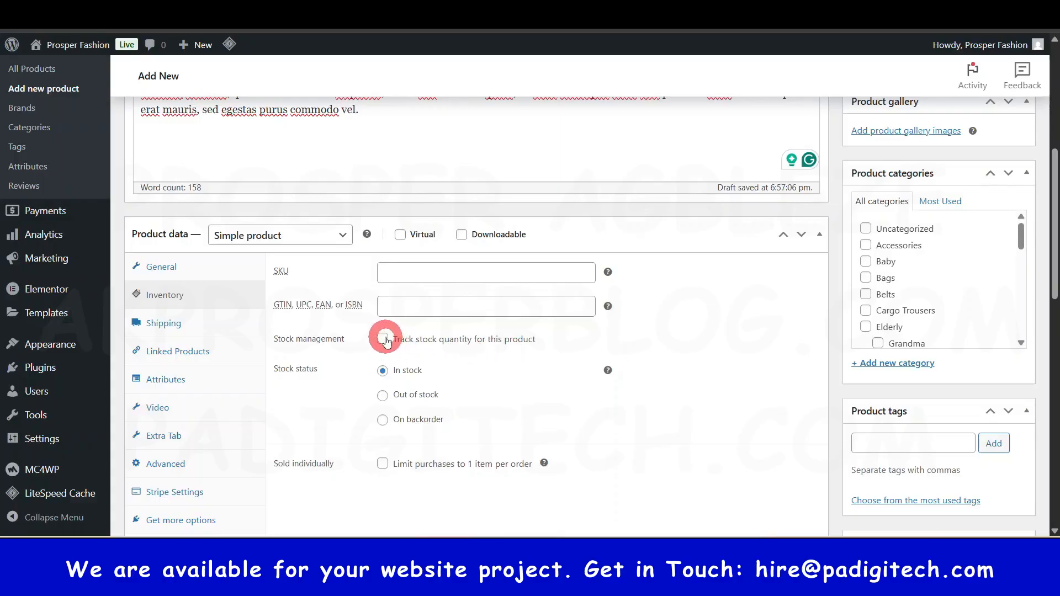
{"action": "left_click", "coordinate": [383, 339]}
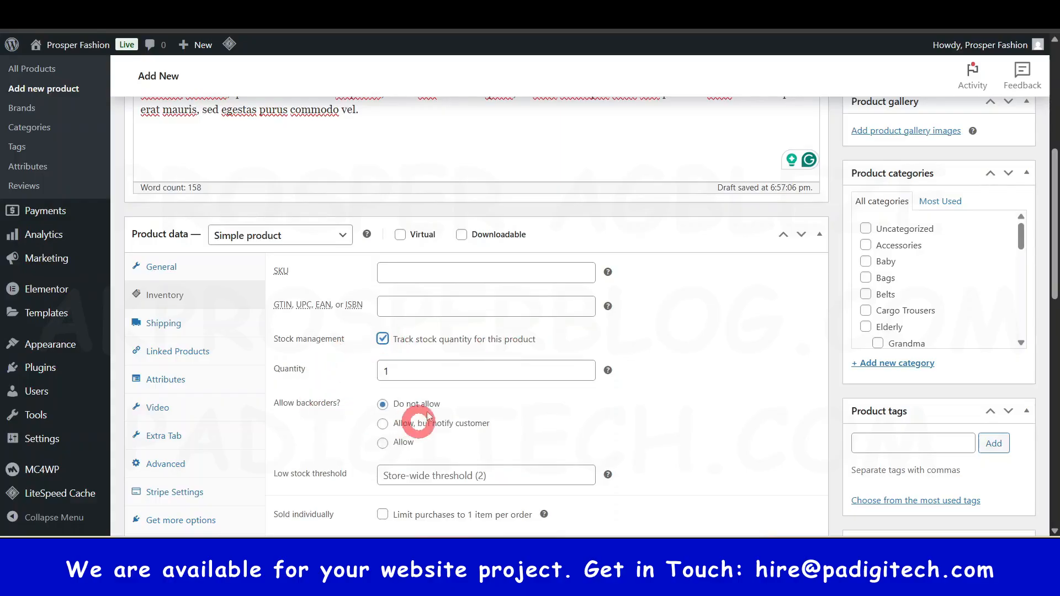
{"action": "left_click", "coordinate": [414, 370]}
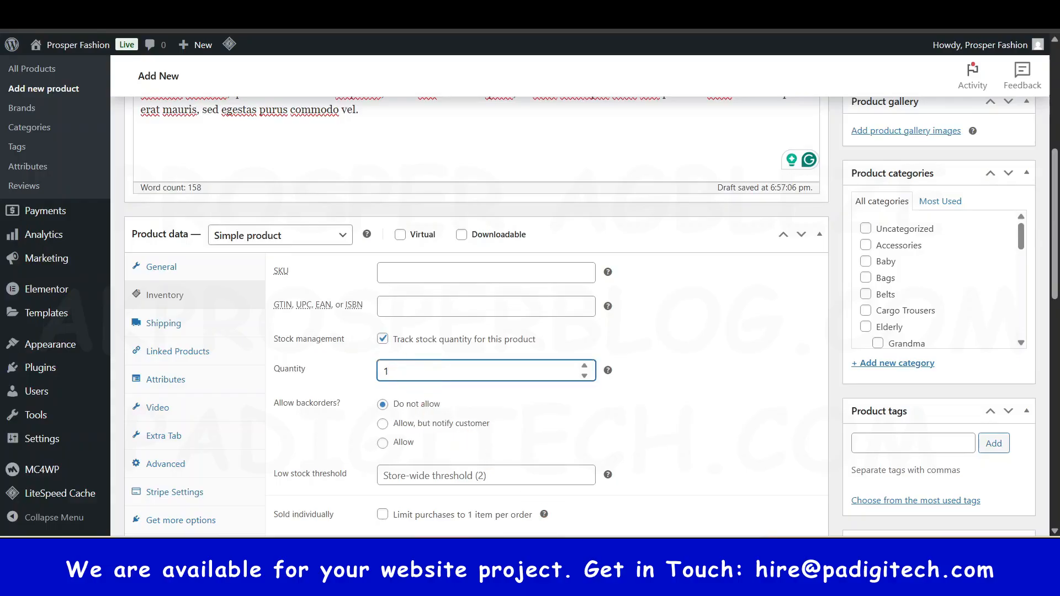
{"action": "left_click", "coordinate": [711, 398]}
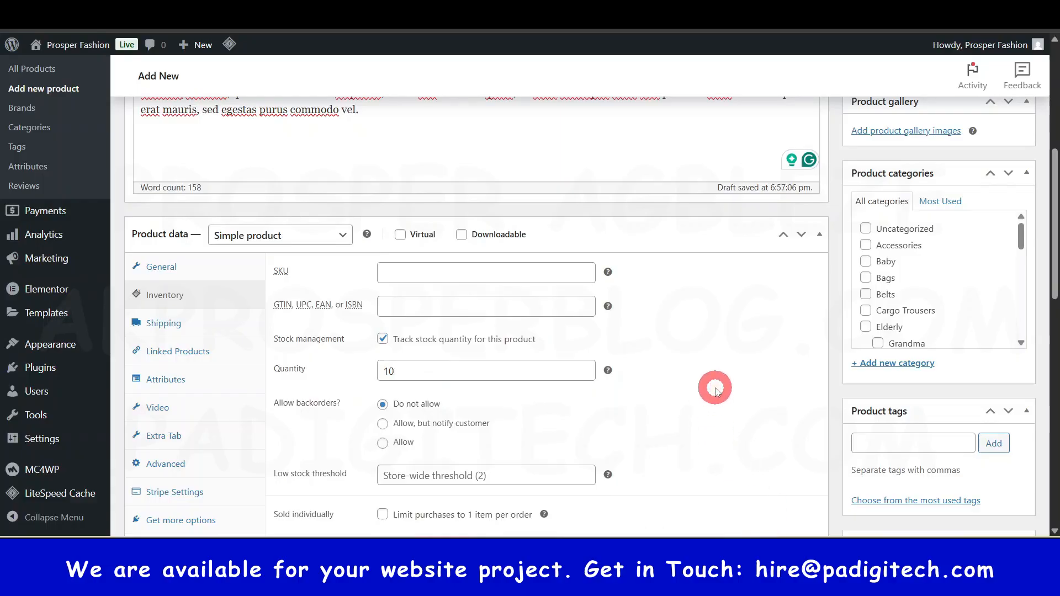
{"action": "scroll", "coordinate": [706, 422], "scroll_direction": "down", "scroll_amount": 1}
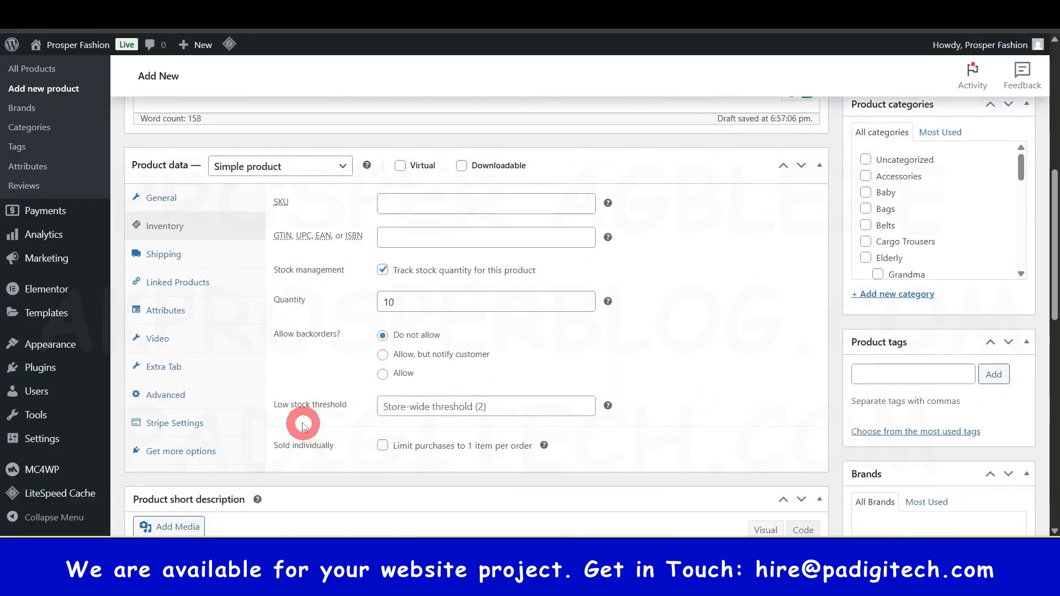
{"action": "left_click", "coordinate": [551, 407]}
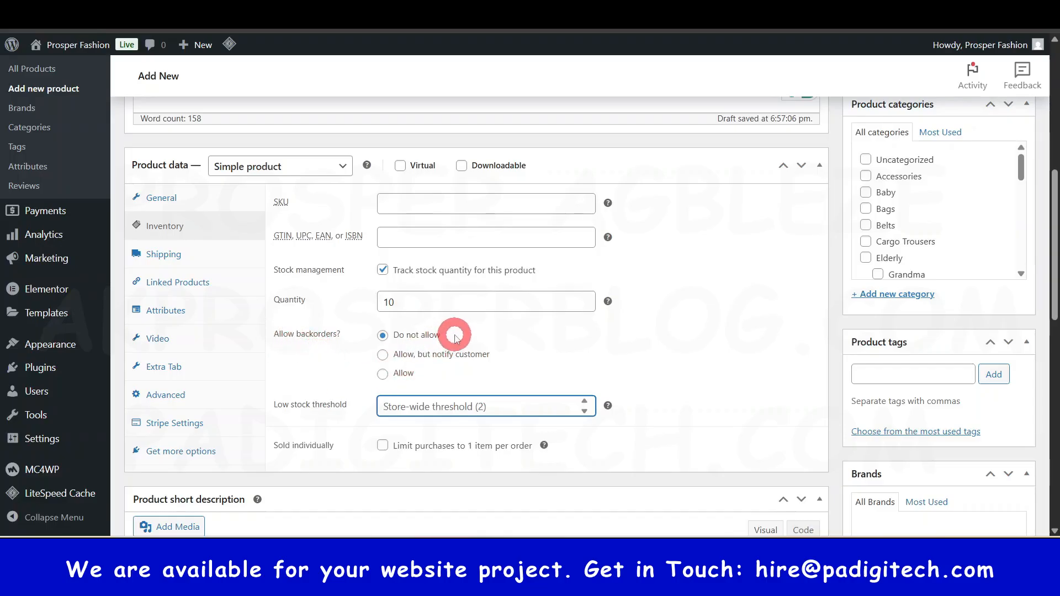
Examine the product's shipping settings, including the weight, dimensions and shipping class options.
{"action": "left_click", "coordinate": [194, 254]}
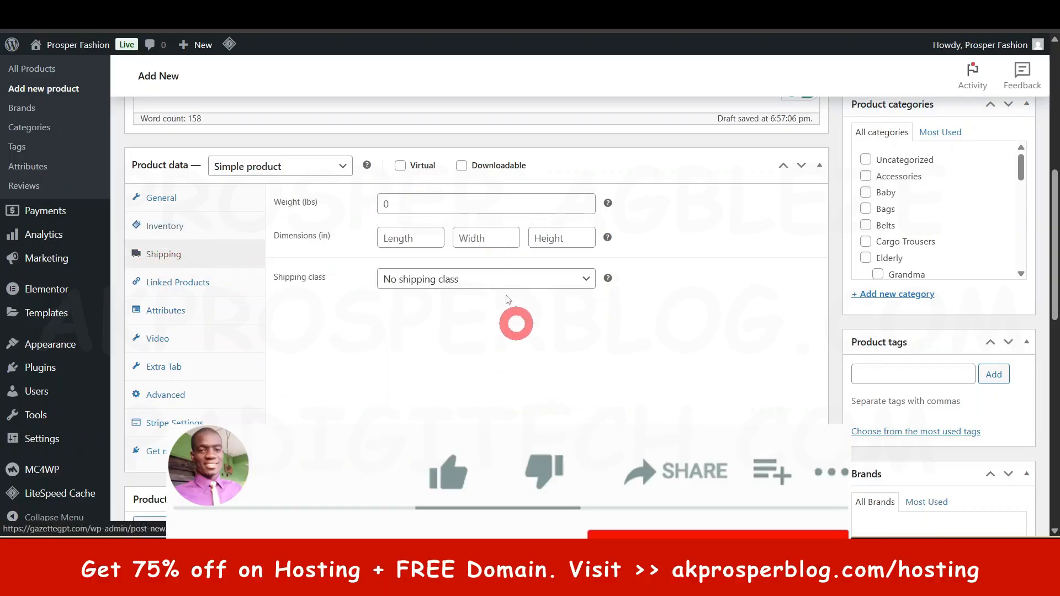
{"action": "left_click", "coordinate": [398, 204]}
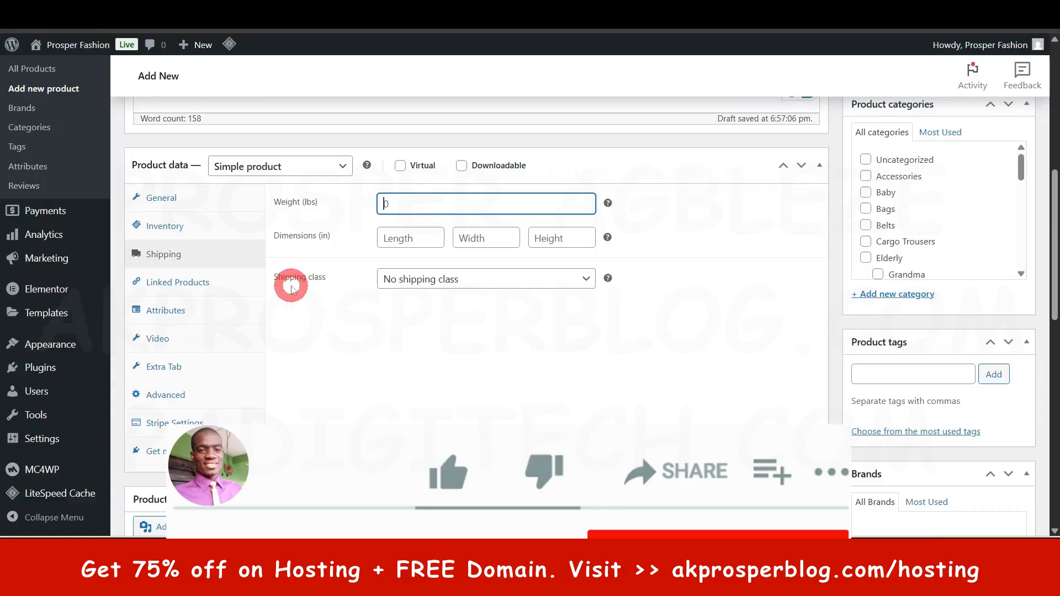
{"action": "left_click", "coordinate": [451, 279]}
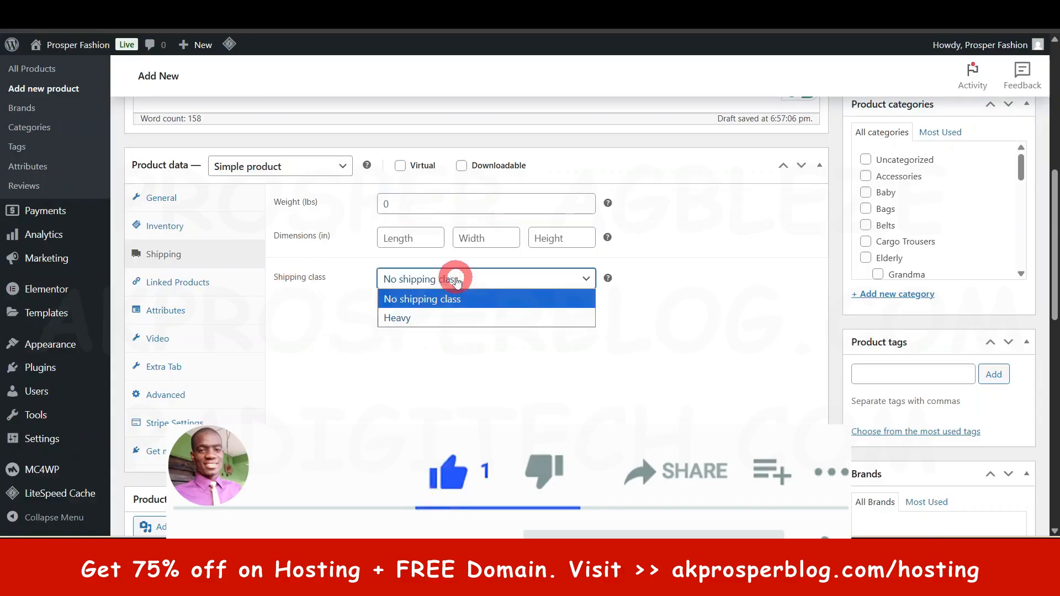
{"action": "left_click", "coordinate": [314, 317]}
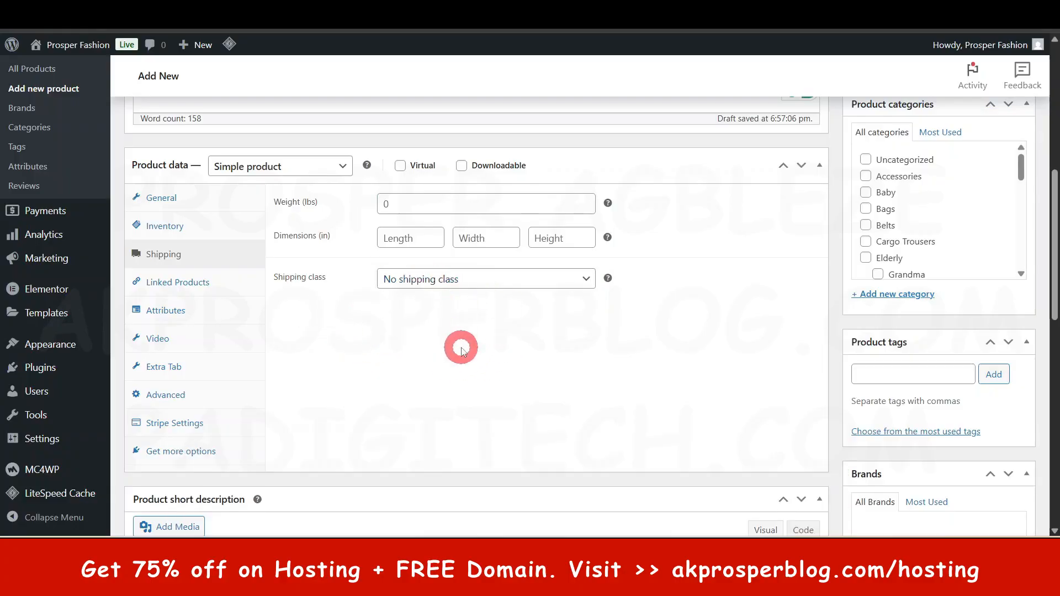
{"action": "scroll", "coordinate": [462, 346], "scroll_direction": "up", "scroll_amount": 8}
{"action": "scroll", "coordinate": [466, 408], "scroll_direction": "down", "scroll_amount": 8}
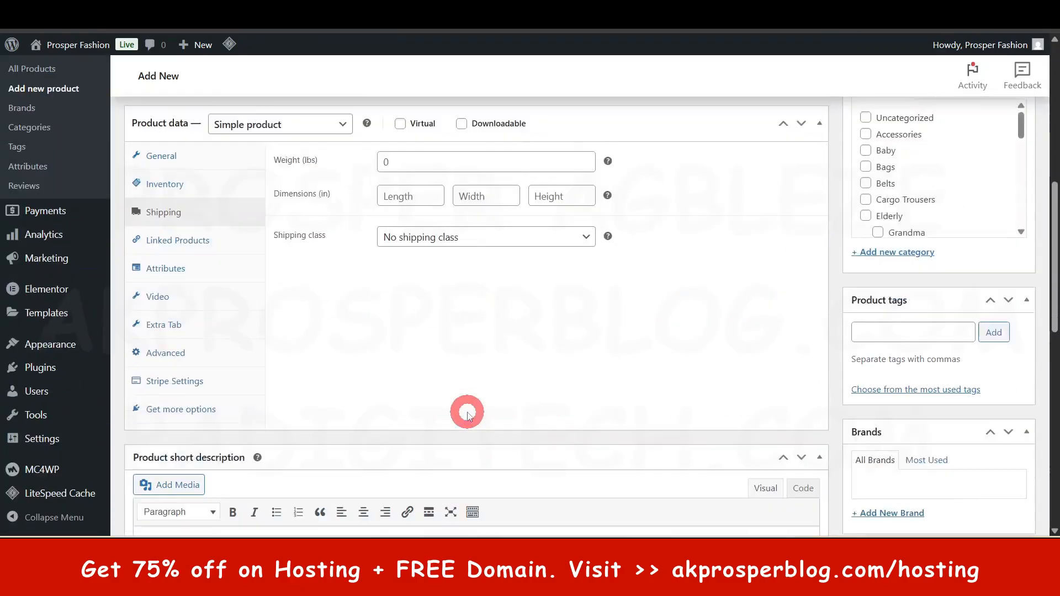
{"action": "scroll", "coordinate": [452, 333], "scroll_direction": "up", "scroll_amount": 1}
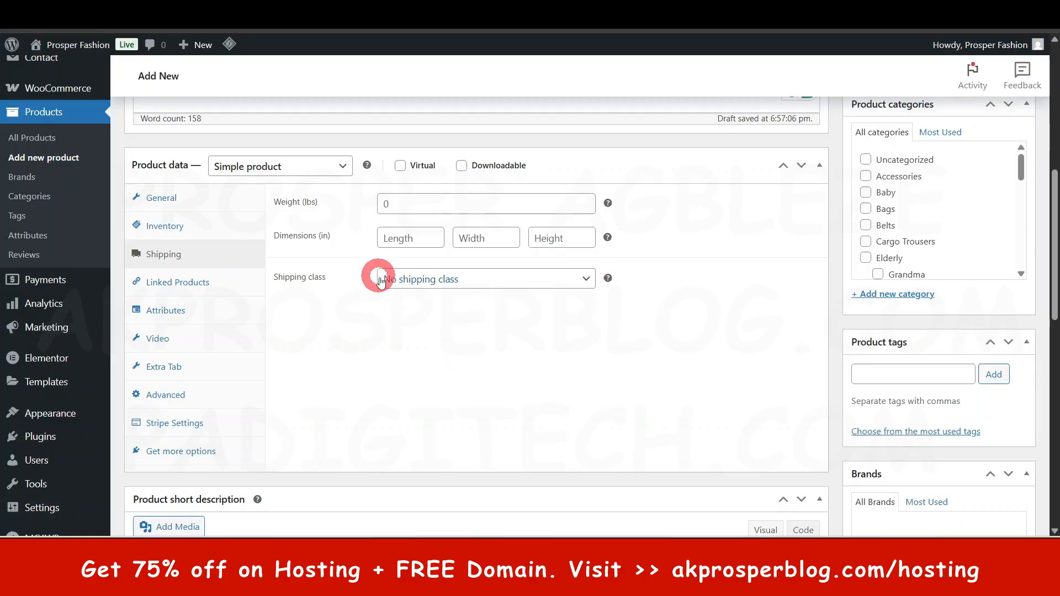
Set the product's shipping class to Heavy in the shipping settings.
{"action": "left_click", "coordinate": [461, 280]}
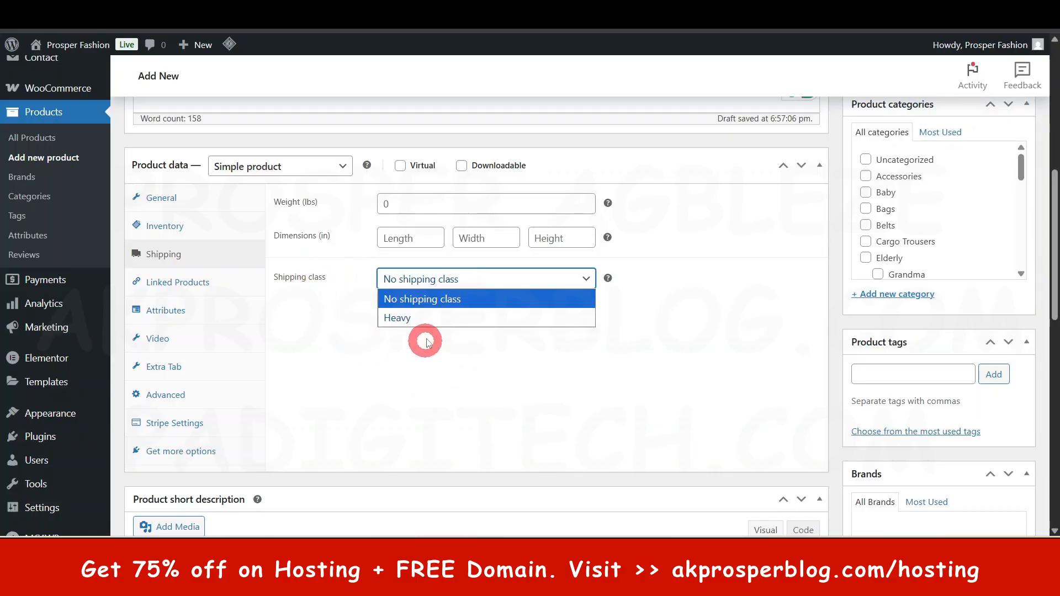
{"action": "left_click", "coordinate": [431, 319]}
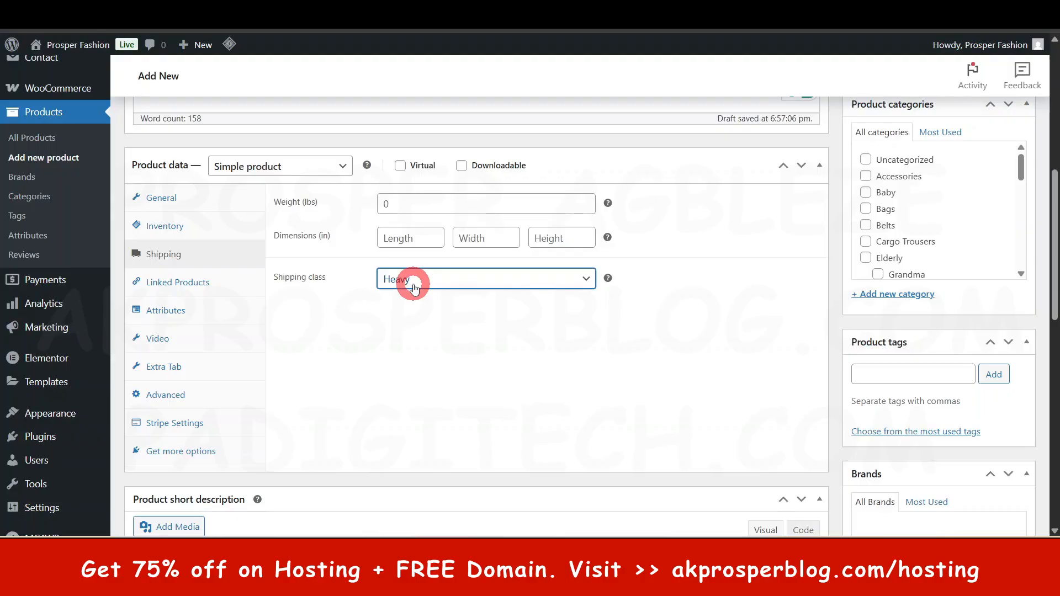
{"action": "left_click_drag", "start_coordinate": [273, 279], "coordinate": [326, 283]}
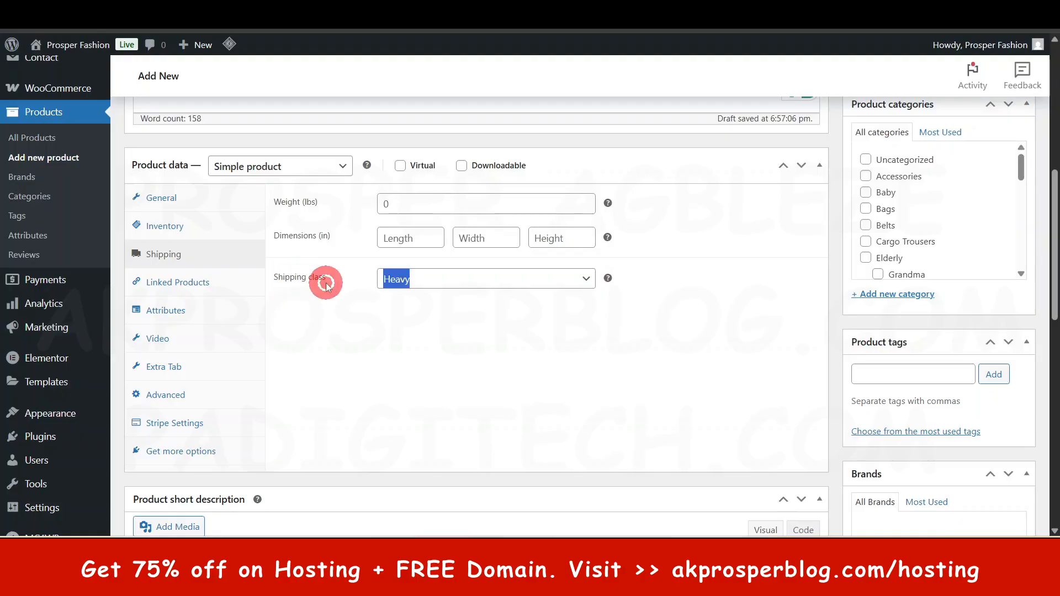
{"action": "left_click", "coordinate": [410, 325]}
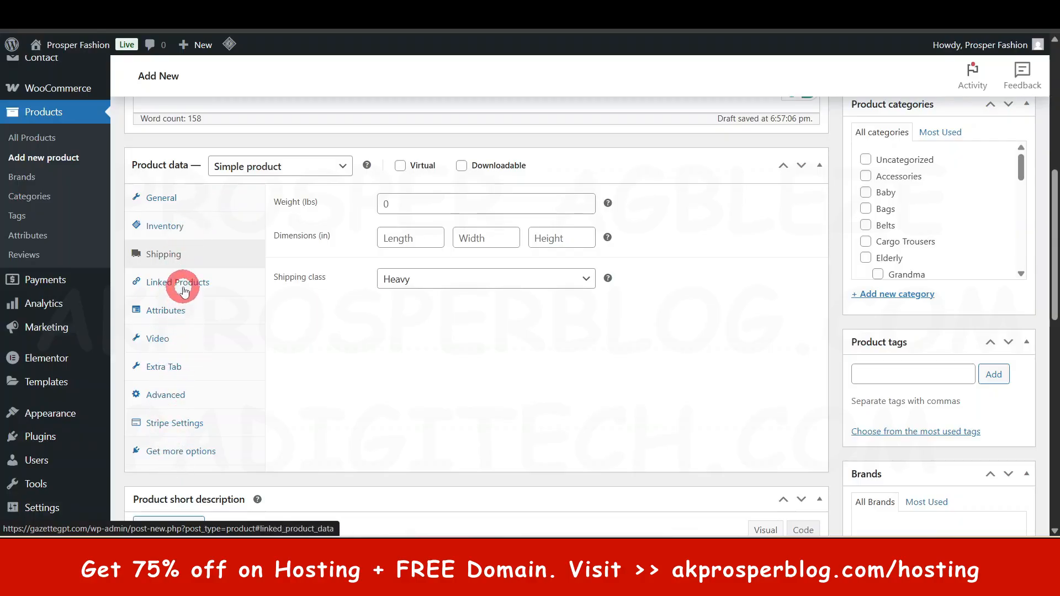
Examine the product's linked products settings, including the upsells and cross-sells search.
{"action": "left_click", "coordinate": [219, 289]}
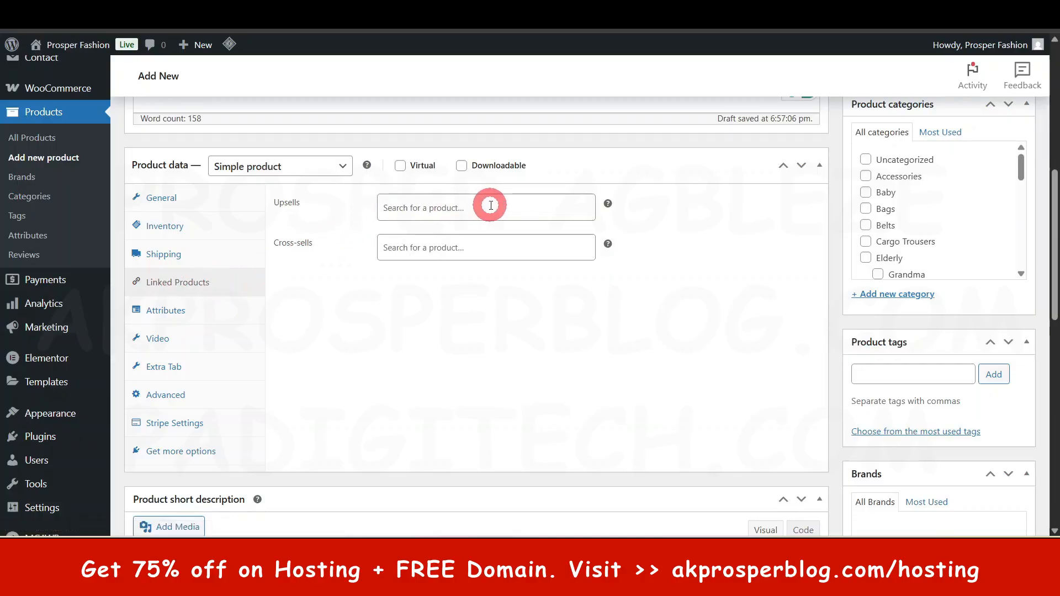
{"action": "left_click", "coordinate": [459, 205]}
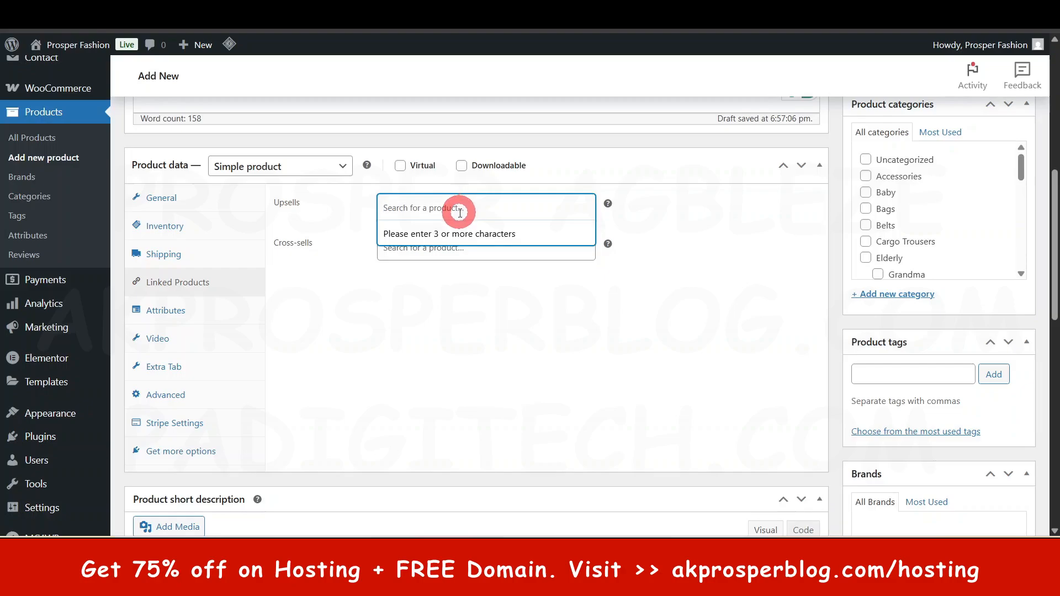
{"action": "left_click", "coordinate": [549, 342]}
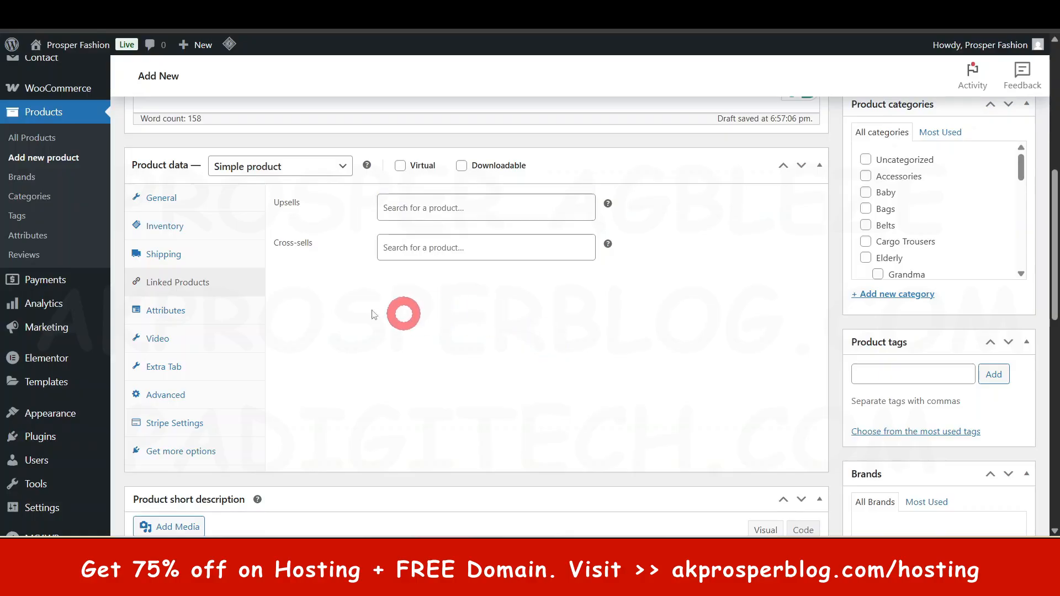
Review the product's attributes, video, advanced and Stripe settings, returning through shipping and inventory to the general product data.
{"action": "left_click", "coordinate": [143, 307]}
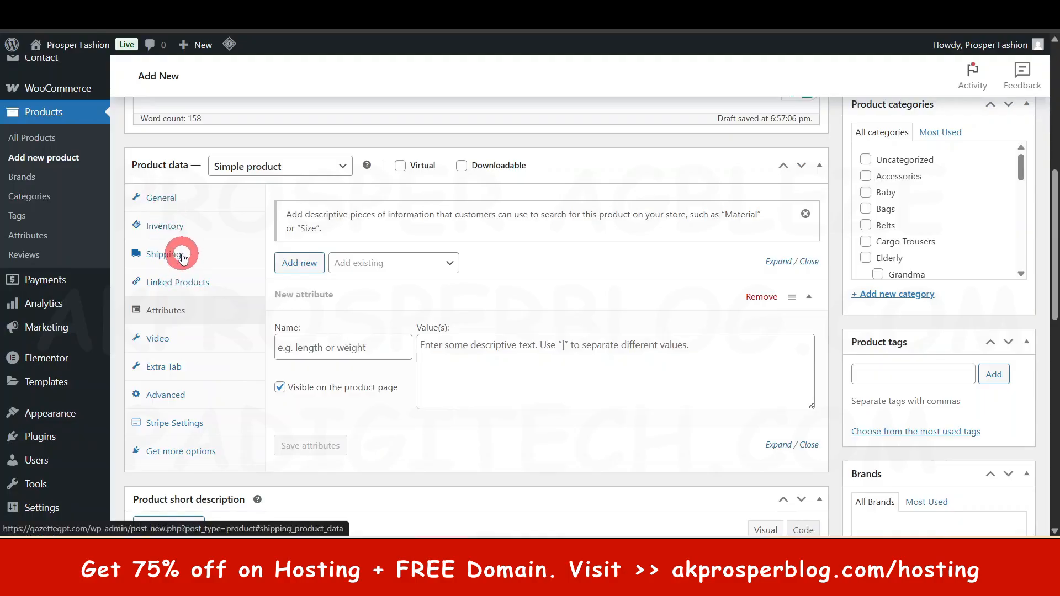
{"action": "left_click", "coordinate": [182, 338]}
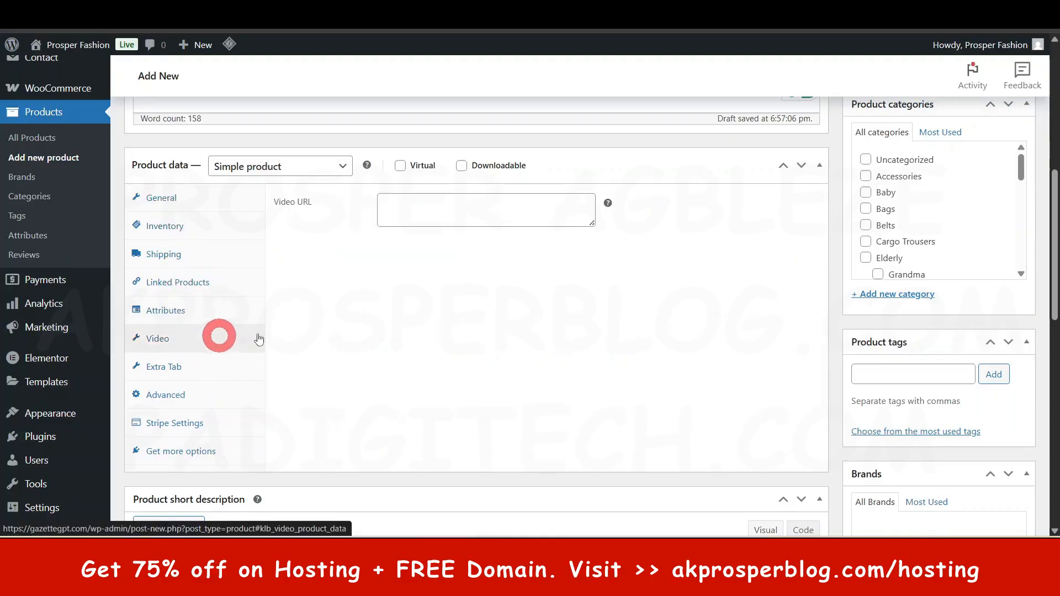
{"action": "left_click", "coordinate": [183, 395]}
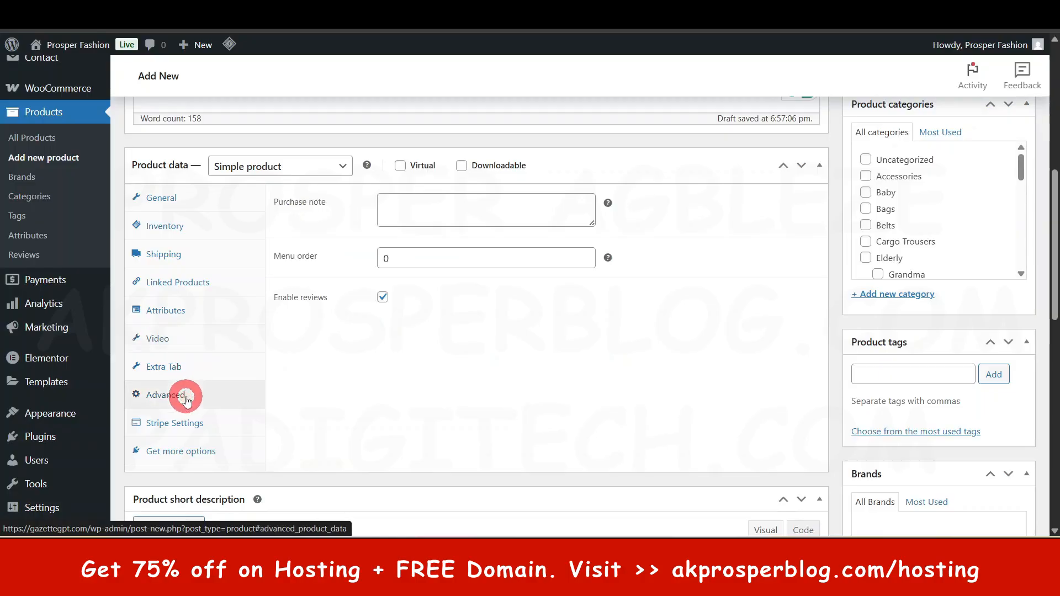
{"action": "left_click", "coordinate": [192, 422]}
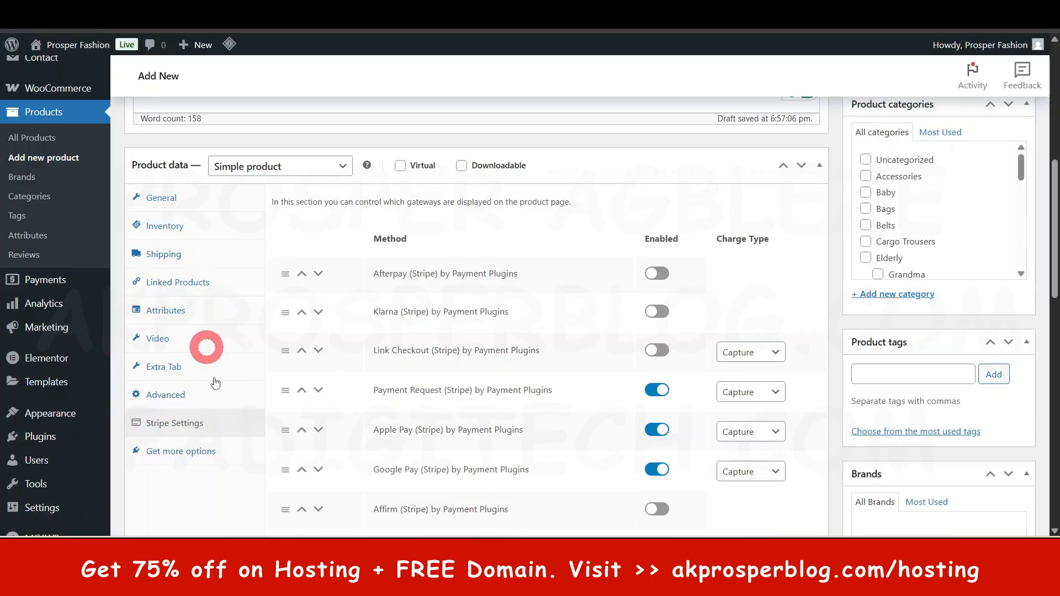
{"action": "left_click", "coordinate": [178, 257]}
{"action": "left_click", "coordinate": [170, 225]}
{"action": "left_click", "coordinate": [172, 205]}
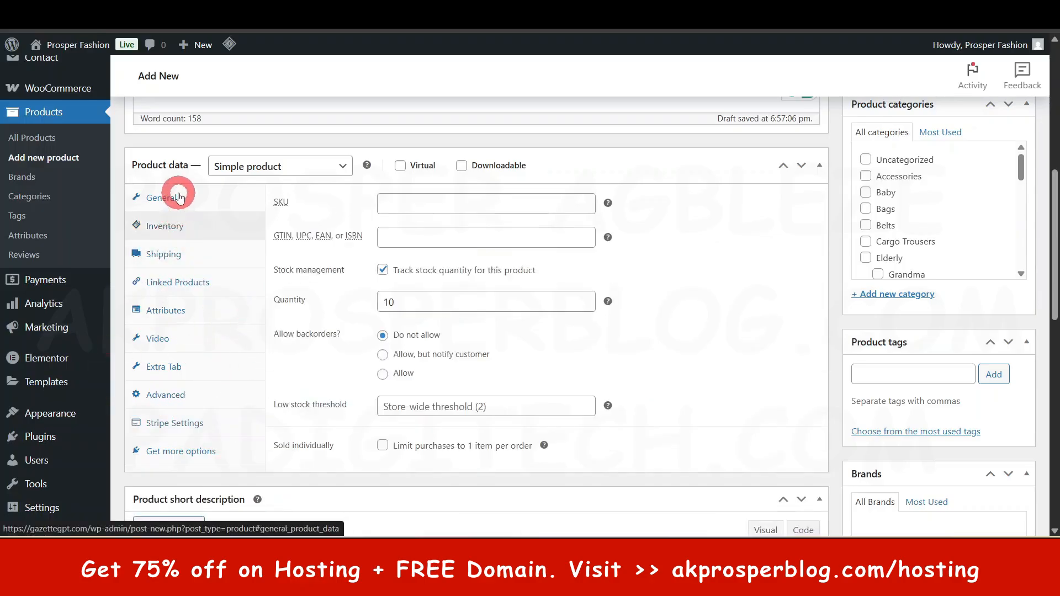
Copy the short description from the Basic Colored Sweatpants With Elastic Hems store page into the new product's short description.
{"action": "left_click", "coordinate": [596, 311]}
{"action": "scroll", "coordinate": [667, 320], "scroll_direction": "down", "scroll_amount": 6}
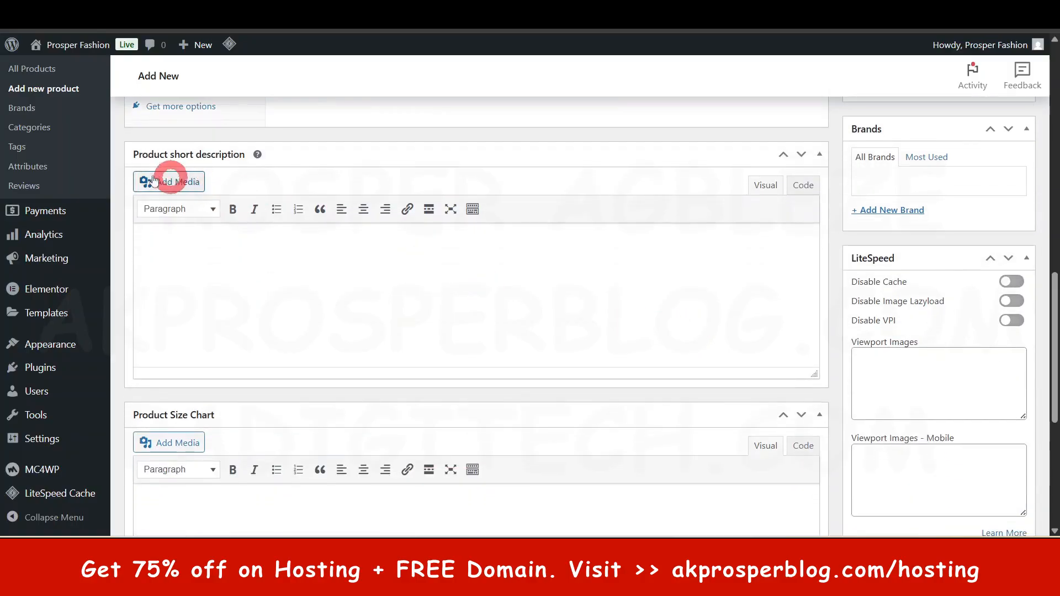
{"action": "left_click", "coordinate": [275, 179]}
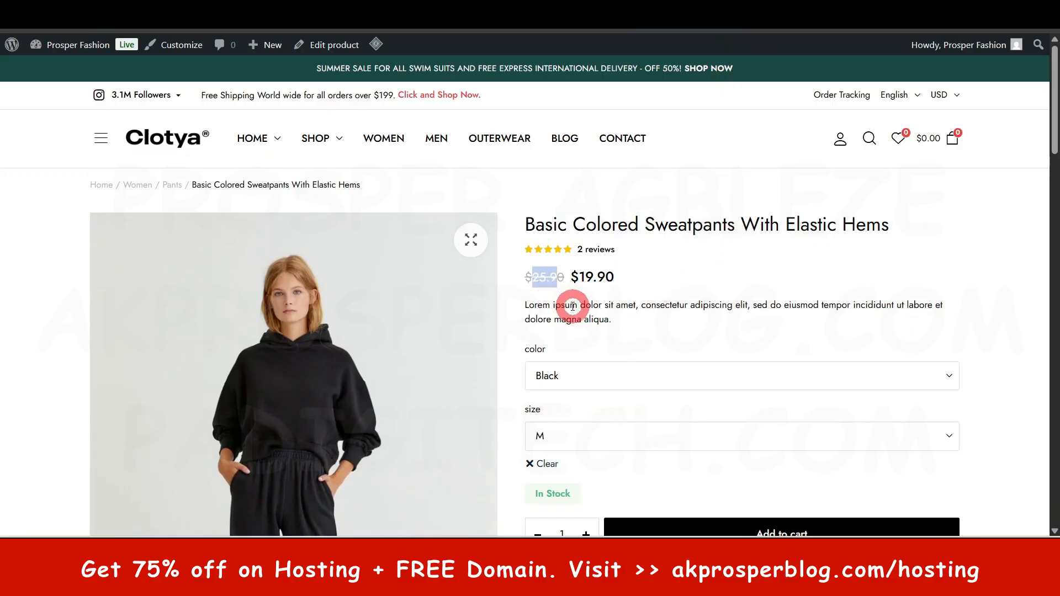
{"action": "triple_click", "coordinate": [568, 303]}
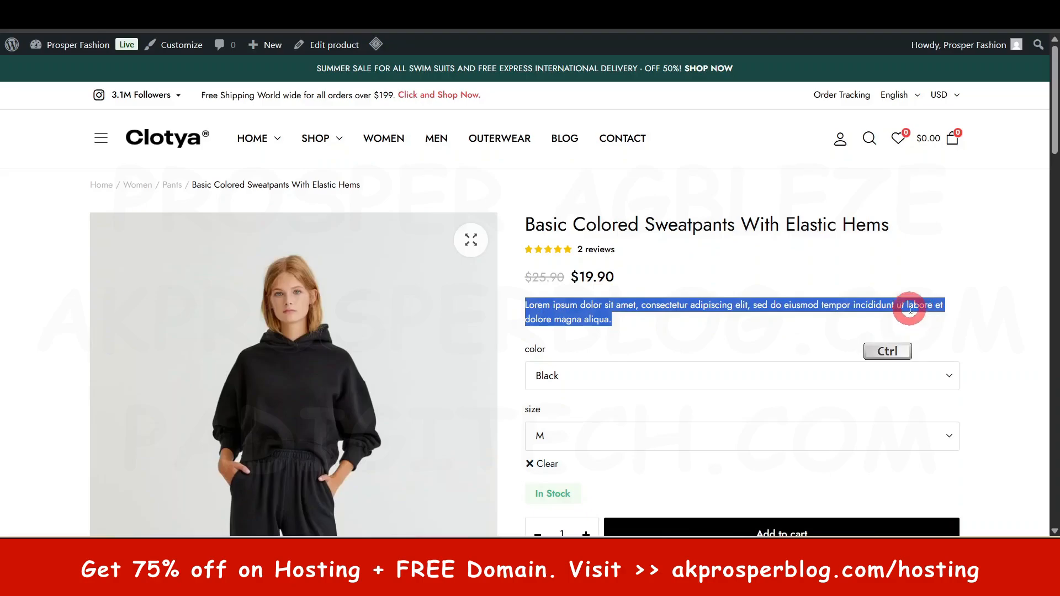
{"action": "key", "text": "ctrl+c"}
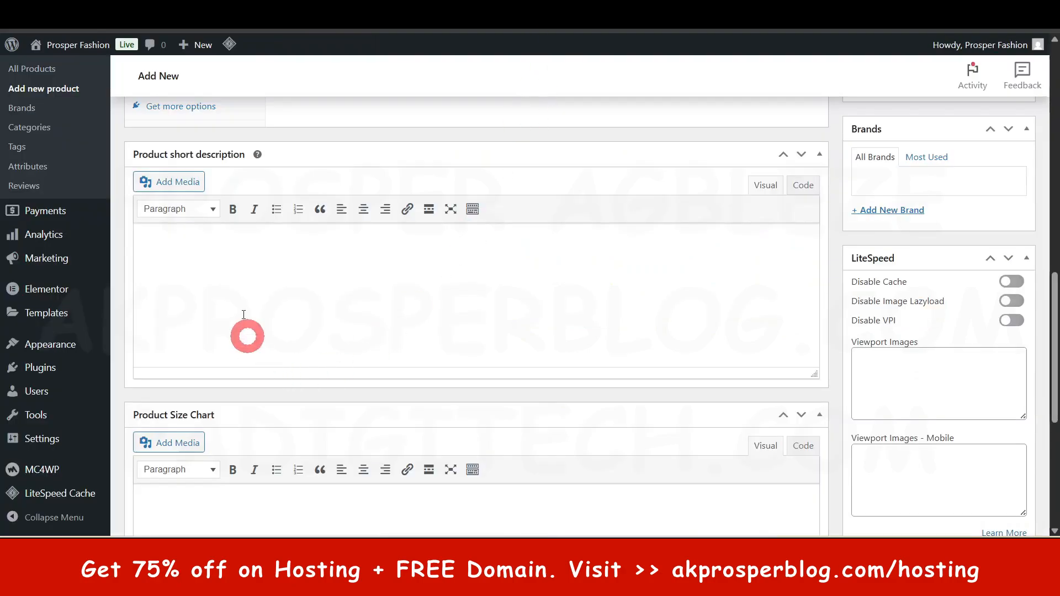
{"action": "key", "text": "ctrl+v"}
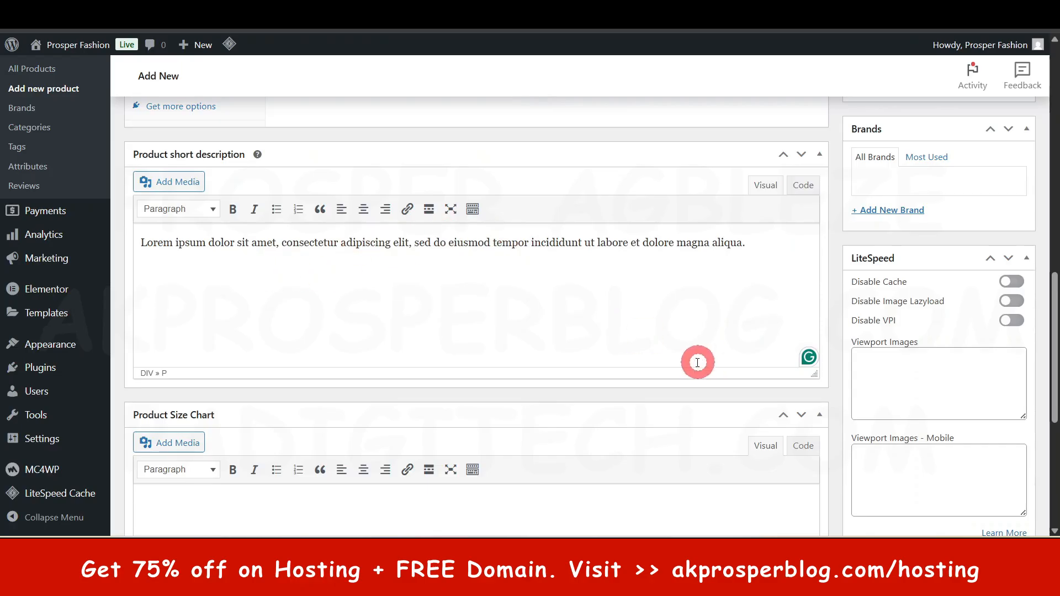
{"action": "scroll", "coordinate": [740, 262], "scroll_direction": "down", "scroll_amount": 5}
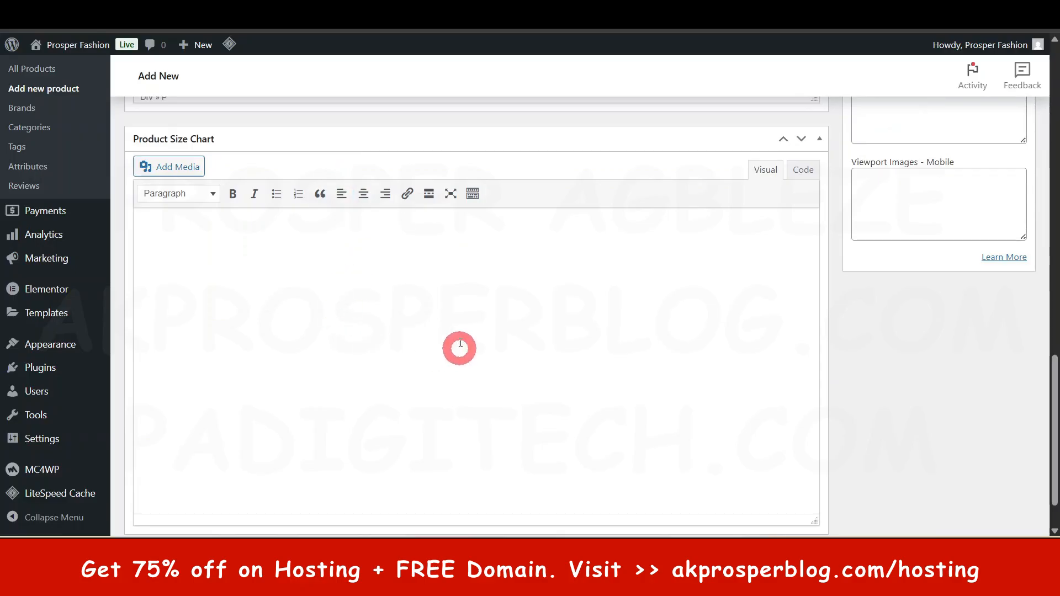
{"action": "scroll", "coordinate": [386, 340], "scroll_direction": "down", "scroll_amount": 1}
Upload the "female short" picture and set it as the product image.
{"action": "scroll", "coordinate": [473, 277], "scroll_direction": "up", "scroll_amount": 15}
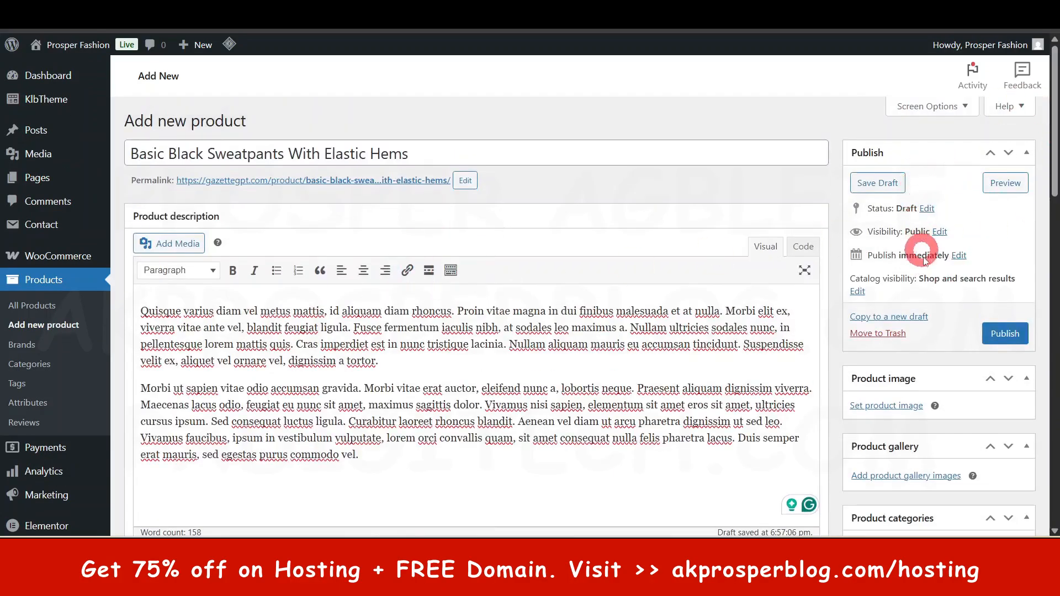
{"action": "scroll", "coordinate": [921, 301], "scroll_direction": "down", "scroll_amount": 3}
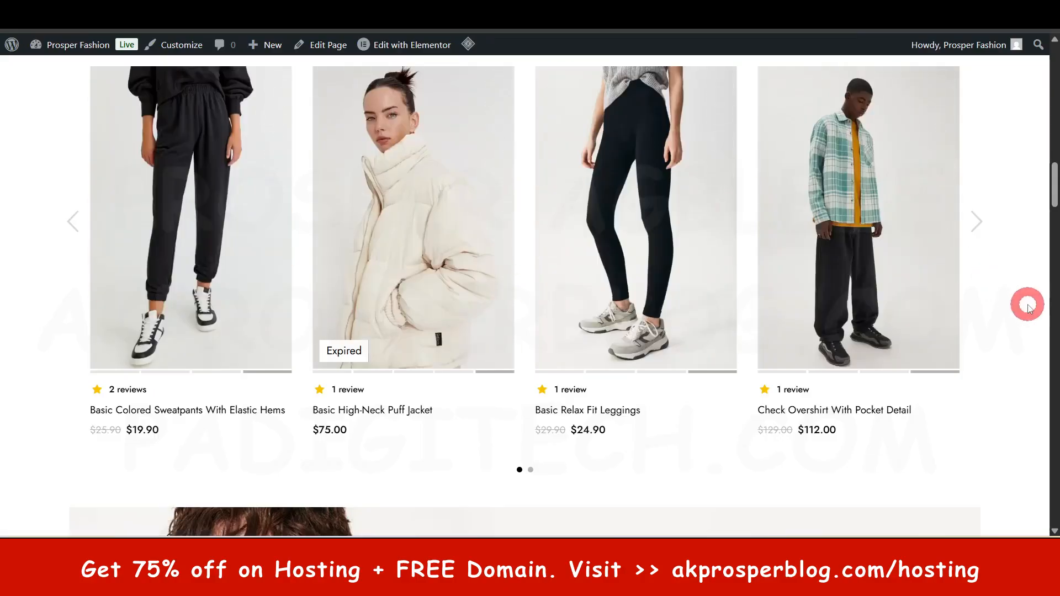
{"action": "scroll", "coordinate": [1028, 307], "scroll_direction": "down", "scroll_amount": 5}
{"action": "scroll", "coordinate": [1028, 307], "scroll_direction": "up", "scroll_amount": 5}
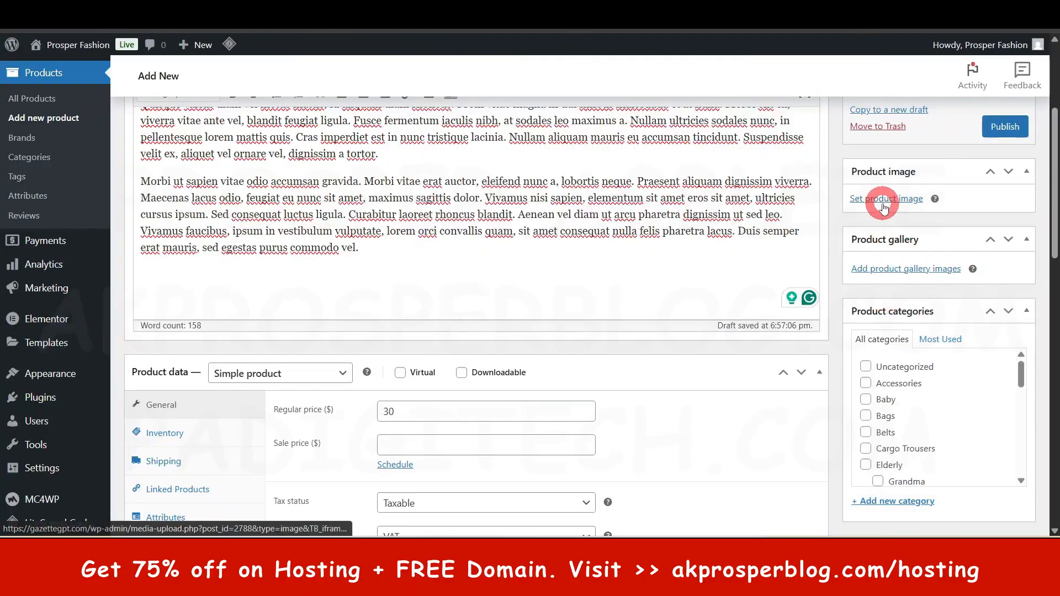
{"action": "left_click", "coordinate": [888, 200]}
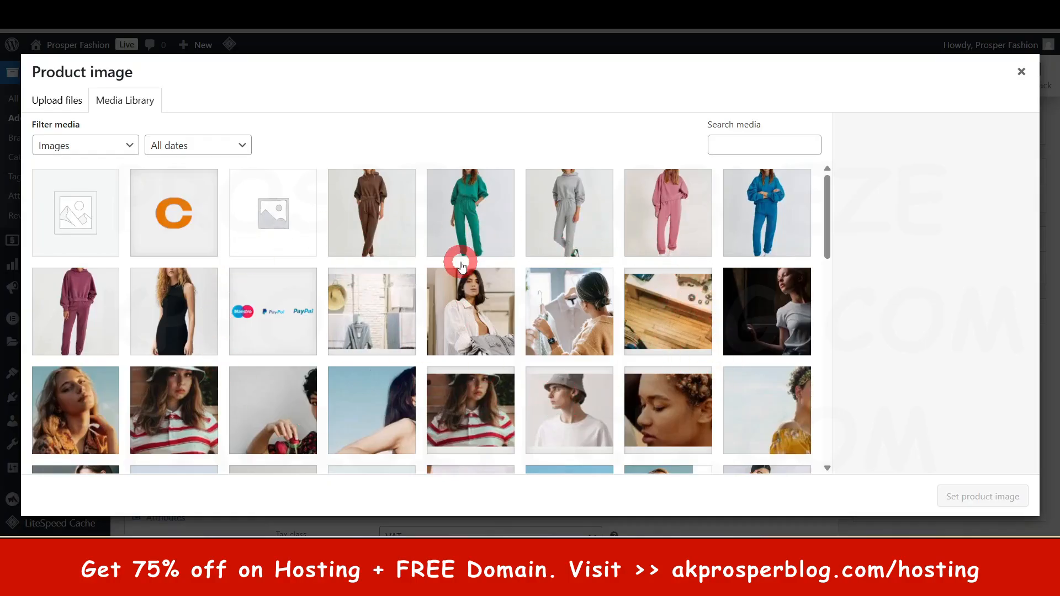
{"action": "left_click", "coordinate": [65, 101]}
{"action": "left_click", "coordinate": [534, 297]}
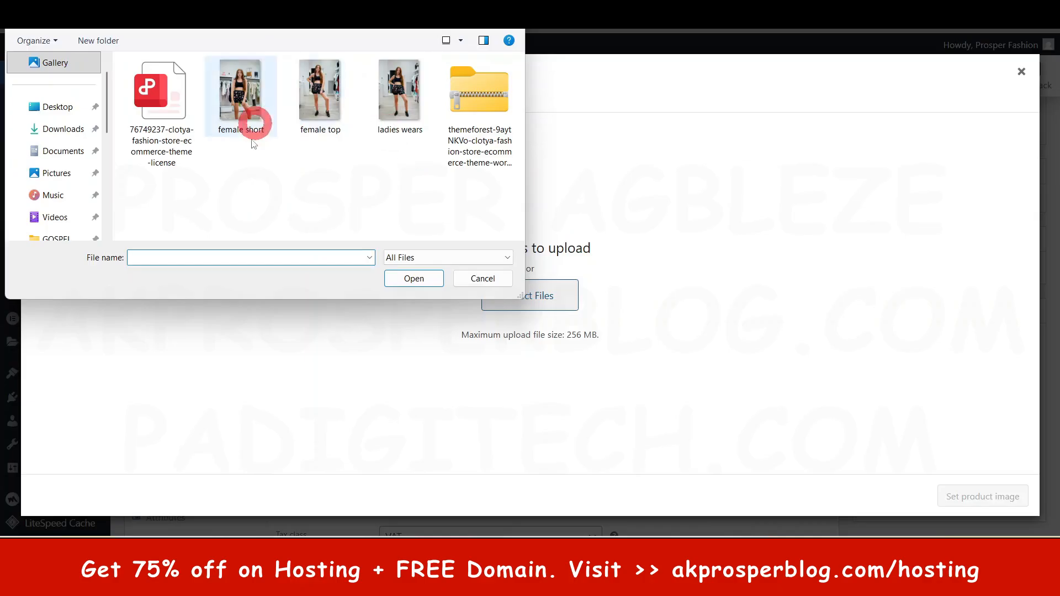
{"action": "left_click", "coordinate": [250, 82]}
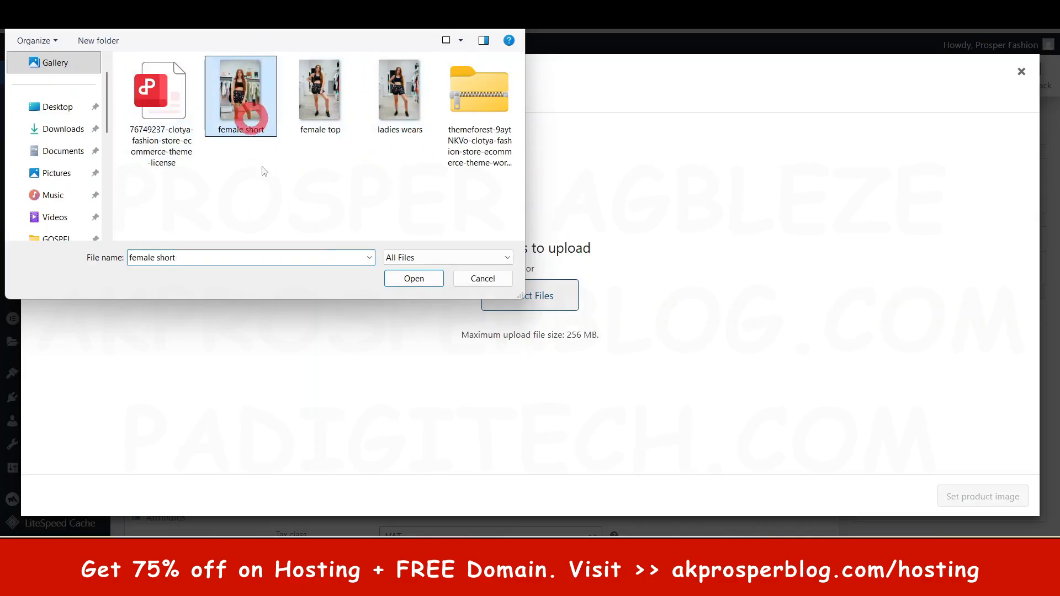
{"action": "left_click", "coordinate": [413, 278]}
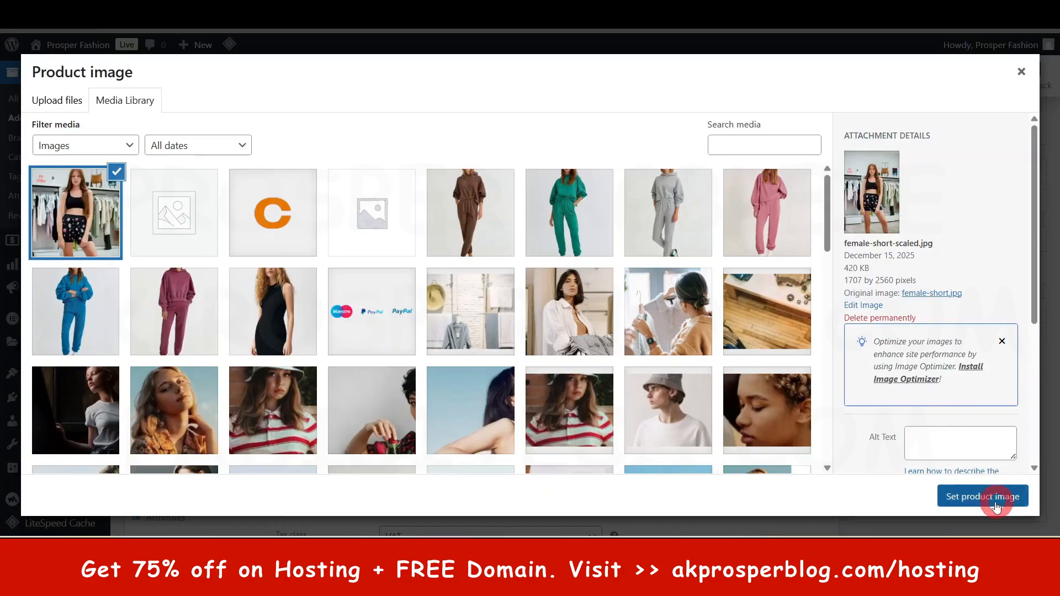
{"action": "left_click", "coordinate": [994, 500]}
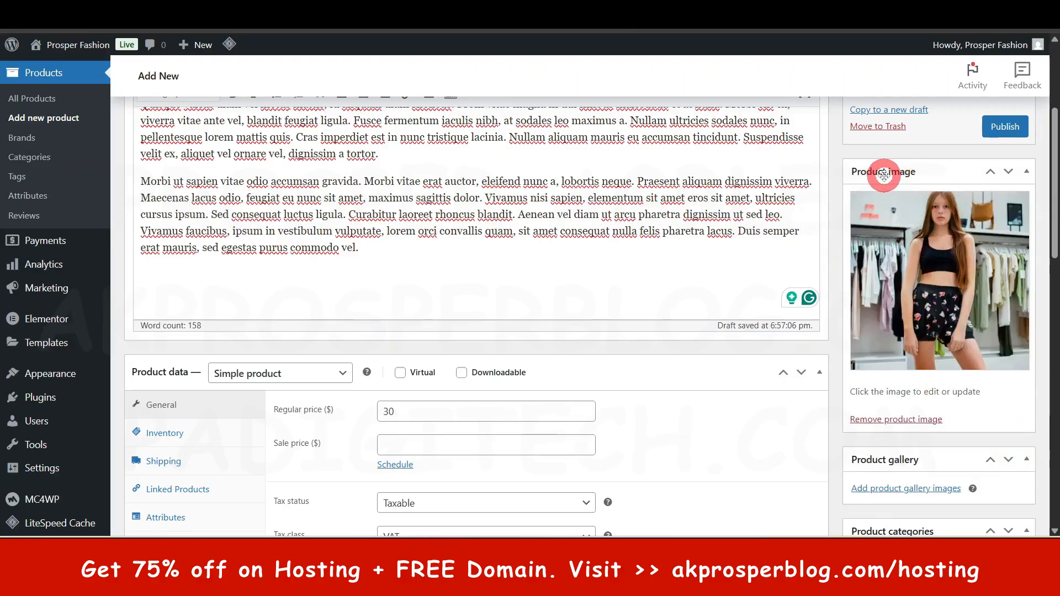
Upload "female top" and "ladies wears" to the product gallery, moving the second gallery image to first place.
{"action": "scroll", "coordinate": [905, 309], "scroll_direction": "down", "scroll_amount": 3}
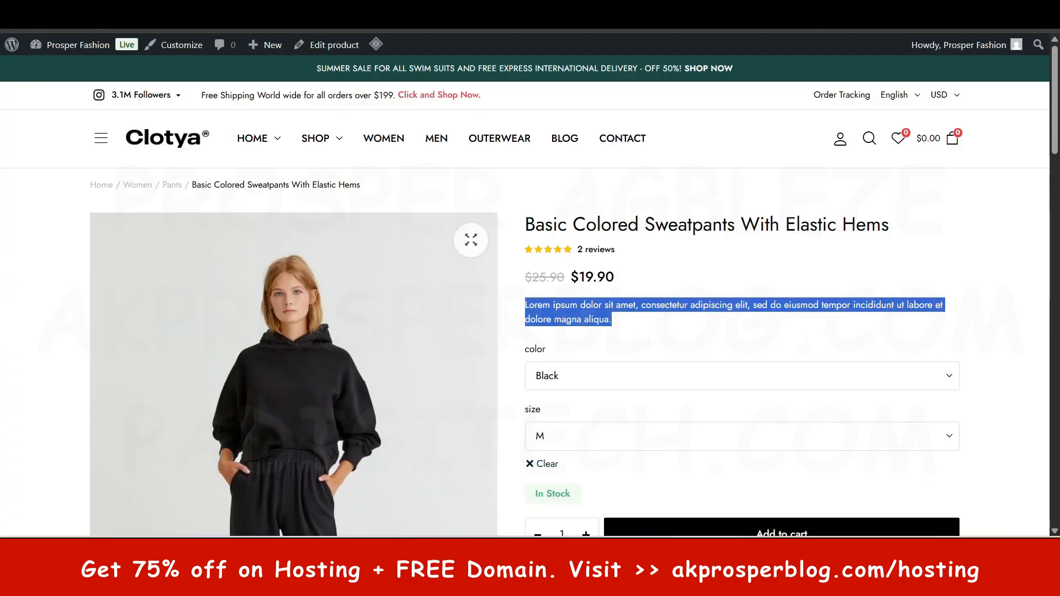
{"action": "scroll", "coordinate": [644, 359], "scroll_direction": "down", "scroll_amount": 8}
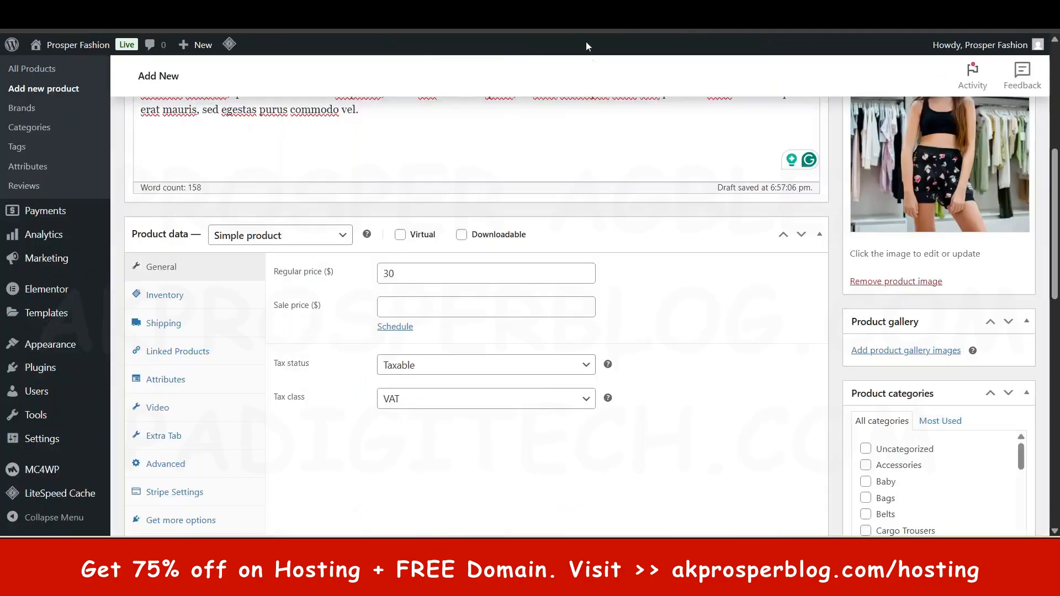
{"action": "left_click", "coordinate": [912, 353]}
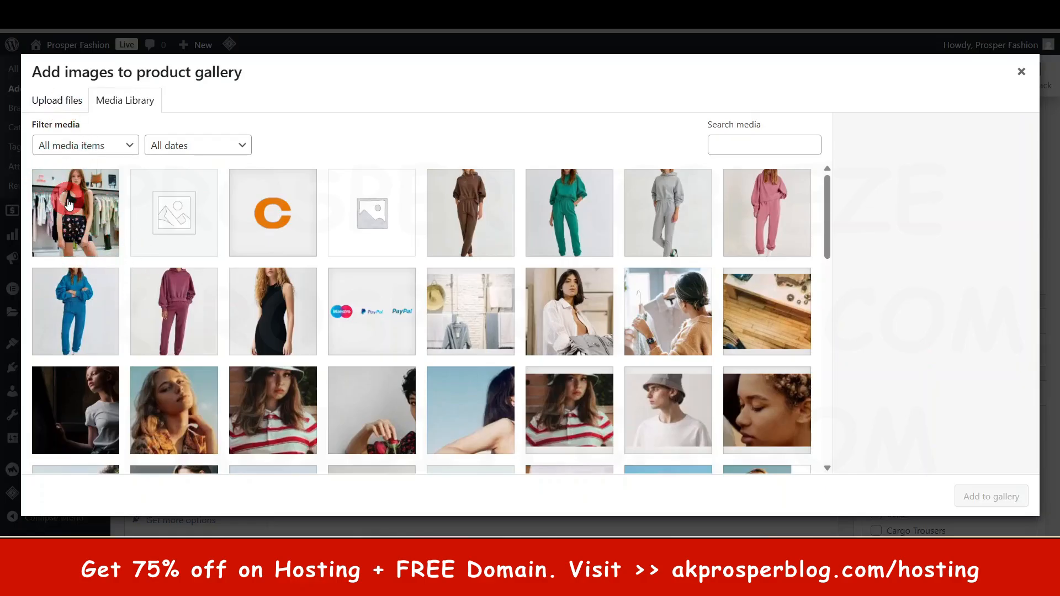
{"action": "left_click", "coordinate": [65, 108]}
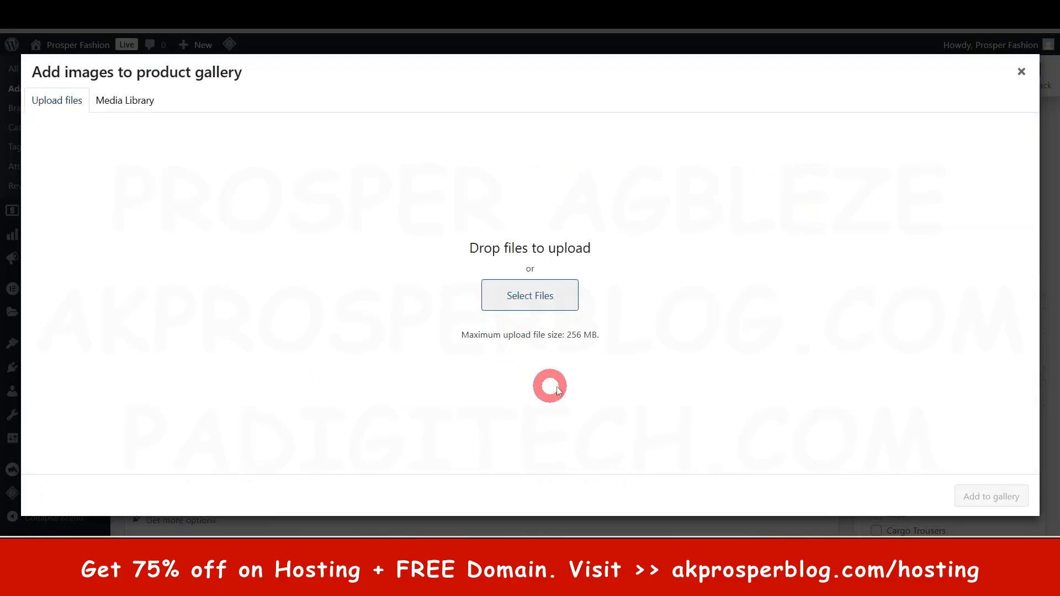
{"action": "left_click", "coordinate": [535, 294]}
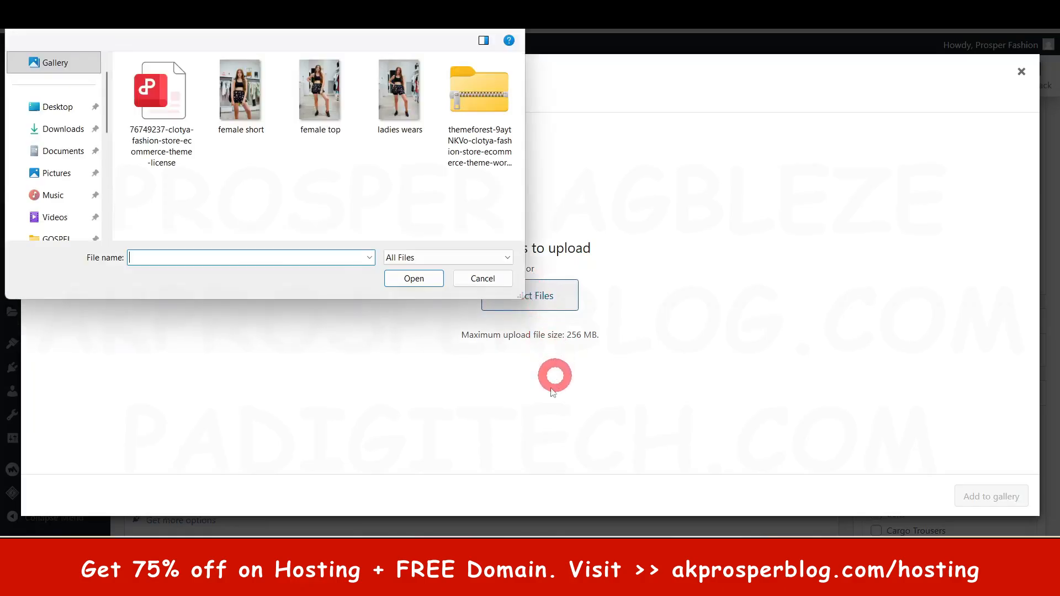
{"action": "left_click", "coordinate": [329, 107]}
{"action": "left_click", "coordinate": [406, 91], "text": "ctrl"}
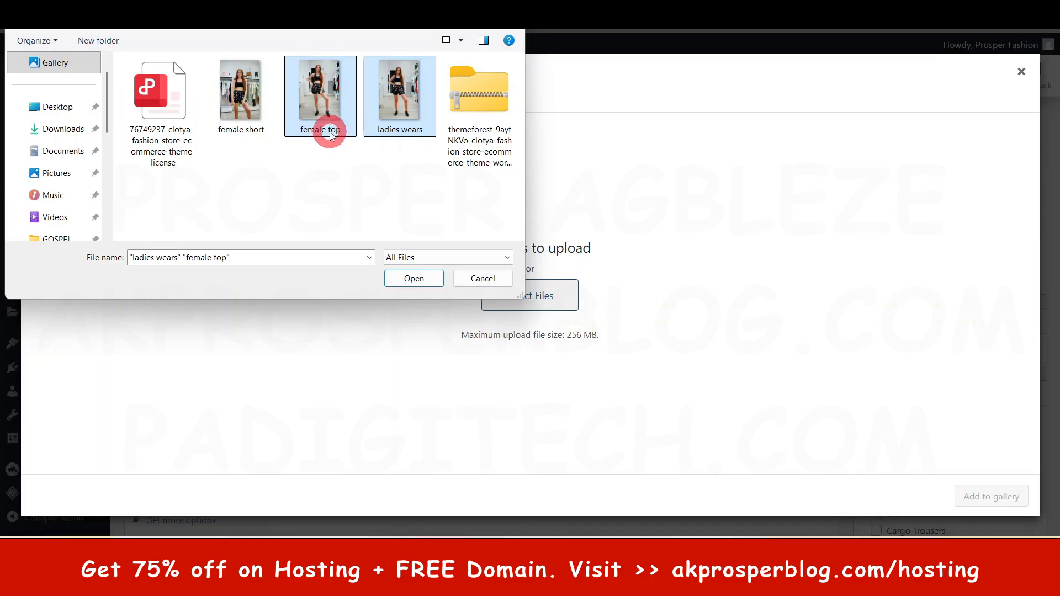
{"action": "left_click", "coordinate": [413, 279]}
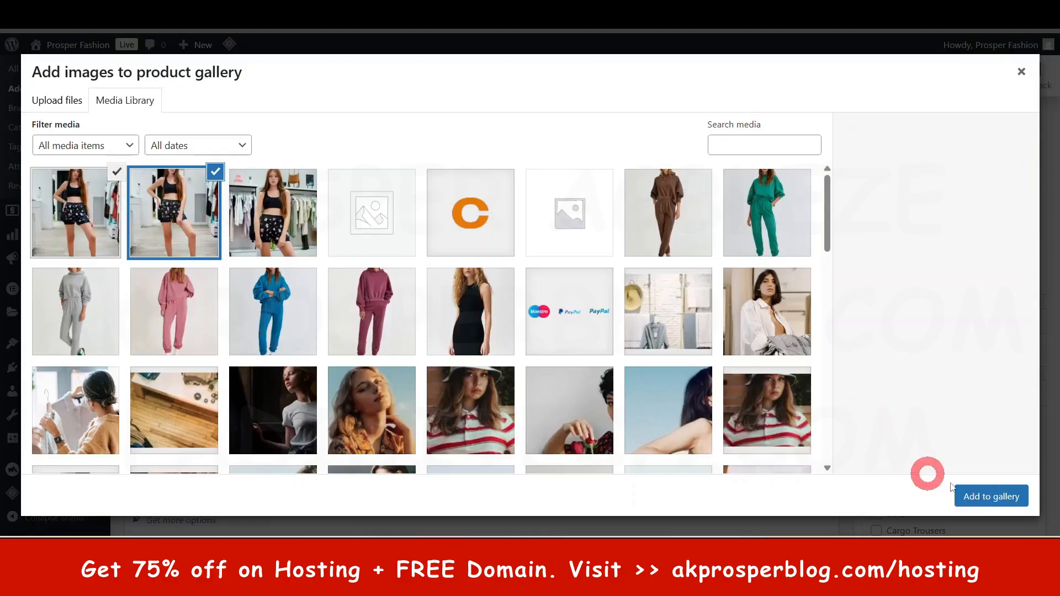
{"action": "left_click", "coordinate": [1015, 497]}
{"action": "mouse_move", "coordinate": [958, 384]}
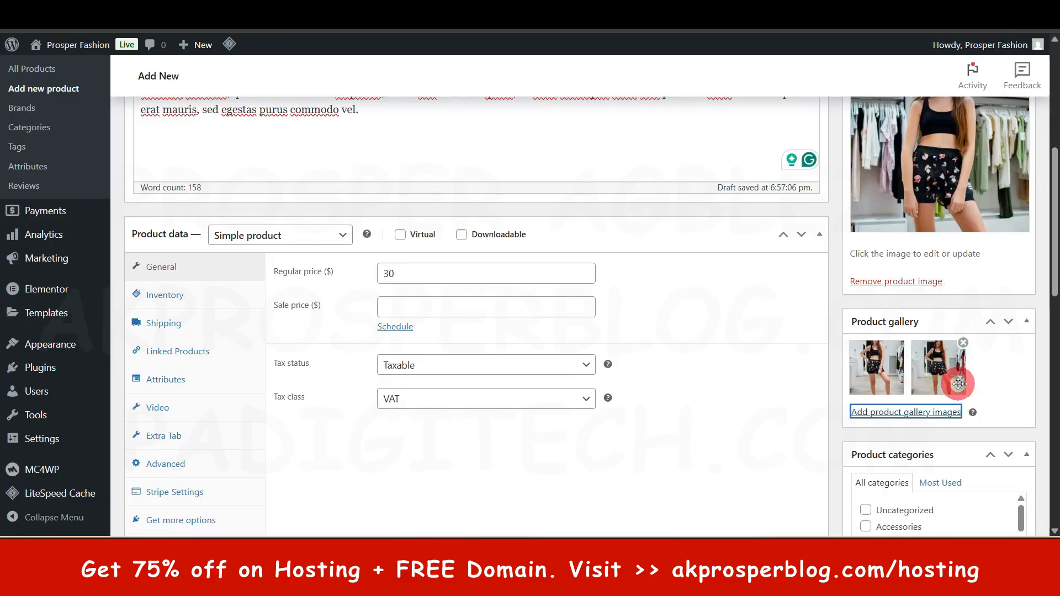
{"action": "left_click_drag", "start_coordinate": [940, 370], "coordinate": [877, 366]}
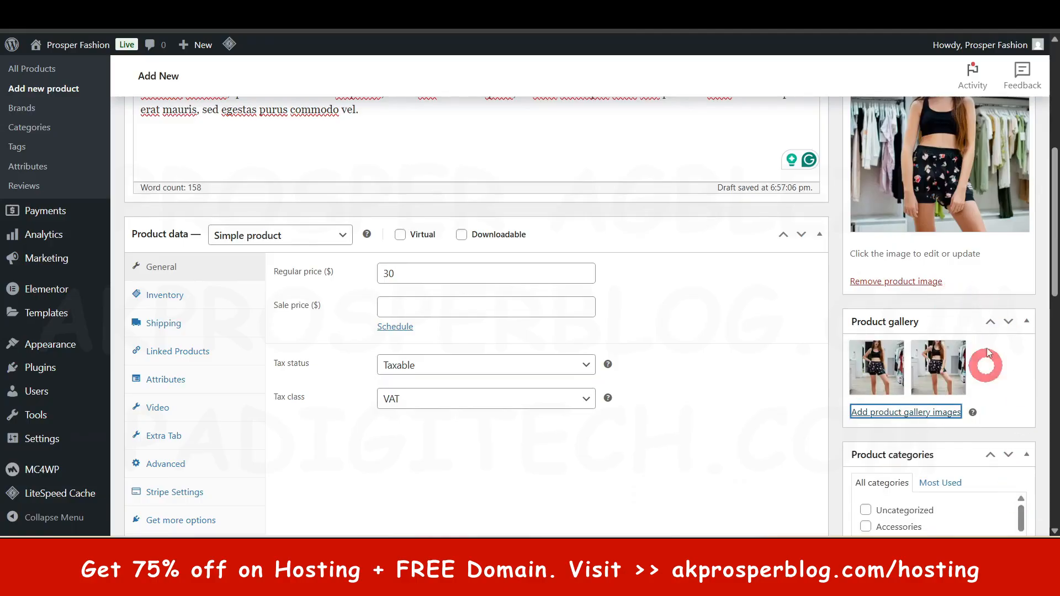
Assign the product to the Skirts and Sweatshirts & Hoodies categories under Women.
{"action": "scroll", "coordinate": [935, 333], "scroll_direction": "down", "scroll_amount": 4}
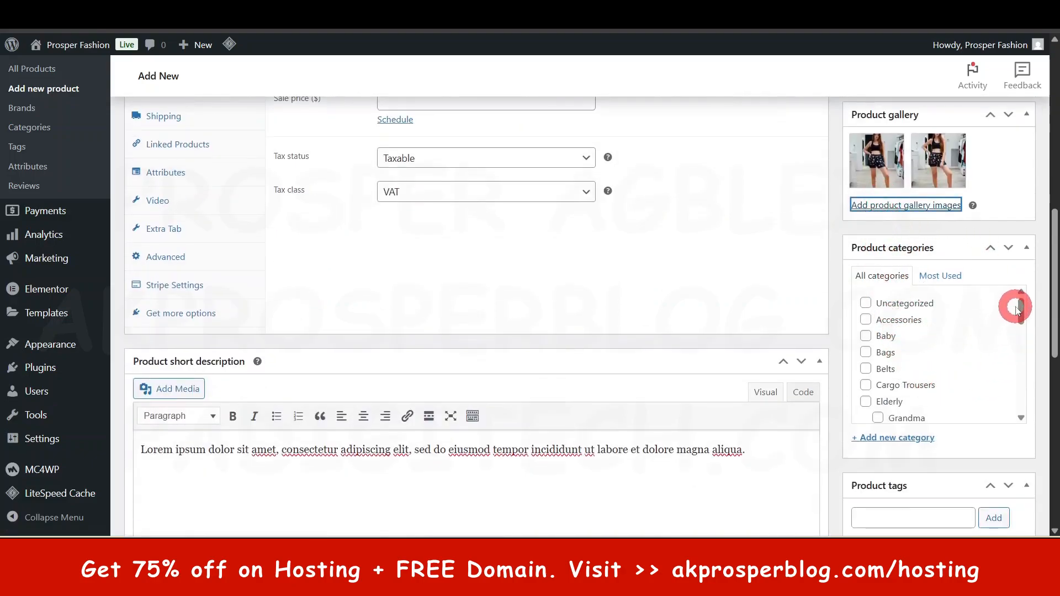
{"action": "scroll", "coordinate": [935, 347], "scroll_direction": "down", "scroll_amount": 2}
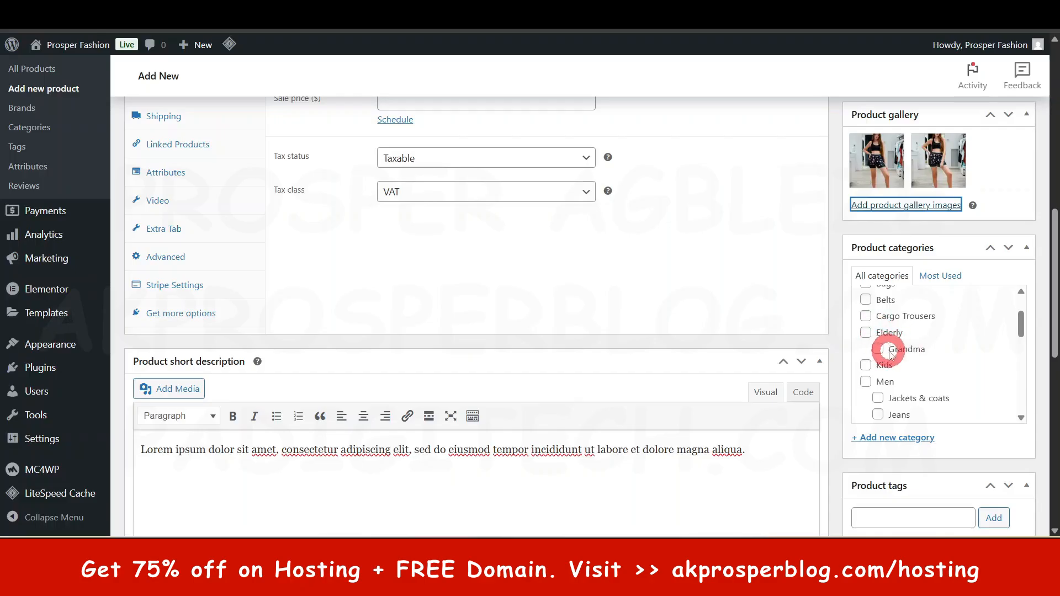
{"action": "scroll", "coordinate": [921, 357], "scroll_direction": "down", "scroll_amount": 6}
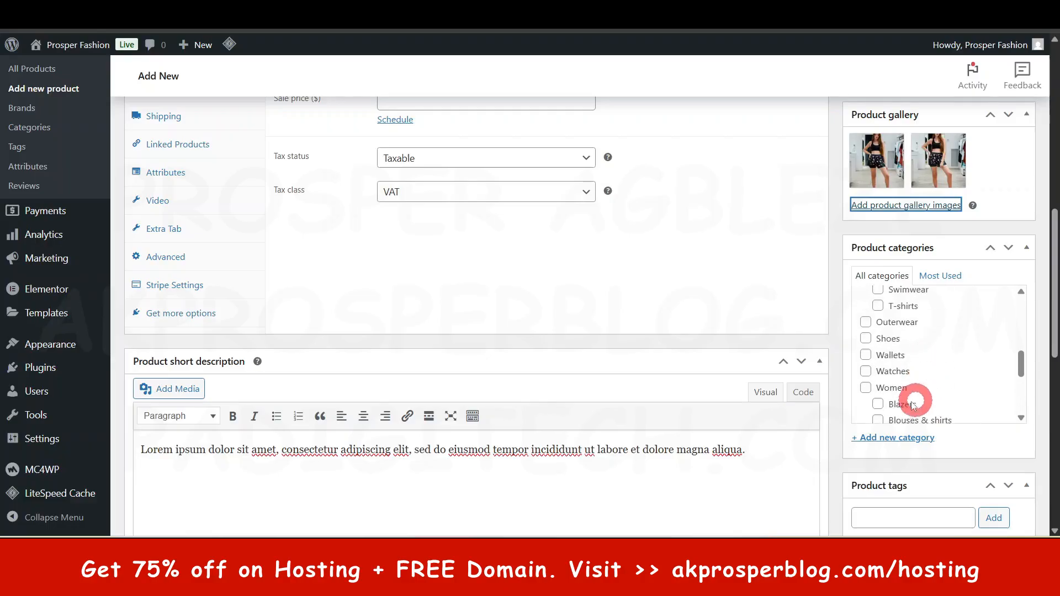
{"action": "scroll", "coordinate": [953, 412], "scroll_direction": "down", "scroll_amount": 2}
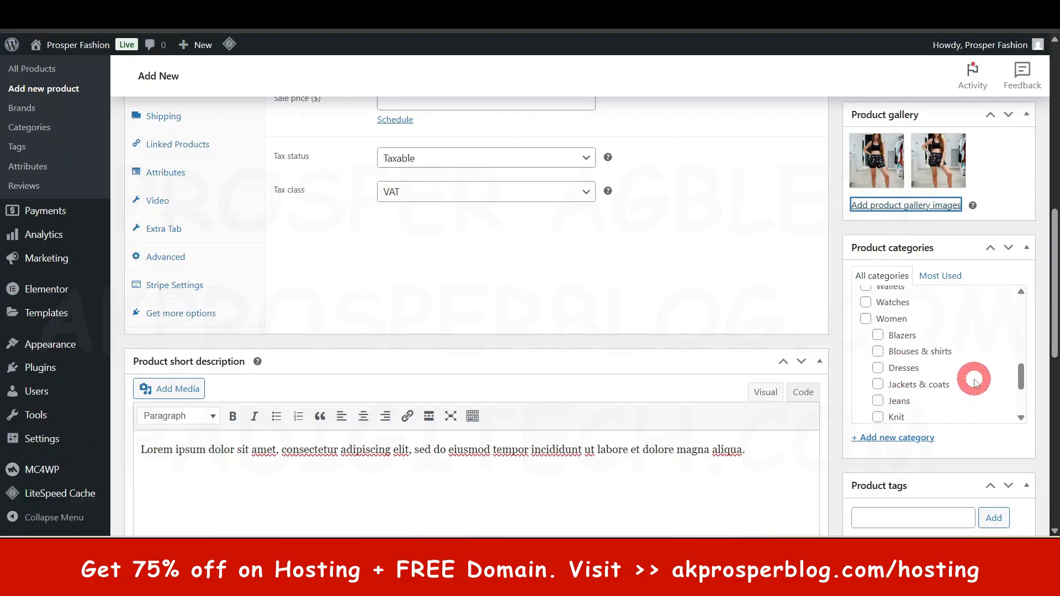
{"action": "scroll", "coordinate": [885, 396], "scroll_direction": "down", "scroll_amount": 3}
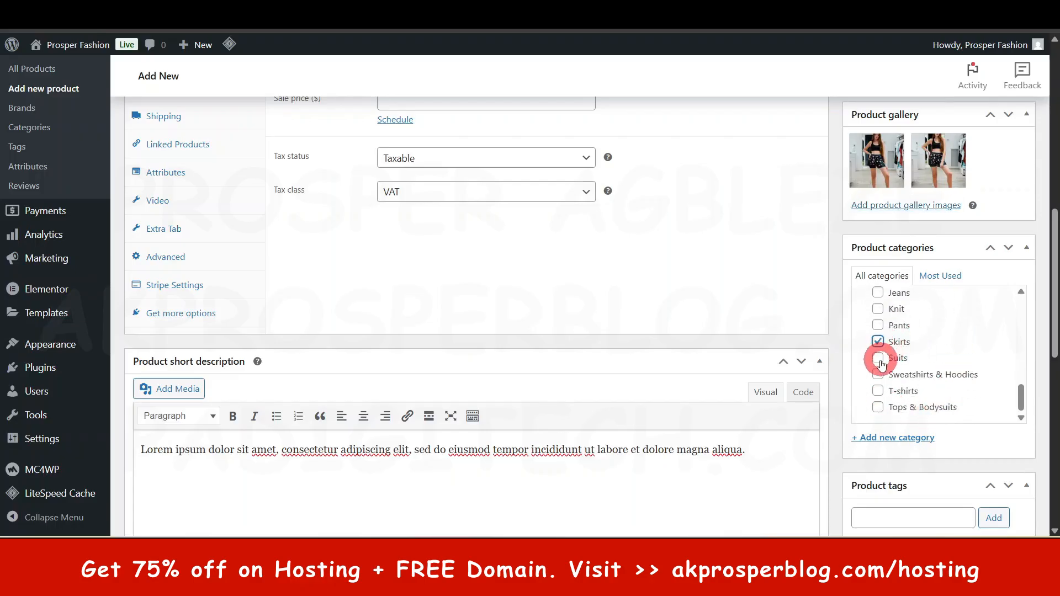
{"action": "scroll", "coordinate": [927, 381], "scroll_direction": "down", "scroll_amount": 3}
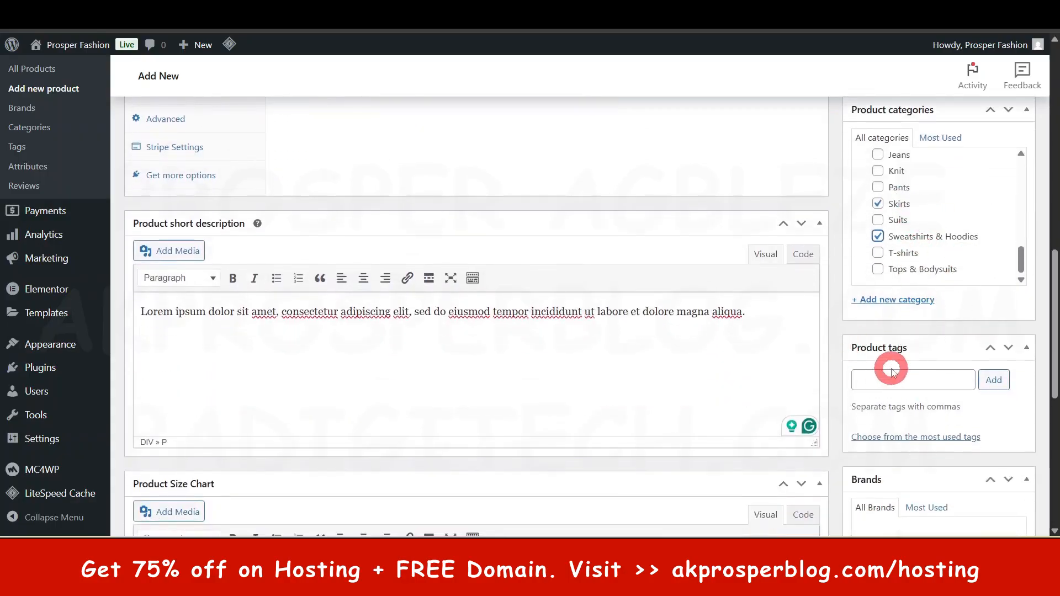
Check the tags, brands and LiteSpeed options, and publish the Basic Black Sweatpants With Elastic Hems product.
{"action": "scroll", "coordinate": [916, 381], "scroll_direction": "down", "scroll_amount": 1}
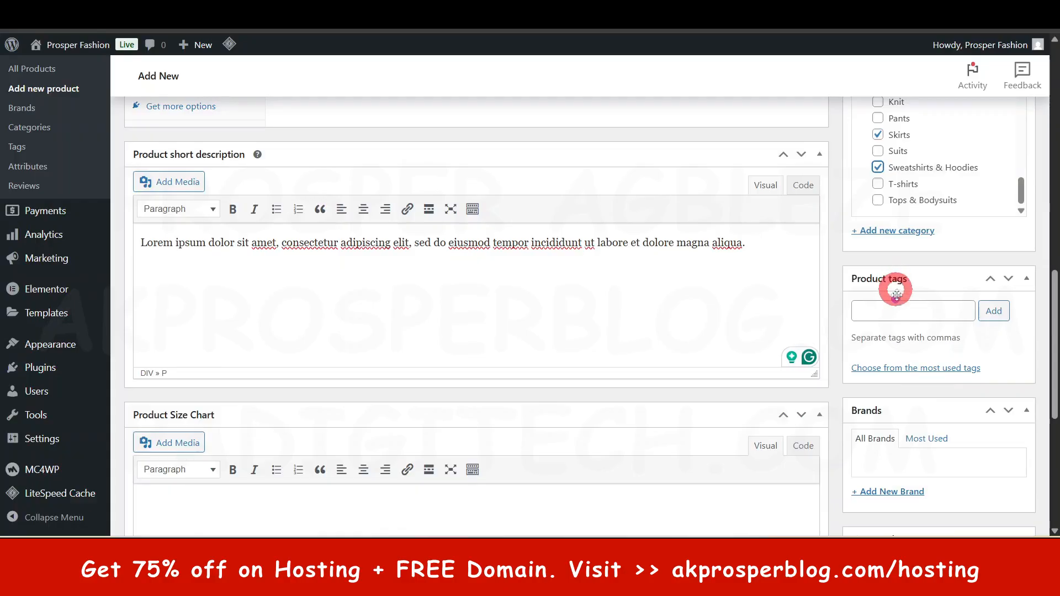
{"action": "scroll", "coordinate": [895, 292], "scroll_direction": "down", "scroll_amount": 2}
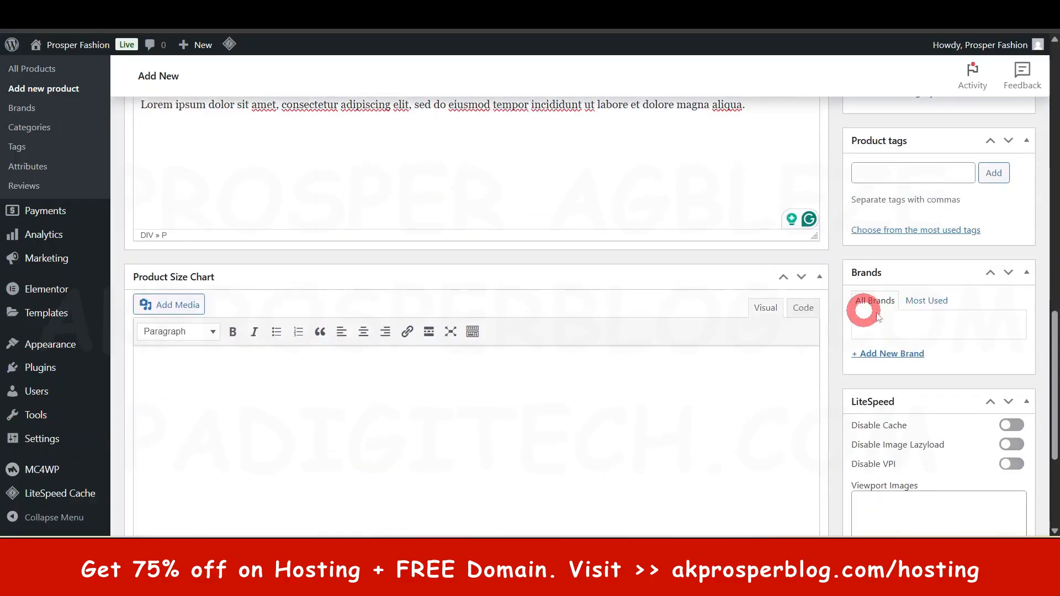
{"action": "left_click", "coordinate": [916, 304]}
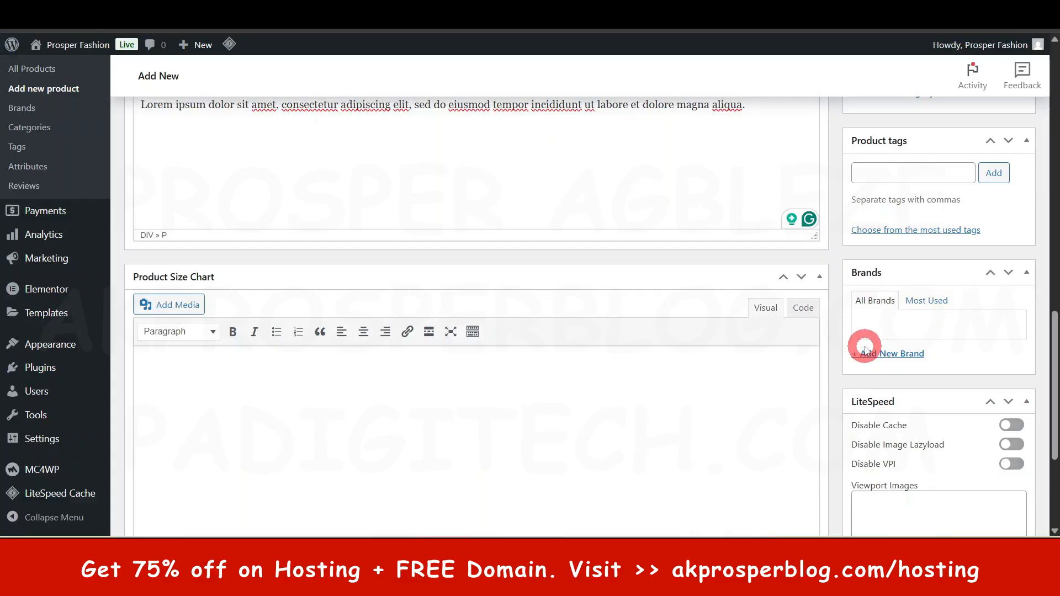
{"action": "scroll", "coordinate": [917, 305], "scroll_direction": "down", "scroll_amount": 3}
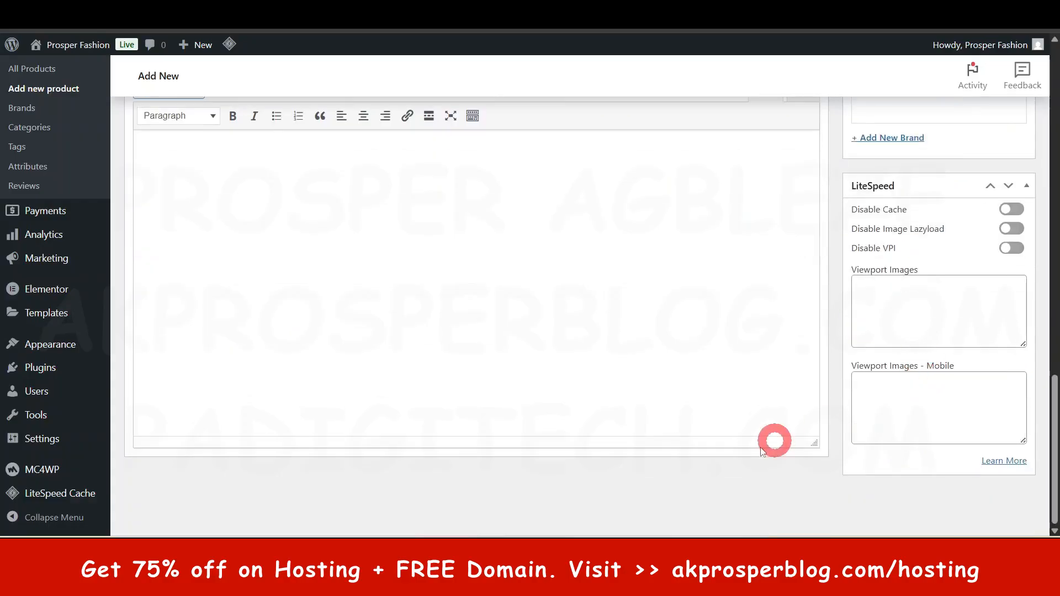
{"action": "scroll", "coordinate": [773, 440], "scroll_direction": "up", "scroll_amount": 6}
{"action": "scroll", "coordinate": [868, 366], "scroll_direction": "up", "scroll_amount": 2}
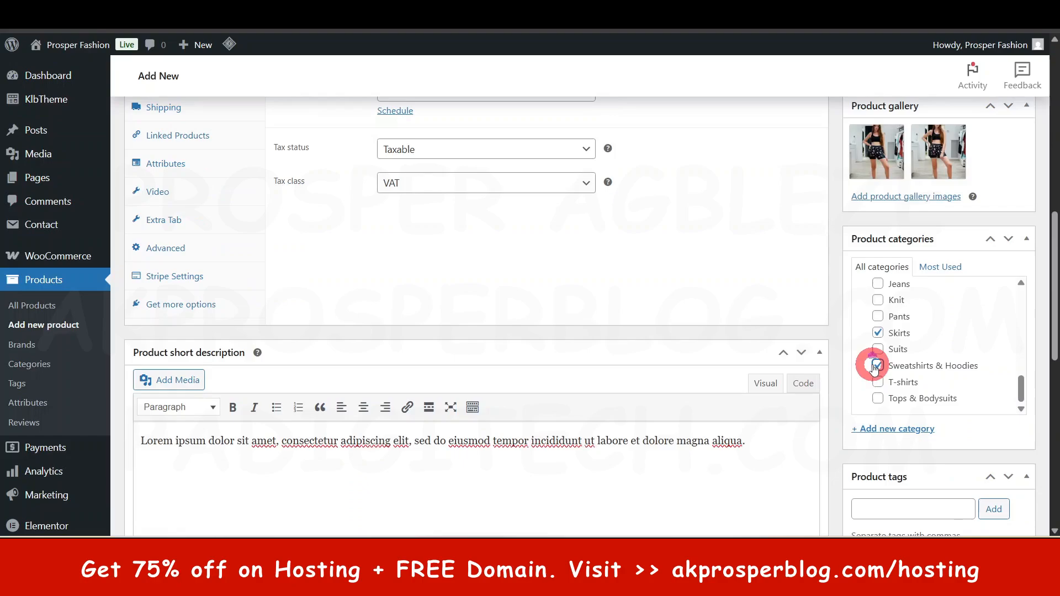
{"action": "scroll", "coordinate": [868, 362], "scroll_direction": "up", "scroll_amount": 3}
{"action": "scroll", "coordinate": [842, 295], "scroll_direction": "up", "scroll_amount": 10}
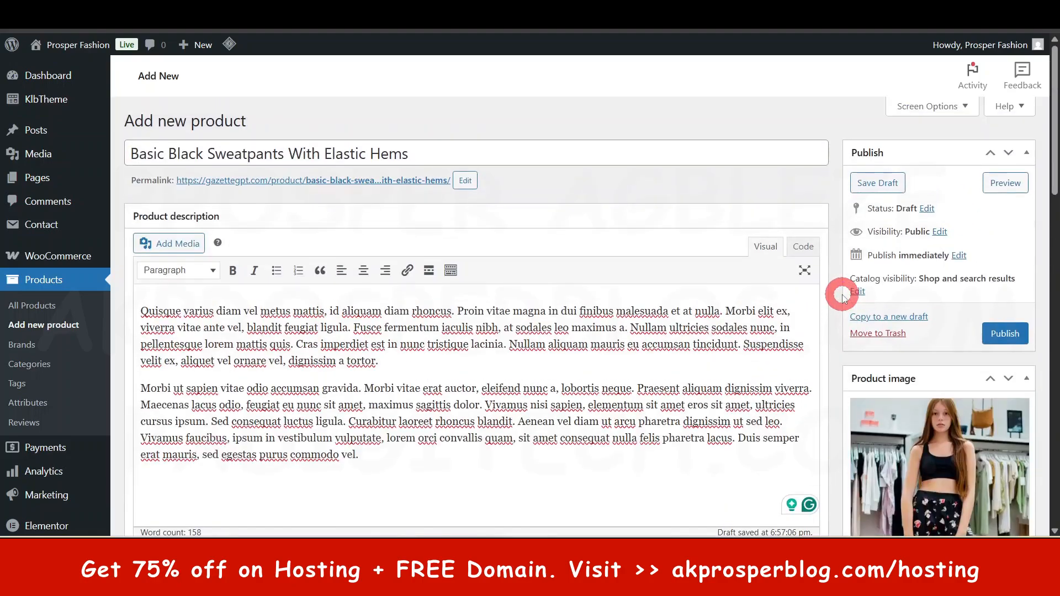
{"action": "left_click", "coordinate": [1005, 334]}
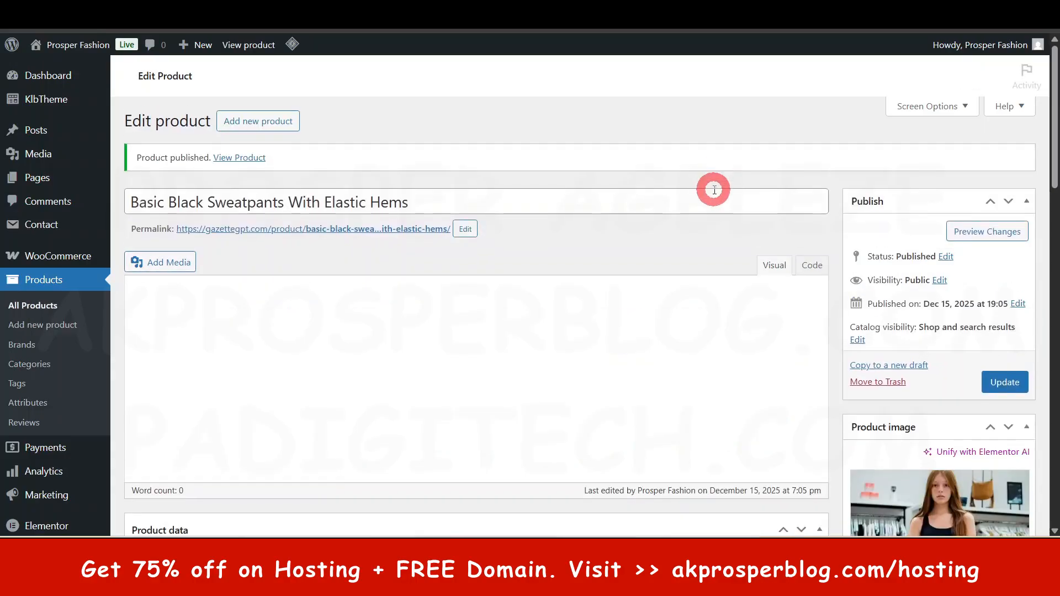
Open the published product's store page in a new browser tab and review its gallery images and description.
{"action": "right_click", "coordinate": [245, 161]}
{"action": "left_click", "coordinate": [296, 170]}
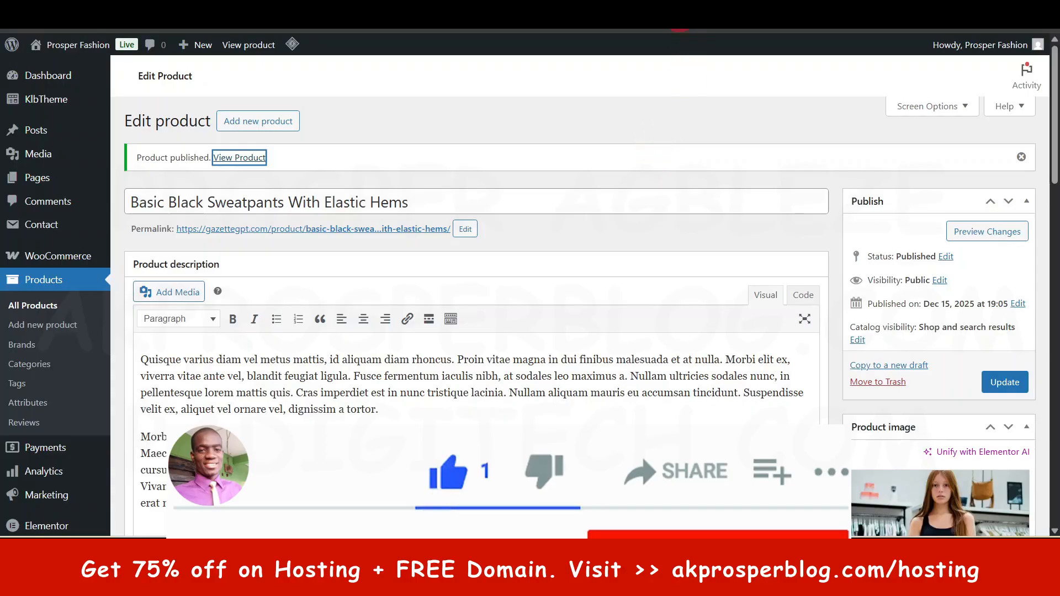
{"action": "left_click", "coordinate": [680, 16]}
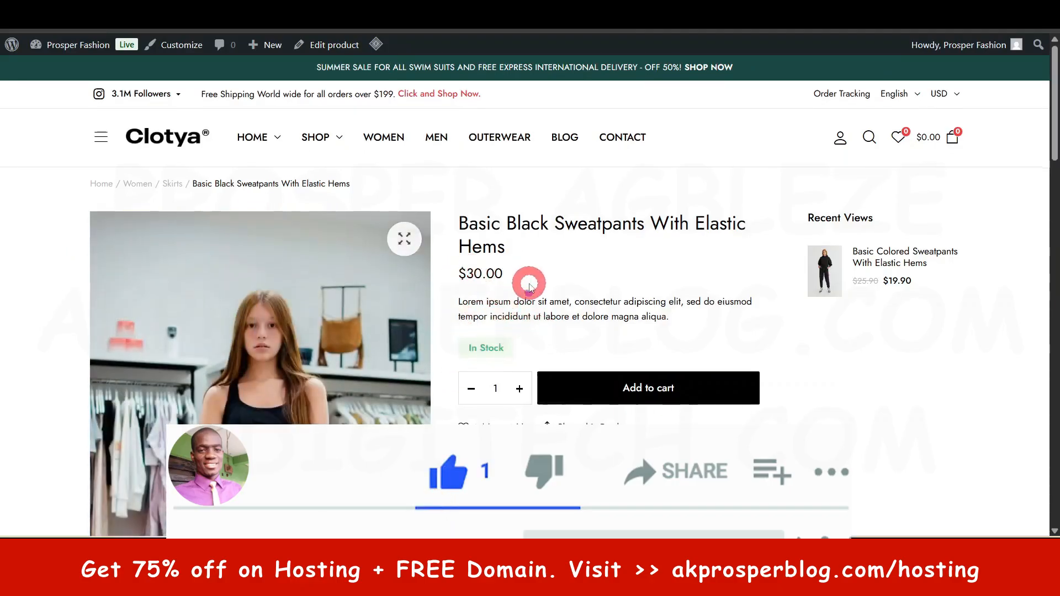
{"action": "scroll", "coordinate": [387, 287], "scroll_direction": "down", "scroll_amount": 1}
{"action": "scroll", "coordinate": [439, 350], "scroll_direction": "down", "scroll_amount": 5}
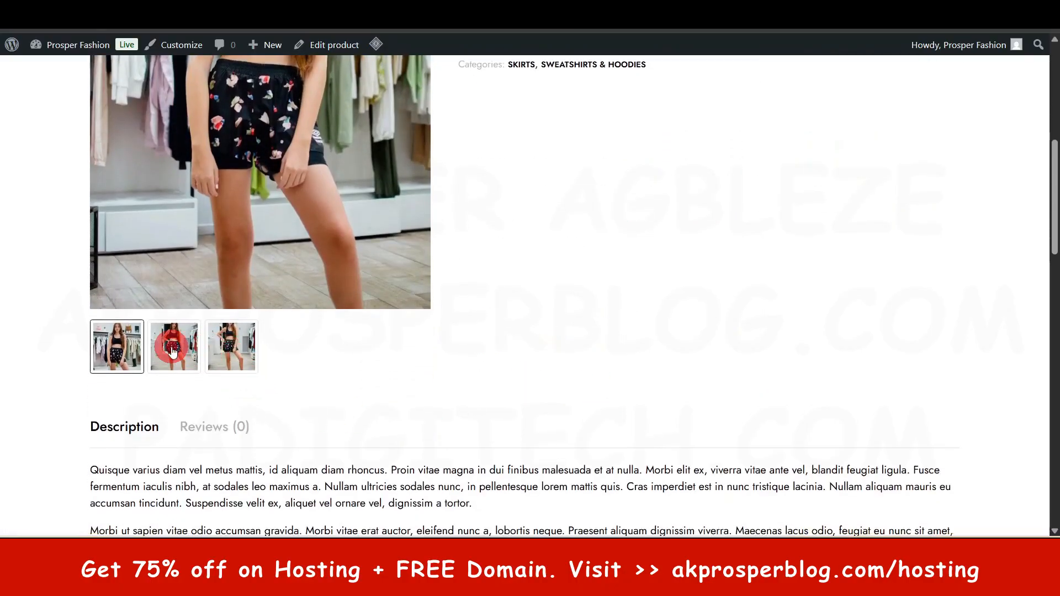
{"action": "left_click", "coordinate": [172, 352]}
{"action": "left_click", "coordinate": [232, 347]}
{"action": "scroll", "coordinate": [323, 331], "scroll_direction": "down", "scroll_amount": 3}
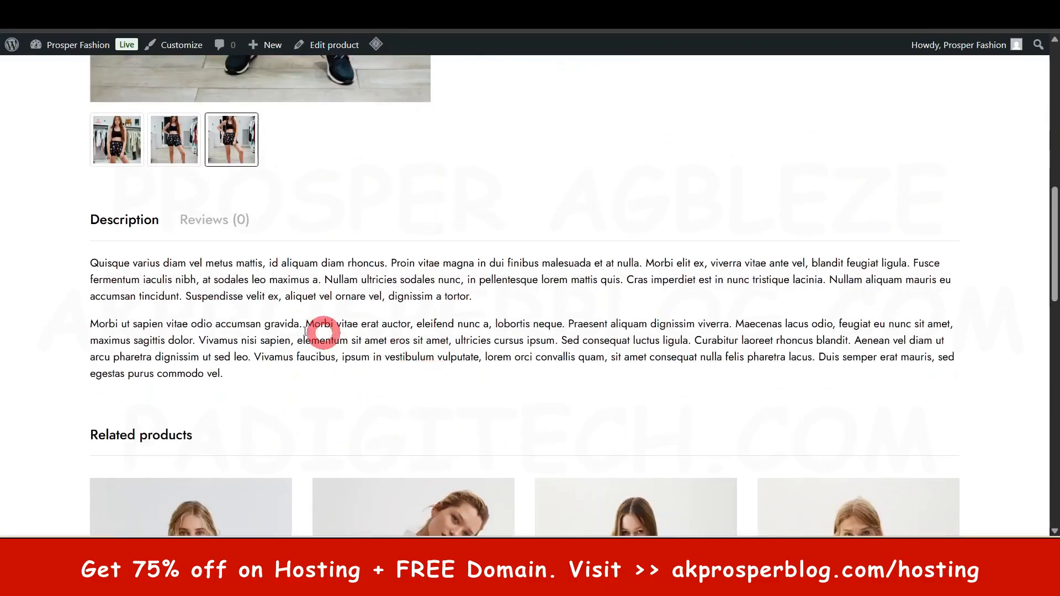
{"action": "scroll", "coordinate": [383, 307], "scroll_direction": "up", "scroll_amount": 10}
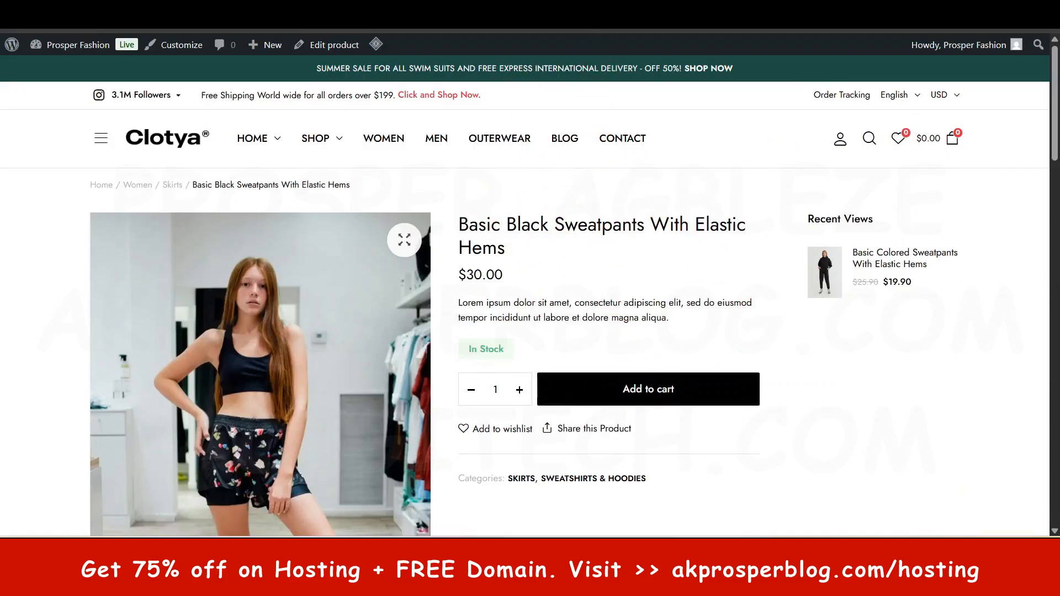
On the Basic Colored Sweatpants With Elastic Hems store page, try the Bio Blue color and XL size variations.
{"action": "left_click", "coordinate": [724, 12]}
{"action": "scroll", "coordinate": [718, 286], "scroll_direction": "up", "scroll_amount": 8}
{"action": "scroll", "coordinate": [718, 287], "scroll_direction": "down", "scroll_amount": 3}
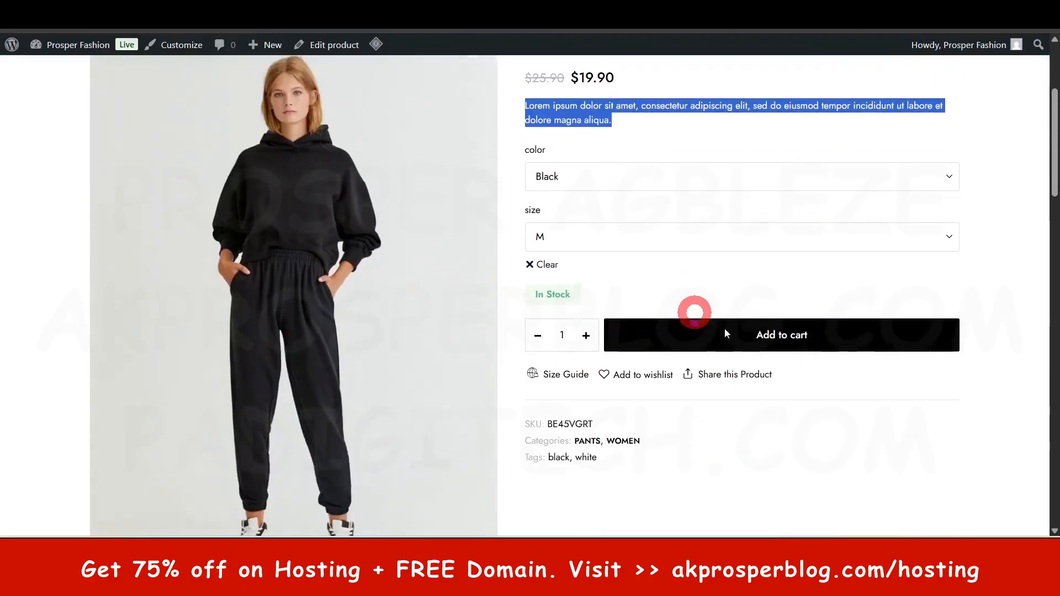
{"action": "left_click", "coordinate": [1012, 208]}
{"action": "scroll", "coordinate": [580, 276], "scroll_direction": "up", "scroll_amount": 5}
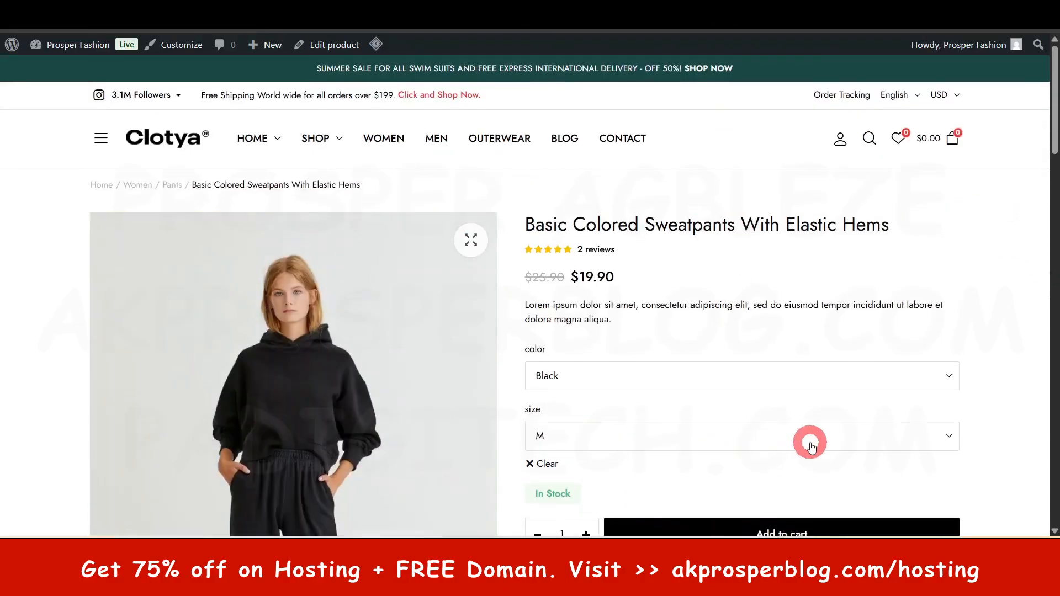
{"action": "scroll", "coordinate": [866, 348], "scroll_direction": "down", "scroll_amount": 1}
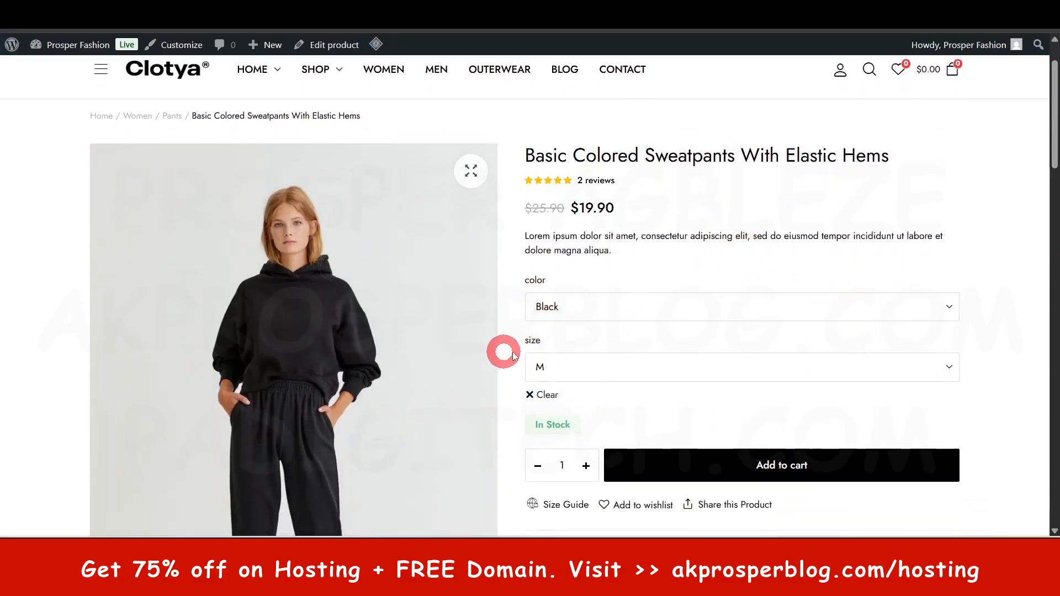
{"action": "left_click", "coordinate": [610, 307]}
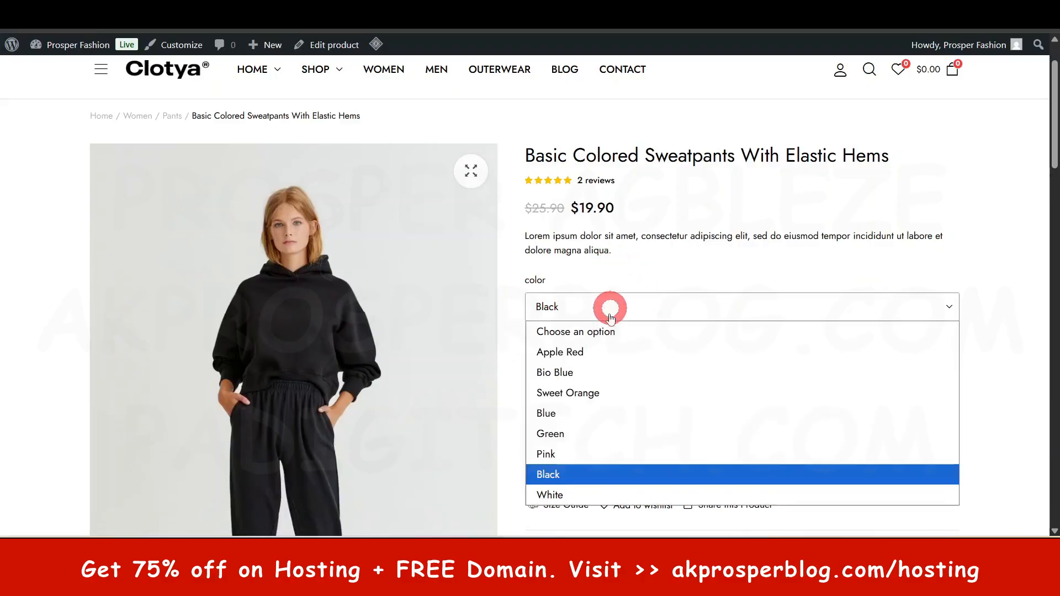
{"action": "left_click", "coordinate": [587, 372]}
{"action": "left_click", "coordinate": [603, 368]}
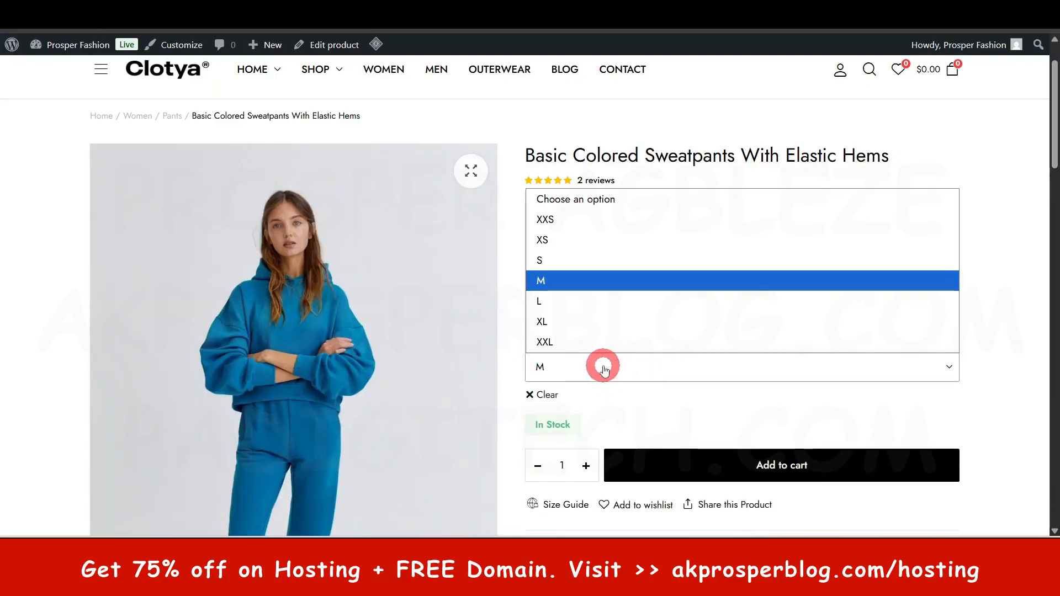
{"action": "left_click", "coordinate": [587, 322]}
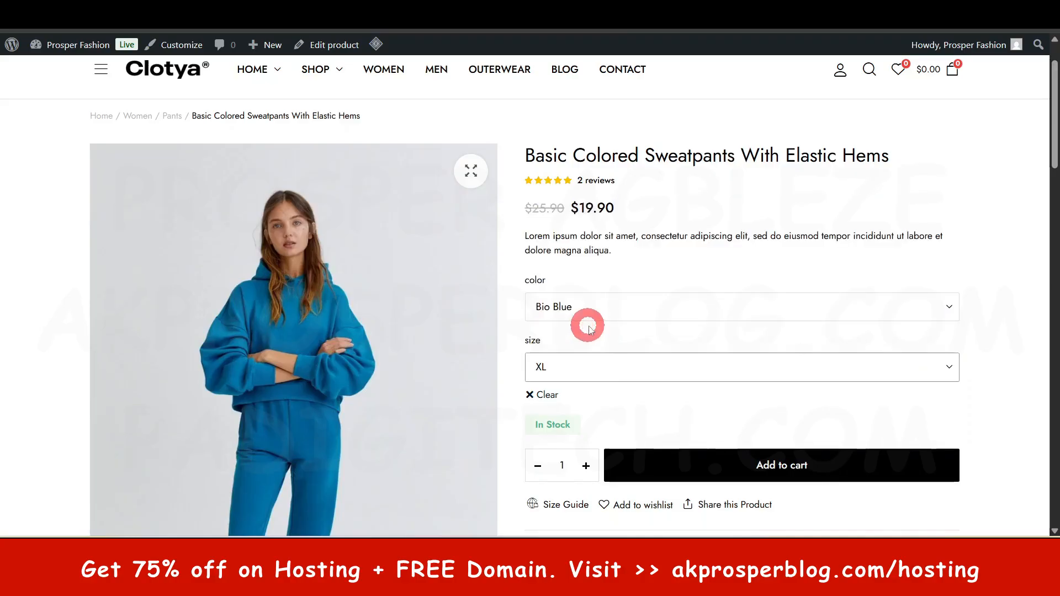
{"action": "scroll", "coordinate": [588, 329], "scroll_direction": "down", "scroll_amount": 3}
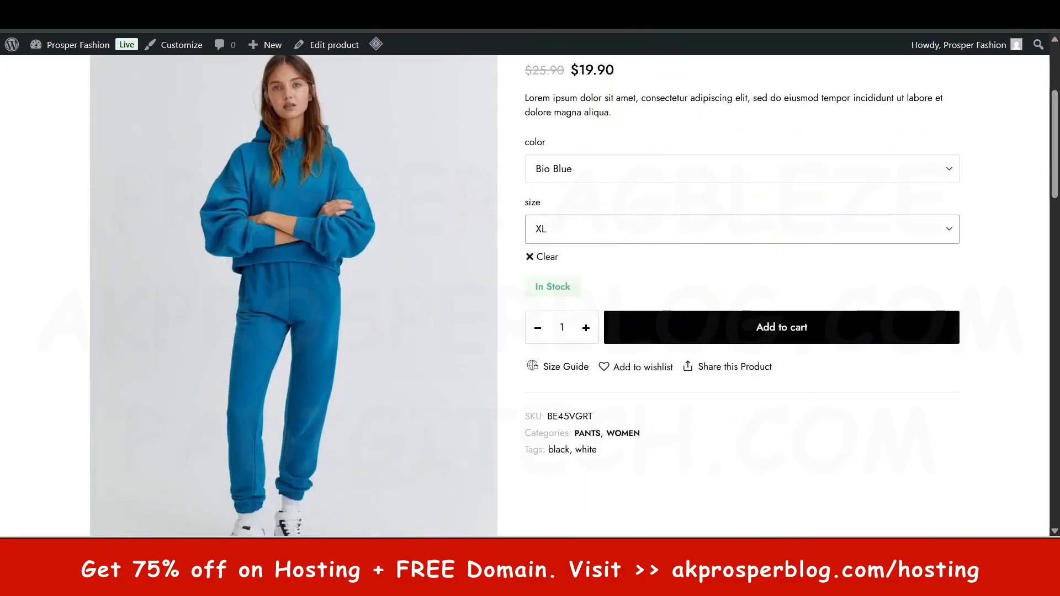
Return to the Basic Black Sweatpants editing page and review its description, product data, short description and categories.
{"action": "key", "text": "ctrl+shift+Tab"}
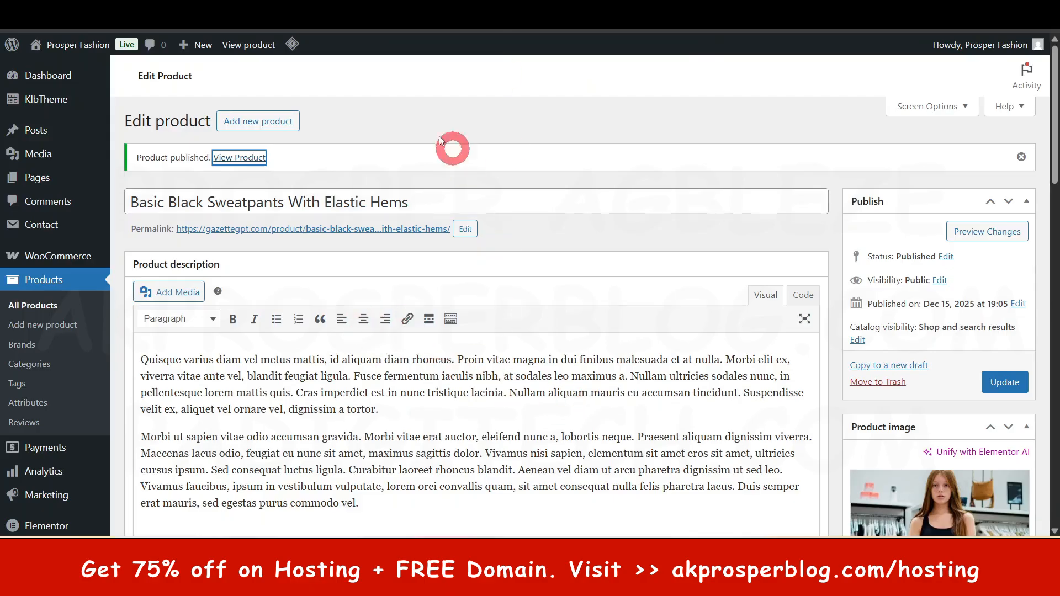
{"action": "left_click", "coordinate": [591, 126]}
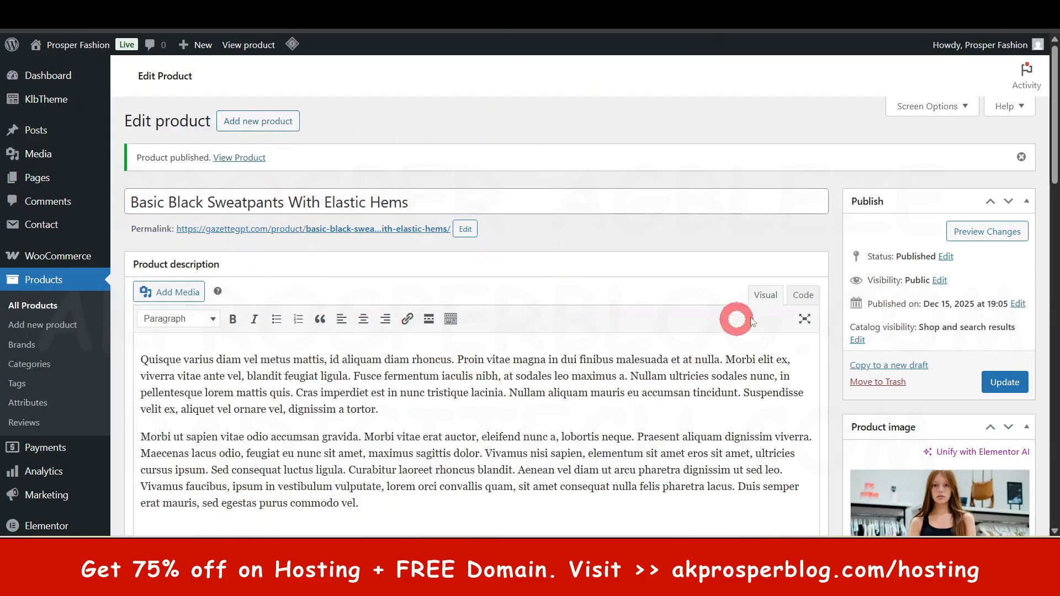
{"action": "scroll", "coordinate": [773, 315], "scroll_direction": "down", "scroll_amount": 4}
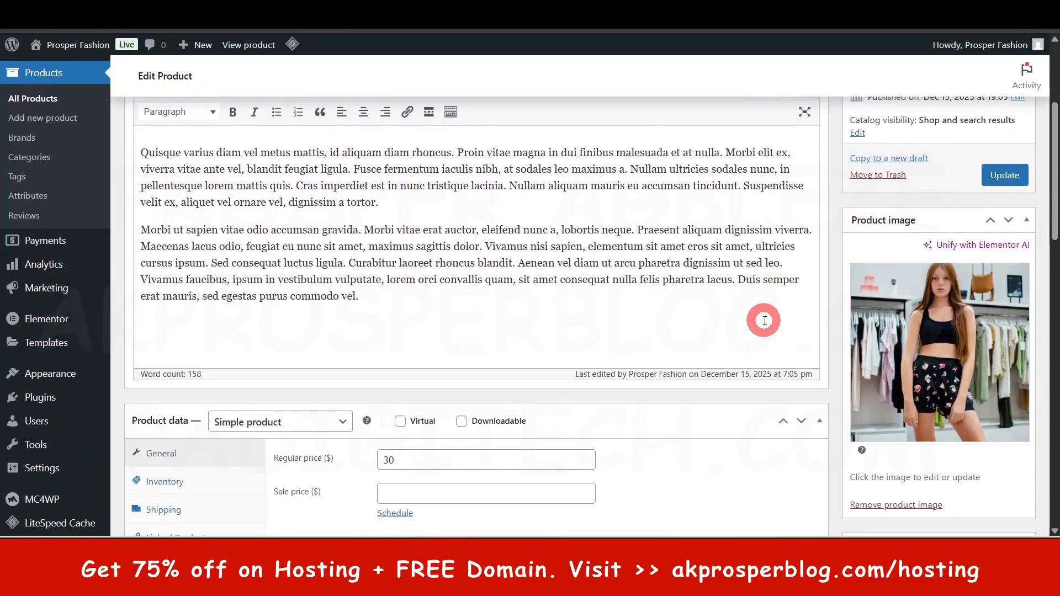
{"action": "scroll", "coordinate": [761, 317], "scroll_direction": "down", "scroll_amount": 4}
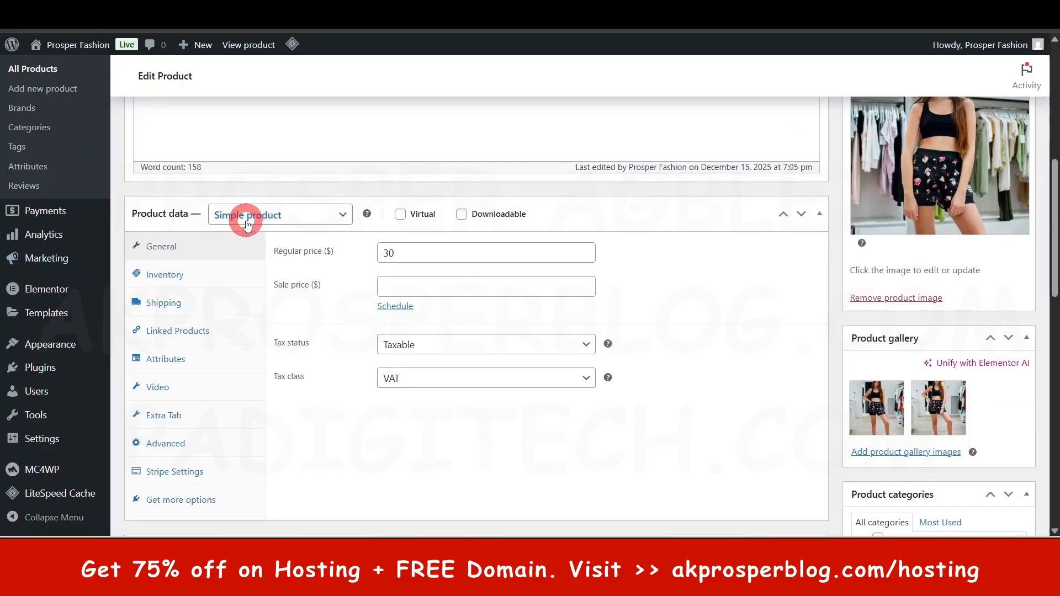
{"action": "scroll", "coordinate": [411, 282], "scroll_direction": "up", "scroll_amount": 8}
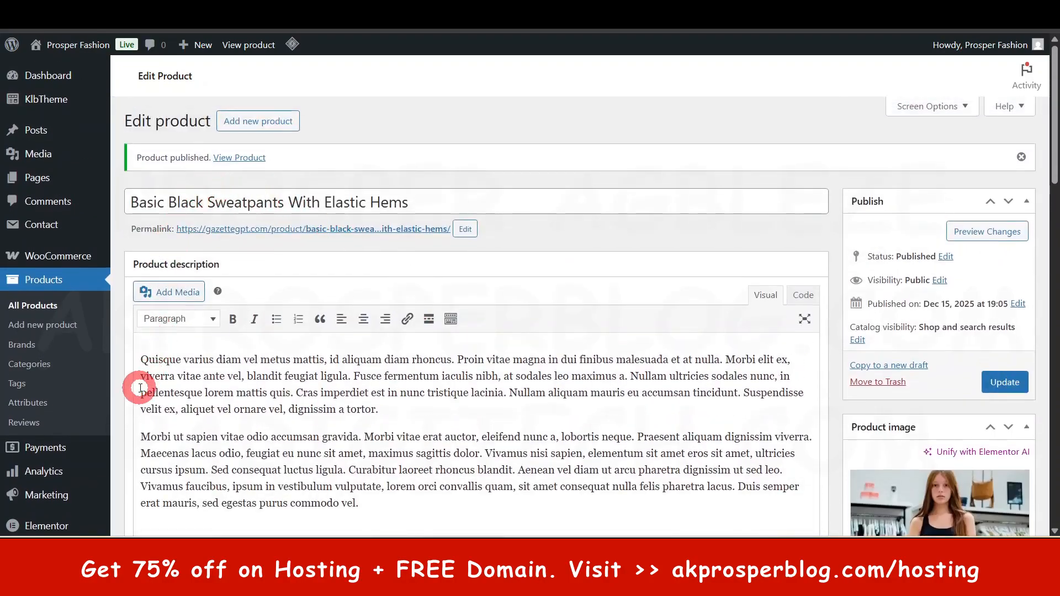
{"action": "scroll", "coordinate": [702, 416], "scroll_direction": "down", "scroll_amount": 15}
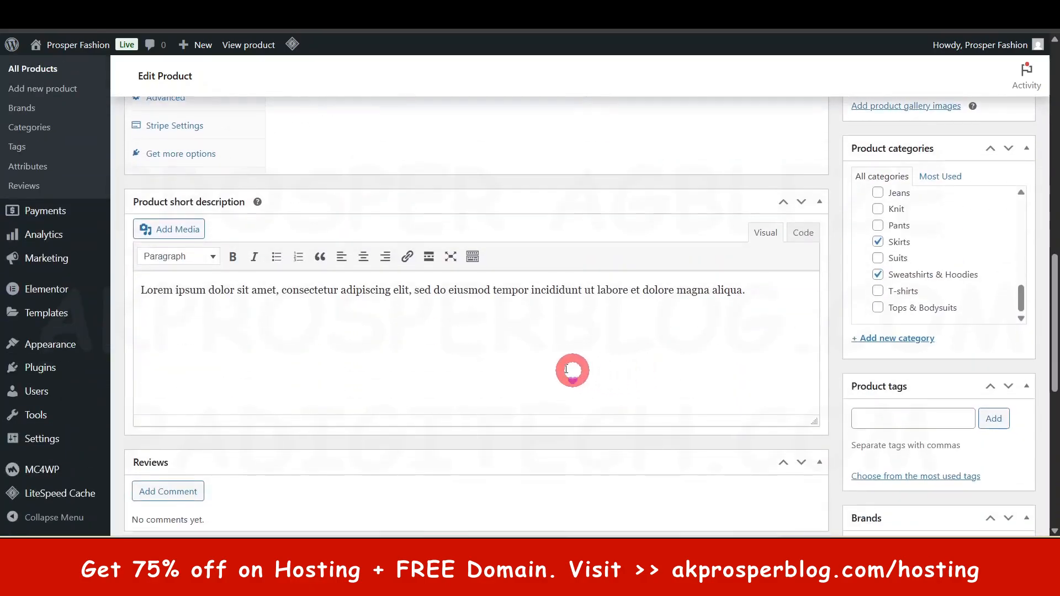
{"action": "scroll", "coordinate": [386, 298], "scroll_direction": "up", "scroll_amount": 6}
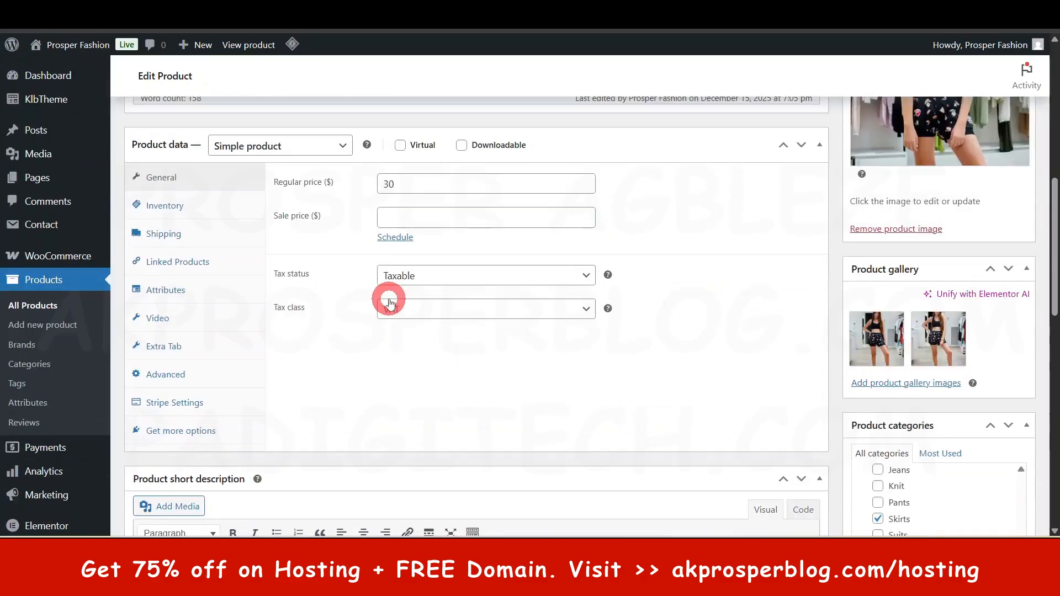
{"action": "scroll", "coordinate": [388, 298], "scroll_direction": "up", "scroll_amount": 4}
{"action": "scroll", "coordinate": [938, 353], "scroll_direction": "up", "scroll_amount": 5}
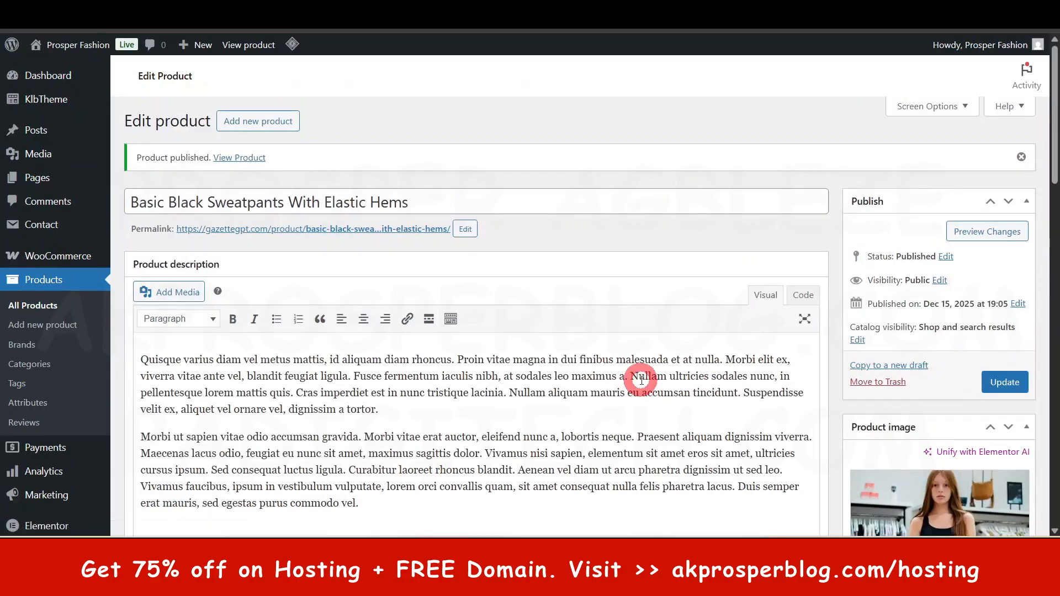
Change the product type to Variable product and dismiss the tip about adding attributes.
{"action": "scroll", "coordinate": [317, 312], "scroll_direction": "down", "scroll_amount": 8}
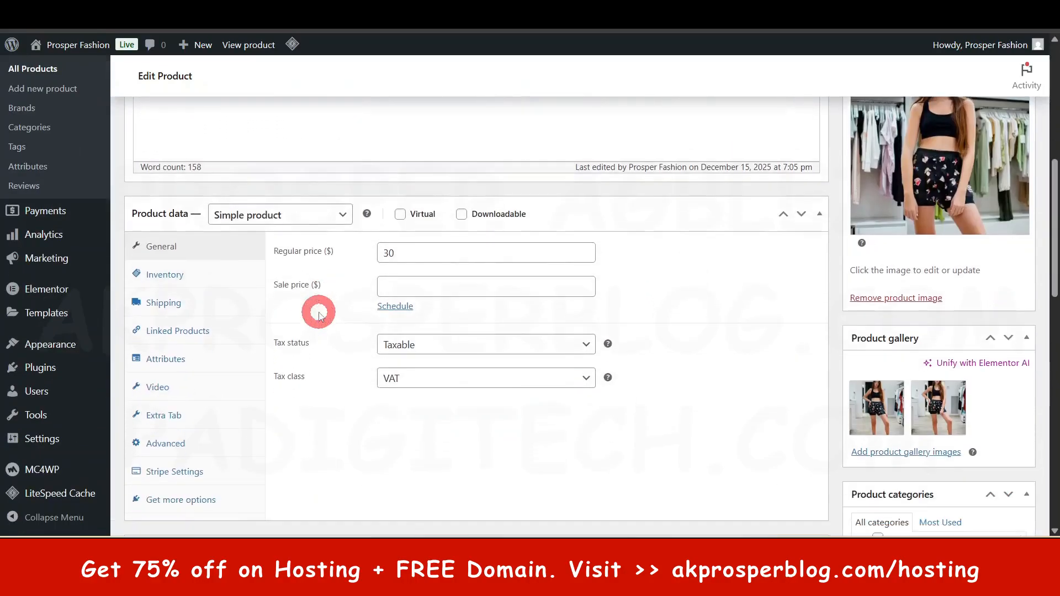
{"action": "left_click", "coordinate": [282, 215]}
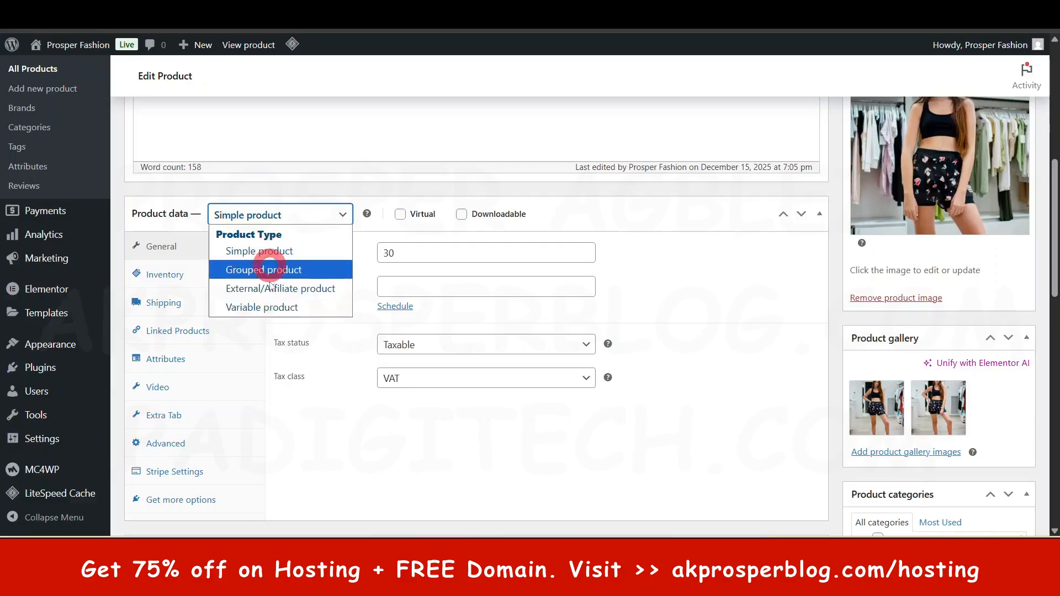
{"action": "left_click", "coordinate": [269, 308]}
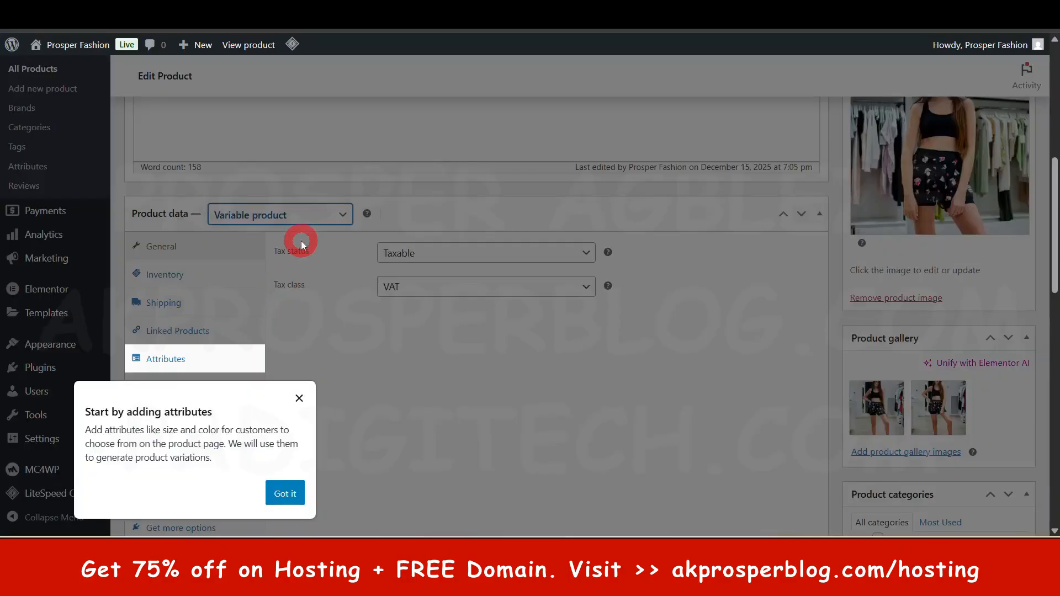
{"action": "left_click", "coordinate": [286, 496]}
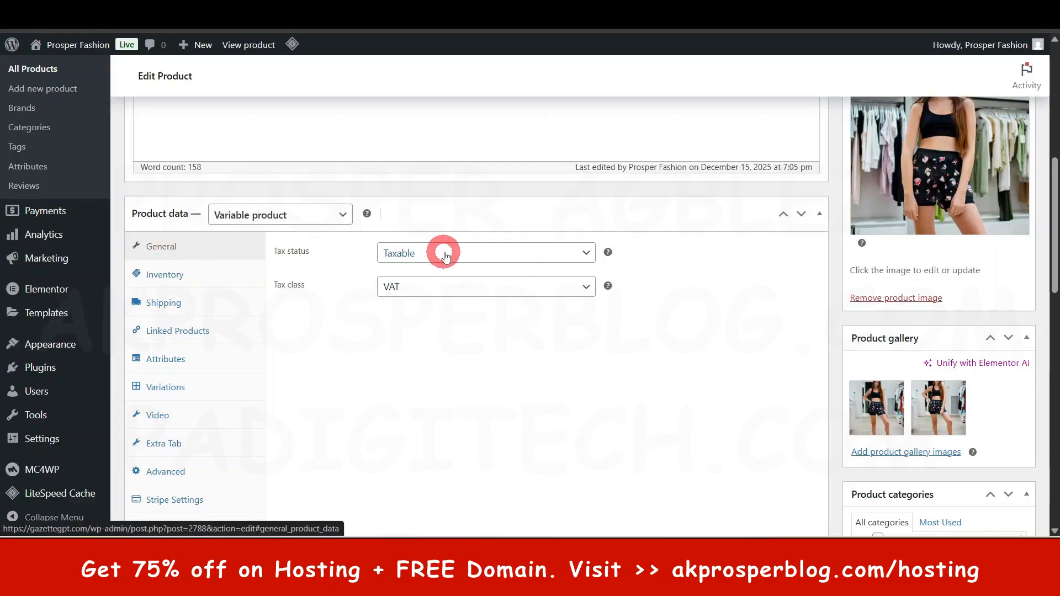
Check the variable product's tax status, tax class, inventory and shipping settings.
{"action": "left_click", "coordinate": [505, 253]}
{"action": "left_click", "coordinate": [447, 275]}
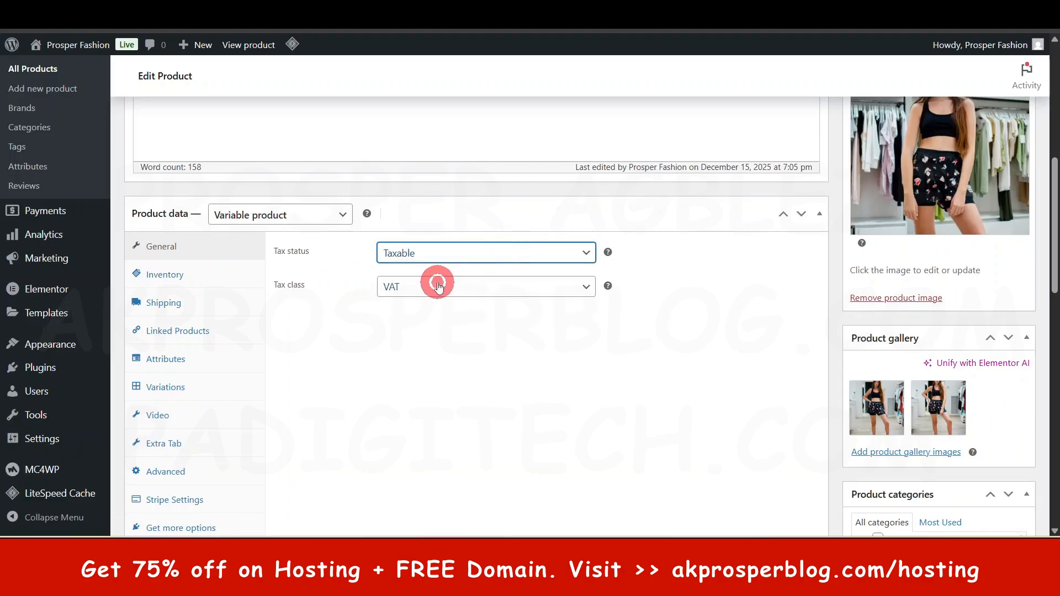
{"action": "left_click", "coordinate": [439, 286]}
{"action": "left_click", "coordinate": [439, 287]}
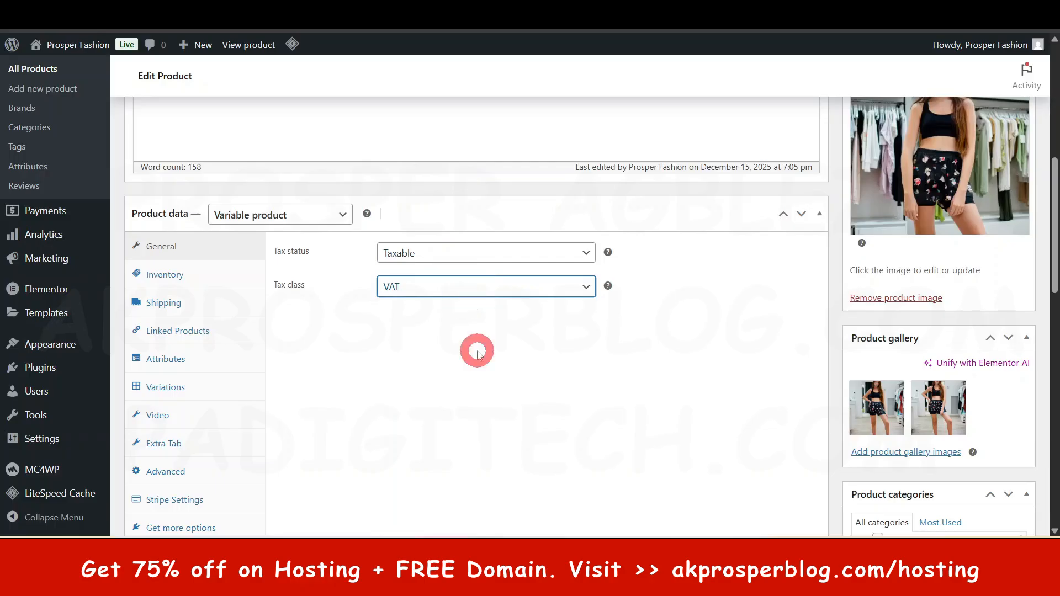
{"action": "left_click", "coordinate": [194, 275]}
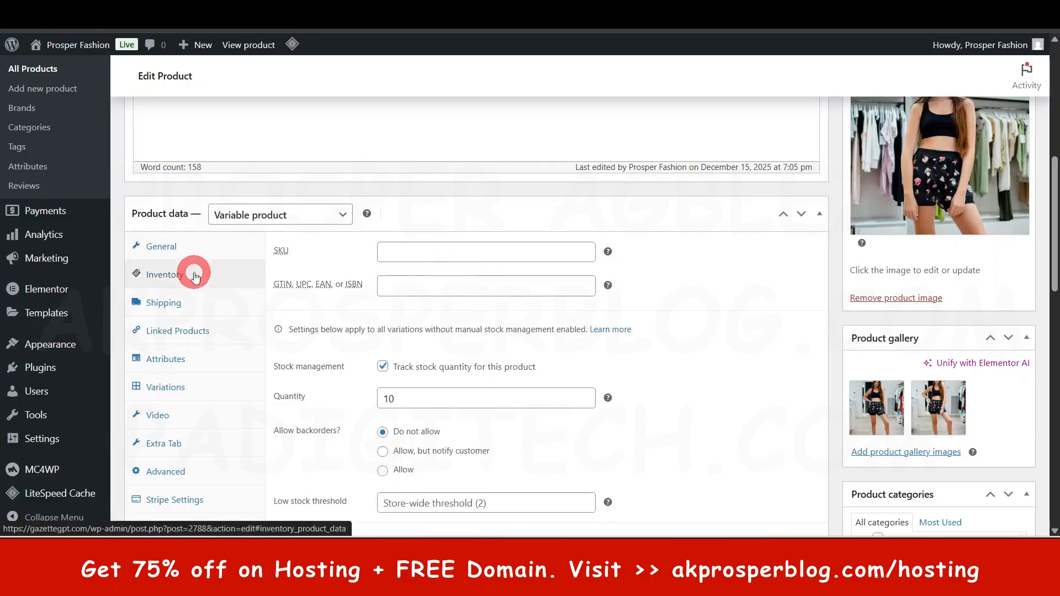
{"action": "scroll", "coordinate": [660, 326], "scroll_direction": "down", "scroll_amount": 1}
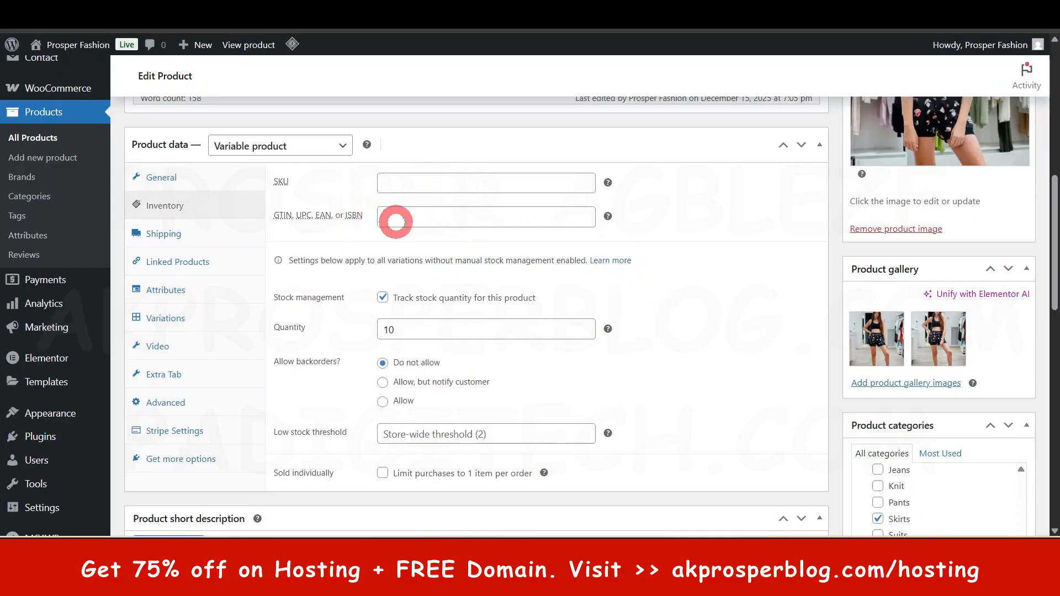
{"action": "left_click", "coordinate": [164, 237]}
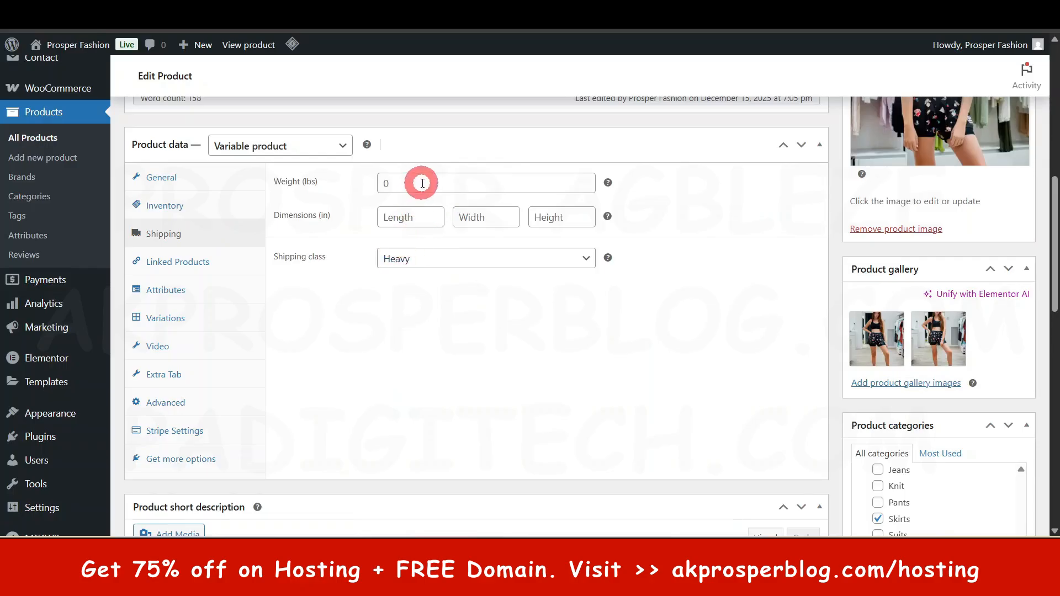
Add the existing color attribute to the product and select Blue as its value.
{"action": "left_click", "coordinate": [169, 297]}
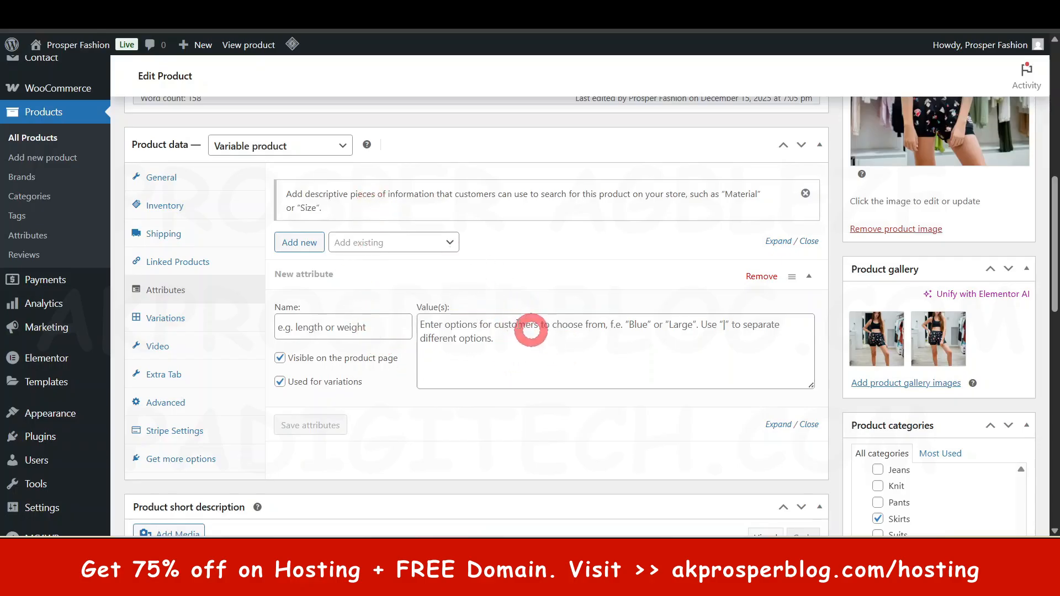
{"action": "left_click", "coordinate": [458, 245]}
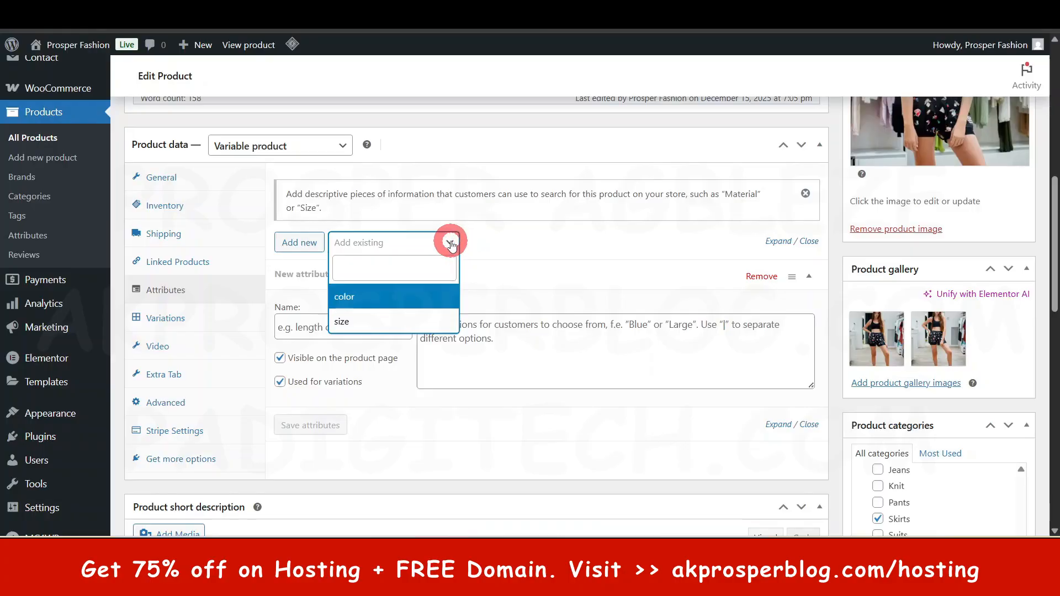
{"action": "left_click", "coordinate": [377, 303]}
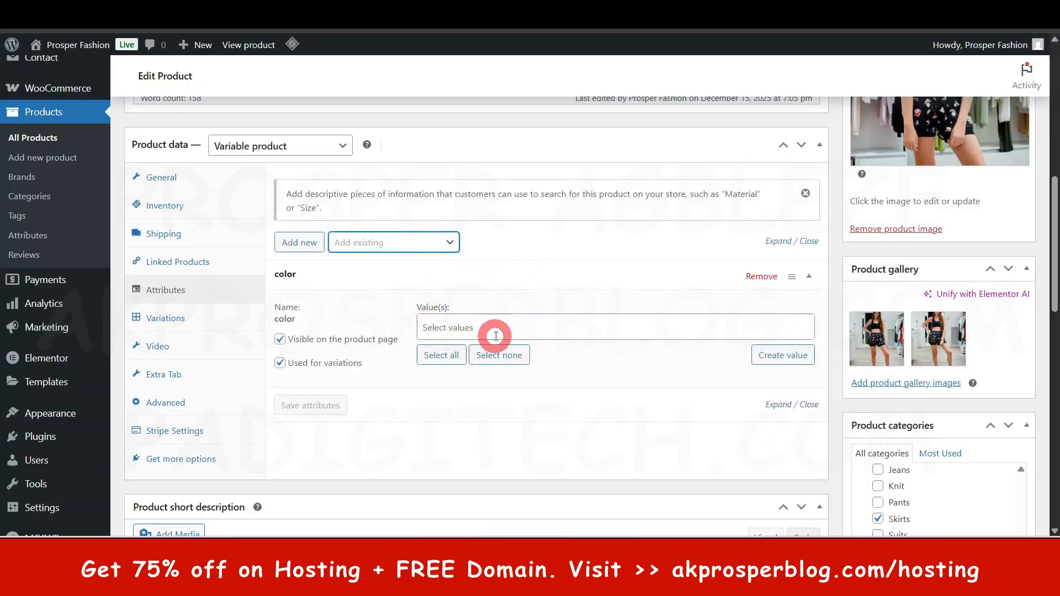
{"action": "left_click", "coordinate": [495, 328]}
{"action": "left_click", "coordinate": [495, 329]}
{"action": "left_click", "coordinate": [495, 329]}
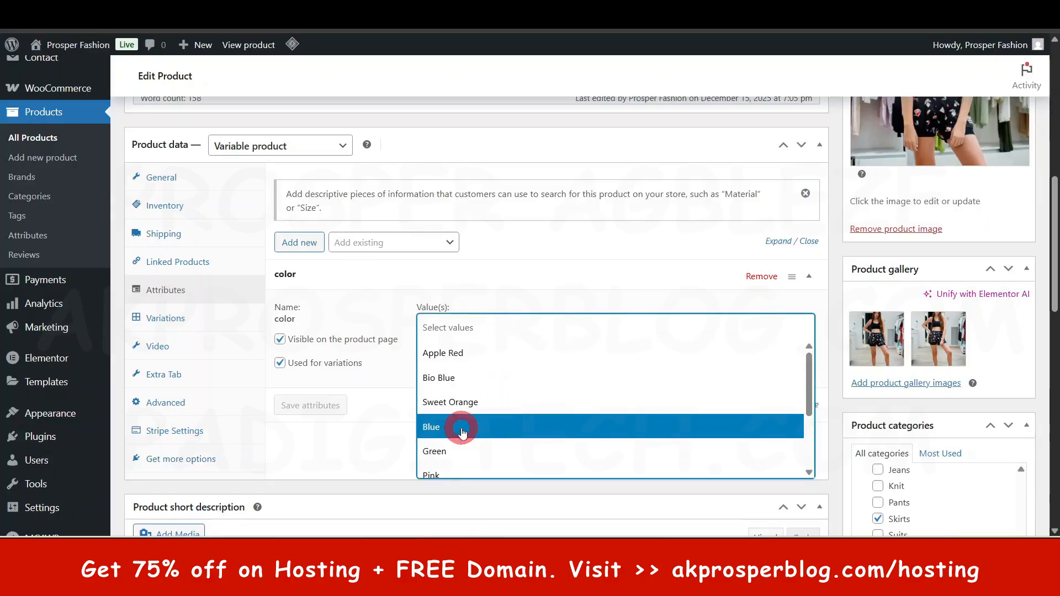
{"action": "left_click", "coordinate": [463, 428]}
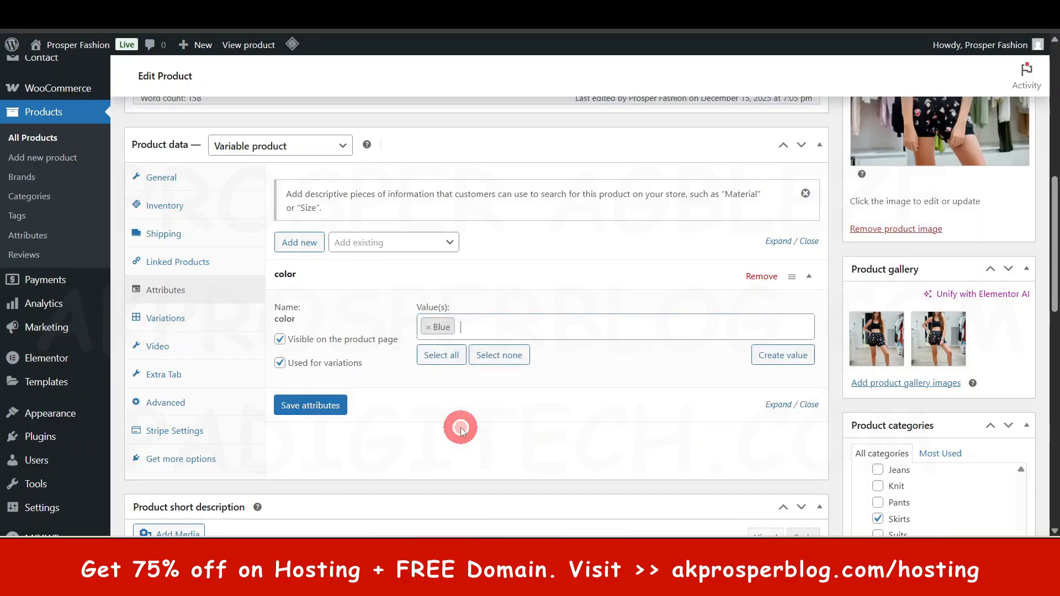
Add Pink to the values of the product's color attribute and collapse that attribute.
{"action": "left_click", "coordinate": [491, 330]}
{"action": "scroll", "coordinate": [486, 417], "scroll_direction": "down", "scroll_amount": 3}
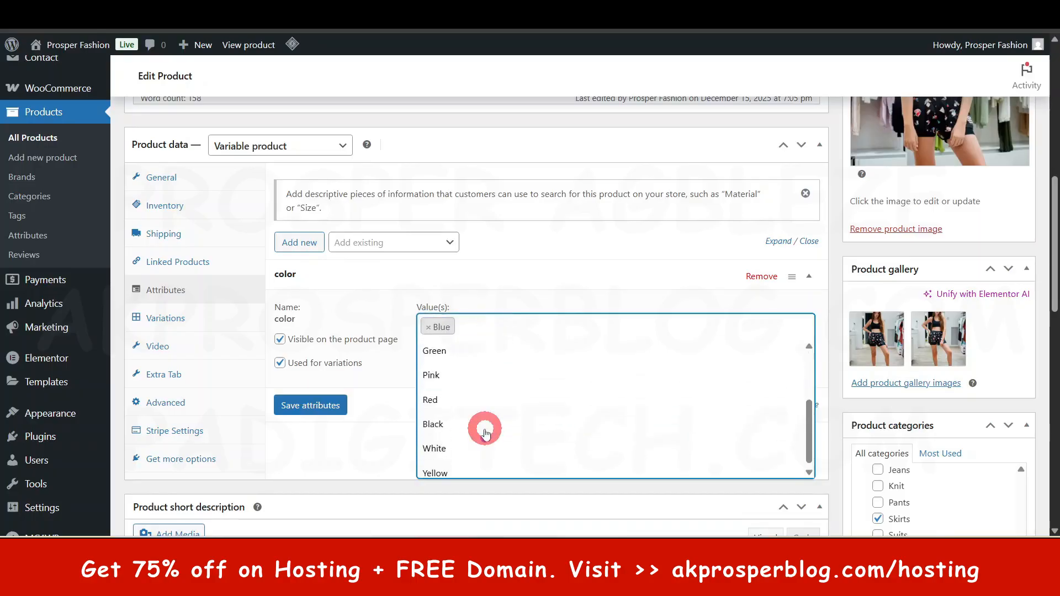
{"action": "left_click", "coordinate": [457, 367]}
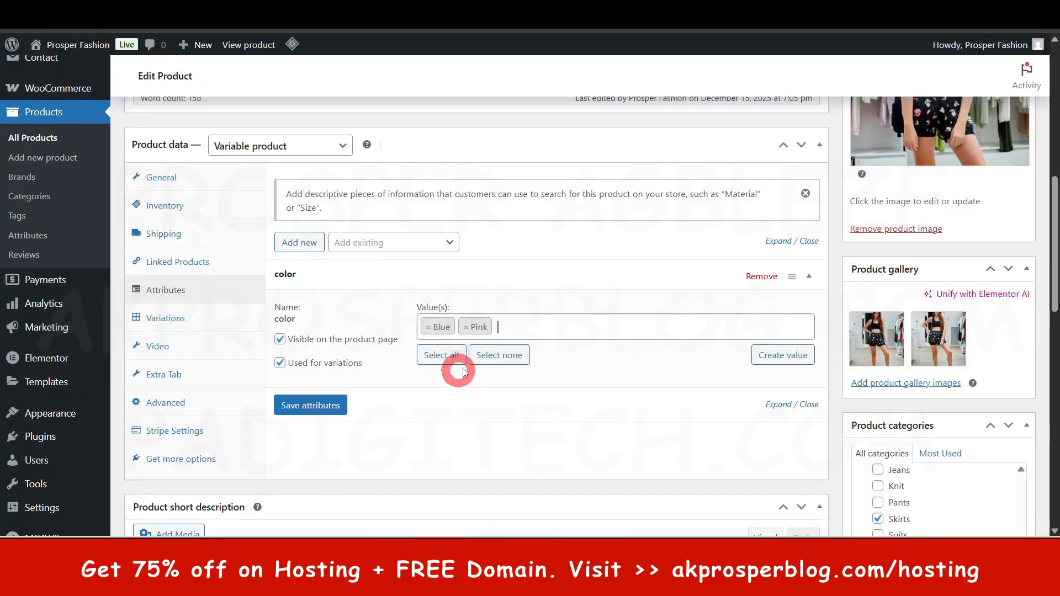
{"action": "left_click", "coordinate": [553, 285]}
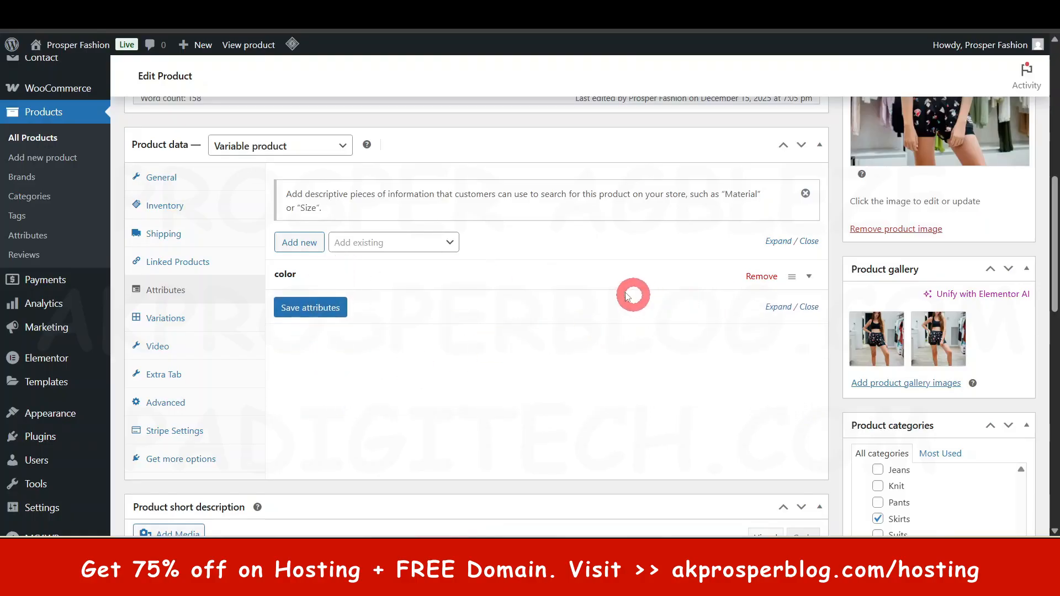
Add the existing size attribute to the product with the values S and M, and save the attributes.
{"action": "left_click", "coordinate": [418, 245]}
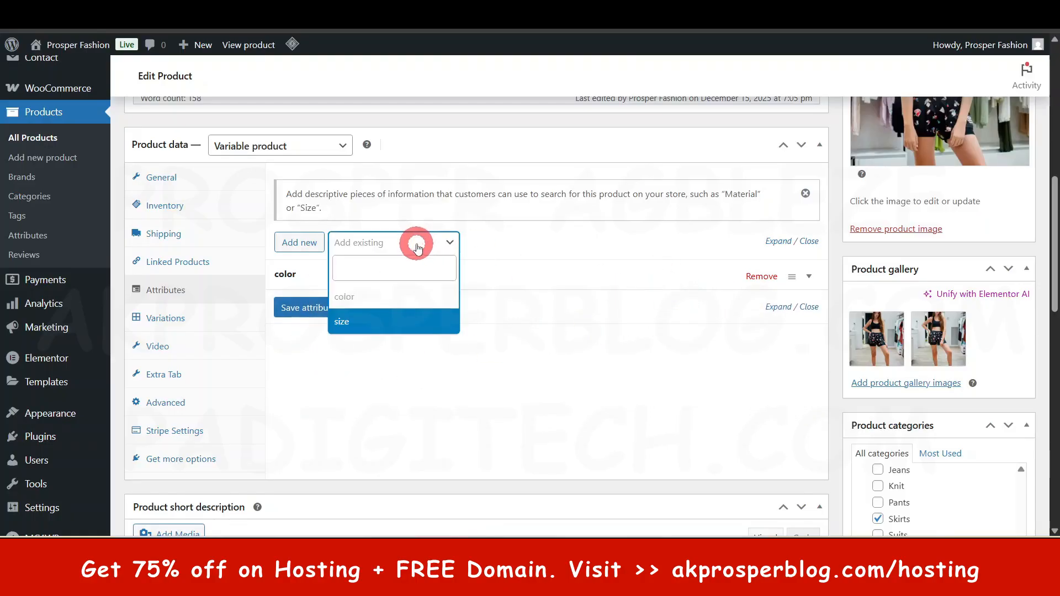
{"action": "left_click", "coordinate": [389, 314]}
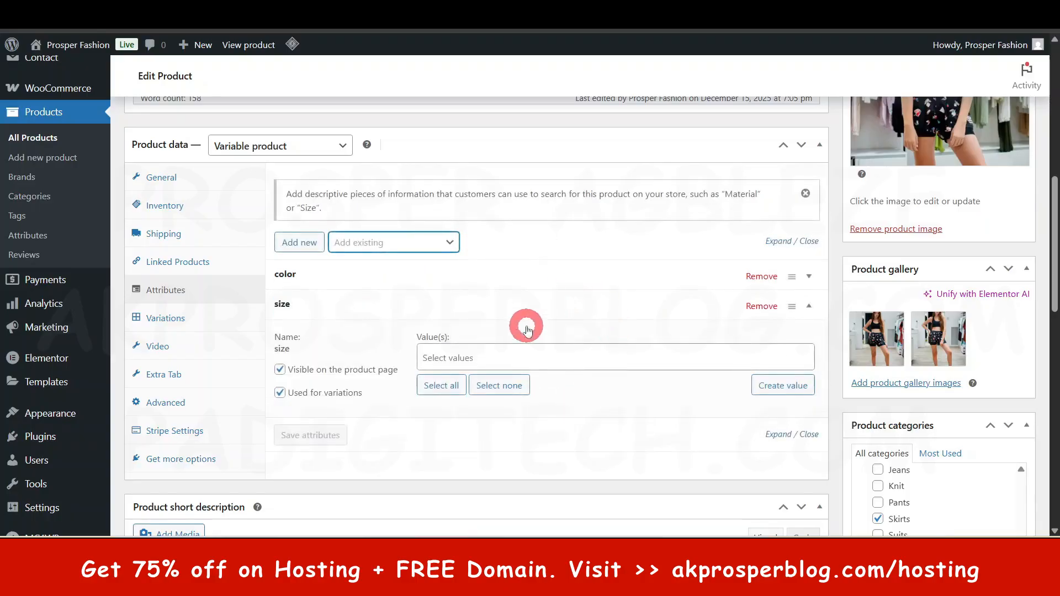
{"action": "left_click", "coordinate": [494, 354]}
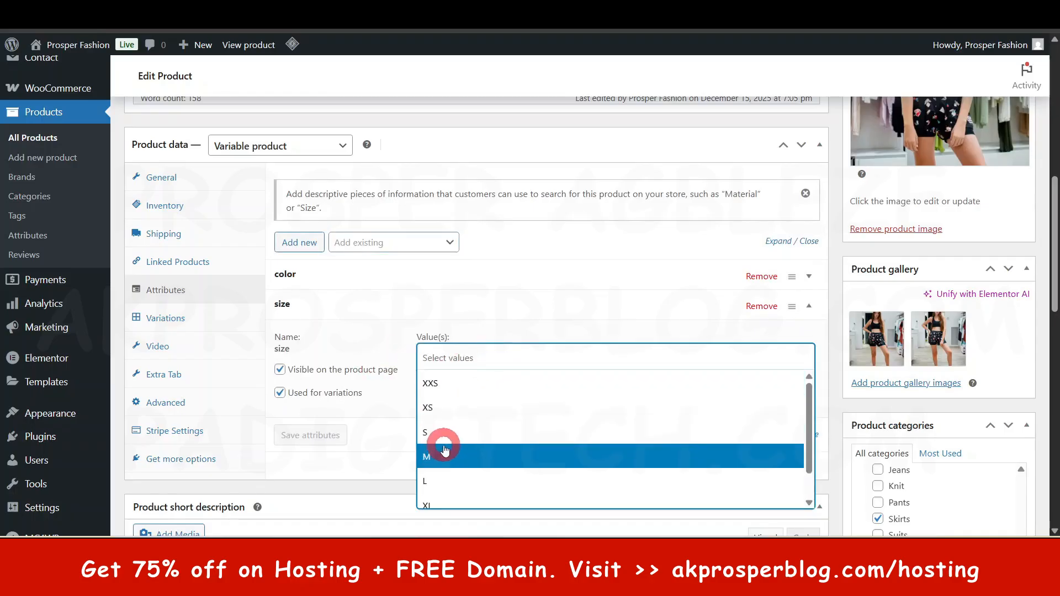
{"action": "left_click", "coordinate": [440, 433]}
{"action": "left_click", "coordinate": [482, 365]}
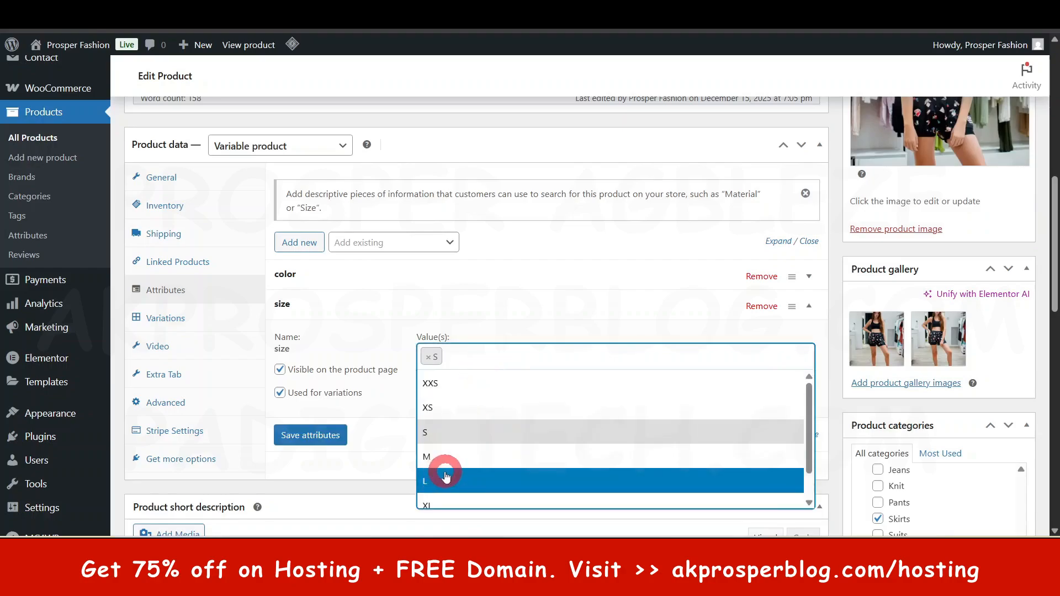
{"action": "left_click", "coordinate": [442, 457]}
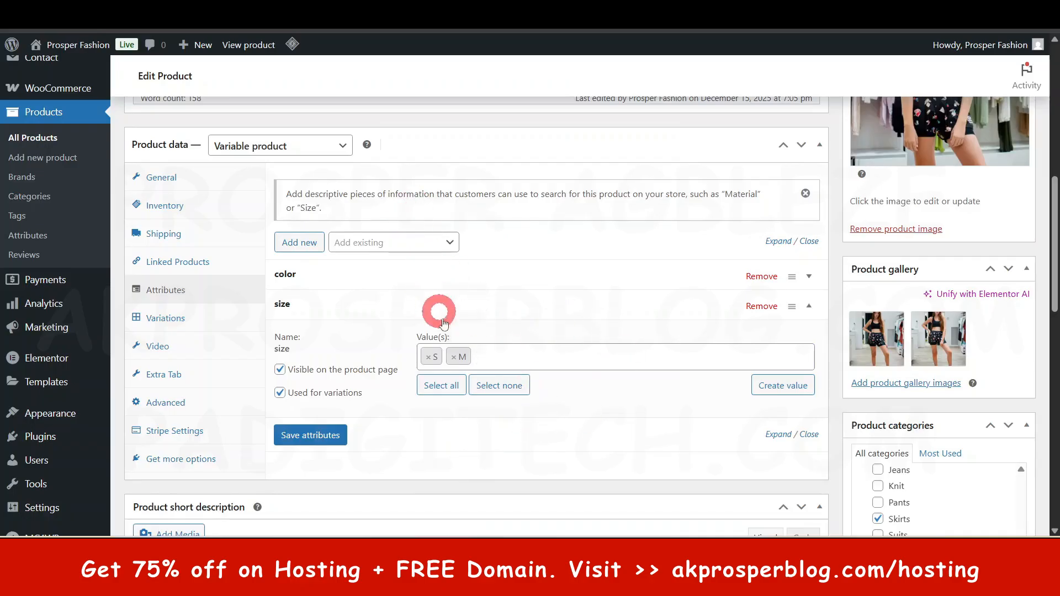
{"action": "left_click", "coordinate": [324, 444]}
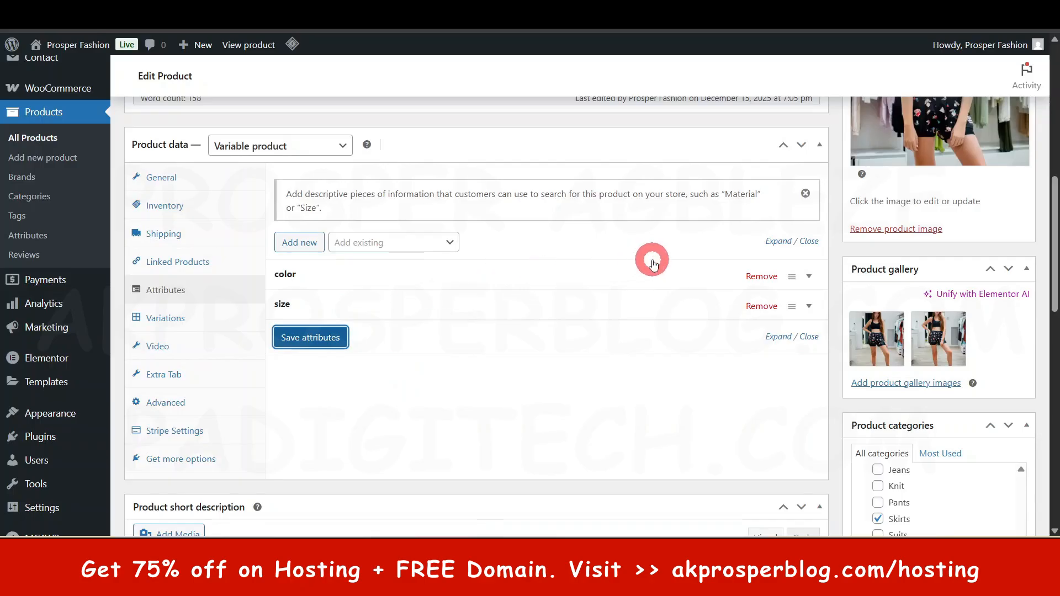
{"action": "left_click", "coordinate": [168, 323]}
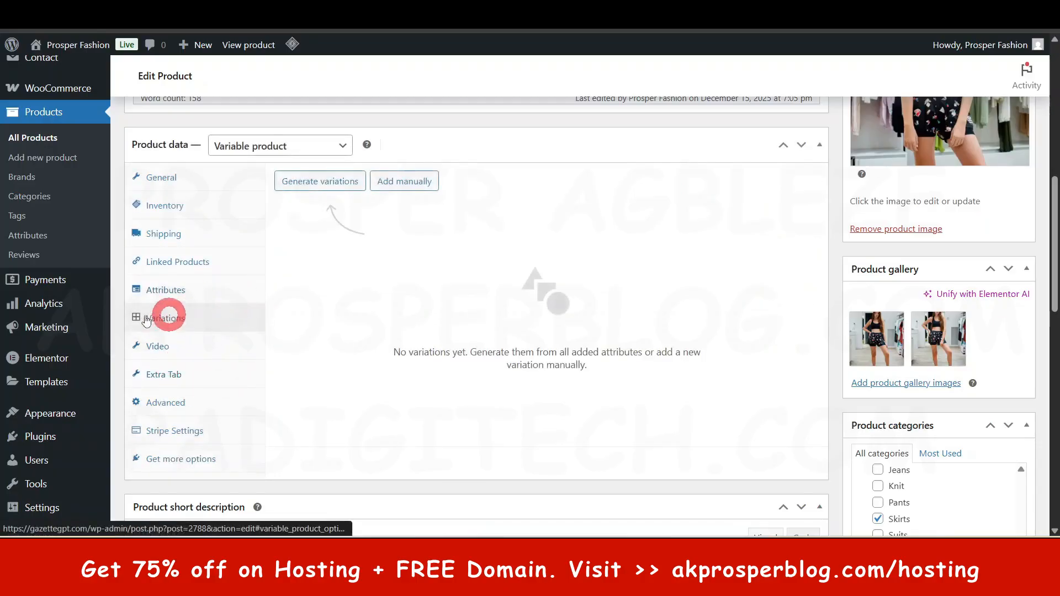
{"action": "left_click", "coordinate": [169, 288]}
{"action": "left_click", "coordinate": [426, 244]}
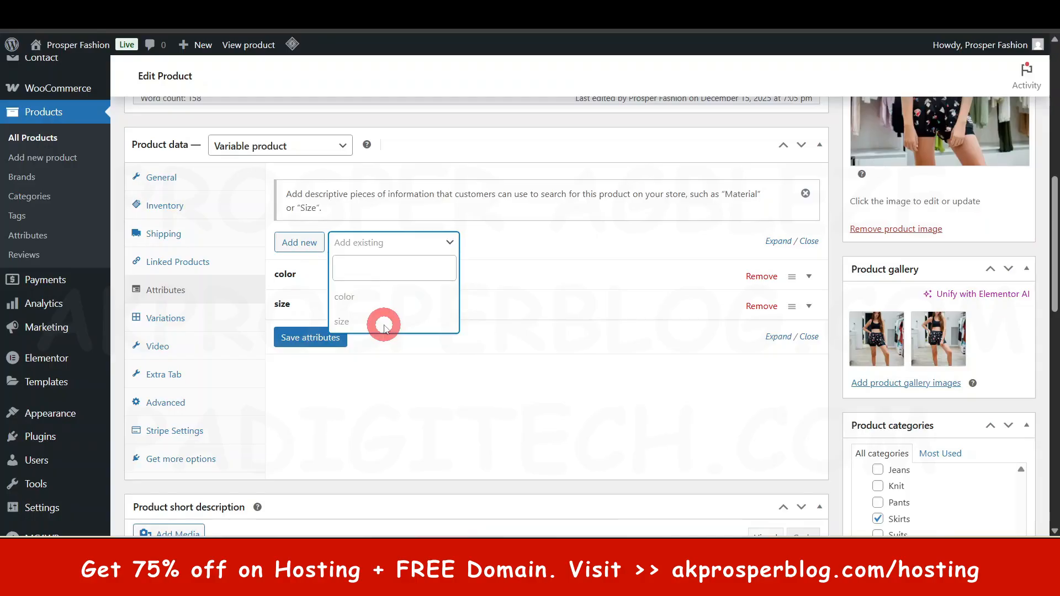
Open the store's product attributes page in a new browser tab and add an attribute named "length".
{"action": "right_click", "coordinate": [27, 243]}
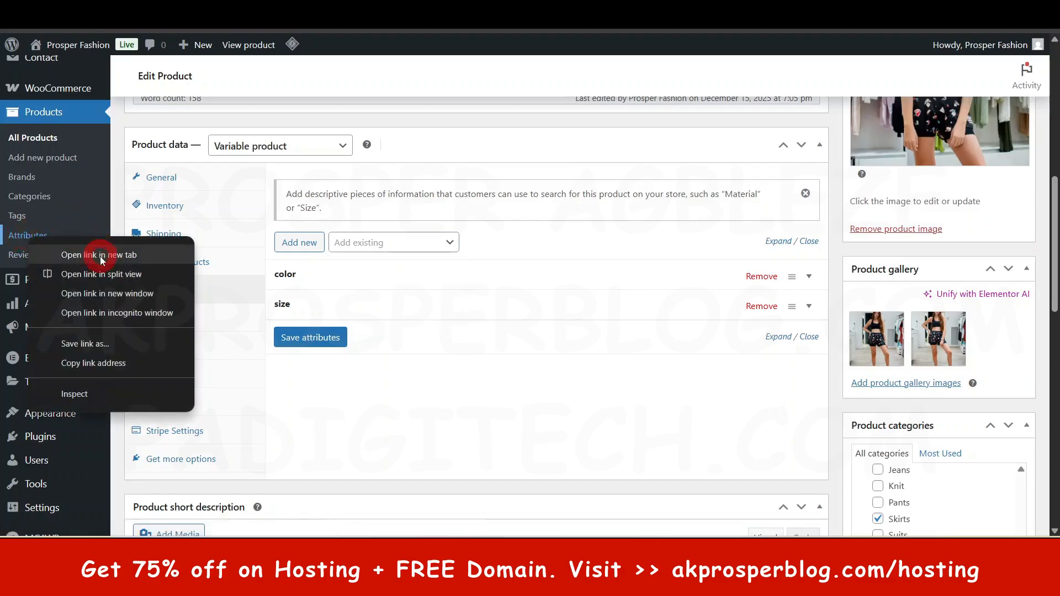
{"action": "left_click", "coordinate": [100, 256]}
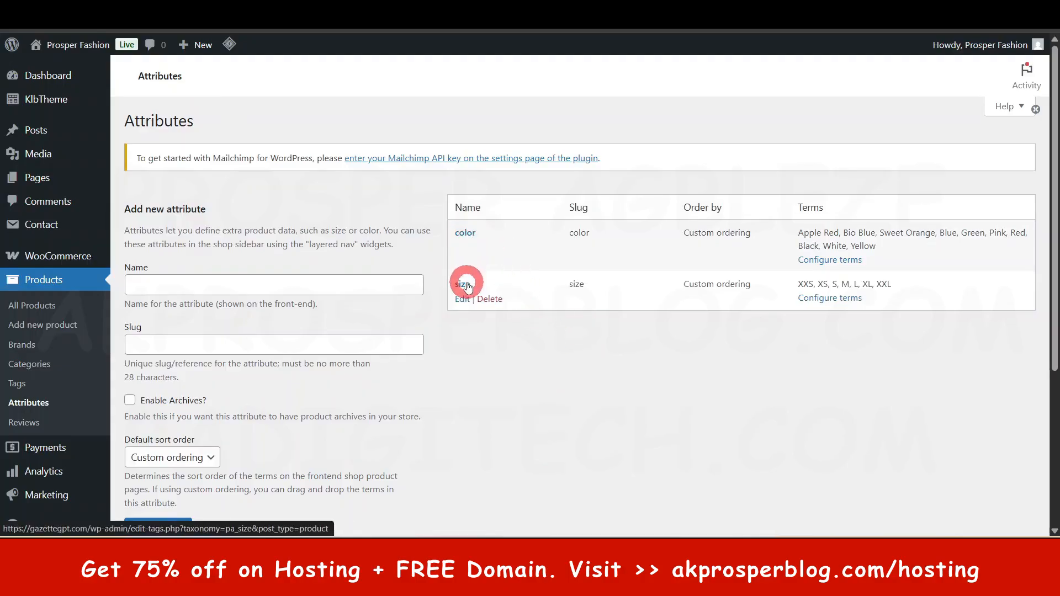
{"action": "left_click", "coordinate": [186, 285]}
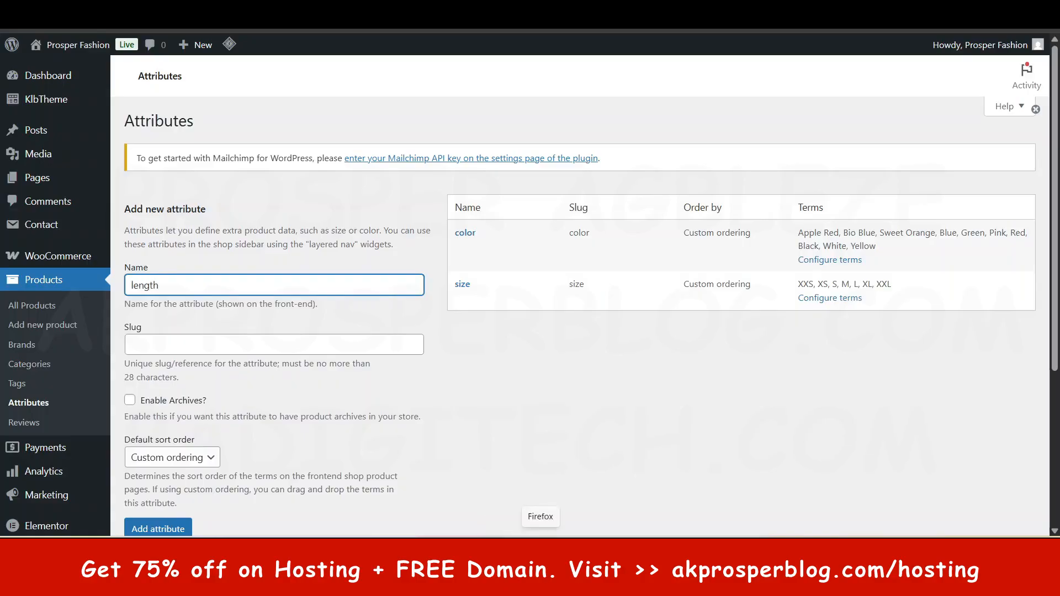
{"action": "scroll", "coordinate": [243, 418], "scroll_direction": "down", "scroll_amount": 2}
{"action": "left_click", "coordinate": [152, 392]}
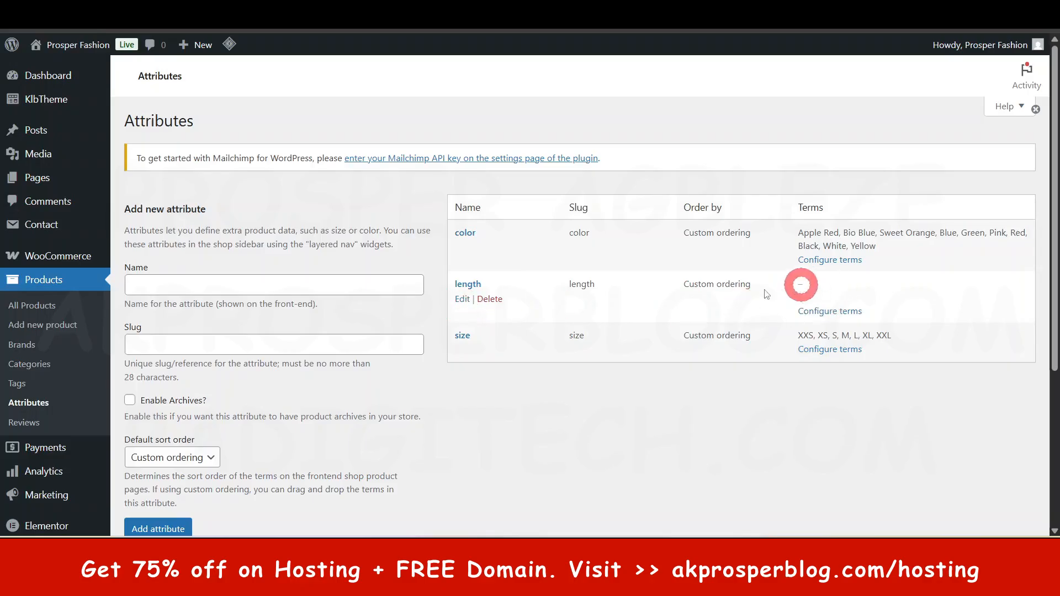
Configure the terms of the length attribute and add a term named 32.
{"action": "left_click", "coordinate": [828, 310]}
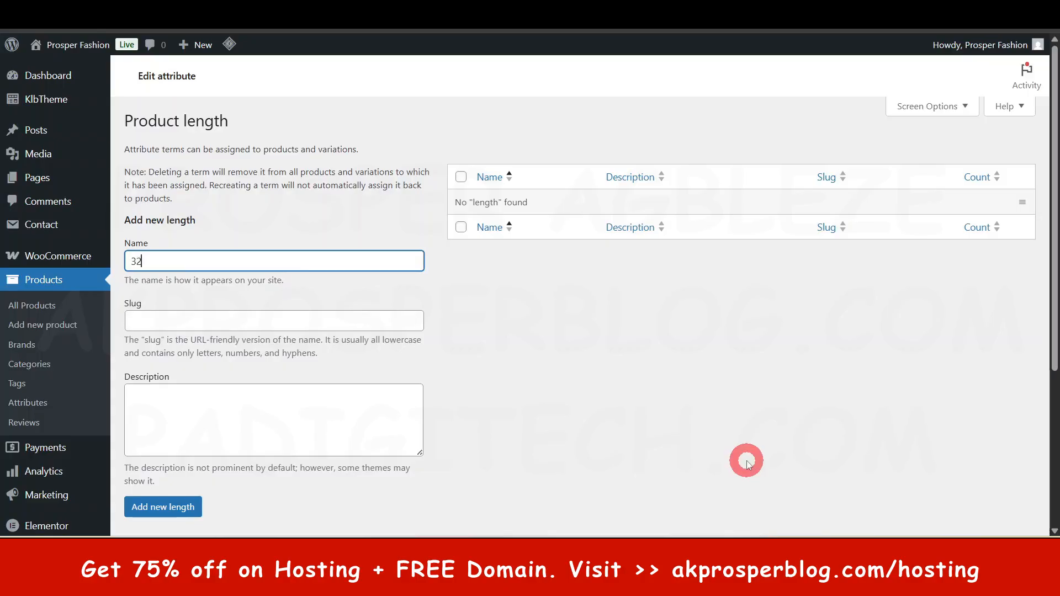
{"action": "scroll", "coordinate": [746, 461], "scroll_direction": "down", "scroll_amount": 4}
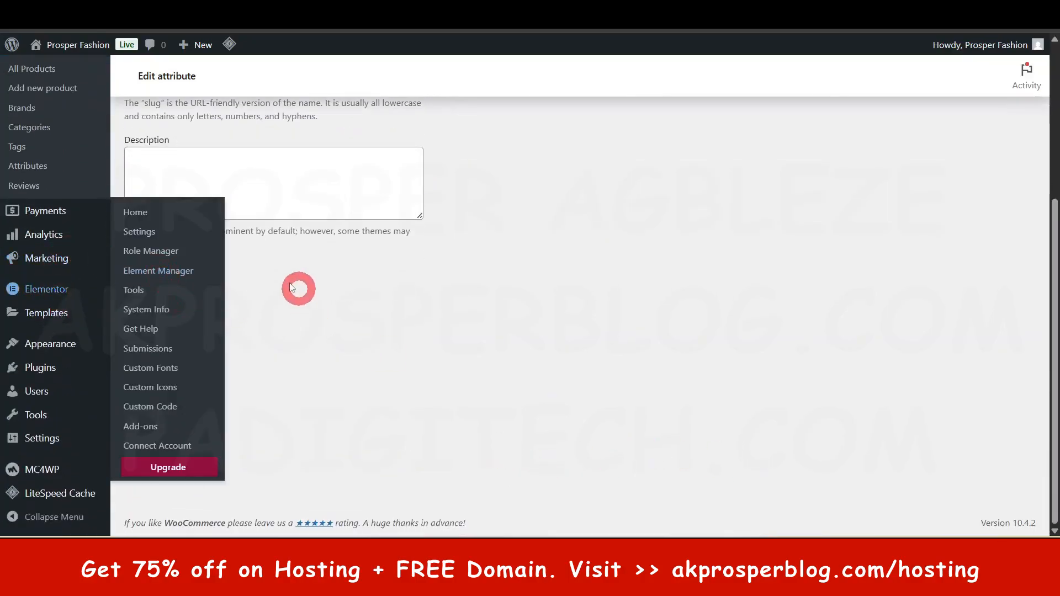
{"action": "left_click", "coordinate": [165, 270]}
{"action": "scroll", "coordinate": [475, 314], "scroll_direction": "up", "scroll_amount": 4}
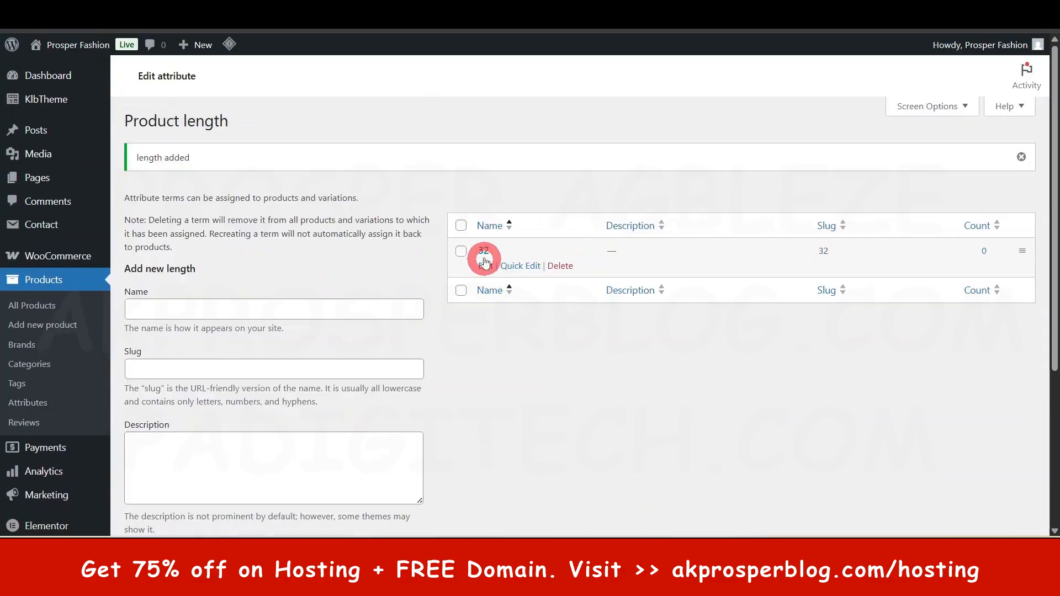
Add a second term named 34 to the length attribute.
{"action": "left_click", "coordinate": [204, 309]}
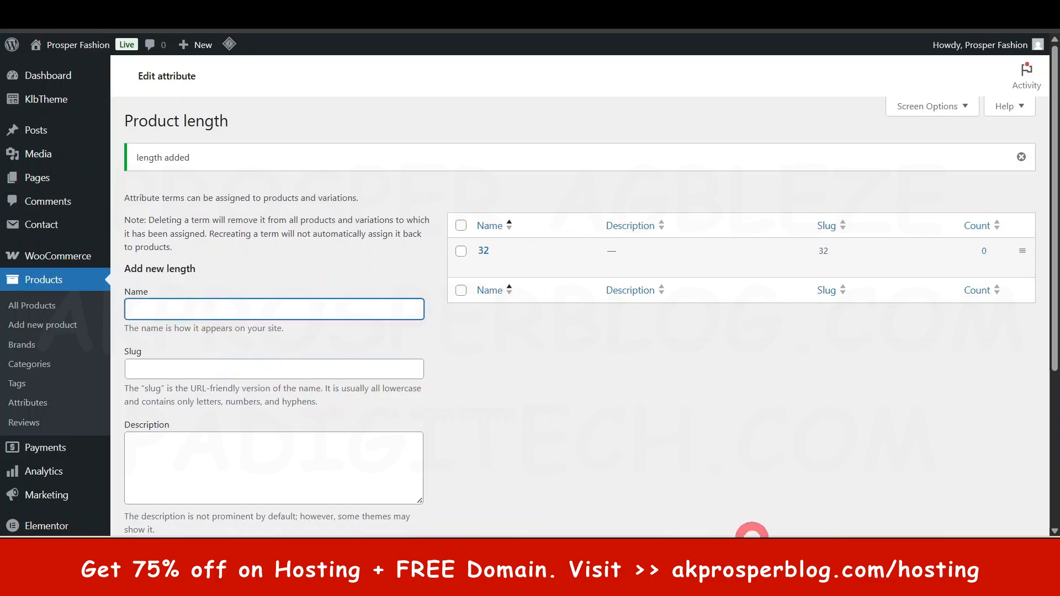
{"action": "mouse_move", "coordinate": [752, 533]}
{"action": "scroll", "coordinate": [353, 442], "scroll_direction": "down", "scroll_amount": 4}
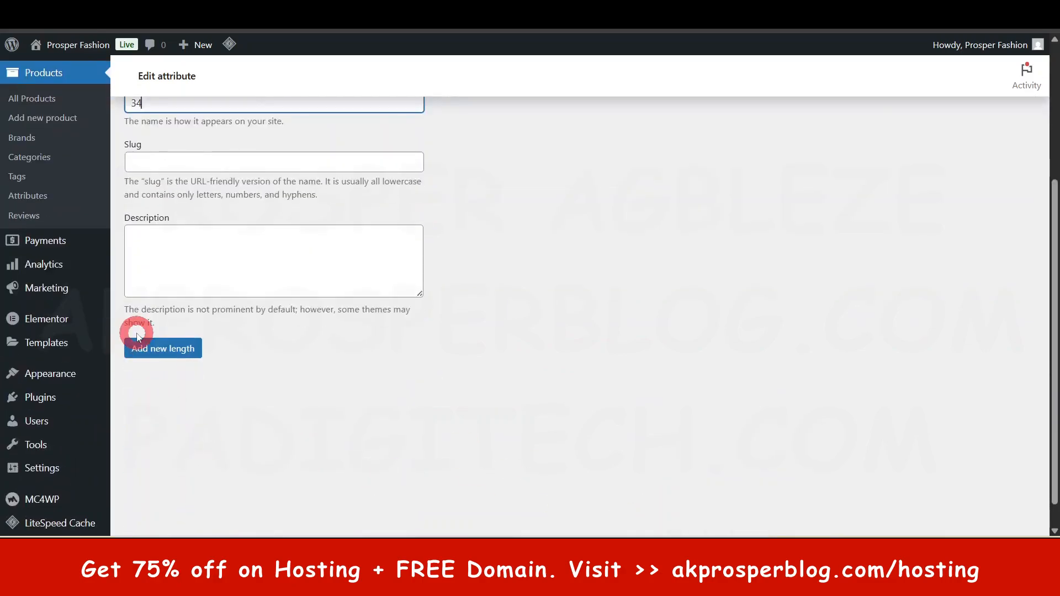
{"action": "left_click", "coordinate": [154, 356]}
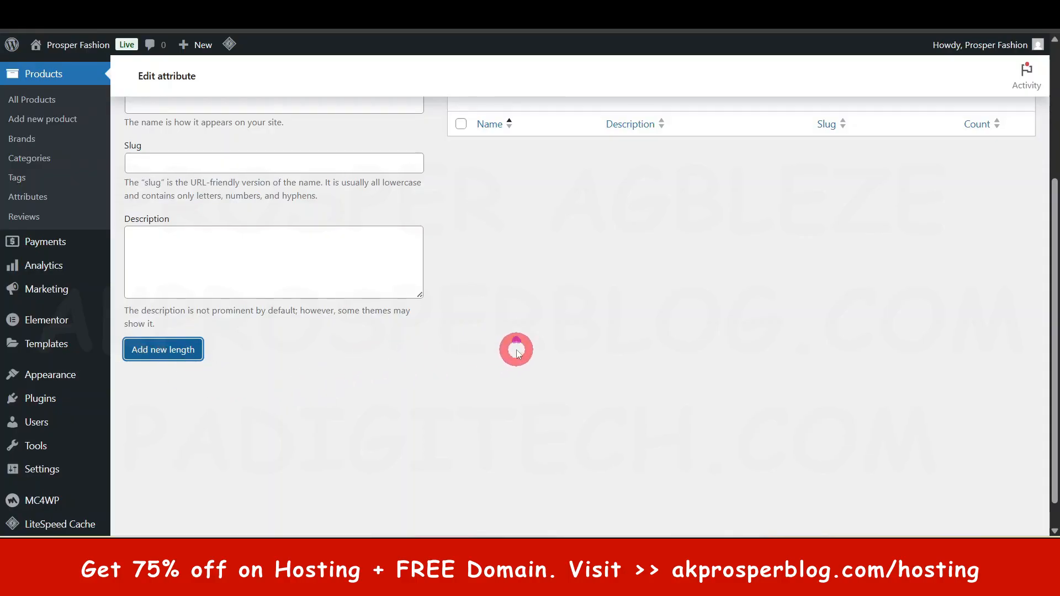
{"action": "scroll", "coordinate": [516, 351], "scroll_direction": "up", "scroll_amount": 4}
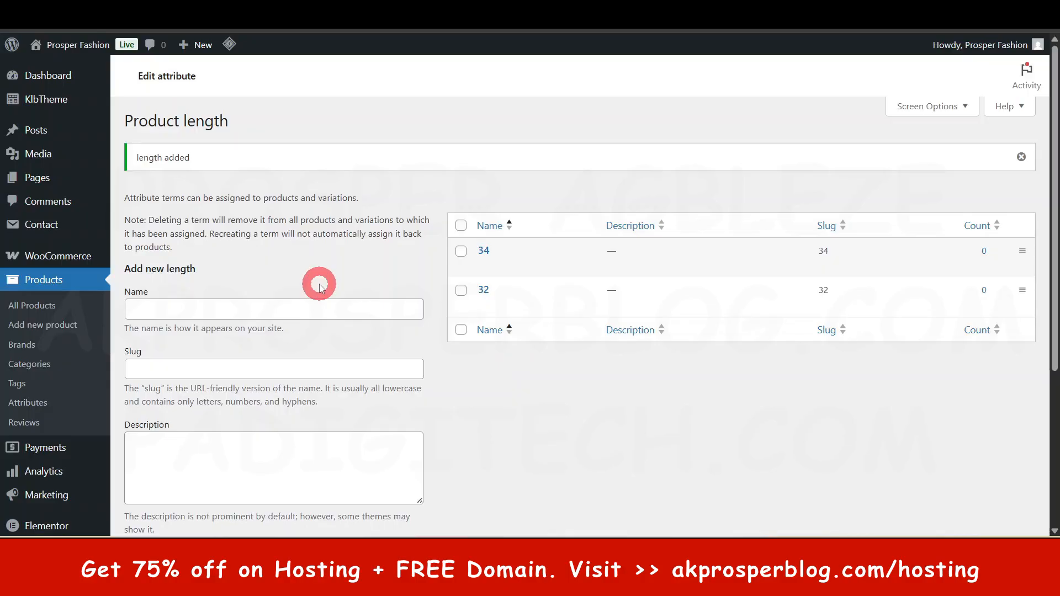
Add a third term named 36 to the length attribute and return to the attributes list.
{"action": "scroll", "coordinate": [319, 286], "scroll_direction": "down", "scroll_amount": 3}
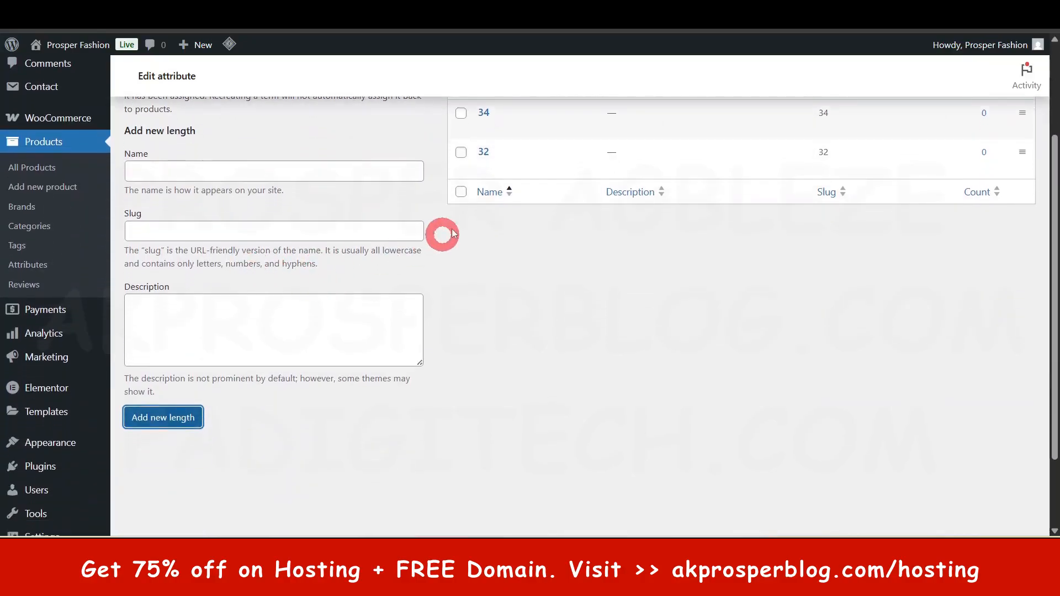
{"action": "scroll", "coordinate": [381, 306], "scroll_direction": "up", "scroll_amount": 1}
{"action": "left_click", "coordinate": [176, 245]}
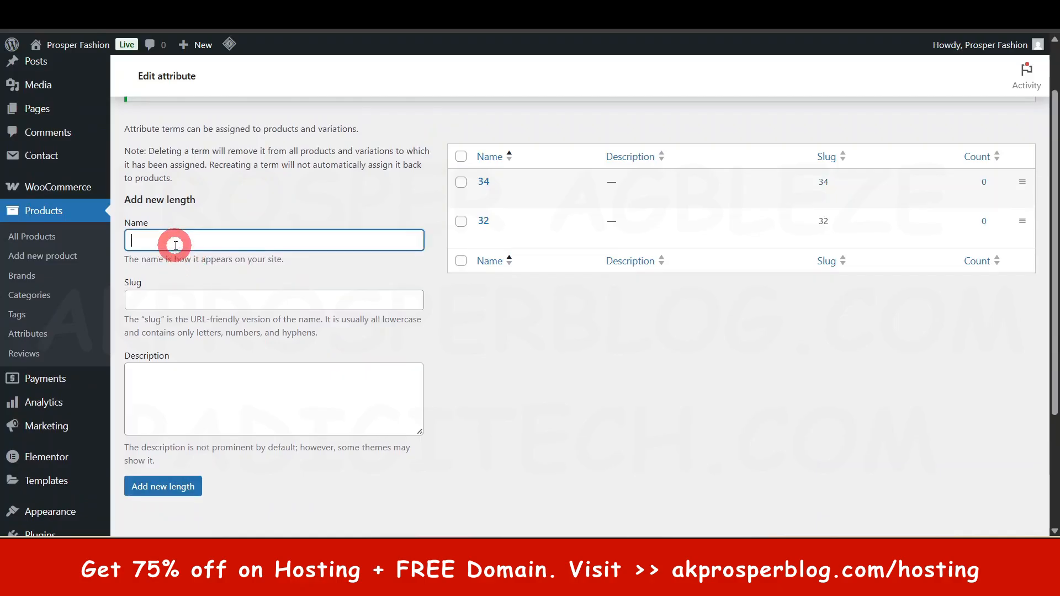
{"action": "type", "text": "36"}
{"action": "scroll", "coordinate": [227, 331], "scroll_direction": "down", "scroll_amount": 3}
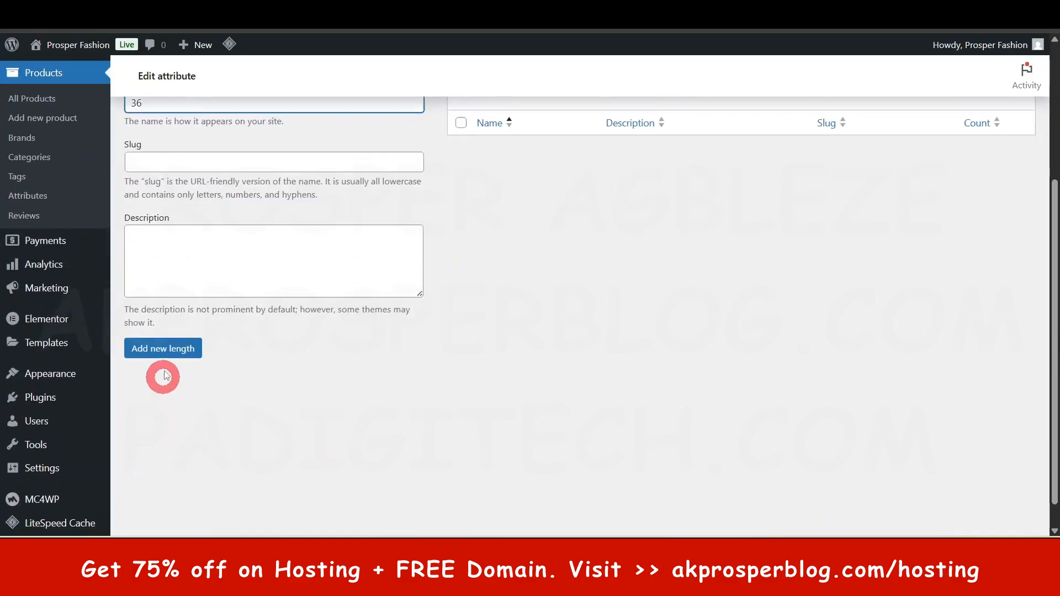
{"action": "left_click", "coordinate": [173, 357]}
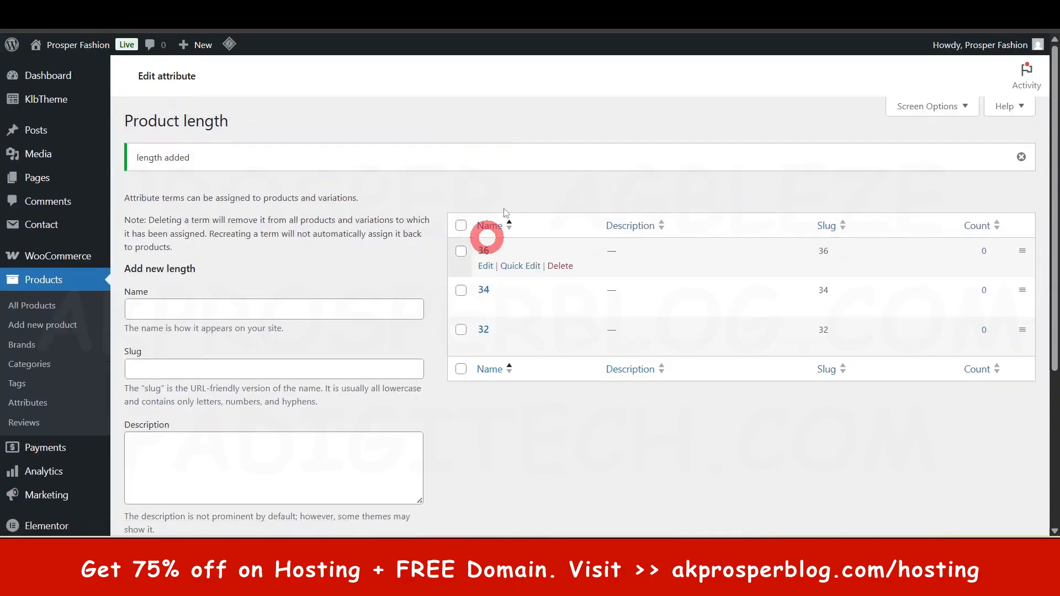
{"action": "left_click", "coordinate": [40, 405]}
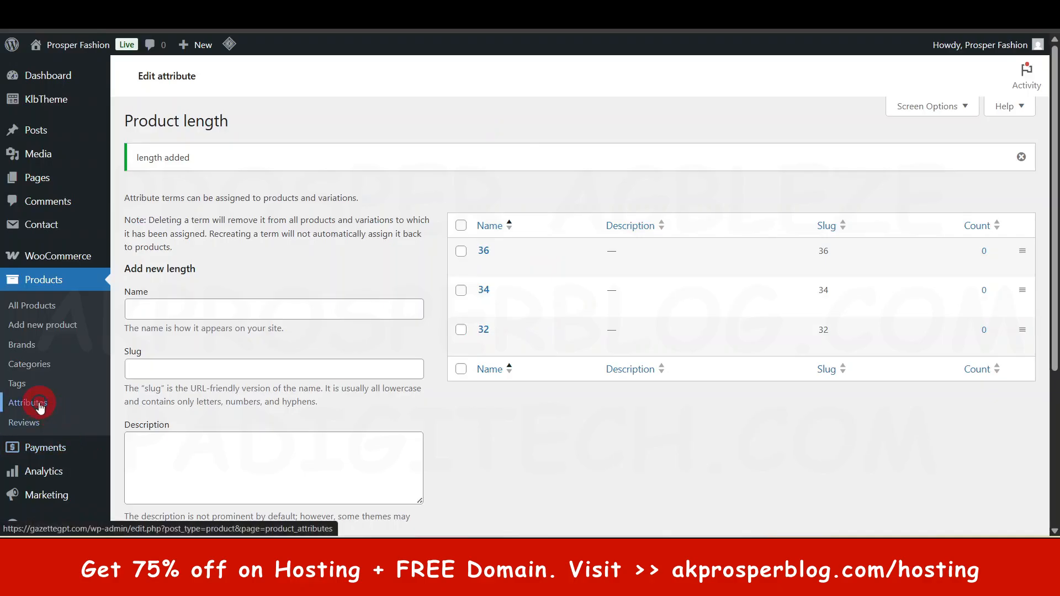
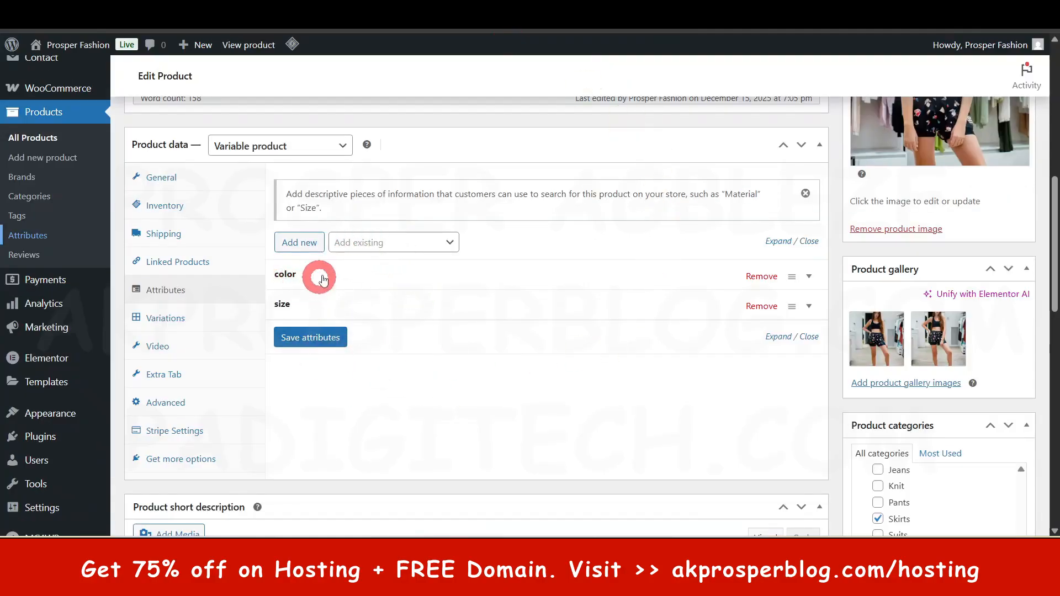
Back in the product editor, add the existing length attribute to the product and open its selectable values.
{"action": "left_click", "coordinate": [392, 244]}
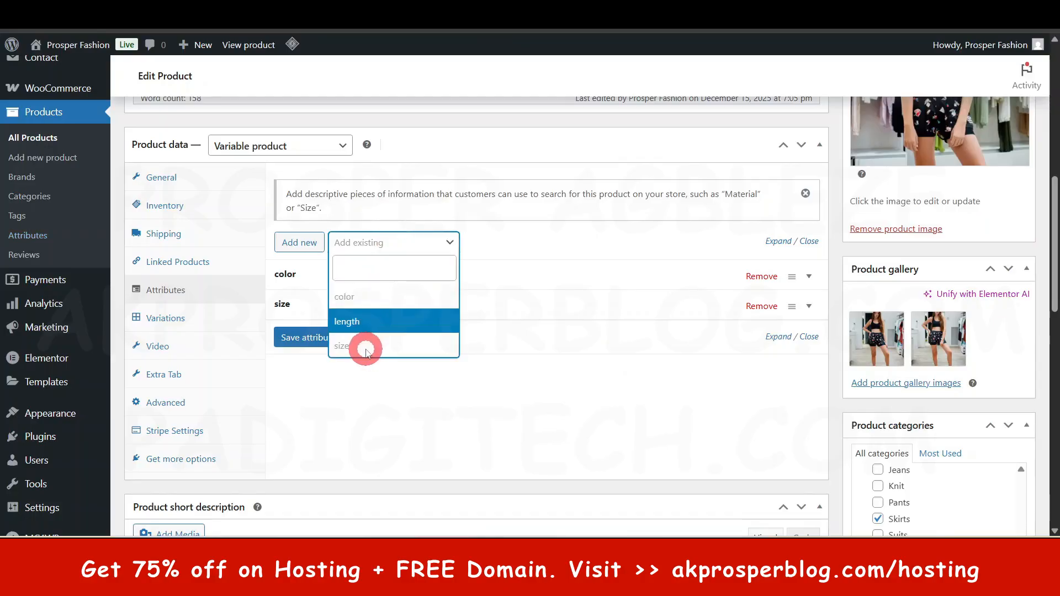
{"action": "left_click", "coordinate": [375, 323]}
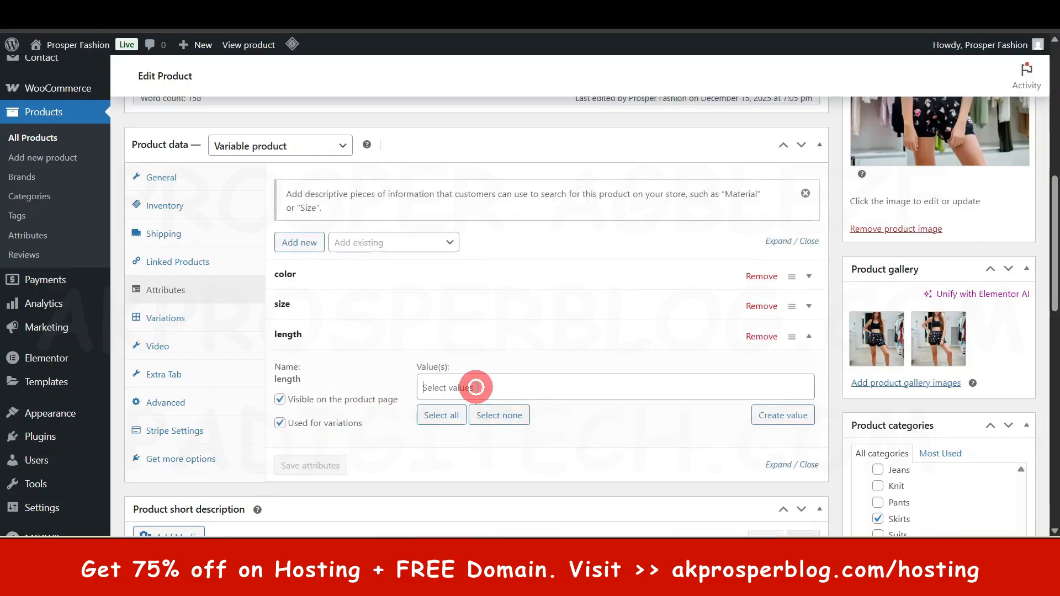
{"action": "left_click", "coordinate": [476, 387]}
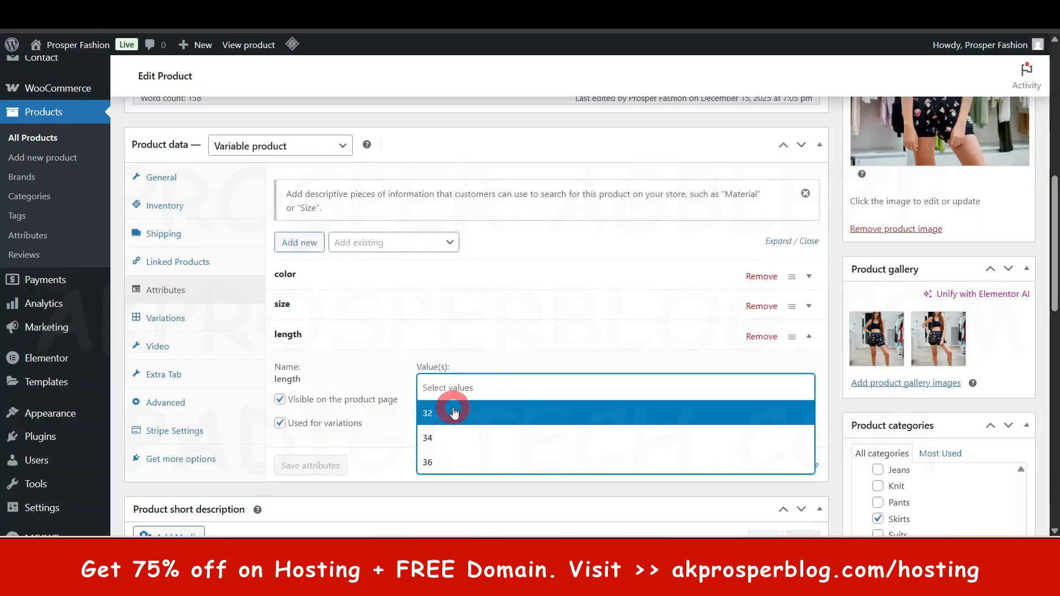
Remove the length attribute from the product and save the remaining attributes.
{"action": "left_click", "coordinate": [762, 337]}
{"action": "left_click", "coordinate": [592, 118]}
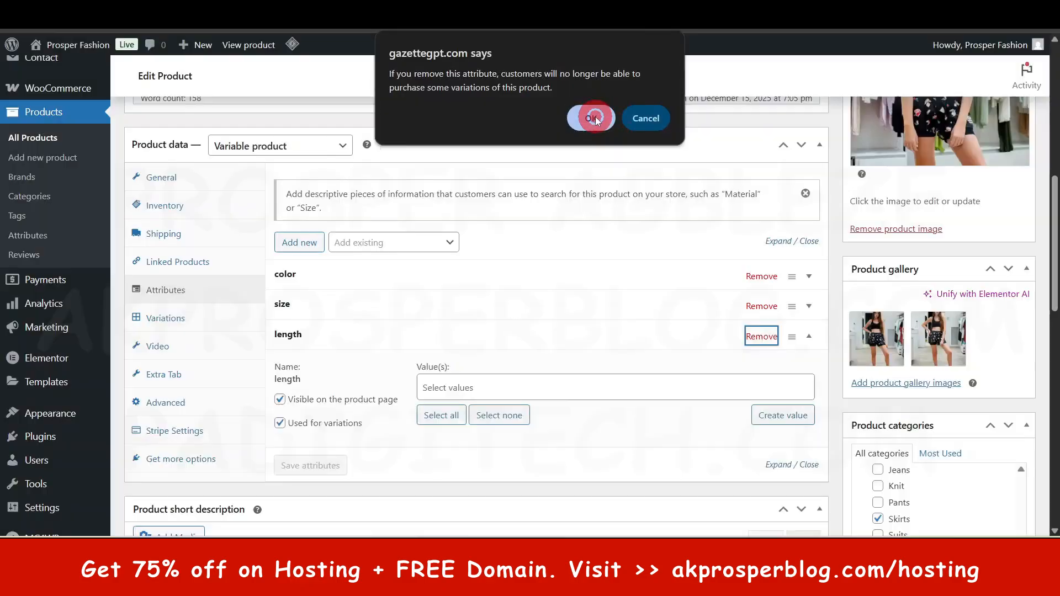
{"action": "left_click", "coordinate": [306, 342]}
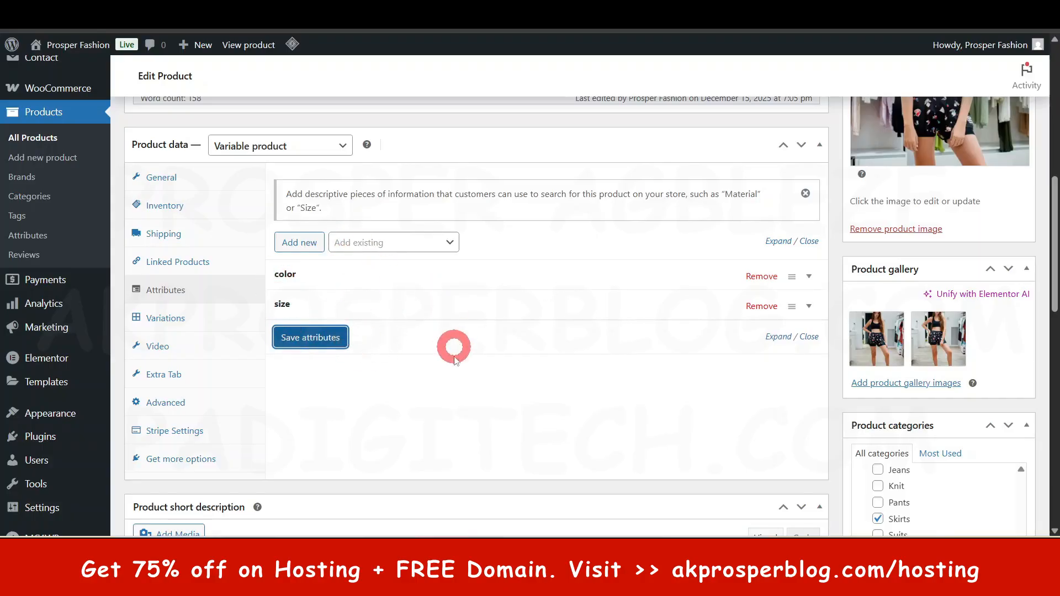
Generate all product variations from every combination of the color and size attributes.
{"action": "left_click", "coordinate": [176, 320]}
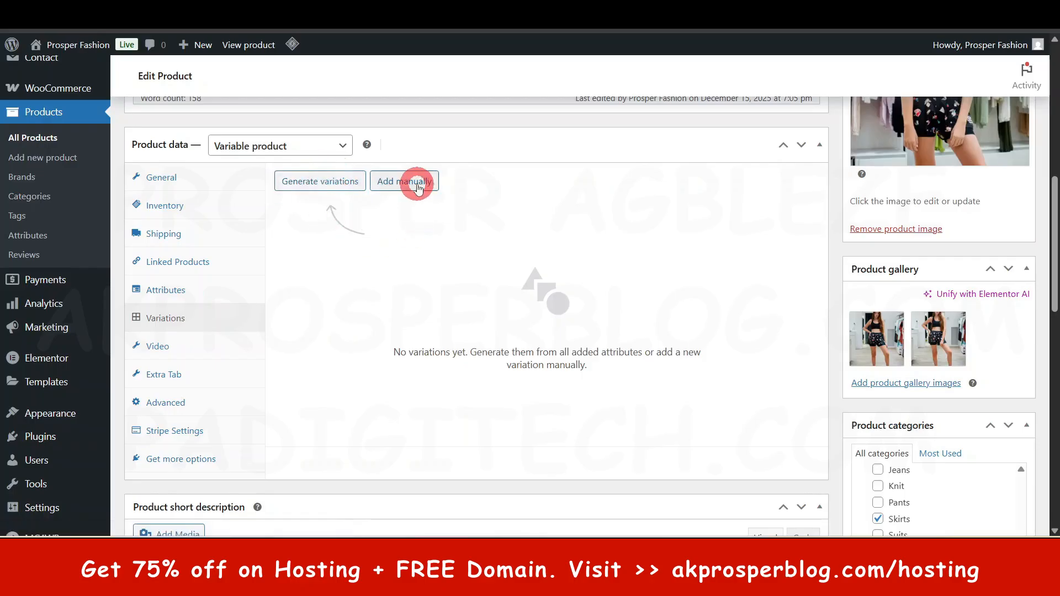
{"action": "left_click", "coordinate": [324, 182]}
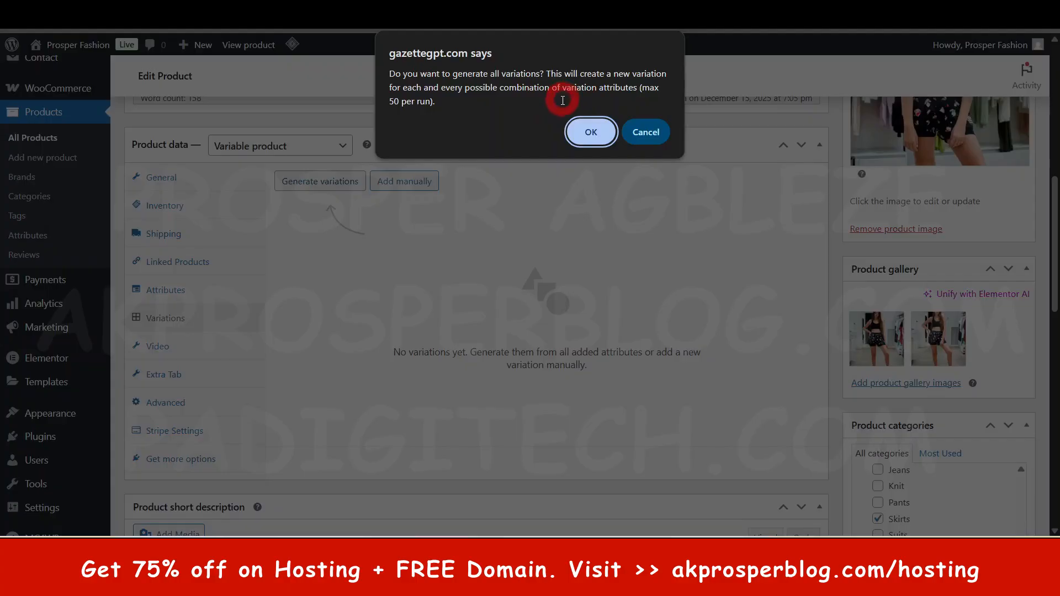
{"action": "left_click", "coordinate": [590, 132]}
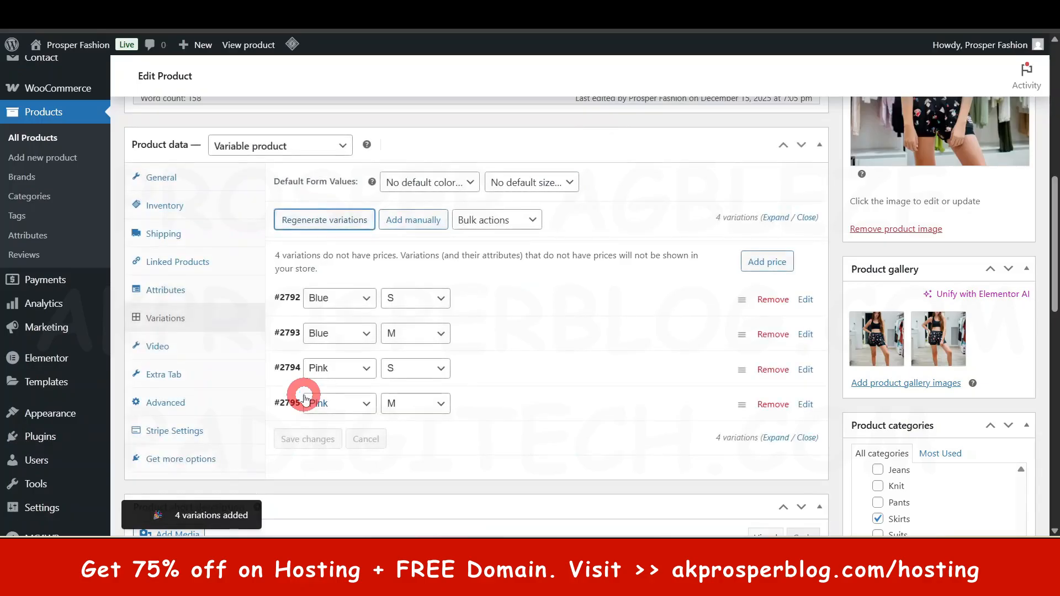
Remove the Pink, size S variation from the product and confirm its removal.
{"action": "scroll", "coordinate": [386, 421], "scroll_direction": "down", "scroll_amount": 1}
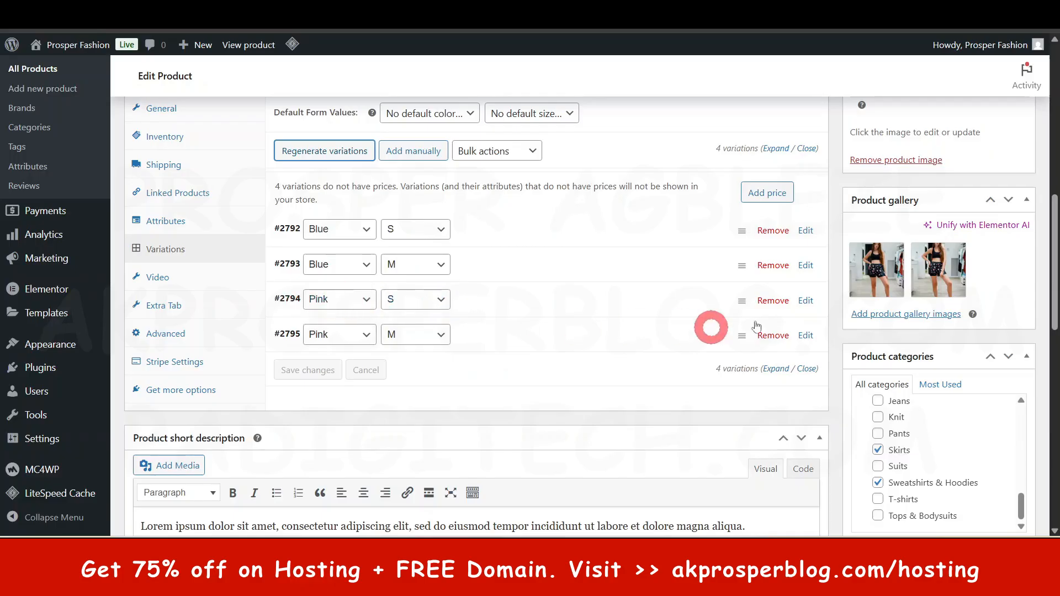
{"action": "left_click", "coordinate": [776, 302]}
{"action": "left_click", "coordinate": [608, 109]}
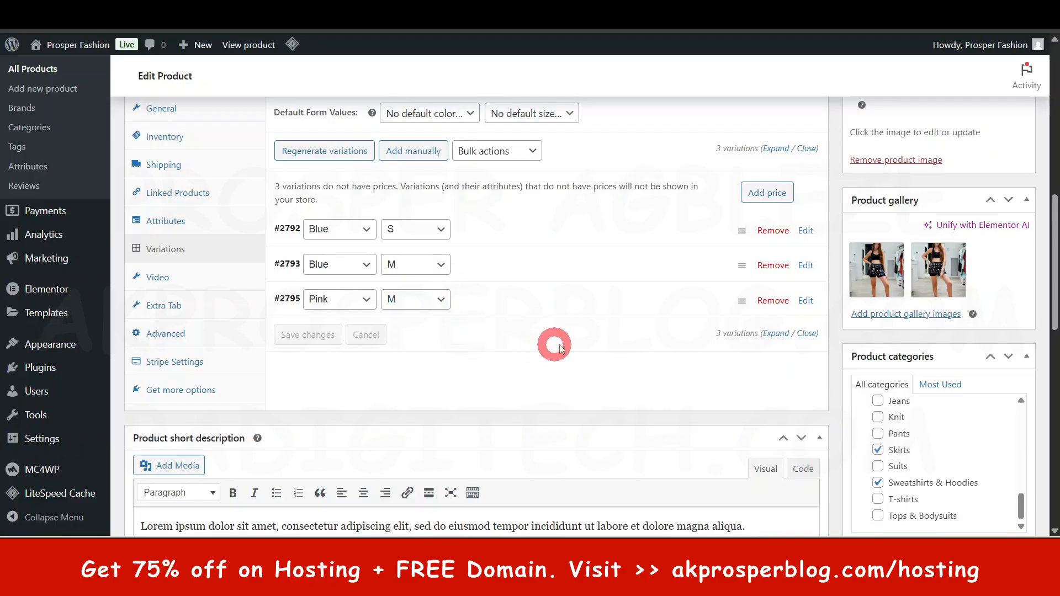
Expand the Blue, size S variation and set its regular price to $25.
{"action": "scroll", "coordinate": [443, 331], "scroll_direction": "up", "scroll_amount": 3}
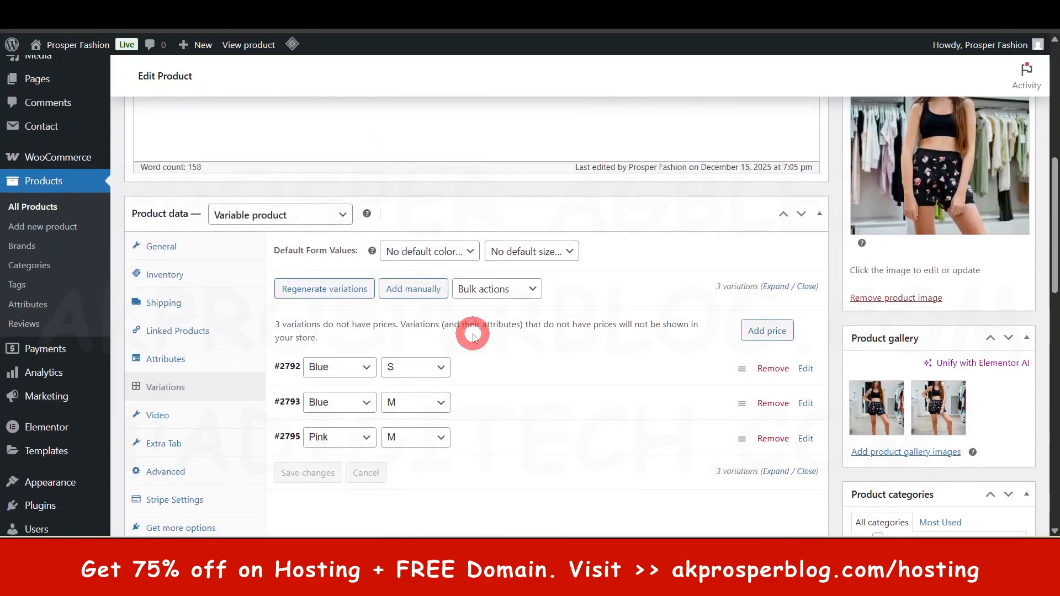
{"action": "left_click", "coordinate": [605, 376]}
{"action": "scroll", "coordinate": [605, 372], "scroll_direction": "down", "scroll_amount": 3}
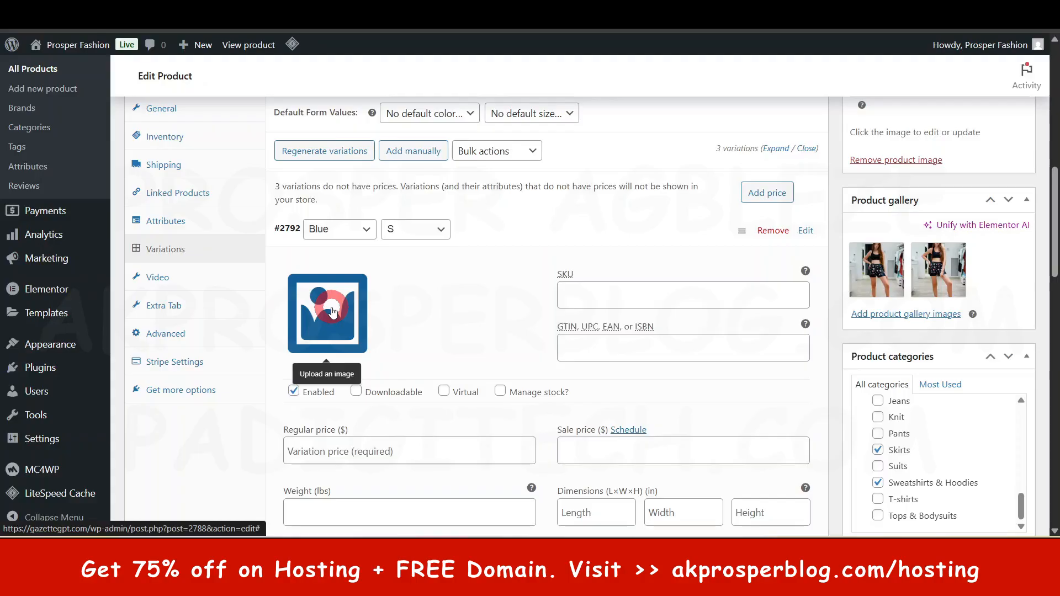
{"action": "scroll", "coordinate": [309, 386], "scroll_direction": "down", "scroll_amount": 1}
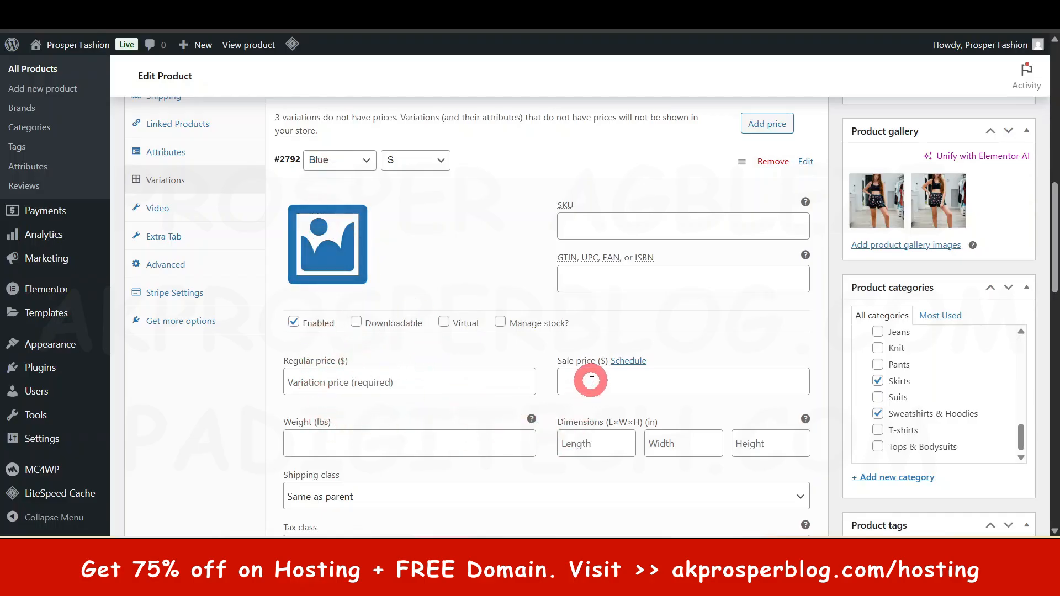
{"action": "left_click", "coordinate": [411, 383]}
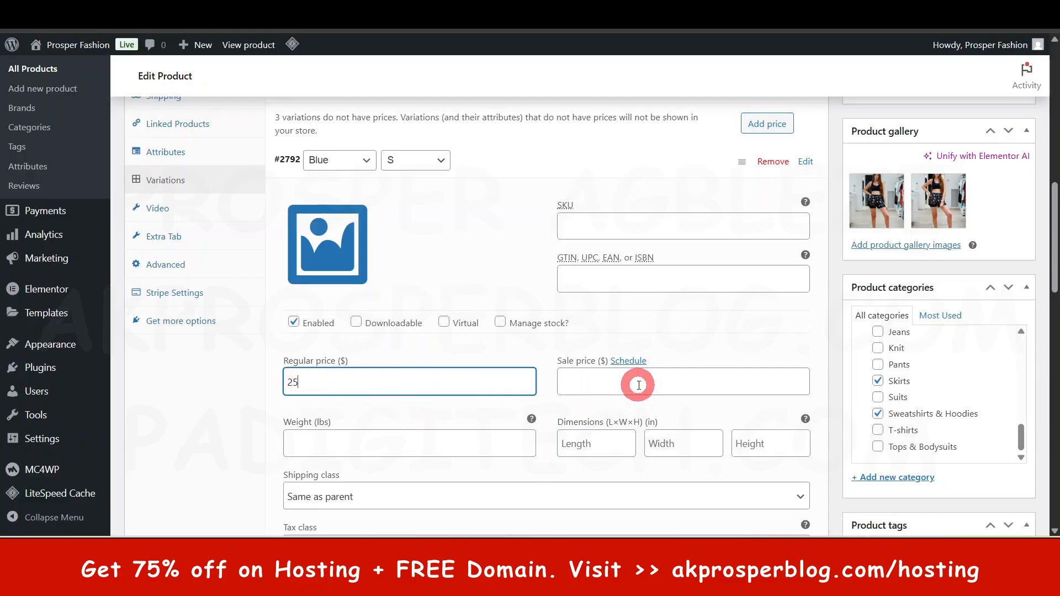
{"action": "scroll", "coordinate": [480, 374], "scroll_direction": "down", "scroll_amount": 1}
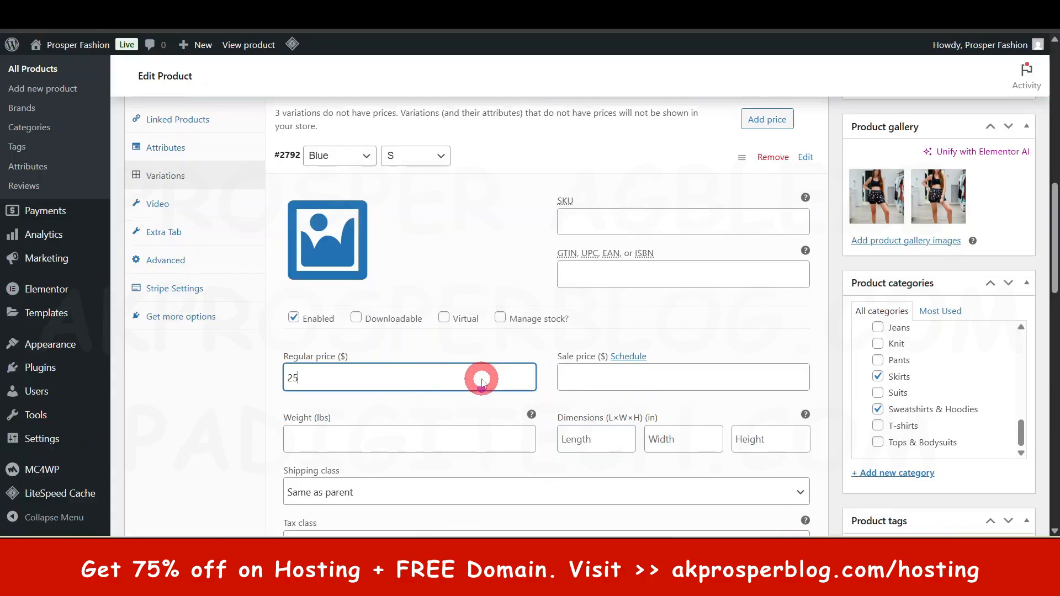
{"action": "scroll", "coordinate": [517, 361], "scroll_direction": "down", "scroll_amount": 2}
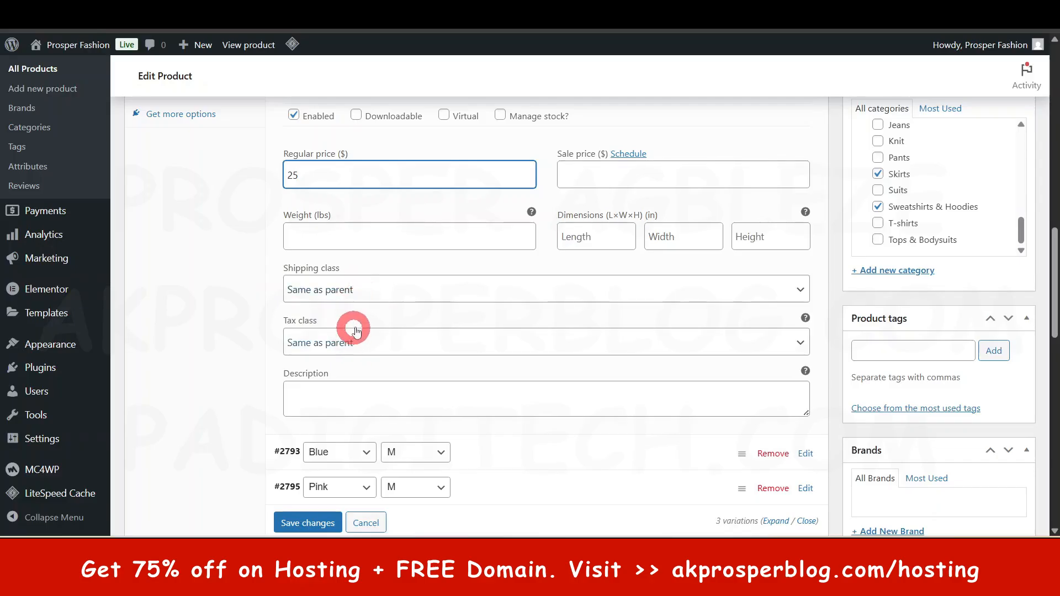
{"action": "scroll", "coordinate": [353, 331], "scroll_direction": "up", "scroll_amount": 4}
{"action": "scroll", "coordinate": [531, 433], "scroll_direction": "down", "scroll_amount": 4}
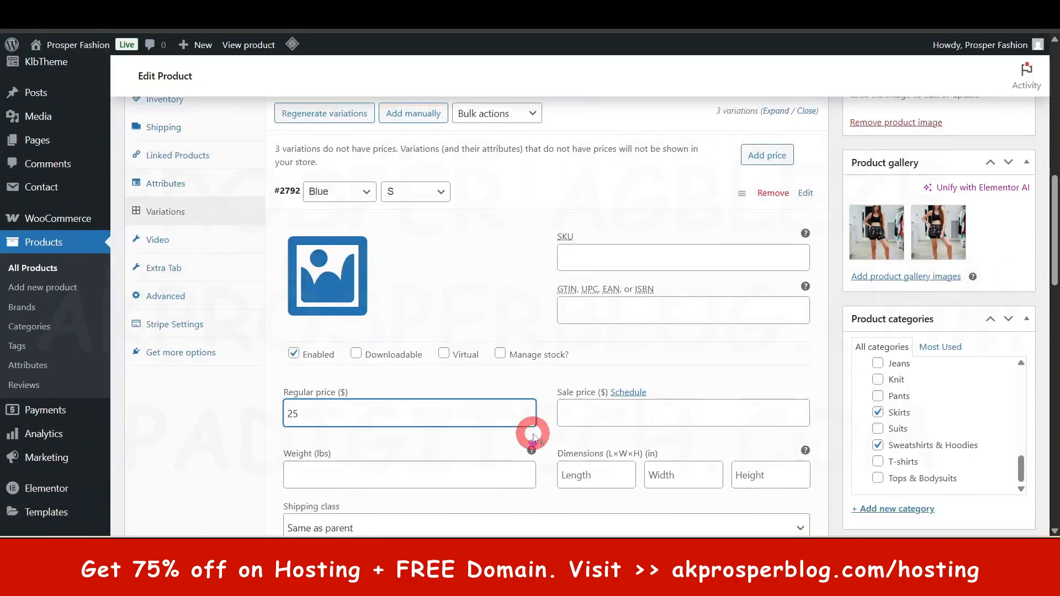
{"action": "scroll", "coordinate": [534, 437], "scroll_direction": "down", "scroll_amount": 2}
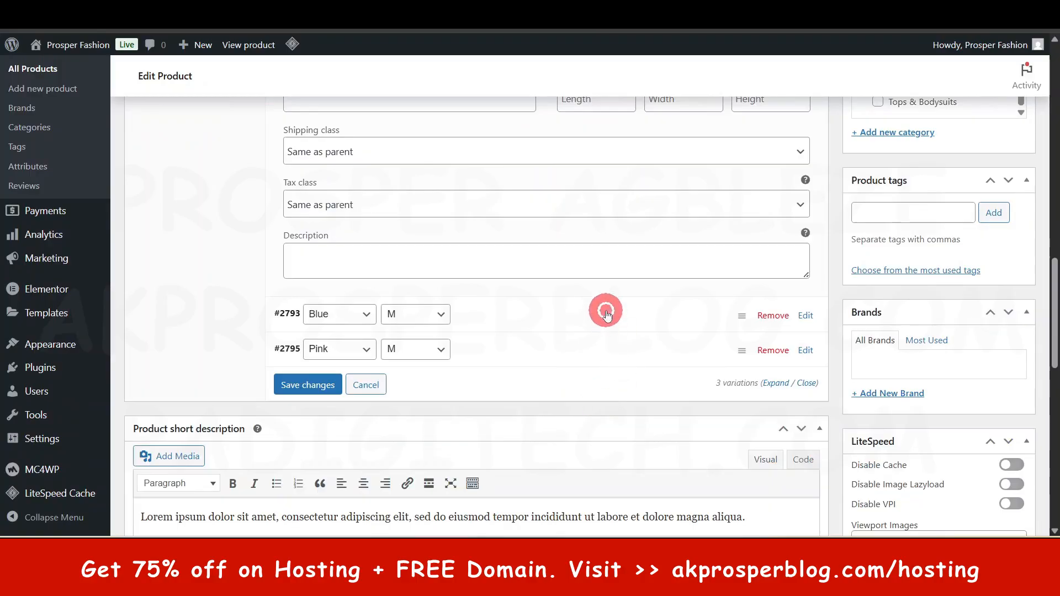
Expand the Blue, size M variation and set its regular price to $20.
{"action": "left_click", "coordinate": [606, 313]}
{"action": "scroll", "coordinate": [591, 360], "scroll_direction": "down", "scroll_amount": 1}
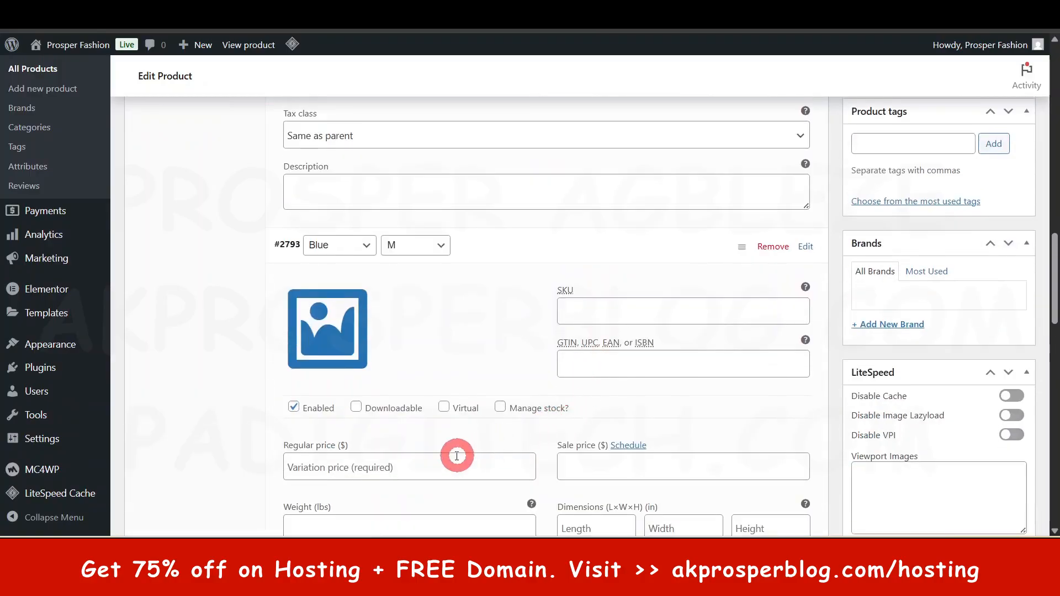
{"action": "scroll", "coordinate": [457, 456], "scroll_direction": "down", "scroll_amount": 1}
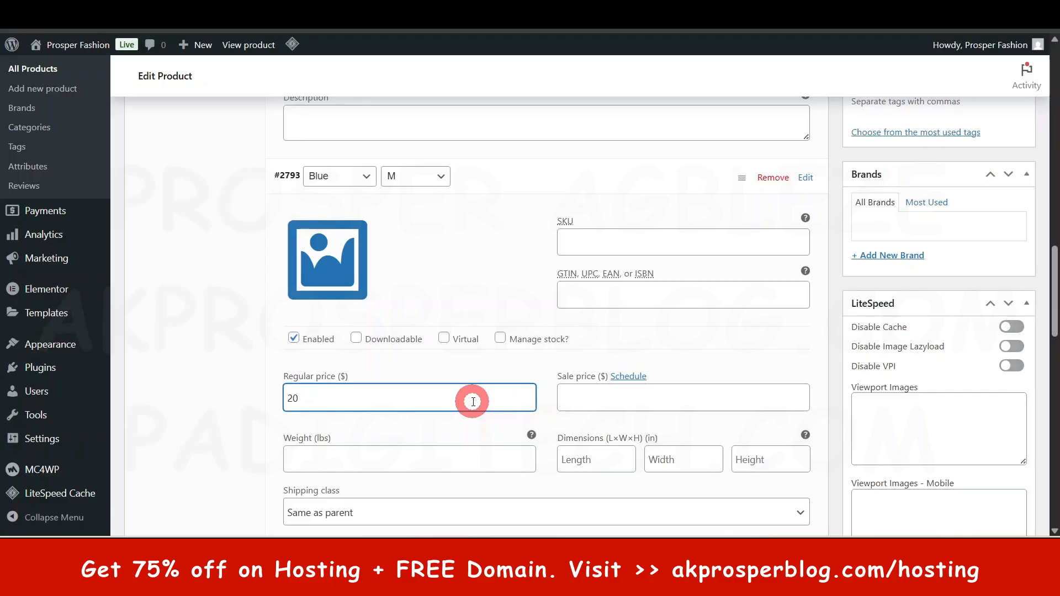
{"action": "scroll", "coordinate": [464, 358], "scroll_direction": "down", "scroll_amount": 3}
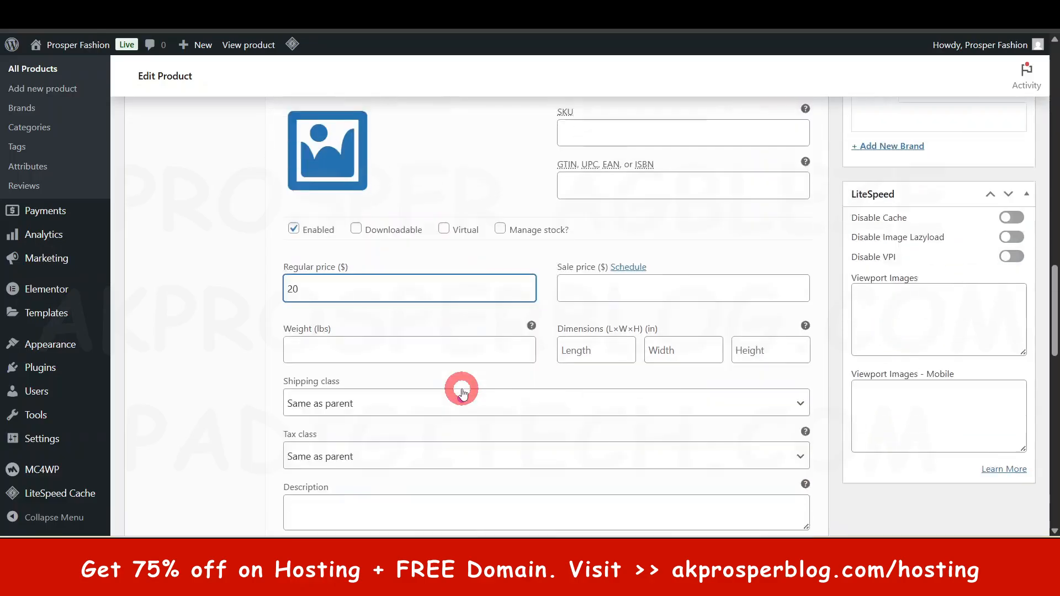
{"action": "left_click", "coordinate": [494, 408]}
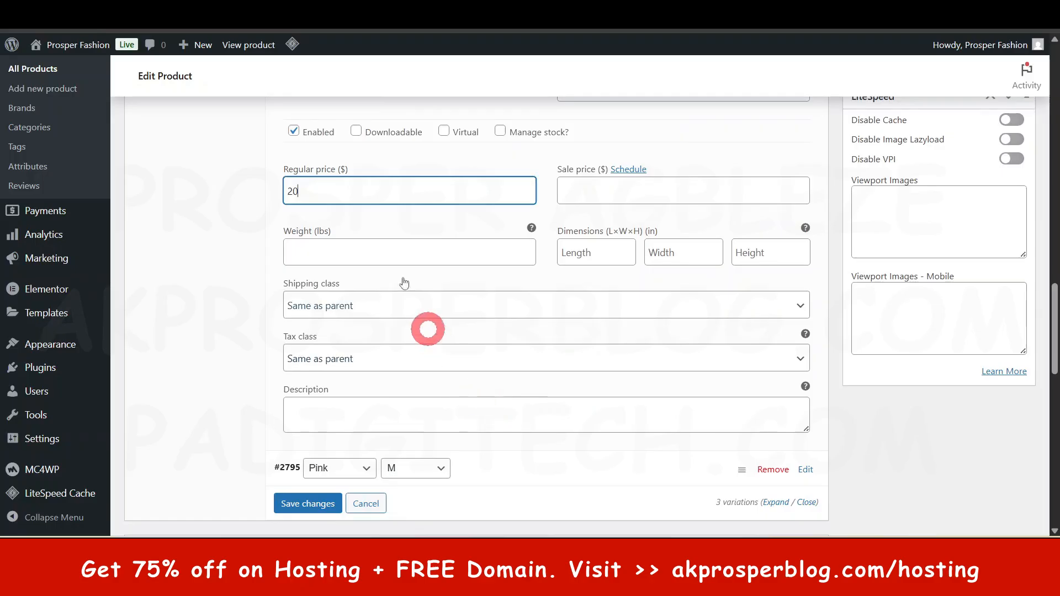
{"action": "scroll", "coordinate": [470, 354], "scroll_direction": "down", "scroll_amount": 1}
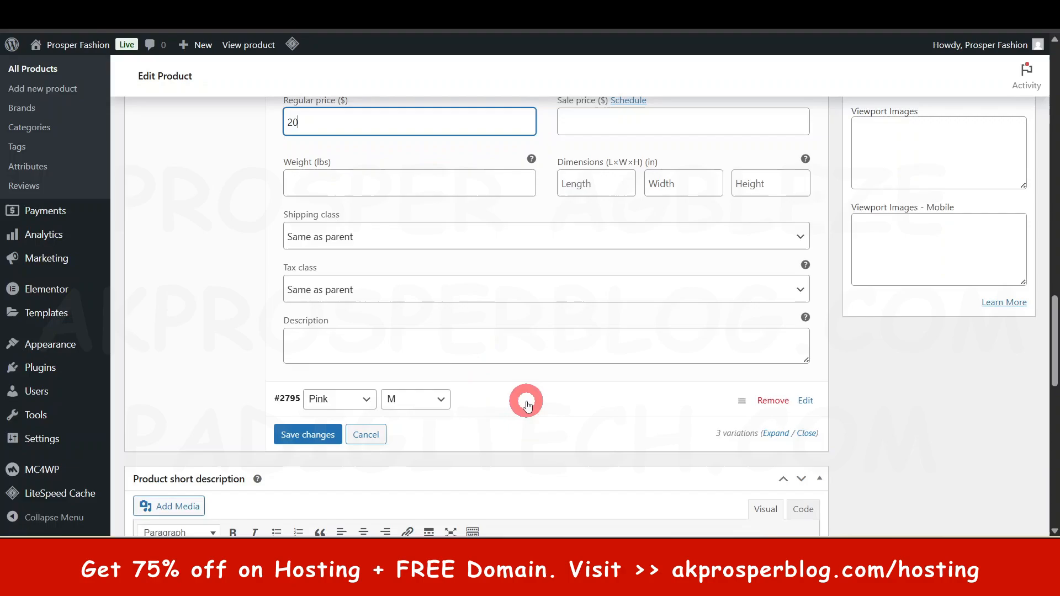
On the store's sweatpants product page, preview the colors Blue, Pink, Apple Red, Bio Blue, Sweet Orange and Green to compare the product image.
{"action": "scroll", "coordinate": [526, 404], "scroll_direction": "up", "scroll_amount": 4}
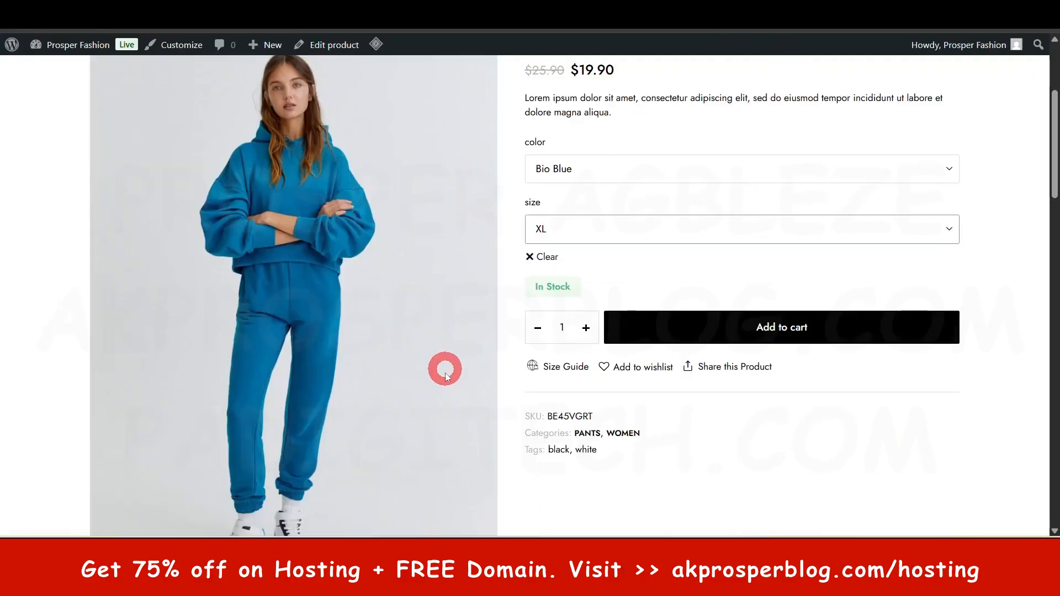
{"action": "scroll", "coordinate": [552, 419], "scroll_direction": "down", "scroll_amount": 1}
{"action": "scroll", "coordinate": [651, 387], "scroll_direction": "up", "scroll_amount": 3}
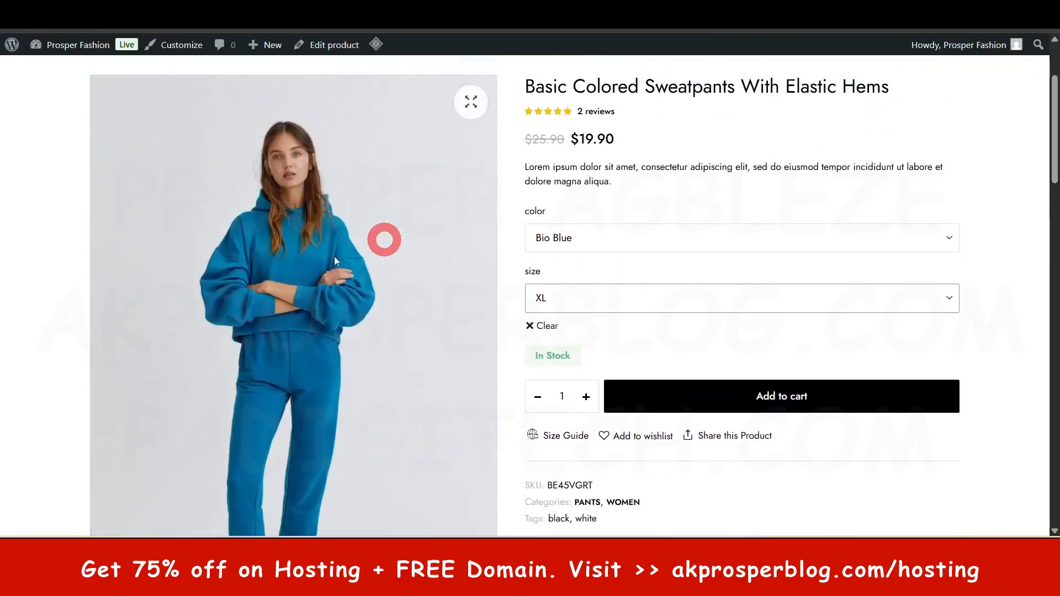
{"action": "left_click", "coordinate": [598, 238]}
{"action": "left_click", "coordinate": [585, 342]}
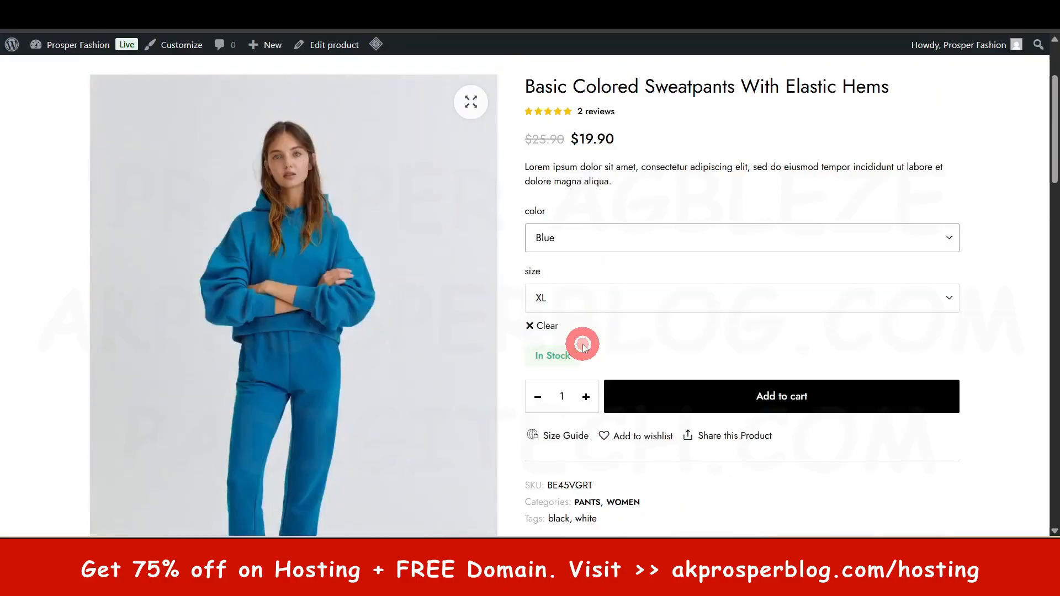
{"action": "left_click", "coordinate": [601, 240]}
{"action": "left_click", "coordinate": [574, 382]}
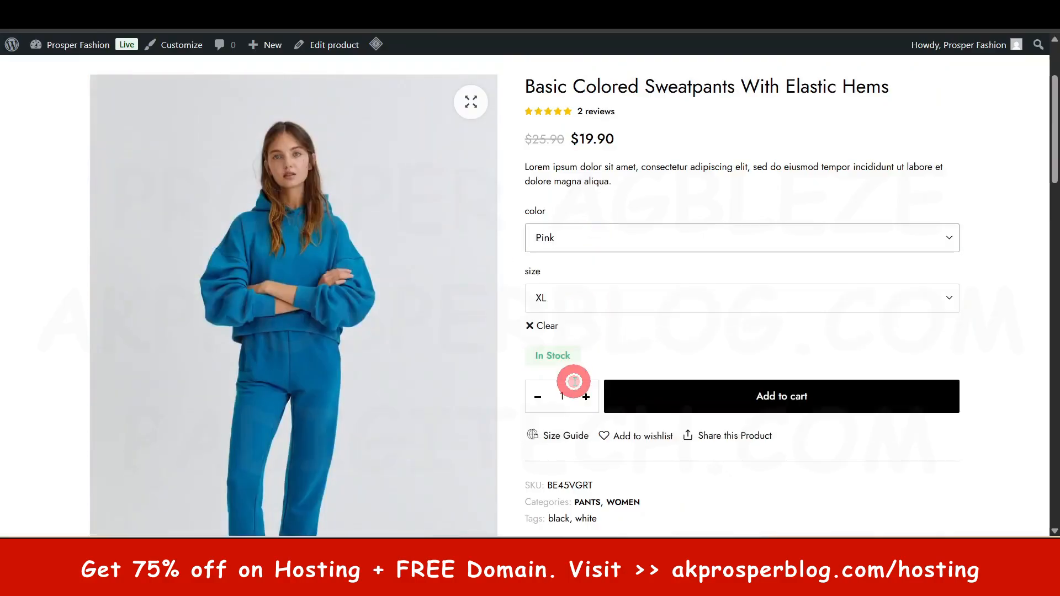
{"action": "left_click", "coordinate": [604, 237]}
{"action": "left_click", "coordinate": [584, 280]}
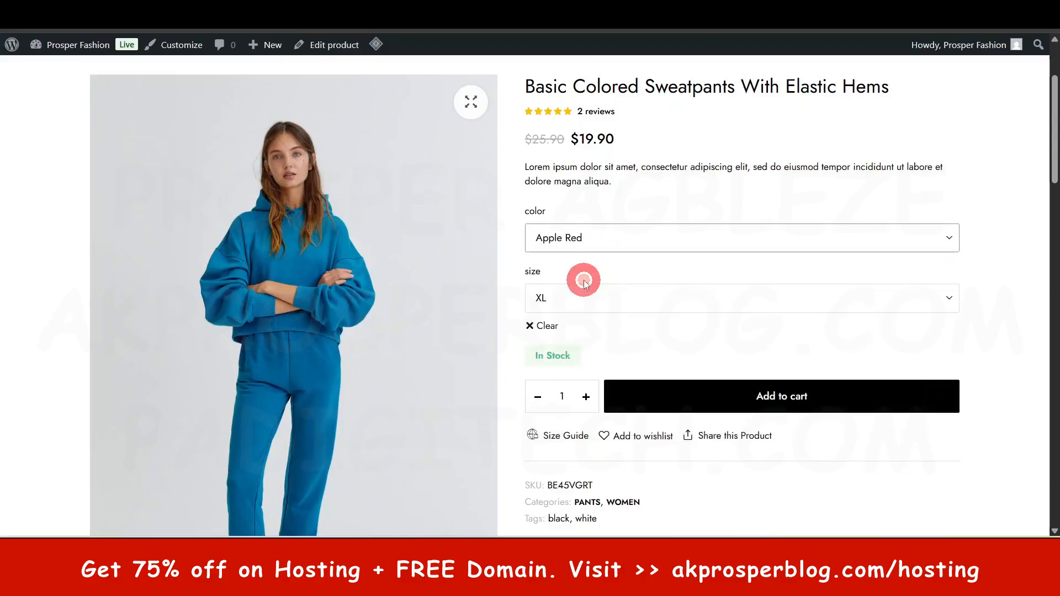
{"action": "left_click", "coordinate": [596, 238]}
{"action": "left_click", "coordinate": [575, 301]}
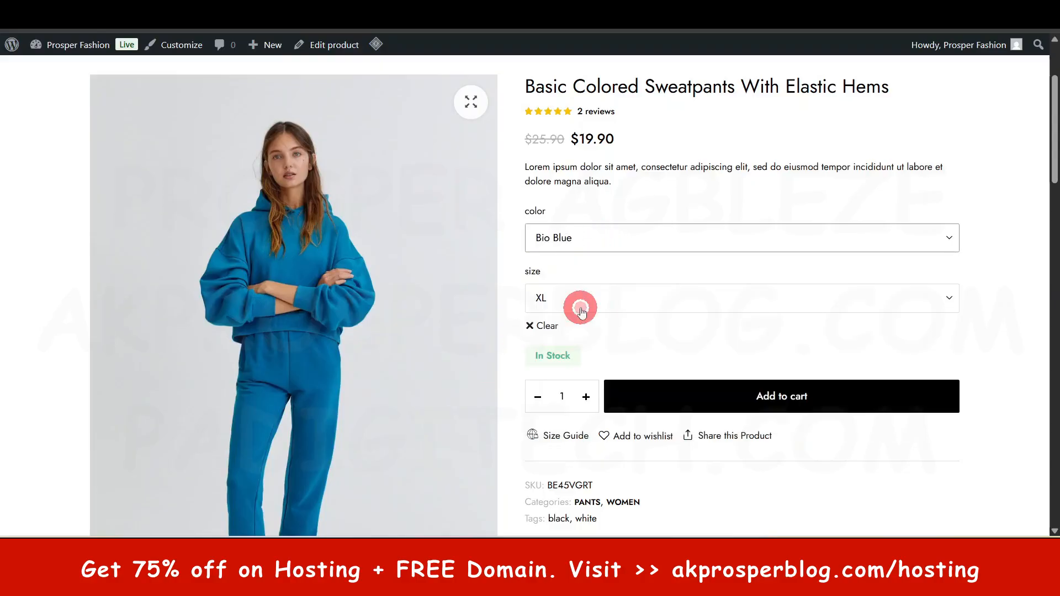
{"action": "left_click", "coordinate": [610, 221]}
{"action": "left_click", "coordinate": [579, 324]}
{"action": "left_click", "coordinate": [607, 243]}
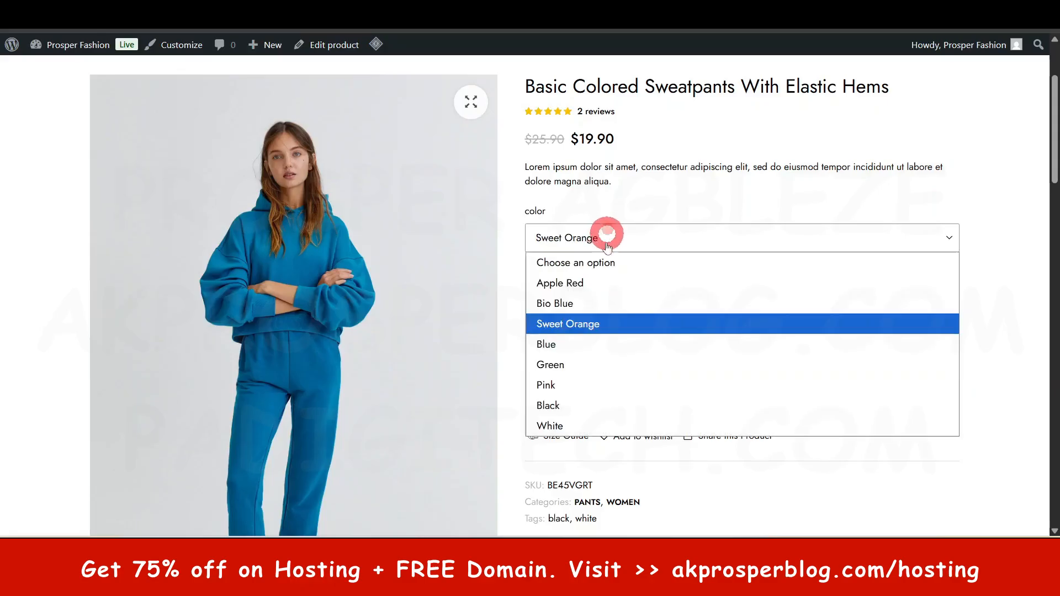
{"action": "left_click", "coordinate": [571, 364]}
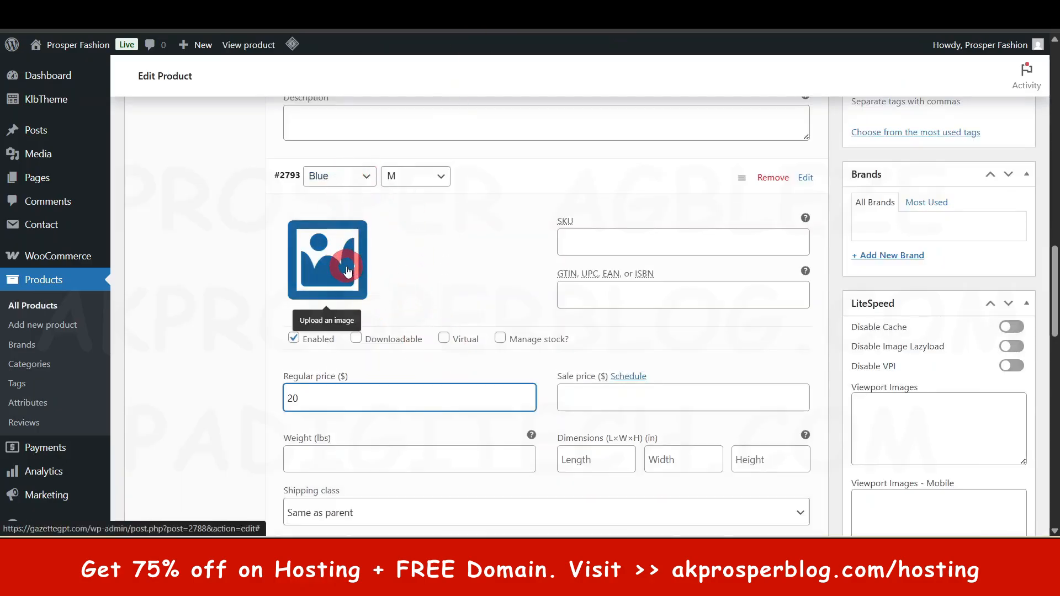
Back in the product editor, give the Pink, size M variation a regular price of $30 and sale price of $24, and save the variations.
{"action": "scroll", "coordinate": [348, 276], "scroll_direction": "down", "scroll_amount": 1}
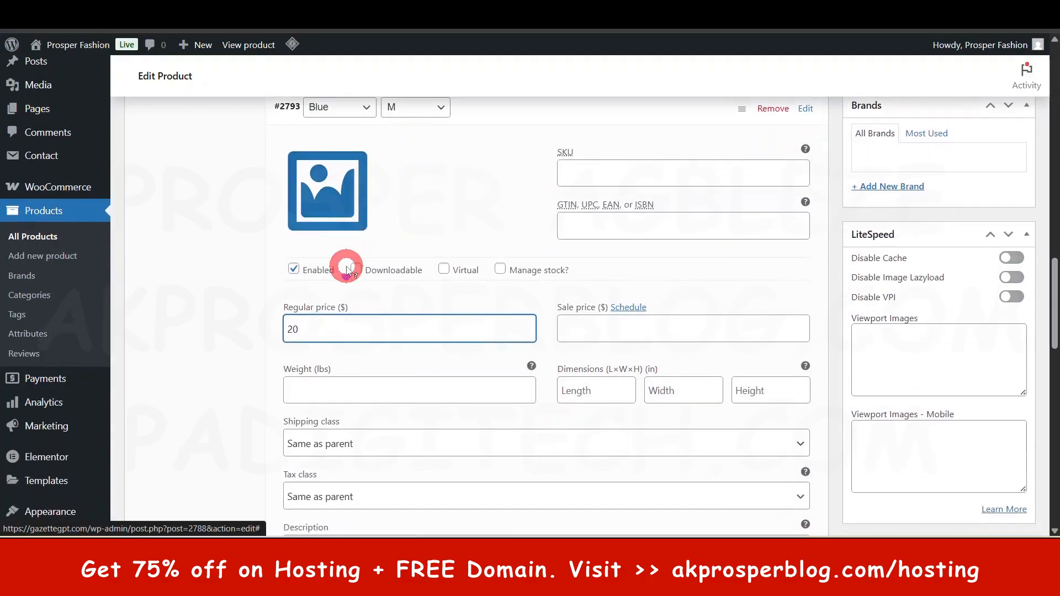
{"action": "scroll", "coordinate": [395, 362], "scroll_direction": "down", "scroll_amount": 2}
{"action": "scroll", "coordinate": [494, 361], "scroll_direction": "down", "scroll_amount": 3}
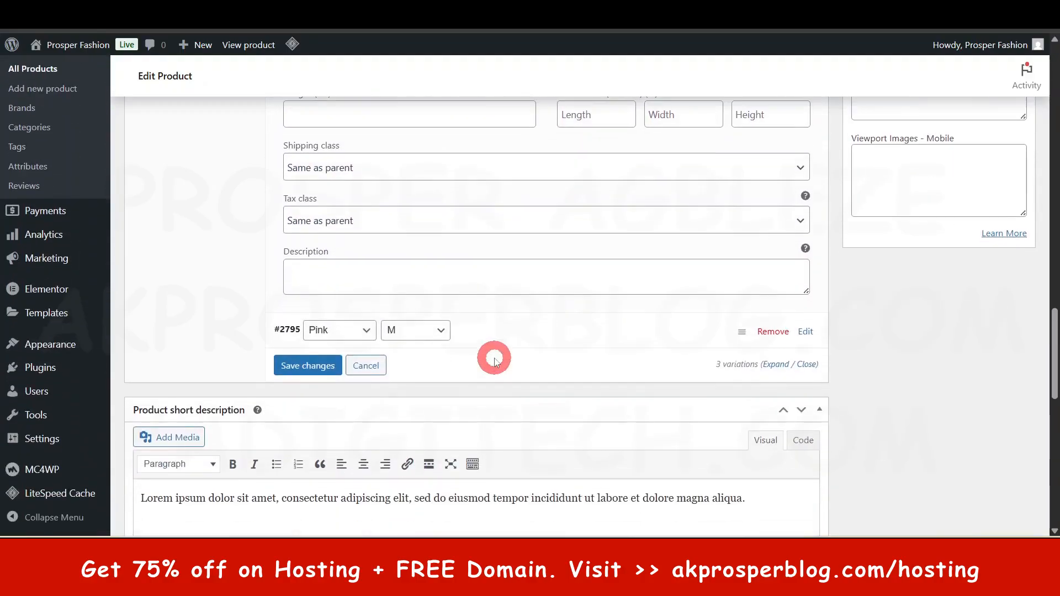
{"action": "left_click", "coordinate": [594, 339]}
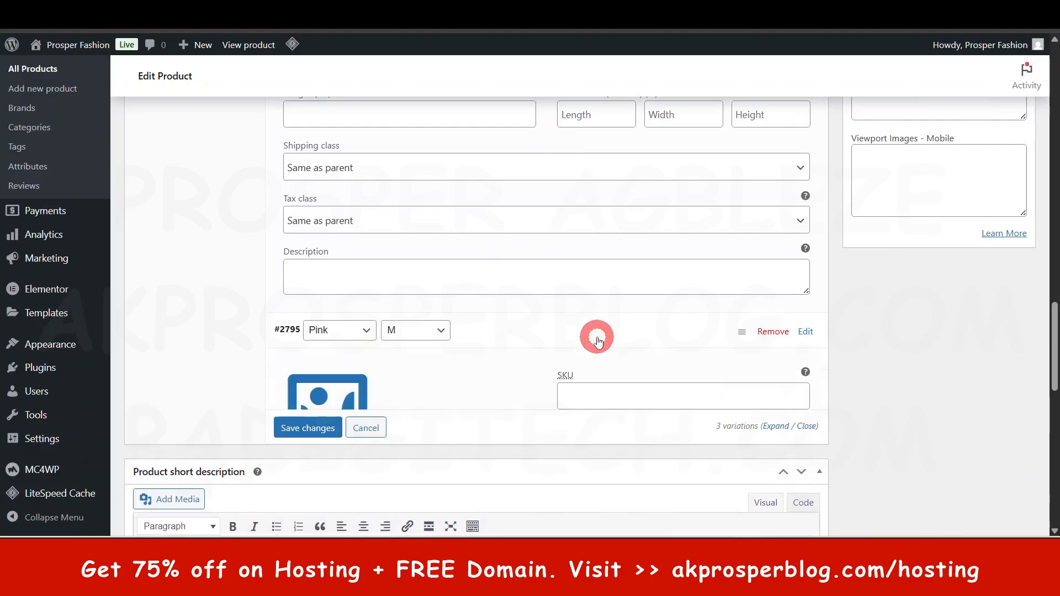
{"action": "scroll", "coordinate": [574, 398], "scroll_direction": "down", "scroll_amount": 3}
{"action": "left_click", "coordinate": [485, 347]}
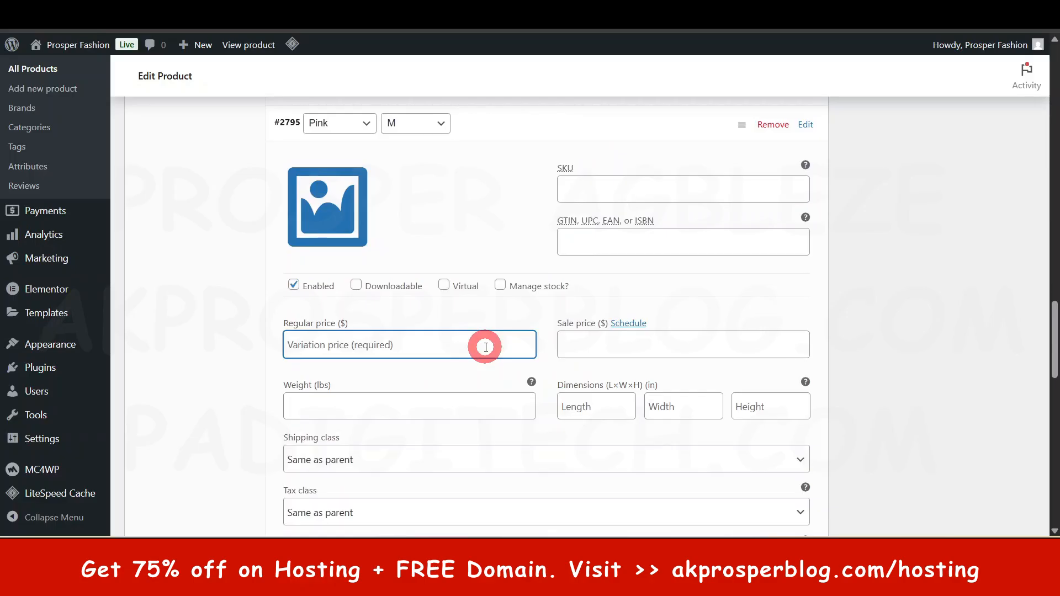
{"action": "type", "text": "30"}
{"action": "left_click", "coordinate": [588, 347]}
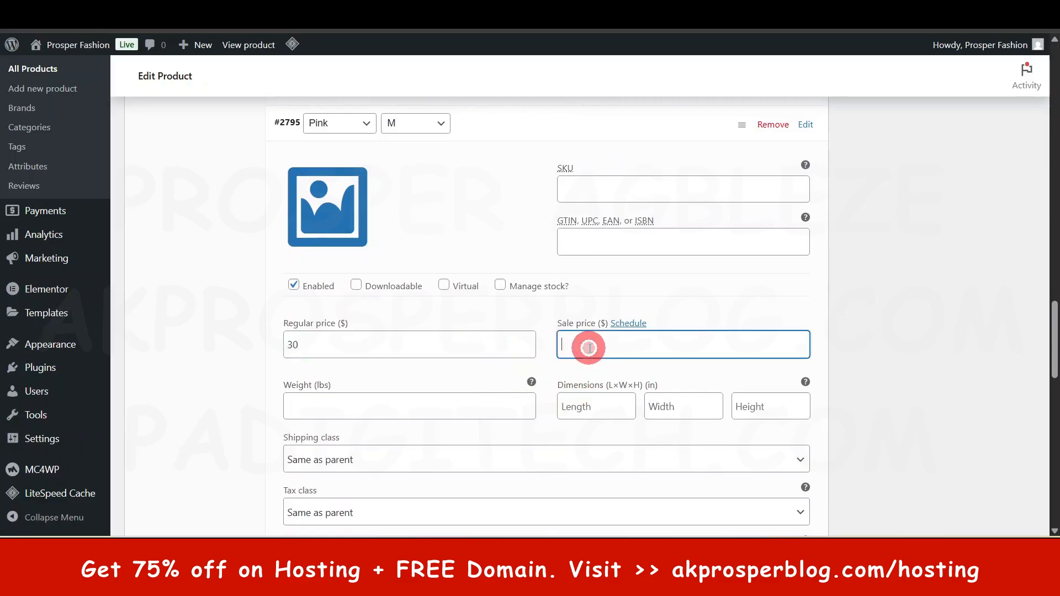
{"action": "scroll", "coordinate": [589, 348], "scroll_direction": "down", "scroll_amount": 3}
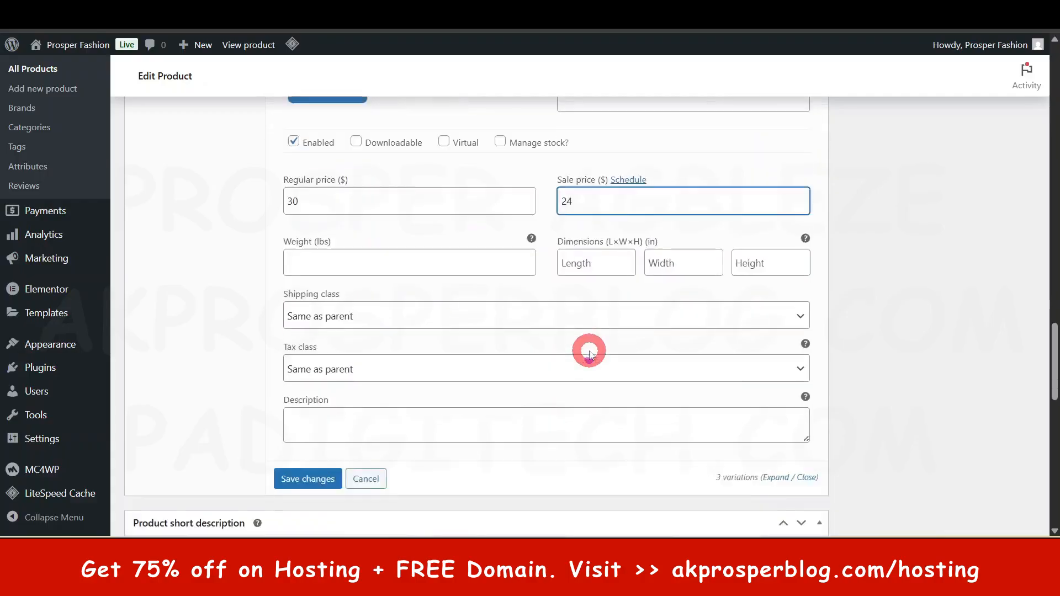
{"action": "left_click", "coordinate": [303, 419]}
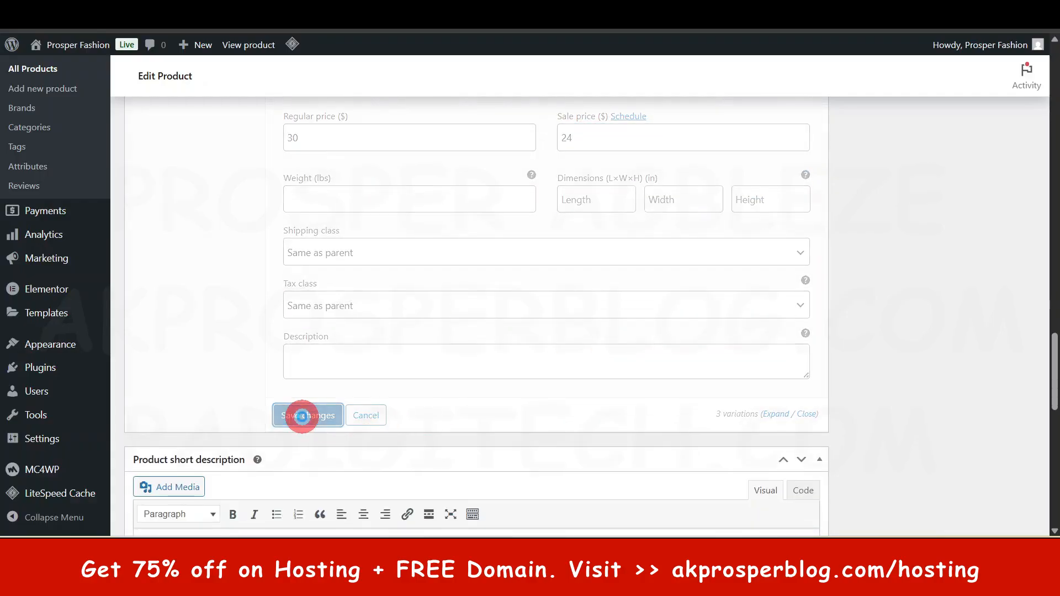
{"action": "scroll", "coordinate": [302, 417], "scroll_direction": "down", "scroll_amount": 5}
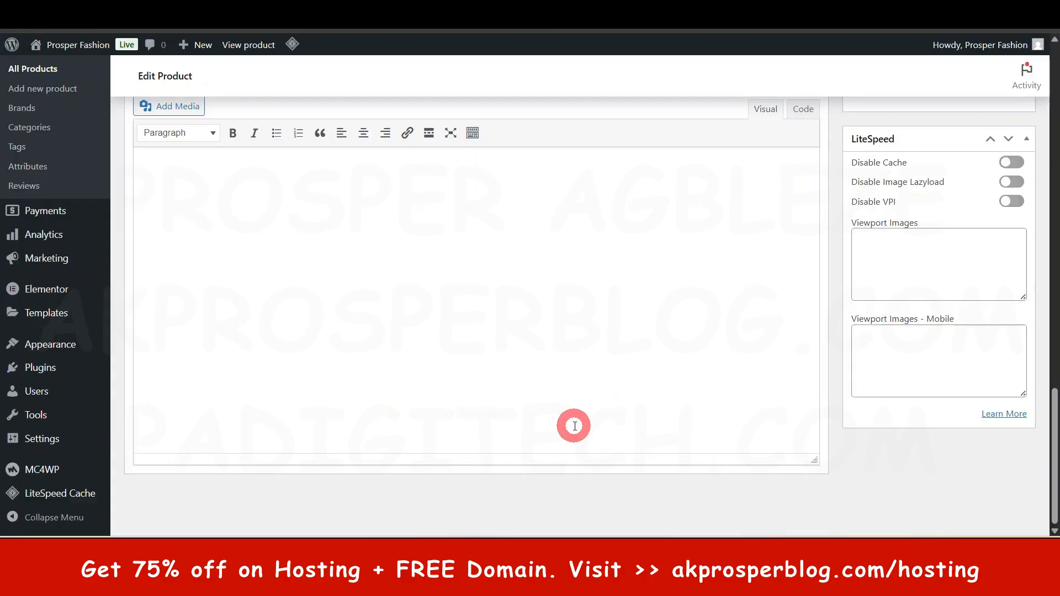
{"action": "scroll", "coordinate": [574, 425], "scroll_direction": "up", "scroll_amount": 7}
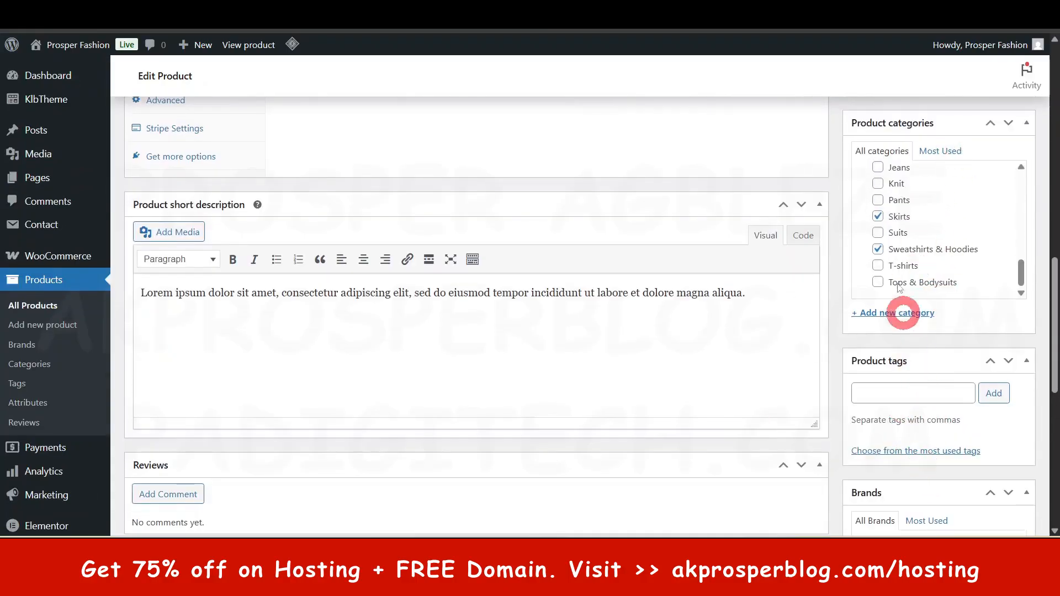
Review the product's categories, its three variations and the available product types in the product editor.
{"action": "scroll", "coordinate": [922, 436], "scroll_direction": "down", "scroll_amount": 3}
{"action": "scroll", "coordinate": [920, 451], "scroll_direction": "up", "scroll_amount": 5}
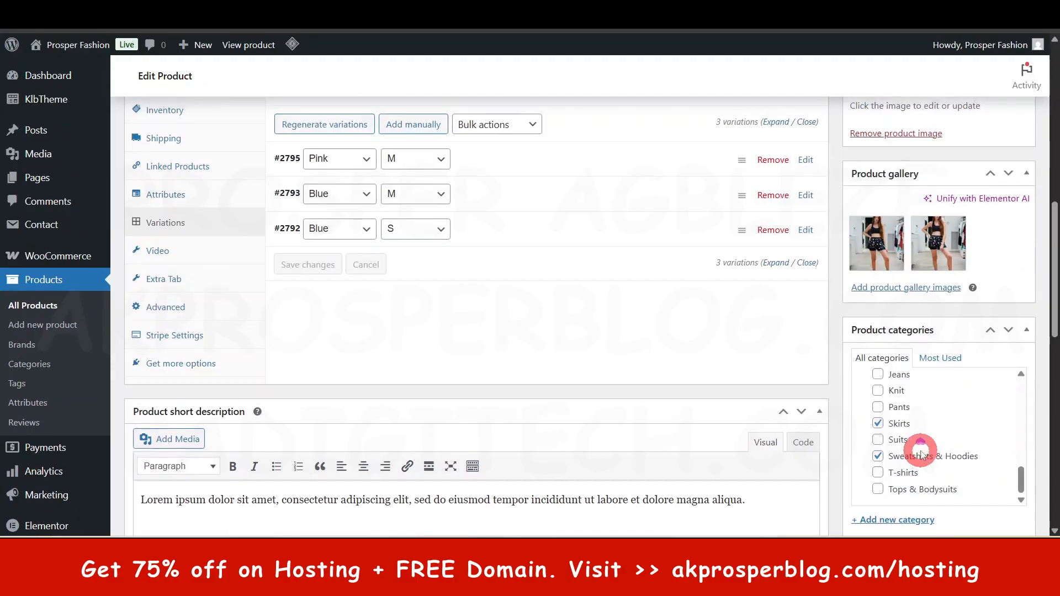
{"action": "scroll", "coordinate": [920, 451], "scroll_direction": "up", "scroll_amount": 6}
{"action": "scroll", "coordinate": [921, 451], "scroll_direction": "down", "scroll_amount": 3}
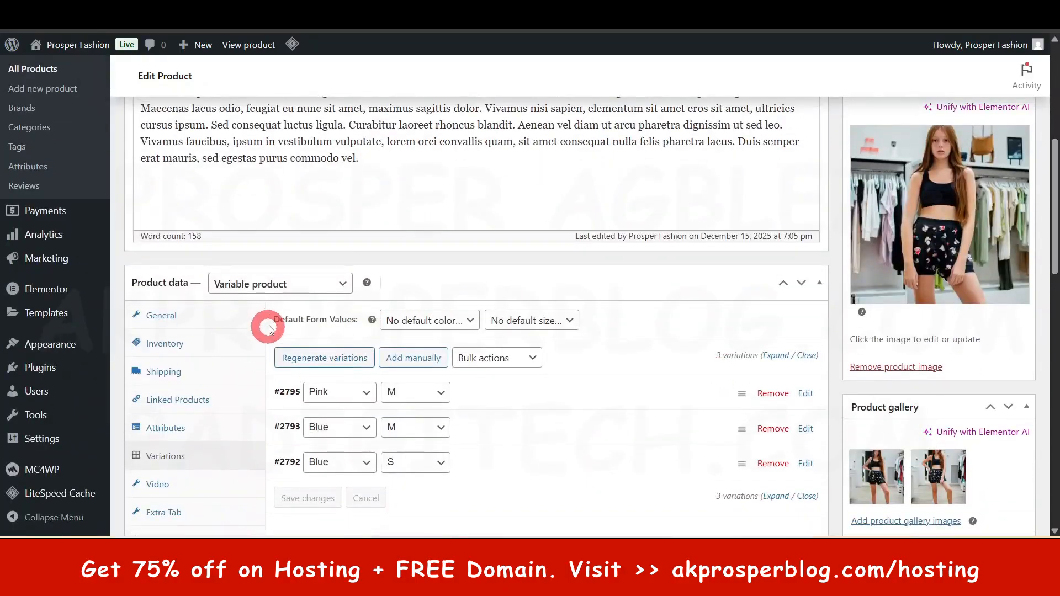
{"action": "left_click", "coordinate": [301, 283]}
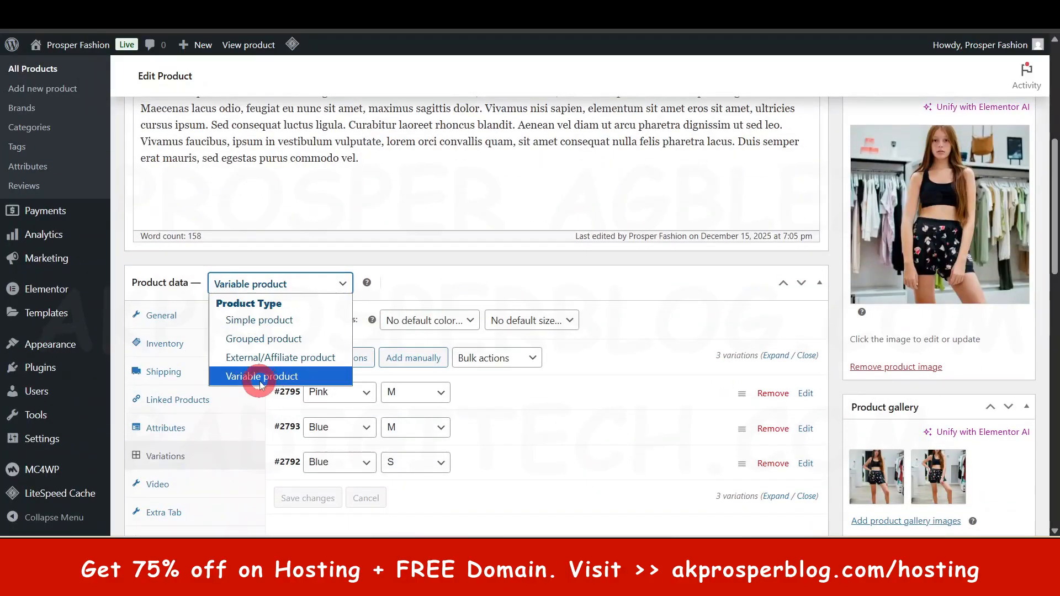
{"action": "left_click", "coordinate": [608, 289]}
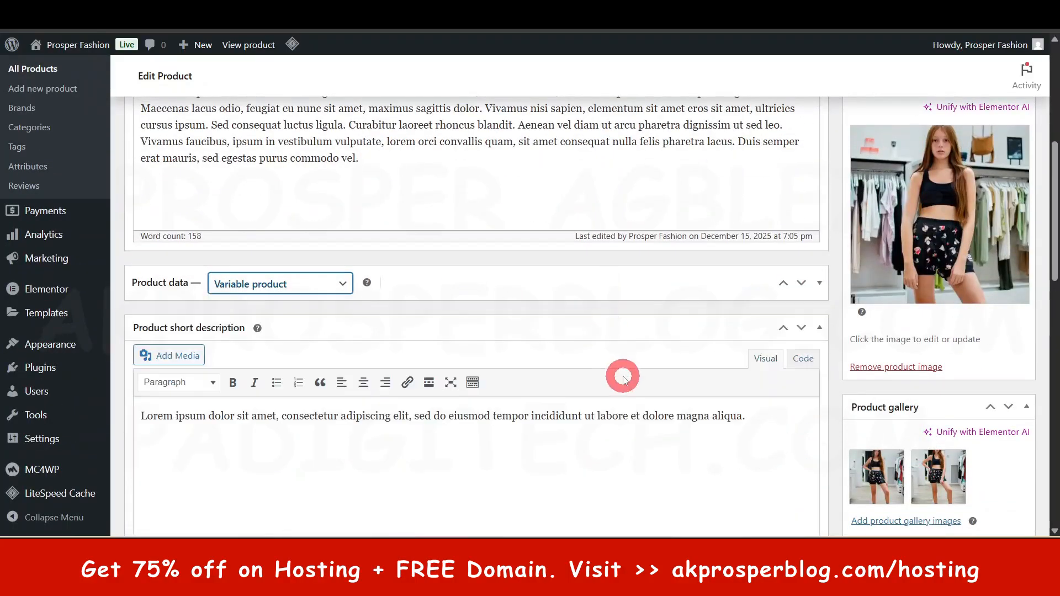
Open the published Basic Black Sweatpants product on the store in a new tab and check its price range.
{"action": "scroll", "coordinate": [624, 371], "scroll_direction": "up", "scroll_amount": 5}
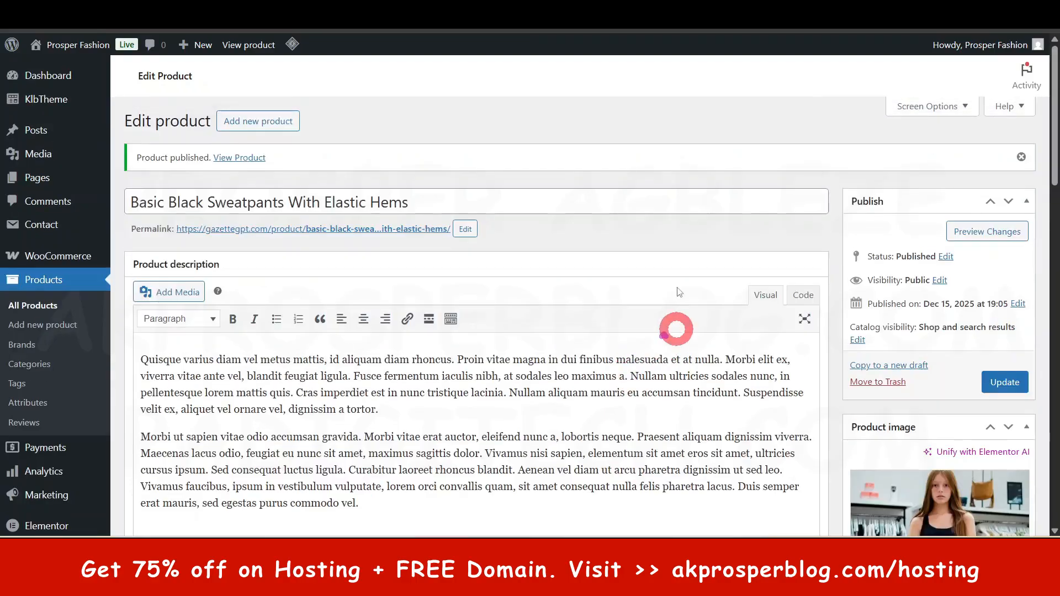
{"action": "right_click", "coordinate": [241, 159]}
{"action": "left_click", "coordinate": [307, 168]}
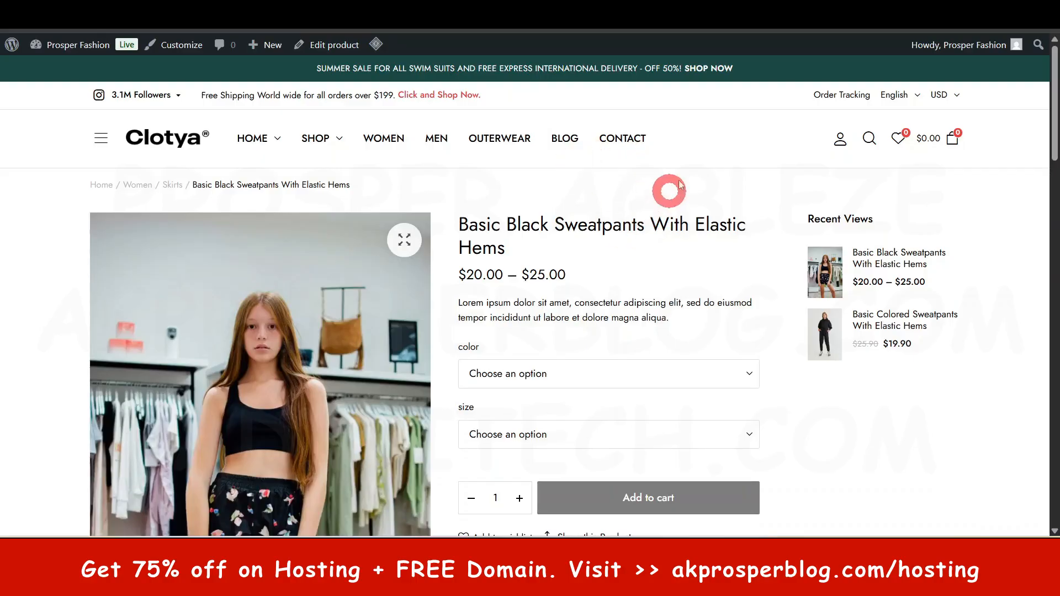
{"action": "scroll", "coordinate": [551, 237], "scroll_direction": "down", "scroll_amount": 4}
{"action": "scroll", "coordinate": [470, 320], "scroll_direction": "up", "scroll_amount": 4}
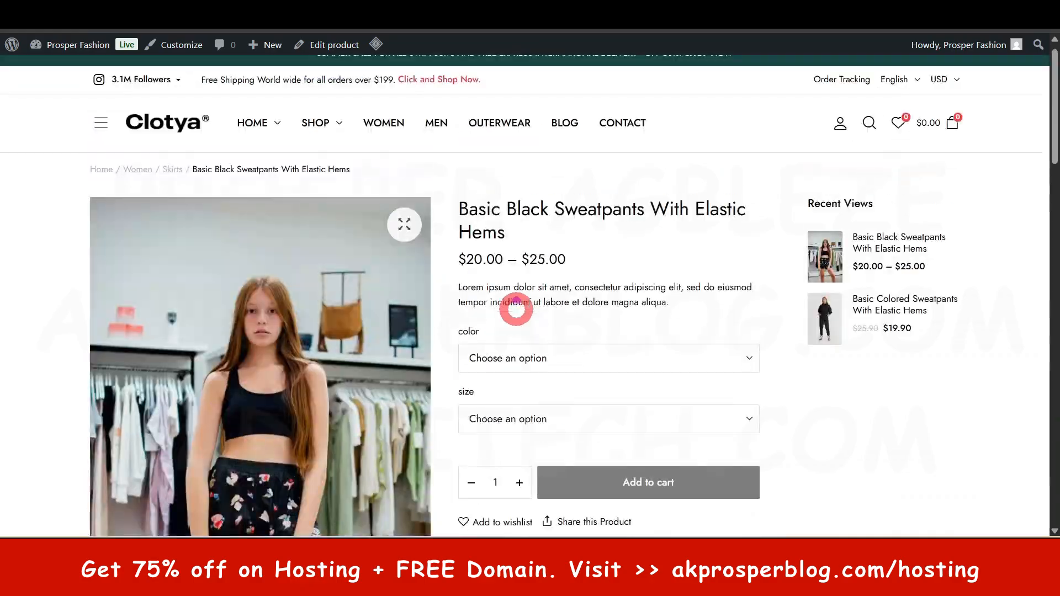
{"action": "scroll", "coordinate": [516, 309], "scroll_direction": "up", "scroll_amount": 1}
{"action": "left_click_drag", "start_coordinate": [464, 274], "coordinate": [549, 274]}
{"action": "left_click", "coordinate": [639, 268]}
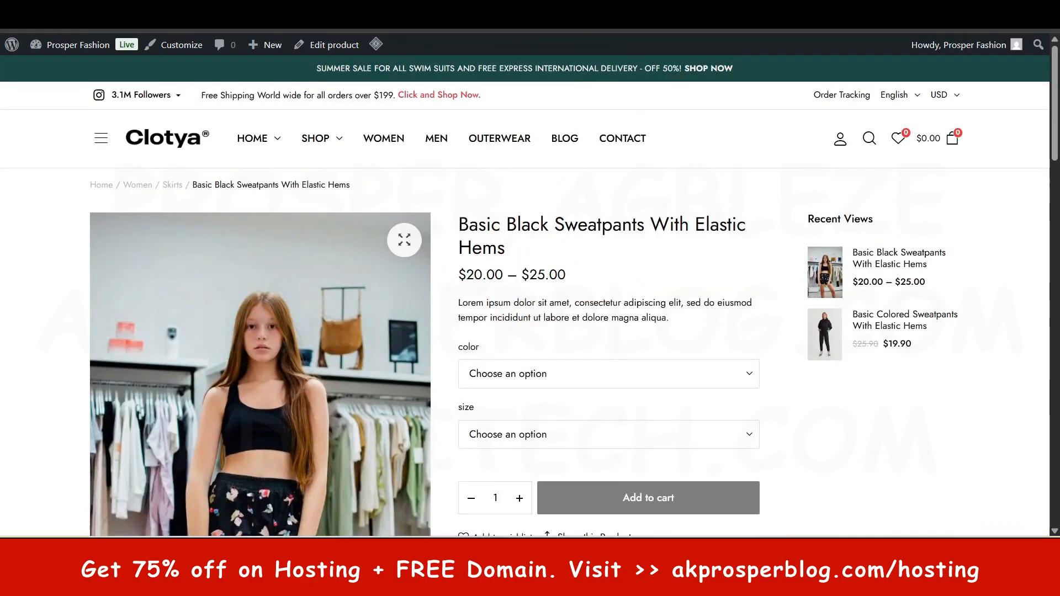
Compare with the Basic Colored Sweatpants store page, choosing size M for the Green color to check its price.
{"action": "left_click", "coordinate": [663, 11]}
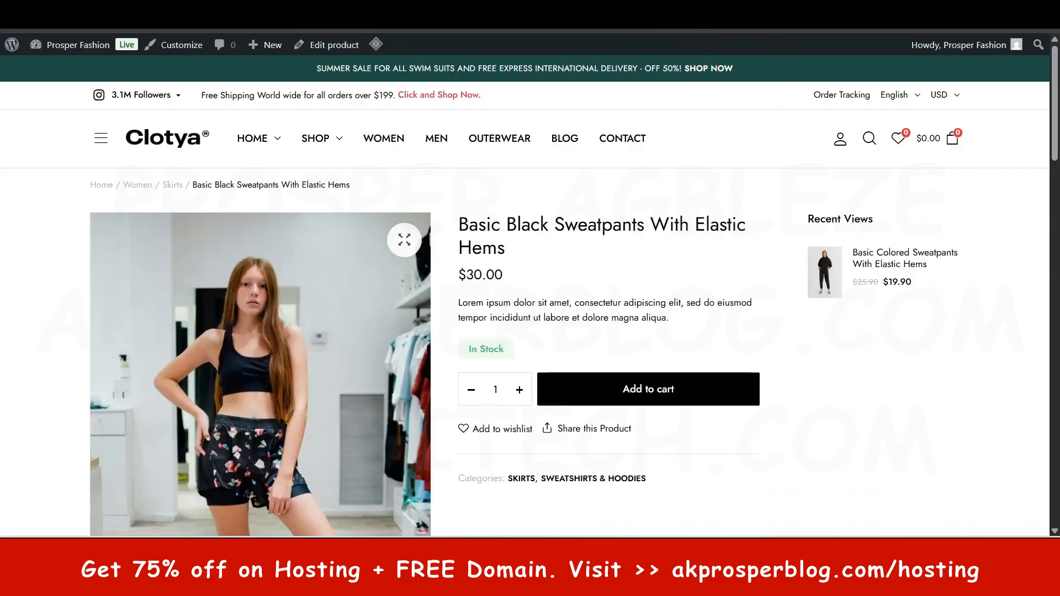
{"action": "left_click", "coordinate": [663, 11]}
{"action": "scroll", "coordinate": [676, 213], "scroll_direction": "up", "scroll_amount": 3}
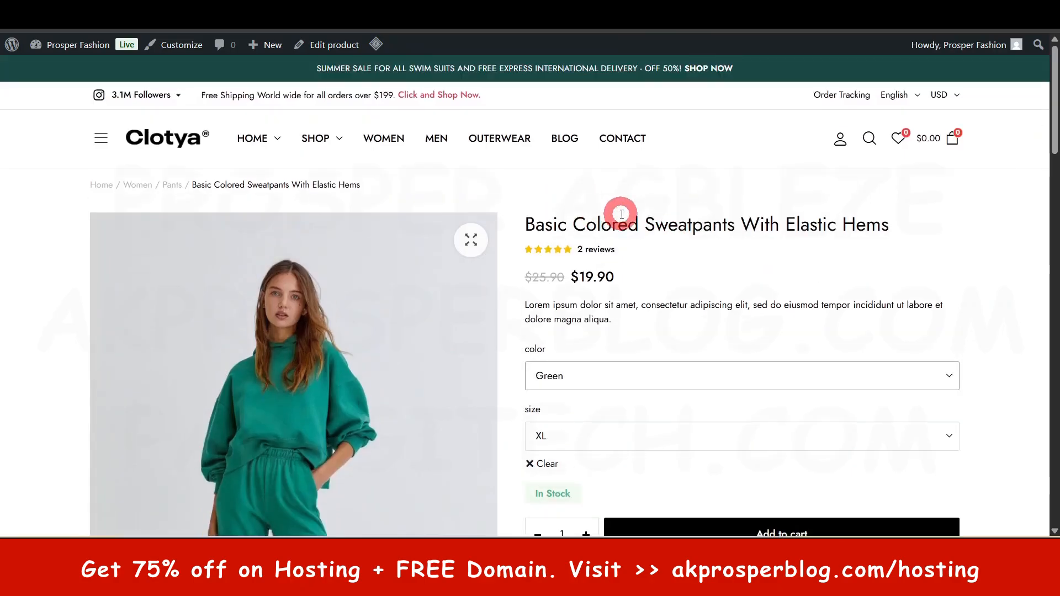
{"action": "left_click", "coordinate": [513, 37]}
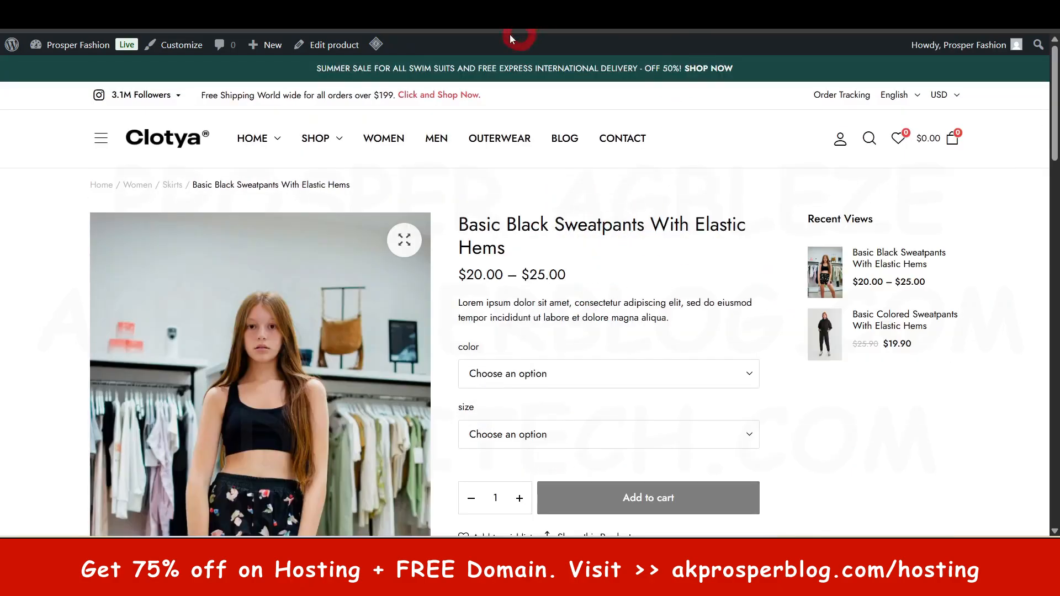
{"action": "left_click", "coordinate": [743, 14]}
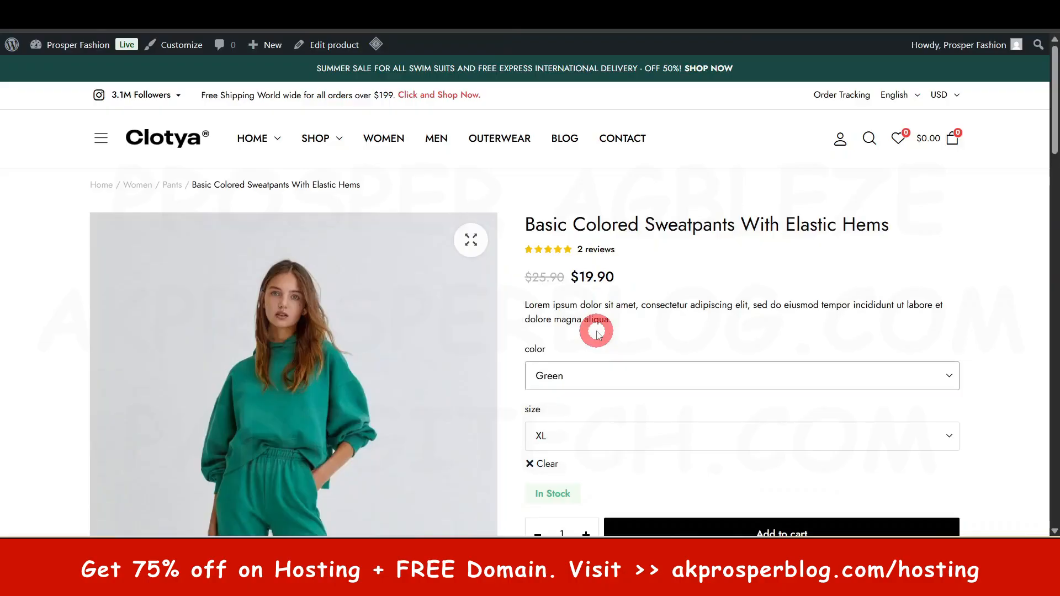
{"action": "scroll", "coordinate": [589, 387], "scroll_direction": "down", "scroll_amount": 1}
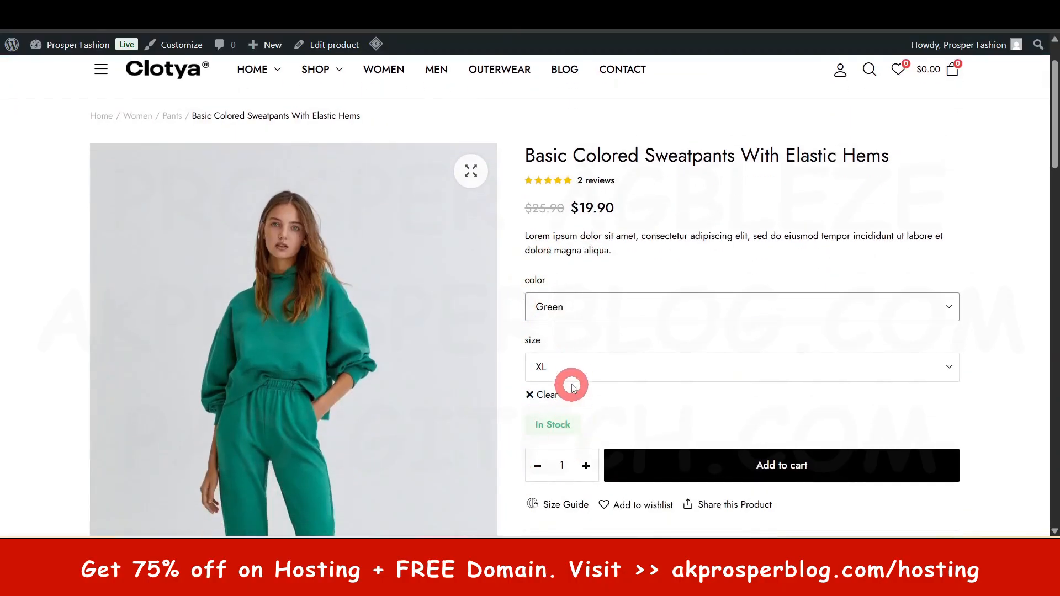
{"action": "left_click", "coordinate": [570, 366]}
{"action": "left_click", "coordinate": [585, 281]}
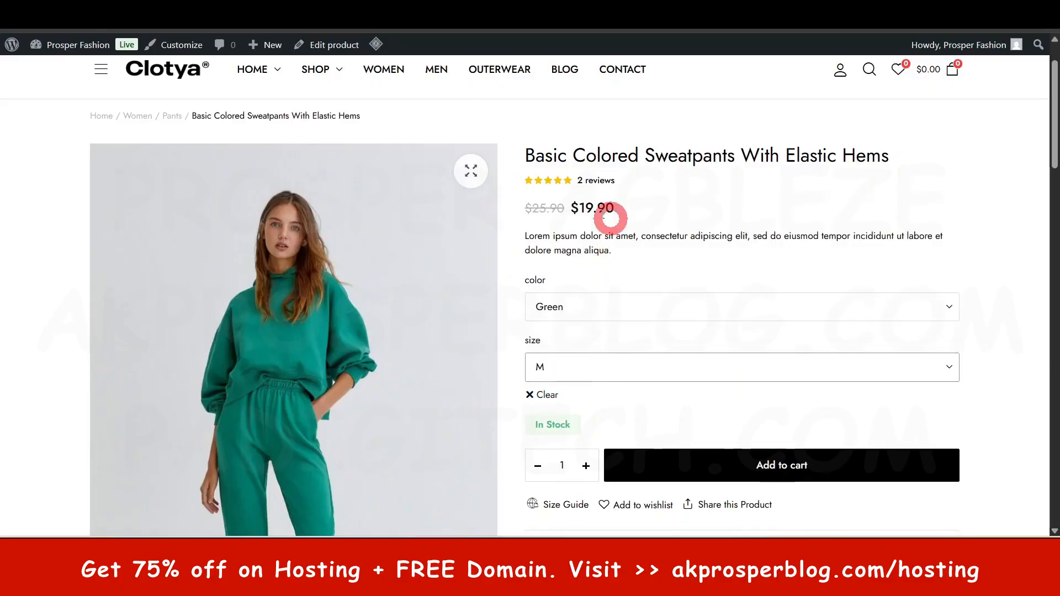
On the Basic Black Sweatpants page, choose color Blue with size S and size M to check each variation's price.
{"action": "key", "text": "ctrl+Tab"}
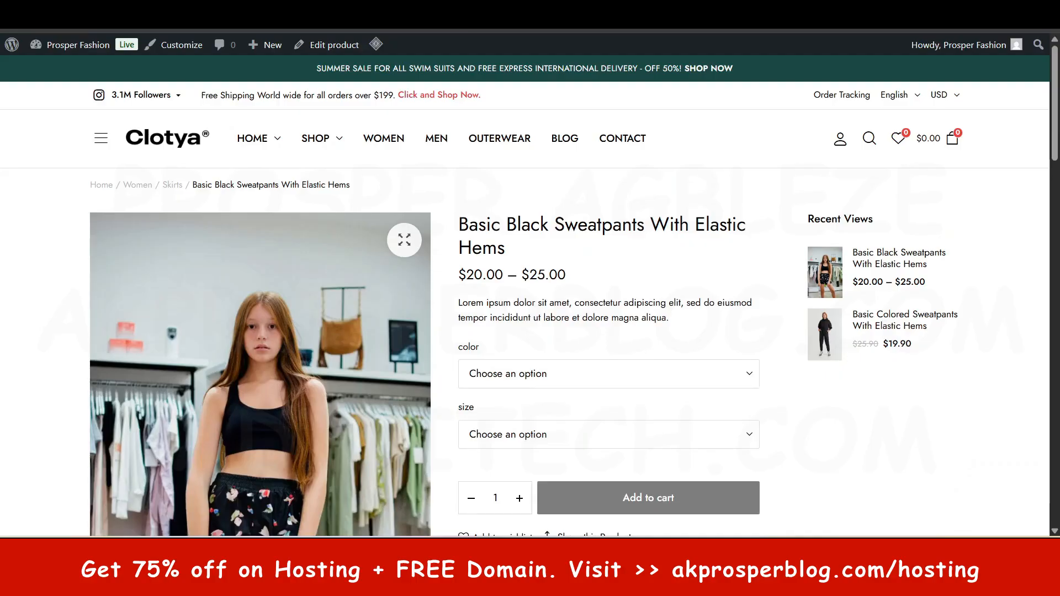
{"action": "scroll", "coordinate": [552, 309], "scroll_direction": "down", "scroll_amount": 2}
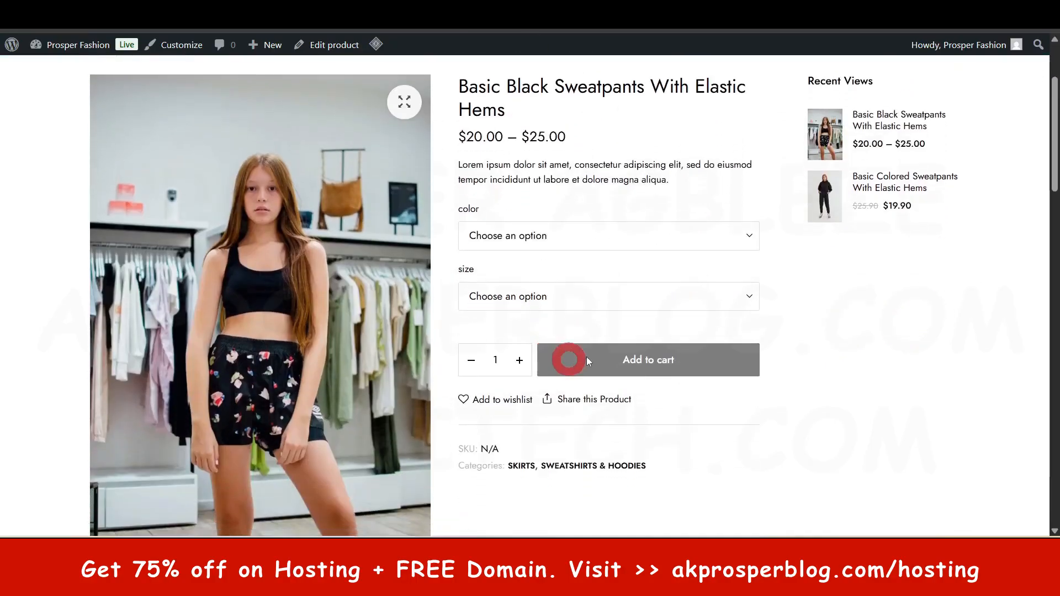
{"action": "left_click", "coordinate": [544, 238]}
{"action": "left_click", "coordinate": [515, 281]}
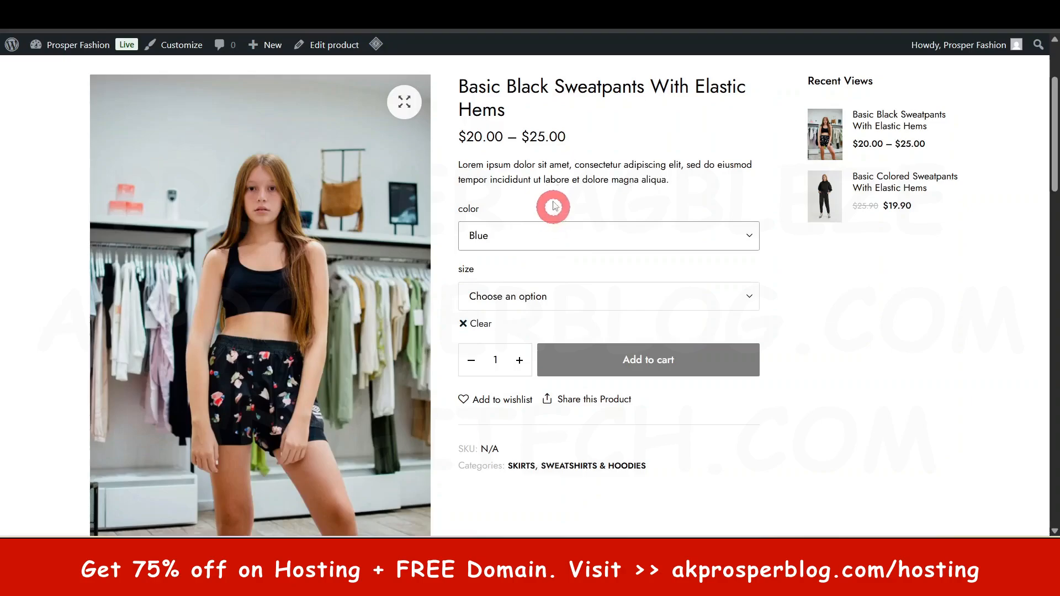
{"action": "left_click", "coordinate": [516, 298]}
{"action": "left_click", "coordinate": [495, 341]}
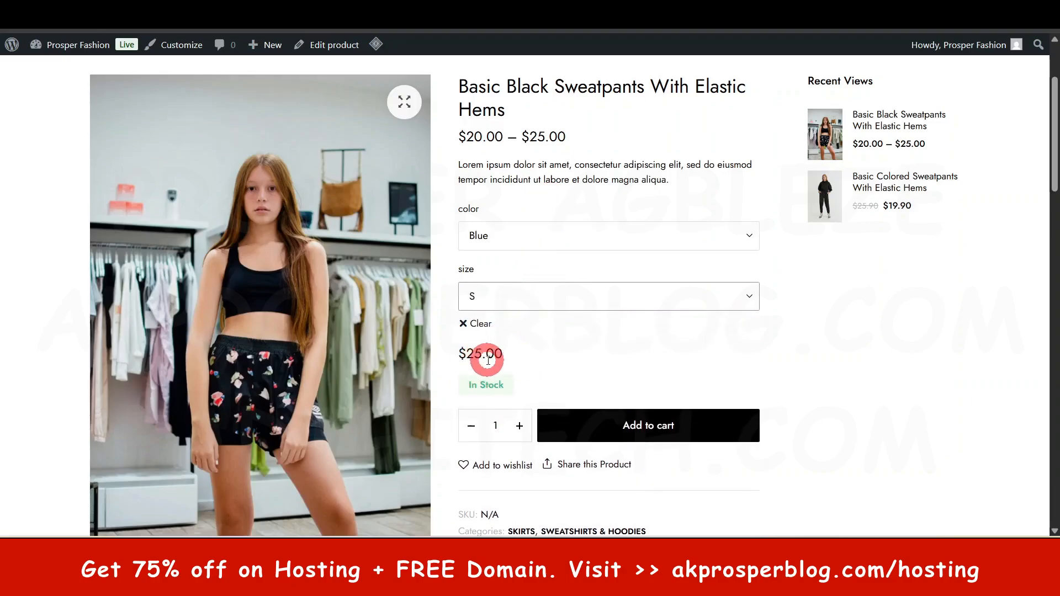
{"action": "left_click", "coordinate": [629, 425]}
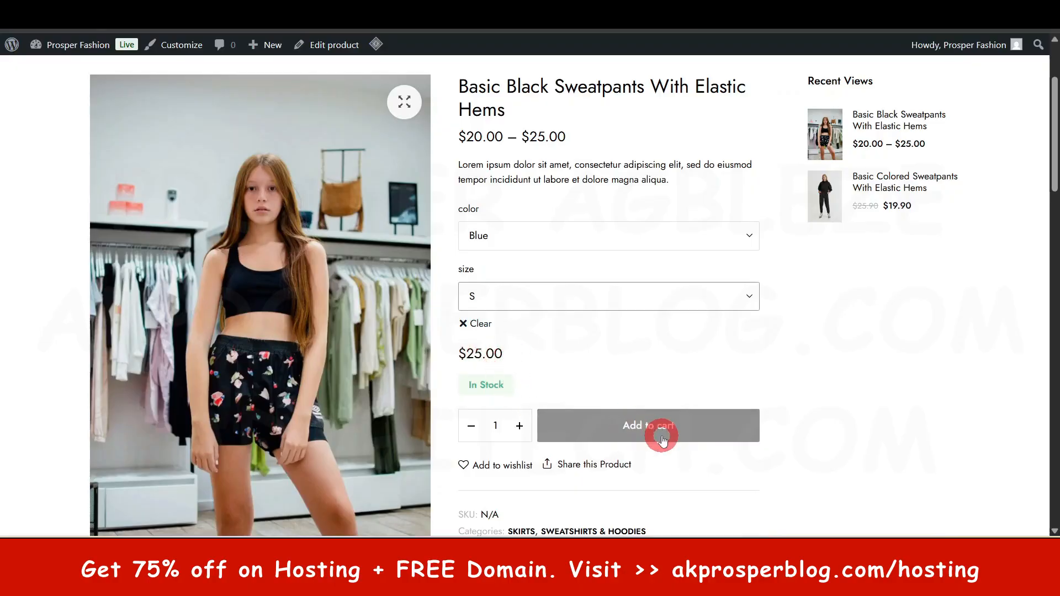
{"action": "left_click", "coordinate": [504, 295]}
{"action": "left_click", "coordinate": [532, 357]}
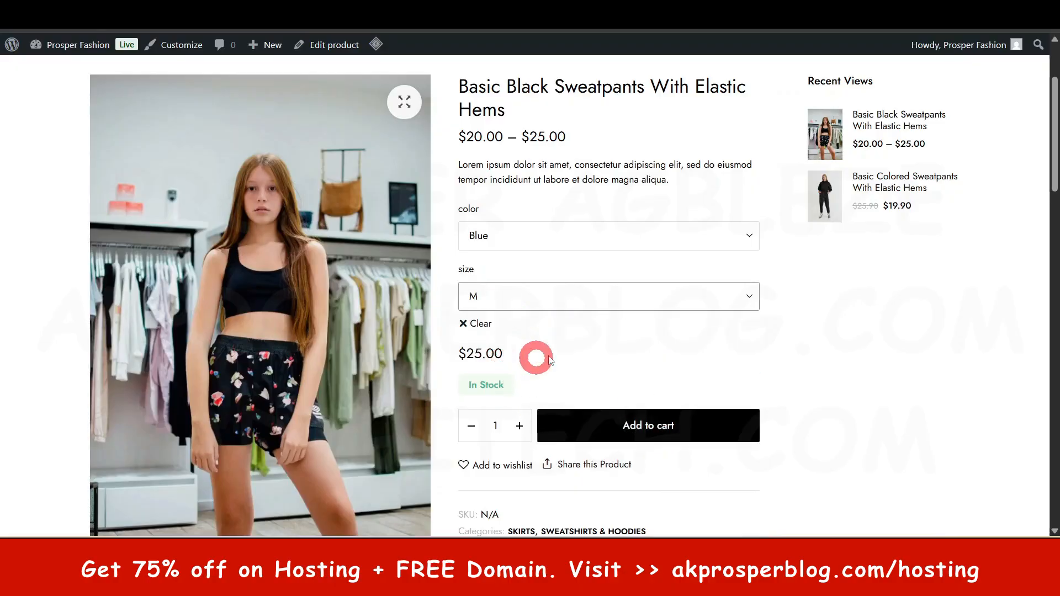
Choose color Pink with size M, check its sale price and available sizes, and look over the rest of the product page.
{"action": "left_click", "coordinate": [501, 236]}
{"action": "left_click", "coordinate": [486, 301]}
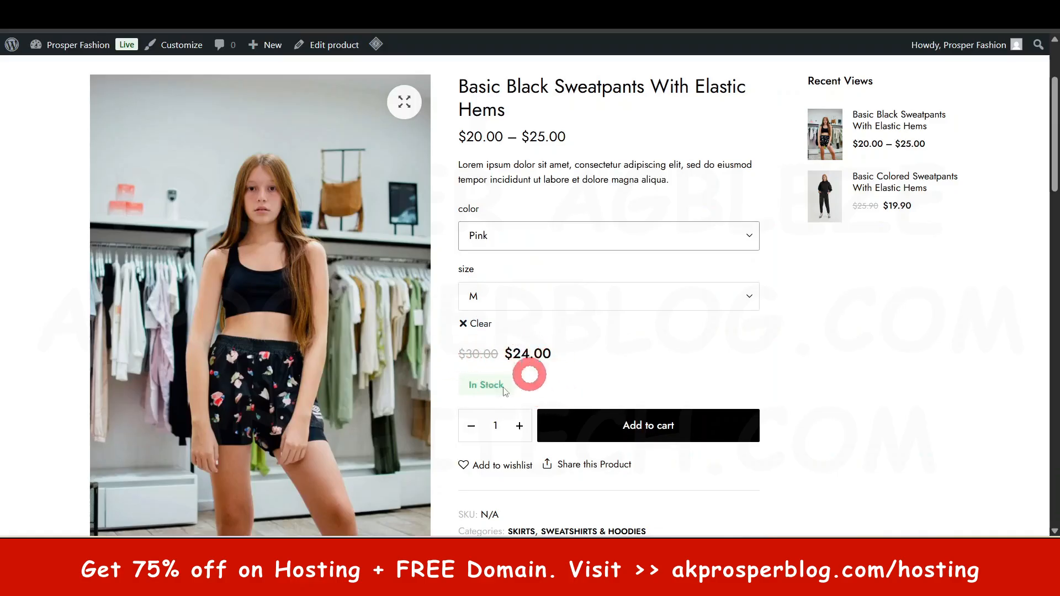
{"action": "left_click_drag", "start_coordinate": [453, 357], "coordinate": [494, 352]}
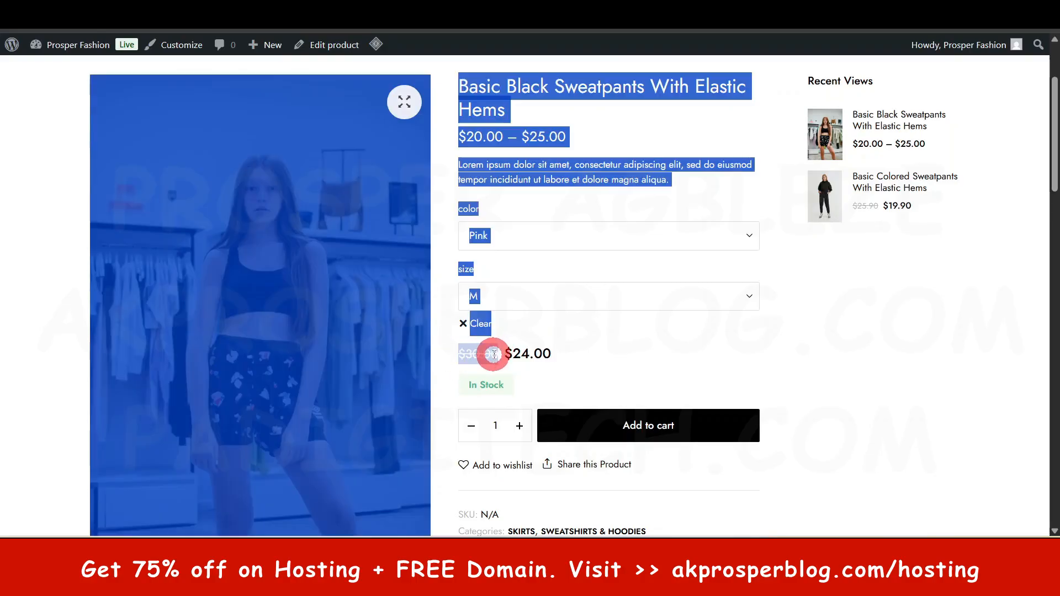
{"action": "left_click", "coordinate": [494, 354]}
{"action": "left_click", "coordinate": [523, 298]}
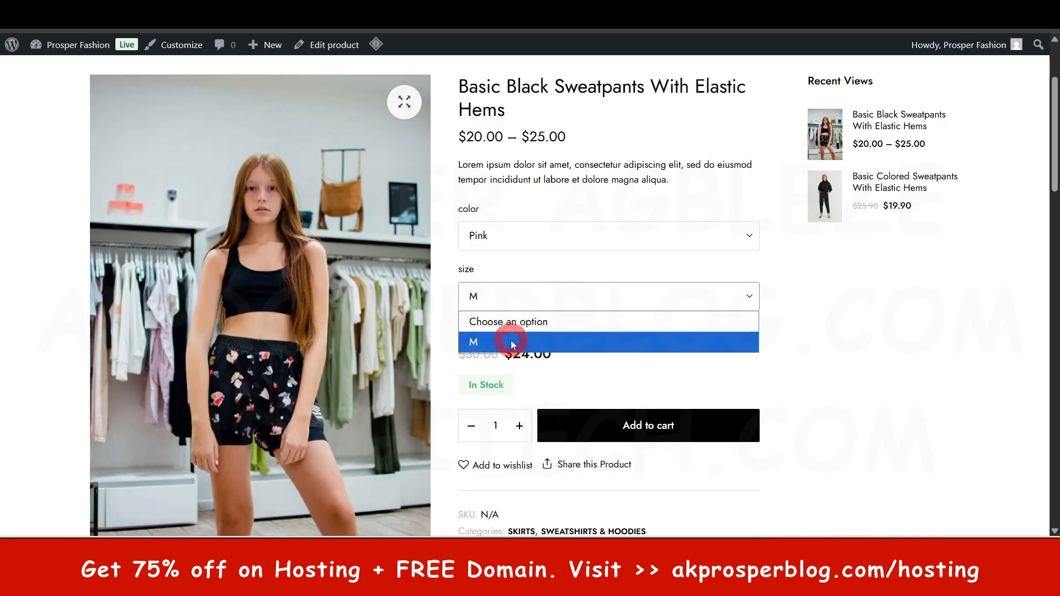
{"action": "left_click", "coordinate": [767, 361]}
{"action": "scroll", "coordinate": [790, 345], "scroll_direction": "down", "scroll_amount": 5}
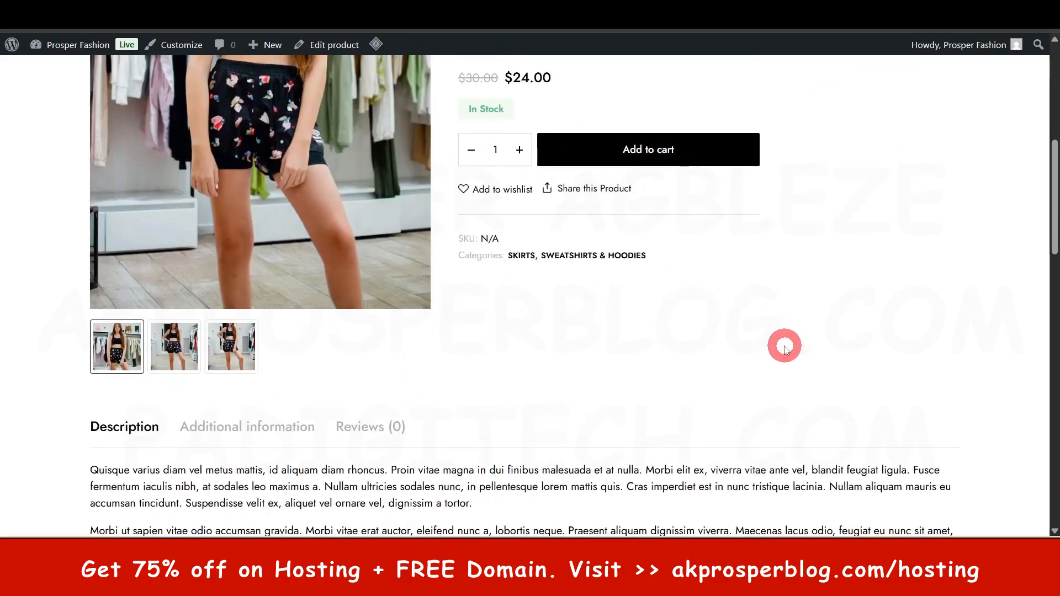
{"action": "scroll", "coordinate": [785, 348], "scroll_direction": "down", "scroll_amount": 4}
{"action": "scroll", "coordinate": [786, 349], "scroll_direction": "up", "scroll_amount": 7}
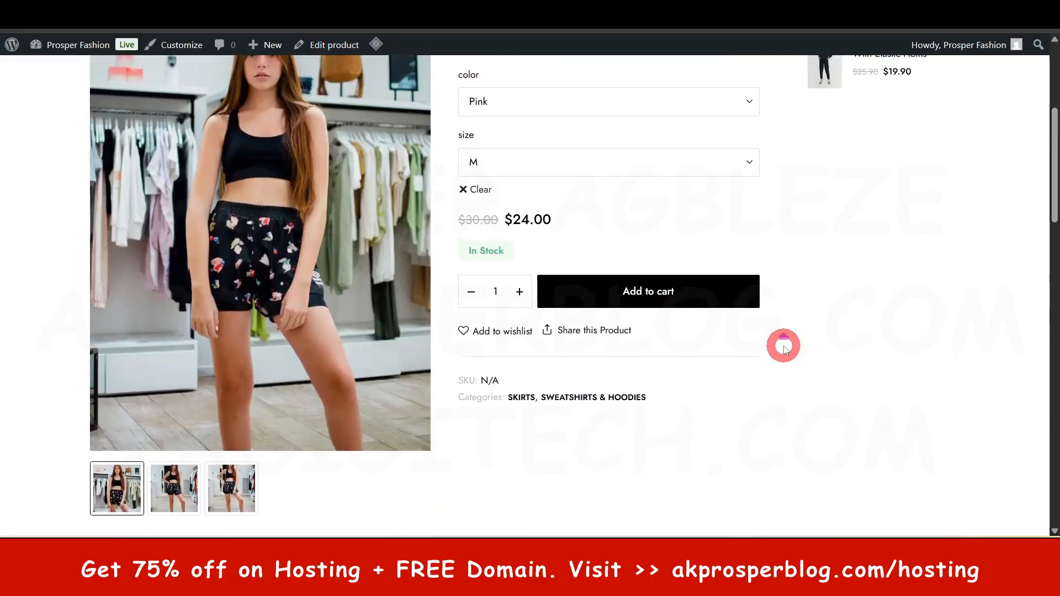
{"action": "scroll", "coordinate": [786, 348], "scroll_direction": "up", "scroll_amount": 5}
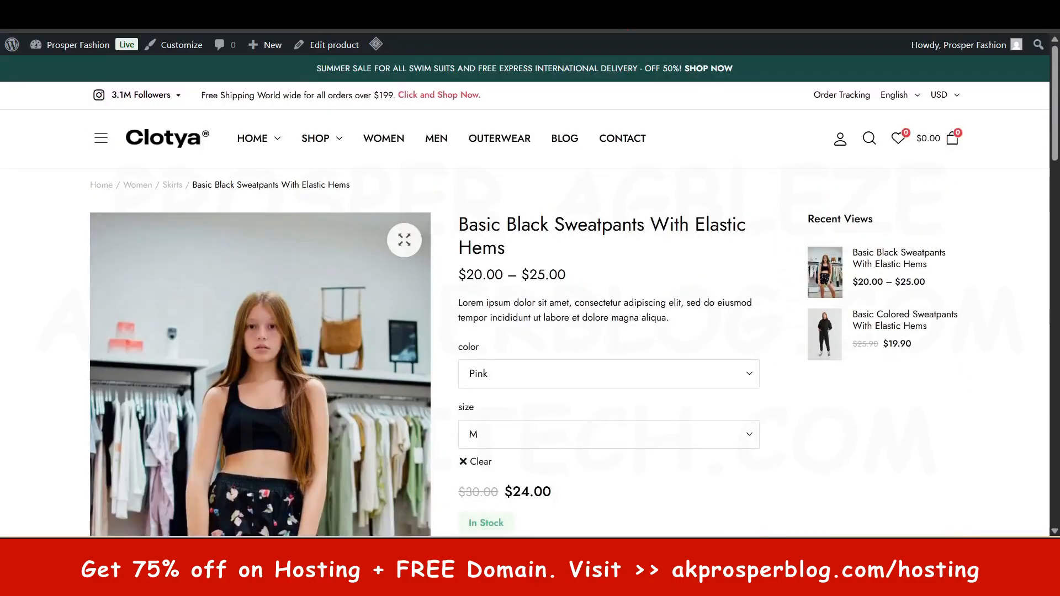
From the WordPress dashboard, open the Analytics pages from Overview through Stock, plus the Analytics settings, in separate browser tabs.
{"action": "key", "text": "ctrl+shift+Tab"}
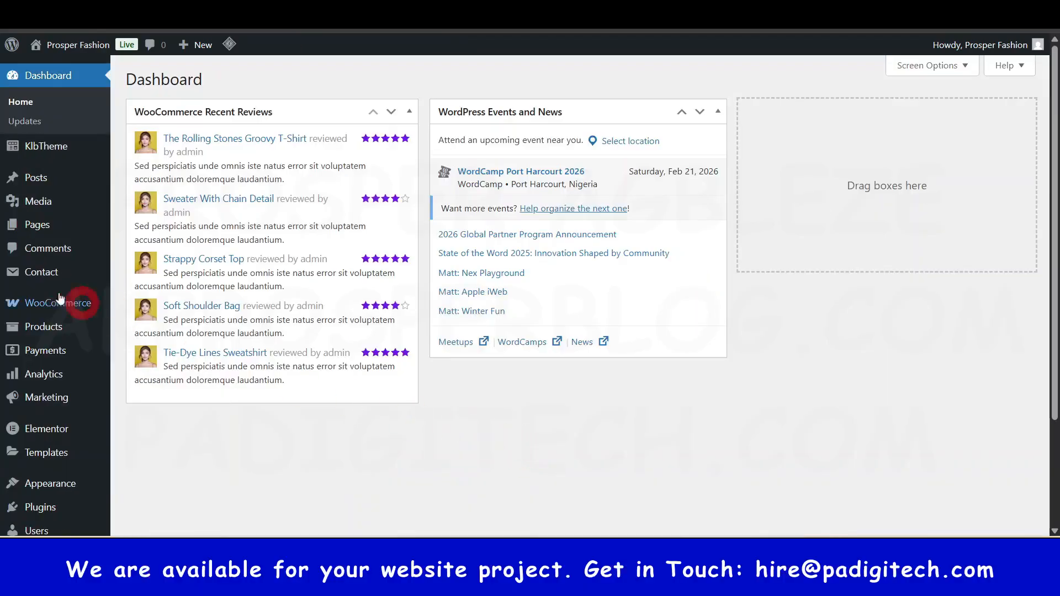
{"action": "mouse_move", "coordinate": [19, 301]}
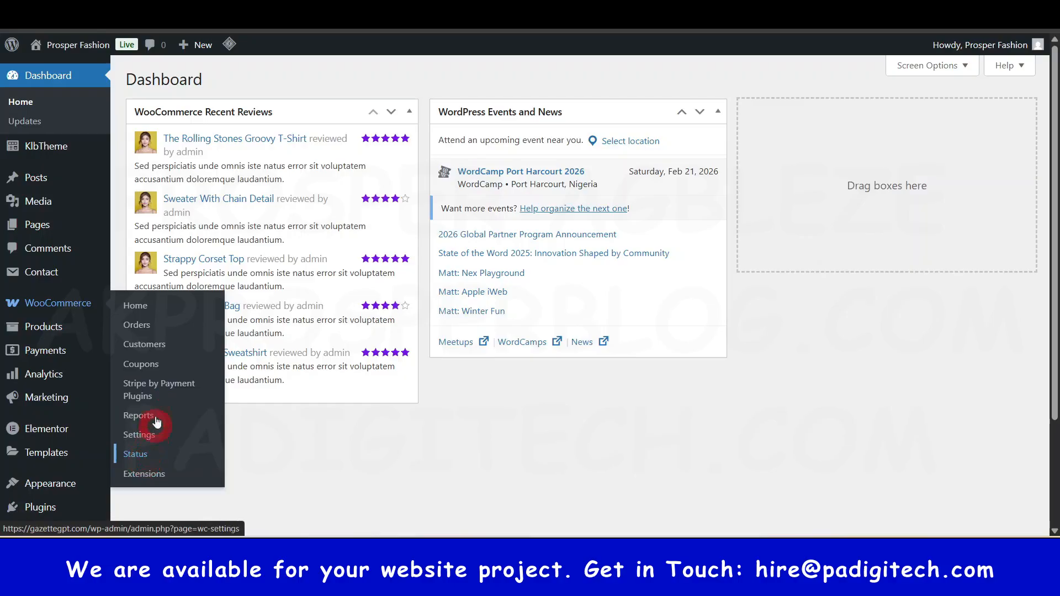
{"action": "mouse_move", "coordinate": [33, 330]}
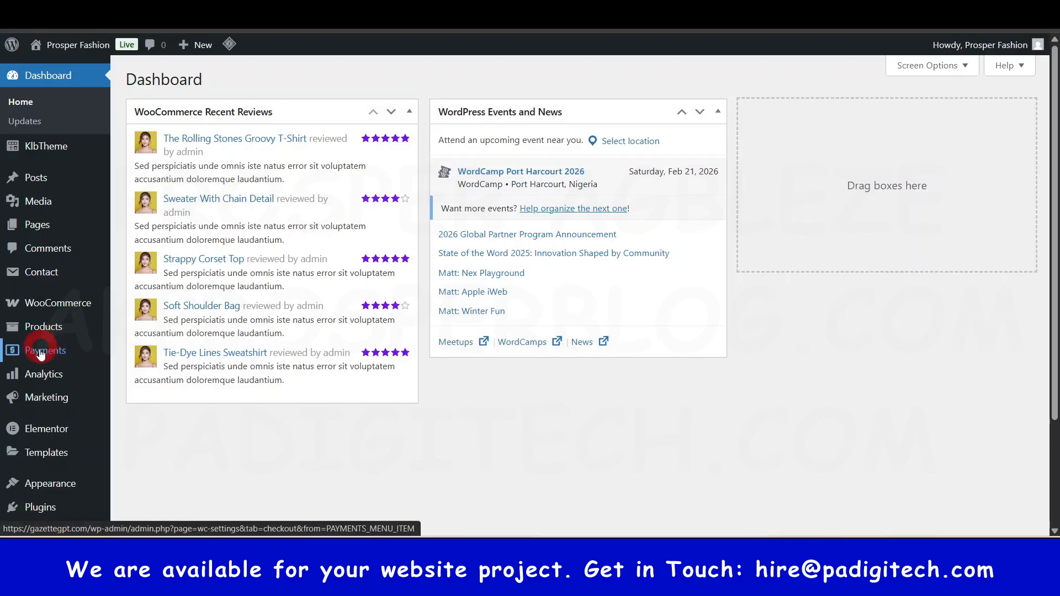
{"action": "mouse_move", "coordinate": [45, 381]}
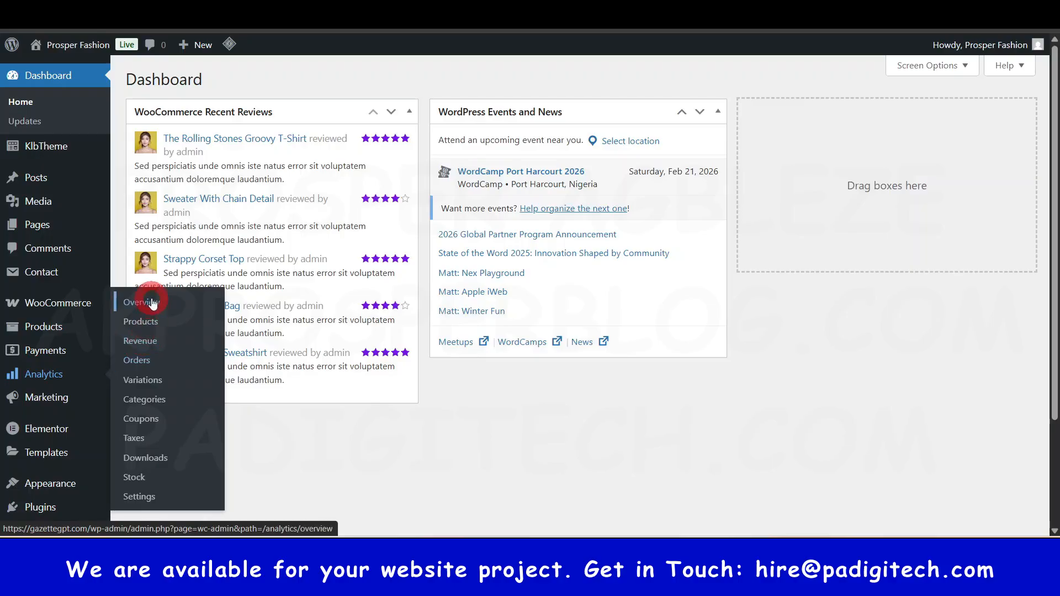
{"action": "left_click", "coordinate": [149, 323], "text": "ctrl"}
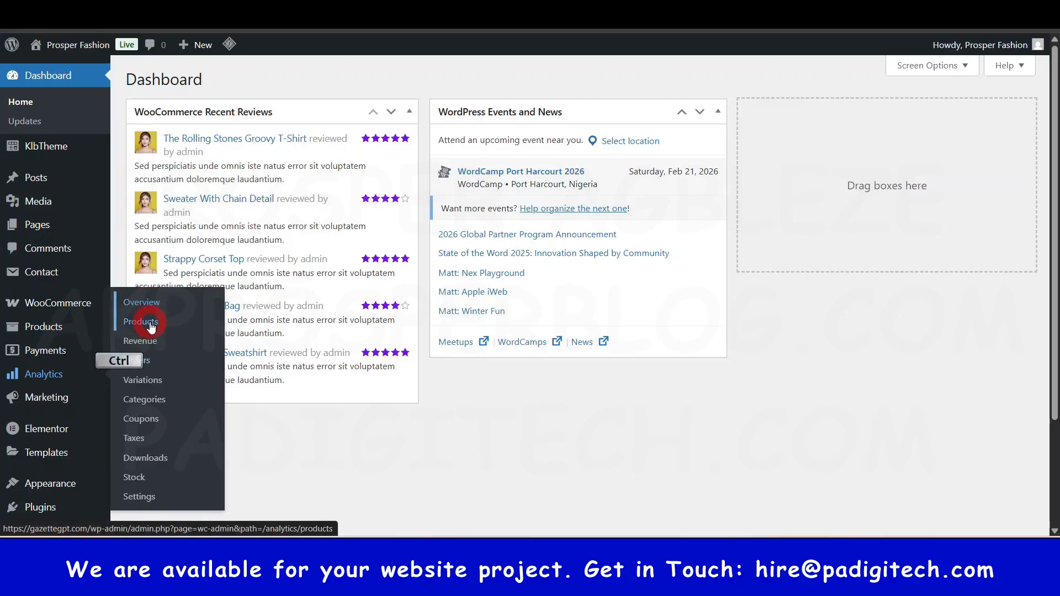
{"action": "left_click", "coordinate": [144, 344], "text": "ctrl"}
{"action": "left_click", "coordinate": [140, 364], "text": "ctrl"}
{"action": "left_click", "coordinate": [137, 381], "text": "ctrl"}
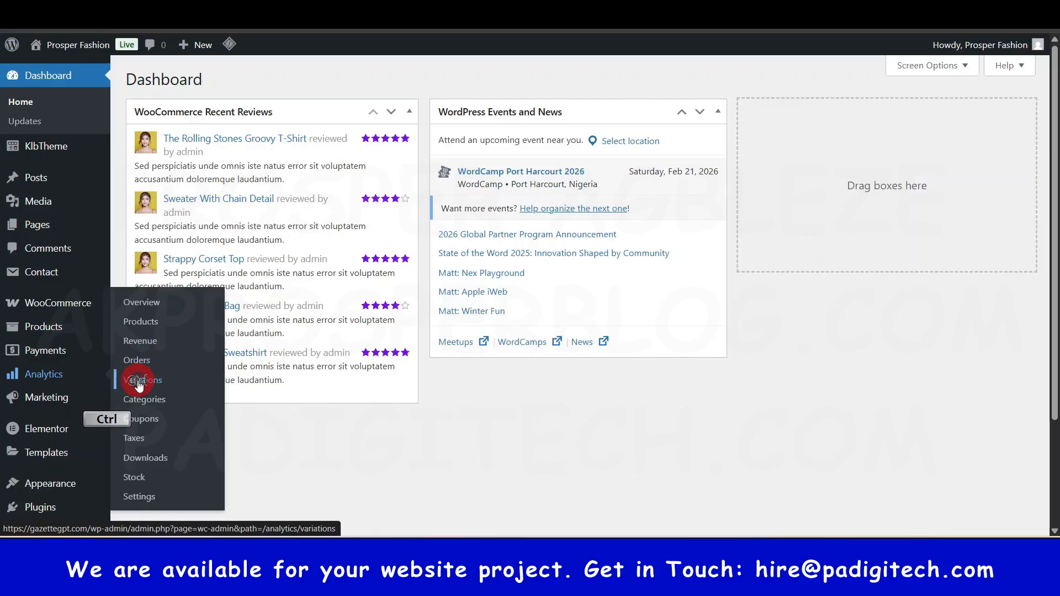
{"action": "left_click", "coordinate": [138, 436], "text": "ctrl"}
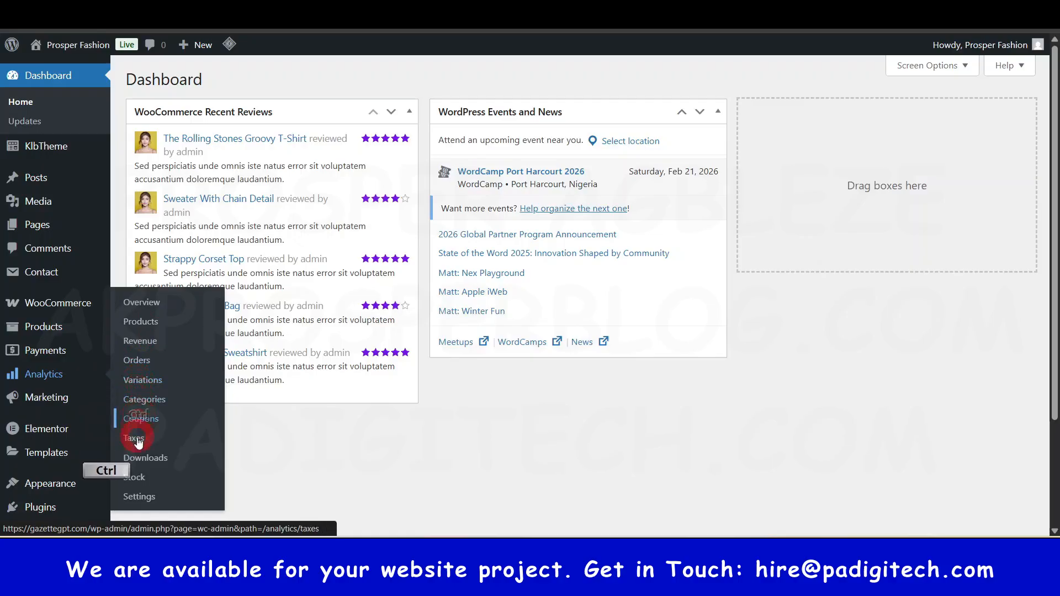
{"action": "left_click", "coordinate": [145, 459], "text": "ctrl"}
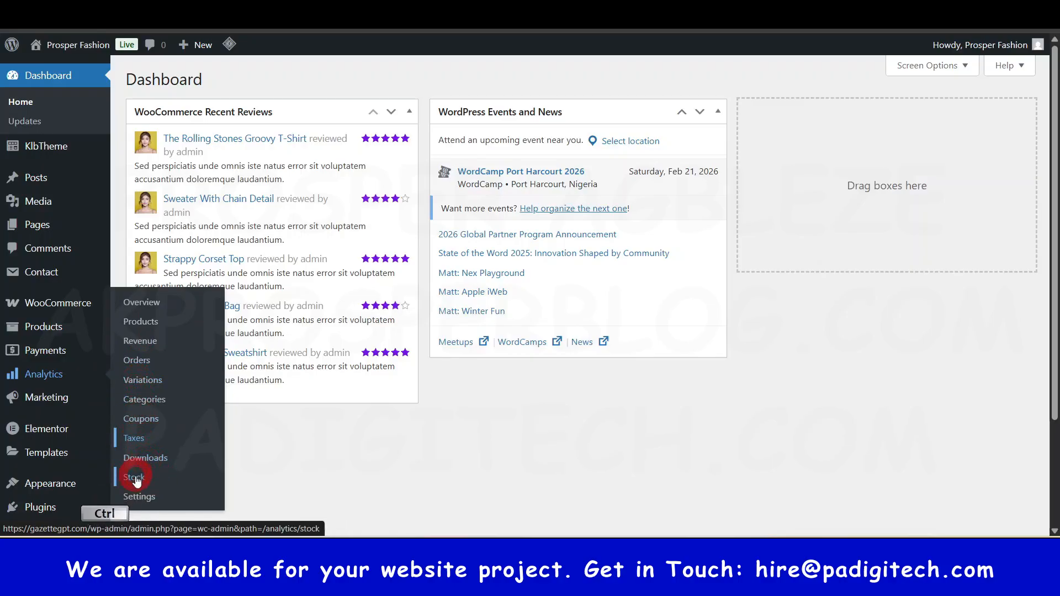
{"action": "left_click", "coordinate": [141, 499], "text": "ctrl"}
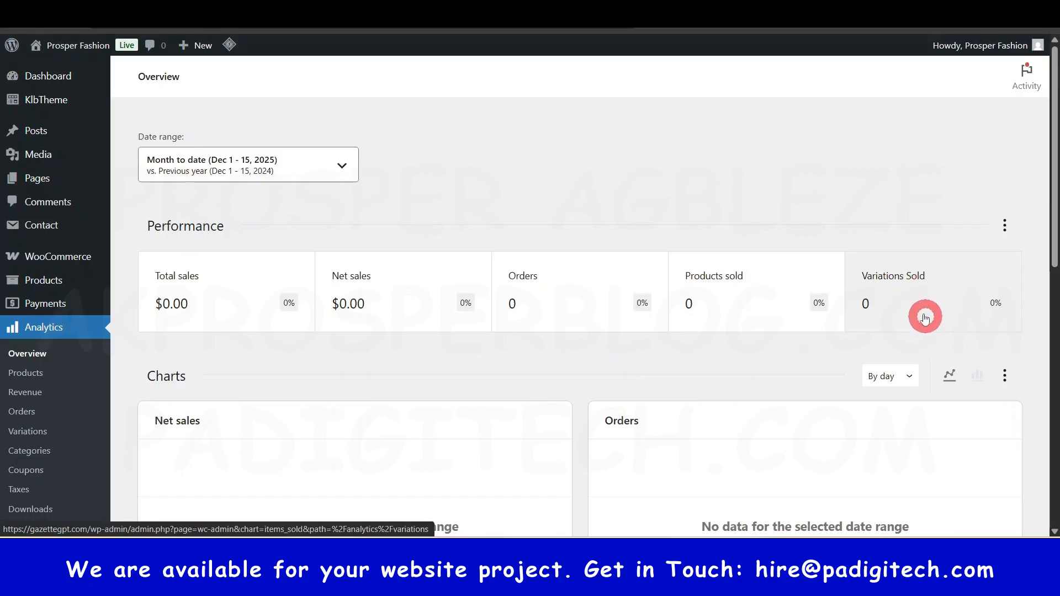
Review the Analytics Overview report, including its performance figures, charts and leaderboards.
{"action": "scroll", "coordinate": [875, 343], "scroll_direction": "down", "scroll_amount": 4}
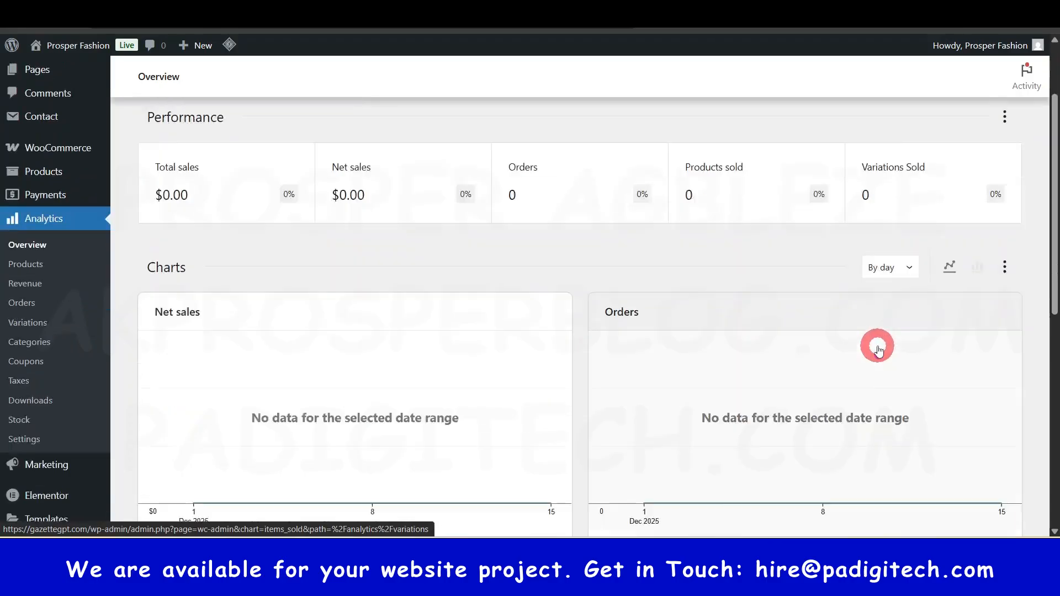
{"action": "scroll", "coordinate": [508, 416], "scroll_direction": "down", "scroll_amount": 4}
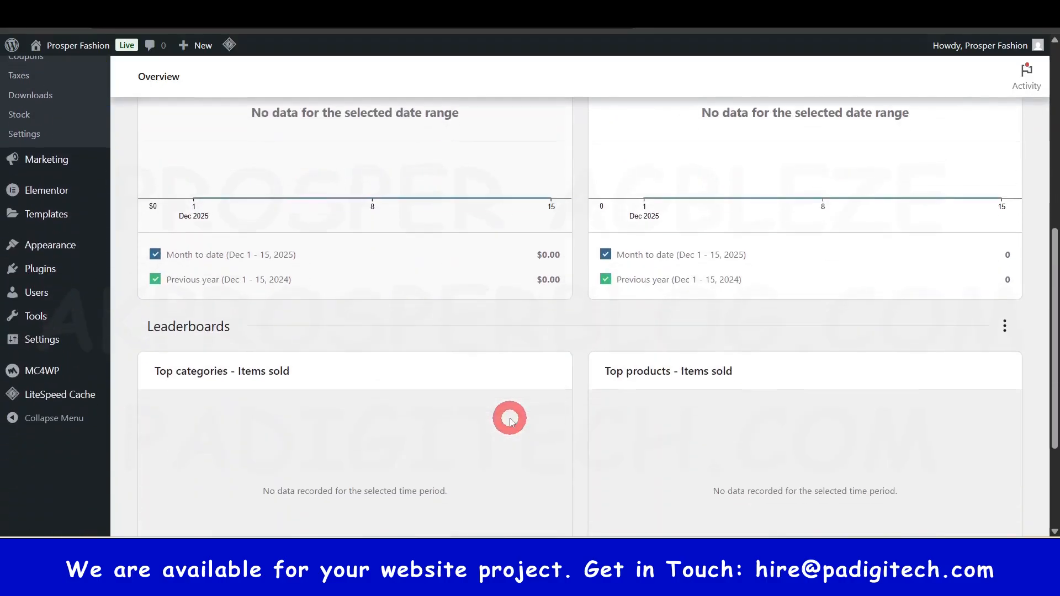
{"action": "scroll", "coordinate": [476, 400], "scroll_direction": "down", "scroll_amount": 3}
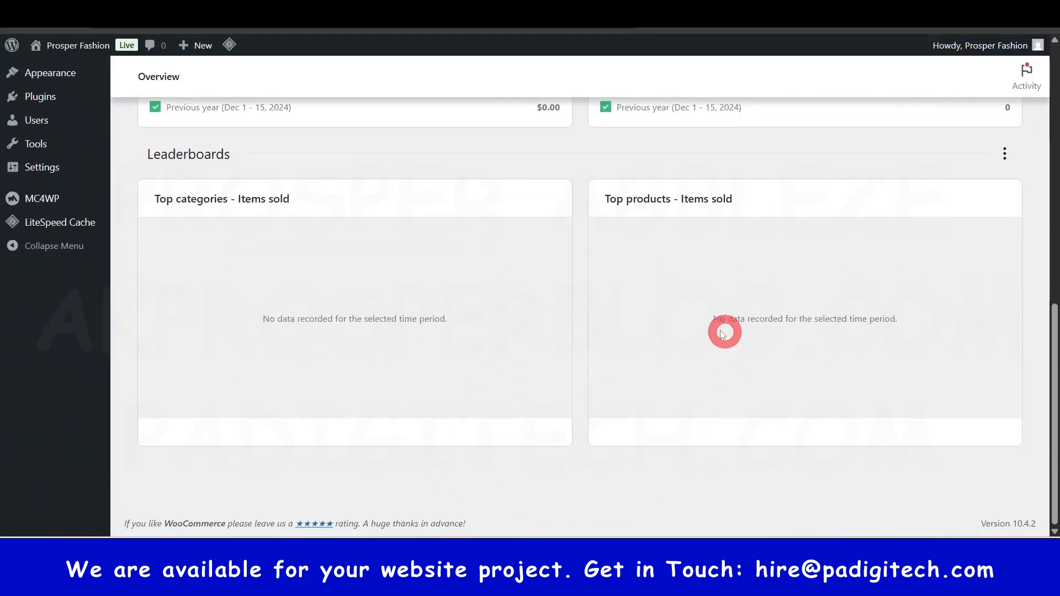
{"action": "scroll", "coordinate": [675, 389], "scroll_direction": "up", "scroll_amount": 14}
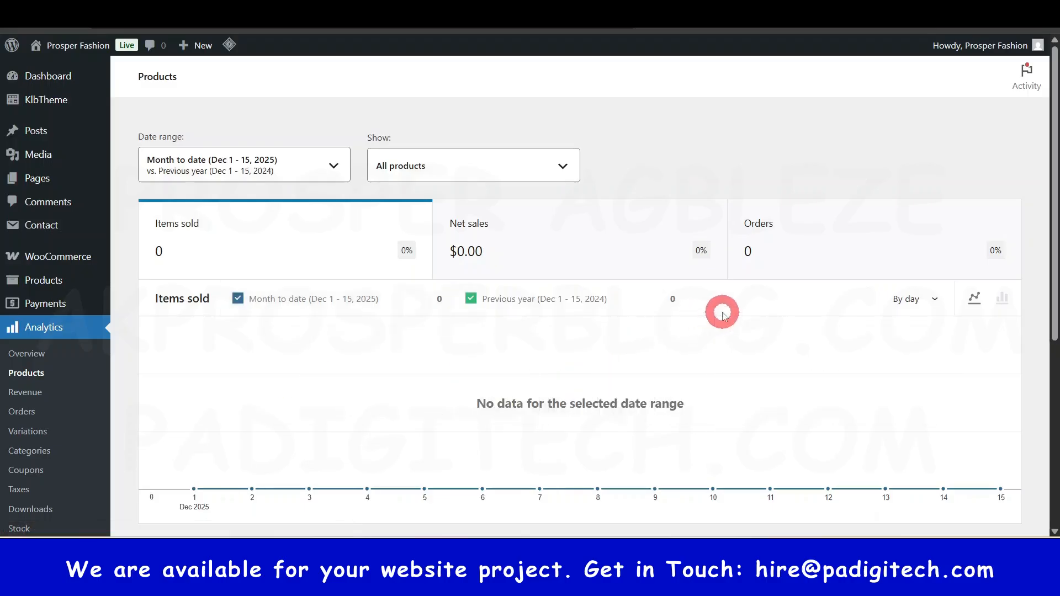
Look through the Analytics Products report and its product table, as well as the Revenue report.
{"action": "scroll", "coordinate": [723, 313], "scroll_direction": "down", "scroll_amount": 5}
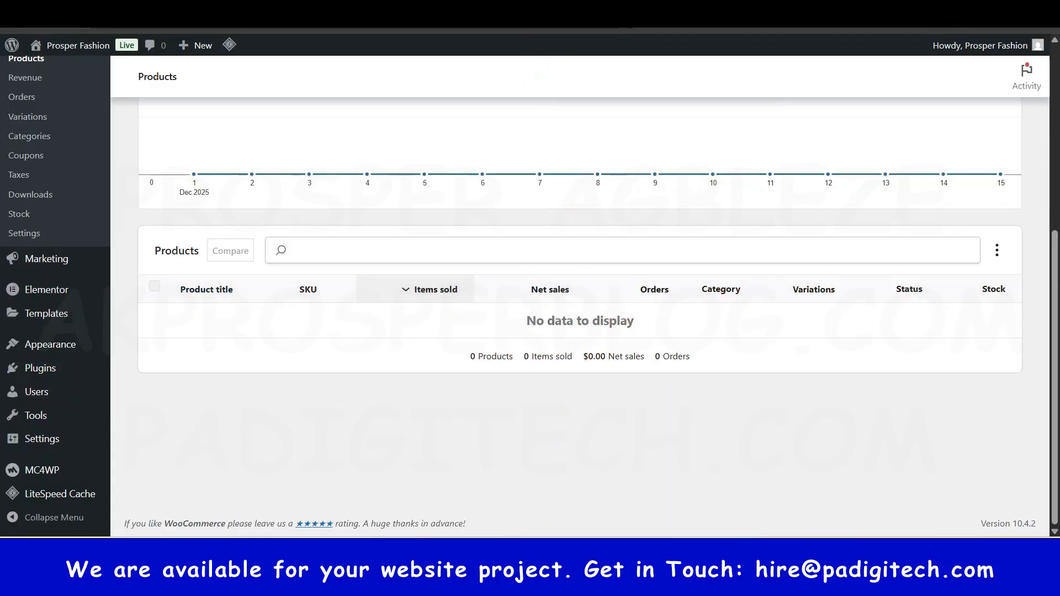
{"action": "left_click", "coordinate": [331, 11]}
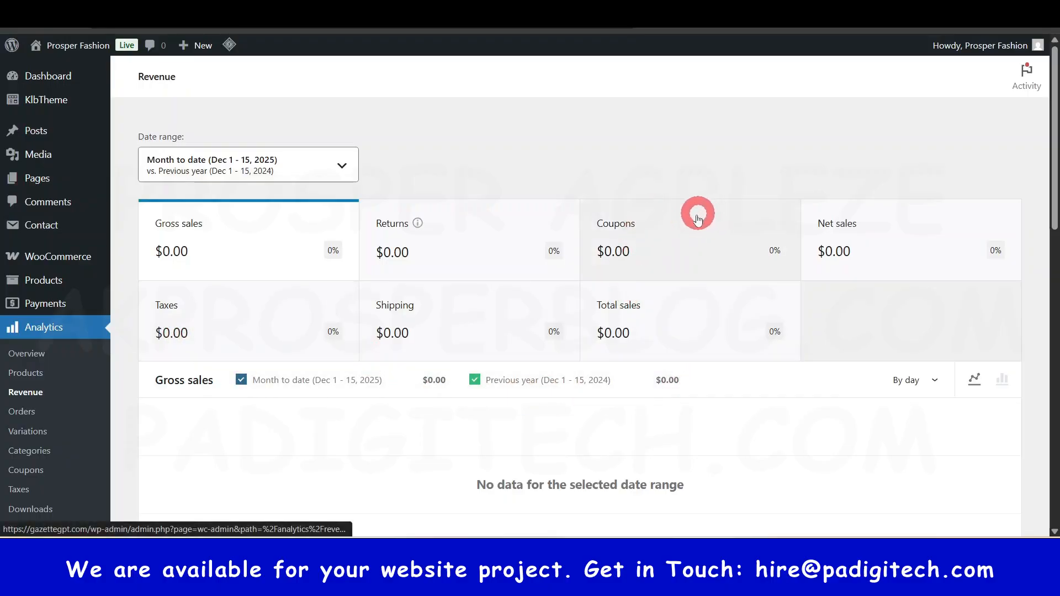
{"action": "scroll", "coordinate": [785, 393], "scroll_direction": "down", "scroll_amount": 5}
{"action": "scroll", "coordinate": [781, 362], "scroll_direction": "up", "scroll_amount": 5}
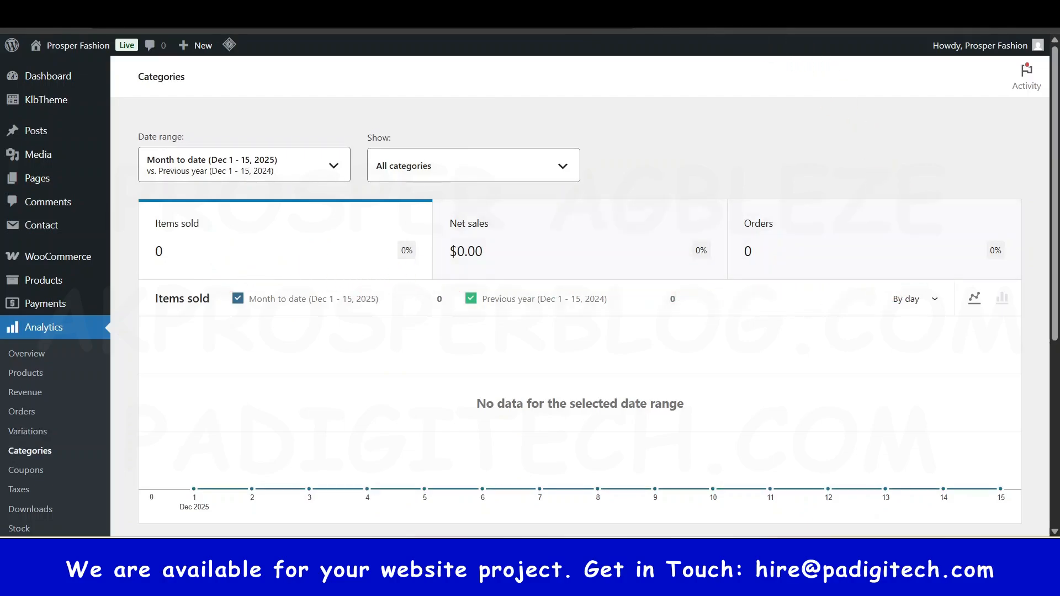
Examine the Analytics Categories and Coupons reports, including the chart and data table of each.
{"action": "scroll", "coordinate": [252, 329], "scroll_direction": "down", "scroll_amount": 3}
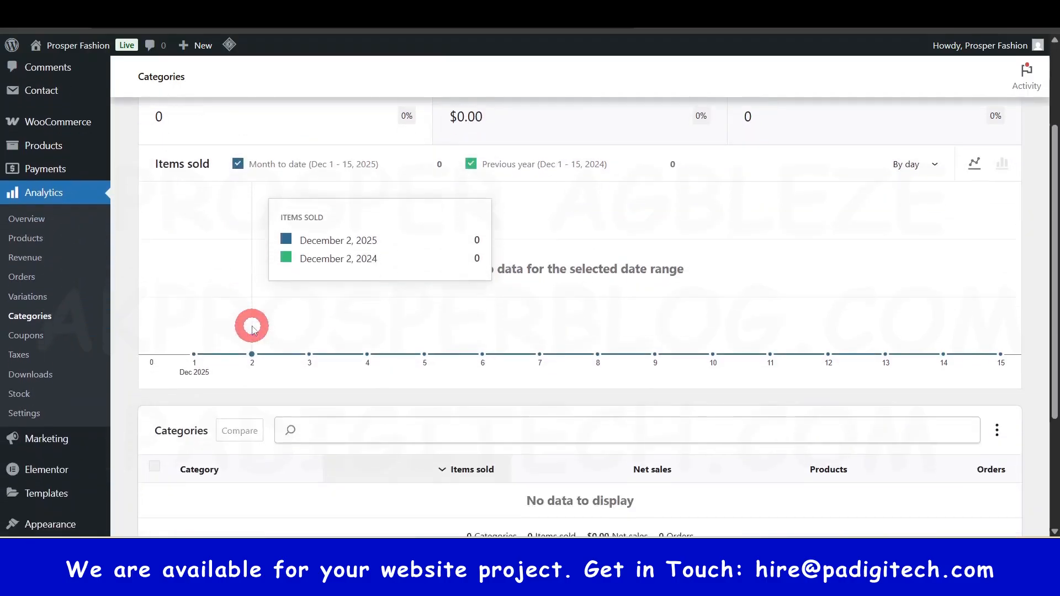
{"action": "scroll", "coordinate": [253, 329], "scroll_direction": "down", "scroll_amount": 3}
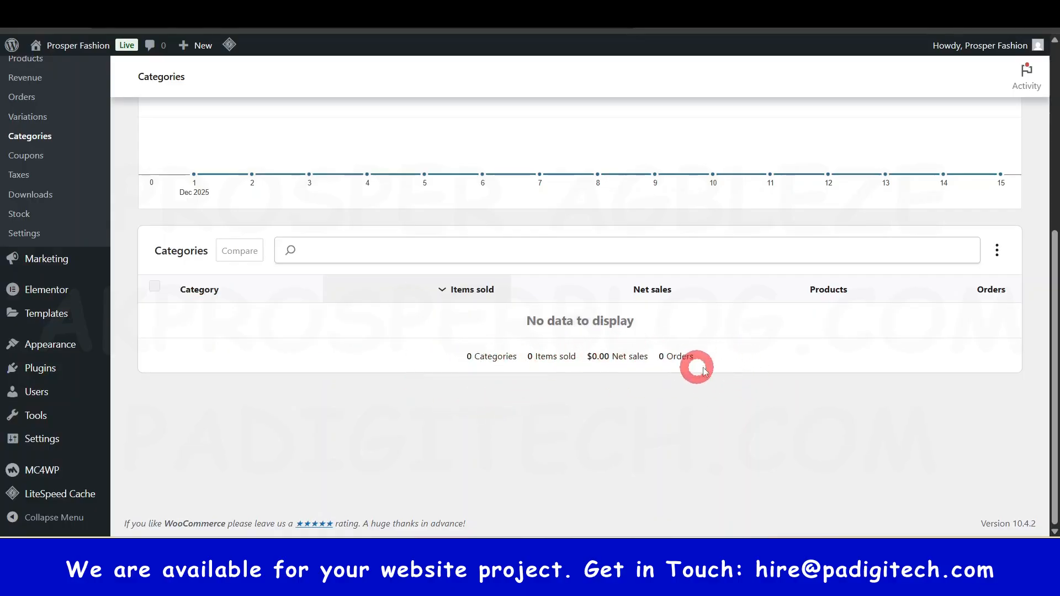
{"action": "scroll", "coordinate": [693, 367], "scroll_direction": "up", "scroll_amount": 4}
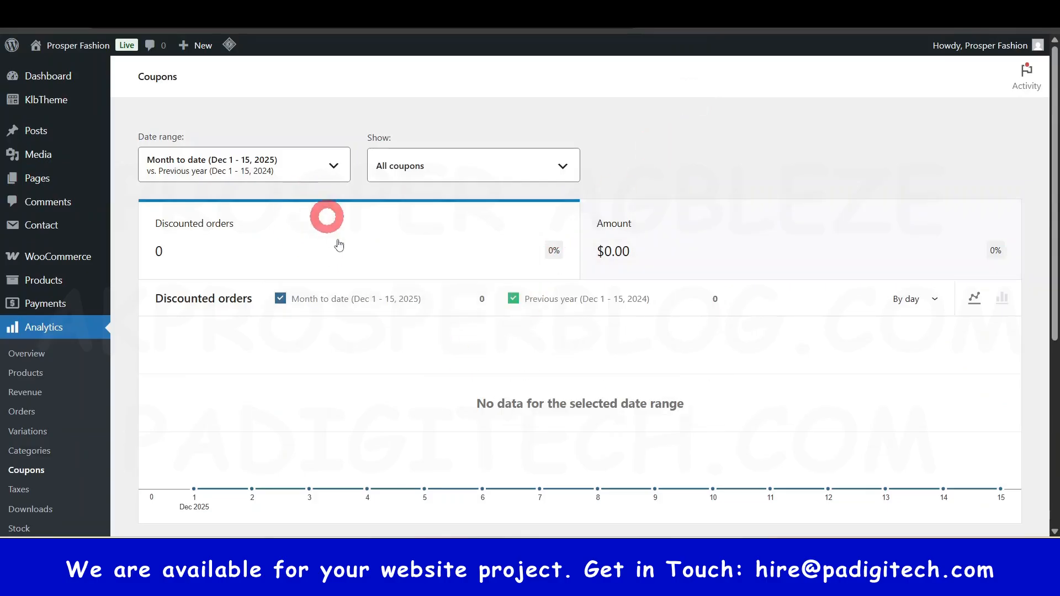
{"action": "scroll", "coordinate": [401, 409], "scroll_direction": "down", "scroll_amount": 5}
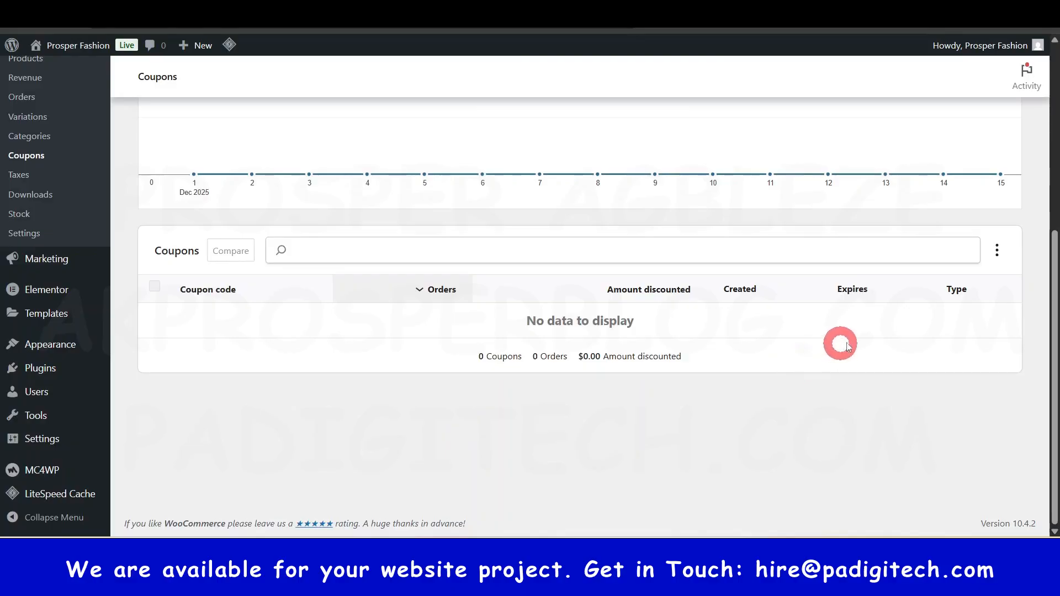
{"action": "scroll", "coordinate": [861, 345], "scroll_direction": "up", "scroll_amount": 3}
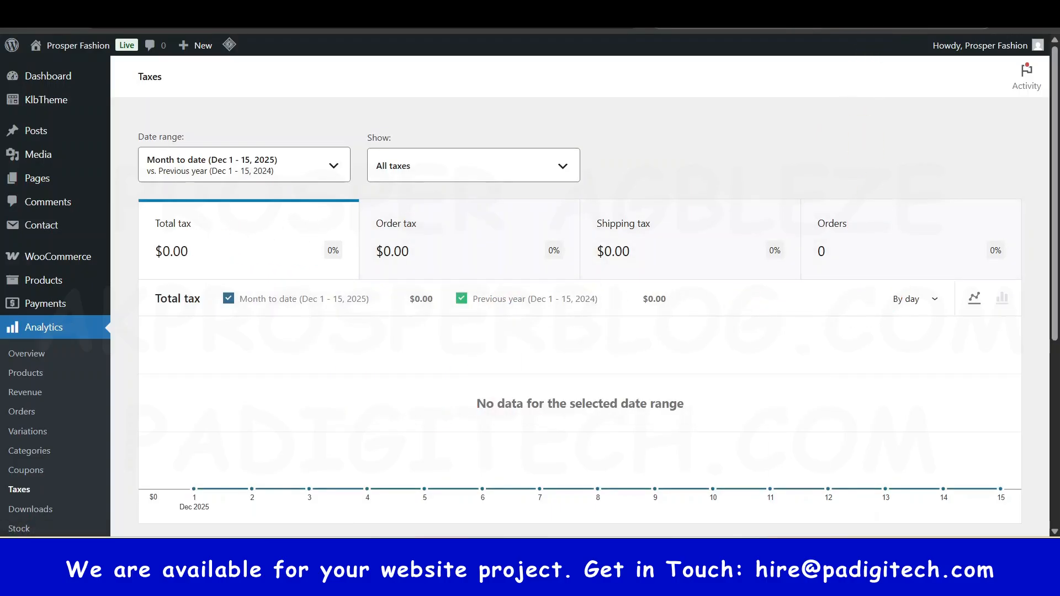
Review the Analytics settings for excluded and actionable statuses, default date range, and the available date types.
{"action": "scroll", "coordinate": [390, 504], "scroll_direction": "down", "scroll_amount": 3}
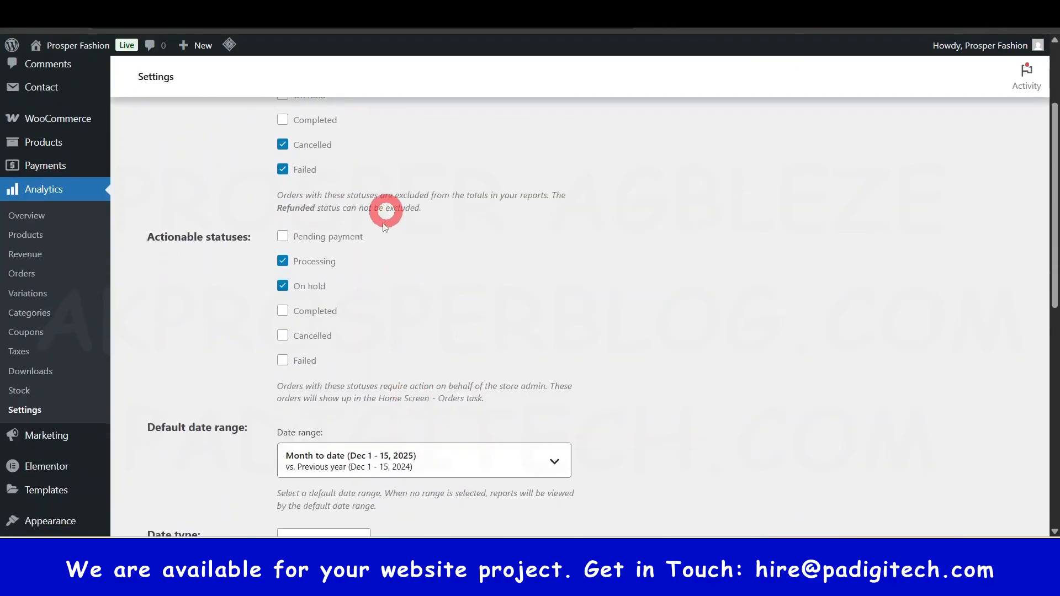
{"action": "scroll", "coordinate": [354, 319], "scroll_direction": "down", "scroll_amount": 1}
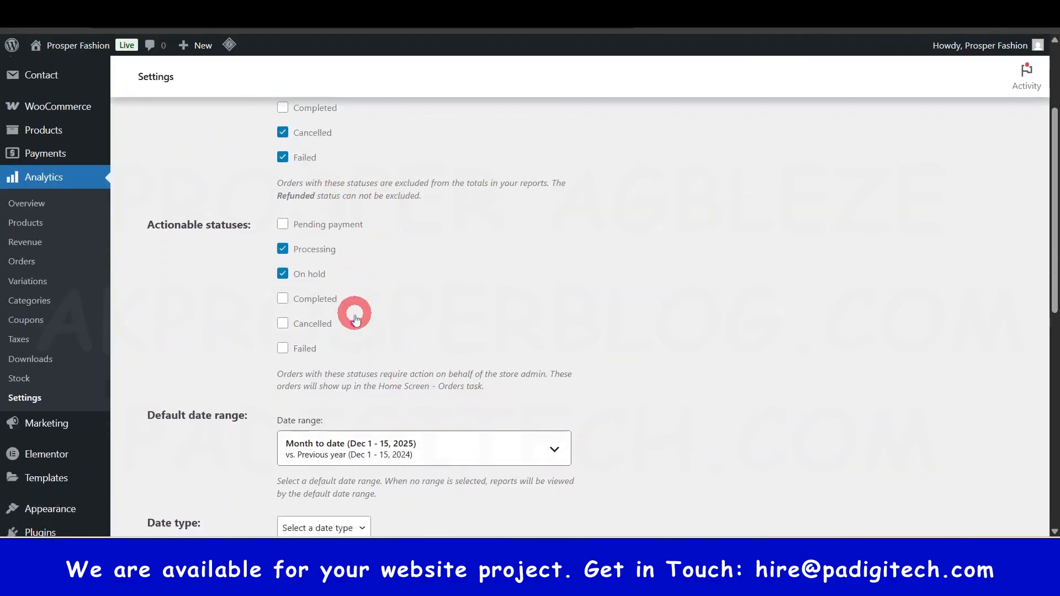
{"action": "scroll", "coordinate": [348, 409], "scroll_direction": "down", "scroll_amount": 5}
{"action": "scroll", "coordinate": [350, 433], "scroll_direction": "up", "scroll_amount": 4}
{"action": "scroll", "coordinate": [393, 372], "scroll_direction": "down", "scroll_amount": 3}
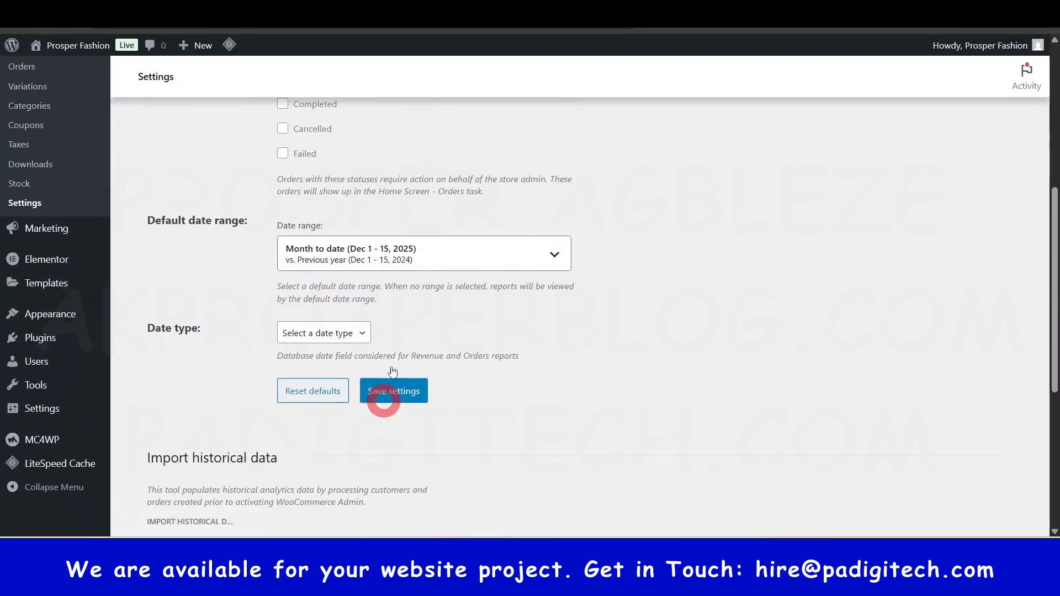
{"action": "left_click", "coordinate": [319, 333]}
{"action": "left_click", "coordinate": [315, 355]}
{"action": "scroll", "coordinate": [495, 399], "scroll_direction": "up", "scroll_amount": 6}
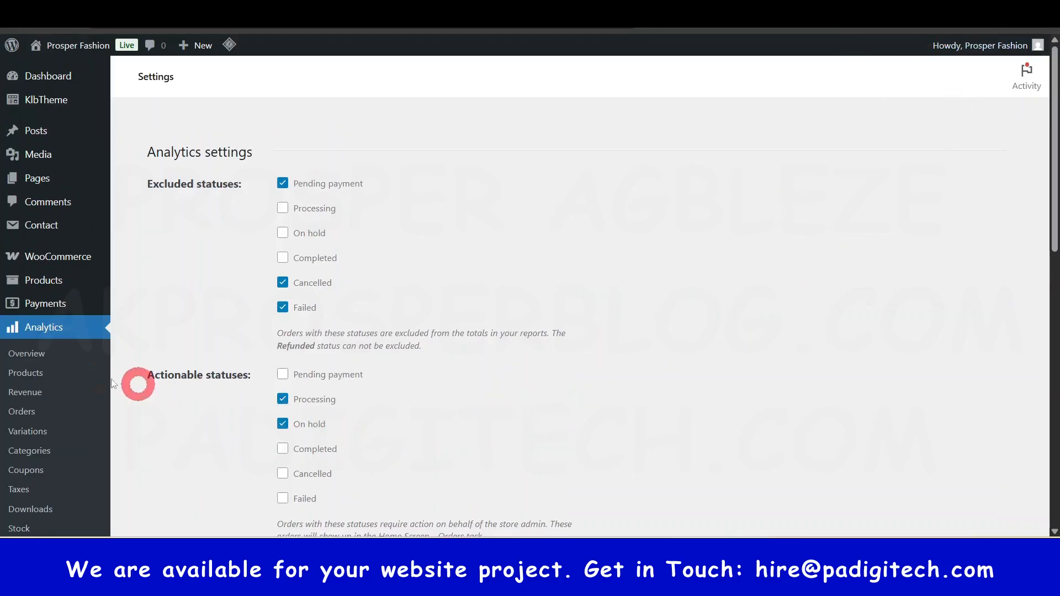
{"action": "scroll", "coordinate": [67, 334], "scroll_direction": "down", "scroll_amount": 4}
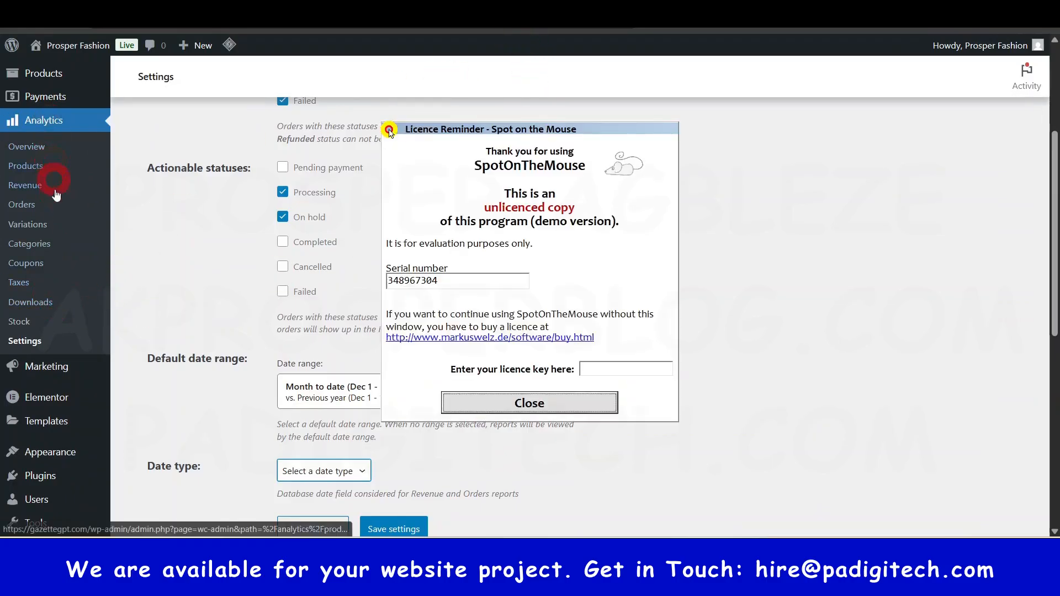
Dismiss the licence reminder and open the Marketing overview to review its sales channels and additional marketing tools.
{"action": "left_click", "coordinate": [546, 407]}
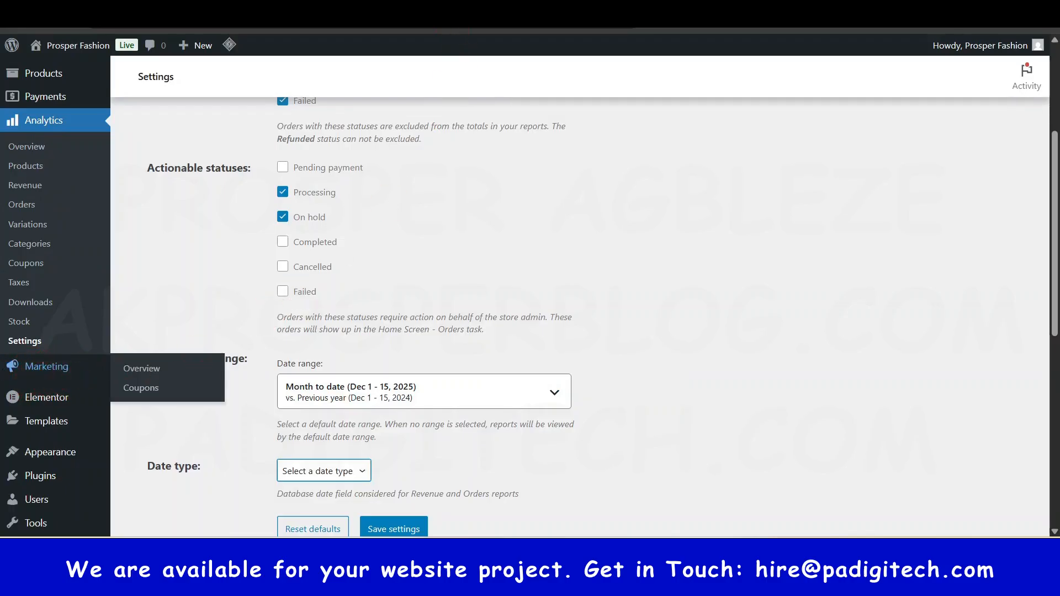
{"action": "mouse_move", "coordinate": [34, 368]}
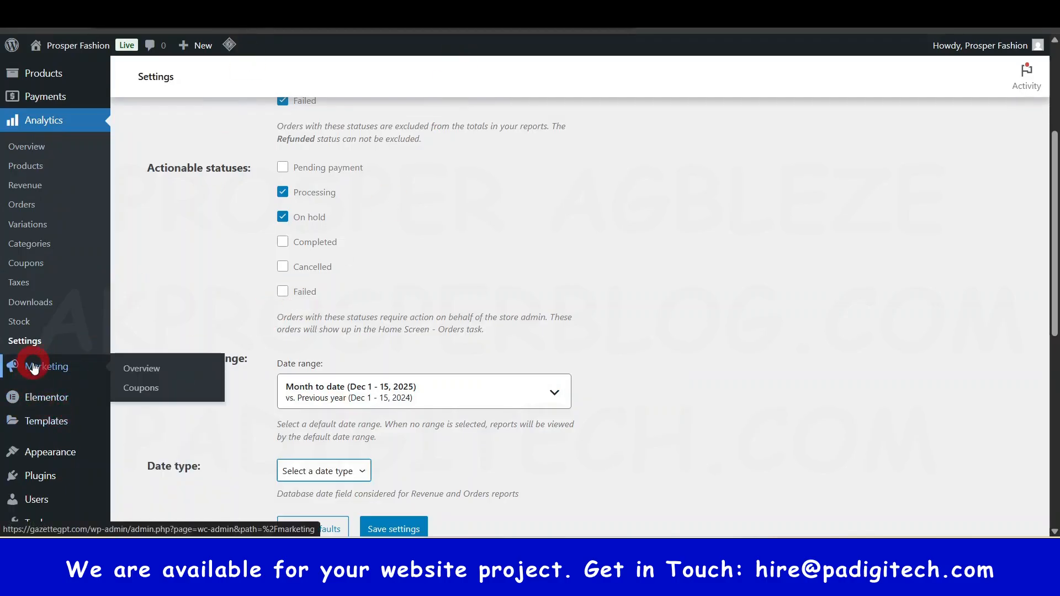
{"action": "left_click", "coordinate": [133, 370]}
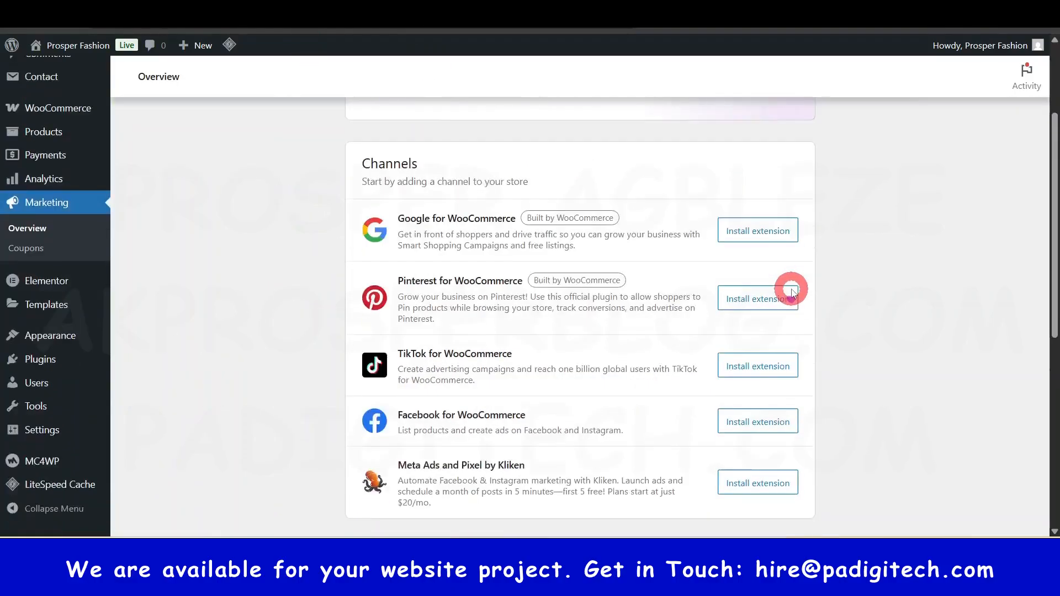
{"action": "scroll", "coordinate": [784, 276], "scroll_direction": "down", "scroll_amount": 5}
{"action": "scroll", "coordinate": [454, 256], "scroll_direction": "up", "scroll_amount": 3}
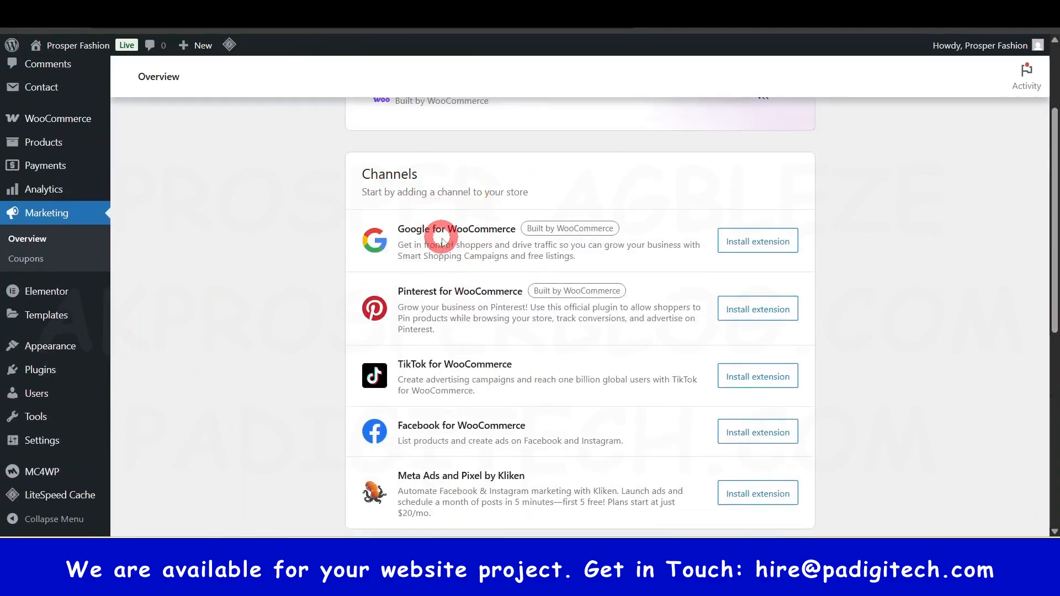
{"action": "scroll", "coordinate": [780, 319], "scroll_direction": "down", "scroll_amount": 8}
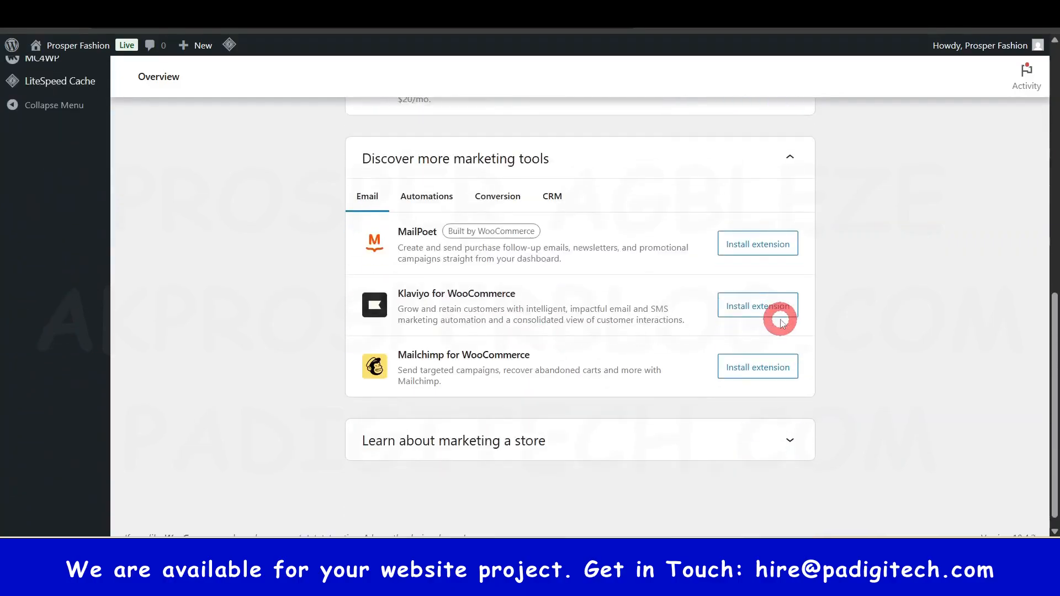
{"action": "scroll", "coordinate": [448, 261], "scroll_direction": "up", "scroll_amount": 8}
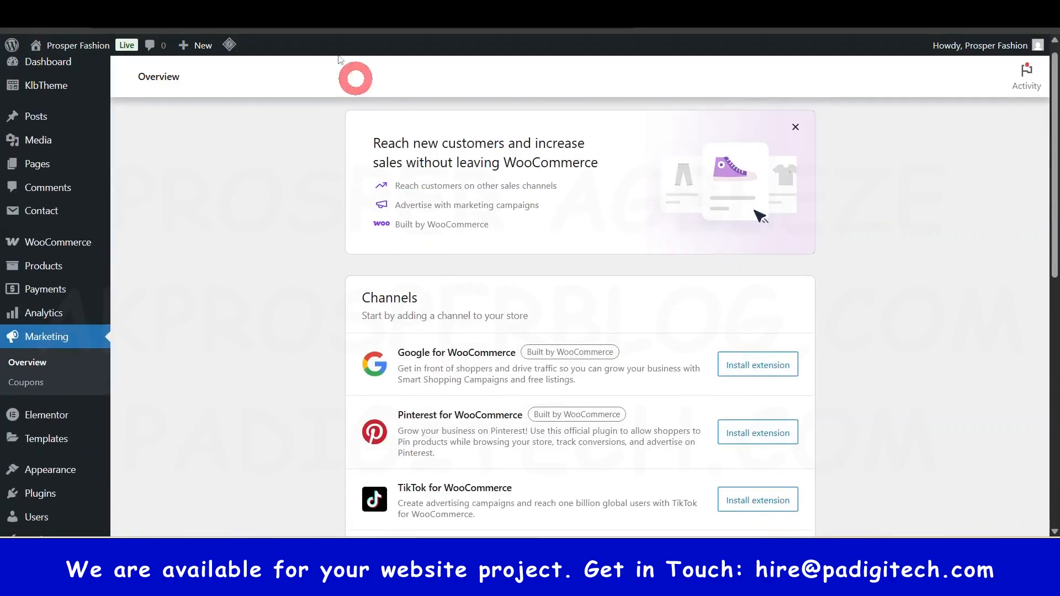
Start a new coupon from the Marketing coupons page, try a generated code, and replace it with 20%OFF.
{"action": "left_click", "coordinate": [30, 388]}
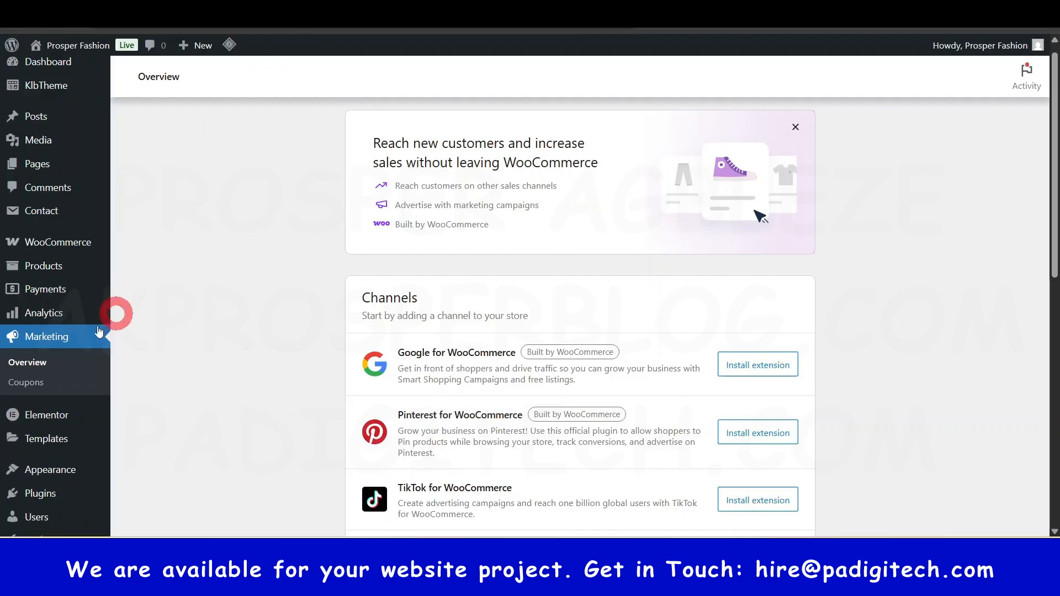
{"action": "left_click", "coordinate": [14, 389]}
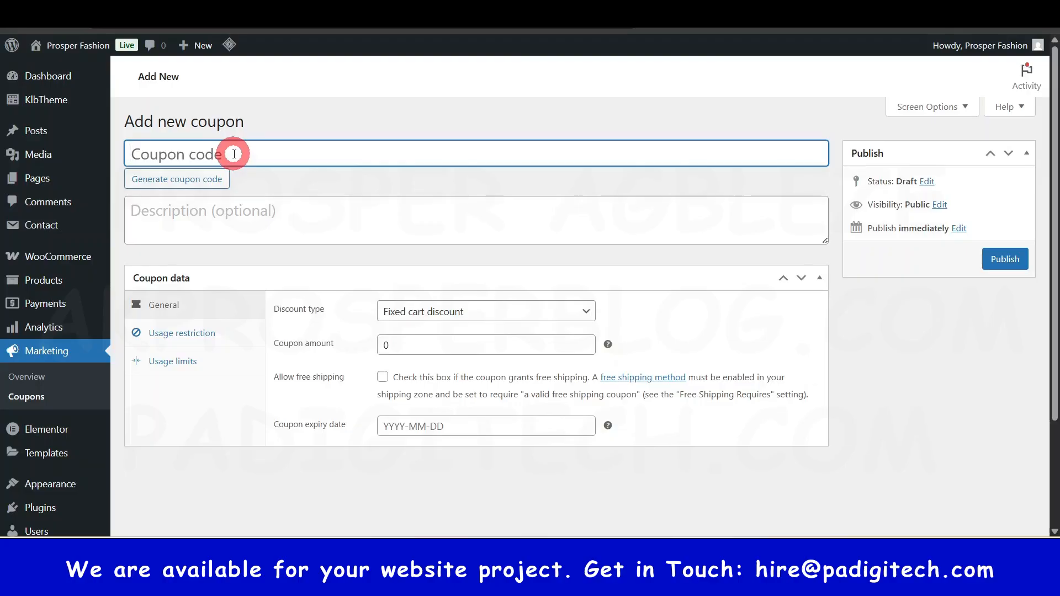
{"action": "left_click", "coordinate": [178, 179]}
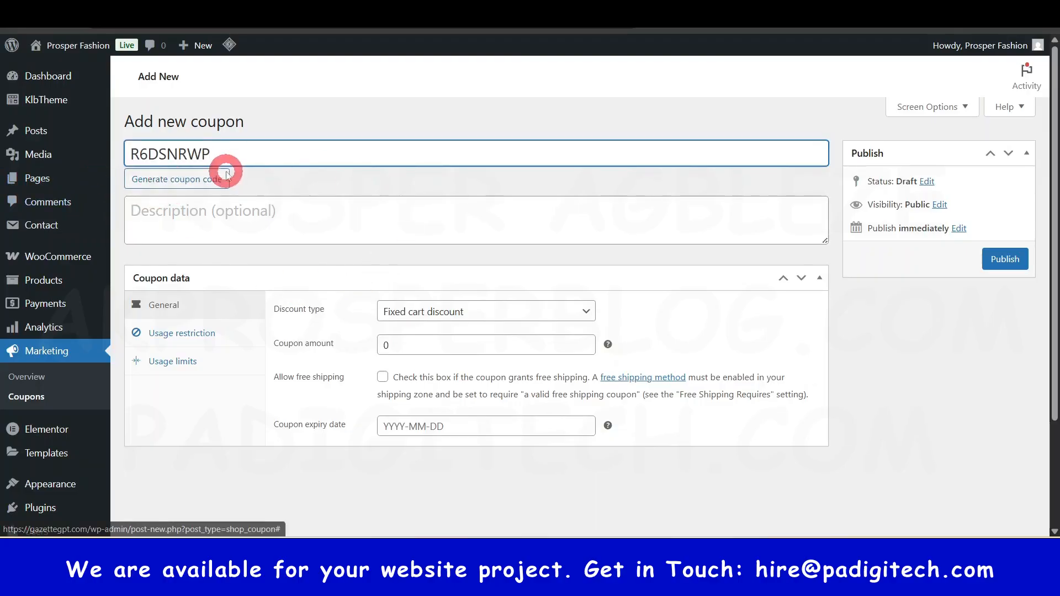
{"action": "double_click", "coordinate": [190, 157]}
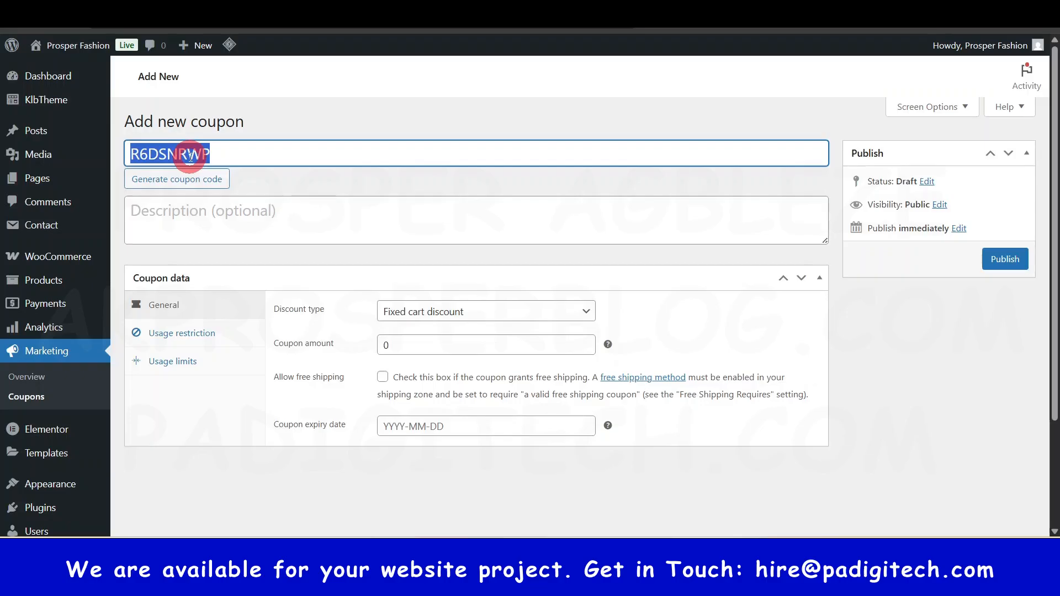
{"action": "type", "text": "20%OFF"}
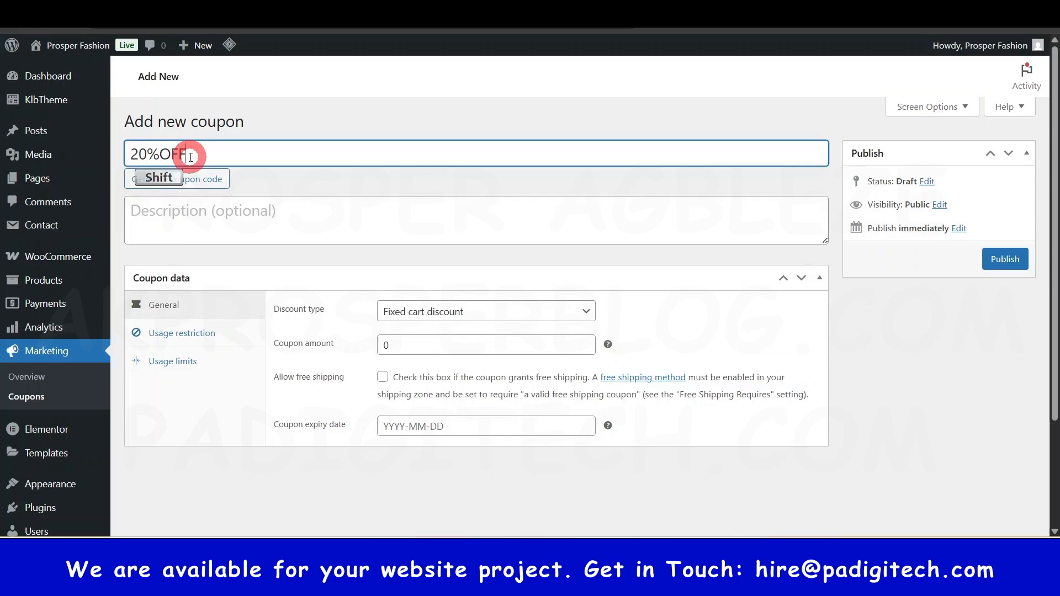
{"action": "left_click", "coordinate": [621, 100]}
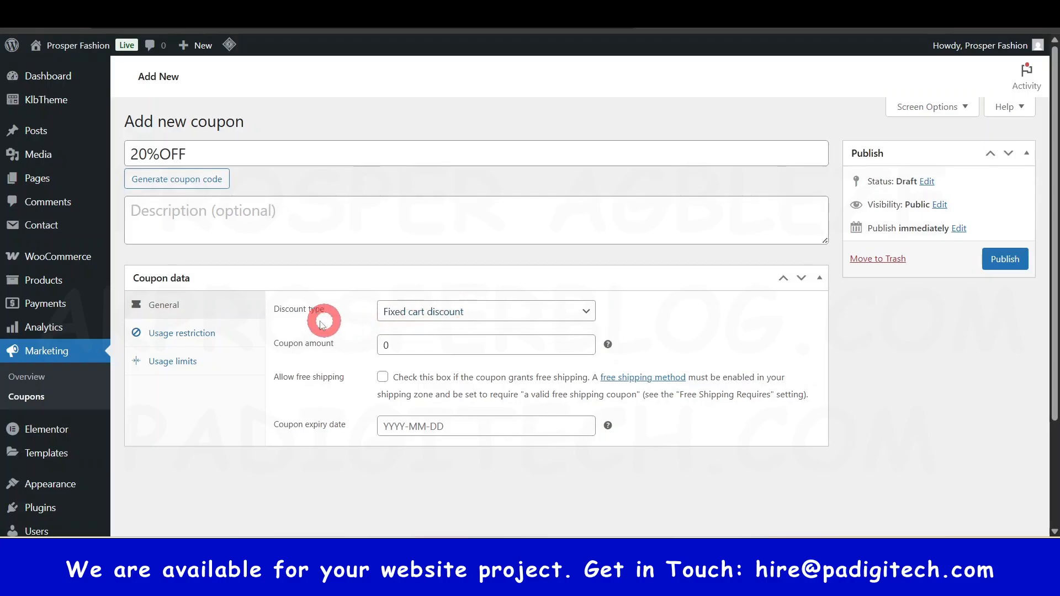
Set the coupon's discount type to Percentage discount and its coupon amount to 20.
{"action": "left_click", "coordinate": [506, 313]}
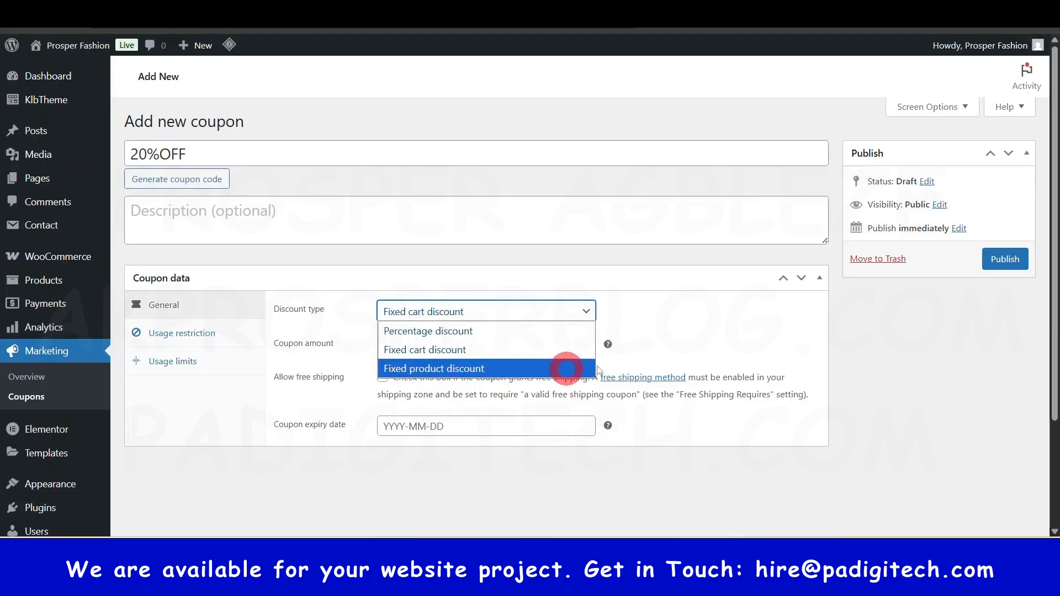
{"action": "left_click", "coordinate": [559, 368]}
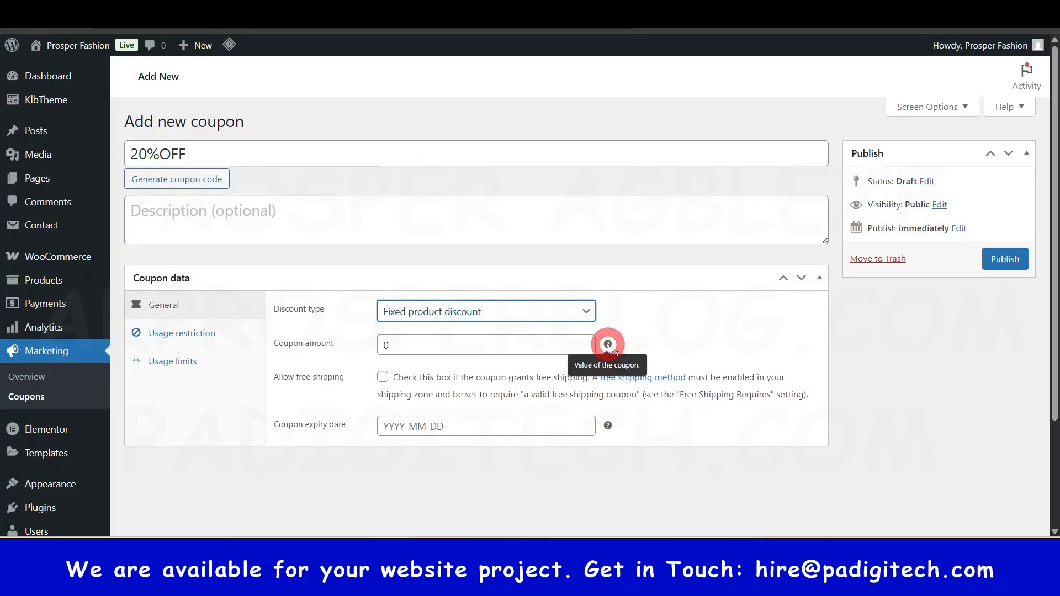
{"action": "left_click", "coordinate": [489, 312]}
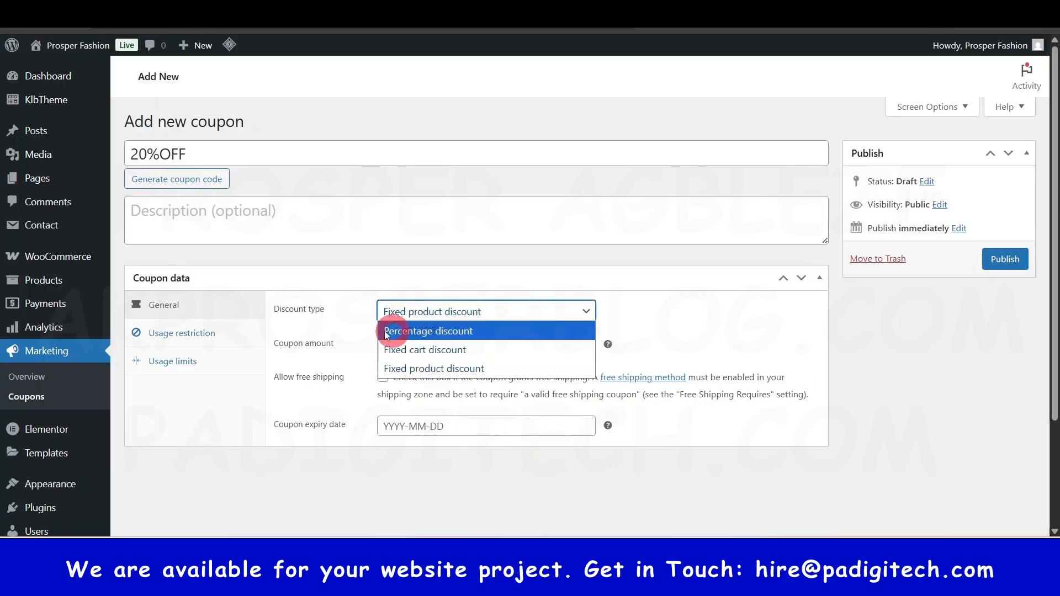
{"action": "left_click", "coordinate": [463, 332]}
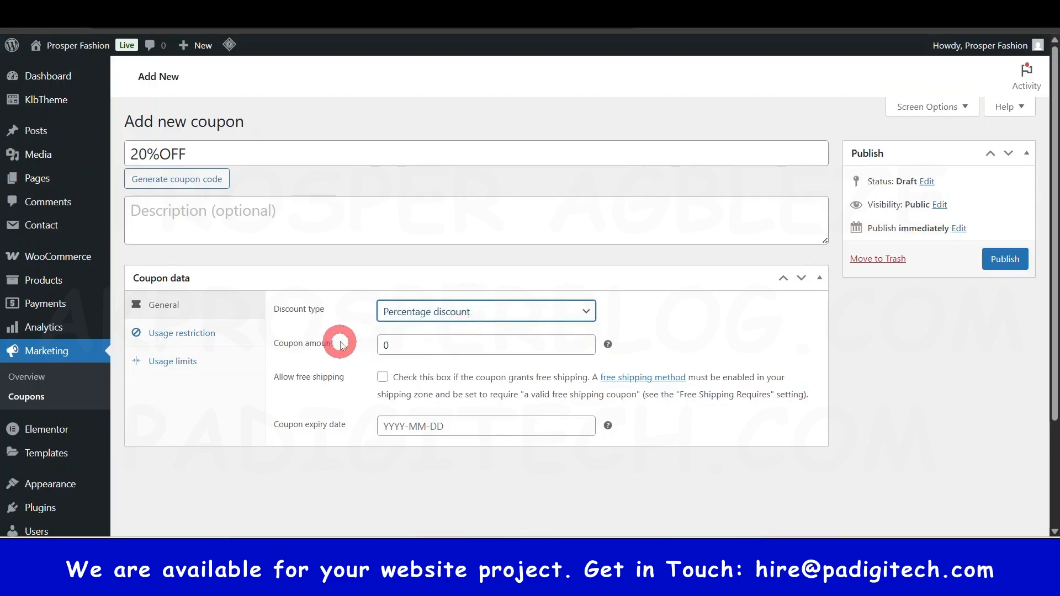
{"action": "left_click", "coordinate": [411, 345]}
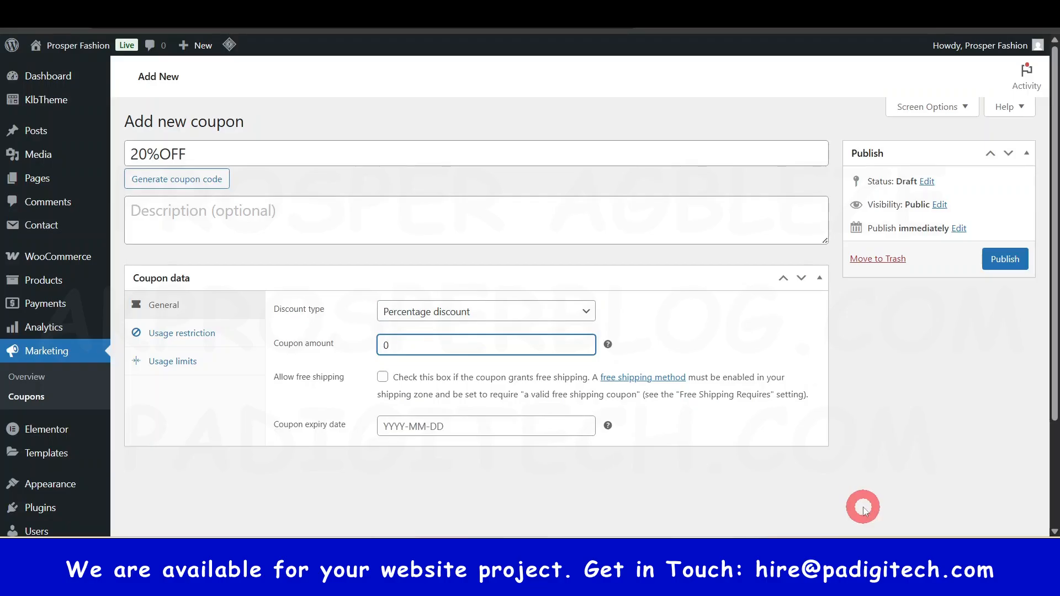
{"action": "left_click", "coordinate": [619, 345]}
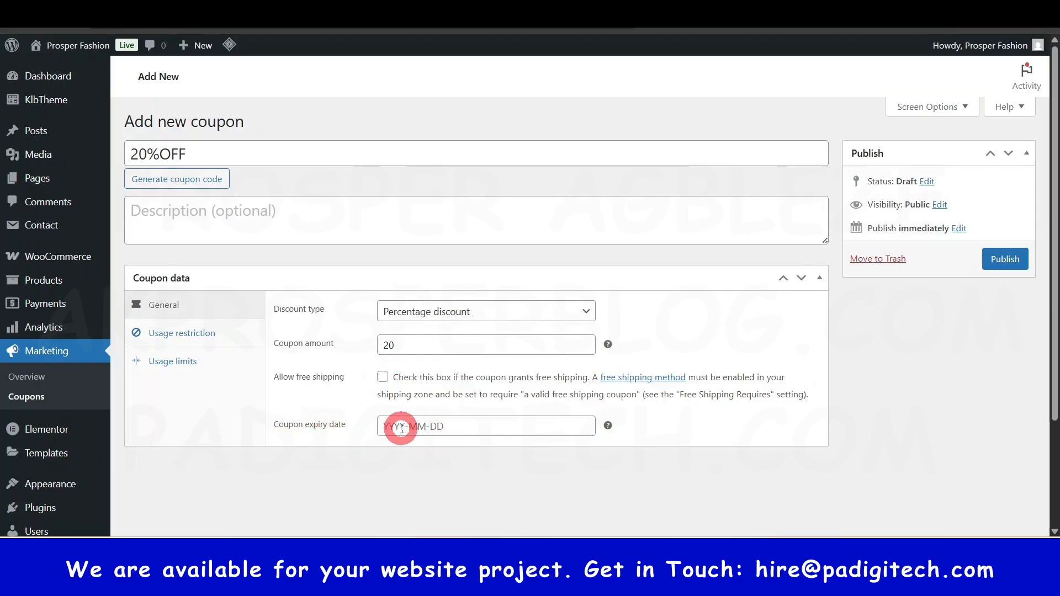
Allow free shipping with the coupon and set its expiry date to 2025-12-31.
{"action": "left_click", "coordinate": [383, 381]}
{"action": "left_click", "coordinate": [444, 435]}
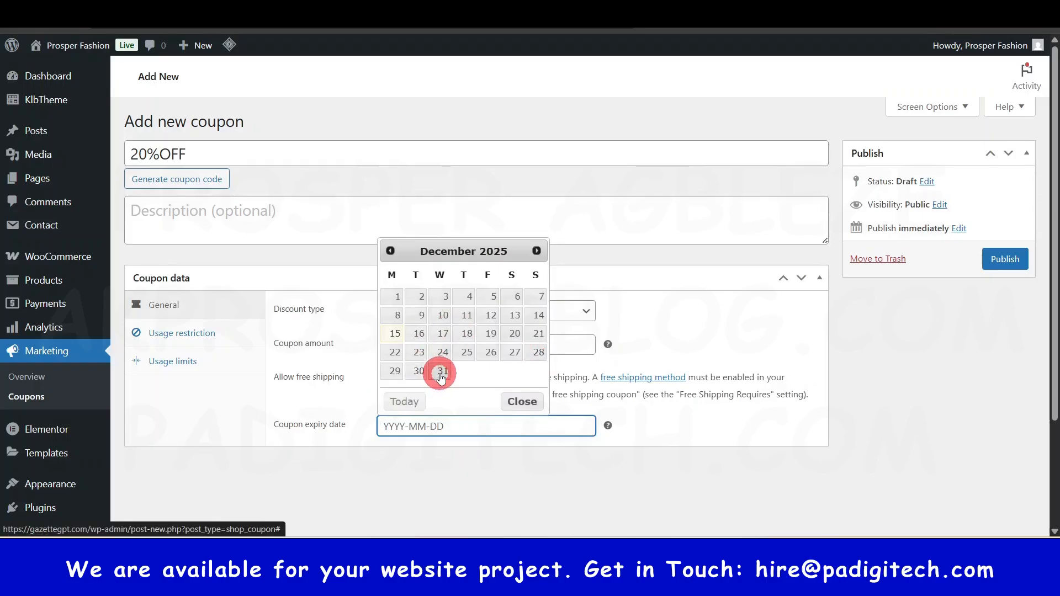
{"action": "left_click", "coordinate": [441, 372]}
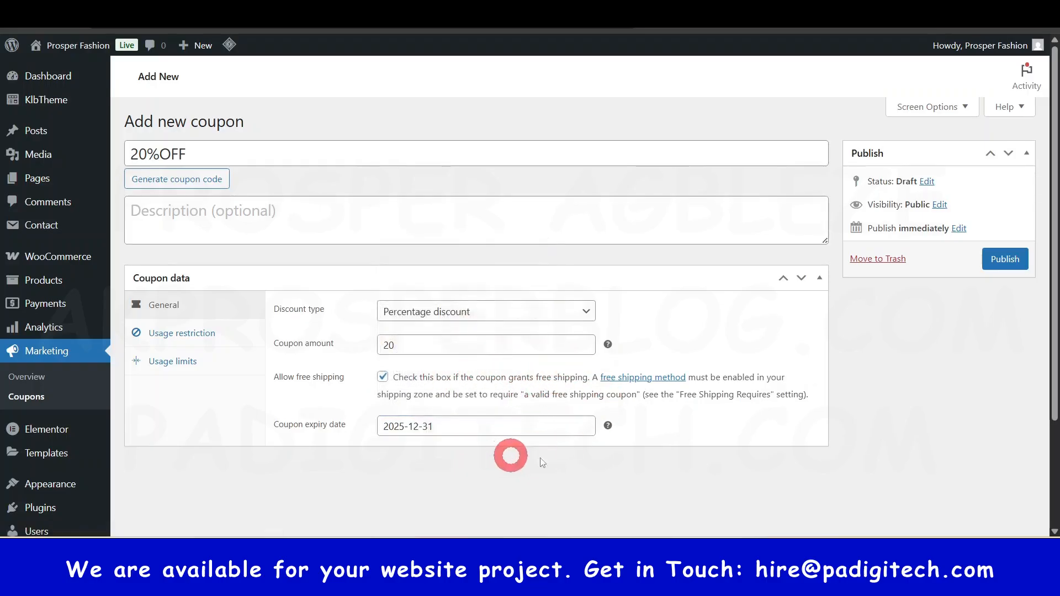
Try Fixed cart discount as the coupon's discount type and switch it back to Percentage discount.
{"action": "left_click", "coordinate": [485, 319]}
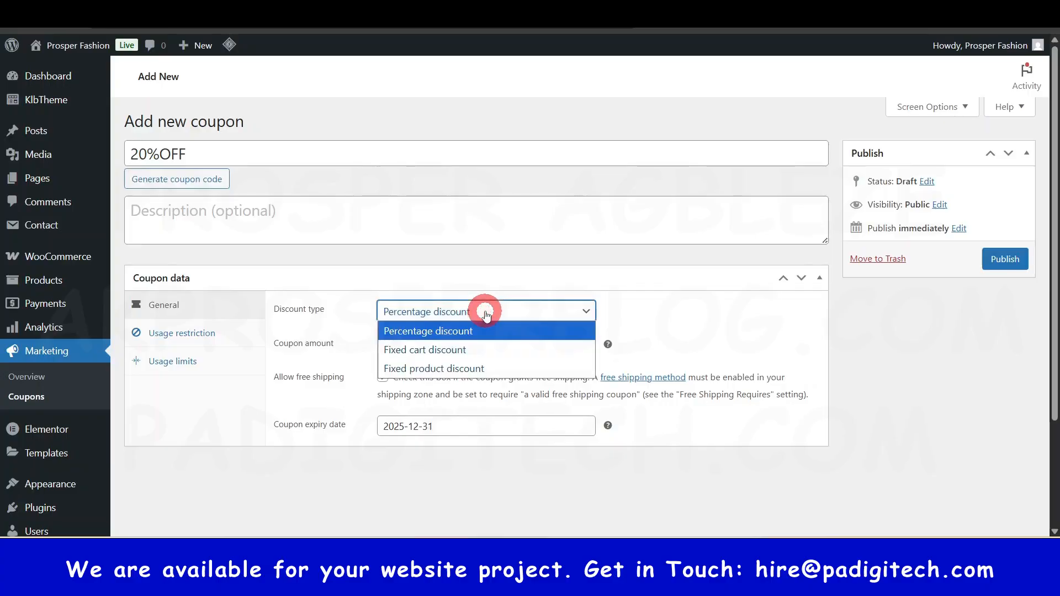
{"action": "left_click", "coordinate": [451, 350]}
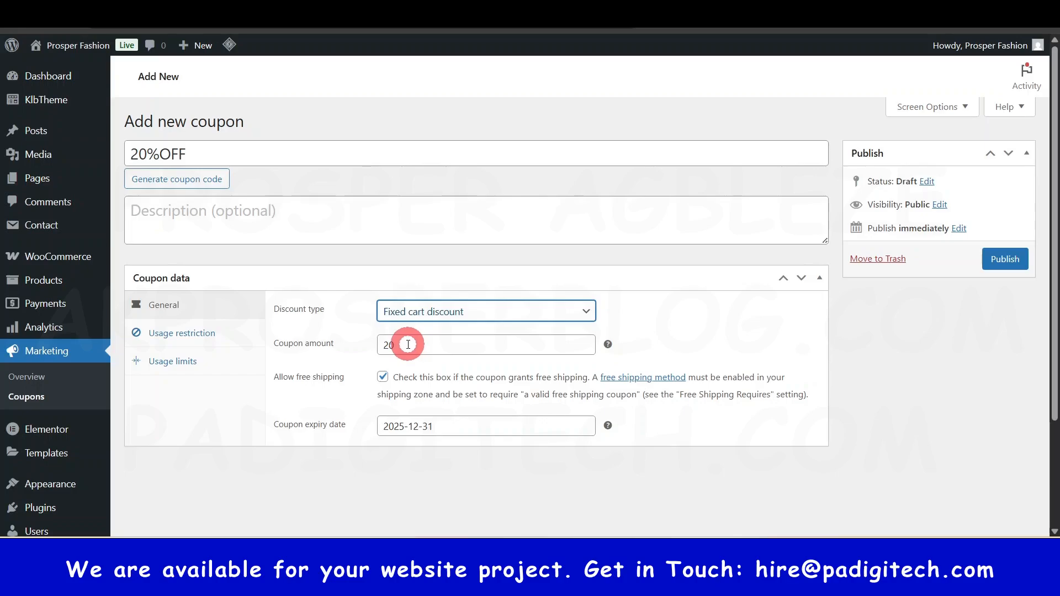
{"action": "left_click", "coordinate": [450, 314]}
{"action": "left_click", "coordinate": [445, 332]}
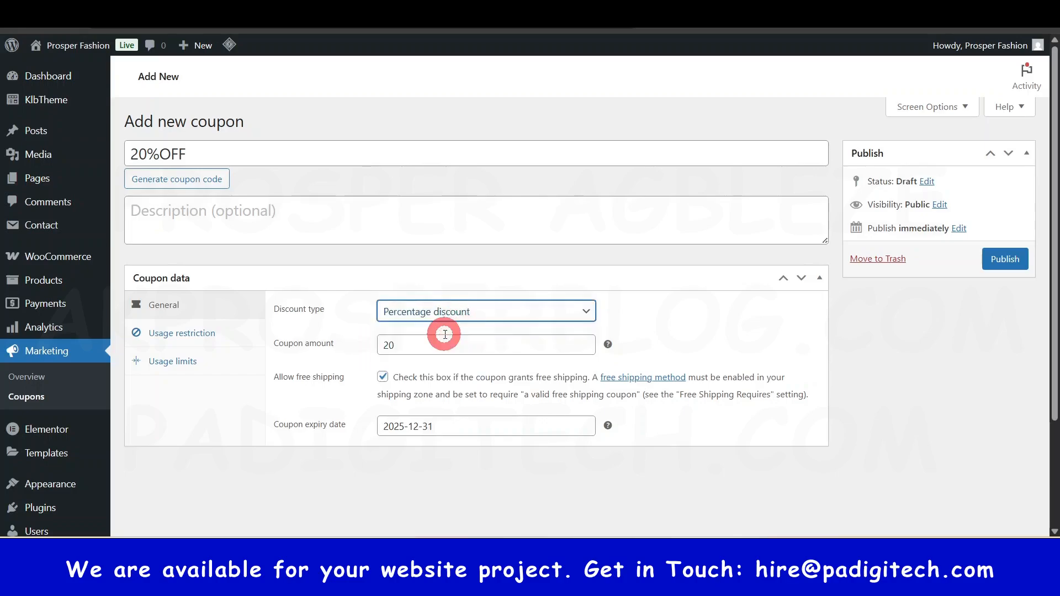
Review the coupon's usage restrictions, covering spend limits, individual use, sale items, products, categories, allowed emails and brands.
{"action": "left_click", "coordinate": [186, 334]}
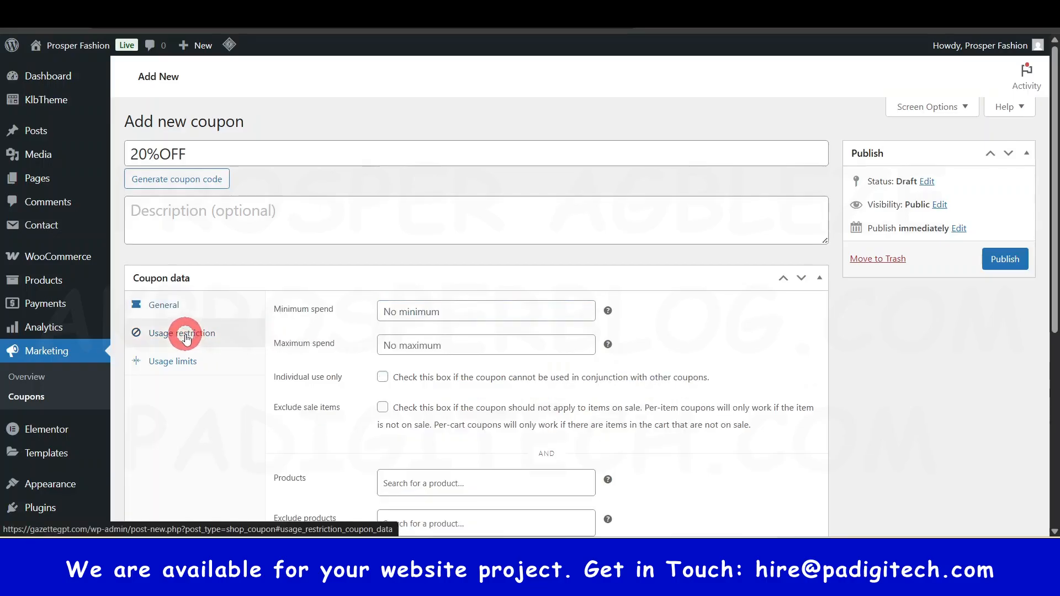
{"action": "scroll", "coordinate": [303, 322], "scroll_direction": "down", "scroll_amount": 1}
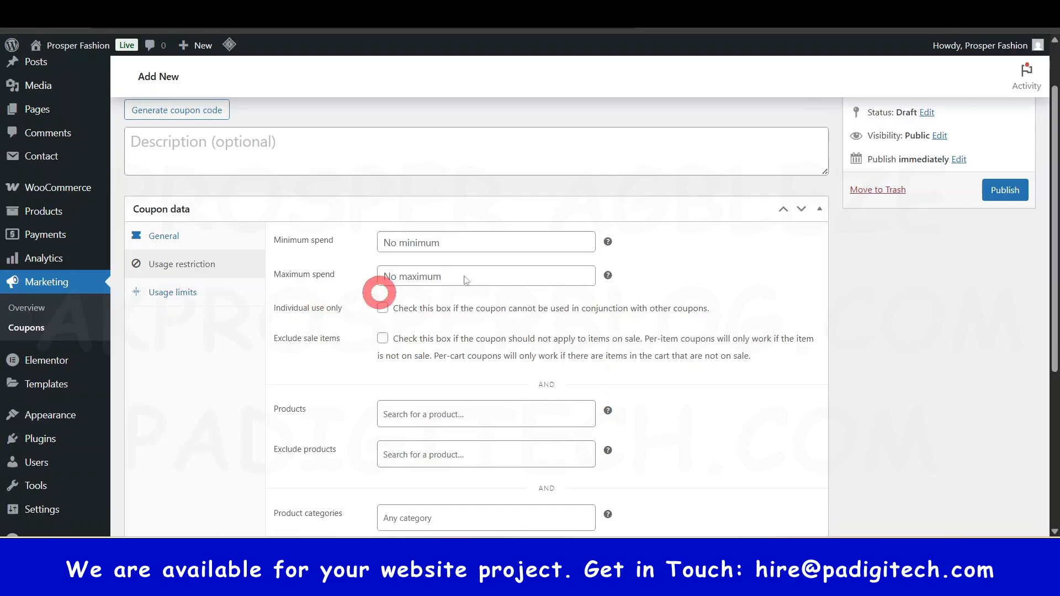
{"action": "mouse_move", "coordinate": [607, 243]}
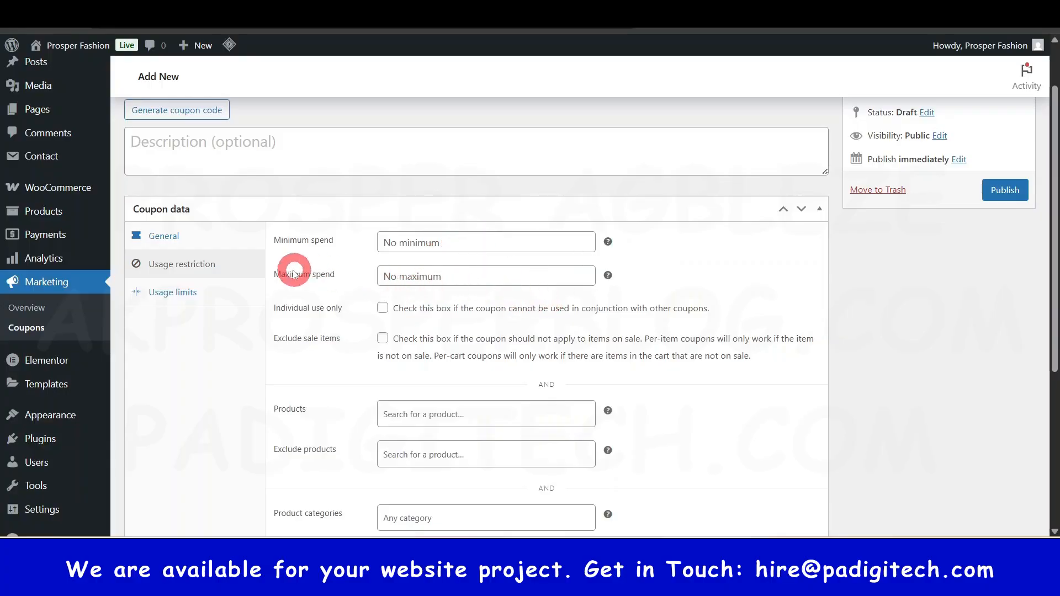
{"action": "scroll", "coordinate": [425, 331], "scroll_direction": "down", "scroll_amount": 3}
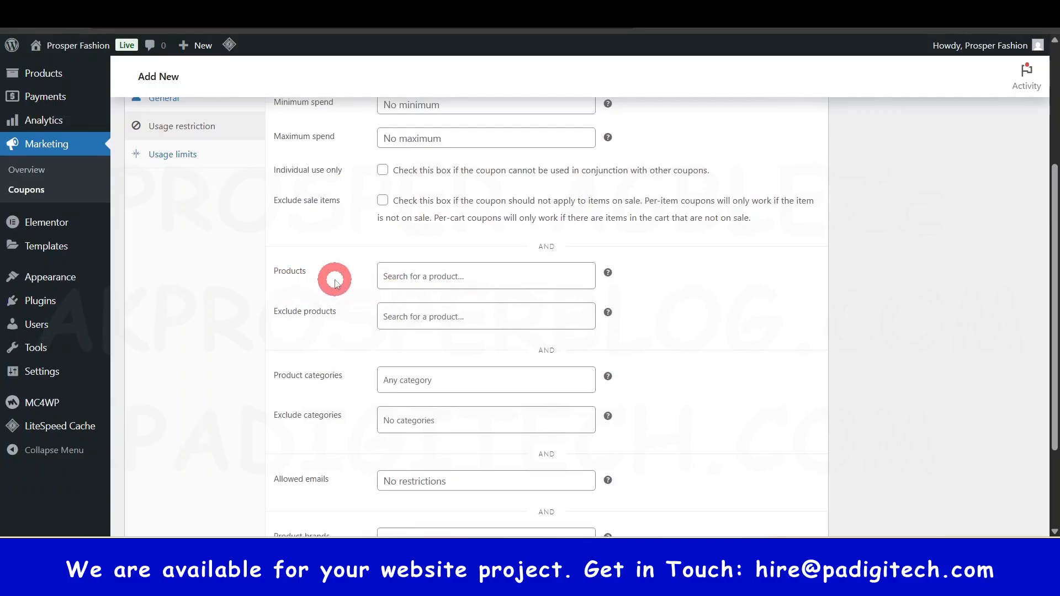
{"action": "scroll", "coordinate": [335, 282], "scroll_direction": "up", "scroll_amount": 2}
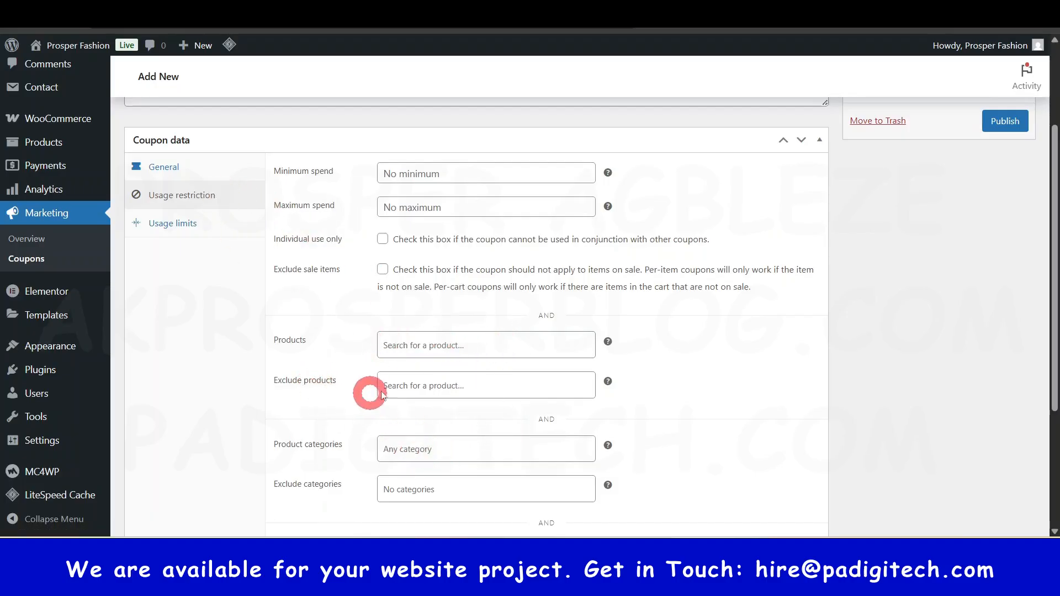
{"action": "scroll", "coordinate": [372, 378], "scroll_direction": "down", "scroll_amount": 2}
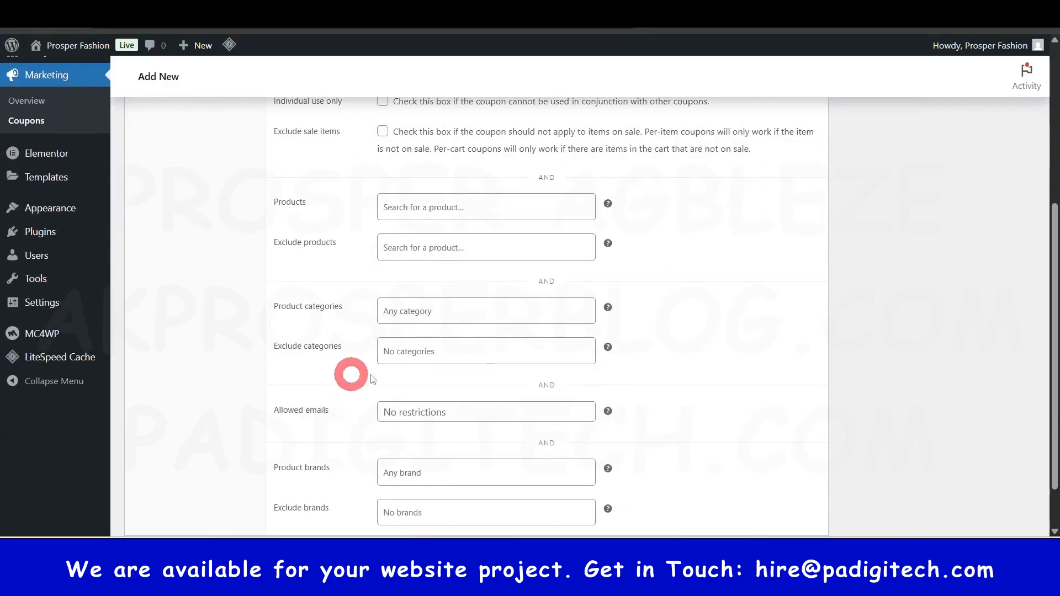
{"action": "scroll", "coordinate": [463, 381], "scroll_direction": "down", "scroll_amount": 1}
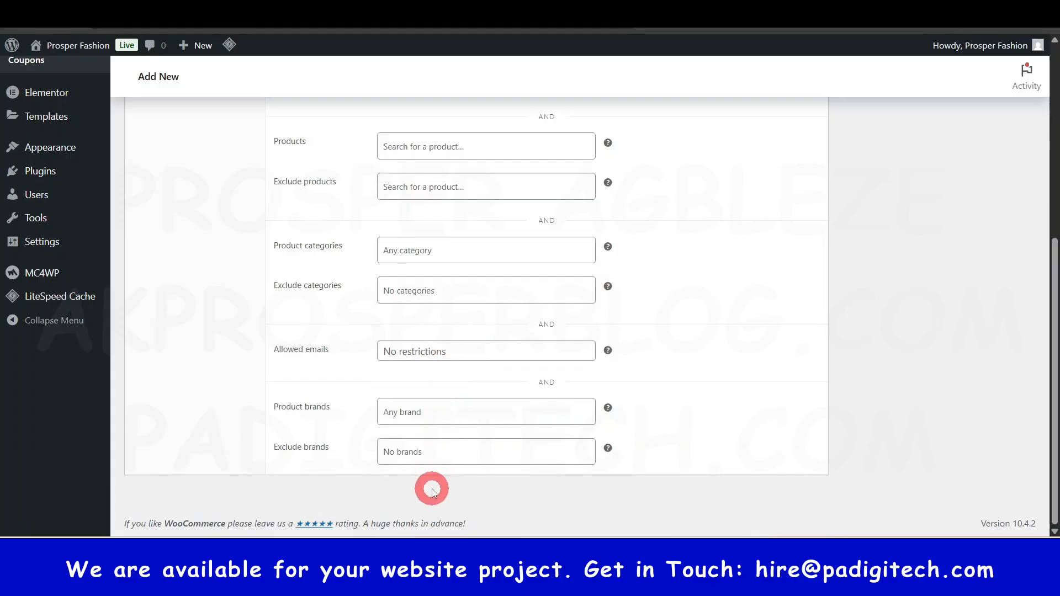
{"action": "scroll", "coordinate": [441, 474], "scroll_direction": "up", "scroll_amount": 1}
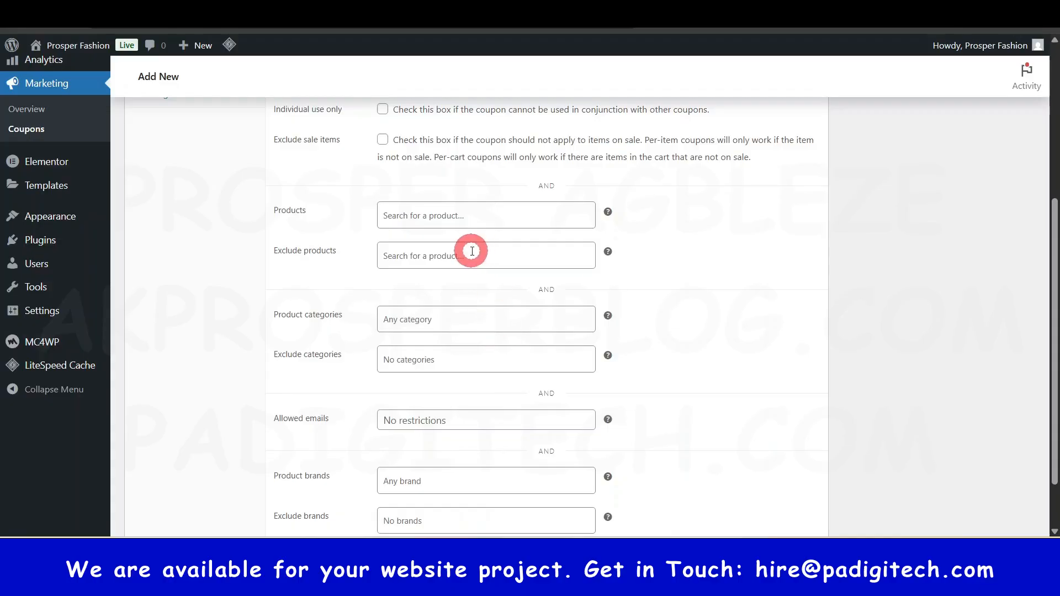
{"action": "scroll", "coordinate": [472, 342], "scroll_direction": "up", "scroll_amount": 3}
{"action": "scroll", "coordinate": [468, 469], "scroll_direction": "down", "scroll_amount": 1}
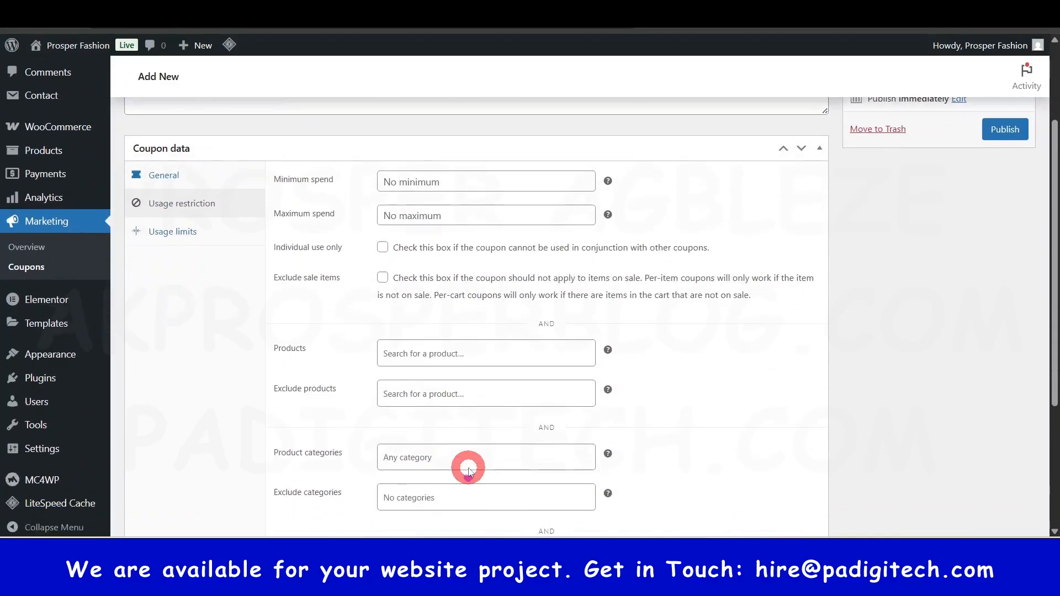
Review the coupon's usage limits per coupon, per number of items and per user, including their help notes.
{"action": "left_click", "coordinate": [198, 235]}
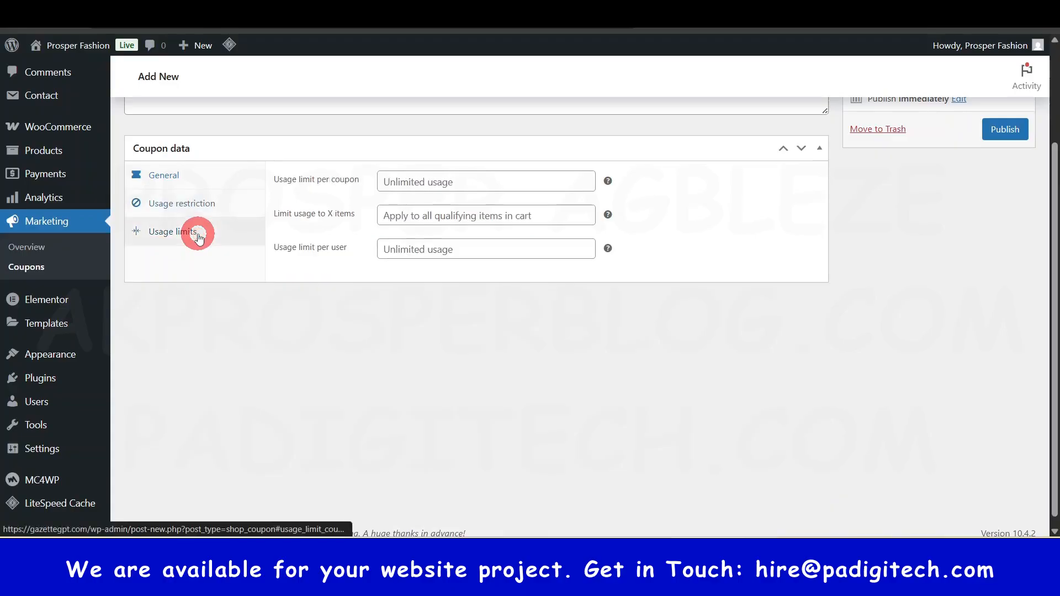
{"action": "scroll", "coordinate": [460, 353], "scroll_direction": "up", "scroll_amount": 2}
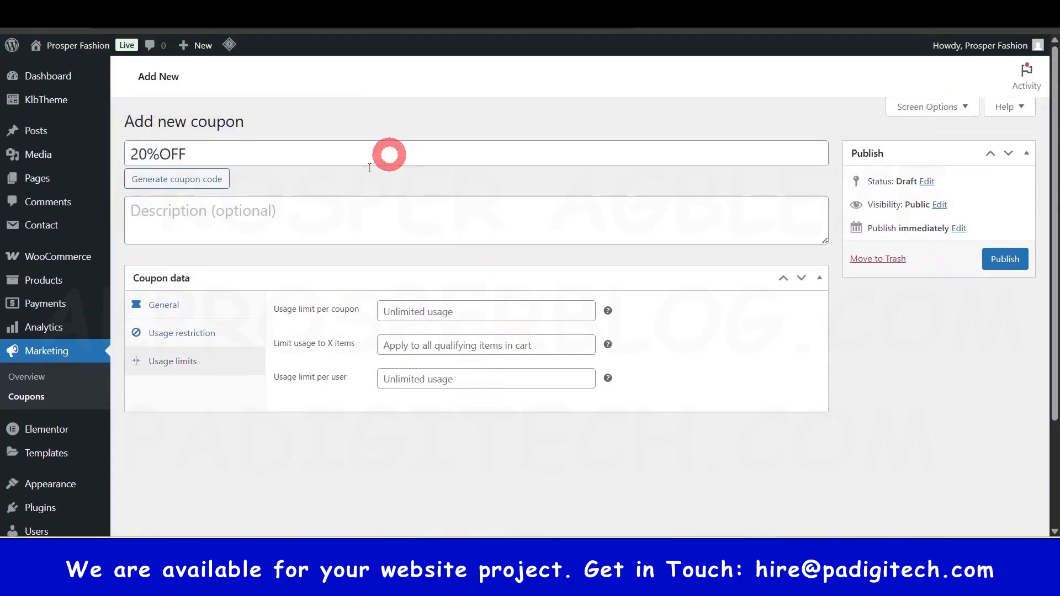
{"action": "left_click", "coordinate": [486, 310]}
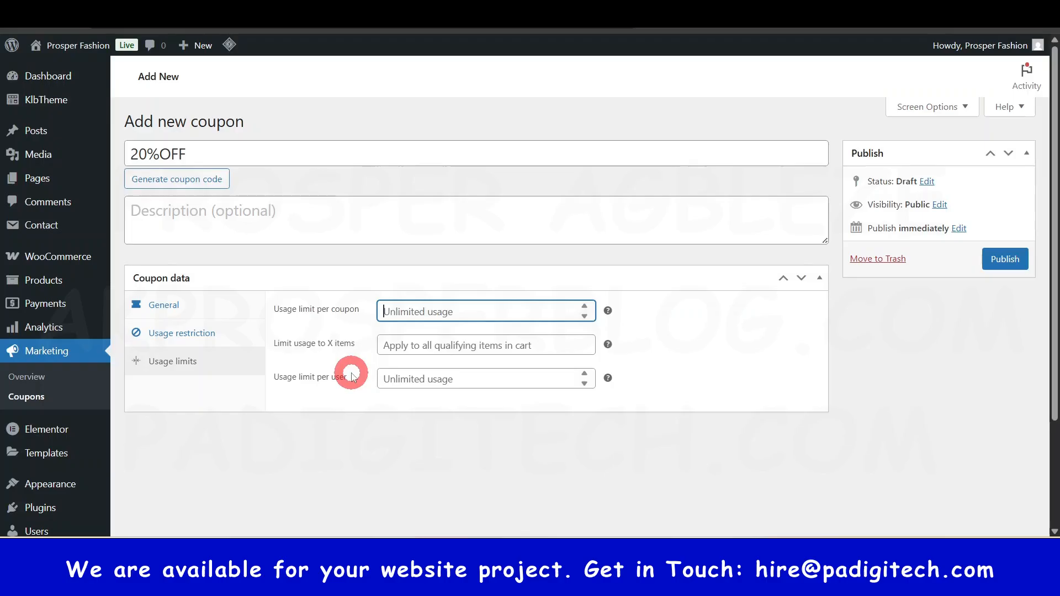
{"action": "left_click", "coordinate": [475, 346]}
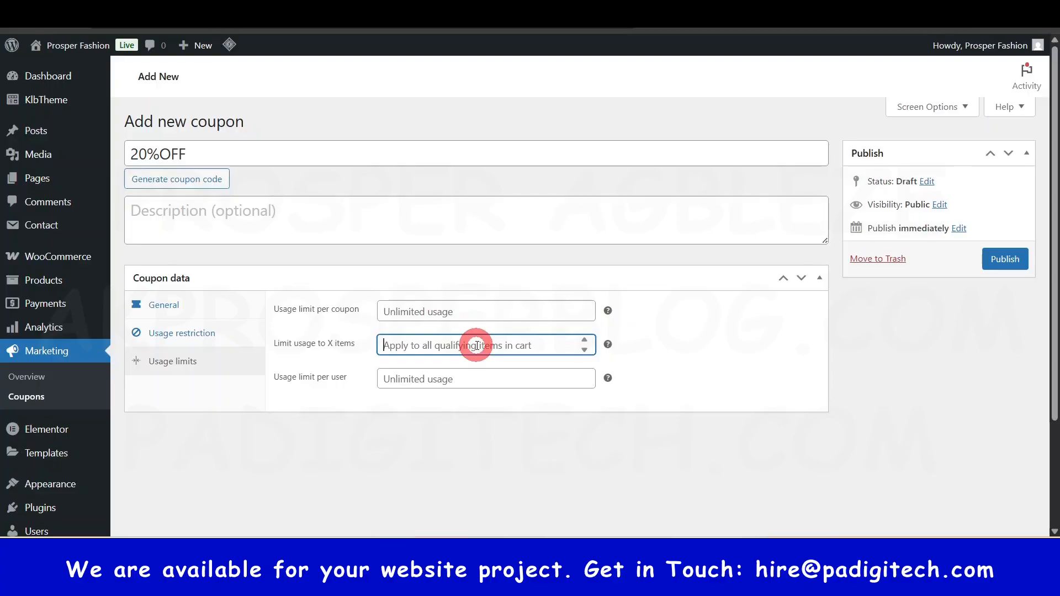
{"action": "left_click", "coordinate": [497, 345]}
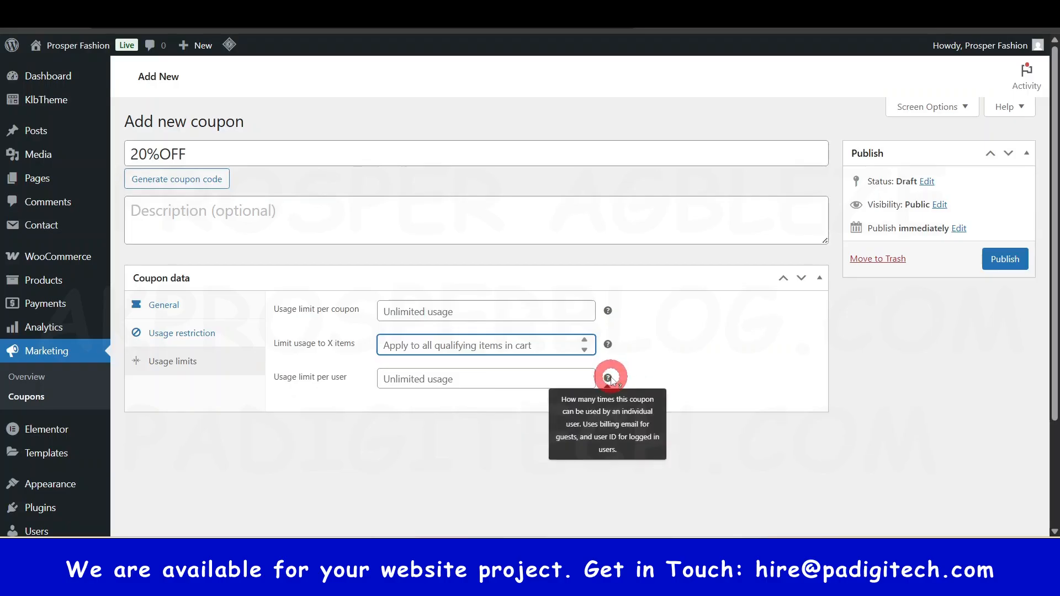
{"action": "mouse_move", "coordinate": [608, 346]}
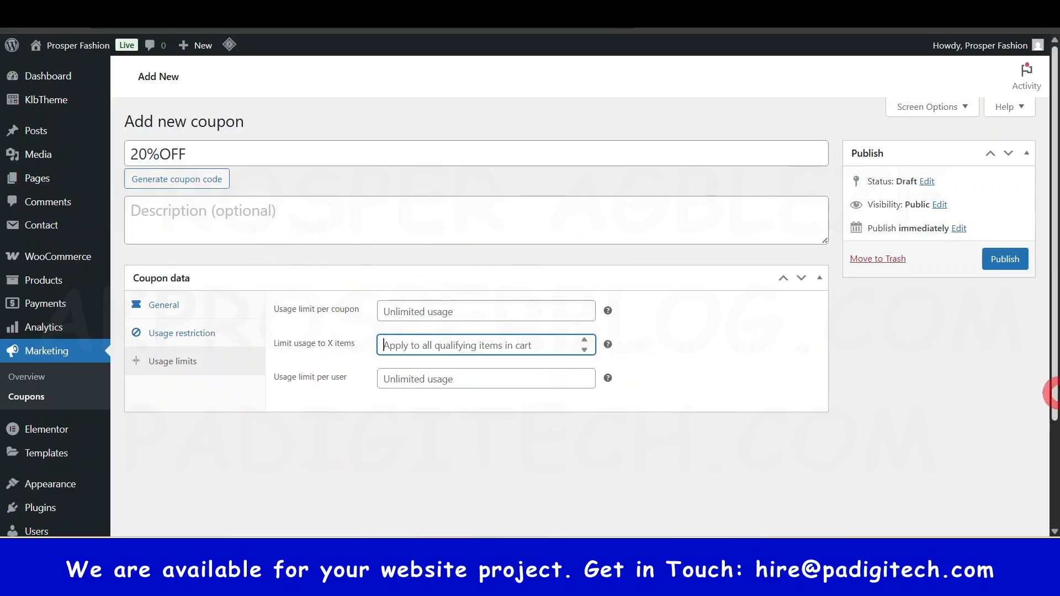
Publish the 20%OFF coupon and look over its saved settings.
{"action": "left_click", "coordinate": [1005, 259]}
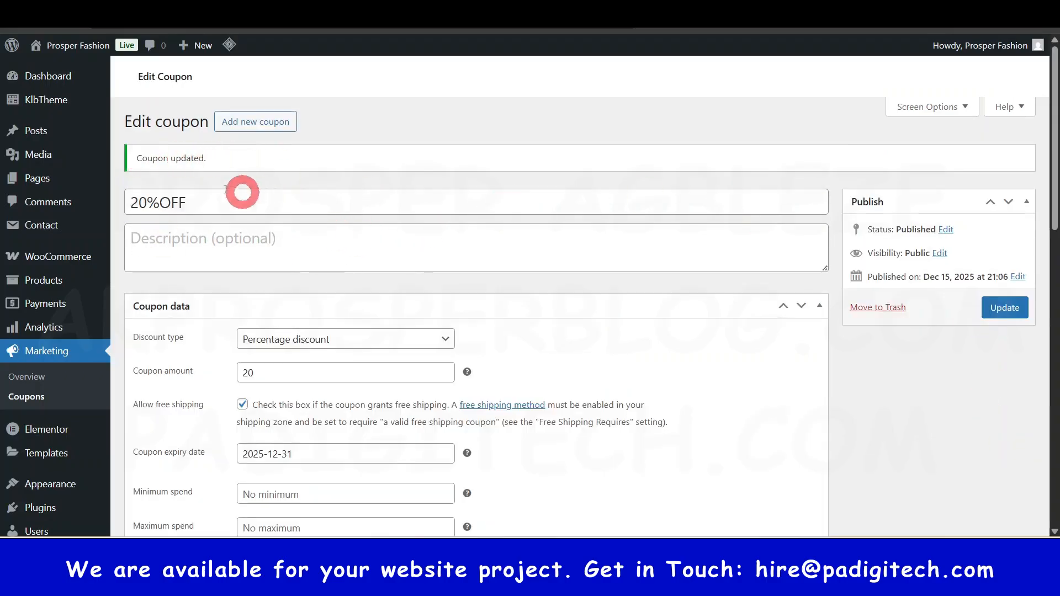
{"action": "scroll", "coordinate": [319, 307], "scroll_direction": "down", "scroll_amount": 5}
{"action": "scroll", "coordinate": [551, 425], "scroll_direction": "down", "scroll_amount": 9}
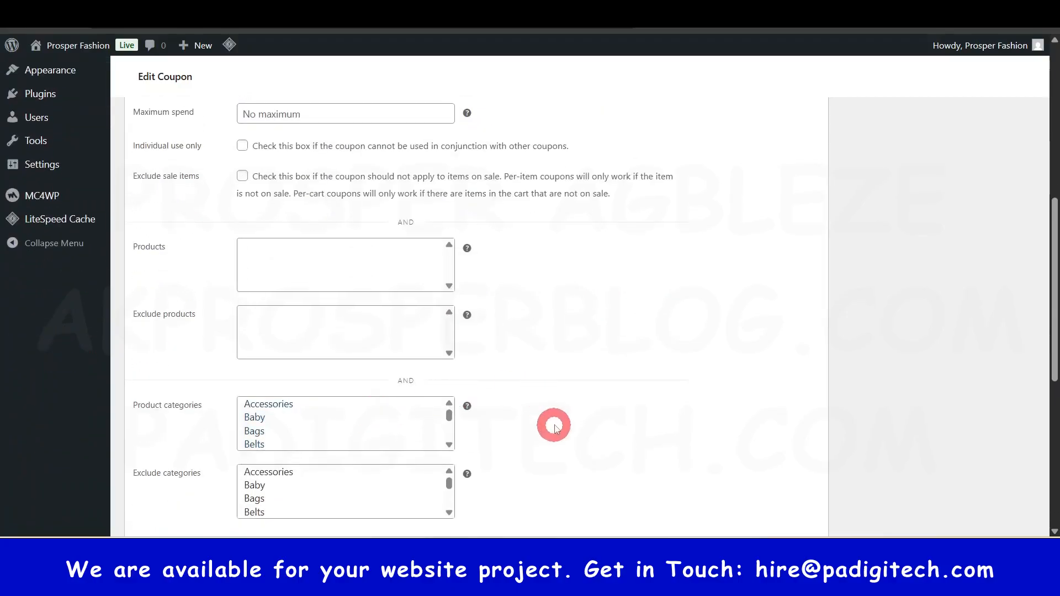
{"action": "scroll", "coordinate": [557, 426], "scroll_direction": "up", "scroll_amount": 14}
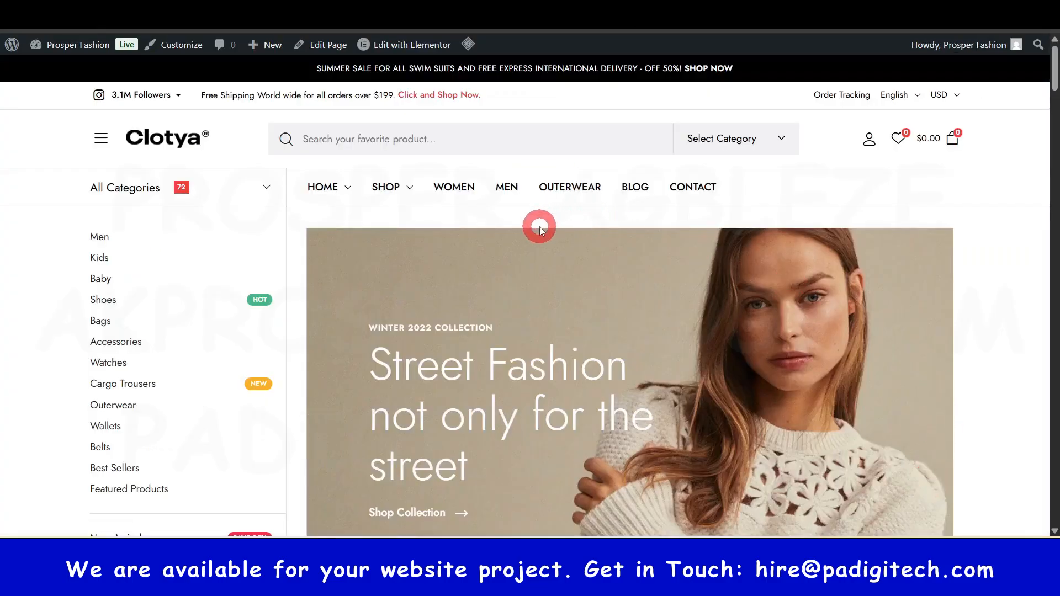
Examine the storefront homepage from the hero banner through the product carousels and category section to the buyer reviews.
{"action": "left_click_drag", "start_coordinate": [1054, 69], "coordinate": [1053, 127]}
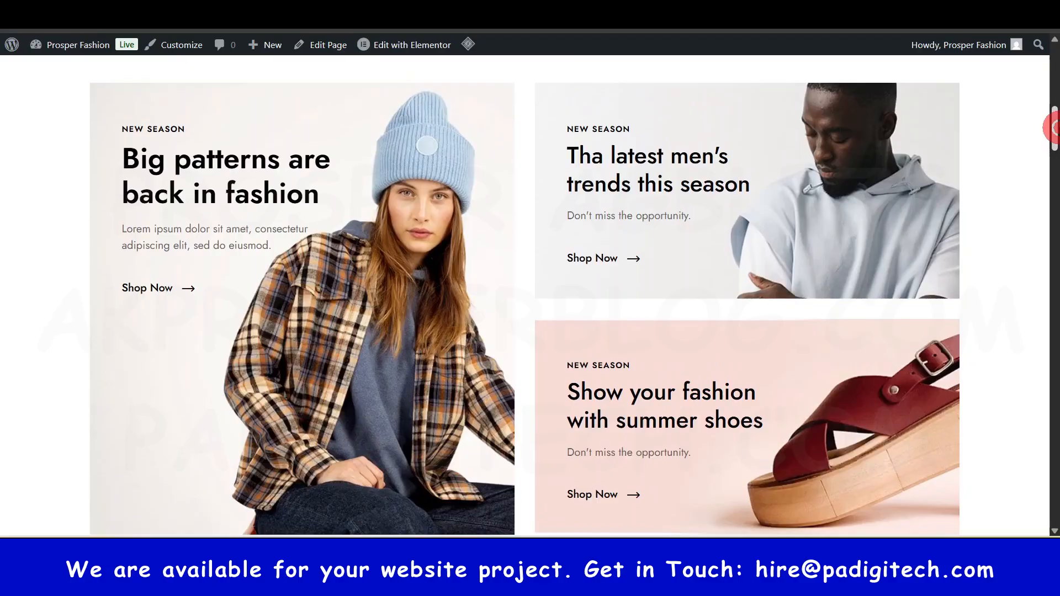
{"action": "left_click_drag", "start_coordinate": [1058, 127], "coordinate": [1058, 128]}
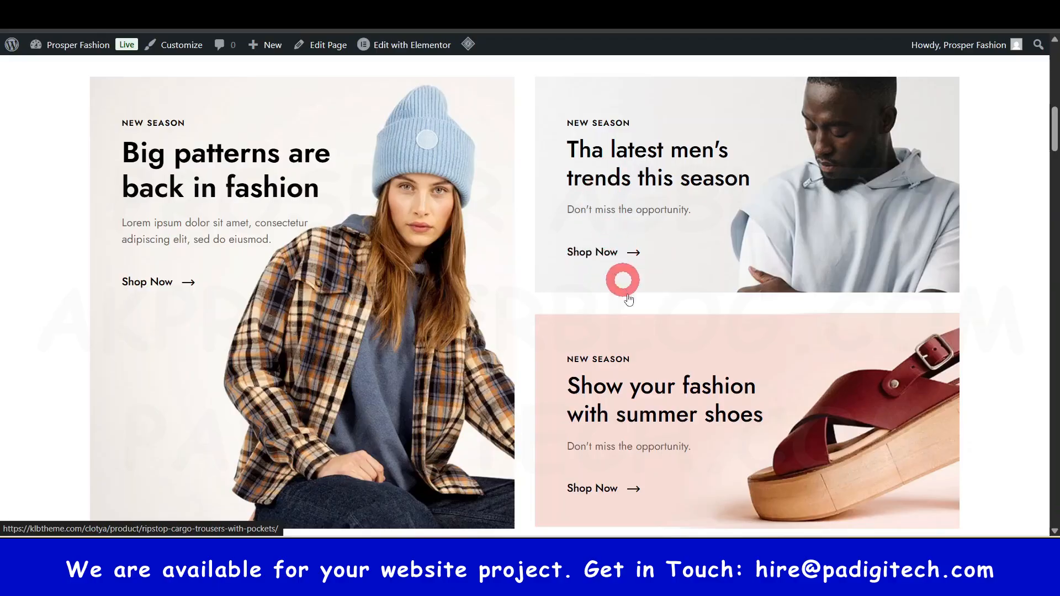
{"action": "scroll", "coordinate": [641, 364], "scroll_direction": "down", "scroll_amount": 10}
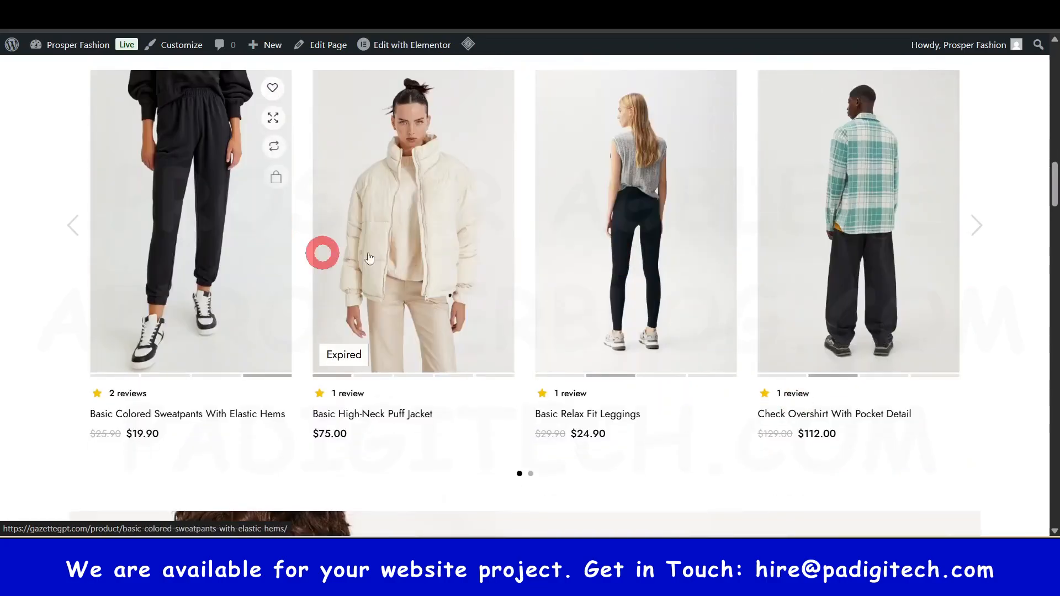
{"action": "scroll", "coordinate": [388, 229], "scroll_direction": "down", "scroll_amount": 4}
{"action": "scroll", "coordinate": [530, 337], "scroll_direction": "down", "scroll_amount": 20}
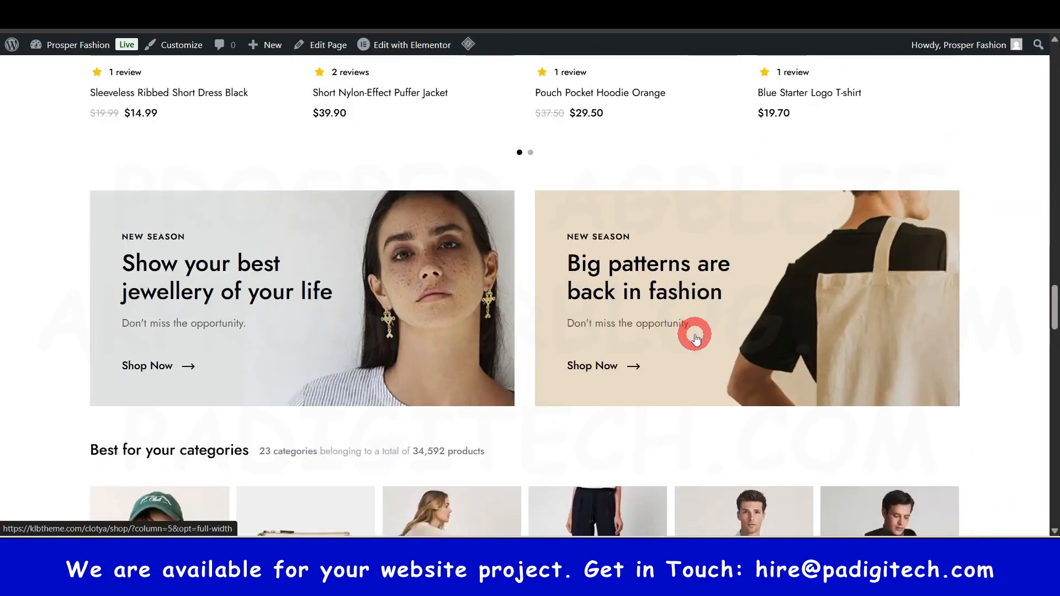
{"action": "scroll", "coordinate": [696, 338], "scroll_direction": "down", "scroll_amount": 11}
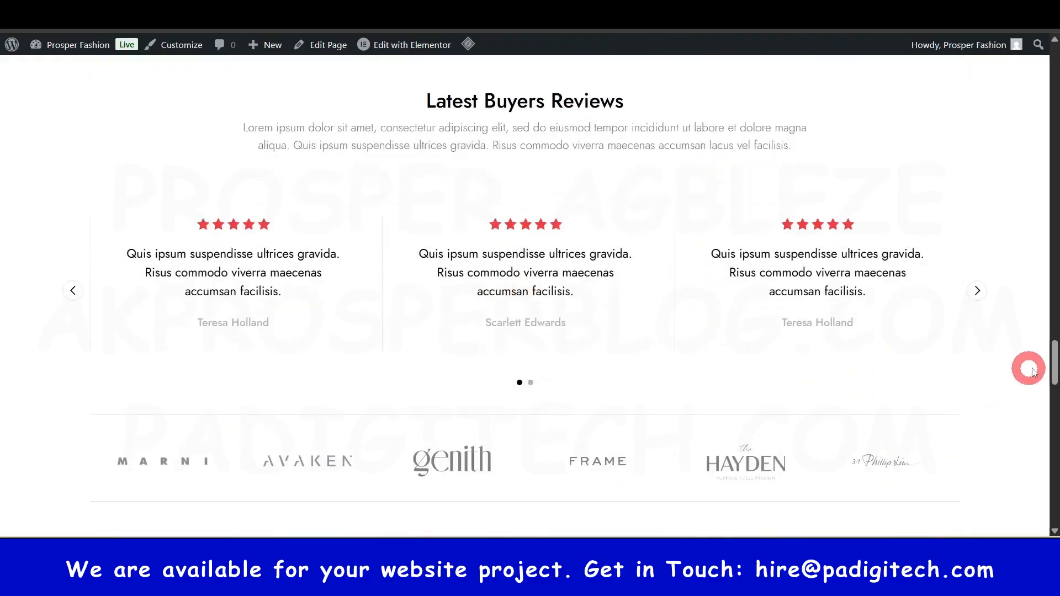
{"action": "left_click_drag", "start_coordinate": [1053, 352], "coordinate": [1053, 30]}
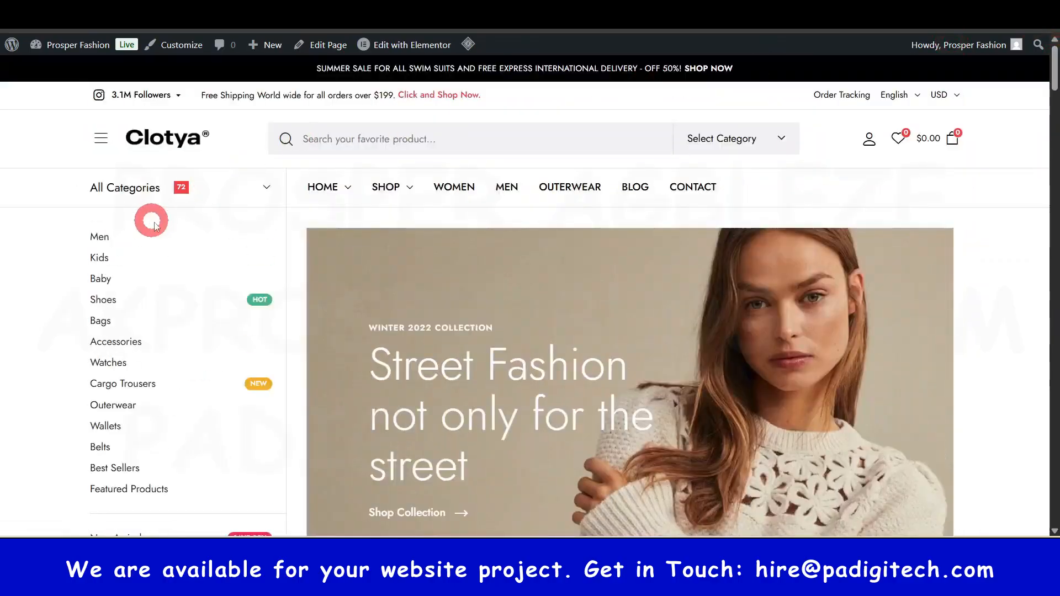
Open the Home 6 layout from the storefront's list of home pages in a new tab.
{"action": "mouse_move", "coordinate": [323, 187]}
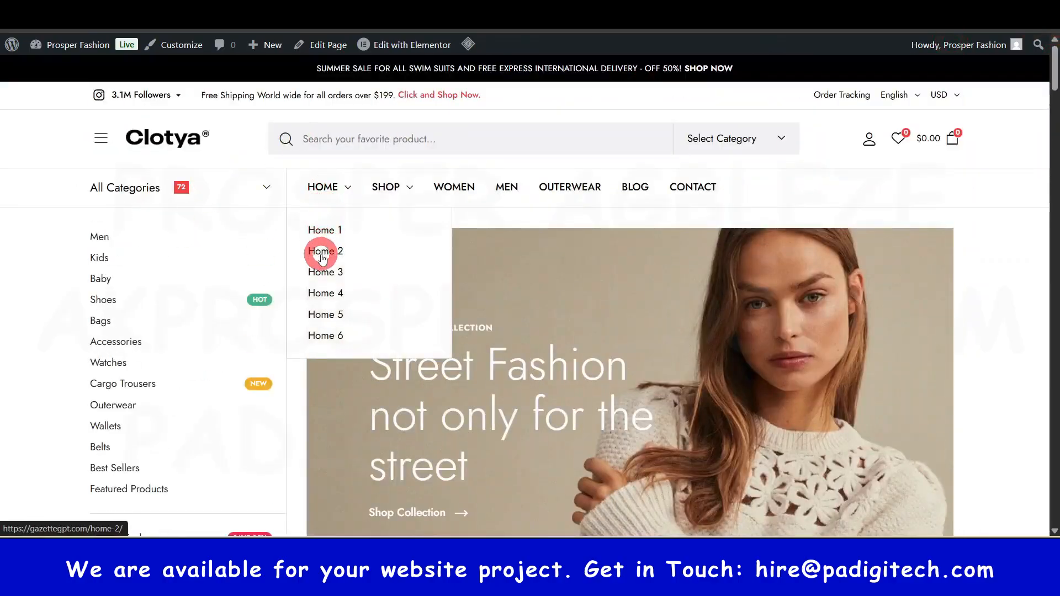
{"action": "key", "text": "ctrl"}
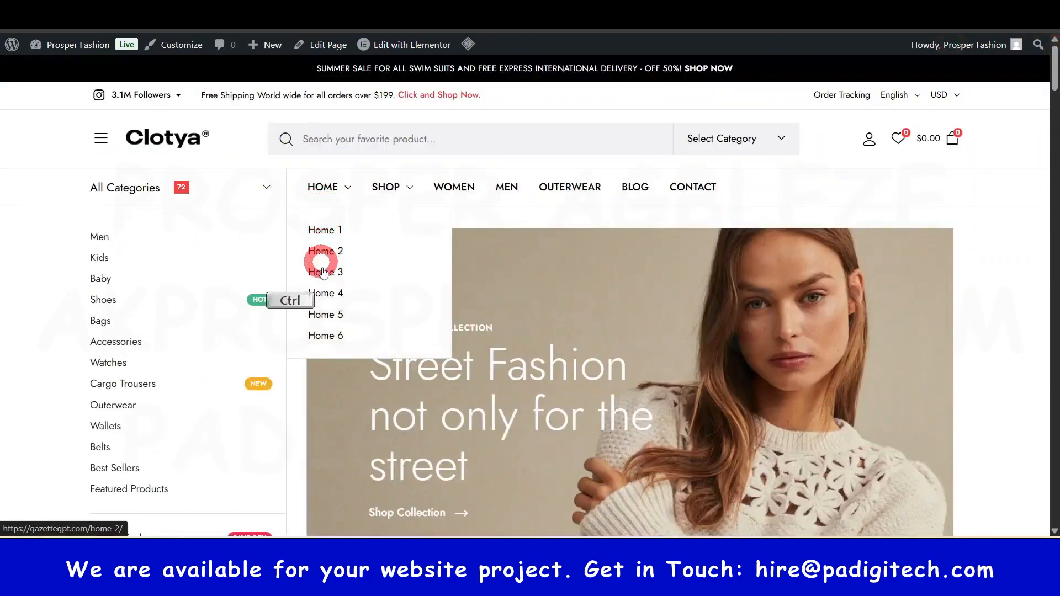
{"action": "left_click", "coordinate": [330, 332], "text": "ctrl"}
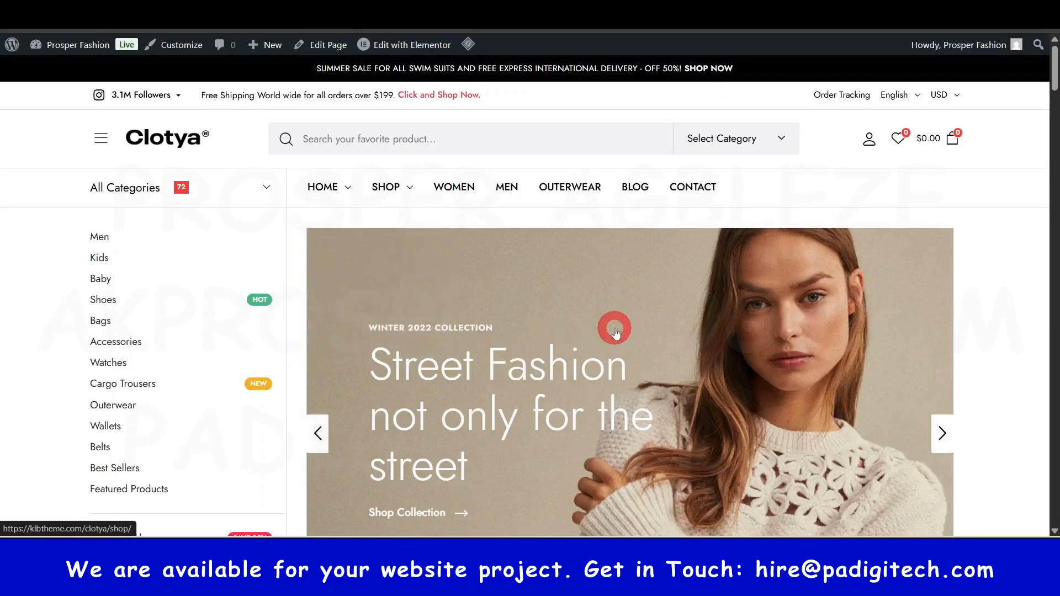
Look through the current homepage's service highlights, New Season banners and Best Seller Products section.
{"action": "scroll", "coordinate": [616, 333], "scroll_direction": "down", "scroll_amount": 5}
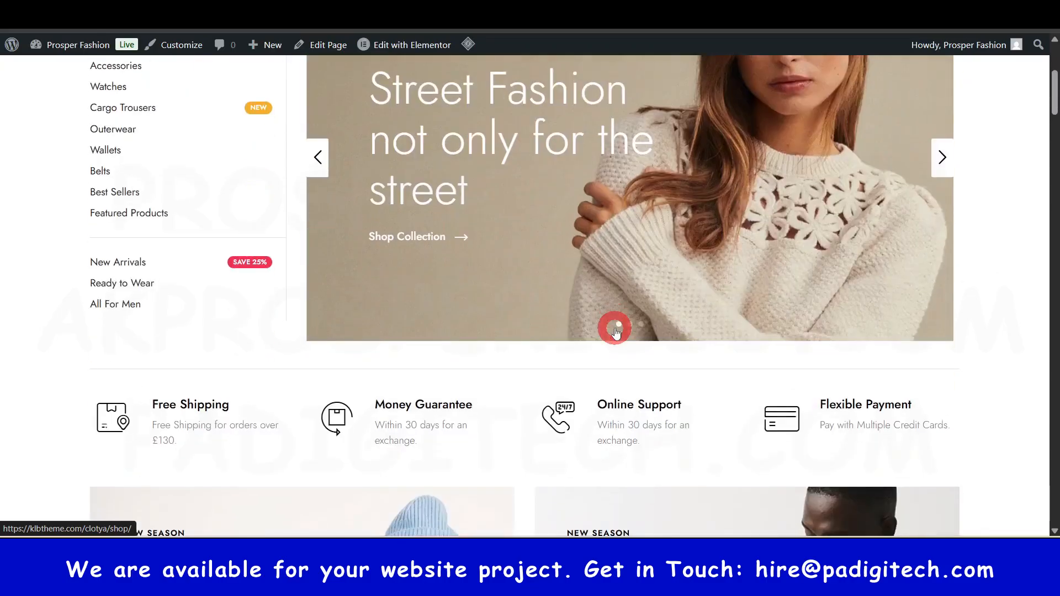
{"action": "scroll", "coordinate": [616, 332], "scroll_direction": "down", "scroll_amount": 11}
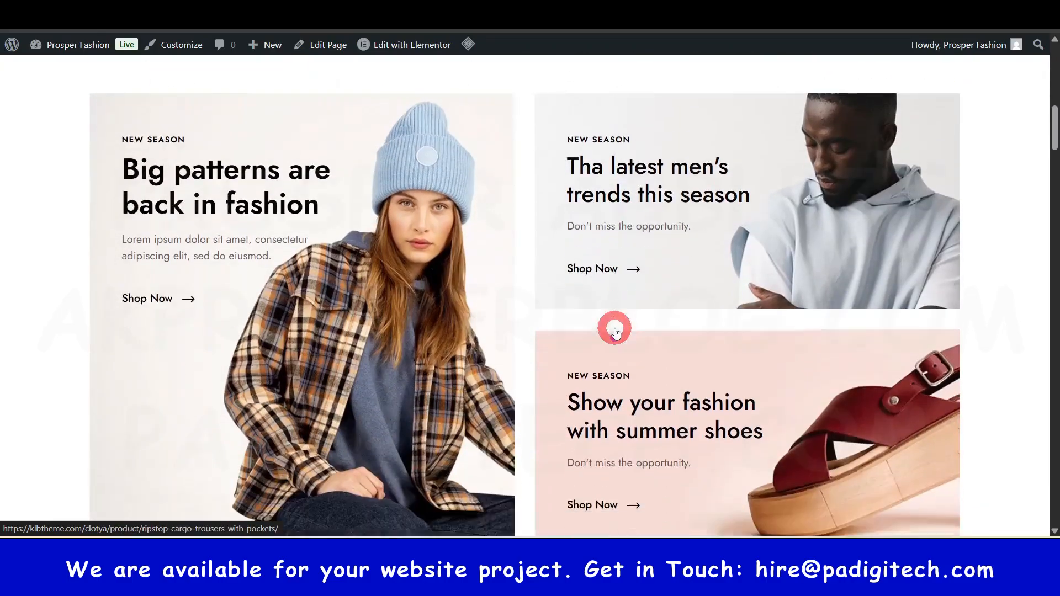
{"action": "scroll", "coordinate": [616, 330], "scroll_direction": "down", "scroll_amount": 5}
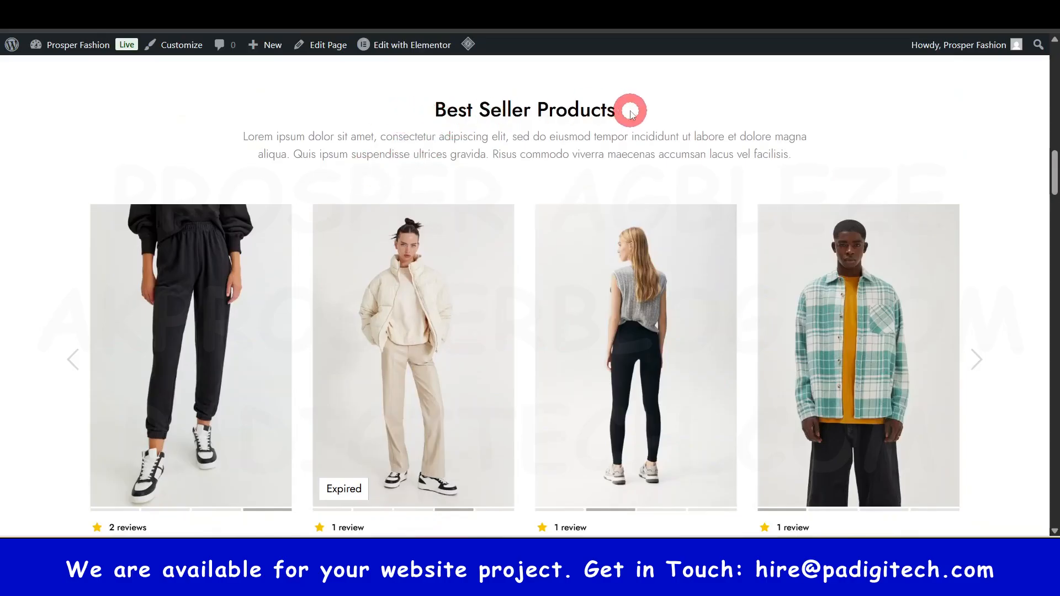
Look through the current homepage's Best Seller Products, Deal of the Week and Featured Products sections, dismissing the mouse program's licence reminder.
{"action": "left_click_drag", "start_coordinate": [293, 147], "coordinate": [783, 152]}
{"action": "scroll", "coordinate": [554, 157], "scroll_direction": "down", "scroll_amount": 10}
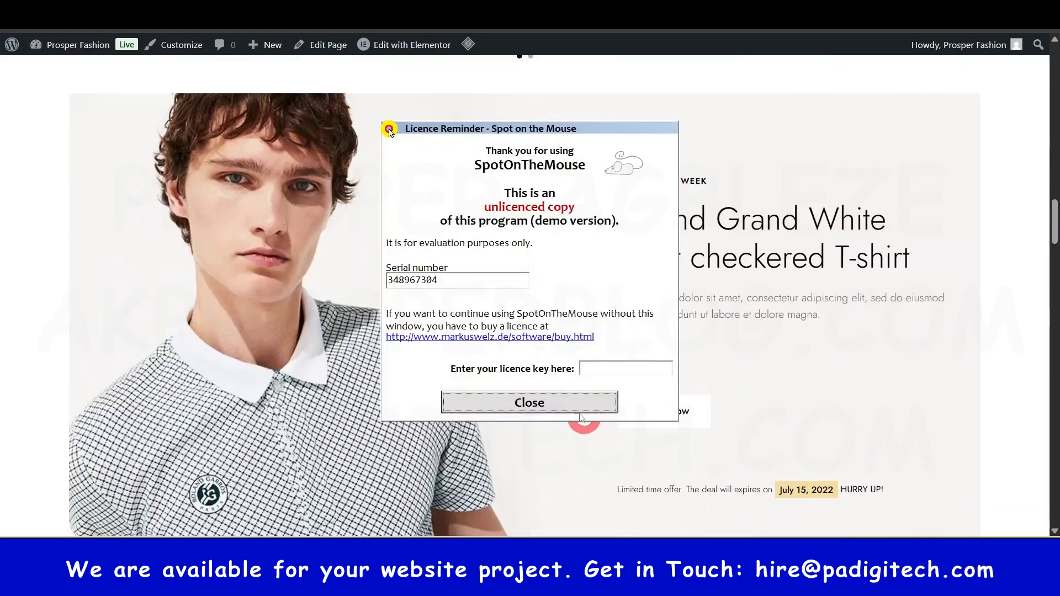
{"action": "left_click", "coordinate": [574, 408]}
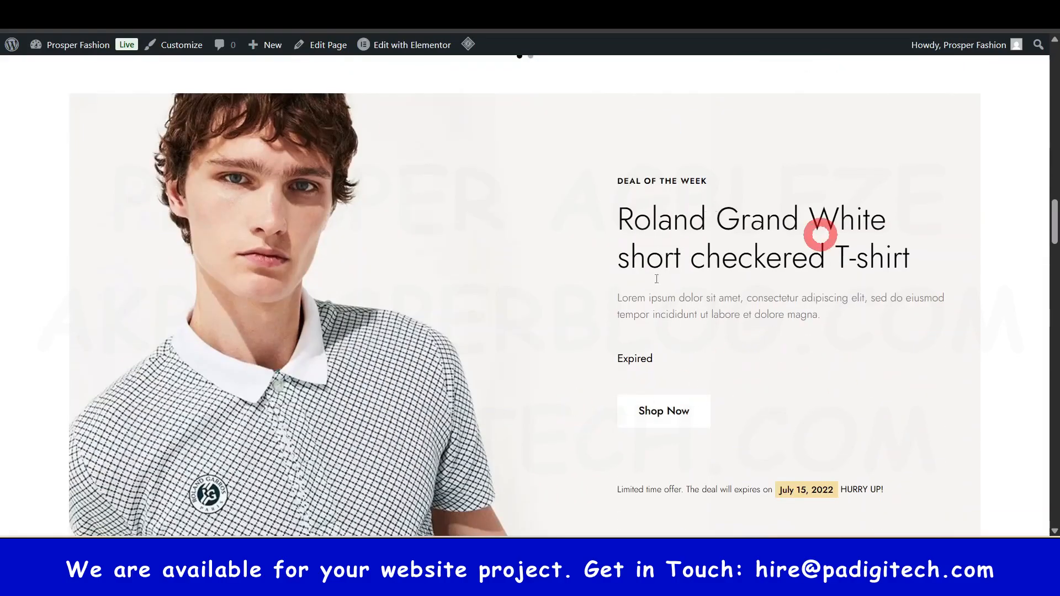
{"action": "scroll", "coordinate": [815, 232], "scroll_direction": "down", "scroll_amount": 14}
{"action": "scroll", "coordinate": [670, 402], "scroll_direction": "up", "scroll_amount": 8}
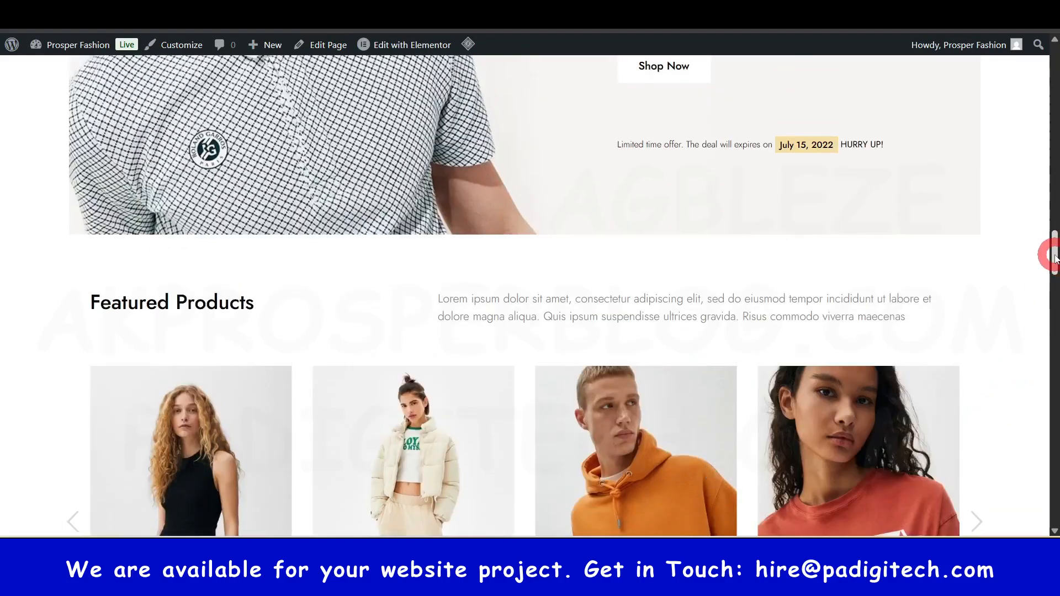
{"action": "left_click_drag", "start_coordinate": [1050, 252], "coordinate": [1053, 43]}
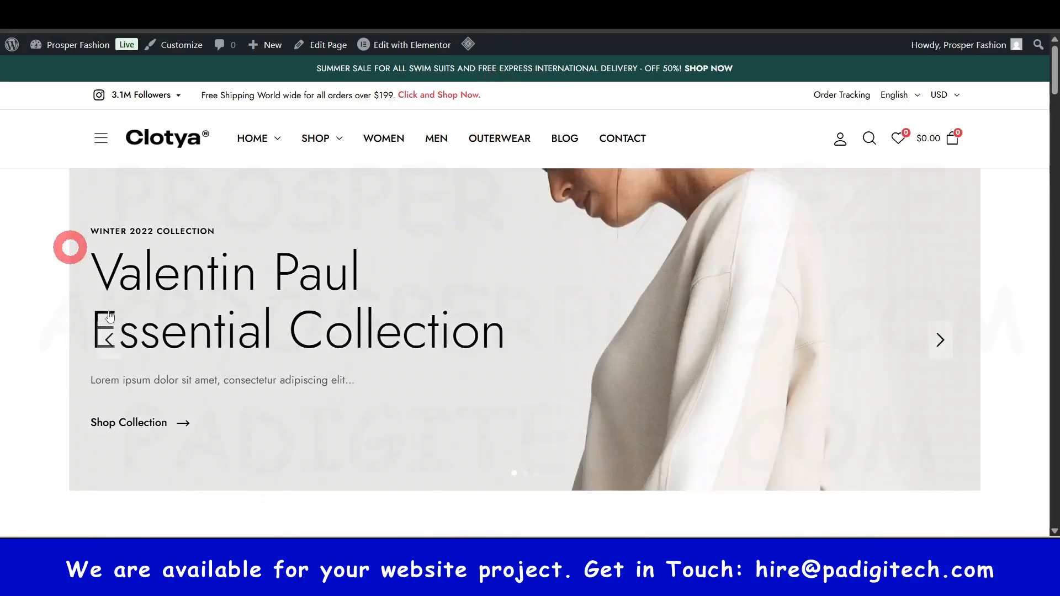
Examine the homepage layout with the boxed Winter 2022 Collection slider, from Featured Products down to Our Latest News.
{"action": "scroll", "coordinate": [1014, 247], "scroll_direction": "down", "scroll_amount": 8}
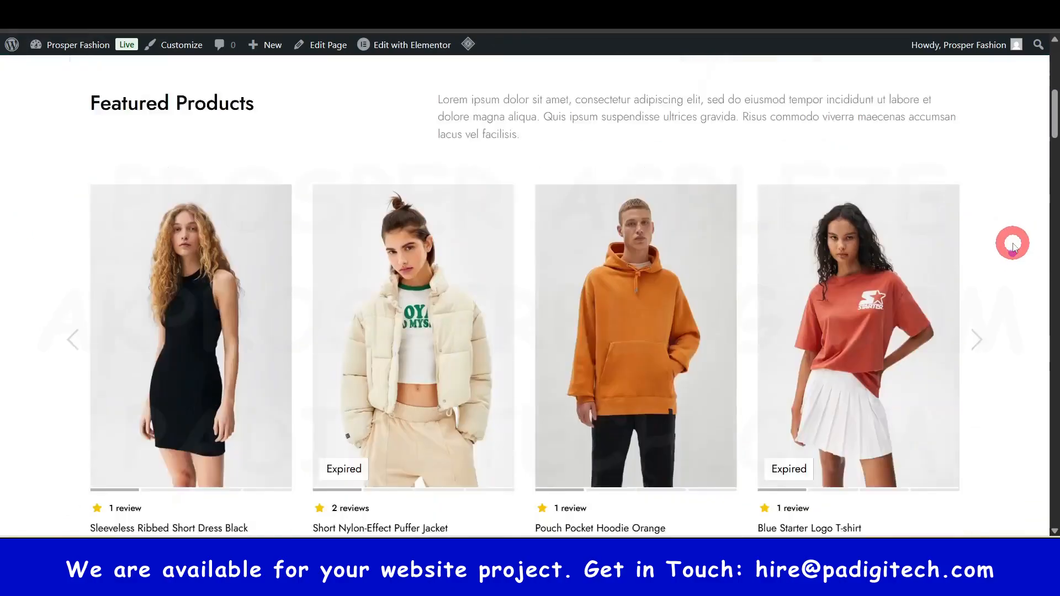
{"action": "scroll", "coordinate": [1013, 248], "scroll_direction": "down", "scroll_amount": 10}
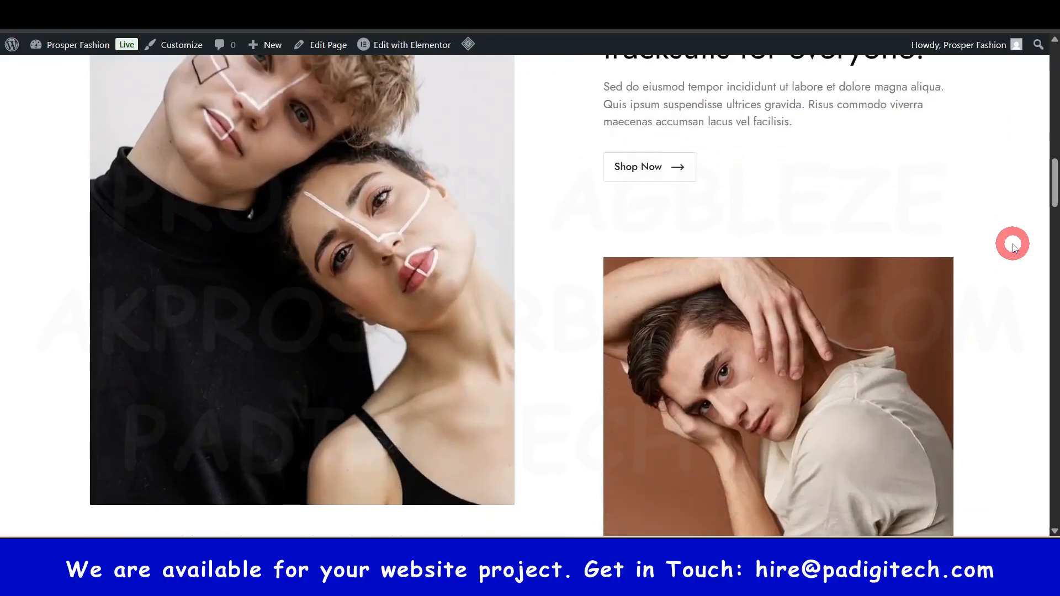
{"action": "scroll", "coordinate": [1013, 248], "scroll_direction": "down", "scroll_amount": 20}
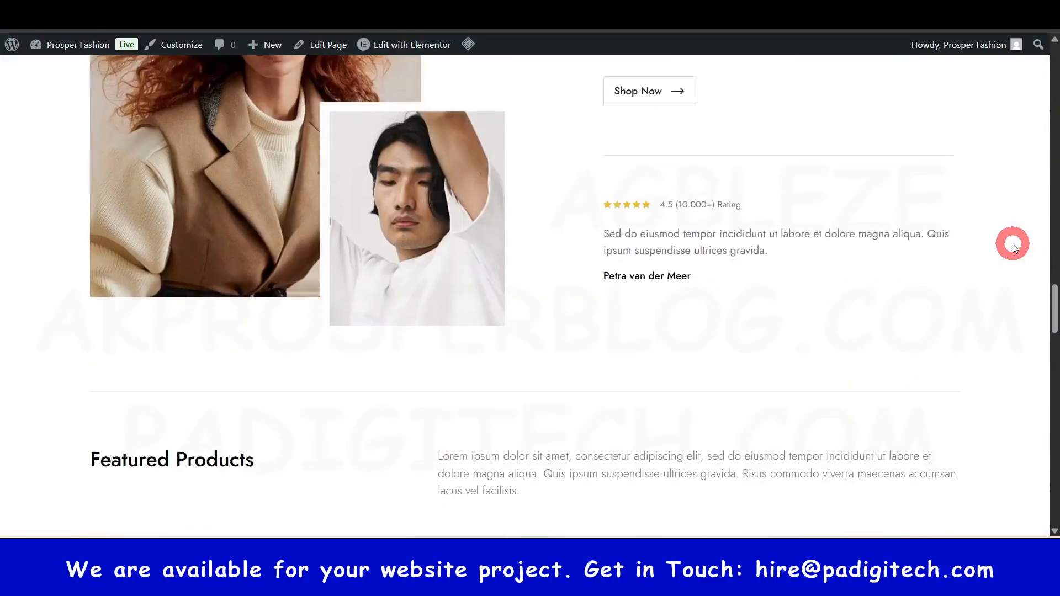
{"action": "scroll", "coordinate": [1013, 247], "scroll_direction": "down", "scroll_amount": 15}
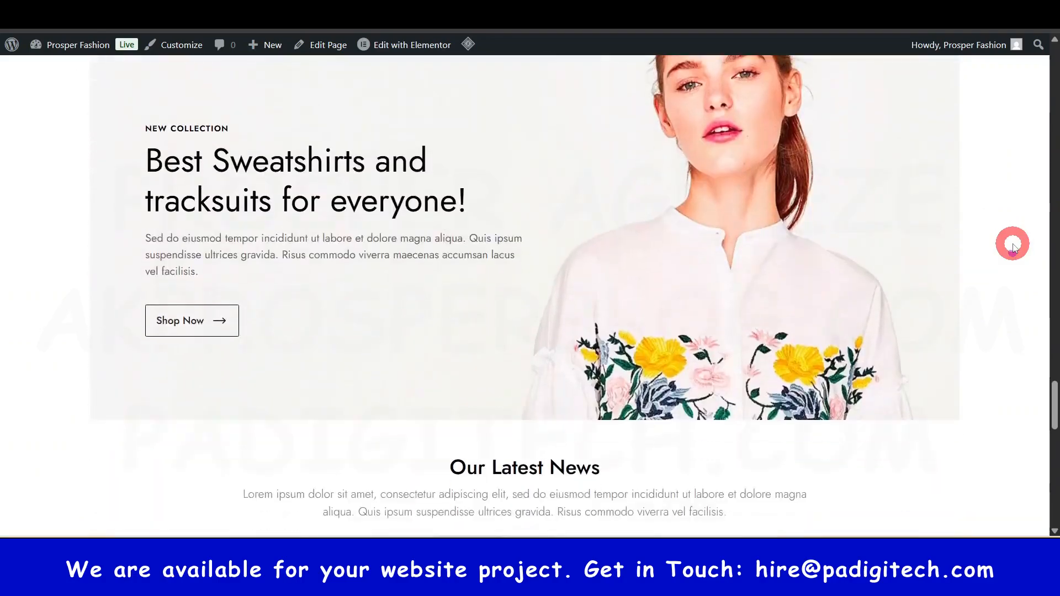
{"action": "scroll", "coordinate": [1013, 248], "scroll_direction": "down", "scroll_amount": 10}
{"action": "scroll", "coordinate": [1013, 248], "scroll_direction": "up", "scroll_amount": 6}
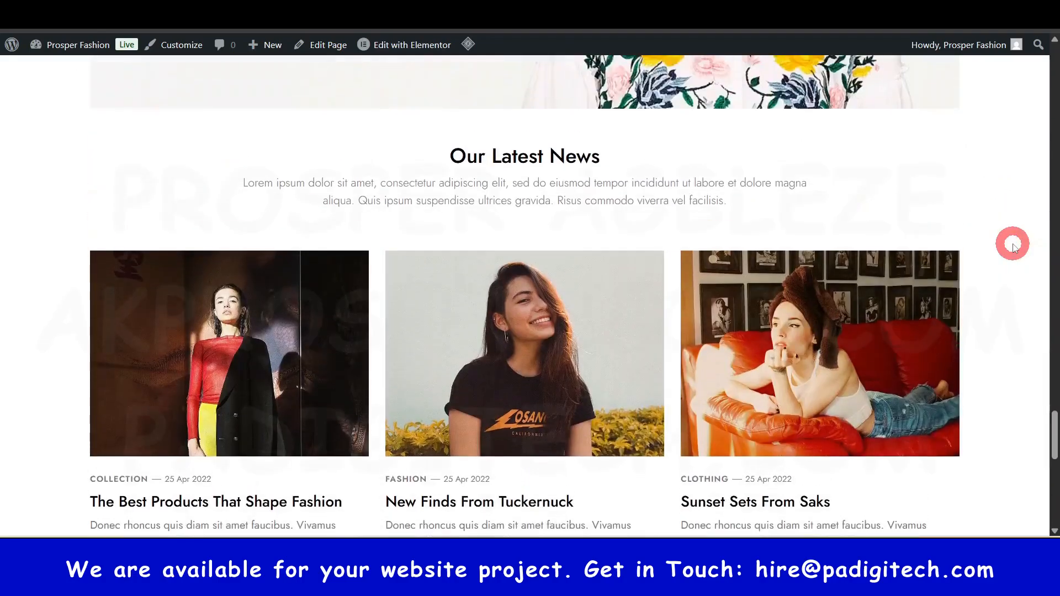
{"action": "scroll", "coordinate": [1013, 247], "scroll_direction": "up", "scroll_amount": 6}
{"action": "left_click_drag", "start_coordinate": [1055, 381], "coordinate": [948, 32]}
Switch to the homepage layout with the Men and Women hero panels and look it over down to the service highlights.
{"action": "left_click", "coordinate": [816, 13]}
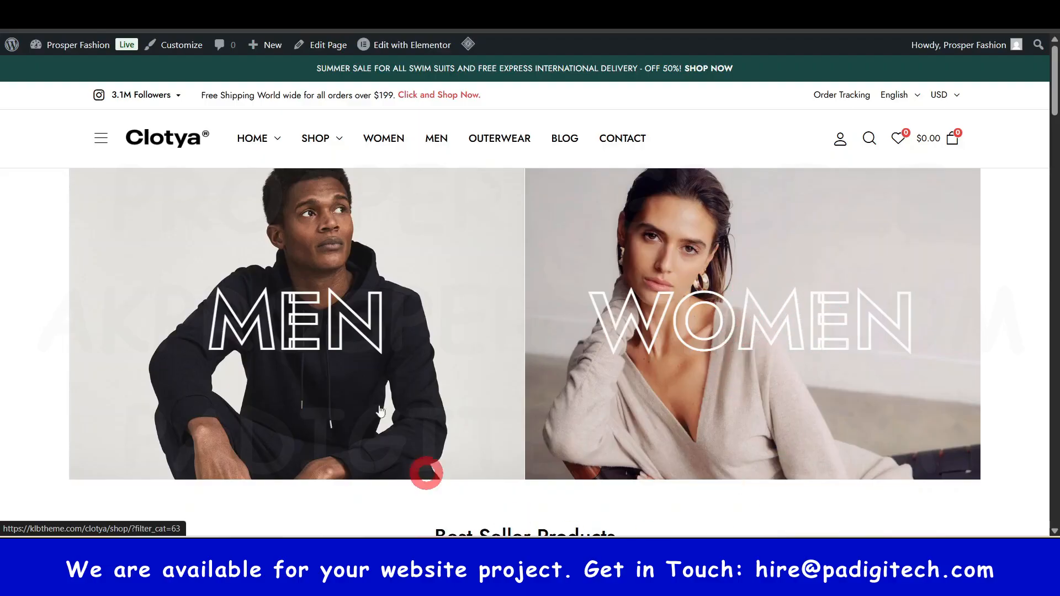
{"action": "scroll", "coordinate": [307, 308], "scroll_direction": "down", "scroll_amount": 8}
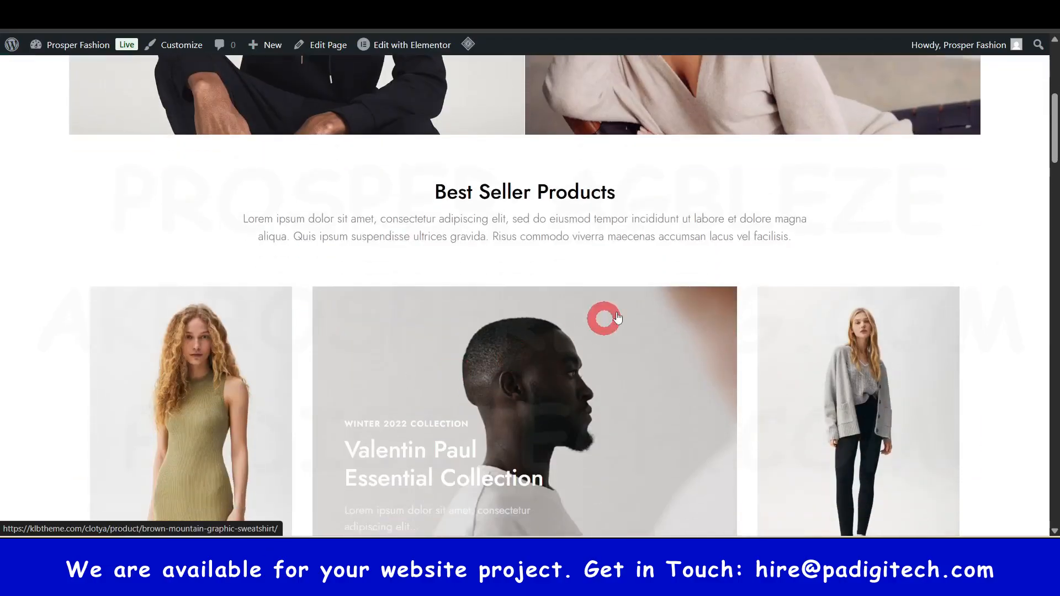
{"action": "scroll", "coordinate": [395, 397], "scroll_direction": "down", "scroll_amount": 20}
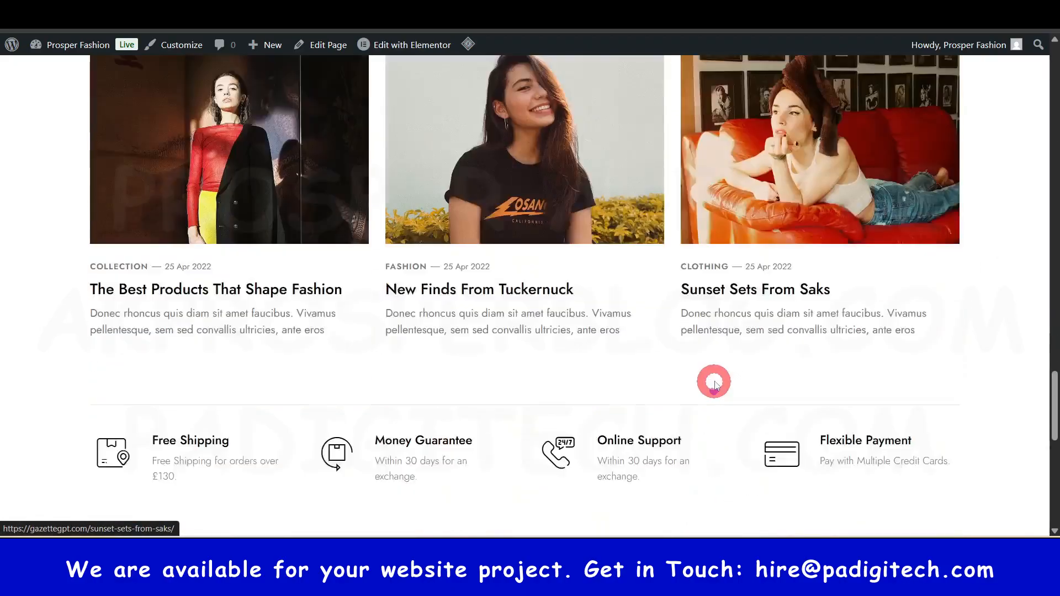
{"action": "scroll", "coordinate": [714, 382], "scroll_direction": "down", "scroll_amount": 3}
Switch to the open layout with the full-width denim slider and look through its collections, categories and Visit Our Store sections.
{"action": "left_click", "coordinate": [690, 16]}
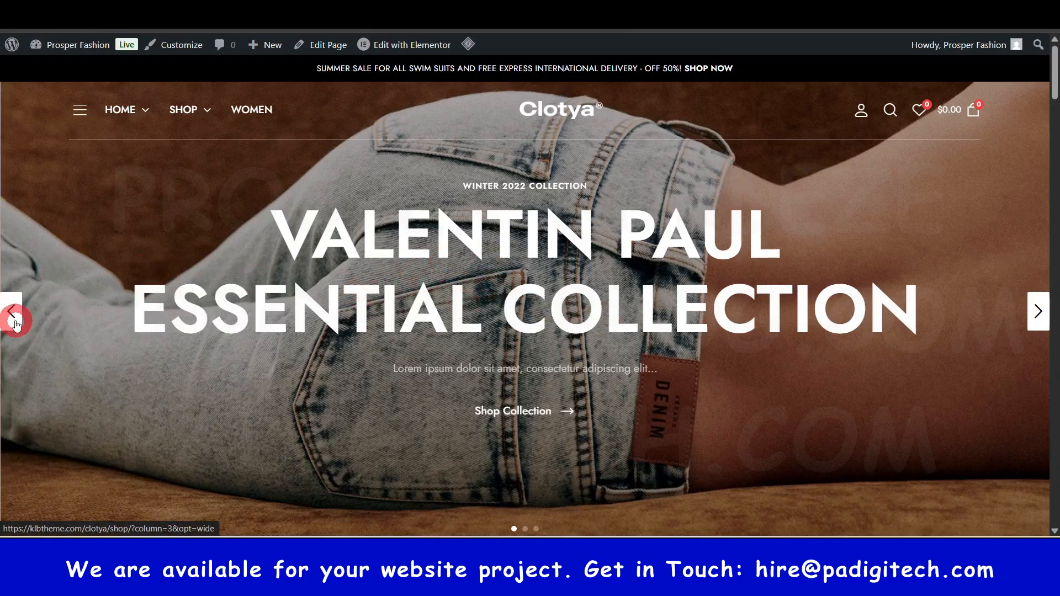
{"action": "left_click", "coordinate": [15, 323]}
{"action": "scroll", "coordinate": [390, 348], "scroll_direction": "down", "scroll_amount": 8}
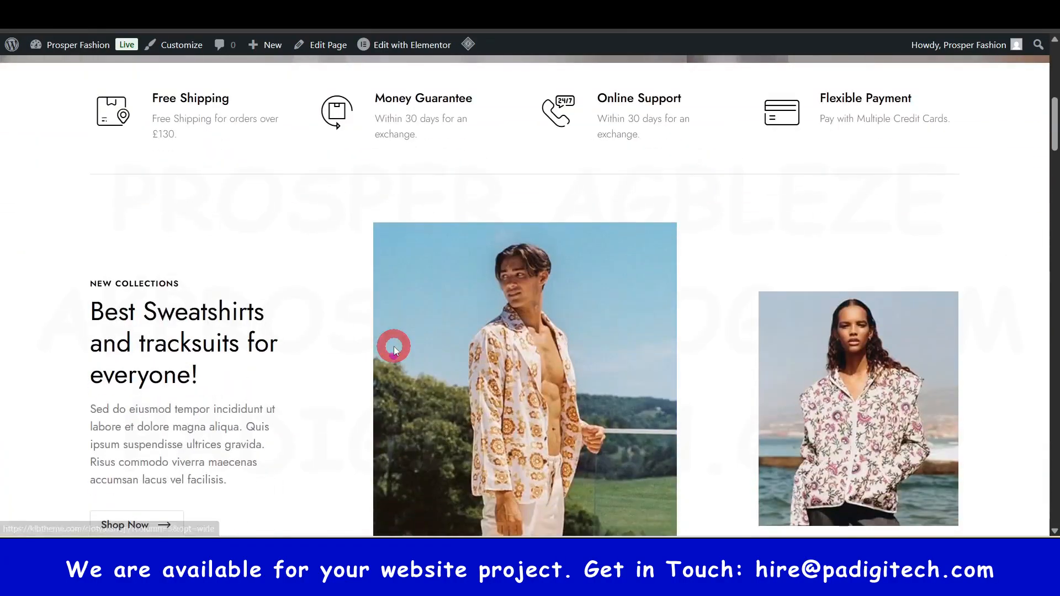
{"action": "scroll", "coordinate": [394, 349], "scroll_direction": "down", "scroll_amount": 12}
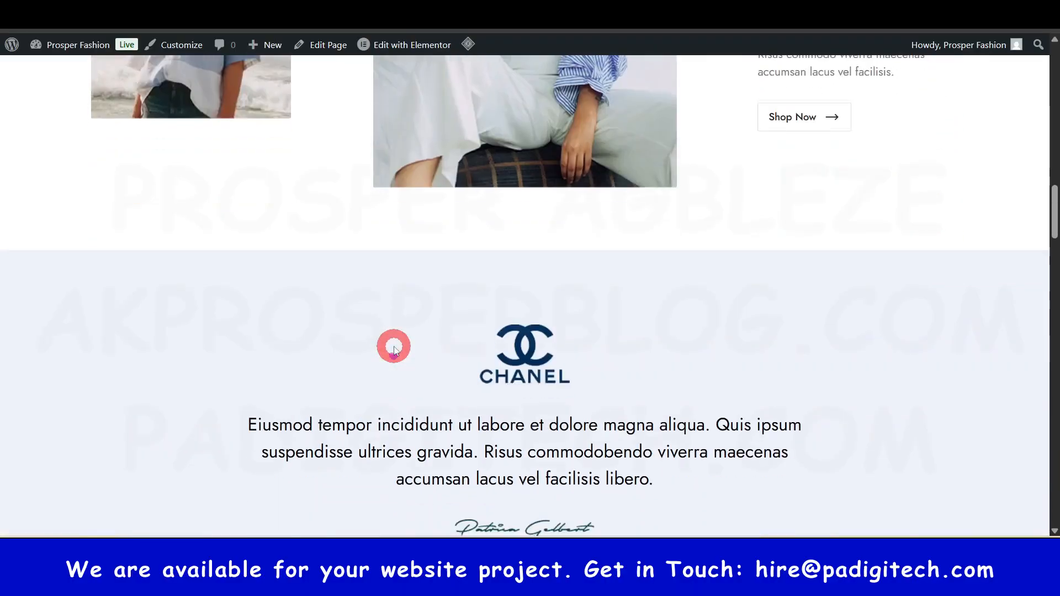
{"action": "scroll", "coordinate": [394, 349], "scroll_direction": "down", "scroll_amount": 15}
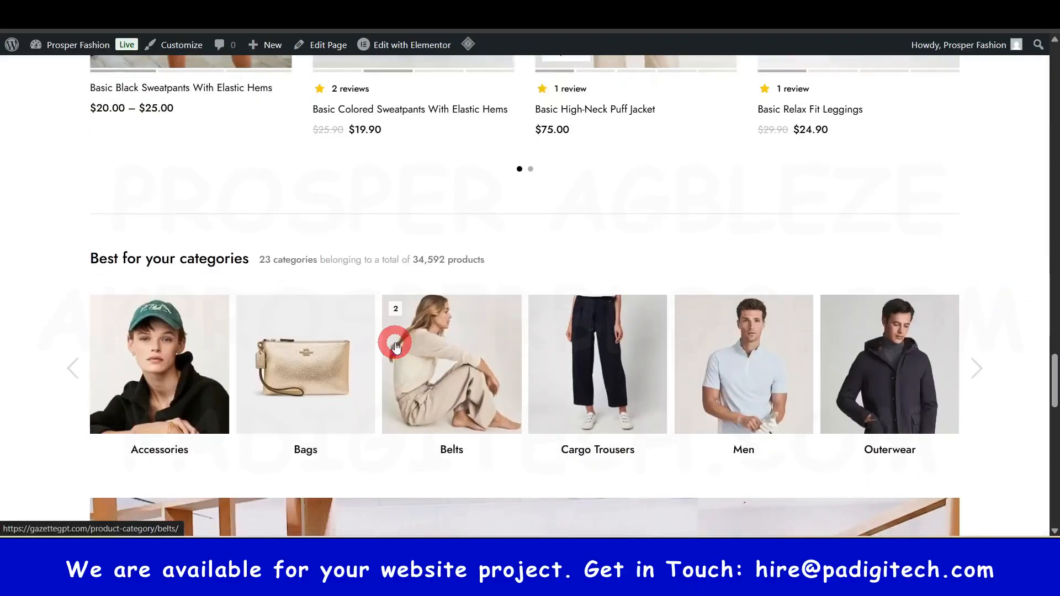
{"action": "scroll", "coordinate": [395, 346], "scroll_direction": "down", "scroll_amount": 8}
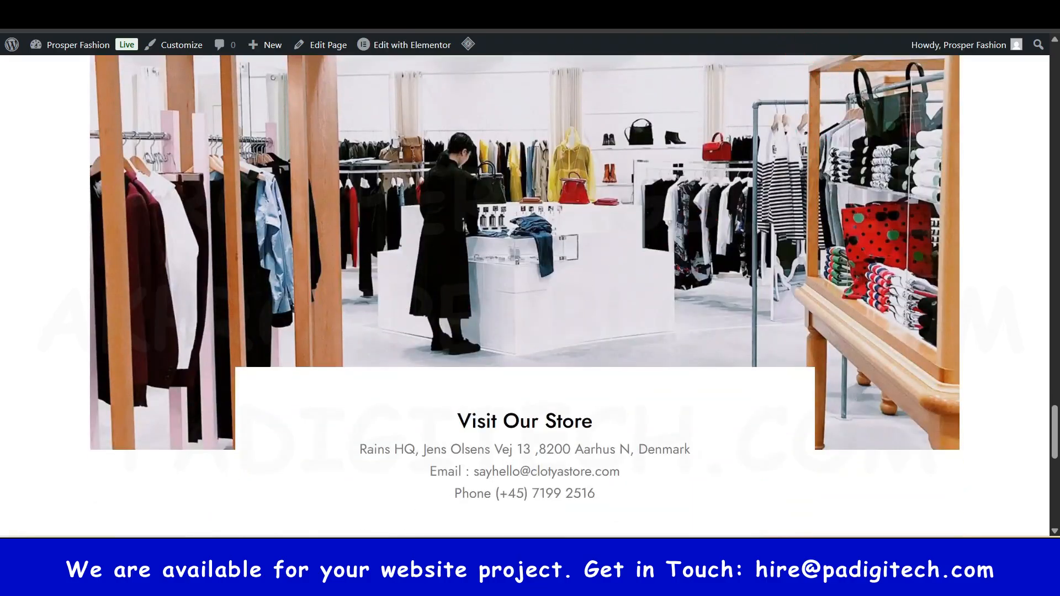
Switch to the homepage layout with the split Summer Collection hero and look through its Featured Products, weekly deal and Last Deals sections.
{"action": "left_click", "coordinate": [820, 245]}
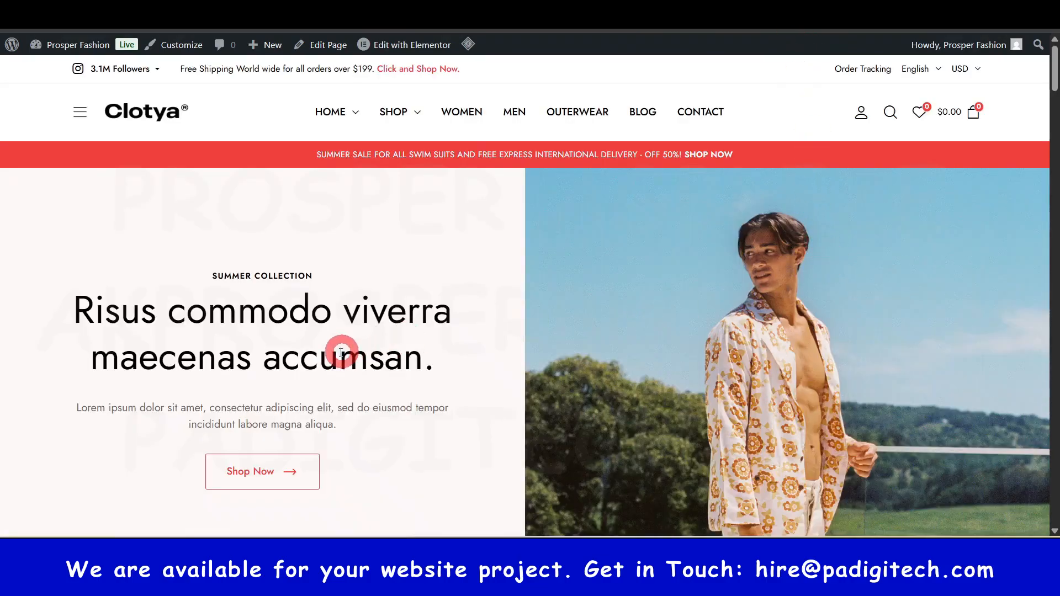
{"action": "scroll", "coordinate": [341, 353], "scroll_direction": "down", "scroll_amount": 20}
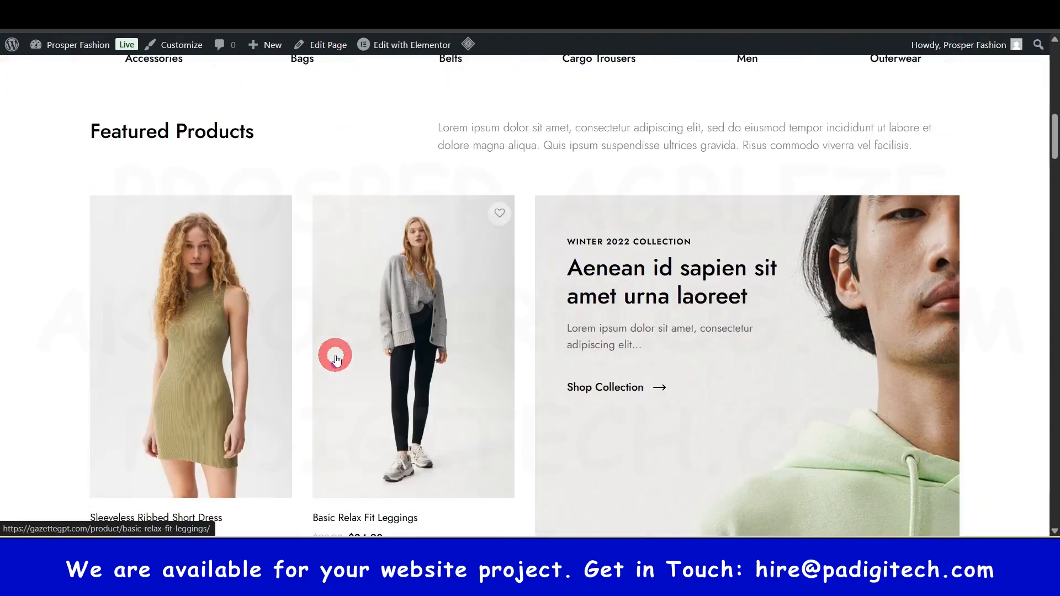
{"action": "scroll", "coordinate": [336, 358], "scroll_direction": "down", "scroll_amount": 20}
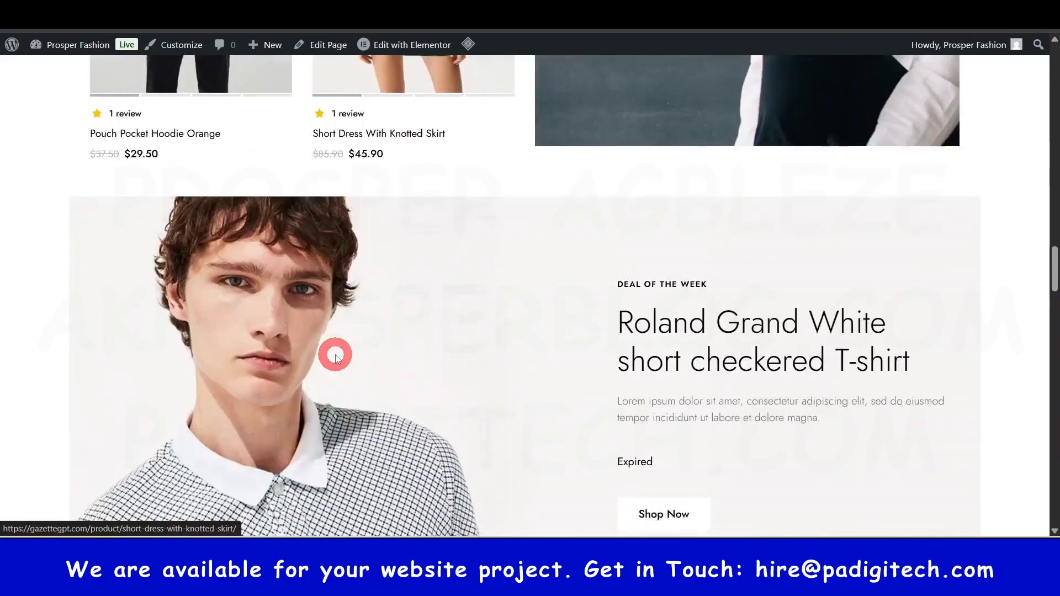
{"action": "scroll", "coordinate": [336, 358], "scroll_direction": "down", "scroll_amount": 20}
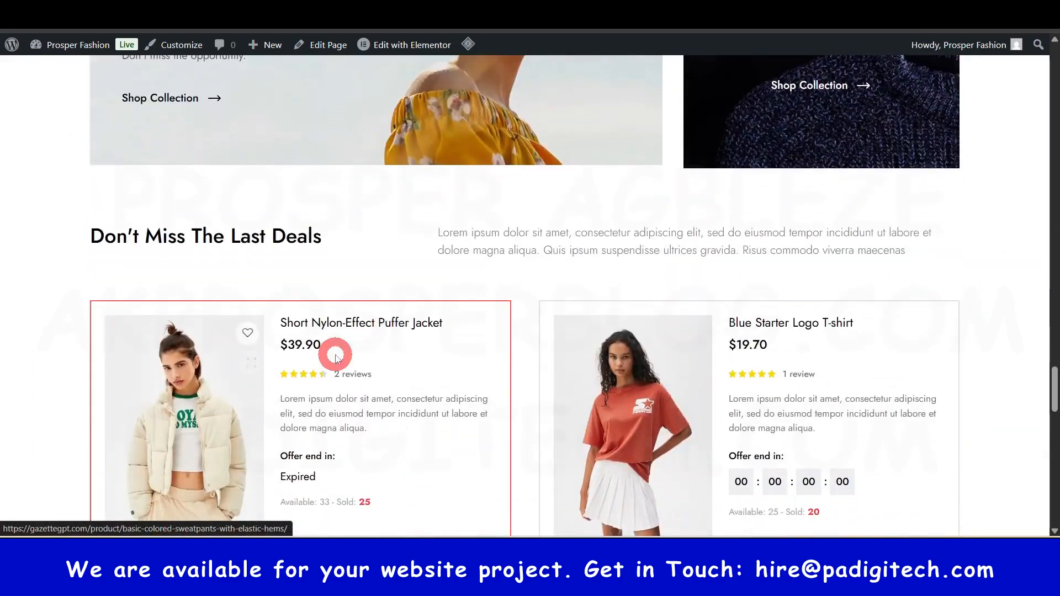
{"action": "scroll", "coordinate": [336, 359], "scroll_direction": "down", "scroll_amount": 9}
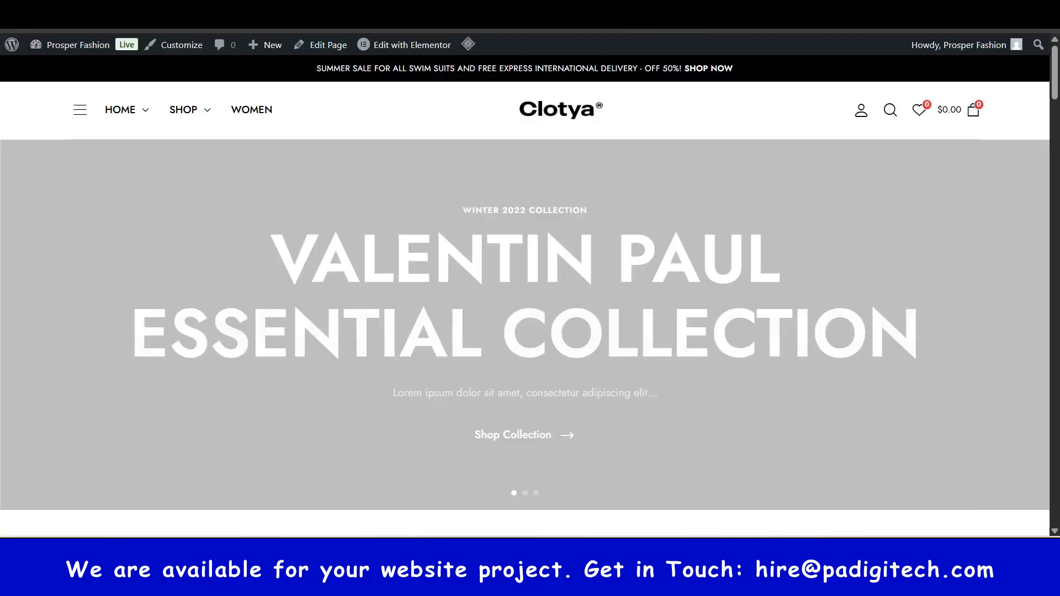
Examine the Home 6 layout from its full-width slider through the product sections to Our Latest News, ending back at its hero.
{"action": "scroll", "coordinate": [817, 286], "scroll_direction": "down", "scroll_amount": 1}
{"action": "scroll", "coordinate": [817, 285], "scroll_direction": "down", "scroll_amount": 8}
{"action": "scroll", "coordinate": [818, 276], "scroll_direction": "up", "scroll_amount": 9}
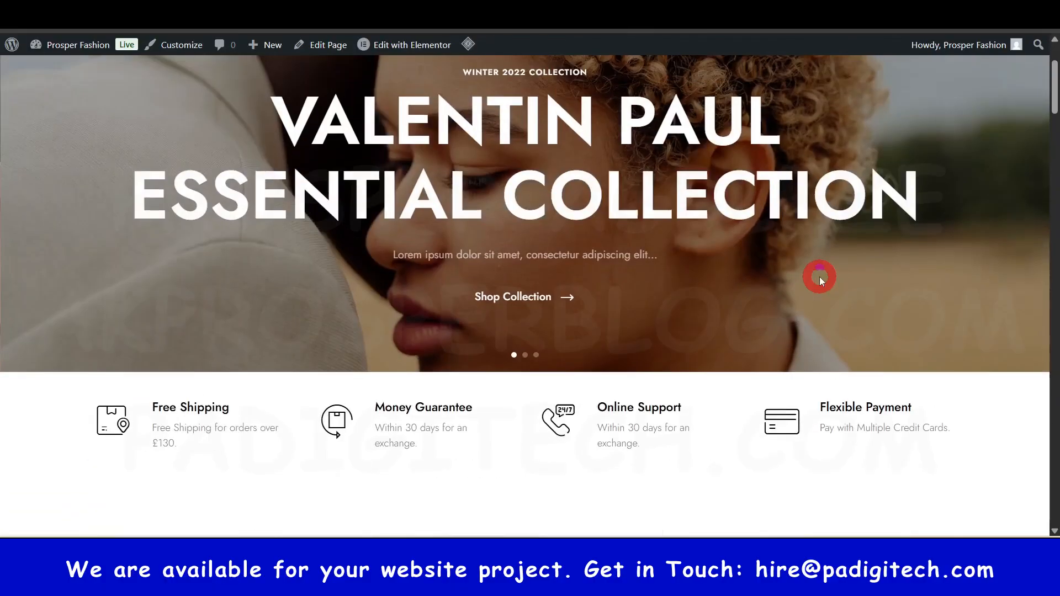
{"action": "scroll", "coordinate": [819, 281], "scroll_direction": "down", "scroll_amount": 15}
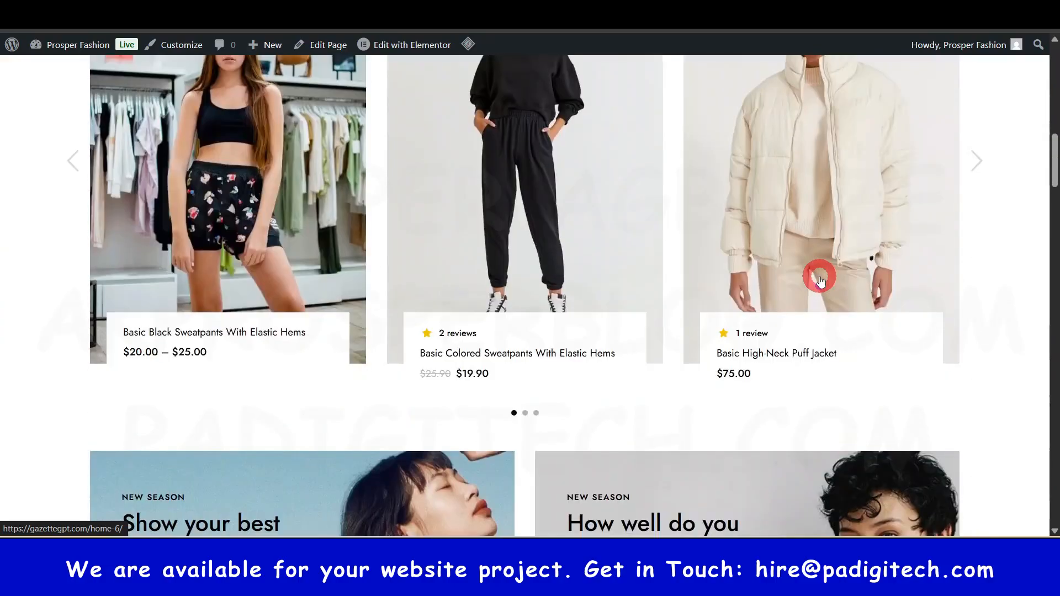
{"action": "scroll", "coordinate": [820, 281], "scroll_direction": "down", "scroll_amount": 18}
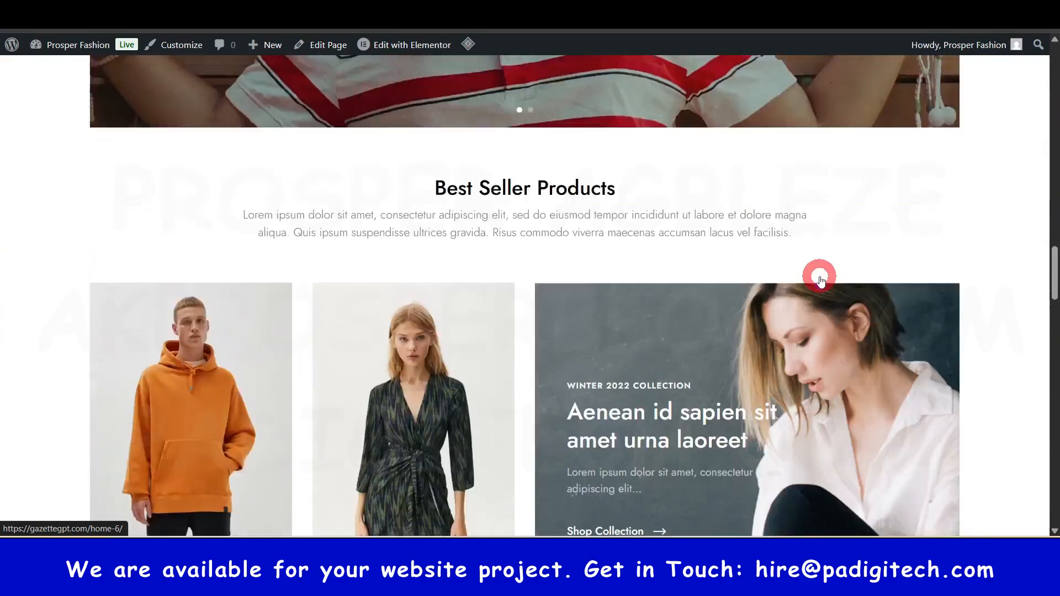
{"action": "scroll", "coordinate": [820, 281], "scroll_direction": "down", "scroll_amount": 8}
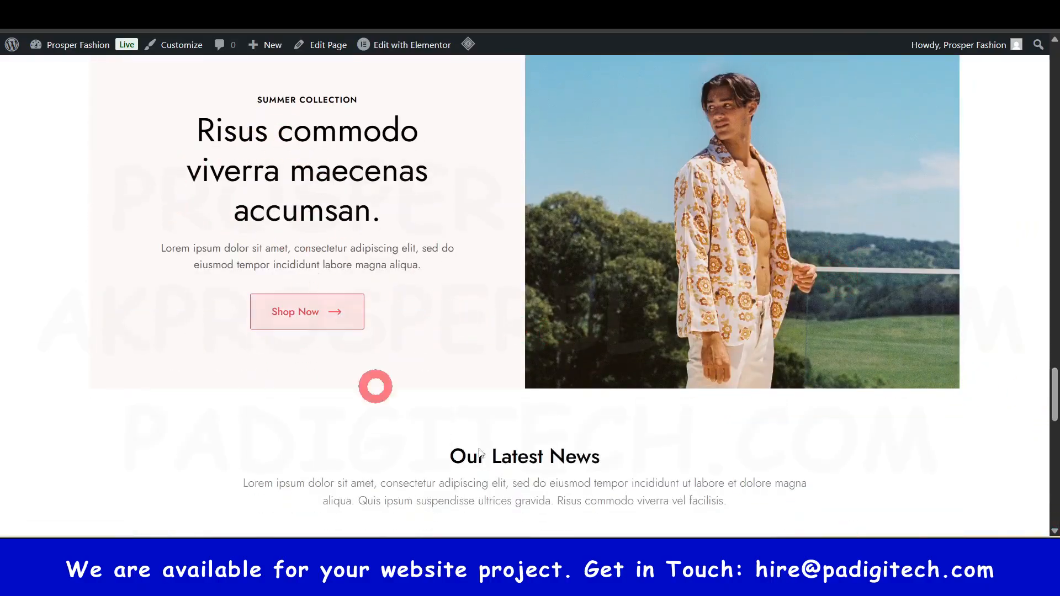
{"action": "left_click_drag", "start_coordinate": [1051, 400], "coordinate": [1053, 52]}
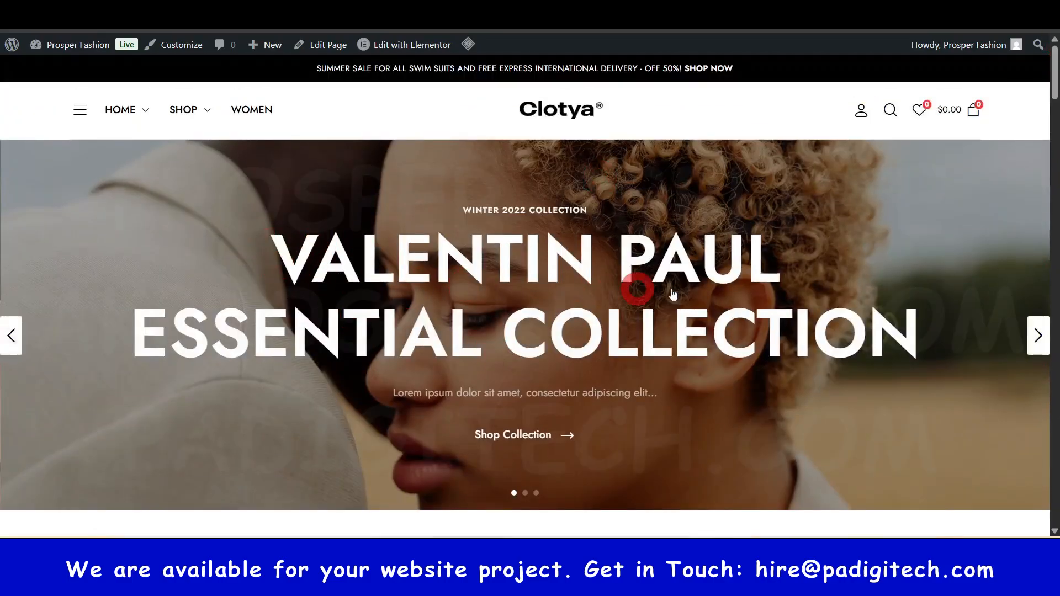
{"action": "scroll", "coordinate": [600, 427], "scroll_direction": "down", "scroll_amount": 5}
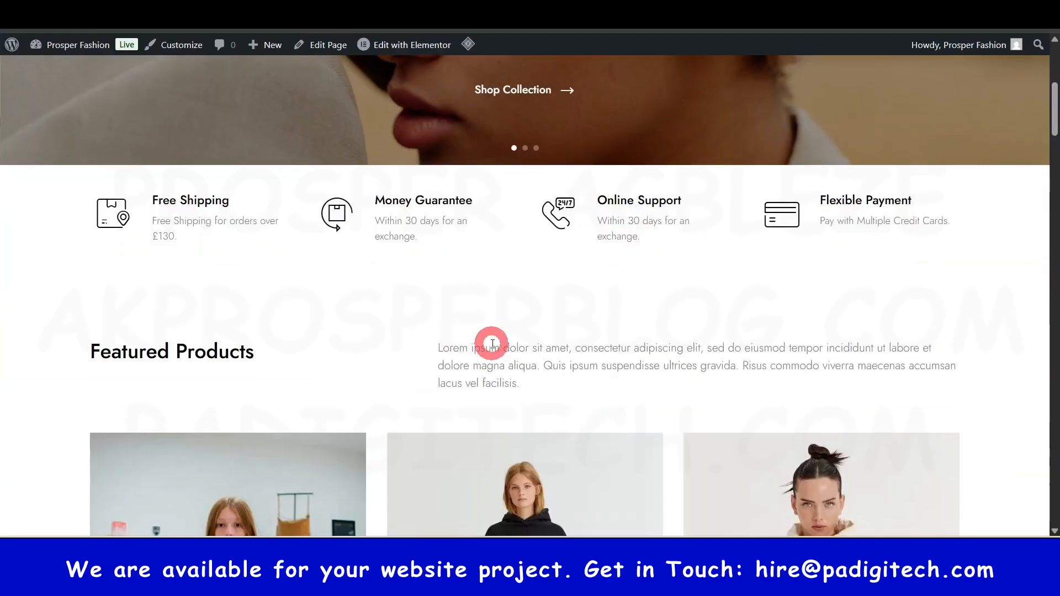
{"action": "scroll", "coordinate": [634, 274], "scroll_direction": "up", "scroll_amount": 5}
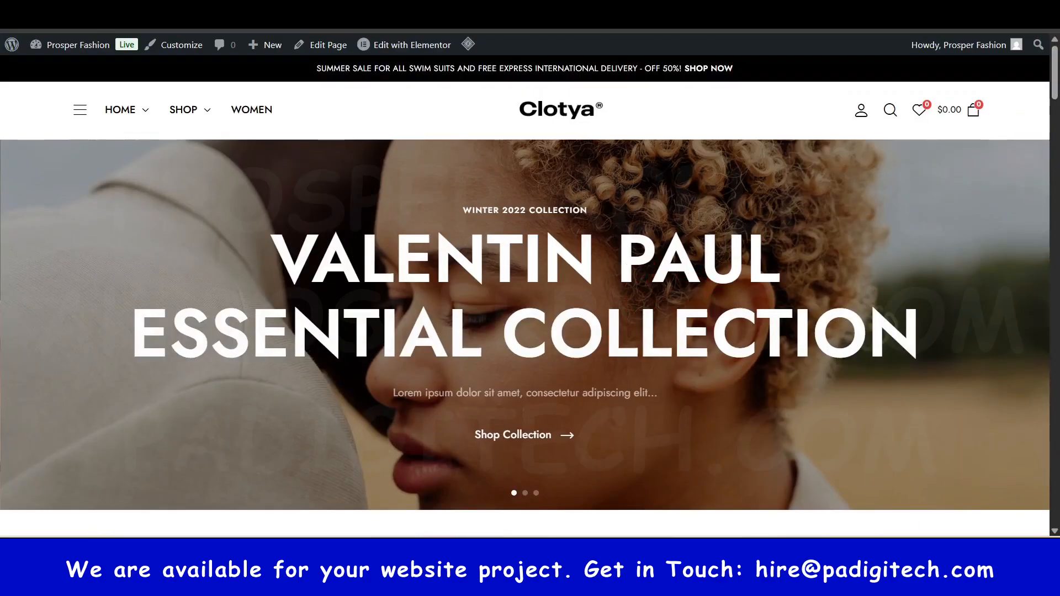
Return to the WordPress dashboard, open the list of all pages and look through the Home page variants.
{"action": "left_click", "coordinate": [443, 32]}
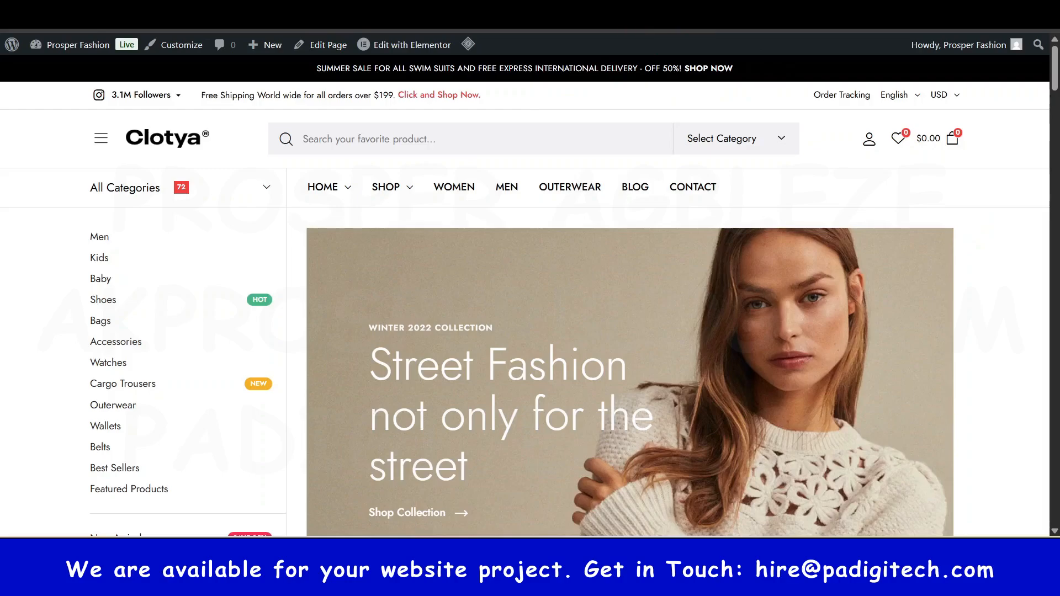
{"action": "left_click", "coordinate": [110, 10]}
{"action": "mouse_move", "coordinate": [47, 227]}
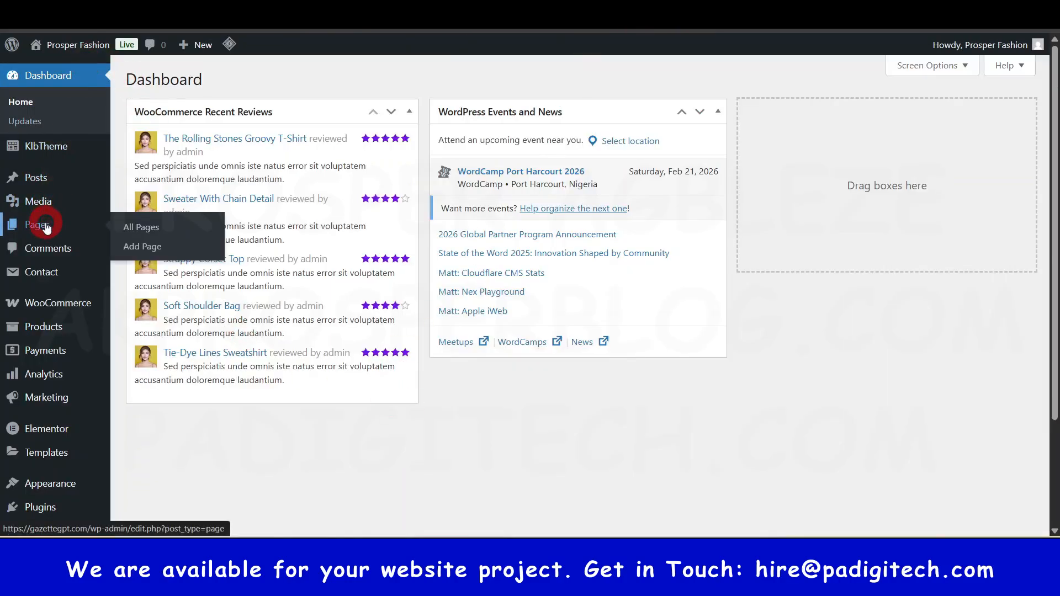
{"action": "left_click", "coordinate": [47, 227]}
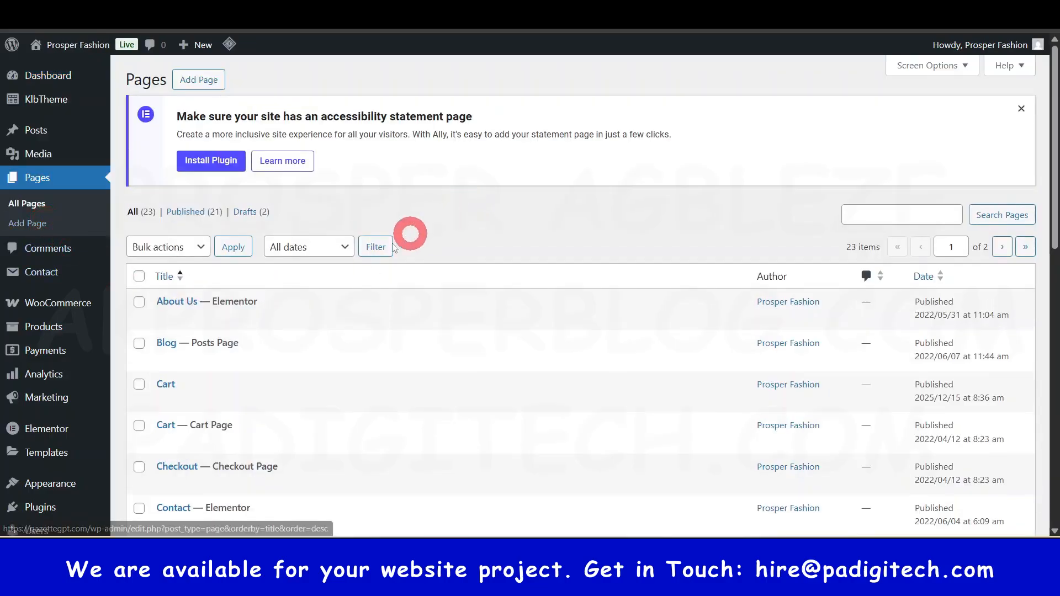
{"action": "scroll", "coordinate": [249, 284], "scroll_direction": "down", "scroll_amount": 5}
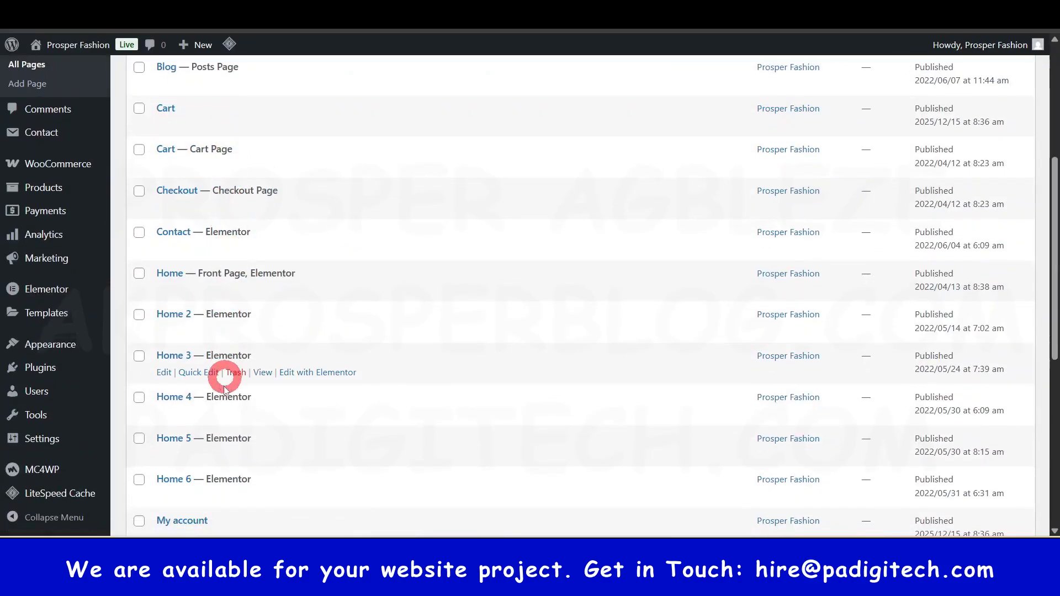
{"action": "scroll", "coordinate": [221, 389], "scroll_direction": "down", "scroll_amount": 7}
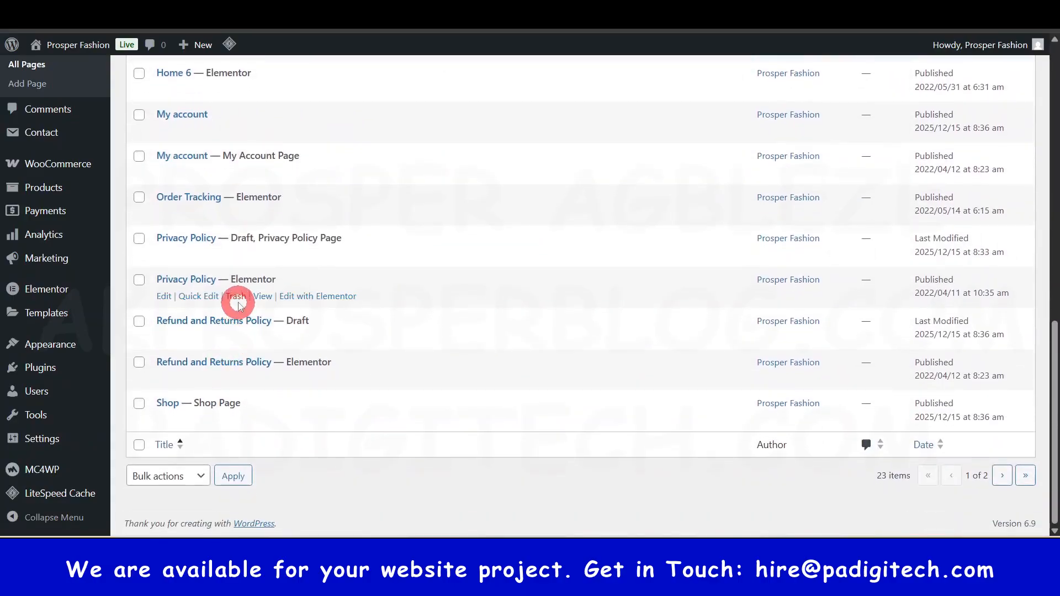
{"action": "scroll", "coordinate": [237, 298], "scroll_direction": "up", "scroll_amount": 7}
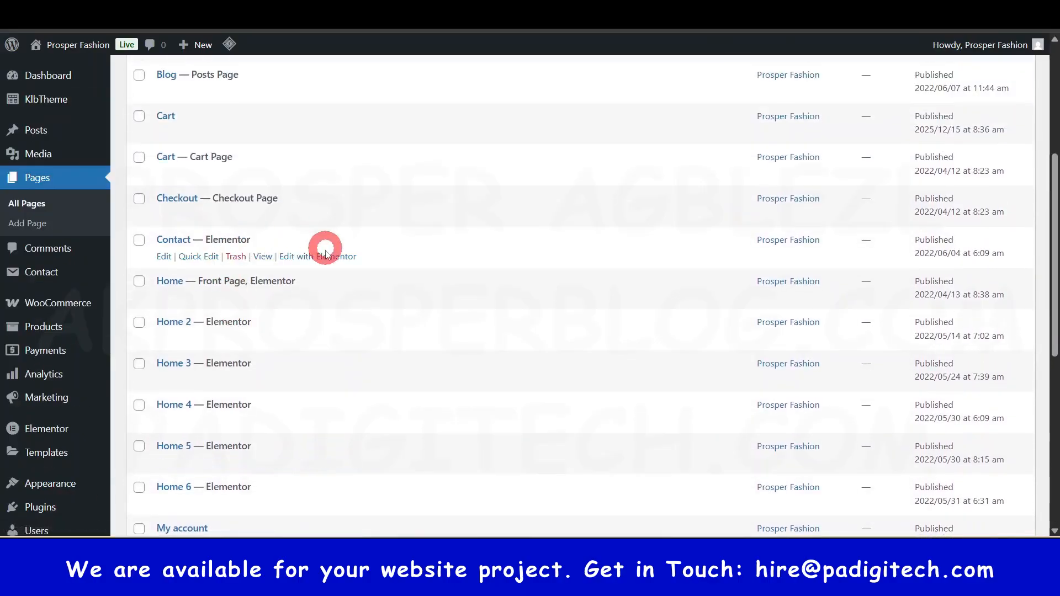
Examine the list of all pages, from About Us and the shop pages through the Home variants to the policy pages.
{"action": "scroll", "coordinate": [325, 254], "scroll_direction": "down", "scroll_amount": 1}
{"action": "scroll", "coordinate": [328, 267], "scroll_direction": "down", "scroll_amount": 1}
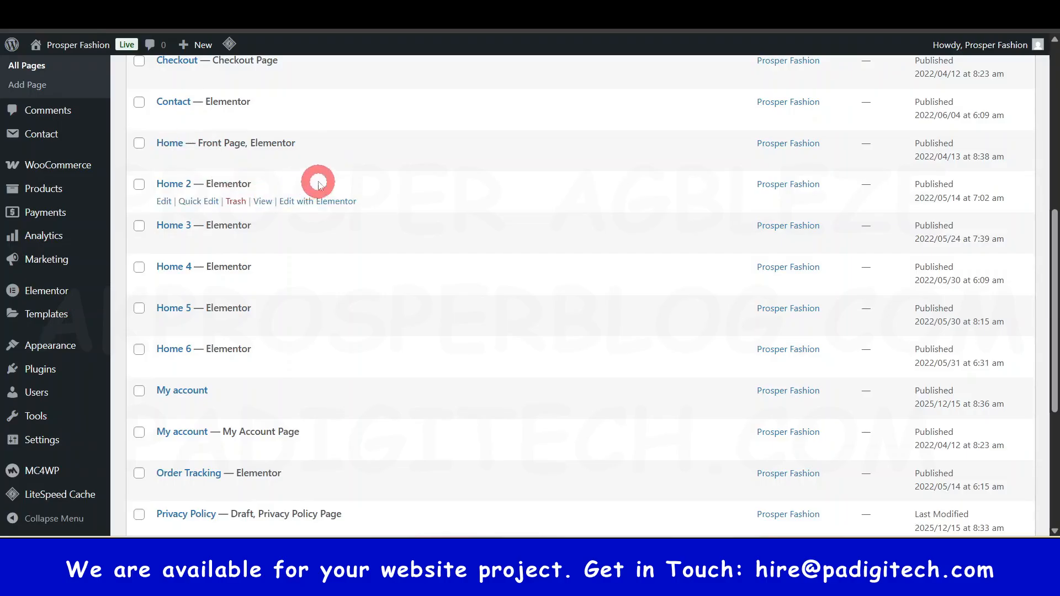
{"action": "scroll", "coordinate": [301, 204], "scroll_direction": "up", "scroll_amount": 5}
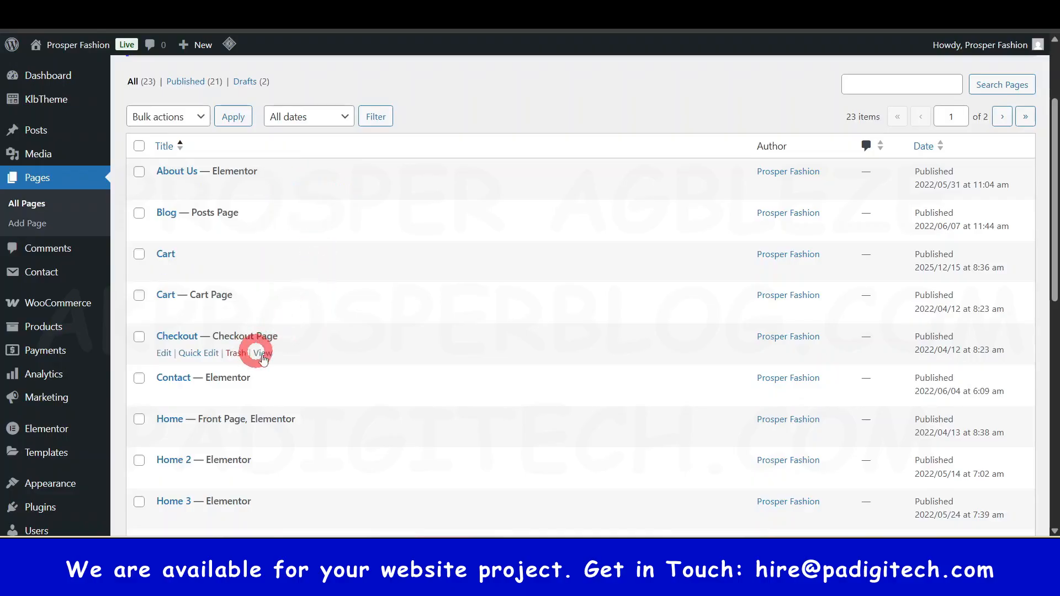
{"action": "scroll", "coordinate": [283, 379], "scroll_direction": "down", "scroll_amount": 5}
{"action": "scroll", "coordinate": [221, 358], "scroll_direction": "down", "scroll_amount": 3}
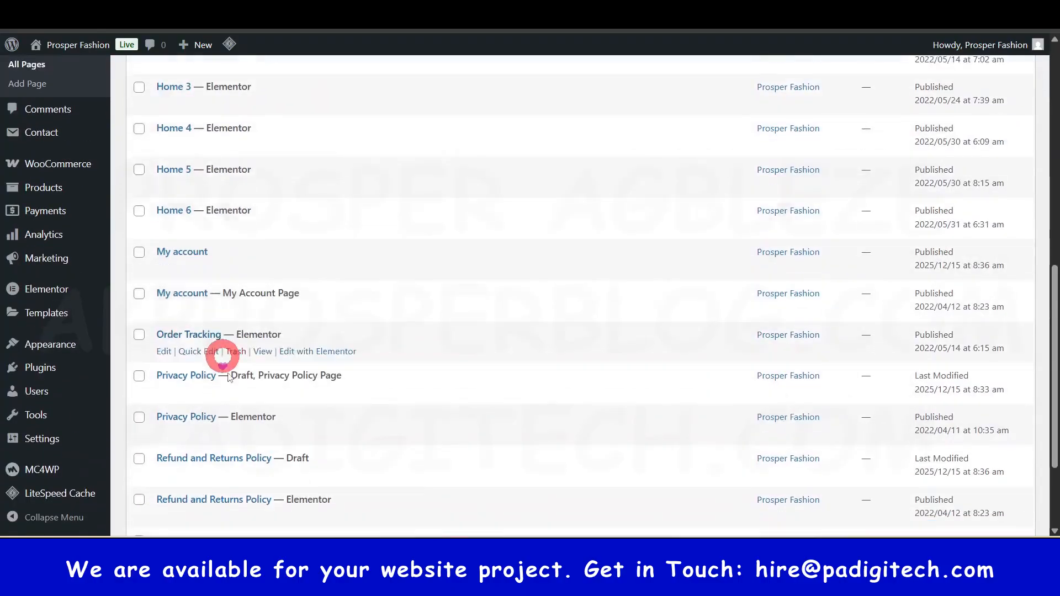
{"action": "scroll", "coordinate": [309, 215], "scroll_direction": "down", "scroll_amount": 3}
{"action": "scroll", "coordinate": [235, 384], "scroll_direction": "up", "scroll_amount": 10}
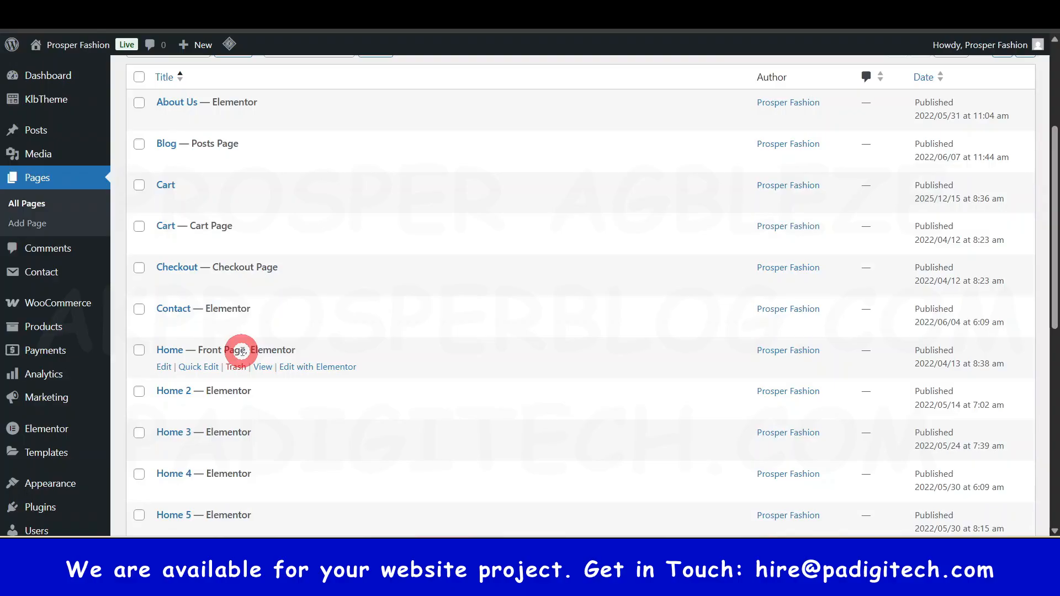
{"action": "scroll", "coordinate": [242, 351], "scroll_direction": "up", "scroll_amount": 3}
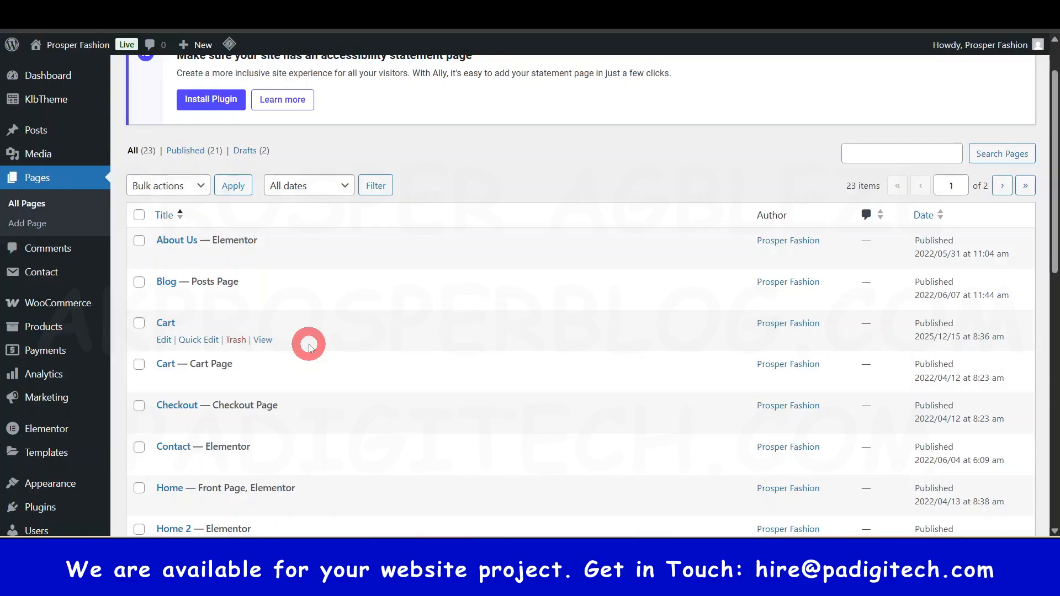
{"action": "scroll", "coordinate": [309, 347], "scroll_direction": "down", "scroll_amount": 6}
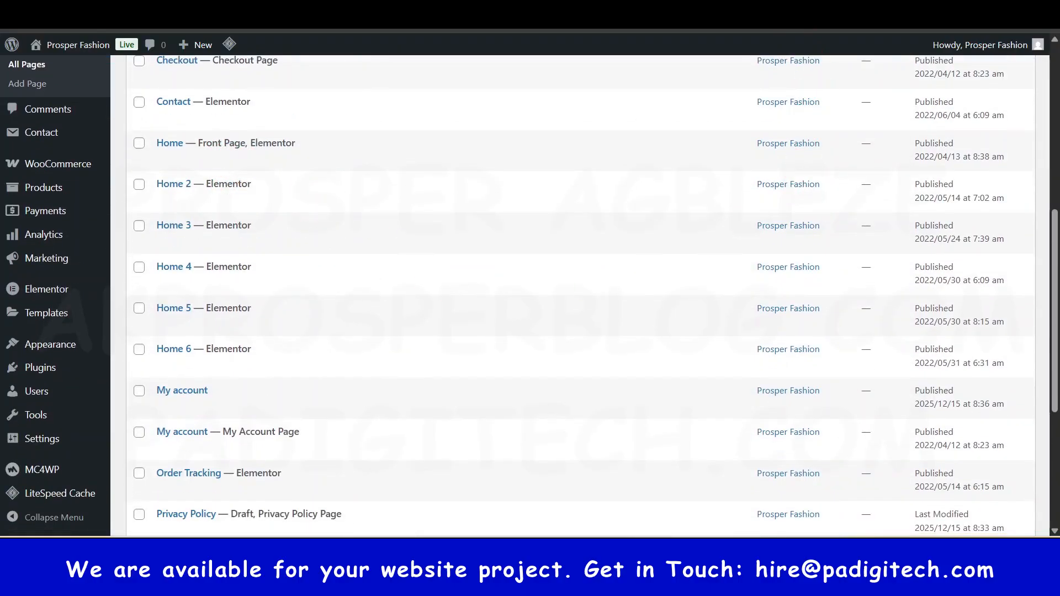
Check the live storefront homepage, open the front page Home for editing with Elementor in a new tab, and dismiss its notification.
{"action": "left_click", "coordinate": [811, 10]}
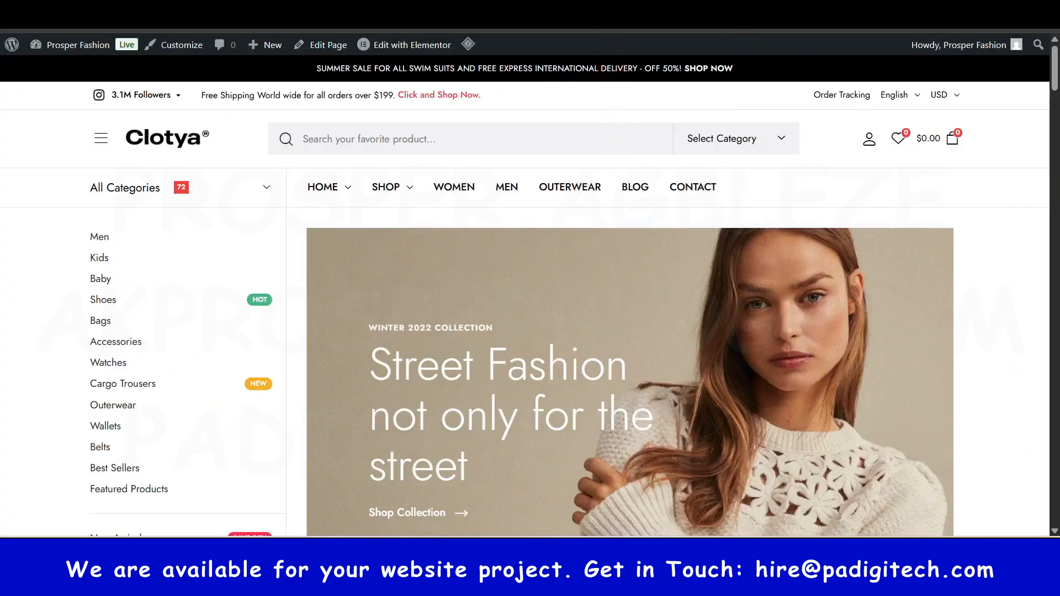
{"action": "left_click", "coordinate": [593, 11]}
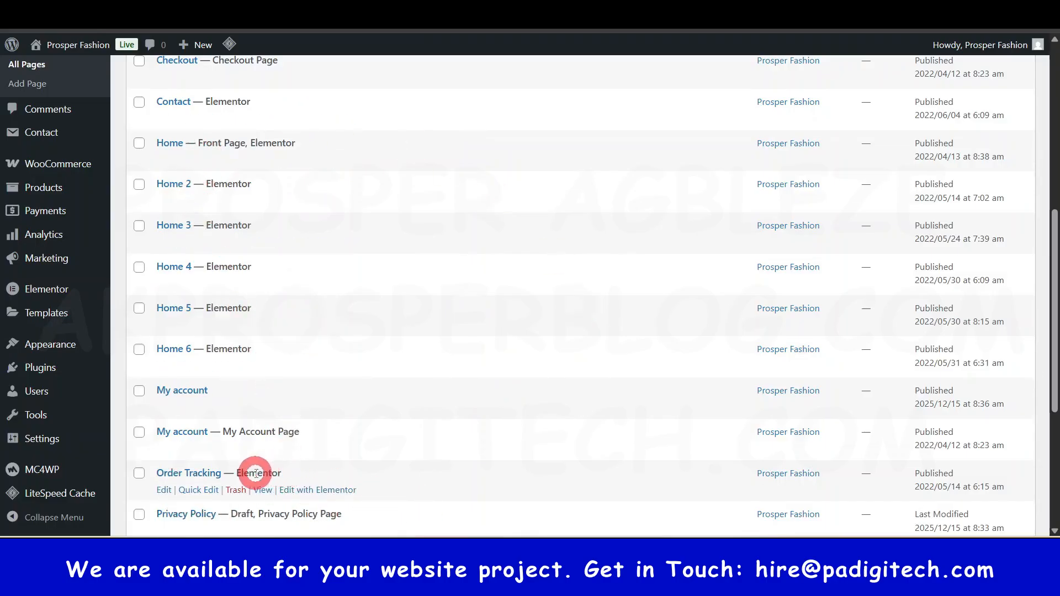
{"action": "scroll", "coordinate": [380, 338], "scroll_direction": "up", "scroll_amount": 3}
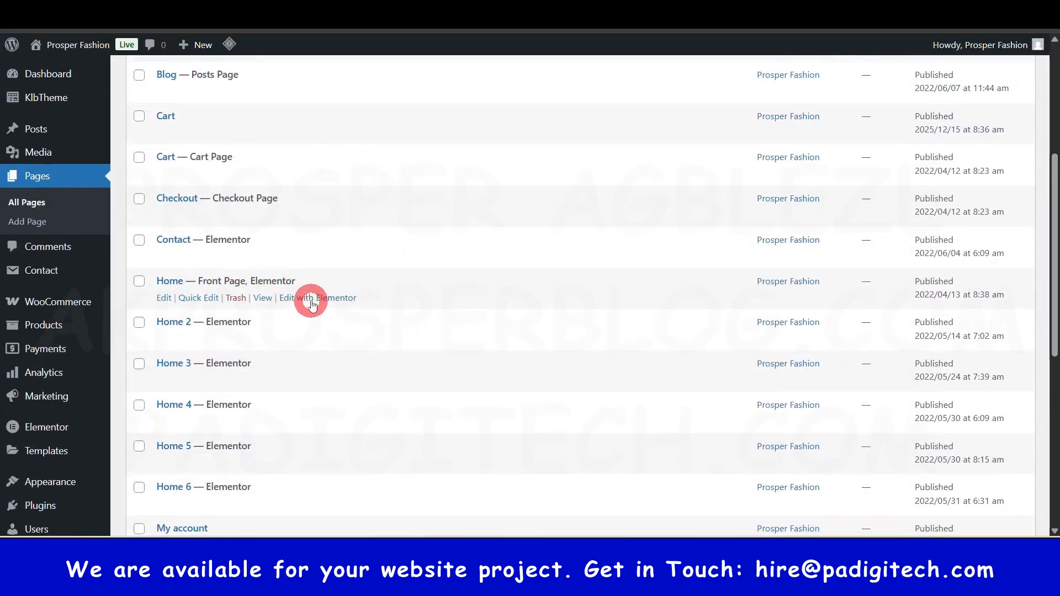
{"action": "right_click", "coordinate": [311, 303]}
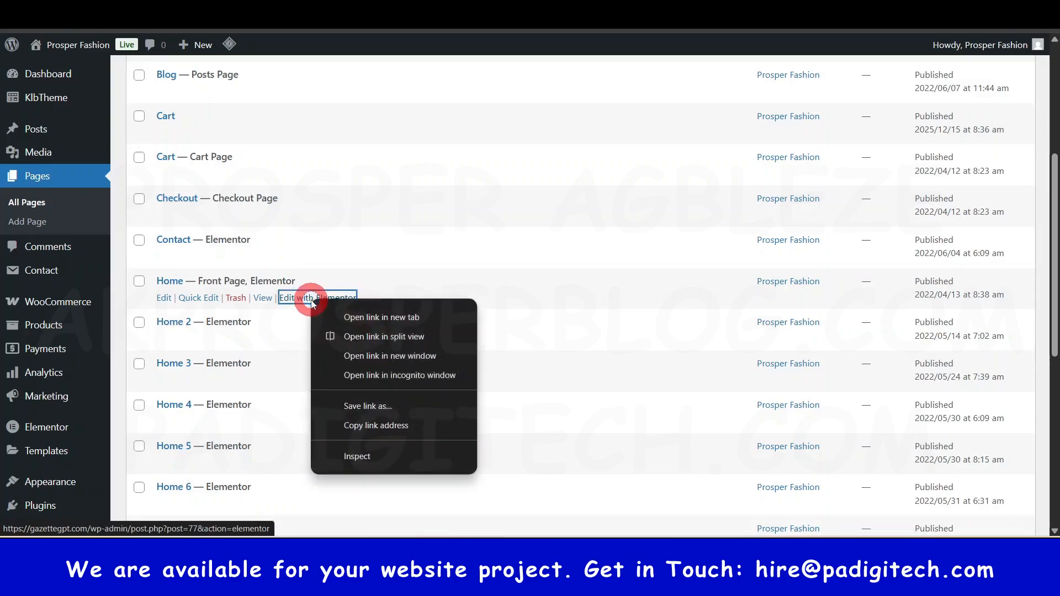
{"action": "left_click", "coordinate": [350, 314]}
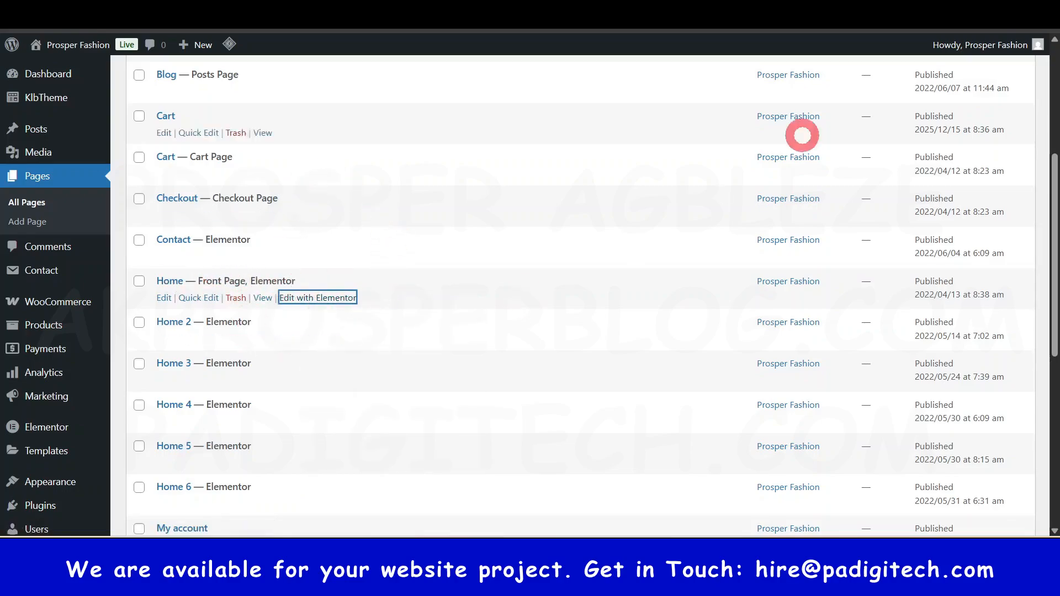
{"action": "key", "text": "ctrl+Tab"}
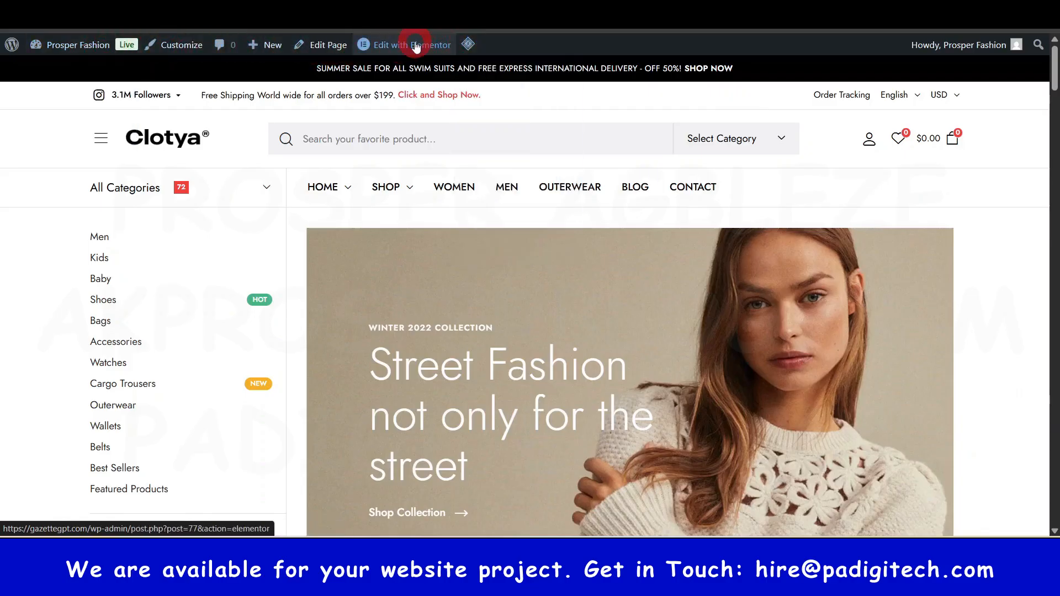
{"action": "mouse_move", "coordinate": [417, 49]}
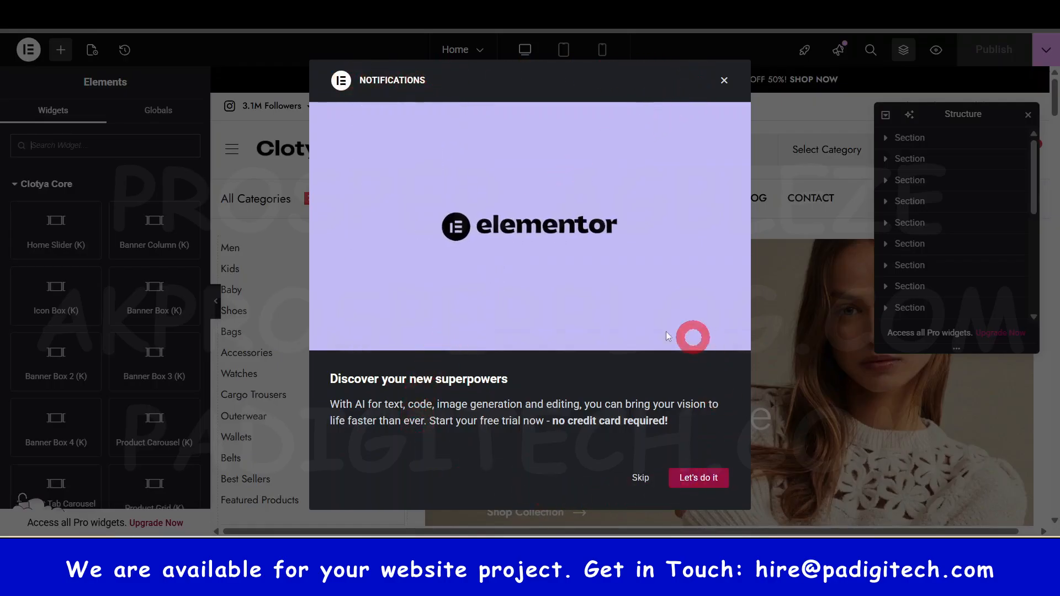
{"action": "left_click", "coordinate": [725, 81]}
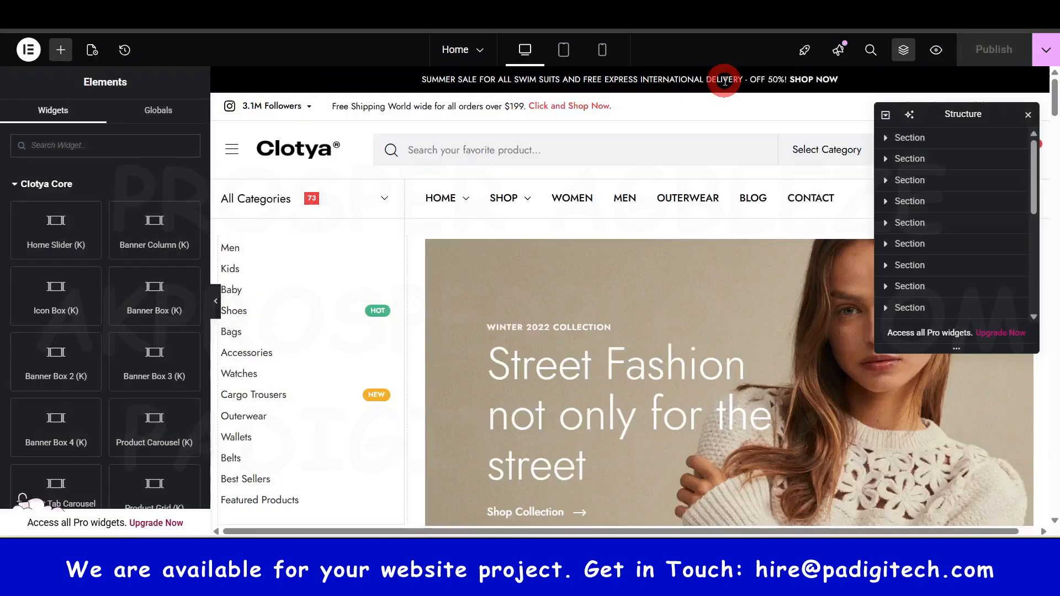
Move the floating page structure off the hero image and look through the available Elementor widgets.
{"action": "left_click_drag", "start_coordinate": [964, 163], "coordinate": [883, 470]}
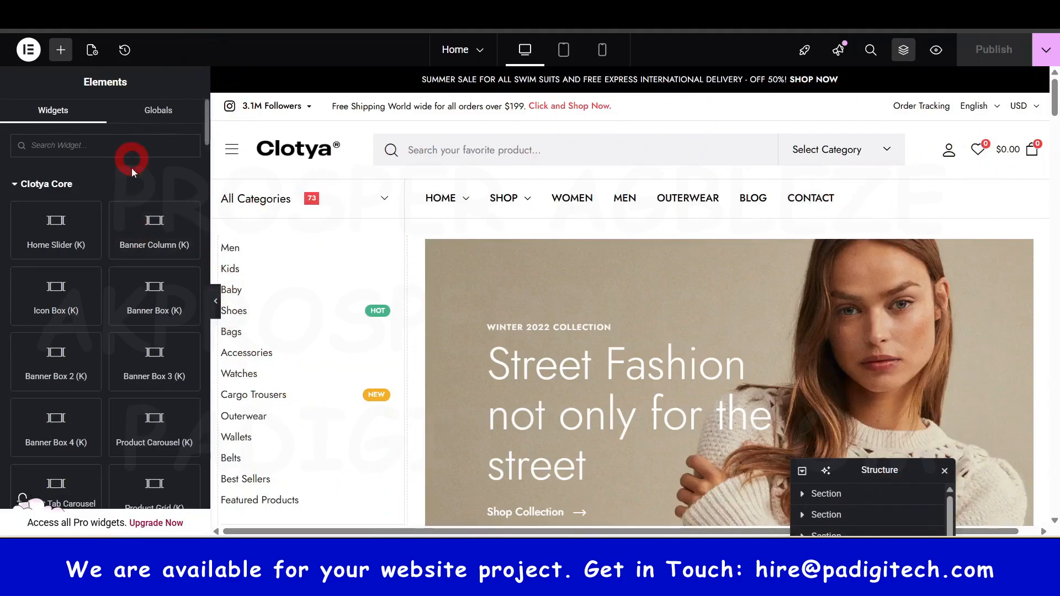
{"action": "scroll", "coordinate": [129, 246], "scroll_direction": "down", "scroll_amount": 20}
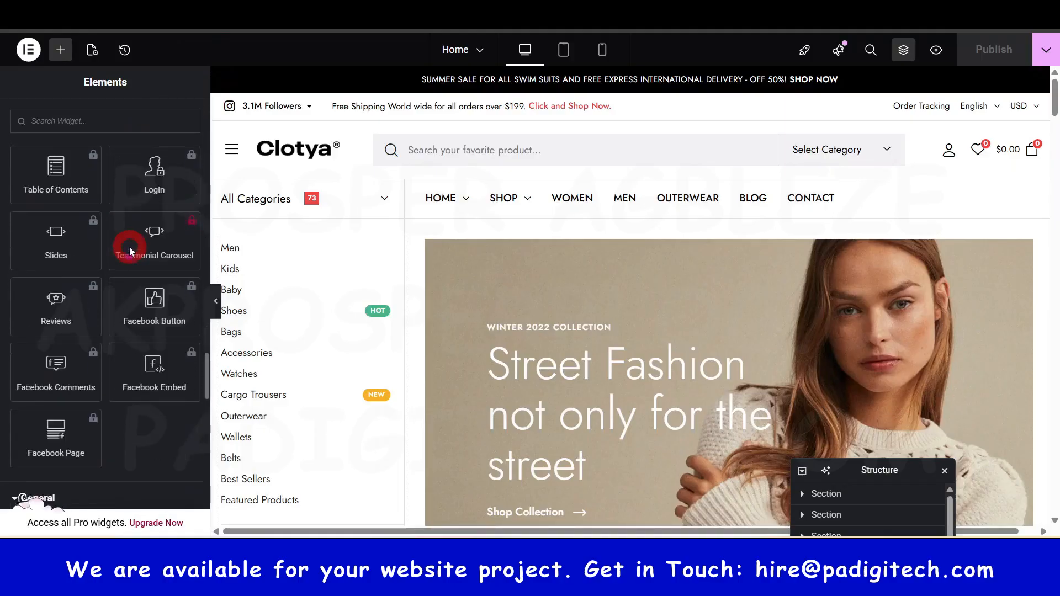
{"action": "scroll", "coordinate": [129, 247], "scroll_direction": "down", "scroll_amount": 4}
{"action": "left_click_drag", "start_coordinate": [207, 398], "coordinate": [218, 307]}
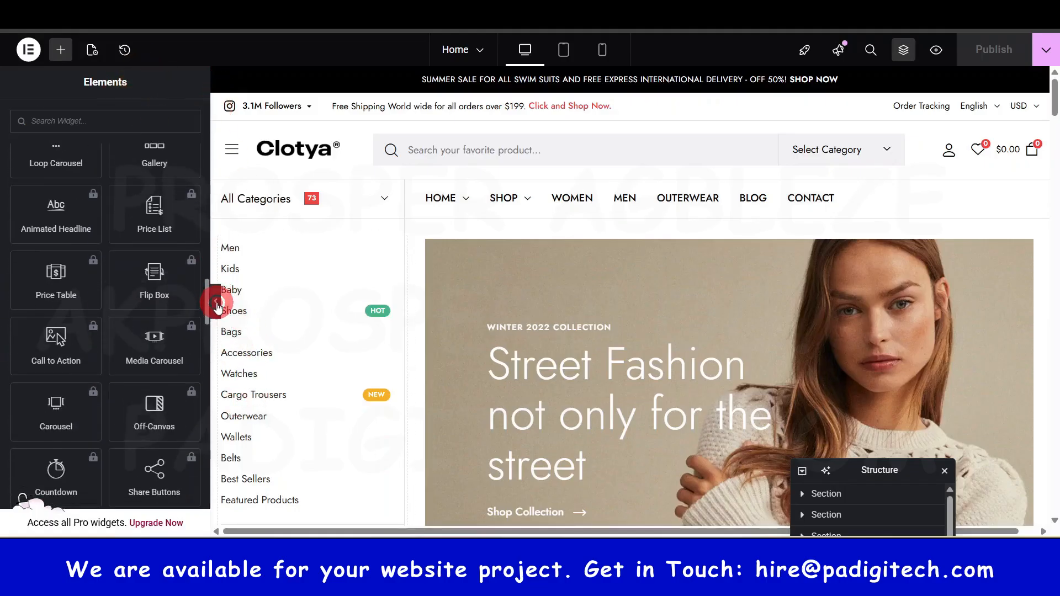
Hide the widget sidebar to look over the homepage at full width, and bring the sidebar back.
{"action": "left_click", "coordinate": [217, 303]}
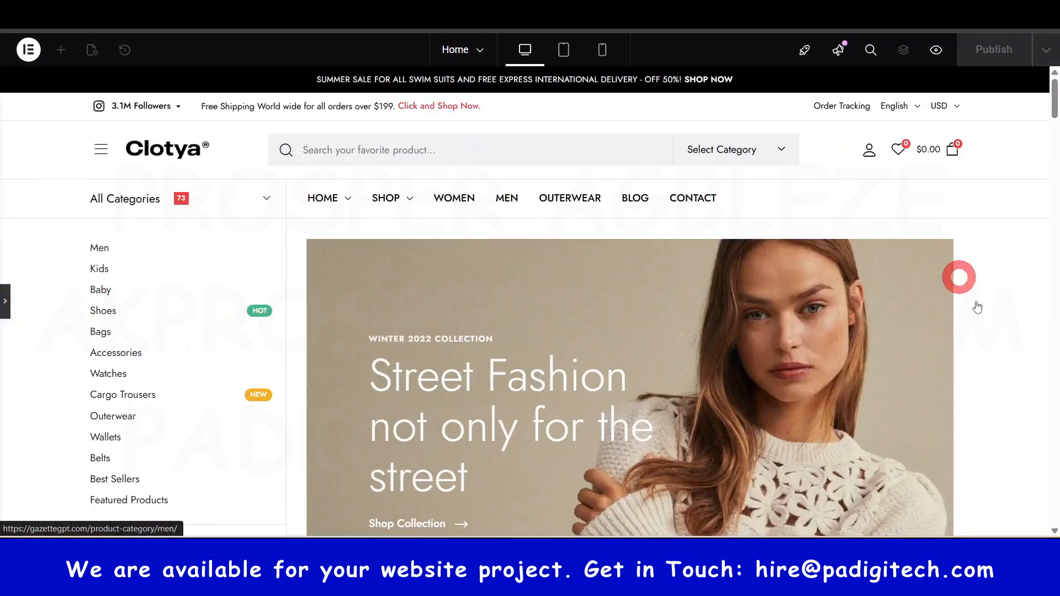
{"action": "scroll", "coordinate": [1010, 362], "scroll_direction": "down", "scroll_amount": 15}
{"action": "scroll", "coordinate": [1013, 375], "scroll_direction": "up", "scroll_amount": 15}
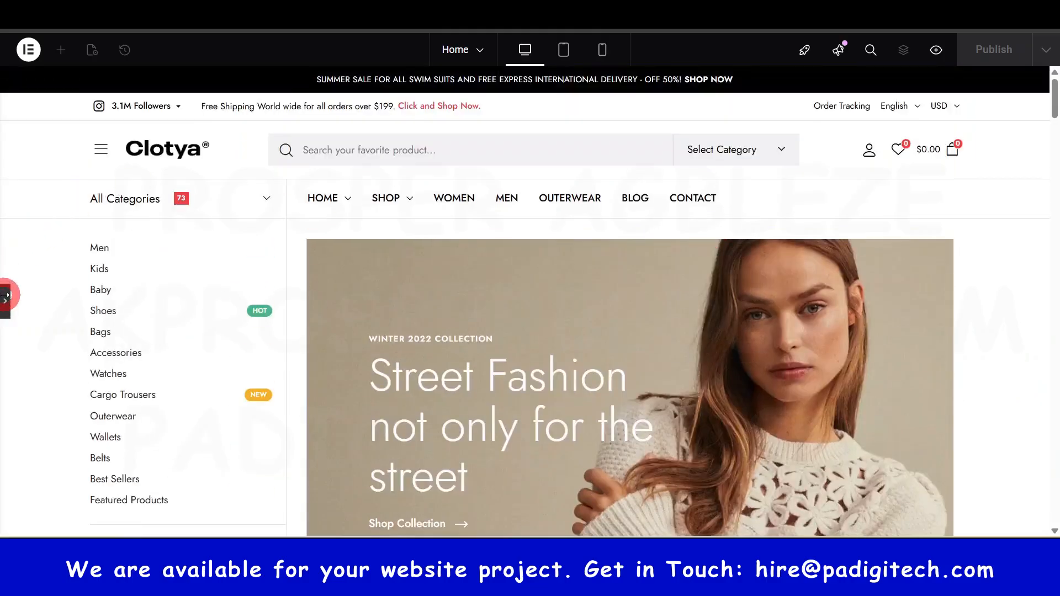
{"action": "left_click", "coordinate": [5, 296]}
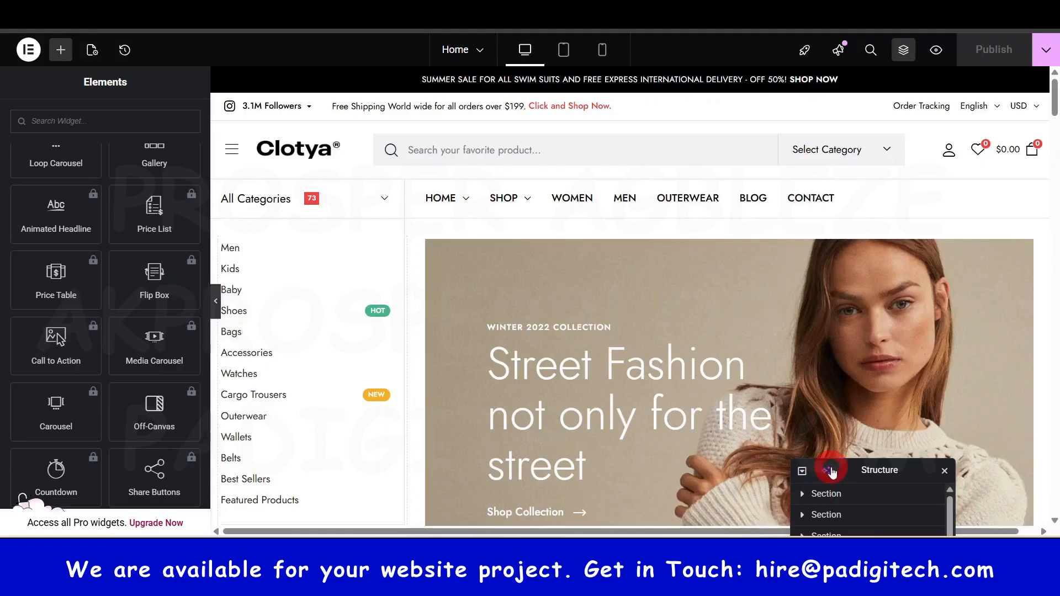
Look through the homepage down to Best Seller Products, repositioning the floating page structure clear of the banners.
{"action": "left_click_drag", "start_coordinate": [857, 468], "coordinate": [772, 170]}
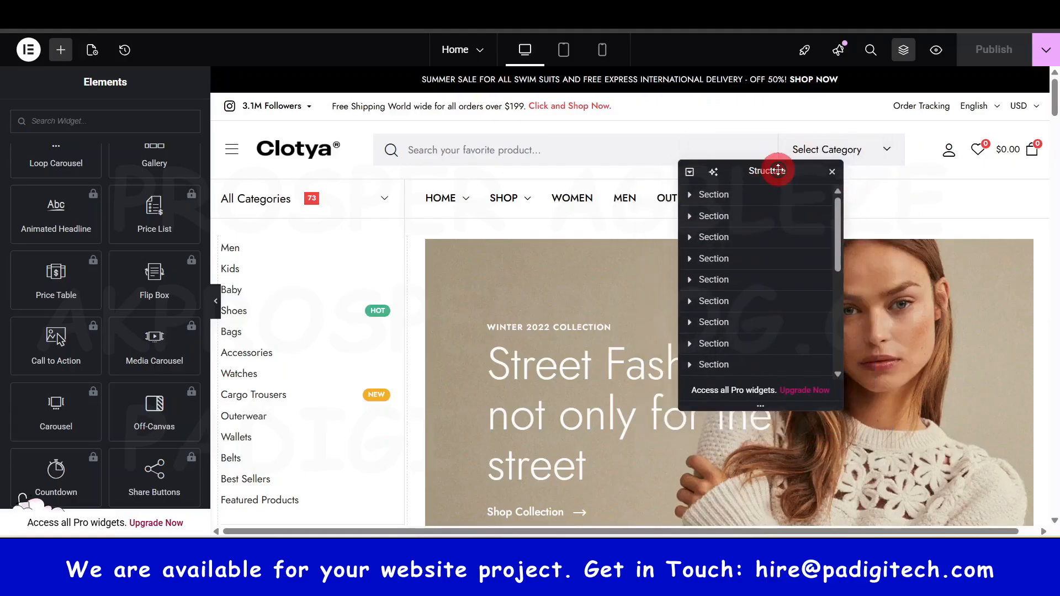
{"action": "left_click", "coordinate": [605, 216]}
{"action": "scroll", "coordinate": [567, 236], "scroll_direction": "down", "scroll_amount": 8}
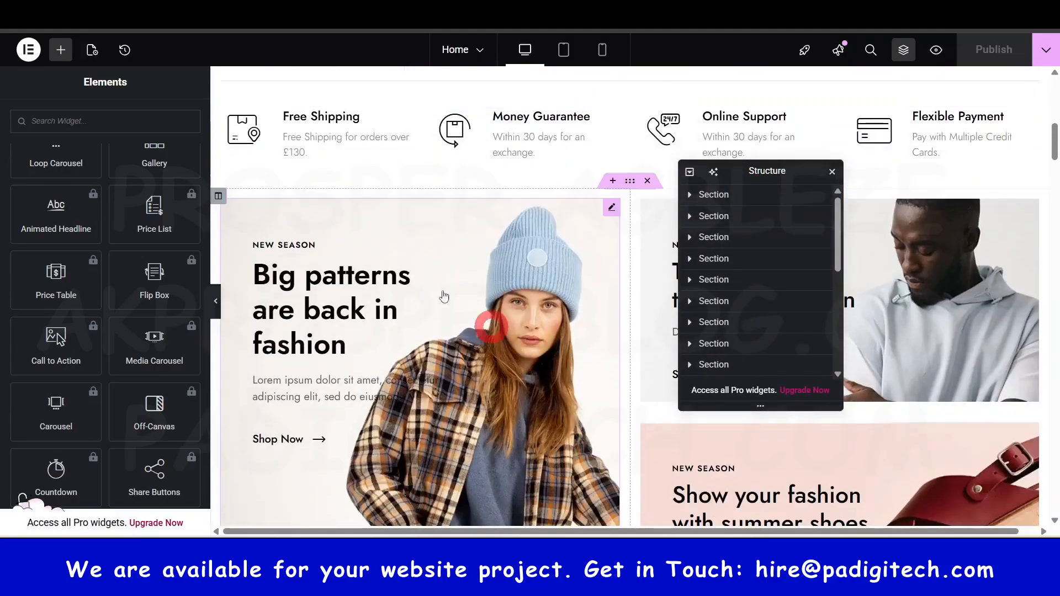
{"action": "scroll", "coordinate": [546, 188], "scroll_direction": "down", "scroll_amount": 4}
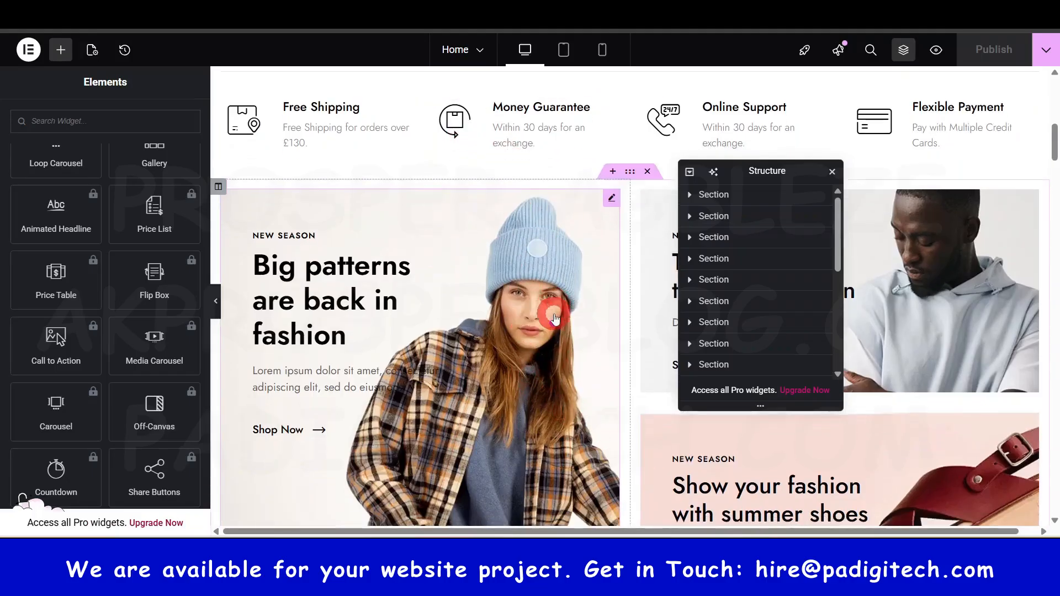
{"action": "scroll", "coordinate": [557, 299], "scroll_direction": "down", "scroll_amount": 1}
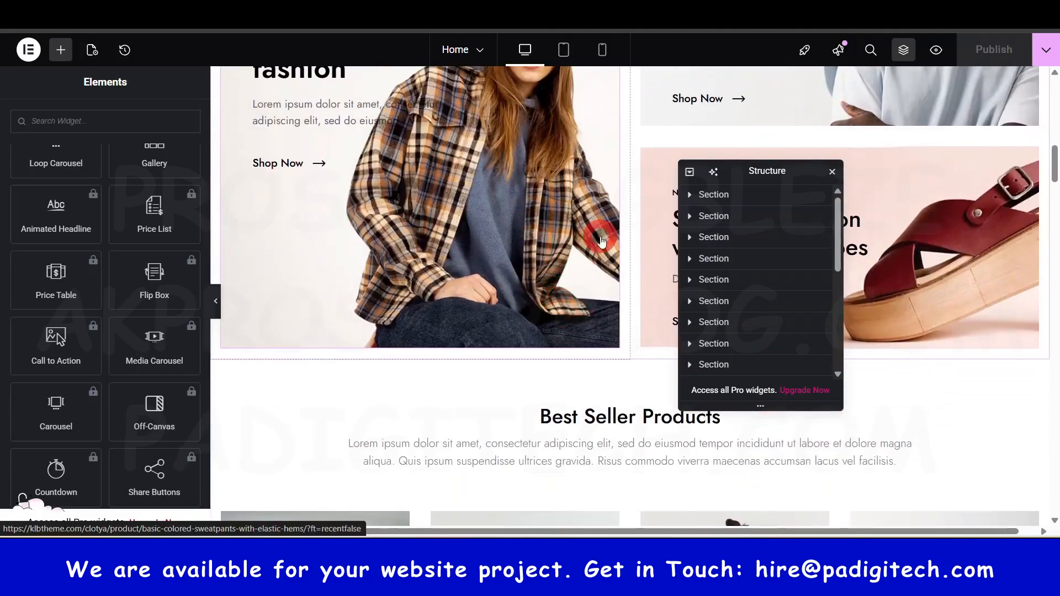
{"action": "left_click_drag", "start_coordinate": [756, 170], "coordinate": [878, 193]}
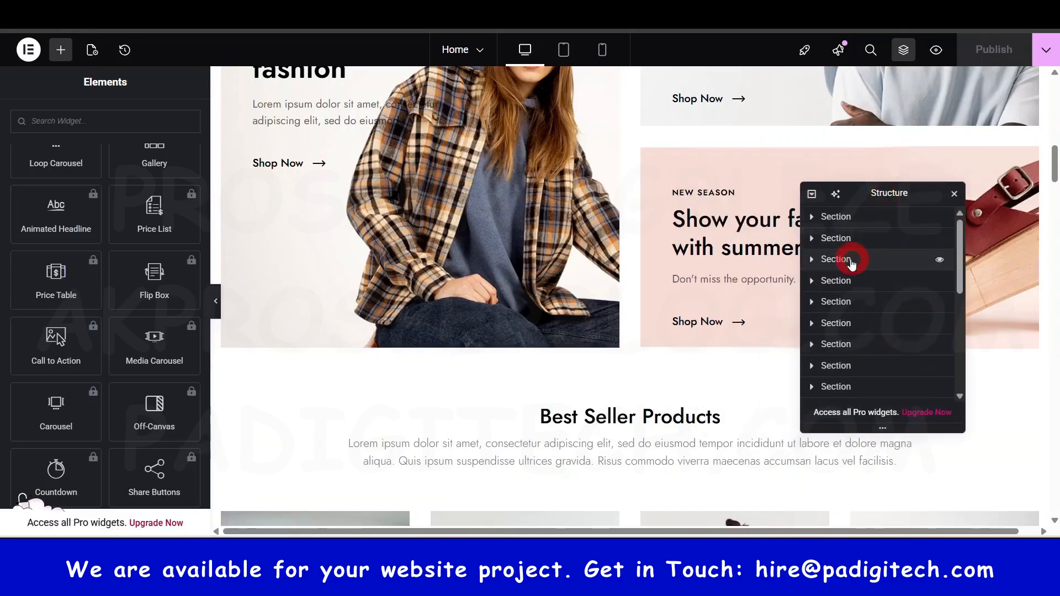
Expand the service features section in the page structure and open the settings of the Free Shipping icon box in its first column.
{"action": "left_click", "coordinate": [829, 260]}
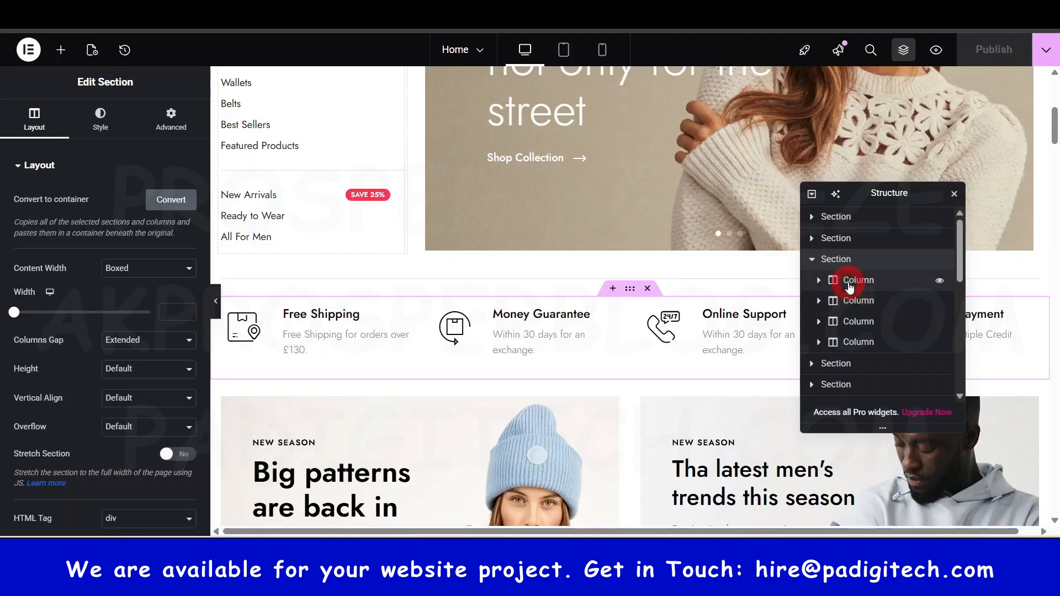
{"action": "left_click_drag", "start_coordinate": [875, 197], "coordinate": [862, 460]}
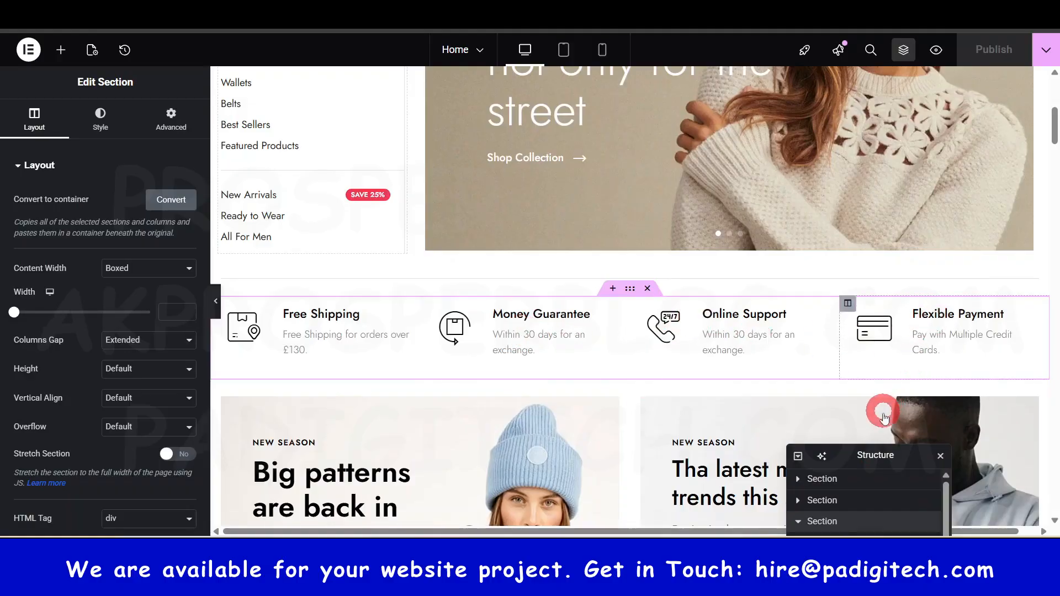
{"action": "left_click_drag", "start_coordinate": [867, 453], "coordinate": [866, 188]}
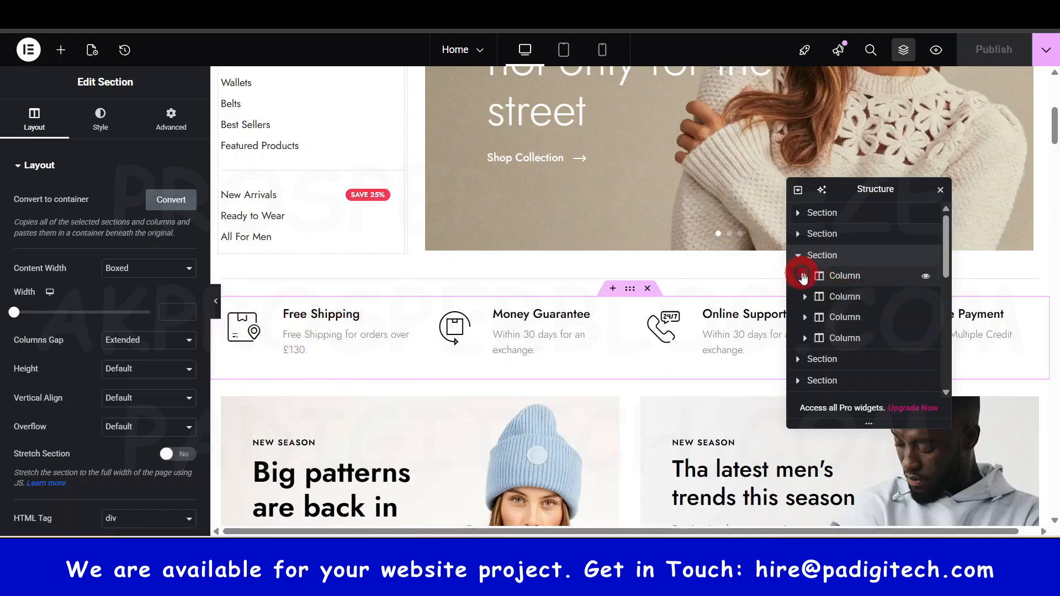
{"action": "left_click", "coordinate": [804, 277]}
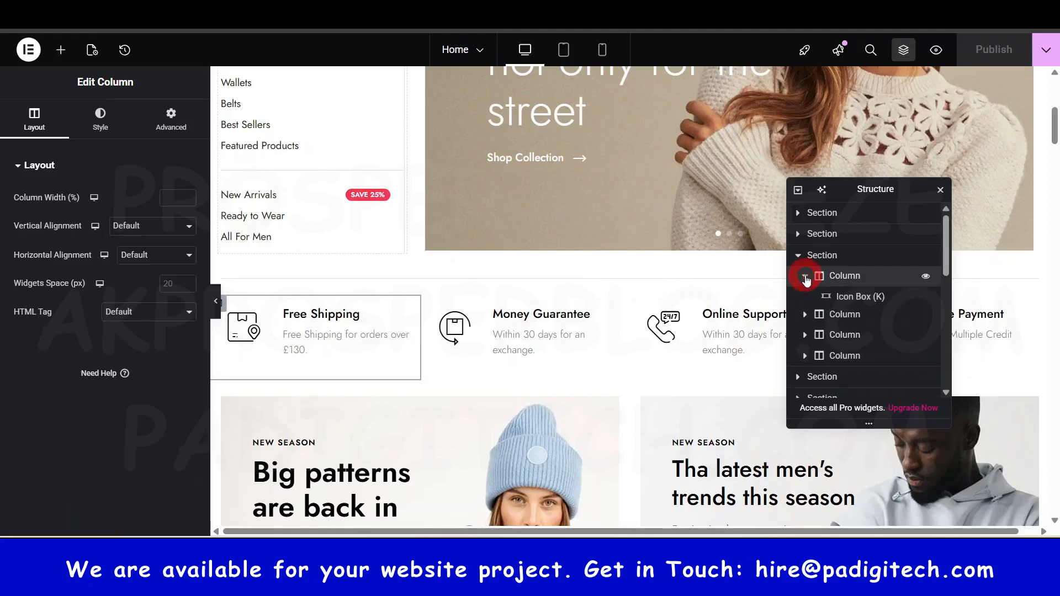
{"action": "left_click", "coordinate": [855, 298]}
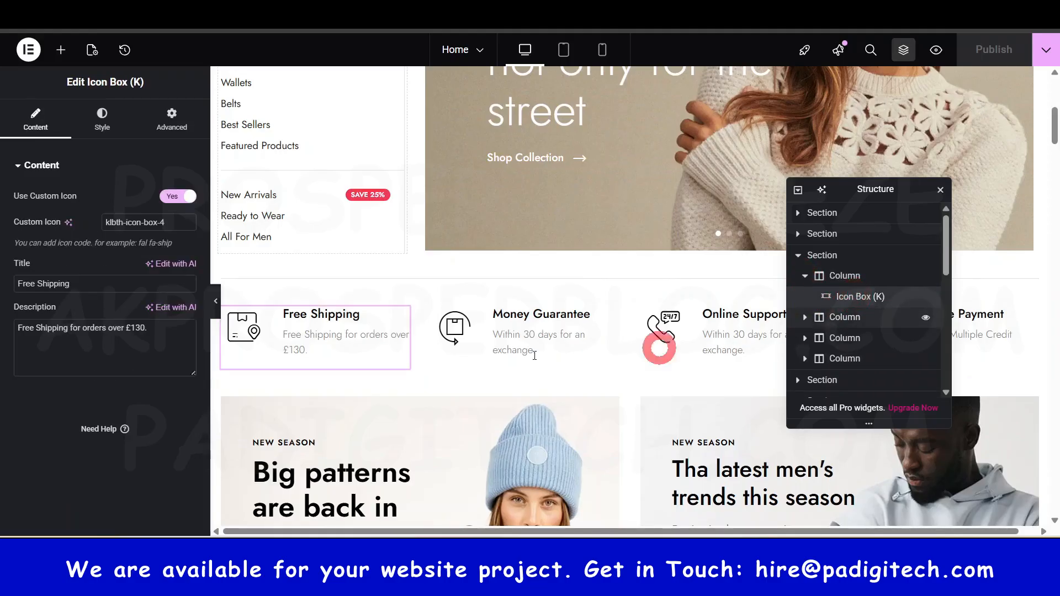
{"action": "left_click", "coordinate": [280, 327]}
Collapse the service features section in the page structure, dock the structure beside the canvas, and float it again over the banners.
{"action": "left_click", "coordinate": [880, 198]}
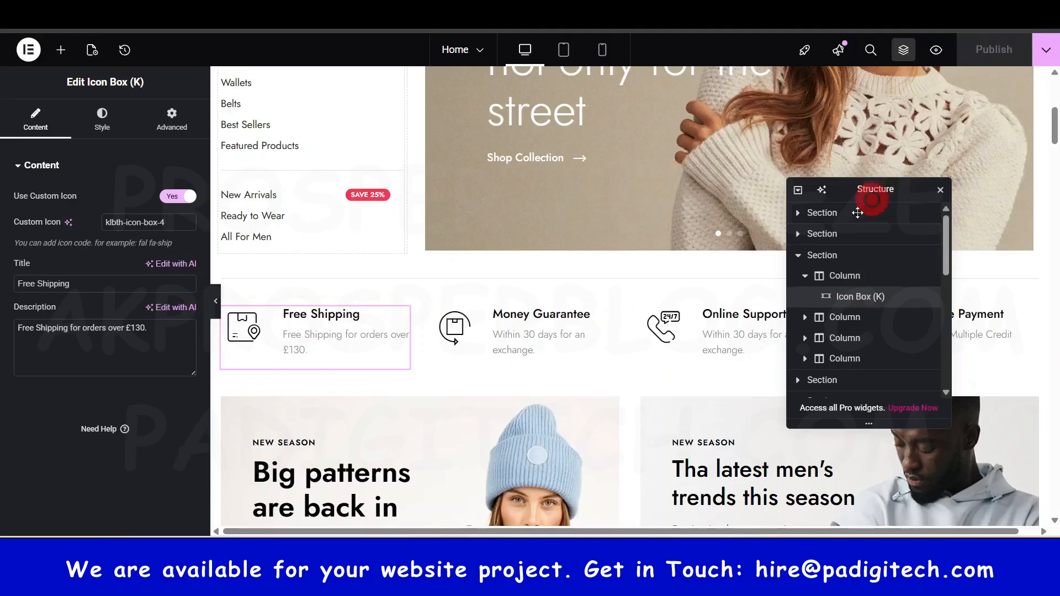
{"action": "left_click_drag", "start_coordinate": [857, 212], "coordinate": [828, 188]}
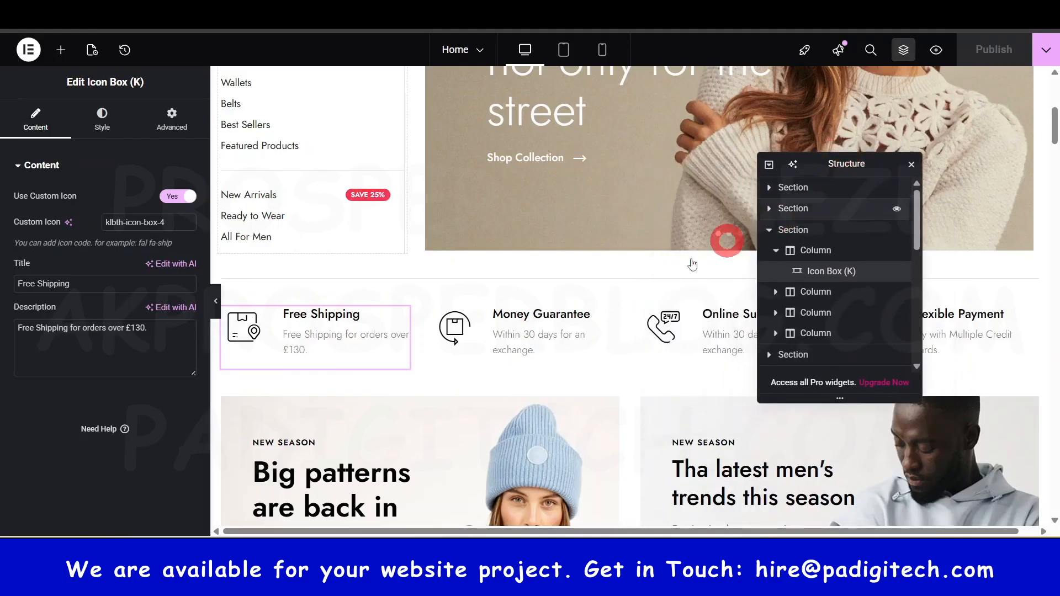
{"action": "scroll", "coordinate": [619, 314], "scroll_direction": "down", "scroll_amount": 6}
{"action": "scroll", "coordinate": [637, 315], "scroll_direction": "up", "scroll_amount": 2}
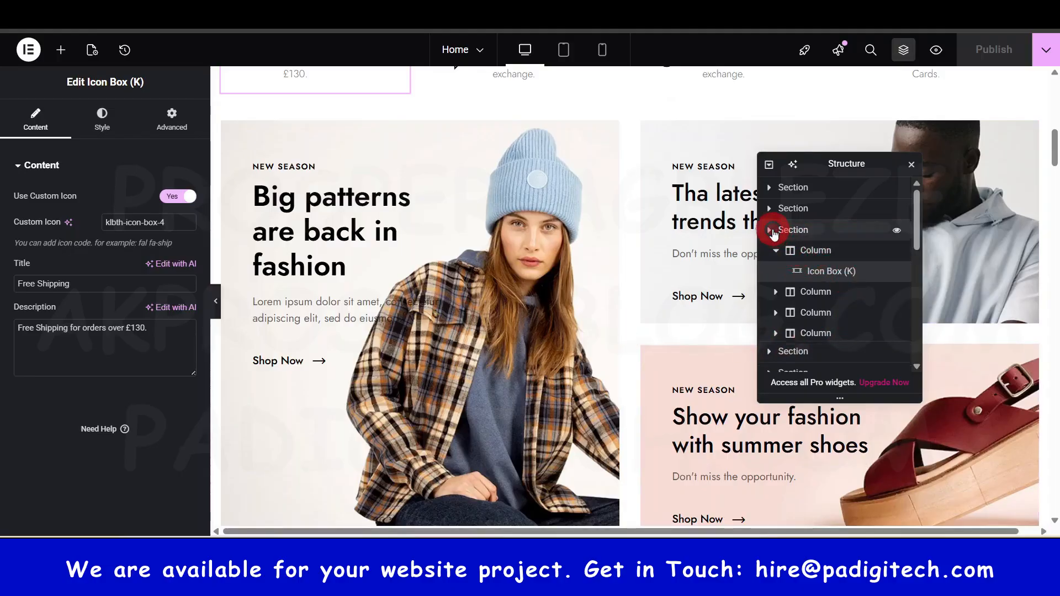
{"action": "left_click", "coordinate": [771, 231]}
{"action": "left_click_drag", "start_coordinate": [861, 163], "coordinate": [1053, 221]}
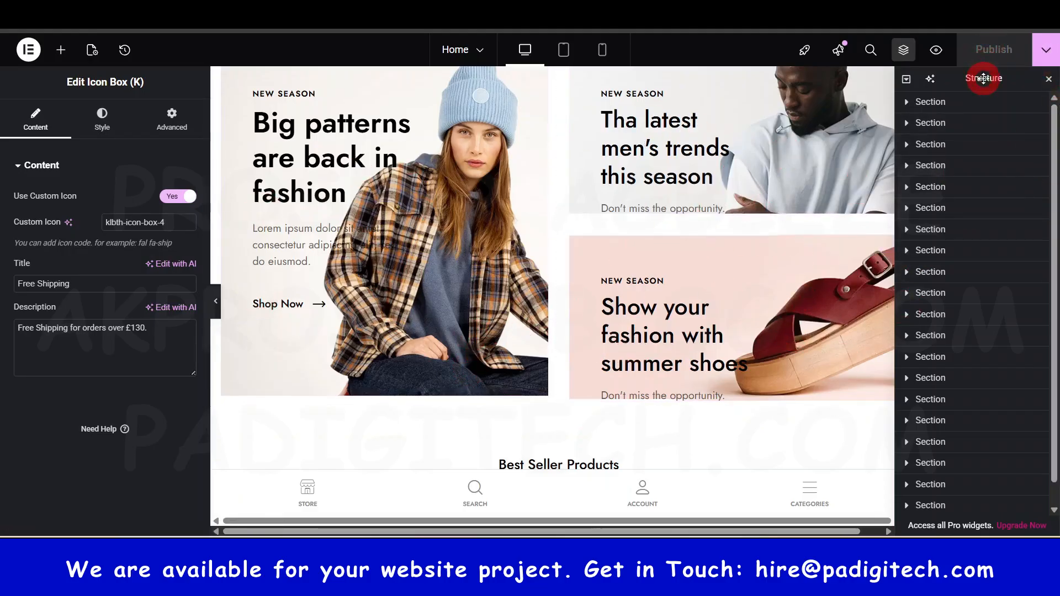
{"action": "left_click_drag", "start_coordinate": [983, 77], "coordinate": [750, 207]}
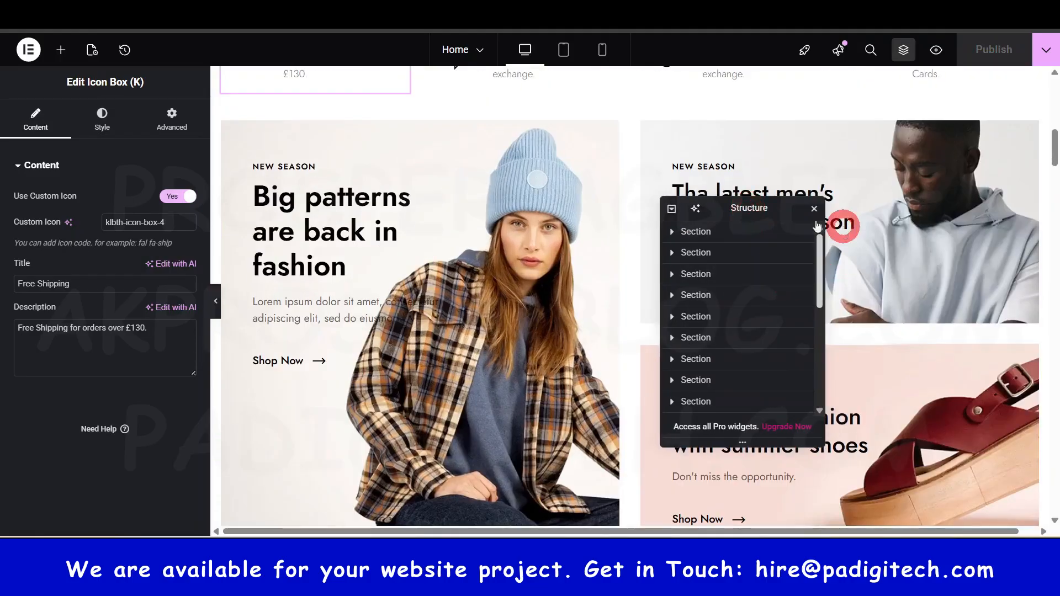
Close the floating page structure, bring it back over the banners, and dismiss the licence reminder.
{"action": "left_click", "coordinate": [814, 208]}
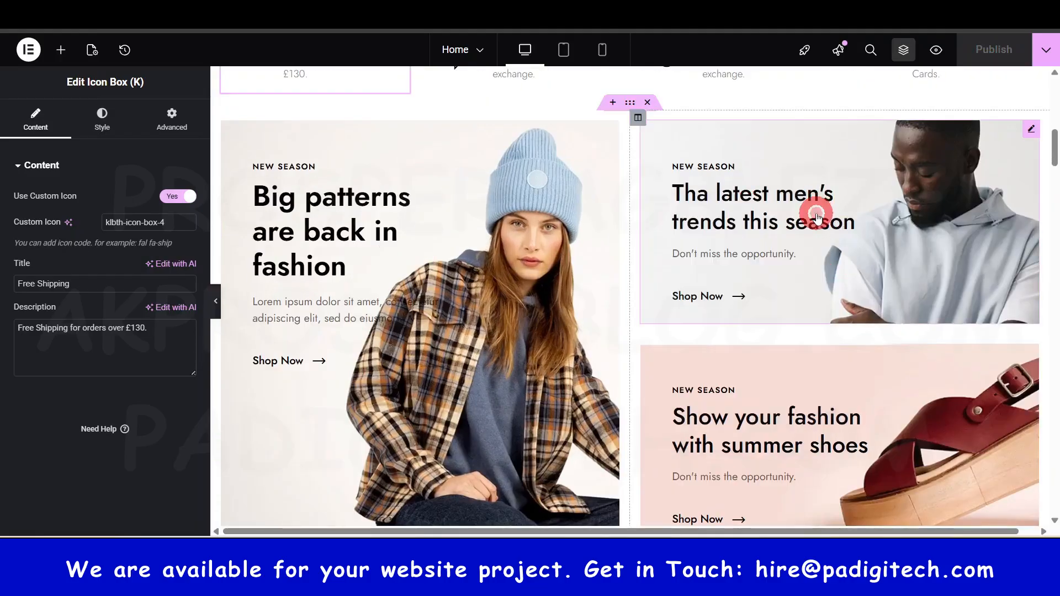
{"action": "left_click", "coordinate": [904, 51]}
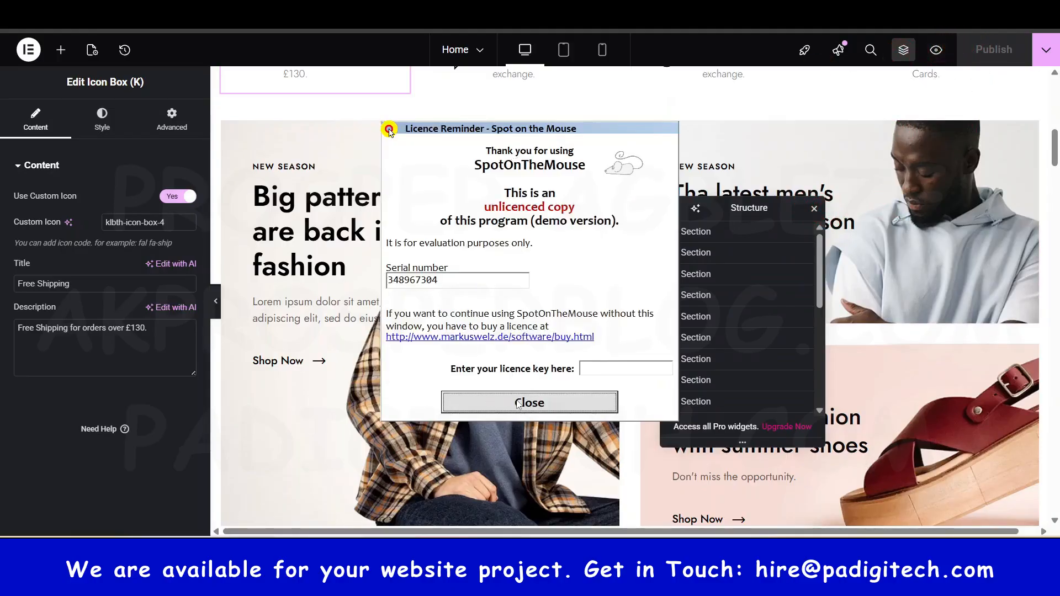
{"action": "left_click", "coordinate": [517, 402]}
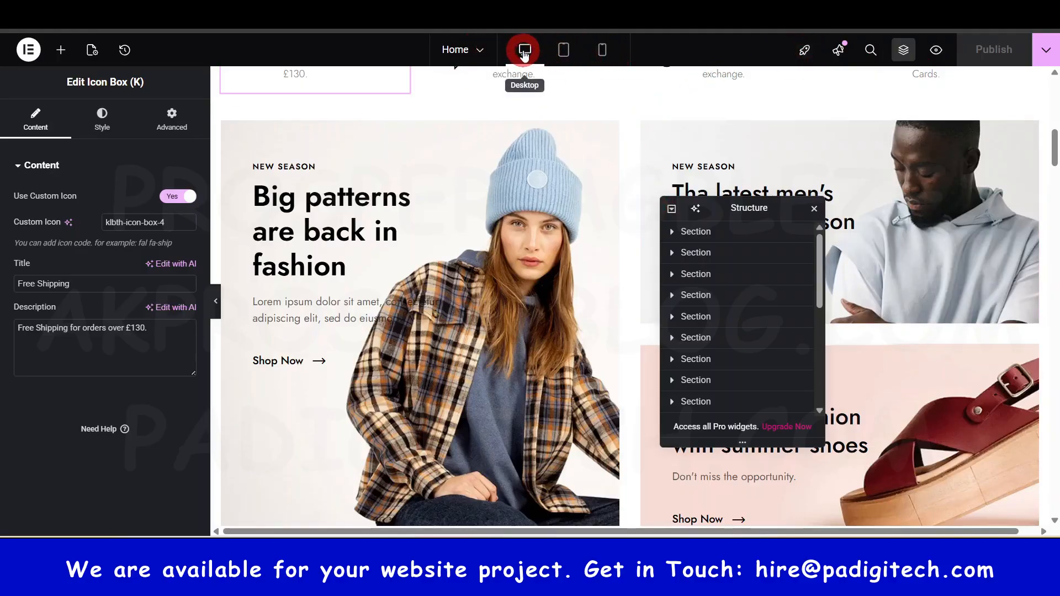
Move the floating page structure clear of the hero slider's text and compare its position over the homepage banners.
{"action": "scroll", "coordinate": [548, 206], "scroll_direction": "up", "scroll_amount": 10}
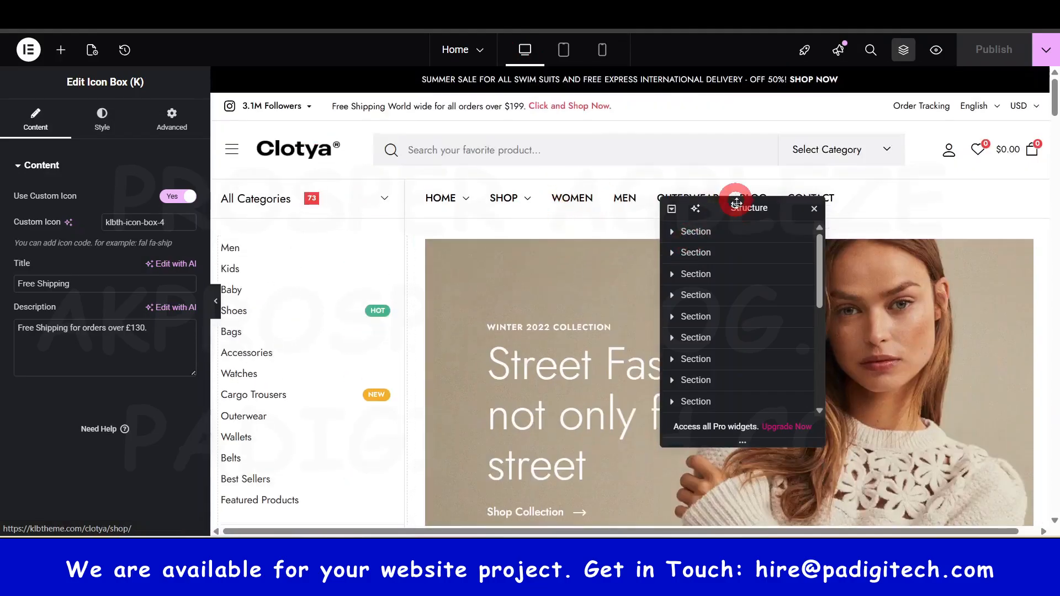
{"action": "left_click_drag", "start_coordinate": [759, 235], "coordinate": [935, 367]}
{"action": "scroll", "coordinate": [664, 267], "scroll_direction": "down", "scroll_amount": 15}
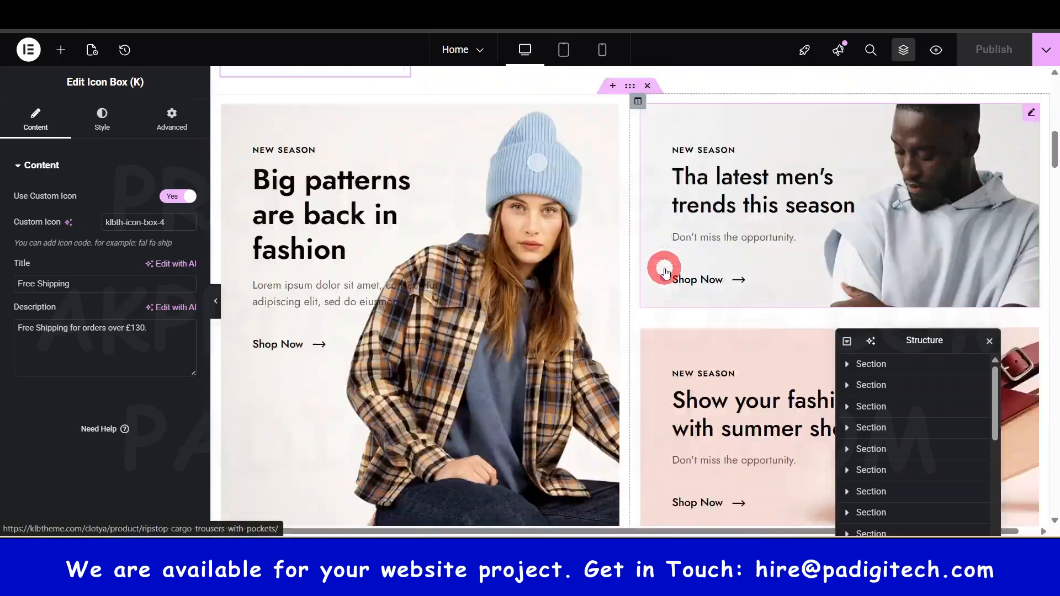
{"action": "scroll", "coordinate": [705, 239], "scroll_direction": "up", "scroll_amount": 15}
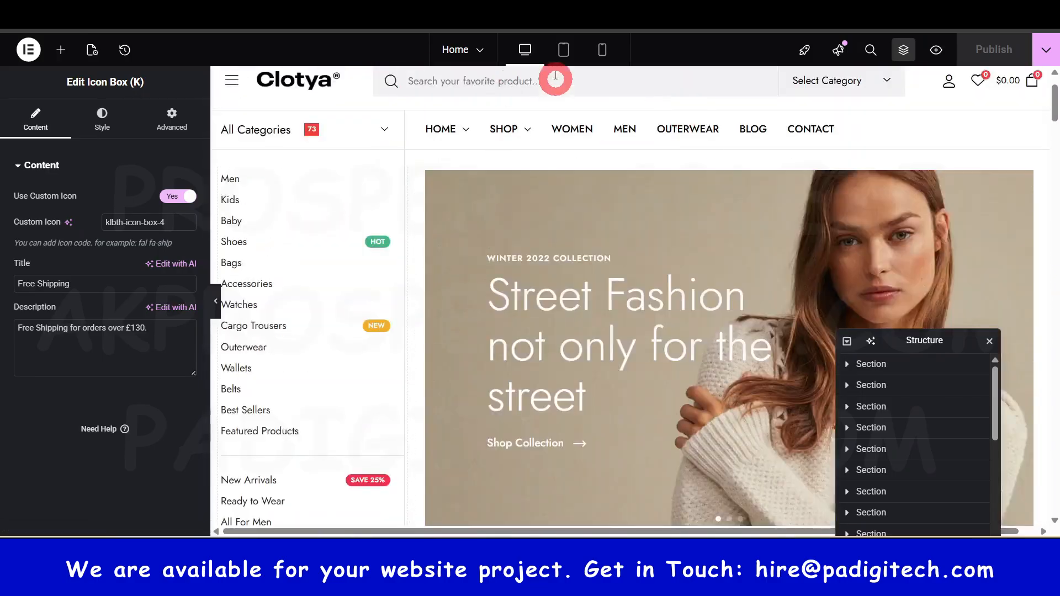
Preview the homepage in tablet portrait and look through it from the hero slider to the last deals products.
{"action": "left_click", "coordinate": [564, 51]}
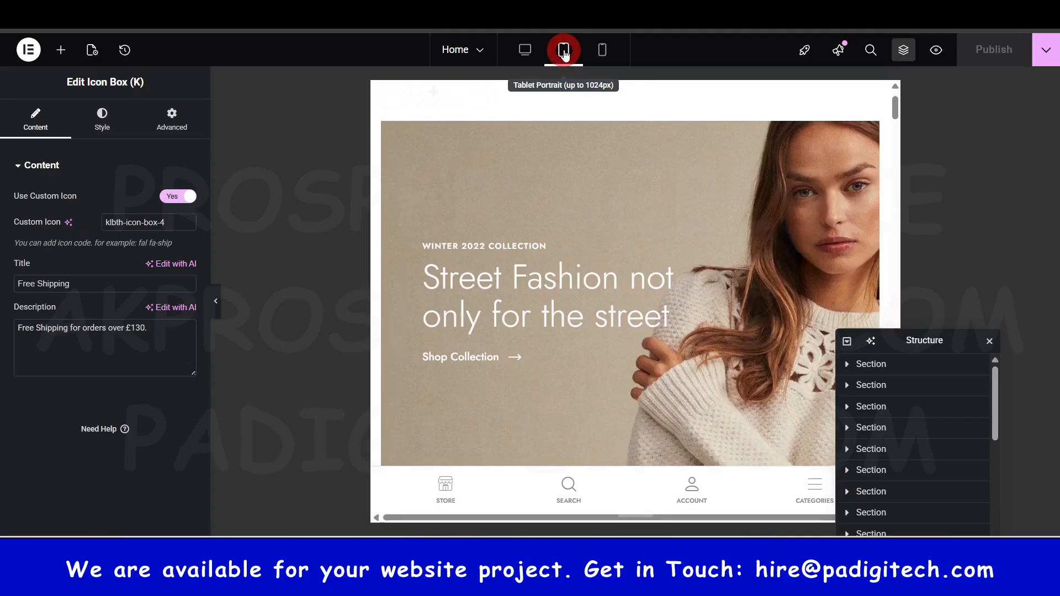
{"action": "scroll", "coordinate": [752, 323], "scroll_direction": "down", "scroll_amount": 10}
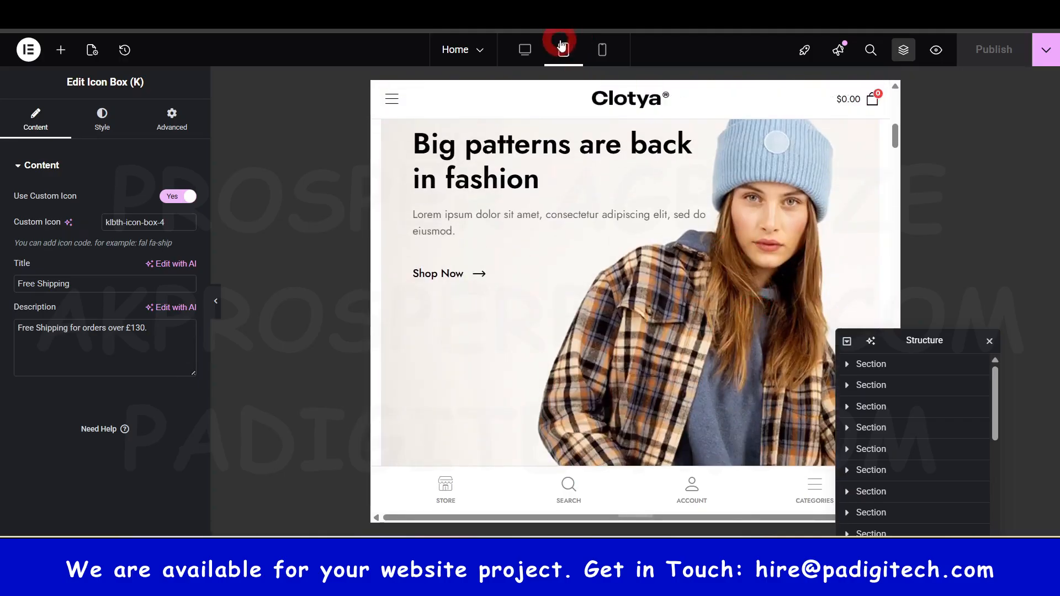
{"action": "scroll", "coordinate": [684, 292], "scroll_direction": "down", "scroll_amount": 10}
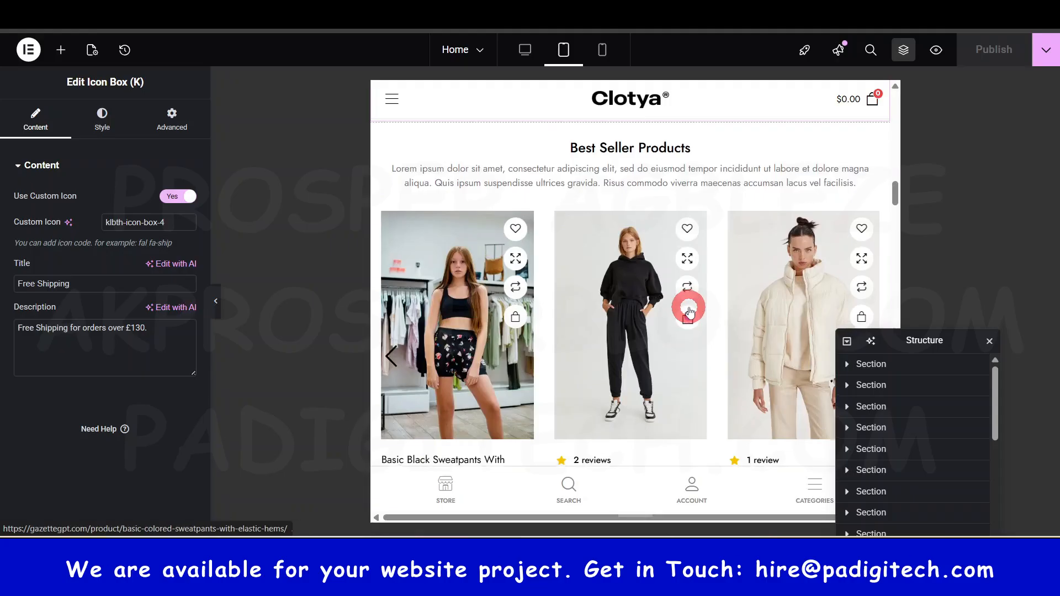
{"action": "scroll", "coordinate": [689, 311], "scroll_direction": "down", "scroll_amount": 20}
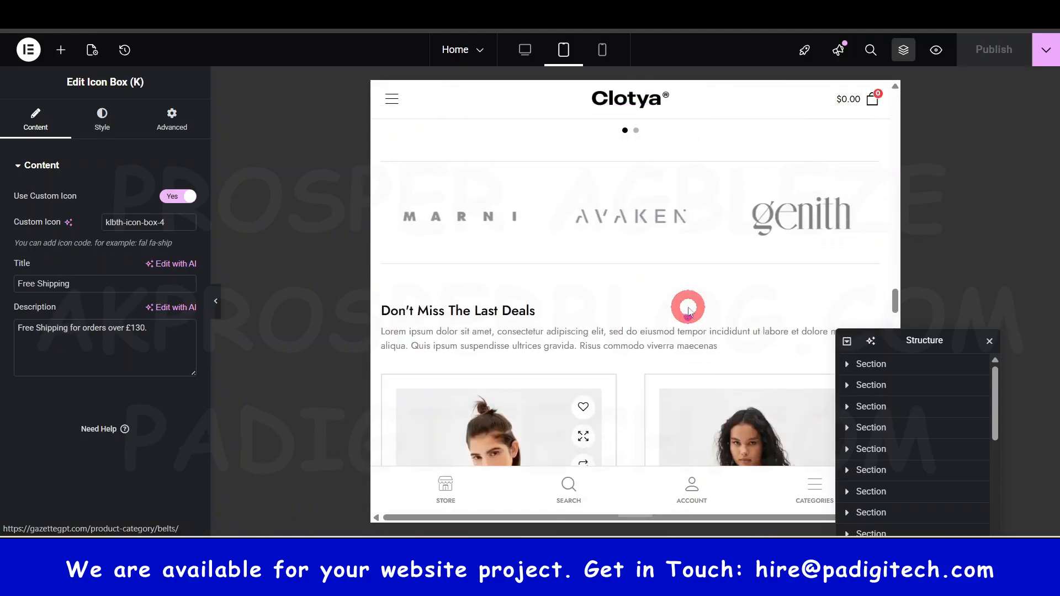
{"action": "scroll", "coordinate": [689, 311], "scroll_direction": "down", "scroll_amount": 5}
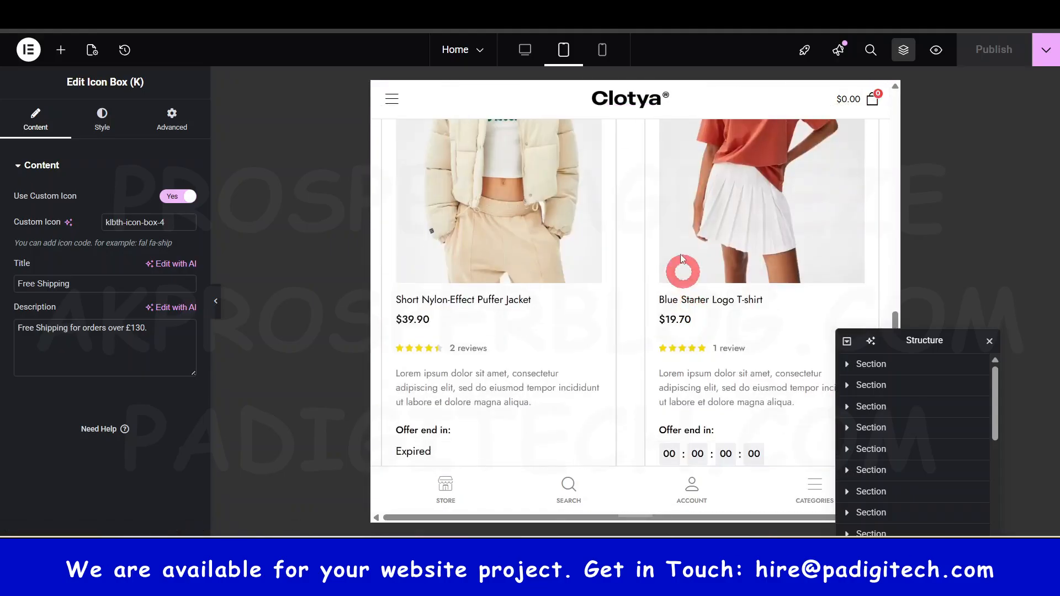
Preview the homepage in mobile portrait and go back up to its hero slider.
{"action": "left_click", "coordinate": [602, 51]}
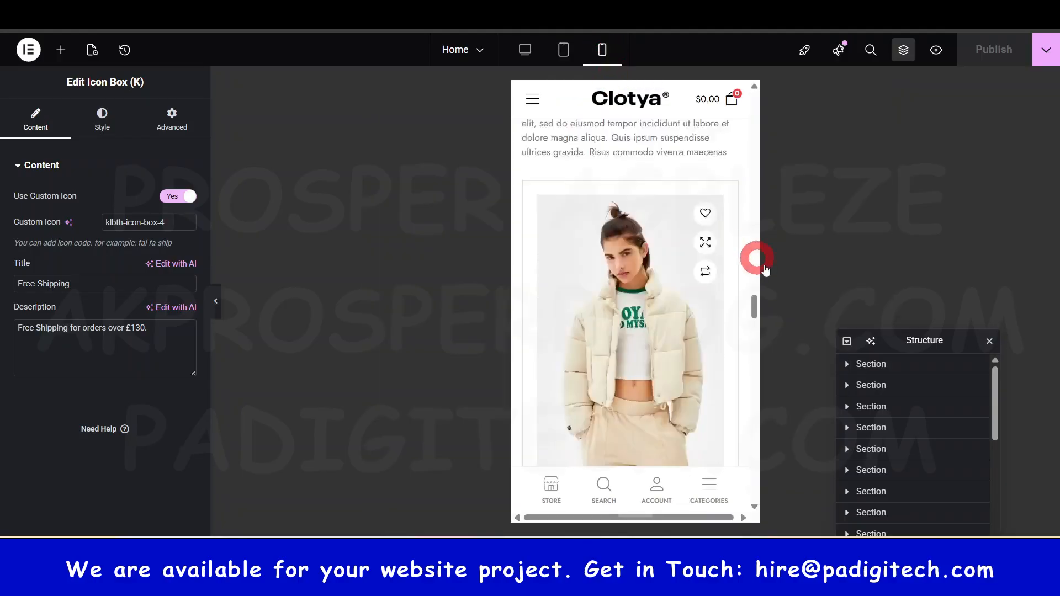
{"action": "left_click_drag", "start_coordinate": [755, 311], "coordinate": [745, 111]}
{"action": "scroll", "coordinate": [631, 230], "scroll_direction": "up", "scroll_amount": 3}
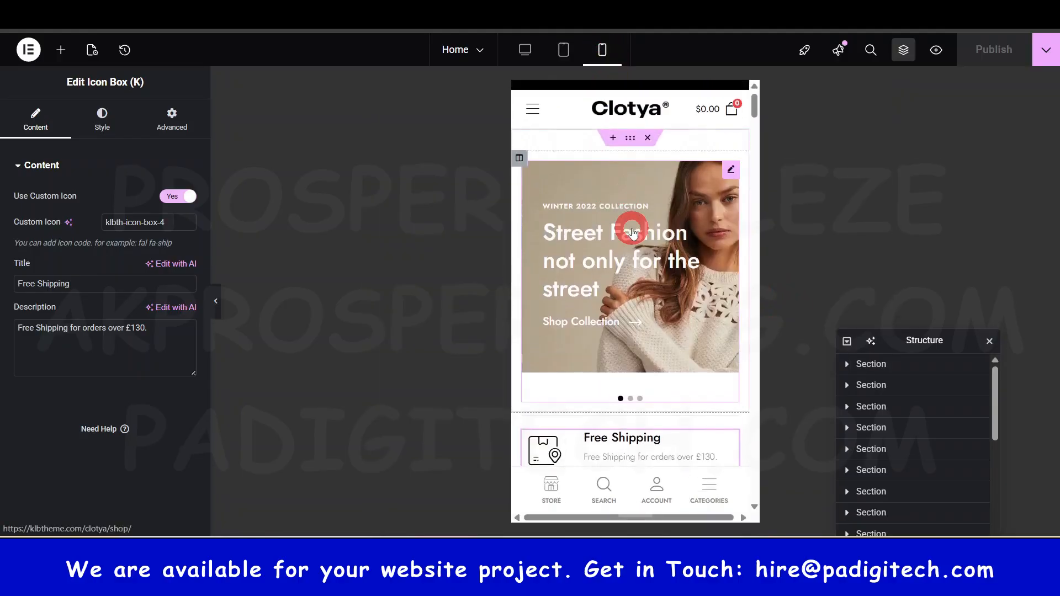
Return to the desktop preview and look over the homepage from the hero slider down to Best Seller Products.
{"action": "left_click", "coordinate": [534, 58]}
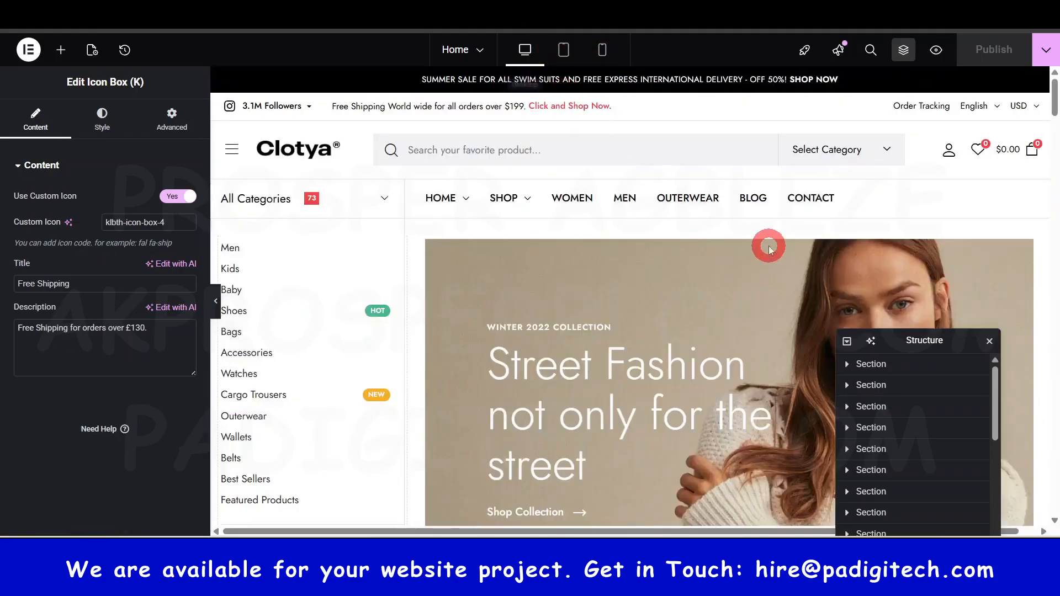
{"action": "scroll", "coordinate": [583, 297], "scroll_direction": "down", "scroll_amount": 4}
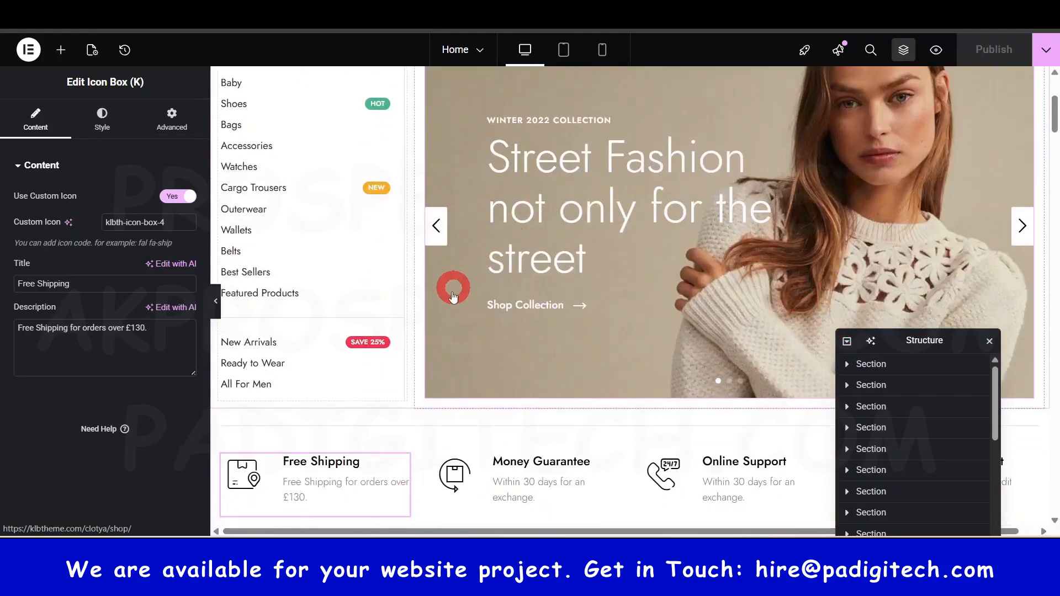
{"action": "scroll", "coordinate": [807, 311], "scroll_direction": "down", "scroll_amount": 4}
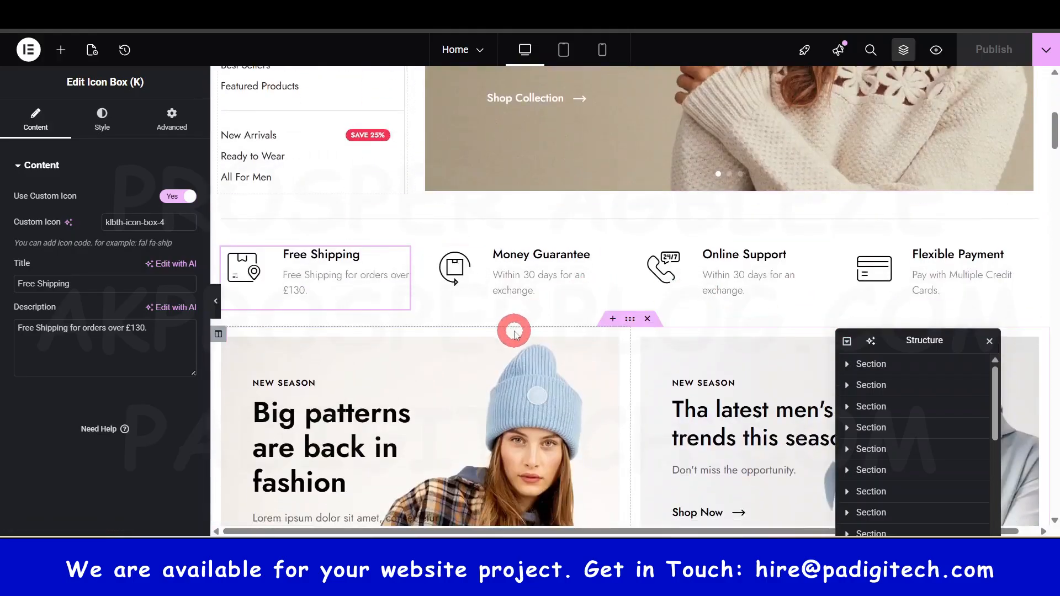
{"action": "scroll", "coordinate": [514, 332], "scroll_direction": "down", "scroll_amount": 5}
{"action": "scroll", "coordinate": [502, 328], "scroll_direction": "down", "scroll_amount": 2}
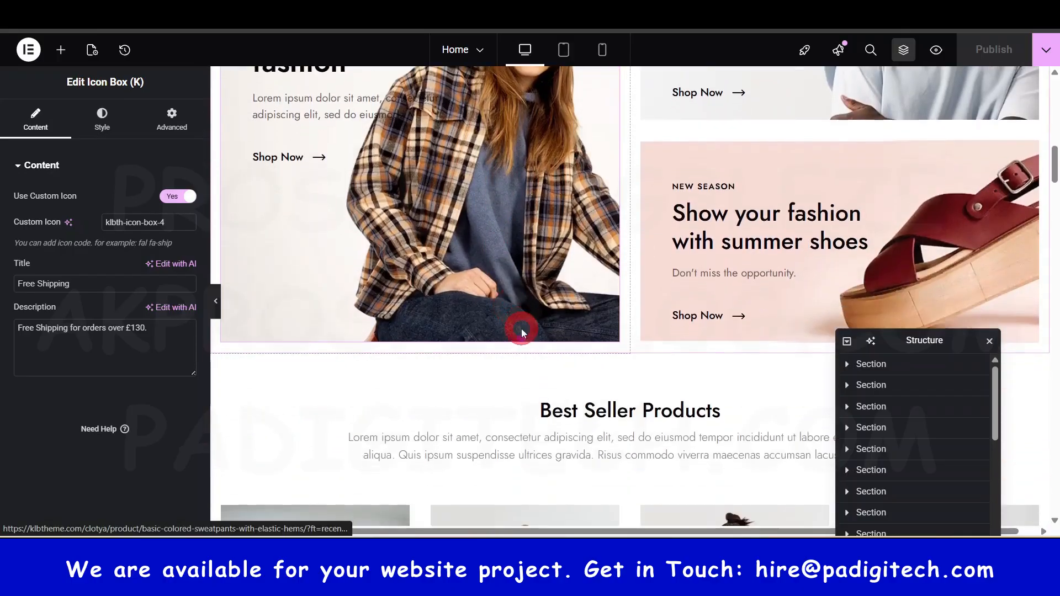
{"action": "scroll", "coordinate": [516, 329], "scroll_direction": "up", "scroll_amount": 12}
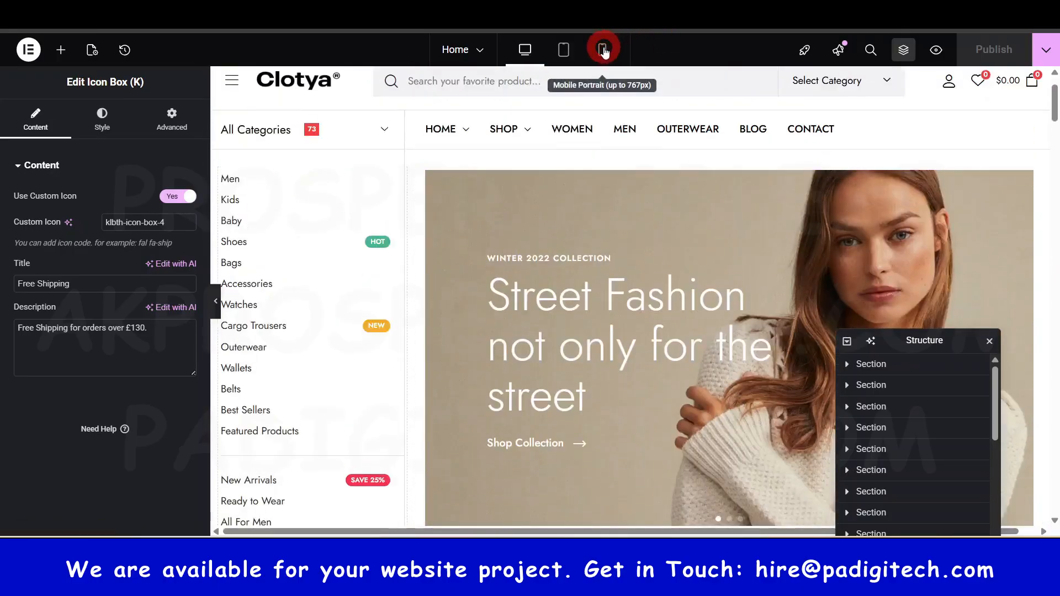
Check the homepage in mobile portrait again, from the service features down to the Deal of the Week banner.
{"action": "left_click", "coordinate": [604, 50]}
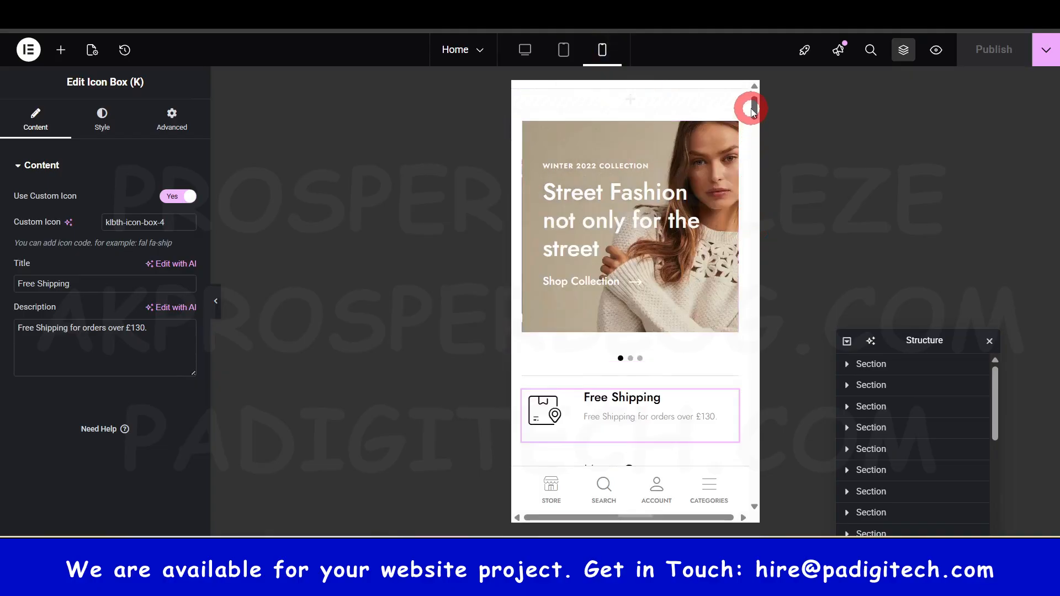
{"action": "left_click_drag", "start_coordinate": [757, 105], "coordinate": [753, 100]}
{"action": "scroll", "coordinate": [628, 264], "scroll_direction": "down", "scroll_amount": 6}
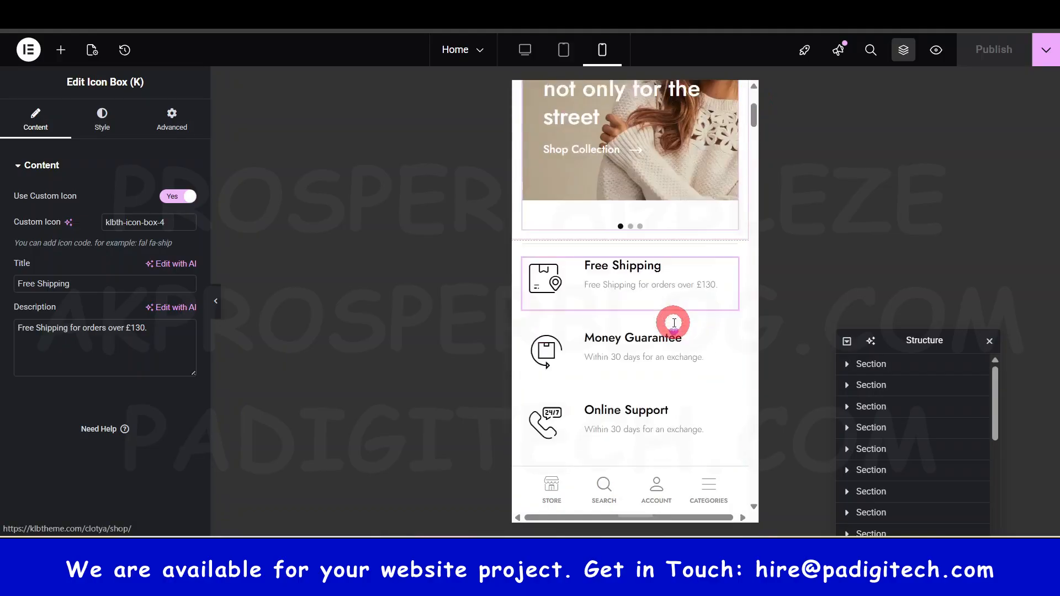
{"action": "scroll", "coordinate": [628, 320], "scroll_direction": "down", "scroll_amount": 5}
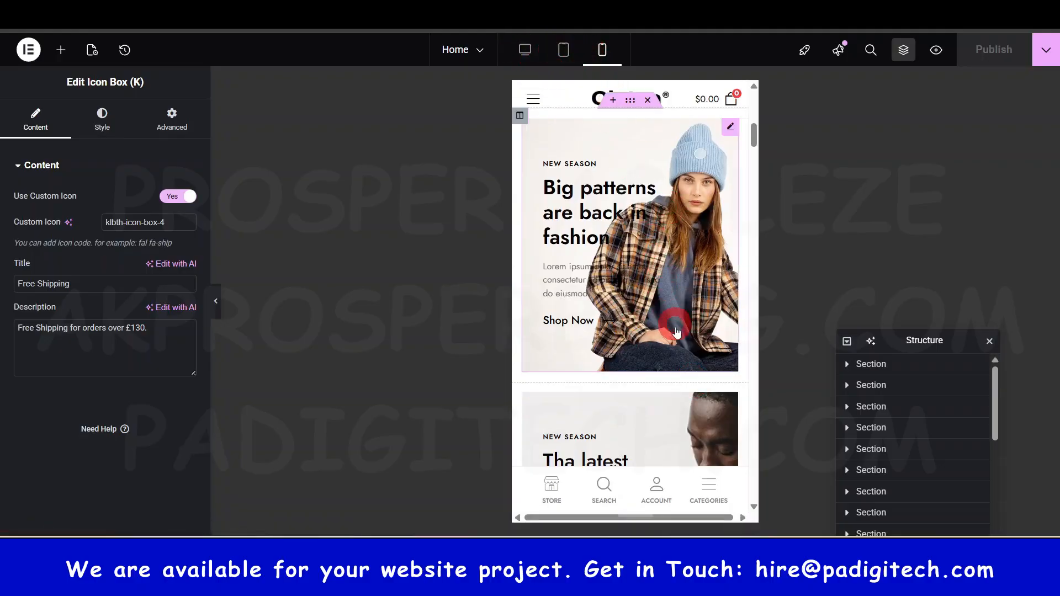
{"action": "scroll", "coordinate": [655, 309], "scroll_direction": "down", "scroll_amount": 10}
{"action": "scroll", "coordinate": [655, 309], "scroll_direction": "down", "scroll_amount": 8}
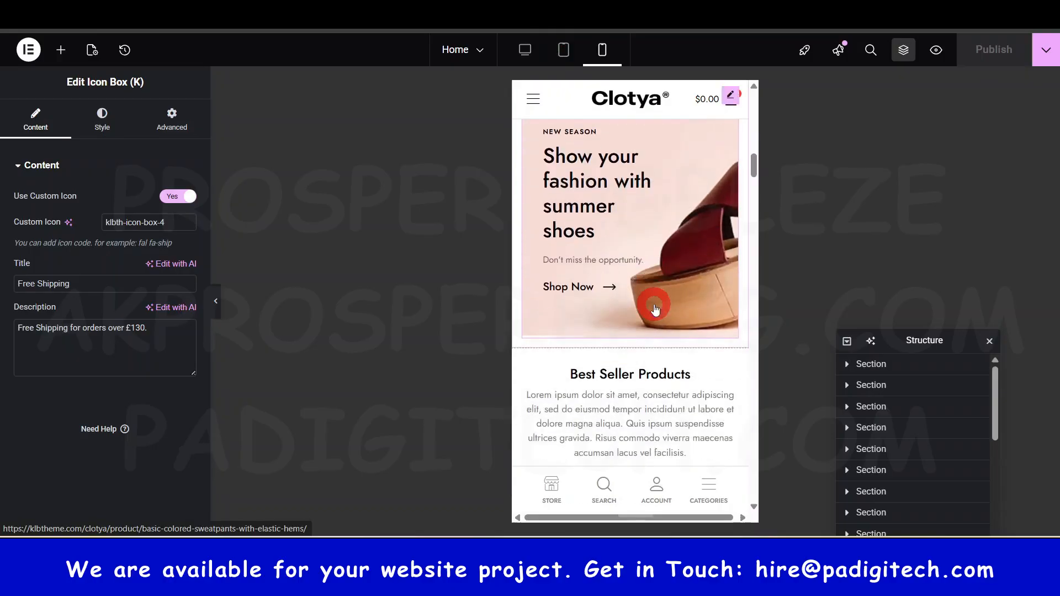
{"action": "scroll", "coordinate": [632, 354], "scroll_direction": "down", "scroll_amount": 2}
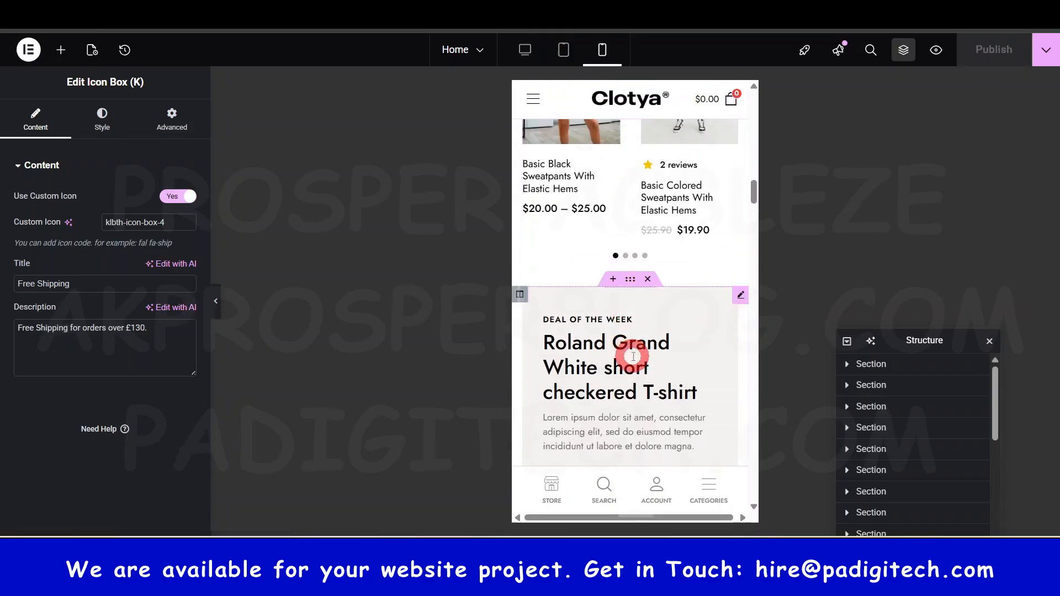
Page through the Best Seller Products carousel in the mobile preview and view the same carousel in the desktop layout.
{"action": "scroll", "coordinate": [568, 277], "scroll_direction": "up", "scroll_amount": 5}
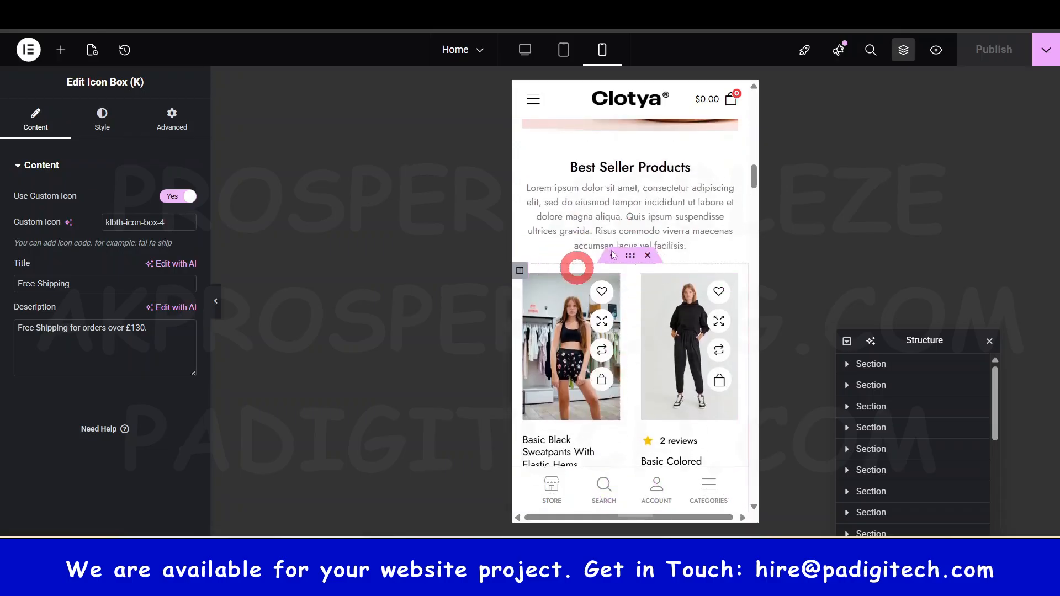
{"action": "scroll", "coordinate": [598, 276], "scroll_direction": "down", "scroll_amount": 2}
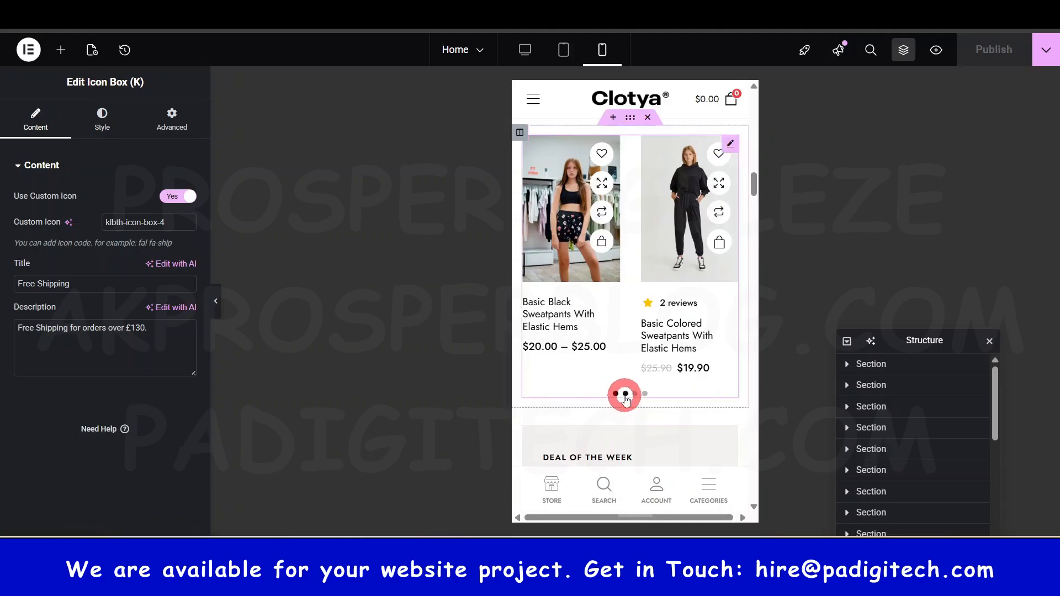
{"action": "left_click", "coordinate": [636, 395]}
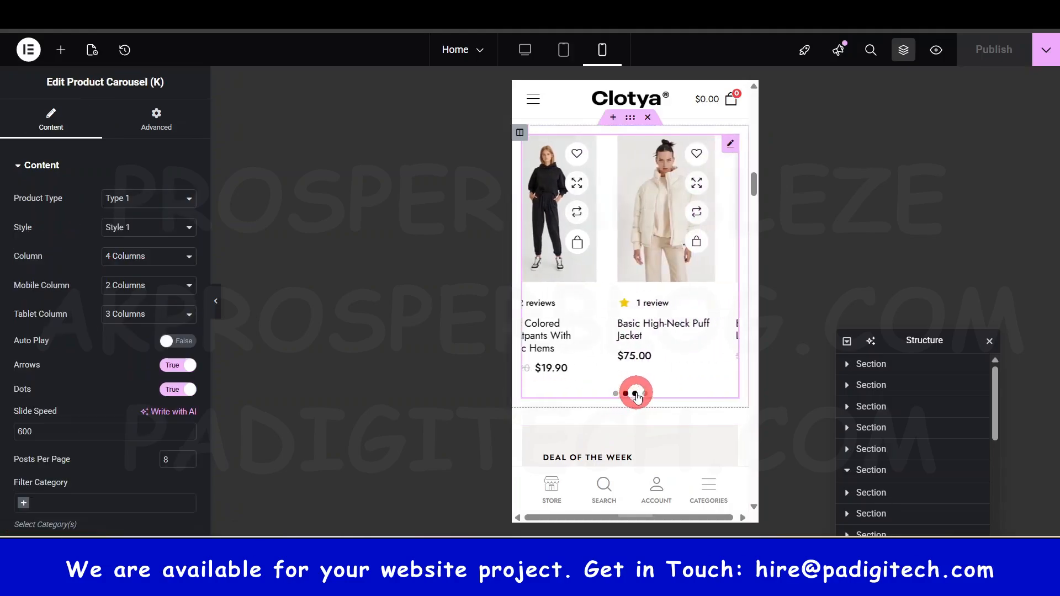
{"action": "left_click", "coordinate": [532, 51]}
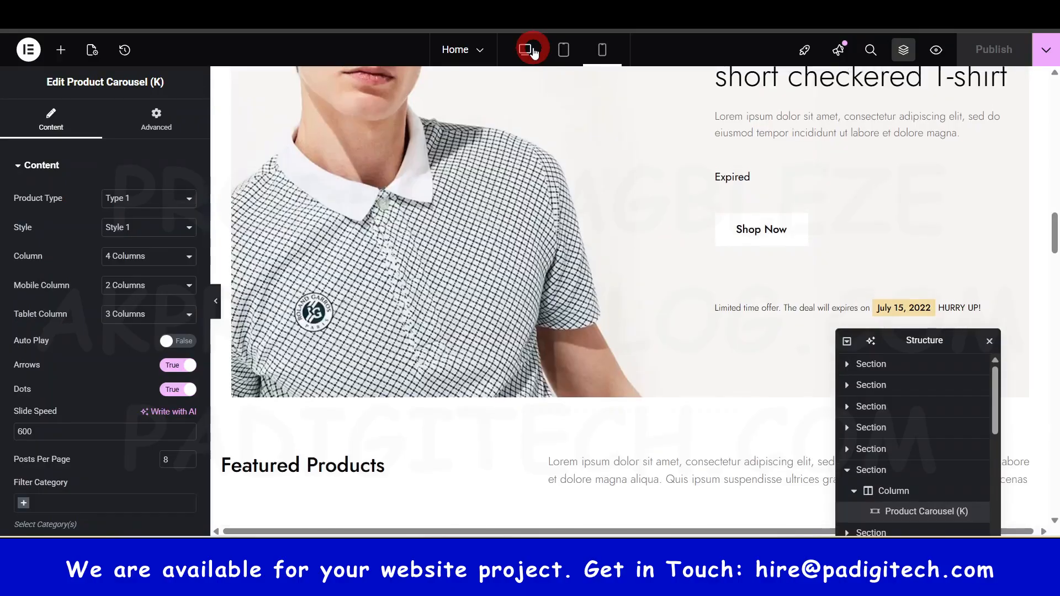
{"action": "scroll", "coordinate": [643, 252], "scroll_direction": "down", "scroll_amount": 10}
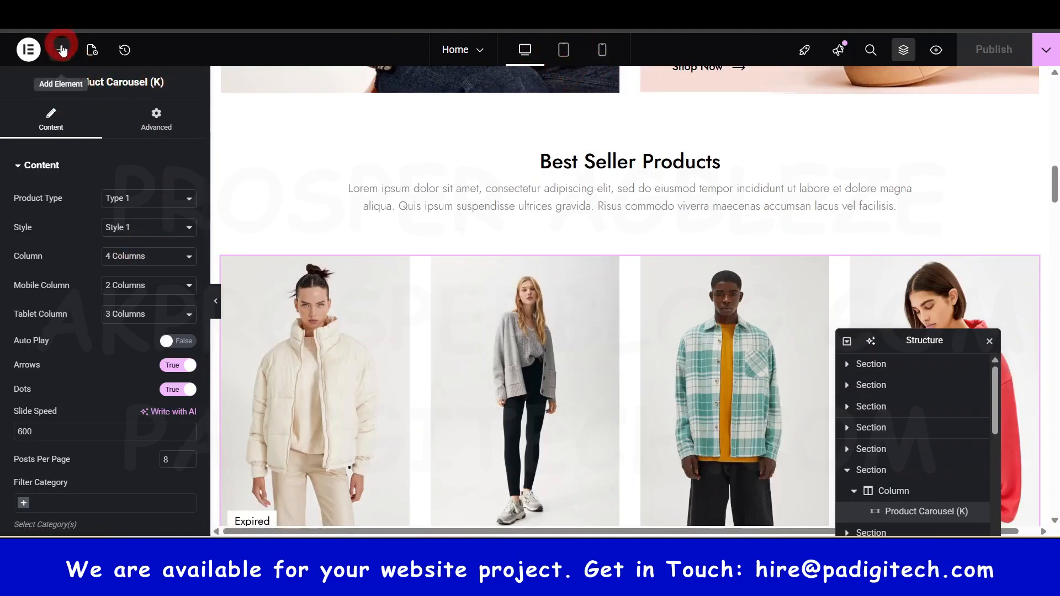
Open the homepage's editing history to check the recorded actions.
{"action": "left_click", "coordinate": [125, 50]}
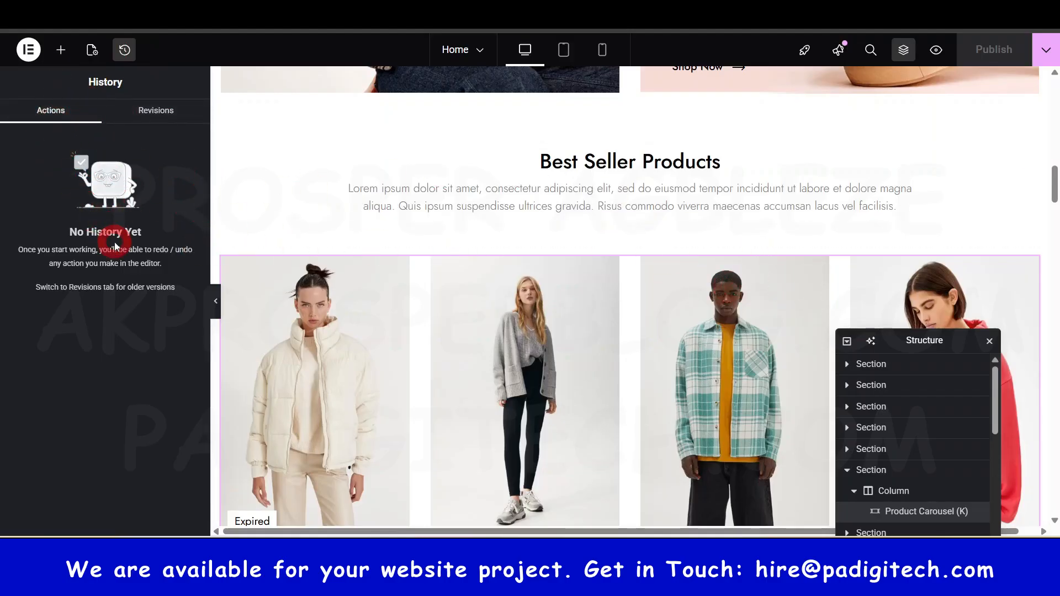
{"action": "left_click", "coordinate": [124, 51]}
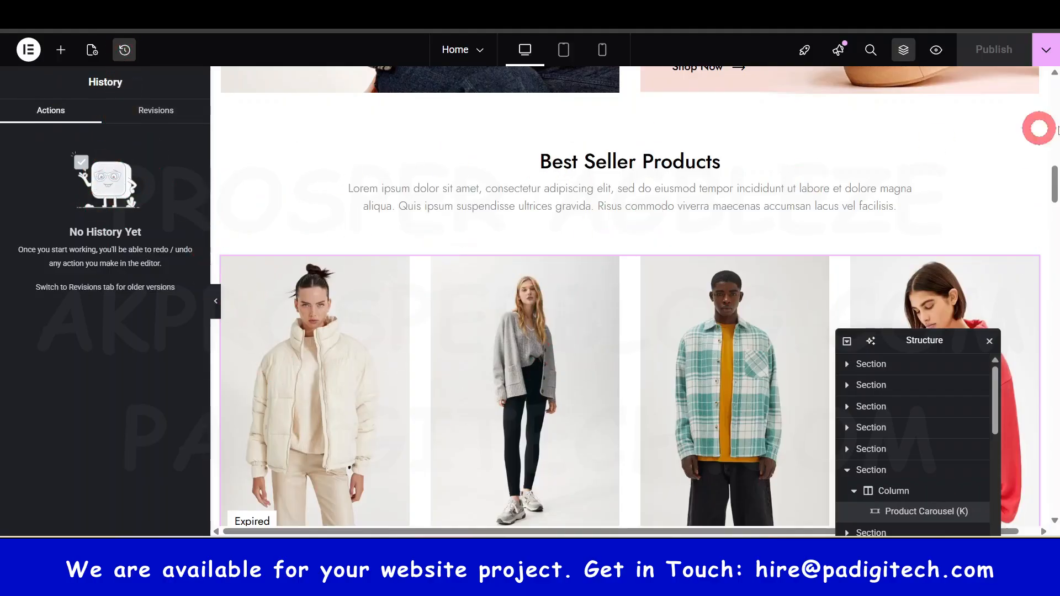
{"action": "left_click", "coordinate": [982, 48]}
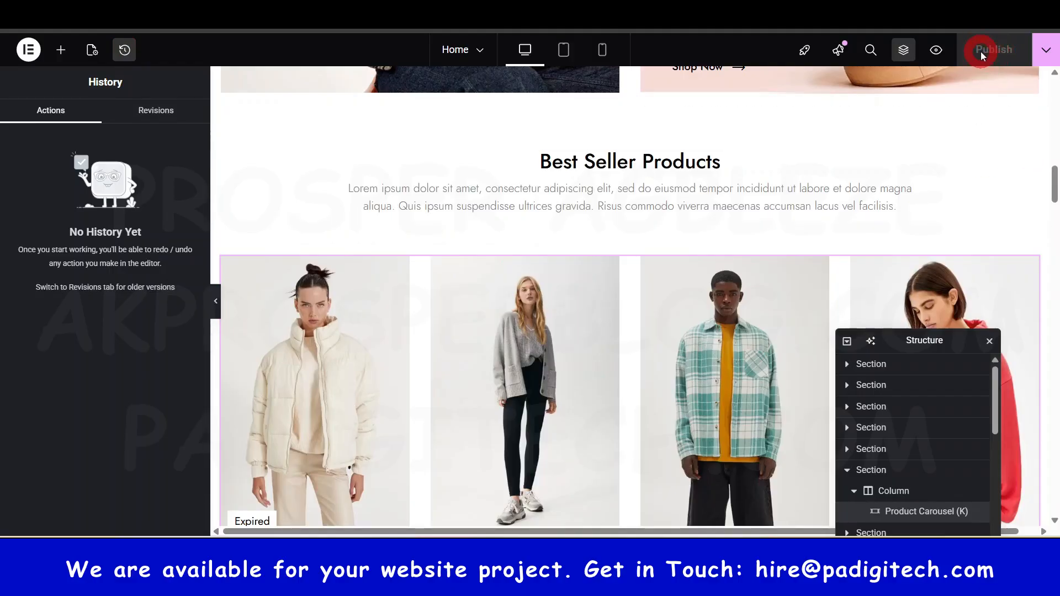
{"action": "left_click", "coordinate": [934, 49]}
{"action": "left_click", "coordinate": [999, 49]}
Open the homepage's page settings and review the general options, from title and status to header type, logo and width.
{"action": "left_click", "coordinate": [91, 51]}
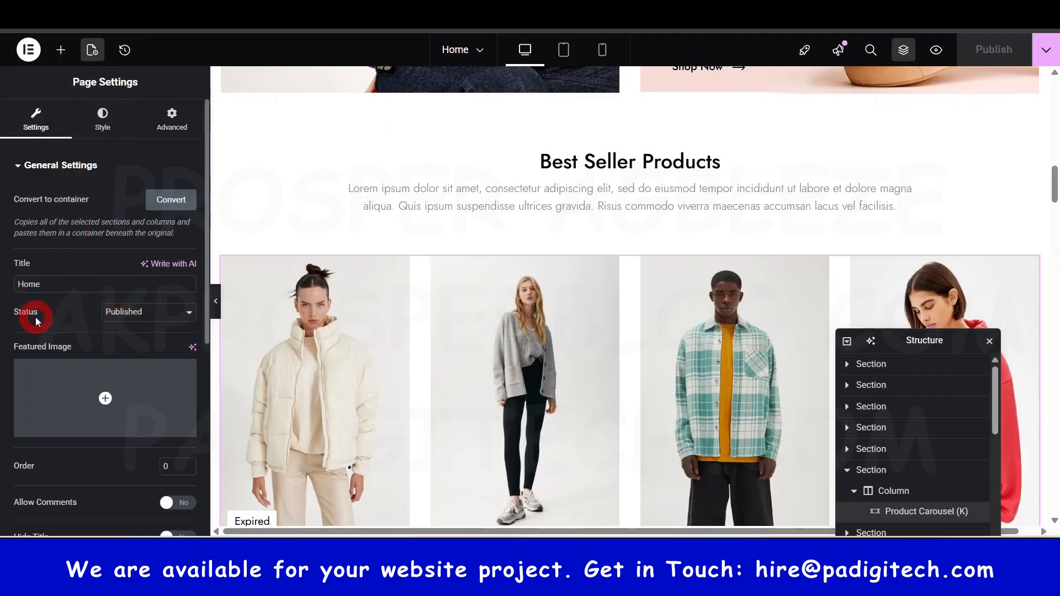
{"action": "scroll", "coordinate": [192, 314], "scroll_direction": "down", "scroll_amount": 3}
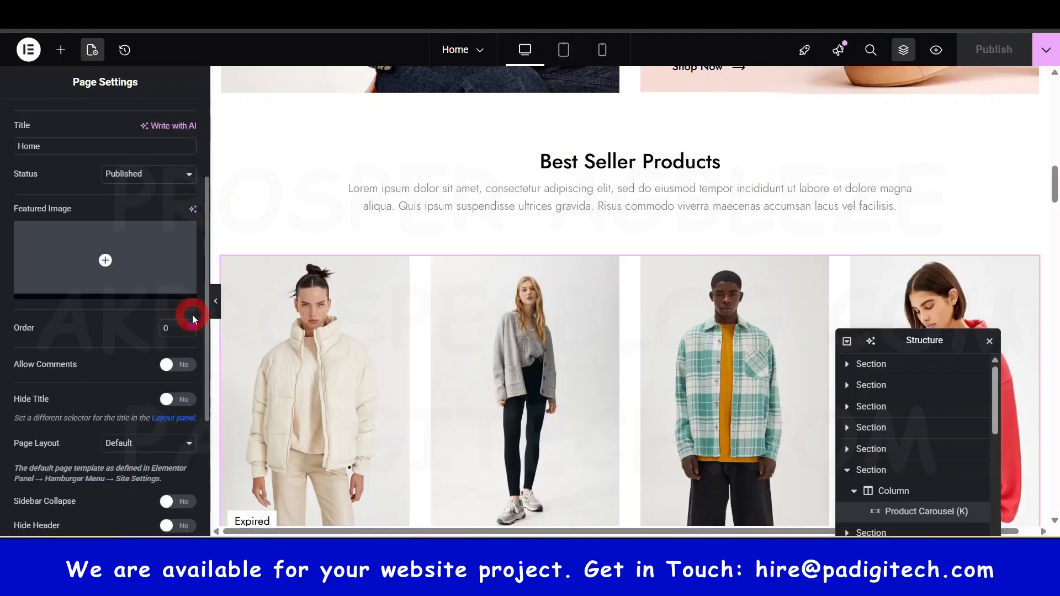
{"action": "scroll", "coordinate": [103, 306], "scroll_direction": "down", "scroll_amount": 5}
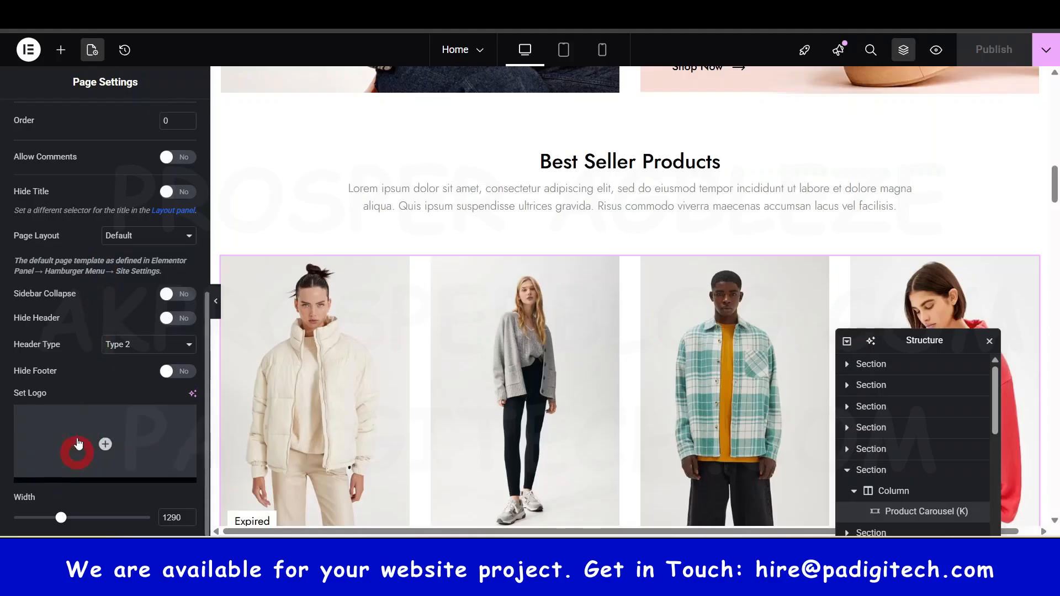
{"action": "scroll", "coordinate": [118, 359], "scroll_direction": "up", "scroll_amount": 8}
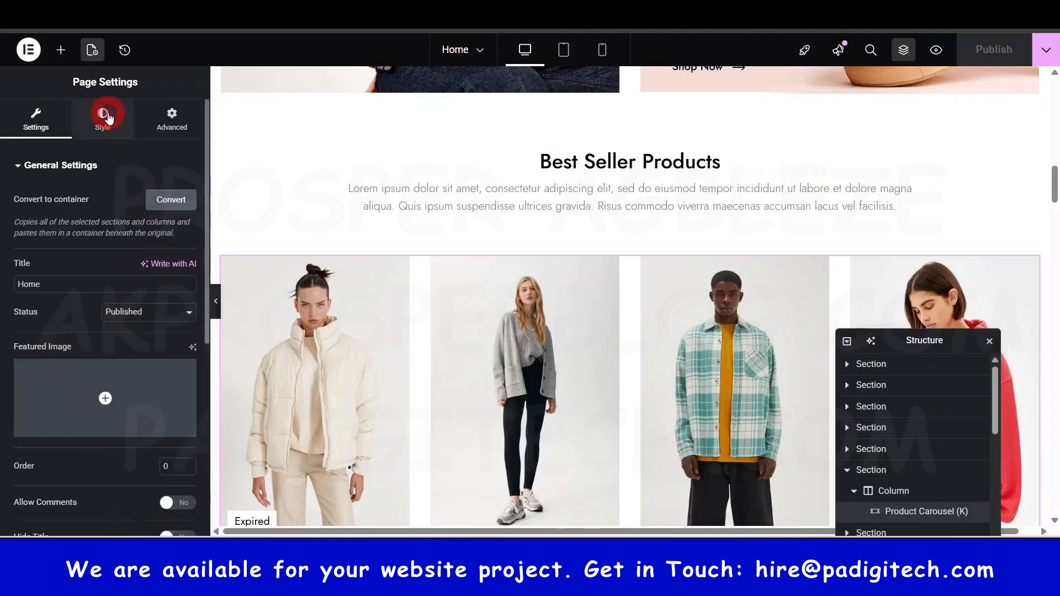
Review the page's body style options and browse the widget library from the Clotya Core group to the Pro and Basic widgets.
{"action": "left_click", "coordinate": [109, 118]}
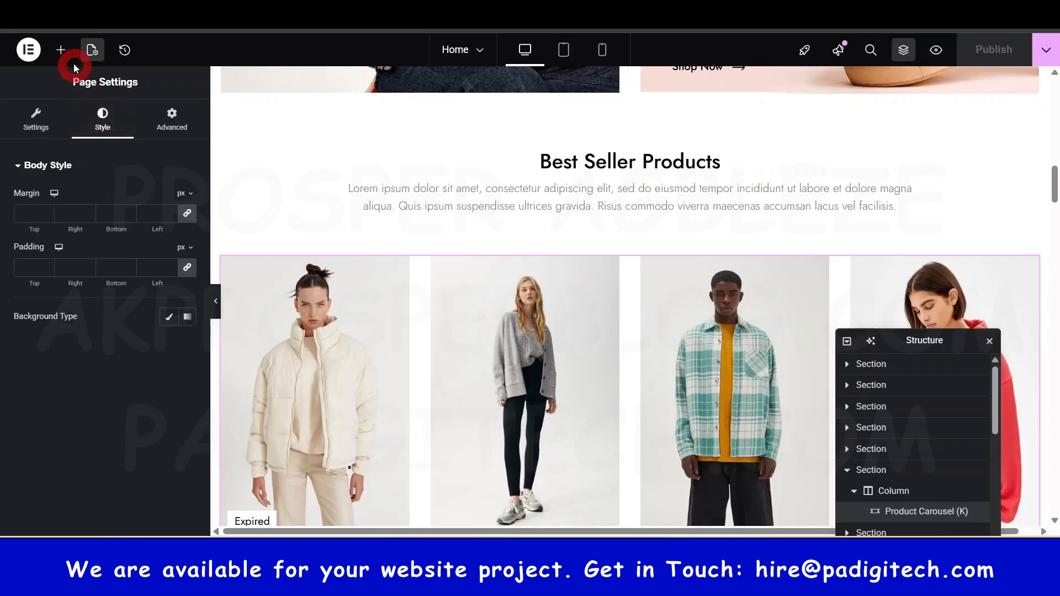
{"action": "left_click", "coordinate": [62, 51]}
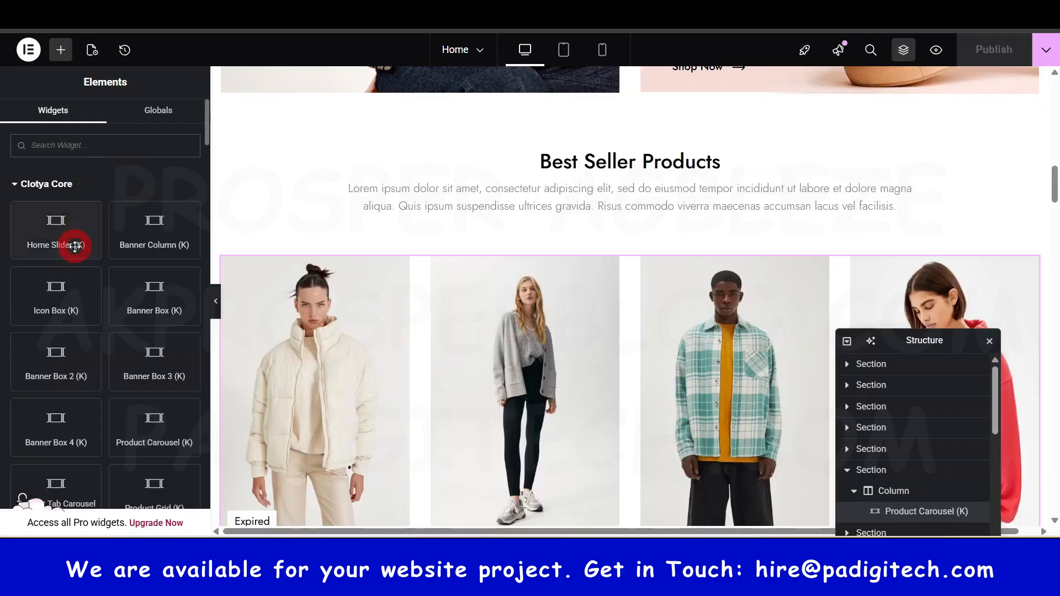
{"action": "scroll", "coordinate": [75, 256], "scroll_direction": "down", "scroll_amount": 12}
{"action": "scroll", "coordinate": [80, 258], "scroll_direction": "up", "scroll_amount": 7}
{"action": "scroll", "coordinate": [88, 226], "scroll_direction": "up", "scroll_amount": 5}
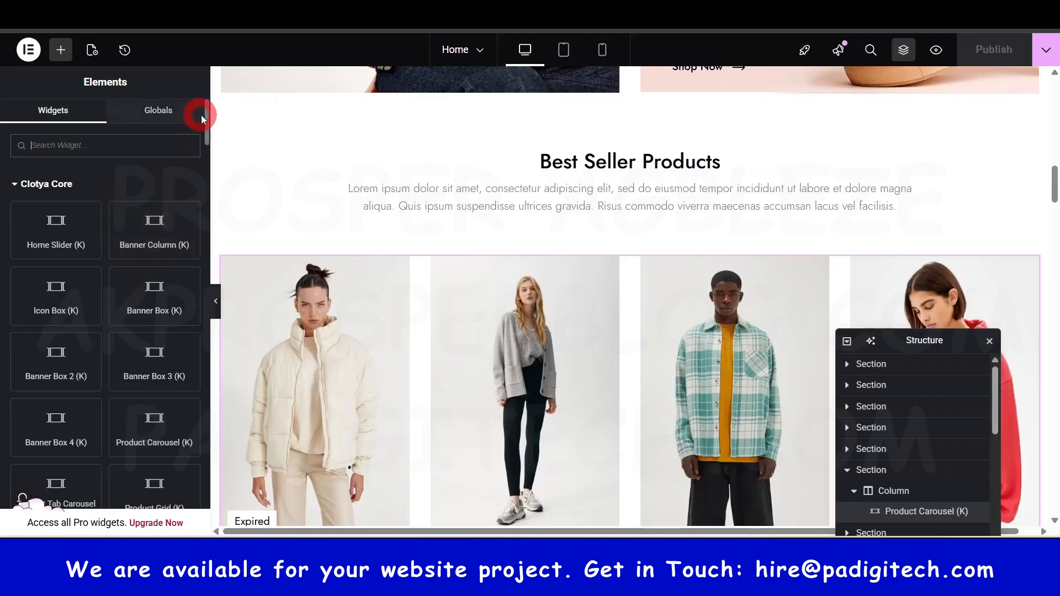
{"action": "left_click_drag", "start_coordinate": [205, 111], "coordinate": [202, 276]}
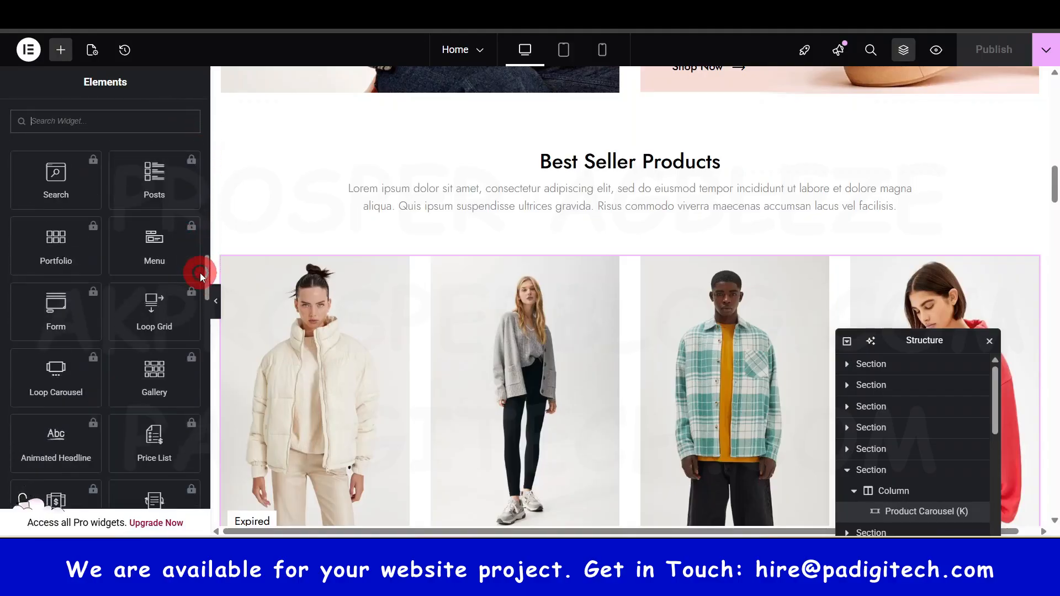
{"action": "scroll", "coordinate": [144, 269], "scroll_direction": "up", "scroll_amount": 7}
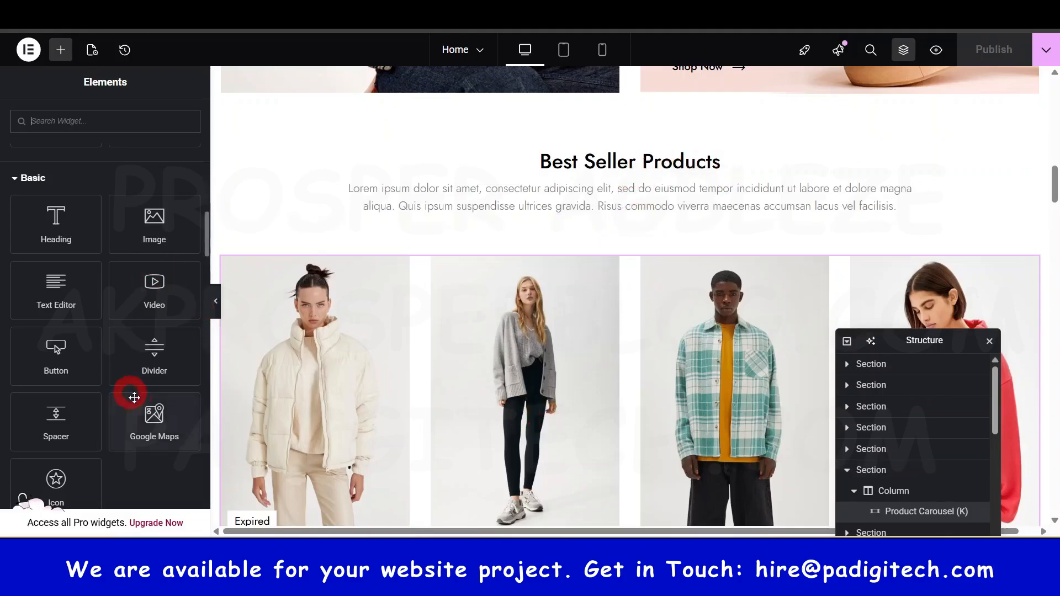
Browse the rest of the widget library through Link In Bio and expand the WordPress group to view its widgets.
{"action": "left_click_drag", "start_coordinate": [207, 231], "coordinate": [205, 460]}
{"action": "scroll", "coordinate": [154, 276], "scroll_direction": "down", "scroll_amount": 1}
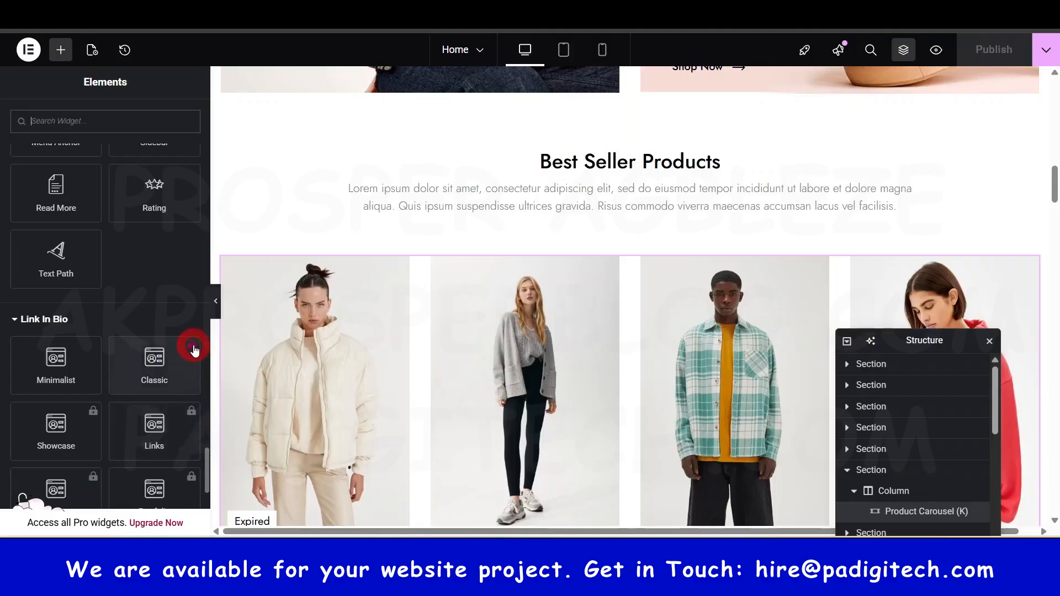
{"action": "left_click_drag", "start_coordinate": [207, 468], "coordinate": [206, 501]}
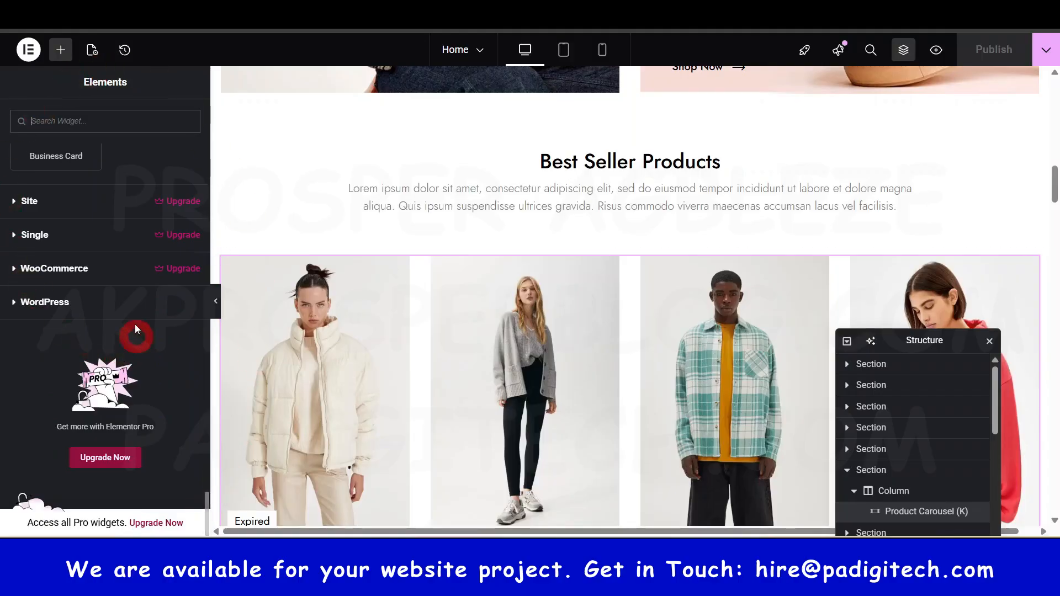
{"action": "left_click", "coordinate": [59, 305]}
{"action": "scroll", "coordinate": [87, 372], "scroll_direction": "down", "scroll_amount": 8}
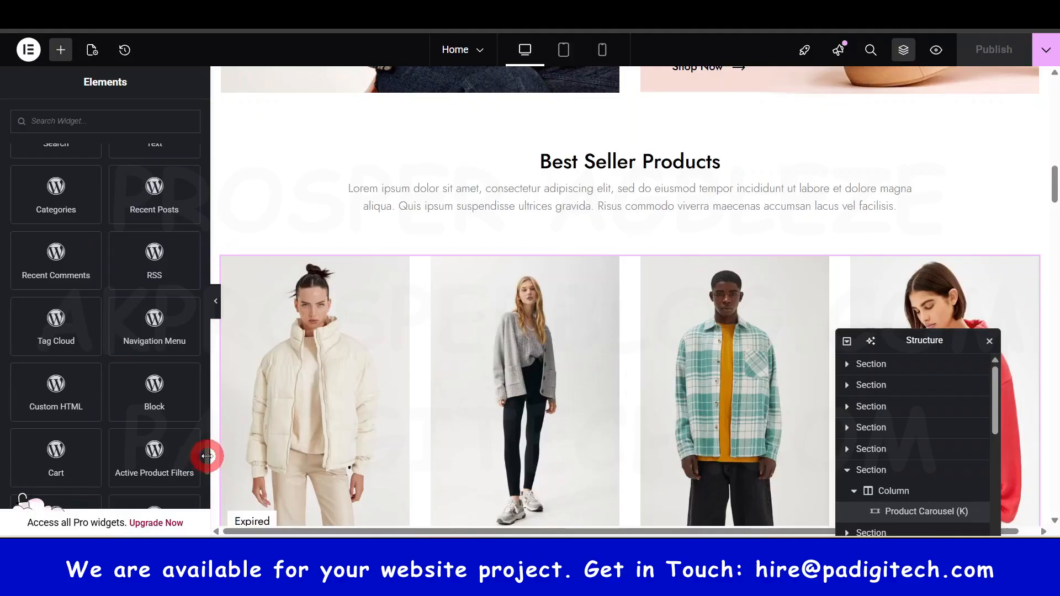
{"action": "left_click_drag", "start_coordinate": [207, 455], "coordinate": [211, 89]}
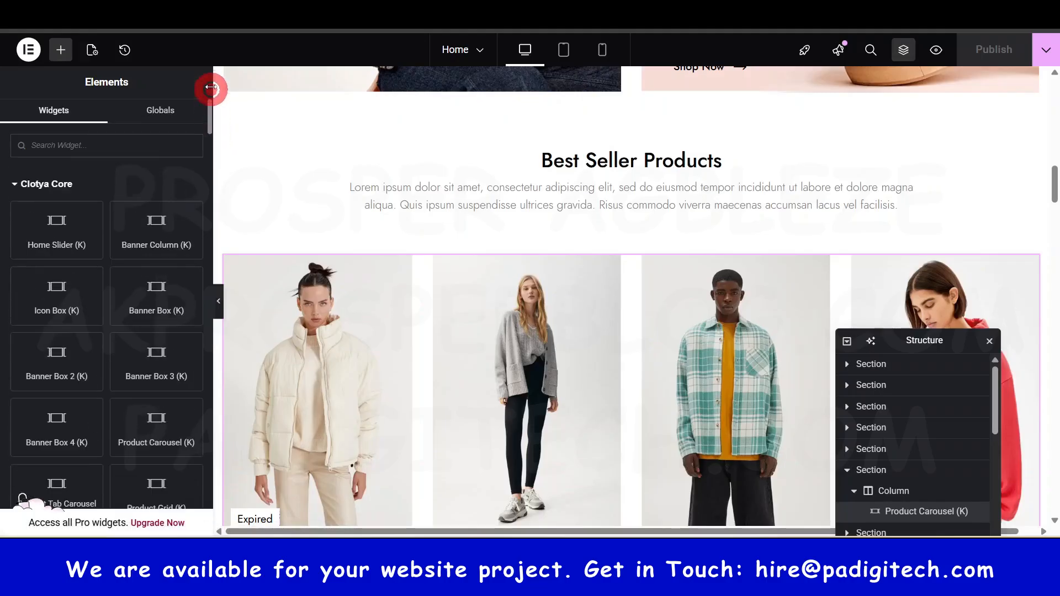
View the layout settings of the homepage's hero section and the content settings of its Home Slider.
{"action": "left_click_drag", "start_coordinate": [1051, 177], "coordinate": [1051, 83]}
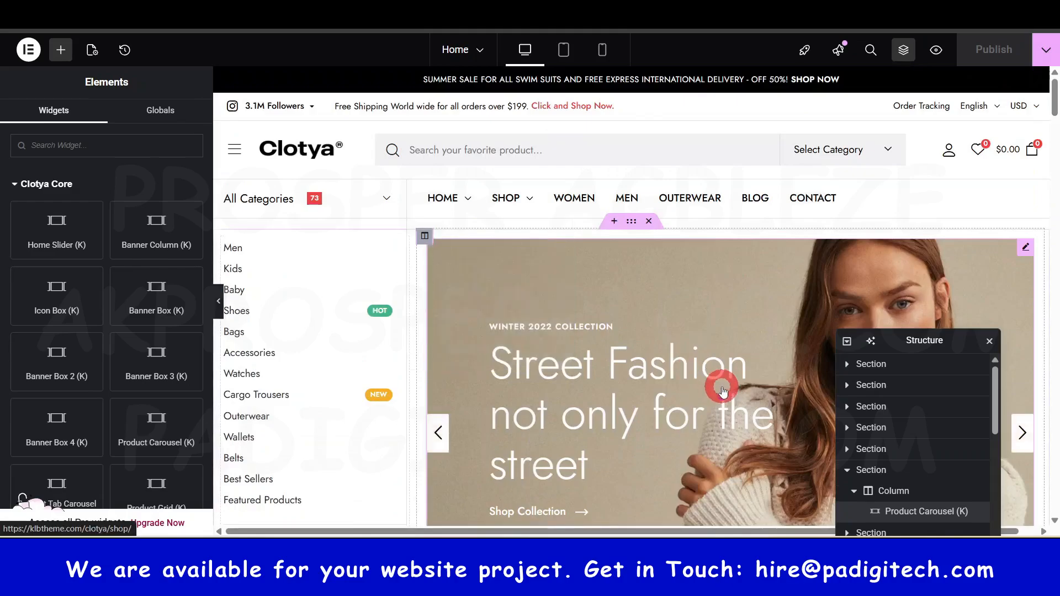
{"action": "scroll", "coordinate": [607, 331], "scroll_direction": "down", "scroll_amount": 1}
{"action": "left_click", "coordinate": [631, 153]}
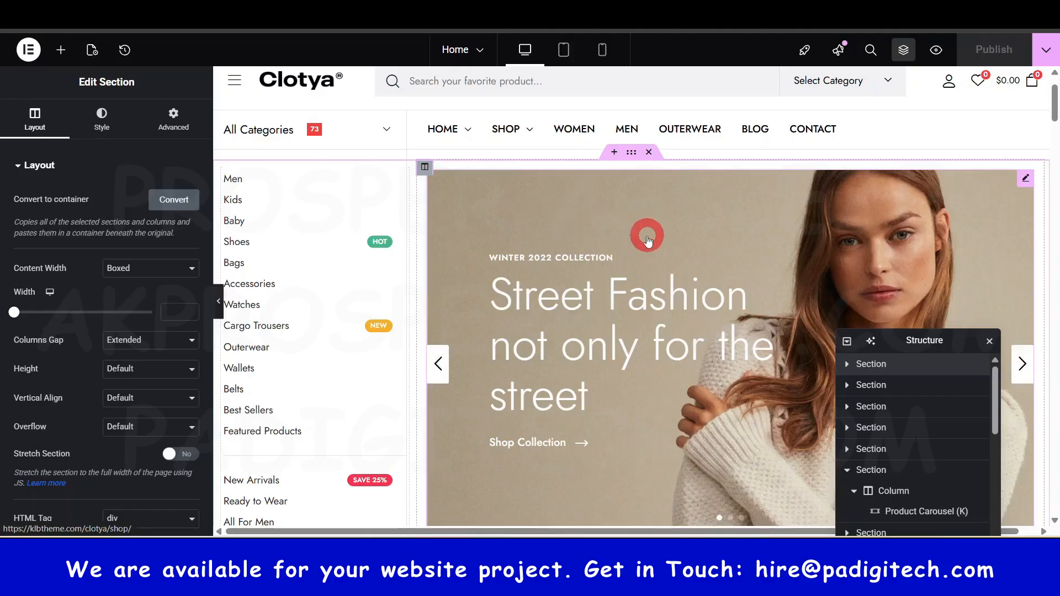
{"action": "left_click", "coordinate": [616, 281]}
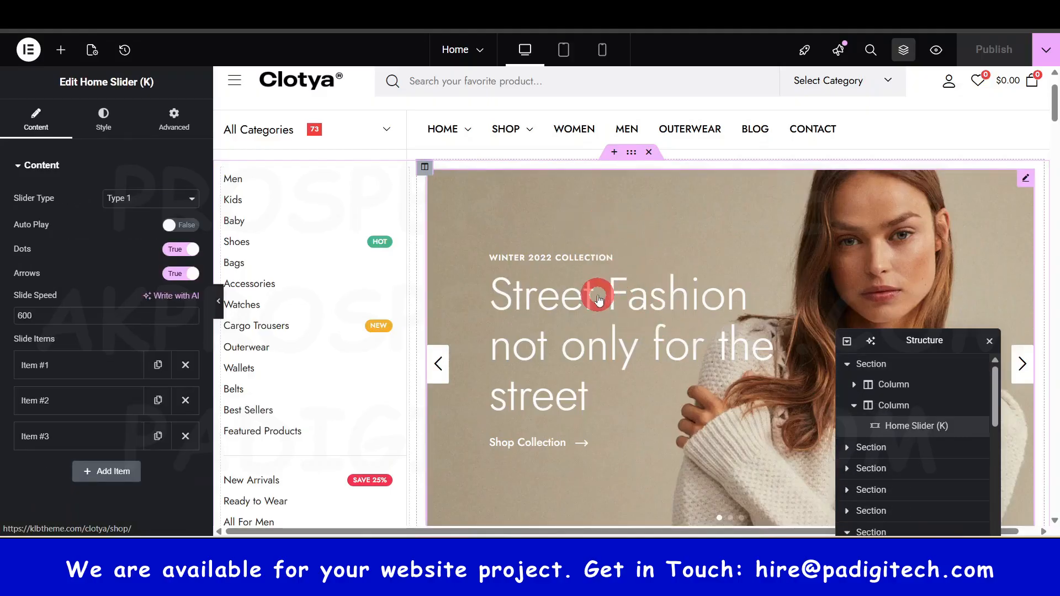
Open the content settings of the Money Guarantee icon box in the service features row.
{"action": "scroll", "coordinate": [613, 310], "scroll_direction": "down", "scroll_amount": 3}
{"action": "scroll", "coordinate": [615, 310], "scroll_direction": "down", "scroll_amount": 5}
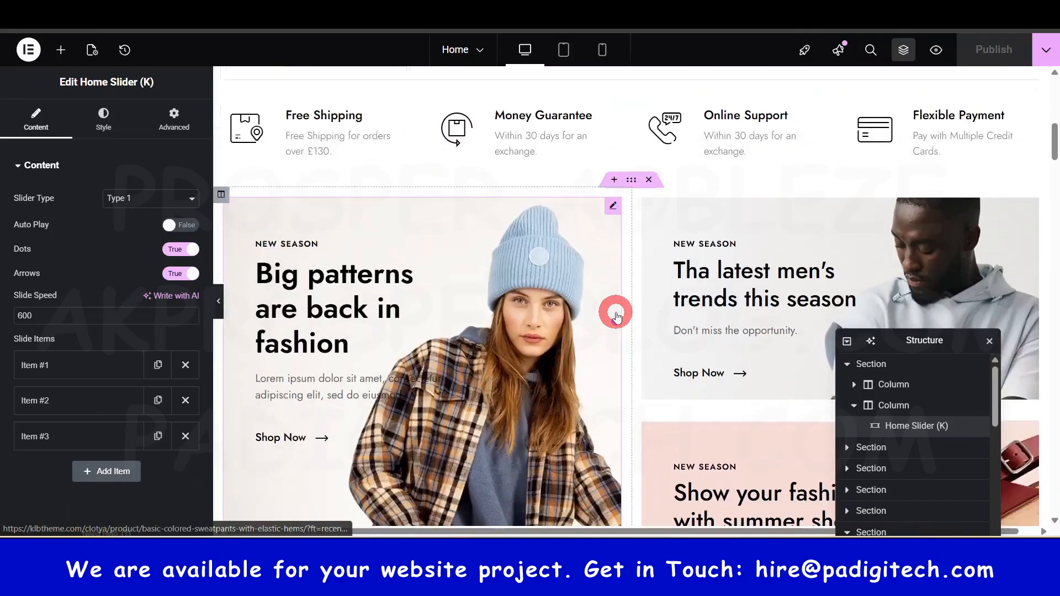
{"action": "scroll", "coordinate": [573, 259], "scroll_direction": "up", "scroll_amount": 1}
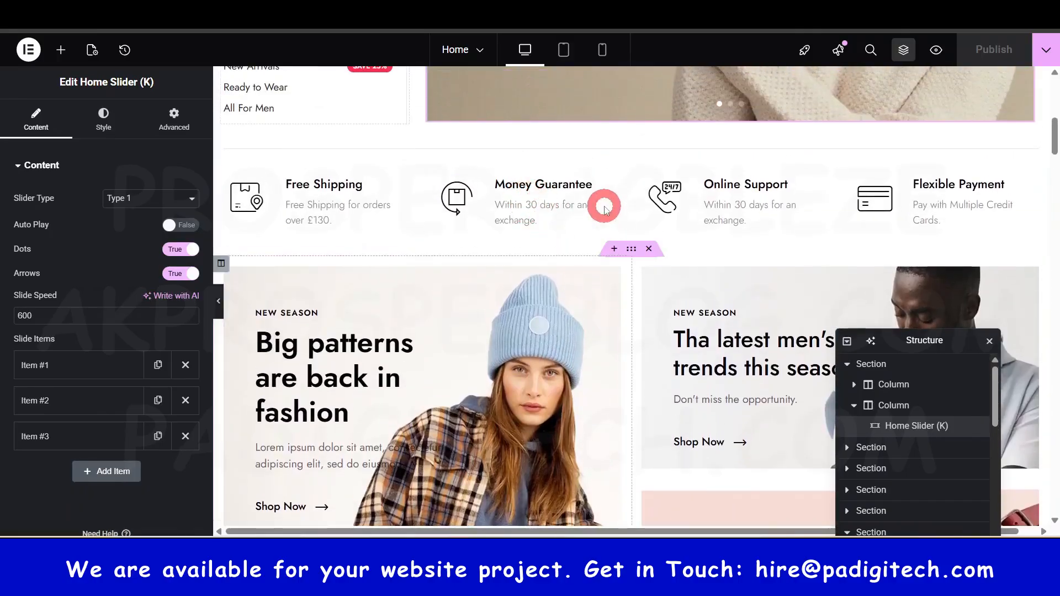
{"action": "left_click", "coordinate": [613, 184]}
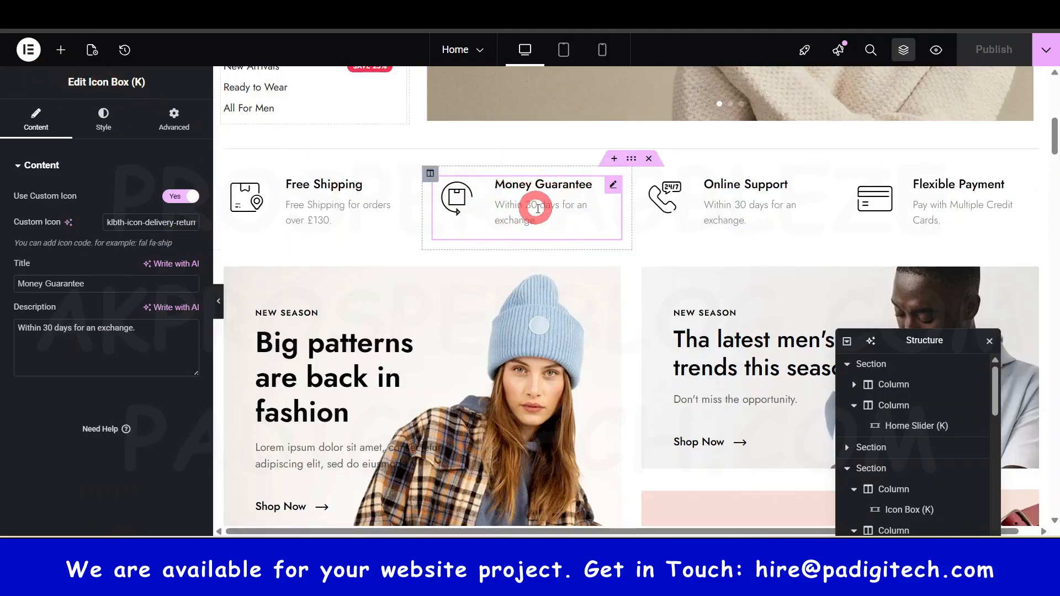
View the content settings of the Best Seller Products title and of the product carousel beneath it.
{"action": "scroll", "coordinate": [540, 197], "scroll_direction": "down", "scroll_amount": 8}
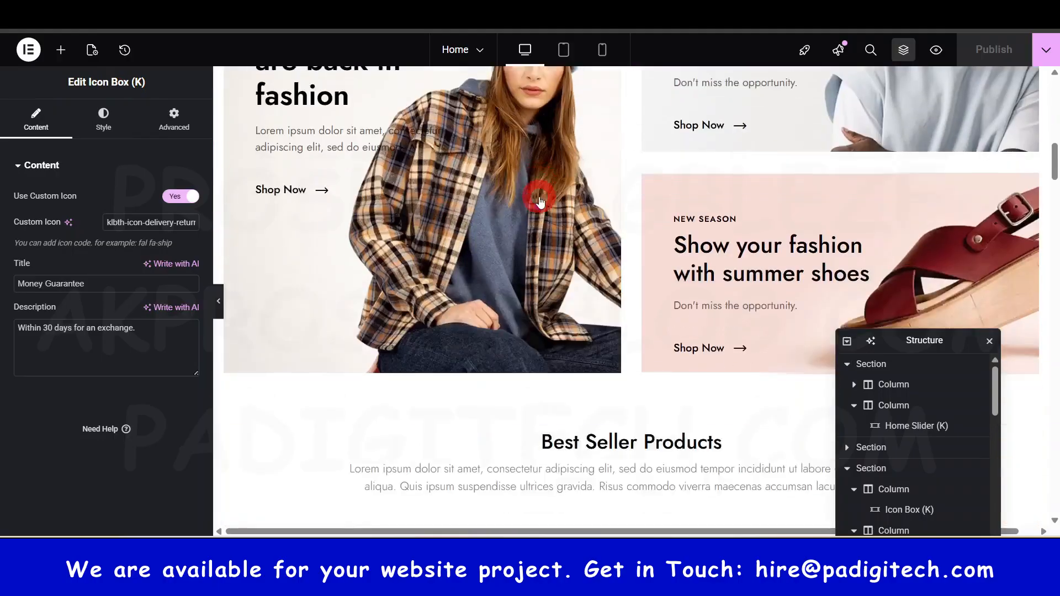
{"action": "left_click", "coordinate": [610, 280]}
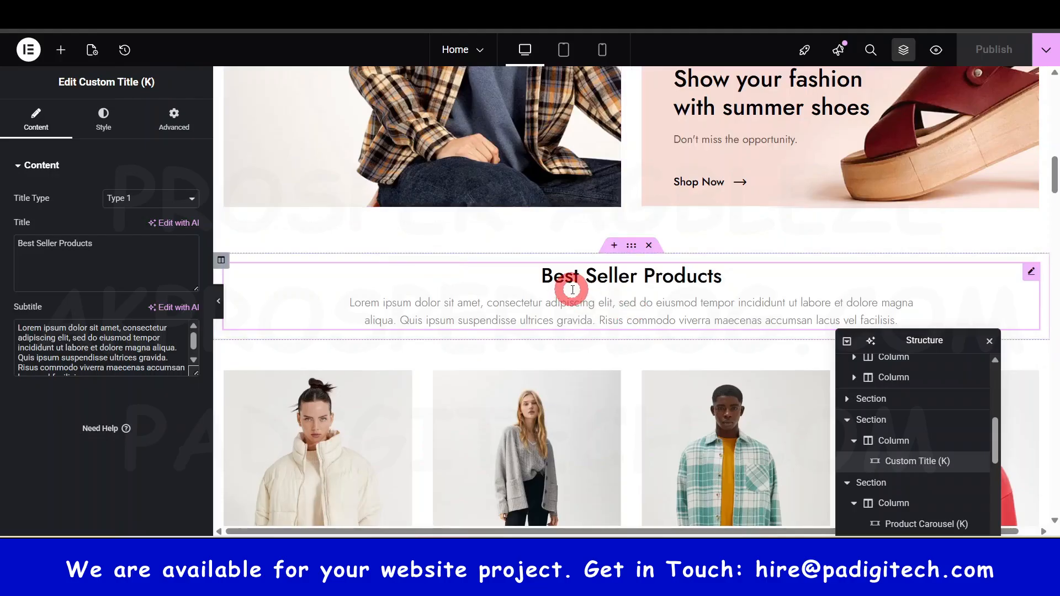
{"action": "scroll", "coordinate": [568, 298], "scroll_direction": "down", "scroll_amount": 3}
{"action": "left_click", "coordinate": [567, 322]}
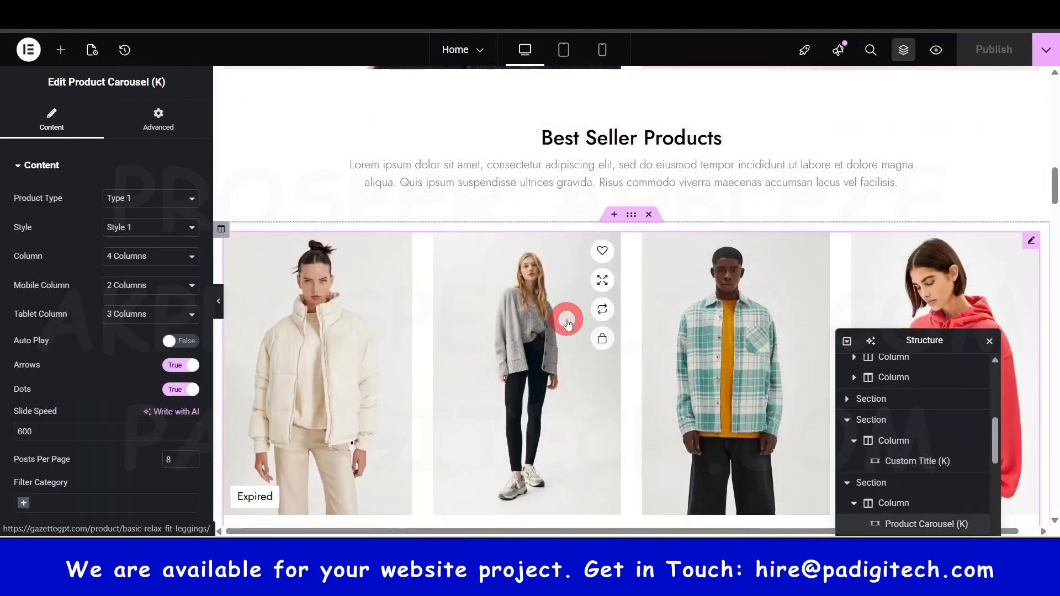
Return to the widget library and look through the Clotya Core, Layout and Basic widgets.
{"action": "left_click", "coordinate": [63, 49]}
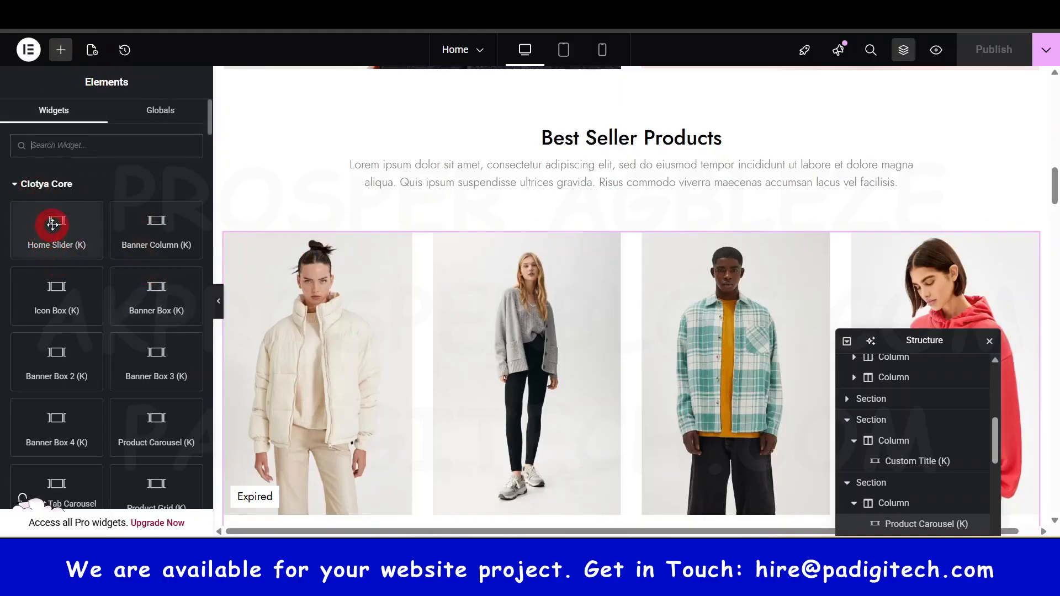
{"action": "mouse_move", "coordinate": [55, 227]}
{"action": "left_mouse_down"}
{"action": "mouse_move", "coordinate": [367, 283]}
{"action": "mouse_move", "coordinate": [584, 222]}
{"action": "mouse_move", "coordinate": [592, 245]}
{"action": "mouse_move", "coordinate": [47, 229]}
{"action": "left_mouse_up"}
{"action": "scroll", "coordinate": [125, 302], "scroll_direction": "down", "scroll_amount": 8}
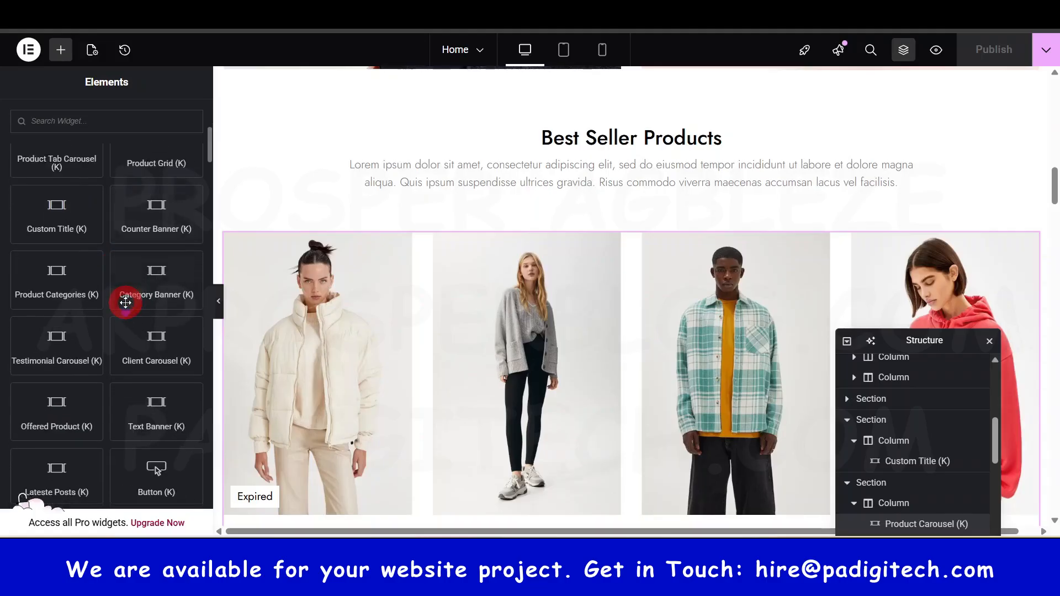
{"action": "scroll", "coordinate": [146, 292], "scroll_direction": "down", "scroll_amount": 5}
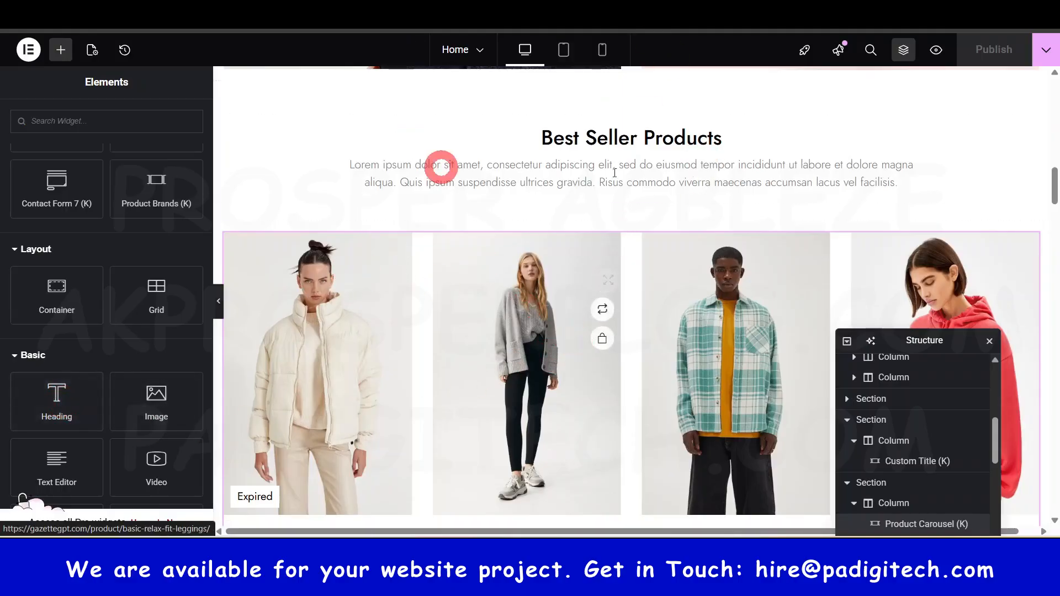
Move the Best Seller Products title into the product carousel's section, undo the move and check the editing history.
{"action": "left_click_drag", "start_coordinate": [652, 157], "coordinate": [653, 160]}
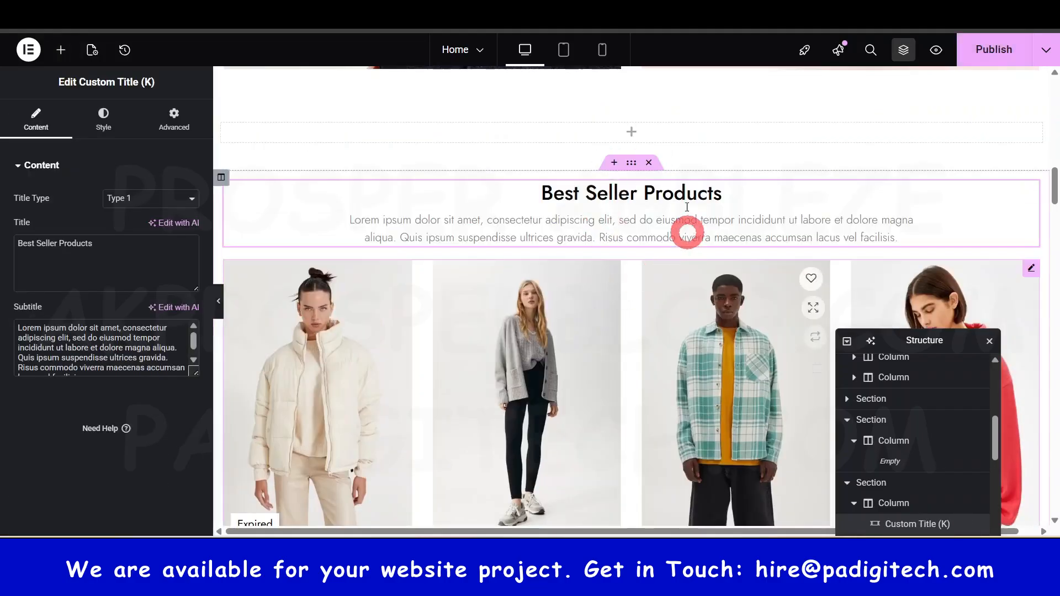
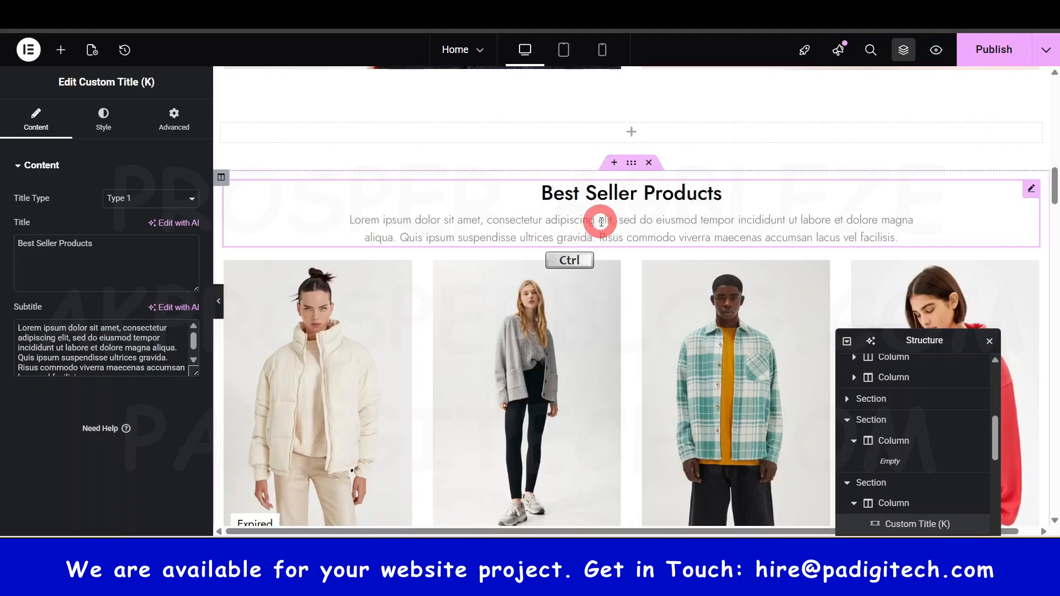
{"action": "left_click_drag", "start_coordinate": [601, 224], "coordinate": [599, 217]}
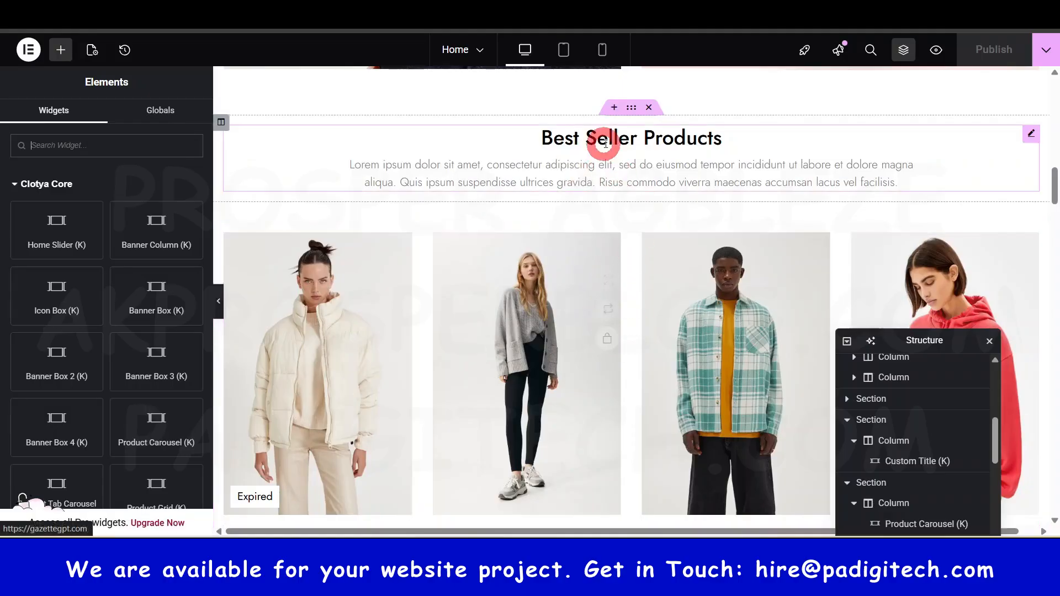
{"action": "left_click", "coordinate": [124, 51]}
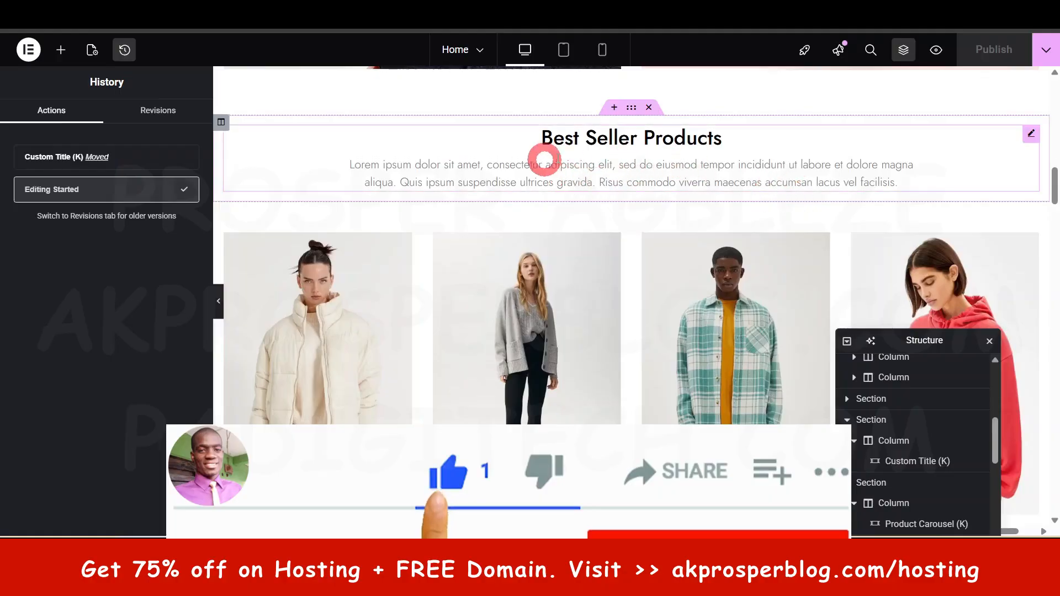
Change the heading above the product carousel to "Best Seller T-Shirt".
{"action": "left_click", "coordinate": [626, 158]}
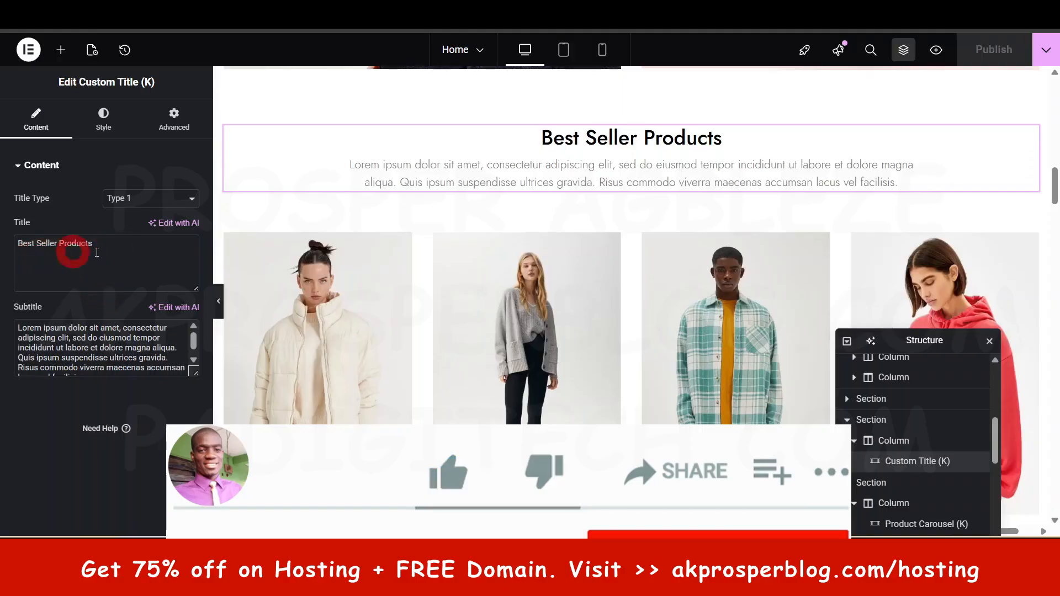
{"action": "left_click", "coordinate": [118, 252]}
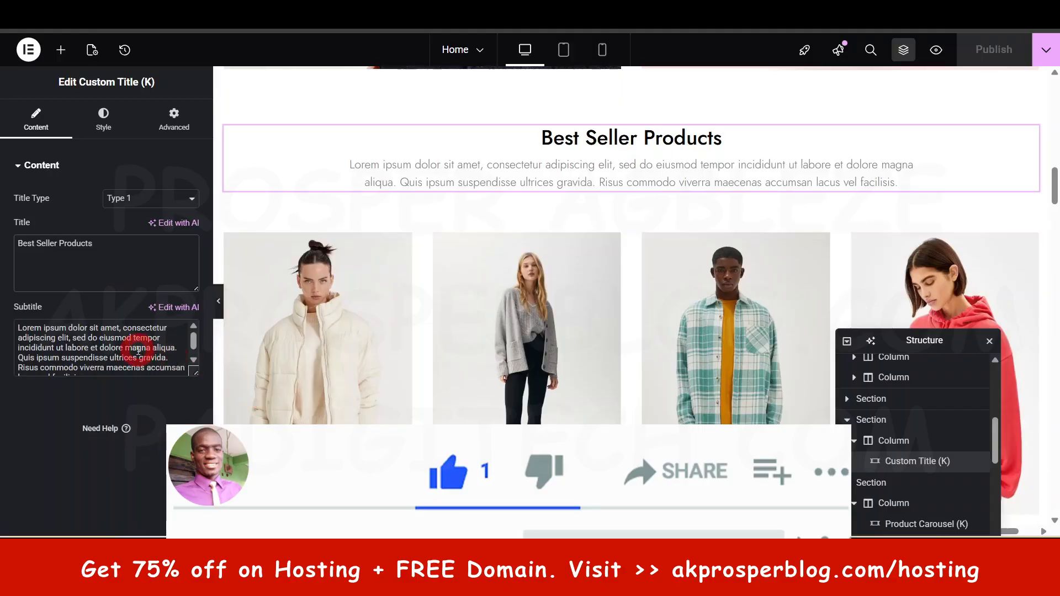
{"action": "key", "text": "ctrl+a"}
{"action": "key", "text": "Right"}
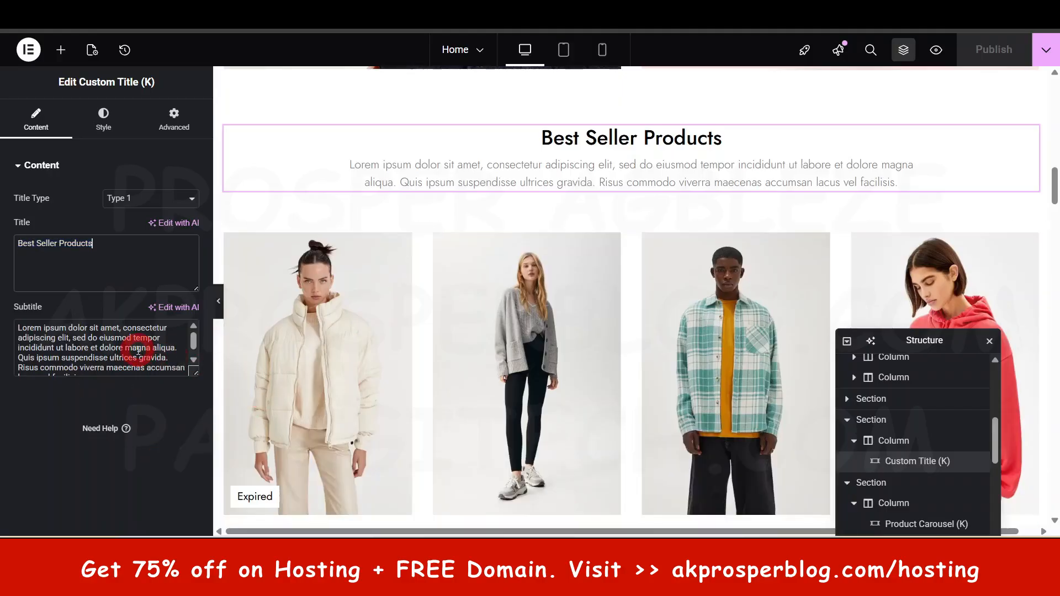
{"action": "key", "text": "ctrl+BackSpace"}
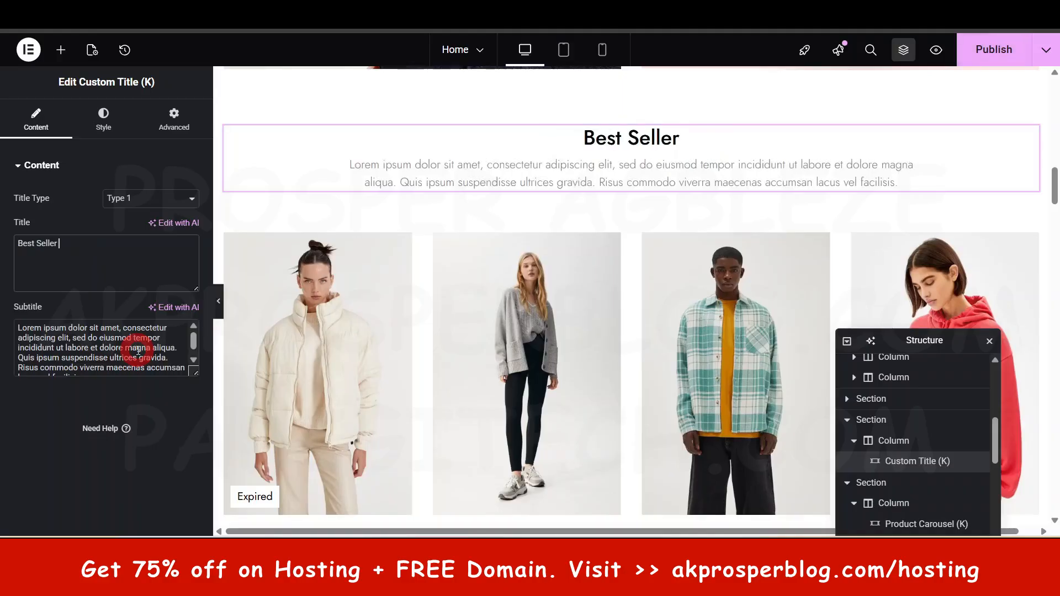
{"action": "type", "text": "TS"}
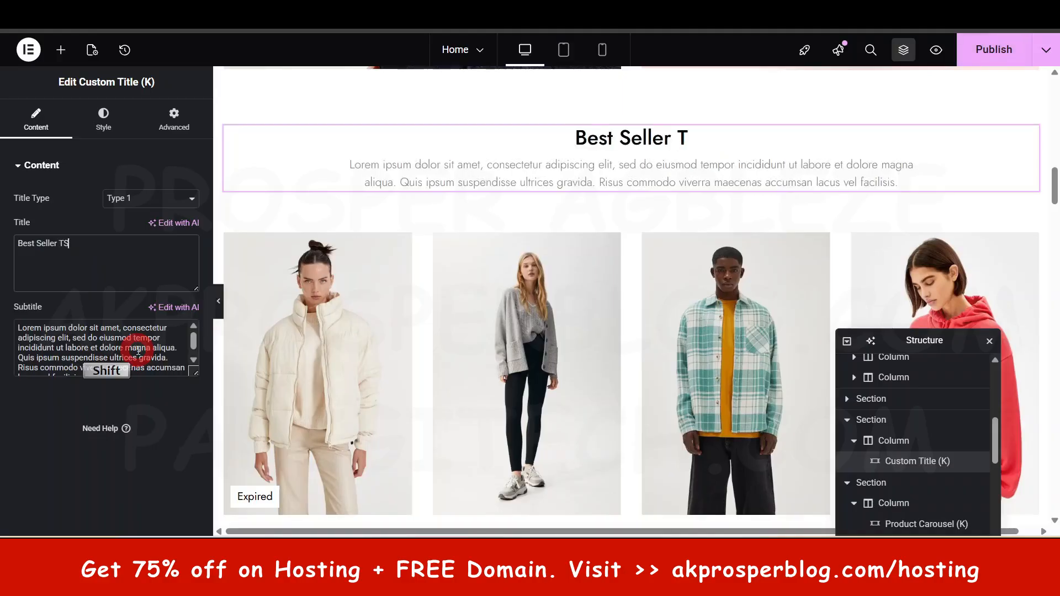
{"action": "type", "text": "hirt"}
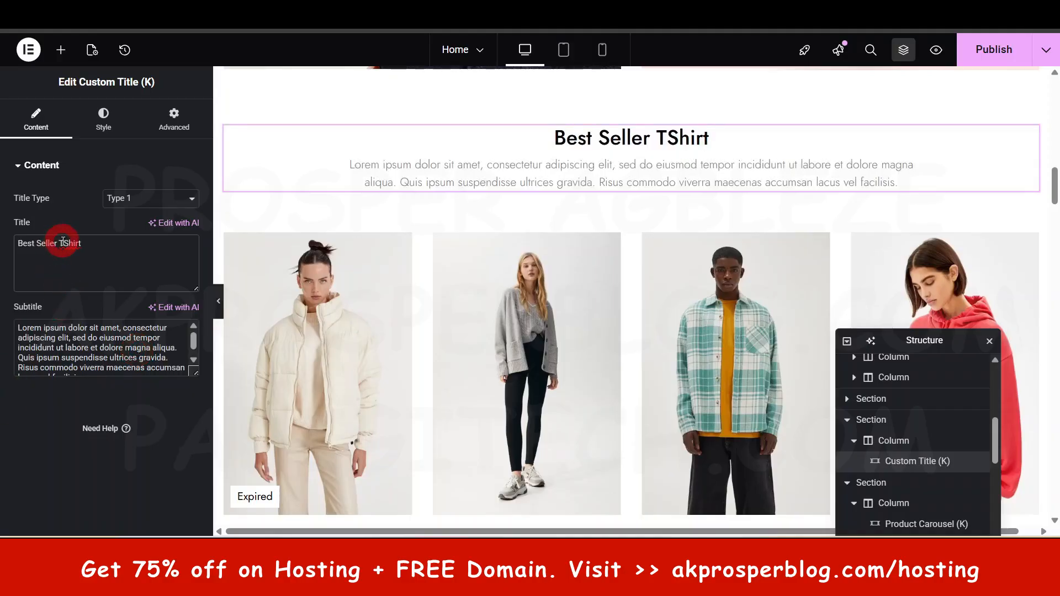
{"action": "type", "text": "-"}
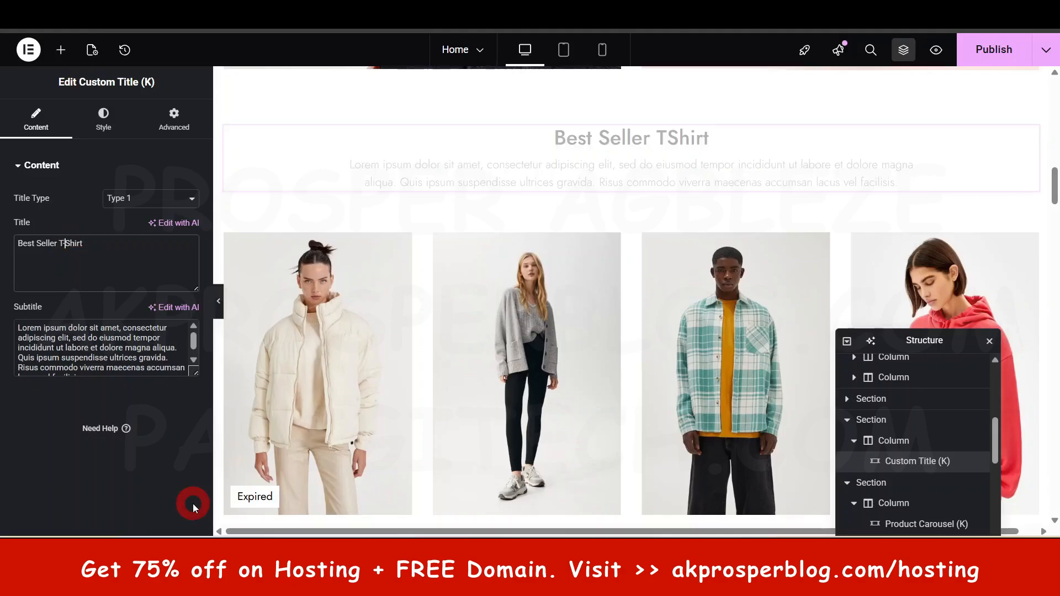
Delete the placeholder subtitle text of the Best Seller T-Shirt heading.
{"action": "triple_click", "coordinate": [96, 347]}
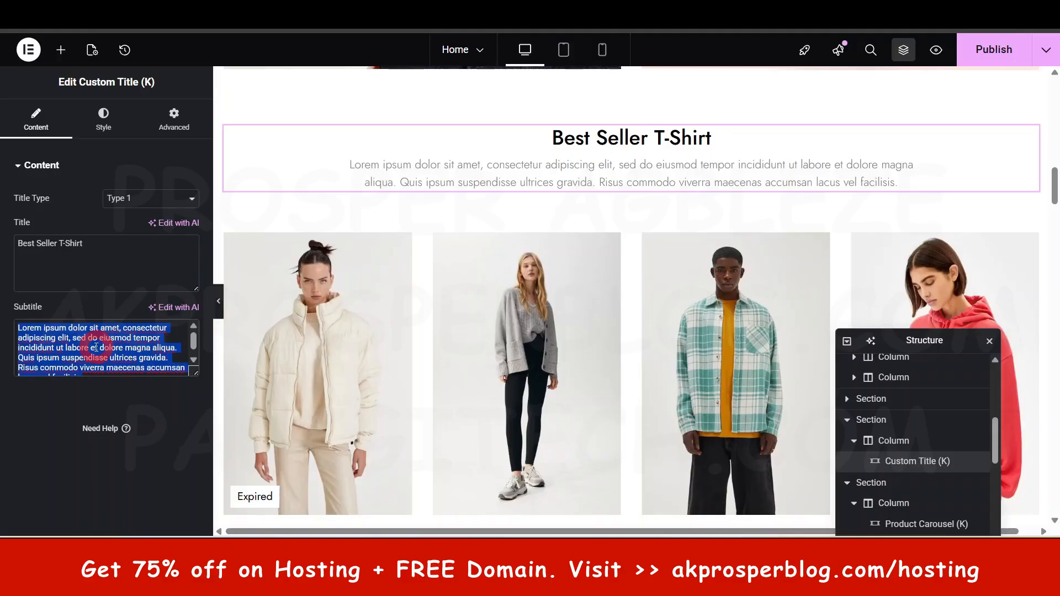
{"action": "left_click", "coordinate": [101, 347]}
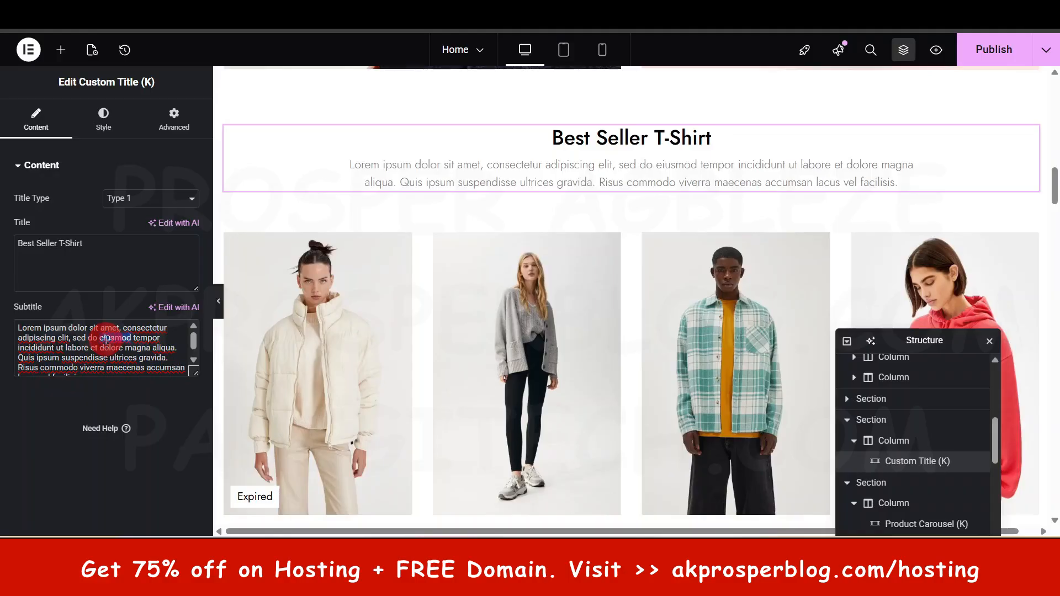
{"action": "triple_click", "coordinate": [107, 339]}
{"action": "key", "text": "BackSpace"}
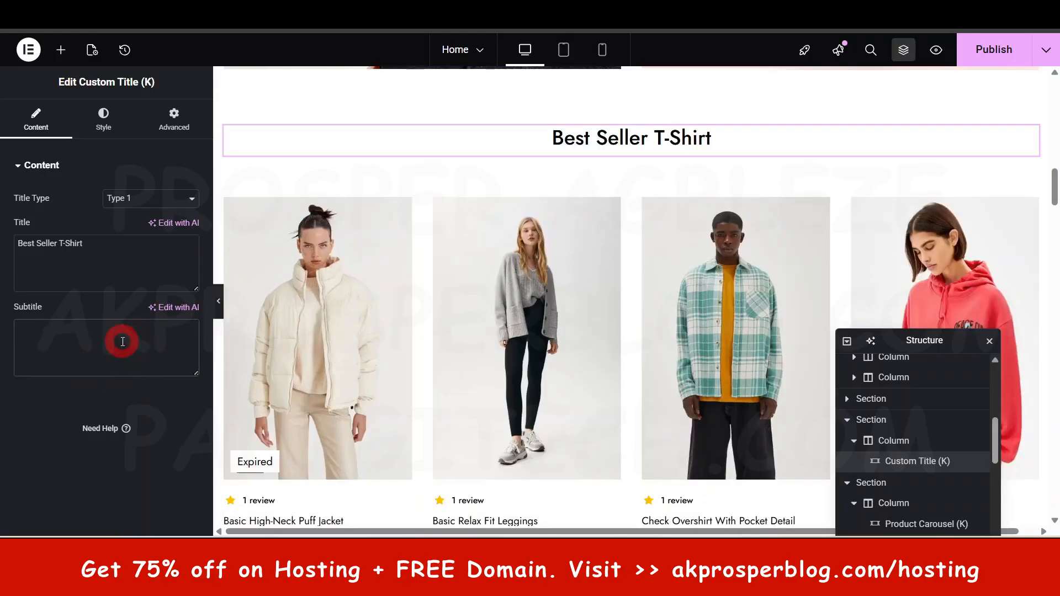
Restore the Lorem ipsum placeholder subtitle of the Best Seller T-Shirt heading.
{"action": "type", "text": "Lorem ipsum dolor sit amet, consectetur adipiscing elit, sed do eiusmod tempor incididunt ut labore et dolore magna aliqua."}
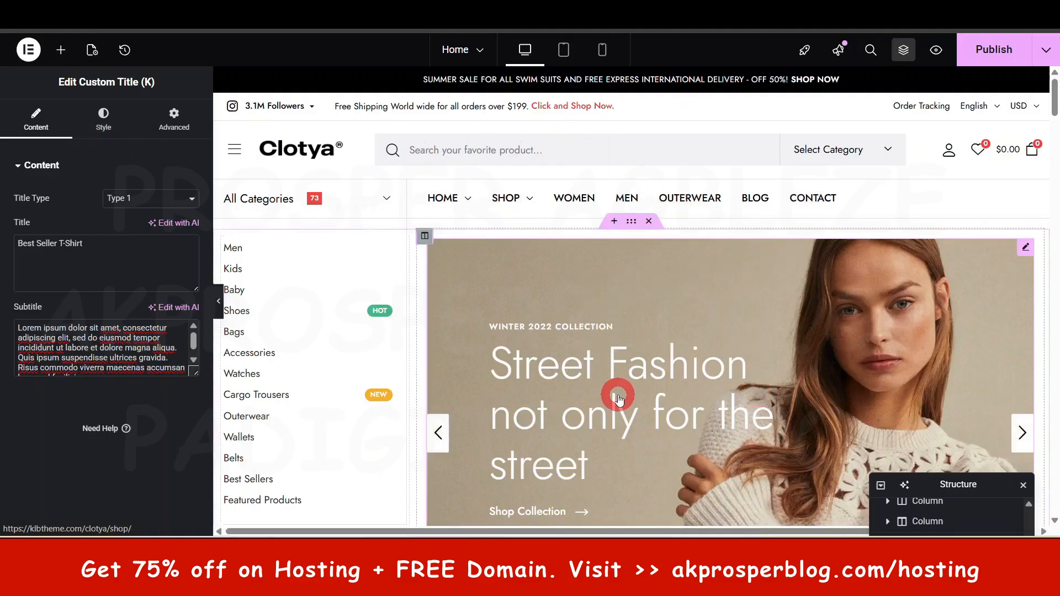
Inspect the settings of the hero section, the Money Guarantee icon box and the Best Seller T-Shirt title.
{"action": "left_click", "coordinate": [632, 221]}
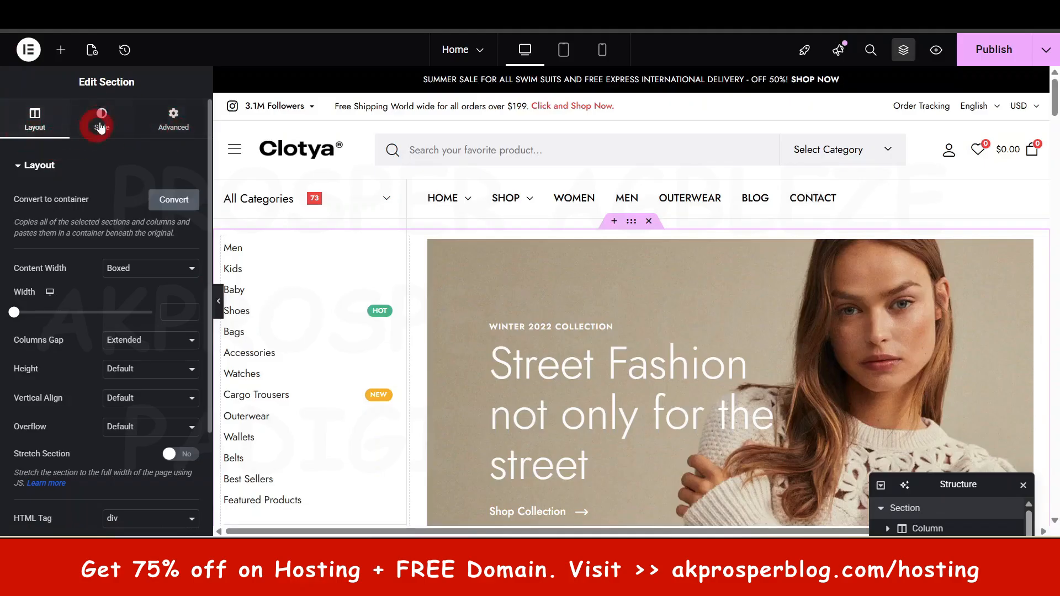
{"action": "scroll", "coordinate": [753, 420], "scroll_direction": "down", "scroll_amount": 6}
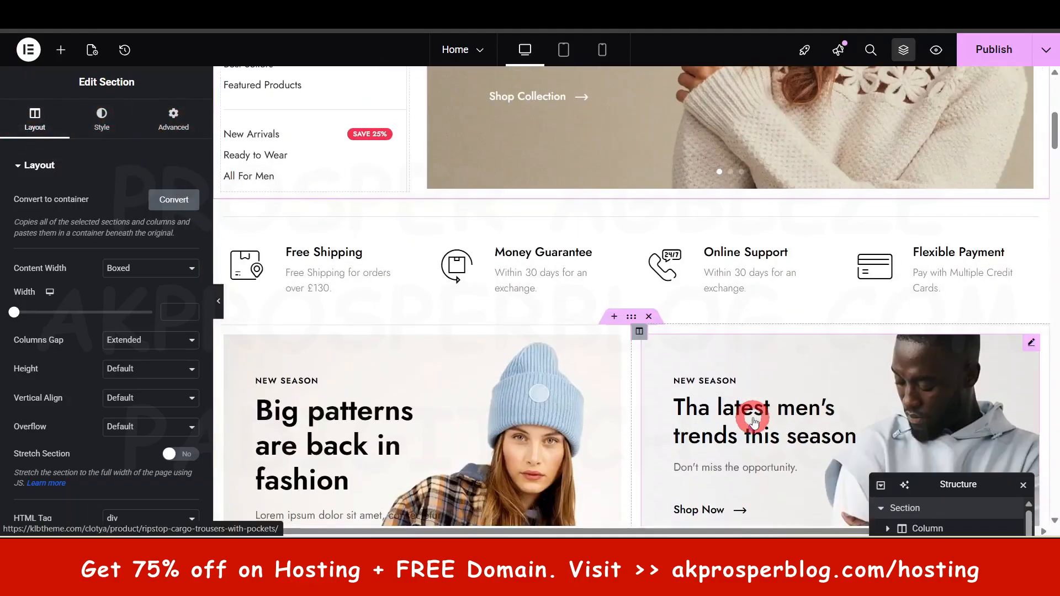
{"action": "scroll", "coordinate": [753, 421], "scroll_direction": "down", "scroll_amount": 1}
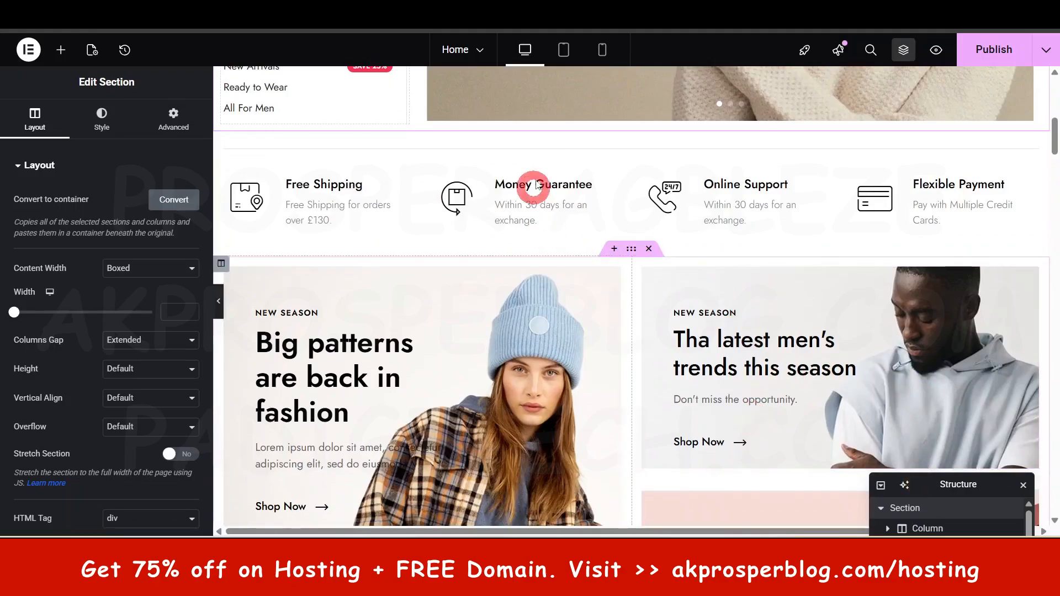
{"action": "left_click", "coordinate": [611, 187]}
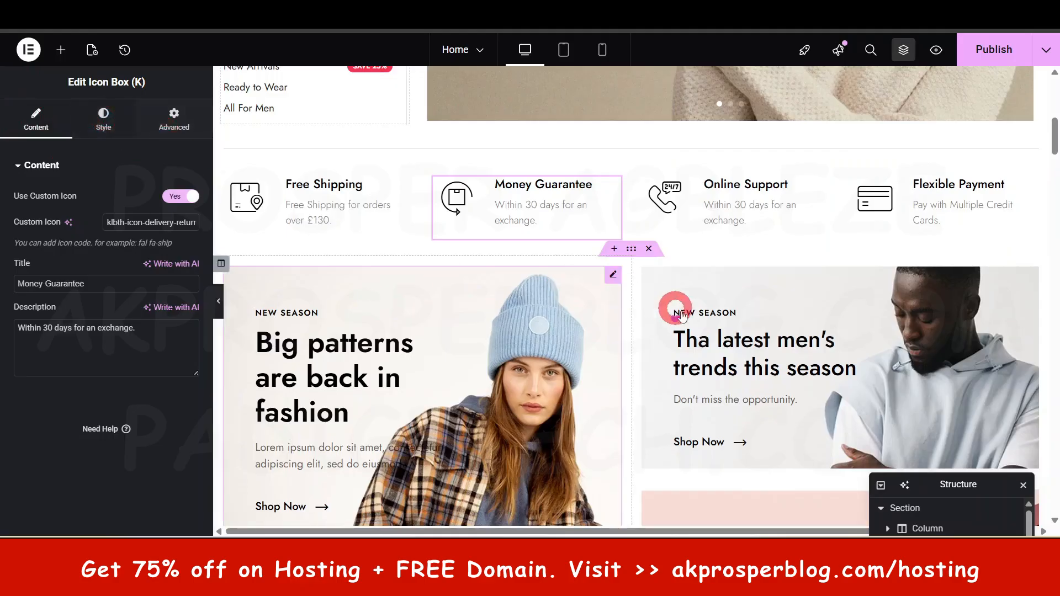
{"action": "scroll", "coordinate": [684, 313], "scroll_direction": "down", "scroll_amount": 5}
{"action": "left_click", "coordinate": [655, 247]}
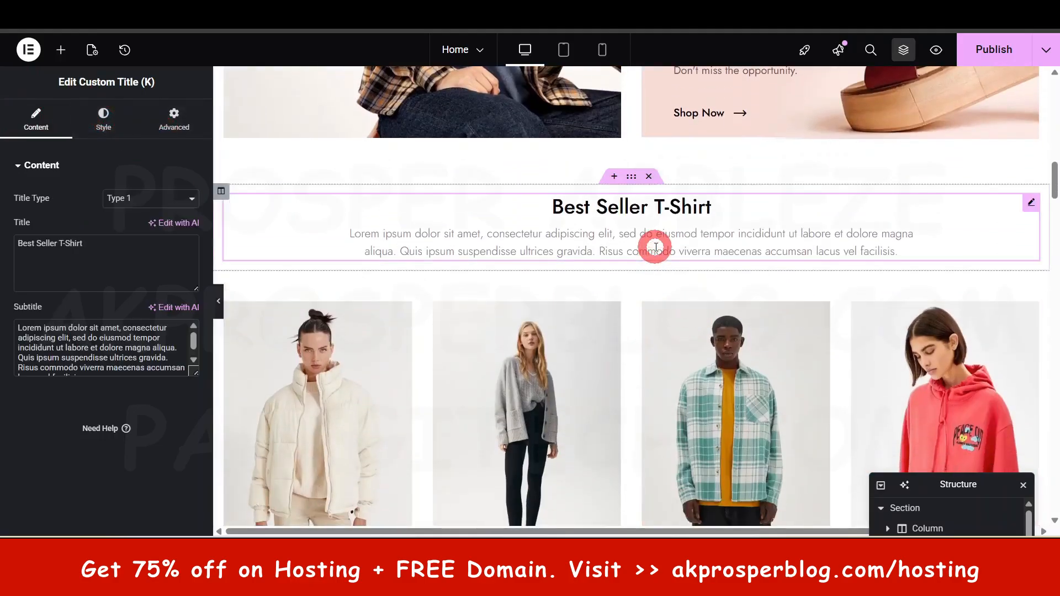
{"action": "left_click", "coordinate": [36, 129]}
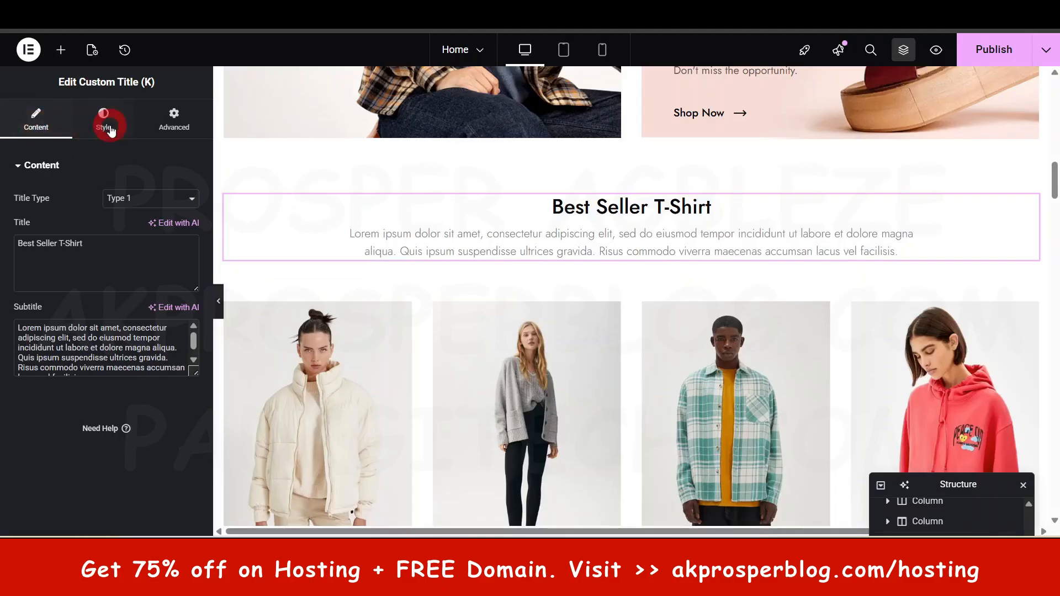
Look through the lower homepage sections and open the settings of the Best for your categories widget.
{"action": "scroll", "coordinate": [686, 339], "scroll_direction": "down", "scroll_amount": 15}
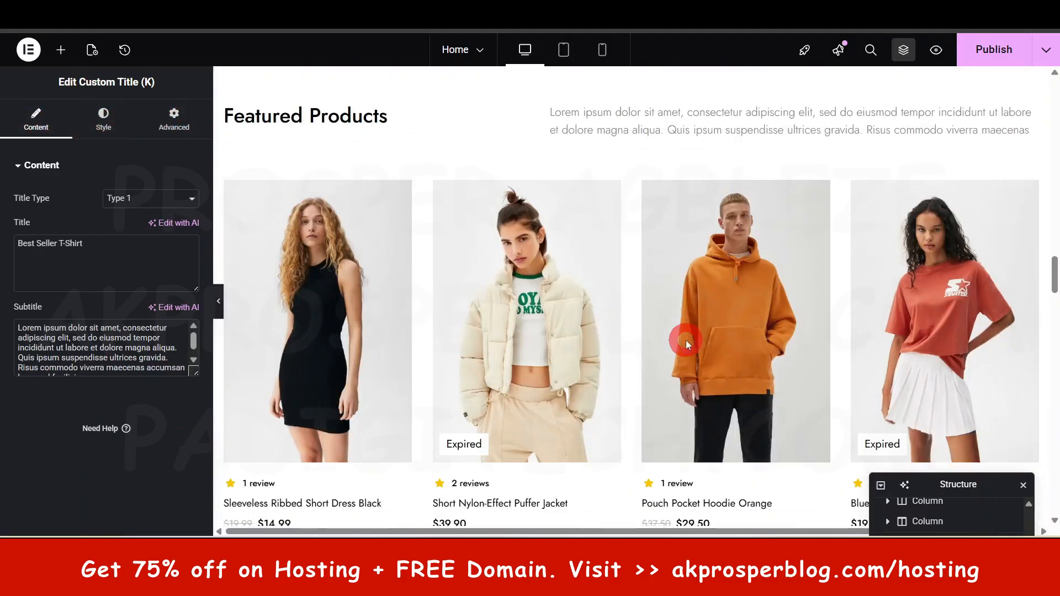
{"action": "scroll", "coordinate": [686, 344], "scroll_direction": "down", "scroll_amount": 10}
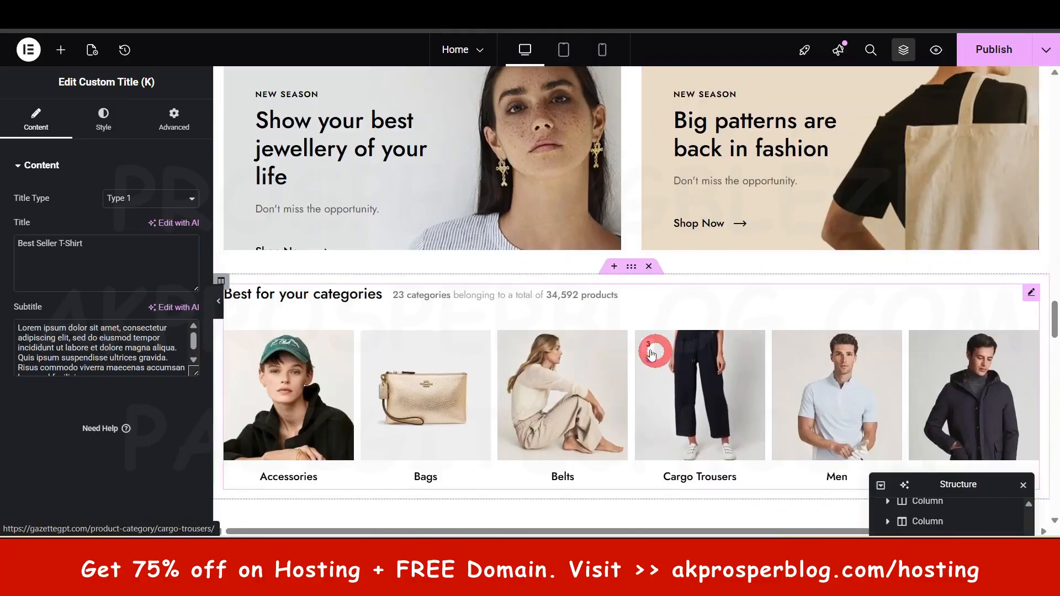
{"action": "scroll", "coordinate": [652, 354], "scroll_direction": "down", "scroll_amount": 4}
{"action": "left_click", "coordinate": [654, 166]}
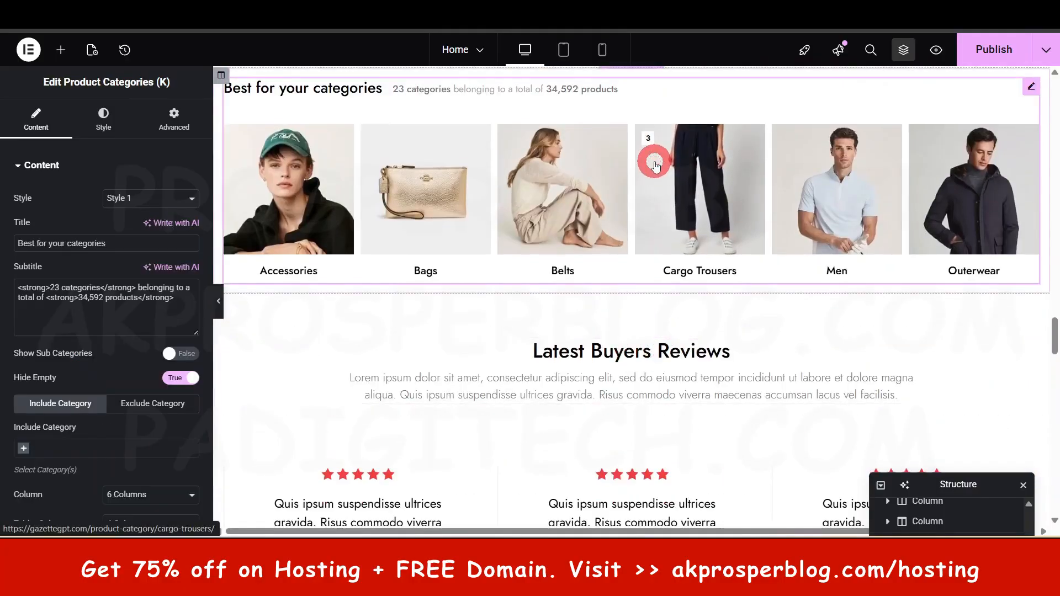
Open the hero slider's settings, examine the first slide item and advance the preview to the second slide.
{"action": "left_click_drag", "start_coordinate": [1047, 334], "coordinate": [1054, 65]}
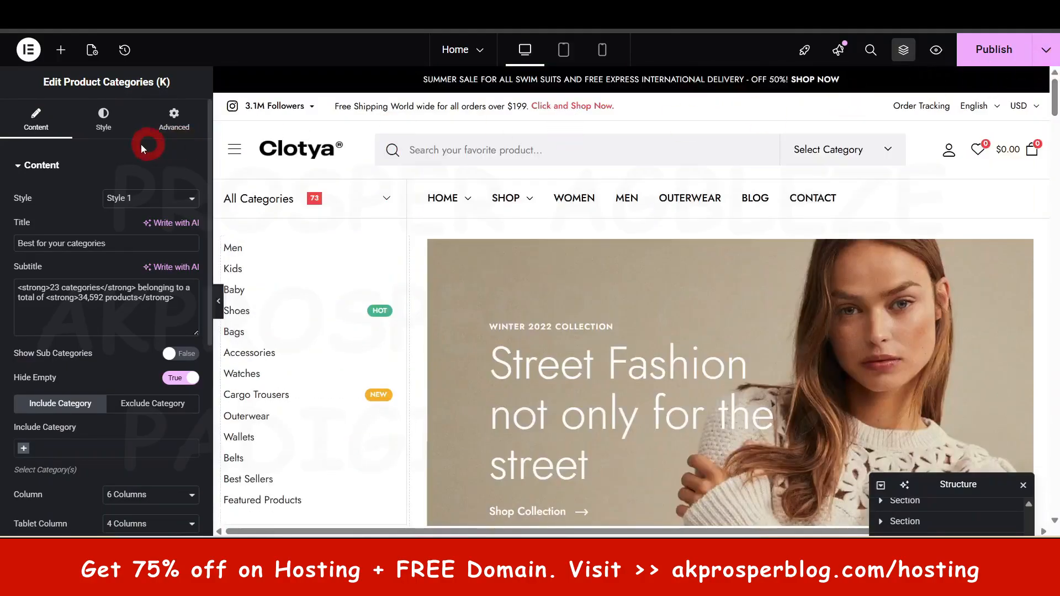
{"action": "scroll", "coordinate": [666, 418], "scroll_direction": "down", "scroll_amount": 1}
{"action": "scroll", "coordinate": [666, 418], "scroll_direction": "down", "scroll_amount": 2}
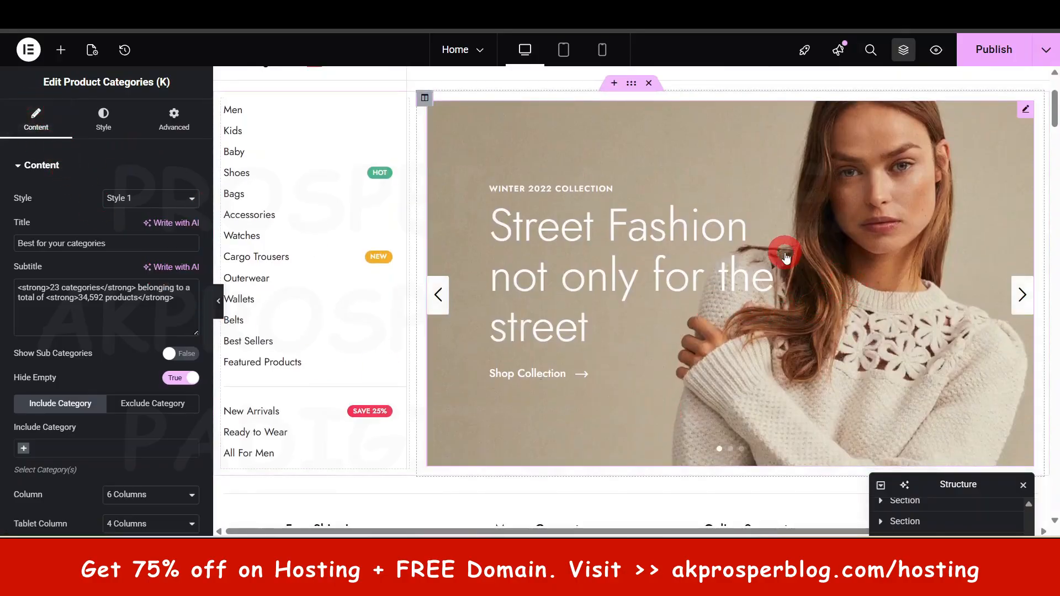
{"action": "left_click", "coordinate": [548, 186]}
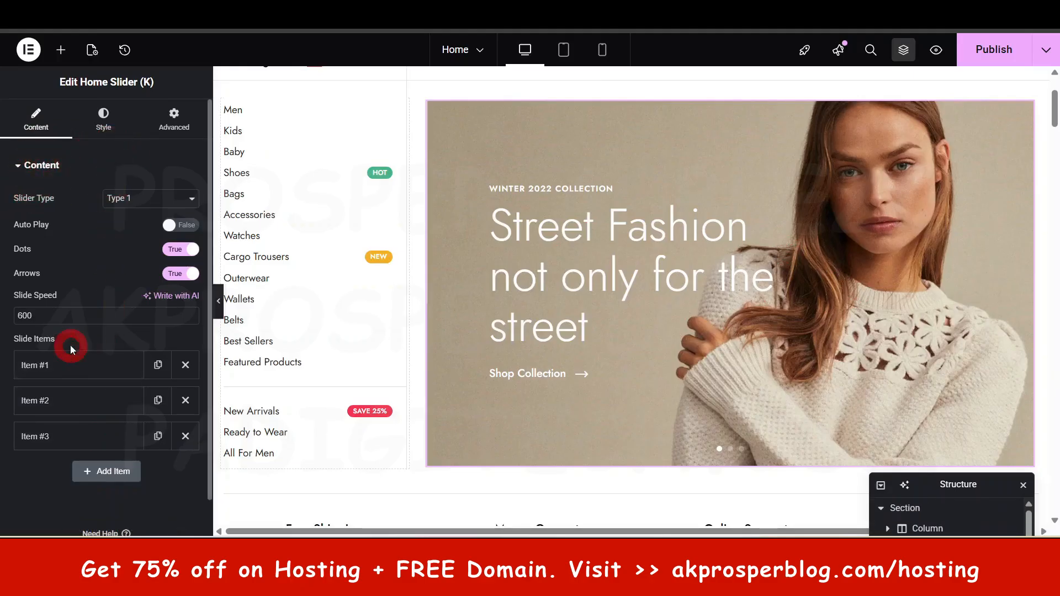
{"action": "left_click", "coordinate": [45, 367]}
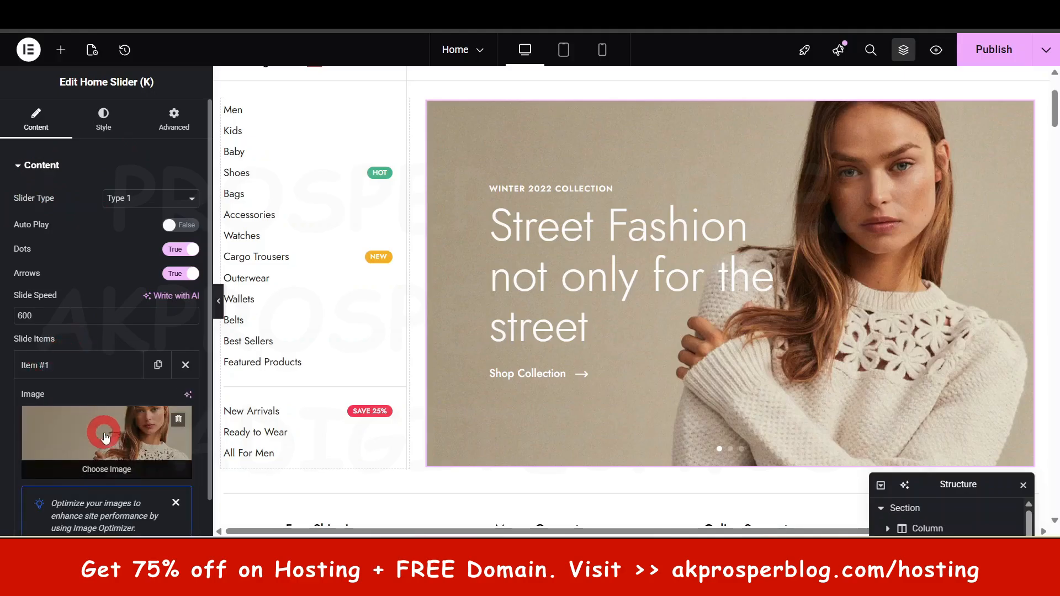
{"action": "left_click", "coordinate": [1026, 297]}
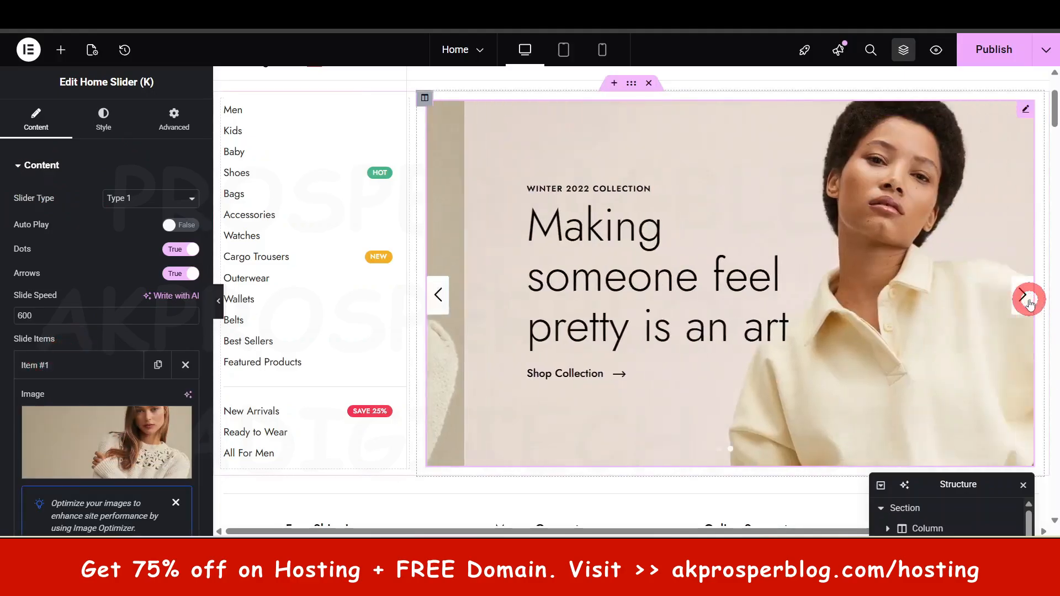
{"action": "scroll", "coordinate": [91, 439], "scroll_direction": "down", "scroll_amount": 4}
{"action": "scroll", "coordinate": [113, 401], "scroll_direction": "up", "scroll_amount": 3}
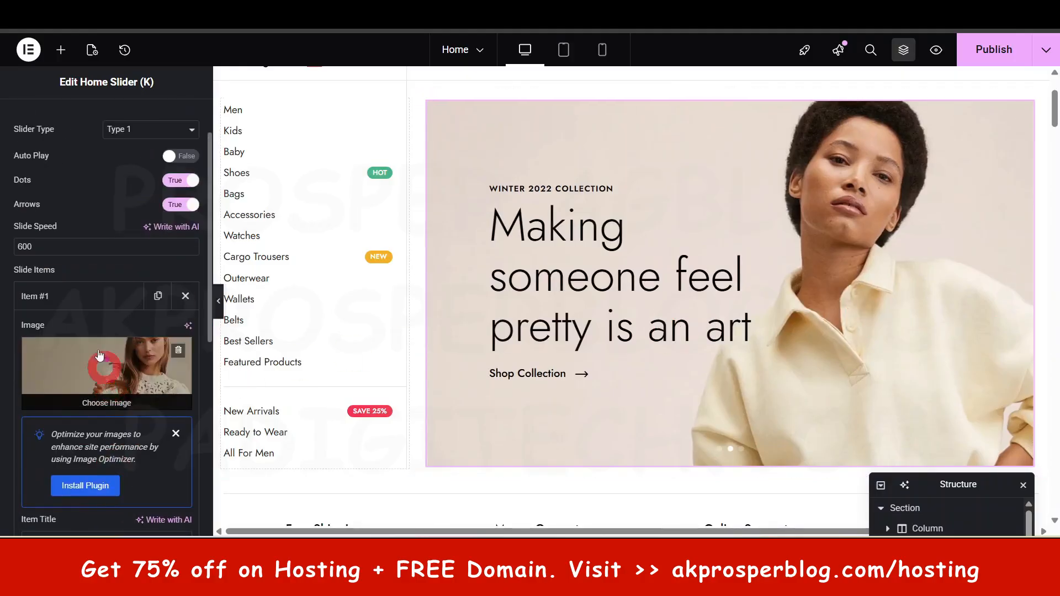
Examine the third slide item's image, title, subtitle and button link fields against the third slide in the preview.
{"action": "left_click", "coordinate": [59, 297]}
{"action": "left_click", "coordinate": [64, 332]}
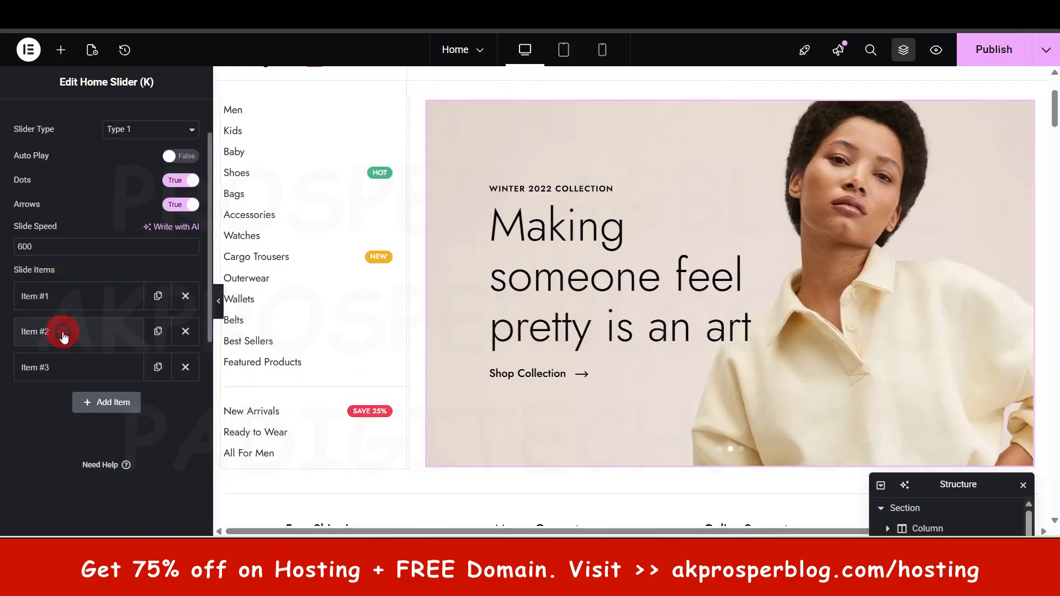
{"action": "left_click", "coordinate": [94, 338]}
{"action": "left_click", "coordinate": [86, 369]}
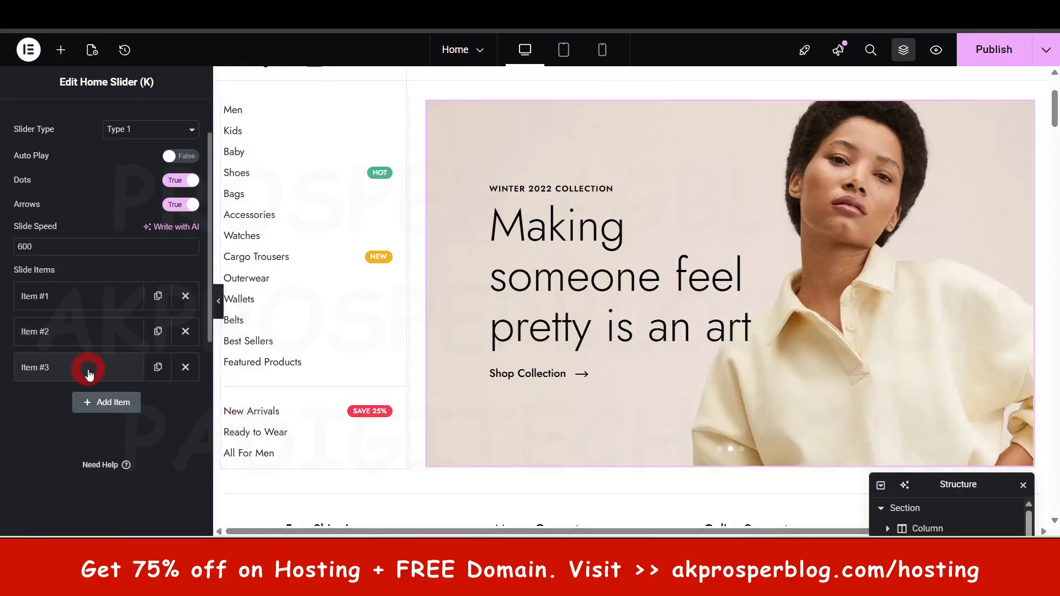
{"action": "left_click", "coordinate": [73, 369]}
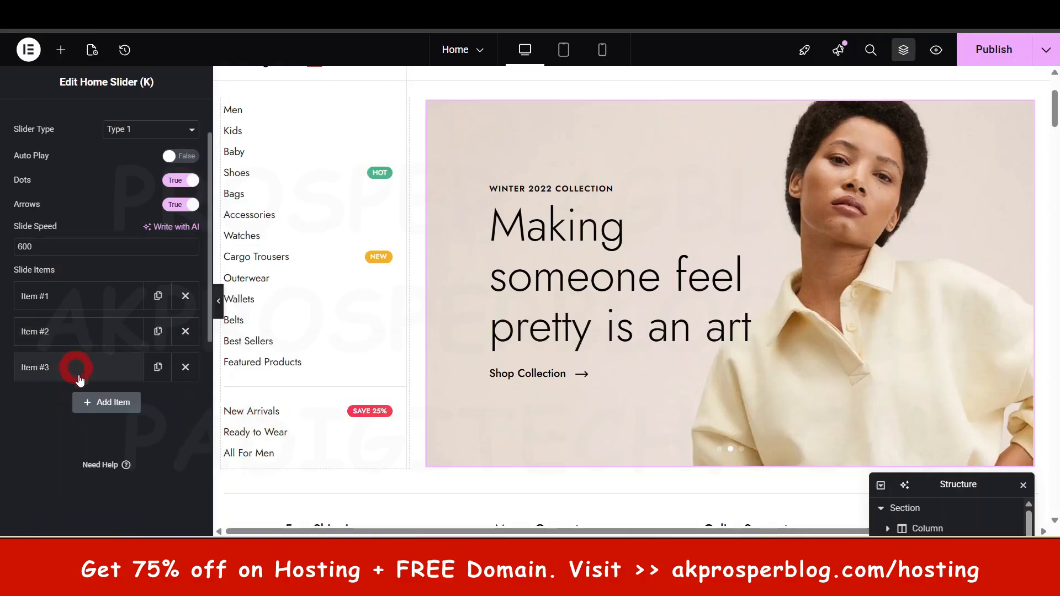
{"action": "left_click", "coordinate": [90, 376]}
{"action": "scroll", "coordinate": [93, 389], "scroll_direction": "down", "scroll_amount": 5}
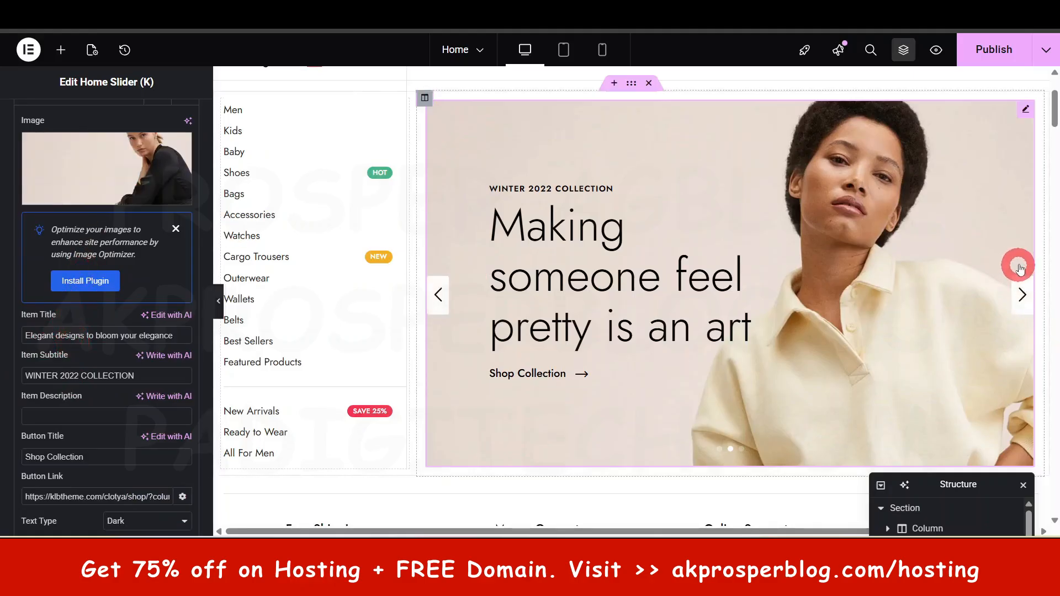
{"action": "left_click", "coordinate": [1021, 295]}
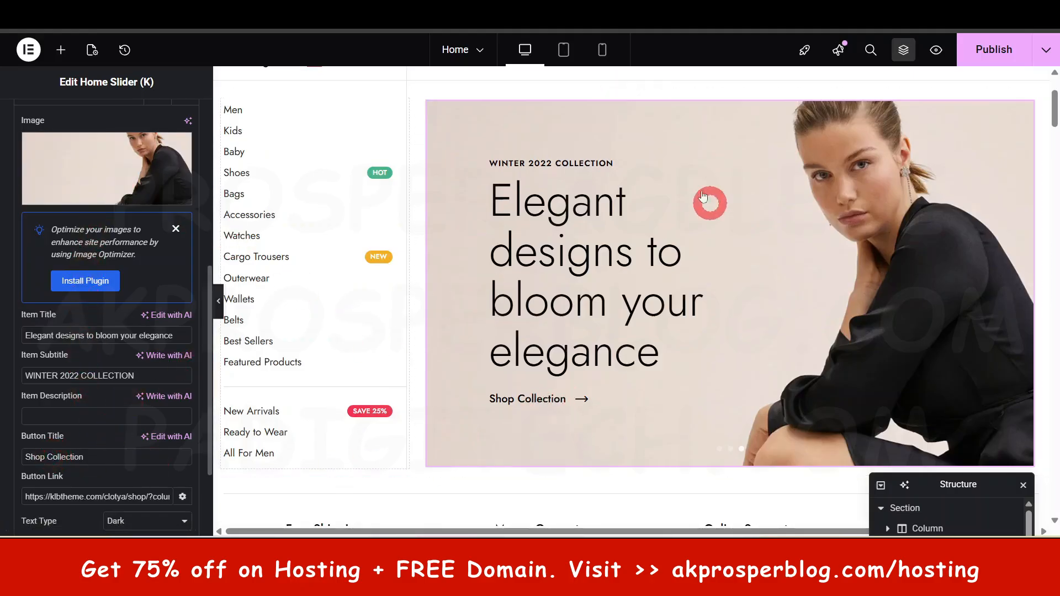
{"action": "scroll", "coordinate": [90, 455], "scroll_direction": "down", "scroll_amount": 1}
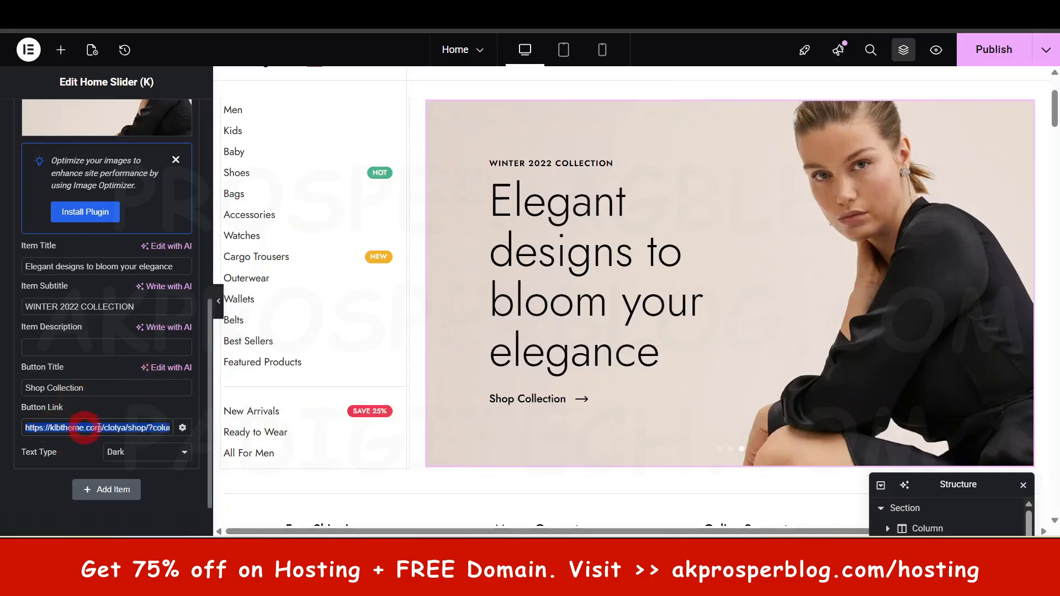
{"action": "scroll", "coordinate": [85, 431], "scroll_direction": "up", "scroll_amount": 5}
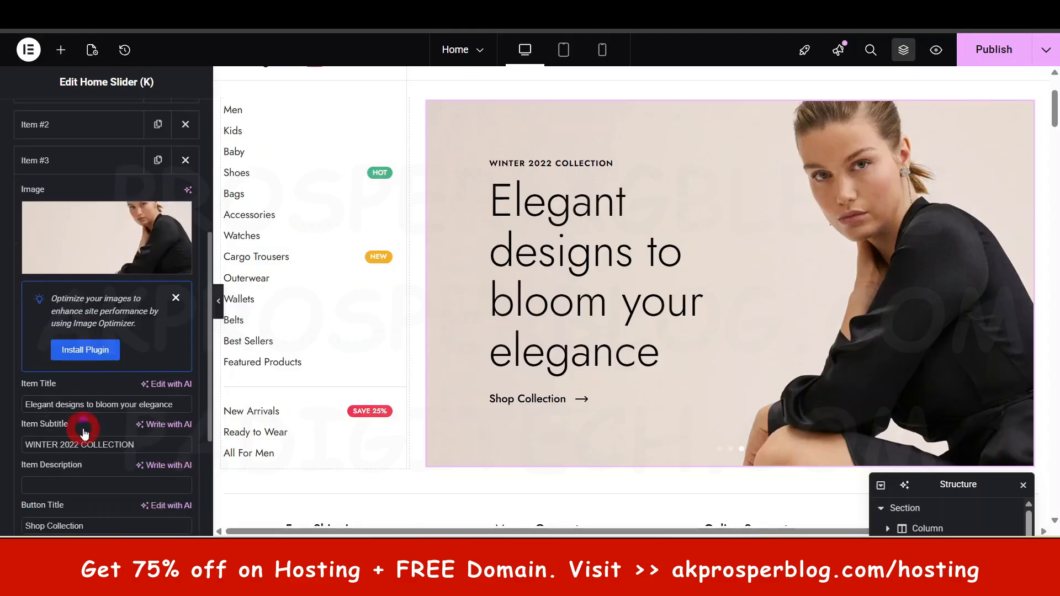
{"action": "left_click", "coordinate": [67, 296]}
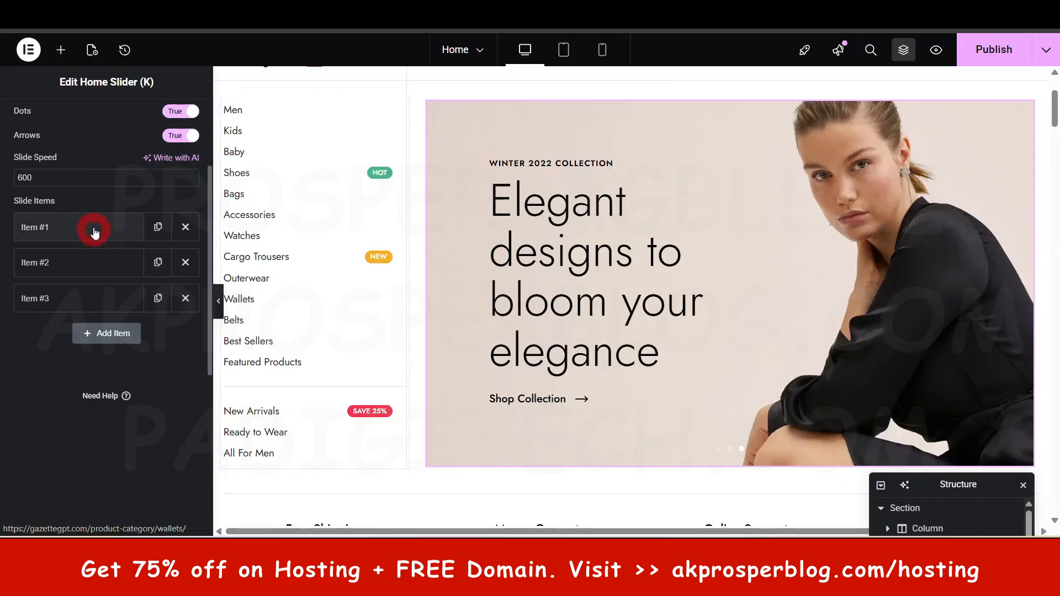
Try slider Type 2 on the home slider and preview its second and third slides.
{"action": "scroll", "coordinate": [101, 344], "scroll_direction": "up", "scroll_amount": 3}
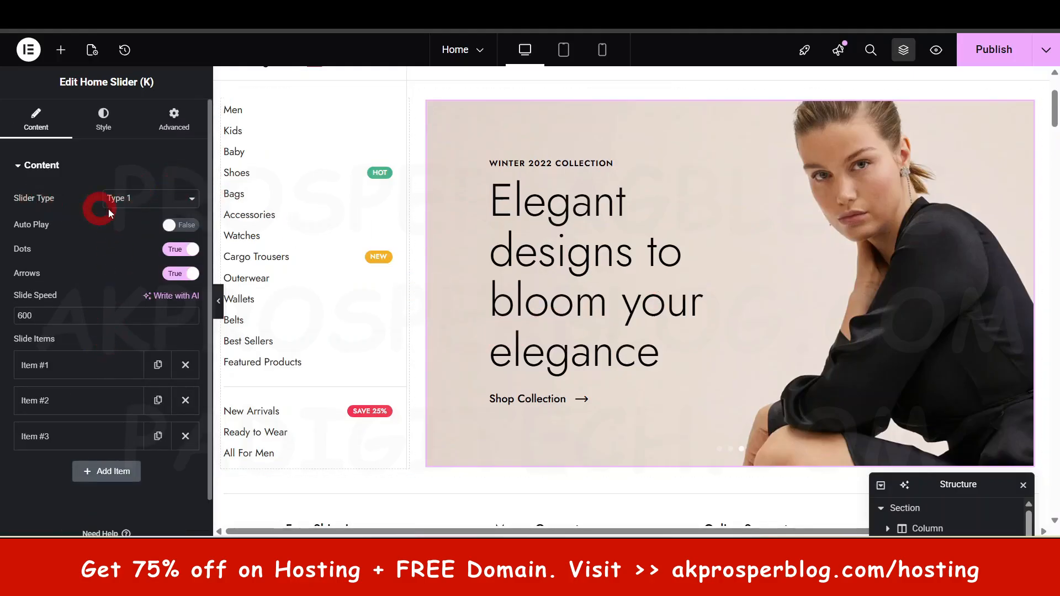
{"action": "left_click", "coordinate": [149, 198]}
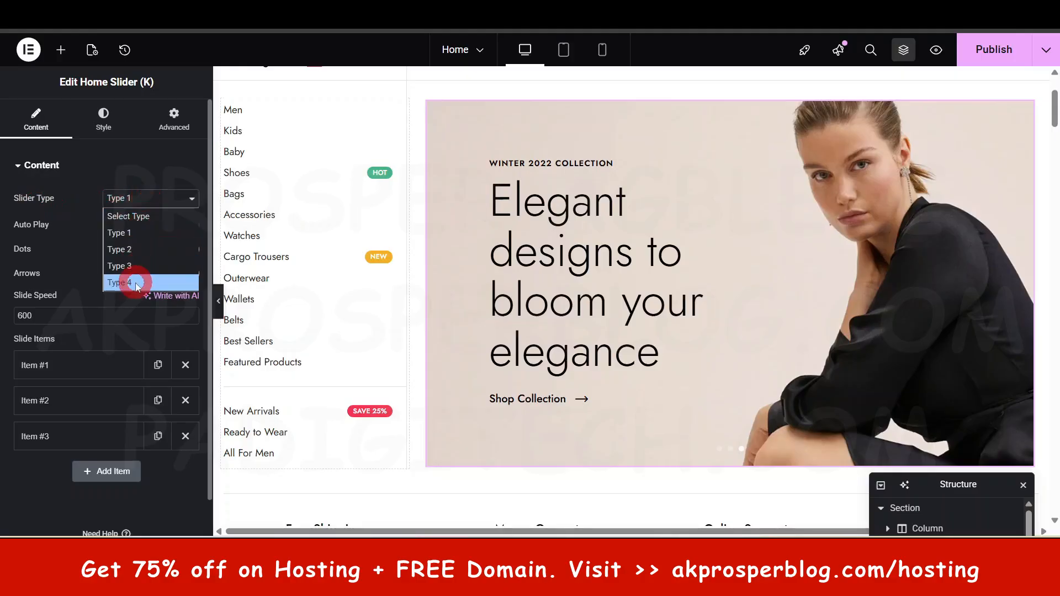
{"action": "left_click", "coordinate": [140, 249]}
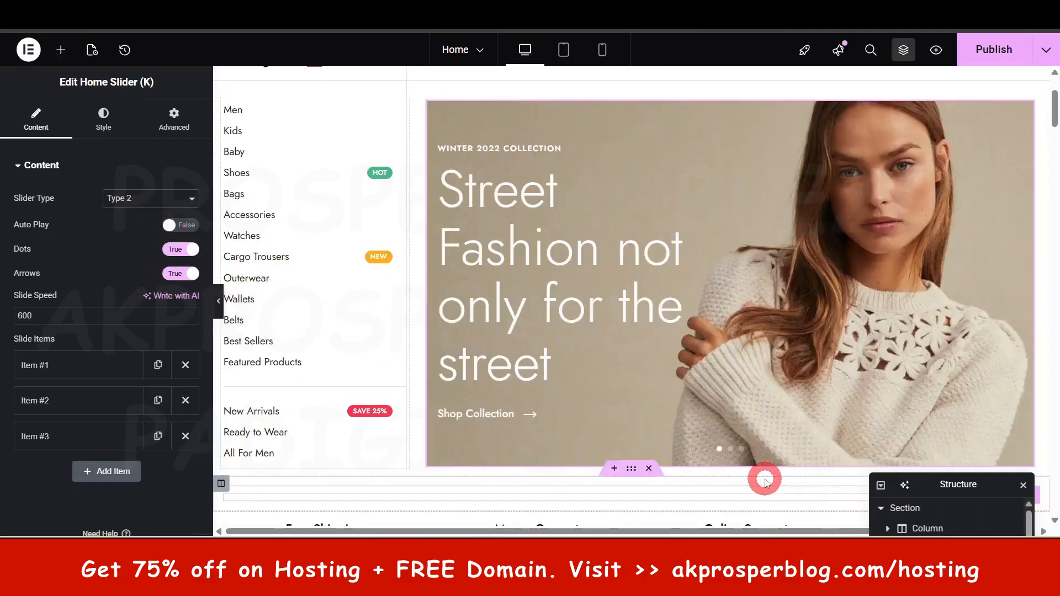
{"action": "left_click", "coordinate": [730, 453]}
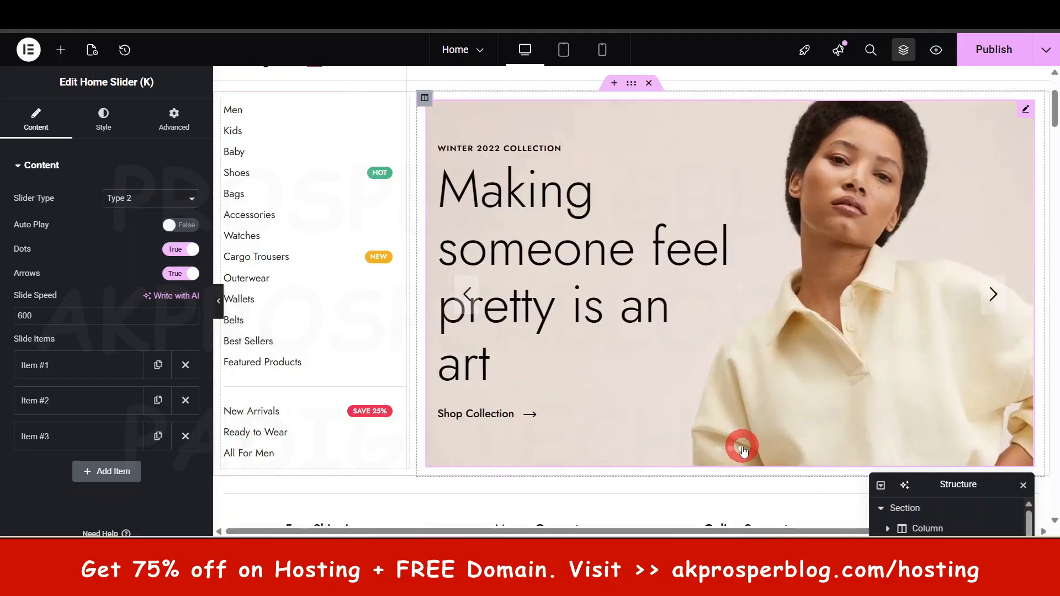
{"action": "left_click", "coordinate": [737, 454]}
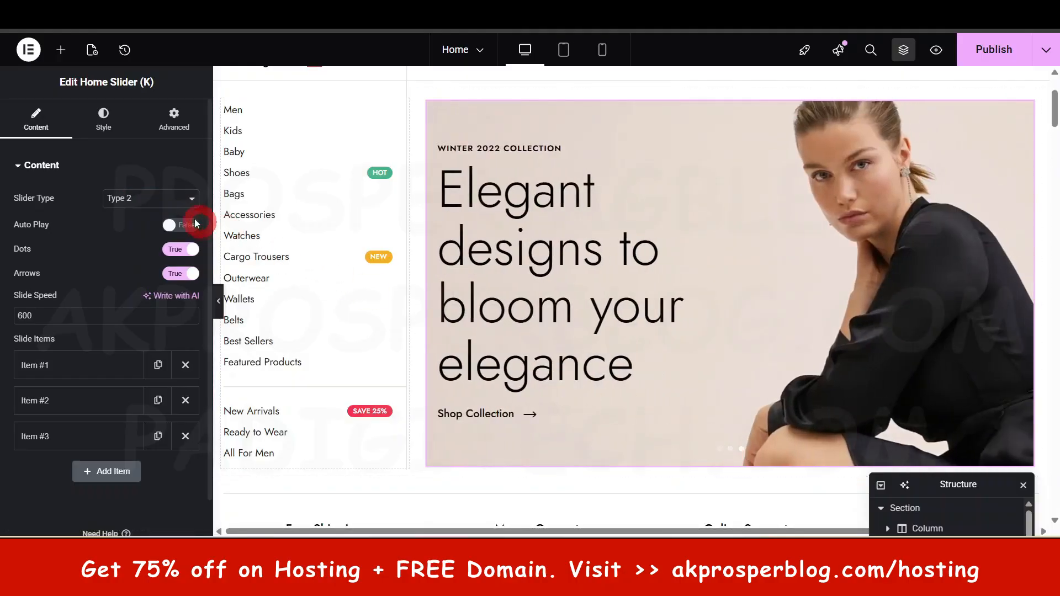
Try slider Type 3 and Type 4 on the home slider and set the slider type back to Type 1.
{"action": "left_click", "coordinate": [176, 200]}
{"action": "left_click", "coordinate": [153, 268]}
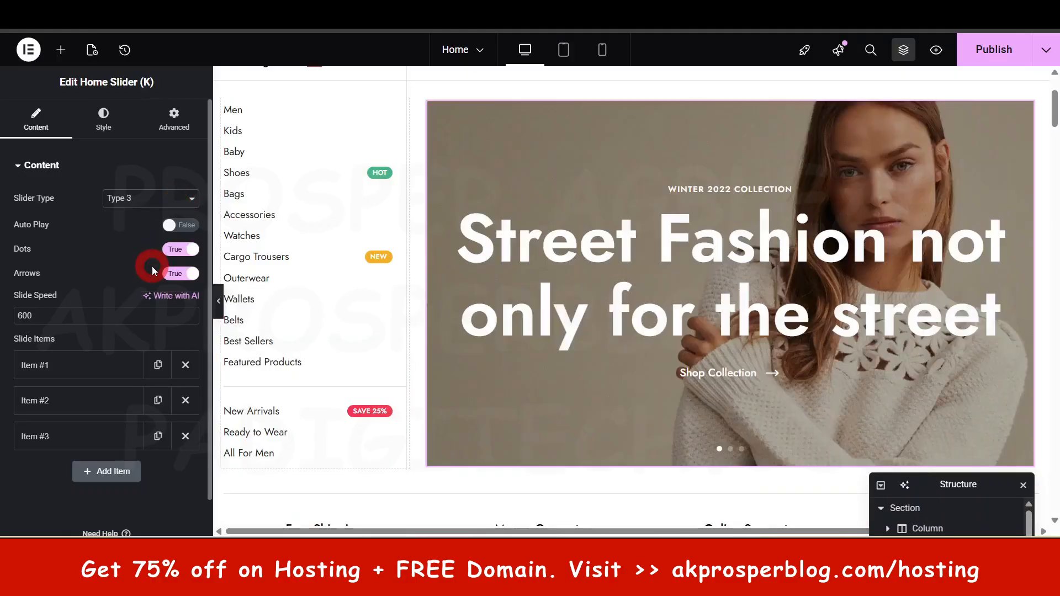
{"action": "left_click", "coordinate": [252, 346]}
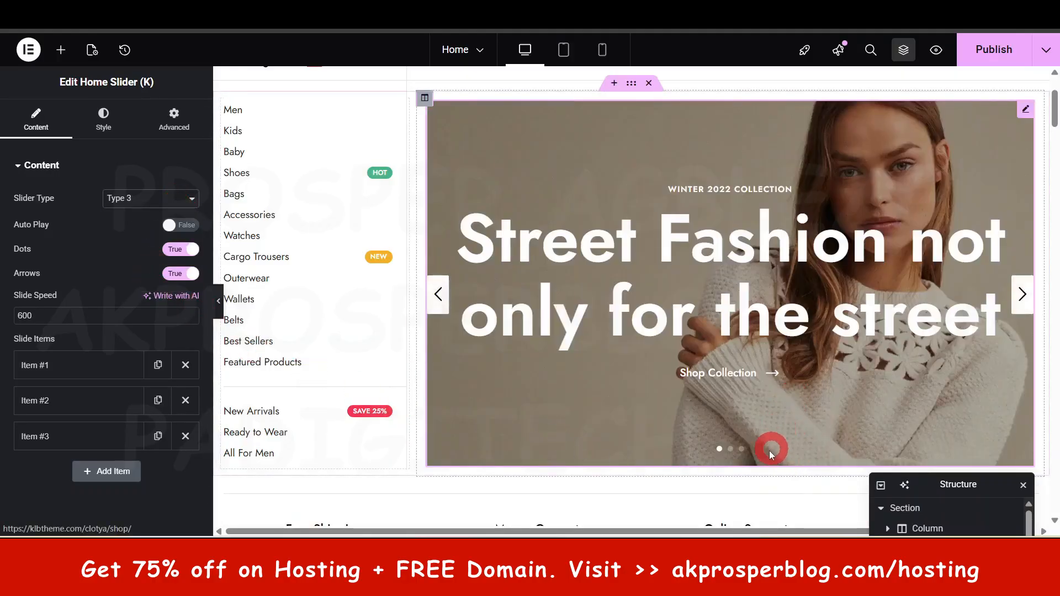
{"action": "left_click", "coordinate": [154, 202]}
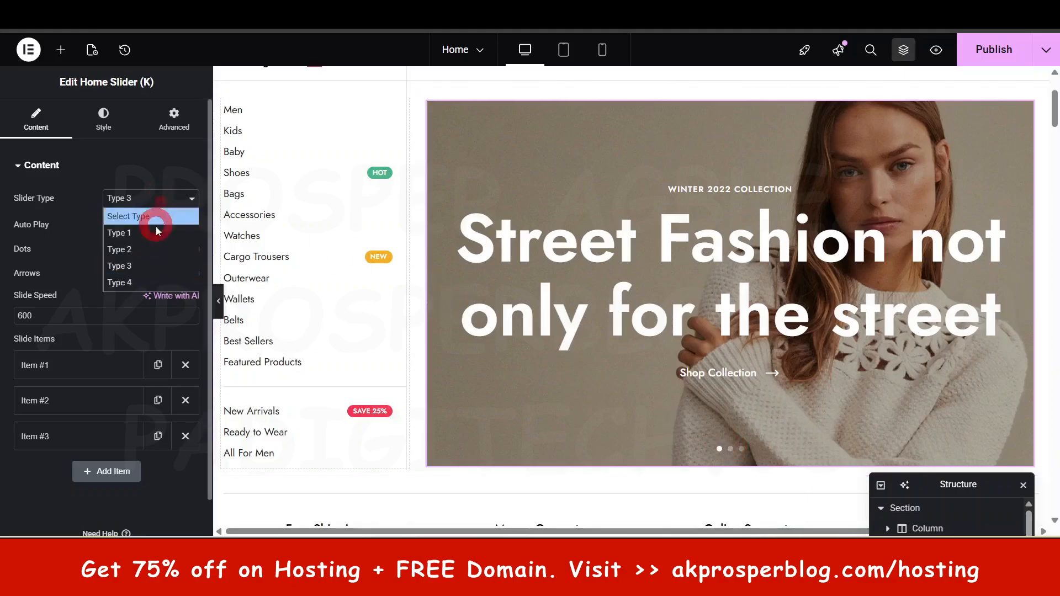
{"action": "left_click", "coordinate": [140, 287]}
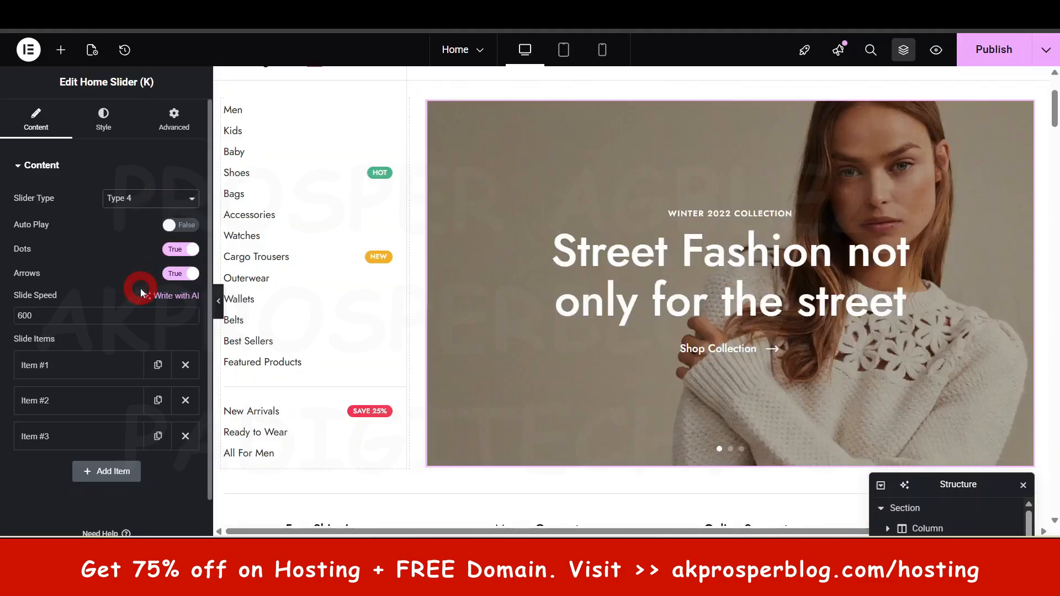
{"action": "left_click", "coordinate": [635, 293]}
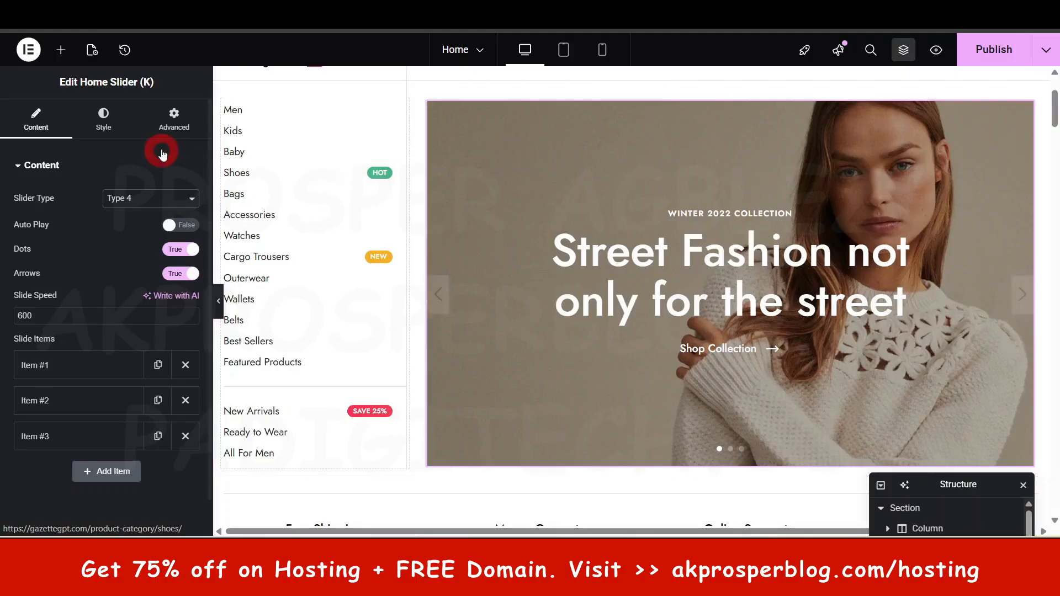
{"action": "left_click", "coordinate": [139, 198]}
{"action": "left_click", "coordinate": [135, 233]}
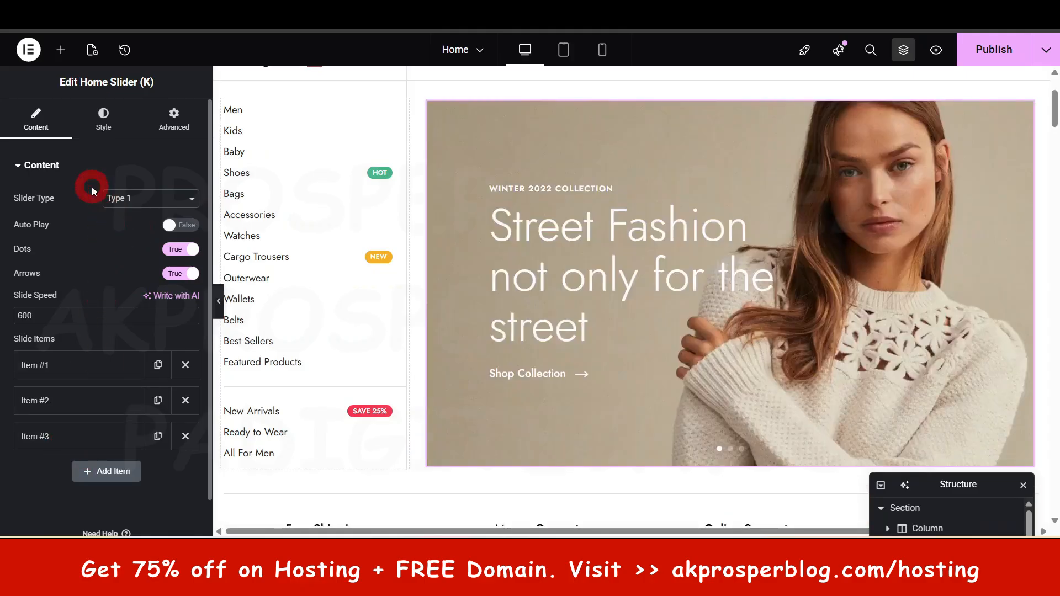
Try the Primary global color on the home slider's subtitle.
{"action": "left_click", "coordinate": [101, 115]}
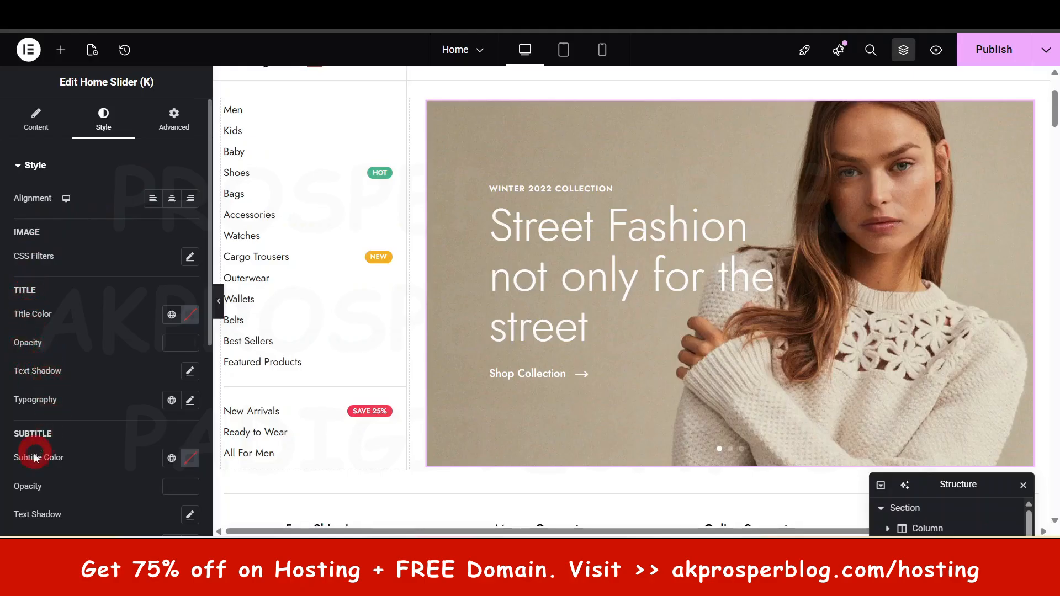
{"action": "scroll", "coordinate": [67, 461], "scroll_direction": "down", "scroll_amount": 1}
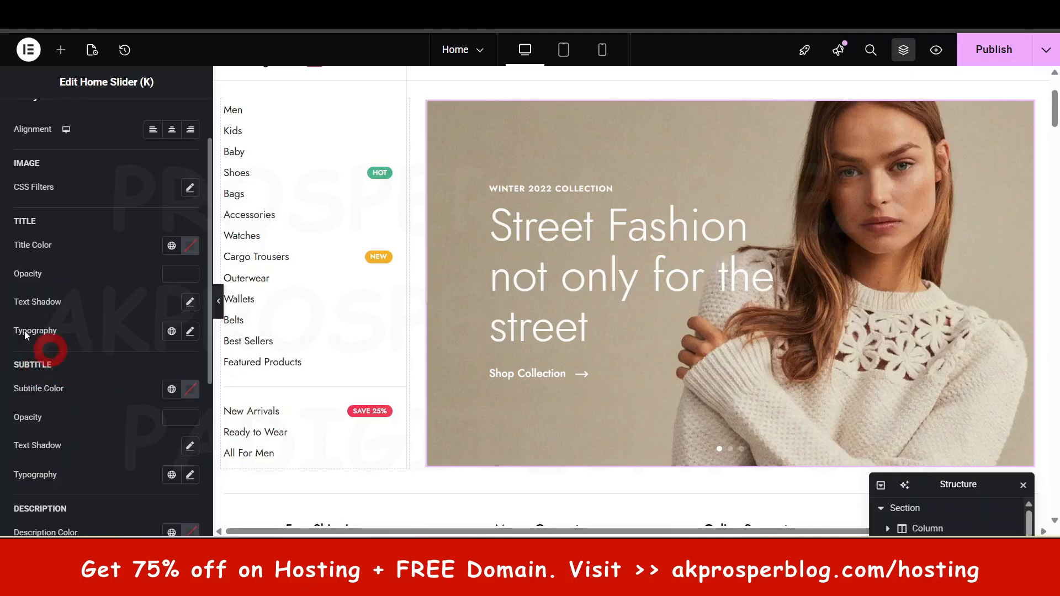
{"action": "left_click", "coordinate": [172, 389]}
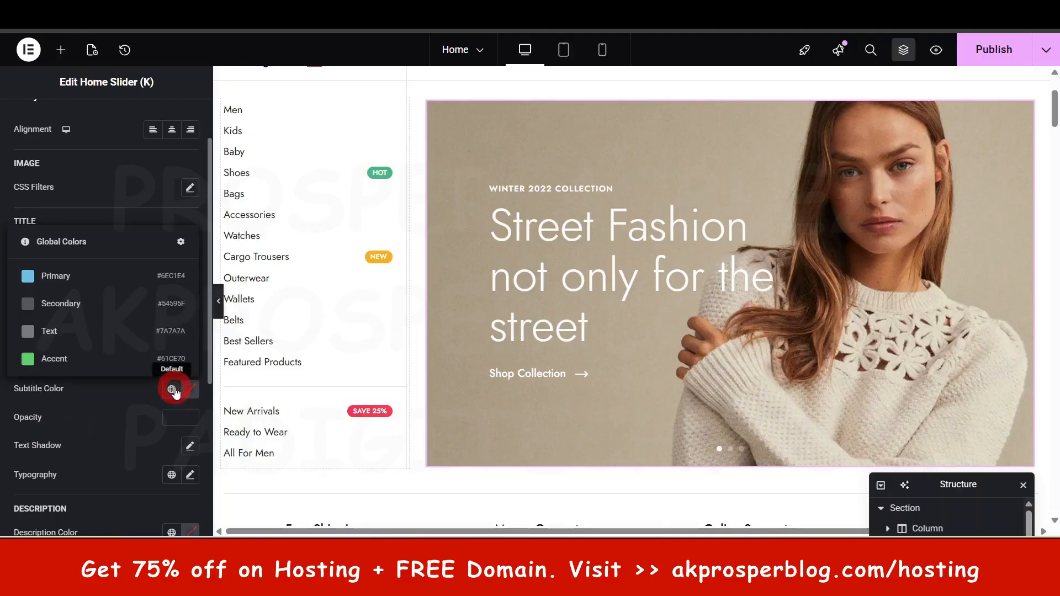
{"action": "left_click", "coordinate": [47, 278]}
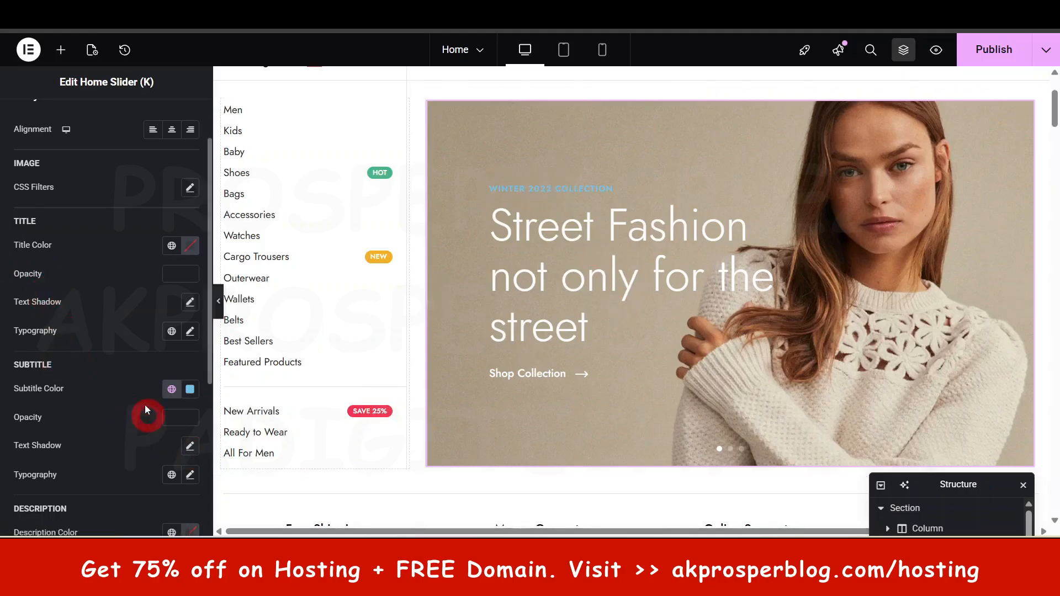
Set the home slider's subtitle color to white (#FFFFFF) as a custom color.
{"action": "scroll", "coordinate": [145, 405], "scroll_direction": "up", "scroll_amount": 2}
{"action": "scroll", "coordinate": [158, 441], "scroll_direction": "down", "scroll_amount": 1}
{"action": "left_click", "coordinate": [173, 390]}
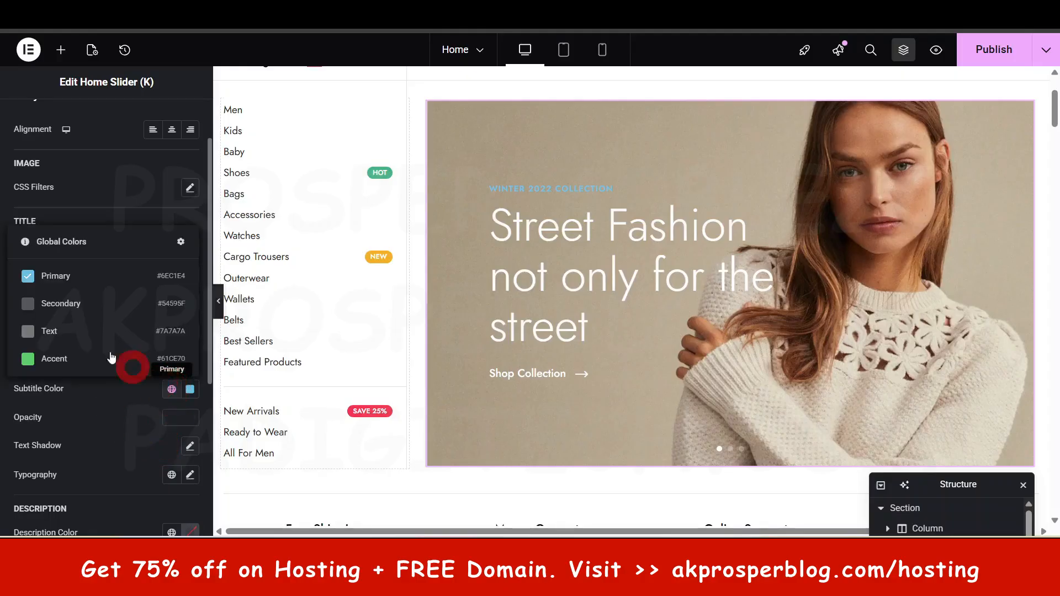
{"action": "left_click", "coordinate": [190, 390]}
{"action": "left_click_drag", "start_coordinate": [170, 283], "coordinate": [102, 182]}
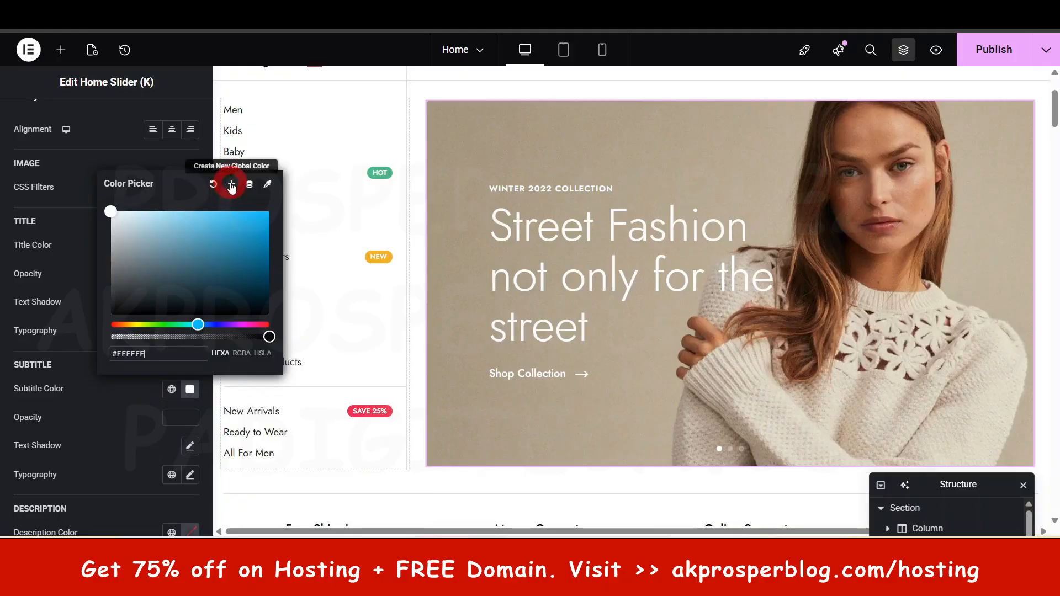
{"action": "left_click", "coordinate": [83, 381]}
Examine the home slider's remaining style settings and its advanced layout settings.
{"action": "scroll", "coordinate": [165, 450], "scroll_direction": "down", "scroll_amount": 5}
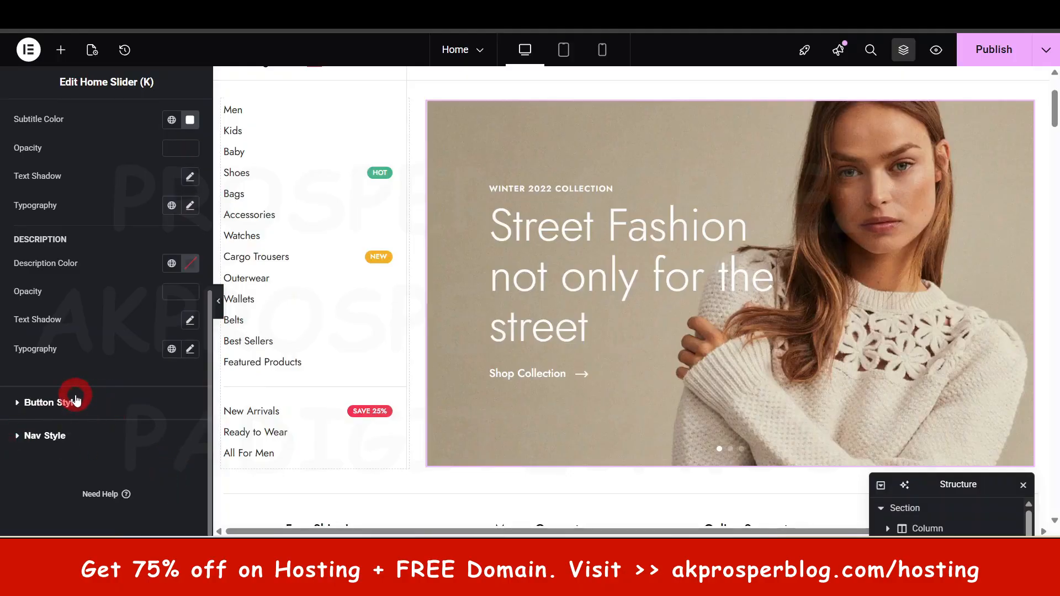
{"action": "scroll", "coordinate": [105, 284], "scroll_direction": "up", "scroll_amount": 5}
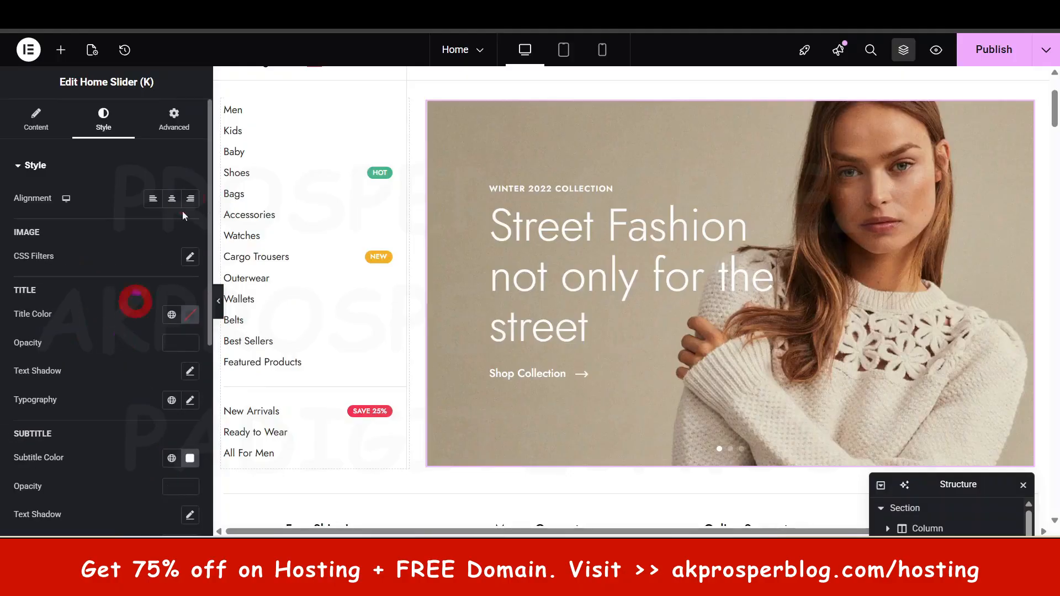
{"action": "left_click", "coordinate": [176, 118]}
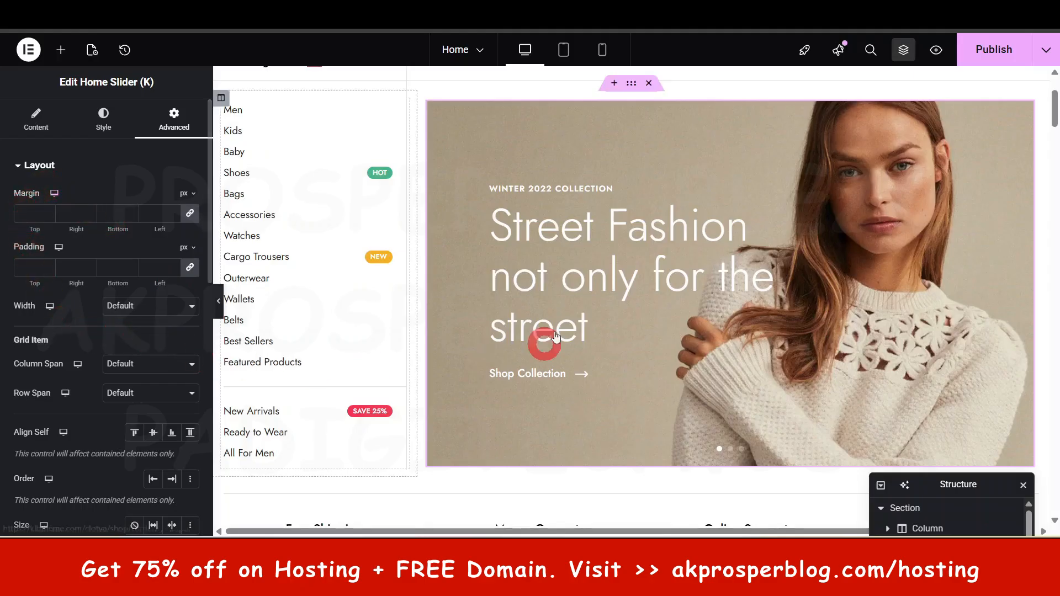
{"action": "scroll", "coordinate": [94, 408], "scroll_direction": "down", "scroll_amount": 12}
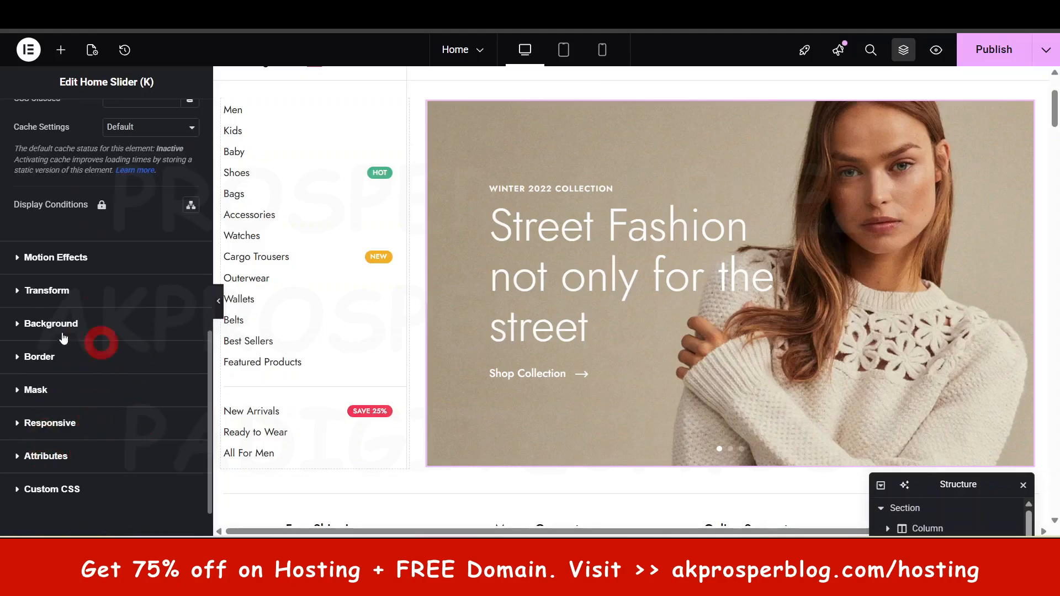
Try the Fade In and Zoom In Right entrance animations on the home slider.
{"action": "left_click", "coordinate": [51, 257]}
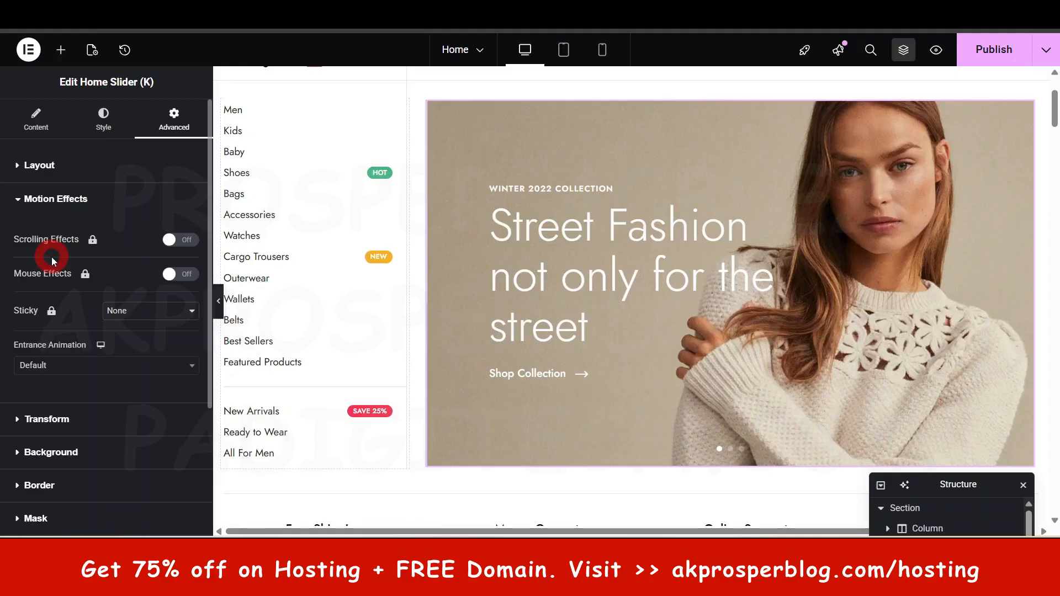
{"action": "left_click", "coordinate": [175, 374]}
{"action": "left_click", "coordinate": [95, 438]}
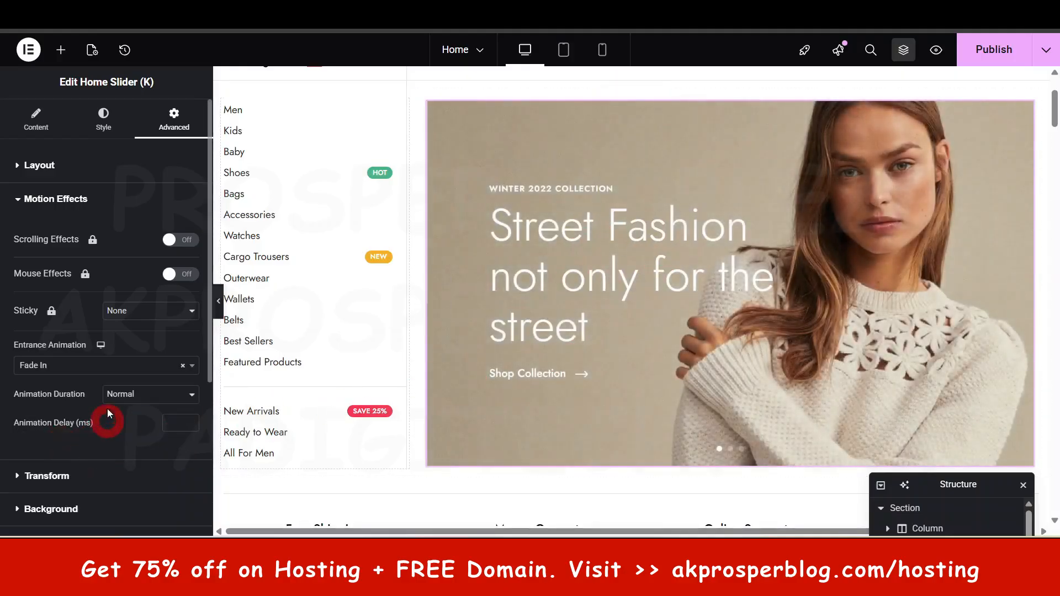
{"action": "left_click", "coordinate": [109, 365]}
{"action": "scroll", "coordinate": [81, 503], "scroll_direction": "down", "scroll_amount": 3}
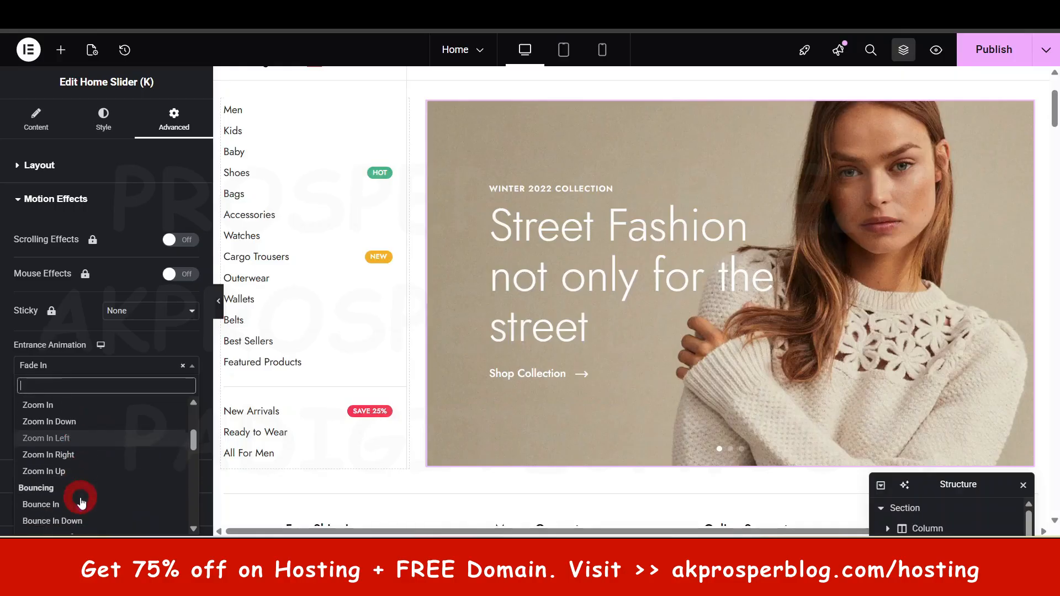
{"action": "left_click", "coordinate": [71, 448]}
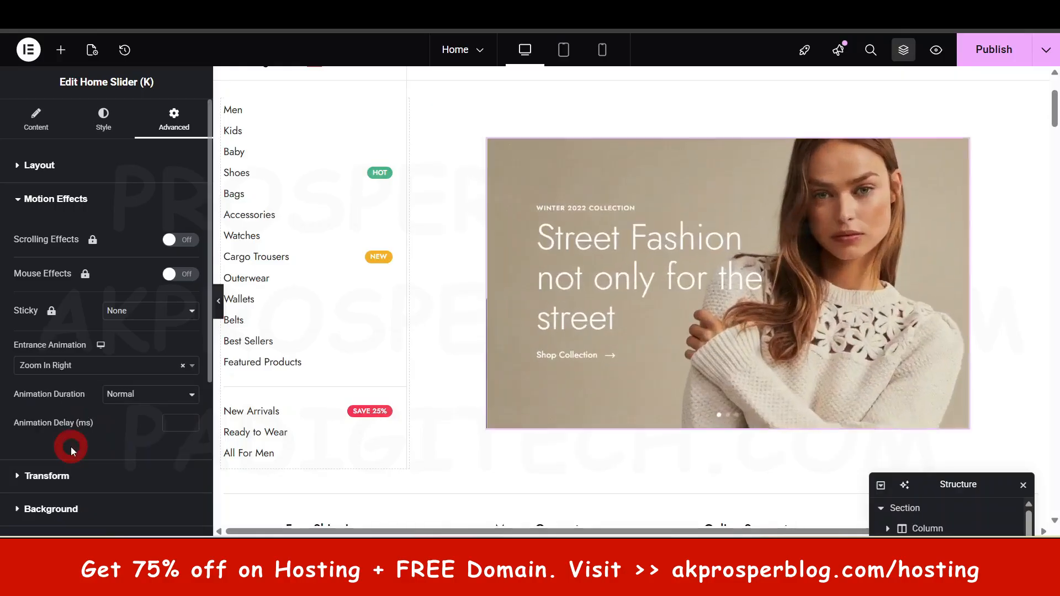
Try the Slide In Left entrance animation on the home slider and clear it back to Default.
{"action": "left_click", "coordinate": [103, 364]}
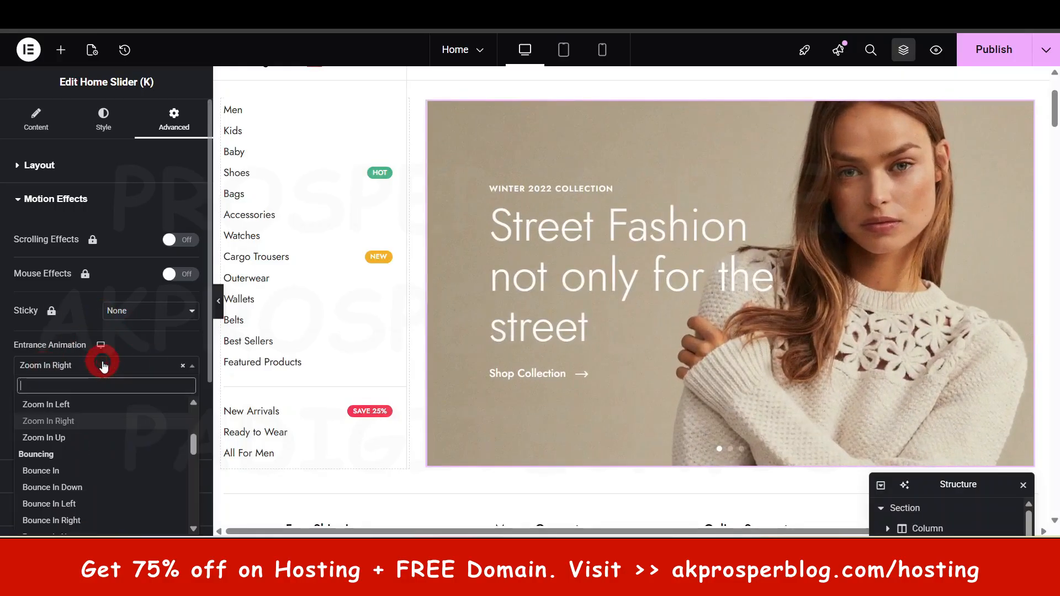
{"action": "scroll", "coordinate": [106, 453], "scroll_direction": "down", "scroll_amount": 6}
{"action": "scroll", "coordinate": [106, 453], "scroll_direction": "up", "scroll_amount": 3}
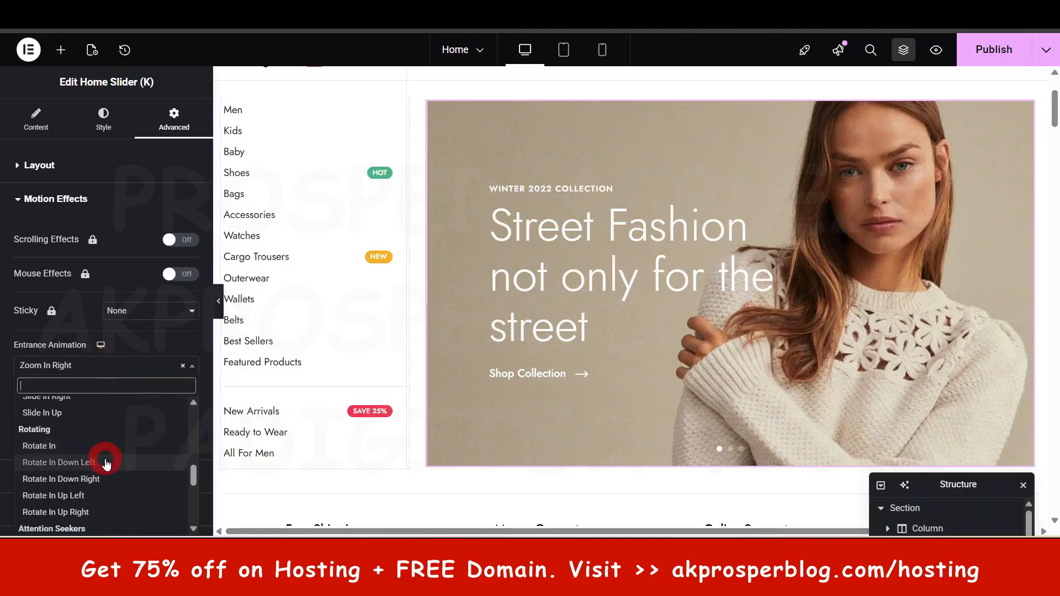
{"action": "scroll", "coordinate": [106, 459], "scroll_direction": "down", "scroll_amount": 2}
{"action": "scroll", "coordinate": [106, 459], "scroll_direction": "up", "scroll_amount": 4}
{"action": "left_click", "coordinate": [72, 449]}
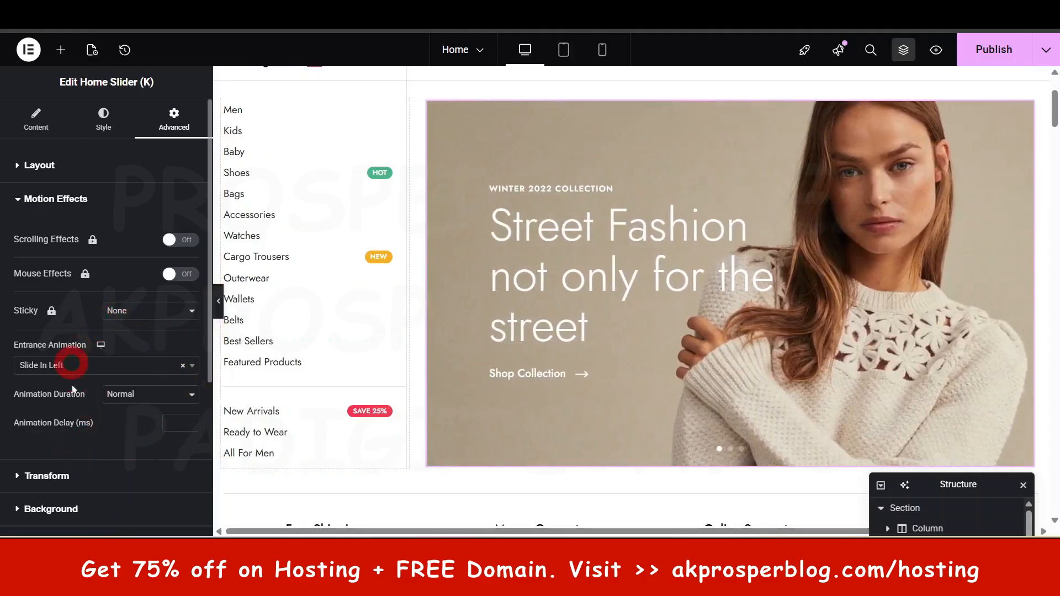
{"action": "left_click", "coordinate": [185, 367]}
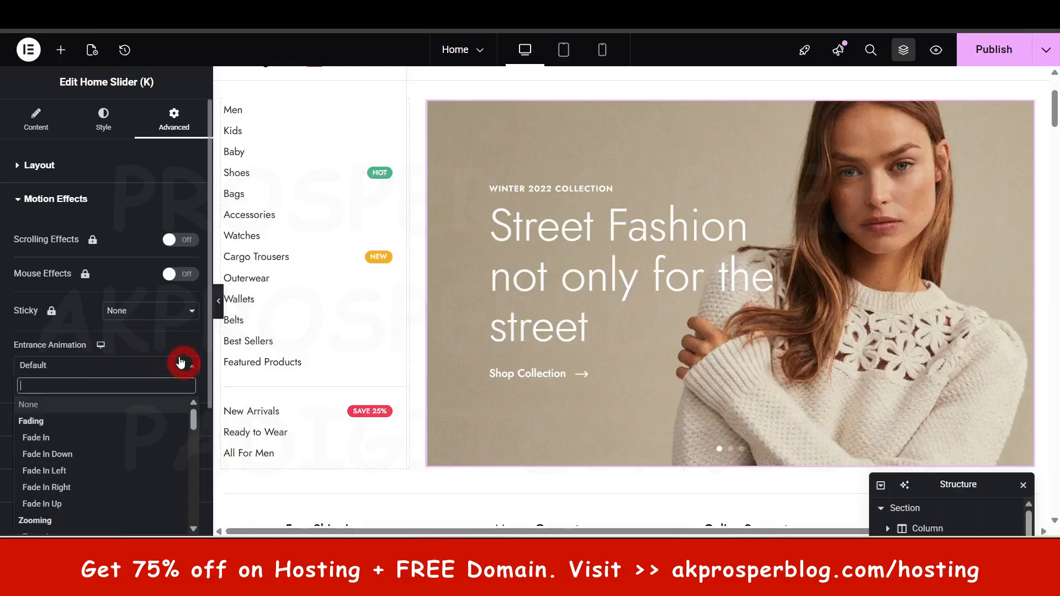
{"action": "left_click", "coordinate": [58, 197]}
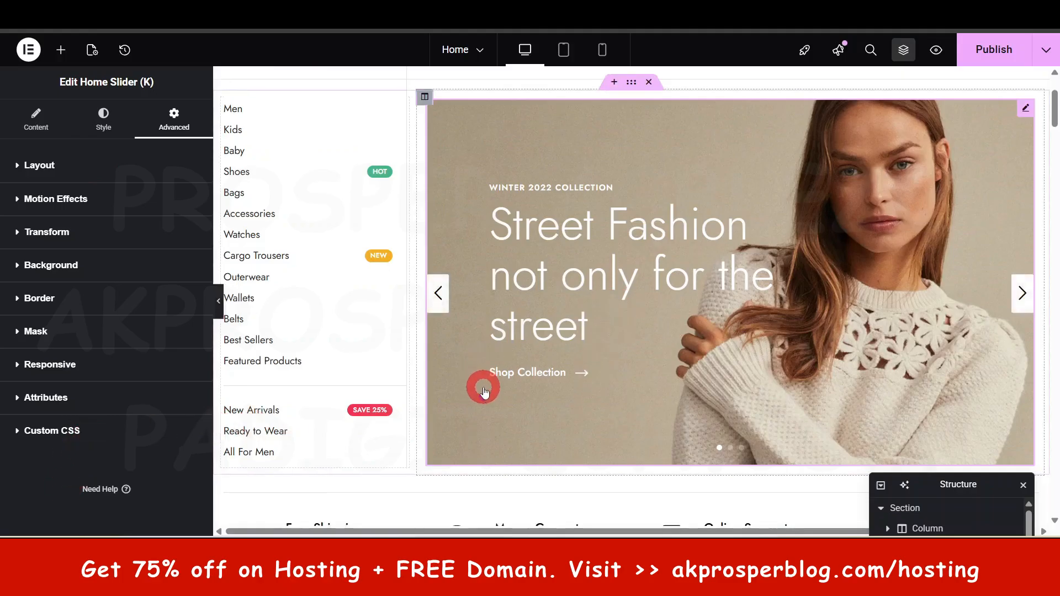
Change the Free Shipping icon box description to "Free Shipping for orders over $130.".
{"action": "scroll", "coordinate": [485, 386], "scroll_direction": "down", "scroll_amount": 3}
{"action": "scroll", "coordinate": [483, 389], "scroll_direction": "down", "scroll_amount": 1}
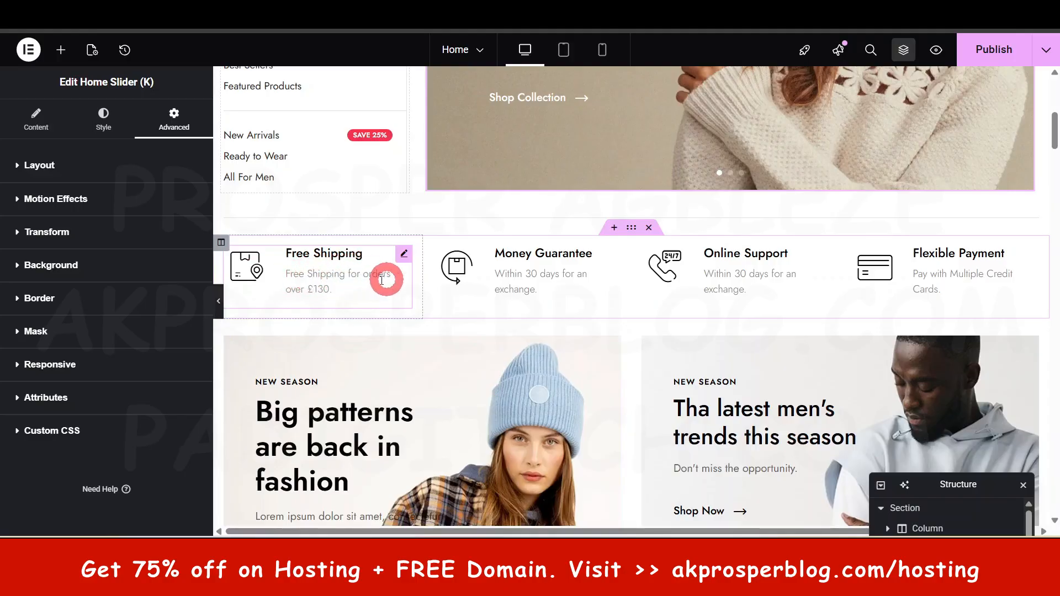
{"action": "left_click", "coordinate": [330, 289]}
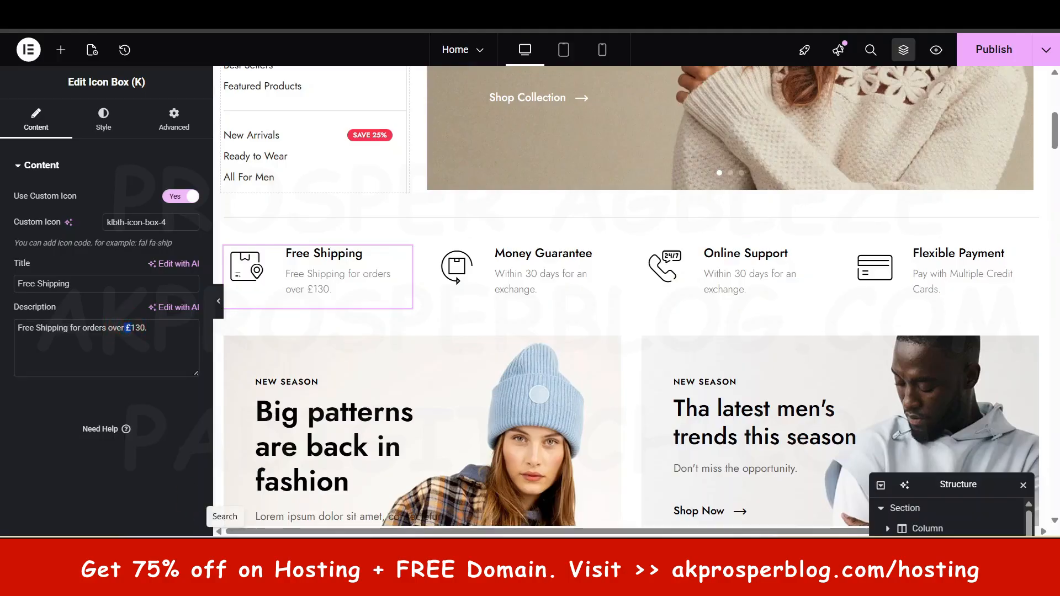
{"action": "type", "text": "$"}
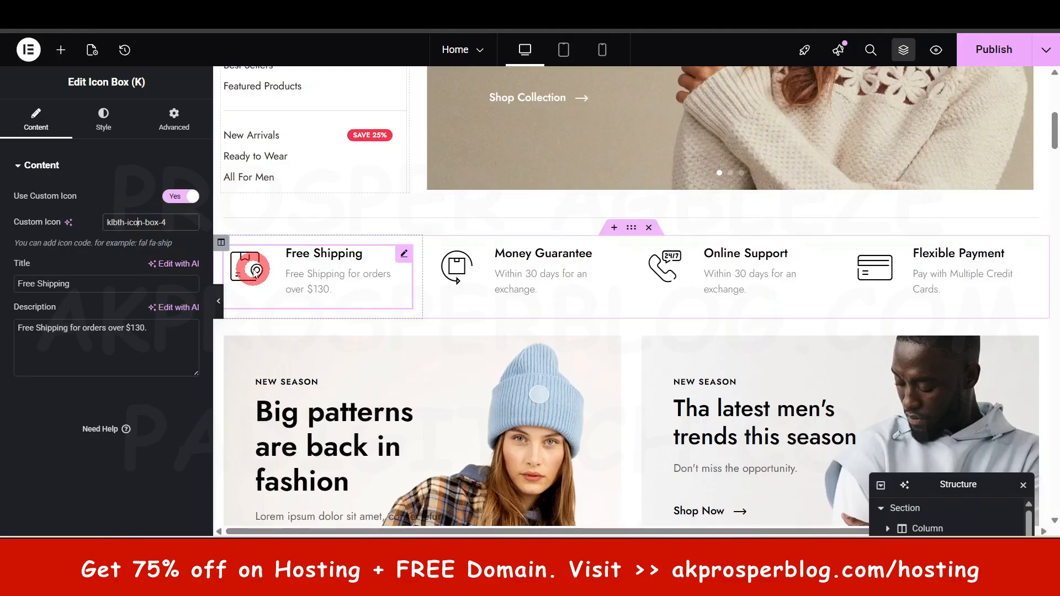
Try an icon size of 61 on the Free Shipping icon box and clear the value.
{"action": "left_click", "coordinate": [116, 121]}
{"action": "left_click", "coordinate": [504, 403]}
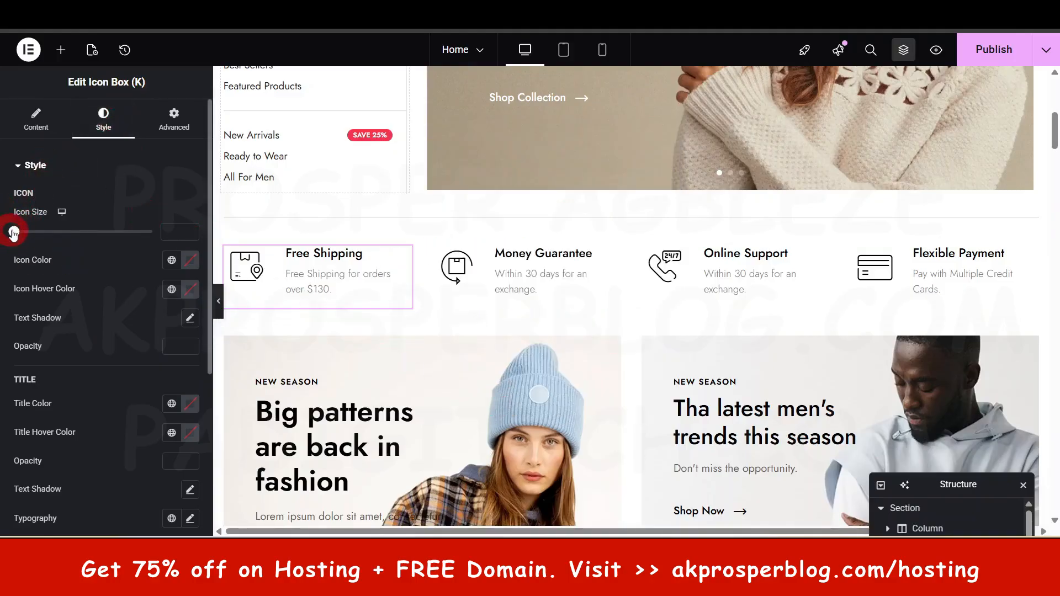
{"action": "left_click_drag", "start_coordinate": [24, 234], "coordinate": [97, 253]}
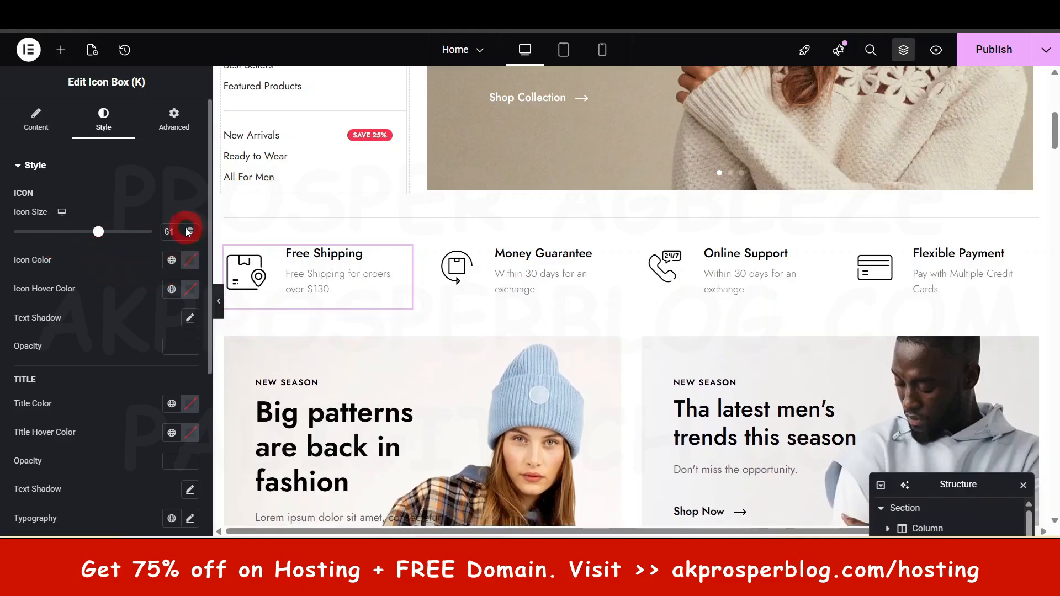
{"action": "left_click_drag", "start_coordinate": [180, 230], "coordinate": [146, 244]}
{"action": "key", "text": "BackSpace"}
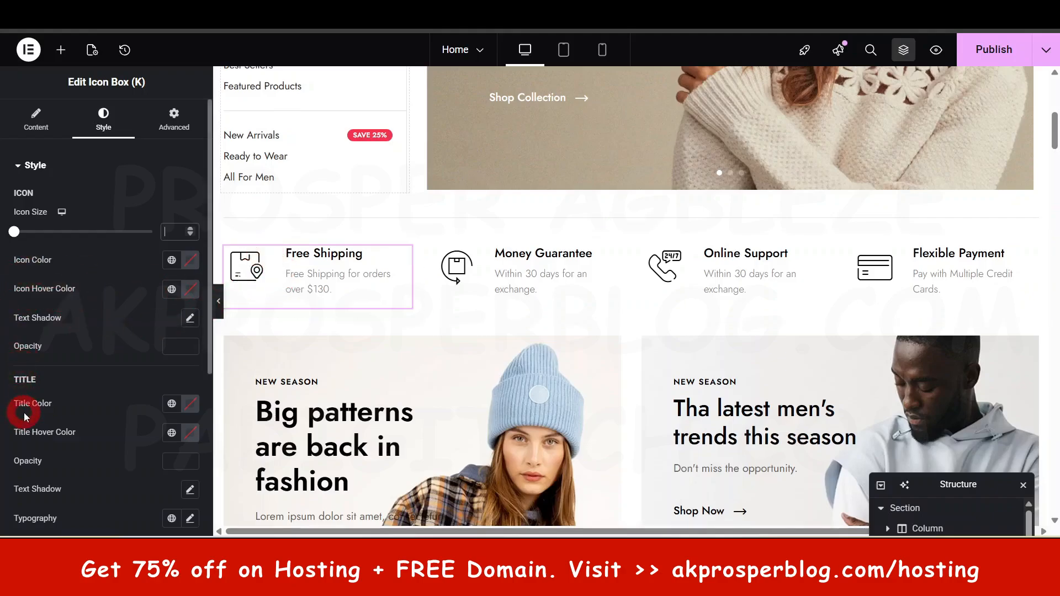
Examine the Free Shipping icon box's title and description style options and its advanced layout settings.
{"action": "scroll", "coordinate": [25, 417], "scroll_direction": "down", "scroll_amount": 1}
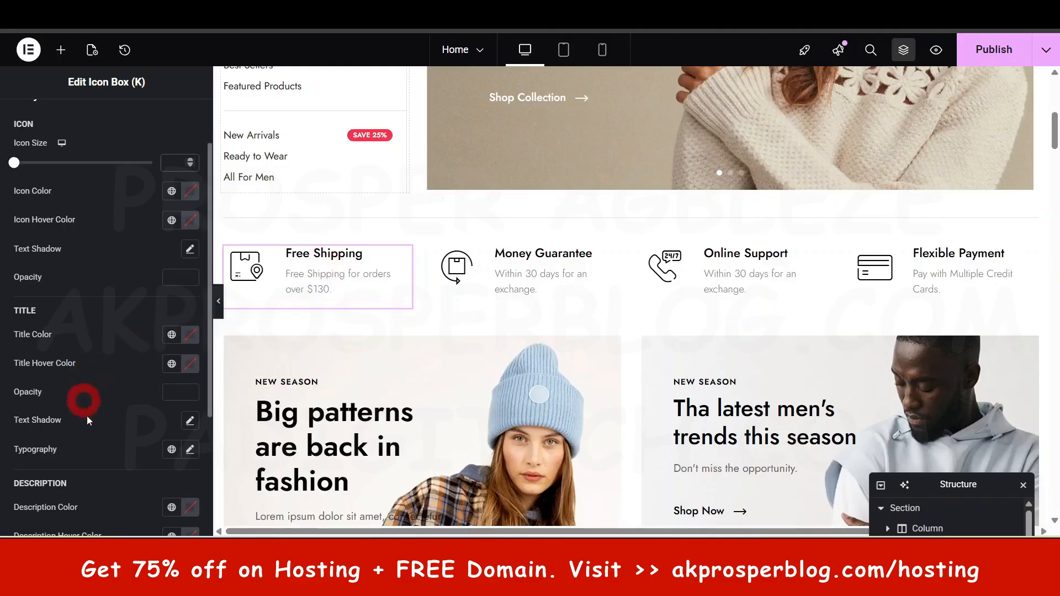
{"action": "scroll", "coordinate": [94, 427], "scroll_direction": "down", "scroll_amount": 3}
{"action": "scroll", "coordinate": [99, 437], "scroll_direction": "up", "scroll_amount": 5}
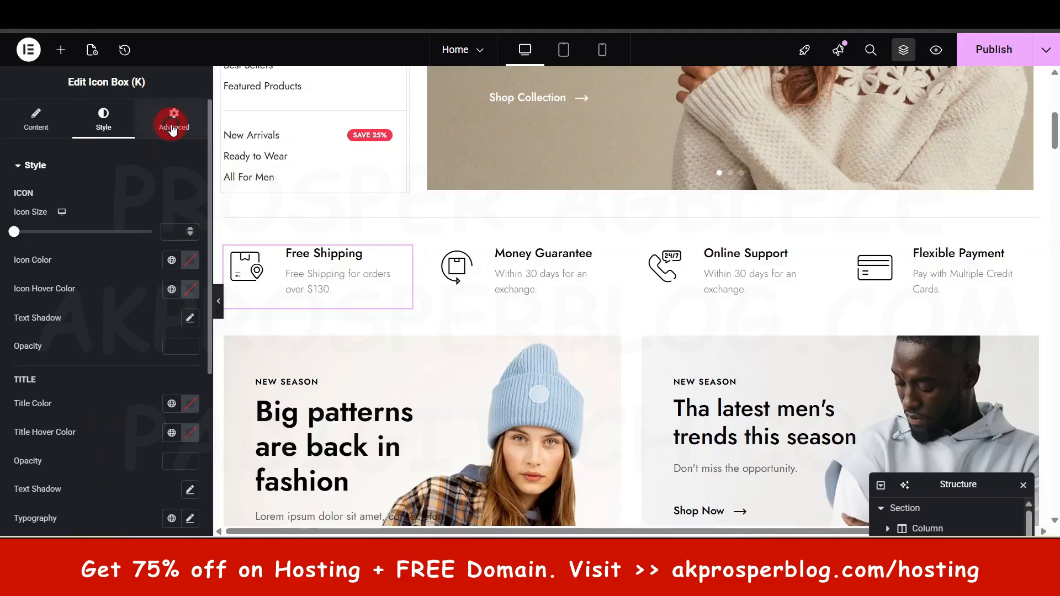
{"action": "left_click", "coordinate": [173, 128]}
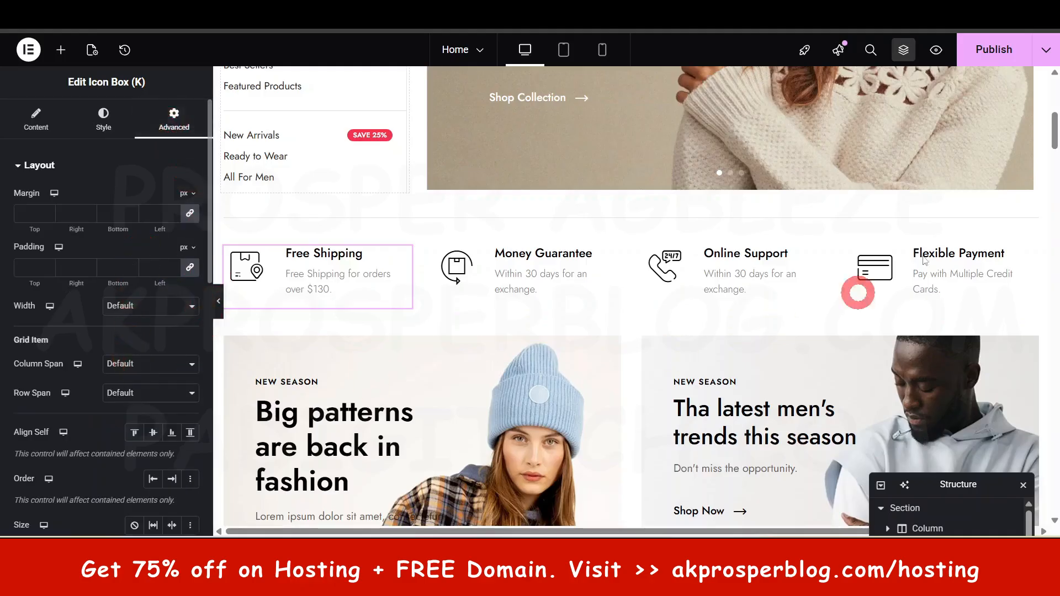
Open the "Big patterns are back in fashion" banner box and examine its image, title, subtitle, description and button fields.
{"action": "scroll", "coordinate": [945, 237], "scroll_direction": "down", "scroll_amount": 2}
{"action": "scroll", "coordinate": [945, 238], "scroll_direction": "down", "scroll_amount": 4}
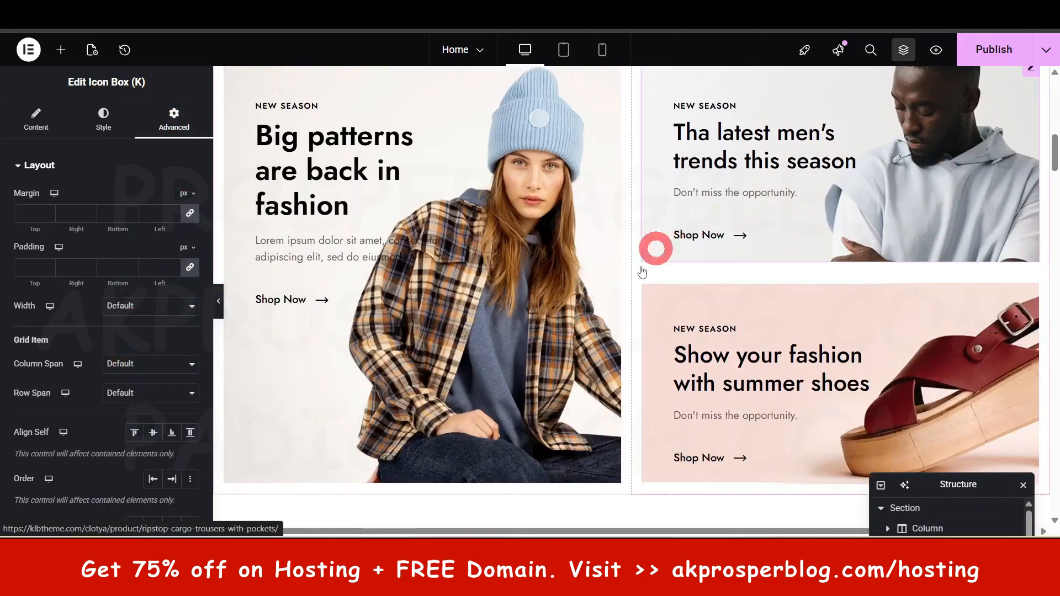
{"action": "scroll", "coordinate": [851, 369], "scroll_direction": "up", "scroll_amount": 10}
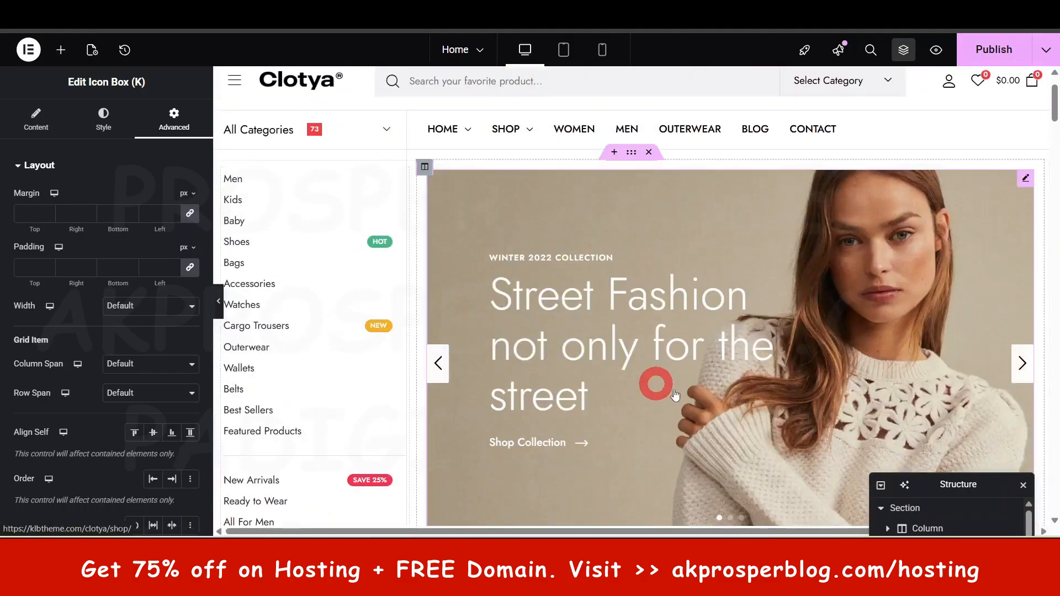
{"action": "scroll", "coordinate": [659, 379], "scroll_direction": "down", "scroll_amount": 10}
{"action": "scroll", "coordinate": [686, 393], "scroll_direction": "down", "scroll_amount": 2}
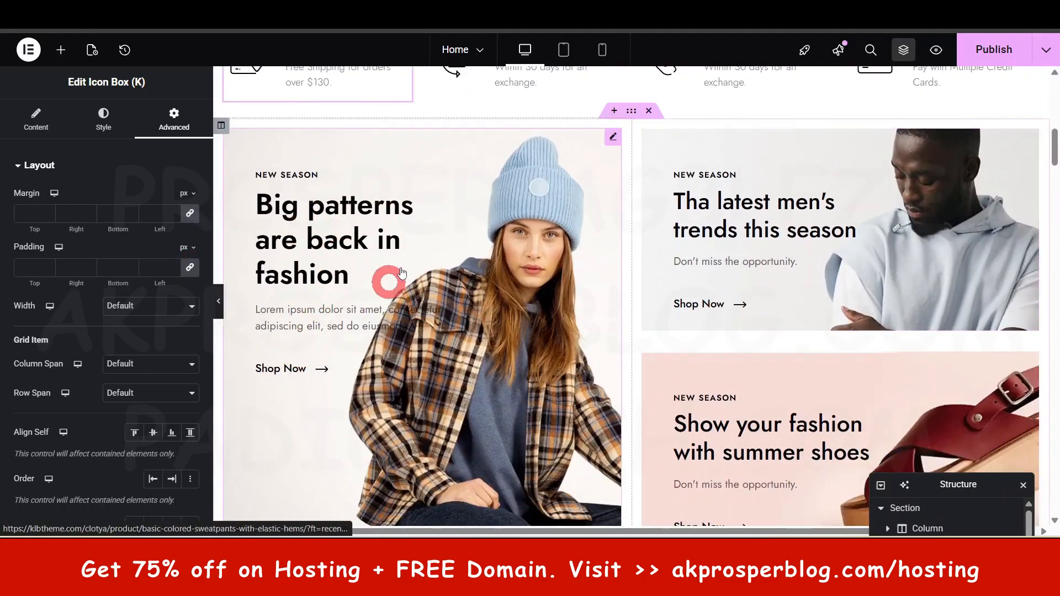
{"action": "left_click", "coordinate": [406, 255]}
{"action": "left_click", "coordinate": [99, 307]}
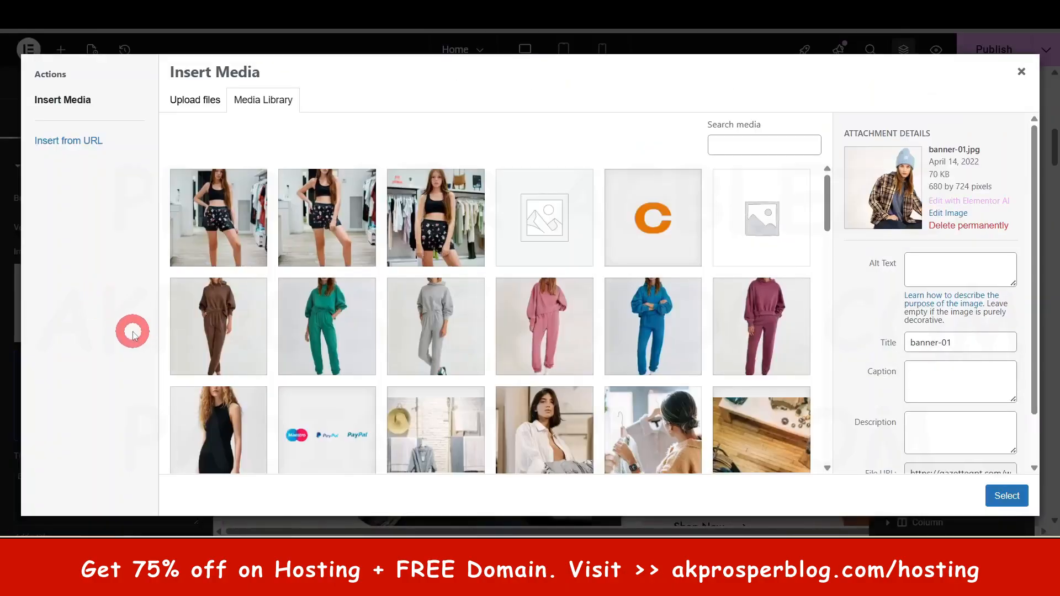
{"action": "left_click", "coordinate": [1022, 72]}
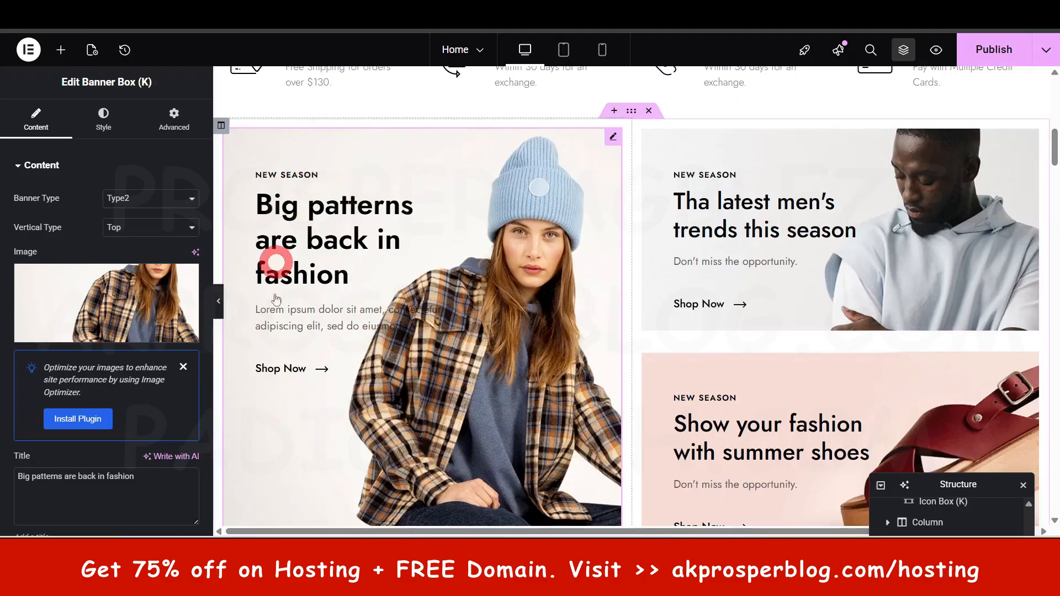
{"action": "scroll", "coordinate": [108, 342], "scroll_direction": "down", "scroll_amount": 5}
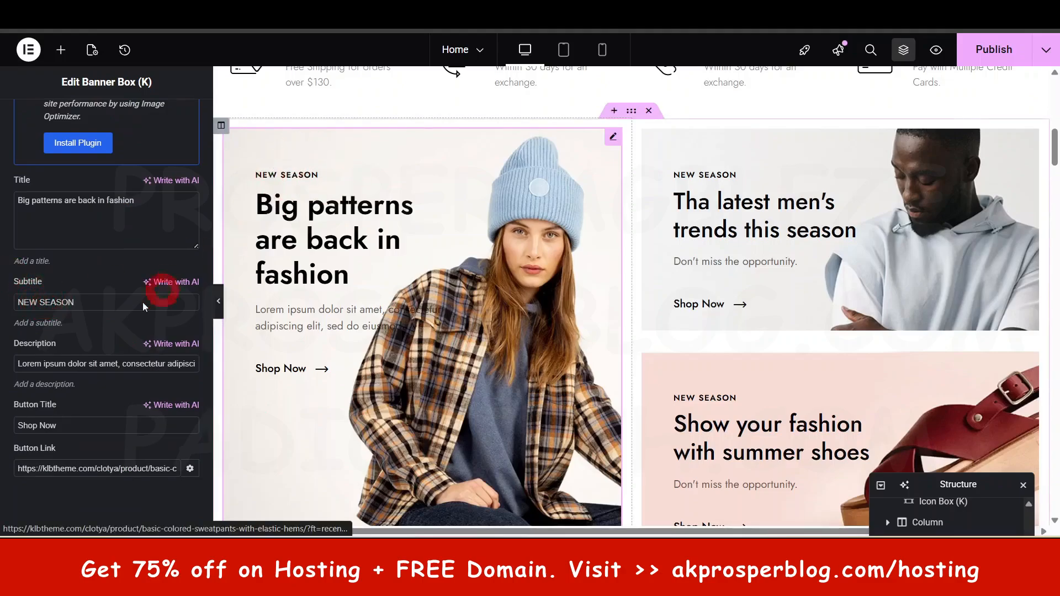
{"action": "left_click_drag", "start_coordinate": [29, 363], "coordinate": [143, 363]}
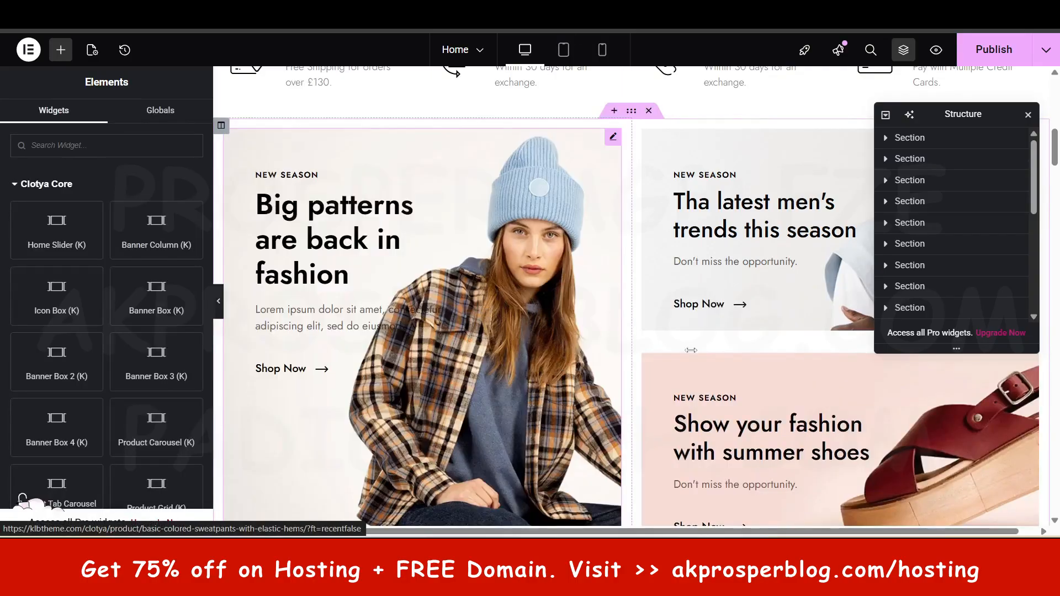
{"action": "scroll", "coordinate": [771, 440], "scroll_direction": "down", "scroll_amount": 2}
{"action": "scroll", "coordinate": [478, 318], "scroll_direction": "up", "scroll_amount": 2}
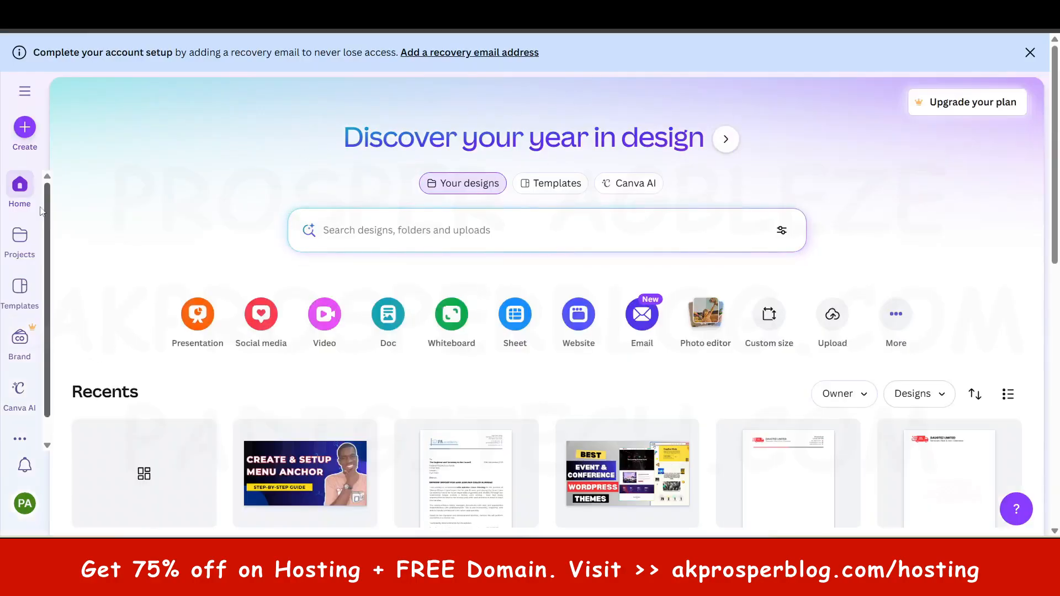
Switch to Canva and create a new custom-size design of 1000 × 500 px.
{"action": "left_click", "coordinate": [24, 129]}
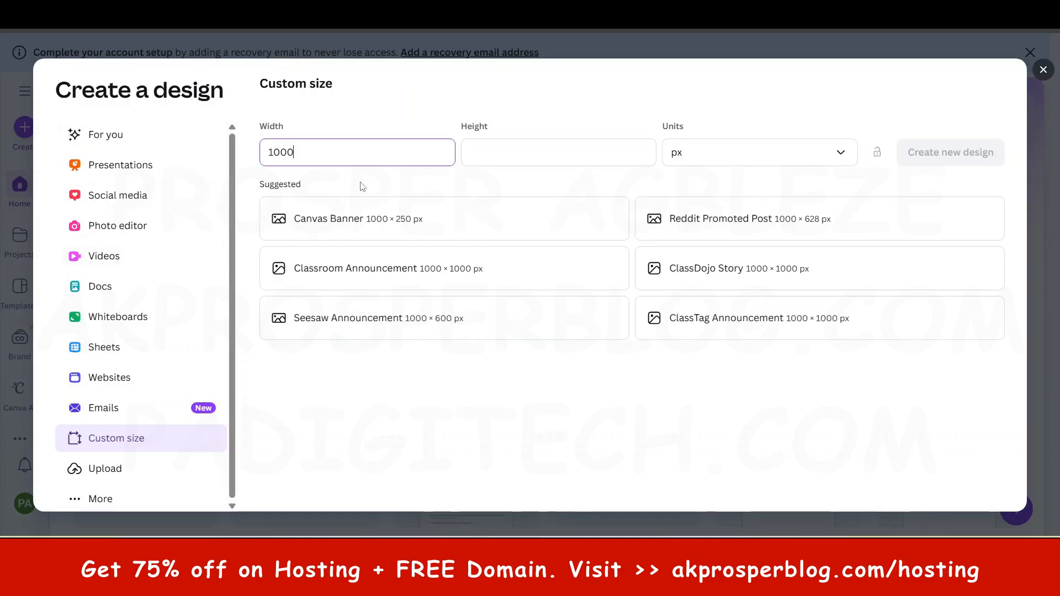
{"action": "left_click", "coordinate": [507, 163]}
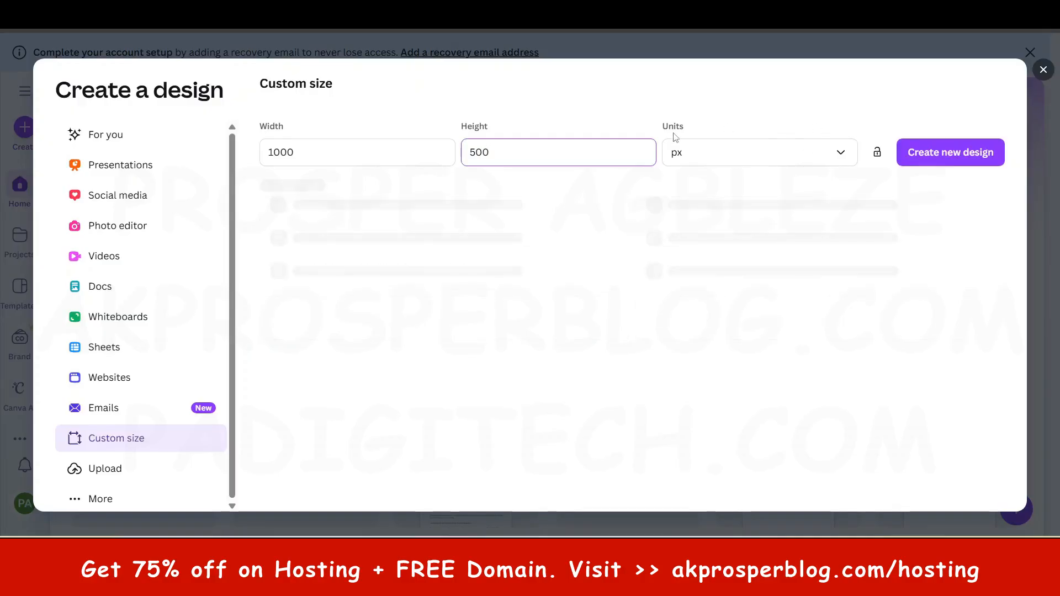
{"action": "left_click", "coordinate": [958, 160]}
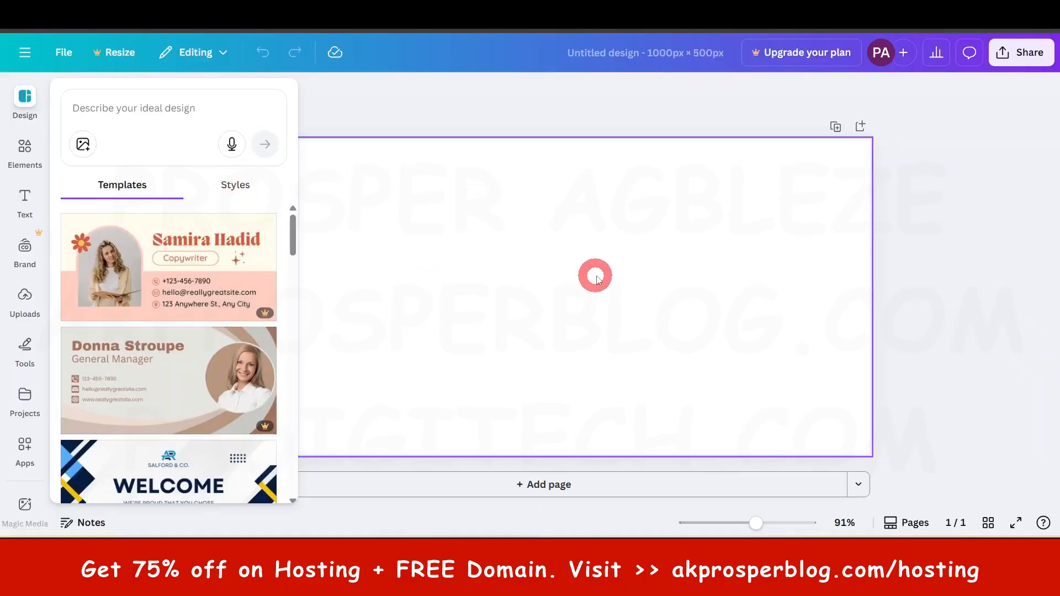
Fill the blank page's background with the light orange default solid color.
{"action": "left_click", "coordinate": [560, 221]}
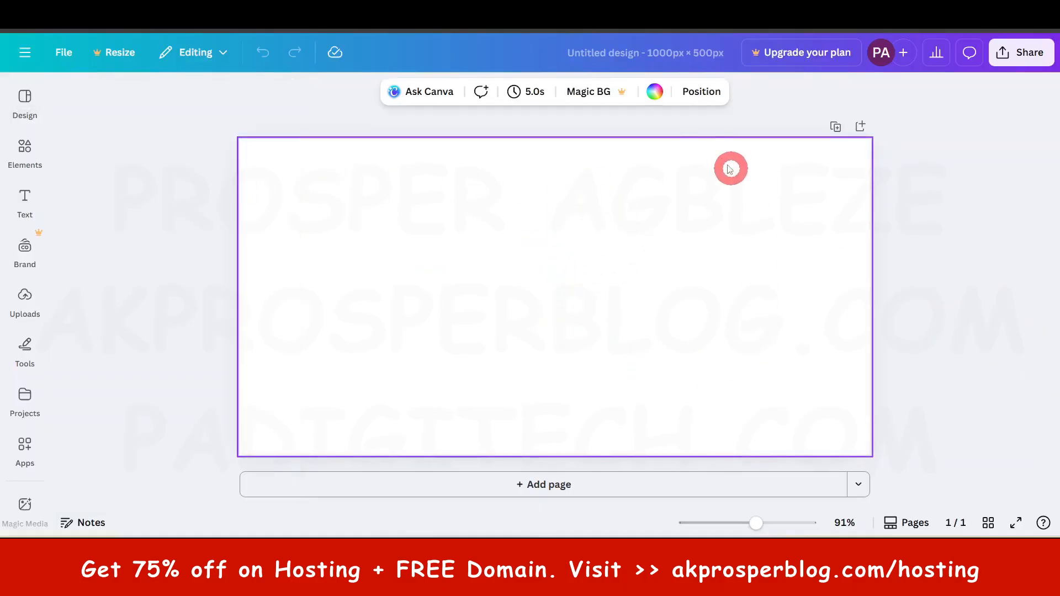
{"action": "left_click", "coordinate": [654, 95]}
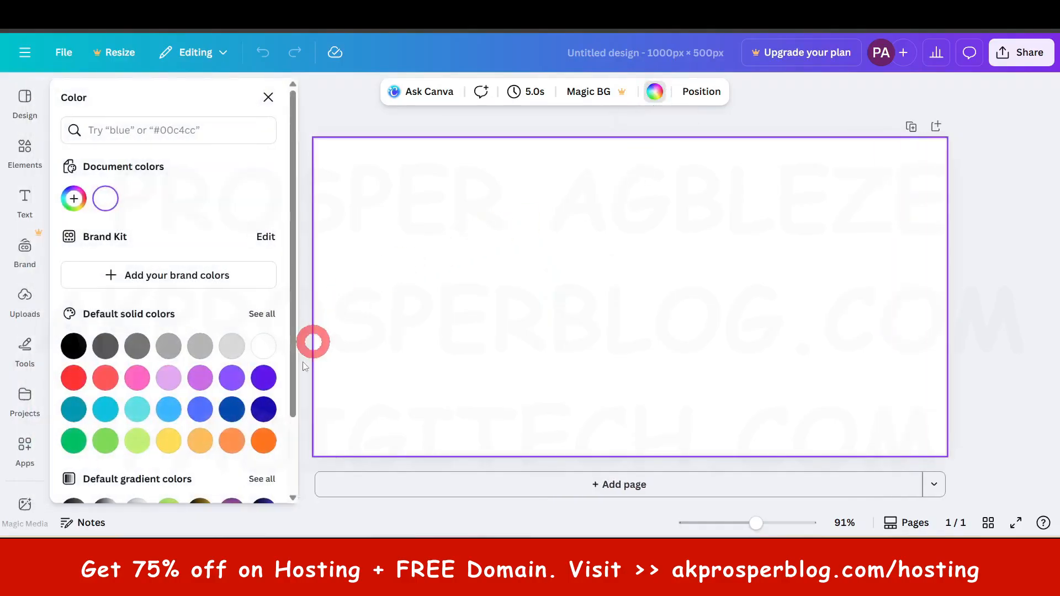
{"action": "left_click", "coordinate": [203, 441]}
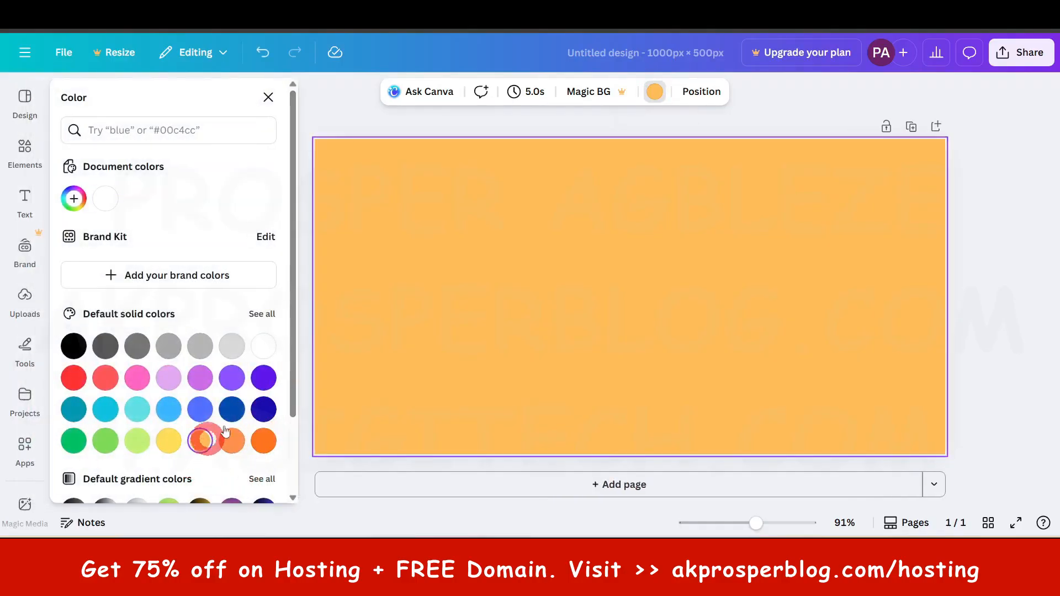
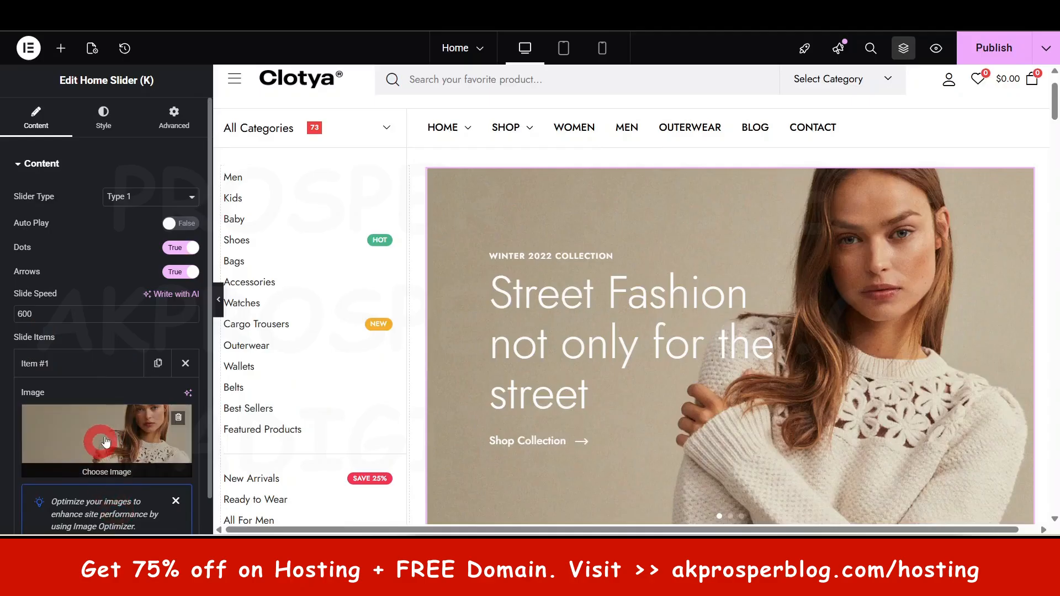
Open the media library for the image of the Home Slider's first slide item in Elementor.
{"action": "left_click", "coordinate": [107, 440]}
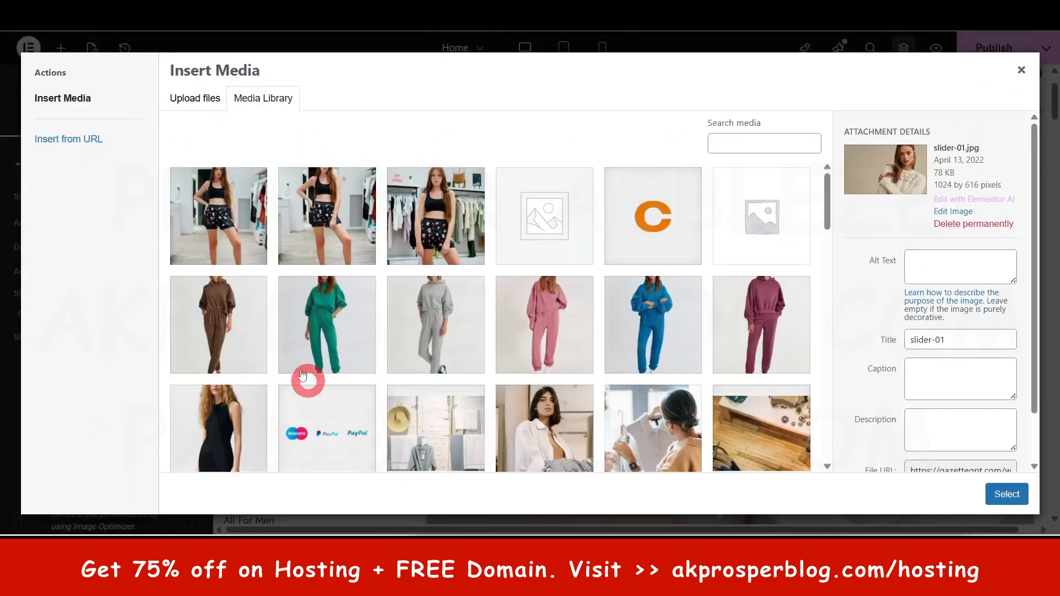
Upload the "shop female gown" image from the Downloads folder in File Explorer to the media library.
{"action": "mouse_move", "coordinate": [503, 553]}
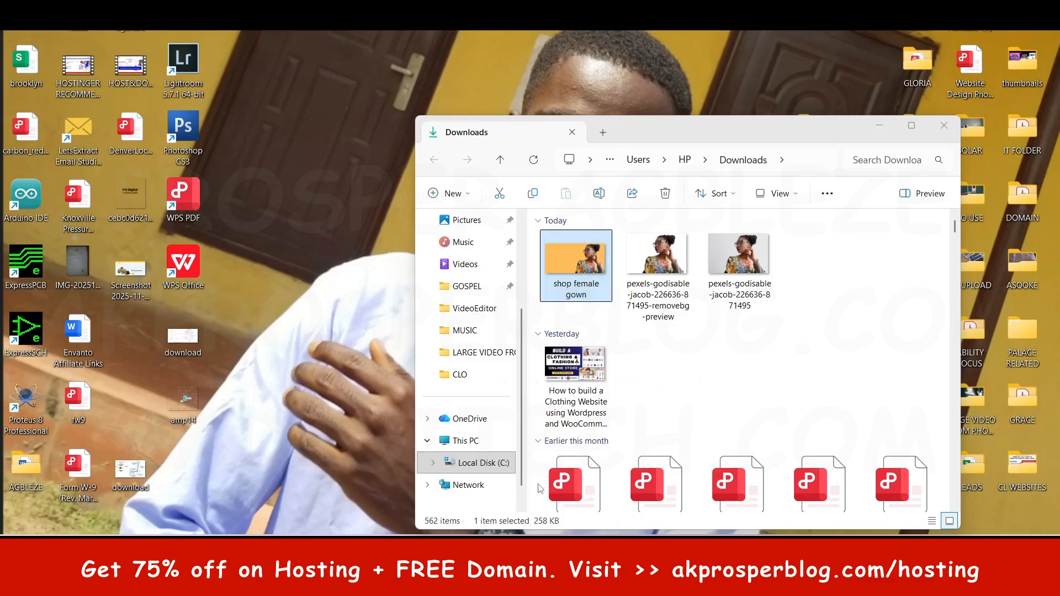
{"action": "left_click", "coordinate": [557, 475]}
{"action": "left_click_drag", "start_coordinate": [723, 116], "coordinate": [810, 264]}
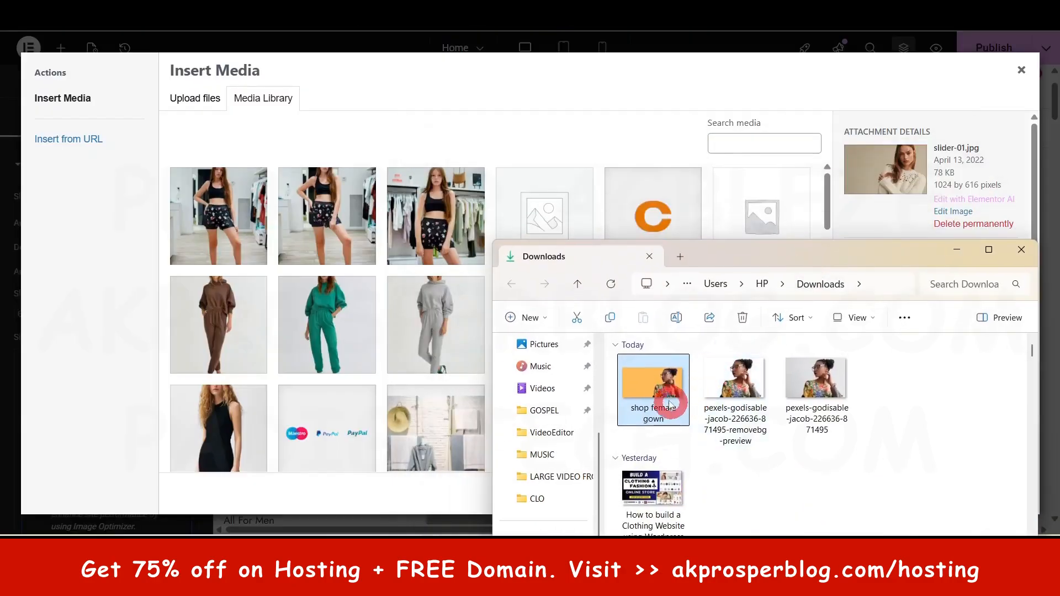
{"action": "left_click_drag", "start_coordinate": [646, 386], "coordinate": [291, 254]}
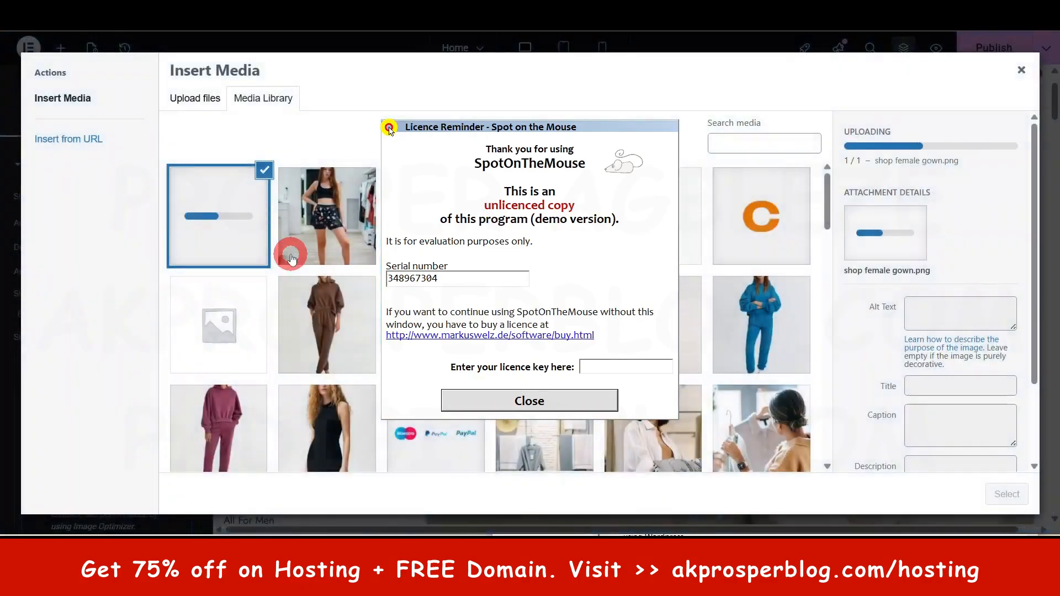
{"action": "left_click", "coordinate": [546, 402]}
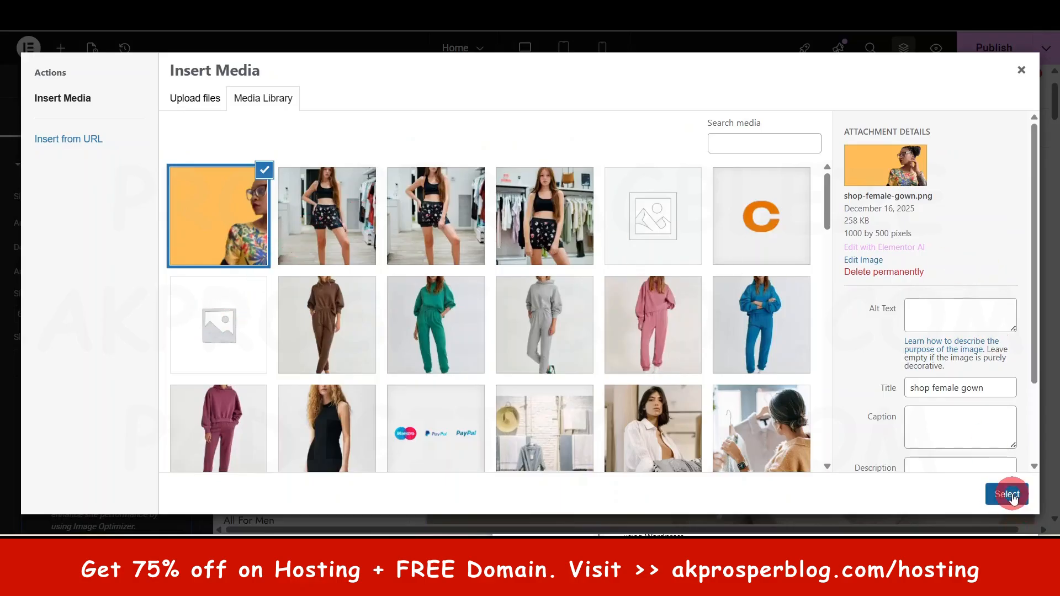
Set the uploaded image's alt text to "shop female gown" and insert it as the image of slide Item #1.
{"action": "left_click", "coordinate": [938, 389]}
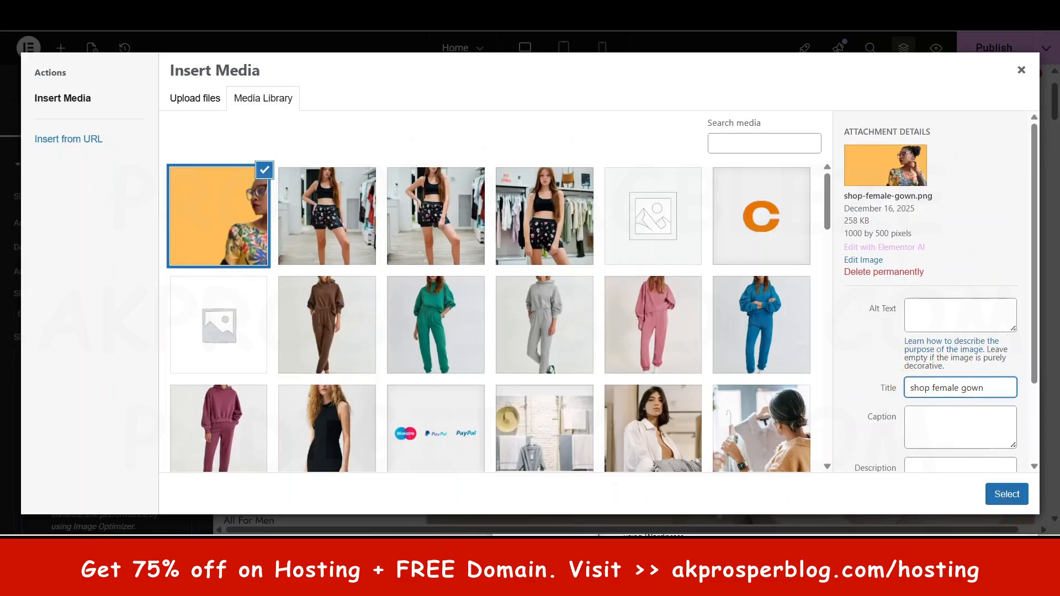
{"action": "left_click", "coordinate": [941, 314]}
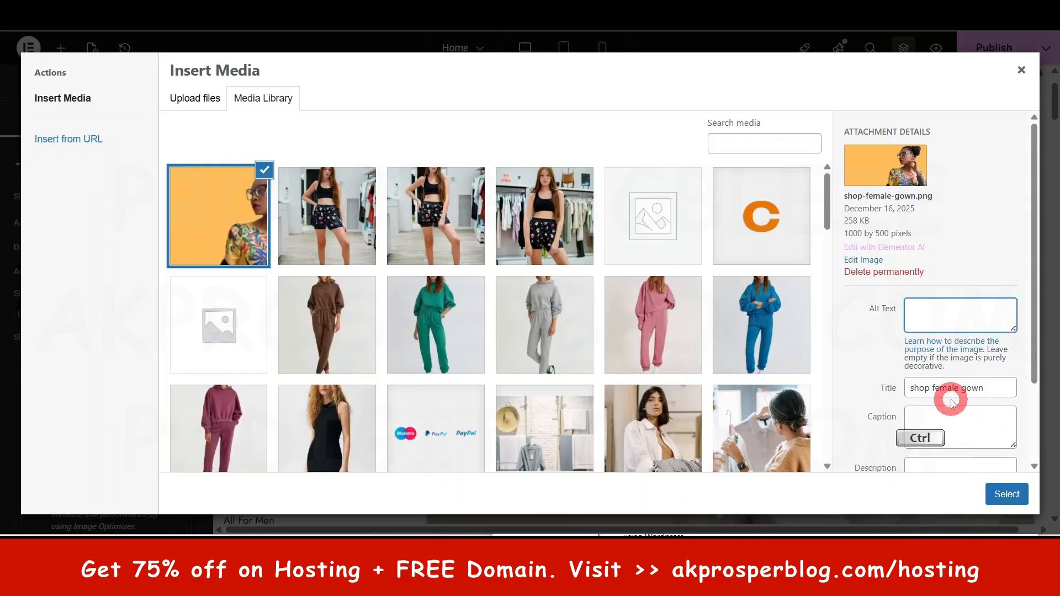
{"action": "left_click", "coordinate": [843, 322]}
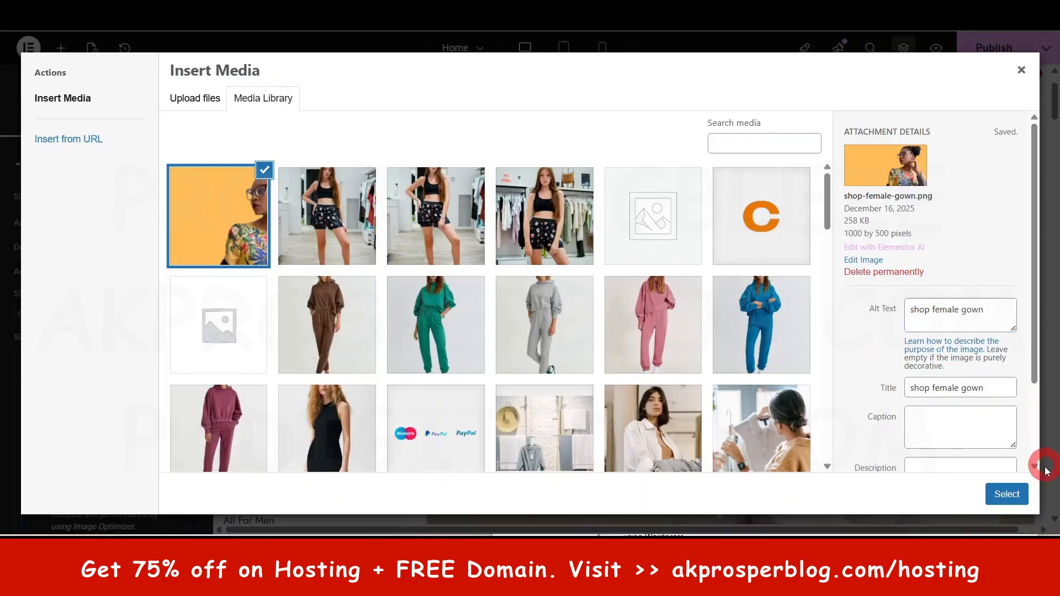
{"action": "left_click", "coordinate": [1013, 493]}
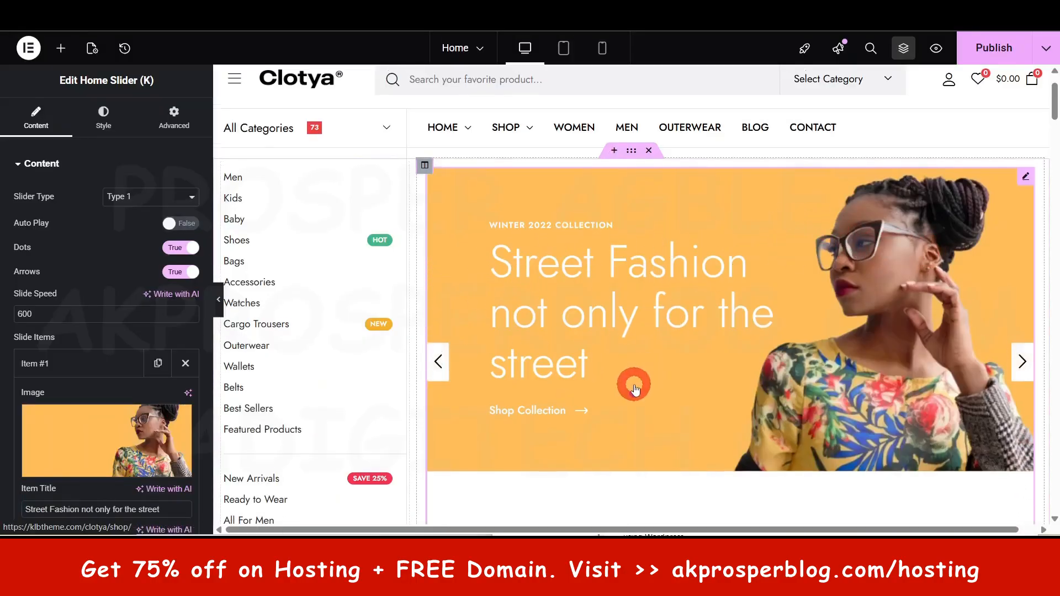
Compare how the new first slide image fills the home slider with the second slide's image.
{"action": "scroll", "coordinate": [635, 389], "scroll_direction": "down", "scroll_amount": 2}
{"action": "scroll", "coordinate": [628, 290], "scroll_direction": "up", "scroll_amount": 2}
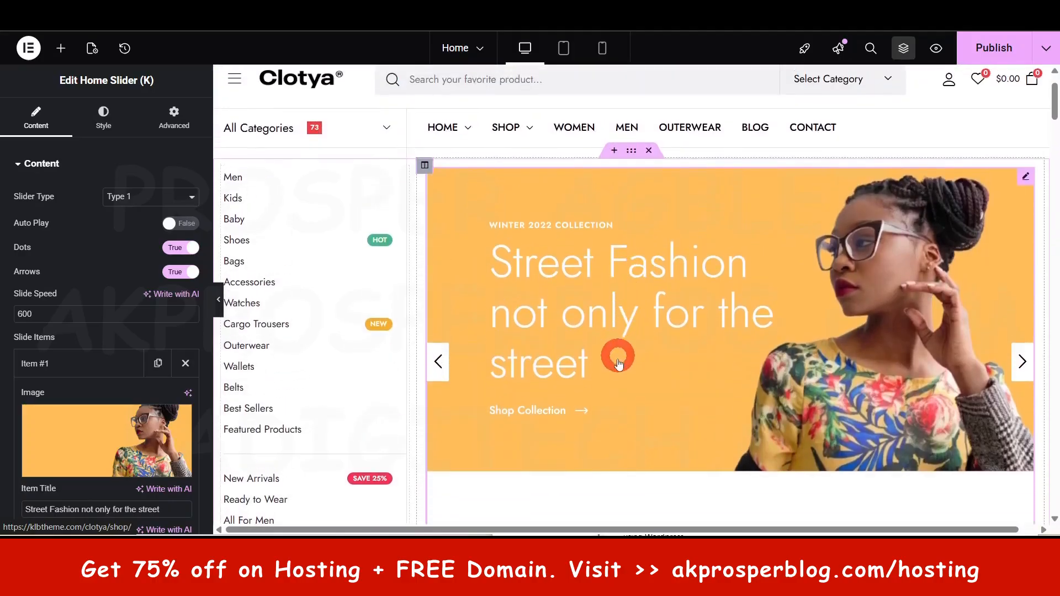
{"action": "scroll", "coordinate": [618, 365], "scroll_direction": "down", "scroll_amount": 2}
{"action": "left_click", "coordinate": [1024, 223]}
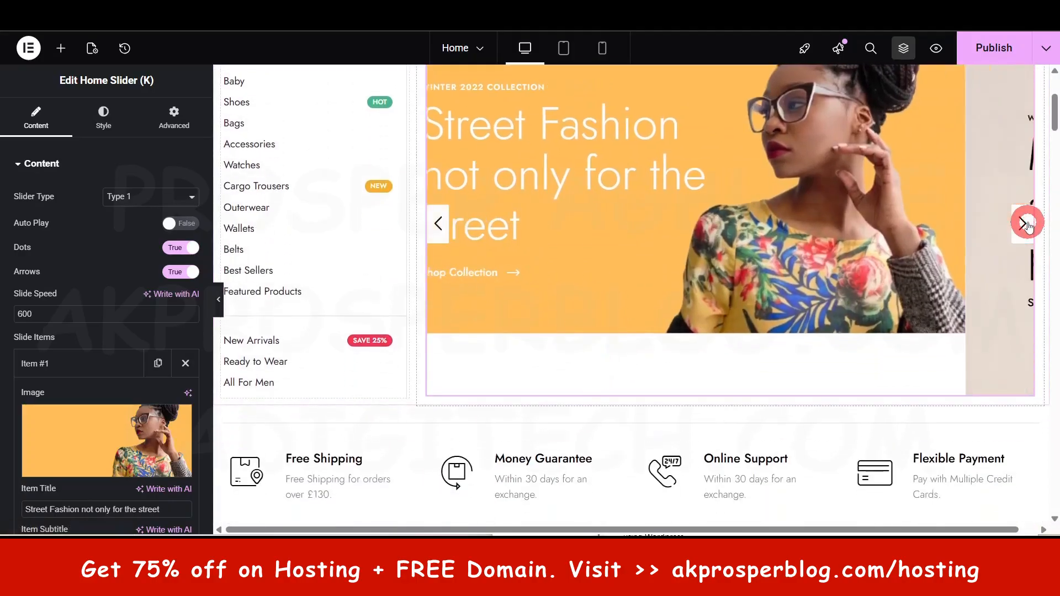
{"action": "scroll", "coordinate": [687, 287], "scroll_direction": "up", "scroll_amount": 1}
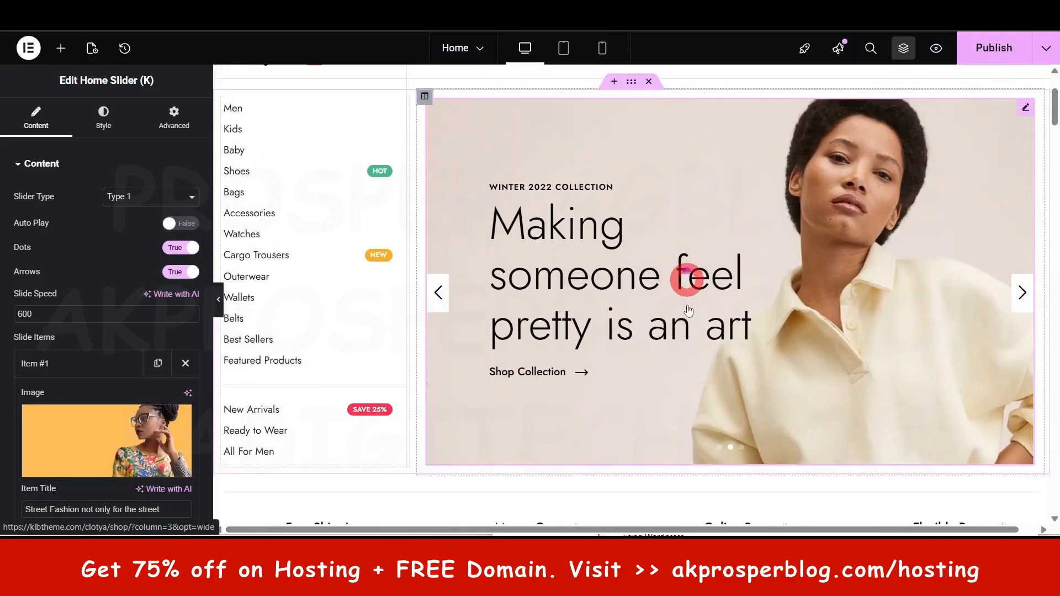
{"action": "left_click", "coordinate": [439, 293]}
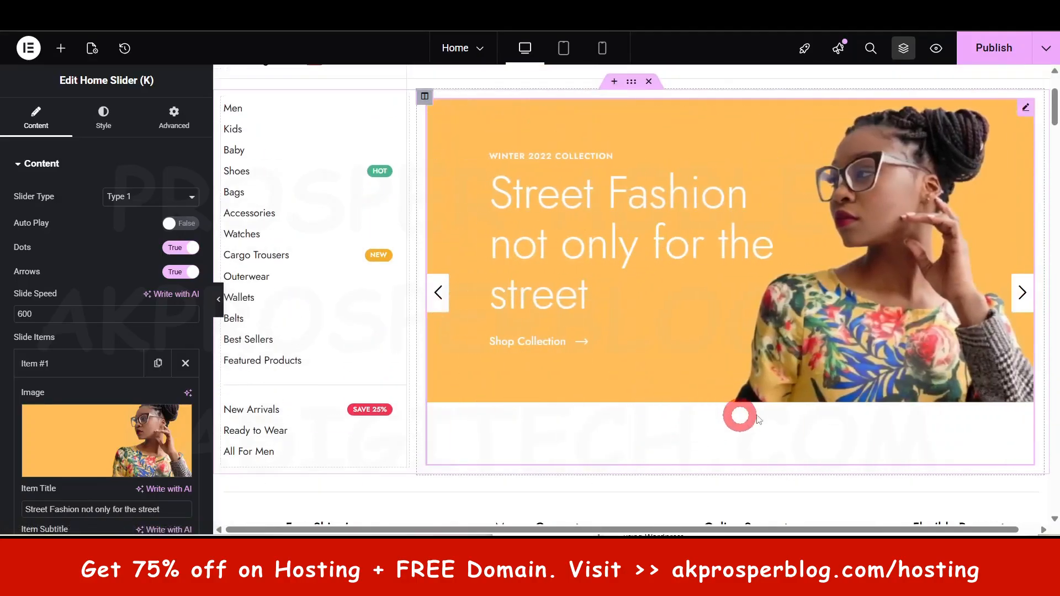
{"action": "left_click", "coordinate": [1022, 292]}
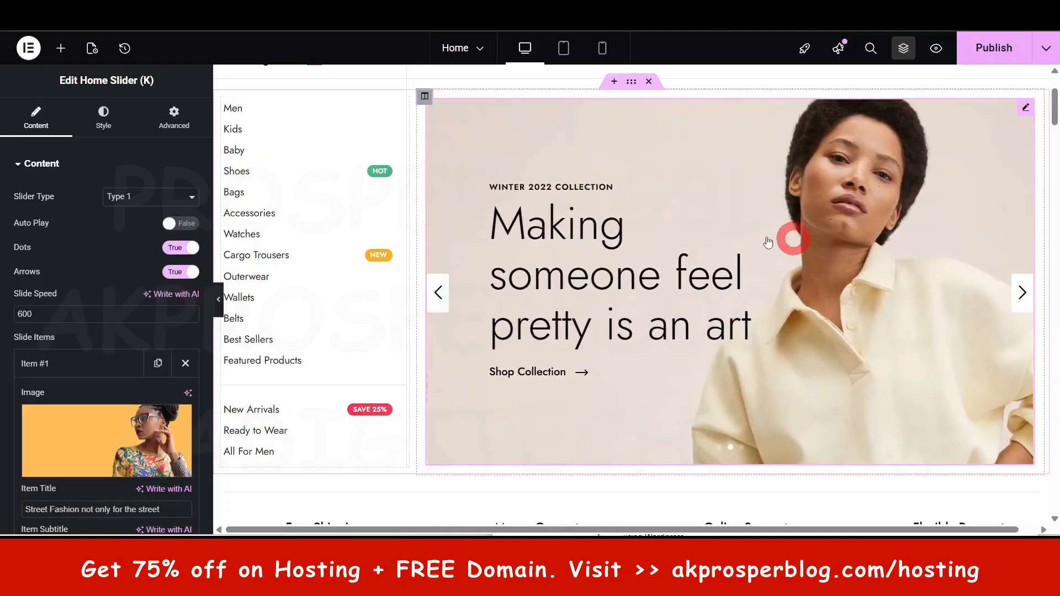
{"action": "left_click", "coordinate": [439, 294]}
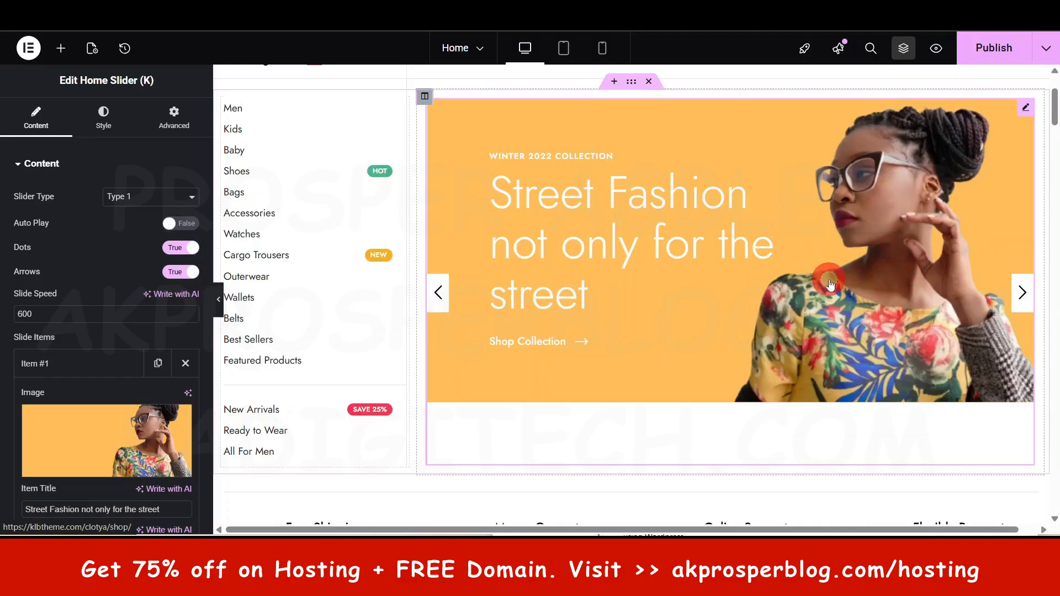
Open the settings of the product carousel in the Best Seller T-Shirt section.
{"action": "scroll", "coordinate": [686, 355], "scroll_direction": "up", "scroll_amount": 3}
{"action": "scroll", "coordinate": [690, 355], "scroll_direction": "down", "scroll_amount": 15}
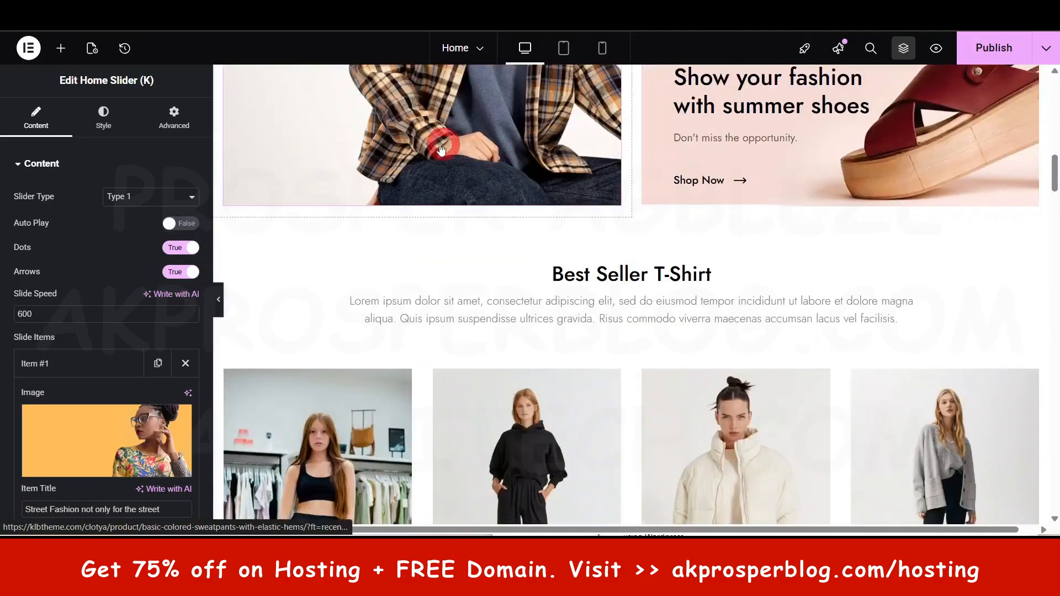
{"action": "scroll", "coordinate": [451, 128], "scroll_direction": "up", "scroll_amount": 4}
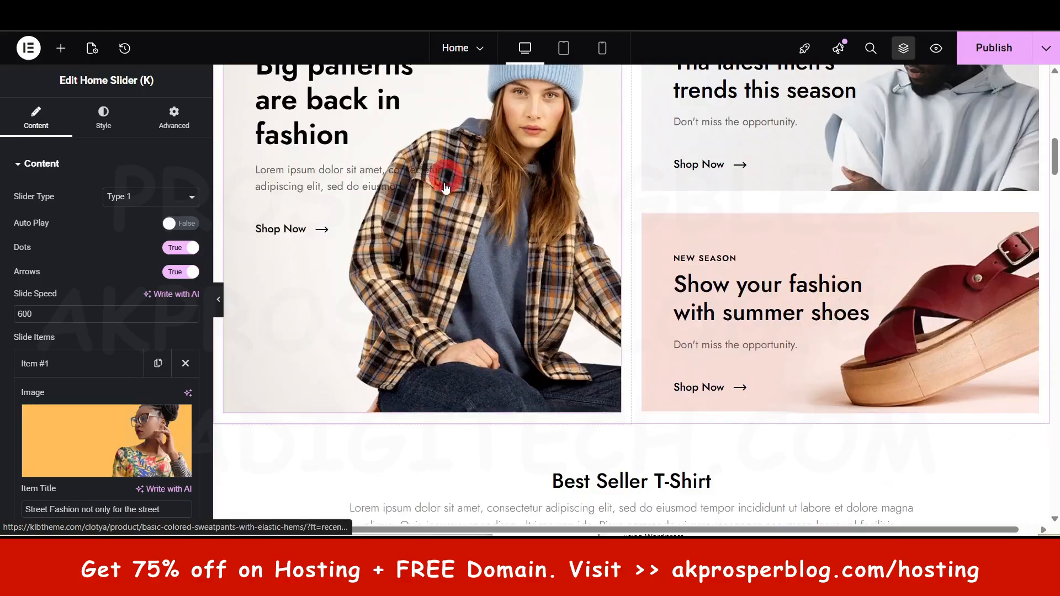
{"action": "scroll", "coordinate": [448, 198], "scroll_direction": "up", "scroll_amount": 4}
{"action": "scroll", "coordinate": [463, 370], "scroll_direction": "down", "scroll_amount": 10}
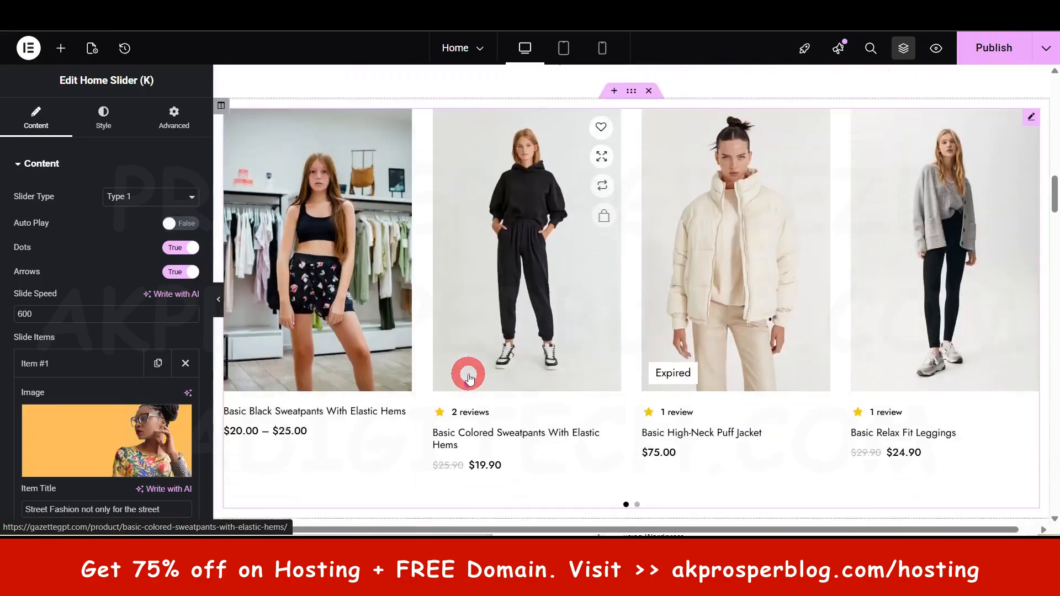
{"action": "scroll", "coordinate": [567, 324], "scroll_direction": "up", "scroll_amount": 4}
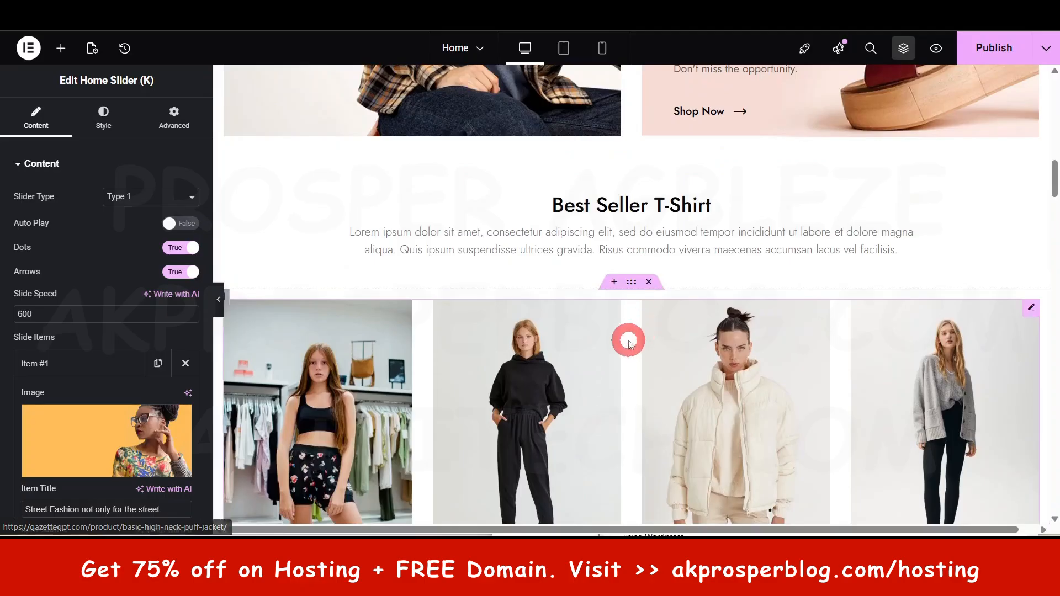
{"action": "left_click", "coordinate": [648, 318]}
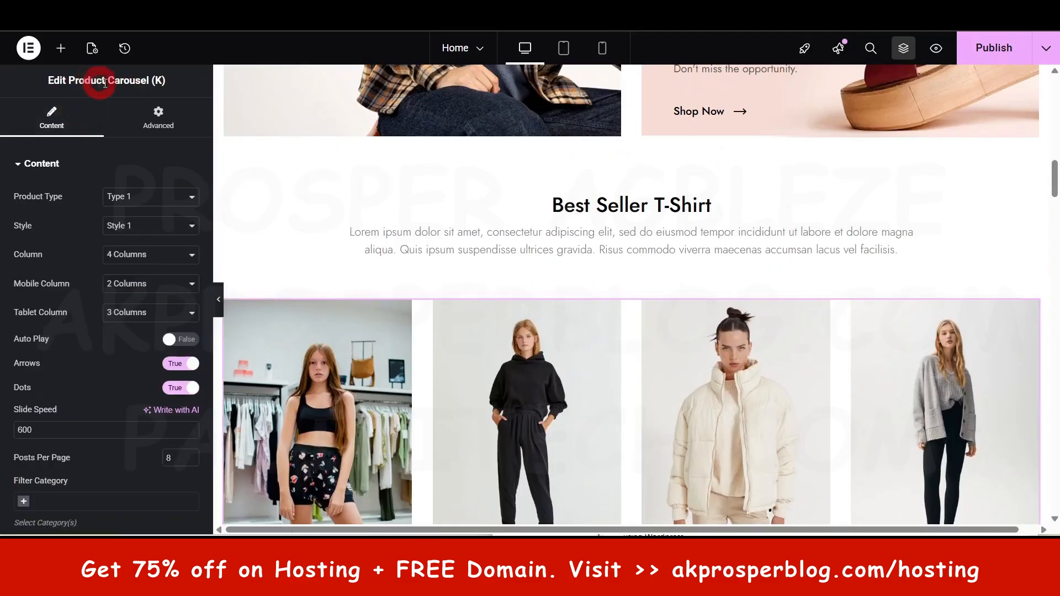
{"action": "scroll", "coordinate": [622, 454], "scroll_direction": "down", "scroll_amount": 1}
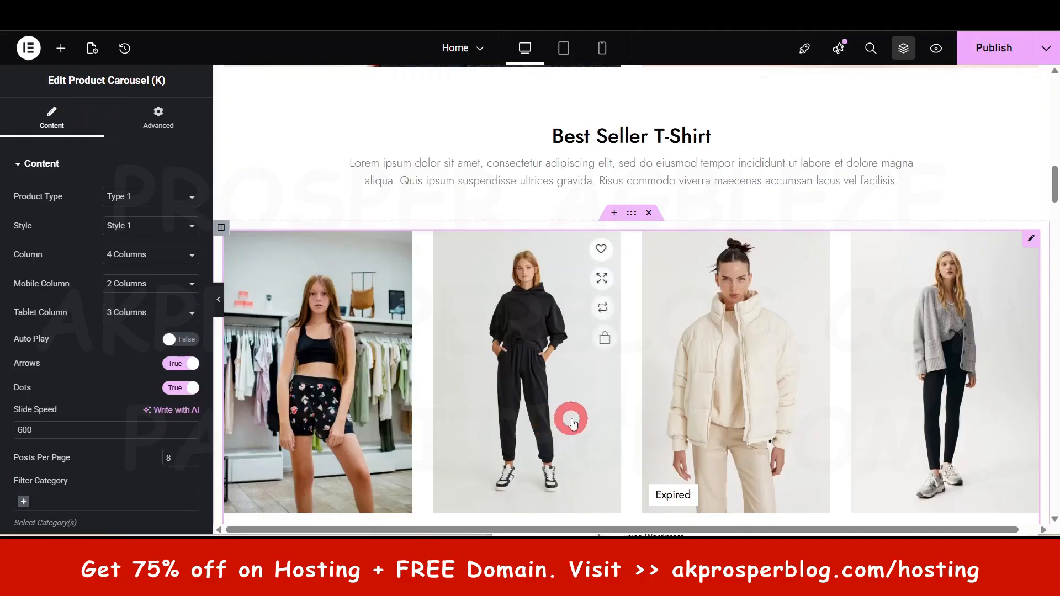
{"action": "scroll", "coordinate": [568, 419], "scroll_direction": "down", "scroll_amount": 1}
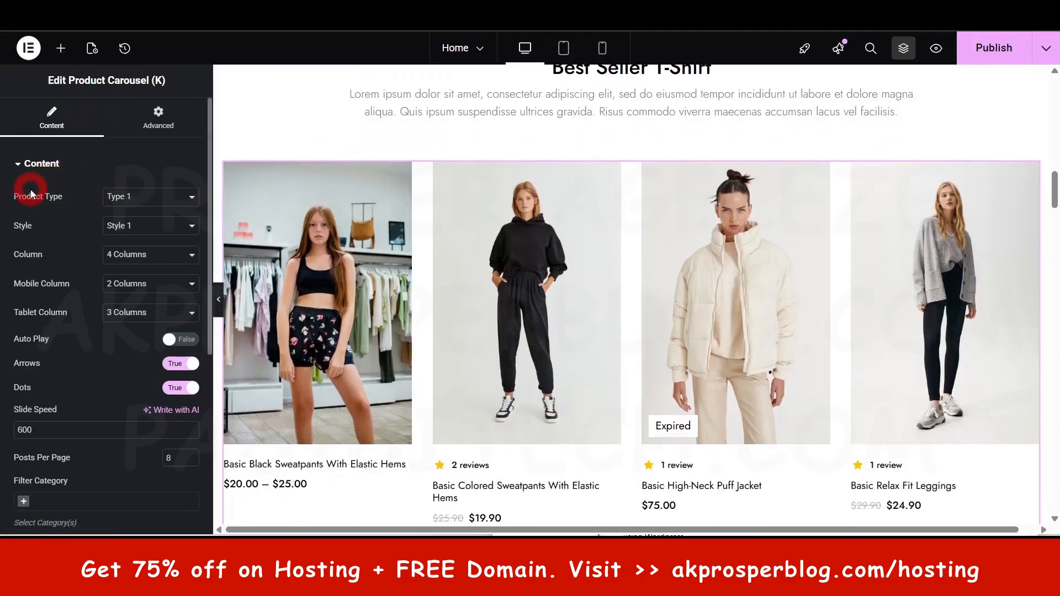
Preview product types 2, 3 and 4 on the product carousel and return it to Type 1.
{"action": "left_click", "coordinate": [128, 198]}
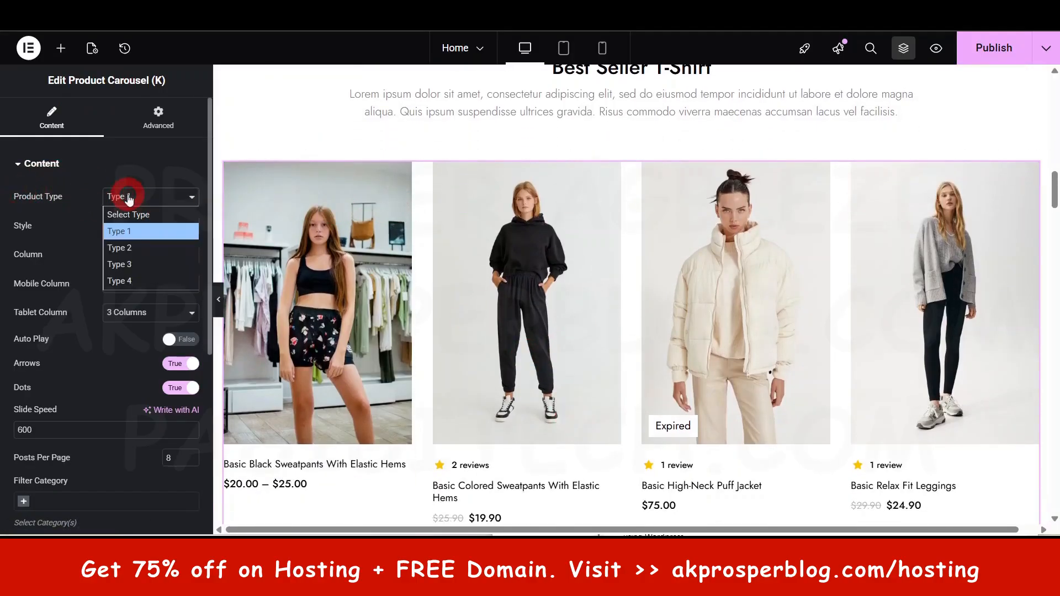
{"action": "left_click", "coordinate": [123, 241]}
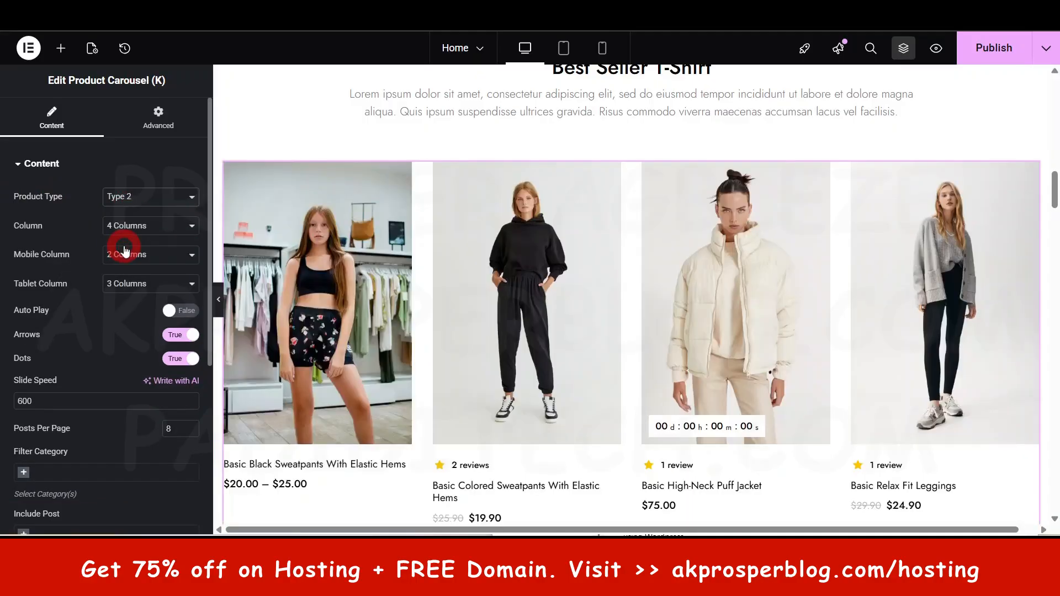
{"action": "left_click", "coordinate": [120, 199]}
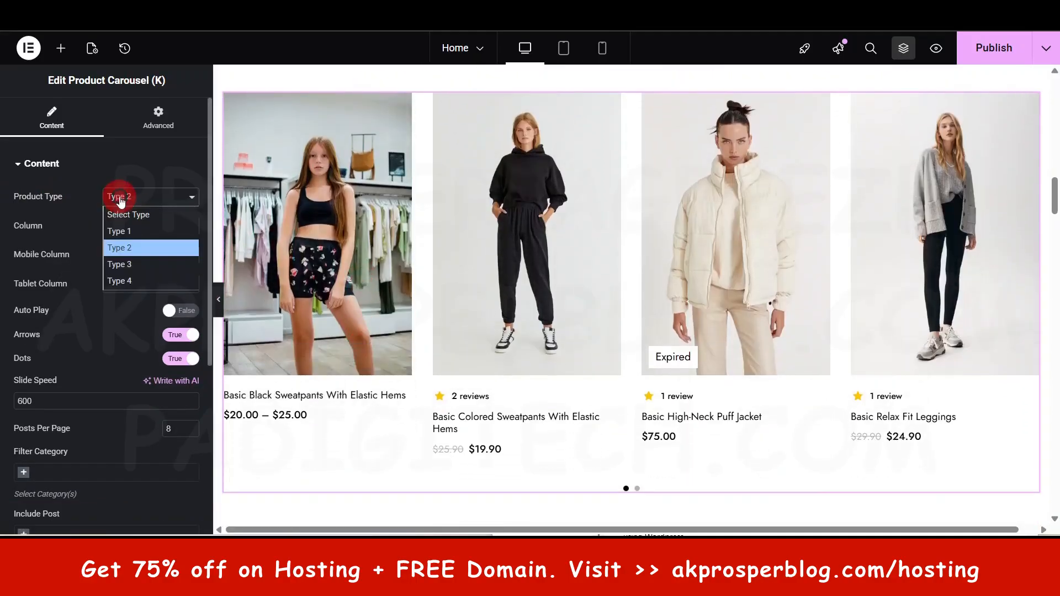
{"action": "left_click", "coordinate": [131, 263]}
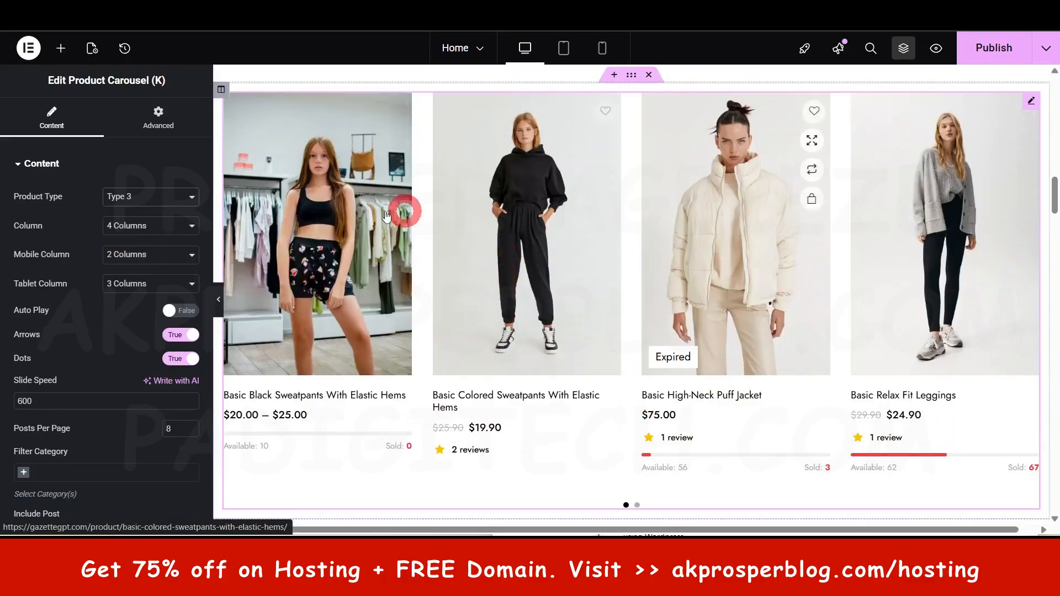
{"action": "left_click", "coordinate": [166, 197]}
{"action": "left_click", "coordinate": [158, 279]}
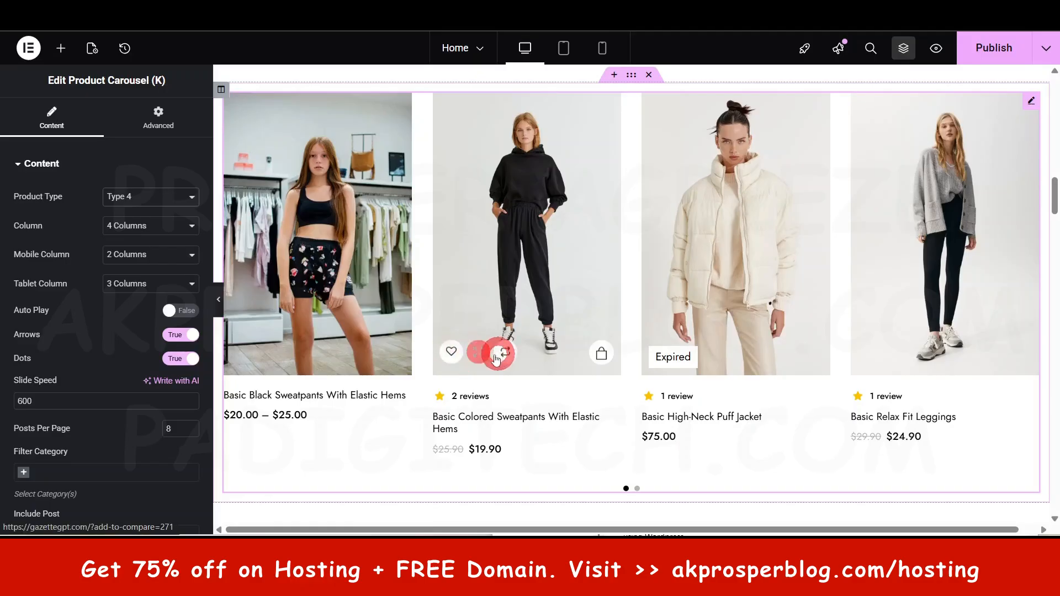
{"action": "left_click", "coordinate": [149, 198]}
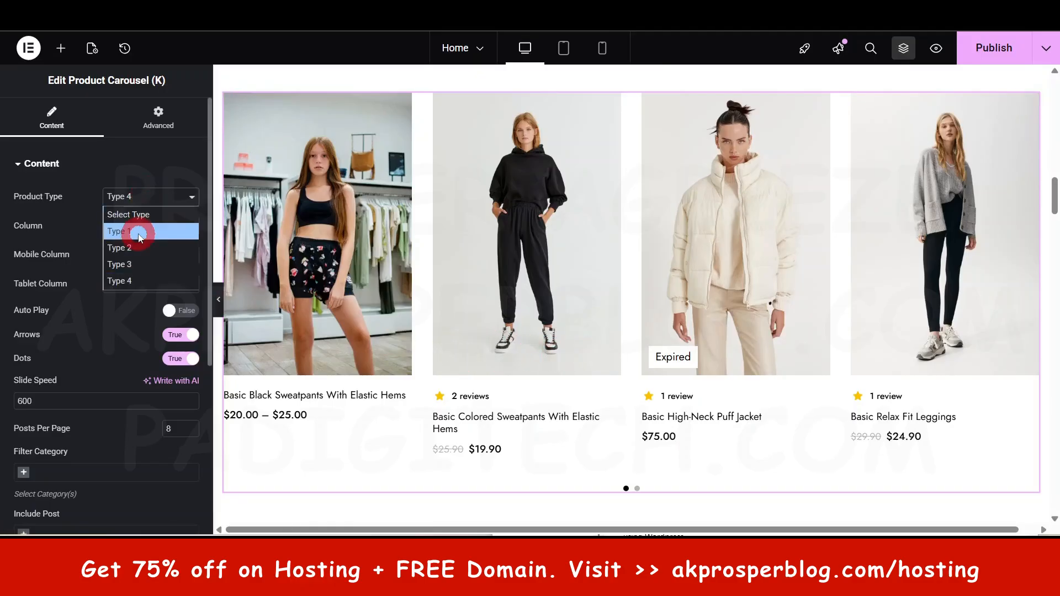
{"action": "left_click", "coordinate": [140, 231]}
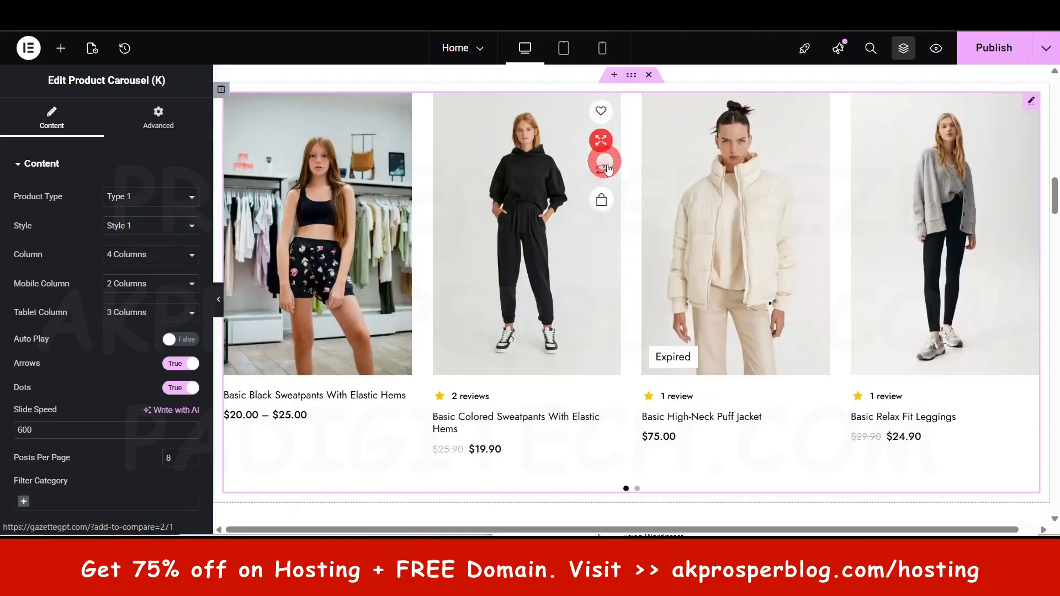
Preview Style 2 on the product carousel and return it to Style 1.
{"action": "left_click", "coordinate": [115, 228]}
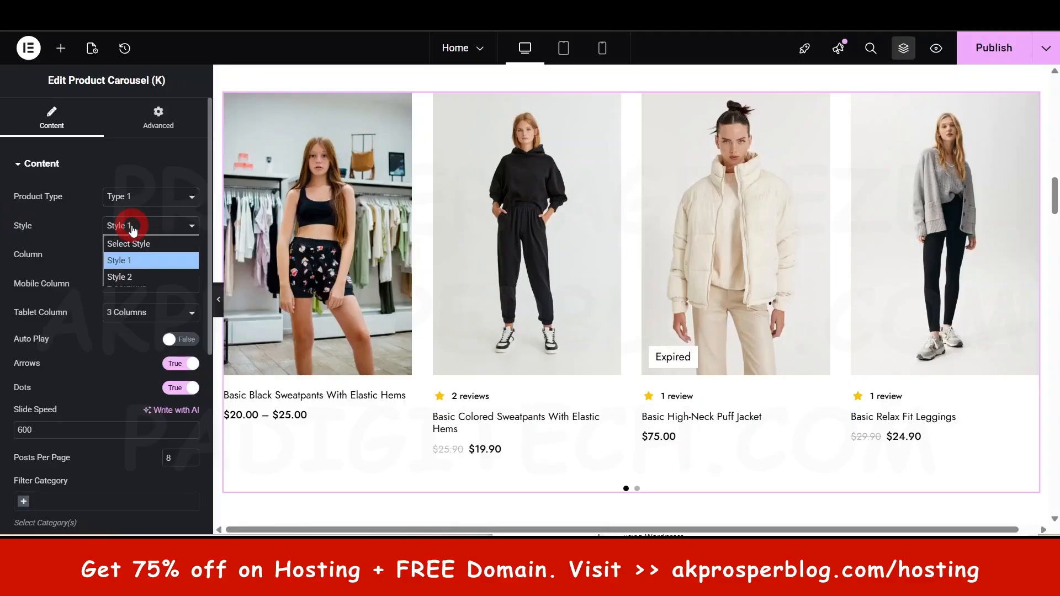
{"action": "left_click", "coordinate": [132, 280]}
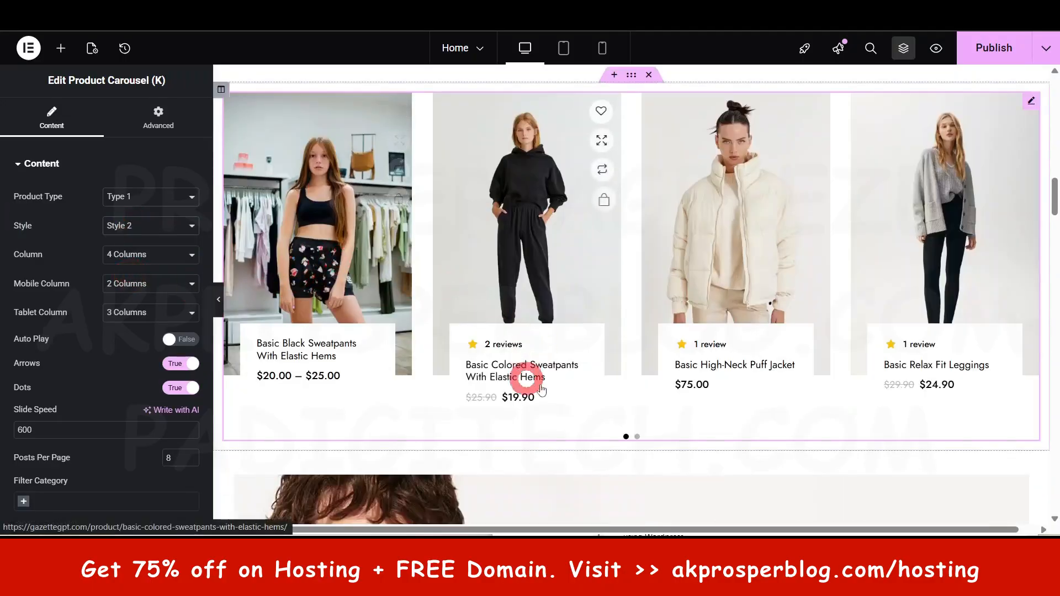
{"action": "left_click", "coordinate": [148, 226]}
{"action": "left_click", "coordinate": [149, 259]}
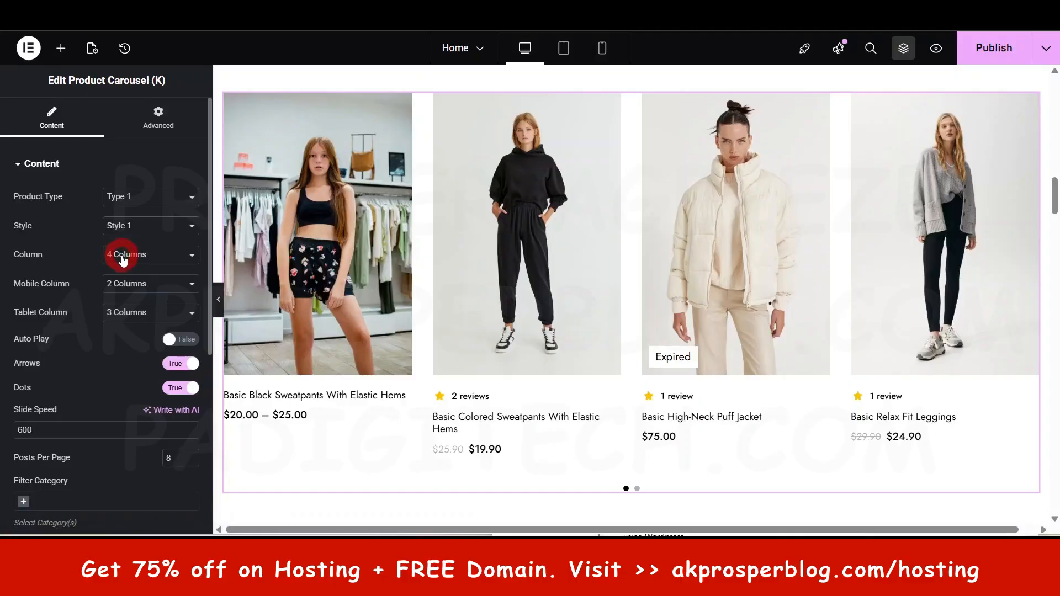
Preview the product carousel with 5 and 3 columns and return it to 4 columns.
{"action": "left_click", "coordinate": [119, 257]}
{"action": "left_click", "coordinate": [127, 338]}
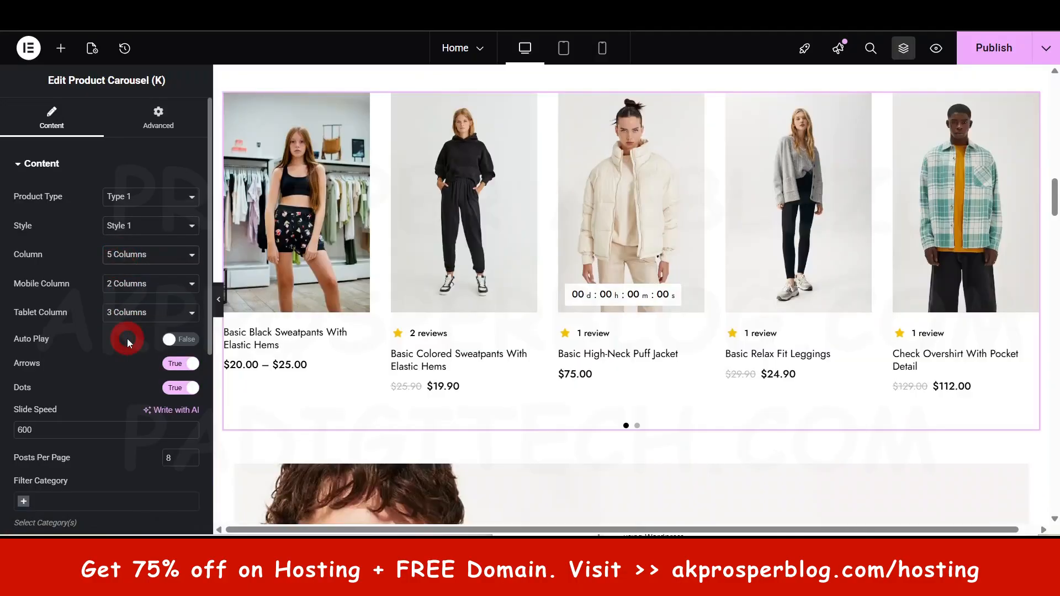
{"action": "left_click", "coordinate": [135, 259]}
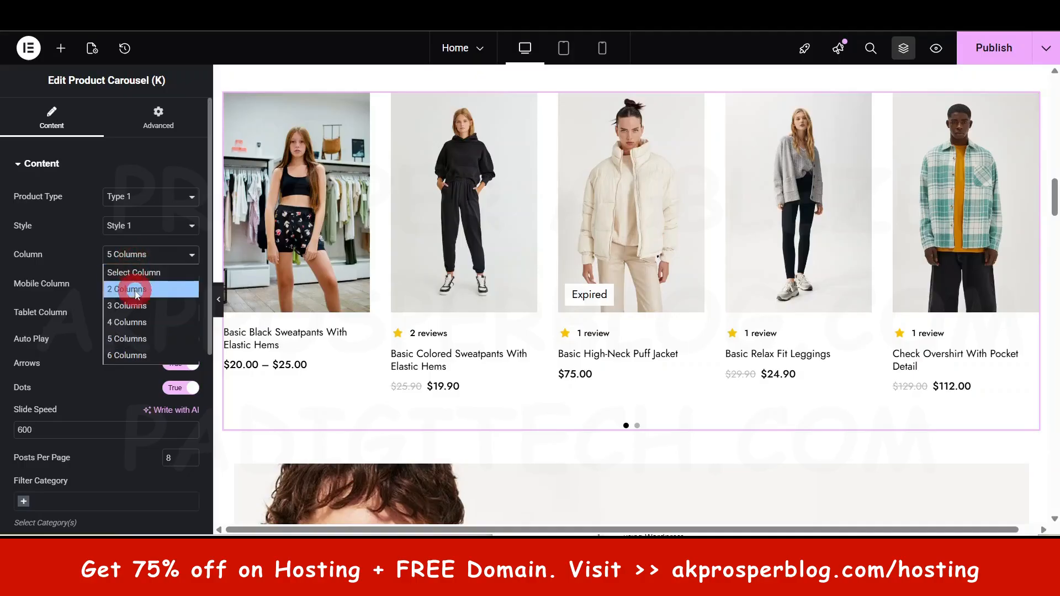
{"action": "left_click", "coordinate": [132, 305]}
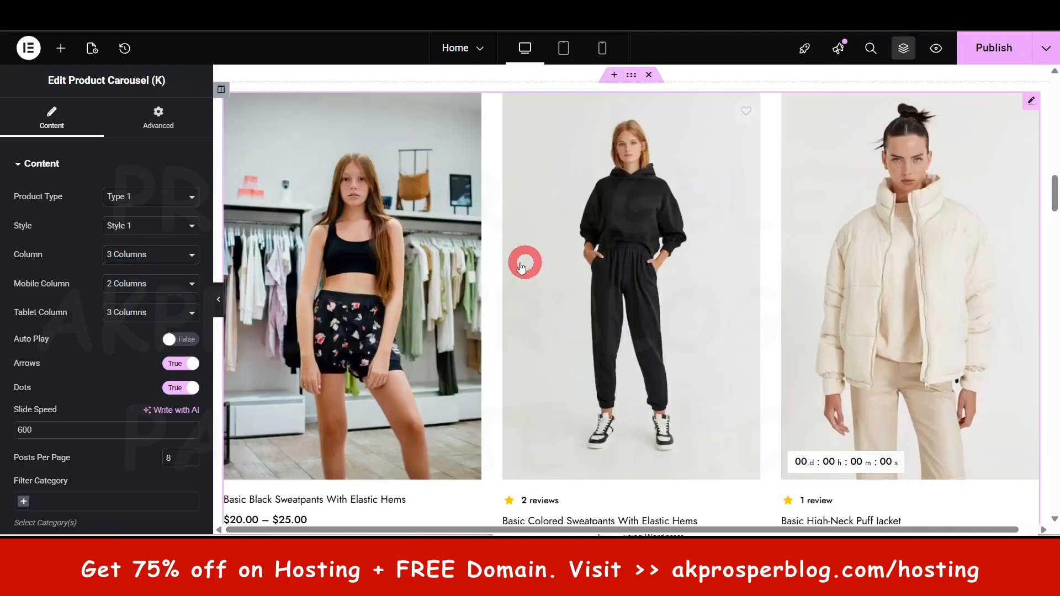
{"action": "left_click", "coordinate": [163, 260]}
{"action": "left_click", "coordinate": [137, 320]}
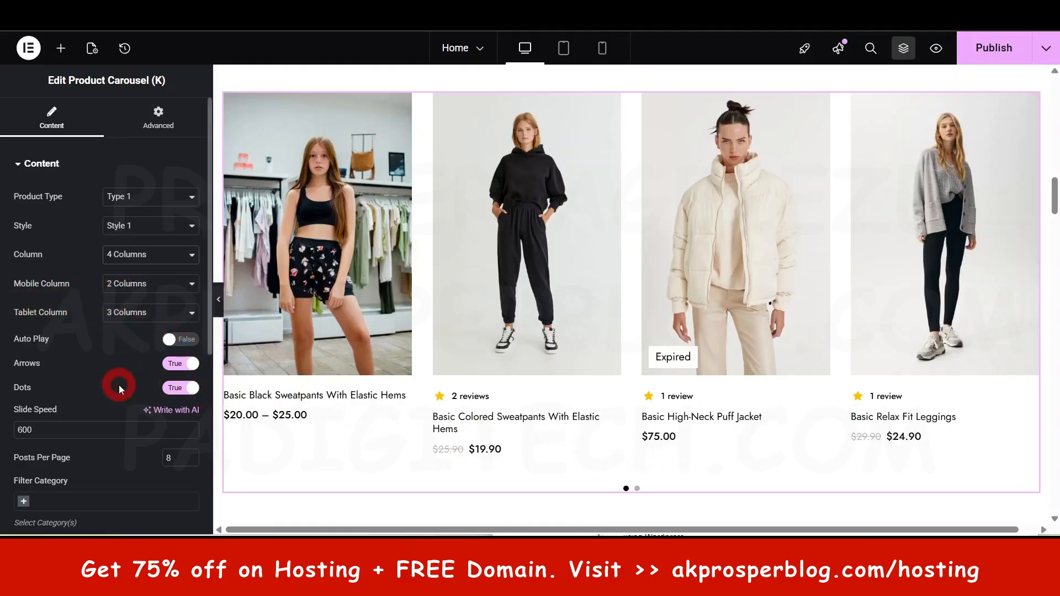
Review the product carousel's slide, filter and ordering options, and open its advanced layout settings.
{"action": "scroll", "coordinate": [118, 386], "scroll_direction": "down", "scroll_amount": 5}
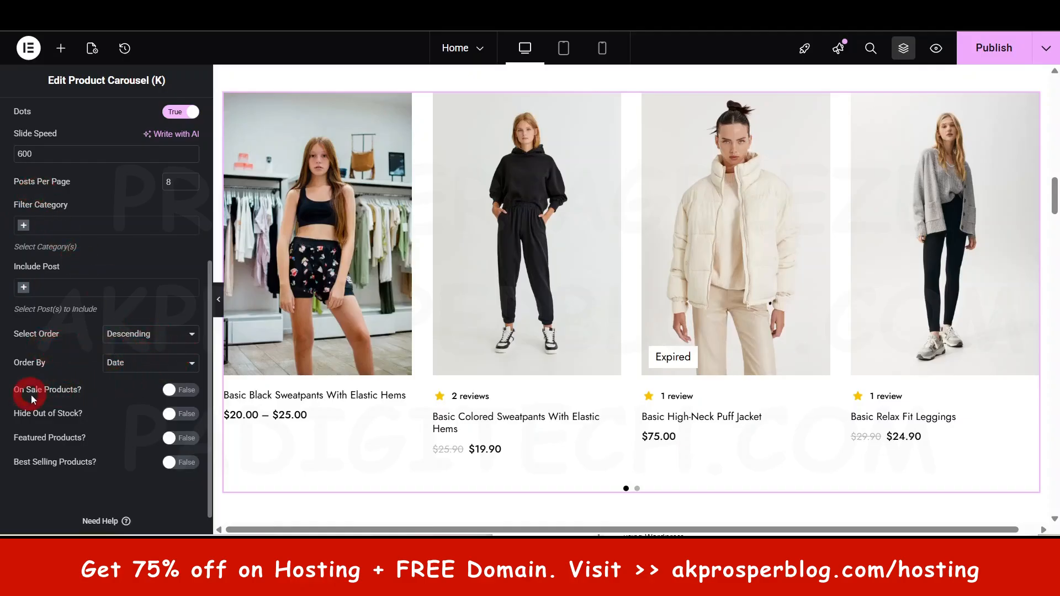
{"action": "scroll", "coordinate": [154, 452], "scroll_direction": "up", "scroll_amount": 5}
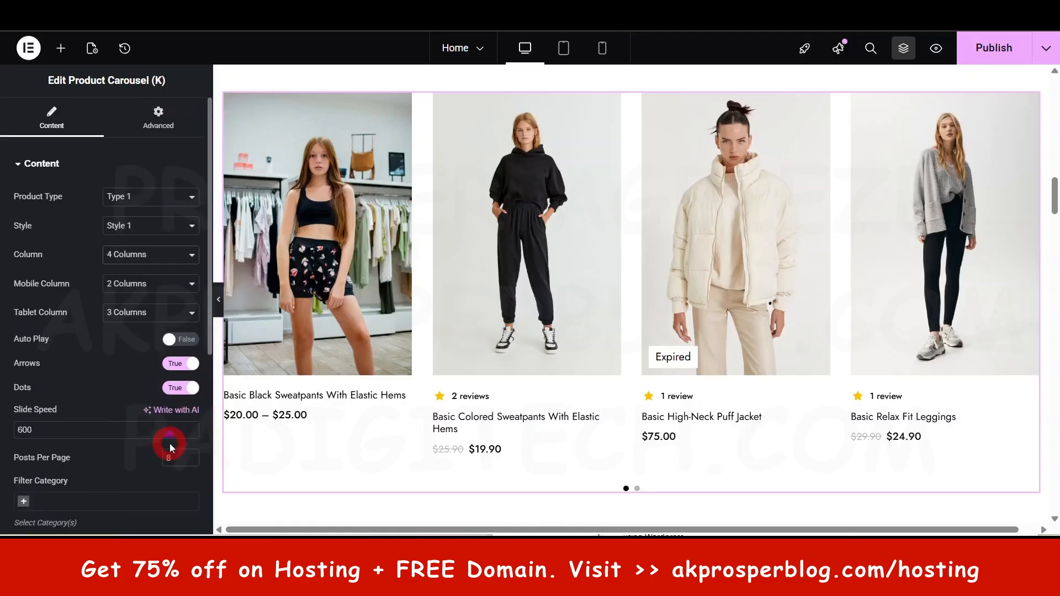
{"action": "left_click", "coordinate": [161, 122]}
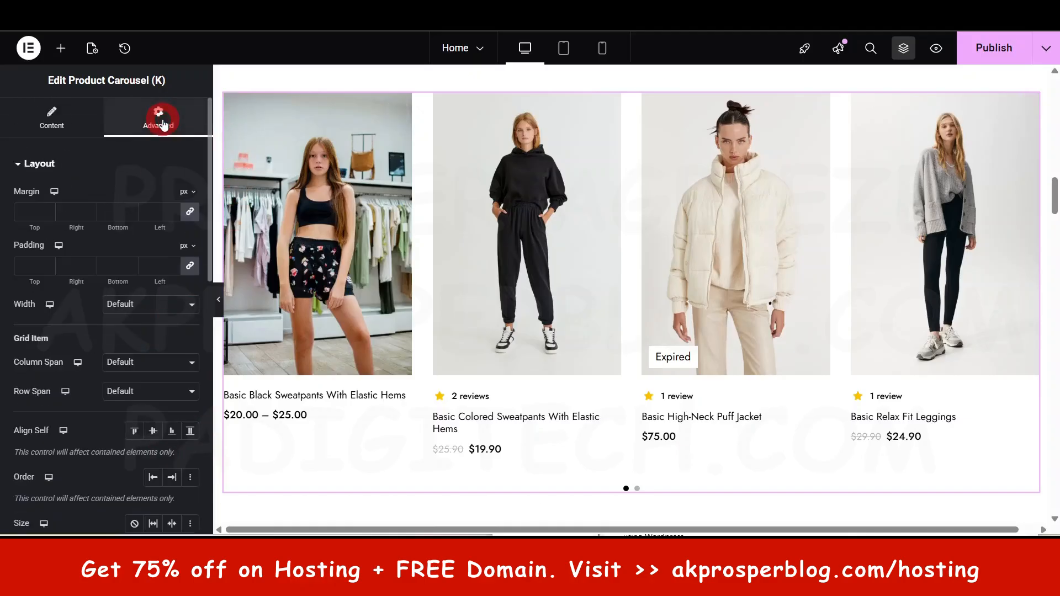
Open the Deal of the Week counter banner's settings and review its image, due date, text and button link fields.
{"action": "scroll", "coordinate": [409, 338], "scroll_direction": "down", "scroll_amount": 5}
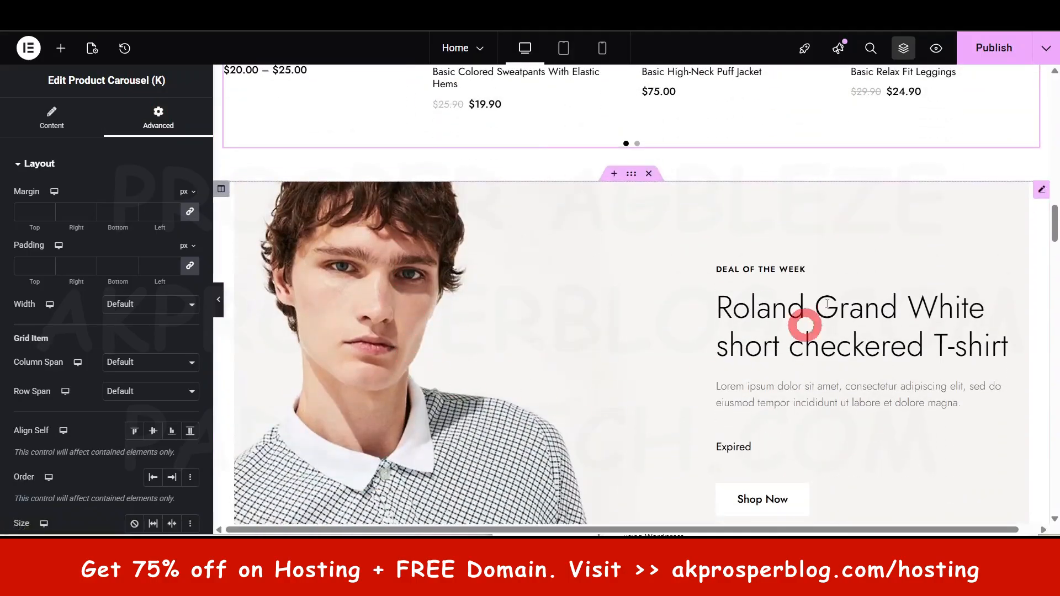
{"action": "scroll", "coordinate": [570, 309], "scroll_direction": "down", "scroll_amount": 2}
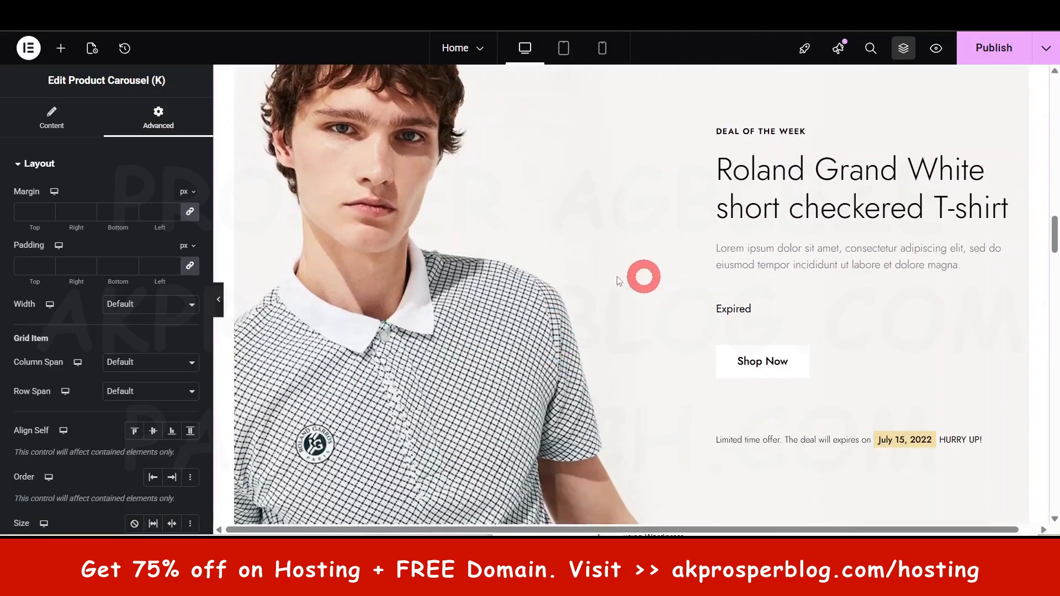
{"action": "left_click", "coordinate": [650, 264]}
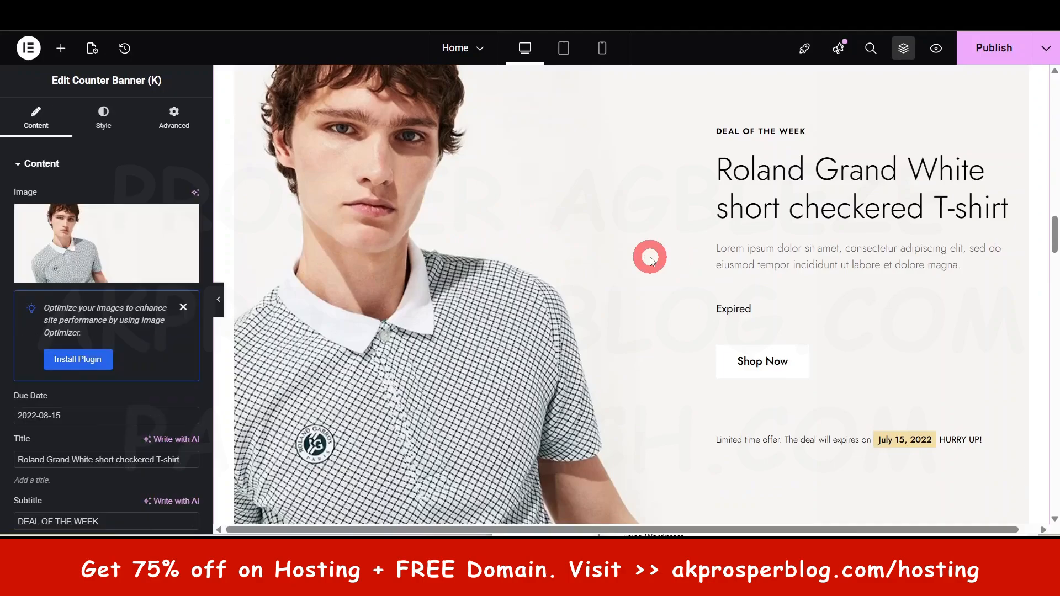
{"action": "scroll", "coordinate": [157, 432], "scroll_direction": "down", "scroll_amount": 4}
{"action": "scroll", "coordinate": [115, 353], "scroll_direction": "down", "scroll_amount": 3}
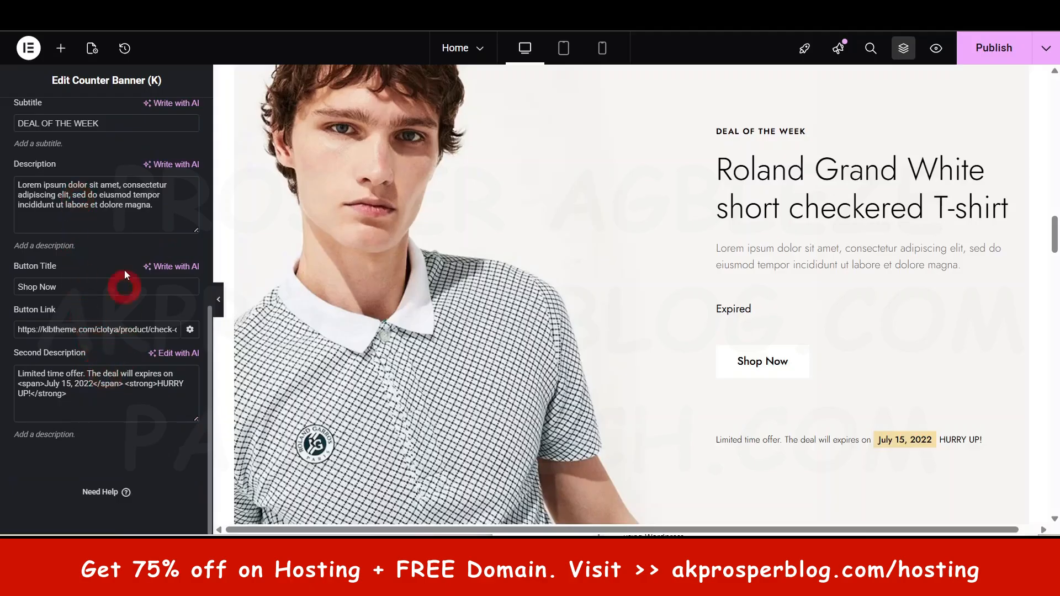
Open the Featured Products heading's settings and place the cursor in its title text.
{"action": "scroll", "coordinate": [728, 253], "scroll_direction": "down", "scroll_amount": 7}
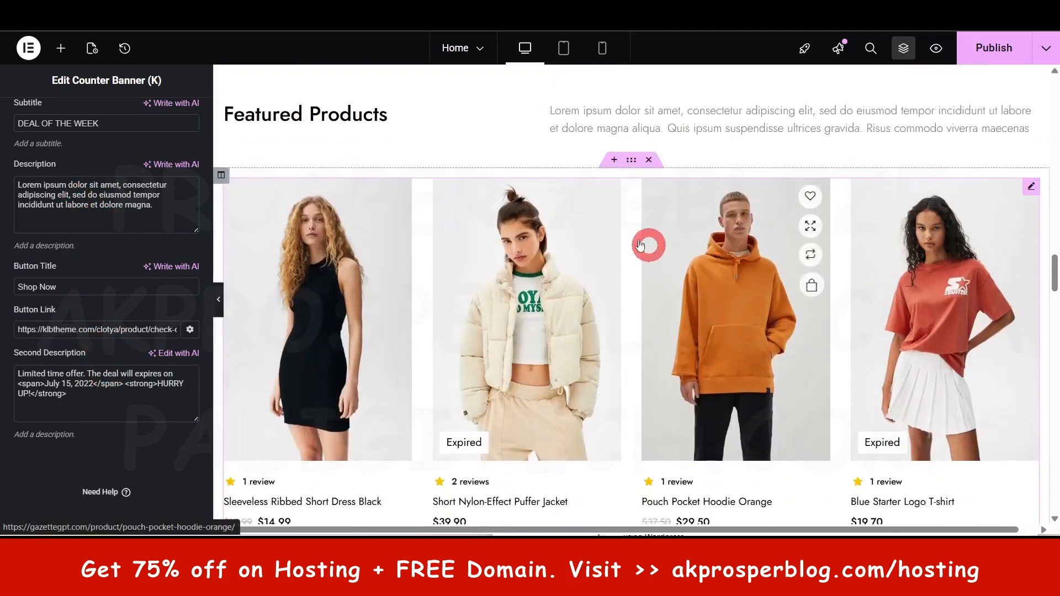
{"action": "left_click", "coordinate": [295, 111]}
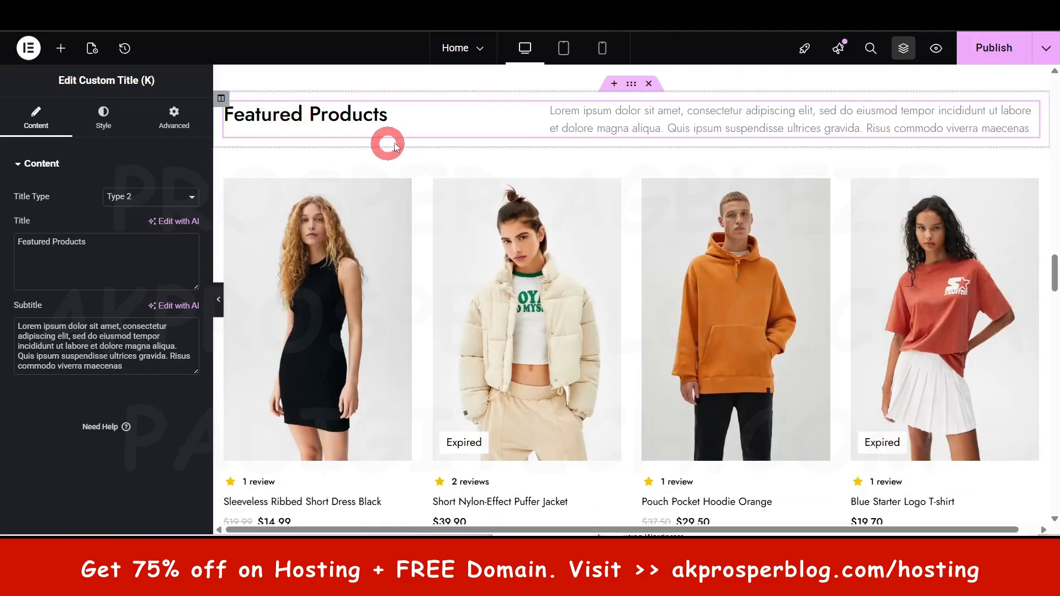
{"action": "left_click", "coordinate": [96, 268]}
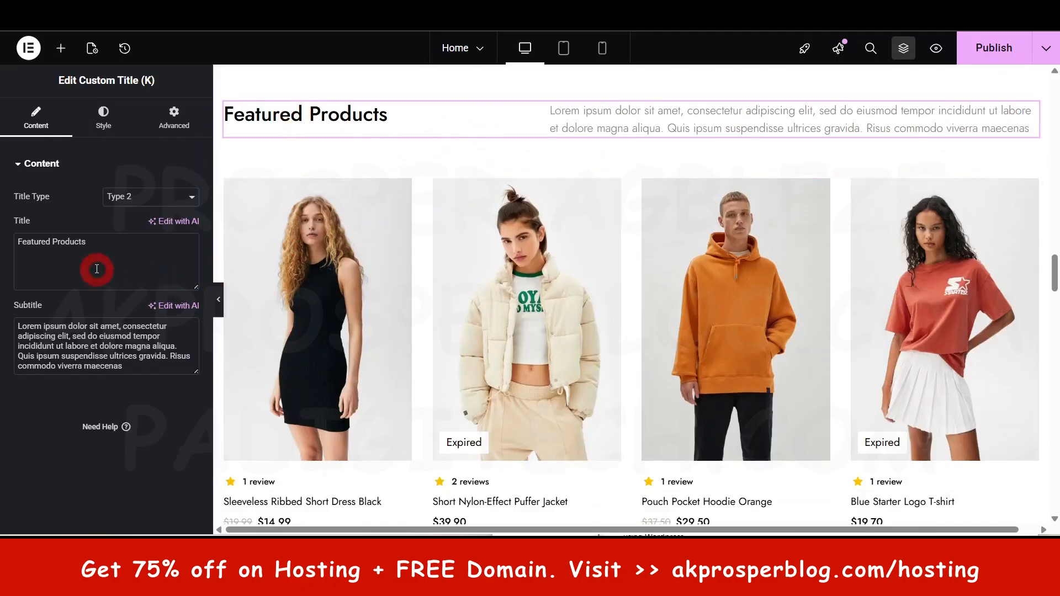
Add a new single-column container below the latest news posts at the end of the home page.
{"action": "scroll", "coordinate": [711, 425], "scroll_direction": "down", "scroll_amount": 15}
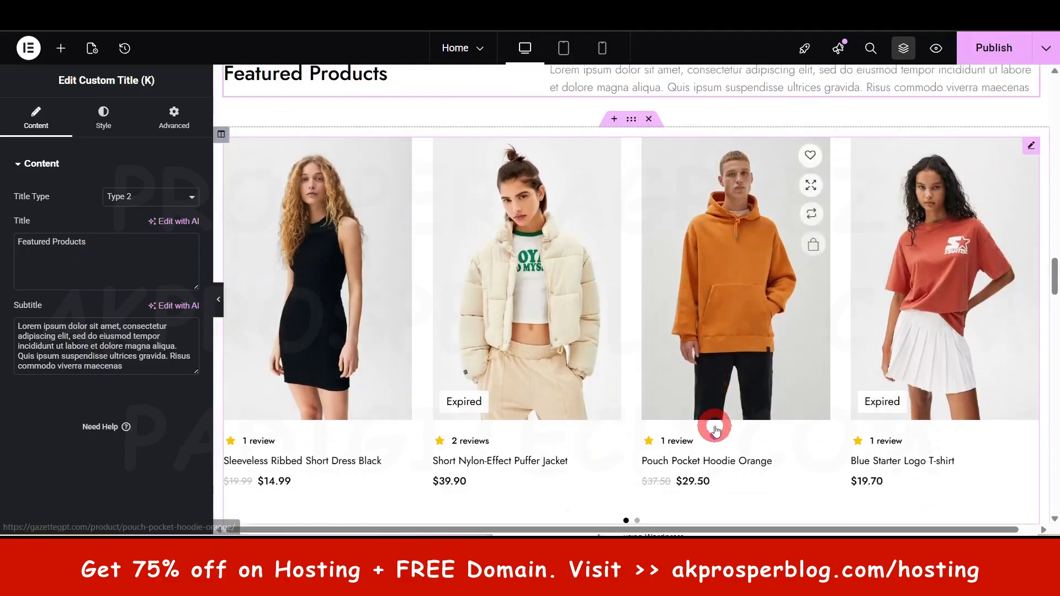
{"action": "scroll", "coordinate": [712, 425], "scroll_direction": "down", "scroll_amount": 15}
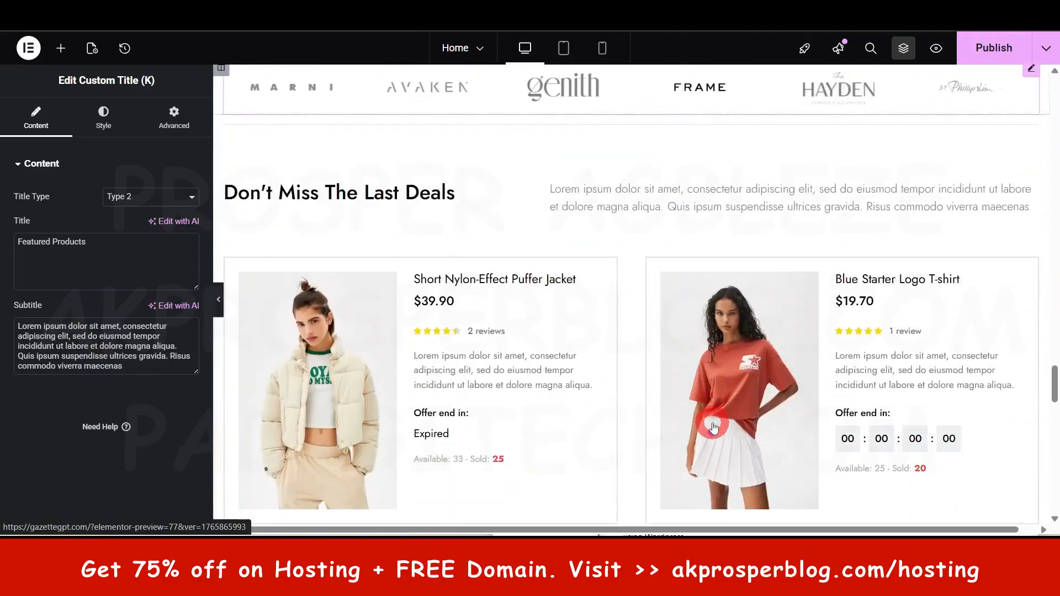
{"action": "scroll", "coordinate": [712, 423], "scroll_direction": "down", "scroll_amount": 8}
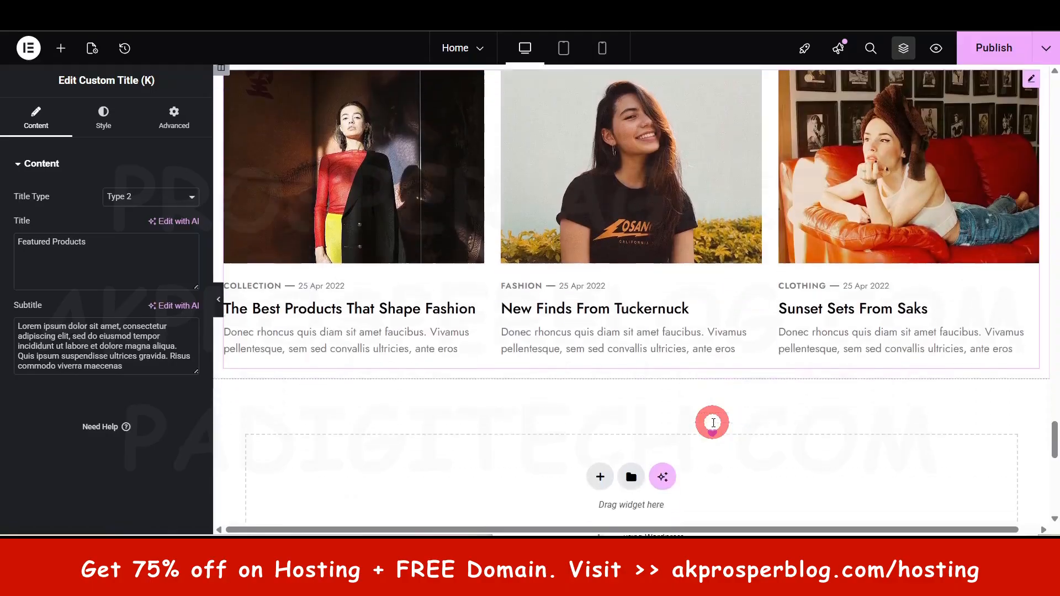
{"action": "scroll", "coordinate": [1021, 406], "scroll_direction": "up", "scroll_amount": 8}
{"action": "left_click_drag", "start_coordinate": [1053, 427], "coordinate": [1053, 507]}
{"action": "scroll", "coordinate": [899, 372], "scroll_direction": "up", "scroll_amount": 10}
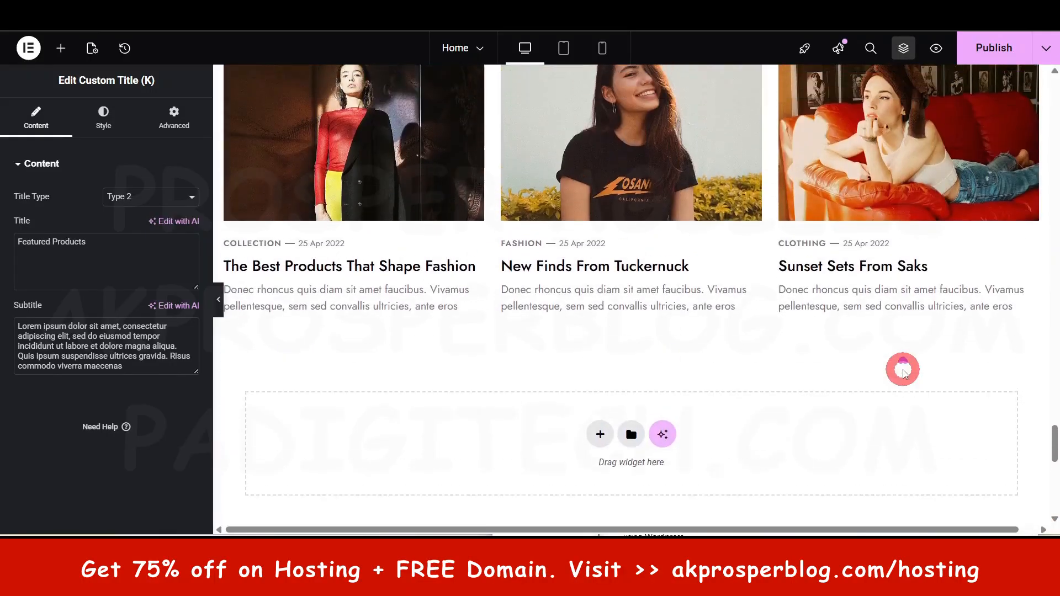
{"action": "left_click", "coordinate": [600, 439]}
{"action": "left_click", "coordinate": [562, 484]}
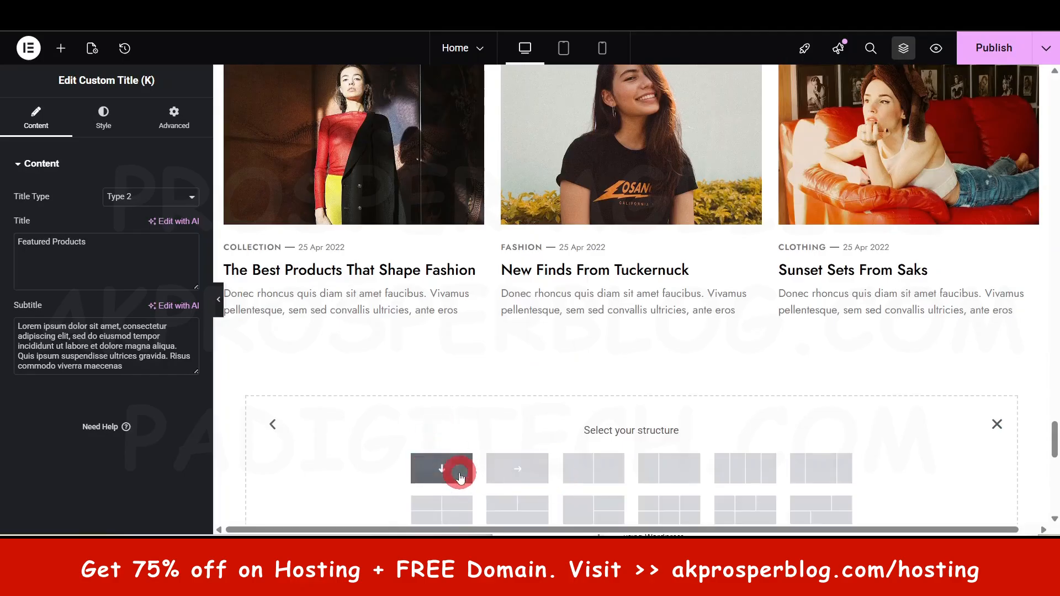
{"action": "scroll", "coordinate": [461, 468], "scroll_direction": "down", "scroll_amount": 1}
{"action": "left_click", "coordinate": [446, 398]}
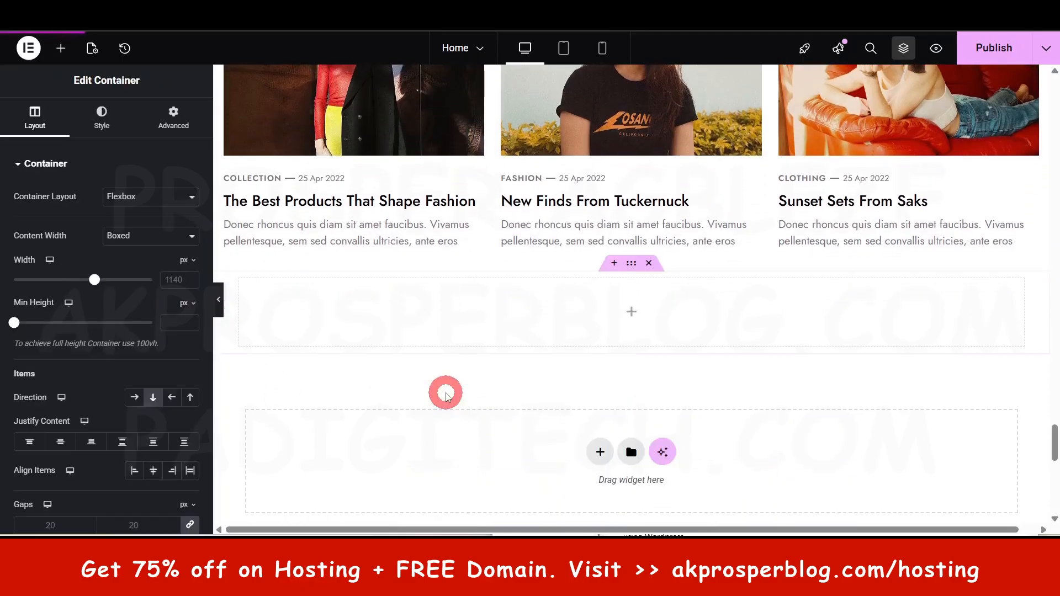
Copy the Our Latest News title widget above the news posts.
{"action": "scroll", "coordinate": [654, 330], "scroll_direction": "up", "scroll_amount": 6}
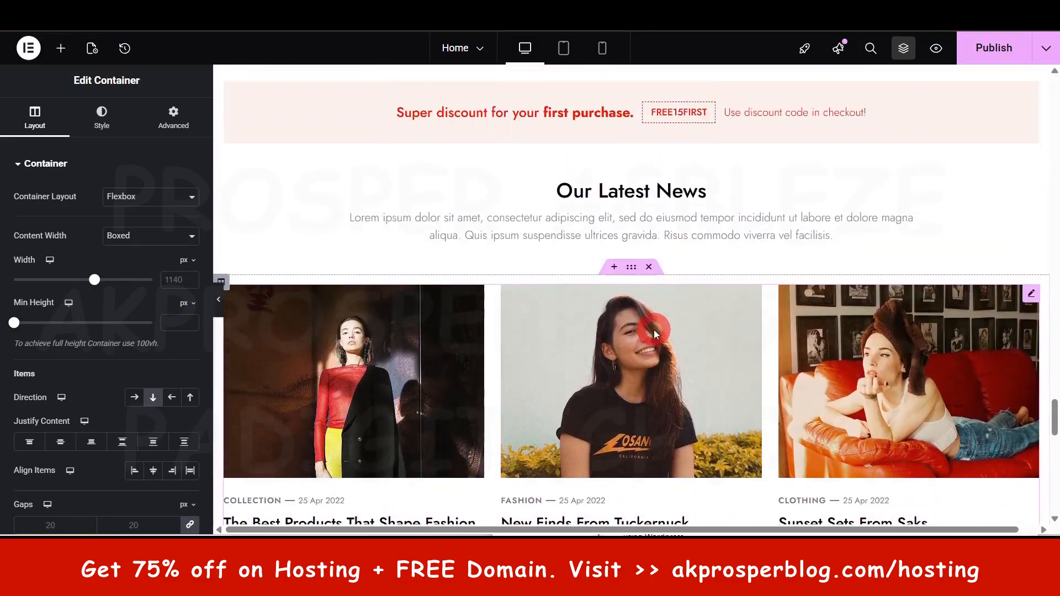
{"action": "left_click", "coordinate": [684, 401]}
{"action": "left_click", "coordinate": [615, 226]}
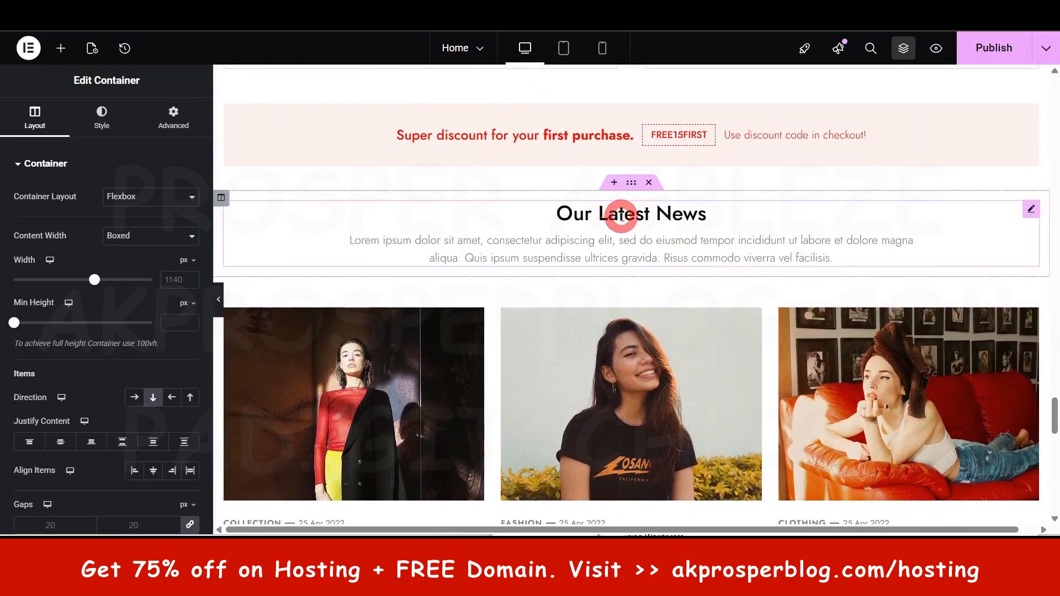
{"action": "right_click", "coordinate": [608, 224]}
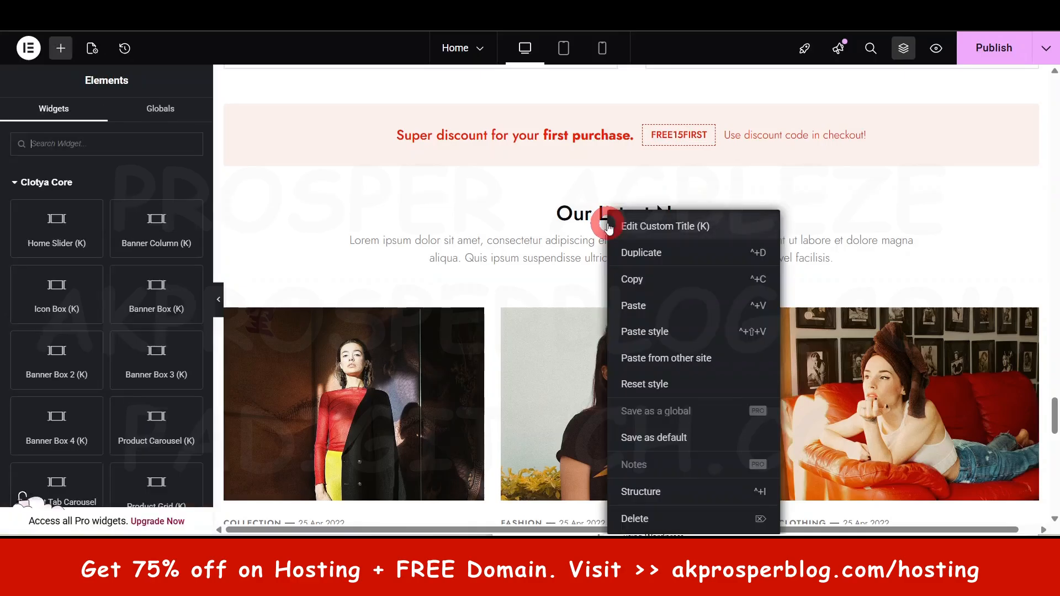
{"action": "left_click", "coordinate": [648, 276]}
Paste the copied title widget into the new empty container below the news posts.
{"action": "scroll", "coordinate": [649, 292], "scroll_direction": "down", "scroll_amount": 7}
{"action": "scroll", "coordinate": [640, 292], "scroll_direction": "down", "scroll_amount": 1}
{"action": "left_click", "coordinate": [627, 168]}
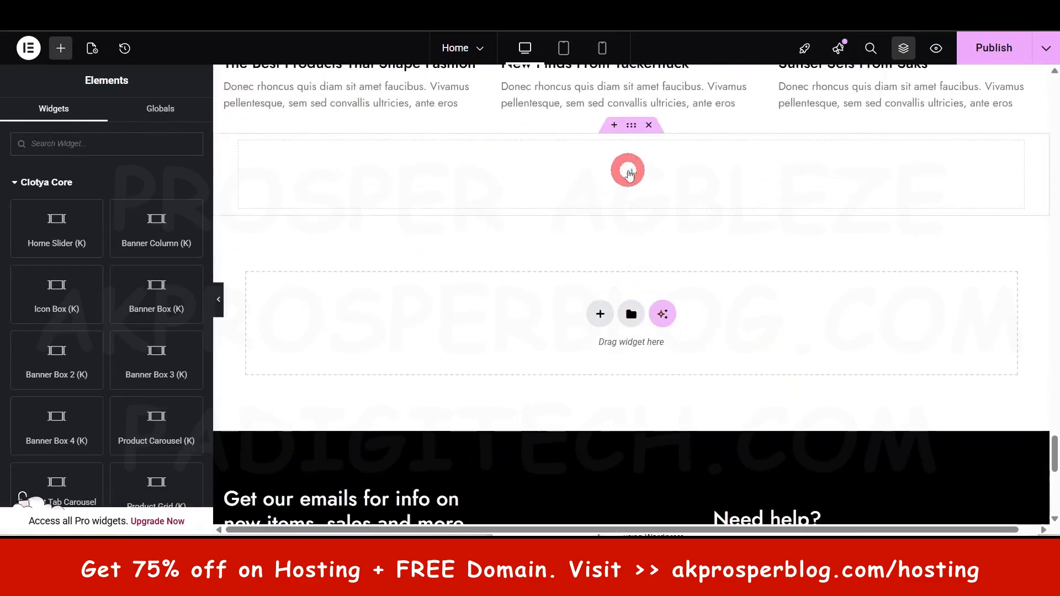
{"action": "right_click", "coordinate": [627, 164]}
{"action": "left_click", "coordinate": [678, 292]}
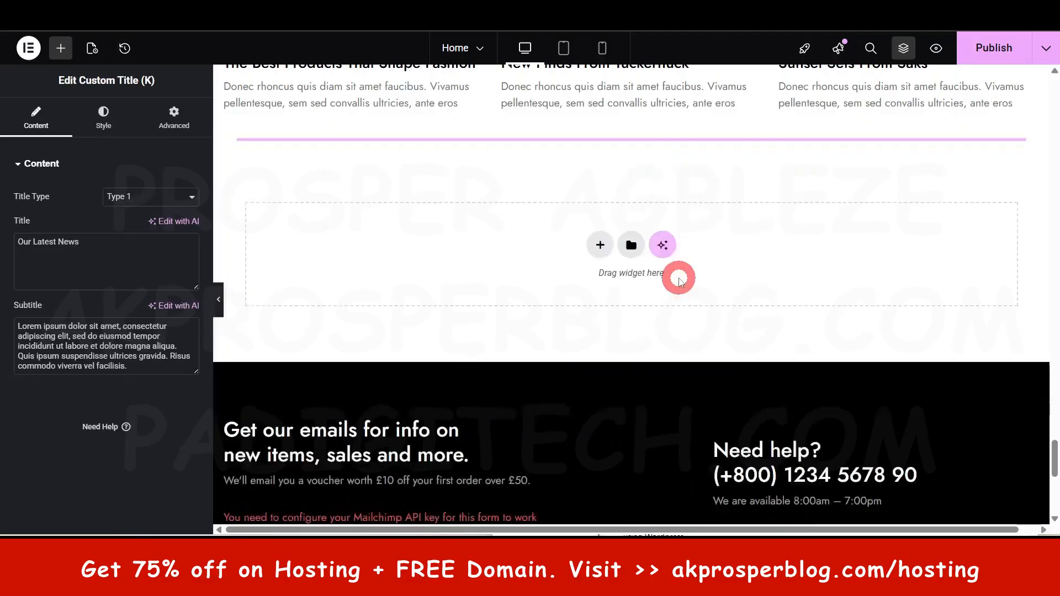
Change the pasted widget's title text to "New Arrivals".
{"action": "left_click", "coordinate": [603, 184]}
{"action": "scroll", "coordinate": [613, 259], "scroll_direction": "up", "scroll_amount": 2}
{"action": "scroll", "coordinate": [612, 265], "scroll_direction": "up", "scroll_amount": 1}
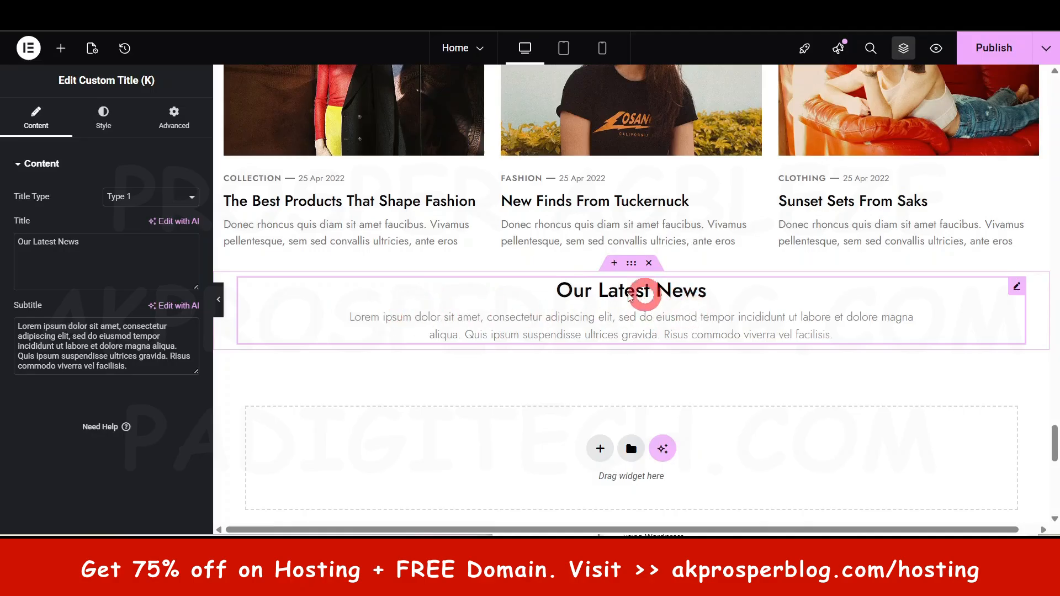
{"action": "left_click", "coordinate": [193, 274]}
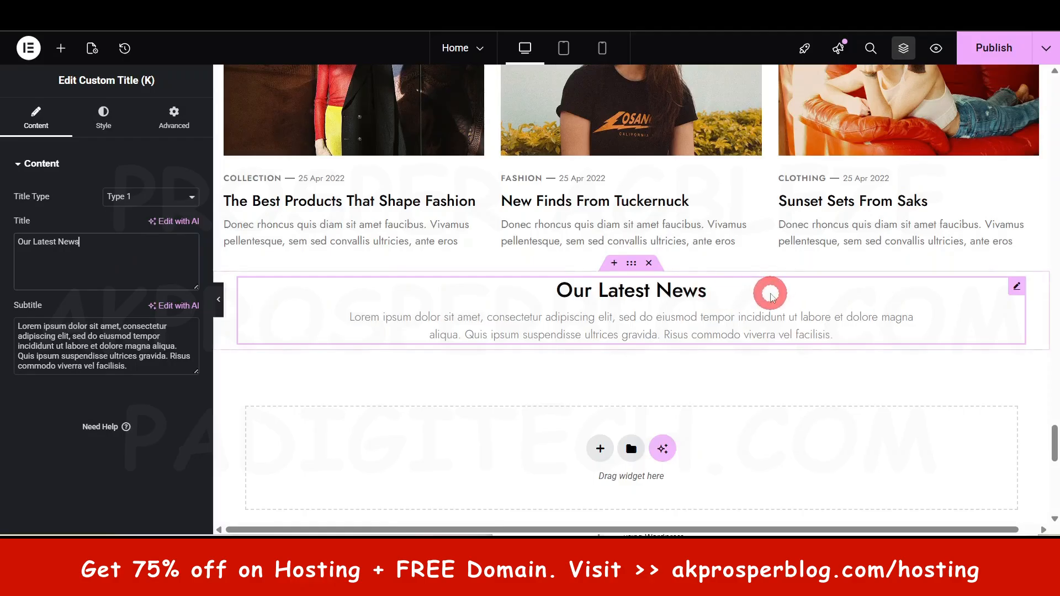
{"action": "left_click", "coordinate": [135, 246]}
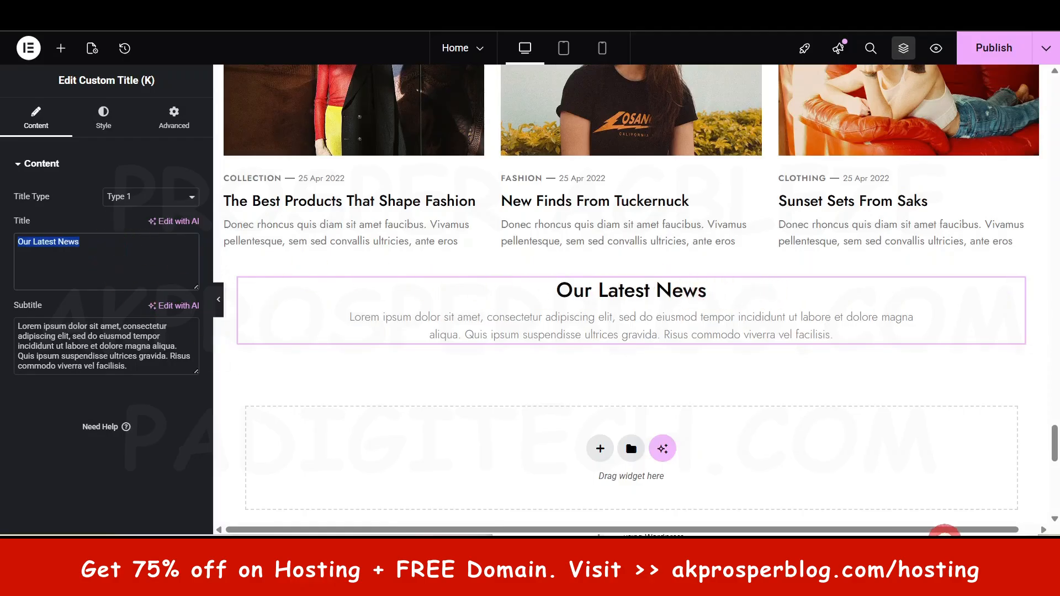
{"action": "key", "text": "BackSpace"}
{"action": "type", "text": "New"}
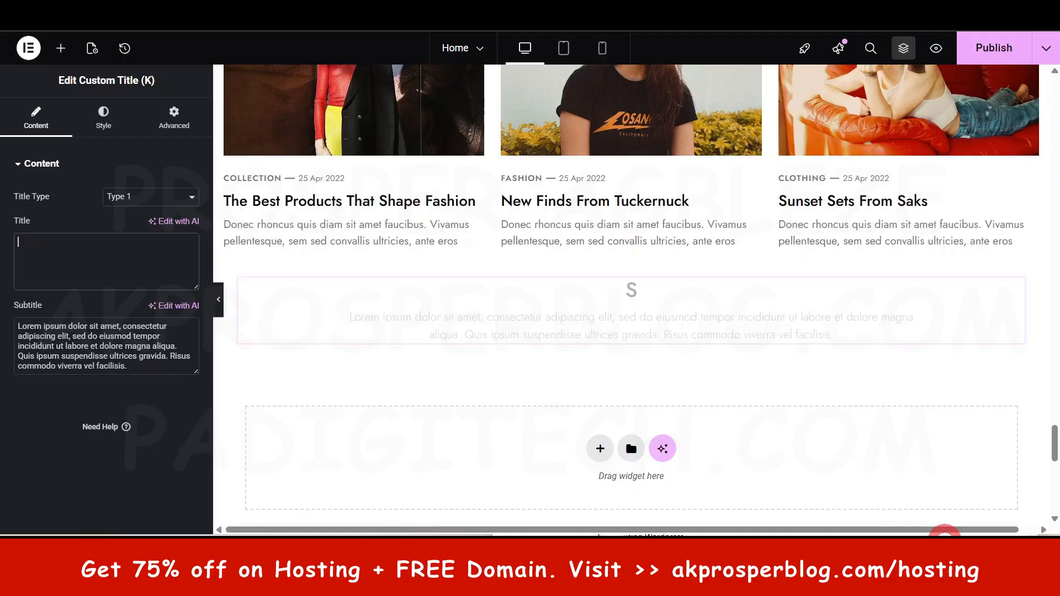
{"action": "type", "text": " Arrivals"}
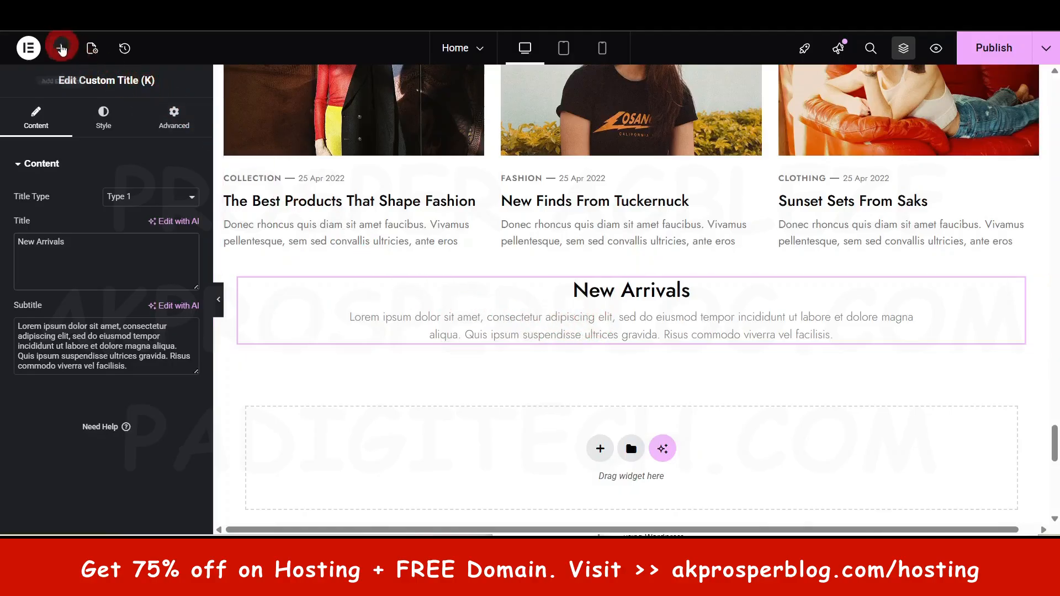
Try out a Product Carousel (K) widget below the New Arrivals title, and delete it again.
{"action": "left_click", "coordinate": [61, 49]}
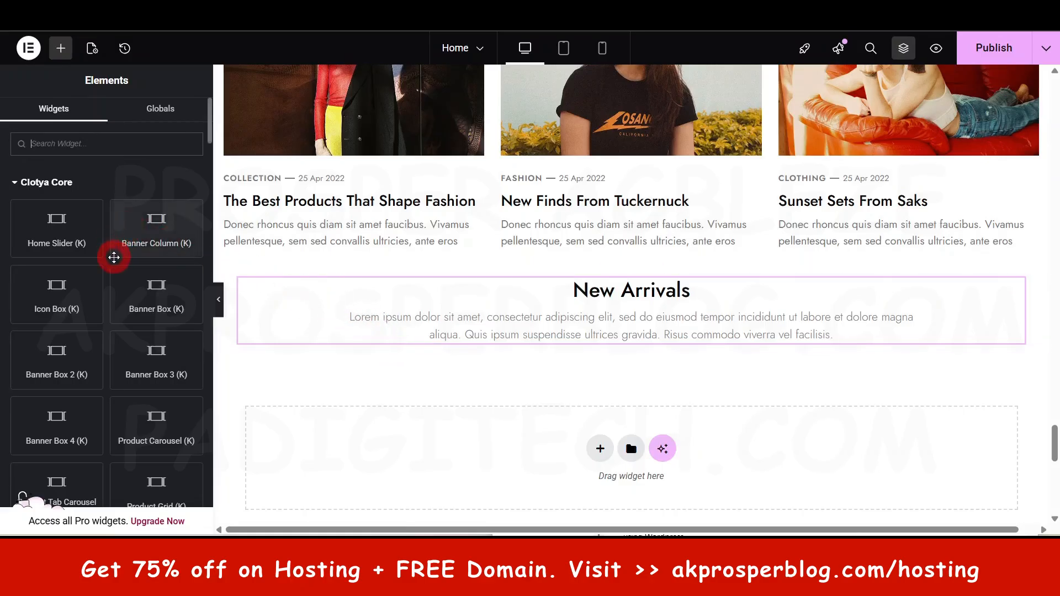
{"action": "left_click_drag", "start_coordinate": [166, 429], "coordinate": [601, 332]}
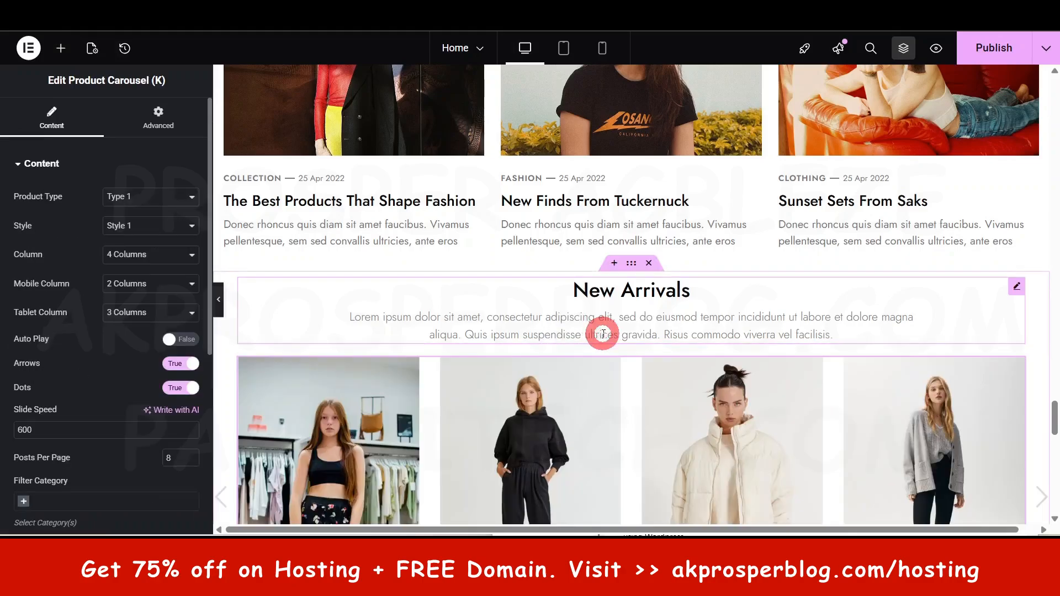
{"action": "scroll", "coordinate": [622, 411], "scroll_direction": "down", "scroll_amount": 4}
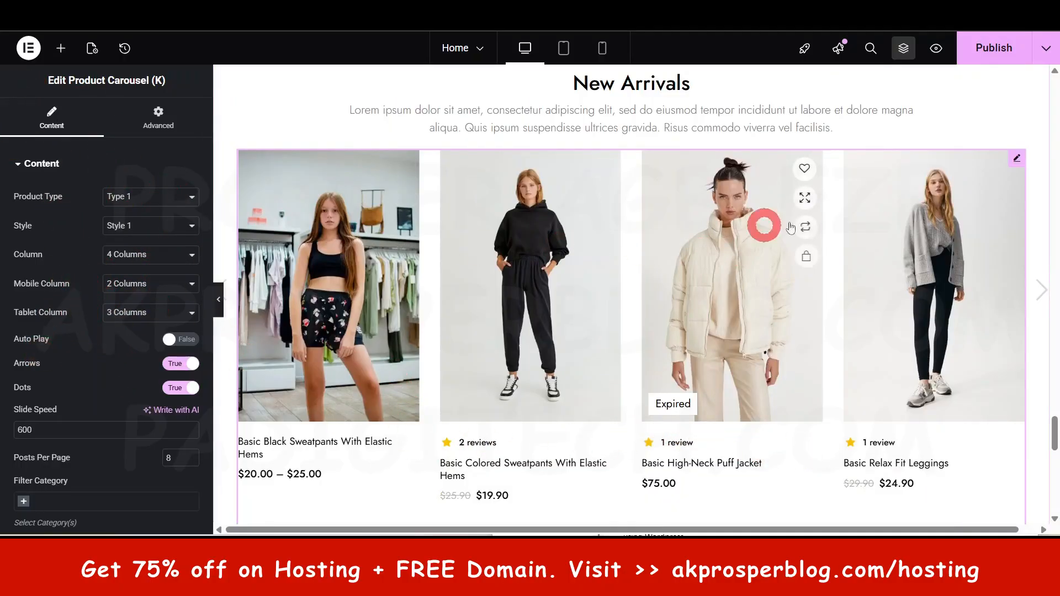
{"action": "right_click", "coordinate": [1017, 162]}
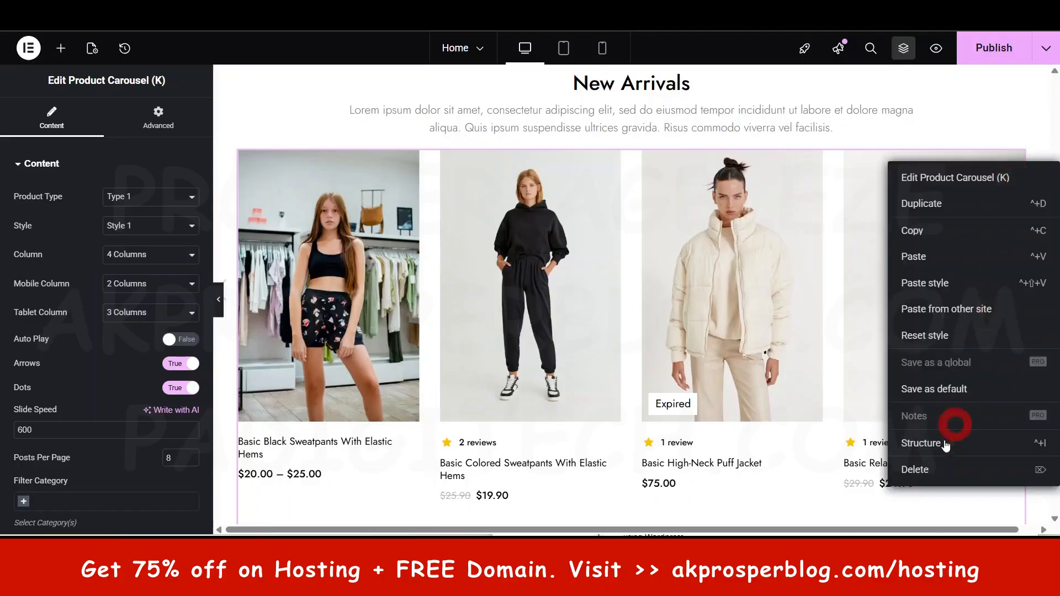
{"action": "left_click", "coordinate": [936, 469]}
{"action": "left_click", "coordinate": [693, 273]}
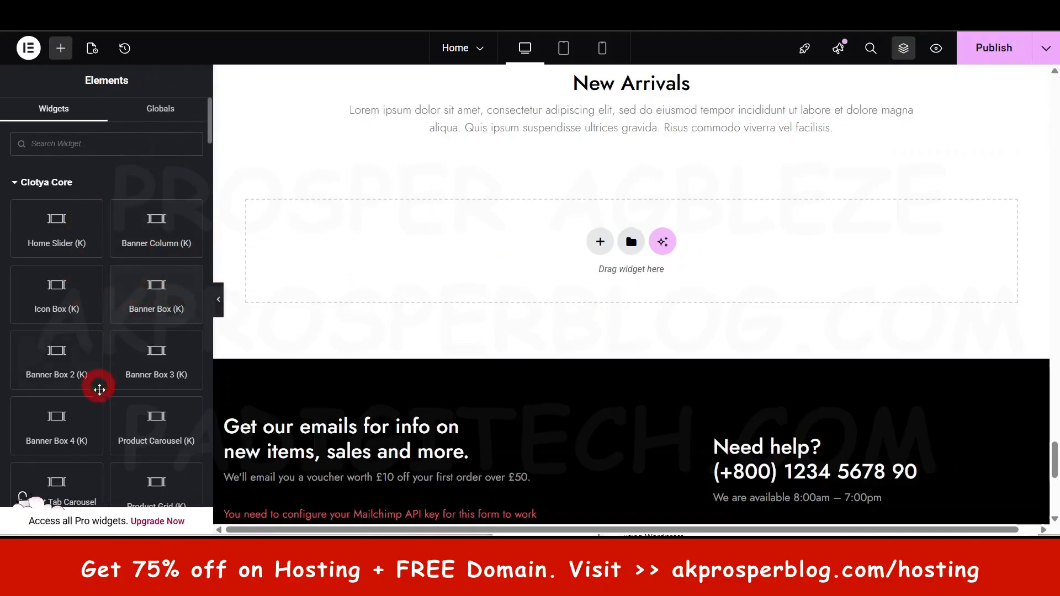
Add a Product Grid (K) widget below the New Arrivals title.
{"action": "scroll", "coordinate": [125, 365], "scroll_direction": "down", "scroll_amount": 2}
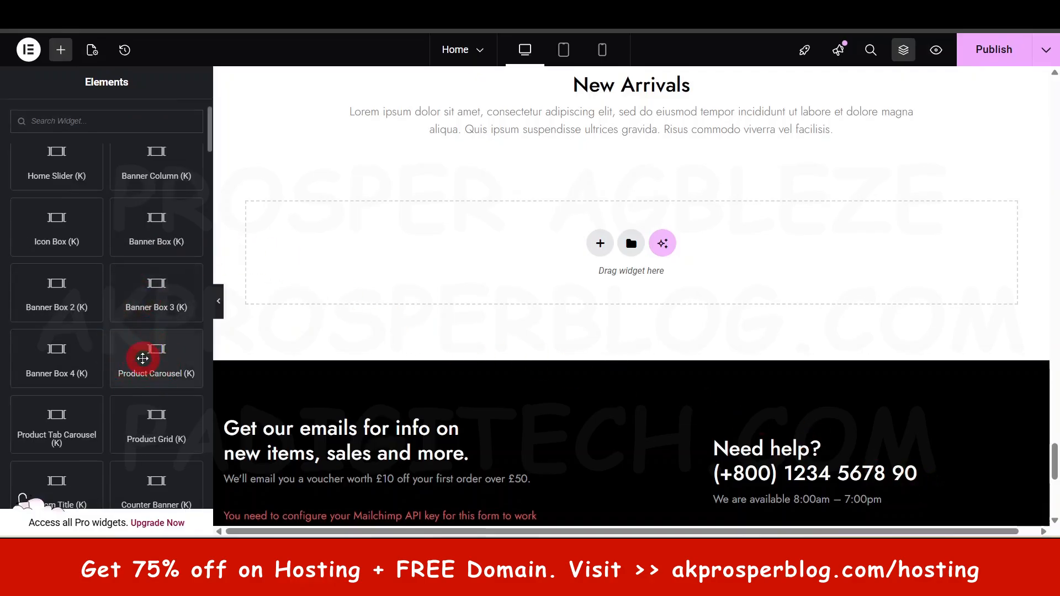
{"action": "scroll", "coordinate": [147, 365], "scroll_direction": "down", "scroll_amount": 1}
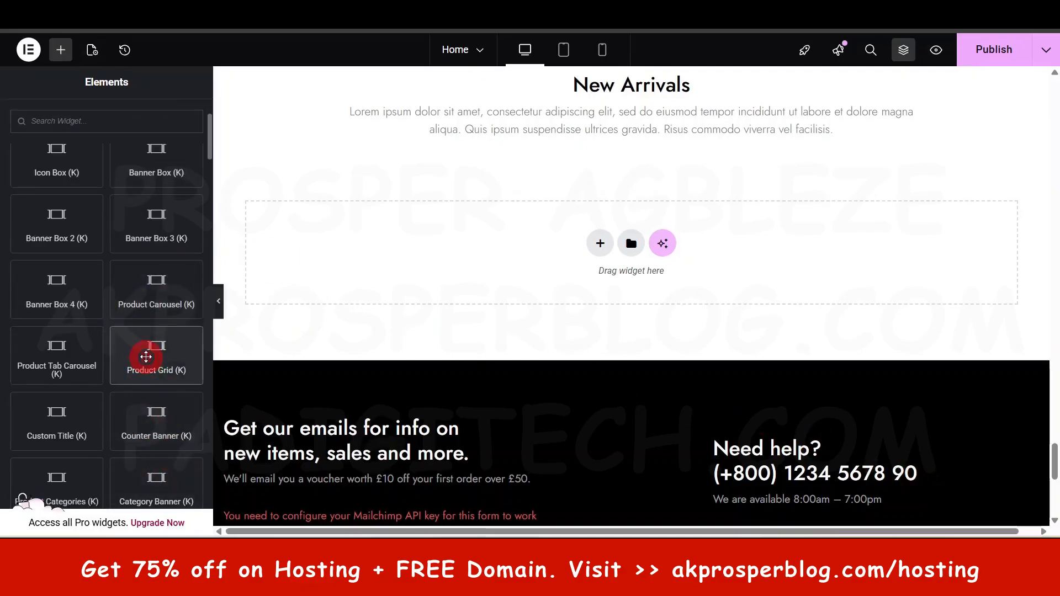
{"action": "left_click_drag", "start_coordinate": [146, 357], "coordinate": [632, 136]}
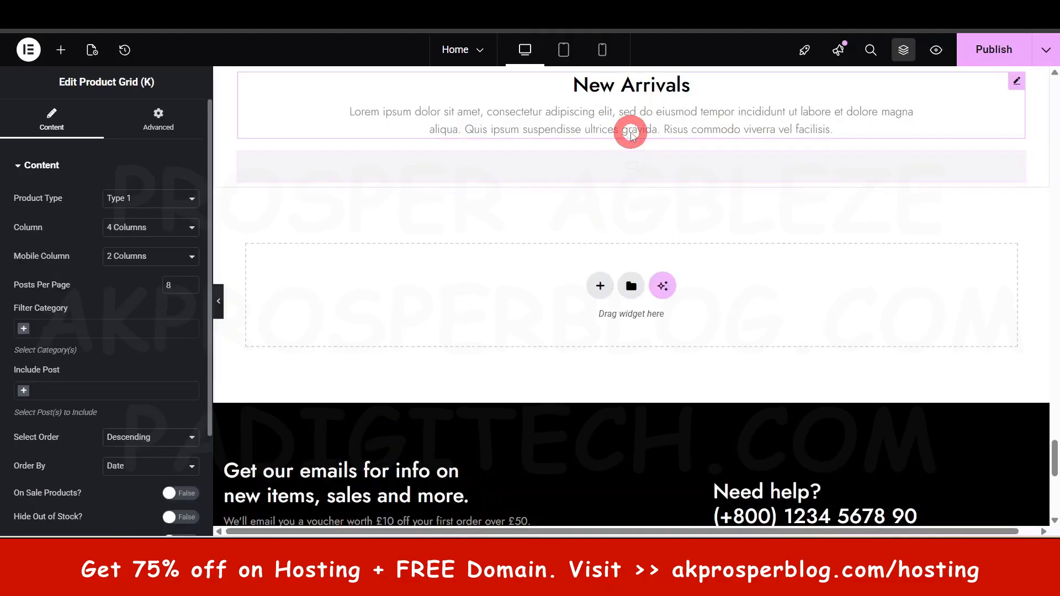
{"action": "scroll", "coordinate": [433, 398], "scroll_direction": "down", "scroll_amount": 3}
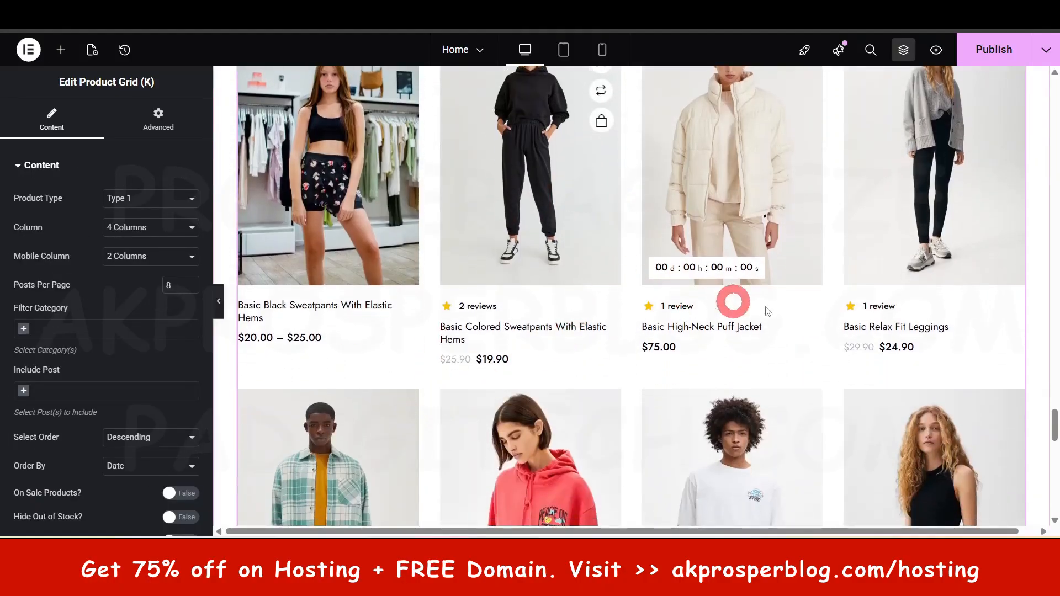
Add a Product Categories (K) widget below the New Arrivals product grid.
{"action": "scroll", "coordinate": [767, 312], "scroll_direction": "down", "scroll_amount": 6}
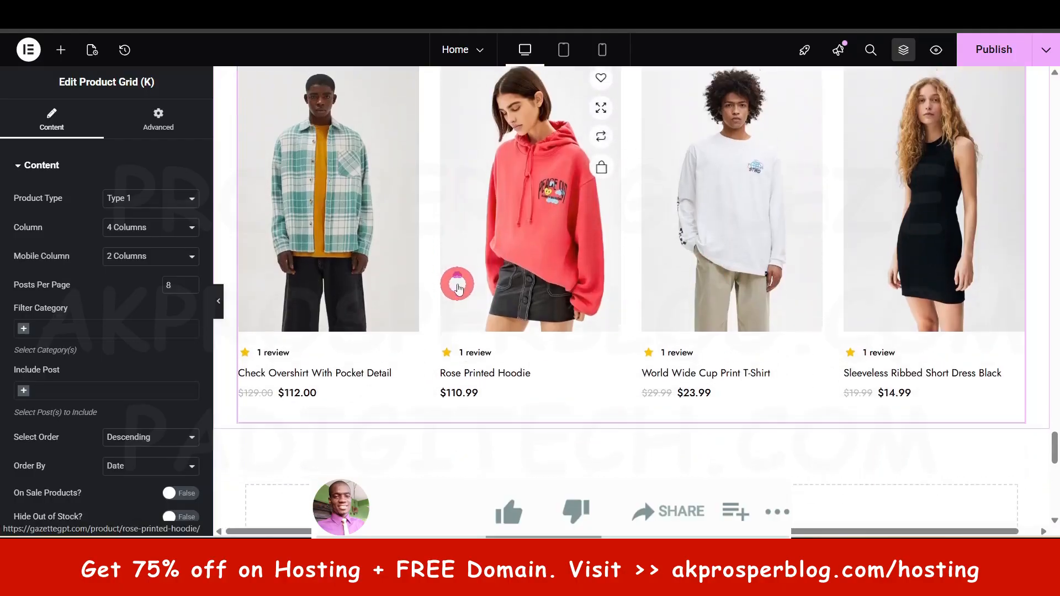
{"action": "scroll", "coordinate": [461, 285], "scroll_direction": "up", "scroll_amount": 3}
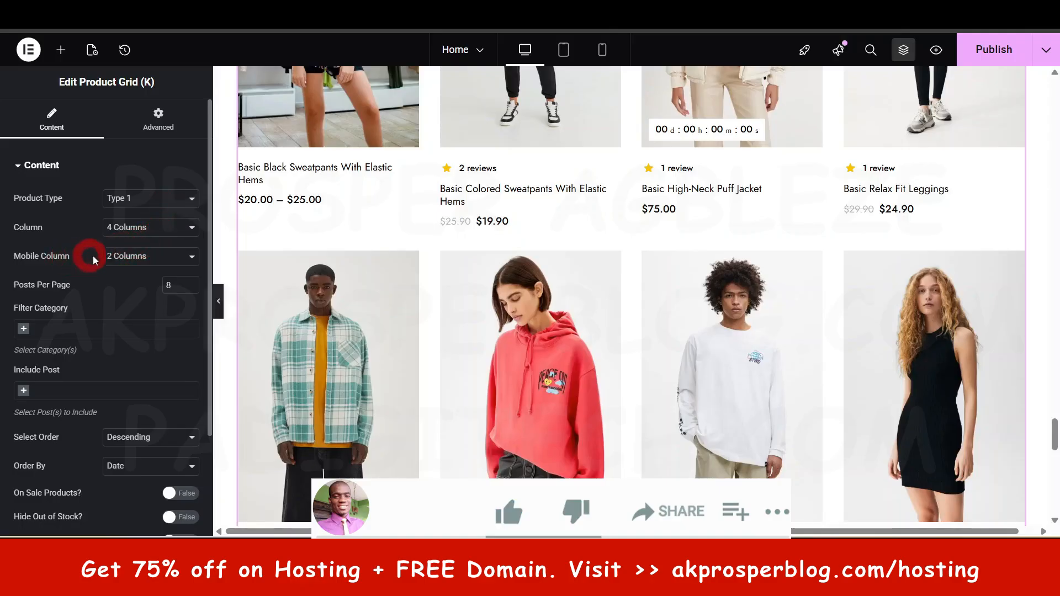
{"action": "scroll", "coordinate": [153, 256], "scroll_direction": "down", "scroll_amount": 2}
{"action": "scroll", "coordinate": [651, 383], "scroll_direction": "down", "scroll_amount": 2}
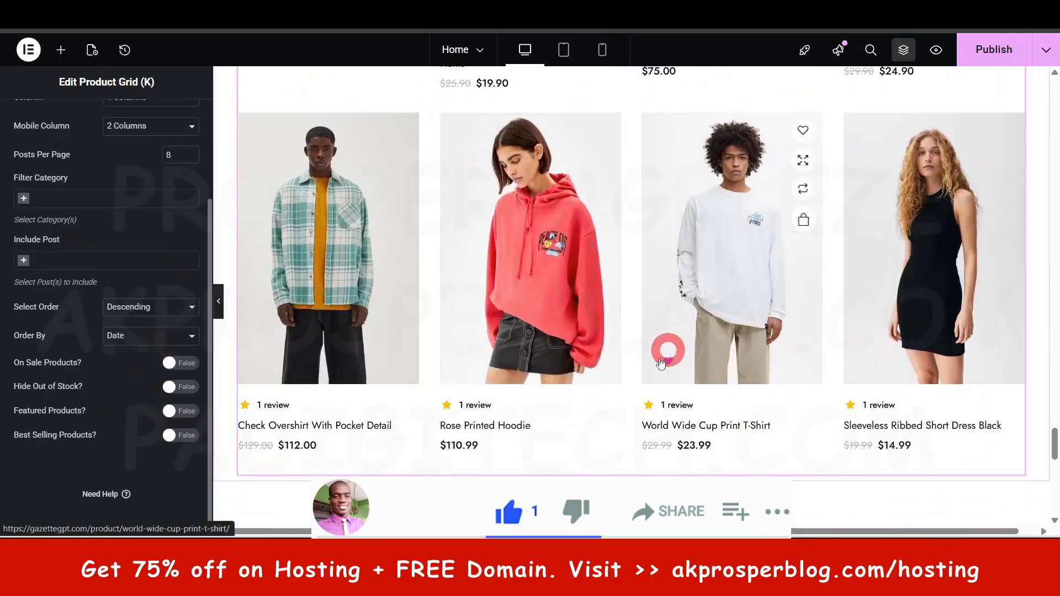
{"action": "left_click", "coordinate": [61, 50]}
{"action": "scroll", "coordinate": [106, 279], "scroll_direction": "down", "scroll_amount": 3}
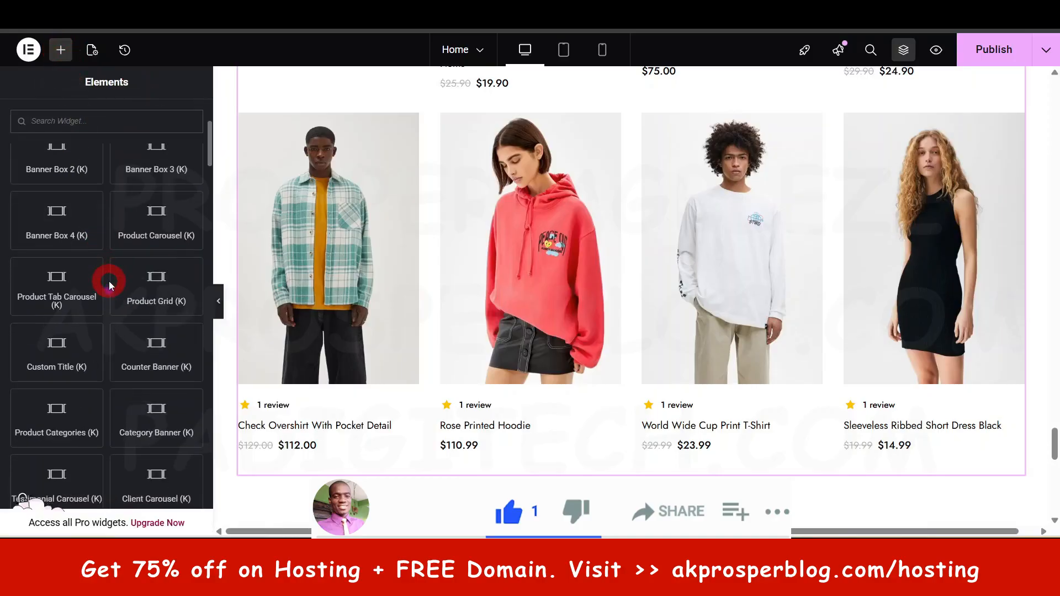
{"action": "scroll", "coordinate": [77, 434], "scroll_direction": "down", "scroll_amount": 1}
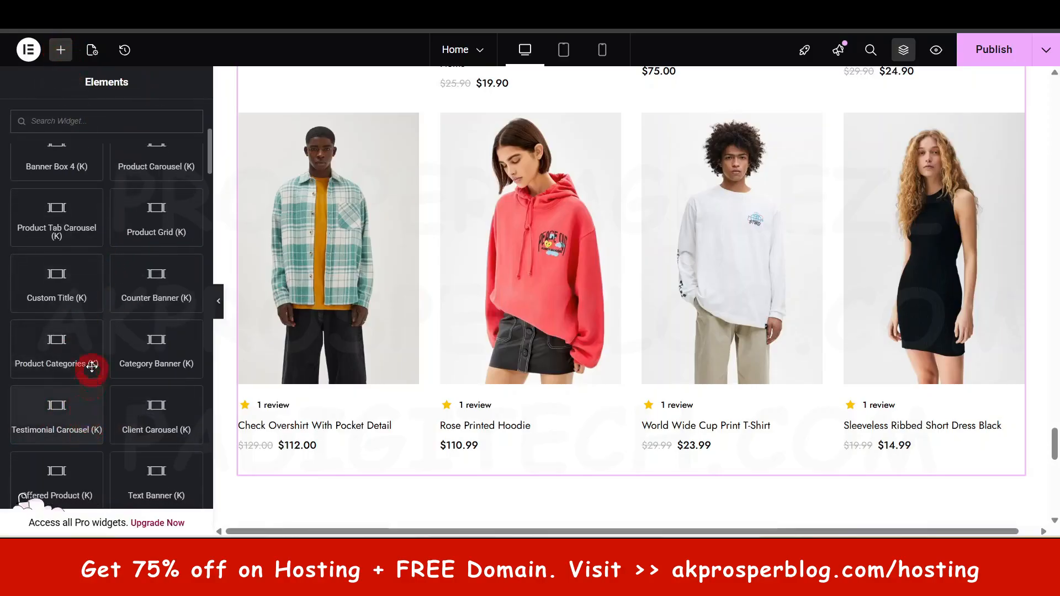
{"action": "left_click_drag", "start_coordinate": [59, 362], "coordinate": [693, 469]}
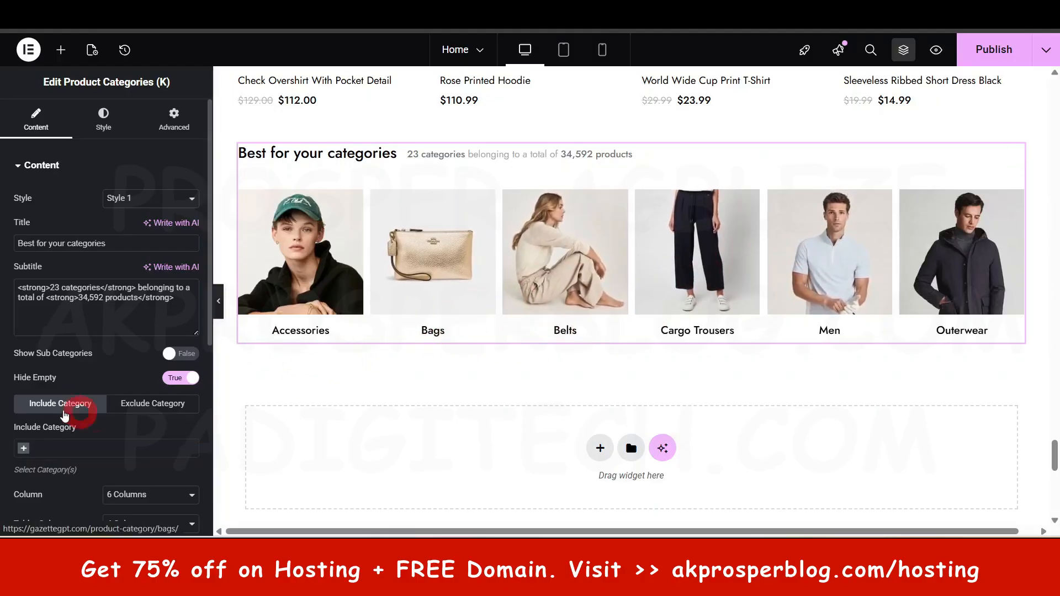
Review the Product Categories widget's content settings, including category exclusion, columns, slider and ordering options.
{"action": "left_click", "coordinate": [141, 404]}
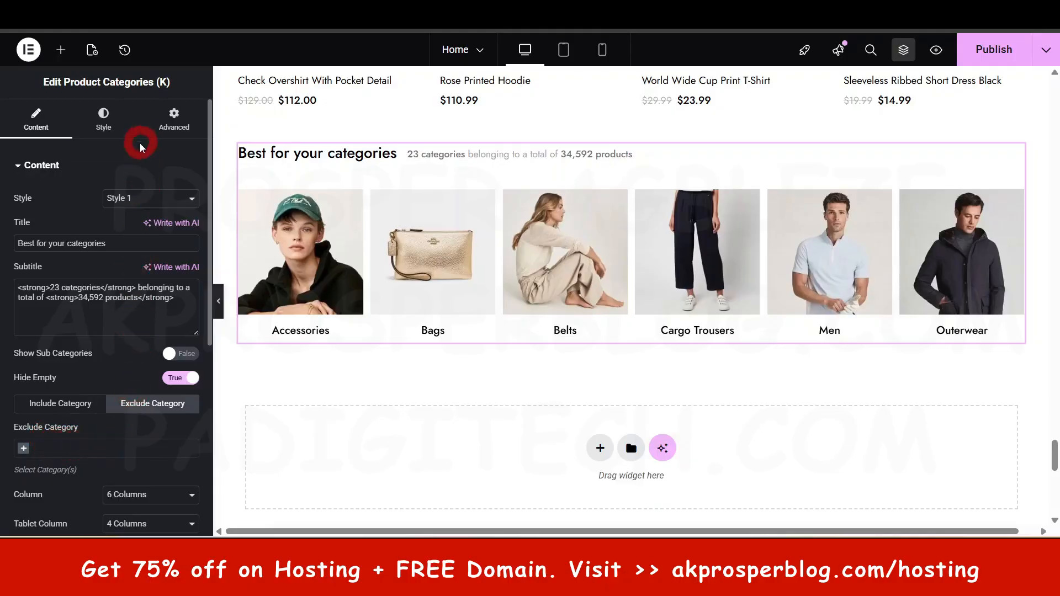
{"action": "scroll", "coordinate": [163, 312], "scroll_direction": "down", "scroll_amount": 5}
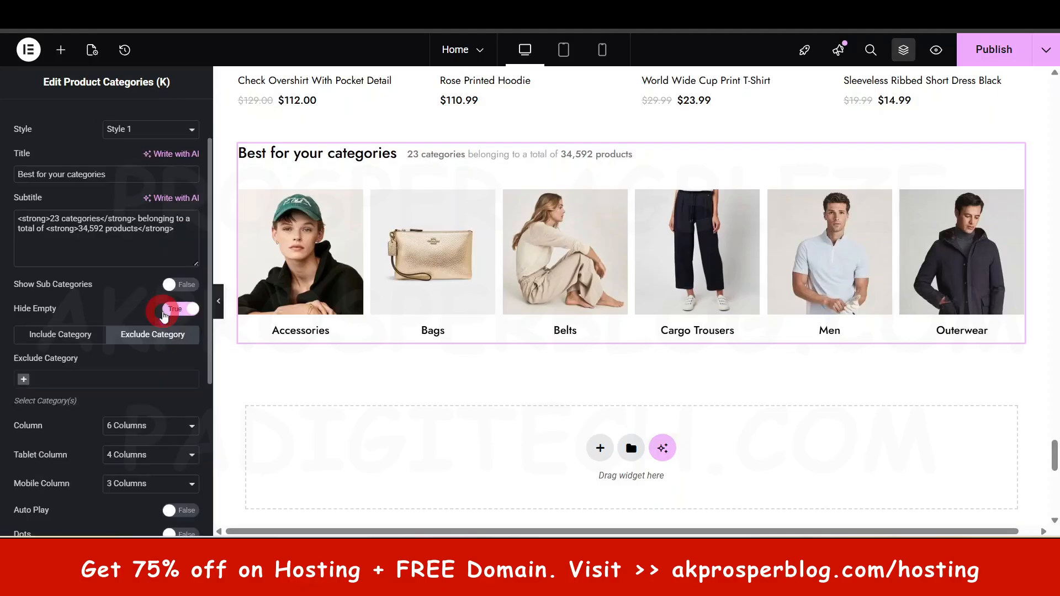
{"action": "scroll", "coordinate": [163, 315], "scroll_direction": "down", "scroll_amount": 1}
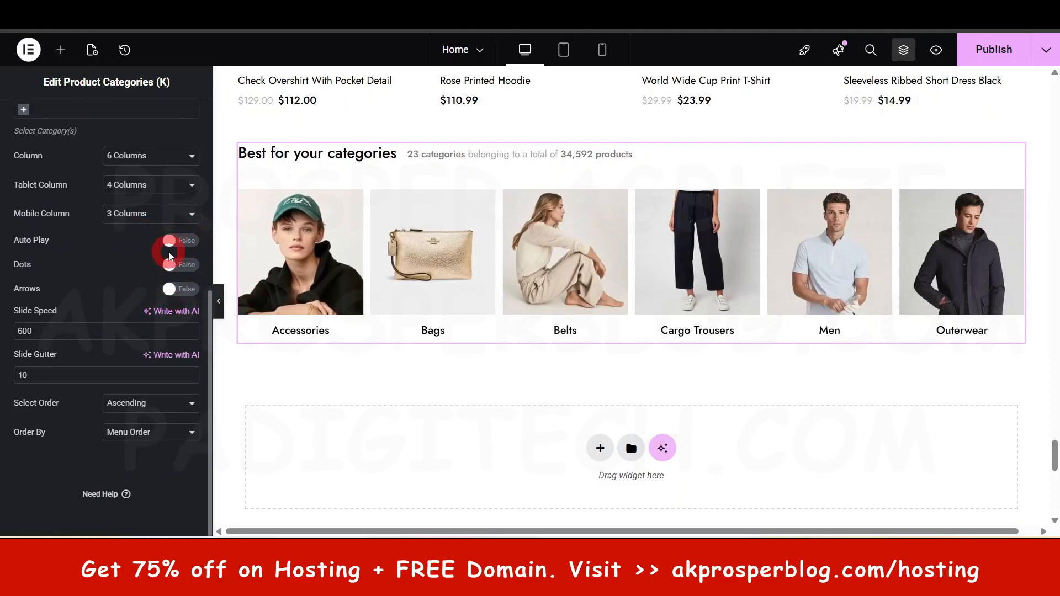
{"action": "scroll", "coordinate": [168, 379], "scroll_direction": "up", "scroll_amount": 6}
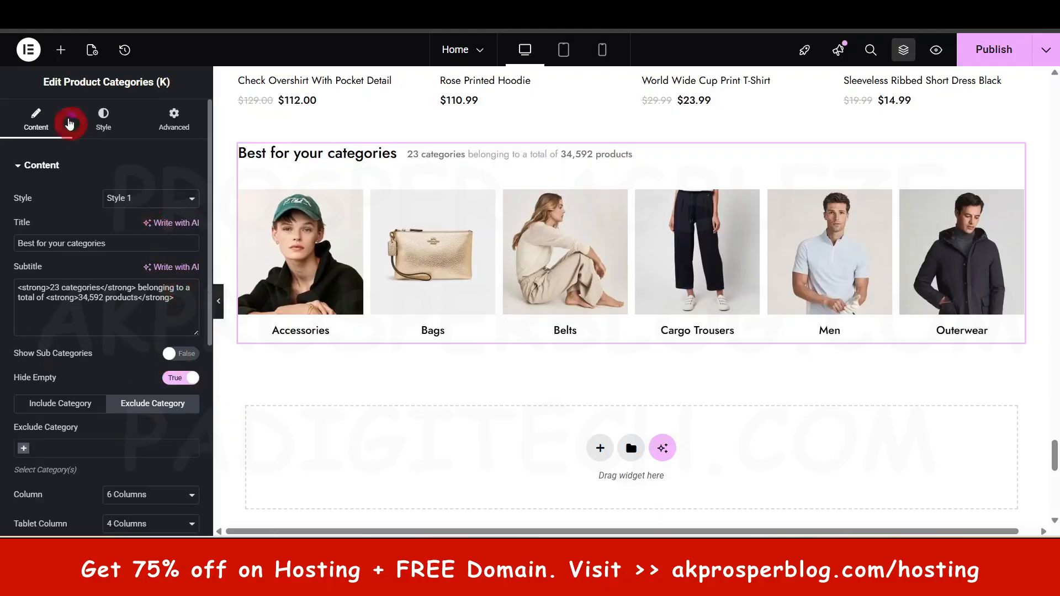
Browse the available widgets from the theme's (K) elements through Layout and Basic to the Pro group.
{"action": "left_click", "coordinate": [60, 49]}
{"action": "scroll", "coordinate": [102, 331], "scroll_direction": "down", "scroll_amount": 5}
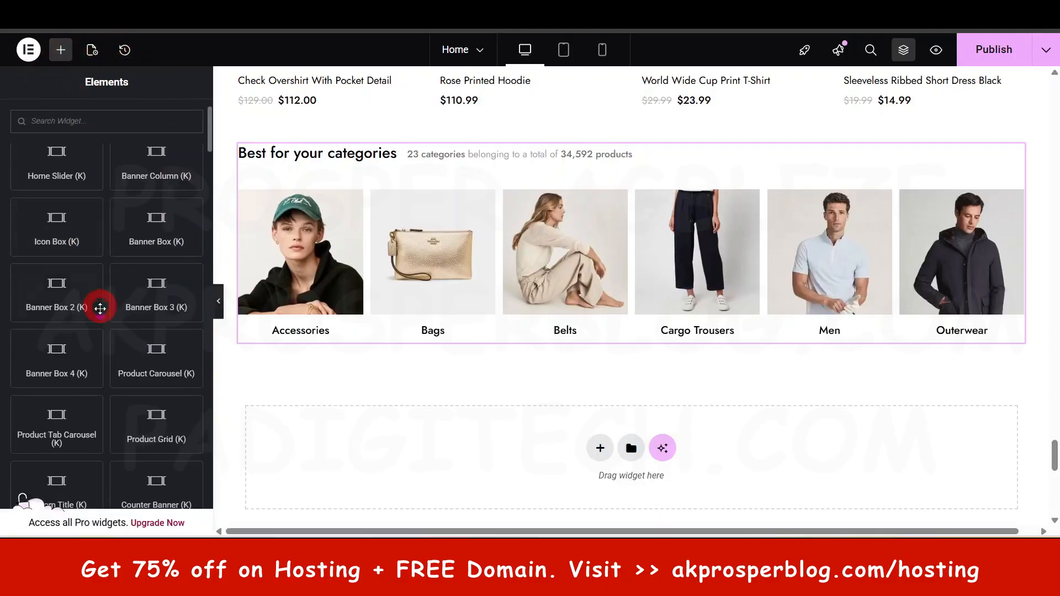
{"action": "scroll", "coordinate": [101, 331], "scroll_direction": "down", "scroll_amount": 5}
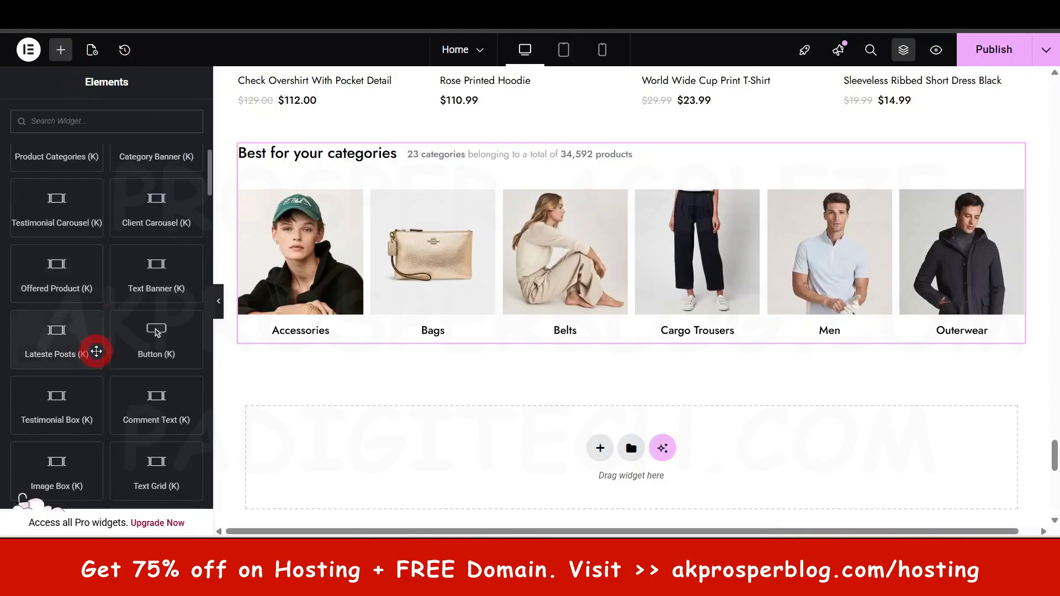
{"action": "scroll", "coordinate": [145, 444], "scroll_direction": "down", "scroll_amount": 1}
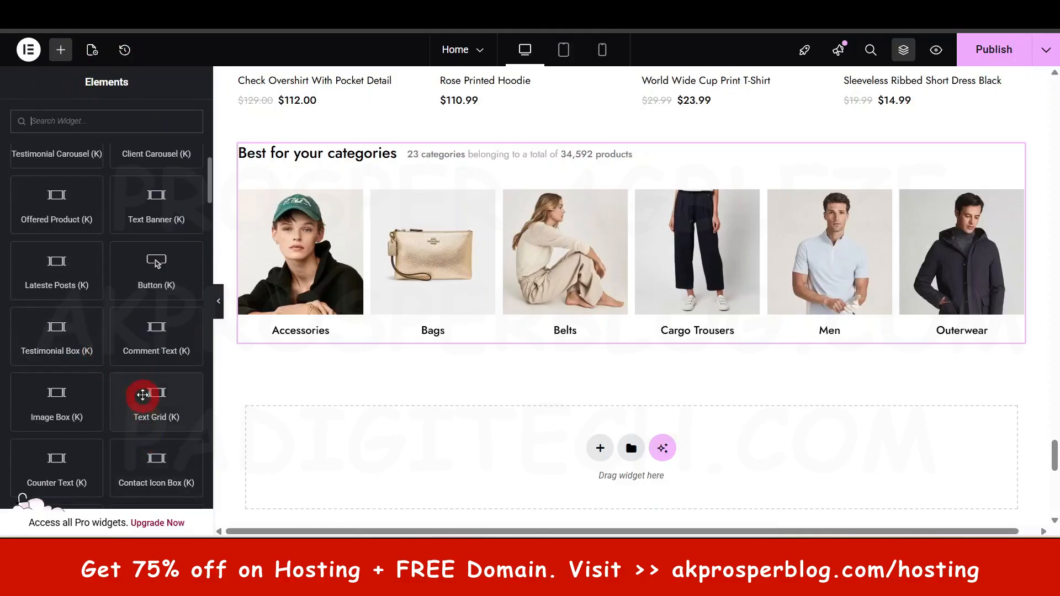
{"action": "scroll", "coordinate": [121, 356], "scroll_direction": "down", "scroll_amount": 5}
{"action": "scroll", "coordinate": [121, 352], "scroll_direction": "down", "scroll_amount": 4}
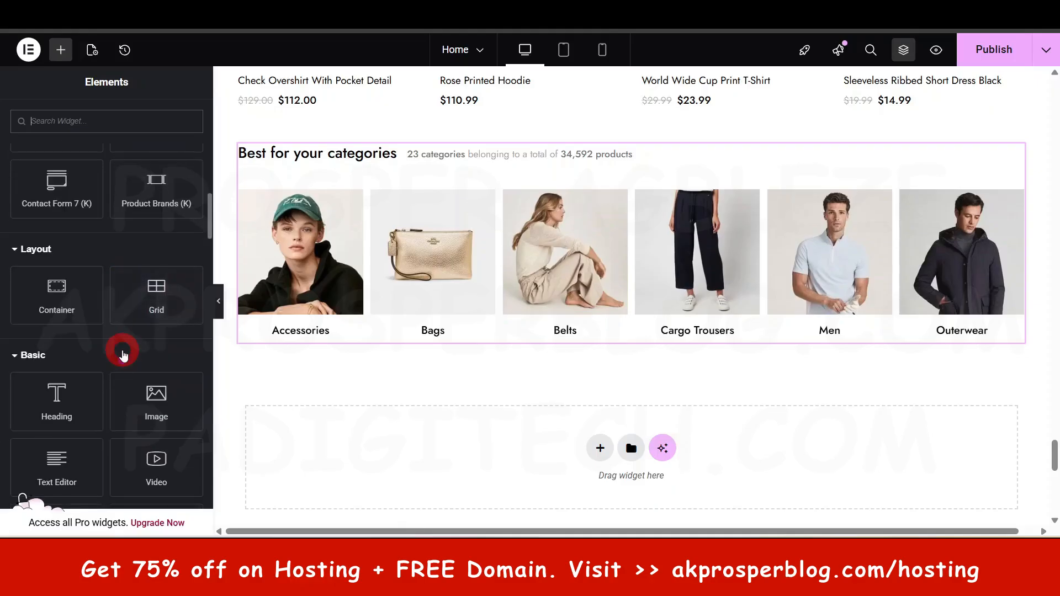
{"action": "scroll", "coordinate": [66, 397], "scroll_direction": "down", "scroll_amount": 4}
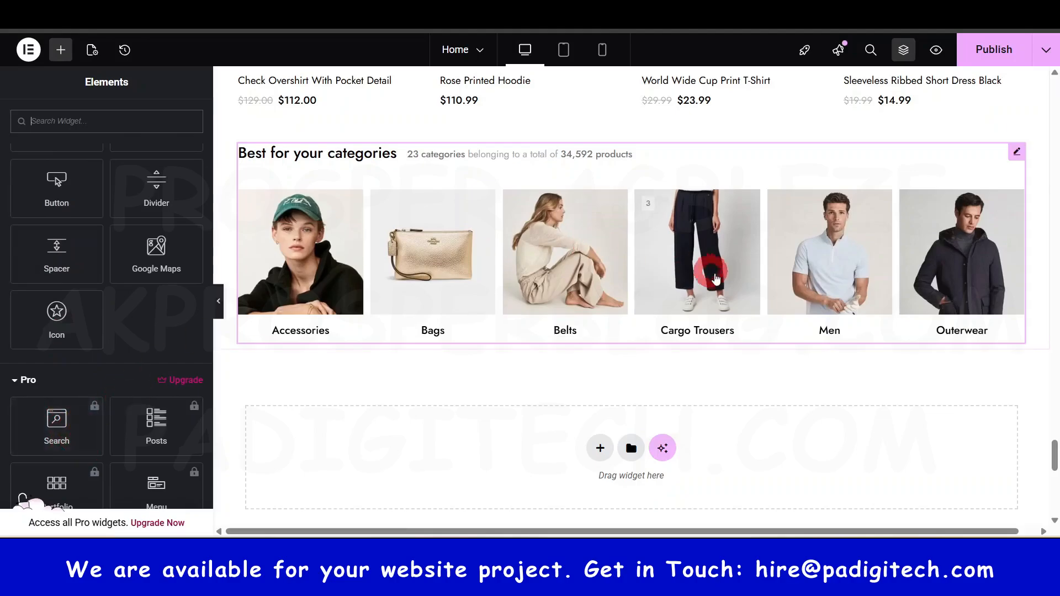
Unlink the margin sides of the New Arrivals container and set its top margin to 50 px.
{"action": "scroll", "coordinate": [718, 273], "scroll_direction": "up", "scroll_amount": 10}
{"action": "scroll", "coordinate": [726, 279], "scroll_direction": "up", "scroll_amount": 8}
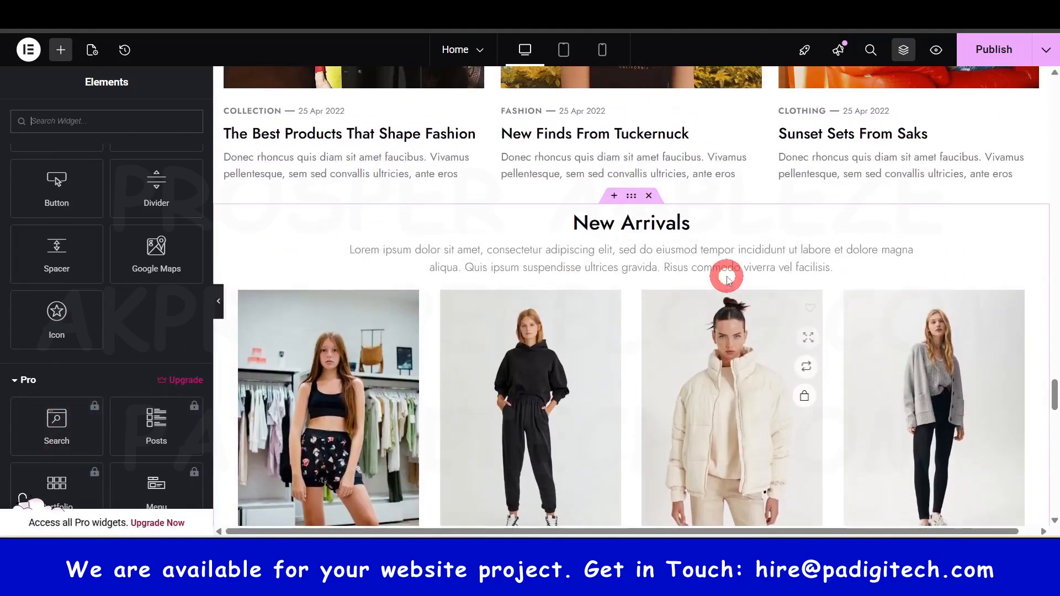
{"action": "scroll", "coordinate": [726, 279], "scroll_direction": "down", "scroll_amount": 5}
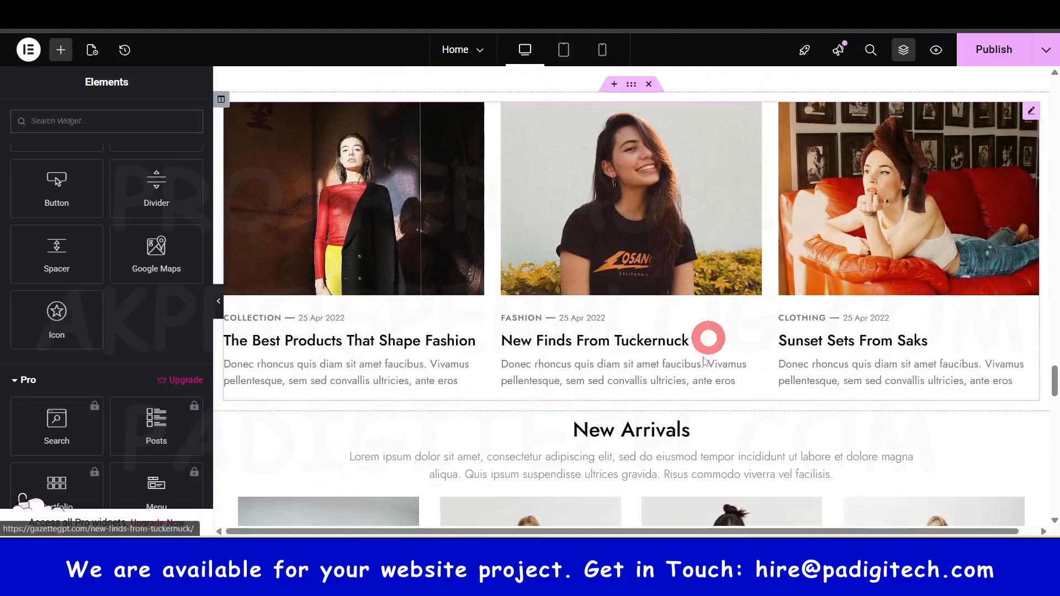
{"action": "scroll", "coordinate": [913, 491], "scroll_direction": "down", "scroll_amount": 1}
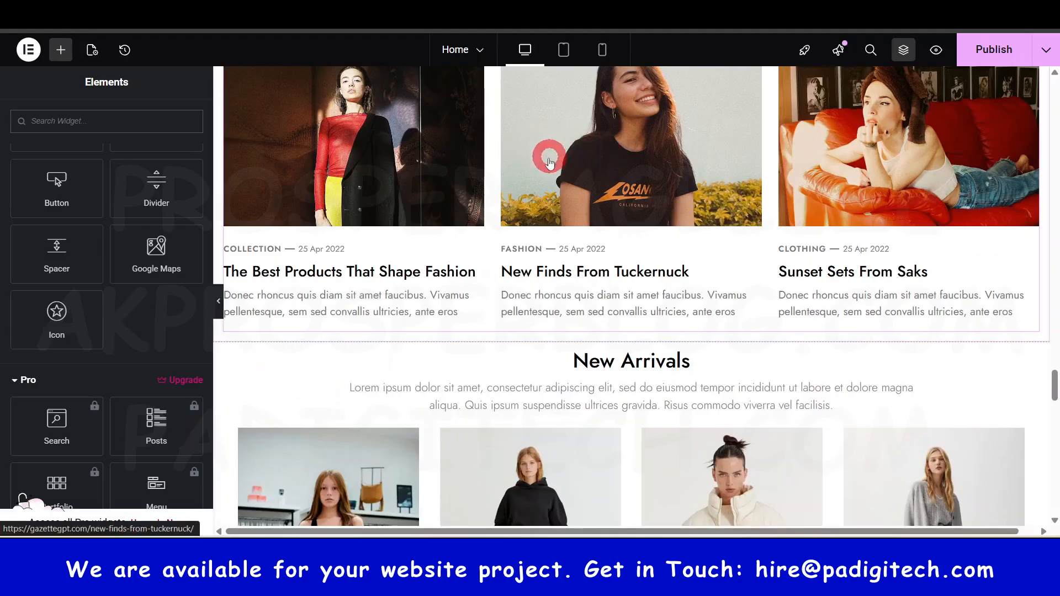
{"action": "left_click_drag", "start_coordinate": [632, 335], "coordinate": [632, 338]}
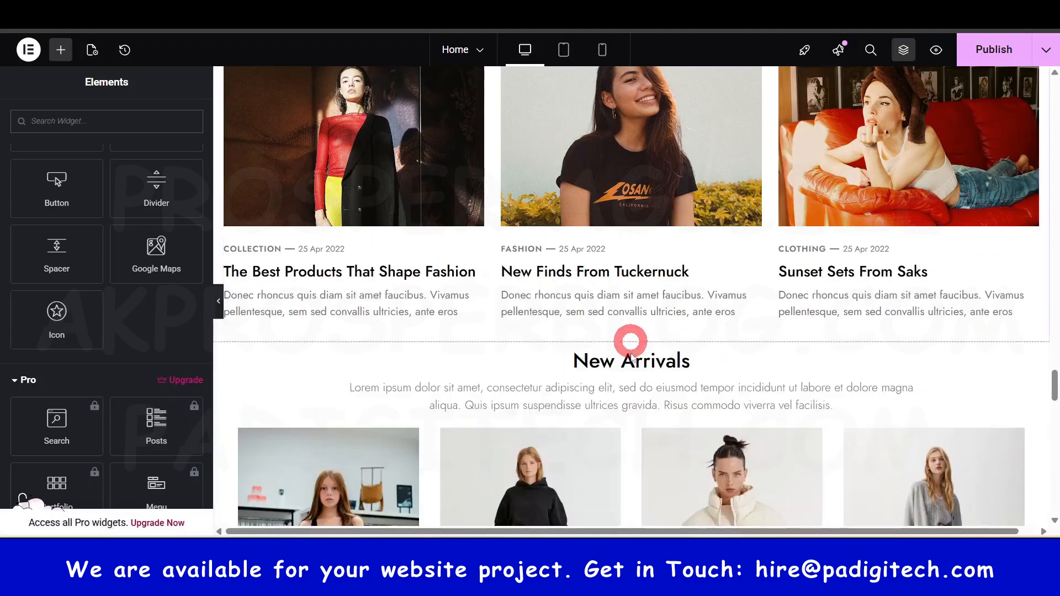
{"action": "left_click", "coordinate": [630, 334]}
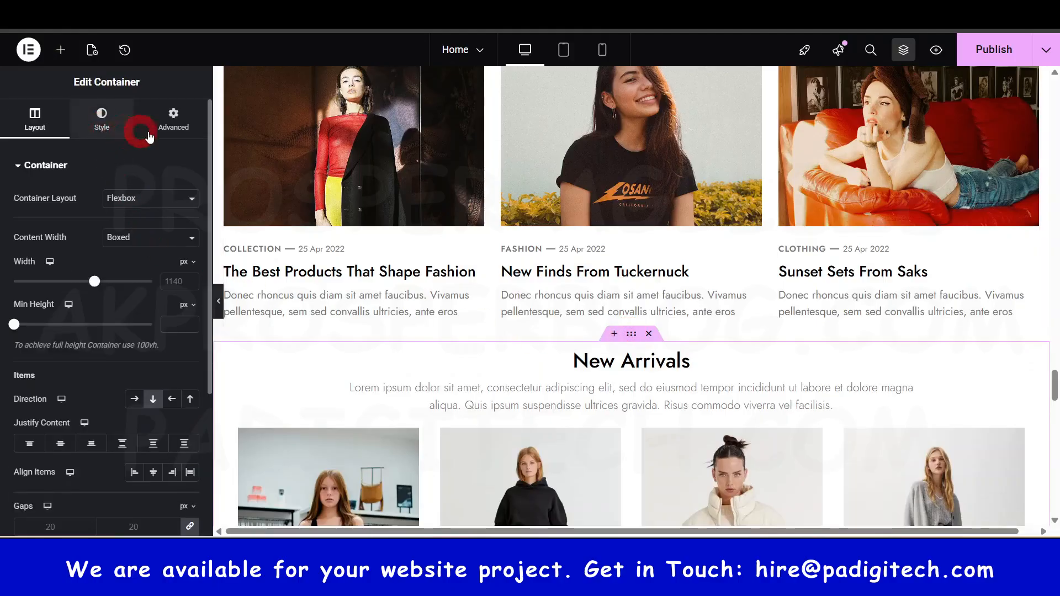
{"action": "left_click", "coordinate": [177, 117]}
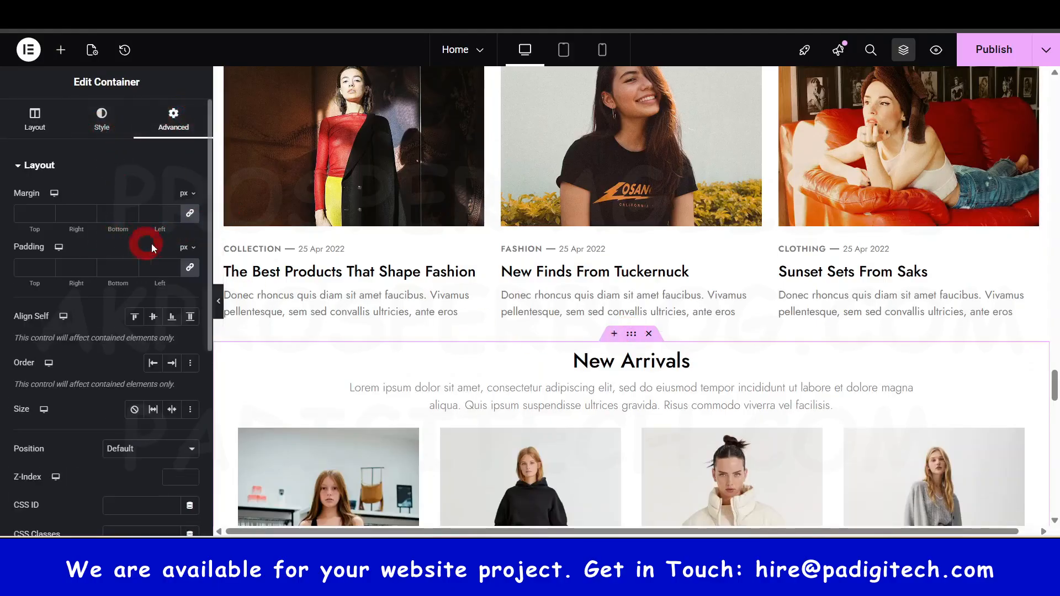
{"action": "left_click", "coordinate": [190, 214]}
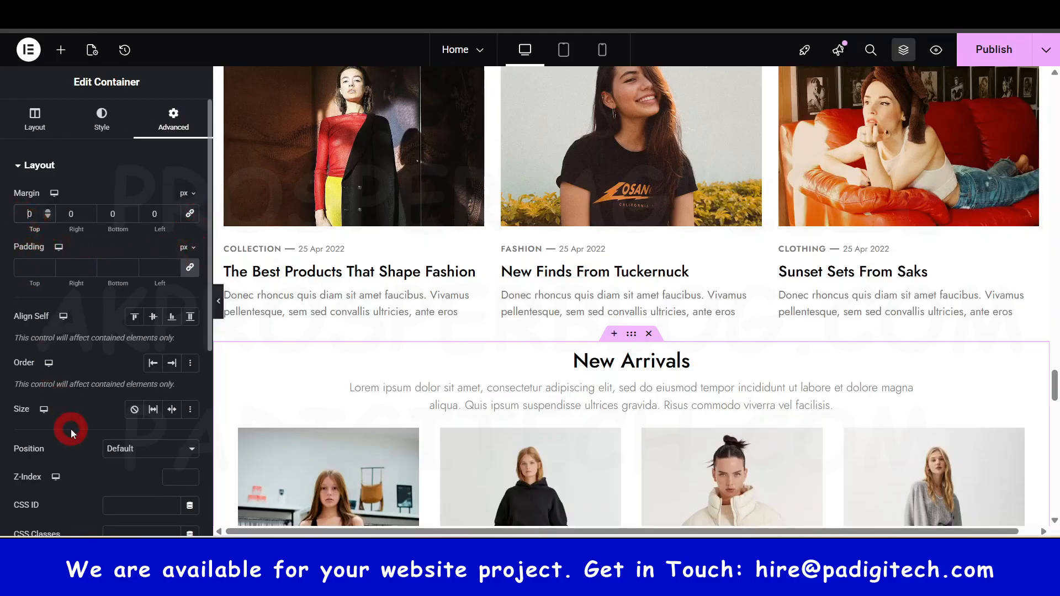
{"action": "type", "text": "5"}
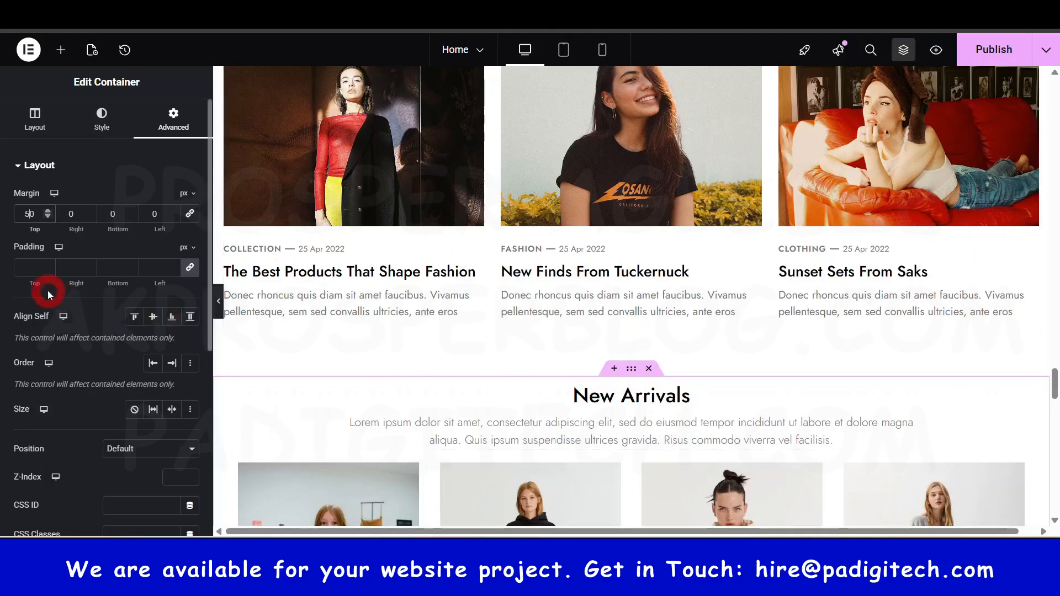
Unlink the padding sides of the New Arrivals container, try a top padding of 50 px and clear it.
{"action": "left_click", "coordinate": [190, 268]}
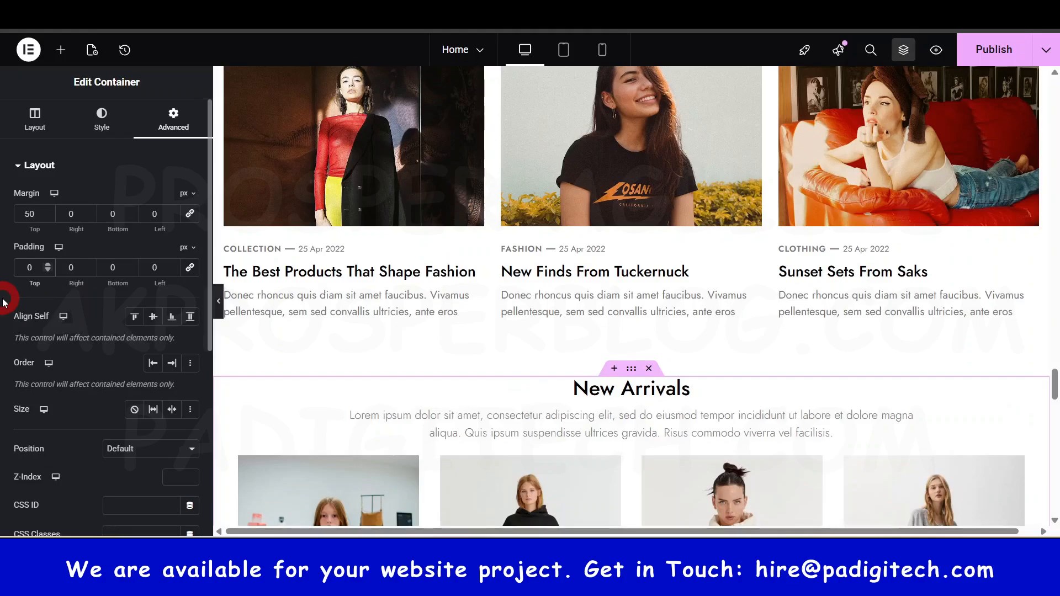
{"action": "type", "text": "5"}
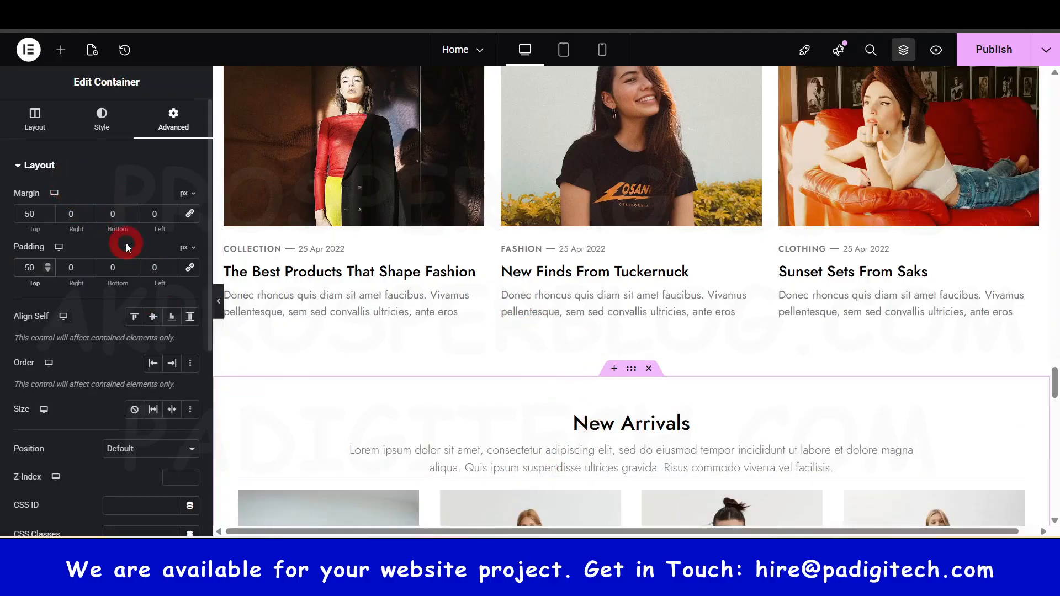
{"action": "key", "text": "BackSpace"}
{"action": "key", "text": "BackSpace"}
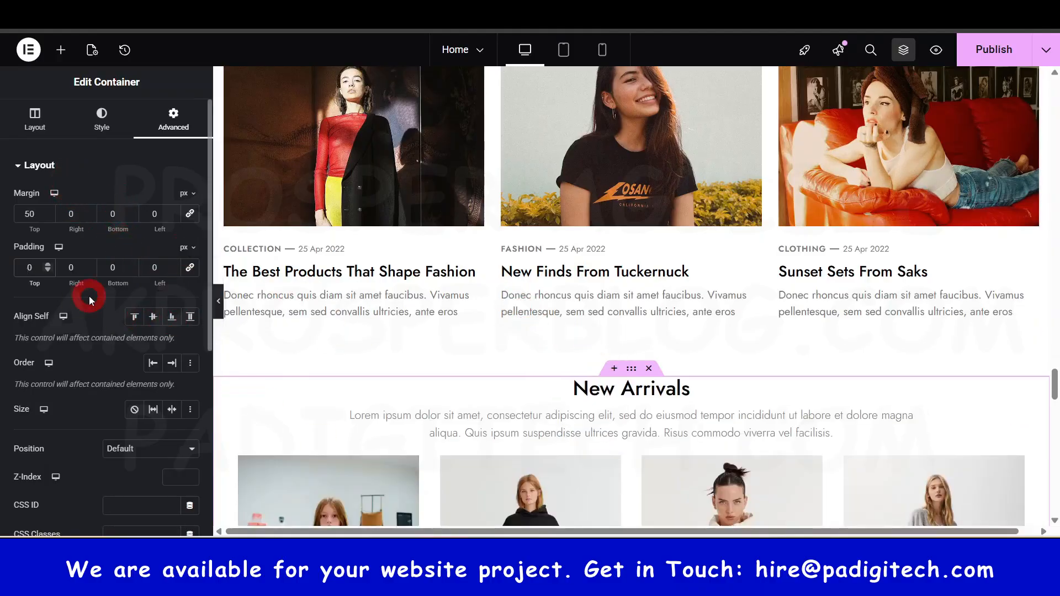
Set the New Arrivals container's top padding to 20 px.
{"action": "scroll", "coordinate": [450, 387], "scroll_direction": "down", "scroll_amount": 2}
{"action": "scroll", "coordinate": [450, 390], "scroll_direction": "down", "scroll_amount": 2}
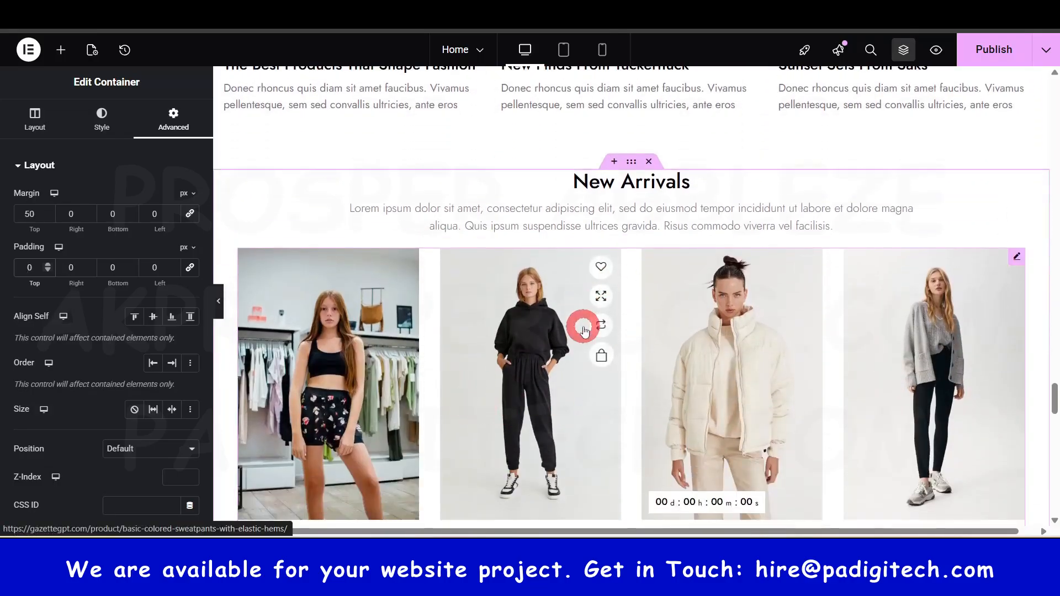
{"action": "scroll", "coordinate": [580, 324], "scroll_direction": "up", "scroll_amount": 6}
{"action": "scroll", "coordinate": [598, 351], "scroll_direction": "up", "scroll_amount": 2}
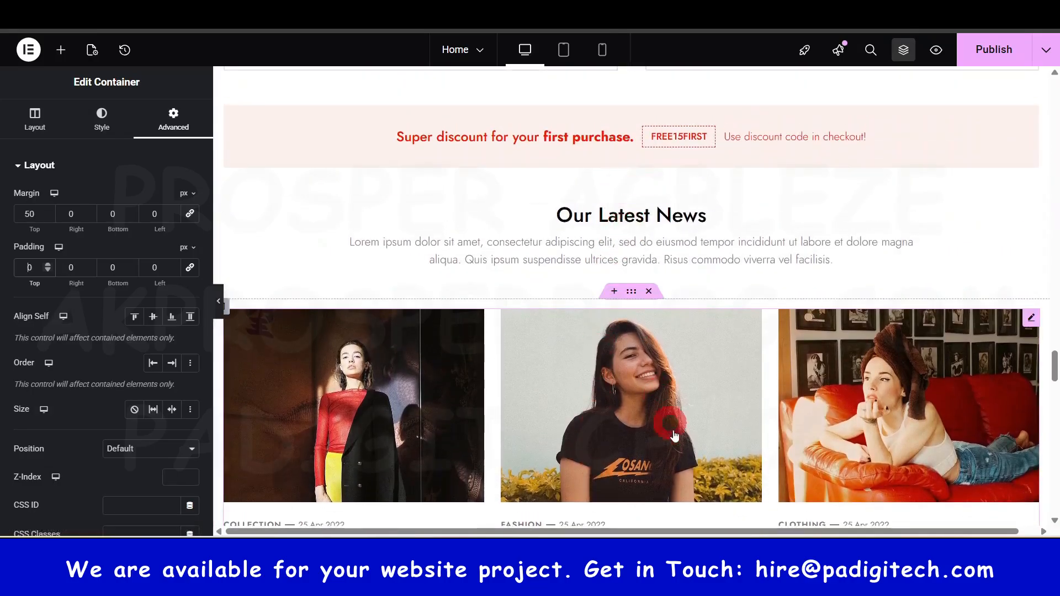
{"action": "scroll", "coordinate": [620, 210], "scroll_direction": "down", "scroll_amount": 5}
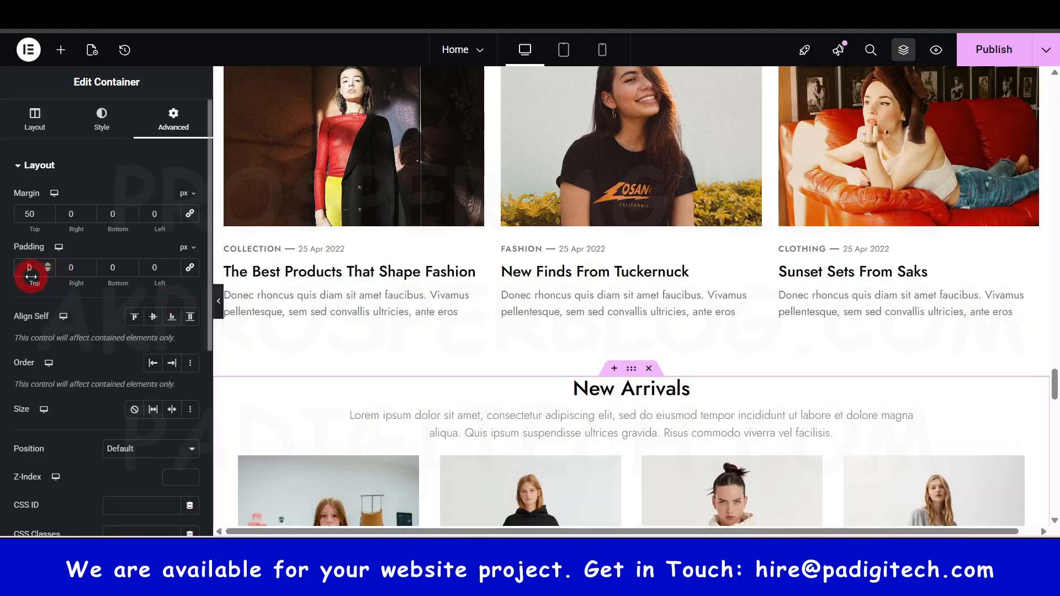
{"action": "type", "text": "2"}
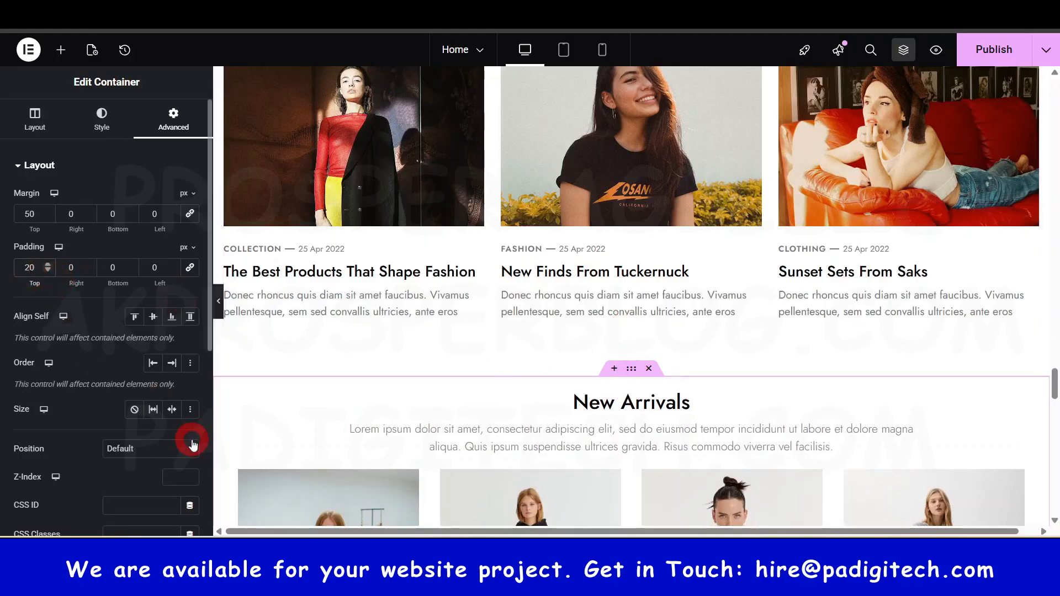
Check the New Arrivals section's spacing against the Our Latest News section and the product grid.
{"action": "scroll", "coordinate": [684, 381], "scroll_direction": "down", "scroll_amount": 8}
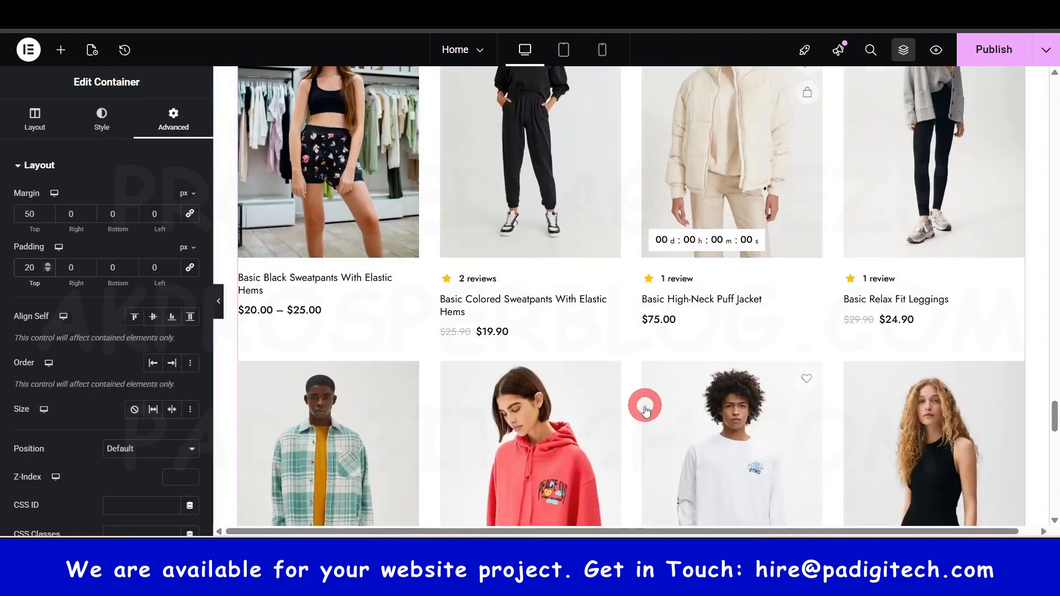
{"action": "scroll", "coordinate": [644, 409], "scroll_direction": "up", "scroll_amount": 8}
{"action": "scroll", "coordinate": [369, 293], "scroll_direction": "up", "scroll_amount": 5}
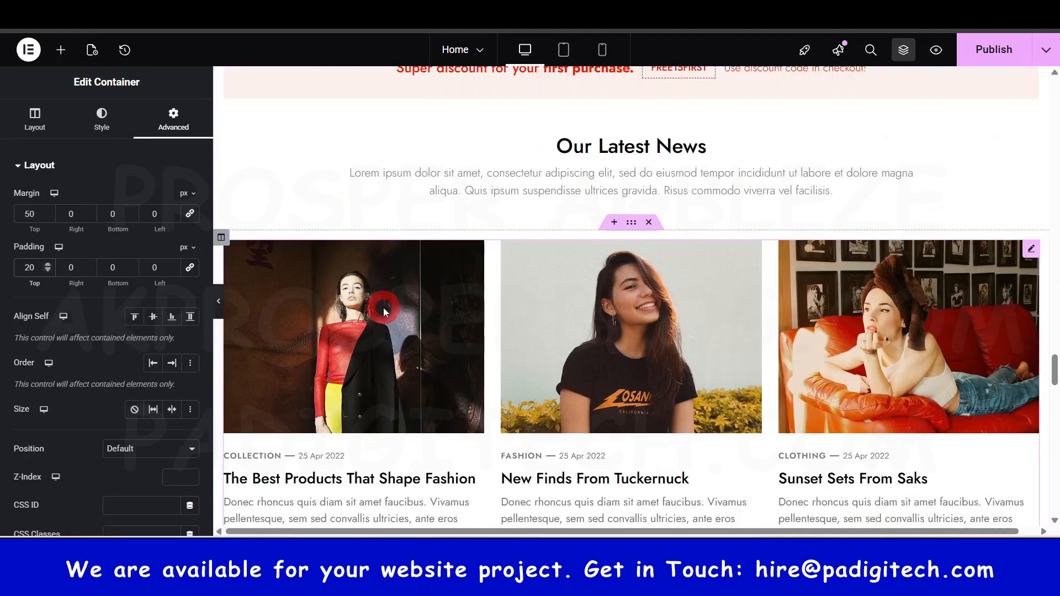
{"action": "scroll", "coordinate": [508, 182], "scroll_direction": "up", "scroll_amount": 5}
{"action": "scroll", "coordinate": [633, 408], "scroll_direction": "down", "scroll_amount": 7}
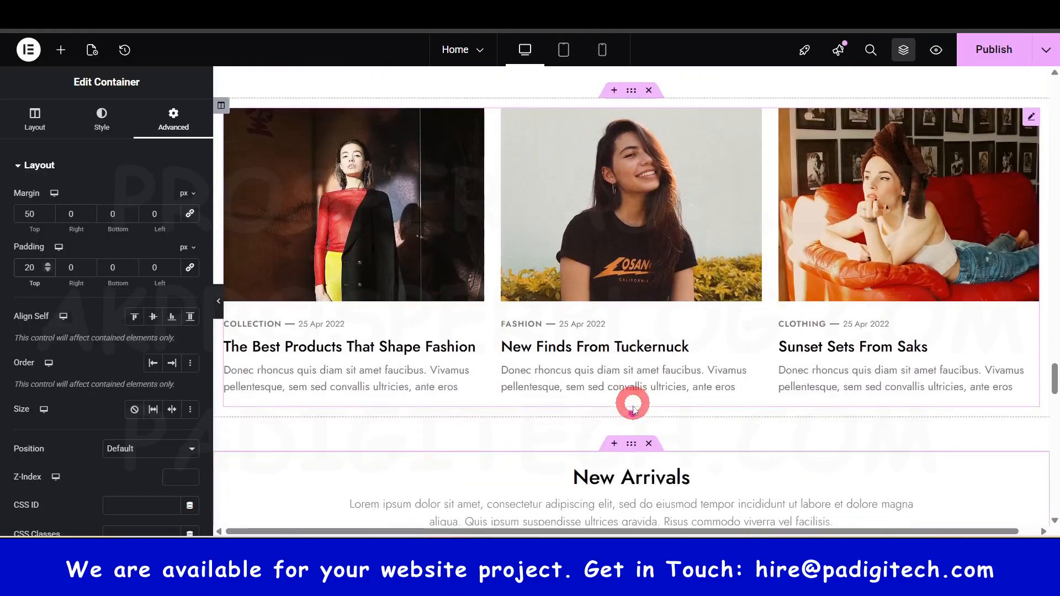
{"action": "scroll", "coordinate": [633, 408], "scroll_direction": "down", "scroll_amount": 3}
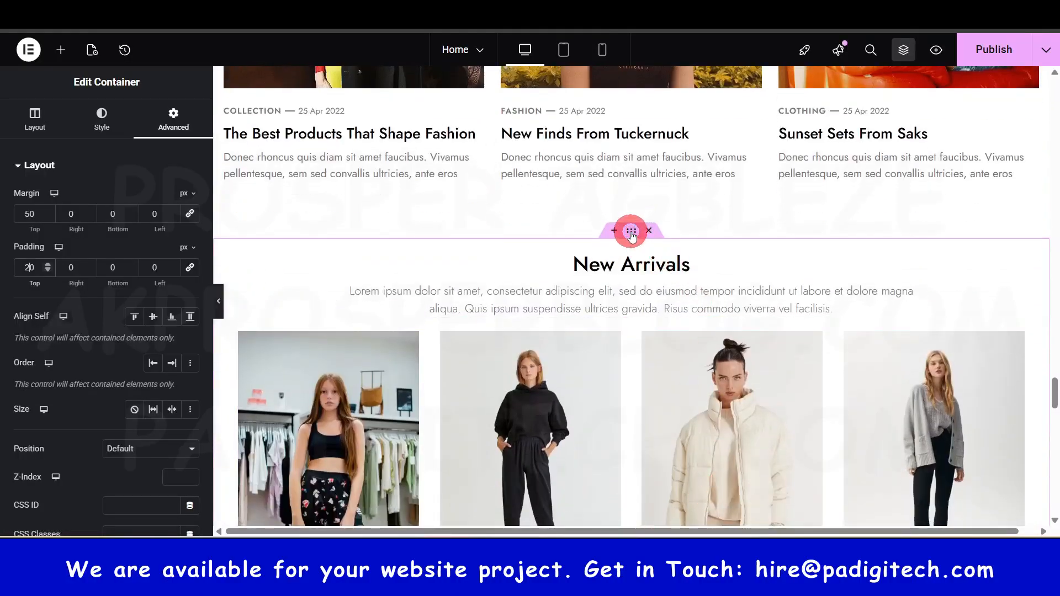
Try the gradient, video and slideshow background types on the New Arrivals container.
{"action": "left_click", "coordinate": [51, 138]}
{"action": "left_click", "coordinate": [92, 124]}
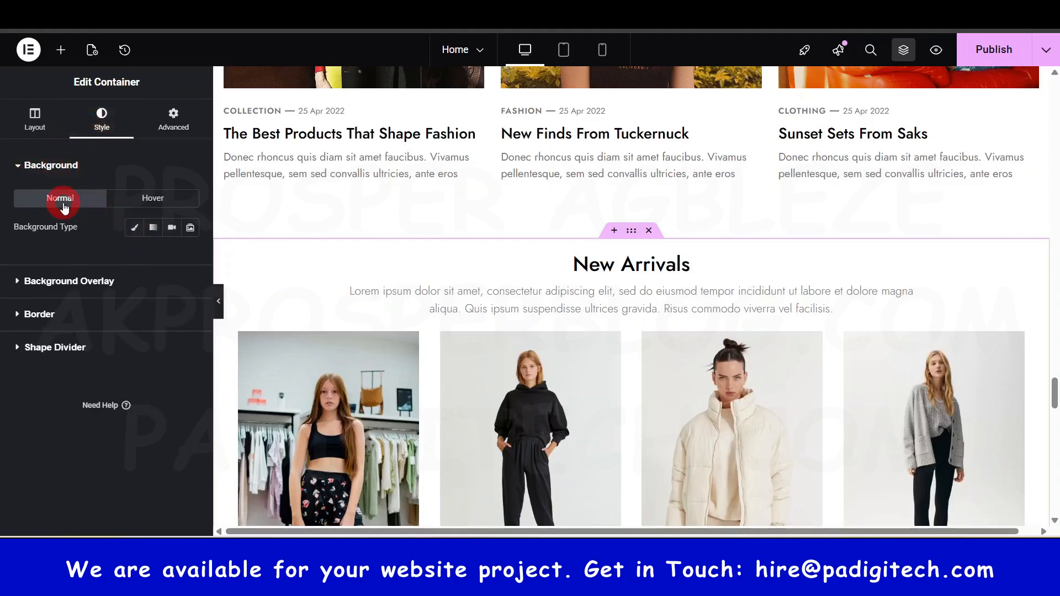
{"action": "left_click", "coordinate": [154, 228]}
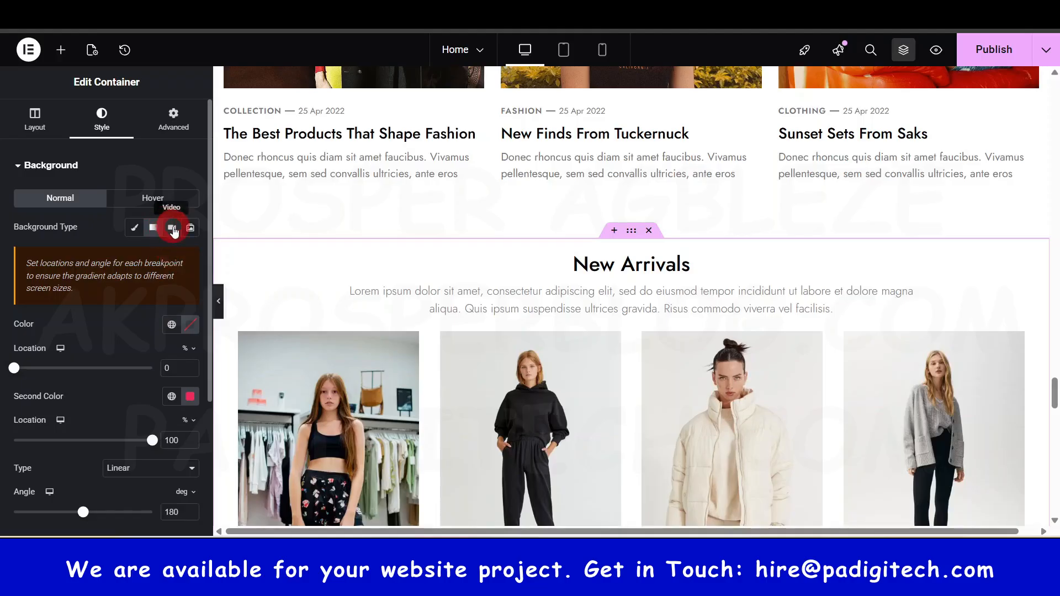
{"action": "left_click", "coordinate": [173, 229]}
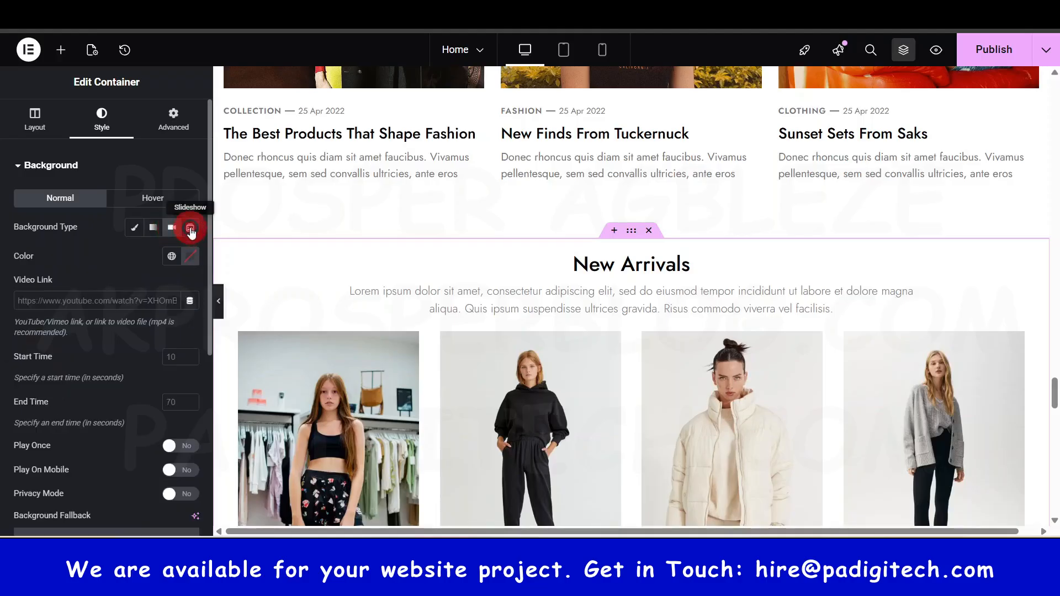
{"action": "left_click", "coordinate": [191, 231]}
Give the New Arrivals container a classic background in the light grey colour #F7F7F7.
{"action": "left_click", "coordinate": [134, 227]}
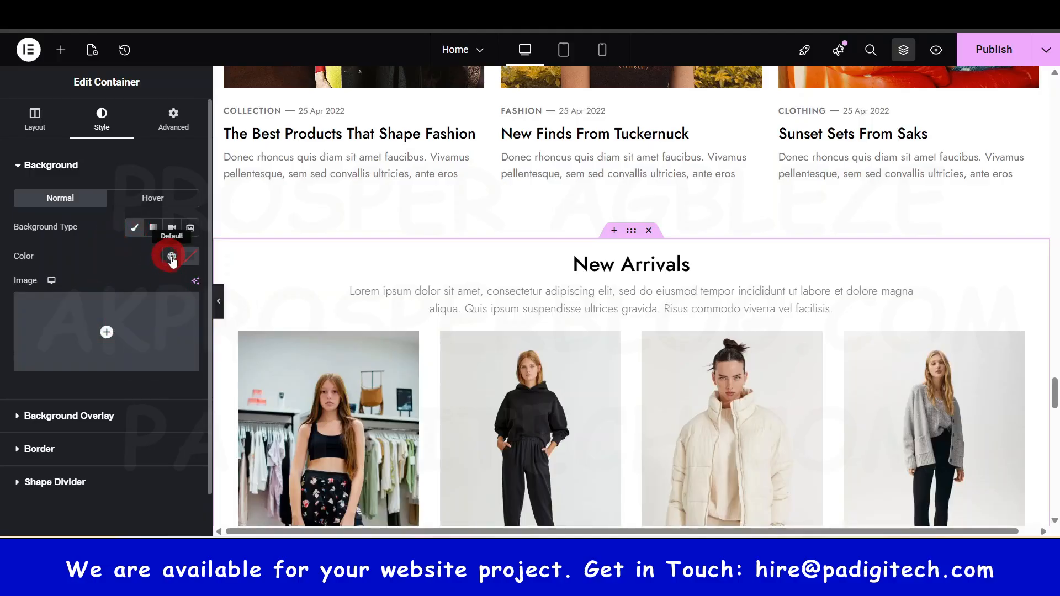
{"action": "left_click", "coordinate": [191, 257]}
{"action": "left_click", "coordinate": [185, 323]}
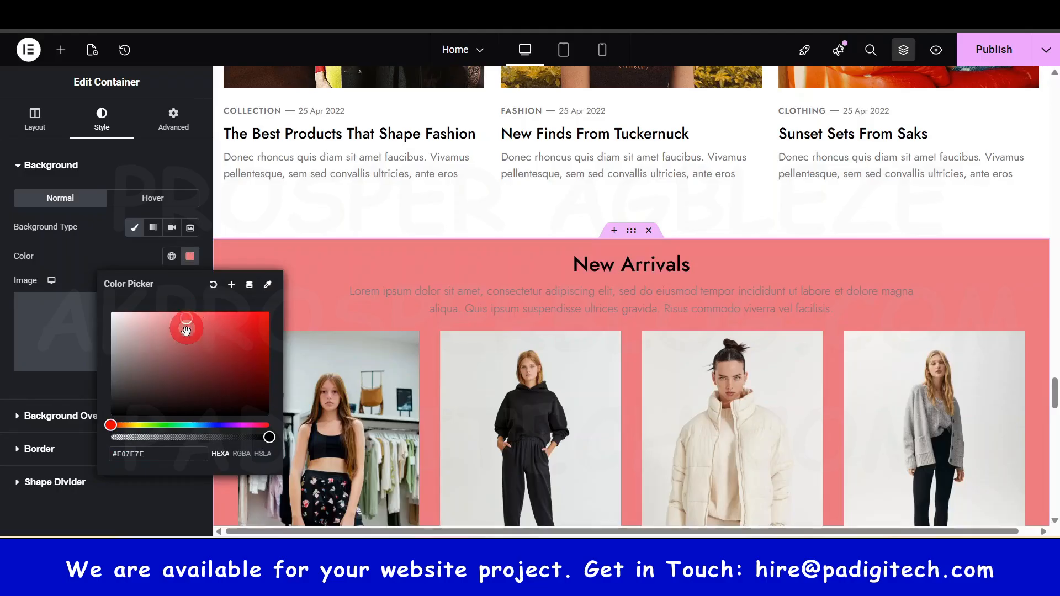
{"action": "left_click_drag", "start_coordinate": [163, 331], "coordinate": [88, 319]}
{"action": "scroll", "coordinate": [513, 301], "scroll_direction": "down", "scroll_amount": 12}
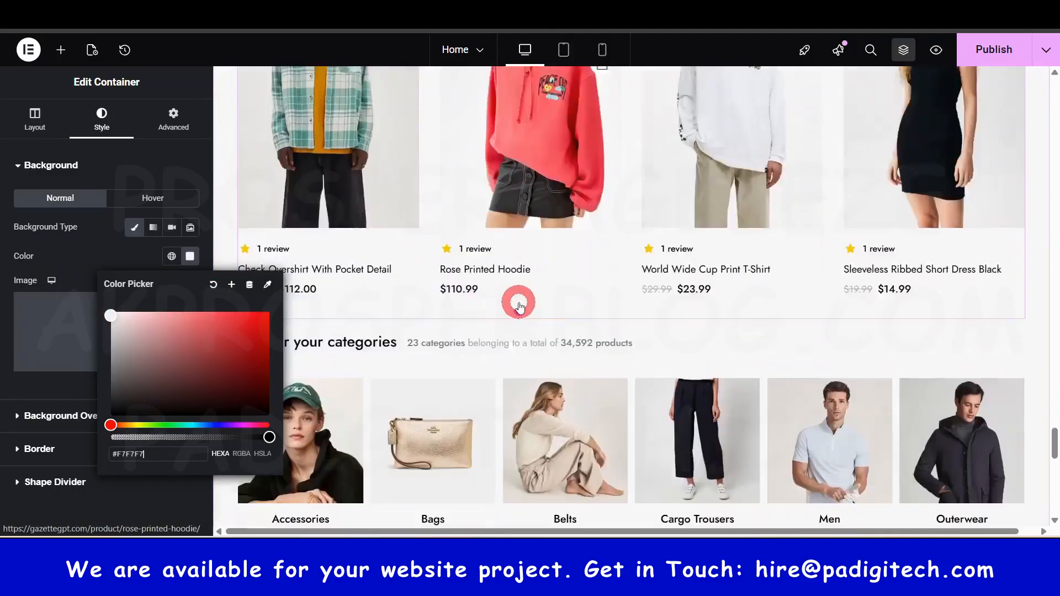
{"action": "scroll", "coordinate": [509, 300], "scroll_direction": "up", "scroll_amount": 6}
{"action": "scroll", "coordinate": [518, 306], "scroll_direction": "up", "scroll_amount": 5}
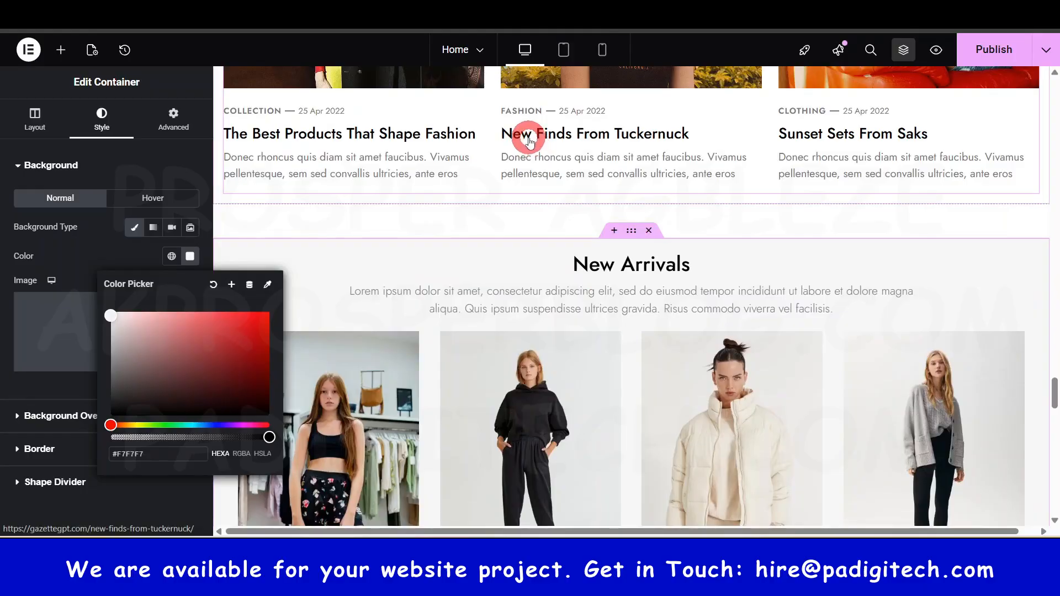
Delete the whole New Arrivals container with its product grid and categories.
{"action": "scroll", "coordinate": [953, 253], "scroll_direction": "down", "scroll_amount": 10}
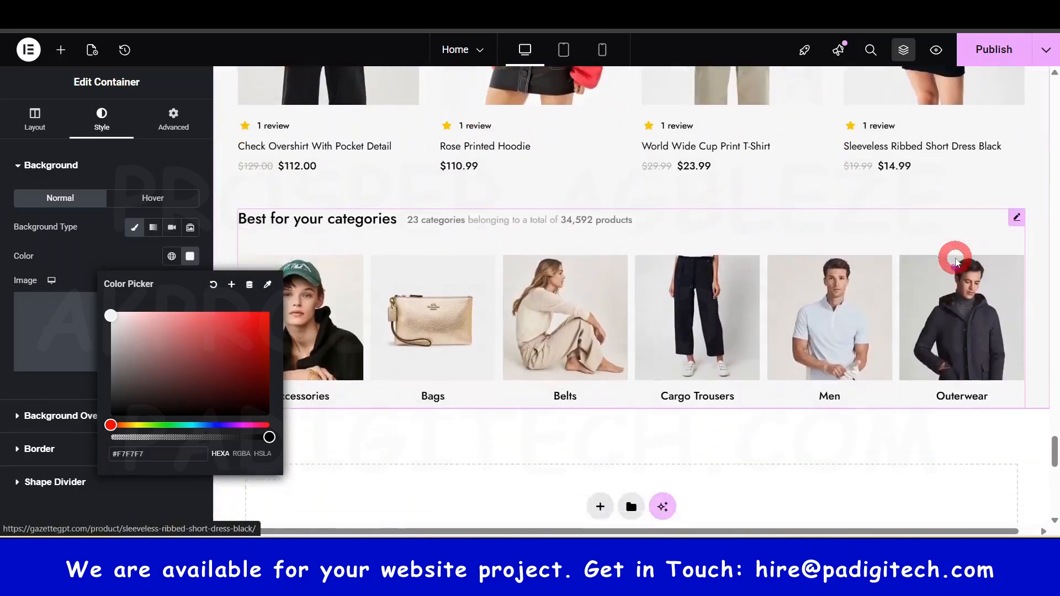
{"action": "scroll", "coordinate": [953, 255], "scroll_direction": "down", "scroll_amount": 3}
{"action": "scroll", "coordinate": [953, 255], "scroll_direction": "up", "scroll_amount": 12}
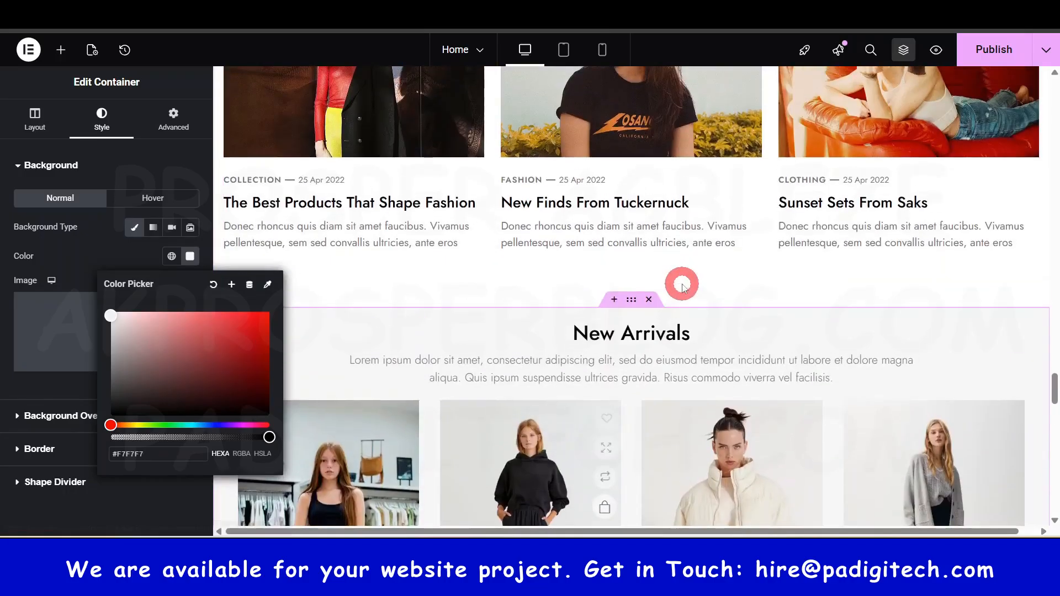
{"action": "left_click", "coordinate": [649, 299]}
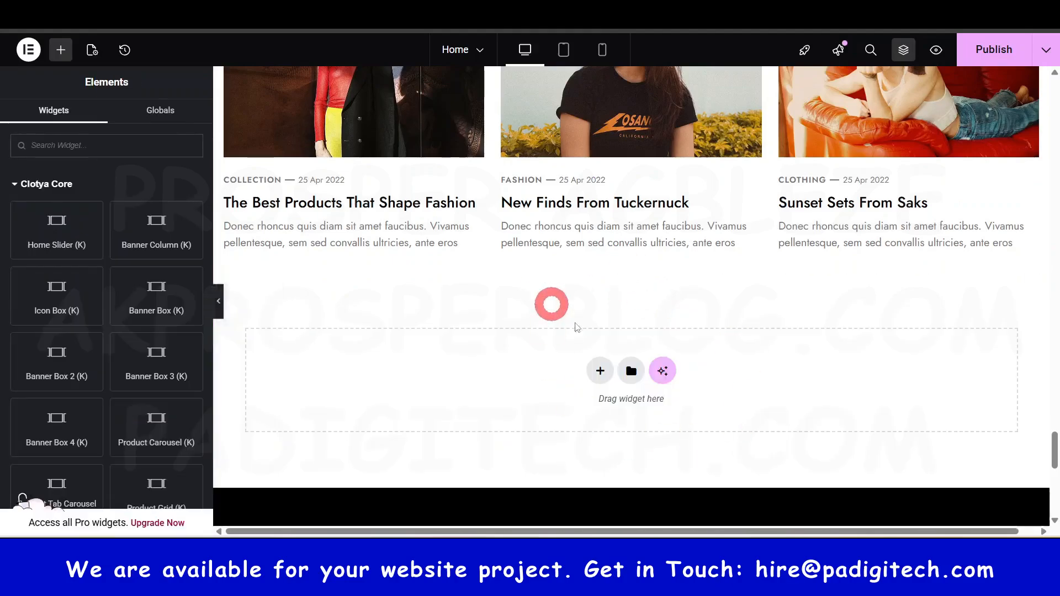
Open the content settings of the discount text banner above Our Latest News.
{"action": "scroll", "coordinate": [665, 331], "scroll_direction": "up", "scroll_amount": 5}
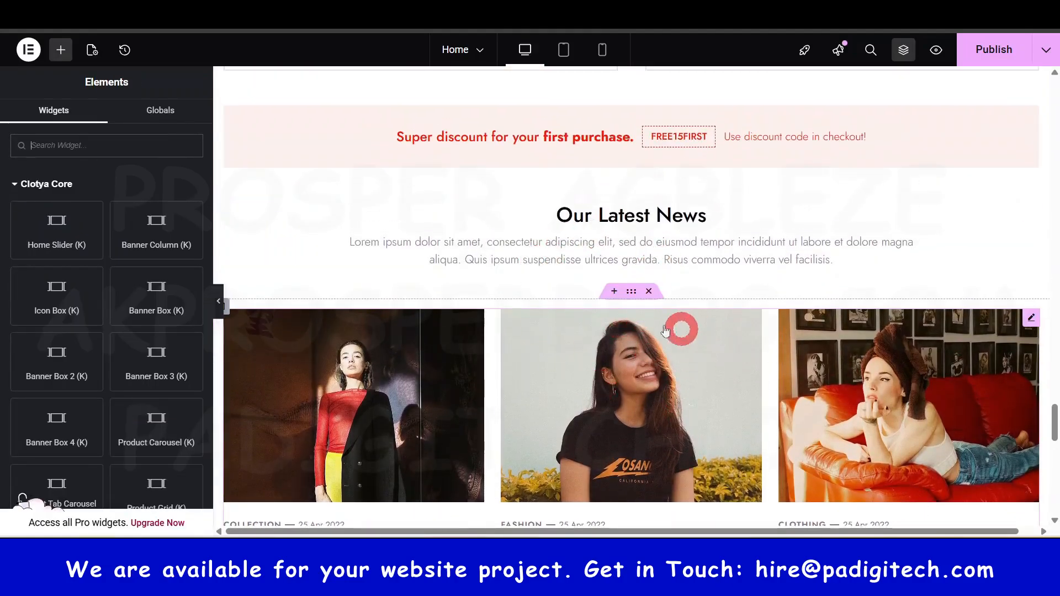
{"action": "scroll", "coordinate": [666, 330], "scroll_direction": "up", "scroll_amount": 4}
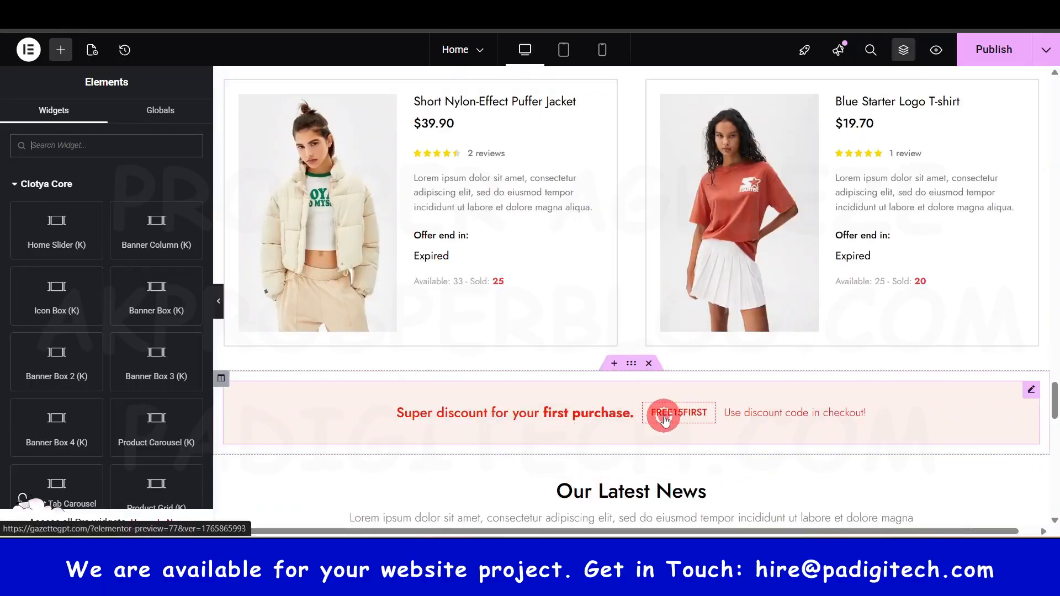
{"action": "left_click", "coordinate": [665, 419]}
{"action": "left_click", "coordinate": [31, 249]}
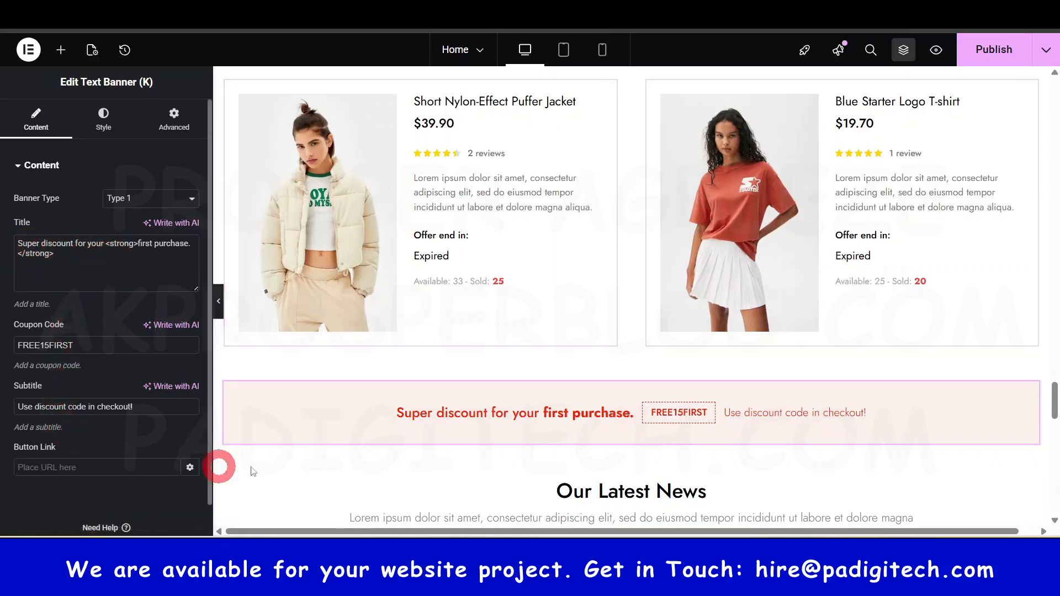
Open the brand logo carousel's content settings and examine its first item's image.
{"action": "scroll", "coordinate": [506, 287], "scroll_direction": "up", "scroll_amount": 6}
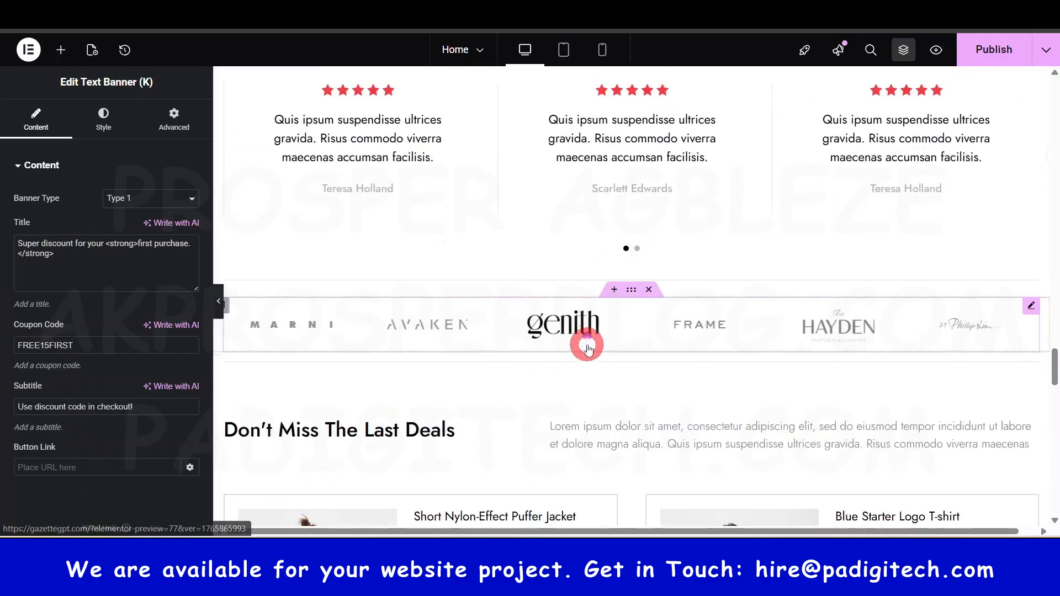
{"action": "scroll", "coordinate": [588, 349], "scroll_direction": "up", "scroll_amount": 1}
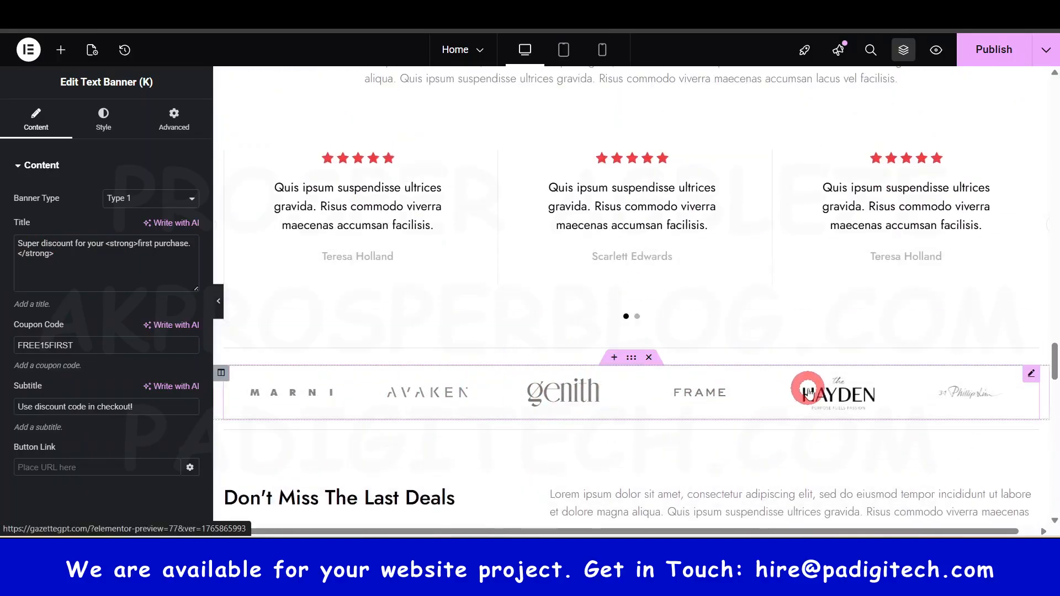
{"action": "left_click", "coordinate": [666, 393]}
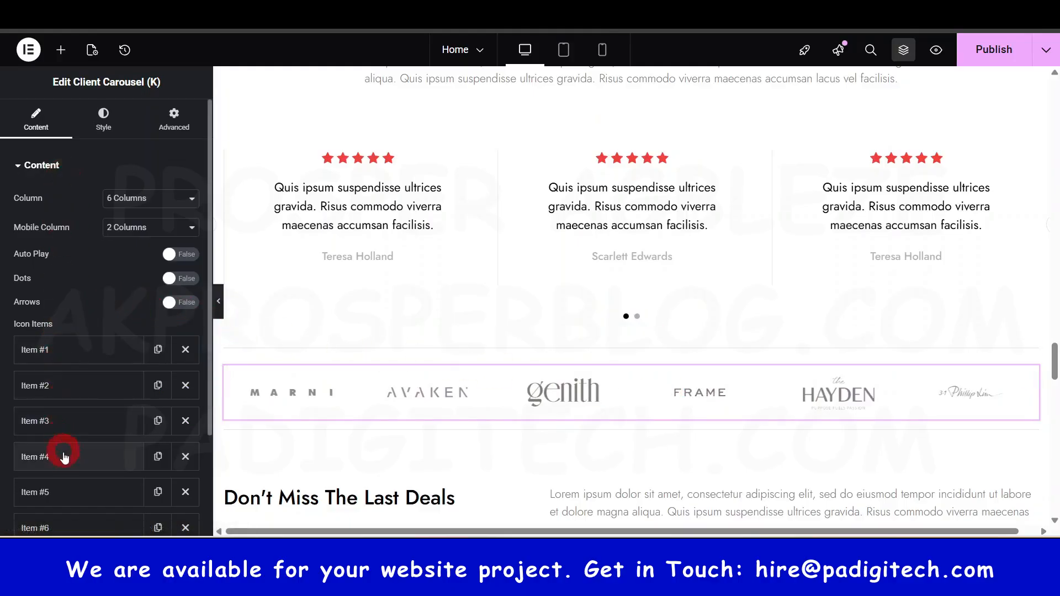
{"action": "left_click", "coordinate": [61, 354]}
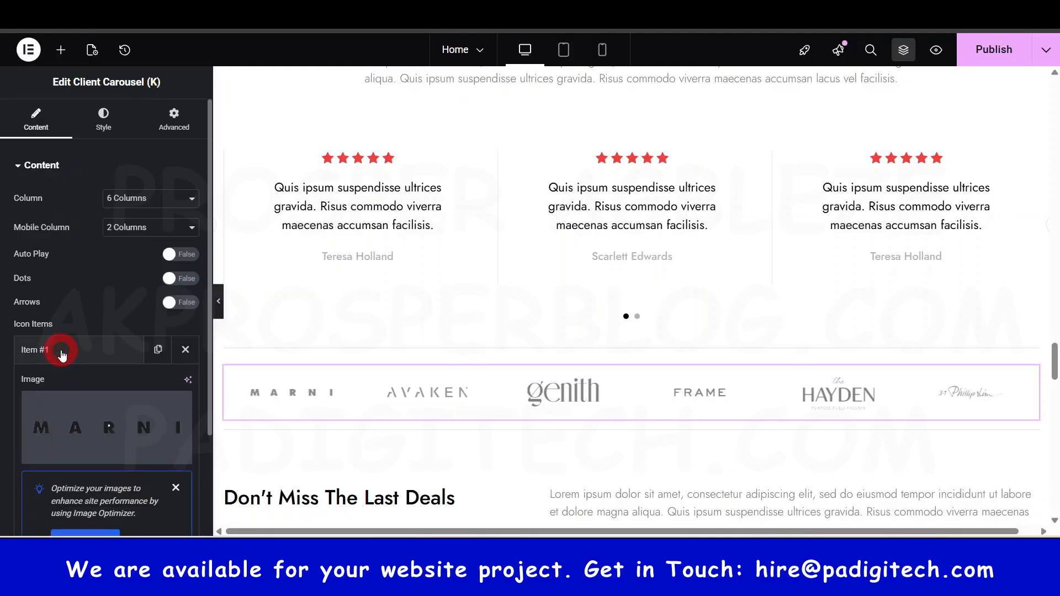
{"action": "scroll", "coordinate": [99, 427], "scroll_direction": "down", "scroll_amount": 3}
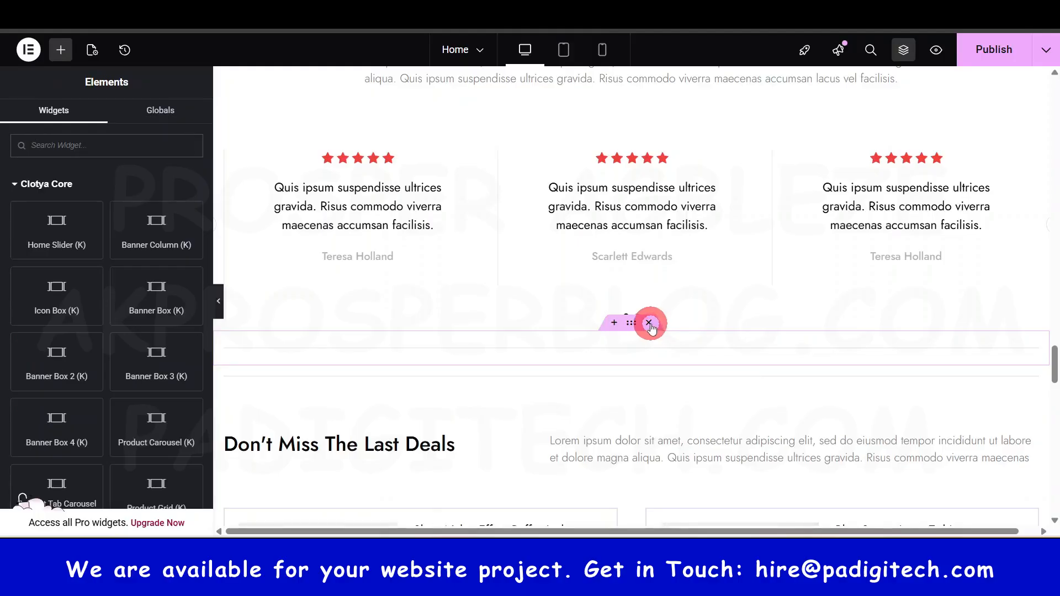
Delete the divider sections between the testimonials and Don't Miss The Last Deals, and undo the last deletion.
{"action": "left_click", "coordinate": [649, 324]}
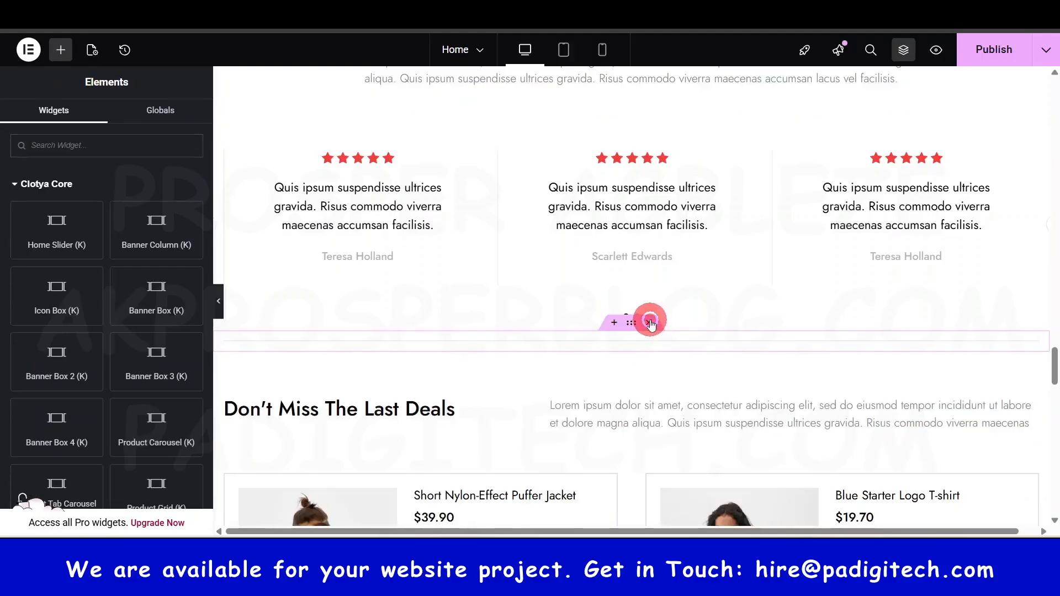
{"action": "left_click", "coordinate": [651, 323]}
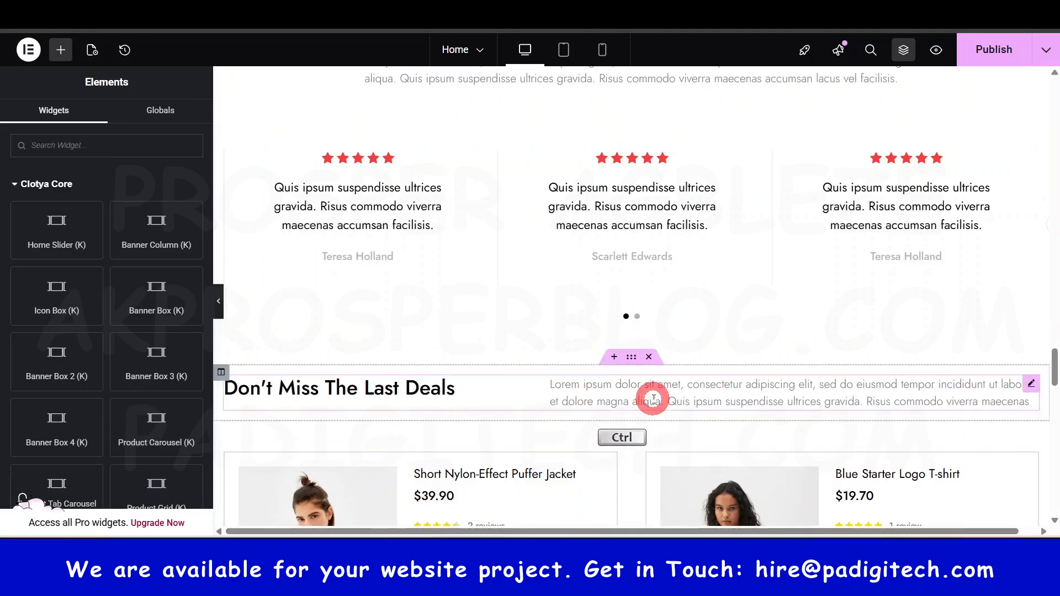
{"action": "key", "text": "ctrl+z"}
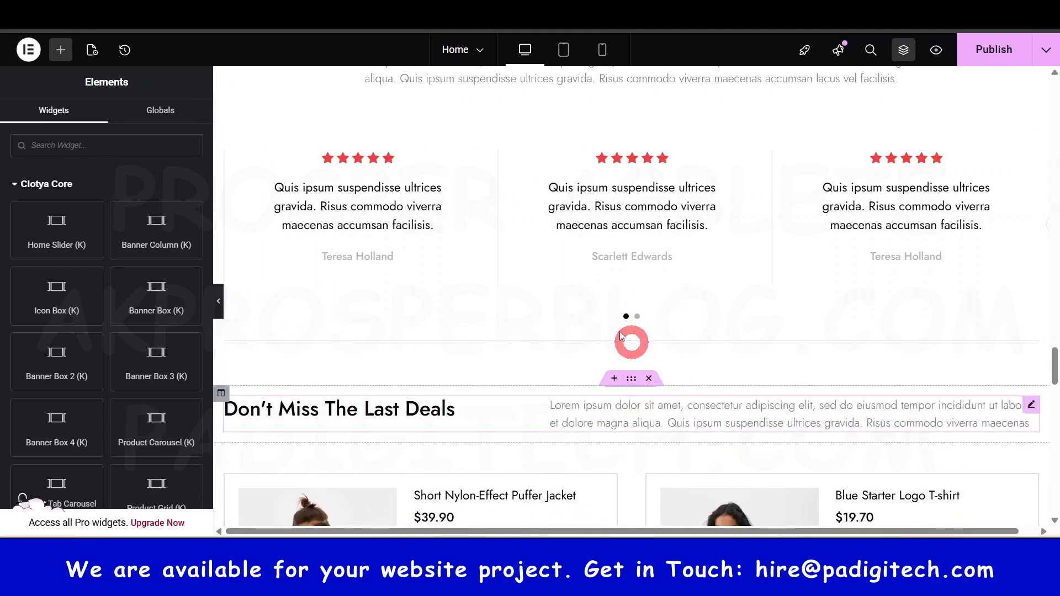
Roll the home page back through the history to the container's removal and publish the page.
{"action": "left_click", "coordinate": [124, 51]}
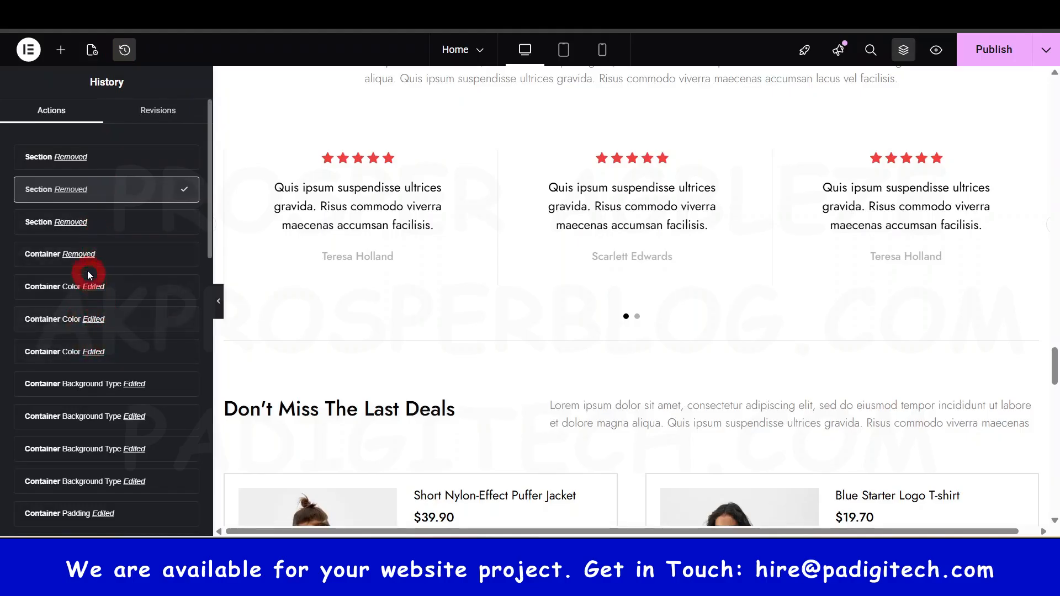
{"action": "left_click", "coordinate": [85, 255]}
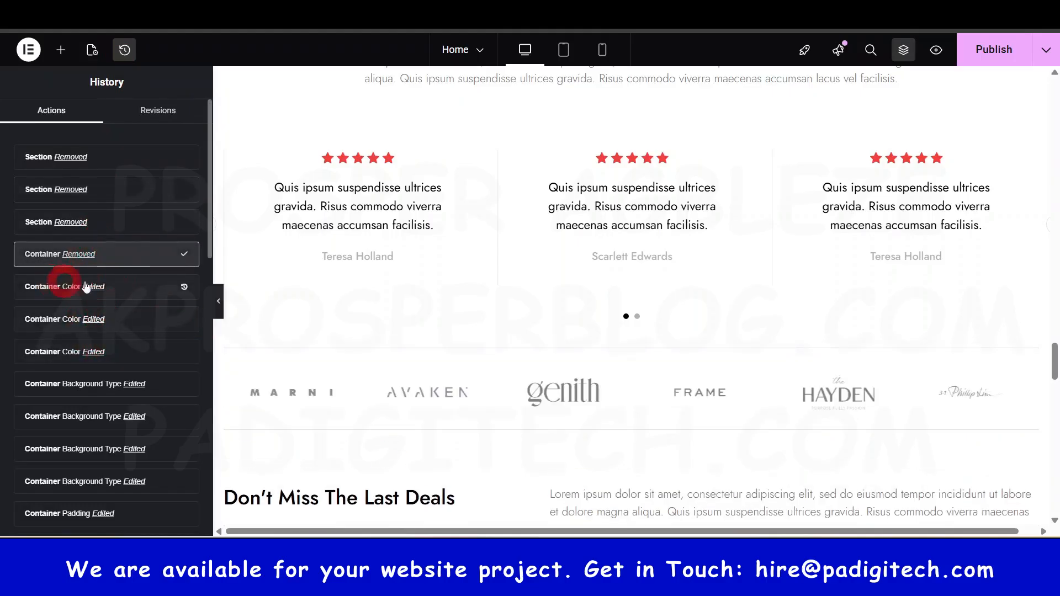
{"action": "left_click", "coordinate": [992, 55]}
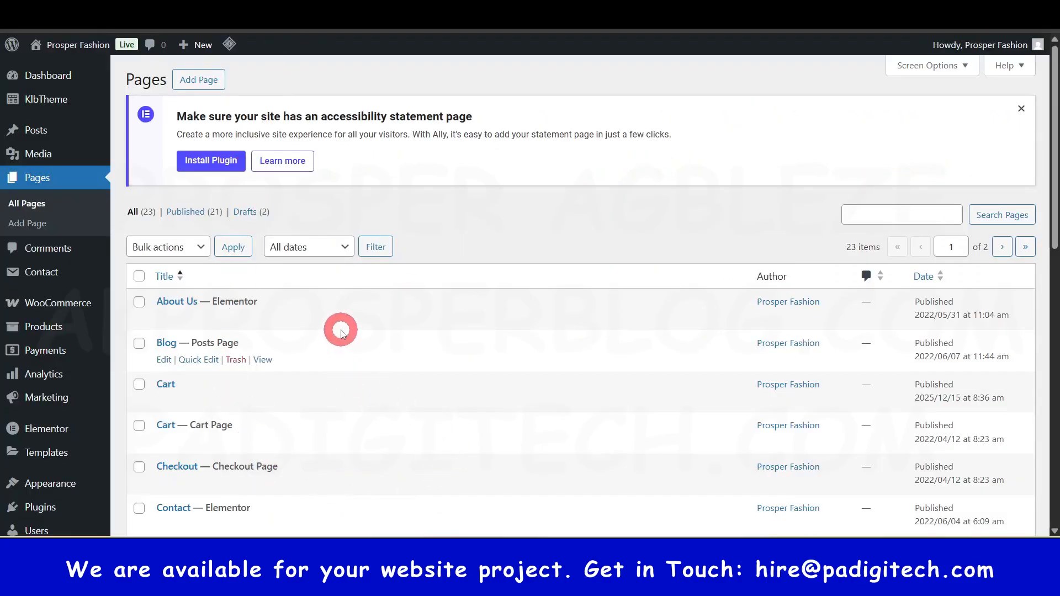
Open the About Us and Contact pages for Elementor editing in new browser tabs and switch to About Us.
{"action": "scroll", "coordinate": [338, 331], "scroll_direction": "down", "scroll_amount": 1}
{"action": "right_click", "coordinate": [303, 250]}
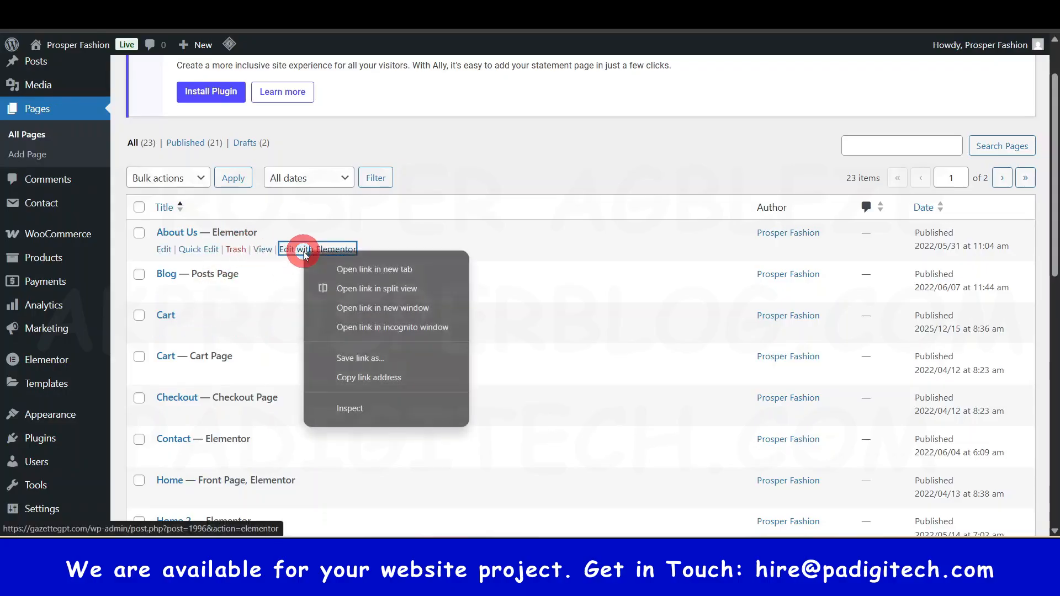
{"action": "left_click", "coordinate": [379, 270]}
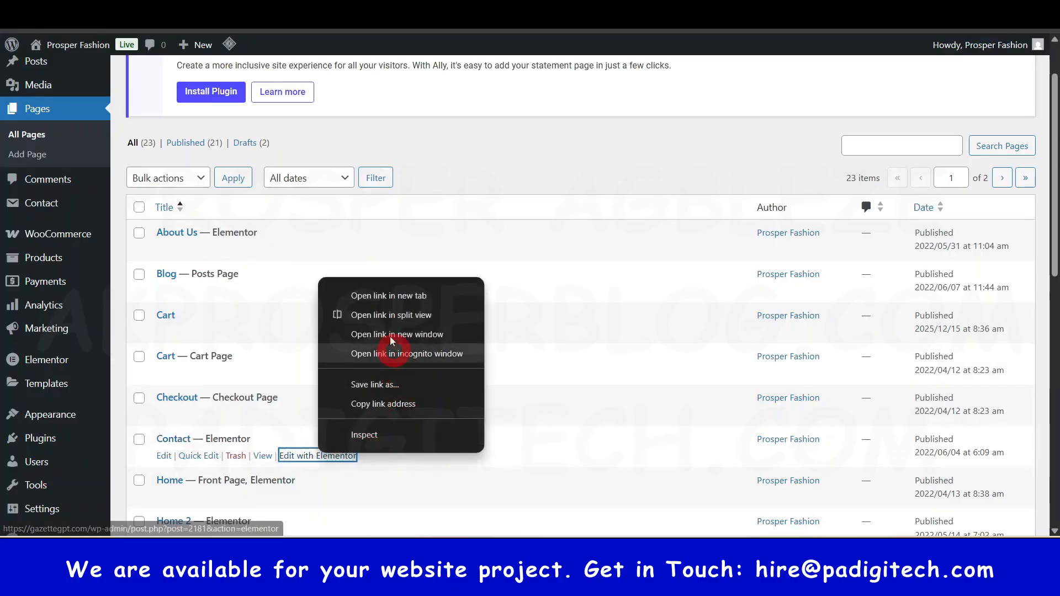
{"action": "right_click", "coordinate": [318, 454]}
{"action": "left_click", "coordinate": [388, 296]}
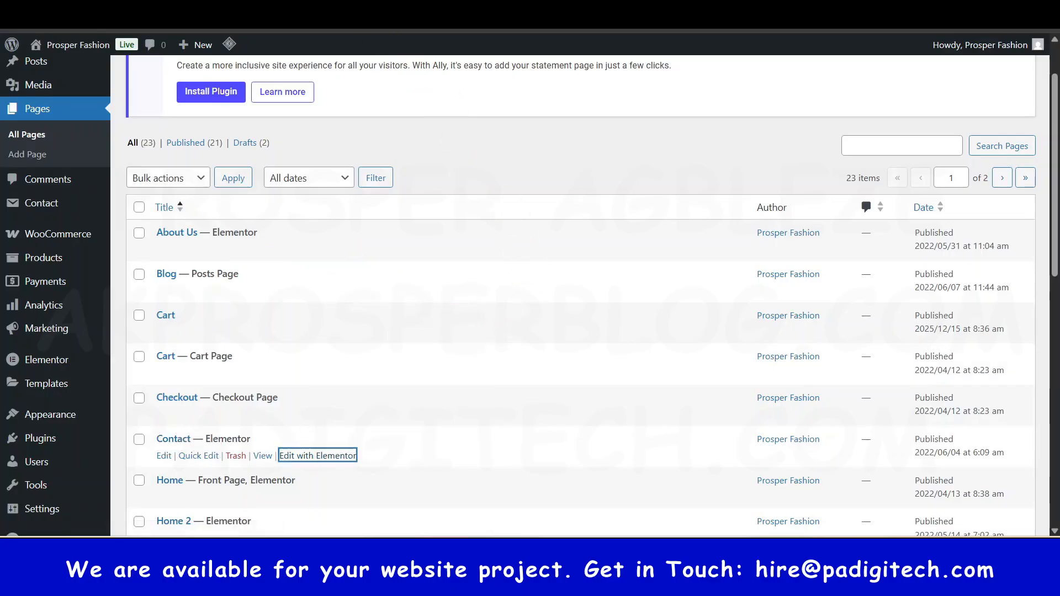
{"action": "key", "text": "ctrl+Tab"}
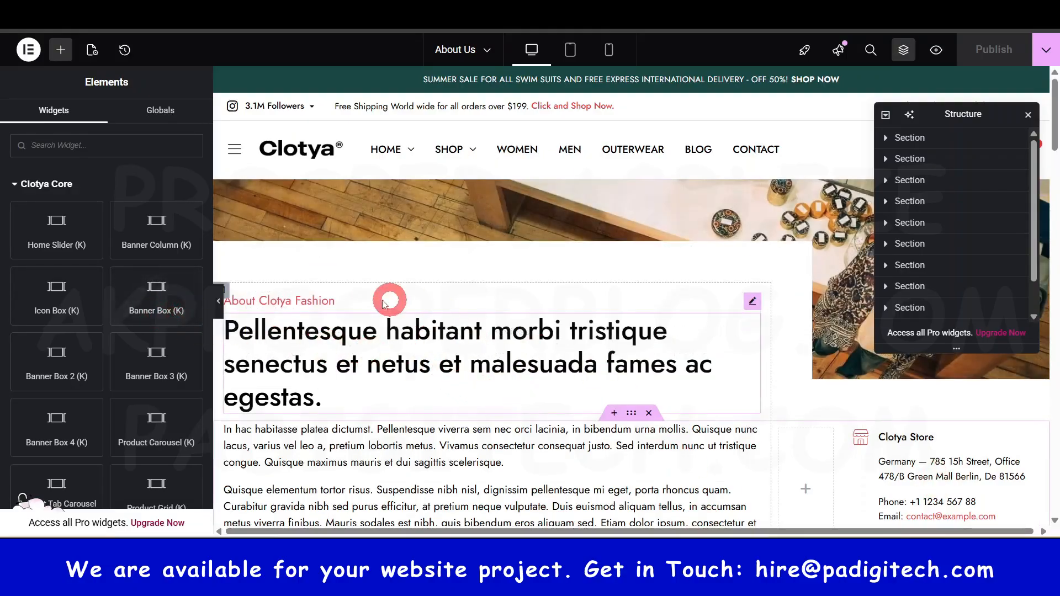
Examine the About Us page's main heading, lower sections and Clotya Store contact box, moving the Structure panel out of the way.
{"action": "left_click", "coordinate": [435, 366]}
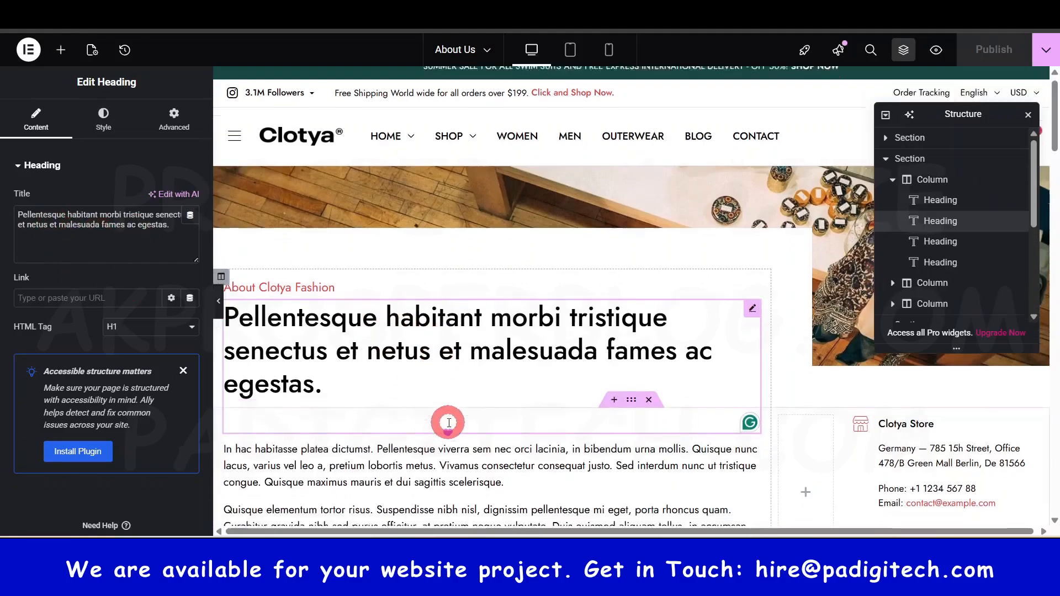
{"action": "scroll", "coordinate": [452, 359], "scroll_direction": "down", "scroll_amount": 4}
{"action": "scroll", "coordinate": [469, 304], "scroll_direction": "down", "scroll_amount": 5}
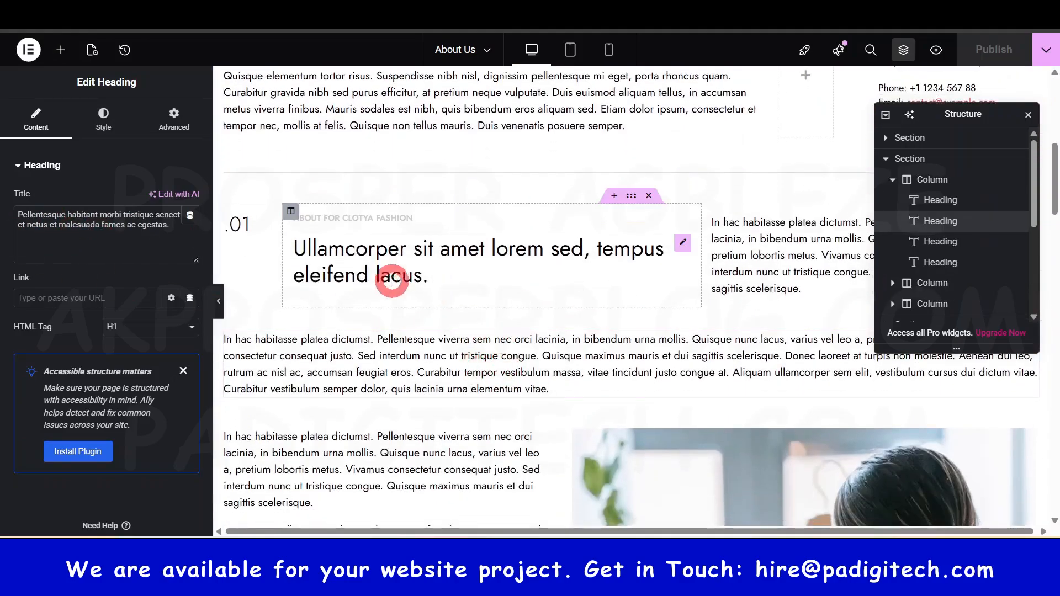
{"action": "scroll", "coordinate": [333, 238], "scroll_direction": "down", "scroll_amount": 5}
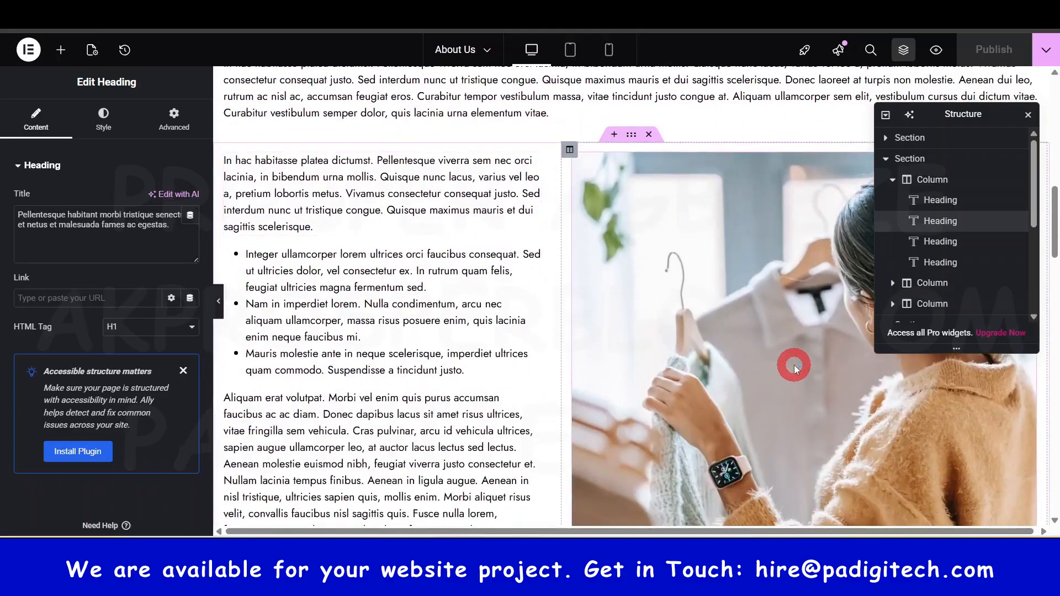
{"action": "scroll", "coordinate": [792, 378], "scroll_direction": "down", "scroll_amount": 15}
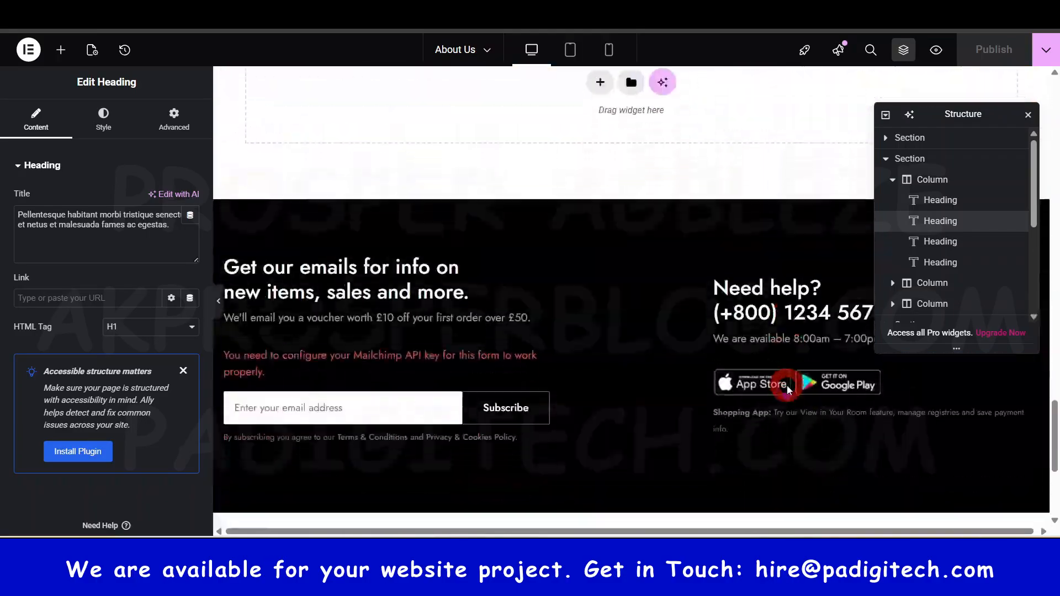
{"action": "scroll", "coordinate": [786, 385], "scroll_direction": "up", "scroll_amount": 20}
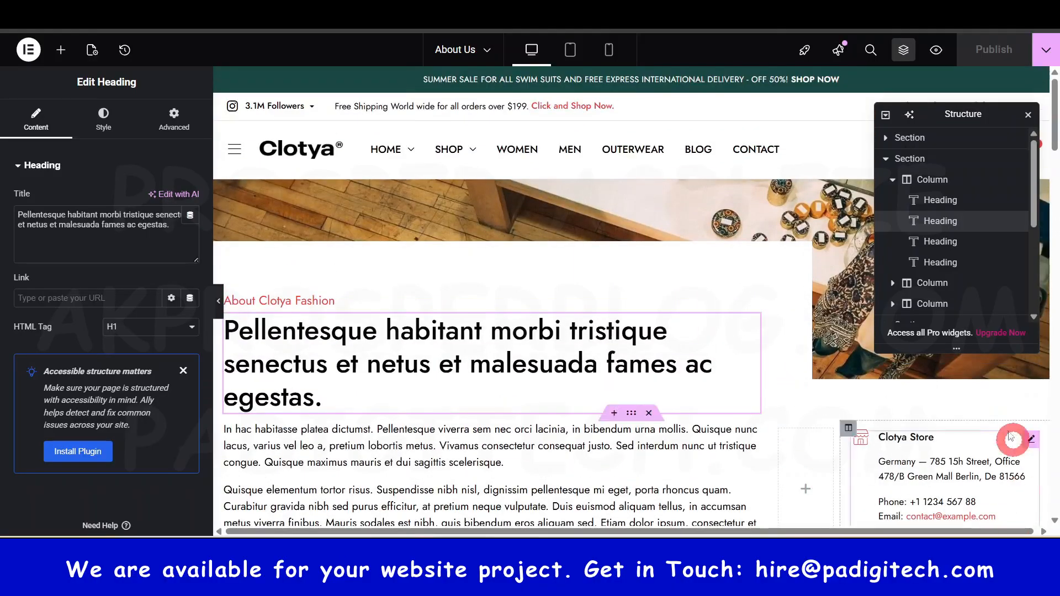
{"action": "left_click_drag", "start_coordinate": [963, 114], "coordinate": [459, 372]}
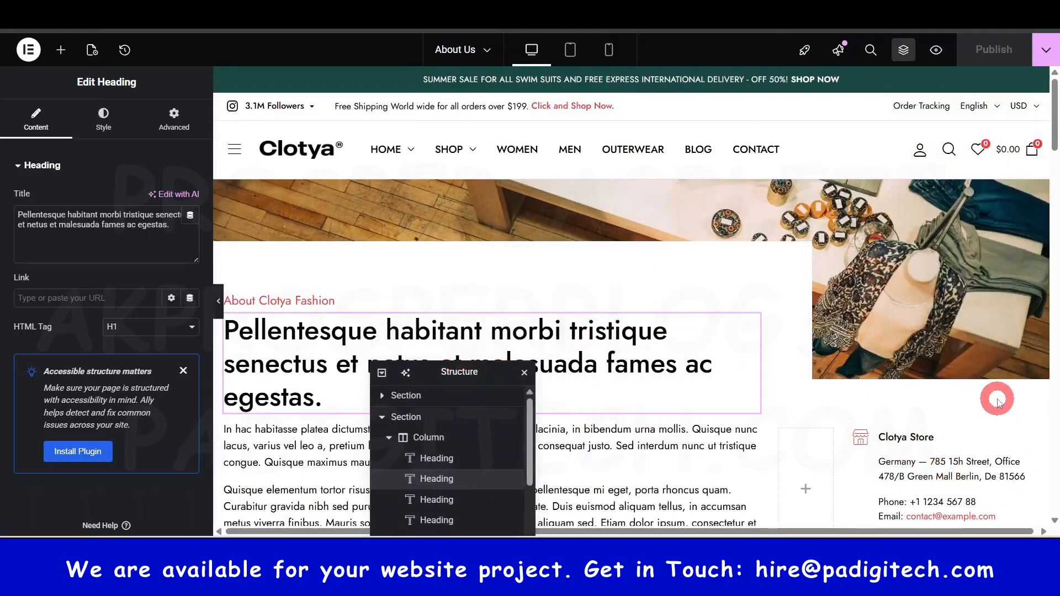
{"action": "scroll", "coordinate": [998, 401], "scroll_direction": "down", "scroll_amount": 4}
{"action": "left_click", "coordinate": [937, 268]}
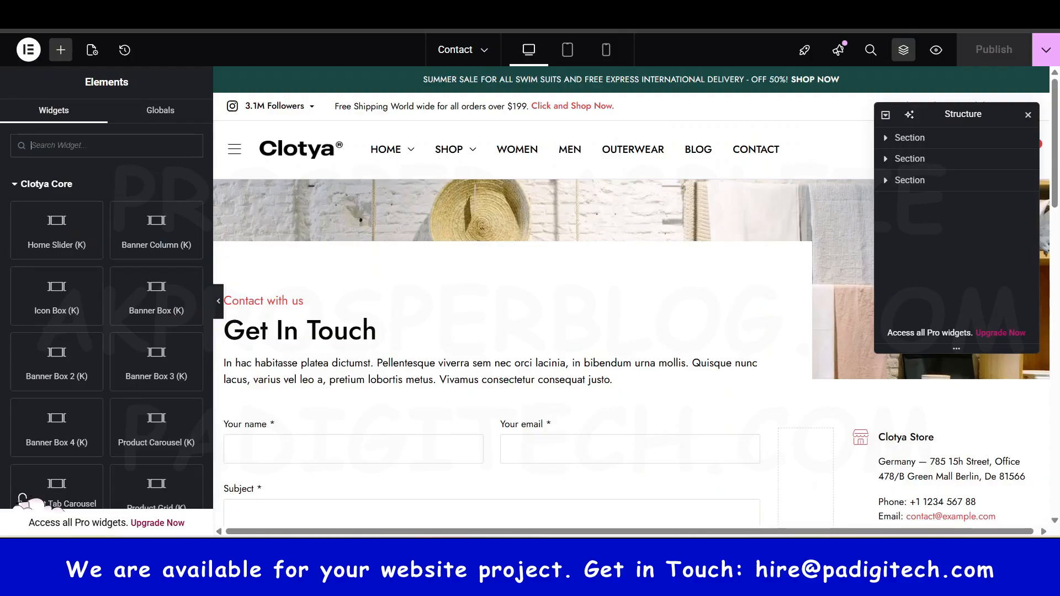
On the Contact page, open the content settings of the Get In Touch heading, its intro text and the contact form.
{"action": "scroll", "coordinate": [622, 370], "scroll_direction": "down", "scroll_amount": 3}
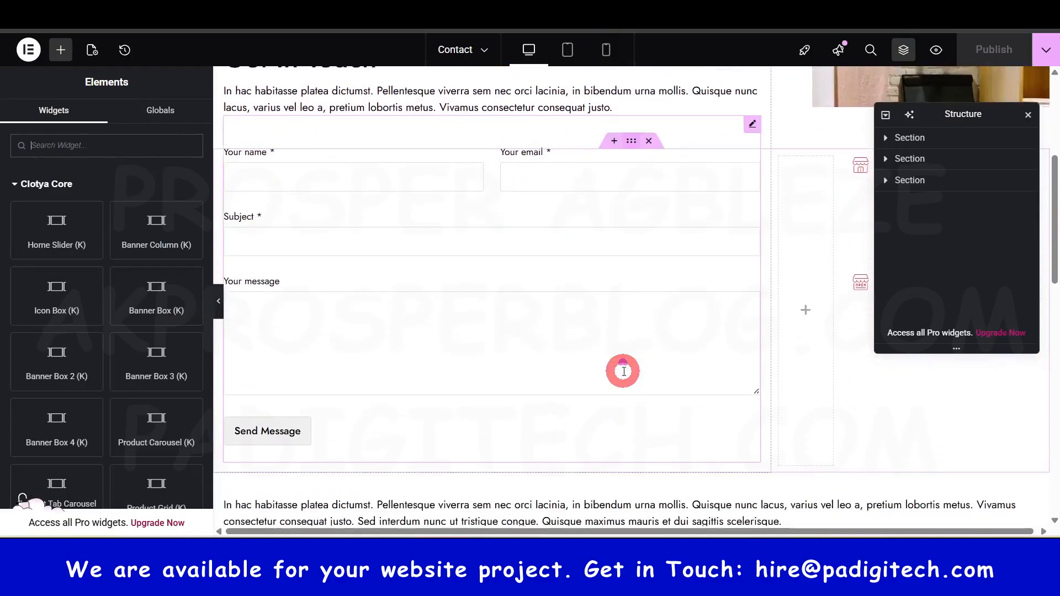
{"action": "scroll", "coordinate": [619, 372], "scroll_direction": "up", "scroll_amount": 5}
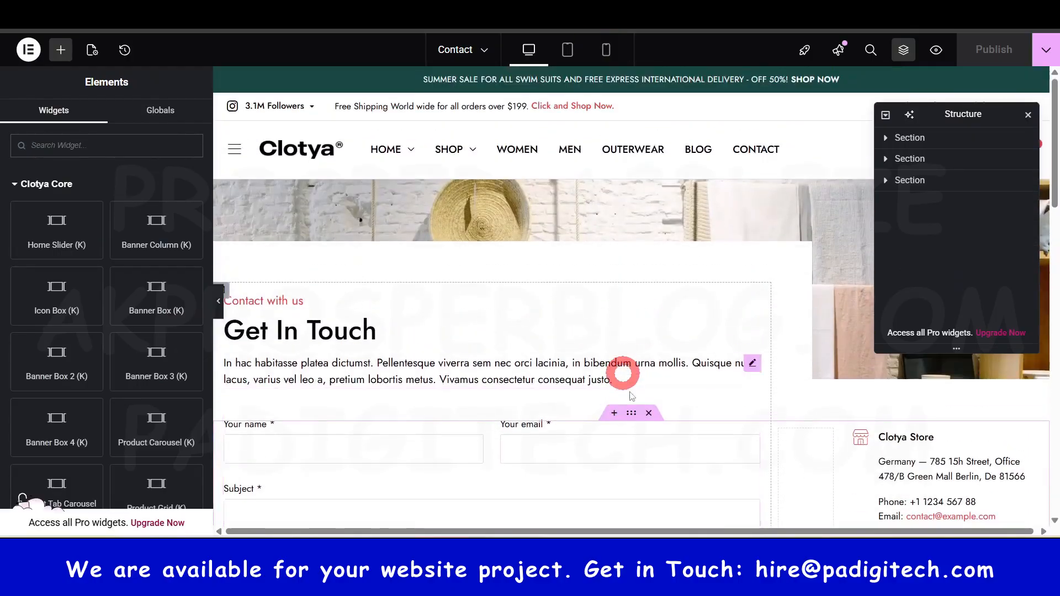
{"action": "left_click", "coordinate": [336, 334]}
{"action": "left_click", "coordinate": [301, 379]}
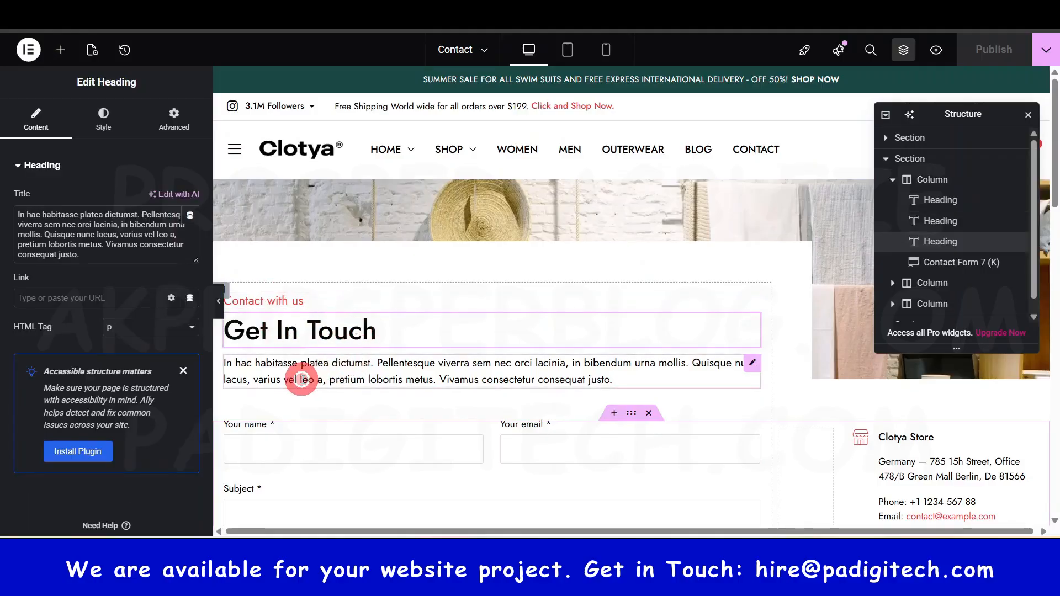
{"action": "scroll", "coordinate": [532, 374], "scroll_direction": "down", "scroll_amount": 3}
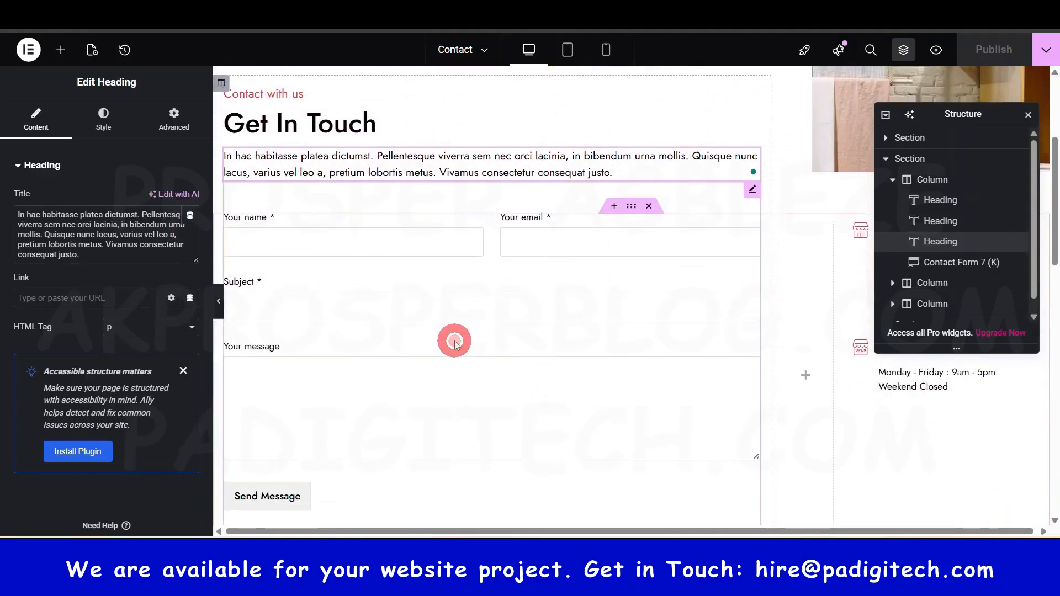
{"action": "left_click", "coordinate": [454, 342]}
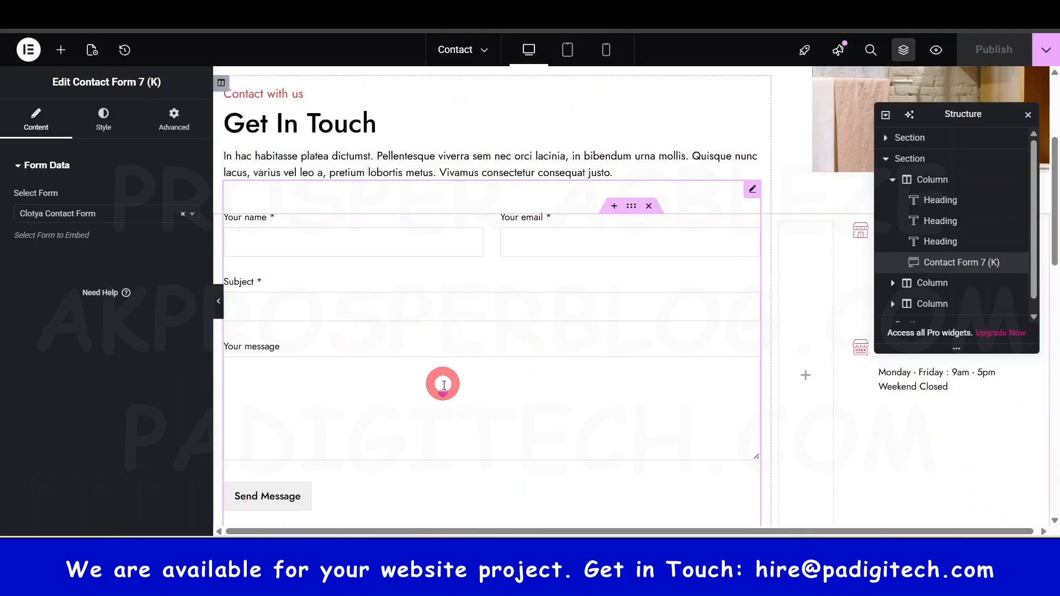
Look over the rest of the Contact page and open the content settings of the Opening Hours and Clotya Store boxes.
{"action": "scroll", "coordinate": [444, 385], "scroll_direction": "down", "scroll_amount": 2}
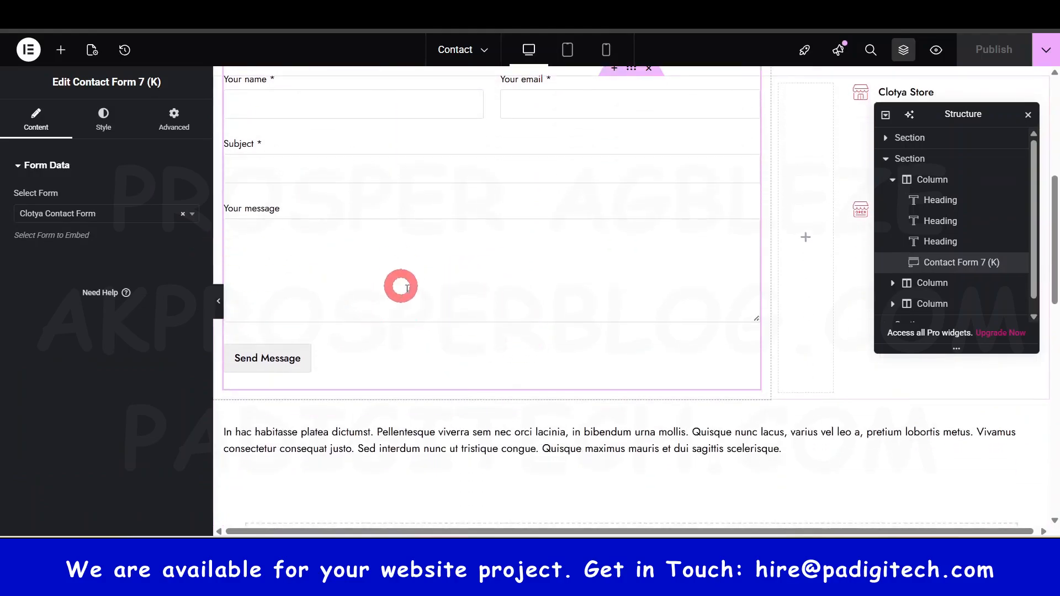
{"action": "scroll", "coordinate": [492, 254], "scroll_direction": "up", "scroll_amount": 2}
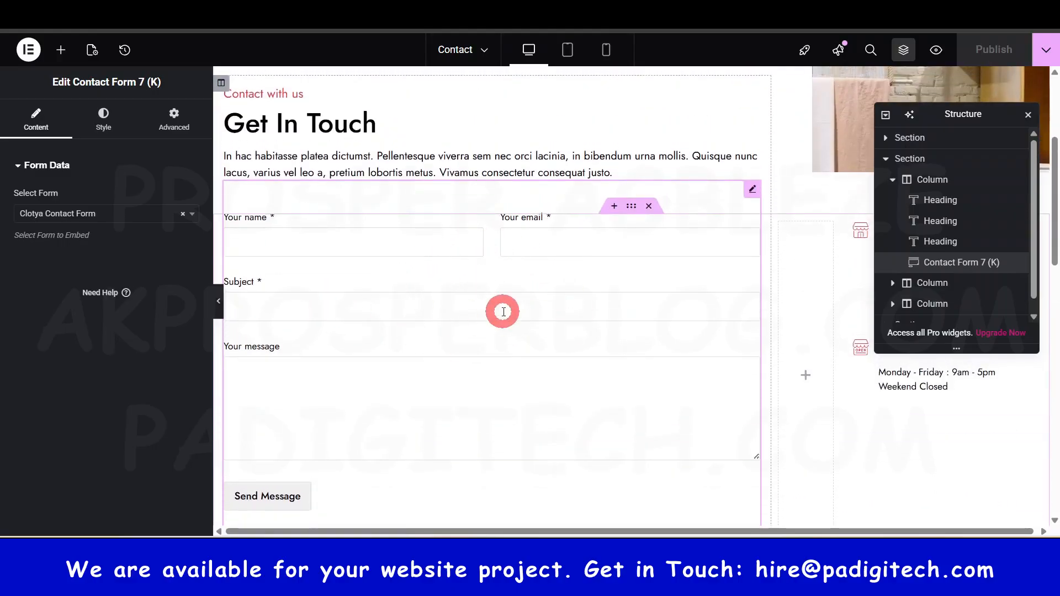
{"action": "scroll", "coordinate": [502, 311], "scroll_direction": "down", "scroll_amount": 1}
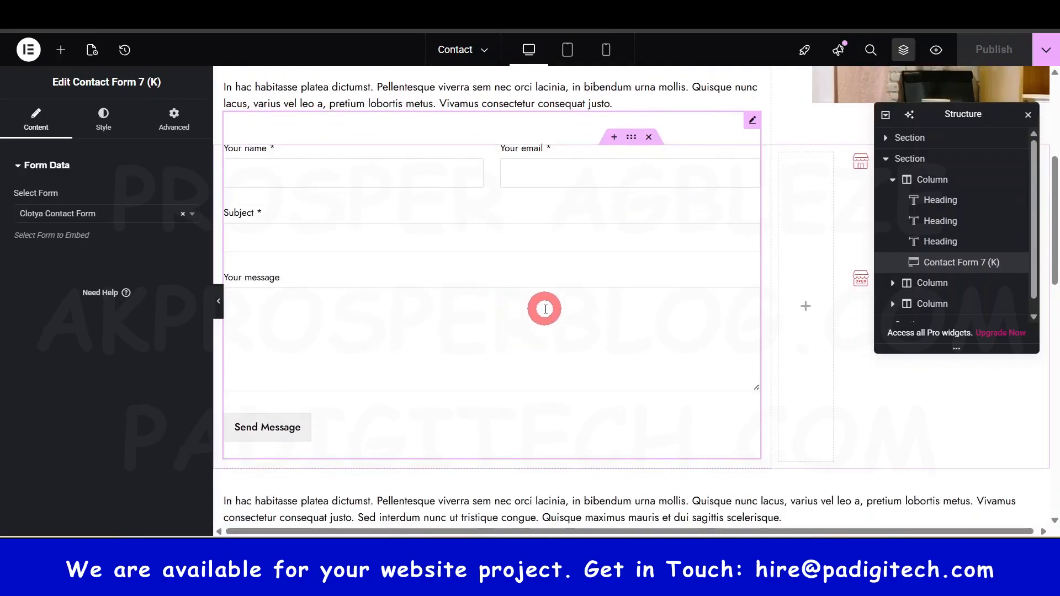
{"action": "scroll", "coordinate": [552, 325], "scroll_direction": "down", "scroll_amount": 3}
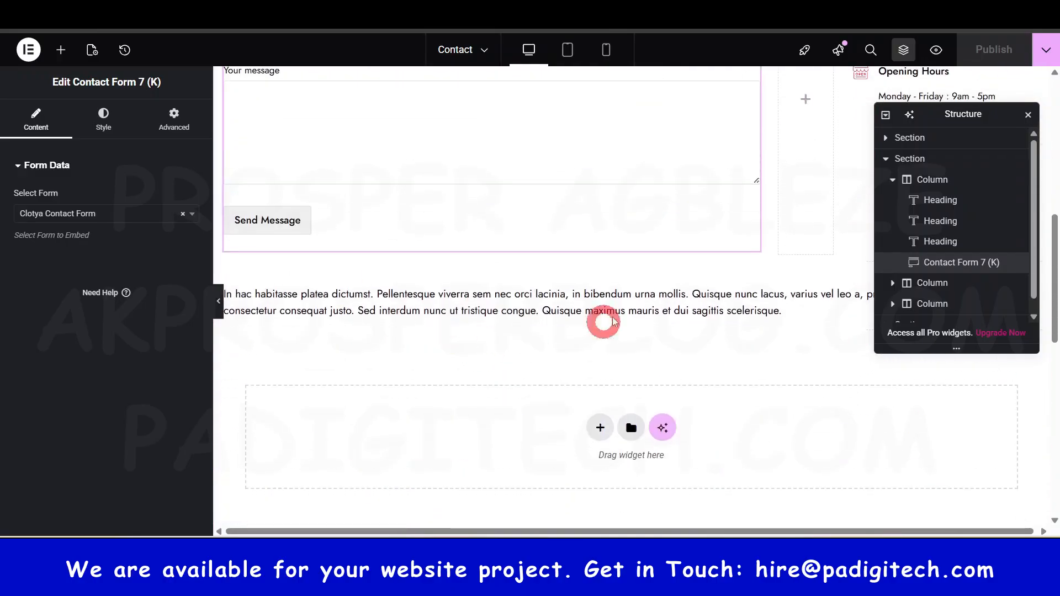
{"action": "scroll", "coordinate": [648, 381], "scroll_direction": "down", "scroll_amount": 4}
{"action": "scroll", "coordinate": [653, 384], "scroll_direction": "up", "scroll_amount": 10}
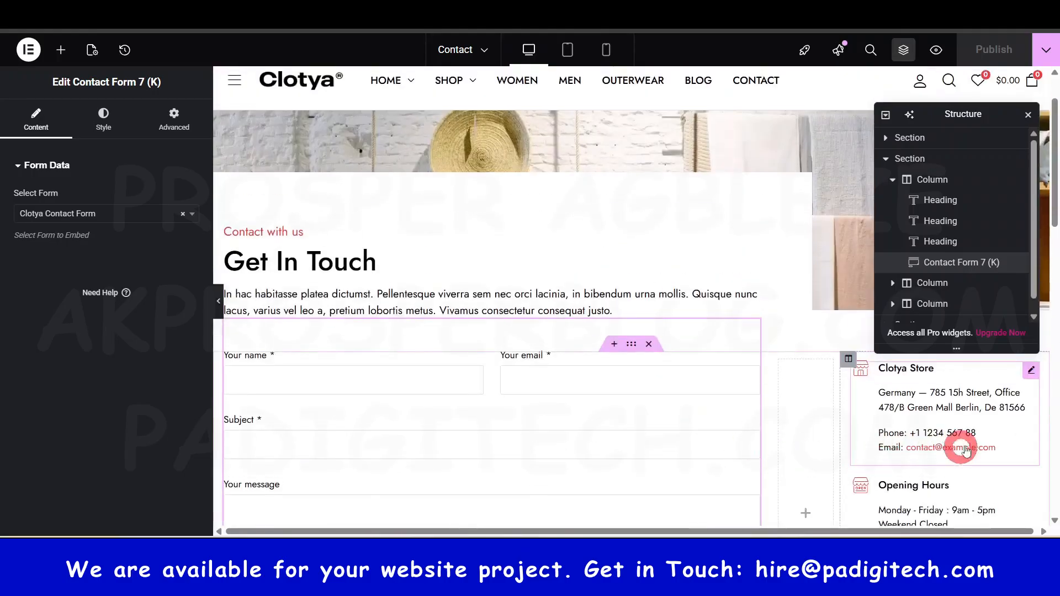
{"action": "left_click", "coordinate": [953, 504]}
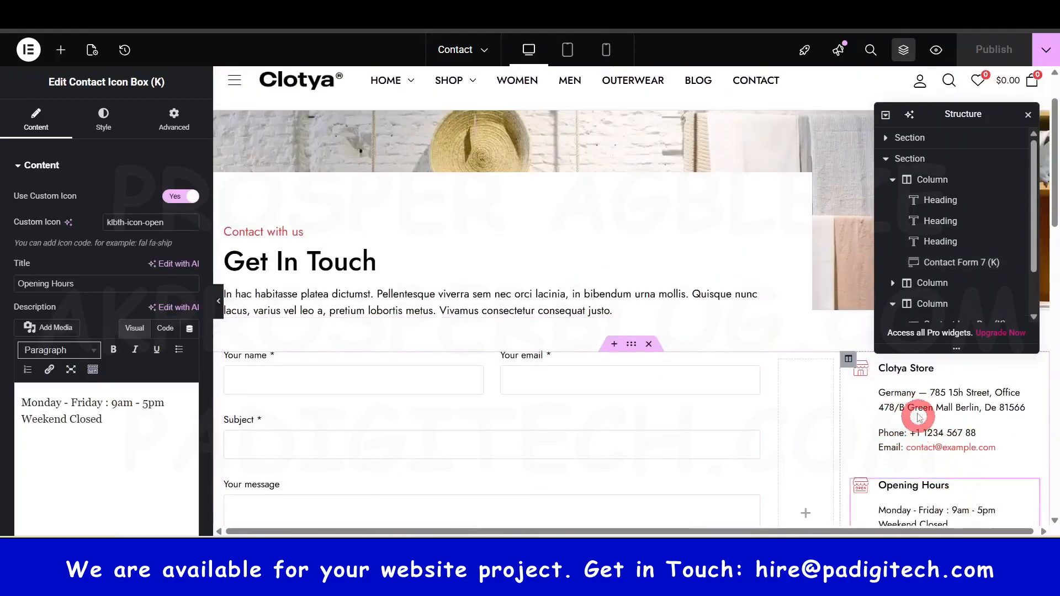
{"action": "left_click", "coordinate": [986, 408]}
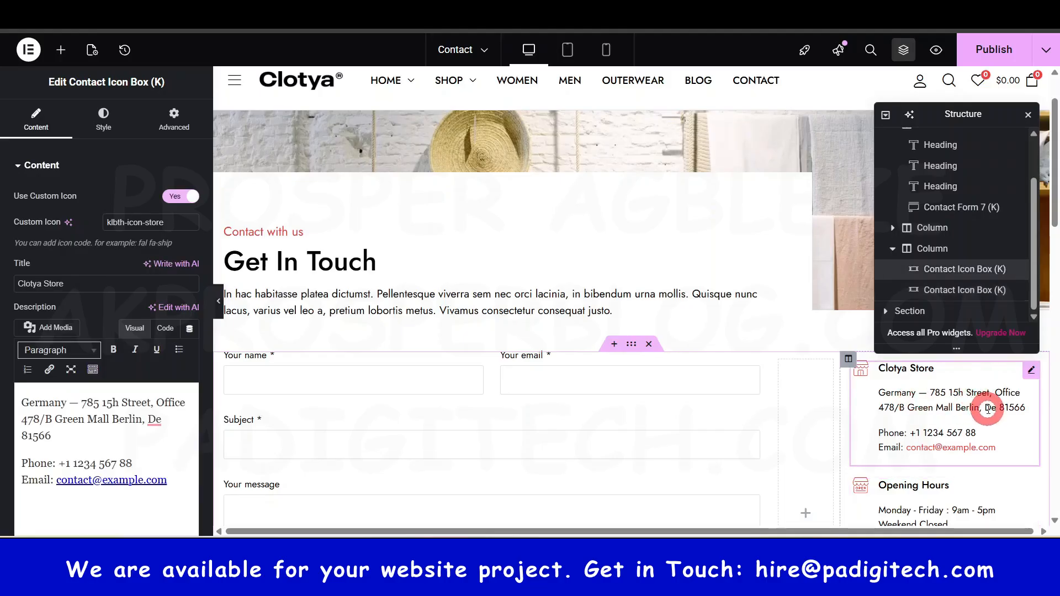
{"action": "left_click", "coordinate": [991, 406]}
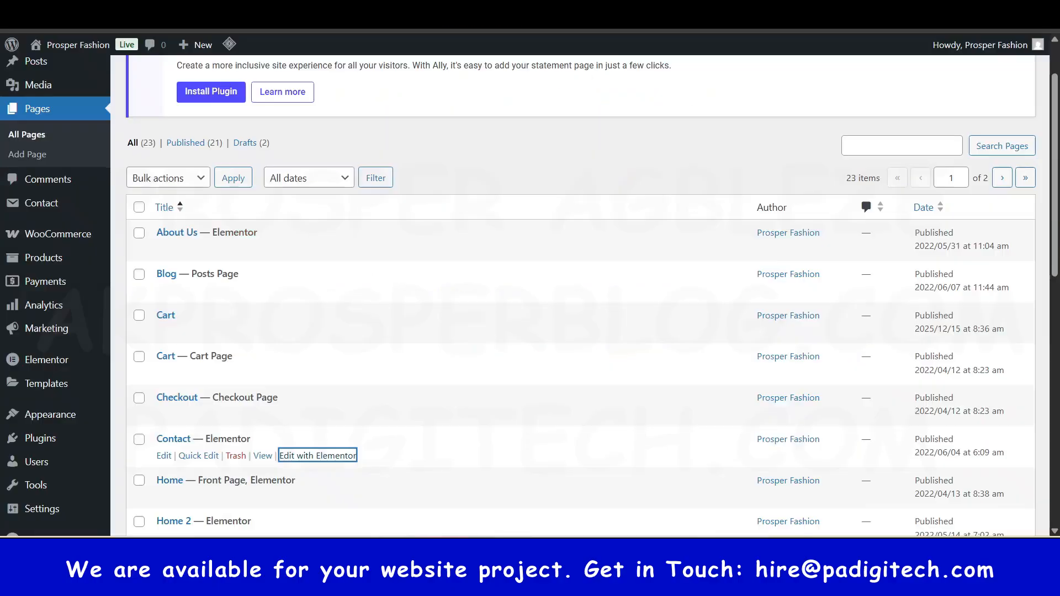
Close the About Us and Contact page editors without saving and return to the pages list.
{"action": "scroll", "coordinate": [407, 303], "scroll_direction": "up", "scroll_amount": 2}
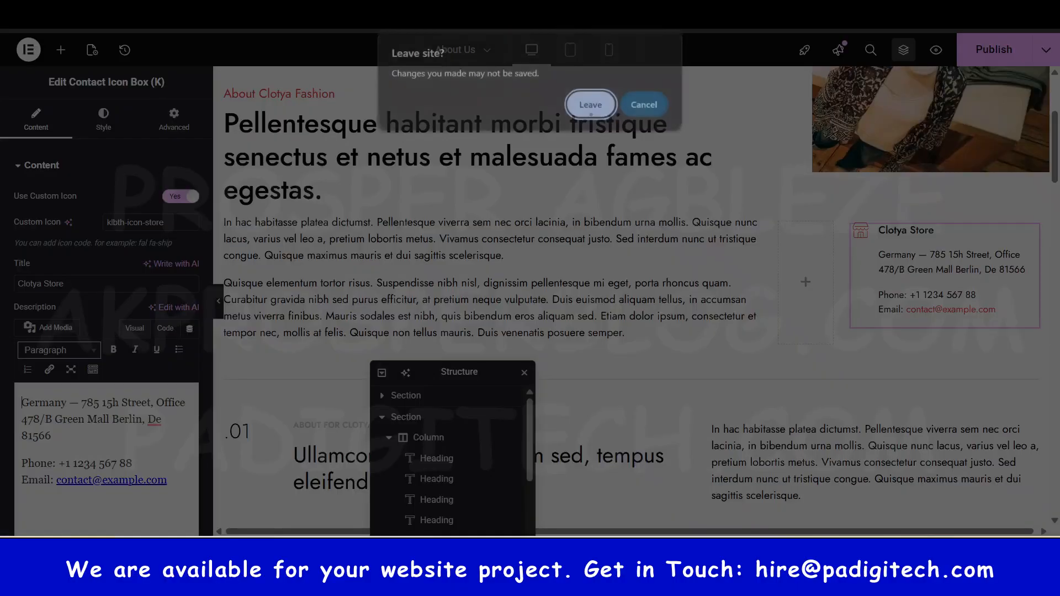
{"action": "left_click", "coordinate": [583, 102]}
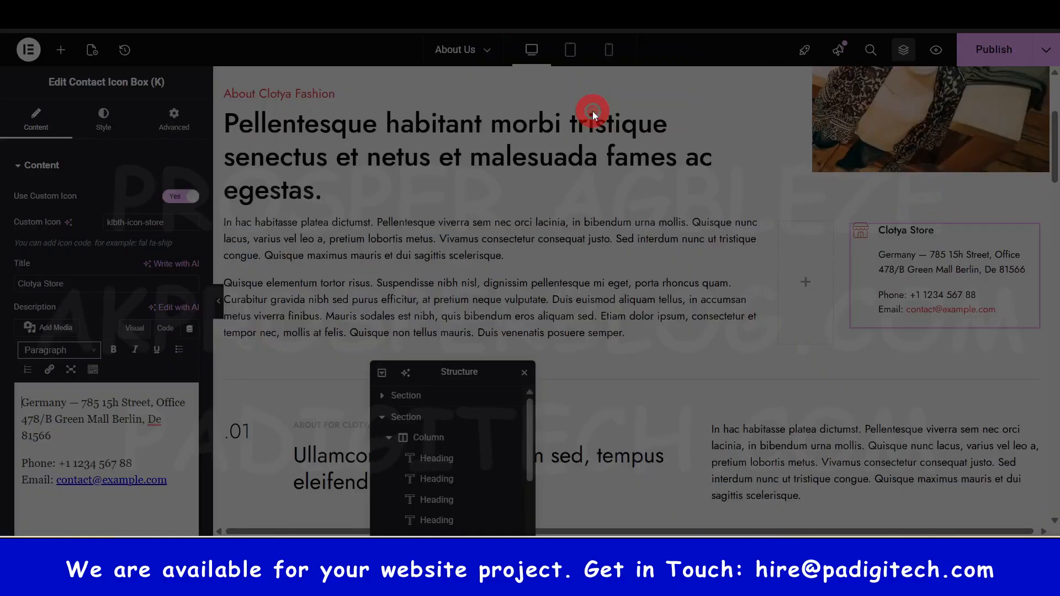
{"action": "key", "text": "ctrl+w"}
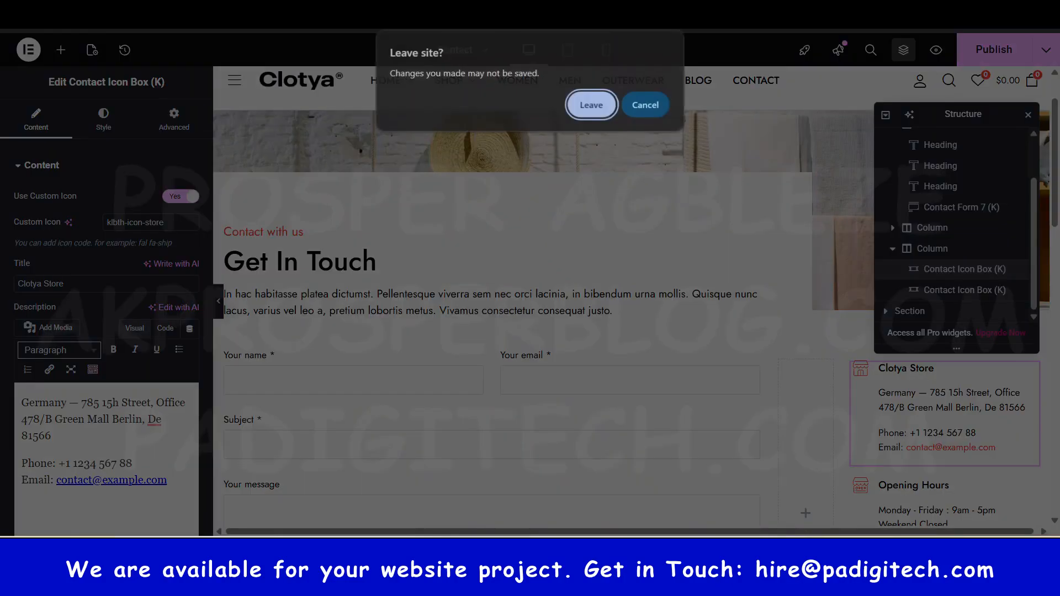
{"action": "left_click", "coordinate": [650, 111]}
{"action": "key", "text": "ctrl+w"}
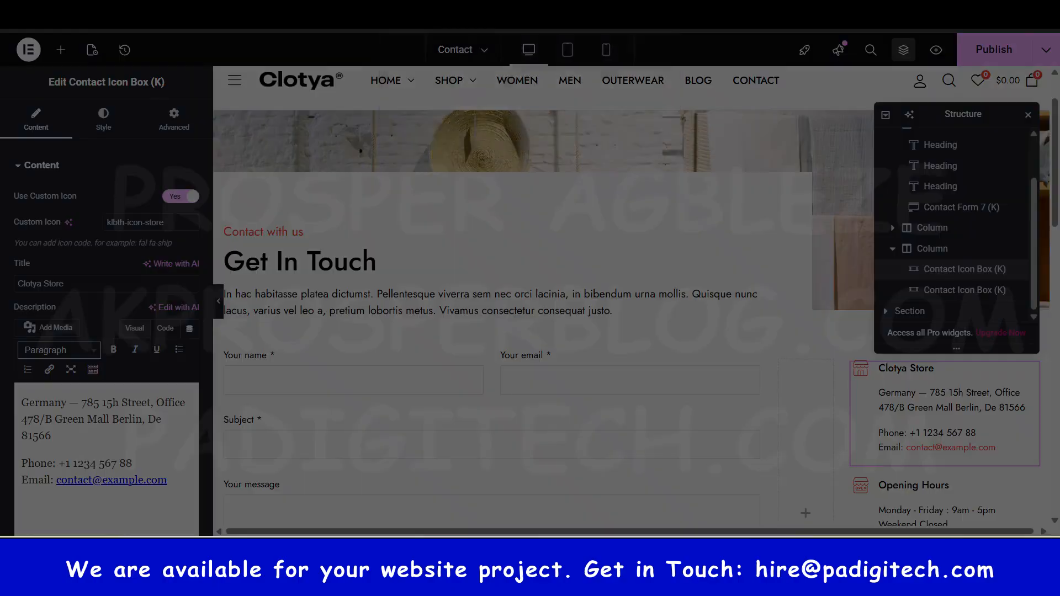
{"action": "left_click", "coordinate": [590, 130]}
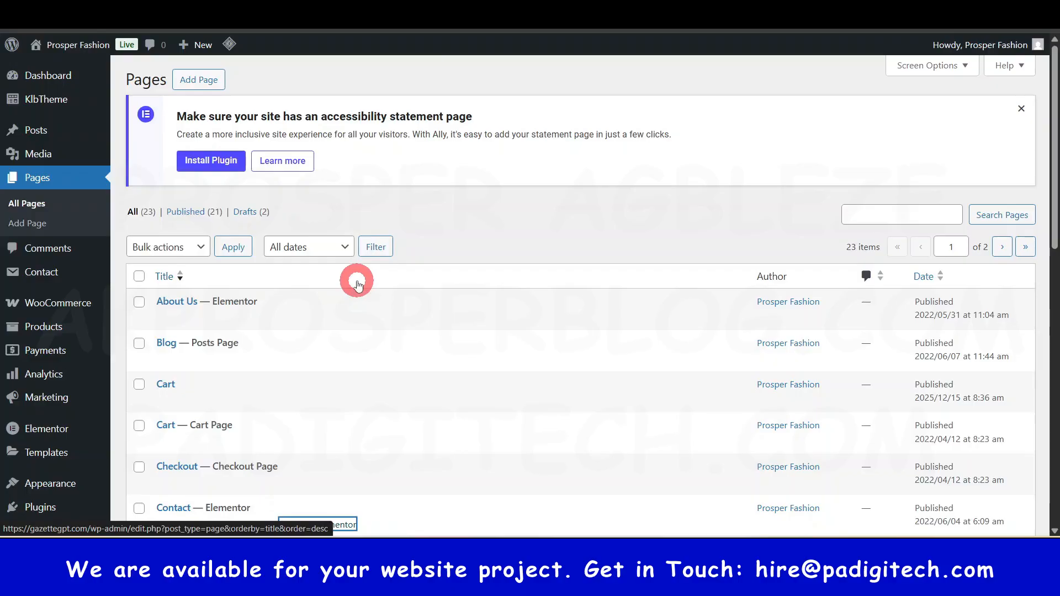
Add a new page titled FAQ.
{"action": "scroll", "coordinate": [332, 331], "scroll_direction": "down", "scroll_amount": 6}
{"action": "scroll", "coordinate": [331, 386], "scroll_direction": "up", "scroll_amount": 6}
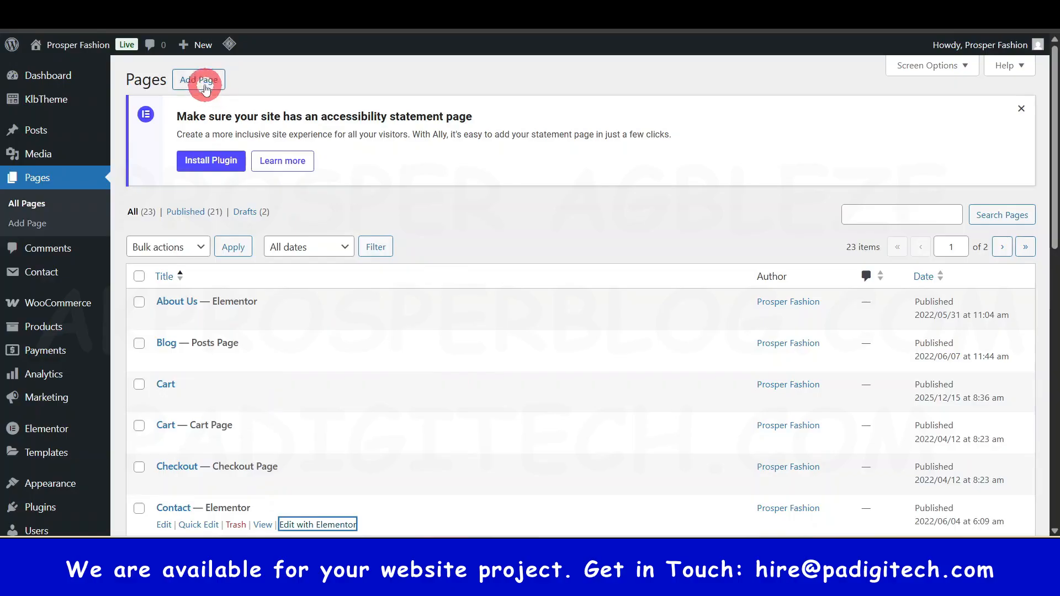
{"action": "left_click", "coordinate": [200, 82]}
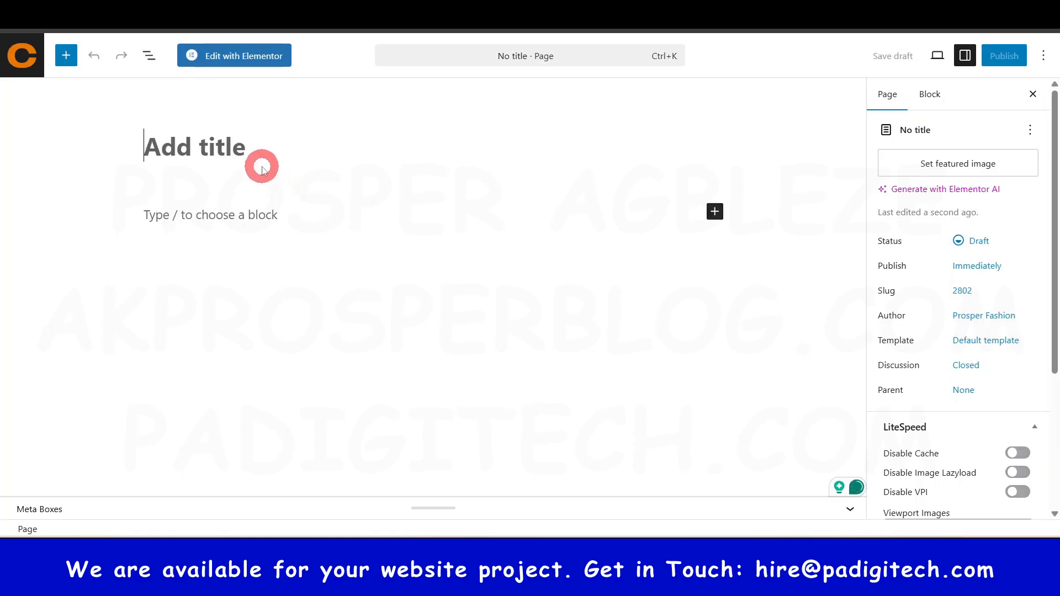
{"action": "type", "text": "FAQ"}
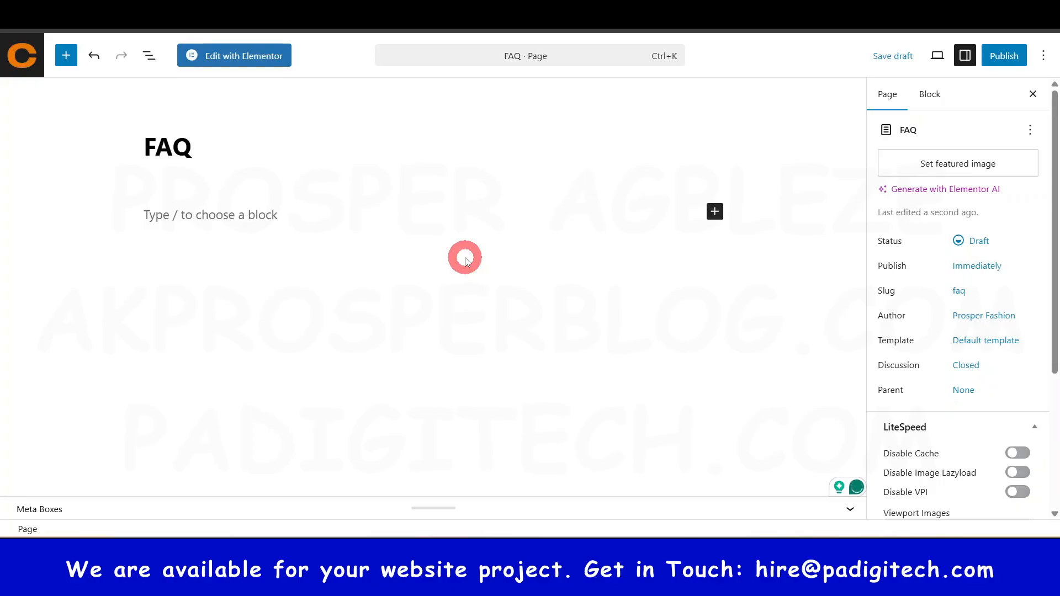
{"action": "left_click", "coordinate": [237, 213]}
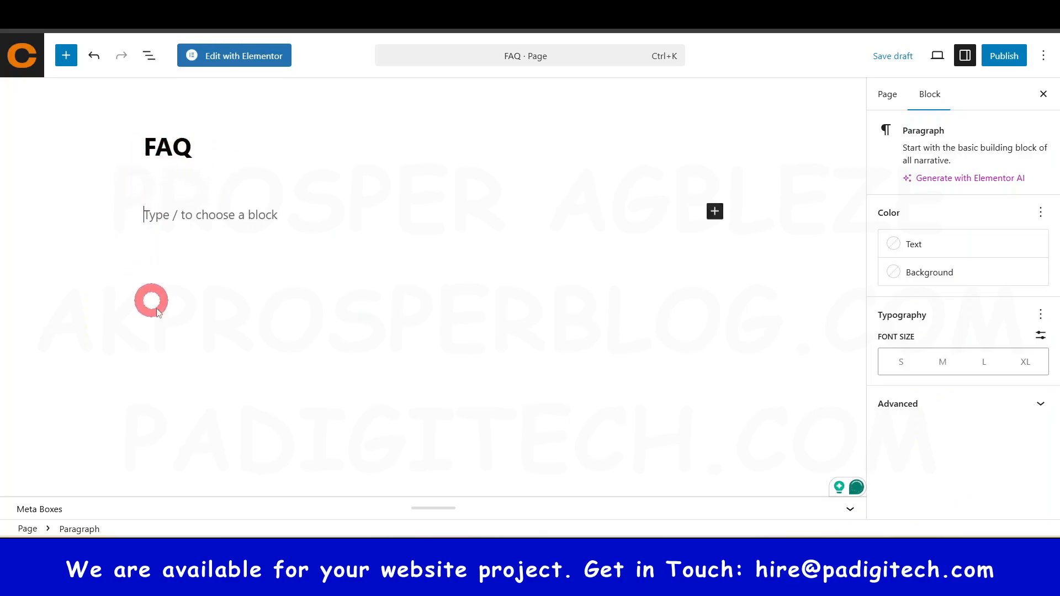
{"action": "left_click", "coordinate": [210, 147]}
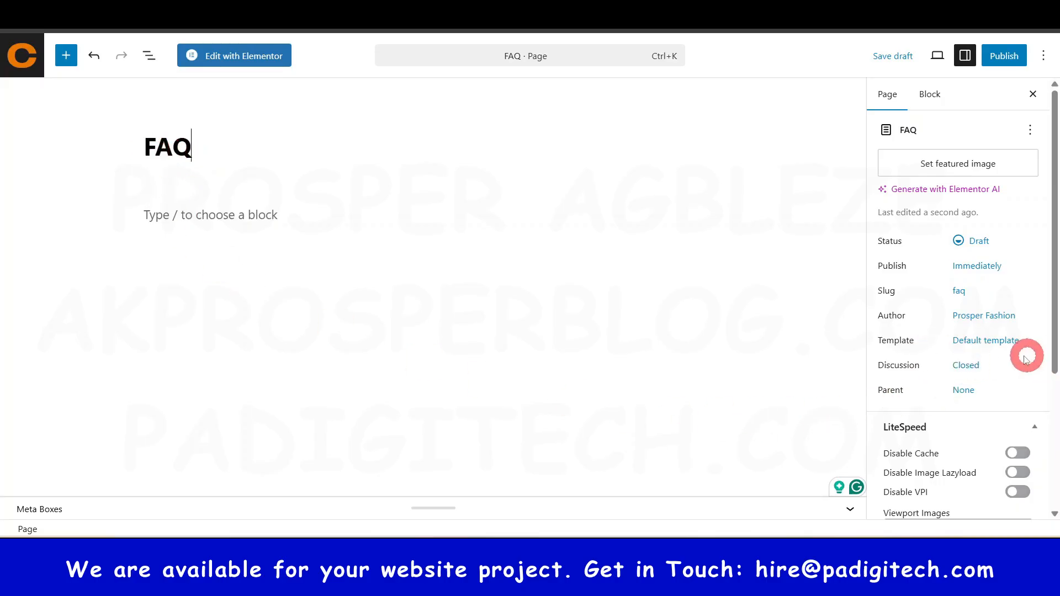
Examine the template choices for the FAQ page, leaving the selection as it is, and review its other page settings.
{"action": "left_click", "coordinate": [991, 342]}
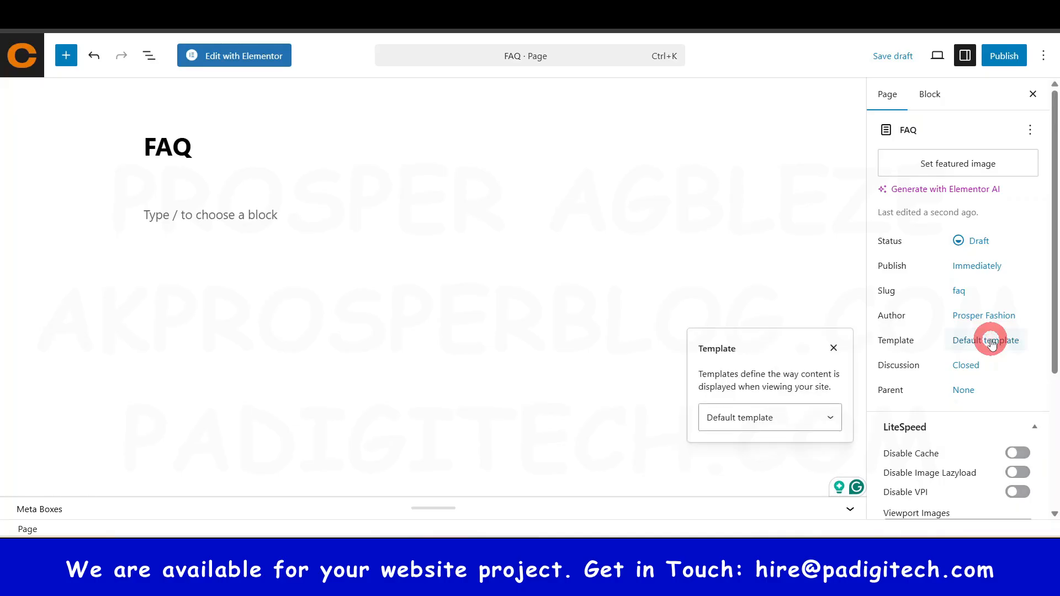
{"action": "left_click", "coordinate": [779, 418]}
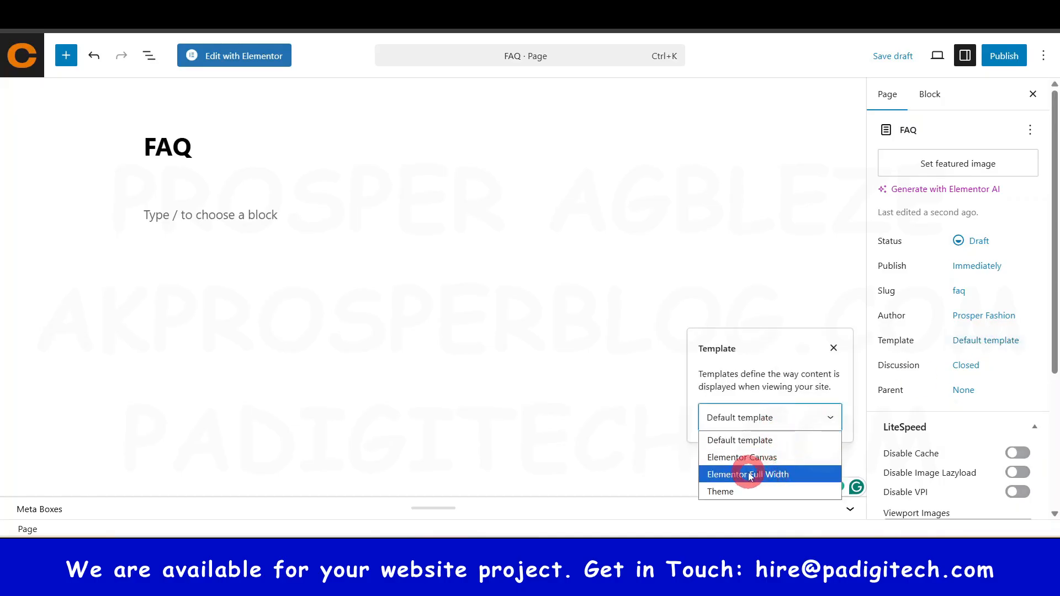
{"action": "left_click", "coordinate": [566, 381]}
{"action": "left_click", "coordinate": [565, 370]}
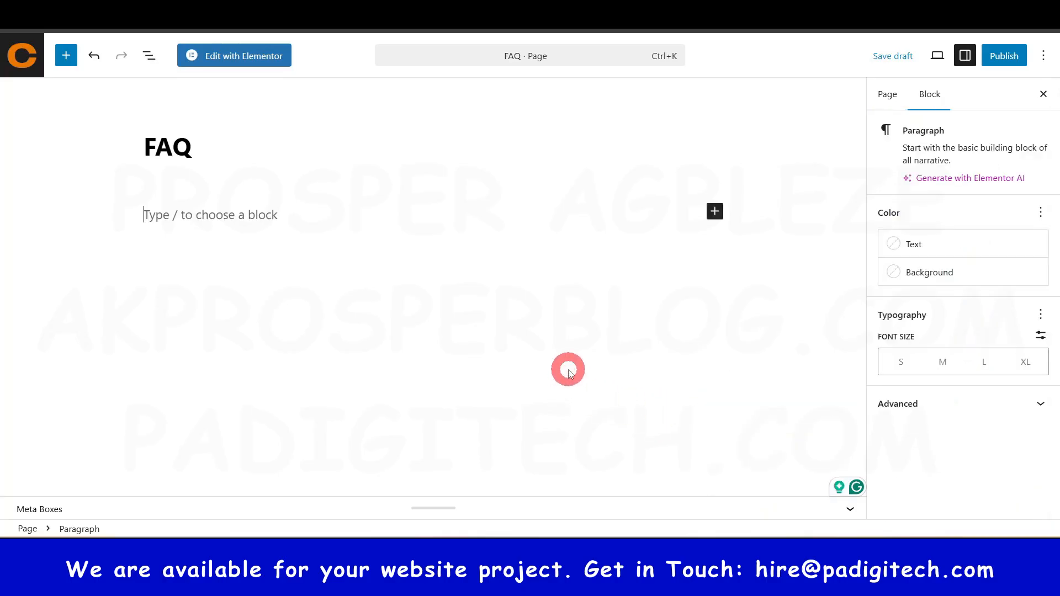
{"action": "left_click", "coordinate": [888, 93]}
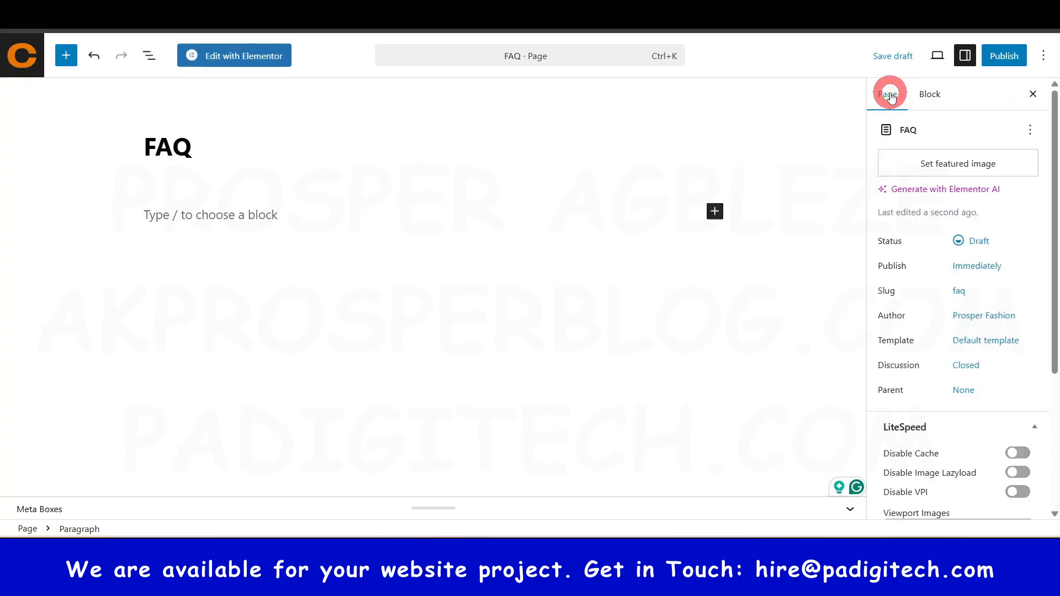
{"action": "scroll", "coordinate": [974, 322], "scroll_direction": "down", "scroll_amount": 4}
{"action": "scroll", "coordinate": [974, 322], "scroll_direction": "up", "scroll_amount": 4}
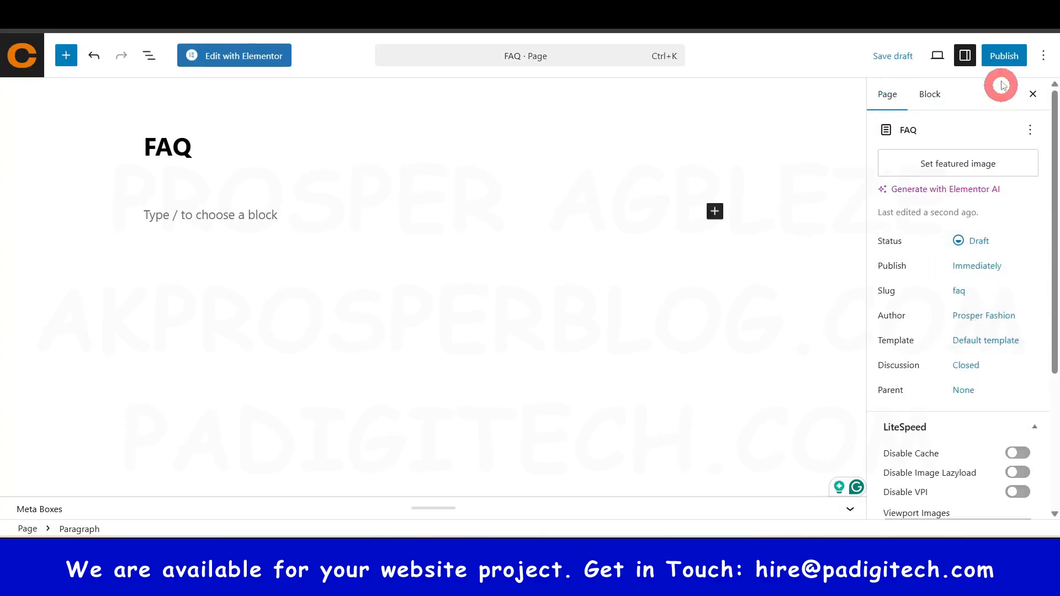
Publish the FAQ page, view the live page in a new tab and return to the page editor.
{"action": "left_click", "coordinate": [1005, 57]}
{"action": "left_click", "coordinate": [1006, 57]}
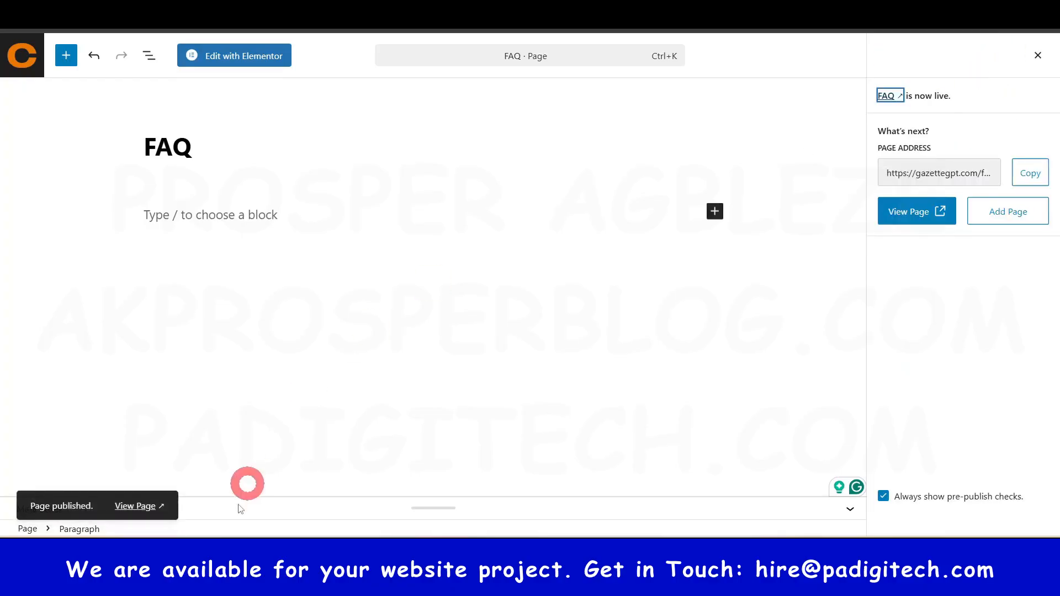
{"action": "right_click", "coordinate": [135, 513]}
{"action": "left_click", "coordinate": [236, 350]}
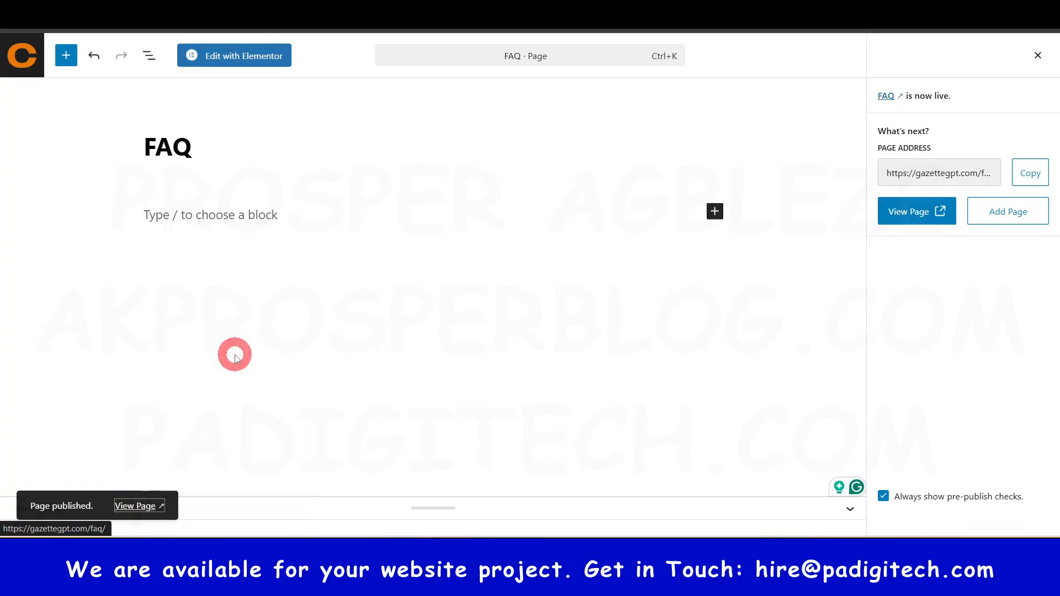
{"action": "left_click", "coordinate": [685, 11]}
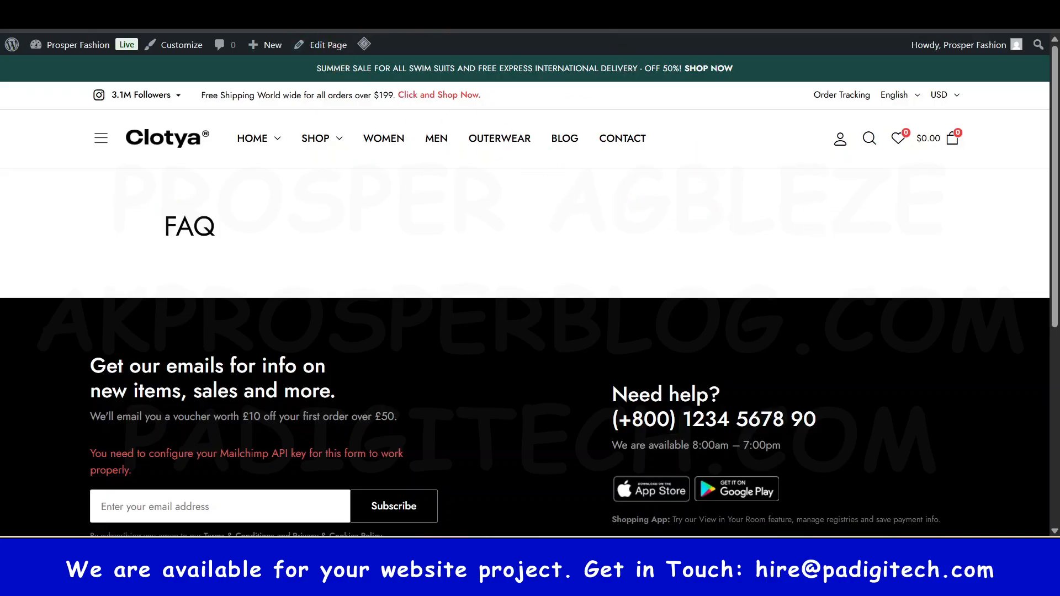
{"action": "left_click", "coordinate": [552, 11]}
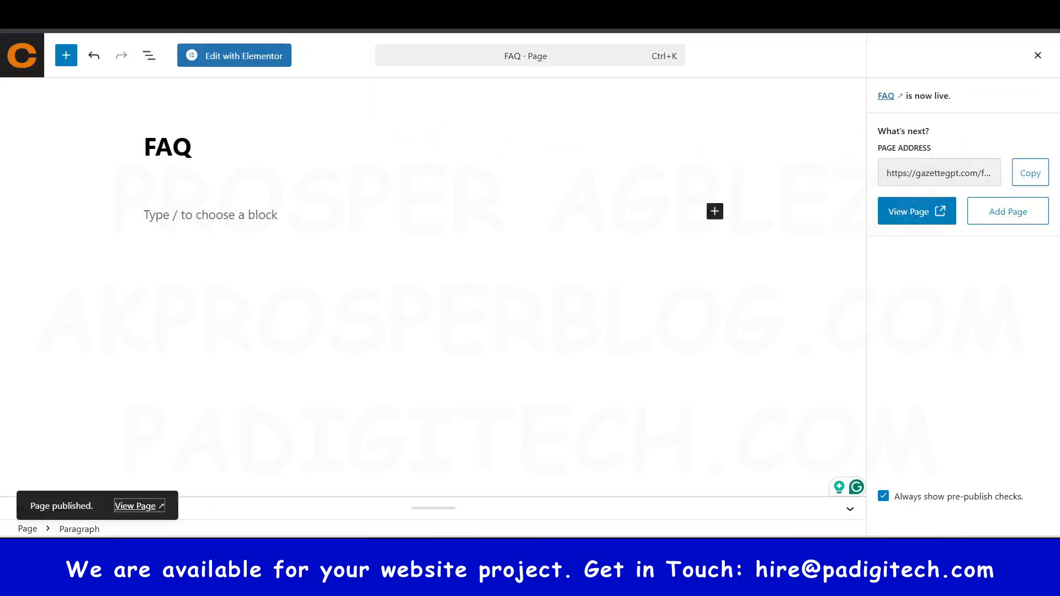
Edit the FAQ page with Elementor and paste the copied Custom Title widget into the empty page area.
{"action": "left_click", "coordinate": [260, 57]}
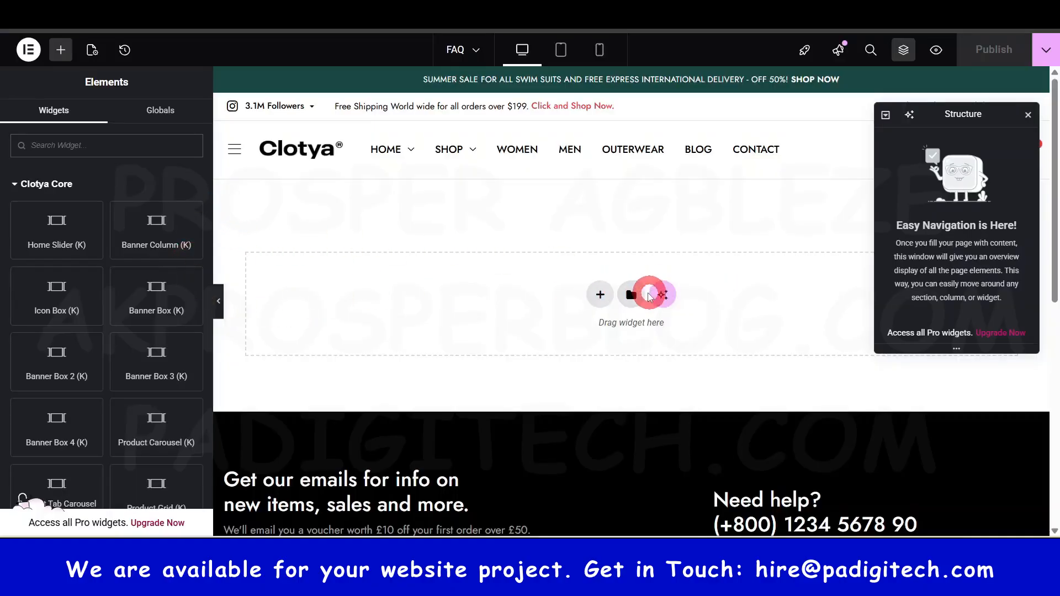
{"action": "right_click", "coordinate": [591, 302]}
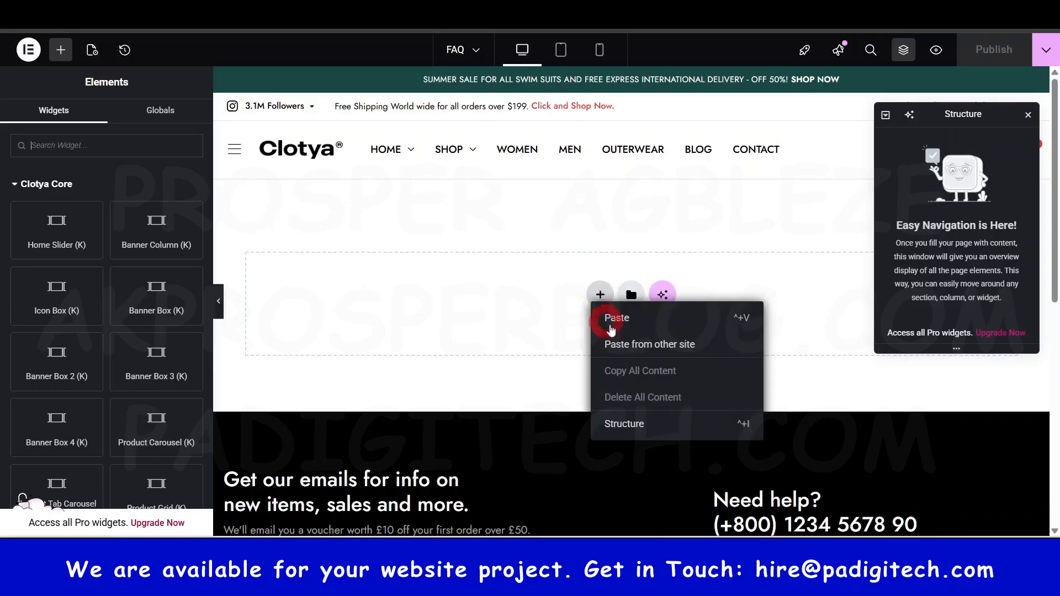
{"action": "left_click", "coordinate": [636, 324]}
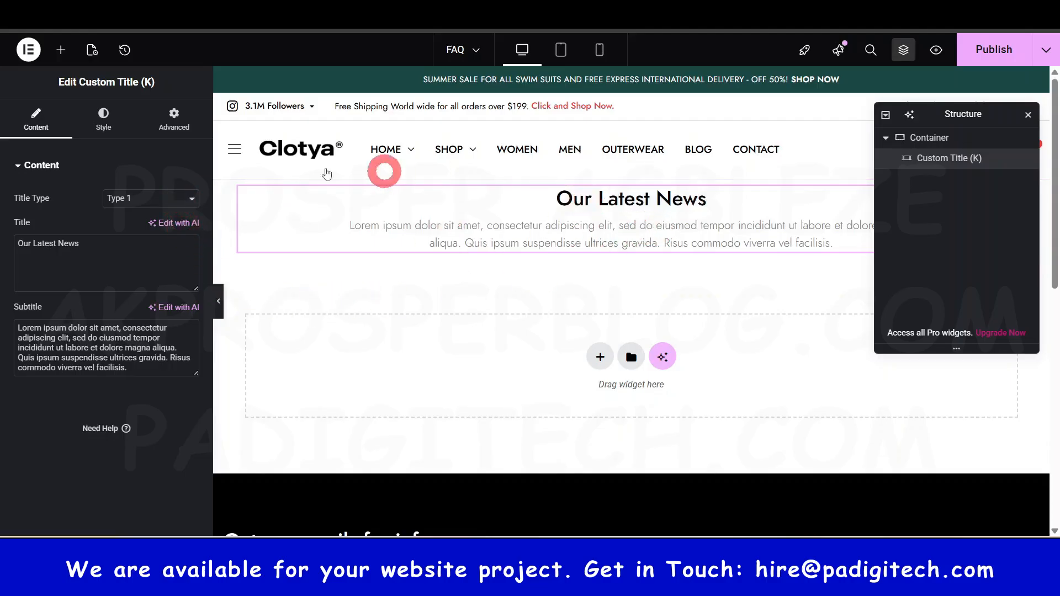
Add an Accordion widget below the title and place a Text Editor widget inside its first item.
{"action": "left_click", "coordinate": [60, 51]}
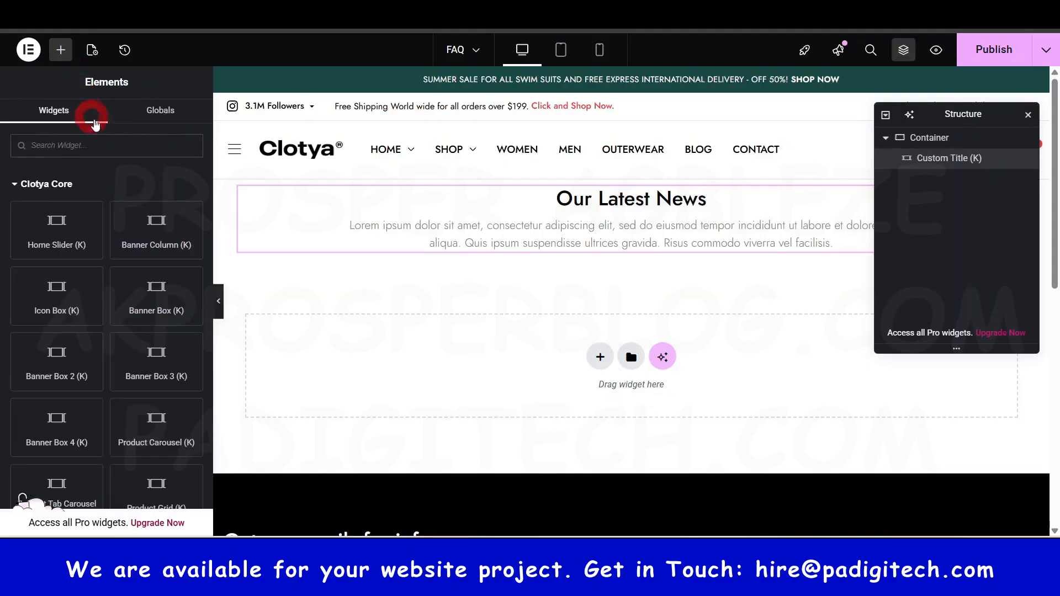
{"action": "type", "text": "accor"}
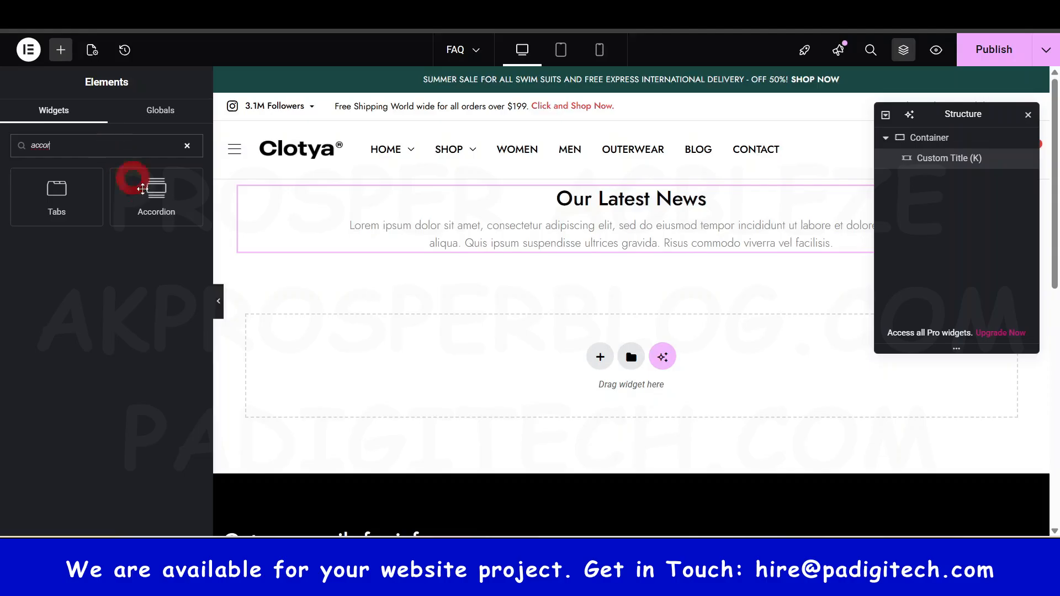
{"action": "left_click_drag", "start_coordinate": [142, 189], "coordinate": [635, 249]}
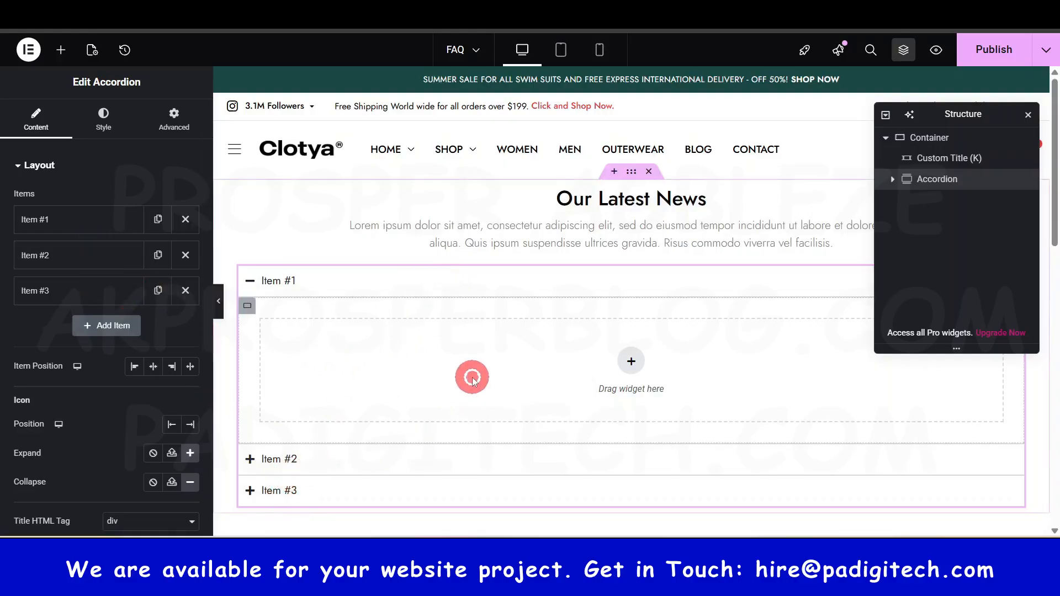
{"action": "left_click", "coordinate": [470, 376]}
{"action": "left_click", "coordinate": [63, 50]}
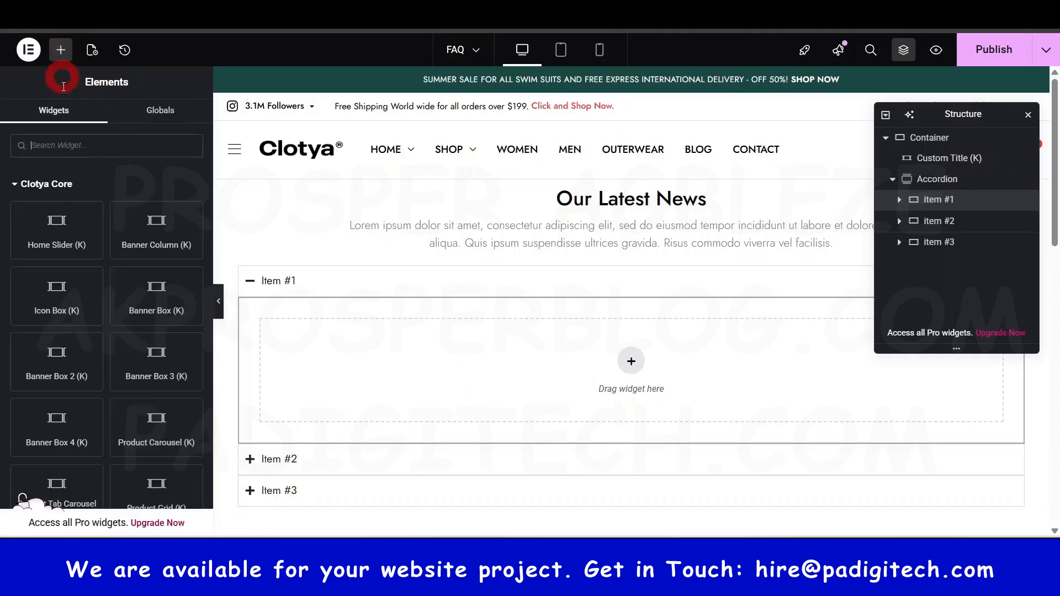
{"action": "scroll", "coordinate": [104, 360], "scroll_direction": "down", "scroll_amount": 10}
{"action": "left_click_drag", "start_coordinate": [82, 335], "coordinate": [629, 368]}
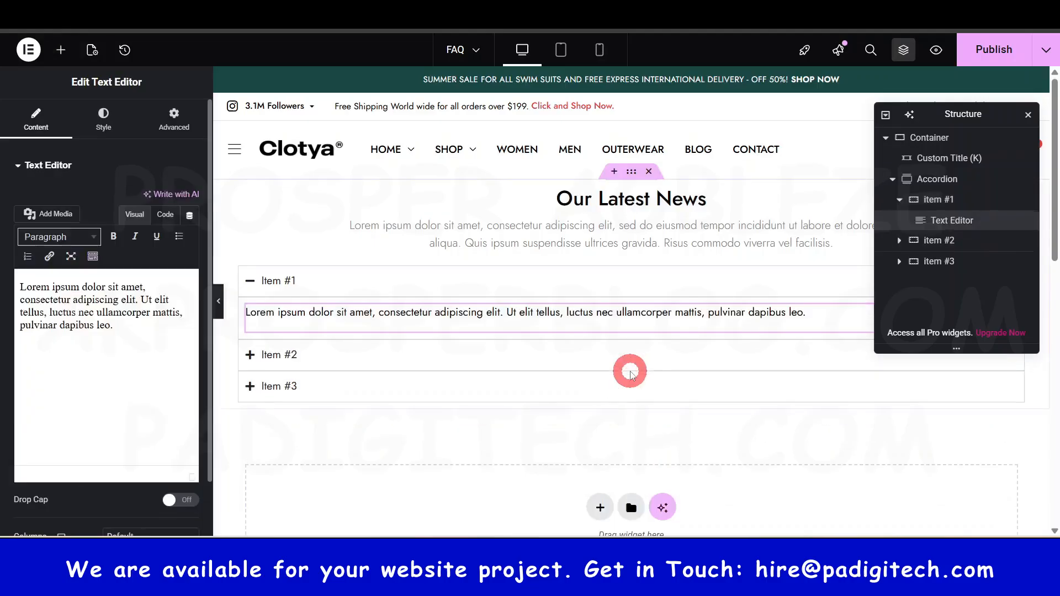
Test collapsing and expanding Item #1, move the Structure panel out of the way and delete the accordion.
{"action": "left_click", "coordinate": [280, 283]}
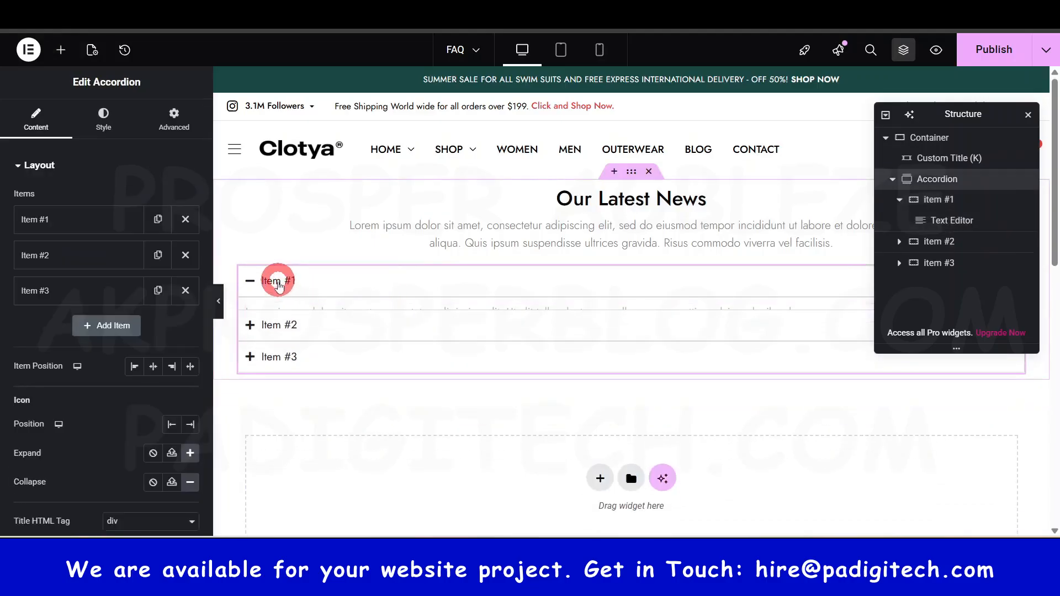
{"action": "left_click", "coordinate": [282, 281]}
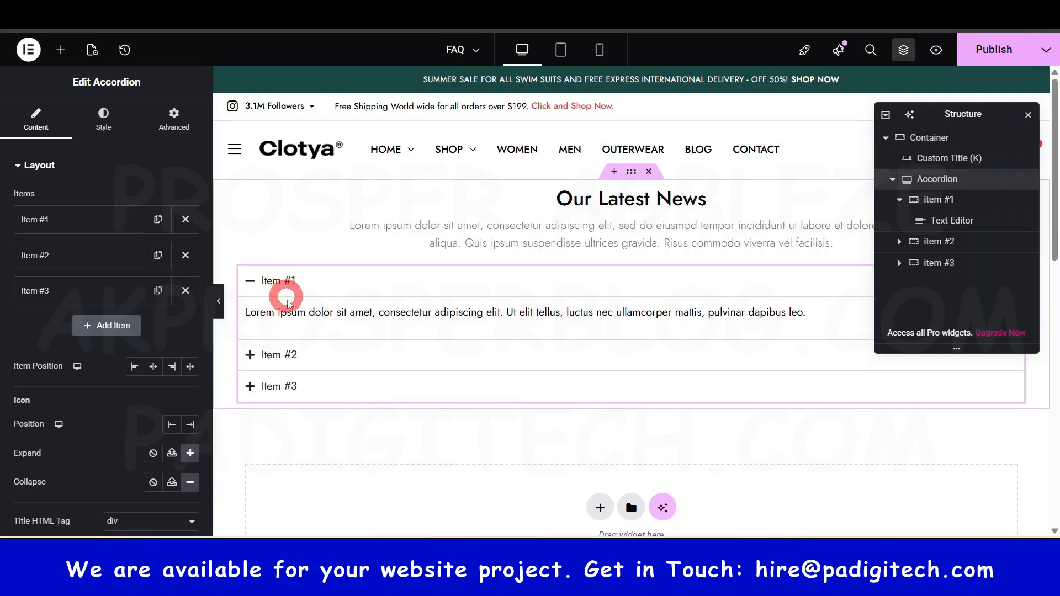
{"action": "left_click", "coordinate": [296, 285]}
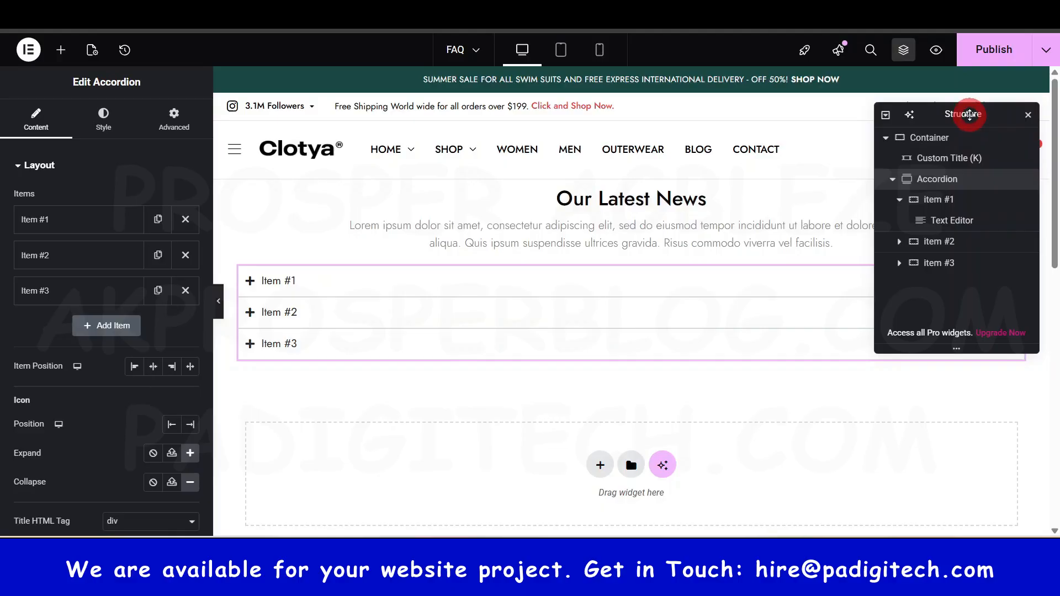
{"action": "left_click_drag", "start_coordinate": [964, 113], "coordinate": [938, 434]}
{"action": "right_click", "coordinate": [1014, 274]}
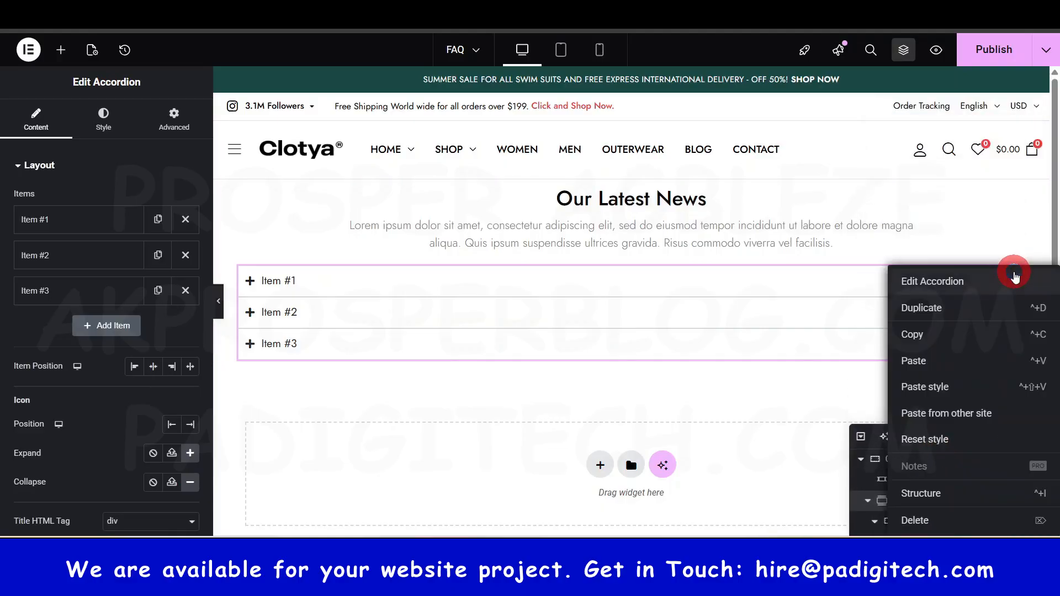
{"action": "left_click", "coordinate": [931, 522]}
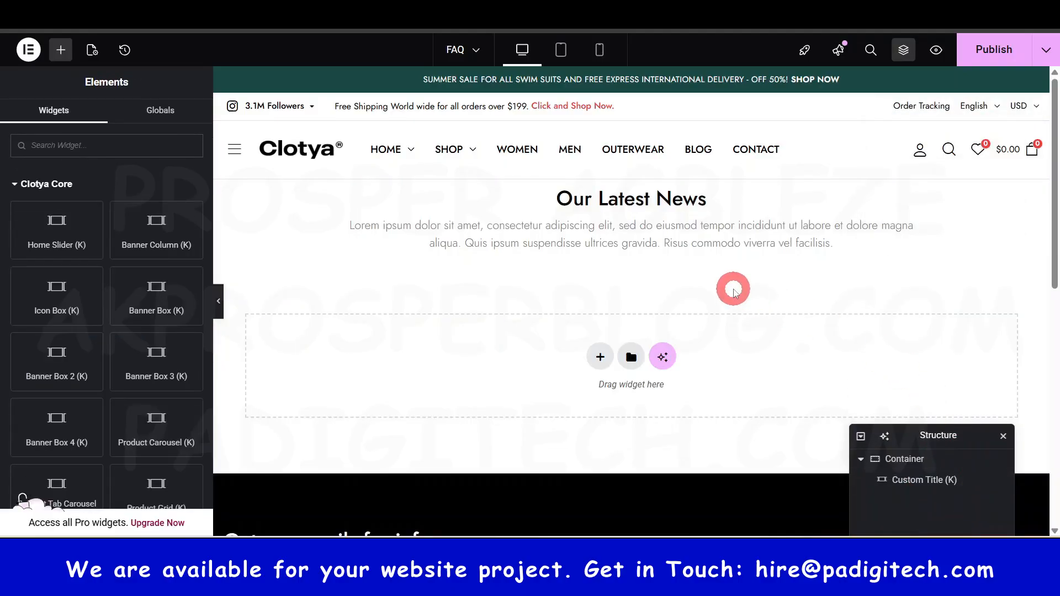
Add a flexbox container with two equal columns below the title.
{"action": "scroll", "coordinate": [147, 287], "scroll_direction": "down", "scroll_amount": 8}
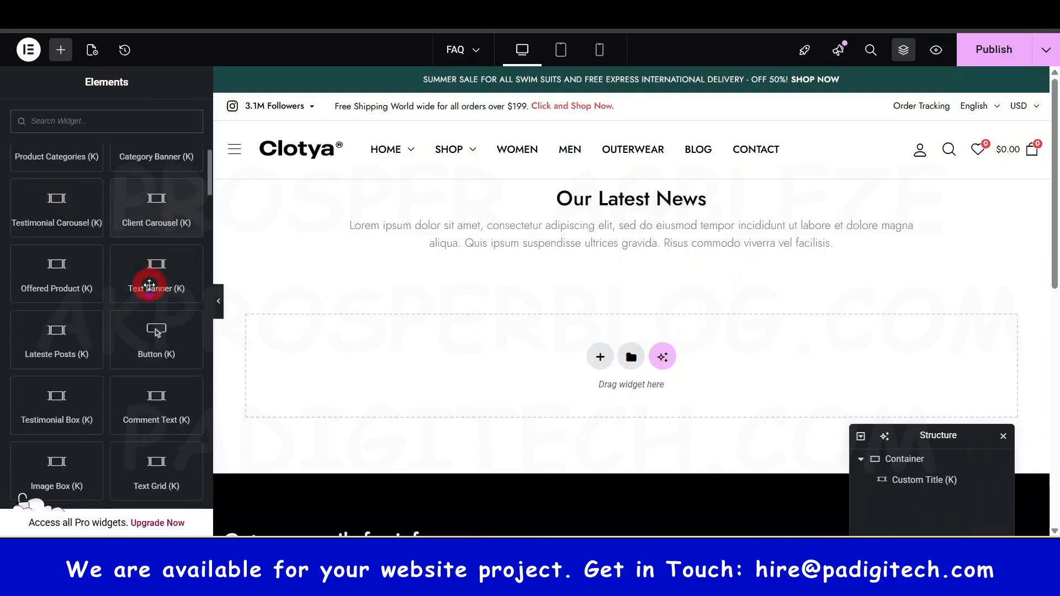
{"action": "scroll", "coordinate": [149, 285], "scroll_direction": "down", "scroll_amount": 6}
{"action": "left_click", "coordinate": [567, 355]}
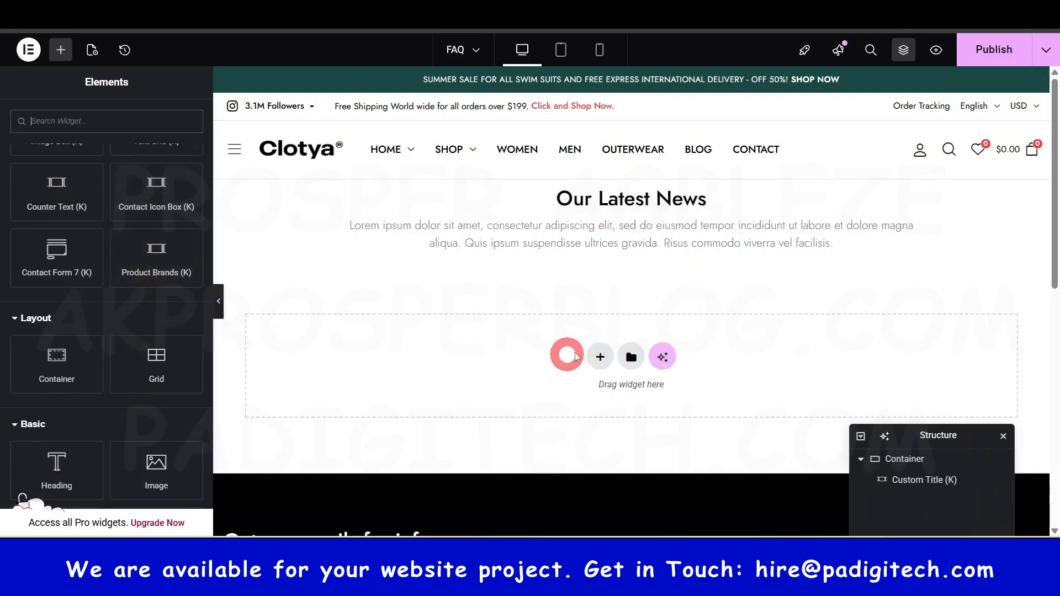
{"action": "left_click", "coordinate": [596, 354]}
{"action": "left_click", "coordinate": [568, 405]}
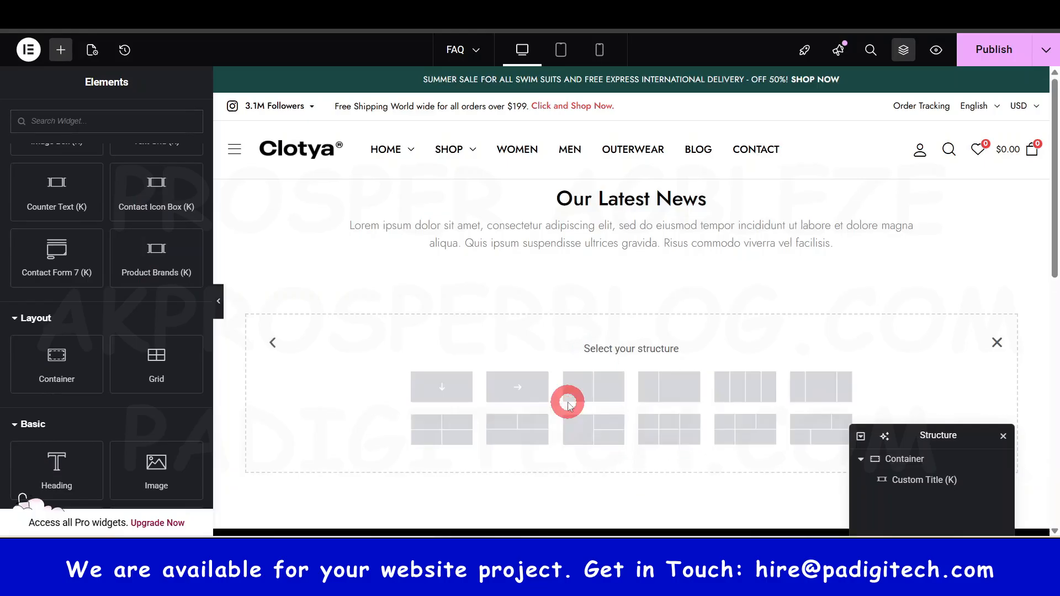
{"action": "left_click", "coordinate": [586, 405]}
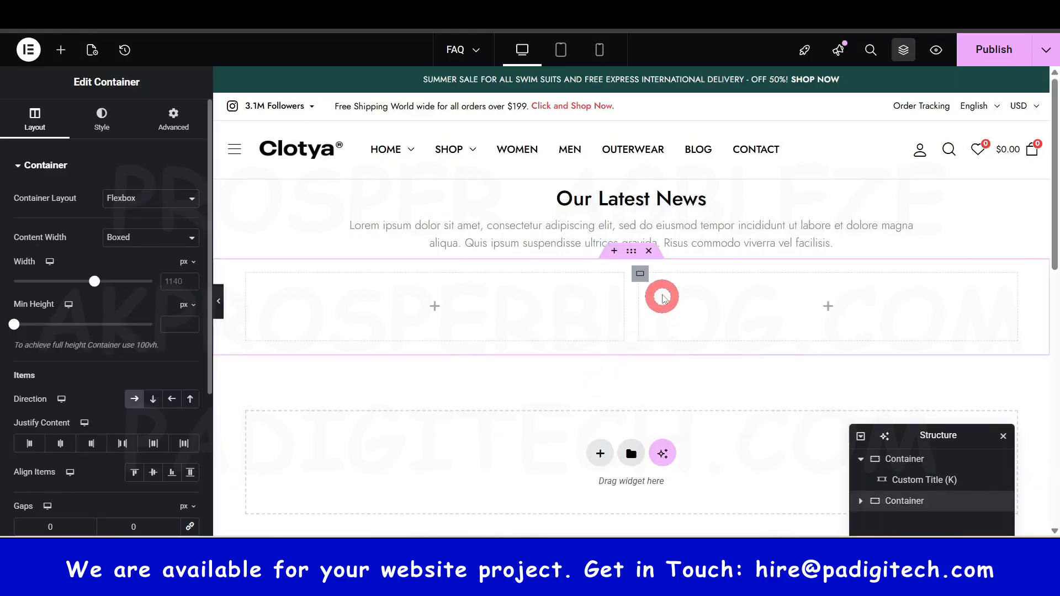
Find the Accordion widget and add it to the container's left column.
{"action": "left_click", "coordinate": [60, 50]}
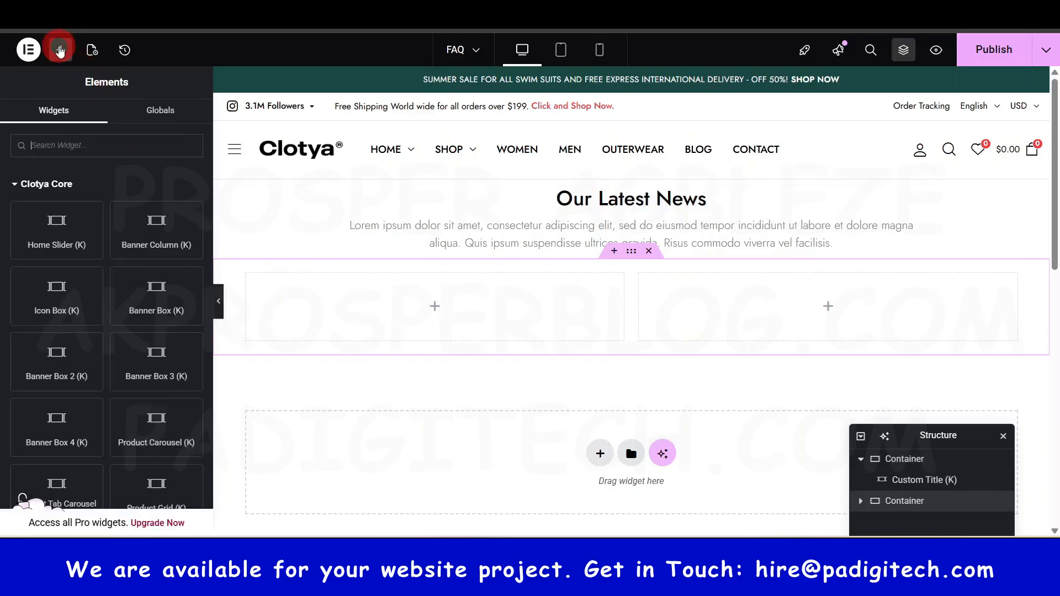
{"action": "type", "text": "acc"}
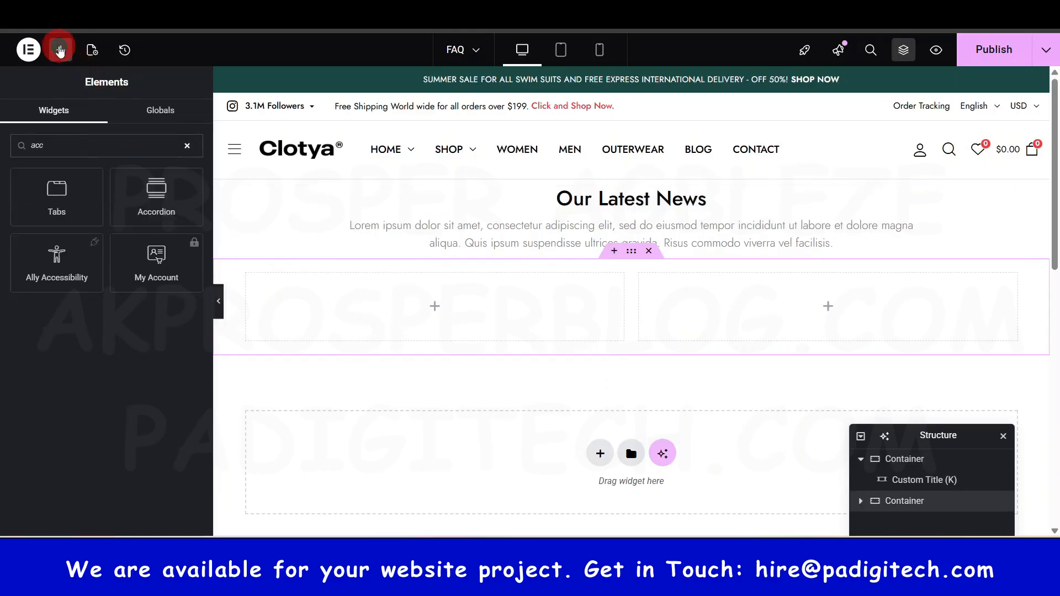
{"action": "left_click_drag", "start_coordinate": [166, 194], "coordinate": [406, 290]}
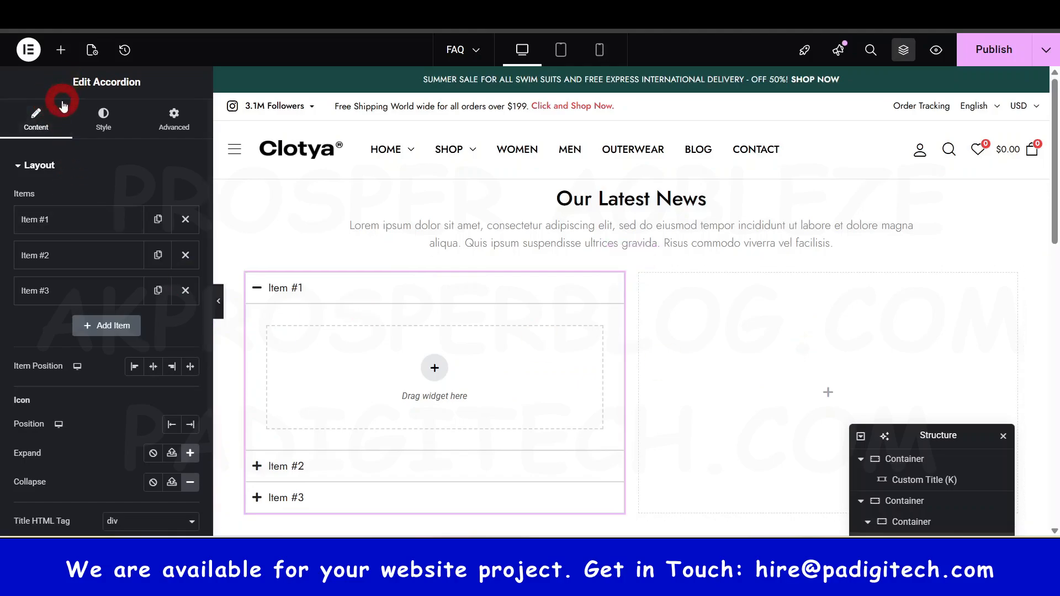
Find the Image widget, add it to the container's right column and look over the resulting layout.
{"action": "left_click", "coordinate": [60, 51]}
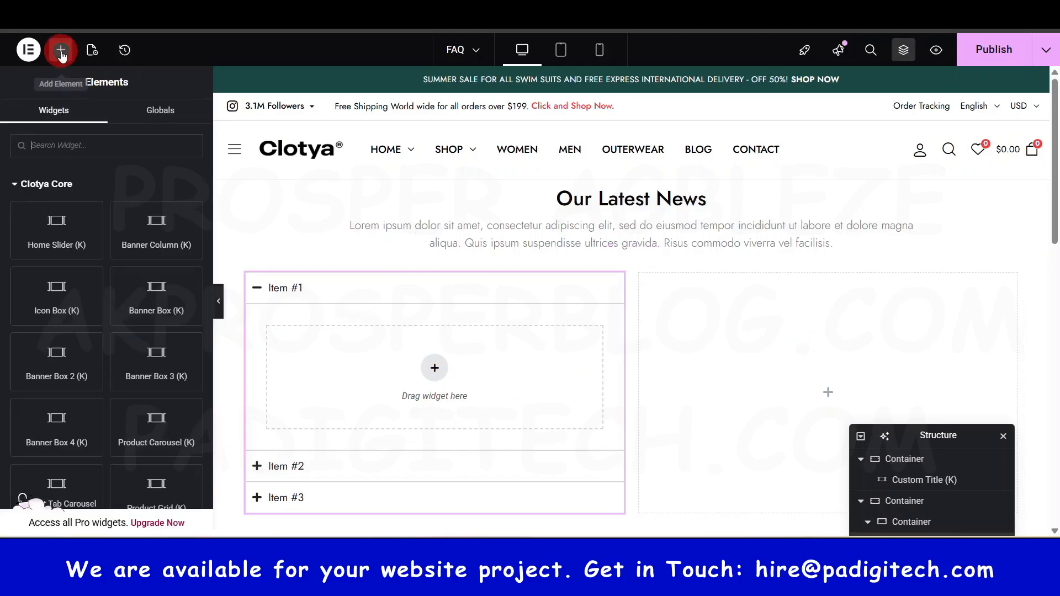
{"action": "left_click", "coordinate": [65, 147]}
{"action": "type", "text": "imag"}
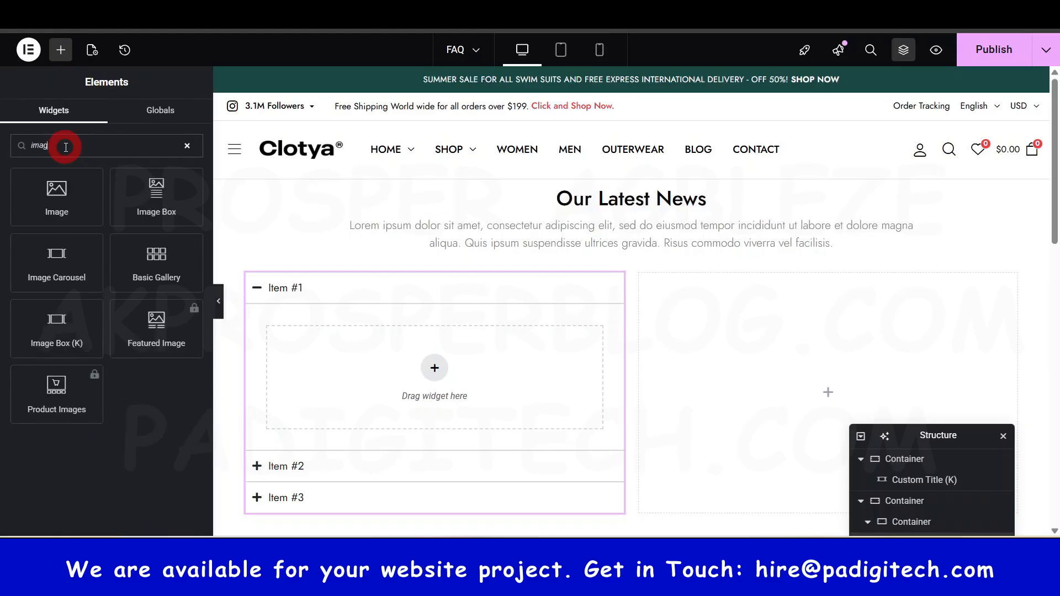
{"action": "left_click_drag", "start_coordinate": [62, 190], "coordinate": [790, 348]}
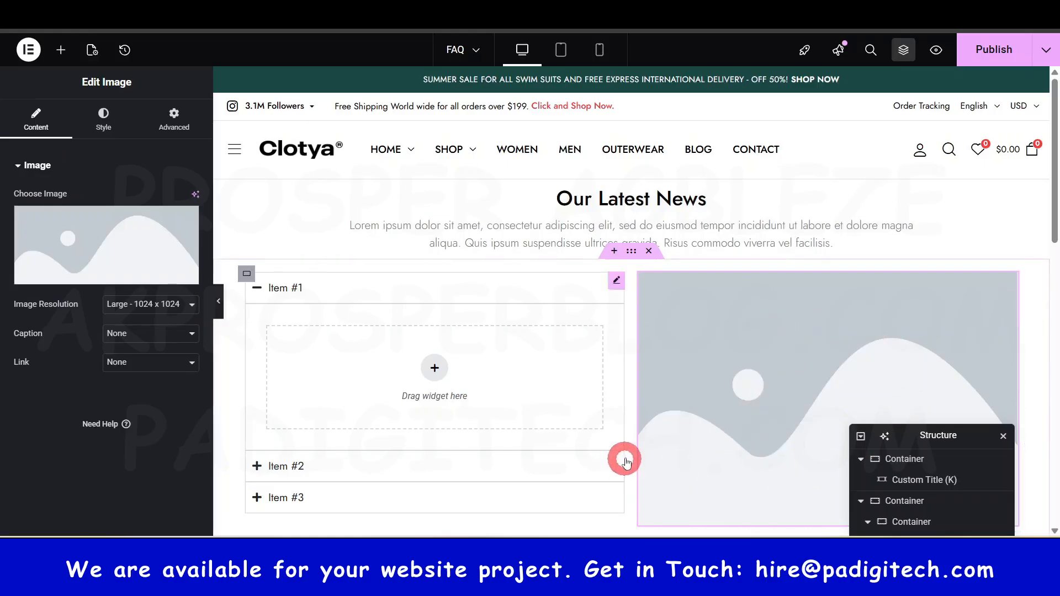
{"action": "scroll", "coordinate": [622, 459], "scroll_direction": "down", "scroll_amount": 3}
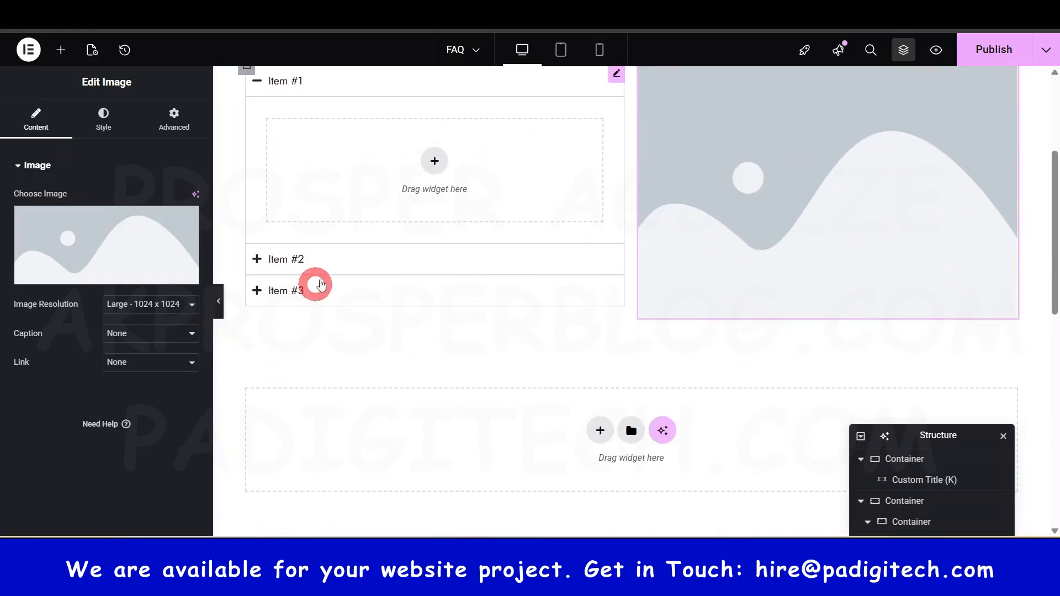
{"action": "scroll", "coordinate": [528, 293], "scroll_direction": "up", "scroll_amount": 3}
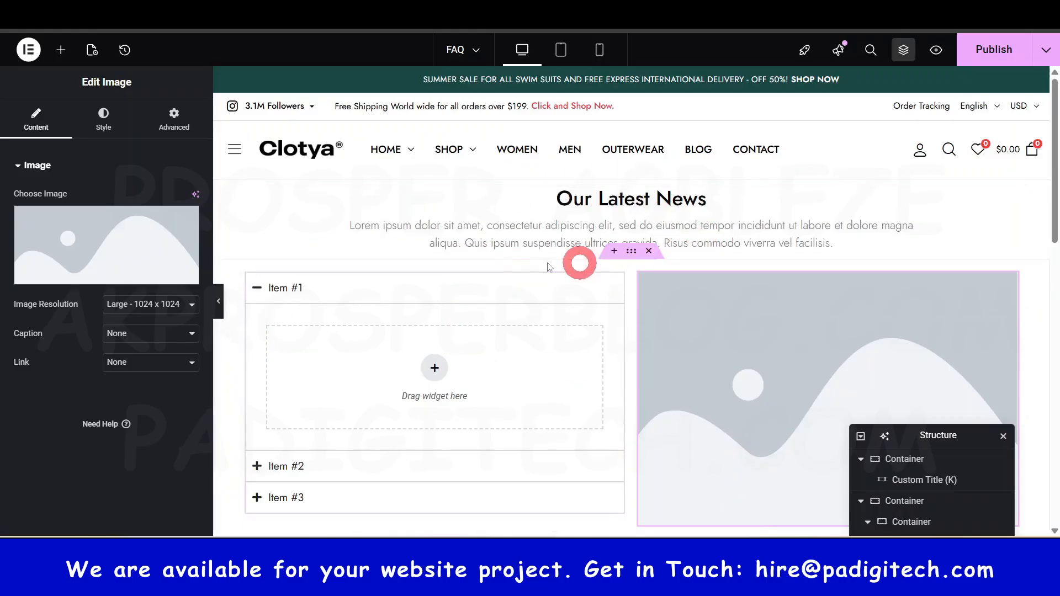
Publish the Elementor changes and preview the FAQ page from the accordion down and back up.
{"action": "left_click", "coordinate": [1013, 50]}
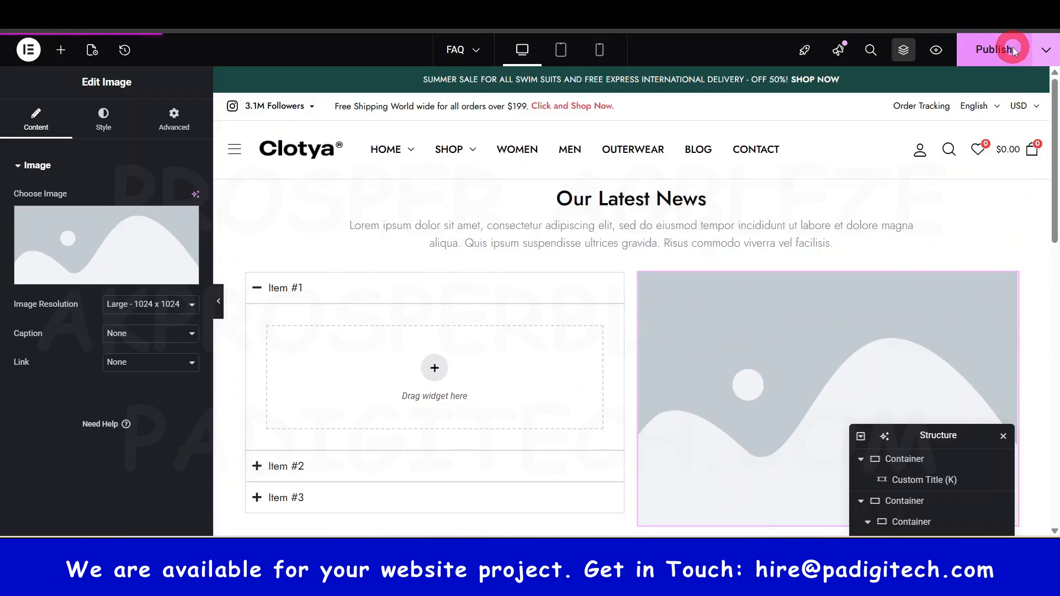
{"action": "left_click", "coordinate": [936, 52]}
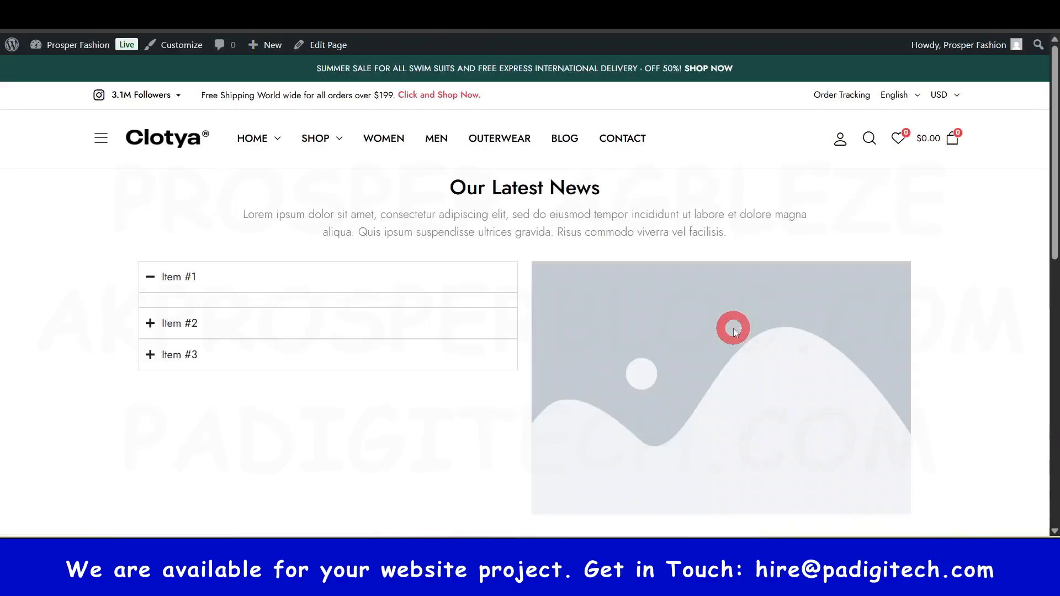
{"action": "scroll", "coordinate": [915, 390], "scroll_direction": "down", "scroll_amount": 3}
{"action": "scroll", "coordinate": [918, 392], "scroll_direction": "up", "scroll_amount": 3}
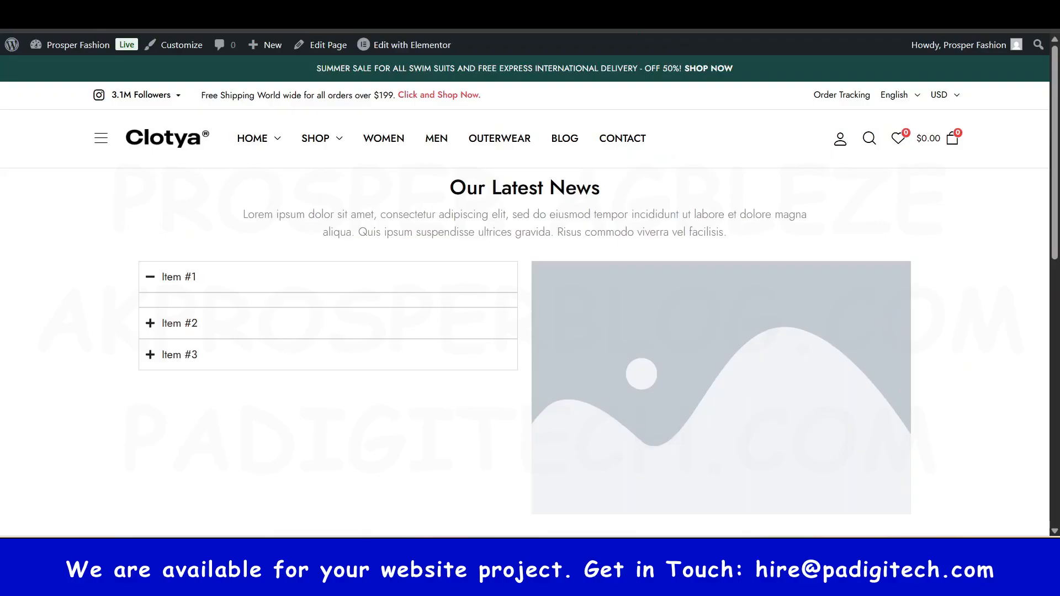
Return from the preview to the Elementor editor and exit to the WordPress page editor.
{"action": "key", "text": "ctrl+shift+Tab"}
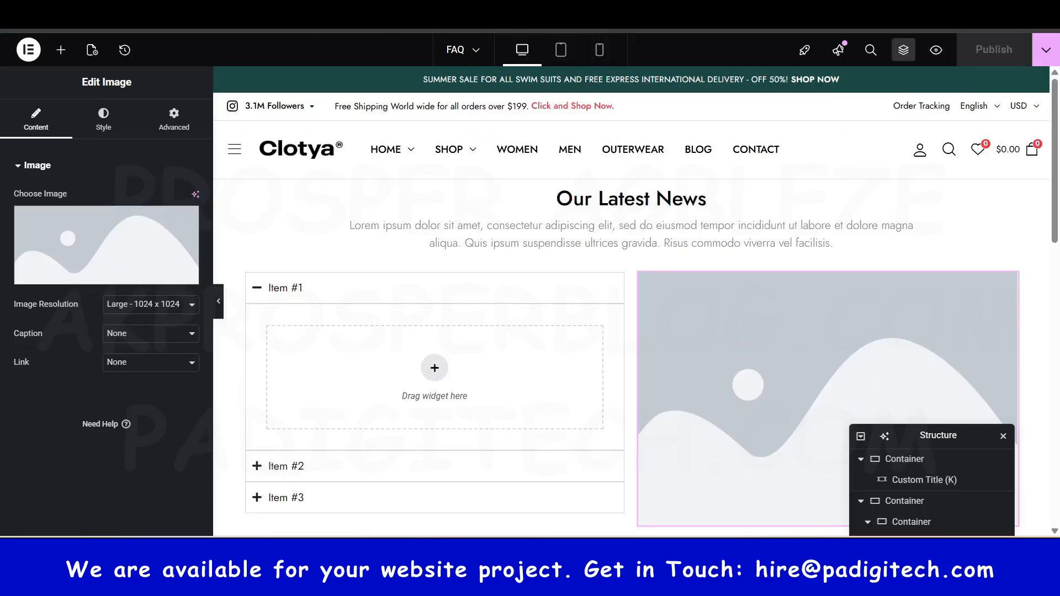
{"action": "left_click", "coordinate": [29, 50]}
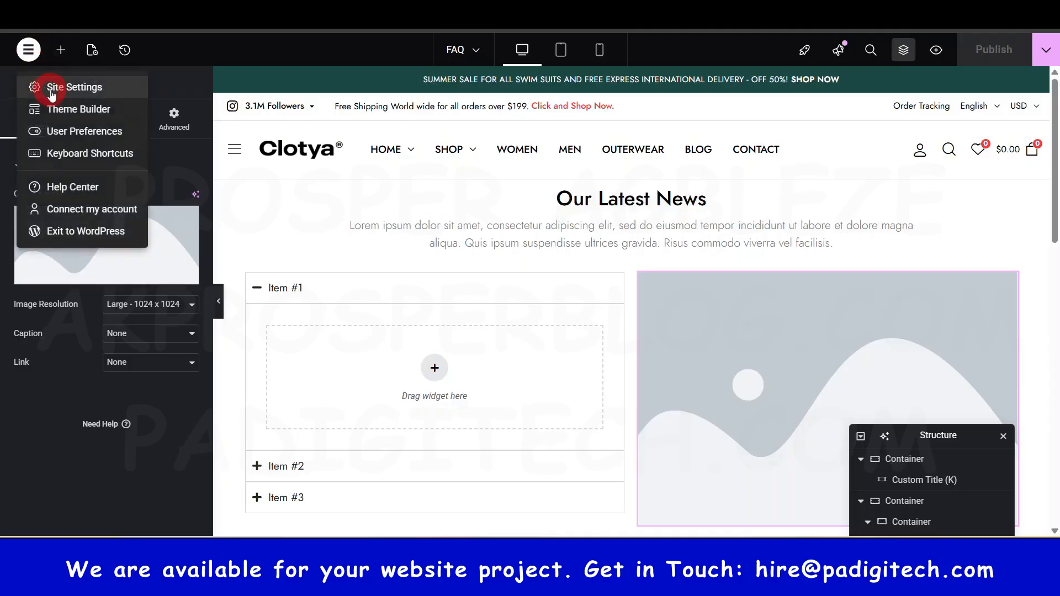
{"action": "left_click", "coordinate": [83, 231]}
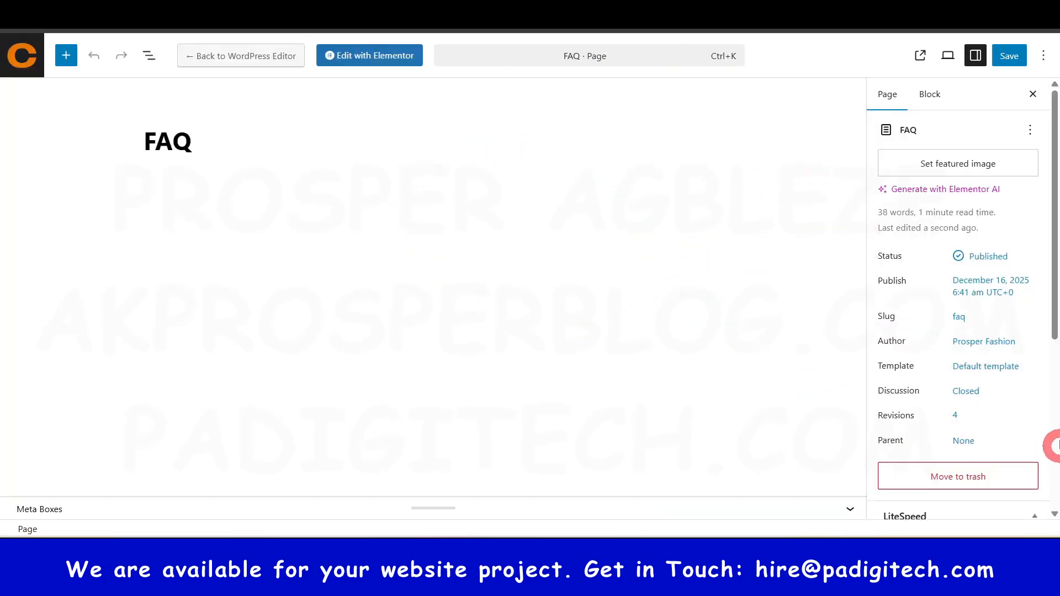
Set the FAQ page's template to Elementor Full Width and save the page.
{"action": "left_click", "coordinate": [969, 368]}
{"action": "left_click", "coordinate": [762, 442]}
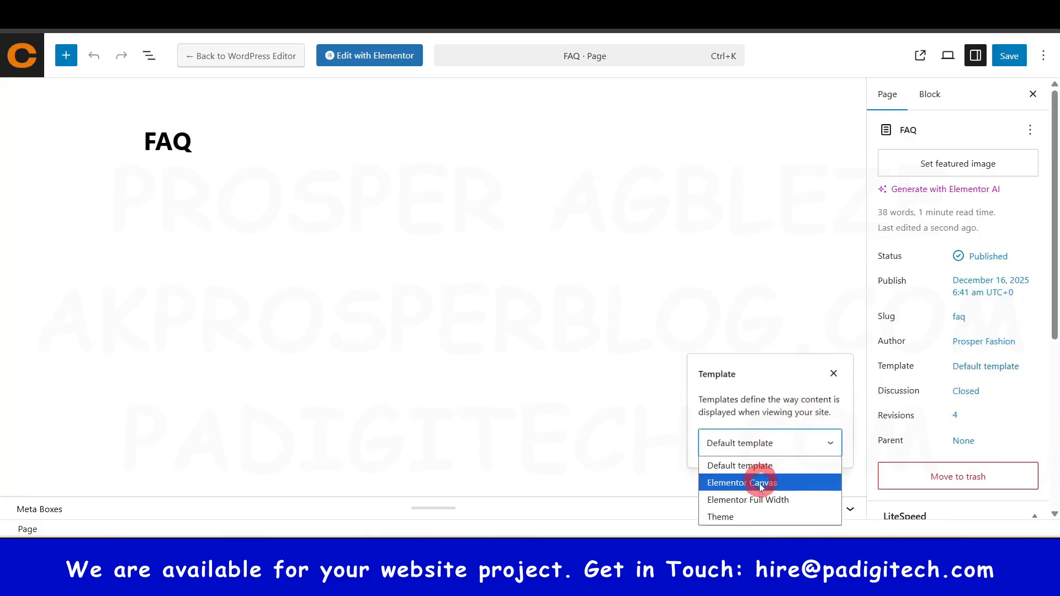
{"action": "left_click", "coordinate": [756, 500]}
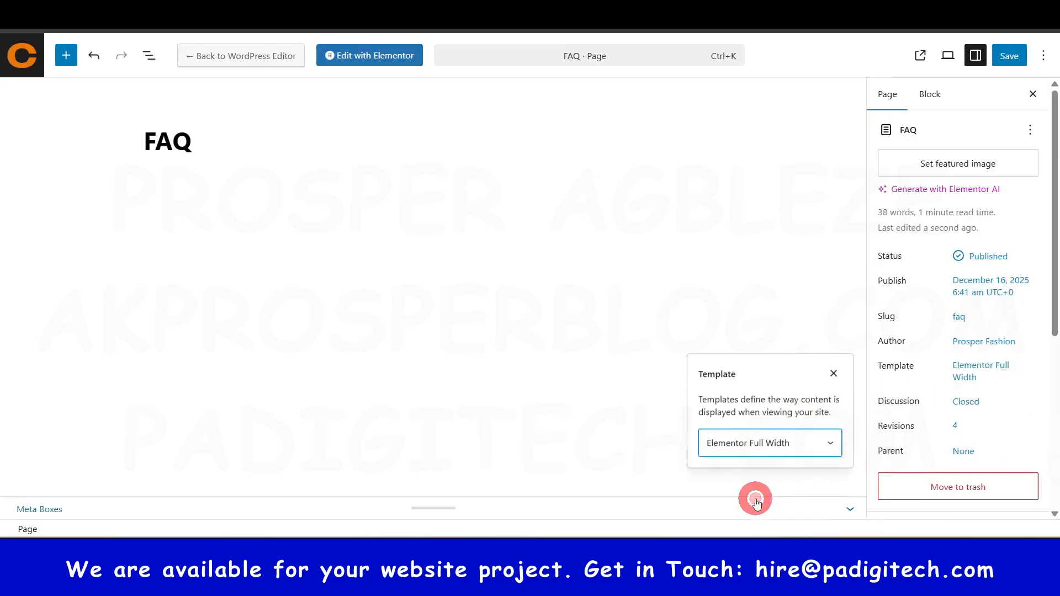
{"action": "left_click", "coordinate": [1006, 55]}
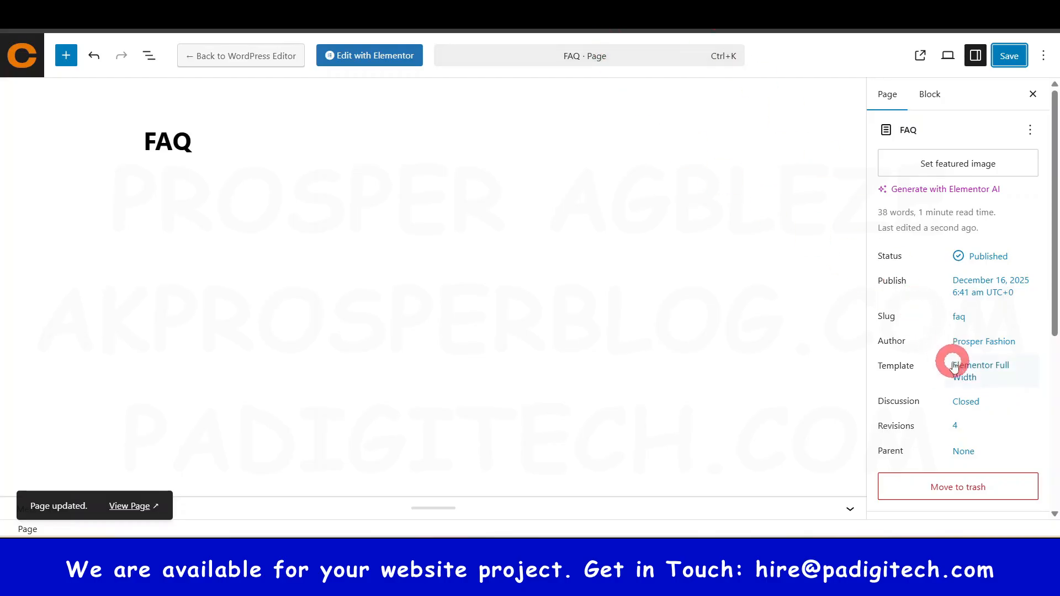
Reopen the FAQ page's template setting and review the available template options.
{"action": "left_click", "coordinate": [963, 367]}
{"action": "left_click", "coordinate": [745, 444]}
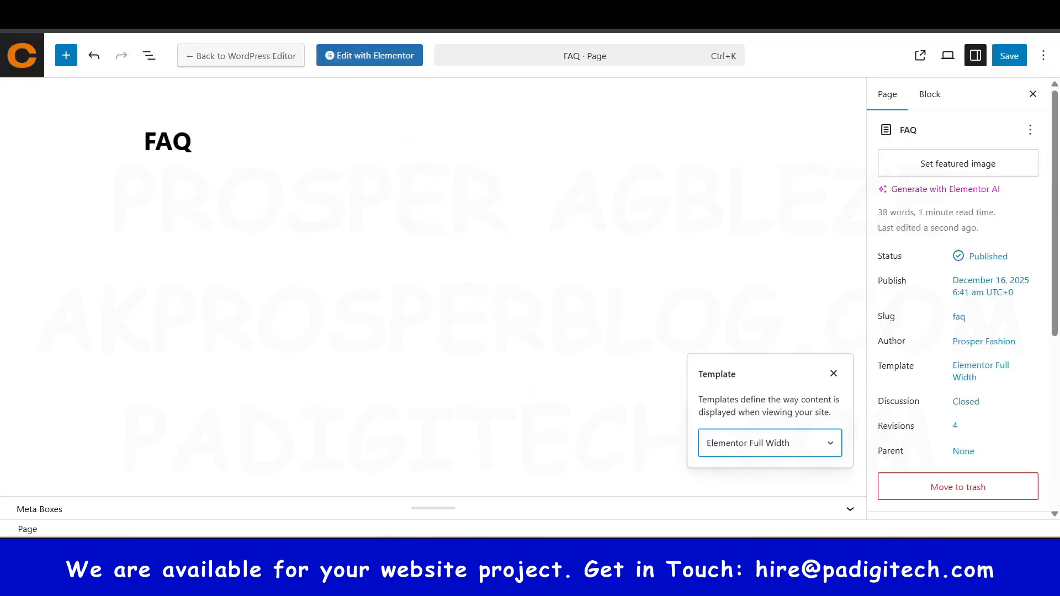
{"action": "left_click", "coordinate": [795, 444]}
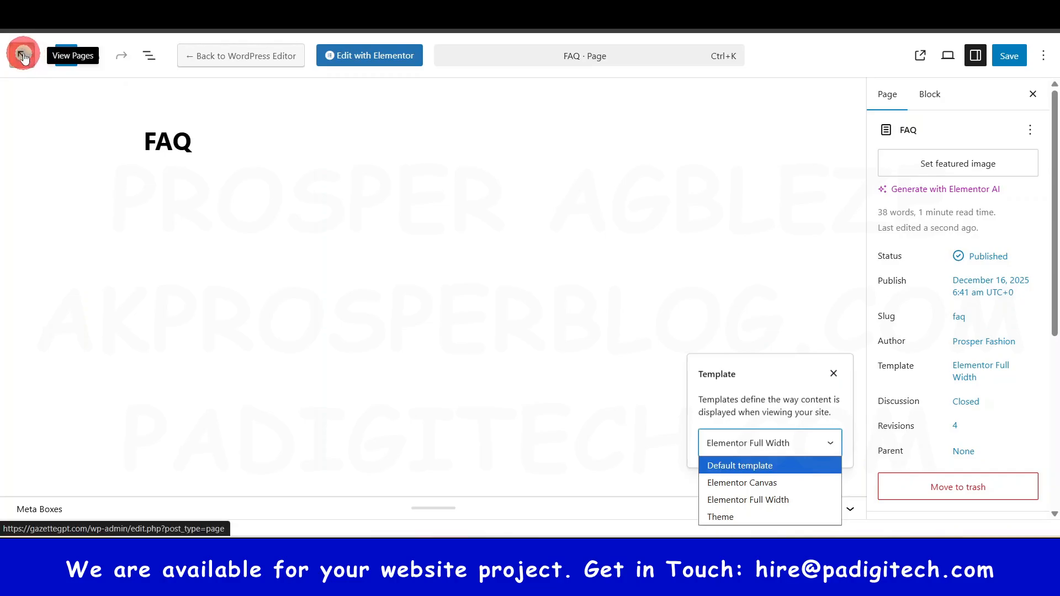
Return to the list of all pages and open the assigned WooCommerce My Account Page for editing in a new tab.
{"action": "left_click", "coordinate": [24, 58]}
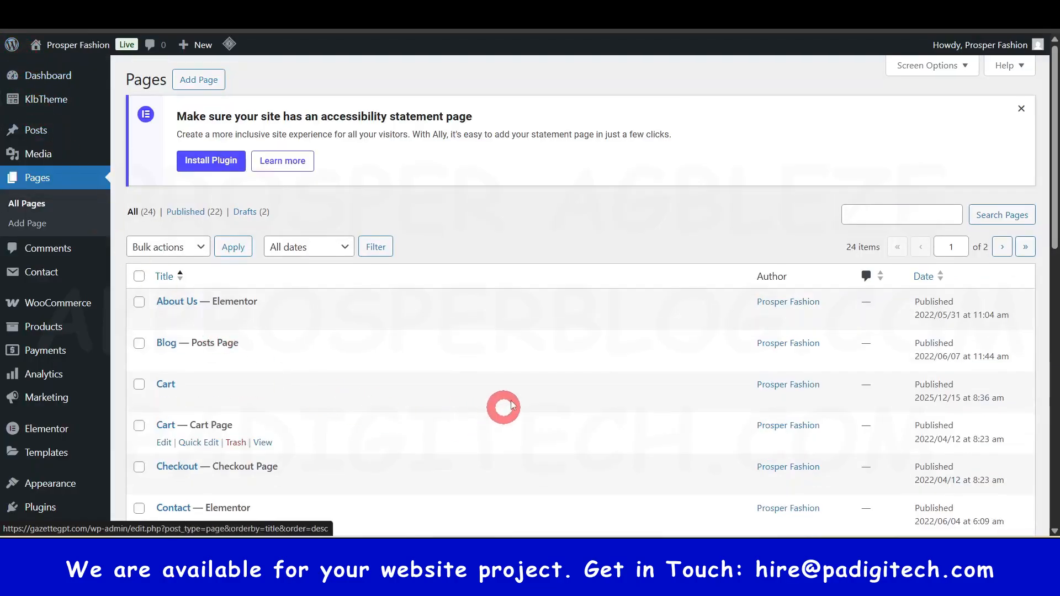
{"action": "scroll", "coordinate": [456, 381], "scroll_direction": "down", "scroll_amount": 3}
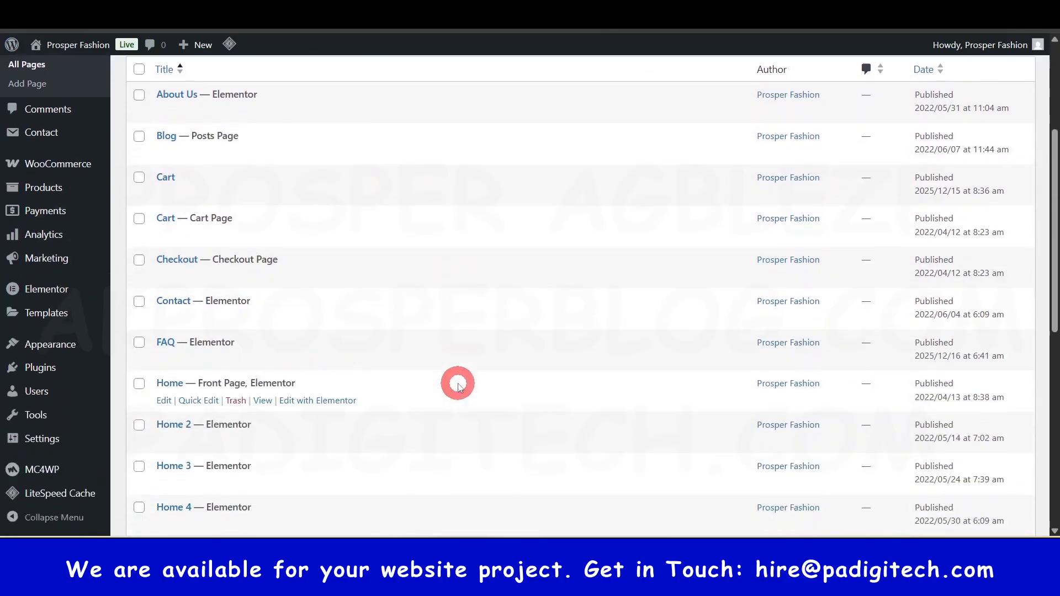
{"action": "scroll", "coordinate": [492, 368], "scroll_direction": "down", "scroll_amount": 6}
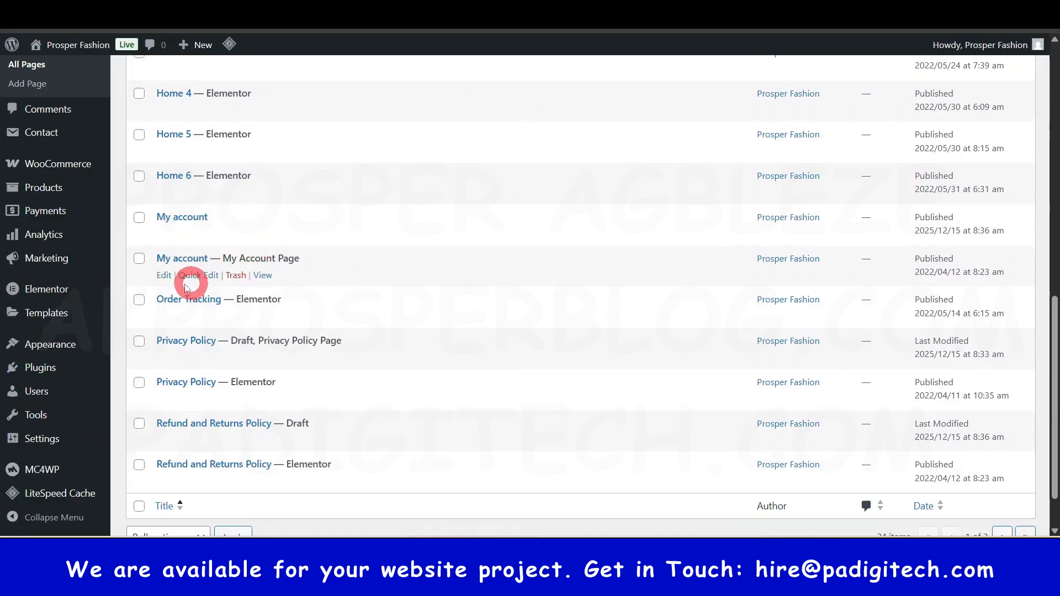
{"action": "right_click", "coordinate": [163, 275]}
{"action": "left_click", "coordinate": [200, 294]}
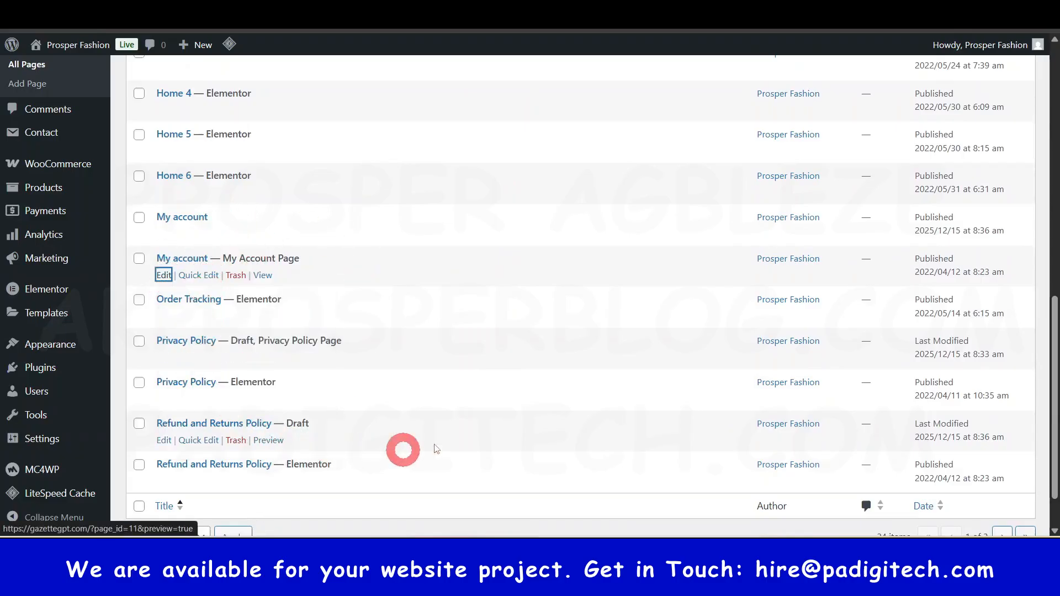
Find the assigned WooCommerce Cart Page in the pages list and open it for editing in a new tab.
{"action": "scroll", "coordinate": [477, 369], "scroll_direction": "down", "scroll_amount": 2}
{"action": "scroll", "coordinate": [479, 371], "scroll_direction": "up", "scroll_amount": 3}
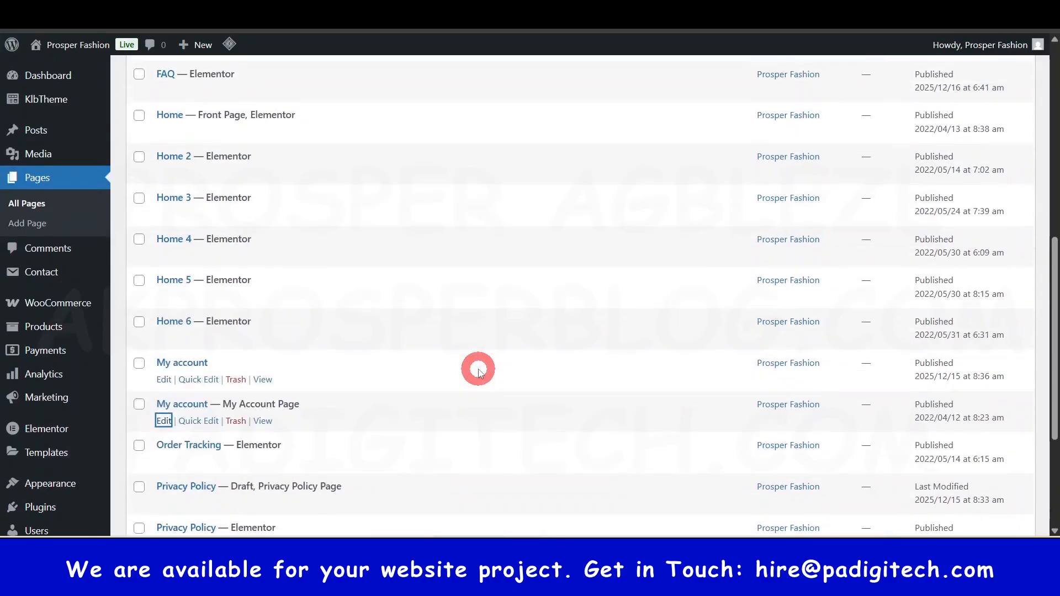
{"action": "scroll", "coordinate": [478, 371], "scroll_direction": "up", "scroll_amount": 5}
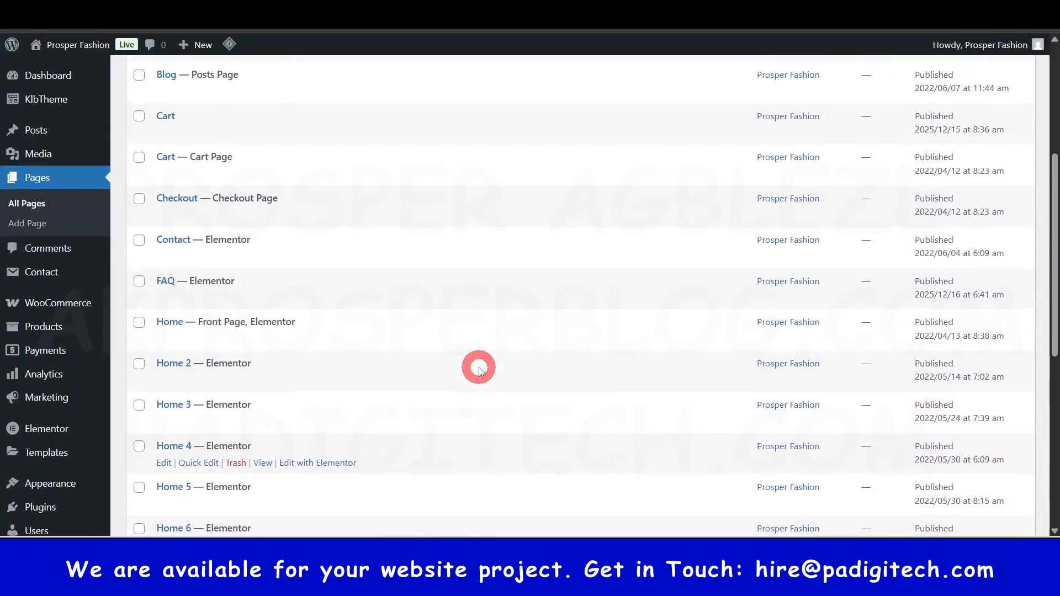
{"action": "right_click", "coordinate": [162, 312]}
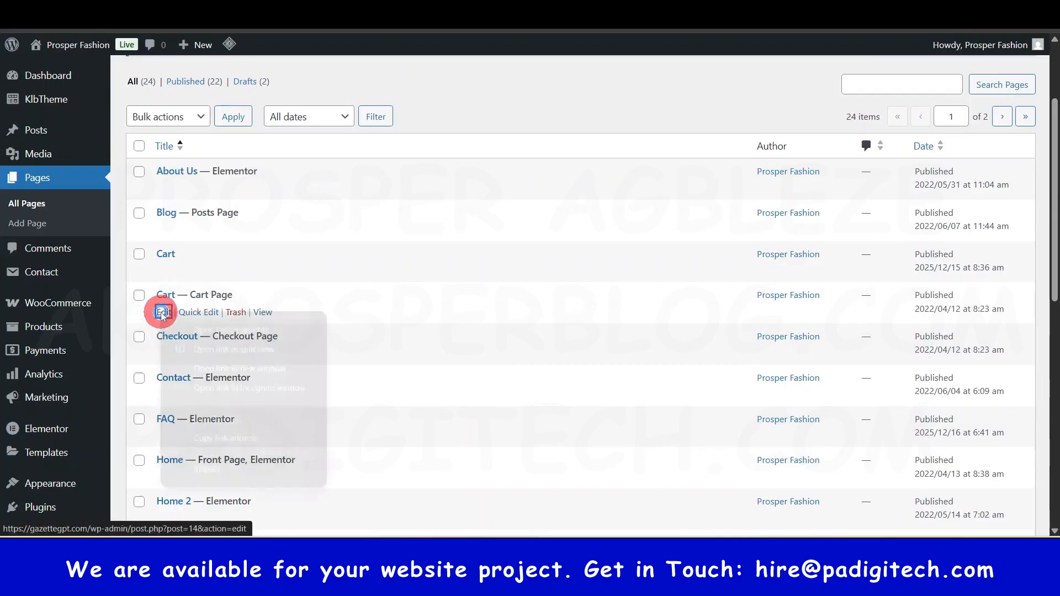
{"action": "left_click", "coordinate": [214, 330]}
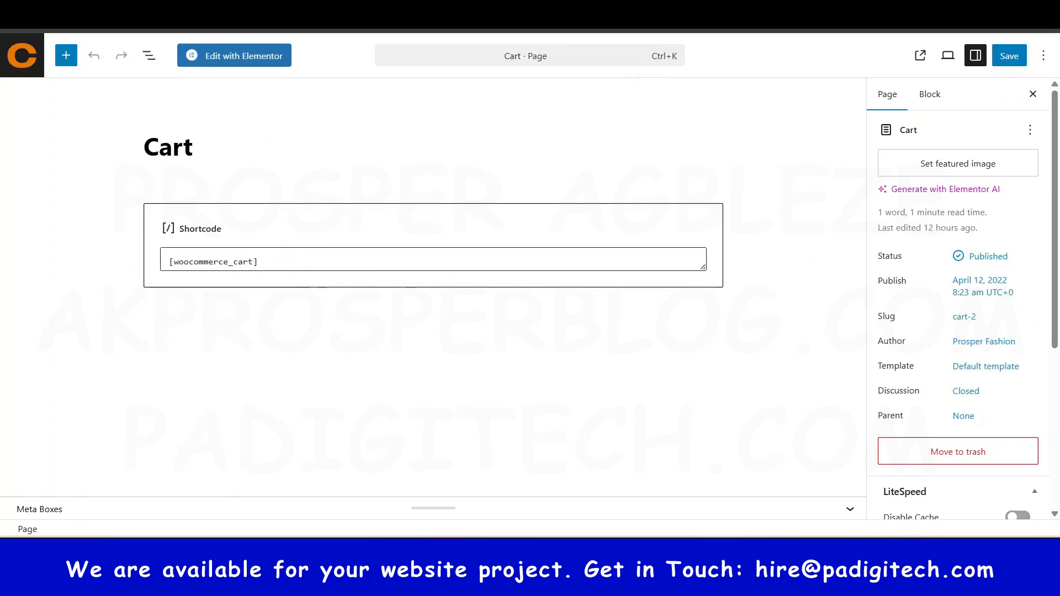
Search Google for "woocommerce shortcodes" in a new browser tab.
{"action": "key", "text": "ctrl+t"}
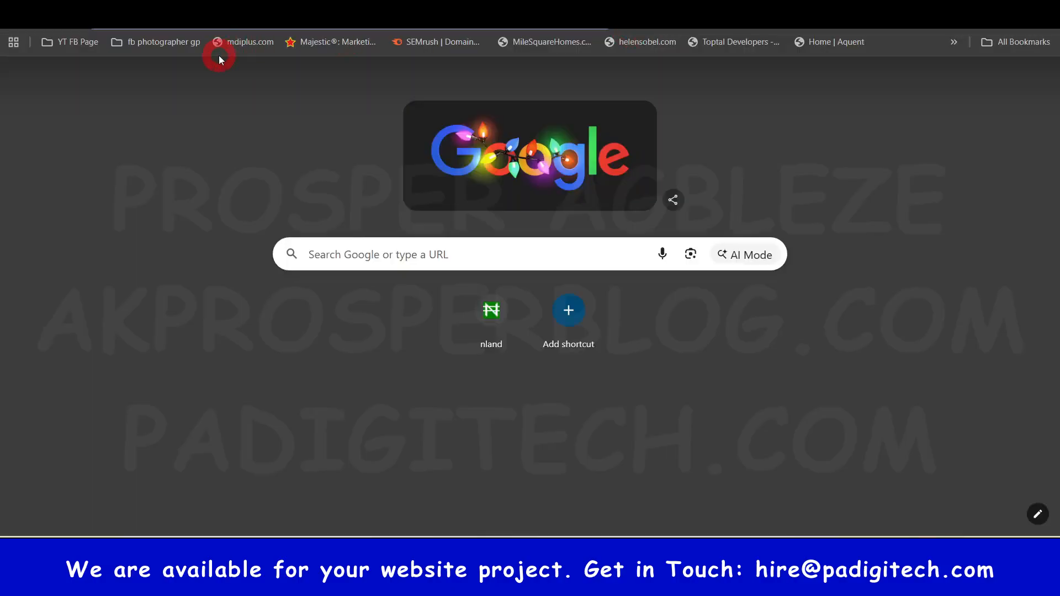
{"action": "type", "text": "wooci"}
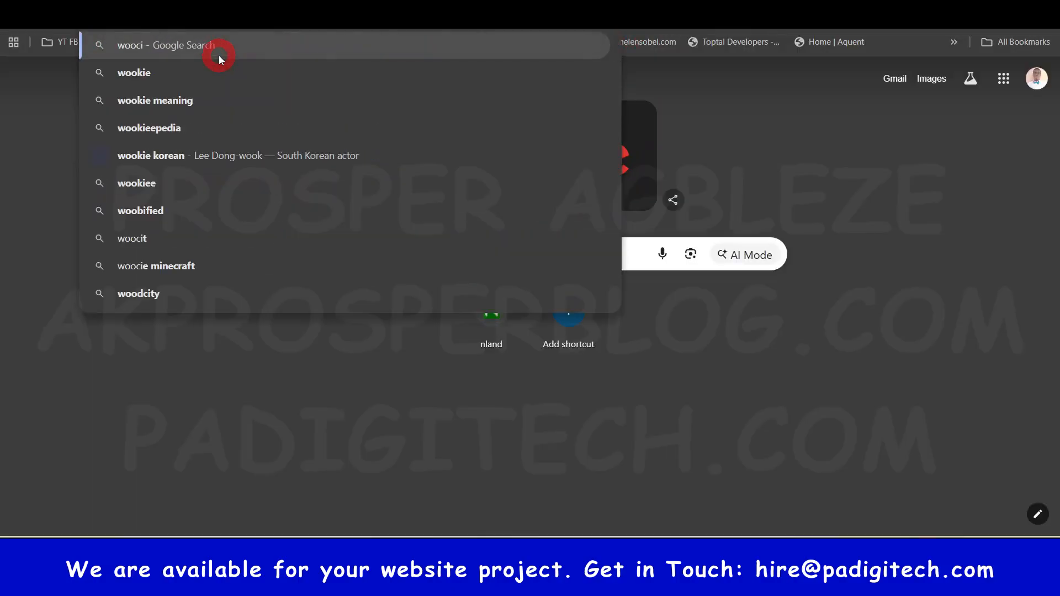
{"action": "key", "text": "BackSpace"}
{"action": "type", "text": "ommerce"}
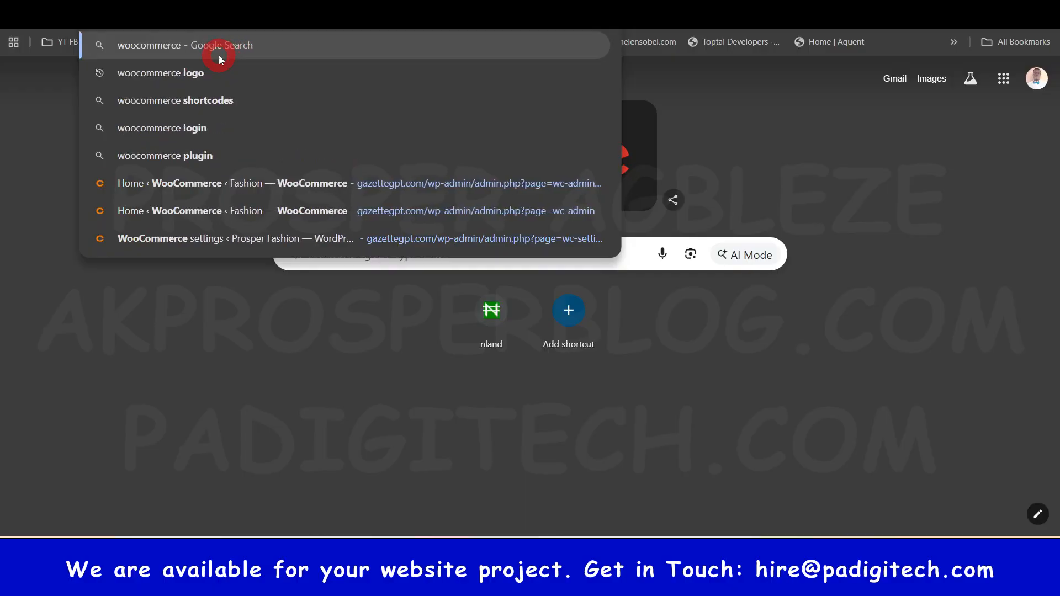
{"action": "type", "text": " shortcodes"}
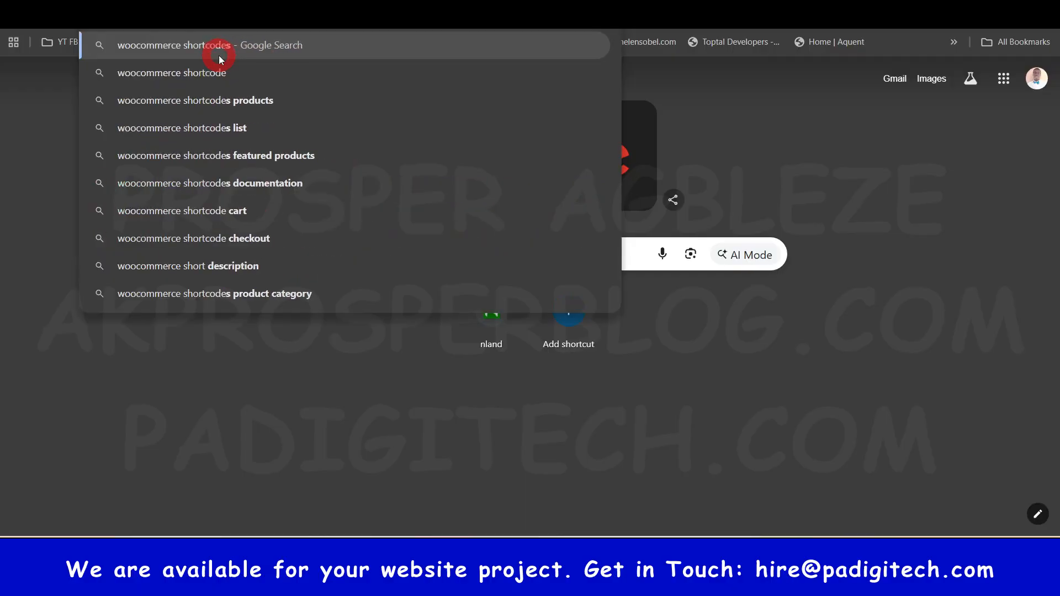
{"action": "key", "text": "Return"}
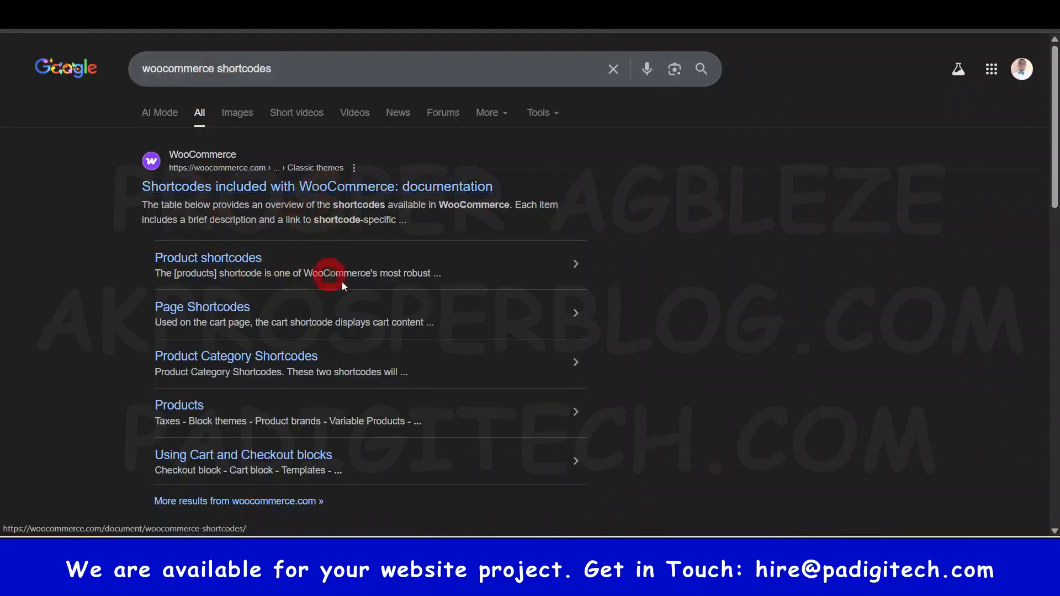
Open WooCommerce's documentation on its included shortcodes and examine the usage instructions and the table of shortcodes.
{"action": "left_click", "coordinate": [338, 186]}
{"action": "scroll", "coordinate": [414, 308], "scroll_direction": "down", "scroll_amount": 10}
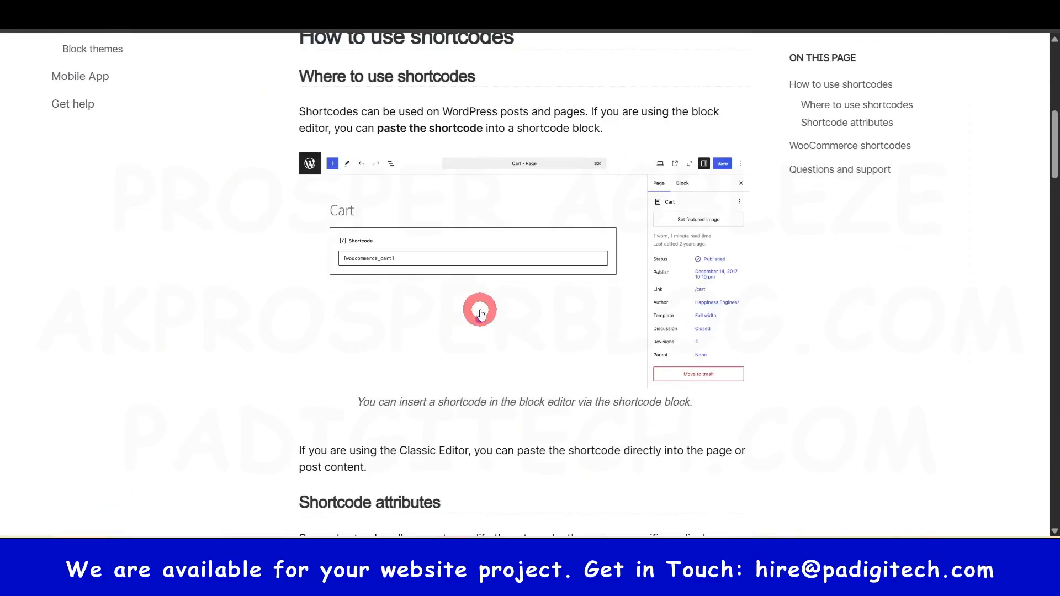
{"action": "scroll", "coordinate": [475, 282], "scroll_direction": "up", "scroll_amount": 3}
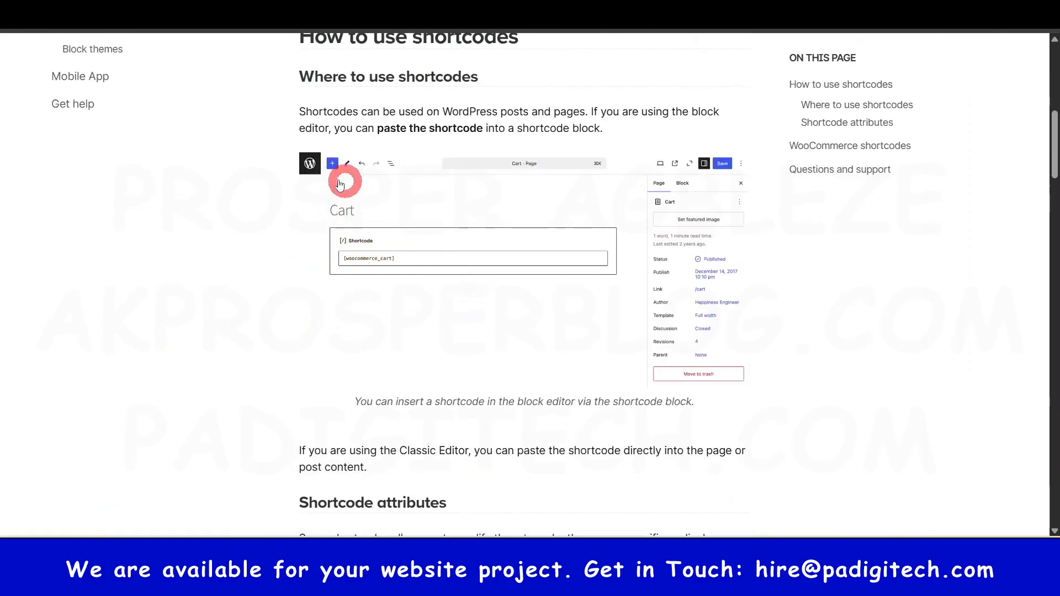
{"action": "scroll", "coordinate": [387, 259], "scroll_direction": "down", "scroll_amount": 10}
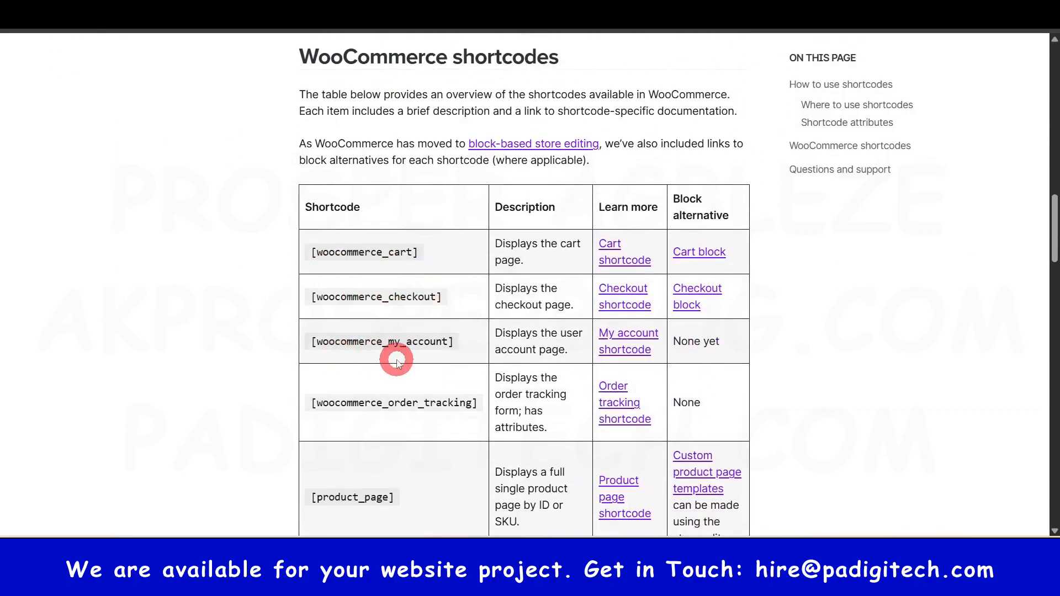
{"action": "scroll", "coordinate": [389, 364], "scroll_direction": "down", "scroll_amount": 3}
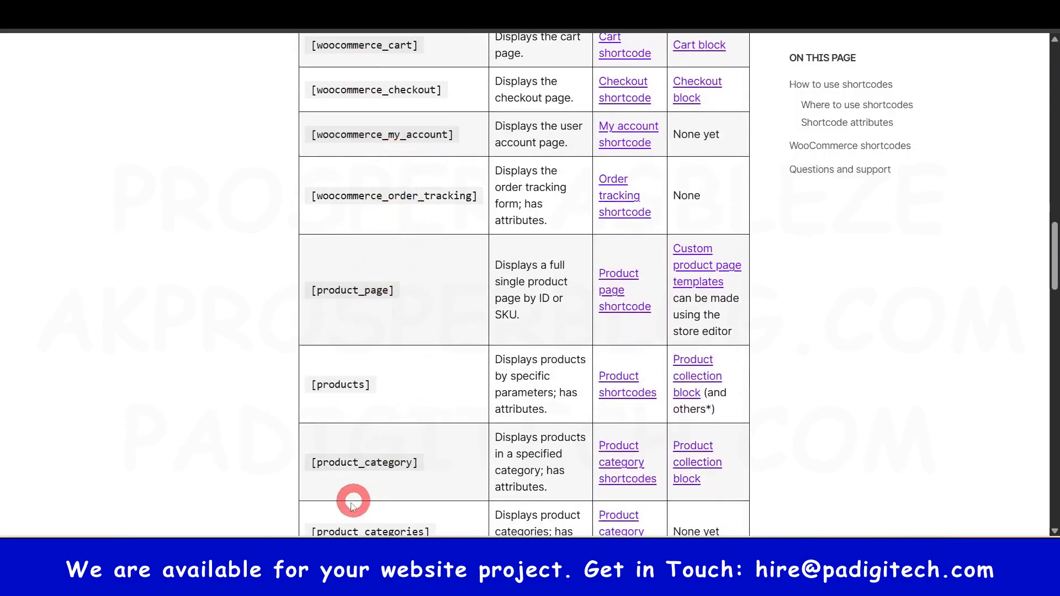
{"action": "scroll", "coordinate": [379, 399], "scroll_direction": "down", "scroll_amount": 2}
{"action": "scroll", "coordinate": [377, 365], "scroll_direction": "down", "scroll_amount": 2}
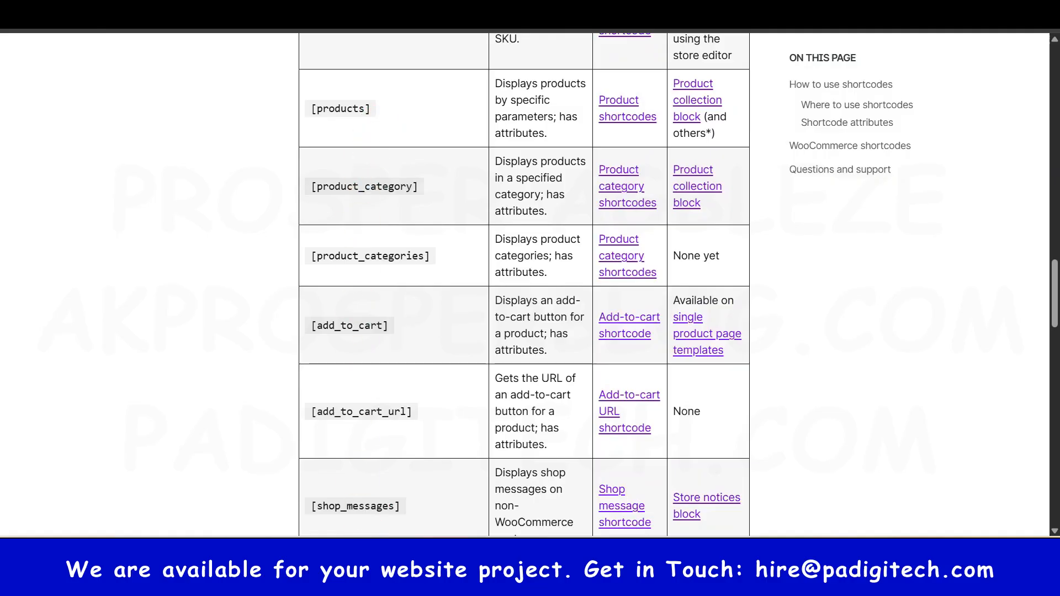
{"action": "scroll", "coordinate": [360, 385], "scroll_direction": "down", "scroll_amount": 5}
{"action": "scroll", "coordinate": [380, 225], "scroll_direction": "up", "scroll_amount": 5}
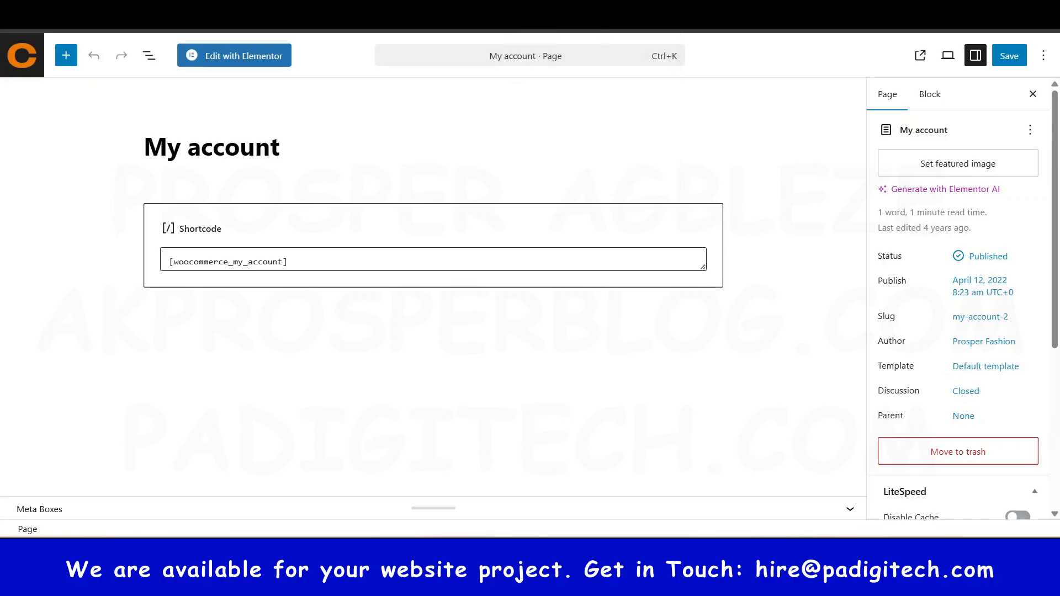
Switch back to the WordPress dashboard tab and open the theme Customizer.
{"action": "left_click", "coordinate": [386, 5]}
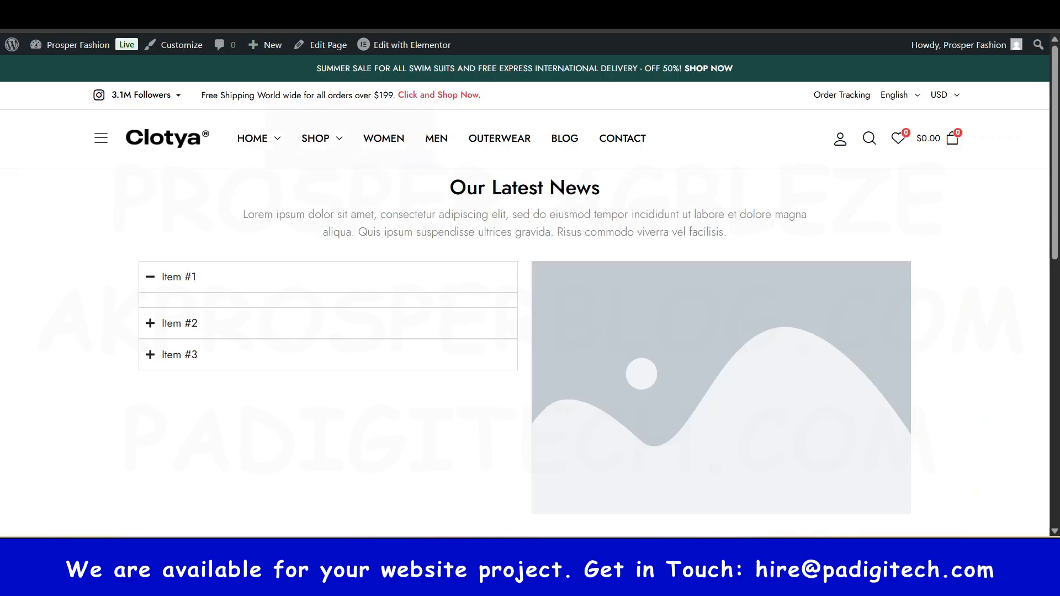
{"action": "left_click", "coordinate": [298, 5]}
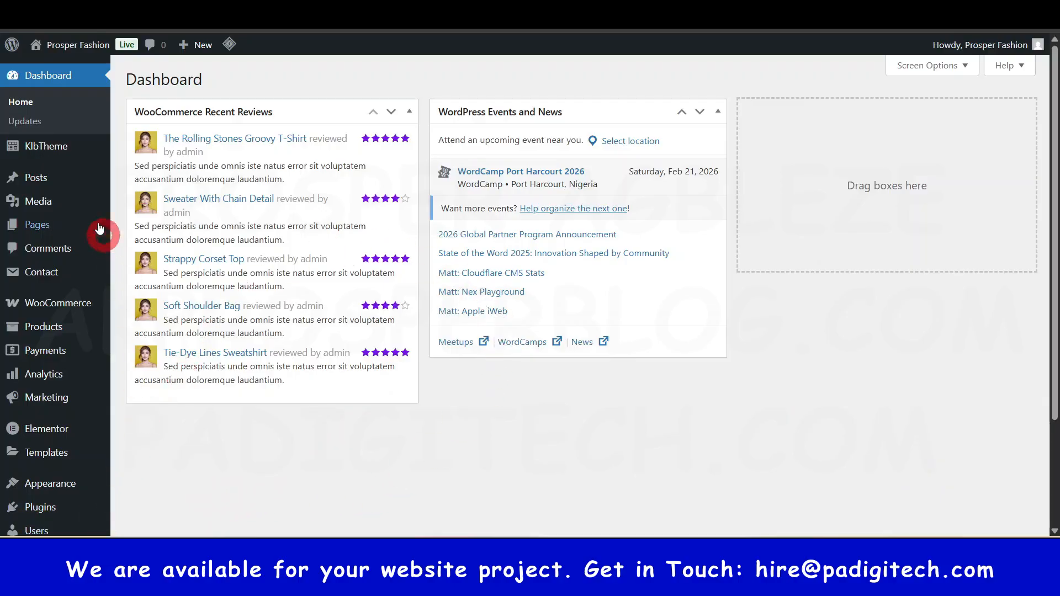
{"action": "mouse_move", "coordinate": [53, 487]}
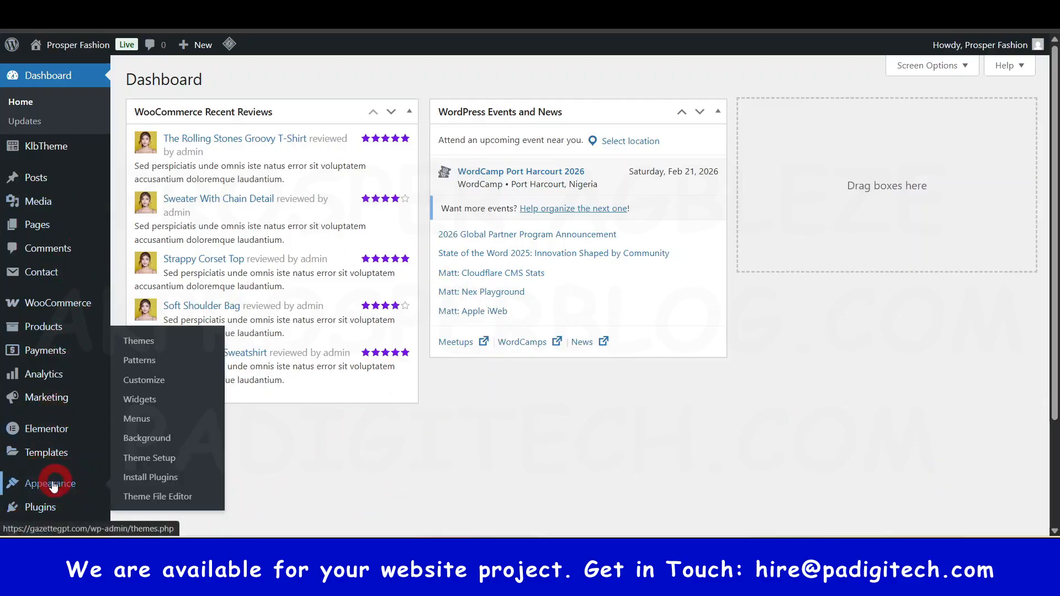
{"action": "scroll", "coordinate": [37, 484], "scroll_direction": "down", "scroll_amount": 3}
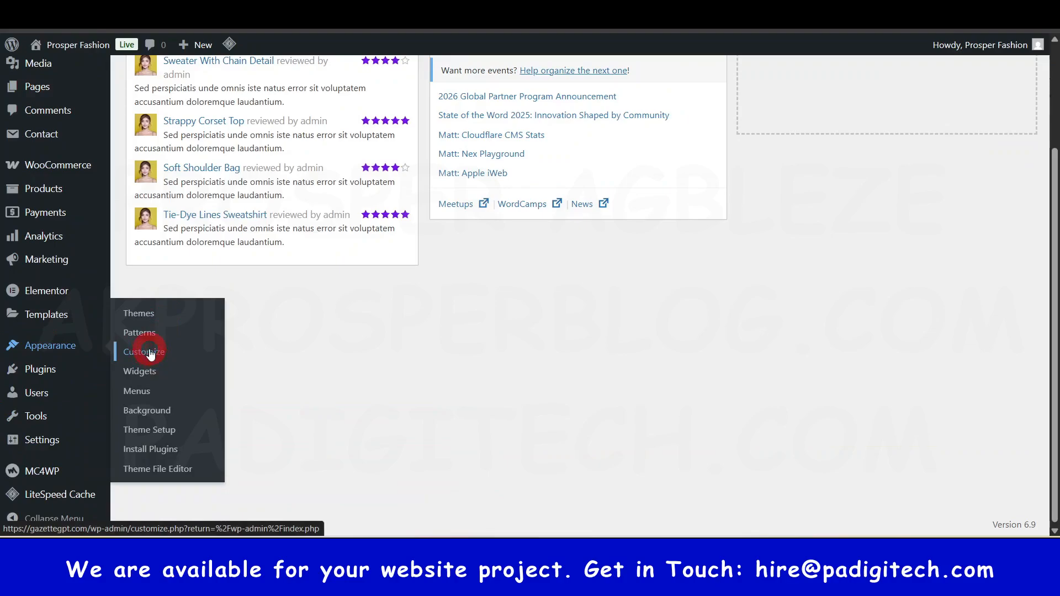
{"action": "left_click", "coordinate": [151, 354]}
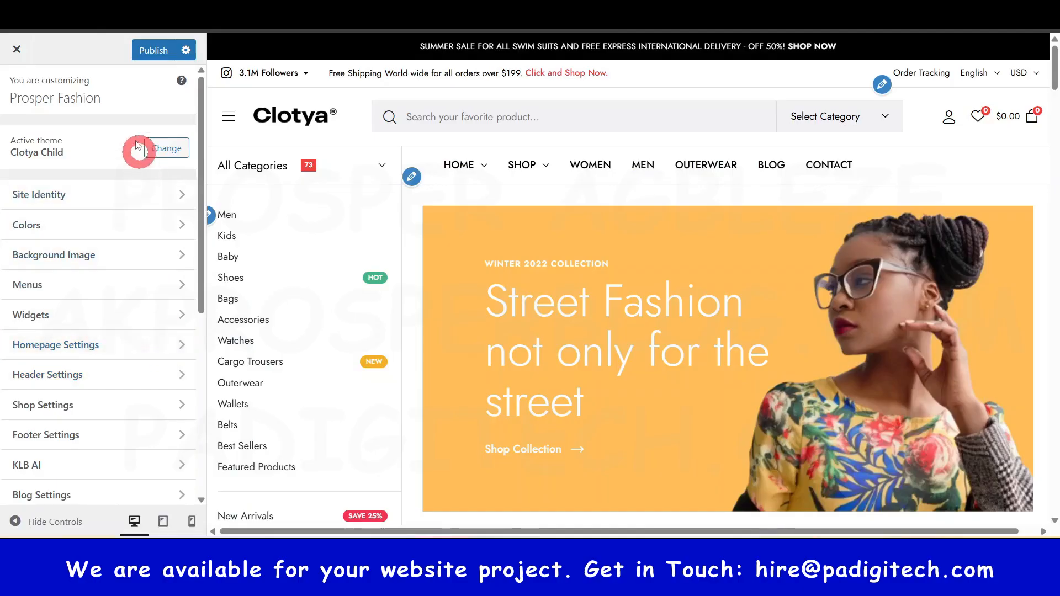
Look through the Customizer's settings sections and the homepage preview.
{"action": "scroll", "coordinate": [118, 354], "scroll_direction": "down", "scroll_amount": 5}
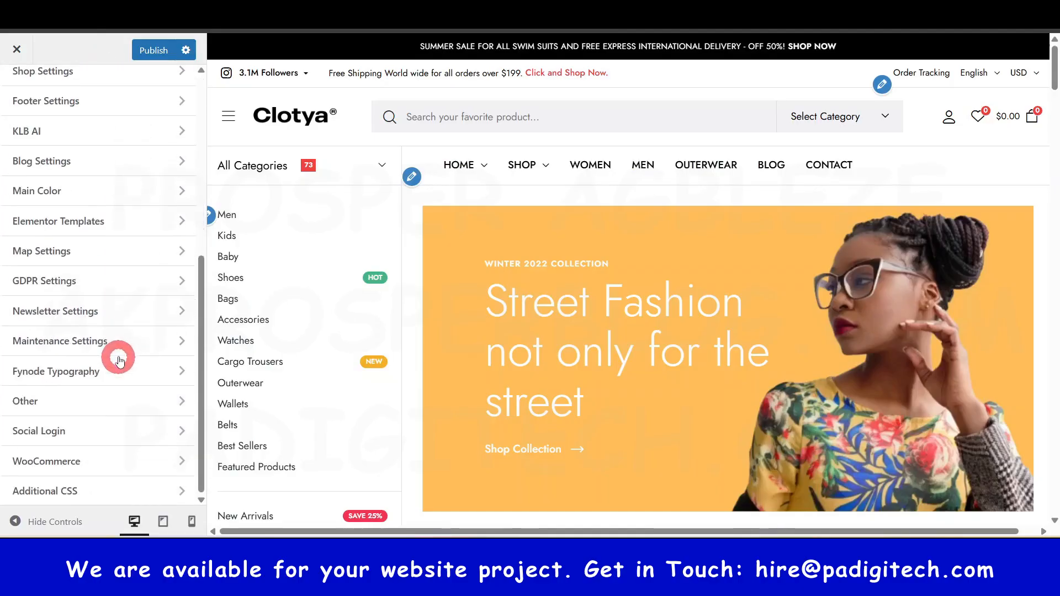
{"action": "scroll", "coordinate": [111, 345], "scroll_direction": "up", "scroll_amount": 5}
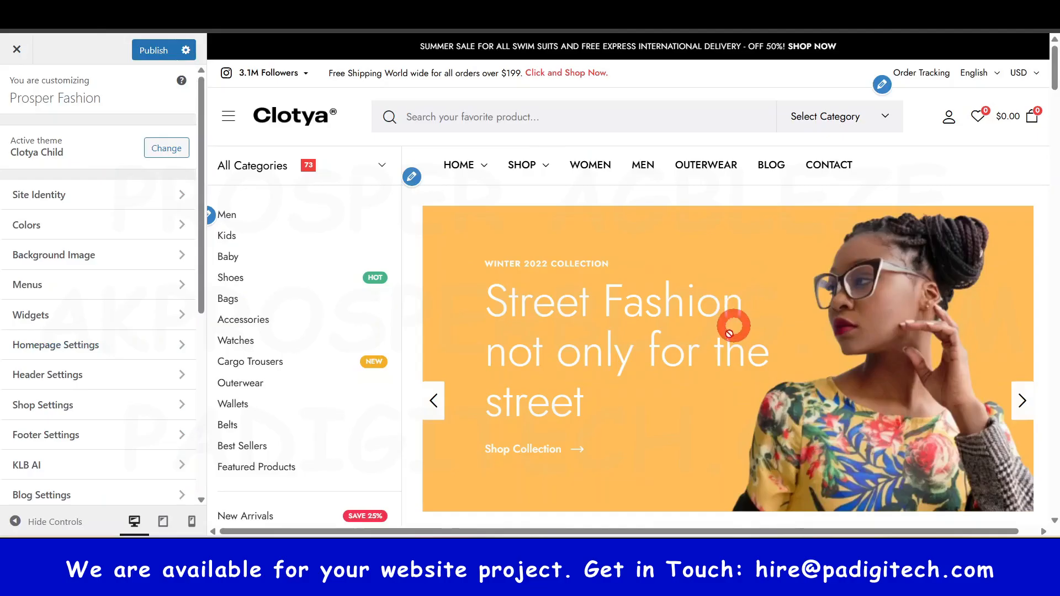
{"action": "scroll", "coordinate": [644, 253], "scroll_direction": "down", "scroll_amount": 10}
{"action": "scroll", "coordinate": [540, 352], "scroll_direction": "up", "scroll_amount": 6}
{"action": "scroll", "coordinate": [539, 352], "scroll_direction": "up", "scroll_amount": 5}
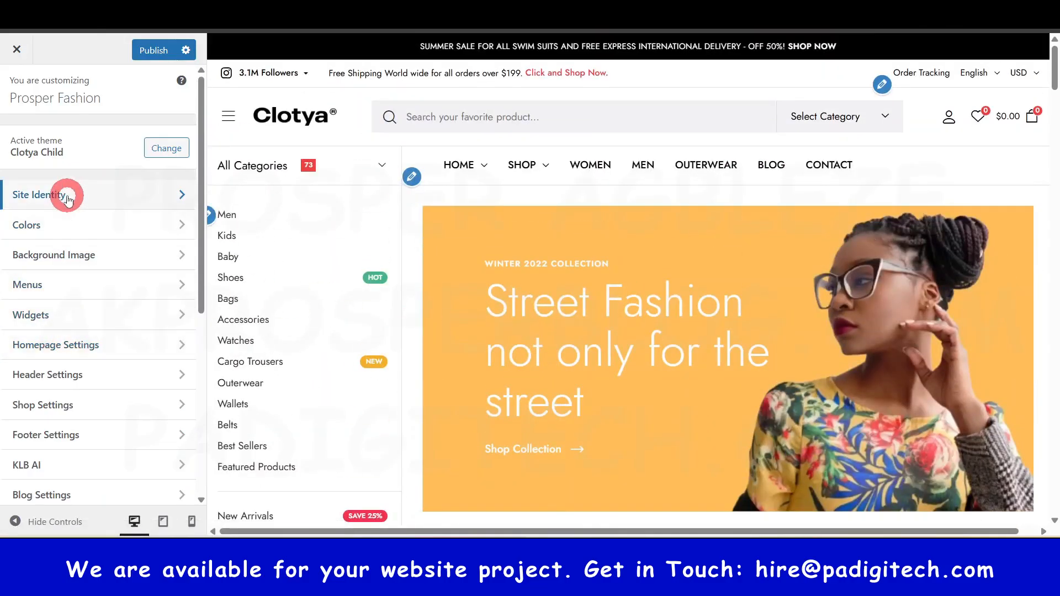
{"action": "scroll", "coordinate": [121, 386], "scroll_direction": "down", "scroll_amount": 5}
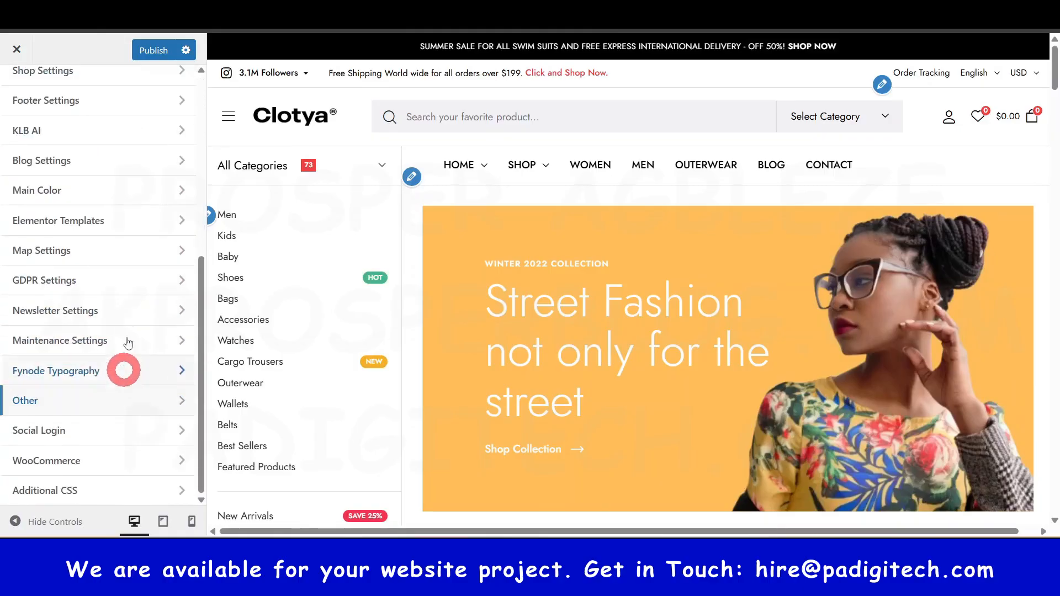
{"action": "scroll", "coordinate": [111, 251], "scroll_direction": "up", "scroll_amount": 5}
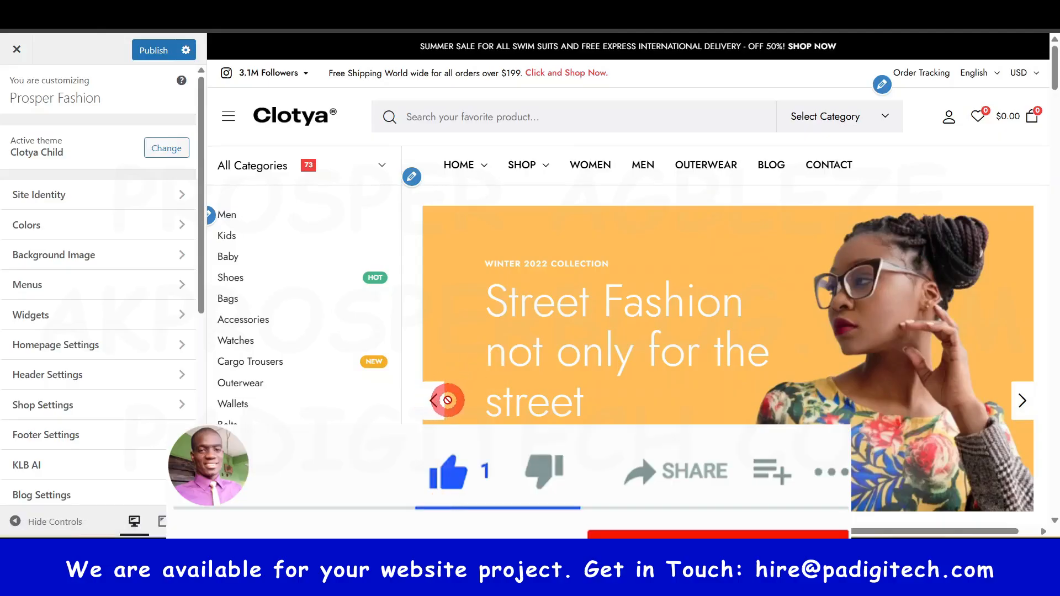
Open the Site Identity settings to review the site title, tagline and site icon.
{"action": "left_click", "coordinate": [79, 195]}
{"action": "left_click", "coordinate": [93, 169]}
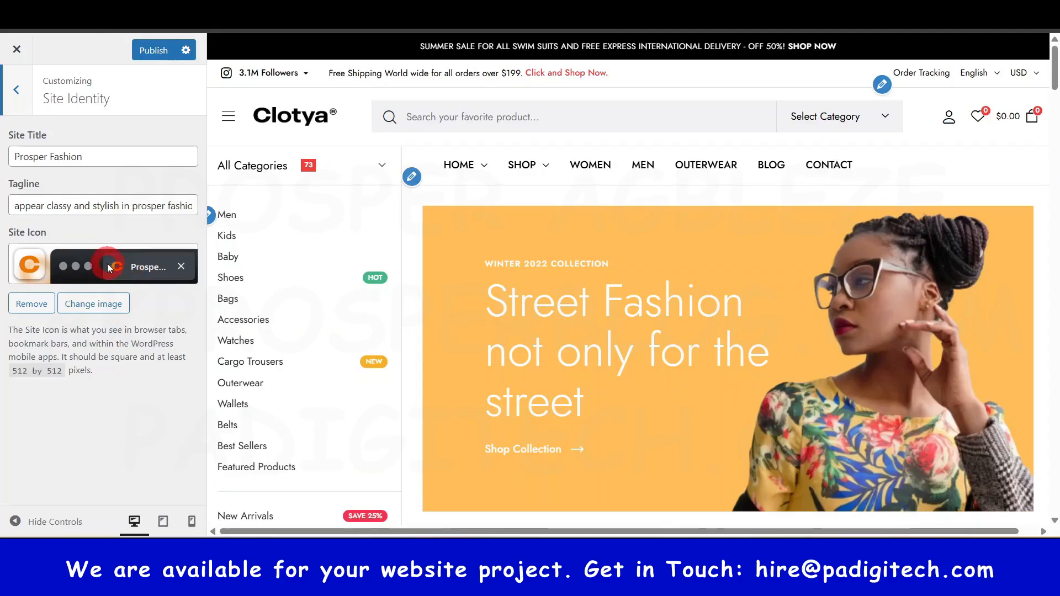
Leave the Site Identity settings and publish the Customizer changes.
{"action": "left_click", "coordinate": [17, 92]}
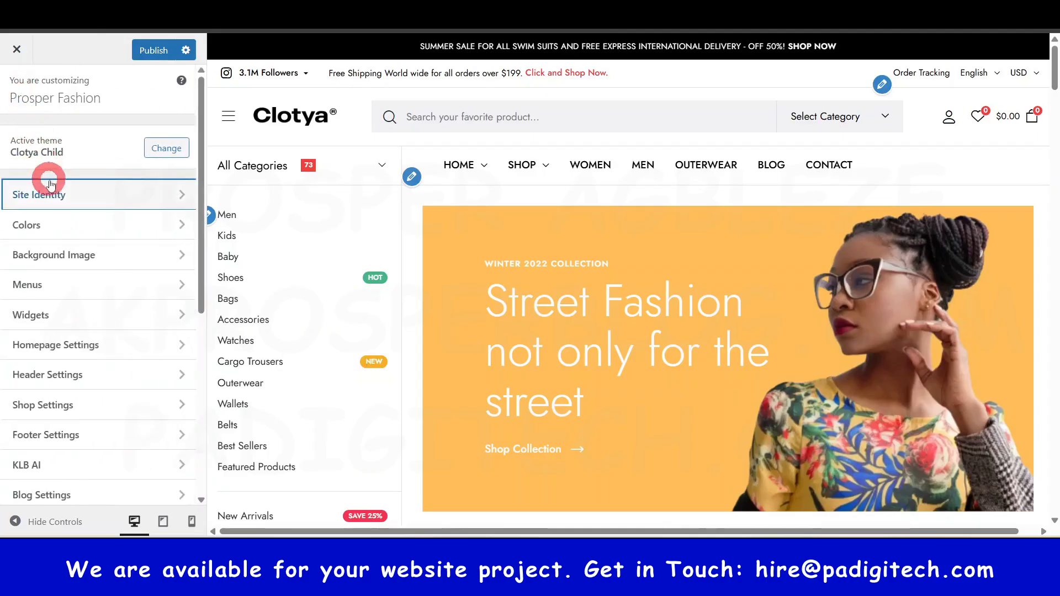
{"action": "left_click", "coordinate": [153, 55]}
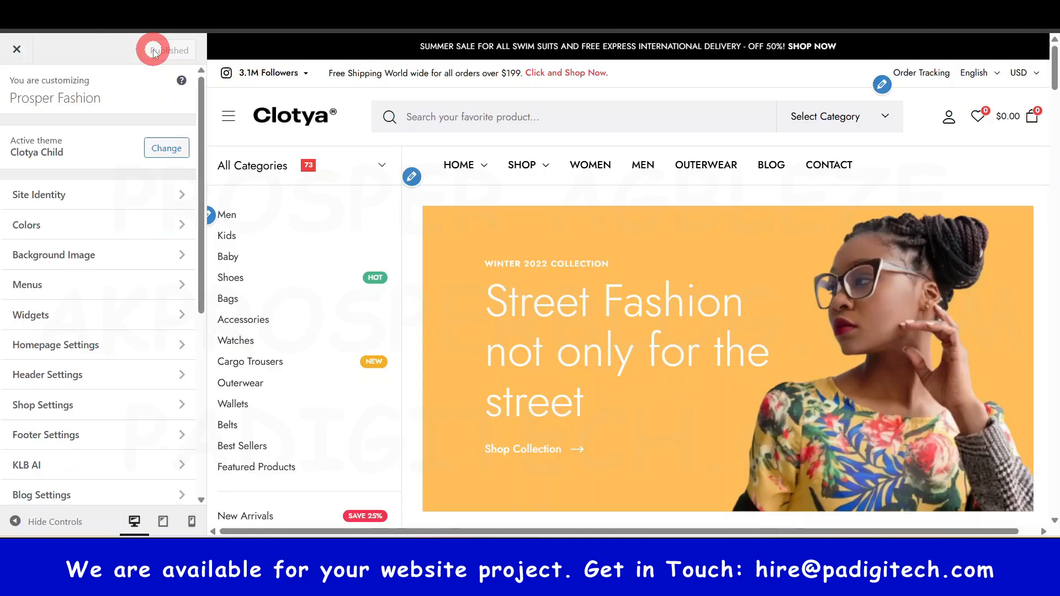
Try the grey #727272 as the site's background color and check it on the homepage preview.
{"action": "left_click", "coordinate": [64, 225]}
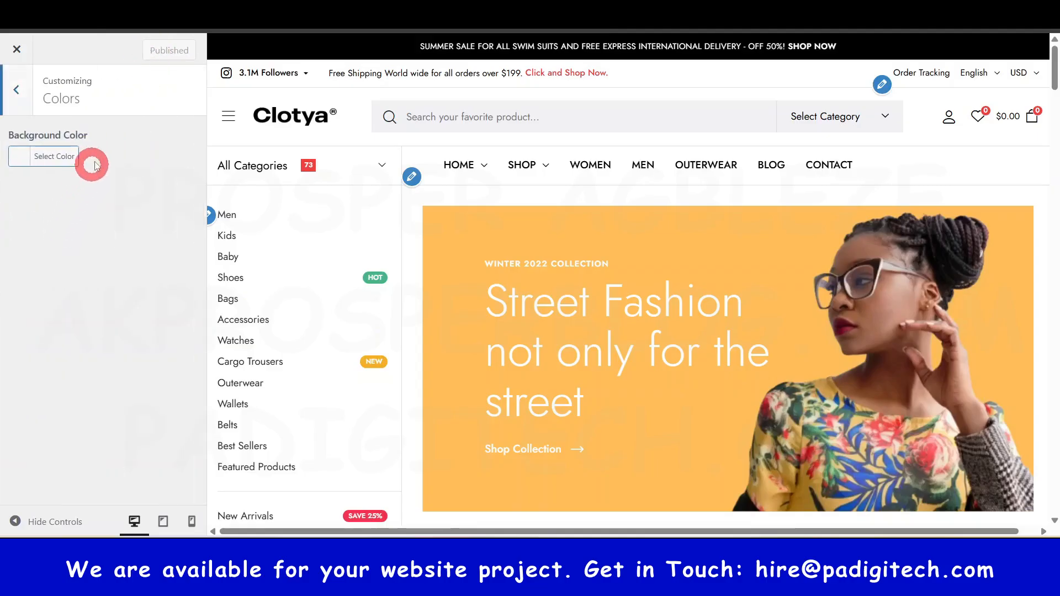
{"action": "scroll", "coordinate": [577, 256], "scroll_direction": "down", "scroll_amount": 8}
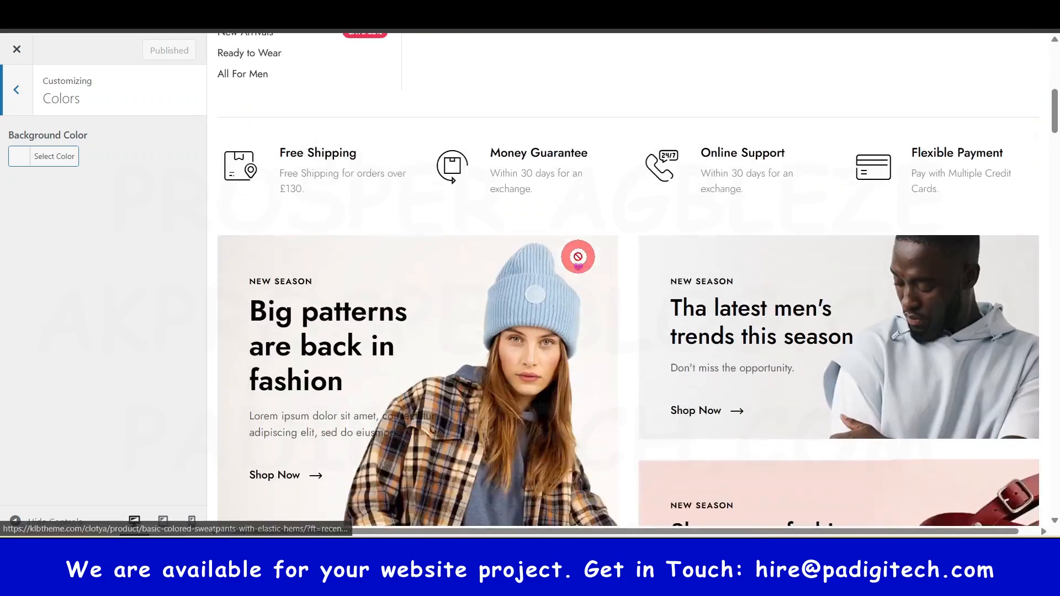
{"action": "scroll", "coordinate": [577, 256], "scroll_direction": "down", "scroll_amount": 5}
{"action": "left_click", "coordinate": [23, 156]}
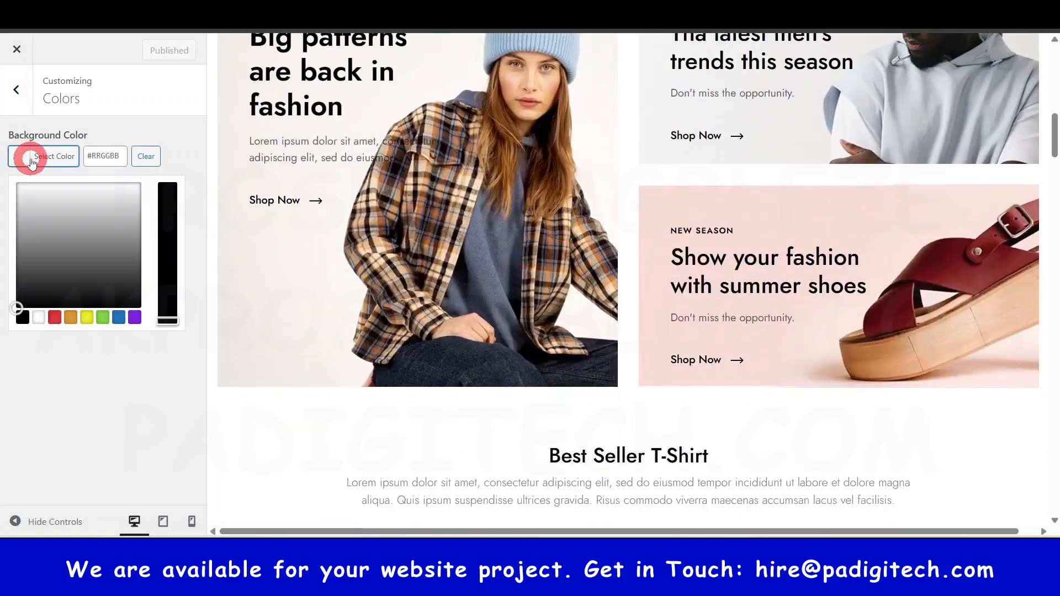
{"action": "left_click", "coordinate": [108, 253]}
{"action": "scroll", "coordinate": [577, 326], "scroll_direction": "down", "scroll_amount": 7}
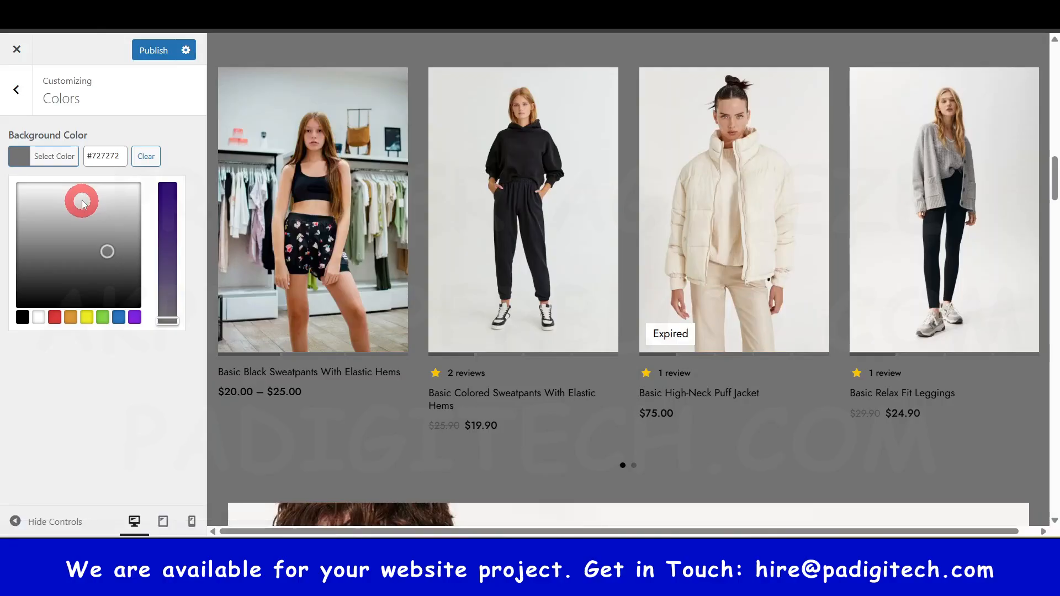
Try the red #dd3333 as the background color, clear the color and leave the Colors settings.
{"action": "left_click", "coordinate": [55, 317]}
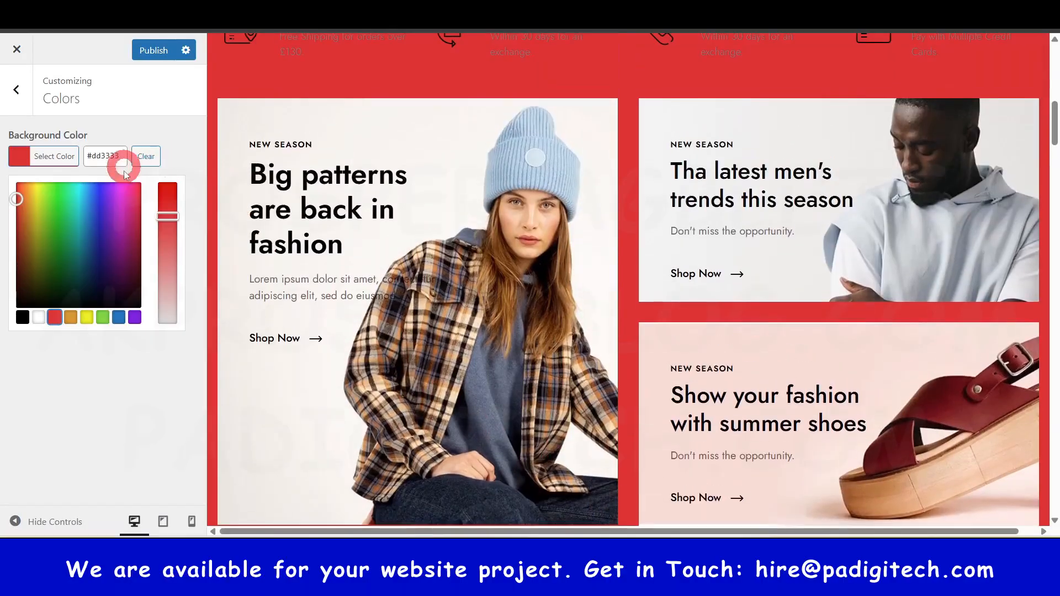
{"action": "left_click", "coordinate": [146, 156]}
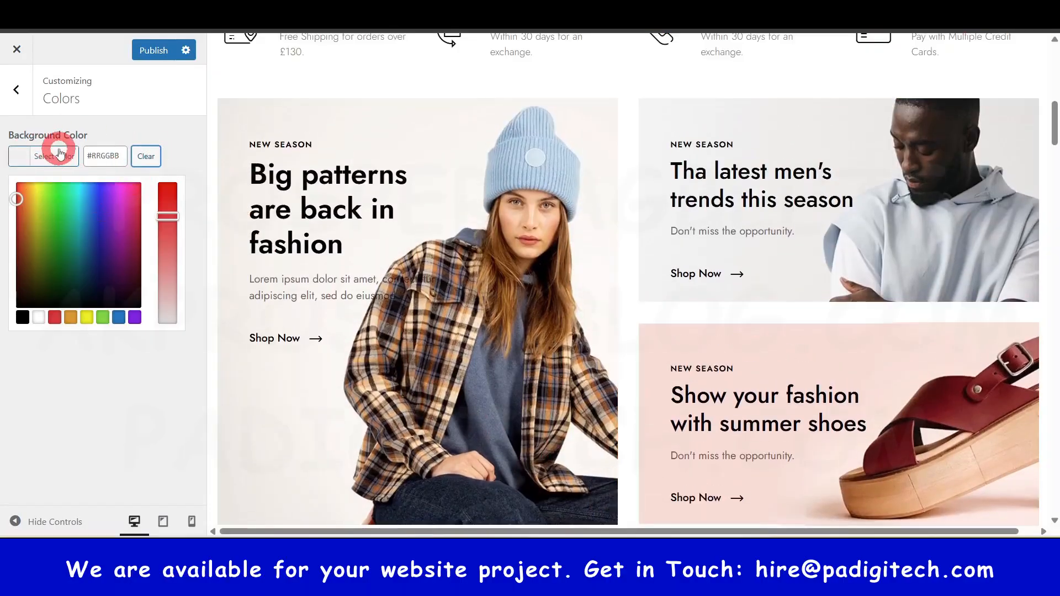
{"action": "left_click", "coordinate": [8, 98]}
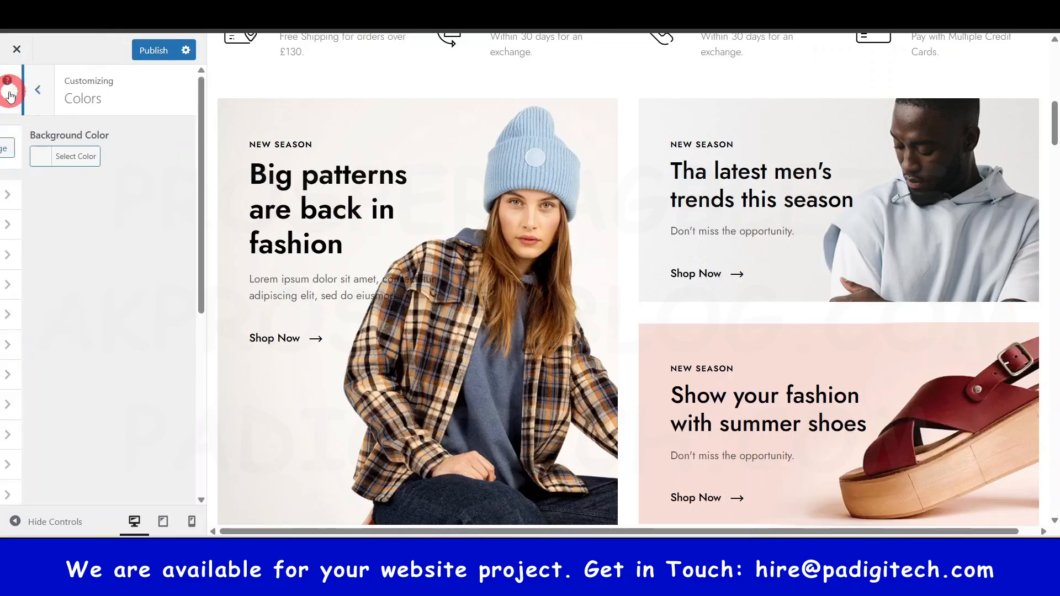
Set pants-green.jpg from the media library as the site's background image.
{"action": "left_click", "coordinate": [74, 255]}
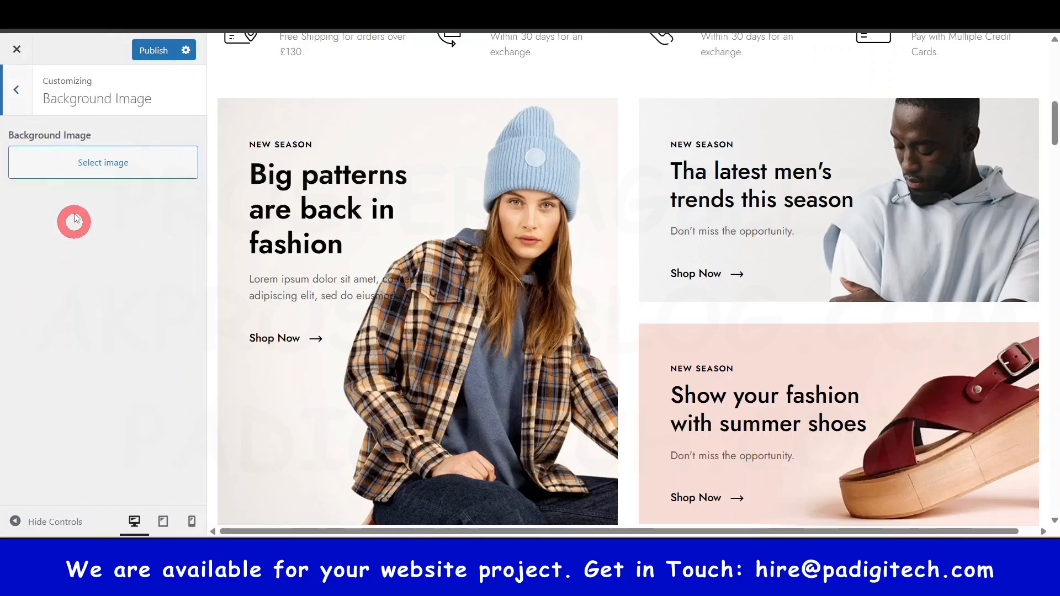
{"action": "scroll", "coordinate": [501, 260], "scroll_direction": "down", "scroll_amount": 10}
{"action": "scroll", "coordinate": [501, 260], "scroll_direction": "up", "scroll_amount": 13}
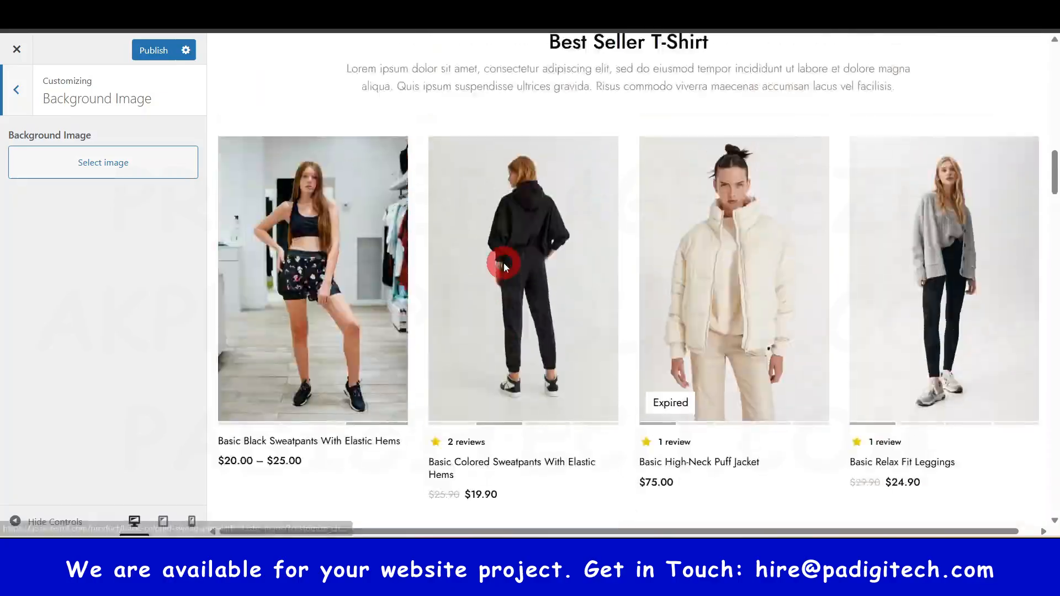
{"action": "scroll", "coordinate": [501, 263], "scroll_direction": "up", "scroll_amount": 6}
{"action": "scroll", "coordinate": [475, 277], "scroll_direction": "down", "scroll_amount": 10}
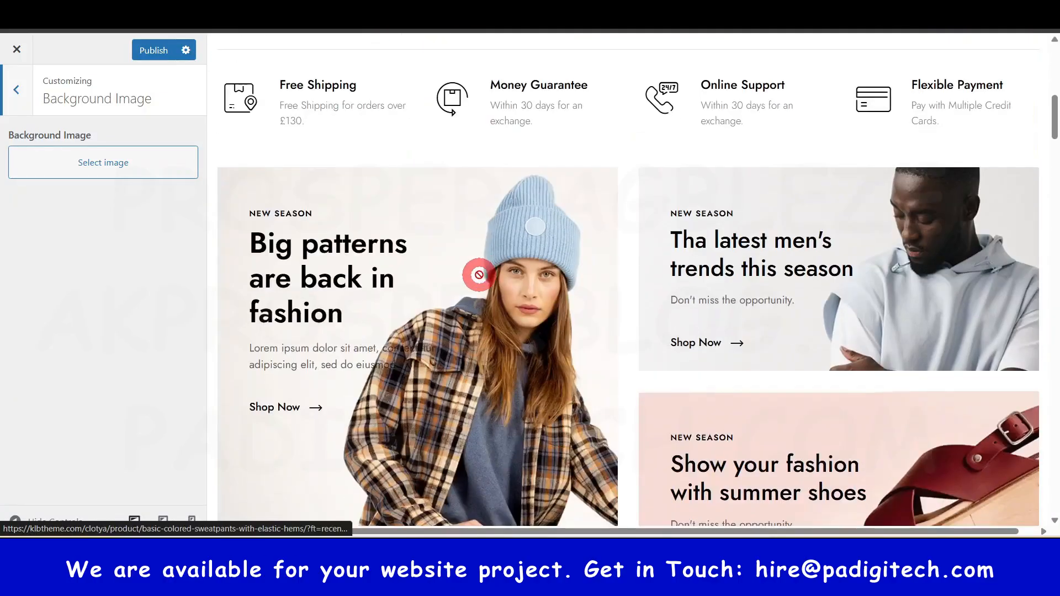
{"action": "scroll", "coordinate": [479, 273], "scroll_direction": "up", "scroll_amount": 8}
{"action": "scroll", "coordinate": [479, 273], "scroll_direction": "up", "scroll_amount": 3}
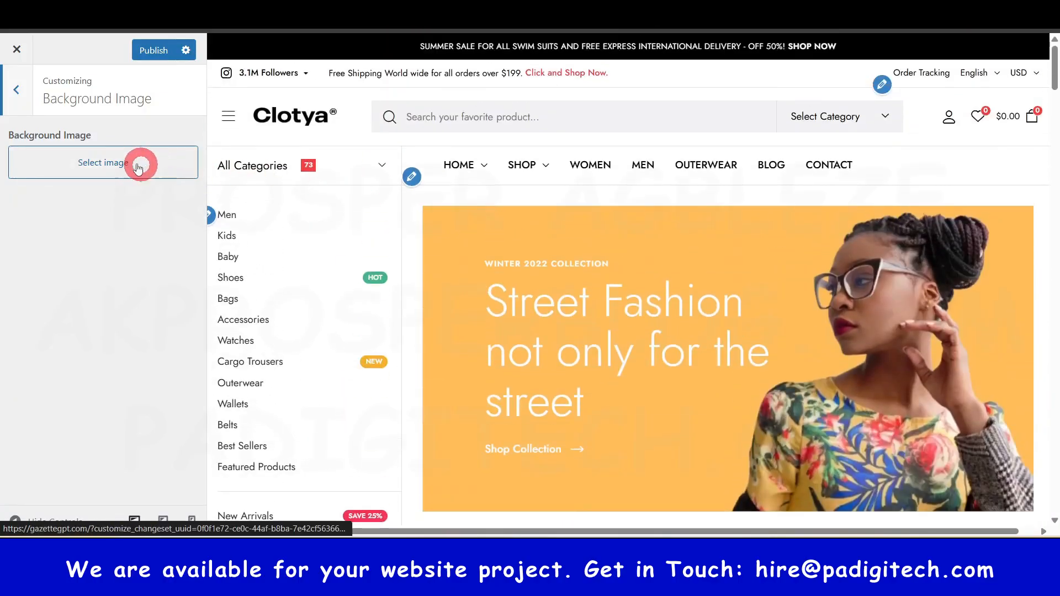
{"action": "left_click", "coordinate": [91, 164]}
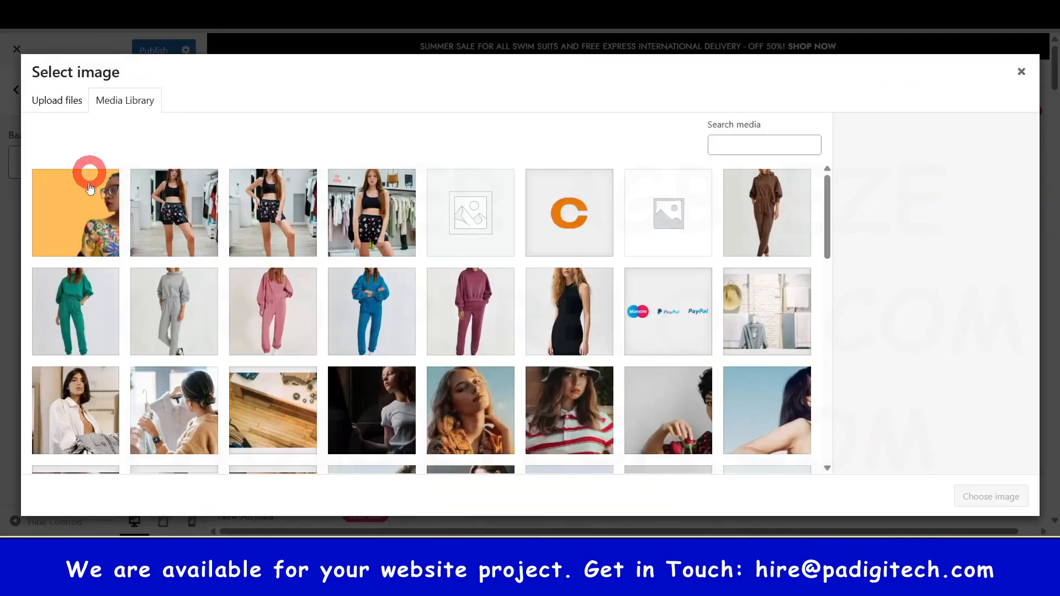
{"action": "left_click", "coordinate": [87, 301]}
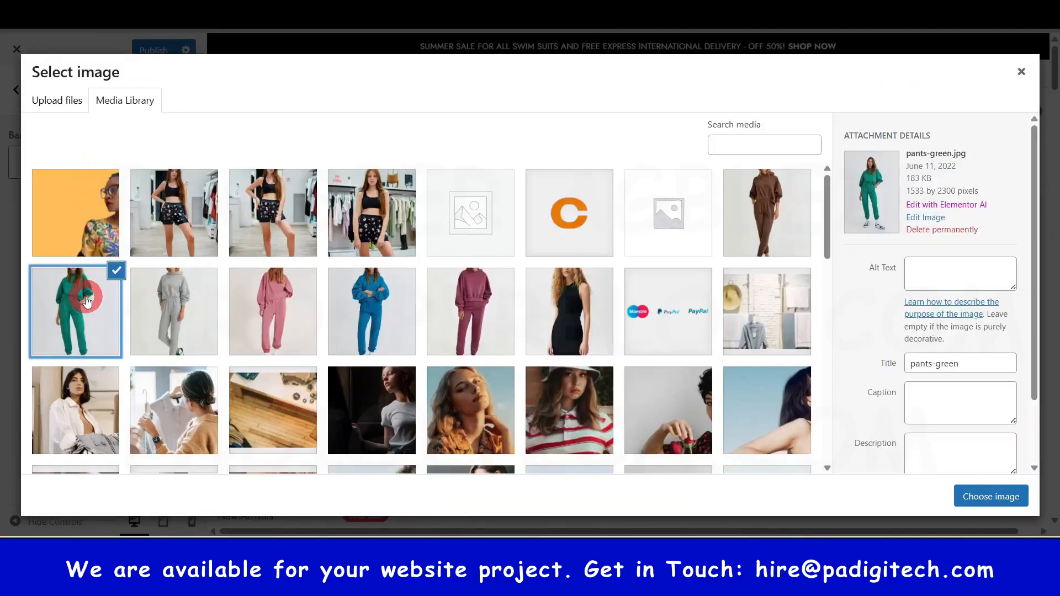
{"action": "left_click", "coordinate": [971, 497]}
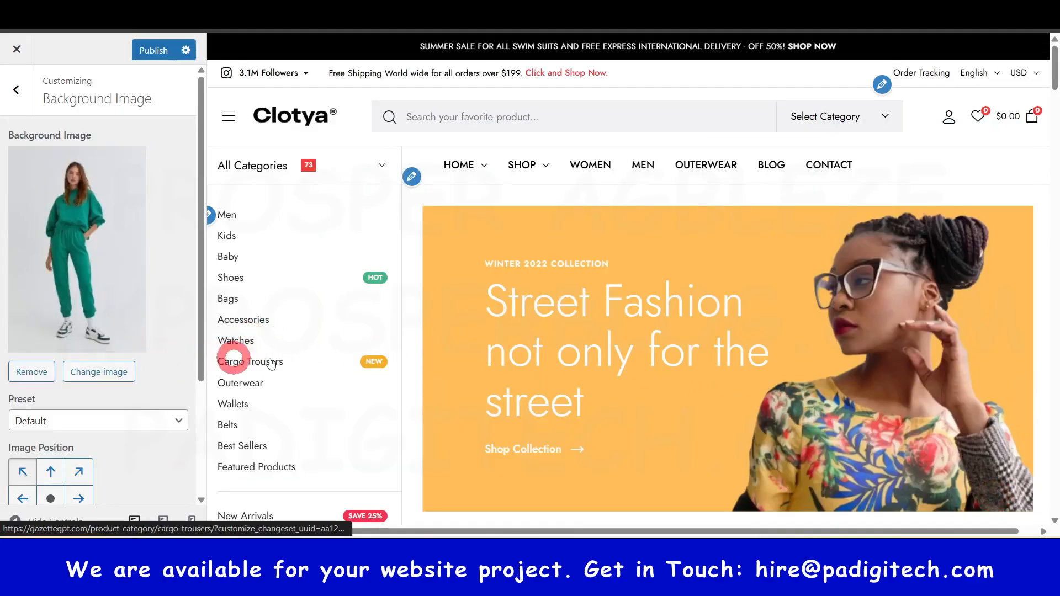
Check the background image down the whole homepage preview and set its position to center.
{"action": "scroll", "coordinate": [511, 347], "scroll_direction": "down", "scroll_amount": 14}
{"action": "scroll", "coordinate": [594, 295], "scroll_direction": "up", "scroll_amount": 14}
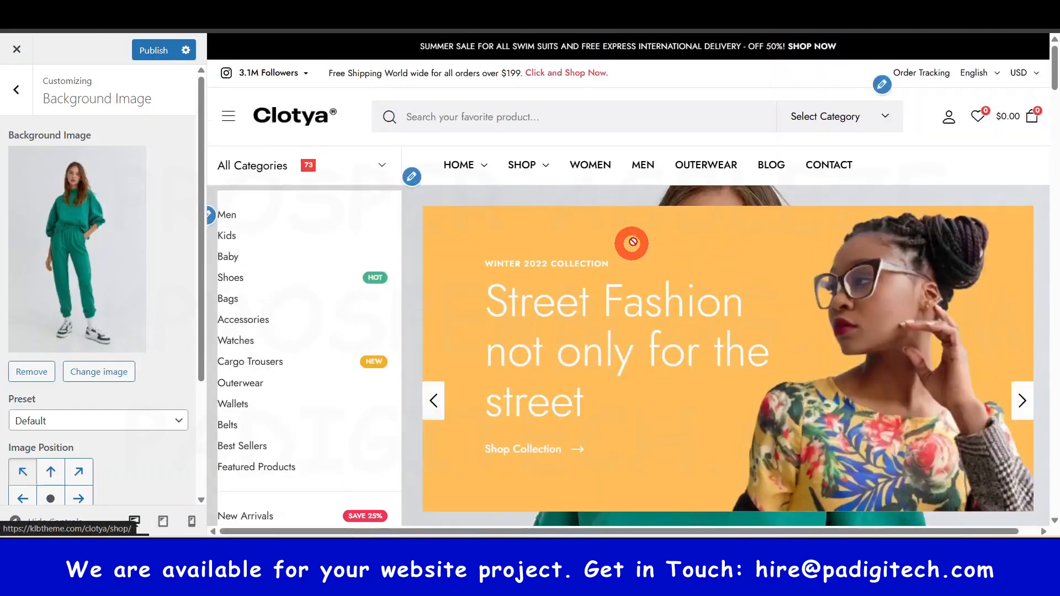
{"action": "scroll", "coordinate": [668, 318], "scroll_direction": "down", "scroll_amount": 15}
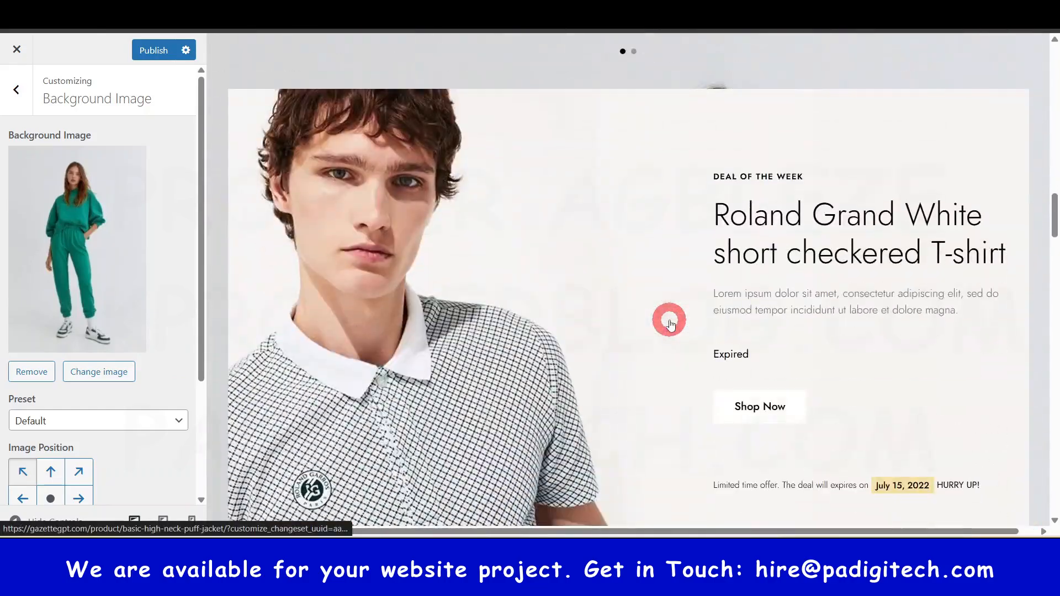
{"action": "scroll", "coordinate": [669, 324], "scroll_direction": "down", "scroll_amount": 15}
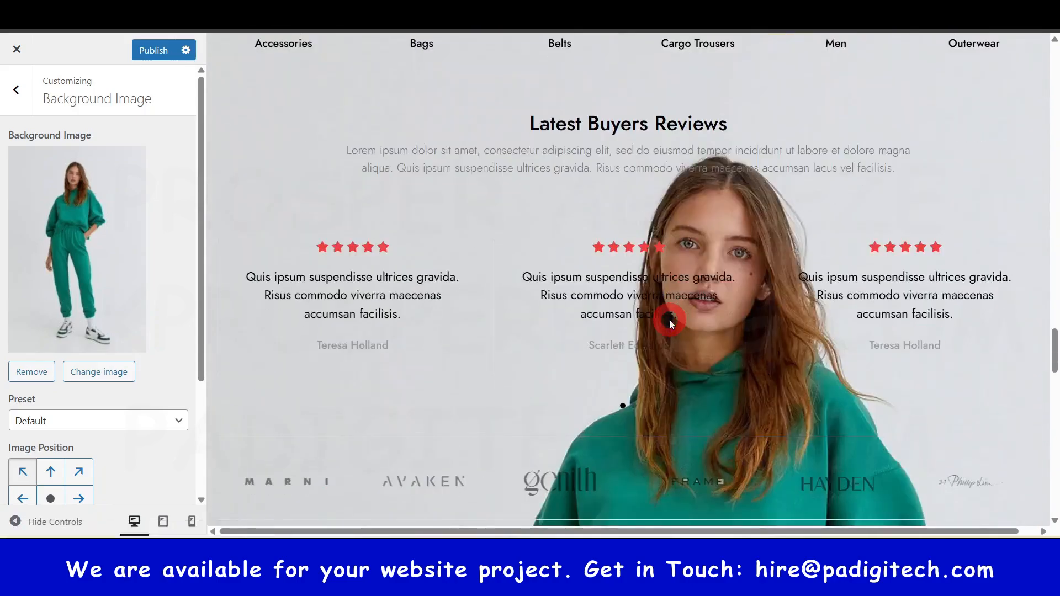
{"action": "scroll", "coordinate": [669, 318], "scroll_direction": "down", "scroll_amount": 12}
{"action": "scroll", "coordinate": [105, 370], "scroll_direction": "down", "scroll_amount": 3}
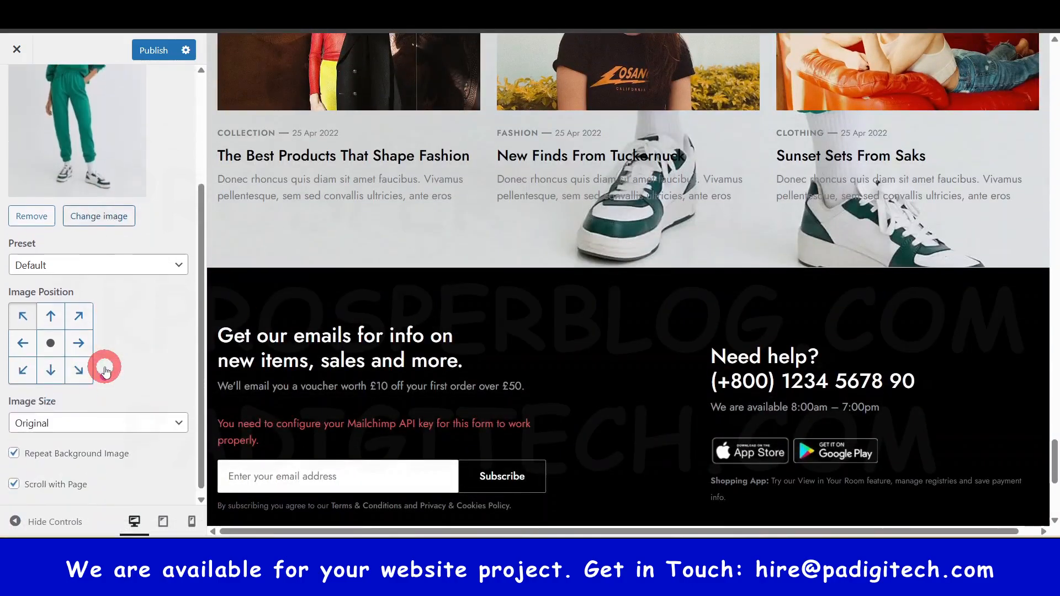
{"action": "left_click", "coordinate": [50, 341]}
{"action": "scroll", "coordinate": [52, 340], "scroll_direction": "up", "scroll_amount": 3}
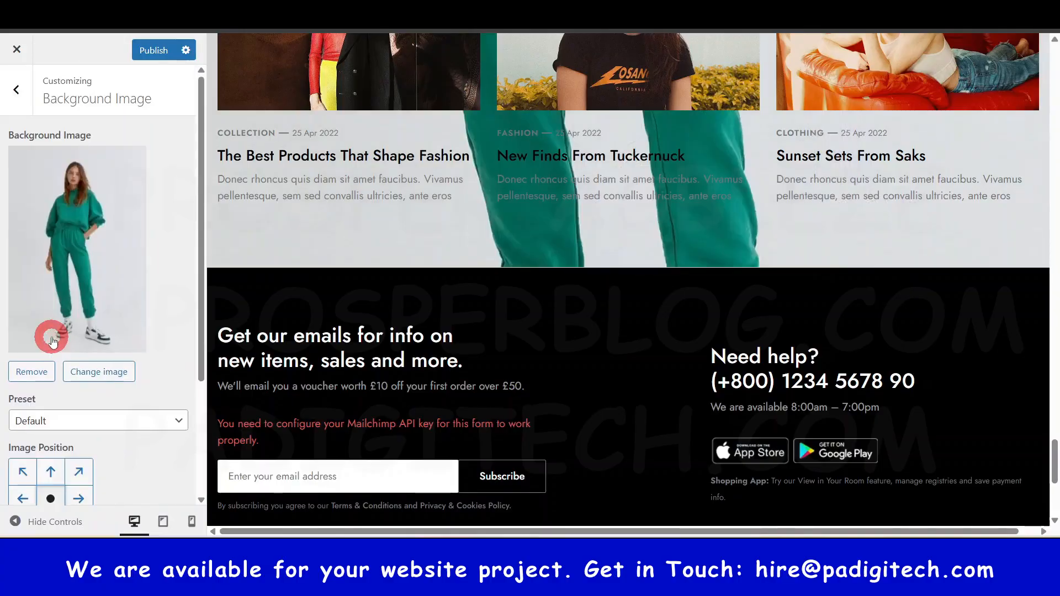
{"action": "scroll", "coordinate": [104, 409], "scroll_direction": "down", "scroll_amount": 3}
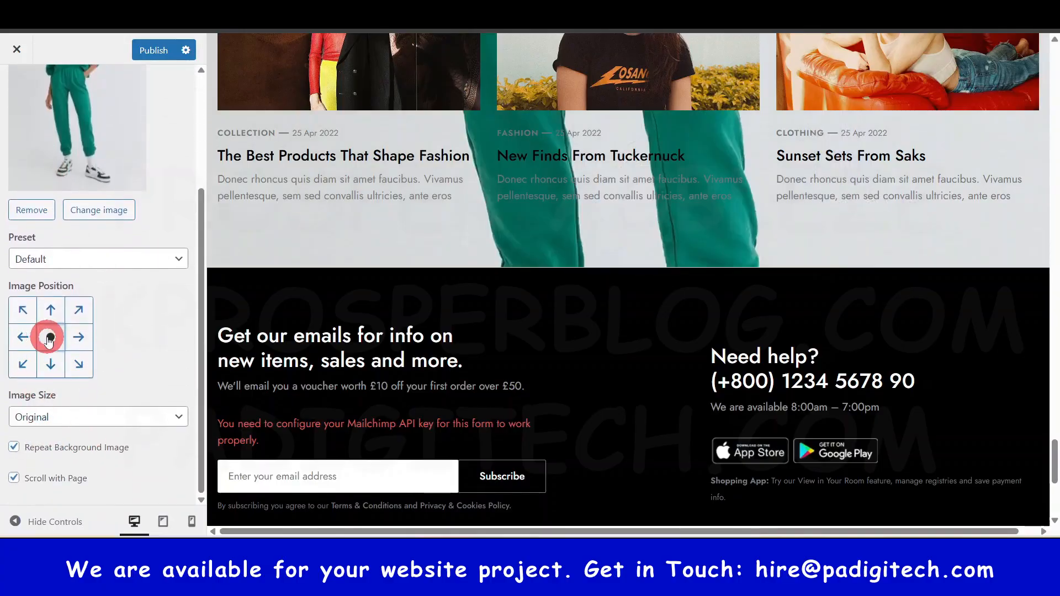
Try the right, left and top-right positions for the background image and check them on the homepage preview.
{"action": "scroll", "coordinate": [883, 380], "scroll_direction": "up", "scroll_amount": 15}
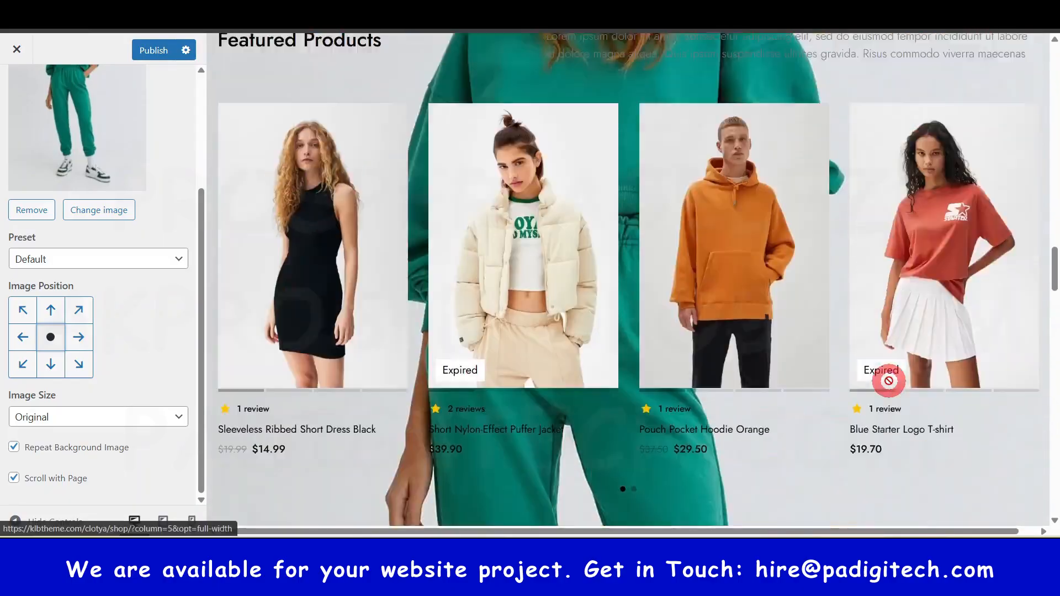
{"action": "scroll", "coordinate": [888, 380], "scroll_direction": "up", "scroll_amount": 10}
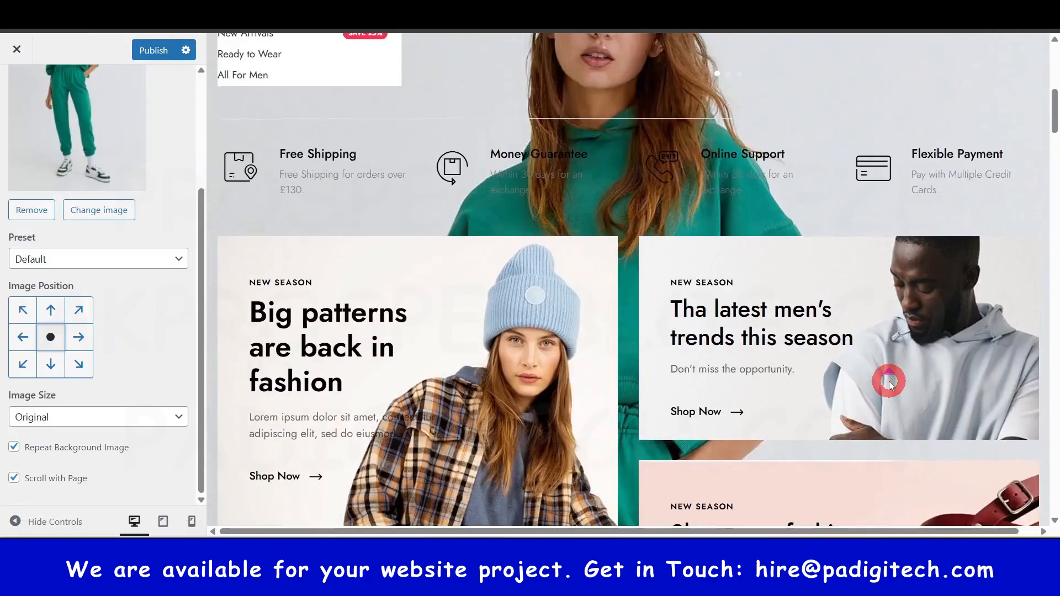
{"action": "scroll", "coordinate": [888, 380], "scroll_direction": "up", "scroll_amount": 5}
{"action": "scroll", "coordinate": [79, 338], "scroll_direction": "up", "scroll_amount": 3}
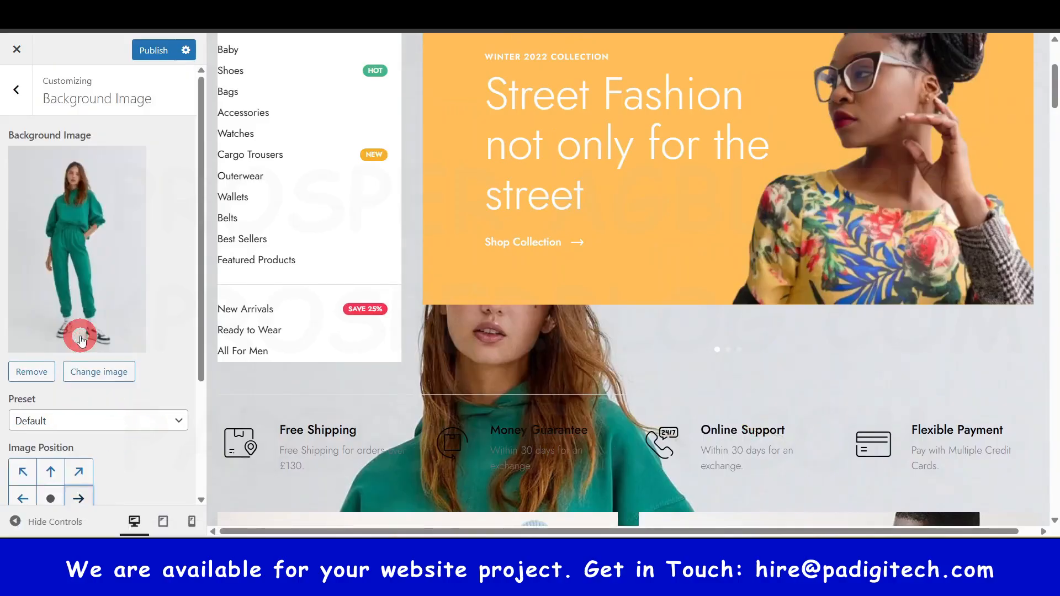
{"action": "left_click", "coordinate": [25, 498]}
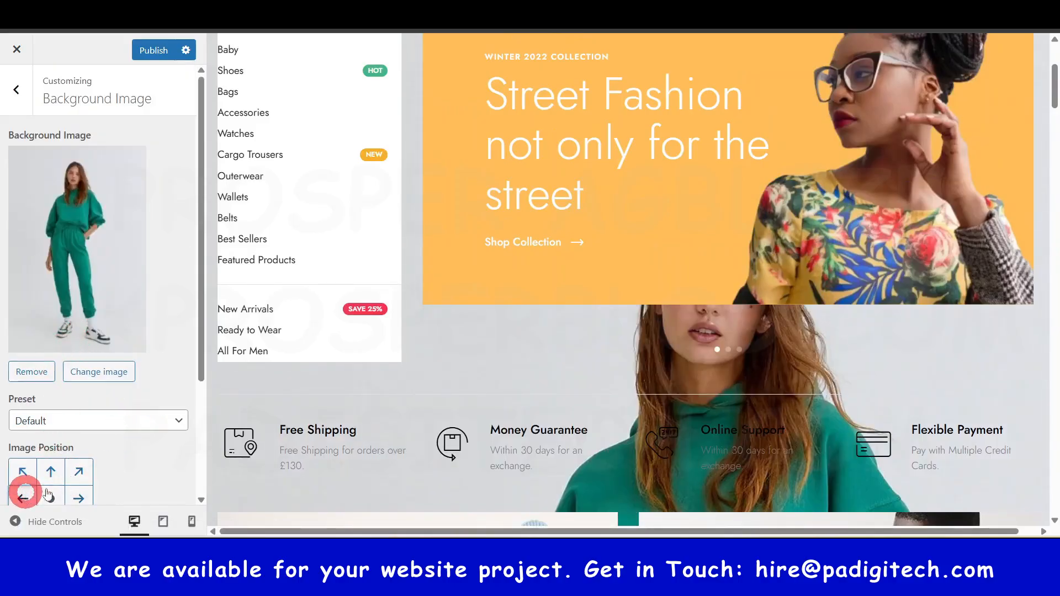
{"action": "left_click", "coordinate": [79, 471]}
{"action": "scroll", "coordinate": [653, 338], "scroll_direction": "down", "scroll_amount": 10}
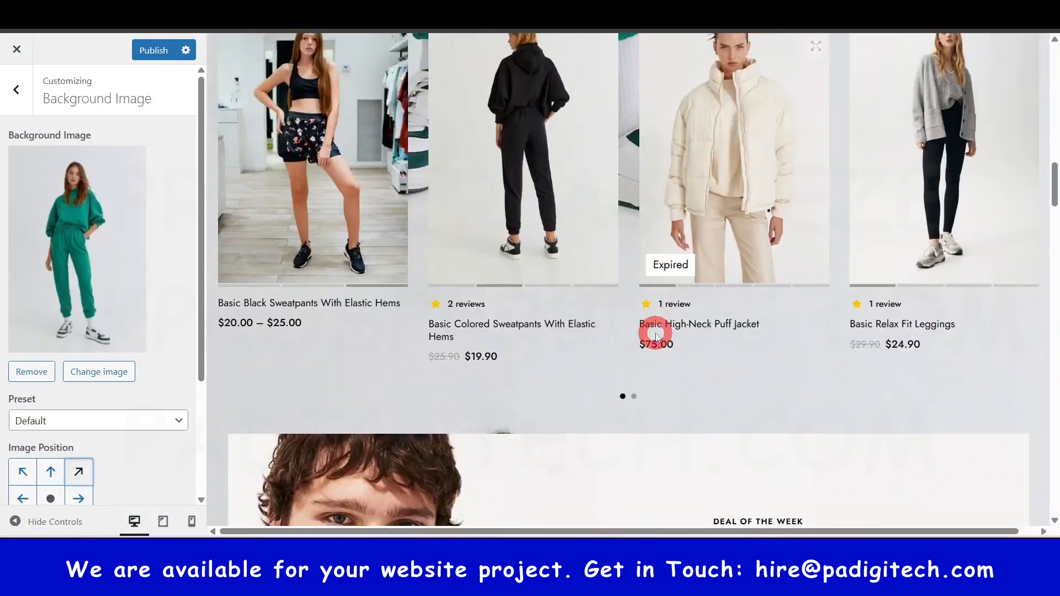
{"action": "scroll", "coordinate": [655, 334], "scroll_direction": "down", "scroll_amount": 10}
{"action": "scroll", "coordinate": [91, 390], "scroll_direction": "down", "scroll_amount": 3}
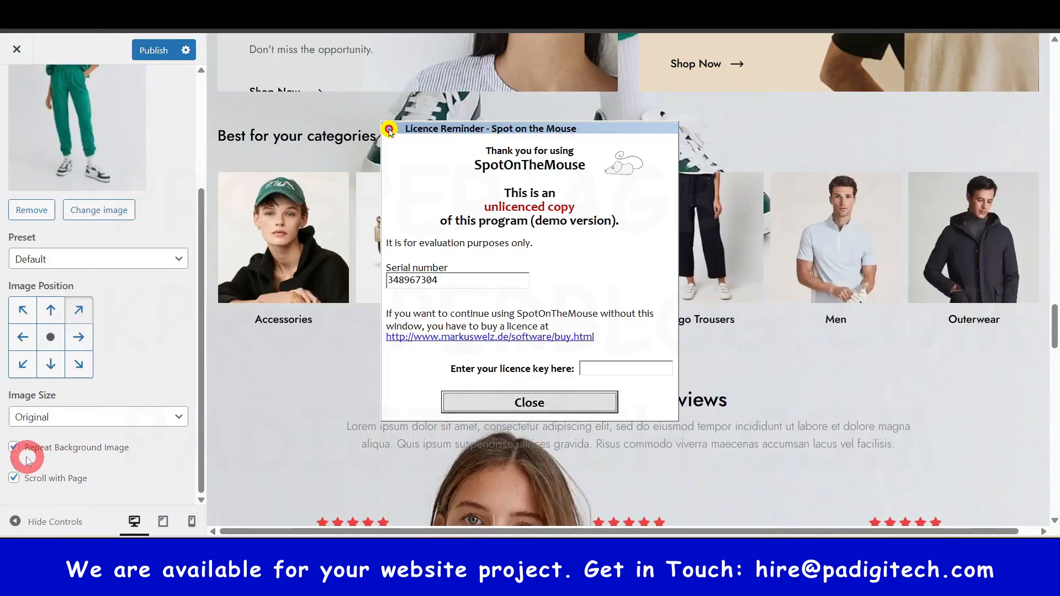
Dismiss the licence reminder, disable Scroll with Page and Repeat Background Image, and check the homepage preview.
{"action": "left_click", "coordinate": [498, 408]}
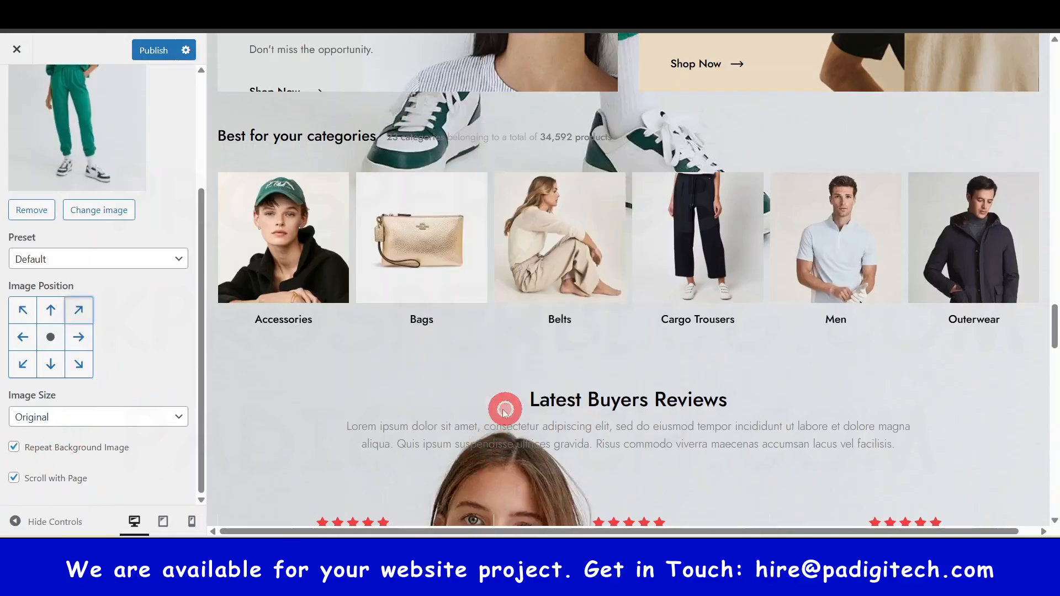
{"action": "left_click", "coordinate": [14, 480]}
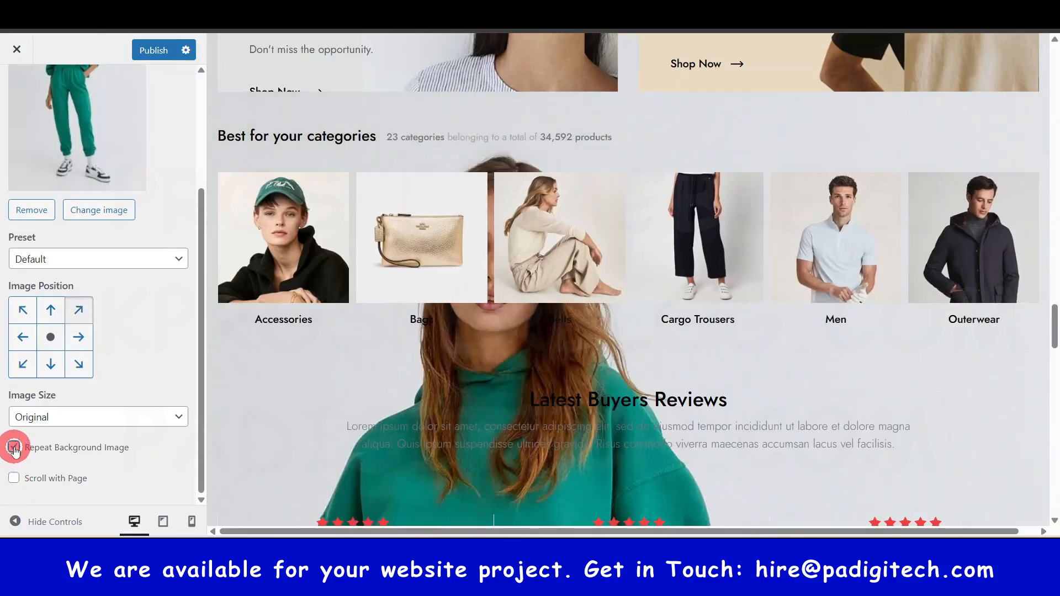
{"action": "left_click", "coordinate": [14, 448]}
{"action": "scroll", "coordinate": [700, 419], "scroll_direction": "down", "scroll_amount": 15}
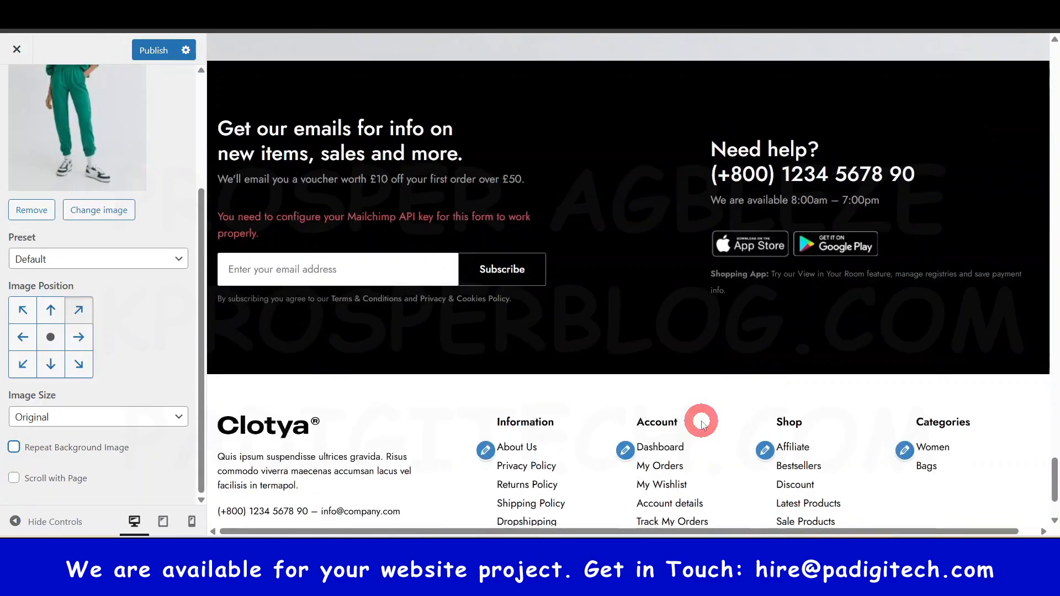
{"action": "scroll", "coordinate": [700, 419], "scroll_direction": "up", "scroll_amount": 12}
{"action": "scroll", "coordinate": [55, 343], "scroll_direction": "up", "scroll_amount": 3}
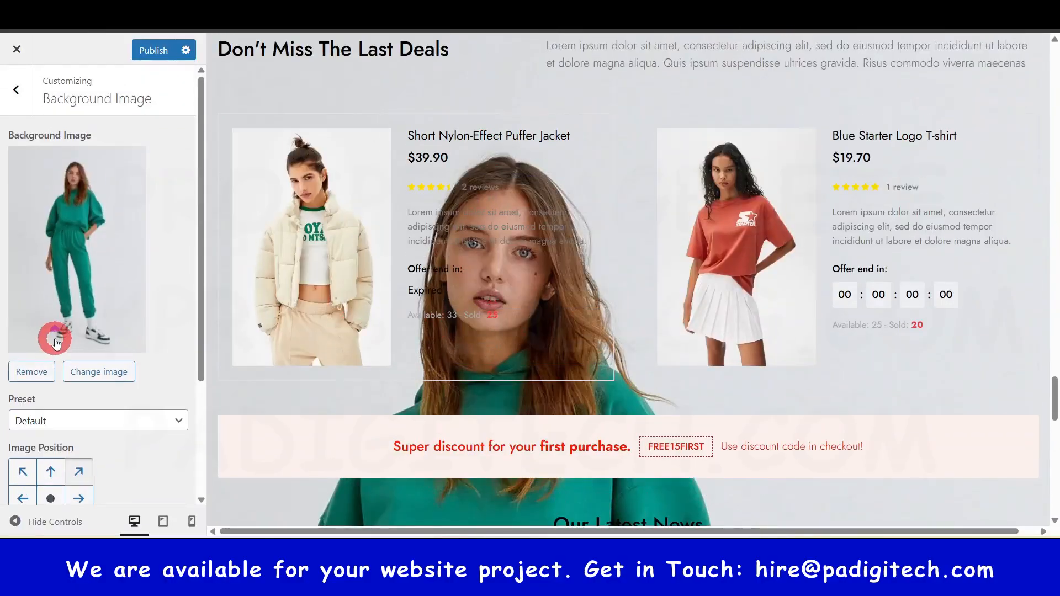
Remove the site's background image and return to the main list of Customizer sections.
{"action": "left_click", "coordinate": [18, 89]}
{"action": "left_click", "coordinate": [72, 255]}
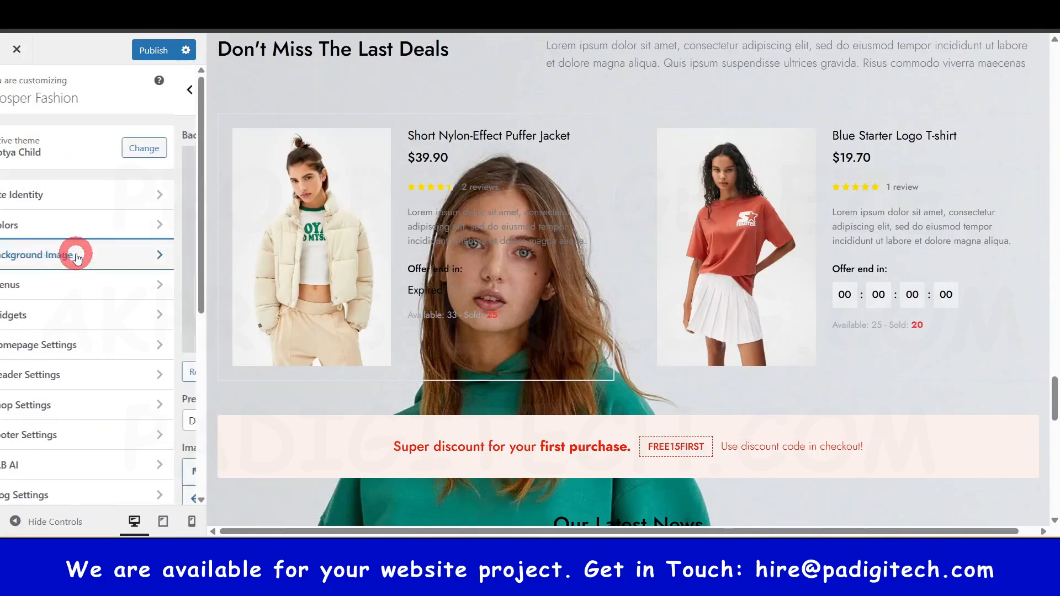
{"action": "left_click", "coordinate": [37, 371]}
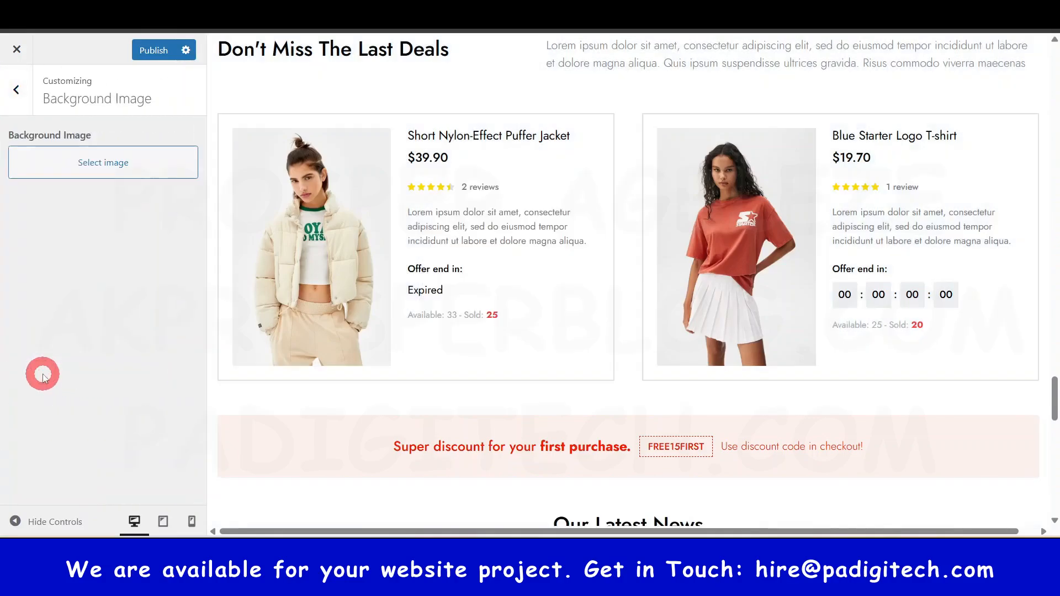
{"action": "left_click", "coordinate": [16, 89]}
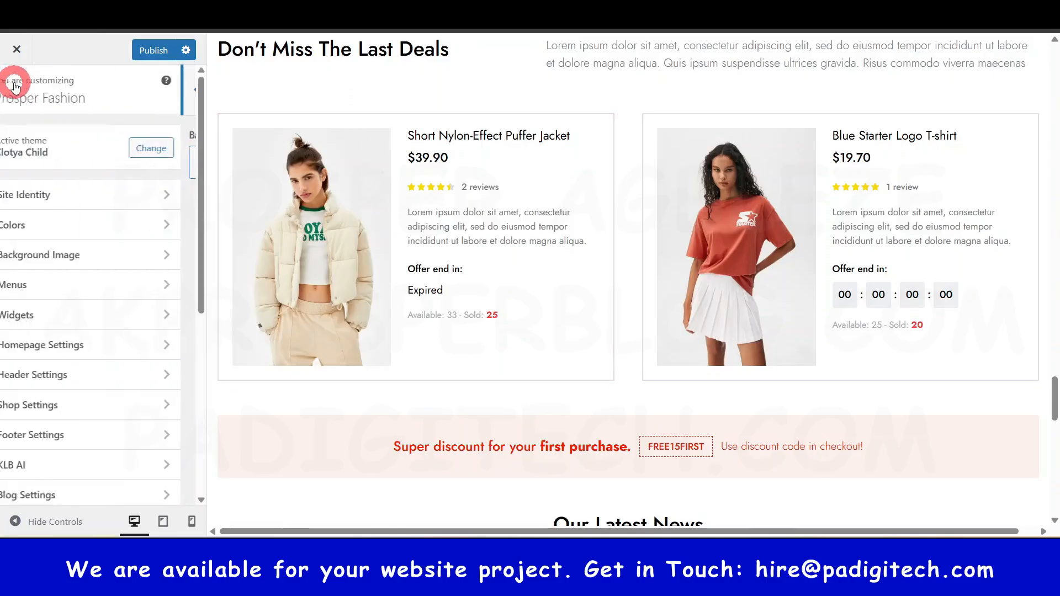
Open the Account menu in the menu settings and examine its items alongside the footer at the end of the homepage preview.
{"action": "left_click", "coordinate": [52, 284]}
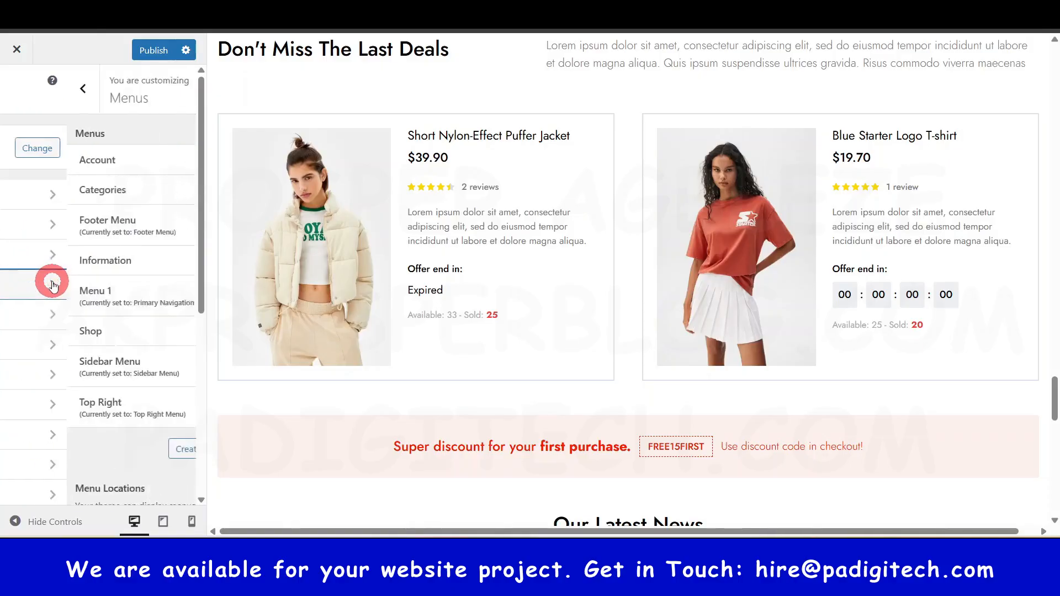
{"action": "scroll", "coordinate": [113, 298], "scroll_direction": "down", "scroll_amount": 1}
{"action": "scroll", "coordinate": [119, 338], "scroll_direction": "up", "scroll_amount": 1}
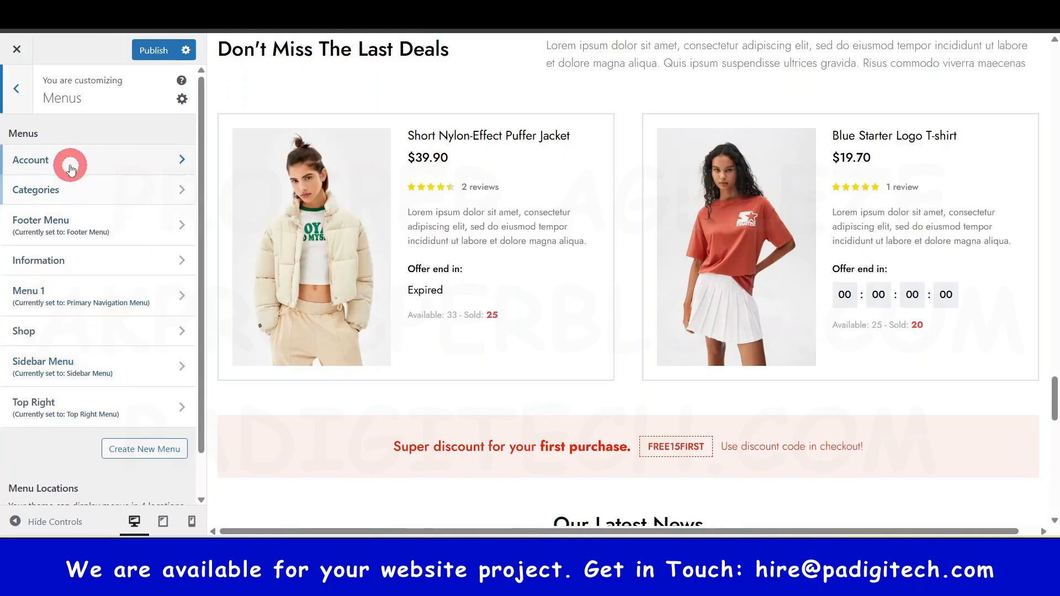
{"action": "left_click", "coordinate": [92, 159]}
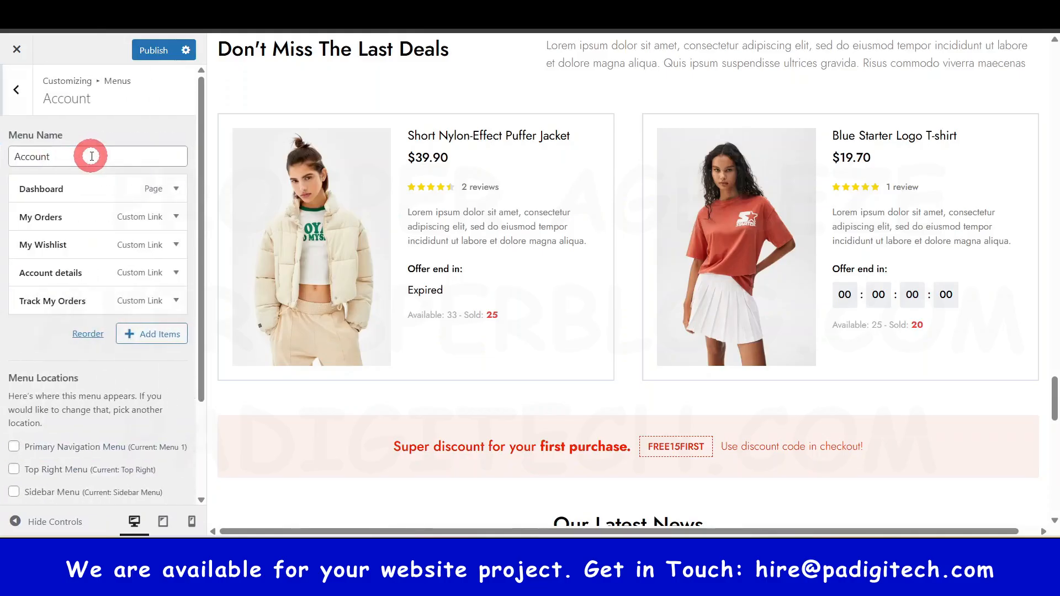
{"action": "scroll", "coordinate": [750, 381], "scroll_direction": "down", "scroll_amount": 10}
{"action": "left_click_drag", "start_coordinate": [1058, 456], "coordinate": [1058, 515]}
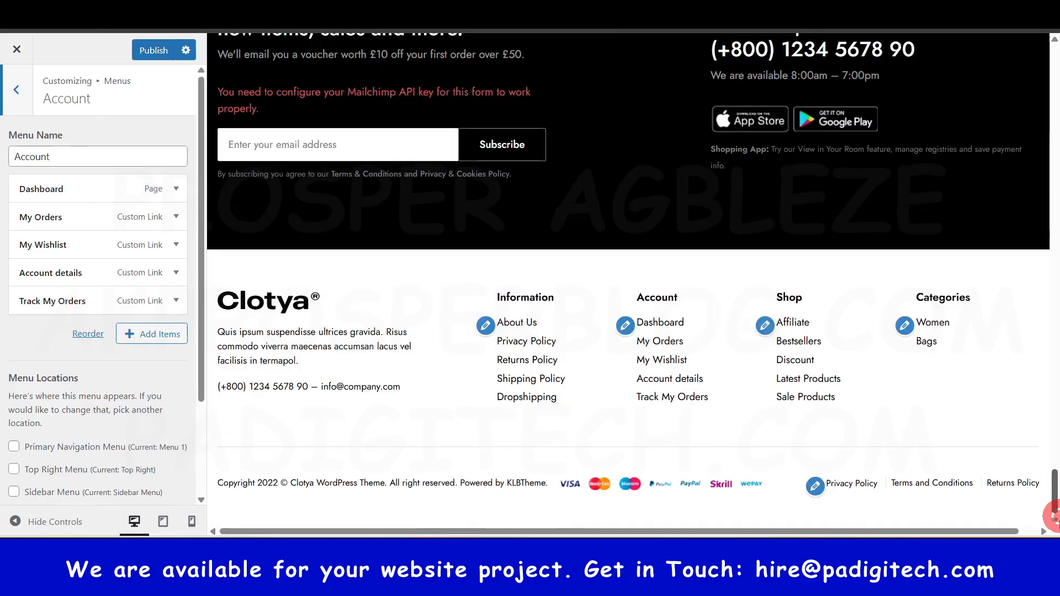
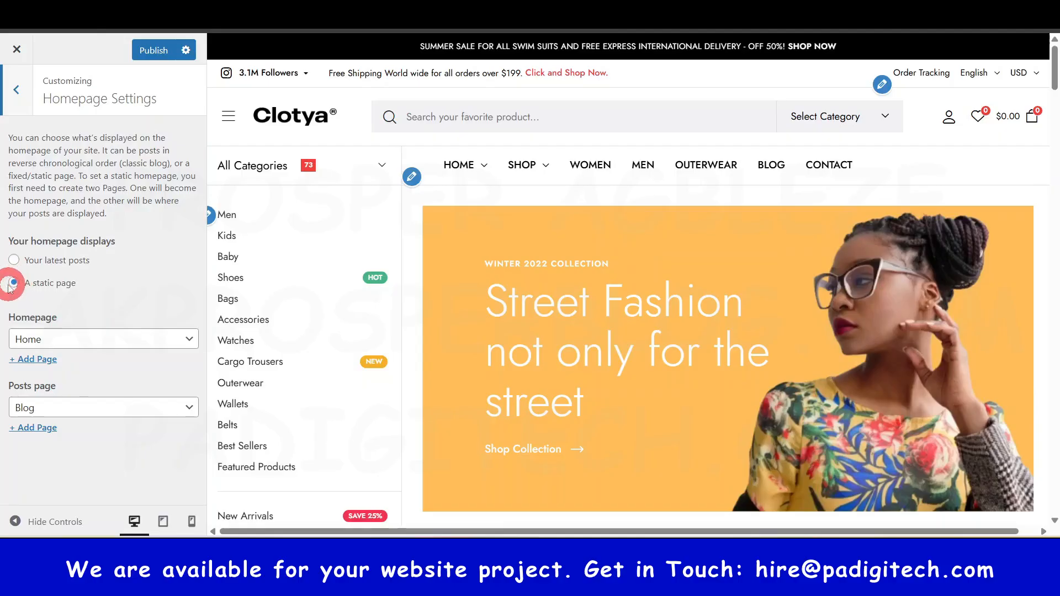
Try Home 2 as the static homepage and check its layout down the page preview.
{"action": "left_click", "coordinate": [68, 342]}
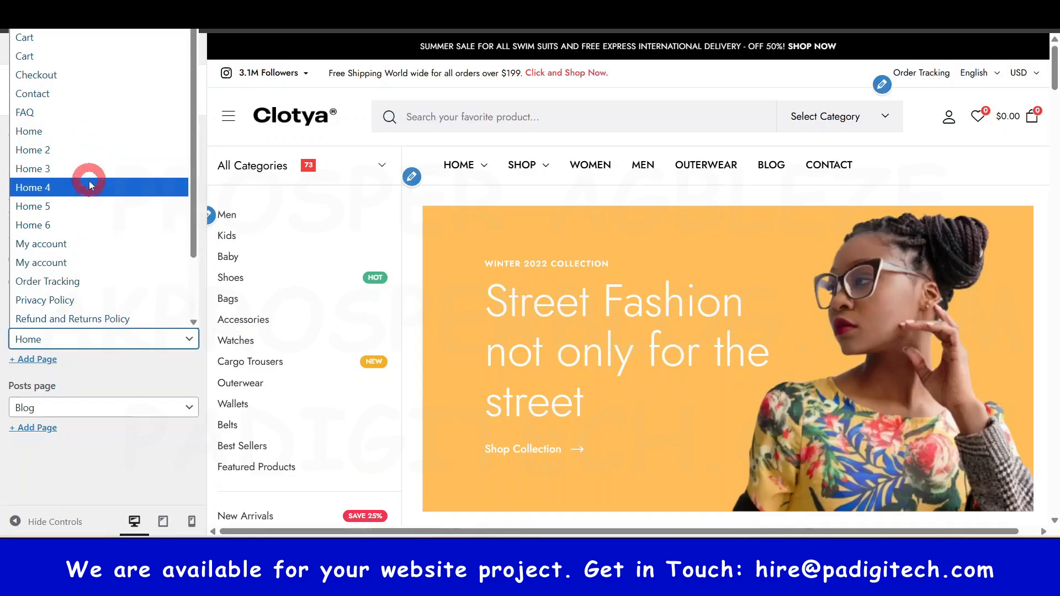
{"action": "left_click", "coordinate": [79, 468]}
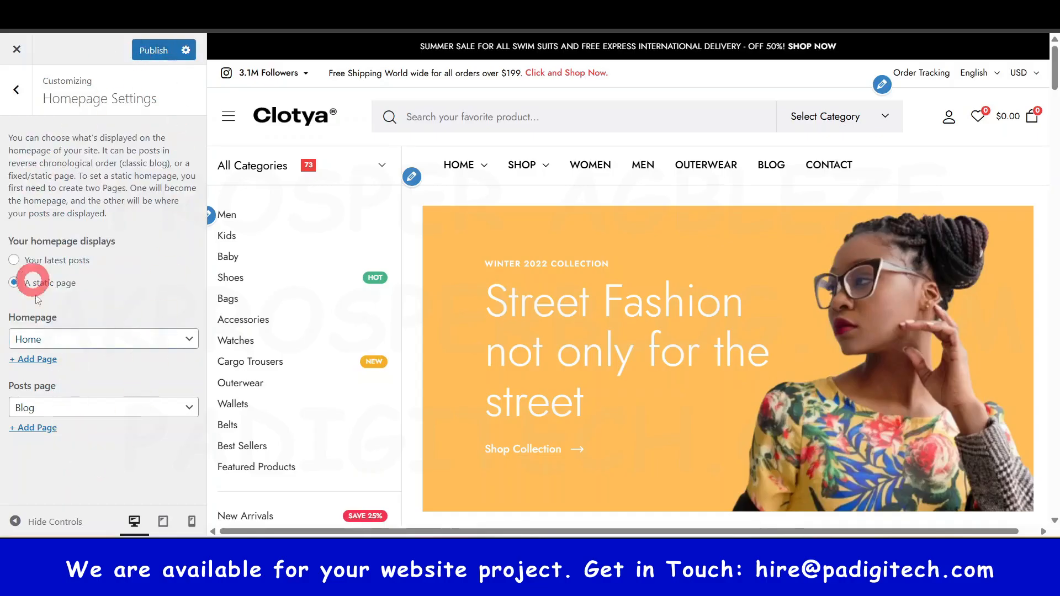
{"action": "left_click", "coordinate": [116, 338]}
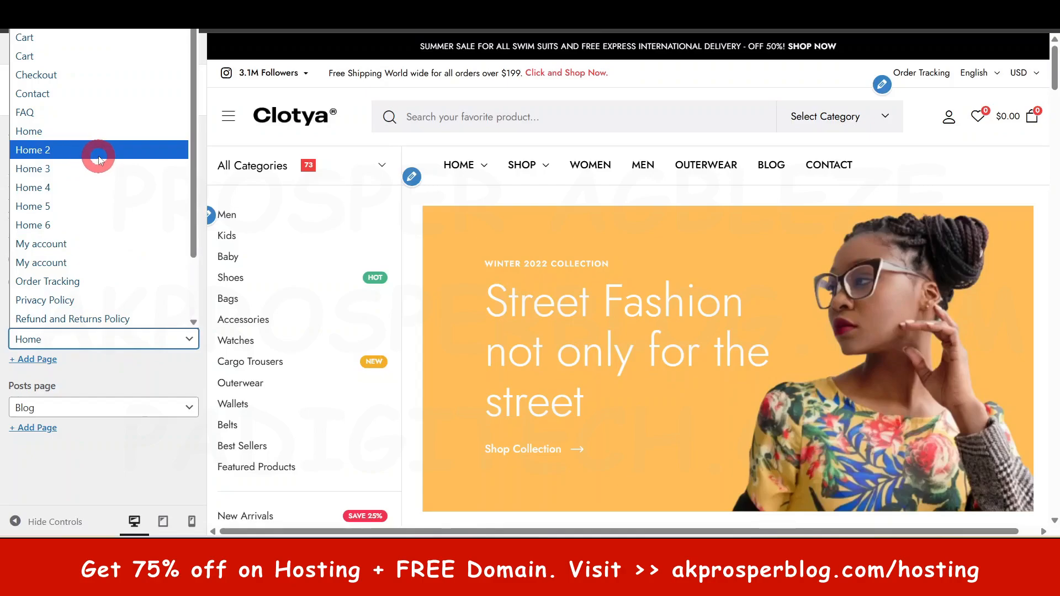
{"action": "left_click", "coordinate": [61, 151]}
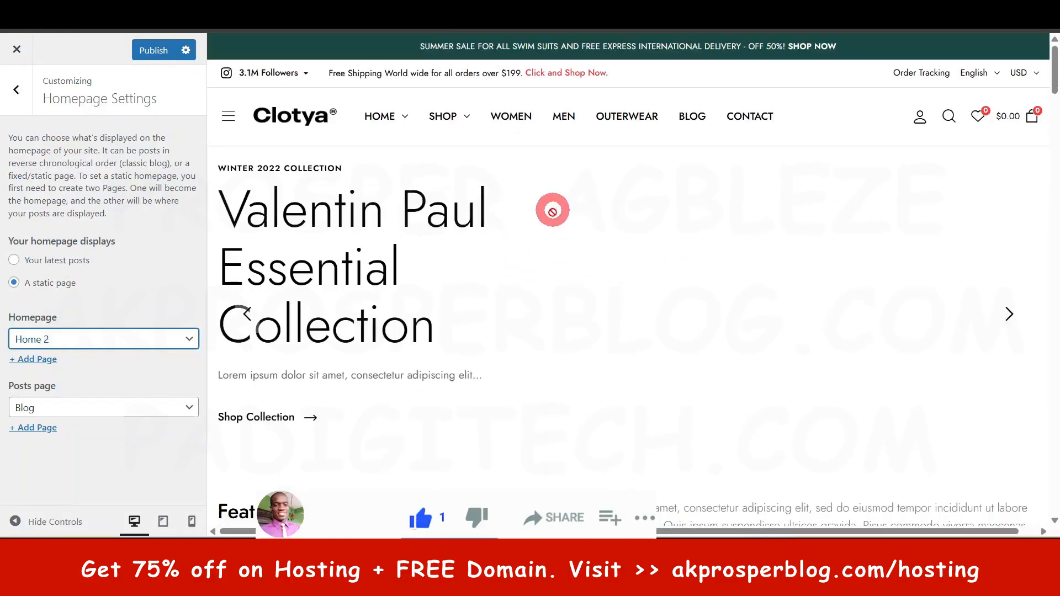
{"action": "scroll", "coordinate": [563, 269], "scroll_direction": "down", "scroll_amount": 5}
{"action": "scroll", "coordinate": [567, 270], "scroll_direction": "down", "scroll_amount": 4}
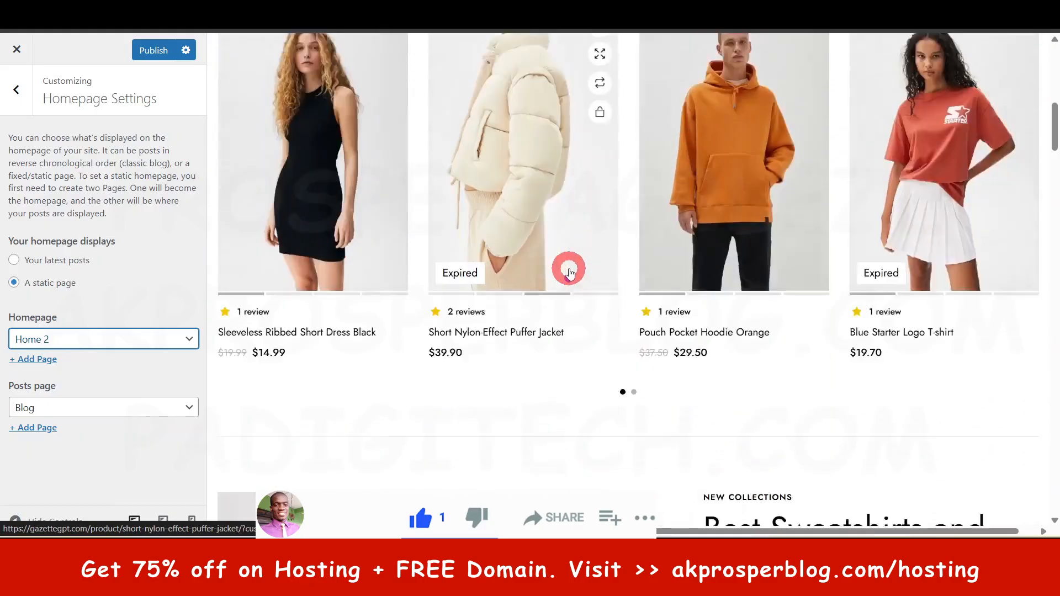
{"action": "scroll", "coordinate": [567, 269], "scroll_direction": "up", "scroll_amount": 15}
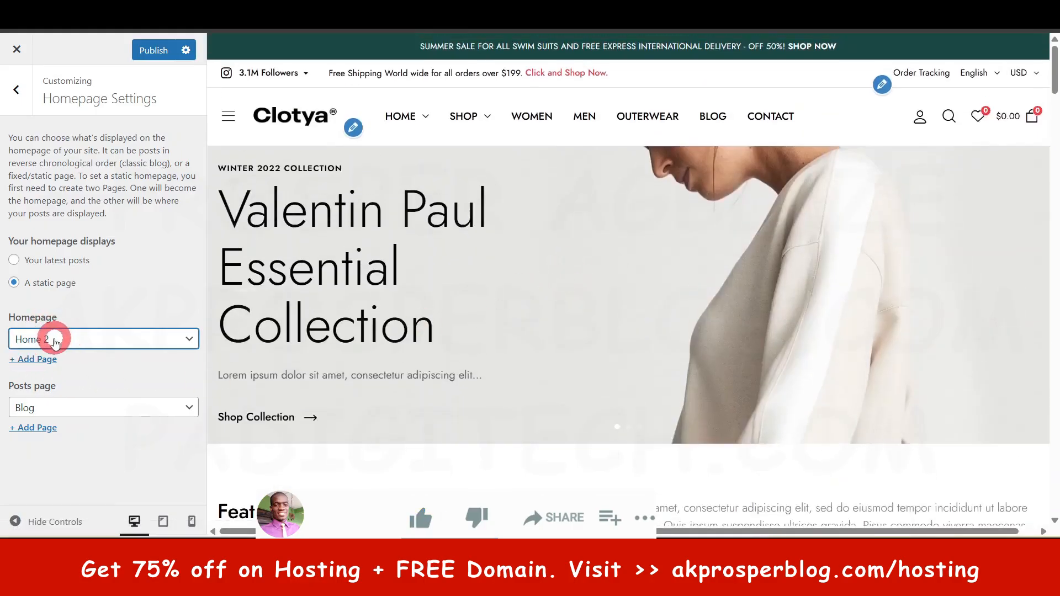
Set the static homepage to Home and publish the Customizer changes.
{"action": "left_click", "coordinate": [78, 345]}
{"action": "left_click", "coordinate": [73, 131]}
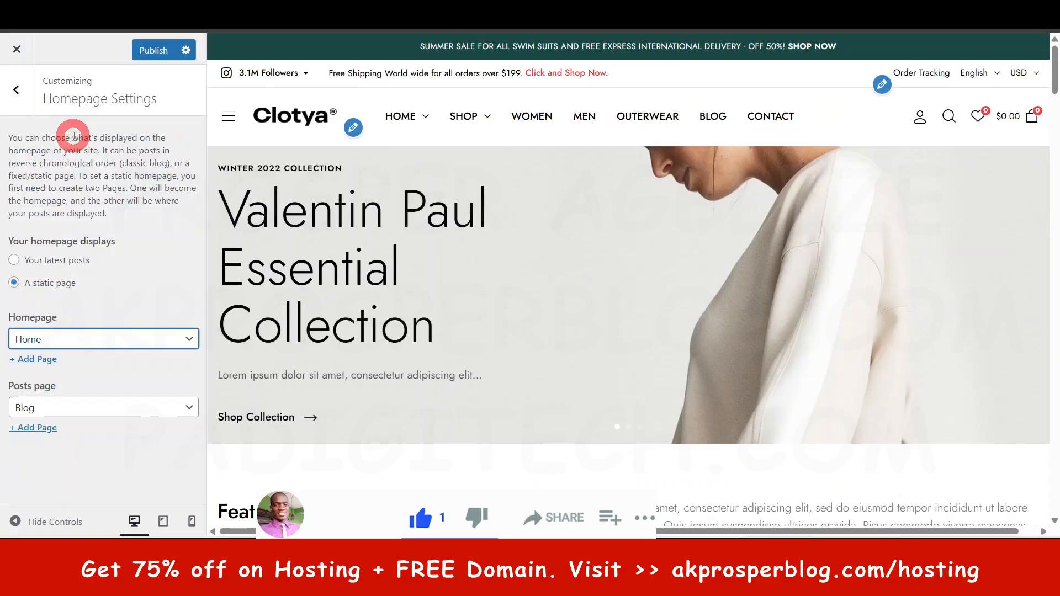
{"action": "left_click", "coordinate": [153, 50]}
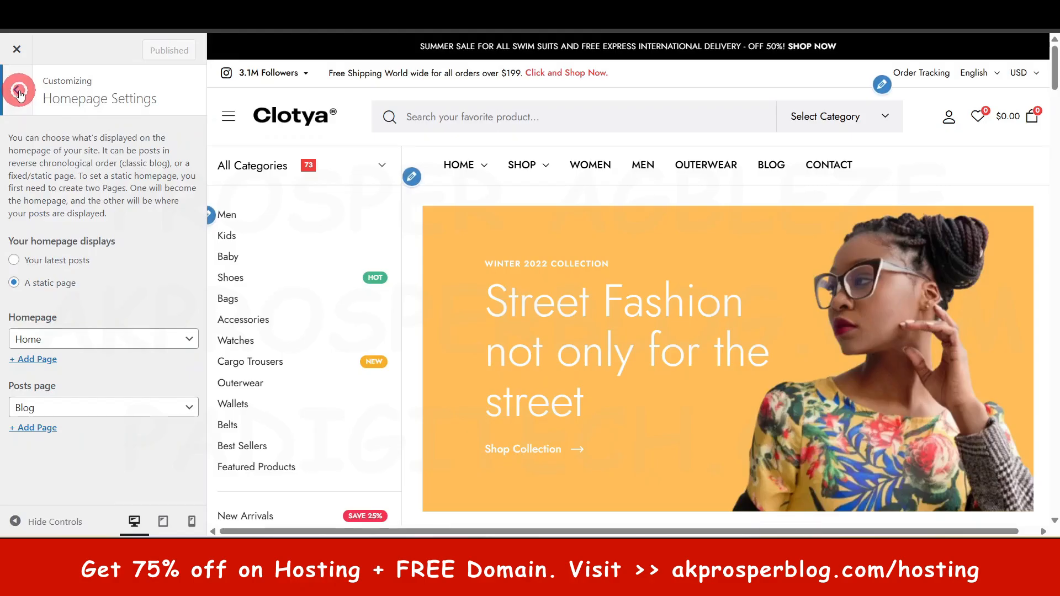
Open the Logo section of the Header Settings, look through the media library for the main logo, and close it without choosing an image.
{"action": "left_click", "coordinate": [19, 93]}
{"action": "left_click", "coordinate": [92, 376]}
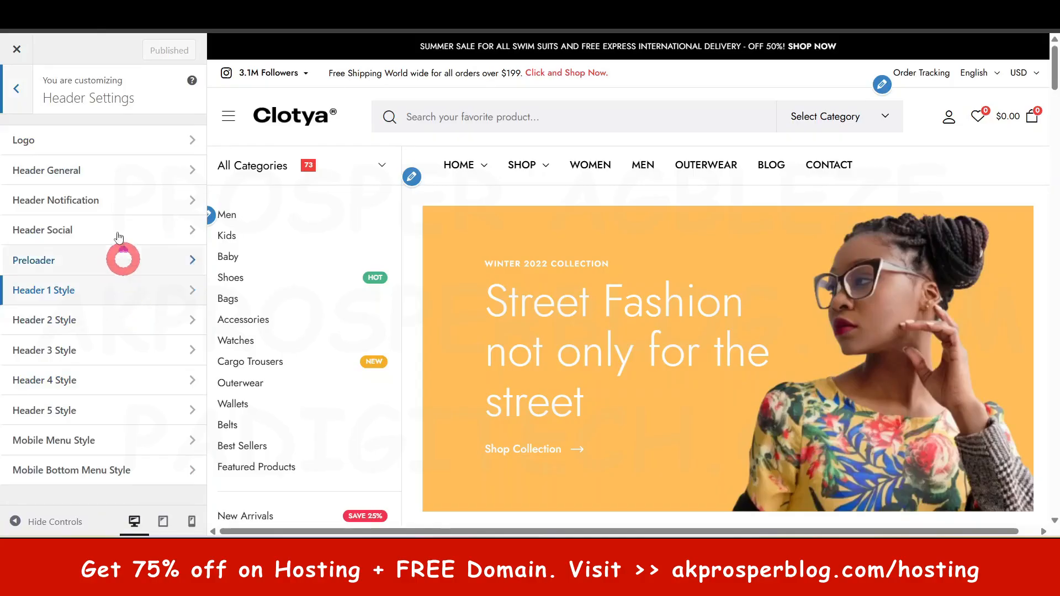
{"action": "left_click", "coordinate": [108, 148]}
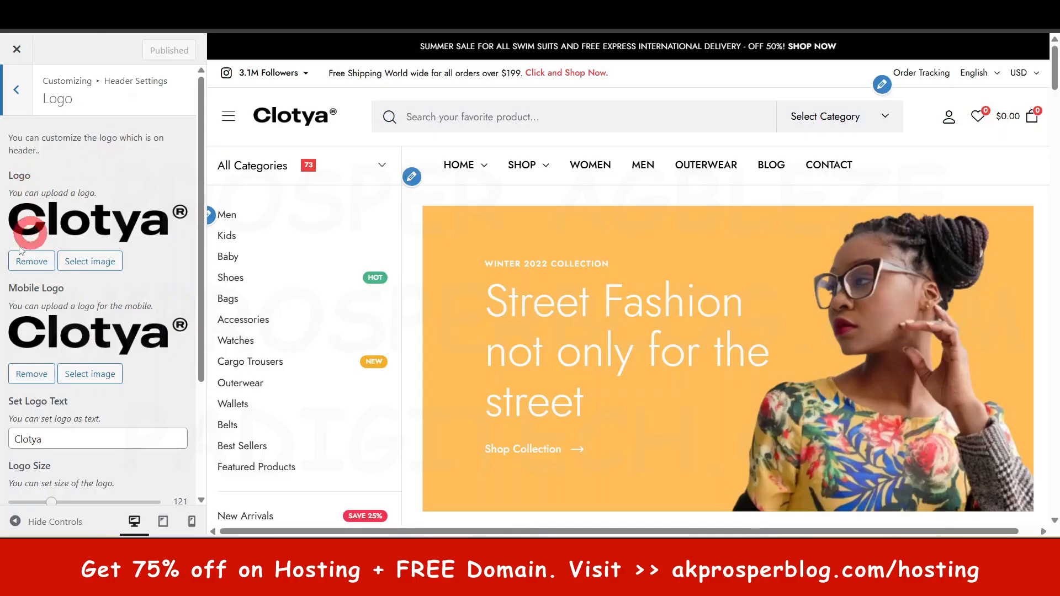
{"action": "left_click", "coordinate": [89, 264]}
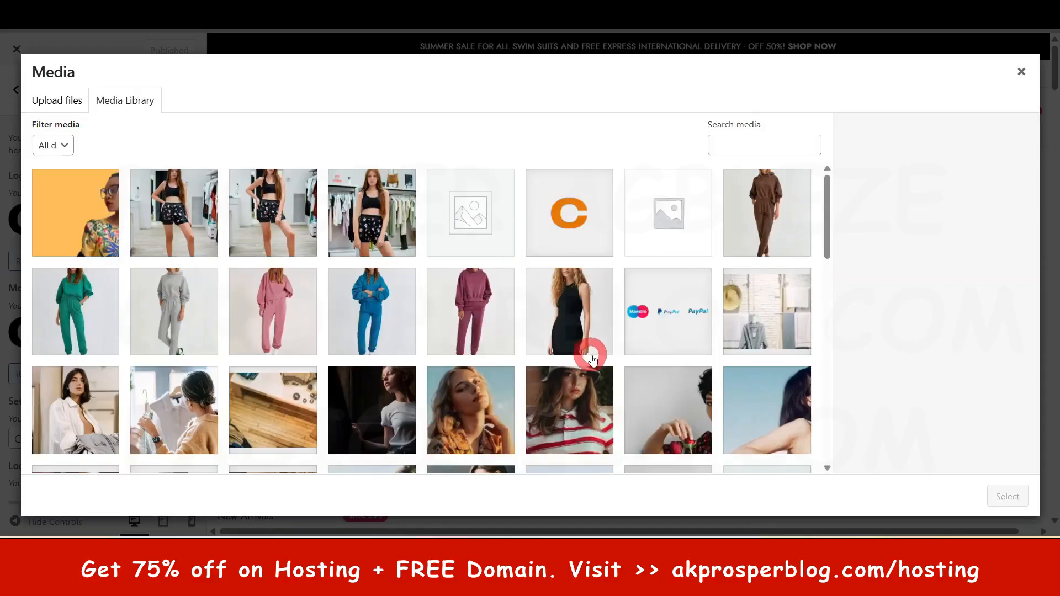
{"action": "left_click", "coordinate": [1021, 71]}
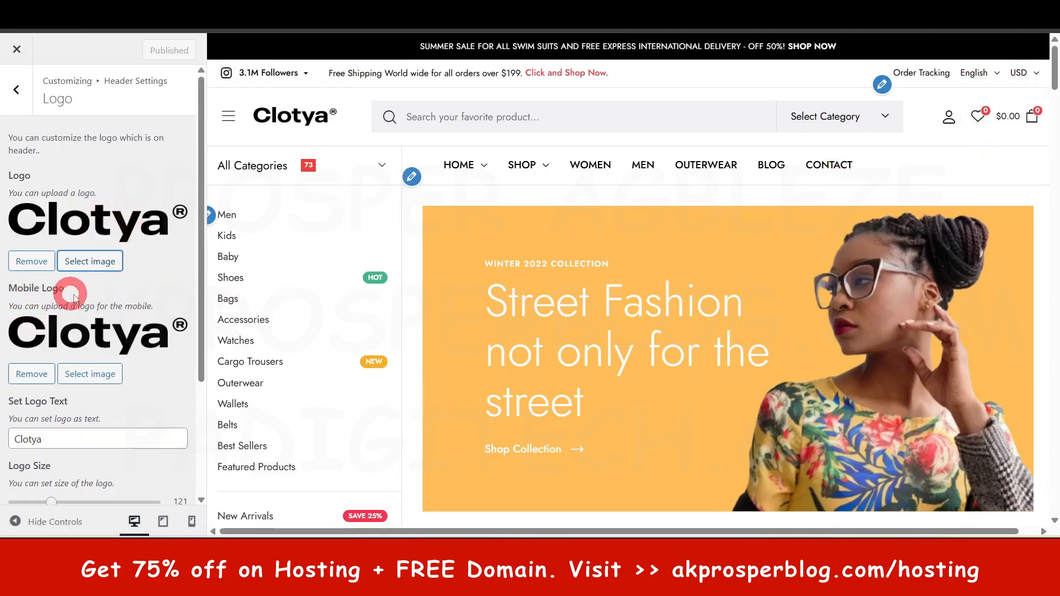
Try a smaller main logo size and reset it to the default.
{"action": "scroll", "coordinate": [115, 334], "scroll_direction": "down", "scroll_amount": 3}
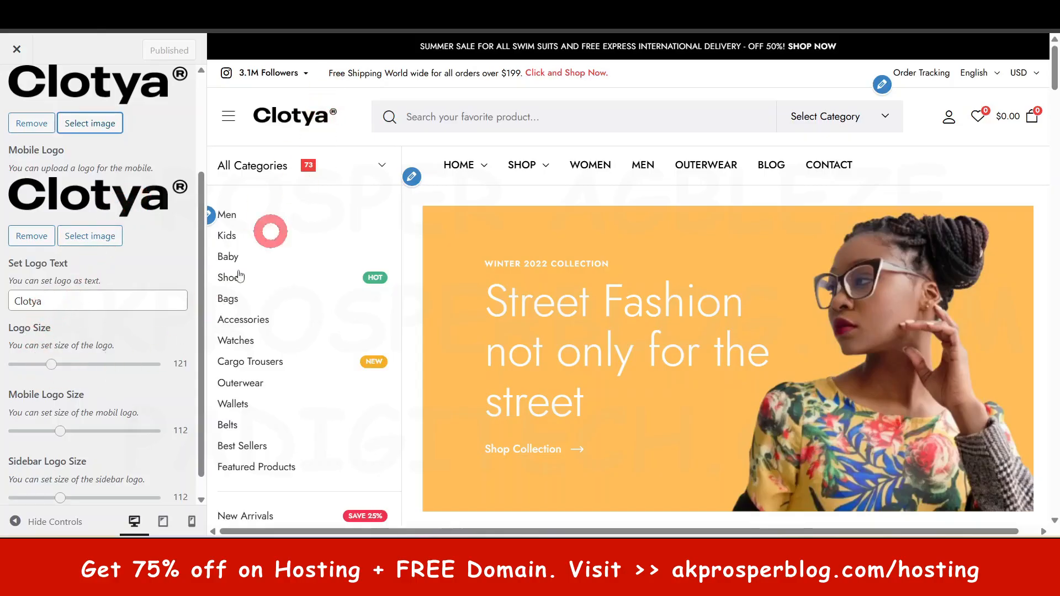
{"action": "mouse_move", "coordinate": [49, 370]}
{"action": "left_mouse_down"}
{"action": "mouse_move", "coordinate": [34, 369]}
{"action": "mouse_move", "coordinate": [147, 380]}
{"action": "mouse_move", "coordinate": [146, 371]}
{"action": "mouse_move", "coordinate": [30, 366]}
{"action": "mouse_move", "coordinate": [38, 368]}
{"action": "left_mouse_up"}
{"action": "left_click", "coordinate": [183, 348]}
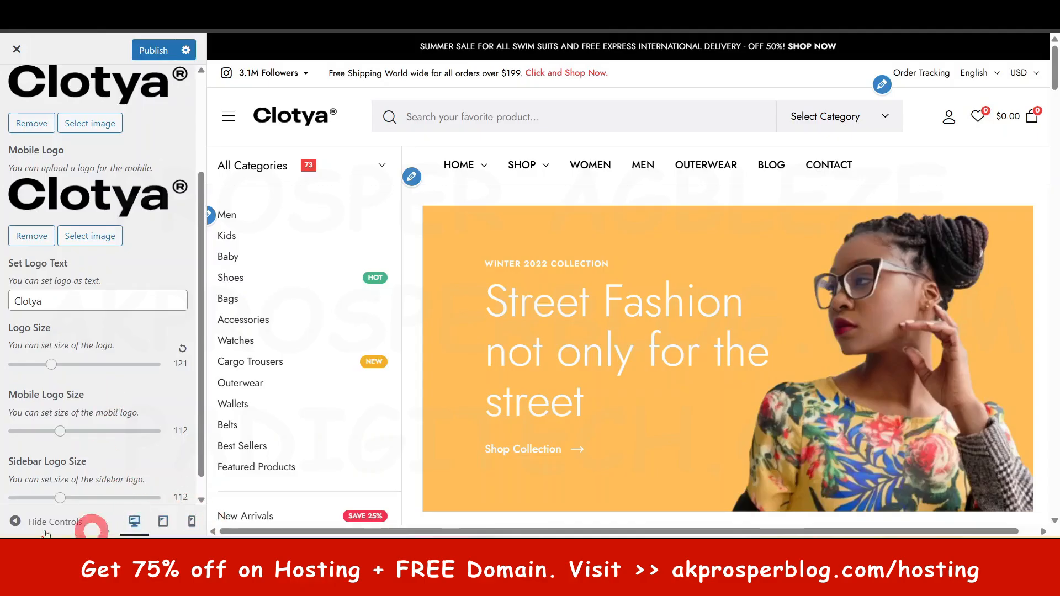
Check the logo in the mobile, tablet and desktop previews and review all the logo image and size options.
{"action": "left_click", "coordinate": [191, 521]}
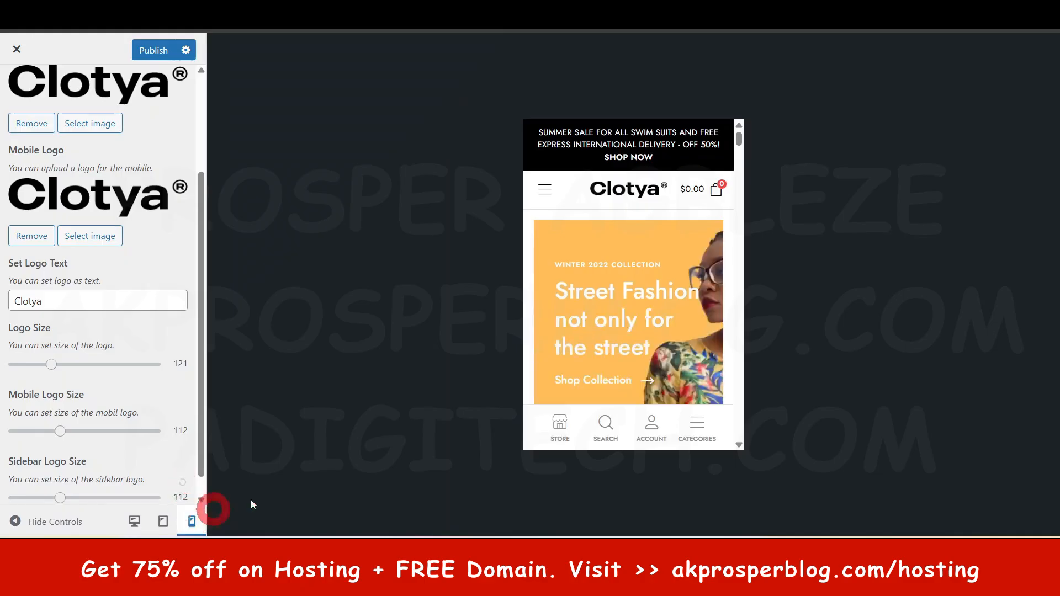
{"action": "left_click", "coordinate": [168, 526]}
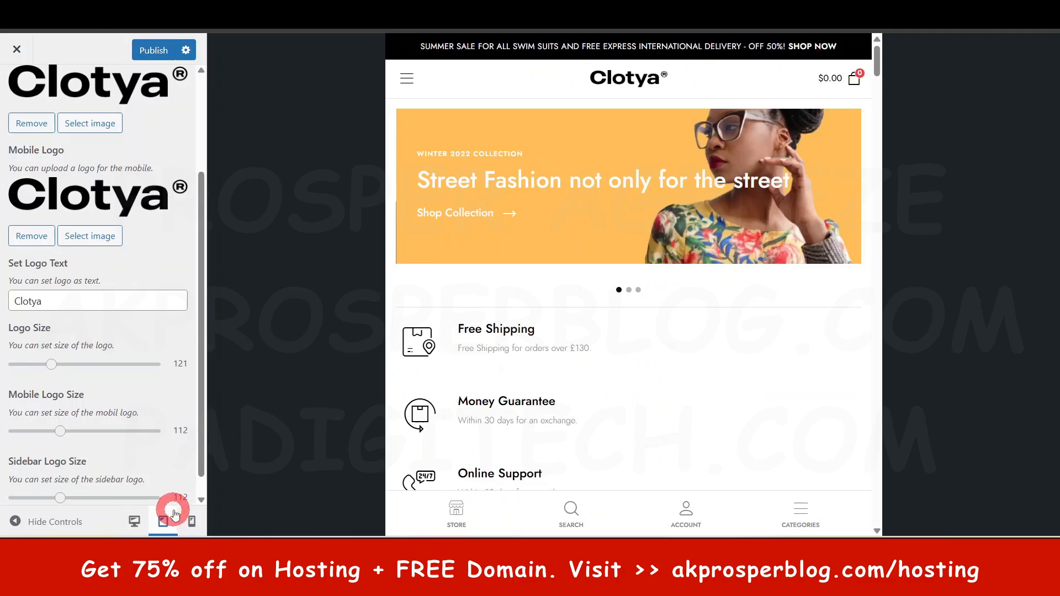
{"action": "left_click", "coordinate": [133, 521]}
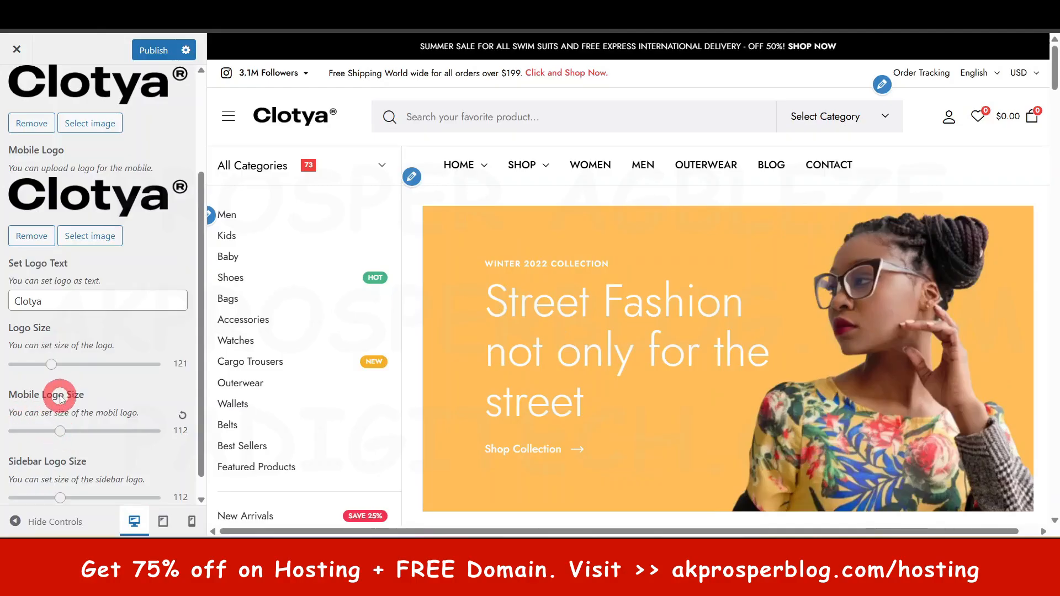
{"action": "scroll", "coordinate": [83, 422], "scroll_direction": "down", "scroll_amount": 1}
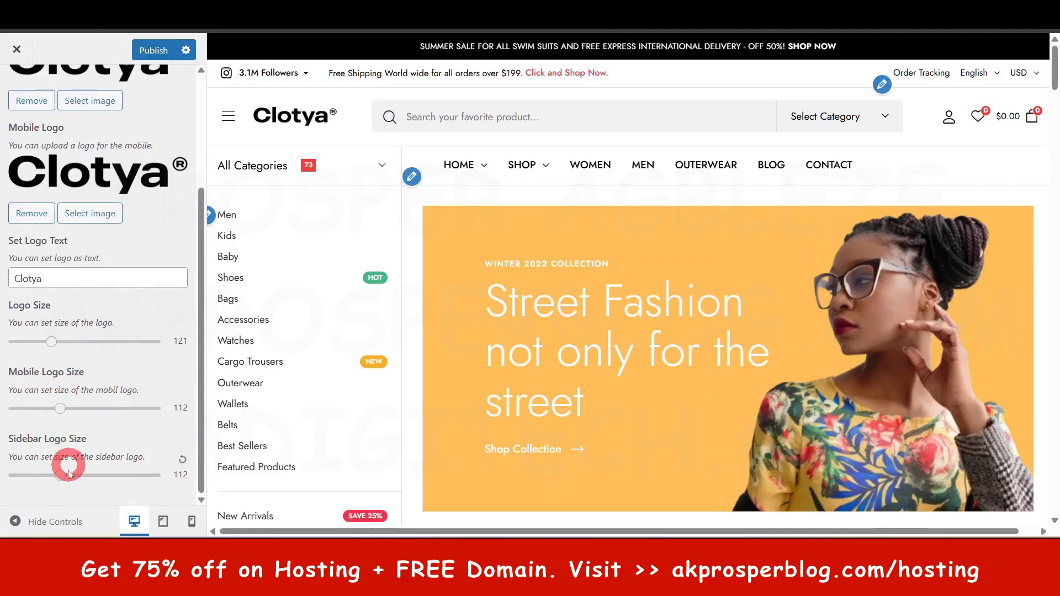
{"action": "scroll", "coordinate": [85, 434], "scroll_direction": "up", "scroll_amount": 3}
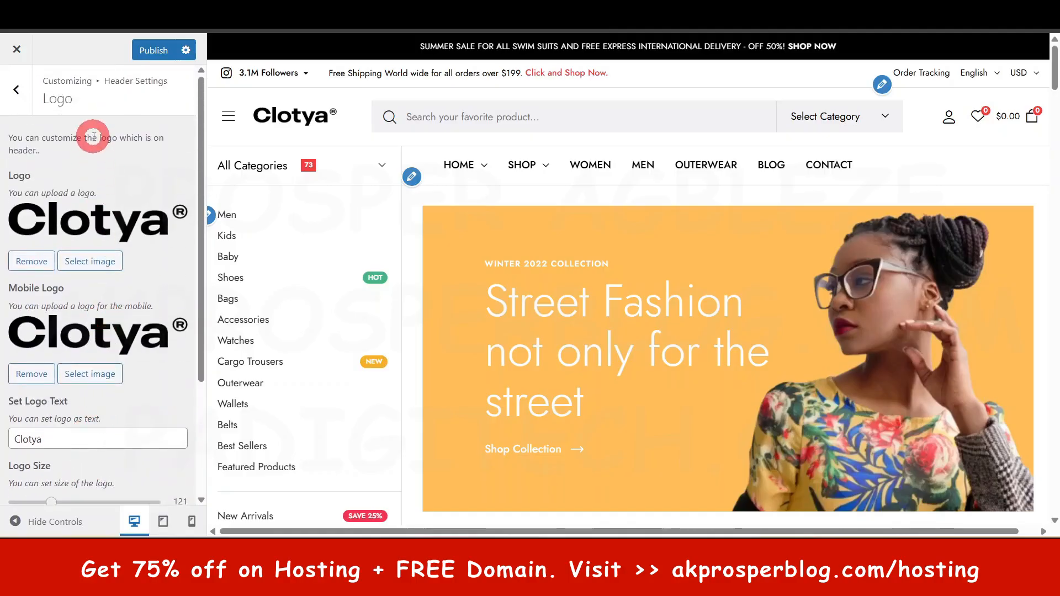
{"action": "scroll", "coordinate": [92, 436], "scroll_direction": "down", "scroll_amount": 3}
{"action": "scroll", "coordinate": [97, 331], "scroll_direction": "up", "scroll_amount": 3}
{"action": "scroll", "coordinate": [102, 303], "scroll_direction": "down", "scroll_amount": 3}
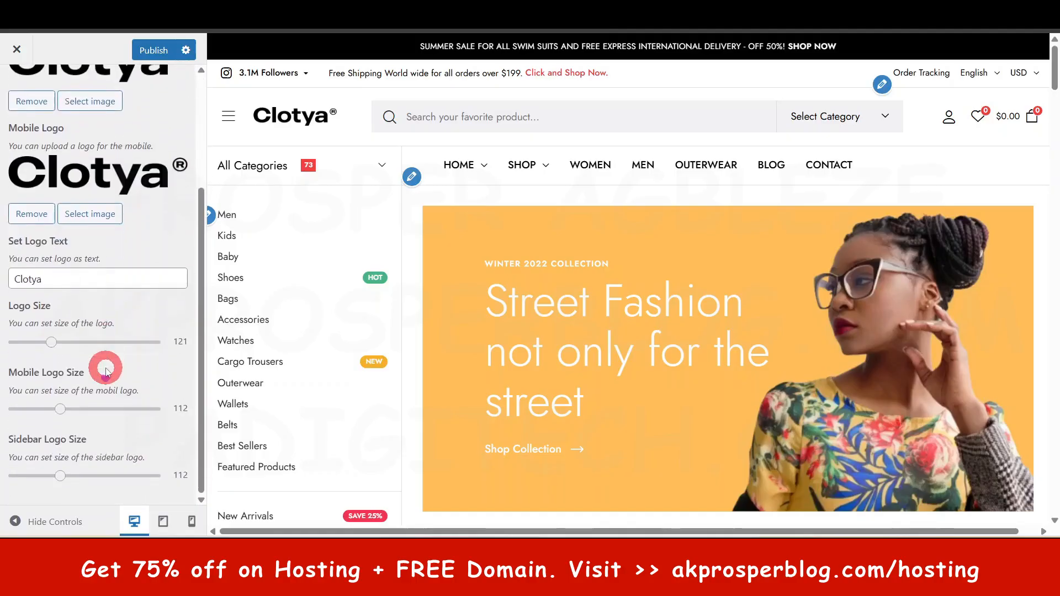
{"action": "scroll", "coordinate": [106, 367], "scroll_direction": "up", "scroll_amount": 3}
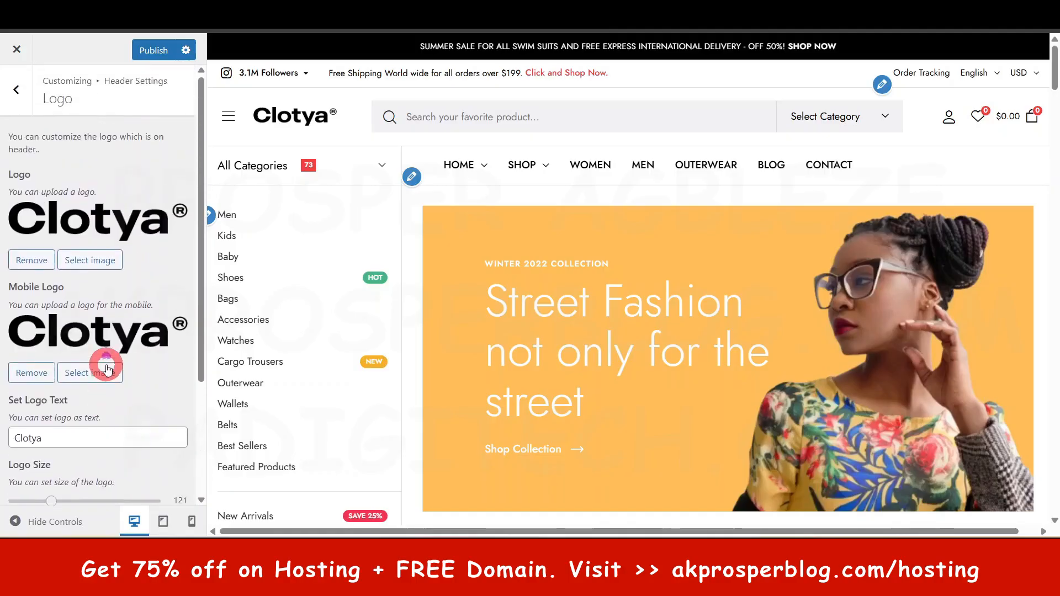
Dismiss the licence reminder, try a mobile logo size of 139 in the mobile preview, reset it and return to the desktop preview.
{"action": "left_click", "coordinate": [190, 521]}
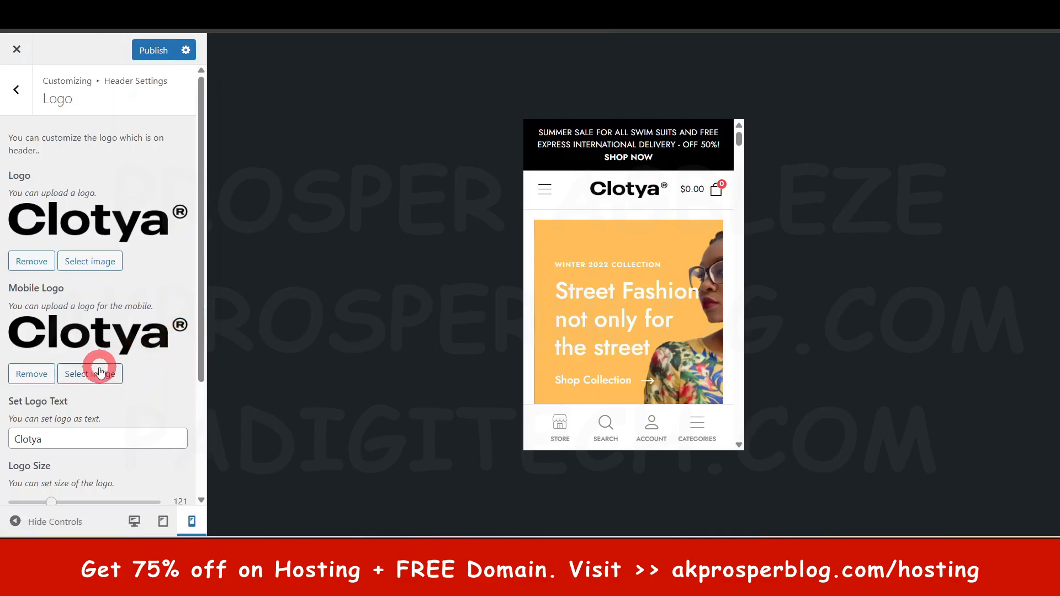
{"action": "scroll", "coordinate": [105, 420], "scroll_direction": "down", "scroll_amount": 3}
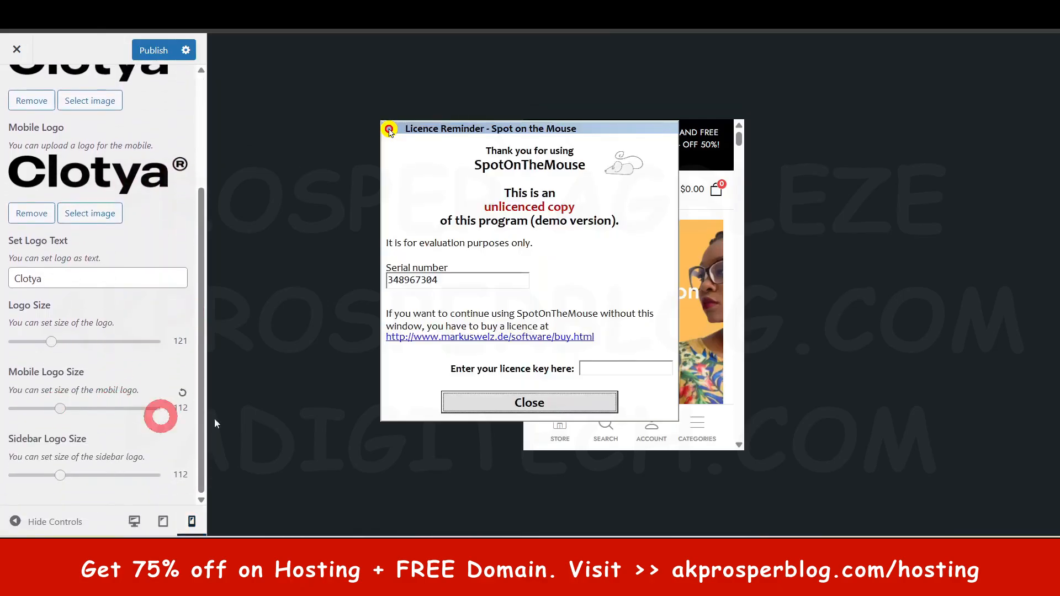
{"action": "left_click", "coordinate": [527, 406]}
{"action": "left_click_drag", "start_coordinate": [137, 409], "coordinate": [73, 411]}
{"action": "left_click", "coordinate": [204, 406]}
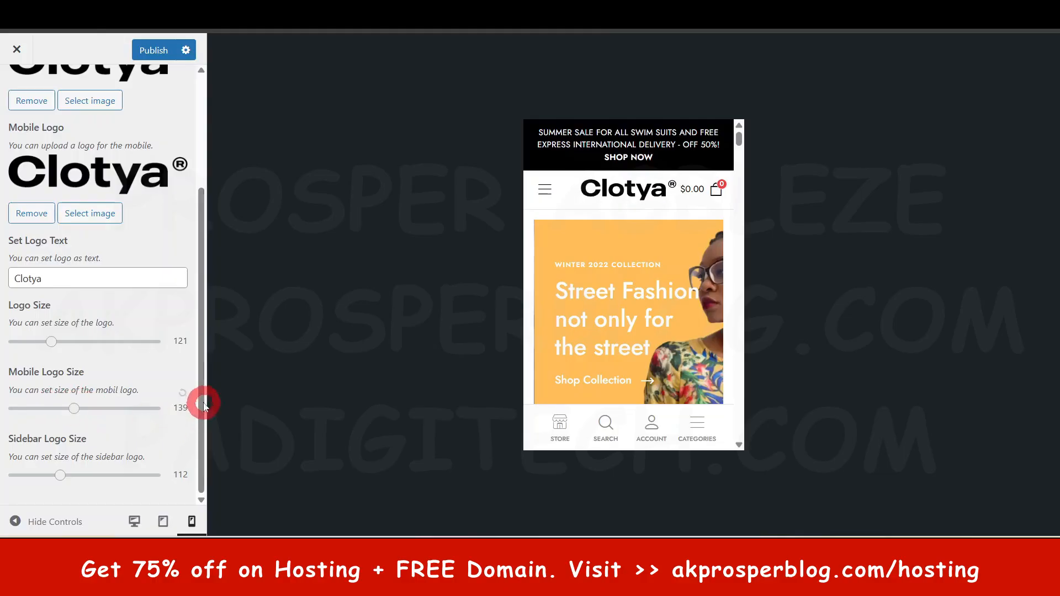
{"action": "left_click", "coordinate": [182, 393]}
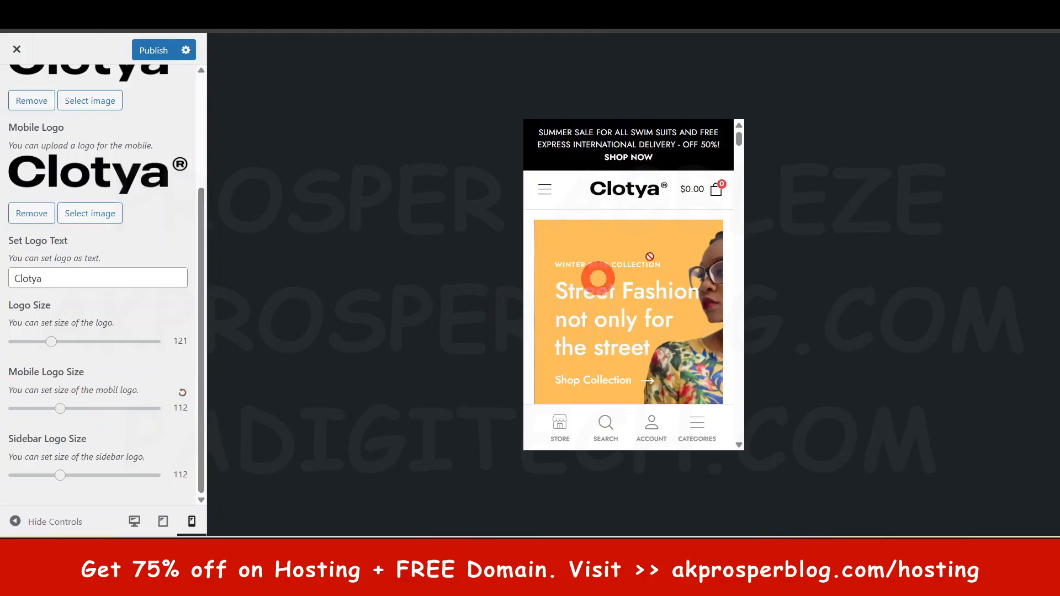
{"action": "left_click", "coordinate": [139, 525]}
{"action": "scroll", "coordinate": [91, 259], "scroll_direction": "up", "scroll_amount": 3}
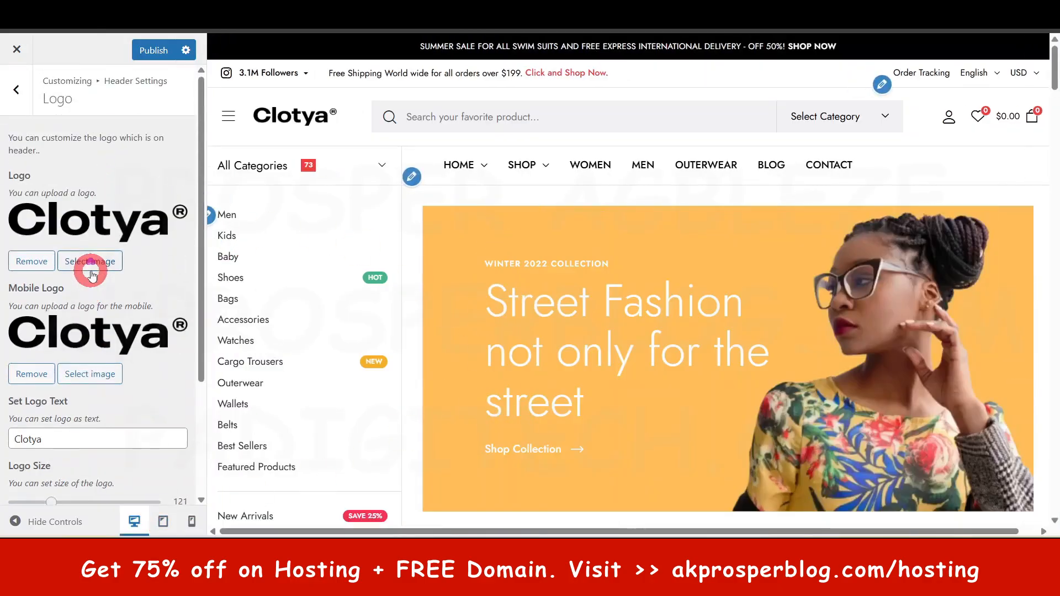
Open the Header General settings, try header Type 2, and change the header type to Type 3.
{"action": "left_click", "coordinate": [16, 89]}
{"action": "left_click", "coordinate": [69, 175]}
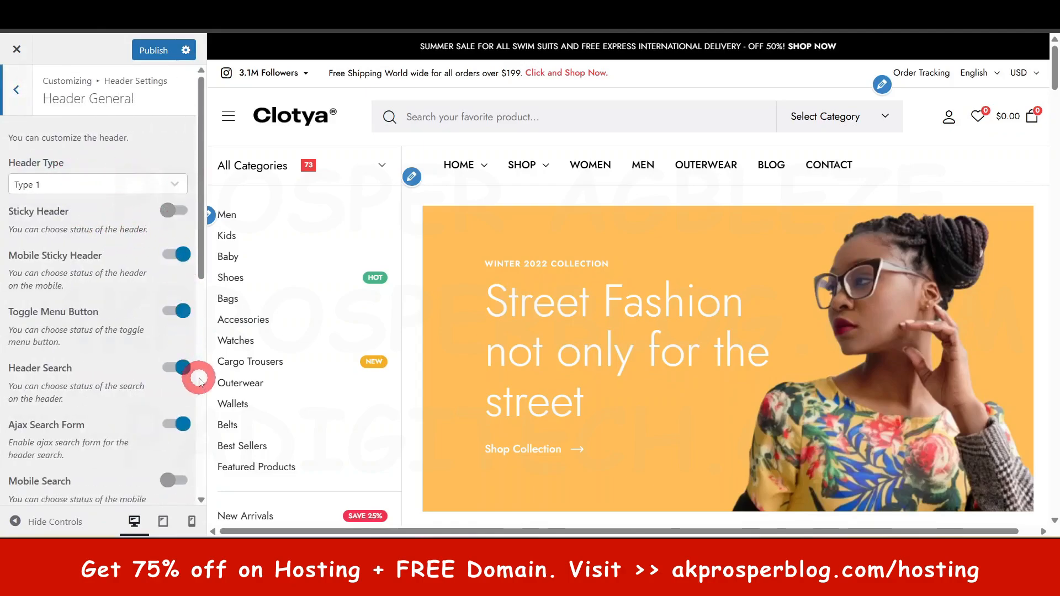
{"action": "left_click", "coordinate": [173, 185]}
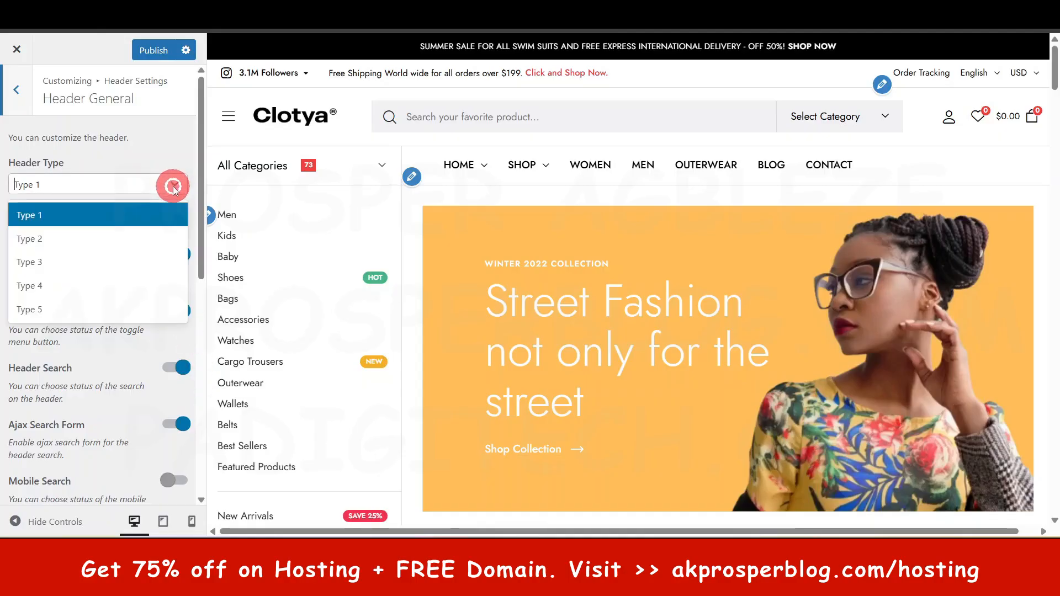
{"action": "left_click", "coordinate": [105, 235]}
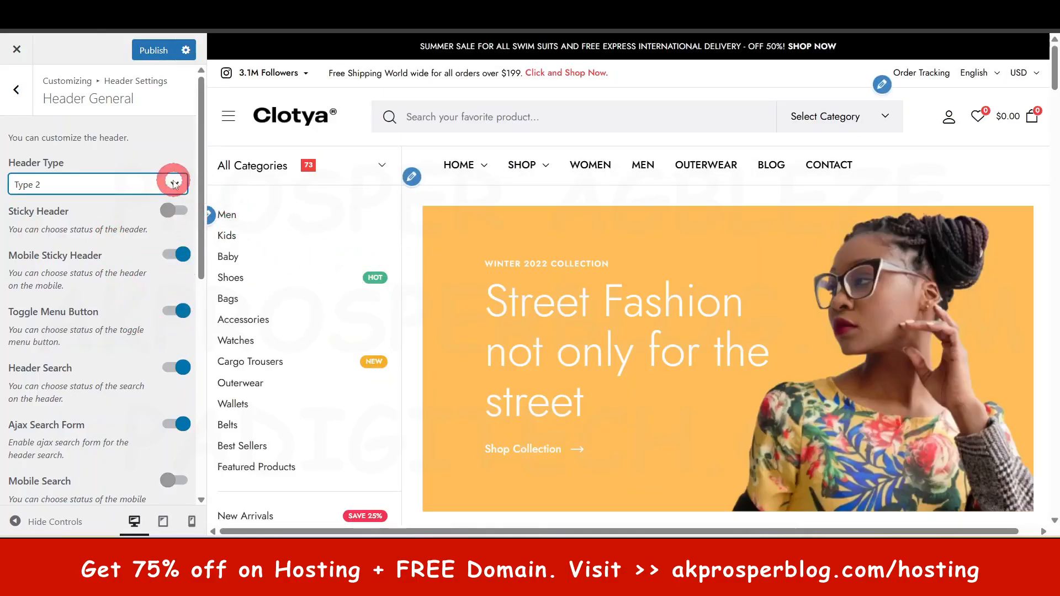
{"action": "left_click", "coordinate": [172, 185]}
{"action": "left_click", "coordinate": [120, 263]}
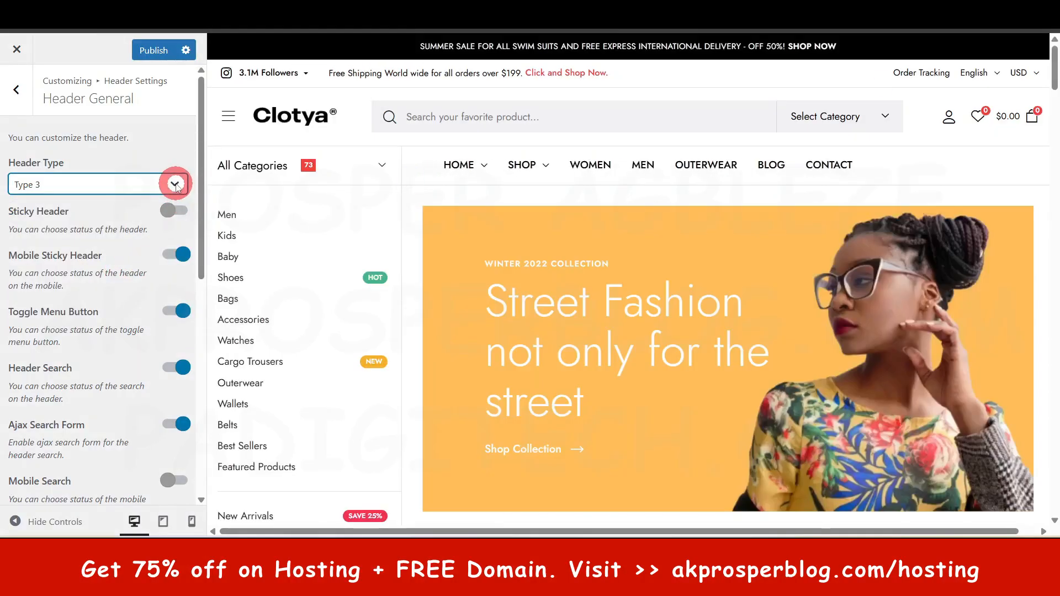
Change the header type to Type 2 and check the homepage in the preview.
{"action": "left_click", "coordinate": [173, 186]}
{"action": "left_click", "coordinate": [70, 238]}
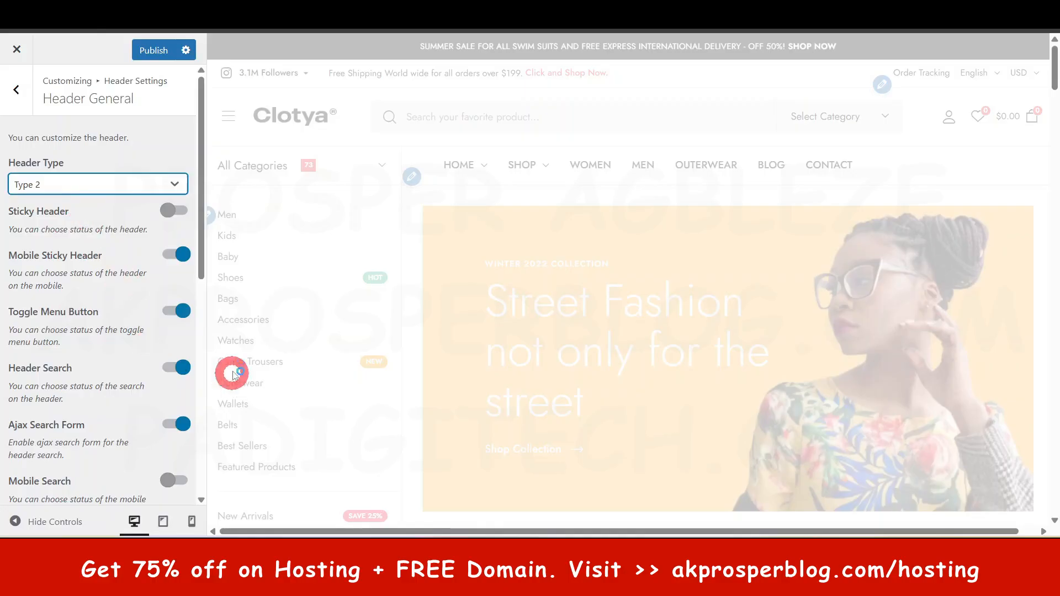
{"action": "scroll", "coordinate": [623, 279], "scroll_direction": "down", "scroll_amount": 12}
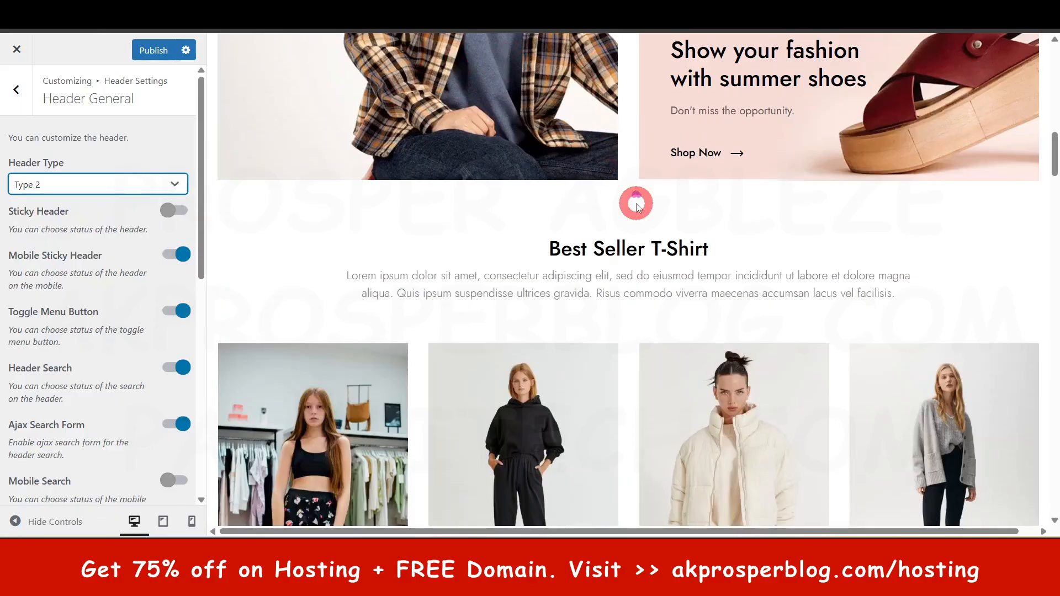
{"action": "scroll", "coordinate": [636, 204], "scroll_direction": "up", "scroll_amount": 15}
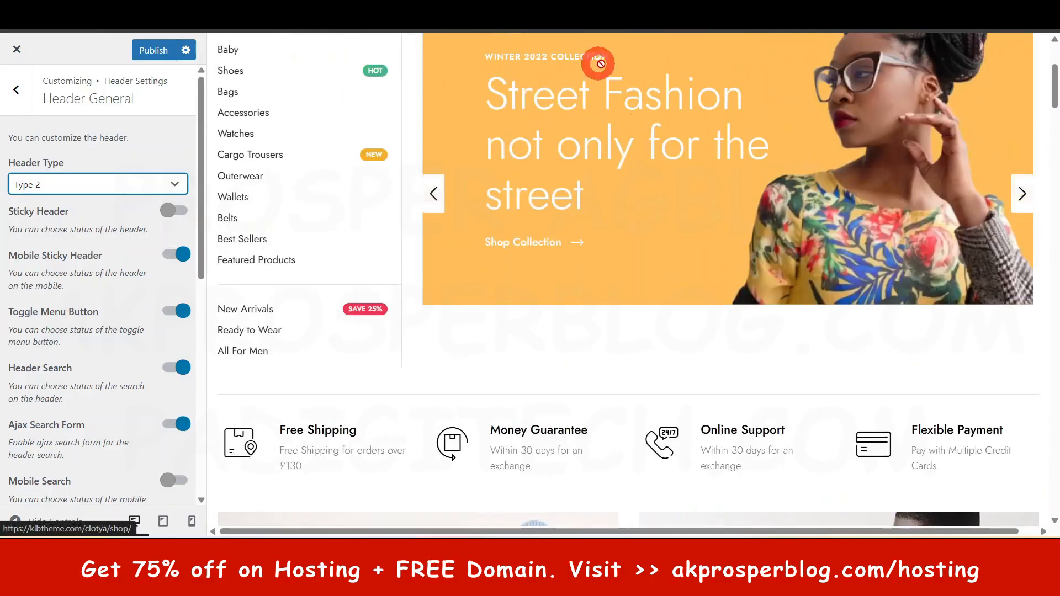
Enable the Sticky Header option and check how the header behaves further down the homepage preview.
{"action": "left_click", "coordinate": [174, 210]}
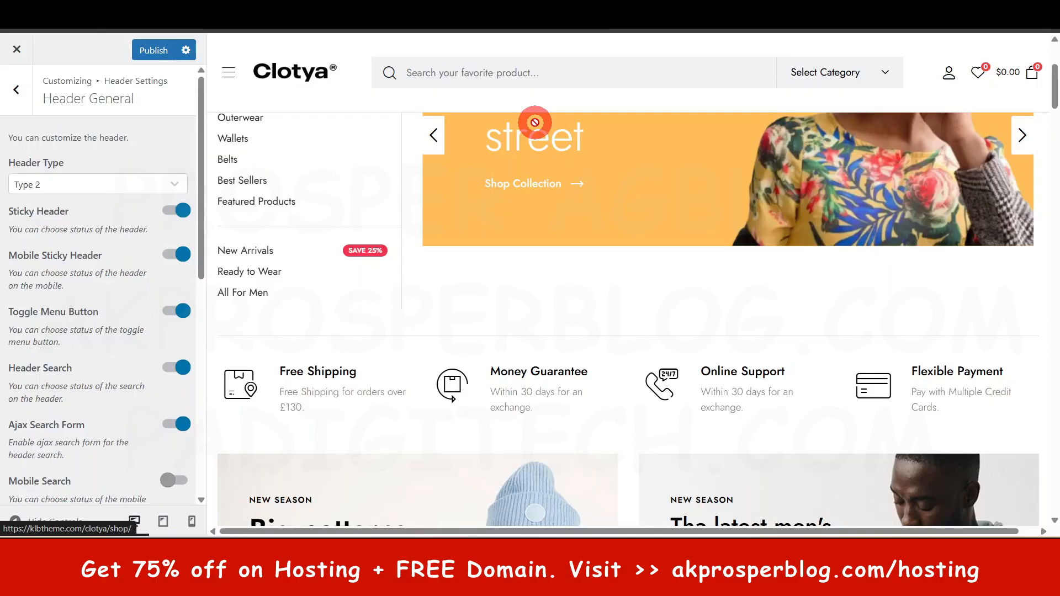
{"action": "scroll", "coordinate": [560, 229], "scroll_direction": "down", "scroll_amount": 10}
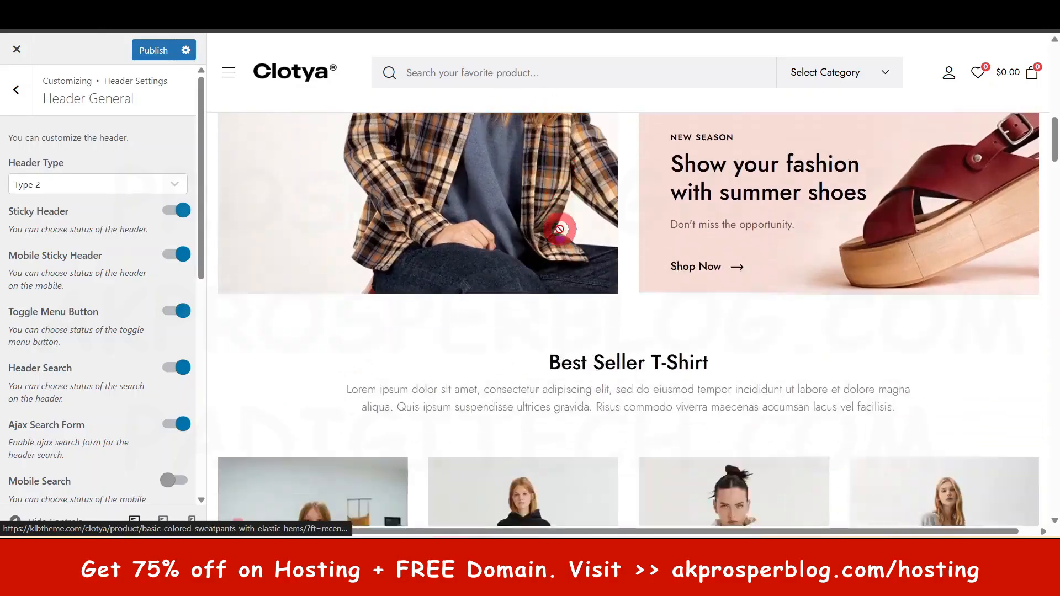
{"action": "scroll", "coordinate": [560, 228], "scroll_direction": "down", "scroll_amount": 5}
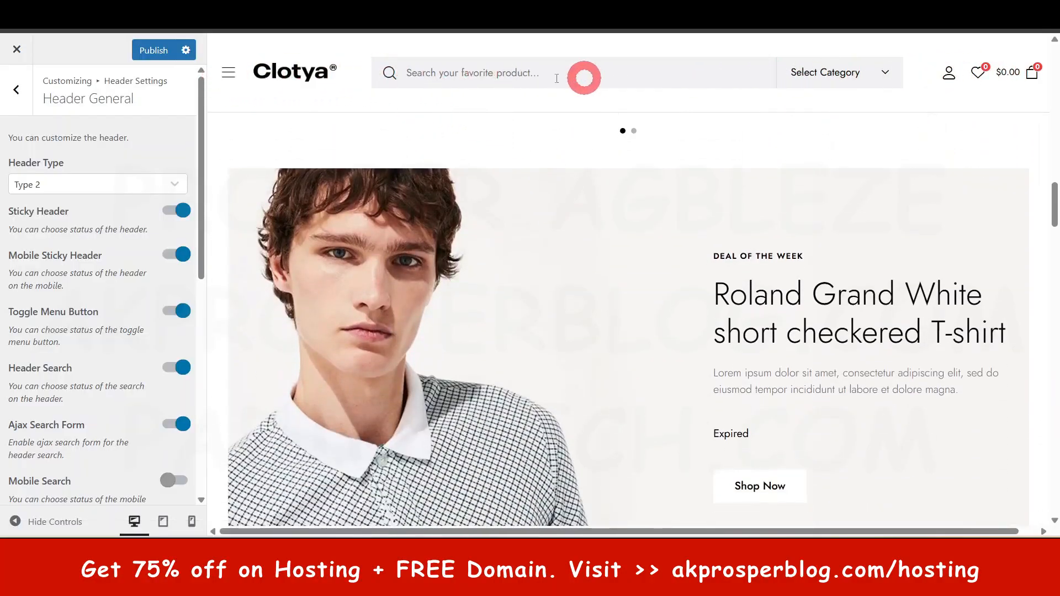
{"action": "scroll", "coordinate": [520, 285], "scroll_direction": "down", "scroll_amount": 3}
{"action": "scroll", "coordinate": [519, 282], "scroll_direction": "down", "scroll_amount": 12}
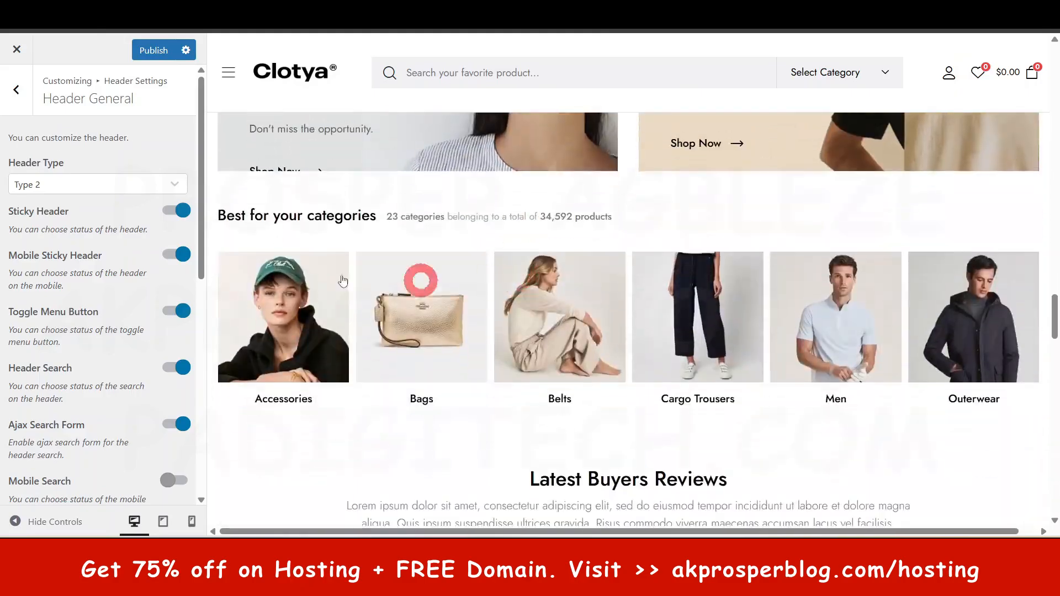
Try header Type 1 and Type 4, and set the header type back to Type 2.
{"action": "left_click", "coordinate": [139, 186]}
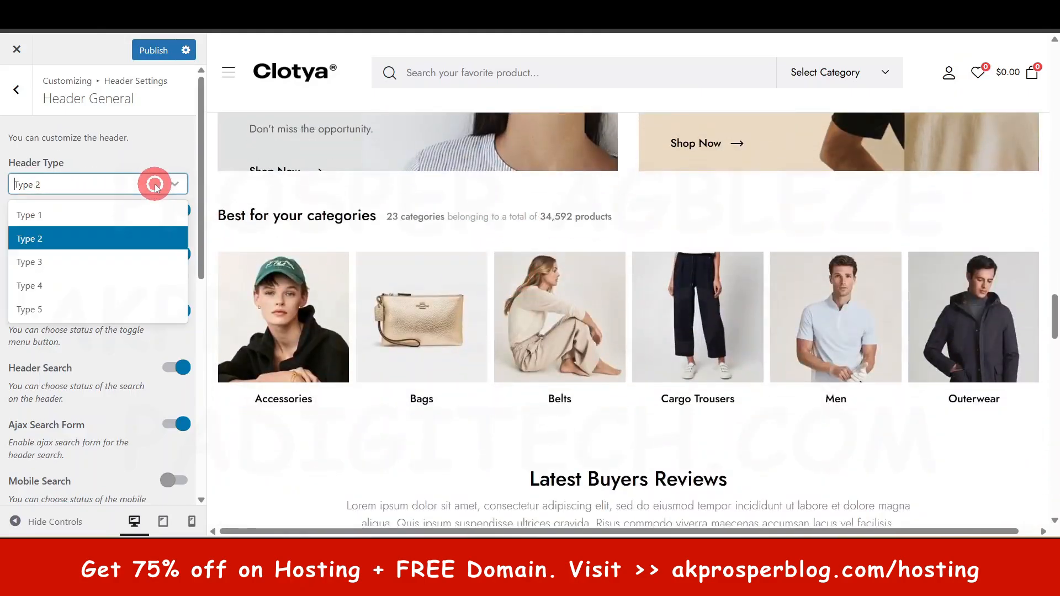
{"action": "left_click", "coordinate": [124, 212]}
{"action": "left_click", "coordinate": [156, 182]}
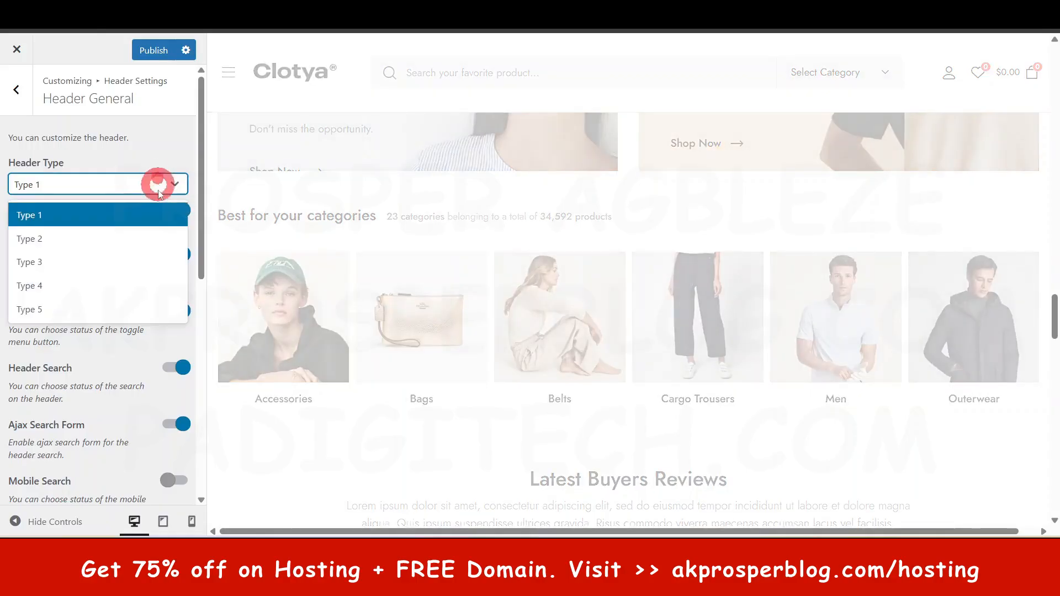
{"action": "left_click", "coordinate": [102, 283]}
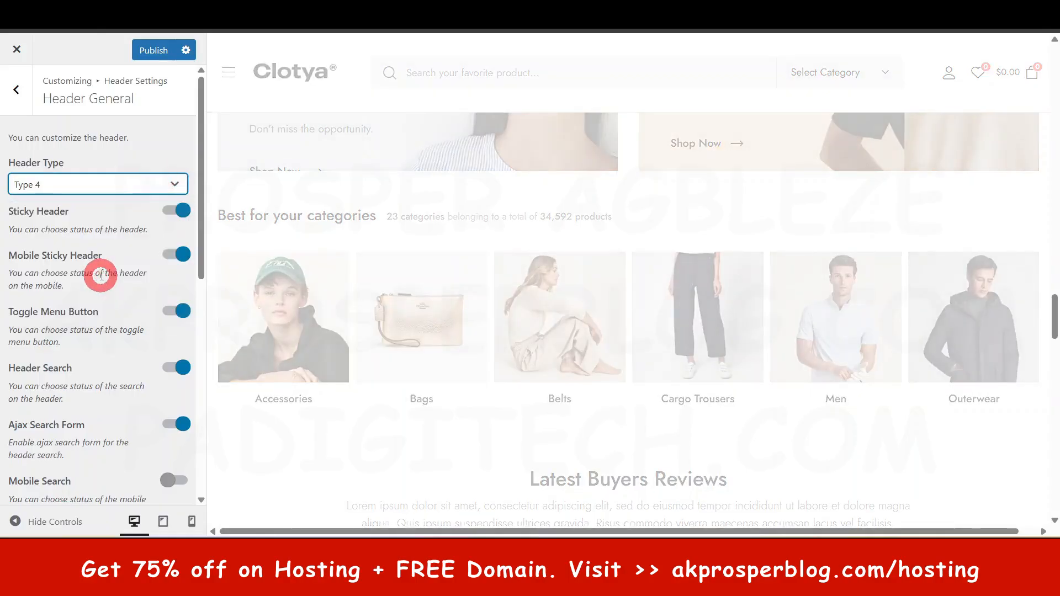
{"action": "left_click", "coordinate": [172, 184]}
{"action": "left_click", "coordinate": [114, 236]}
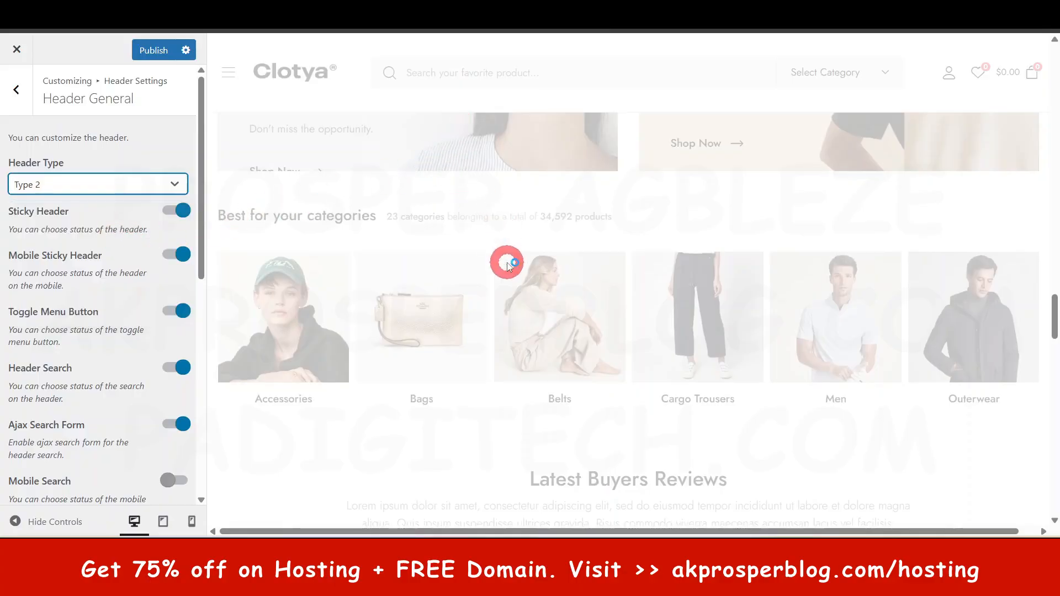
{"action": "scroll", "coordinate": [448, 282], "scroll_direction": "up", "scroll_amount": 6}
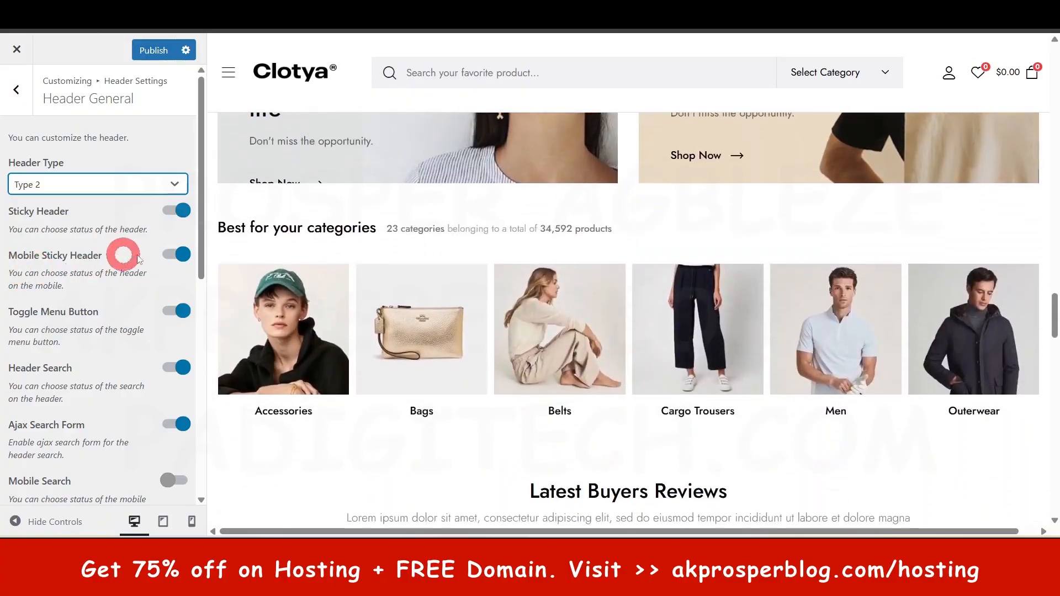
Open the header's toggle menu in the preview to check its main menu and categories, and close it again.
{"action": "left_click", "coordinate": [183, 255]}
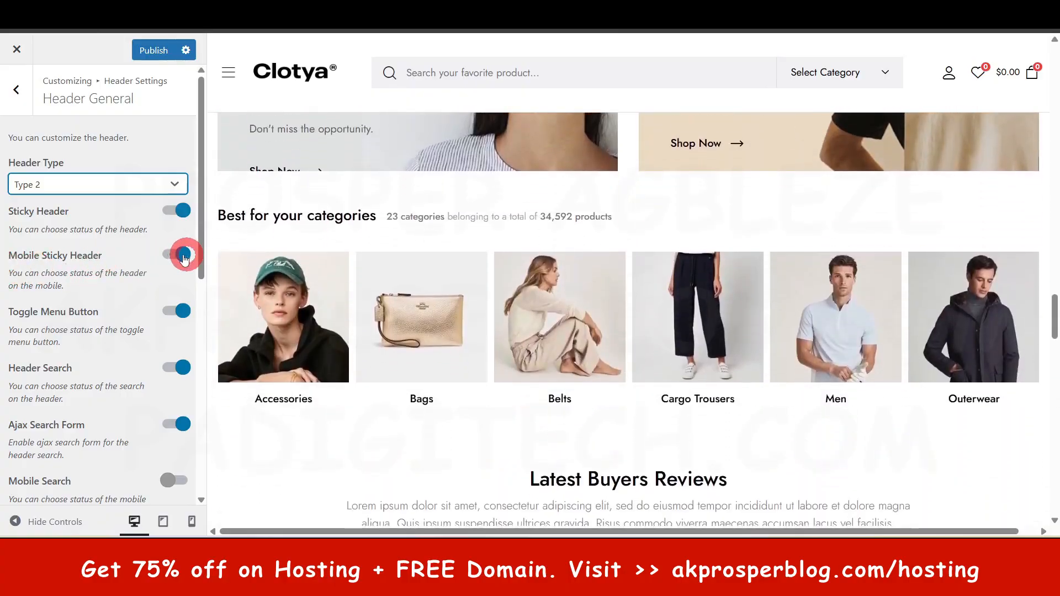
{"action": "scroll", "coordinate": [340, 277], "scroll_direction": "down", "scroll_amount": 3}
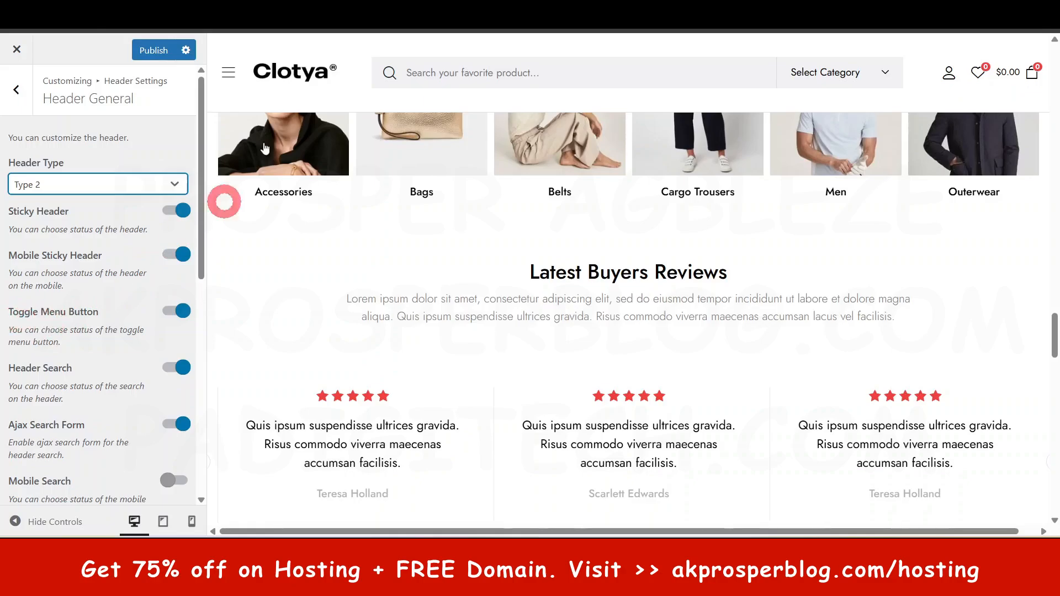
{"action": "left_click", "coordinate": [228, 72]}
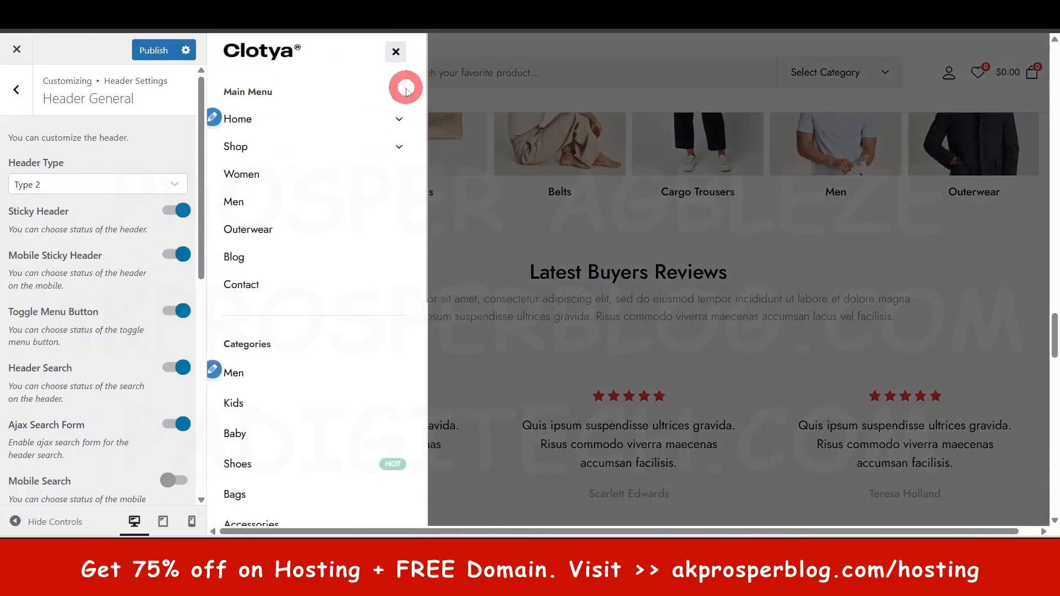
{"action": "left_click", "coordinate": [395, 51]}
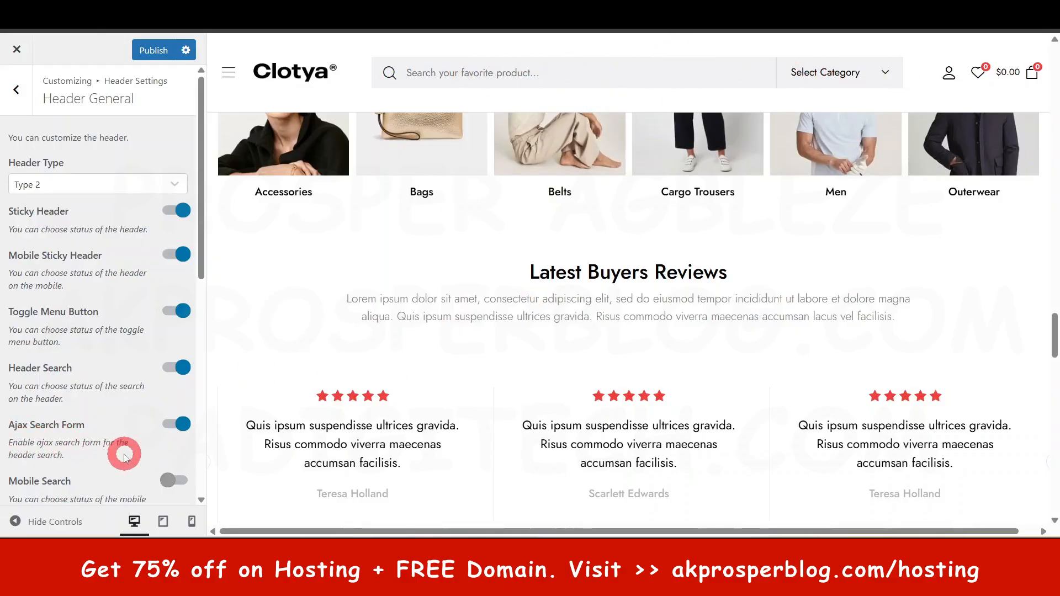
Review the remaining Header General options, including search, account icon, popup login, wishlist, cart, mini cart type, sidebar menu and top right menu.
{"action": "scroll", "coordinate": [124, 455], "scroll_direction": "down", "scroll_amount": 2}
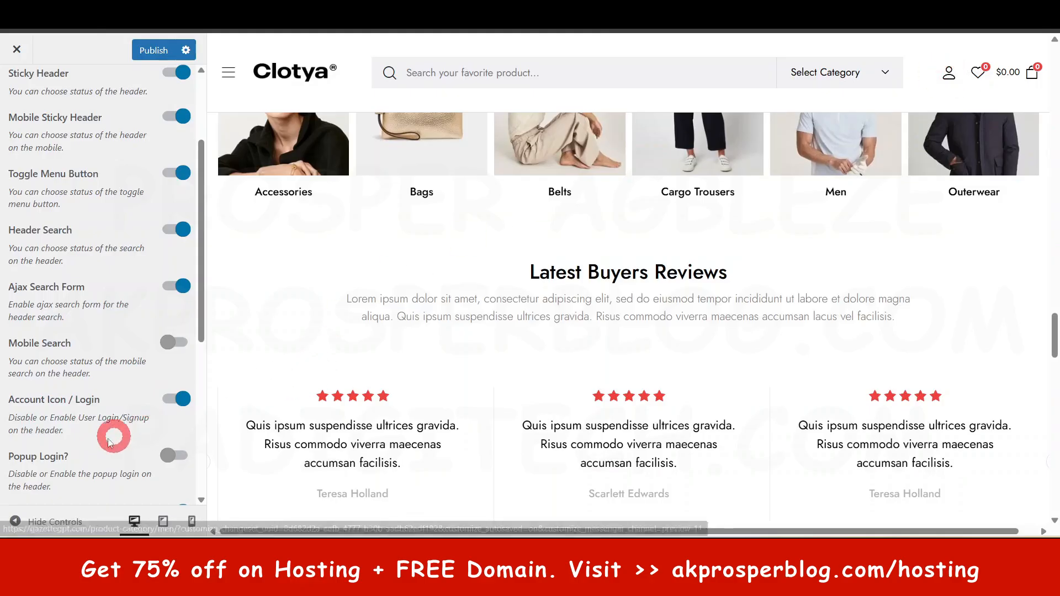
{"action": "scroll", "coordinate": [83, 430], "scroll_direction": "down", "scroll_amount": 2}
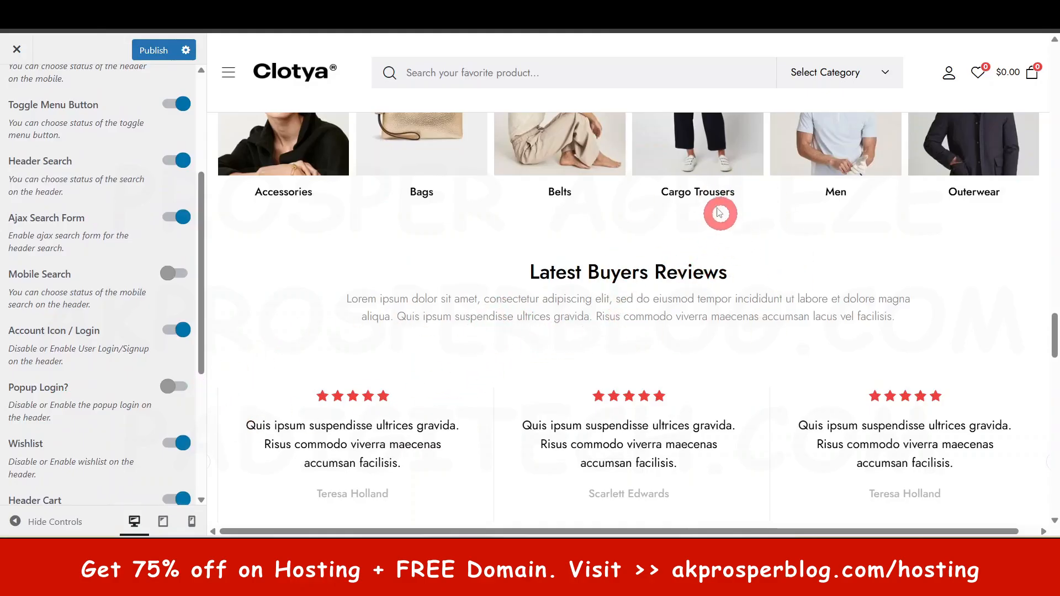
{"action": "scroll", "coordinate": [174, 448], "scroll_direction": "down", "scroll_amount": 1}
{"action": "scroll", "coordinate": [174, 446], "scroll_direction": "down", "scroll_amount": 3}
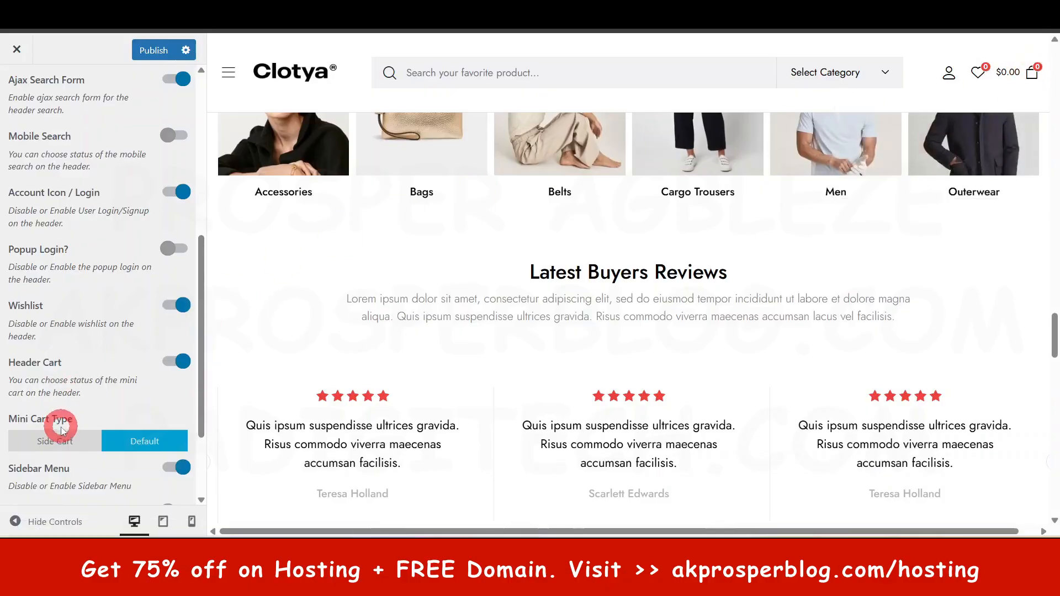
{"action": "scroll", "coordinate": [67, 433], "scroll_direction": "down", "scroll_amount": 3}
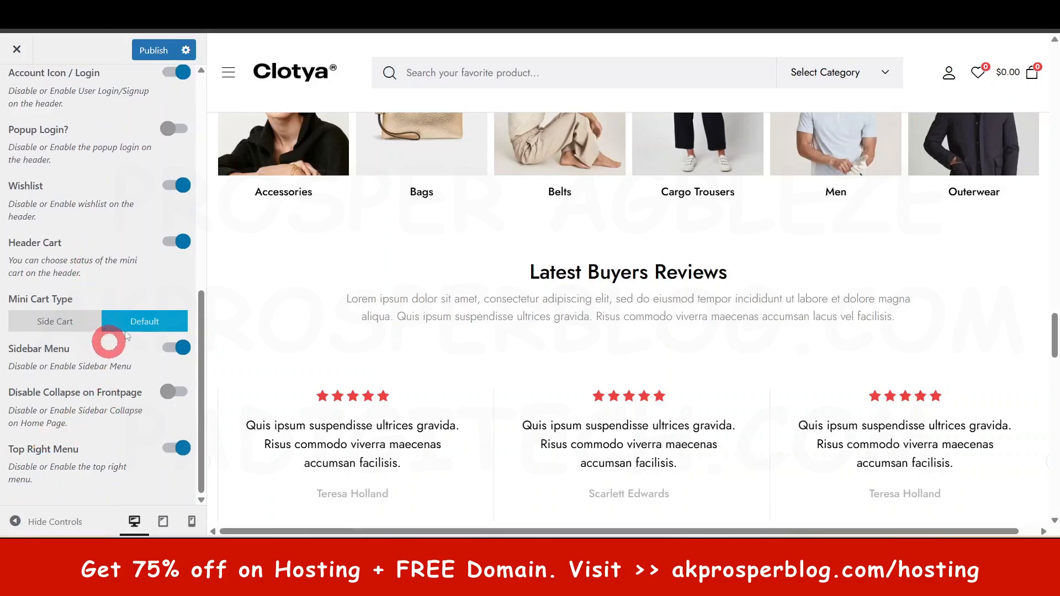
{"action": "scroll", "coordinate": [147, 254], "scroll_direction": "up", "scroll_amount": 10}
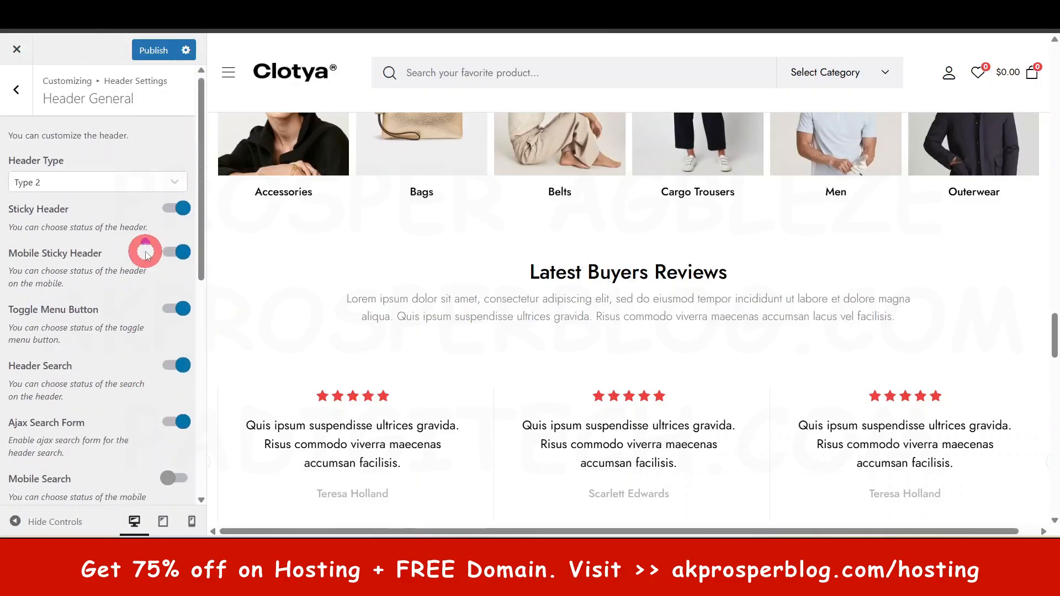
Open the Header Notification settings and bring the header at the start of the homepage preview into view.
{"action": "left_click", "coordinate": [14, 88]}
{"action": "left_click", "coordinate": [41, 201]}
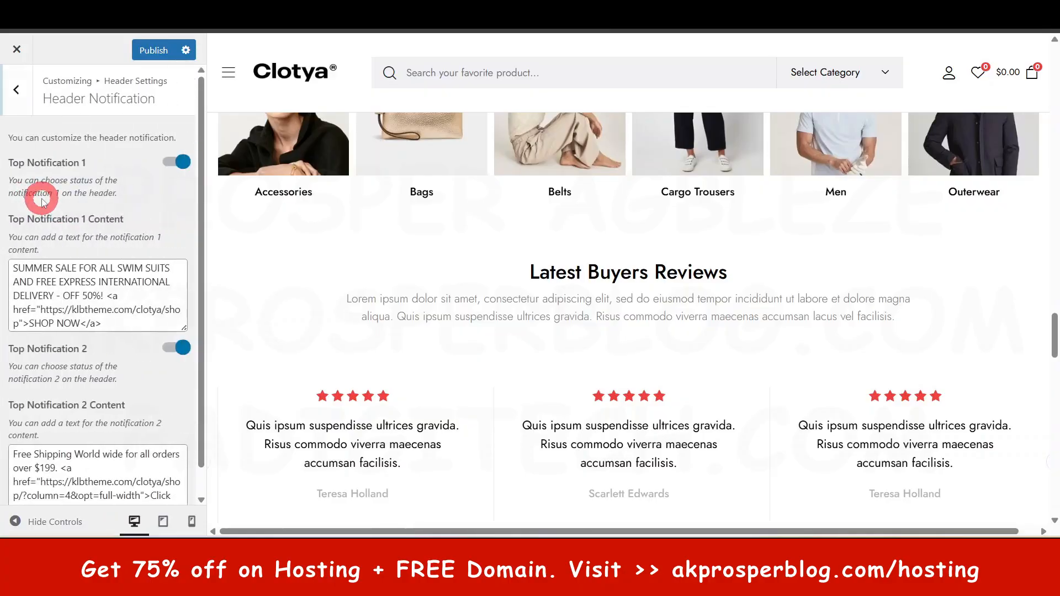
{"action": "scroll", "coordinate": [779, 307], "scroll_direction": "up", "scroll_amount": 5}
{"action": "left_click_drag", "start_coordinate": [1052, 279], "coordinate": [1053, 32]}
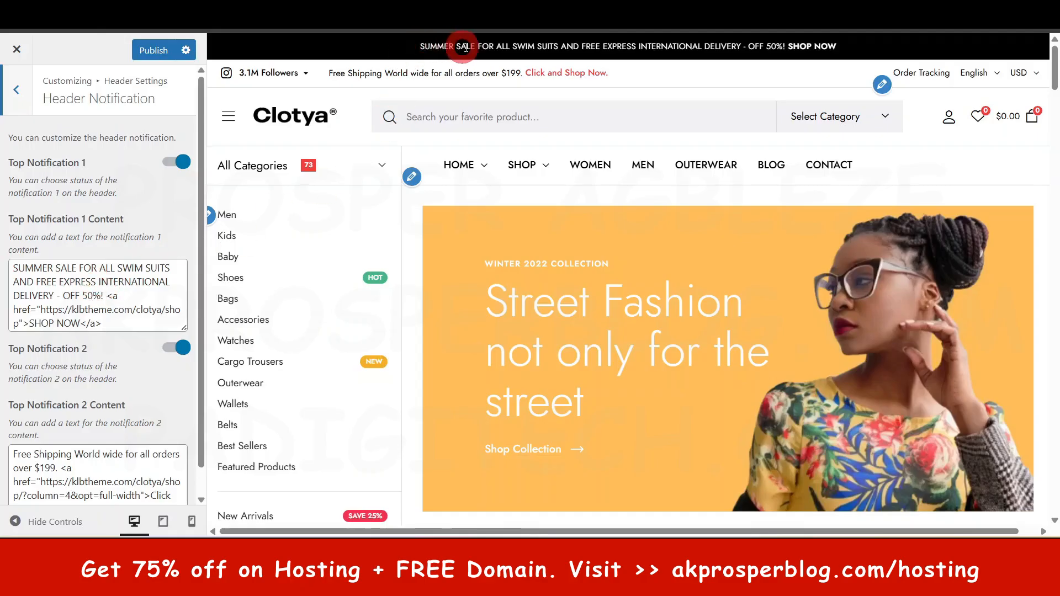
Compare the Top Notification 1 content with the announcement bar, and switch Top Notification 1 off and back on.
{"action": "left_click_drag", "start_coordinate": [418, 52], "coordinate": [804, 39]}
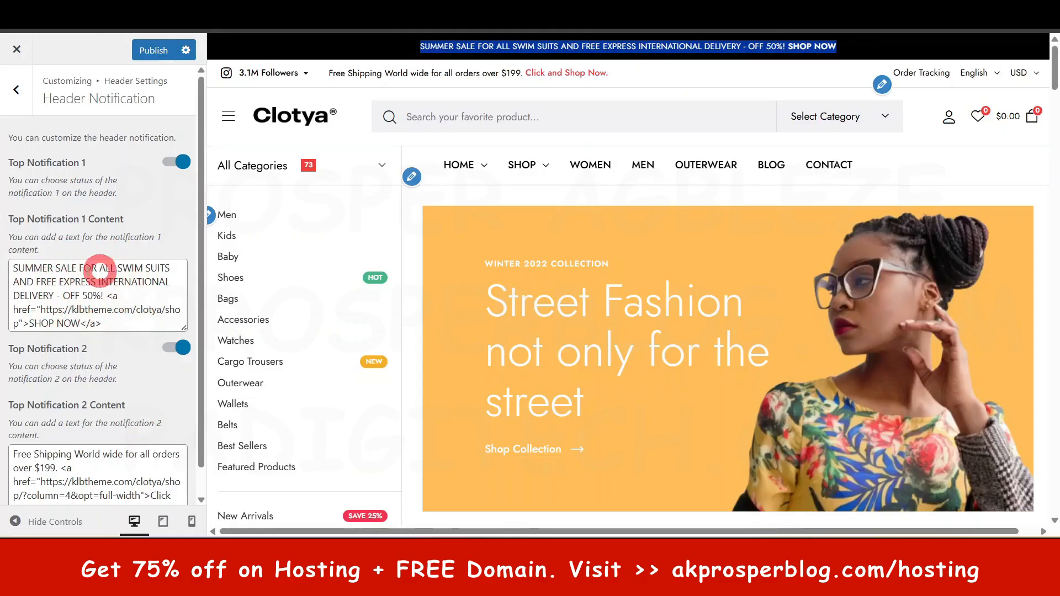
{"action": "left_click", "coordinate": [122, 308]}
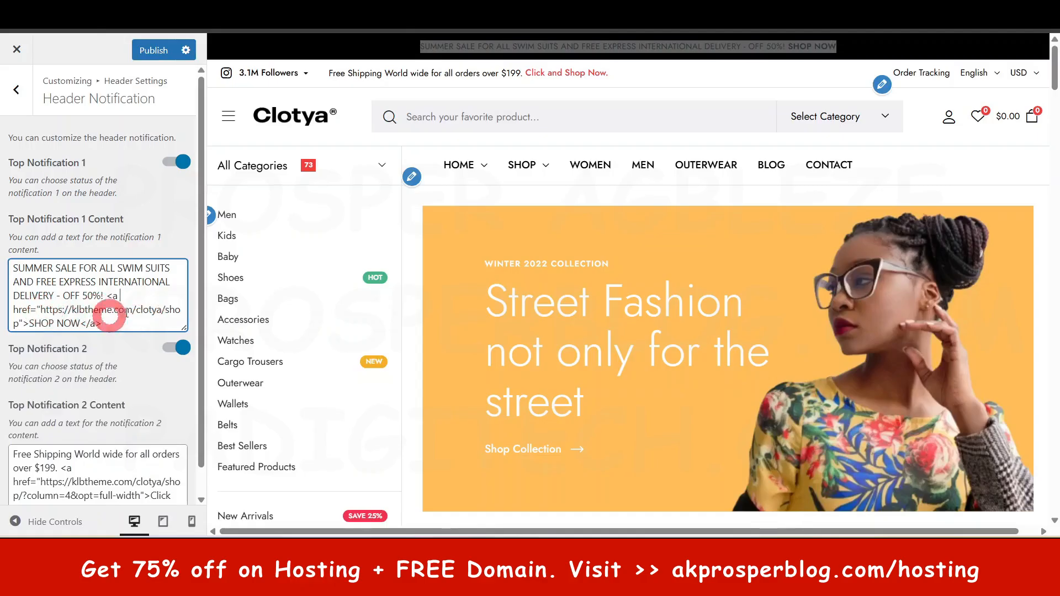
{"action": "left_click", "coordinate": [458, 40]}
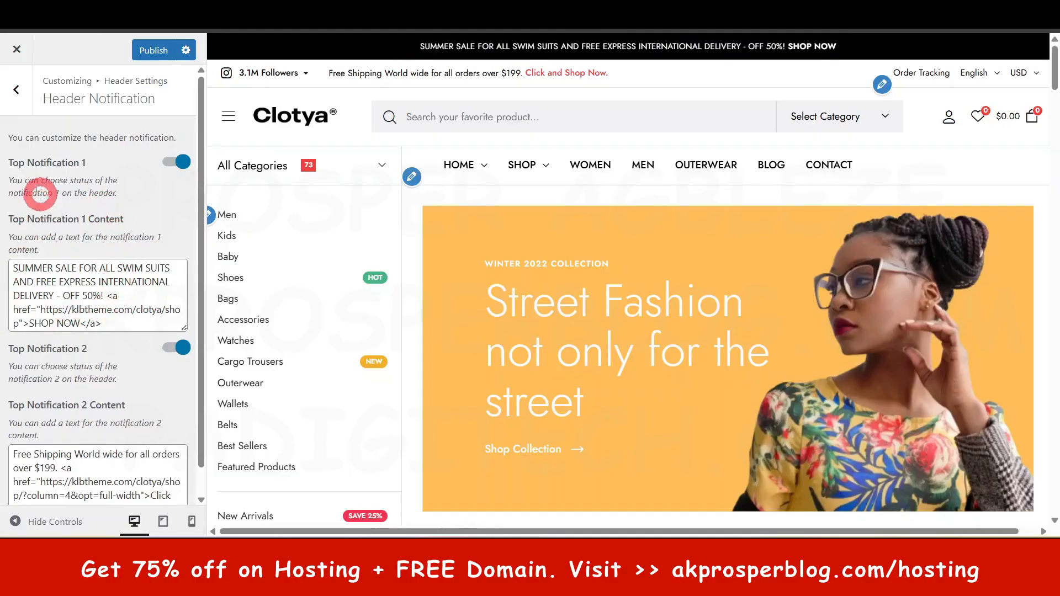
{"action": "left_click", "coordinate": [180, 162]}
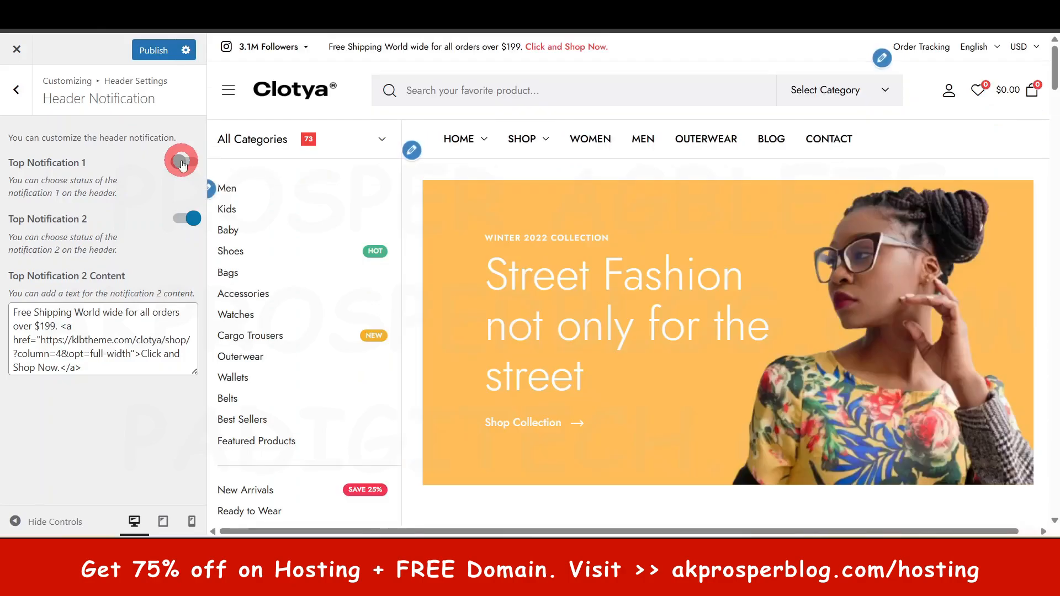
{"action": "left_click", "coordinate": [181, 162]}
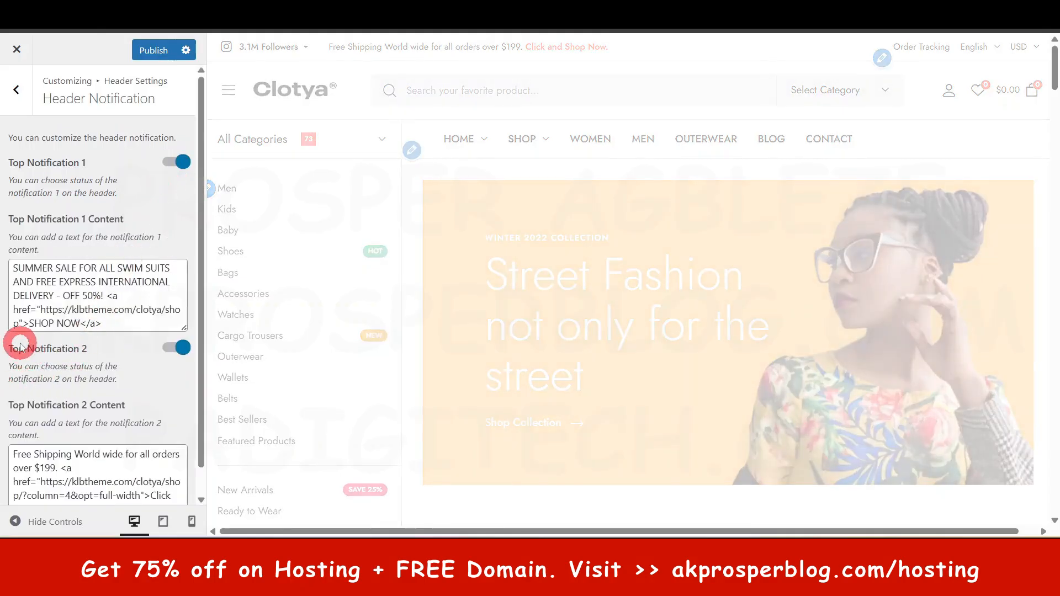
Examine the Top Notification 2 content against the shipping message in the header and check the language selector.
{"action": "scroll", "coordinate": [20, 347], "scroll_direction": "down", "scroll_amount": 1}
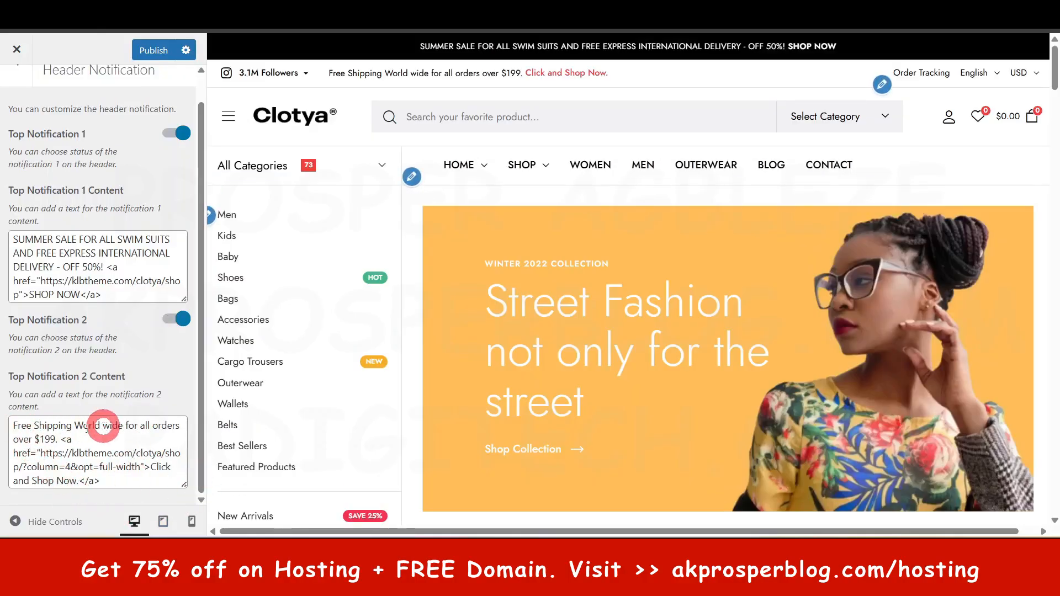
{"action": "triple_click", "coordinate": [119, 428]}
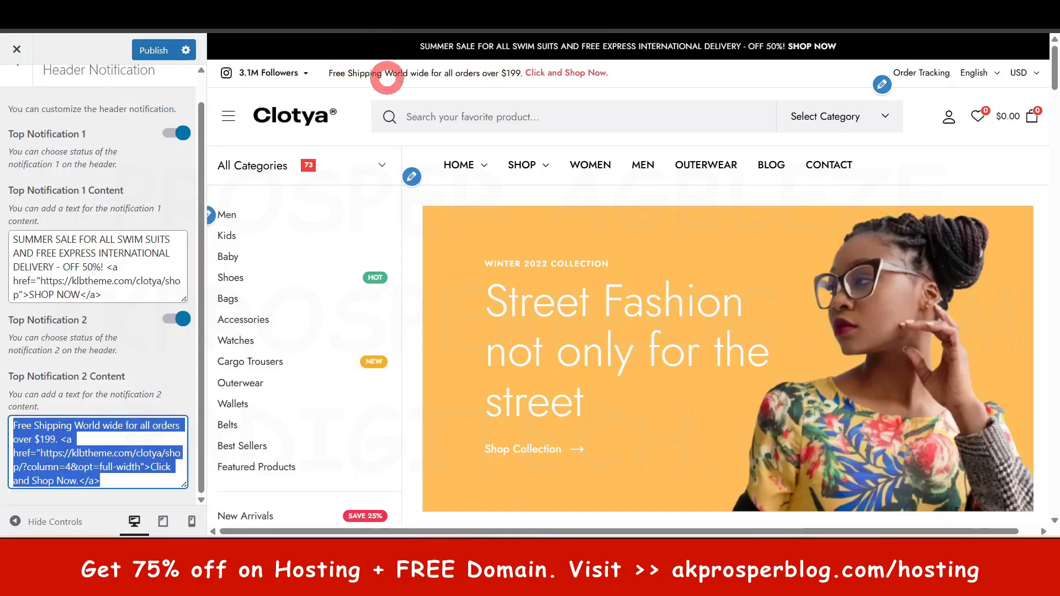
{"action": "left_click", "coordinate": [88, 373]}
{"action": "mouse_move", "coordinate": [943, 73]}
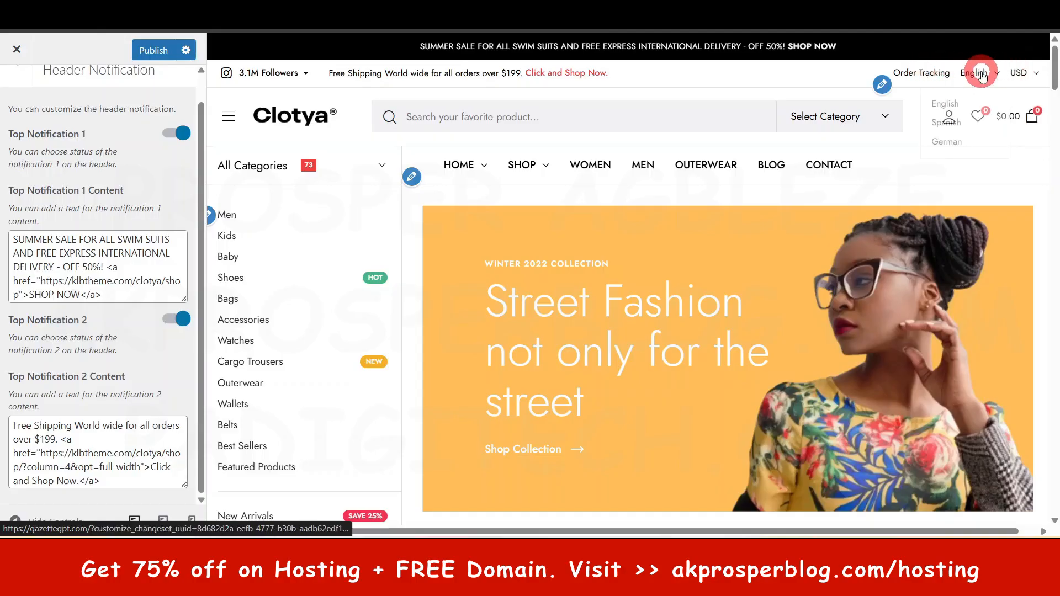
{"action": "scroll", "coordinate": [104, 161], "scroll_direction": "up", "scroll_amount": 1}
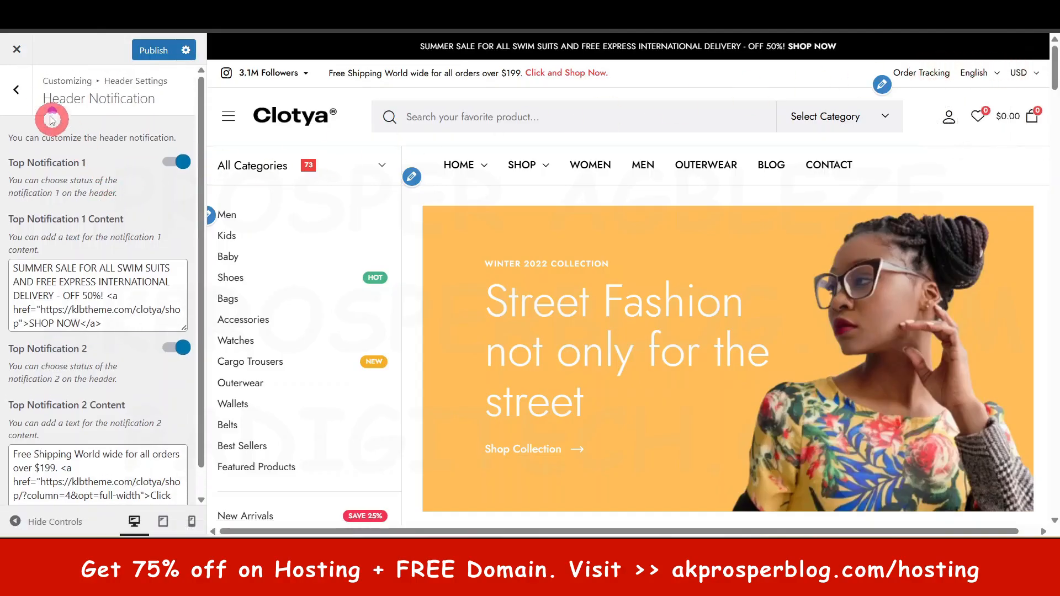
Open the Header Social settings and compare the social title with the followers label in the header.
{"action": "left_click", "coordinate": [28, 94]}
{"action": "left_click", "coordinate": [44, 231]}
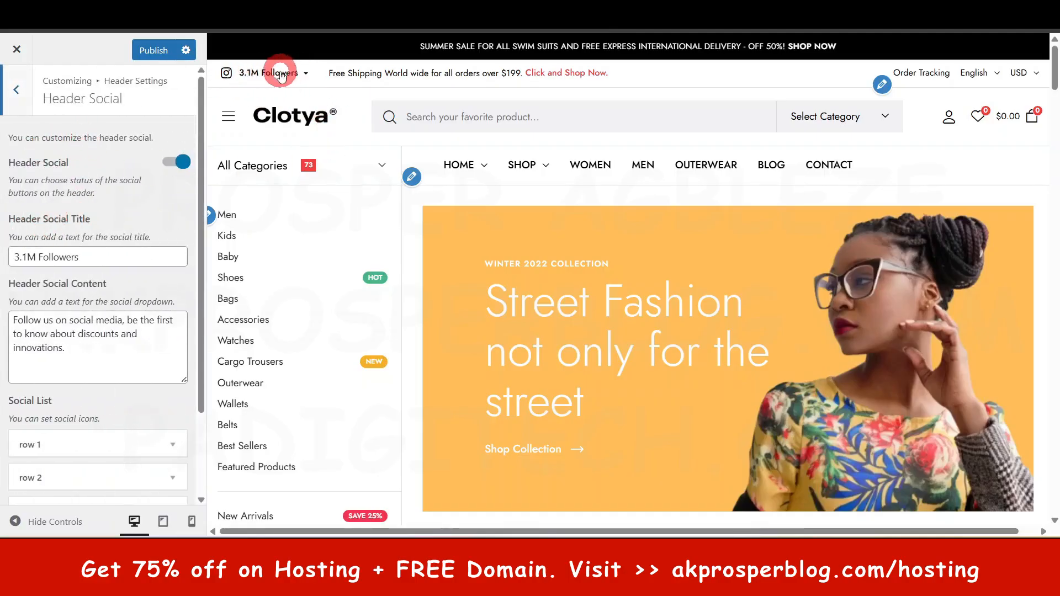
{"action": "triple_click", "coordinate": [52, 257]}
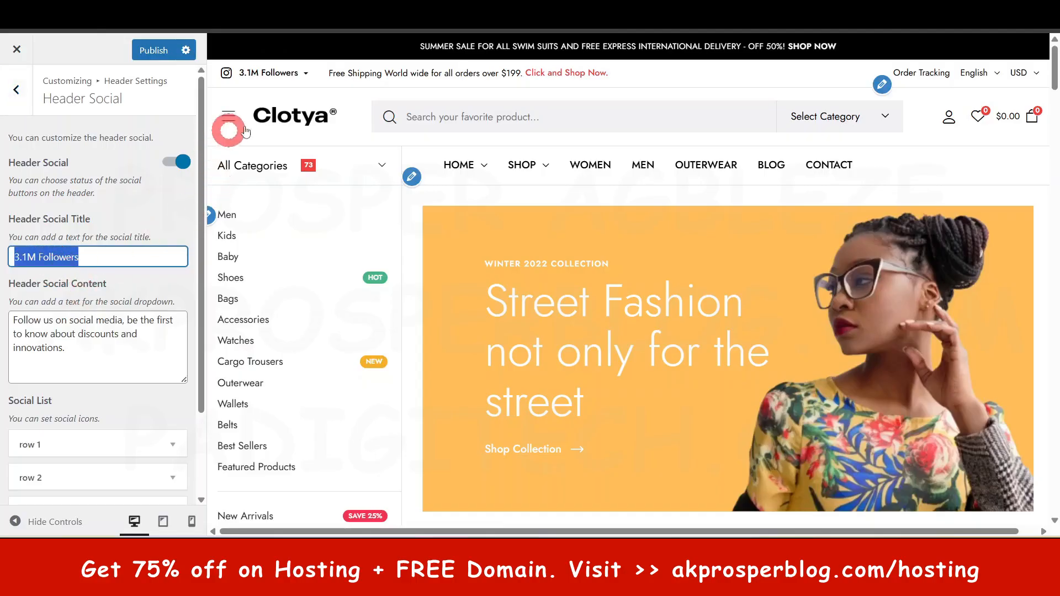
{"action": "left_click", "coordinate": [35, 280]}
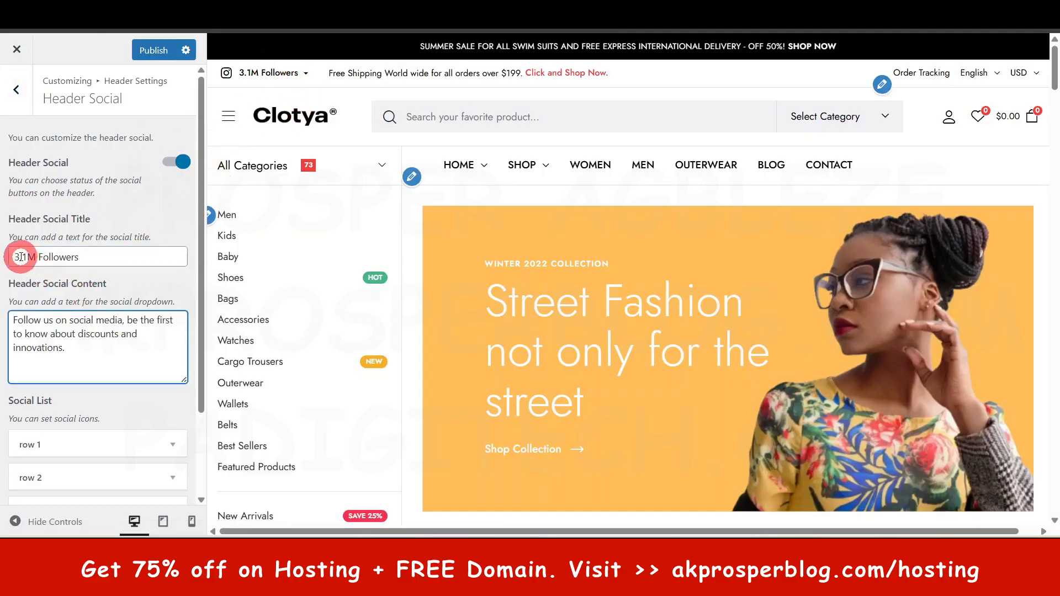
Set the Header Social title to "4.1M Followers" and publish the change.
{"action": "left_click", "coordinate": [21, 257]}
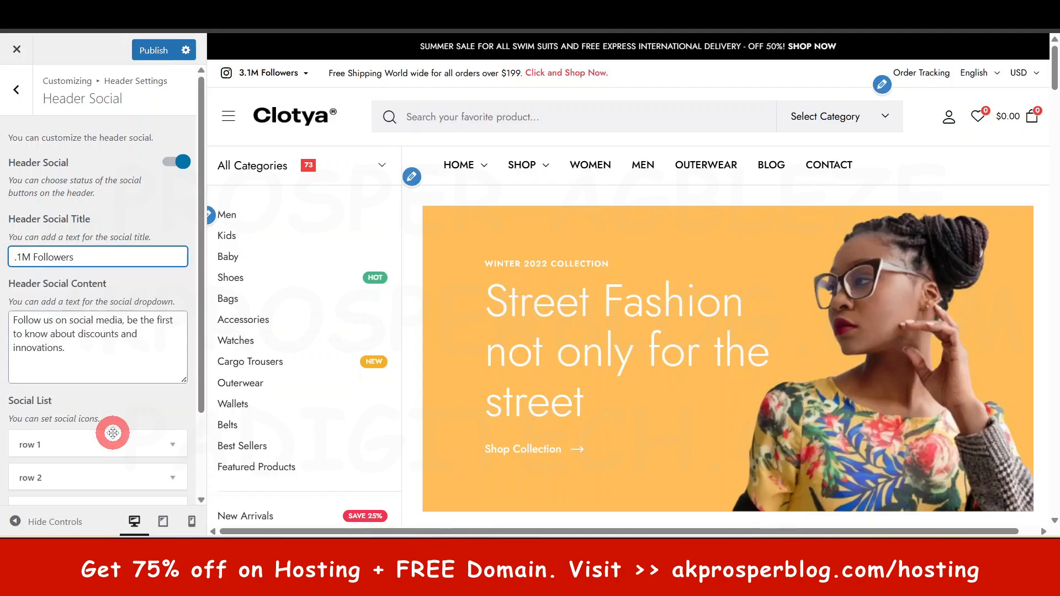
{"action": "type", "text": "4"}
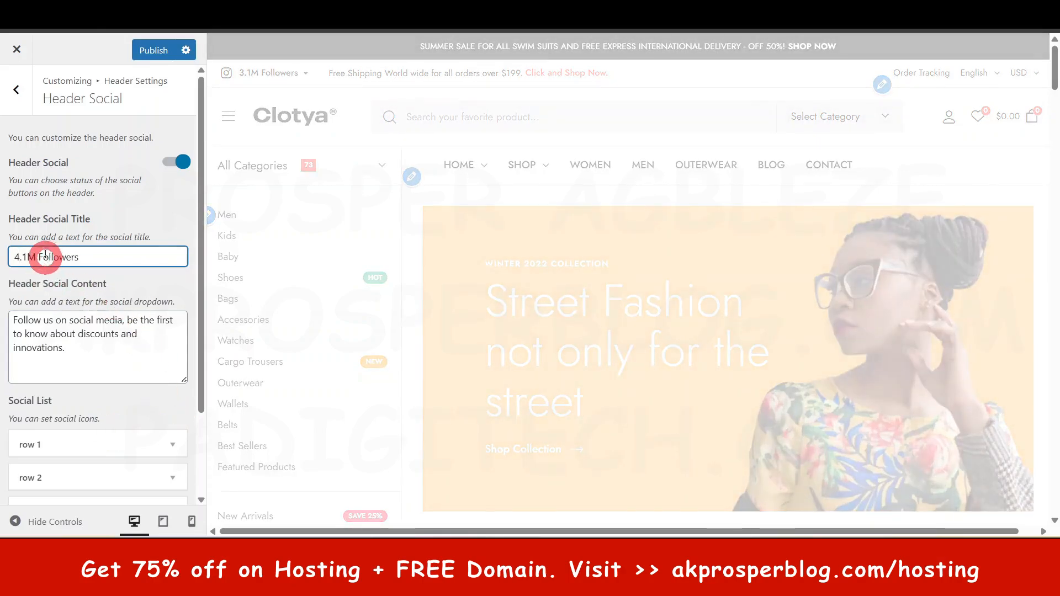
{"action": "left_click", "coordinate": [272, 83]}
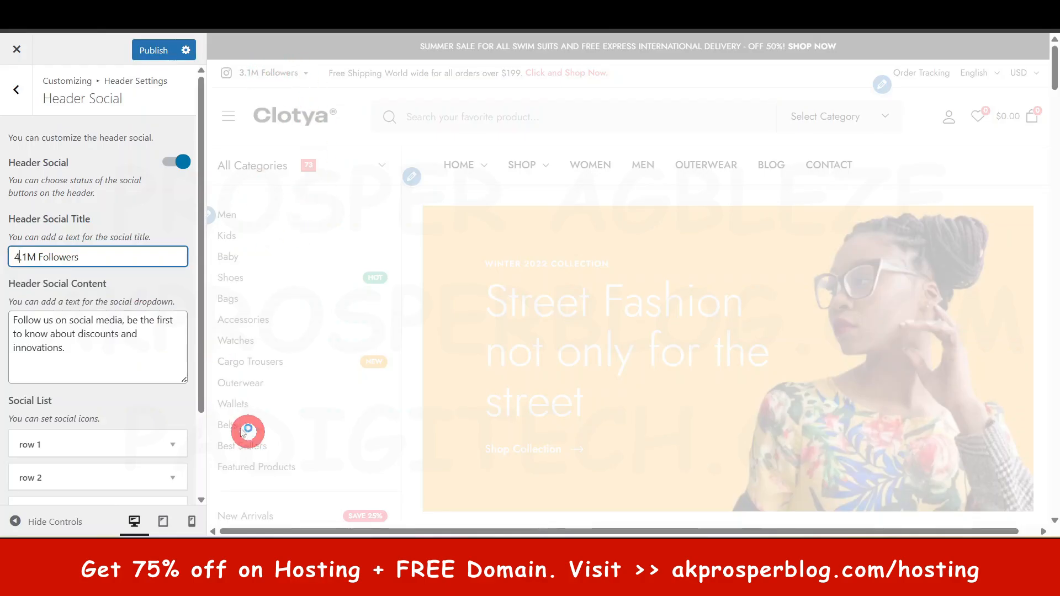
{"action": "scroll", "coordinate": [66, 402], "scroll_direction": "down", "scroll_amount": 2}
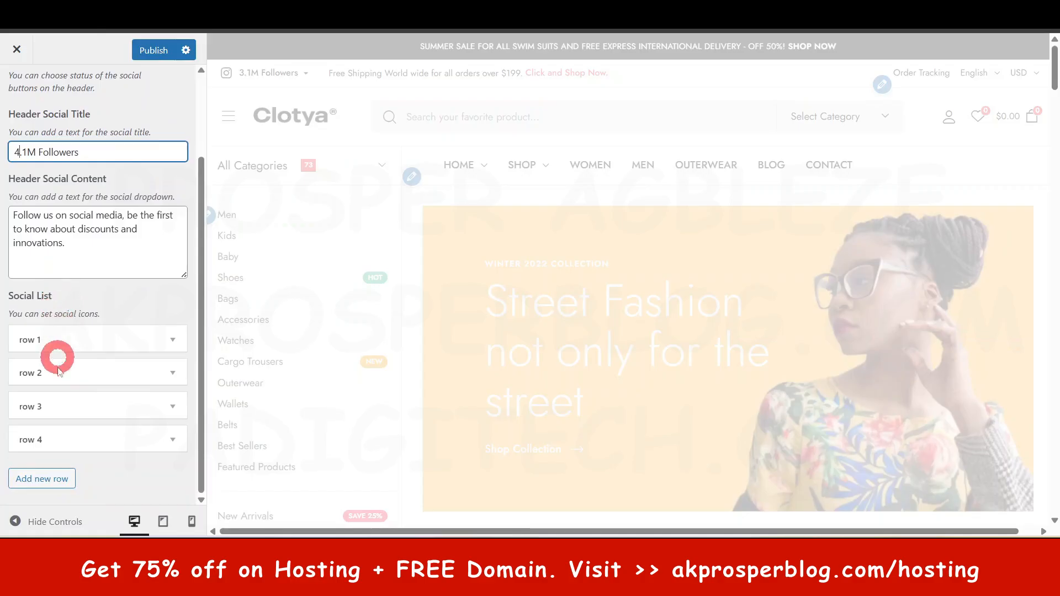
{"action": "left_click", "coordinate": [154, 51]}
Expand the followers dropdown in the header and compare its links with the Facebook and Twitter rows of the Social List.
{"action": "left_click", "coordinate": [248, 73]}
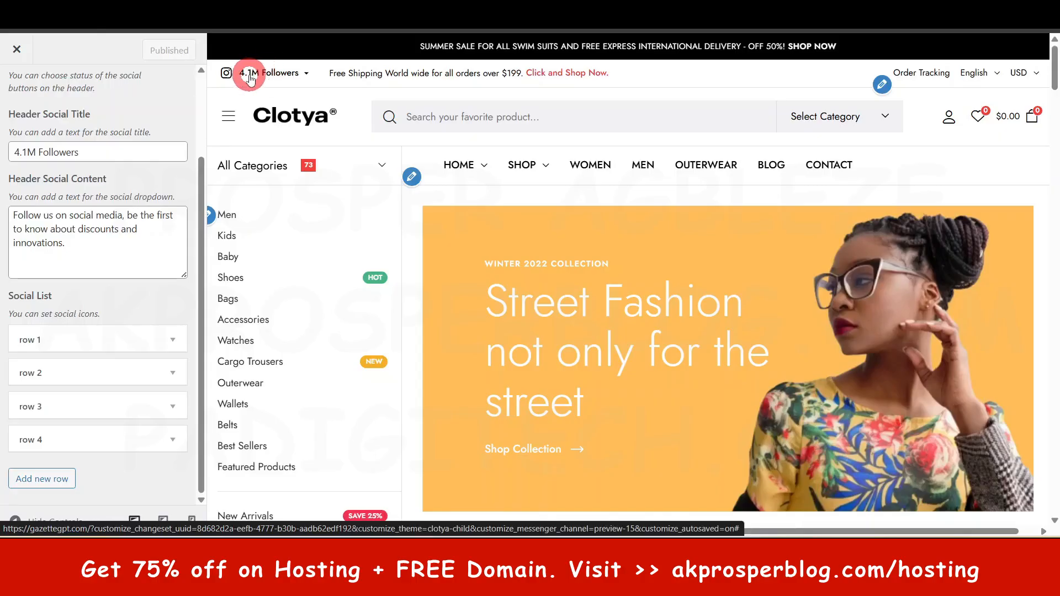
{"action": "left_click", "coordinate": [305, 73]}
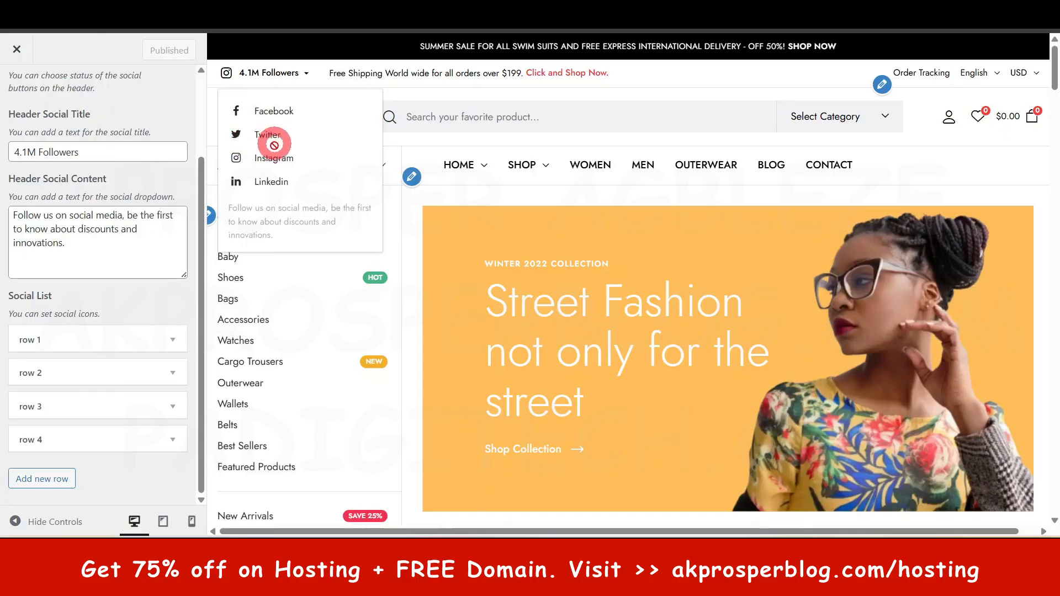
{"action": "left_click", "coordinate": [102, 339]}
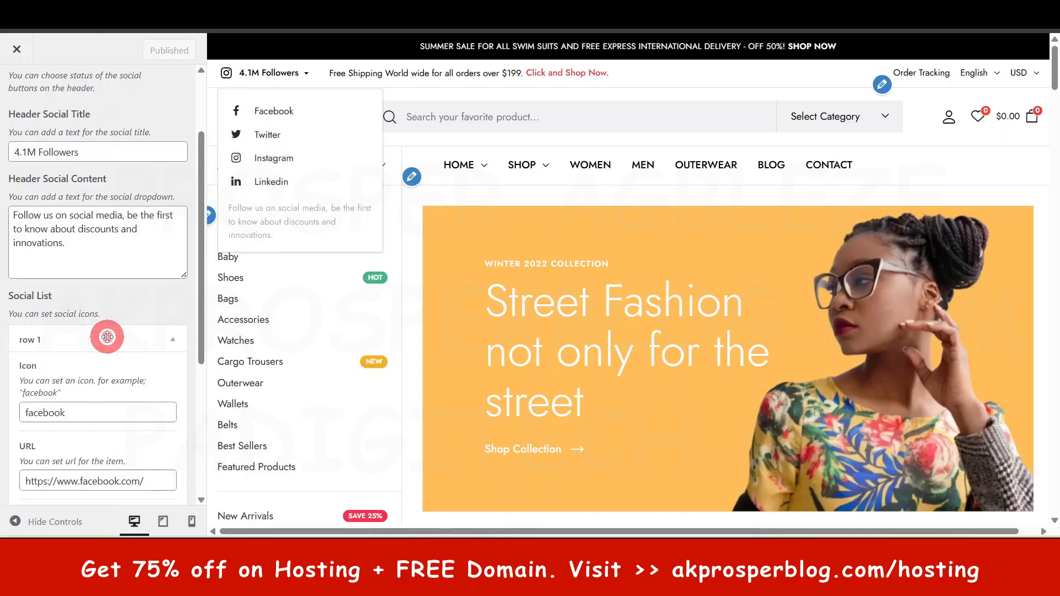
{"action": "scroll", "coordinate": [47, 408], "scroll_direction": "down", "scroll_amount": 3}
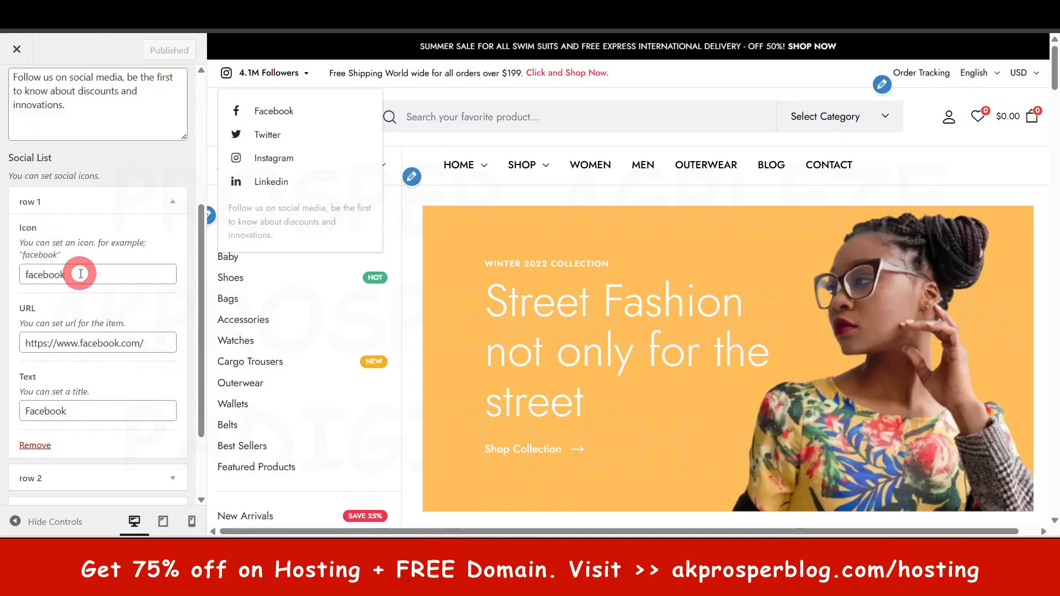
{"action": "scroll", "coordinate": [168, 209], "scroll_direction": "up", "scroll_amount": 1}
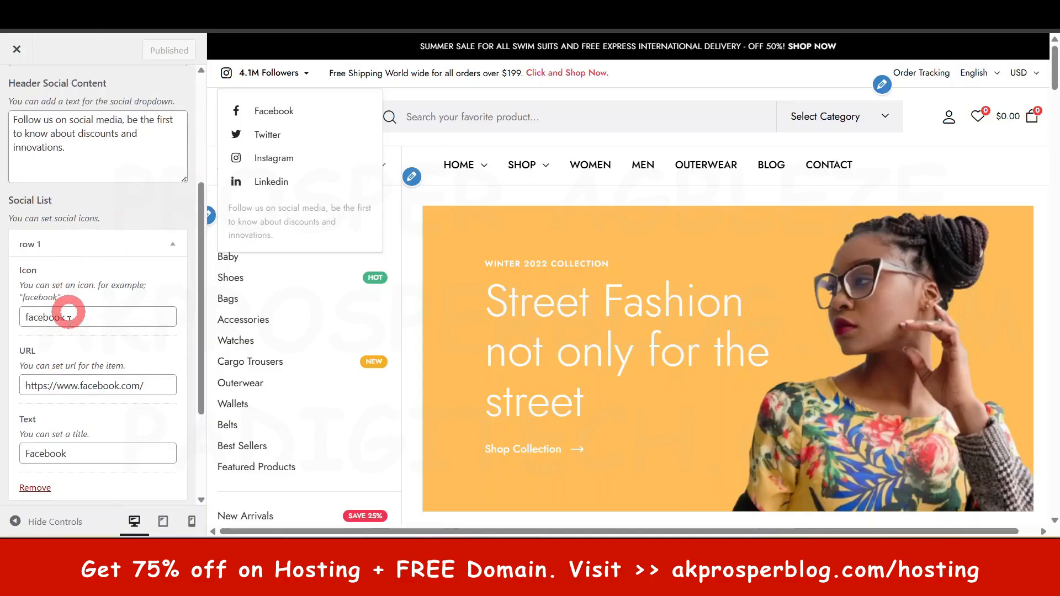
{"action": "left_click", "coordinate": [175, 243]}
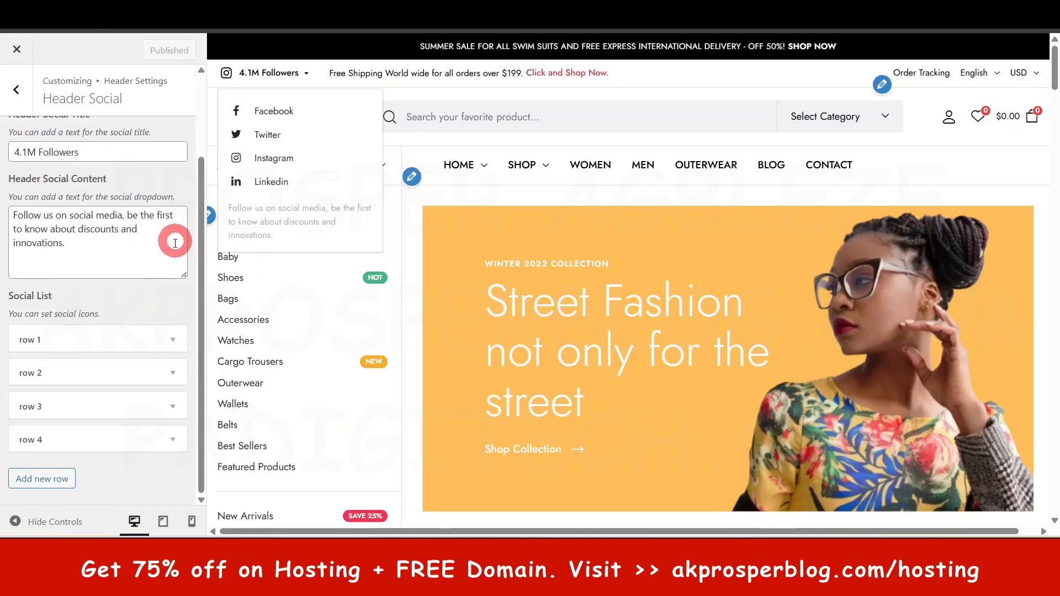
{"action": "left_click", "coordinate": [64, 373]}
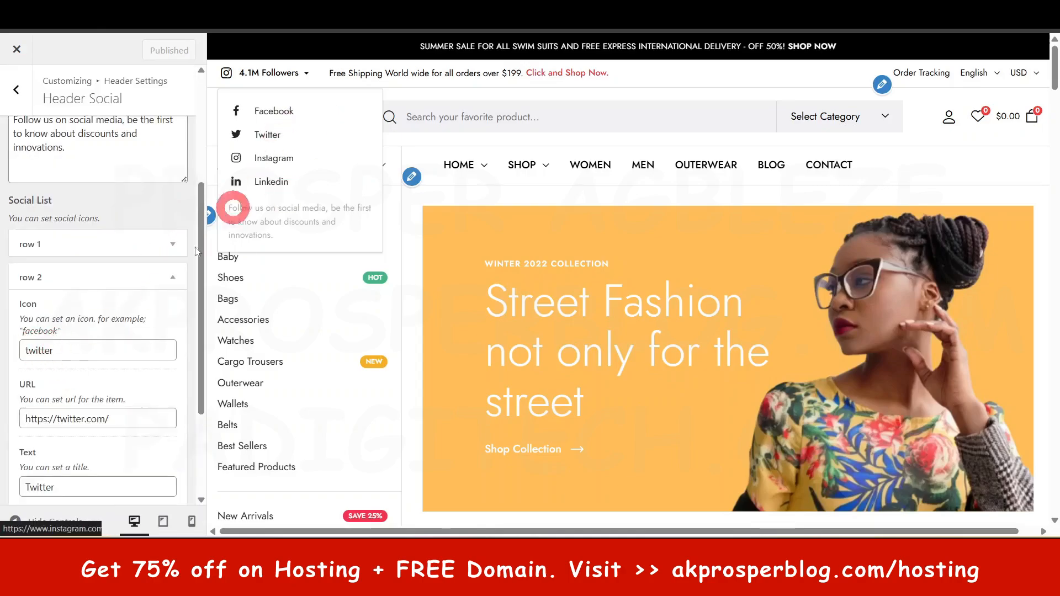
{"action": "left_click", "coordinate": [171, 277]}
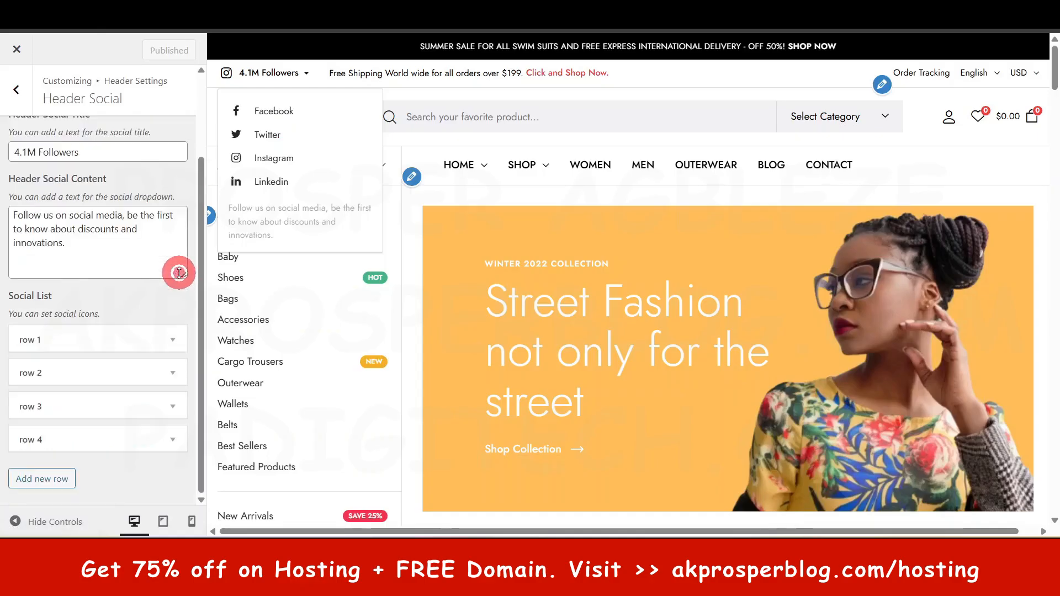
{"action": "left_click_drag", "start_coordinate": [38, 374], "coordinate": [42, 397]}
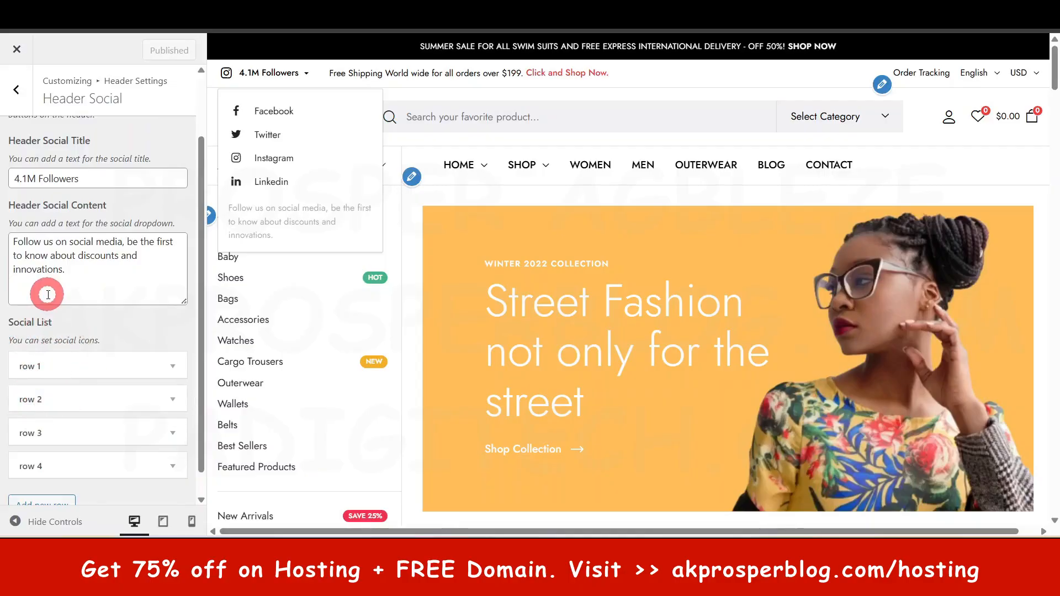
{"action": "scroll", "coordinate": [44, 296], "scroll_direction": "down", "scroll_amount": 1}
{"action": "scroll", "coordinate": [88, 287], "scroll_direction": "up", "scroll_amount": 3}
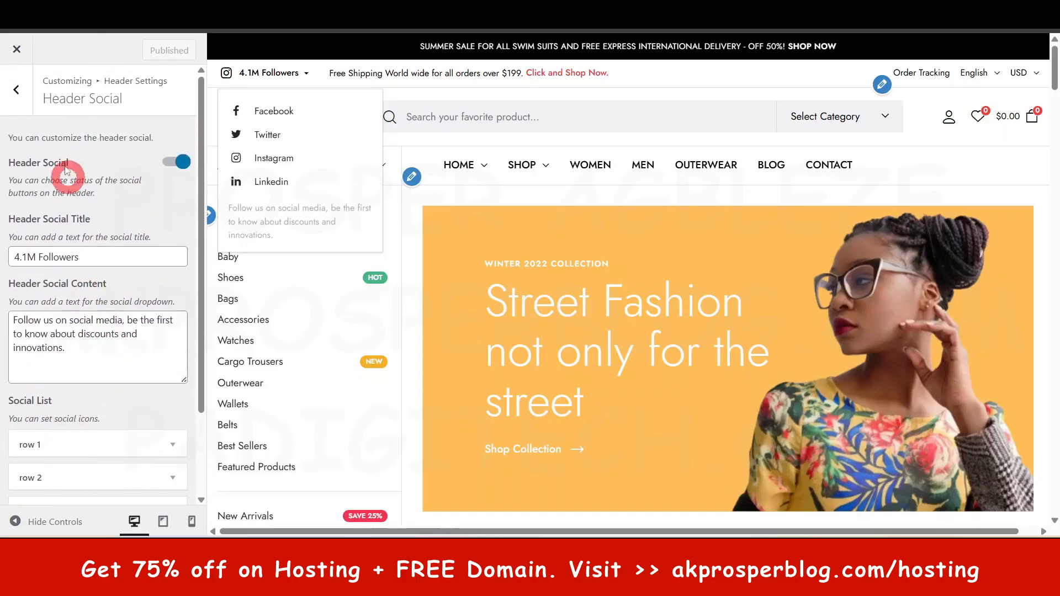
{"action": "left_click", "coordinate": [17, 90]}
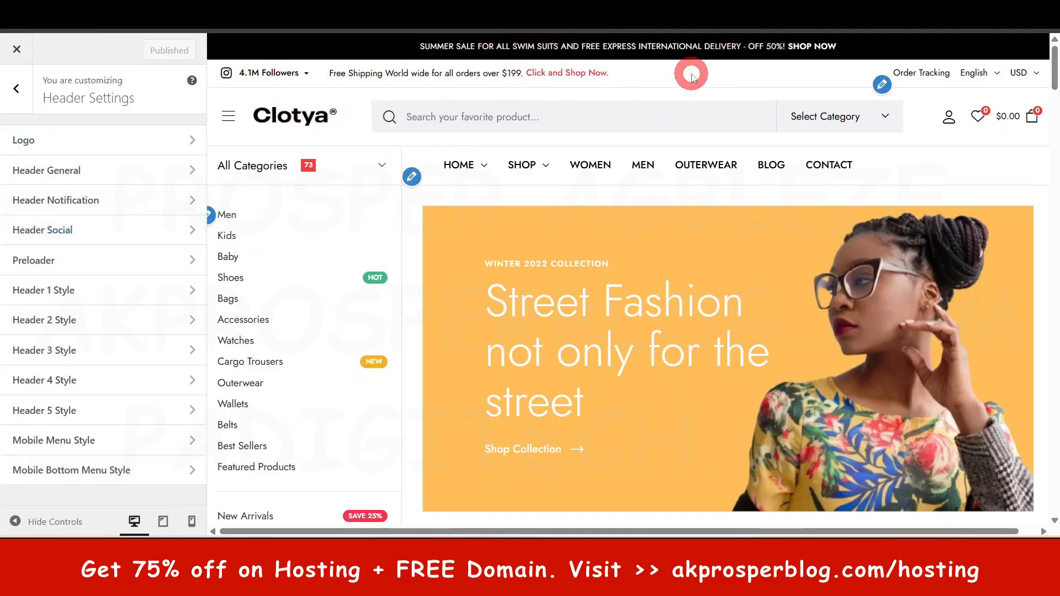
Open the Preloader settings, switch the loader on and back off, and return to Header Settings.
{"action": "left_click", "coordinate": [67, 262]}
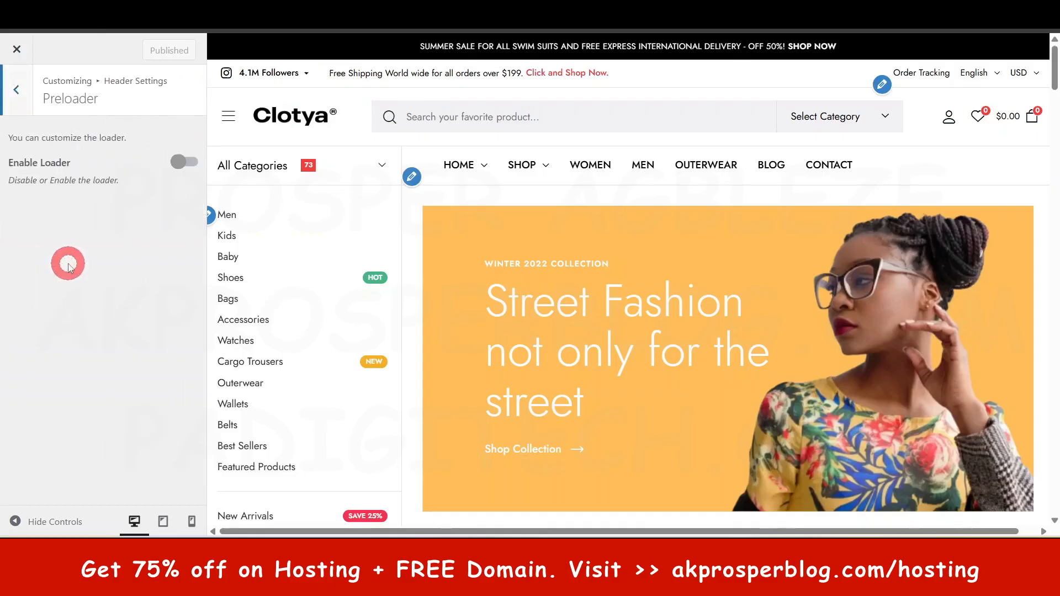
{"action": "scroll", "coordinate": [693, 447], "scroll_direction": "down", "scroll_amount": 7}
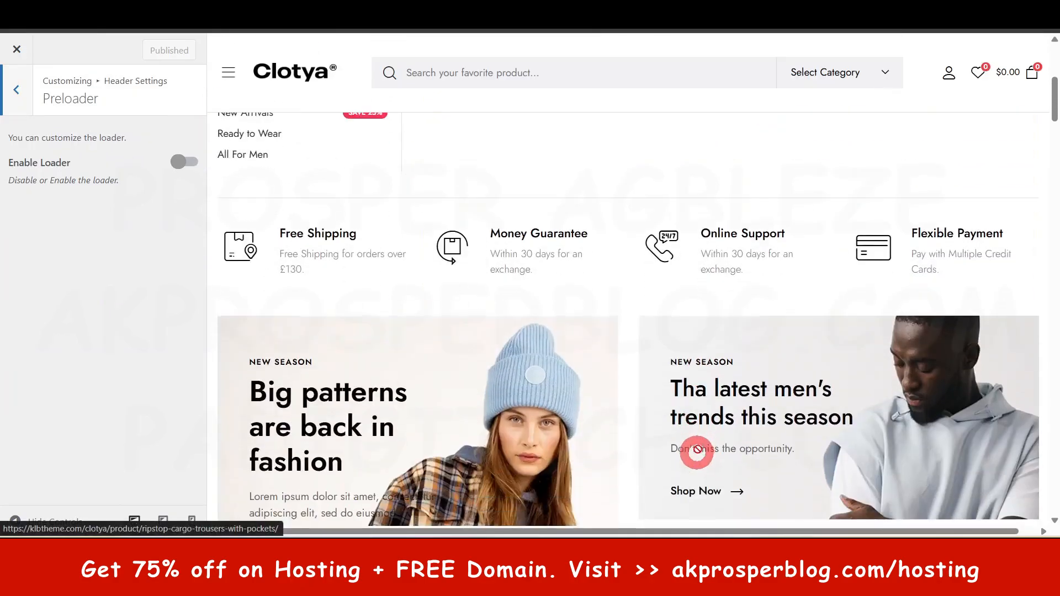
{"action": "scroll", "coordinate": [699, 435], "scroll_direction": "down", "scroll_amount": 3}
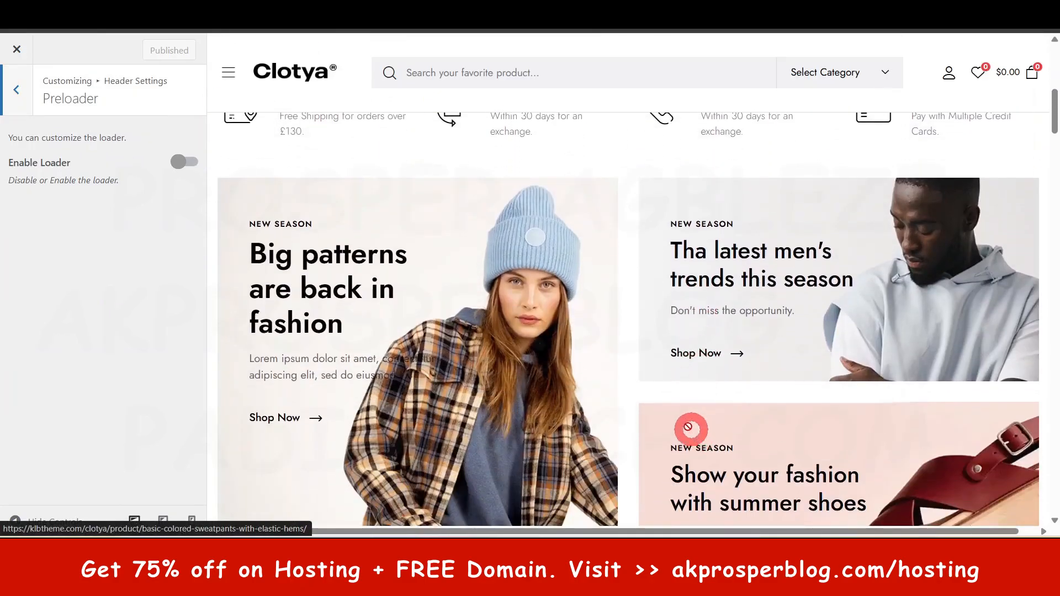
{"action": "left_click", "coordinate": [173, 163]}
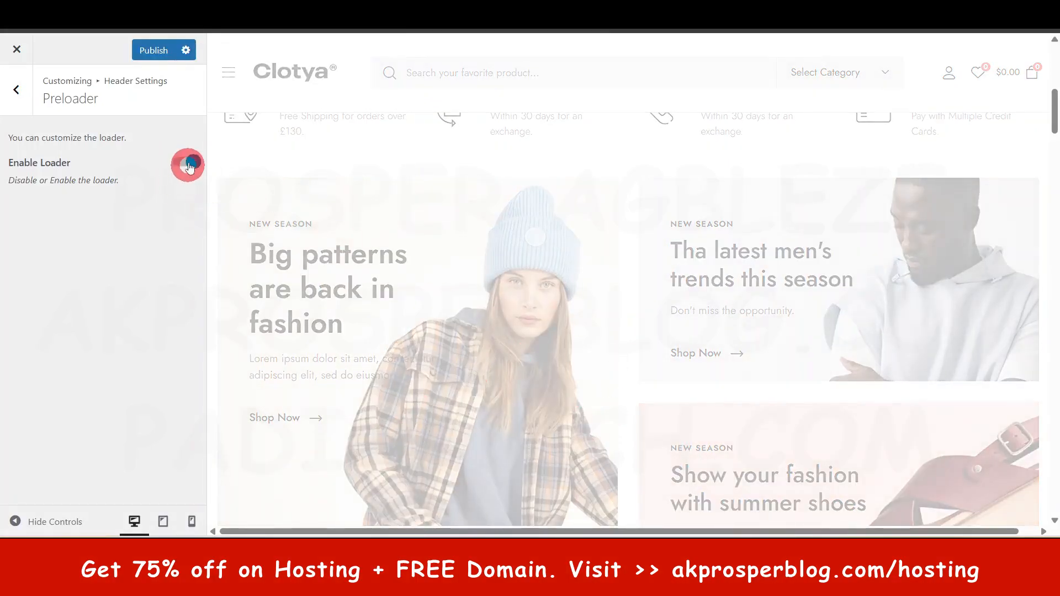
{"action": "left_click", "coordinate": [188, 166]}
{"action": "left_click", "coordinate": [24, 90]}
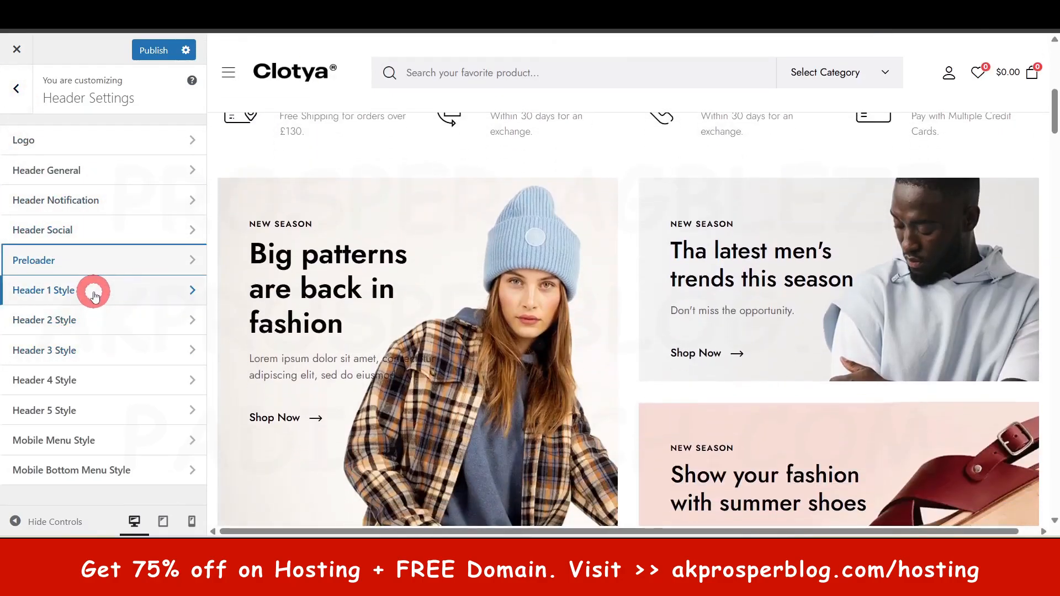
Look through the Header 1 Style colour options and return to Header Settings.
{"action": "left_click", "coordinate": [95, 295]}
{"action": "scroll", "coordinate": [116, 249], "scroll_direction": "down", "scroll_amount": 5}
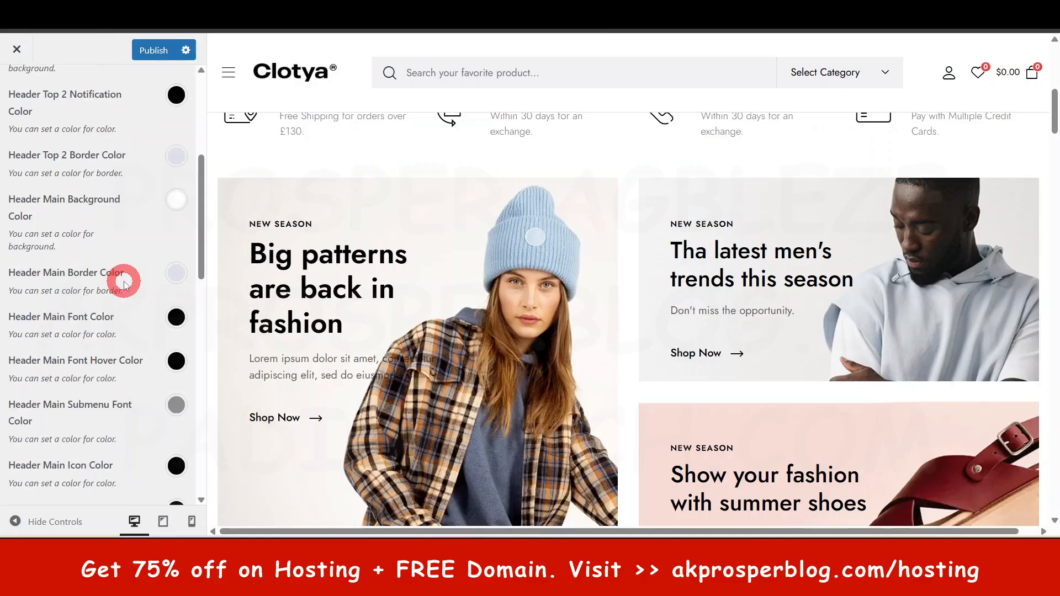
{"action": "scroll", "coordinate": [110, 249], "scroll_direction": "up", "scroll_amount": 5}
{"action": "left_click", "coordinate": [17, 89]}
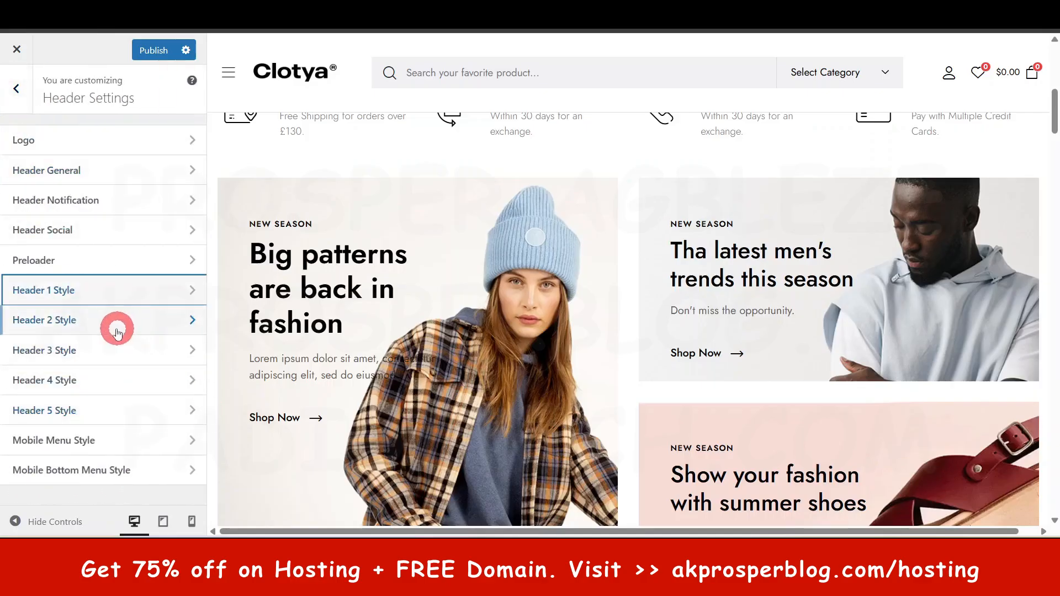
Set the Header Top 1 Background Color in Header 2 Style to red, #f60000.
{"action": "left_click", "coordinate": [106, 325]}
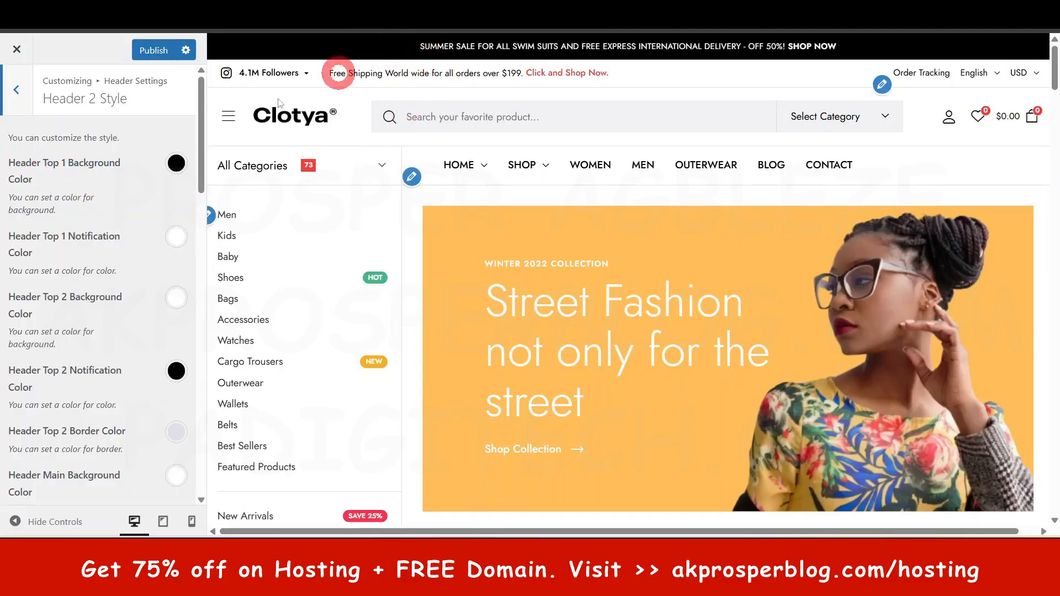
{"action": "left_click", "coordinate": [176, 163]}
{"action": "left_click", "coordinate": [157, 219]}
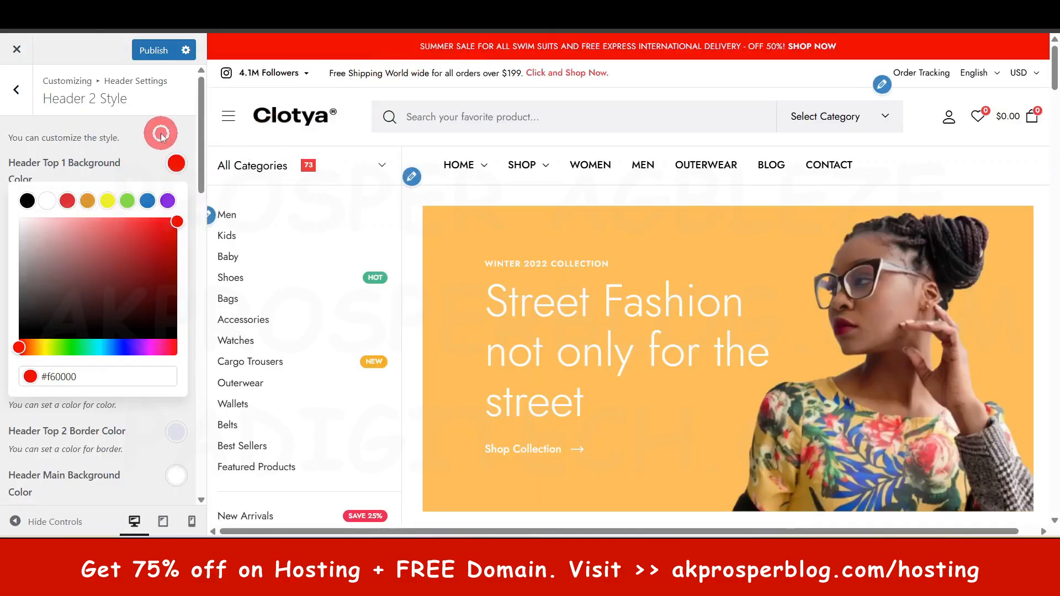
{"action": "left_click", "coordinate": [162, 136]}
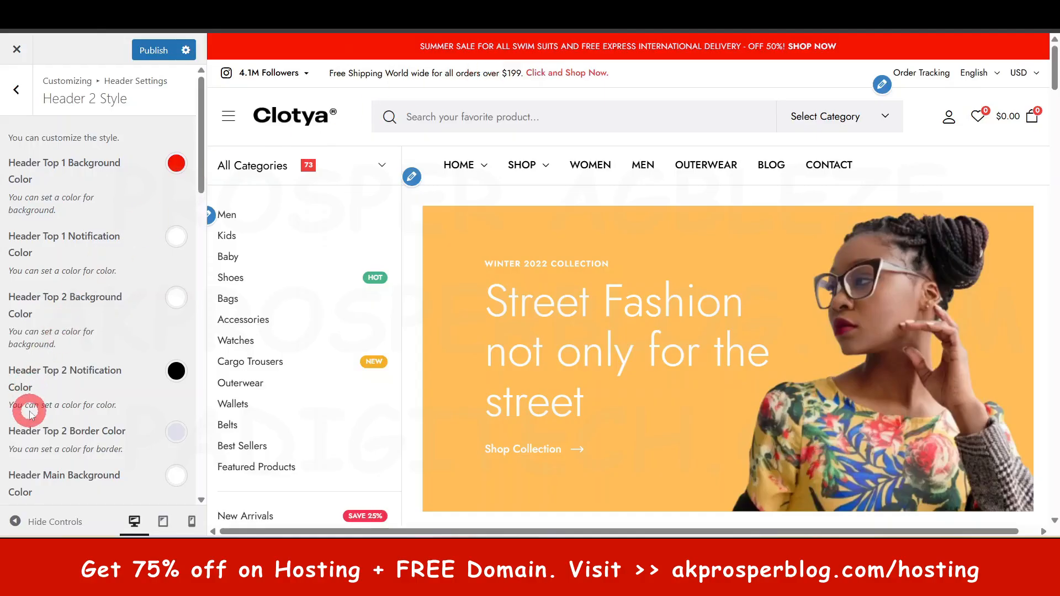
Examine the remaining Header 2 Style colour options and the typography settings for both top notifications and the main font.
{"action": "scroll", "coordinate": [45, 437], "scroll_direction": "down", "scroll_amount": 2}
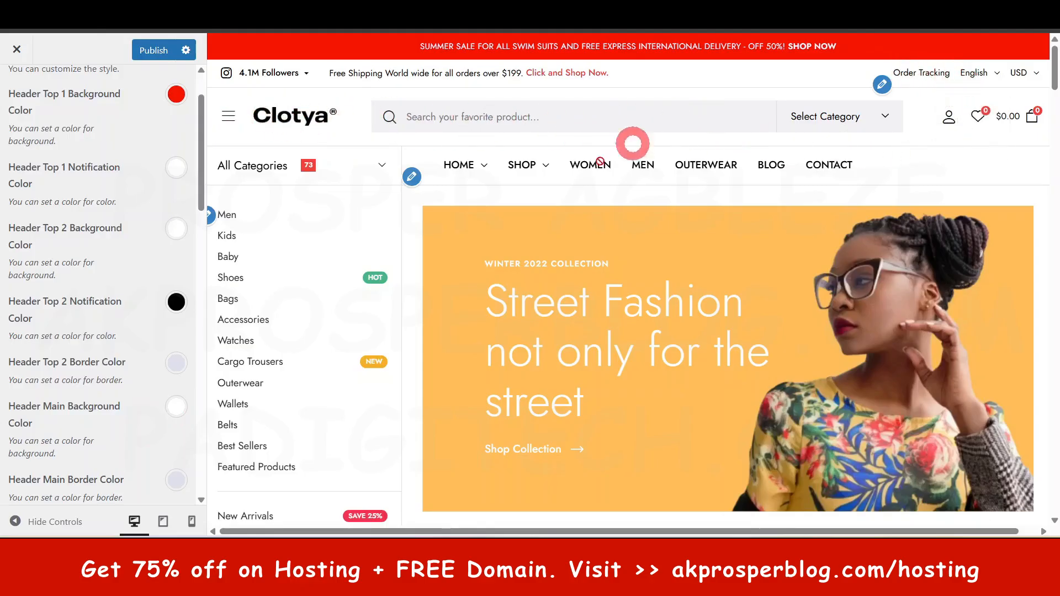
{"action": "scroll", "coordinate": [23, 466], "scroll_direction": "down", "scroll_amount": 8}
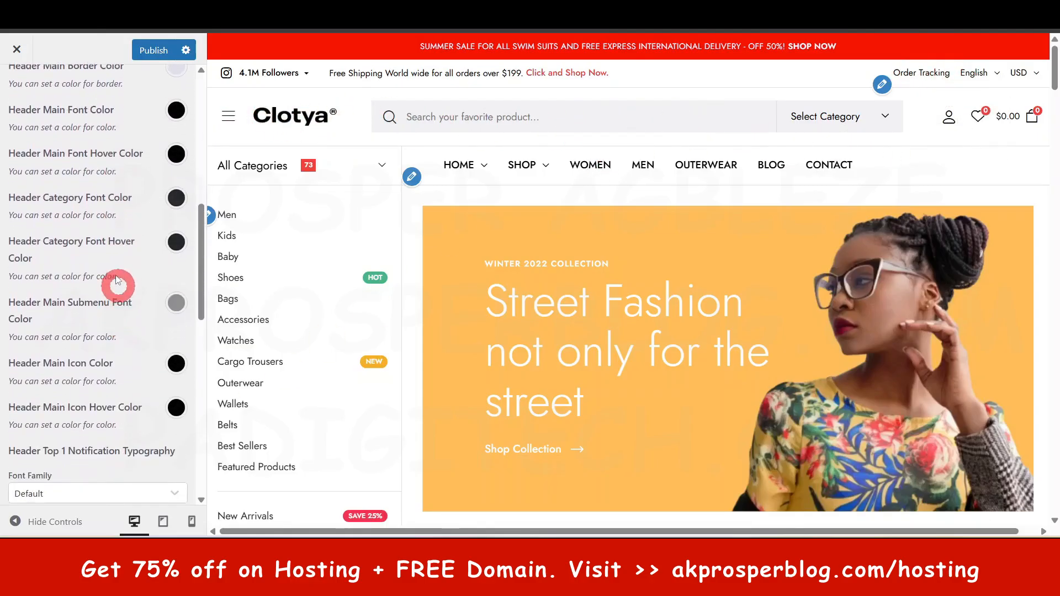
{"action": "scroll", "coordinate": [117, 280], "scroll_direction": "down", "scroll_amount": 4}
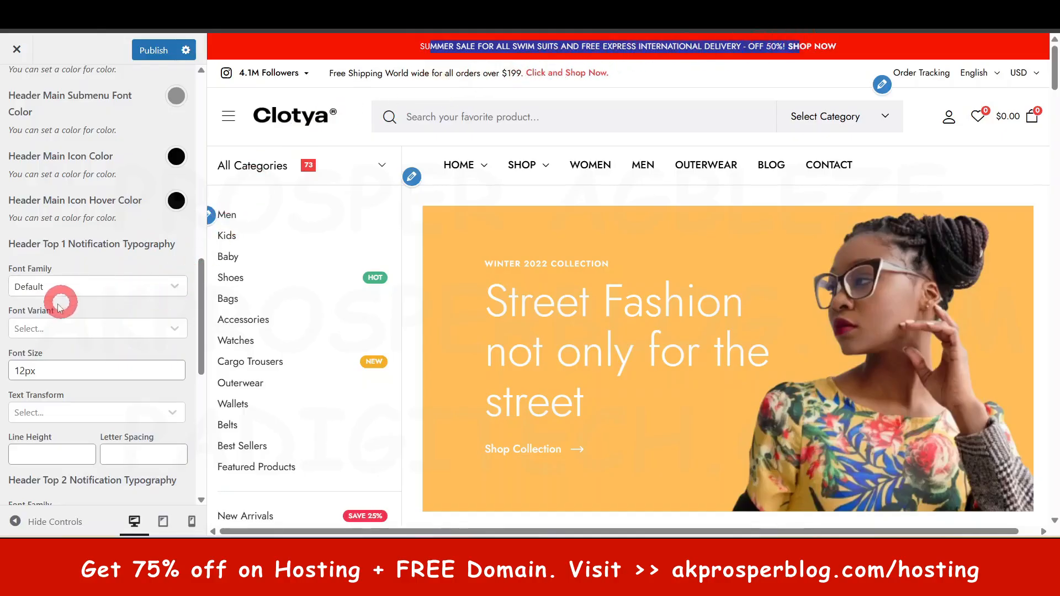
{"action": "left_click", "coordinate": [103, 306]}
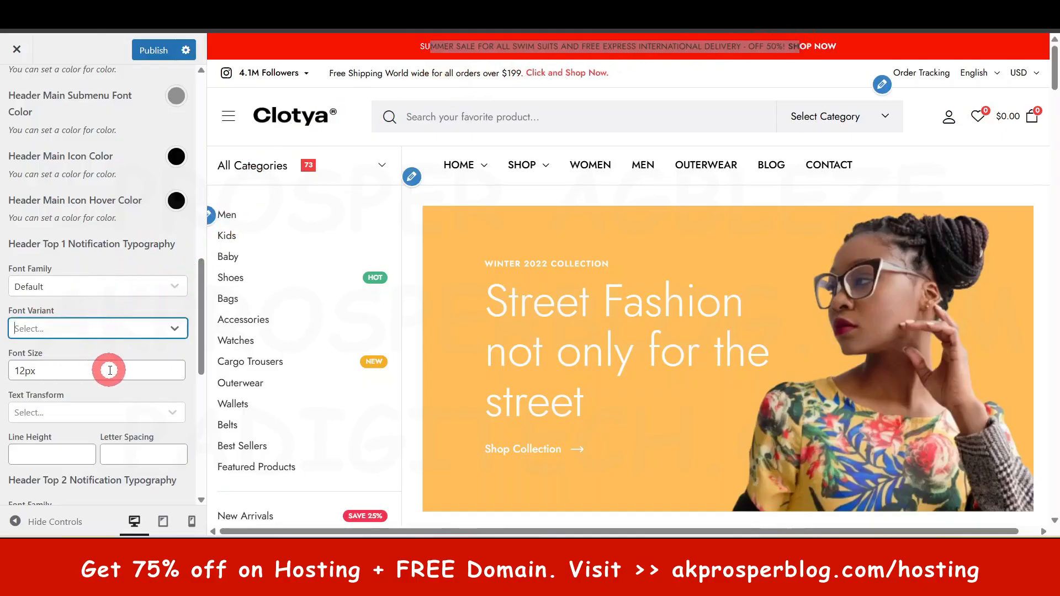
{"action": "scroll", "coordinate": [106, 396], "scroll_direction": "down", "scroll_amount": 4}
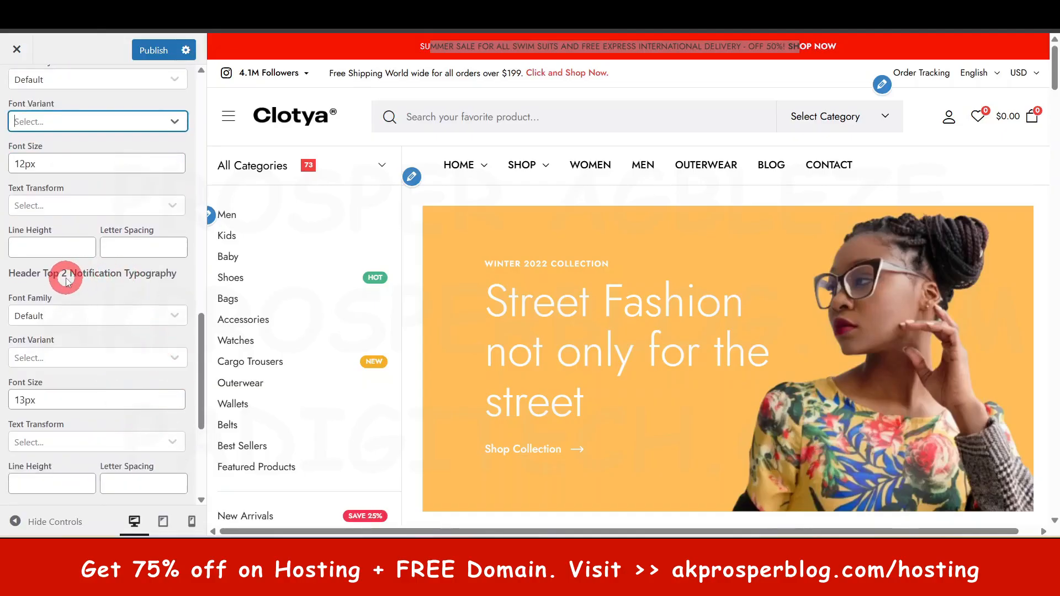
{"action": "left_click", "coordinate": [411, 108]}
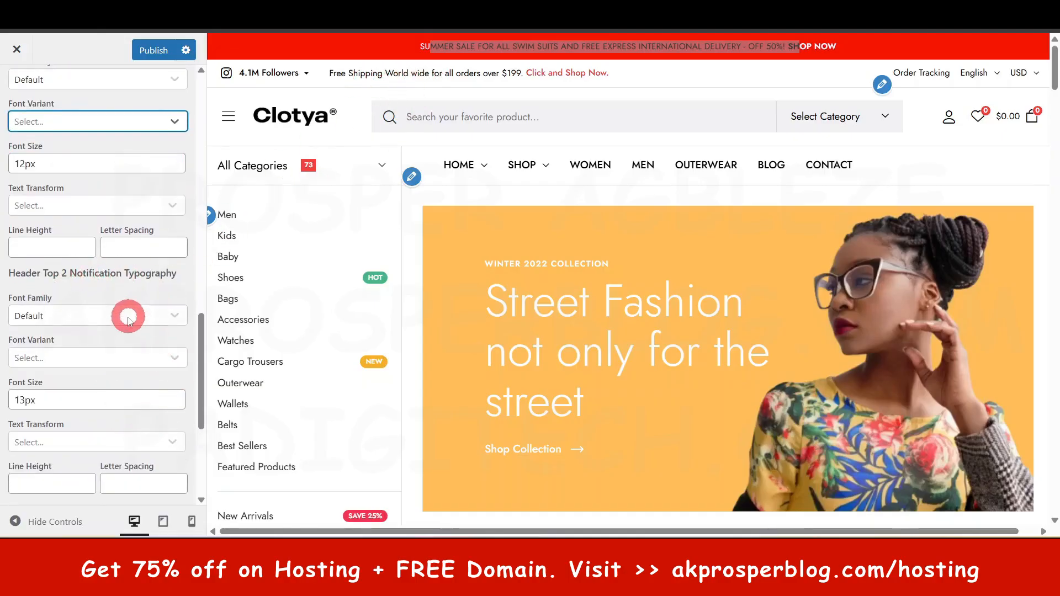
{"action": "scroll", "coordinate": [124, 407], "scroll_direction": "down", "scroll_amount": 5}
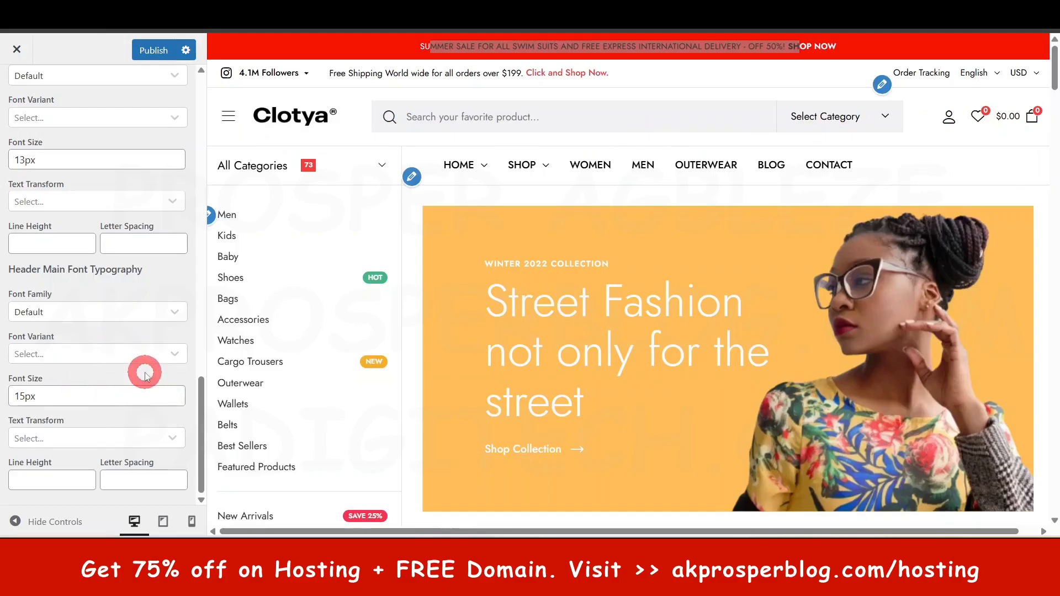
Publish the Header 2 Style changes and return to Header Settings.
{"action": "scroll", "coordinate": [145, 375], "scroll_direction": "up", "scroll_amount": 15}
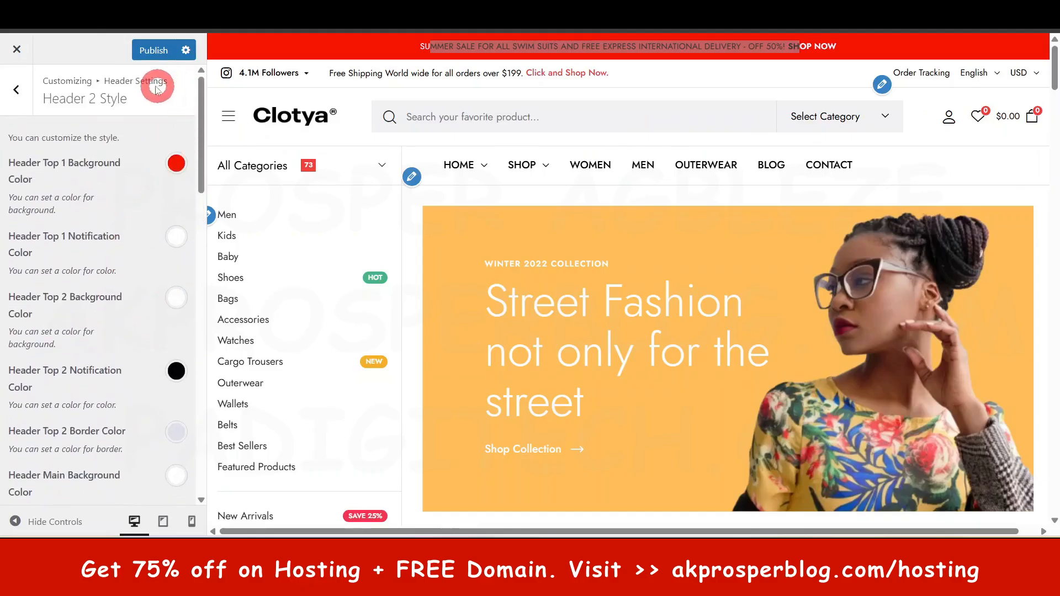
{"action": "left_click", "coordinate": [149, 53]}
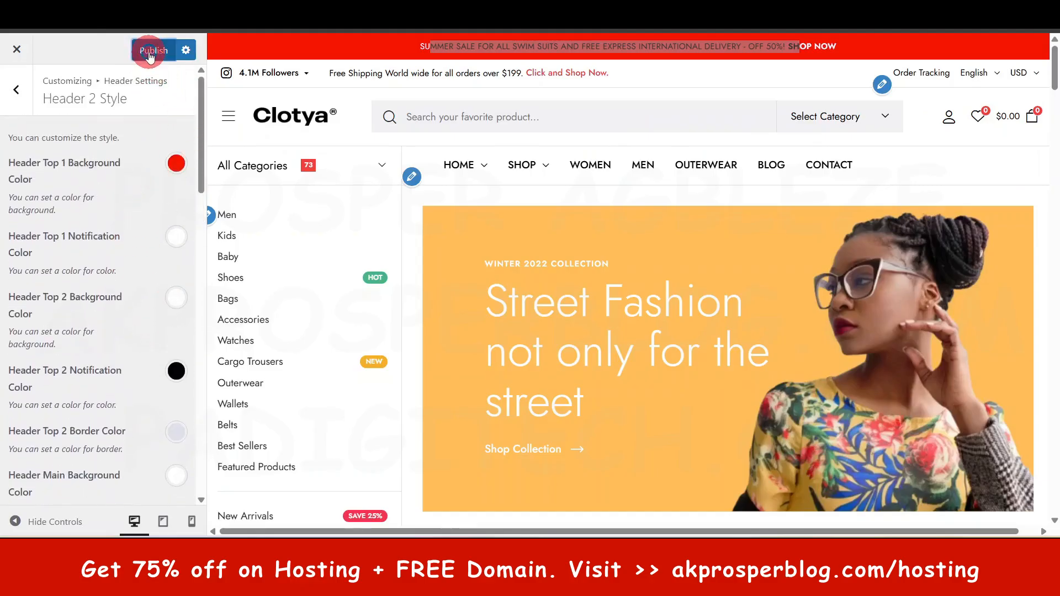
{"action": "left_click", "coordinate": [22, 98]}
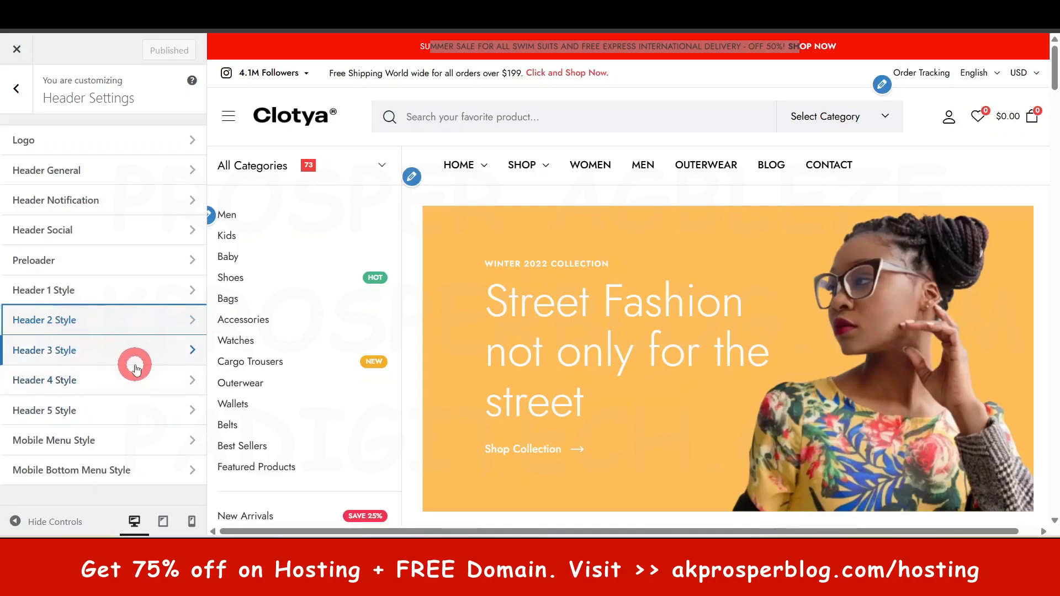
Look through the Header 3 Style color and typography options and return to Header Settings.
{"action": "left_click", "coordinate": [106, 350]}
{"action": "scroll", "coordinate": [174, 377], "scroll_direction": "down", "scroll_amount": 8}
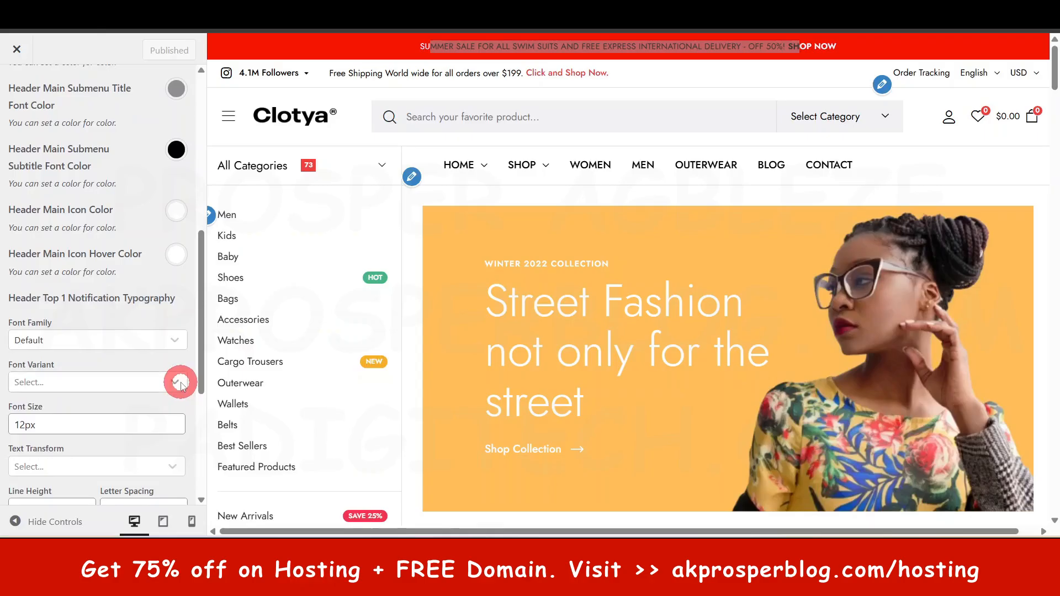
{"action": "scroll", "coordinate": [175, 378], "scroll_direction": "up", "scroll_amount": 8}
{"action": "scroll", "coordinate": [172, 364], "scroll_direction": "down", "scroll_amount": 8}
{"action": "scroll", "coordinate": [171, 358], "scroll_direction": "up", "scroll_amount": 8}
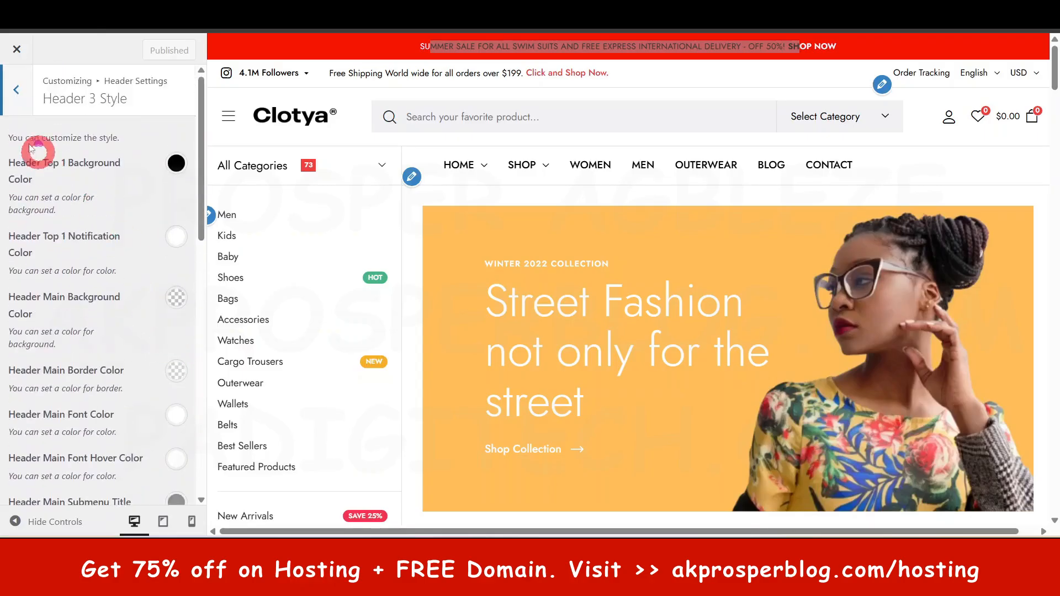
{"action": "left_click", "coordinate": [7, 98]}
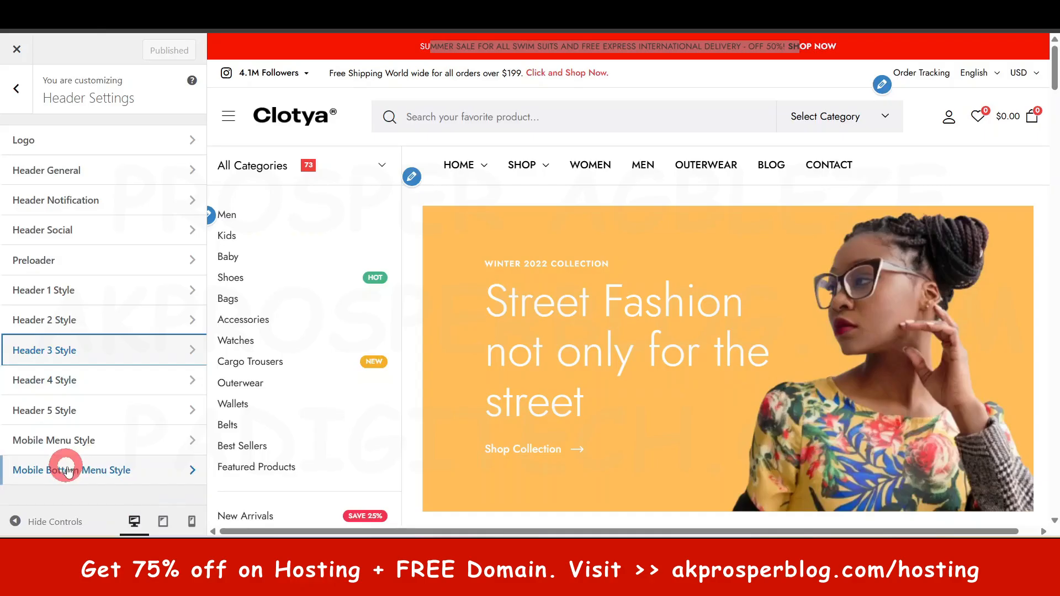
Examine the color options of Mobile Menu Style and Mobile Bottom Menu Style, returning to Header Settings.
{"action": "left_click", "coordinate": [91, 444]}
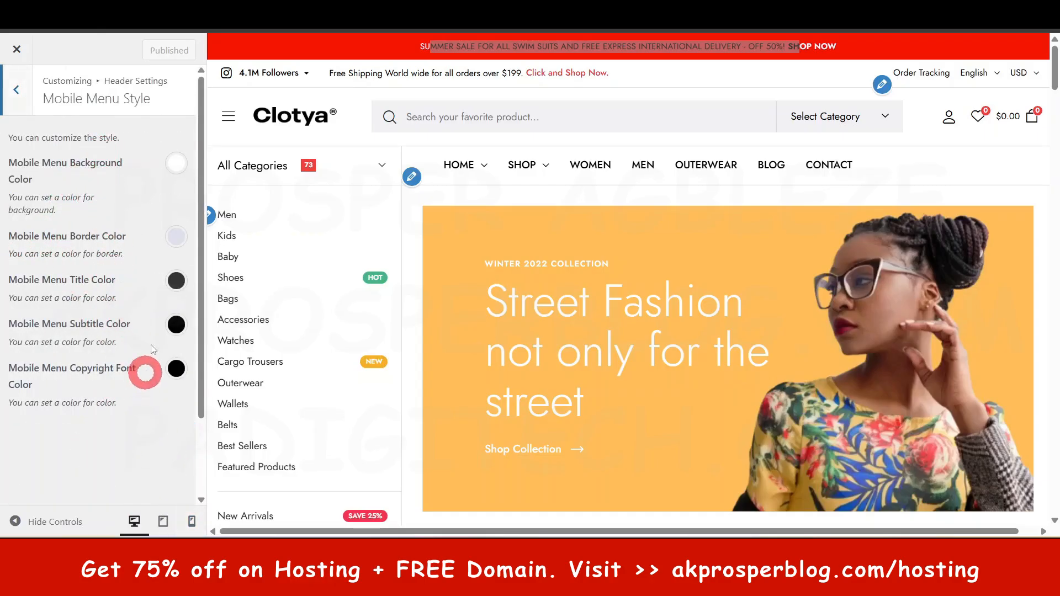
{"action": "left_click", "coordinate": [17, 90]}
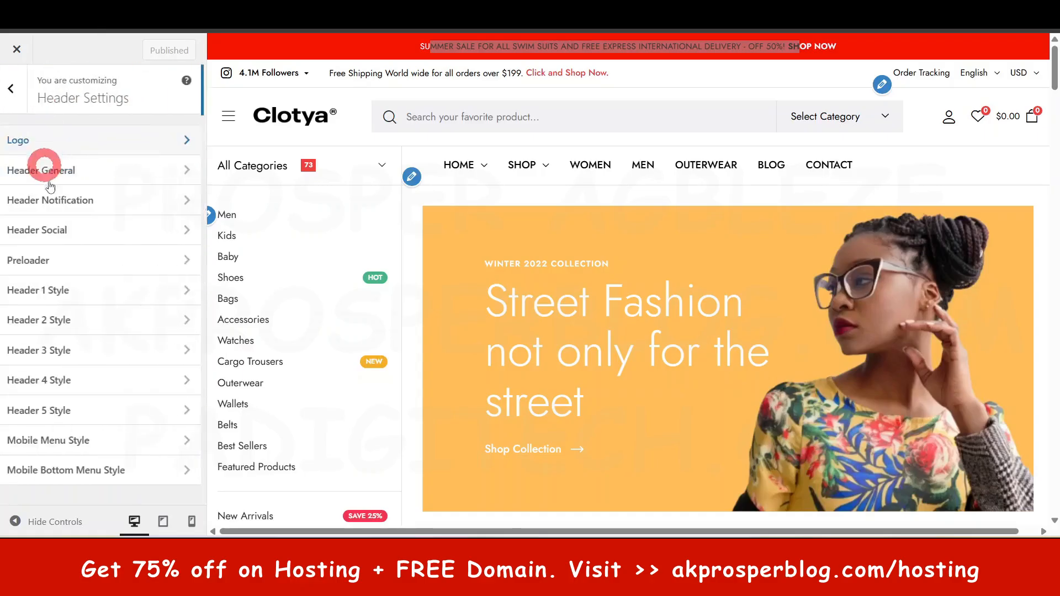
{"action": "left_click", "coordinate": [101, 470]}
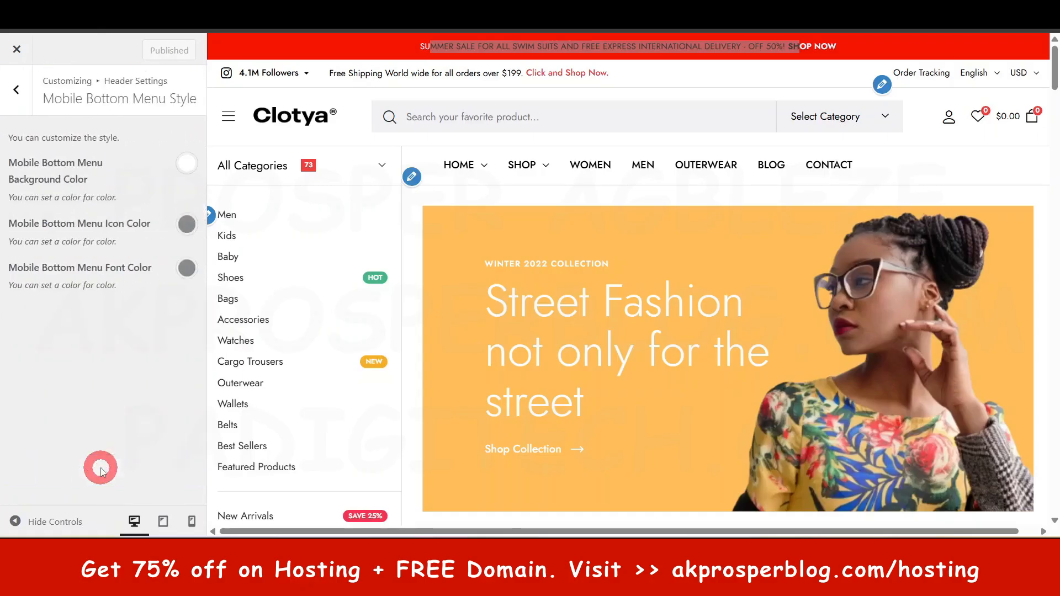
{"action": "left_click", "coordinate": [22, 94]}
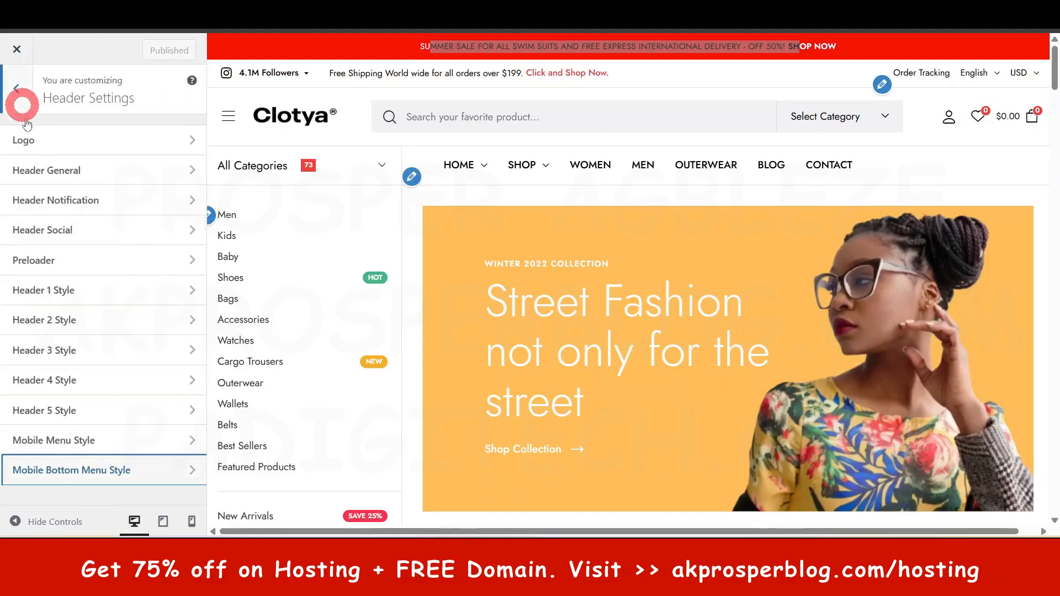
In the mobile preview, try a red Mobile Bottom Menu Background Color, restore it to #fff and return to Header Settings.
{"action": "left_click", "coordinate": [83, 476]}
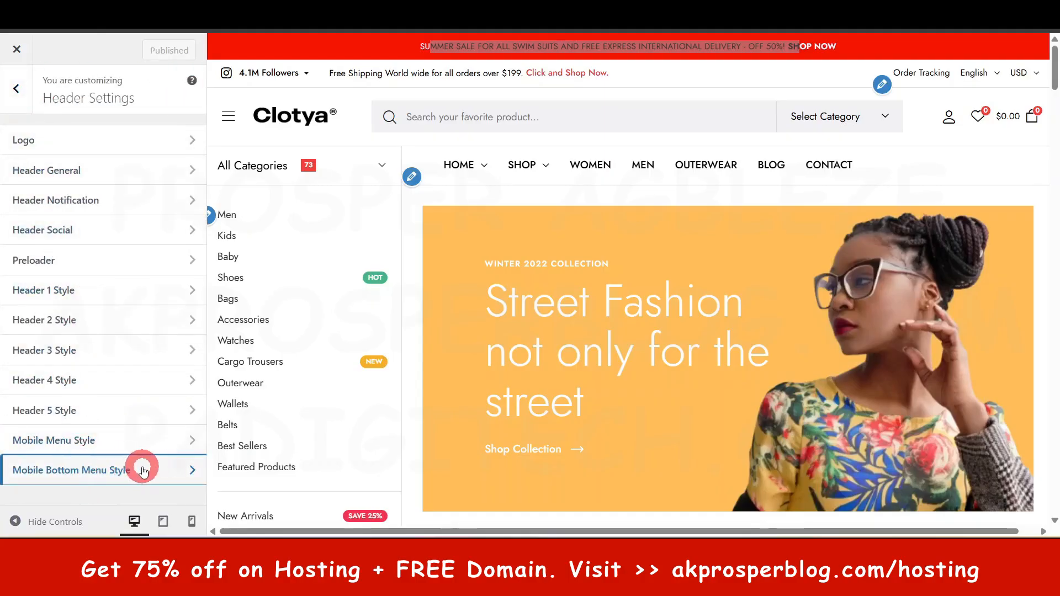
{"action": "left_click", "coordinate": [192, 522]}
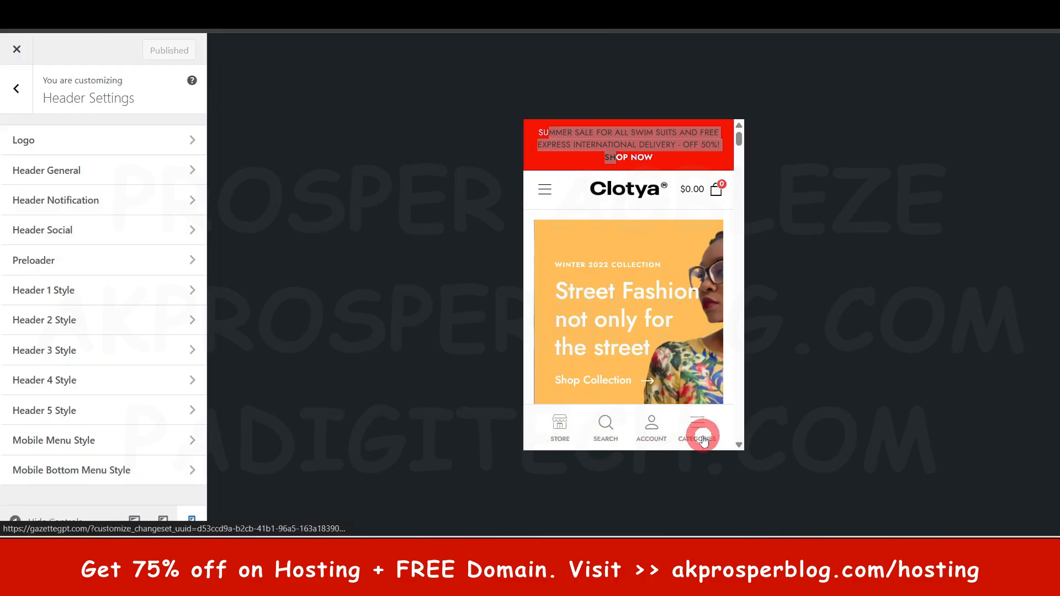
{"action": "left_click", "coordinate": [125, 468]}
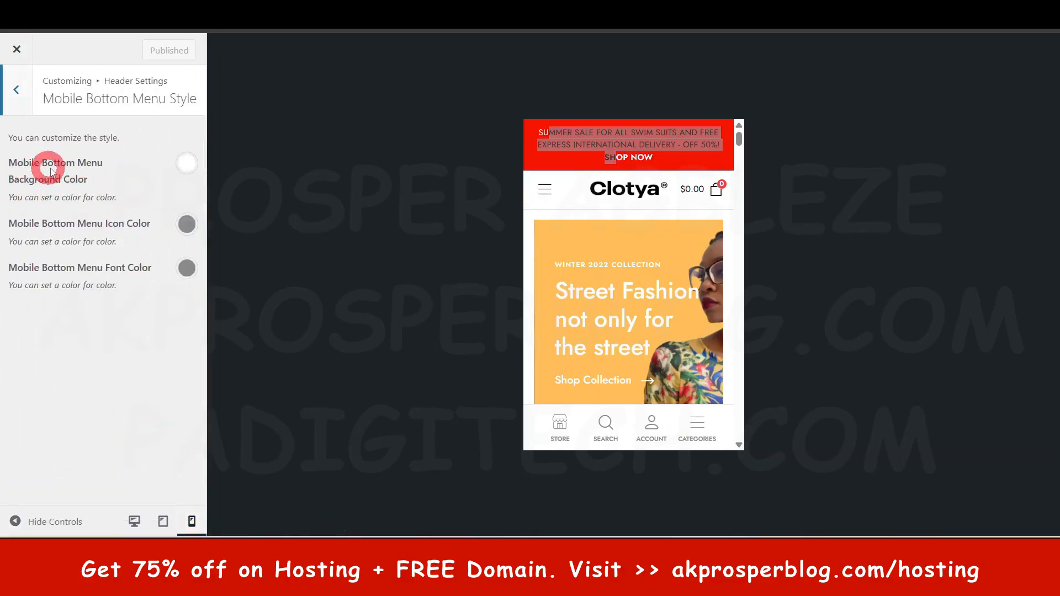
{"action": "left_click", "coordinate": [187, 164]}
{"action": "left_click_drag", "start_coordinate": [147, 261], "coordinate": [186, 217]}
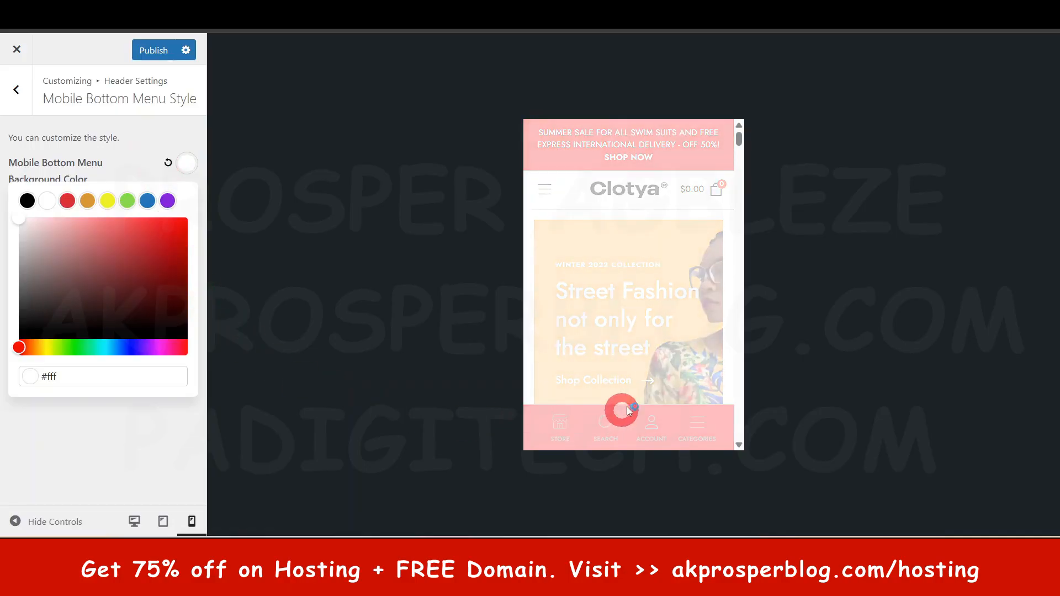
{"action": "left_click", "coordinate": [22, 97]}
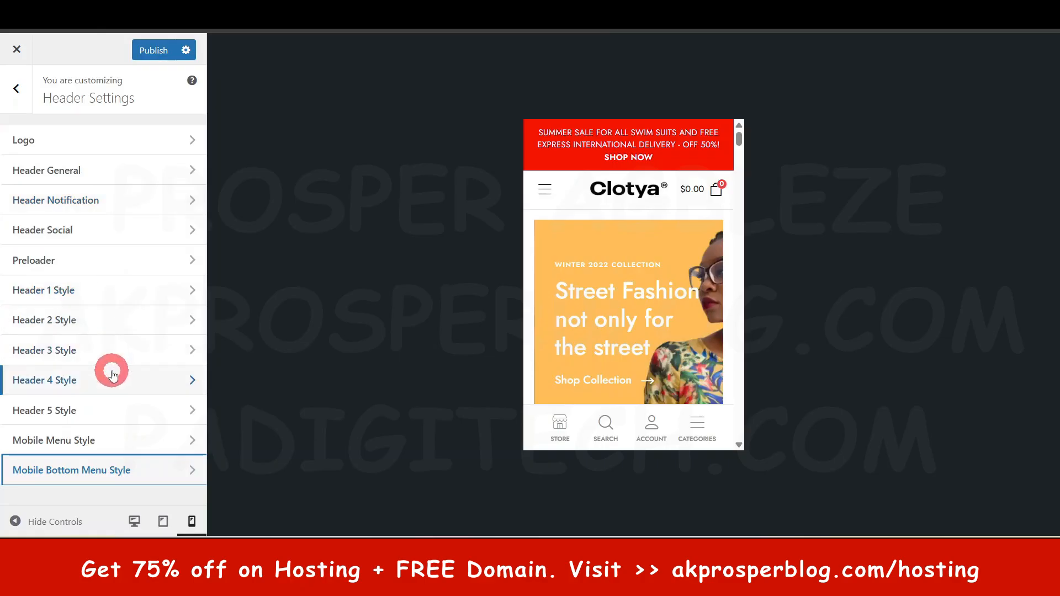
Leave Header Settings, switch the preview back to desktop and open the Shop Settings section.
{"action": "left_click", "coordinate": [17, 89]}
{"action": "scroll", "coordinate": [108, 337], "scroll_direction": "down", "scroll_amount": 4}
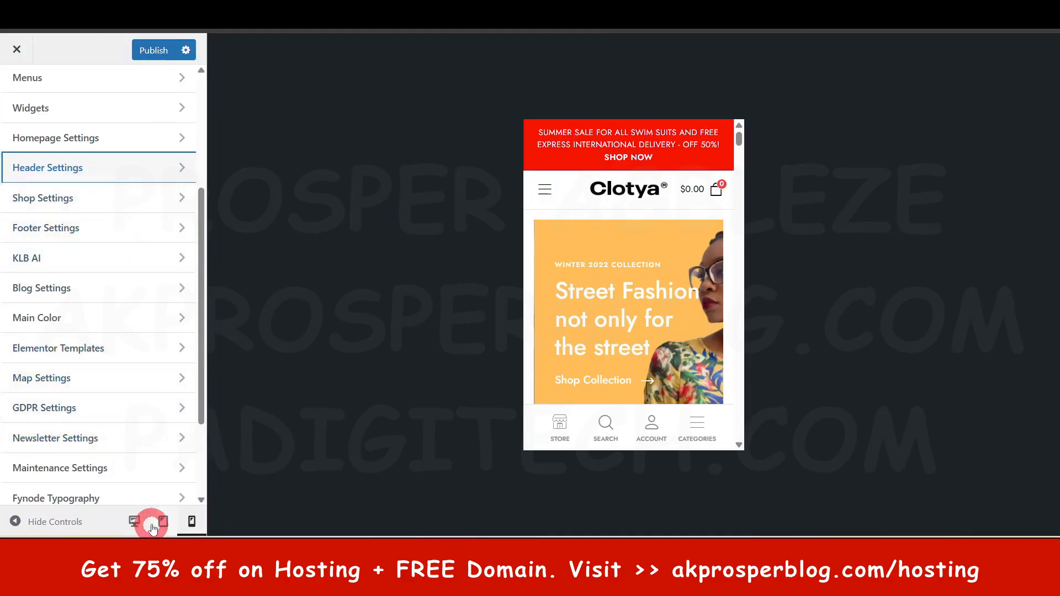
{"action": "left_click", "coordinate": [134, 521]}
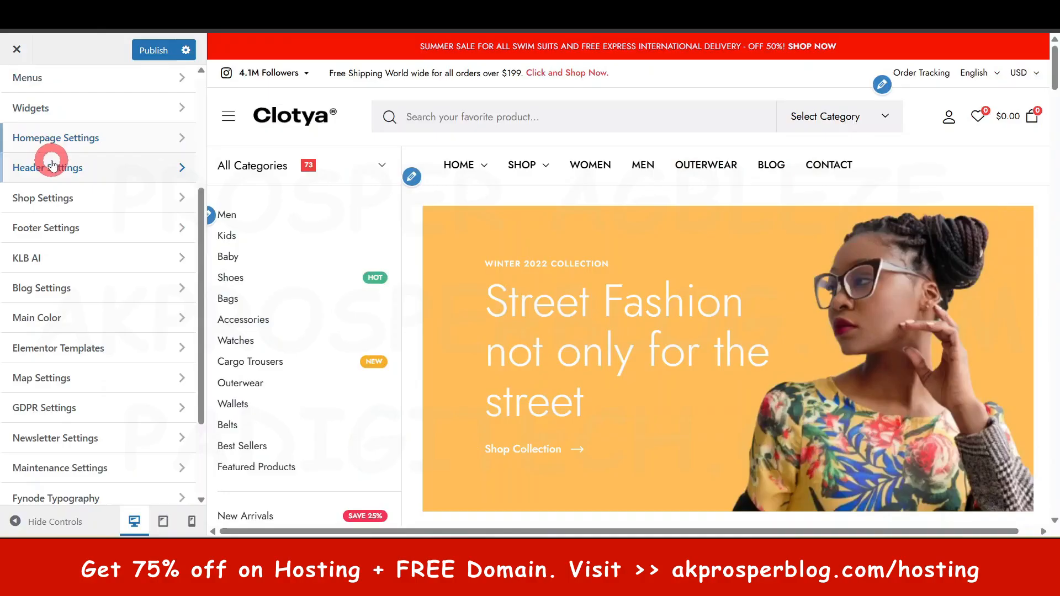
{"action": "scroll", "coordinate": [81, 226], "scroll_direction": "up", "scroll_amount": 3}
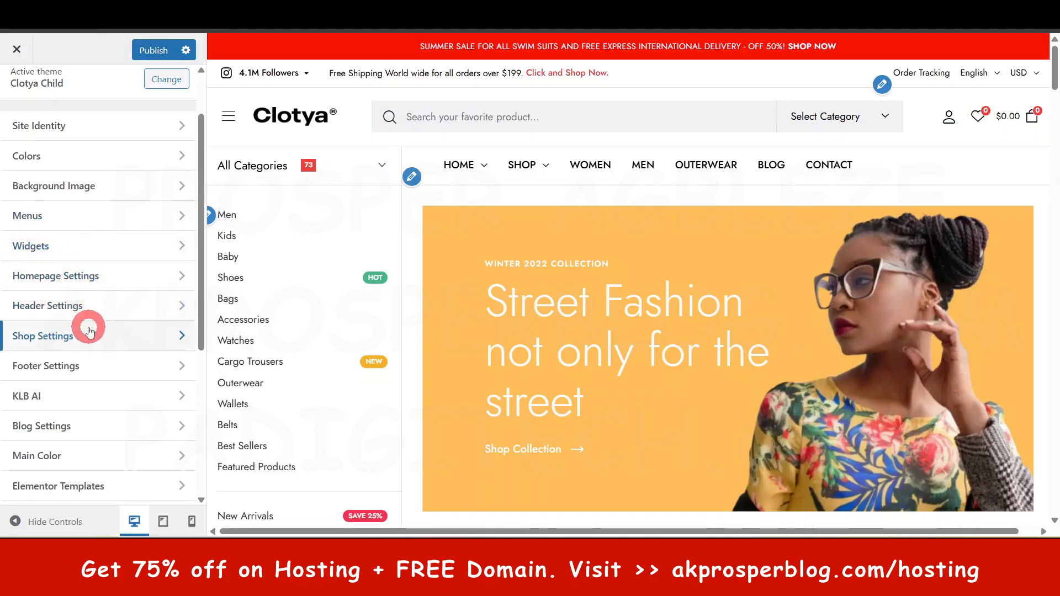
{"action": "left_click", "coordinate": [60, 338]}
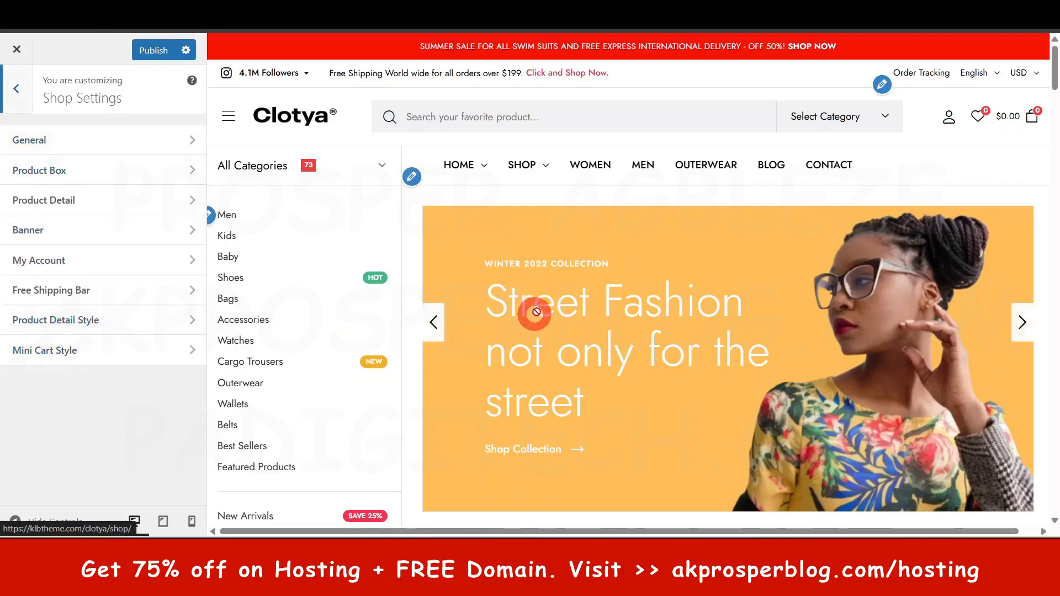
Load the Shop Default page in the customizer preview and open the General shop settings.
{"action": "scroll", "coordinate": [656, 398], "scroll_direction": "down", "scroll_amount": 8}
{"action": "scroll", "coordinate": [655, 394], "scroll_direction": "up", "scroll_amount": 9}
{"action": "mouse_move", "coordinate": [511, 160]}
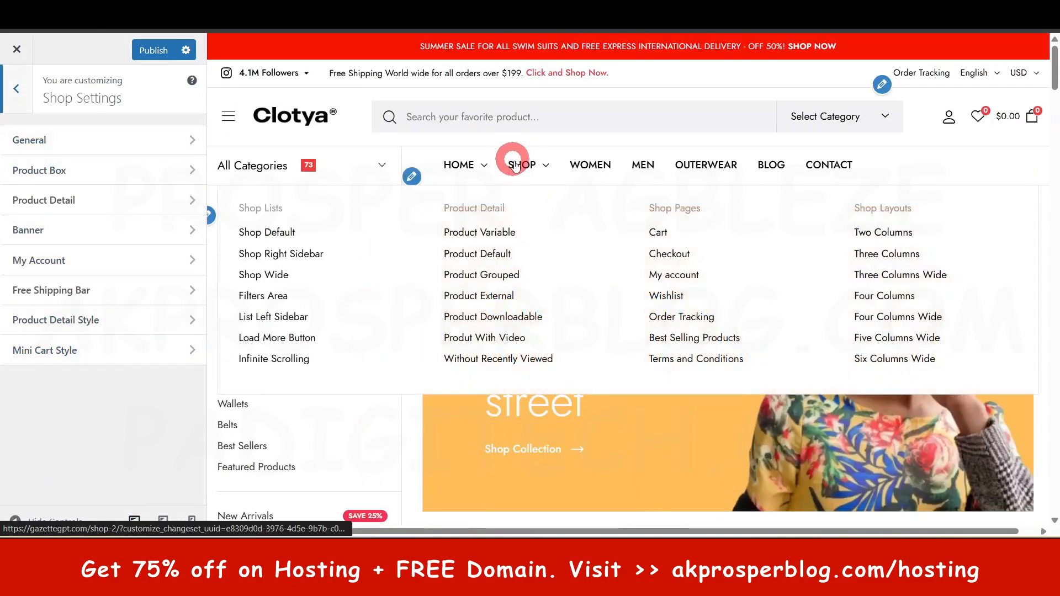
{"action": "left_click", "coordinate": [271, 234]}
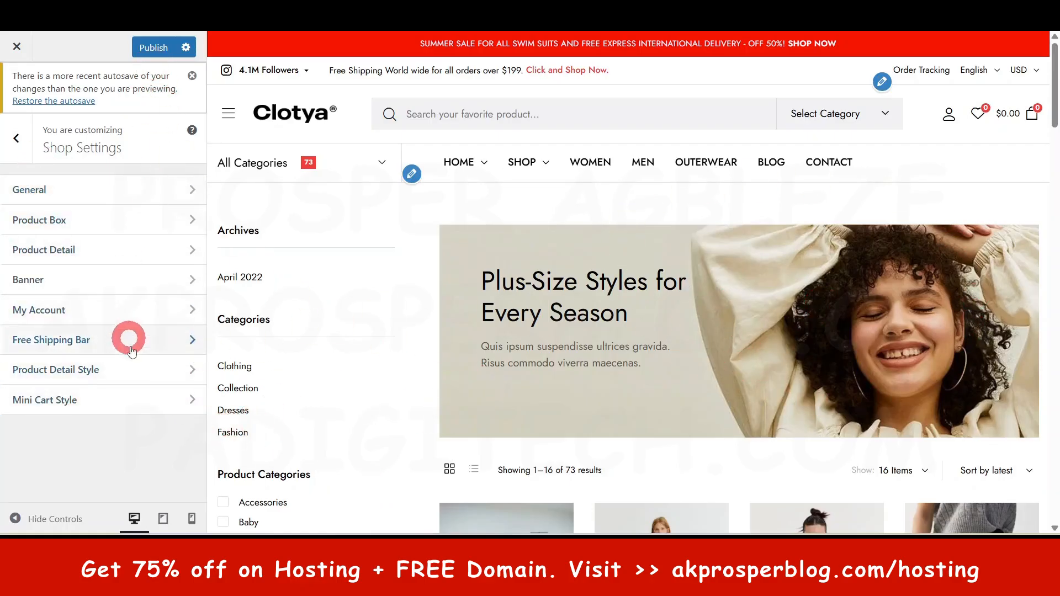
{"action": "left_click", "coordinate": [77, 189]}
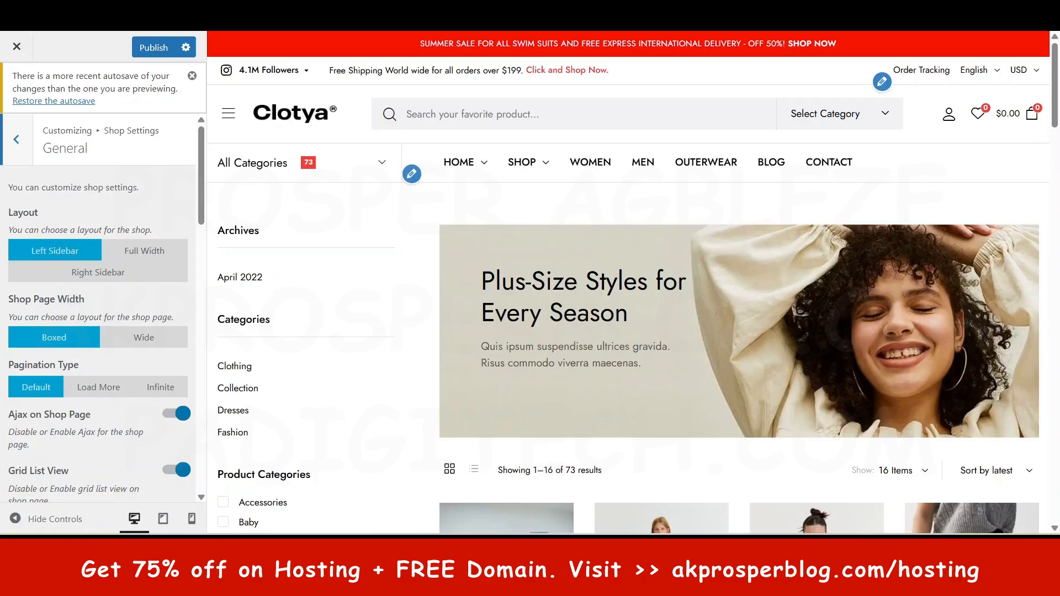
Try the Right Sidebar layout on the shop page, check it in the preview, and switch back to Left Sidebar.
{"action": "scroll", "coordinate": [646, 481], "scroll_direction": "down", "scroll_amount": 10}
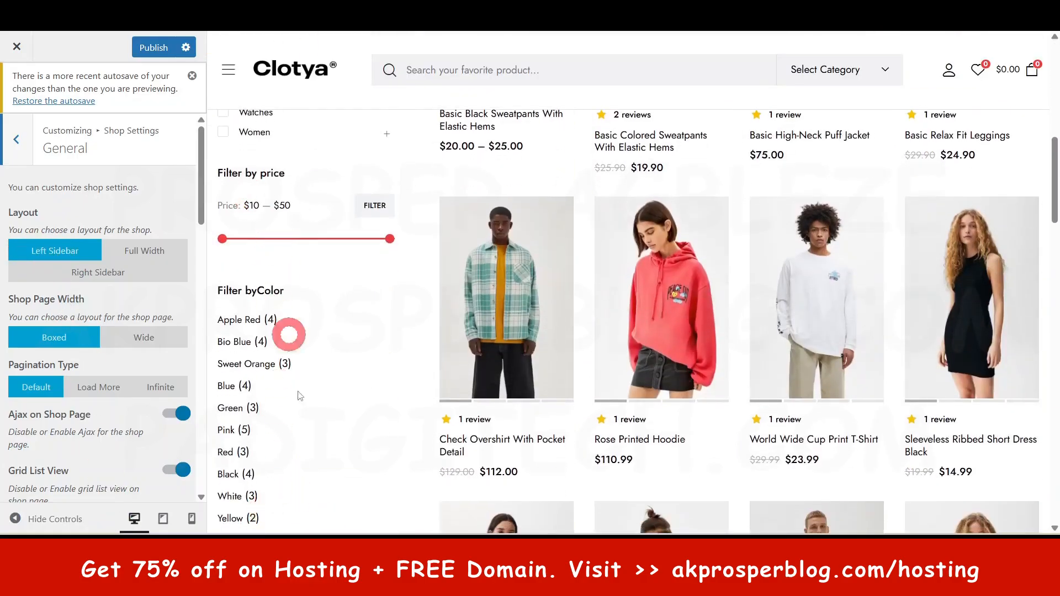
{"action": "scroll", "coordinate": [305, 371], "scroll_direction": "down", "scroll_amount": 2}
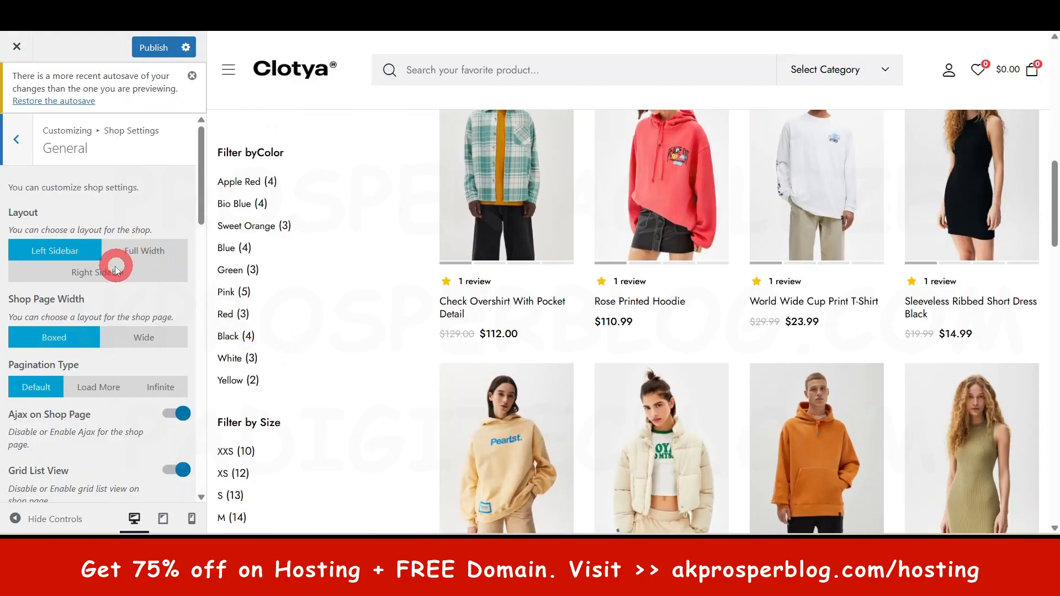
{"action": "left_click", "coordinate": [96, 273]}
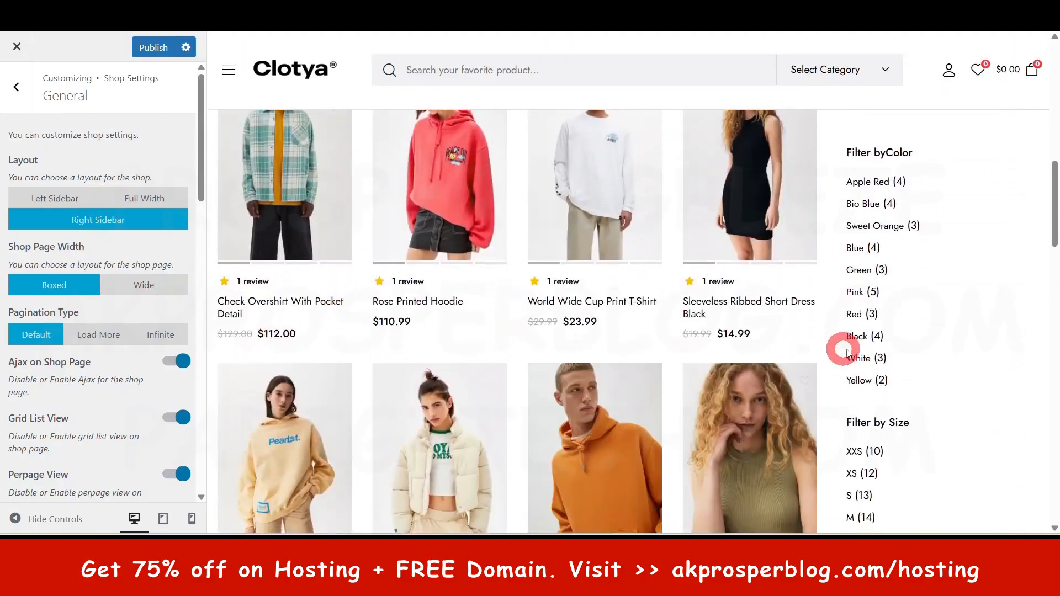
{"action": "scroll", "coordinate": [906, 308], "scroll_direction": "up", "scroll_amount": 3}
{"action": "scroll", "coordinate": [911, 254], "scroll_direction": "up", "scroll_amount": 10}
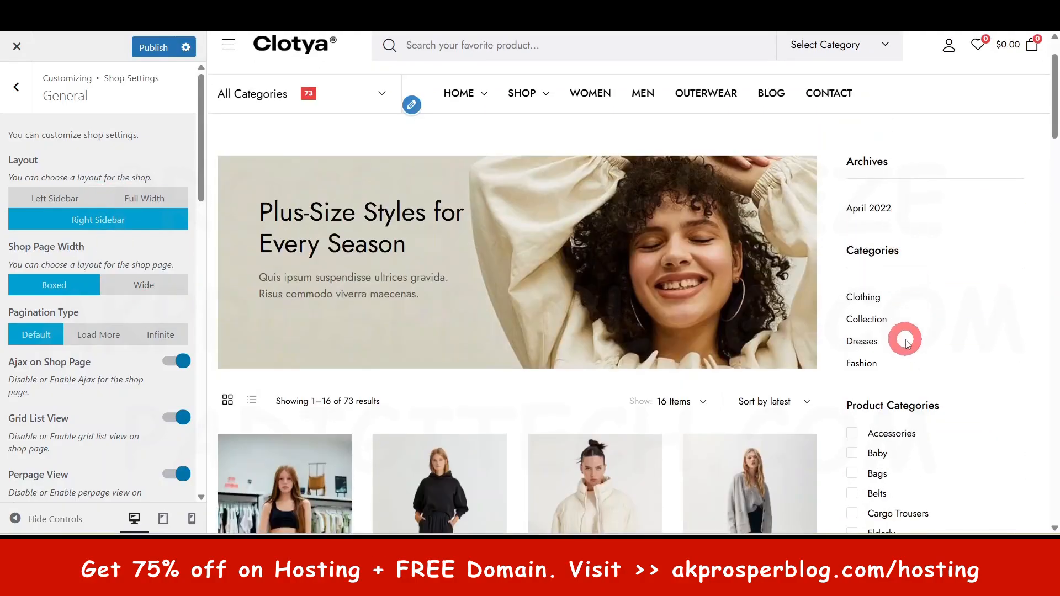
{"action": "left_click", "coordinate": [54, 199]}
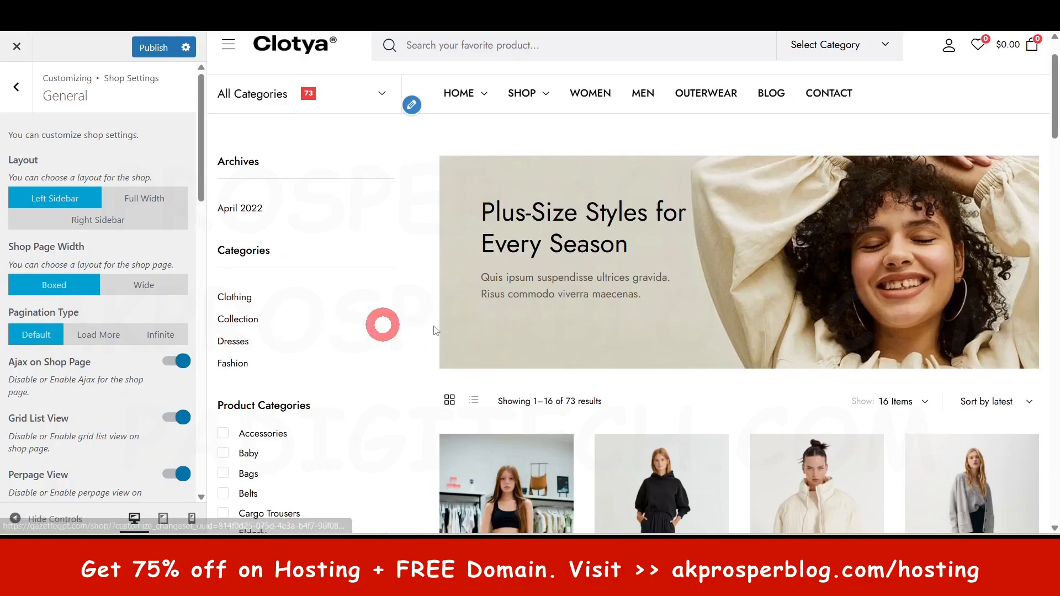
{"action": "left_click", "coordinate": [575, 406]}
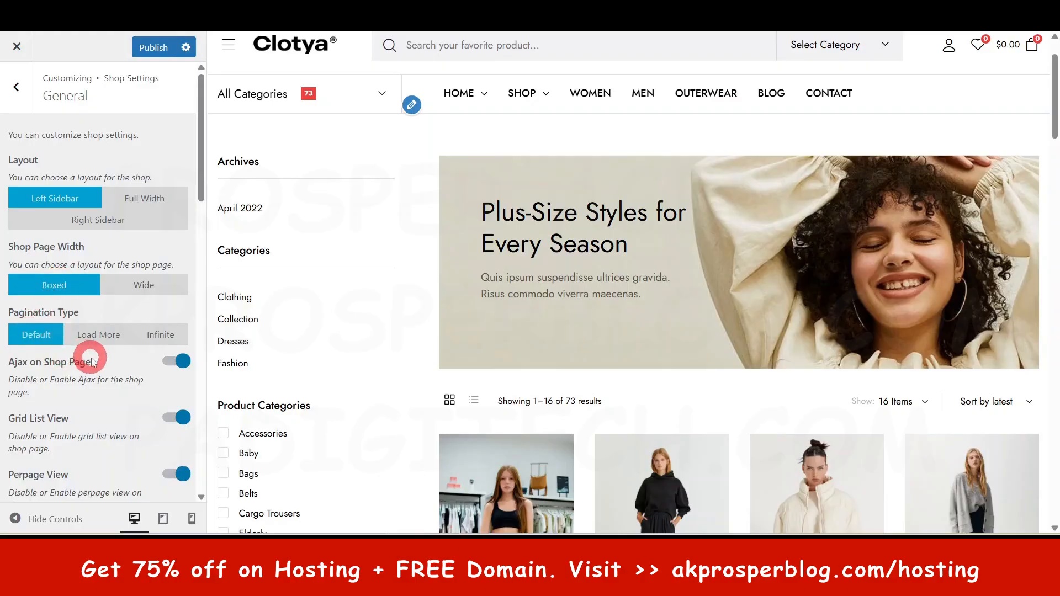
Review the remaining General shop settings, from Ajax and grid list view through recently viewed products and product image size, against the shop preview.
{"action": "scroll", "coordinate": [91, 361], "scroll_direction": "down", "scroll_amount": 3}
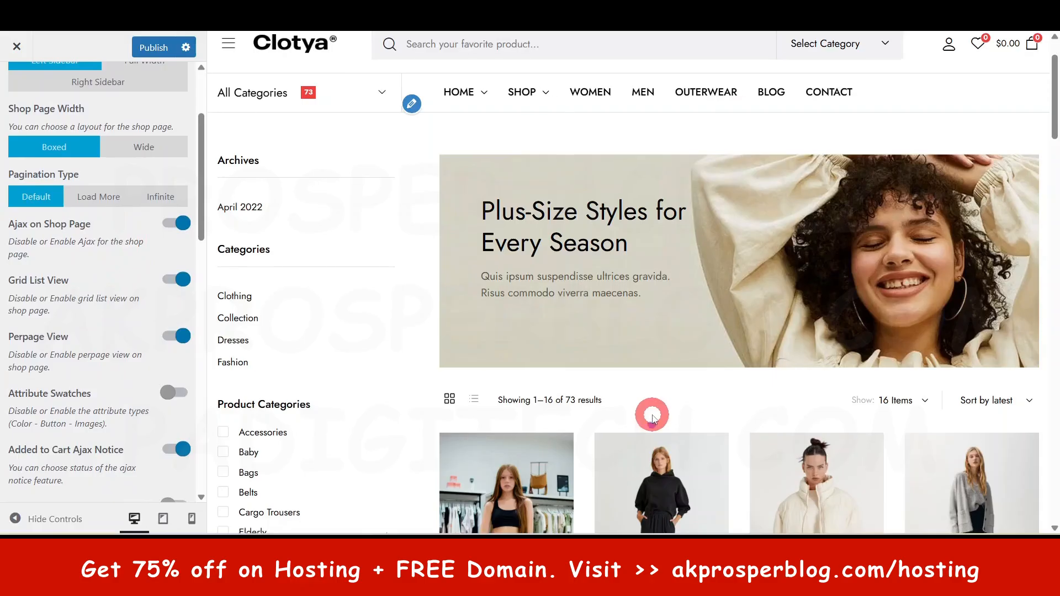
{"action": "scroll", "coordinate": [651, 414], "scroll_direction": "down", "scroll_amount": 7}
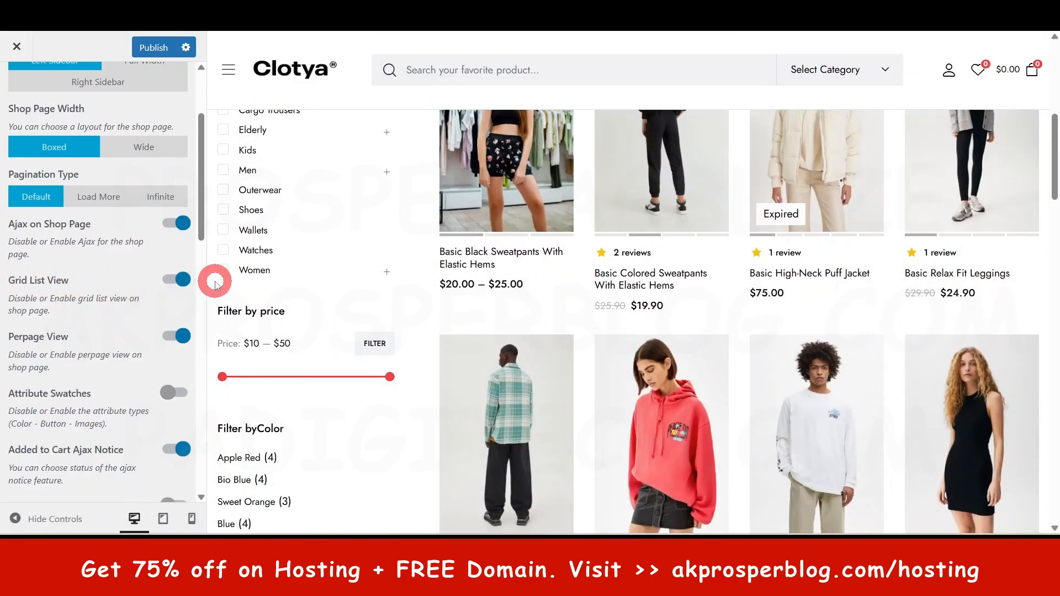
{"action": "scroll", "coordinate": [618, 347], "scroll_direction": "down", "scroll_amount": 2}
{"action": "scroll", "coordinate": [55, 350], "scroll_direction": "down", "scroll_amount": 3}
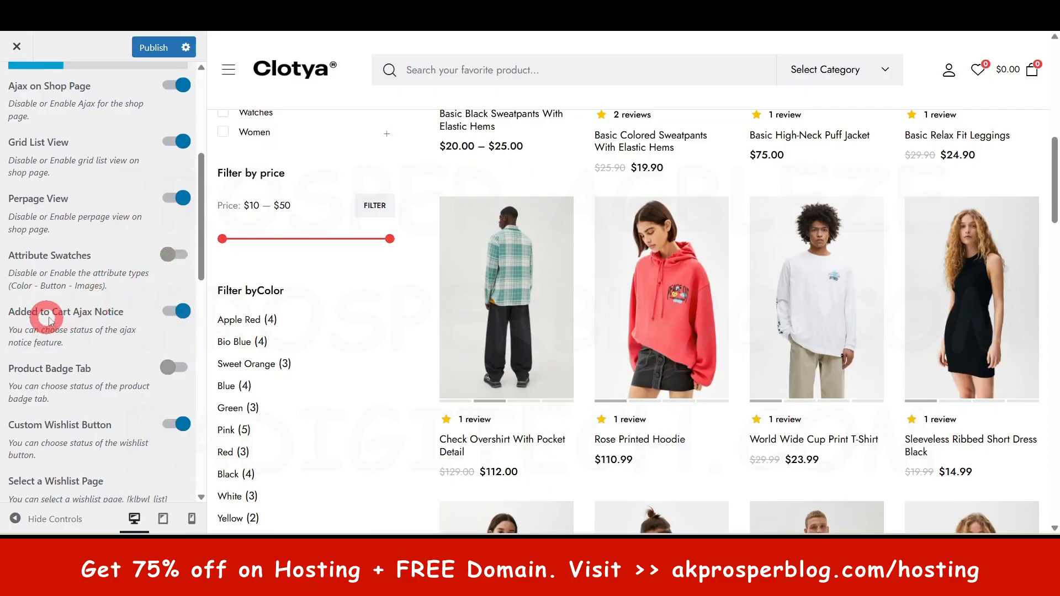
{"action": "scroll", "coordinate": [124, 331], "scroll_direction": "down", "scroll_amount": 4}
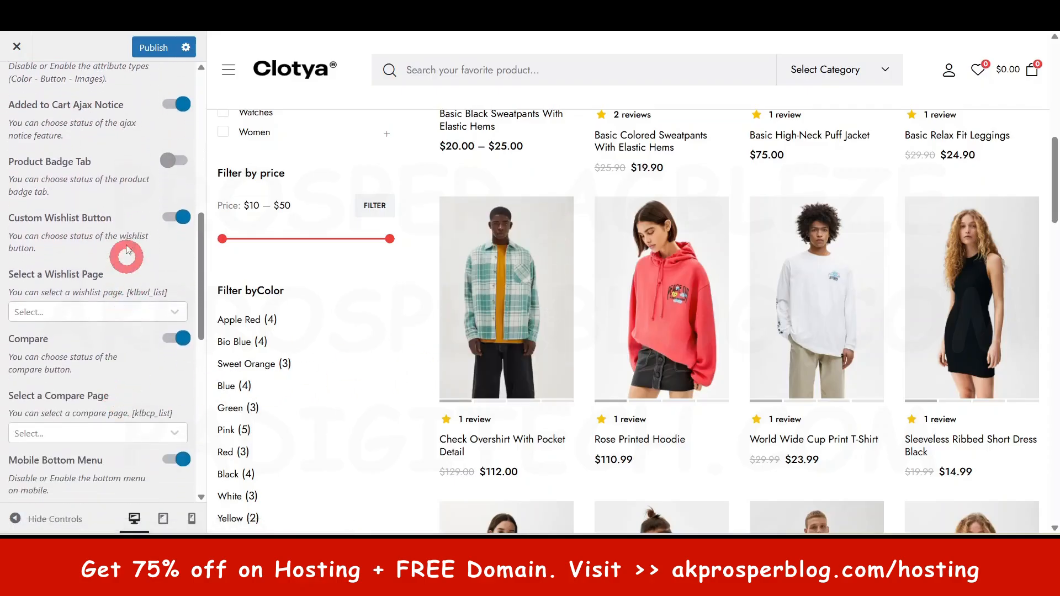
{"action": "scroll", "coordinate": [131, 323], "scroll_direction": "down", "scroll_amount": 5}
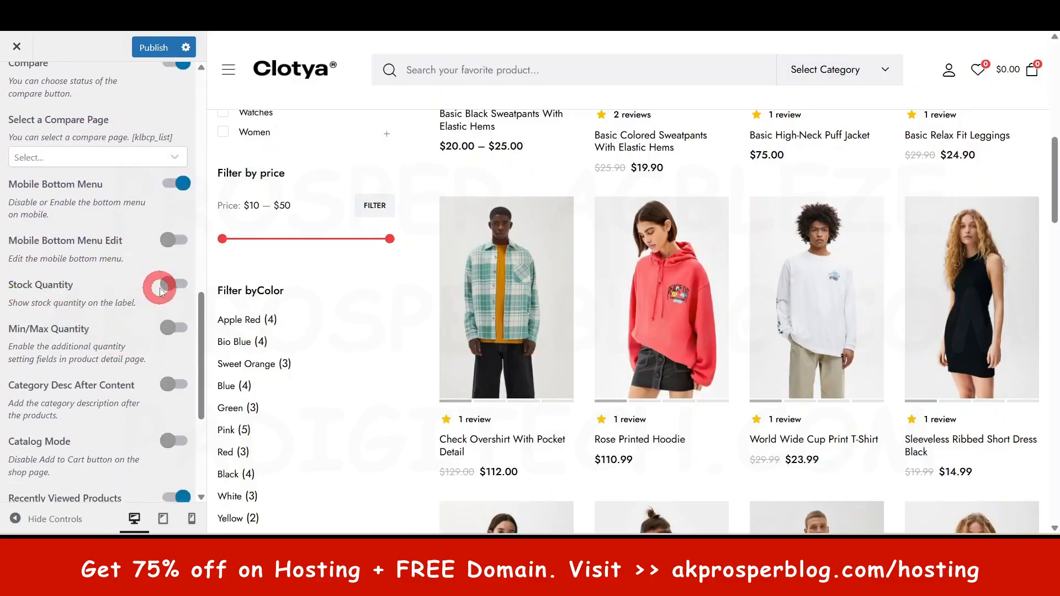
{"action": "scroll", "coordinate": [142, 359], "scroll_direction": "down", "scroll_amount": 4}
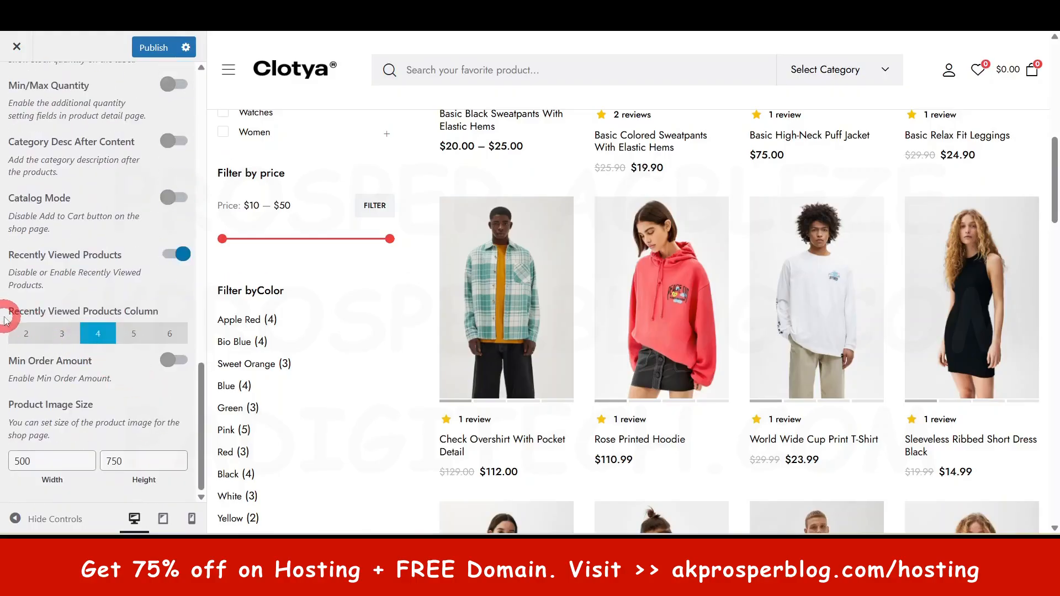
{"action": "scroll", "coordinate": [784, 369], "scroll_direction": "down", "scroll_amount": 15}
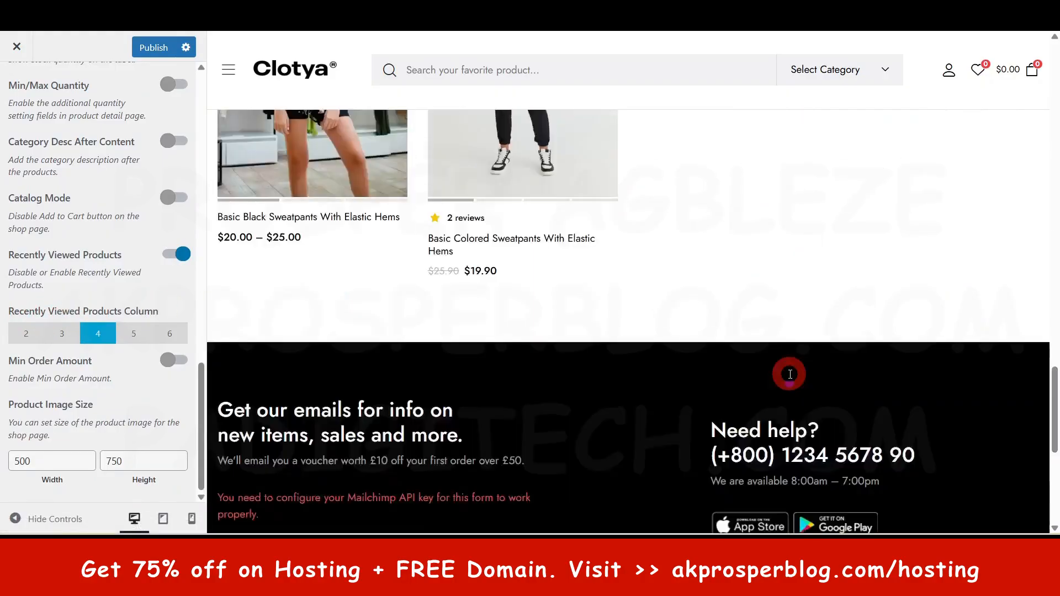
{"action": "scroll", "coordinate": [784, 370], "scroll_direction": "up", "scroll_amount": 3}
{"action": "scroll", "coordinate": [646, 334], "scroll_direction": "up", "scroll_amount": 5}
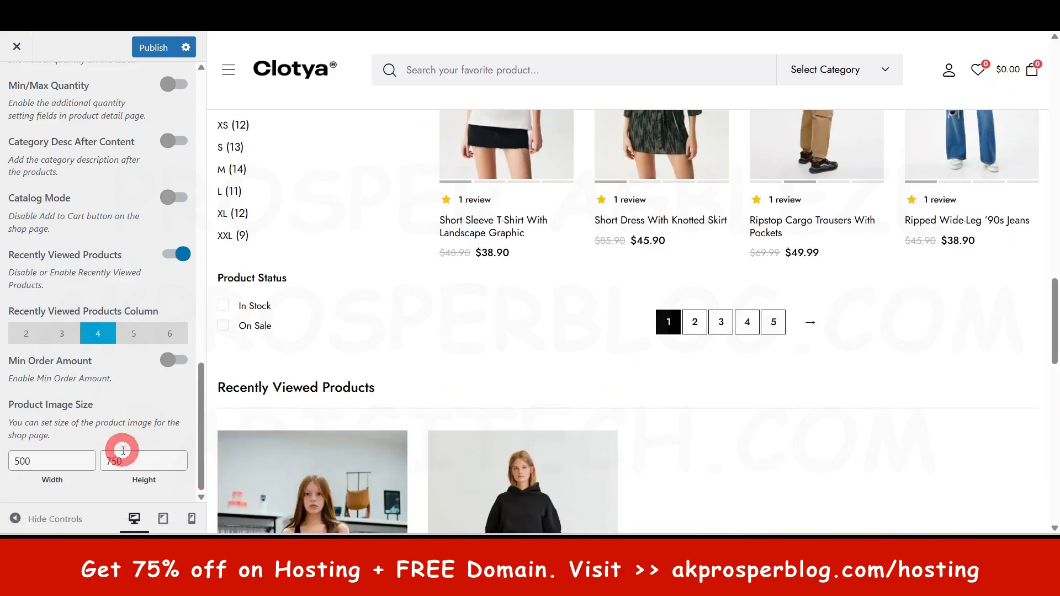
{"action": "scroll", "coordinate": [137, 324], "scroll_direction": "up", "scroll_amount": 8}
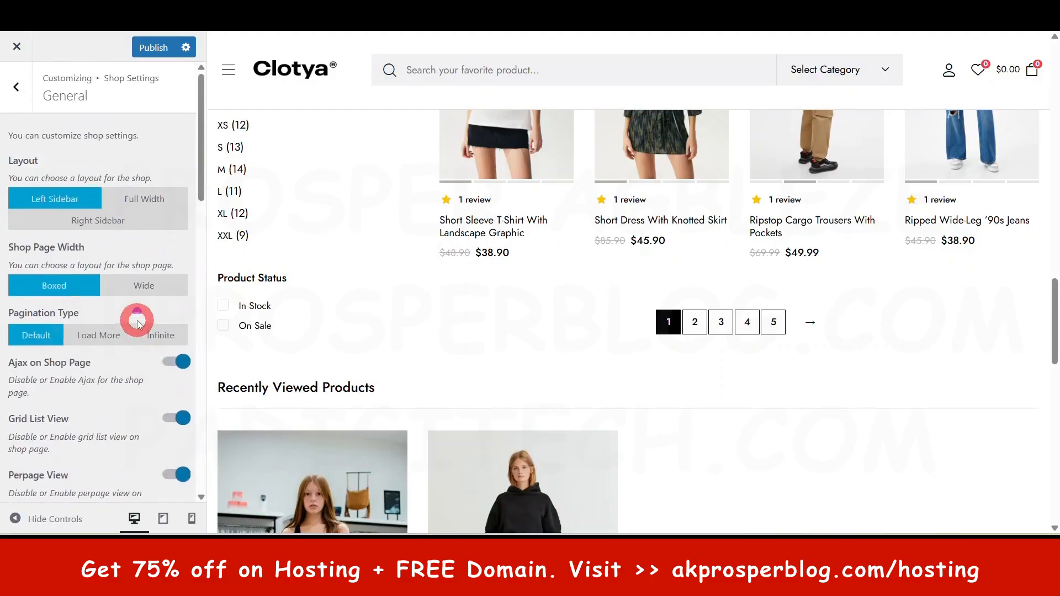
In the Product Box settings, try box Type 2 and Type 4 on the shop products and return to Type 1.
{"action": "left_click", "coordinate": [21, 97]}
{"action": "left_click", "coordinate": [41, 167]}
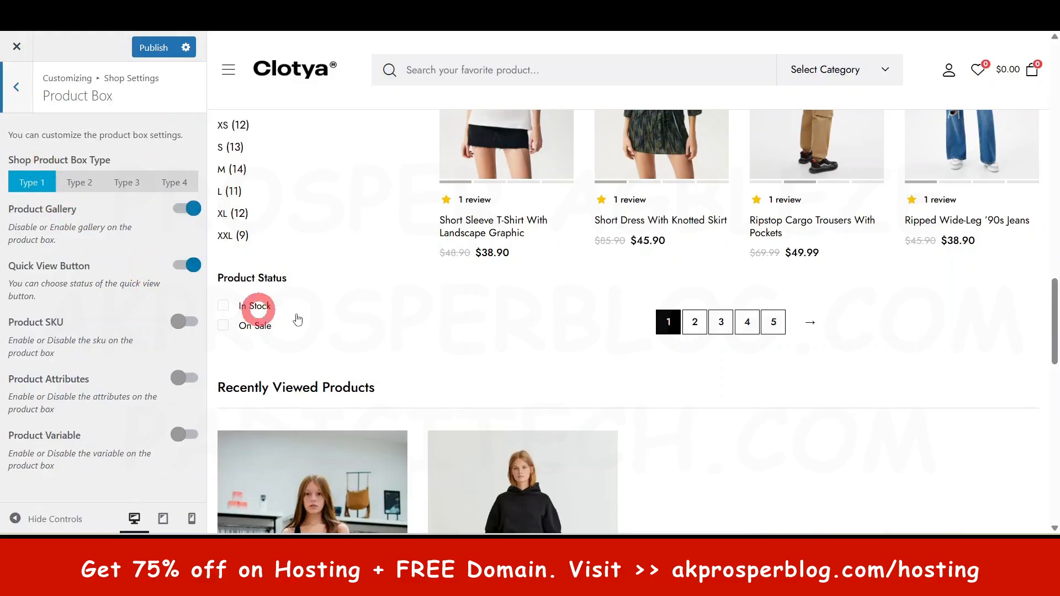
{"action": "scroll", "coordinate": [789, 350], "scroll_direction": "up", "scroll_amount": 10}
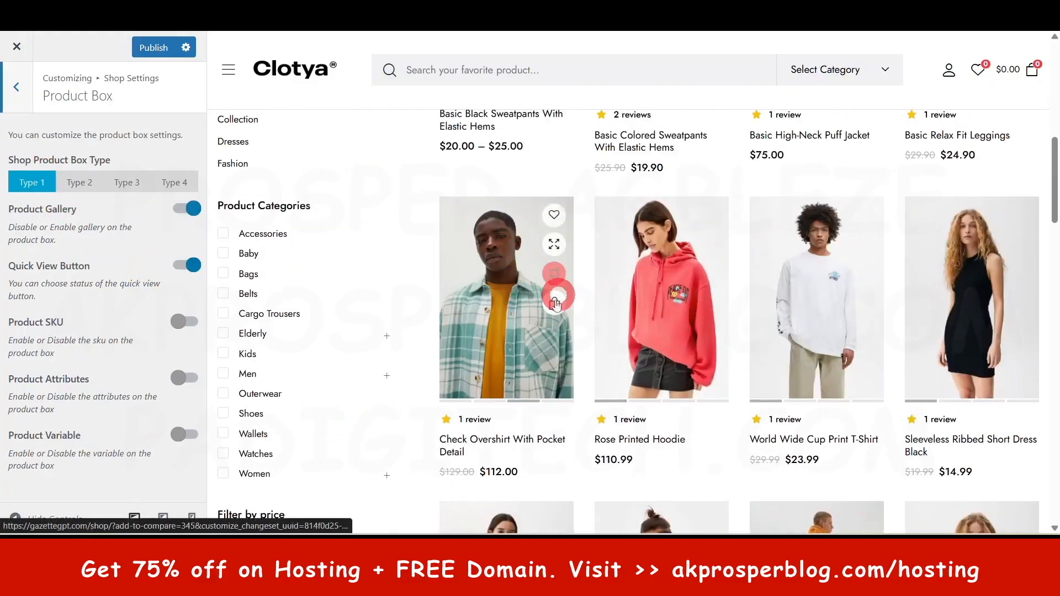
{"action": "left_click", "coordinate": [82, 181]}
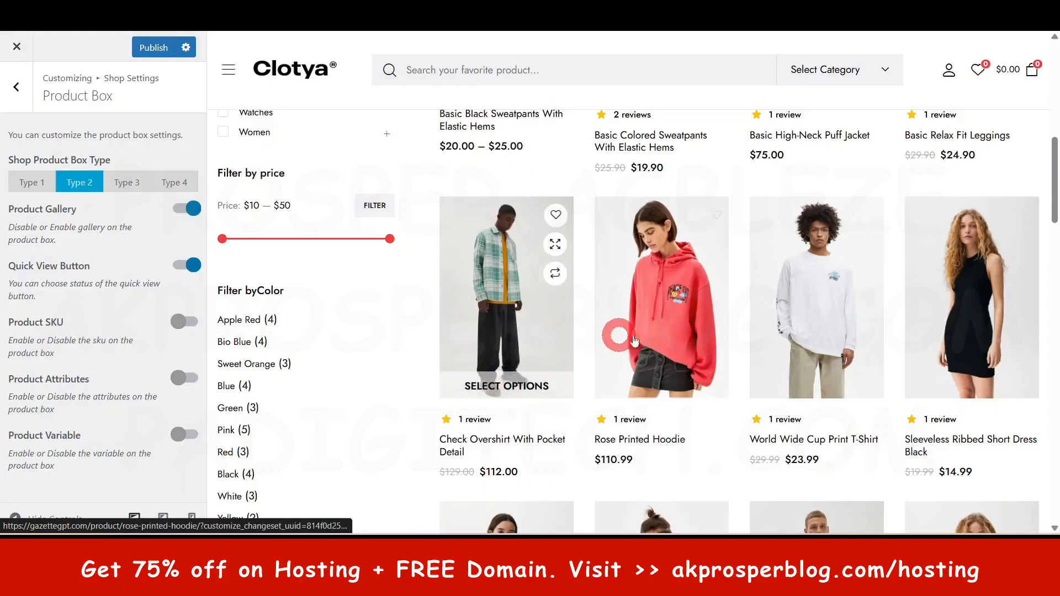
{"action": "left_click", "coordinate": [173, 184]}
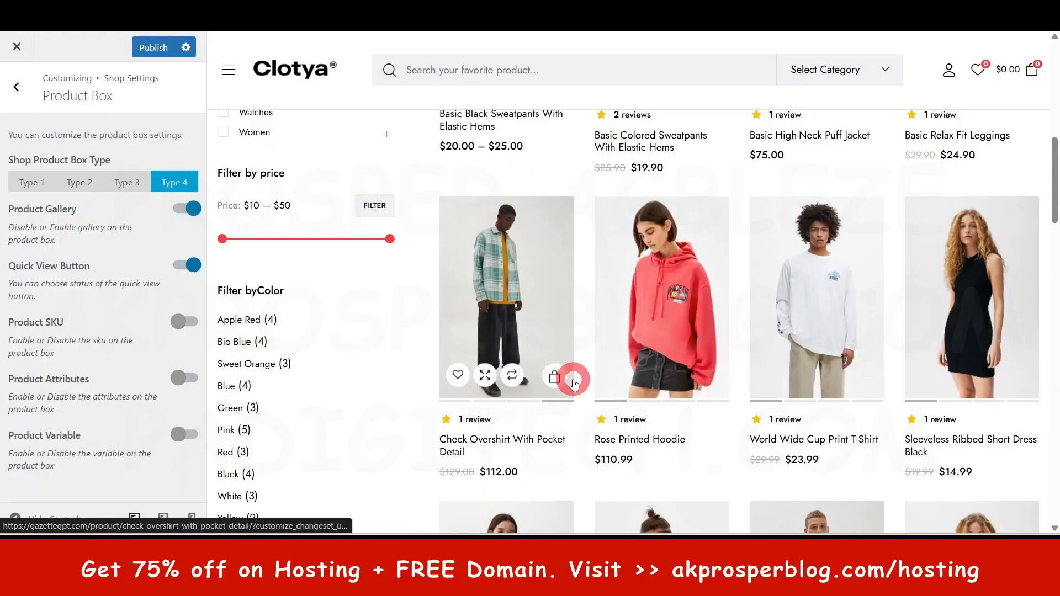
{"action": "left_click", "coordinate": [27, 182]}
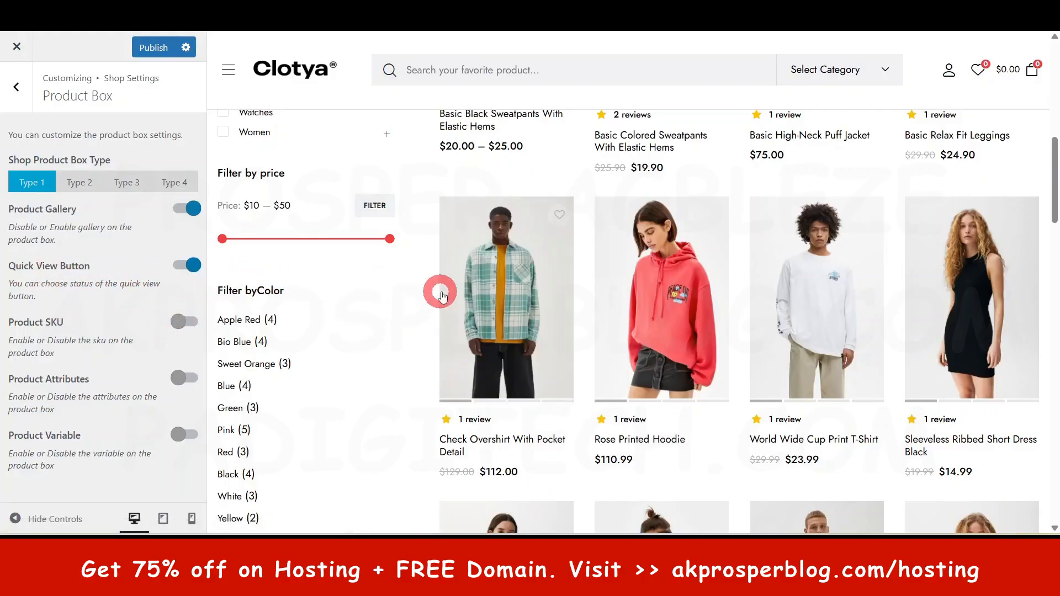
{"action": "mouse_move", "coordinate": [558, 261]}
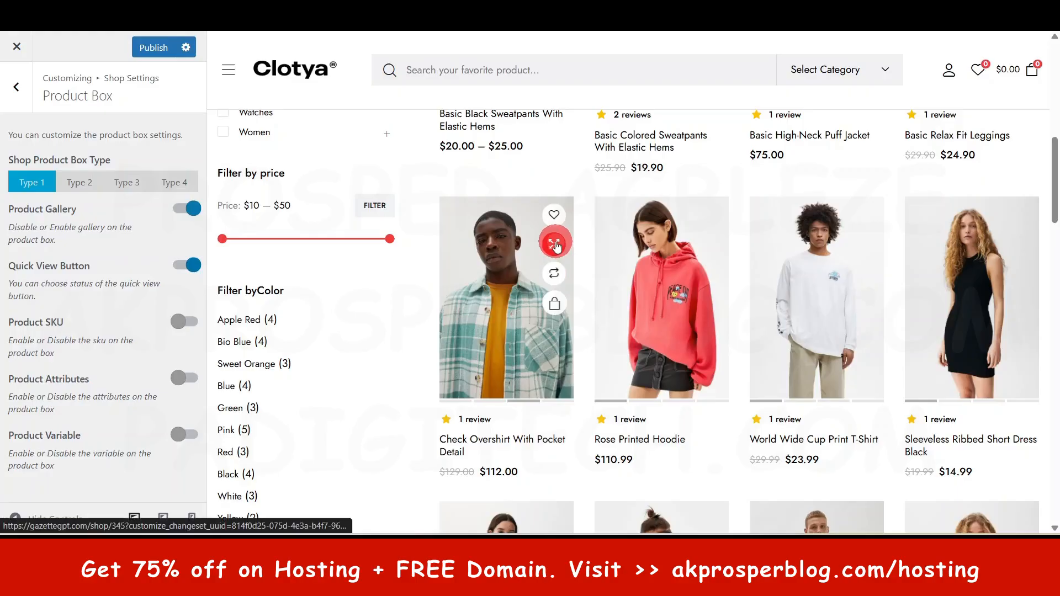
Review the Product Detail settings, including gallery type, product tab type, sticky cart, social share and column options, and return to Shop Settings.
{"action": "left_click", "coordinate": [16, 85]}
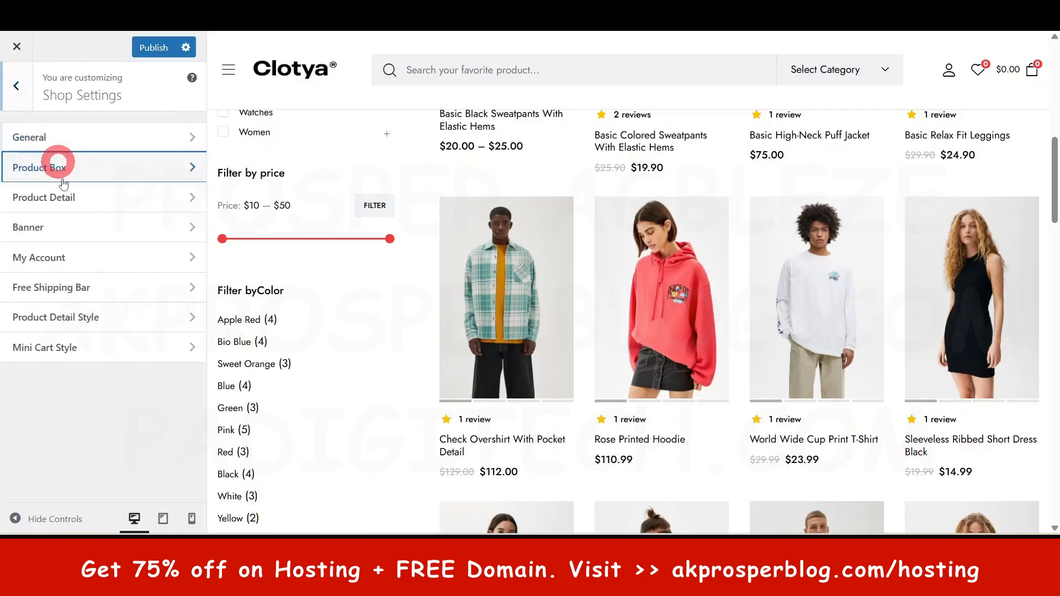
{"action": "left_click", "coordinate": [64, 199]}
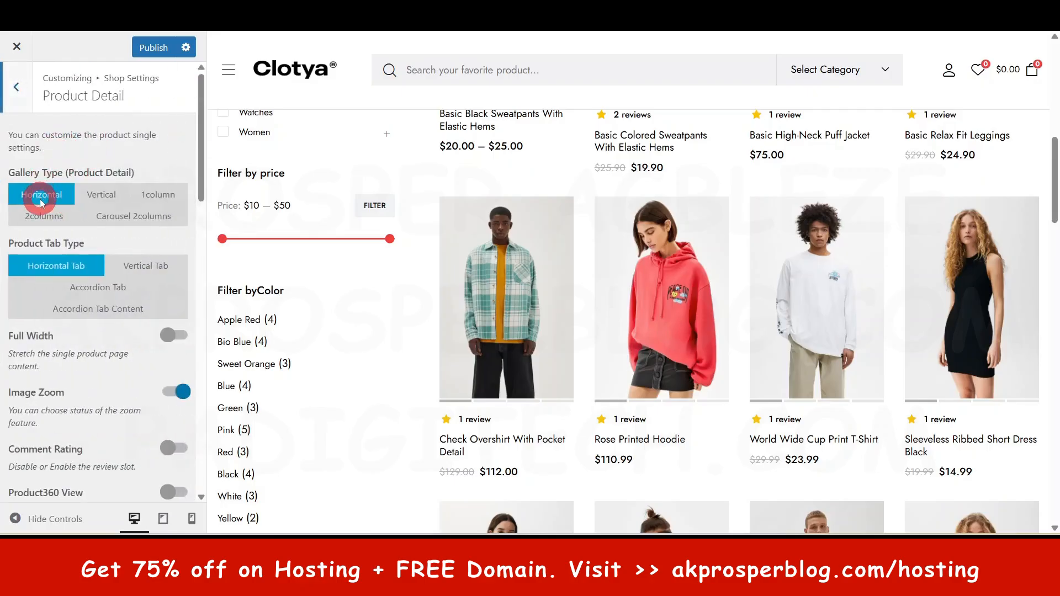
{"action": "scroll", "coordinate": [97, 326], "scroll_direction": "down", "scroll_amount": 15}
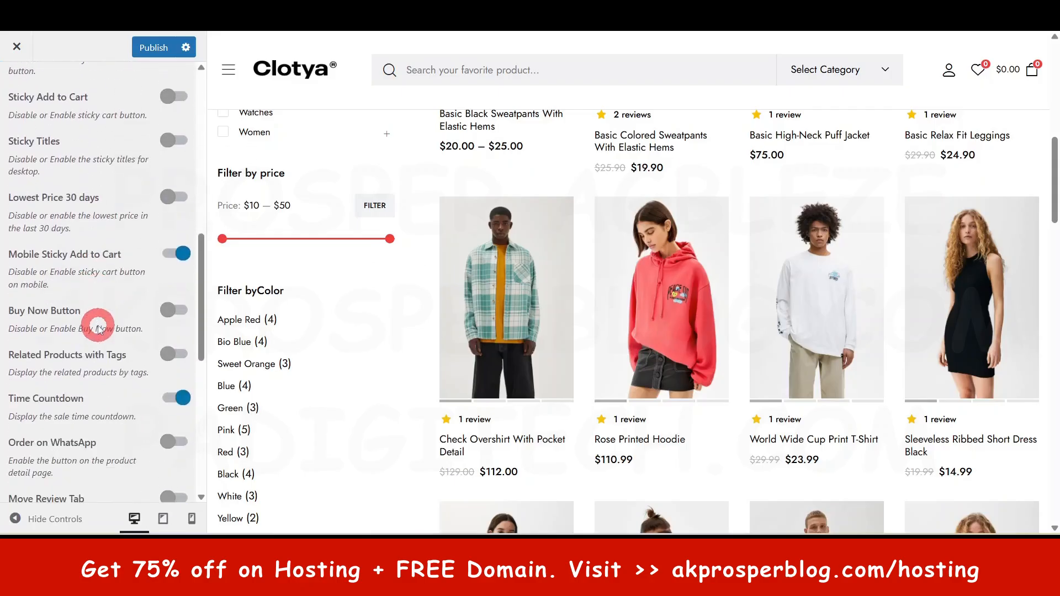
{"action": "scroll", "coordinate": [97, 326], "scroll_direction": "down", "scroll_amount": 2}
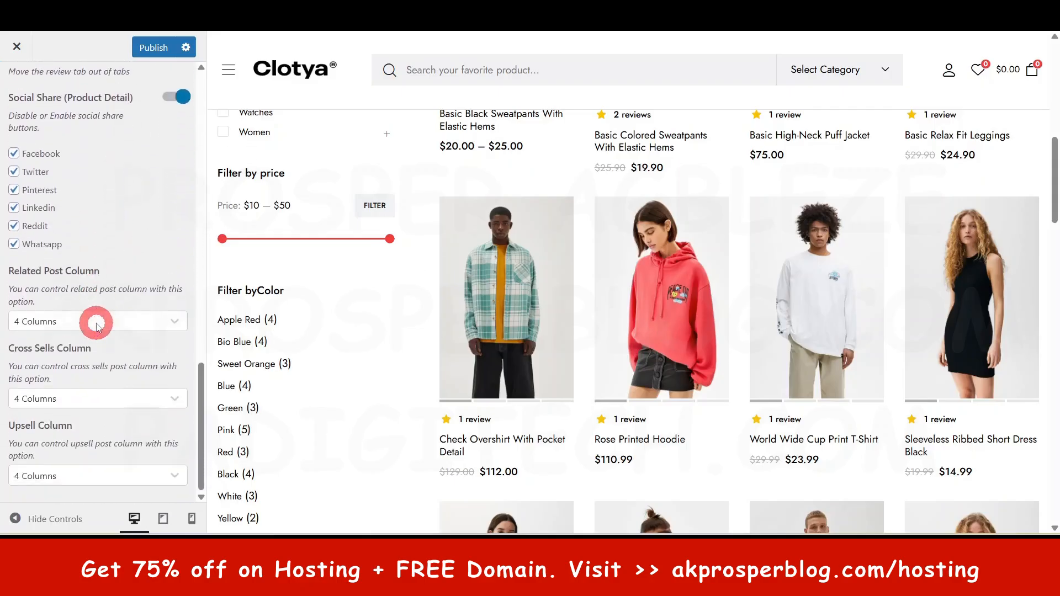
{"action": "scroll", "coordinate": [97, 325], "scroll_direction": "up", "scroll_amount": 15}
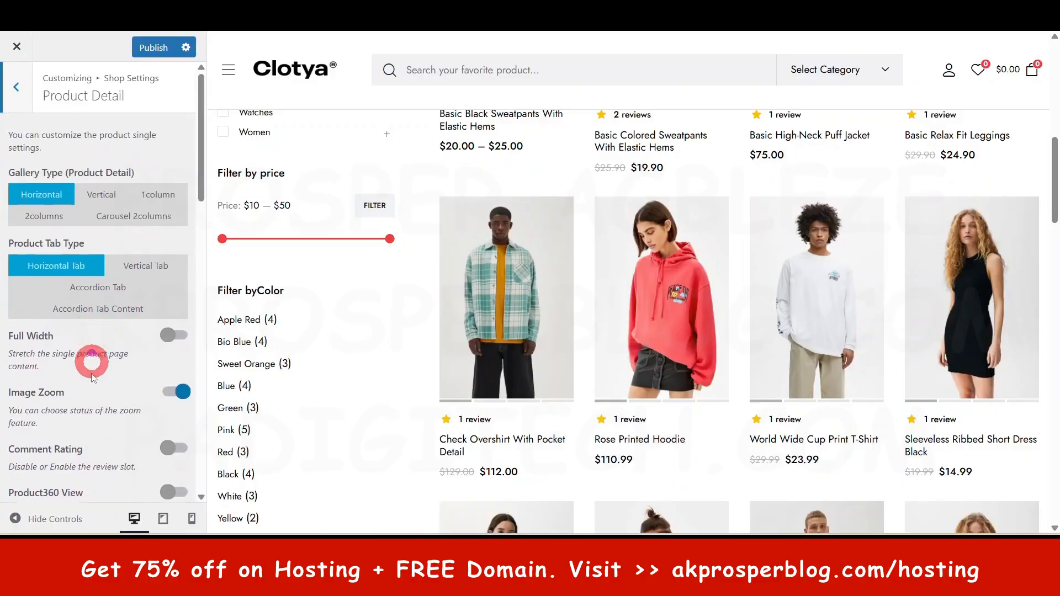
{"action": "scroll", "coordinate": [80, 431], "scroll_direction": "down", "scroll_amount": 1}
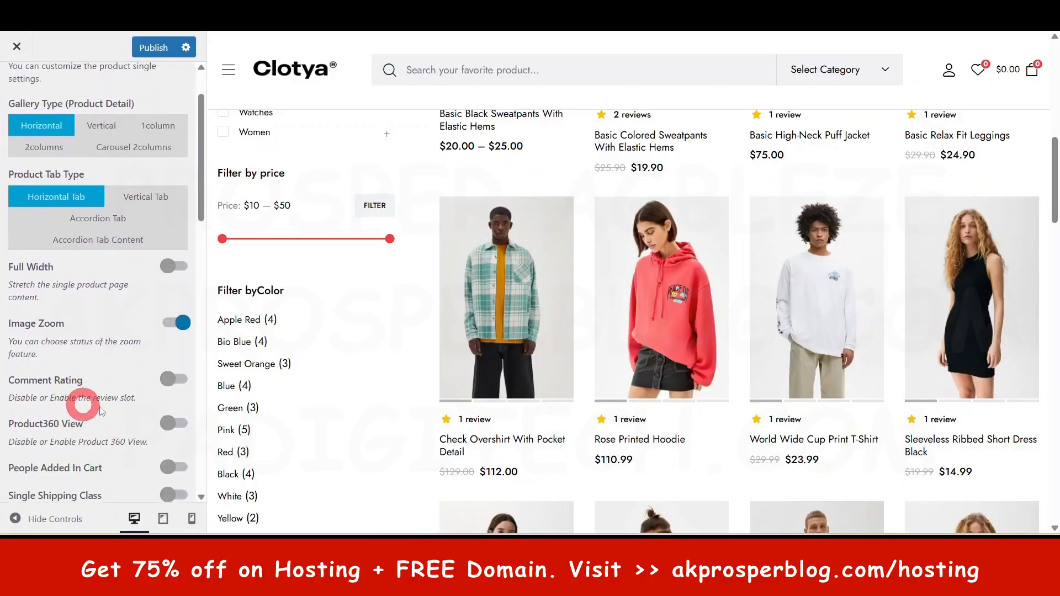
{"action": "scroll", "coordinate": [122, 411], "scroll_direction": "up", "scroll_amount": 1}
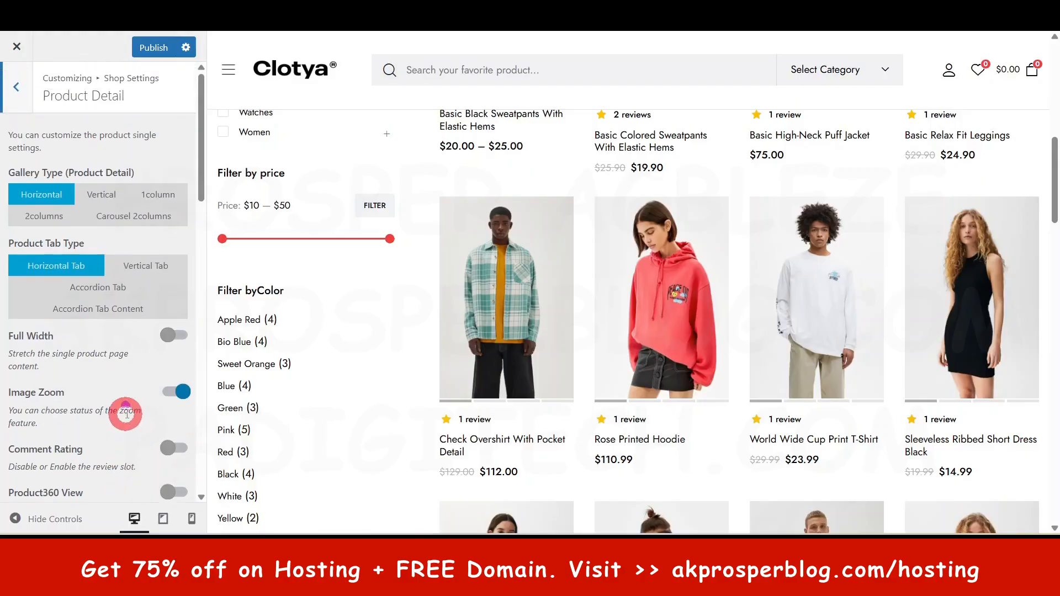
{"action": "left_click", "coordinate": [25, 83]}
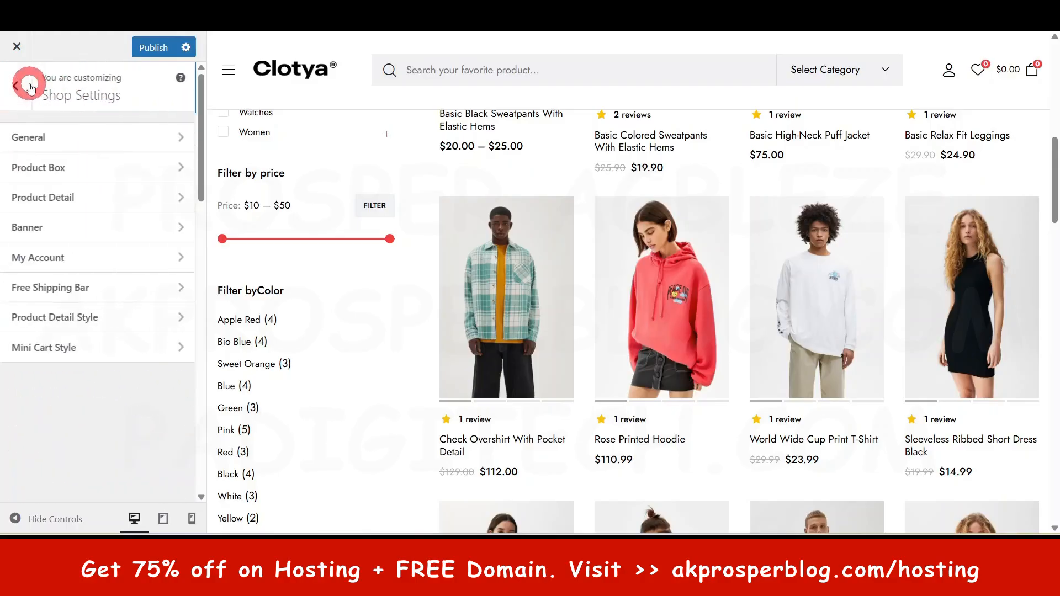
Review the shop Banner settings for image, title, subtitle, URL, colors and category banners, and return to Shop Settings.
{"action": "left_click", "coordinate": [56, 239]}
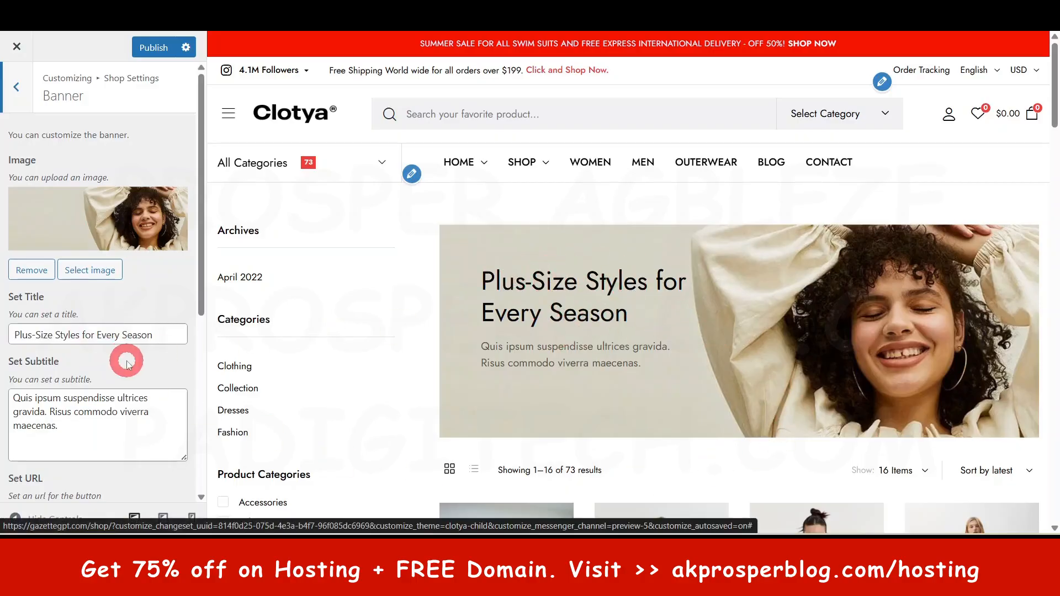
{"action": "scroll", "coordinate": [110, 370], "scroll_direction": "down", "scroll_amount": 5}
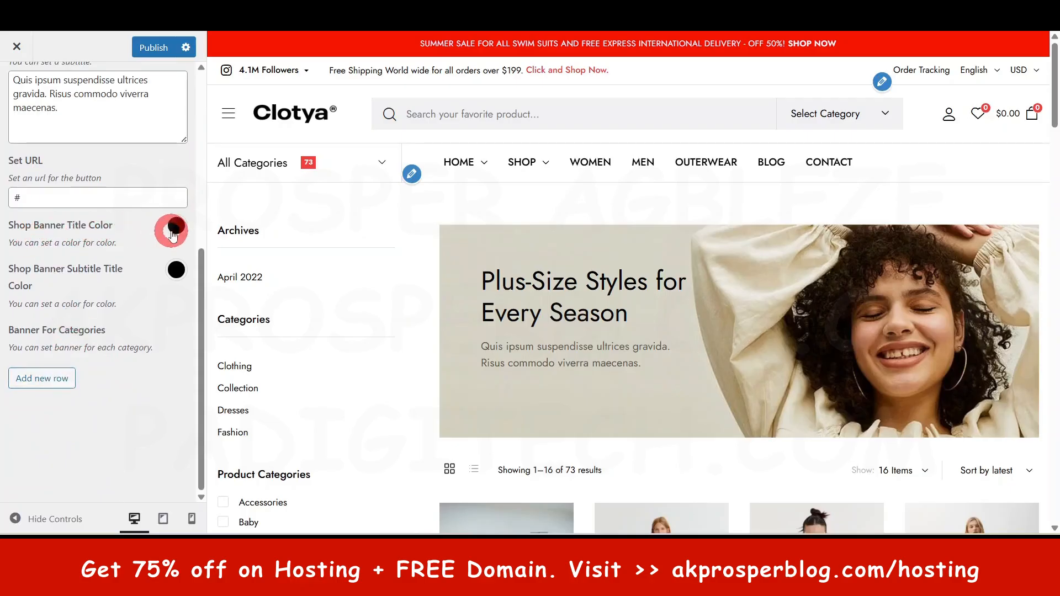
{"action": "scroll", "coordinate": [40, 145], "scroll_direction": "up", "scroll_amount": 5}
{"action": "left_click", "coordinate": [16, 88]}
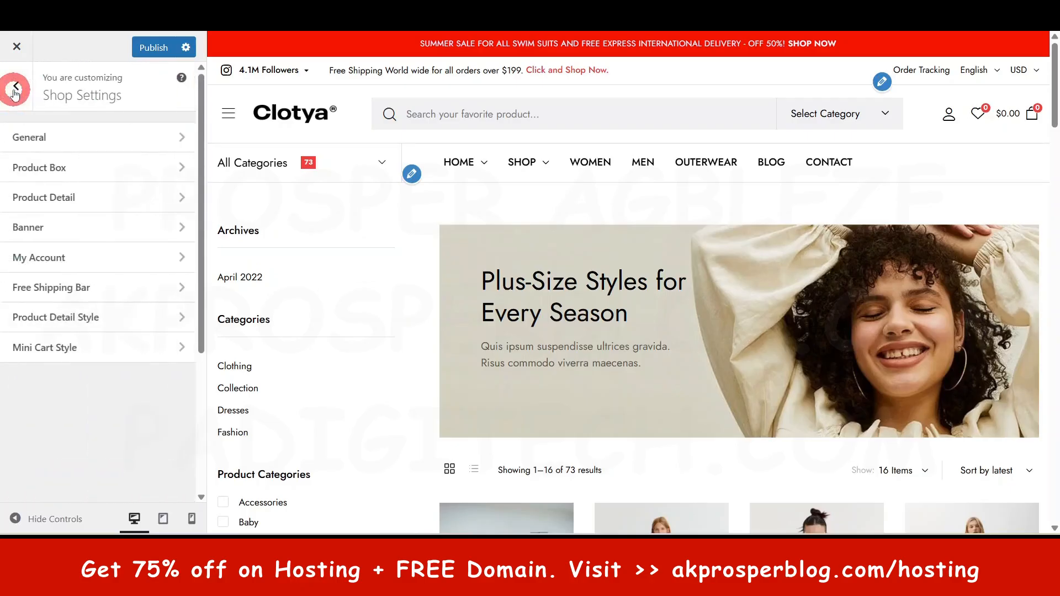
Review the My Account login layout and registration field options and the Free Shipping Bar setting, and return to Shop Settings.
{"action": "left_click", "coordinate": [42, 256]}
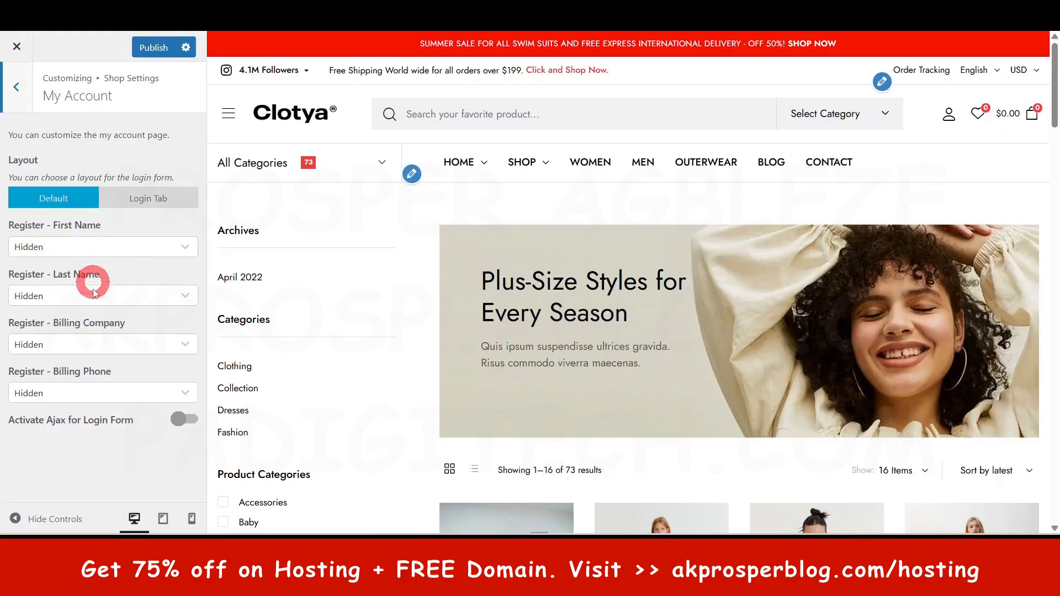
{"action": "left_click", "coordinate": [144, 341]}
{"action": "left_click", "coordinate": [146, 343]}
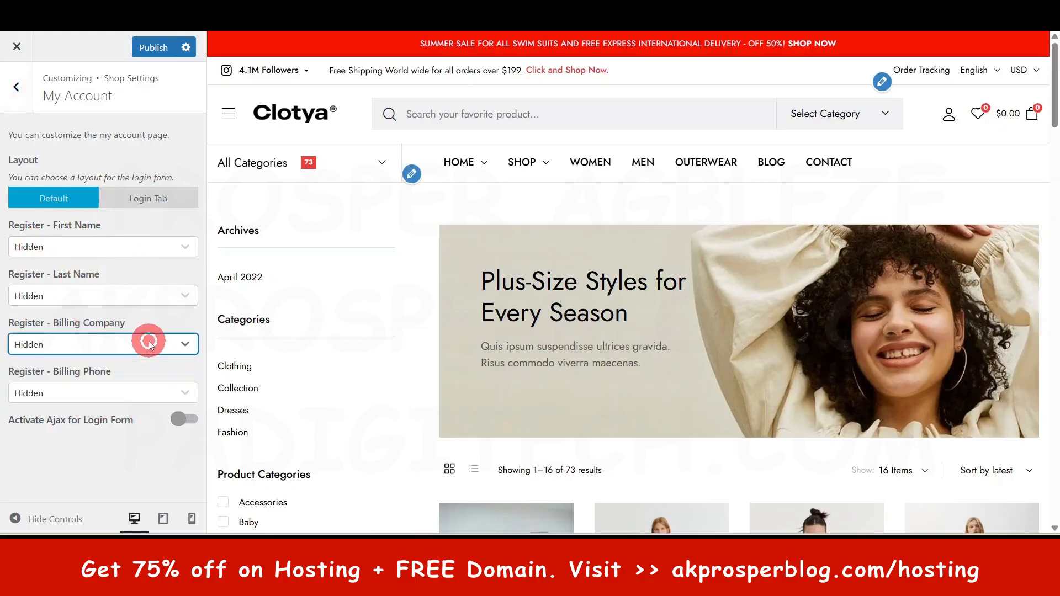
{"action": "left_click", "coordinate": [16, 85]}
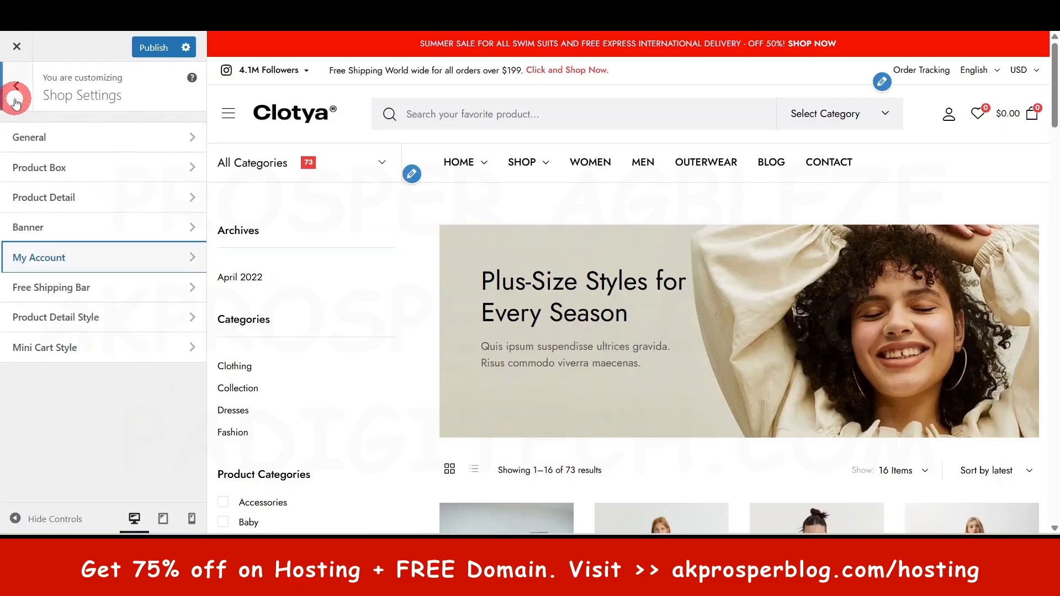
{"action": "left_click", "coordinate": [56, 288]}
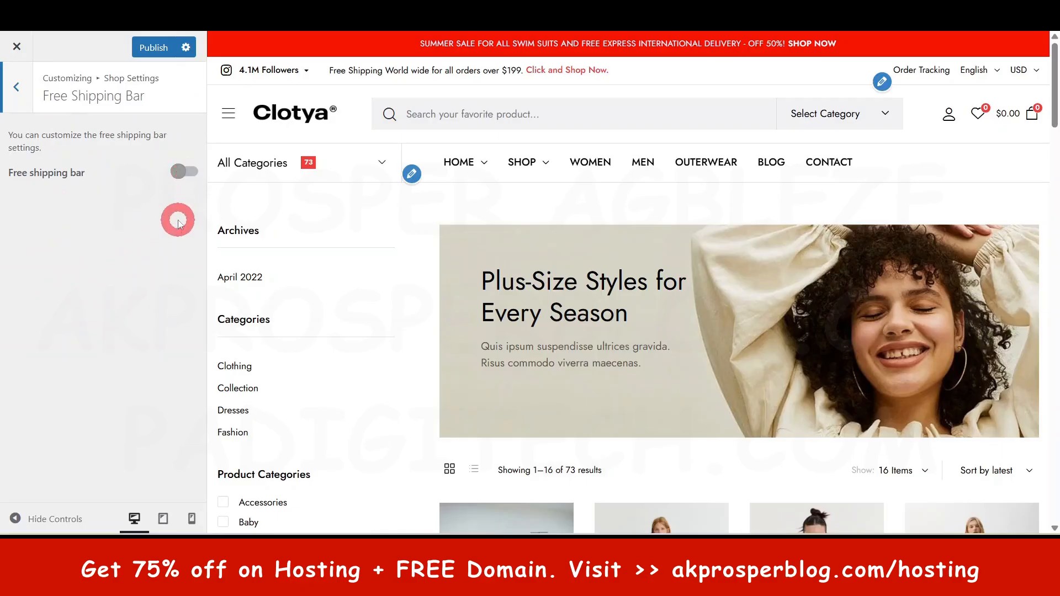
{"action": "left_click", "coordinate": [24, 85]}
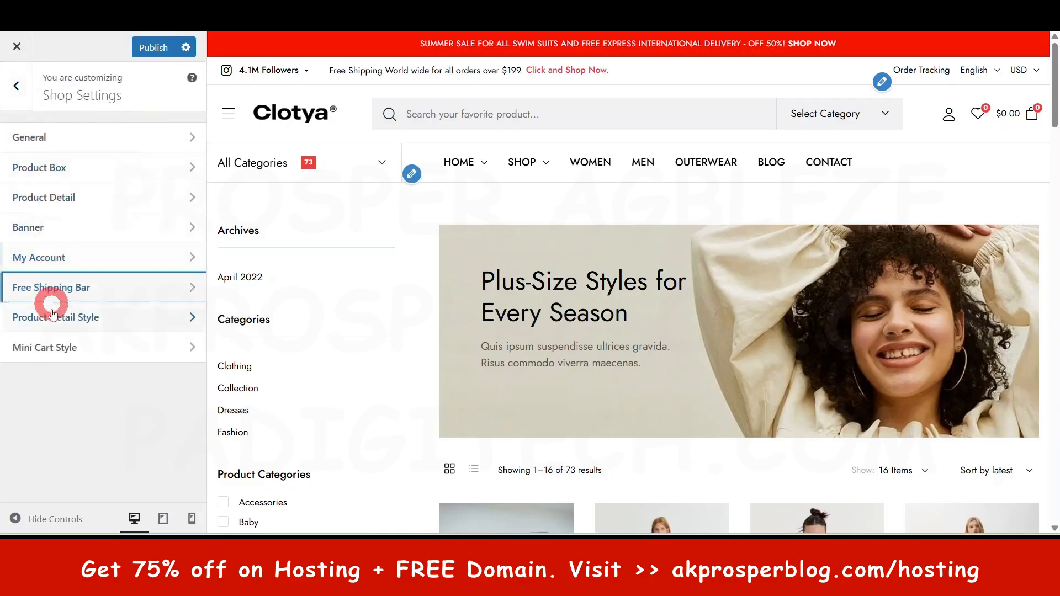
Review the Product Detail Style colors, from single background to meta subtitle, alongside the shop preview, and return to Shop Settings.
{"action": "left_click", "coordinate": [69, 316]}
{"action": "scroll", "coordinate": [138, 331], "scroll_direction": "down", "scroll_amount": 5}
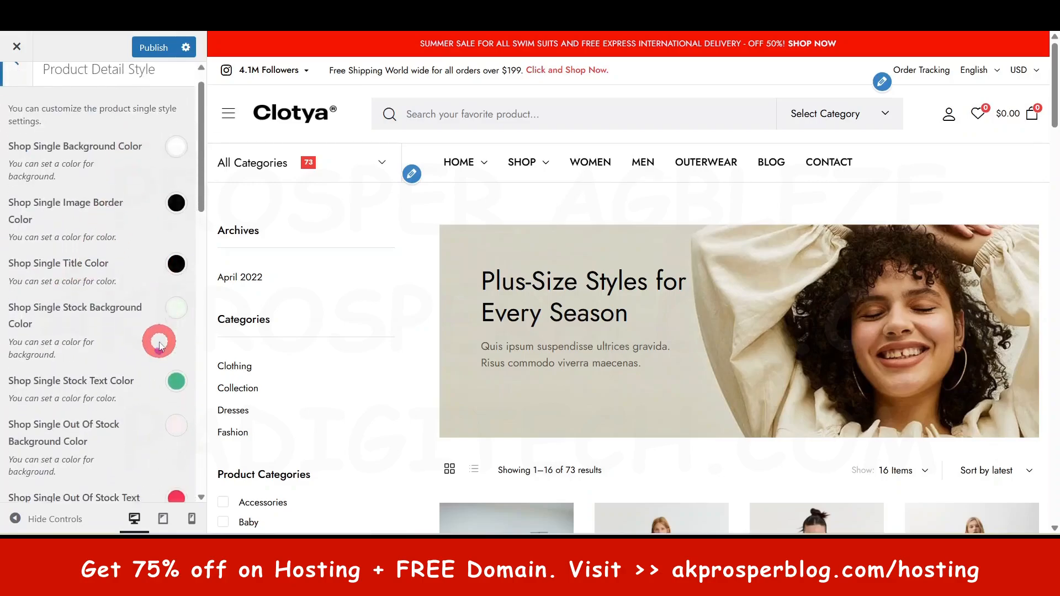
{"action": "scroll", "coordinate": [670, 381], "scroll_direction": "down", "scroll_amount": 15}
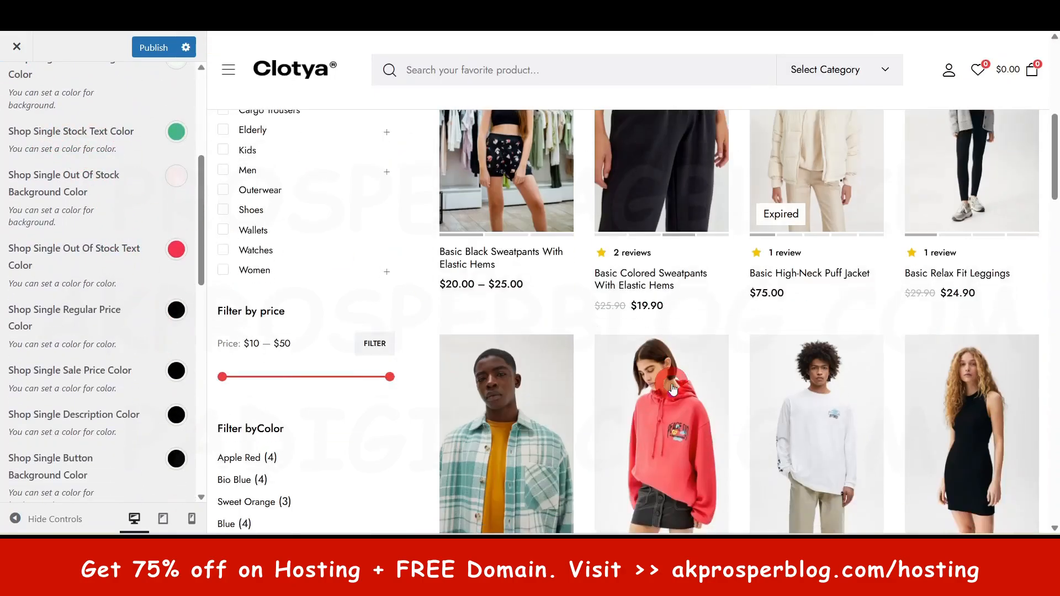
{"action": "scroll", "coordinate": [671, 383], "scroll_direction": "down", "scroll_amount": 5}
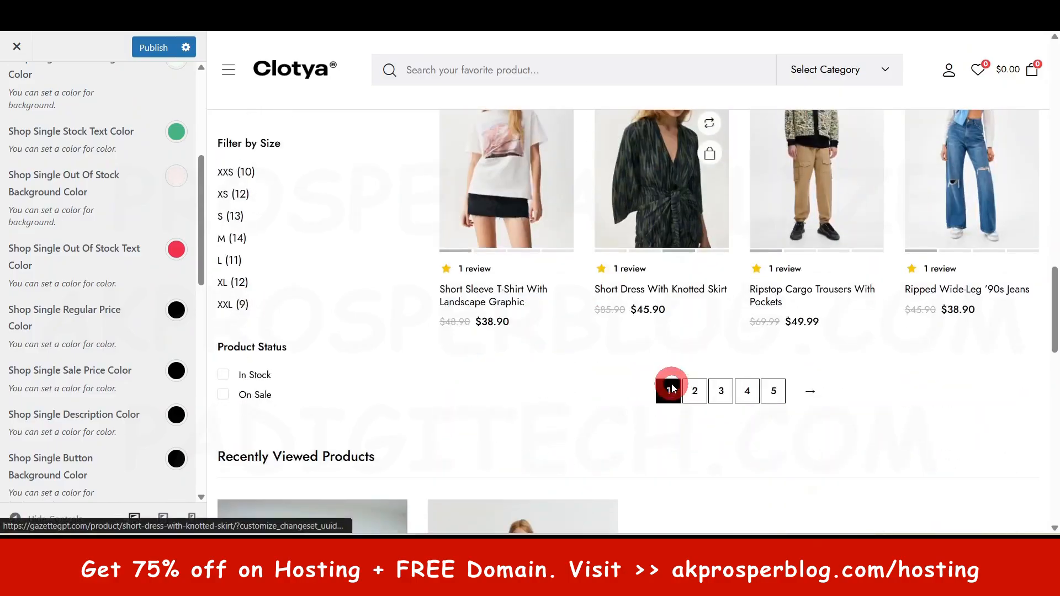
{"action": "scroll", "coordinate": [671, 383], "scroll_direction": "up", "scroll_amount": 6}
{"action": "scroll", "coordinate": [90, 226], "scroll_direction": "up", "scroll_amount": 1}
{"action": "scroll", "coordinate": [90, 225], "scroll_direction": "up", "scroll_amount": 4}
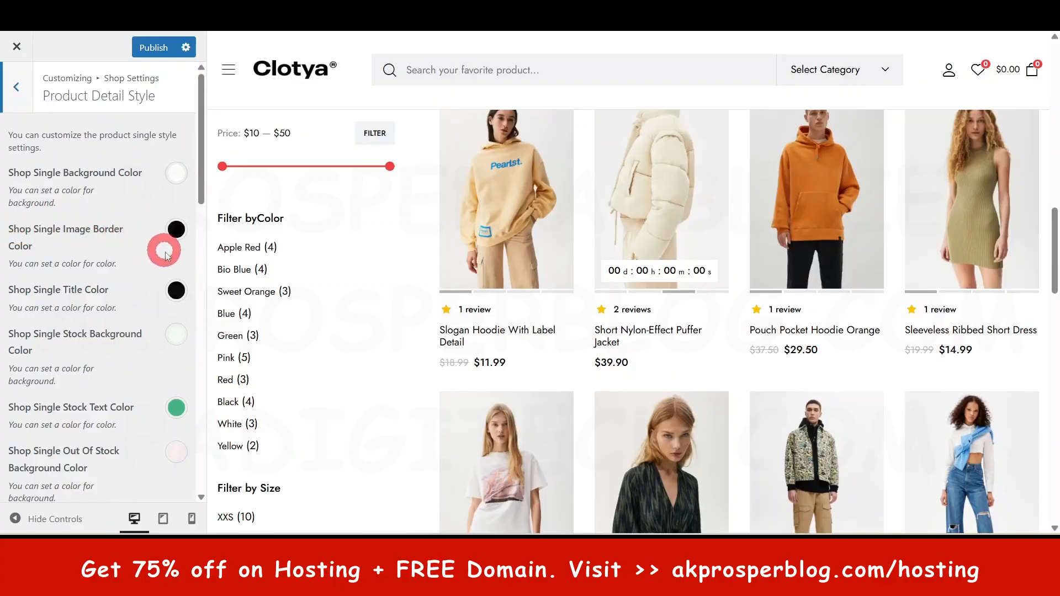
{"action": "scroll", "coordinate": [237, 328], "scroll_direction": "down", "scroll_amount": 3}
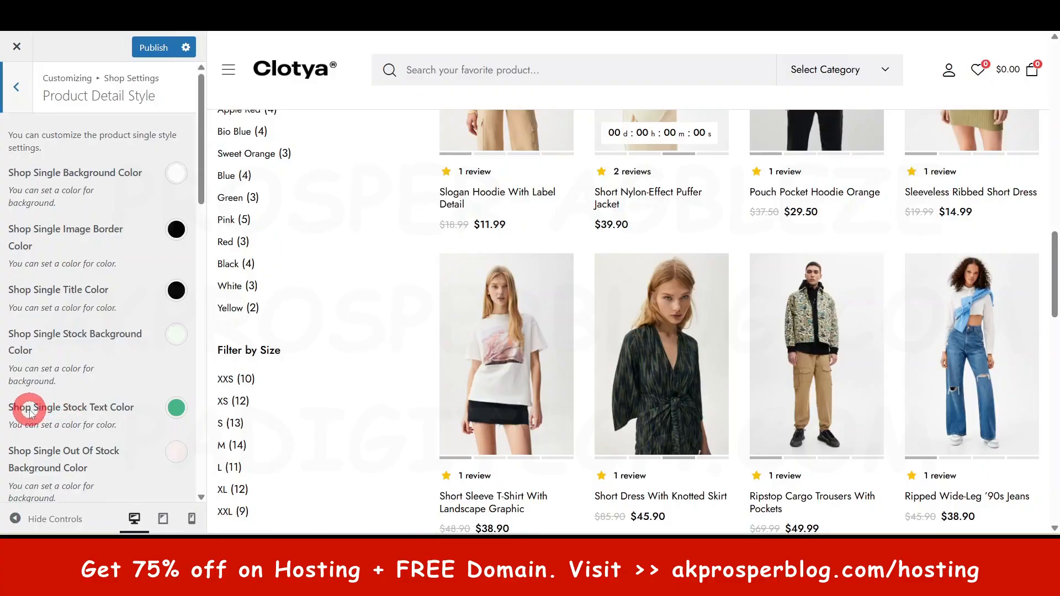
{"action": "scroll", "coordinate": [111, 397], "scroll_direction": "down", "scroll_amount": 4}
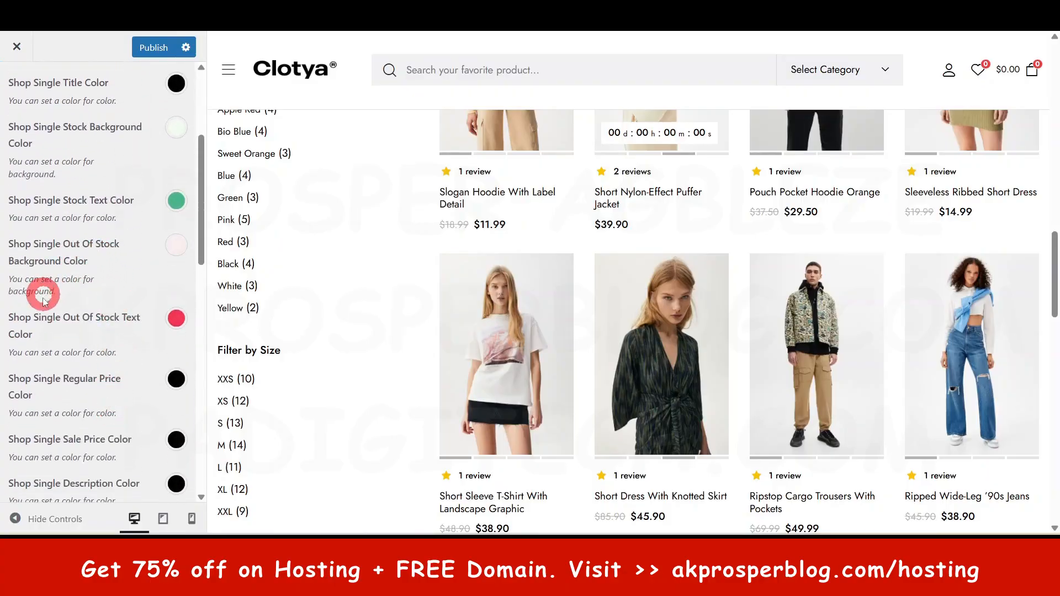
{"action": "scroll", "coordinate": [110, 349], "scroll_direction": "down", "scroll_amount": 4}
{"action": "scroll", "coordinate": [111, 349], "scroll_direction": "down", "scroll_amount": 8}
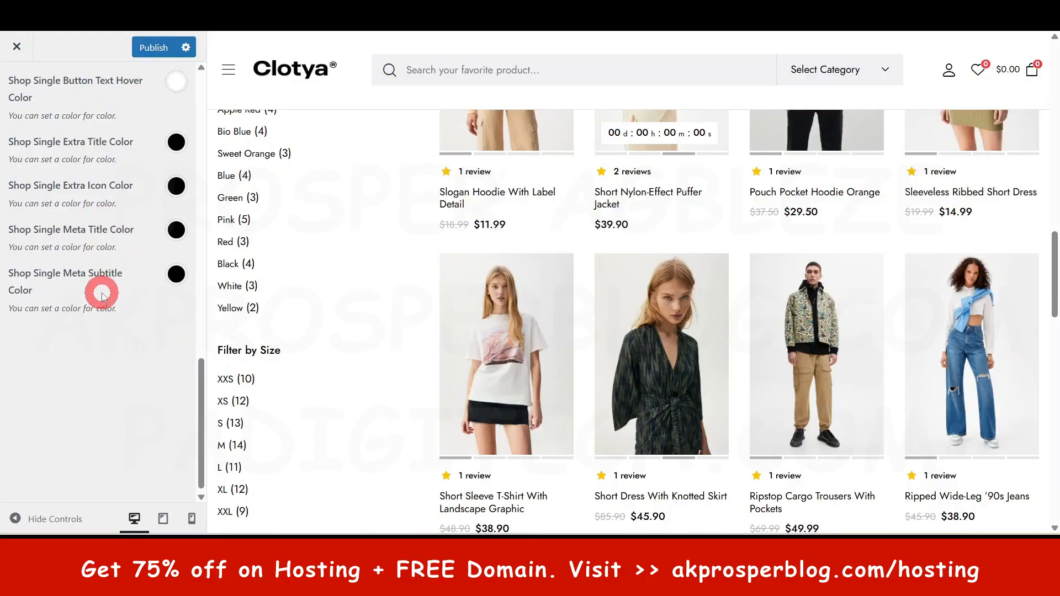
{"action": "scroll", "coordinate": [102, 290], "scroll_direction": "up", "scroll_amount": 5}
{"action": "scroll", "coordinate": [102, 296], "scroll_direction": "up", "scroll_amount": 6}
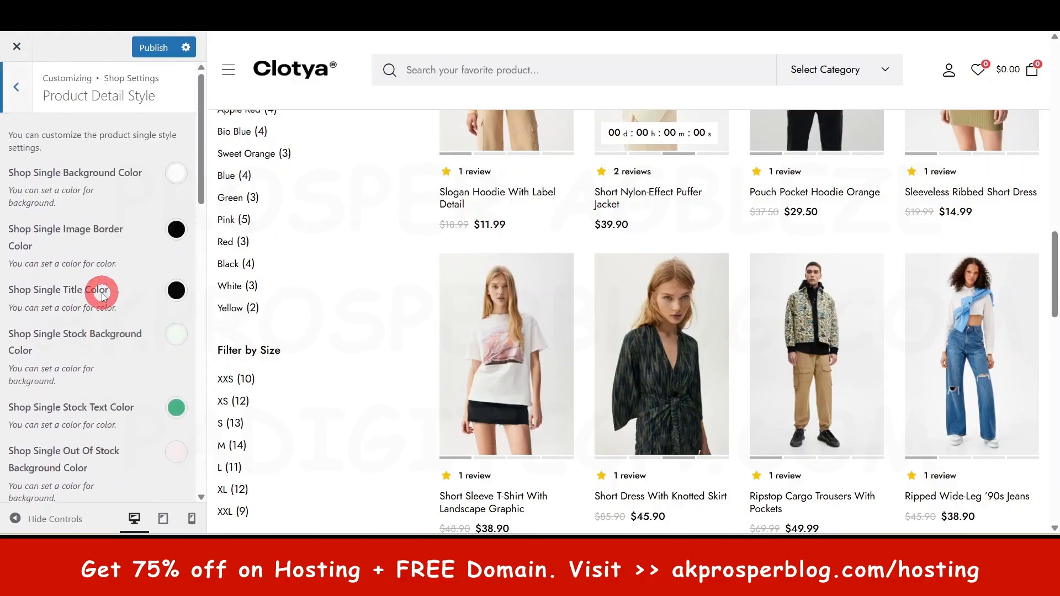
{"action": "left_click", "coordinate": [13, 89]}
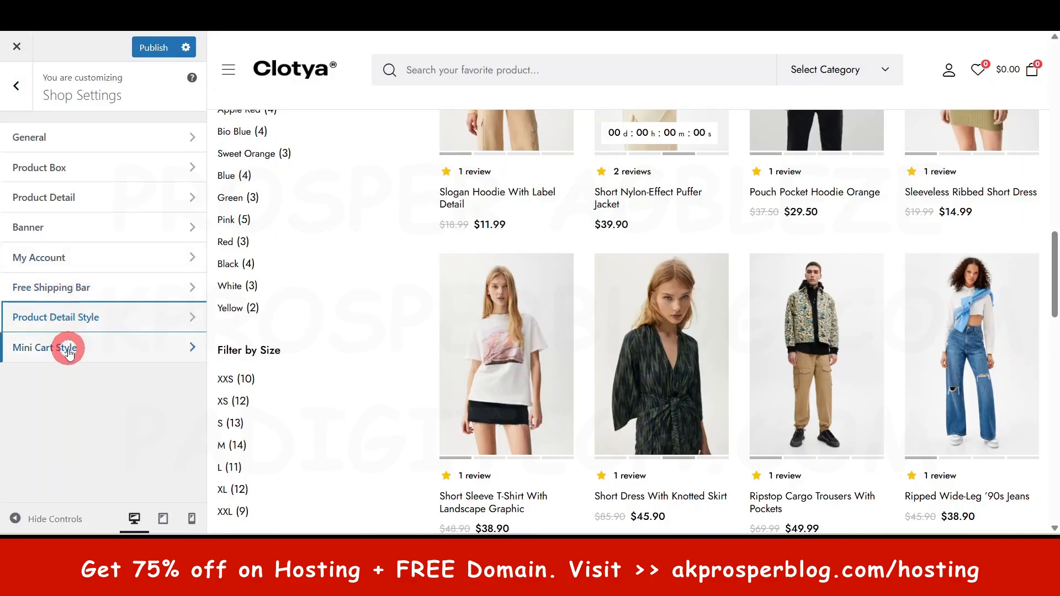
Review the Mini Cart Style colors for the view cart and checkout buttons, and return to the main Customizer list.
{"action": "left_click", "coordinate": [68, 349]}
{"action": "scroll", "coordinate": [147, 300], "scroll_direction": "down", "scroll_amount": 4}
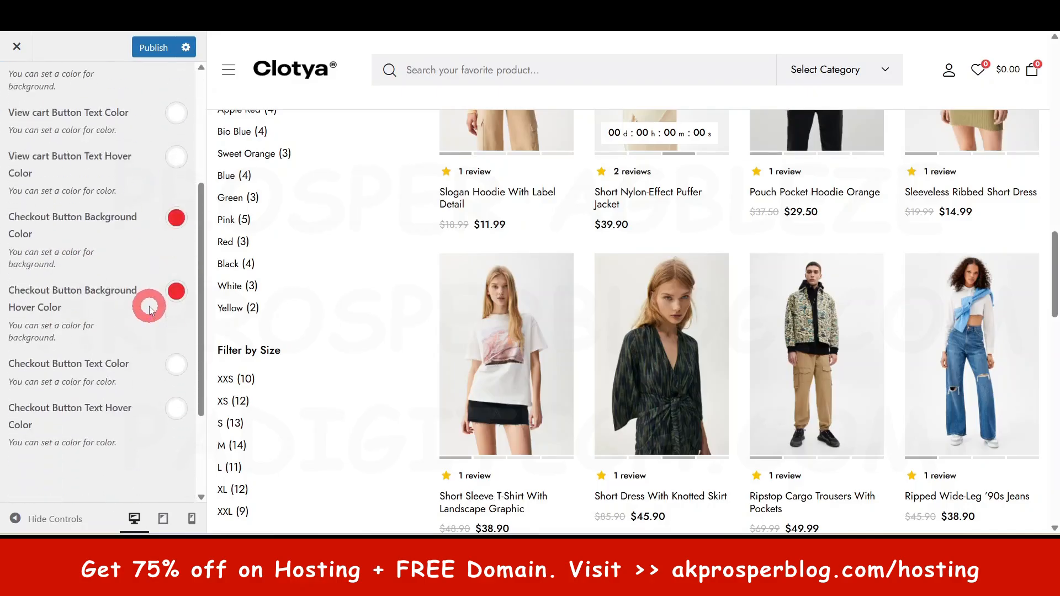
{"action": "scroll", "coordinate": [148, 307], "scroll_direction": "down", "scroll_amount": 2}
{"action": "scroll", "coordinate": [147, 301], "scroll_direction": "up", "scroll_amount": 6}
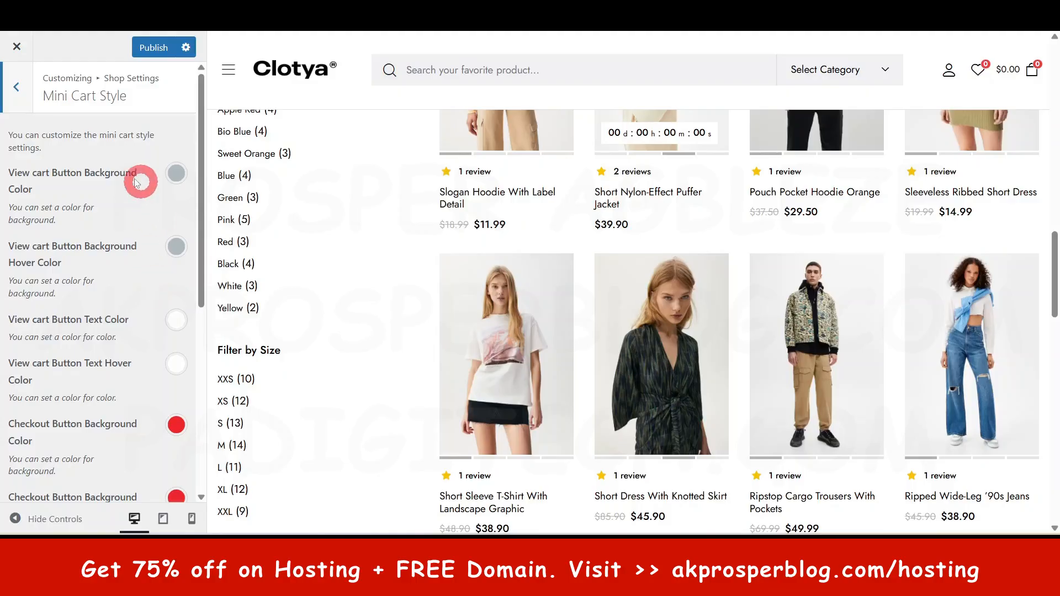
{"action": "left_click", "coordinate": [22, 92]}
{"action": "left_click", "coordinate": [23, 93]}
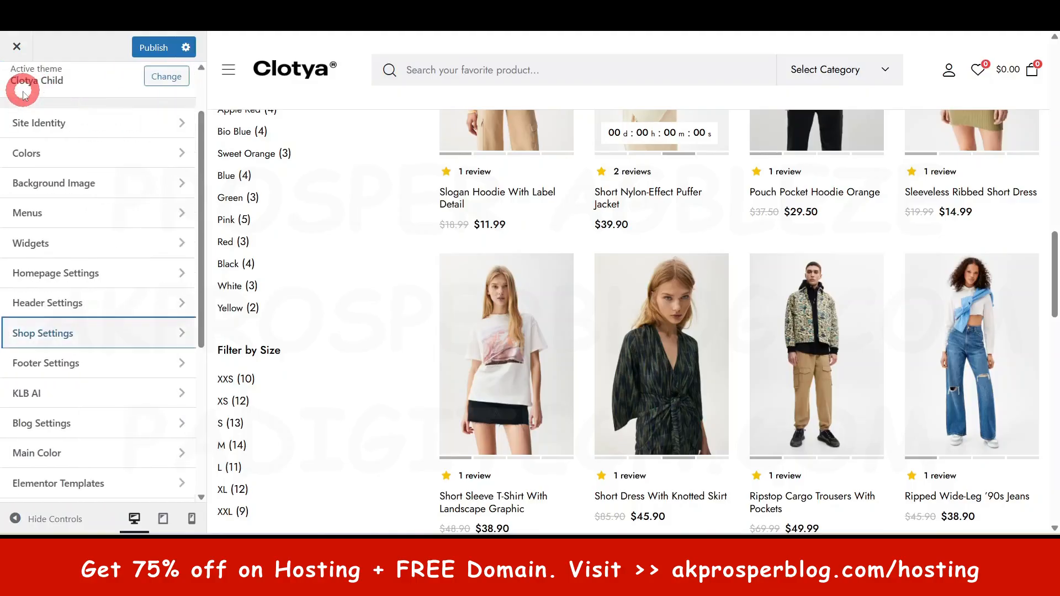
{"action": "left_click", "coordinate": [88, 331]}
{"action": "left_click", "coordinate": [16, 83]}
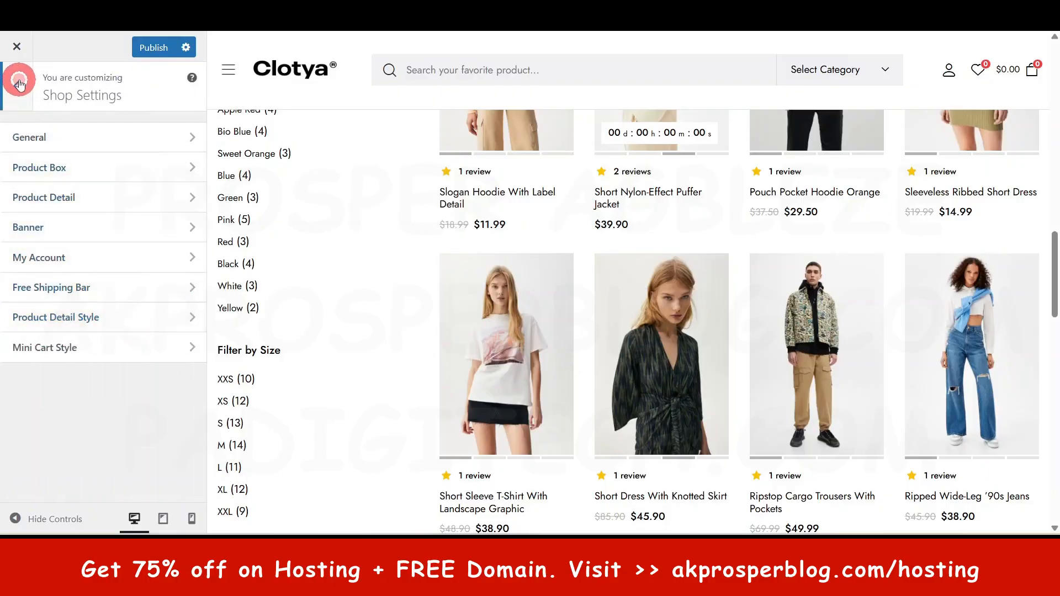
In Footer Settings, compare the Subscribe form, title, contact text, color and image options with the subscribe section in the preview.
{"action": "left_click", "coordinate": [79, 363]}
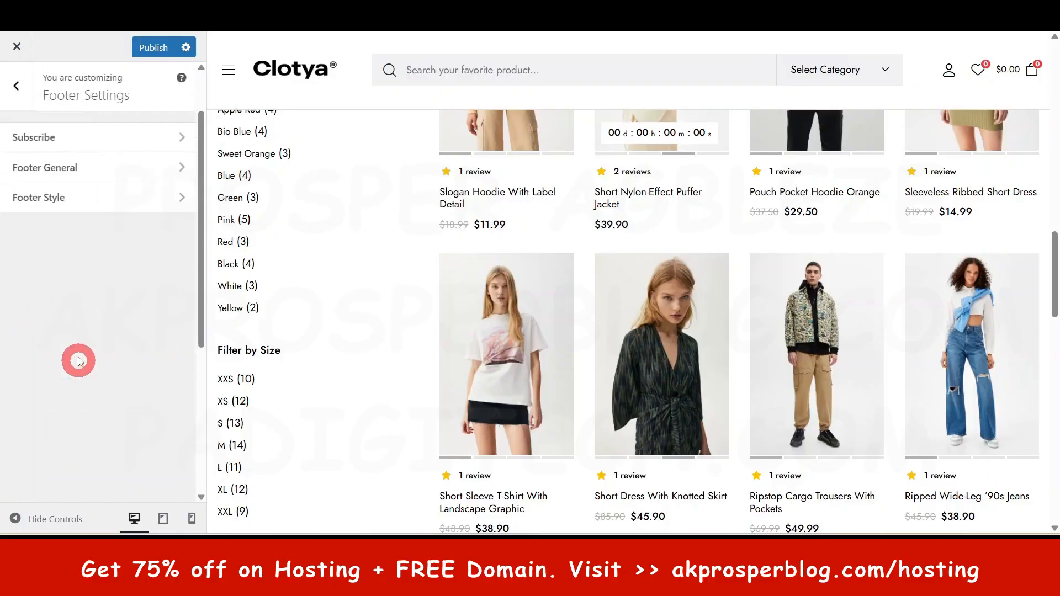
{"action": "left_click", "coordinate": [78, 137]}
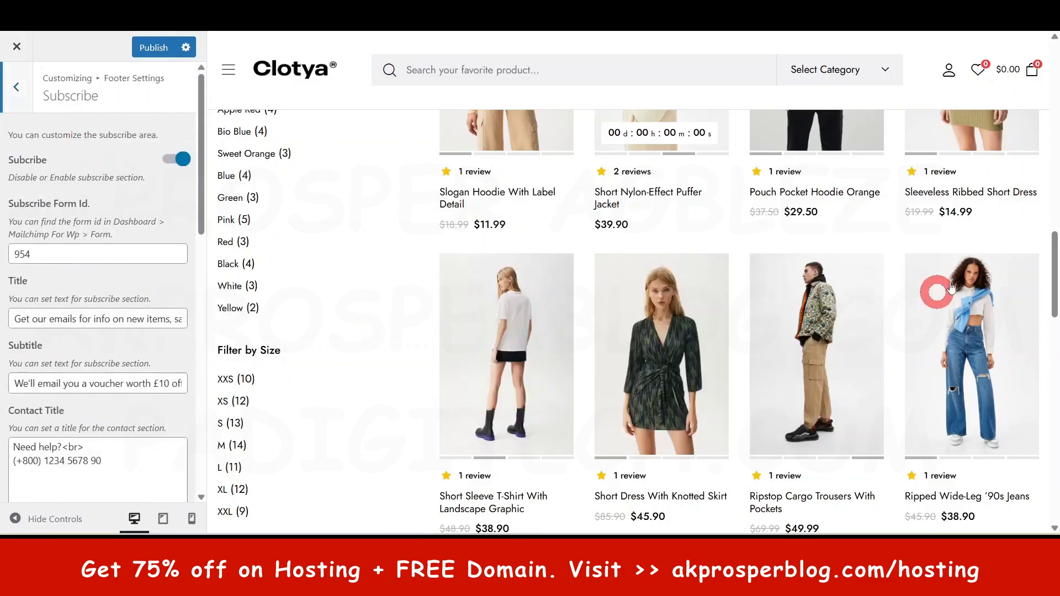
{"action": "left_click_drag", "start_coordinate": [1054, 274], "coordinate": [1056, 449]}
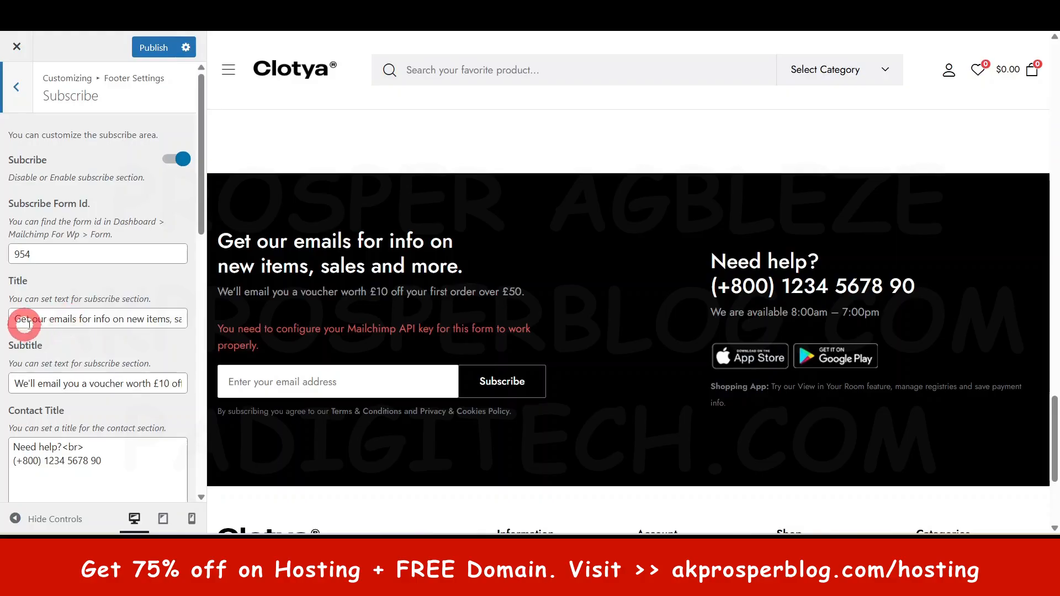
{"action": "left_click", "coordinate": [106, 320]}
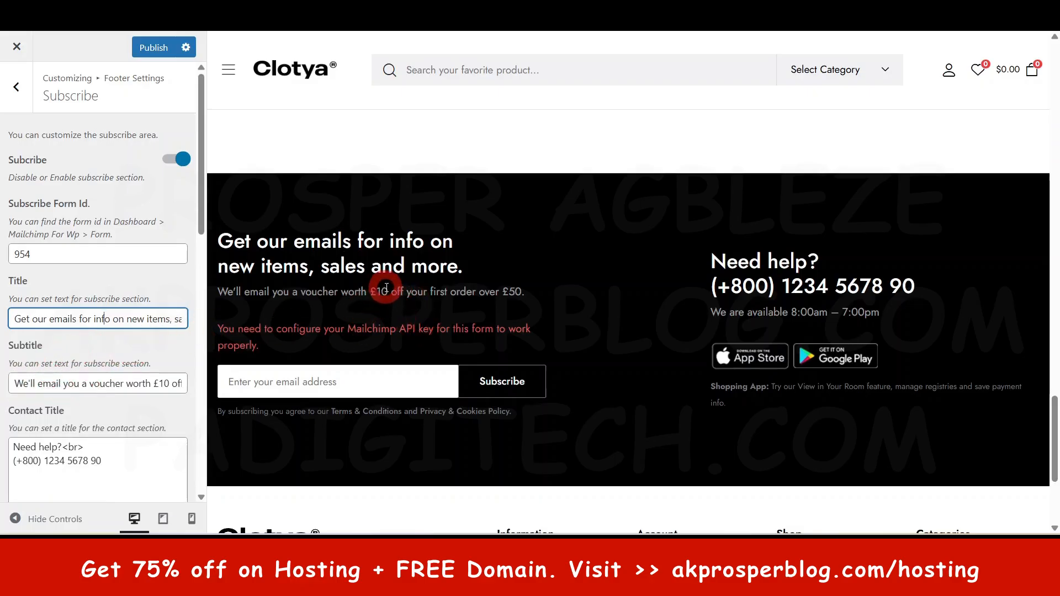
{"action": "scroll", "coordinate": [132, 445], "scroll_direction": "down", "scroll_amount": 3}
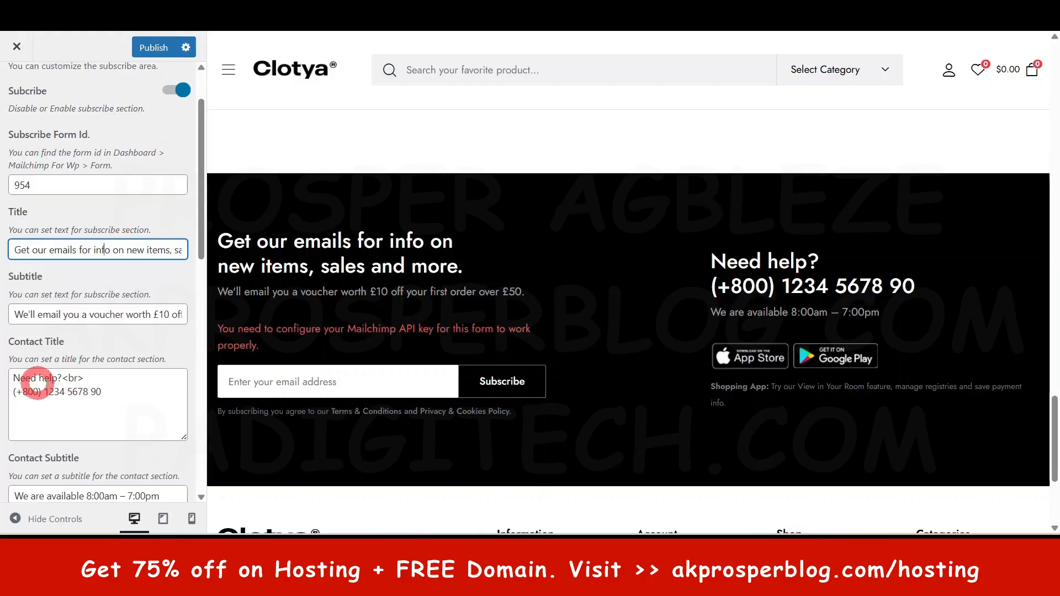
{"action": "scroll", "coordinate": [109, 409], "scroll_direction": "down", "scroll_amount": 4}
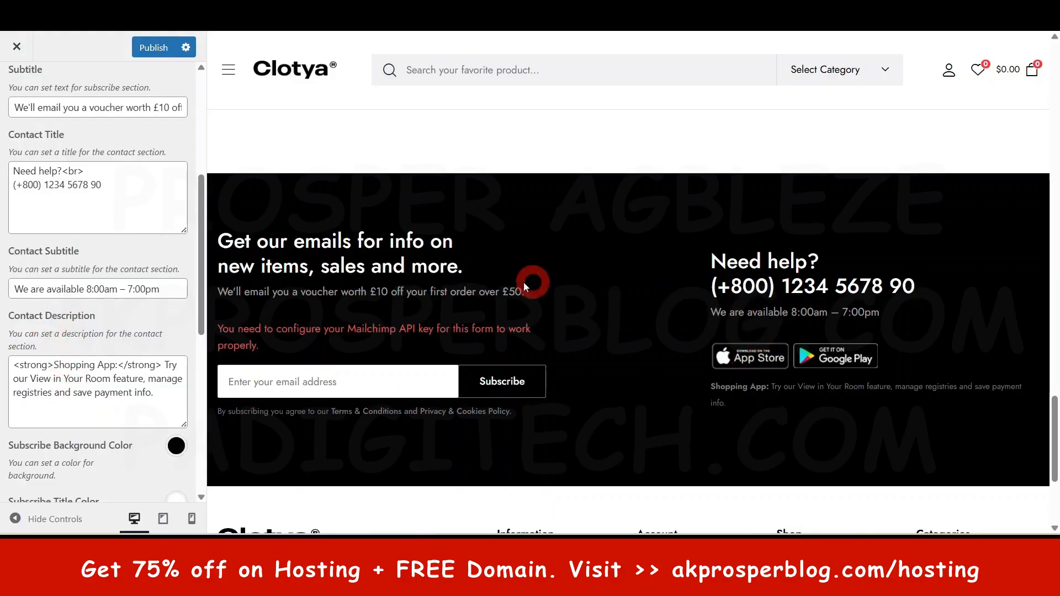
{"action": "scroll", "coordinate": [115, 392], "scroll_direction": "down", "scroll_amount": 4}
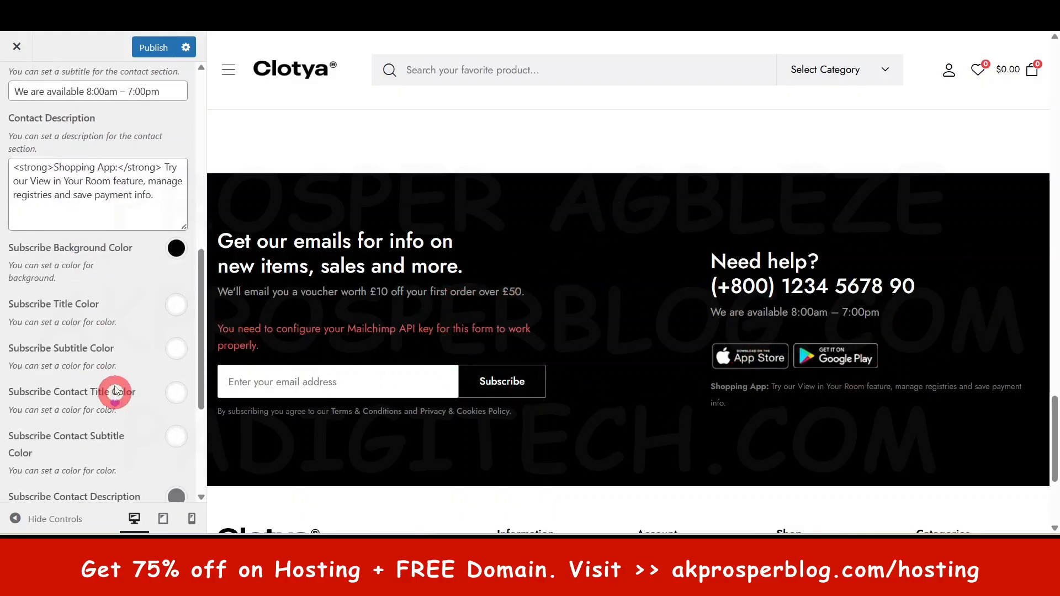
{"action": "scroll", "coordinate": [94, 343], "scroll_direction": "down", "scroll_amount": 4}
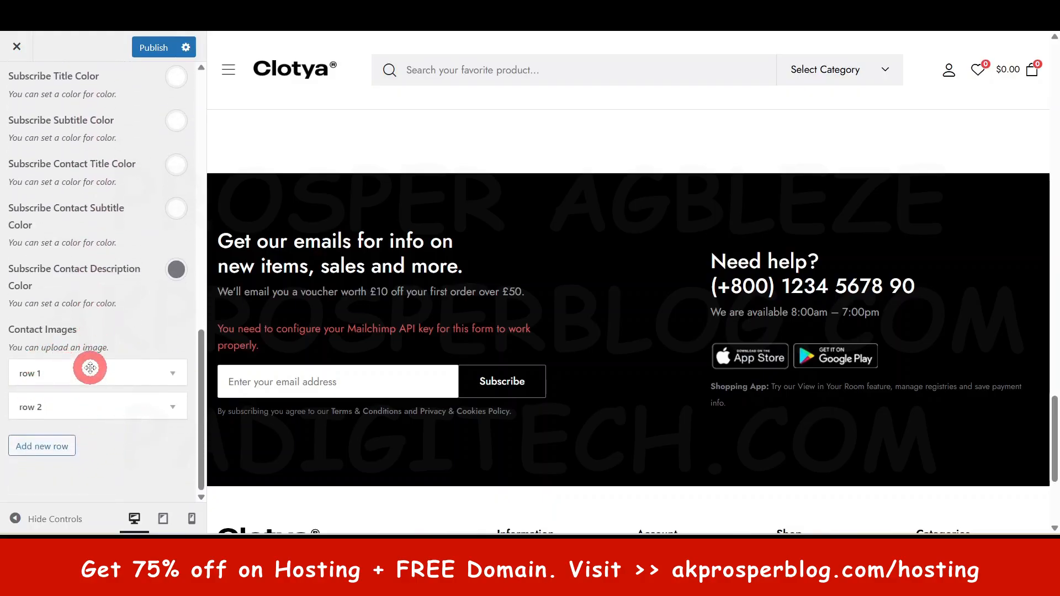
Inspect the first contact image row and the footer area in the preview, and return to Footer Settings.
{"action": "left_click", "coordinate": [90, 368]}
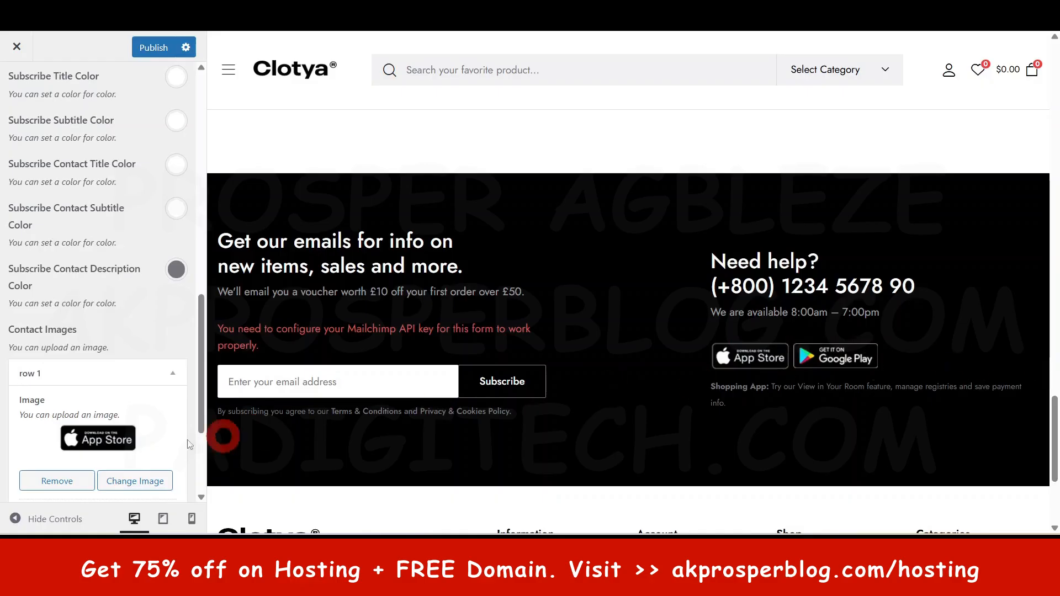
{"action": "left_click", "coordinate": [146, 376]}
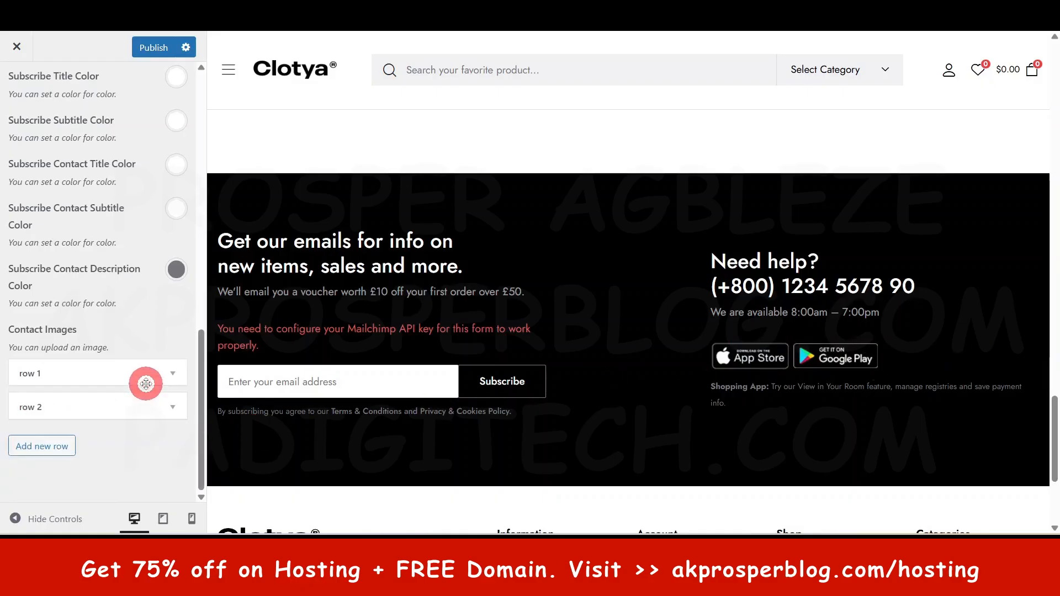
{"action": "scroll", "coordinate": [754, 354], "scroll_direction": "up", "scroll_amount": 6}
{"action": "scroll", "coordinate": [753, 345], "scroll_direction": "up", "scroll_amount": 5}
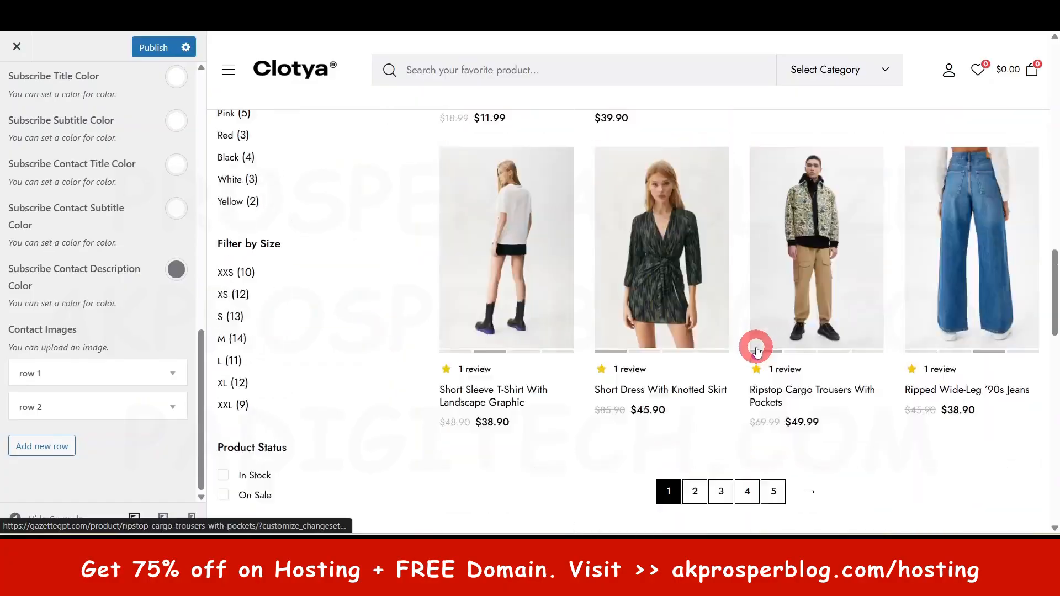
{"action": "scroll", "coordinate": [753, 348], "scroll_direction": "down", "scroll_amount": 10}
{"action": "scroll", "coordinate": [105, 210], "scroll_direction": "up", "scroll_amount": 10}
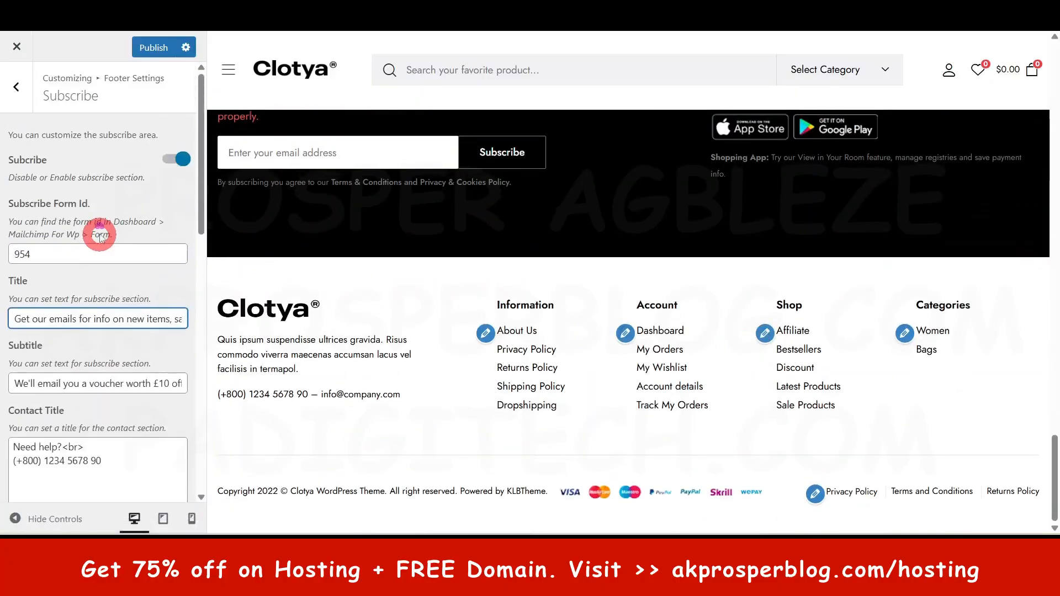
{"action": "left_click", "coordinate": [17, 88]}
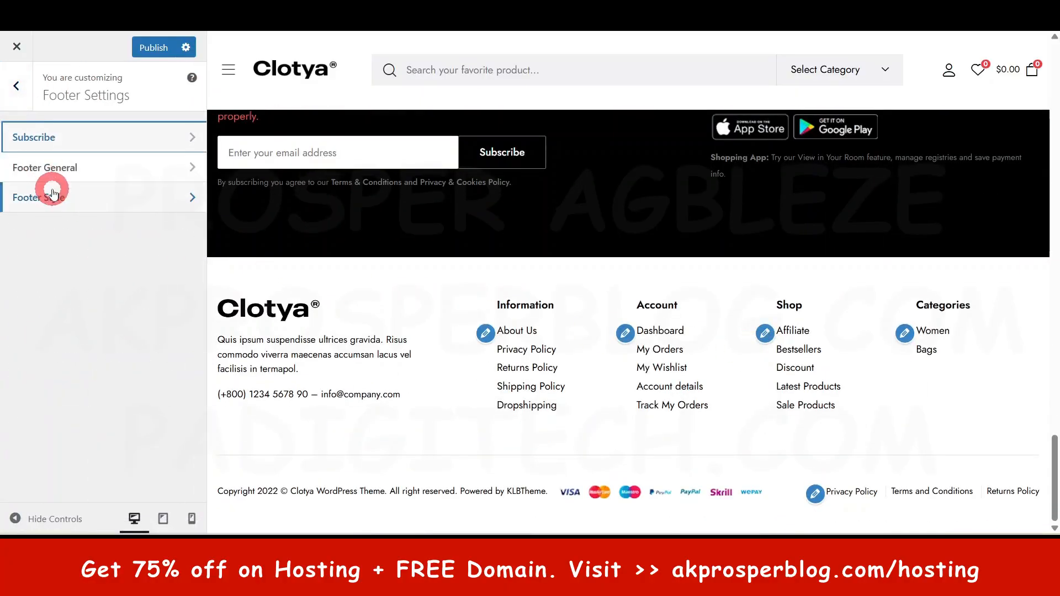
In Footer General, set the copyright text to "Copyright 2022 © Prosper Fashion. Website Designed & Managed by PADigiTch".
{"action": "left_click", "coordinate": [63, 167]}
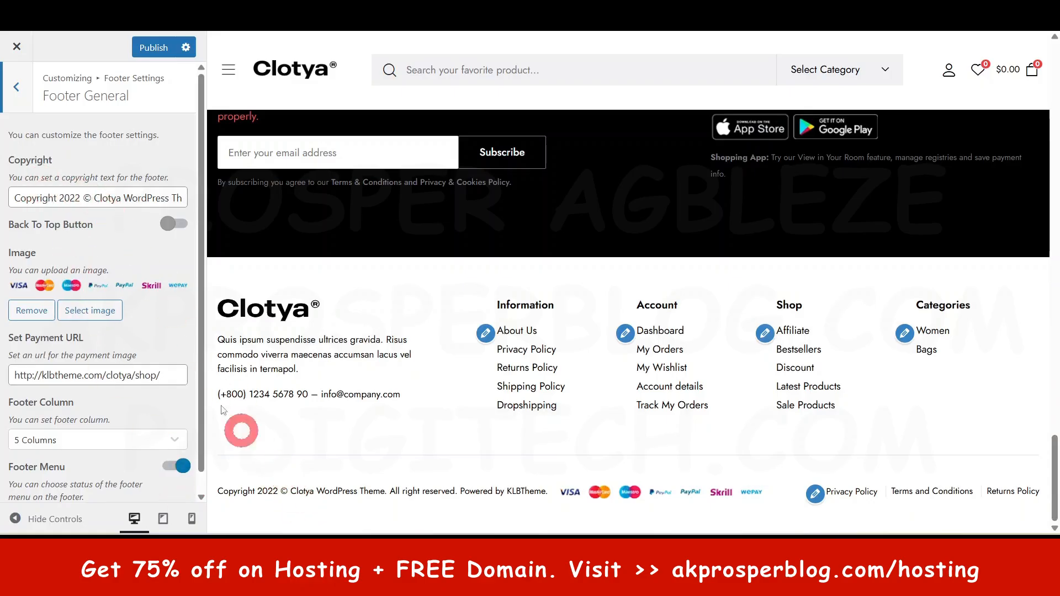
{"action": "left_click", "coordinate": [105, 198]}
{"action": "left_click_drag", "start_coordinate": [104, 199], "coordinate": [221, 209]}
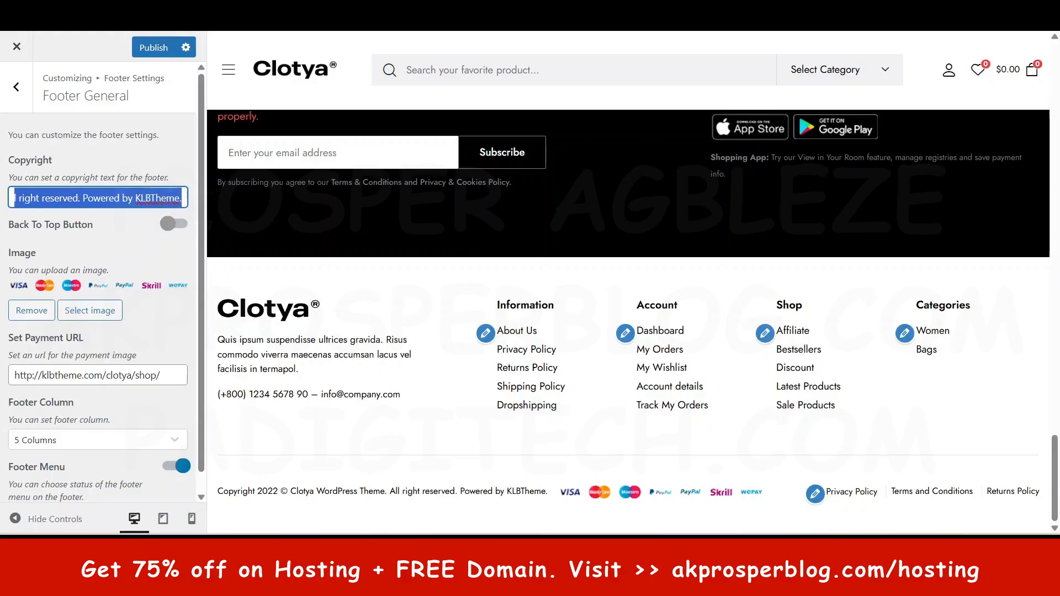
{"action": "type", "text": "Prospe"}
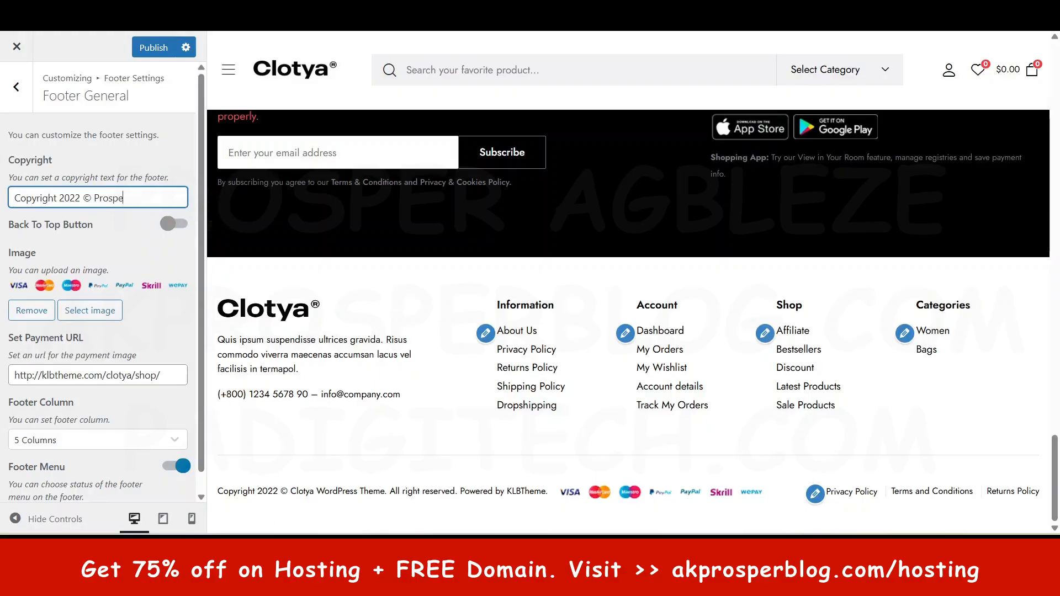
{"action": "type", "text": "r Fa"}
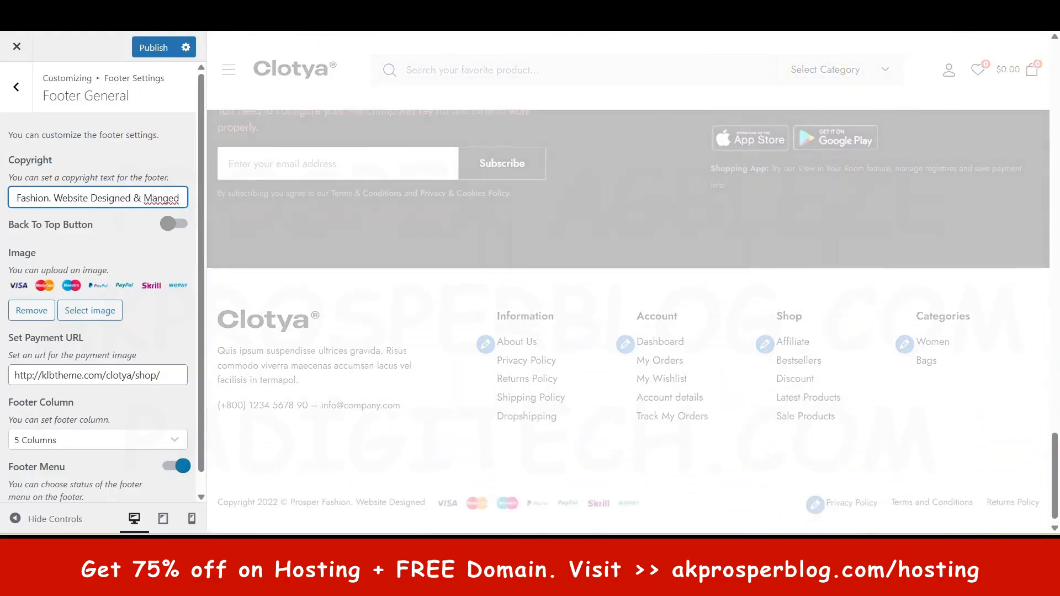
{"action": "type", "text": "by PADif"}
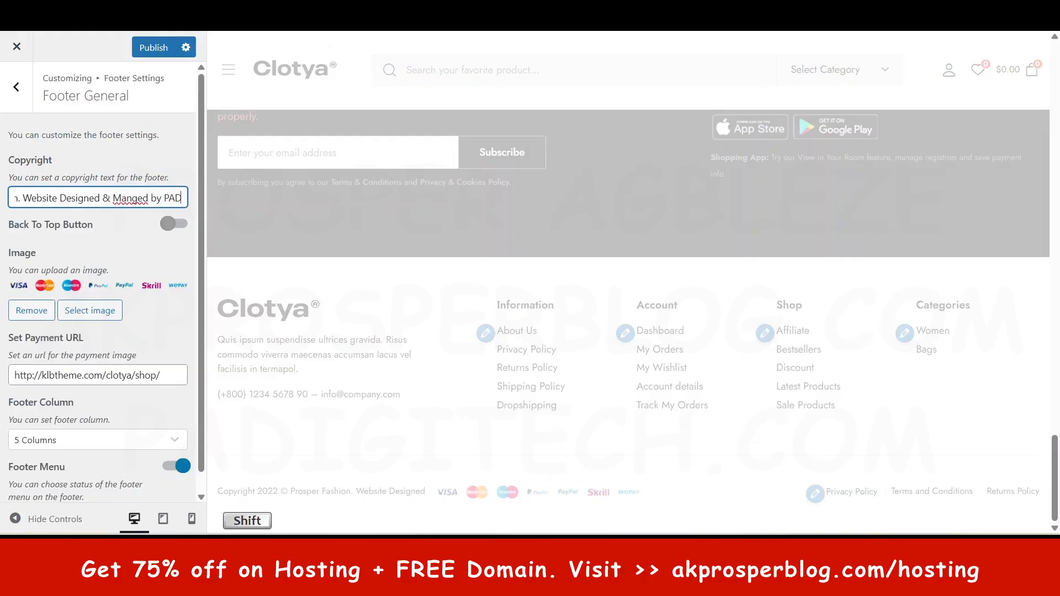
{"action": "type", "text": "iTE"}
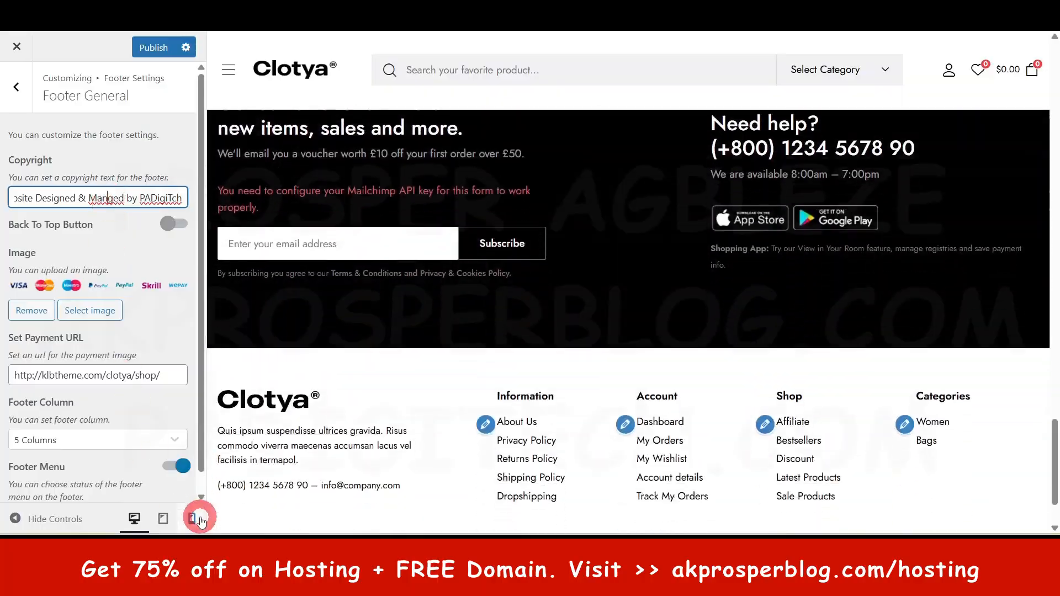
{"action": "type", "text": "a"}
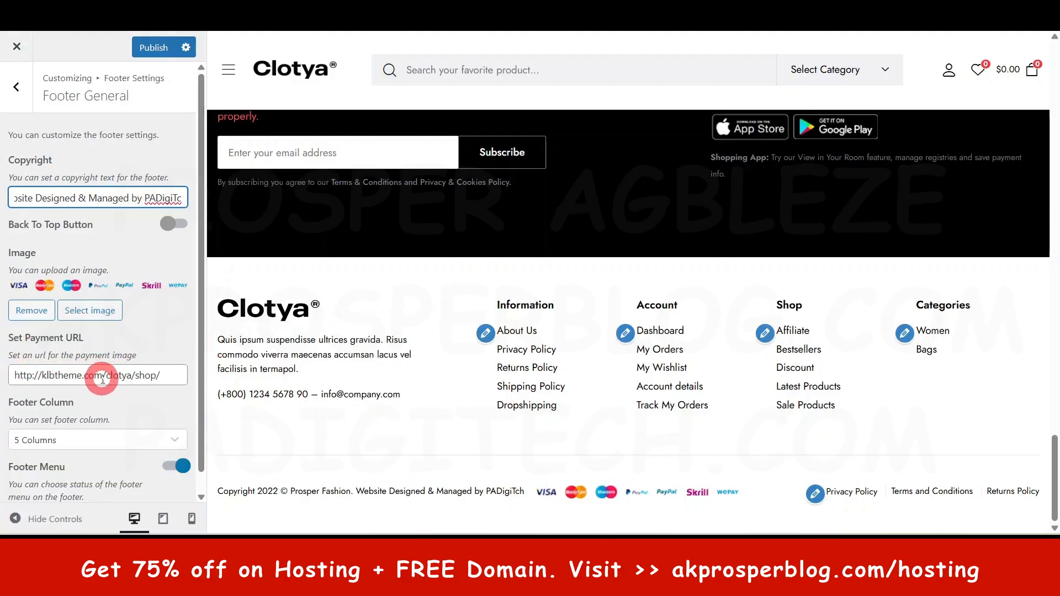
Compare the Footer Column choices and Footer Menu option with the footer preview, and return to Footer Settings.
{"action": "scroll", "coordinate": [44, 396], "scroll_direction": "down", "scroll_amount": 1}
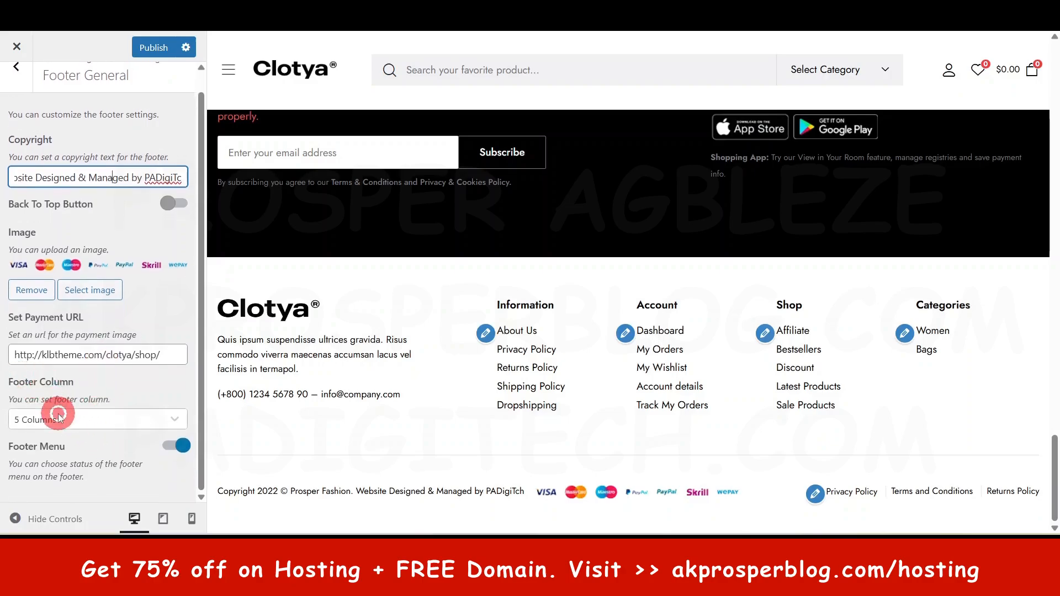
{"action": "left_click", "coordinate": [59, 418]}
{"action": "scroll", "coordinate": [56, 414], "scroll_direction": "down", "scroll_amount": 3}
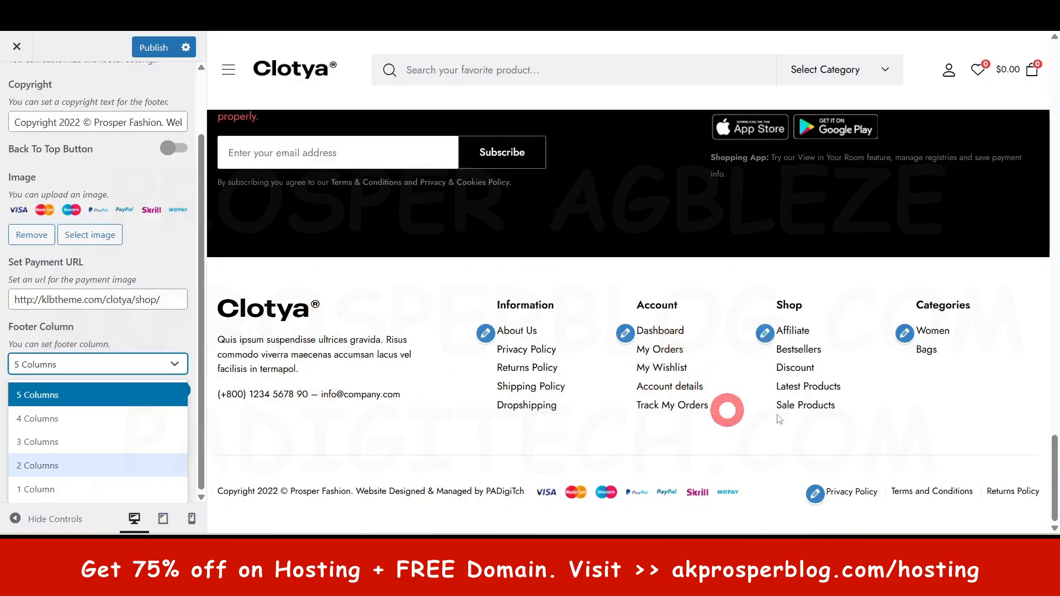
{"action": "left_click", "coordinate": [170, 371]}
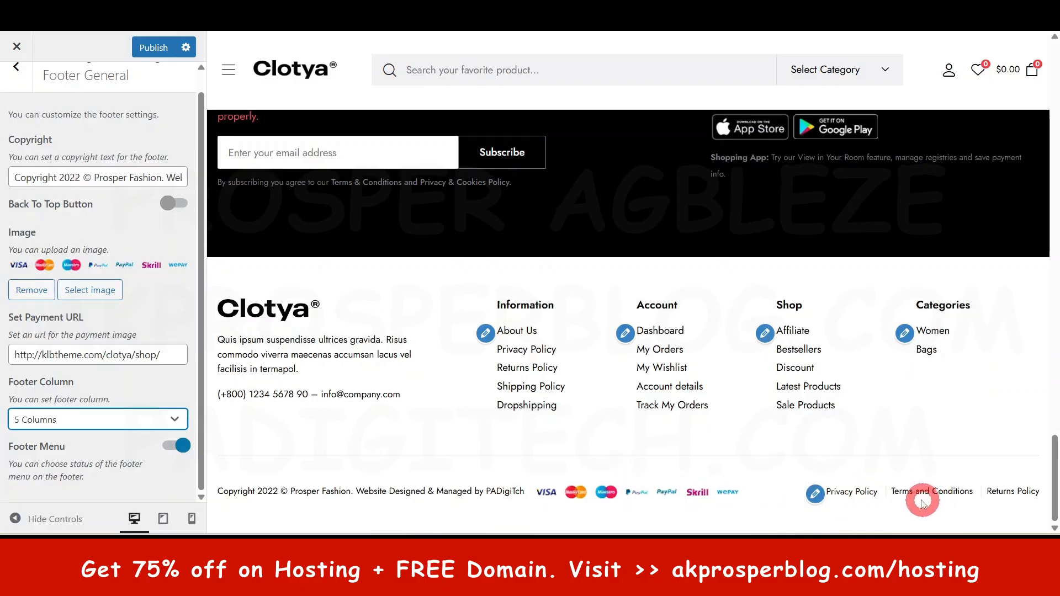
{"action": "scroll", "coordinate": [89, 337], "scroll_direction": "up", "scroll_amount": 2}
{"action": "left_click", "coordinate": [25, 86]}
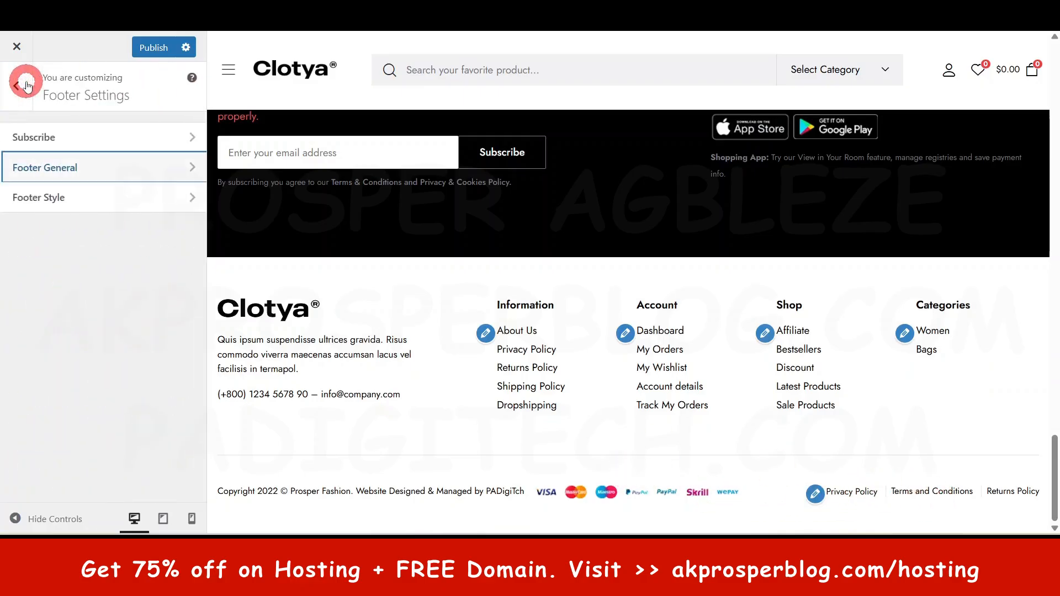
Dismiss the licence reminder, review the Footer Style colors alongside the footer preview, and return to the main Customizer list.
{"action": "left_click", "coordinate": [49, 198]}
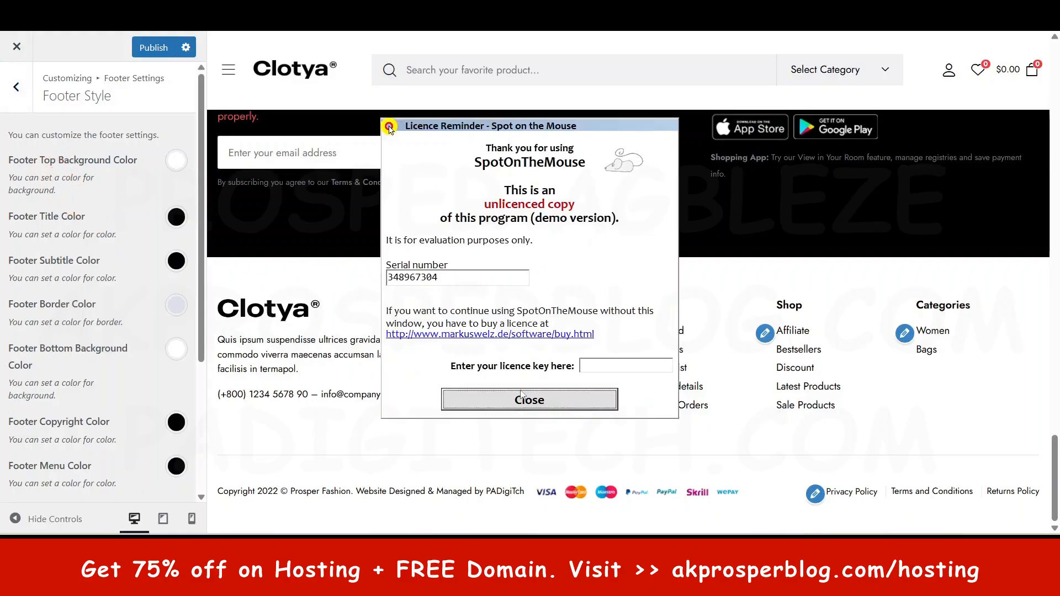
{"action": "left_click", "coordinate": [521, 396]}
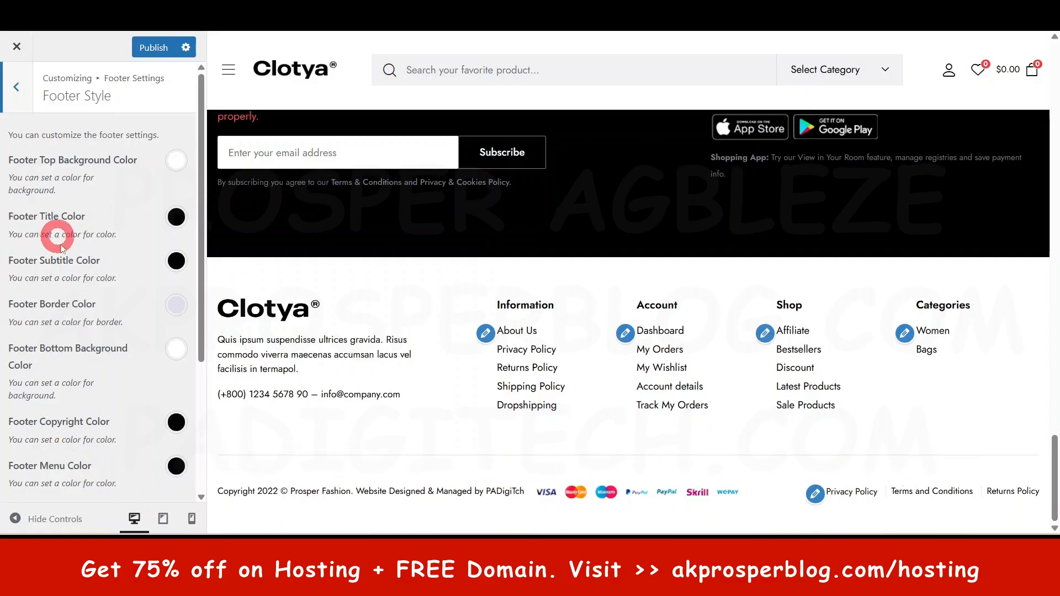
{"action": "scroll", "coordinate": [83, 332], "scroll_direction": "down", "scroll_amount": 4}
{"action": "scroll", "coordinate": [99, 331], "scroll_direction": "up", "scroll_amount": 4}
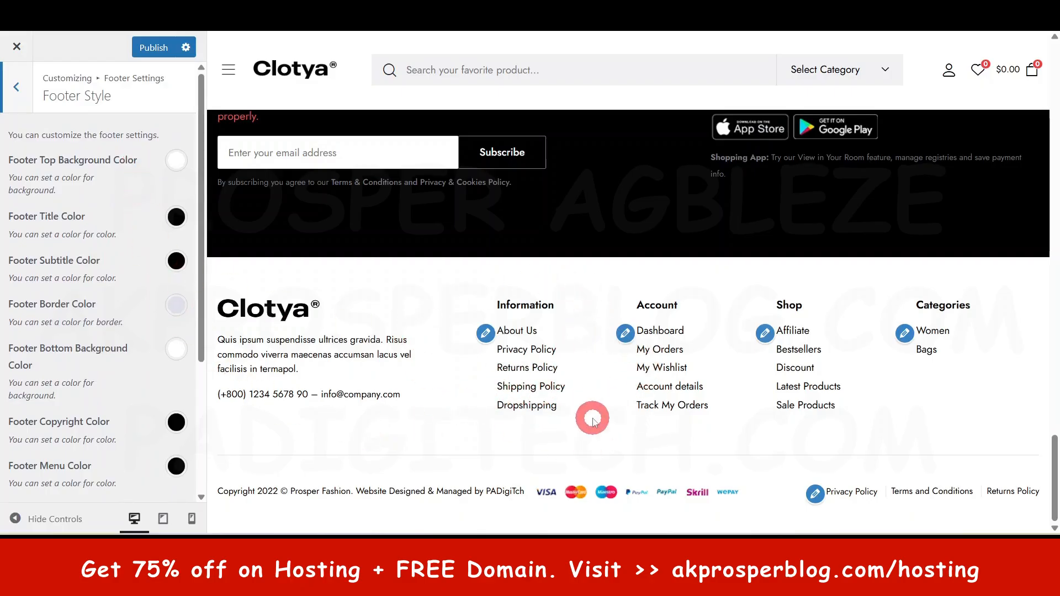
{"action": "scroll", "coordinate": [594, 422], "scroll_direction": "up", "scroll_amount": 5}
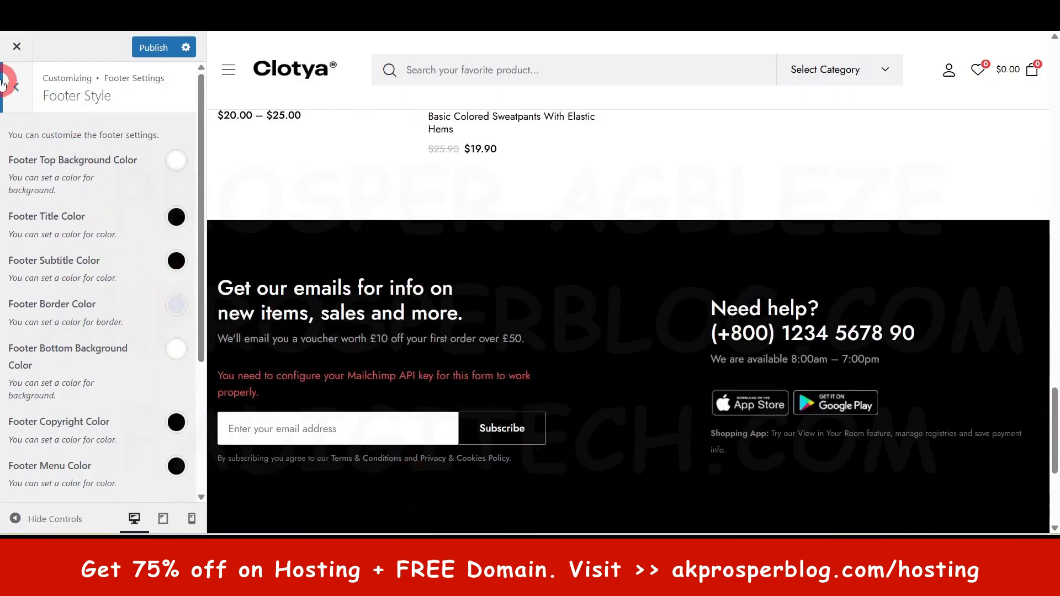
{"action": "left_click", "coordinate": [17, 95]}
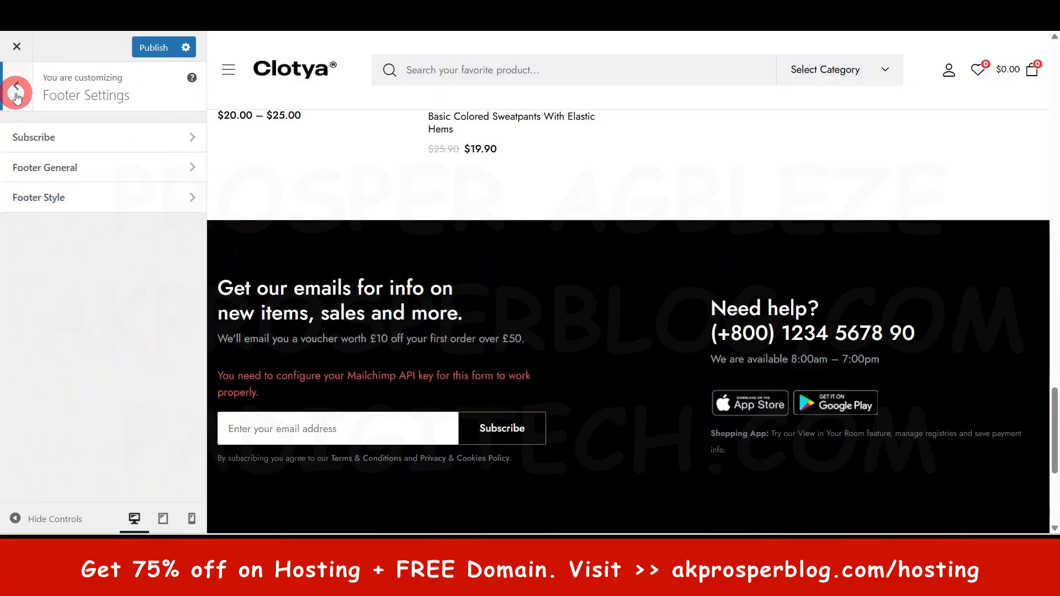
{"action": "left_click", "coordinate": [16, 91]}
Review the OpenAI Secret and Product Description sections under KLB AI, and return to the main Customizer list.
{"action": "scroll", "coordinate": [379, 331], "scroll_direction": "down", "scroll_amount": 4}
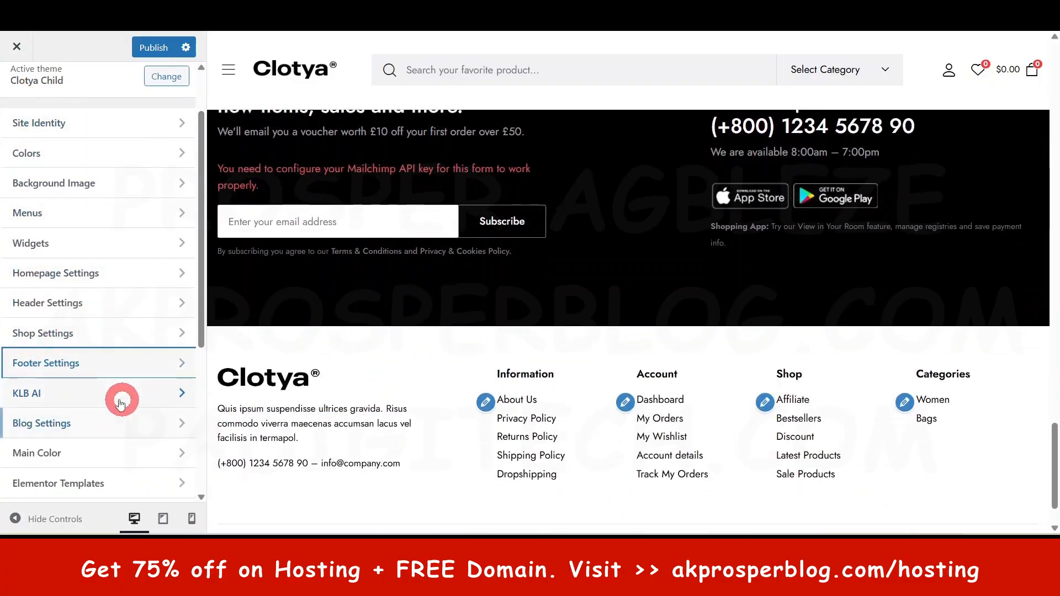
{"action": "left_click", "coordinate": [107, 398]}
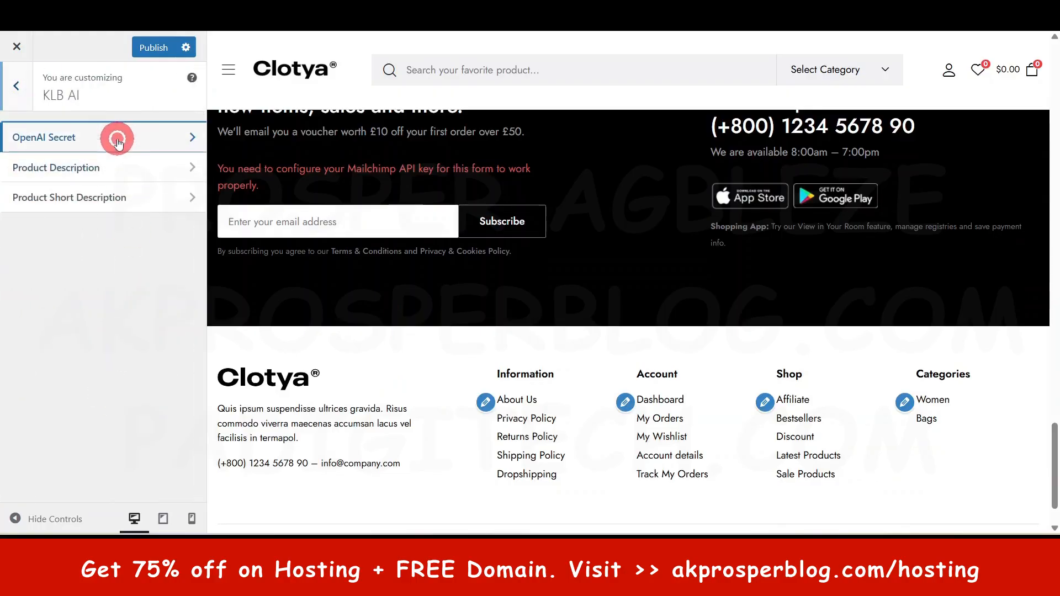
{"action": "left_click", "coordinate": [118, 139]}
{"action": "left_click", "coordinate": [8, 85]}
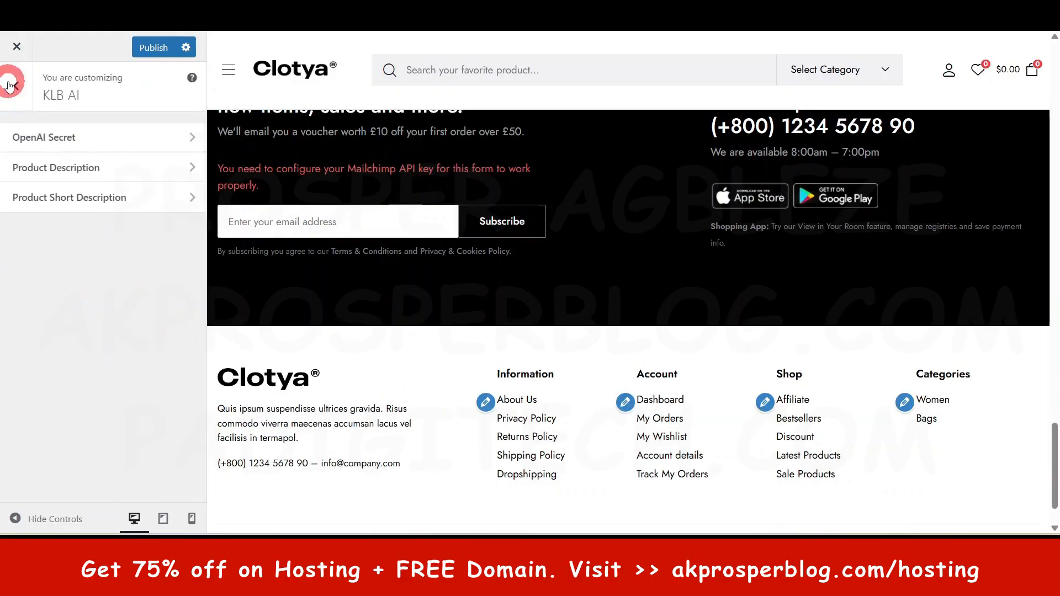
{"action": "left_click", "coordinate": [58, 175]}
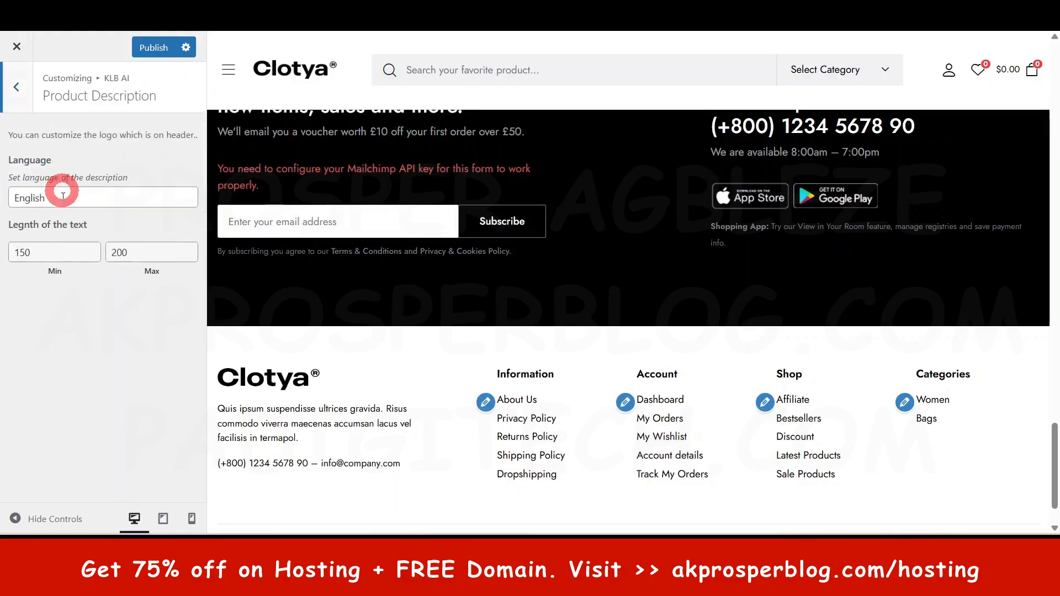
{"action": "left_click", "coordinate": [16, 83]}
{"action": "left_click", "coordinate": [15, 80]}
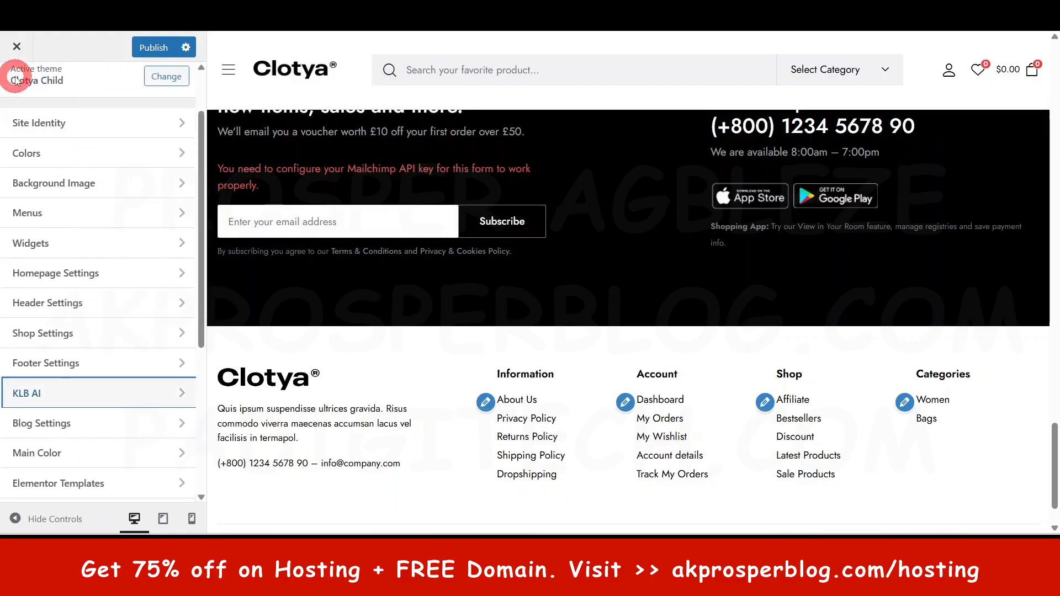
Open Blog Settings and examine the blog page's current sidebar layout in the preview.
{"action": "left_click", "coordinate": [82, 424]}
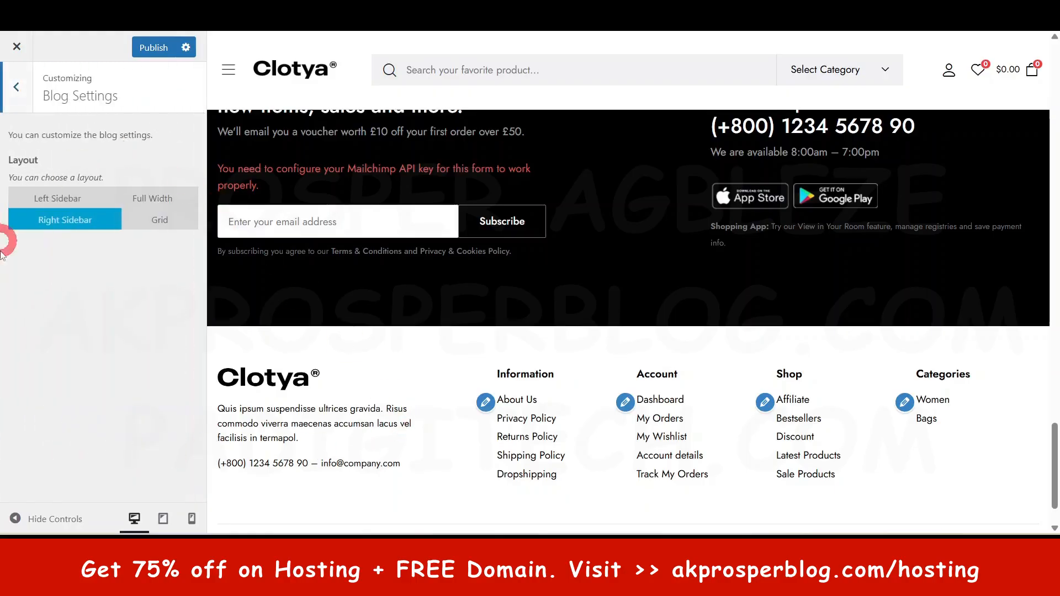
{"action": "left_click_drag", "start_coordinate": [1053, 466], "coordinate": [1055, 55]}
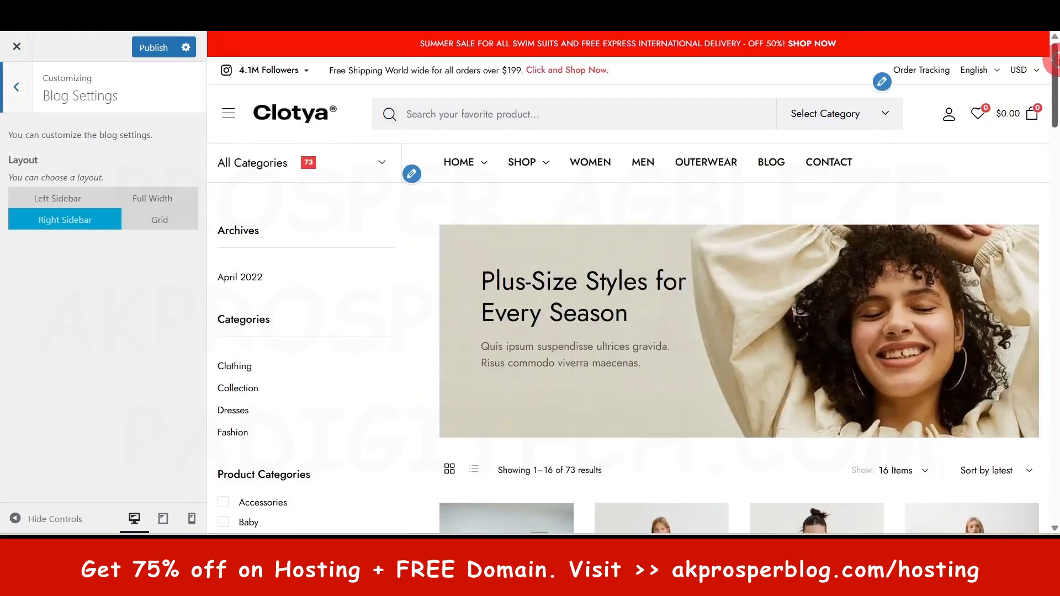
{"action": "left_click", "coordinate": [773, 163]}
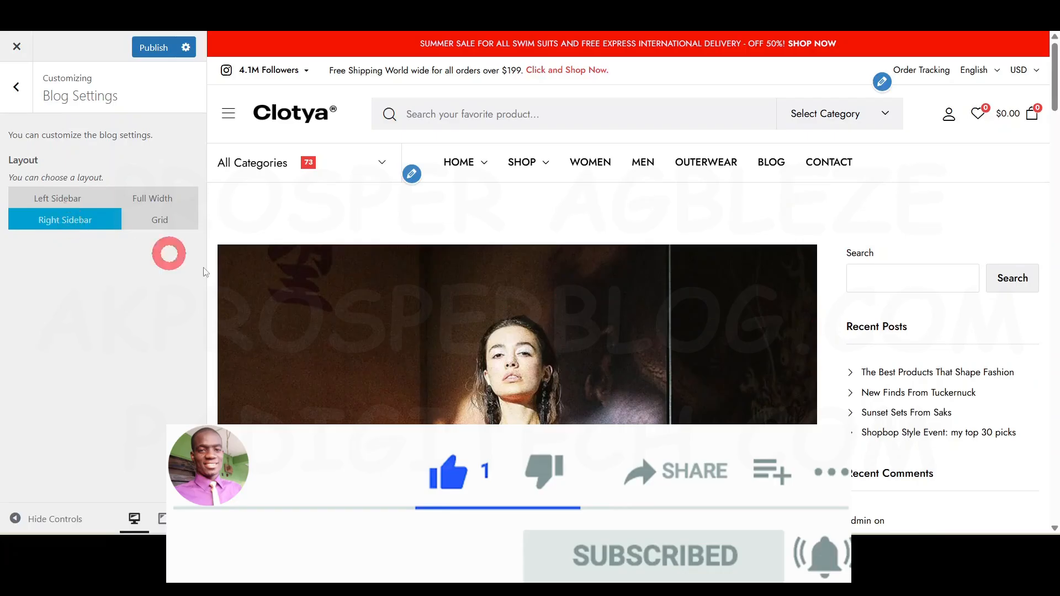
{"action": "scroll", "coordinate": [634, 386], "scroll_direction": "down", "scroll_amount": 6}
{"action": "scroll", "coordinate": [942, 445], "scroll_direction": "down", "scroll_amount": 7}
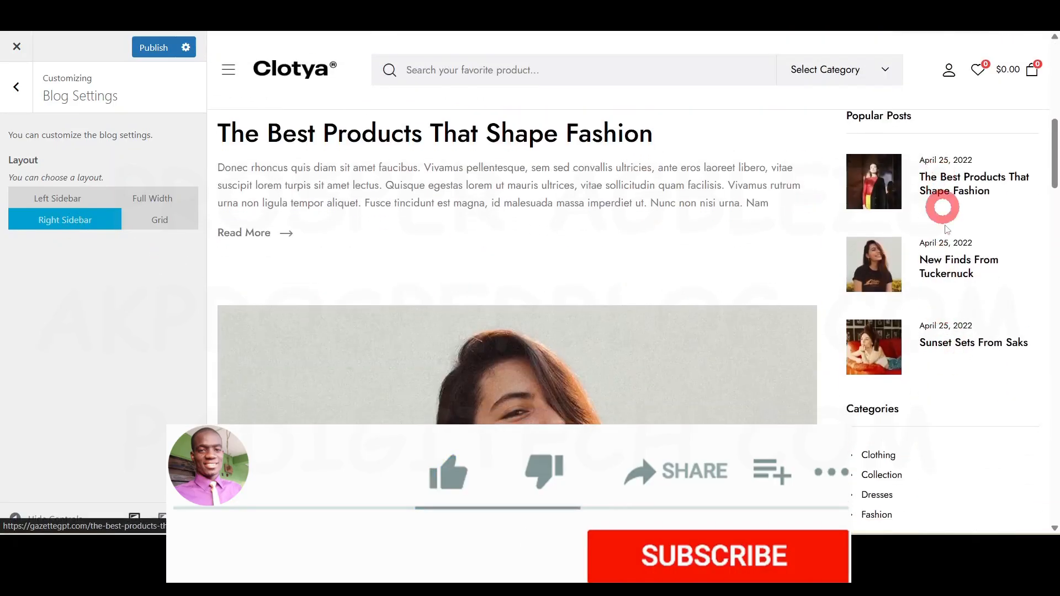
{"action": "scroll", "coordinate": [937, 392], "scroll_direction": "up", "scroll_amount": 13}
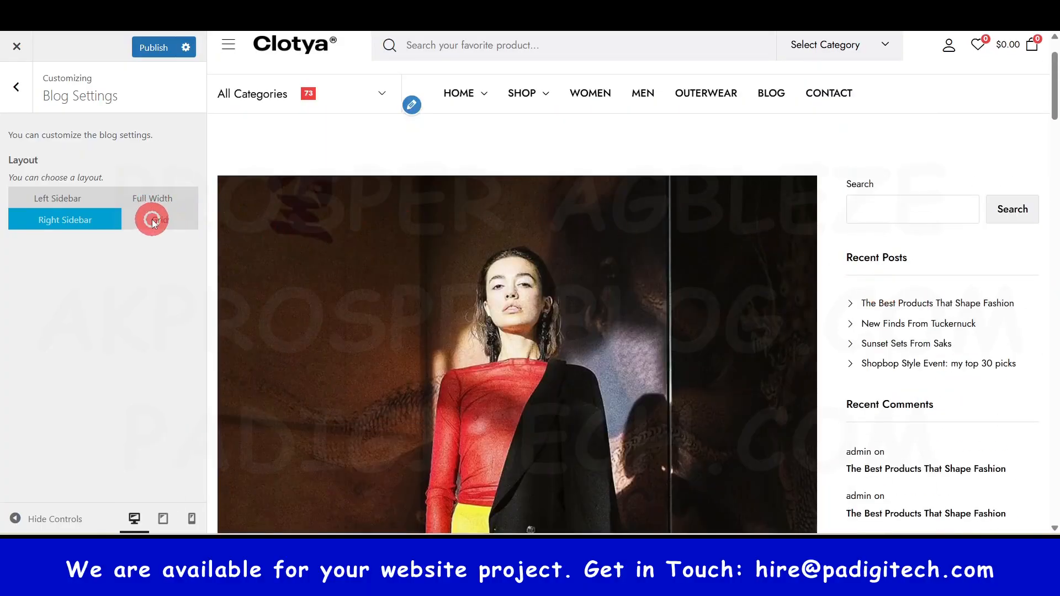
Set the blog layout to Grid and check the post arrangement in the preview.
{"action": "left_click", "coordinate": [151, 220]}
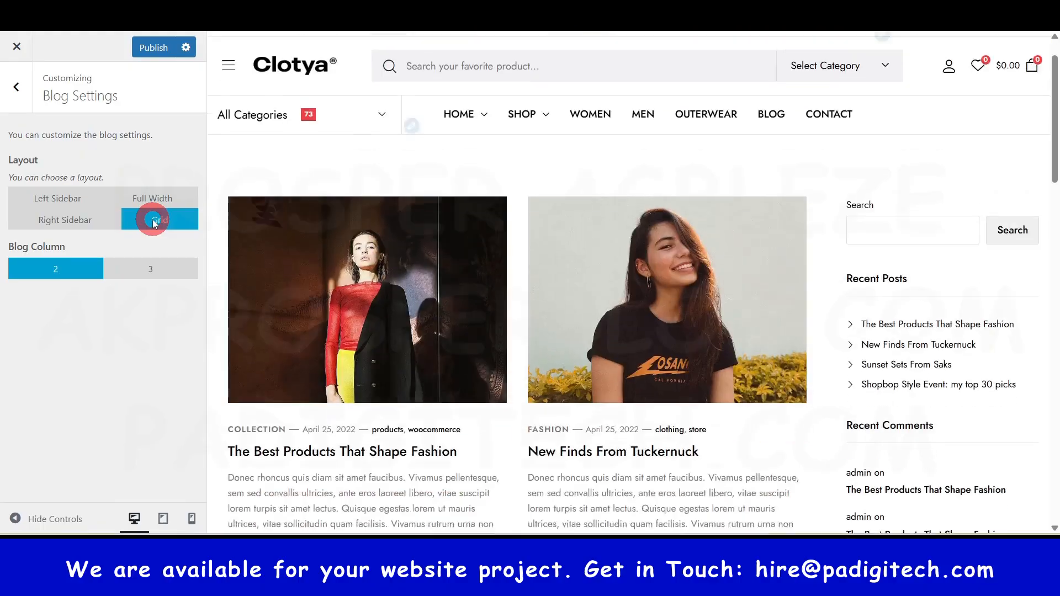
{"action": "scroll", "coordinate": [534, 264], "scroll_direction": "down", "scroll_amount": 9}
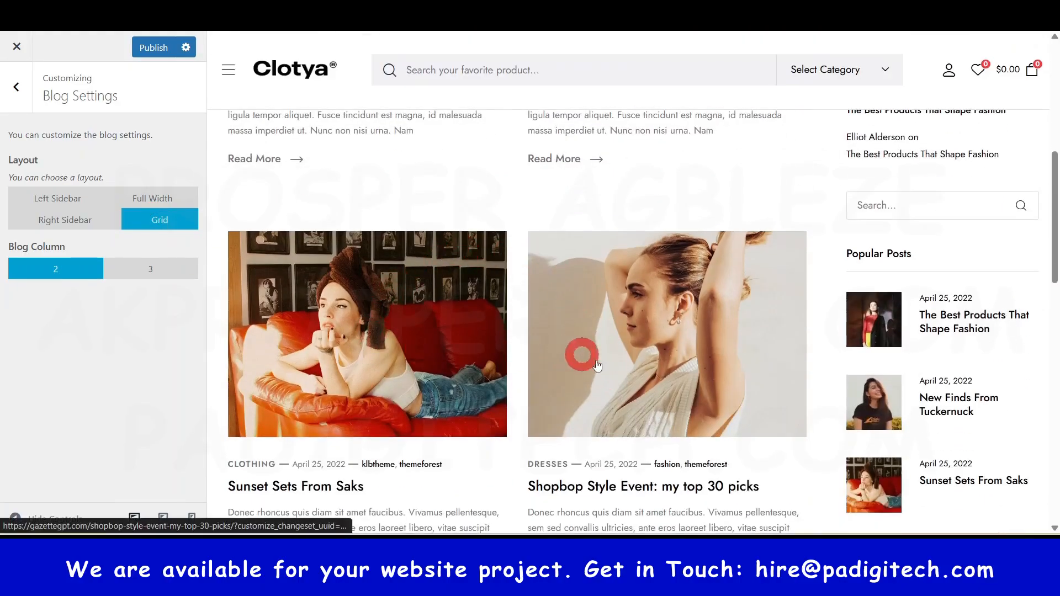
{"action": "scroll", "coordinate": [580, 355], "scroll_direction": "down", "scroll_amount": 5}
{"action": "scroll", "coordinate": [675, 320], "scroll_direction": "up", "scroll_amount": 5}
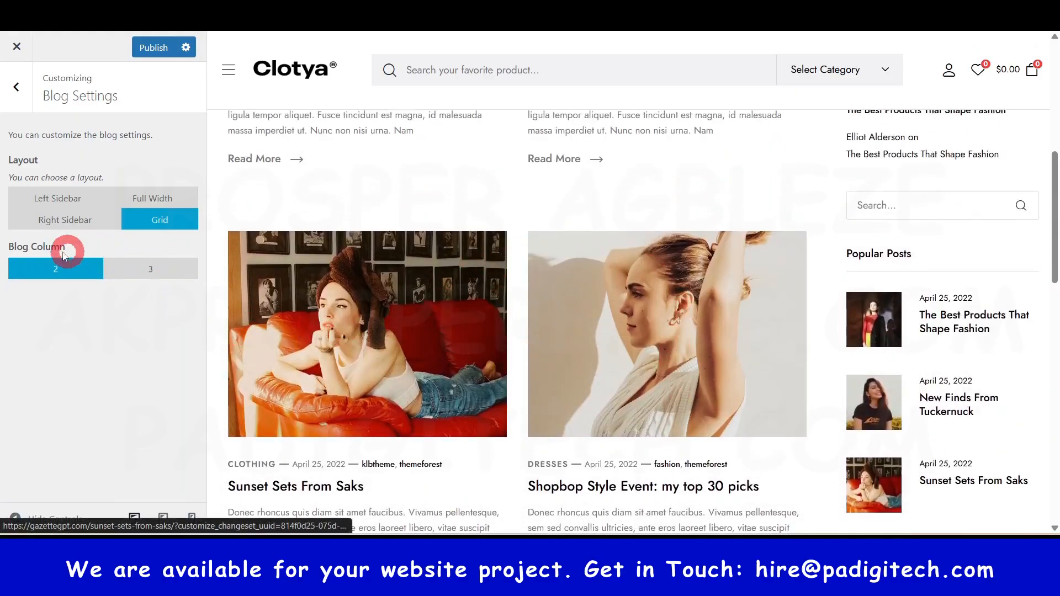
Try a Blog Column value of 3 and inspect the posts down the preview page.
{"action": "left_click", "coordinate": [138, 270]}
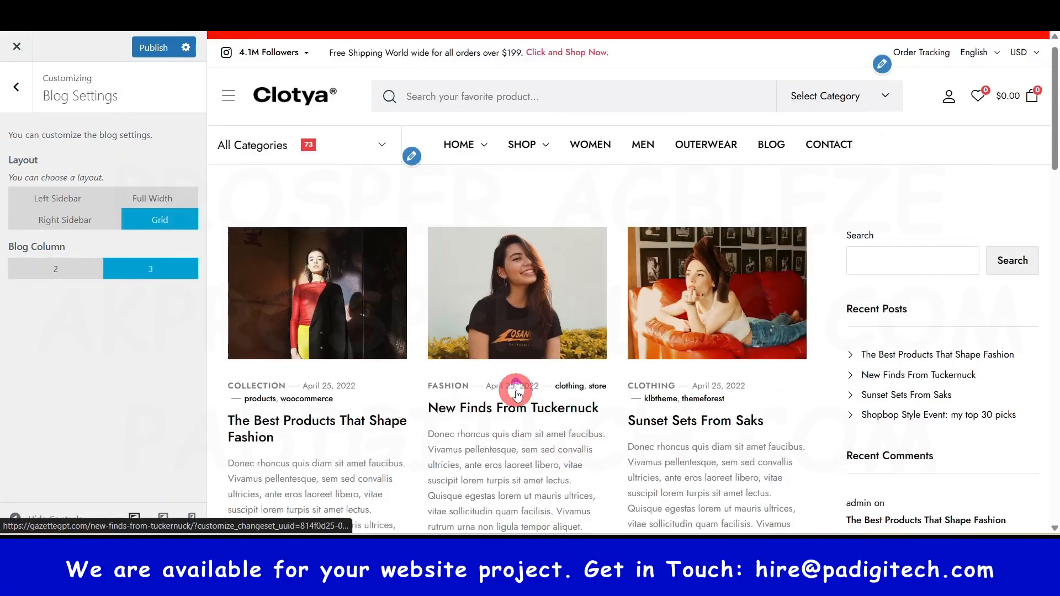
{"action": "scroll", "coordinate": [442, 353], "scroll_direction": "down", "scroll_amount": 15}
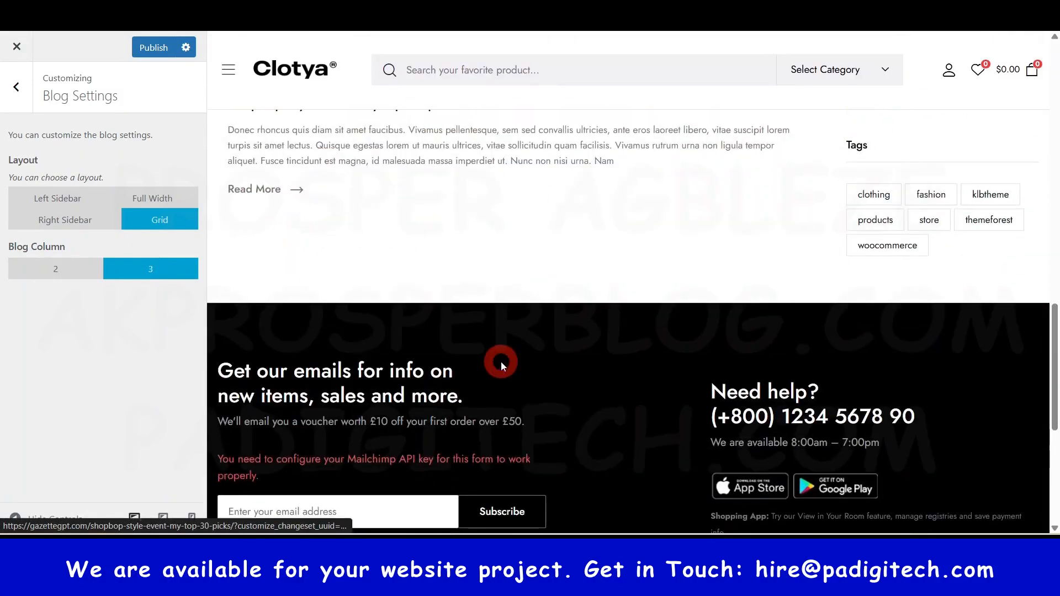
{"action": "scroll", "coordinate": [497, 359], "scroll_direction": "up", "scroll_amount": 5}
{"action": "scroll", "coordinate": [442, 260], "scroll_direction": "up", "scroll_amount": 10}
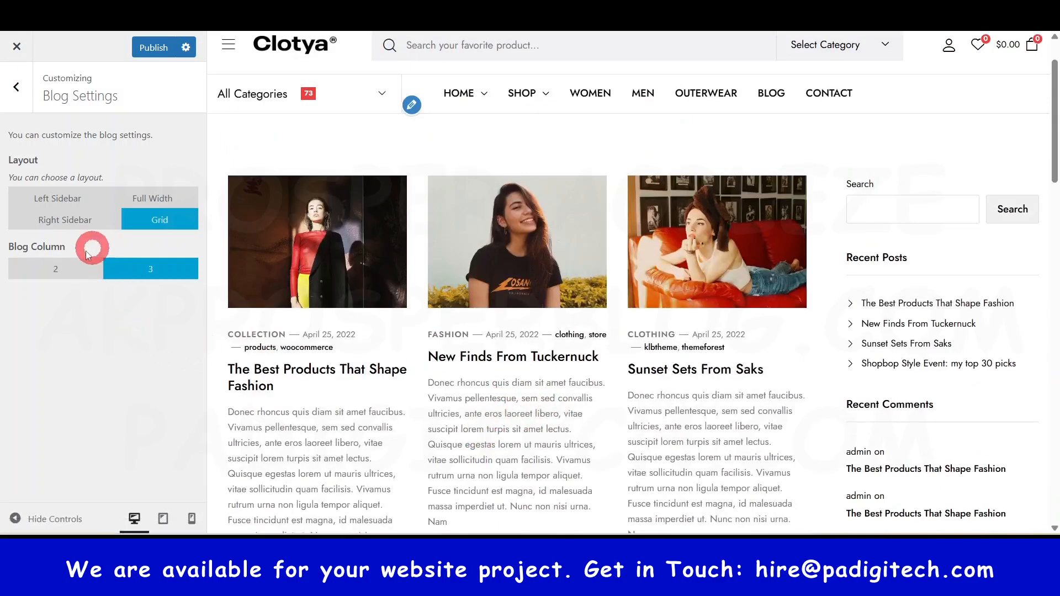
Set Blog Column to 2 and return to the main Customizer list to view the remaining sections.
{"action": "left_click", "coordinate": [45, 270]}
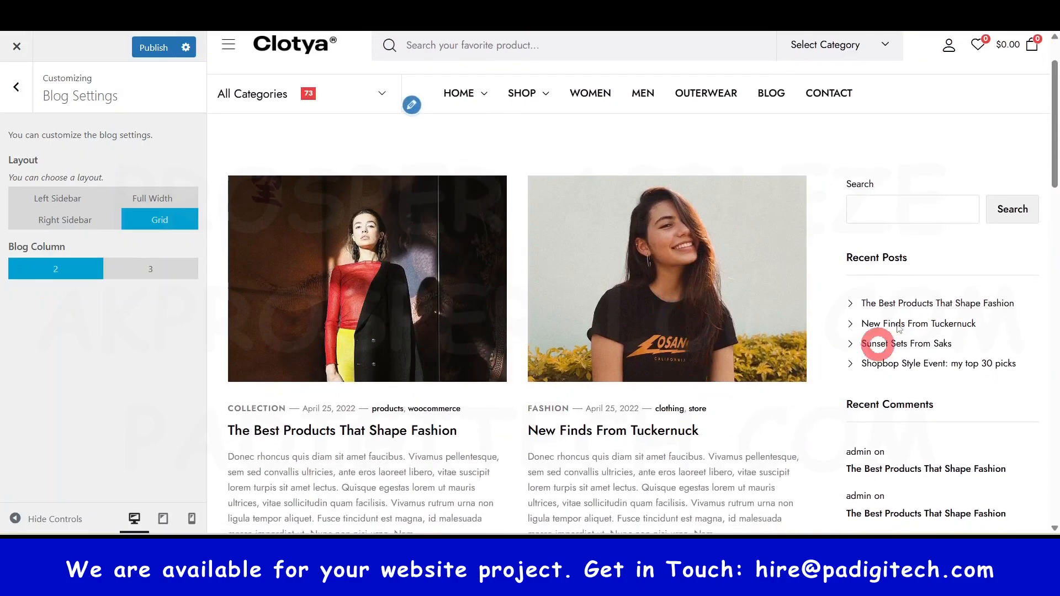
{"action": "left_click", "coordinate": [17, 87]}
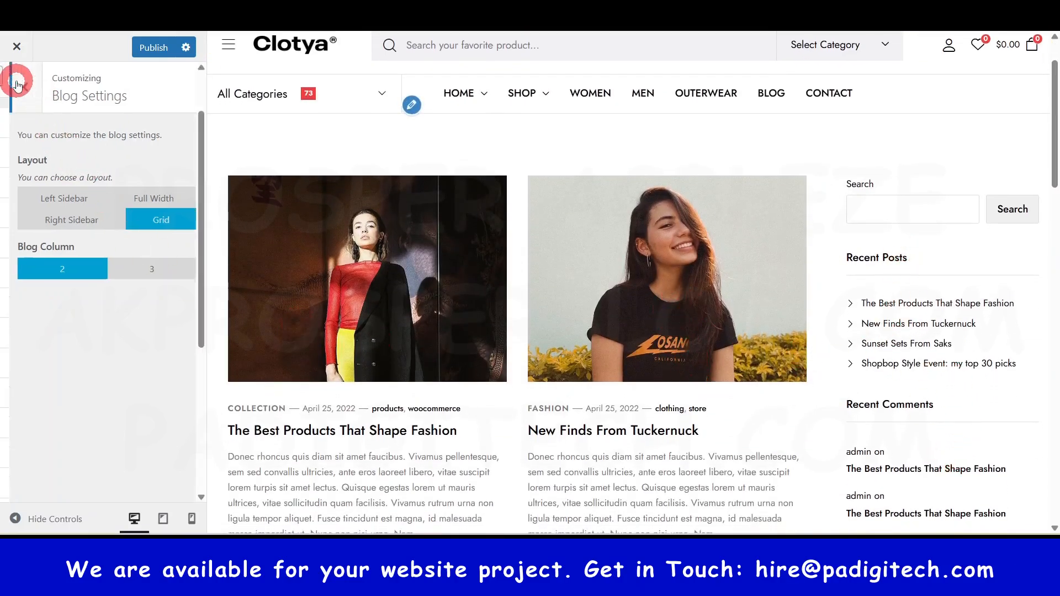
{"action": "scroll", "coordinate": [81, 368], "scroll_direction": "down", "scroll_amount": 3}
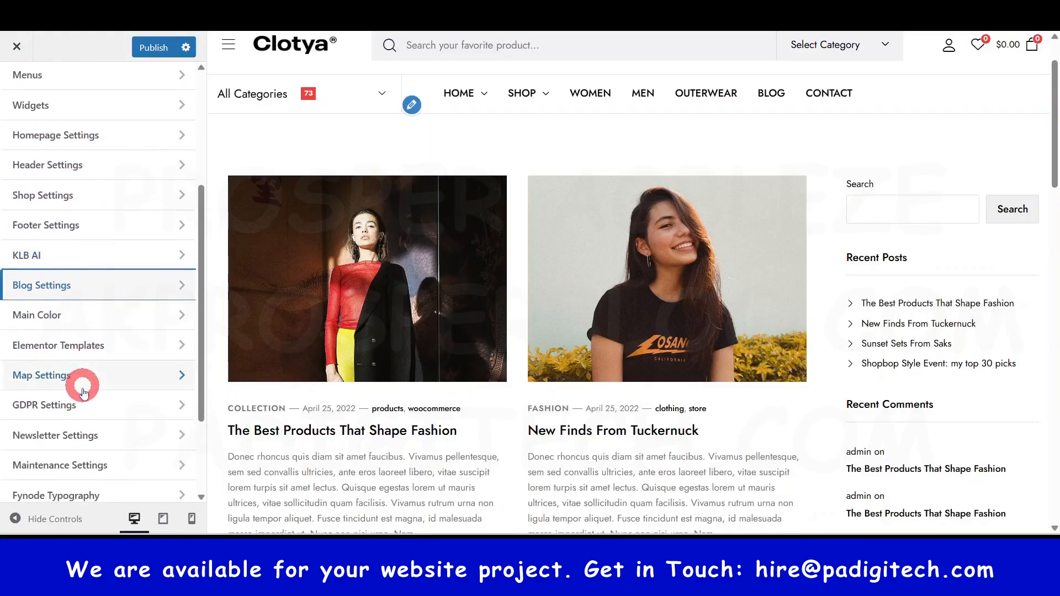
Review the theme's Main Color options, publish the pending customizer changes, and return to the section list.
{"action": "left_click", "coordinate": [75, 319]}
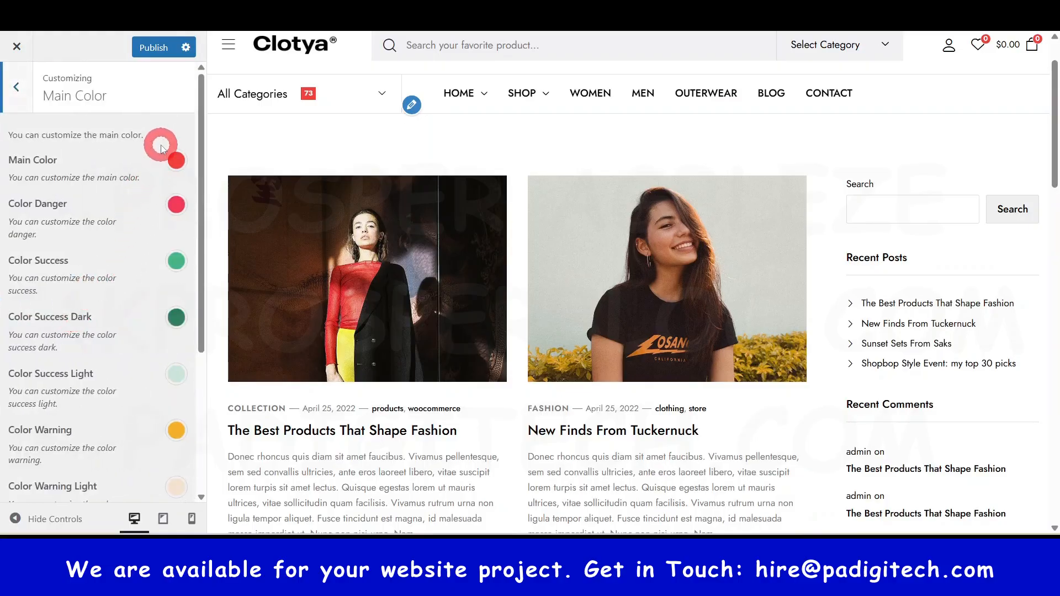
{"action": "scroll", "coordinate": [182, 350], "scroll_direction": "down", "scroll_amount": 5}
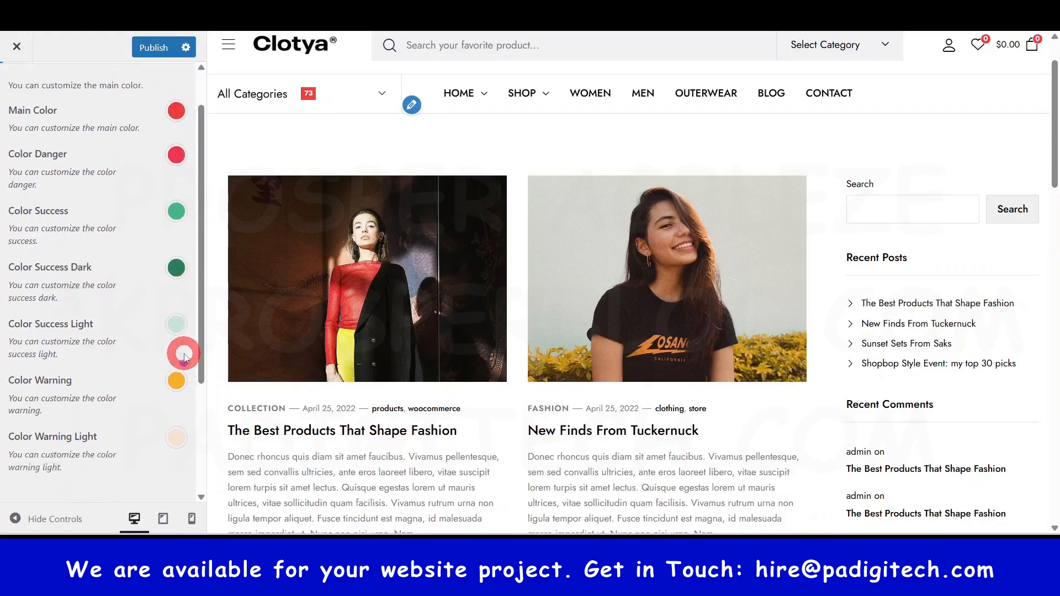
{"action": "scroll", "coordinate": [182, 354], "scroll_direction": "up", "scroll_amount": 5}
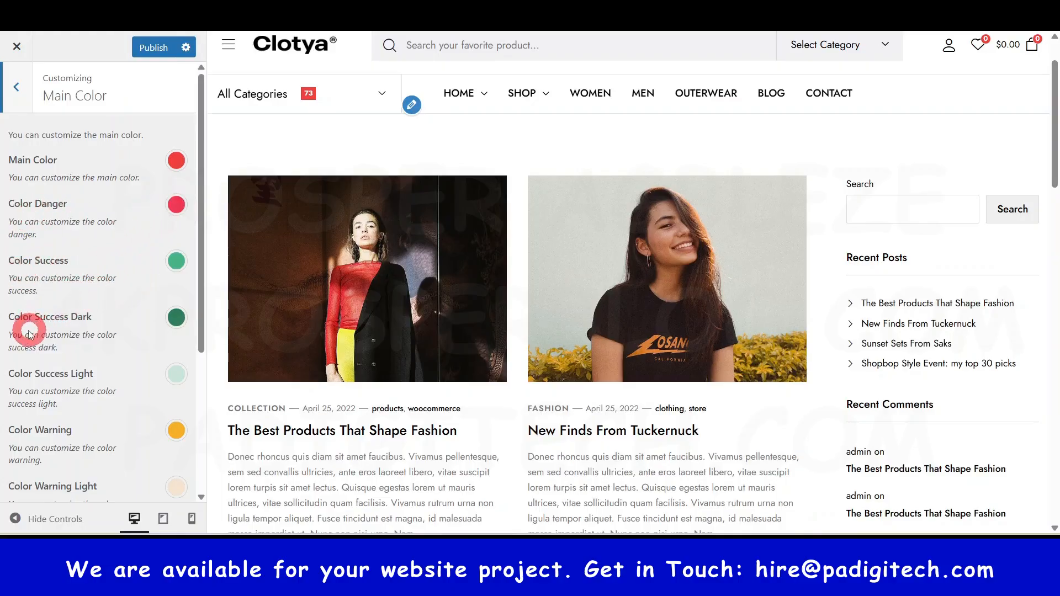
{"action": "scroll", "coordinate": [116, 309], "scroll_direction": "down", "scroll_amount": 5}
{"action": "scroll", "coordinate": [118, 326], "scroll_direction": "up", "scroll_amount": 5}
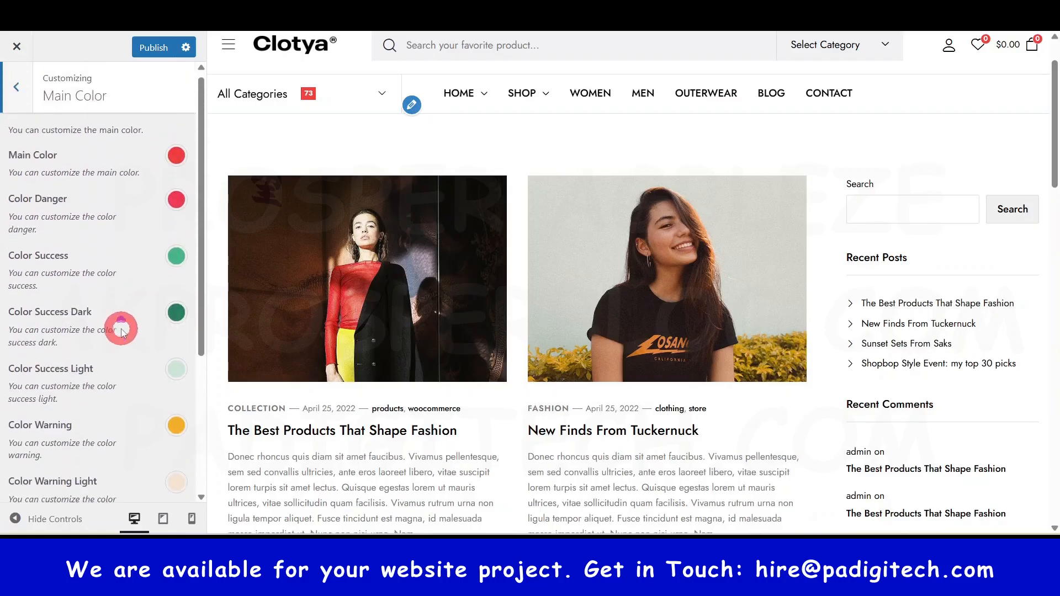
{"action": "left_click", "coordinate": [157, 48]}
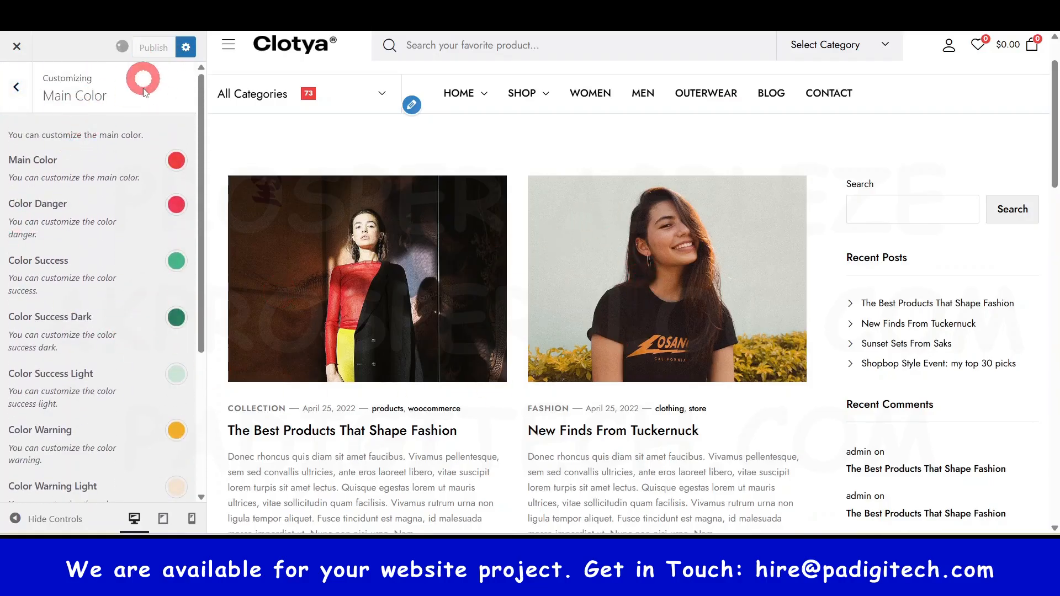
{"action": "left_click", "coordinate": [20, 90]}
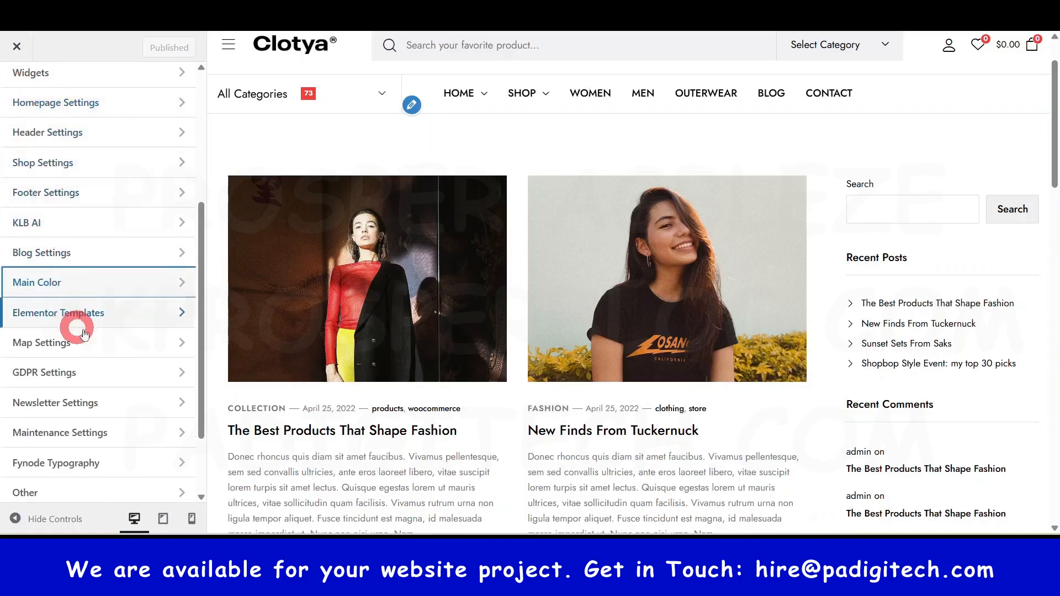
Examine the Elementor Templates options, including the Before Footer template choice, and return to the section list.
{"action": "left_click", "coordinate": [115, 311]}
{"action": "scroll", "coordinate": [124, 253], "scroll_direction": "down", "scroll_amount": 3}
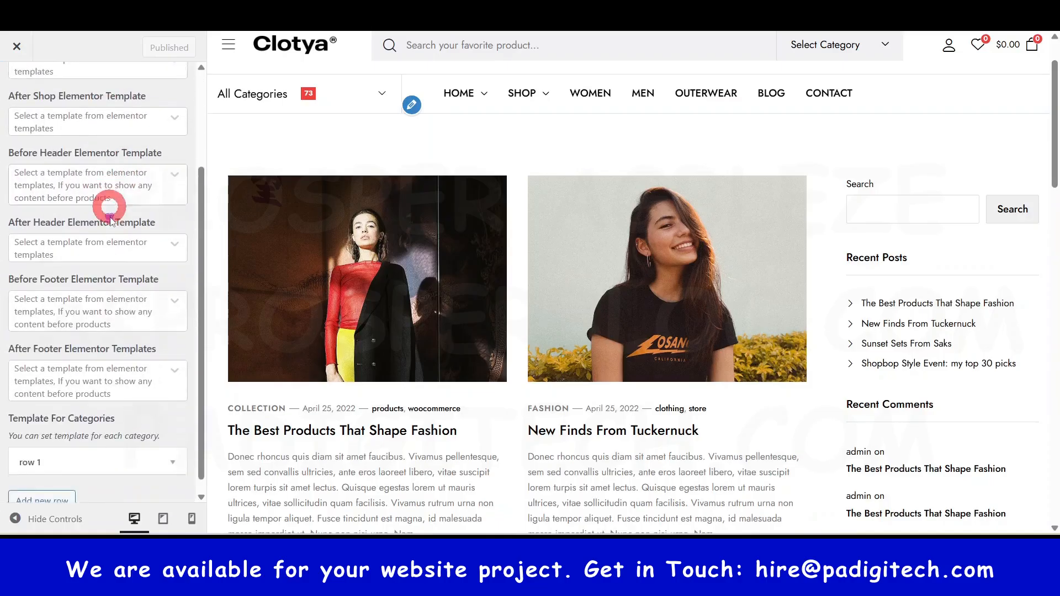
{"action": "left_click", "coordinate": [108, 285]}
{"action": "left_click", "coordinate": [104, 279]}
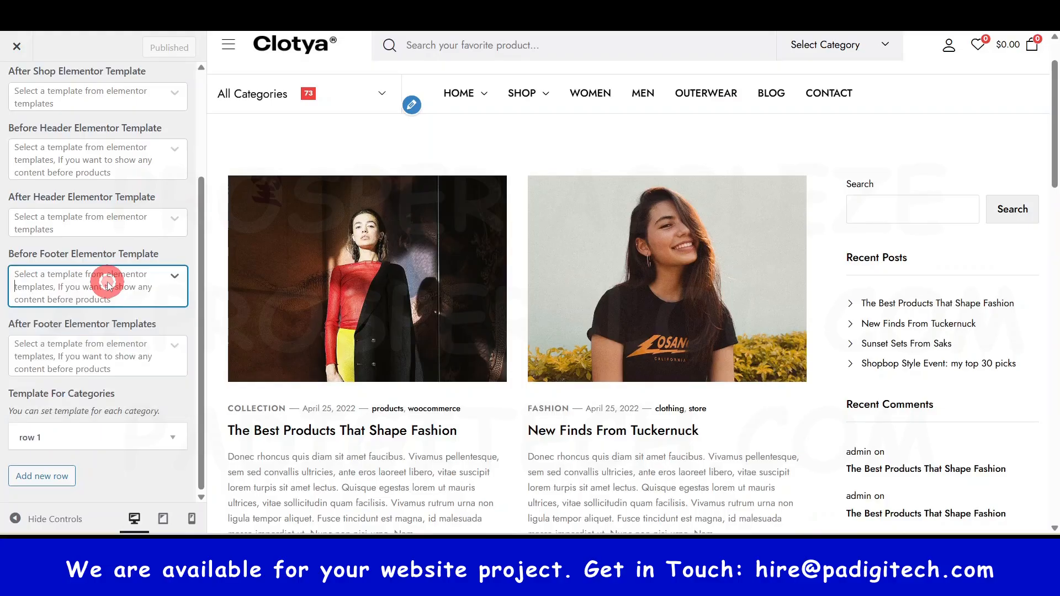
{"action": "scroll", "coordinate": [110, 194], "scroll_direction": "up", "scroll_amount": 3}
{"action": "left_click", "coordinate": [25, 91]}
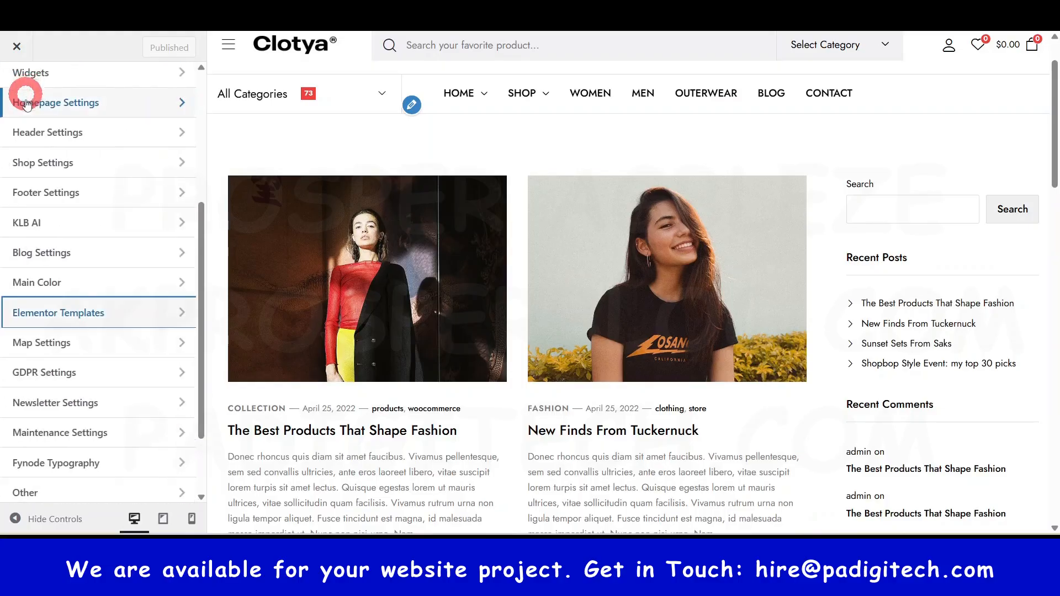
View the Google Map API key option in Map Settings, check the preview's footer, and return to the section list.
{"action": "left_click", "coordinate": [67, 333]}
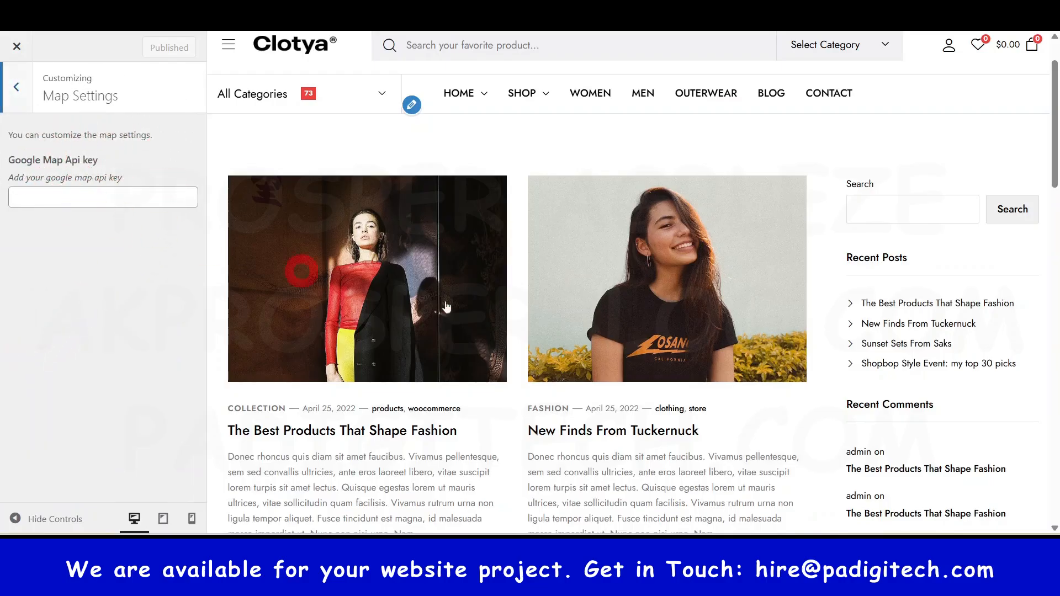
{"action": "left_click_drag", "start_coordinate": [1051, 168], "coordinate": [1052, 497]}
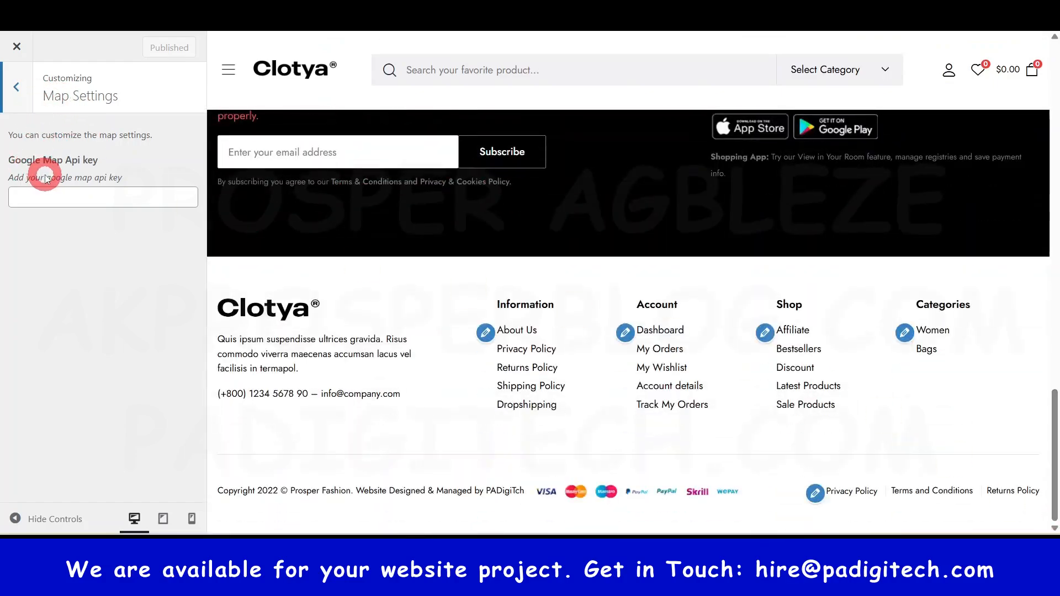
{"action": "left_click", "coordinate": [19, 94]}
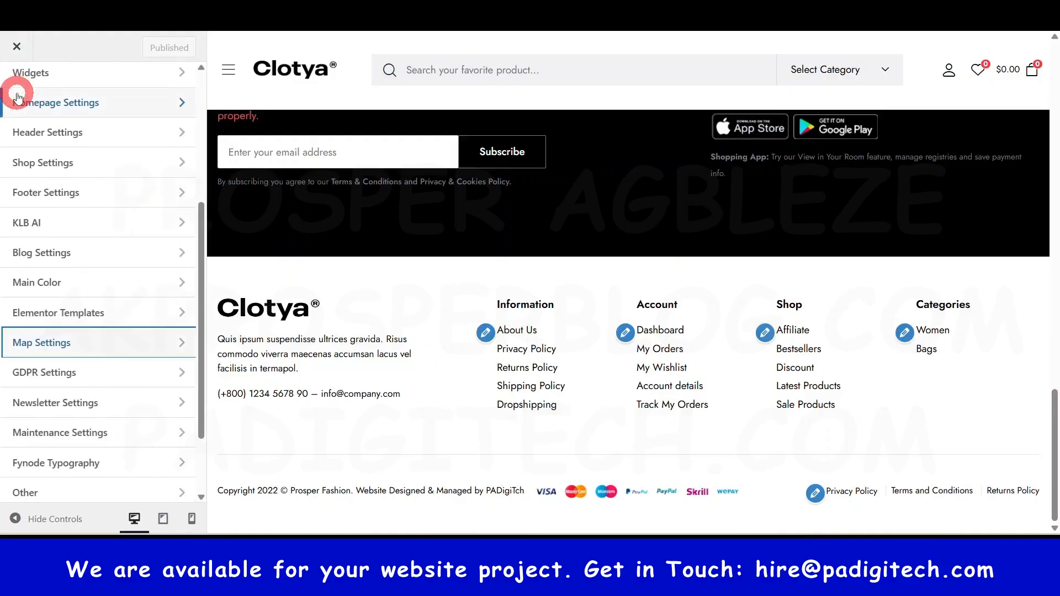
Try enabling GDPR to preview the cookie popup, accept the cookies in it, and disable GDPR again.
{"action": "left_click", "coordinate": [64, 372]}
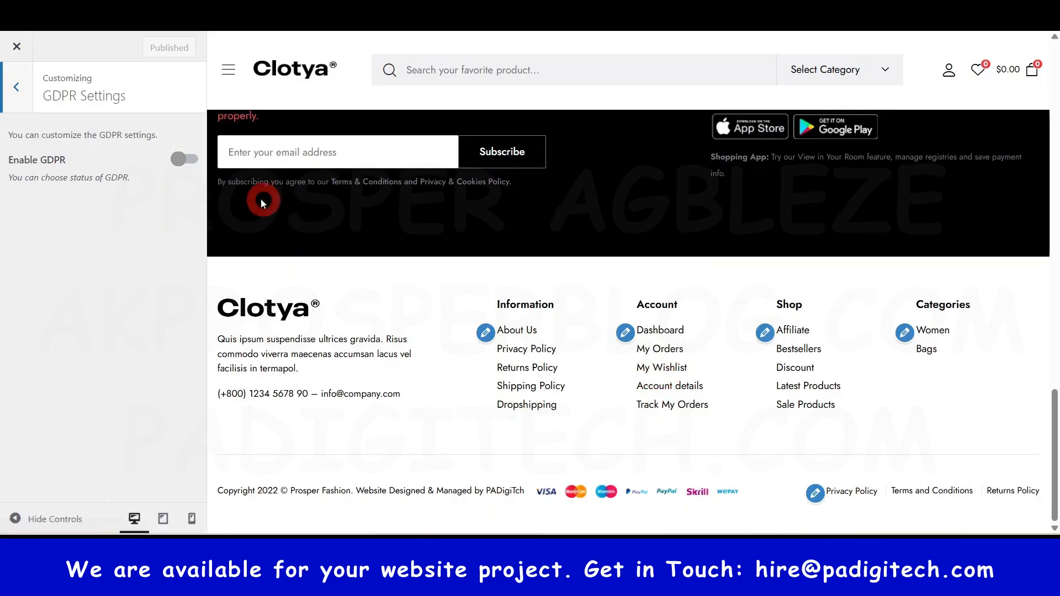
{"action": "left_click", "coordinate": [178, 164]}
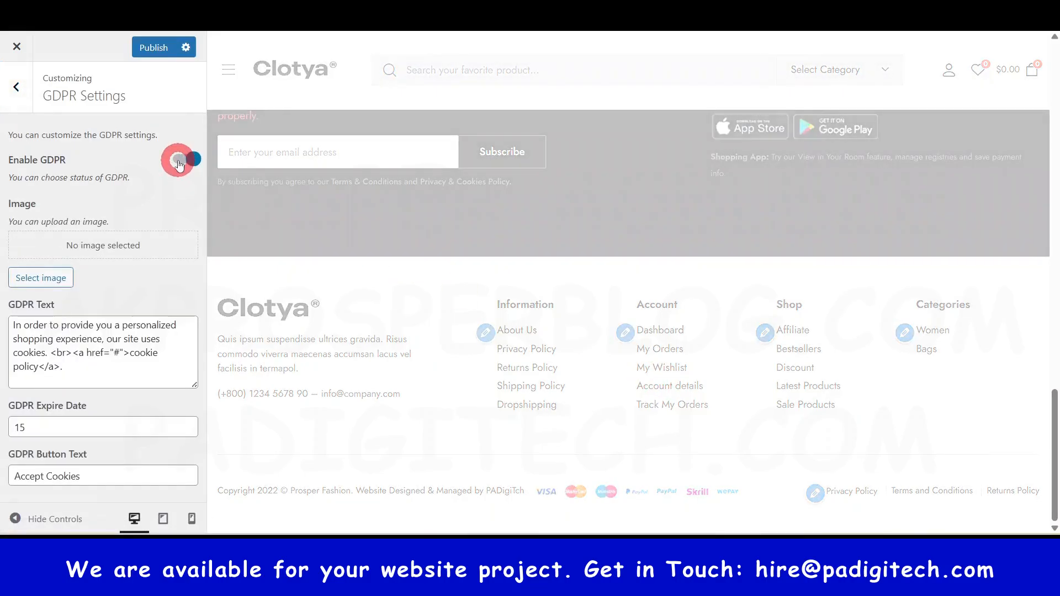
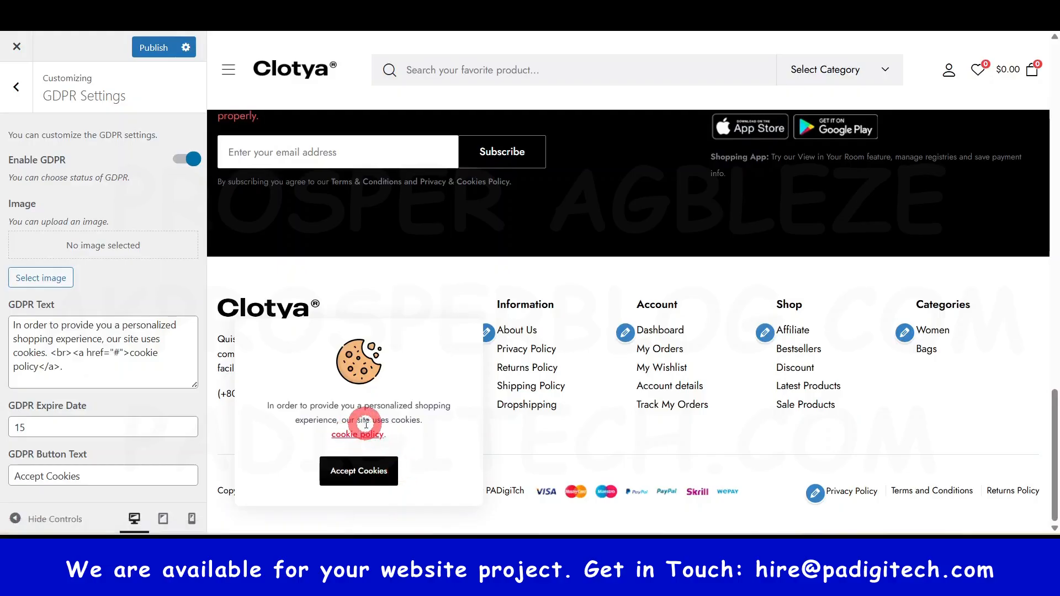
{"action": "left_click", "coordinate": [349, 472]}
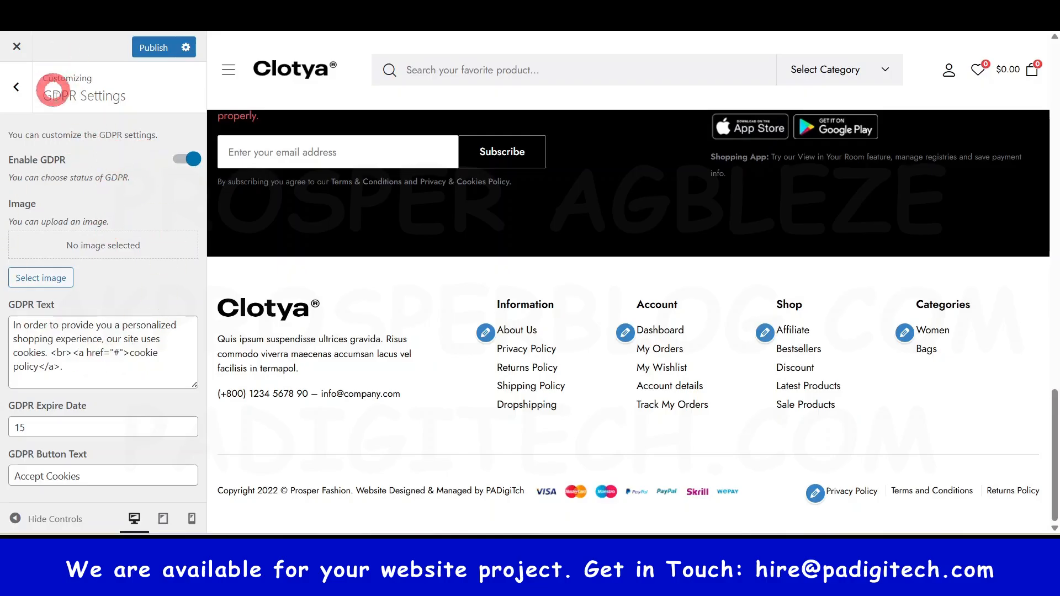
{"action": "left_click", "coordinate": [195, 159]}
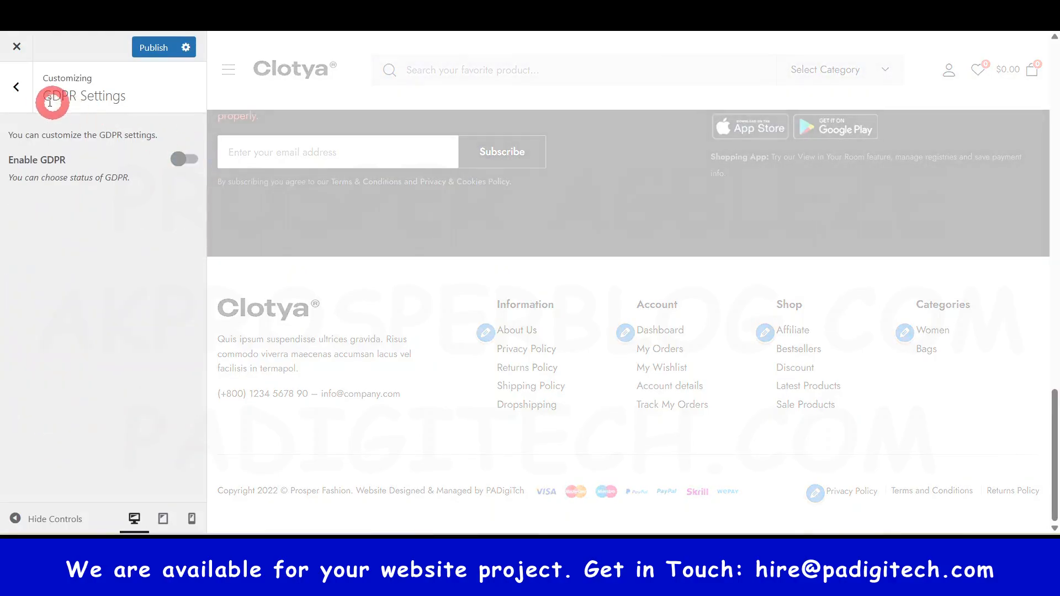
{"action": "left_click", "coordinate": [24, 94]}
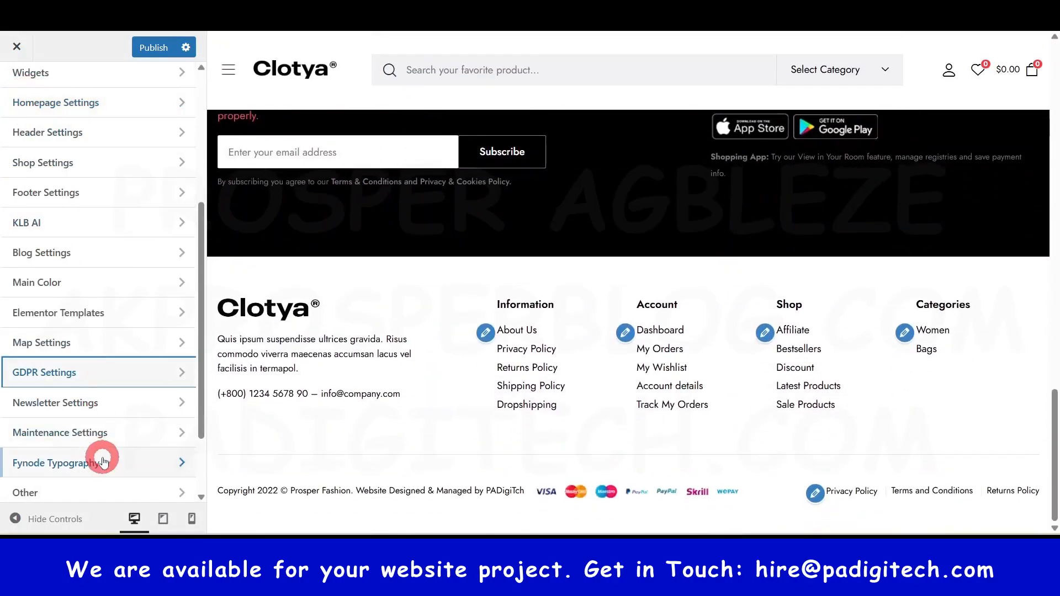
Try enabling the newsletter popup to preview it, disable it again, and leave Newsletter Settings.
{"action": "left_click", "coordinate": [99, 408]}
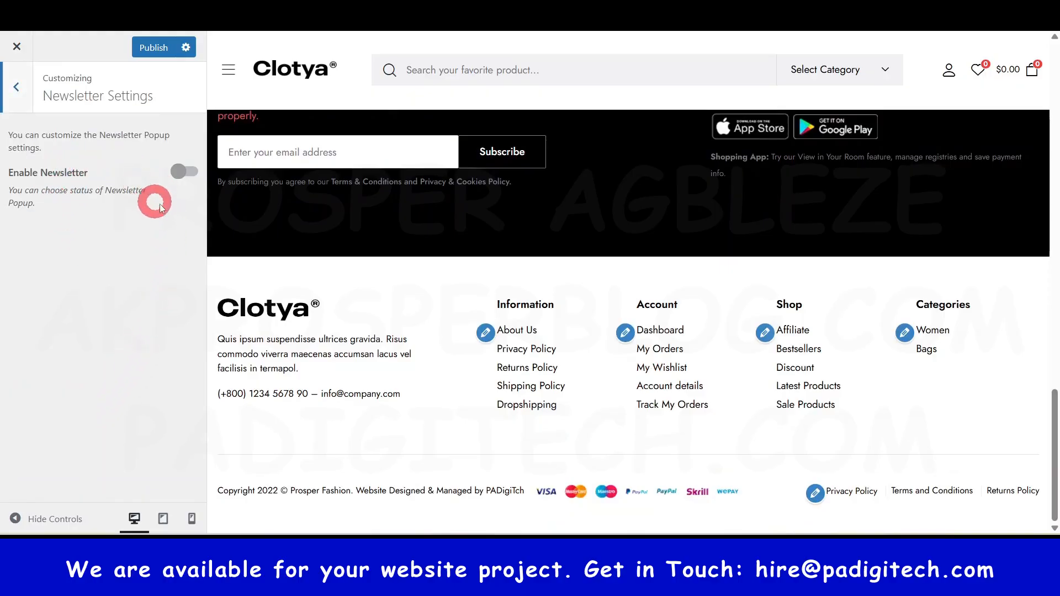
{"action": "left_click", "coordinate": [184, 172]}
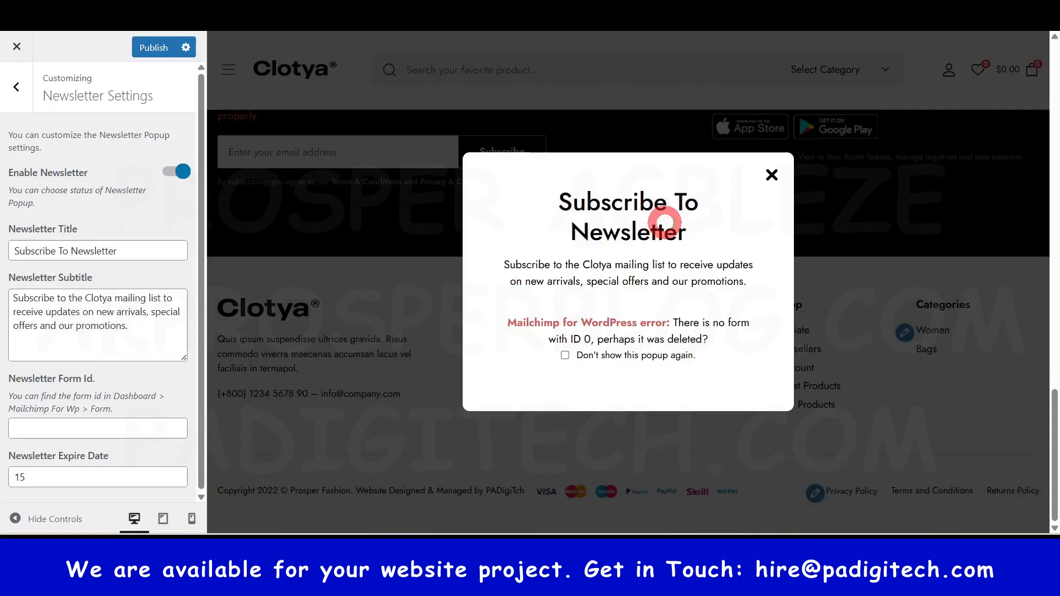
{"action": "left_click", "coordinate": [183, 172]}
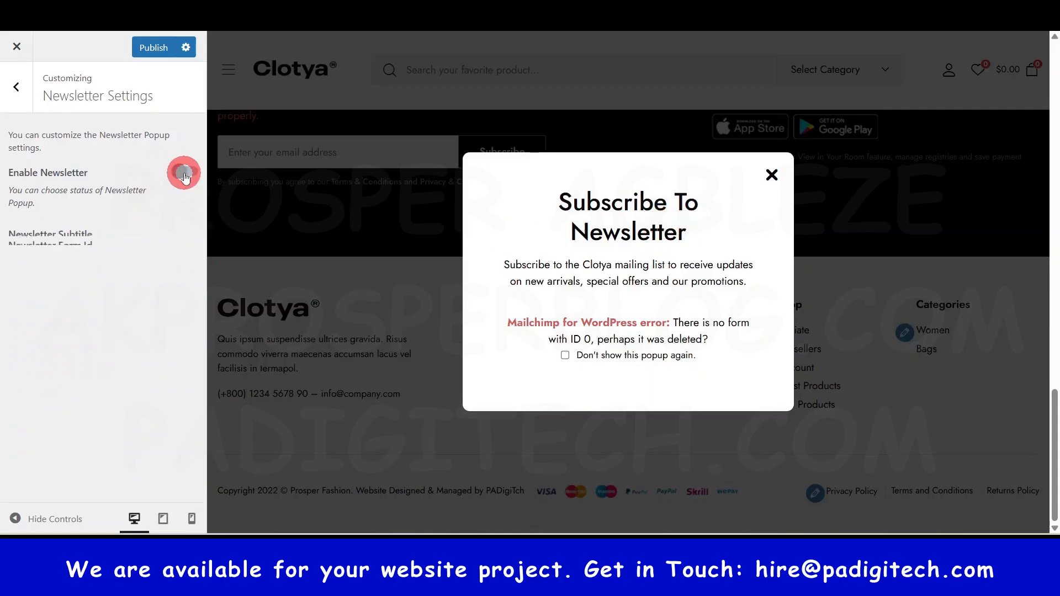
{"action": "left_click", "coordinate": [21, 95]}
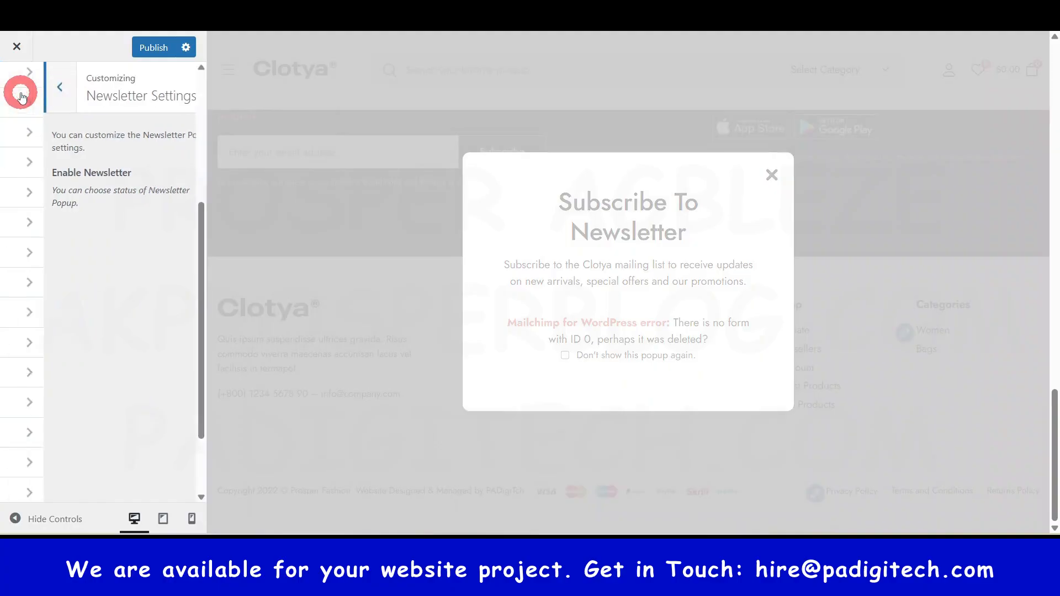
View the maintenance mode option in Maintenance Settings and return to the section list.
{"action": "scroll", "coordinate": [41, 280], "scroll_direction": "down", "scroll_amount": 2}
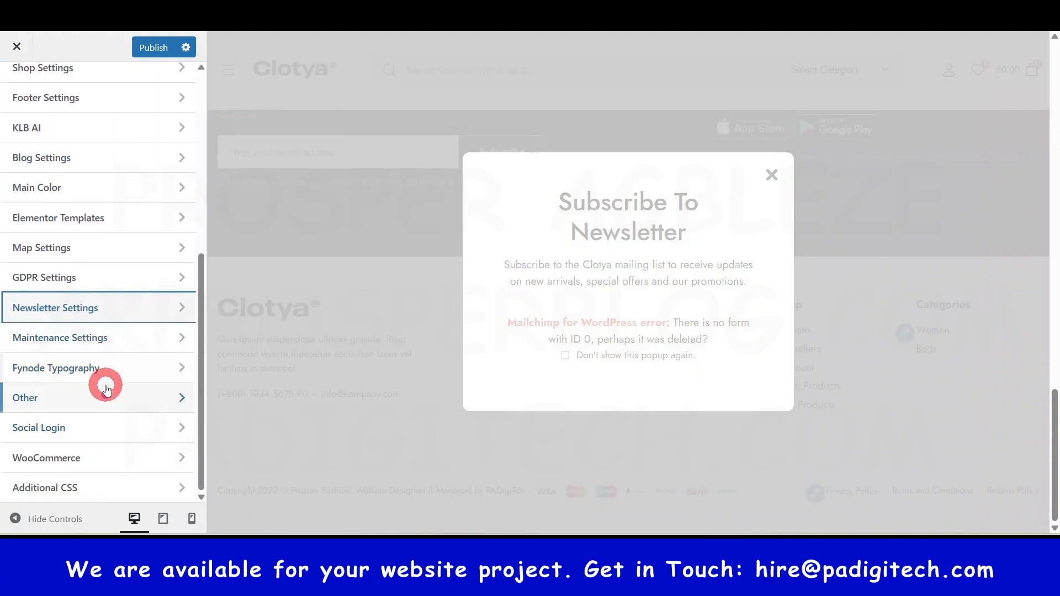
{"action": "left_click", "coordinate": [104, 338]}
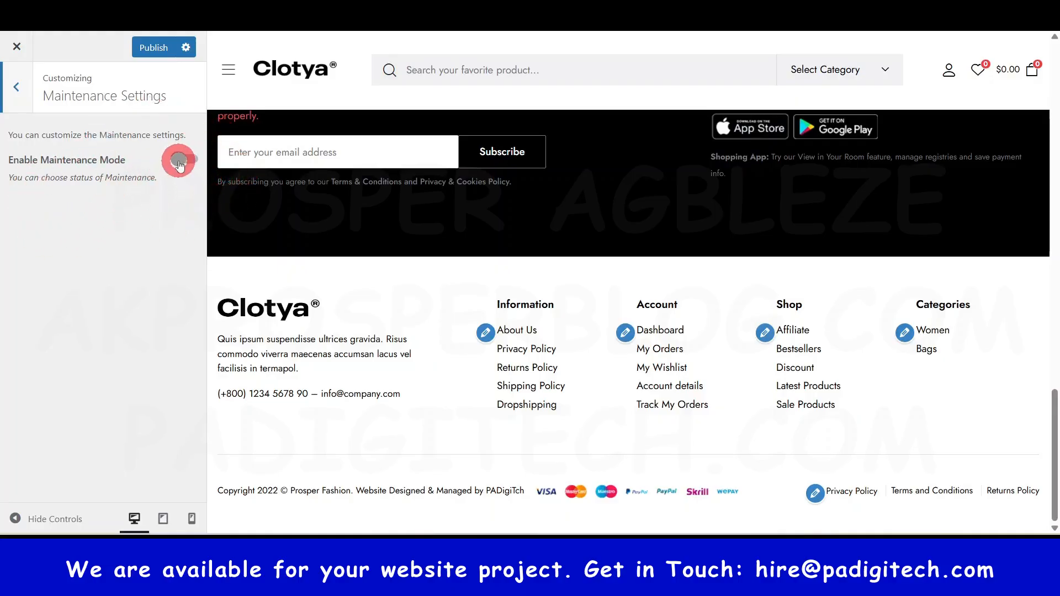
{"action": "left_click", "coordinate": [23, 95]}
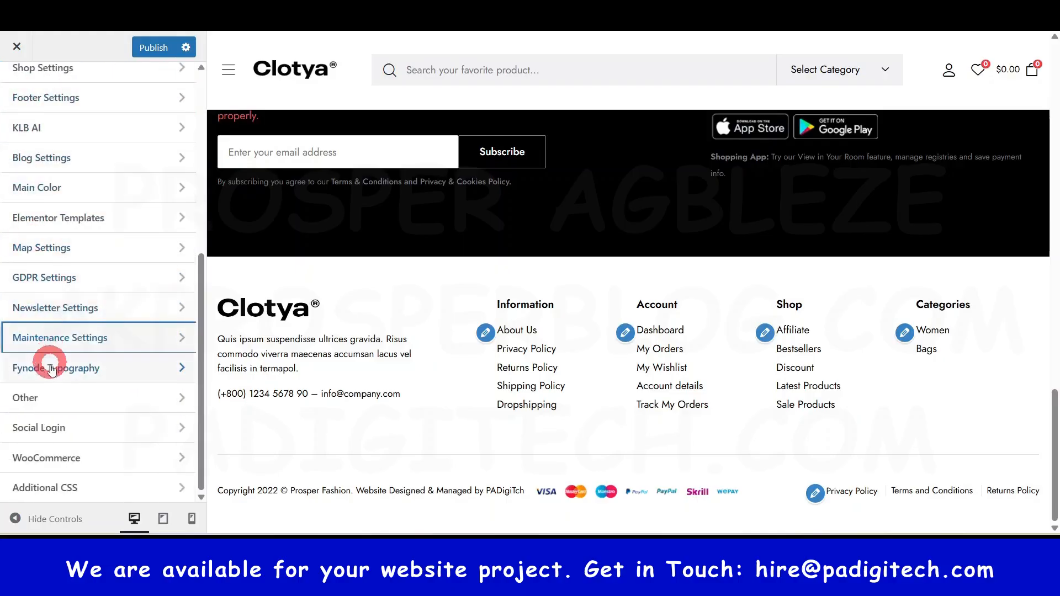
Review the body, heading, menu and price font options in Fynode Typography, and return to the section list.
{"action": "left_click", "coordinate": [102, 378]}
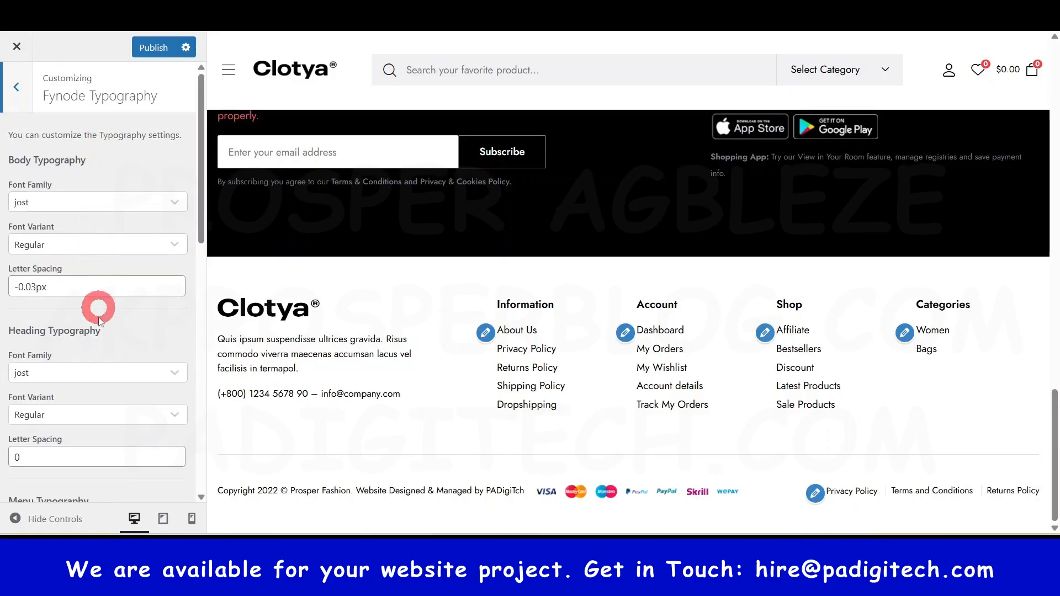
{"action": "scroll", "coordinate": [104, 352], "scroll_direction": "down", "scroll_amount": 5}
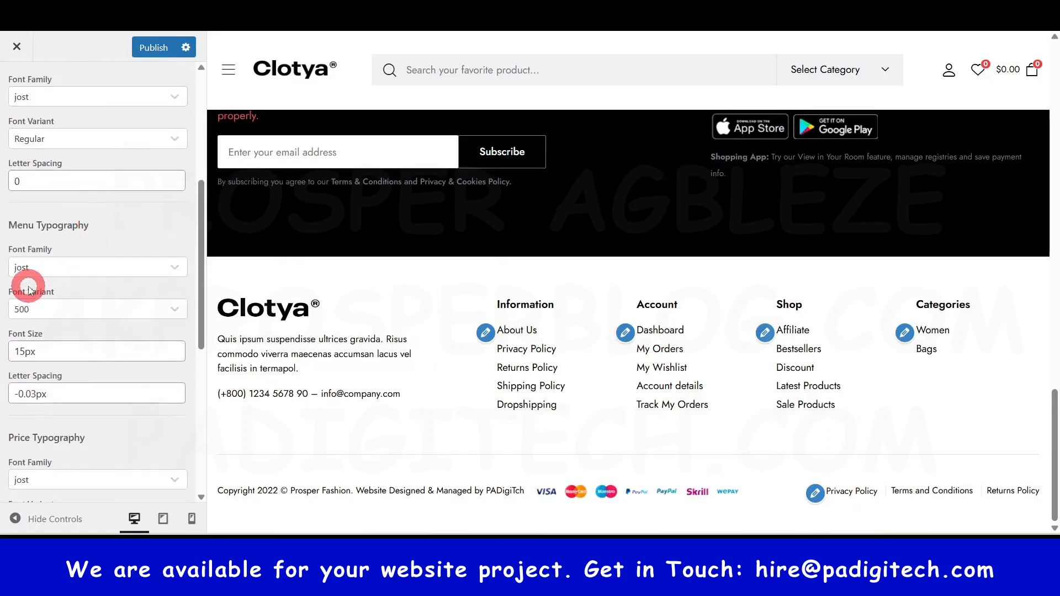
{"action": "scroll", "coordinate": [149, 331], "scroll_direction": "down", "scroll_amount": 5}
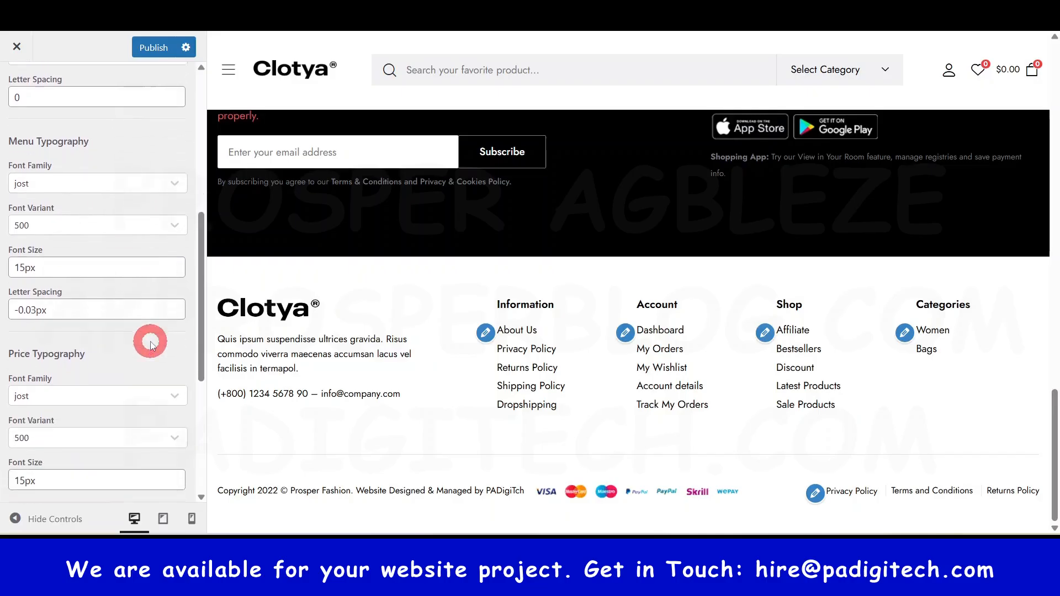
{"action": "scroll", "coordinate": [134, 289], "scroll_direction": "down", "scroll_amount": 2}
{"action": "scroll", "coordinate": [135, 291], "scroll_direction": "up", "scroll_amount": 10}
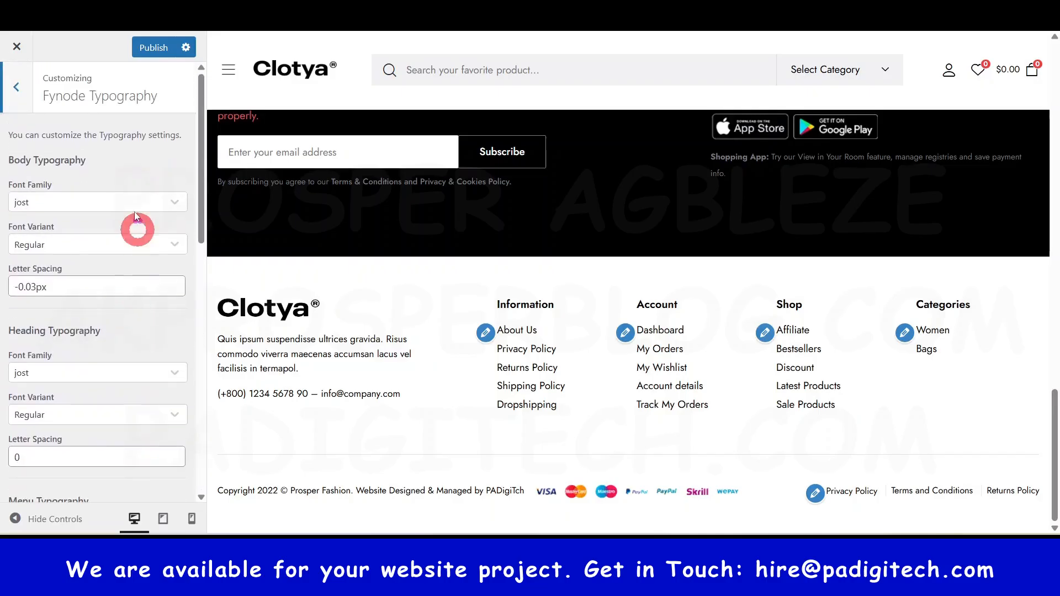
{"action": "left_click", "coordinate": [27, 87]}
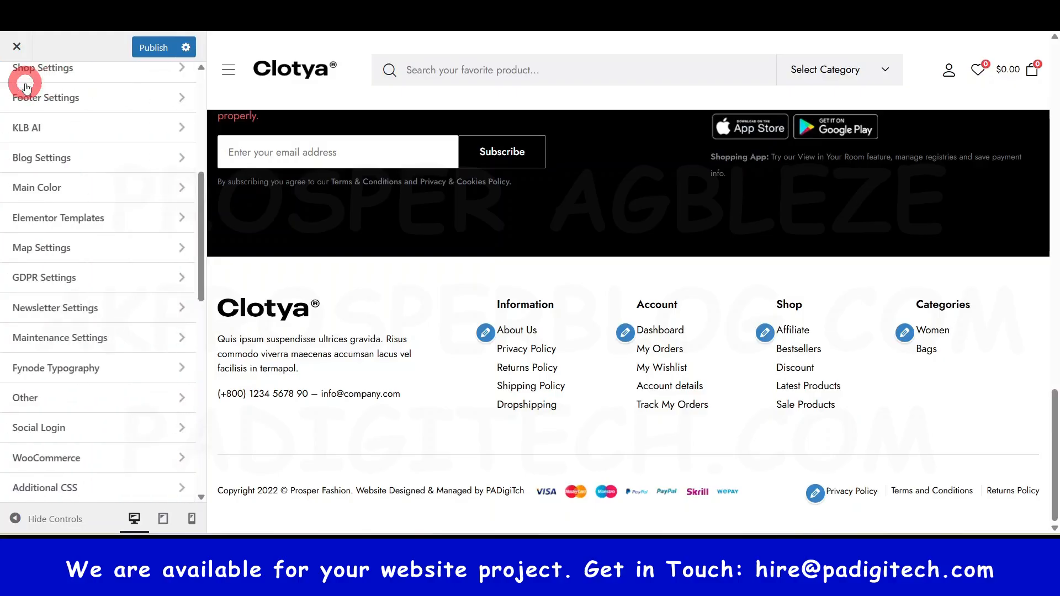
Examine the 404 page selection and Elementor Product Search Limit in the Other section, and return to the section list.
{"action": "left_click", "coordinate": [64, 400]}
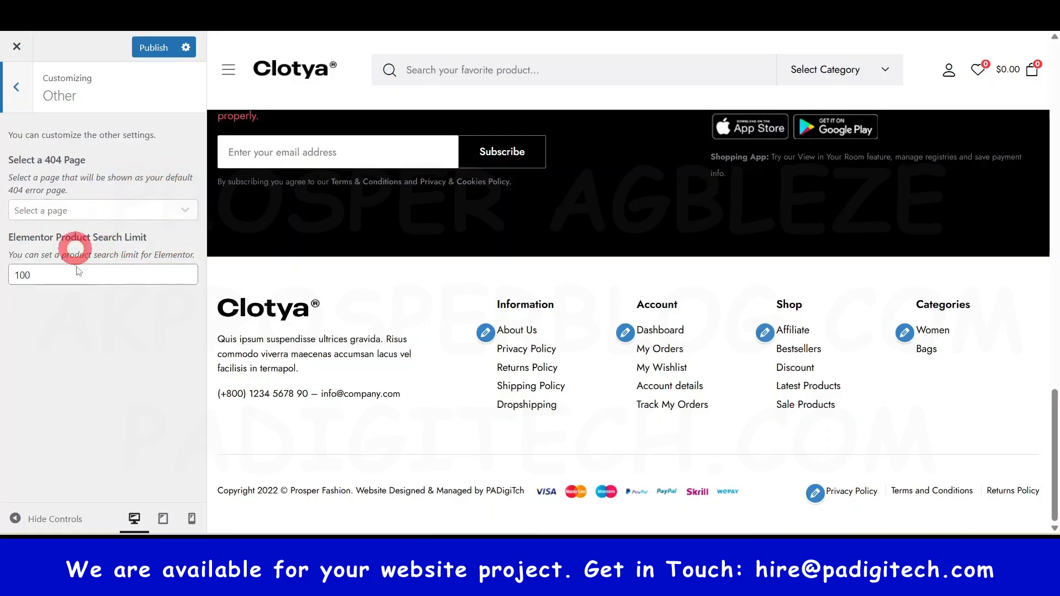
{"action": "left_click", "coordinate": [129, 210]}
{"action": "left_click", "coordinate": [129, 209]}
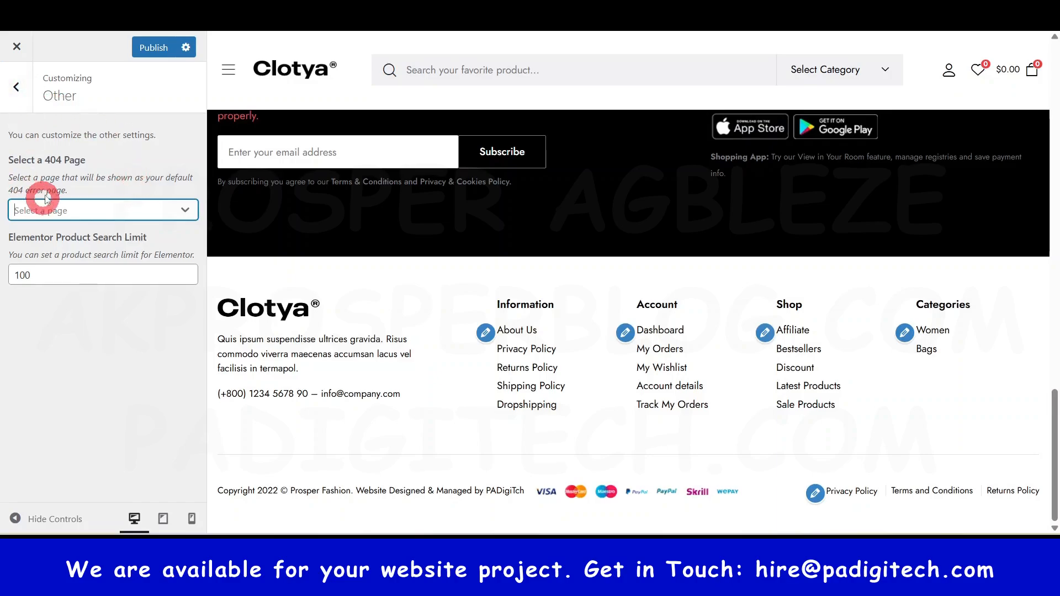
{"action": "left_click", "coordinate": [18, 84]}
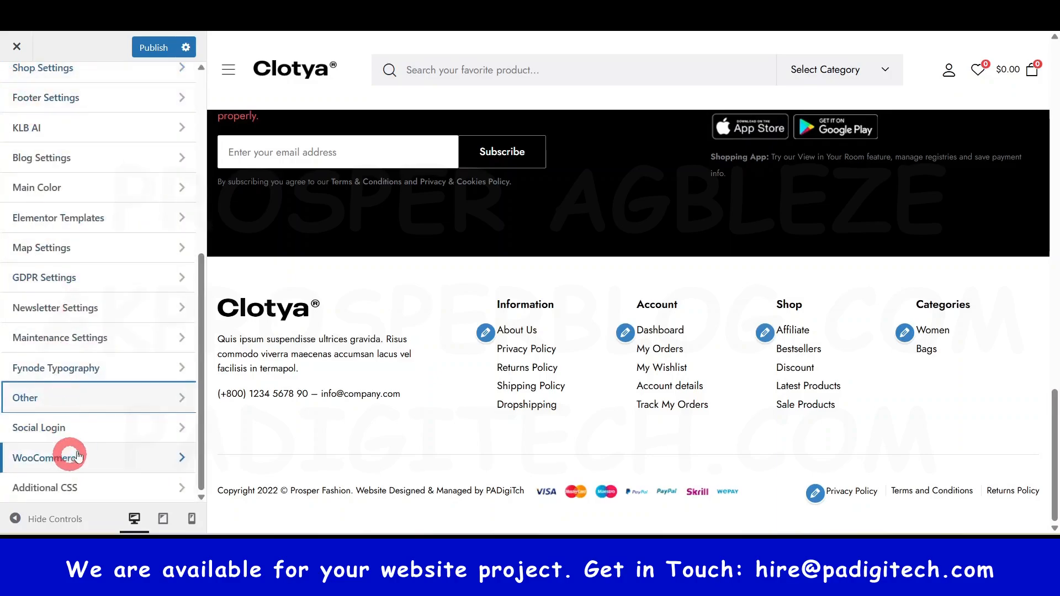
Open the Social Login section and review its Google and Facebook credential, button label and form placement options.
{"action": "left_click", "coordinate": [60, 431]}
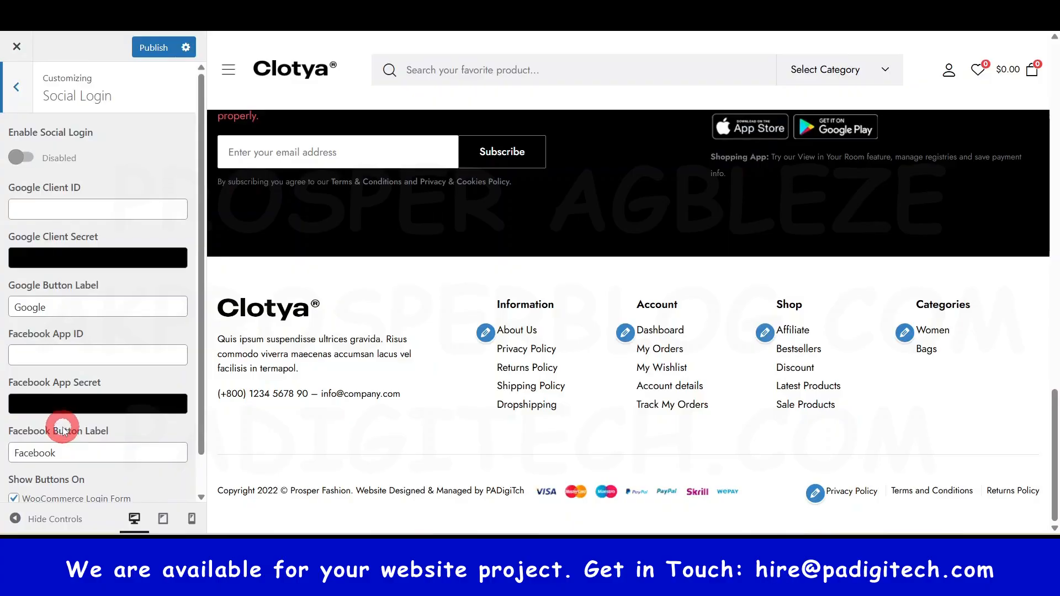
{"action": "scroll", "coordinate": [91, 371], "scroll_direction": "down", "scroll_amount": 1}
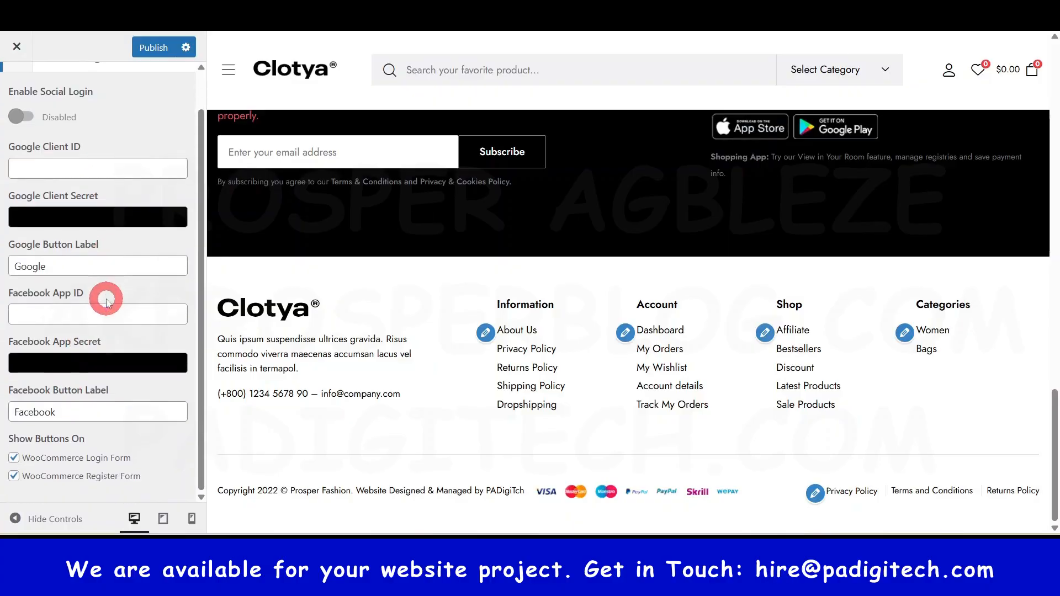
{"action": "scroll", "coordinate": [106, 301], "scroll_direction": "up", "scroll_amount": 1}
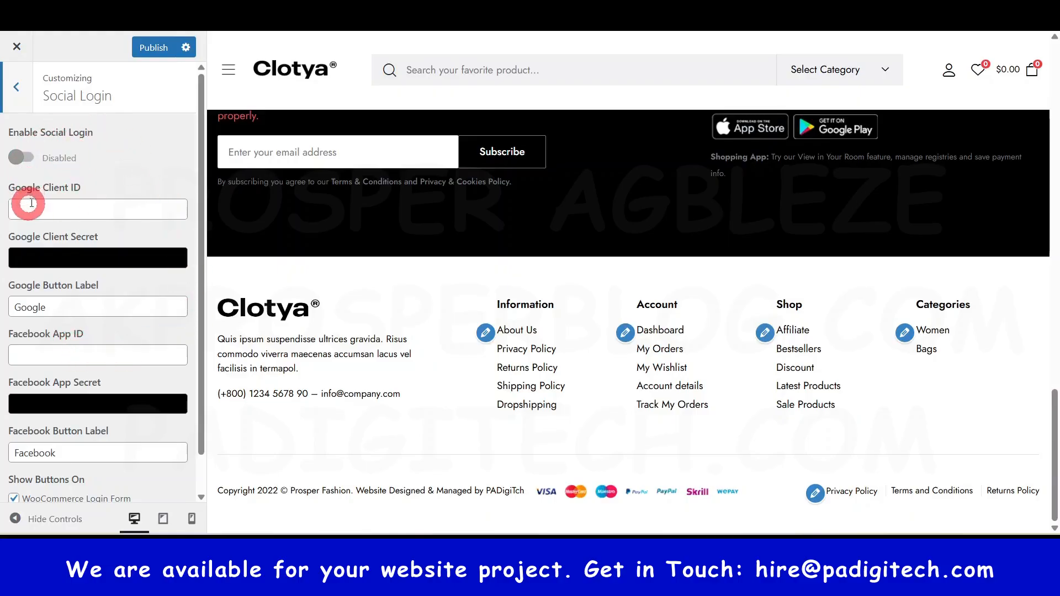
Try enabling social login to view the additional Google and Facebook switches, and disable it again.
{"action": "left_click", "coordinate": [22, 156]}
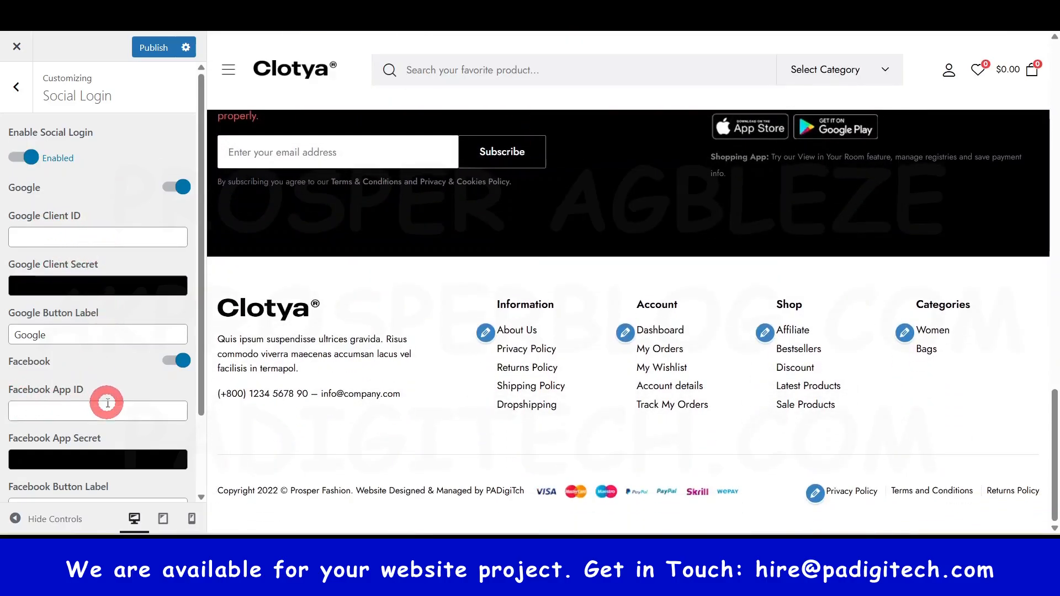
{"action": "scroll", "coordinate": [108, 403], "scroll_direction": "down", "scroll_amount": 2}
{"action": "scroll", "coordinate": [110, 396], "scroll_direction": "up", "scroll_amount": 2}
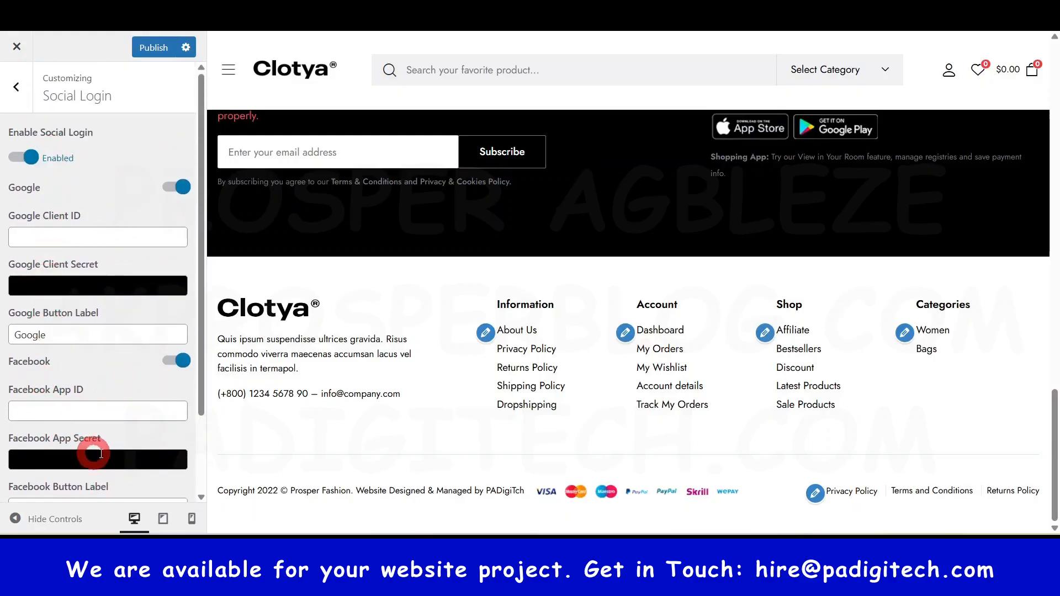
{"action": "left_click", "coordinate": [96, 237]}
{"action": "left_click", "coordinate": [31, 159]}
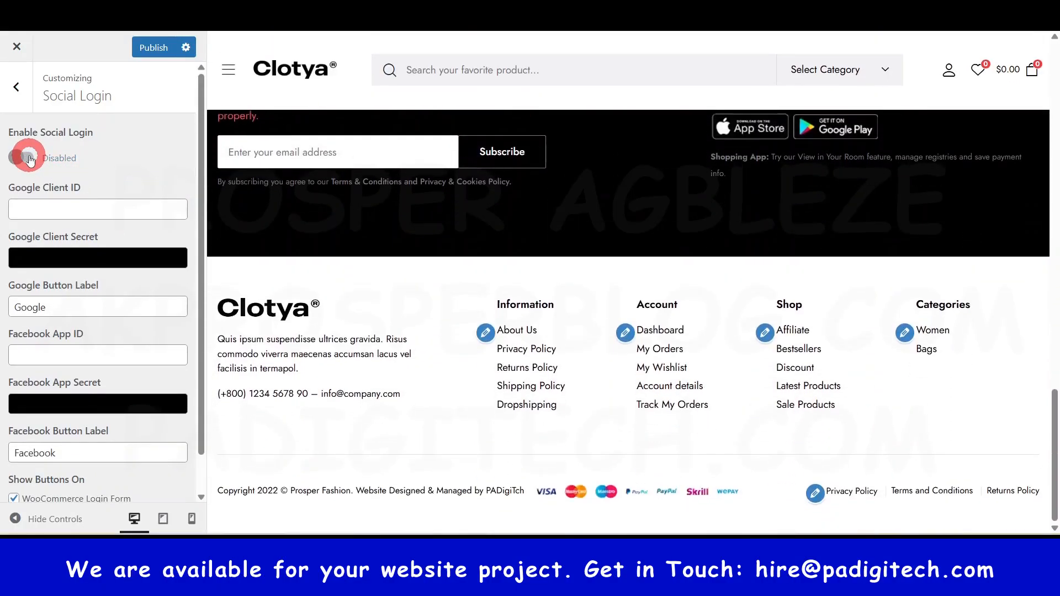
Look over the remaining Social Login fields once more and return to the section list.
{"action": "left_click", "coordinate": [91, 210]}
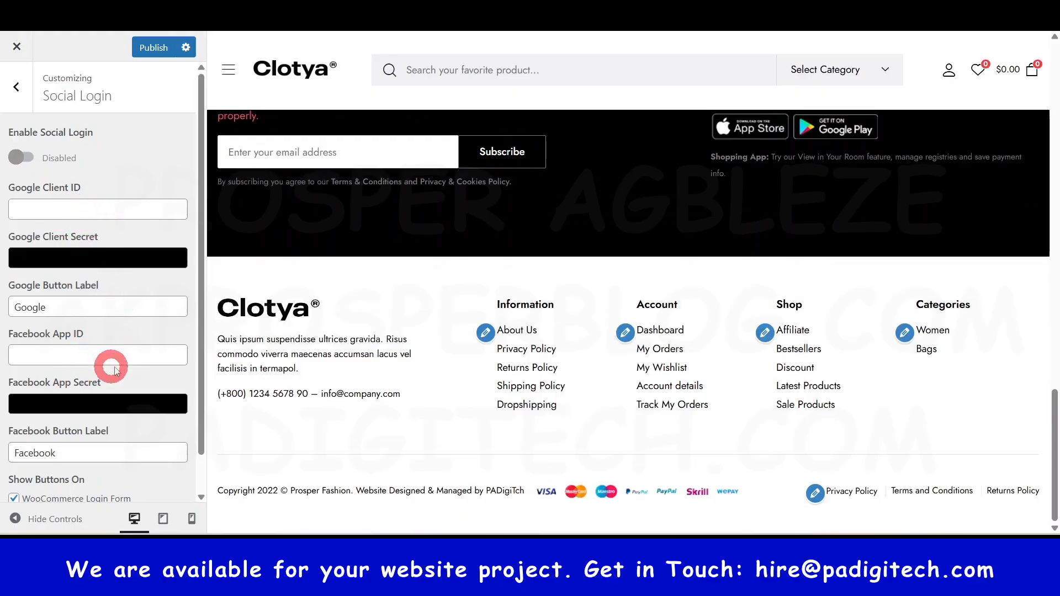
{"action": "scroll", "coordinate": [115, 356], "scroll_direction": "down", "scroll_amount": 1}
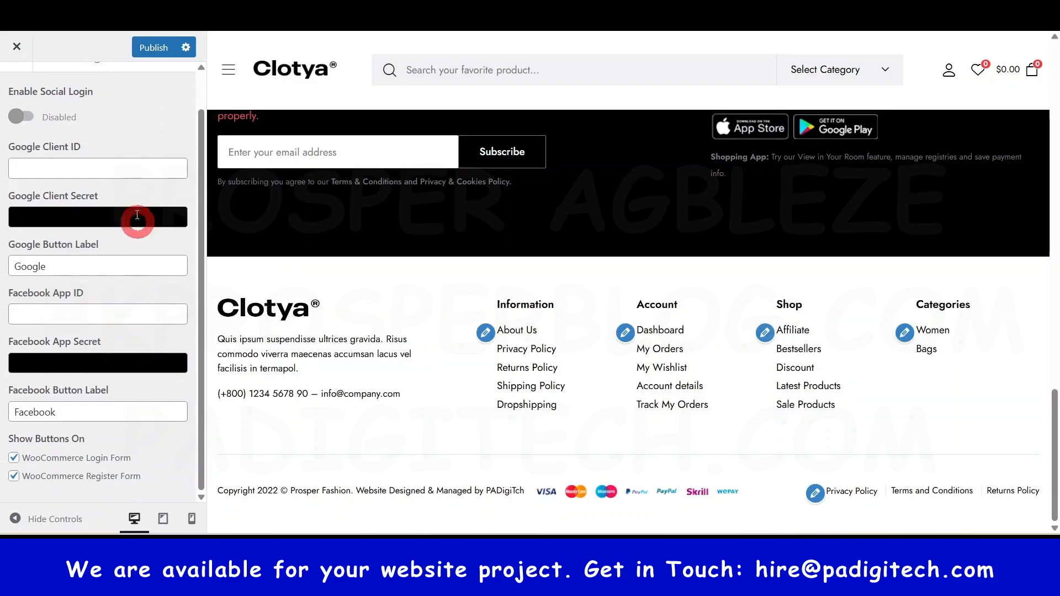
{"action": "scroll", "coordinate": [138, 221], "scroll_direction": "up", "scroll_amount": 1}
{"action": "left_click", "coordinate": [19, 87]}
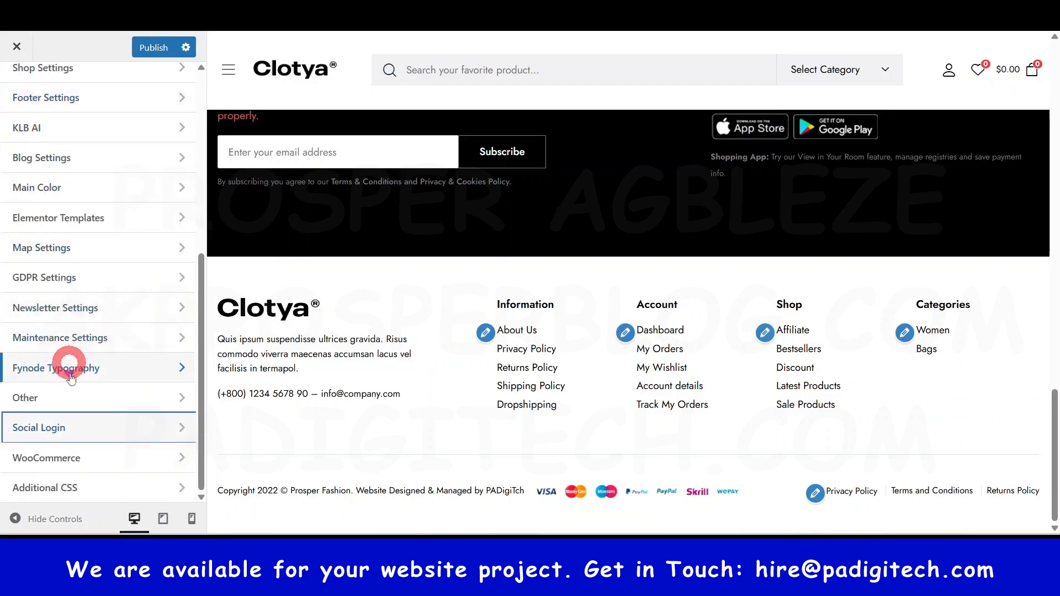
View the Store Notice text and enable option under WooCommerce, and return to the WooCommerce sections.
{"action": "left_click", "coordinate": [82, 471]}
{"action": "left_click", "coordinate": [73, 141]}
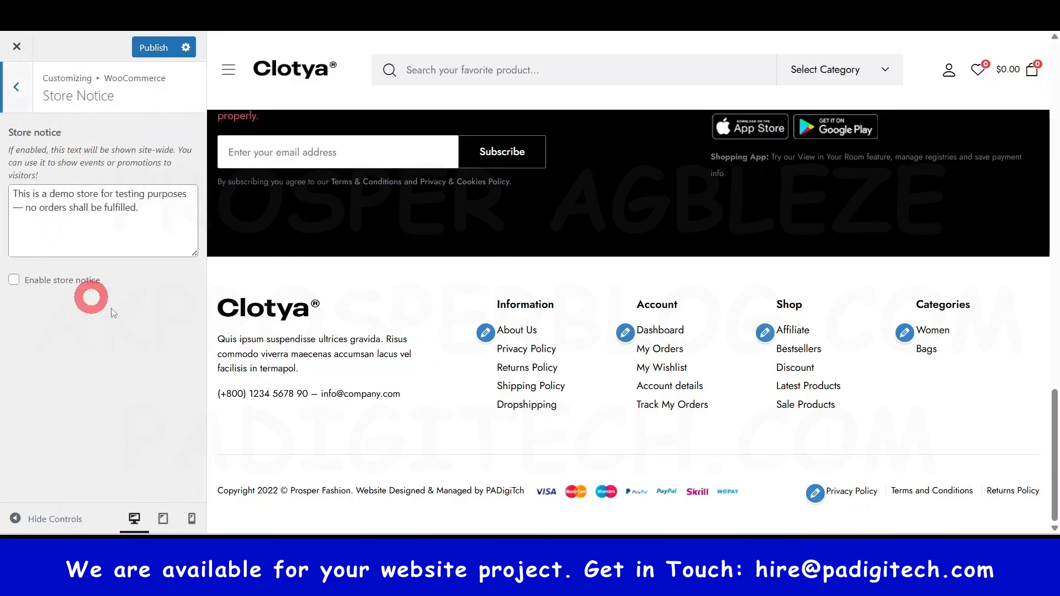
{"action": "left_click", "coordinate": [19, 85]}
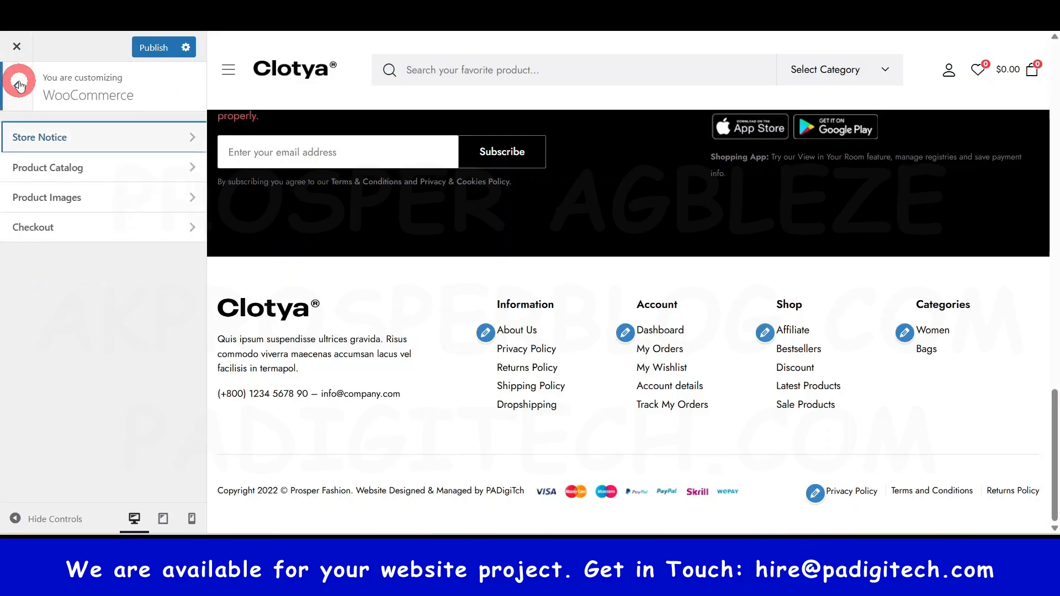
Open Product Catalog and review the shop page display choices along with the sorting, products per row and rows per page settings.
{"action": "left_click", "coordinate": [49, 168]}
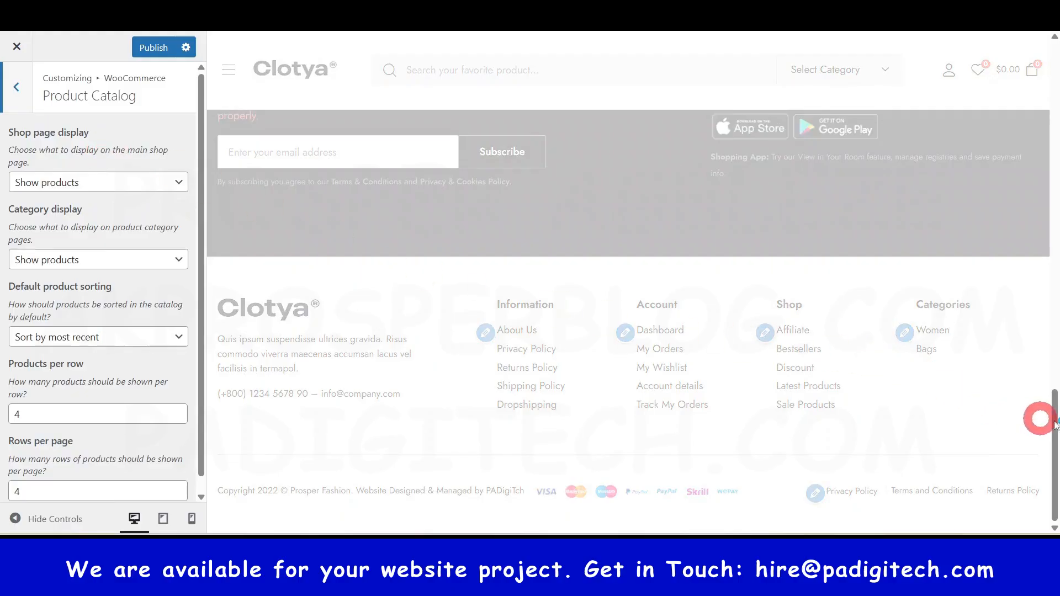
{"action": "scroll", "coordinate": [641, 402], "scroll_direction": "up", "scroll_amount": 12}
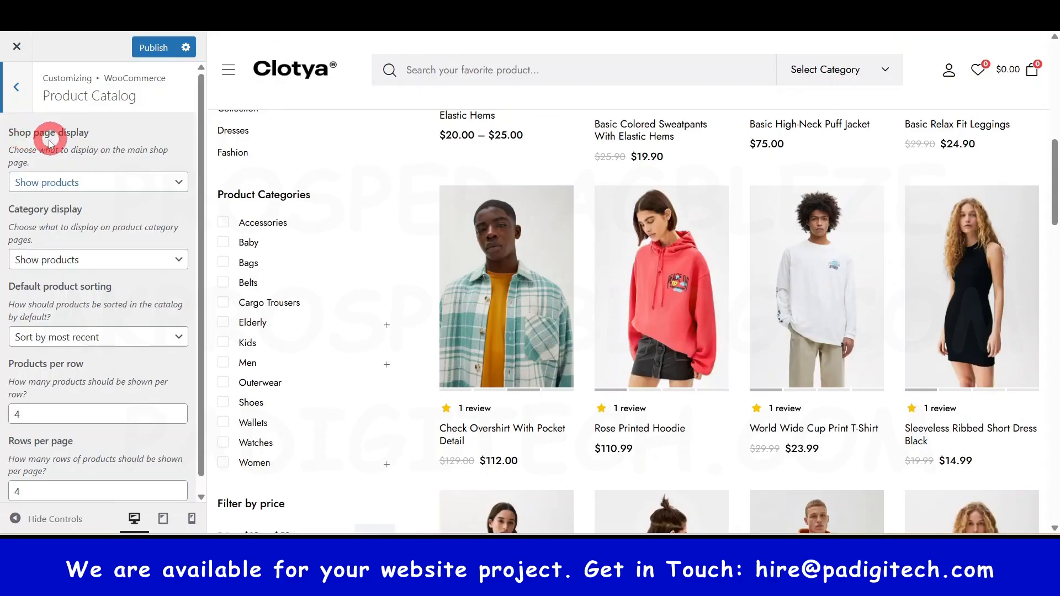
{"action": "left_click", "coordinate": [178, 182]}
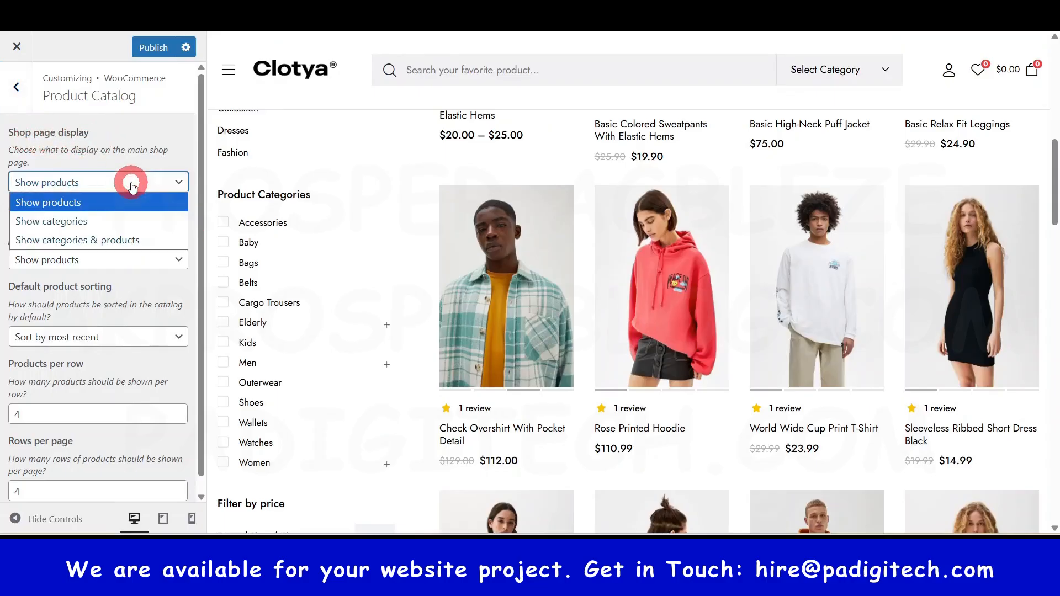
{"action": "left_click", "coordinate": [178, 182]}
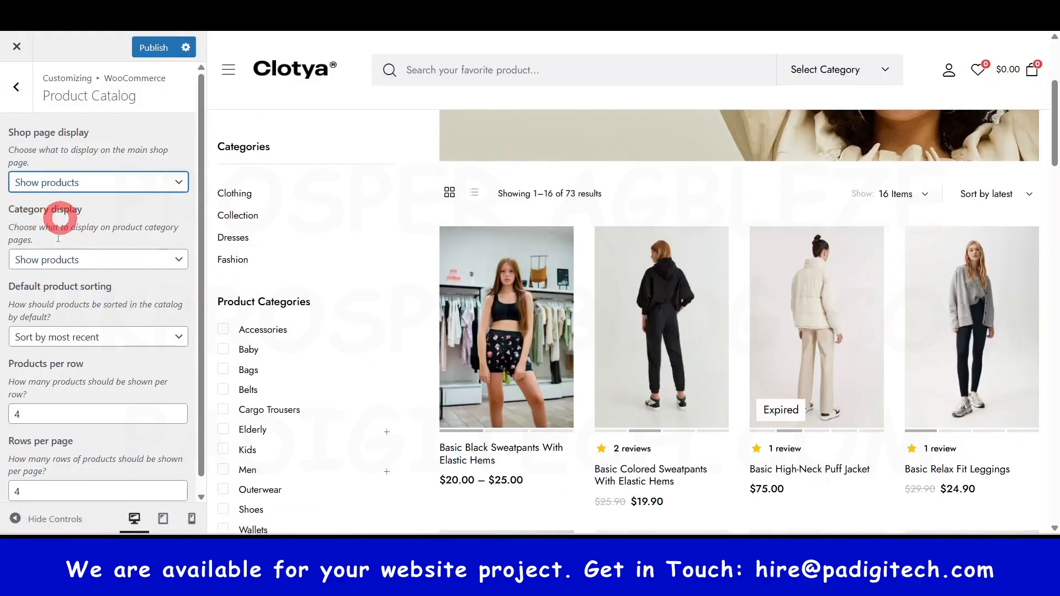
{"action": "scroll", "coordinate": [105, 326], "scroll_direction": "down", "scroll_amount": 1}
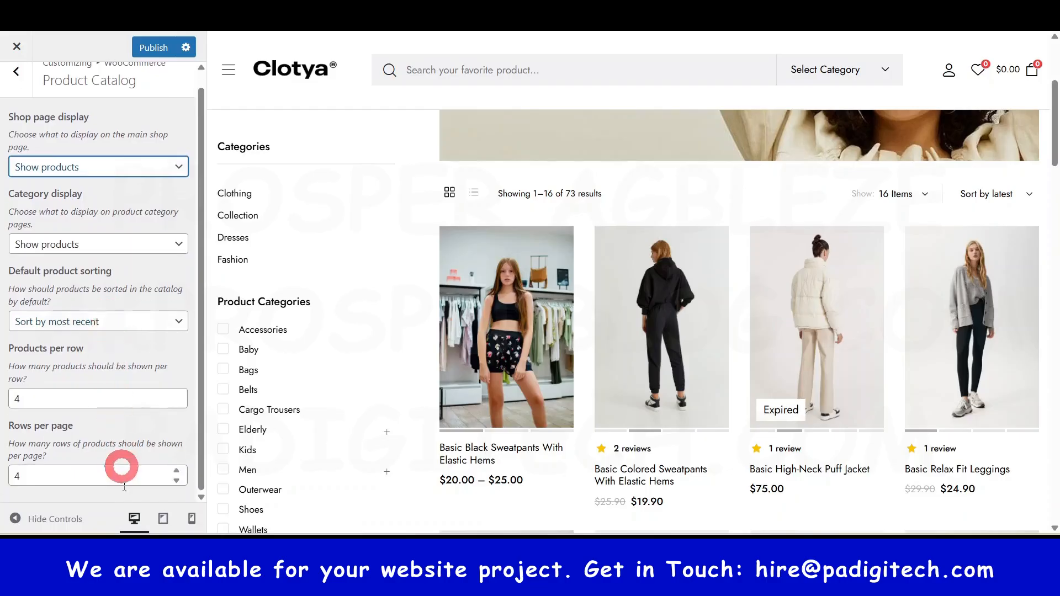
Compare the shop page preview's product grid with the products per row and rows per page settings, and leave Product Catalog.
{"action": "scroll", "coordinate": [845, 320], "scroll_direction": "down", "scroll_amount": 4}
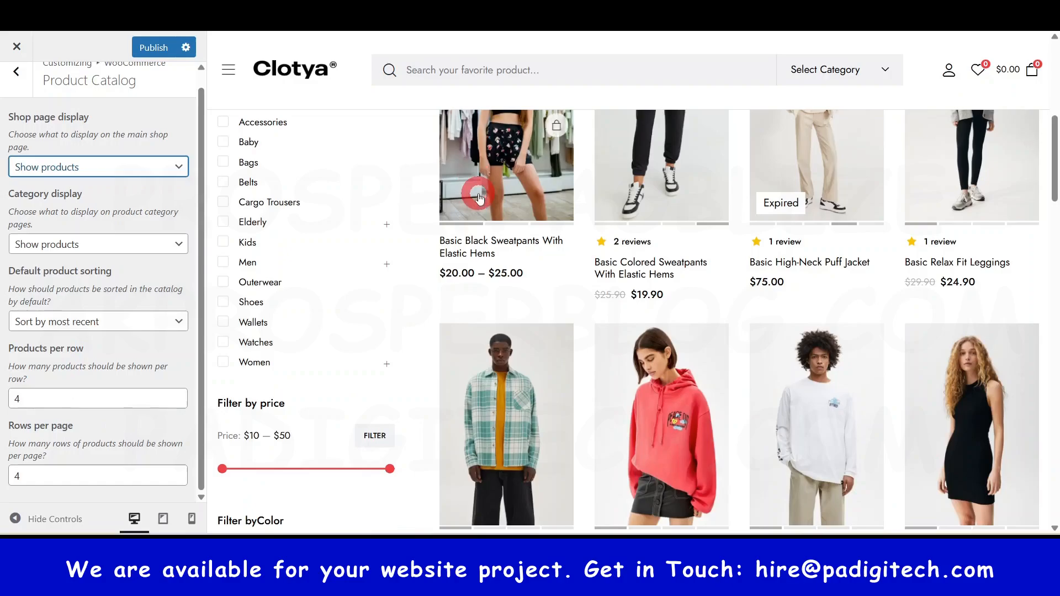
{"action": "scroll", "coordinate": [541, 309], "scroll_direction": "up", "scroll_amount": 4}
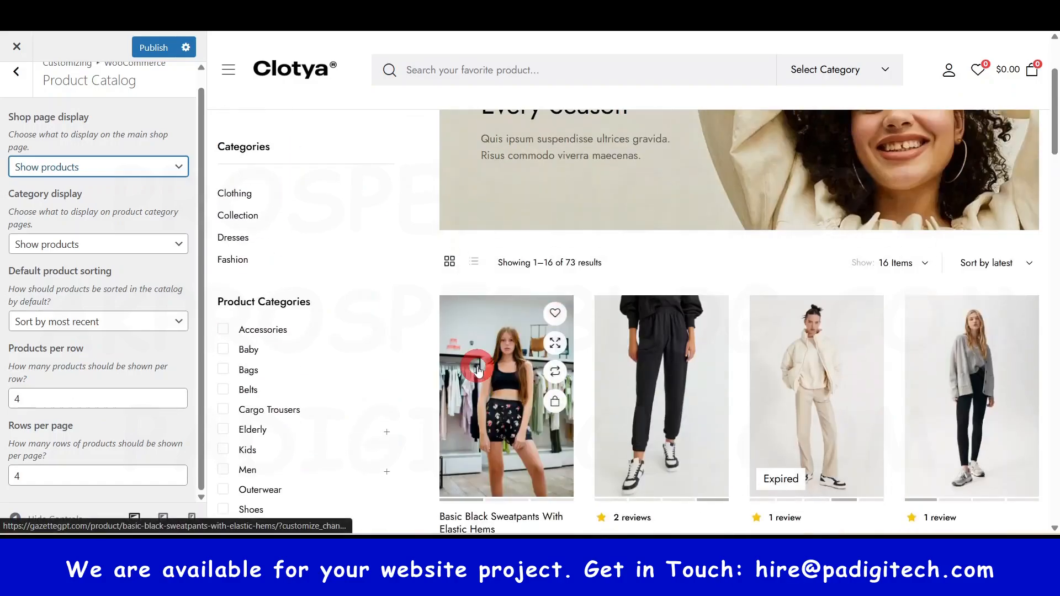
{"action": "scroll", "coordinate": [1013, 370], "scroll_direction": "down", "scroll_amount": 11}
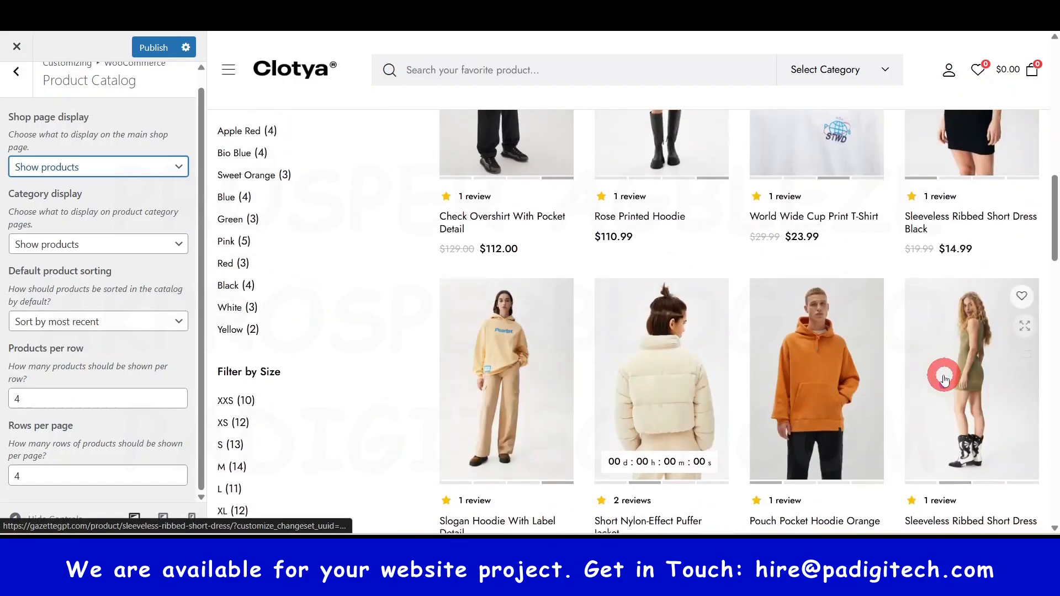
{"action": "scroll", "coordinate": [941, 372], "scroll_direction": "down", "scroll_amount": 5}
{"action": "scroll", "coordinate": [724, 432], "scroll_direction": "down", "scroll_amount": 3}
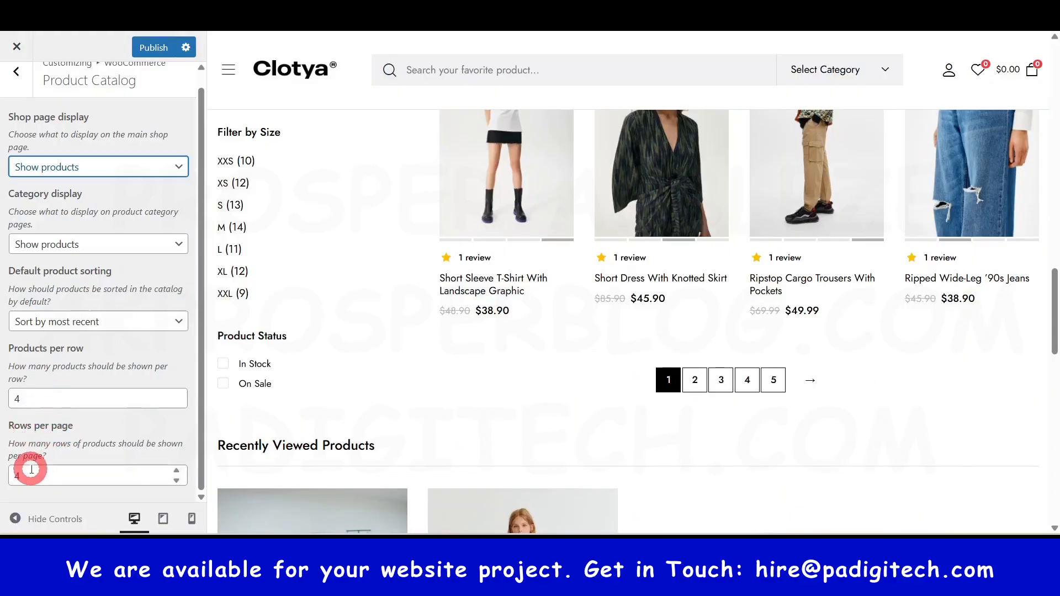
{"action": "scroll", "coordinate": [814, 353], "scroll_direction": "up", "scroll_amount": 8}
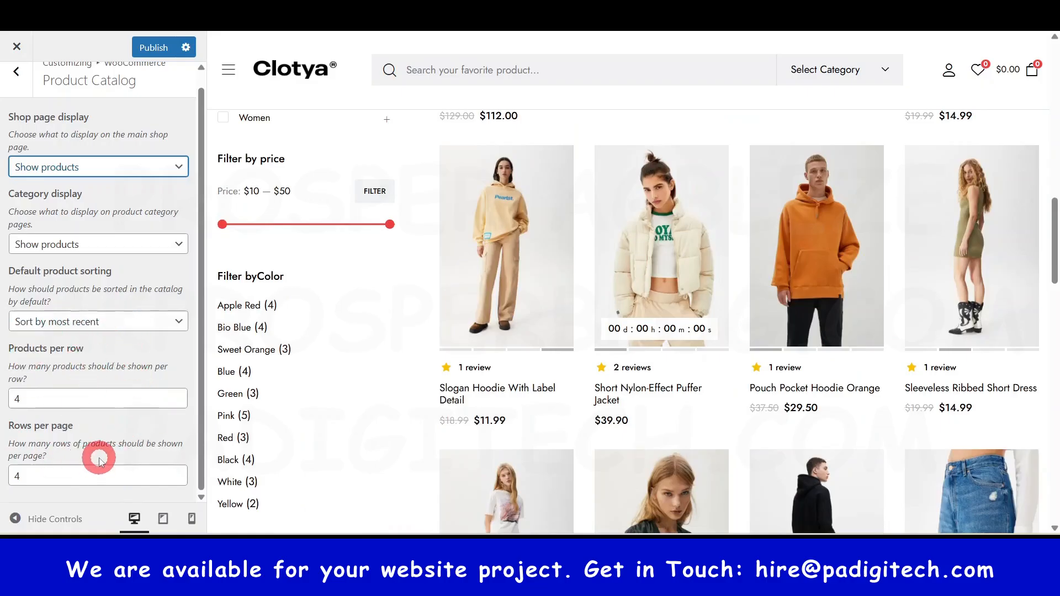
{"action": "scroll", "coordinate": [98, 456], "scroll_direction": "up", "scroll_amount": 1}
{"action": "left_click", "coordinate": [27, 88]}
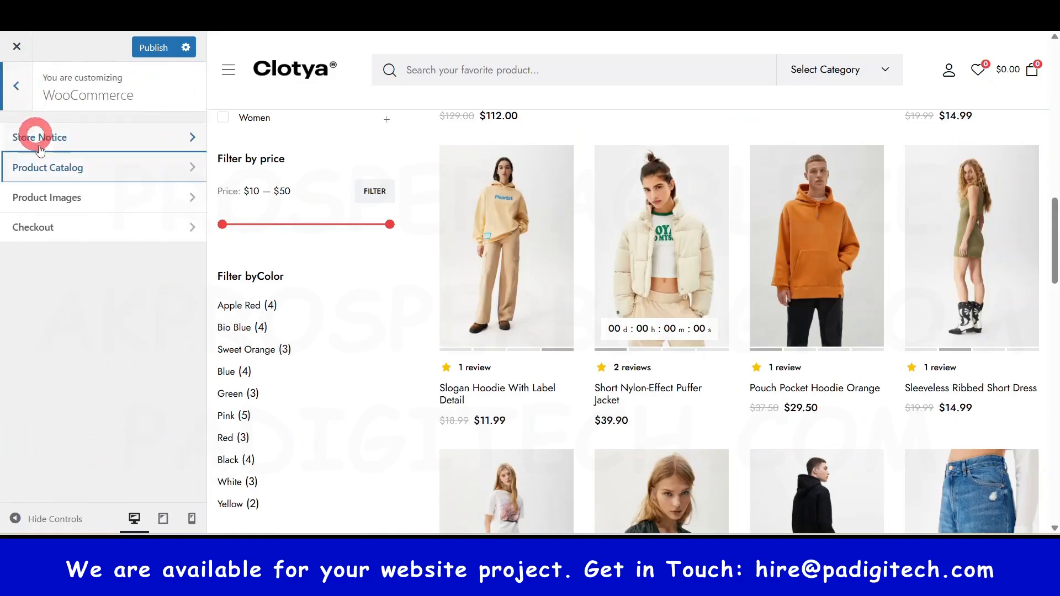
Review the image width and thumbnail cropping options in Product Images, dismiss the licence reminder, and return to the WooCommerce sections.
{"action": "left_click", "coordinate": [46, 198]}
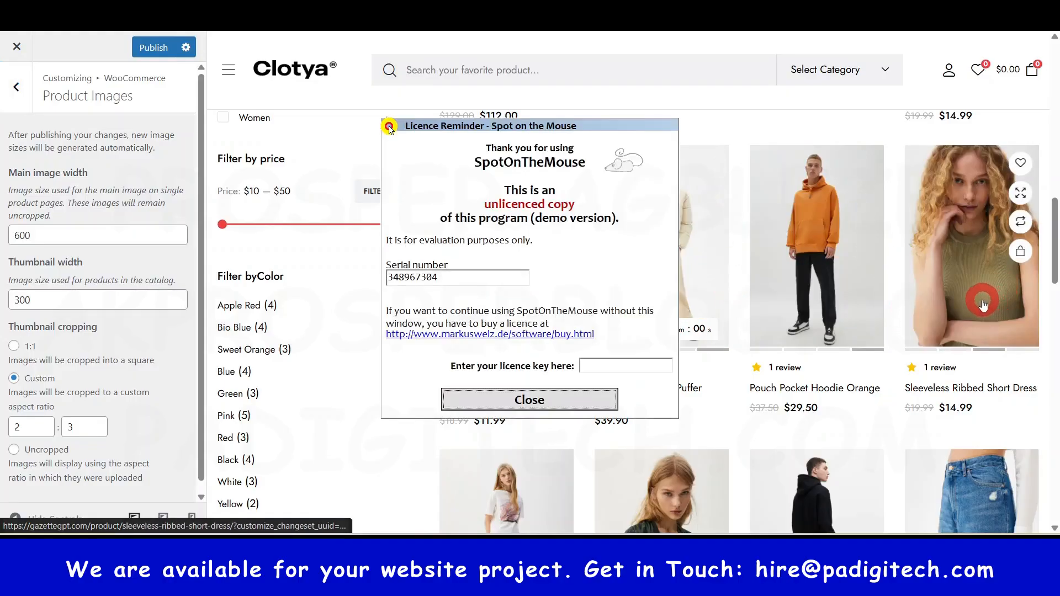
{"action": "left_click", "coordinate": [545, 398]}
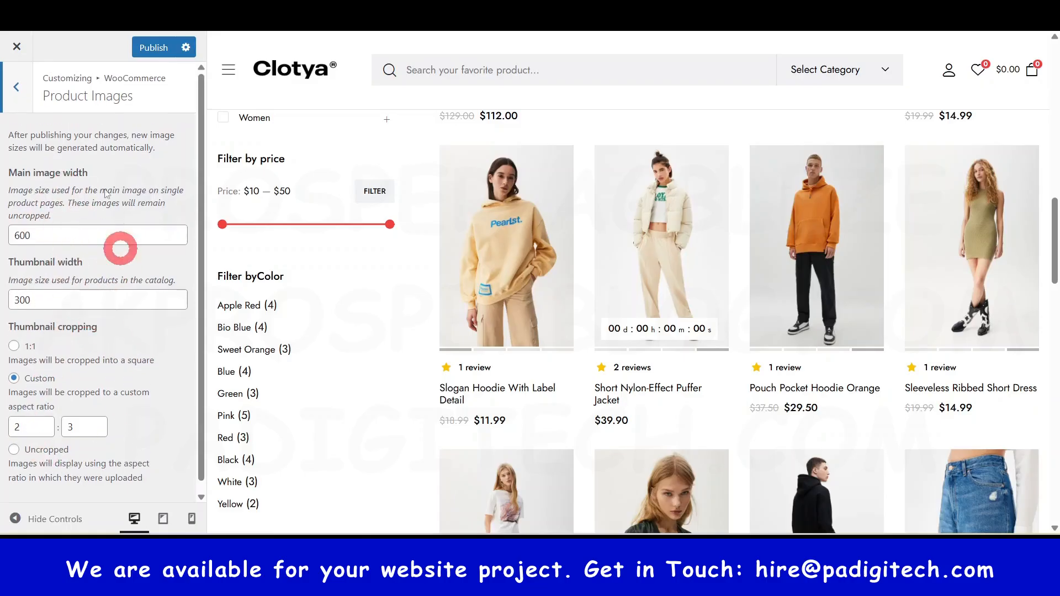
{"action": "left_click", "coordinate": [16, 86]}
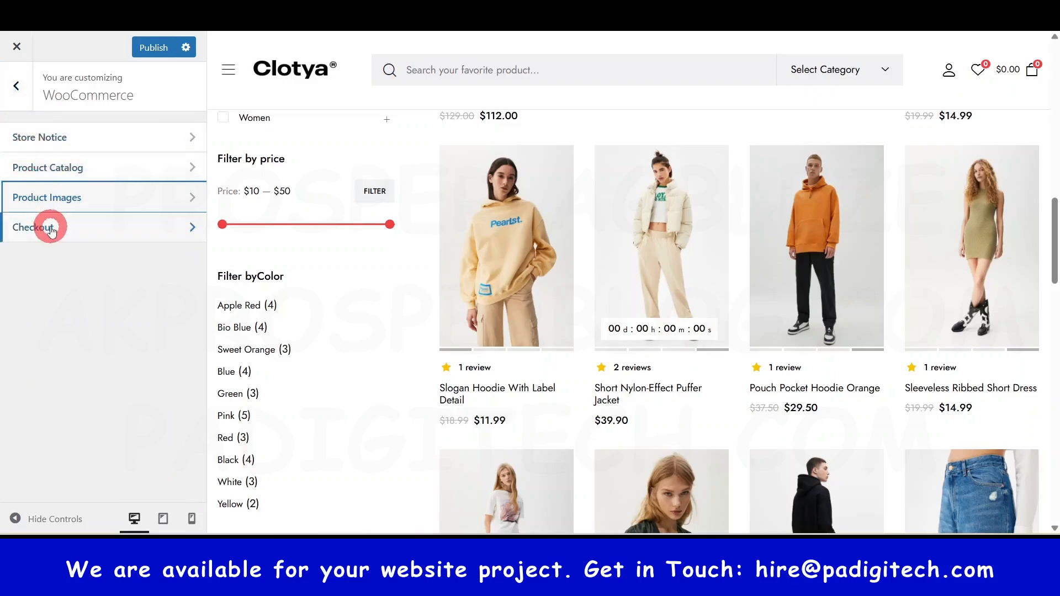
Open the Checkout section and review the company name field choices, other field options, policy pages and checkout texts.
{"action": "left_click", "coordinate": [51, 229]}
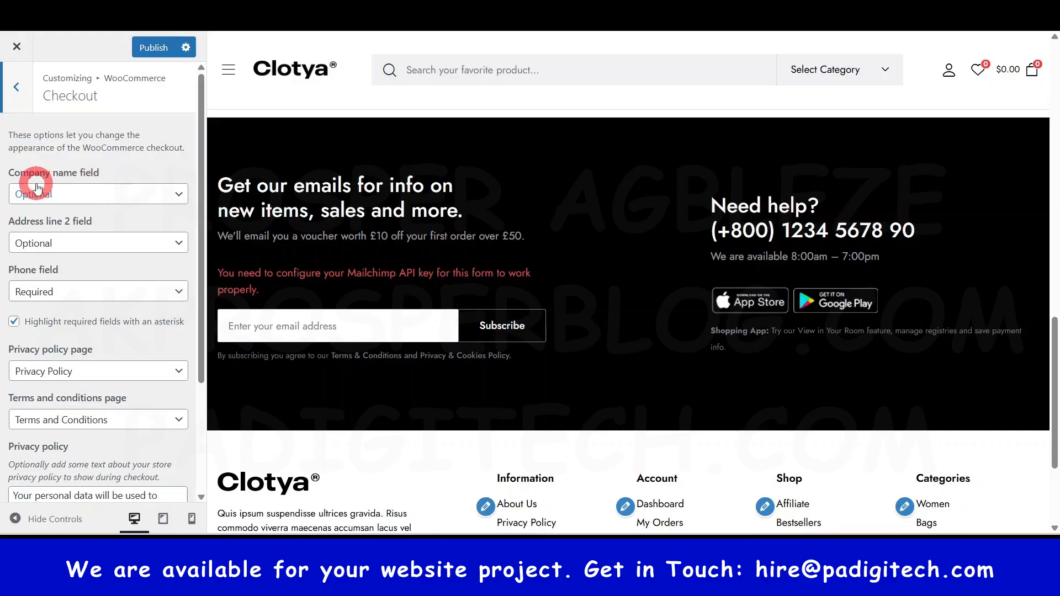
{"action": "left_click", "coordinate": [89, 199]}
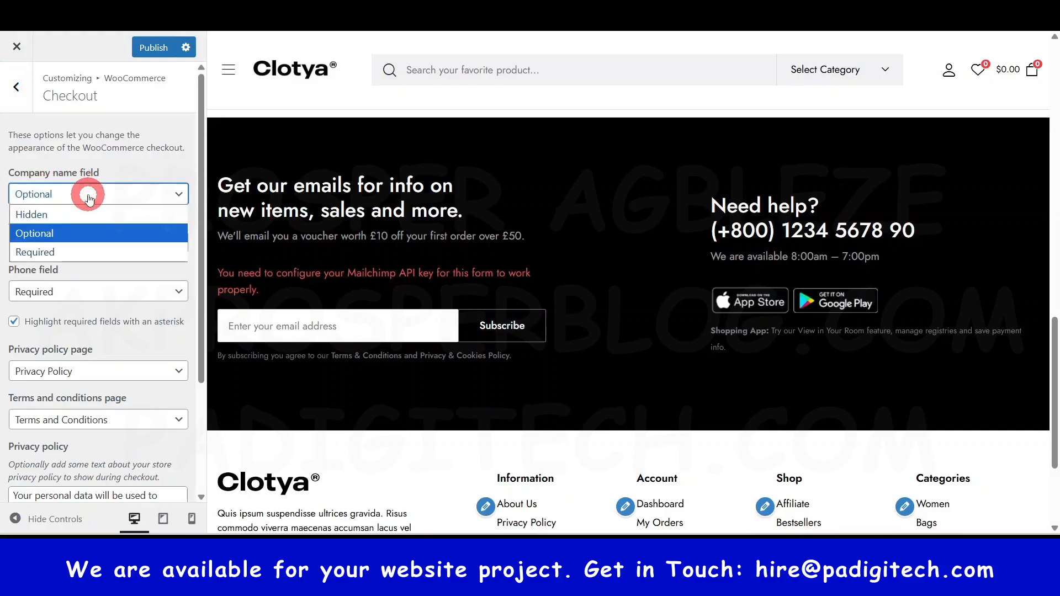
{"action": "left_click", "coordinate": [89, 198]}
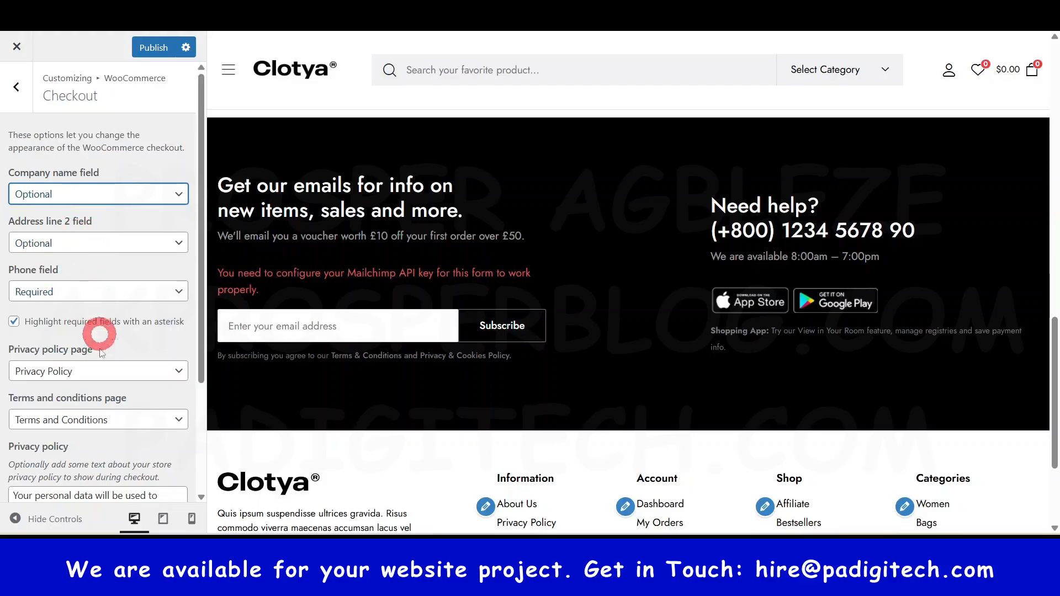
{"action": "scroll", "coordinate": [106, 407], "scroll_direction": "down", "scroll_amount": 2}
{"action": "scroll", "coordinate": [108, 403], "scroll_direction": "up", "scroll_amount": 2}
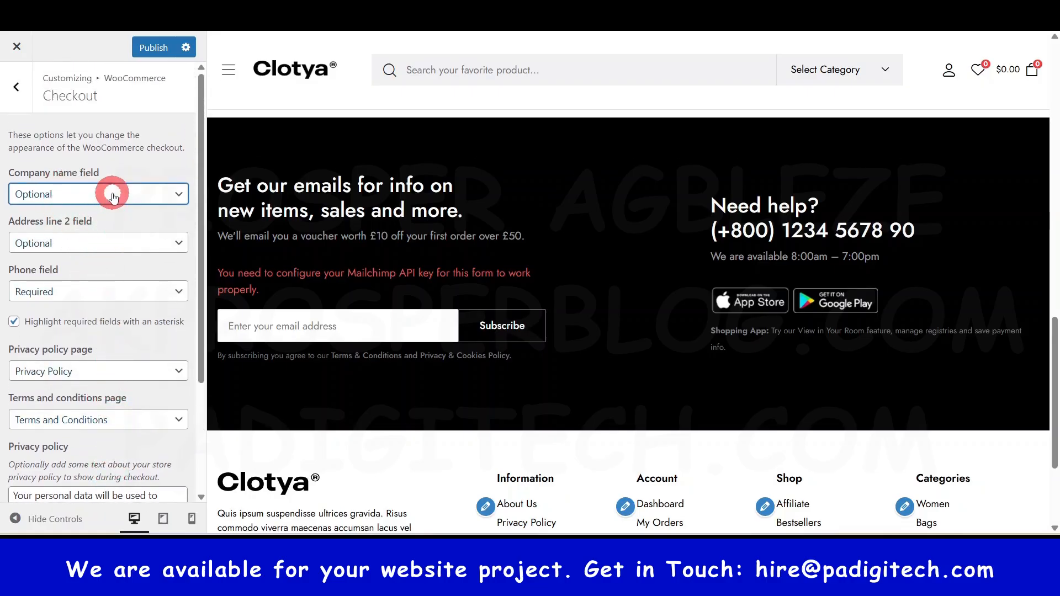
{"action": "scroll", "coordinate": [116, 288], "scroll_direction": "down", "scroll_amount": 3}
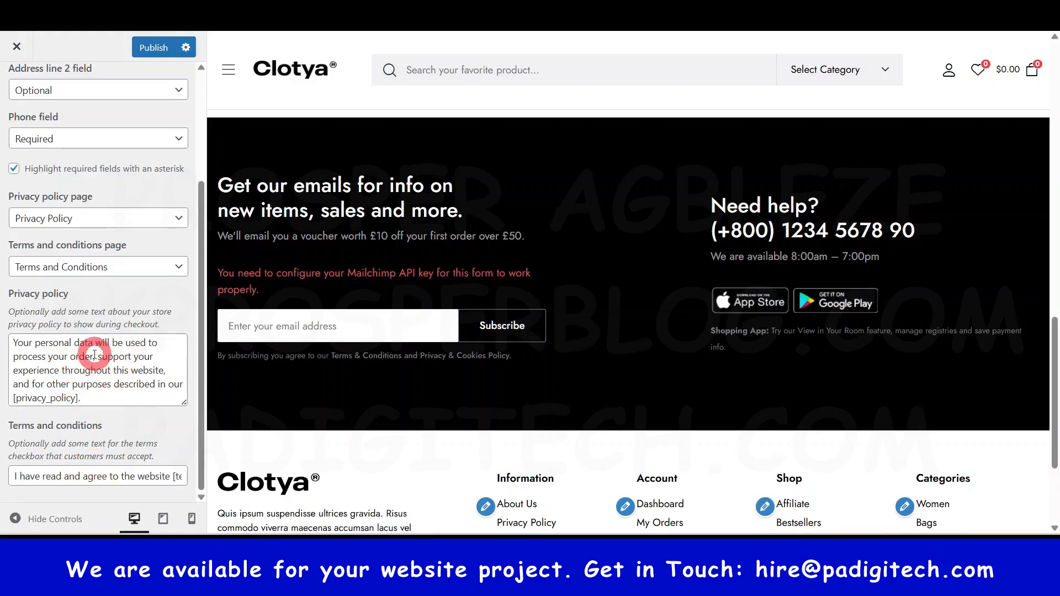
Examine the billing details form and order summary in the checkout page preview against the Checkout settings.
{"action": "scroll", "coordinate": [603, 373], "scroll_direction": "up", "scroll_amount": 5}
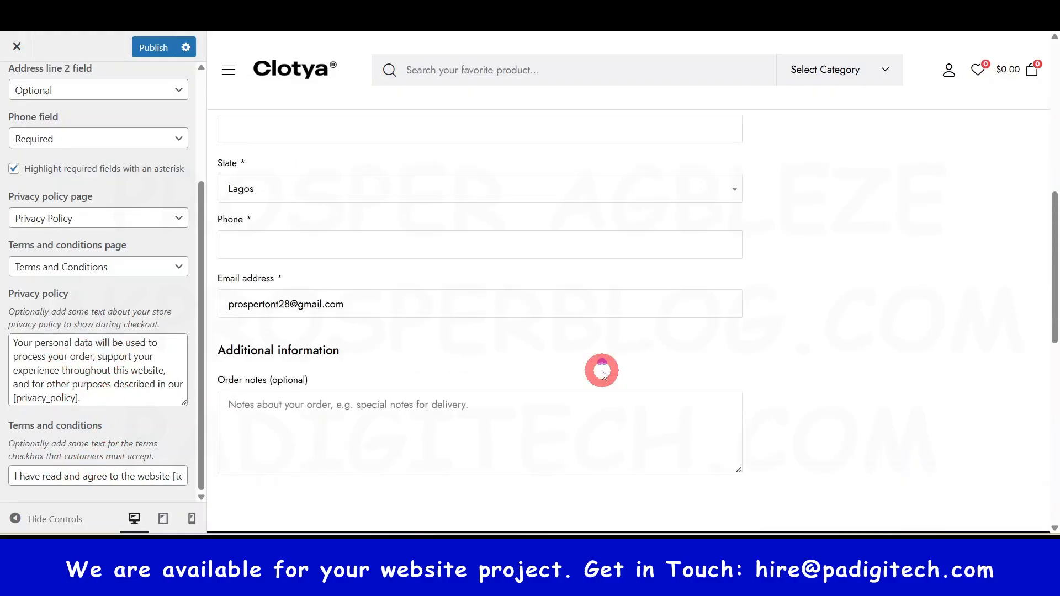
{"action": "scroll", "coordinate": [602, 369], "scroll_direction": "up", "scroll_amount": 10}
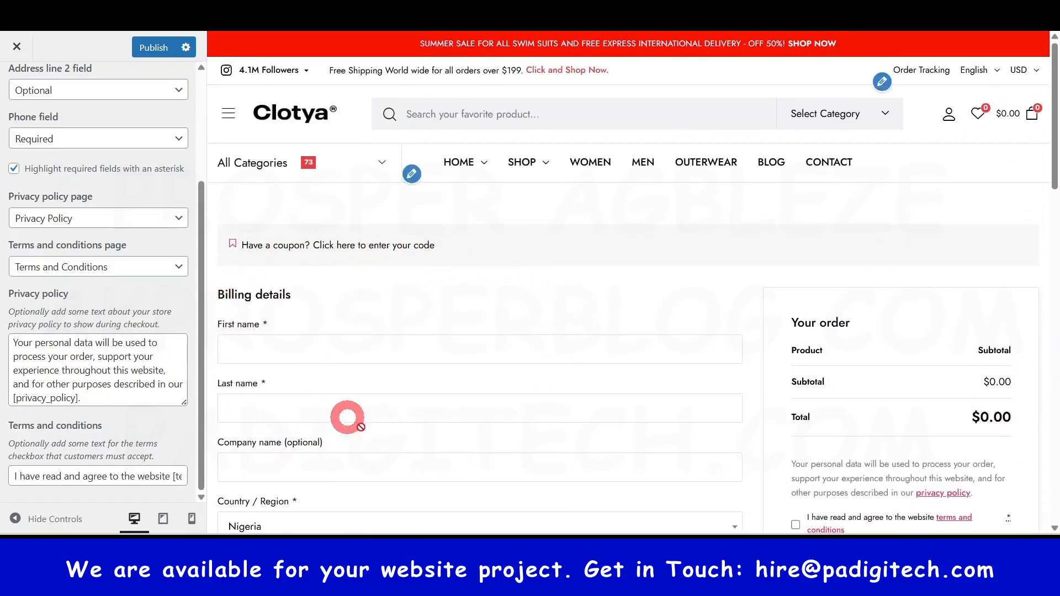
{"action": "scroll", "coordinate": [439, 372], "scroll_direction": "down", "scroll_amount": 1}
{"action": "scroll", "coordinate": [440, 377], "scroll_direction": "down", "scroll_amount": 1}
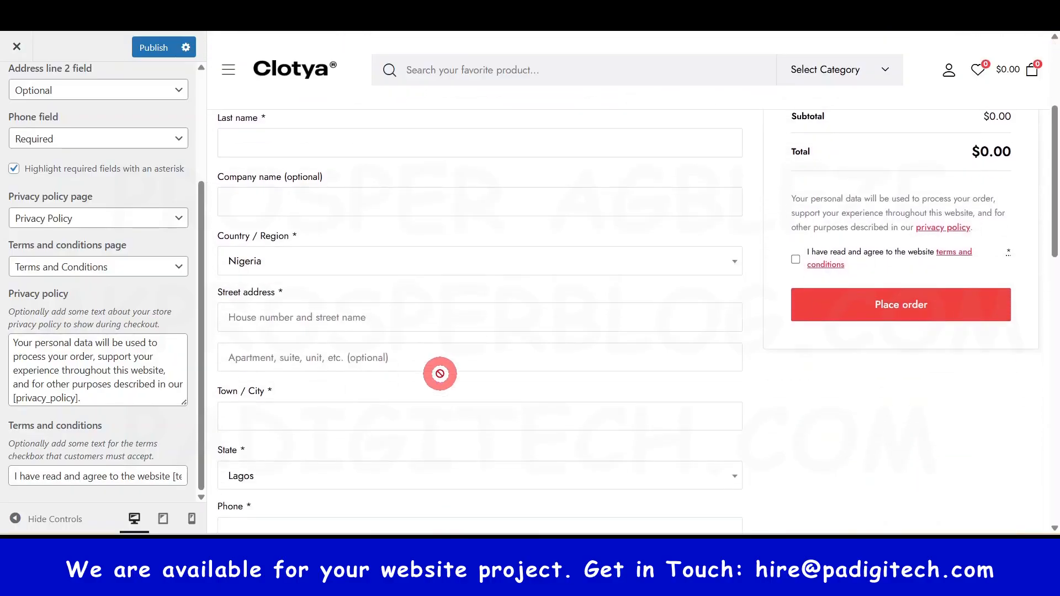
{"action": "scroll", "coordinate": [439, 377], "scroll_direction": "up", "scroll_amount": 4}
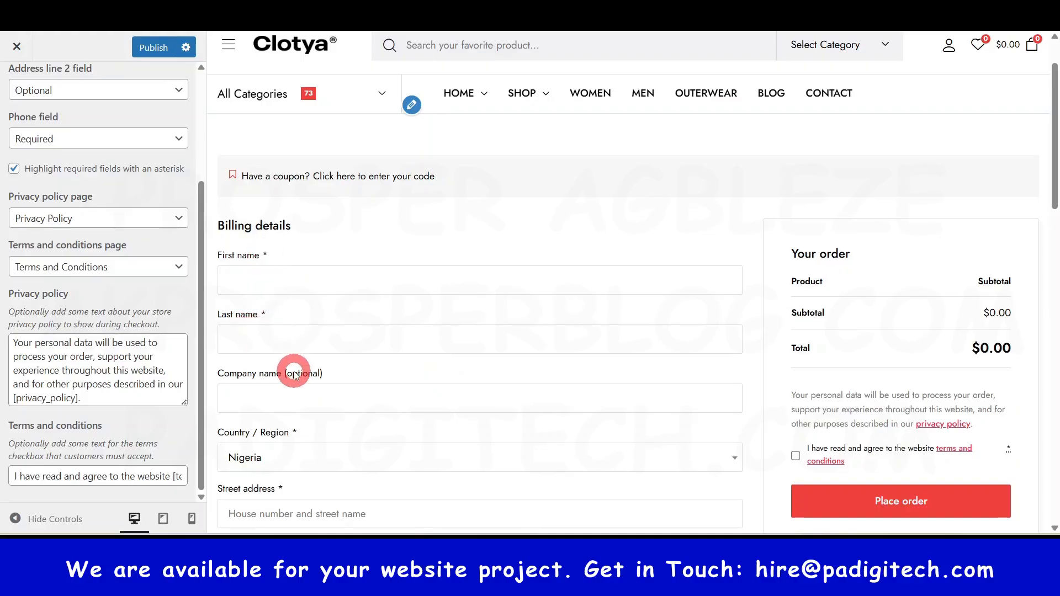
{"action": "scroll", "coordinate": [293, 371], "scroll_direction": "down", "scroll_amount": 2}
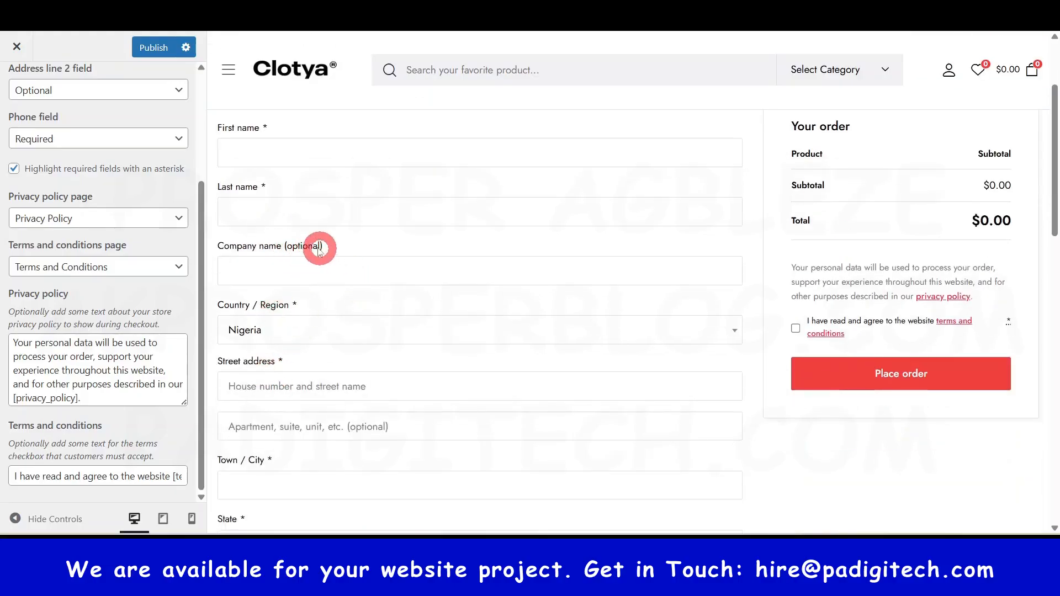
Recheck the Checkout field, policy page and terms text options against the page preview, and return to the main Customizer sections.
{"action": "scroll", "coordinate": [137, 246], "scroll_direction": "up", "scroll_amount": 3}
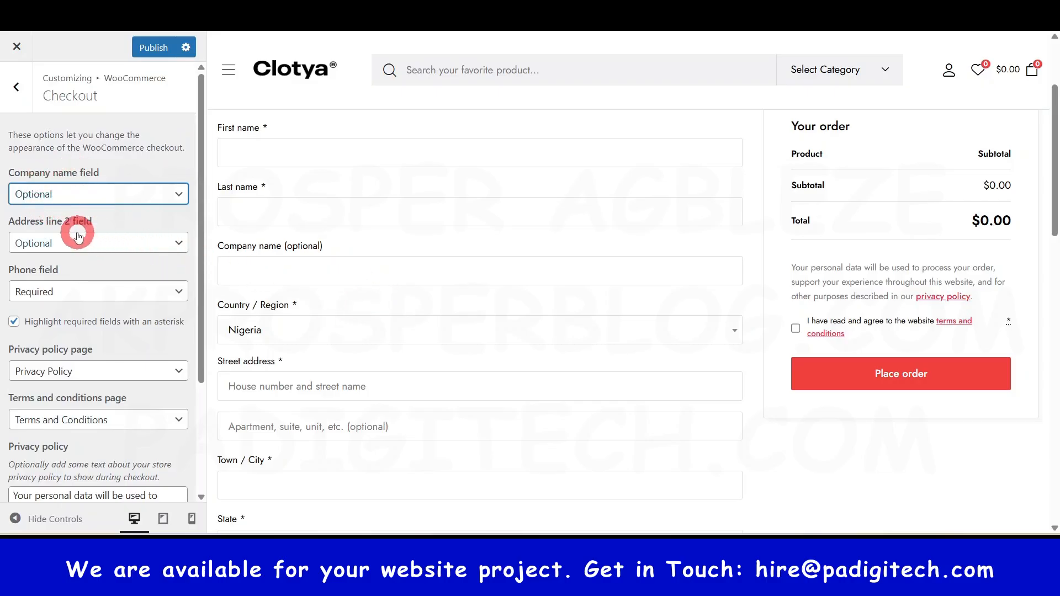
{"action": "scroll", "coordinate": [421, 371], "scroll_direction": "down", "scroll_amount": 5}
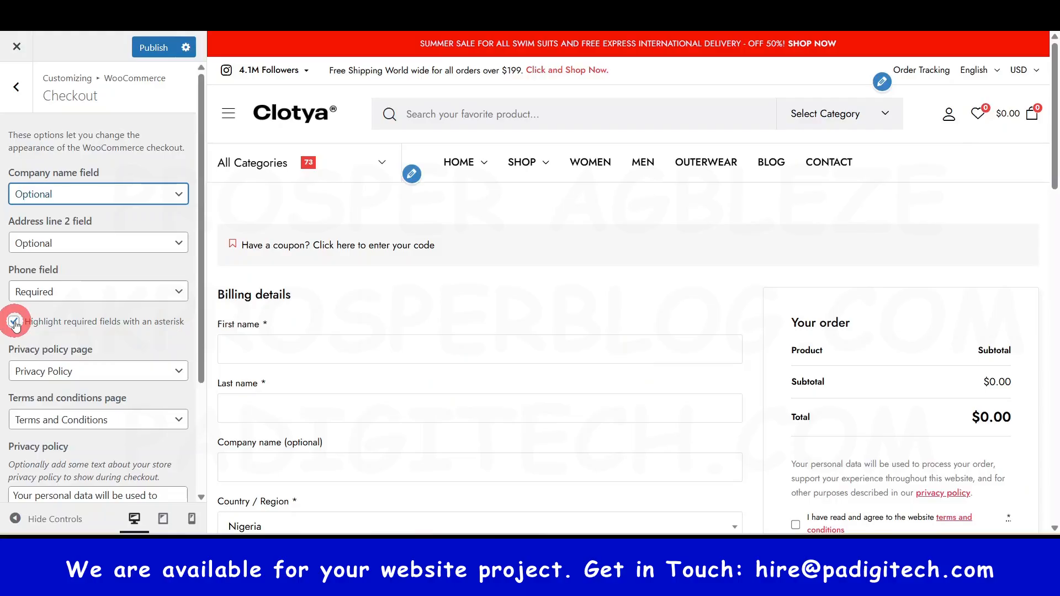
{"action": "scroll", "coordinate": [296, 401], "scroll_direction": "down", "scroll_amount": 3}
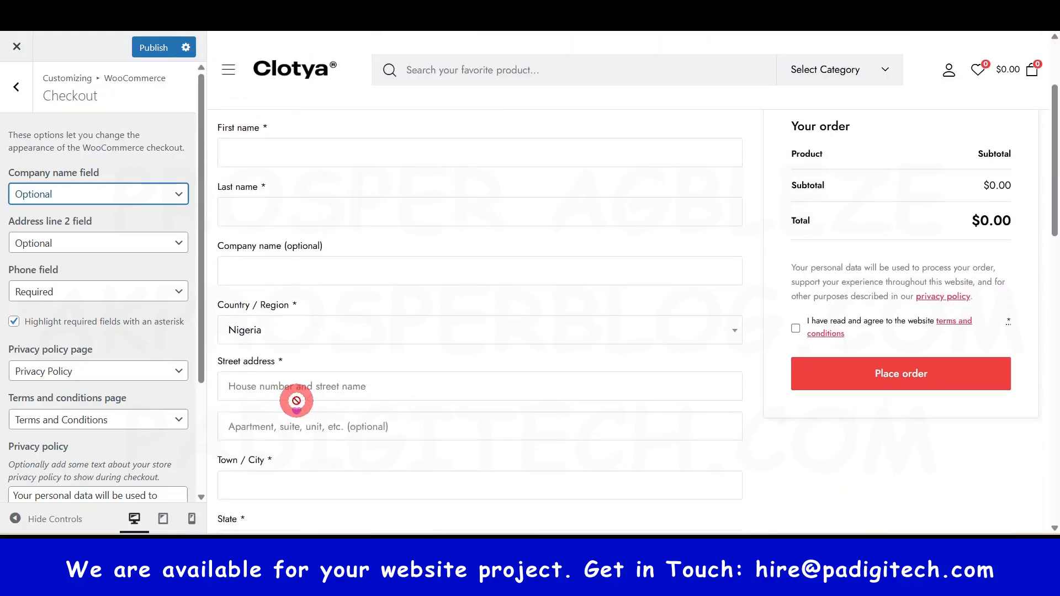
{"action": "scroll", "coordinate": [130, 416], "scroll_direction": "down", "scroll_amount": 3}
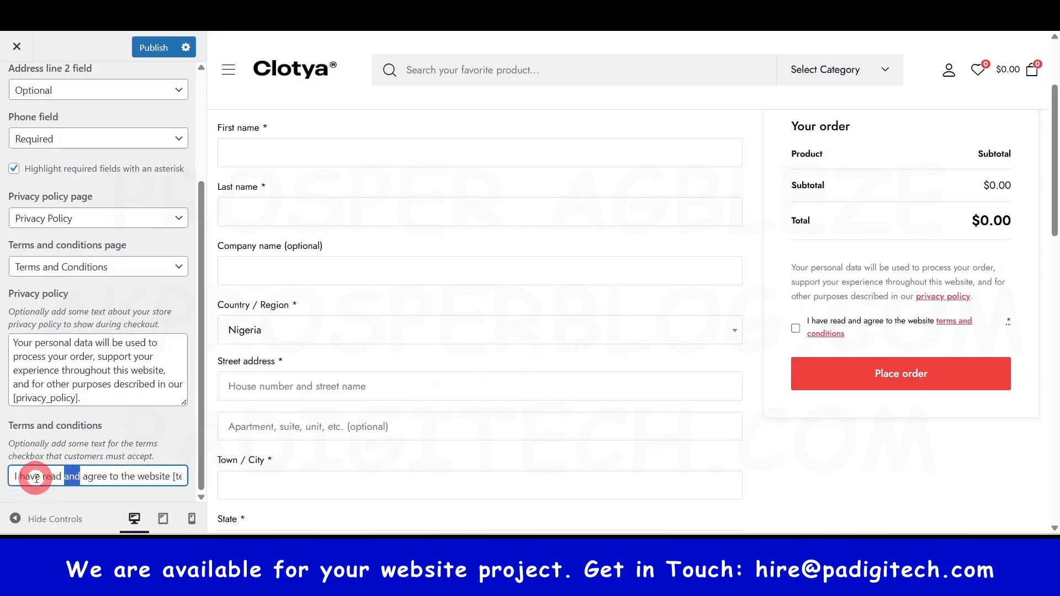
{"action": "scroll", "coordinate": [816, 310], "scroll_direction": "down", "scroll_amount": 8}
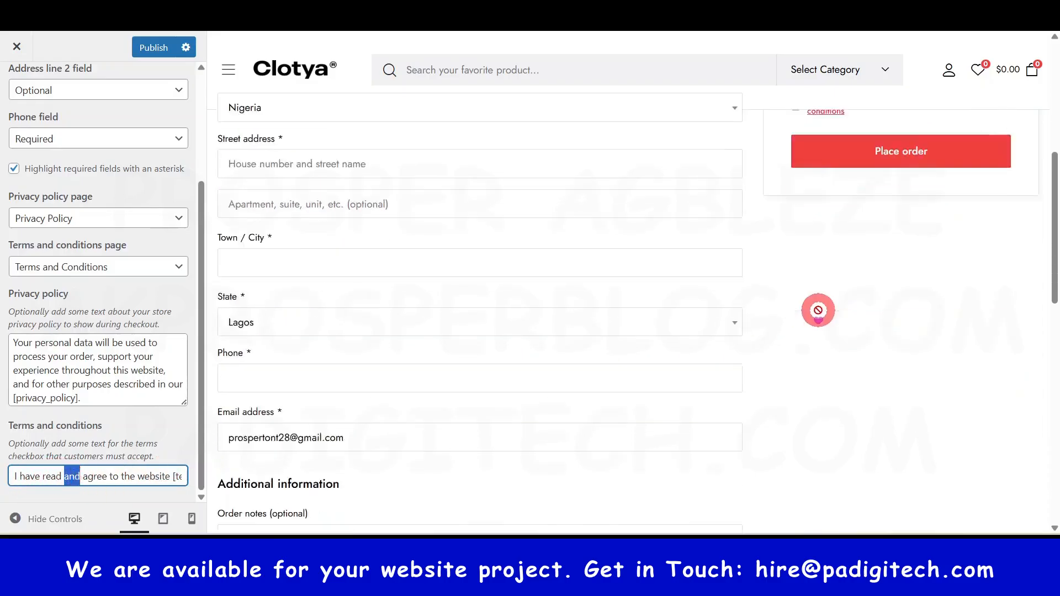
{"action": "scroll", "coordinate": [740, 285], "scroll_direction": "up", "scroll_amount": 8}
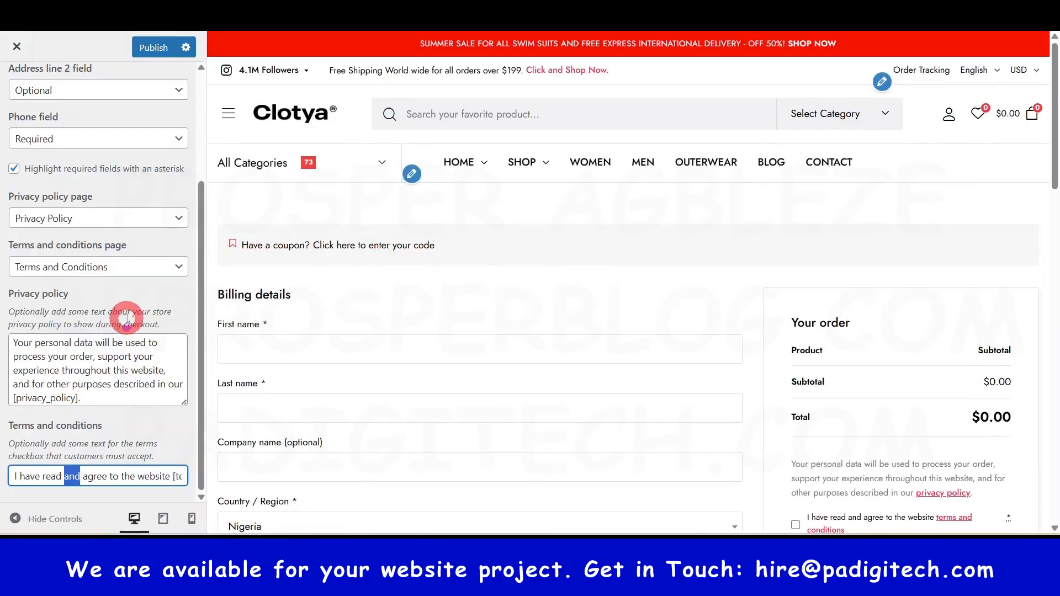
{"action": "scroll", "coordinate": [127, 319], "scroll_direction": "up", "scroll_amount": 10}
{"action": "left_click", "coordinate": [25, 88]}
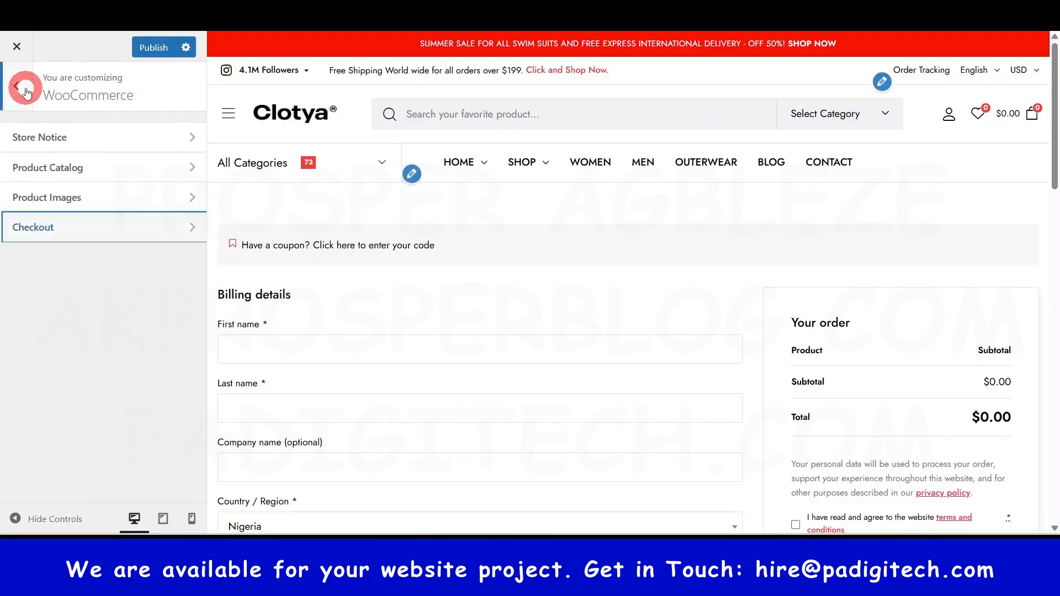
{"action": "left_click", "coordinate": [25, 88]}
Open the Additional CSS section, review its instructions and code editor, and leave it without adding code.
{"action": "left_click", "coordinate": [71, 430]}
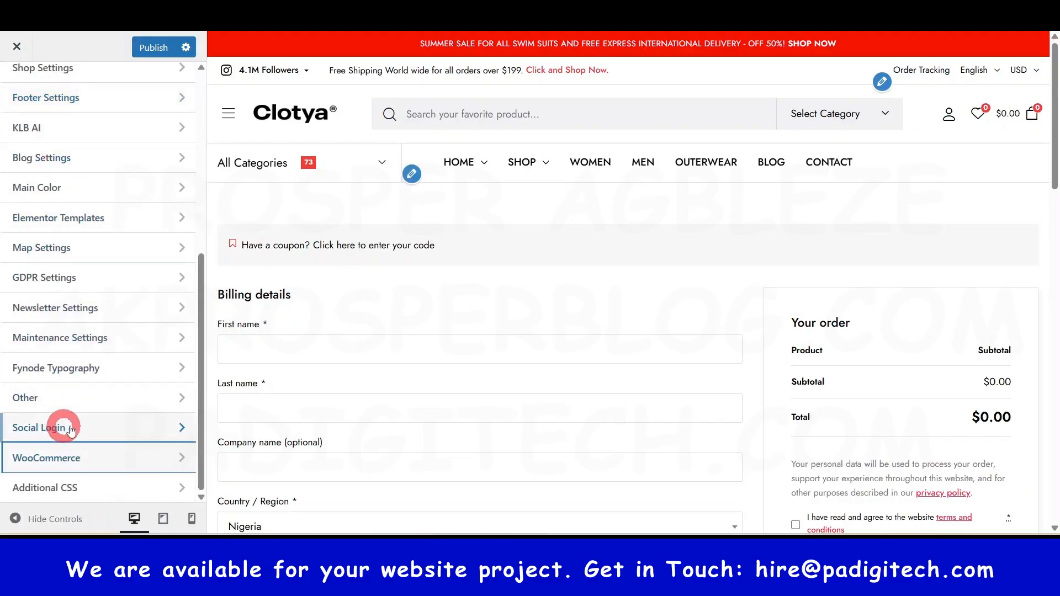
{"action": "left_click", "coordinate": [83, 489]}
{"action": "left_click", "coordinate": [125, 334]}
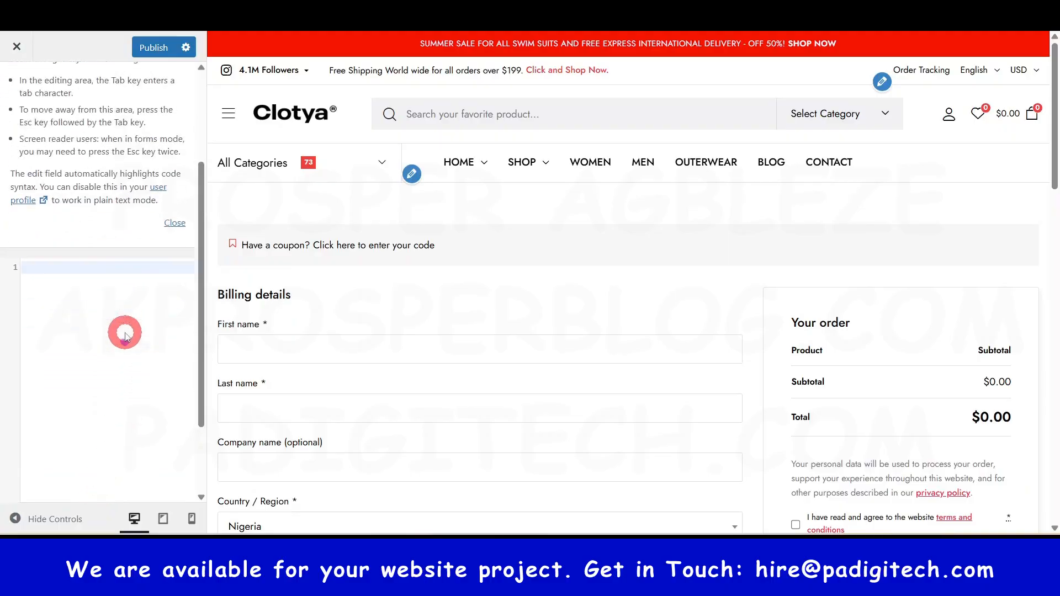
{"action": "scroll", "coordinate": [124, 334], "scroll_direction": "down", "scroll_amount": 3}
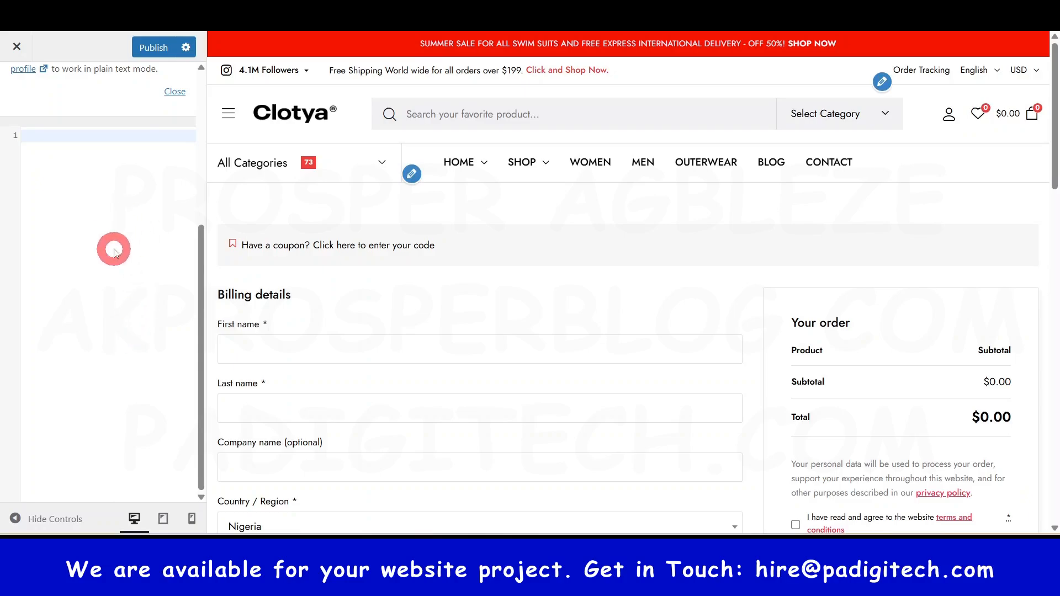
{"action": "scroll", "coordinate": [111, 210], "scroll_direction": "up", "scroll_amount": 5}
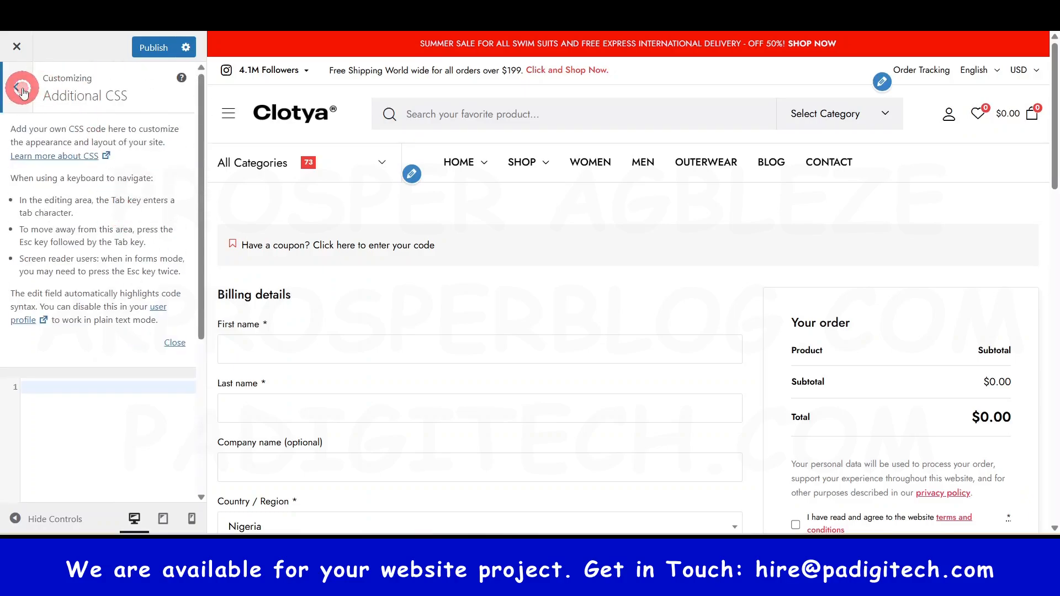
{"action": "left_click", "coordinate": [21, 88]}
Publish the Customizer changes and return to the start of the section list.
{"action": "left_click", "coordinate": [156, 47]}
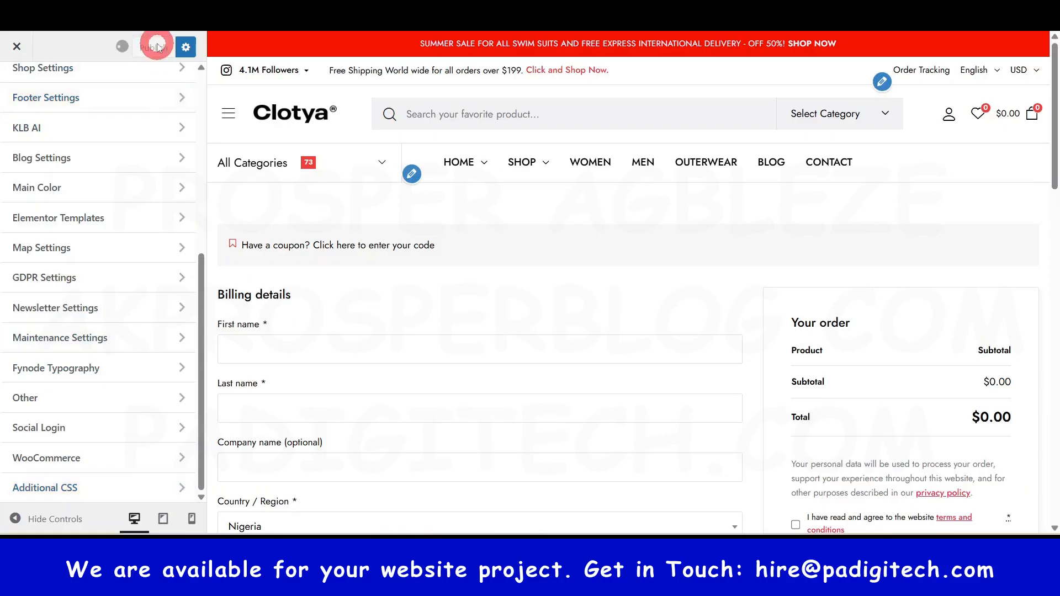
{"action": "left_click", "coordinate": [147, 258]}
{"action": "scroll", "coordinate": [147, 254], "scroll_direction": "up", "scroll_amount": 5}
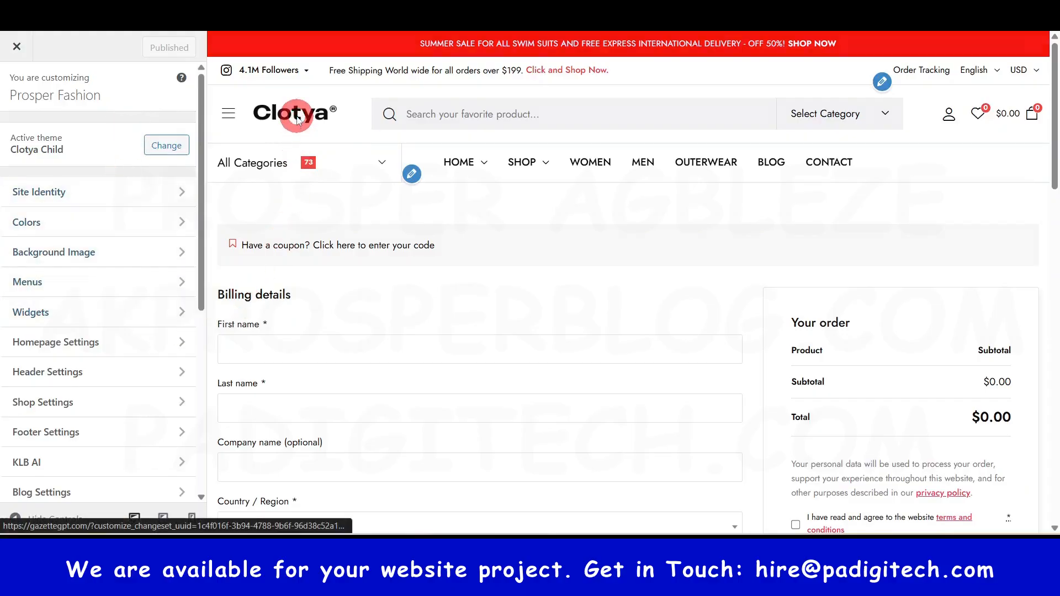
Load the homepage in the preview and look through it from the hero banner down to the footer.
{"action": "left_click", "coordinate": [297, 120]}
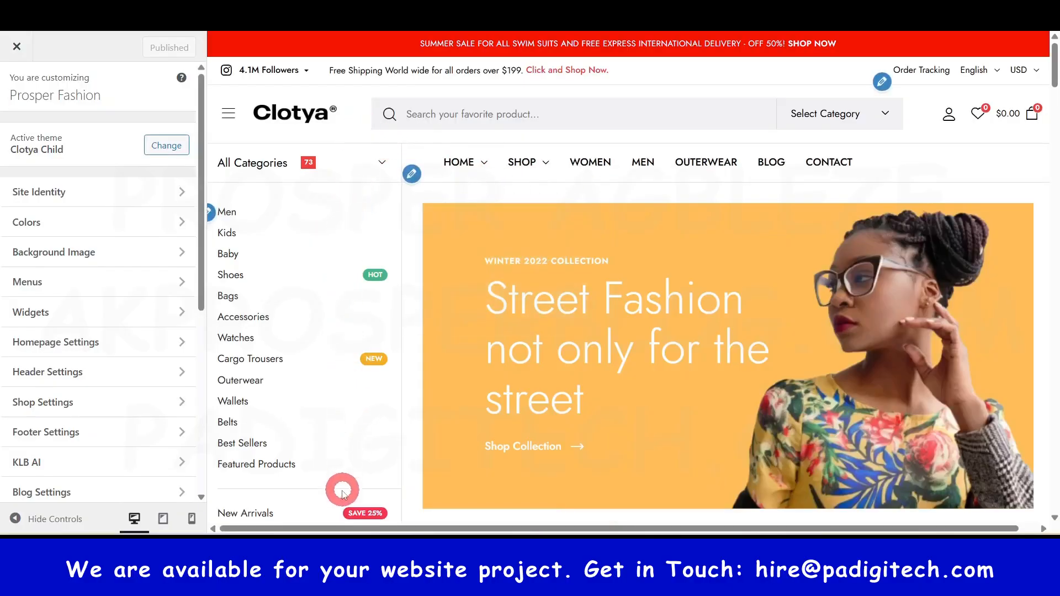
{"action": "scroll", "coordinate": [966, 364], "scroll_direction": "down", "scroll_amount": 5}
{"action": "scroll", "coordinate": [489, 326], "scroll_direction": "down", "scroll_amount": 10}
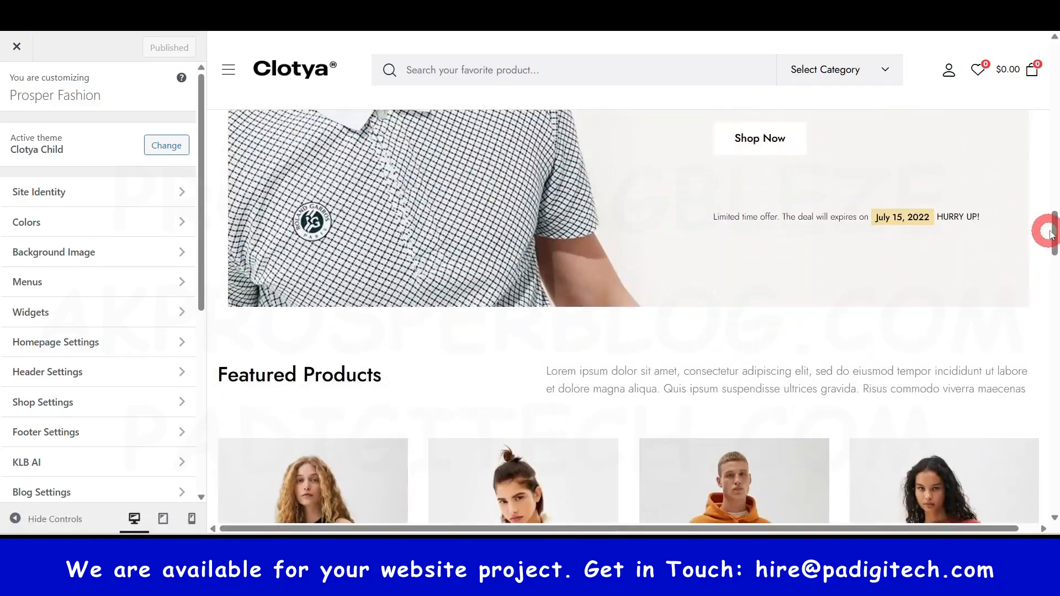
{"action": "left_click_drag", "start_coordinate": [1055, 222], "coordinate": [1055, 498]}
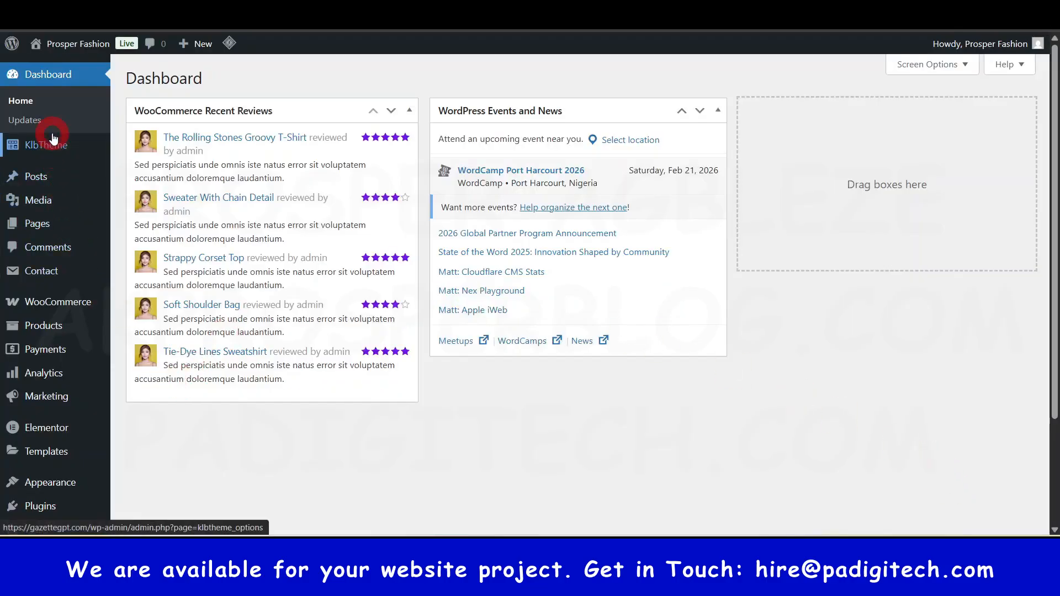
From the WordPress dashboard, open the Appearance Widgets page in a new browser tab.
{"action": "scroll", "coordinate": [265, 457], "scroll_direction": "down", "scroll_amount": 1}
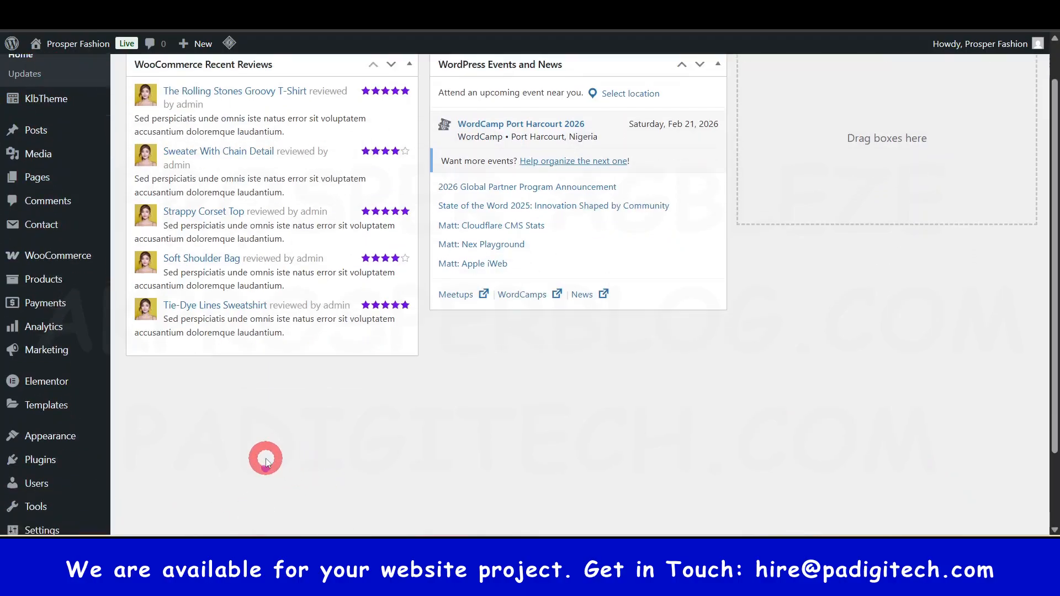
{"action": "mouse_move", "coordinate": [29, 420]}
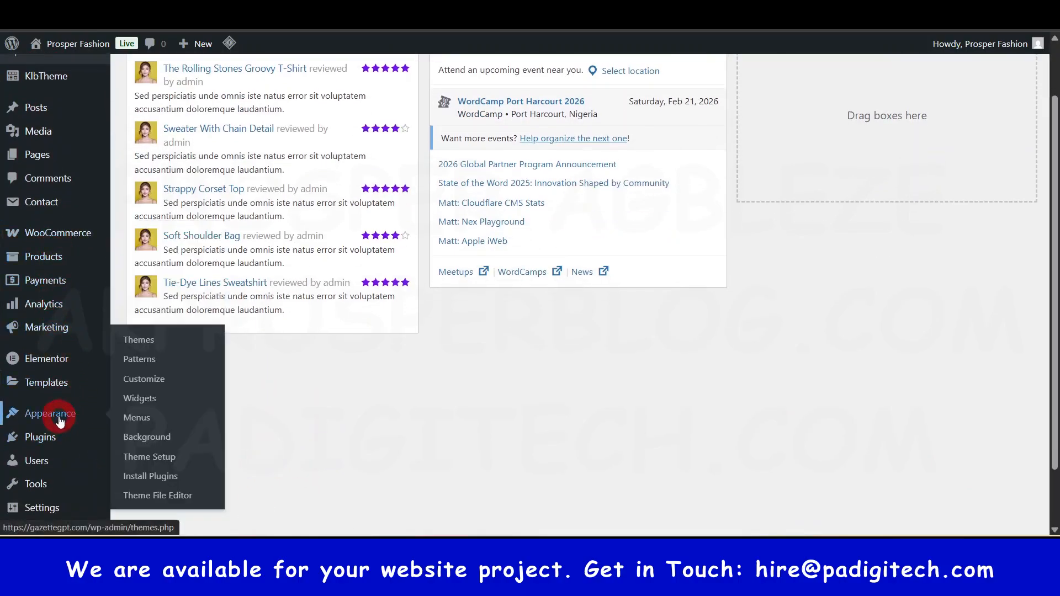
{"action": "right_click", "coordinate": [140, 400]}
{"action": "left_click", "coordinate": [213, 238]}
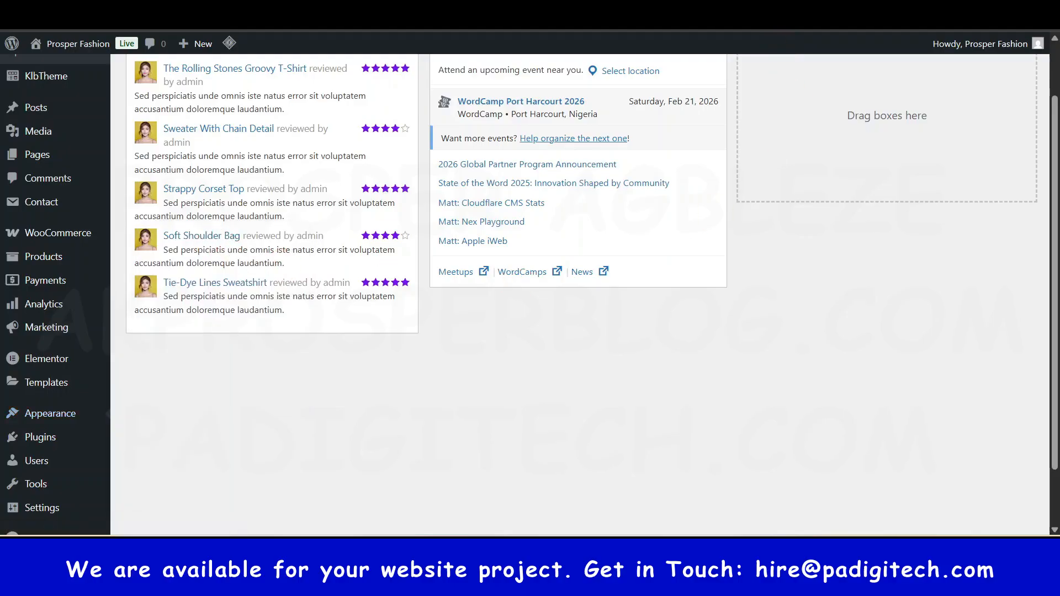
{"action": "left_click", "coordinate": [651, 10]}
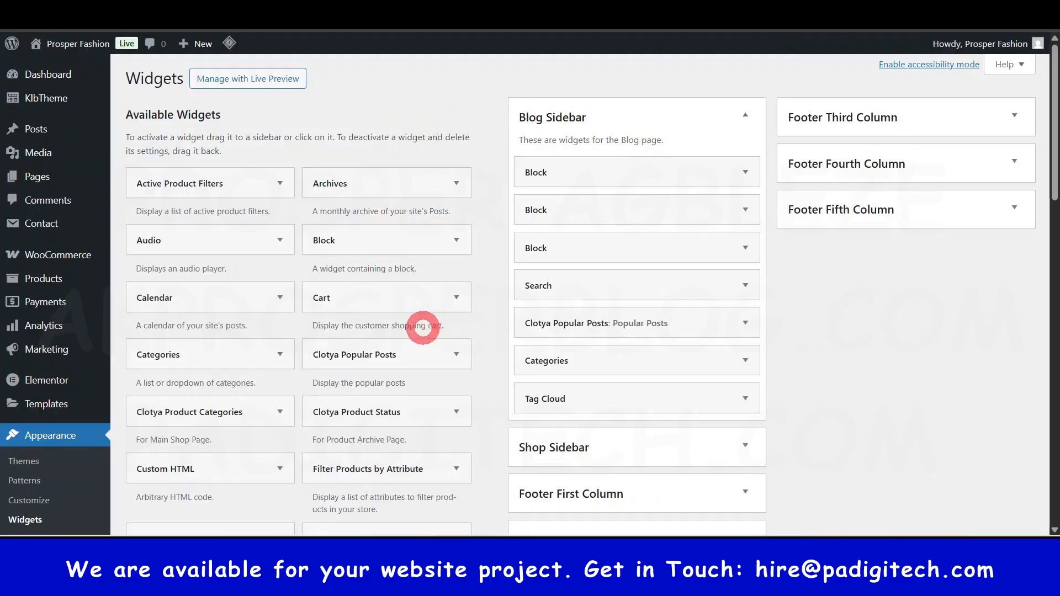
Survey the available widgets and the sidebar and footer areas, collapsing and re-expanding the Blog Sidebar area.
{"action": "scroll", "coordinate": [815, 433], "scroll_direction": "down", "scroll_amount": 3}
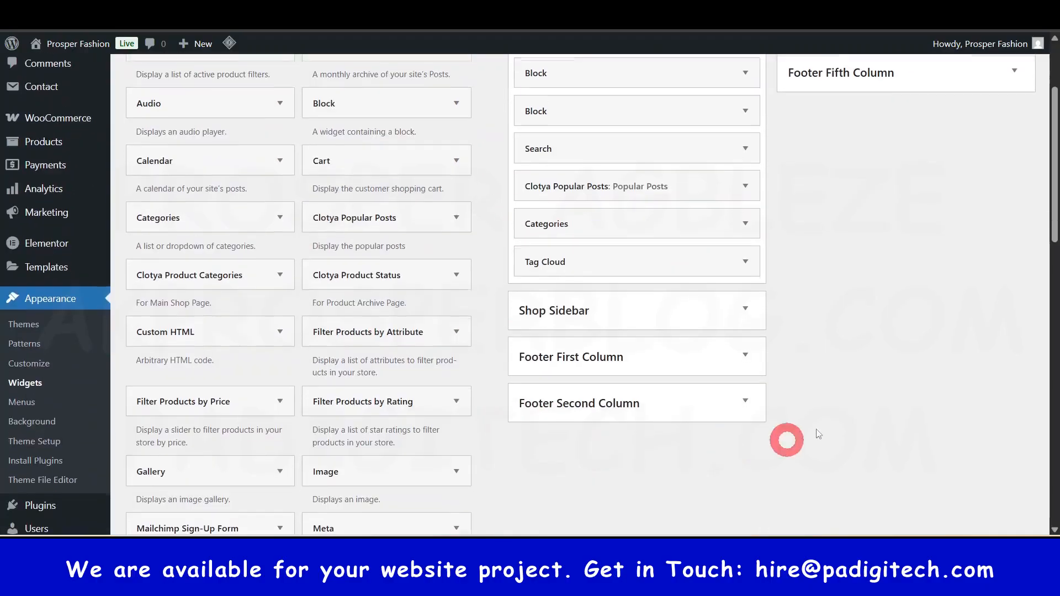
{"action": "scroll", "coordinate": [833, 329], "scroll_direction": "up", "scroll_amount": 3}
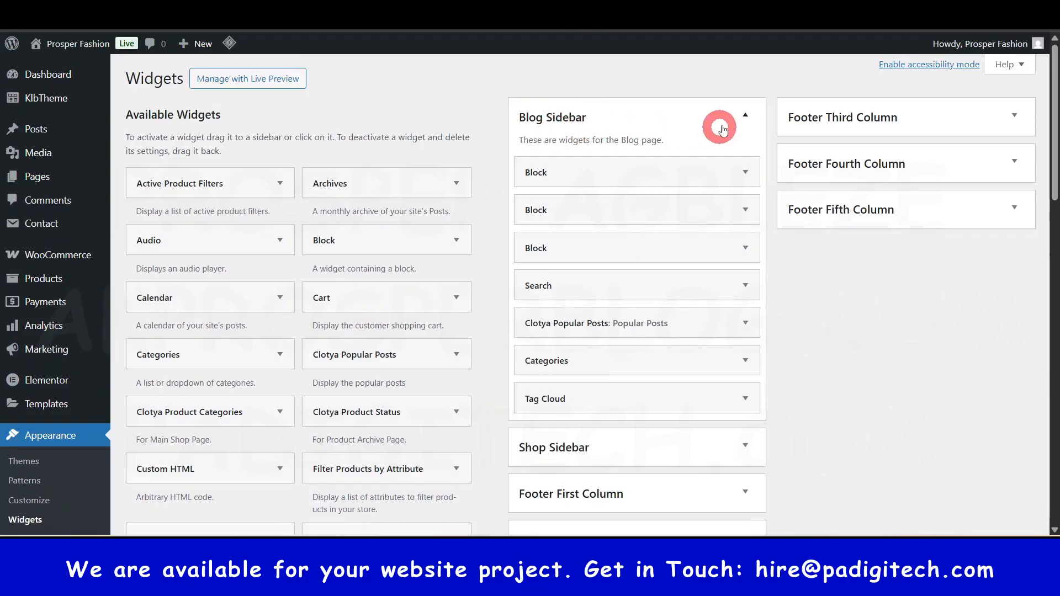
{"action": "left_click", "coordinate": [747, 115]}
{"action": "left_click", "coordinate": [745, 114]}
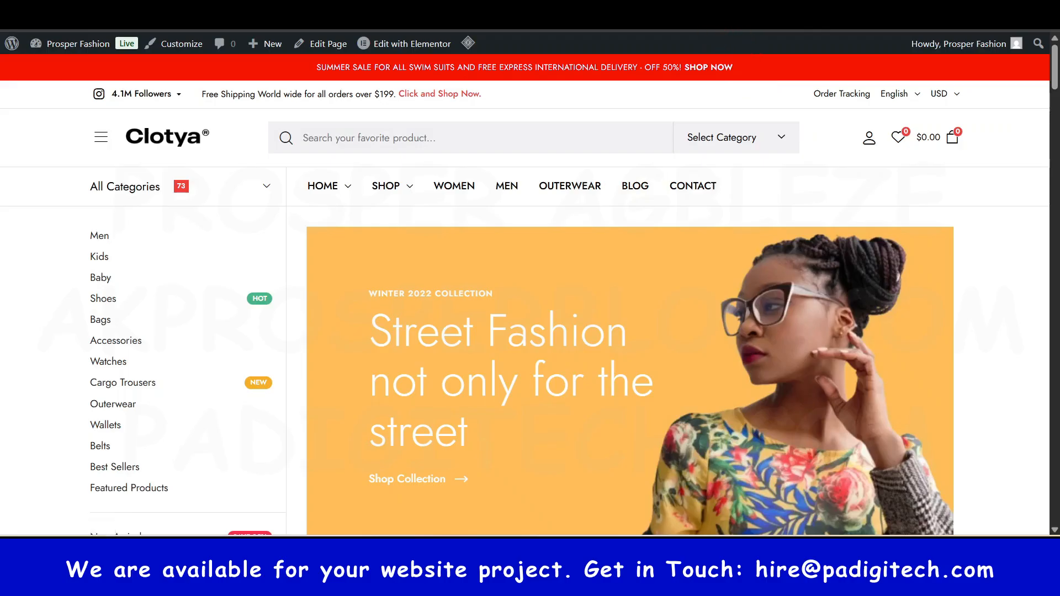
Examine the search, recent posts and recent comments sections in the sidebar of the site's blog page.
{"action": "scroll", "coordinate": [837, 298], "scroll_direction": "down", "scroll_amount": 2}
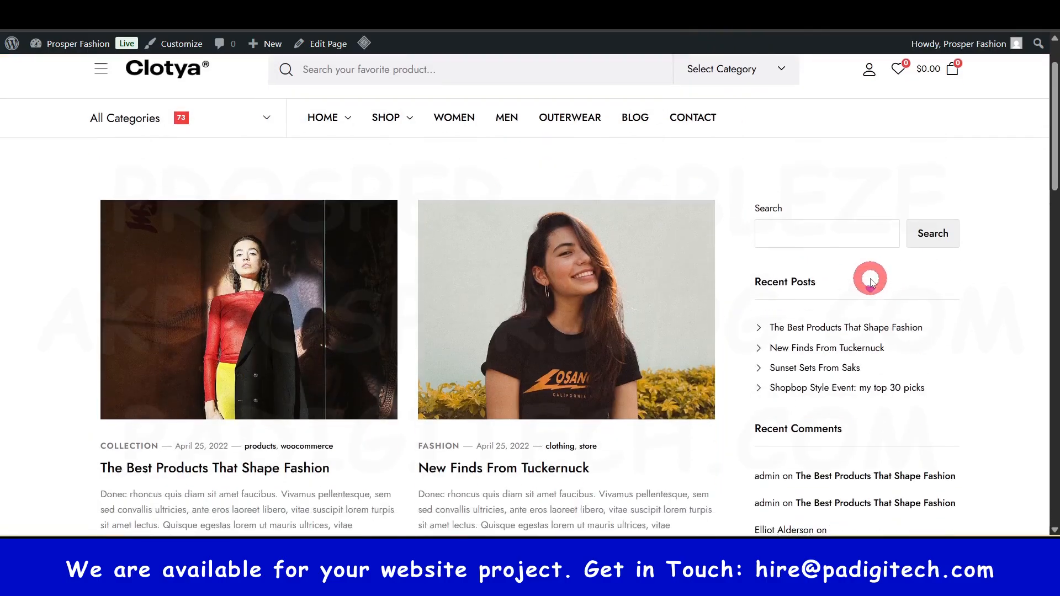
{"action": "scroll", "coordinate": [883, 292], "scroll_direction": "down", "scroll_amount": 1}
{"action": "scroll", "coordinate": [890, 300], "scroll_direction": "down", "scroll_amount": 3}
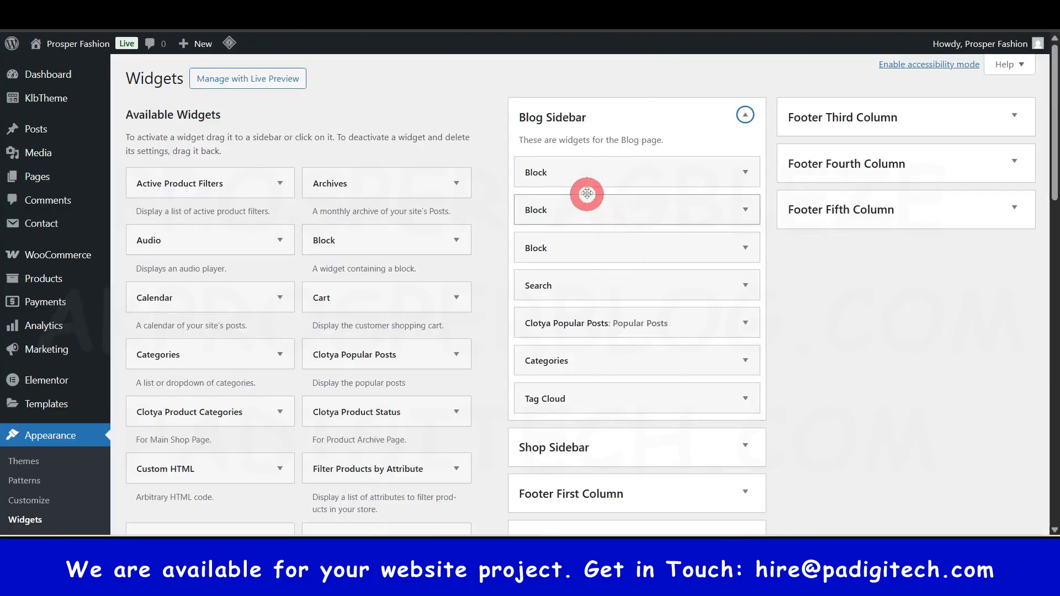
Inspect the HTML of the first two Block widgets in the Blog Sidebar, and collapse each one again.
{"action": "left_click", "coordinate": [688, 184]}
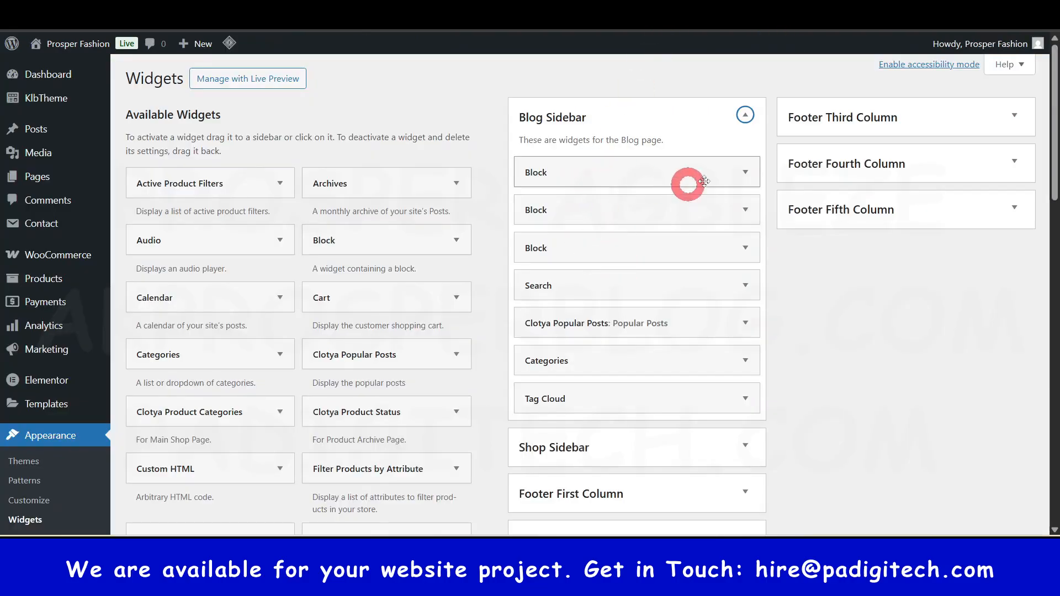
{"action": "left_click", "coordinate": [746, 173]}
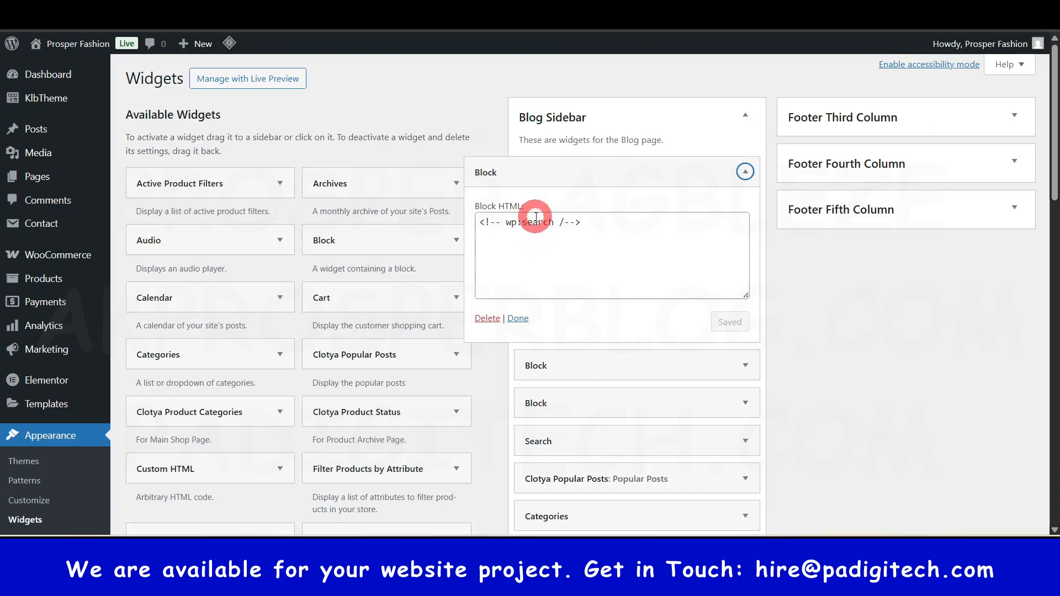
{"action": "left_click", "coordinate": [745, 172]}
{"action": "left_click", "coordinate": [745, 210]}
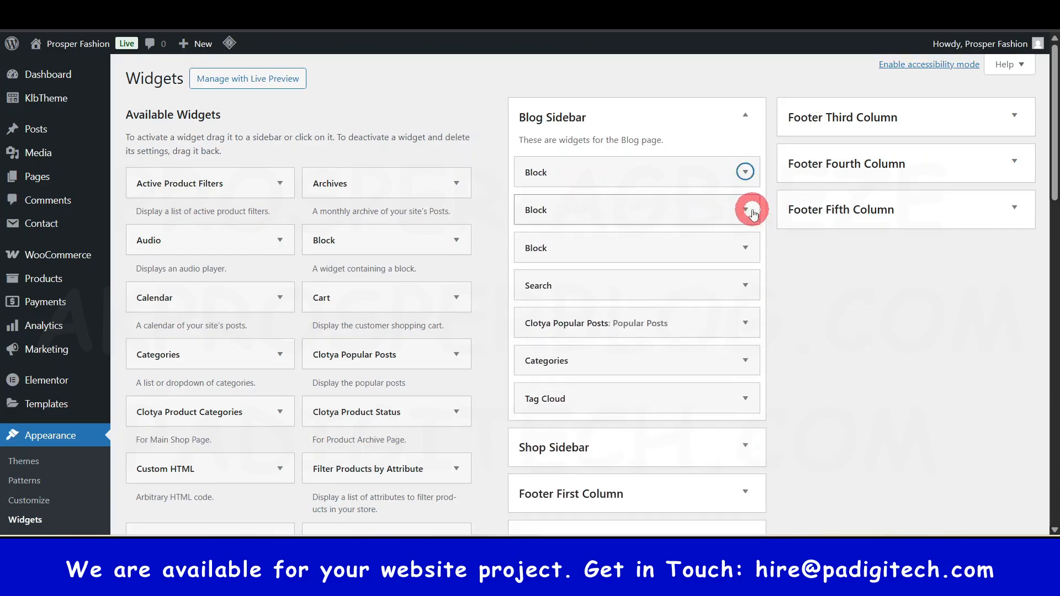
{"action": "left_click", "coordinate": [692, 287]}
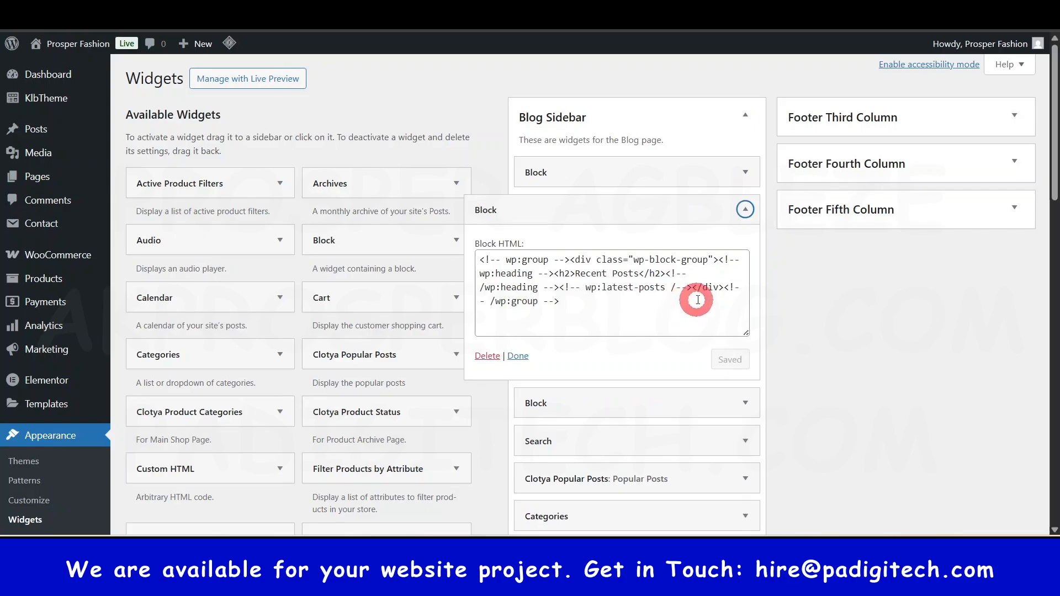
{"action": "left_click", "coordinate": [602, 284]}
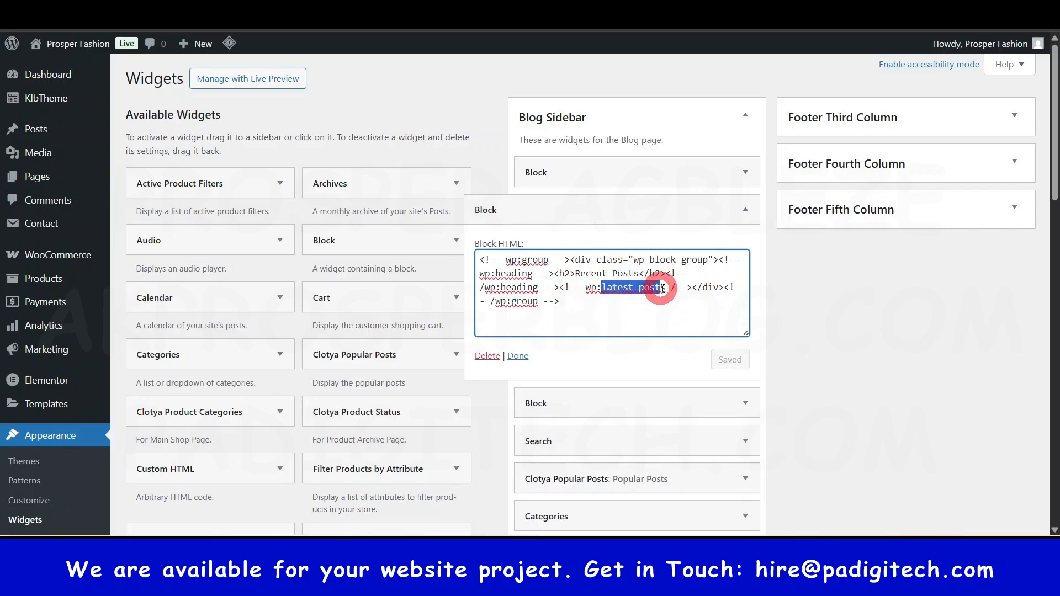
{"action": "left_click", "coordinate": [745, 209]}
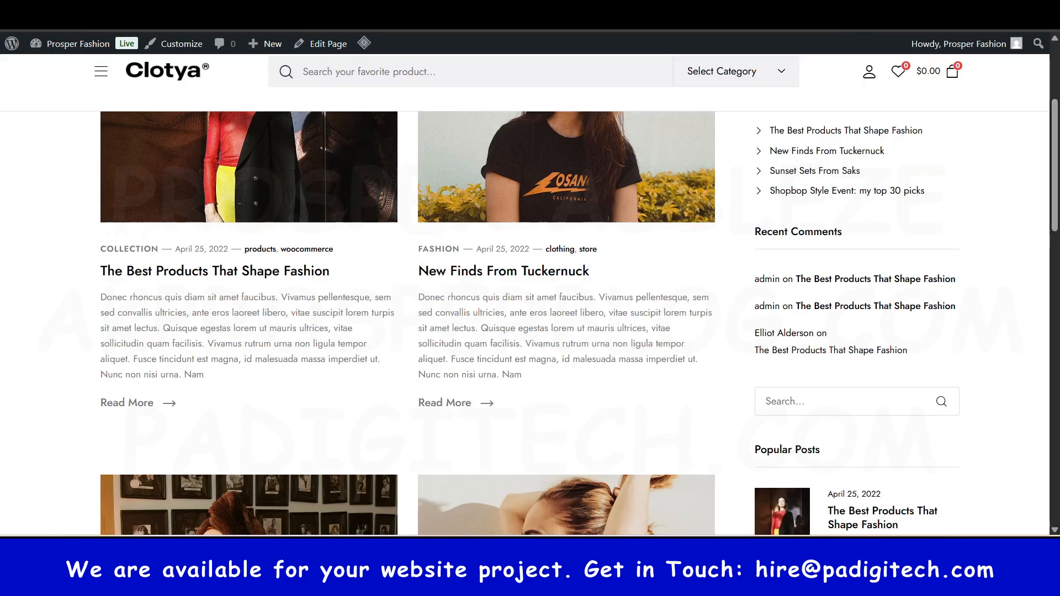
Compare the order of the blog page's sidebar sections, down to Popular Posts and Categories, with the Blog Sidebar widgets.
{"action": "scroll", "coordinate": [847, 295], "scroll_direction": "down", "scroll_amount": 2}
{"action": "scroll", "coordinate": [854, 252], "scroll_direction": "up", "scroll_amount": 5}
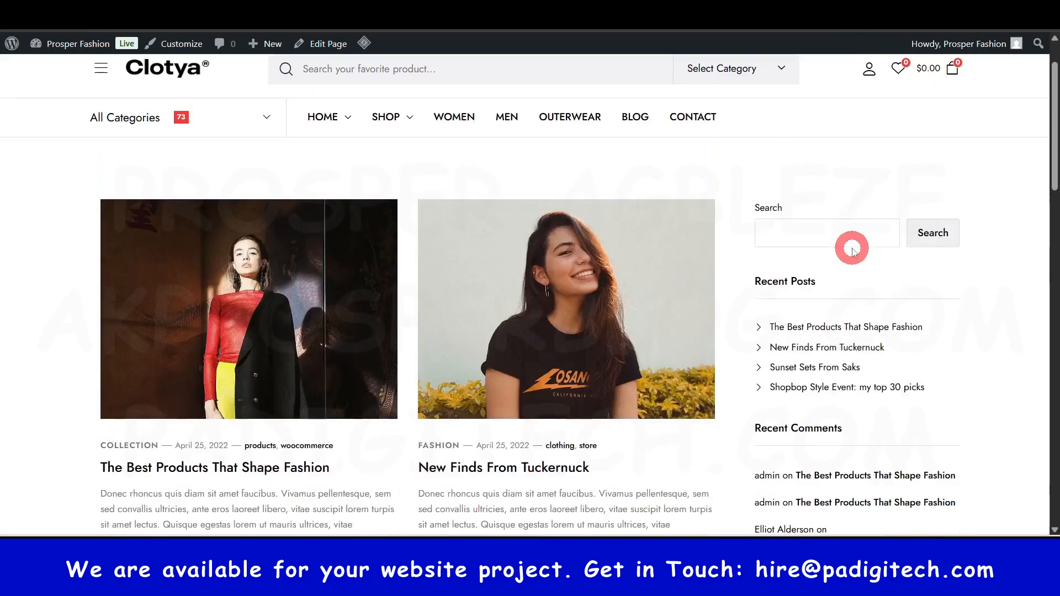
{"action": "scroll", "coordinate": [851, 249], "scroll_direction": "down", "scroll_amount": 8}
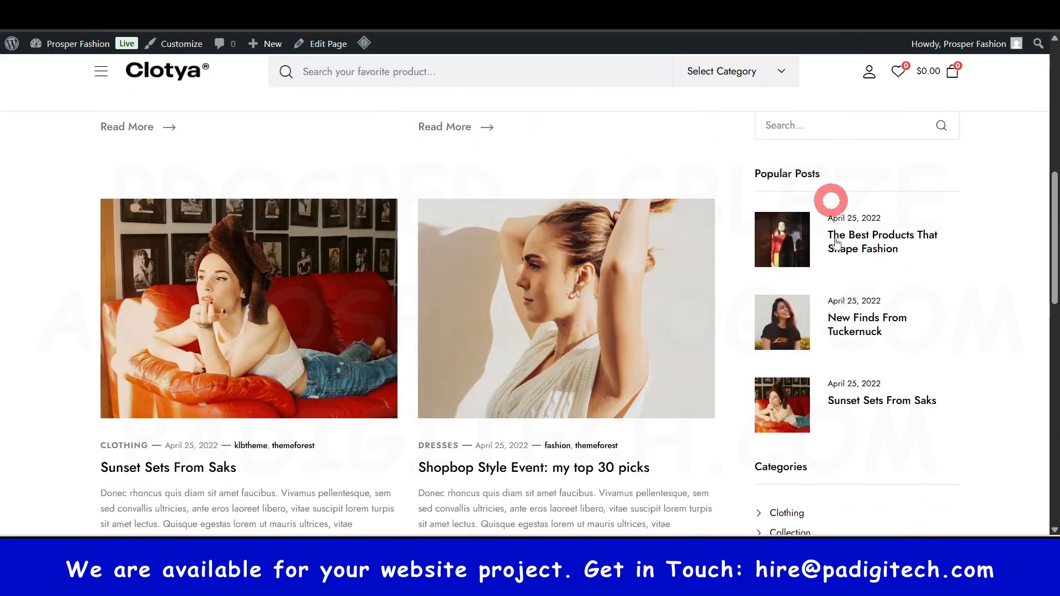
{"action": "scroll", "coordinate": [836, 304], "scroll_direction": "down", "scroll_amount": 8}
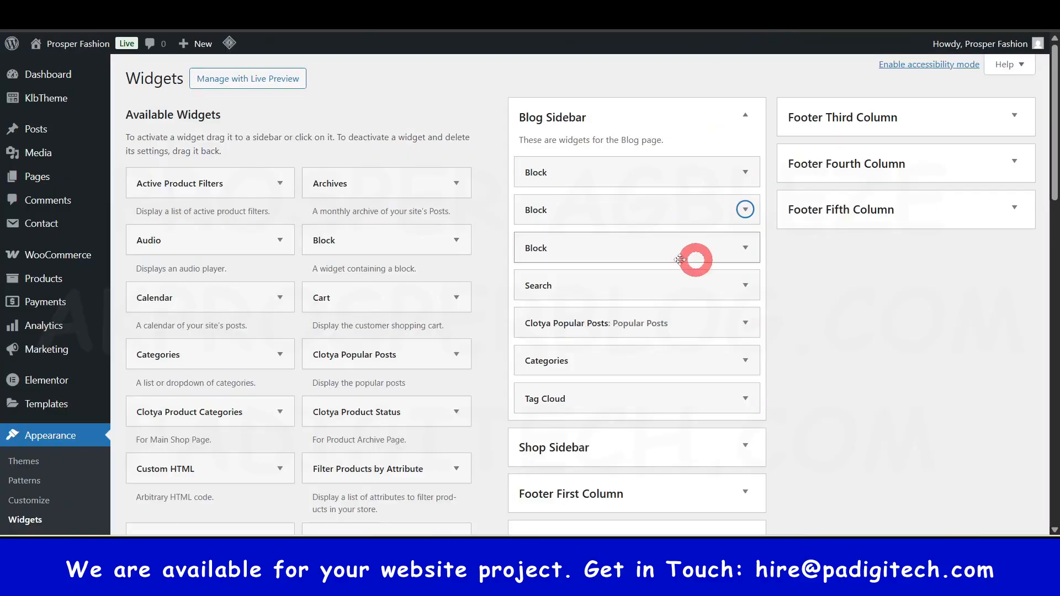
{"action": "left_click_drag", "start_coordinate": [694, 262], "coordinate": [623, 280]}
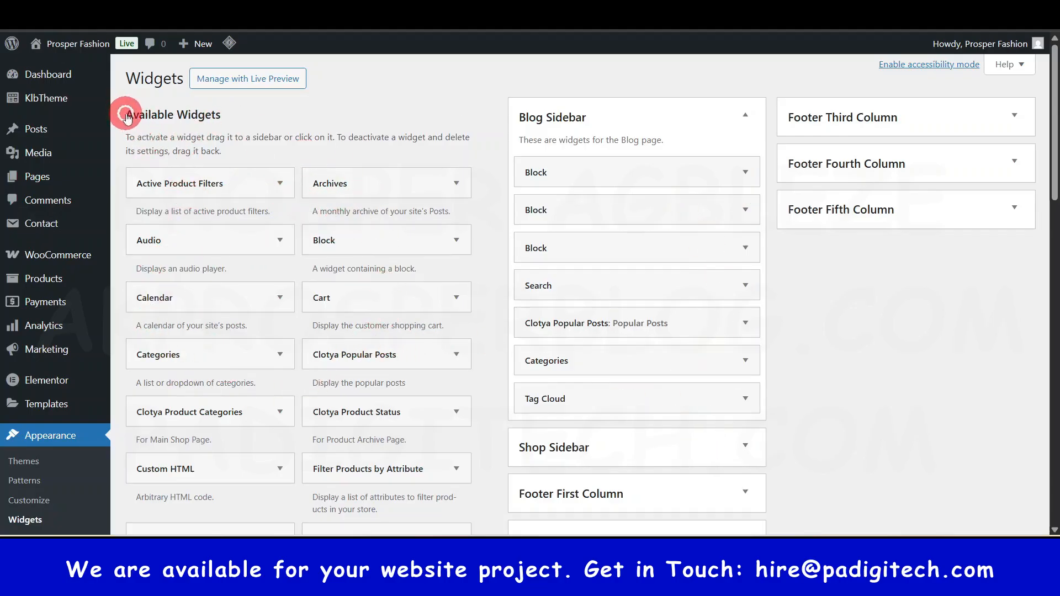
{"action": "left_click_drag", "start_coordinate": [127, 117], "coordinate": [305, 119]}
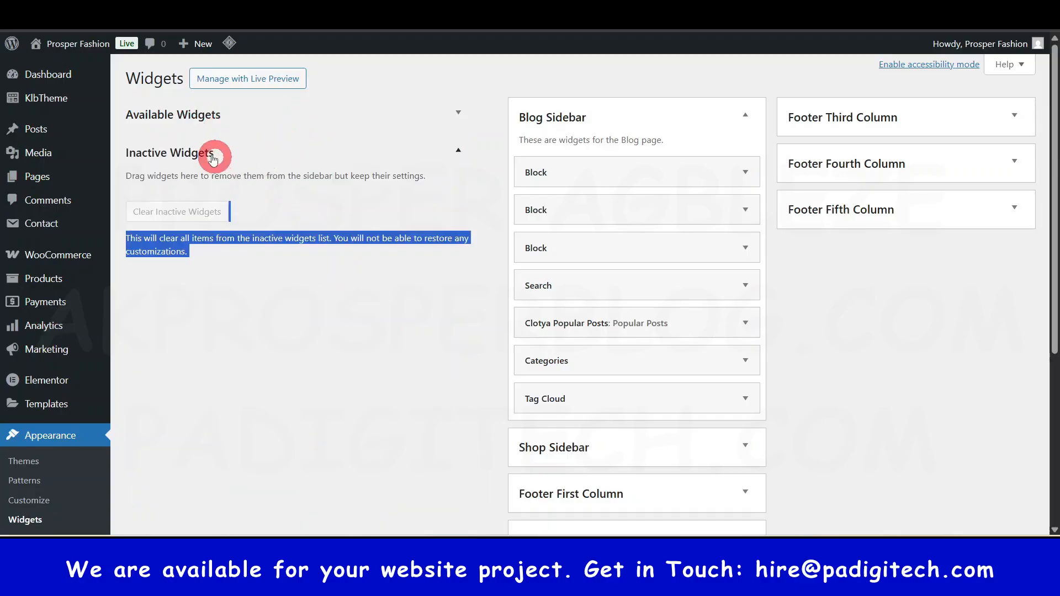
{"action": "left_click", "coordinate": [213, 159]}
{"action": "left_click", "coordinate": [460, 152]}
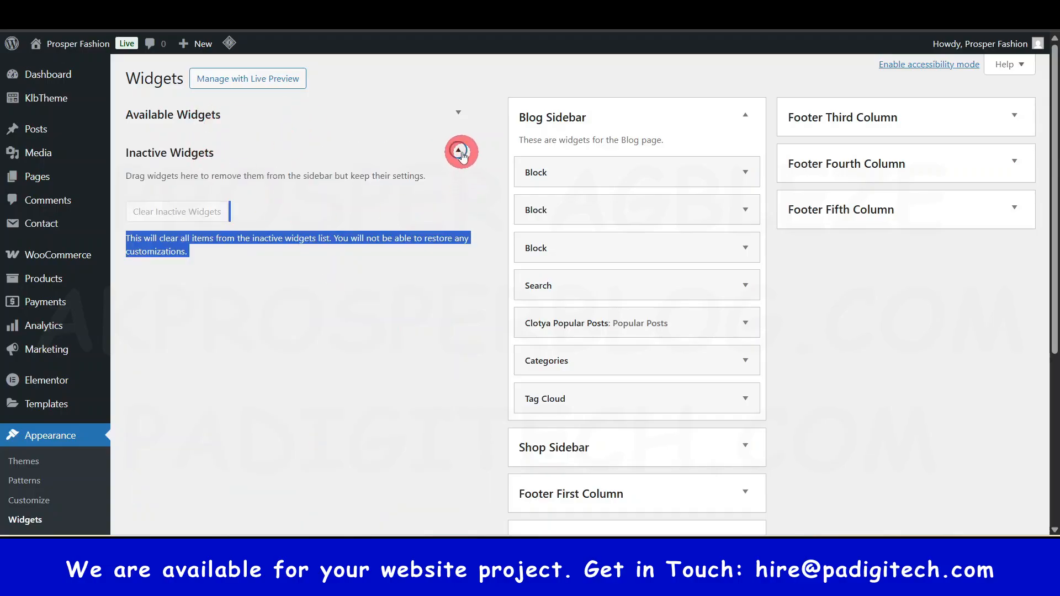
{"action": "left_click", "coordinate": [460, 117]}
{"action": "left_click", "coordinate": [499, 157]}
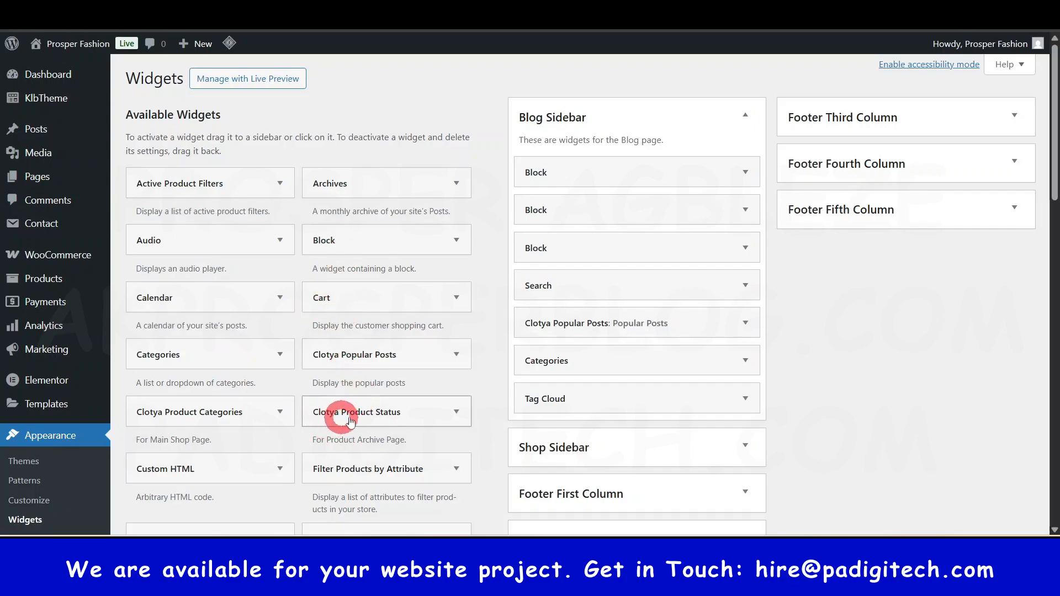
Examine the full list of available widgets, down to the WooCommerce brand widgets.
{"action": "scroll", "coordinate": [226, 409], "scroll_direction": "down", "scroll_amount": 8}
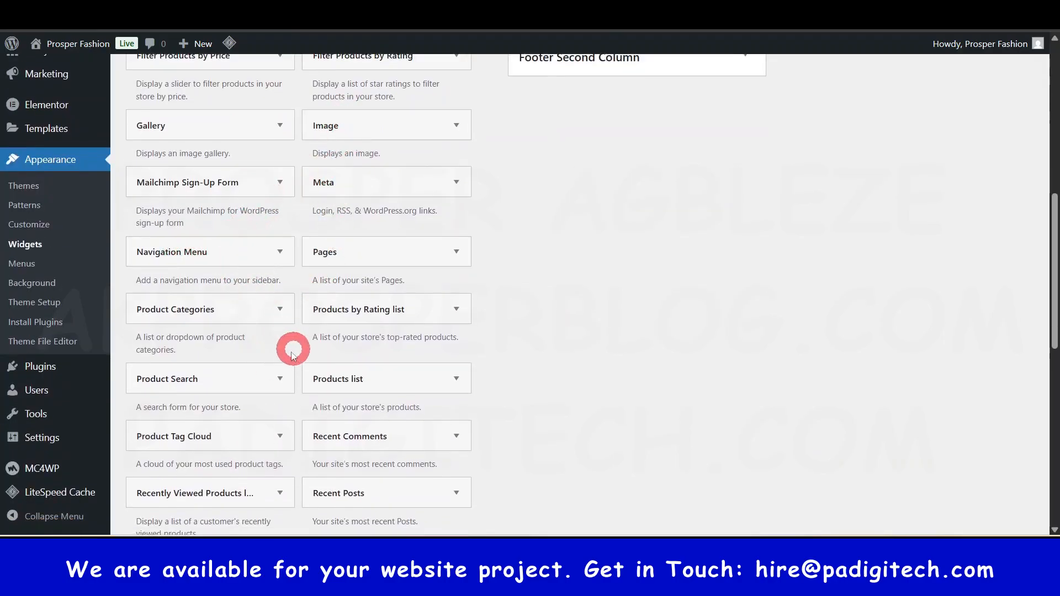
{"action": "scroll", "coordinate": [238, 392], "scroll_direction": "down", "scroll_amount": 3}
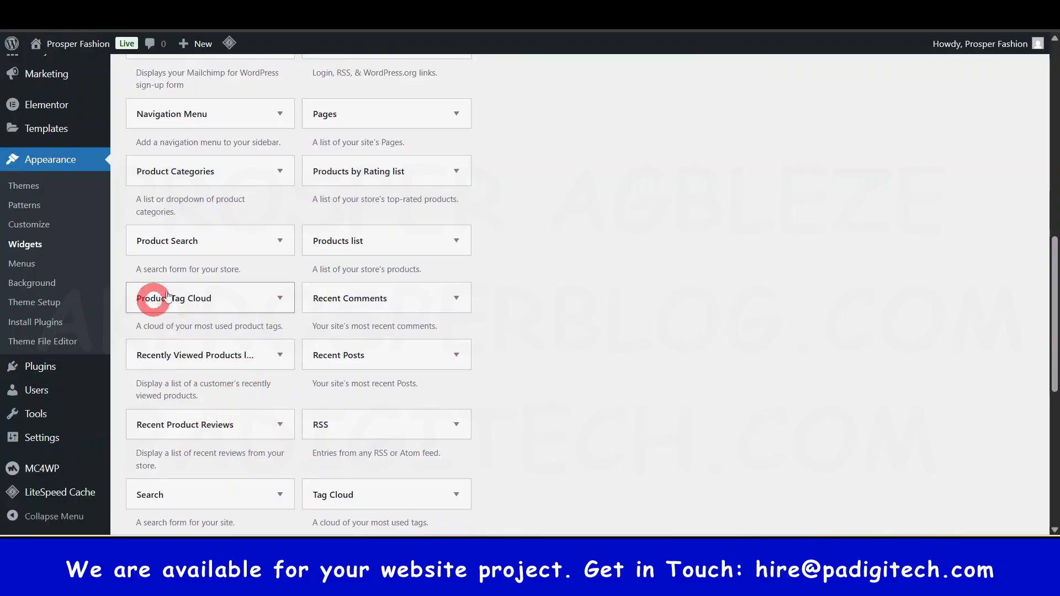
{"action": "left_click", "coordinate": [178, 248]}
{"action": "scroll", "coordinate": [385, 342], "scroll_direction": "down", "scroll_amount": 3}
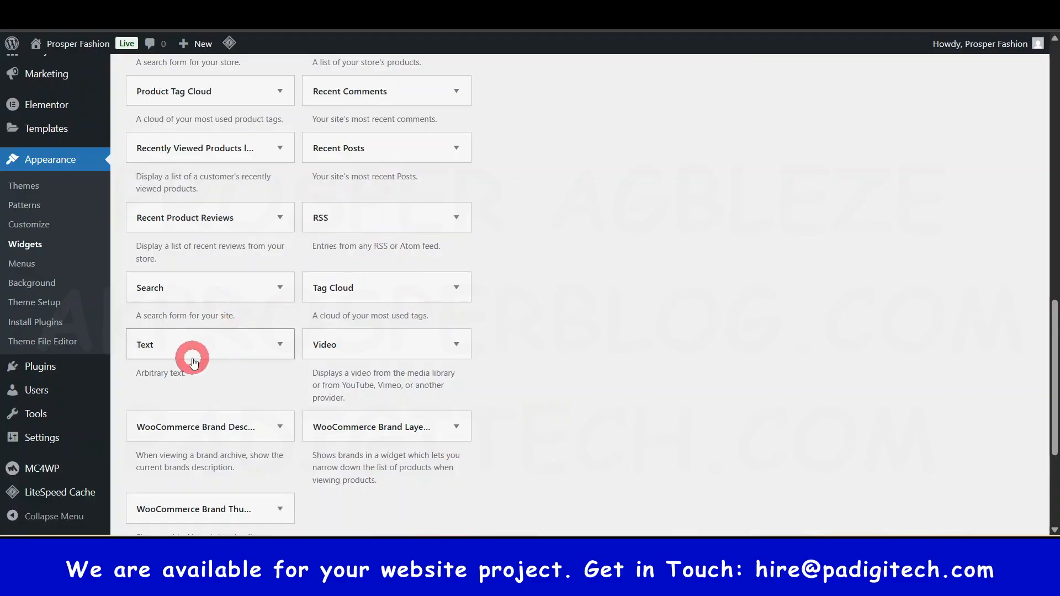
{"action": "scroll", "coordinate": [241, 130], "scroll_direction": "down", "scroll_amount": 3}
{"action": "scroll", "coordinate": [265, 276], "scroll_direction": "up", "scroll_amount": 15}
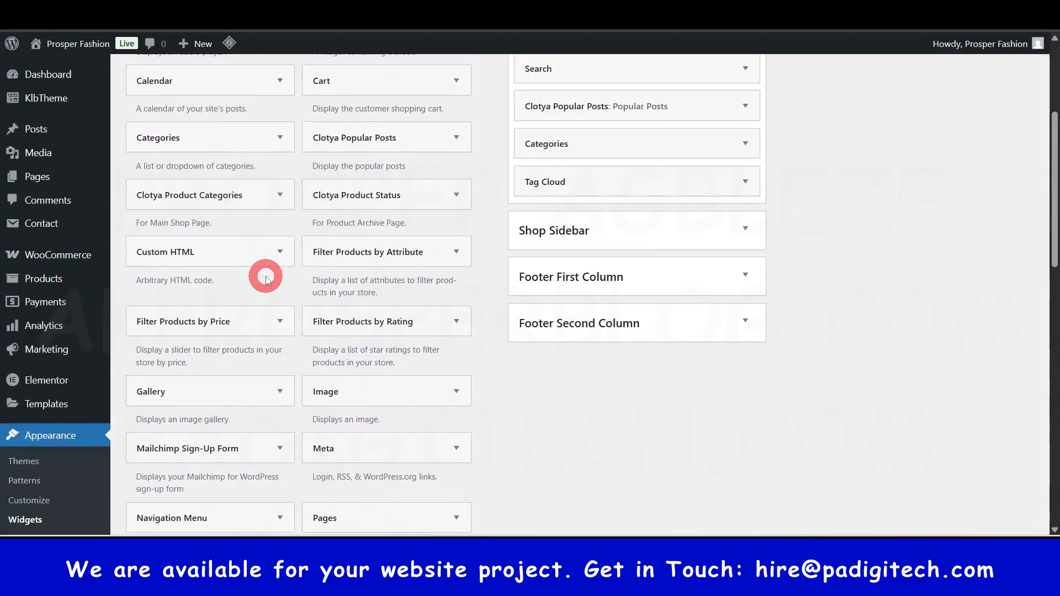
{"action": "scroll", "coordinate": [266, 279], "scroll_direction": "down", "scroll_amount": 6}
{"action": "scroll", "coordinate": [267, 279], "scroll_direction": "down", "scroll_amount": 4}
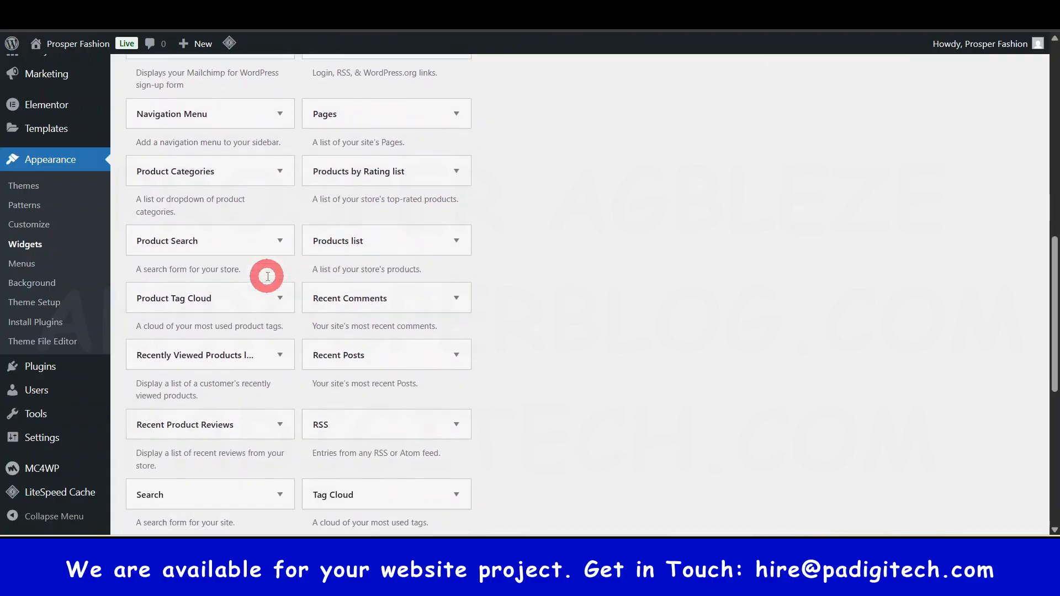
{"action": "scroll", "coordinate": [268, 274], "scroll_direction": "up", "scroll_amount": 9}
Choose the Shop Sidebar as the destination for a new Block widget, and cancel without adding it.
{"action": "left_click", "coordinate": [463, 237]}
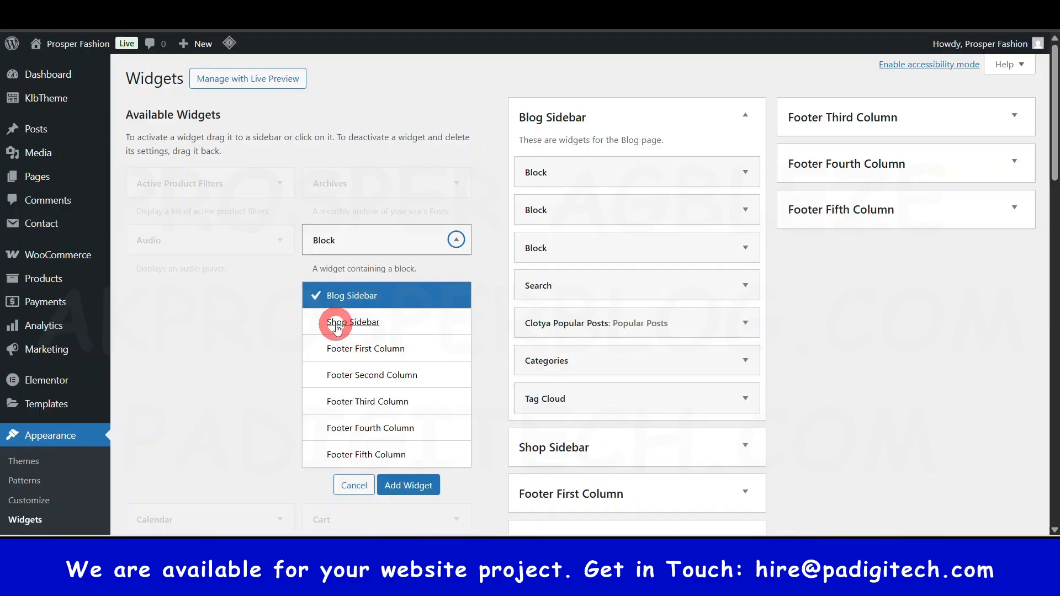
{"action": "left_click", "coordinate": [313, 324]}
{"action": "left_click", "coordinate": [551, 370]}
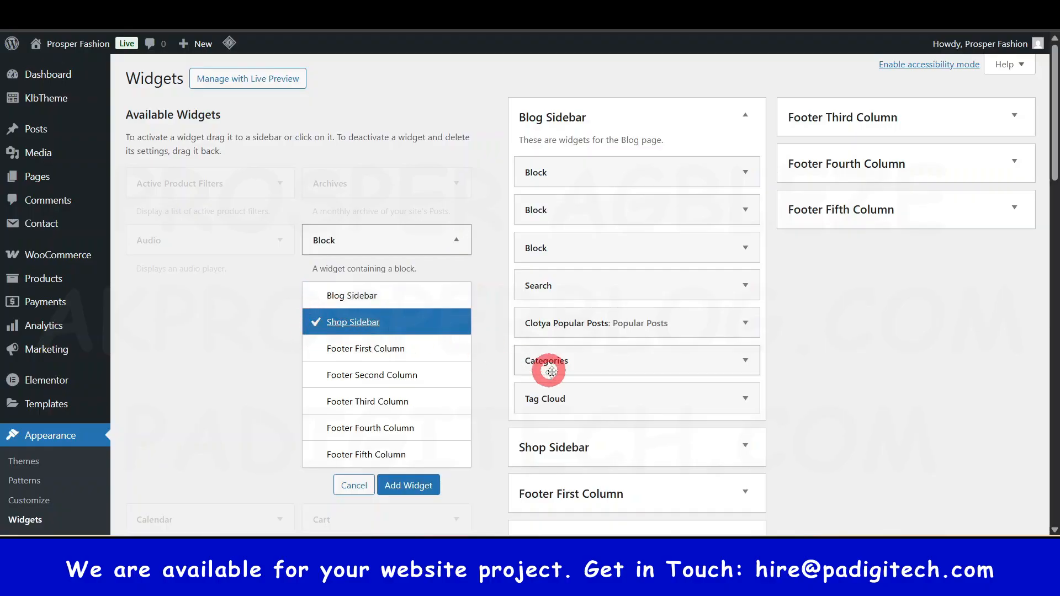
{"action": "left_click", "coordinate": [425, 485]}
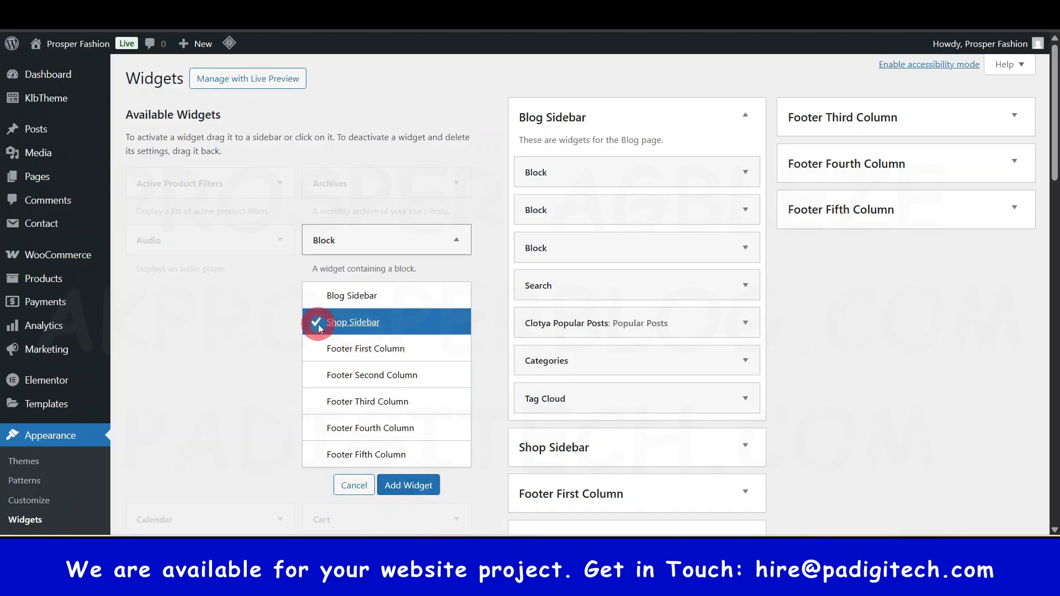
{"action": "left_click", "coordinate": [351, 484]}
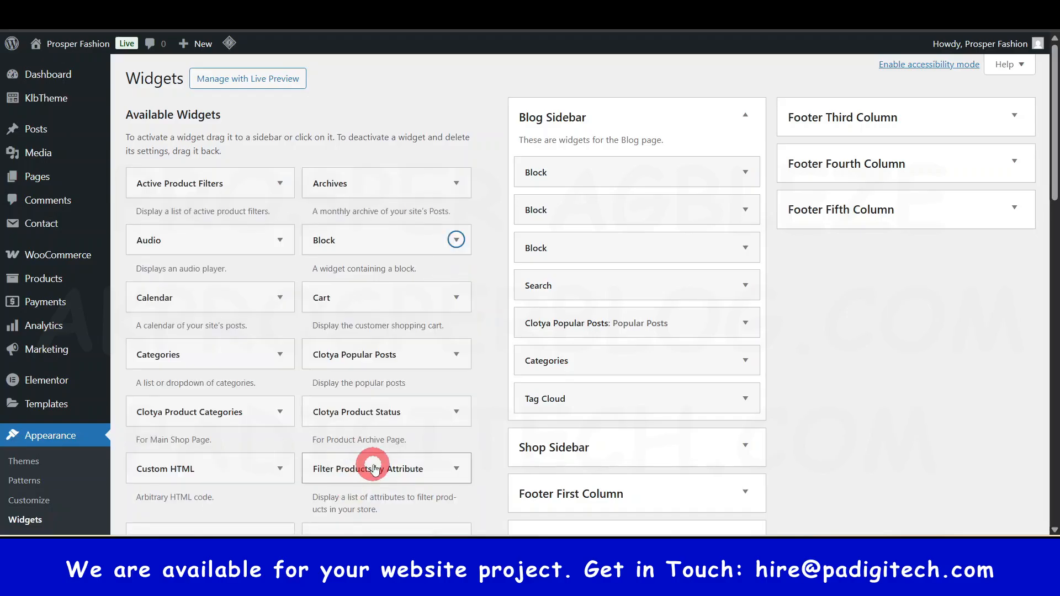
Collapse the Blog Sidebar and delete the Archives Block widget from the Shop Sidebar.
{"action": "left_click", "coordinate": [740, 113]}
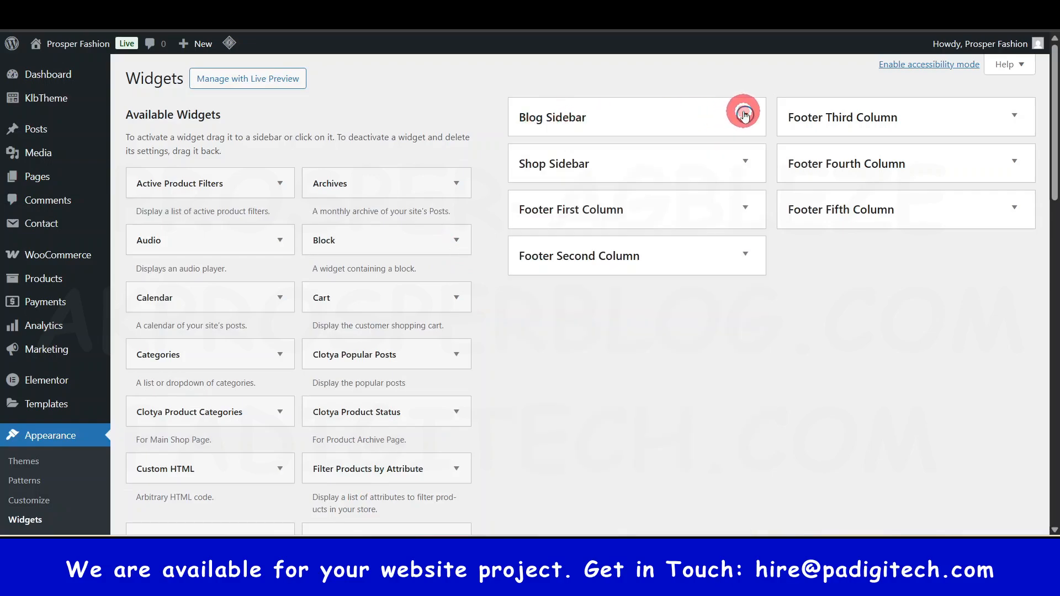
{"action": "left_click", "coordinate": [746, 161]}
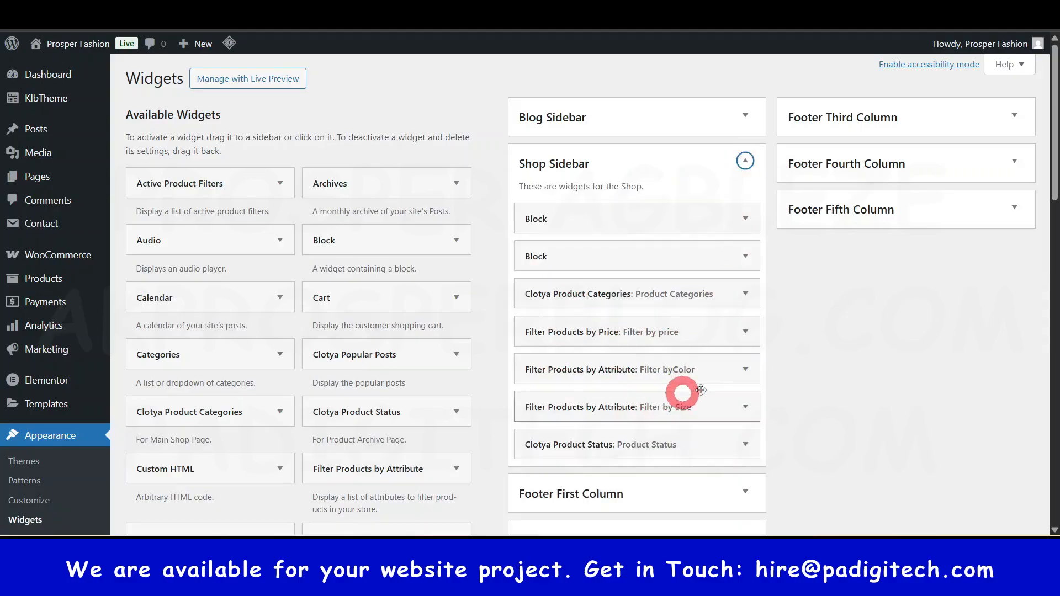
{"action": "left_click", "coordinate": [744, 218]}
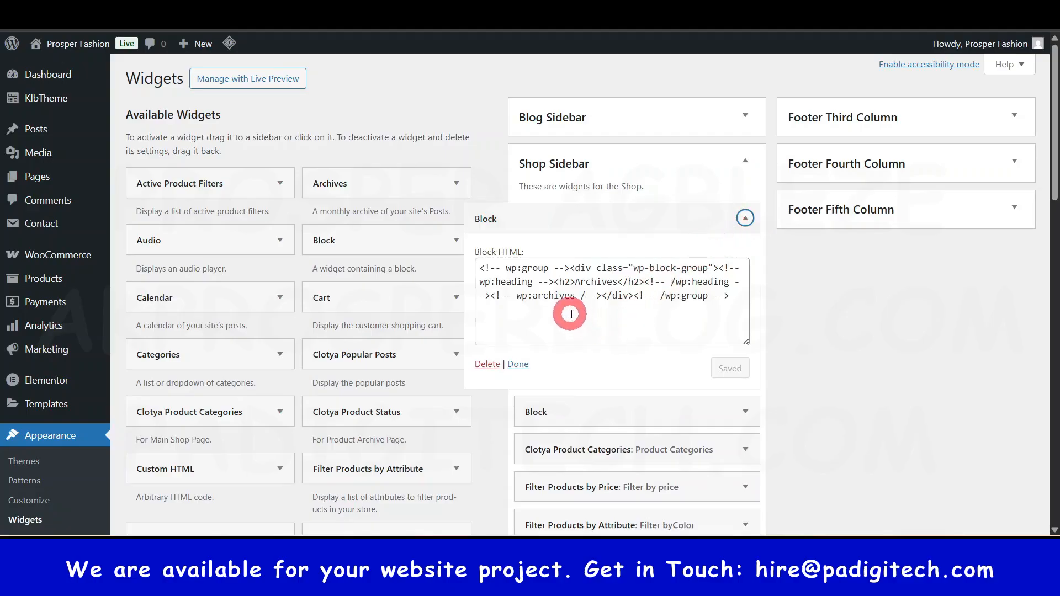
{"action": "left_click", "coordinate": [488, 364]}
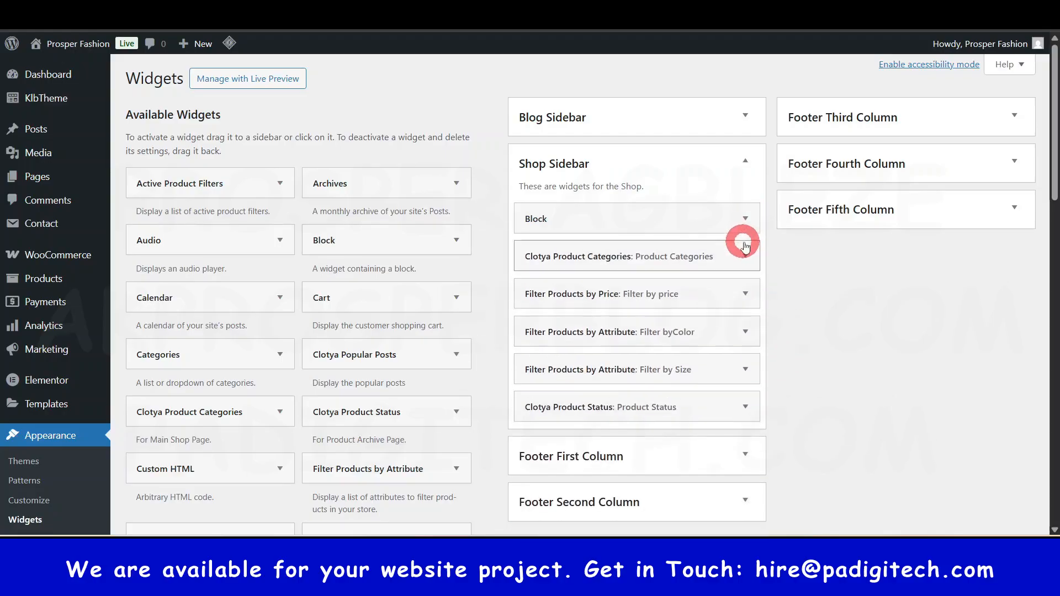
Inspect the HTML of the remaining Block widget in the Shop Sidebar, and collapse both the widget and the area.
{"action": "left_click", "coordinate": [744, 218]}
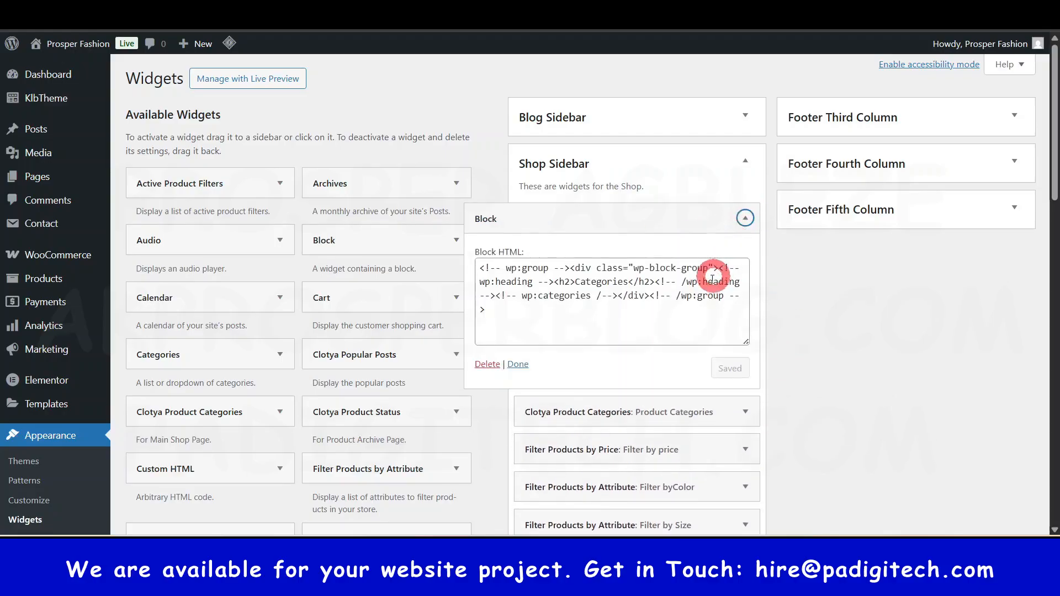
{"action": "left_click", "coordinate": [745, 218]}
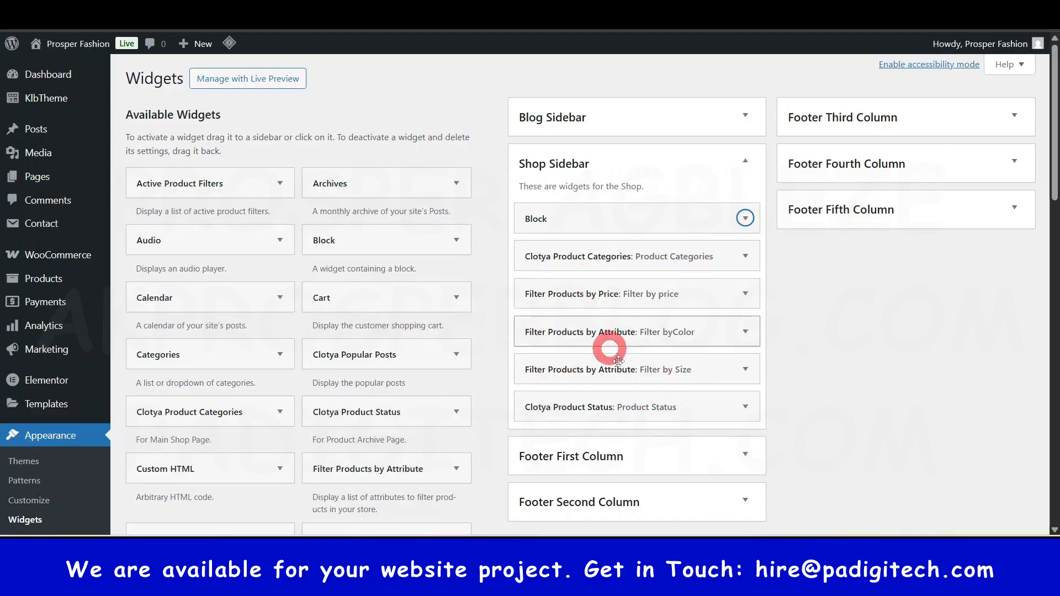
{"action": "left_click", "coordinate": [745, 162]}
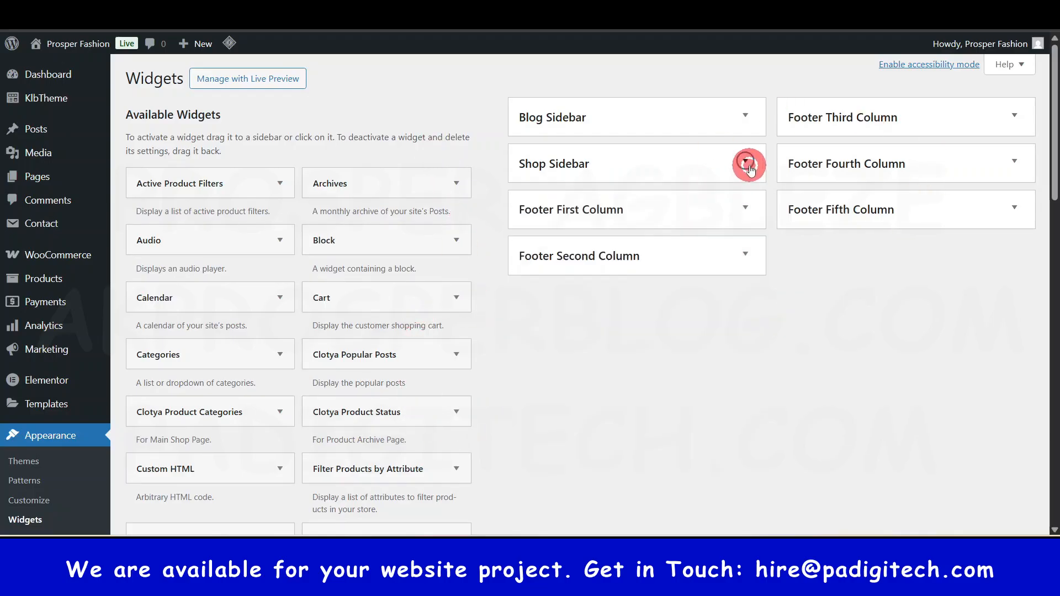
Compare the Text widget in the Footer First Column with the site's footer, and collapse the widget again.
{"action": "left_click", "coordinate": [745, 207]}
{"action": "left_click", "coordinate": [745, 265]}
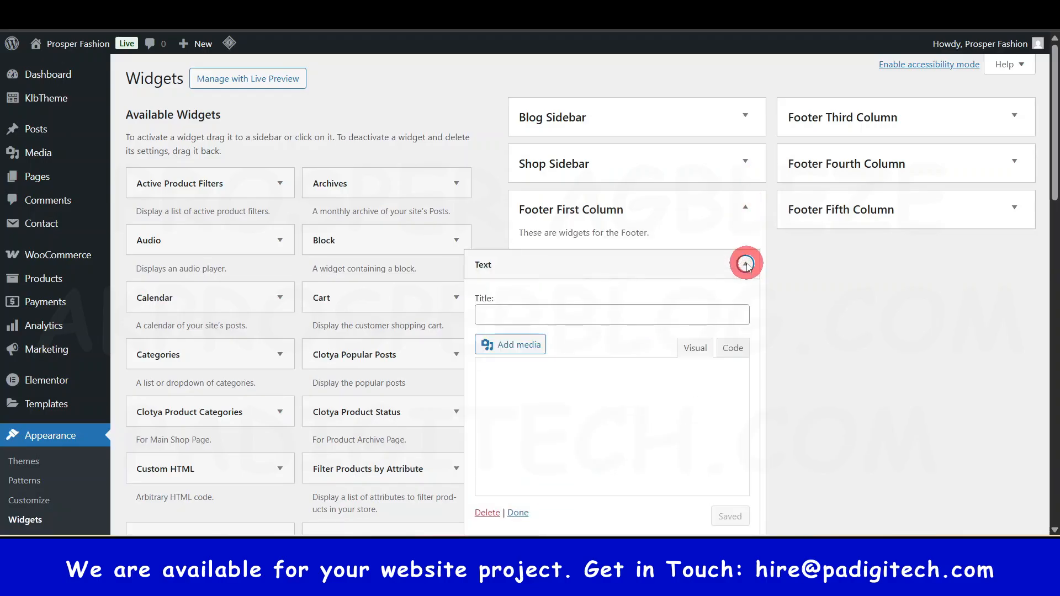
{"action": "scroll", "coordinate": [584, 448], "scroll_direction": "down", "scroll_amount": 1}
{"action": "scroll", "coordinate": [584, 448], "scroll_direction": "down", "scroll_amount": 1}
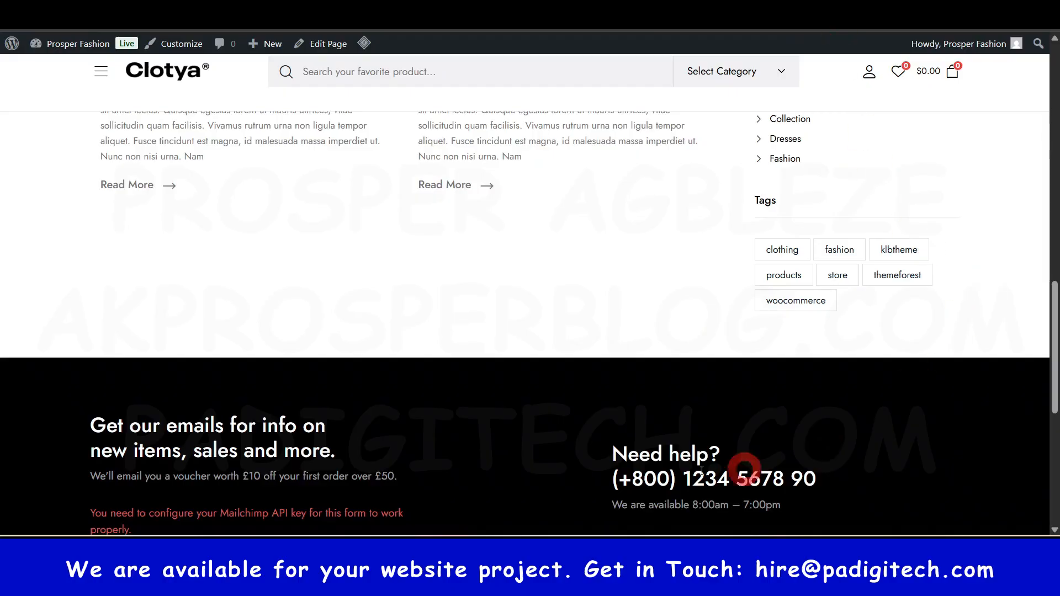
{"action": "scroll", "coordinate": [635, 466], "scroll_direction": "down", "scroll_amount": 7}
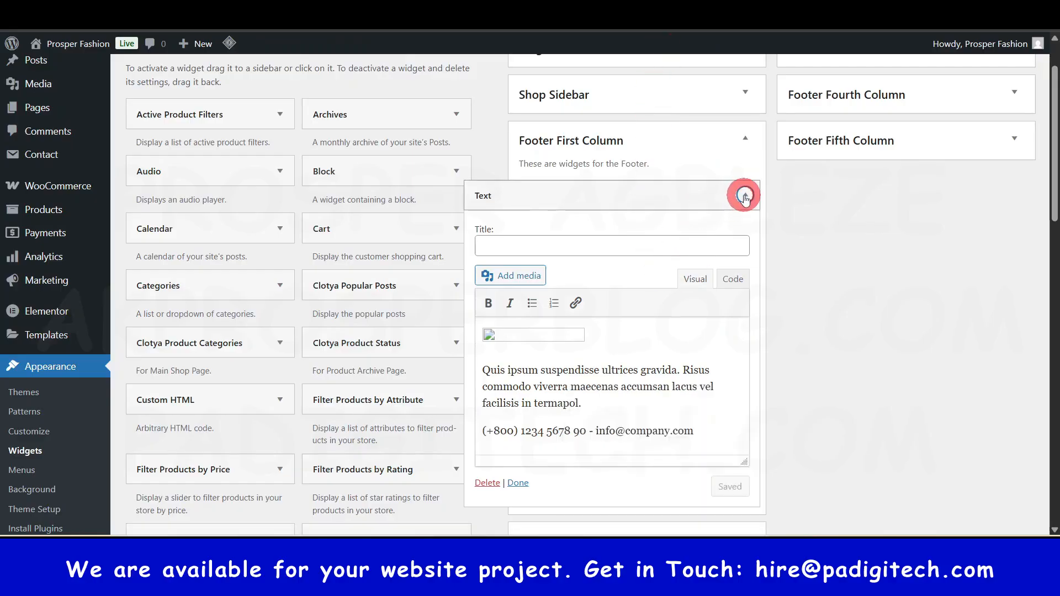
{"action": "left_click", "coordinate": [744, 196]}
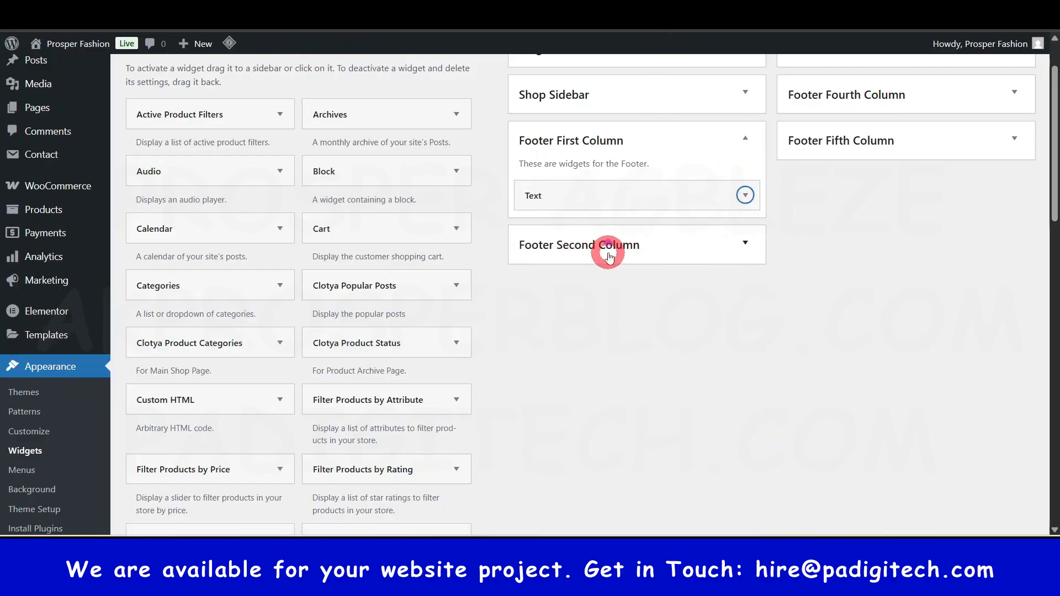
{"action": "scroll", "coordinate": [609, 257], "scroll_direction": "up", "scroll_amount": 2}
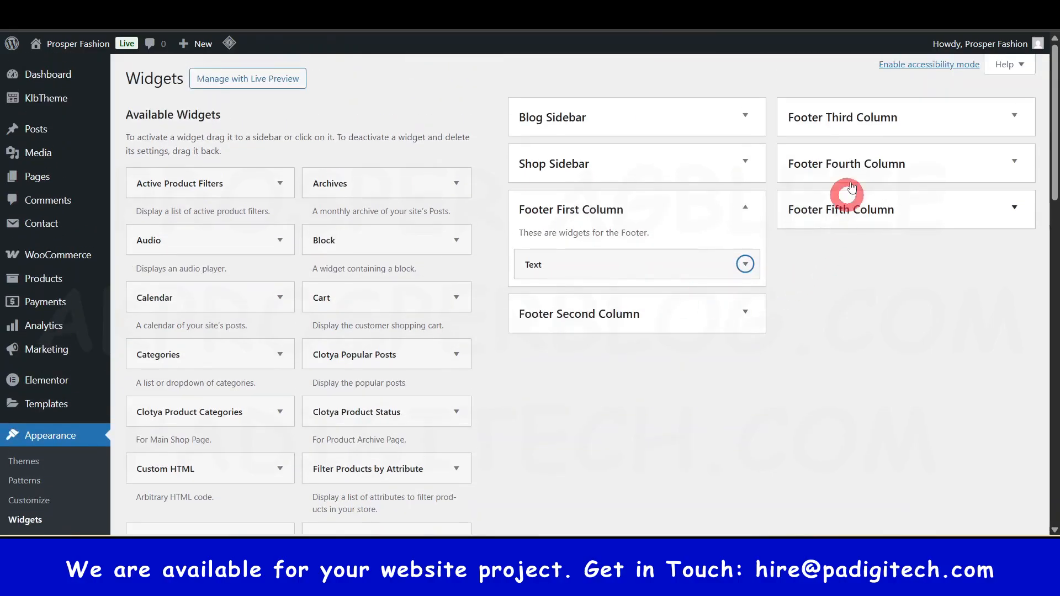
Compare the Navigation Menu widget in the Footer Fourth Column with the site's footer, and collapse the open footer areas.
{"action": "left_click", "coordinate": [1023, 163]}
{"action": "left_click", "coordinate": [1014, 219]}
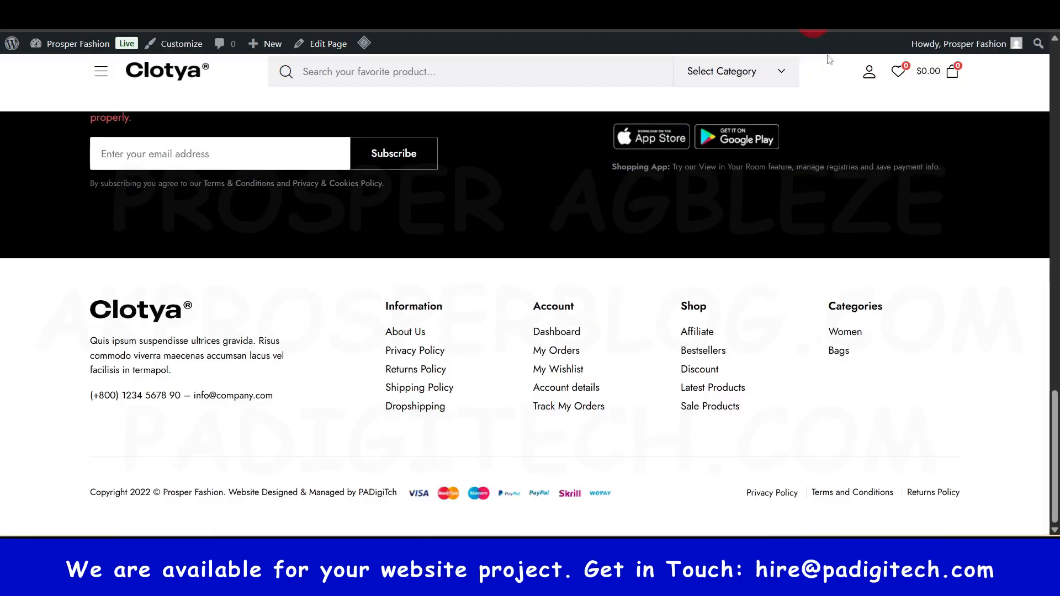
{"action": "left_click", "coordinate": [695, 331]}
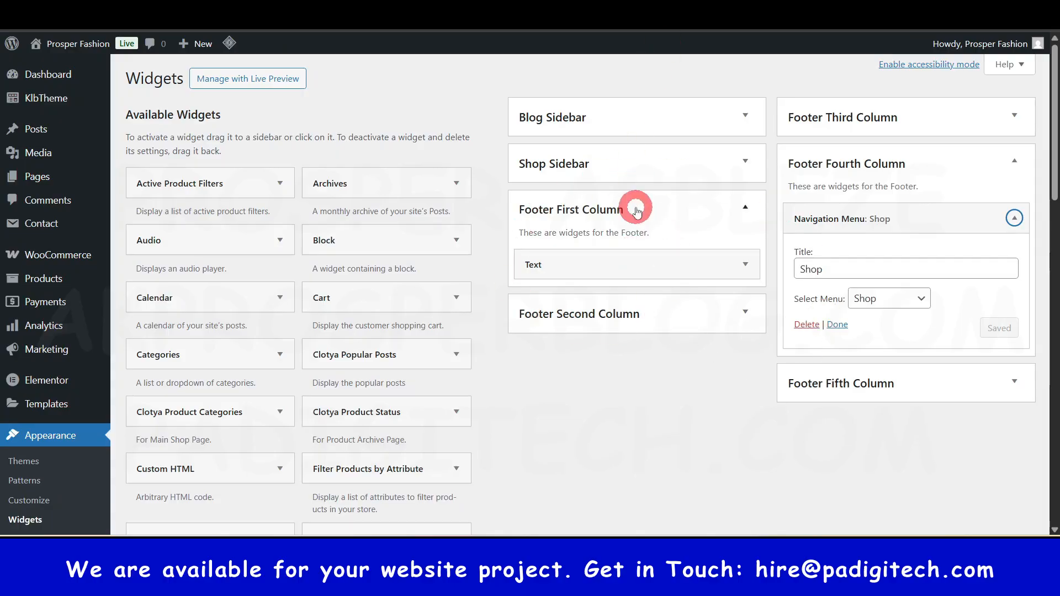
{"action": "left_click", "coordinate": [745, 207]}
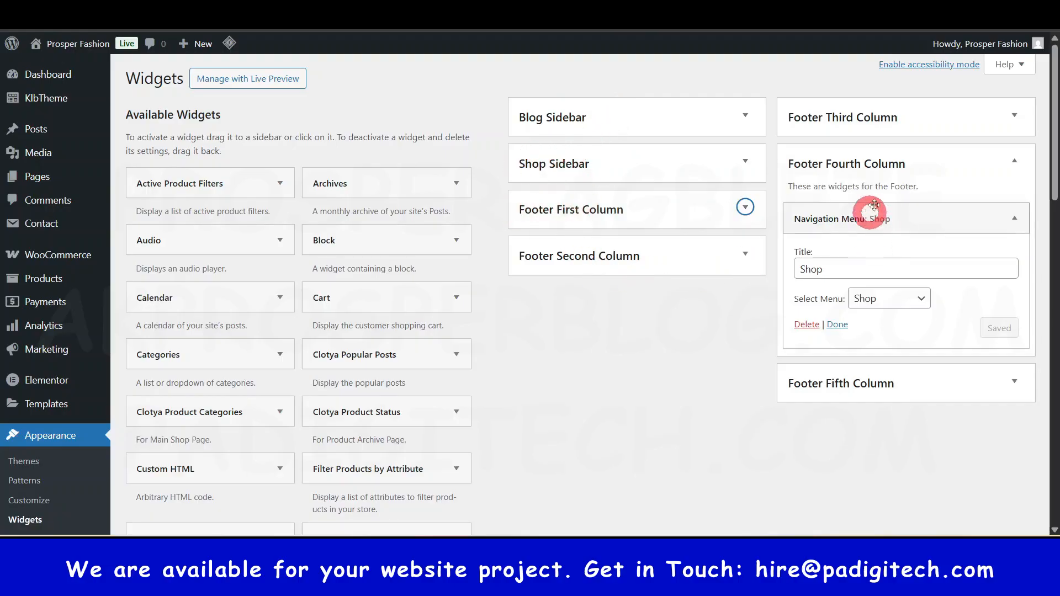
{"action": "left_click", "coordinate": [1014, 160]}
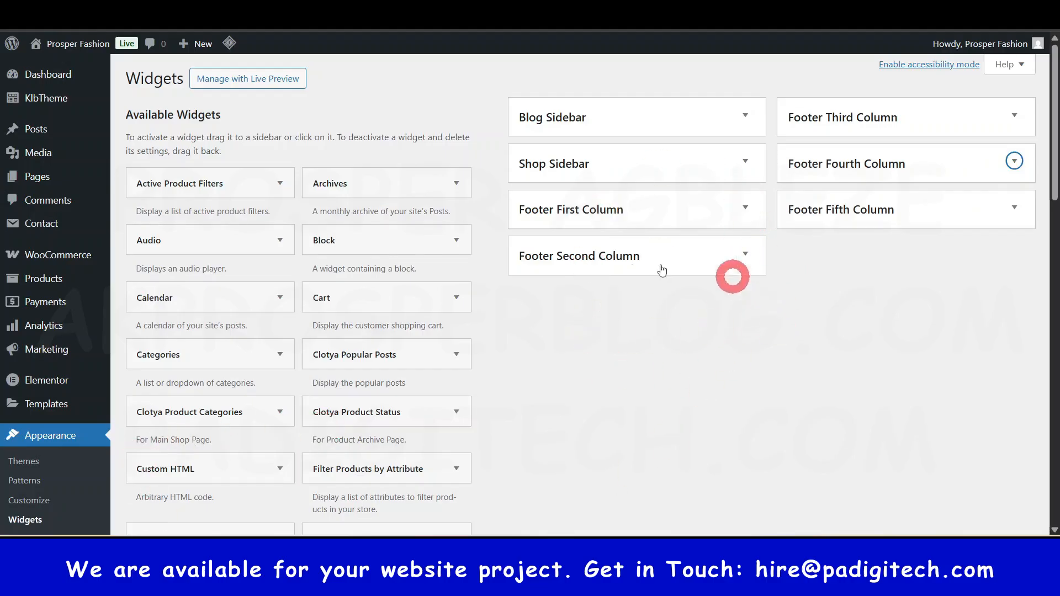
Open the Menus screen of the site's appearance settings.
{"action": "scroll", "coordinate": [691, 320], "scroll_direction": "down", "scroll_amount": 5}
{"action": "scroll", "coordinate": [696, 319], "scroll_direction": "up", "scroll_amount": 5}
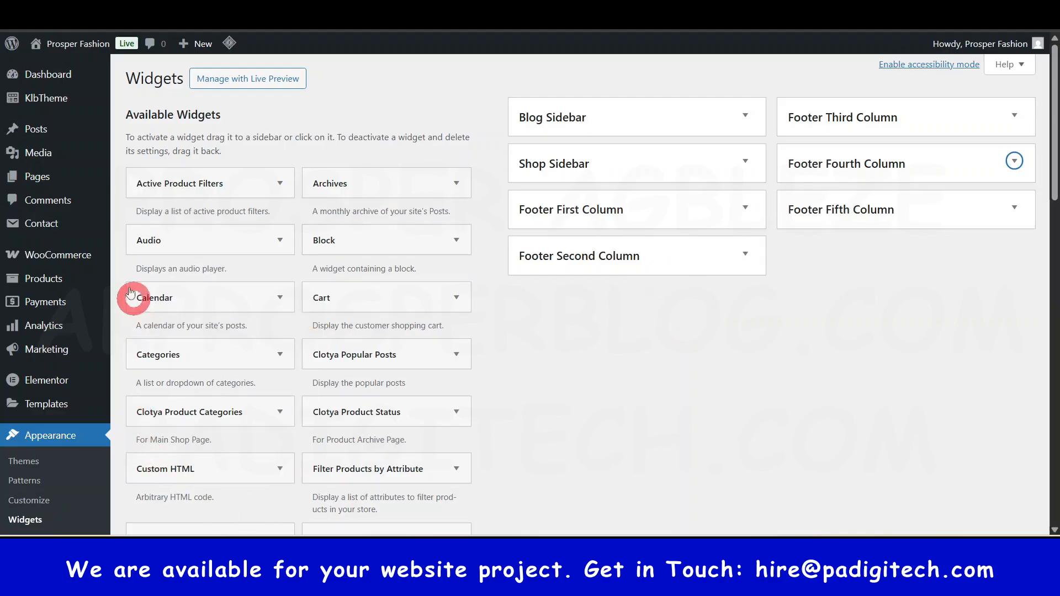
{"action": "scroll", "coordinate": [76, 433], "scroll_direction": "down", "scroll_amount": 3}
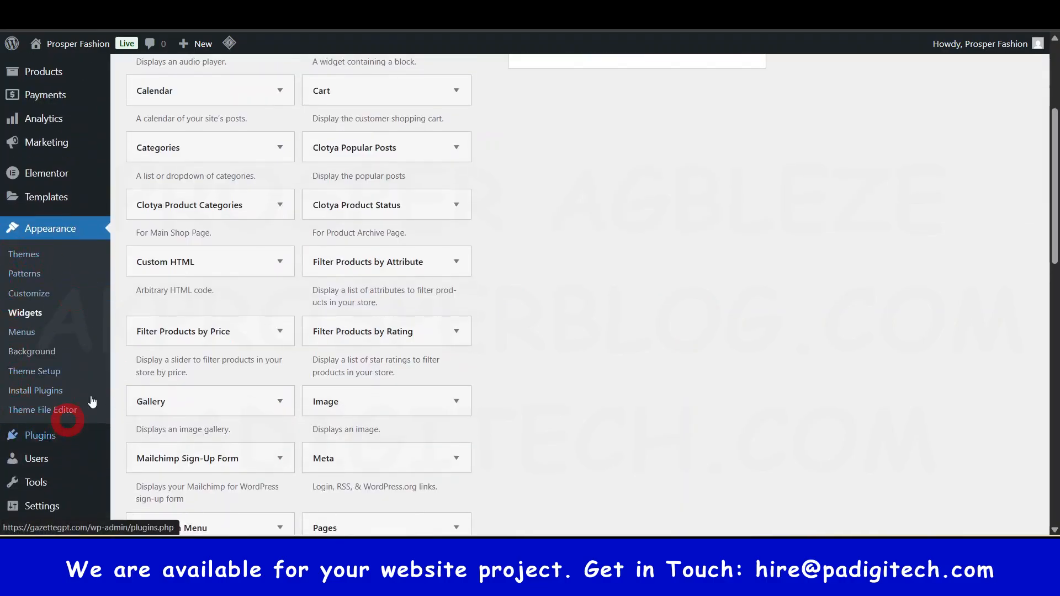
{"action": "left_click", "coordinate": [23, 333]}
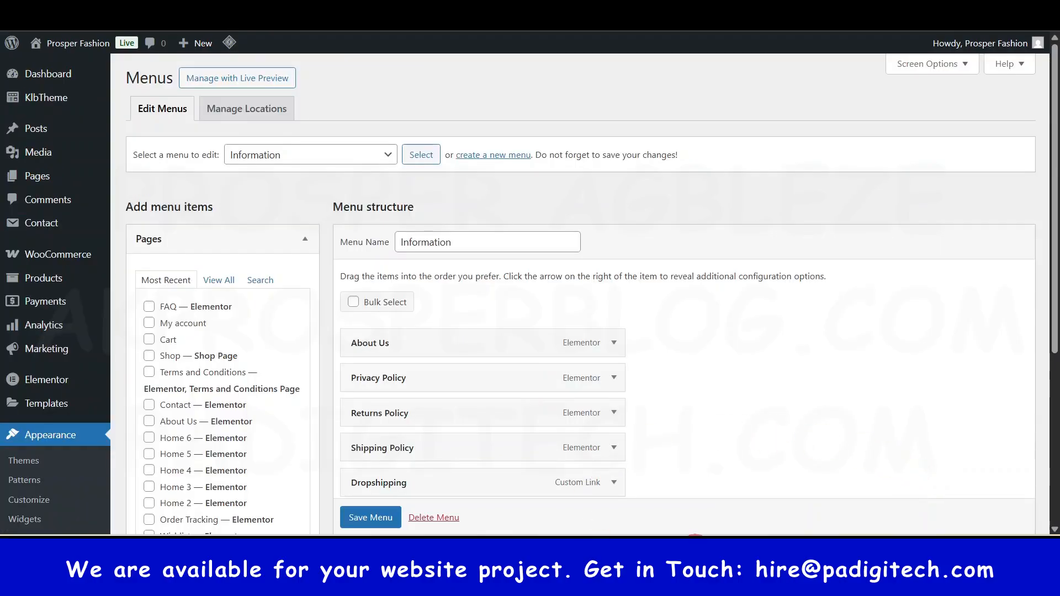
{"action": "mouse_move", "coordinate": [691, 552]}
{"action": "left_click", "coordinate": [688, 525]}
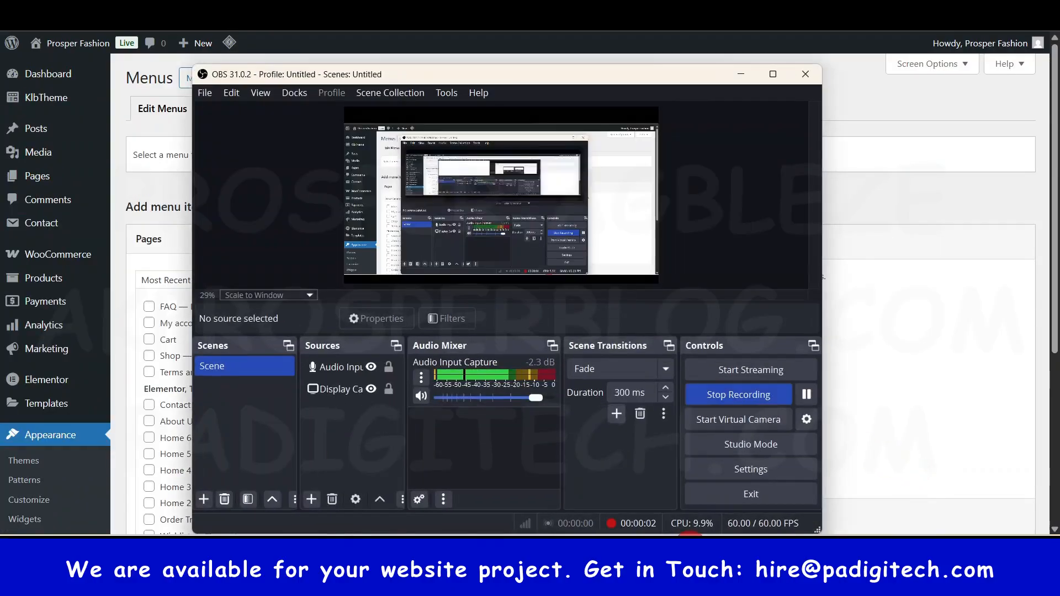
{"action": "left_click", "coordinate": [907, 397]}
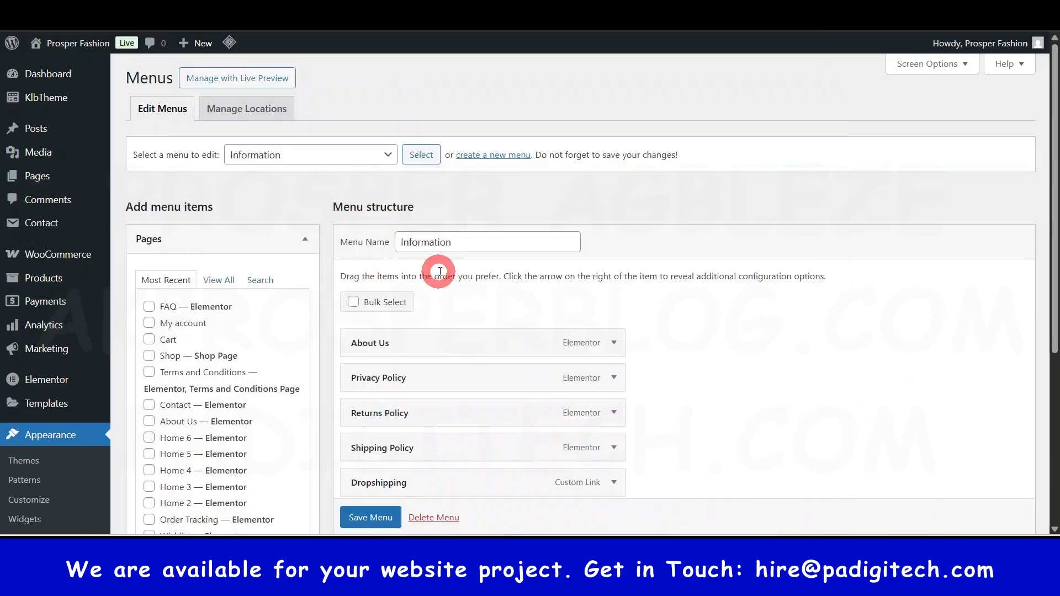
Review the list of menus available for editing, and close it without switching from the Information menu.
{"action": "left_click", "coordinate": [394, 154]}
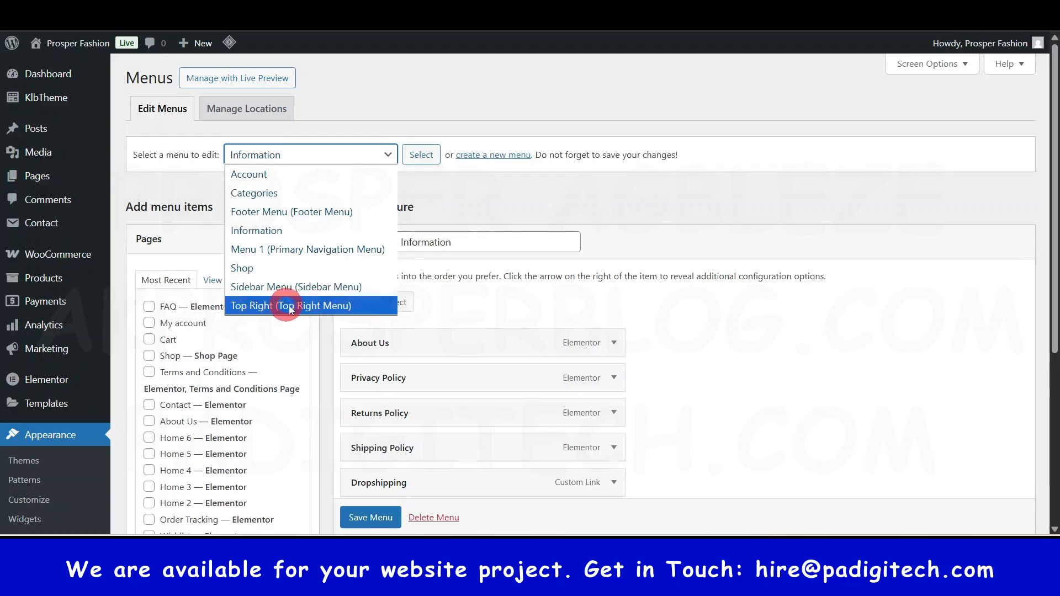
{"action": "left_click", "coordinate": [844, 350]}
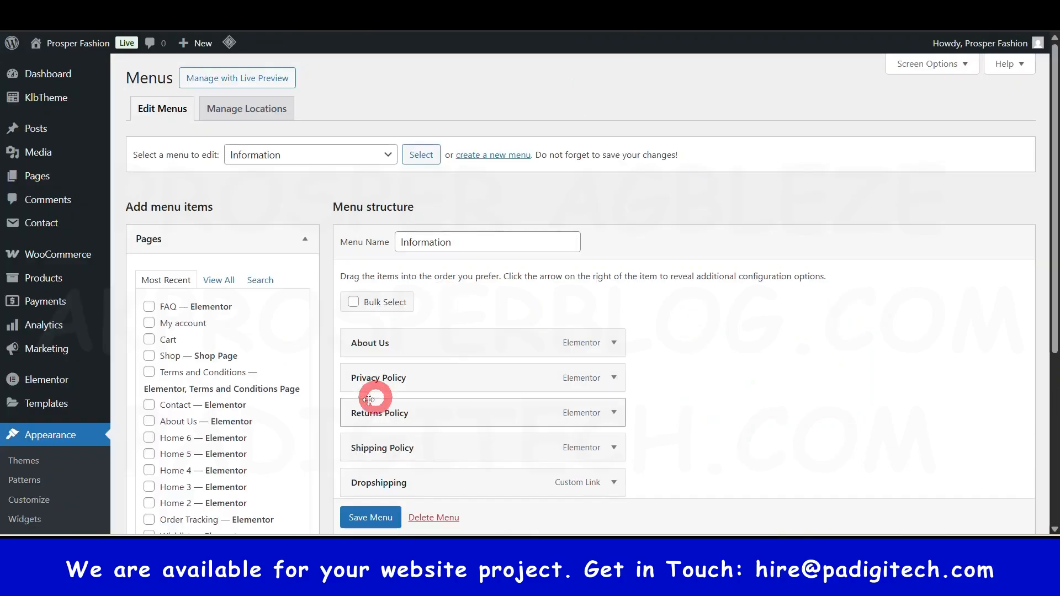
List all of the site's pages that can be added to the Information menu and examine them.
{"action": "scroll", "coordinate": [408, 367], "scroll_direction": "down", "scroll_amount": 1}
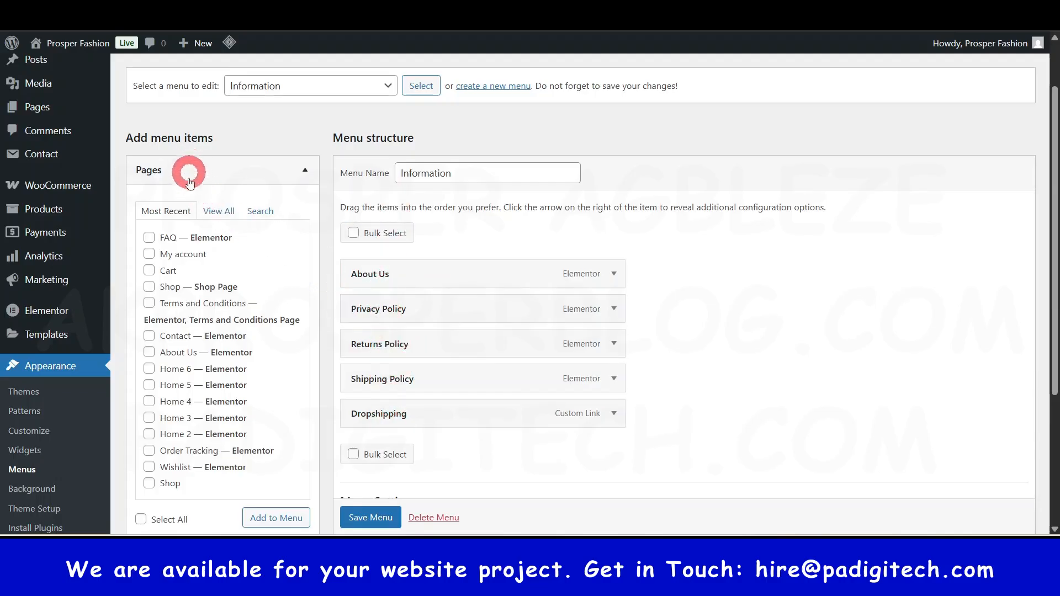
{"action": "scroll", "coordinate": [213, 386], "scroll_direction": "down", "scroll_amount": 3}
{"action": "scroll", "coordinate": [213, 385], "scroll_direction": "up", "scroll_amount": 2}
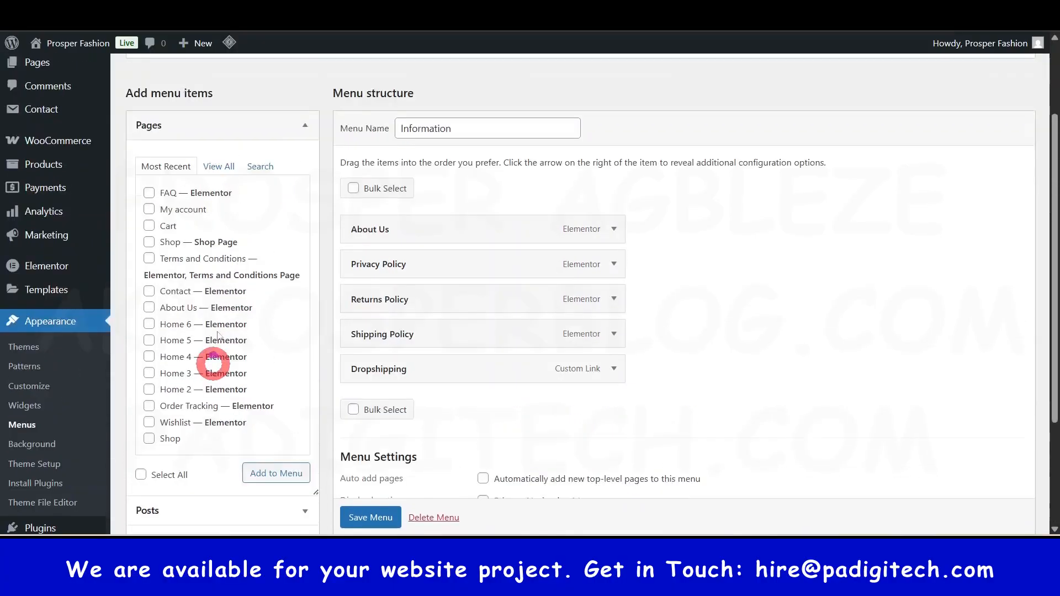
{"action": "scroll", "coordinate": [213, 359], "scroll_direction": "up", "scroll_amount": 1}
{"action": "left_click", "coordinate": [214, 215]}
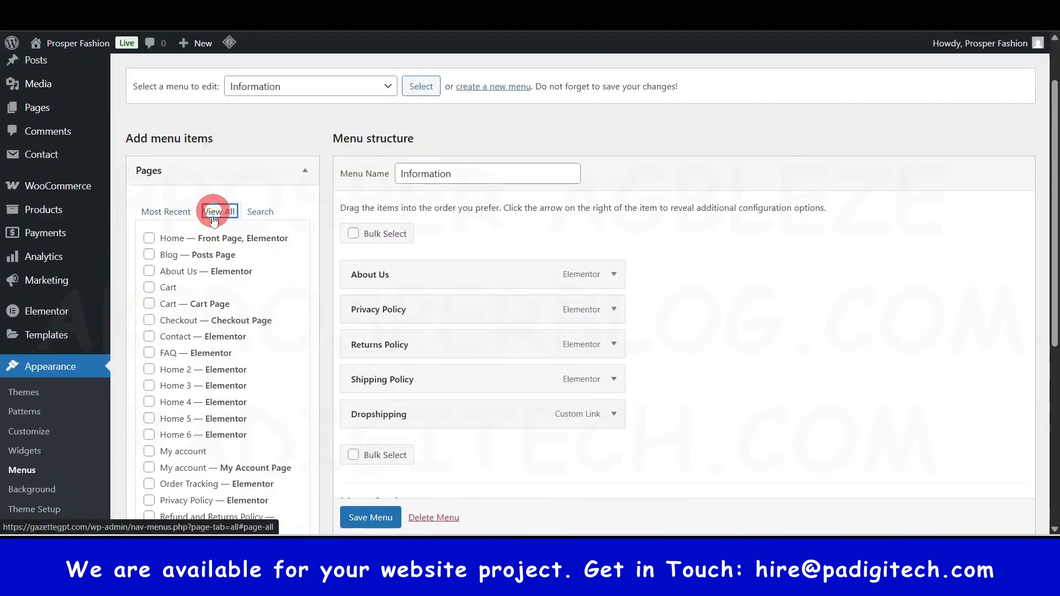
{"action": "scroll", "coordinate": [216, 315], "scroll_direction": "down", "scroll_amount": 4}
{"action": "scroll", "coordinate": [218, 338], "scroll_direction": "up", "scroll_amount": 3}
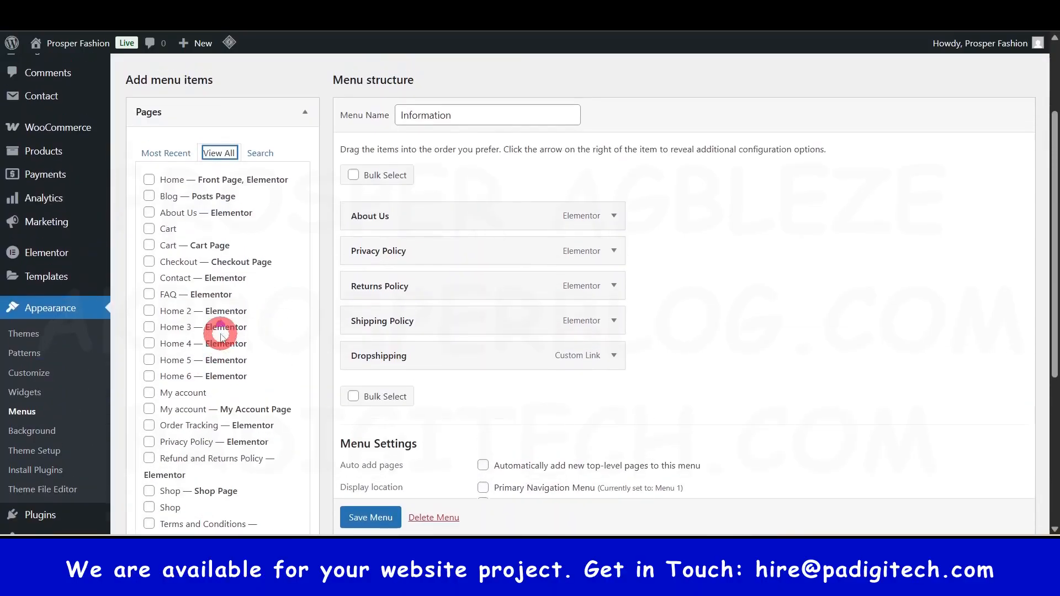
{"action": "scroll", "coordinate": [220, 334], "scroll_direction": "up", "scroll_amount": 1}
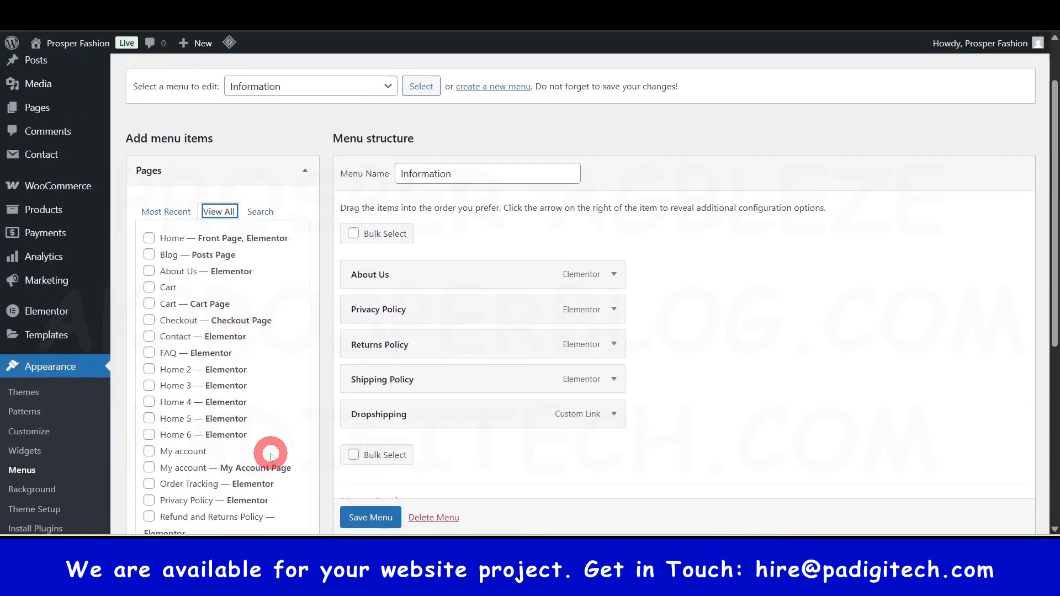
Add the FAQ page to the Information menu.
{"action": "scroll", "coordinate": [220, 310], "scroll_direction": "down", "scroll_amount": 2}
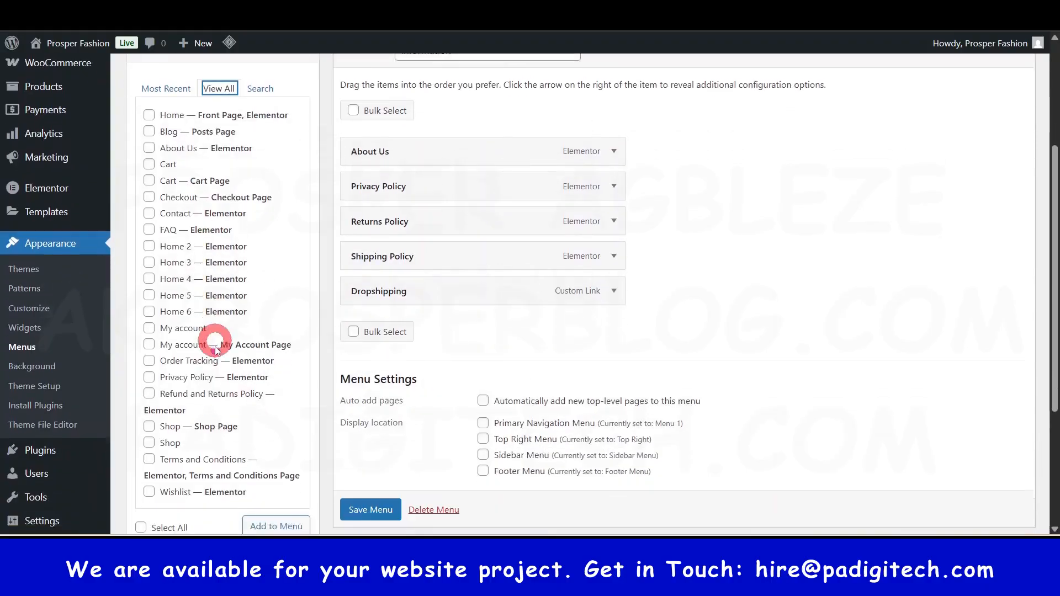
{"action": "scroll", "coordinate": [259, 336], "scroll_direction": "up", "scroll_amount": 1}
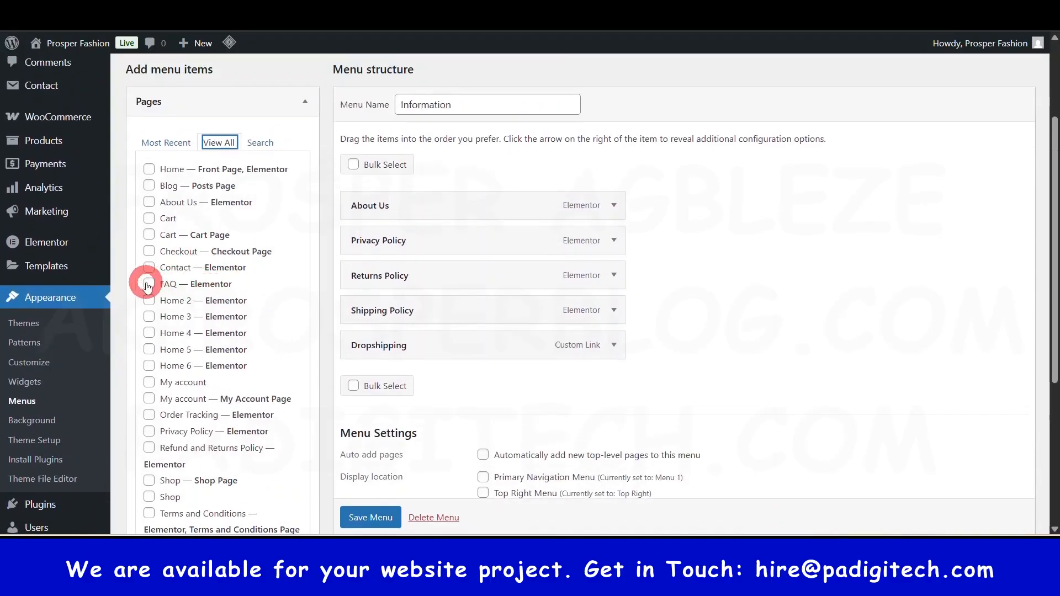
{"action": "scroll", "coordinate": [167, 301], "scroll_direction": "down", "scroll_amount": 2}
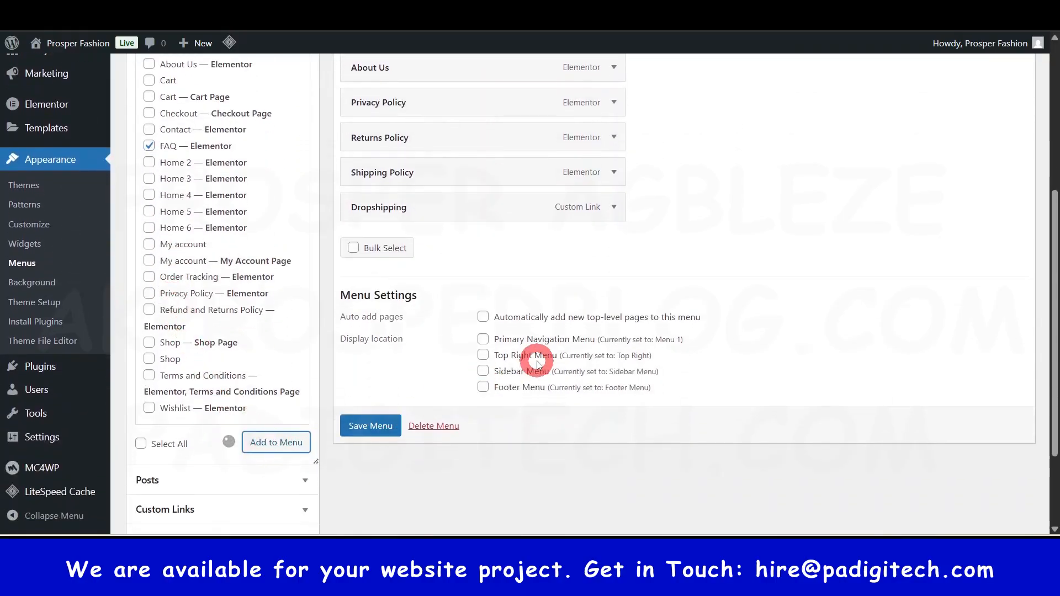
{"action": "scroll", "coordinate": [544, 355], "scroll_direction": "up", "scroll_amount": 1}
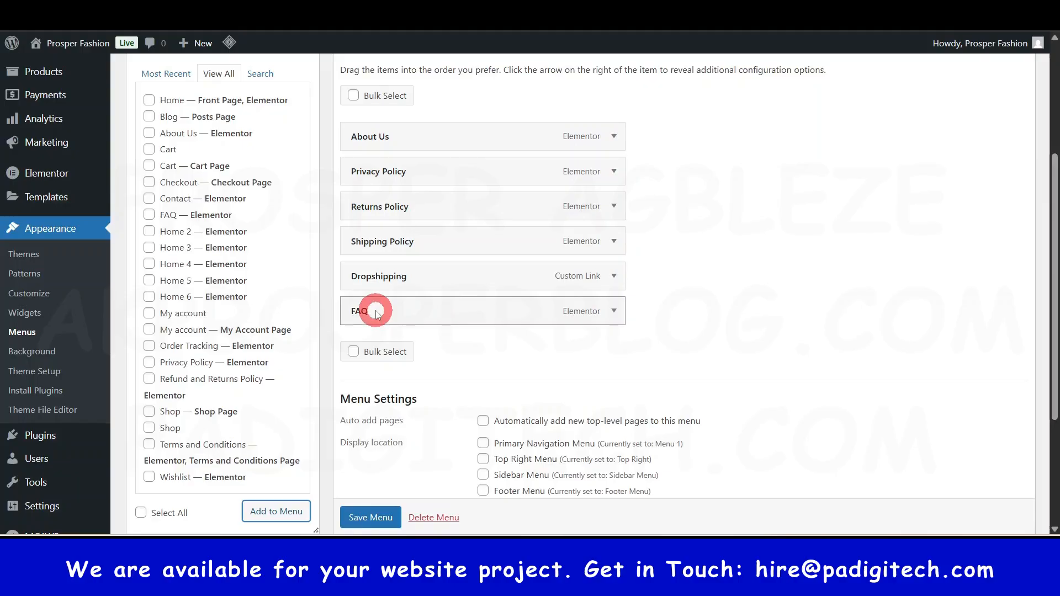
Move the FAQ item above Dropshipping in the Information menu's structure.
{"action": "scroll", "coordinate": [456, 248], "scroll_direction": "up", "scroll_amount": 2}
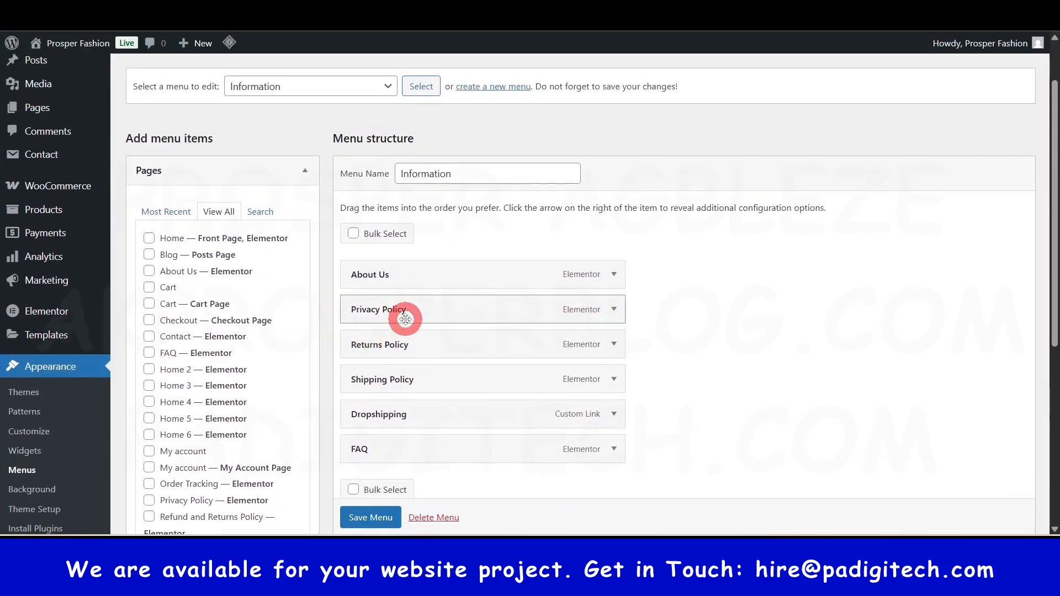
{"action": "scroll", "coordinate": [386, 342], "scroll_direction": "down", "scroll_amount": 1}
{"action": "left_click_drag", "start_coordinate": [359, 382], "coordinate": [363, 342]}
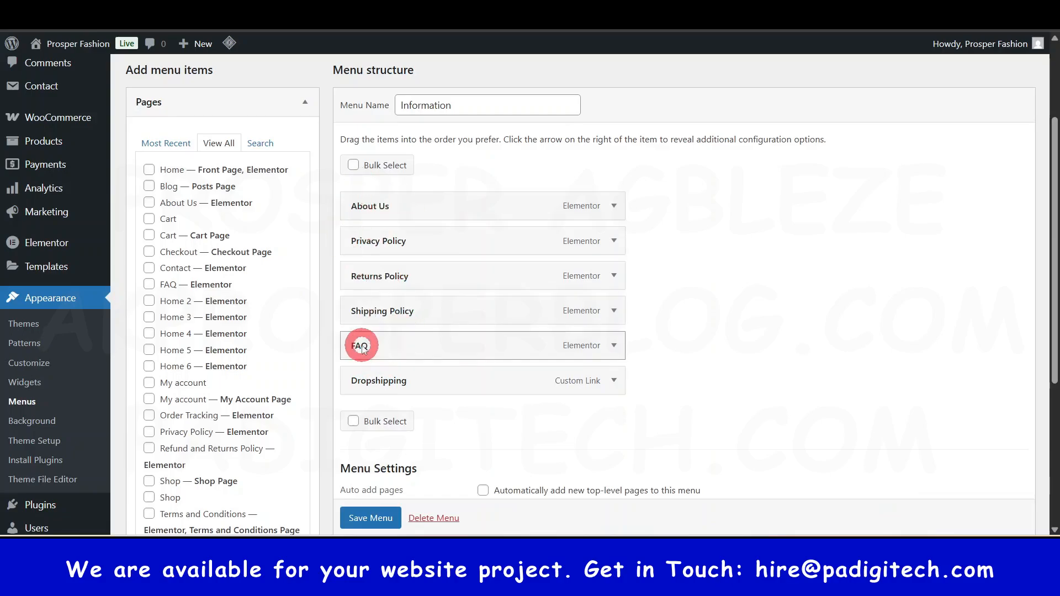
Try nesting FAQ and Dropshipping as sub items below Shipping Policy, and restore both to the top level.
{"action": "left_click_drag", "start_coordinate": [361, 347], "coordinate": [541, 491]}
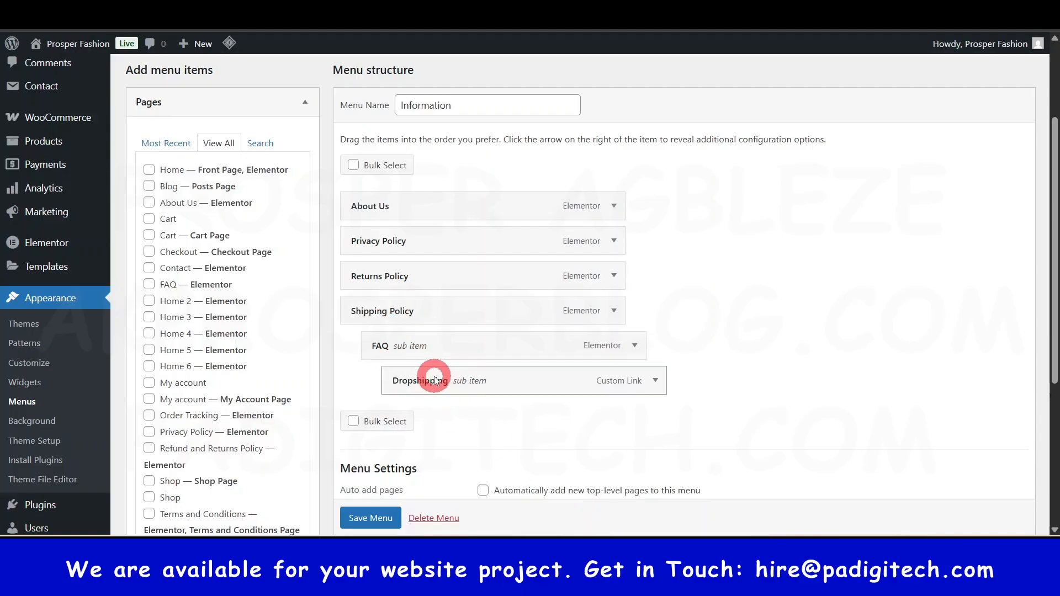
{"action": "left_click_drag", "start_coordinate": [563, 347], "coordinate": [375, 381]}
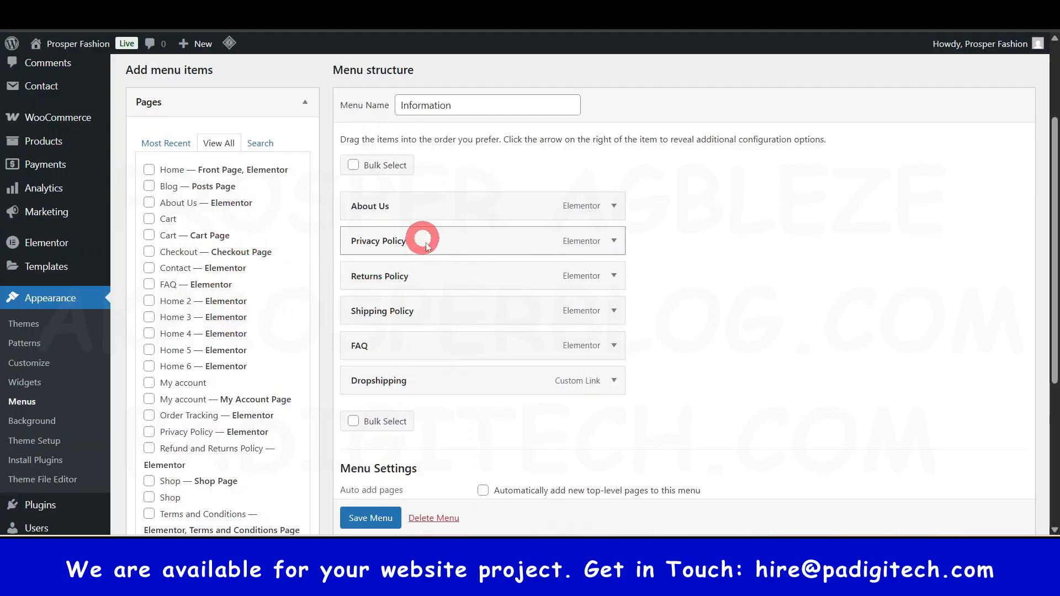
{"action": "left_click", "coordinate": [446, 105]}
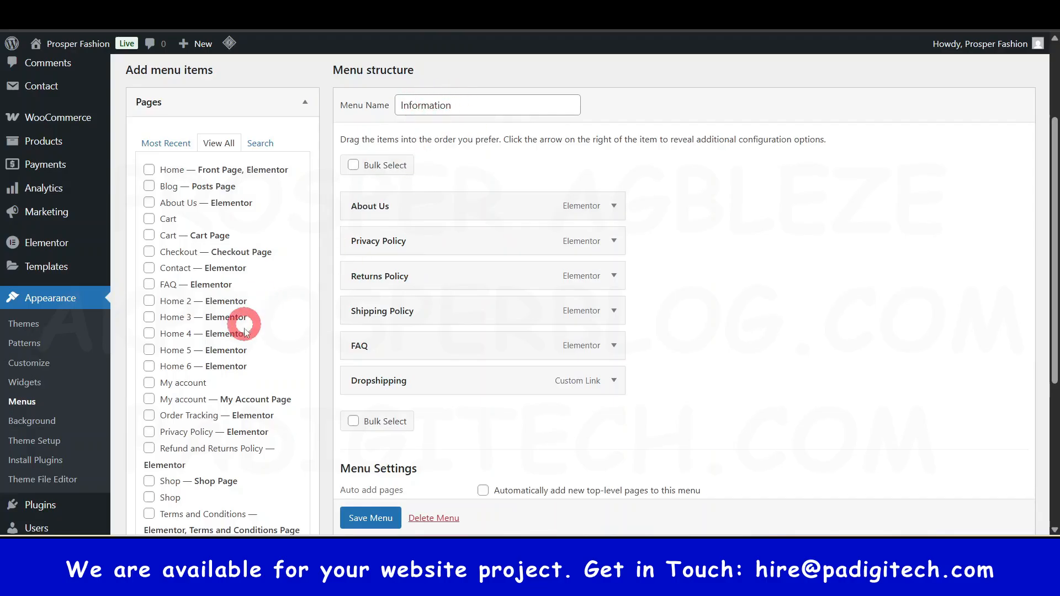
Add a custom link with the URL # and the link text Shoes to the Information menu.
{"action": "scroll", "coordinate": [237, 342], "scroll_direction": "down", "scroll_amount": 5}
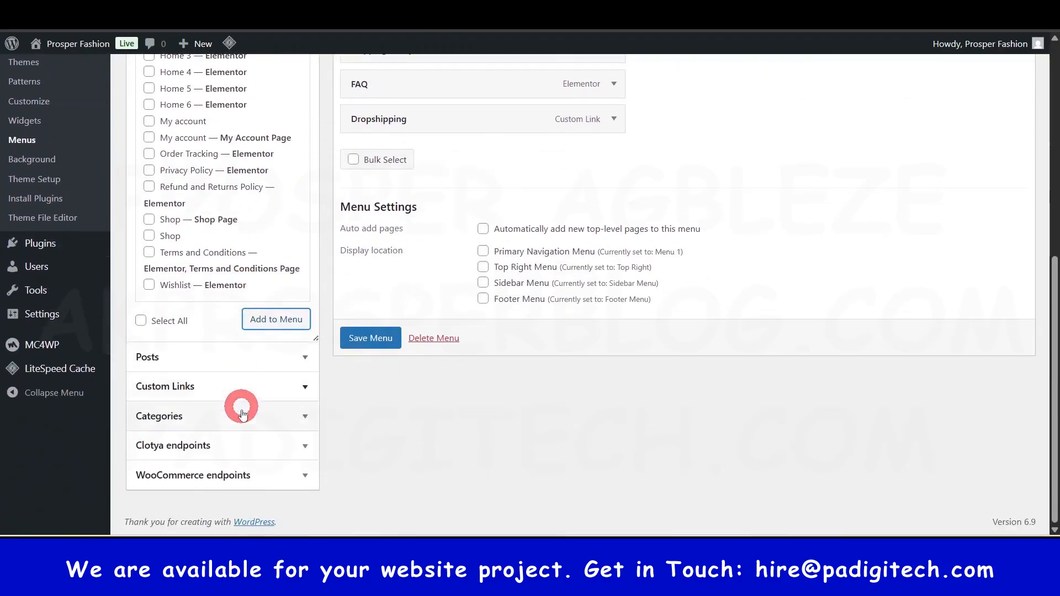
{"action": "scroll", "coordinate": [243, 425], "scroll_direction": "up", "scroll_amount": 4}
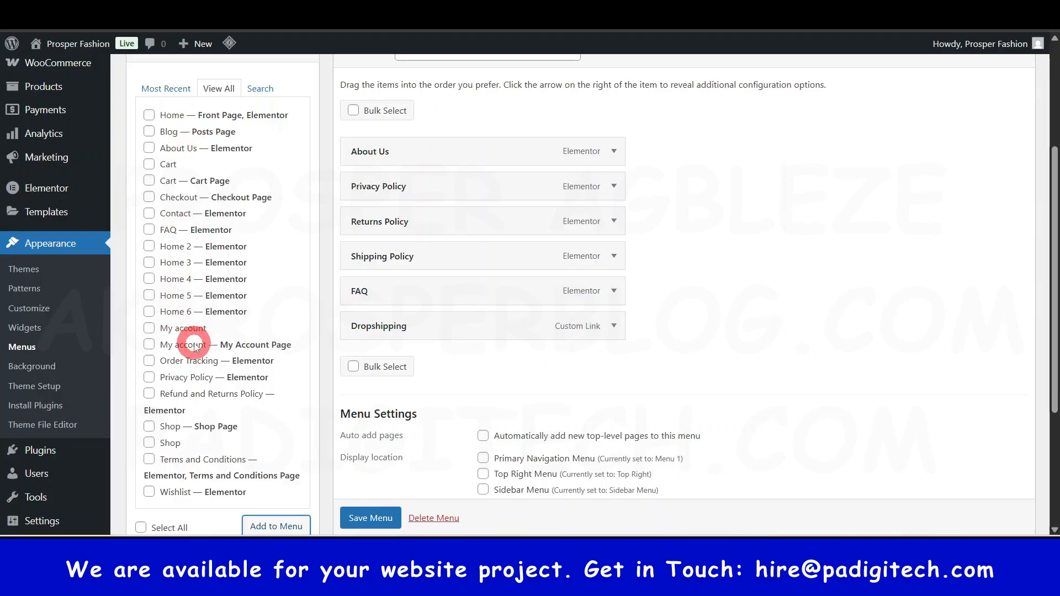
{"action": "scroll", "coordinate": [207, 362], "scroll_direction": "down", "scroll_amount": 4}
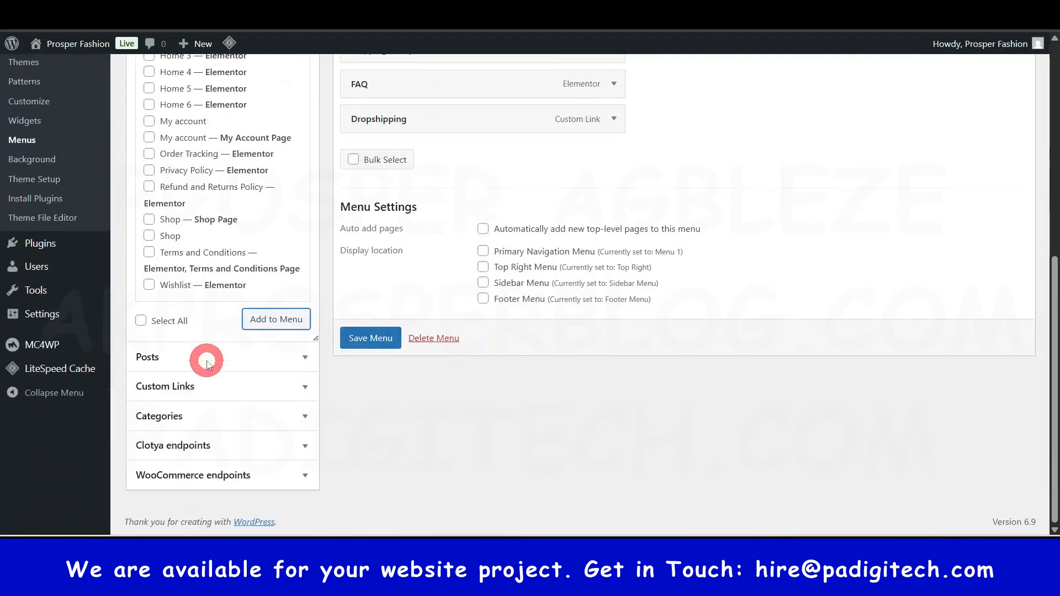
{"action": "left_click", "coordinate": [306, 388]}
{"action": "scroll", "coordinate": [268, 350], "scroll_direction": "up", "scroll_amount": 5}
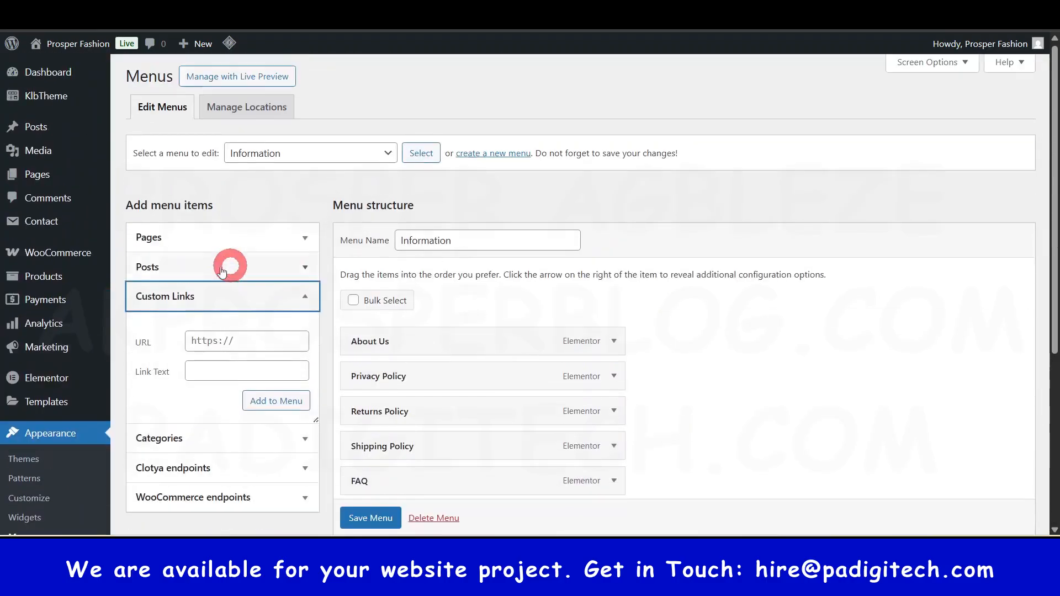
{"action": "left_click", "coordinate": [280, 340]}
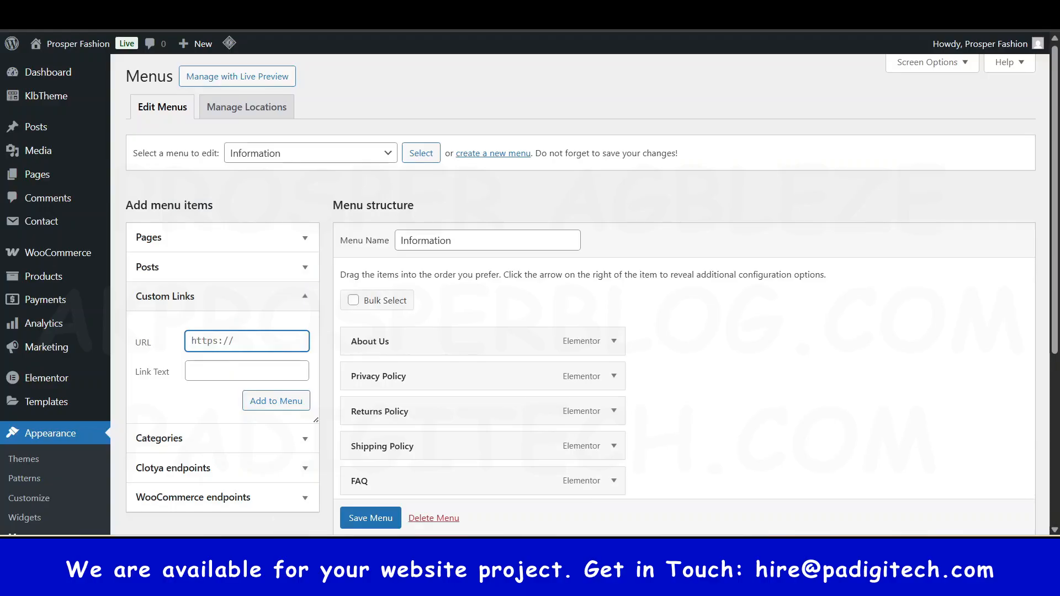
{"action": "left_click", "coordinate": [218, 370]}
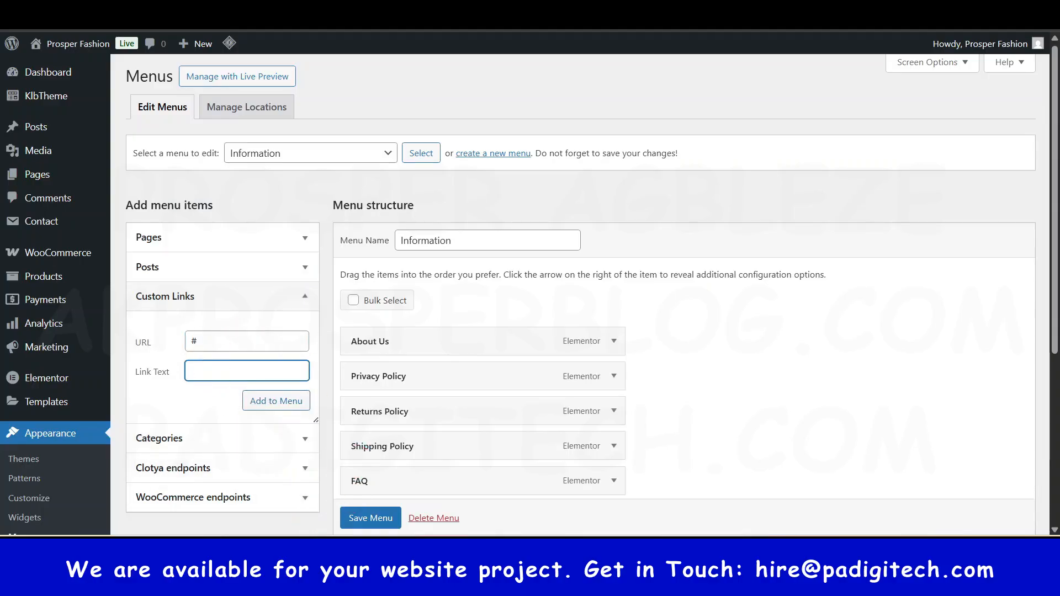
{"action": "mouse_move", "coordinate": [747, 553]}
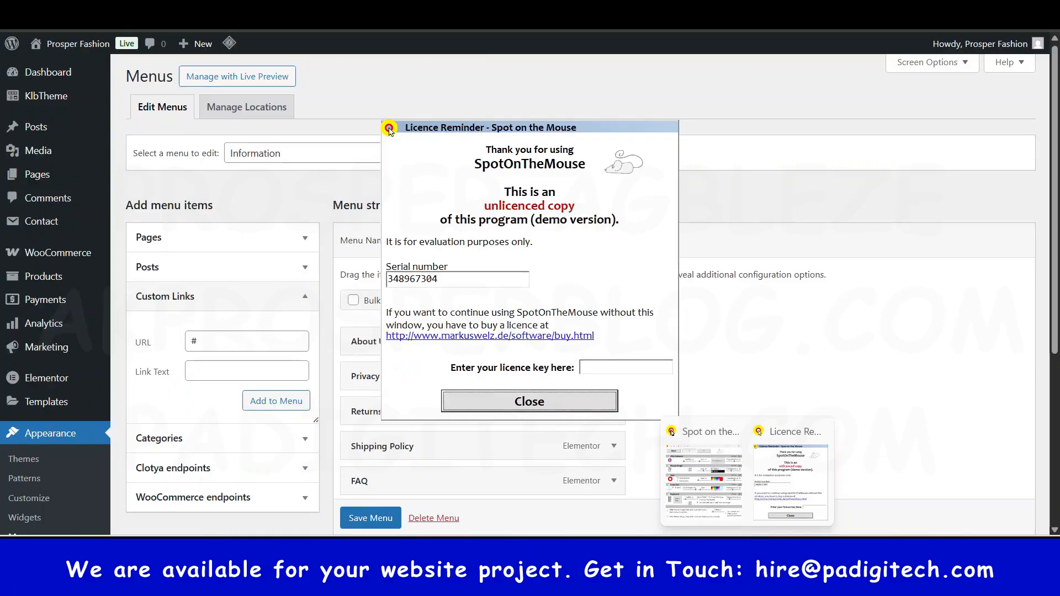
{"action": "left_click", "coordinate": [522, 407]}
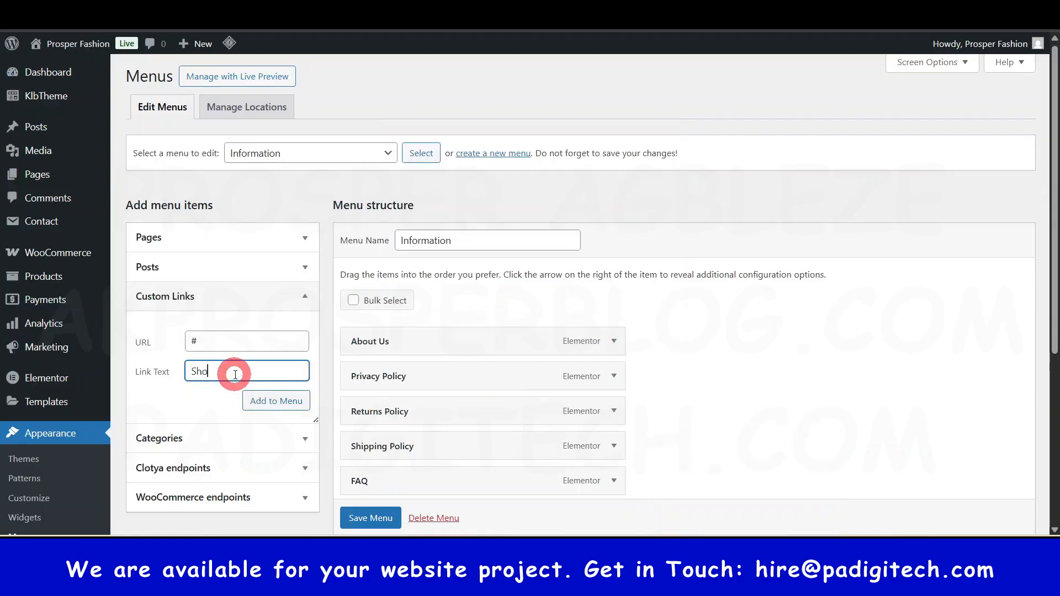
{"action": "left_click", "coordinate": [279, 402]}
{"action": "scroll", "coordinate": [351, 337], "scroll_direction": "down", "scroll_amount": 5}
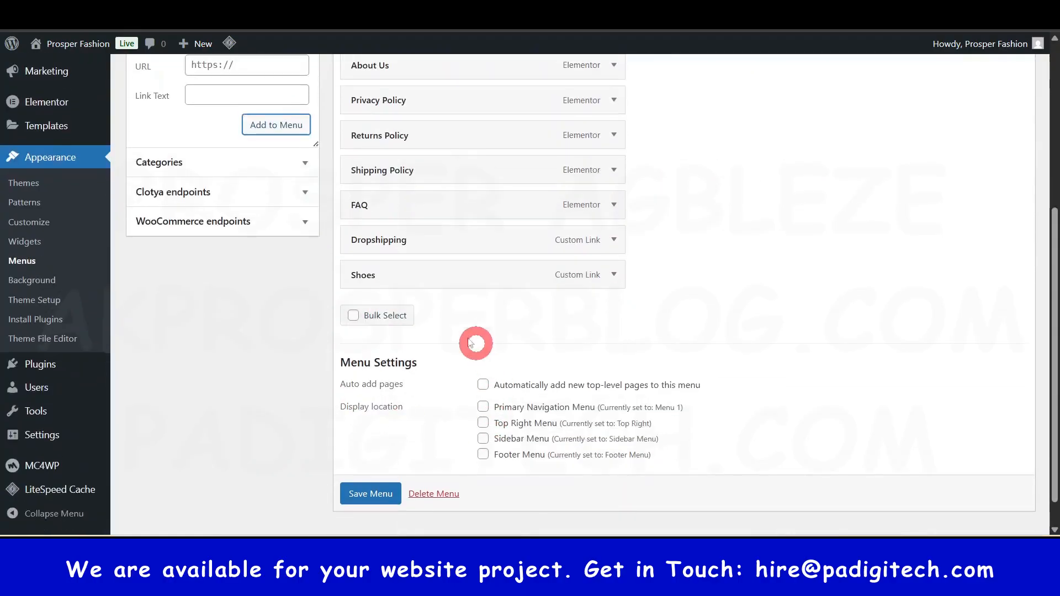
{"action": "scroll", "coordinate": [585, 303], "scroll_direction": "up", "scroll_amount": 1}
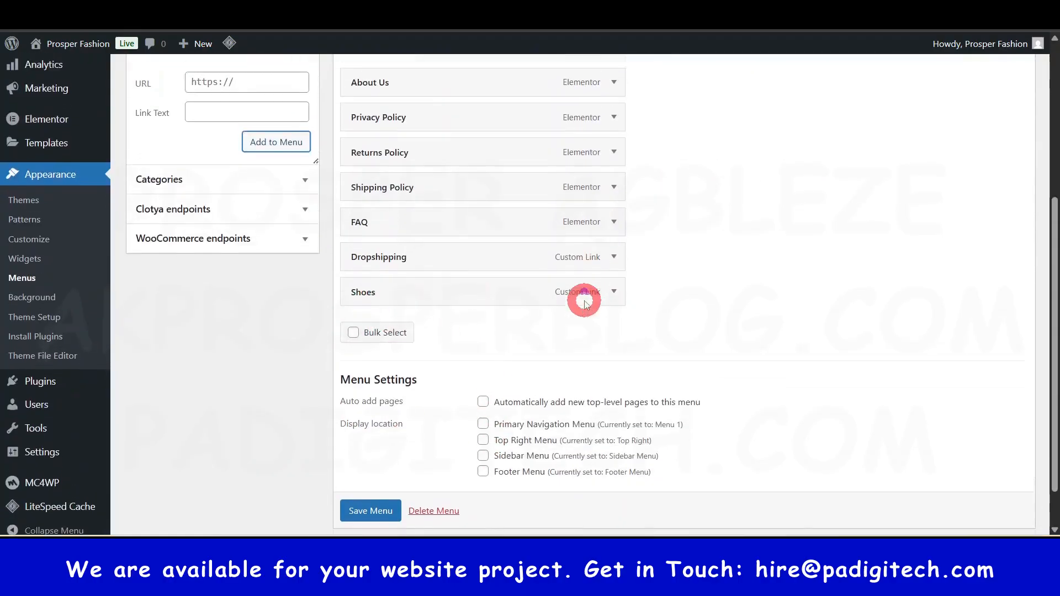
Examine the most used categories available as menu items without adding any of them.
{"action": "scroll", "coordinate": [584, 303], "scroll_direction": "up", "scroll_amount": 2}
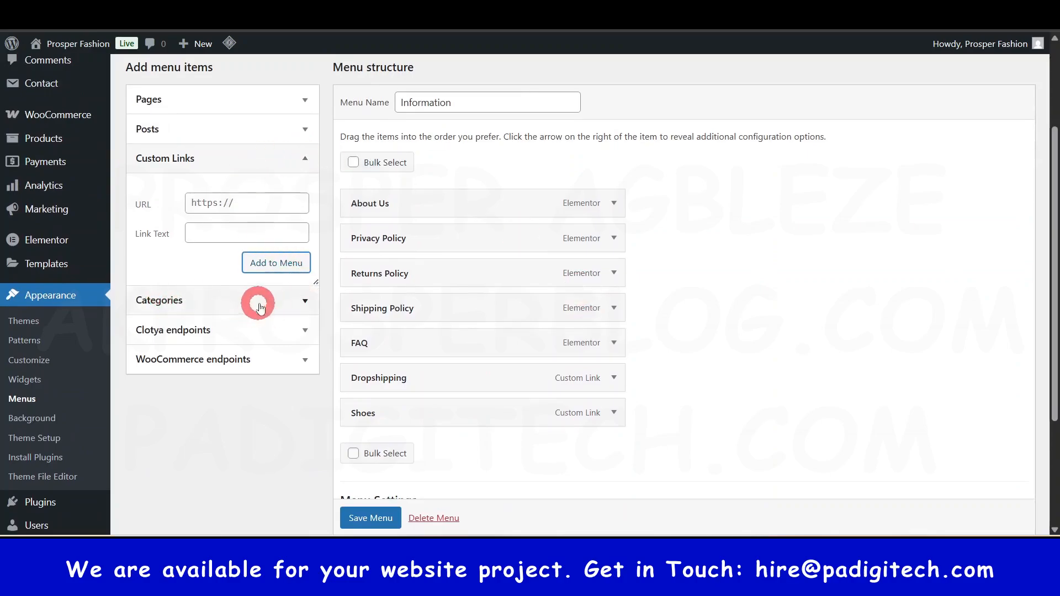
{"action": "left_click", "coordinate": [298, 305]}
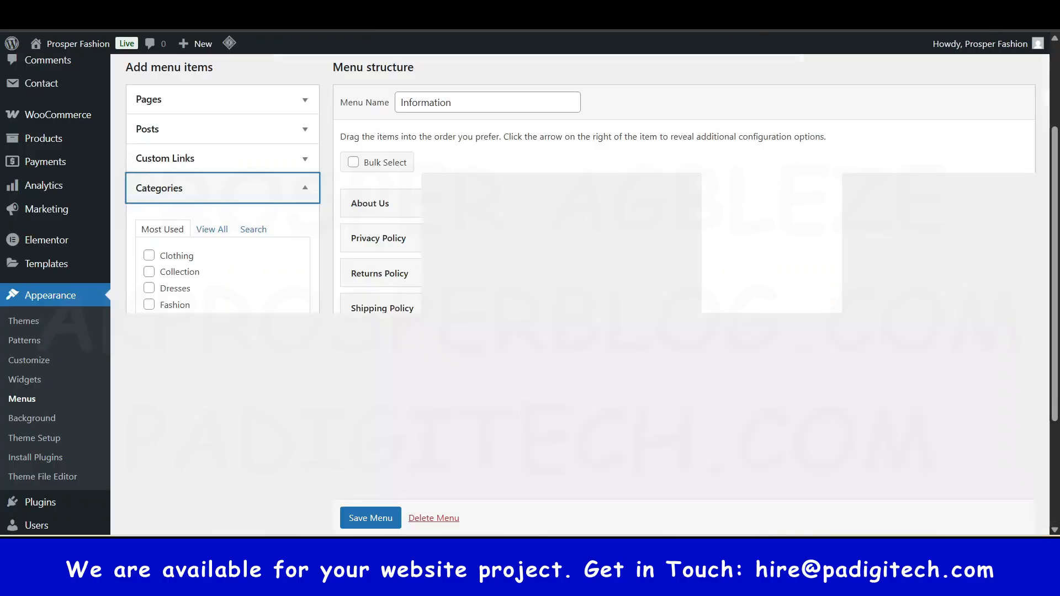
{"action": "left_click", "coordinate": [407, 217]}
{"action": "left_click", "coordinate": [161, 230]}
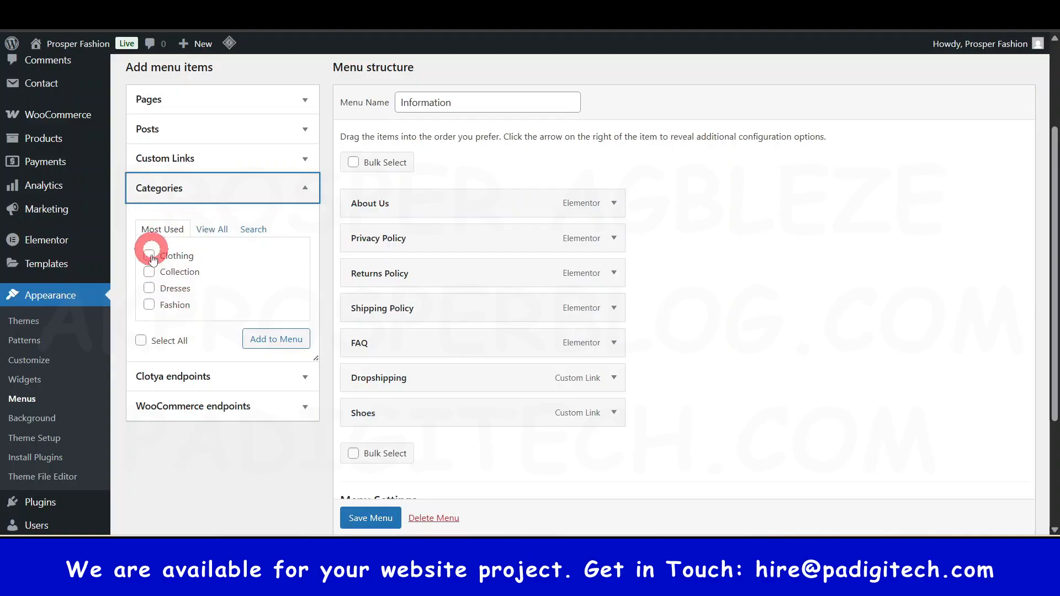
{"action": "left_click", "coordinate": [307, 345]}
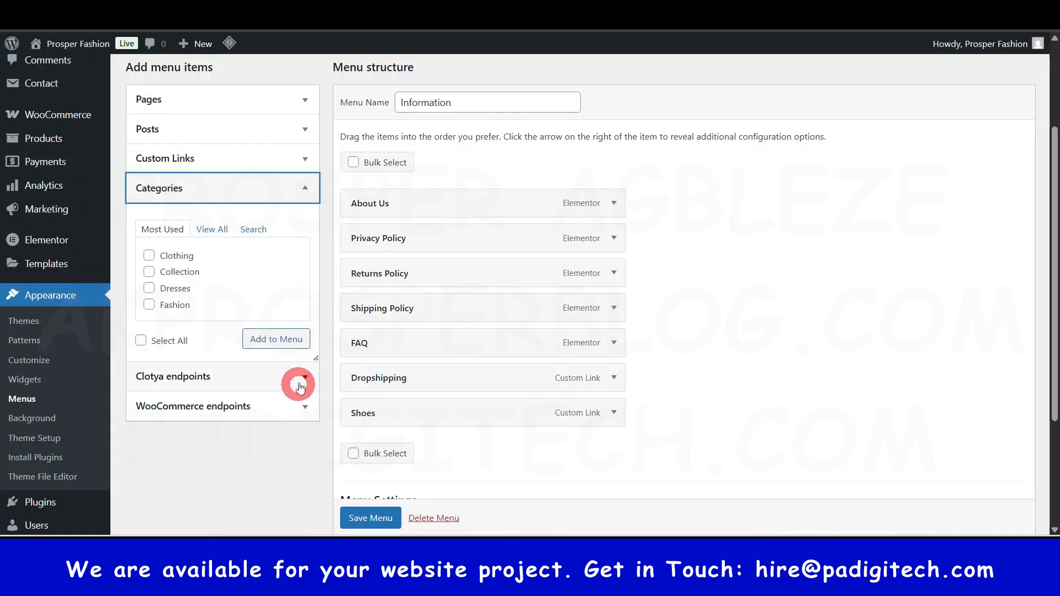
Add the post "The Best Products That Shape Fashion" to the Information menu.
{"action": "left_click", "coordinate": [303, 128]}
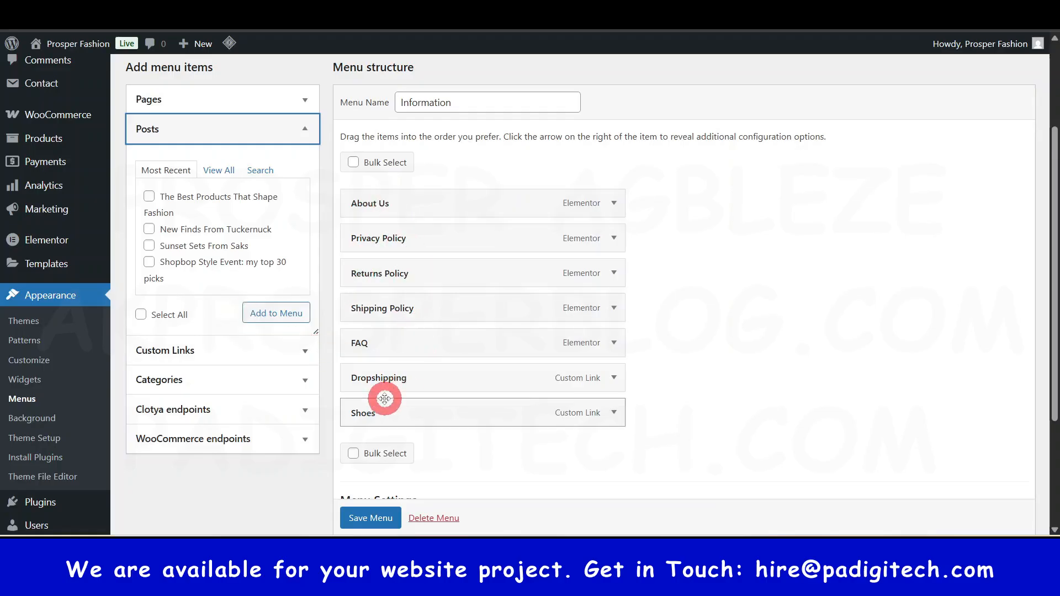
{"action": "left_click", "coordinate": [149, 196]}
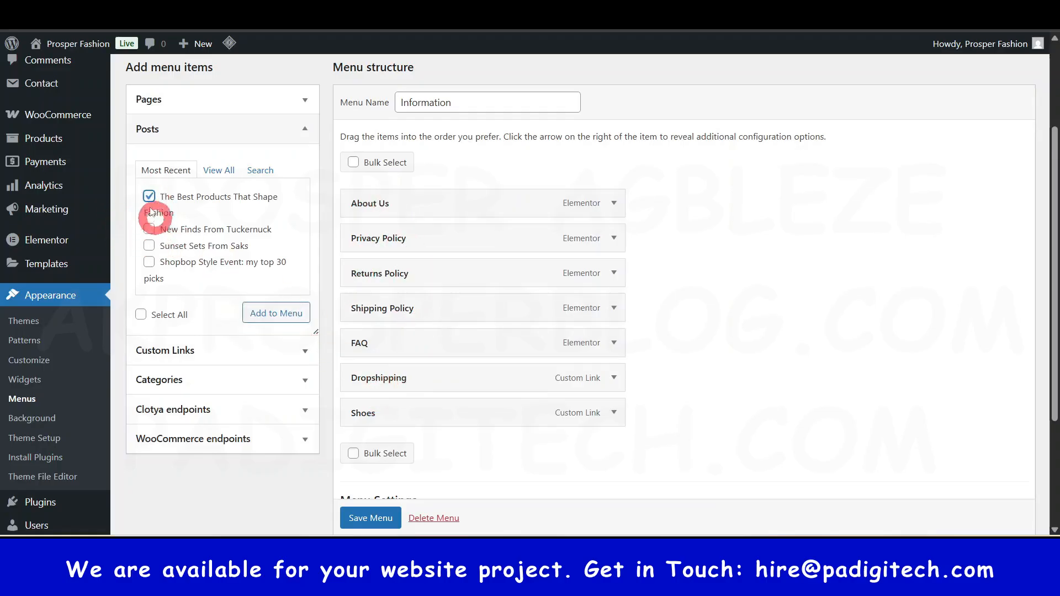
{"action": "left_click", "coordinate": [258, 313]}
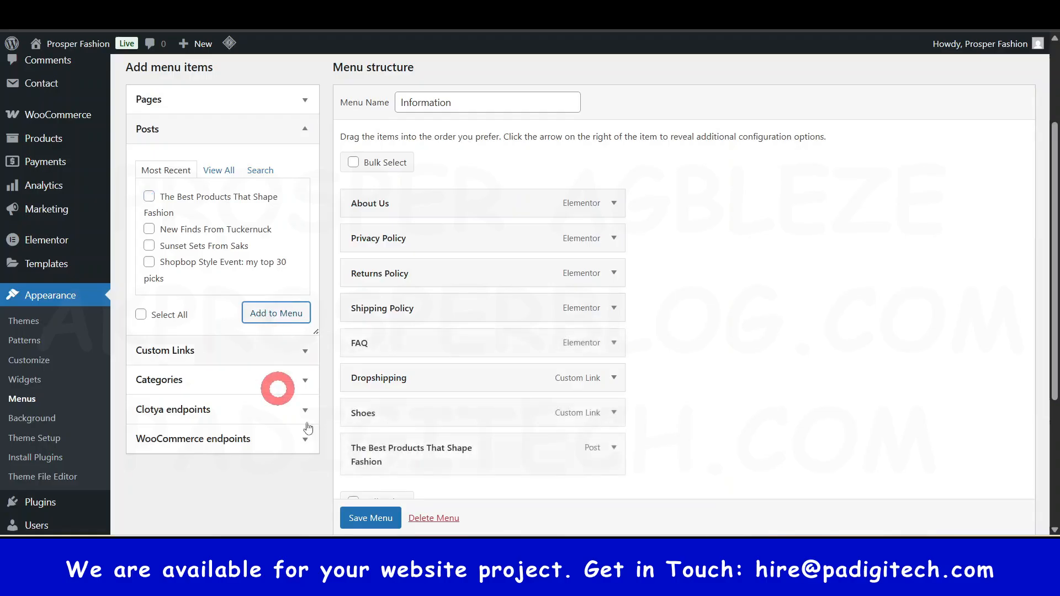
{"action": "scroll", "coordinate": [415, 461], "scroll_direction": "down", "scroll_amount": 1}
{"action": "scroll", "coordinate": [415, 462], "scroll_direction": "down", "scroll_amount": 2}
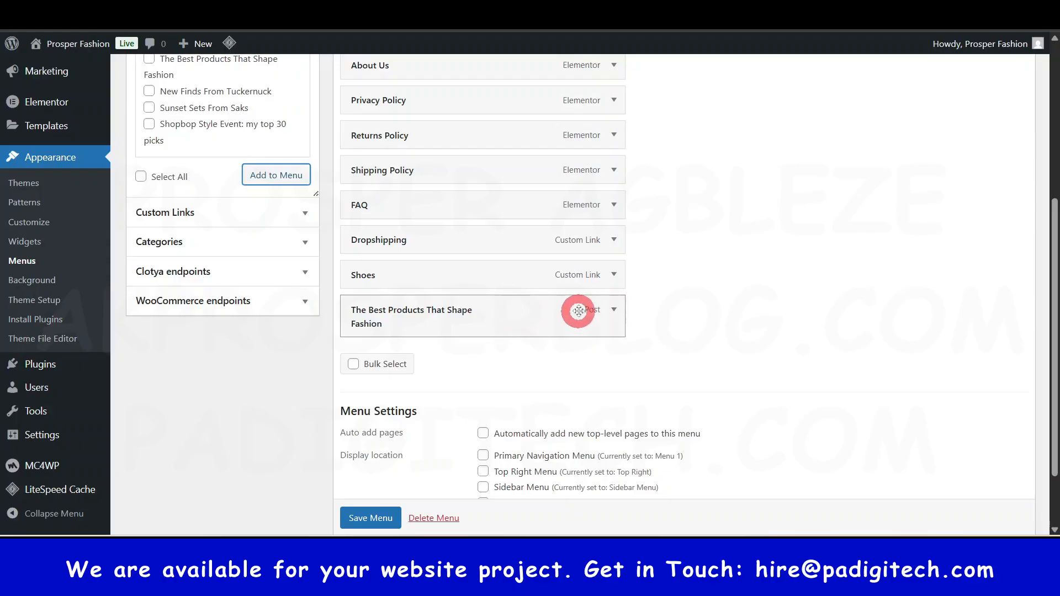
Shorten the navigation label of the newly added post item to Best Products and save the Information menu.
{"action": "left_click", "coordinate": [613, 309]}
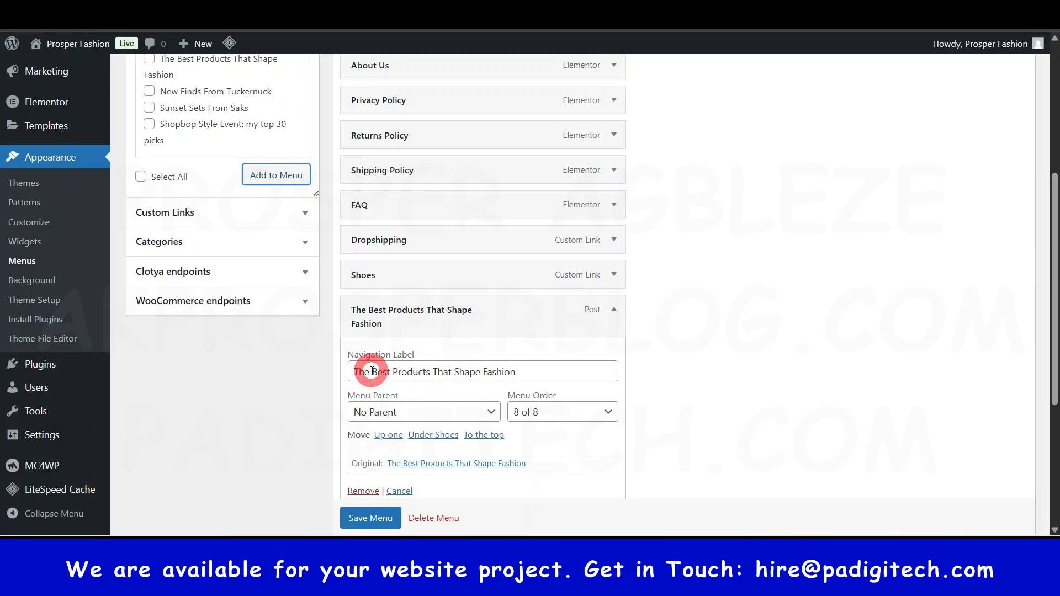
{"action": "left_click_drag", "start_coordinate": [372, 371], "coordinate": [328, 370]}
{"action": "key", "text": "BackSpace"}
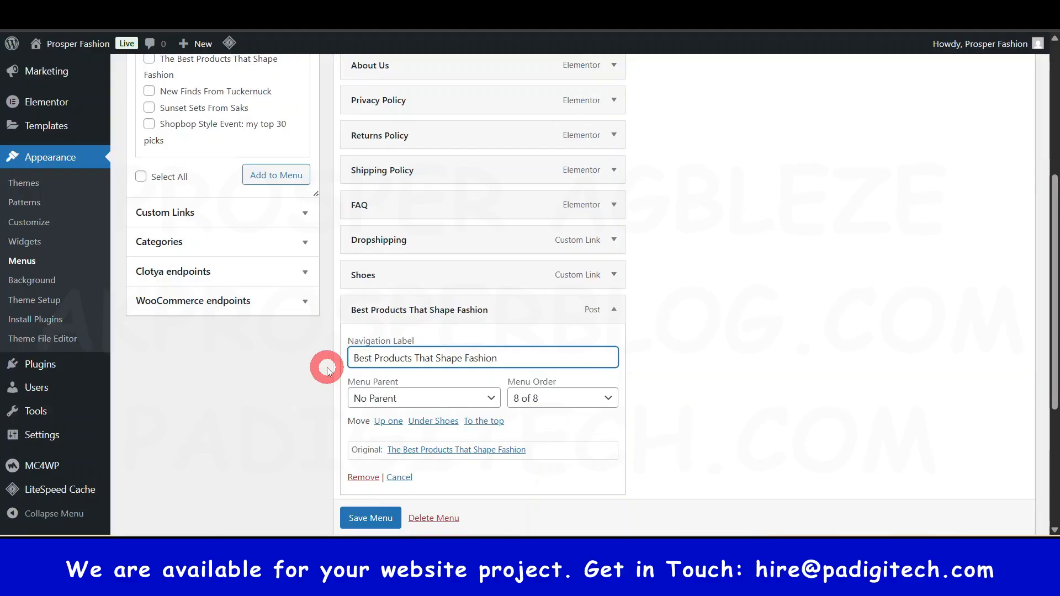
{"action": "left_click_drag", "start_coordinate": [416, 358], "coordinate": [541, 349]}
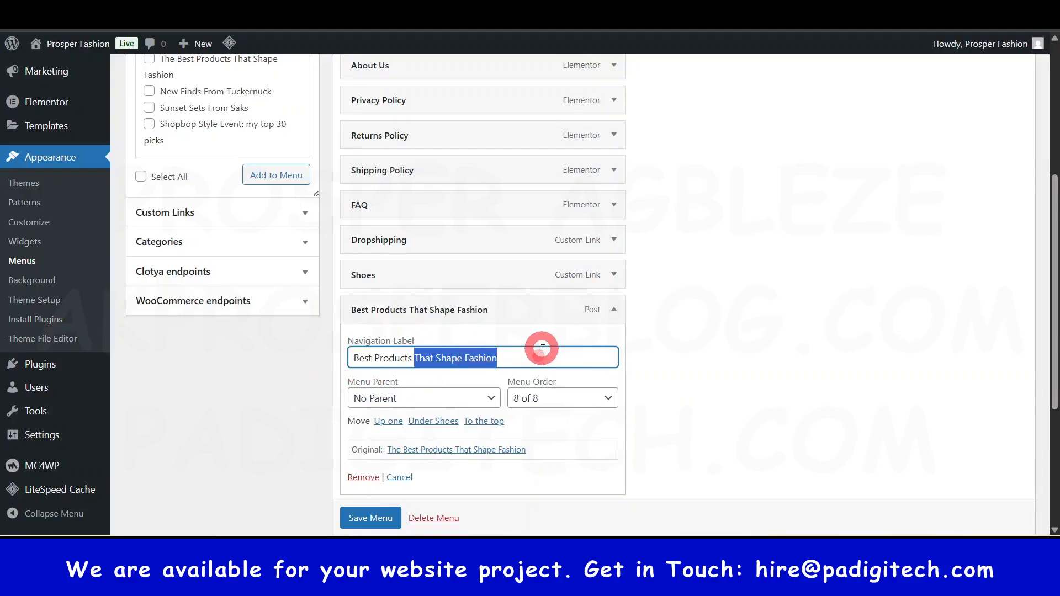
{"action": "key", "text": "BackSpace"}
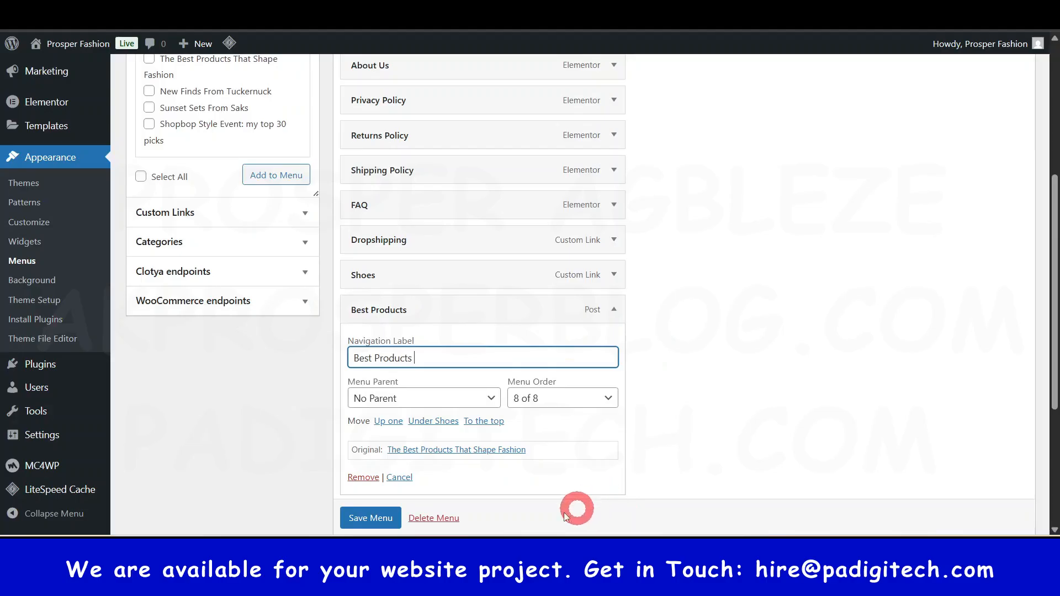
{"action": "scroll", "coordinate": [369, 517], "scroll_direction": "down", "scroll_amount": 1}
{"action": "left_click", "coordinate": [372, 522]}
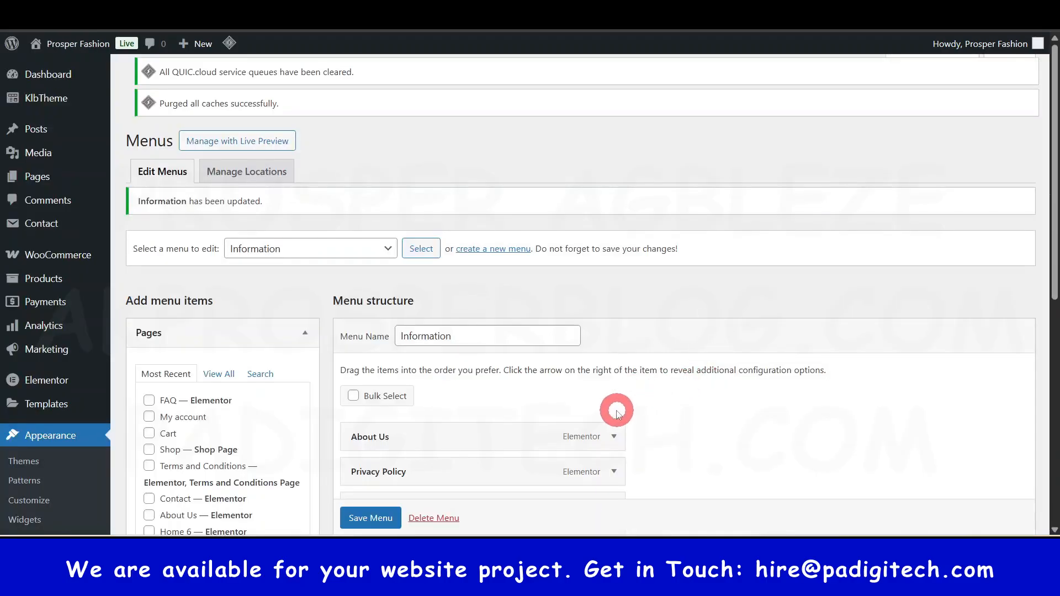
Reload the live site and check the Information links in its footer against the saved menu.
{"action": "scroll", "coordinate": [612, 409], "scroll_direction": "down", "scroll_amount": 5}
{"action": "scroll", "coordinate": [494, 284], "scroll_direction": "up", "scroll_amount": 4}
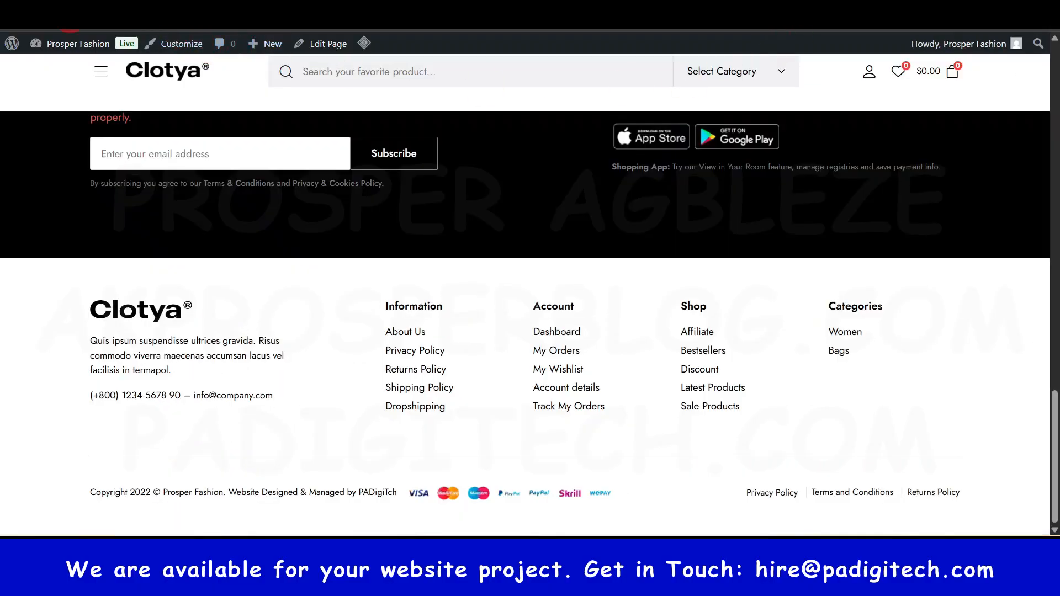
{"action": "key", "text": "F5"}
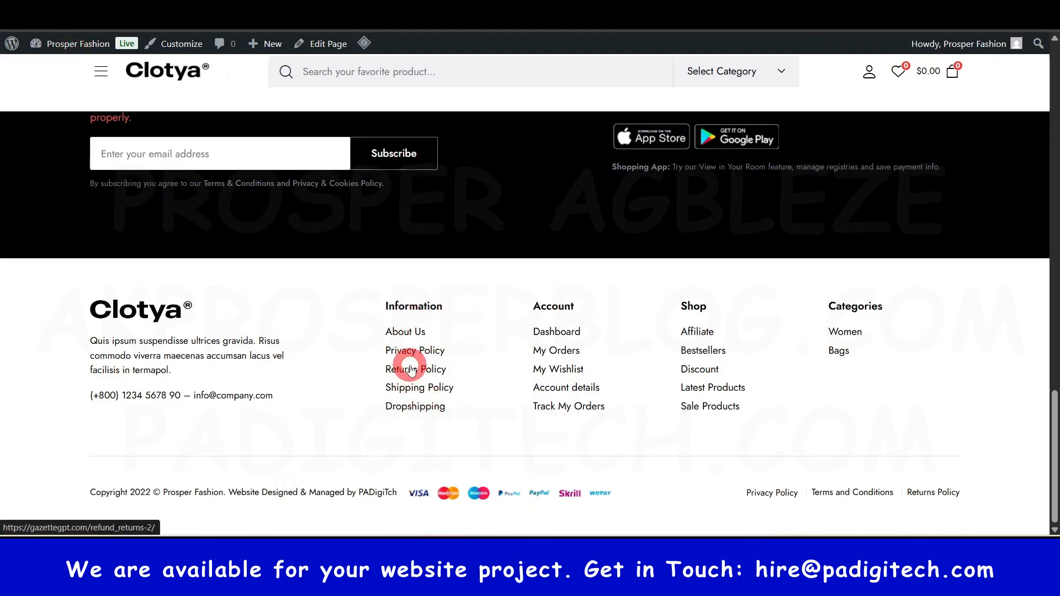
{"action": "scroll", "coordinate": [411, 367], "scroll_direction": "down", "scroll_amount": 2}
{"action": "scroll", "coordinate": [415, 383], "scroll_direction": "up", "scroll_amount": 1}
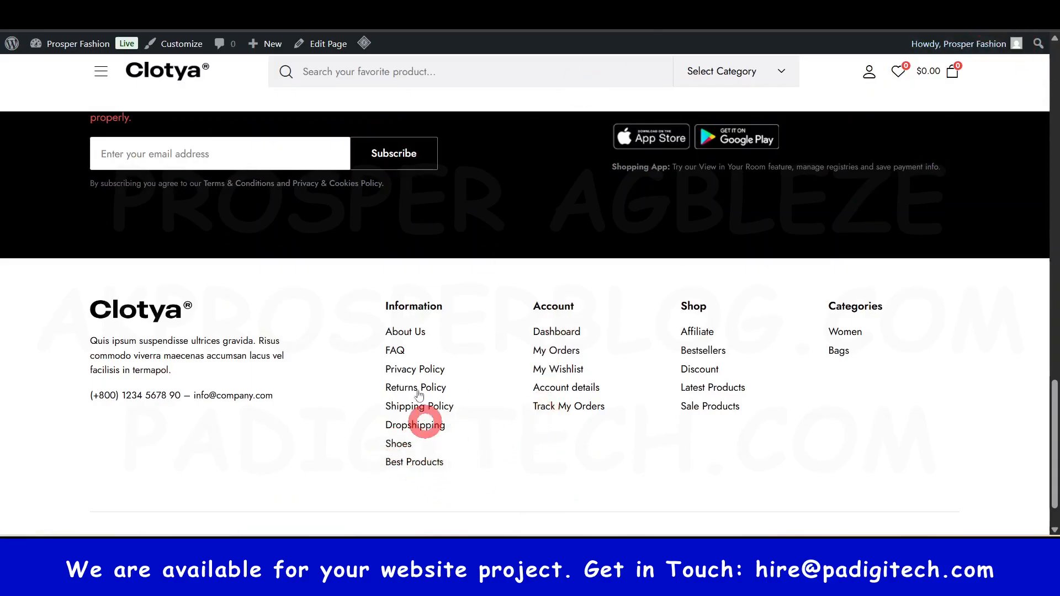
Return to the menu editor, load the Categories menu and examine the settings of its Bags item.
{"action": "left_click", "coordinate": [649, 11]}
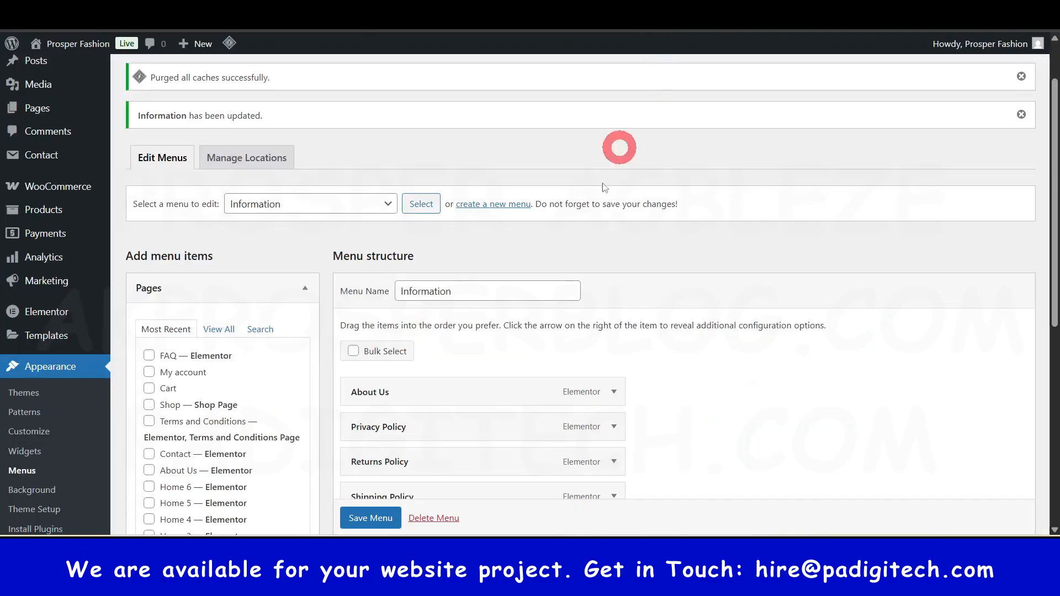
{"action": "left_click", "coordinate": [375, 213]}
{"action": "left_click", "coordinate": [311, 243]}
{"action": "left_click", "coordinate": [425, 213]}
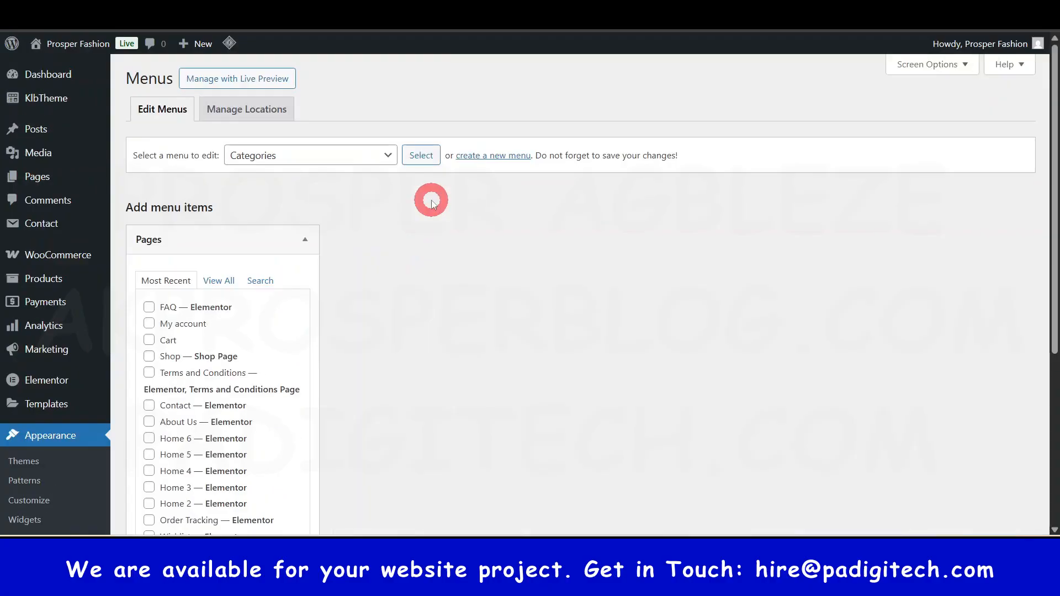
{"action": "left_click", "coordinate": [234, 500]}
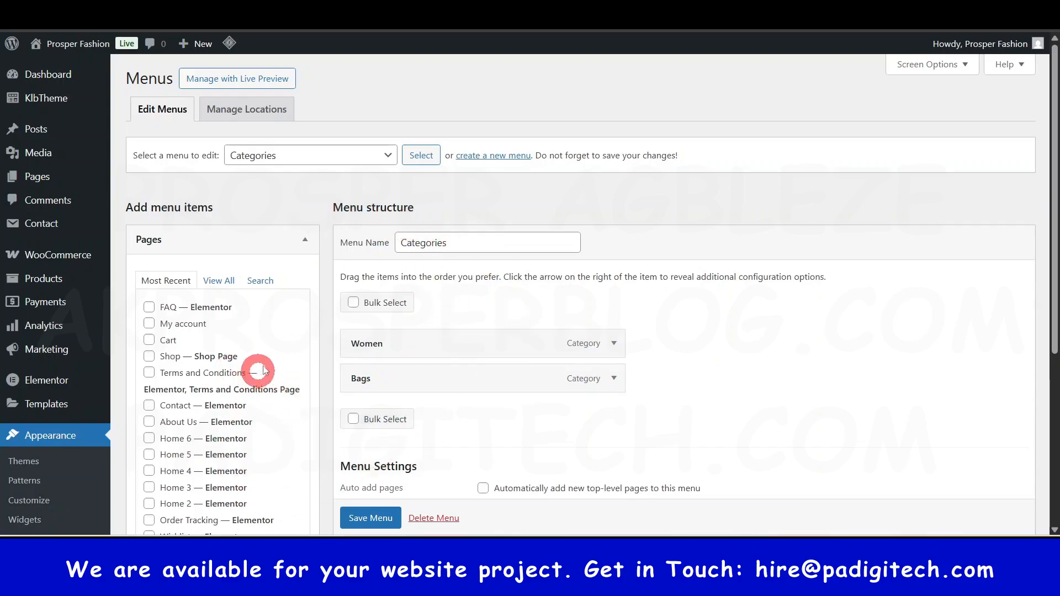
{"action": "left_click", "coordinate": [612, 377]}
{"action": "scroll", "coordinate": [614, 380], "scroll_direction": "down", "scroll_amount": 1}
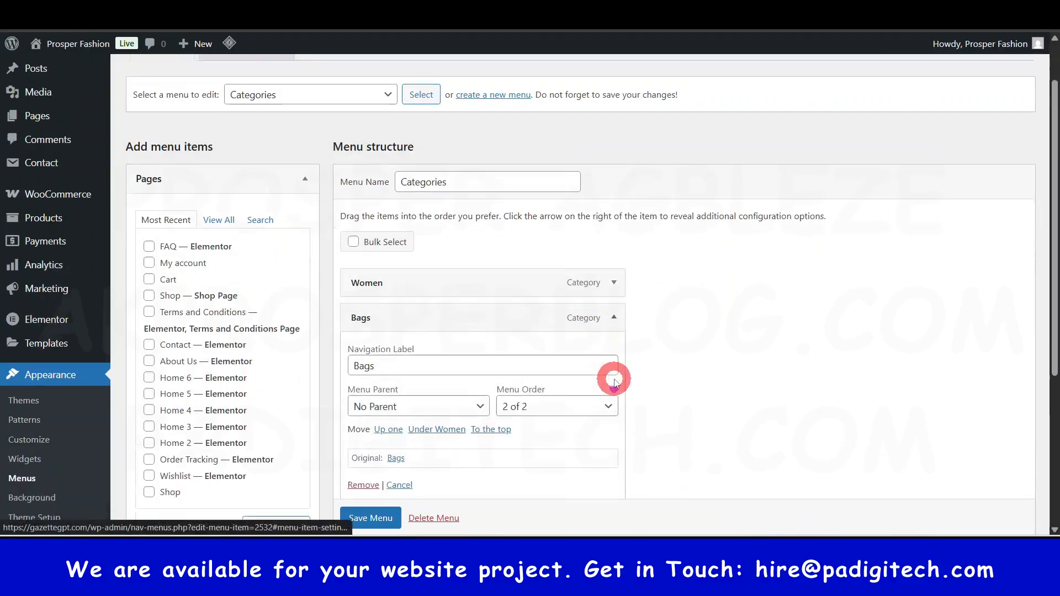
{"action": "scroll", "coordinate": [614, 381], "scroll_direction": "down", "scroll_amount": 3}
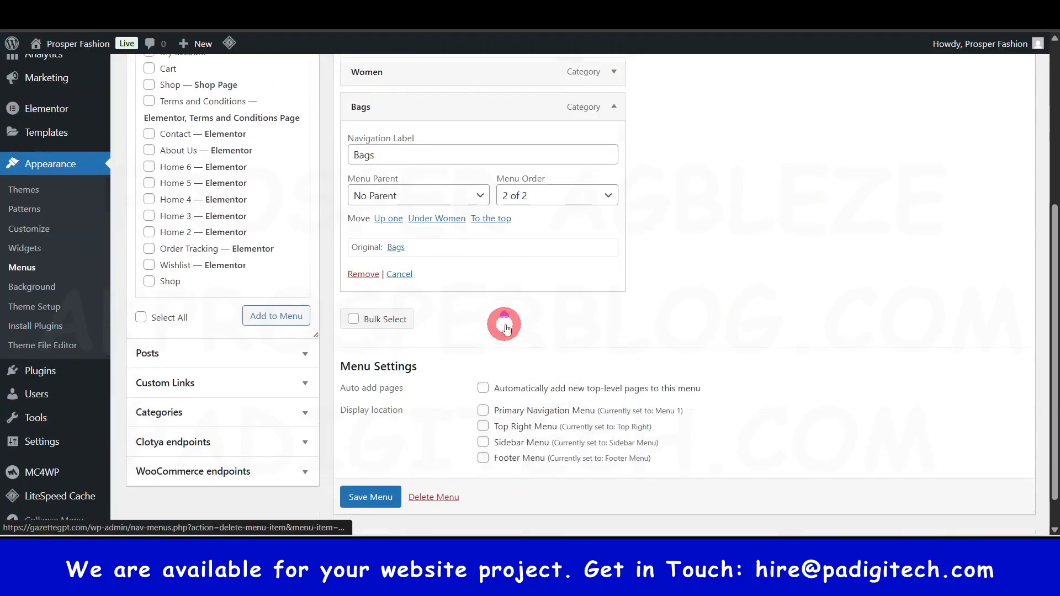
{"action": "scroll", "coordinate": [506, 327], "scroll_direction": "up", "scroll_amount": 5}
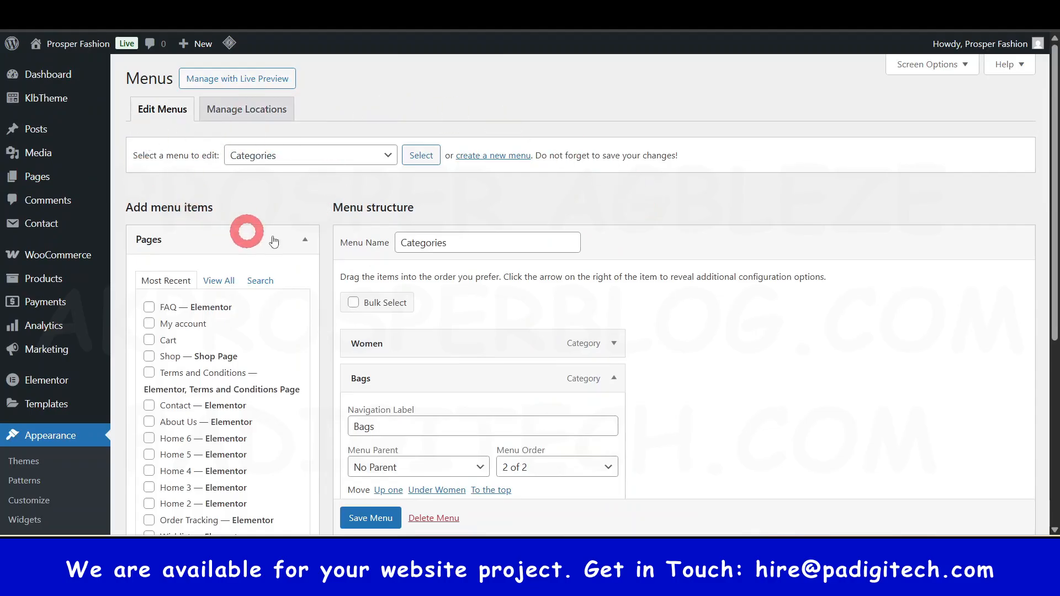
View the form for creating a new menu and leave it without creating one.
{"action": "left_click", "coordinate": [502, 157]}
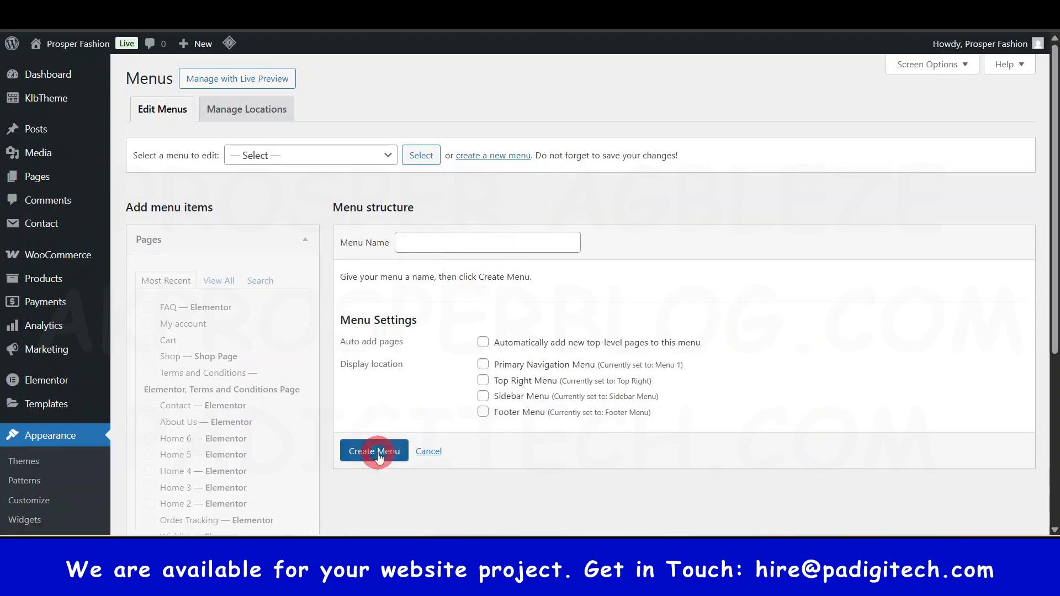
{"action": "scroll", "coordinate": [204, 309], "scroll_direction": "down", "scroll_amount": 3}
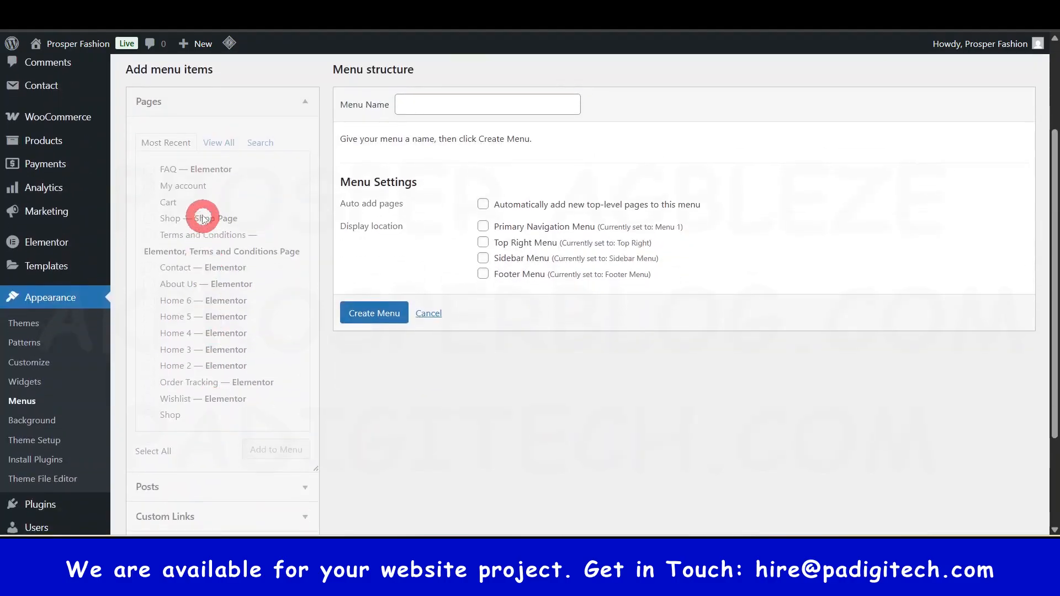
{"action": "left_click", "coordinate": [436, 315]}
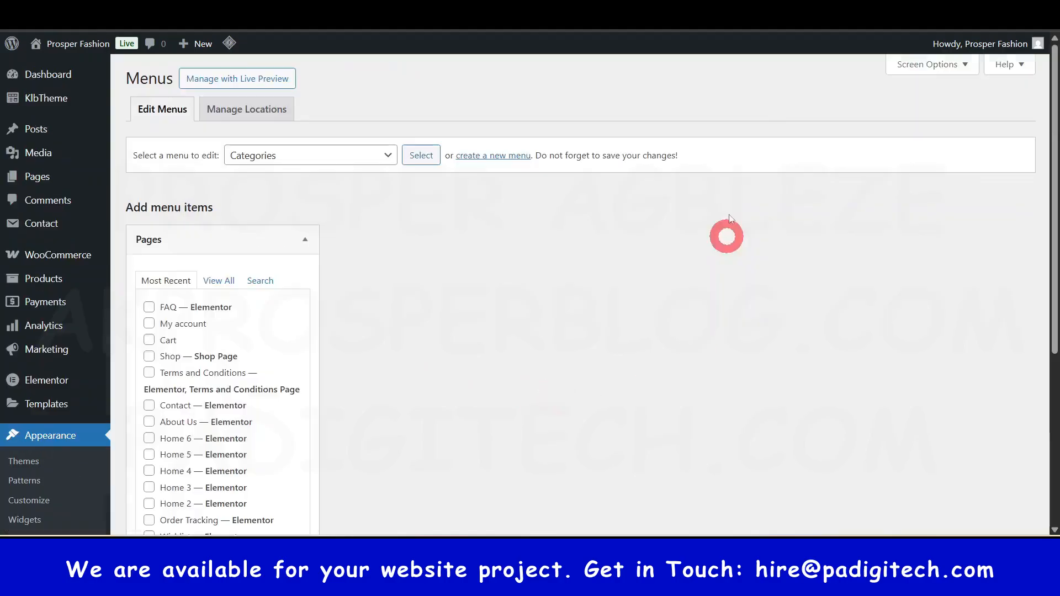
Load Menu 1 (Primary Navigation Menu) for editing and look over its item structure.
{"action": "left_click", "coordinate": [369, 161]}
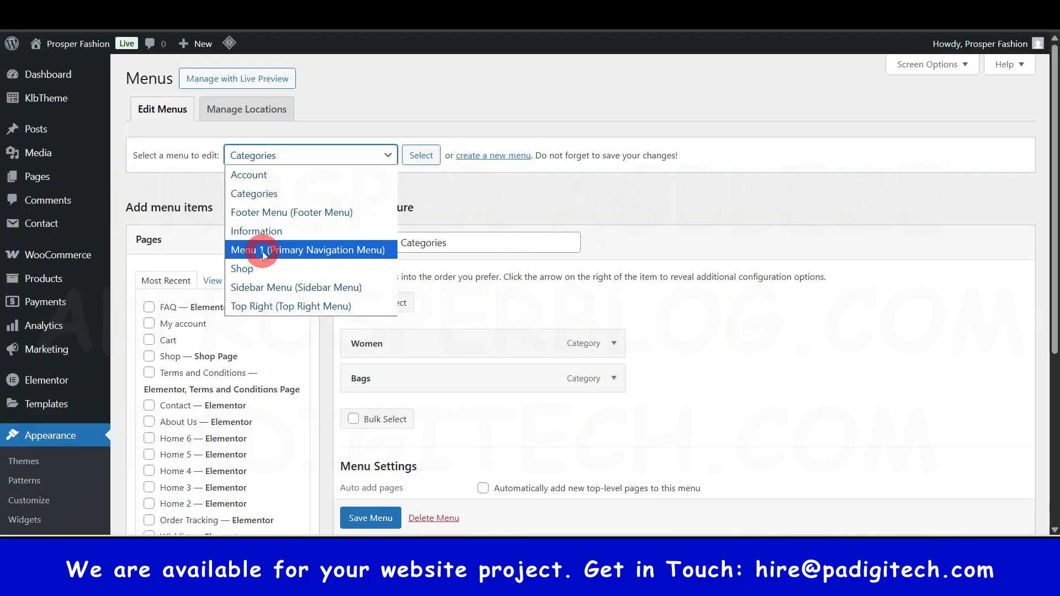
{"action": "left_click", "coordinate": [322, 252]}
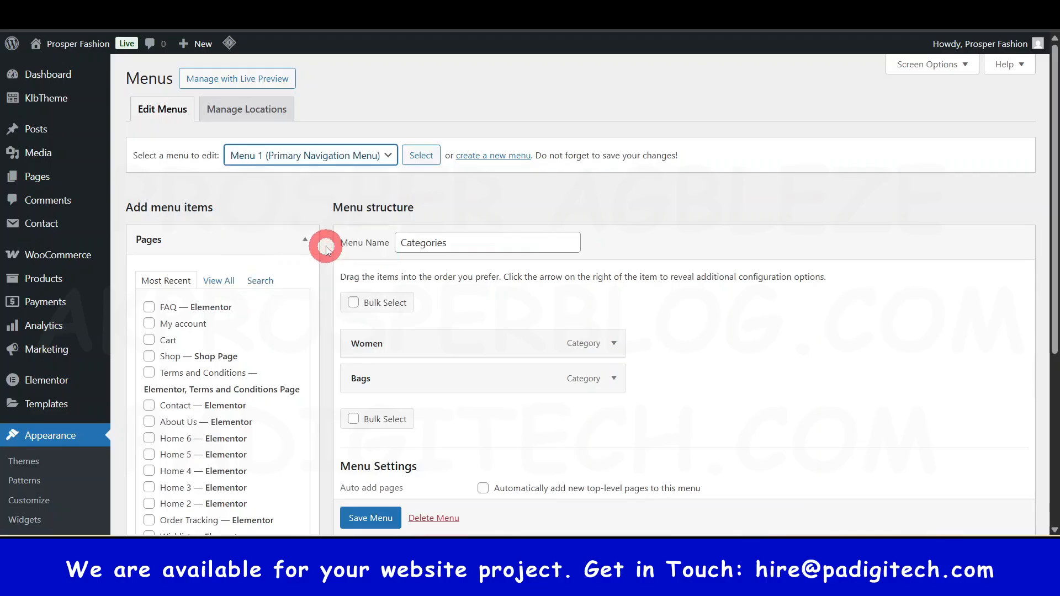
{"action": "left_click", "coordinate": [426, 162]}
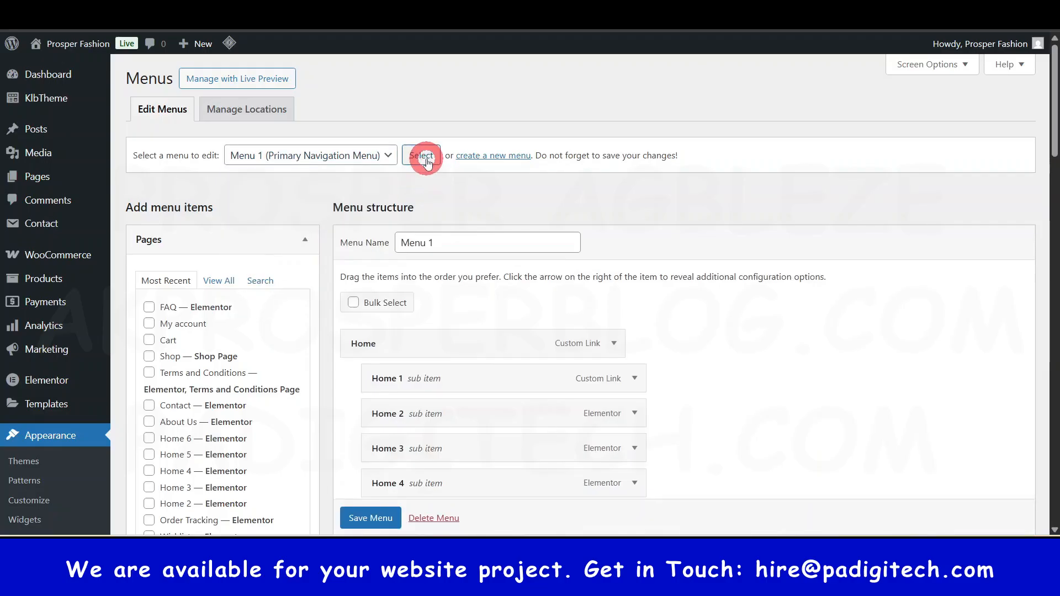
{"action": "scroll", "coordinate": [448, 292], "scroll_direction": "down", "scroll_amount": 7}
{"action": "scroll", "coordinate": [442, 290], "scroll_direction": "up", "scroll_amount": 6}
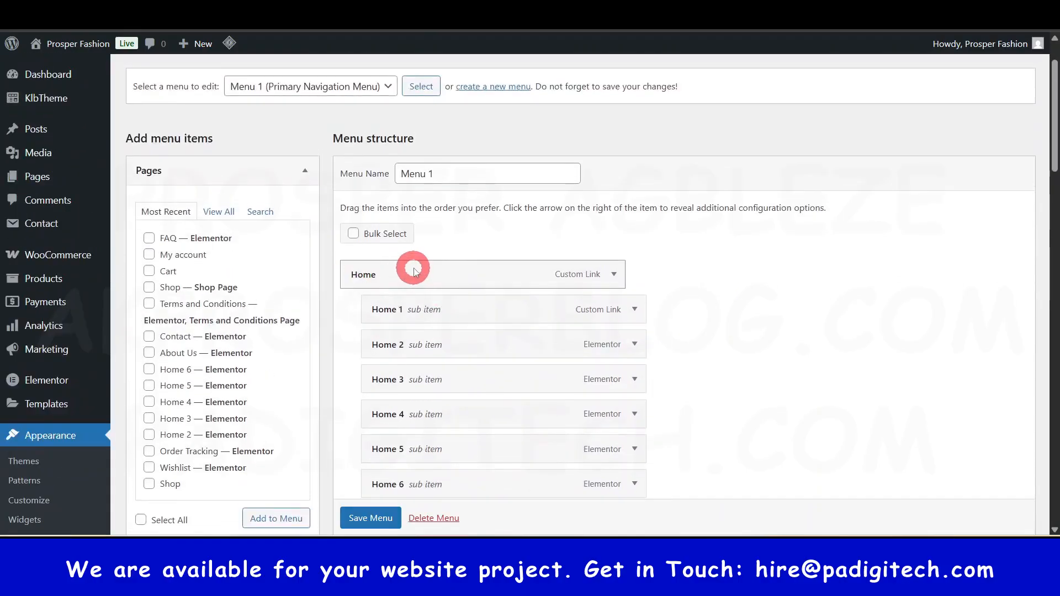
{"action": "scroll", "coordinate": [416, 268], "scroll_direction": "down", "scroll_amount": 3}
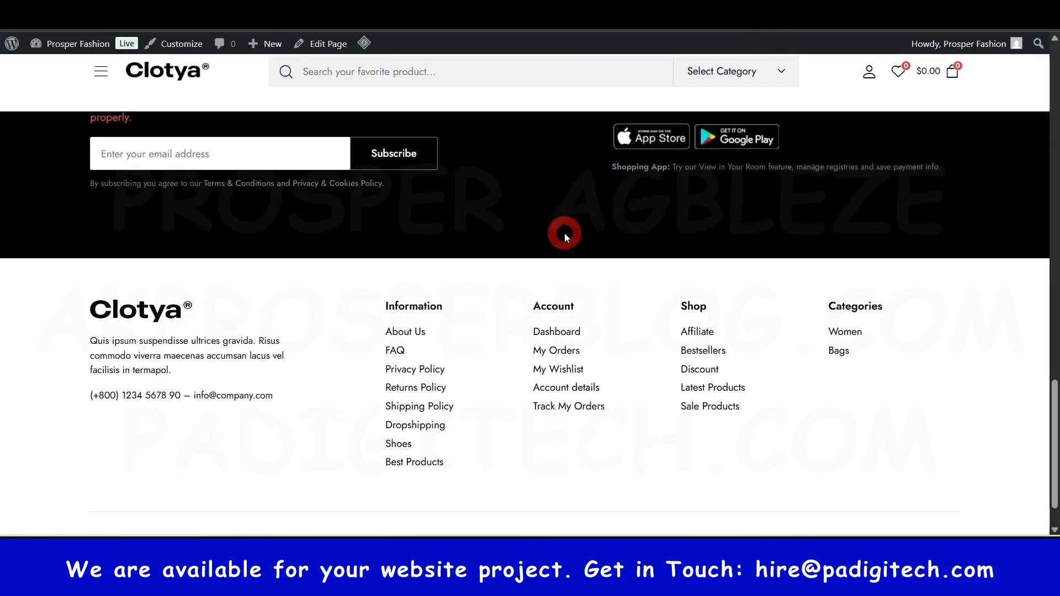
Go to the live site's home page and view the Home and Shop dropdowns in the header navigation.
{"action": "scroll", "coordinate": [563, 229], "scroll_direction": "up", "scroll_amount": 8}
{"action": "left_click_drag", "start_coordinate": [1054, 345], "coordinate": [1054, 117]}
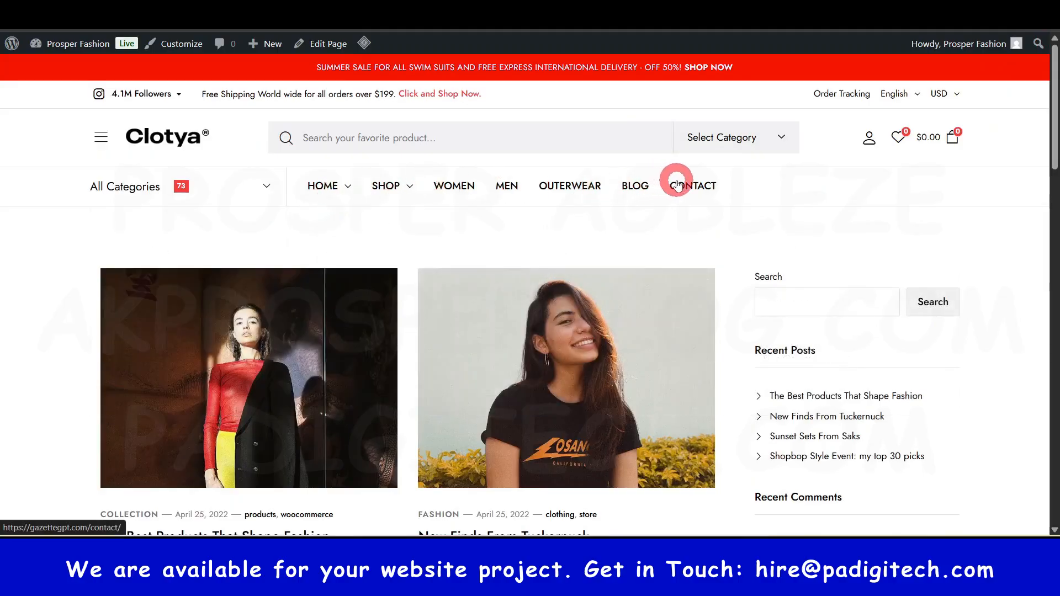
{"action": "left_click", "coordinate": [179, 137]}
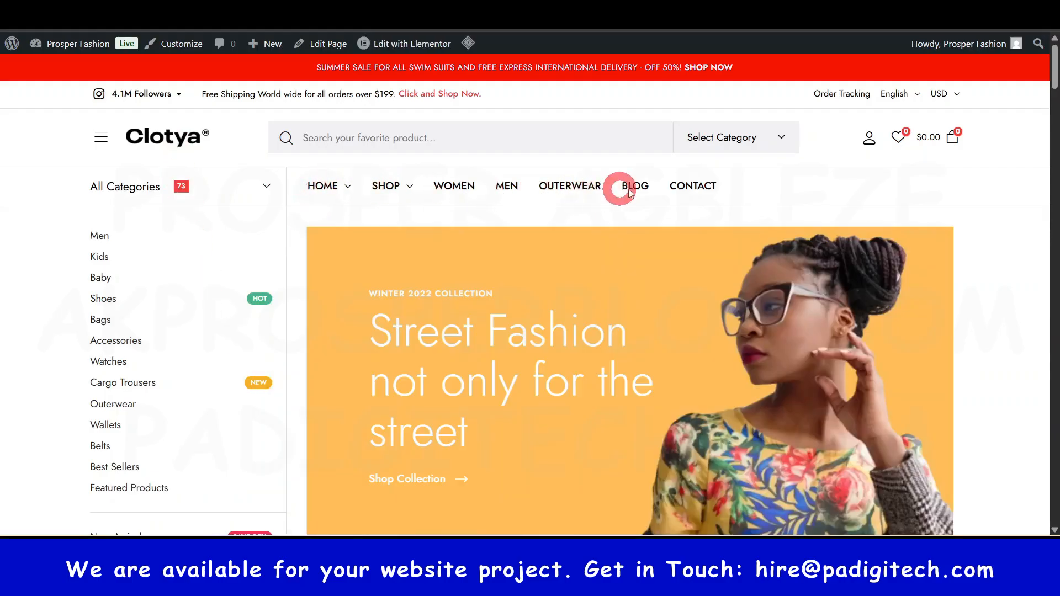
{"action": "mouse_move", "coordinate": [343, 190]}
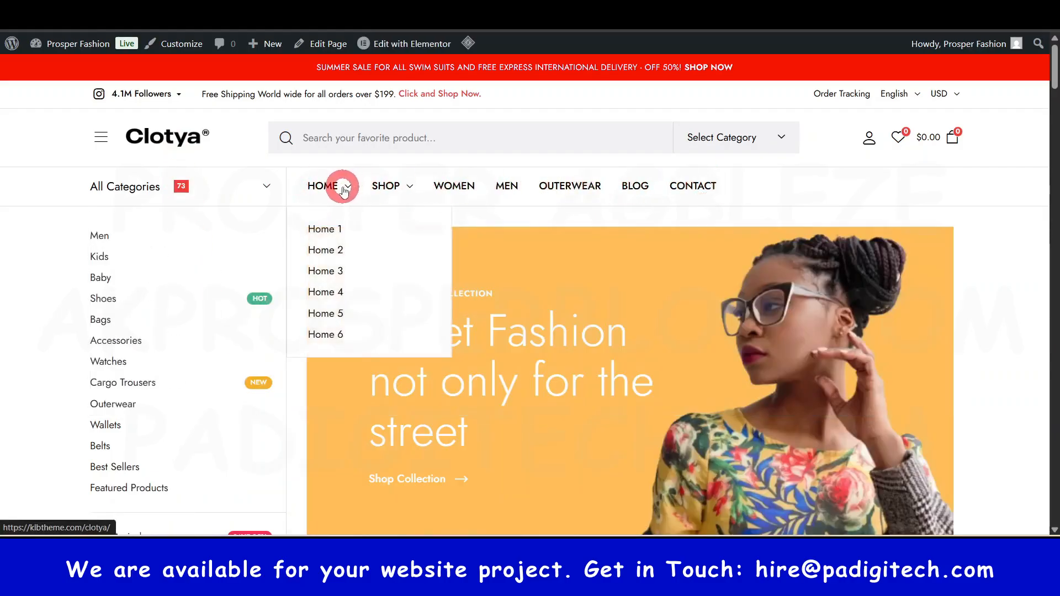
{"action": "mouse_move", "coordinate": [396, 192]}
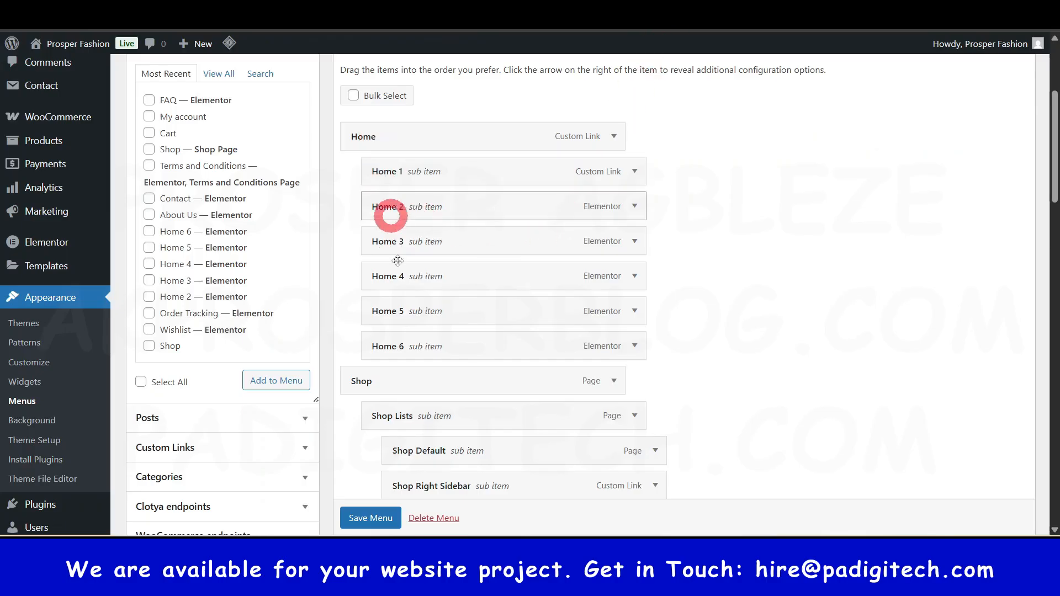
Examine how the sub items under Home and Shop are nested in Menu 1, including Shop Lists and Product Detail.
{"action": "scroll", "coordinate": [368, 372], "scroll_direction": "down", "scroll_amount": 3}
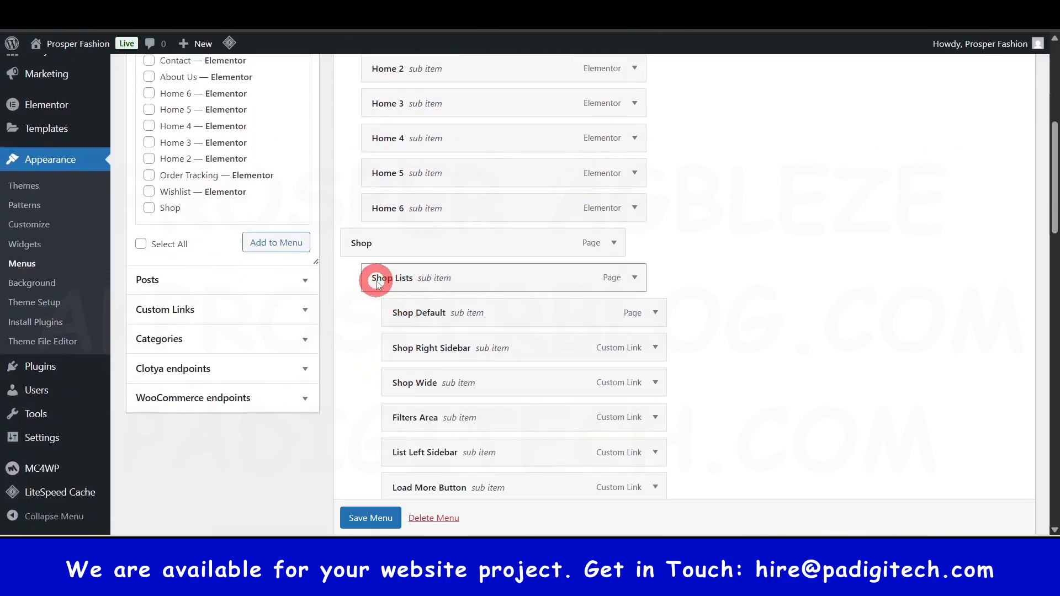
{"action": "scroll", "coordinate": [441, 331], "scroll_direction": "down", "scroll_amount": 2}
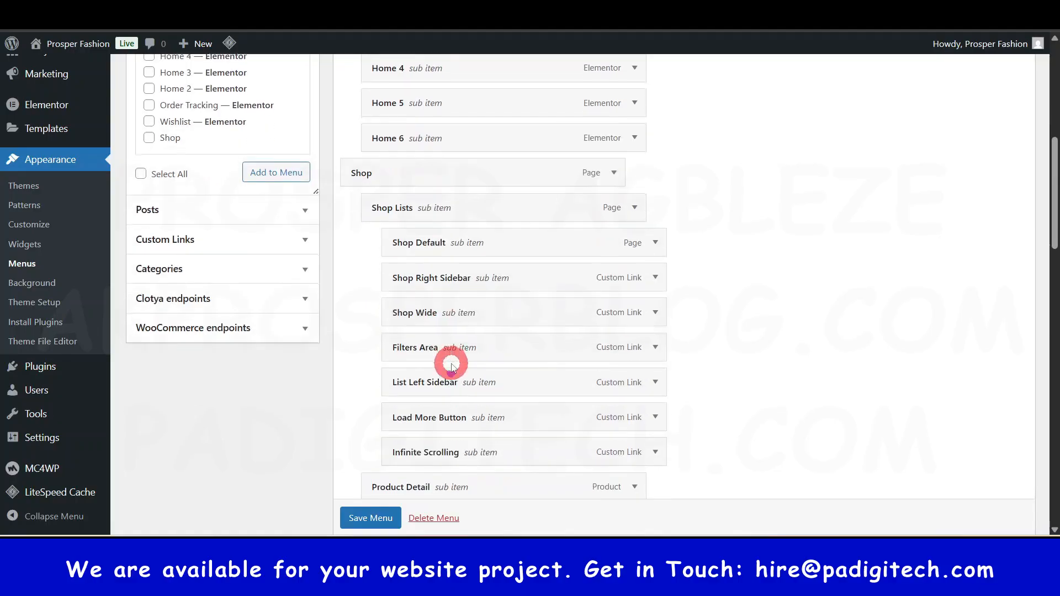
{"action": "scroll", "coordinate": [411, 386], "scroll_direction": "down", "scroll_amount": 2}
{"action": "scroll", "coordinate": [447, 414], "scroll_direction": "down", "scroll_amount": 3}
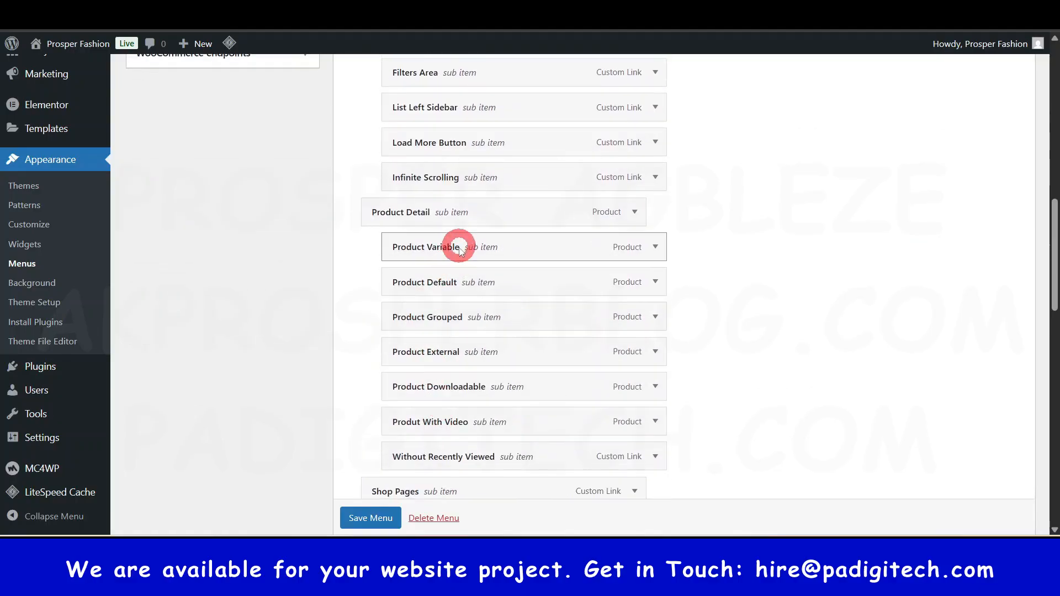
{"action": "scroll", "coordinate": [465, 386], "scroll_direction": "down", "scroll_amount": 4}
{"action": "scroll", "coordinate": [465, 346], "scroll_direction": "up", "scroll_amount": 15}
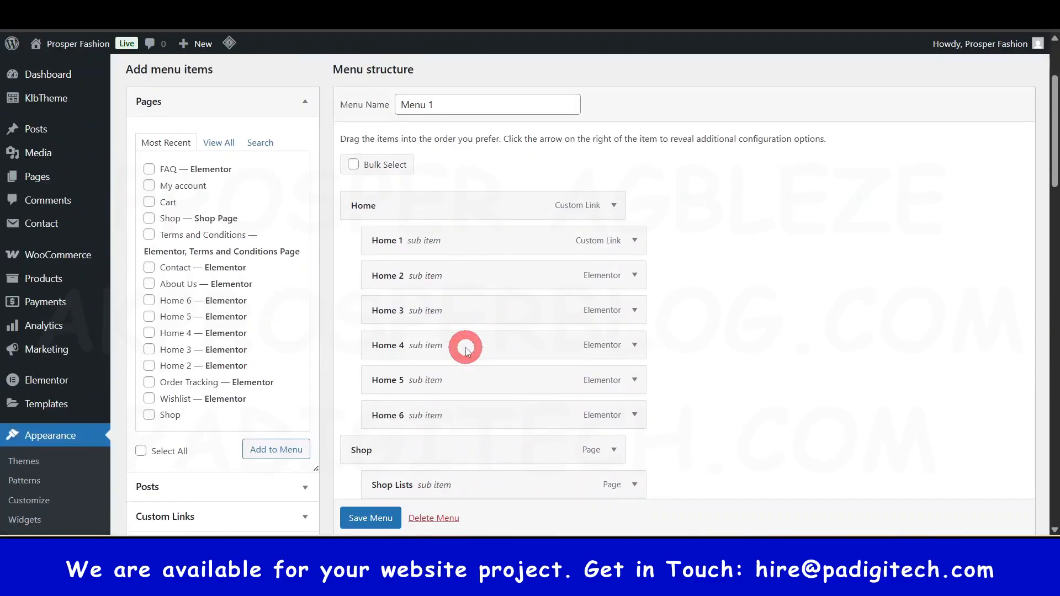
{"action": "scroll", "coordinate": [500, 318], "scroll_direction": "down", "scroll_amount": 7}
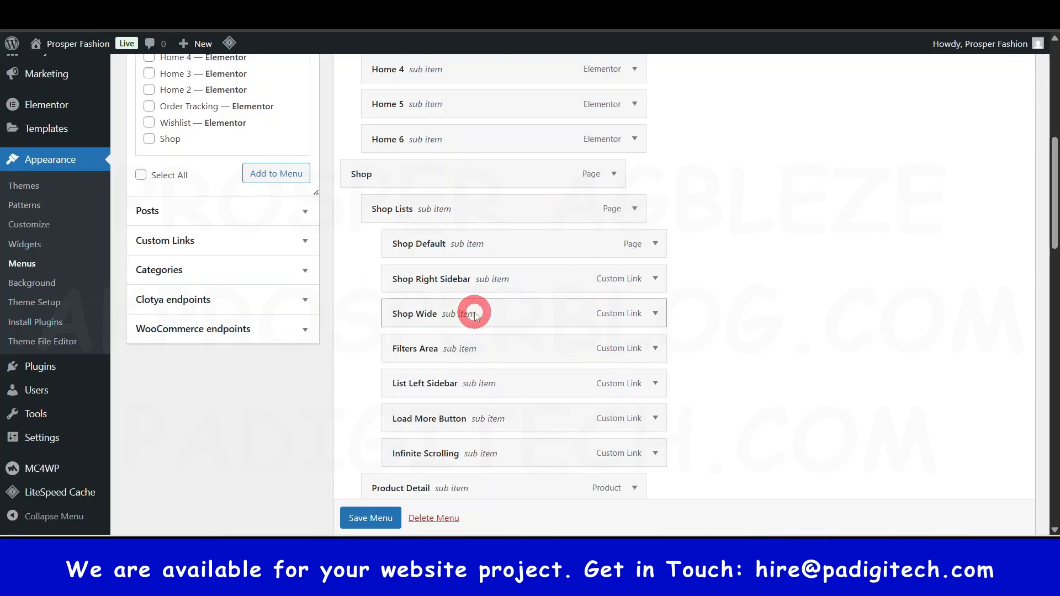
{"action": "scroll", "coordinate": [825, 70], "scroll_direction": "up", "scroll_amount": 3}
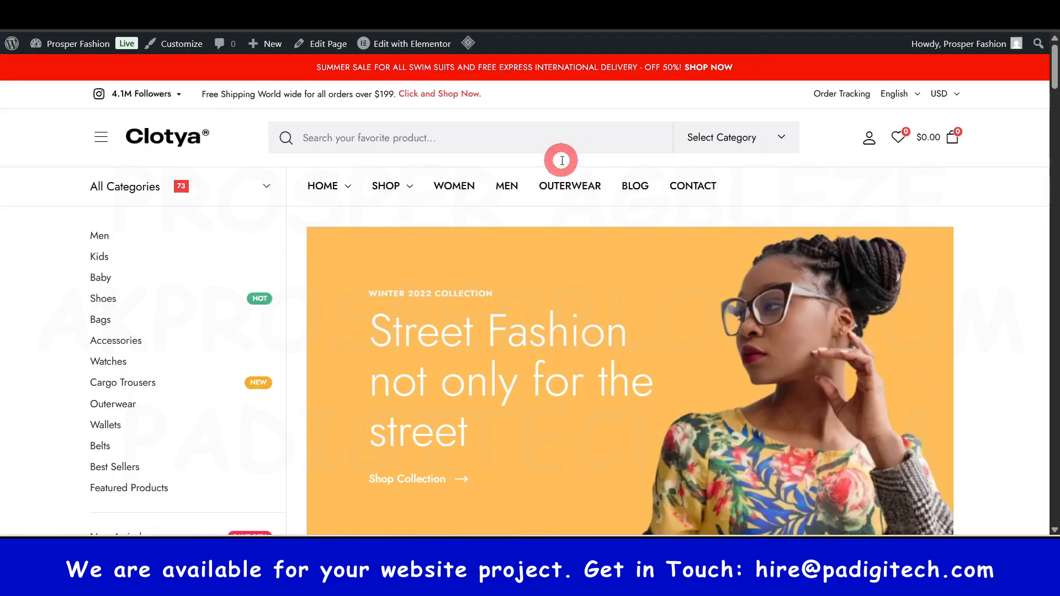
Compare the live header's Shop and Home dropdowns with Menu 1 and view the All Categories list.
{"action": "mouse_move", "coordinate": [380, 185]}
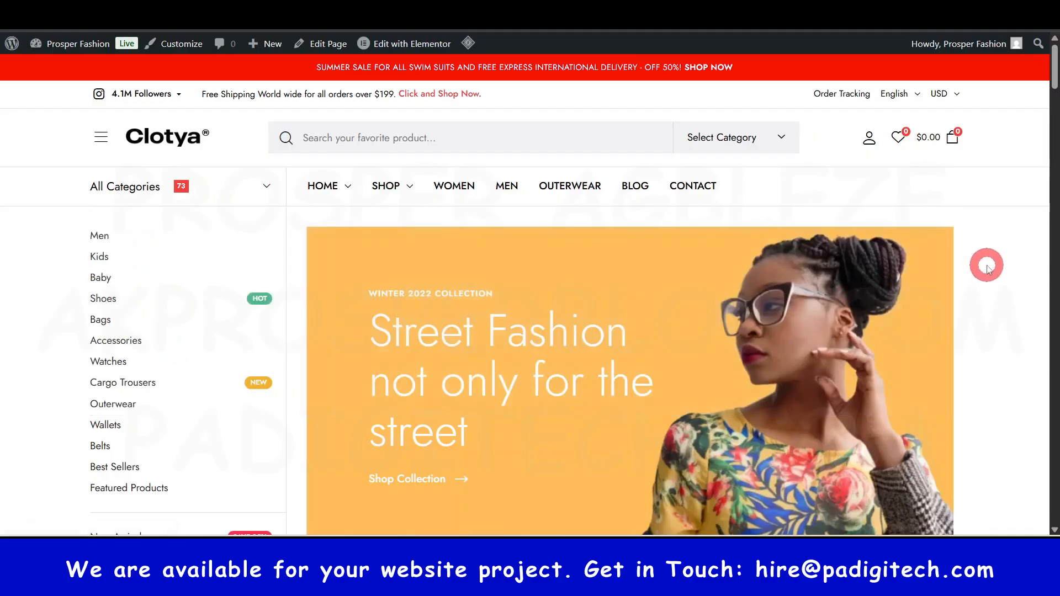
{"action": "mouse_move", "coordinate": [337, 191]}
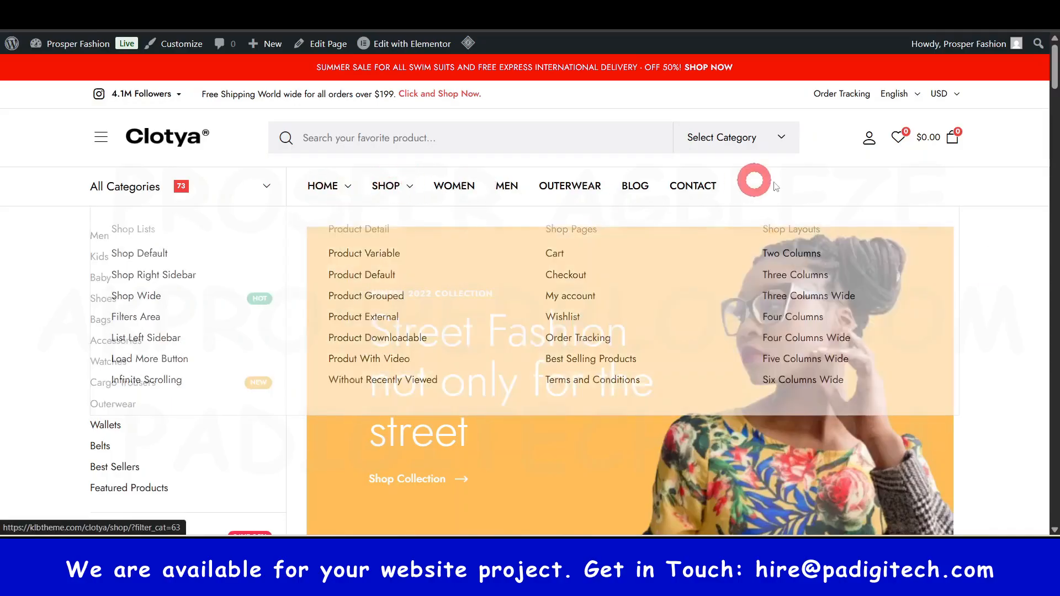
{"action": "scroll", "coordinate": [127, 231], "scroll_direction": "down", "scroll_amount": 4}
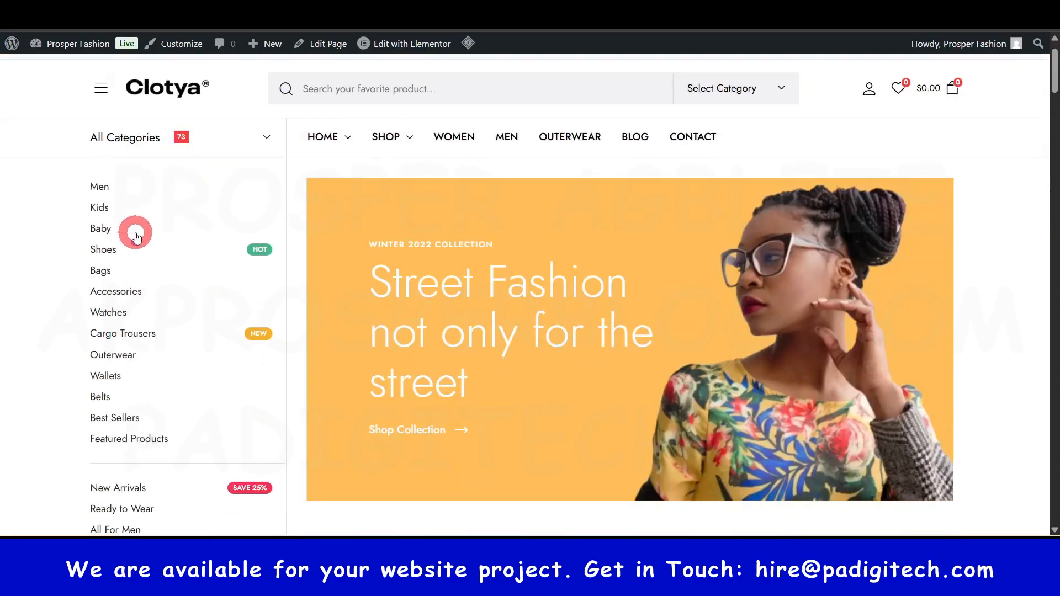
Load the Categories menu for editing and look over its items and settings.
{"action": "scroll", "coordinate": [118, 270], "scroll_direction": "up", "scroll_amount": 4}
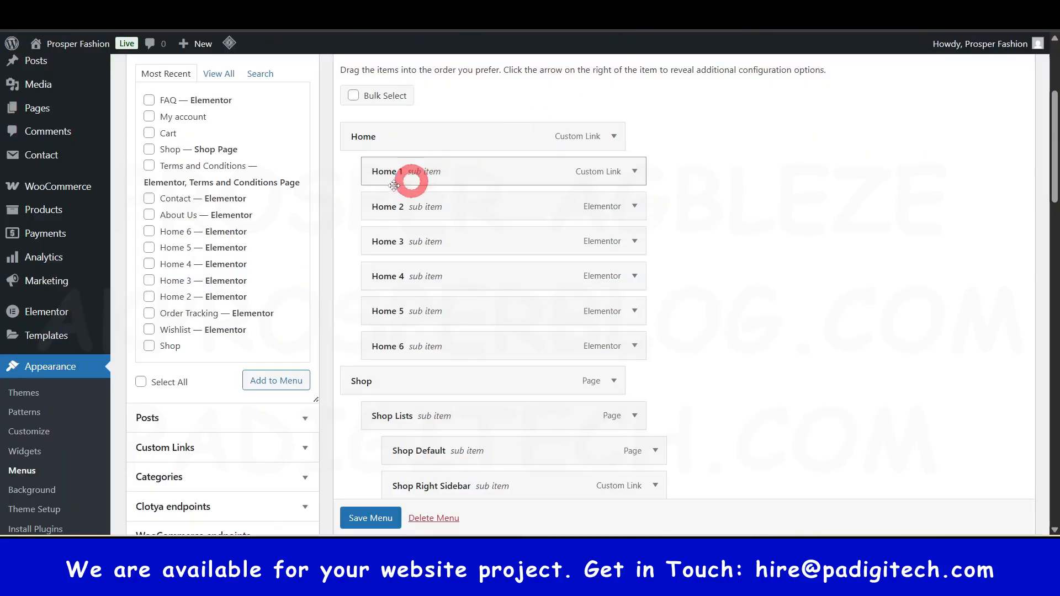
{"action": "scroll", "coordinate": [481, 221], "scroll_direction": "up", "scroll_amount": 4}
{"action": "left_click", "coordinate": [350, 155]}
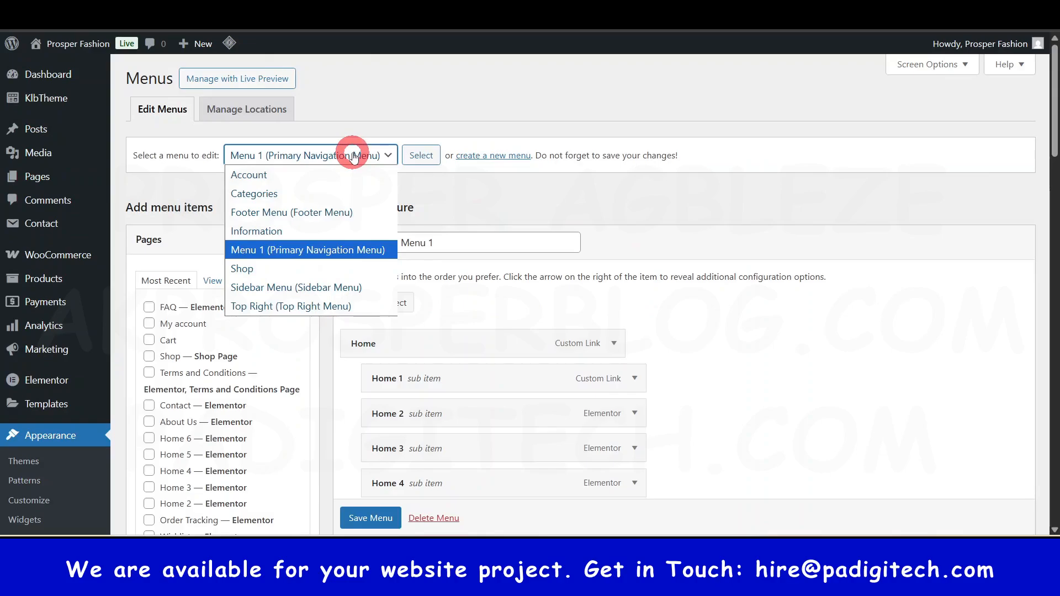
{"action": "left_click", "coordinate": [283, 195]}
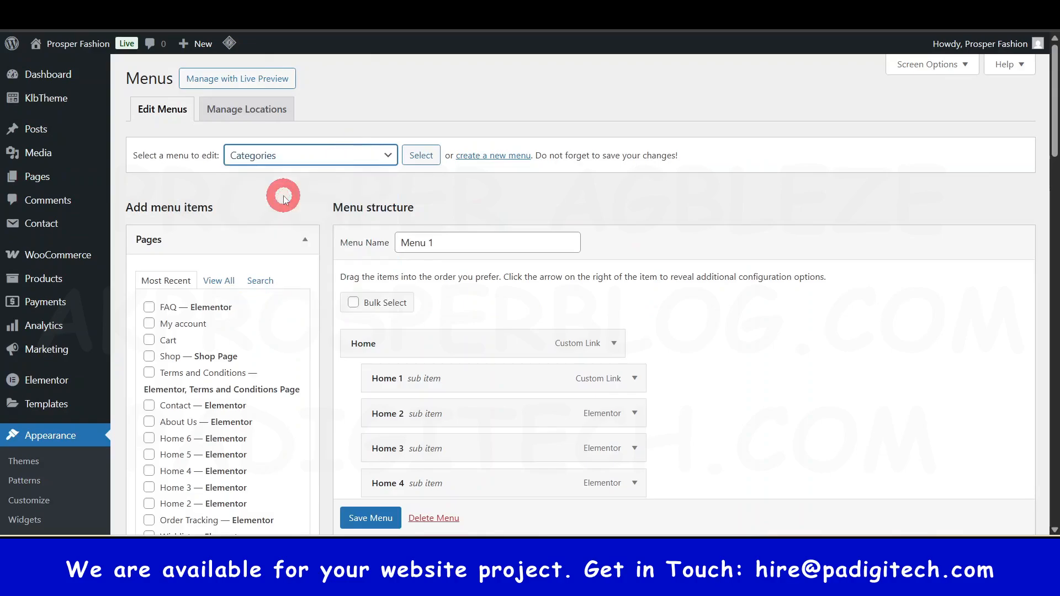
{"action": "left_click", "coordinate": [421, 156]}
{"action": "scroll", "coordinate": [506, 302], "scroll_direction": "down", "scroll_amount": 1}
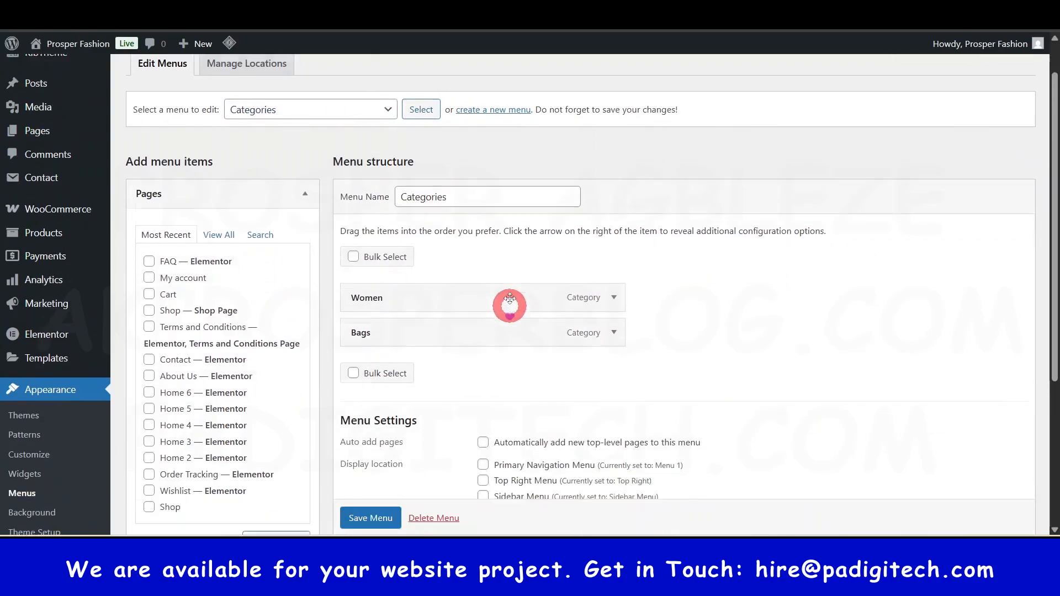
{"action": "scroll", "coordinate": [414, 221], "scroll_direction": "up", "scroll_amount": 1}
Load the Sidebar Menu for editing and compare its items with the live home page's All Categories list.
{"action": "left_click", "coordinate": [380, 165]}
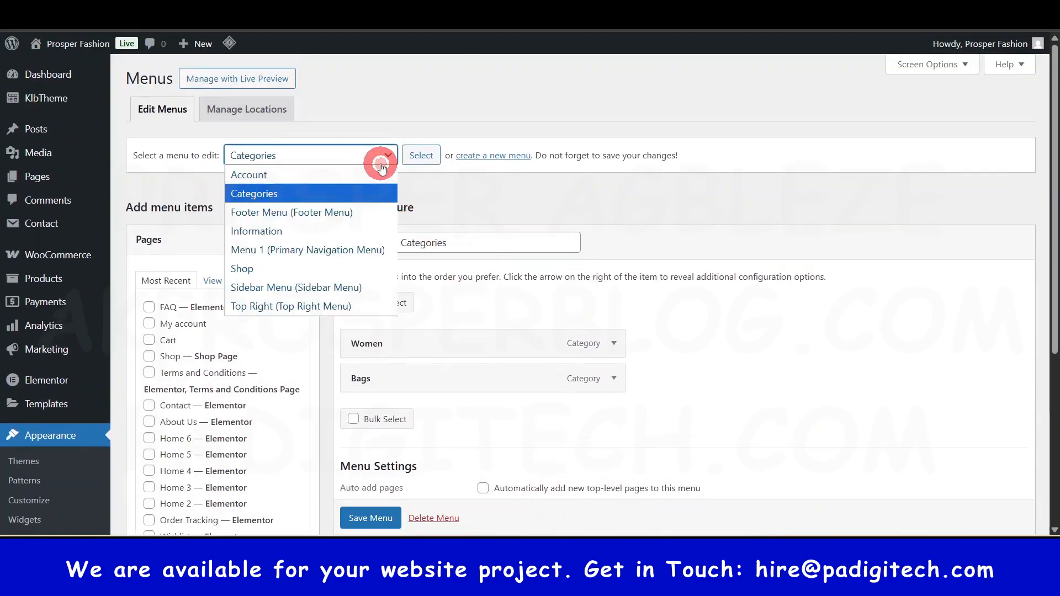
{"action": "left_click", "coordinate": [316, 287]}
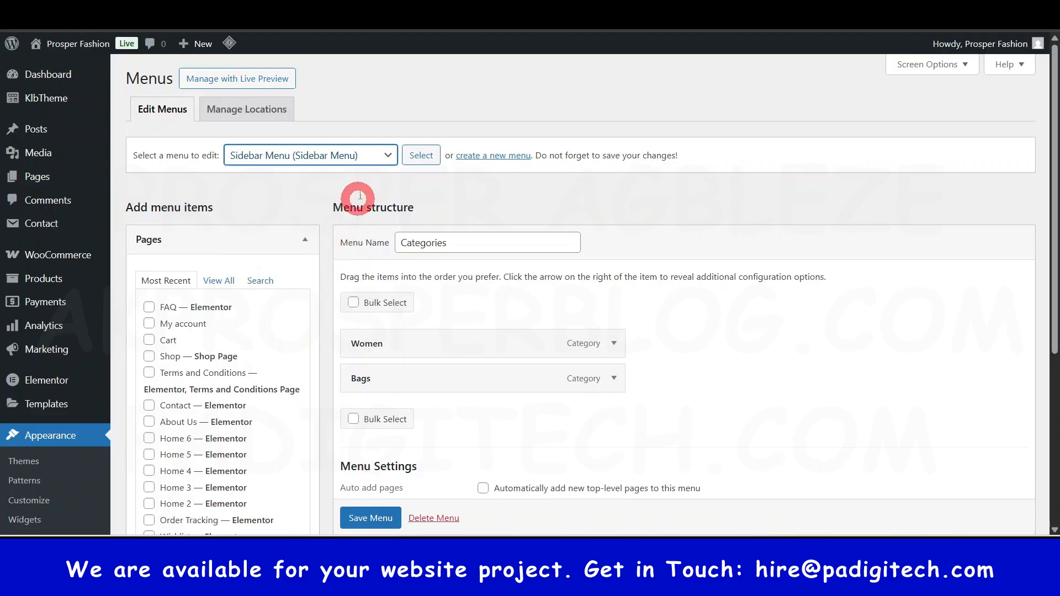
{"action": "left_click", "coordinate": [415, 160]}
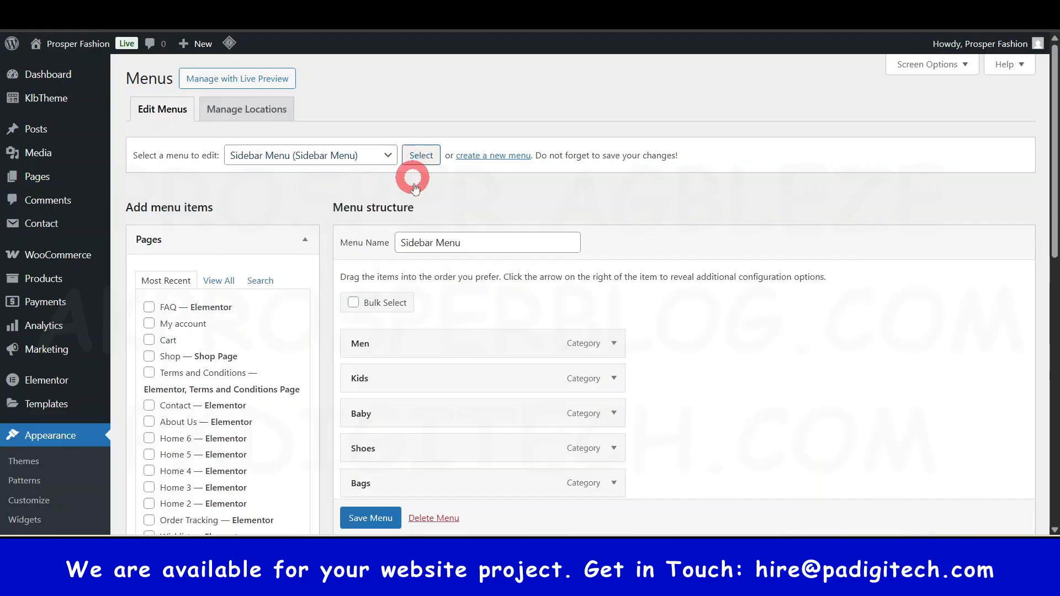
{"action": "scroll", "coordinate": [449, 319], "scroll_direction": "down", "scroll_amount": 3}
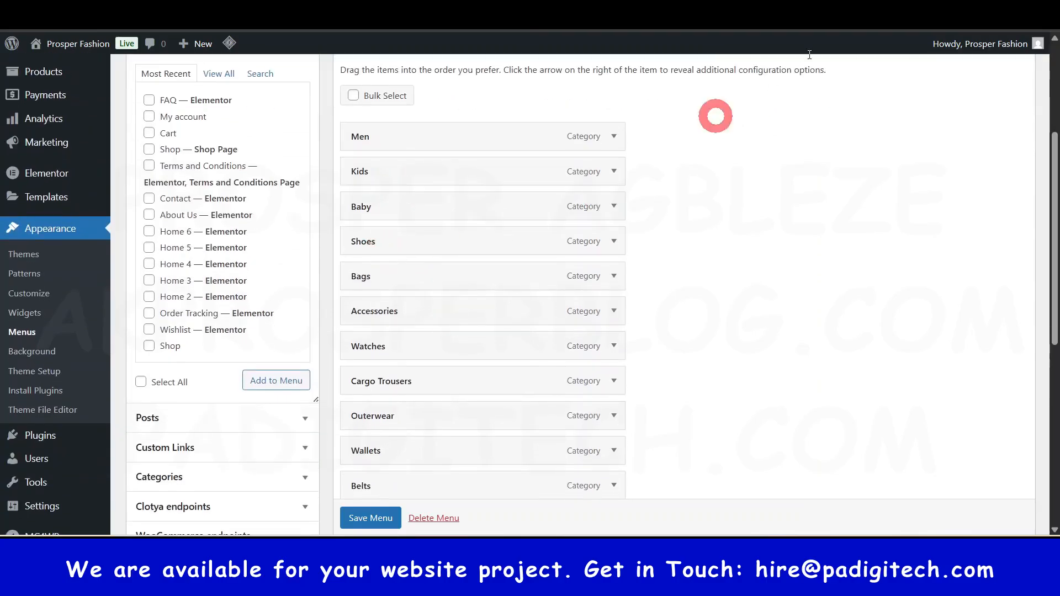
{"action": "left_click", "coordinate": [190, 219]}
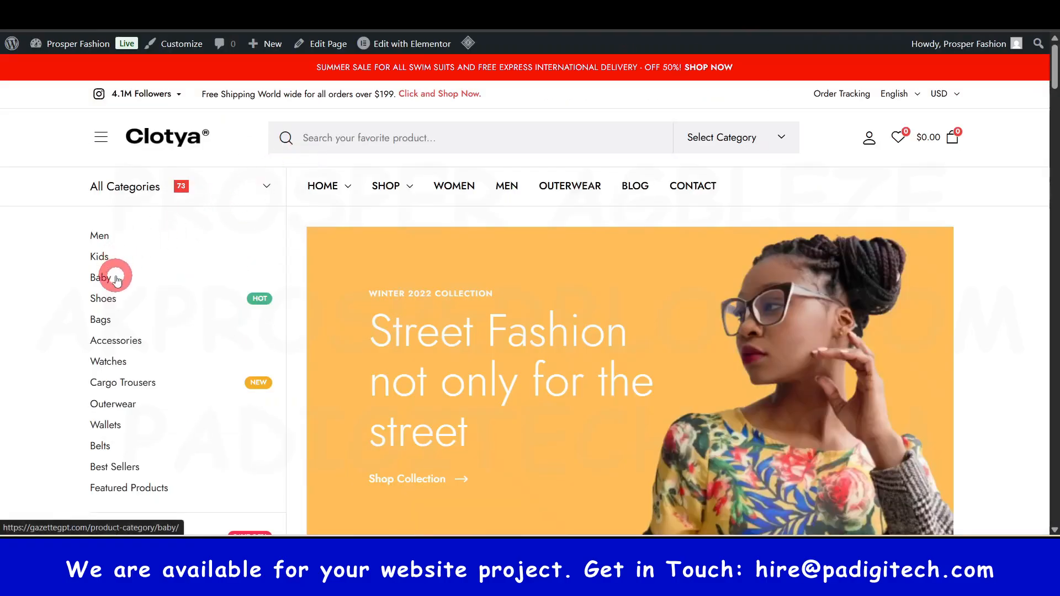
{"action": "scroll", "coordinate": [137, 277], "scroll_direction": "down", "scroll_amount": 3}
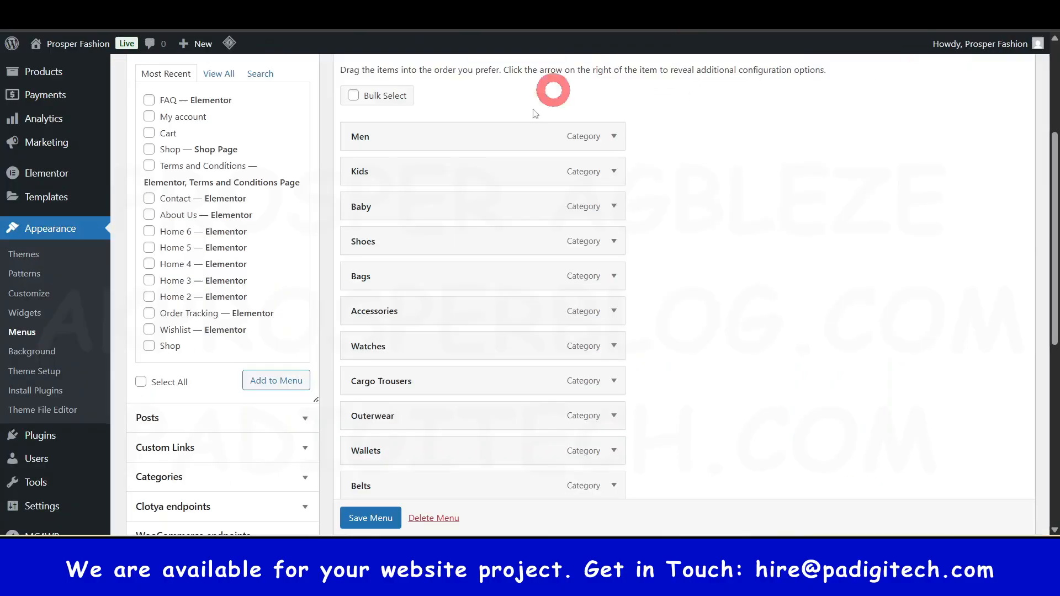
Expand the All For Men item in the Sidebar Menu, examine its link settings, and compare it with the live category list.
{"action": "scroll", "coordinate": [432, 383], "scroll_direction": "down", "scroll_amount": 6}
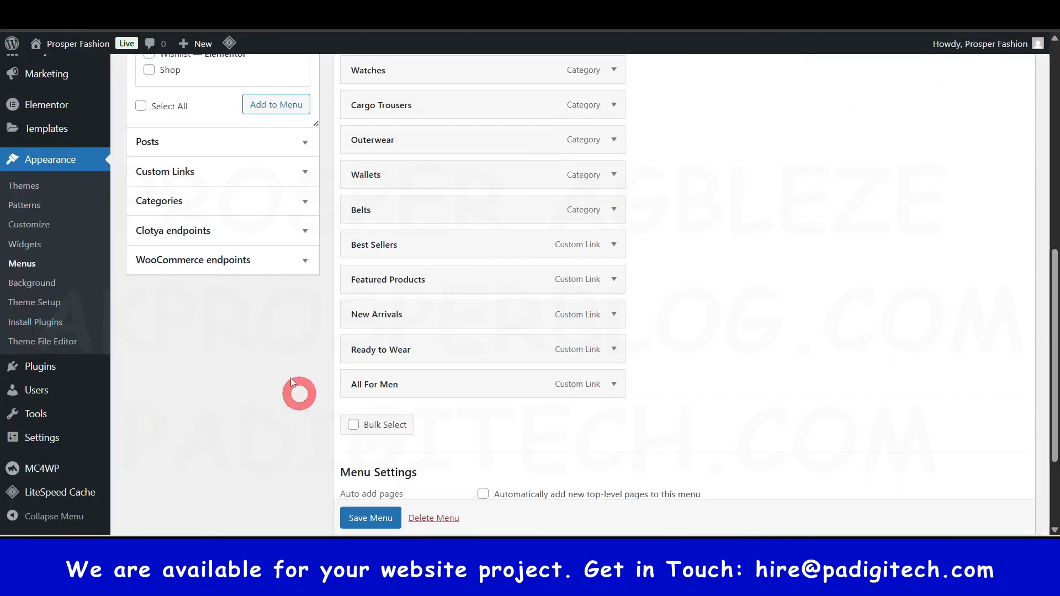
{"action": "left_click", "coordinate": [613, 384]}
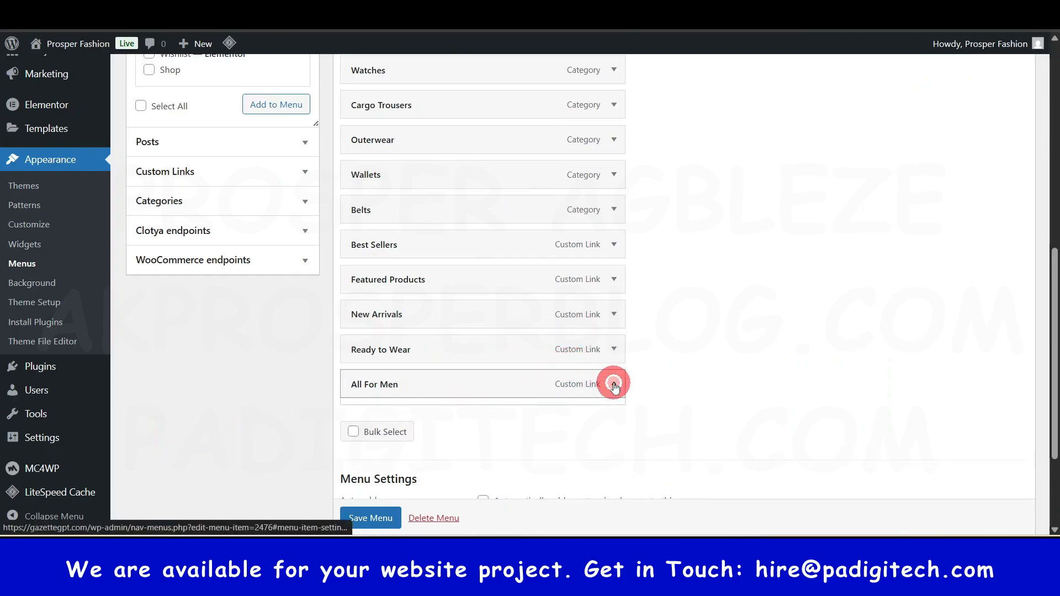
{"action": "scroll", "coordinate": [626, 374], "scroll_direction": "down", "scroll_amount": 3}
{"action": "scroll", "coordinate": [608, 238], "scroll_direction": "up", "scroll_amount": 2}
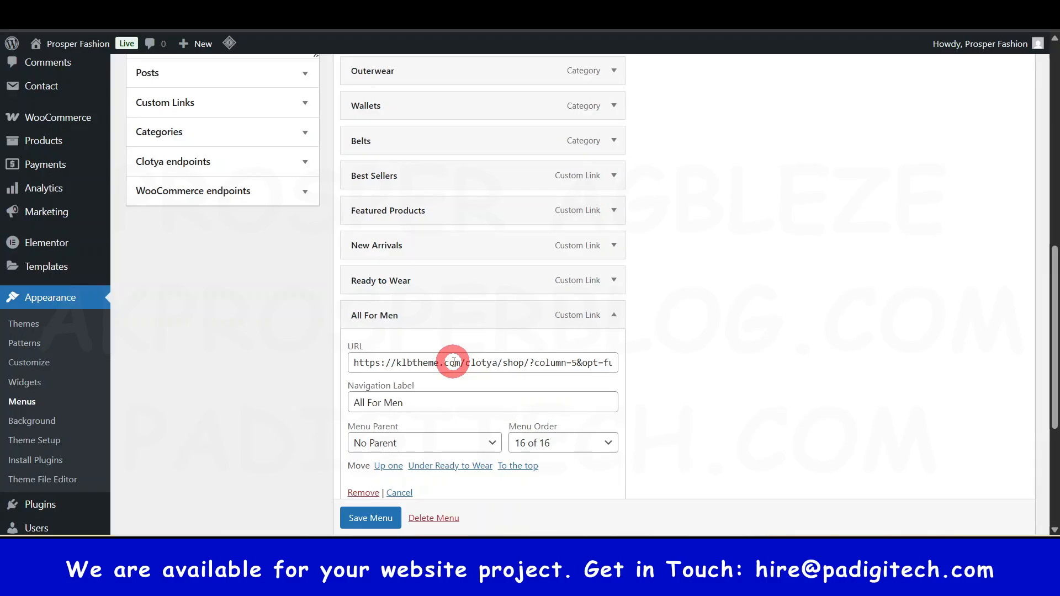
{"action": "scroll", "coordinate": [532, 214], "scroll_direction": "up", "scroll_amount": 9}
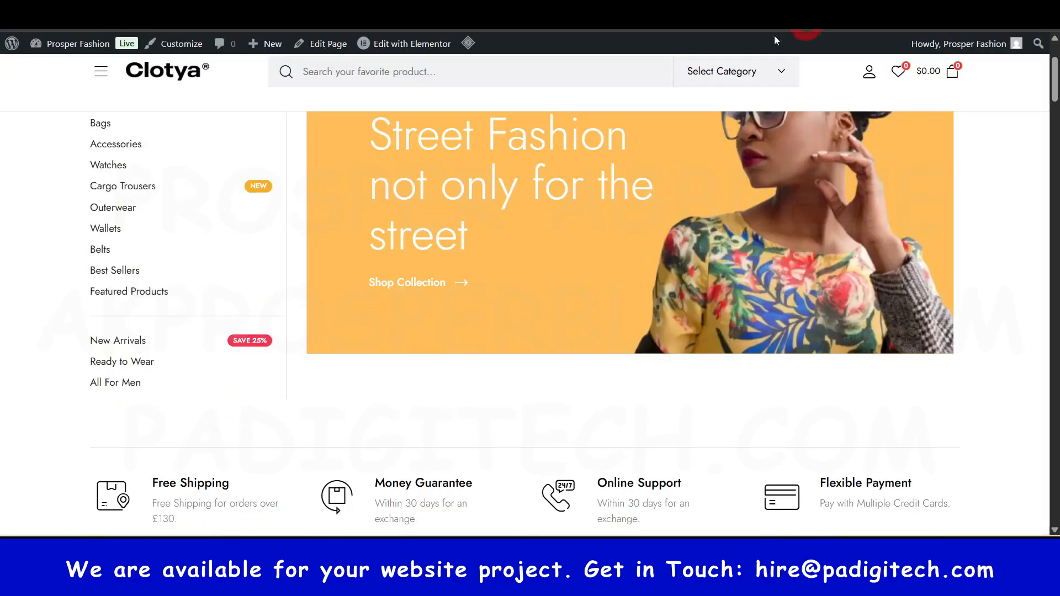
{"action": "scroll", "coordinate": [331, 331], "scroll_direction": "up", "scroll_amount": 4}
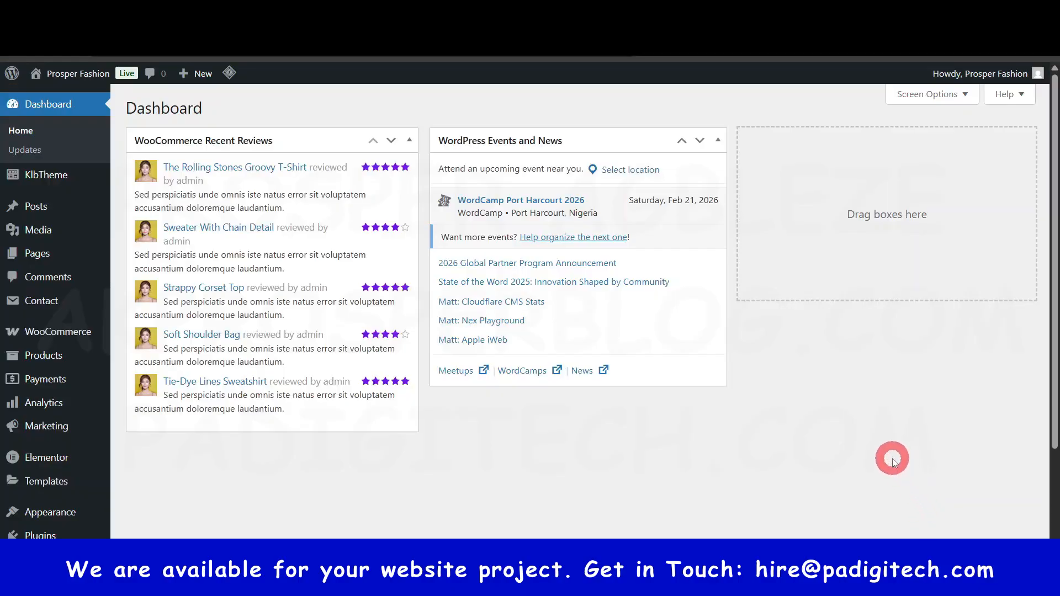
Go to the page for adding a new site user and dismiss the licence reminder.
{"action": "scroll", "coordinate": [893, 459], "scroll_direction": "down", "scroll_amount": 3}
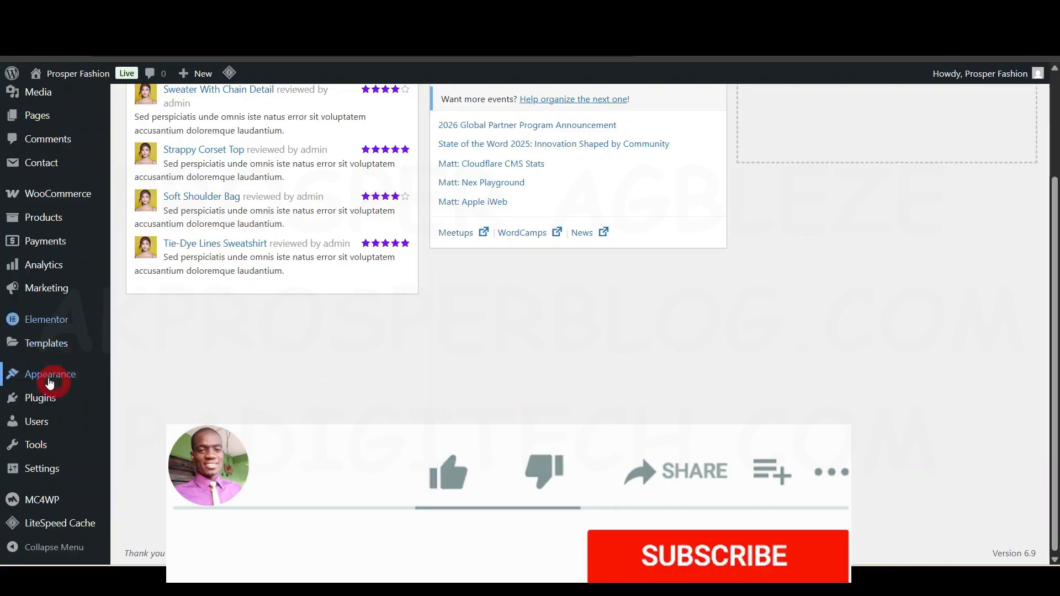
{"action": "mouse_move", "coordinate": [38, 421]}
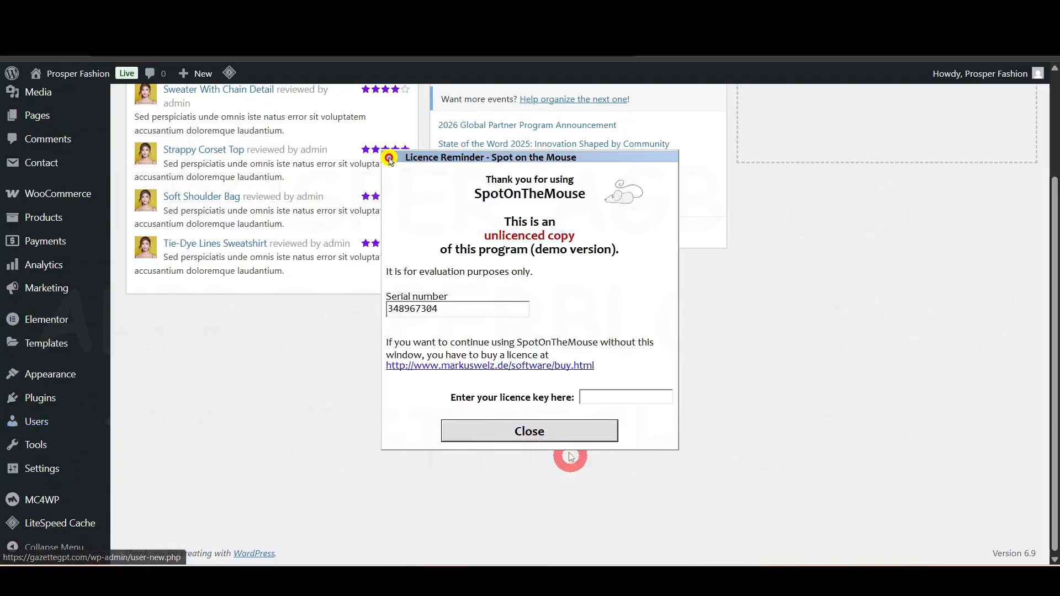
{"action": "left_click", "coordinate": [556, 433]}
{"action": "scroll", "coordinate": [690, 430], "scroll_direction": "down", "scroll_amount": 1}
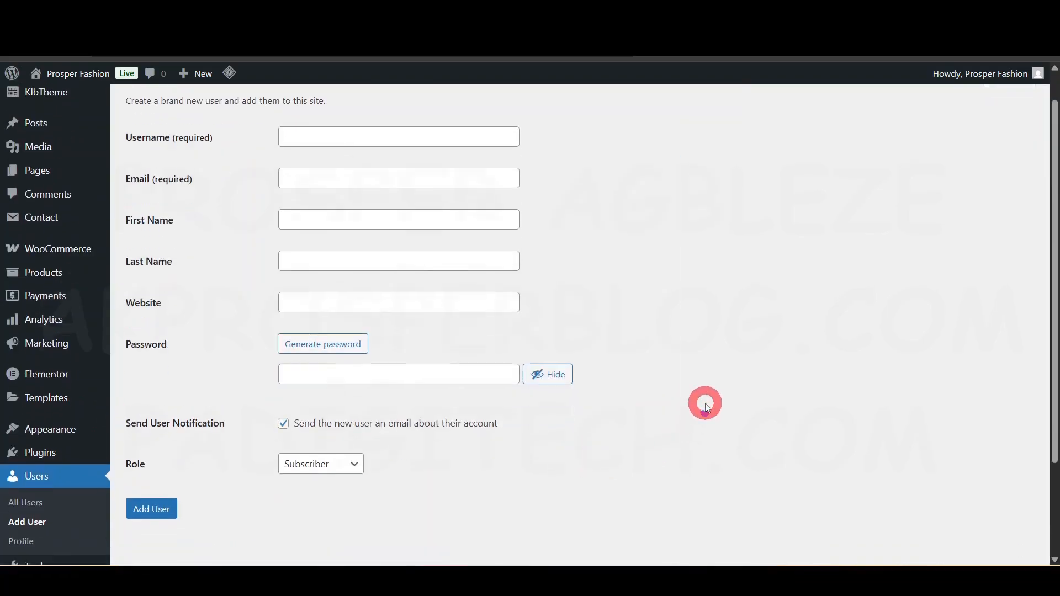
Review the fields of the new user form and the available user roles, leaving the role as Subscriber.
{"action": "scroll", "coordinate": [705, 403], "scroll_direction": "down", "scroll_amount": 2}
{"action": "scroll", "coordinate": [684, 450], "scroll_direction": "up", "scroll_amount": 3}
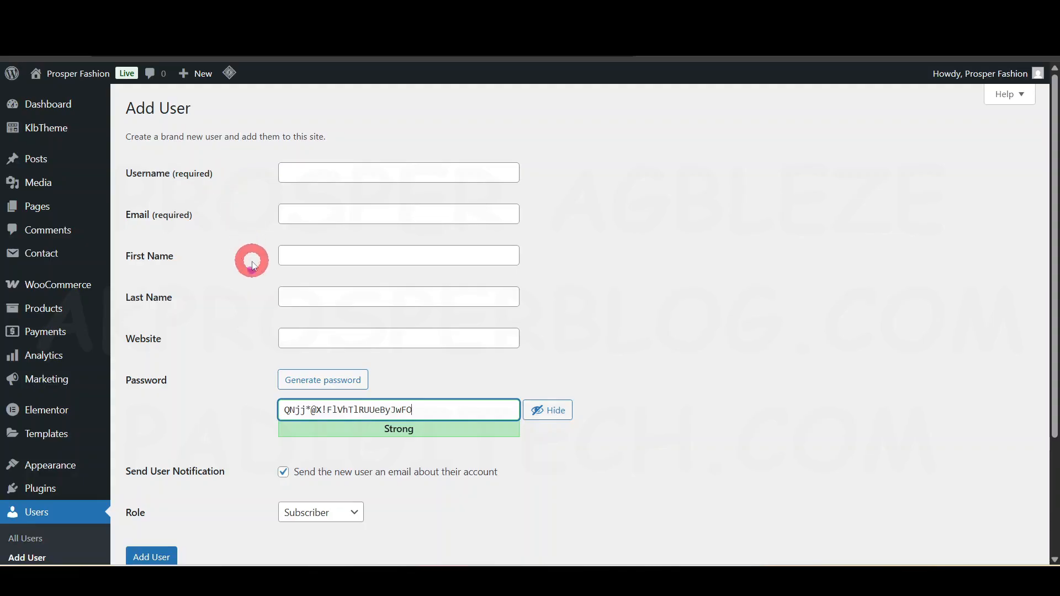
{"action": "scroll", "coordinate": [248, 258], "scroll_direction": "down", "scroll_amount": 3}
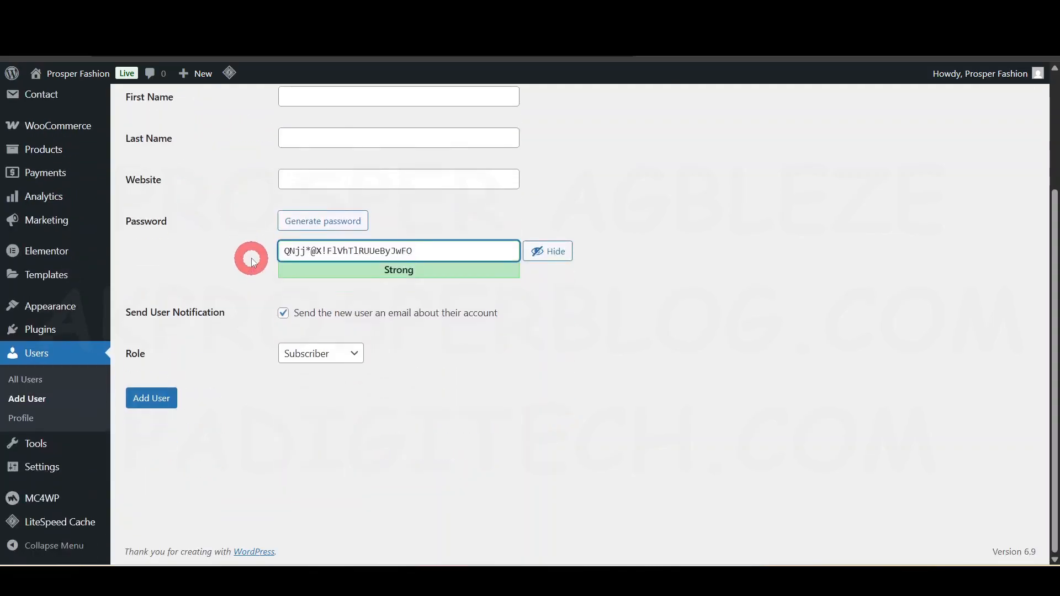
{"action": "left_click", "coordinate": [310, 354]}
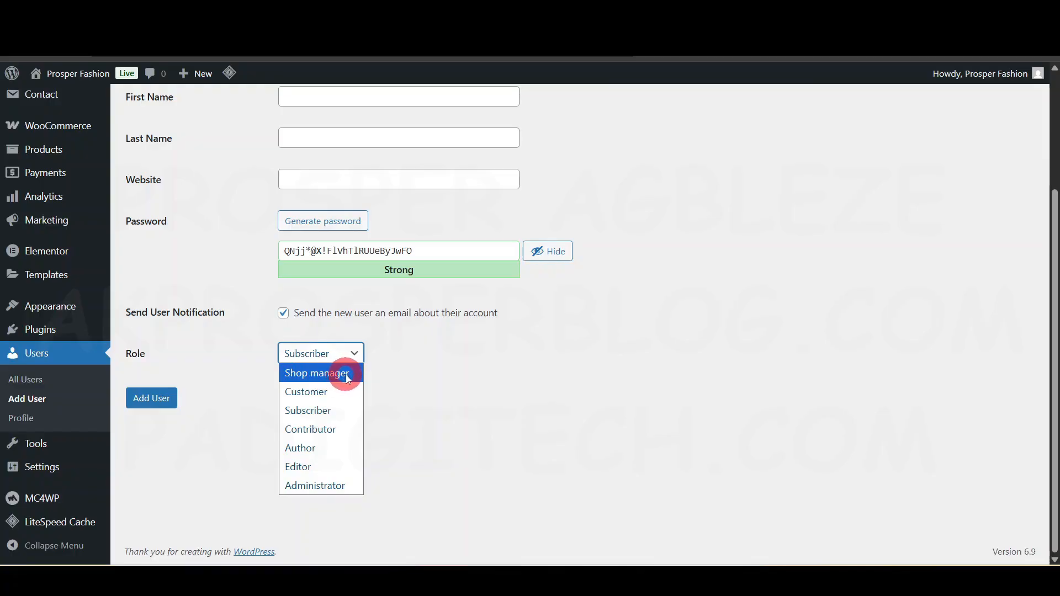
{"action": "left_click", "coordinate": [179, 472]}
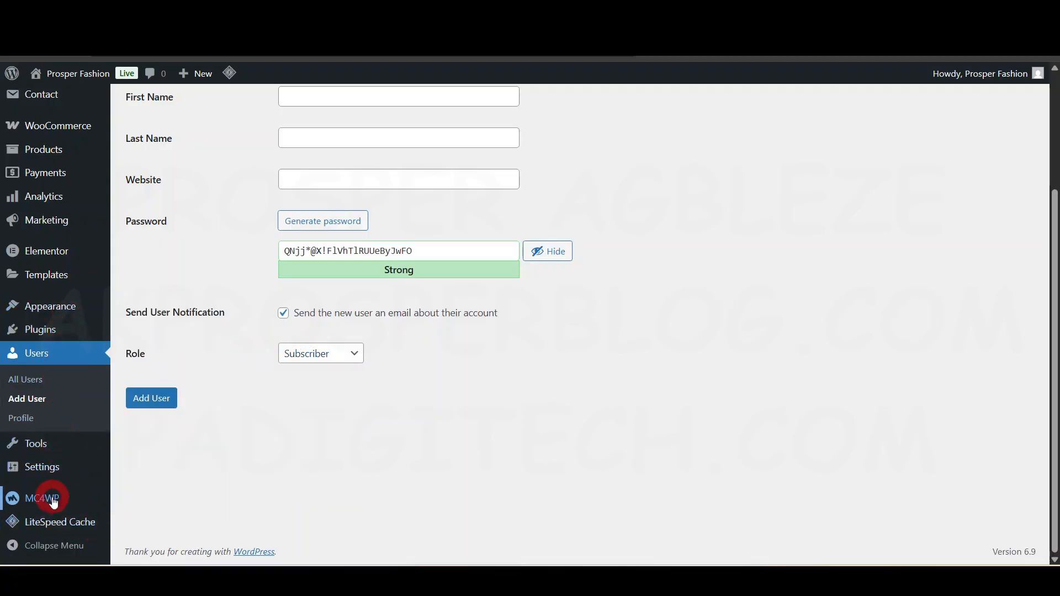
Leave the user form unsaved, open the Mailchimp for WordPress API settings, and follow the link for getting an API key.
{"action": "mouse_move", "coordinate": [49, 500]}
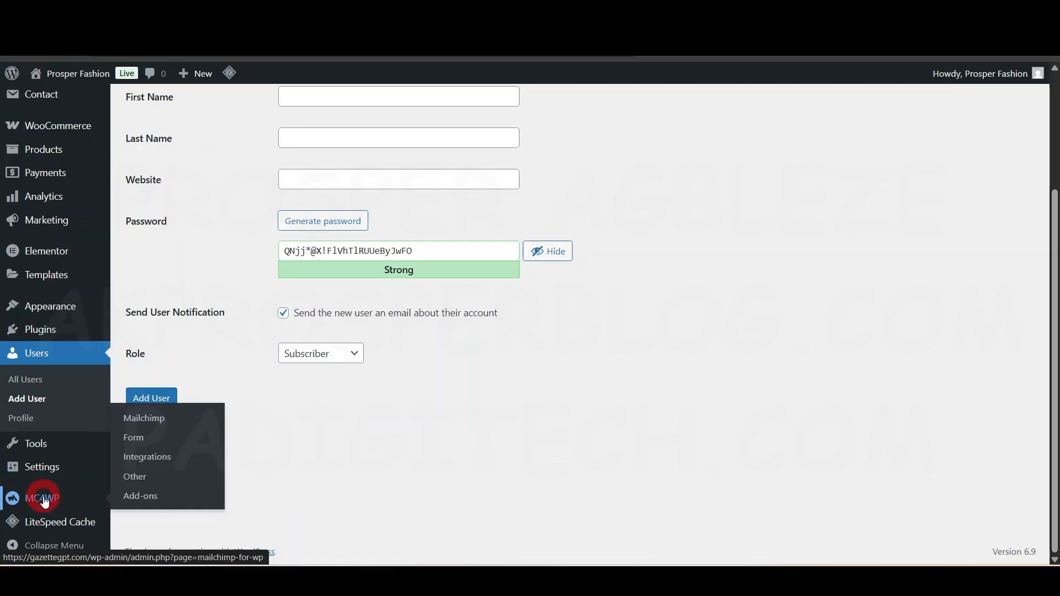
{"action": "left_click", "coordinate": [44, 500]}
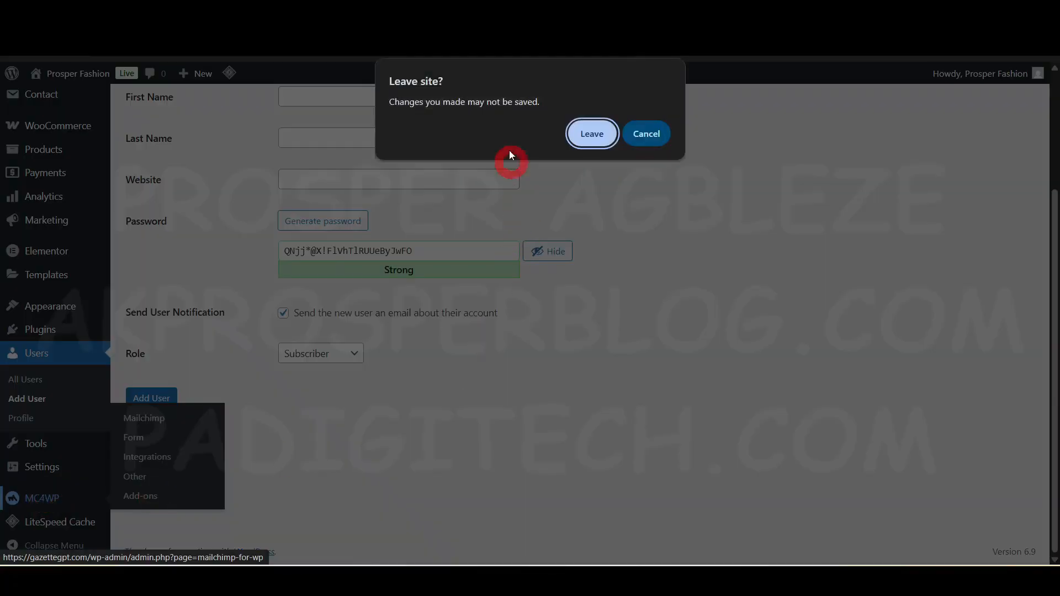
{"action": "left_click", "coordinate": [584, 132]}
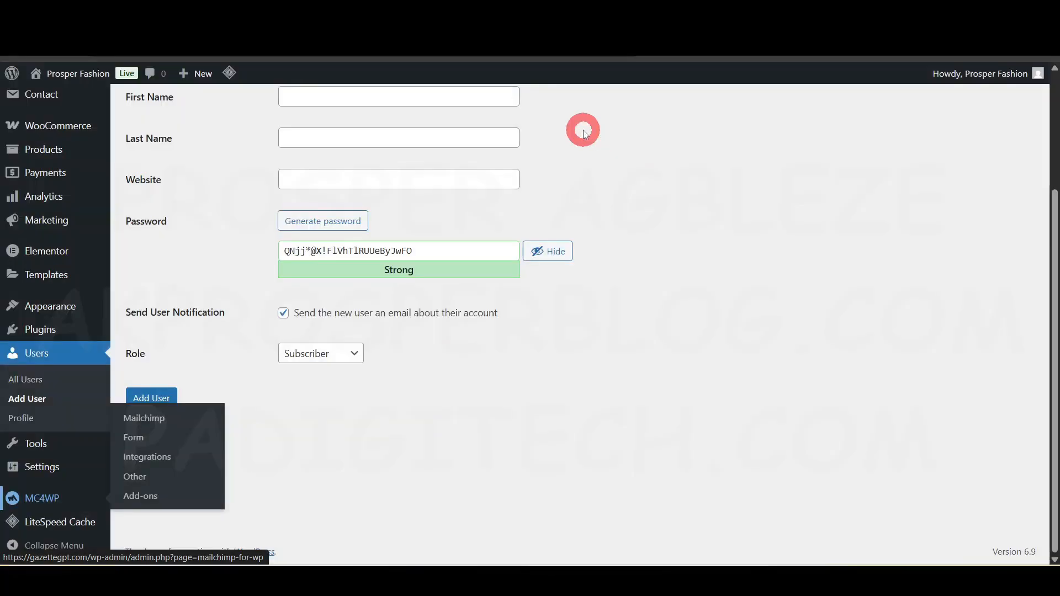
{"action": "left_click", "coordinate": [109, 489]}
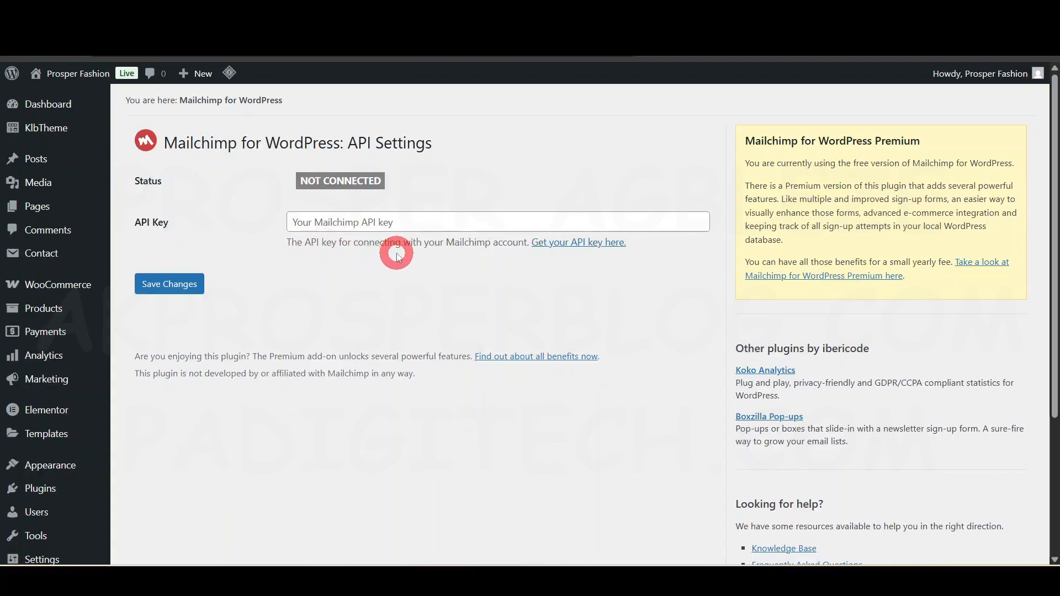
{"action": "left_click", "coordinate": [575, 246]}
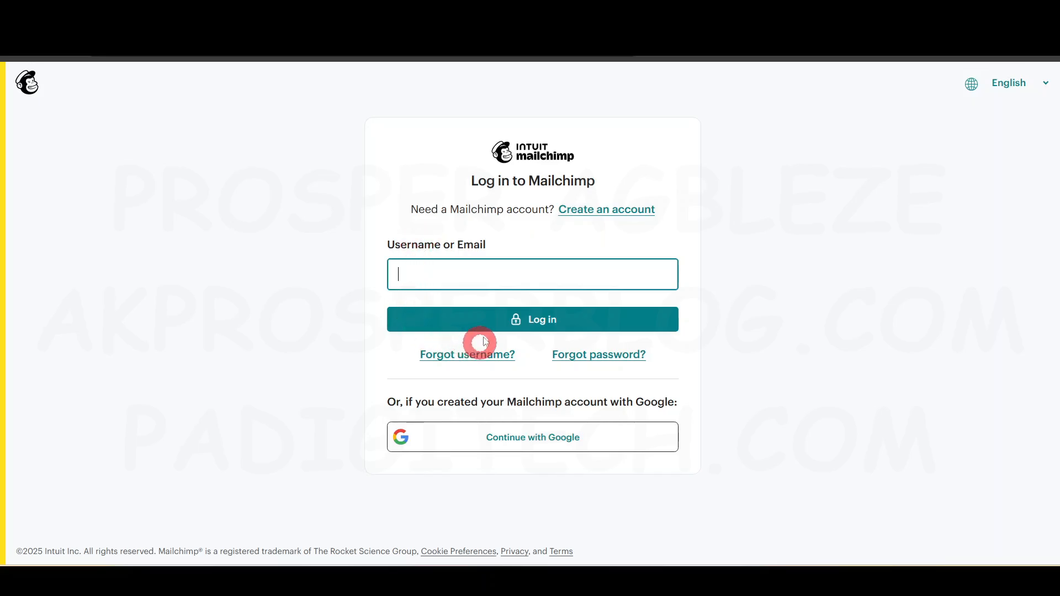
{"action": "left_click", "coordinate": [1049, 199]}
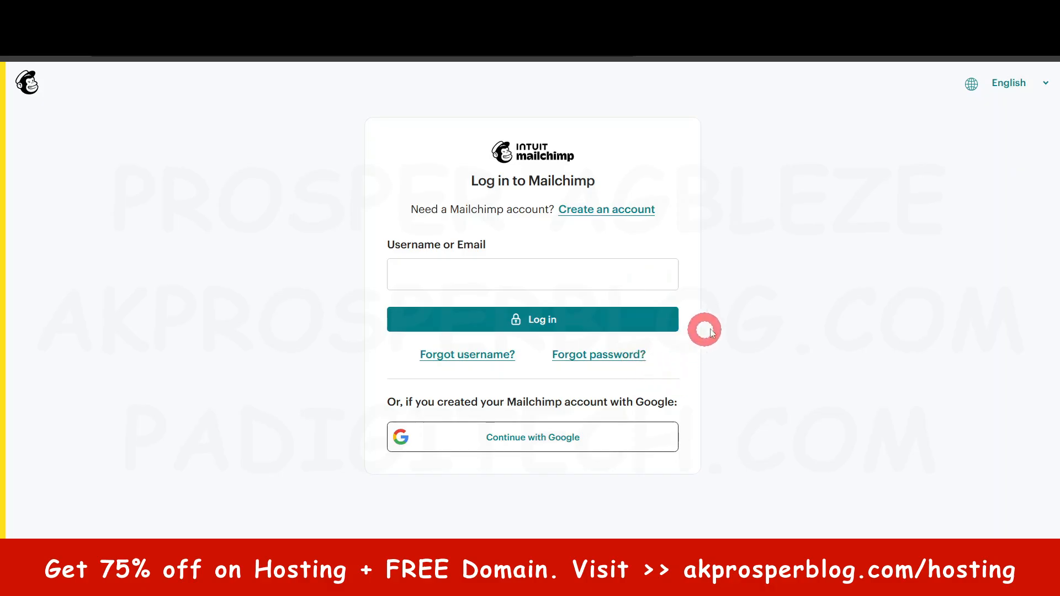
Switch to the storefront in the other browser window and look through the home page as a visitor.
{"action": "left_click", "coordinate": [508, 13]}
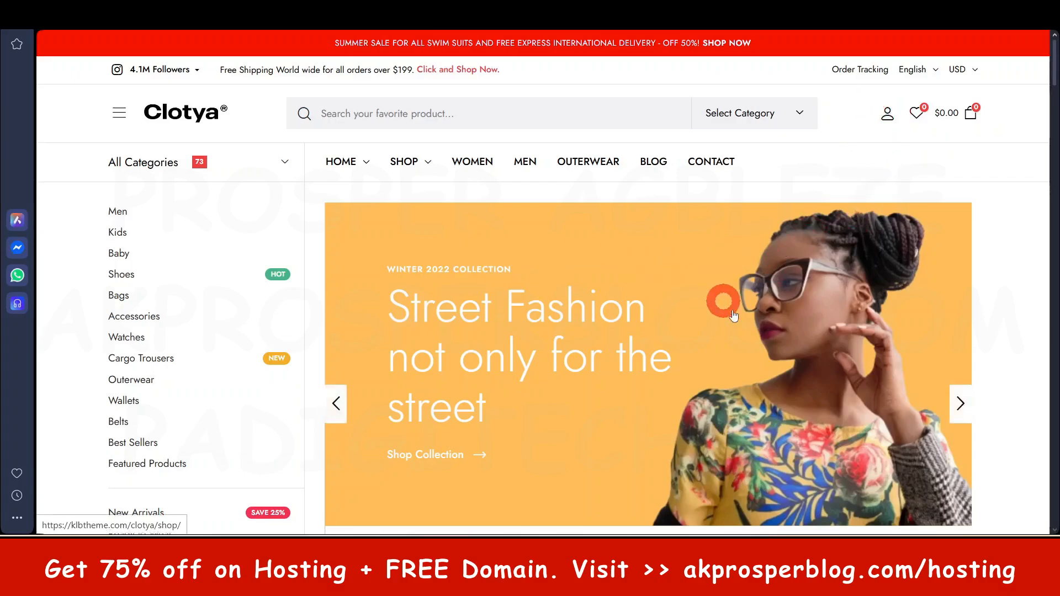
{"action": "scroll", "coordinate": [726, 390], "scroll_direction": "down", "scroll_amount": 6}
{"action": "scroll", "coordinate": [412, 429], "scroll_direction": "down", "scroll_amount": 7}
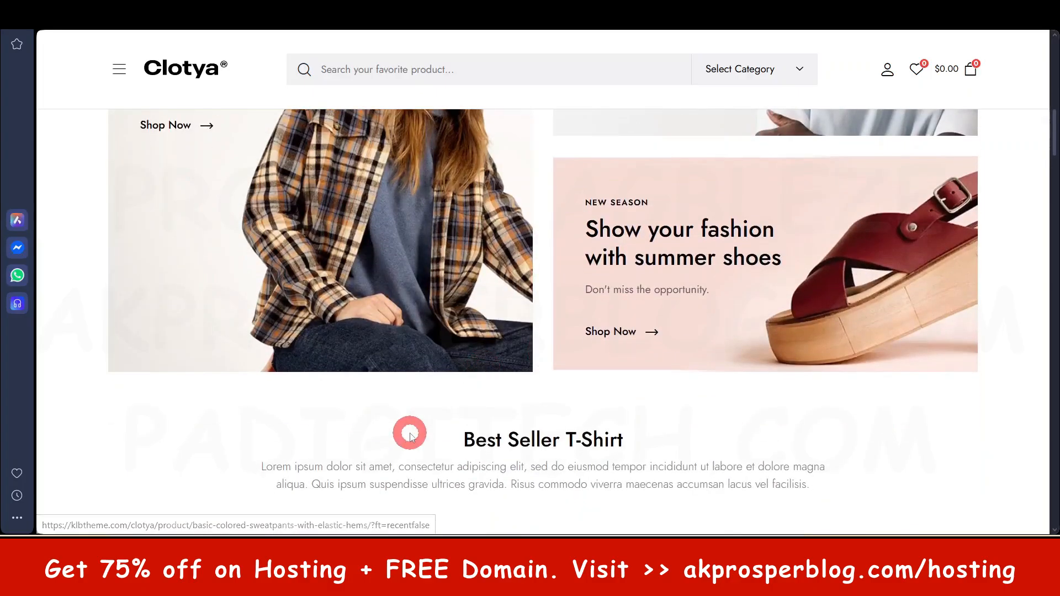
{"action": "scroll", "coordinate": [412, 428], "scroll_direction": "up", "scroll_amount": 14}
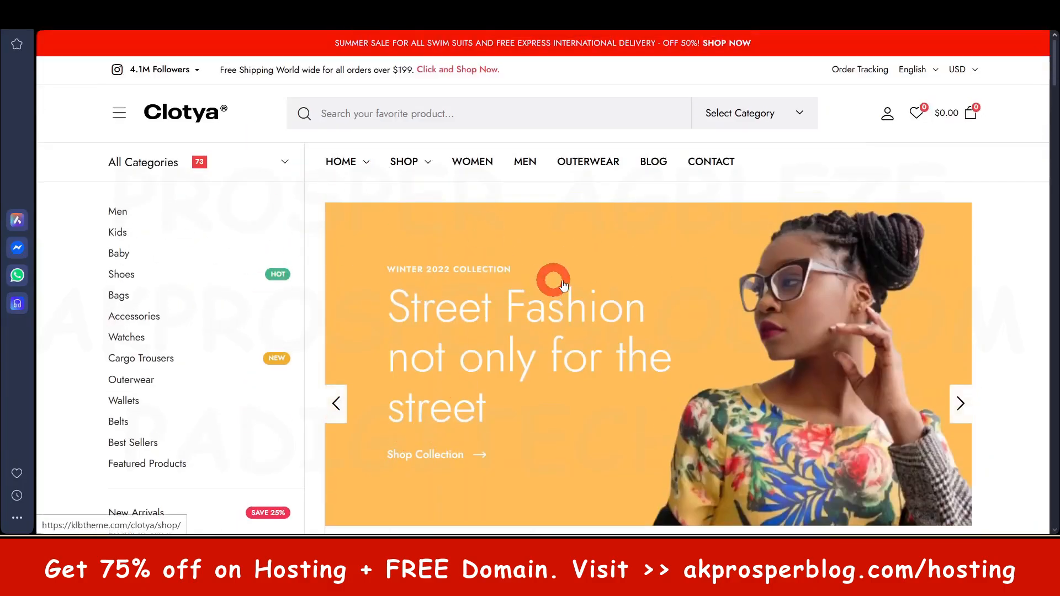
Register a new customer account with the customer's email address and return to the store's home page.
{"action": "left_click", "coordinate": [529, 401]}
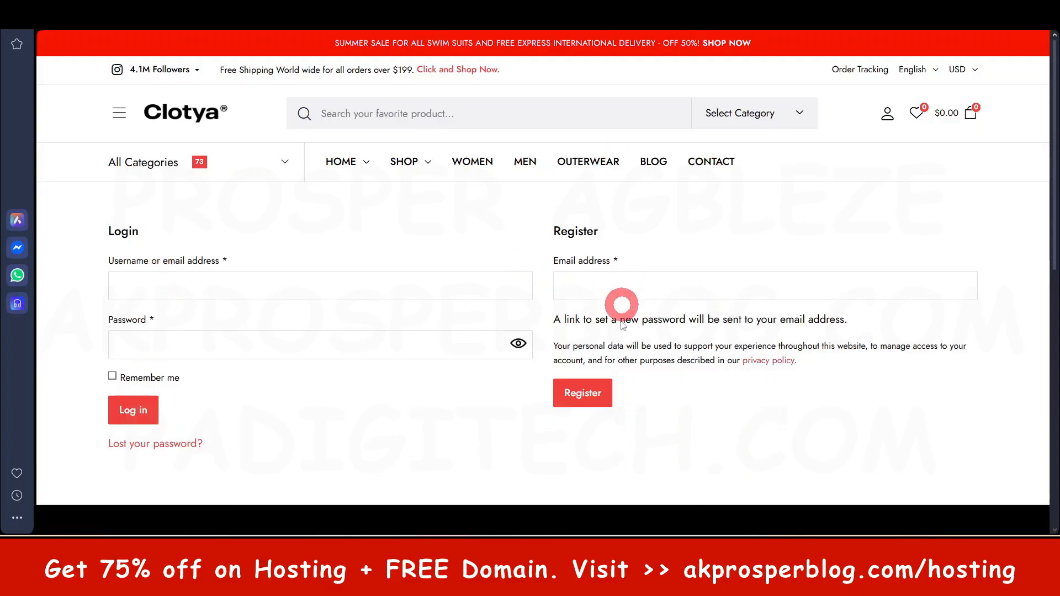
{"action": "left_click", "coordinate": [627, 288]}
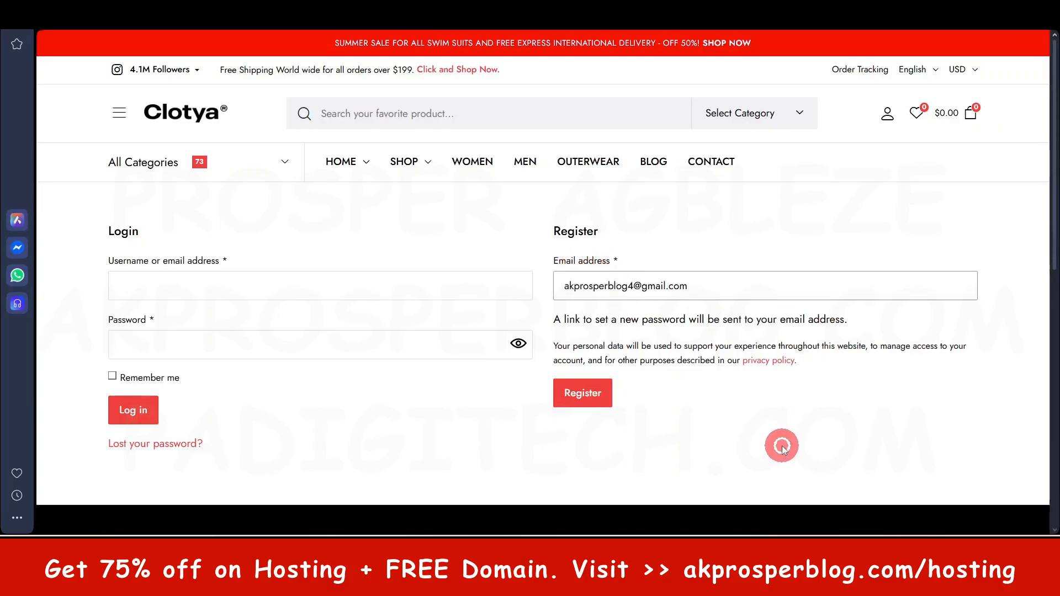
{"action": "left_click", "coordinate": [782, 446]}
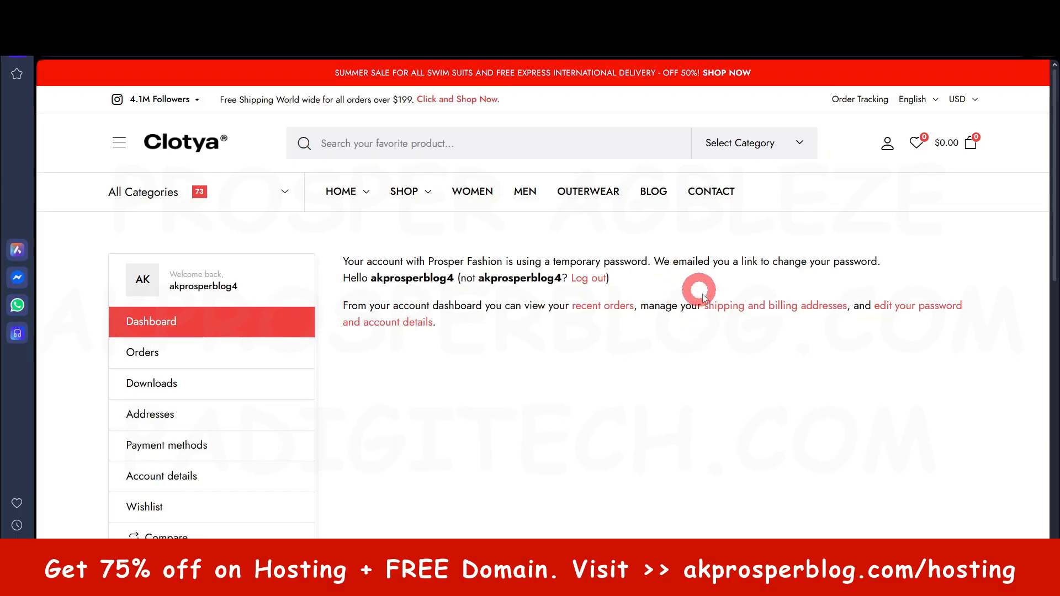
{"action": "left_click", "coordinate": [177, 145]}
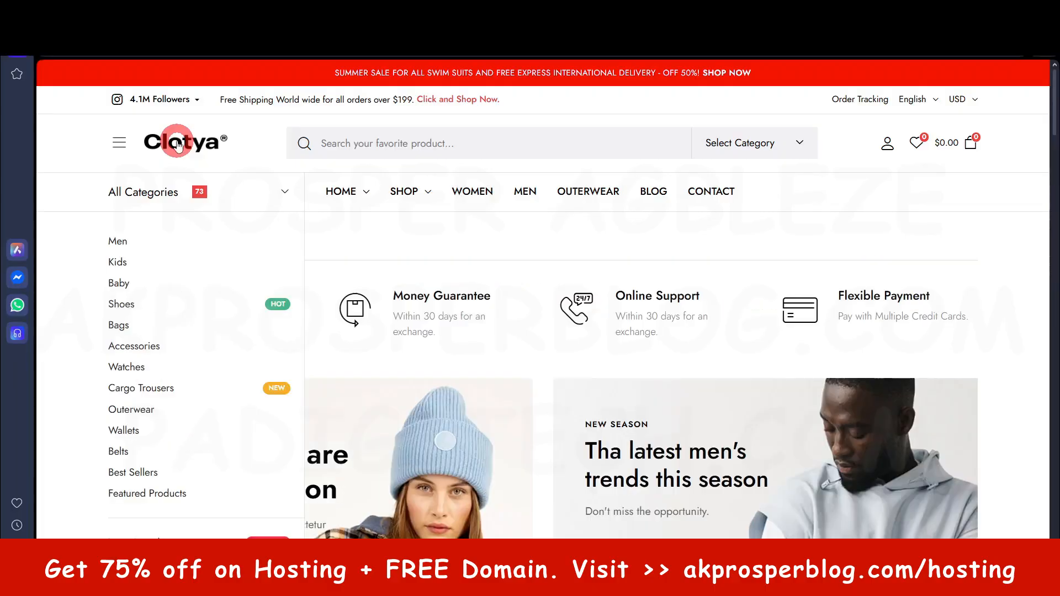
Browse the home page products and open the Basic Relax Fit Leggings product page from the product carousel.
{"action": "scroll", "coordinate": [561, 372], "scroll_direction": "down", "scroll_amount": 8}
{"action": "scroll", "coordinate": [560, 373], "scroll_direction": "down", "scroll_amount": 8}
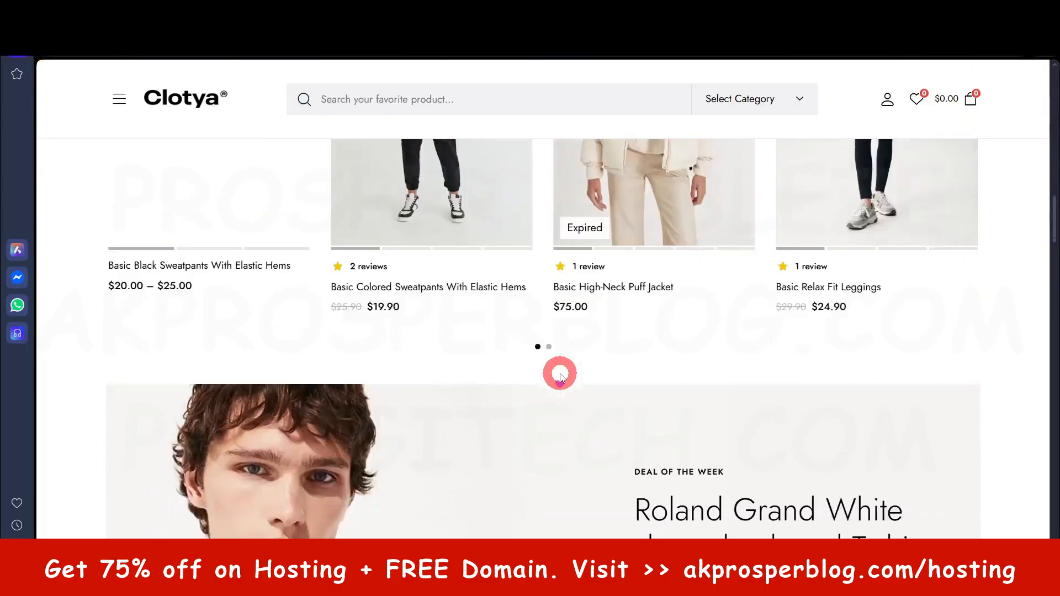
{"action": "scroll", "coordinate": [415, 251], "scroll_direction": "up", "scroll_amount": 3}
{"action": "scroll", "coordinate": [579, 330], "scroll_direction": "up", "scroll_amount": 3}
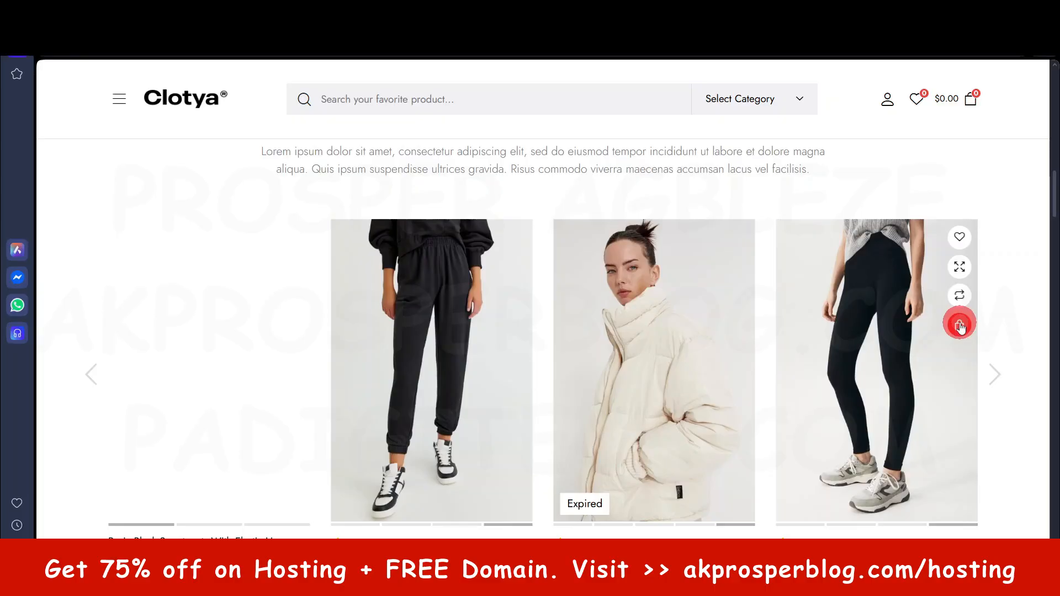
{"action": "left_click", "coordinate": [953, 330]}
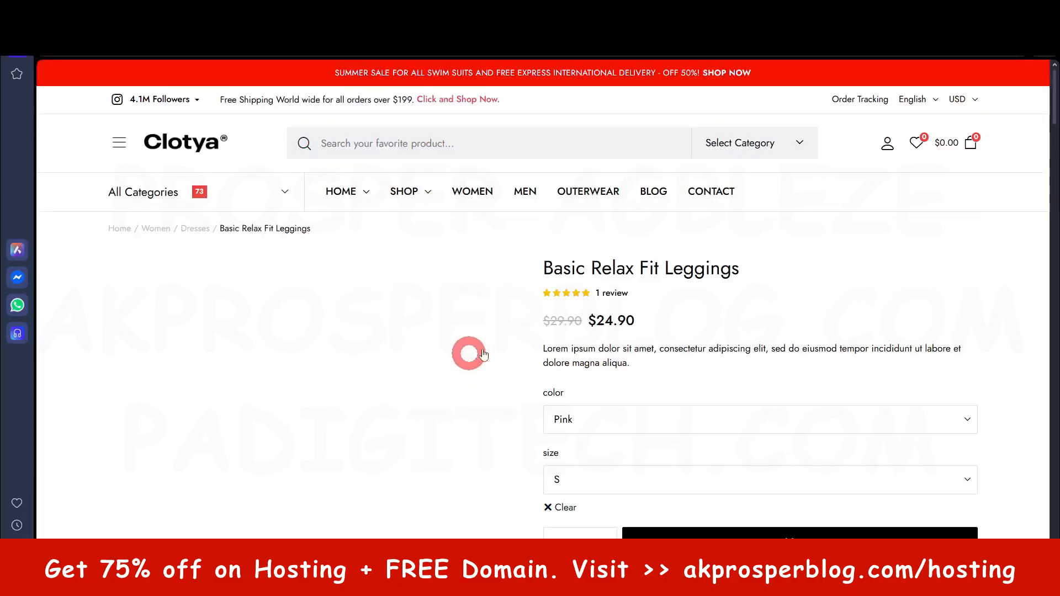
Set the leggings' quantity to 5, keep color Pink and size S, and add them to the cart, dismissing the licence reminder.
{"action": "scroll", "coordinate": [756, 397], "scroll_direction": "down", "scroll_amount": 2}
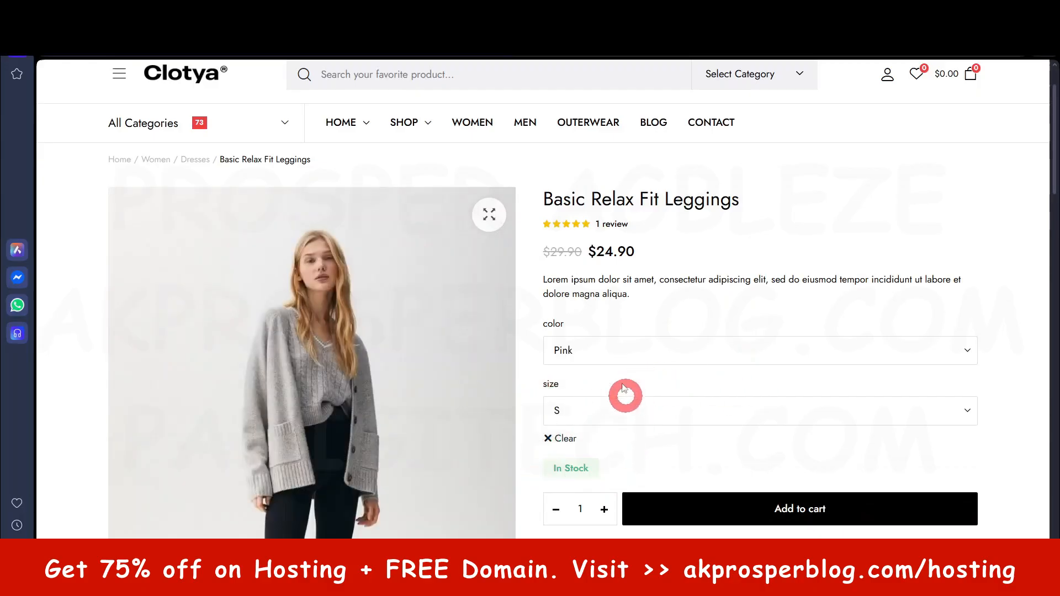
{"action": "scroll", "coordinate": [626, 503], "scroll_direction": "down", "scroll_amount": 2}
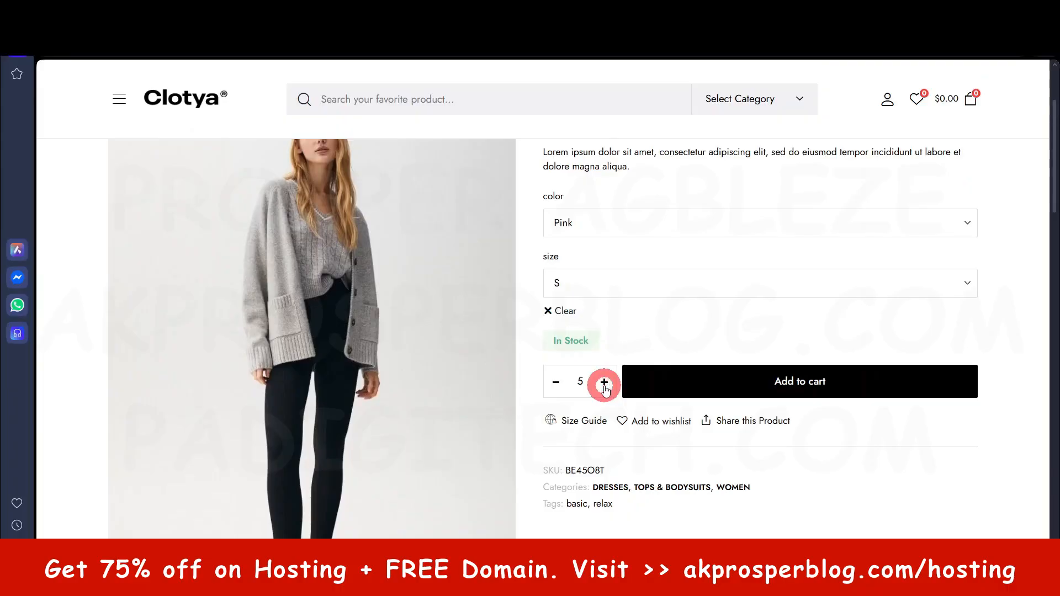
{"action": "scroll", "coordinate": [784, 480], "scroll_direction": "up", "scroll_amount": 3}
{"action": "scroll", "coordinate": [789, 524], "scroll_direction": "down", "scroll_amount": 4}
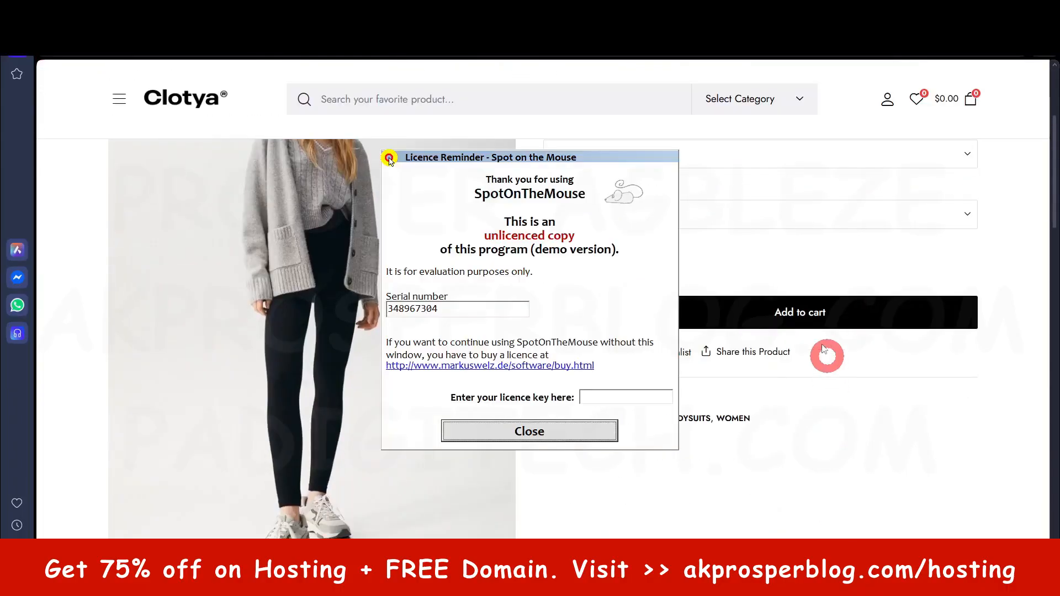
{"action": "left_click", "coordinate": [527, 434]}
{"action": "left_click", "coordinate": [764, 323]}
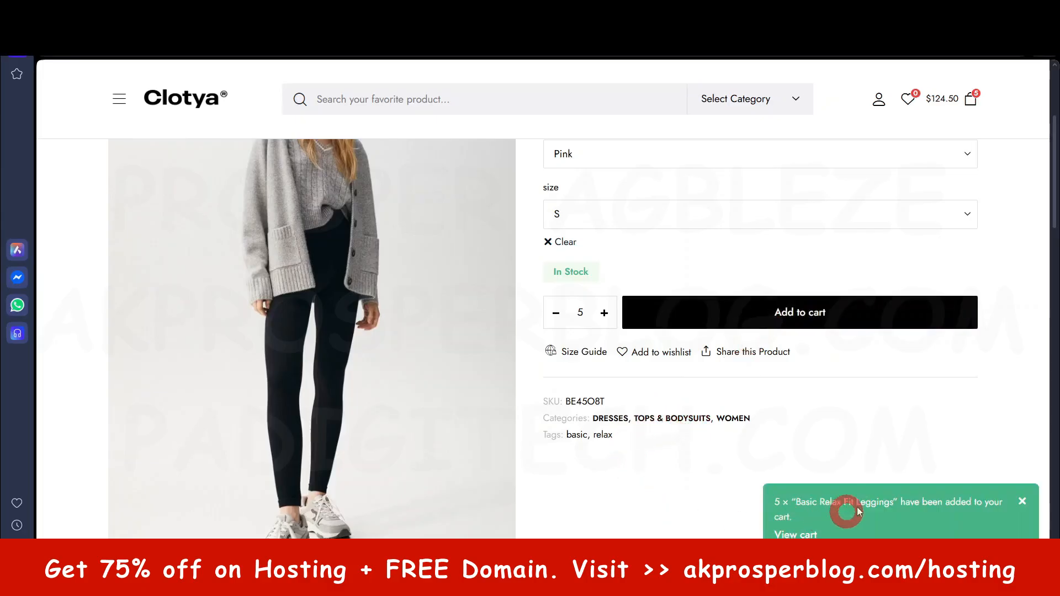
View the cart, proceed to checkout, and look over the billing fields and order summary.
{"action": "left_click", "coordinate": [792, 533]}
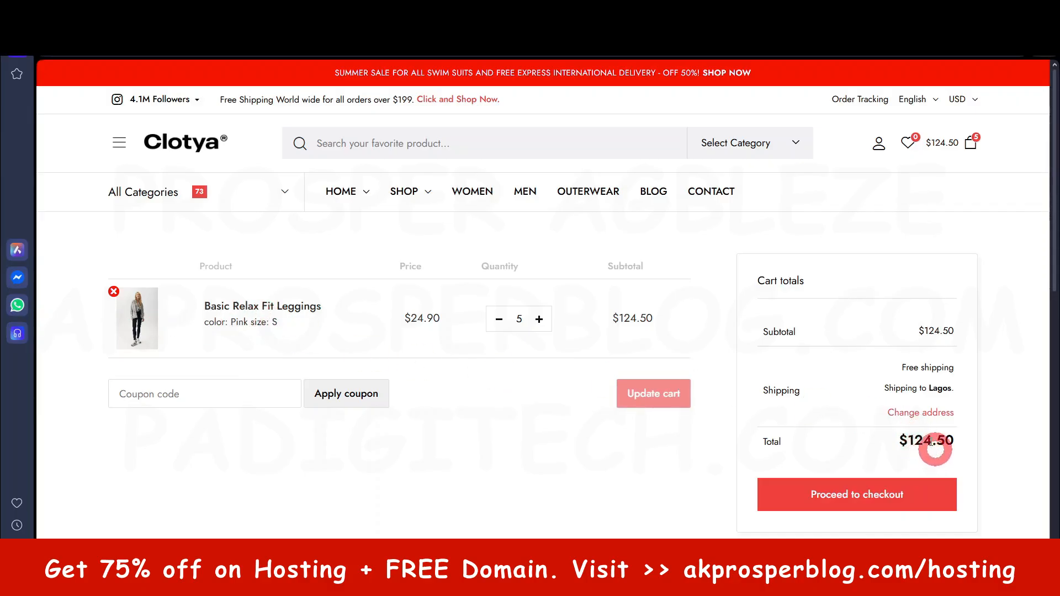
{"action": "left_click", "coordinate": [859, 493]}
{"action": "scroll", "coordinate": [355, 433], "scroll_direction": "down", "scroll_amount": 2}
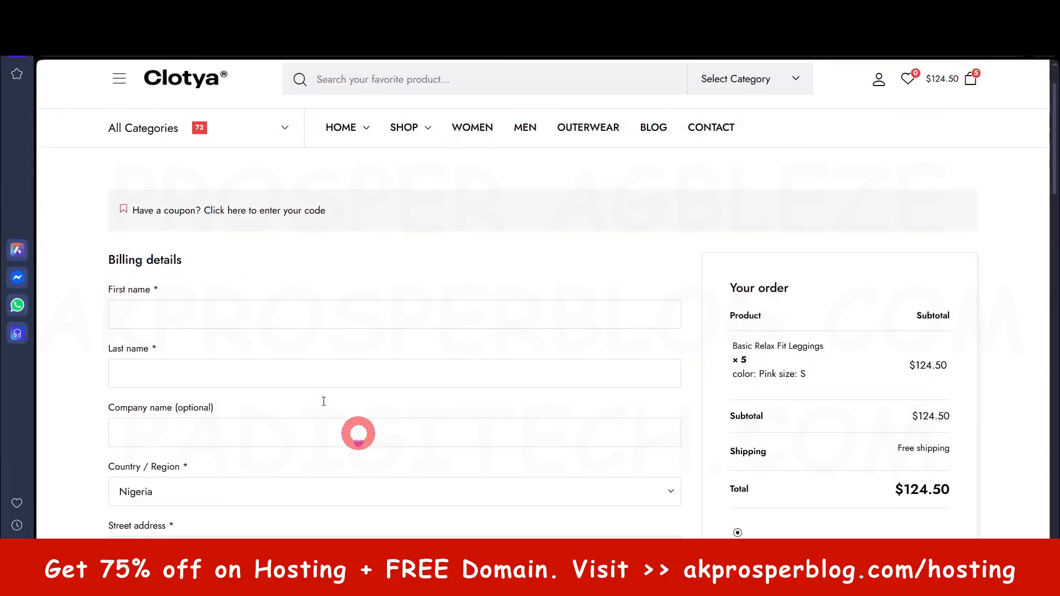
{"action": "scroll", "coordinate": [232, 308], "scroll_direction": "down", "scroll_amount": 5}
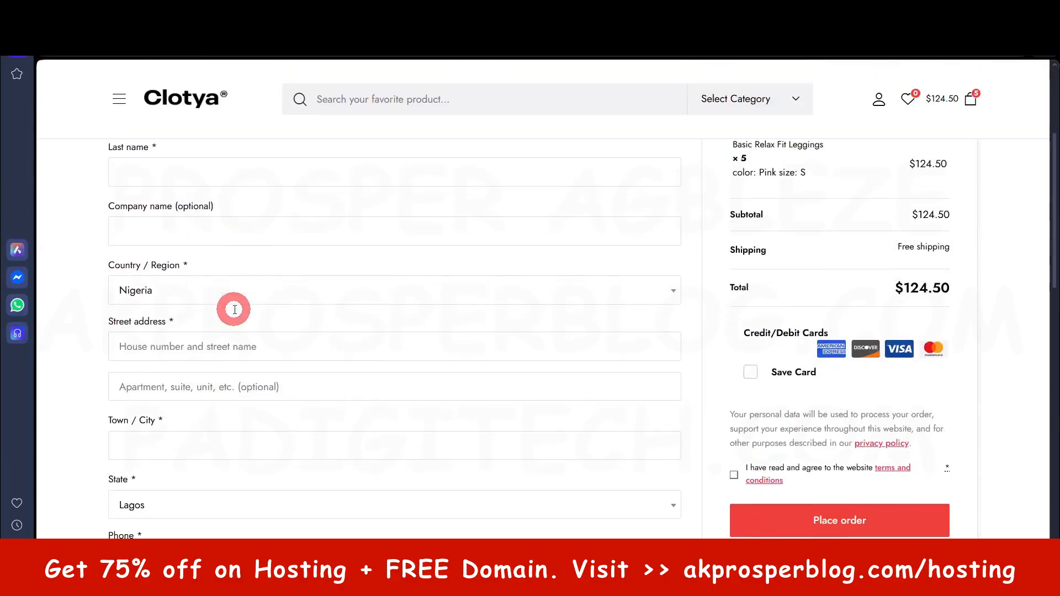
{"action": "scroll", "coordinate": [231, 307], "scroll_direction": "up", "scroll_amount": 5}
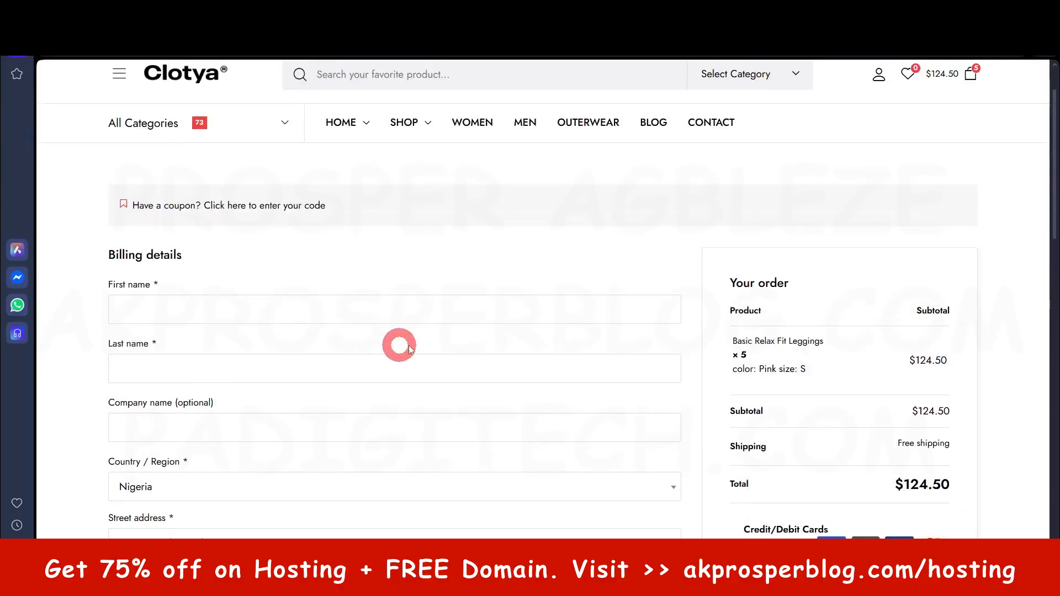
Fill in the billing details with the customer's saved first name, last name, address and phone, and agree to the website terms and conditions.
{"action": "left_click", "coordinate": [179, 307]}
{"action": "left_click", "coordinate": [188, 343]}
{"action": "scroll", "coordinate": [527, 314], "scroll_direction": "up", "scroll_amount": 1}
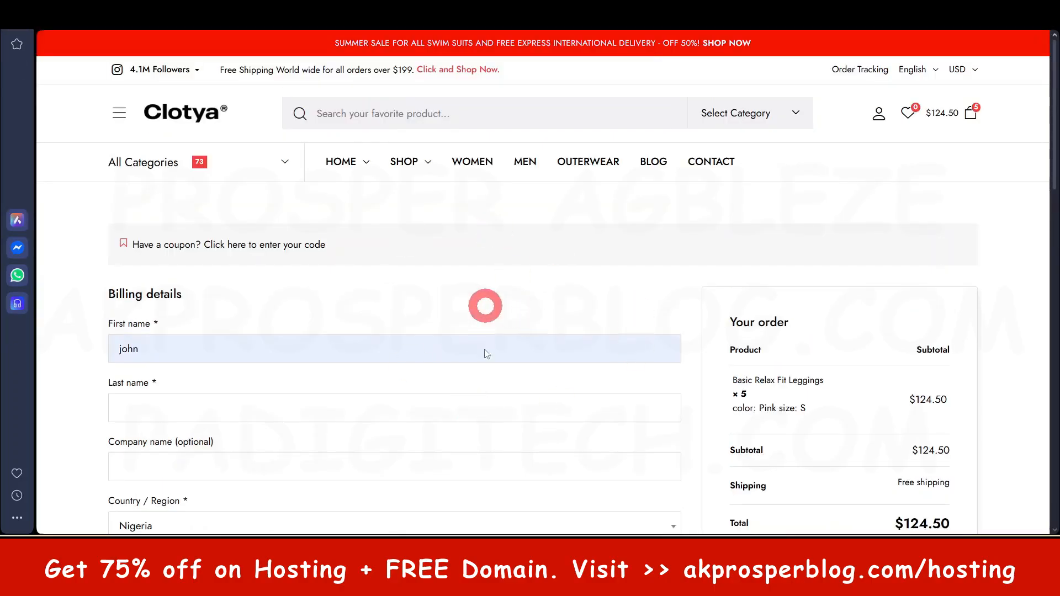
{"action": "scroll", "coordinate": [147, 374], "scroll_direction": "down", "scroll_amount": 1}
{"action": "left_click", "coordinate": [167, 338]}
{"action": "left_click", "coordinate": [211, 373]}
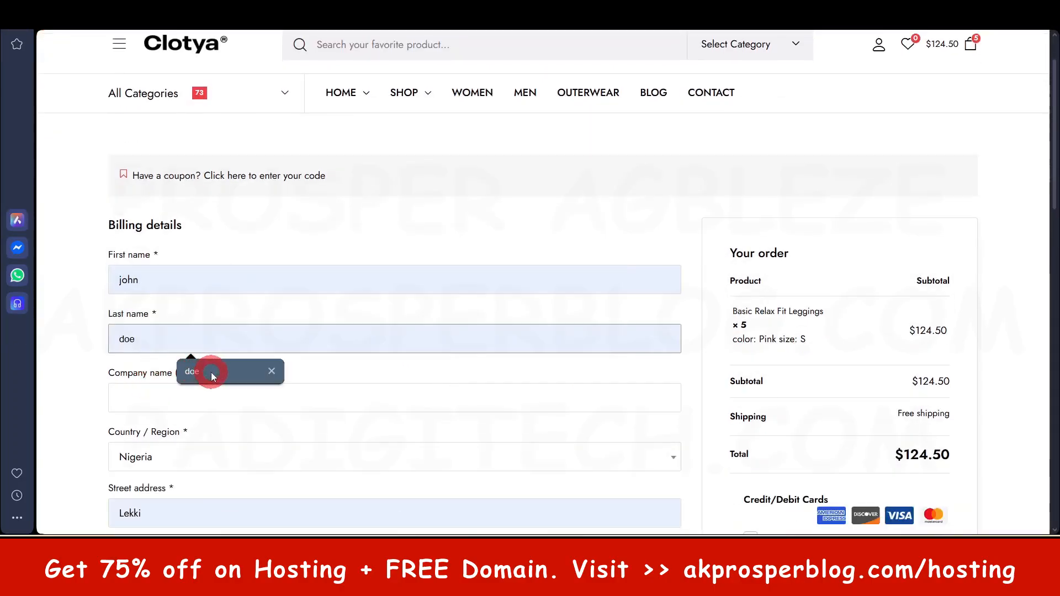
{"action": "scroll", "coordinate": [267, 309], "scroll_direction": "down", "scroll_amount": 3}
{"action": "scroll", "coordinate": [489, 311], "scroll_direction": "up", "scroll_amount": 4}
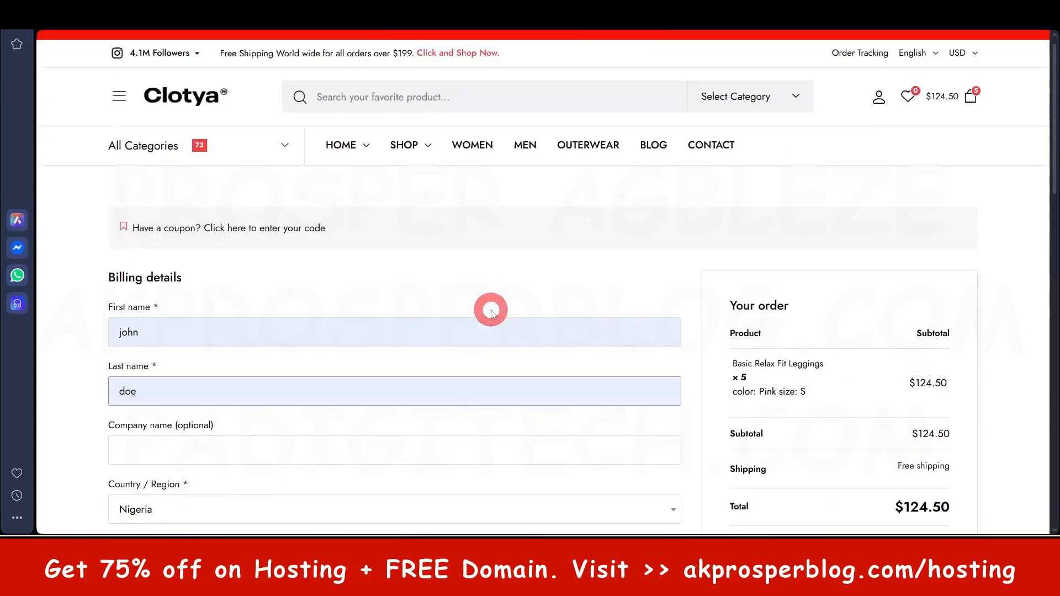
{"action": "scroll", "coordinate": [852, 215], "scroll_direction": "down", "scroll_amount": 4}
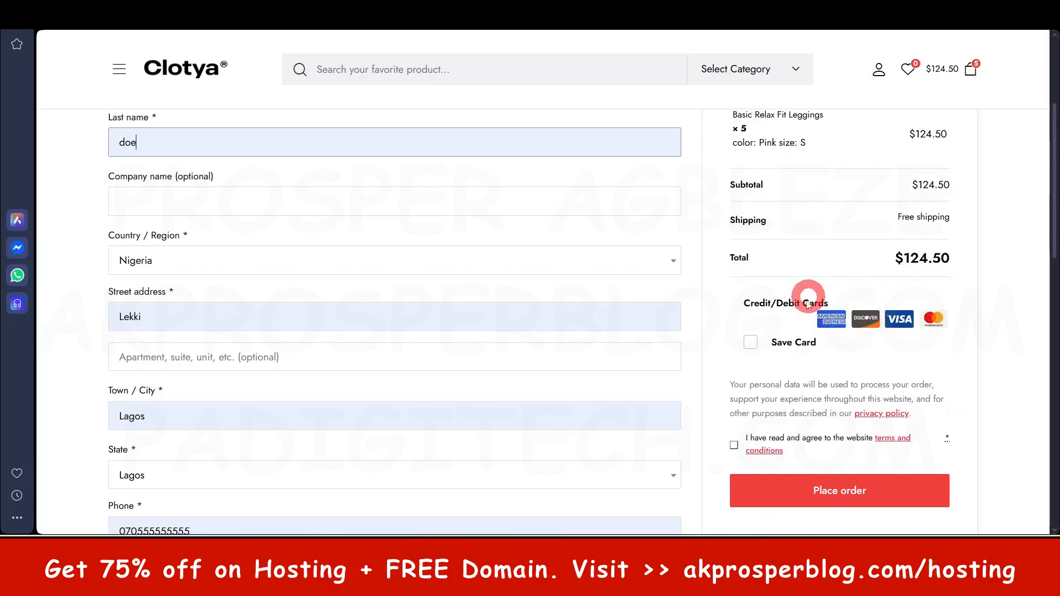
{"action": "left_click", "coordinate": [736, 445]}
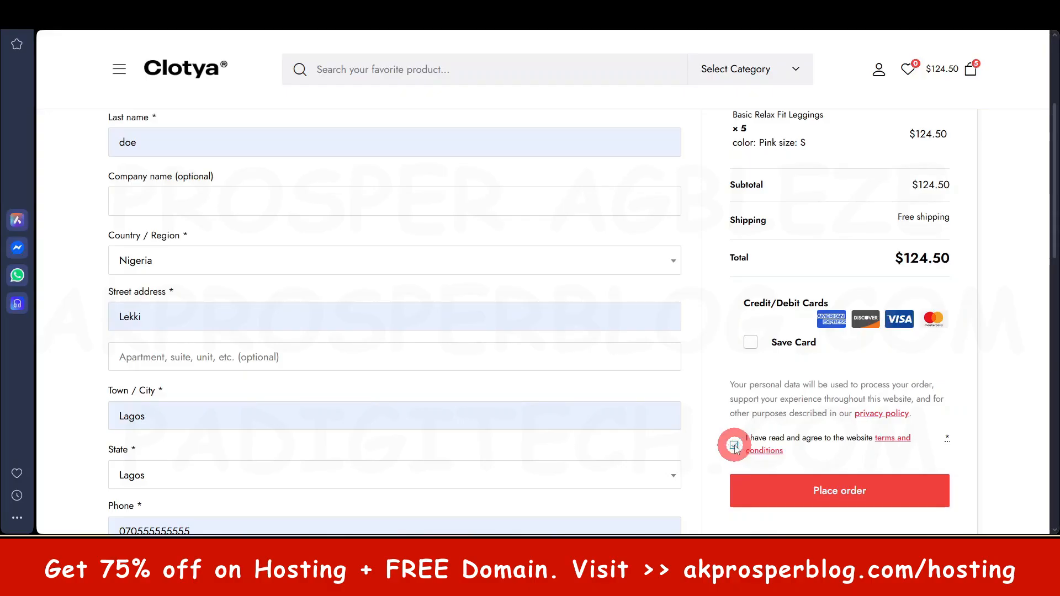
Apply the coupon code 100off to the order on the checkout page.
{"action": "scroll", "coordinate": [540, 202], "scroll_direction": "up", "scroll_amount": 4}
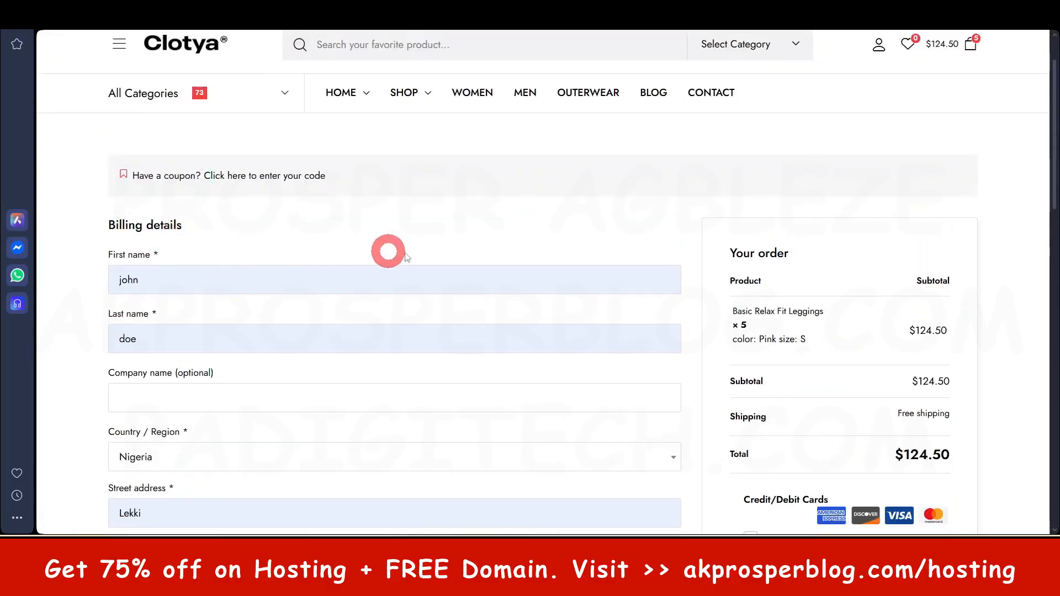
{"action": "scroll", "coordinate": [779, 350], "scroll_direction": "down", "scroll_amount": 3}
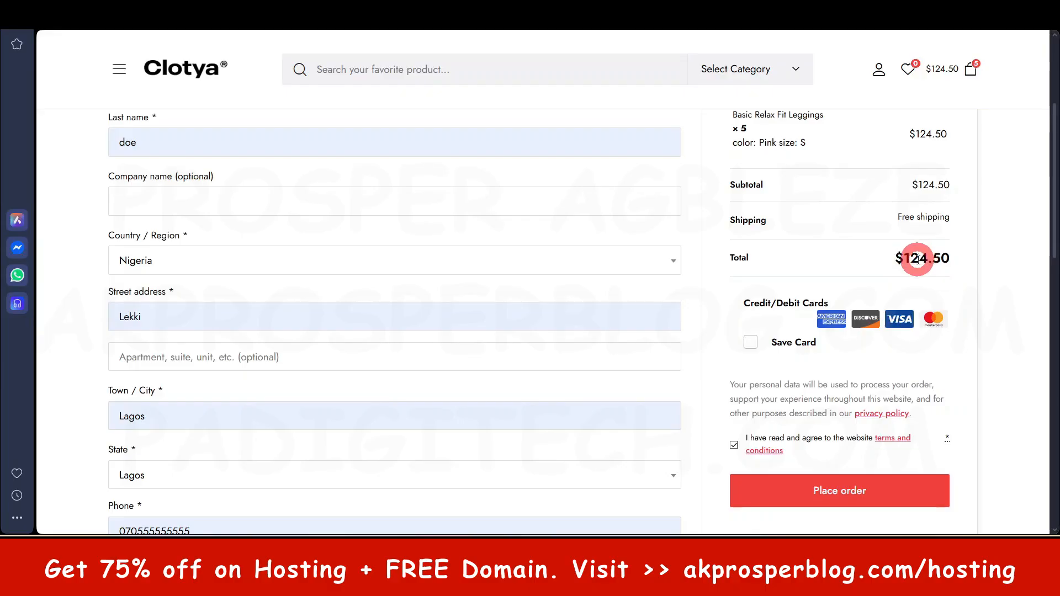
{"action": "scroll", "coordinate": [260, 224], "scroll_direction": "up", "scroll_amount": 4}
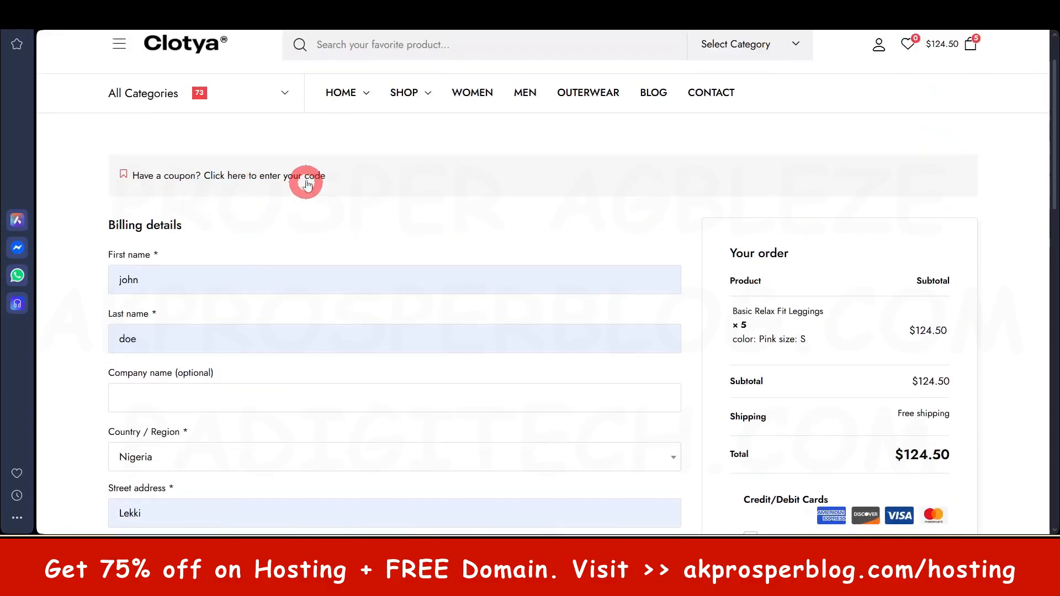
{"action": "left_click", "coordinate": [317, 181]}
{"action": "left_click", "coordinate": [199, 221]}
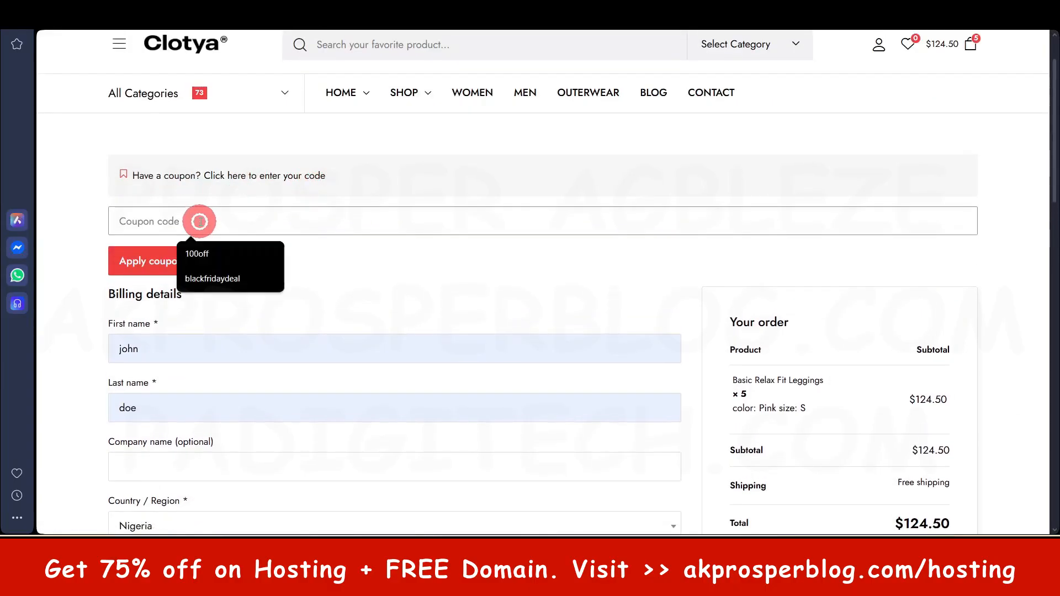
{"action": "type", "text": "100"}
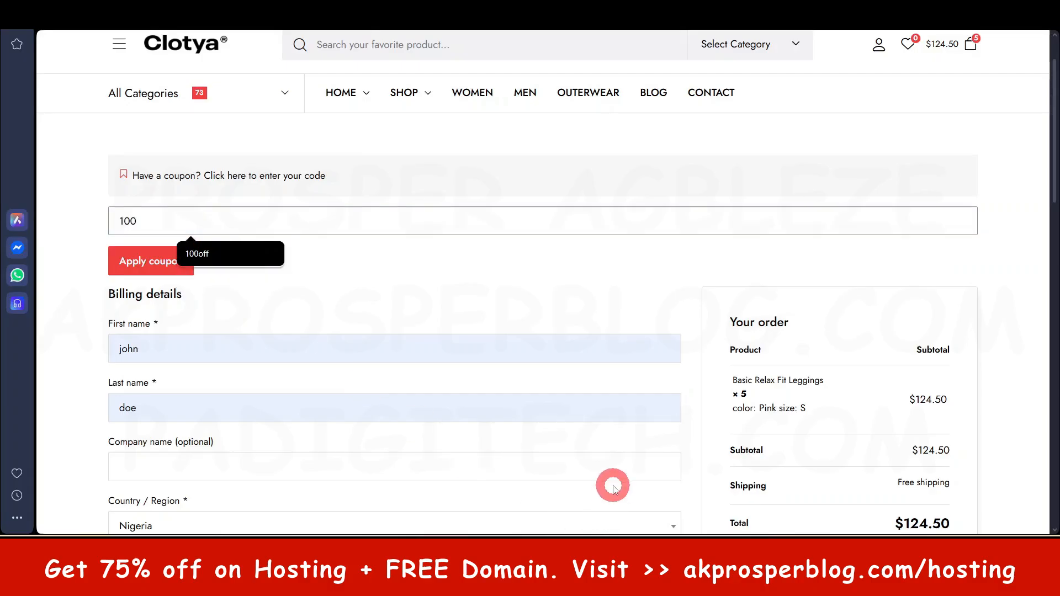
{"action": "left_click", "coordinate": [221, 257]}
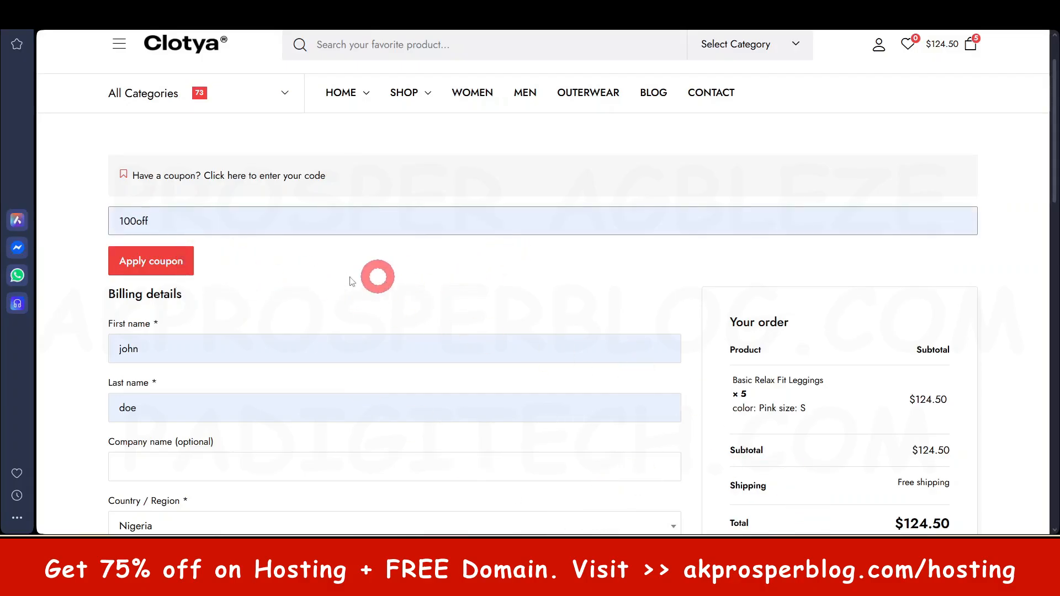
{"action": "scroll", "coordinate": [348, 291], "scroll_direction": "down", "scroll_amount": 3}
{"action": "scroll", "coordinate": [478, 279], "scroll_direction": "up", "scroll_amount": 3}
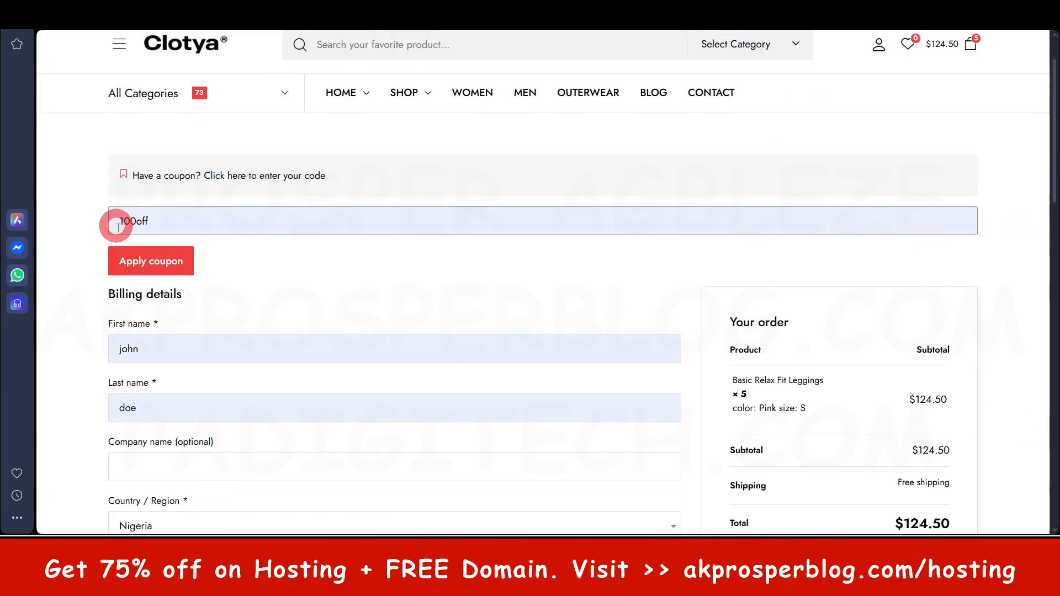
{"action": "left_click", "coordinate": [151, 259]}
Examine the checkout's order summary for the product quantity, coupon discount, shipping charge and order total.
{"action": "scroll", "coordinate": [403, 284], "scroll_direction": "down", "scroll_amount": 3}
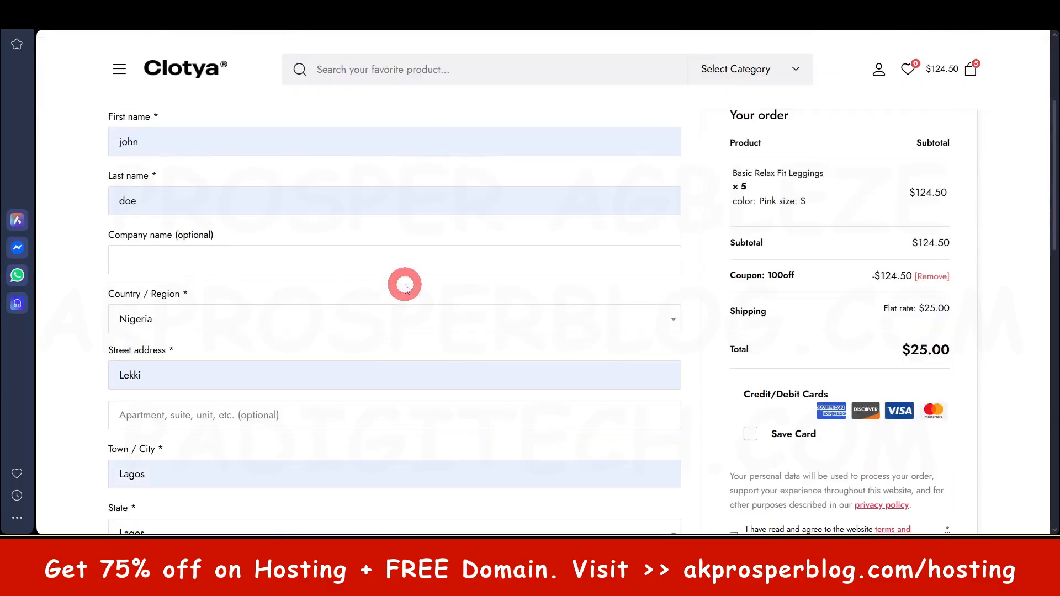
{"action": "scroll", "coordinate": [403, 285], "scroll_direction": "up", "scroll_amount": 5}
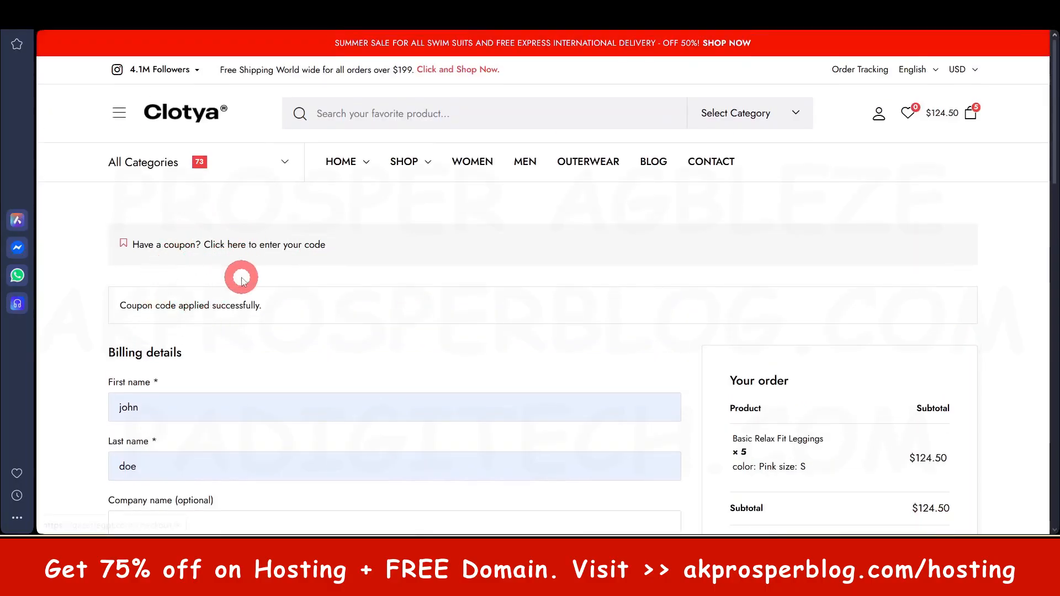
{"action": "scroll", "coordinate": [239, 279], "scroll_direction": "down", "scroll_amount": 5}
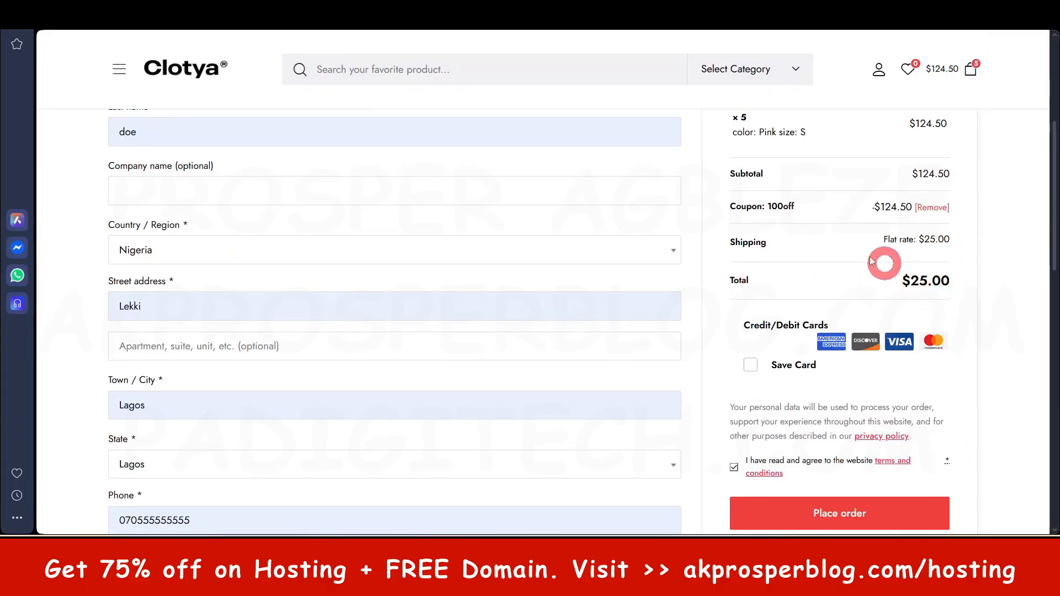
{"action": "scroll", "coordinate": [473, 172], "scroll_direction": "up", "scroll_amount": 2}
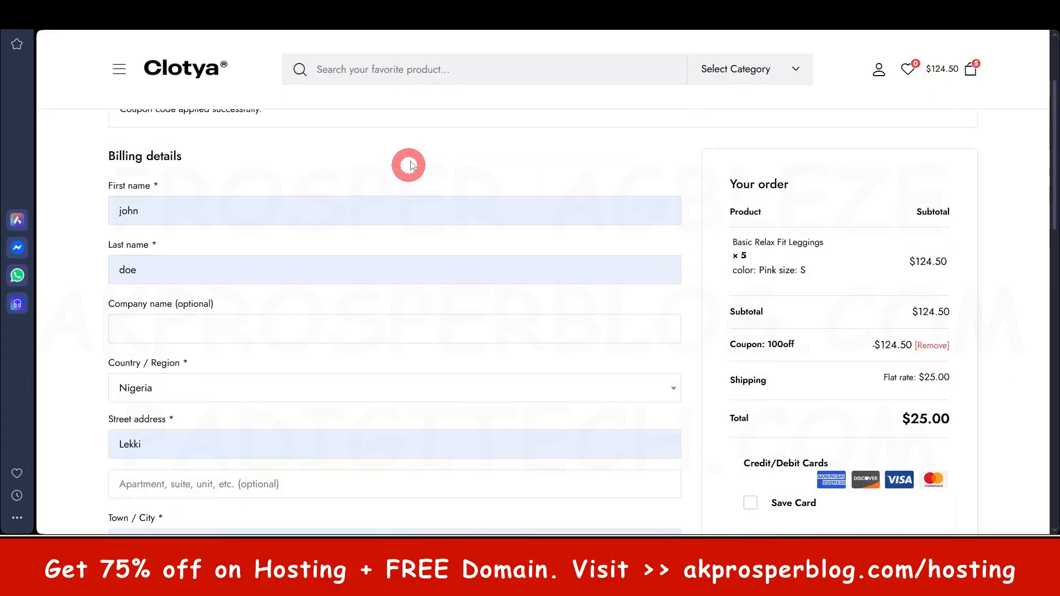
{"action": "scroll", "coordinate": [817, 359], "scroll_direction": "down", "scroll_amount": 1}
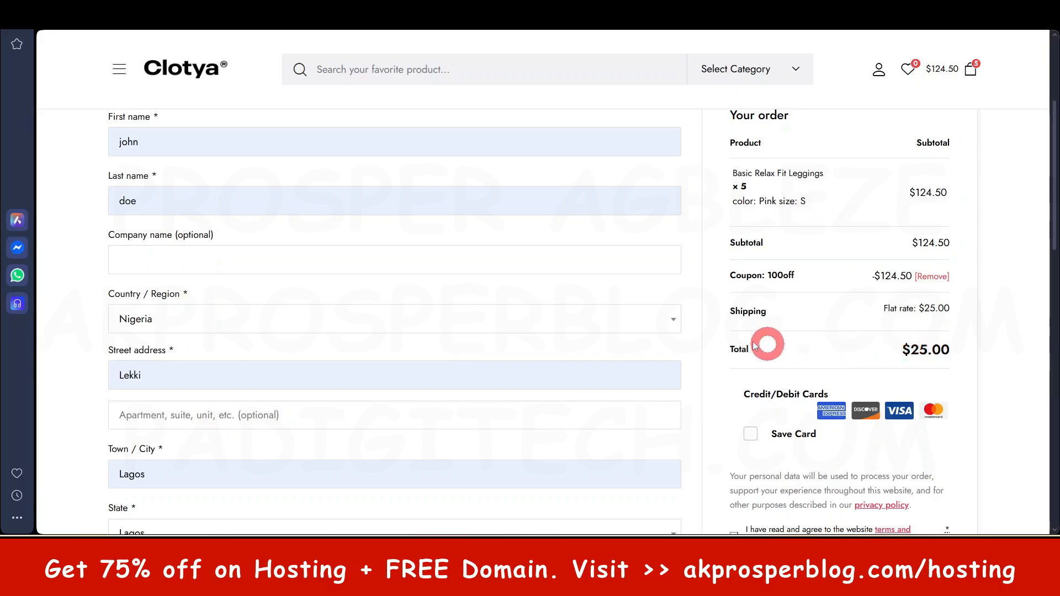
{"action": "double_click", "coordinate": [744, 187]}
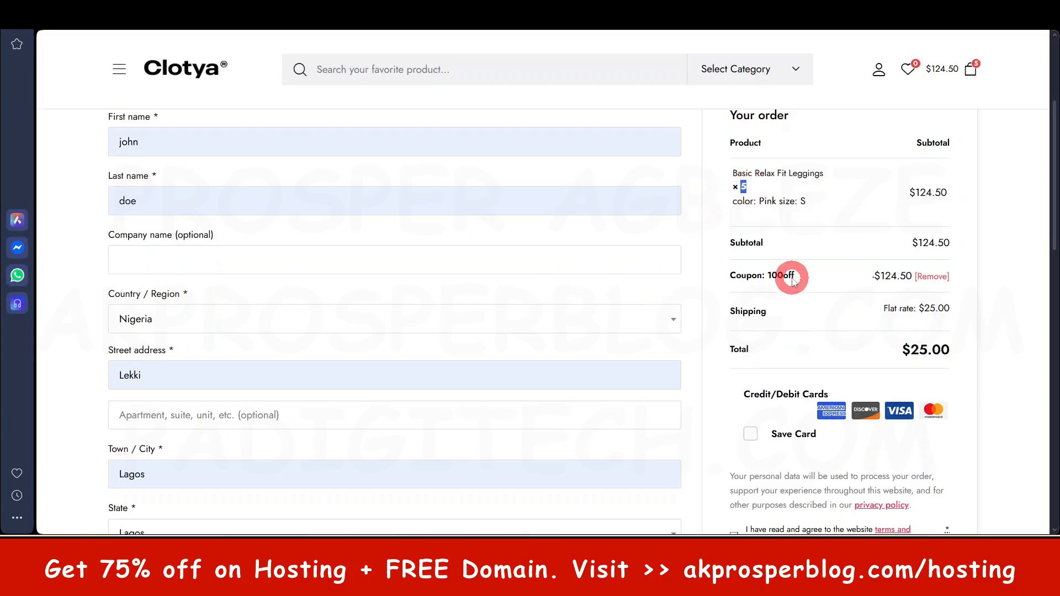
{"action": "left_click", "coordinate": [837, 358]}
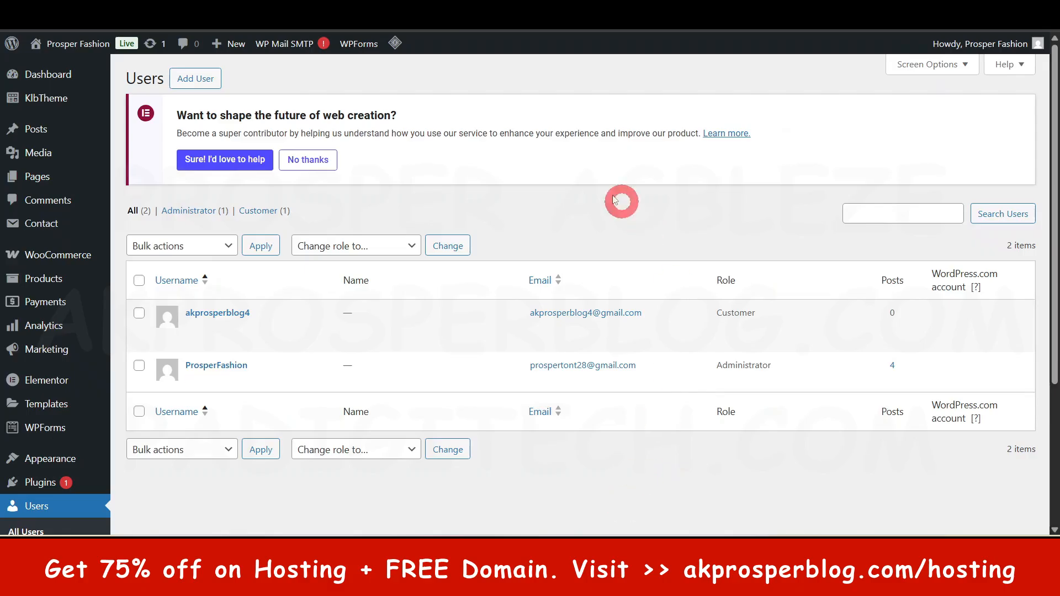
Switch to the WordPress admin and open the 100off coupon from the marketing coupons list for editing.
{"action": "mouse_move", "coordinate": [76, 353]}
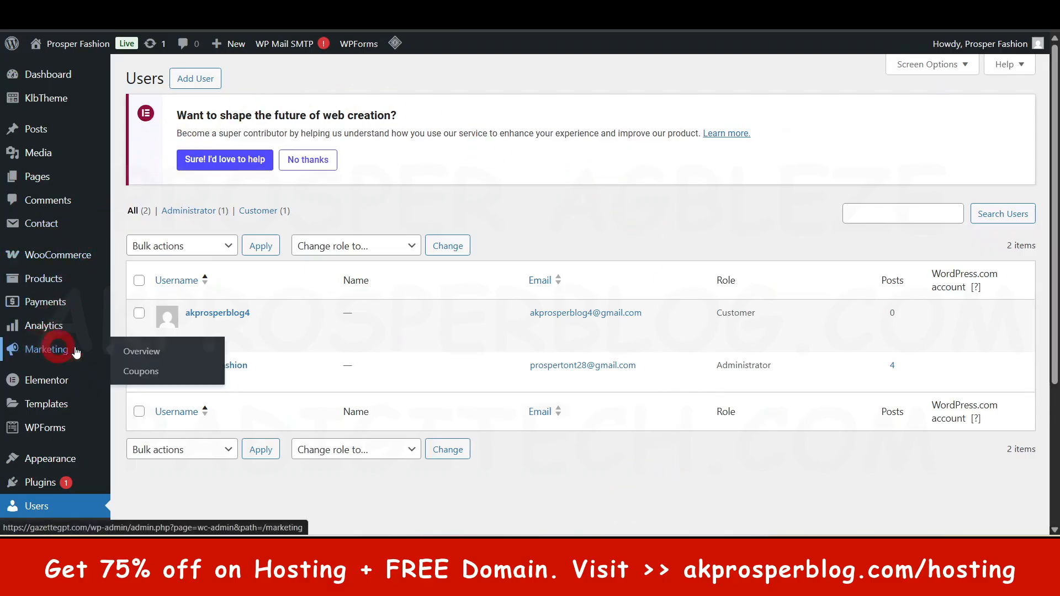
{"action": "left_click", "coordinate": [147, 371]}
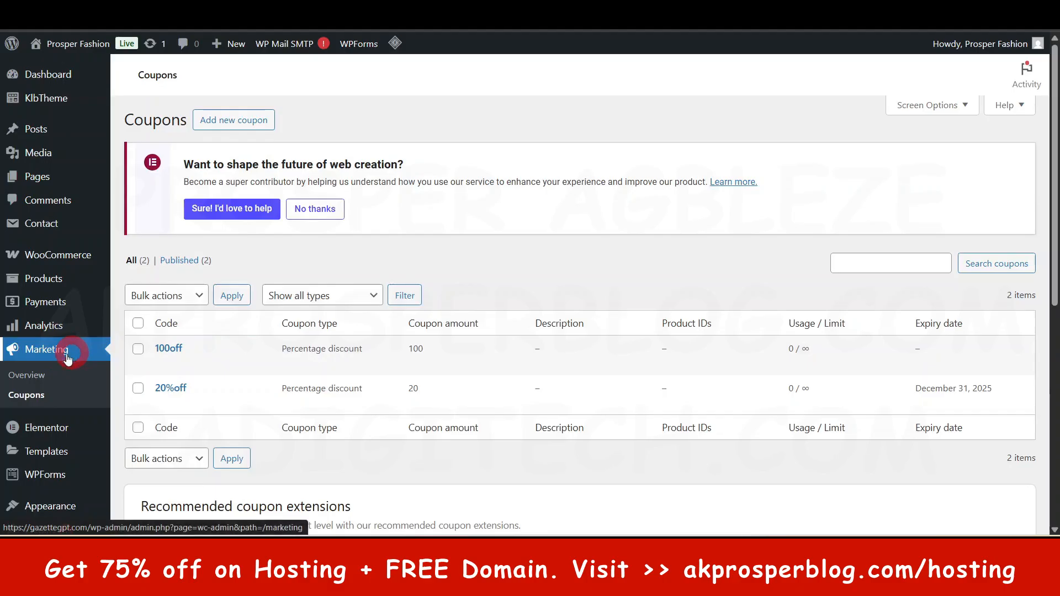
{"action": "mouse_move", "coordinate": [177, 350]}
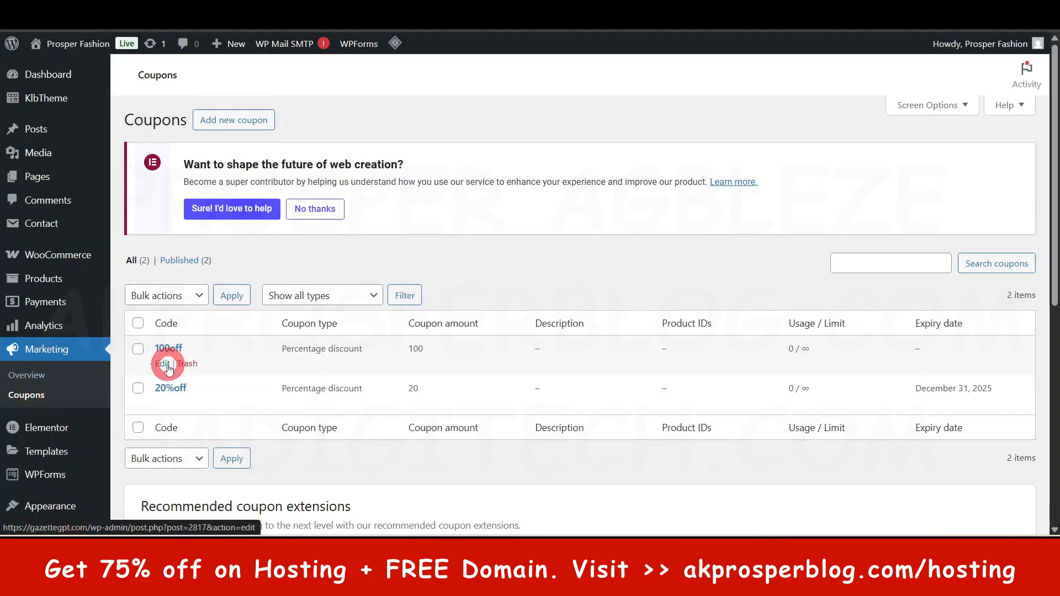
{"action": "left_click", "coordinate": [162, 364]}
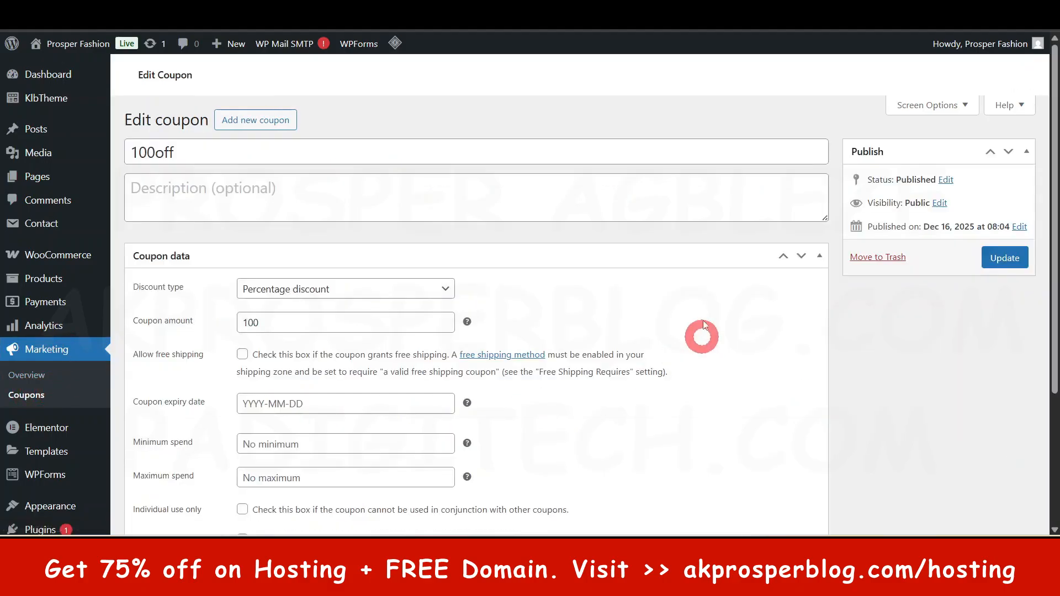
{"action": "scroll", "coordinate": [532, 310], "scroll_direction": "down", "scroll_amount": 1}
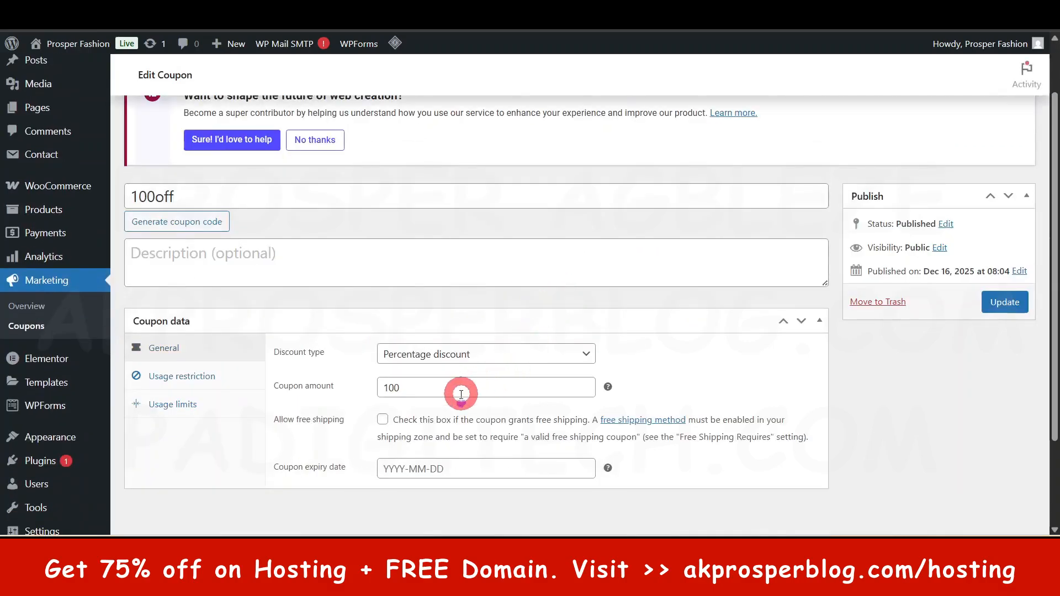
Allow free shipping on the 100off coupon, and reapply 100off to the order on the storefront checkout page.
{"action": "scroll", "coordinate": [460, 393], "scroll_direction": "down", "scroll_amount": 2}
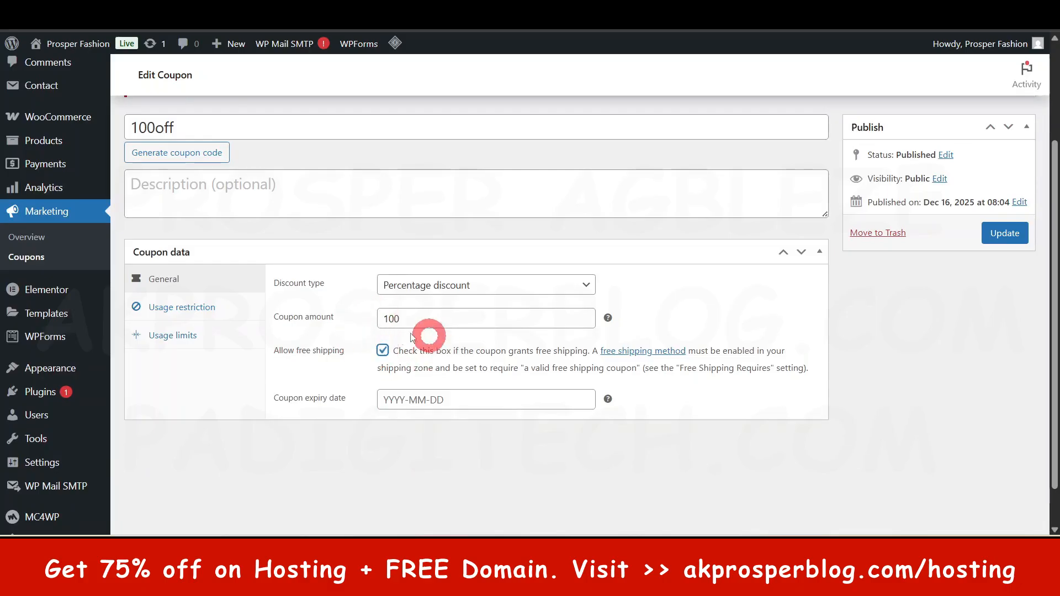
{"action": "left_click", "coordinate": [168, 334]}
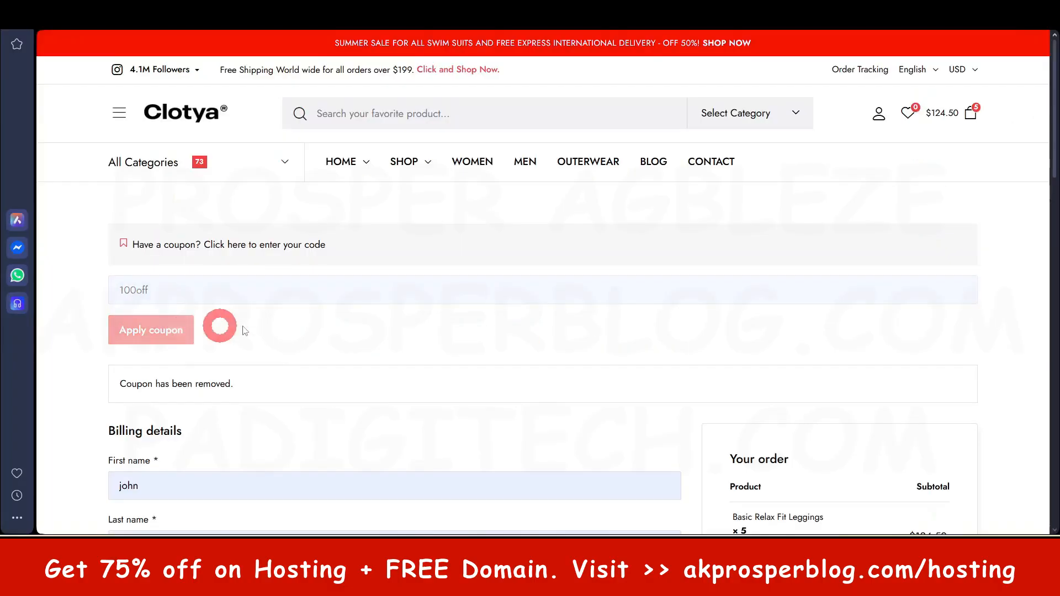
{"action": "scroll", "coordinate": [633, 316], "scroll_direction": "down", "scroll_amount": 3}
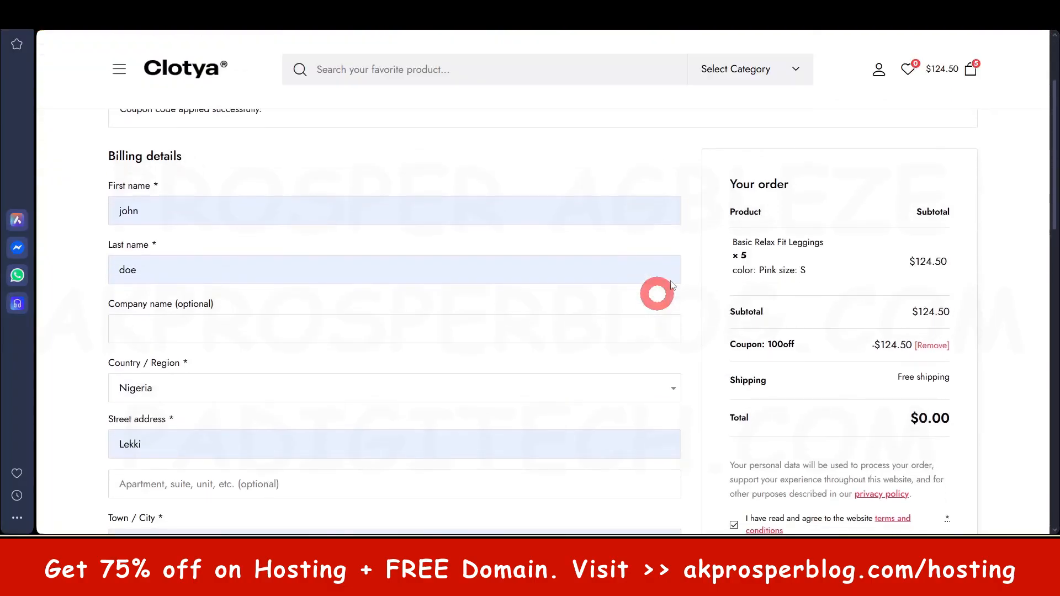
{"action": "scroll", "coordinate": [281, 279], "scroll_direction": "up", "scroll_amount": 4}
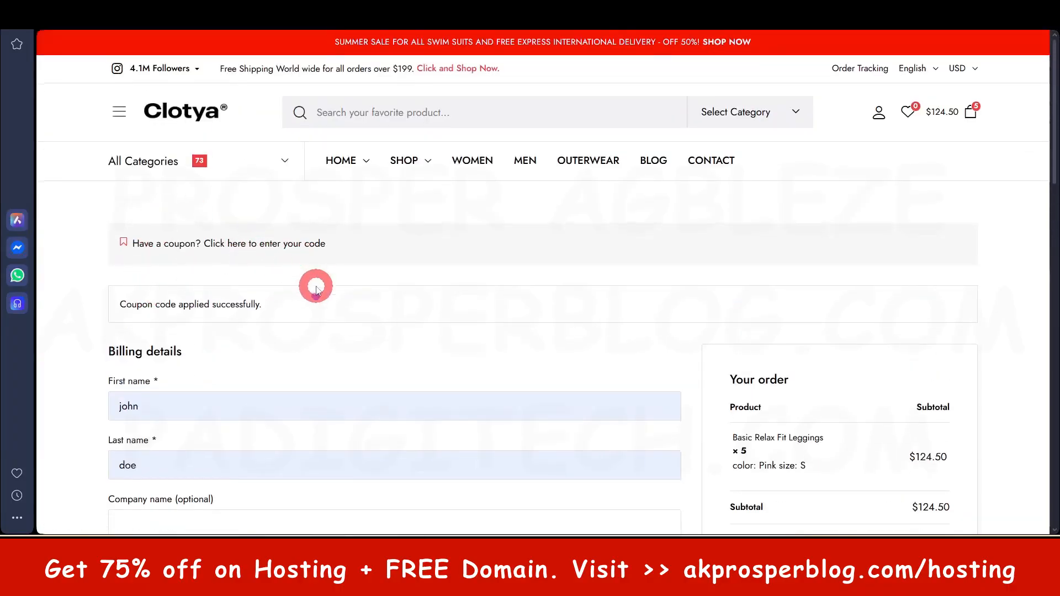
Place the order for the Basic Relax Fit Leggings and dismiss the browser's offer to save the address.
{"action": "scroll", "coordinate": [925, 351], "scroll_direction": "down", "scroll_amount": 5}
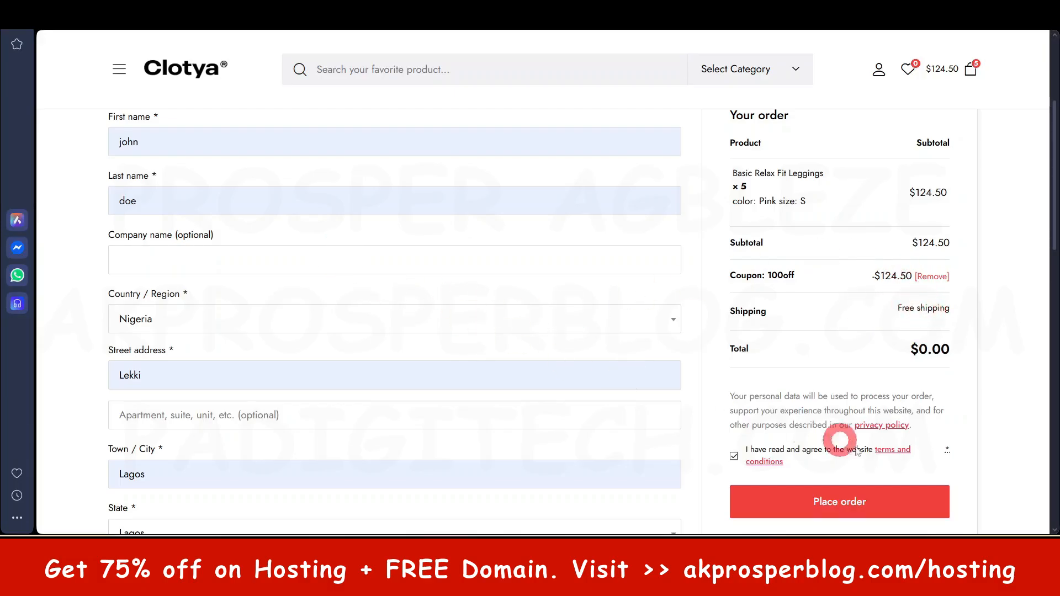
{"action": "left_click", "coordinate": [845, 505]}
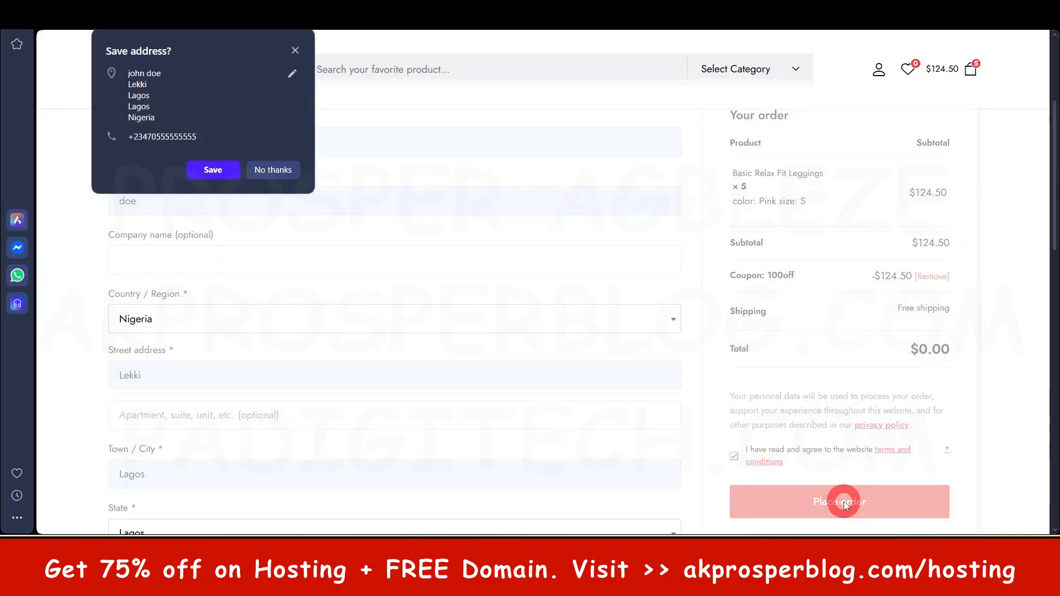
{"action": "left_click", "coordinate": [295, 50]}
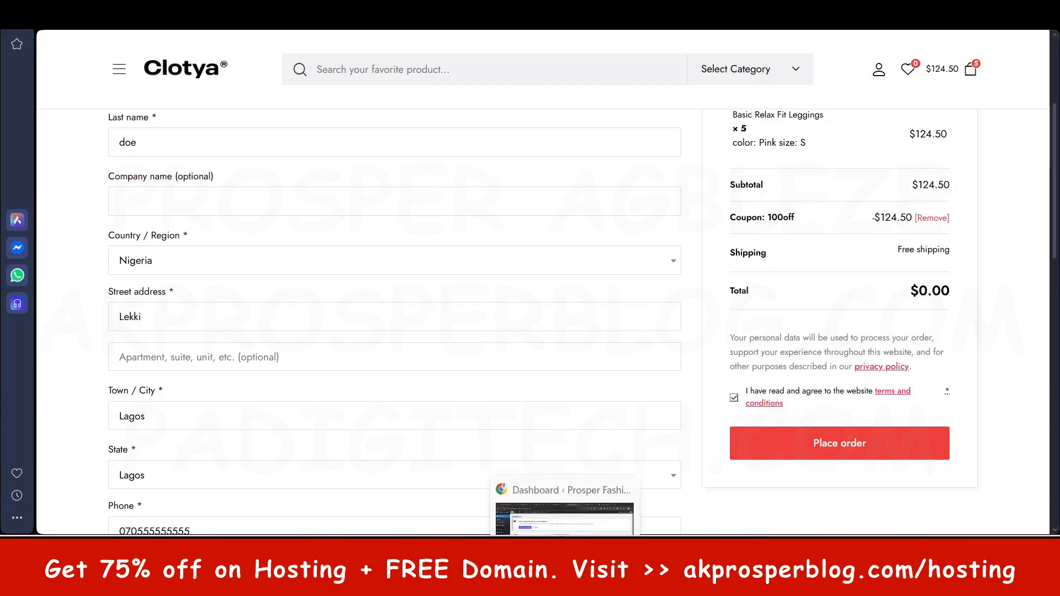
Switch to the WordPress admin and examine the analytics overview's performance figures, charts and leaderboards.
{"action": "left_click", "coordinate": [566, 552]}
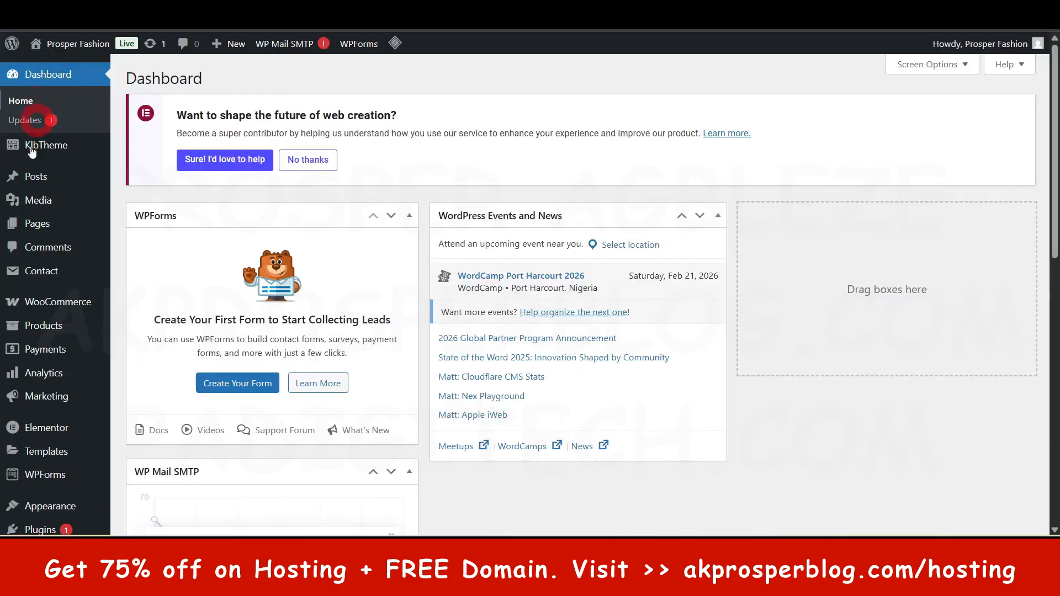
{"action": "mouse_move", "coordinate": [53, 380]}
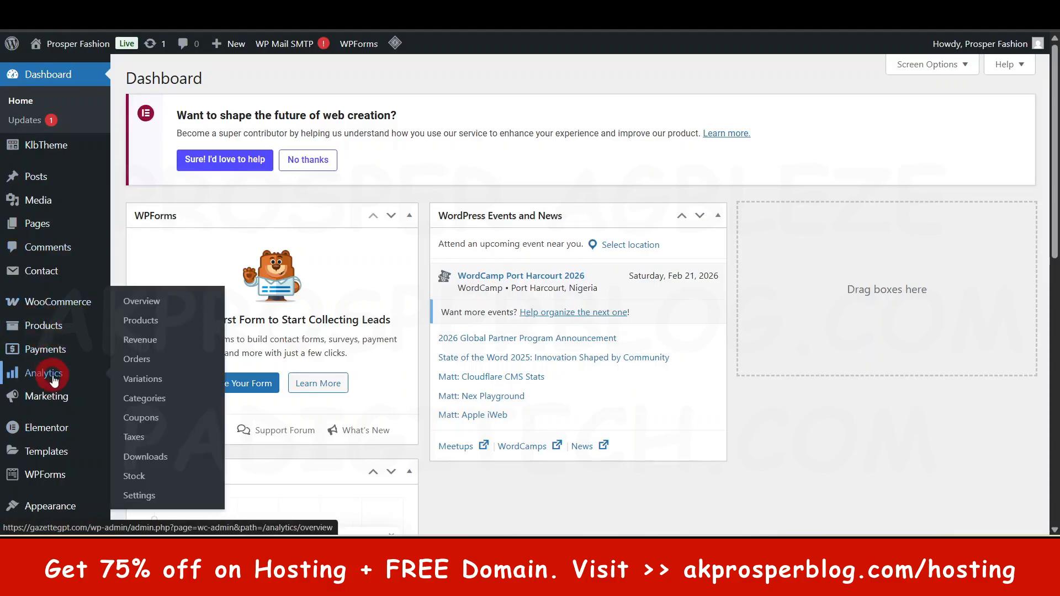
{"action": "left_click", "coordinate": [44, 373]}
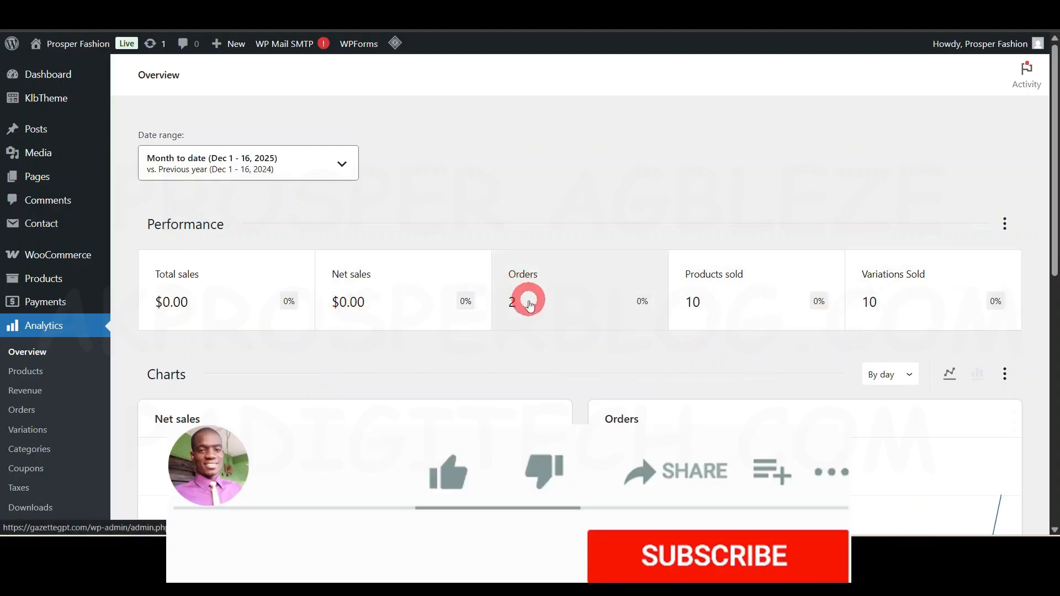
{"action": "scroll", "coordinate": [745, 343], "scroll_direction": "down", "scroll_amount": 1}
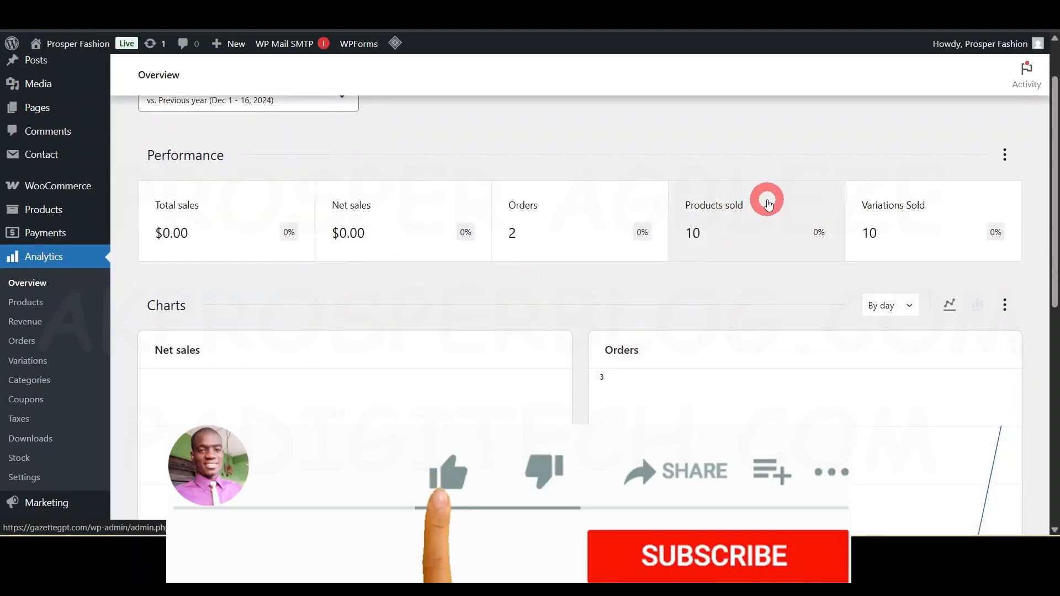
{"action": "scroll", "coordinate": [809, 303], "scroll_direction": "down", "scroll_amount": 1}
{"action": "scroll", "coordinate": [809, 303], "scroll_direction": "down", "scroll_amount": 7}
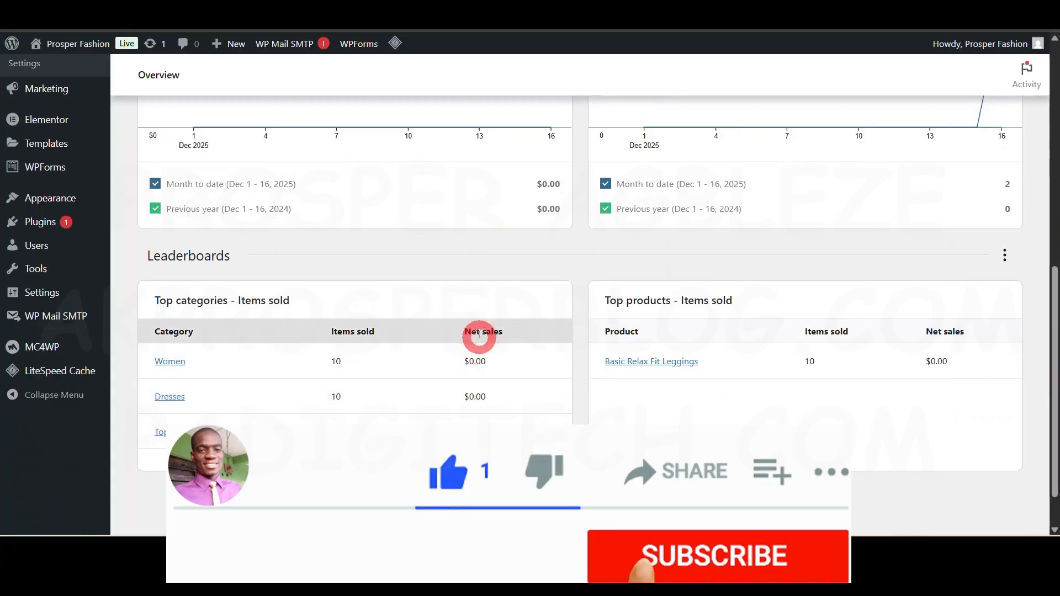
{"action": "scroll", "coordinate": [153, 289], "scroll_direction": "up", "scroll_amount": 5}
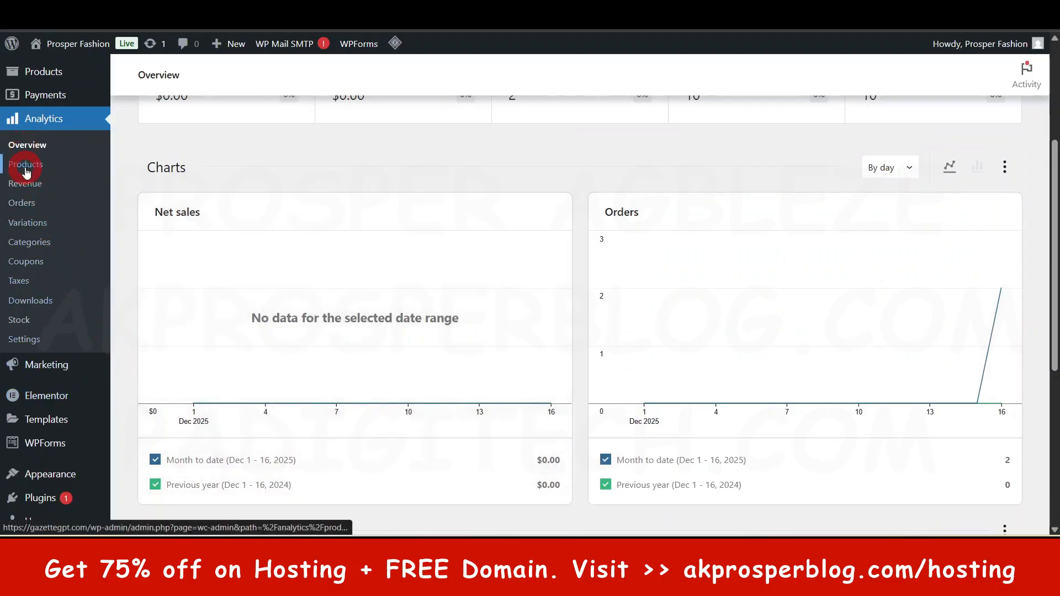
Open the products analytics report and compare its net sales and orders charts for the month to date.
{"action": "left_click", "coordinate": [26, 164]}
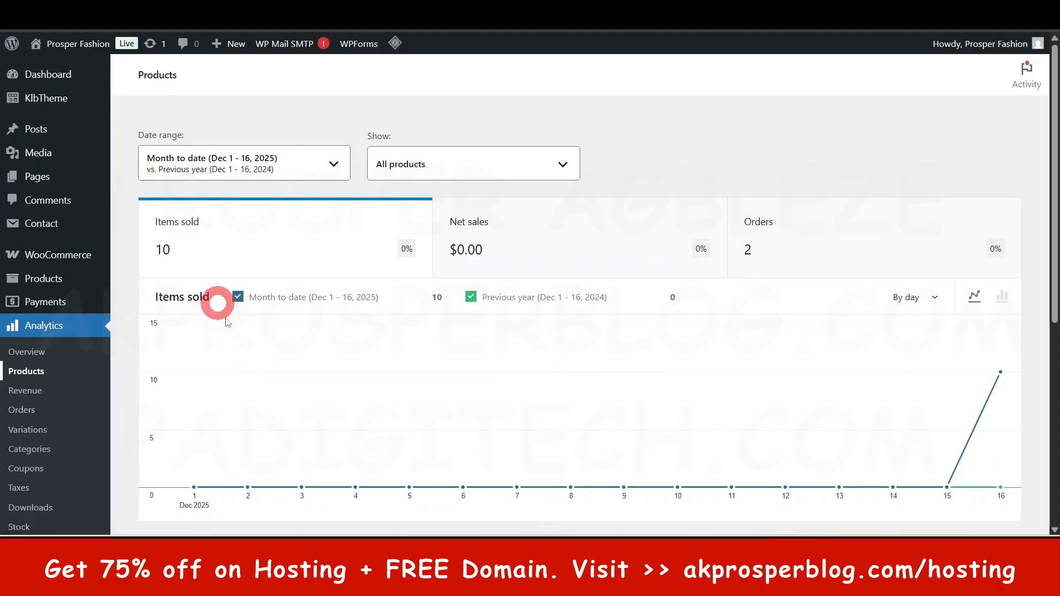
{"action": "left_click", "coordinate": [532, 258]}
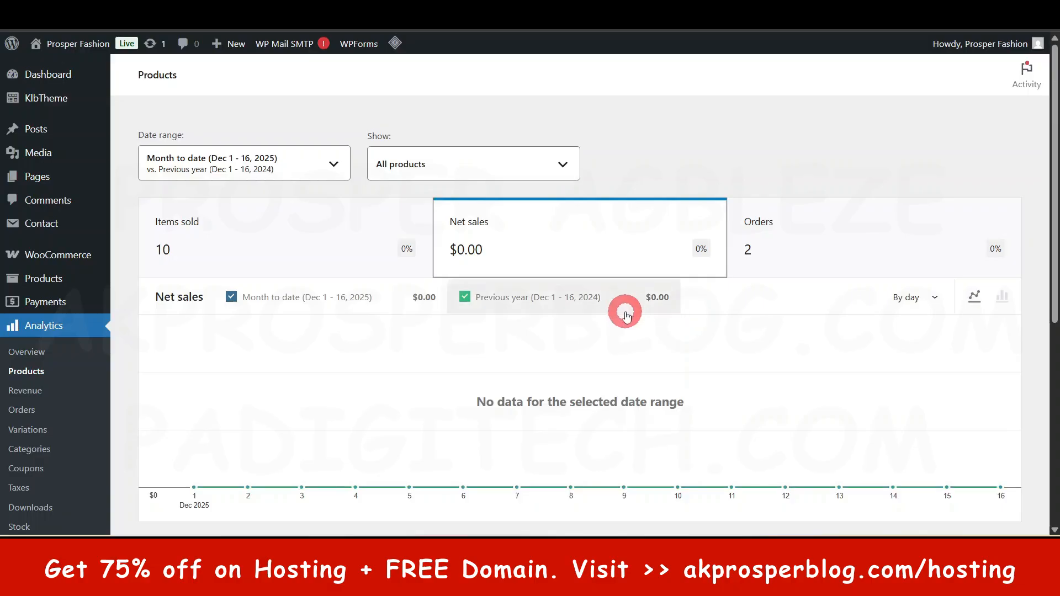
{"action": "left_click", "coordinate": [834, 270]}
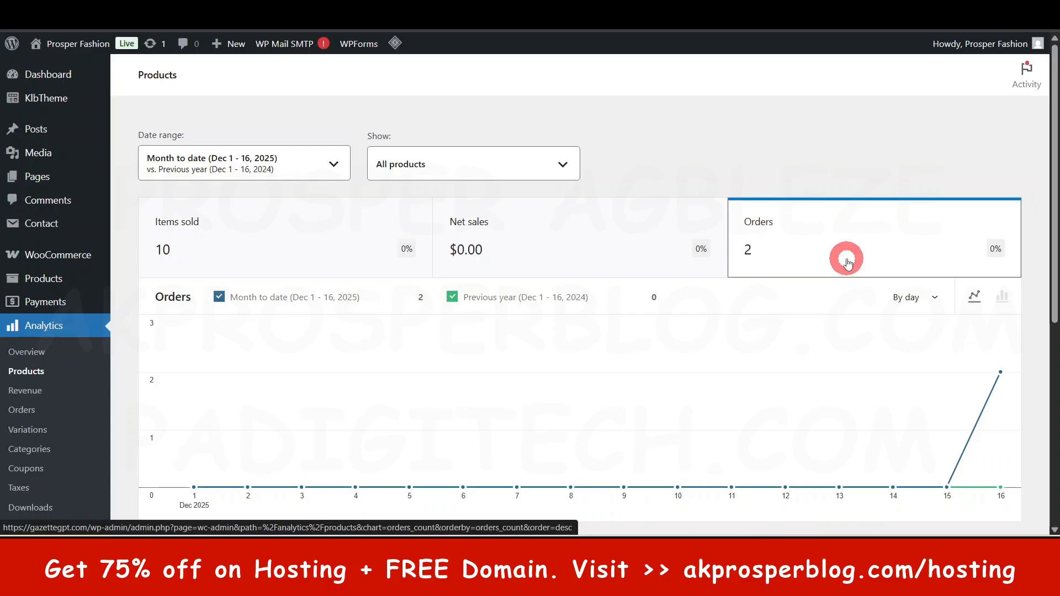
{"action": "left_click", "coordinate": [567, 250]}
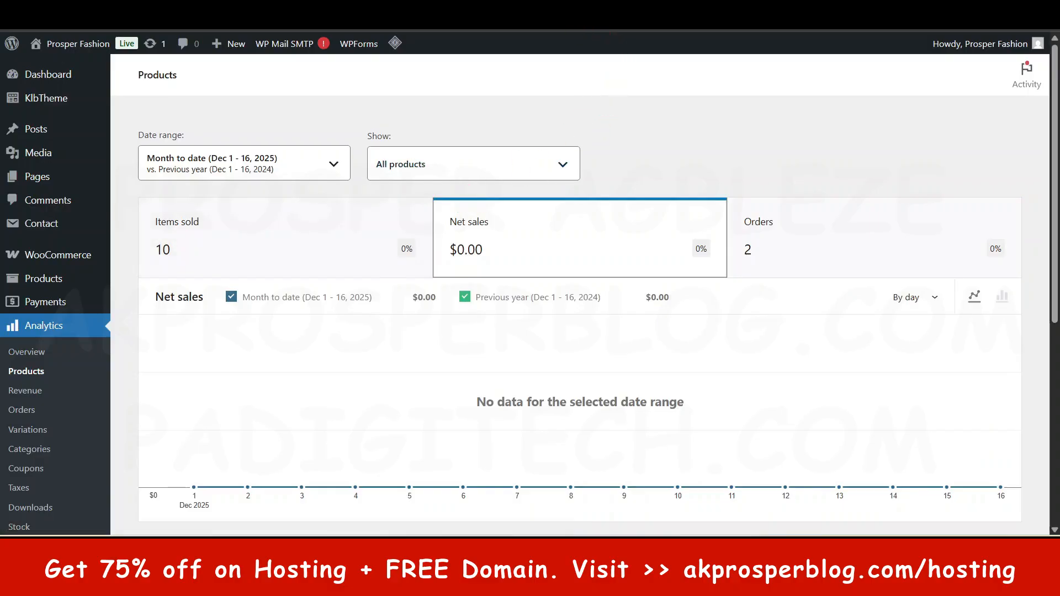